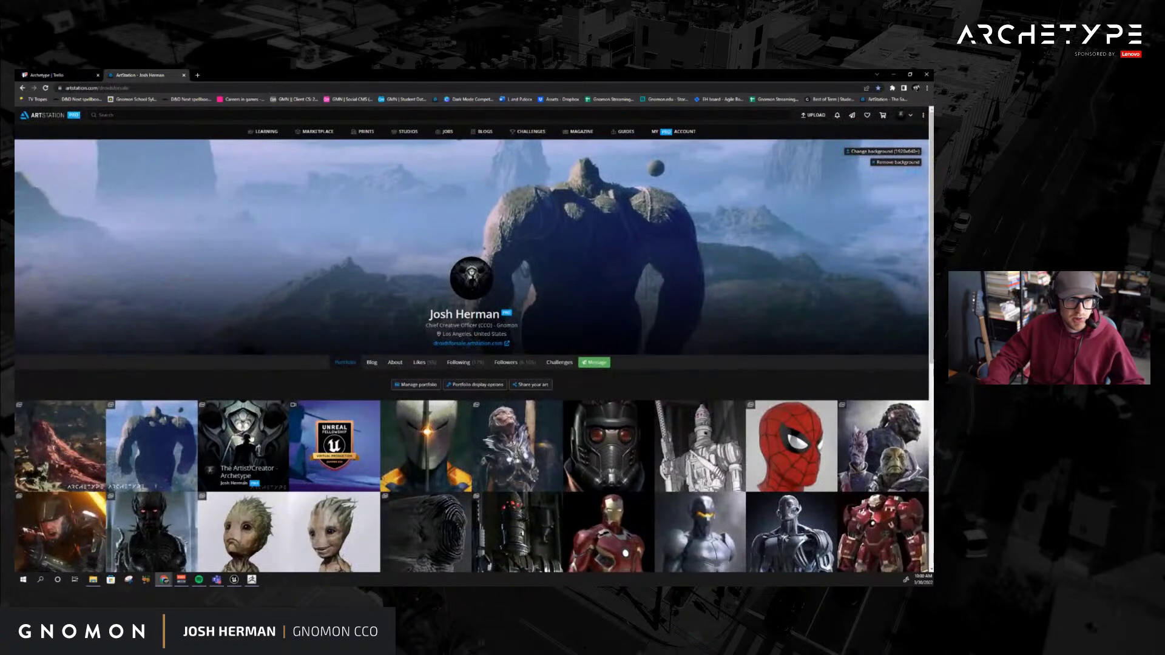
- Review The Artist/Creator, The Caregiver and The Sage artworks in the ArtStation portfolio, and switch to the Archetype Trello board
{"action": "left_click", "coordinate": [249, 455]}
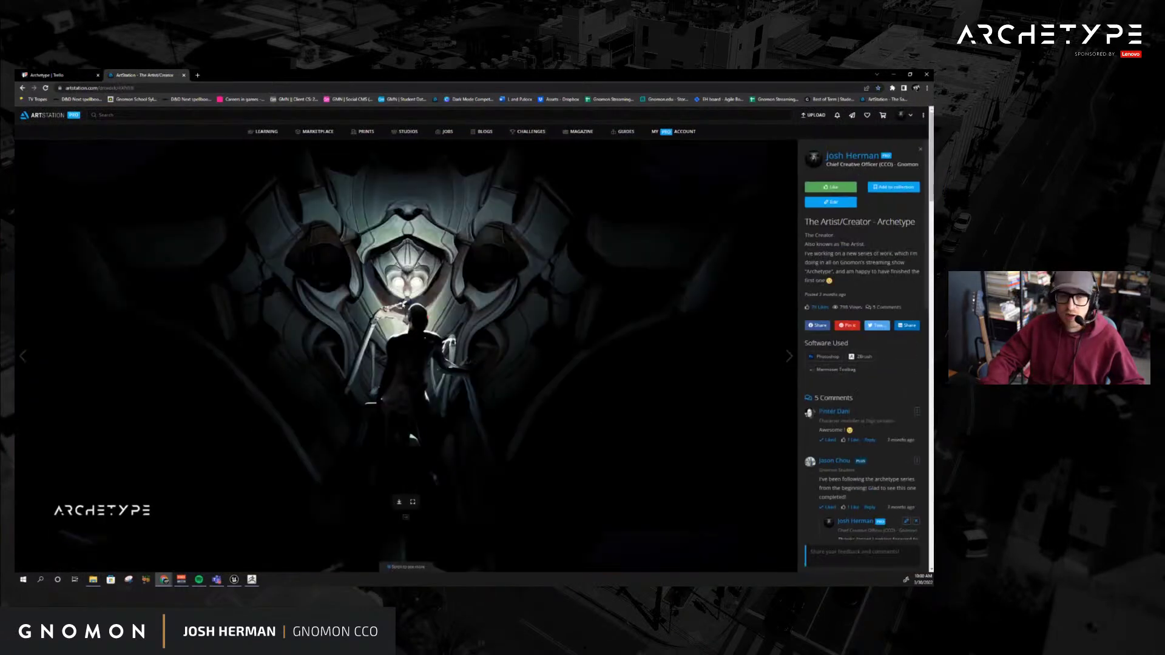
{"action": "left_click", "coordinate": [920, 148]}
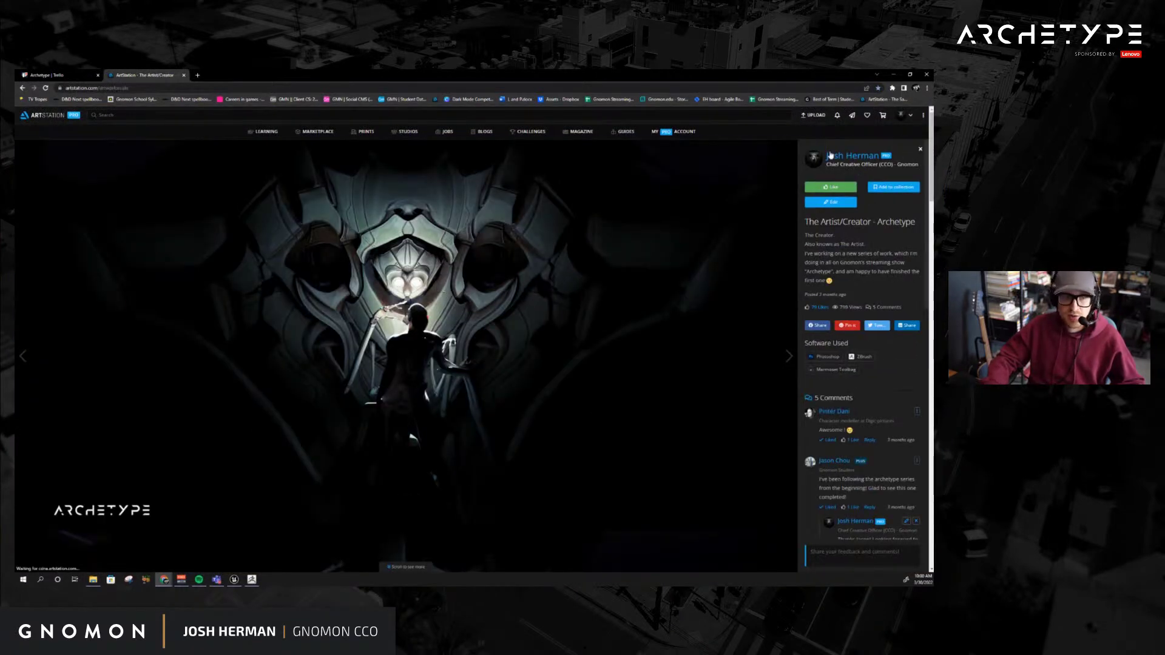
{"action": "left_click", "coordinate": [400, 393]}
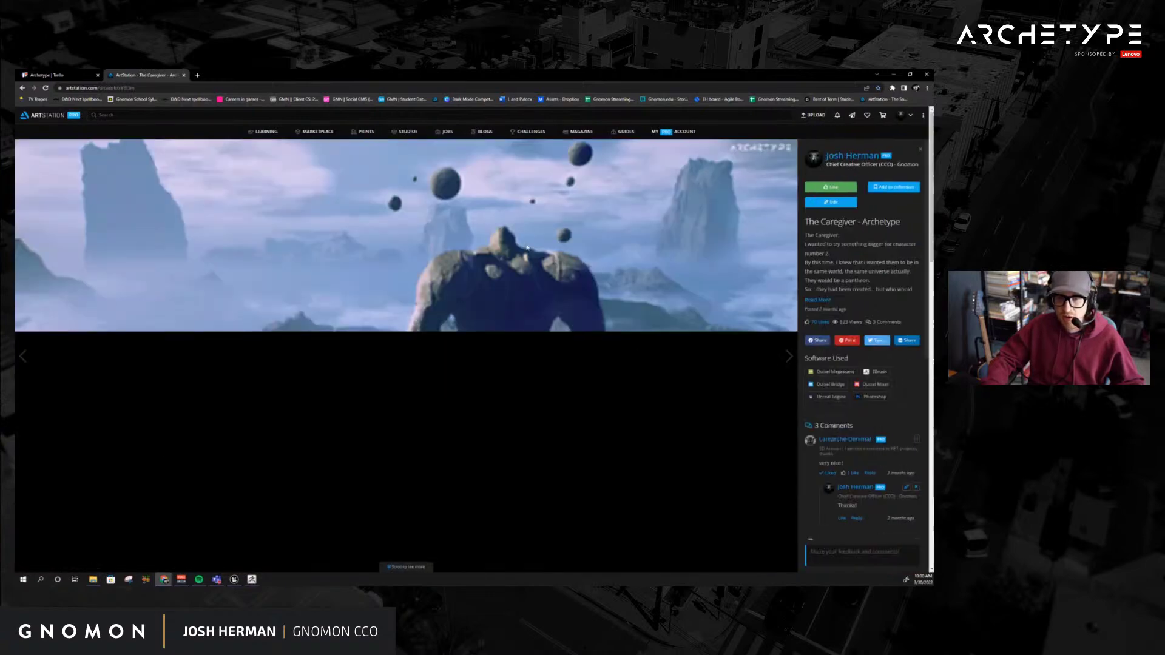
{"action": "left_click", "coordinate": [920, 149]}
{"action": "left_click", "coordinate": [85, 439]}
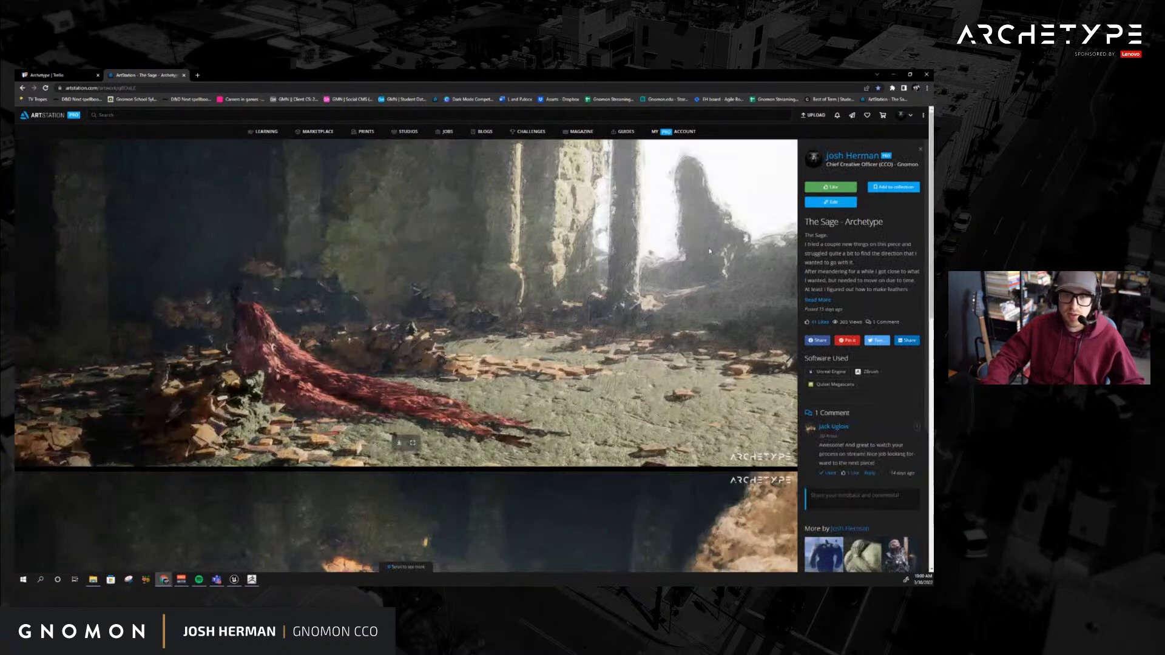
{"action": "left_click", "coordinate": [920, 149]}
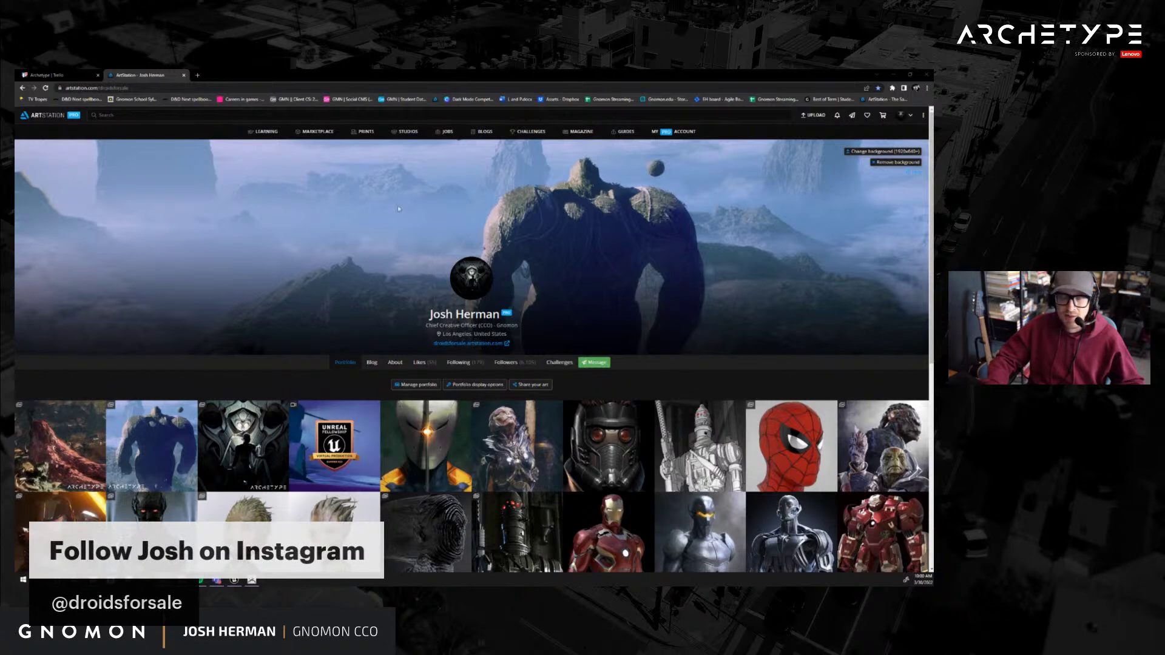
{"action": "left_click", "coordinate": [57, 75]}
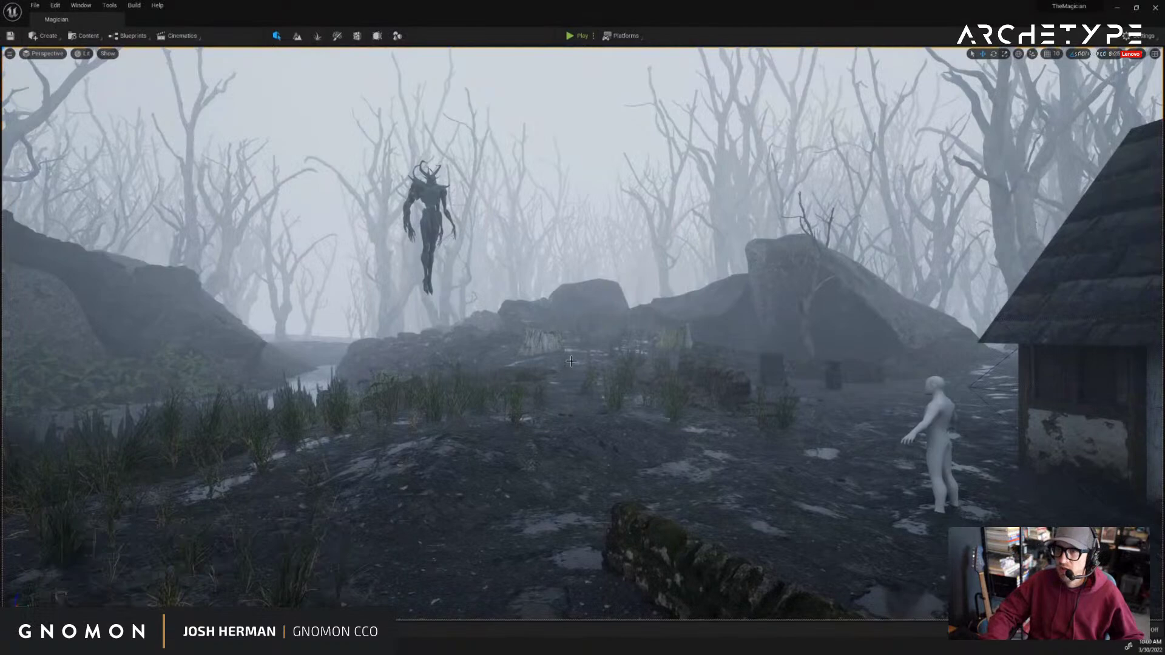
- Look around the foggy forest scene in Unreal Engine, covering the floating creature, the white mannequin and the hut
{"action": "right_click_drag", "start_coordinate": [566, 250], "coordinate": [607, 240]}
{"action": "key", "text": "s"}
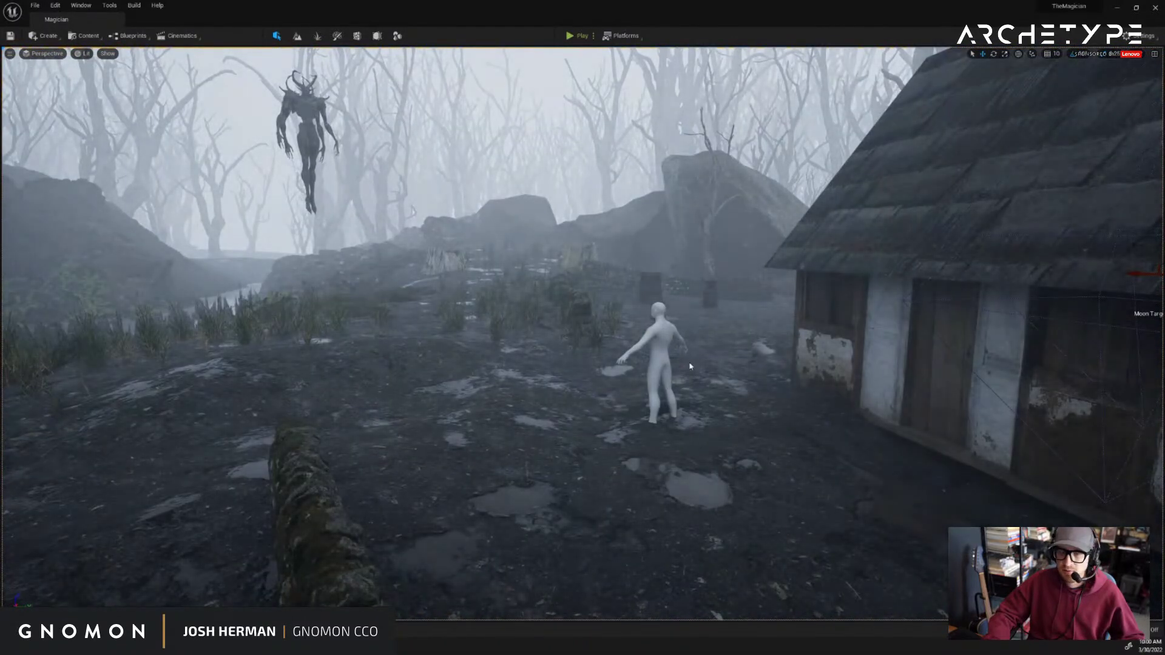
{"action": "right_click_drag", "start_coordinate": [689, 350], "coordinate": [525, 254]}
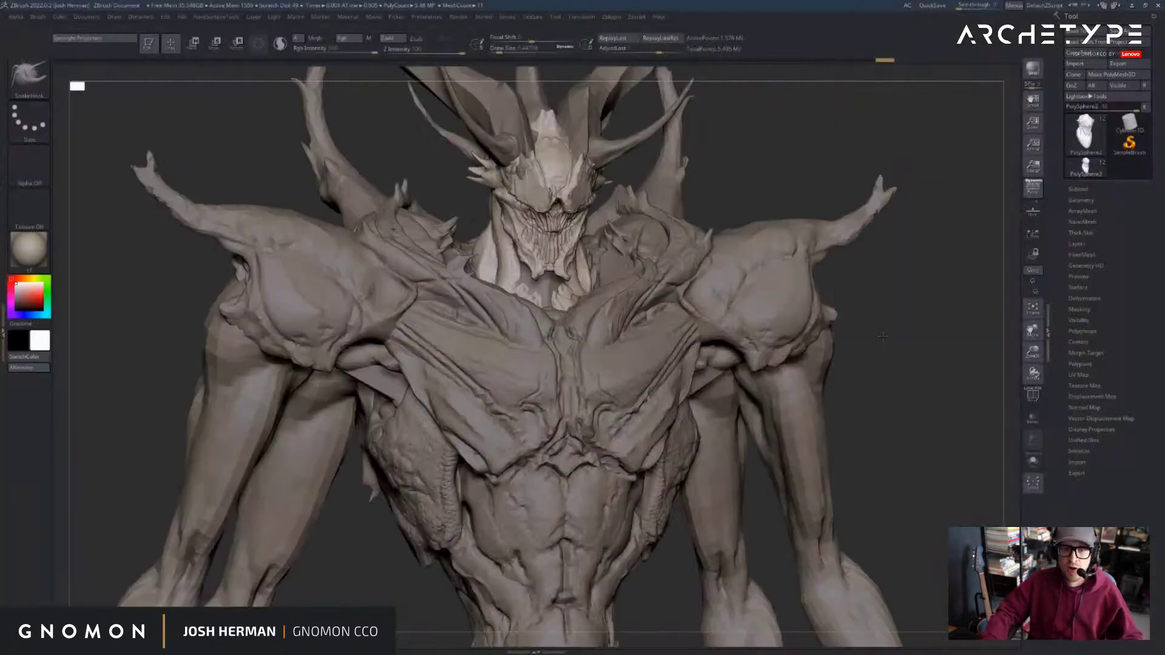
- In ZBrush, frame the whole creature and make the hidden staff subtool PM3D_Cylinder3D1 visible beside it
{"action": "mouse_move", "coordinate": [882, 336]}
{"action": "left_mouse_down"}
{"action": "mouse_move", "coordinate": [943, 342]}
{"action": "mouse_move", "coordinate": [923, 340]}
{"action": "mouse_move", "coordinate": [938, 353]}
{"action": "left_mouse_up"}
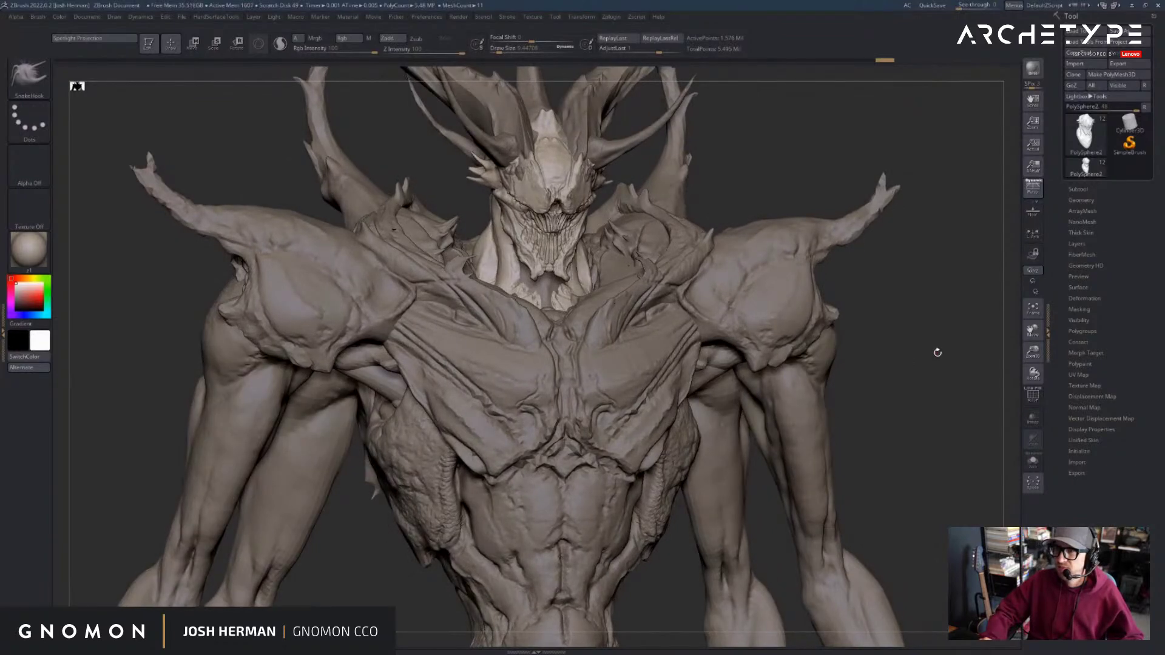
{"action": "left_click_drag", "start_coordinate": [937, 353], "coordinate": [918, 310]}
{"action": "key", "text": "f"}
{"action": "key", "text": "f"}
{"action": "left_click", "coordinate": [1077, 189]}
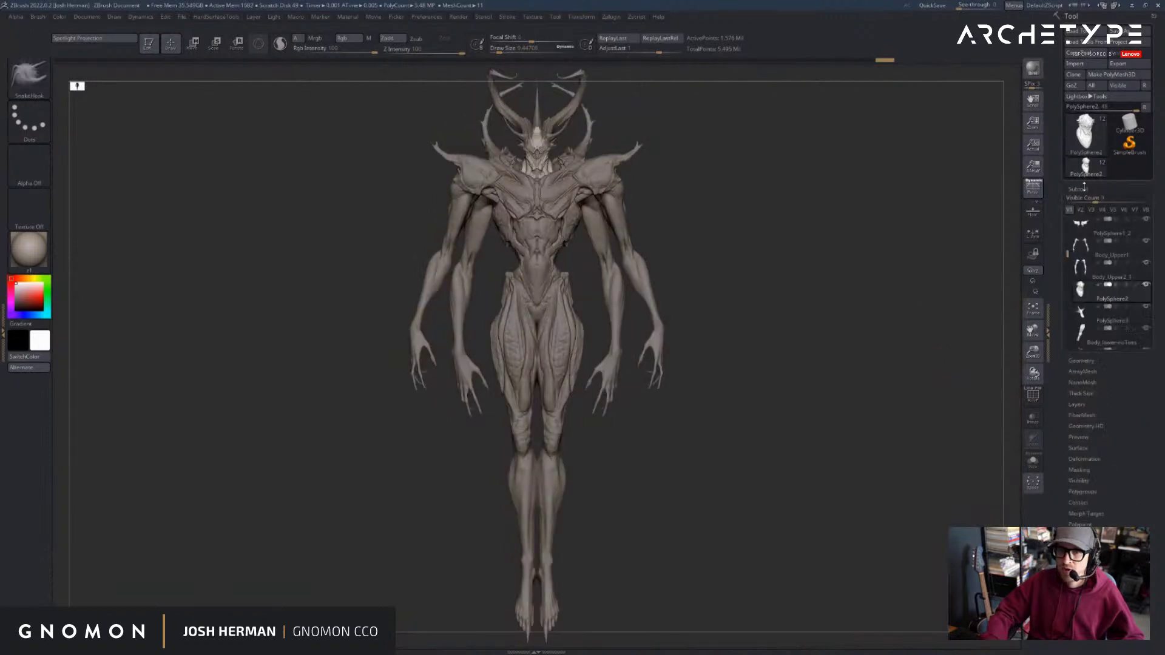
{"action": "left_click_drag", "start_coordinate": [1070, 235], "coordinate": [1070, 266]}
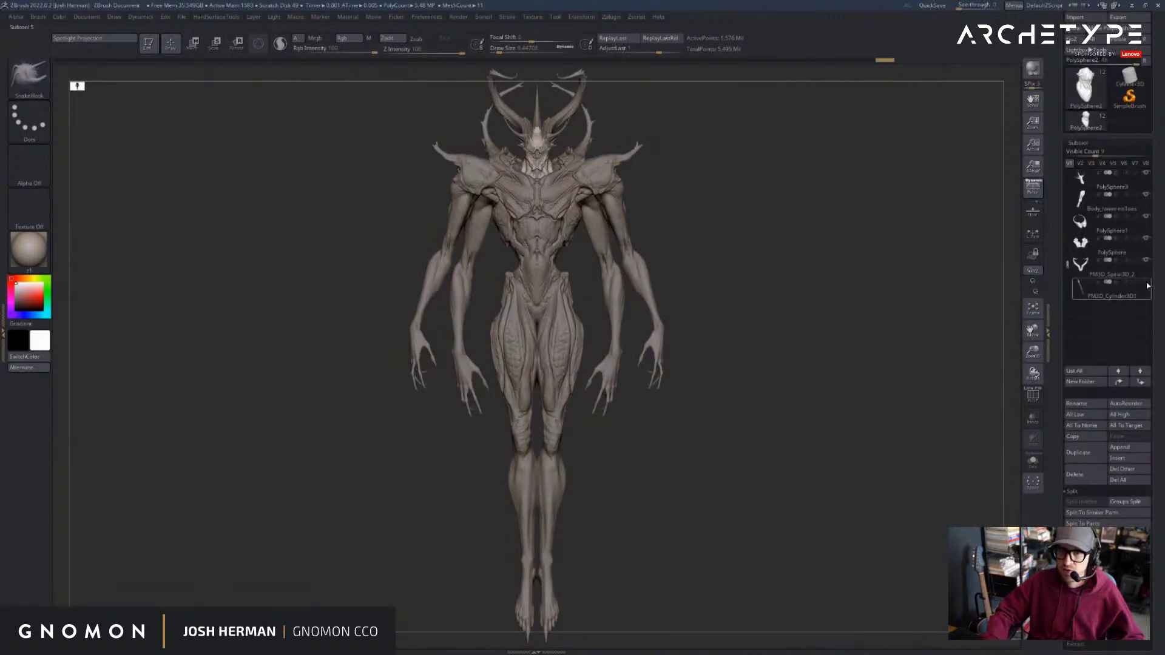
{"action": "left_click", "coordinate": [1146, 283]}
{"action": "mouse_move", "coordinate": [883, 218]}
{"action": "left_mouse_down"}
{"action": "mouse_move", "coordinate": [904, 219]}
{"action": "mouse_move", "coordinate": [879, 223]}
{"action": "left_mouse_up"}
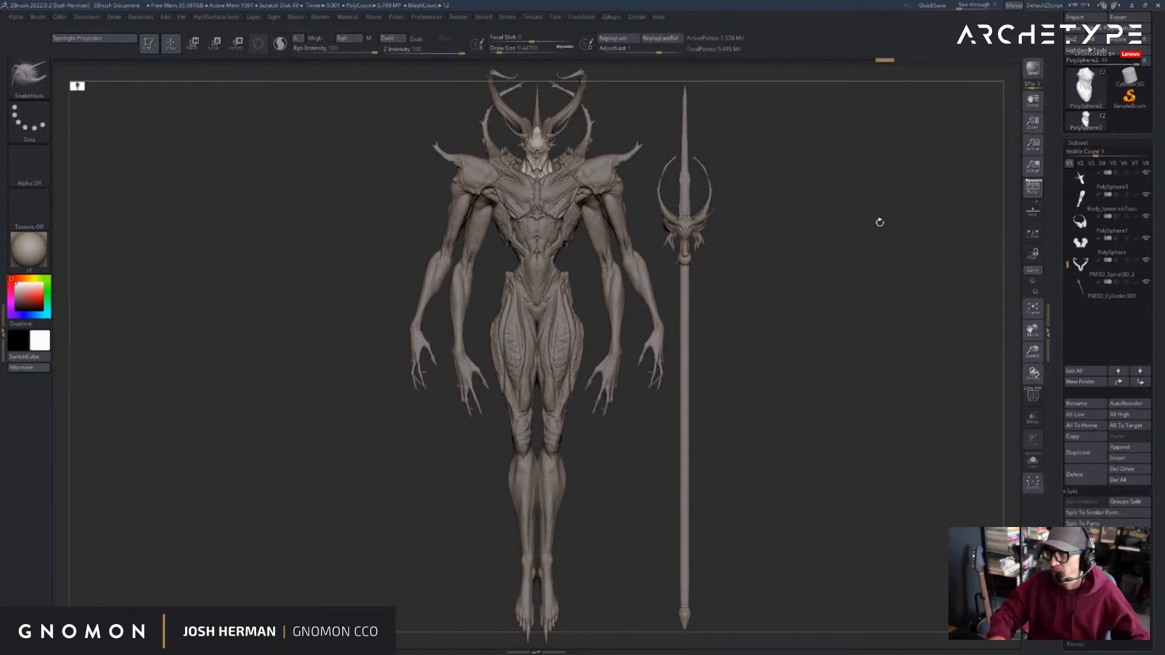
{"action": "mouse_move", "coordinate": [1110, 290]}
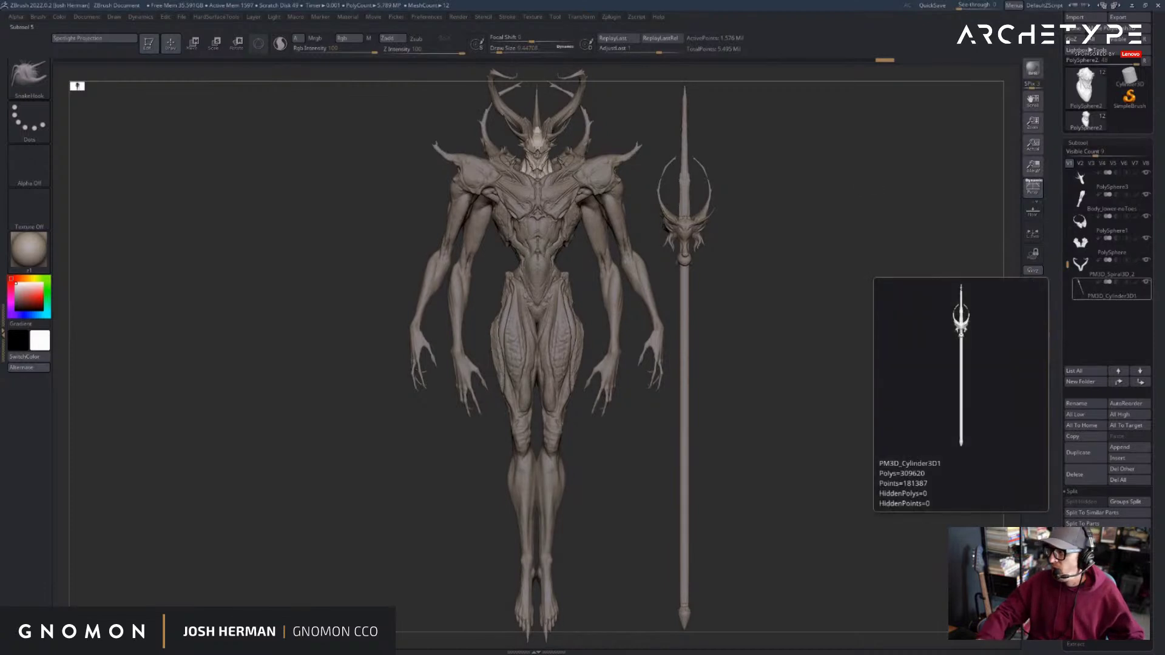
- Start a new screen recording from the Camtasia start window
{"action": "left_click_drag", "start_coordinate": [675, 308], "coordinate": [746, 307]}
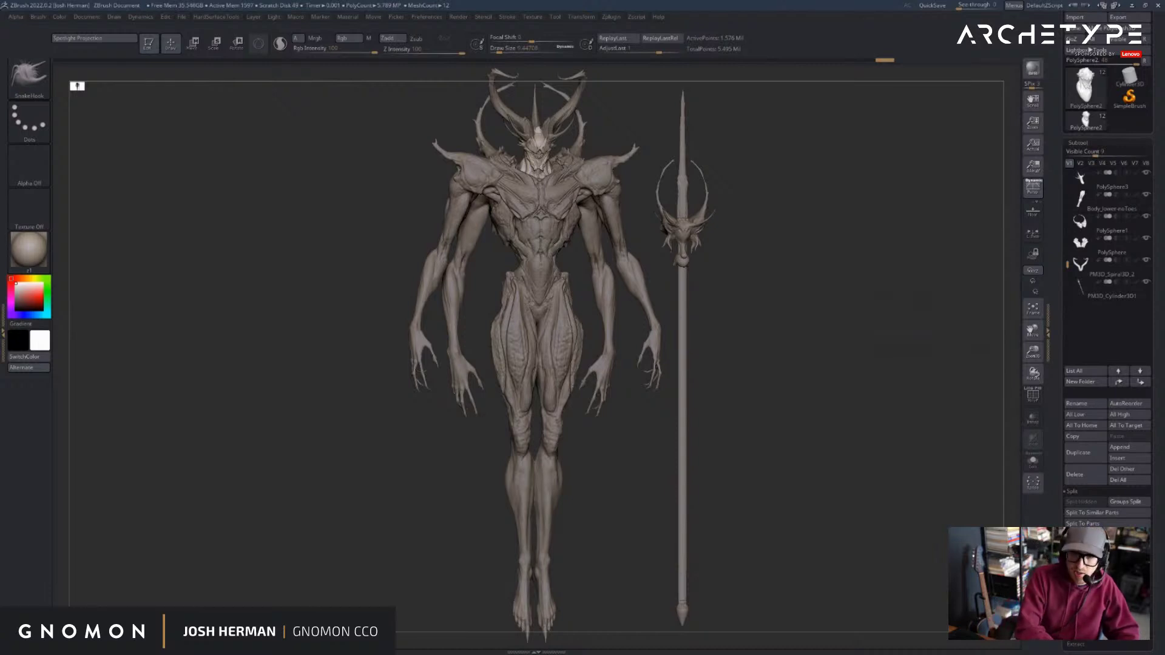
{"action": "left_click_drag", "start_coordinate": [892, 449], "coordinate": [737, 413]}
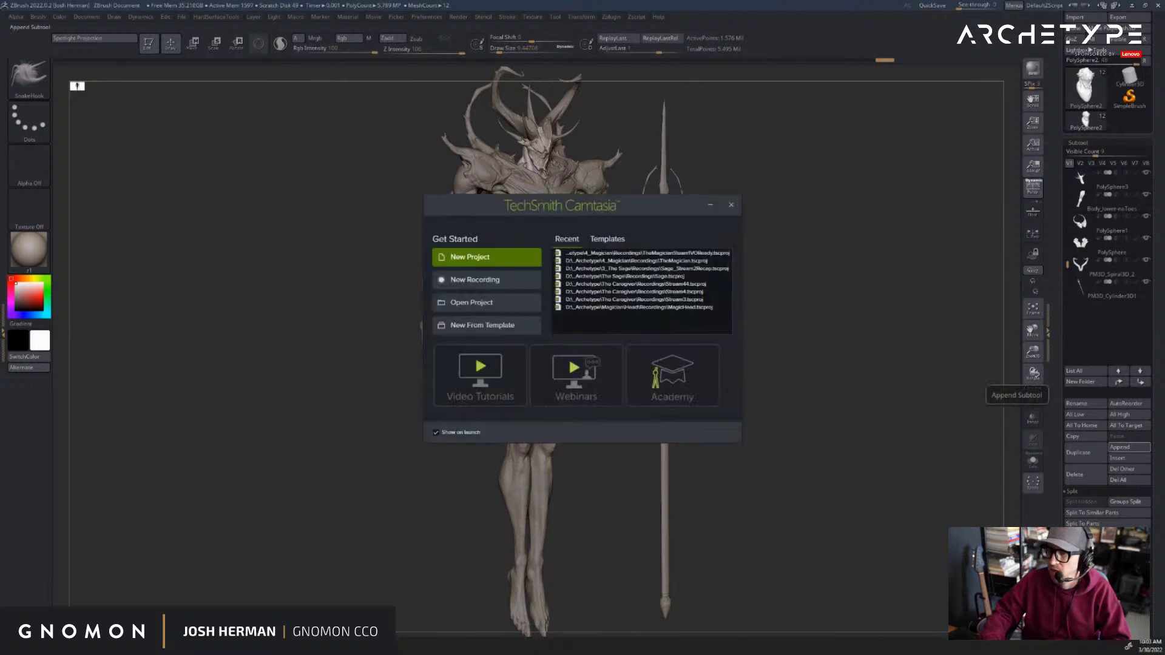
{"action": "left_click", "coordinate": [488, 278]}
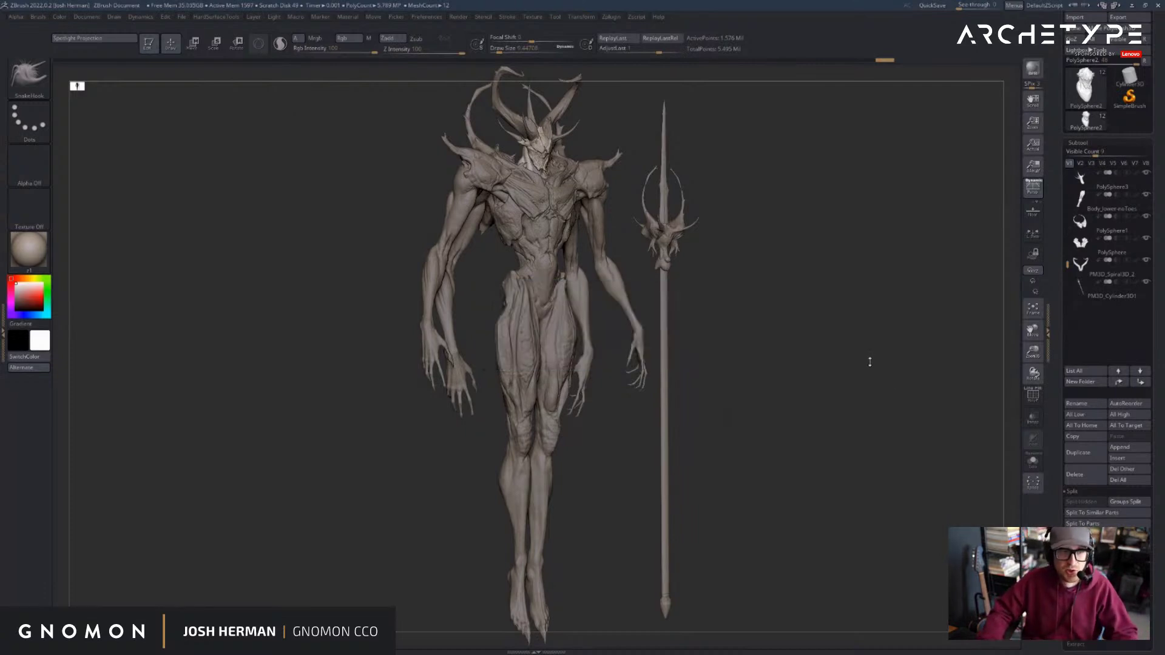
- Examine the creature's horns, head and torso up close, and select the Body_Upper1 arms subtool
{"action": "mouse_move", "coordinate": [869, 362]}
{"action": "left_mouse_down"}
{"action": "mouse_move", "coordinate": [891, 333]}
{"action": "mouse_move", "coordinate": [839, 252]}
{"action": "mouse_move", "coordinate": [848, 546]}
{"action": "mouse_move", "coordinate": [899, 364]}
{"action": "mouse_move", "coordinate": [902, 228]}
{"action": "left_mouse_up"}
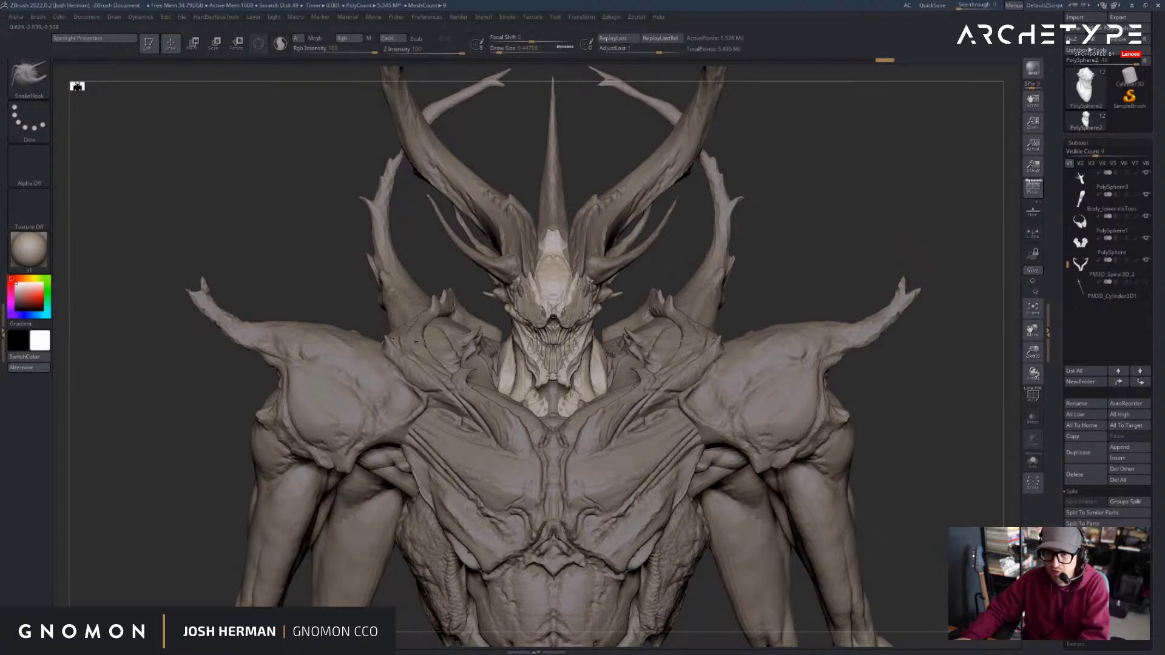
{"action": "left_click_drag", "start_coordinate": [868, 231], "coordinate": [872, 228]}
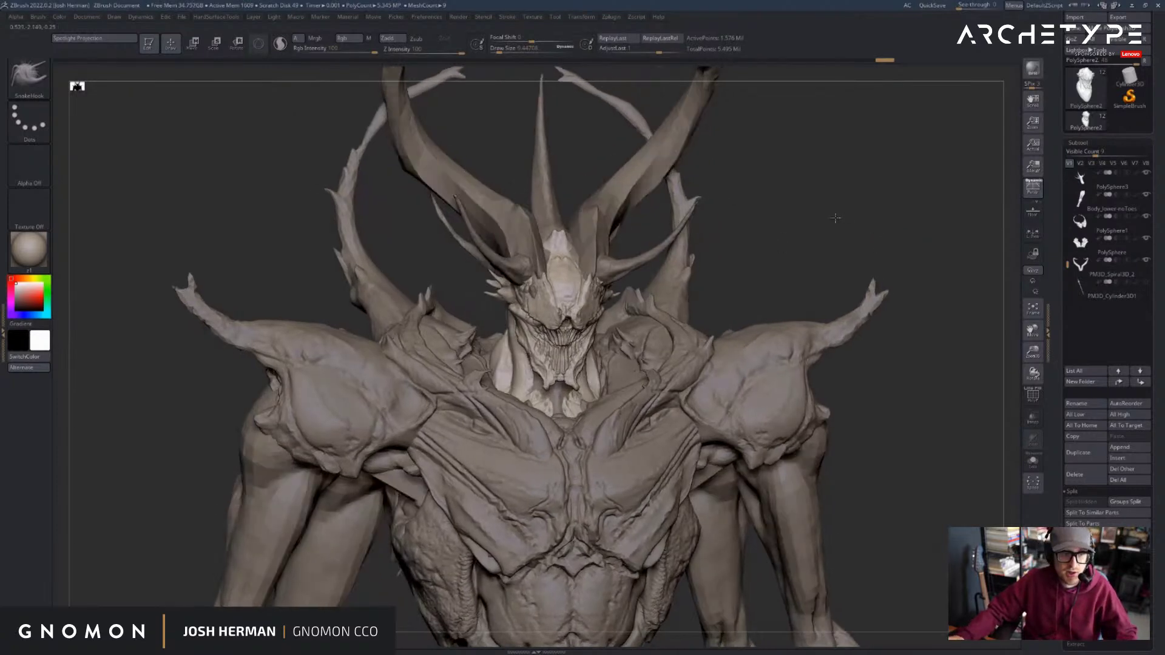
{"action": "left_click_drag", "start_coordinate": [857, 276], "coordinate": [790, 193], "text": "alt"}
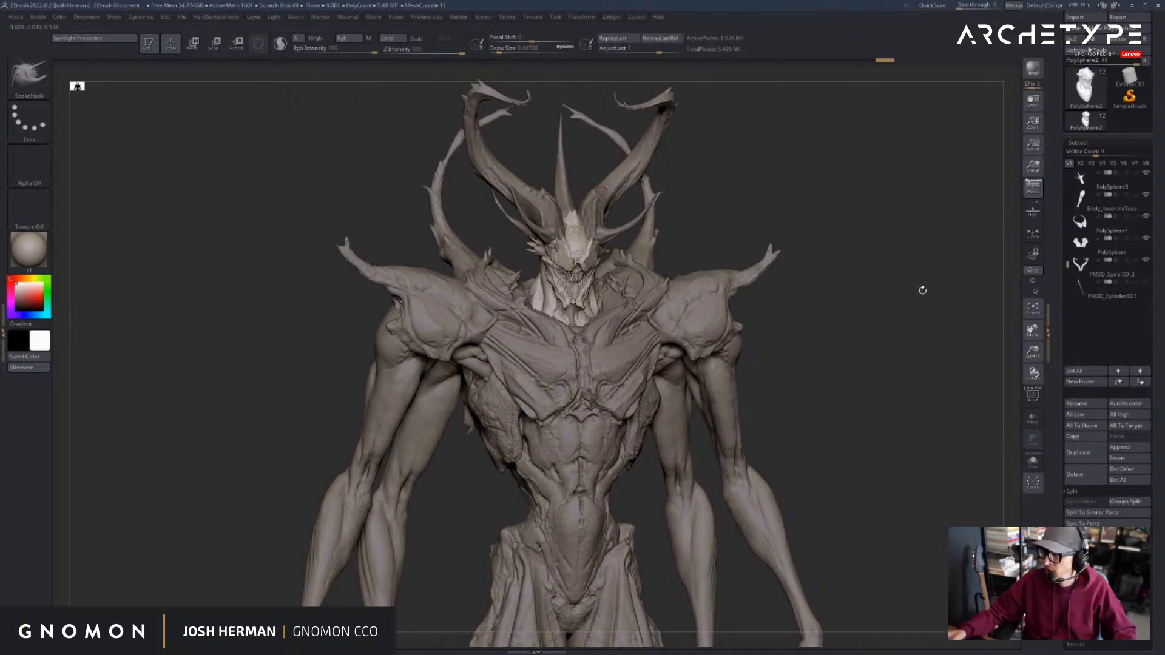
{"action": "left_click_drag", "start_coordinate": [821, 204], "coordinate": [825, 231]}
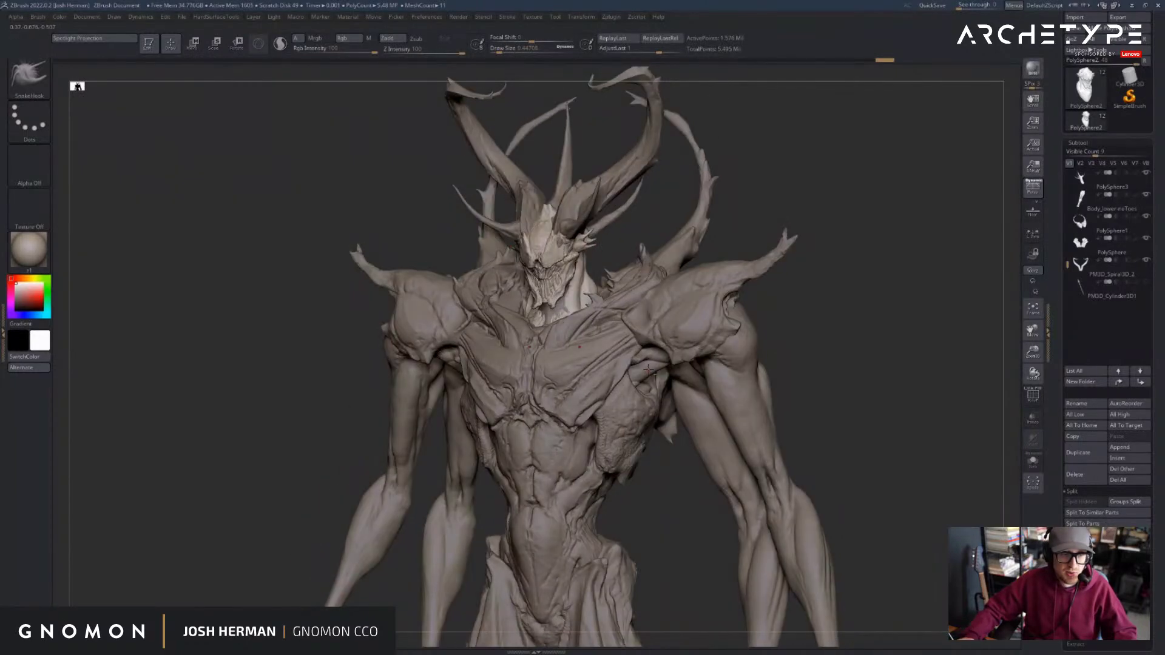
{"action": "left_click", "coordinate": [725, 375], "text": "alt"}
{"action": "mouse_move", "coordinate": [819, 174]}
{"action": "left_mouse_down"}
{"action": "mouse_move", "coordinate": [825, 161]}
{"action": "mouse_move", "coordinate": [825, 176]}
{"action": "mouse_move", "coordinate": [806, 183]}
{"action": "left_mouse_up"}
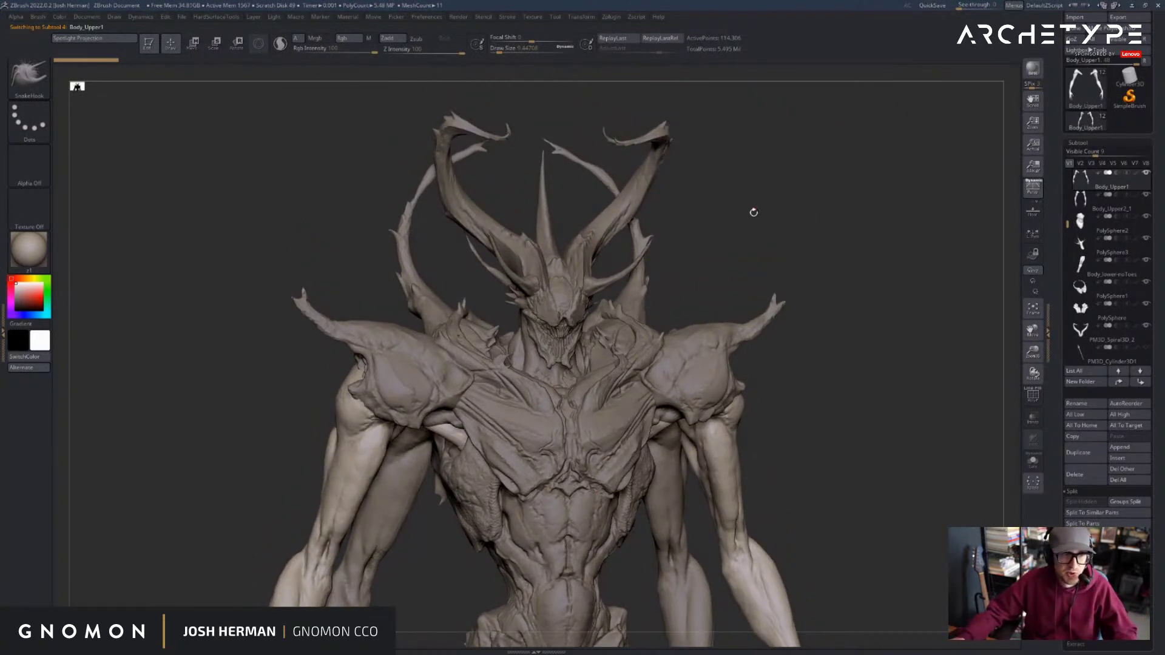
{"action": "left_click_drag", "start_coordinate": [753, 212], "coordinate": [771, 250], "text": "shift"}
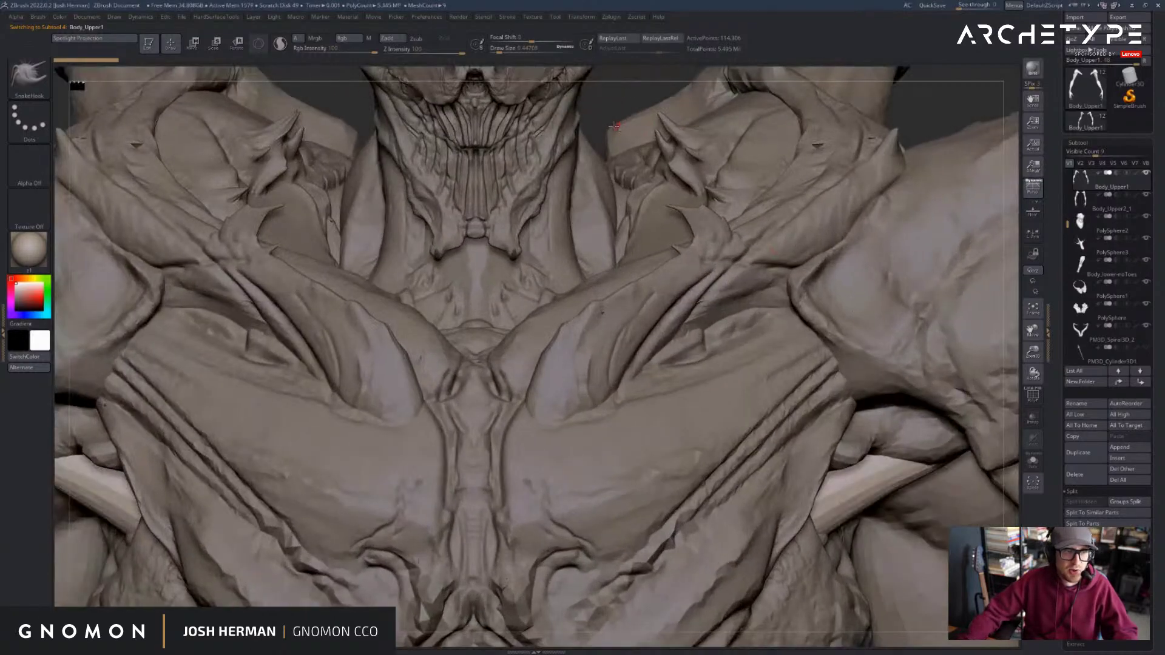
- Select the head subtool PolySphere2 and carve a test zigzag stroke on the forehead plate using DamStandard with an adjusted Z Intensity
{"action": "left_click_drag", "start_coordinate": [598, 122], "coordinate": [901, 192], "text": "alt"}
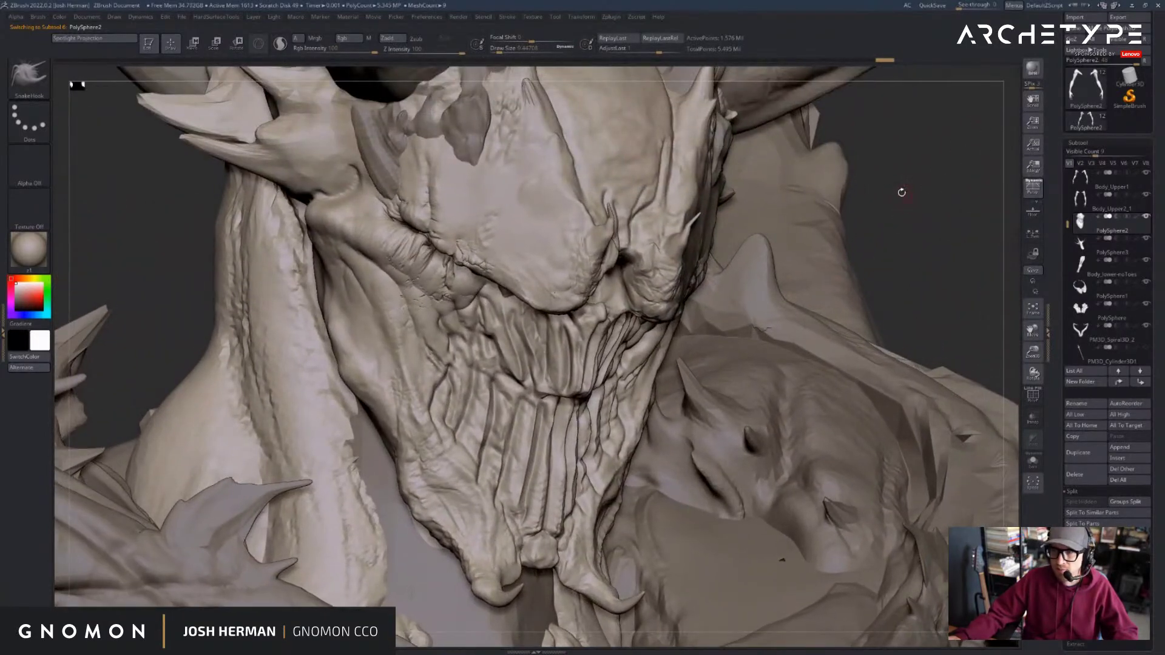
{"action": "key", "text": "1"}
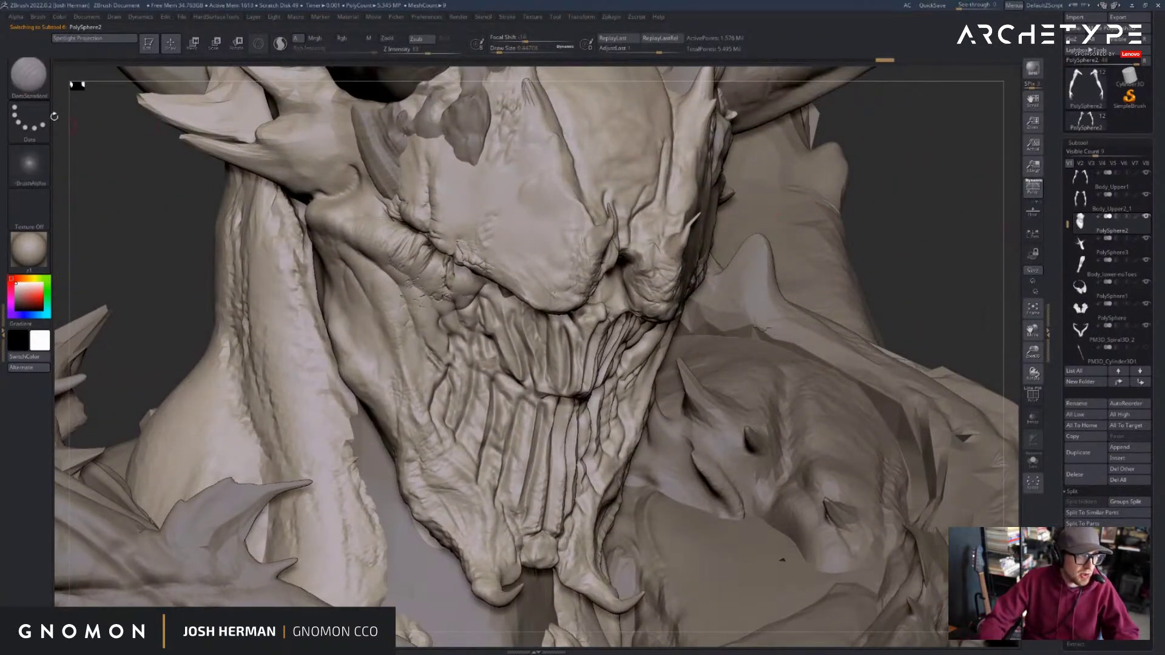
{"action": "left_click", "coordinate": [30, 78]}
{"action": "left_click", "coordinate": [304, 84]}
{"action": "left_click", "coordinate": [430, 54]}
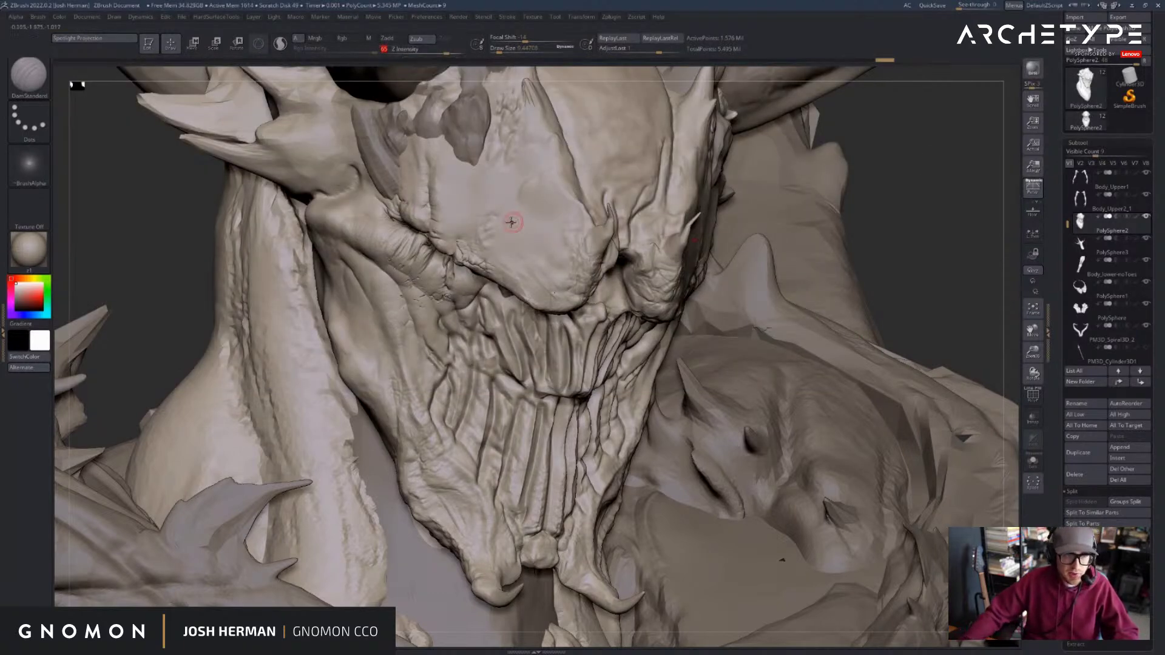
{"action": "left_click_drag", "start_coordinate": [511, 160], "coordinate": [565, 242]}
{"action": "mouse_move", "coordinate": [893, 221]}
{"action": "left_mouse_down"}
{"action": "mouse_move", "coordinate": [902, 205]}
{"action": "mouse_move", "coordinate": [868, 249]}
{"action": "mouse_move", "coordinate": [822, 251]}
{"action": "left_mouse_up"}
- Examine the head's mesh density in wireframe and compare its lower and higher subdivision levels
{"action": "key", "text": "shift+f"}
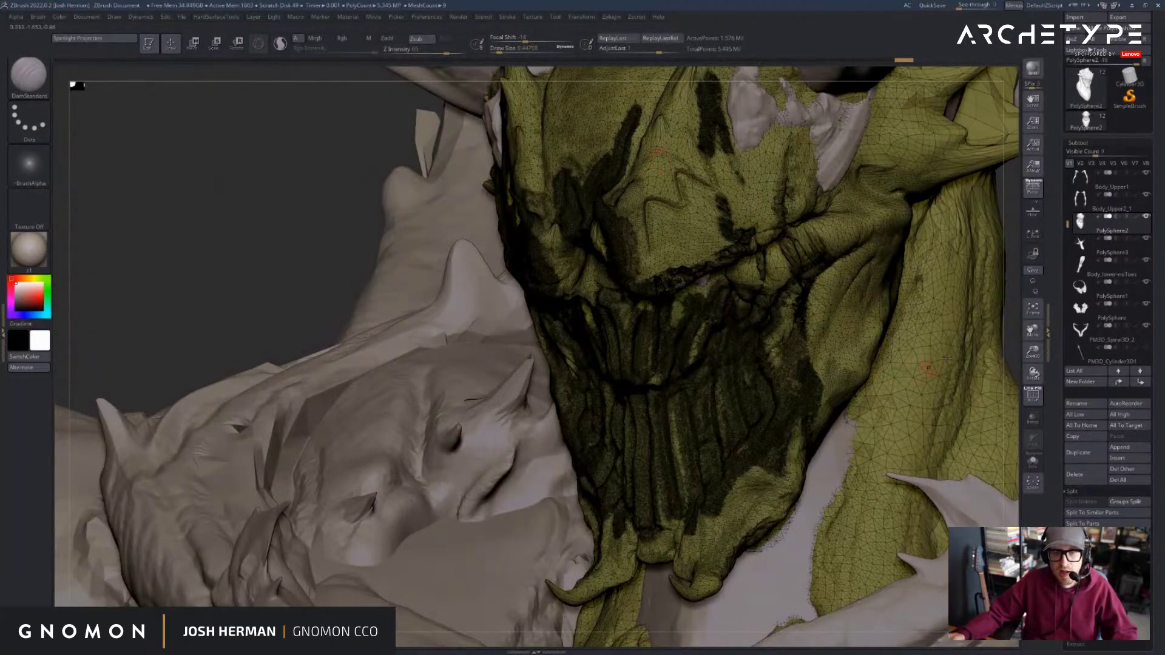
{"action": "left_click_drag", "start_coordinate": [1013, 337], "coordinate": [768, 294]}
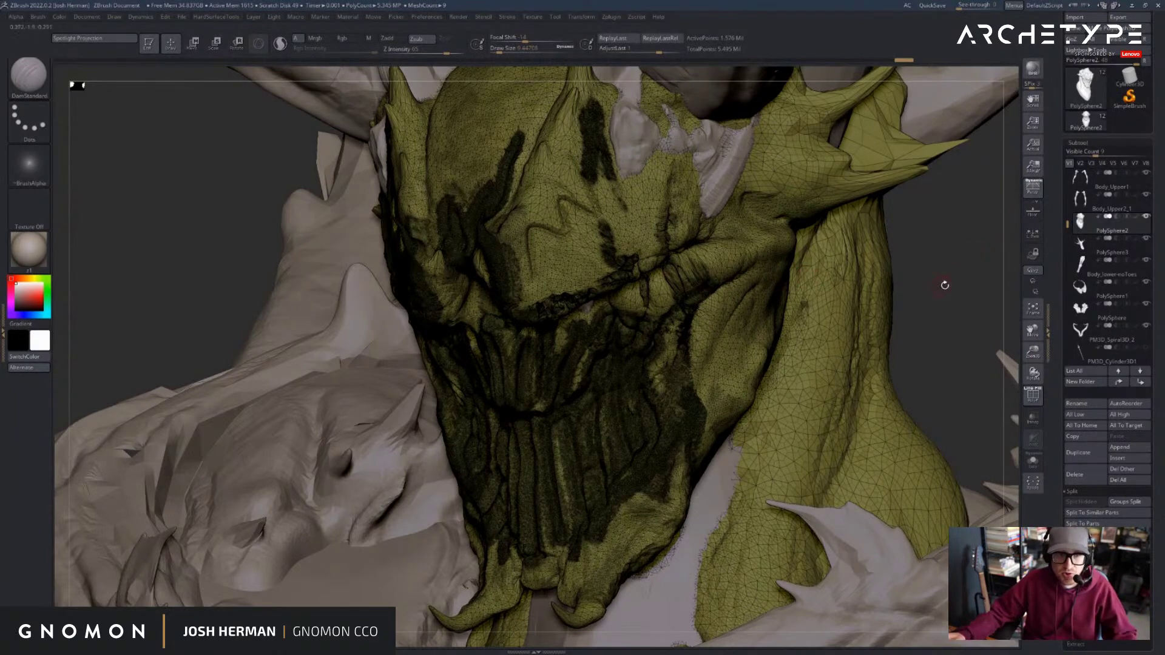
{"action": "left_click_drag", "start_coordinate": [944, 285], "coordinate": [941, 271]}
{"action": "key", "text": "shift+f"}
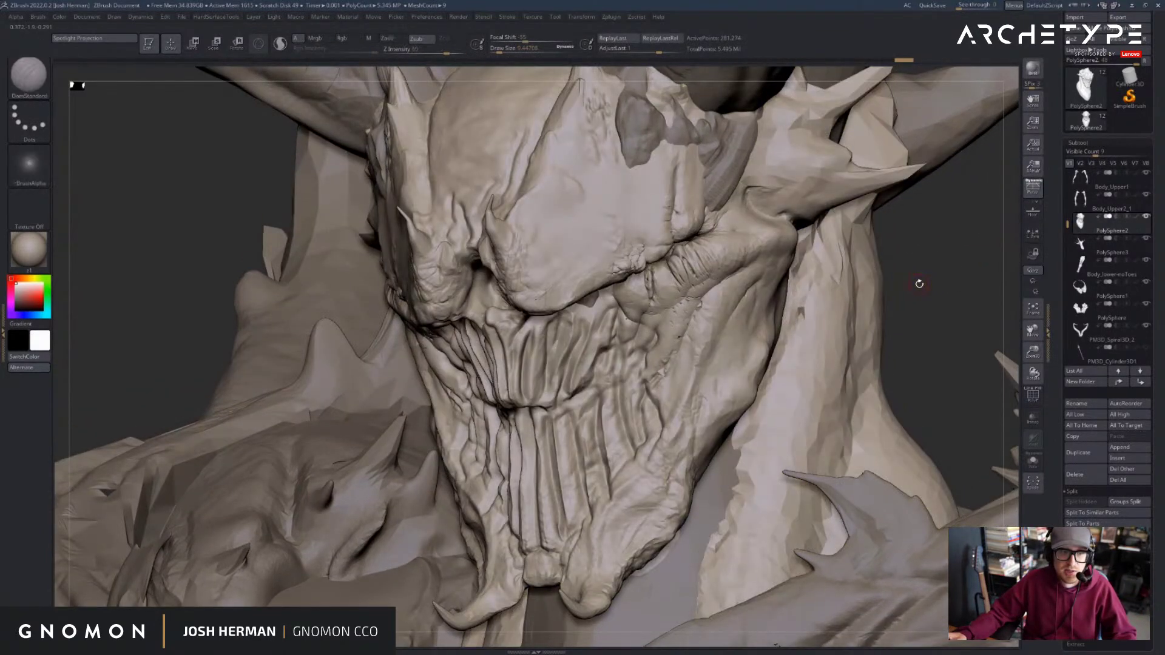
{"action": "key", "text": "d"}
{"action": "key", "text": "shift+f"}
{"action": "key", "text": "shift+f"}
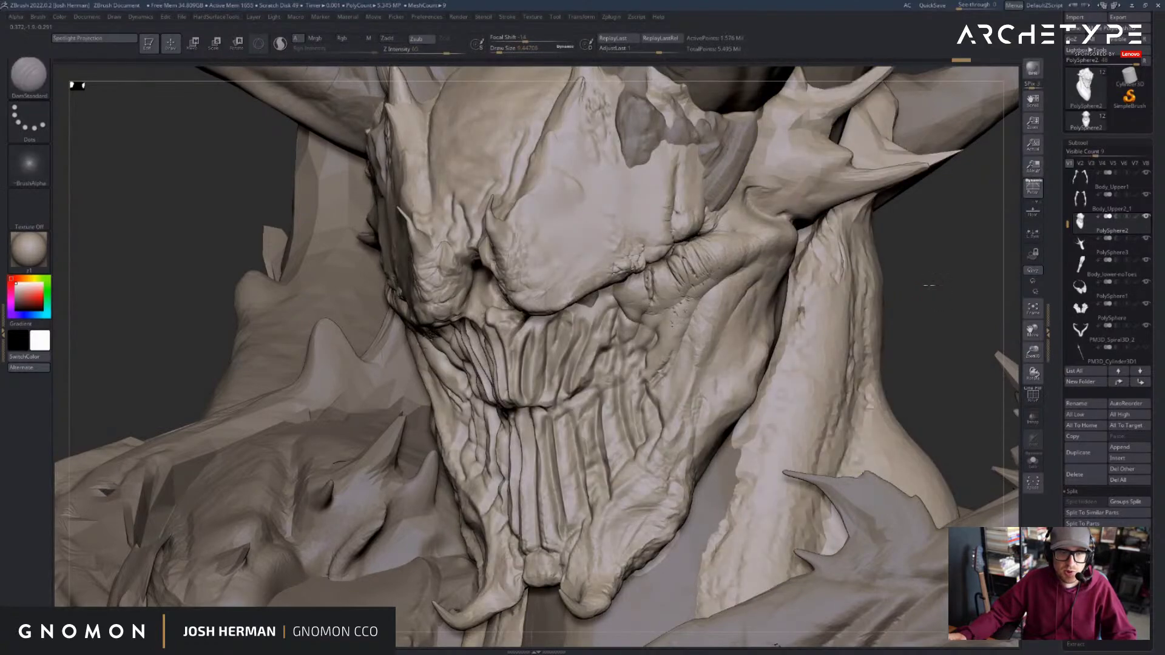
- Select the horns subtool PM3D_Spiral3D_2 and isolate it from the rest of the creature
{"action": "mouse_move", "coordinate": [929, 285]}
{"action": "left_mouse_down", "text": "alt"}
{"action": "mouse_move", "coordinate": [631, 158]}
{"action": "mouse_move", "coordinate": [668, 143]}
{"action": "mouse_move", "coordinate": [711, 302]}
{"action": "mouse_move", "coordinate": [767, 330]}
{"action": "mouse_move", "coordinate": [902, 328]}
{"action": "mouse_move", "coordinate": [977, 267]}
{"action": "mouse_move", "coordinate": [961, 261]}
{"action": "left_mouse_up", "text": "alt"}
{"action": "left_click", "coordinate": [515, 171], "text": "alt"}
{"action": "key", "text": "alt+s"}
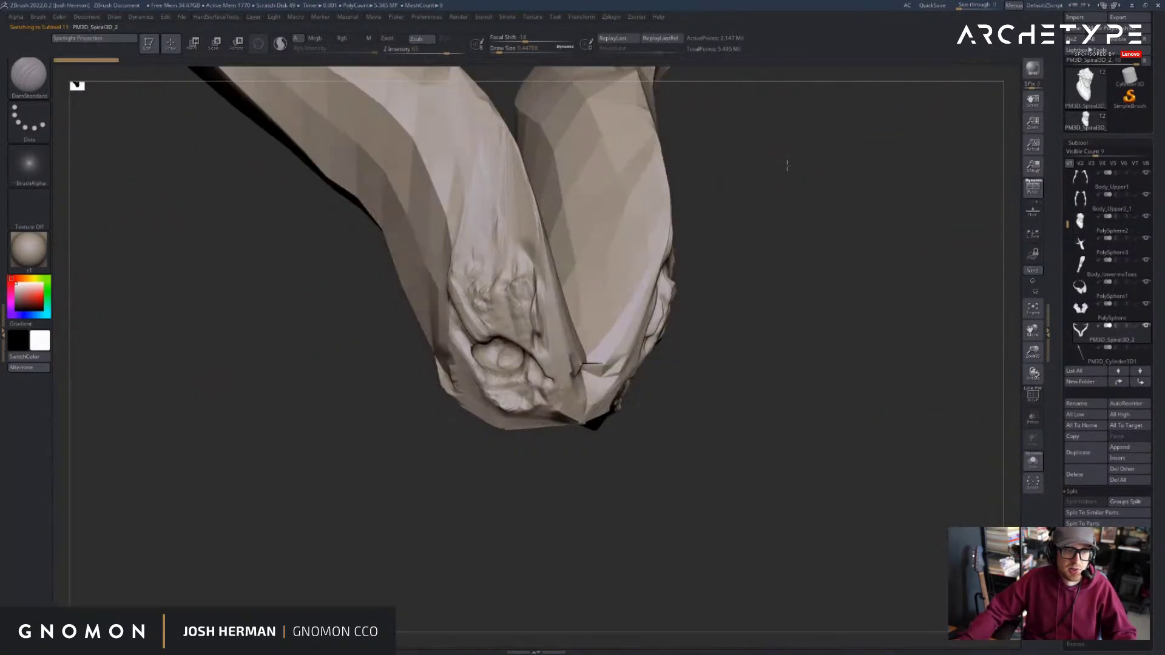
{"action": "left_click_drag", "start_coordinate": [787, 166], "coordinate": [832, 376], "text": "alt"}
{"action": "left_click_drag", "start_coordinate": [225, 448], "coordinate": [486, 554], "text": "alt"}
- Display the horns' wireframe and lower them three subdivision levels to examine the uneven topology at the base
{"action": "key", "text": "shift+f"}
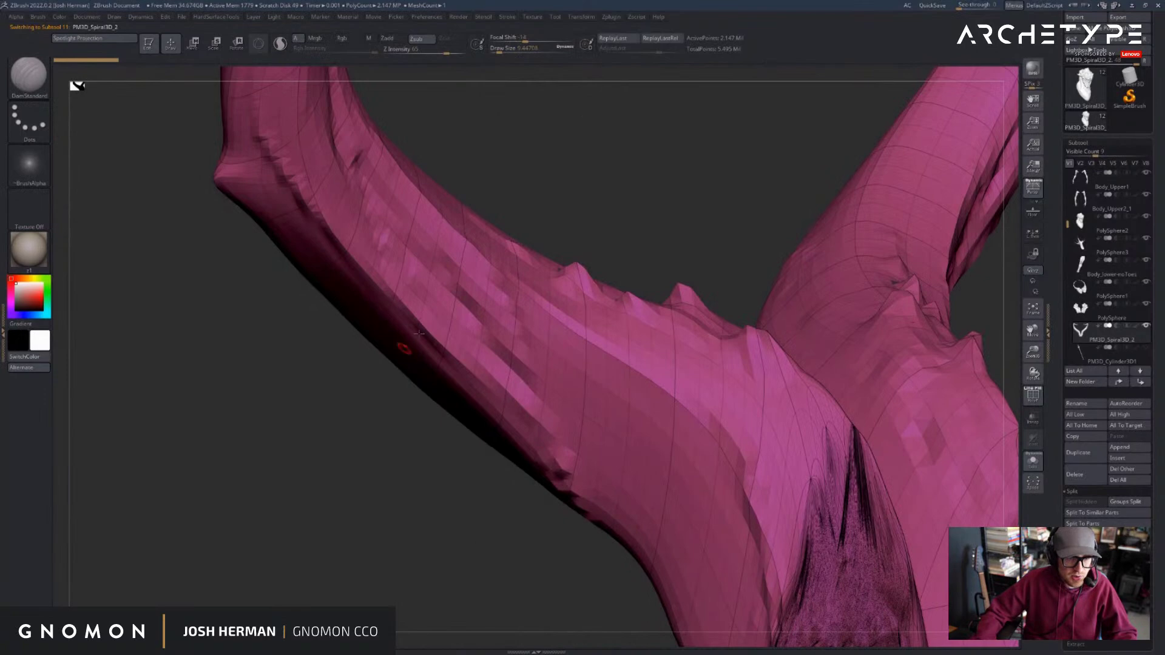
{"action": "key", "text": "shift+d"}
{"action": "key", "text": "shift+d"}
{"action": "key", "text": "shift+d"}
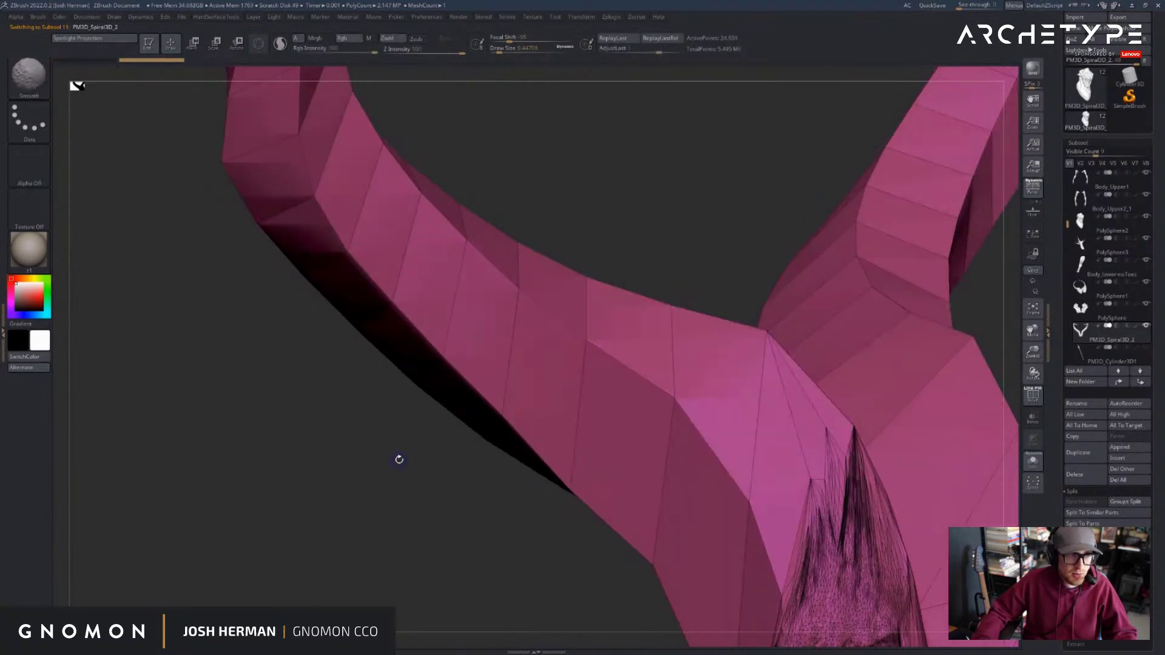
{"action": "left_click_drag", "start_coordinate": [424, 487], "coordinate": [390, 471], "text": "alt"}
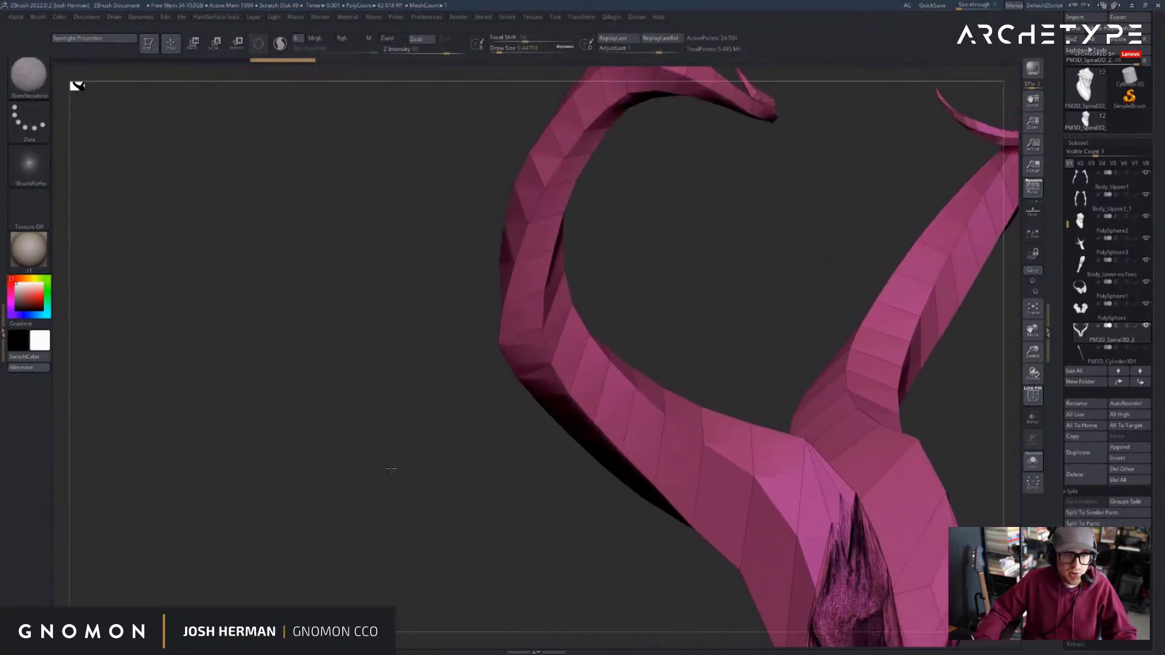
{"action": "left_click_drag", "start_coordinate": [497, 530], "coordinate": [891, 292], "text": "alt"}
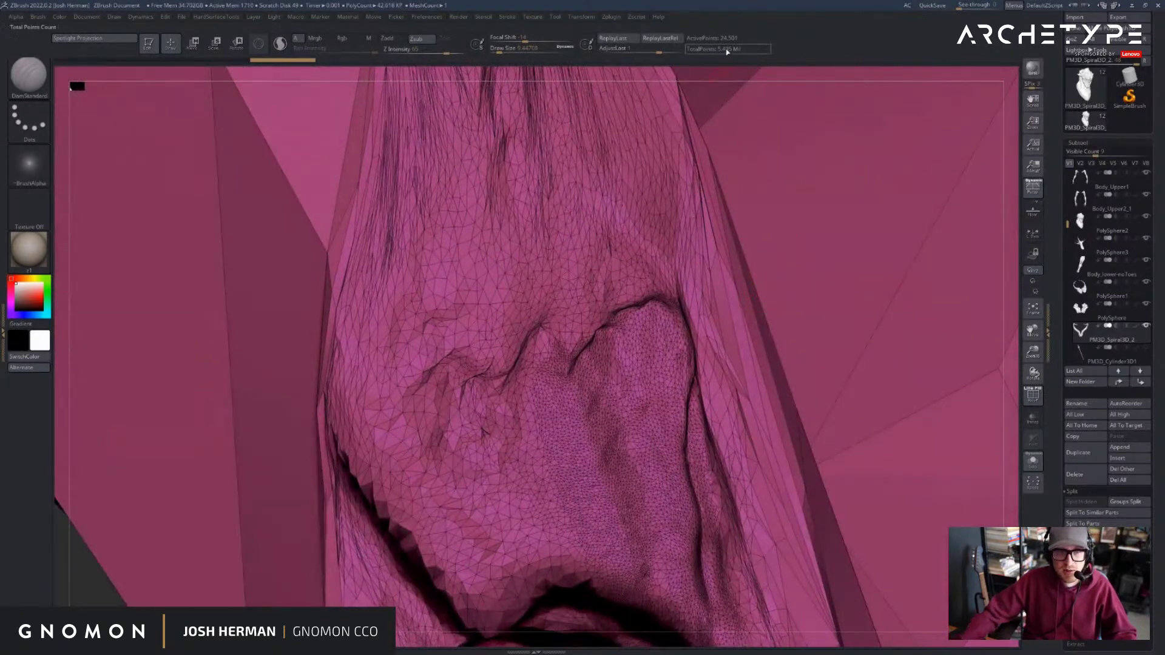
{"action": "key", "text": "f"}
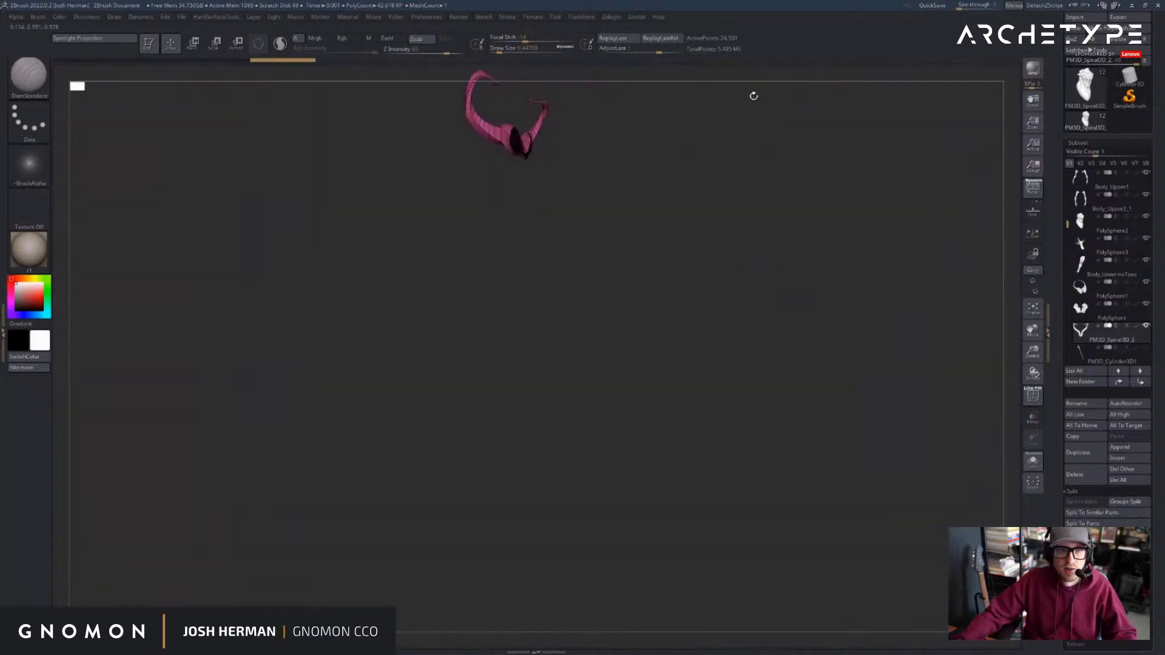
- Raise the horns back up three subdivision levels and examine the stretched polygons around their detailed base
{"action": "left_click_drag", "start_coordinate": [734, 137], "coordinate": [842, 486], "text": "alt"}
{"action": "left_click_drag", "start_coordinate": [717, 170], "coordinate": [703, 418], "text": "alt"}
{"action": "key", "text": "d"}
{"action": "key", "text": "d"}
{"action": "key", "text": "d"}
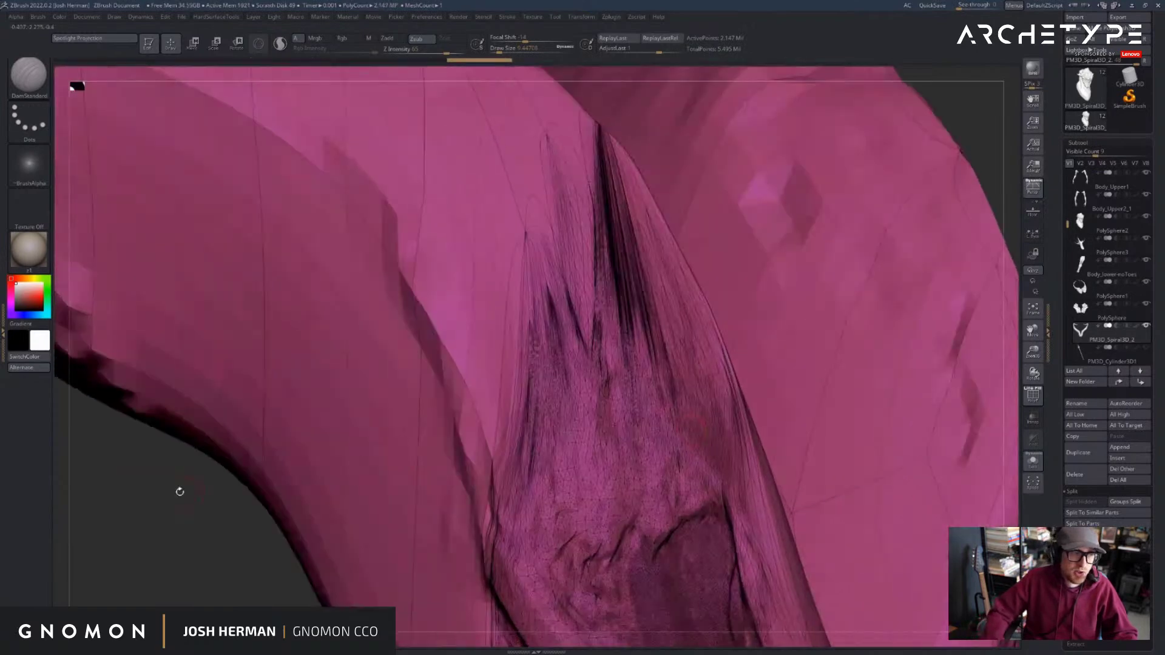
{"action": "left_click_drag", "start_coordinate": [179, 492], "coordinate": [473, 151]}
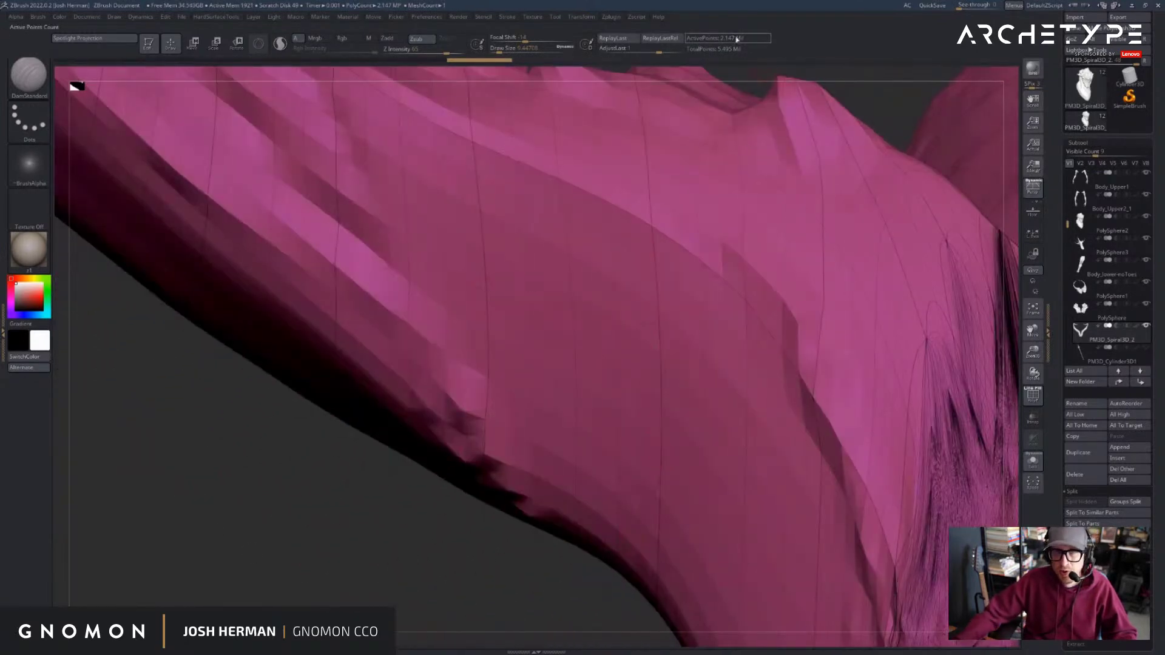
- Hide the horns' wireframe and bring the rest of the creature back into view around them
{"action": "key", "text": "f"}
{"action": "left_click_drag", "start_coordinate": [923, 179], "coordinate": [798, 425], "text": "shift"}
{"action": "left_click_drag", "start_coordinate": [798, 424], "coordinate": [759, 340]}
{"action": "key", "text": "shift+f"}
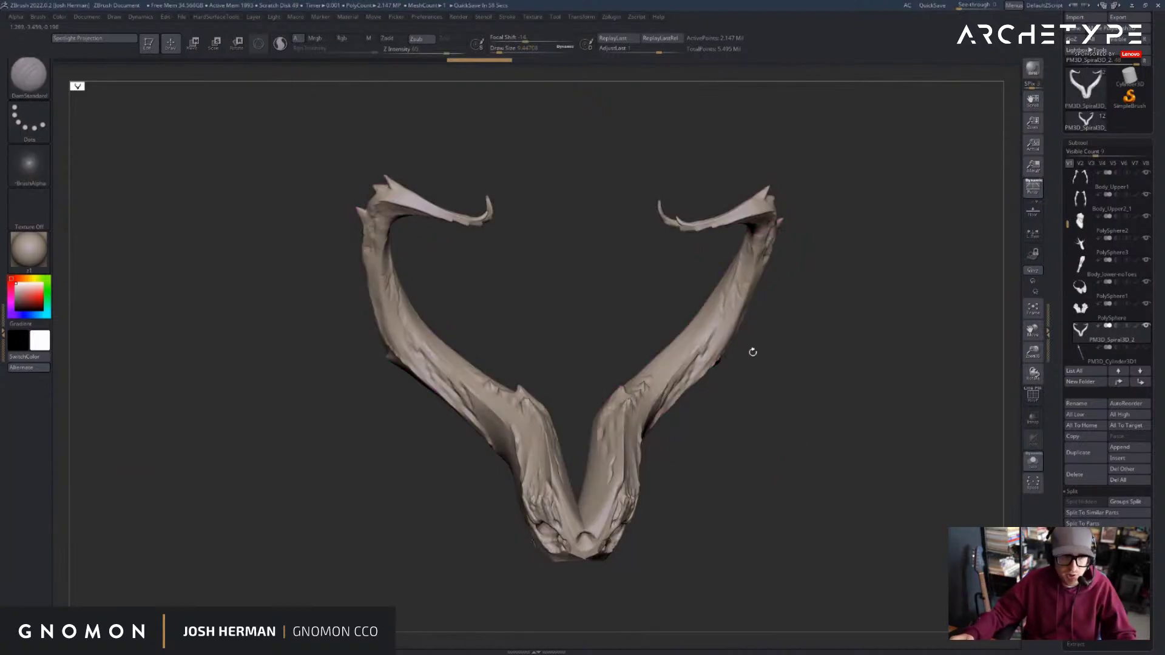
{"action": "mouse_move", "coordinate": [752, 351]}
{"action": "left_mouse_down"}
{"action": "mouse_move", "coordinate": [819, 416]}
{"action": "mouse_move", "coordinate": [765, 347]}
{"action": "left_mouse_up"}
{"action": "key", "text": "shift+s"}
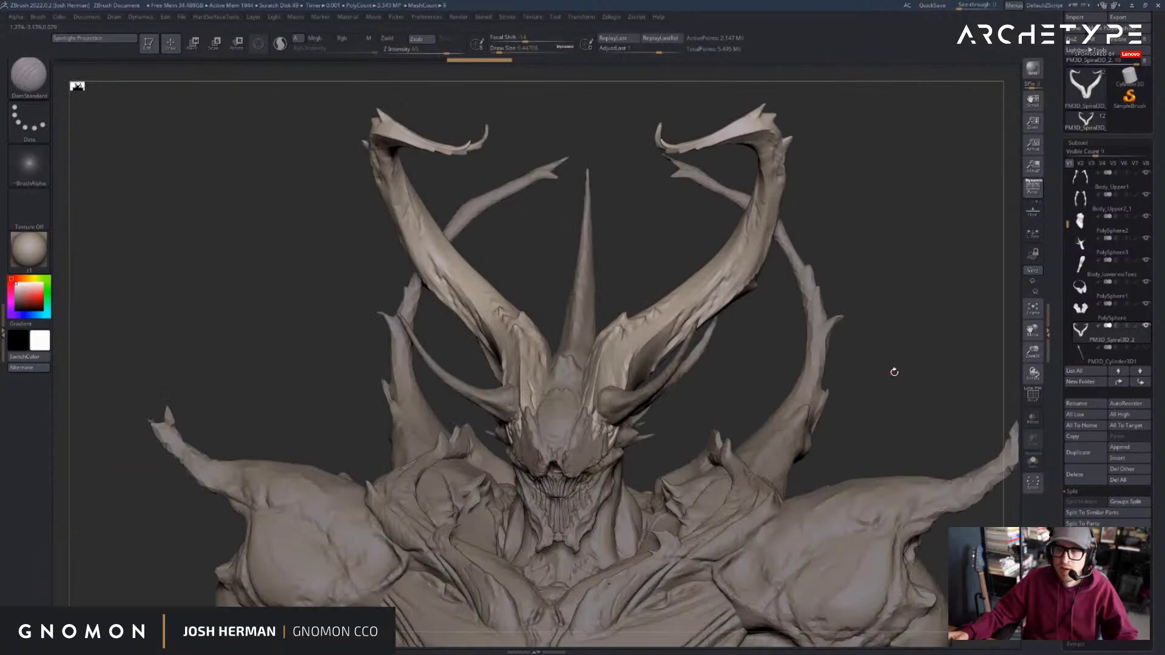
{"action": "mouse_move", "coordinate": [892, 369]}
{"action": "left_mouse_down"}
{"action": "mouse_move", "coordinate": [928, 375]}
{"action": "mouse_move", "coordinate": [915, 286]}
{"action": "mouse_move", "coordinate": [927, 226]}
{"action": "left_mouse_up"}
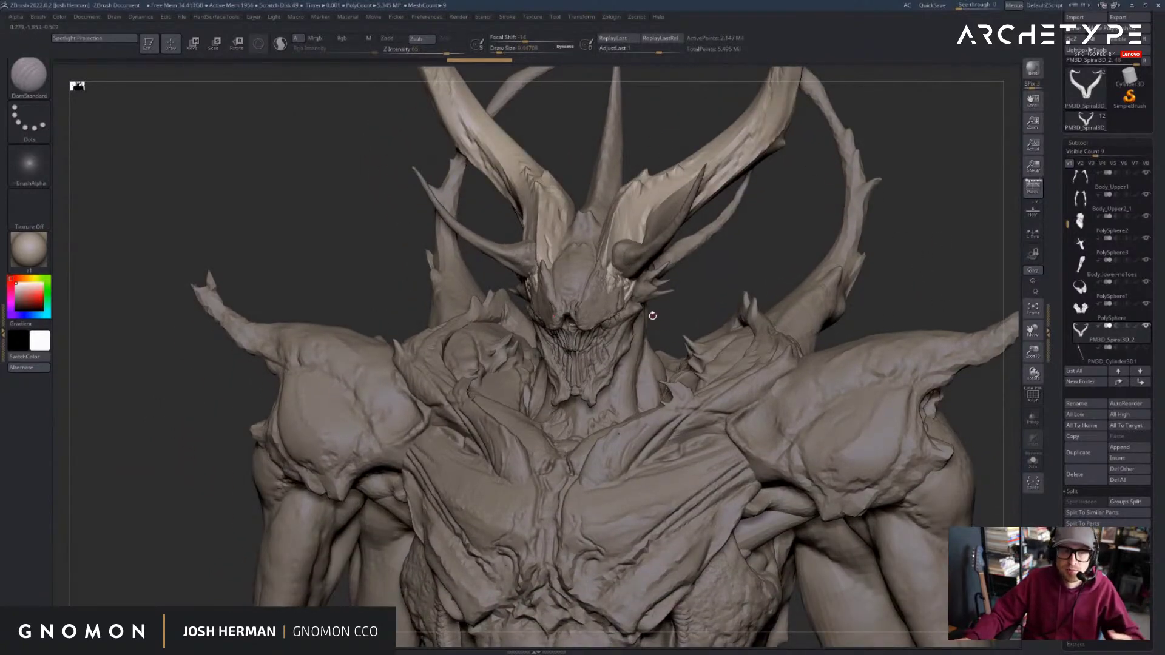
{"action": "left_click_drag", "start_coordinate": [950, 293], "coordinate": [1013, 353]}
- Toggle Solo mode to compare the horns alone with the whole creature, ending with the horns isolated
{"action": "key", "text": "shift+s"}
{"action": "left_click_drag", "start_coordinate": [938, 437], "coordinate": [1022, 456]}
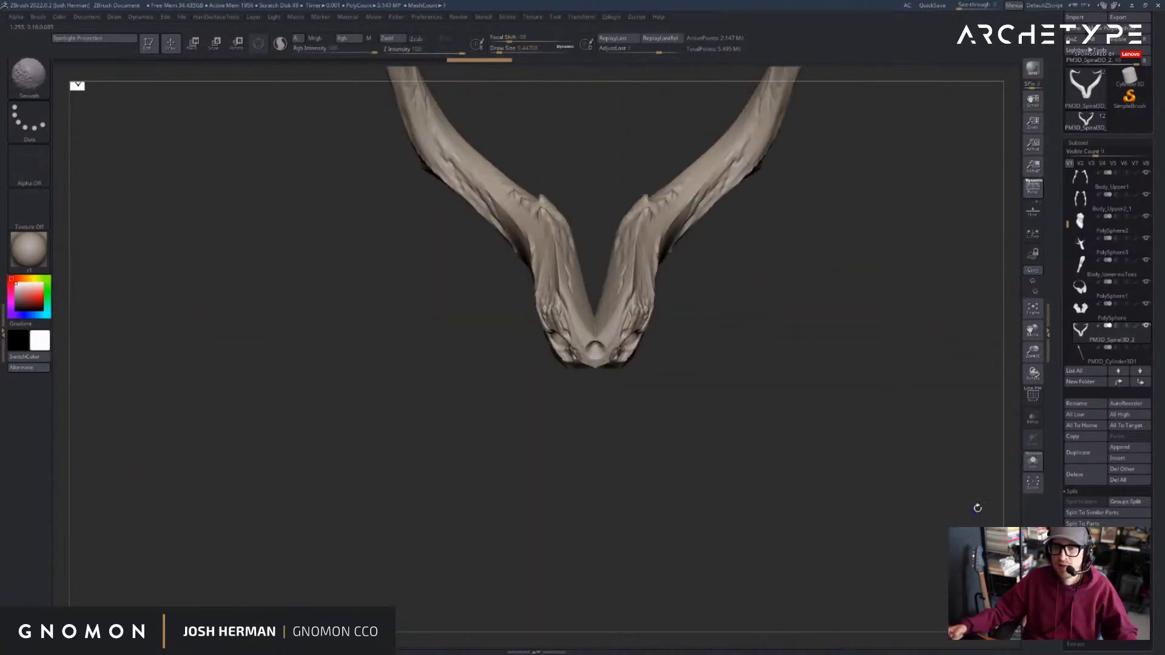
{"action": "left_click", "coordinate": [899, 458]}
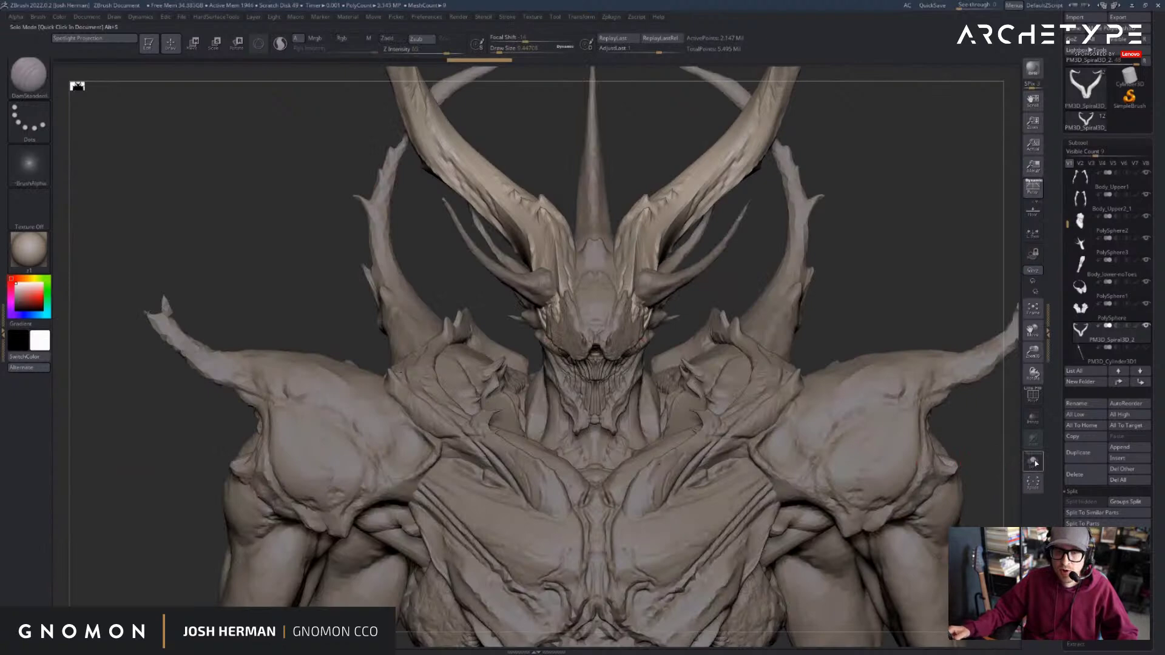
{"action": "left_click", "coordinate": [1035, 462]}
{"action": "left_click", "coordinate": [1035, 463]}
{"action": "left_click", "coordinate": [1033, 461]}
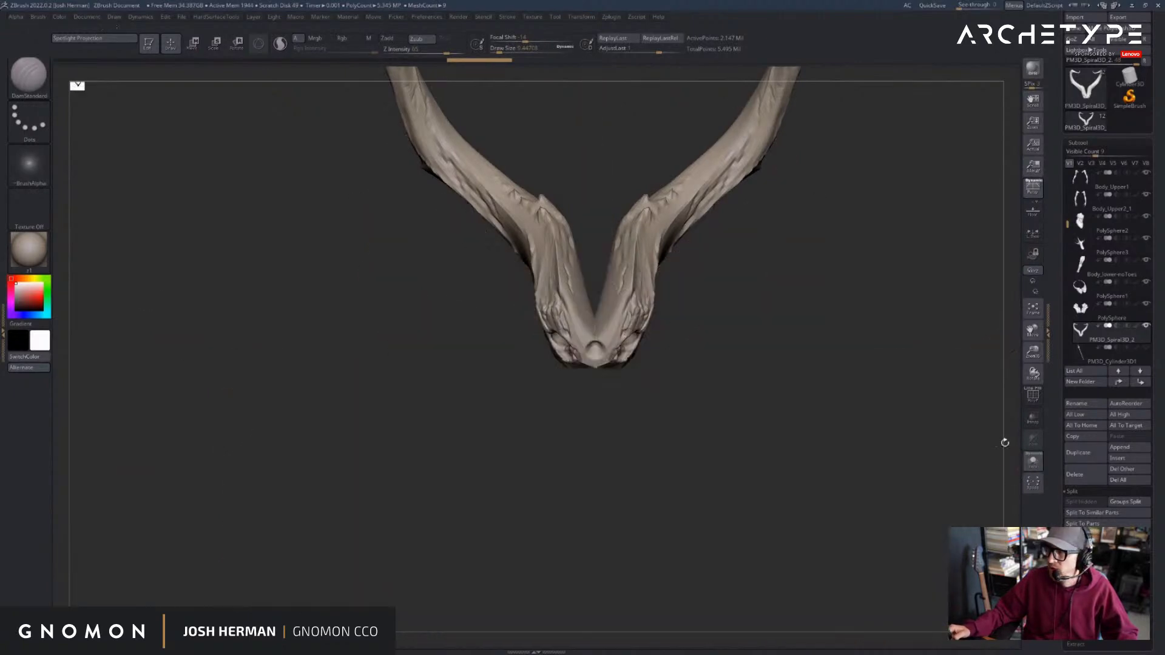
{"action": "left_click", "coordinate": [1033, 464]}
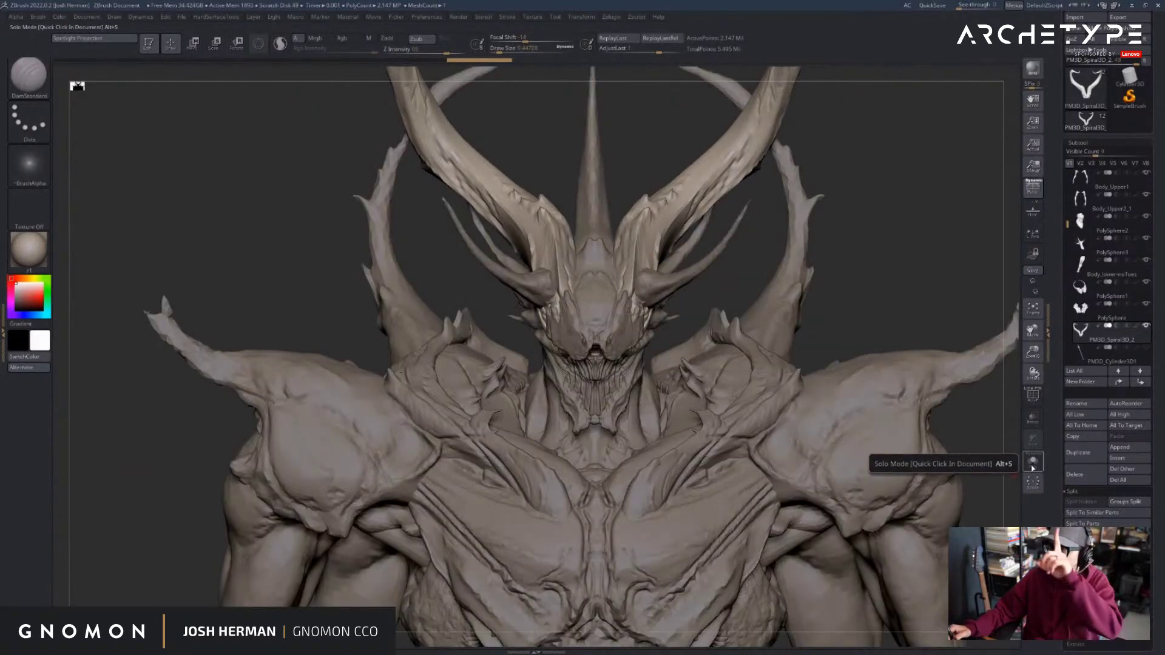
{"action": "left_click", "coordinate": [1034, 462]}
{"action": "left_click", "coordinate": [1033, 463]}
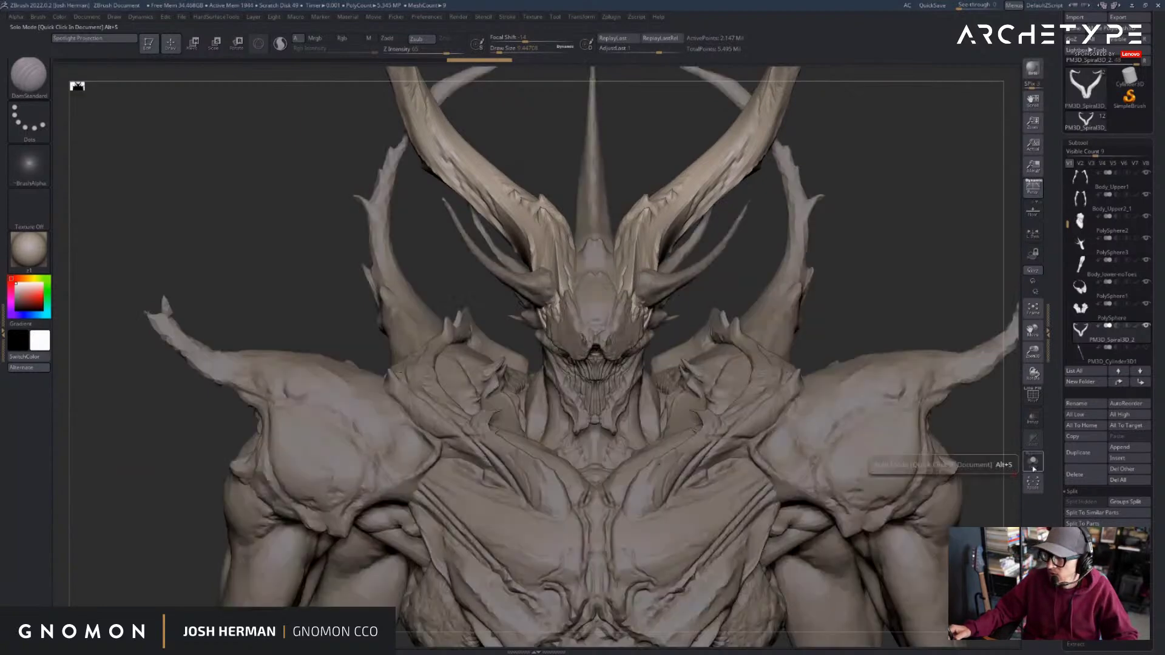
{"action": "left_click", "coordinate": [1033, 463]}
{"action": "left_click_drag", "start_coordinate": [847, 377], "coordinate": [897, 428]}
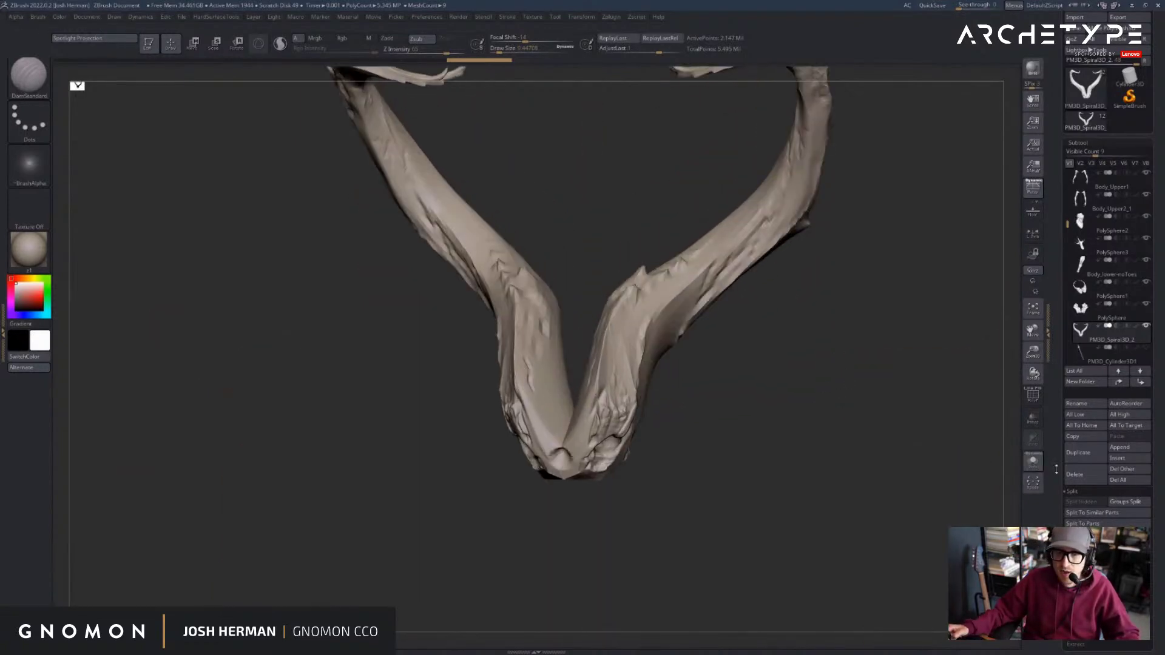
- Duplicate the horns subtool PM3D_Spiral3D_2
{"action": "left_click_drag", "start_coordinate": [1056, 468], "coordinate": [1056, 358]}
{"action": "left_click", "coordinate": [1078, 343]}
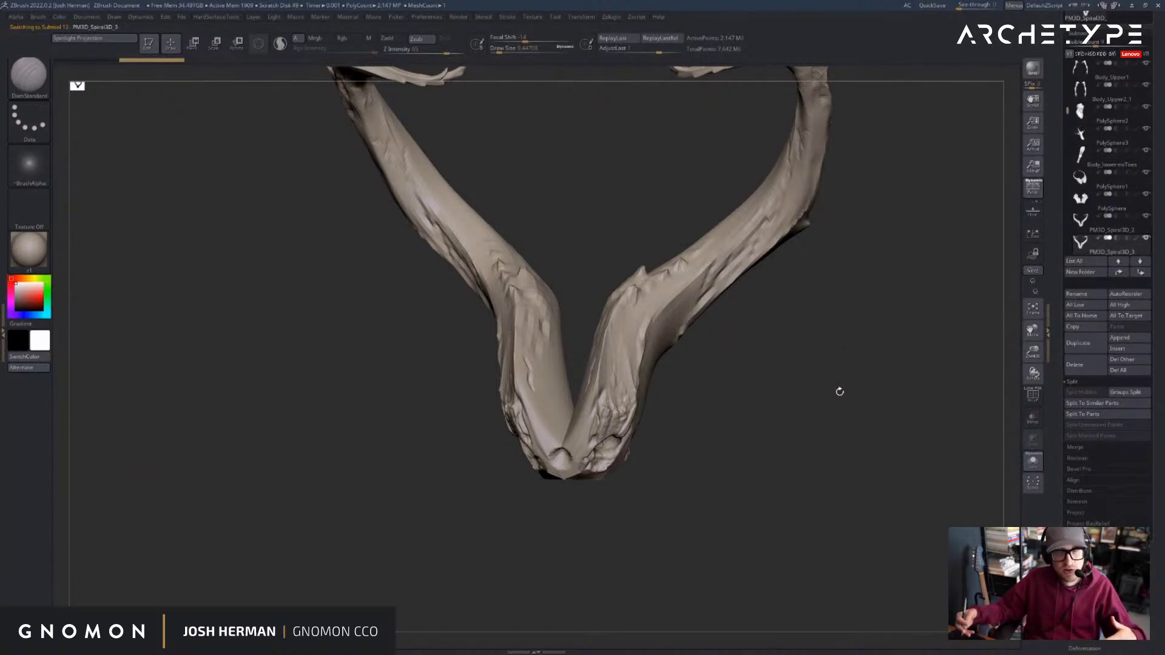
{"action": "left_click_drag", "start_coordinate": [838, 392], "coordinate": [838, 405]}
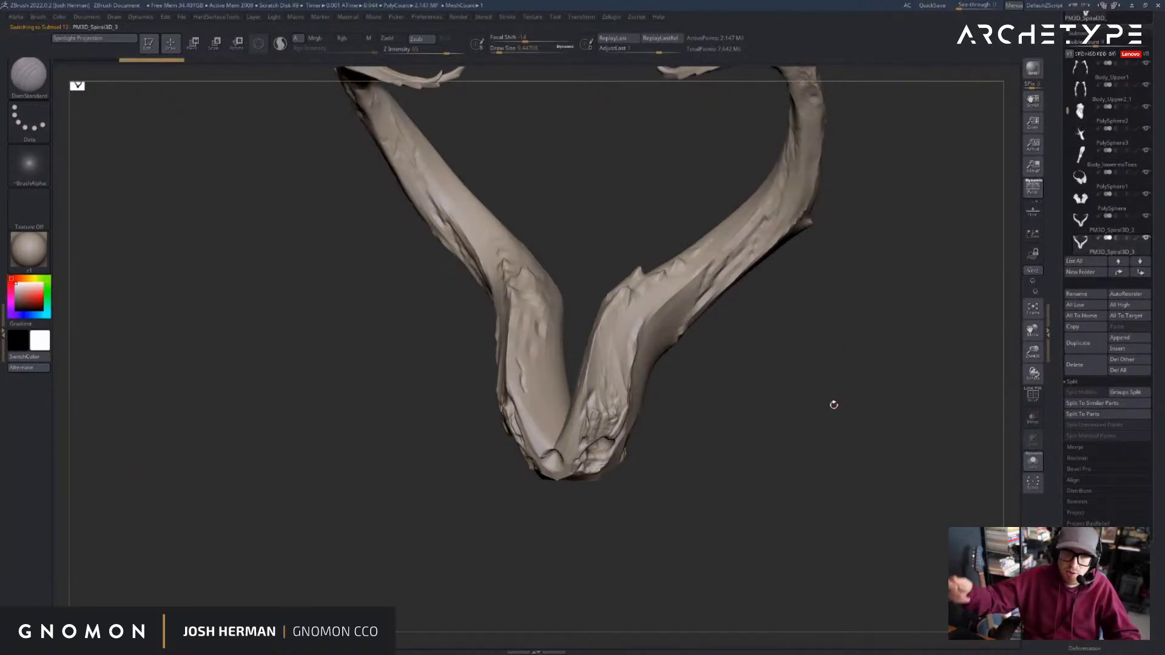
{"action": "left_click_drag", "start_coordinate": [827, 350], "coordinate": [954, 395]}
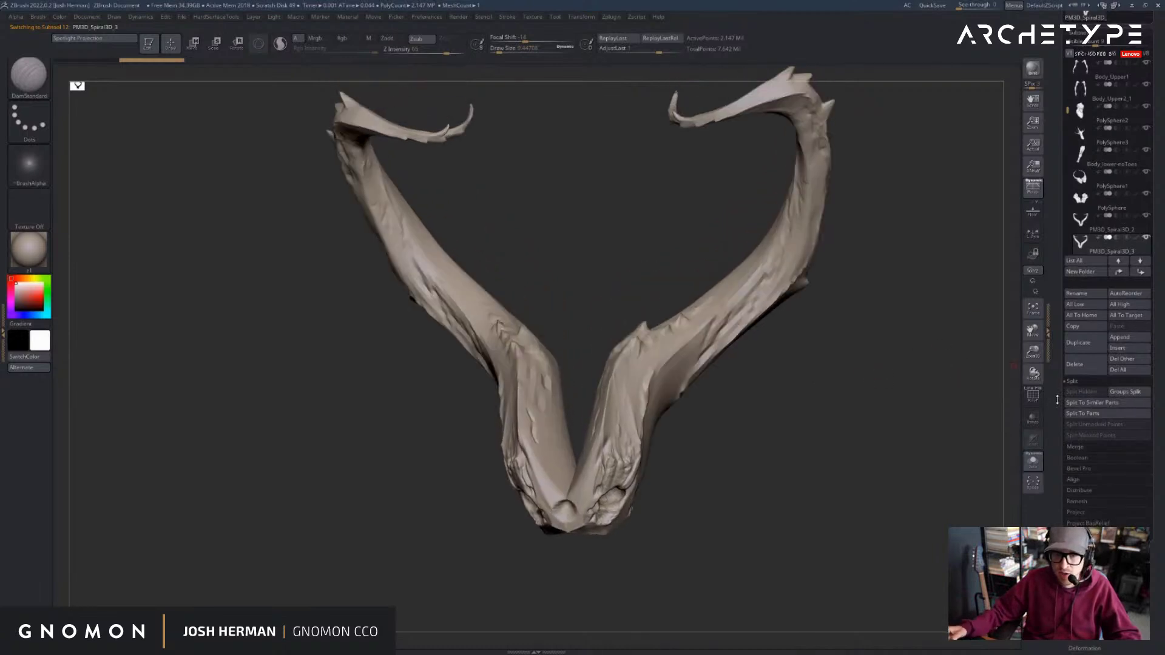
- Open the ZRemesher settings and try to remesh the duplicated horns at their highest subdivision level
{"action": "left_click_drag", "start_coordinate": [1063, 500], "coordinate": [1063, 433]}
{"action": "left_click", "coordinate": [1080, 485]}
{"action": "left_click_drag", "start_coordinate": [813, 419], "coordinate": [964, 420]}
{"action": "left_click_drag", "start_coordinate": [1119, 412], "coordinate": [1119, 461]}
{"action": "left_click_drag", "start_coordinate": [959, 290], "coordinate": [982, 293]}
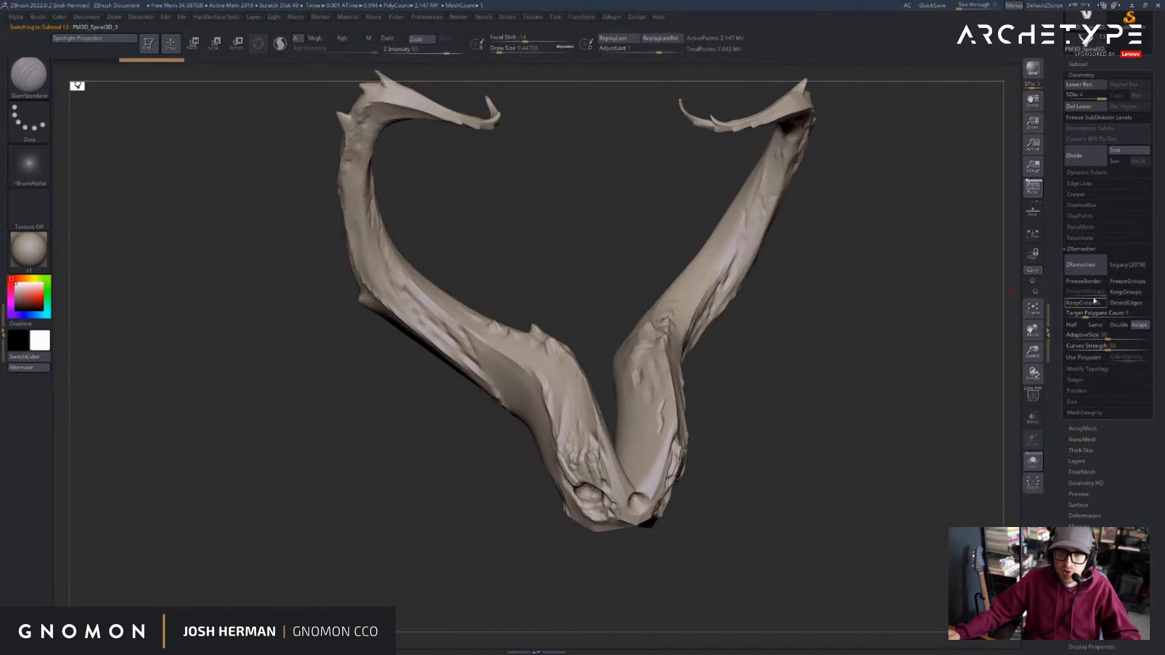
{"action": "left_click", "coordinate": [1080, 264]}
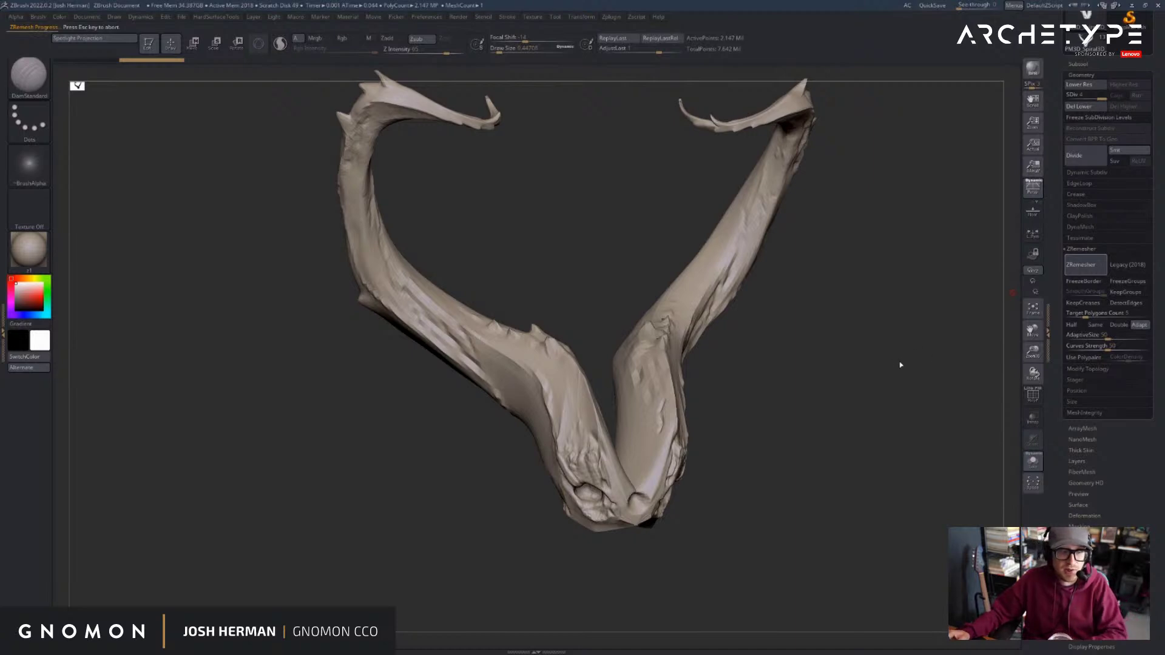
{"action": "key", "text": "Escape"}
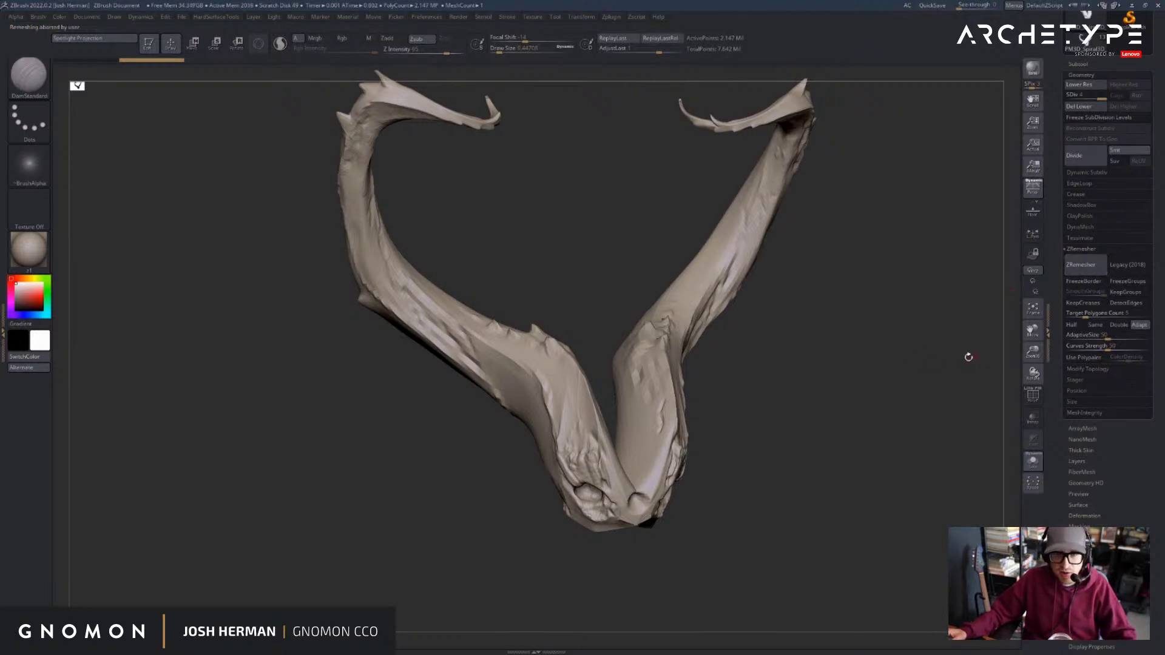
- Compare the lower subdivision levels of the duplicated horns down to level 1
{"action": "left_click_drag", "start_coordinate": [969, 356], "coordinate": [970, 336]}
{"action": "key", "text": "shift+d"}
{"action": "key", "text": "shift+d"}
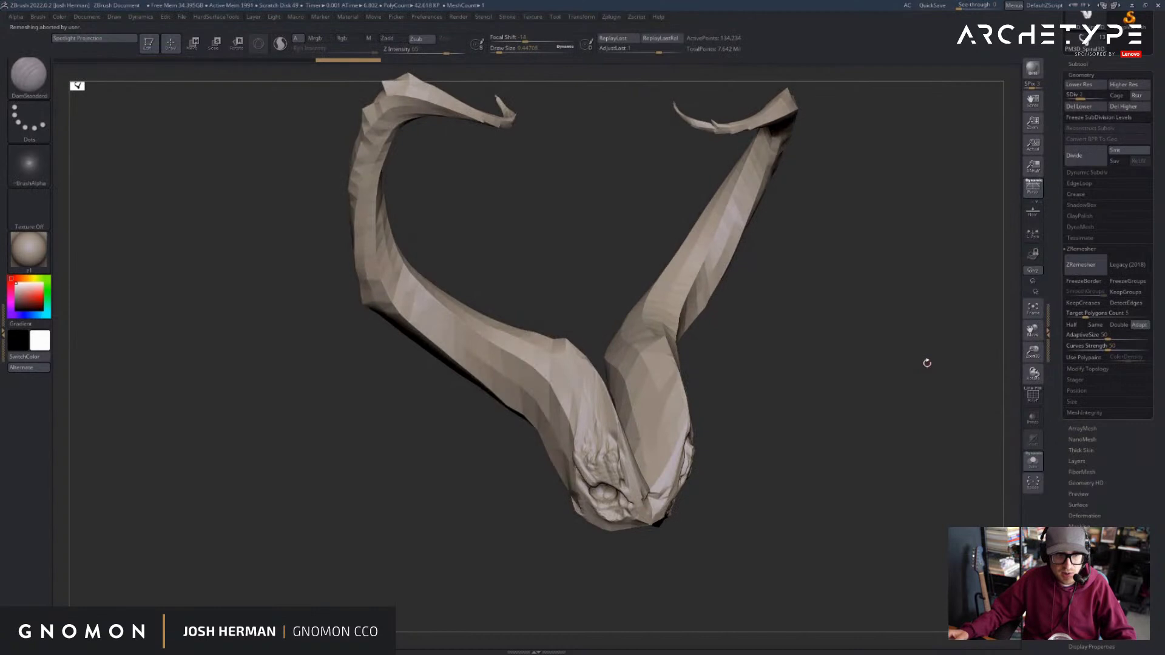
{"action": "key", "text": "d"}
{"action": "key", "text": "d"}
{"action": "key", "text": "shift+d"}
{"action": "key", "text": "shift+d"}
{"action": "key", "text": "shift+d"}
{"action": "left_click_drag", "start_coordinate": [927, 363], "coordinate": [936, 348]}
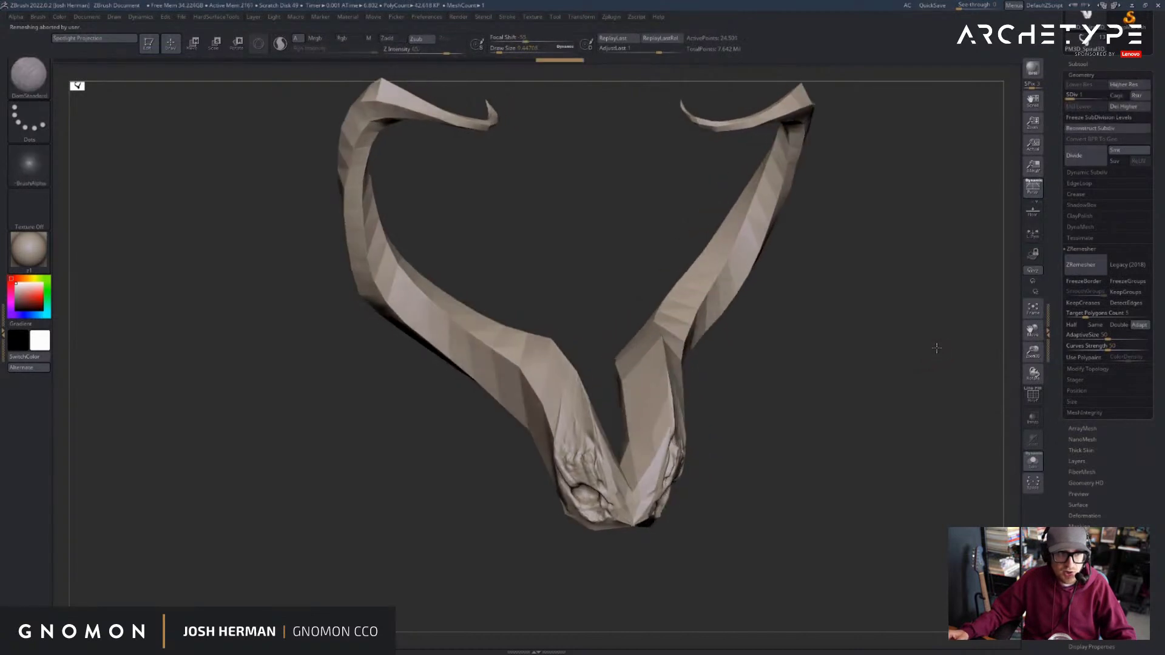
- Set the duplicated horns to subdivision level 3 and remesh them with ZRemesher
{"action": "key", "text": "d"}
{"action": "key", "text": "d"}
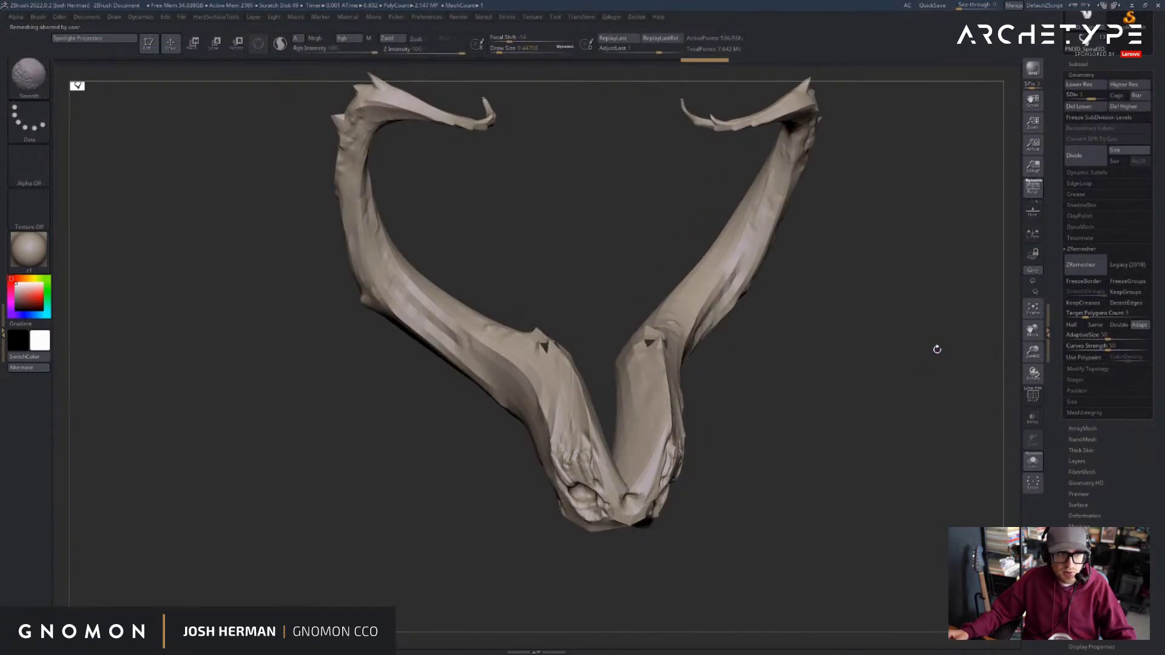
{"action": "key", "text": "shift+d"}
{"action": "key", "text": "d"}
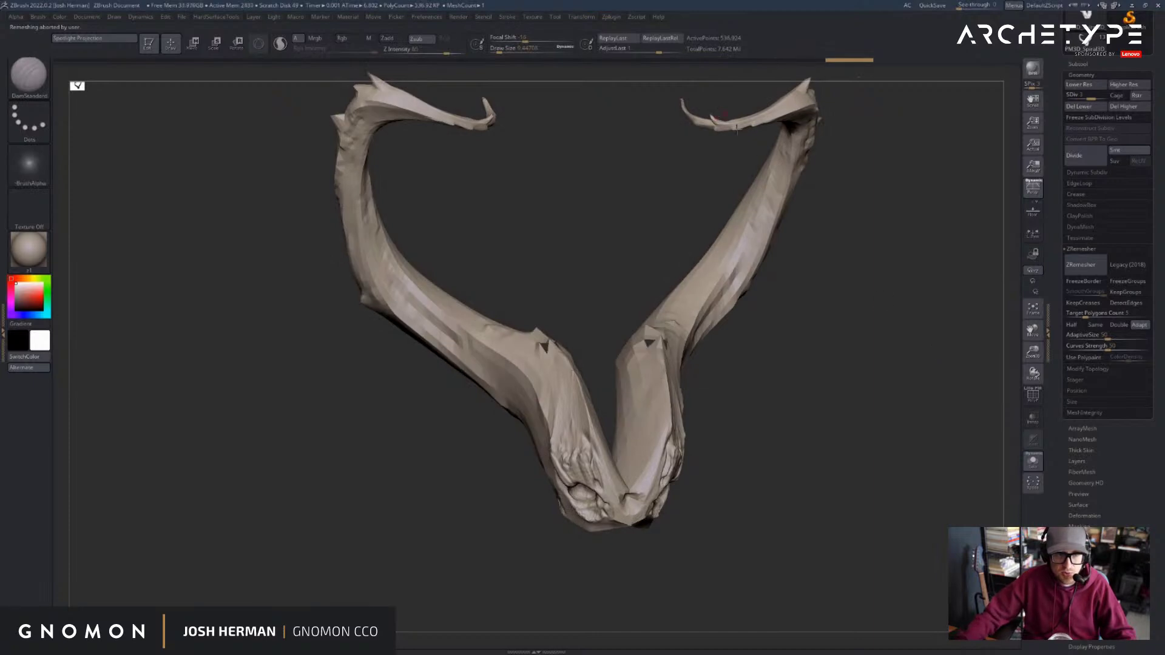
{"action": "left_click_drag", "start_coordinate": [887, 326], "coordinate": [891, 364], "text": "alt"}
{"action": "left_click", "coordinate": [1079, 269]}
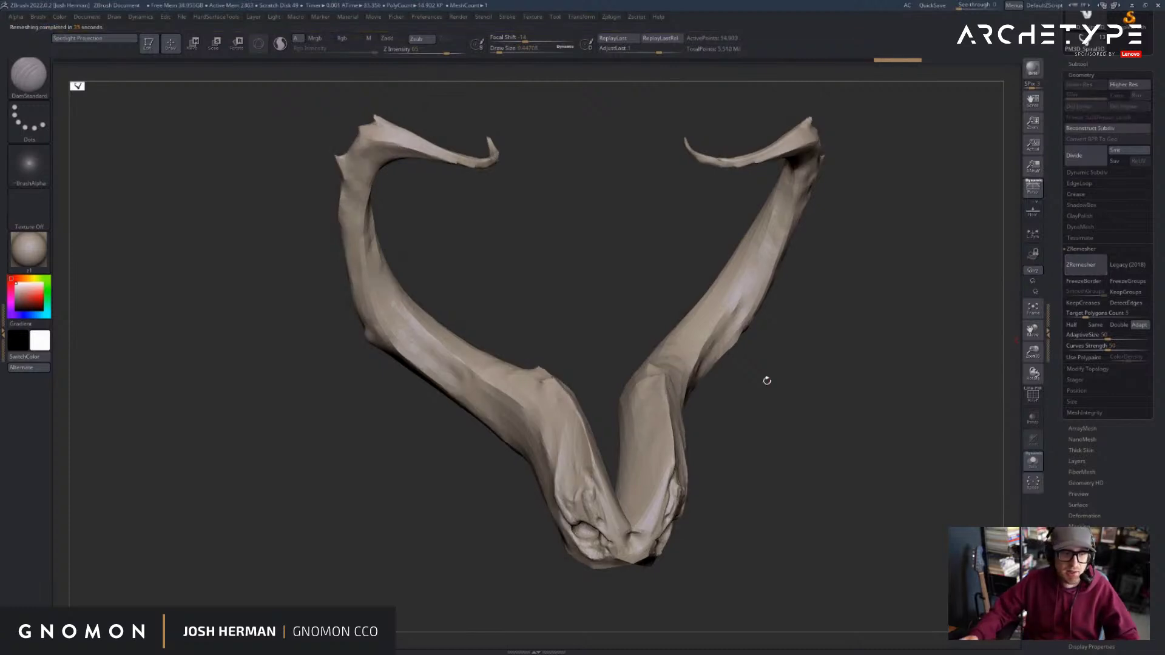
- Display the wireframe of the remeshed horns and examine the new topology around the base
{"action": "left_click_drag", "start_coordinate": [838, 418], "coordinate": [896, 373]}
{"action": "key", "text": "shift+f"}
{"action": "key", "text": "shift+f"}
{"action": "key", "text": "shift+f"}
{"action": "left_click_drag", "start_coordinate": [954, 398], "coordinate": [873, 336]}
{"action": "left_click_drag", "start_coordinate": [522, 520], "coordinate": [673, 512]}
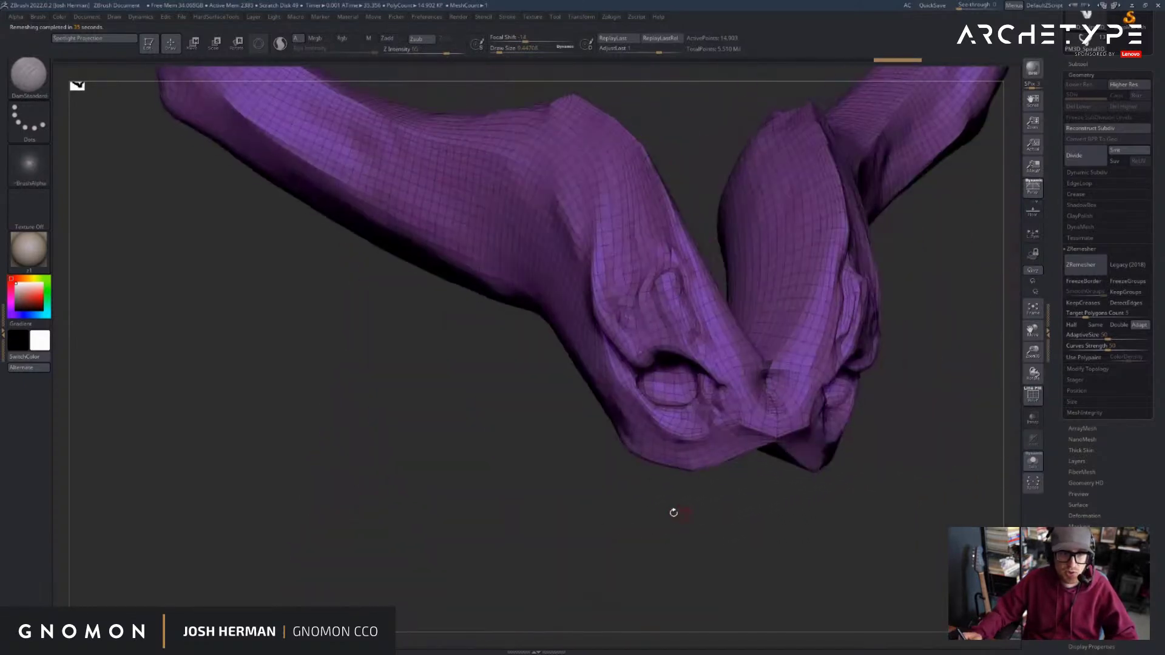
- Toggle Solo mode to compare the remeshed horns with the original horns on the full creature
{"action": "key", "text": "alt+s"}
{"action": "left_click_drag", "start_coordinate": [525, 475], "coordinate": [703, 416]}
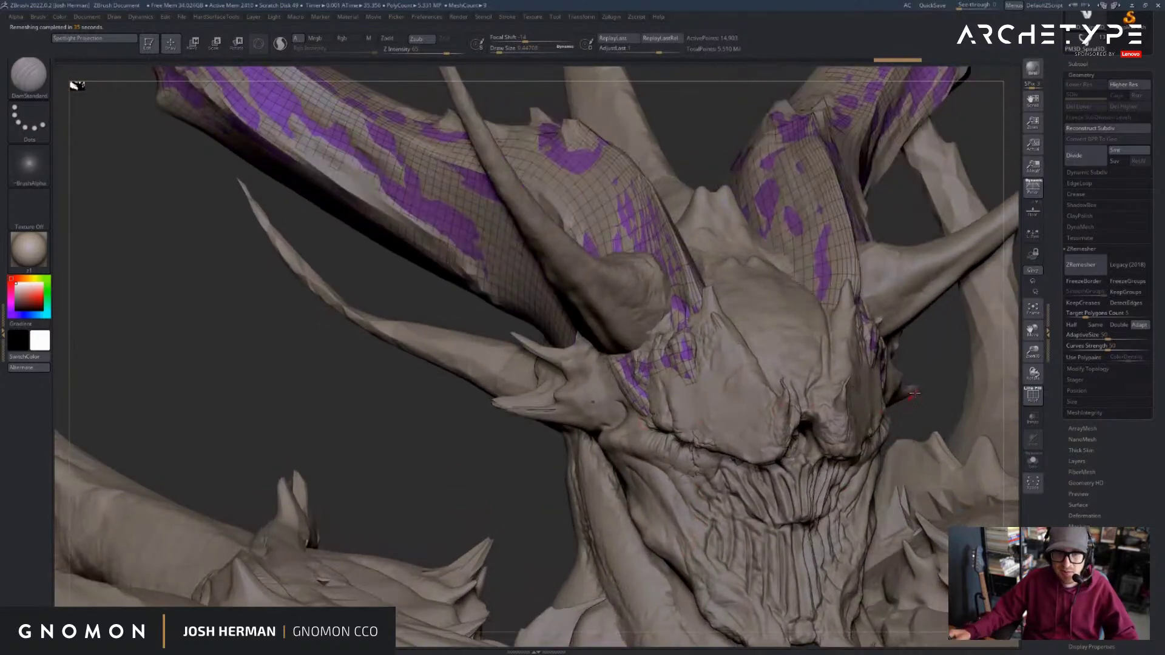
{"action": "mouse_move", "coordinate": [914, 394]}
{"action": "left_mouse_down"}
{"action": "mouse_move", "coordinate": [890, 396]}
{"action": "mouse_move", "coordinate": [920, 248]}
{"action": "mouse_move", "coordinate": [896, 366]}
{"action": "mouse_move", "coordinate": [911, 393]}
{"action": "left_mouse_up"}
{"action": "key", "text": "alt+s"}
{"action": "key", "text": "alt+s"}
{"action": "key", "text": "alt+s"}
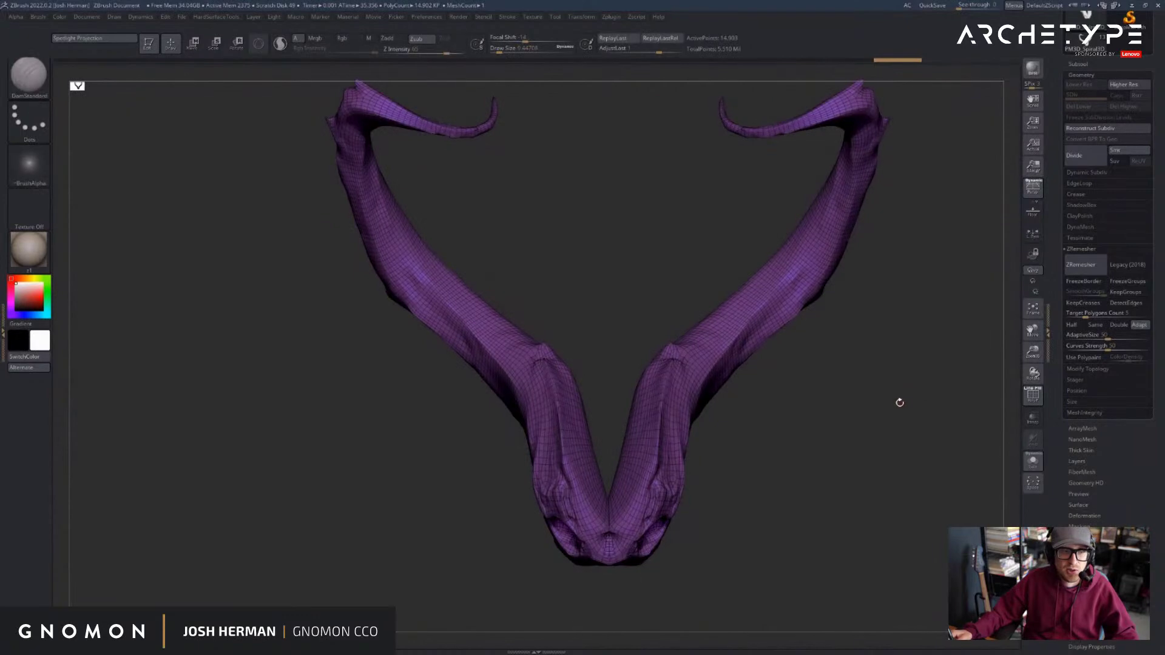
{"action": "key", "text": "alt+s"}
- Dock the Zplugin palette beside the canvas and expand its UV Master options
{"action": "left_click", "coordinate": [611, 16]}
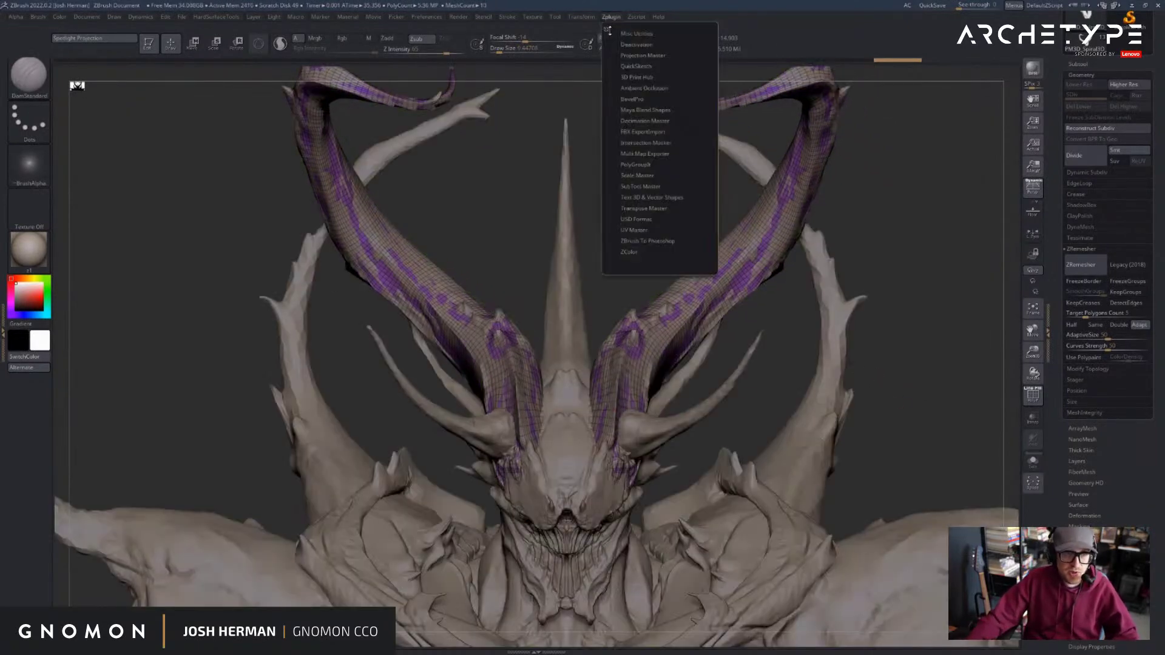
{"action": "left_click", "coordinate": [606, 29]}
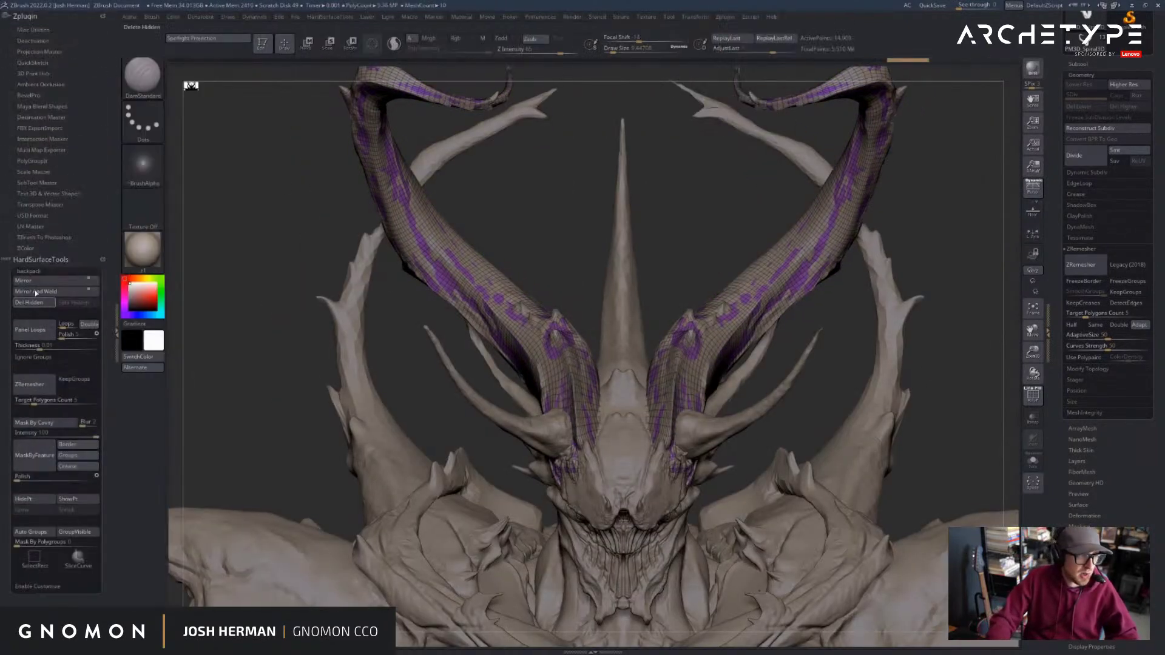
{"action": "left_click", "coordinate": [49, 260]}
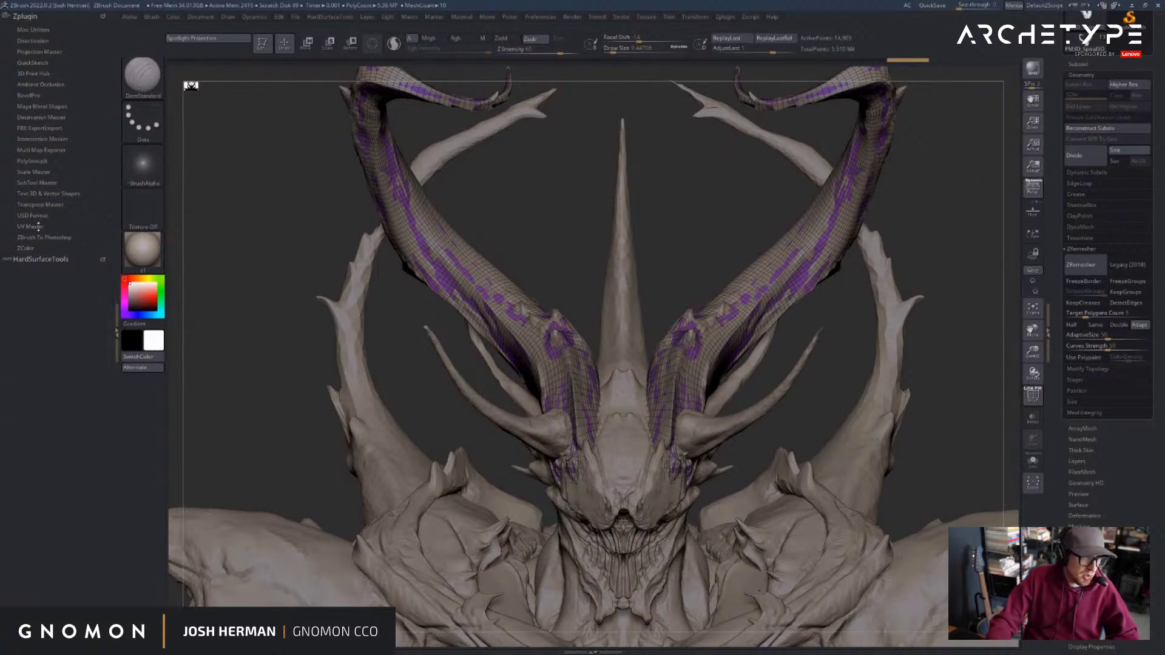
{"action": "left_click", "coordinate": [39, 226]}
- Unwrap the remeshed horns in UV Master with Symmetry on
{"action": "left_click_drag", "start_coordinate": [281, 262], "coordinate": [315, 267]}
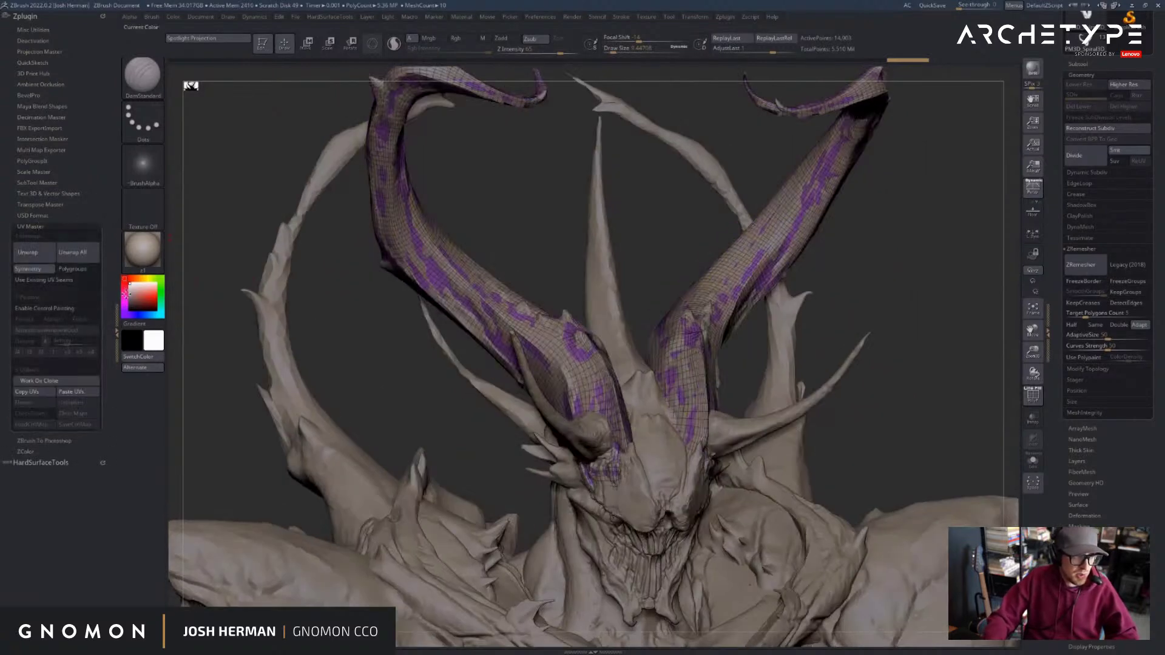
{"action": "left_click", "coordinate": [46, 381]}
{"action": "left_click", "coordinate": [28, 252]}
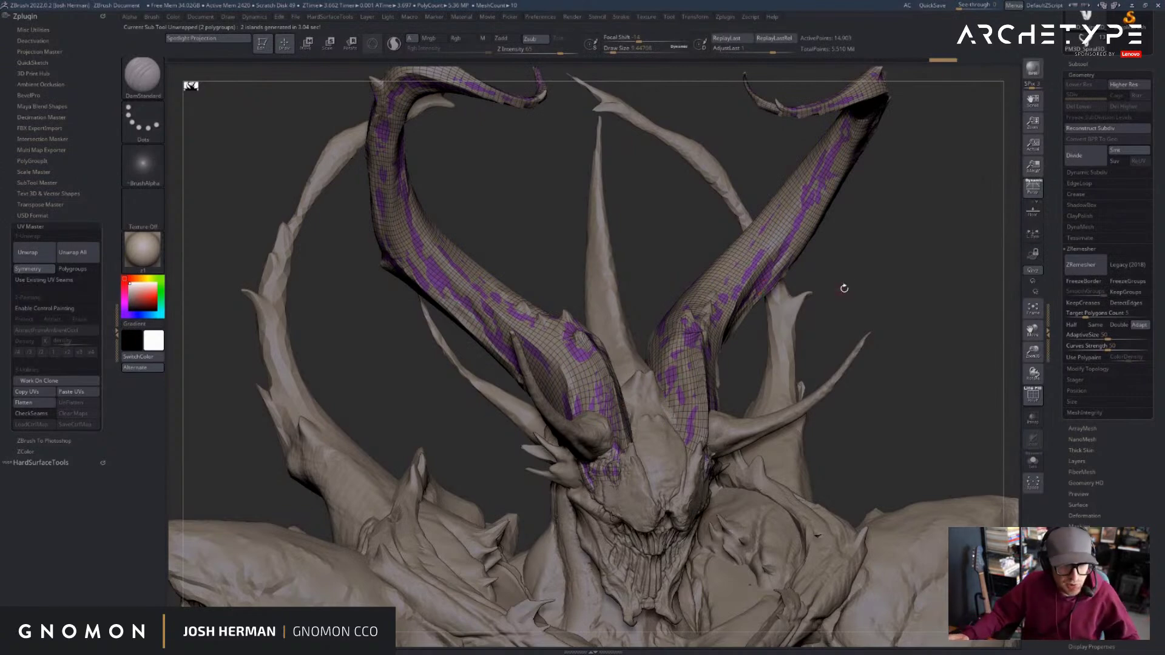
- Isolate the remeshed horns and flatten their UVs to inspect the unwrapped layout
{"action": "left_click_drag", "start_coordinate": [844, 288], "coordinate": [863, 286]}
{"action": "key", "text": "alt+s"}
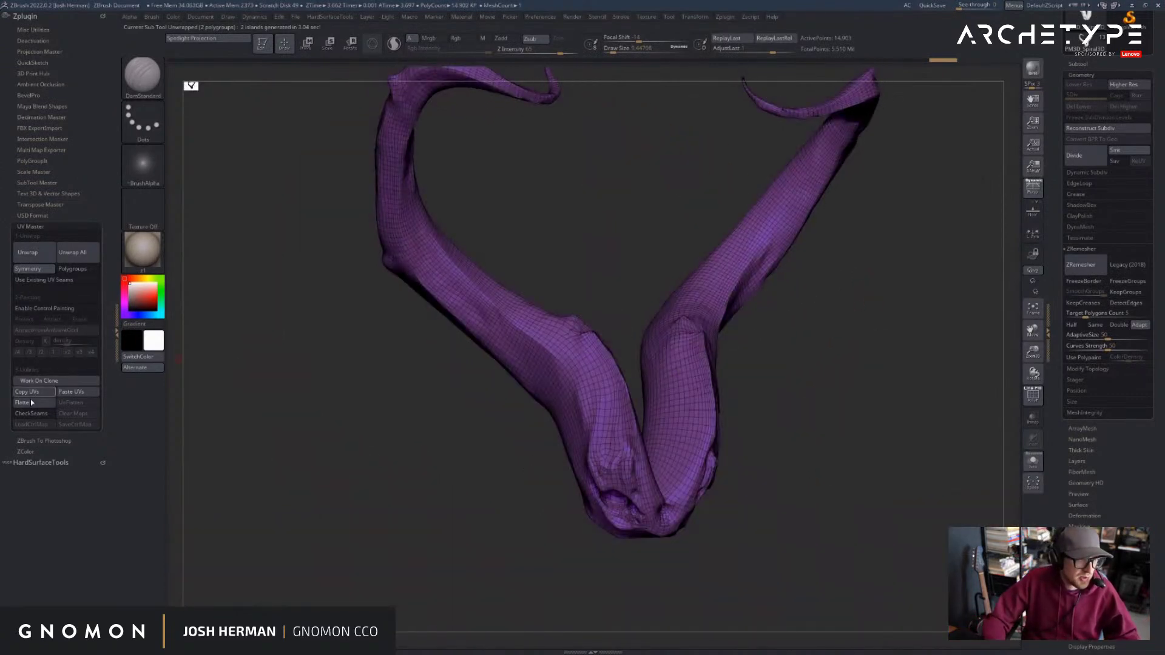
{"action": "left_click", "coordinate": [32, 403]}
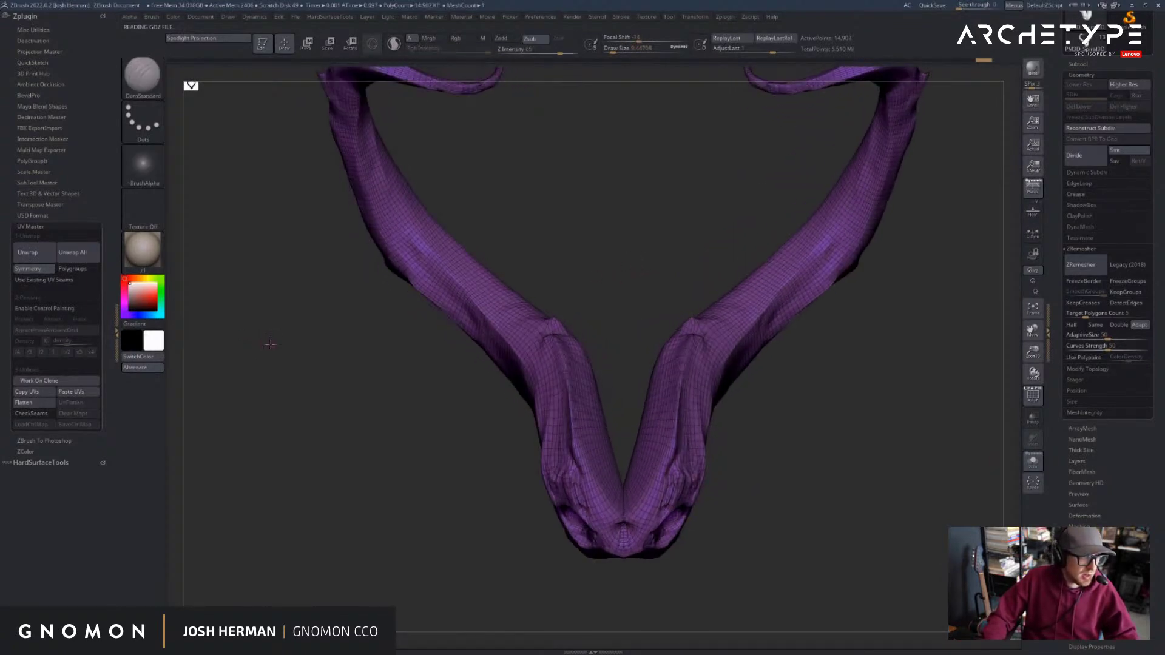
- Enable Control Painting and generate the horns' seam attraction areas with AttractFromAmbientOccl
{"action": "left_click", "coordinate": [82, 313]}
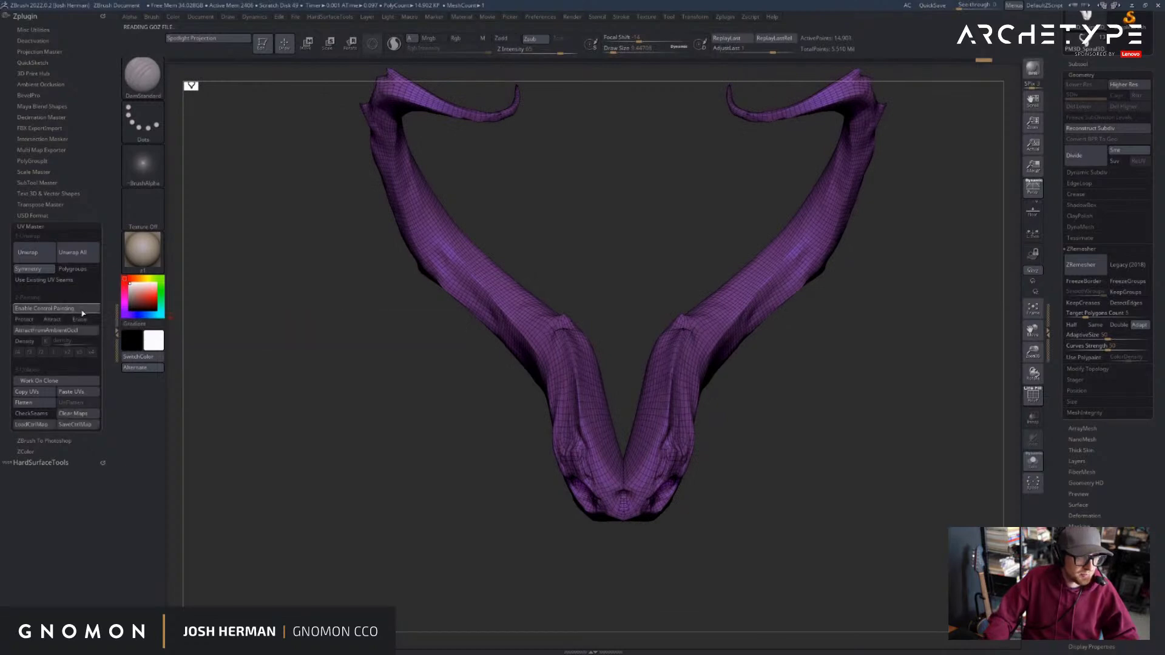
{"action": "left_click", "coordinate": [53, 331]}
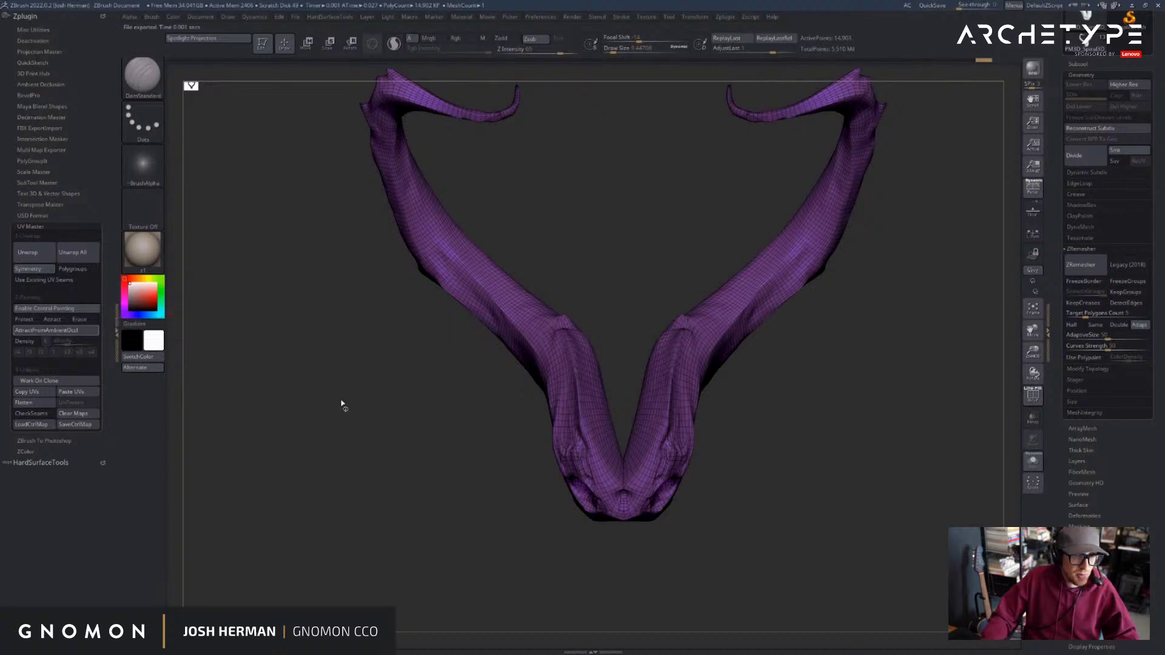
{"action": "left_click_drag", "start_coordinate": [382, 399], "coordinate": [290, 388]}
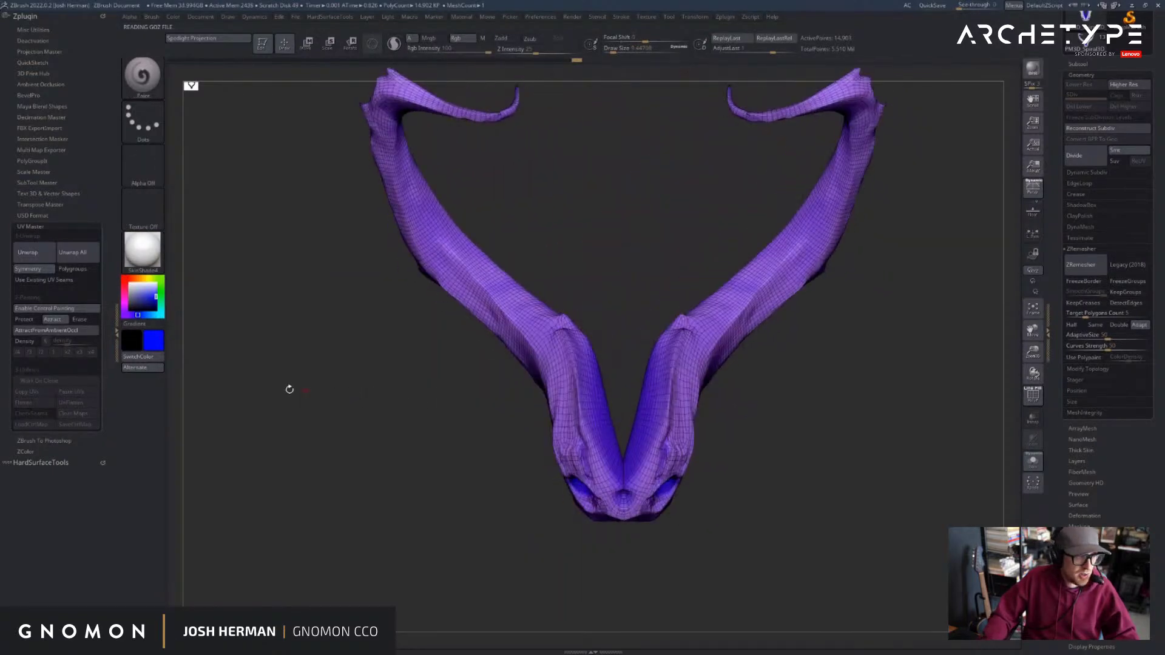
- Paint Attract control areas with a larger brush over the front and underside of the base where the two horns meet
{"action": "left_click", "coordinate": [24, 319]}
{"action": "left_click", "coordinate": [52, 319]}
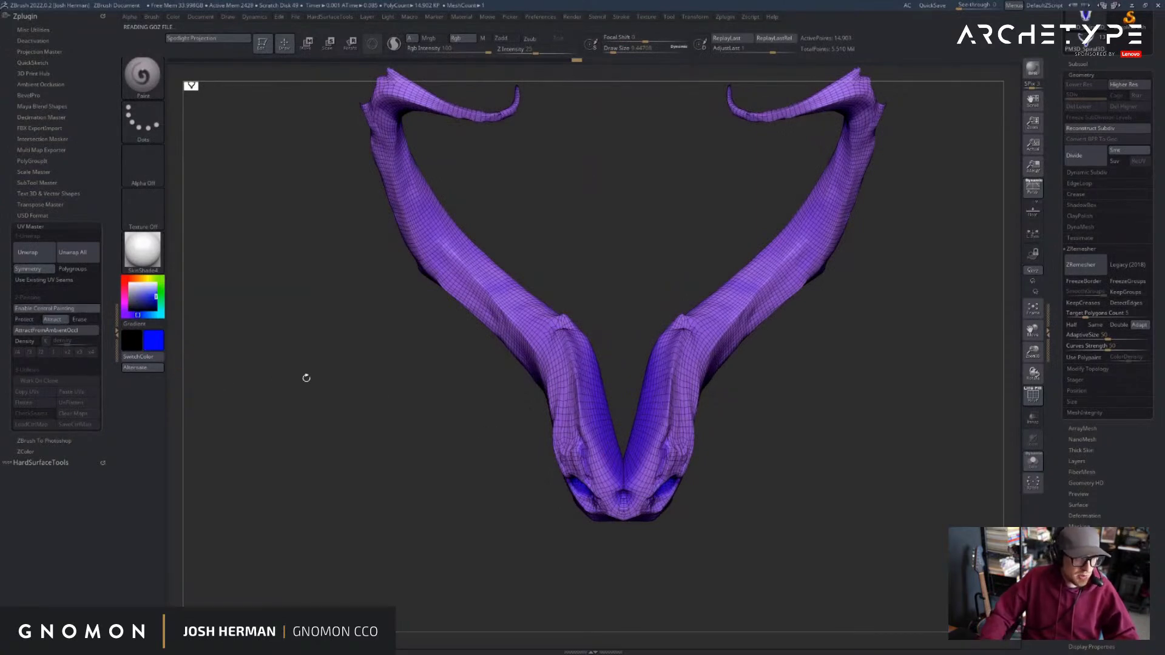
{"action": "key", "text": "s"}
{"action": "mouse_move", "coordinate": [624, 493]}
{"action": "left_mouse_down"}
{"action": "mouse_move", "coordinate": [641, 493]}
{"action": "mouse_move", "coordinate": [623, 500]}
{"action": "left_mouse_up"}
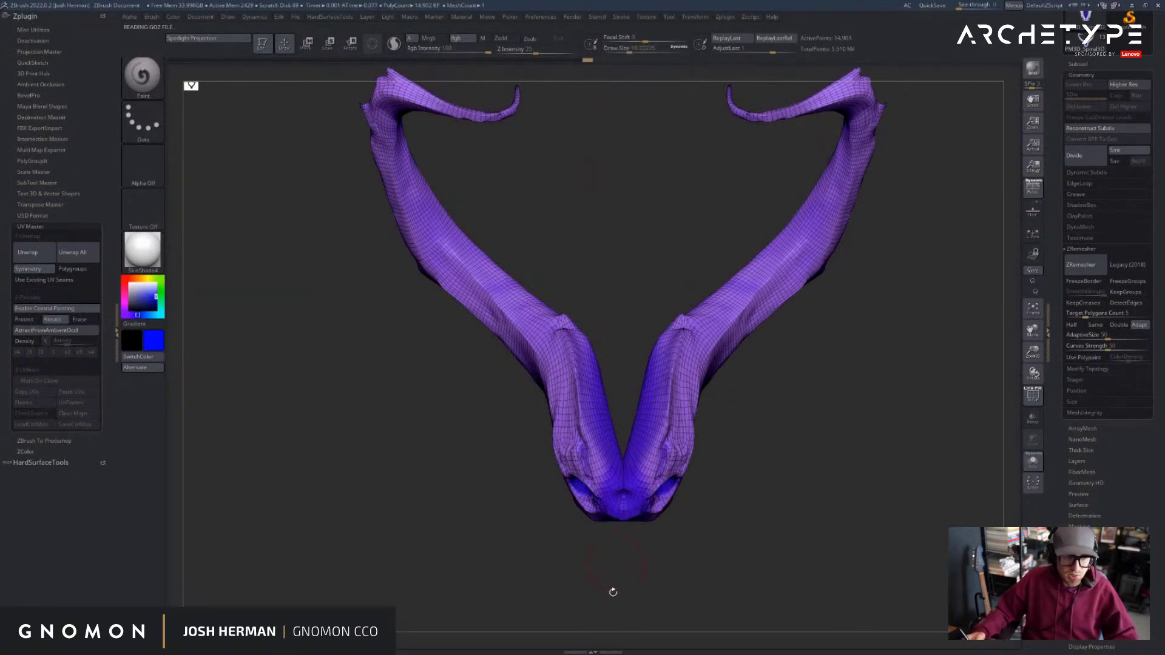
{"action": "mouse_move", "coordinate": [613, 593]}
{"action": "left_mouse_down"}
{"action": "mouse_move", "coordinate": [616, 445]}
{"action": "mouse_move", "coordinate": [629, 408]}
{"action": "left_mouse_up"}
{"action": "left_click_drag", "start_coordinate": [608, 460], "coordinate": [609, 476]}
{"action": "mouse_move", "coordinate": [618, 534]}
{"action": "left_mouse_down"}
{"action": "mouse_move", "coordinate": [629, 418]}
{"action": "mouse_move", "coordinate": [618, 455]}
{"action": "mouse_move", "coordinate": [620, 445]}
{"action": "left_mouse_up"}
{"action": "left_click_drag", "start_coordinate": [679, 389], "coordinate": [748, 393]}
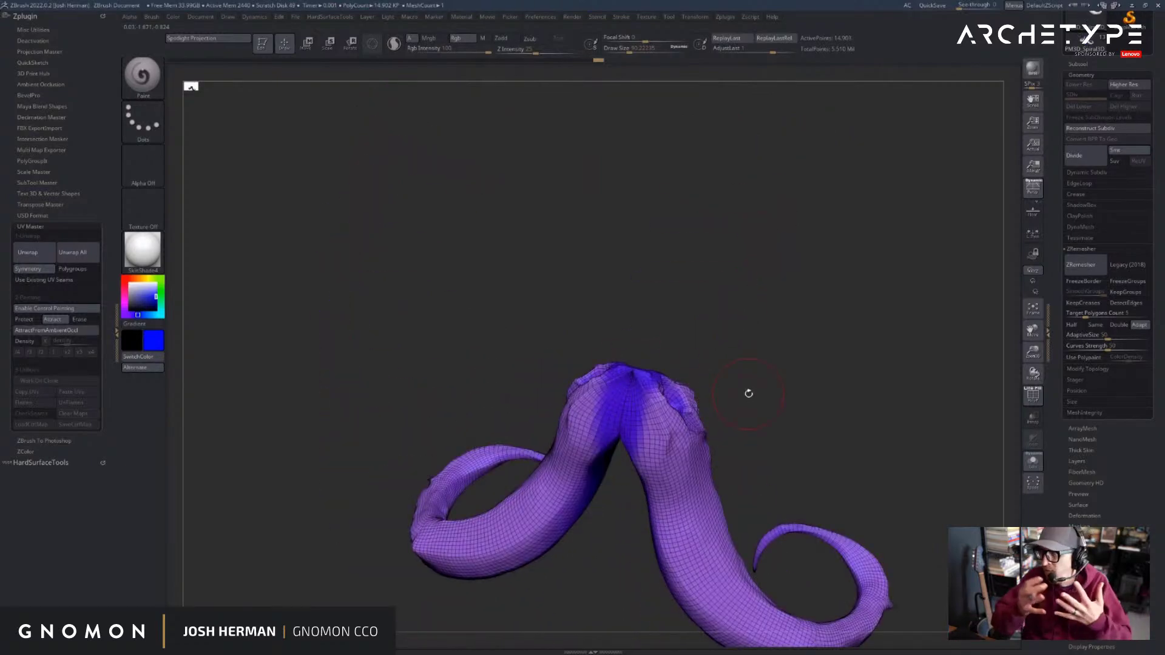
{"action": "mouse_move", "coordinate": [762, 297]}
{"action": "left_mouse_down"}
{"action": "mouse_move", "coordinate": [751, 447]}
{"action": "mouse_move", "coordinate": [507, 470]}
{"action": "mouse_move", "coordinate": [284, 418]}
{"action": "mouse_move", "coordinate": [317, 434]}
{"action": "mouse_move", "coordinate": [304, 421]}
{"action": "mouse_move", "coordinate": [356, 420]}
{"action": "left_mouse_up"}
- Unwrap the horns with the painted control areas, inspect the flattened UV layout and return to the unflattened model
{"action": "left_click", "coordinate": [40, 252]}
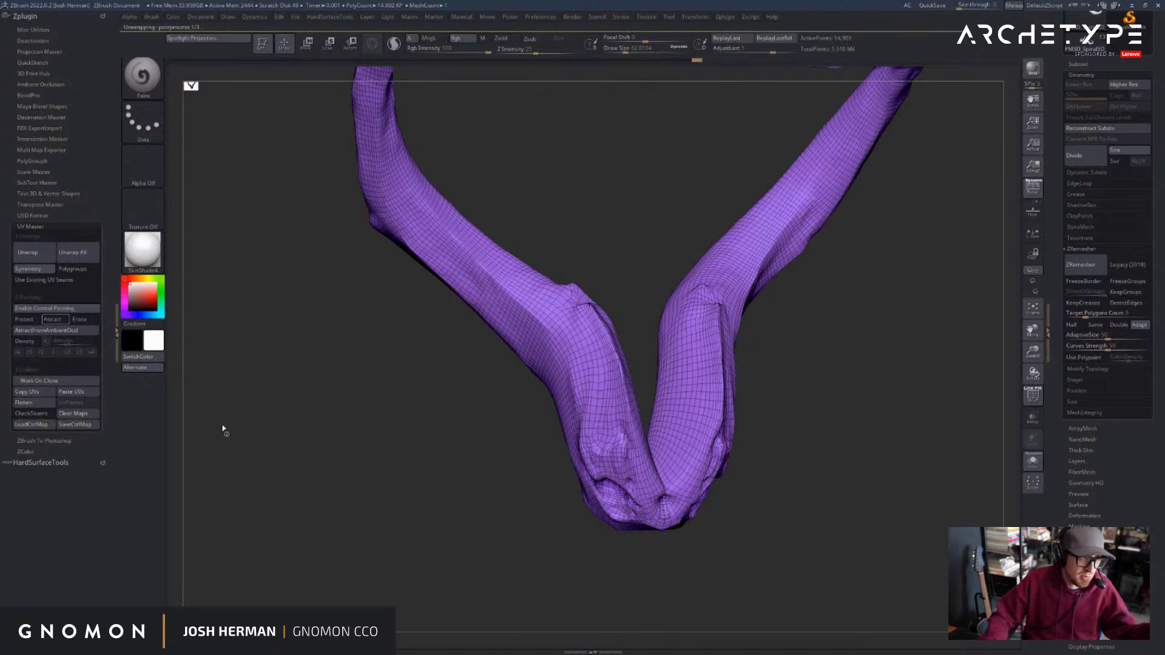
{"action": "left_click", "coordinate": [24, 402]}
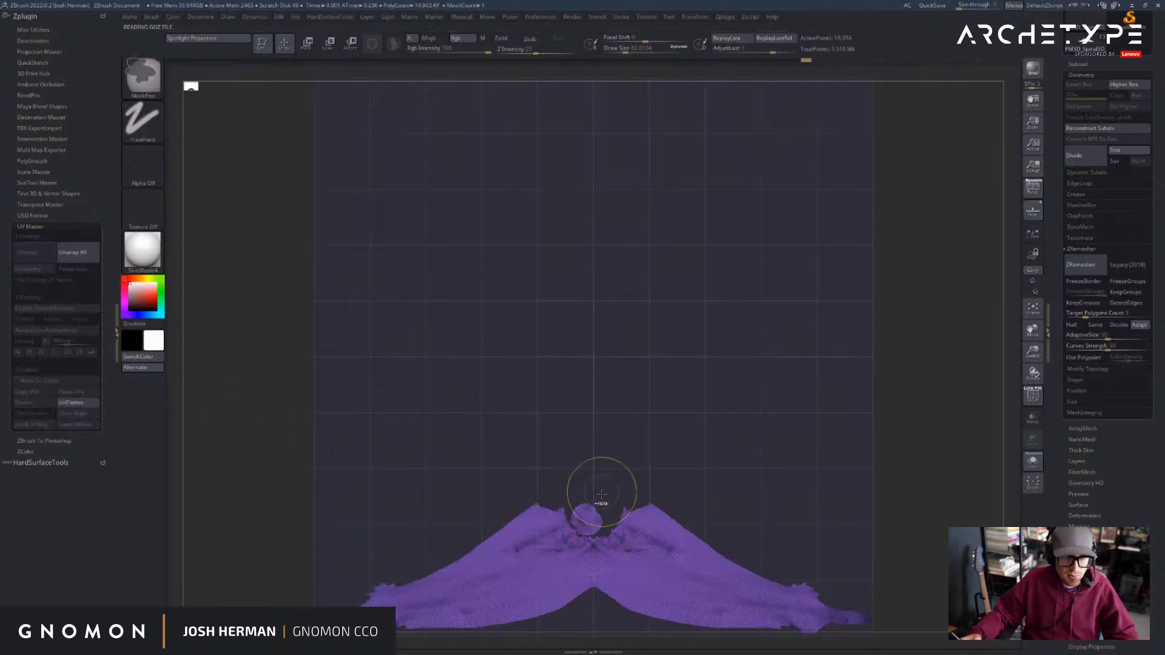
{"action": "key", "text": "ctrl+shift+s"}
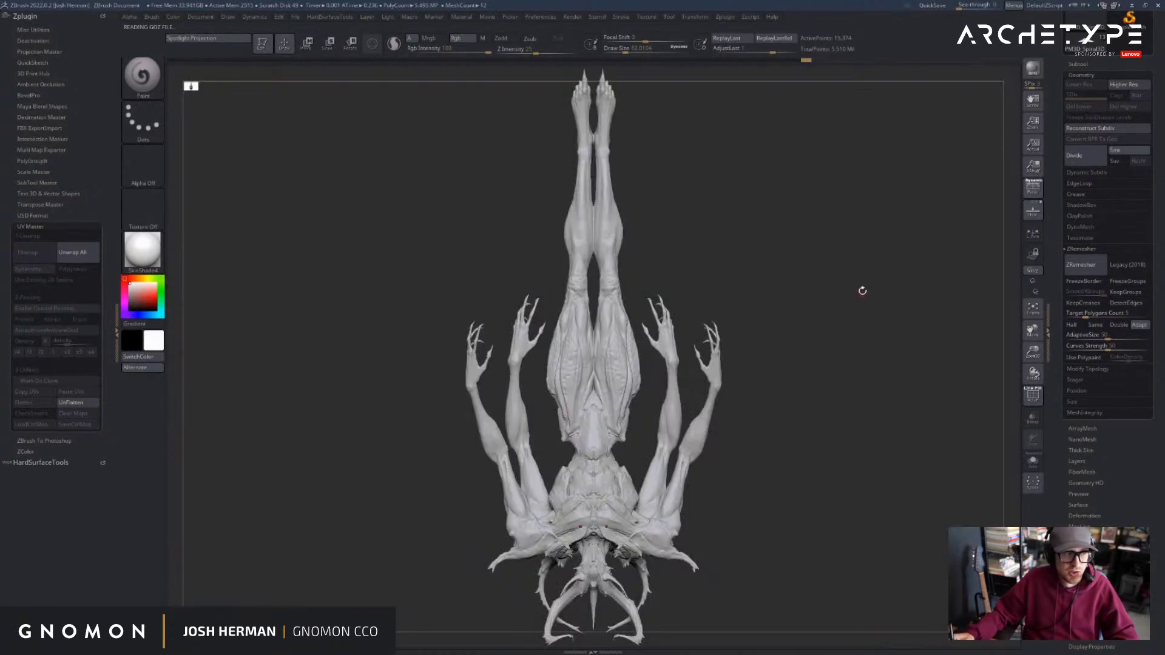
{"action": "left_click", "coordinate": [78, 403]}
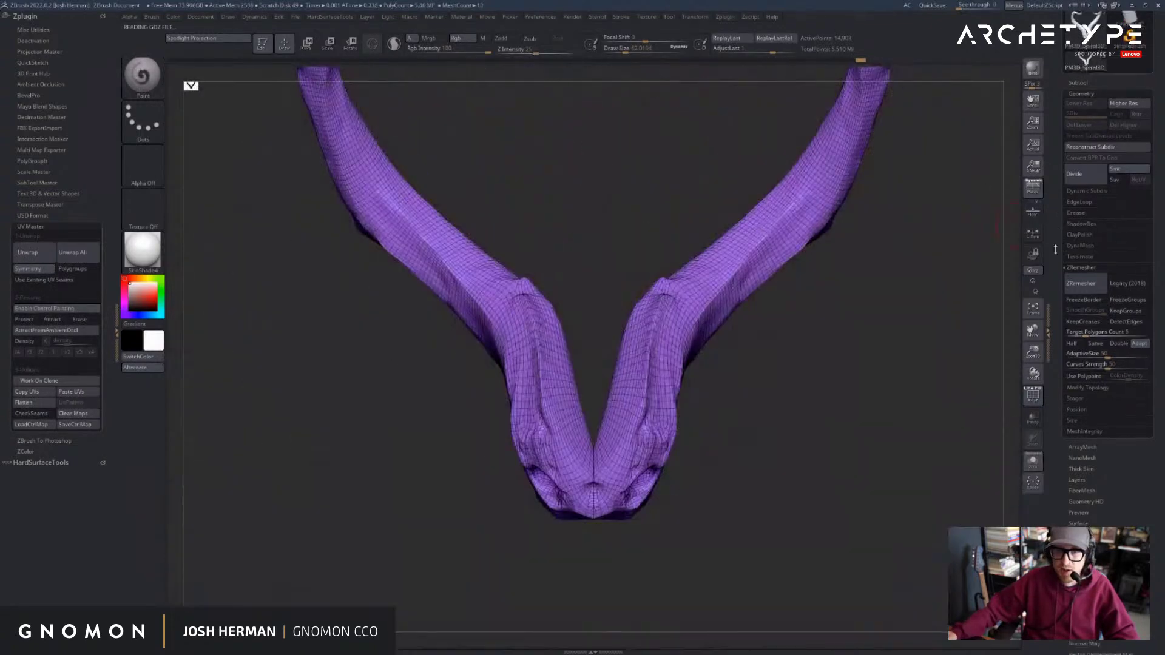
- Make the original horns subtool visible alongside the remeshed horns and compare how the two meshes overlap
{"action": "left_click", "coordinate": [1080, 190]}
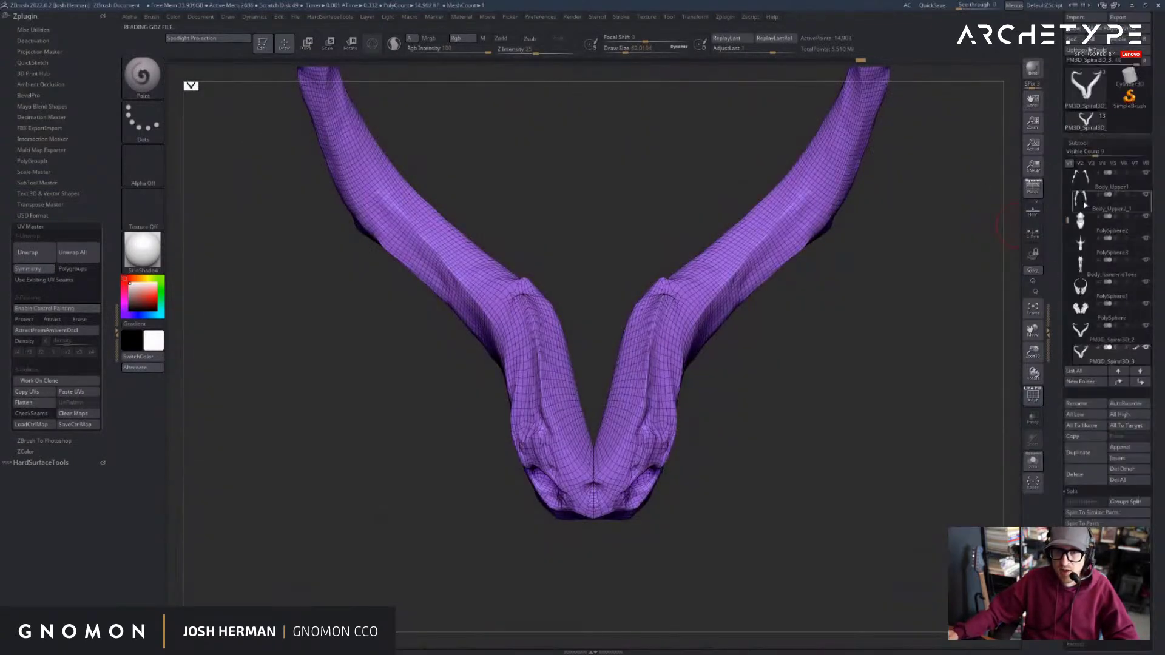
{"action": "mouse_move", "coordinate": [1122, 351]}
{"action": "left_click", "coordinate": [1146, 326]}
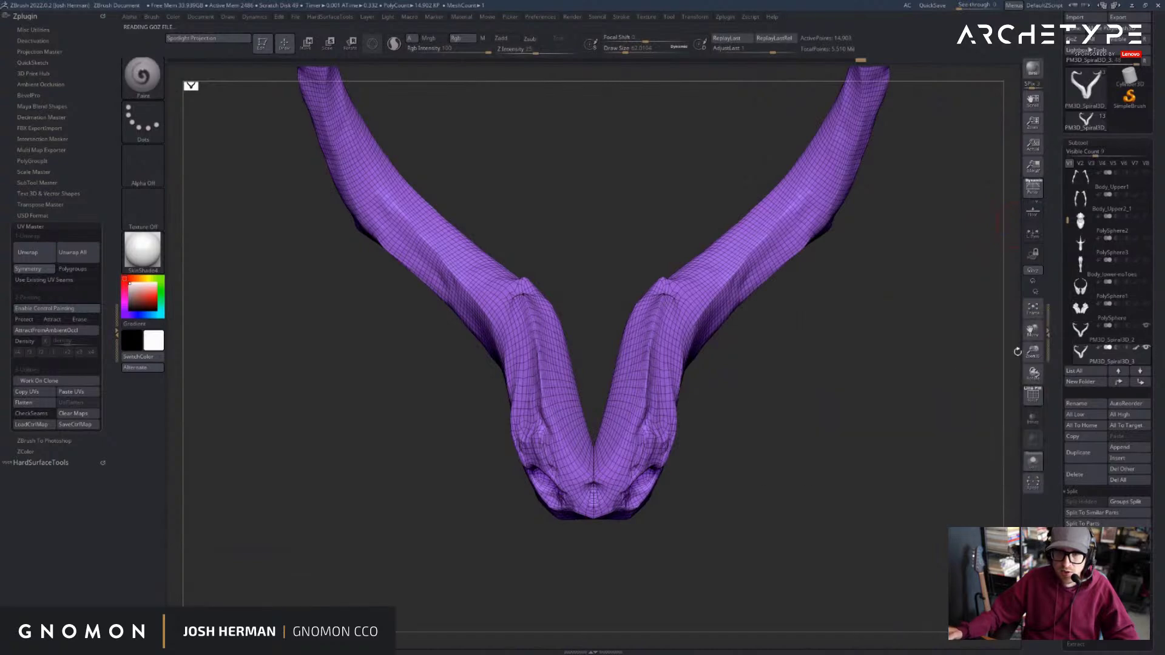
{"action": "key", "text": "alt+s"}
{"action": "left_click_drag", "start_coordinate": [904, 375], "coordinate": [874, 294]}
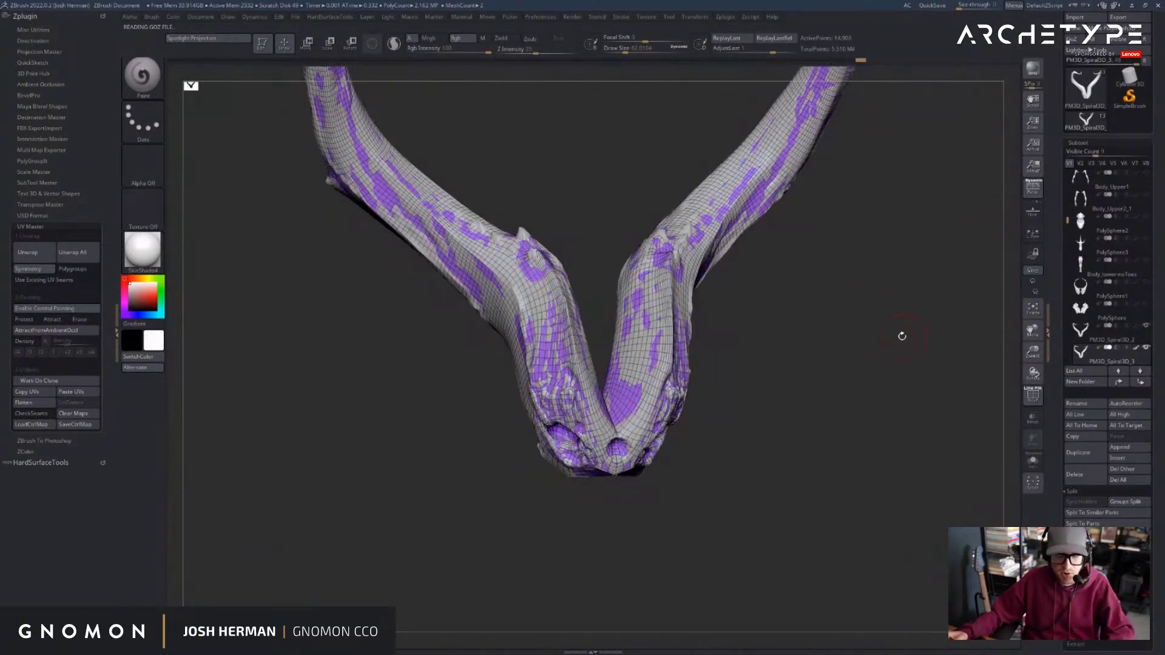
{"action": "key", "text": "Up"}
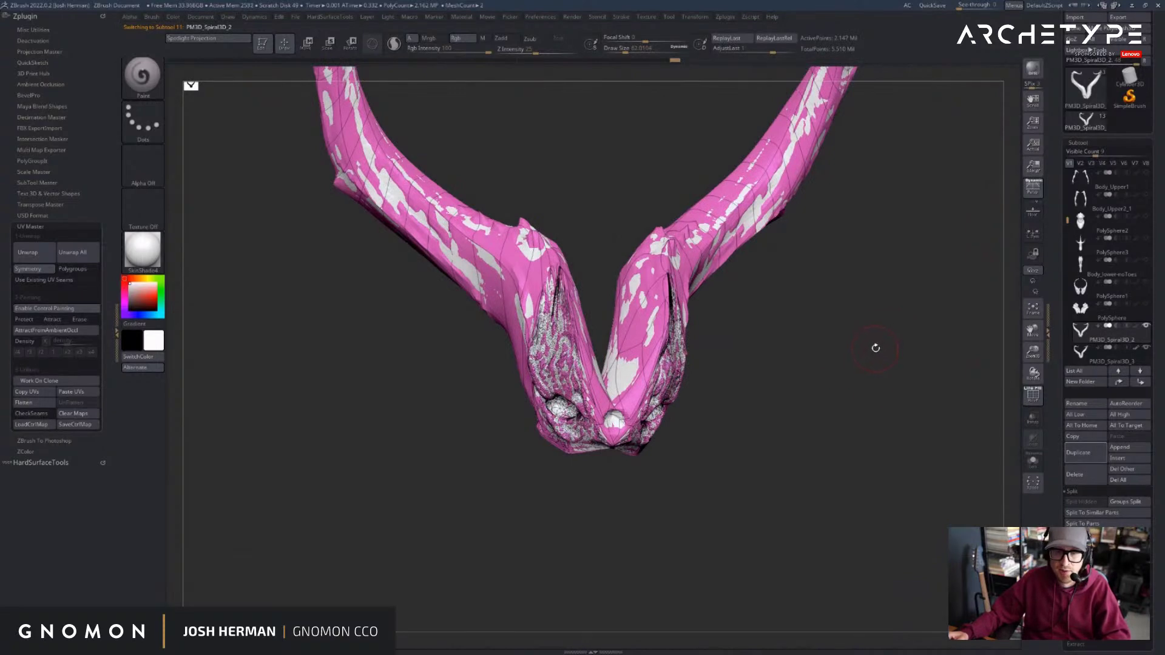
{"action": "key", "text": "Down"}
- Isolate the remeshed horns without wireframe and display them with a beige clay-like material
{"action": "key", "text": "alt+s"}
{"action": "left_click_drag", "start_coordinate": [889, 356], "coordinate": [926, 390]}
{"action": "key", "text": "shift+f"}
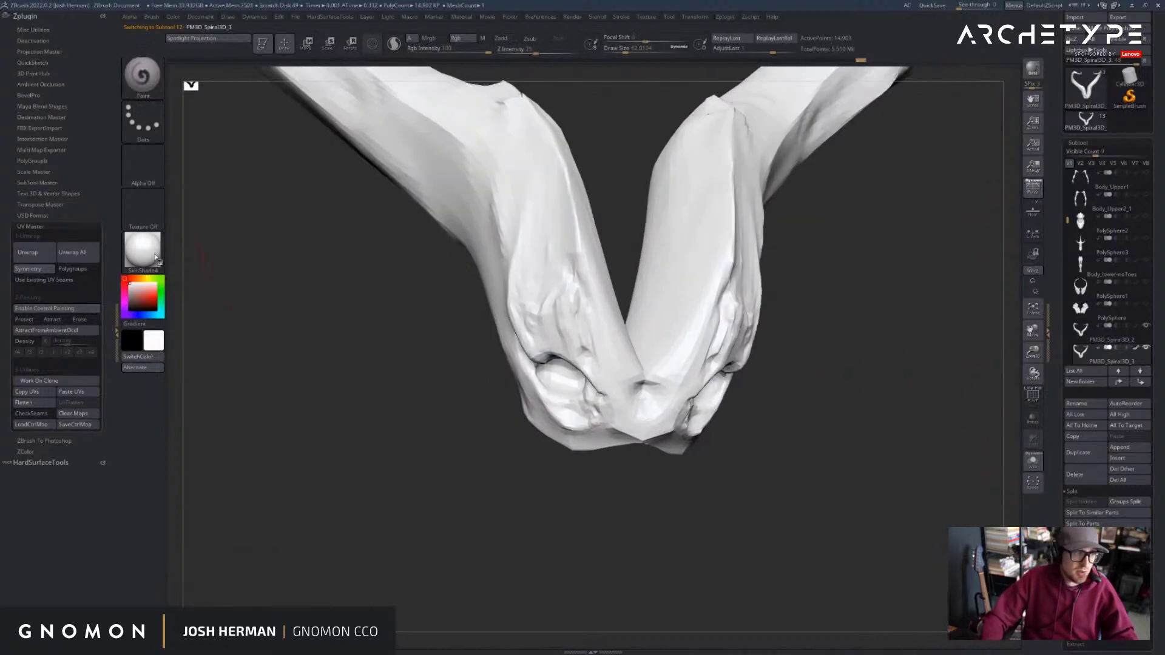
{"action": "key", "text": "m"}
{"action": "left_click", "coordinate": [548, 322]}
{"action": "left_click_drag", "start_coordinate": [829, 397], "coordinate": [969, 452]}
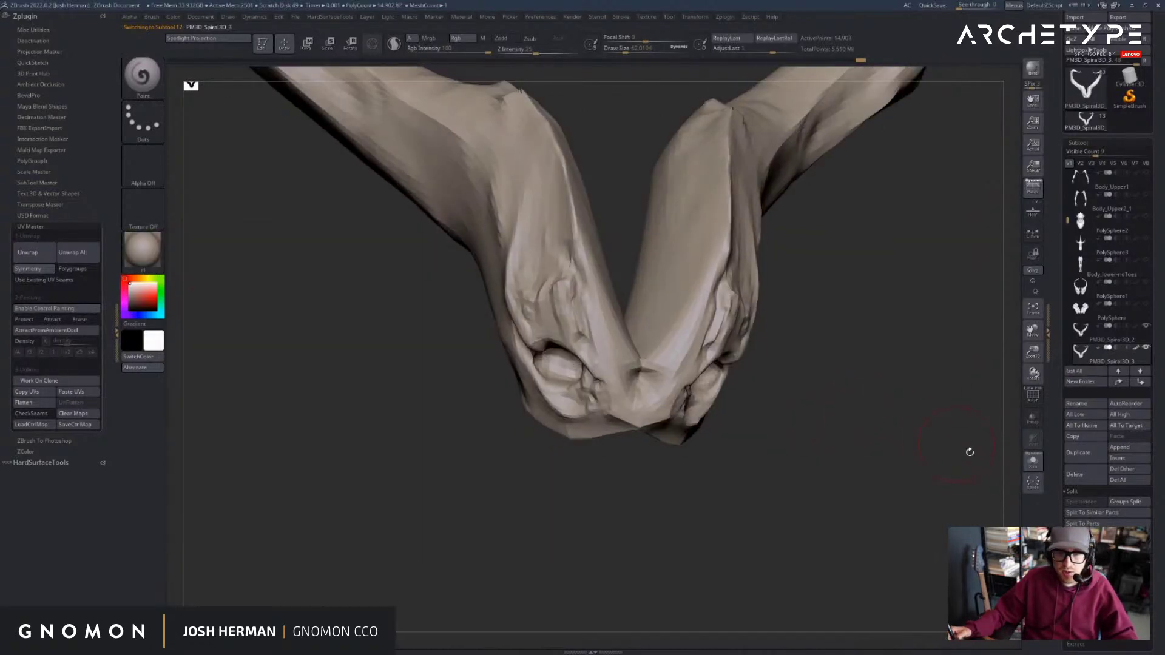
- Subdivide the remeshed horns twice, up to subdivision level 3
{"action": "left_click_drag", "start_coordinate": [1054, 480], "coordinate": [1054, 157]}
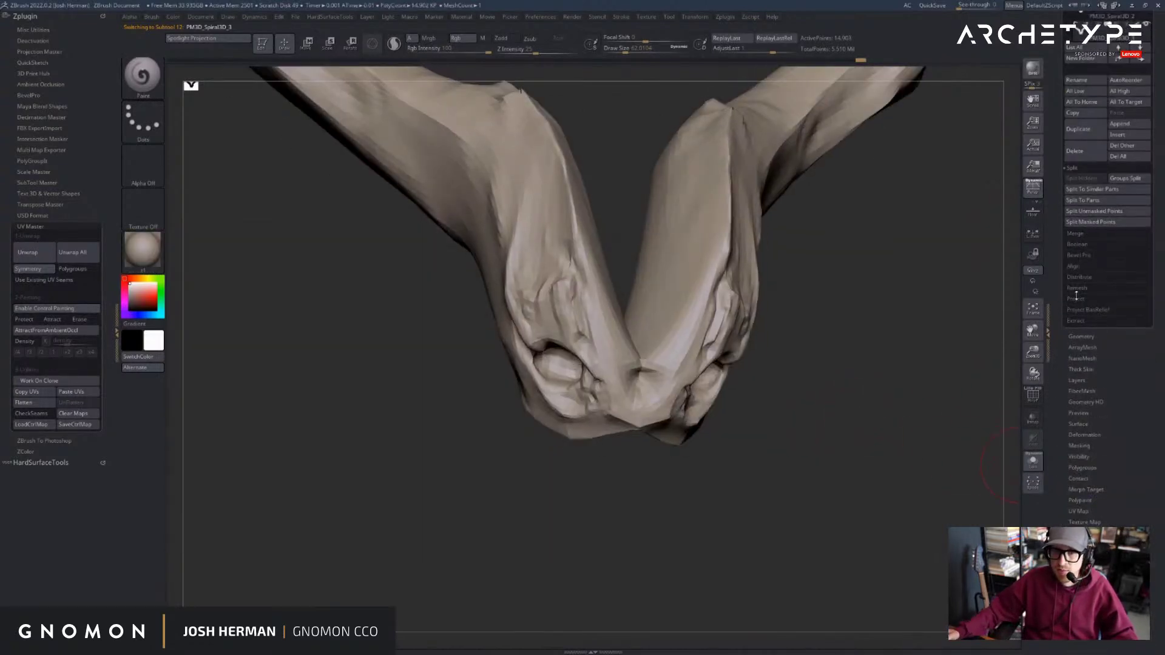
{"action": "left_click", "coordinate": [1075, 337]}
{"action": "left_click_drag", "start_coordinate": [945, 355], "coordinate": [955, 363]}
{"action": "key", "text": "ctrl+d"}
{"action": "key", "text": "ctrl+d"}
{"action": "mouse_move", "coordinate": [904, 239]}
{"action": "left_mouse_down"}
{"action": "mouse_move", "coordinate": [877, 322]}
{"action": "mouse_move", "coordinate": [891, 357]}
{"action": "mouse_move", "coordinate": [905, 316]}
{"action": "mouse_move", "coordinate": [896, 432]}
{"action": "mouse_move", "coordinate": [870, 411]}
{"action": "mouse_move", "coordinate": [740, 379]}
{"action": "mouse_move", "coordinate": [730, 388]}
{"action": "mouse_move", "coordinate": [733, 284]}
{"action": "mouse_move", "coordinate": [737, 308]}
{"action": "mouse_move", "coordinate": [801, 366]}
{"action": "mouse_move", "coordinate": [936, 395]}
{"action": "mouse_move", "coordinate": [974, 362]}
{"action": "mouse_move", "coordinate": [978, 384]}
{"action": "mouse_move", "coordinate": [945, 397]}
{"action": "left_mouse_up"}
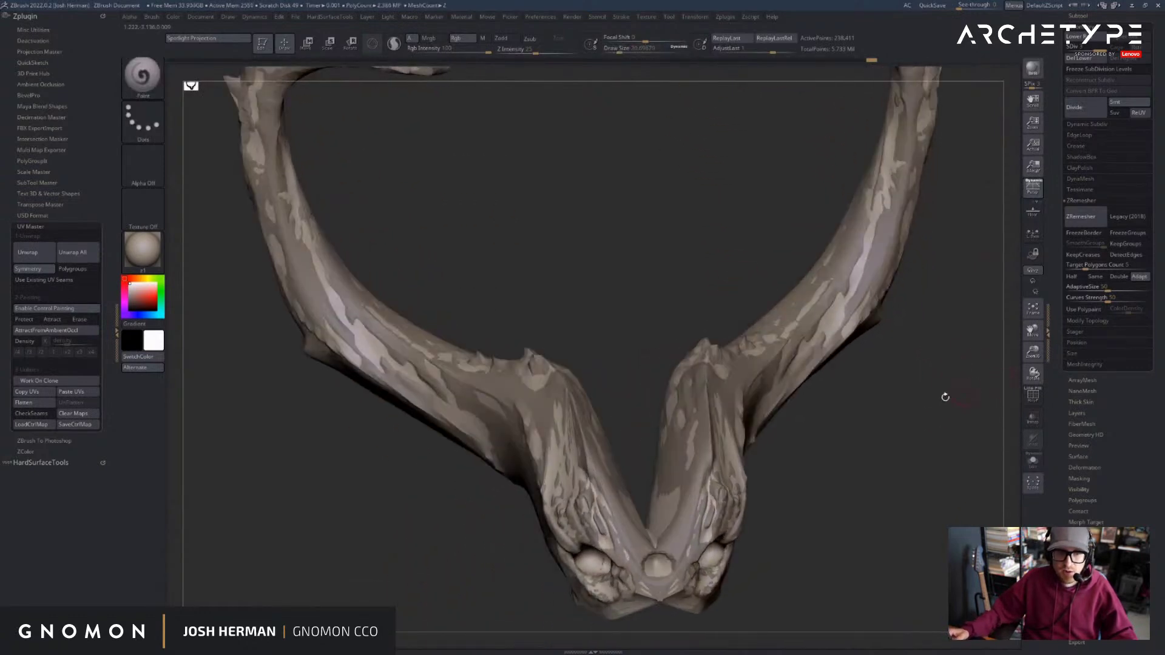
- Project the original horns' sculpted detail onto the subdivided remeshed horns with ProjectAll
{"action": "left_click", "coordinate": [703, 455], "text": "alt"}
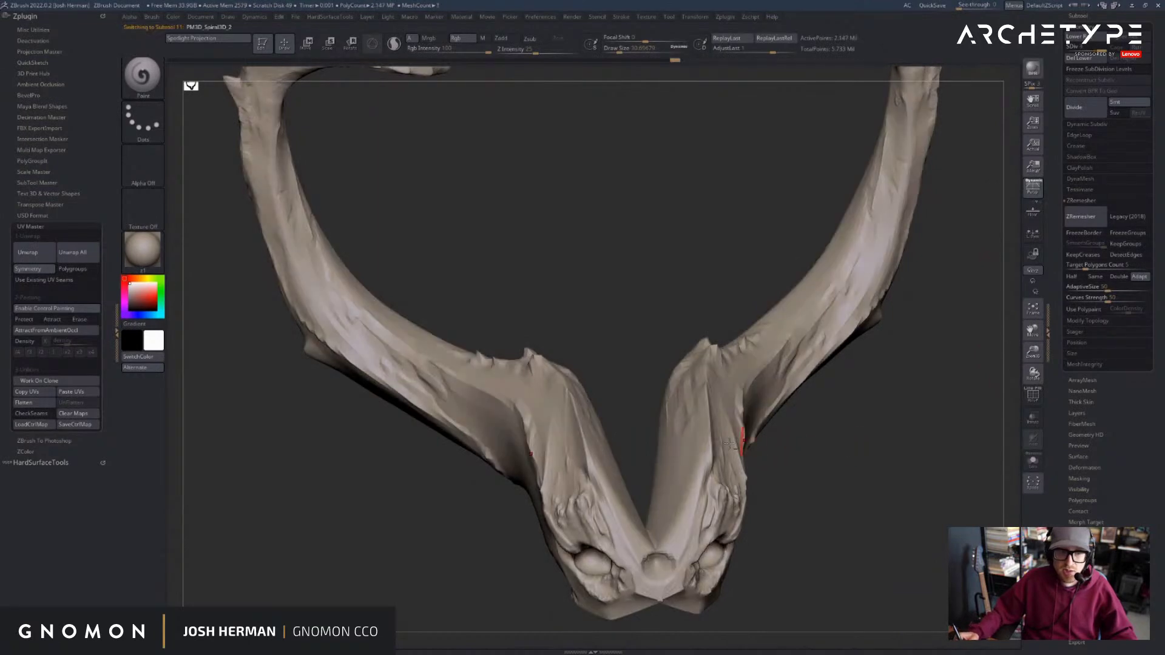
{"action": "key", "text": "Down"}
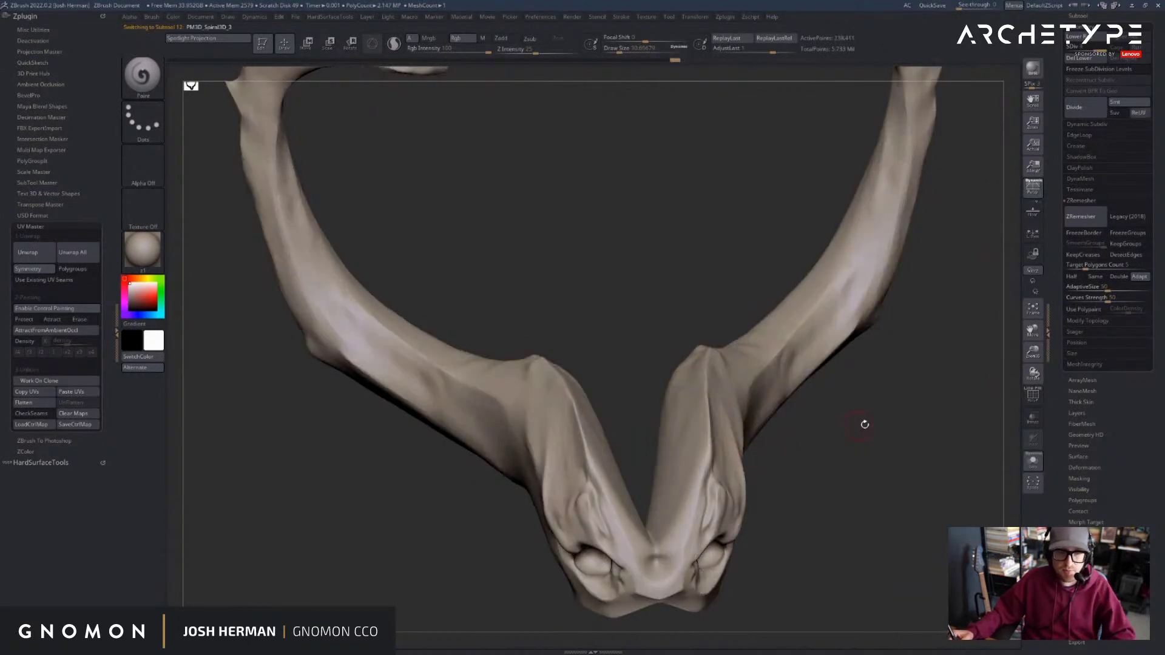
{"action": "left_click_drag", "start_coordinate": [864, 424], "coordinate": [892, 430]}
{"action": "left_click_drag", "start_coordinate": [1053, 389], "coordinate": [1052, 468]}
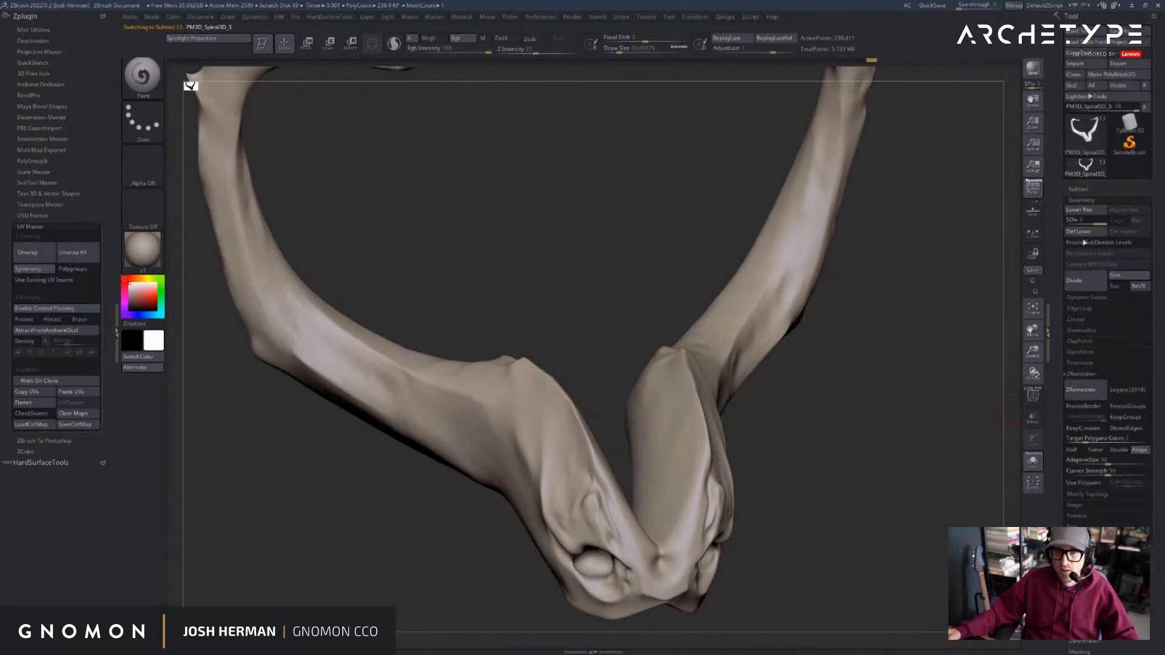
{"action": "left_click", "coordinate": [1083, 192]}
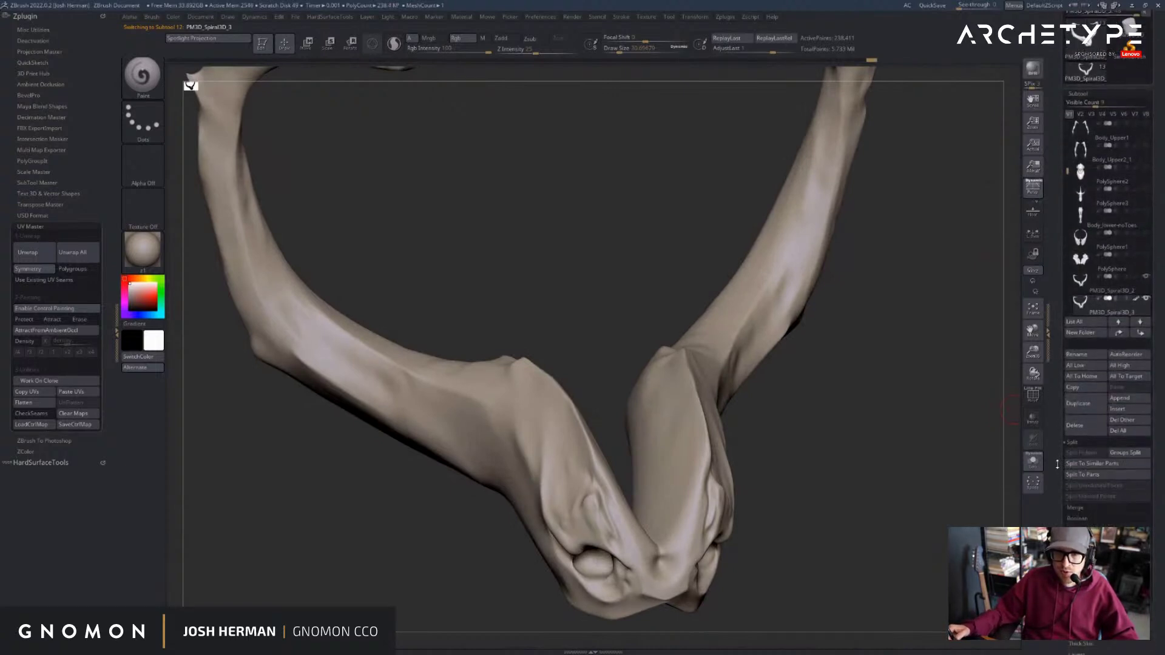
{"action": "left_click", "coordinate": [1074, 417]}
{"action": "left_click_drag", "start_coordinate": [965, 444], "coordinate": [997, 418]}
{"action": "left_click", "coordinate": [1000, 439]}
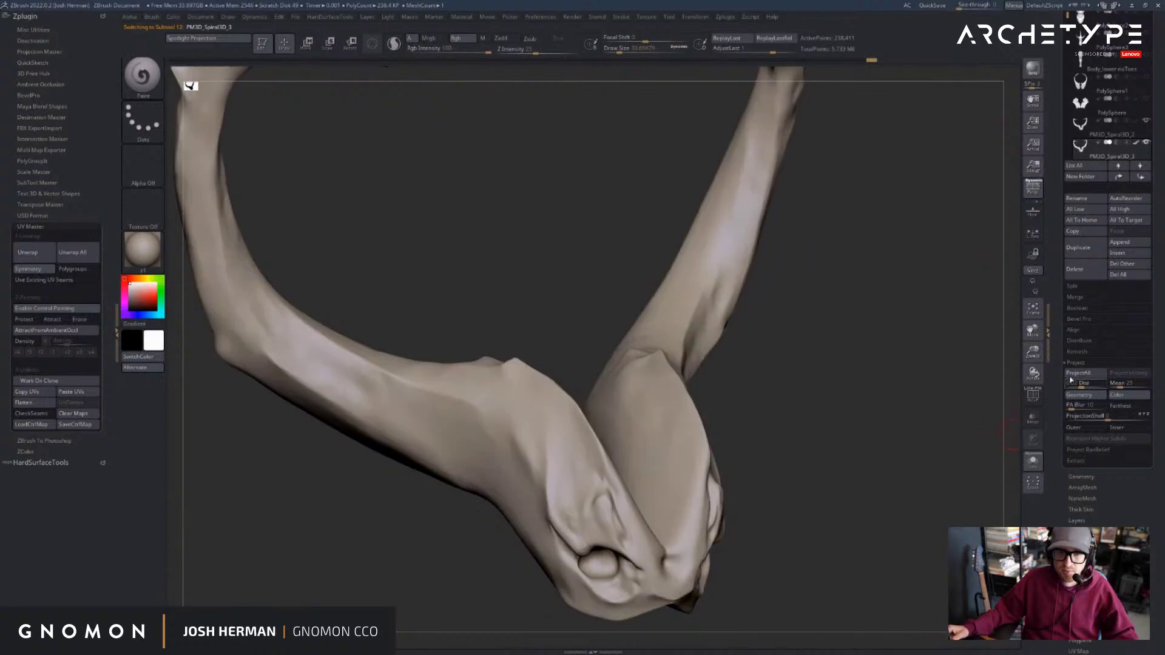
{"action": "left_click", "coordinate": [1078, 374]}
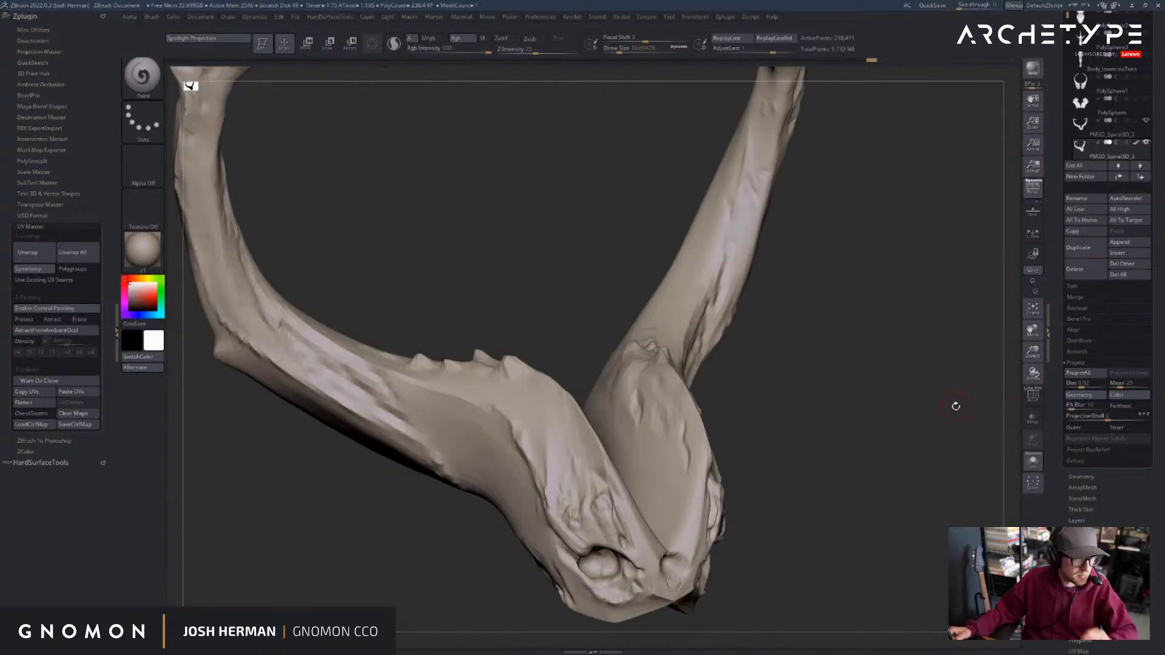
- Smooth the stepped projection artifacts along the side of the horn with an enlarged brush
{"action": "mouse_move", "coordinate": [954, 406]}
{"action": "left_mouse_down"}
{"action": "mouse_move", "coordinate": [917, 451]}
{"action": "mouse_move", "coordinate": [881, 445]}
{"action": "mouse_move", "coordinate": [898, 461]}
{"action": "mouse_move", "coordinate": [884, 505]}
{"action": "mouse_move", "coordinate": [806, 431]}
{"action": "left_mouse_up"}
{"action": "left_click", "coordinate": [922, 436]}
{"action": "key", "text": "ctrl+shift+z"}
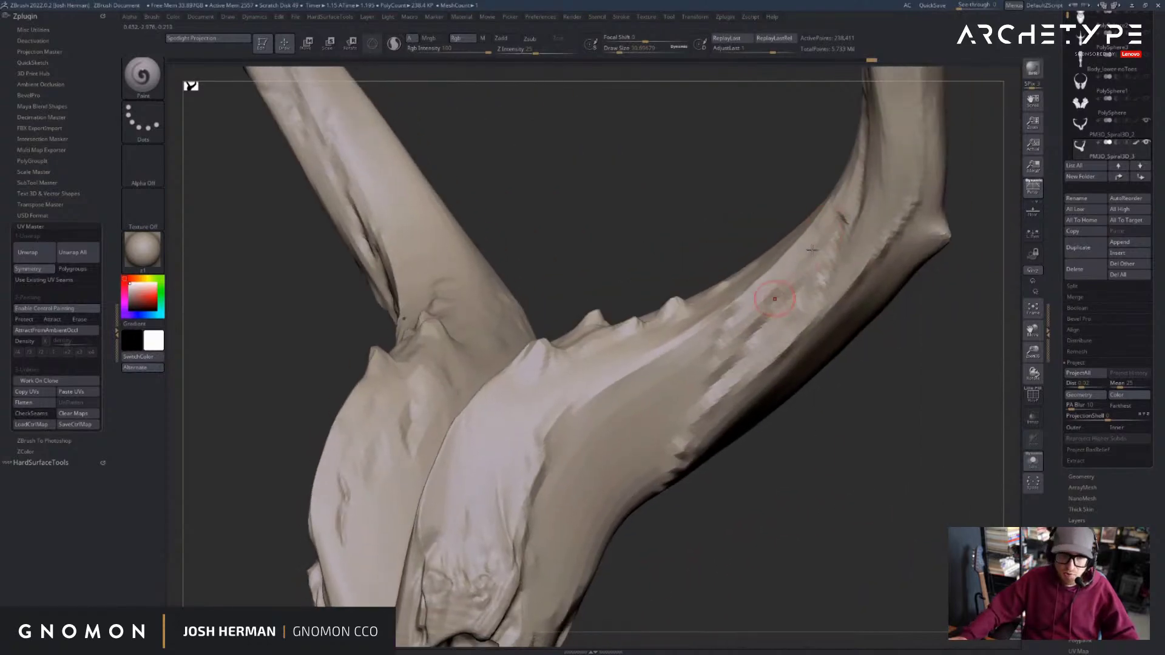
{"action": "left_click_drag", "start_coordinate": [855, 392], "coordinate": [863, 345]}
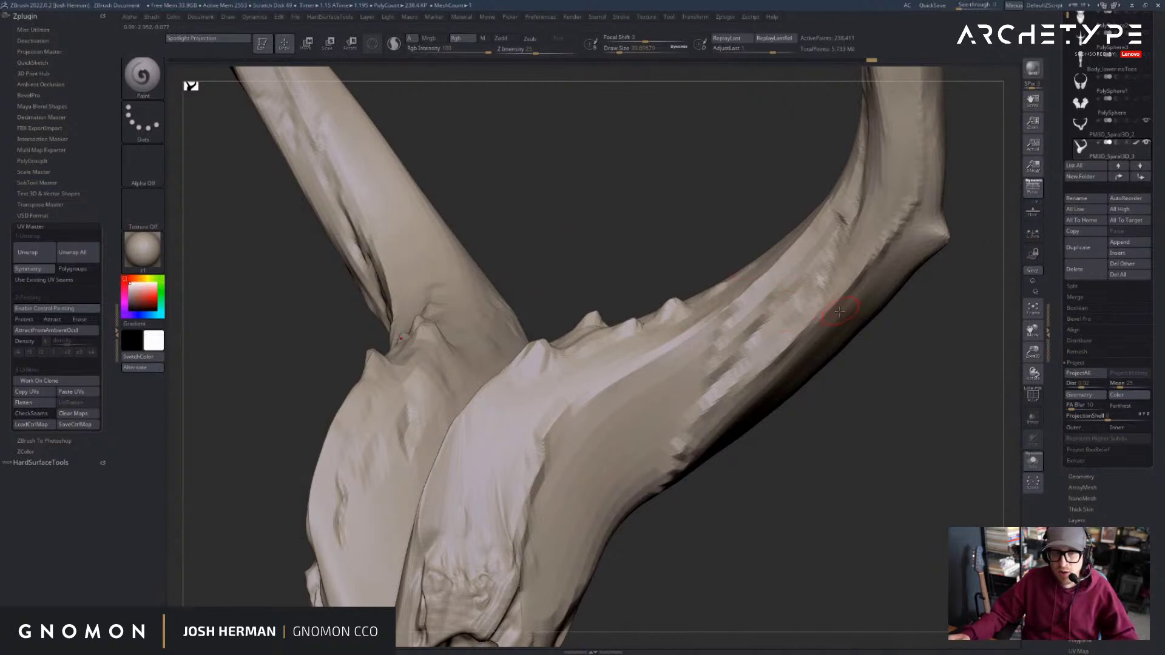
{"action": "key", "text": "s"}
{"action": "left_click_drag", "start_coordinate": [838, 313], "coordinate": [851, 314]}
{"action": "left_click_drag", "start_coordinate": [853, 239], "coordinate": [676, 428], "text": "shift"}
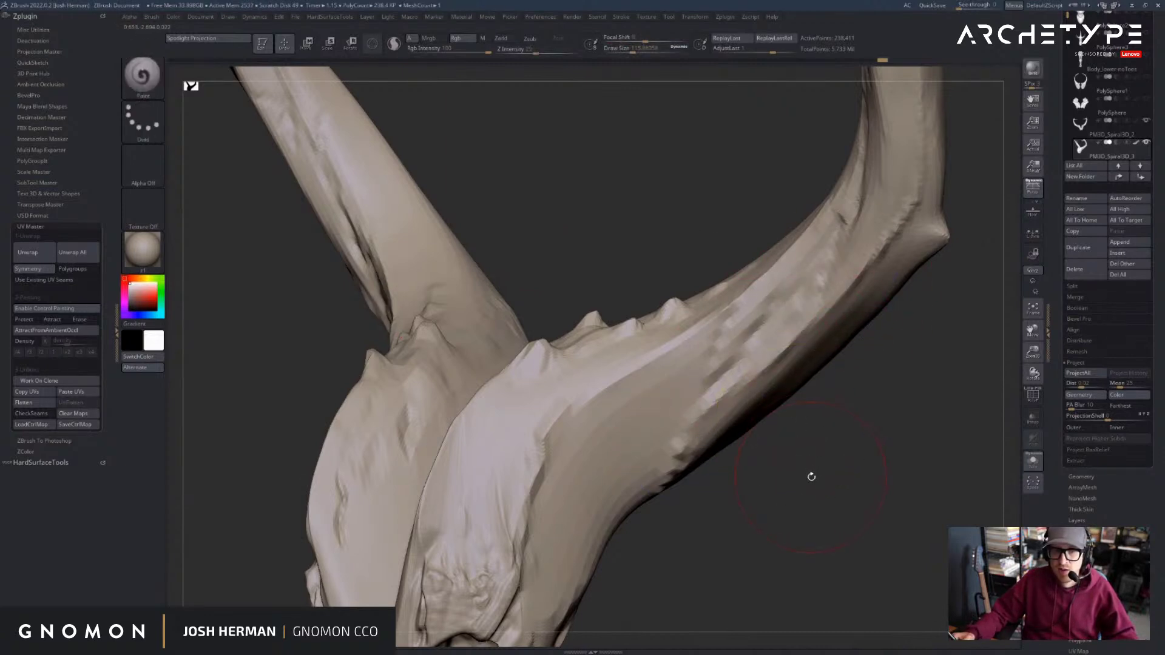
{"action": "left_click_drag", "start_coordinate": [811, 476], "coordinate": [869, 395]}
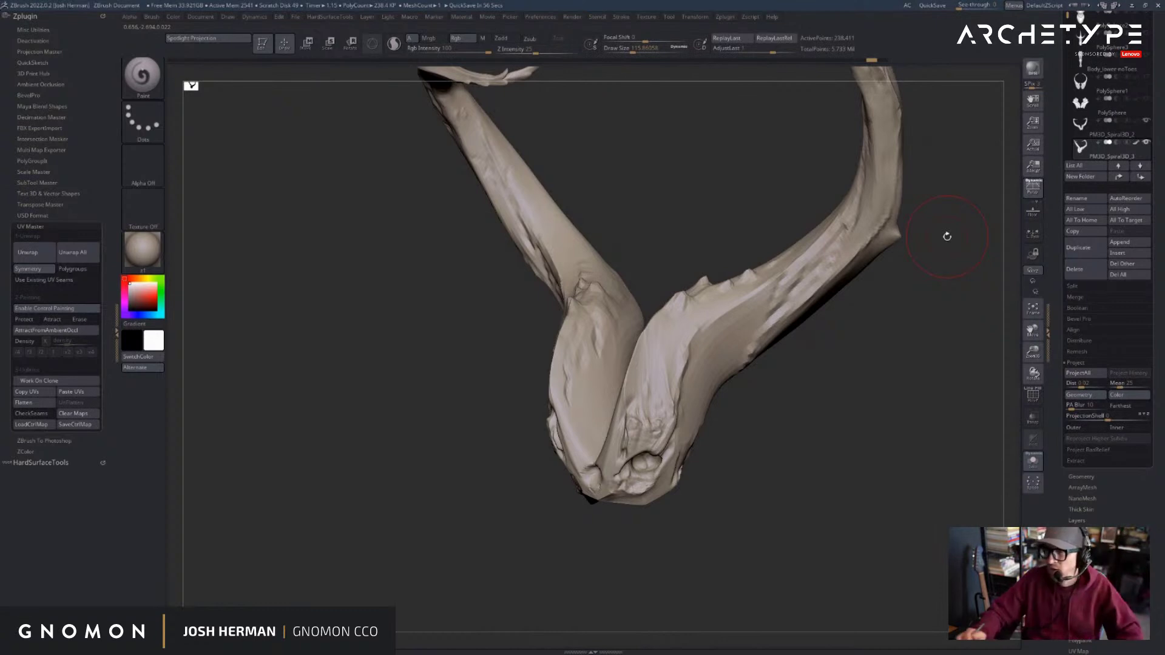
- Compare the projected horns with the original ones, toggling isolation and the wireframe display
{"action": "left_click_drag", "start_coordinate": [947, 236], "coordinate": [896, 385]}
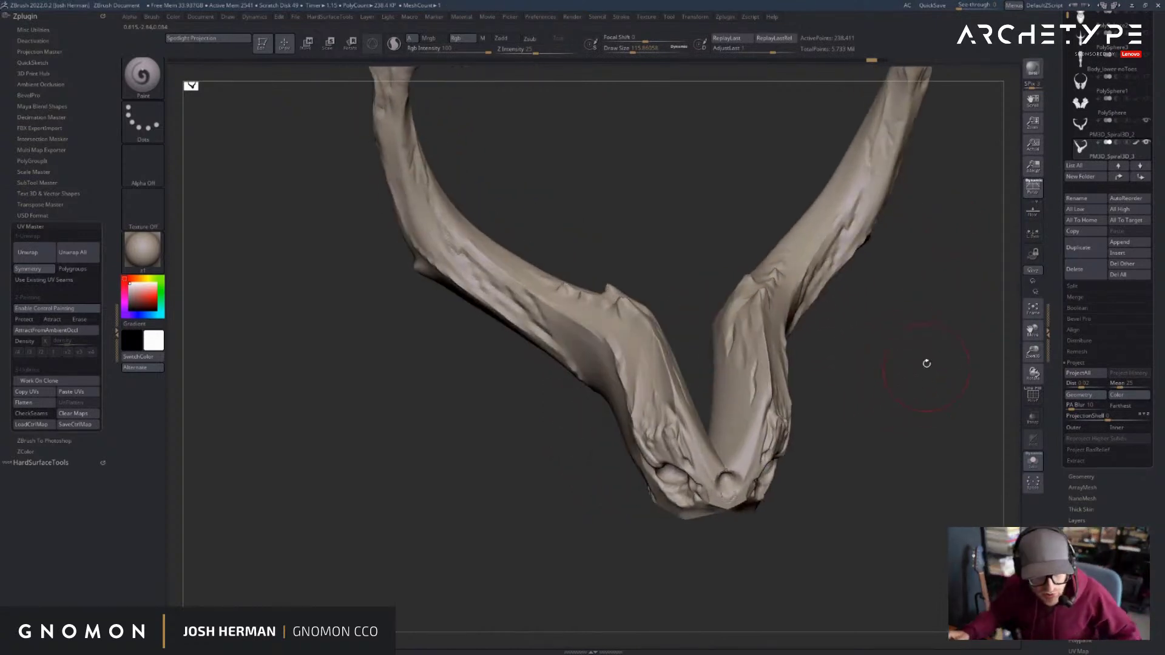
{"action": "key", "text": "shift+f"}
{"action": "left_click_drag", "start_coordinate": [936, 325], "coordinate": [902, 356]}
{"action": "left_click_drag", "start_coordinate": [1053, 180], "coordinate": [973, 315]}
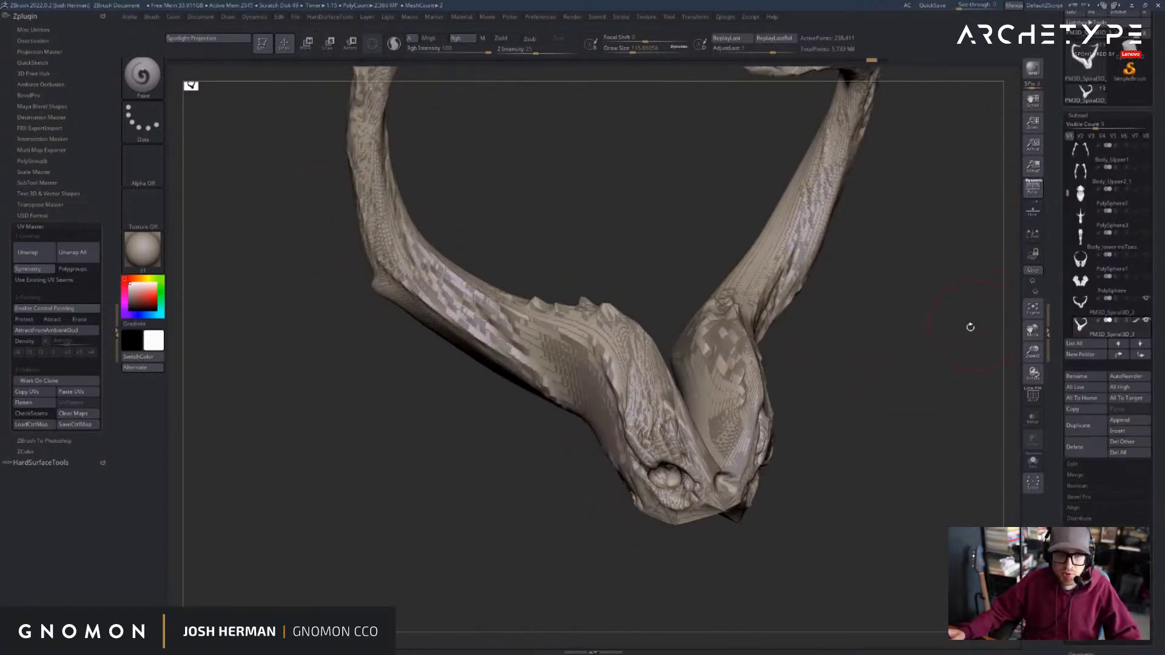
{"action": "key", "text": "alt+s"}
{"action": "key", "text": "alt+s"}
{"action": "key", "text": "shift+f"}
{"action": "left_click_drag", "start_coordinate": [918, 367], "coordinate": [900, 426]}
- Delete the original horns subtool PM3D_Spiral3D_2, keeping only the projected remeshed horns
{"action": "key", "text": "Up"}
{"action": "key", "text": "shift+f"}
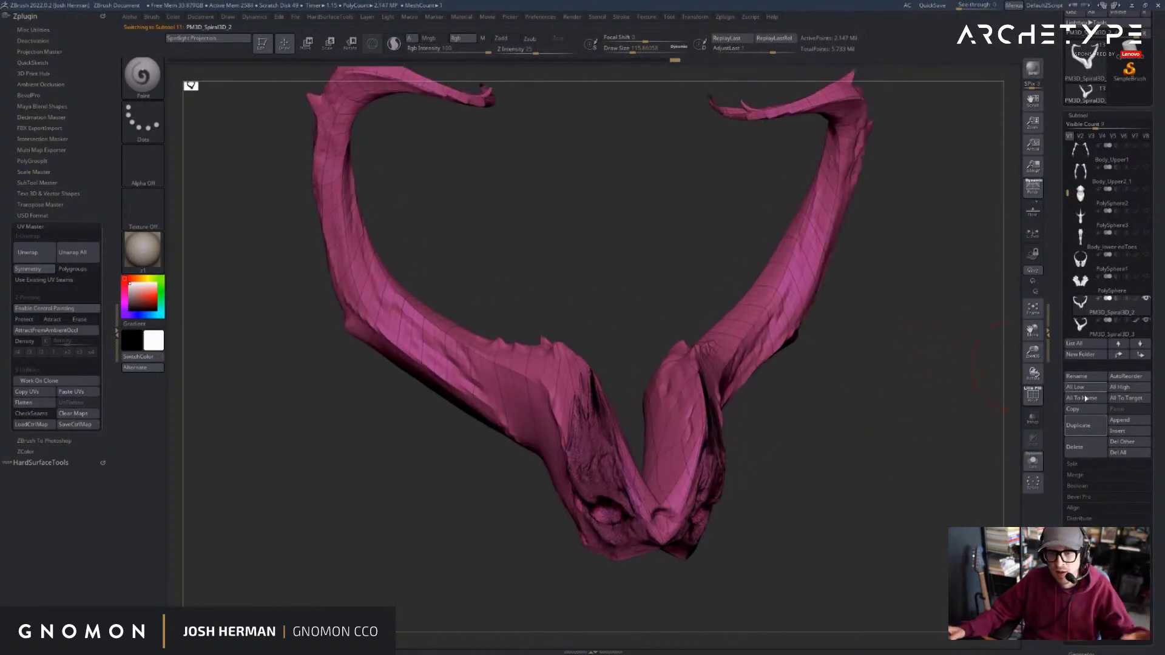
{"action": "left_click", "coordinate": [1074, 447]}
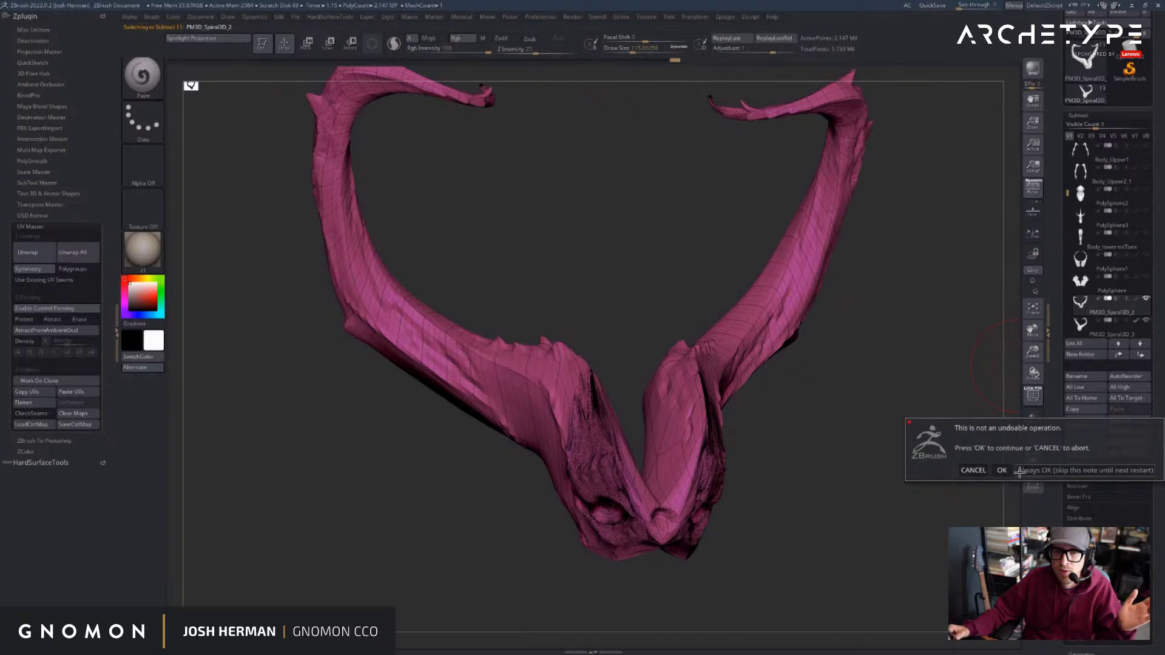
{"action": "left_click", "coordinate": [1001, 470]}
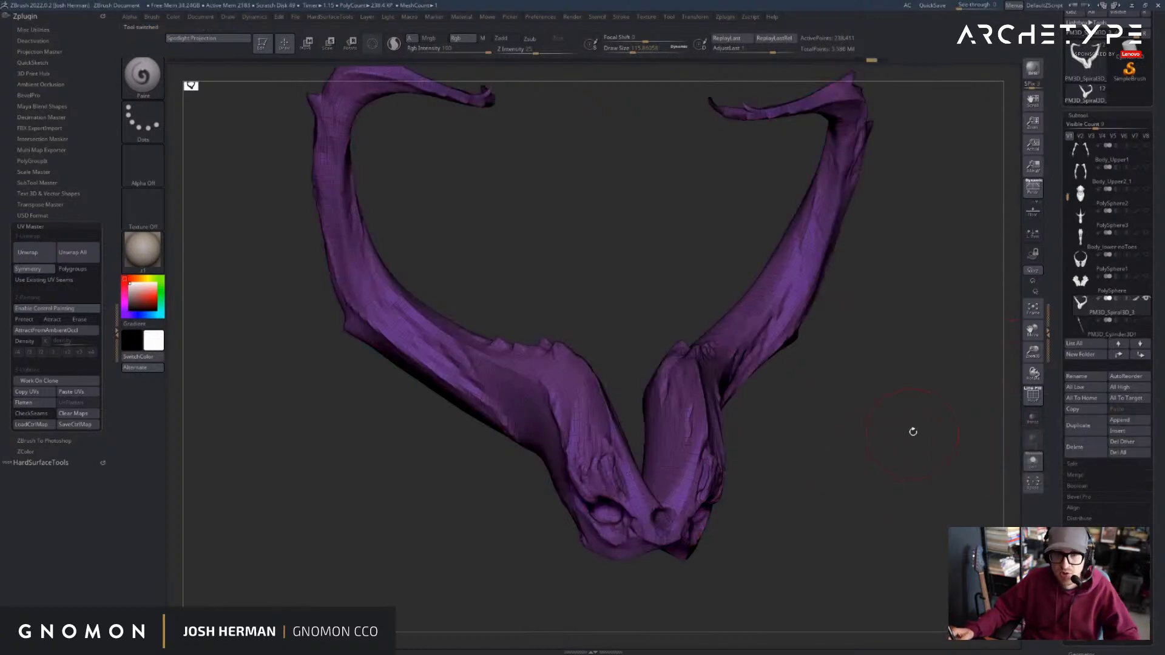
{"action": "left_click_drag", "start_coordinate": [913, 432], "coordinate": [873, 427], "text": "shift"}
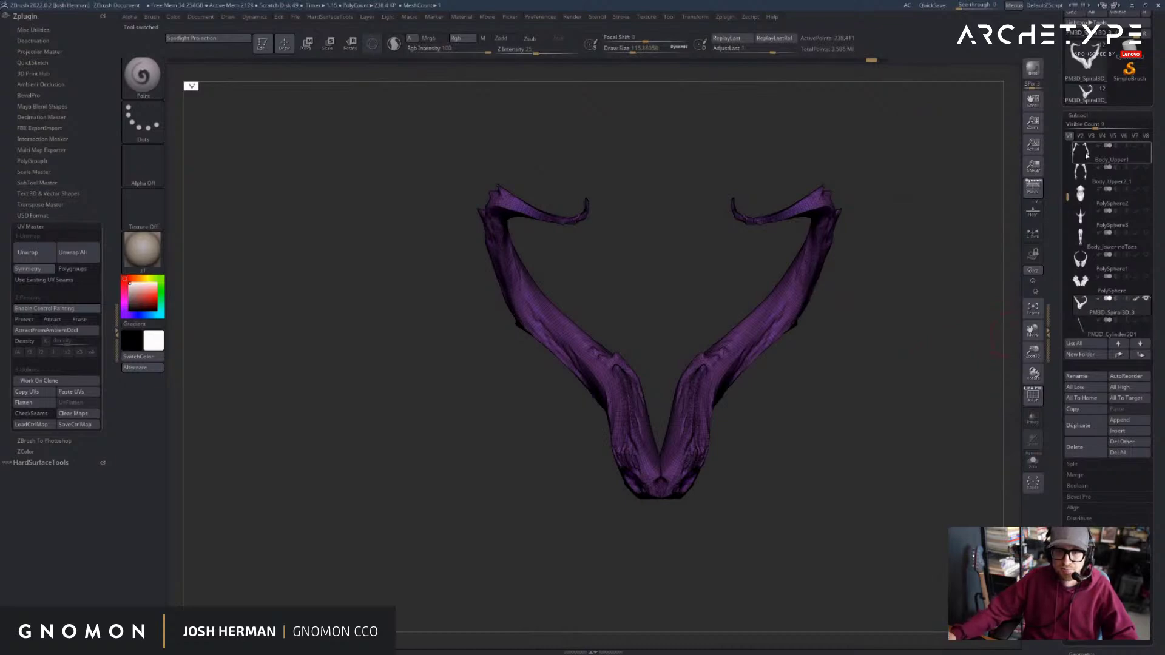
- Select the Magician_10 body subtool, inspect its mesh density and duplicate it
{"action": "left_click_drag", "start_coordinate": [1067, 193], "coordinate": [1067, 144]}
{"action": "left_click", "coordinate": [1081, 153]}
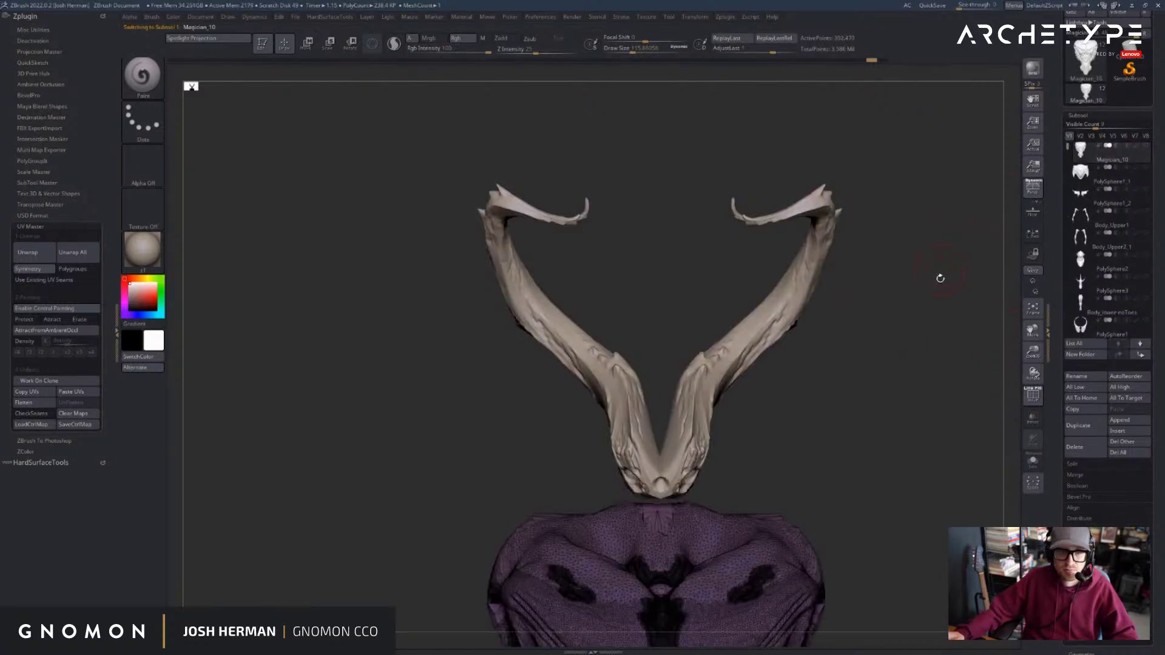
{"action": "left_click_drag", "start_coordinate": [914, 394], "coordinate": [888, 118], "text": "alt"}
{"action": "left_click_drag", "start_coordinate": [908, 315], "coordinate": [895, 199], "text": "alt"}
{"action": "left_click_drag", "start_coordinate": [894, 200], "coordinate": [903, 243], "text": "alt"}
{"action": "left_click_drag", "start_coordinate": [912, 288], "coordinate": [941, 200], "text": "alt"}
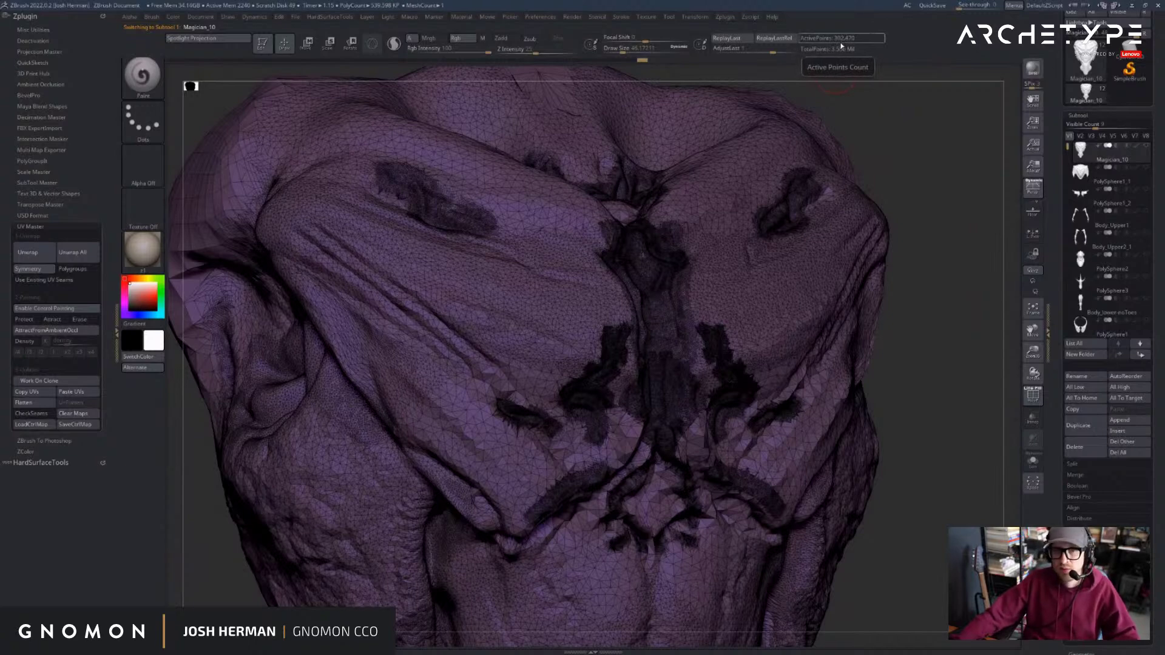
{"action": "left_click_drag", "start_coordinate": [933, 287], "coordinate": [895, 421]}
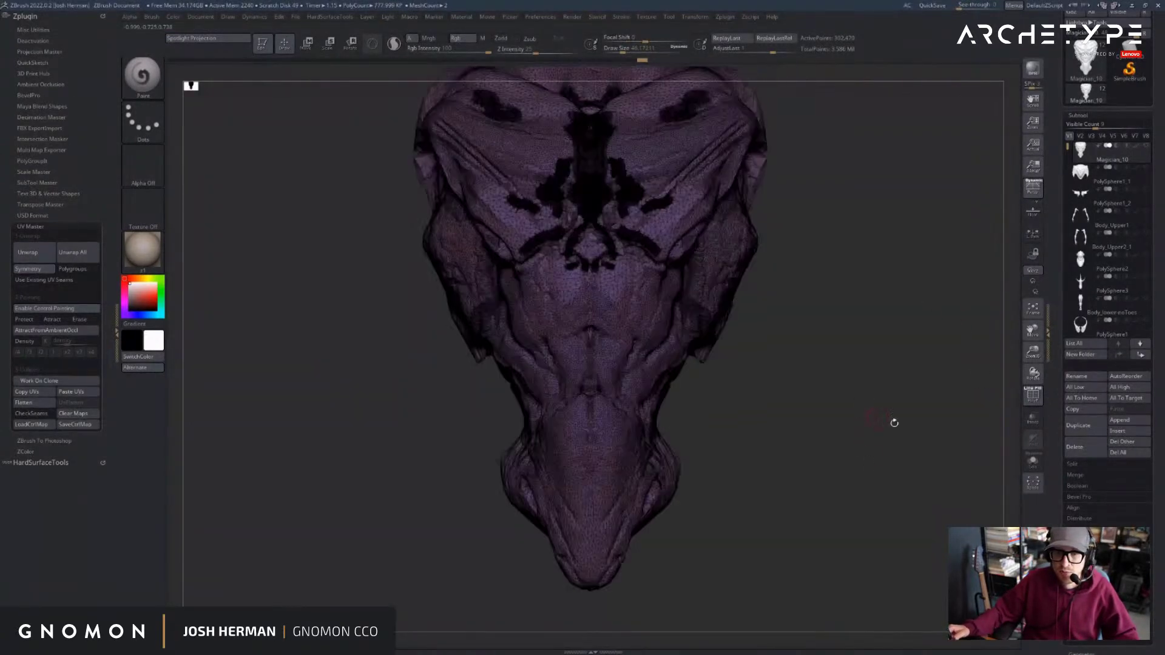
{"action": "left_click", "coordinate": [1079, 435]}
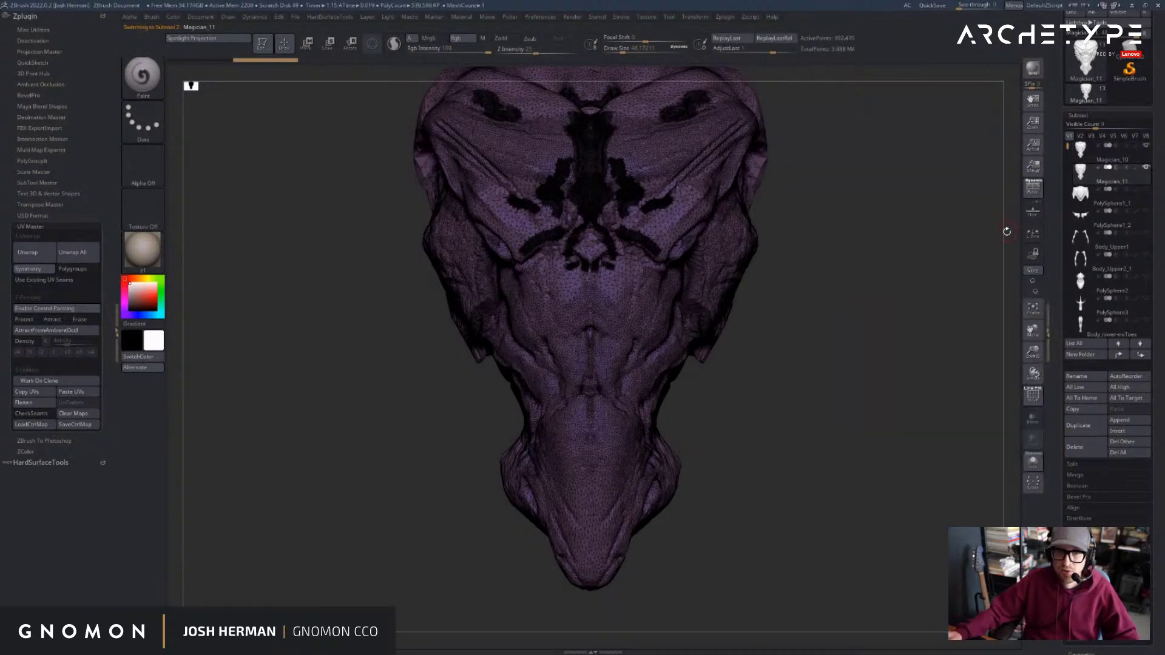
- ZRemesh the duplicated Magician_11 body and unwrap the remeshed result's UVs with symmetry
{"action": "left_click_drag", "start_coordinate": [976, 244], "coordinate": [970, 274], "text": "alt"}
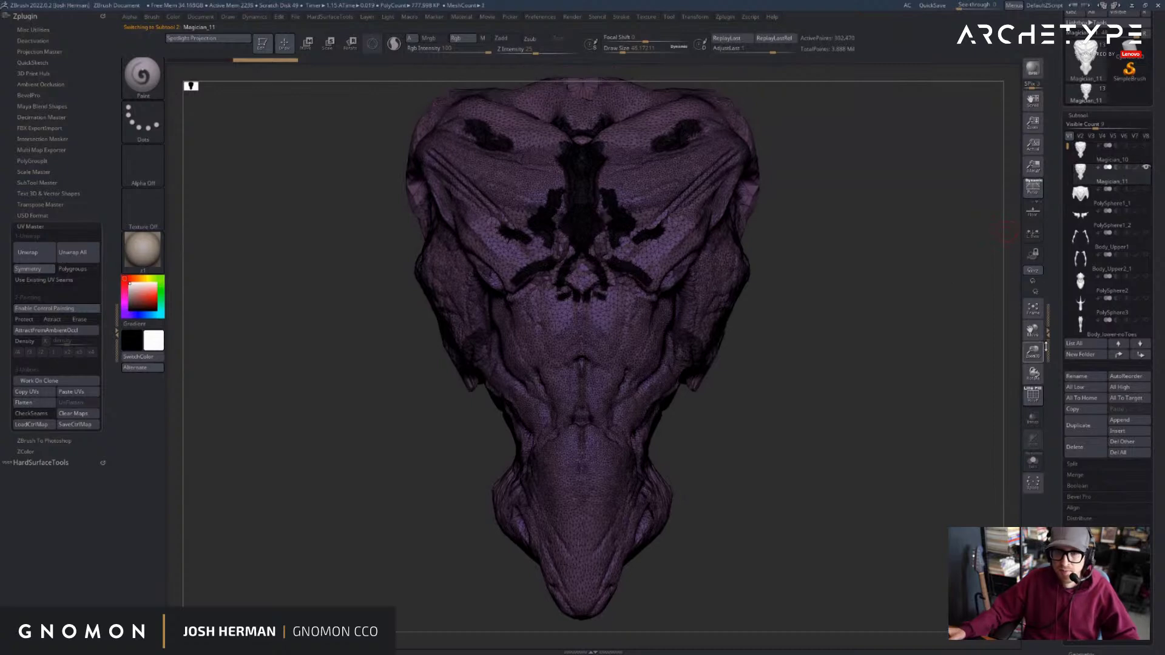
{"action": "left_click_drag", "start_coordinate": [1055, 494], "coordinate": [1054, 118]}
{"action": "left_click", "coordinate": [1084, 288]}
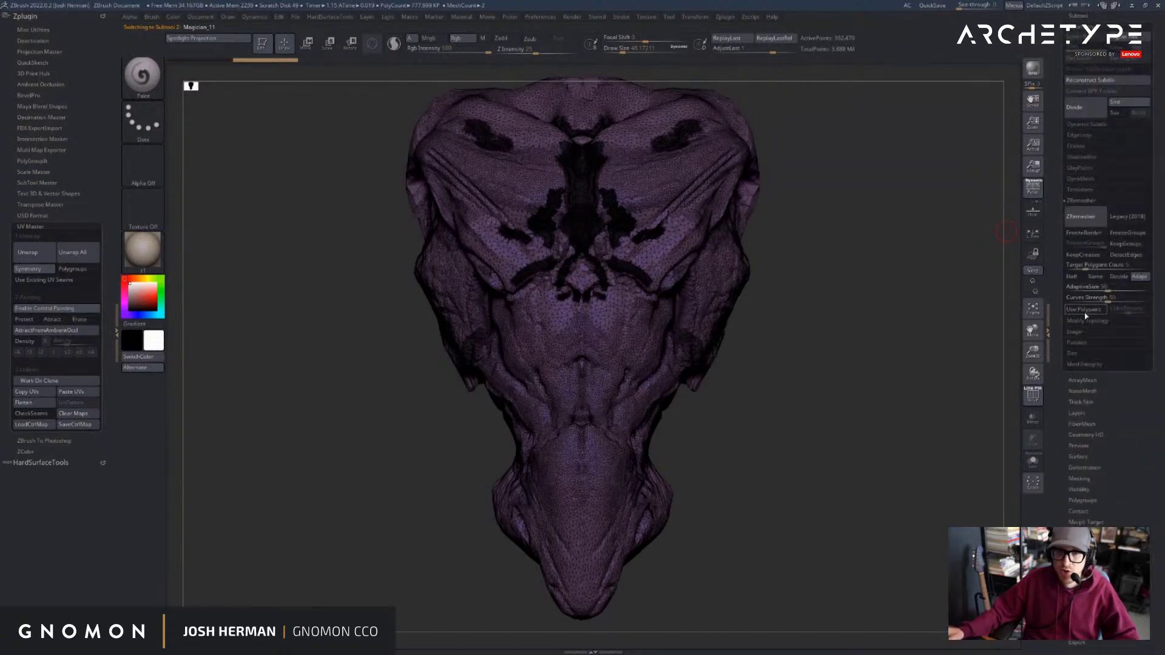
{"action": "left_click", "coordinate": [1081, 216]}
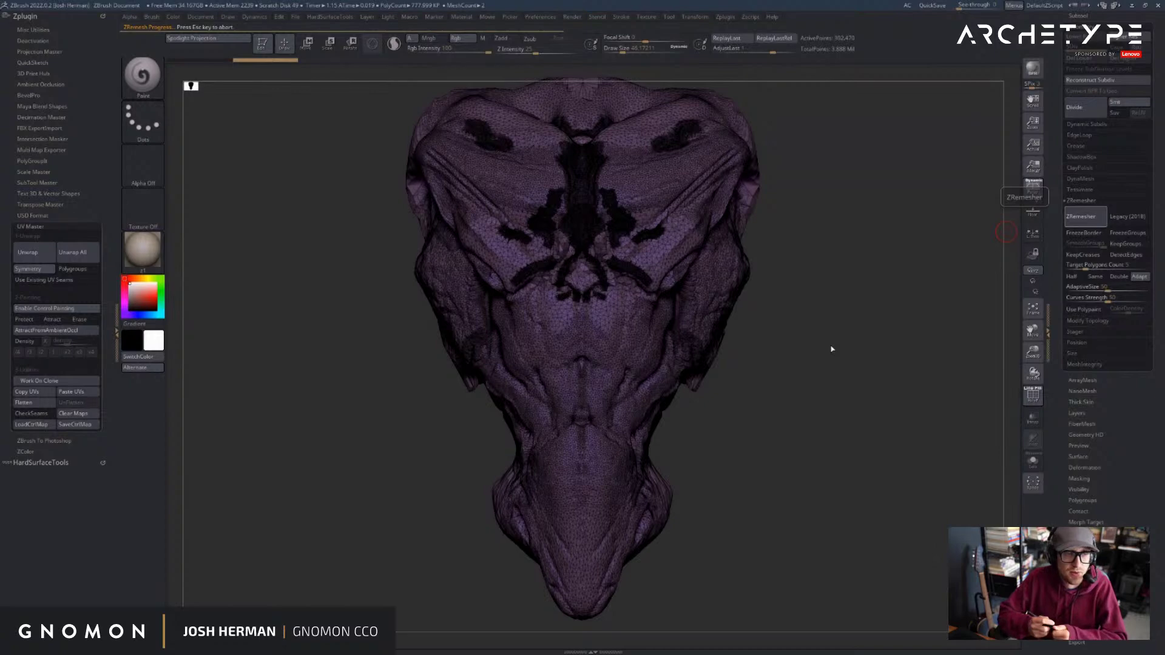
{"action": "mouse_move", "coordinate": [872, 286]}
{"action": "left_mouse_down"}
{"action": "mouse_move", "coordinate": [892, 289]}
{"action": "mouse_move", "coordinate": [873, 302]}
{"action": "mouse_move", "coordinate": [886, 325]}
{"action": "mouse_move", "coordinate": [860, 326]}
{"action": "left_mouse_up"}
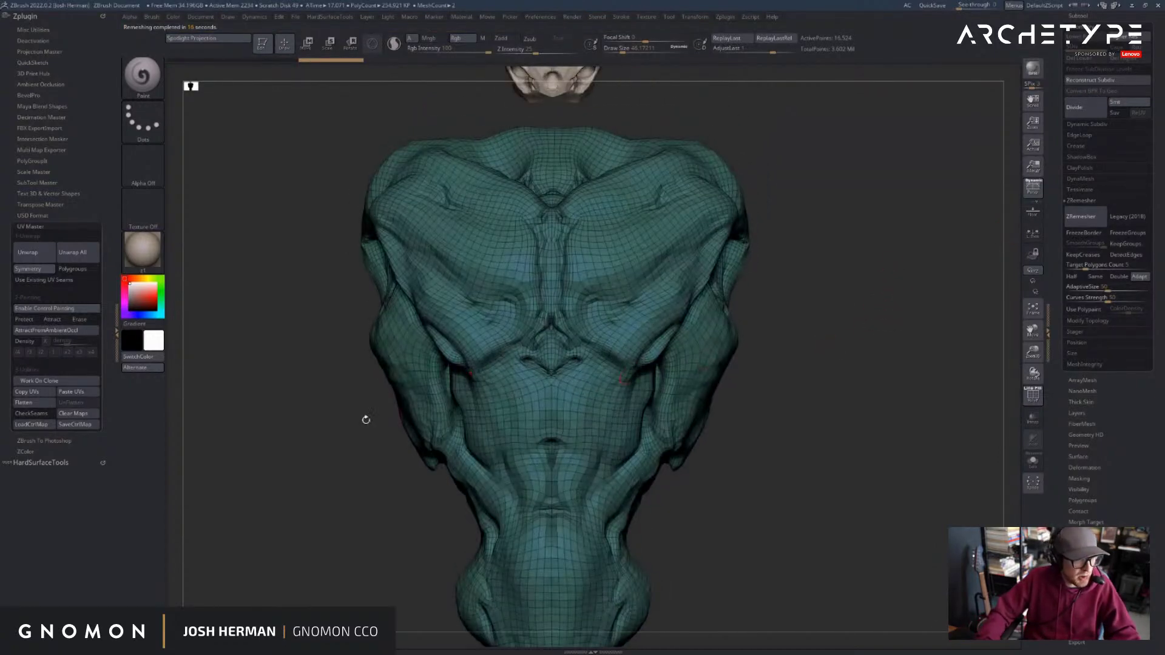
{"action": "left_click_drag", "start_coordinate": [355, 413], "coordinate": [380, 355], "text": "alt"}
{"action": "left_click", "coordinate": [32, 261]}
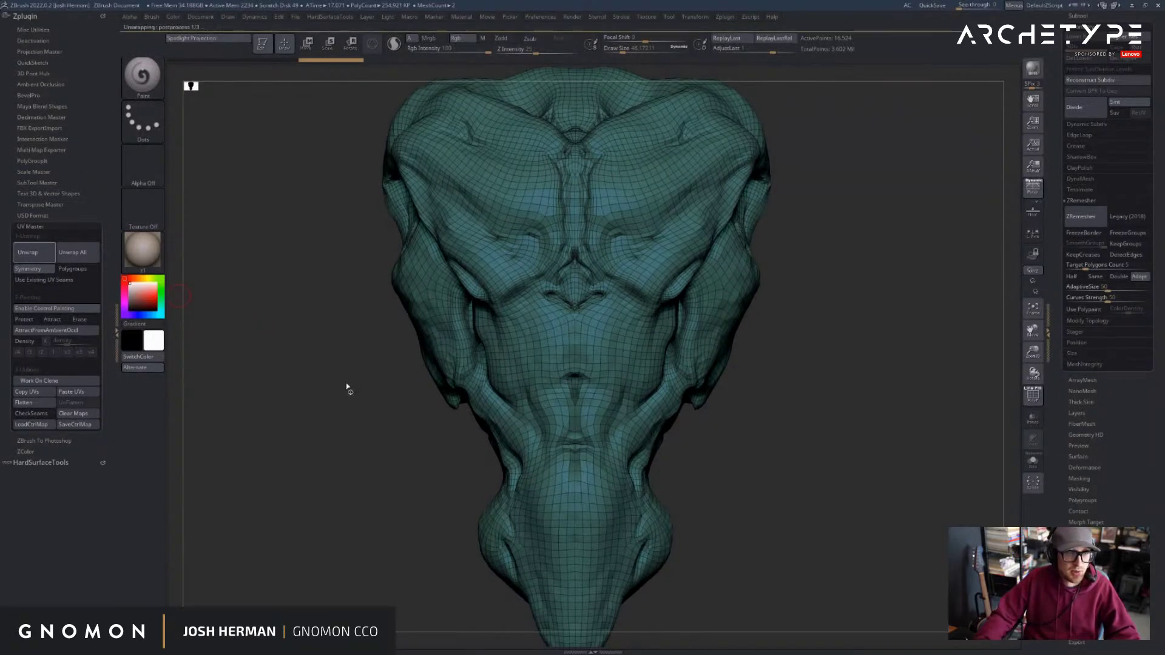
- Try smoothing the middle of the remeshed body's back with an enlarged brush, and undo the strokes
{"action": "left_click_drag", "start_coordinate": [681, 245], "coordinate": [654, 377], "text": "alt"}
{"action": "key", "text": "s"}
{"action": "left_click_drag", "start_coordinate": [577, 304], "coordinate": [594, 305]}
{"action": "mouse_move", "coordinate": [766, 398]}
{"action": "left_mouse_down"}
{"action": "mouse_move", "coordinate": [854, 407]}
{"action": "mouse_move", "coordinate": [796, 381]}
{"action": "left_mouse_up"}
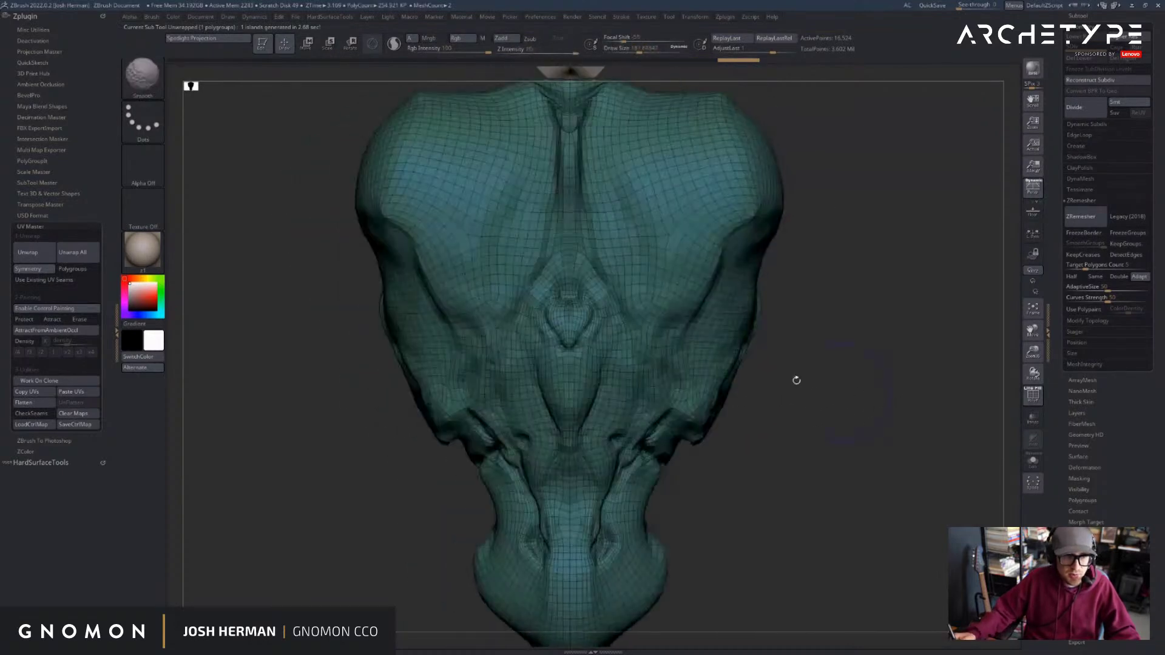
{"action": "left_click_drag", "start_coordinate": [564, 308], "coordinate": [568, 341], "text": "shift"}
{"action": "mouse_move", "coordinate": [795, 367]}
{"action": "left_mouse_down"}
{"action": "mouse_move", "coordinate": [803, 385]}
{"action": "mouse_move", "coordinate": [852, 404]}
{"action": "mouse_move", "coordinate": [831, 388]}
{"action": "mouse_move", "coordinate": [876, 275]}
{"action": "left_mouse_up"}
{"action": "key", "text": "ctrl+z"}
{"action": "key", "text": "ctrl+z"}
{"action": "key", "text": "ctrl+z"}
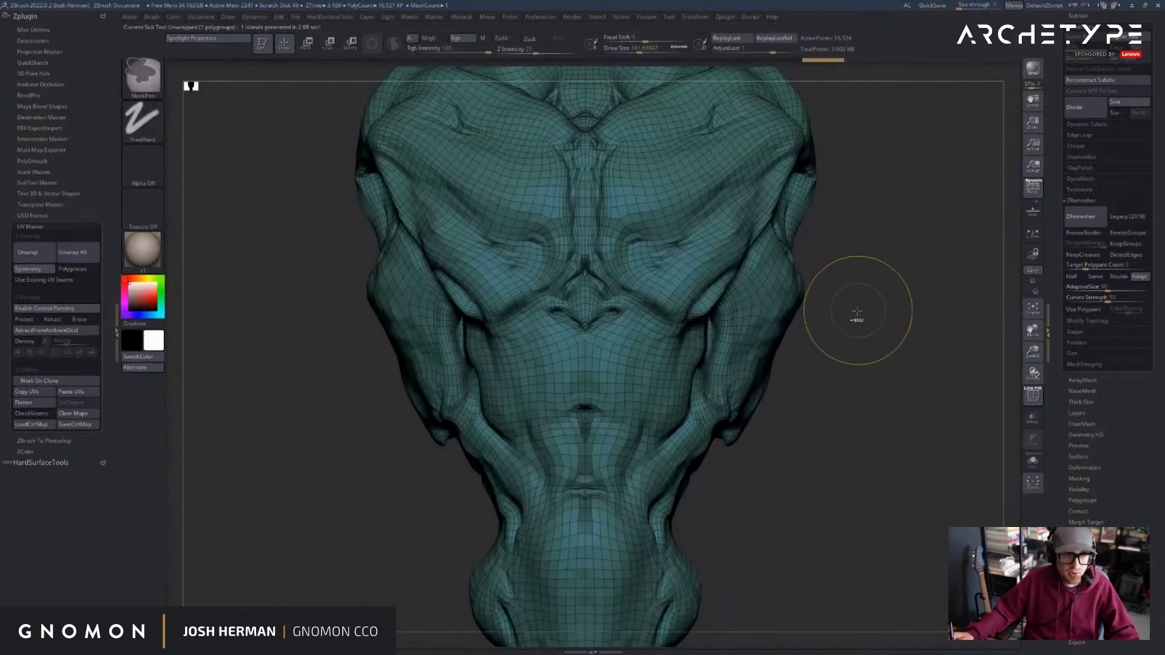
- Flatten the body's UVs to check the unwrapped layout, and restore the 3D mesh
{"action": "left_click_drag", "start_coordinate": [310, 407], "coordinate": [338, 404], "text": "alt"}
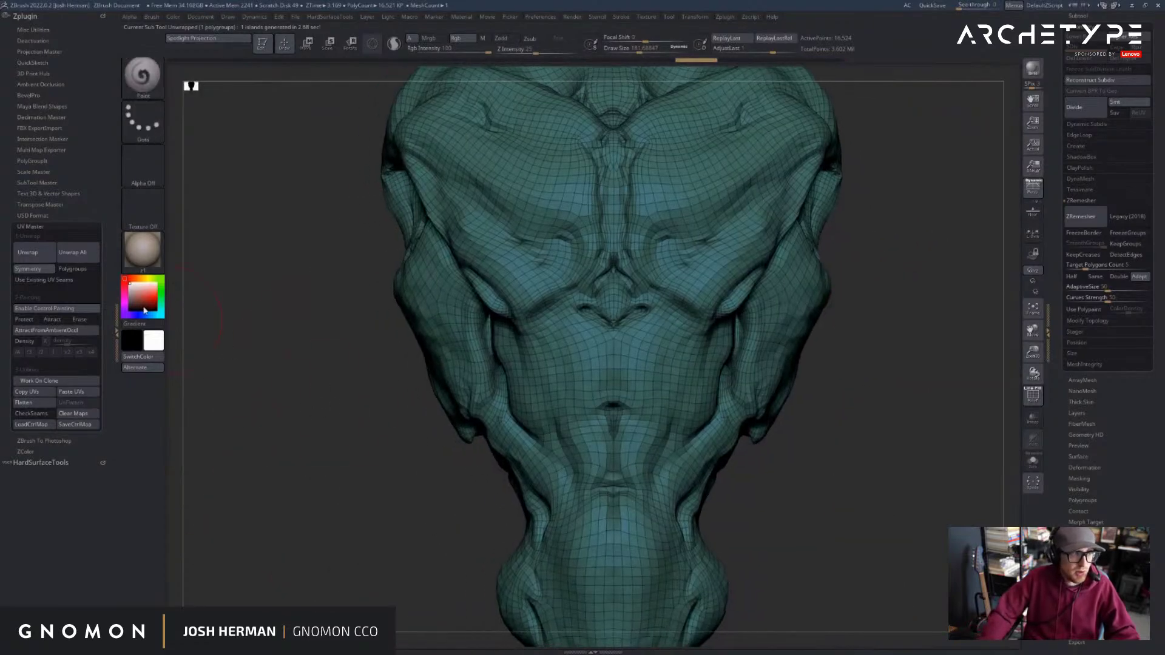
{"action": "left_click", "coordinate": [49, 403]}
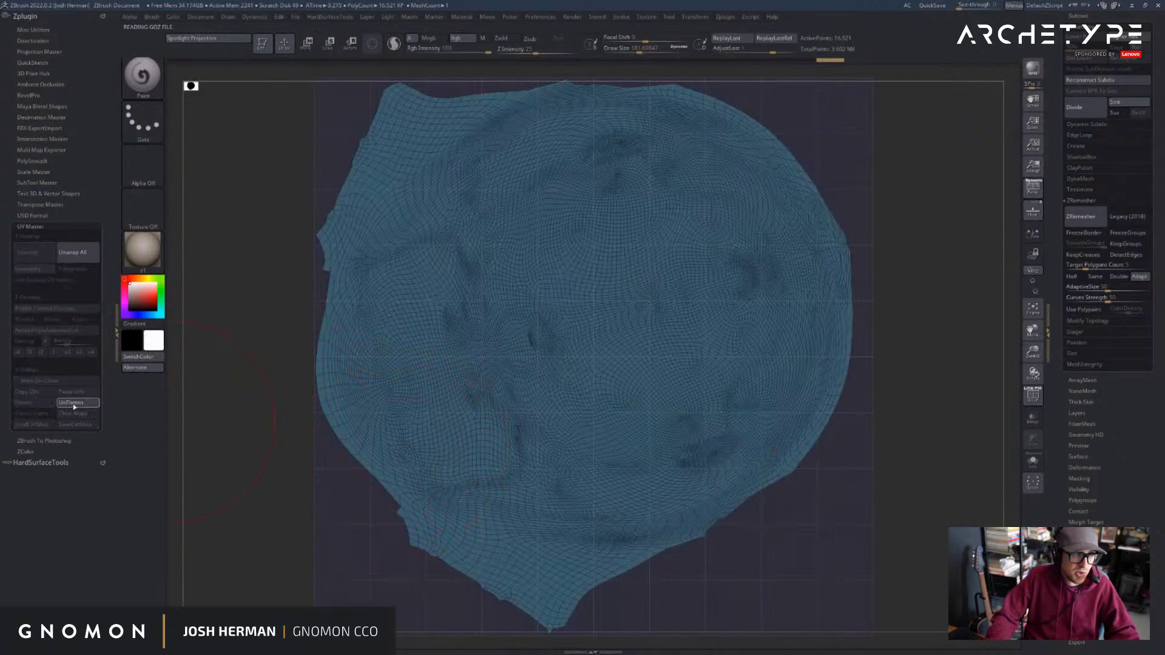
{"action": "left_click", "coordinate": [73, 403]}
- Subdivide the remeshed body three times
{"action": "left_click_drag", "start_coordinate": [923, 382], "coordinate": [993, 411], "text": "alt"}
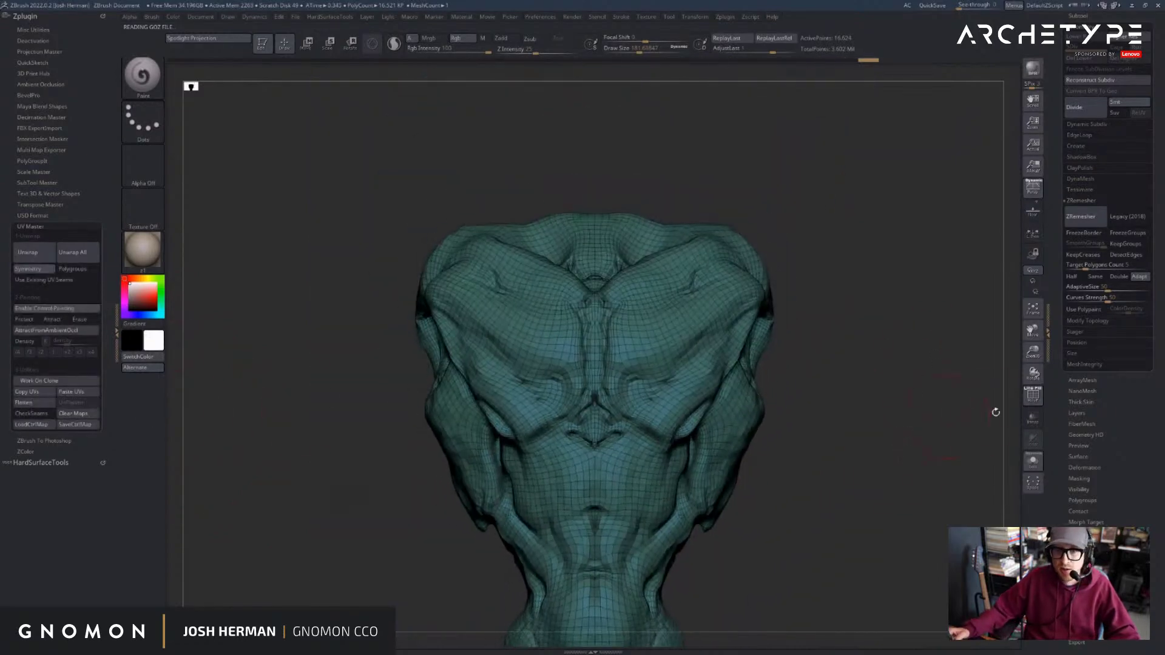
{"action": "key", "text": "ctrl+d"}
{"action": "key", "text": "ctrl+d"}
{"action": "key", "text": "ctrl+d"}
{"action": "mouse_move", "coordinate": [912, 435]}
{"action": "left_mouse_down", "text": "alt"}
{"action": "mouse_move", "coordinate": [904, 348]}
{"action": "mouse_move", "coordinate": [923, 322]}
{"action": "left_mouse_up", "text": "alt"}
- Make the original Magician_10 body visible alongside the remeshed one and turn off the wireframe display
{"action": "left_click_drag", "start_coordinate": [1093, 97], "coordinate": [1093, 279]}
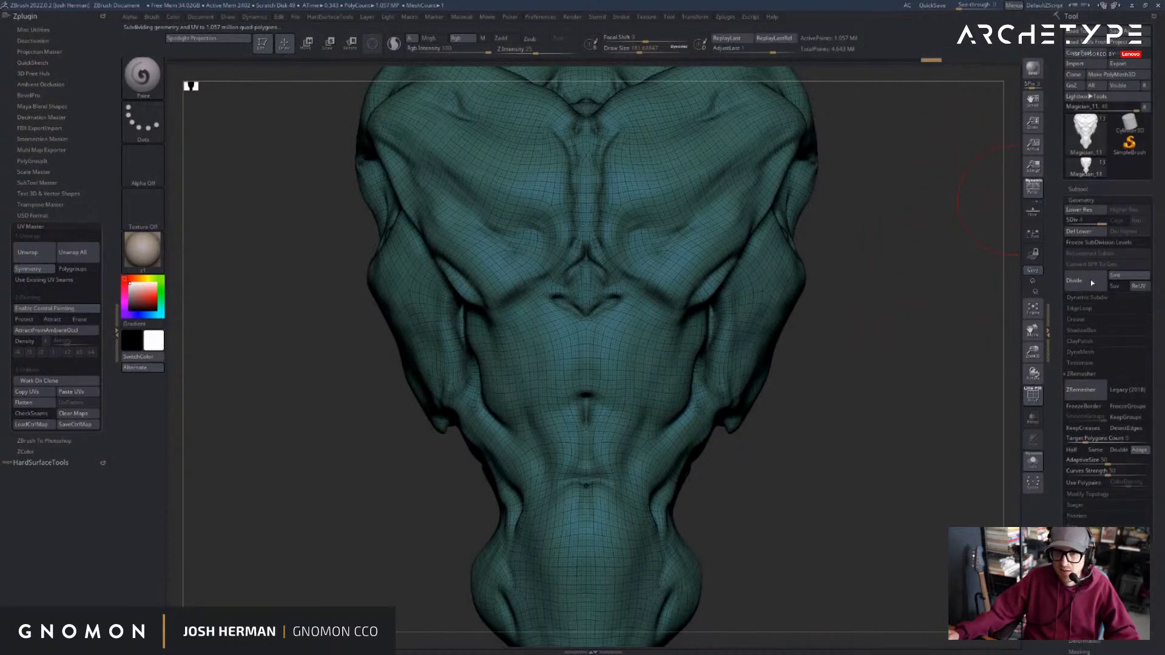
{"action": "left_click", "coordinate": [1094, 190]}
{"action": "scroll", "coordinate": [1078, 252], "scroll_direction": "down", "scroll_amount": 2}
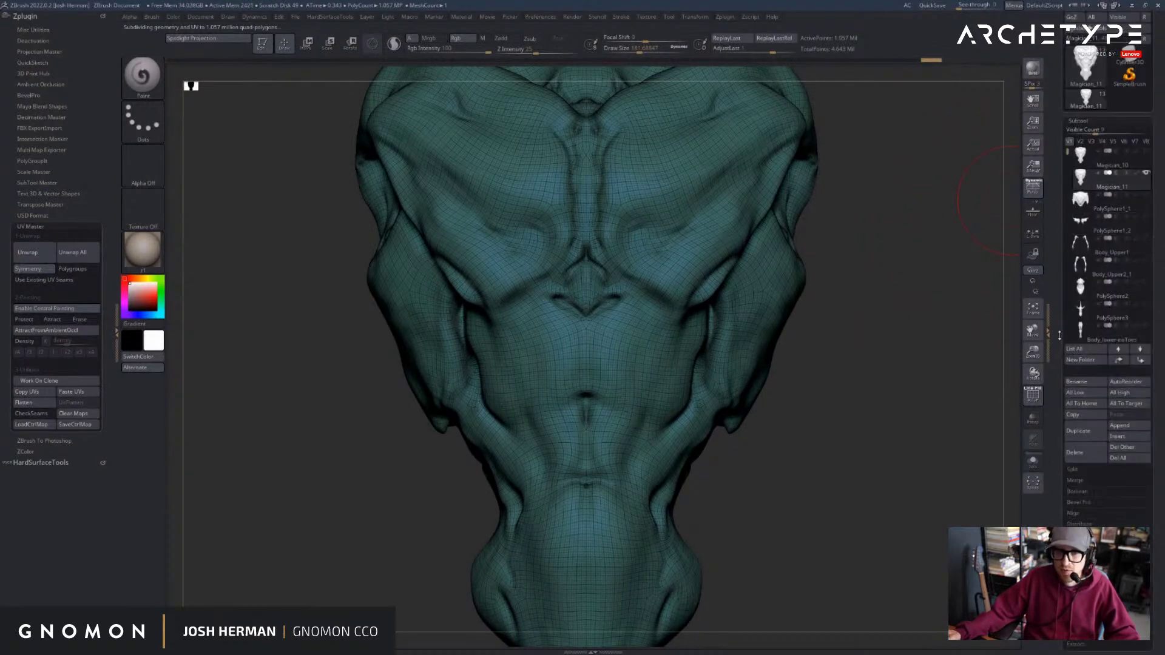
{"action": "mouse_move", "coordinate": [1059, 335]}
{"action": "left_mouse_down"}
{"action": "mouse_move", "coordinate": [1059, 36]}
{"action": "mouse_move", "coordinate": [1059, 323]}
{"action": "left_mouse_up"}
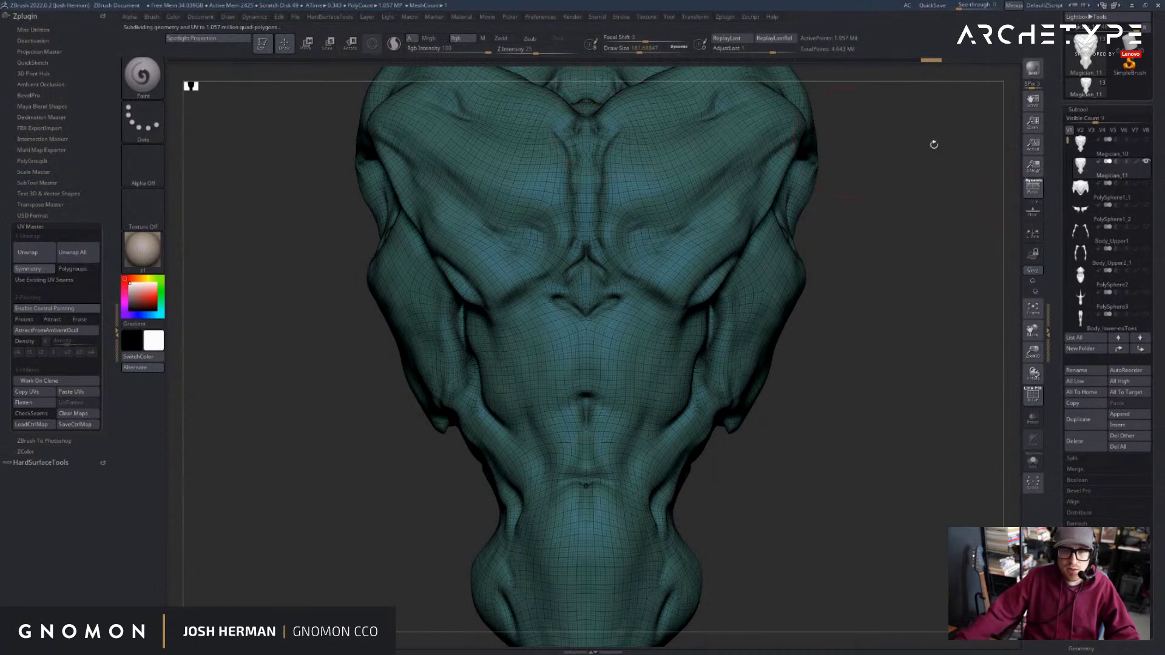
{"action": "left_click", "coordinate": [1113, 158]}
{"action": "left_click_drag", "start_coordinate": [961, 216], "coordinate": [957, 219]}
{"action": "key", "text": "shift+f"}
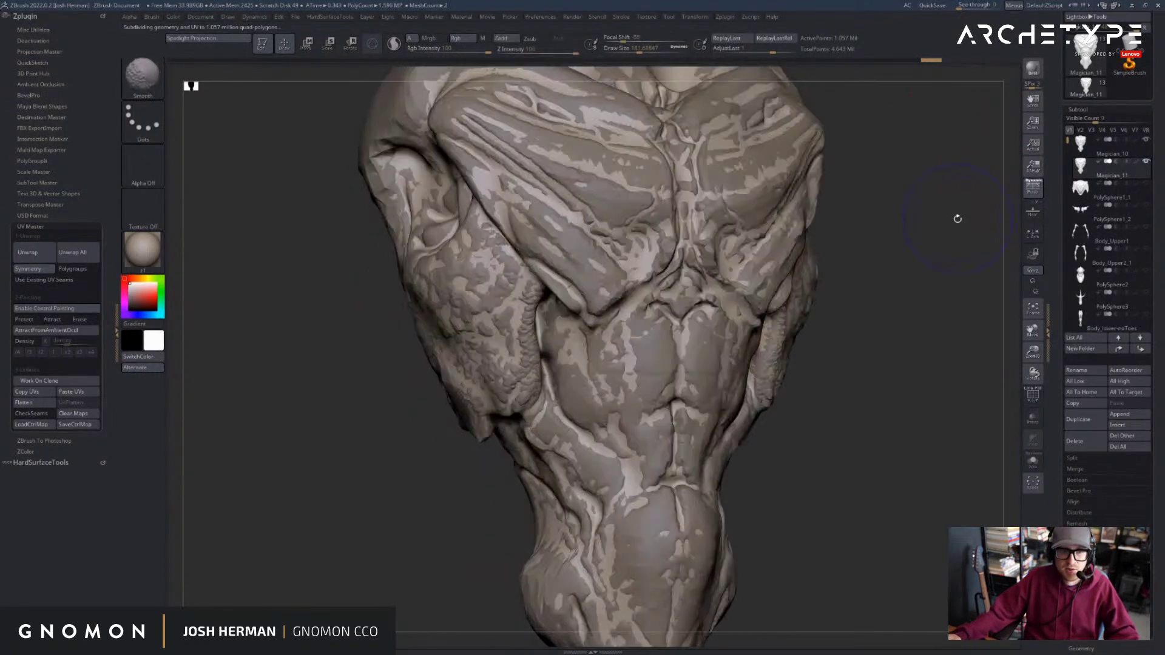
- Compare the original and remeshed bodies using isolation, and project the original detail onto Magician_11 with Project All
{"action": "left_click", "coordinate": [1111, 151]}
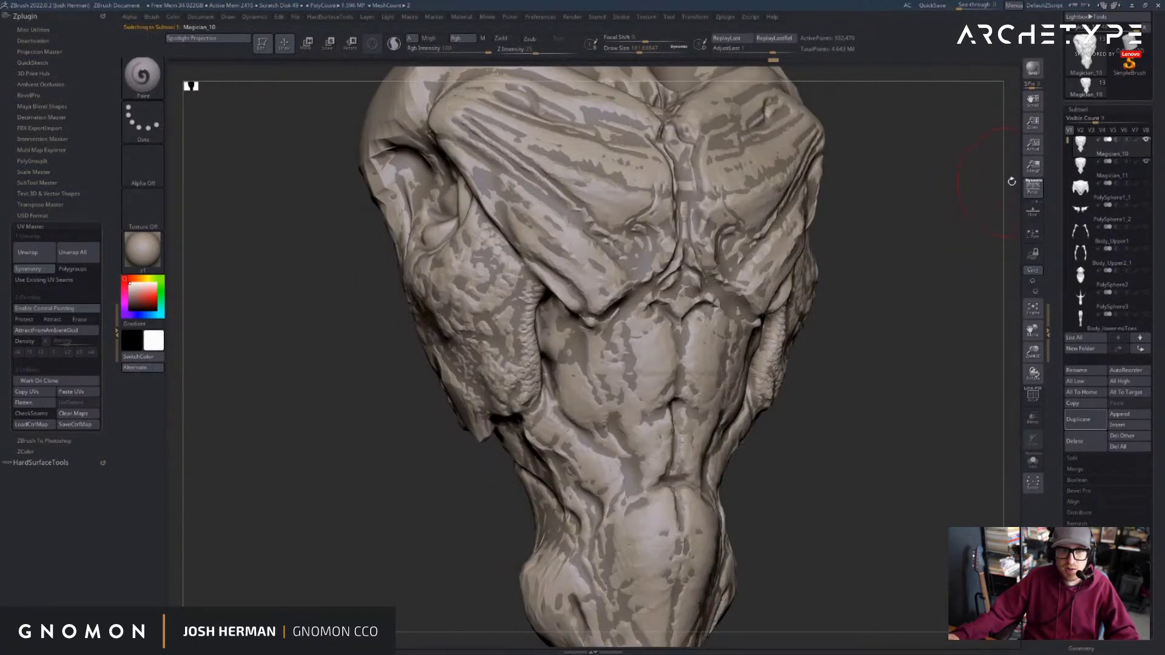
{"action": "key", "text": "alt+s"}
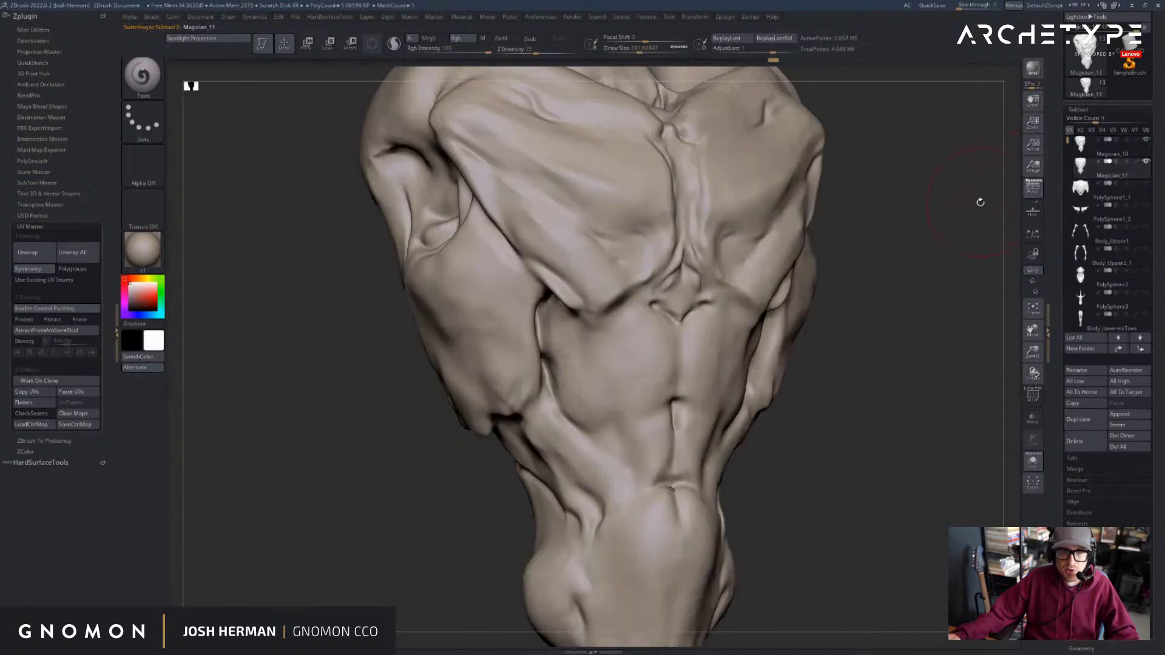
{"action": "key", "text": "alt+s"}
{"action": "key", "text": "alt+s"}
{"action": "mouse_move", "coordinate": [972, 221]}
{"action": "left_mouse_down"}
{"action": "mouse_move", "coordinate": [918, 312]}
{"action": "mouse_move", "coordinate": [1054, 204]}
{"action": "left_mouse_up"}
{"action": "left_click_drag", "start_coordinate": [1055, 463], "coordinate": [1061, 422]}
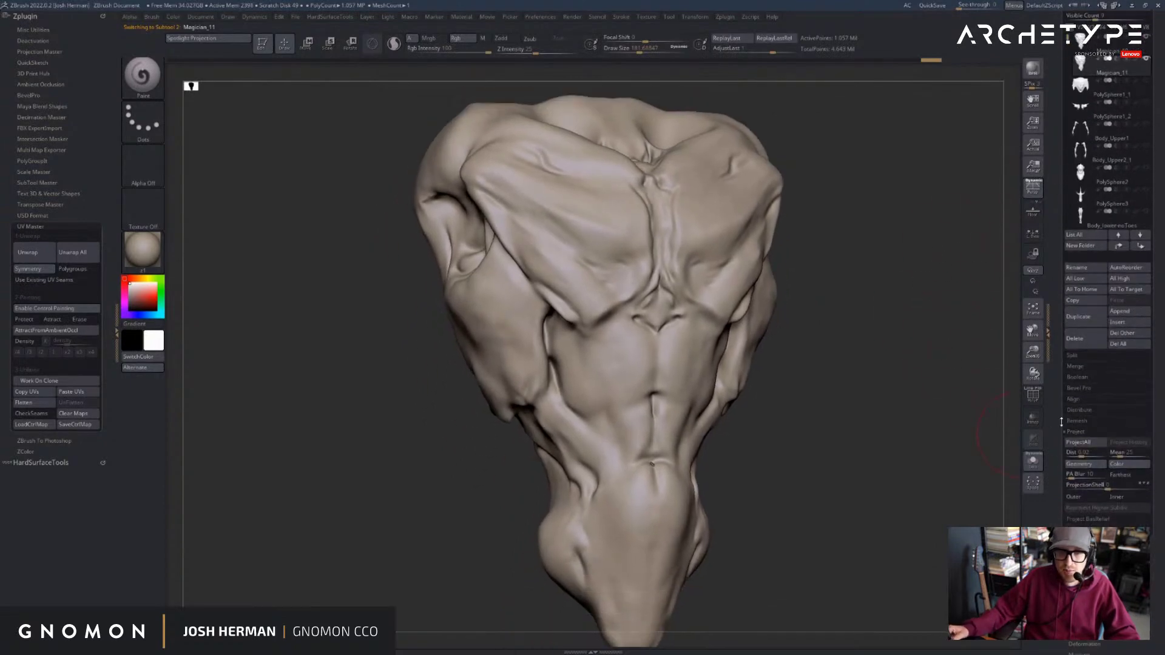
{"action": "left_click", "coordinate": [1071, 444]}
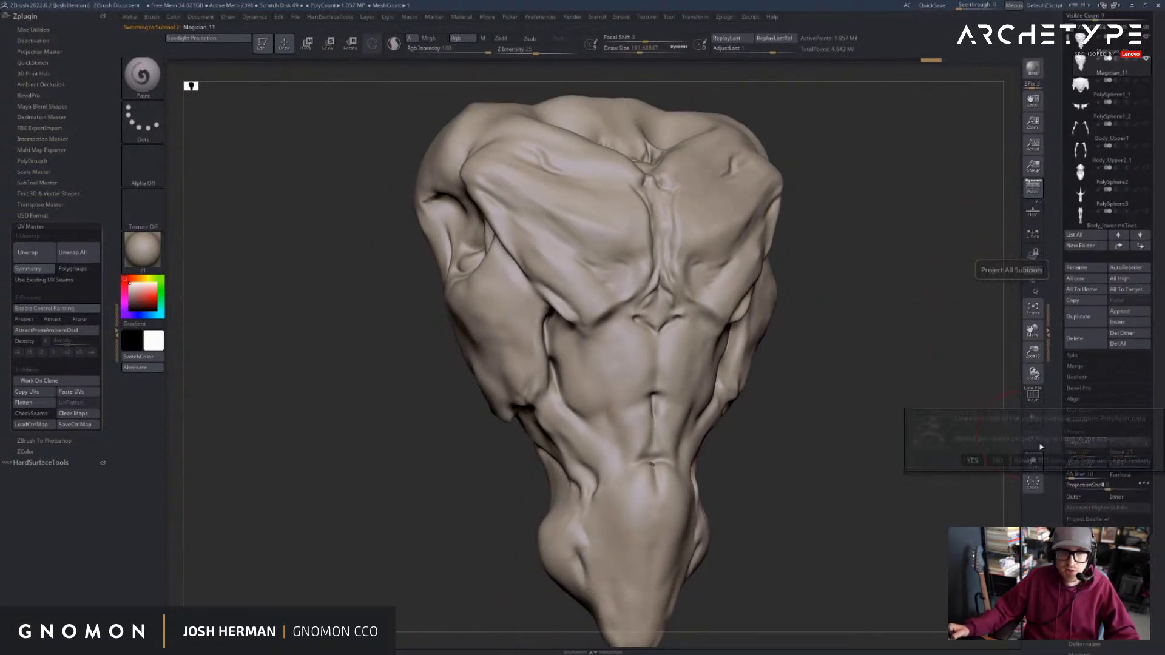
{"action": "left_click", "coordinate": [990, 461]}
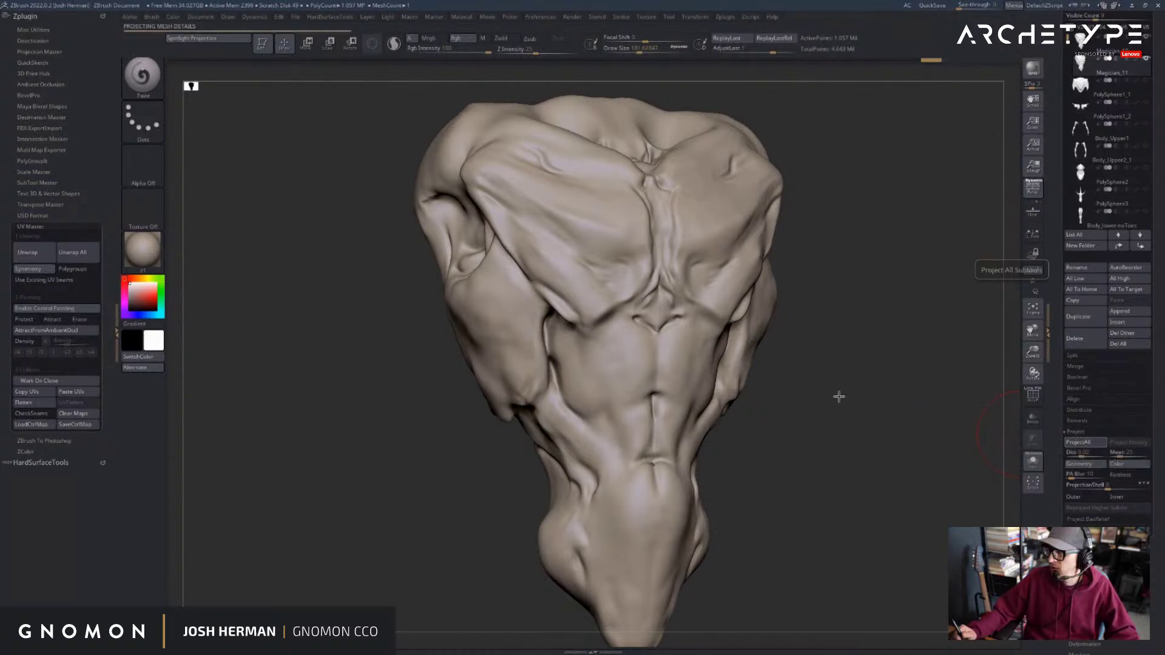
- Try smoothing the projected surface around the chest and sternum, and undo the strokes
{"action": "left_click_drag", "start_coordinate": [902, 344], "coordinate": [866, 341]}
{"action": "mouse_move", "coordinate": [607, 303]}
{"action": "left_mouse_down", "text": "shift"}
{"action": "mouse_move", "coordinate": [634, 273]}
{"action": "mouse_move", "coordinate": [620, 294]}
{"action": "left_mouse_up", "text": "shift"}
{"action": "left_click_drag", "start_coordinate": [874, 340], "coordinate": [855, 413], "text": "alt"}
{"action": "mouse_move", "coordinate": [680, 182]}
{"action": "left_mouse_down", "text": "shift"}
{"action": "mouse_move", "coordinate": [582, 231]}
{"action": "mouse_move", "coordinate": [549, 212]}
{"action": "mouse_move", "coordinate": [564, 261]}
{"action": "left_mouse_up", "text": "shift"}
{"action": "key", "text": "ctrl+z"}
{"action": "key", "text": "ctrl+z"}
{"action": "key", "text": "ctrl+z"}
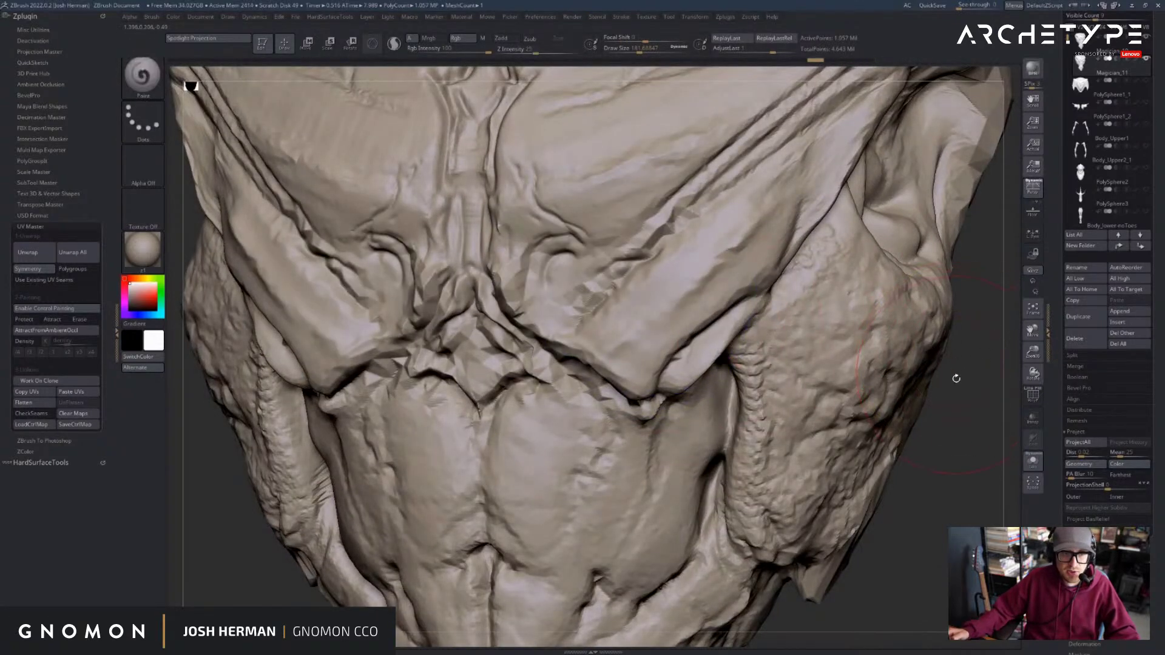
{"action": "left_click_drag", "start_coordinate": [956, 379], "coordinate": [936, 388], "text": "alt"}
{"action": "key", "text": "ctrl+z"}
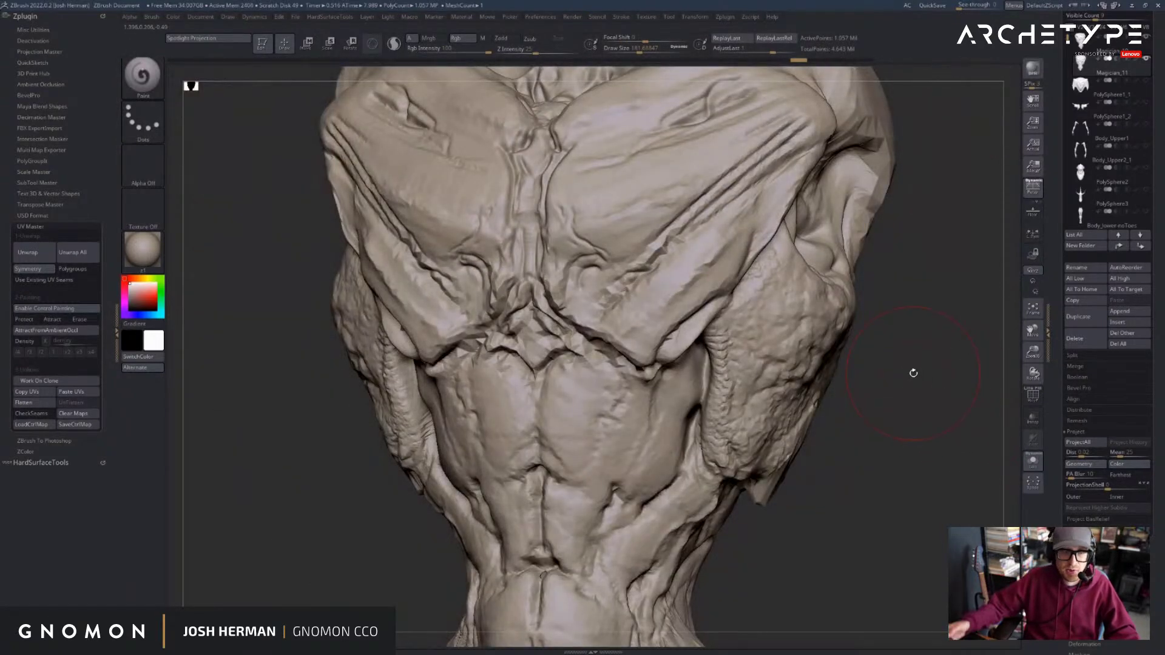
- Compare the projected body's wireframe with the original's and delete the original Magician_10 subtool
{"action": "key", "text": "shift+f"}
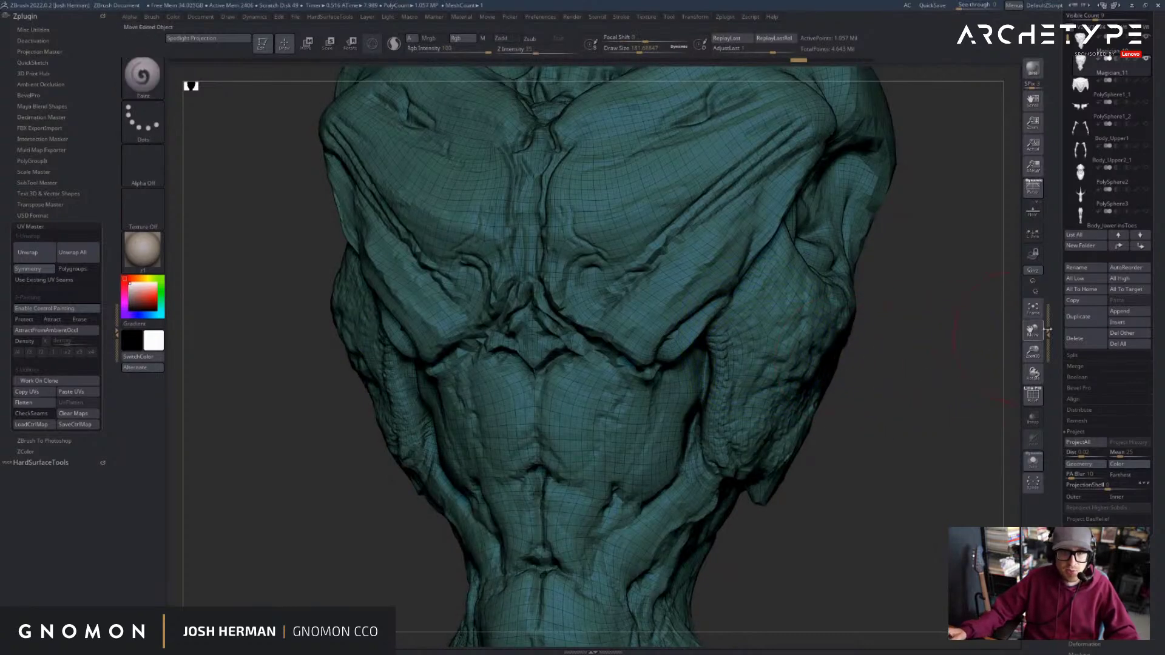
{"action": "mouse_move", "coordinate": [1049, 330]}
{"action": "left_mouse_down"}
{"action": "mouse_move", "coordinate": [1049, 366]}
{"action": "mouse_move", "coordinate": [1048, 345]}
{"action": "left_mouse_up"}
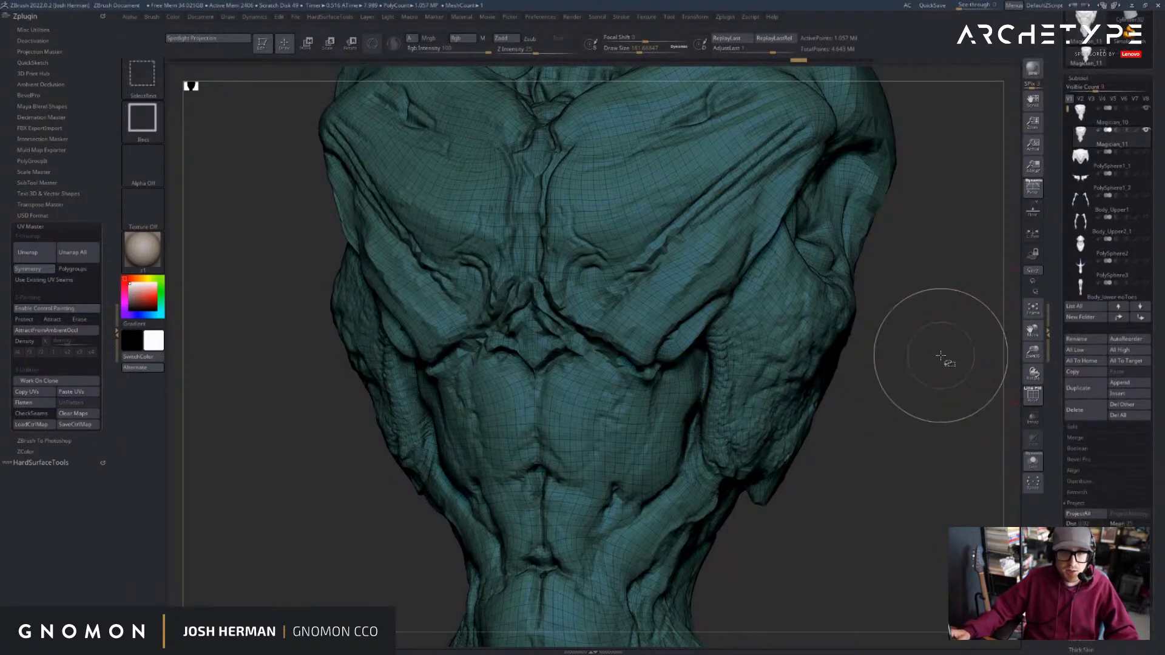
{"action": "mouse_move", "coordinate": [922, 356]}
{"action": "left_mouse_down", "text": "alt"}
{"action": "mouse_move", "coordinate": [911, 378]}
{"action": "mouse_move", "coordinate": [868, 380]}
{"action": "mouse_move", "coordinate": [884, 340]}
{"action": "mouse_move", "coordinate": [876, 309]}
{"action": "mouse_move", "coordinate": [910, 268]}
{"action": "mouse_move", "coordinate": [961, 261]}
{"action": "left_mouse_up", "text": "alt"}
{"action": "left_click", "coordinate": [1105, 116]}
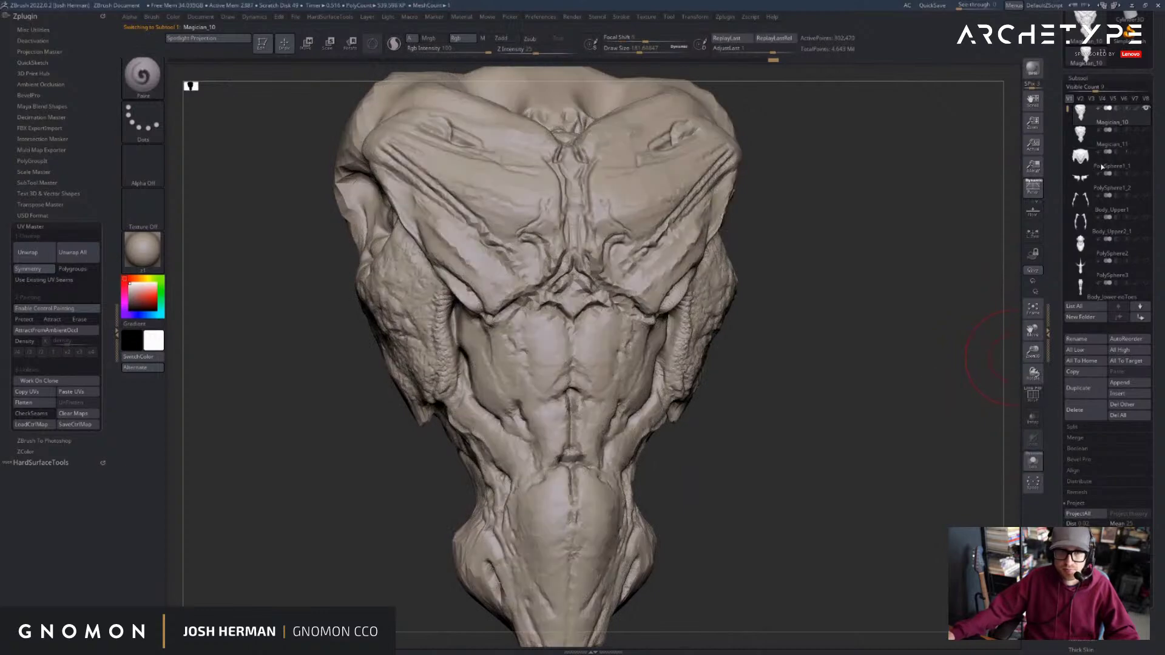
{"action": "key", "text": "shift+f"}
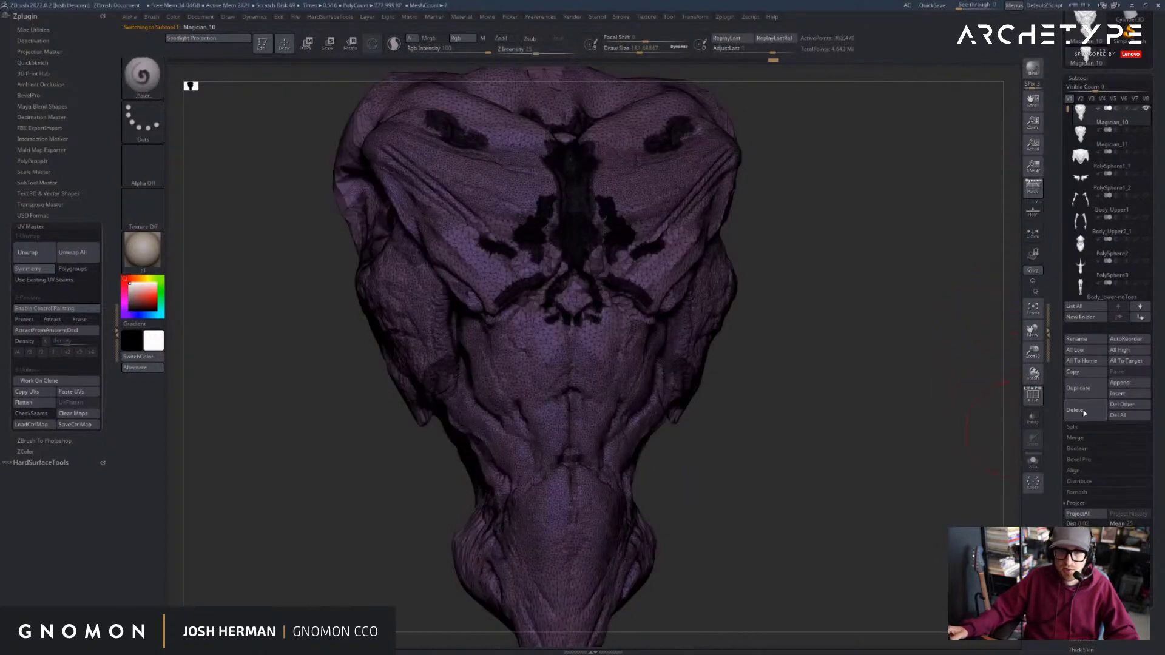
{"action": "left_click", "coordinate": [1084, 410]}
{"action": "key", "text": "Return"}
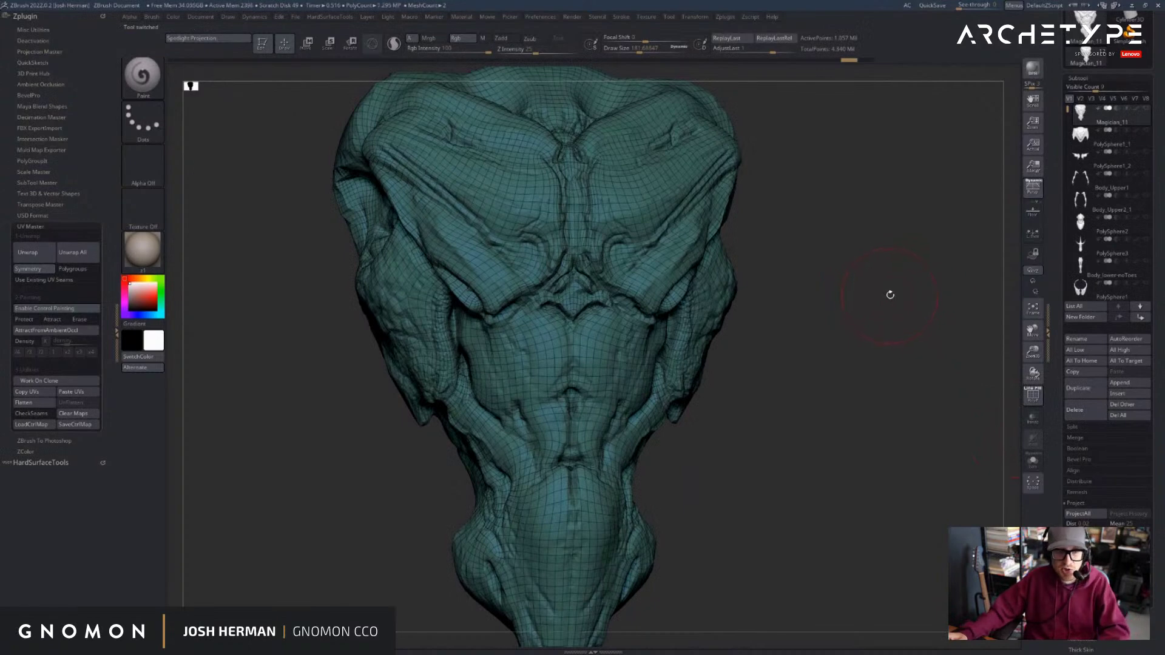
- Select and frame the PolySphere1_1 subtool, and show it together with the finished body and horns
{"action": "key", "text": "Down"}
{"action": "key", "text": "f"}
{"action": "key", "text": "f"}
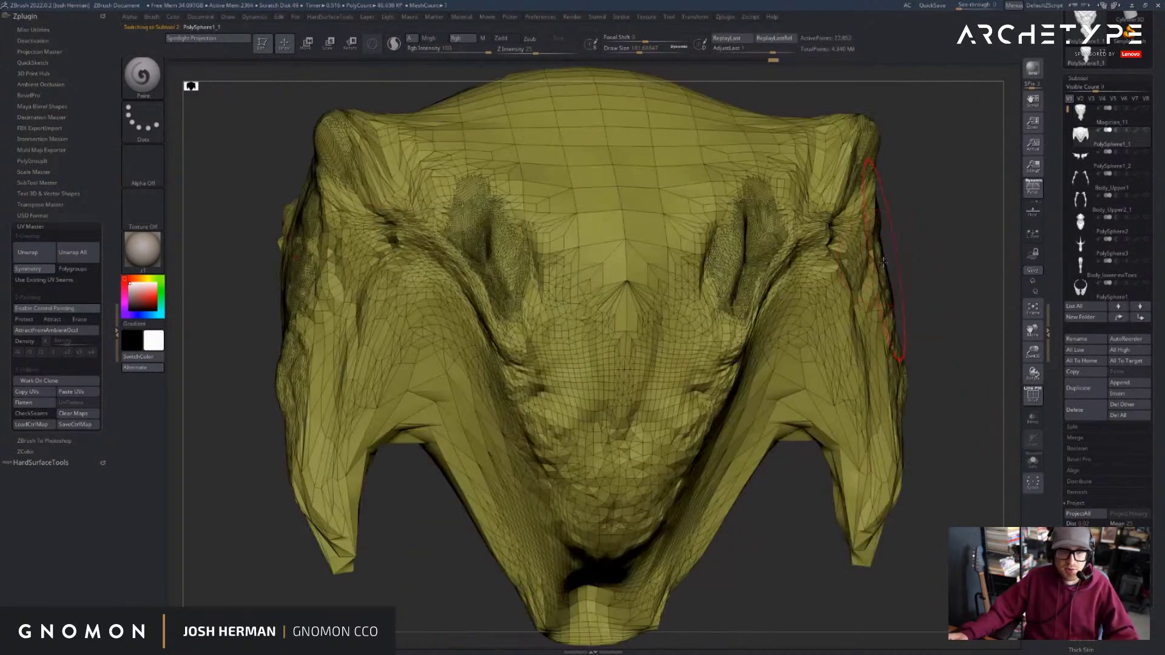
{"action": "key", "text": "f"}
{"action": "left_click_drag", "start_coordinate": [873, 334], "coordinate": [936, 275], "text": "alt"}
{"action": "left_click", "coordinate": [1145, 109]}
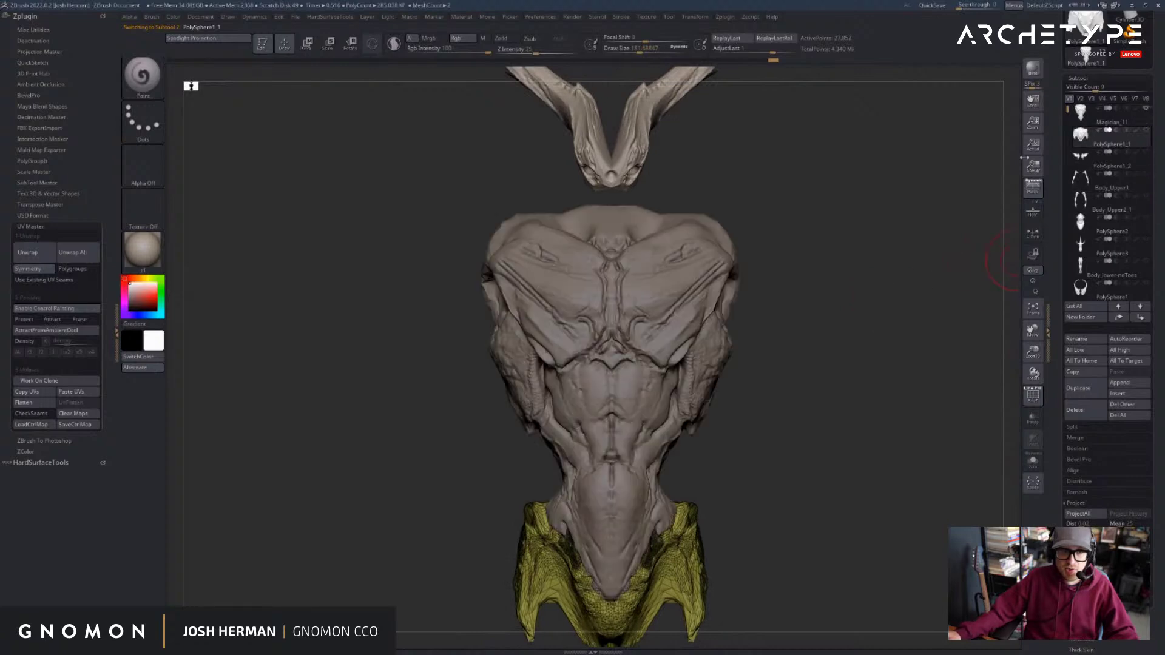
- Lower the horns and the Magician_11 body to their lowest subdivision levels
{"action": "left_click_drag", "start_coordinate": [959, 215], "coordinate": [799, 353]}
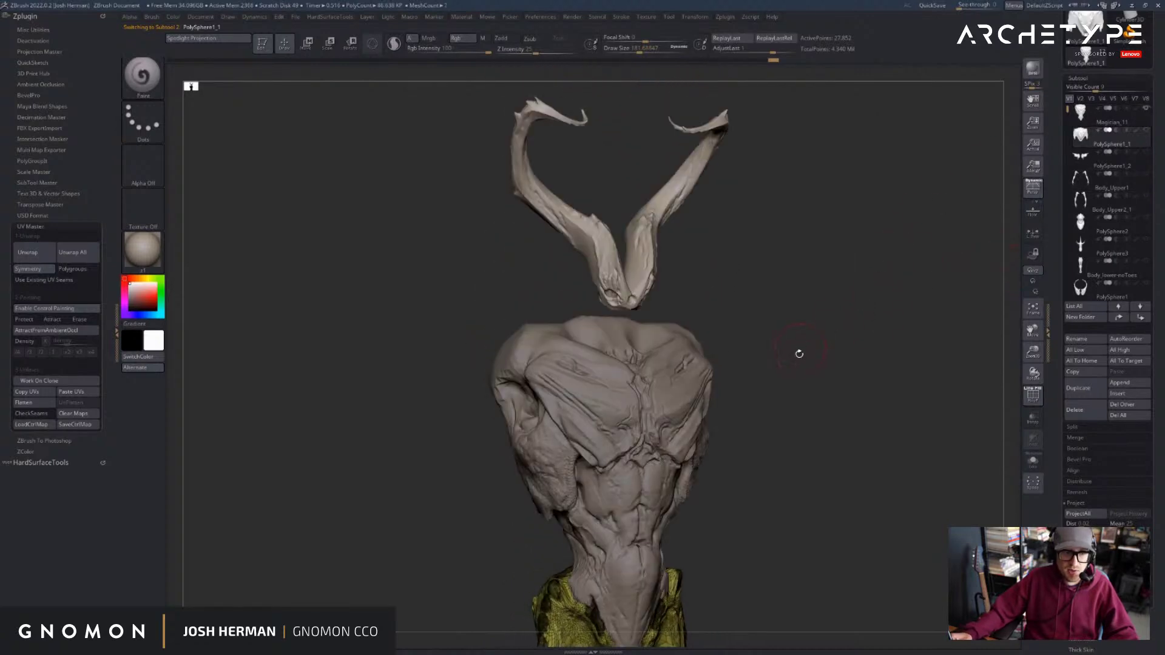
{"action": "left_click", "coordinate": [663, 367], "text": "alt"}
{"action": "key", "text": "shift+f"}
{"action": "key", "text": "shift+f"}
{"action": "left_click", "coordinate": [649, 277], "text": "alt"}
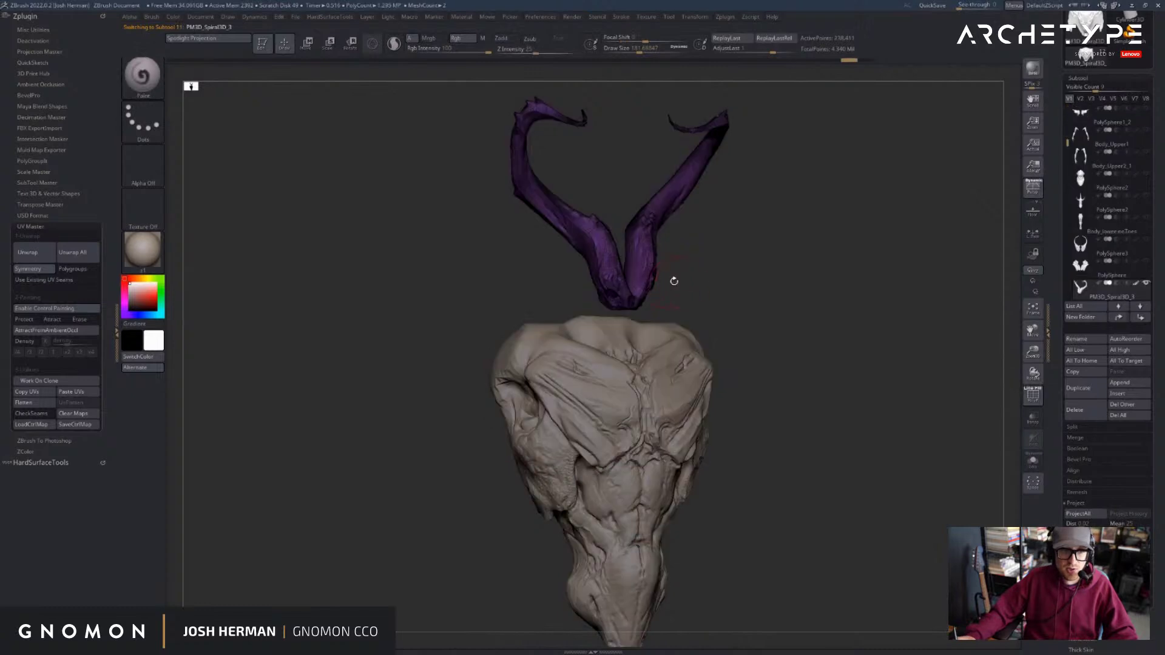
{"action": "left_click_drag", "start_coordinate": [745, 283], "coordinate": [733, 281]}
{"action": "left_click", "coordinate": [704, 344], "text": "alt"}
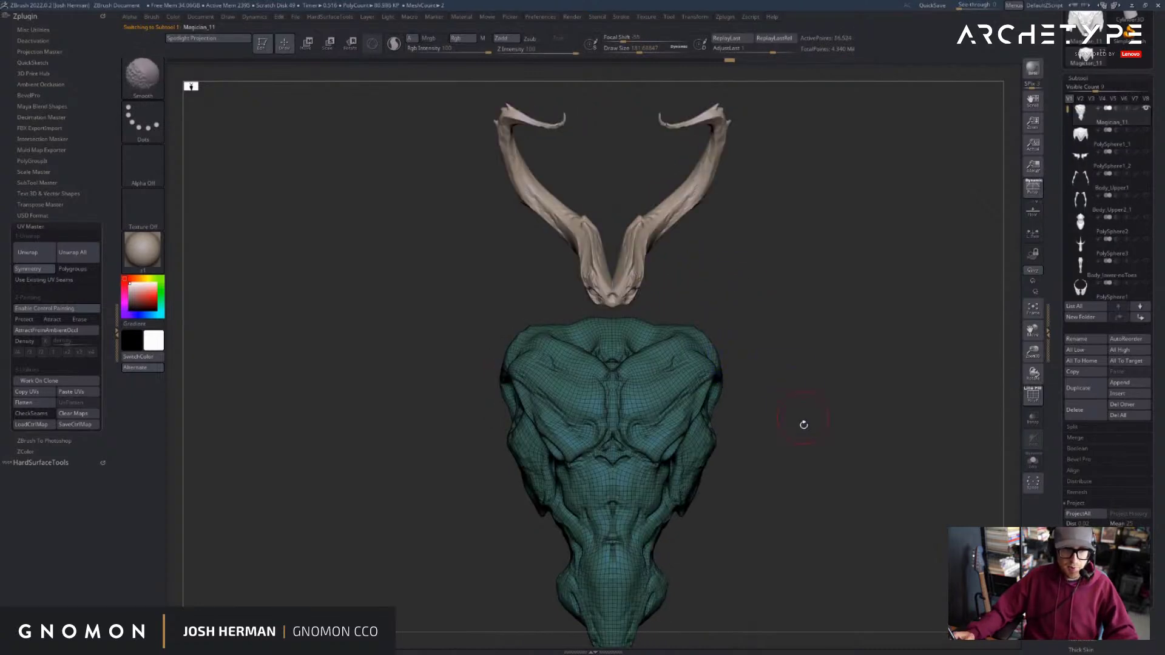
{"action": "left_click_drag", "start_coordinate": [801, 421], "coordinate": [985, 251]}
- Move the PM3D_Spiral3D_3 horns above Magician_11 in the subtool order and select PolySphere1_1
{"action": "left_click", "coordinate": [1101, 138]}
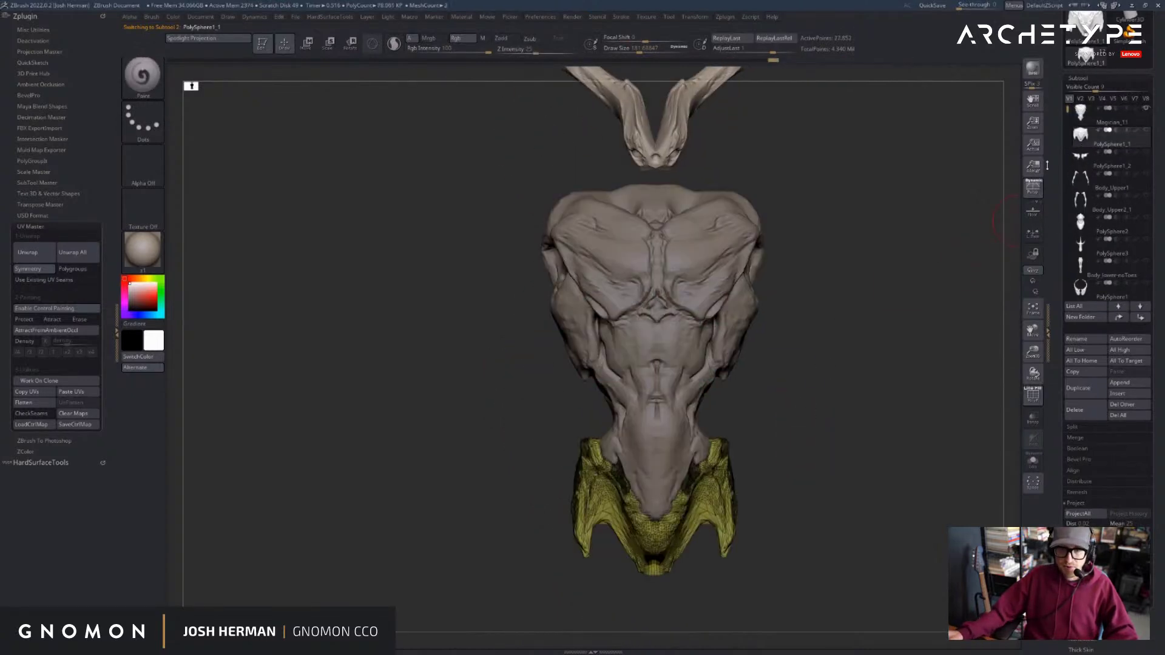
{"action": "left_click", "coordinate": [678, 132], "text": "alt"}
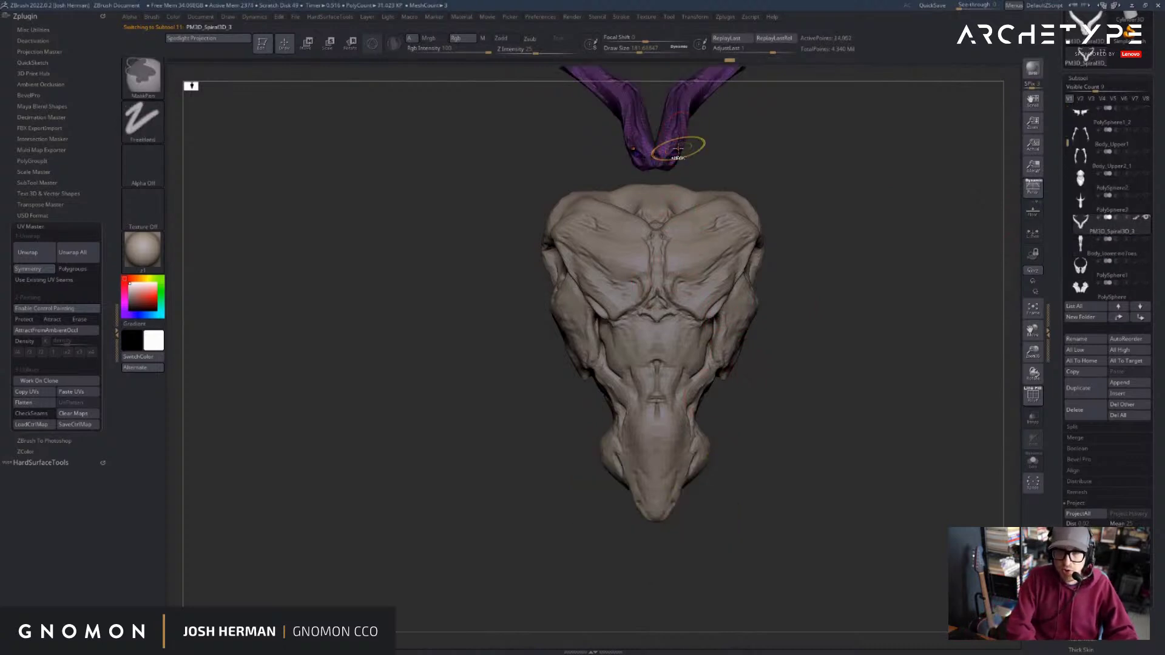
{"action": "key", "text": "Down"}
{"action": "key", "text": "Down"}
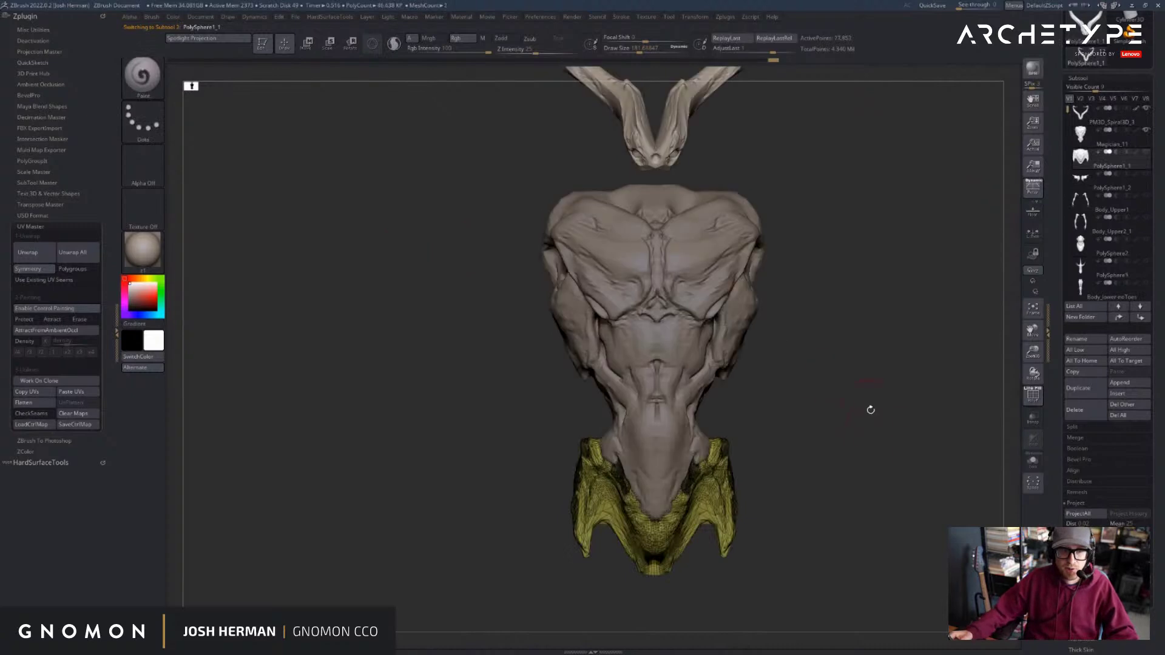
- Isolate and frame PolySphere1_1 to examine its mesh density from the front and side
{"action": "left_click_drag", "start_coordinate": [872, 409], "coordinate": [825, 212], "text": "alt"}
{"action": "key", "text": "f"}
{"action": "key", "text": "alt+s"}
{"action": "left_click_drag", "start_coordinate": [872, 351], "coordinate": [884, 336]}
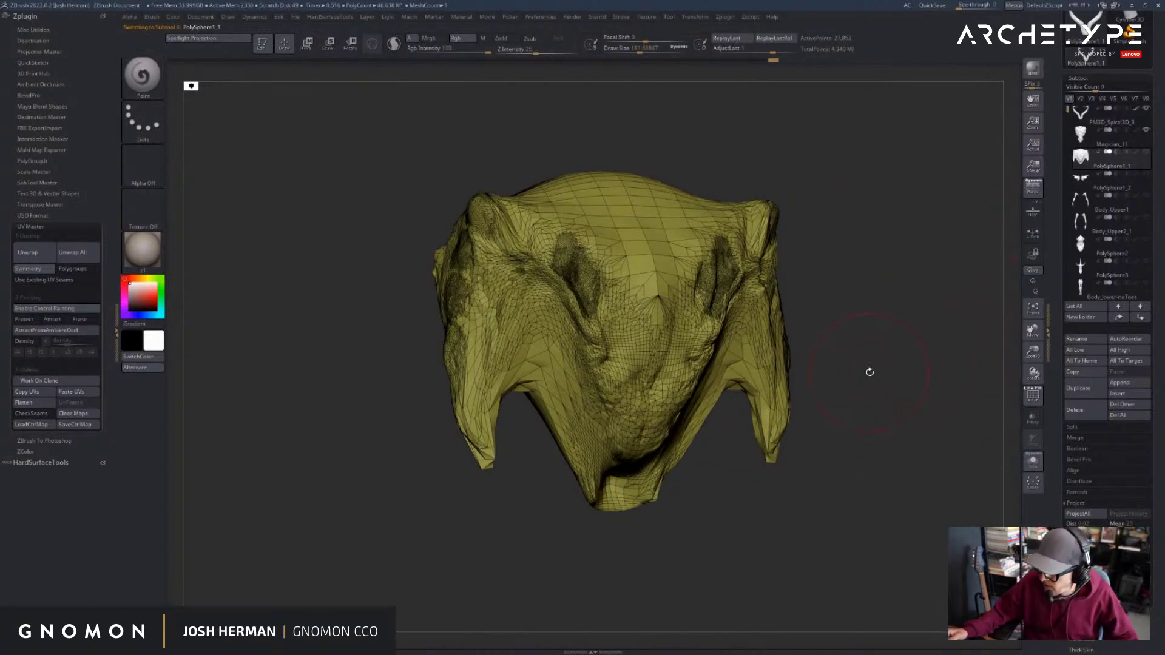
- Duplicate the PolySphere1_1 subtool and ZRemesh the copy into a cleaner, even mesh
{"action": "left_click_drag", "start_coordinate": [884, 327], "coordinate": [873, 332]}
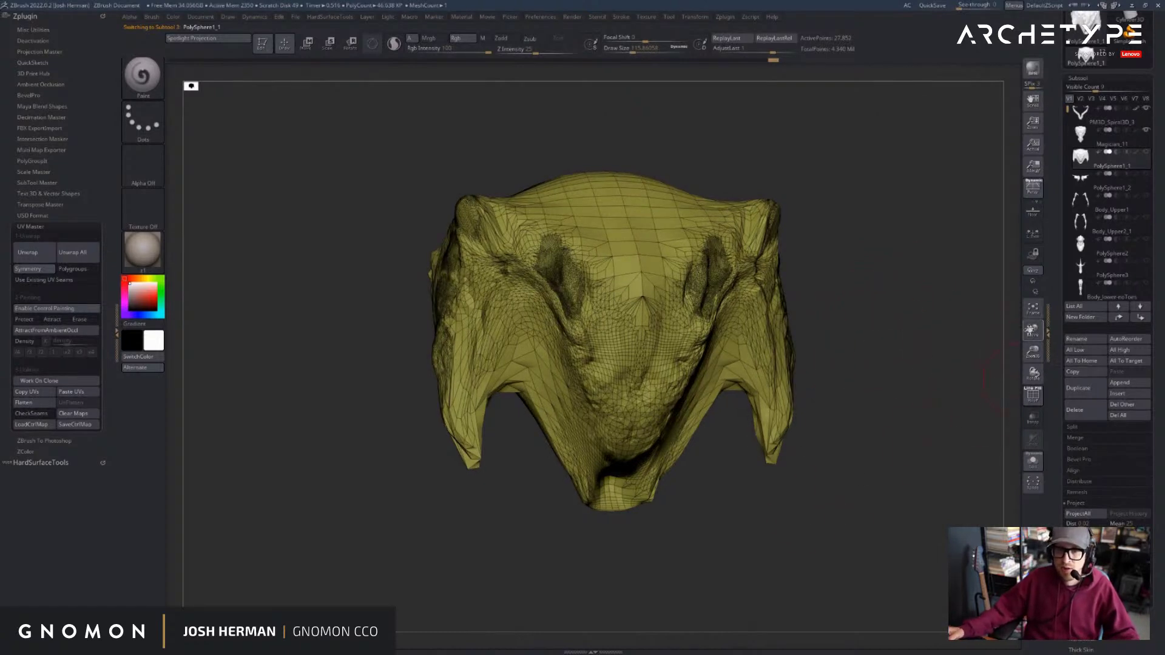
{"action": "left_click", "coordinate": [1061, 388]}
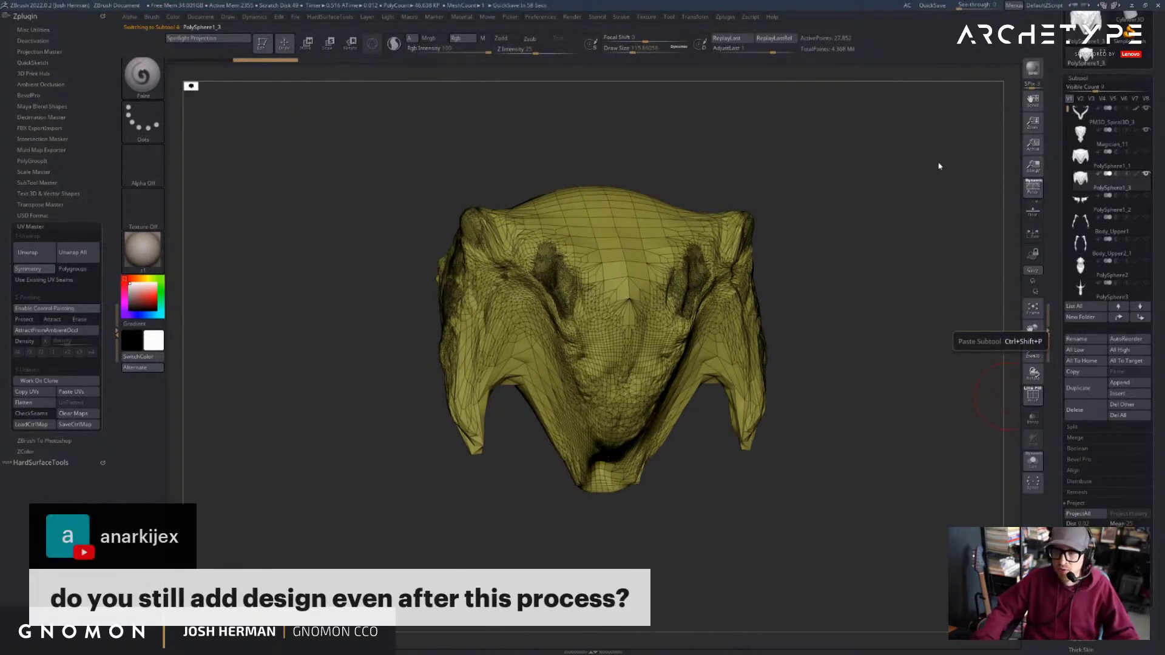
{"action": "left_click_drag", "start_coordinate": [938, 166], "coordinate": [914, 174]}
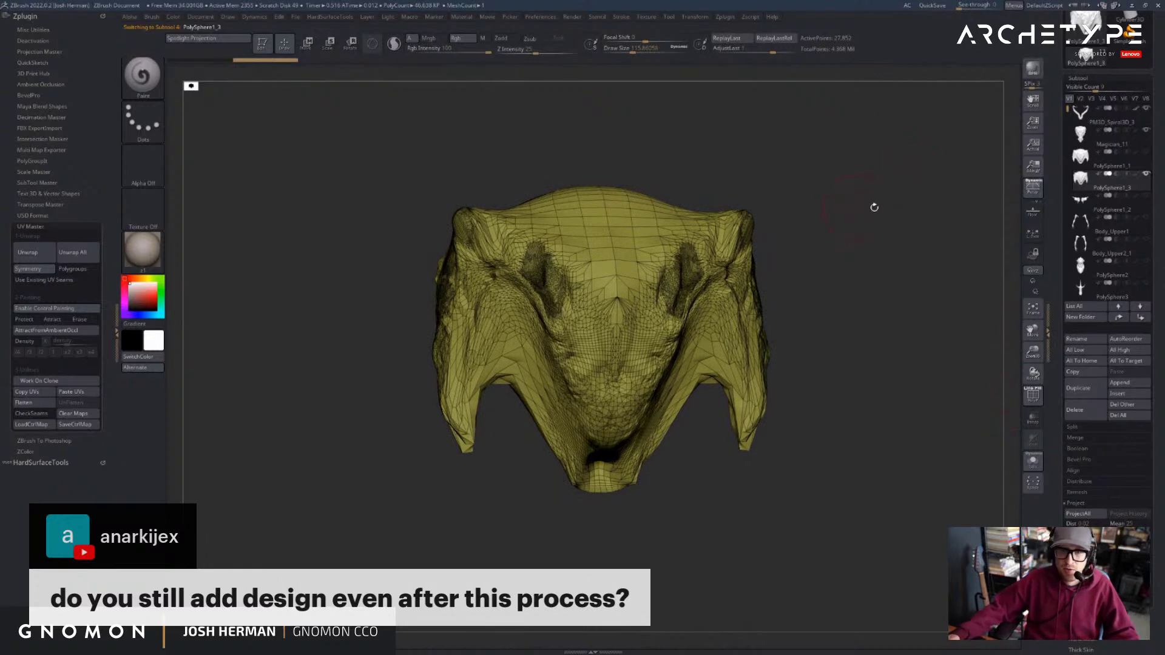
{"action": "scroll", "coordinate": [1092, 243], "scroll_direction": "down", "scroll_amount": 5}
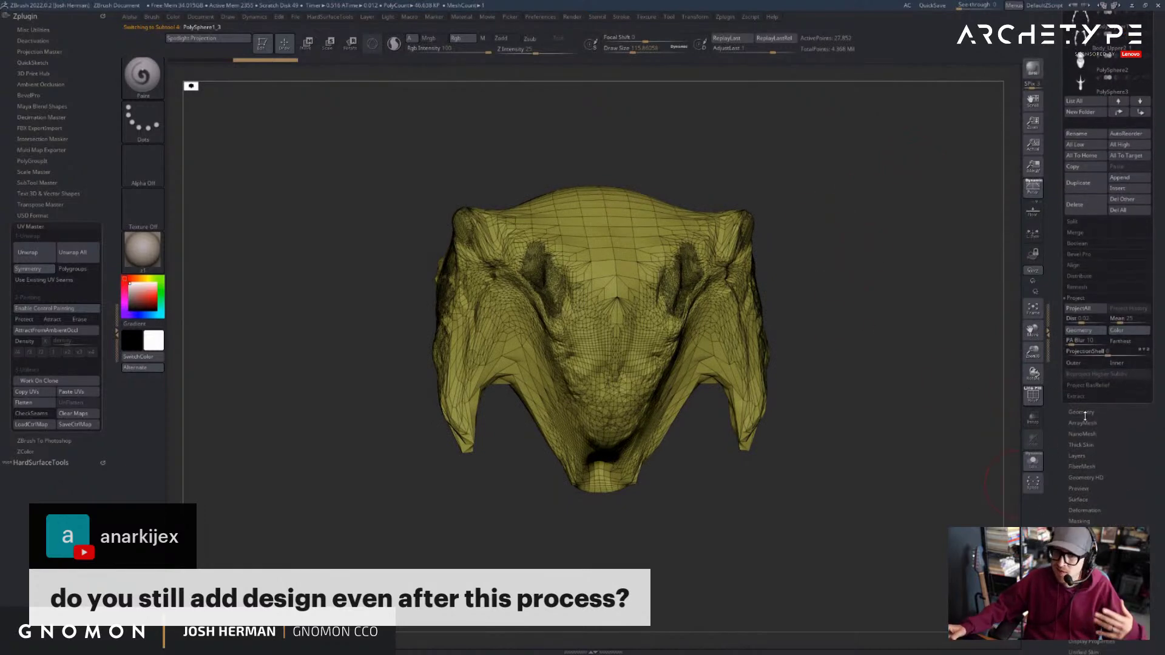
{"action": "scroll", "coordinate": [1084, 237], "scroll_direction": "down", "scroll_amount": 2}
{"action": "left_click", "coordinate": [1082, 217]}
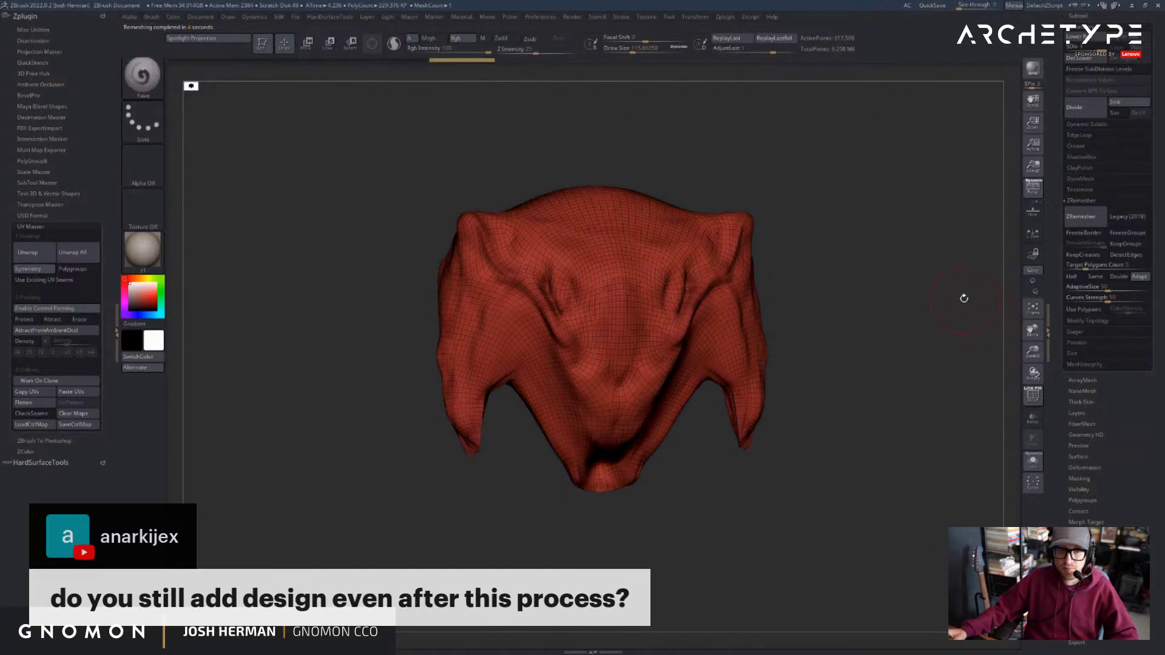
- Hide the Magician_11 body, show the original PolySphere1_1 with the remeshed copy, and project the original's detail onto the copy
{"action": "scroll", "coordinate": [1052, 206], "scroll_direction": "up", "scroll_amount": 3}
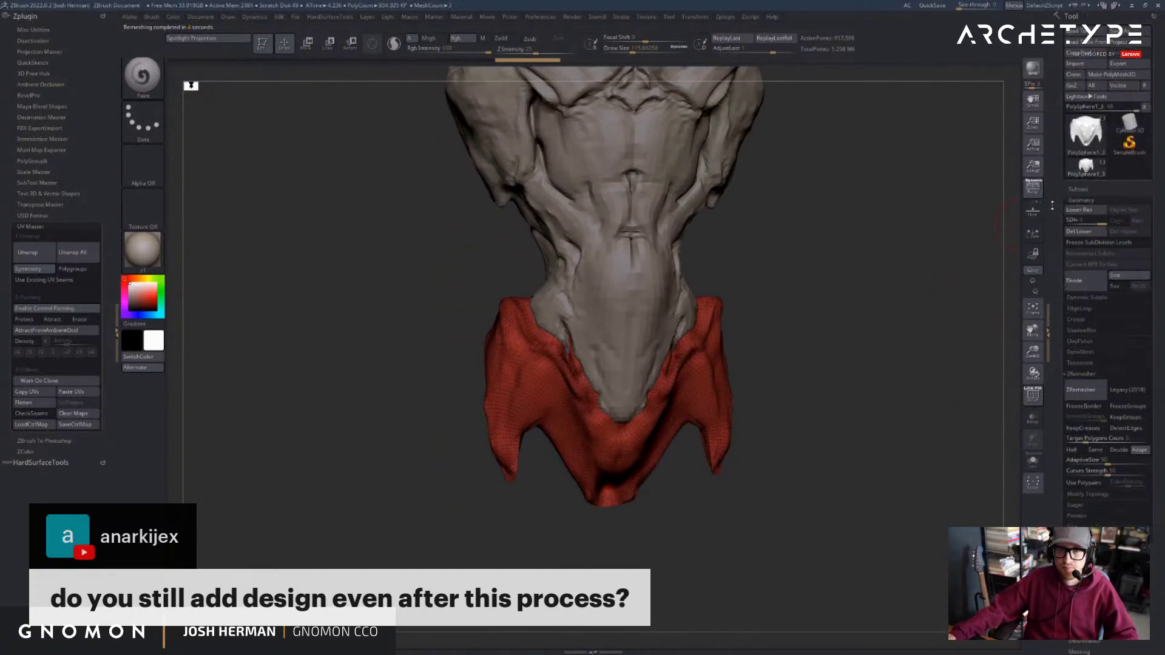
{"action": "left_click", "coordinate": [1088, 189]}
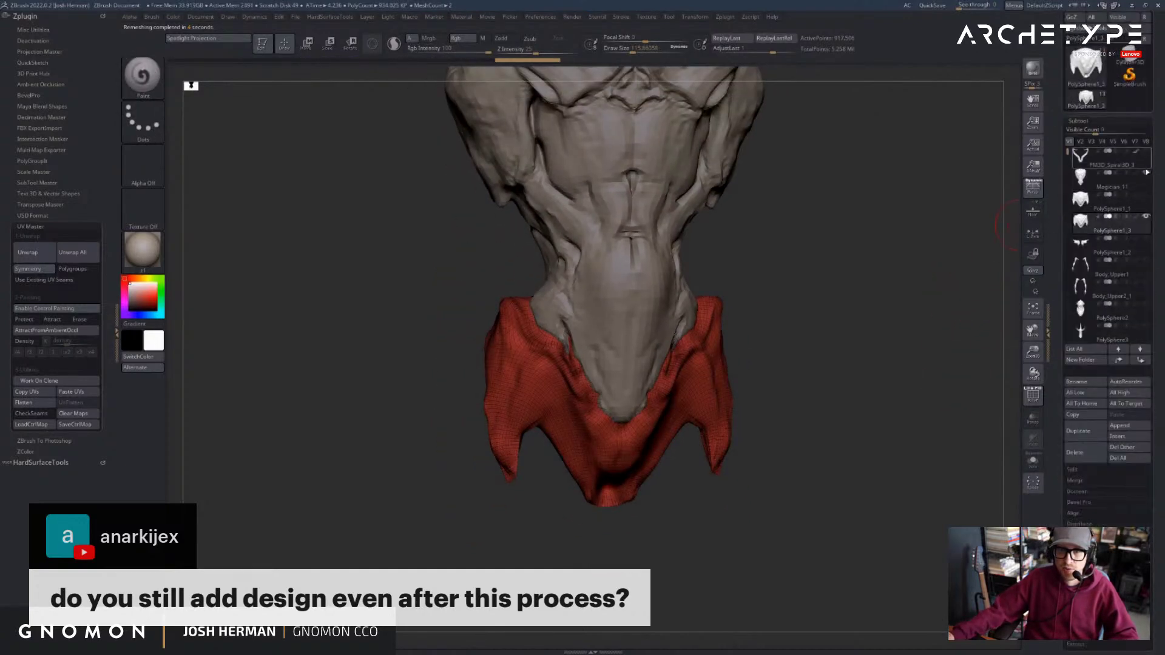
{"action": "left_click", "coordinate": [1146, 172]}
{"action": "left_click", "coordinate": [1146, 173]}
{"action": "left_click", "coordinate": [1138, 223]}
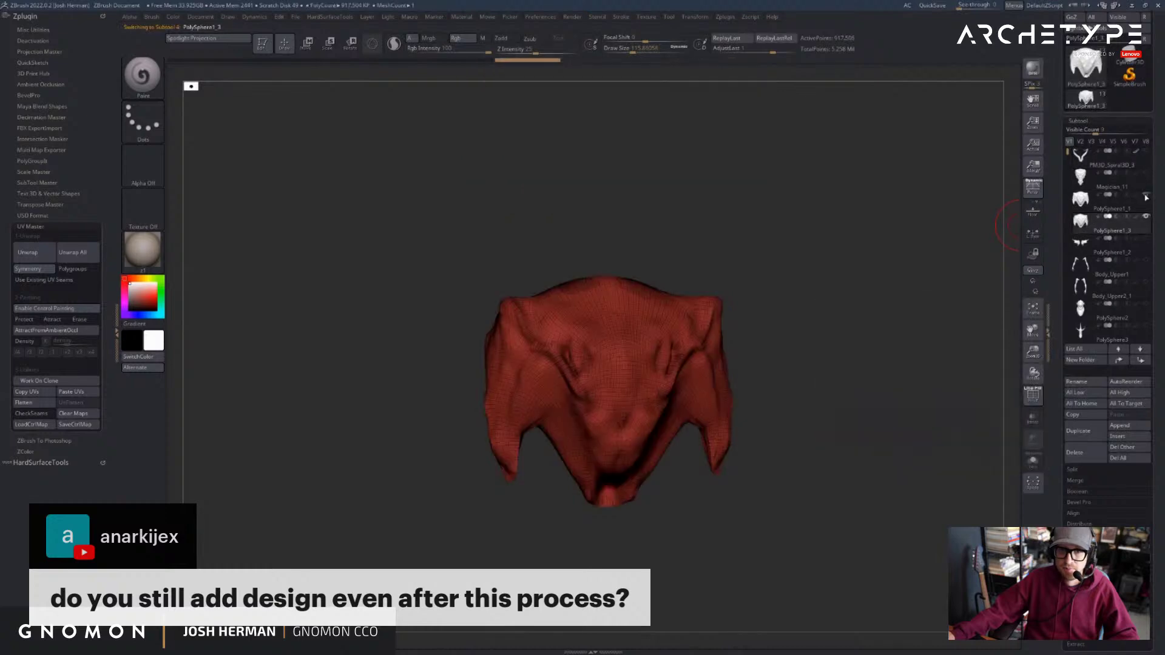
{"action": "left_click", "coordinate": [1146, 195]}
{"action": "left_click_drag", "start_coordinate": [904, 333], "coordinate": [1014, 419]}
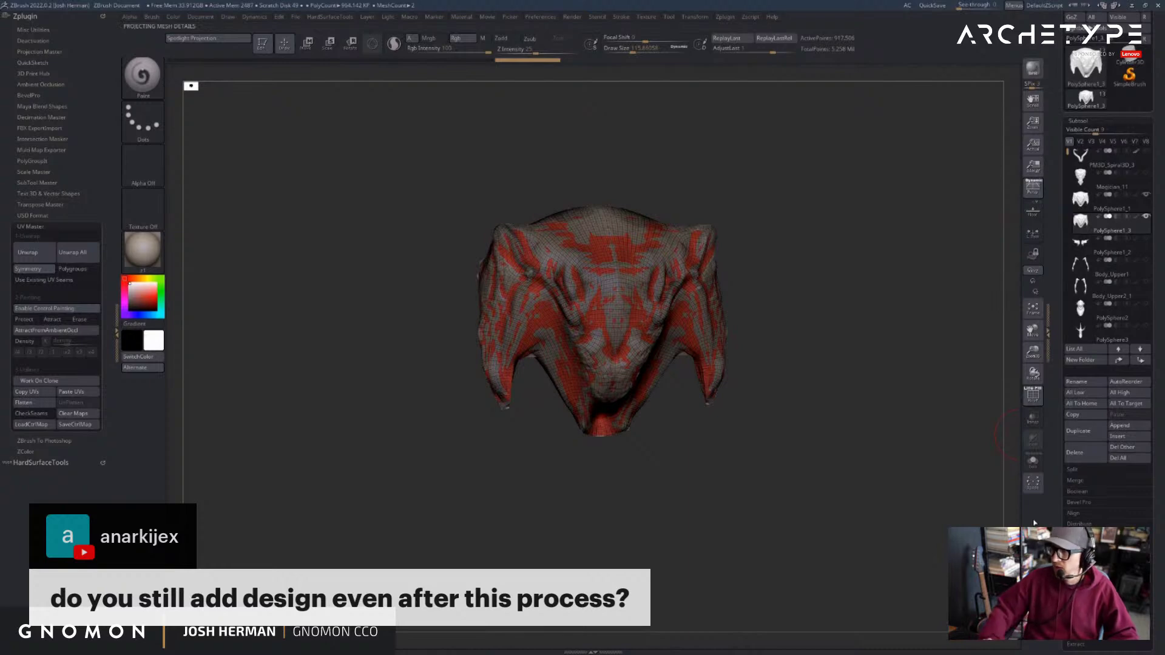
{"action": "left_click", "coordinate": [1119, 393]}
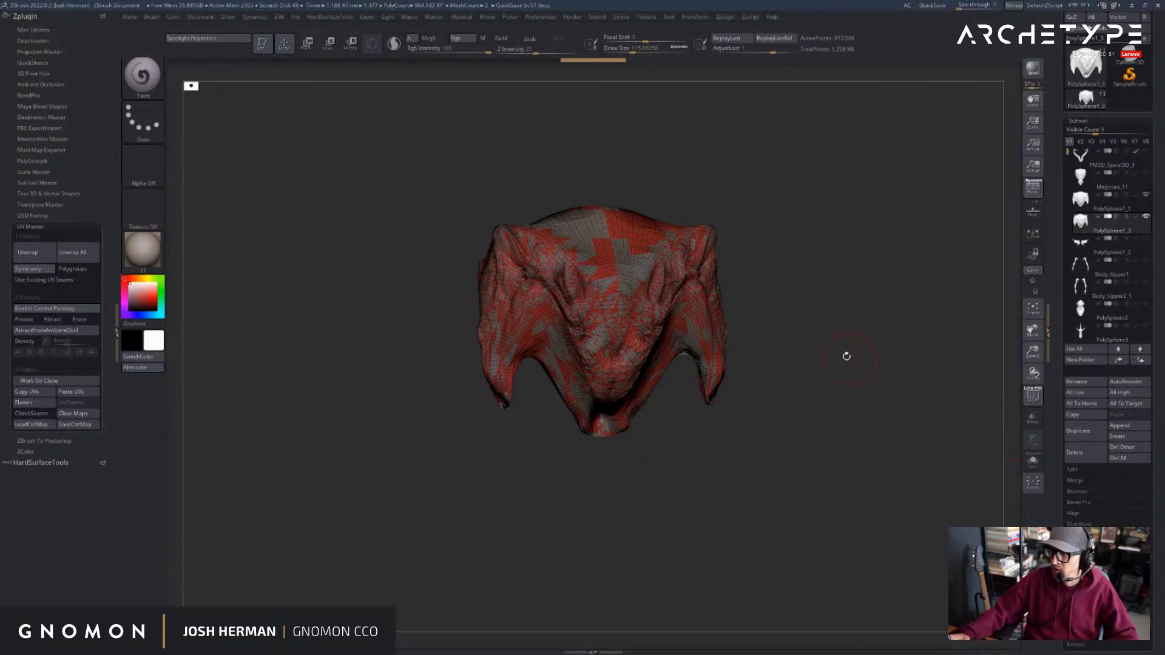
- Hide the wireframe and step through the copy's subdivision levels to examine the projected detail
{"action": "mouse_move", "coordinate": [797, 387]}
{"action": "left_mouse_down"}
{"action": "mouse_move", "coordinate": [788, 392]}
{"action": "mouse_move", "coordinate": [866, 332]}
{"action": "left_mouse_up"}
{"action": "left_click", "coordinate": [873, 370]}
{"action": "key", "text": "shift+f"}
{"action": "key", "text": "shift+d"}
{"action": "key", "text": "shift+d"}
{"action": "key", "text": "shift+d"}
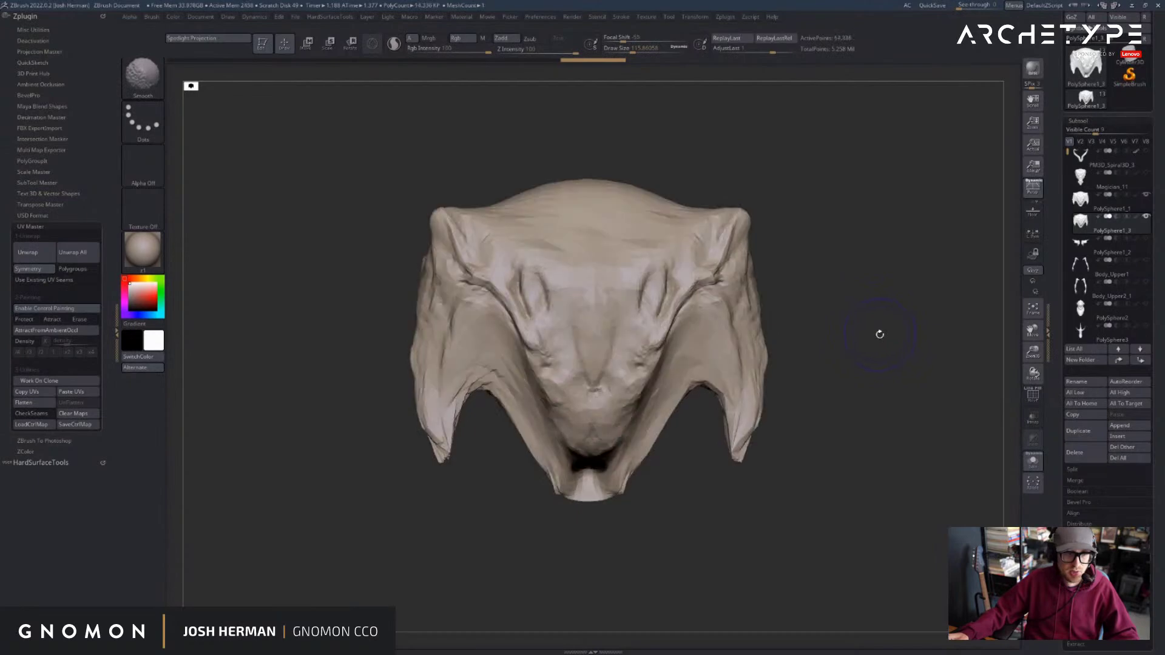
{"action": "key", "text": "d"}
{"action": "key", "text": "d"}
{"action": "key", "text": "d"}
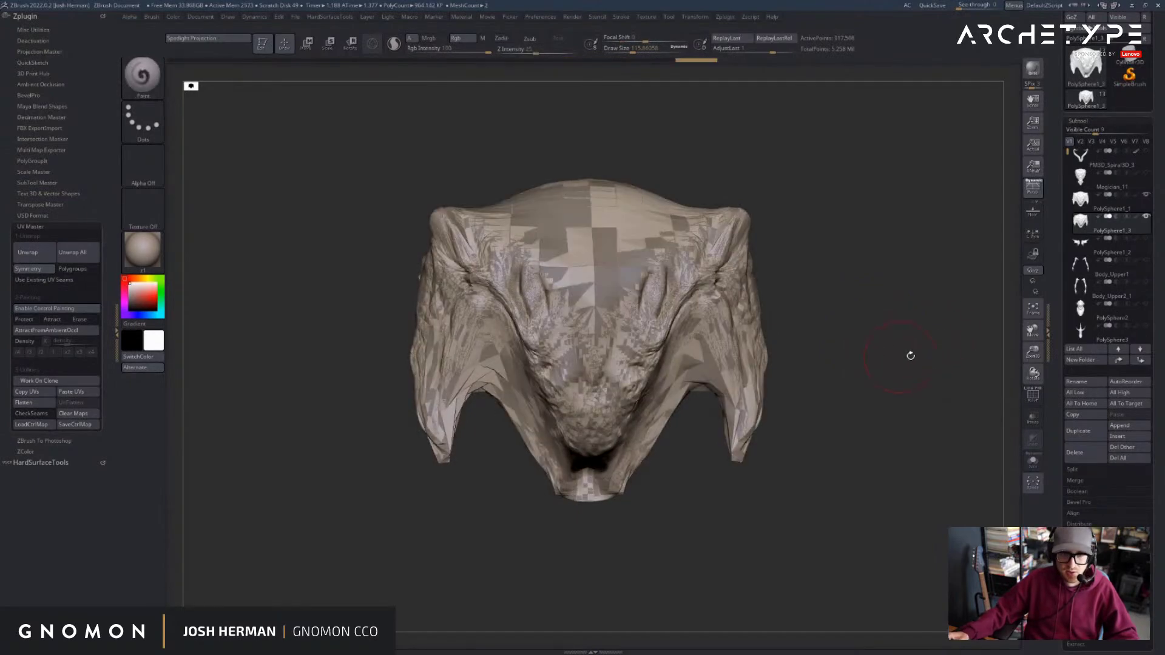
- Select the original PolySphere1_1, compare it with the projected copy, and delete the original subtool
{"action": "left_click", "coordinate": [1086, 205]}
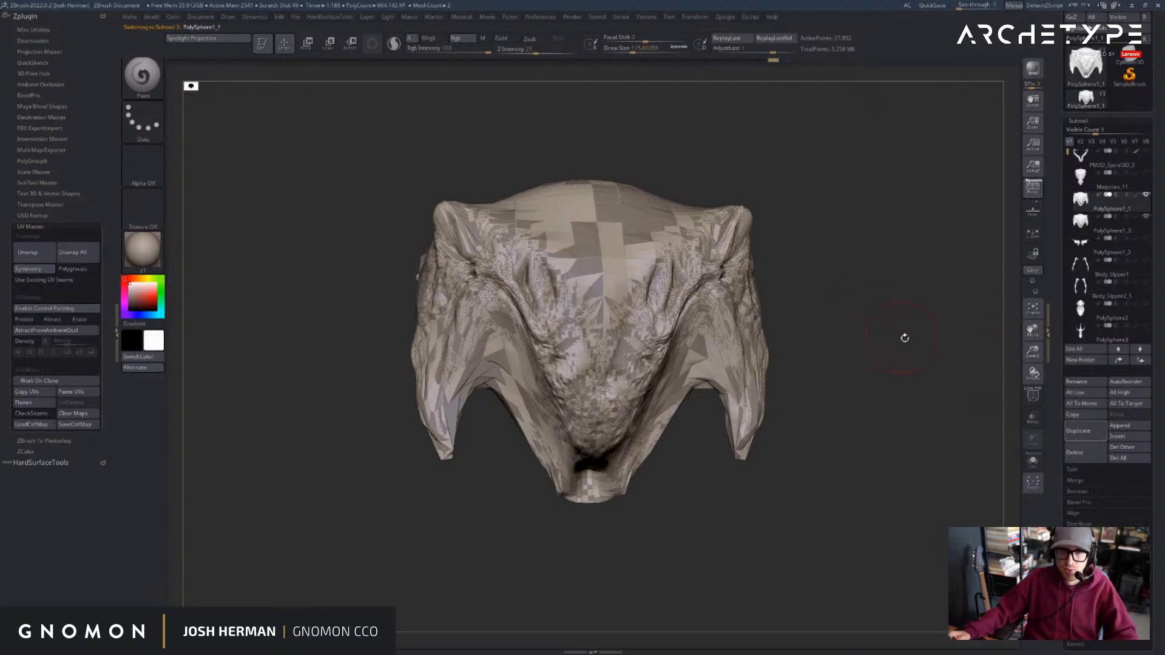
{"action": "left_click_drag", "start_coordinate": [902, 335], "coordinate": [964, 322]}
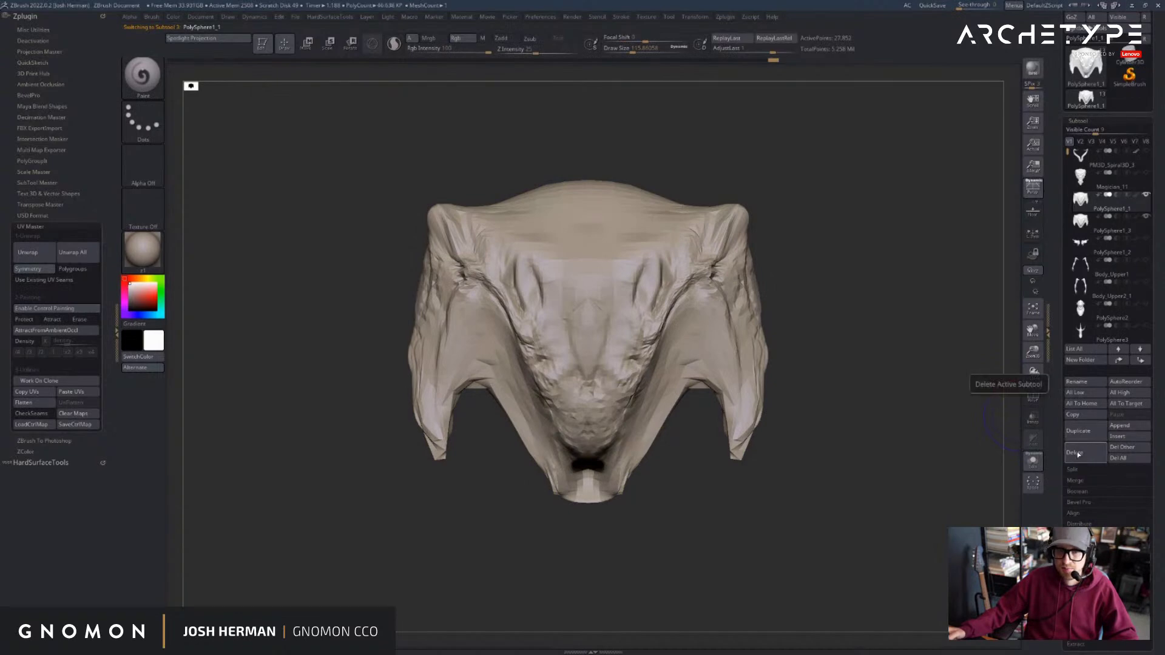
{"action": "left_click", "coordinate": [1077, 454]}
{"action": "left_click", "coordinate": [1002, 469]}
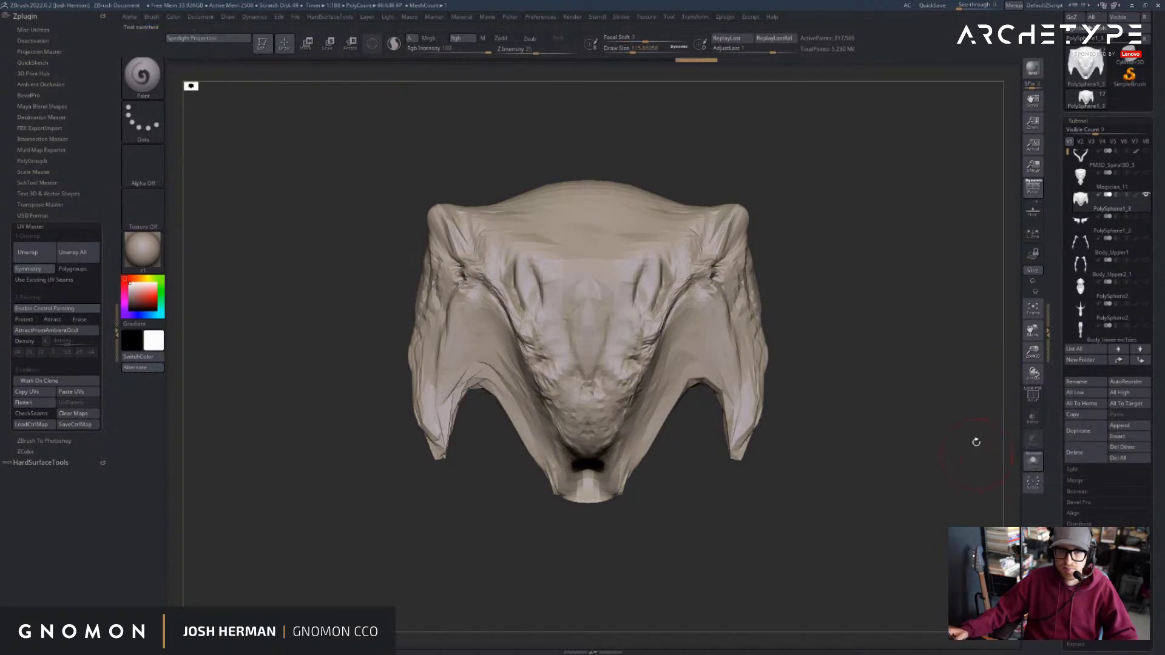
{"action": "left_click_drag", "start_coordinate": [901, 329], "coordinate": [902, 322]}
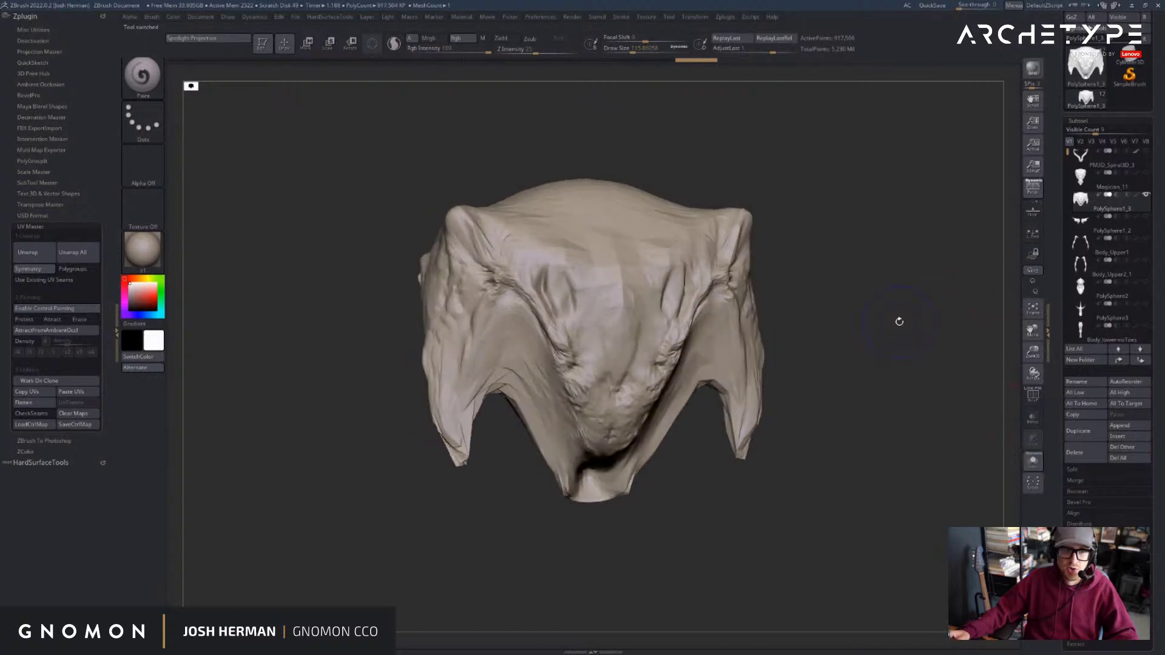
- Show the wireframe, lower PolySphere1_3 to its lowest subdivision level, and create a UV Master working clone
{"action": "key", "text": "shift+f"}
{"action": "key", "text": "shift+d"}
{"action": "key", "text": "shift+d"}
{"action": "key", "text": "shift+d"}
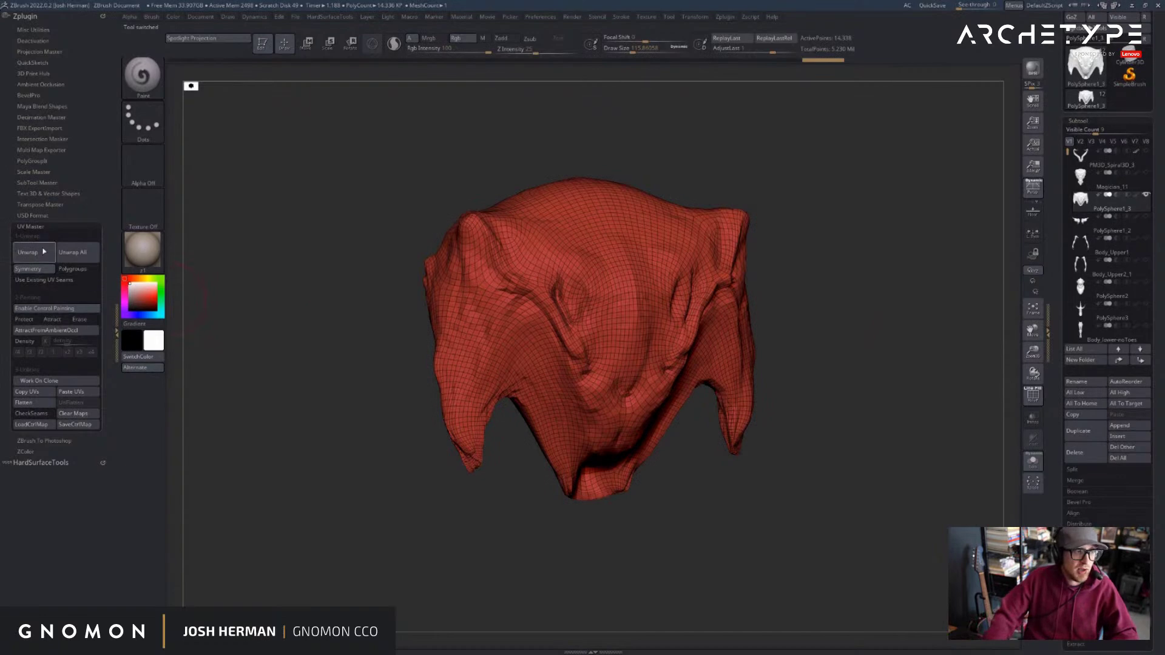
{"action": "left_click_drag", "start_coordinate": [297, 275], "coordinate": [361, 247]}
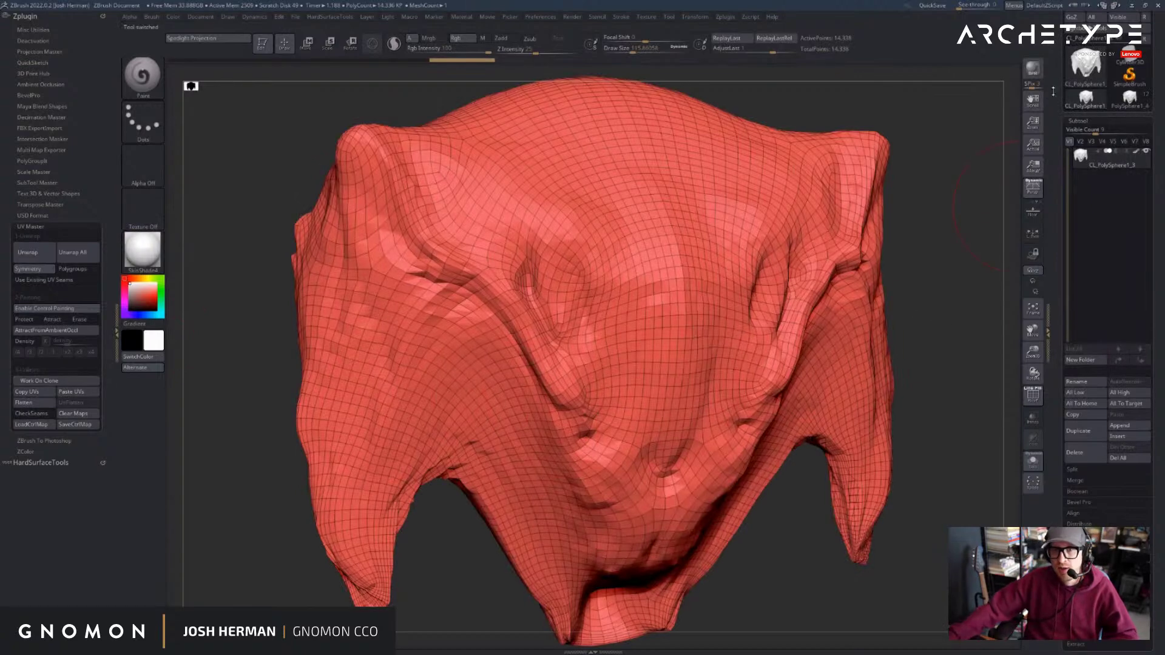
{"action": "left_click_drag", "start_coordinate": [979, 181], "coordinate": [980, 279], "text": "alt"}
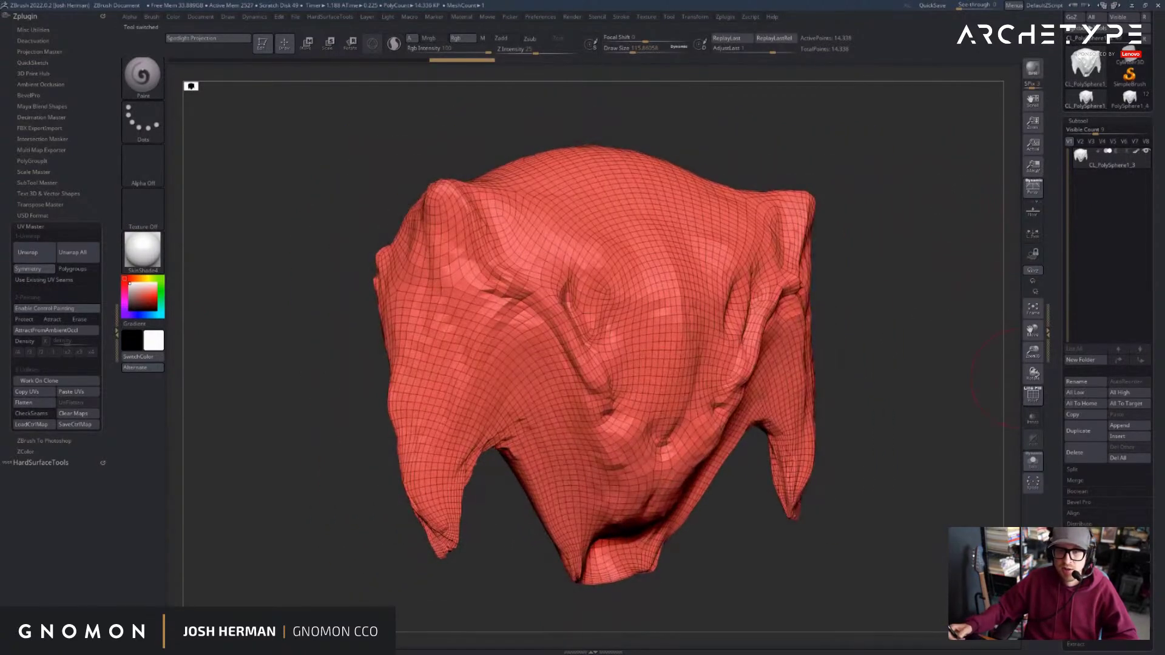
{"action": "left_click_drag", "start_coordinate": [221, 369], "coordinate": [197, 391]}
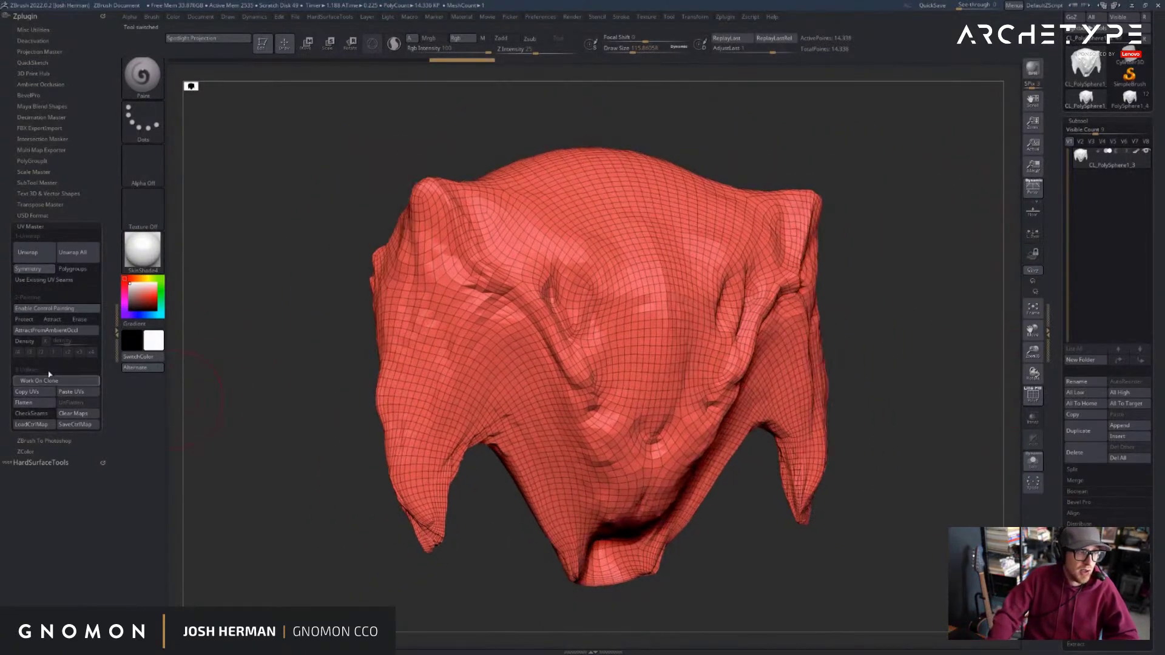
- Unwrap the clone with symmetry, preview its flattened UV layout, and copy the UVs
{"action": "left_click", "coordinate": [38, 251]}
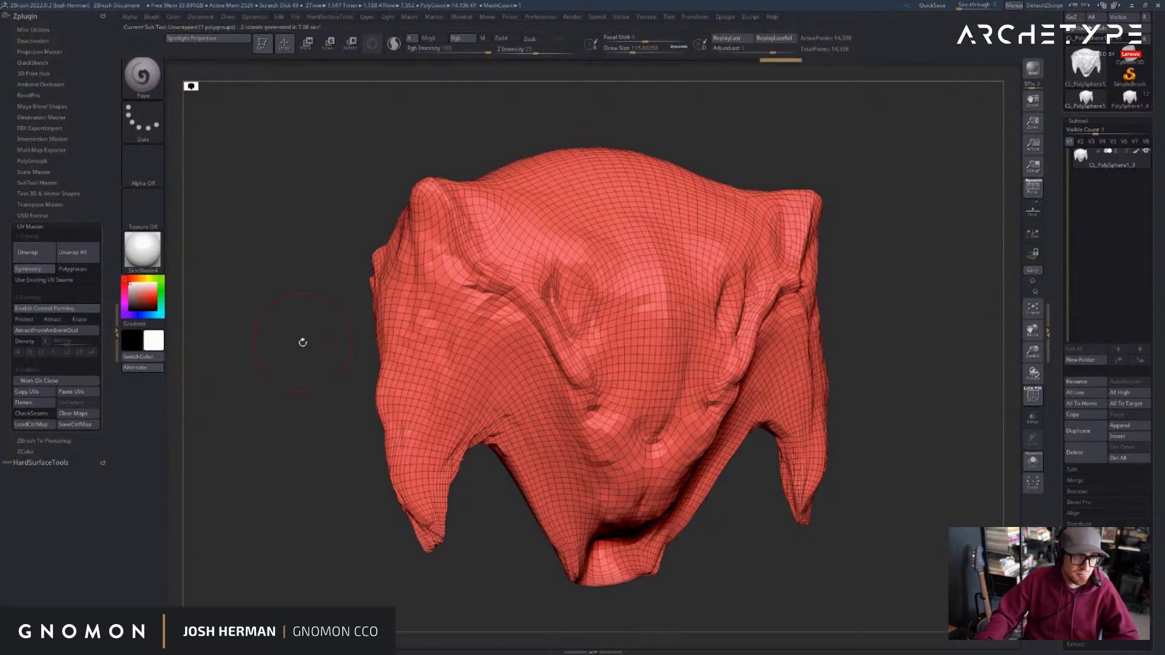
{"action": "left_click", "coordinate": [25, 402]}
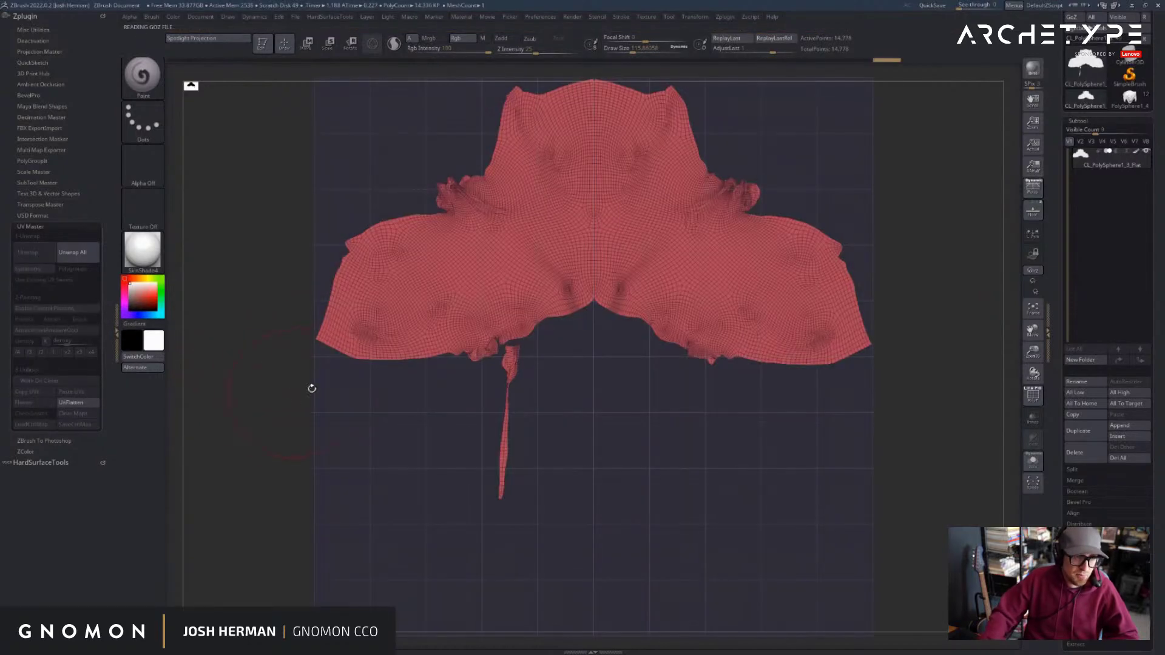
{"action": "left_click", "coordinate": [92, 404]}
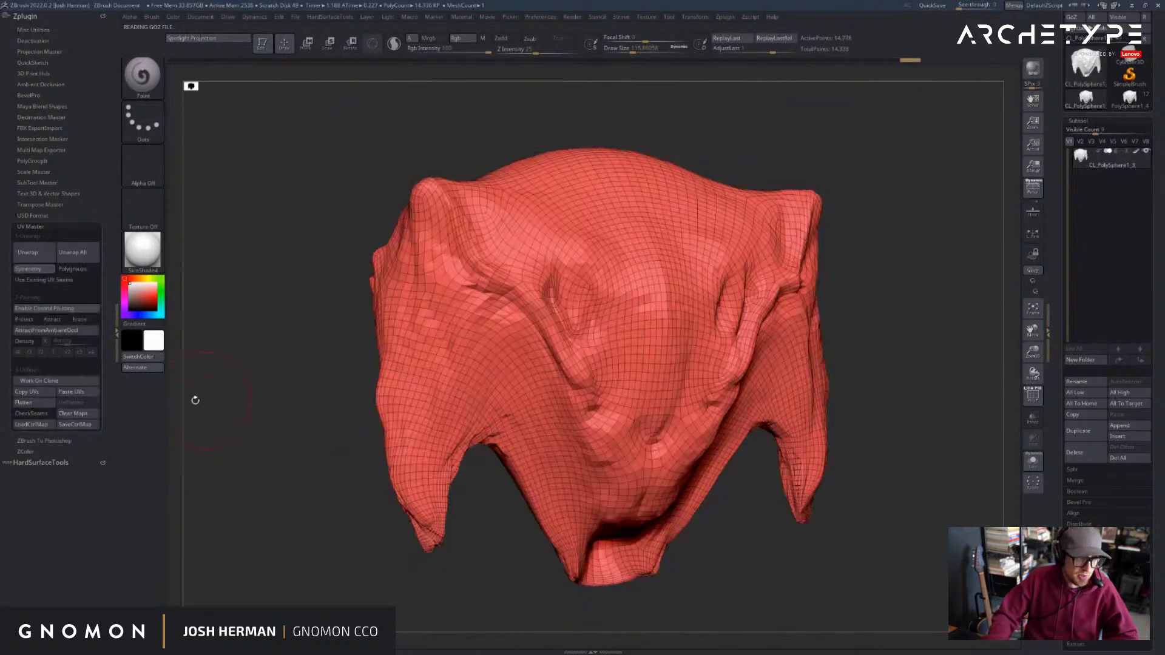
{"action": "left_click", "coordinate": [44, 394]}
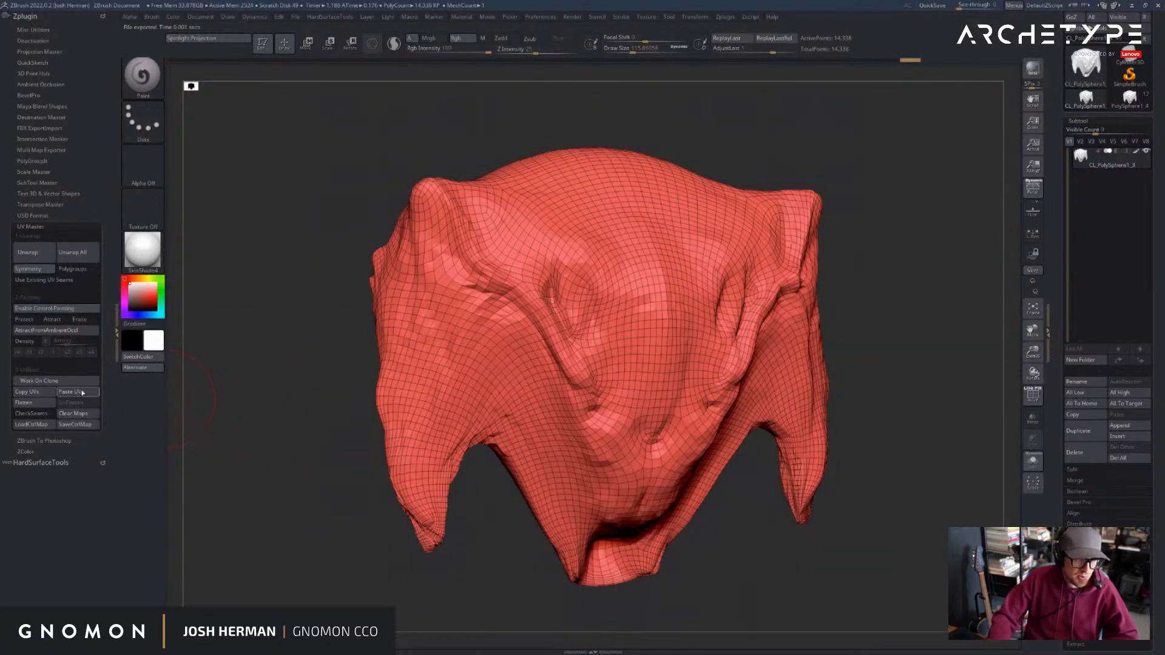
- Paste the copied UVs onto PolySphere1_4 in the main tool and try to flatten it
{"action": "left_click", "coordinate": [1127, 100]}
{"action": "left_click_drag", "start_coordinate": [874, 240], "coordinate": [893, 245]}
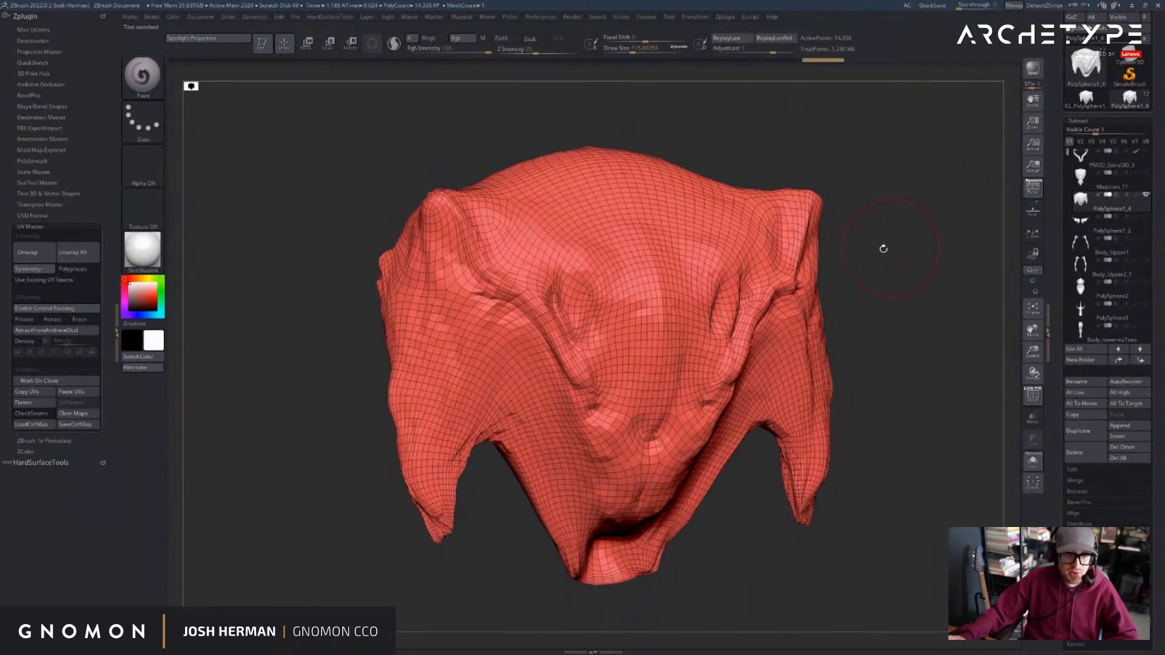
{"action": "left_click", "coordinate": [75, 392]}
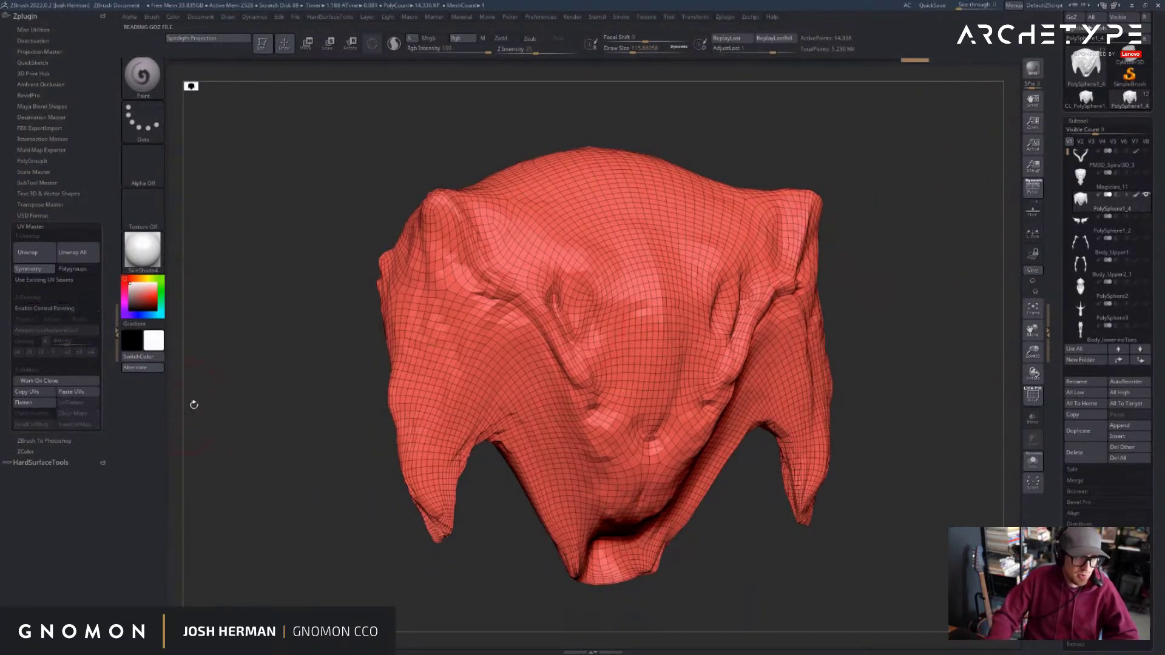
{"action": "left_click", "coordinate": [46, 403]}
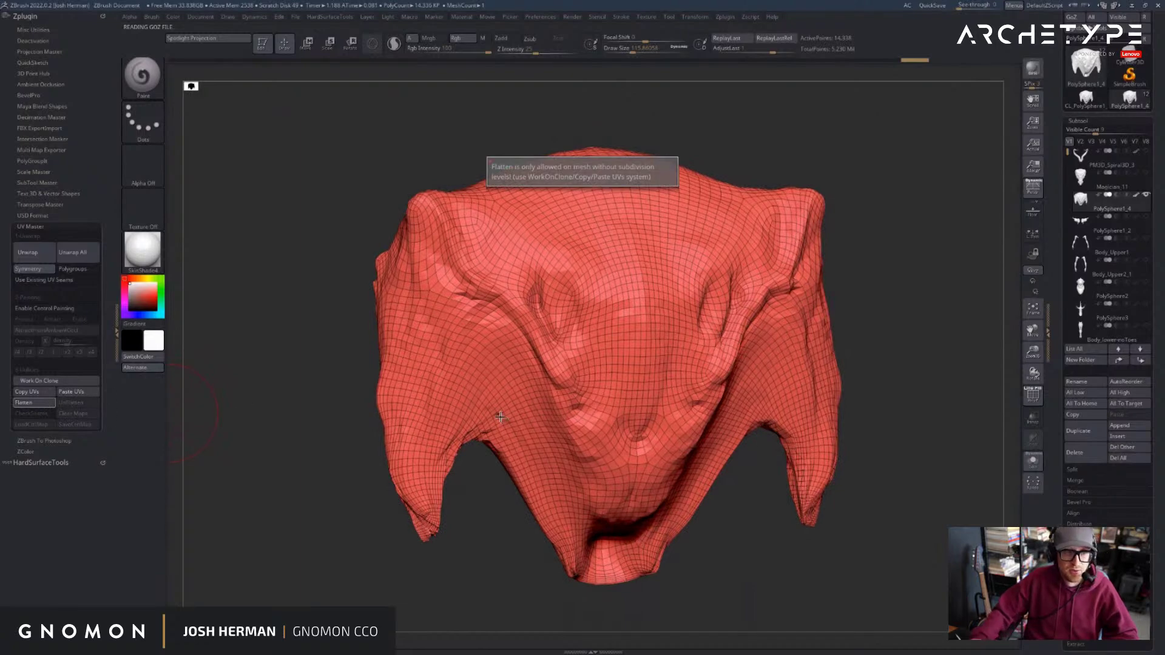
- Generate a UV Check texture to examine the pasted layout, and turn the texture off again
{"action": "left_click_drag", "start_coordinate": [748, 128], "coordinate": [979, 283]}
{"action": "left_click_drag", "start_coordinate": [1059, 328], "coordinate": [1094, 219]}
{"action": "left_click", "coordinate": [1086, 204]}
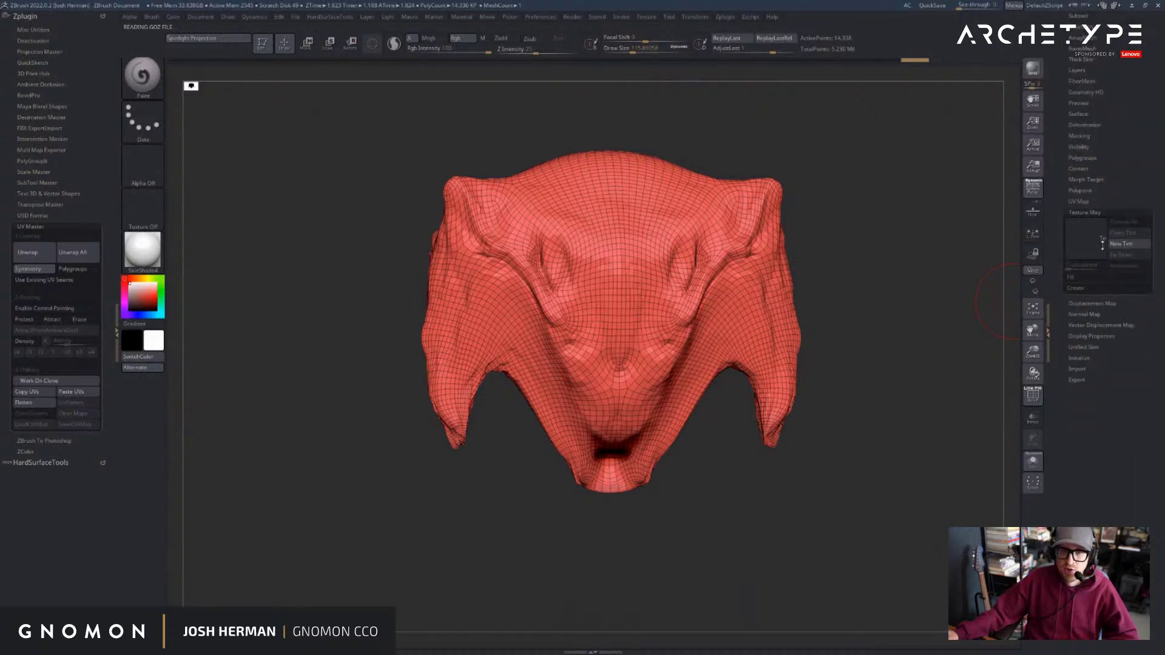
{"action": "left_click", "coordinate": [1090, 291]}
{"action": "left_click", "coordinate": [1091, 332]}
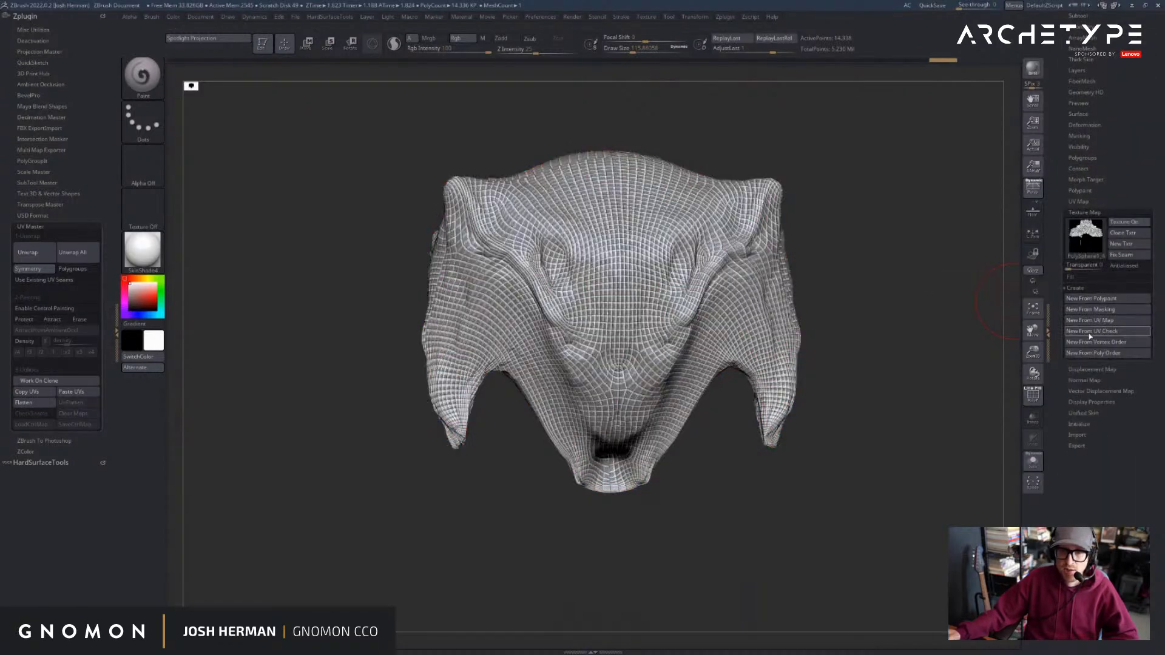
{"action": "mouse_move", "coordinate": [1088, 240]}
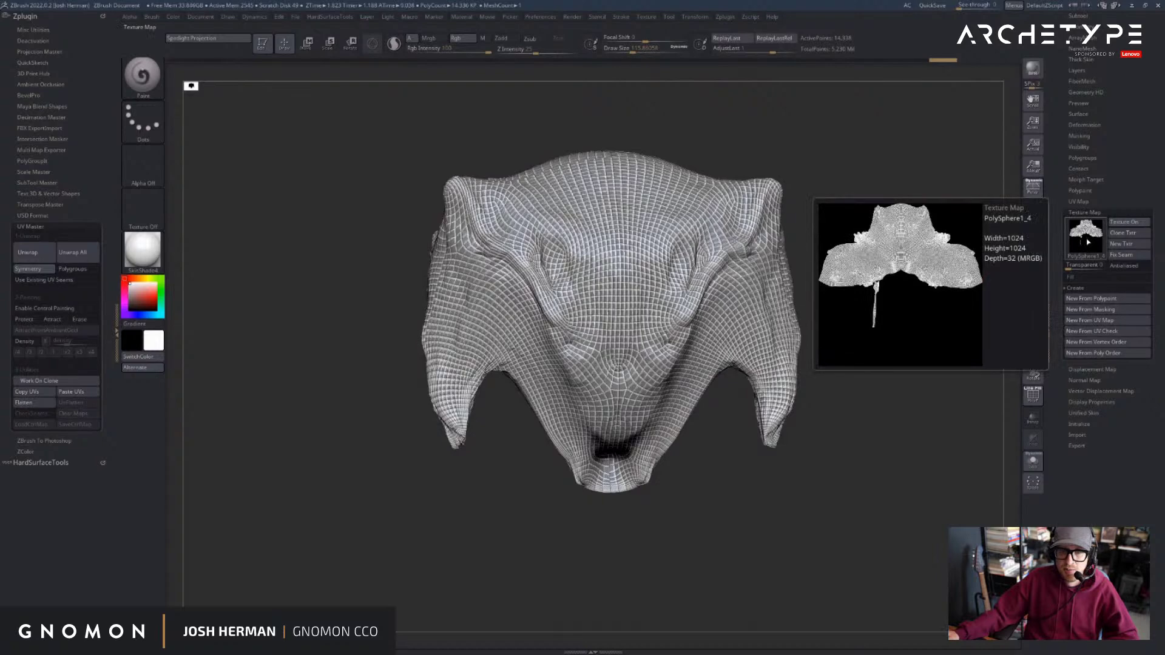
{"action": "left_click", "coordinate": [1088, 242]}
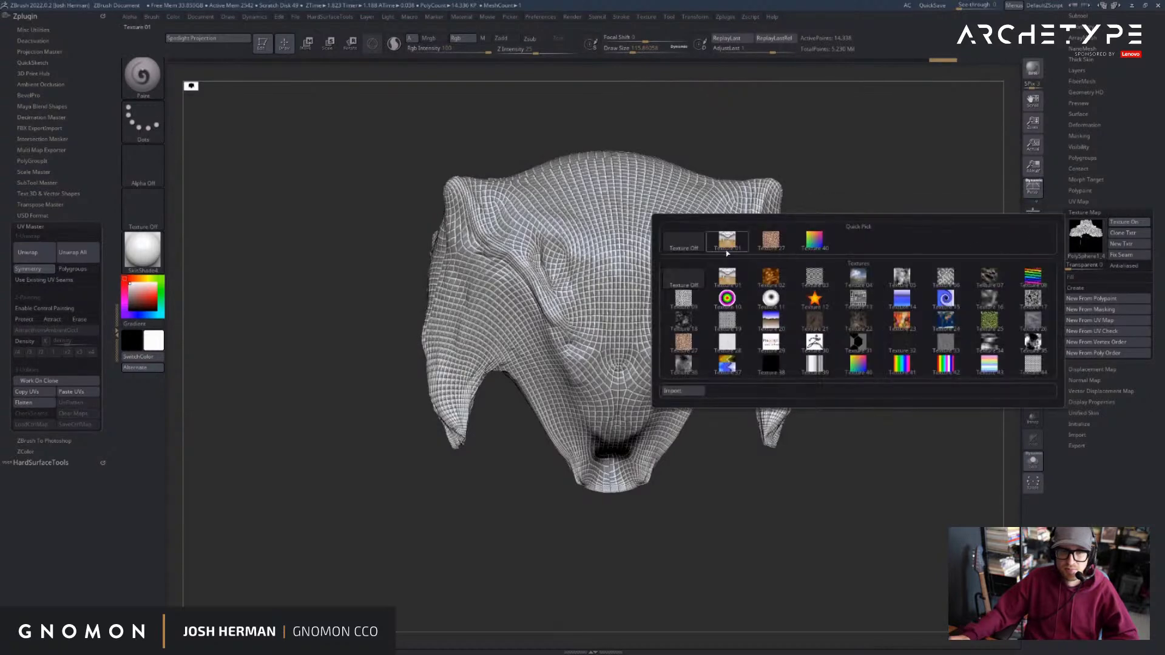
{"action": "left_click", "coordinate": [682, 242]}
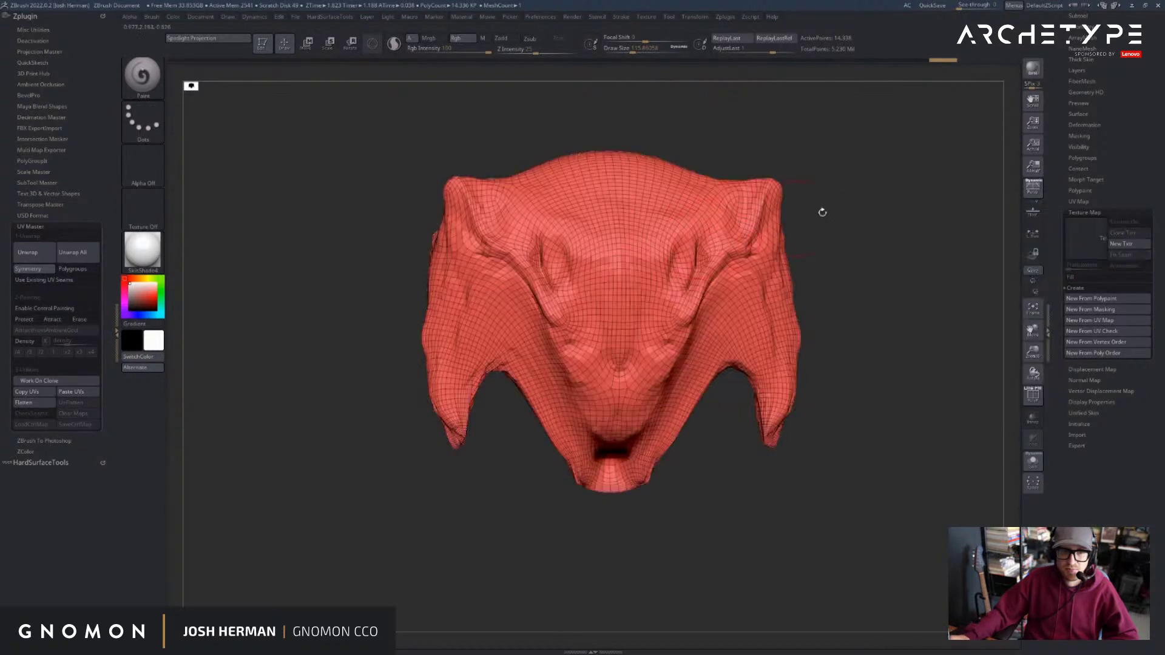
{"action": "left_click", "coordinate": [1083, 211]}
{"action": "left_click_drag", "start_coordinate": [1104, 190], "coordinate": [1065, 284]}
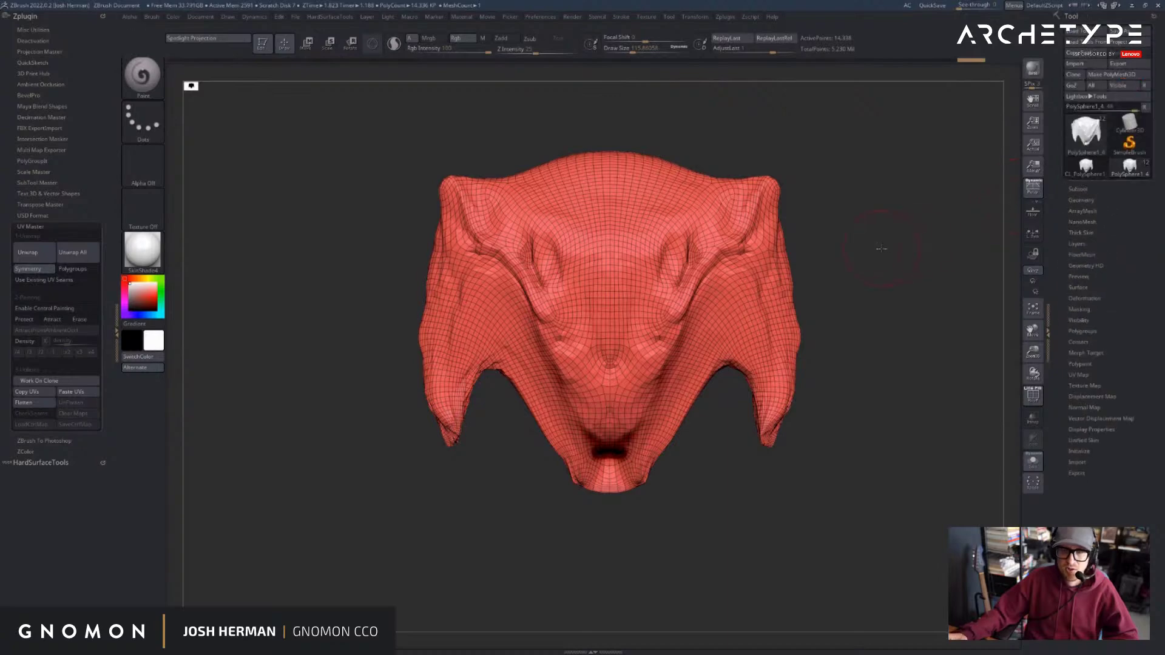
{"action": "left_click_drag", "start_coordinate": [881, 248], "coordinate": [902, 270]}
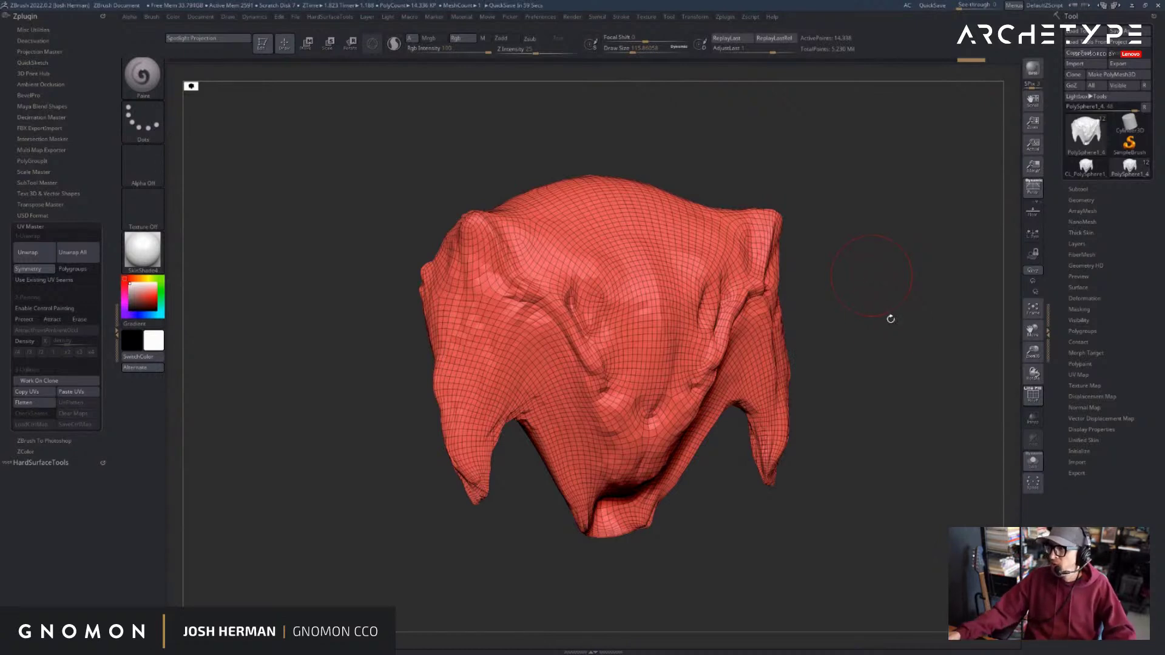
{"action": "left_click_drag", "start_coordinate": [867, 271], "coordinate": [860, 264]}
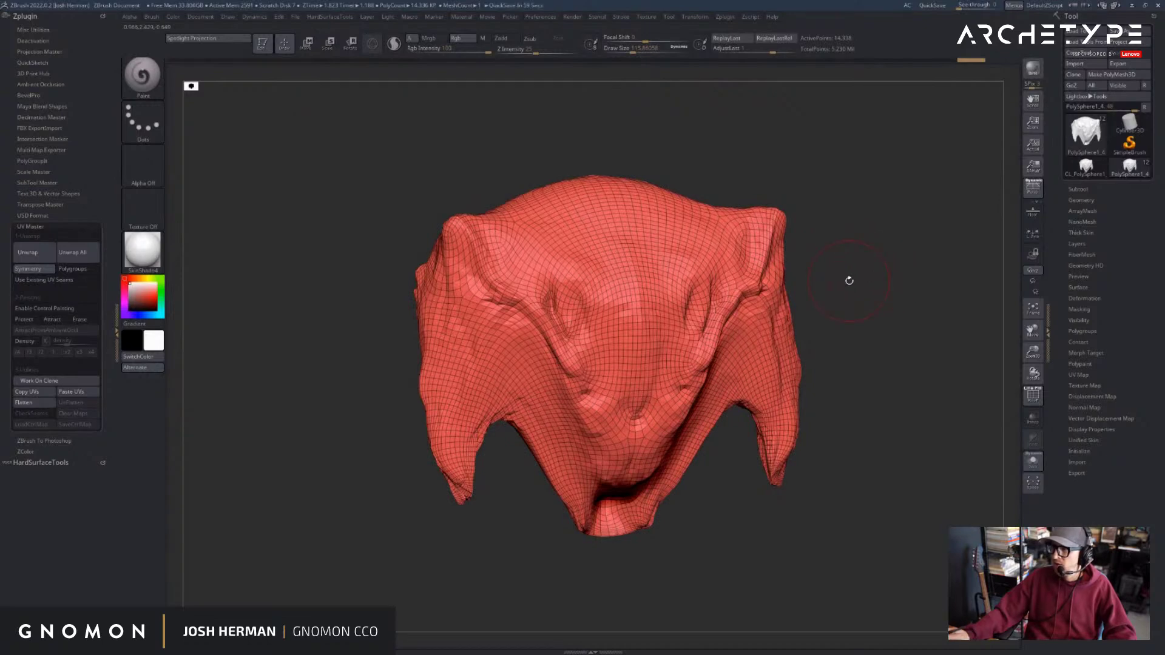
- Raise PolySphere1_4 back to its highest subdivision level and hide its wireframe to view the sculpted detail
{"action": "mouse_move", "coordinate": [848, 315]}
{"action": "left_mouse_down"}
{"action": "mouse_move", "coordinate": [855, 299]}
{"action": "mouse_move", "coordinate": [847, 313]}
{"action": "left_mouse_up"}
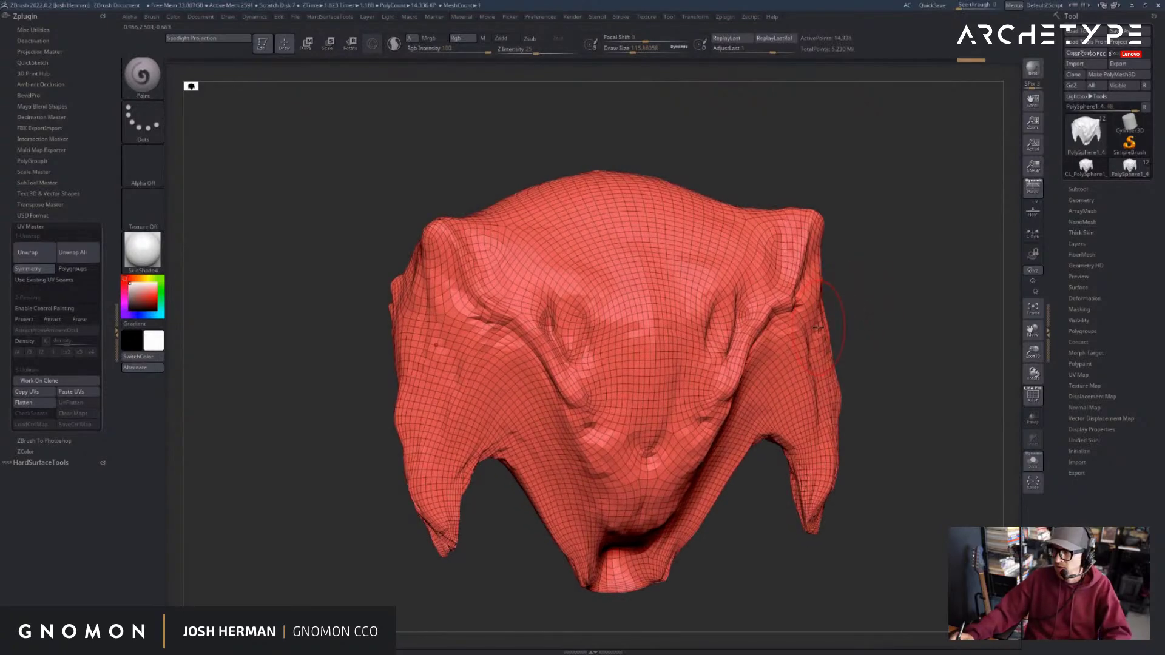
{"action": "left_click_drag", "start_coordinate": [922, 267], "coordinate": [831, 341]}
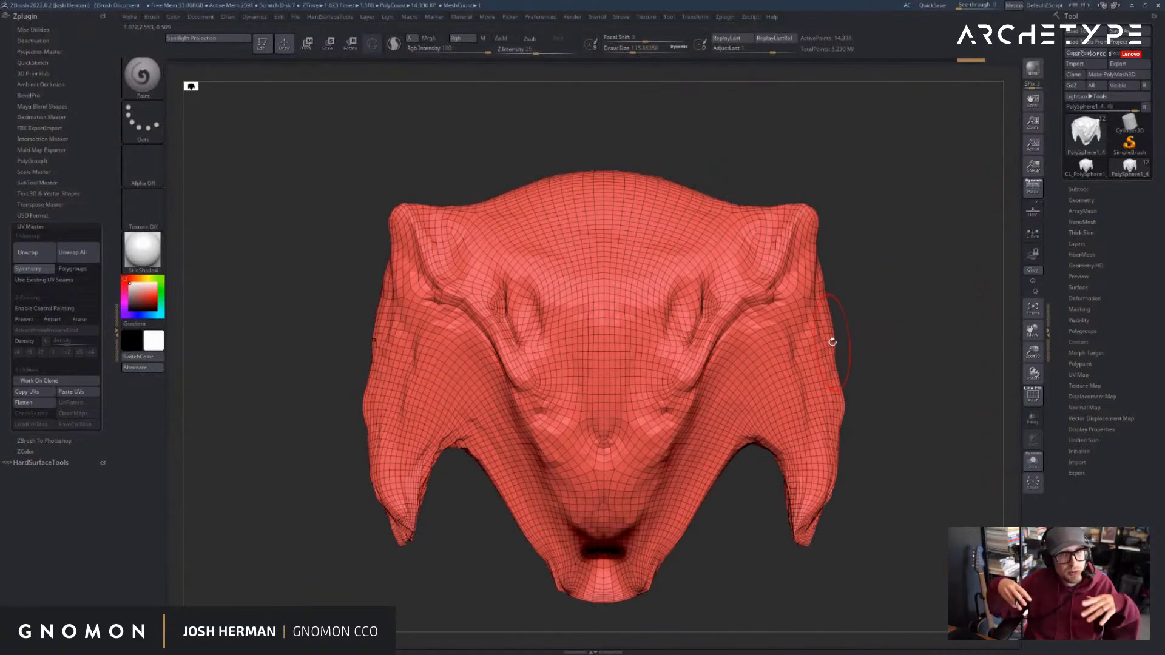
{"action": "left_click", "coordinate": [1078, 190]}
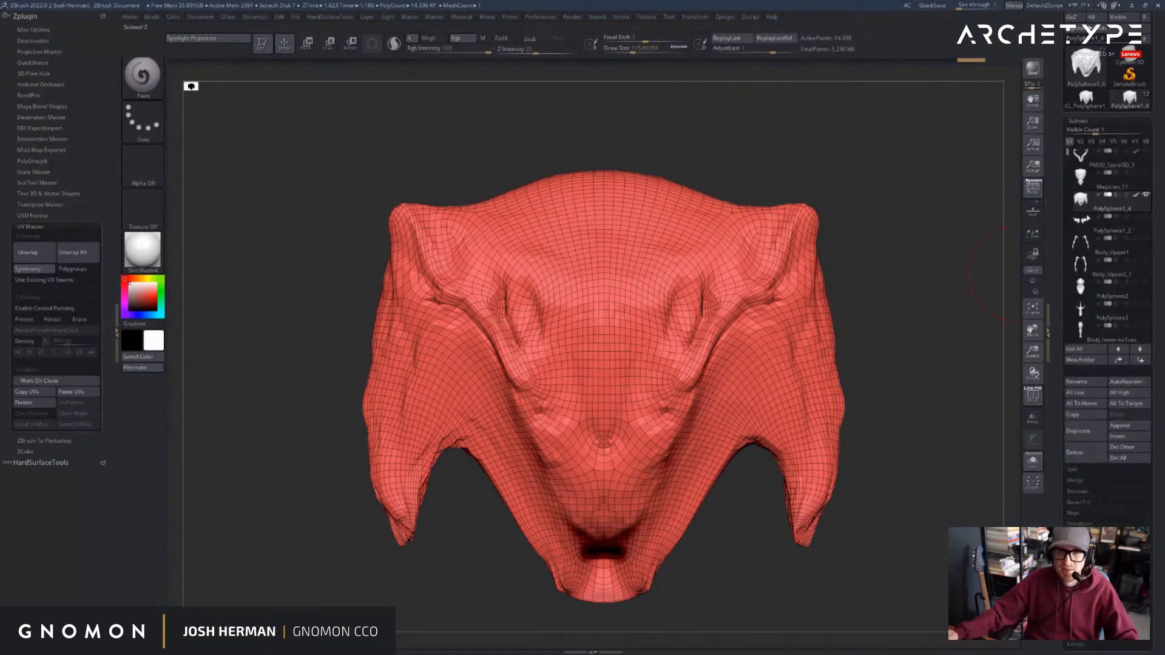
{"action": "key", "text": "f"}
{"action": "key", "text": "shift+f"}
{"action": "key", "text": "shift+f"}
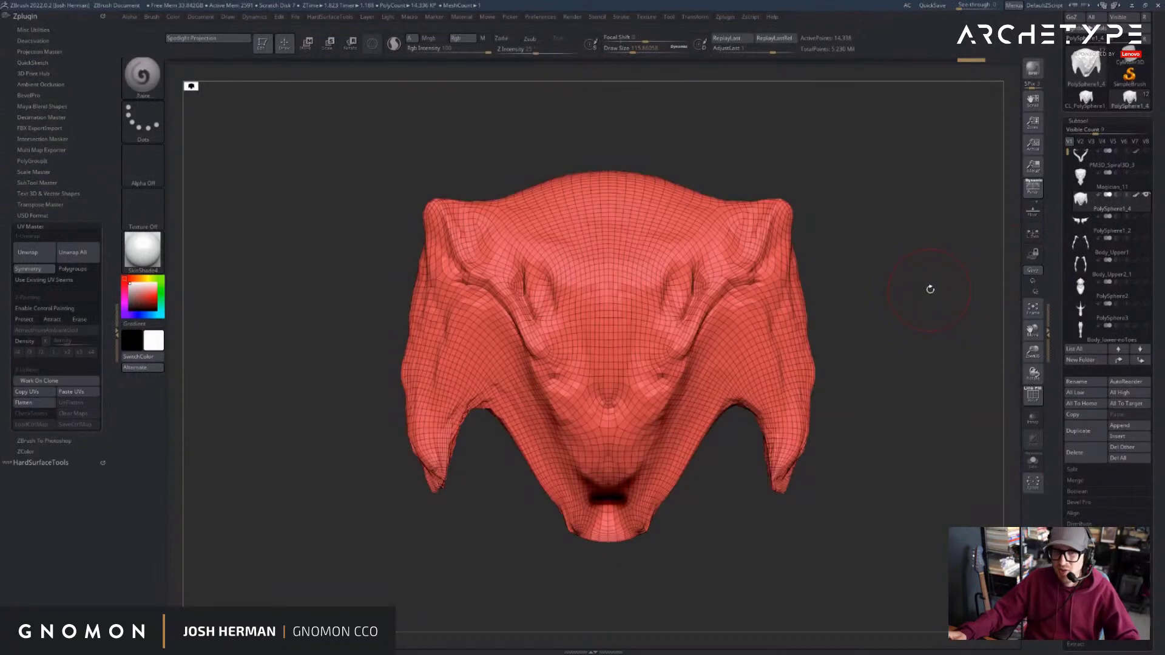
{"action": "key", "text": "d"}
{"action": "key", "text": "d"}
{"action": "key", "text": "d"}
{"action": "key", "text": "shift+f"}
{"action": "left_click_drag", "start_coordinate": [923, 261], "coordinate": [902, 284]}
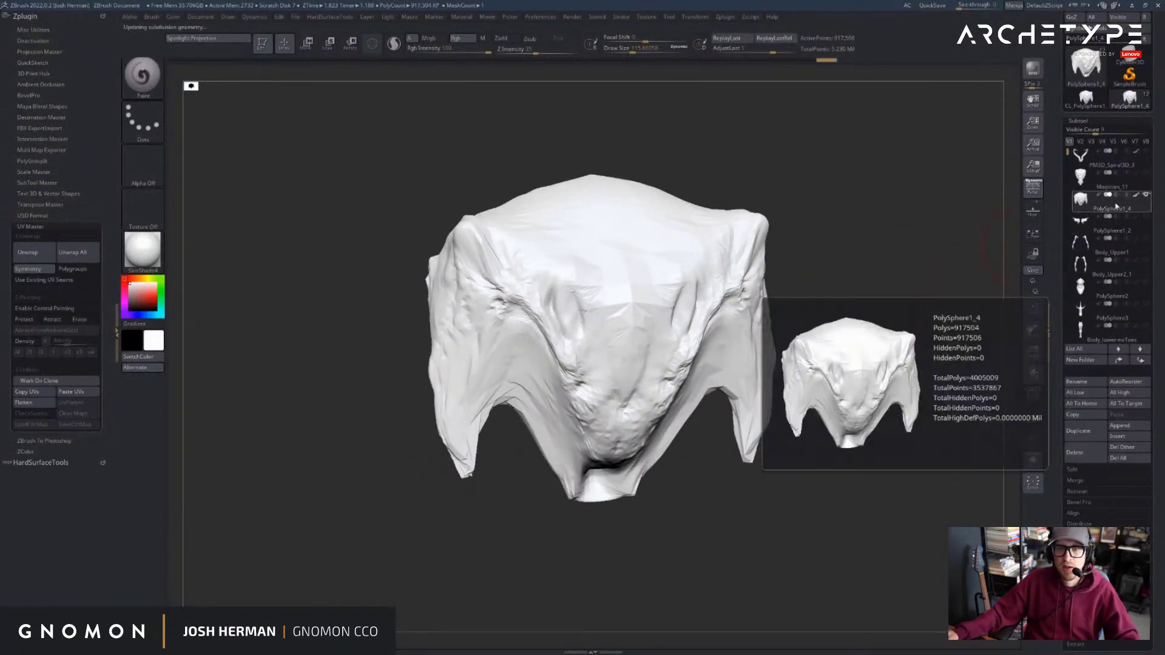
- Select PolySphere1_2, show its wireframe, duplicate it, and ZRemesh the copy
{"action": "left_click", "coordinate": [1092, 231]}
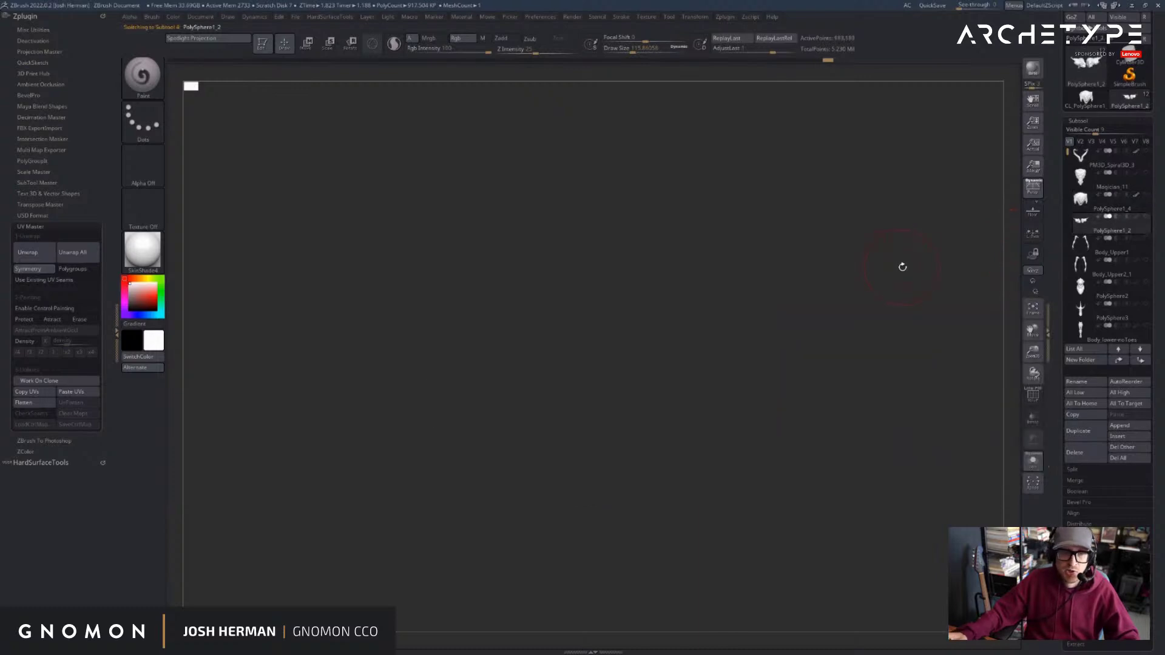
{"action": "left_click_drag", "start_coordinate": [897, 259], "coordinate": [874, 333]}
{"action": "key", "text": "shift+f"}
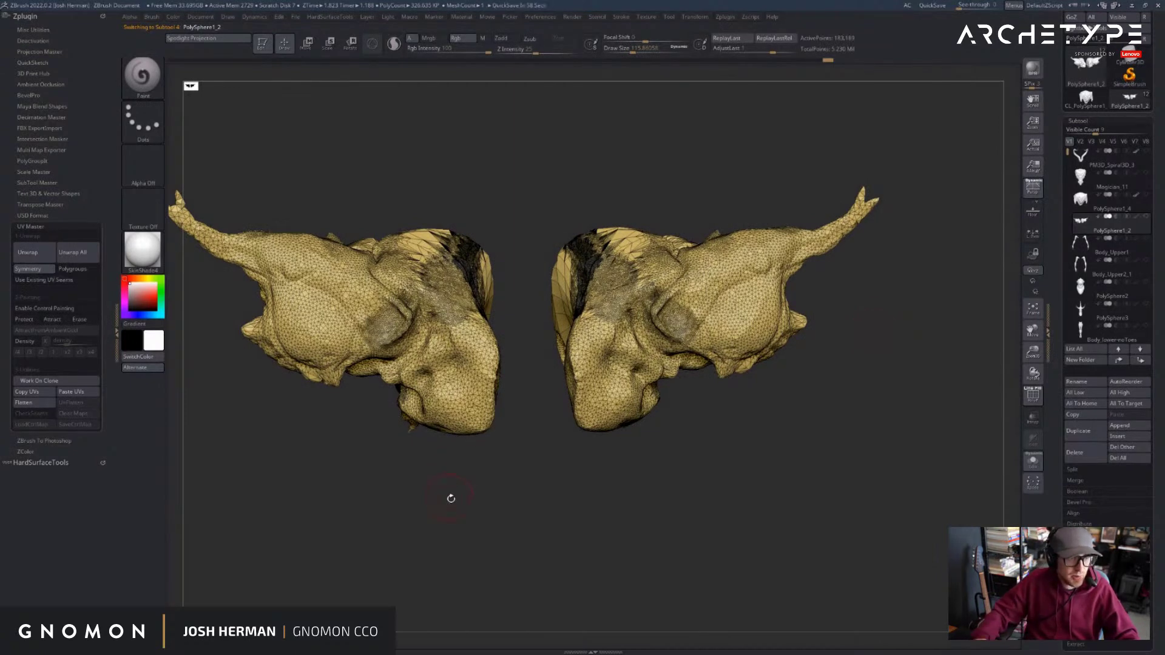
{"action": "left_click_drag", "start_coordinate": [450, 497], "coordinate": [1062, 329]}
{"action": "left_click", "coordinate": [1074, 366]}
{"action": "scroll", "coordinate": [1108, 298], "scroll_direction": "down", "scroll_amount": 5}
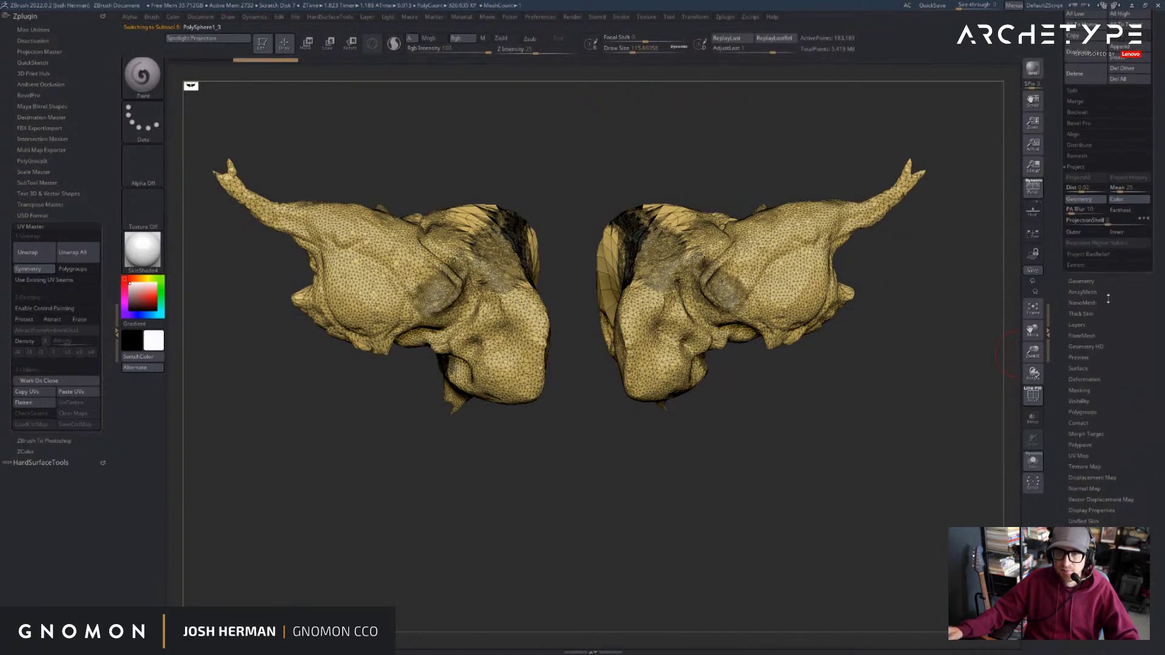
{"action": "left_click", "coordinate": [1081, 281]}
{"action": "left_click", "coordinate": [1090, 216]}
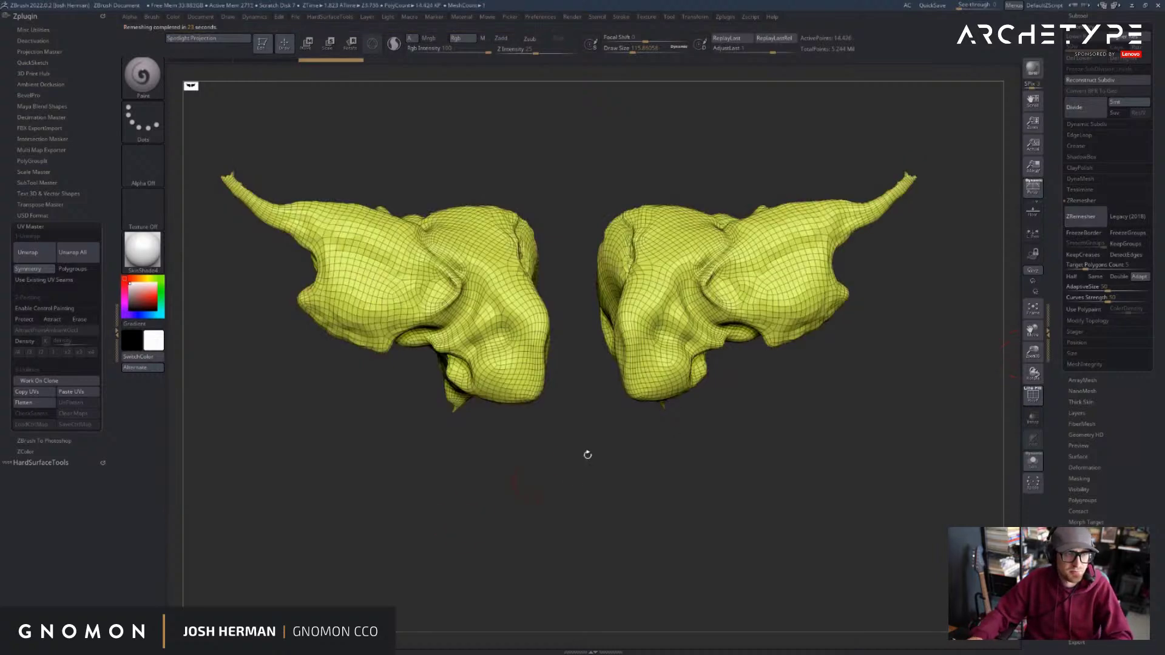
- Compare the ZRemeshed copy with its original dense mesh, especially at the outer horn-like tips
{"action": "left_click_drag", "start_coordinate": [929, 336], "coordinate": [986, 318]}
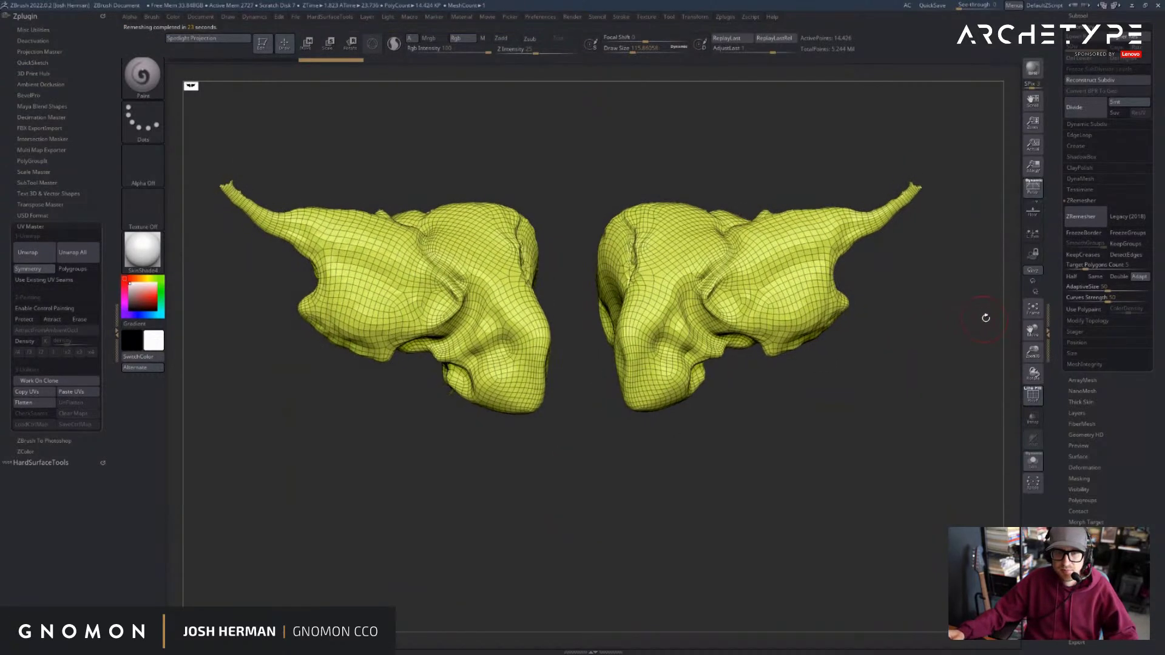
{"action": "key", "text": "ctrl+z"}
{"action": "key", "text": "ctrl+shift+z"}
{"action": "key", "text": "ctrl+z"}
{"action": "key", "text": "ctrl+shift+z"}
{"action": "key", "text": "ctrl+z"}
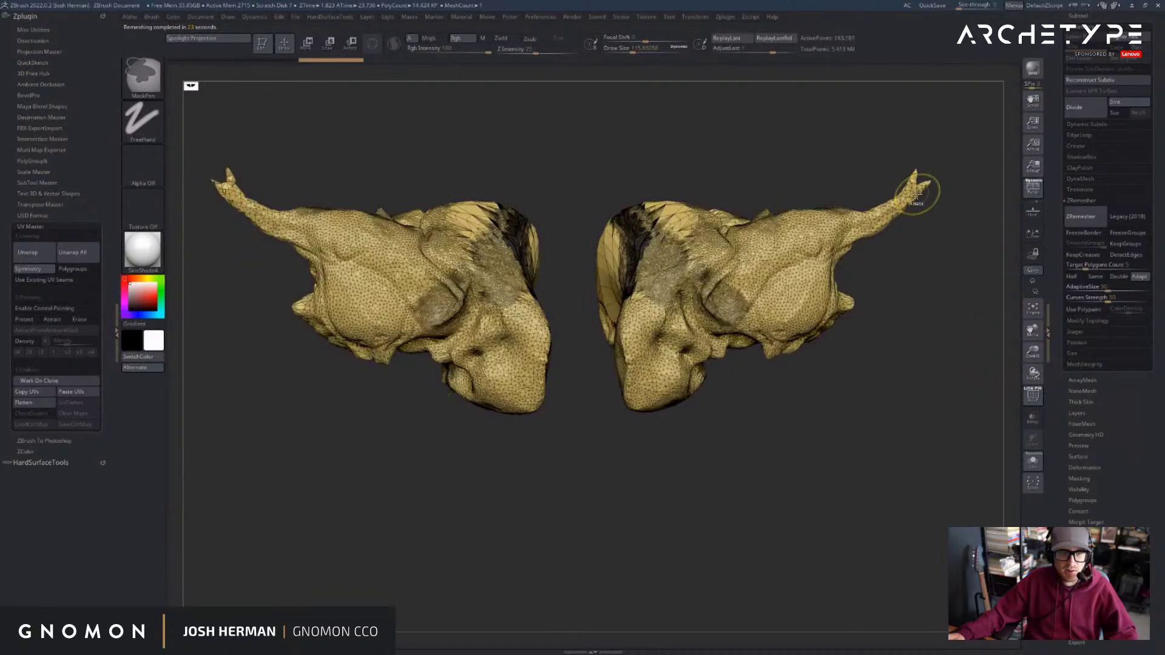
{"action": "key", "text": "ctrl+shift+z"}
- Smooth the ragged outer tips of the ZRemeshed copy
{"action": "mouse_move", "coordinate": [963, 267]}
{"action": "left_mouse_down"}
{"action": "mouse_move", "coordinate": [962, 283]}
{"action": "mouse_move", "coordinate": [904, 335]}
{"action": "mouse_move", "coordinate": [934, 333]}
{"action": "mouse_move", "coordinate": [922, 391]}
{"action": "mouse_move", "coordinate": [936, 281]}
{"action": "mouse_move", "coordinate": [959, 325]}
{"action": "mouse_move", "coordinate": [881, 188]}
{"action": "mouse_move", "coordinate": [876, 239]}
{"action": "mouse_move", "coordinate": [903, 225]}
{"action": "mouse_move", "coordinate": [873, 209]}
{"action": "left_mouse_up"}
{"action": "key", "text": "ctrl+z"}
{"action": "key", "text": "ctrl+shift+z"}
{"action": "key", "text": "d"}
{"action": "key", "text": "Escape"}
{"action": "key", "text": "s"}
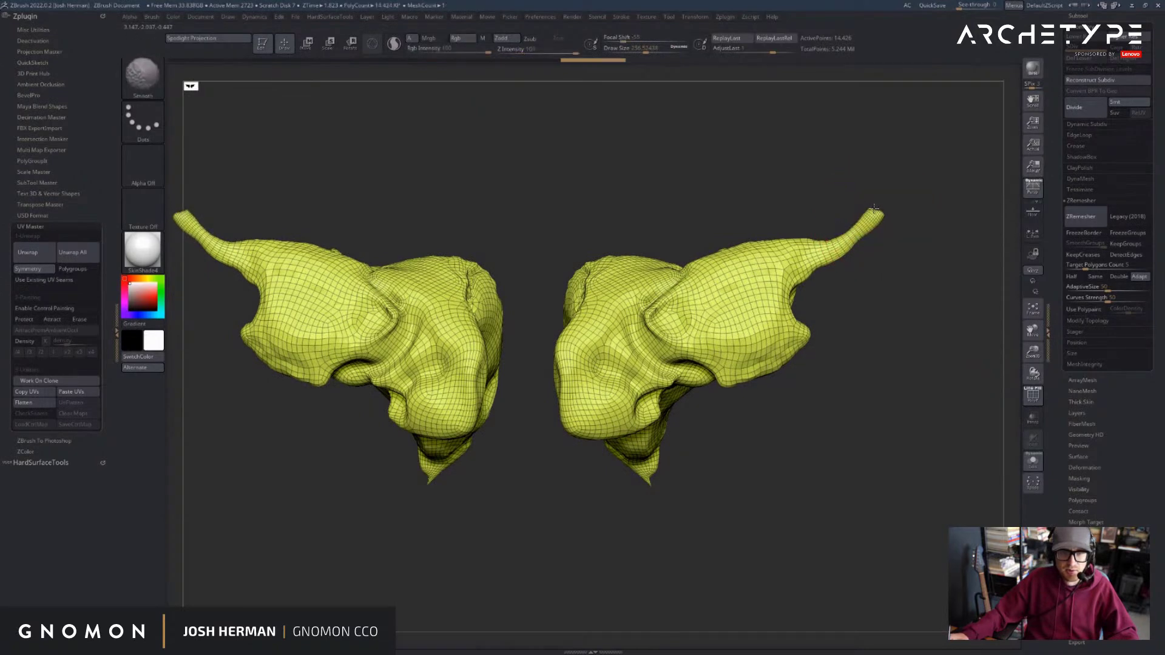
- Make the original PolySphere1_2 visible together with the remeshed PolySphere1_3 for comparing their outer tips
{"action": "scroll", "coordinate": [1053, 251], "scroll_direction": "up", "scroll_amount": 2}
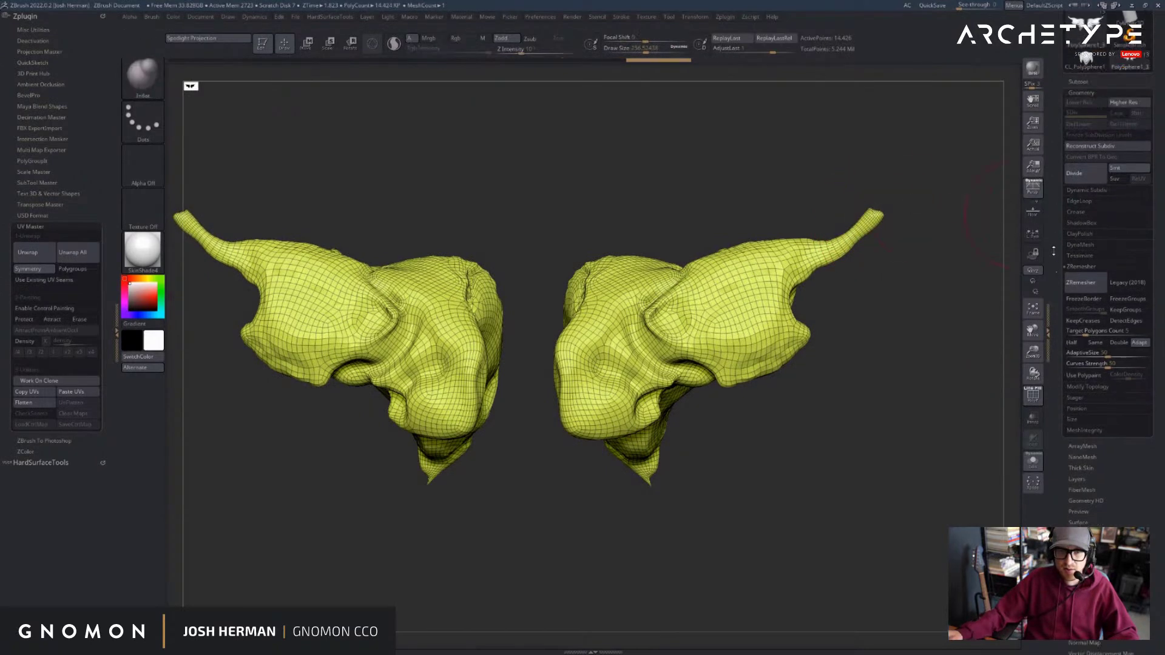
{"action": "left_click", "coordinate": [1080, 82]}
{"action": "scroll", "coordinate": [1057, 317], "scroll_direction": "down", "scroll_amount": 2}
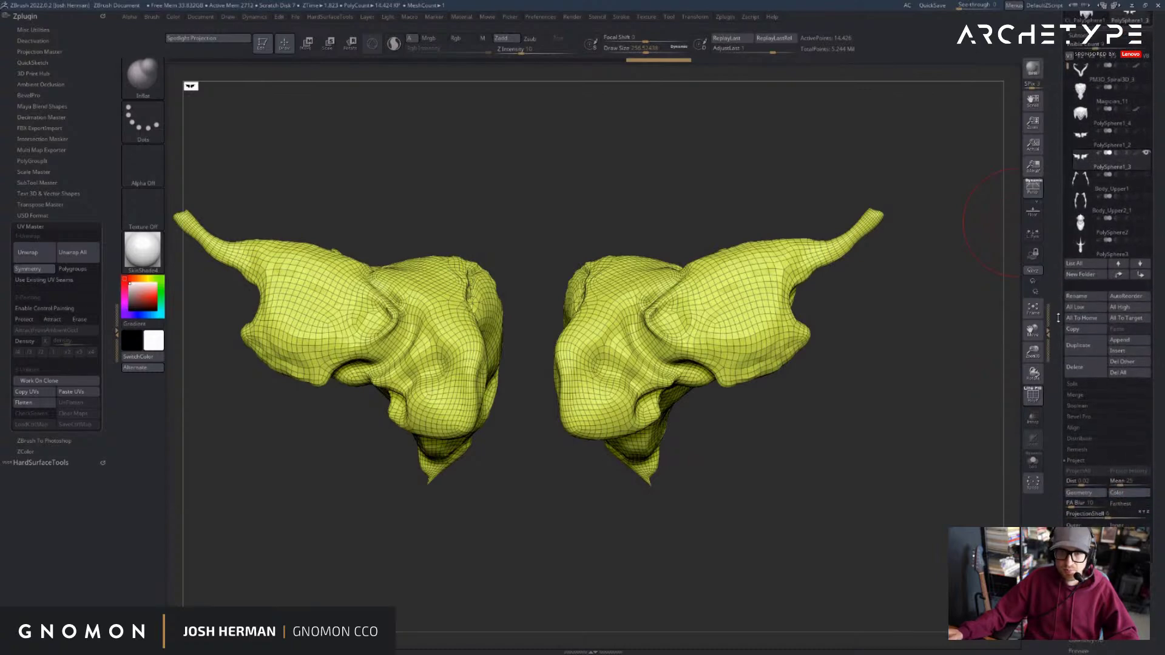
{"action": "left_click_drag", "start_coordinate": [1057, 317], "coordinate": [1057, 295]}
{"action": "left_click", "coordinate": [1145, 108]}
{"action": "left_click_drag", "start_coordinate": [904, 290], "coordinate": [963, 259], "text": "alt"}
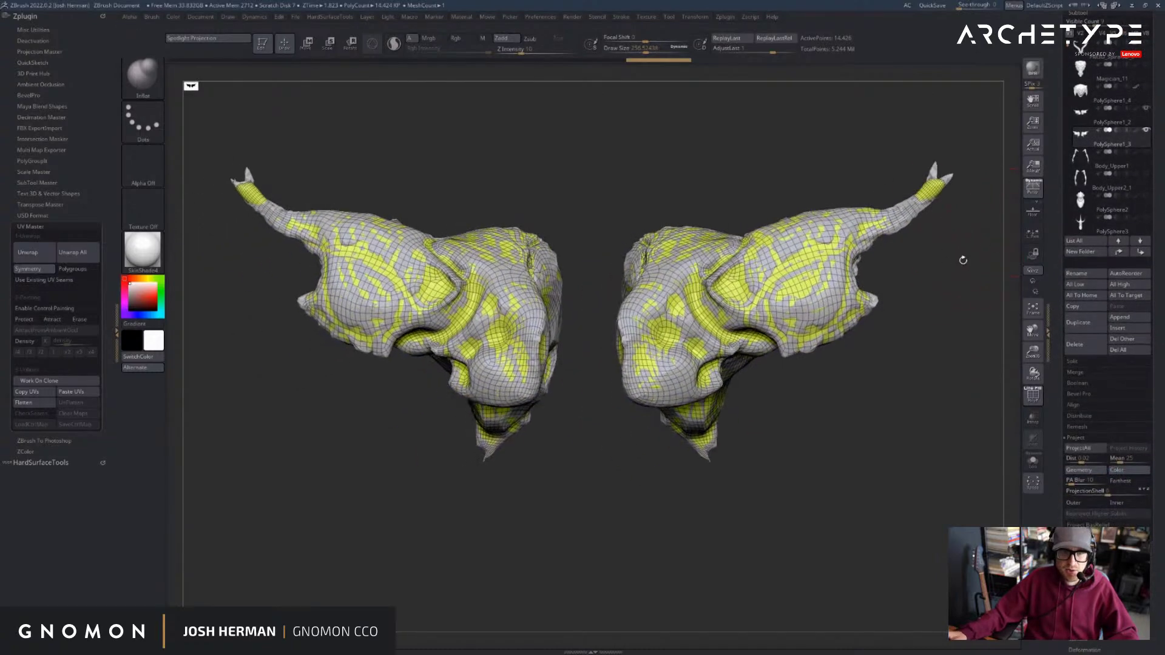
{"action": "left_click_drag", "start_coordinate": [989, 184], "coordinate": [876, 218], "text": "alt"}
- Pull the remeshed part's blunt outer tip into two prongs with the Move brush, matching the original's forked tip
{"action": "key", "text": "alt+s"}
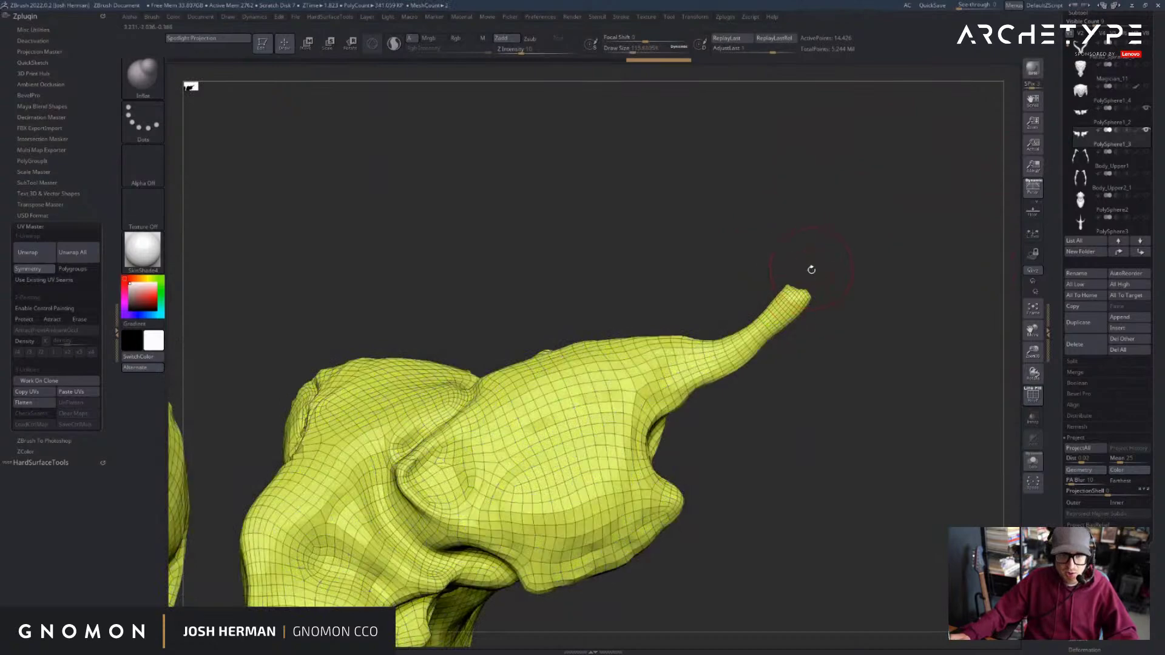
{"action": "key", "text": "b"}
{"action": "key", "text": "m"}
{"action": "key", "text": "v"}
{"action": "key", "text": "s"}
{"action": "mouse_move", "coordinate": [811, 270]}
{"action": "left_mouse_down"}
{"action": "mouse_move", "coordinate": [790, 283]}
{"action": "mouse_move", "coordinate": [795, 247]}
{"action": "left_mouse_up"}
{"action": "key", "text": "s"}
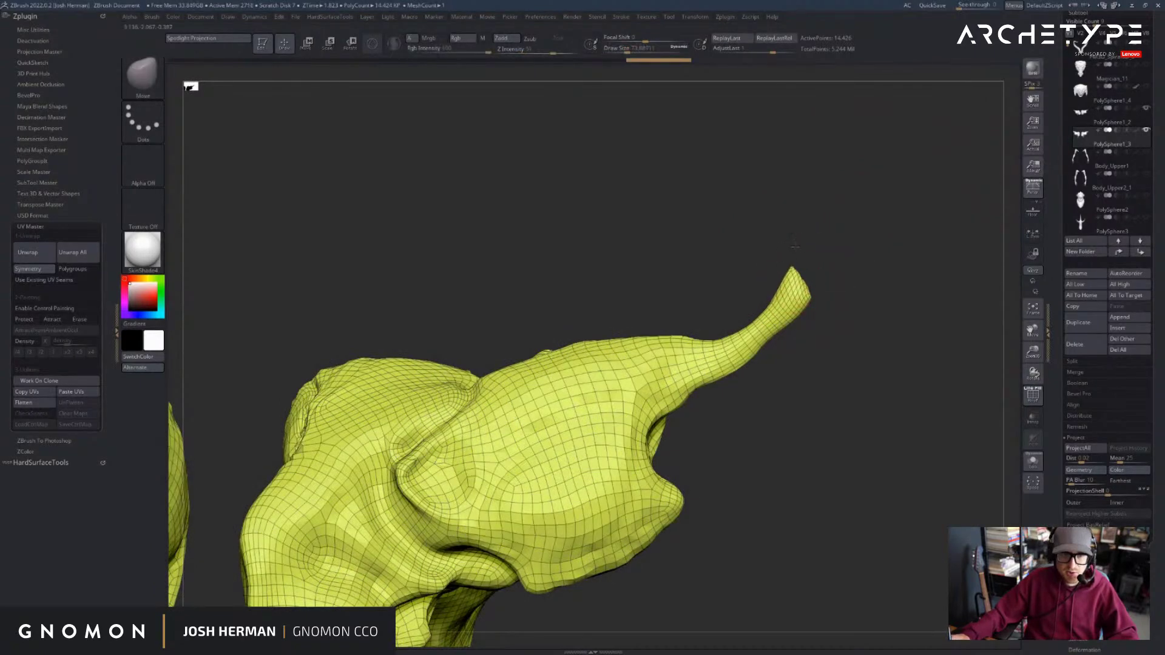
{"action": "mouse_move", "coordinate": [808, 302]}
{"action": "left_mouse_down"}
{"action": "mouse_move", "coordinate": [832, 286]}
{"action": "mouse_move", "coordinate": [803, 288]}
{"action": "left_mouse_up"}
{"action": "key", "text": "alt+s"}
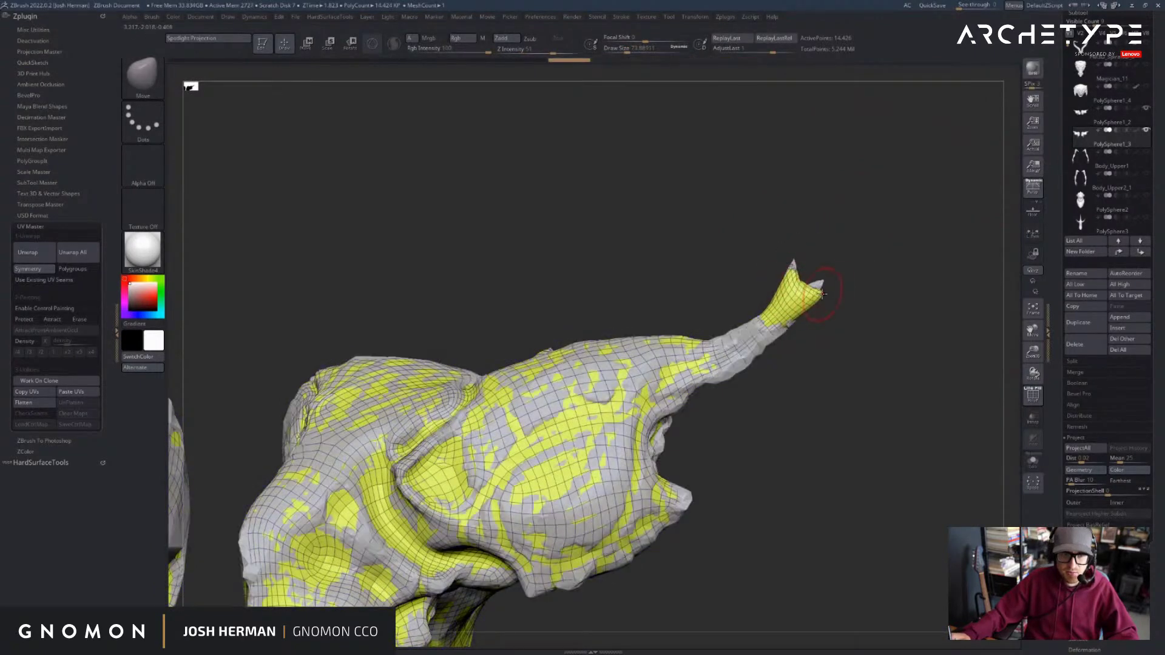
{"action": "left_click_drag", "start_coordinate": [879, 263], "coordinate": [834, 249]}
{"action": "key", "text": "alt+s"}
- Unwrap the remeshed part with UV Master and project the original's detail onto its subdivided mesh
{"action": "left_click", "coordinate": [27, 251]}
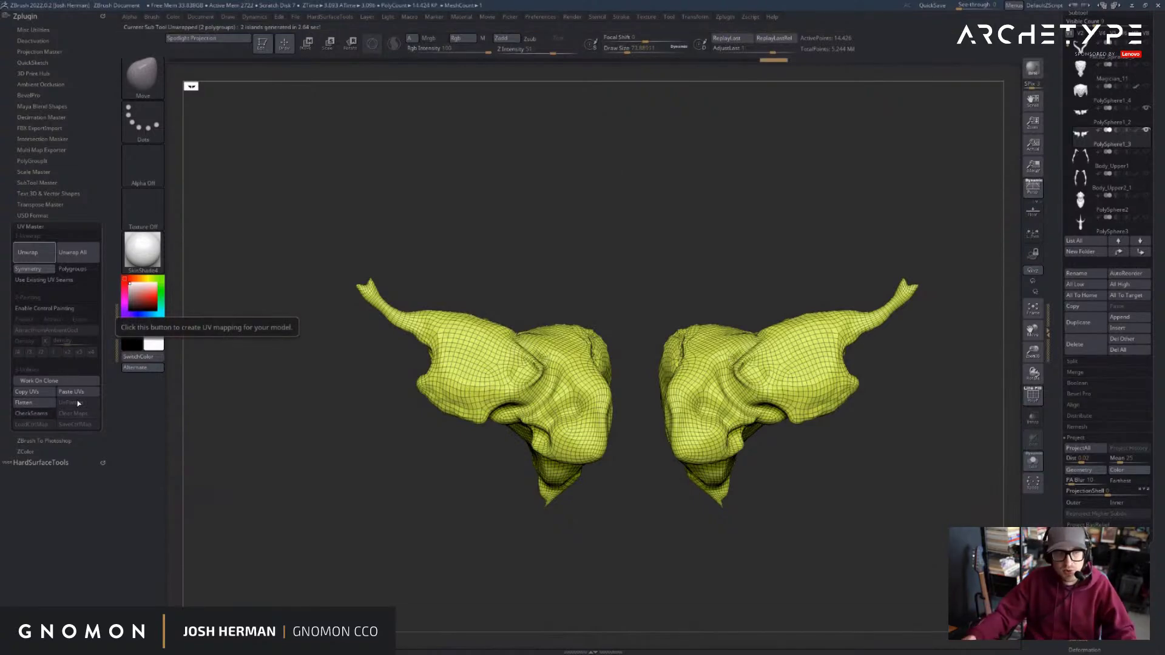
{"action": "left_click", "coordinate": [23, 402]}
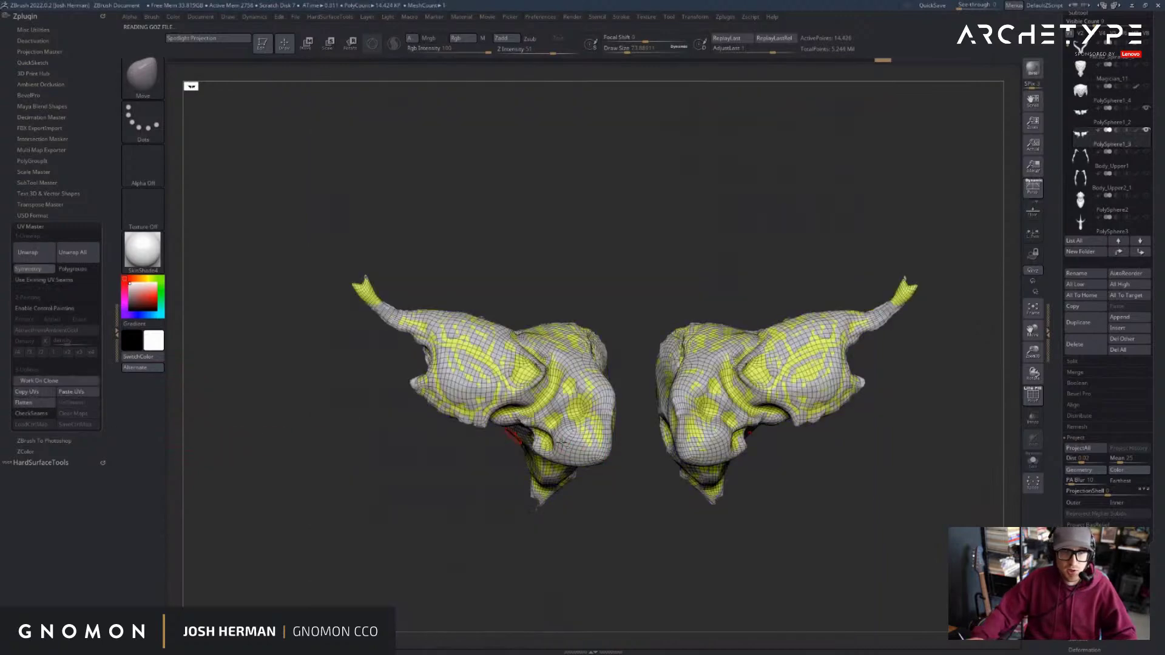
{"action": "left_click_drag", "start_coordinate": [863, 444], "coordinate": [770, 361], "text": "alt"}
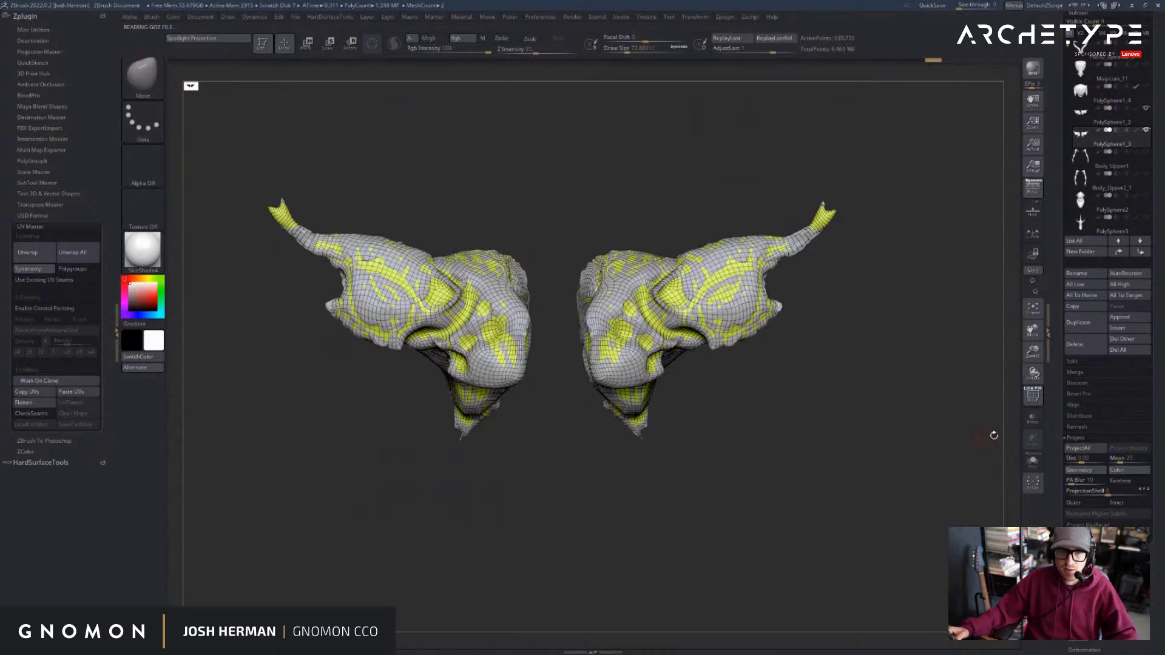
{"action": "left_click", "coordinate": [1078, 449]}
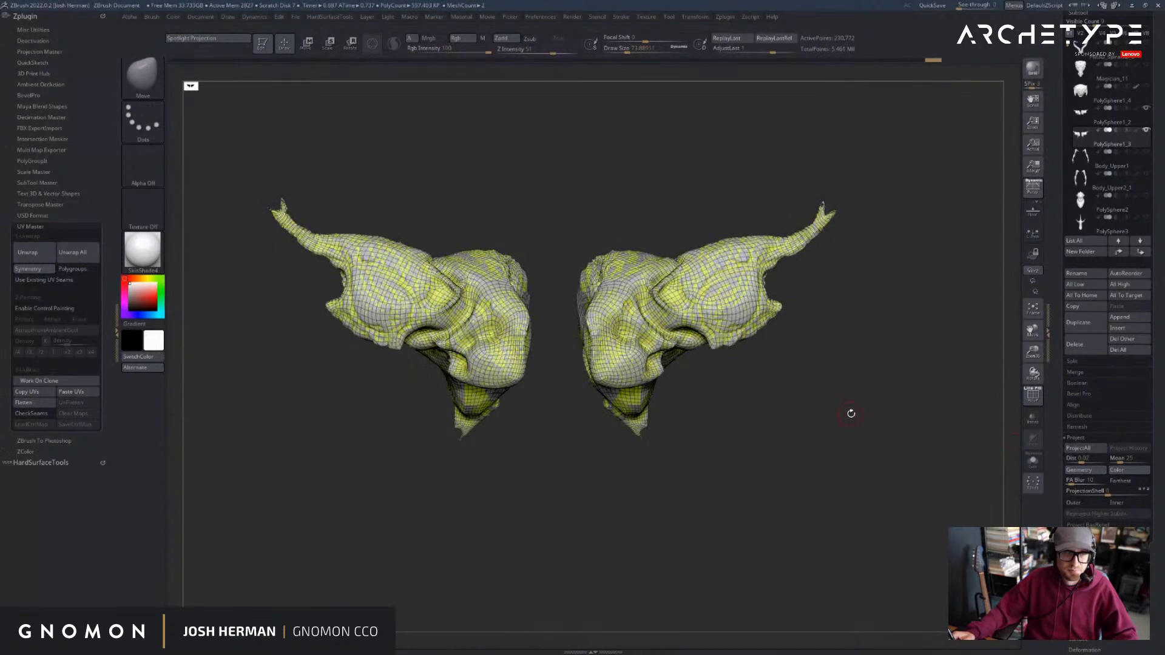
- Lower the remeshed part's subdivision level and clean up the pinched prong tips with smoothing and reshaping
{"action": "right_click_drag", "start_coordinate": [877, 366], "coordinate": [809, 333], "text": "ctrl"}
{"action": "key", "text": "shift+s"}
{"action": "key", "text": "shift+d"}
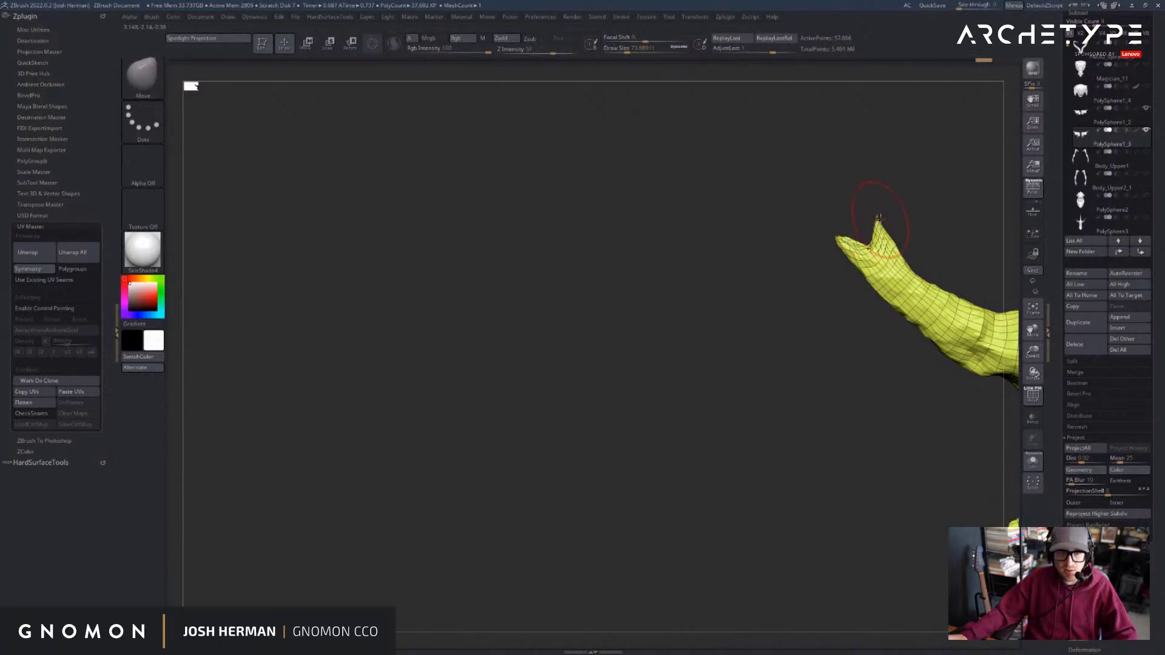
{"action": "key", "text": "w"}
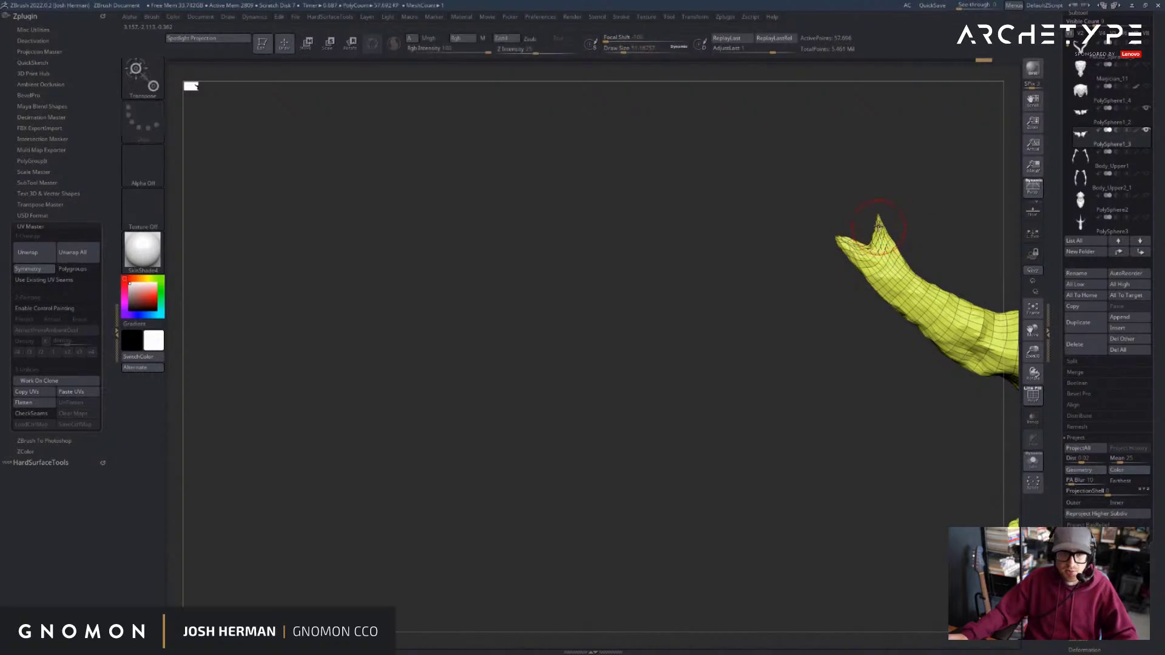
{"action": "key", "text": "ctrl+z"}
{"action": "mouse_move", "coordinate": [877, 220]}
{"action": "left_mouse_down", "text": "shift"}
{"action": "mouse_move", "coordinate": [872, 250]}
{"action": "mouse_move", "coordinate": [845, 238]}
{"action": "left_mouse_up", "text": "shift"}
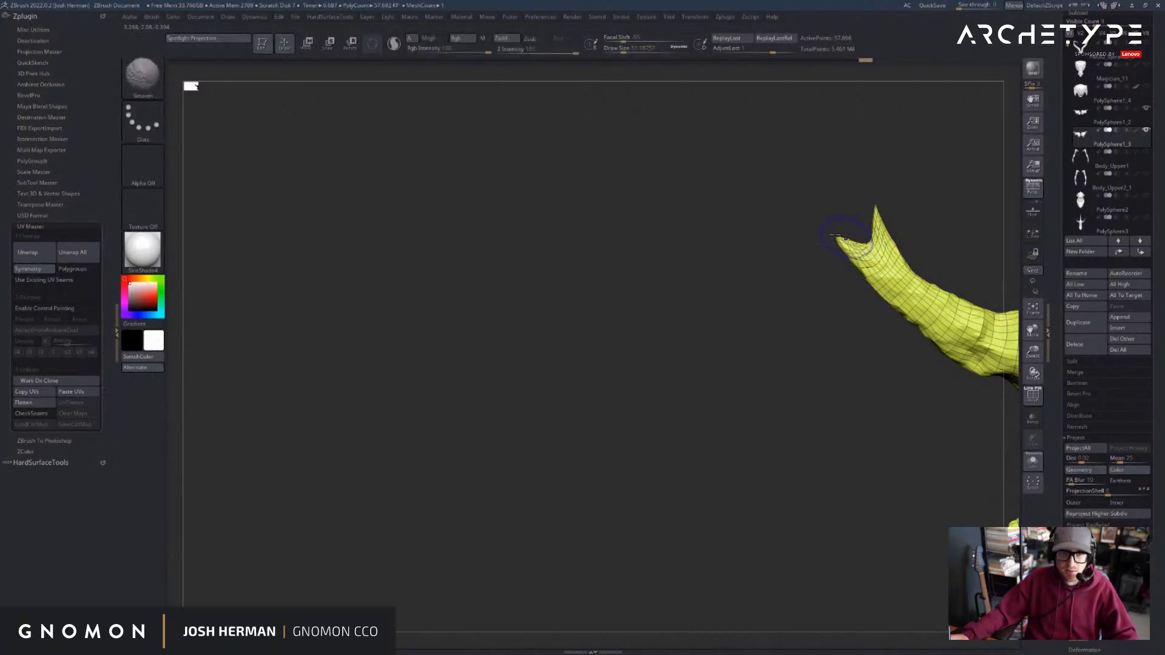
{"action": "left_click_drag", "start_coordinate": [771, 246], "coordinate": [826, 319]}
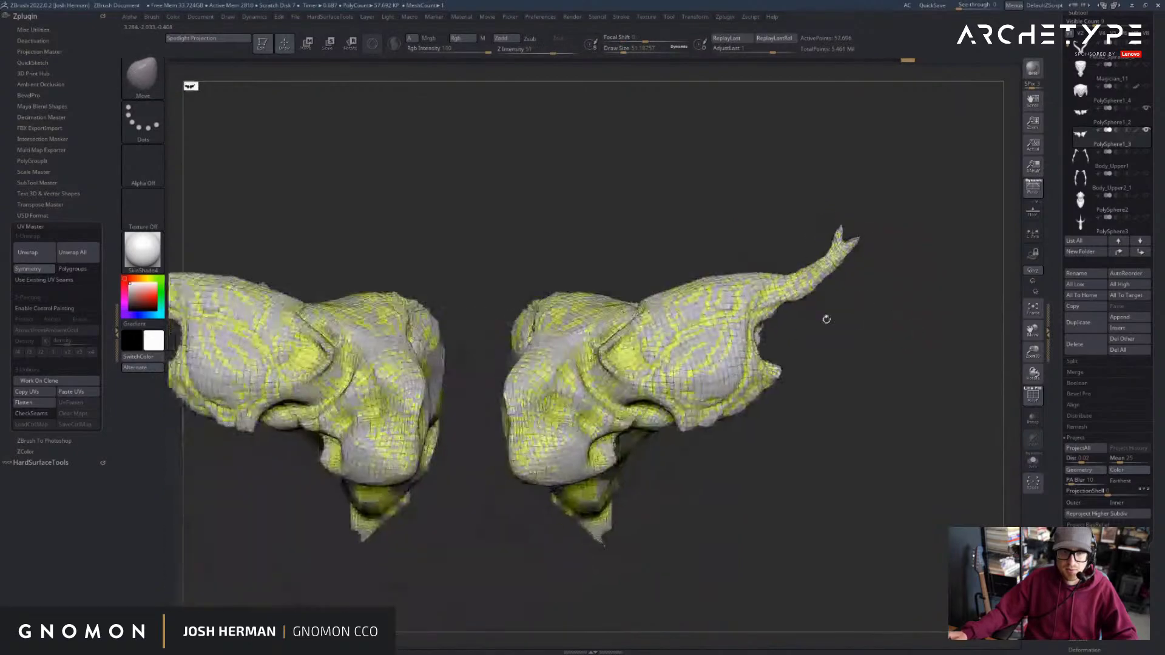
- Compare the original PolySphere1_2 up close with the remeshed PolySphere1_3, and delete the original
{"action": "key", "text": "f"}
{"action": "left_click", "coordinate": [1083, 115]}
{"action": "left_click_drag", "start_coordinate": [977, 274], "coordinate": [971, 394], "text": "alt"}
{"action": "key", "text": "shift+f"}
{"action": "key", "text": "shift+f"}
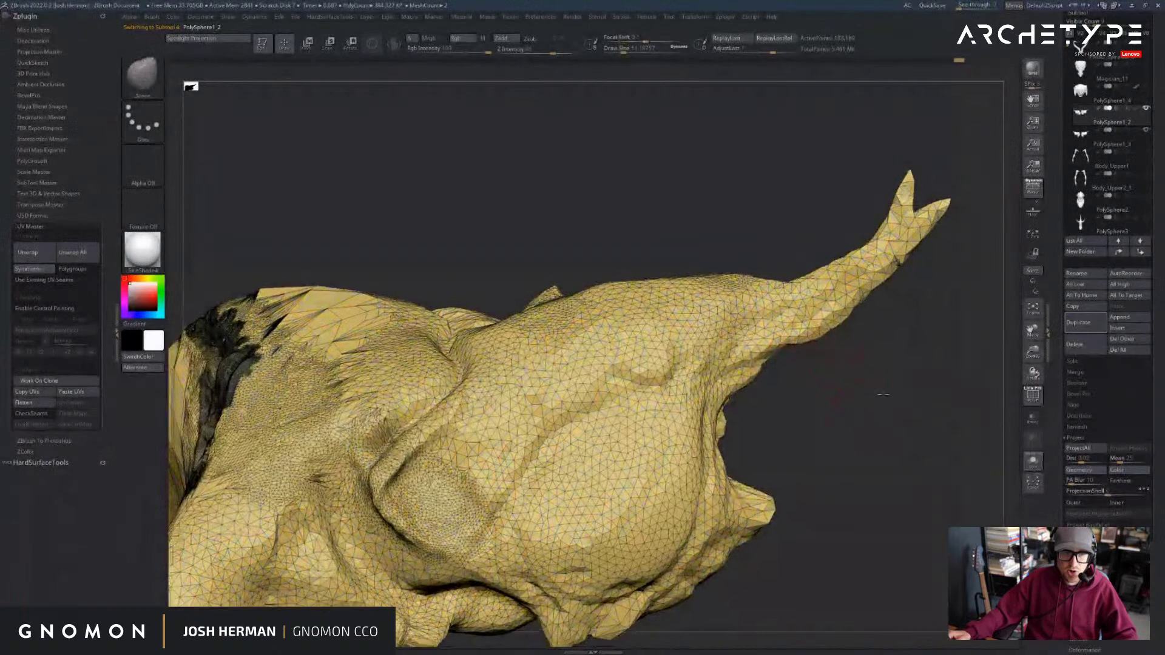
{"action": "left_click_drag", "start_coordinate": [883, 391], "coordinate": [917, 367]}
{"action": "key", "text": "Down"}
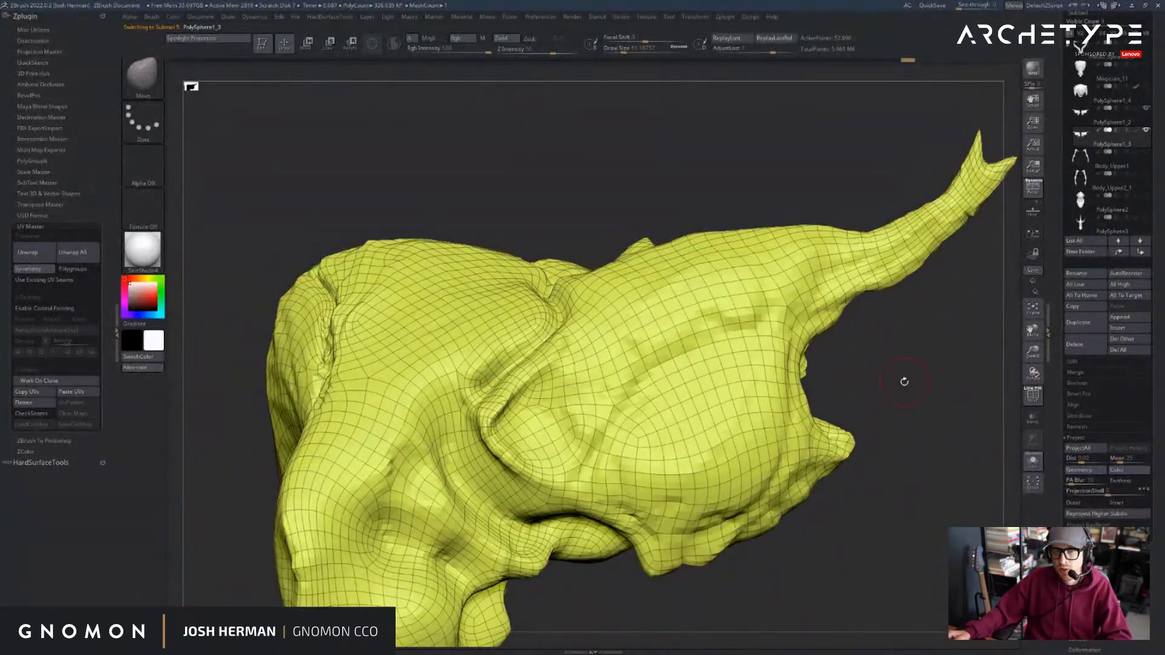
{"action": "key", "text": "Up"}
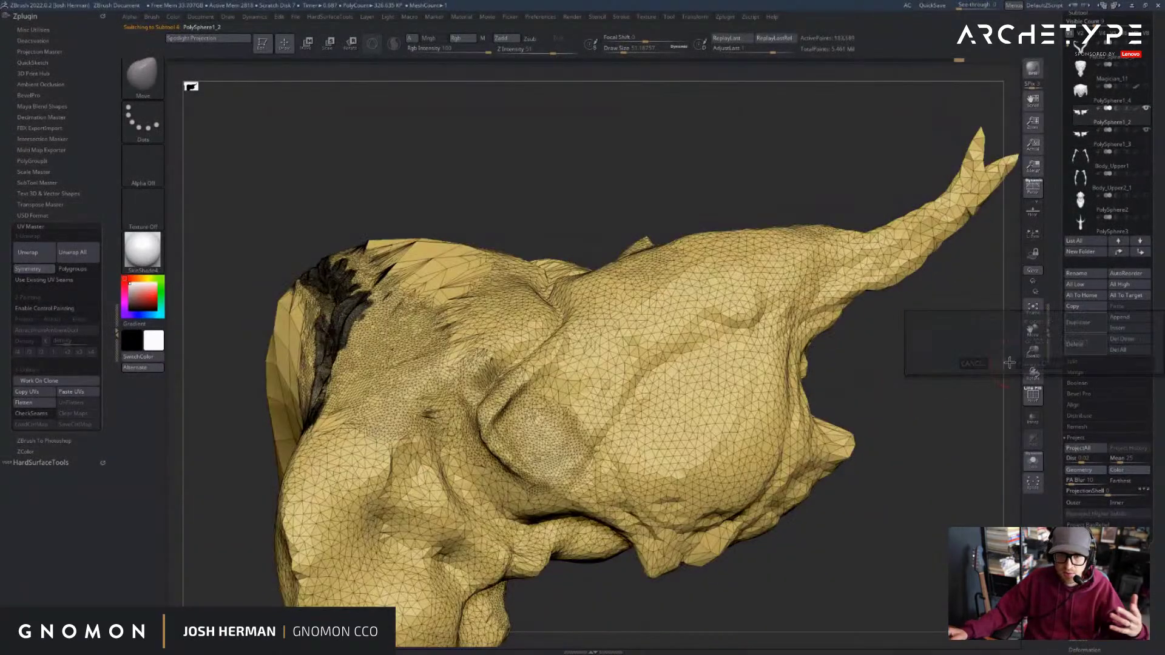
{"action": "left_click", "coordinate": [1009, 363]}
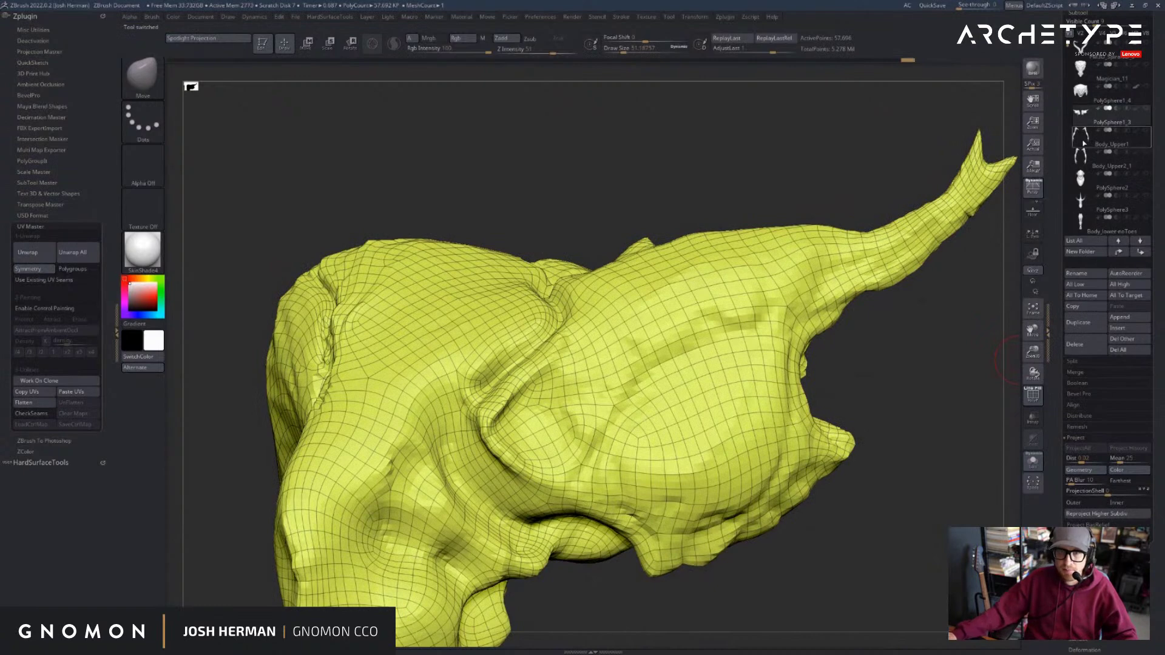
- Select the Body_Upper1 arms and lower them to their lowest subdivision level
{"action": "left_click", "coordinate": [1115, 134]}
{"action": "key", "text": "f"}
{"action": "left_click_drag", "start_coordinate": [958, 292], "coordinate": [965, 267], "text": "shift"}
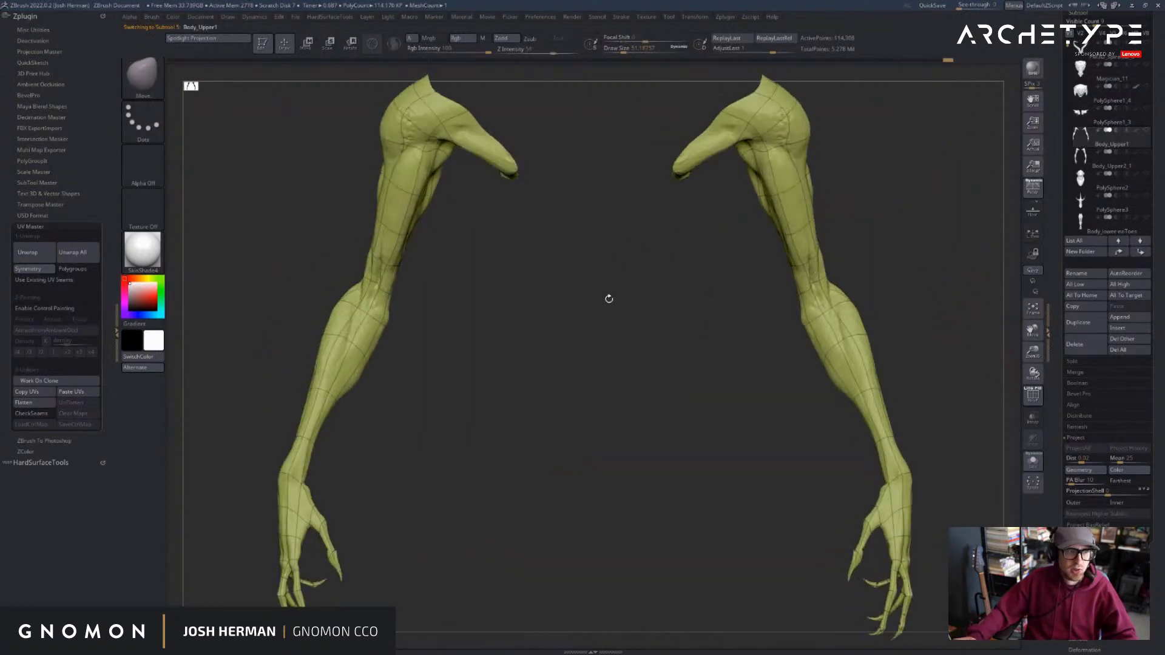
{"action": "key", "text": "shift+d"}
{"action": "key", "text": "shift+d"}
{"action": "key", "text": "shift+d"}
{"action": "key", "text": "shift+d"}
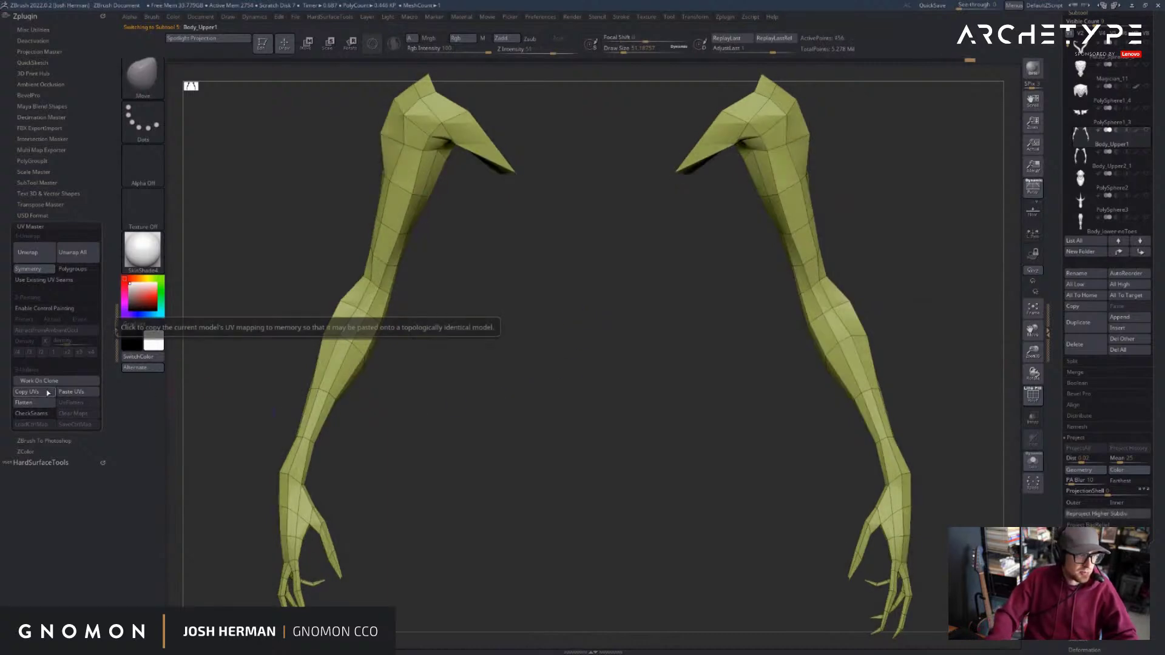
- Check the Body_Upper1 arms' existing UVs for overlaps with a UV Check texture, and turn the texture off
{"action": "left_click_drag", "start_coordinate": [1116, 424], "coordinate": [1117, 269]}
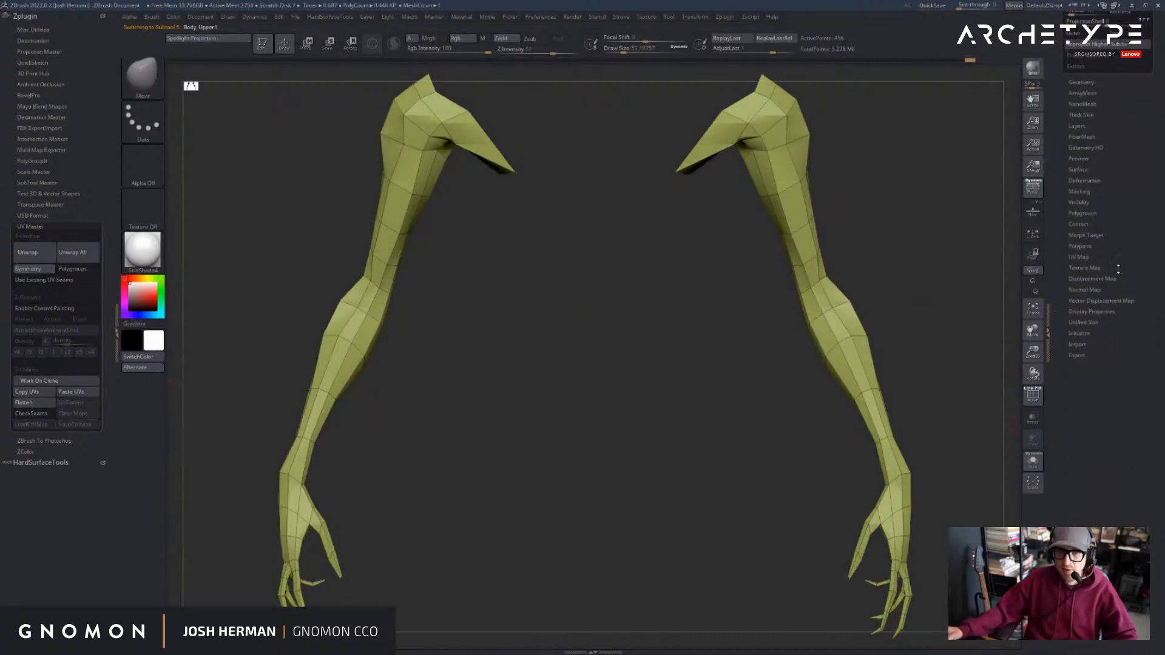
{"action": "left_click", "coordinate": [1086, 267]}
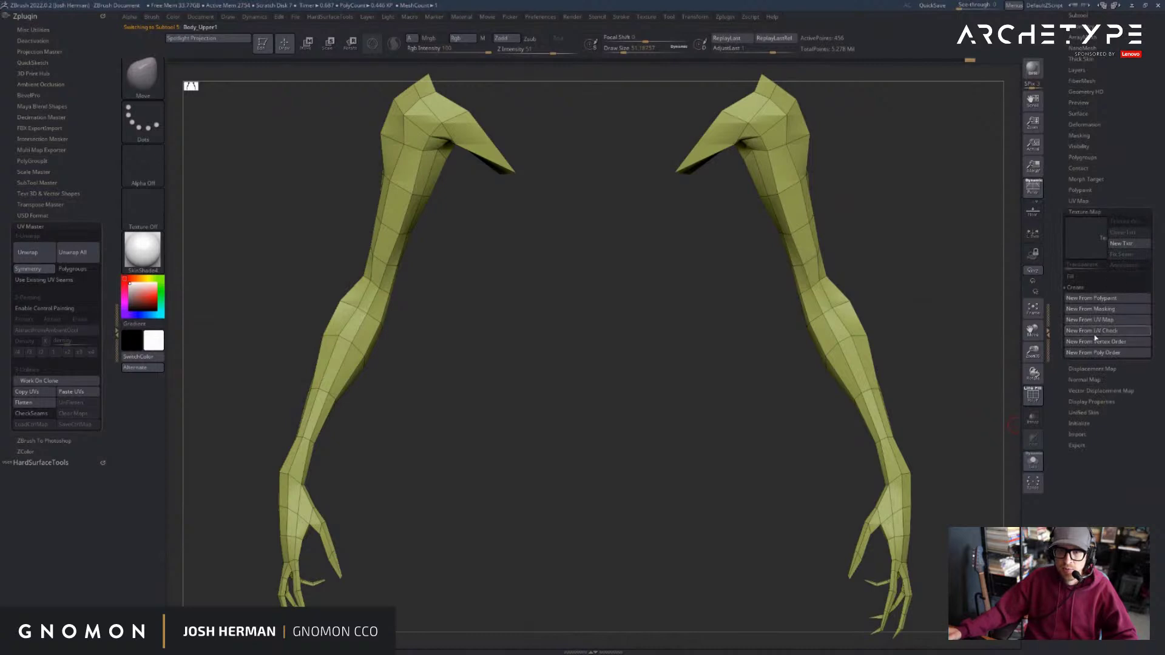
{"action": "left_click", "coordinate": [1094, 332]}
{"action": "left_click", "coordinate": [1085, 238]}
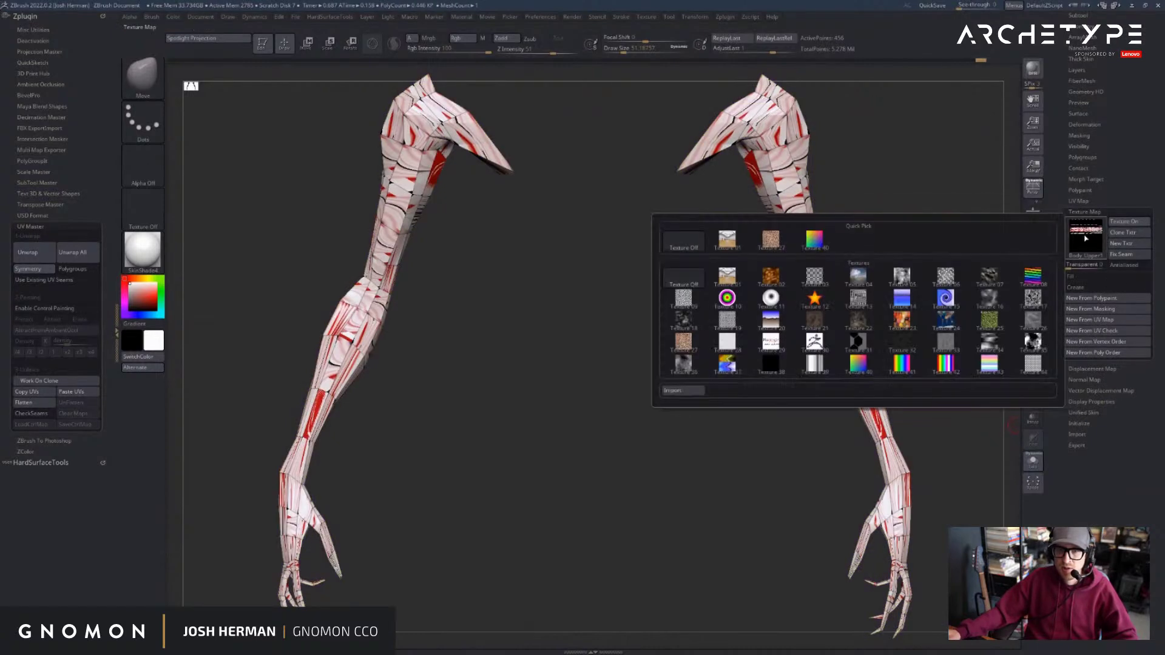
{"action": "left_click", "coordinate": [722, 240]}
{"action": "left_click", "coordinate": [1080, 211]}
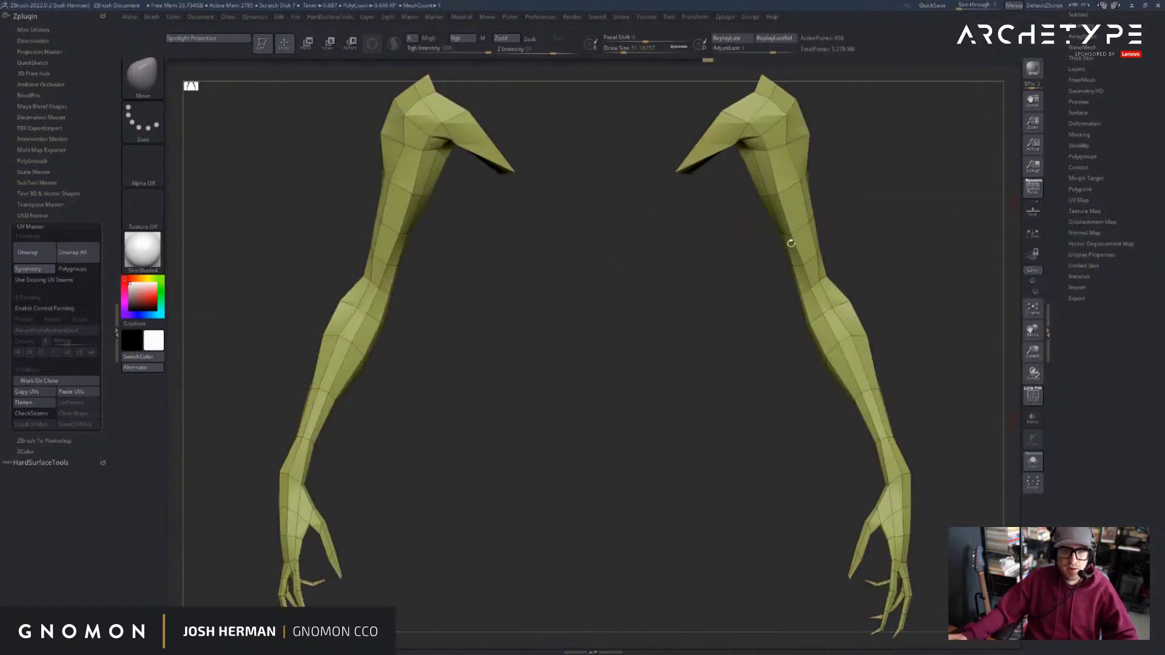
- Unwrap a UV Master clone of the Body_Upper1 arms, review the flattened layout, and paste its UVs onto the original arms
{"action": "left_click", "coordinate": [43, 382]}
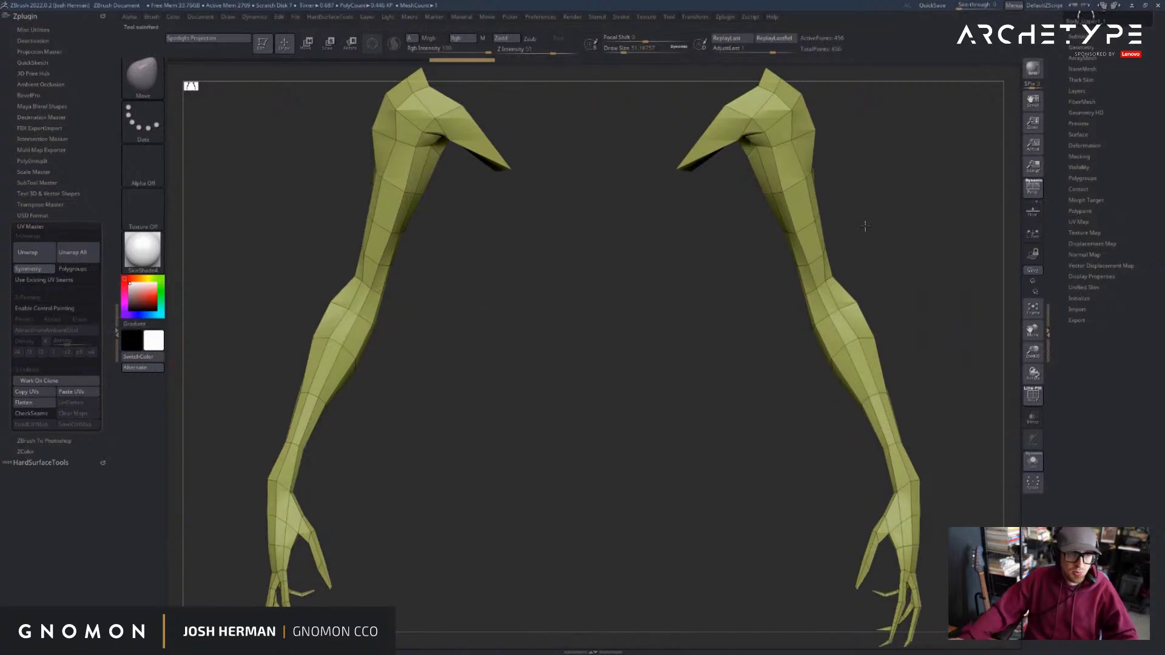
{"action": "left_click", "coordinate": [27, 251]}
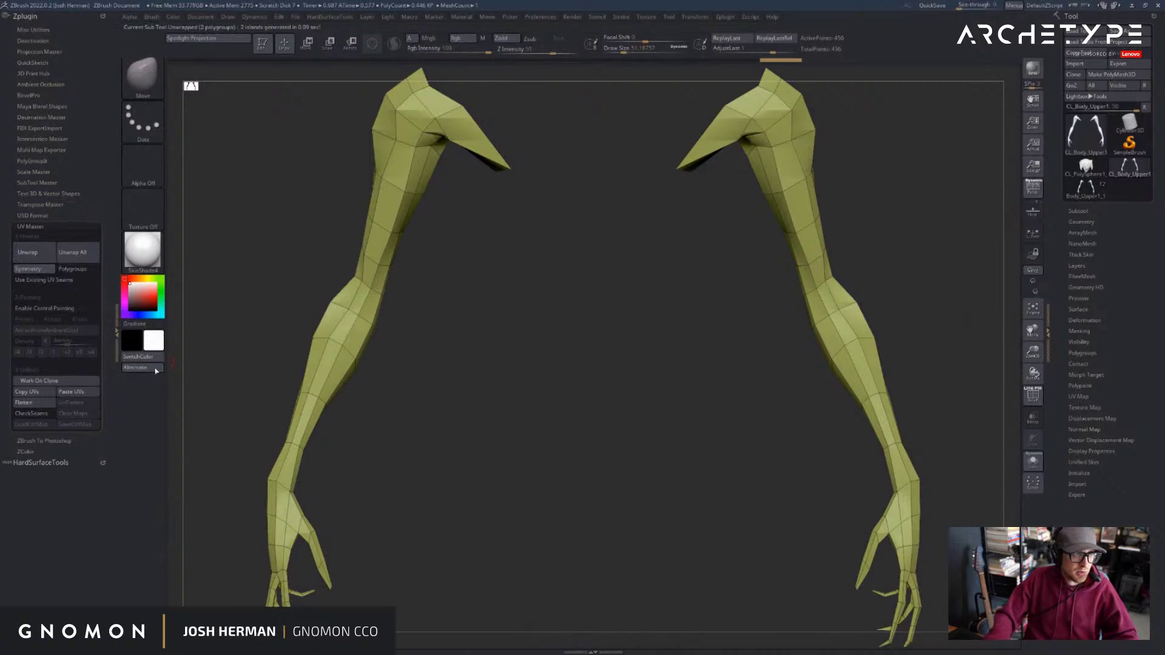
{"action": "left_click", "coordinate": [24, 402]}
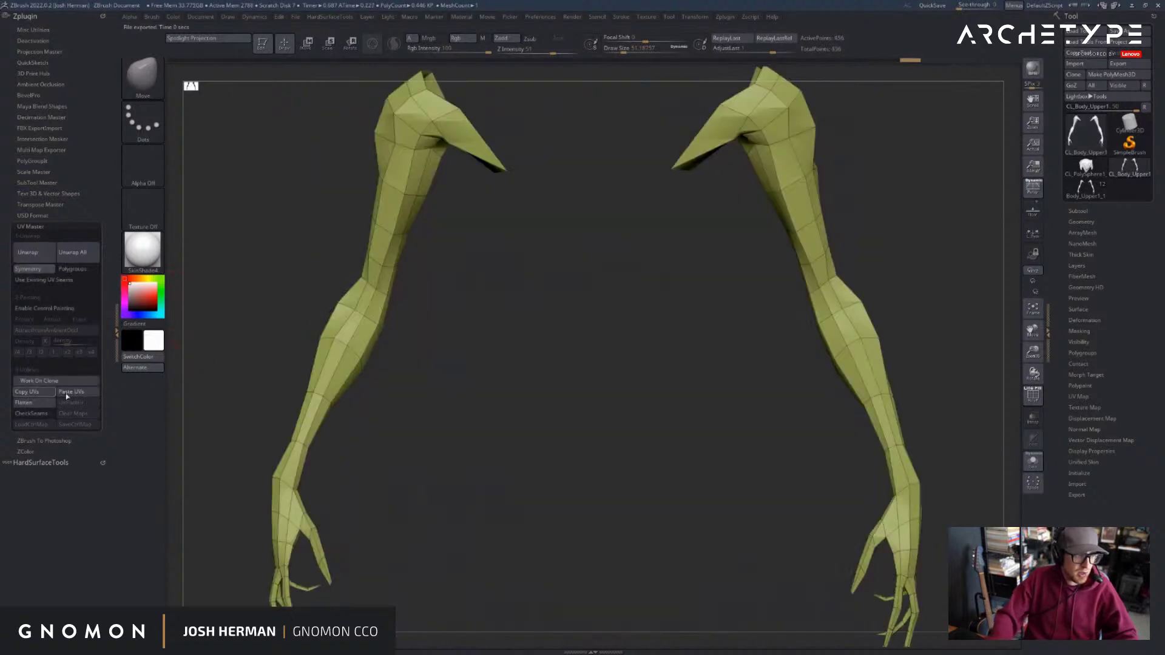
{"action": "left_click", "coordinate": [1087, 189]}
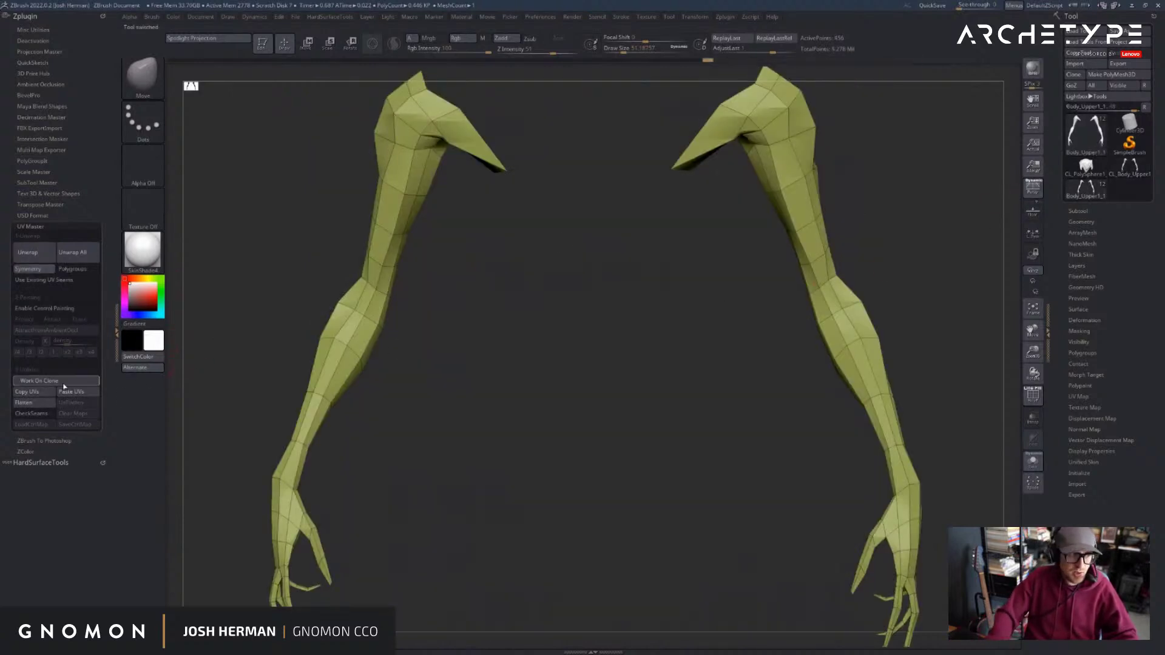
- Preview the Body_Upper1 arms' new UV layout as a texture generated from the UV map, and turn the texture off
{"action": "left_click", "coordinate": [1082, 396]}
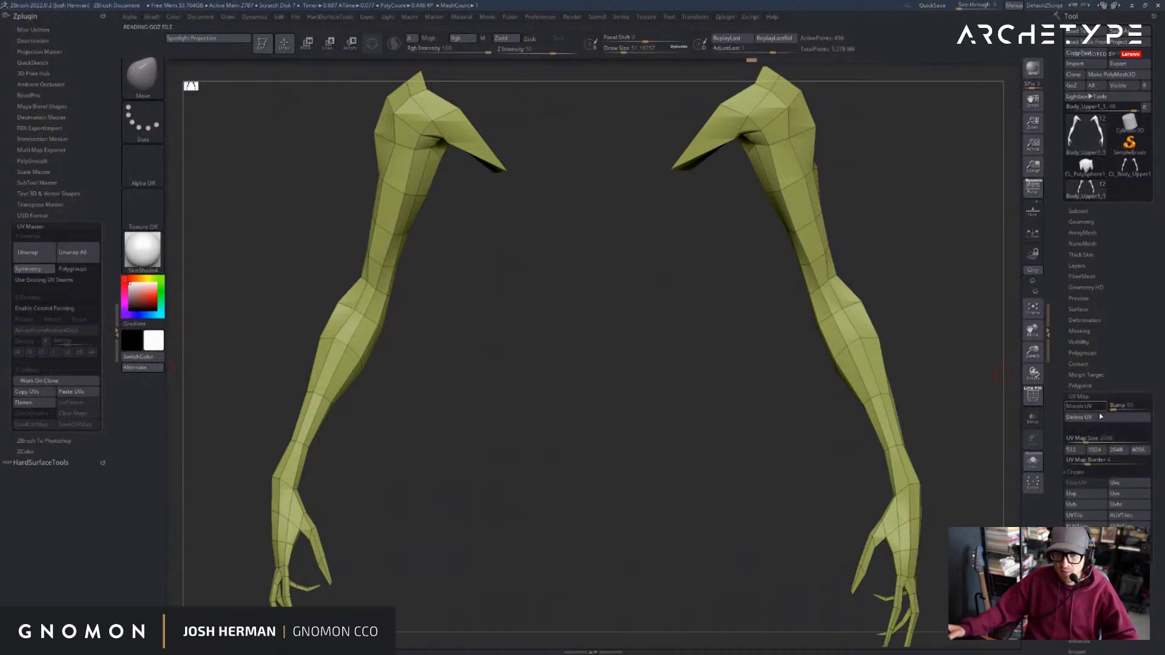
{"action": "left_click", "coordinate": [1091, 397]}
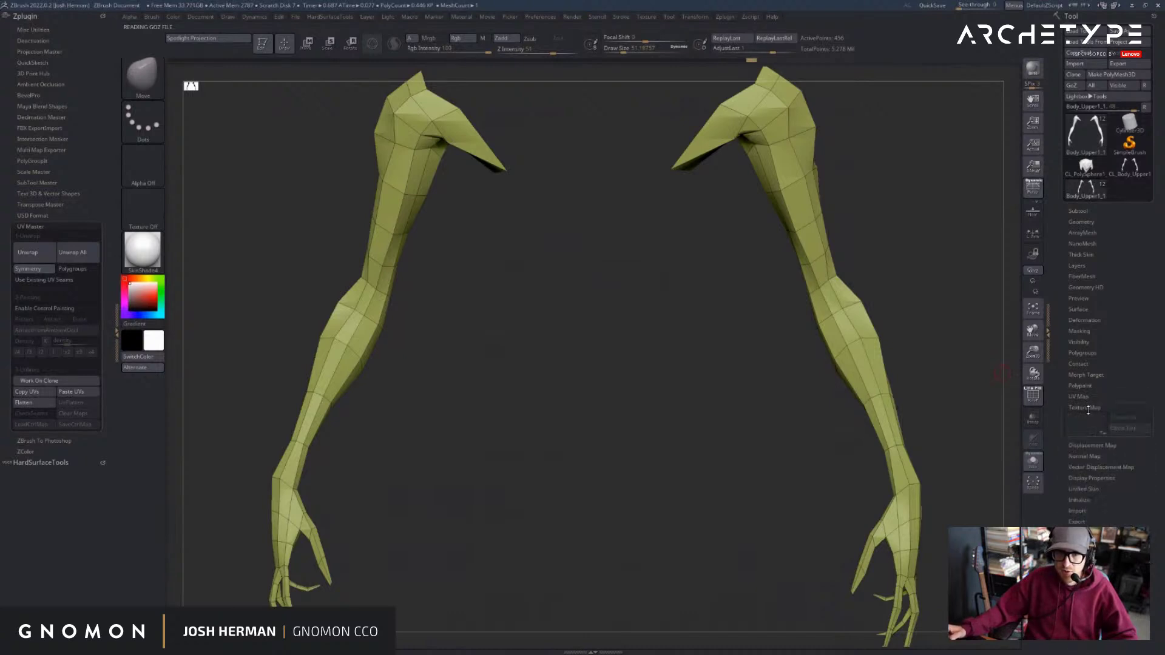
{"action": "left_click", "coordinate": [1084, 407]}
{"action": "left_click", "coordinate": [1078, 517]}
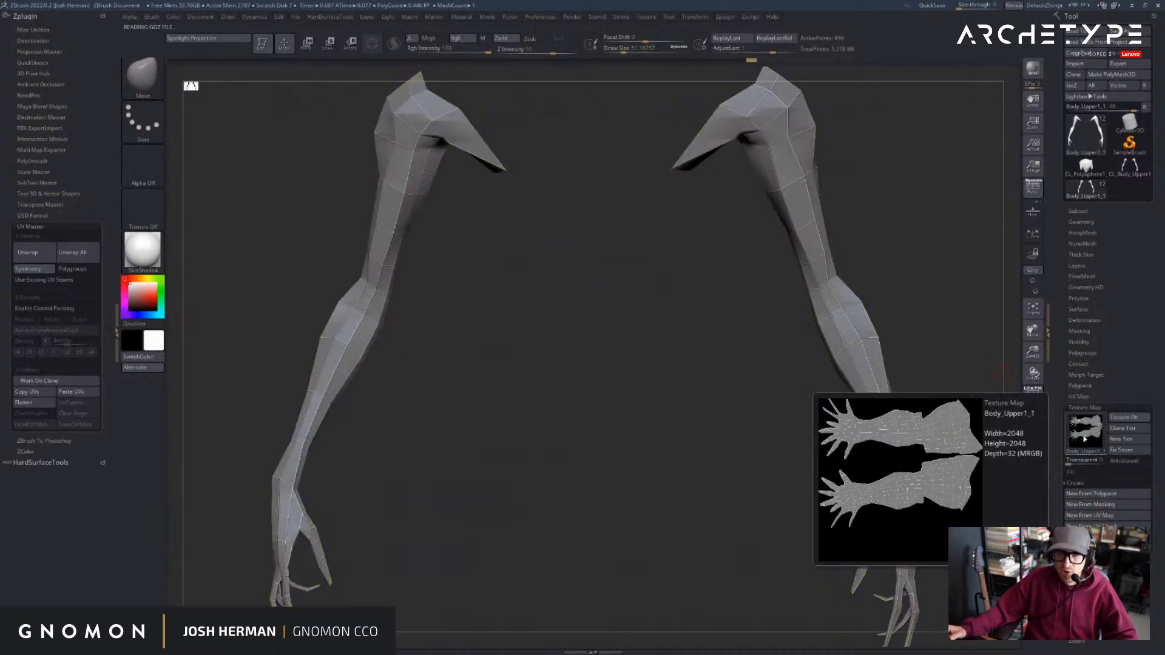
{"action": "left_click", "coordinate": [1085, 436]}
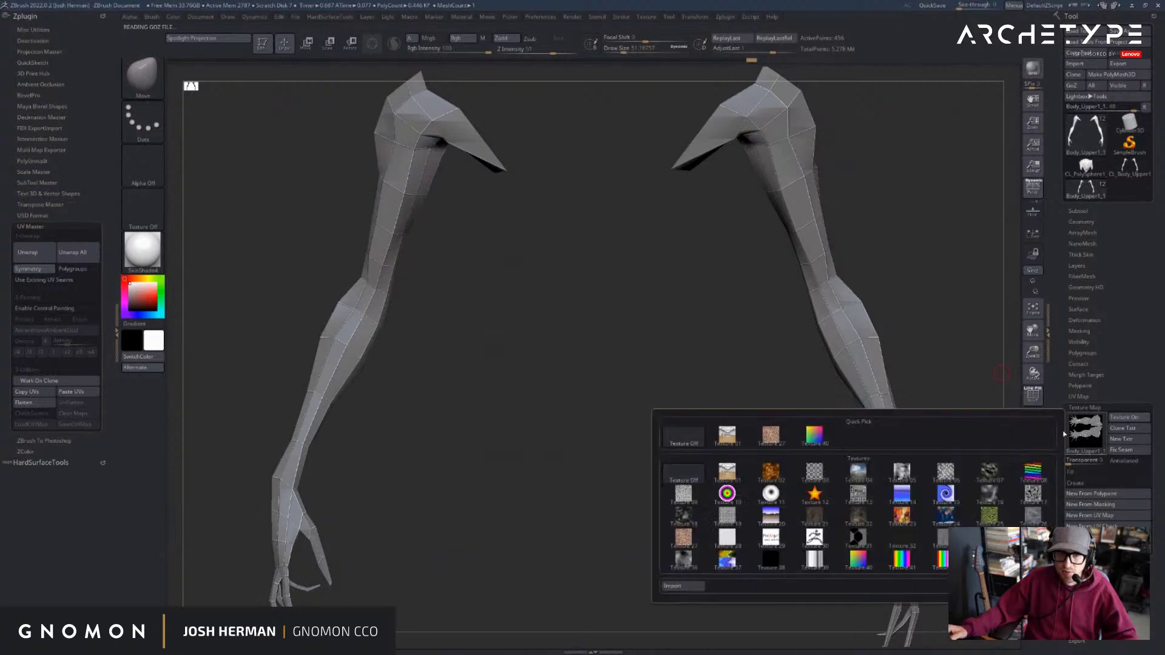
{"action": "left_click", "coordinate": [673, 439]}
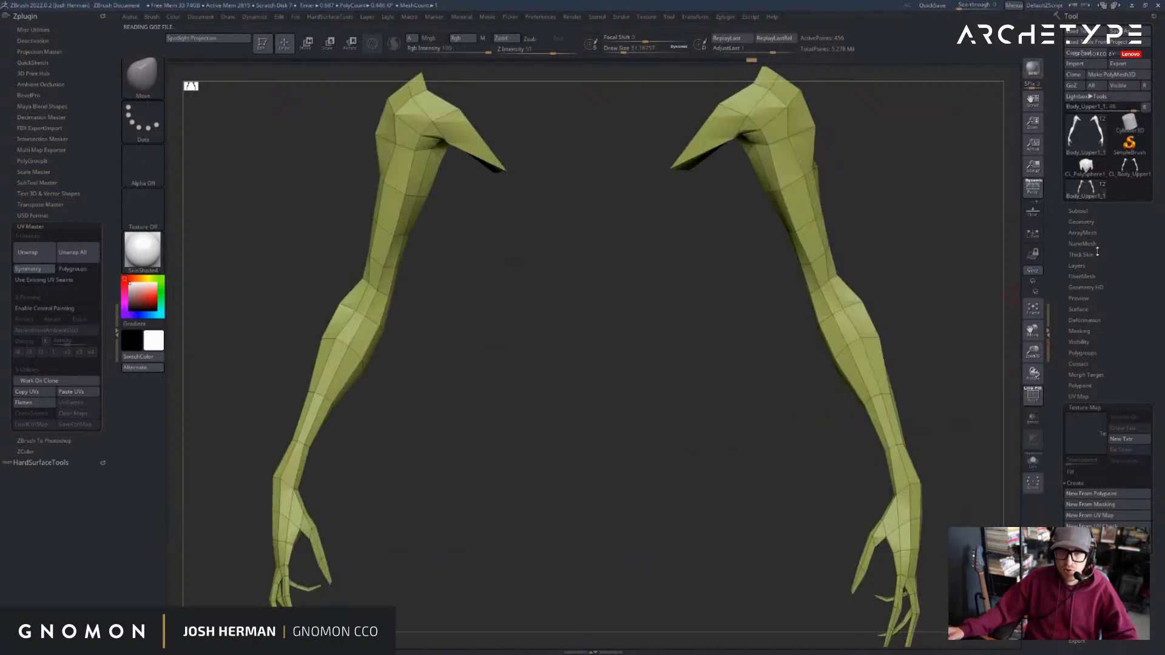
- Unwrap a UV Master clone of the Body_Upper2 arms, check the flattened layout, and paste its UVs onto the original arms
{"action": "left_click", "coordinate": [1078, 211]}
{"action": "left_click", "coordinate": [1079, 267]}
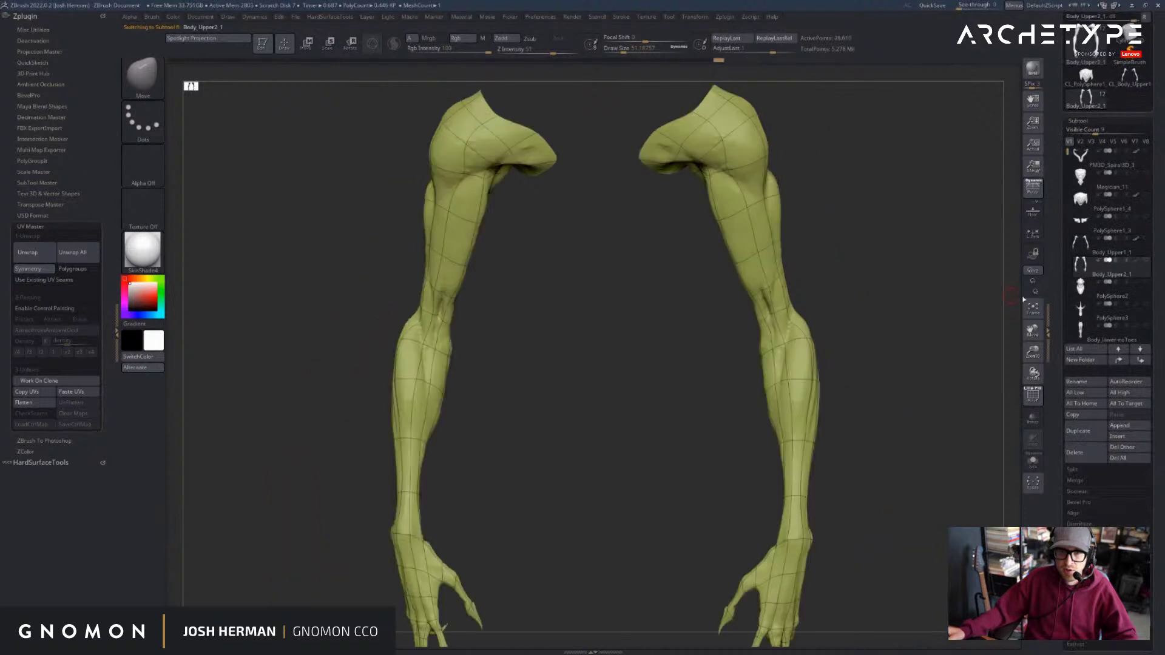
{"action": "left_click_drag", "start_coordinate": [597, 376], "coordinate": [629, 387]}
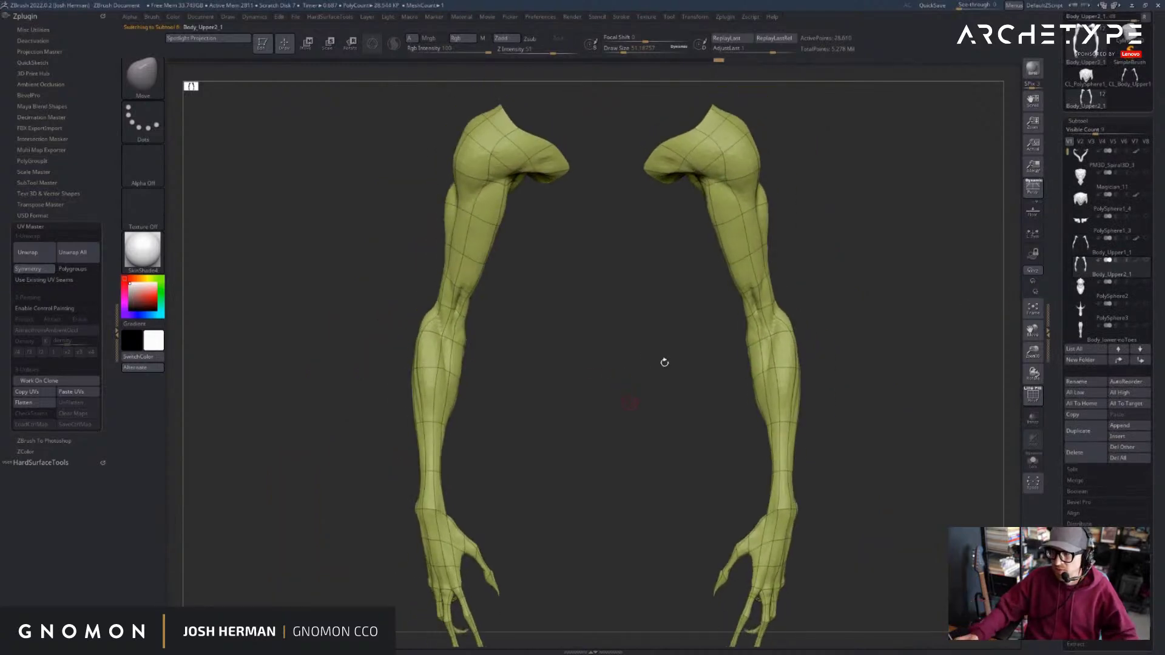
{"action": "left_click_drag", "start_coordinate": [675, 412], "coordinate": [678, 412]}
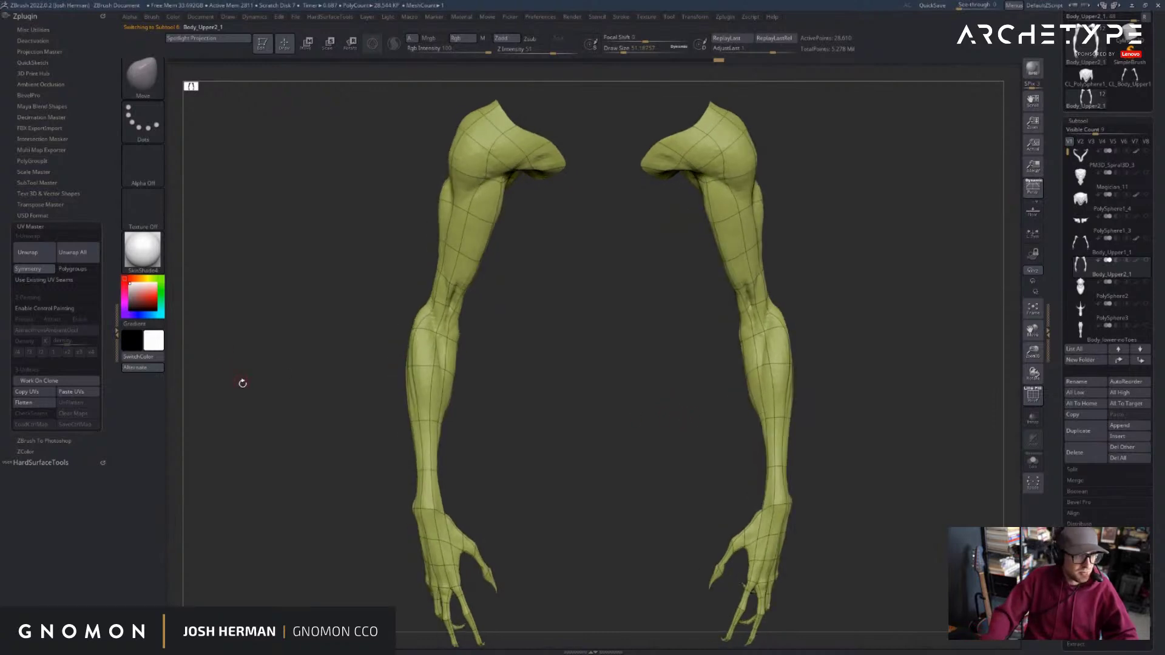
{"action": "left_click", "coordinate": [73, 381]}
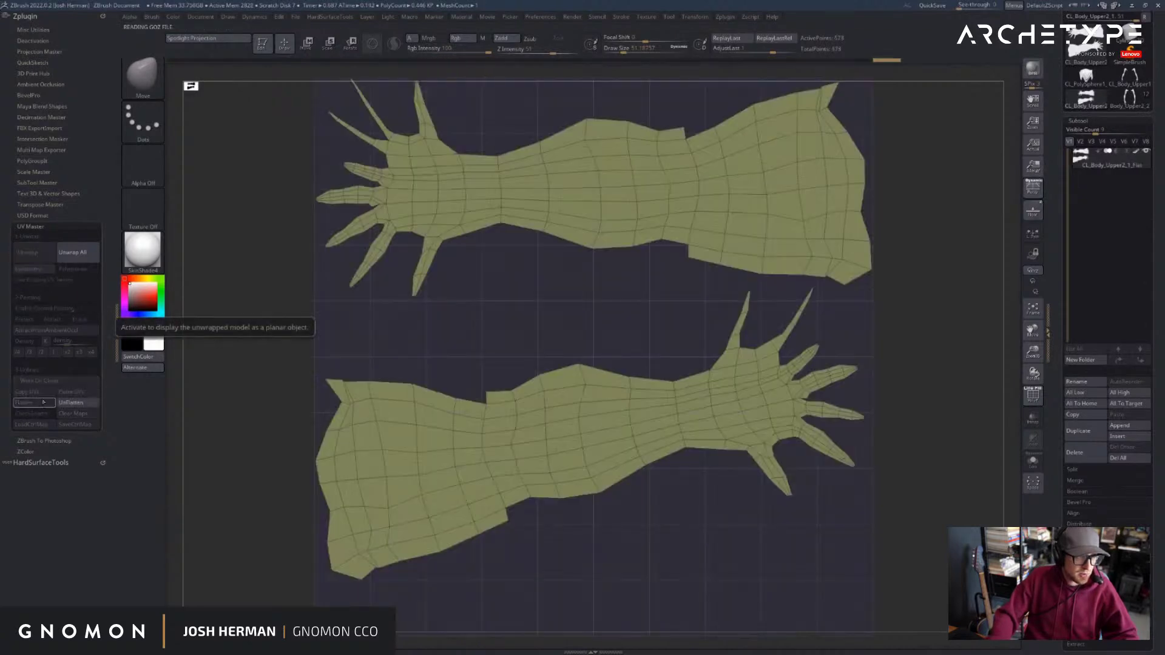
{"action": "left_click", "coordinate": [71, 402]}
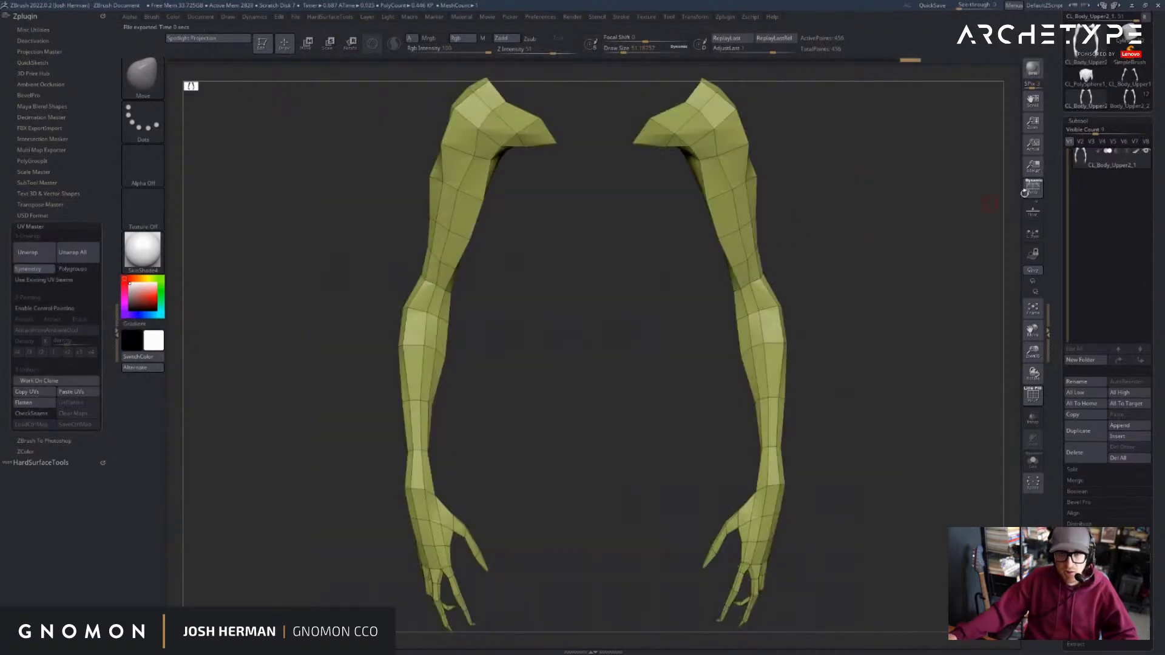
{"action": "left_click", "coordinate": [50, 396]}
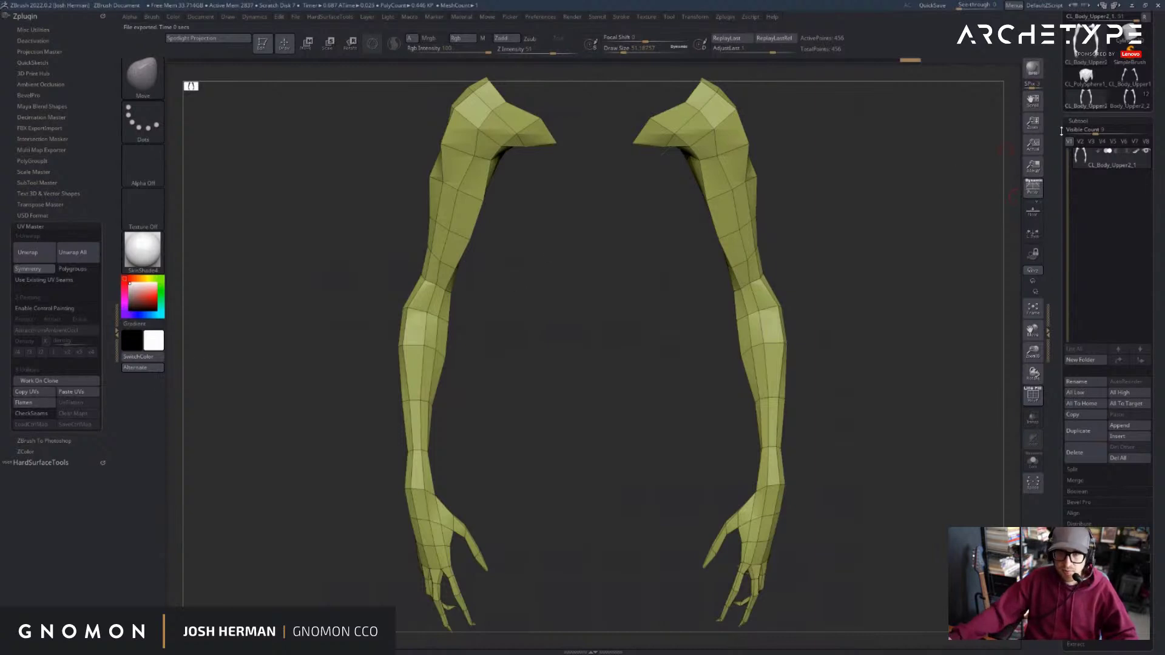
{"action": "left_click", "coordinate": [68, 394]}
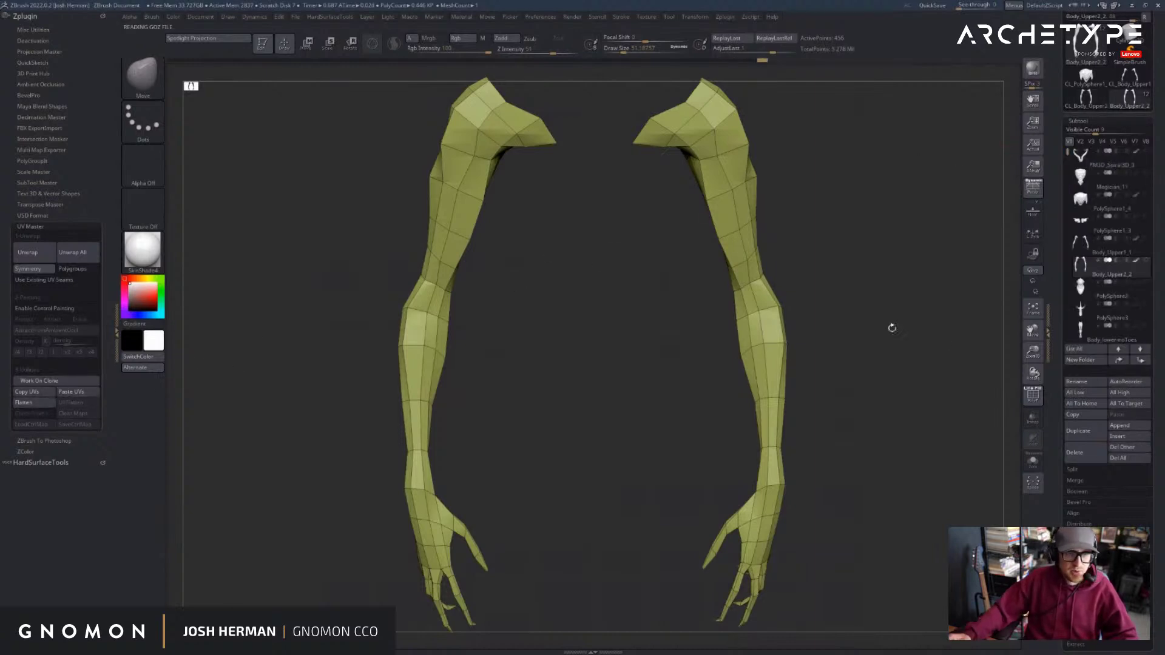
- Raise the Body_Upper2 arms by three subdivision levels
{"action": "left_click_drag", "start_coordinate": [889, 328], "coordinate": [916, 331]}
{"action": "key", "text": "d"}
{"action": "key", "text": "d"}
{"action": "key", "text": "d"}
- Preview the Body_Upper2 arms' UV layout as a texture generated from the UV map, and turn the texture off
{"action": "left_click_drag", "start_coordinate": [1112, 473], "coordinate": [1113, 367]}
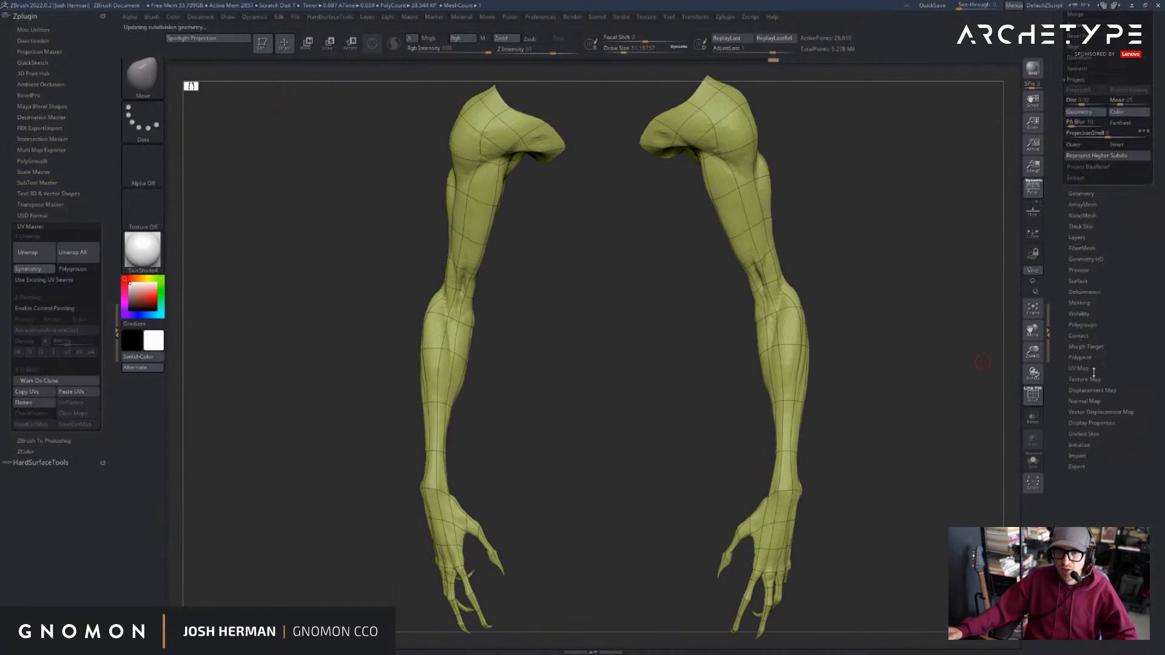
{"action": "left_click", "coordinate": [1092, 378]}
{"action": "left_click", "coordinate": [1109, 344]}
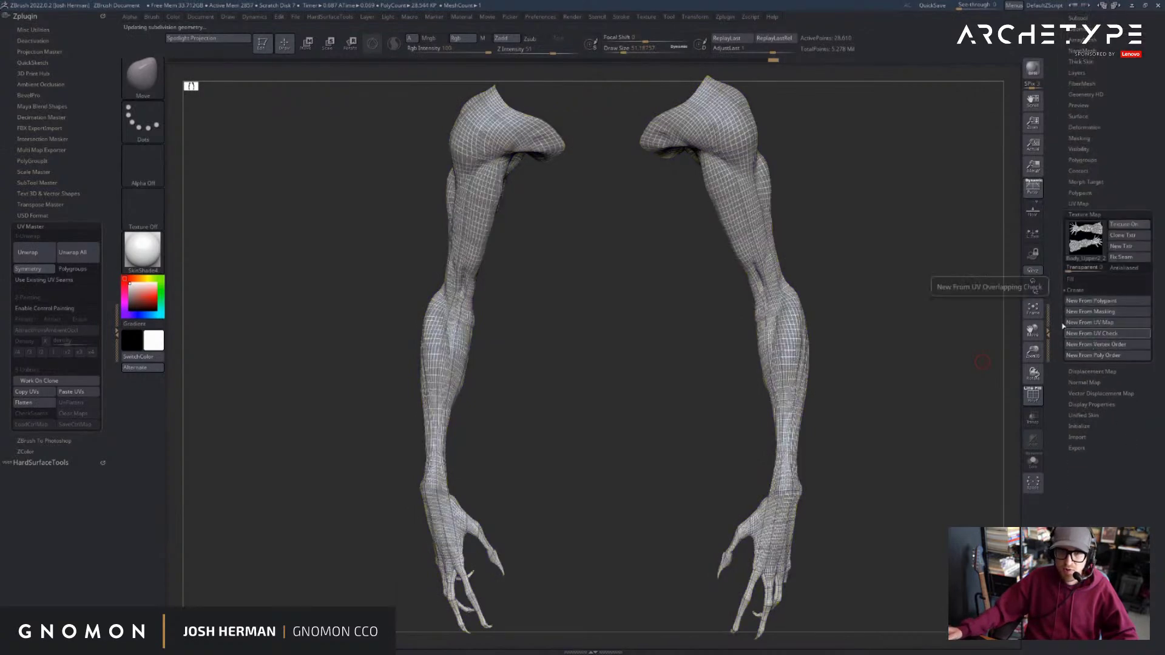
{"action": "left_click", "coordinate": [1085, 239]}
{"action": "left_click", "coordinate": [678, 248]}
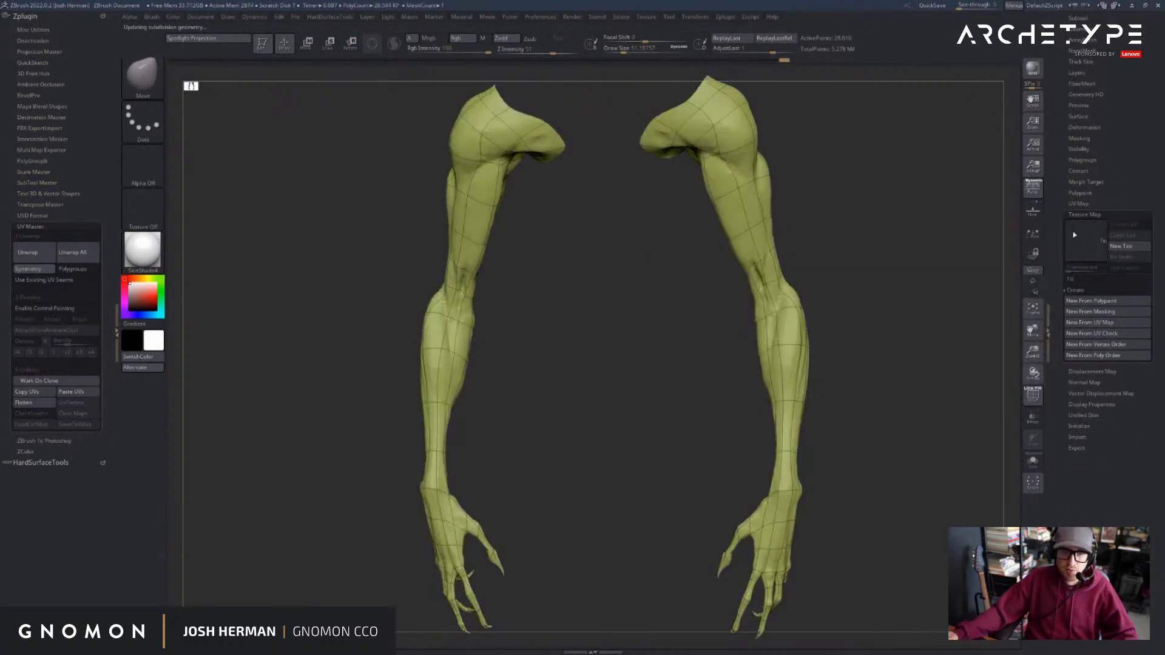
{"action": "left_click", "coordinate": [1081, 214]}
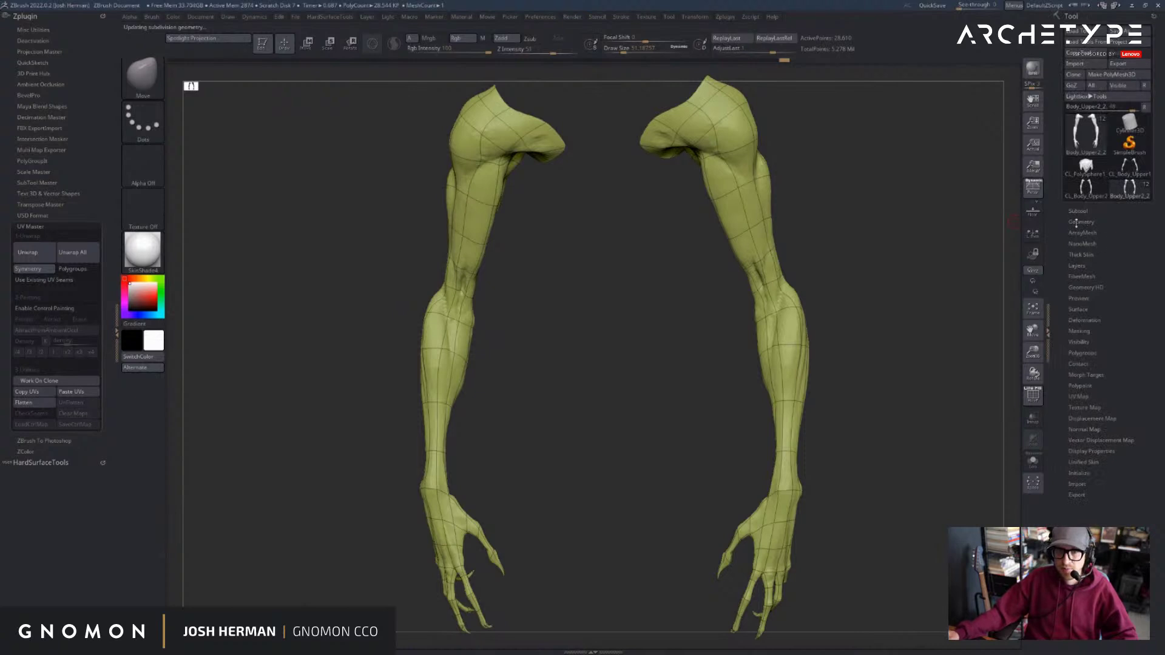
- Select the PolySphere2 head, hide its wireframe, and examine the sculpt from several angles
{"action": "left_click", "coordinate": [1078, 212]}
{"action": "left_click_drag", "start_coordinate": [946, 284], "coordinate": [966, 283], "text": "shift"}
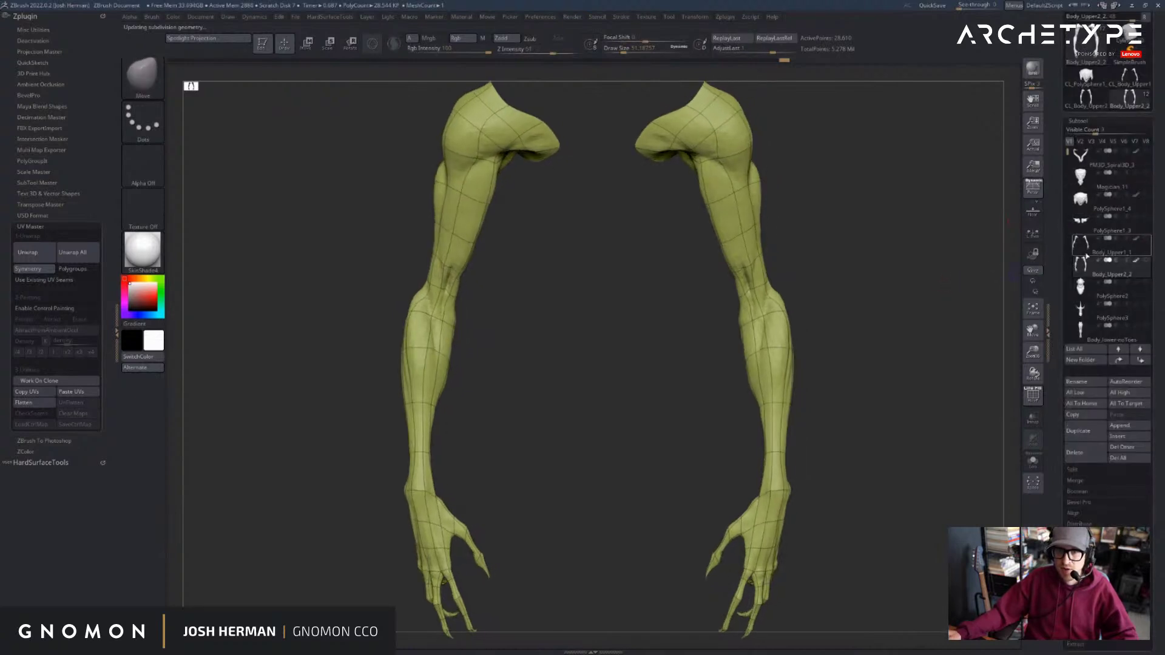
{"action": "left_click", "coordinate": [1092, 289]}
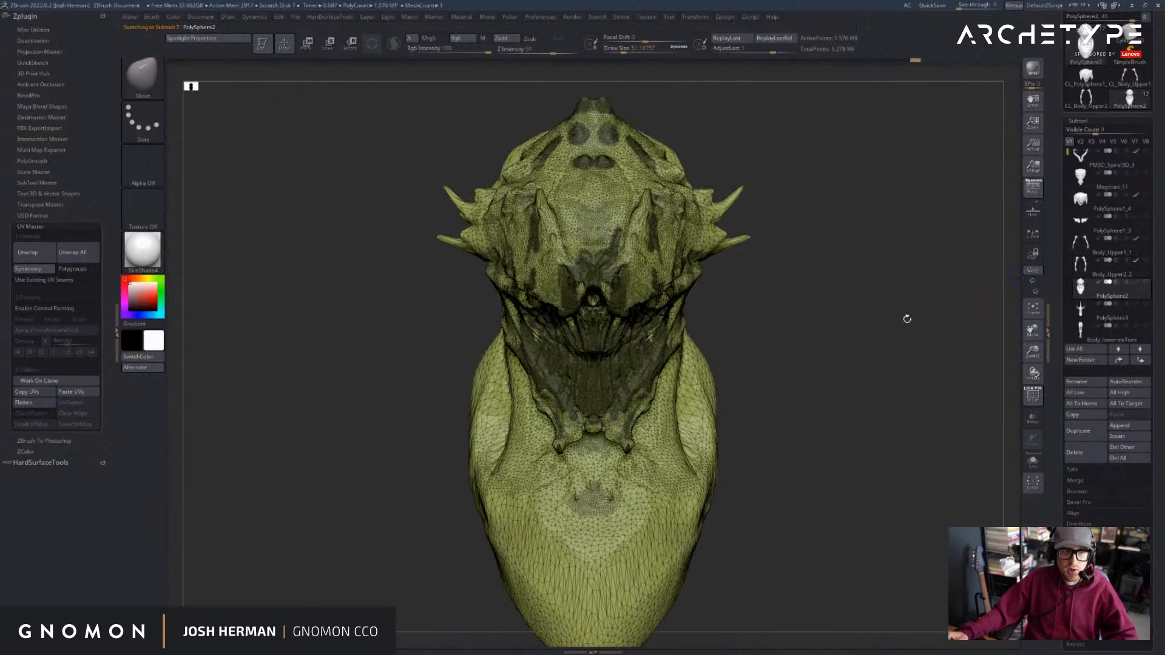
{"action": "mouse_move", "coordinate": [907, 318]}
{"action": "left_mouse_down"}
{"action": "mouse_move", "coordinate": [918, 338]}
{"action": "mouse_move", "coordinate": [894, 389]}
{"action": "left_mouse_up"}
{"action": "key", "text": "shift+f"}
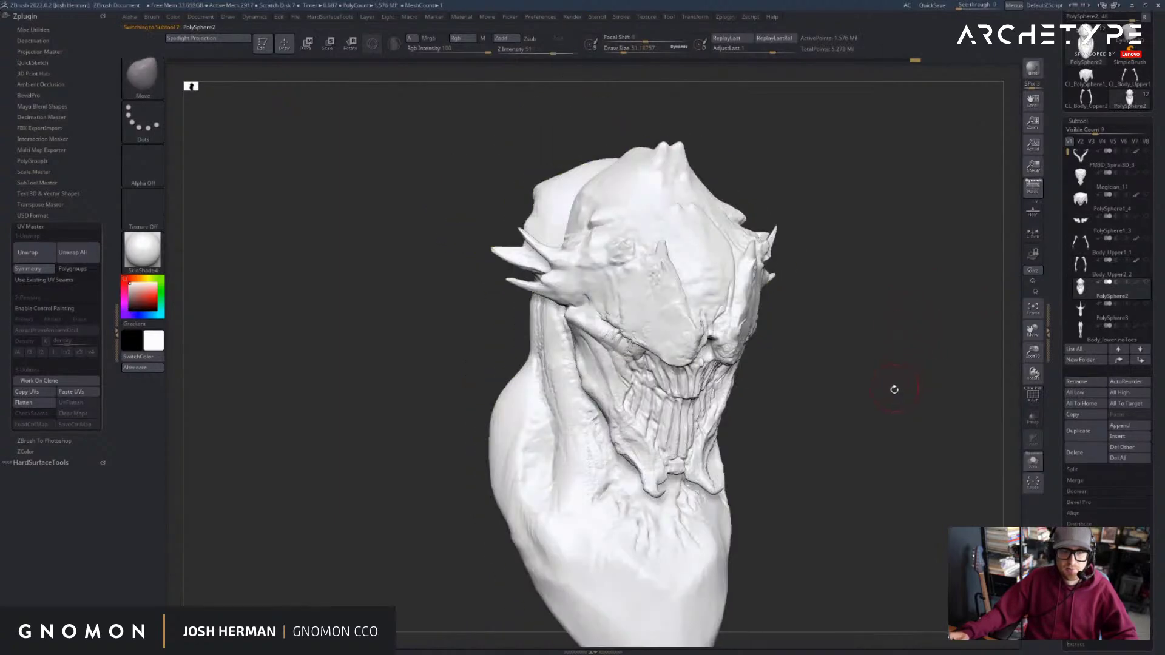
{"action": "key", "text": "f"}
{"action": "left_click_drag", "start_coordinate": [1078, 371], "coordinate": [1077, 461]}
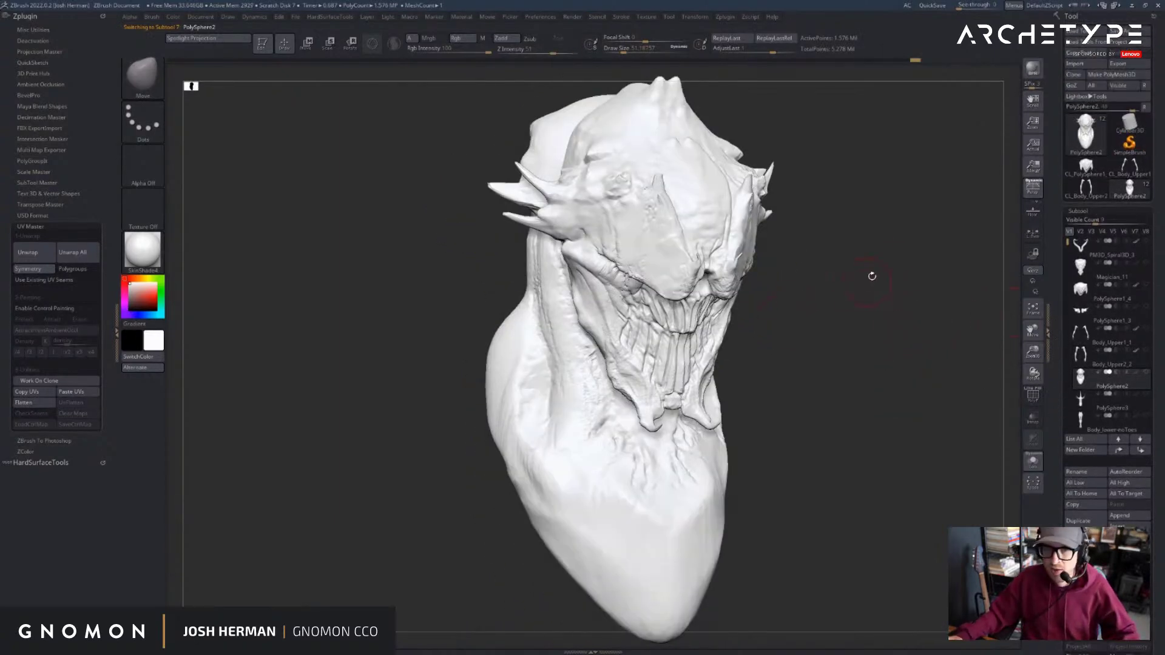
{"action": "left_click_drag", "start_coordinate": [915, 212], "coordinate": [910, 229]}
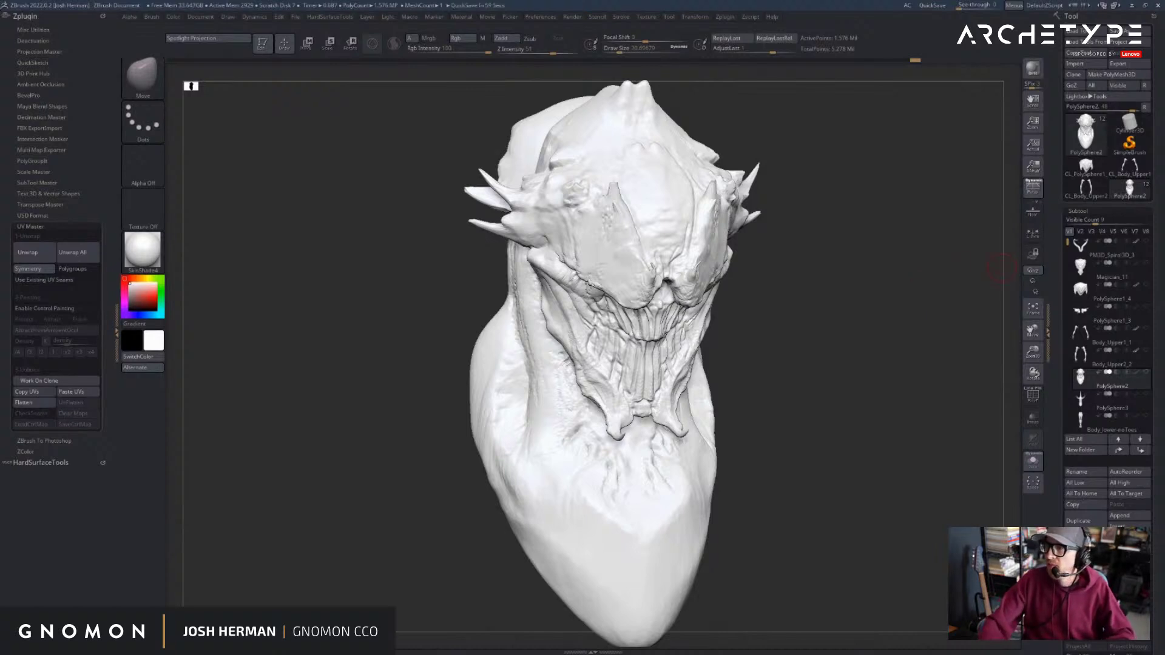
{"action": "left_click_drag", "start_coordinate": [922, 303], "coordinate": [888, 298]}
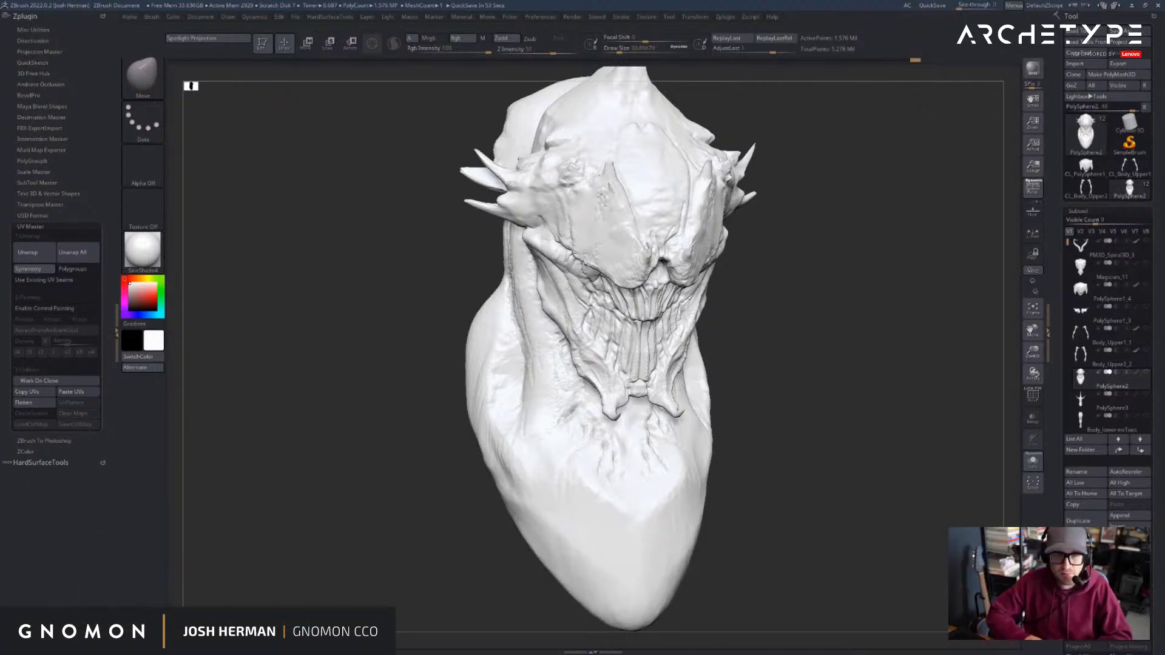
- Duplicate the PolySphere2 head subtool and select the copy
{"action": "left_click_drag", "start_coordinate": [856, 388], "coordinate": [999, 400]}
{"action": "scroll", "coordinate": [1052, 391], "scroll_direction": "down", "scroll_amount": 3}
{"action": "left_click", "coordinate": [1078, 424]}
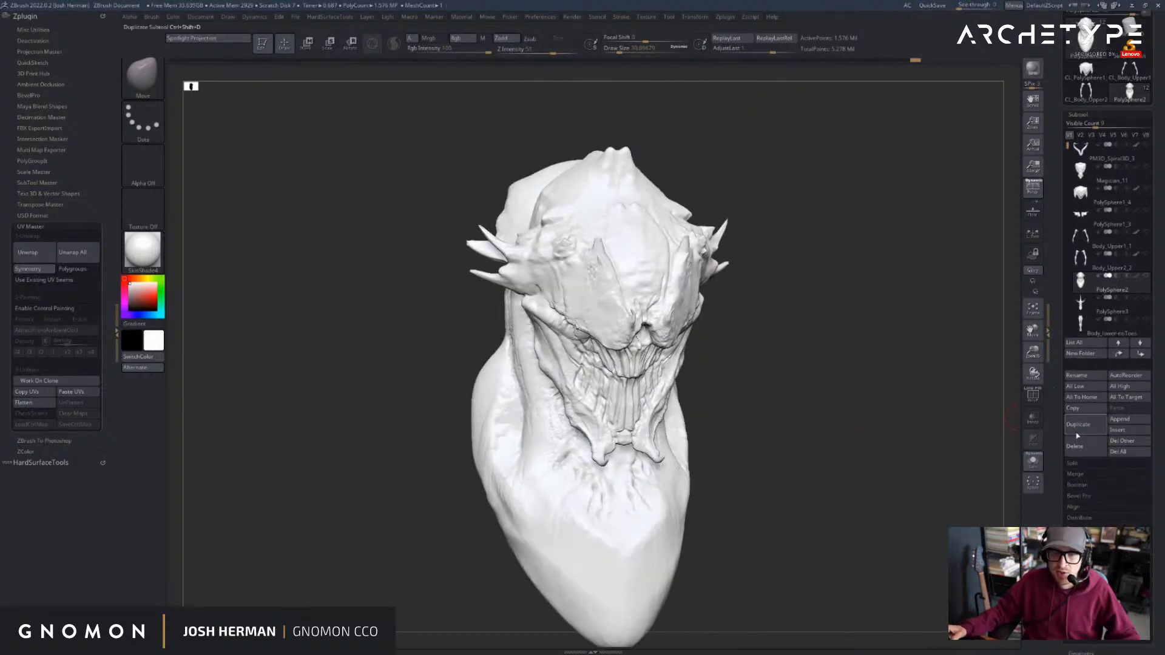
{"action": "left_click_drag", "start_coordinate": [889, 410], "coordinate": [871, 357]}
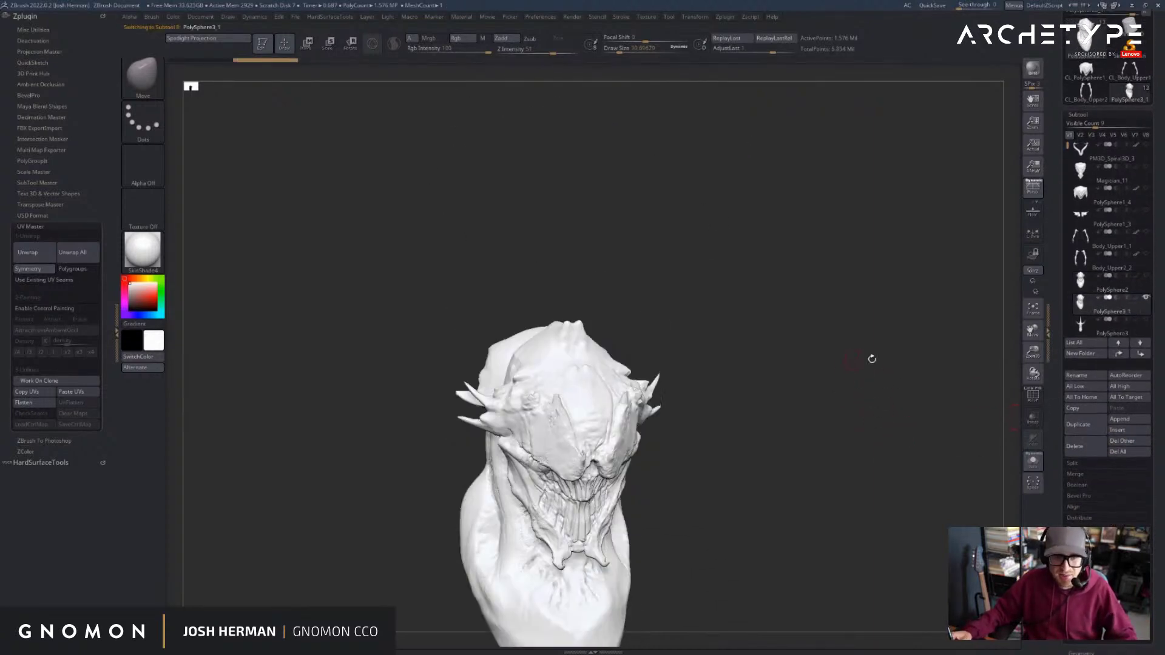
{"action": "left_click_drag", "start_coordinate": [957, 356], "coordinate": [944, 286]}
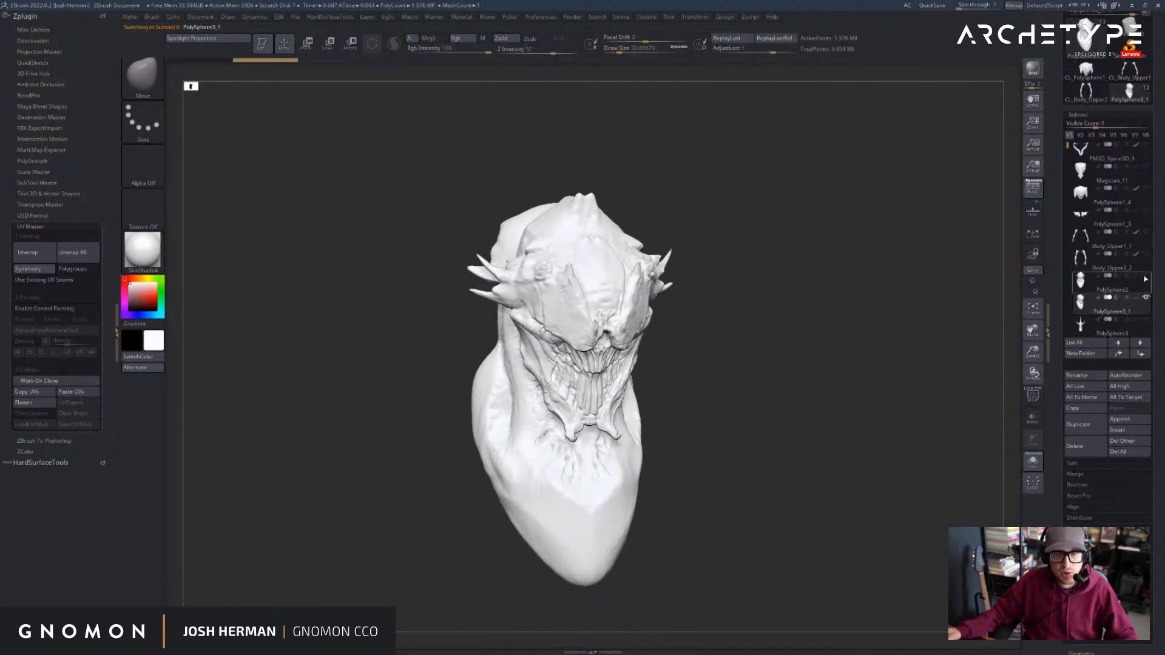
- Inspect the duplicated head's polygon density with the wireframe shown, and hide the wireframe again
{"action": "left_click_drag", "start_coordinate": [1060, 458], "coordinate": [1052, 336]}
{"action": "key", "text": "shift+f"}
{"action": "left_click_drag", "start_coordinate": [904, 396], "coordinate": [853, 382]}
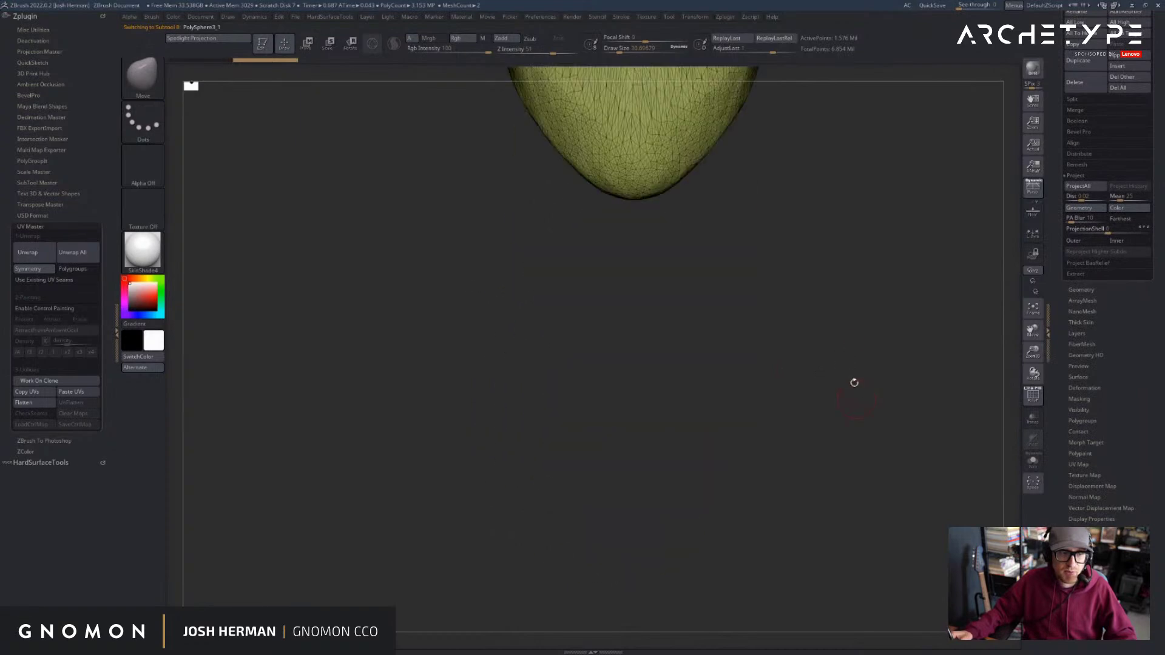
{"action": "key", "text": "shift+f"}
{"action": "key", "text": "v"}
{"action": "key", "text": "v"}
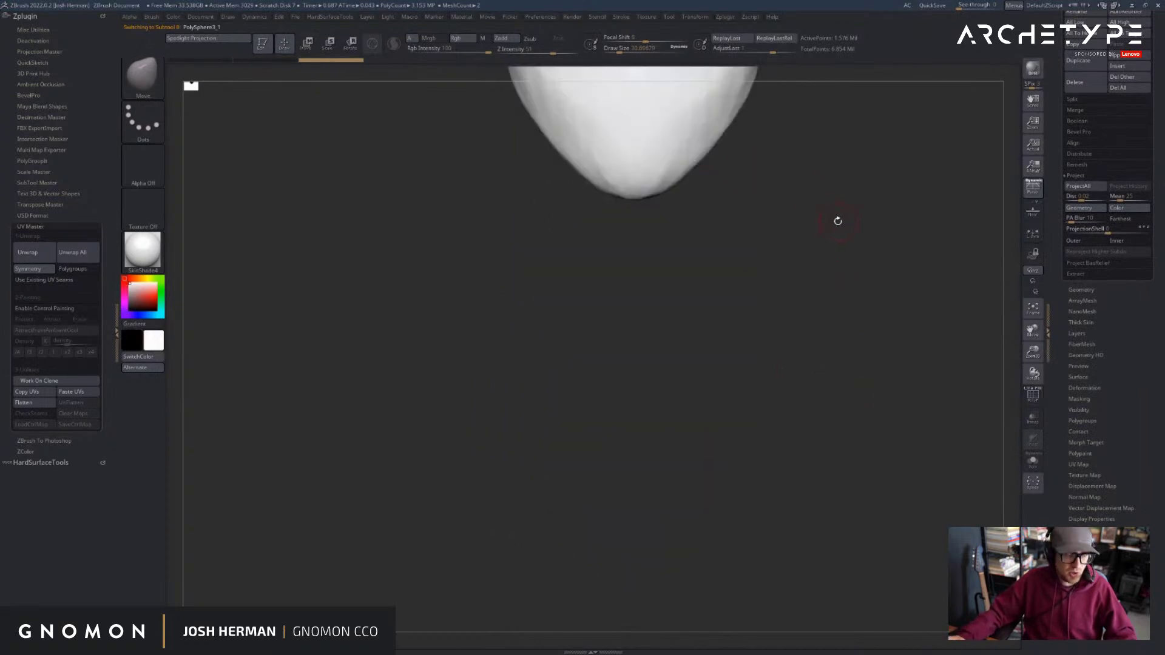
- Try to rebuild the duplicated head's topology with ZRemesher
{"action": "left_click_drag", "start_coordinate": [837, 222], "coordinate": [900, 263]}
{"action": "key", "text": "shift+f"}
{"action": "key", "text": "shift+f"}
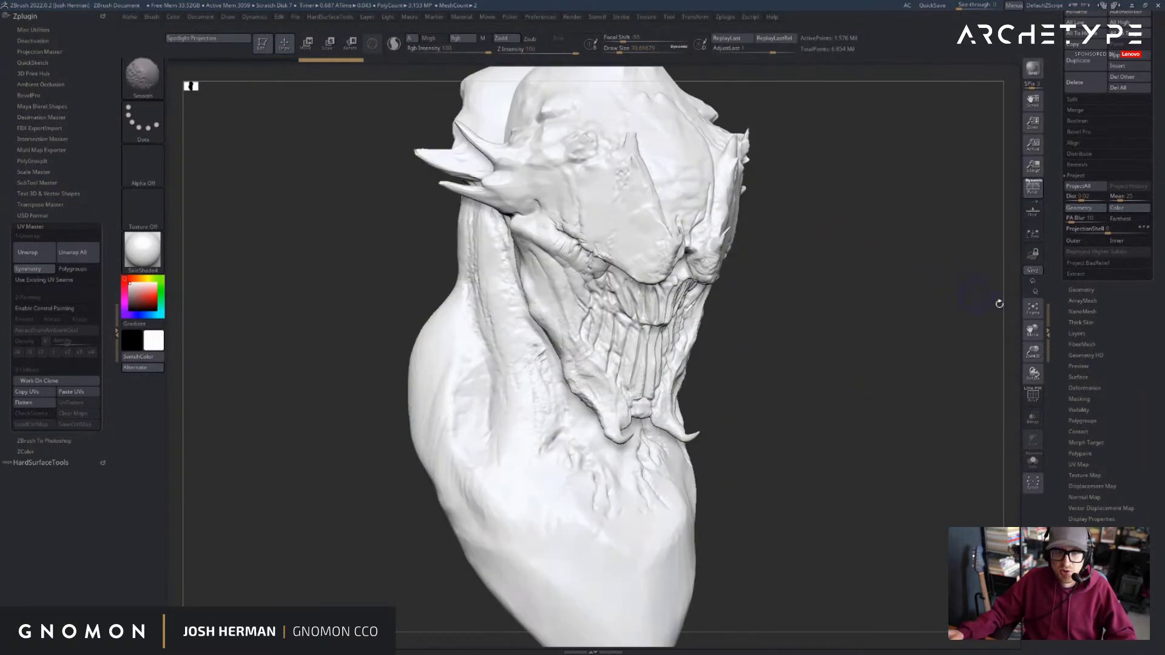
{"action": "left_click_drag", "start_coordinate": [1118, 327], "coordinate": [1059, 294]}
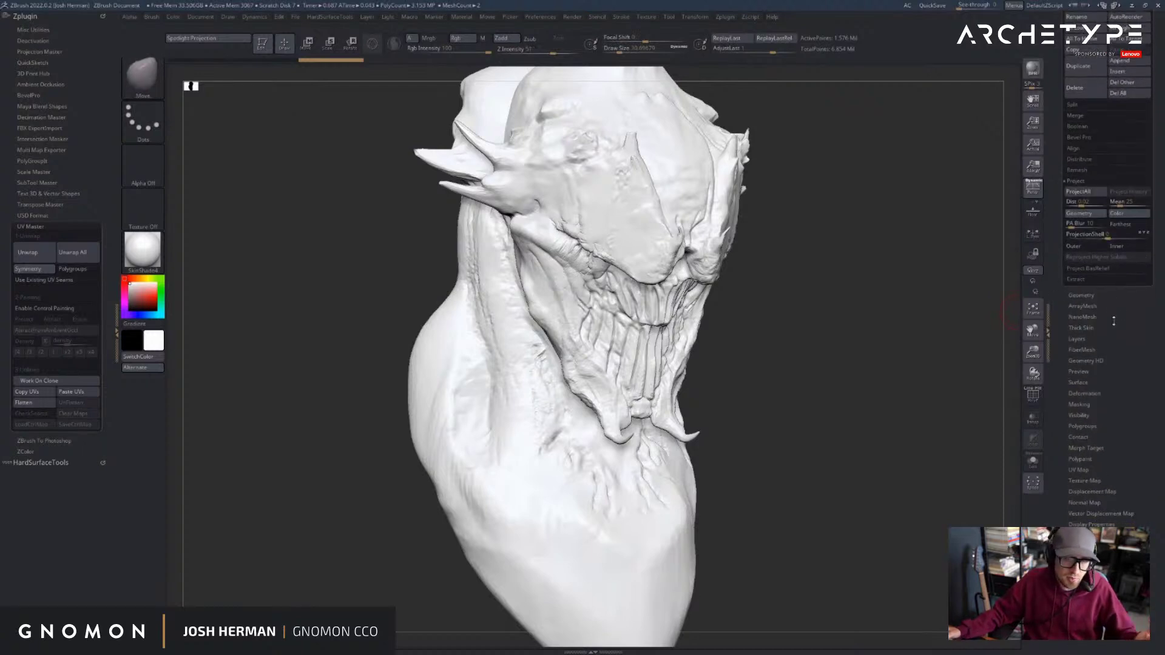
{"action": "left_click", "coordinate": [1083, 296]}
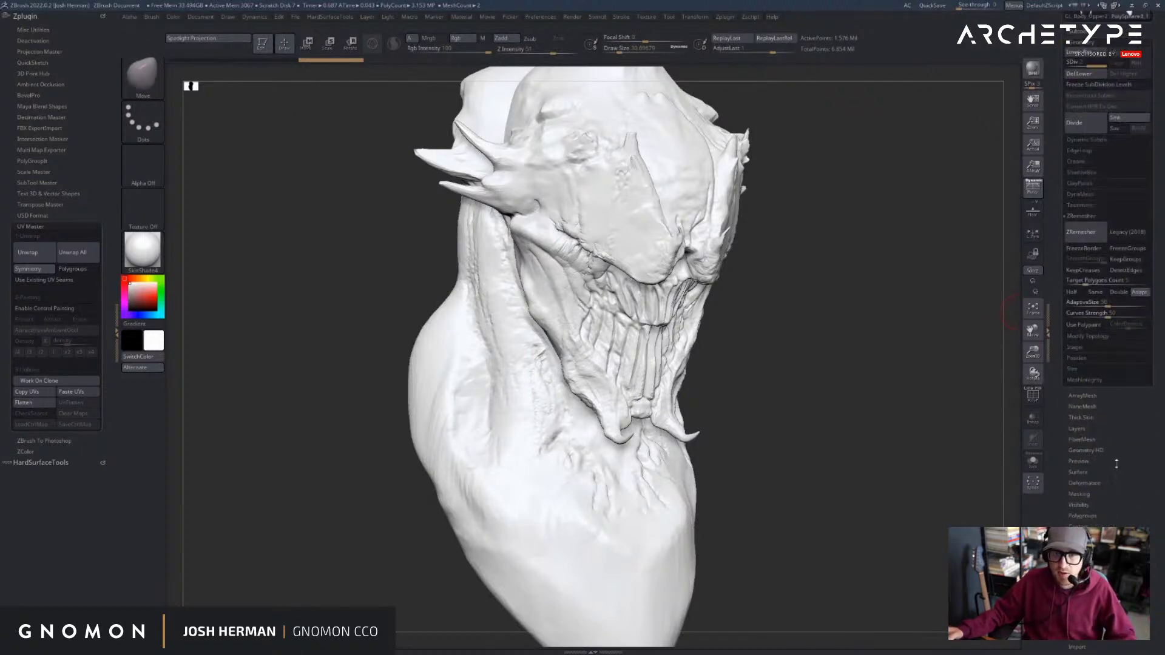
{"action": "left_click", "coordinate": [1078, 418]}
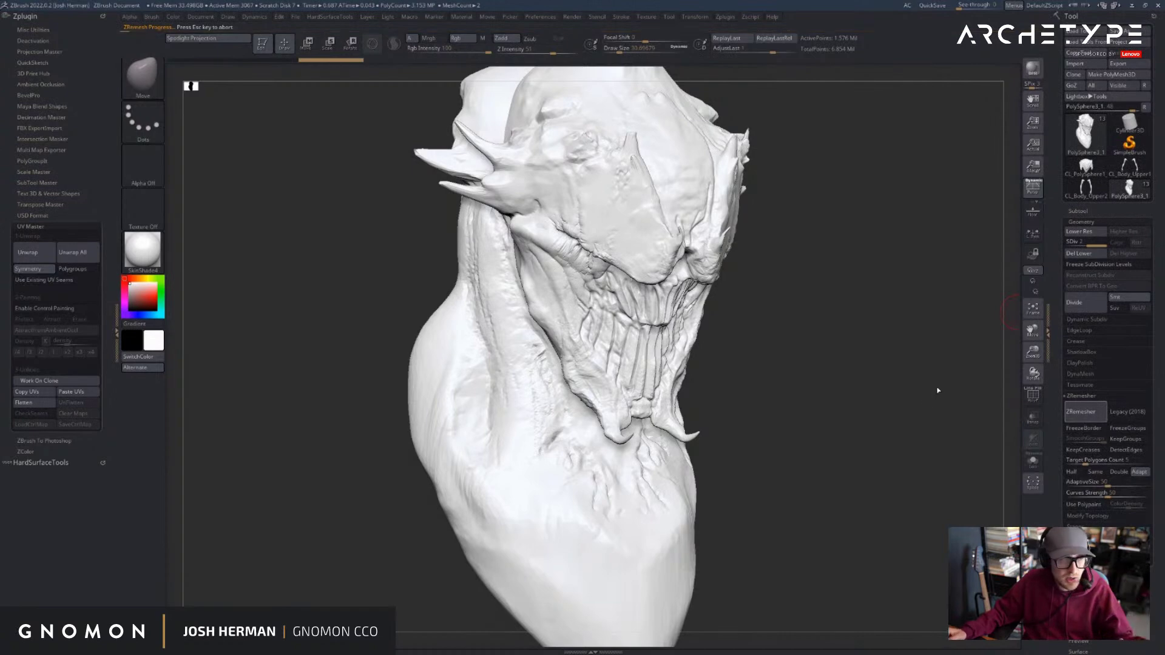
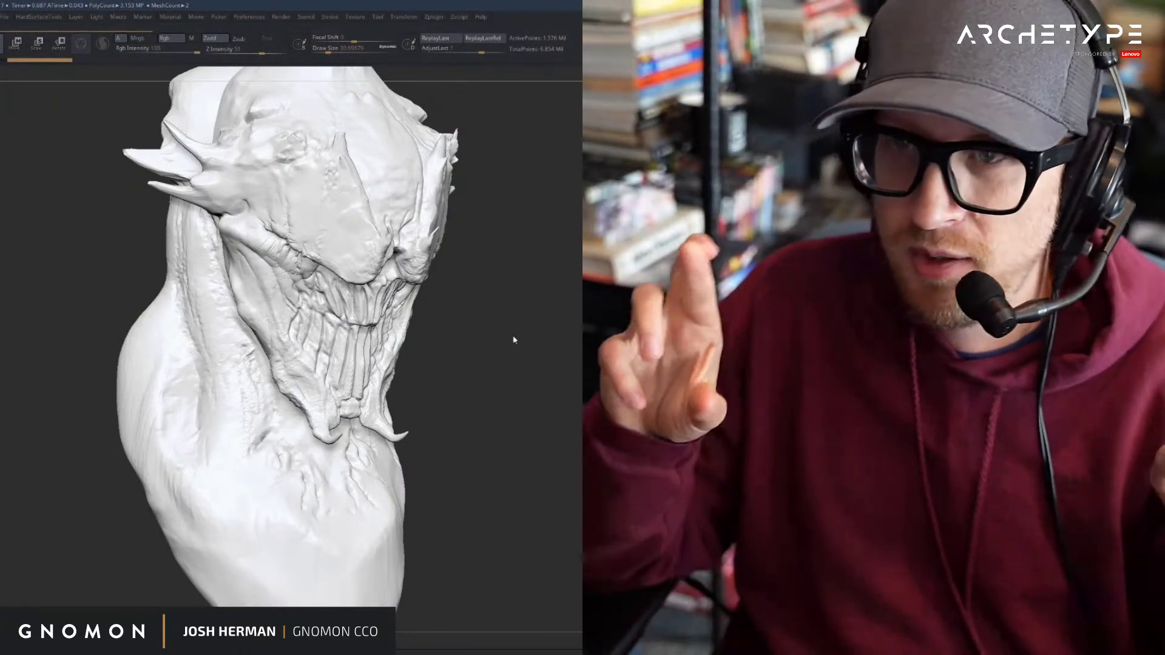
- Examine the head's mesh structure with the wireframe turned on, then turn it off and view the head from the front
{"action": "mouse_move", "coordinate": [132, 122]}
{"action": "left_mouse_down"}
{"action": "mouse_move", "coordinate": [194, 129]}
{"action": "mouse_move", "coordinate": [79, 128]}
{"action": "mouse_move", "coordinate": [130, 130]}
{"action": "left_mouse_up"}
{"action": "key", "text": "shift+f"}
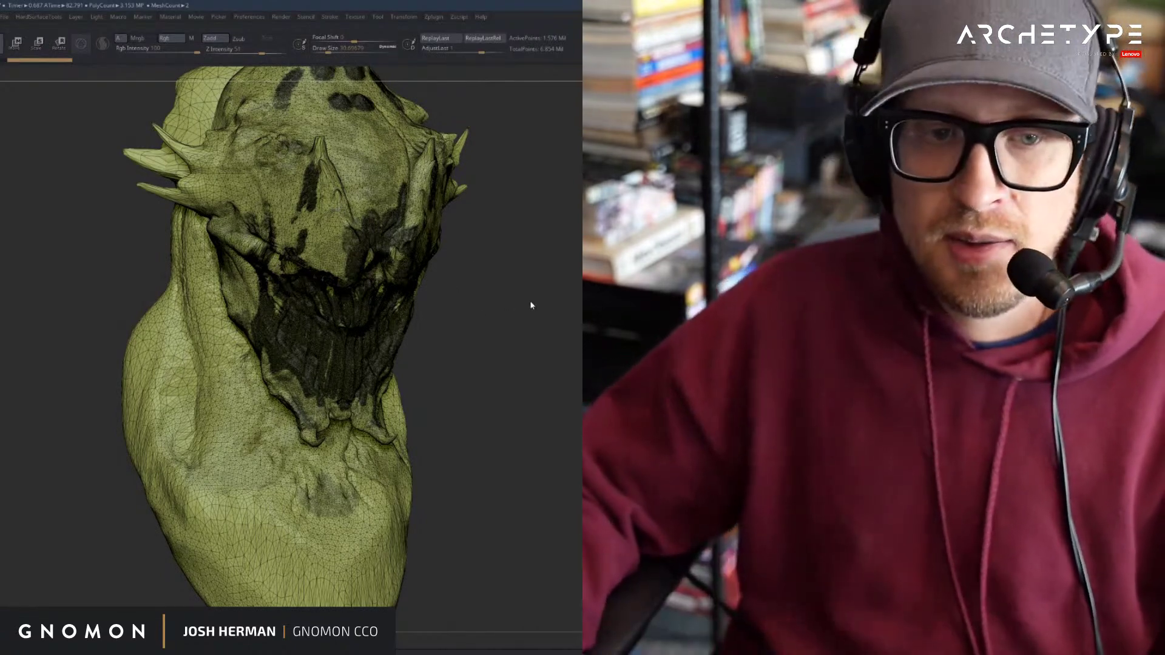
{"action": "left_click_drag", "start_coordinate": [532, 304], "coordinate": [570, 302]}
{"action": "key", "text": "f"}
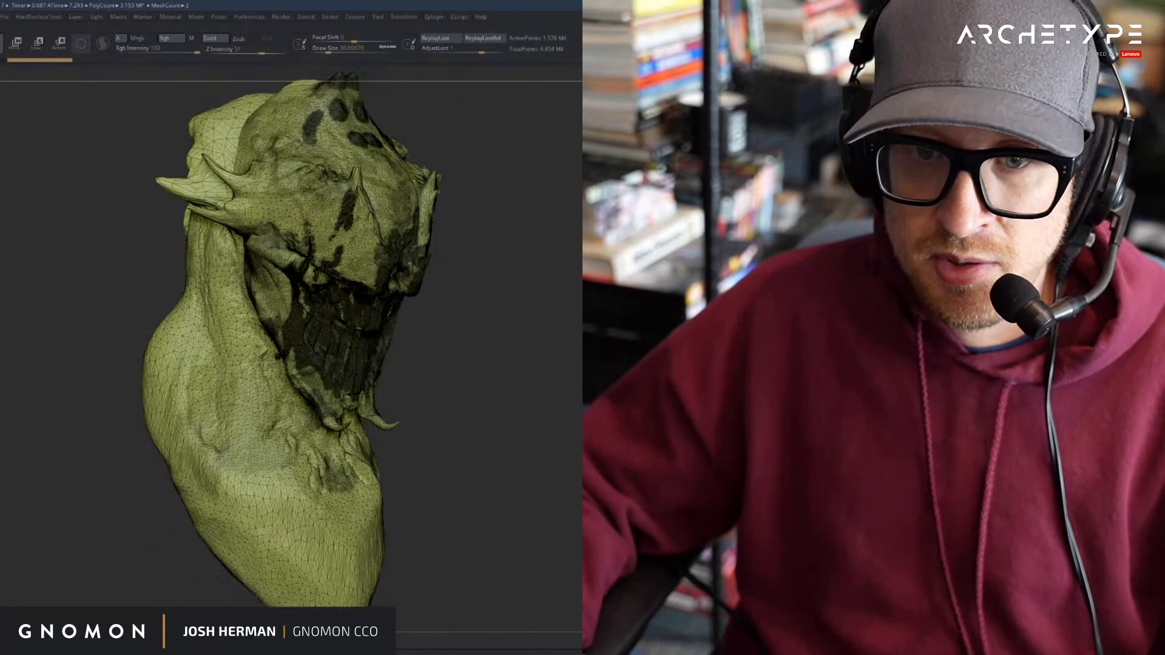
{"action": "key", "text": "shift+f"}
{"action": "left_click_drag", "start_coordinate": [516, 310], "coordinate": [449, 316]}
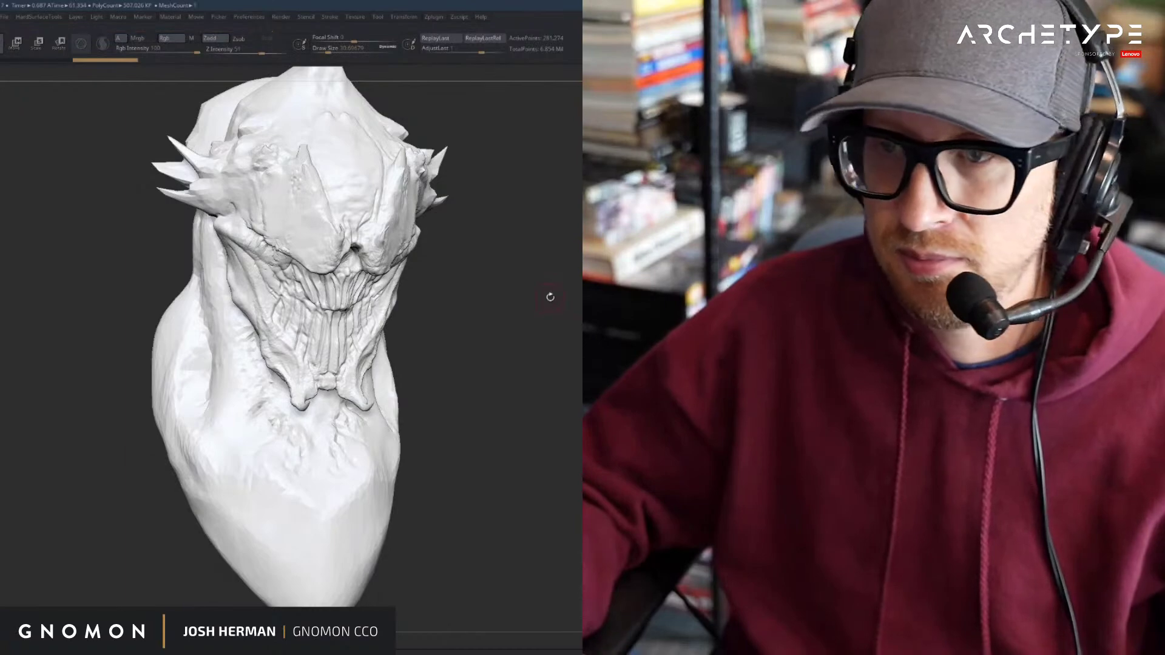
- Switch the head to a warm grey clay-like material to show the surface detail around the mouth
{"action": "left_click_drag", "start_coordinate": [550, 296], "coordinate": [539, 303]}
{"action": "left_click_drag", "start_coordinate": [577, 236], "coordinate": [580, 364], "text": "alt"}
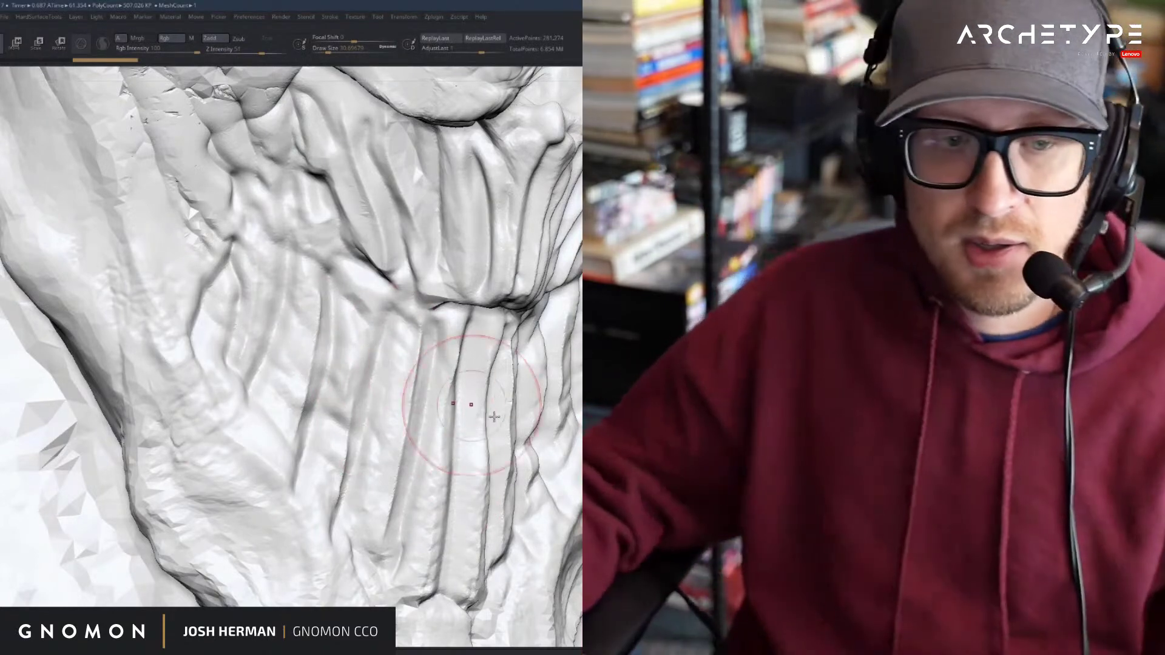
{"action": "mouse_move", "coordinate": [650, 417]}
{"action": "left_mouse_down", "text": "alt"}
{"action": "mouse_move", "coordinate": [555, 535]}
{"action": "mouse_move", "coordinate": [506, 561]}
{"action": "left_mouse_up", "text": "alt"}
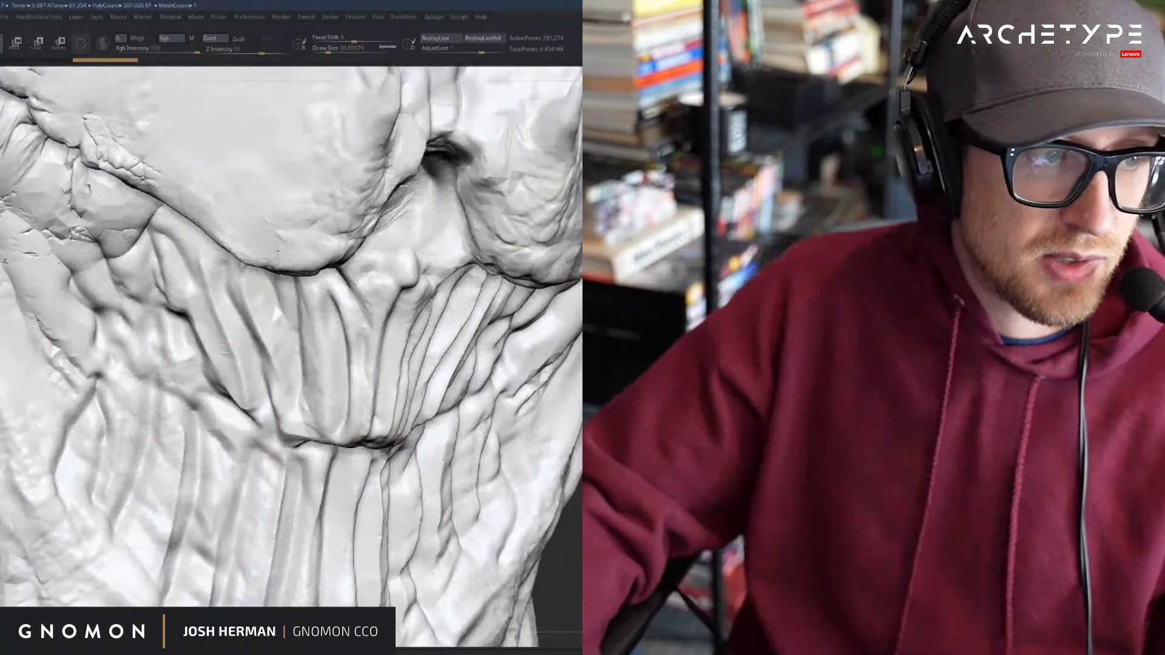
{"action": "left_click", "coordinate": [2, 273]}
{"action": "left_click", "coordinate": [519, 383]}
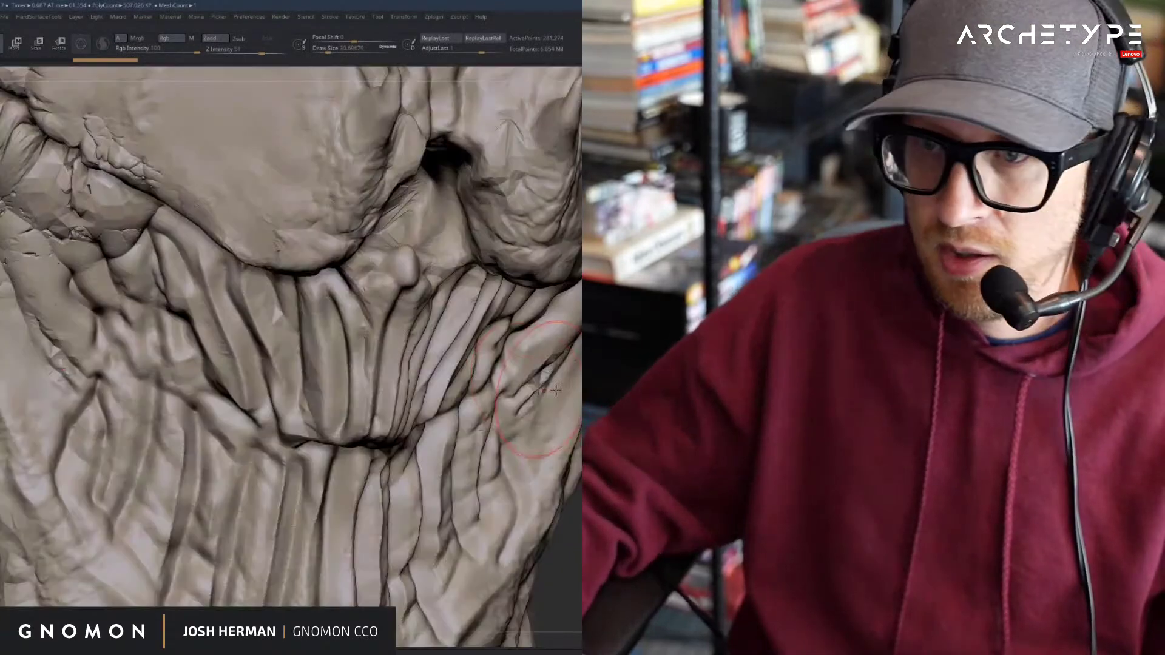
- Smooth the creased detail on the cheek beside the corner of the mouth and reduce the brush size
{"action": "mouse_move", "coordinate": [291, 255]}
{"action": "right_mouse_down"}
{"action": "mouse_move", "coordinate": [388, 231]}
{"action": "mouse_move", "coordinate": [429, 255]}
{"action": "mouse_move", "coordinate": [421, 320]}
{"action": "mouse_move", "coordinate": [419, 267]}
{"action": "mouse_move", "coordinate": [417, 290]}
{"action": "right_mouse_up"}
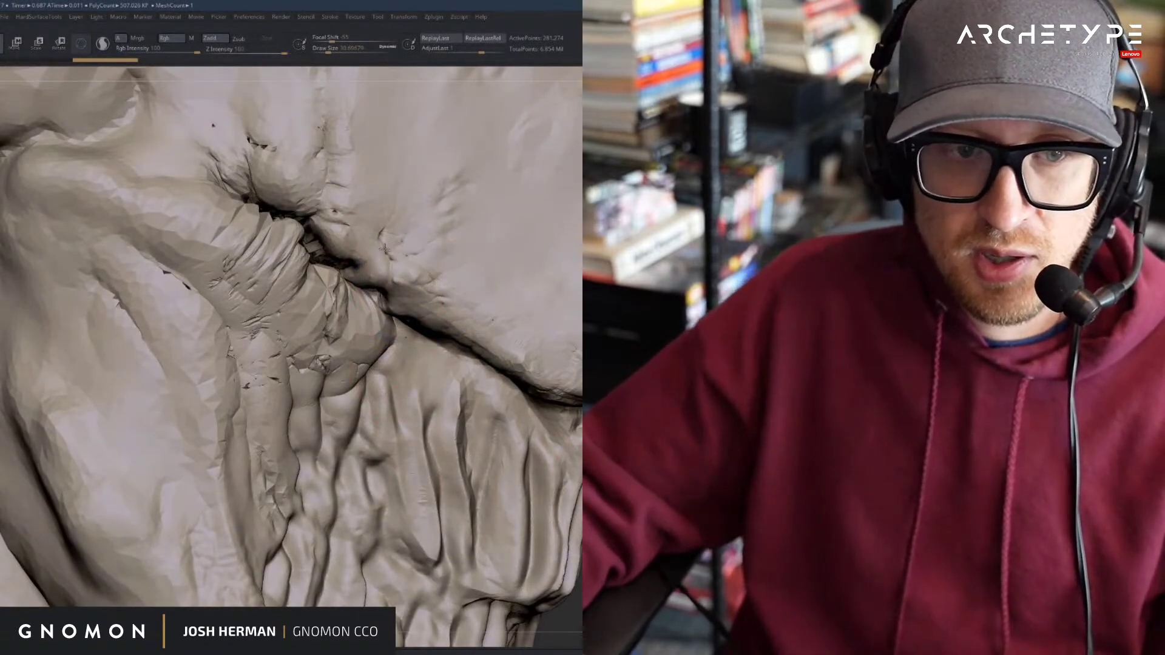
{"action": "mouse_move", "coordinate": [385, 249]}
{"action": "left_mouse_down"}
{"action": "mouse_move", "coordinate": [333, 284]}
{"action": "mouse_move", "coordinate": [290, 246]}
{"action": "mouse_move", "coordinate": [270, 257]}
{"action": "mouse_move", "coordinate": [261, 249]}
{"action": "left_mouse_up"}
{"action": "right_click_drag", "start_coordinate": [261, 248], "coordinate": [273, 254]}
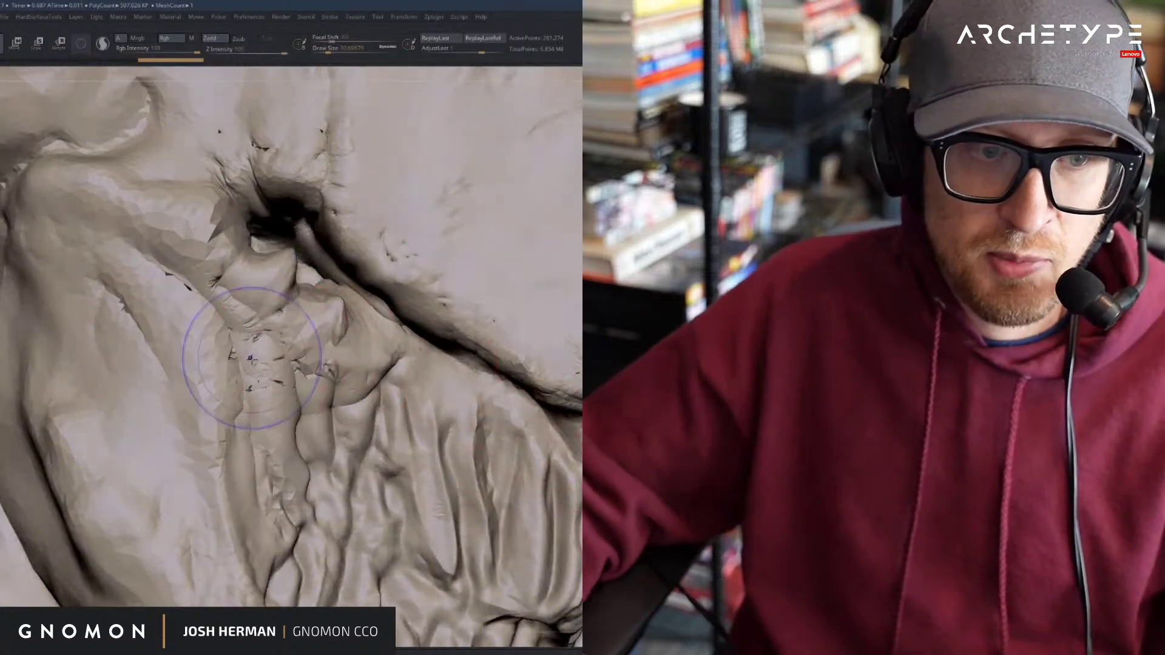
{"action": "mouse_move", "coordinate": [243, 364]}
{"action": "left_mouse_down", "text": "shift"}
{"action": "mouse_move", "coordinate": [252, 358]}
{"action": "mouse_move", "coordinate": [215, 318]}
{"action": "mouse_move", "coordinate": [241, 310]}
{"action": "left_mouse_up", "text": "shift"}
{"action": "key", "text": "bracketleft"}
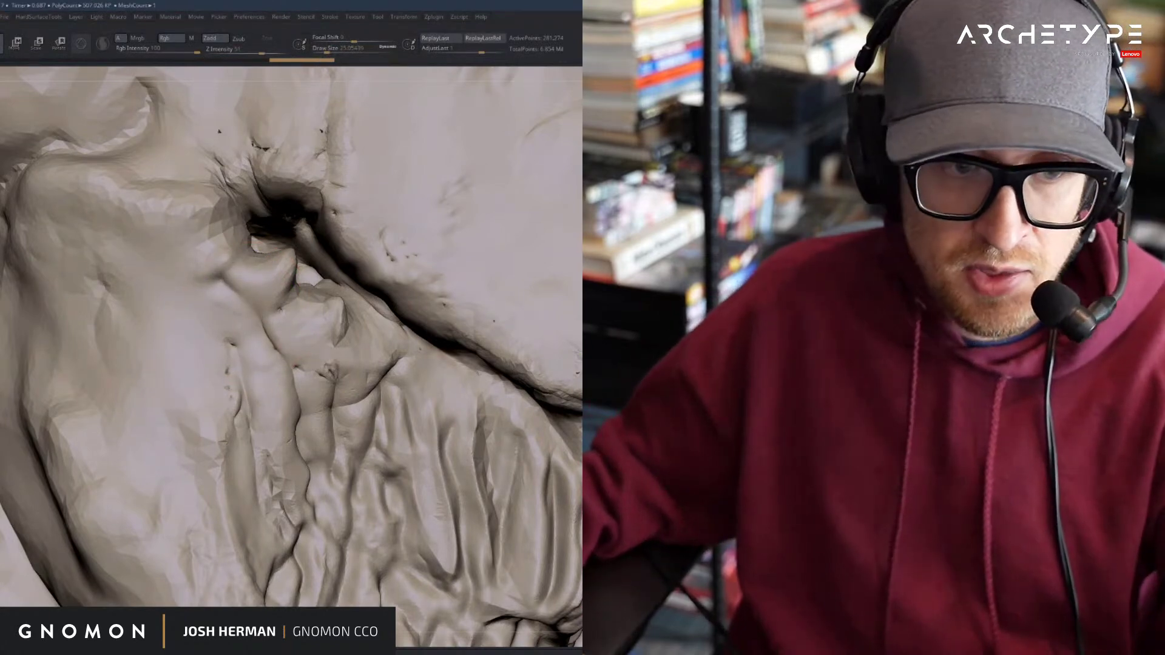
- Compare the cheek at the next higher subdivision level, return to the lower level, and smooth the folds around the cavity below the face plate
{"action": "key", "text": "d"}
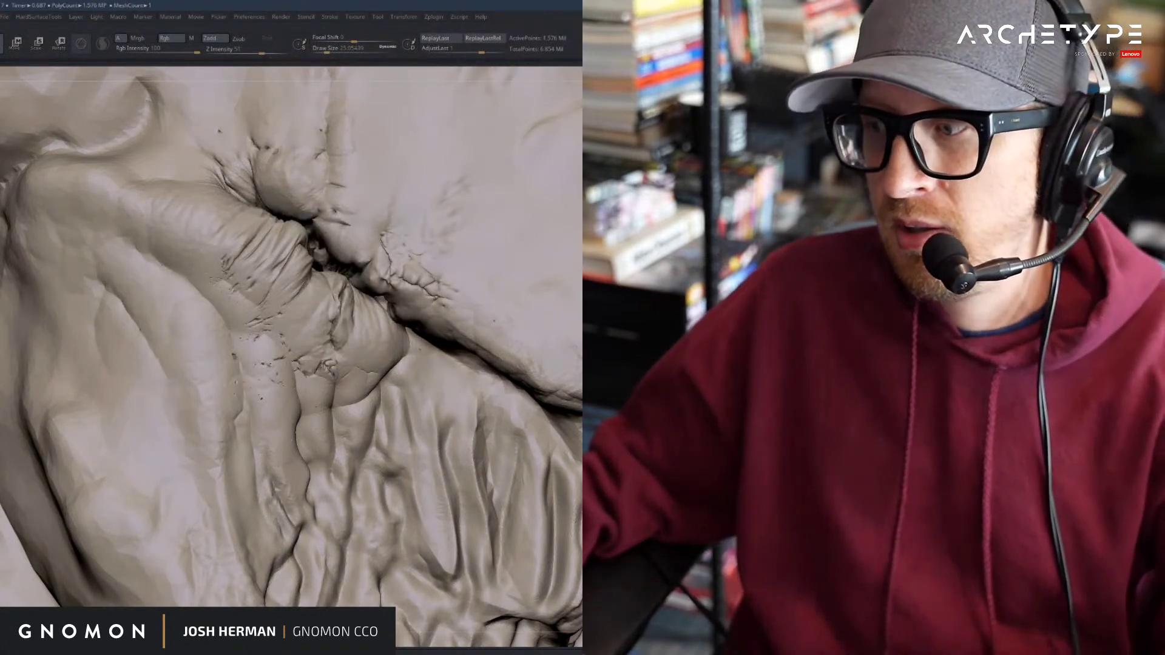
{"action": "key", "text": "shift+d"}
{"action": "right_click_drag", "start_coordinate": [565, 439], "coordinate": [541, 479]}
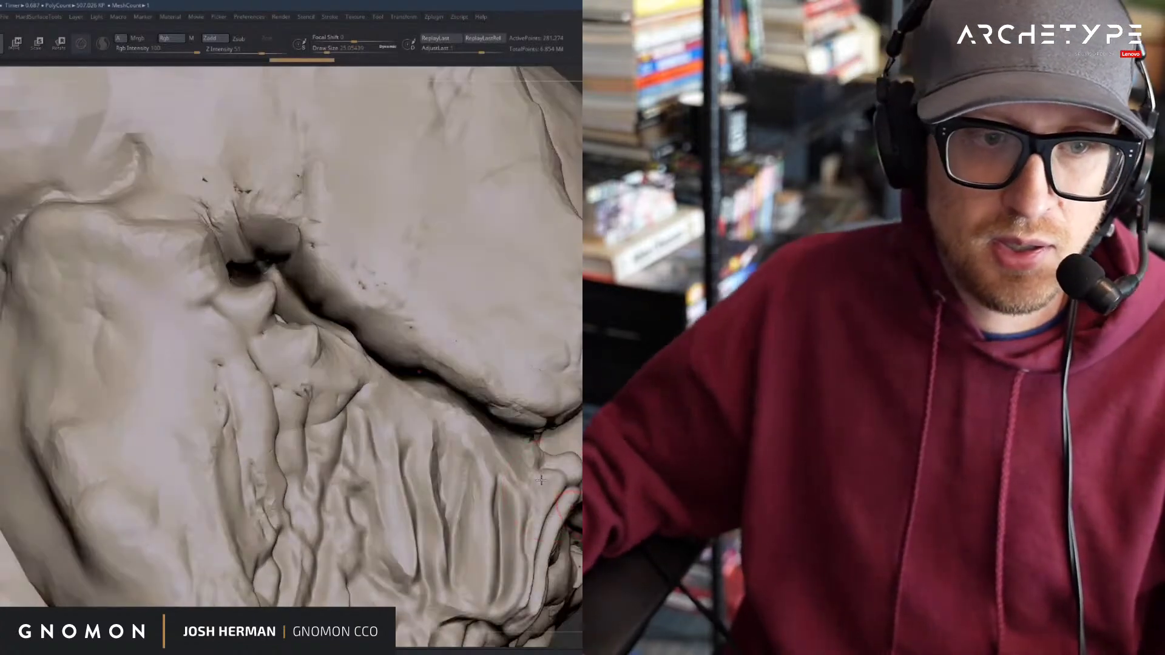
{"action": "mouse_move", "coordinate": [301, 174]}
{"action": "left_mouse_down", "text": "shift"}
{"action": "mouse_move", "coordinate": [303, 241]}
{"action": "mouse_move", "coordinate": [205, 216]}
{"action": "mouse_move", "coordinate": [231, 285]}
{"action": "left_mouse_up", "text": "shift"}
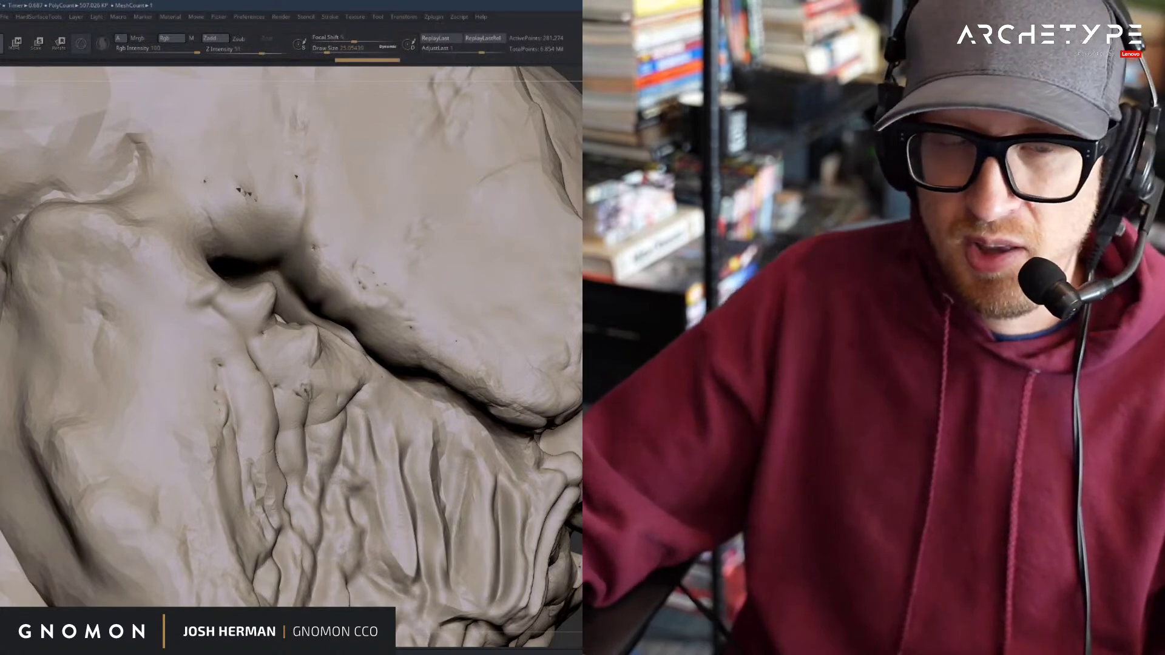
{"action": "right_click_drag", "start_coordinate": [301, 291], "coordinate": [280, 295]}
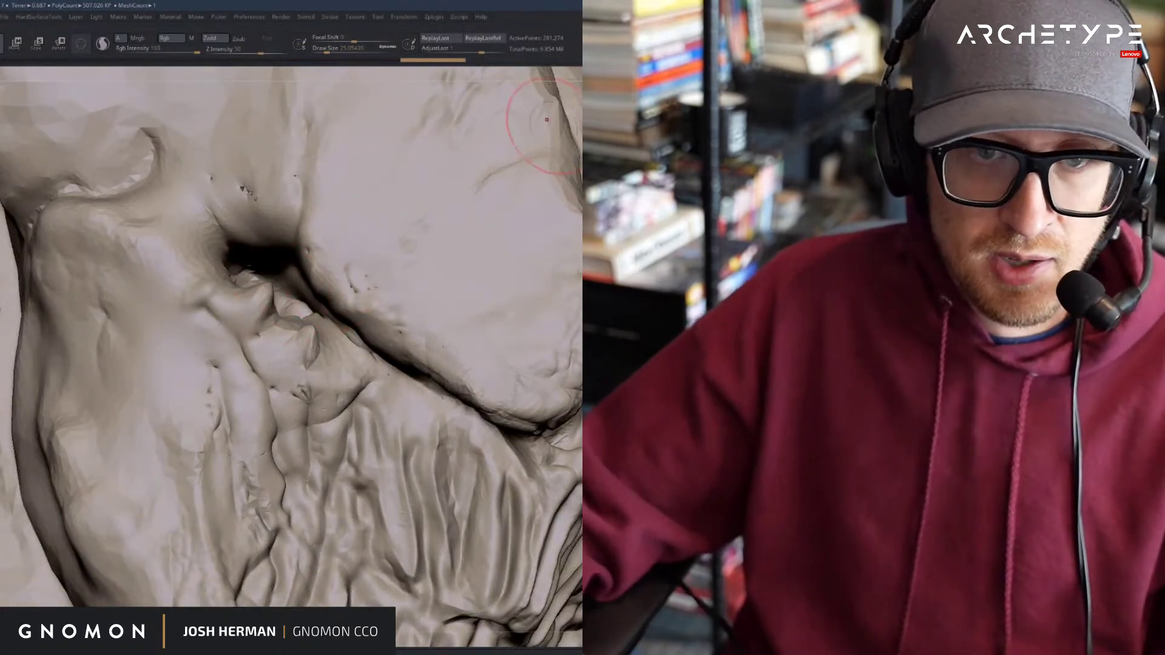
{"action": "right_click_drag", "start_coordinate": [335, 269], "coordinate": [428, 196]}
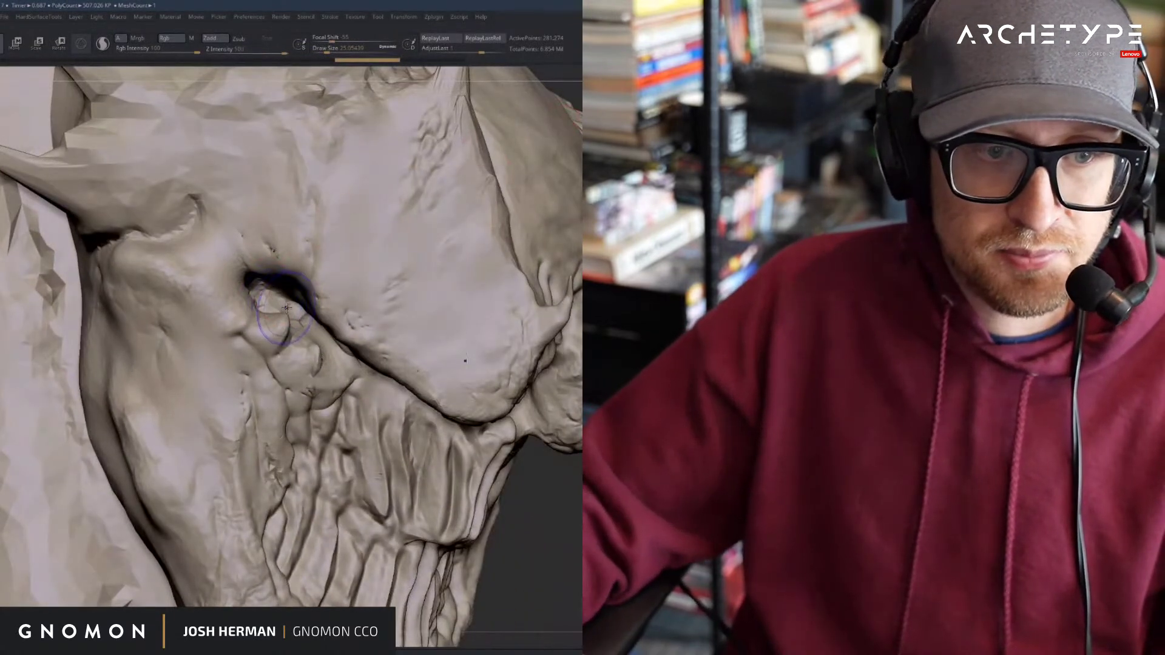
- Open the brush library's Smooth folder and smooth the lumpy surface inside the cavity between cheek and face plate
{"action": "key", "text": "comma"}
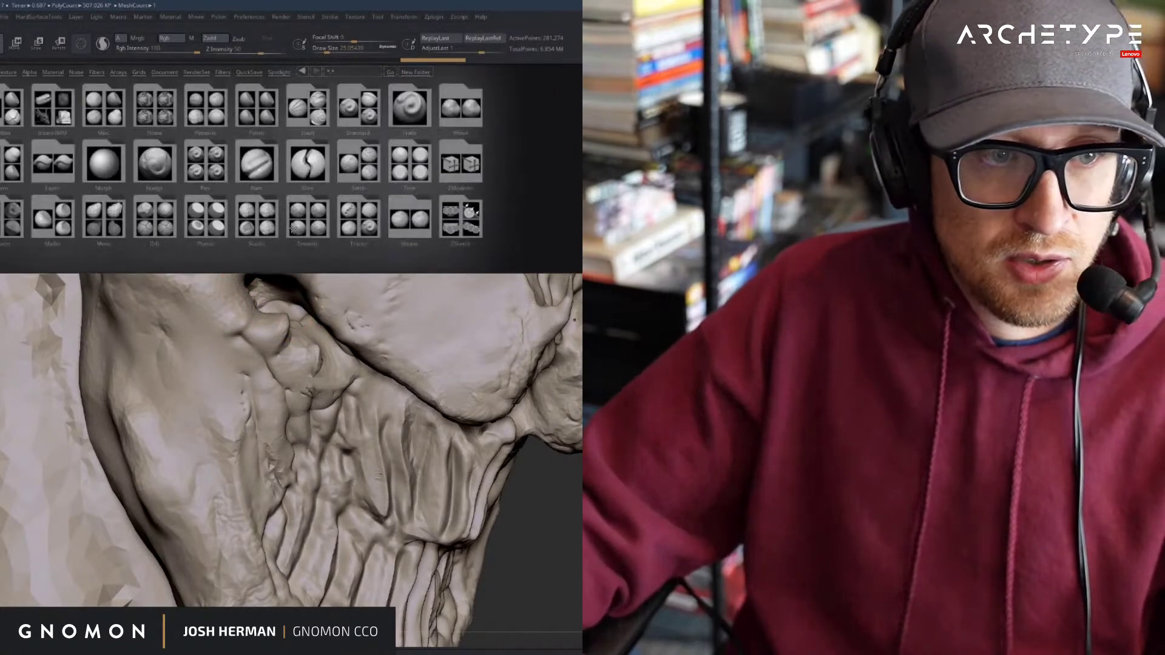
{"action": "double_click", "coordinate": [316, 222]}
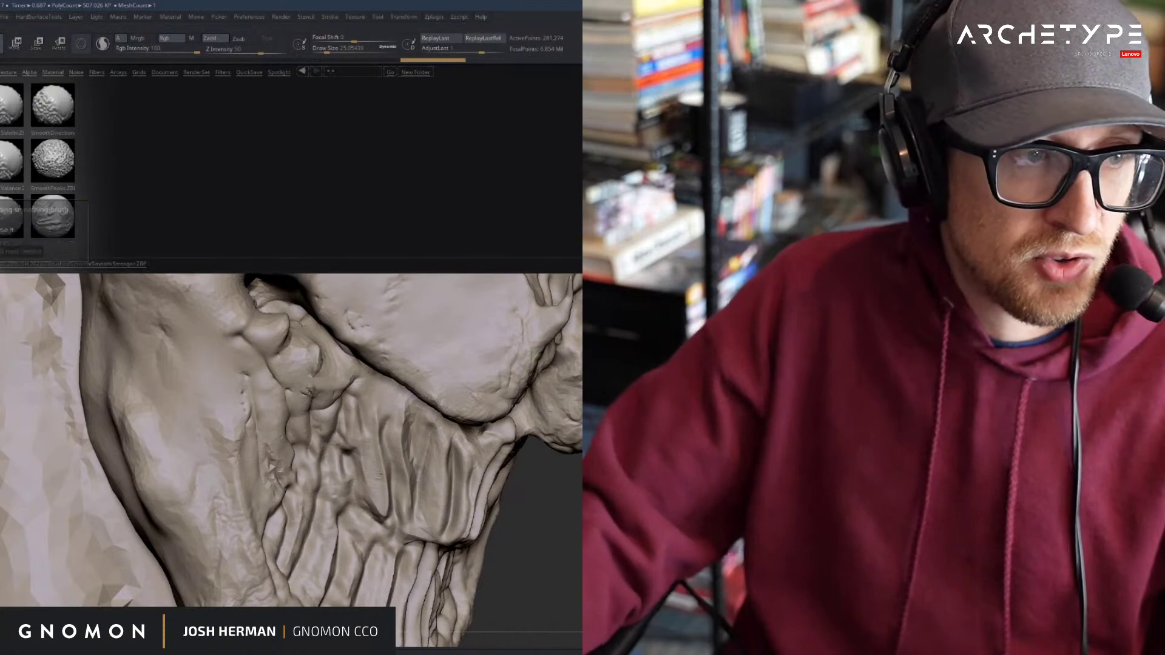
{"action": "key", "text": "comma"}
{"action": "left_click_drag", "start_coordinate": [288, 284], "coordinate": [284, 306], "text": "shift"}
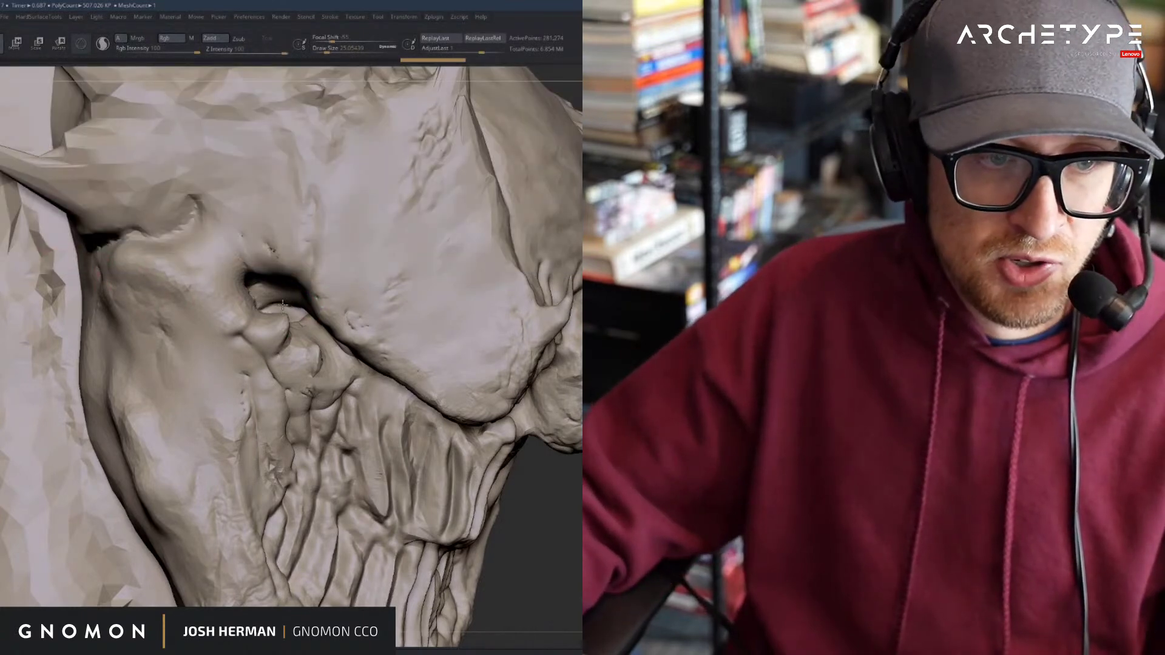
{"action": "left_click_drag", "start_coordinate": [557, 462], "coordinate": [579, 478]}
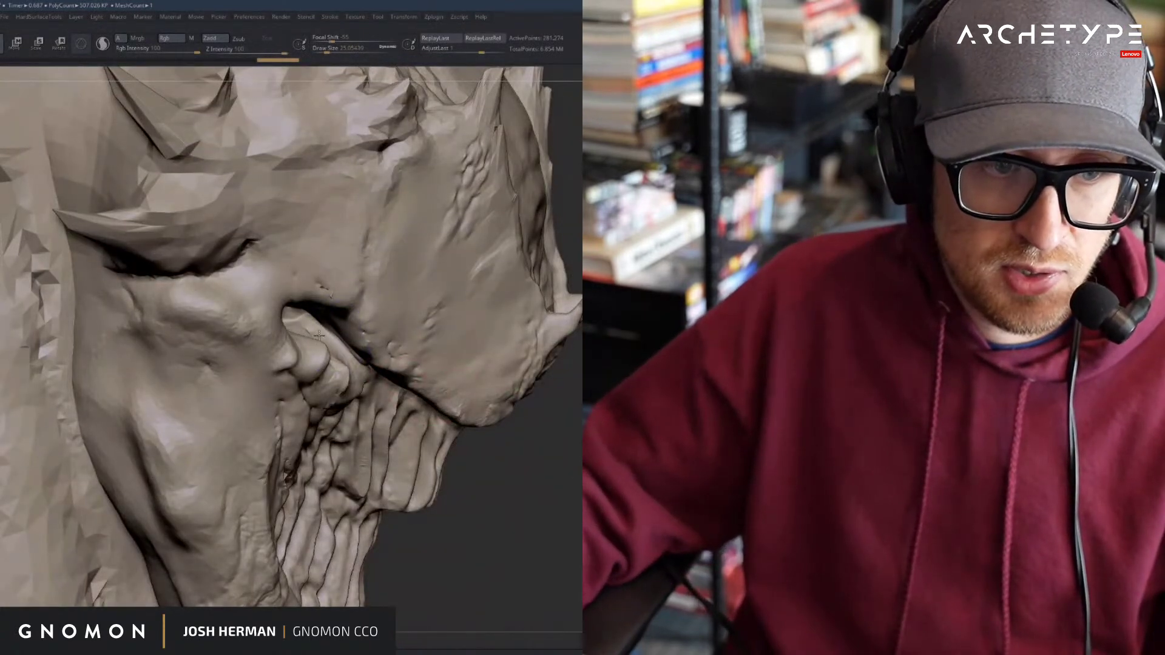
{"action": "right_click_drag", "start_coordinate": [319, 334], "coordinate": [346, 340]}
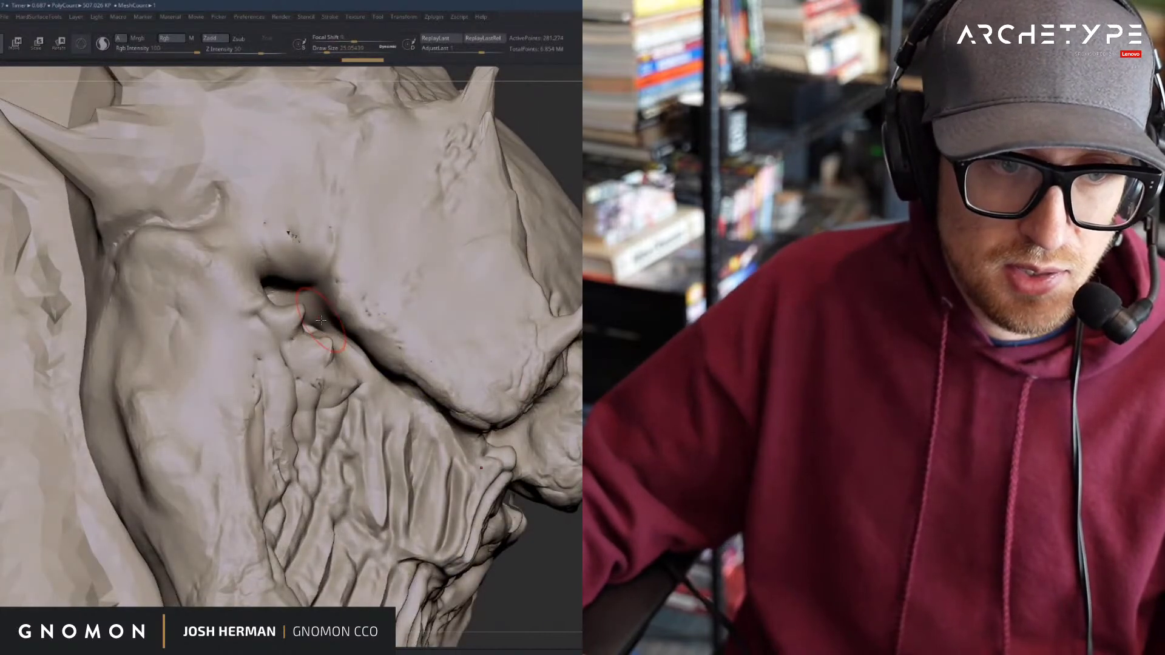
- Reshape and soften the rim of the cavity between the cheek and the face plate from several angles
{"action": "right_click_drag", "start_coordinate": [384, 258], "coordinate": [401, 264]}
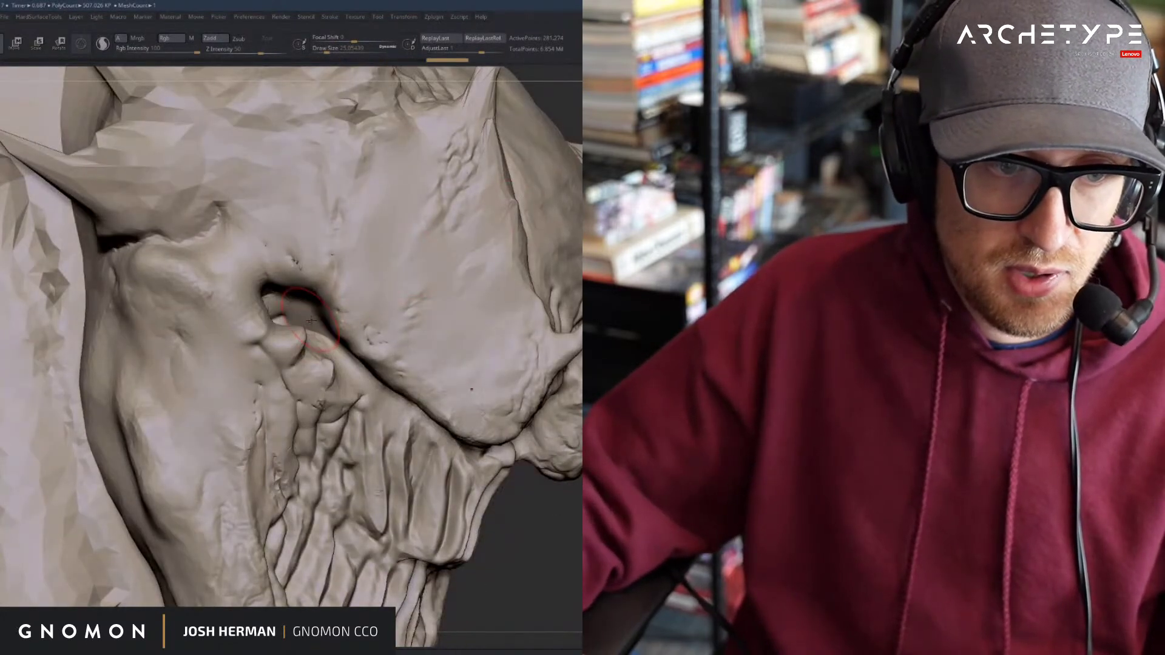
{"action": "right_click_drag", "start_coordinate": [347, 266], "coordinate": [270, 376]}
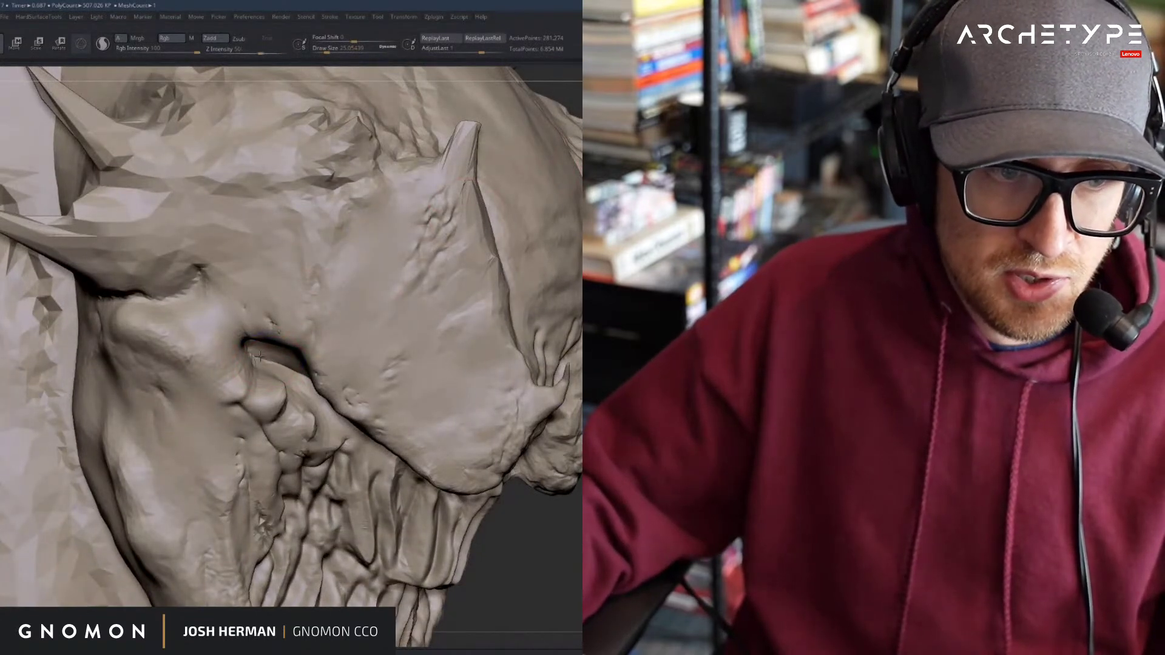
{"action": "right_click_drag", "start_coordinate": [259, 357], "coordinate": [260, 345]}
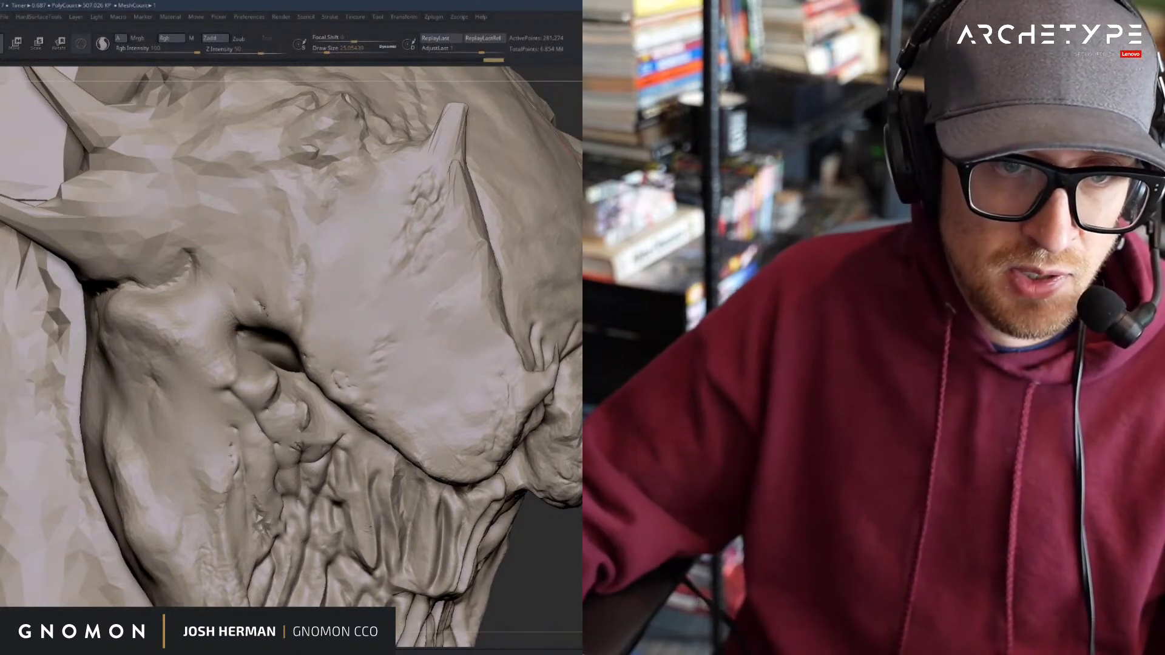
{"action": "right_click_drag", "start_coordinate": [283, 365], "coordinate": [296, 346]}
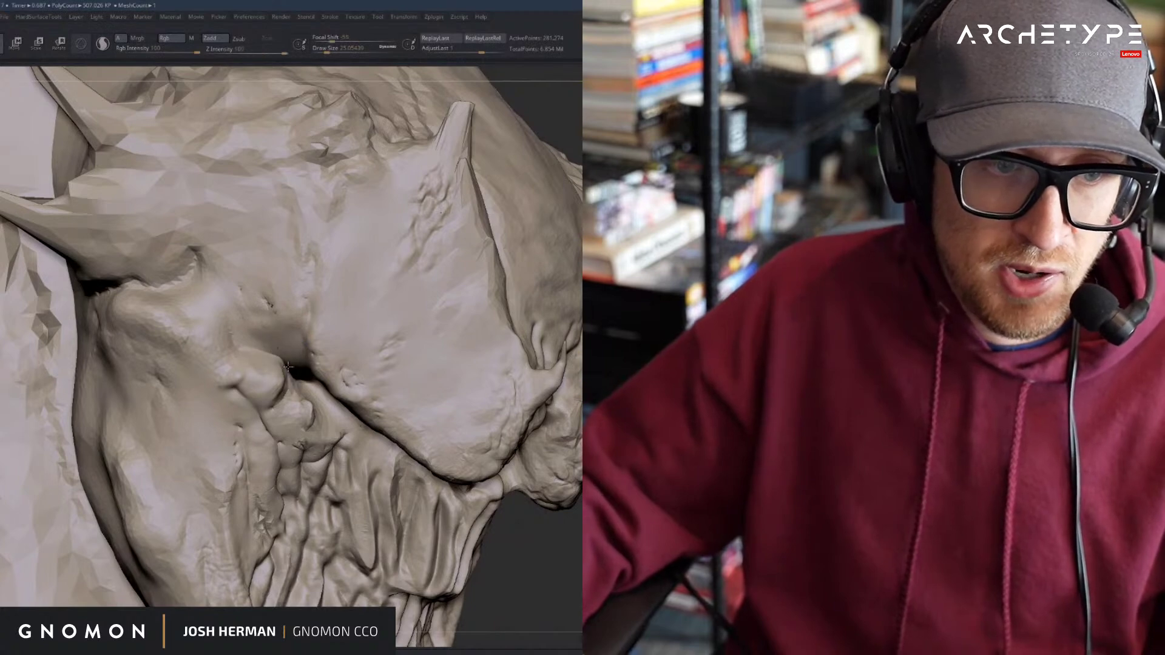
{"action": "right_click_drag", "start_coordinate": [312, 374], "coordinate": [321, 365]}
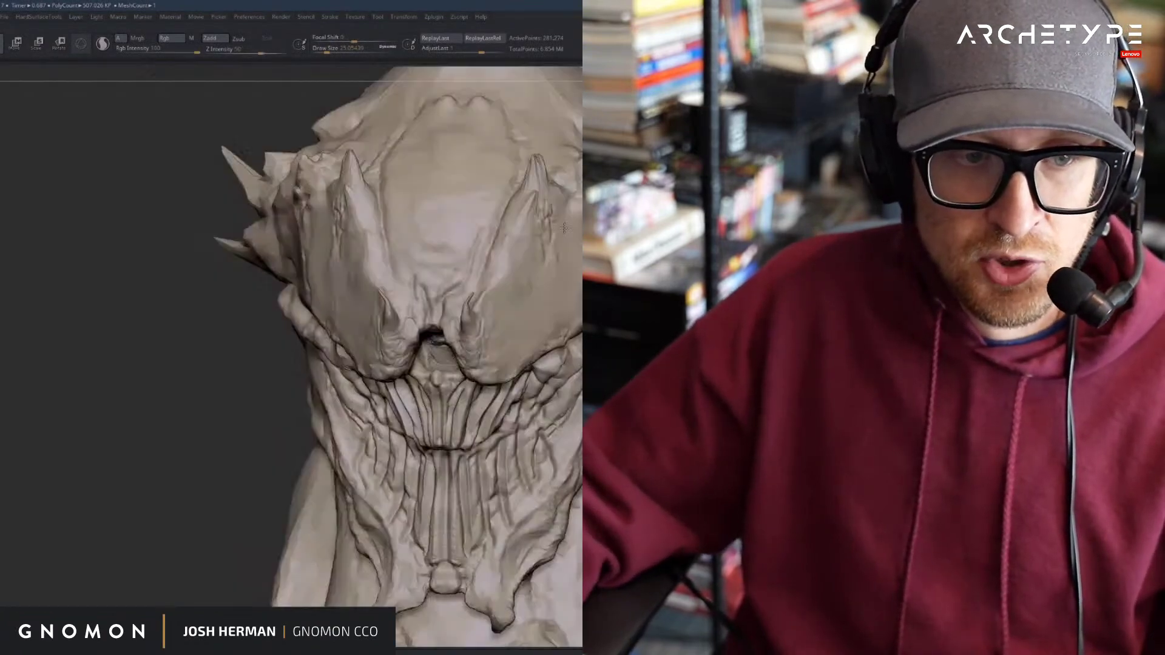
{"action": "right_click_drag", "start_coordinate": [242, 364], "coordinate": [159, 428]}
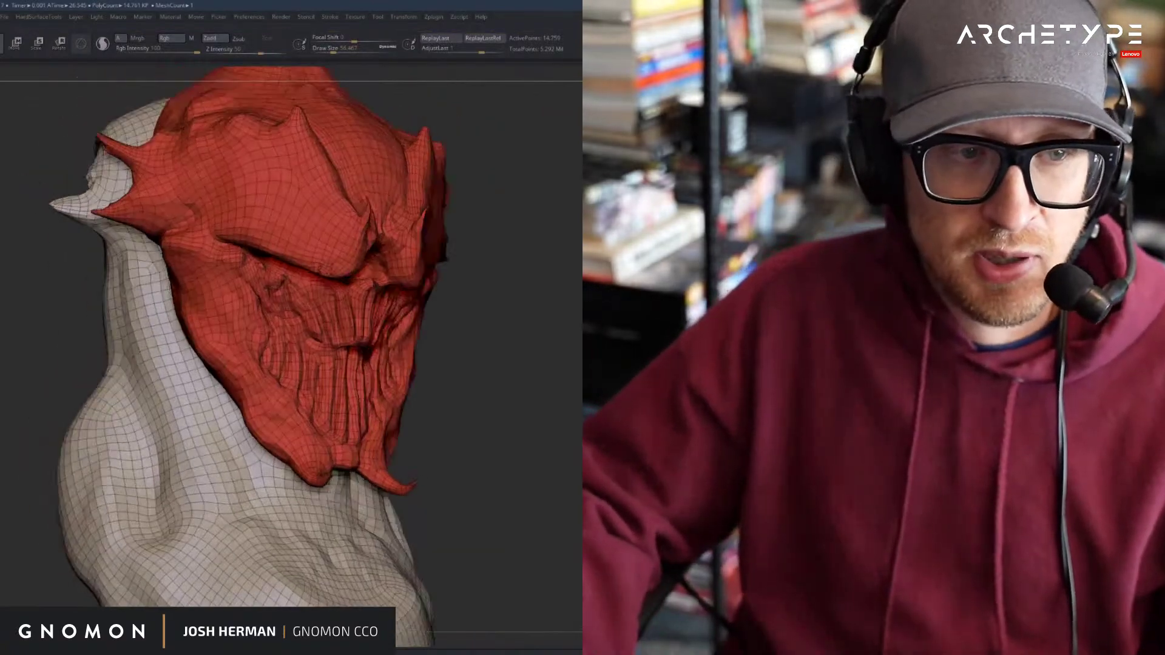
- Set the brush draw size to about 21 and smooth the dense polygon cluster near the face plate's lower edge, checking the mouth topology
{"action": "mouse_move", "coordinate": [510, 339]}
{"action": "left_mouse_down"}
{"action": "mouse_move", "coordinate": [521, 336]}
{"action": "mouse_move", "coordinate": [182, 334]}
{"action": "left_mouse_up"}
{"action": "left_click_drag", "start_coordinate": [121, 292], "coordinate": [121, 376], "text": "alt"}
{"action": "mouse_move", "coordinate": [24, 276]}
{"action": "left_mouse_down", "text": "alt"}
{"action": "mouse_move", "coordinate": [2, 293]}
{"action": "mouse_move", "coordinate": [31, 286]}
{"action": "mouse_move", "coordinate": [2, 370]}
{"action": "mouse_move", "coordinate": [2, 437]}
{"action": "left_mouse_up", "text": "alt"}
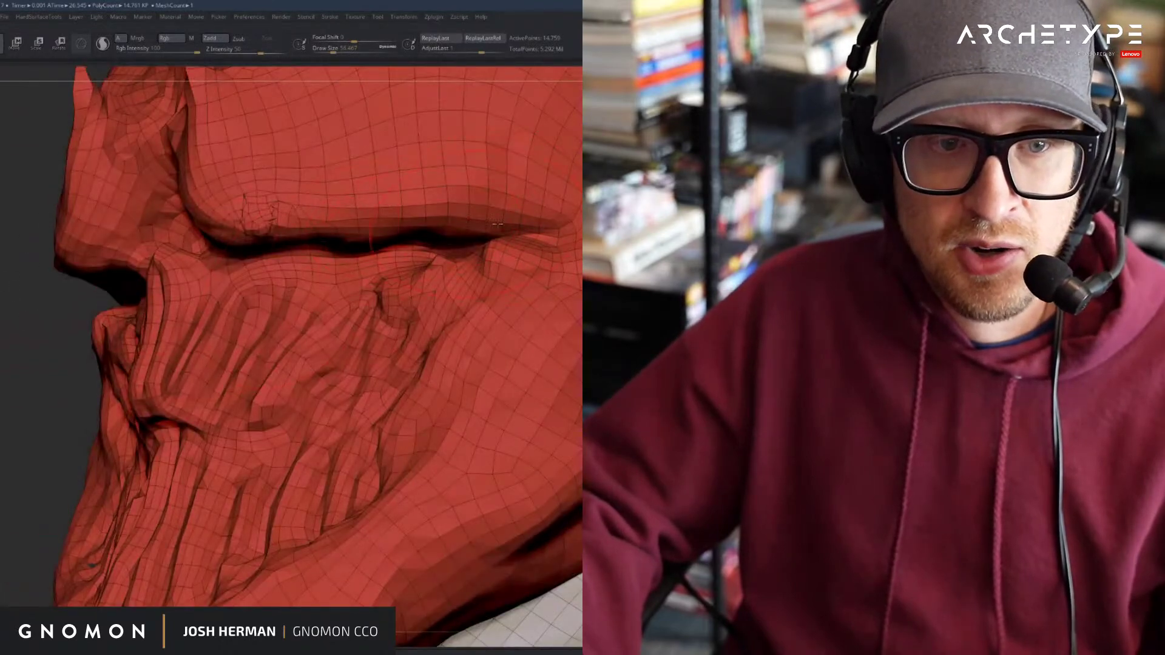
{"action": "key", "text": "s"}
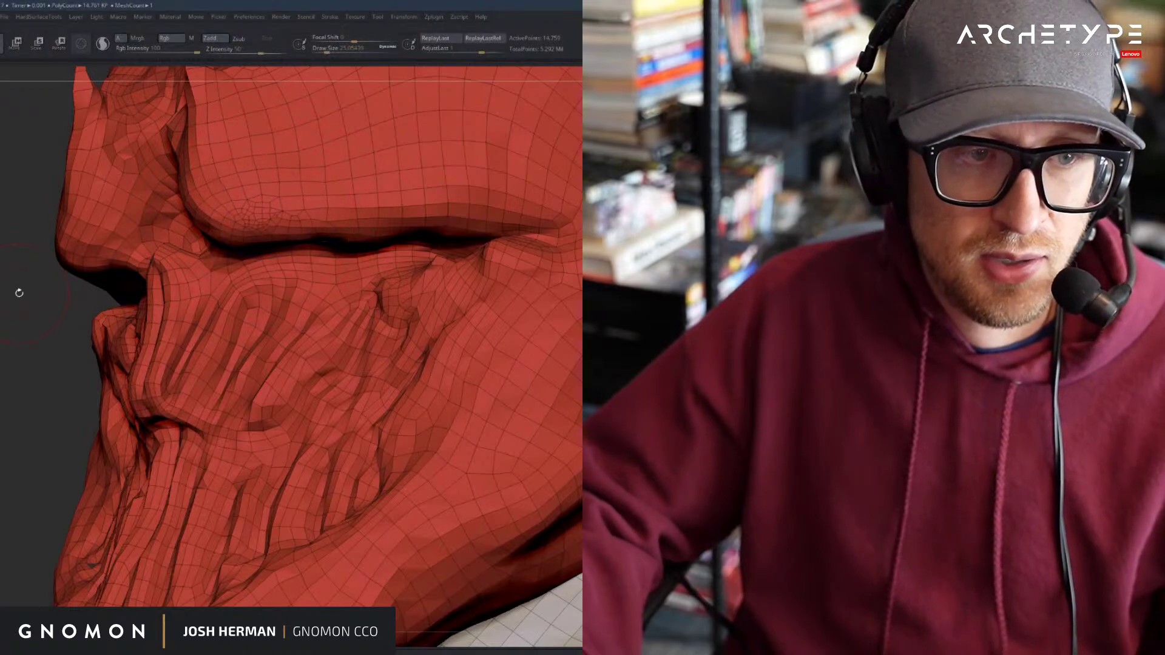
{"action": "mouse_move", "coordinate": [19, 293]}
{"action": "left_mouse_down"}
{"action": "mouse_move", "coordinate": [25, 243]}
{"action": "mouse_move", "coordinate": [4, 232]}
{"action": "left_mouse_up"}
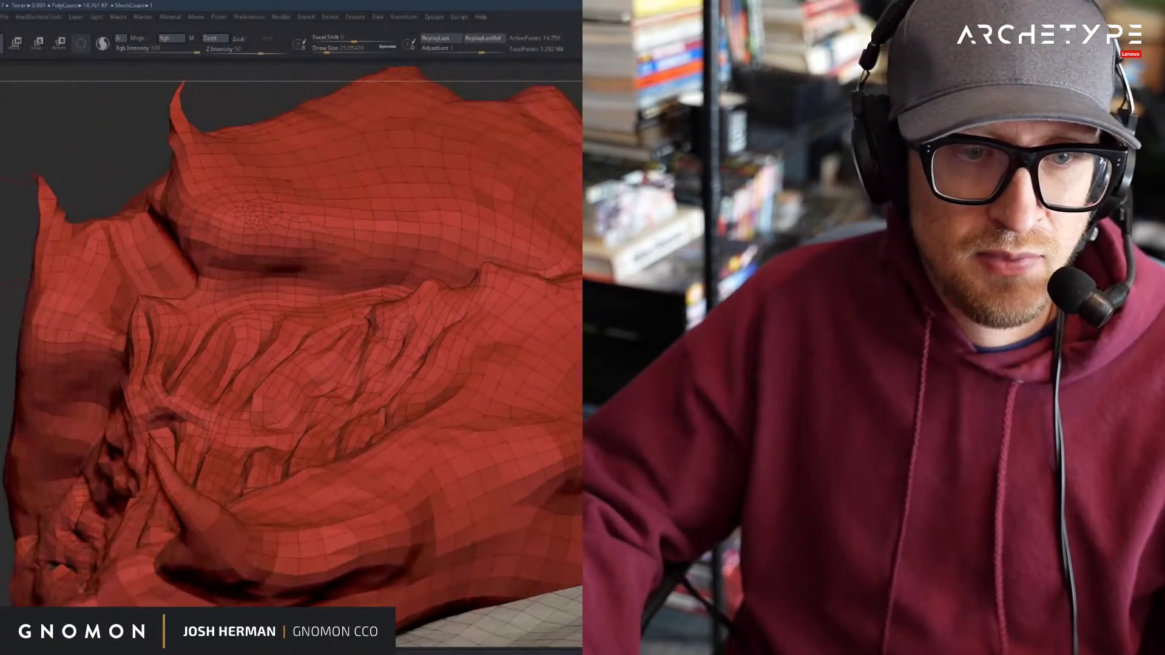
{"action": "left_click_drag", "start_coordinate": [2, 182], "coordinate": [255, 303]}
- Isolate the red face polygroup and inspect its shape and topology from the side and front
{"action": "left_click_drag", "start_coordinate": [448, 303], "coordinate": [722, 403], "text": "alt"}
{"action": "left_click", "coordinate": [449, 297], "text": "ctrl+shift"}
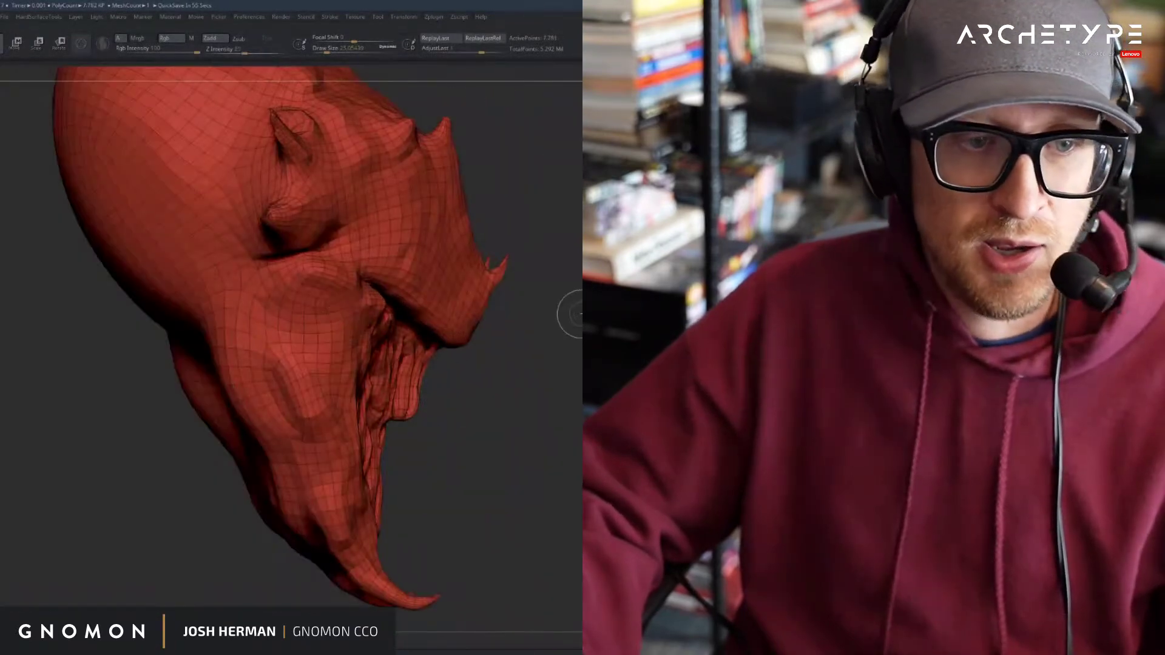
{"action": "left_click_drag", "start_coordinate": [581, 313], "coordinate": [698, 330]}
{"action": "left_click_drag", "start_coordinate": [565, 346], "coordinate": [698, 316], "text": "alt"}
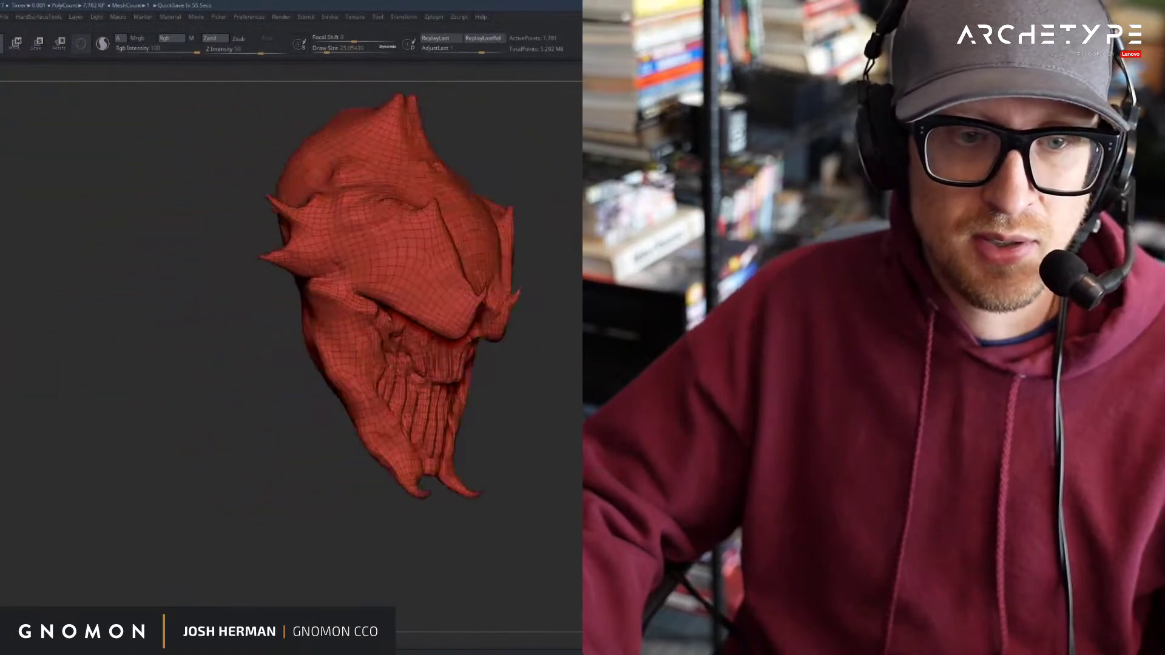
- Show the complete remeshed head and inspect its polygroups and topology from the front
{"action": "left_click_drag", "start_coordinate": [521, 377], "coordinate": [546, 370]}
{"action": "key", "text": "Down"}
{"action": "left_click_drag", "start_coordinate": [182, 364], "coordinate": [340, 376]}
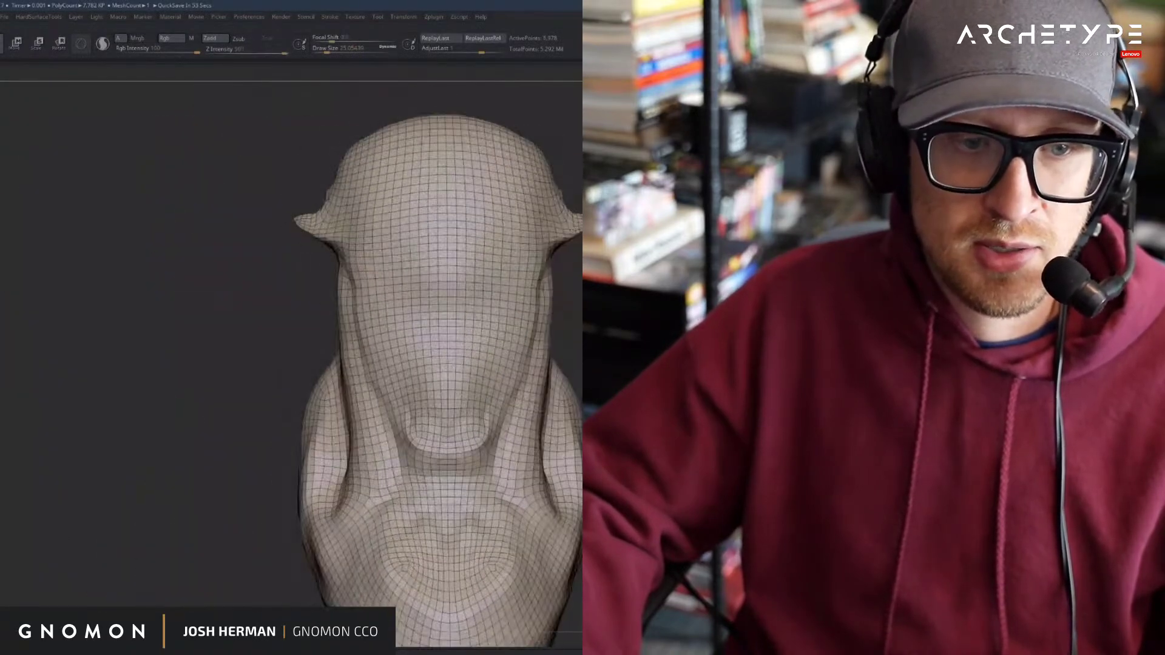
{"action": "key", "text": "Up"}
{"action": "key", "text": "f"}
{"action": "key", "text": "alt+s"}
{"action": "left_click_drag", "start_coordinate": [516, 364], "coordinate": [546, 340]}
{"action": "key", "text": "shift+f"}
{"action": "key", "text": "shift+f"}
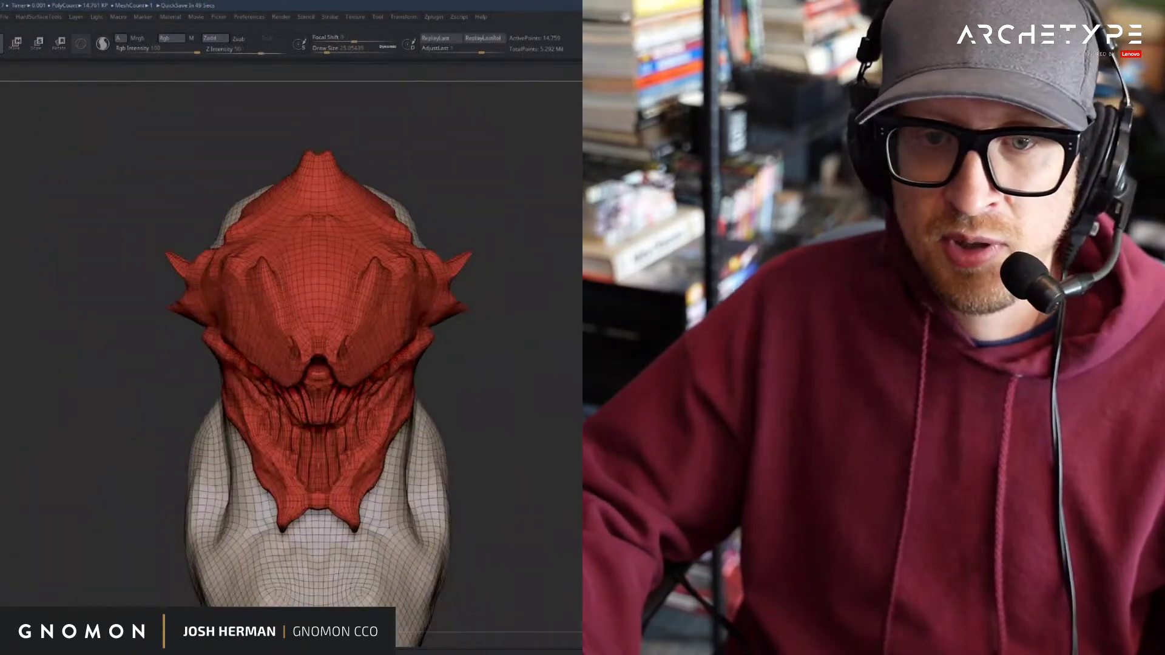
- Overlay the original sculpt on the remeshed head and compare their surfaces from the front and three-quarter views
{"action": "key", "text": "alt+s"}
{"action": "left_click_drag", "start_coordinate": [552, 263], "coordinate": [568, 212], "text": "alt"}
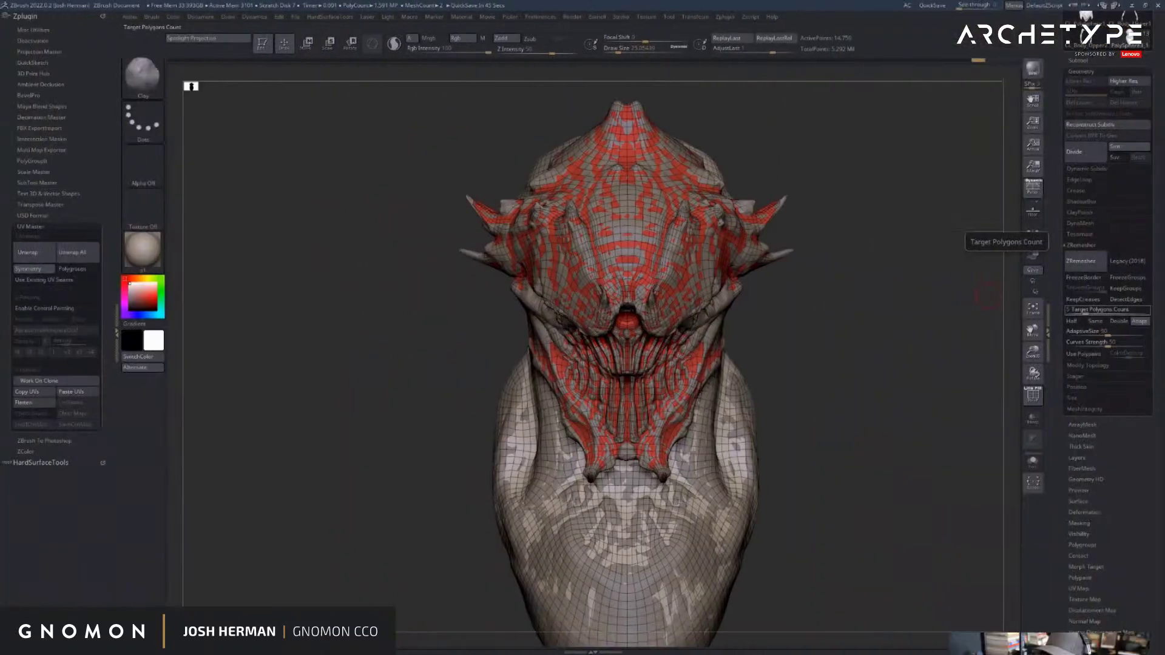
{"action": "left_click_drag", "start_coordinate": [282, 420], "coordinate": [330, 400]}
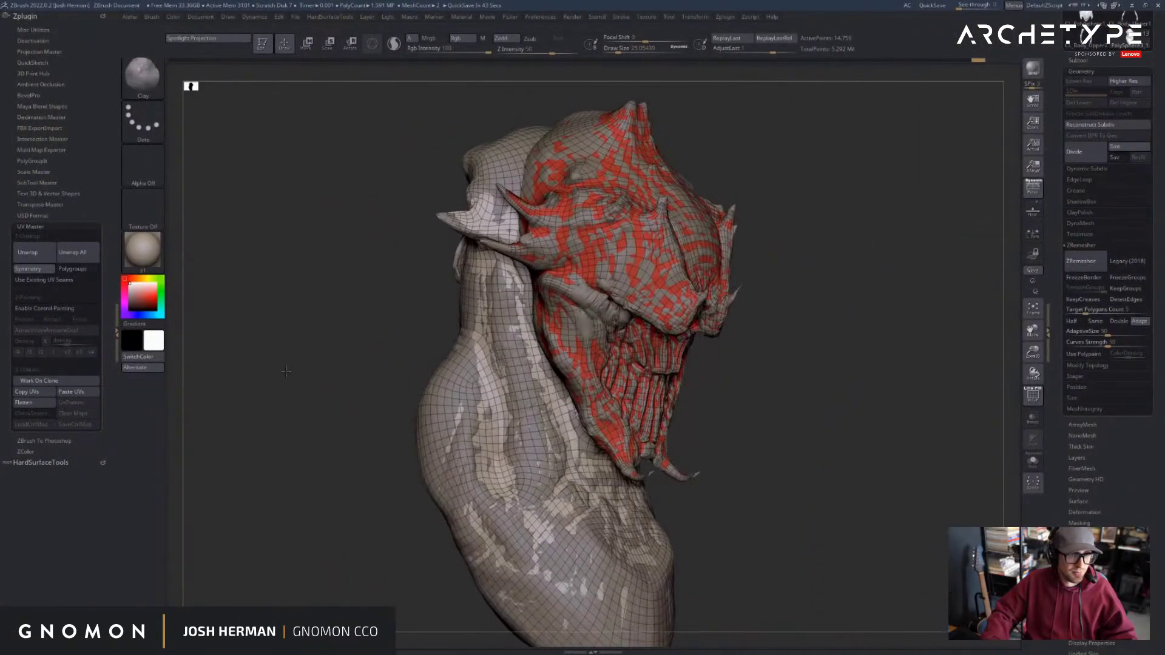
{"action": "key", "text": "shift+f"}
{"action": "key", "text": "alt+s"}
{"action": "left_click_drag", "start_coordinate": [254, 361], "coordinate": [210, 364]}
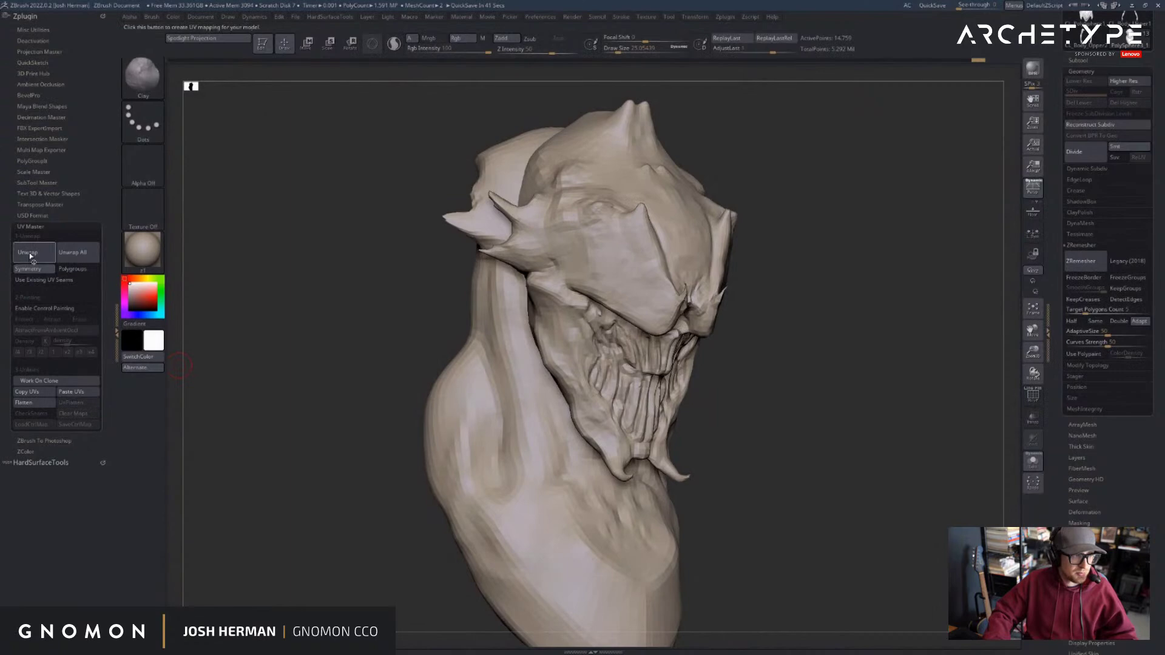
- Unwrap the remeshed head with symmetry in UV Master, flatten it to check the UV islands, and unflatten it
{"action": "left_click", "coordinate": [30, 254]}
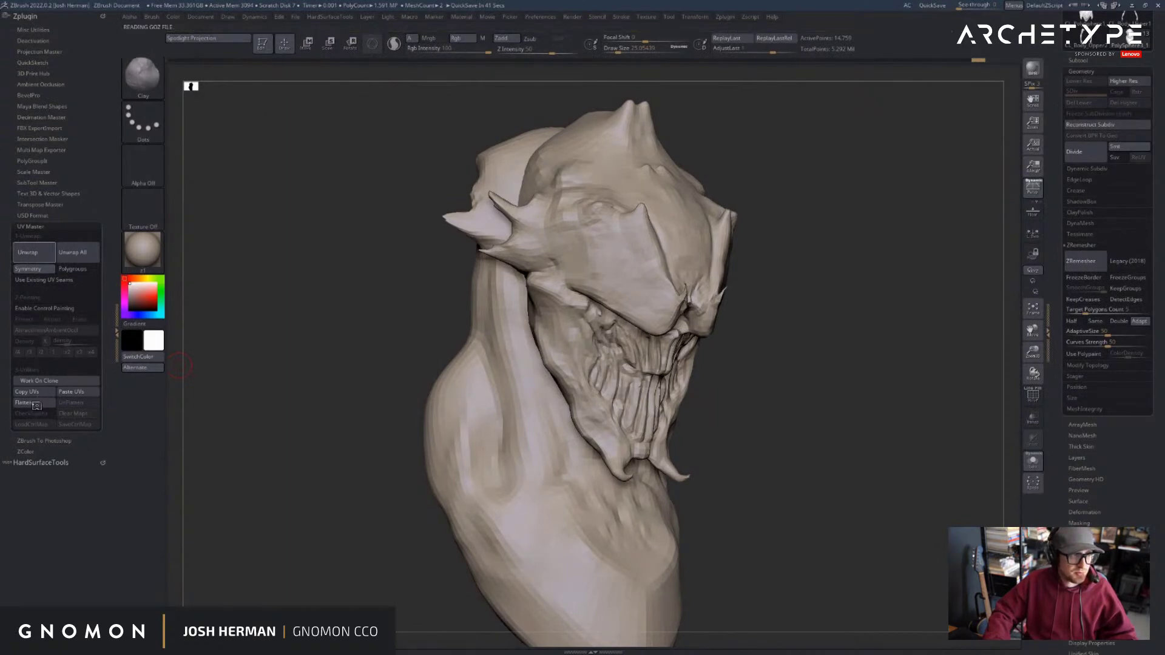
{"action": "left_click", "coordinate": [36, 404]}
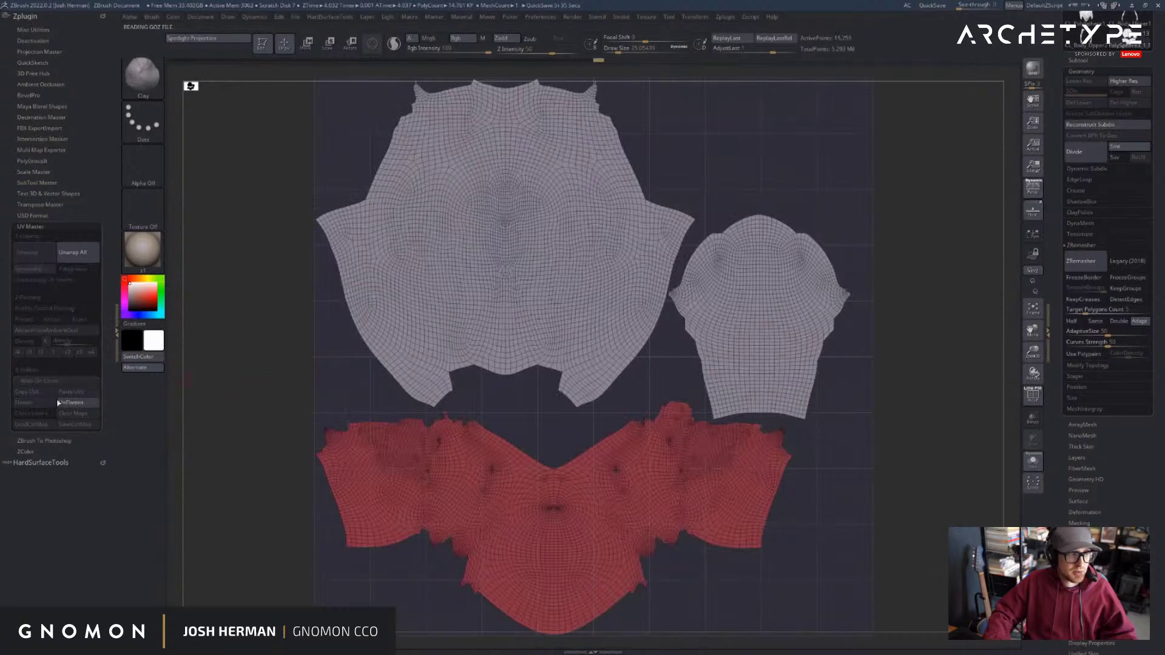
{"action": "mouse_move", "coordinate": [264, 370]}
{"action": "left_mouse_down", "text": "shift"}
{"action": "mouse_move", "coordinate": [250, 372]}
{"action": "mouse_move", "coordinate": [287, 370]}
{"action": "mouse_move", "coordinate": [271, 354]}
{"action": "left_mouse_up", "text": "shift"}
- Subdivide the unwrapped head and project the original sculpt's detail onto it
{"action": "key", "text": "ctrl+d"}
{"action": "key", "text": "ctrl+z"}
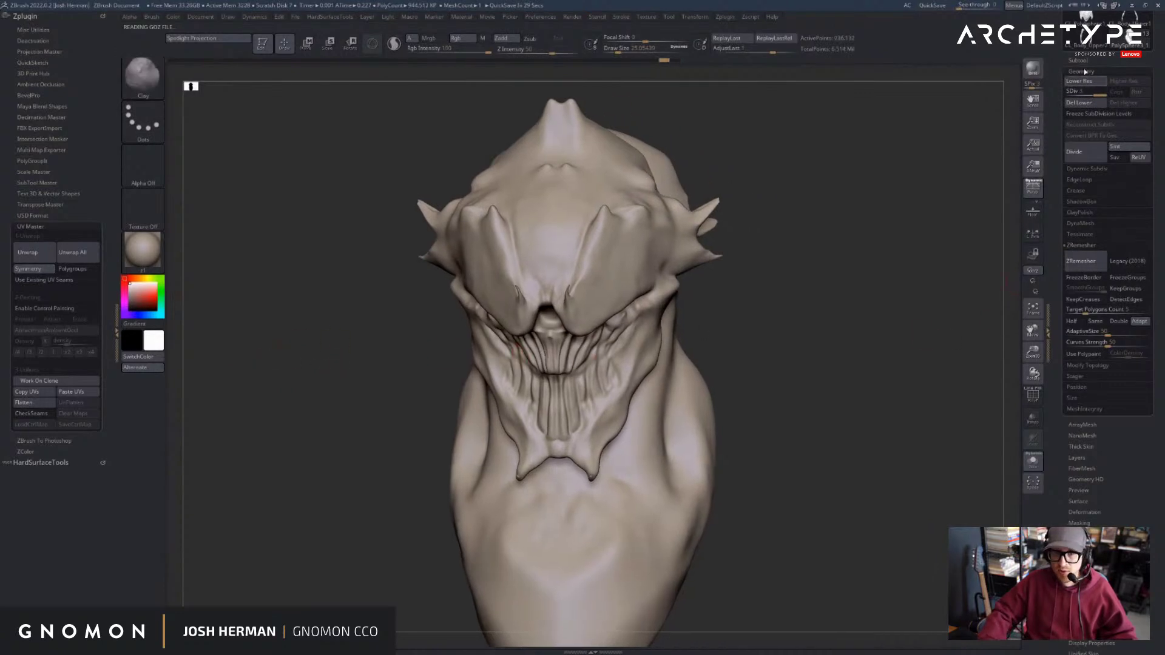
{"action": "left_click", "coordinate": [1085, 71]}
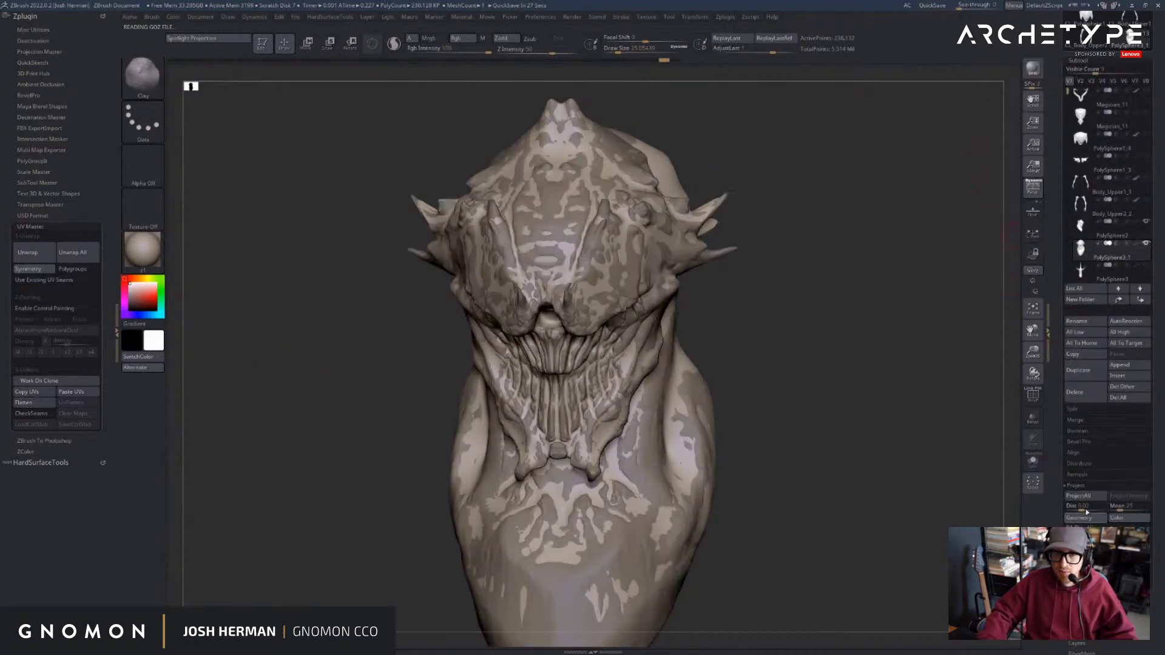
{"action": "left_click", "coordinate": [1086, 497]}
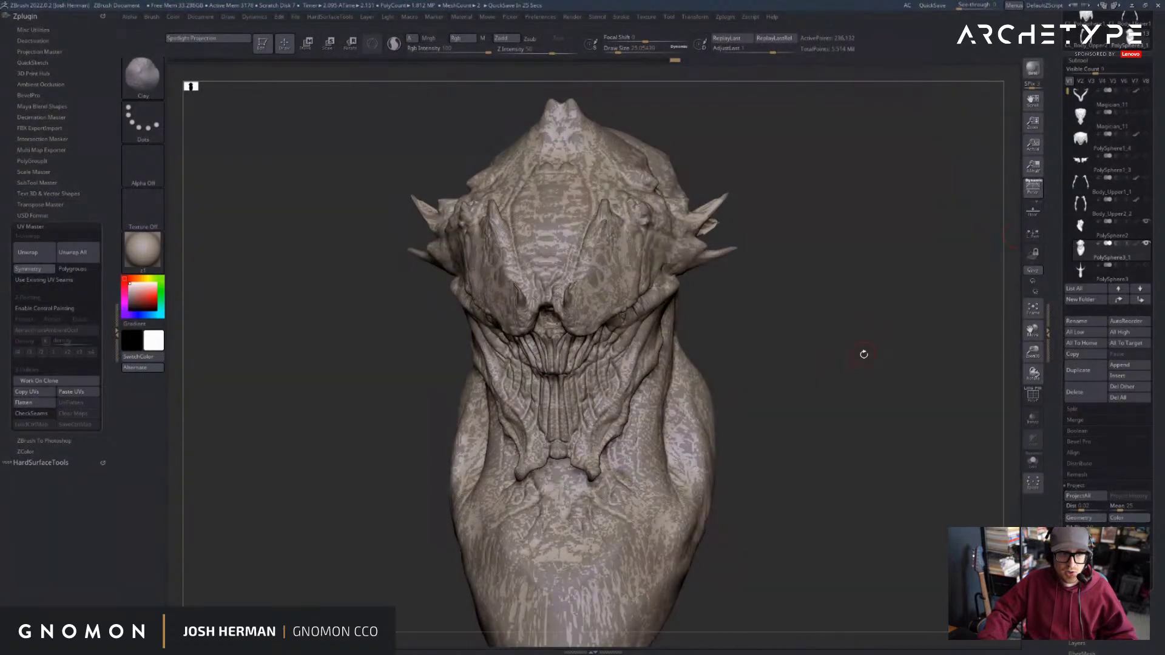
- Smooth the projection artifacts on the cheek just below the face plate
{"action": "left_click_drag", "start_coordinate": [860, 351], "coordinate": [842, 364]}
{"action": "key", "text": "alt+s"}
{"action": "left_click_drag", "start_coordinate": [938, 343], "coordinate": [933, 321], "text": "alt"}
{"action": "mouse_move", "coordinate": [650, 321]}
{"action": "left_mouse_down", "text": "shift"}
{"action": "mouse_move", "coordinate": [620, 335]}
{"action": "mouse_move", "coordinate": [610, 298]}
{"action": "mouse_move", "coordinate": [646, 307]}
{"action": "mouse_move", "coordinate": [594, 310]}
{"action": "left_mouse_up", "text": "shift"}
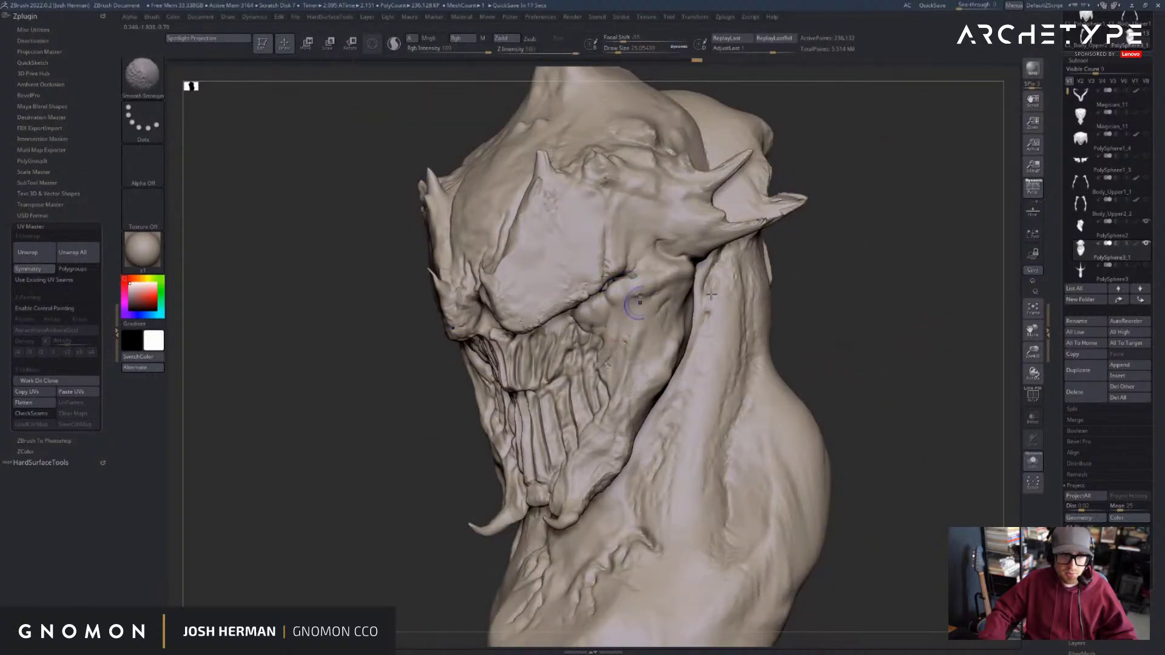
- Raise the head to the next subdivision level and reproject the original sculpt's detail
{"action": "mouse_move", "coordinate": [856, 307]}
{"action": "left_mouse_down"}
{"action": "mouse_move", "coordinate": [835, 304]}
{"action": "mouse_move", "coordinate": [865, 293]}
{"action": "mouse_move", "coordinate": [886, 322]}
{"action": "left_mouse_up"}
{"action": "key", "text": "d"}
{"action": "left_click", "coordinate": [1078, 496]}
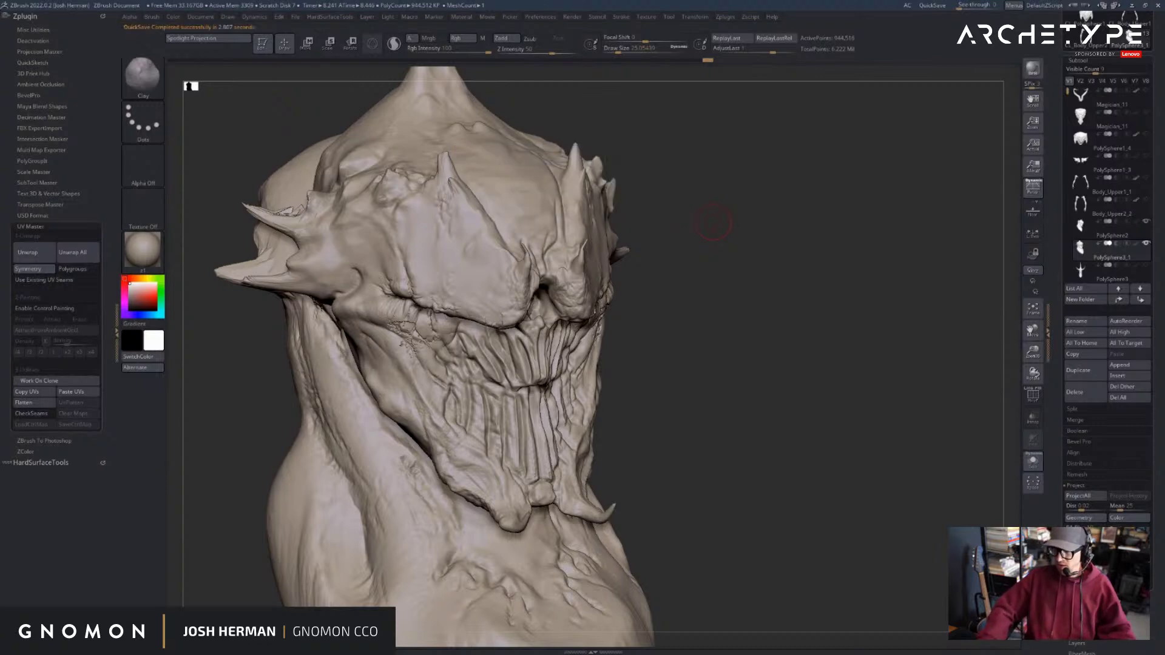
- Smooth the projection artifacts where the cheek meets the face plate's lower edge, working from the side
{"action": "left_click_drag", "start_coordinate": [846, 422], "coordinate": [700, 319]}
{"action": "mouse_move", "coordinate": [483, 320]}
{"action": "left_mouse_down", "text": "shift"}
{"action": "mouse_move", "coordinate": [516, 325]}
{"action": "mouse_move", "coordinate": [507, 302]}
{"action": "left_mouse_up", "text": "shift"}
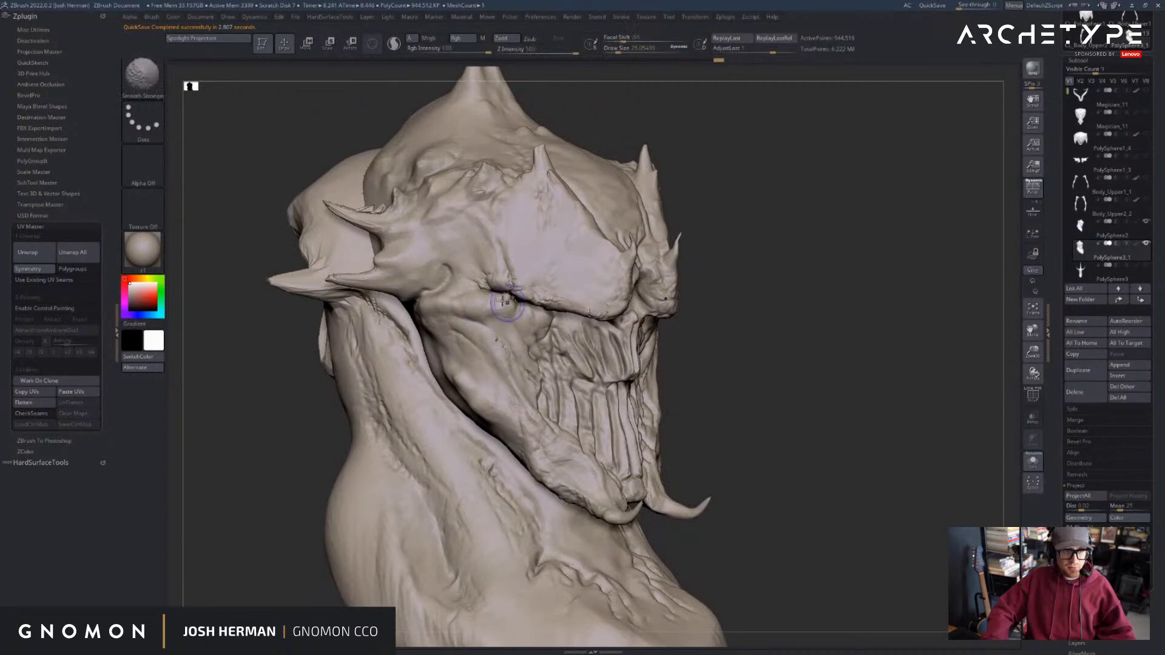
{"action": "left_click_drag", "start_coordinate": [819, 327], "coordinate": [728, 322]}
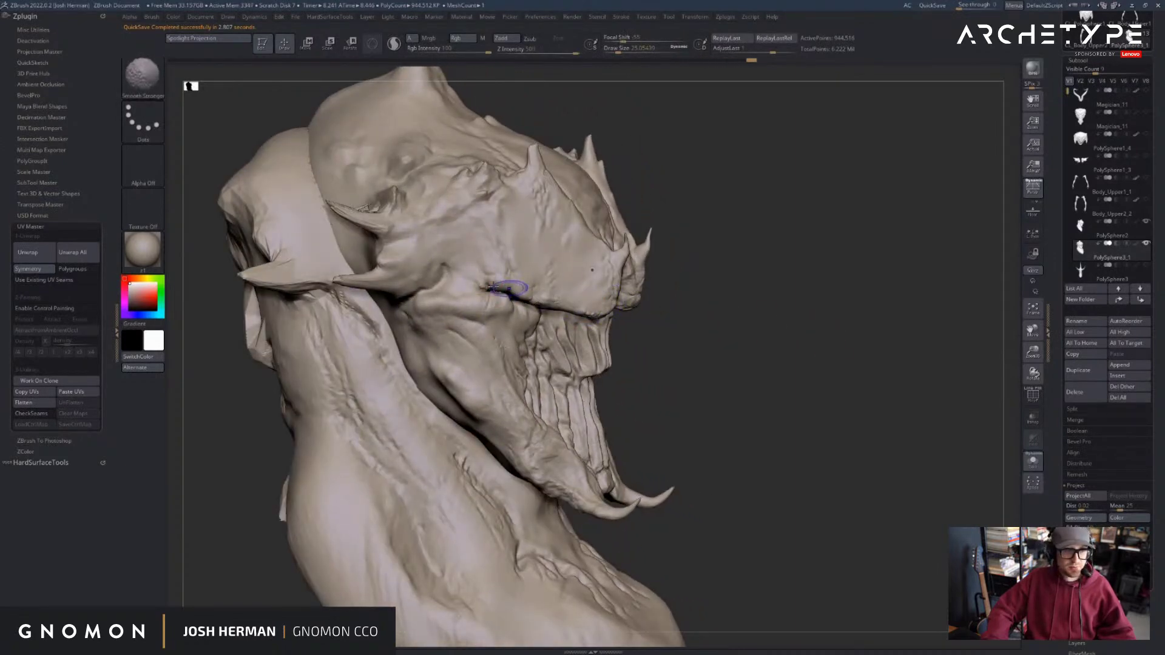
{"action": "mouse_move", "coordinate": [509, 290]}
{"action": "left_mouse_down", "text": "shift"}
{"action": "mouse_move", "coordinate": [493, 304]}
{"action": "mouse_move", "coordinate": [504, 358]}
{"action": "left_mouse_up", "text": "shift"}
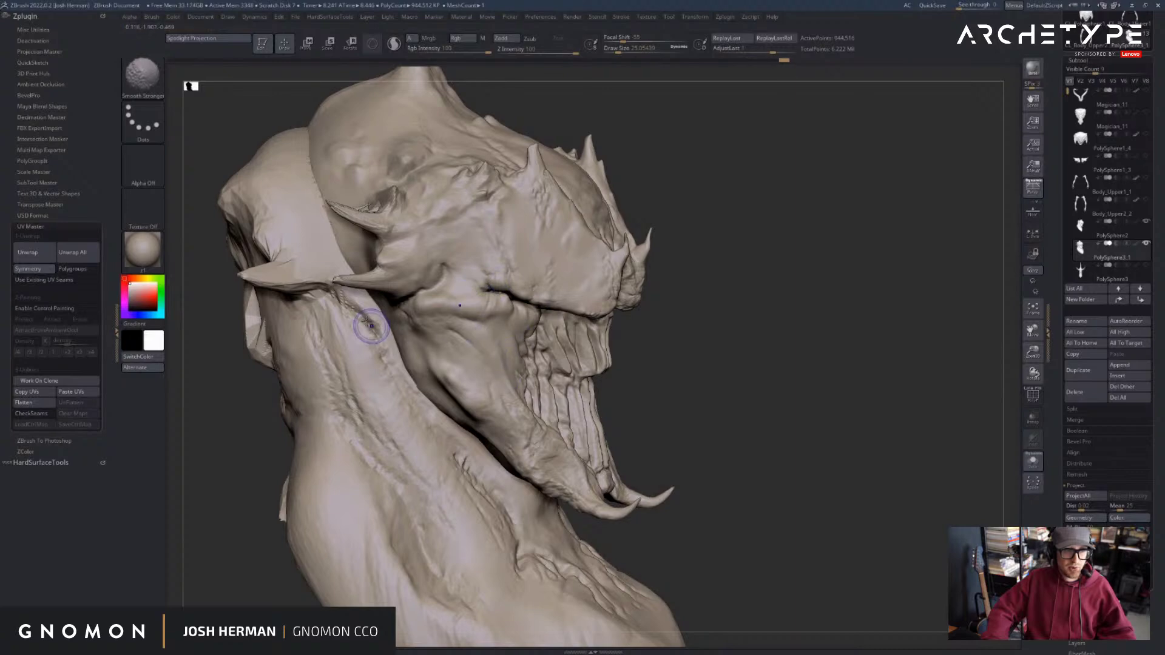
{"action": "mouse_move", "coordinate": [855, 295]}
{"action": "left_mouse_down"}
{"action": "mouse_move", "coordinate": [682, 322]}
{"action": "mouse_move", "coordinate": [779, 264]}
{"action": "mouse_move", "coordinate": [751, 282]}
{"action": "left_mouse_up"}
- Frame the head from the front and compare the projected mesh with the original sculpt overlaid
{"action": "mouse_move", "coordinate": [679, 206]}
{"action": "left_mouse_down", "text": "shift"}
{"action": "mouse_move", "coordinate": [670, 188]}
{"action": "mouse_move", "coordinate": [730, 189]}
{"action": "mouse_move", "coordinate": [725, 135]}
{"action": "mouse_move", "coordinate": [754, 165]}
{"action": "mouse_move", "coordinate": [772, 164]}
{"action": "left_mouse_up", "text": "shift"}
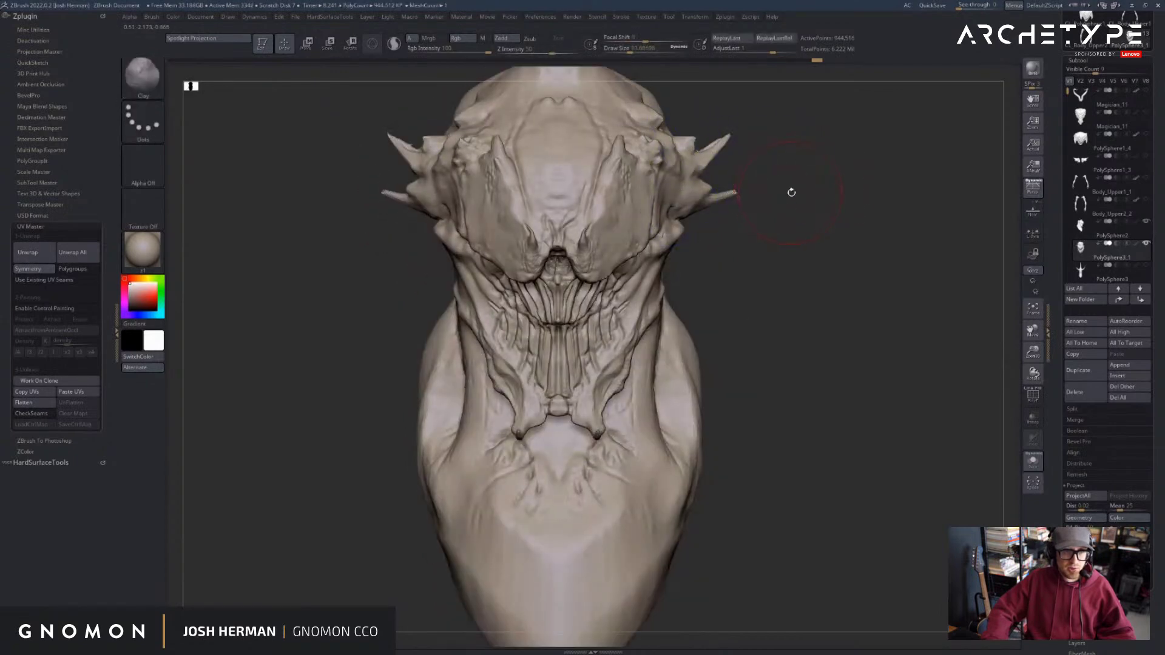
{"action": "key", "text": "f"}
{"action": "left_click", "coordinate": [807, 217]}
{"action": "left_click_drag", "start_coordinate": [807, 219], "coordinate": [807, 199], "text": "alt"}
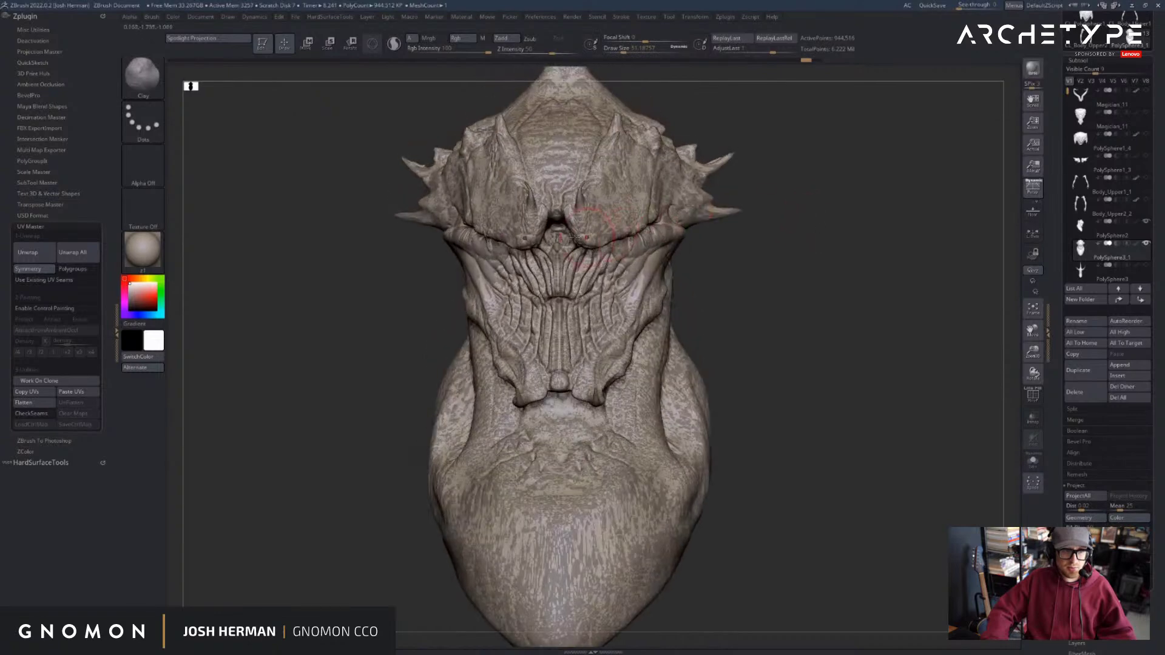
{"action": "key", "text": "alt+s"}
- Reduce the brush size and smooth the nose cavity between the face plates at both lower and higher subdivision levels
{"action": "left_click_drag", "start_coordinate": [731, 229], "coordinate": [800, 368]}
{"action": "key", "text": "shift+d"}
{"action": "key", "text": "shift+d"}
{"action": "left_click_drag", "start_coordinate": [743, 285], "coordinate": [720, 289]}
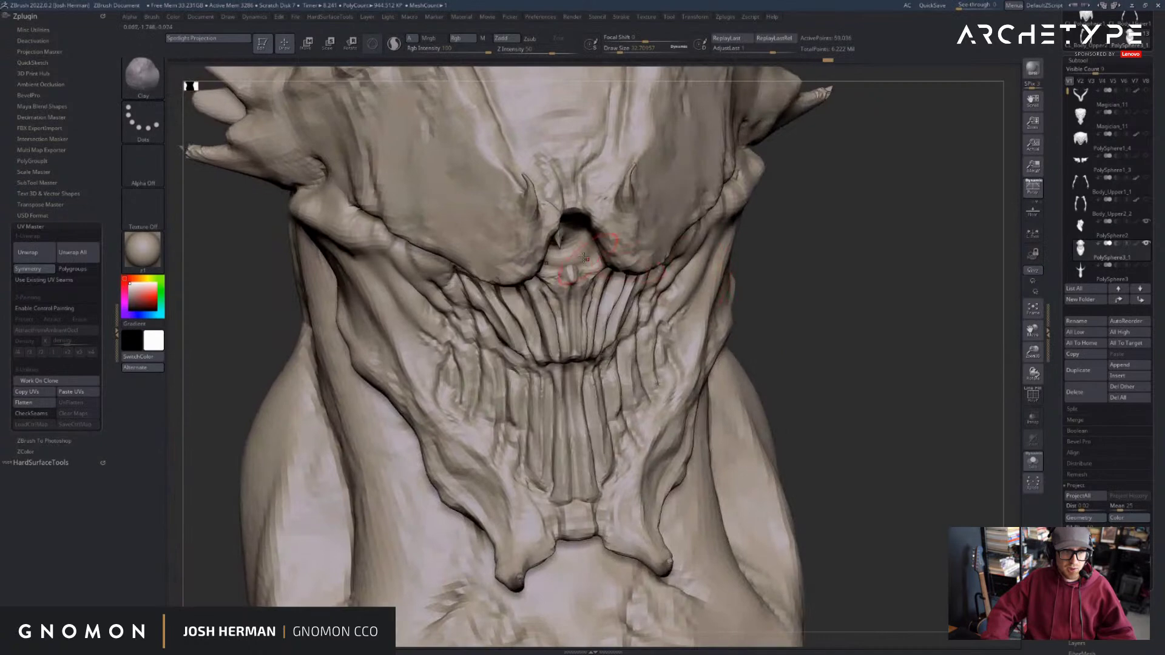
{"action": "key", "text": "s"}
{"action": "left_click_drag", "start_coordinate": [807, 303], "coordinate": [801, 275]}
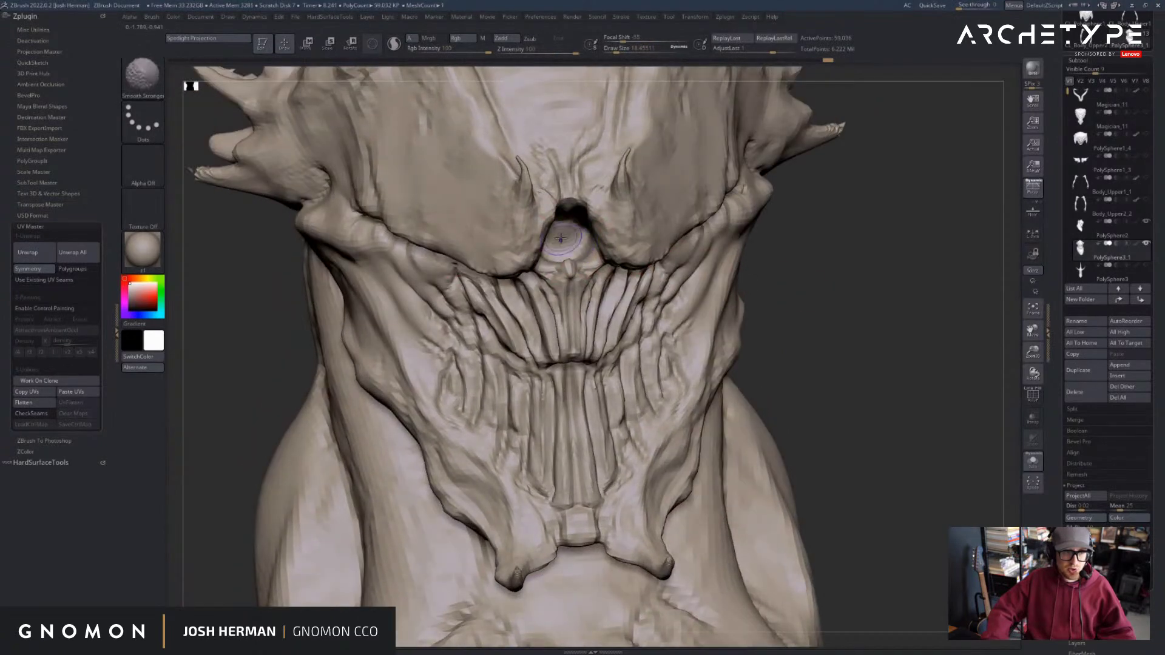
{"action": "key", "text": "d"}
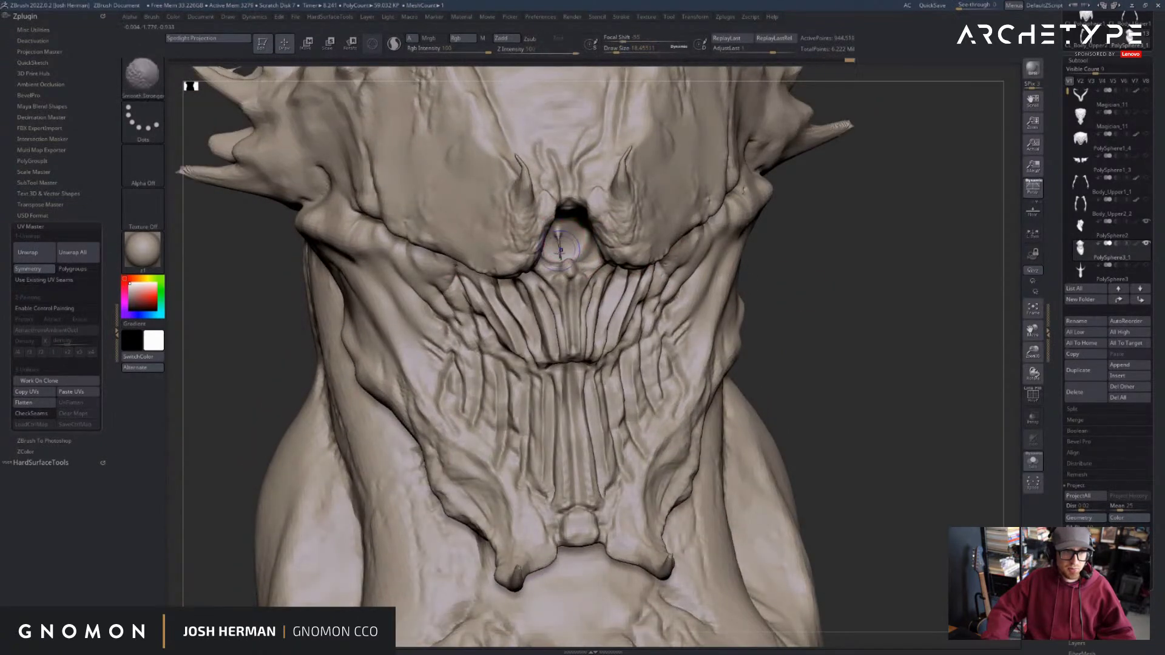
{"action": "left_click_drag", "start_coordinate": [560, 260], "coordinate": [564, 242], "text": "shift"}
- Compare the rebuilt head with the original PolySphere2 subtool and delete the original
{"action": "mouse_move", "coordinate": [855, 296]}
{"action": "left_mouse_down"}
{"action": "mouse_move", "coordinate": [897, 287]}
{"action": "mouse_move", "coordinate": [827, 299]}
{"action": "mouse_move", "coordinate": [928, 303]}
{"action": "mouse_move", "coordinate": [916, 294]}
{"action": "mouse_move", "coordinate": [926, 336]}
{"action": "left_mouse_up"}
{"action": "key", "text": "f"}
{"action": "key", "text": "Up"}
{"action": "key", "text": "shift+f"}
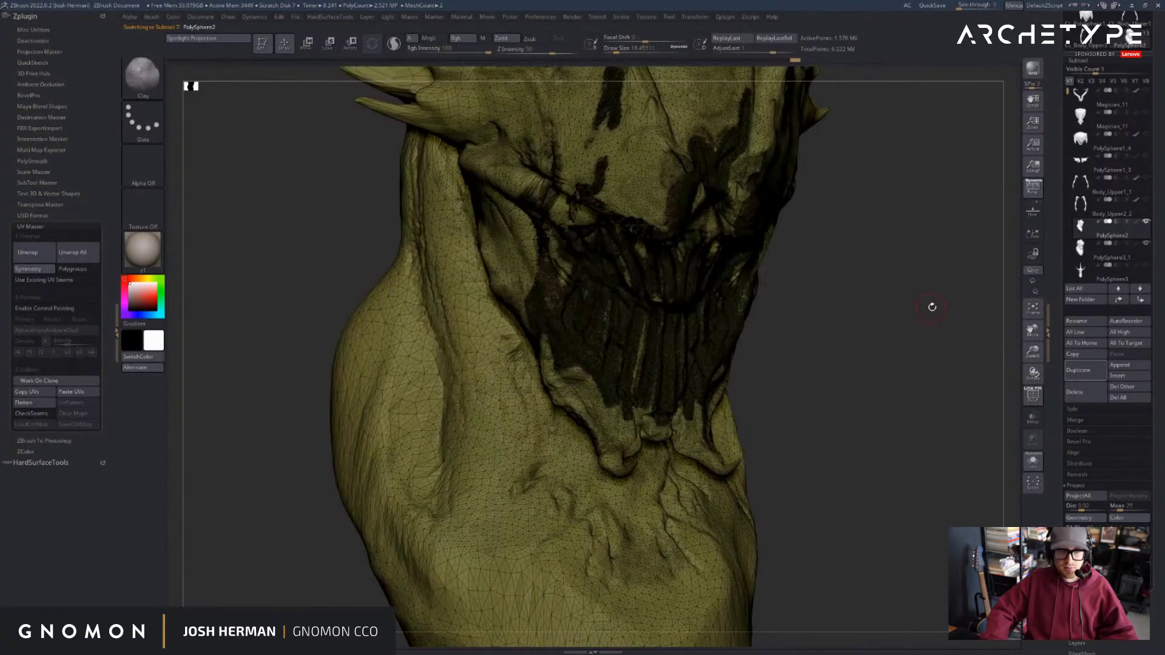
{"action": "key", "text": "Down"}
{"action": "key", "text": "Up"}
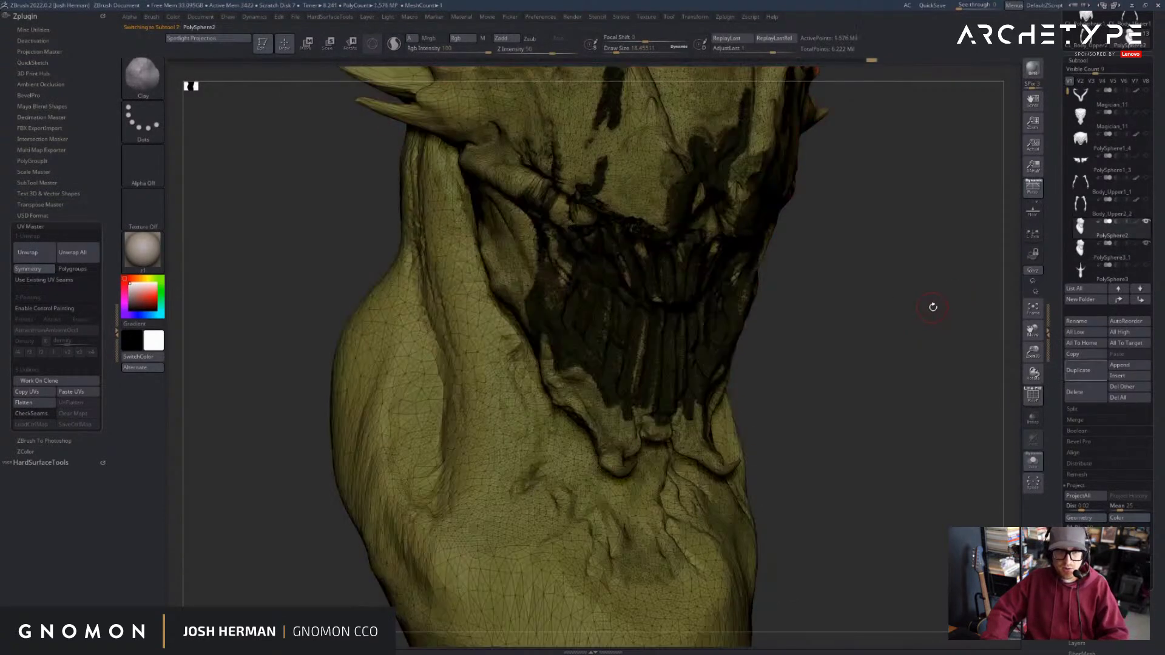
{"action": "left_click", "coordinate": [1081, 392]}
{"action": "left_click", "coordinate": [1001, 409]}
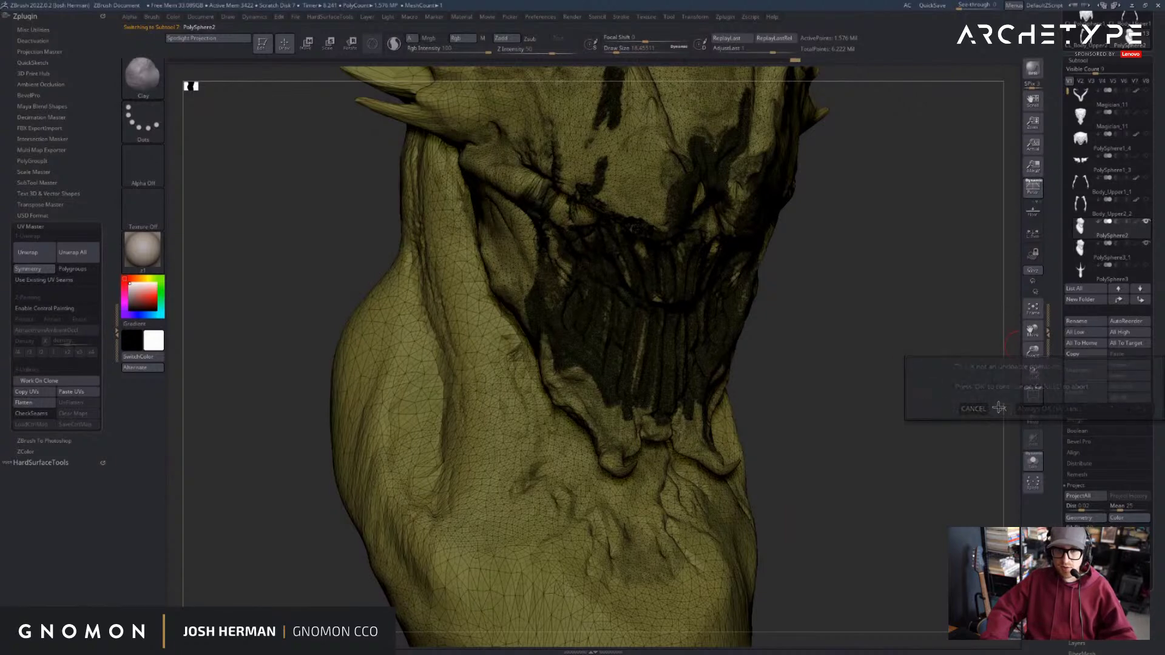
{"action": "scroll", "coordinate": [1107, 303], "scroll_direction": "up", "scroll_amount": 3}
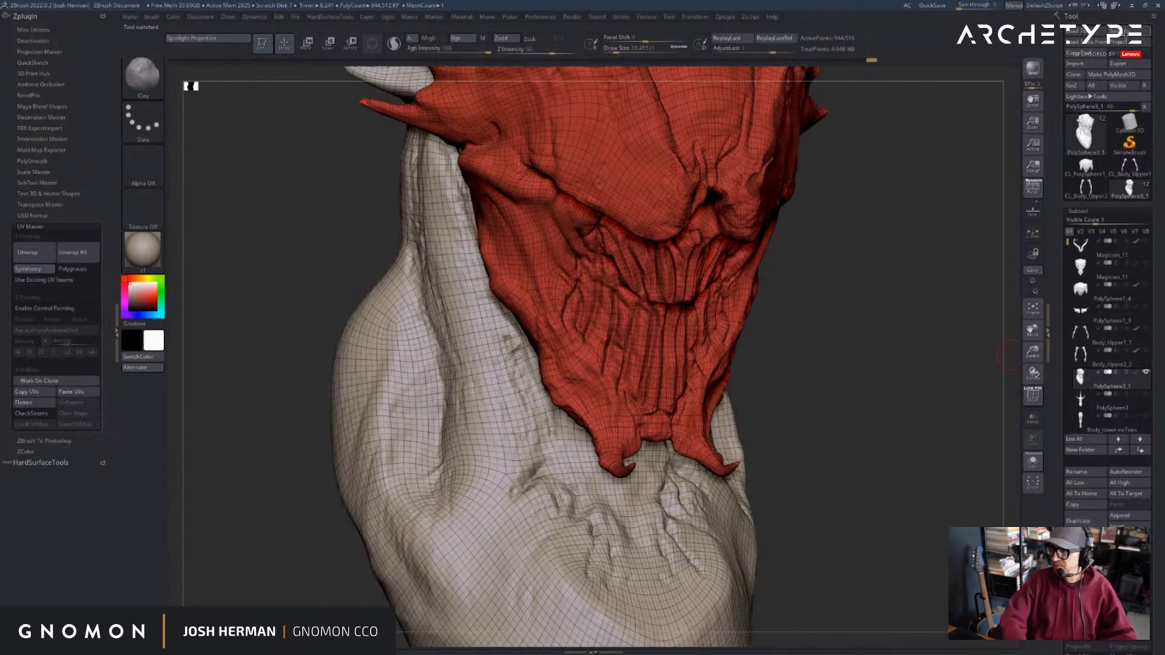
- Duplicate the PolySphere3 subtool and remesh the copy with ZRemesher at a target polygon count of 5
{"action": "left_click_drag", "start_coordinate": [971, 162], "coordinate": [1005, 342], "text": "shift"}
{"action": "key", "text": "Down"}
{"action": "key", "text": "f"}
{"action": "left_click_drag", "start_coordinate": [1064, 435], "coordinate": [915, 347]}
{"action": "left_click_drag", "start_coordinate": [1057, 374], "coordinate": [1050, 300]}
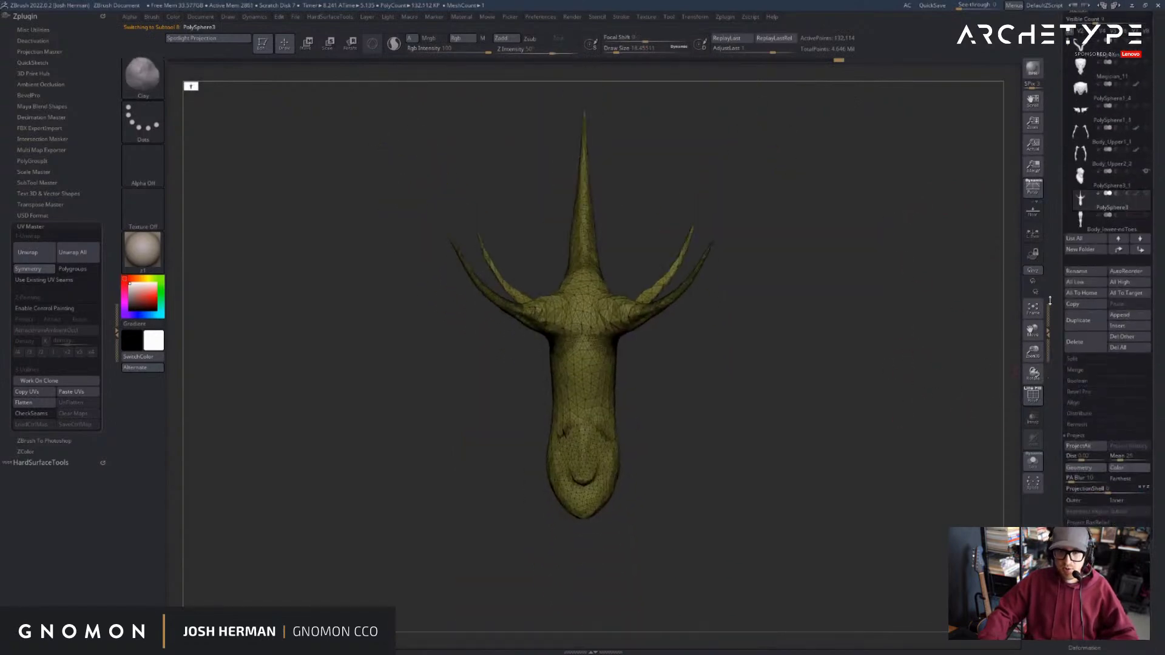
{"action": "left_click", "coordinate": [1078, 327]}
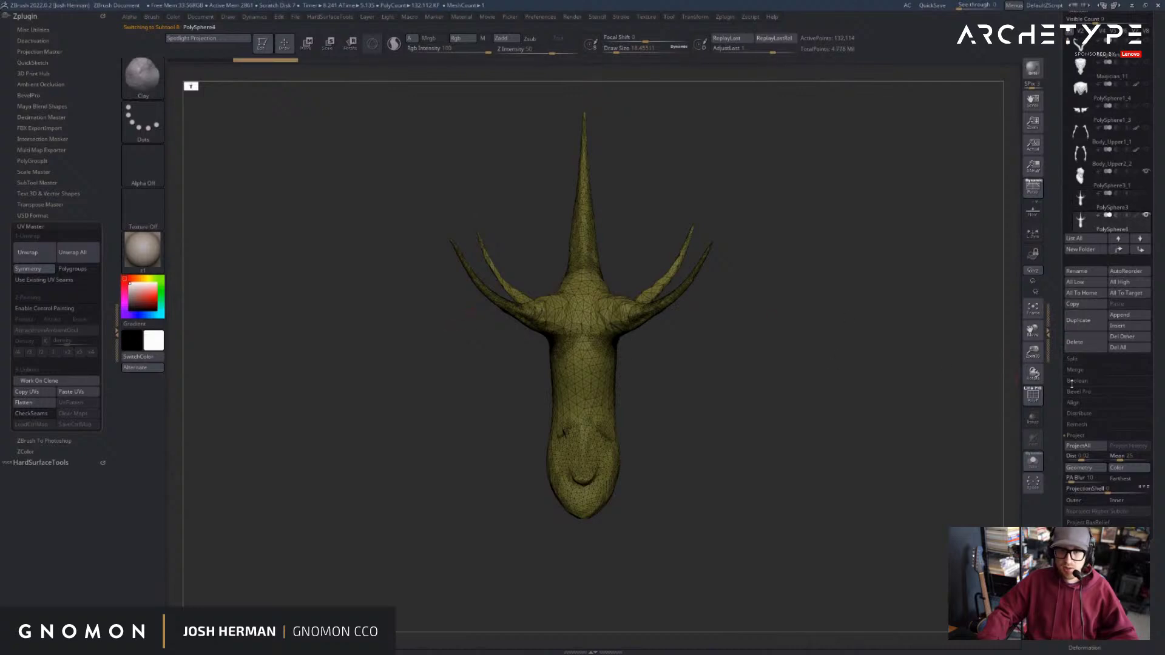
{"action": "left_click_drag", "start_coordinate": [1053, 419], "coordinate": [1064, 348]}
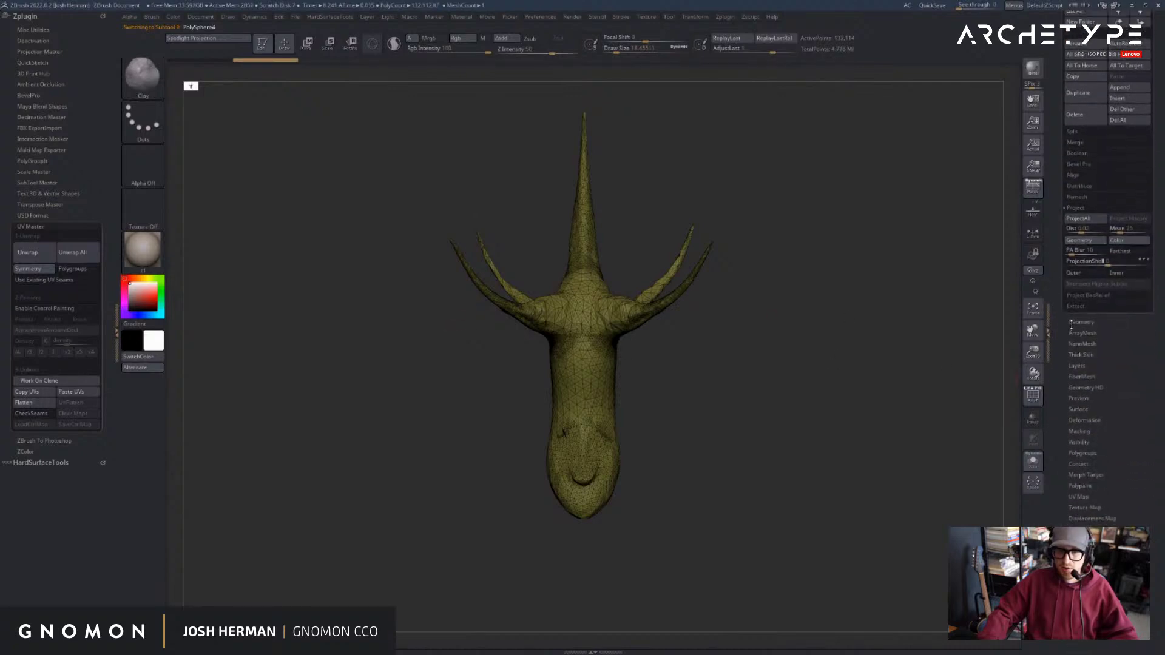
{"action": "left_click", "coordinate": [1071, 323]}
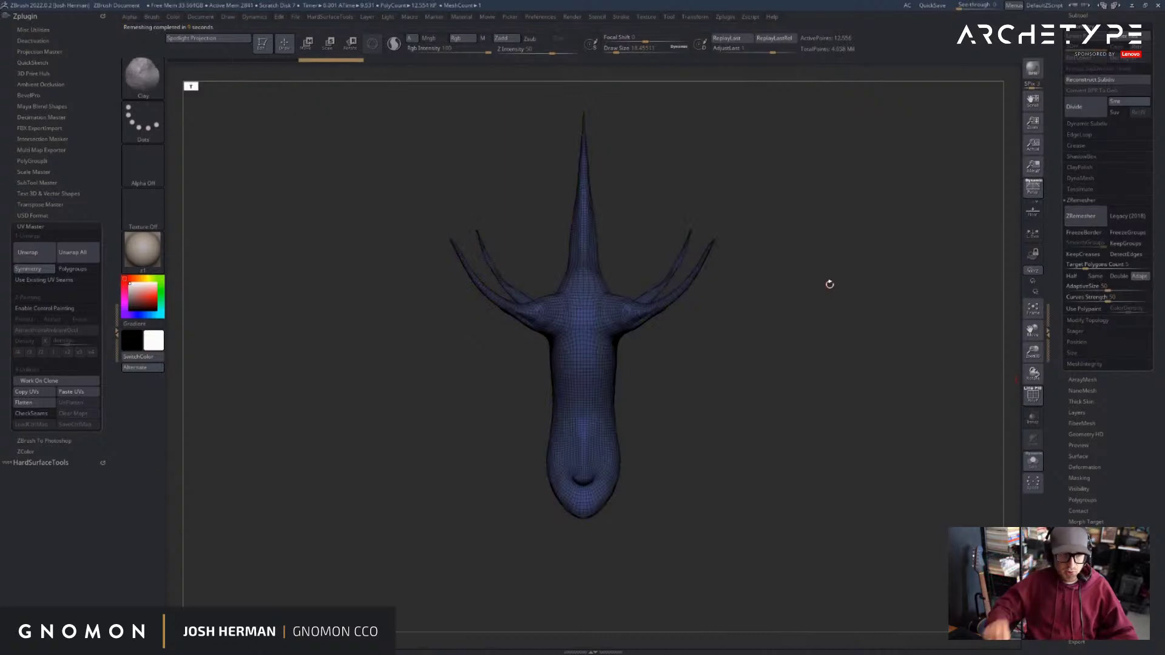
- Compare the spiked part before and after remeshing, checking how well the thin curved horns hold their shape
{"action": "key", "text": "ctrl+z"}
{"action": "key", "text": "ctrl+shift+z"}
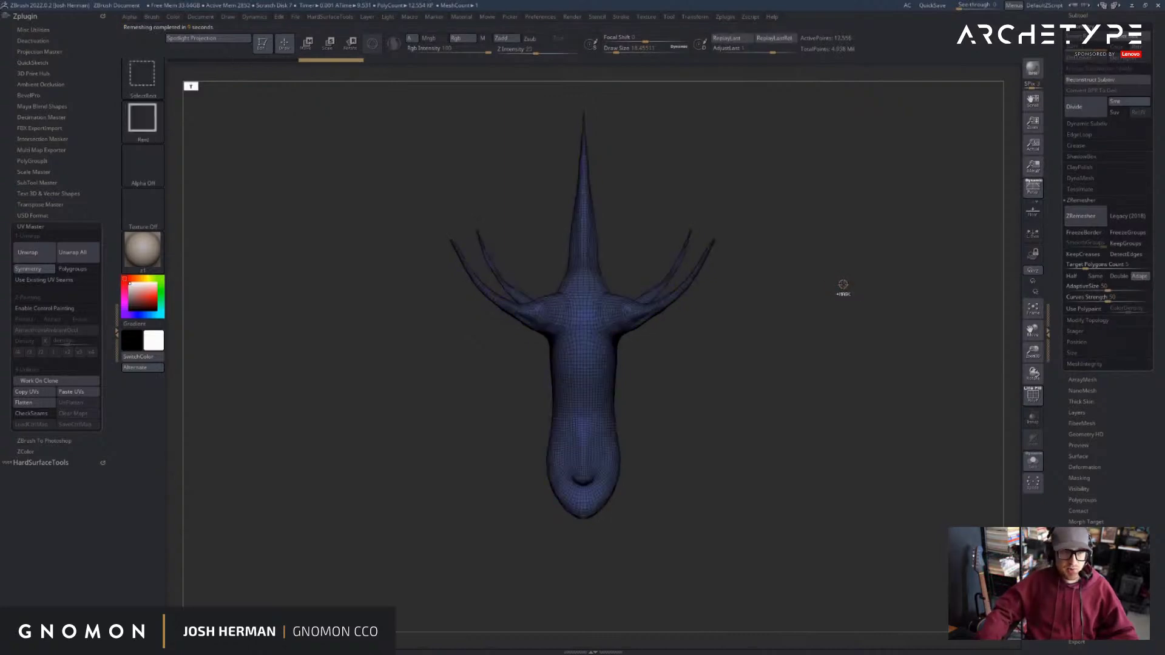
{"action": "key", "text": "ctrl+z"}
{"action": "key", "text": "ctrl+shift+z"}
{"action": "key", "text": "s"}
{"action": "left_click_drag", "start_coordinate": [843, 284], "coordinate": [892, 330], "text": "alt"}
{"action": "key", "text": "ctrl+z"}
{"action": "key", "text": "ctrl+shift+z"}
{"action": "key", "text": "s"}
- Unwrap the remeshed PolySphere4 copy with symmetry in UV Master, flatten it to check its UV islands, and unflatten it
{"action": "left_click_drag", "start_coordinate": [1060, 144], "coordinate": [1062, 338]}
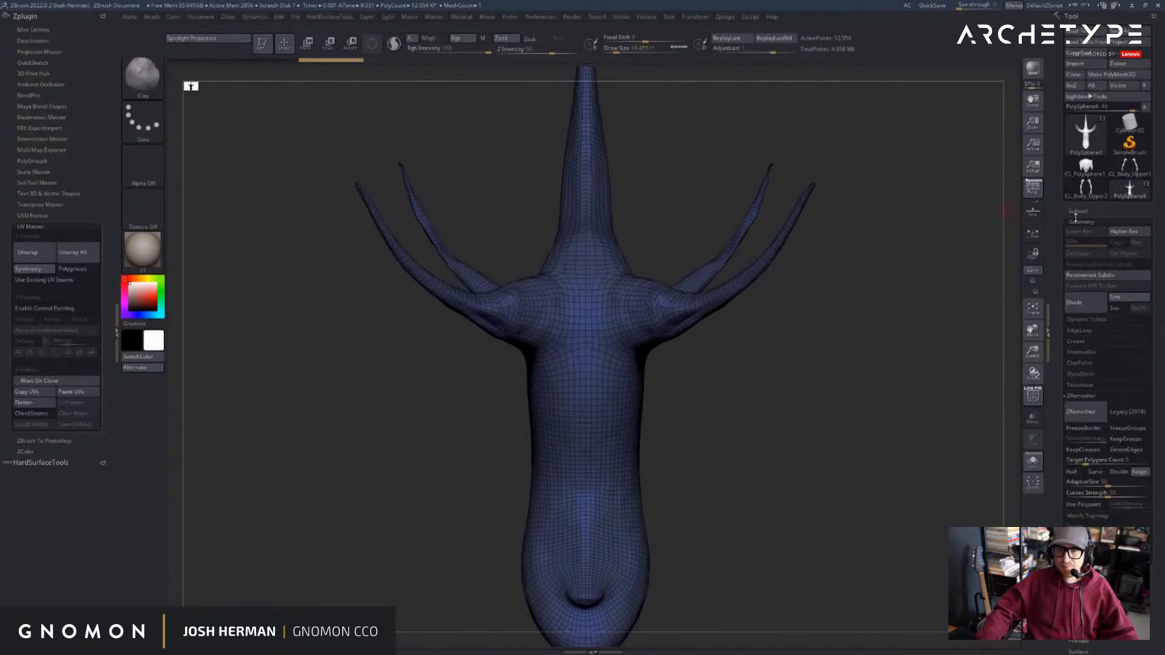
{"action": "left_click", "coordinate": [1077, 211]}
{"action": "left_click_drag", "start_coordinate": [871, 281], "coordinate": [874, 256], "text": "alt"}
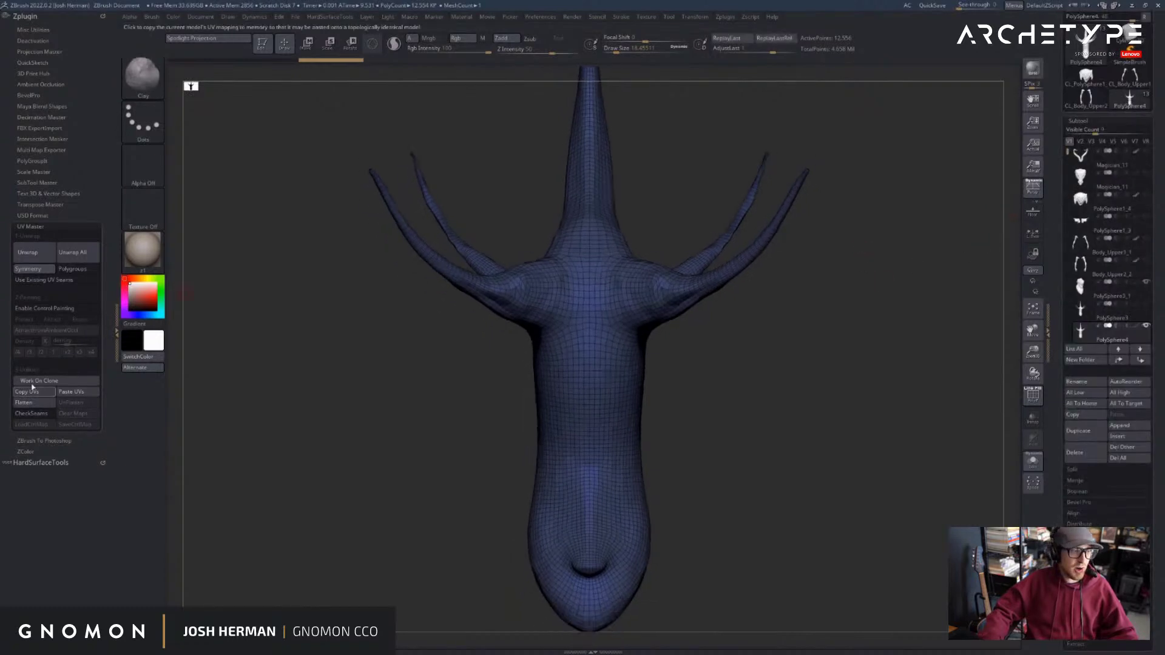
{"action": "left_click", "coordinate": [27, 251]}
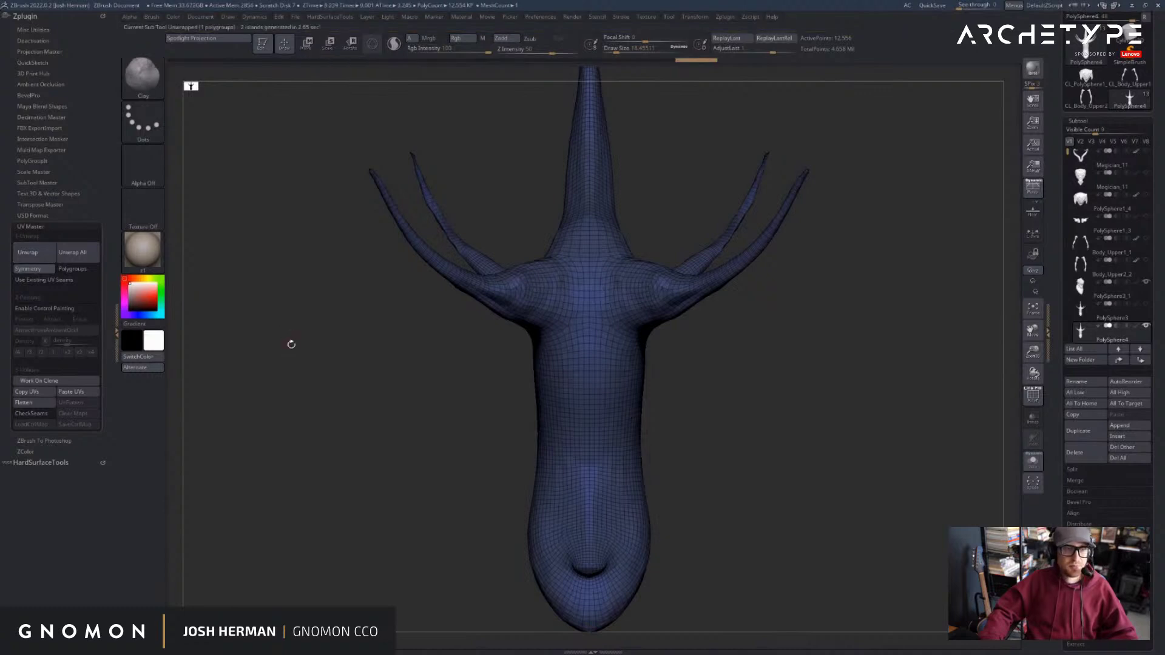
{"action": "left_click", "coordinate": [25, 404]}
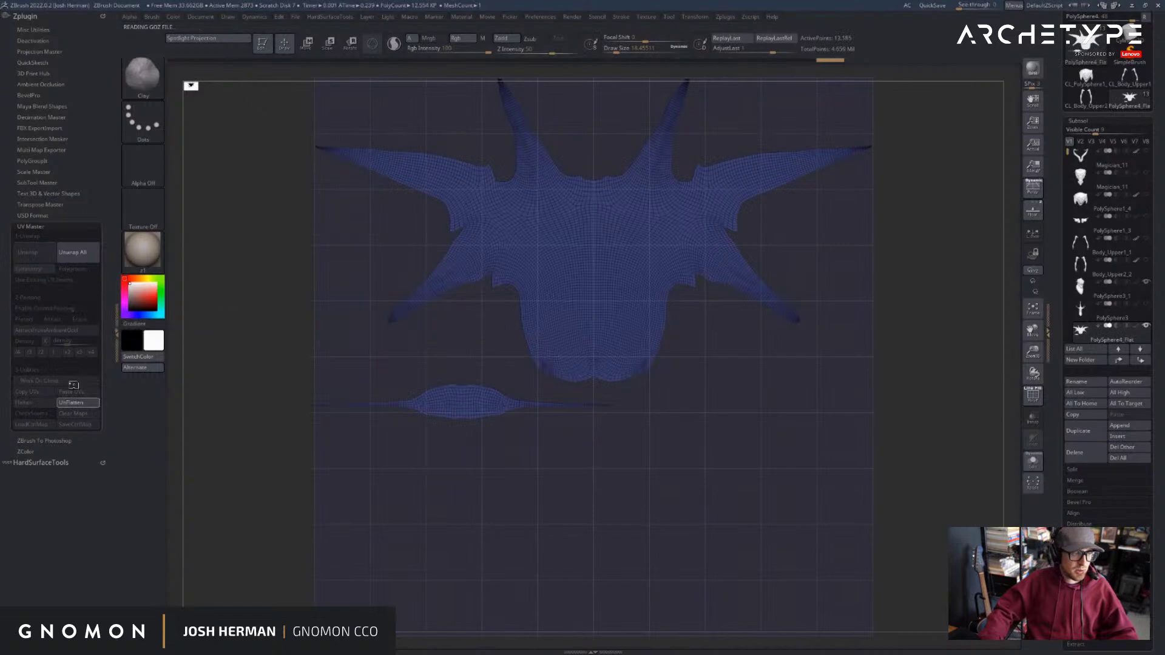
{"action": "left_click", "coordinate": [72, 402]}
- Subdivide the unwrapped PolySphere4 mesh two levels
{"action": "key", "text": "ctrl"}
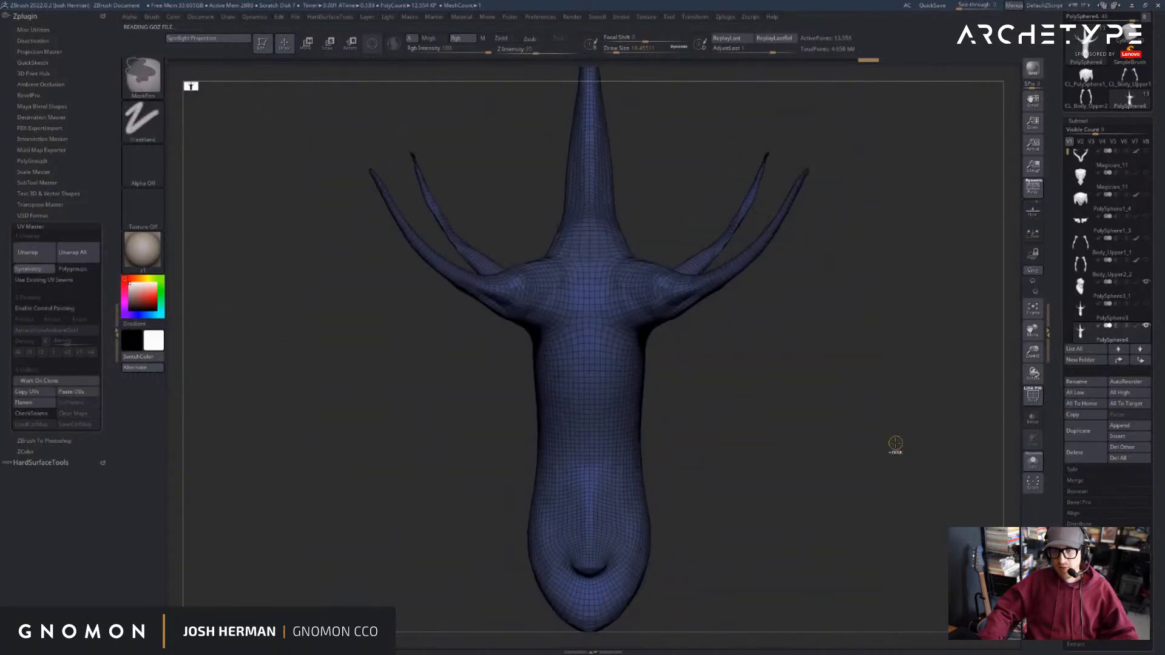
{"action": "key", "text": "ctrl+d"}
{"action": "key", "text": "ctrl+d"}
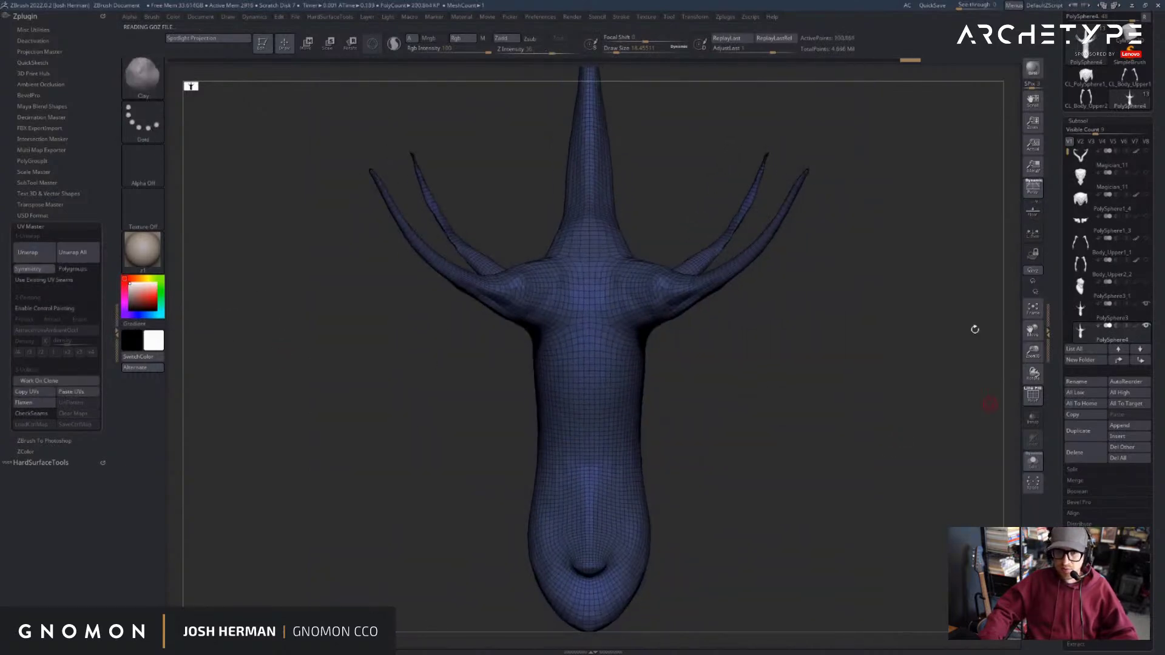
- Compare the PolySphere4 copy with the original spiked part around the horns and body, and delete the original PolySphere3 subtool
{"action": "left_click_drag", "start_coordinate": [975, 330], "coordinate": [972, 283], "text": "alt"}
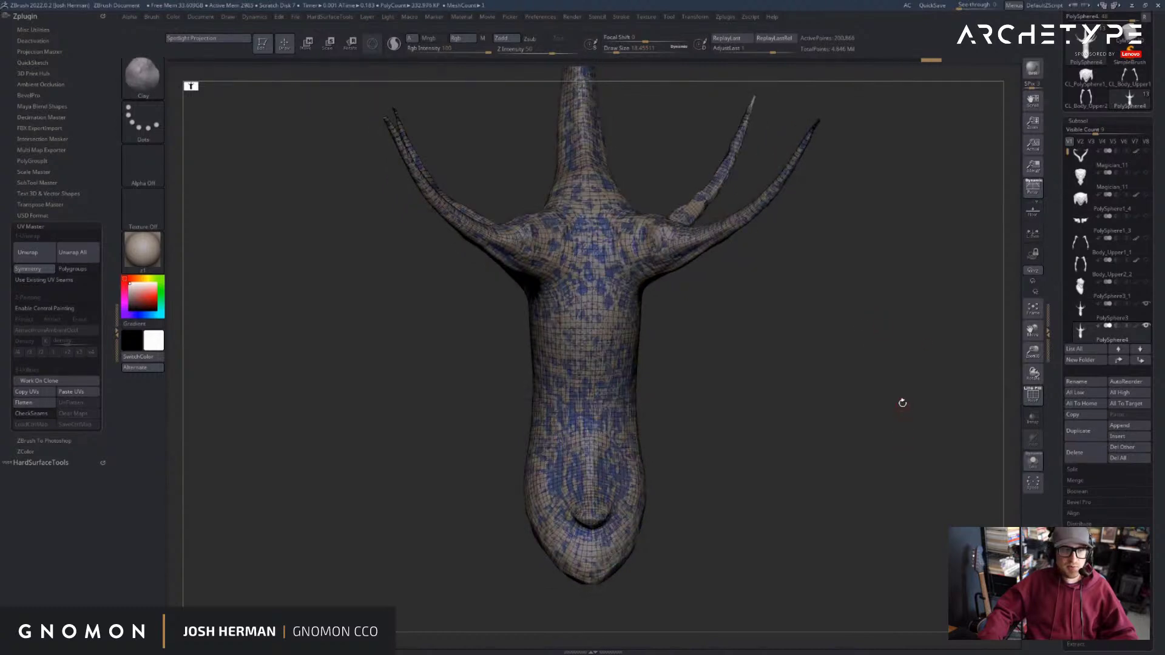
{"action": "key", "text": "ctrl"}
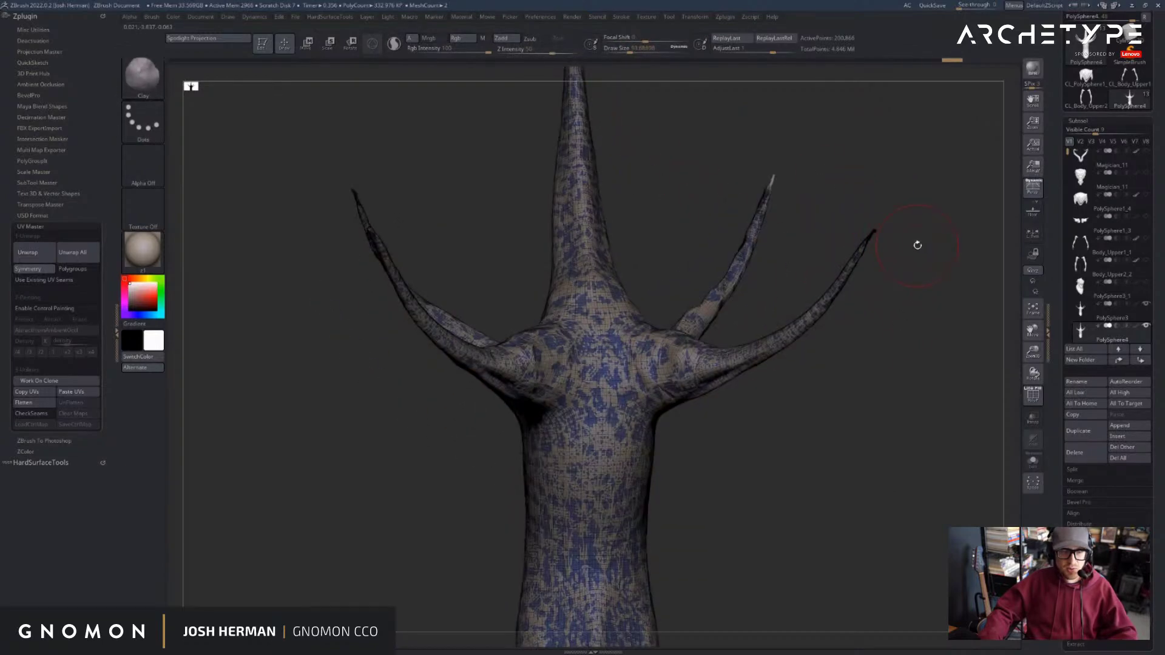
{"action": "mouse_move", "coordinate": [900, 351]}
{"action": "left_mouse_down", "text": "alt"}
{"action": "mouse_move", "coordinate": [915, 252]}
{"action": "mouse_move", "coordinate": [906, 365]}
{"action": "left_mouse_up", "text": "alt"}
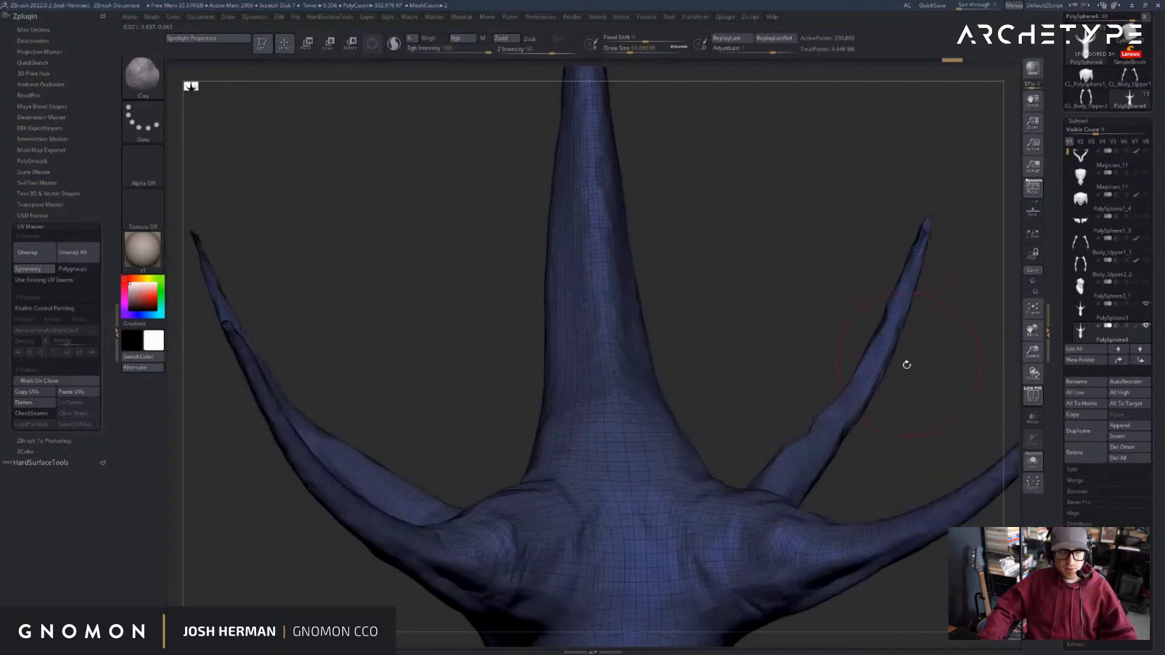
{"action": "left_click_drag", "start_coordinate": [777, 304], "coordinate": [773, 111], "text": "alt"}
{"action": "key", "text": "Up"}
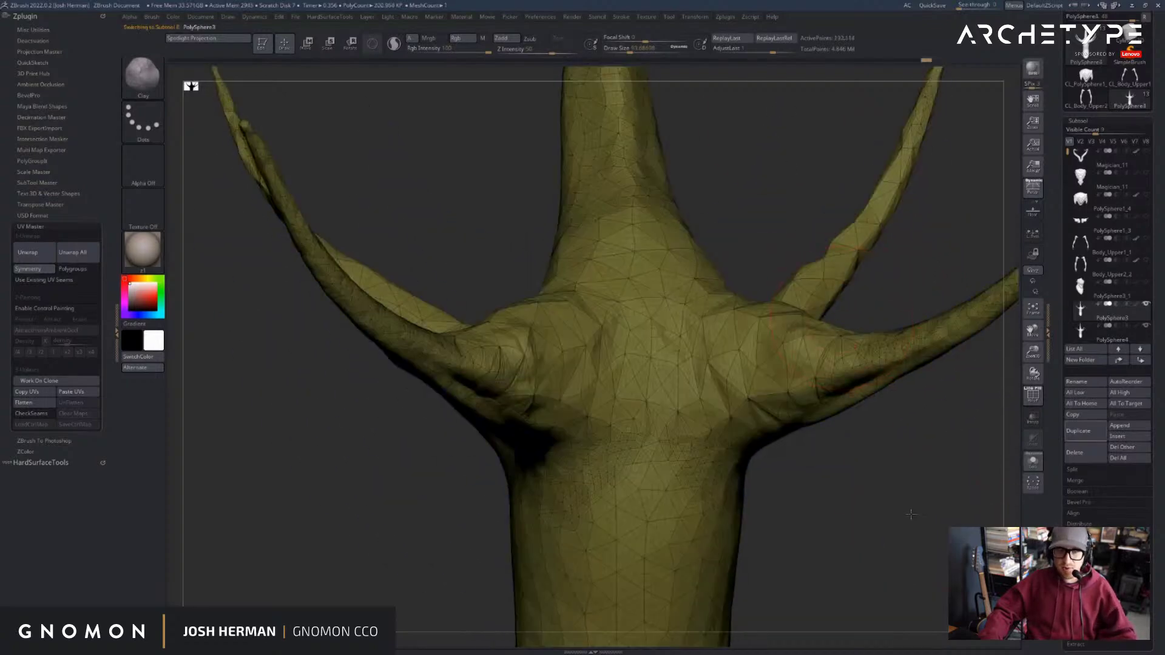
{"action": "left_click_drag", "start_coordinate": [913, 513], "coordinate": [916, 315], "text": "alt"}
{"action": "left_click", "coordinate": [1072, 459]}
{"action": "left_click", "coordinate": [1000, 480]}
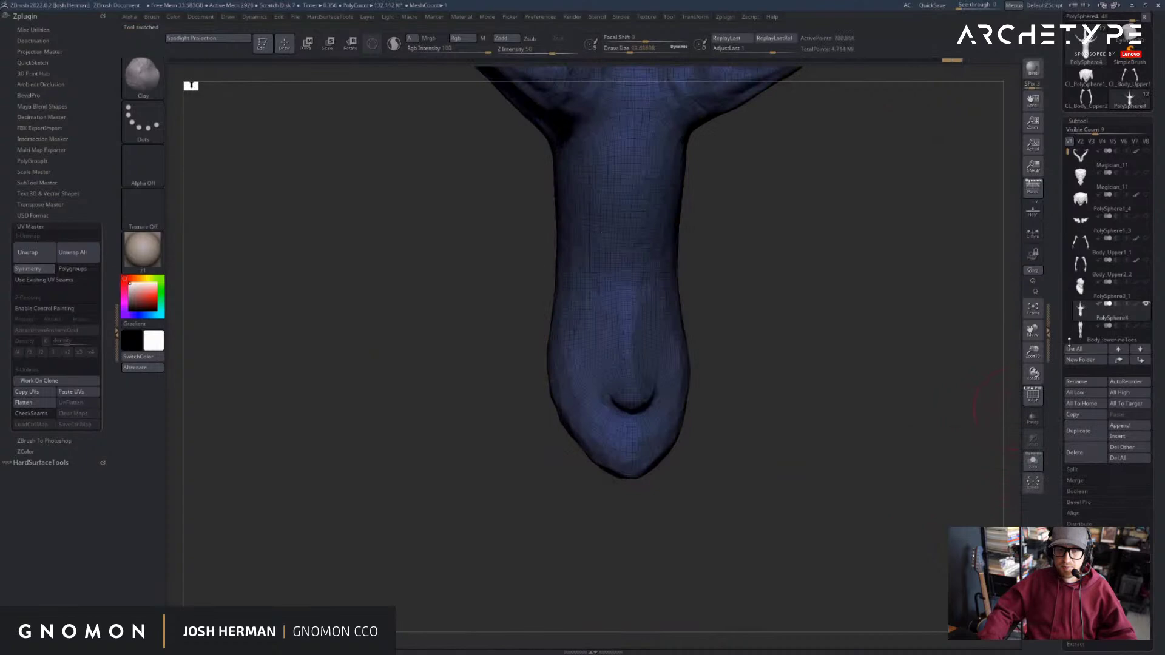
- Select the Body_lower-noToes subtool and step it down to its lowest subdivision level
{"action": "left_click_drag", "start_coordinate": [1066, 310], "coordinate": [1071, 238]}
{"action": "left_click", "coordinate": [1085, 245]}
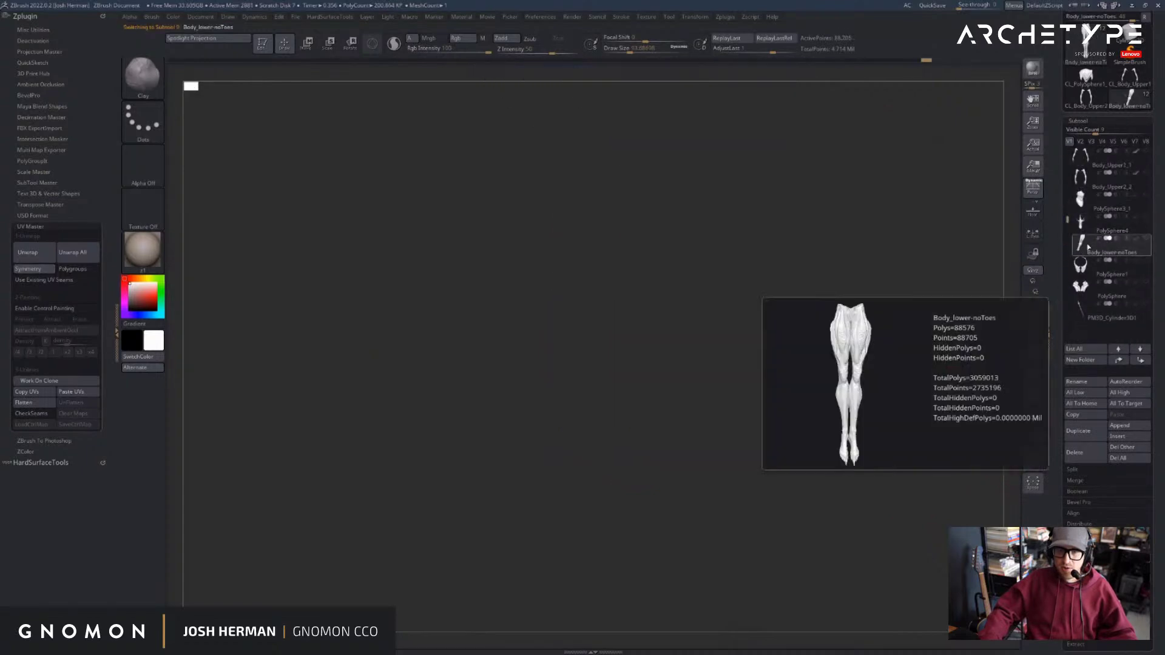
{"action": "key", "text": "shift+d"}
{"action": "key", "text": "shift+d"}
{"action": "key", "text": "shift+d"}
{"action": "key", "text": "shift+d"}
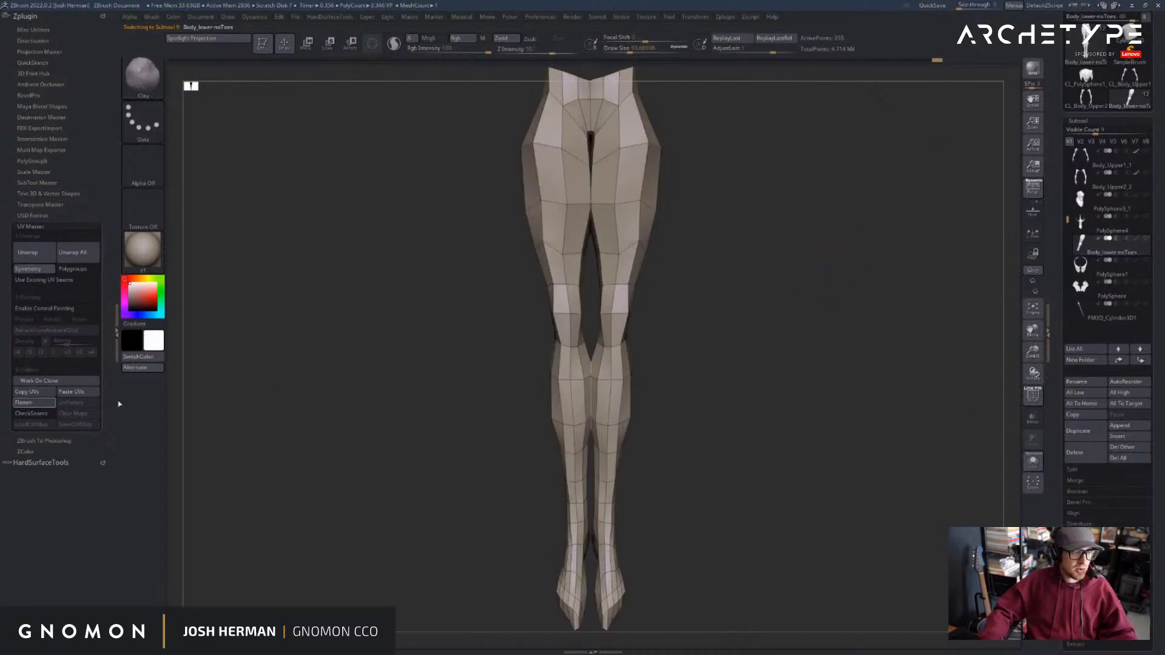
- Check the legs' existing UVs for overlaps with a UV Check texture, and turn the texture off
{"action": "scroll", "coordinate": [1056, 312], "scroll_direction": "down", "scroll_amount": 5}
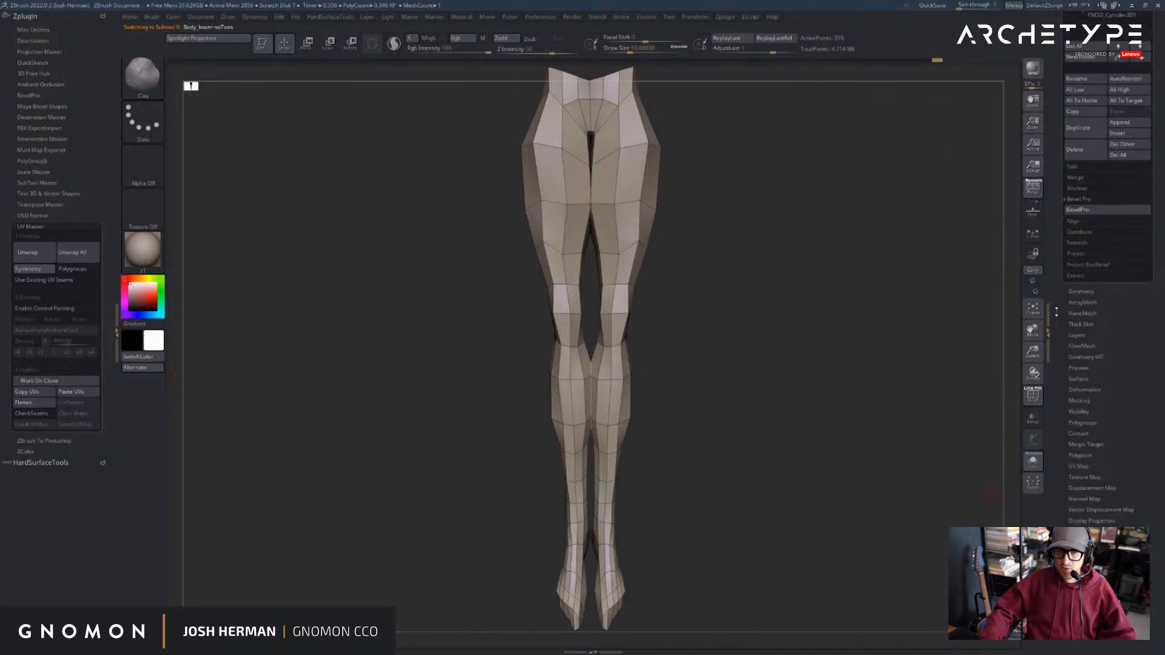
{"action": "left_click", "coordinate": [1083, 200]}
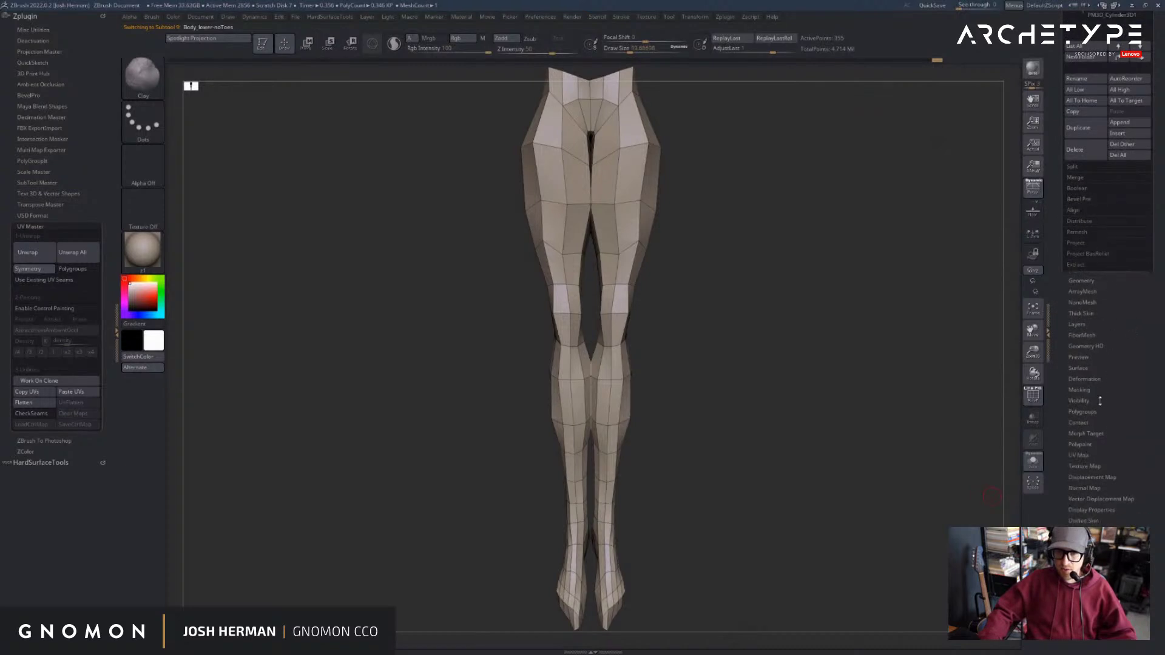
{"action": "left_click_drag", "start_coordinate": [1122, 434], "coordinate": [1133, 464]}
{"action": "left_click", "coordinate": [1088, 457]}
{"action": "left_click", "coordinate": [1110, 367]}
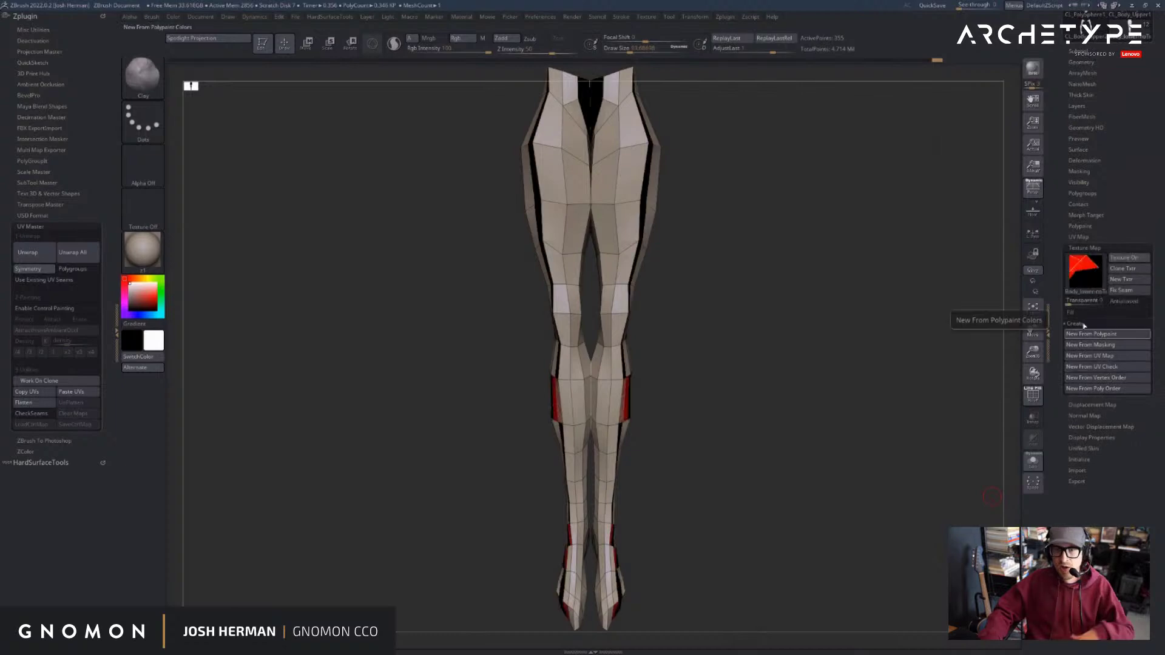
{"action": "left_click", "coordinate": [1085, 271]}
{"action": "left_click", "coordinate": [684, 277]}
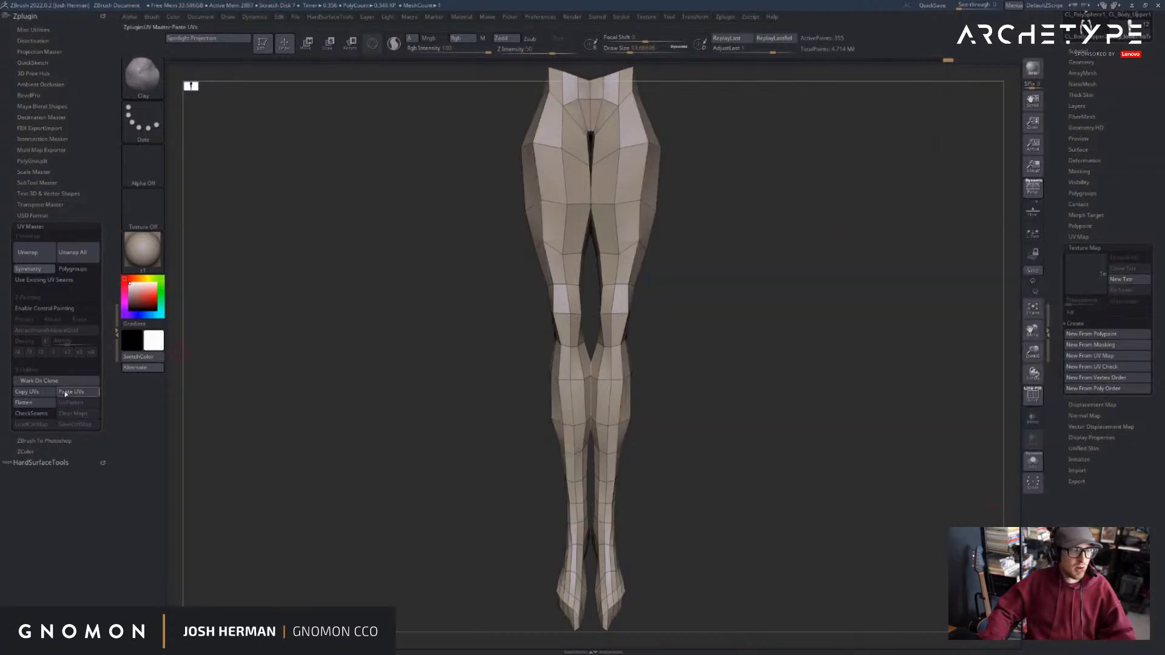
- Create a UV Master clone of the legs, unwrap it with symmetry, flatten it to check the UV layout, and unflatten it
{"action": "left_click", "coordinate": [41, 380]}
{"action": "left_click_drag", "start_coordinate": [1100, 227], "coordinate": [1135, 332]}
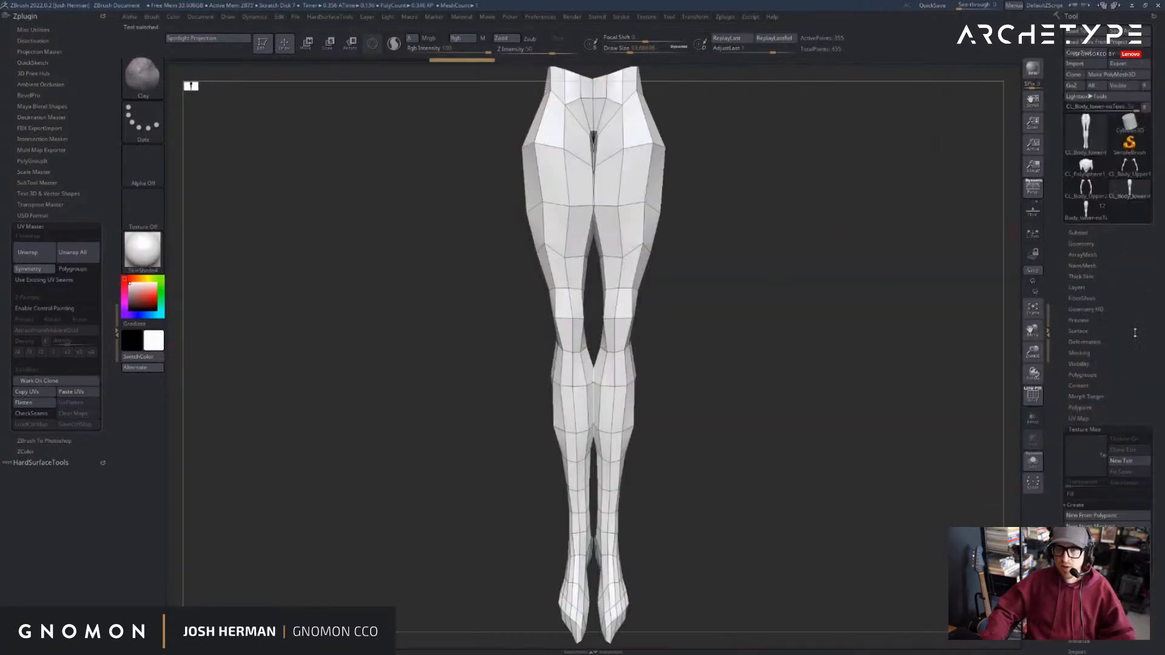
{"action": "left_click", "coordinate": [29, 253]}
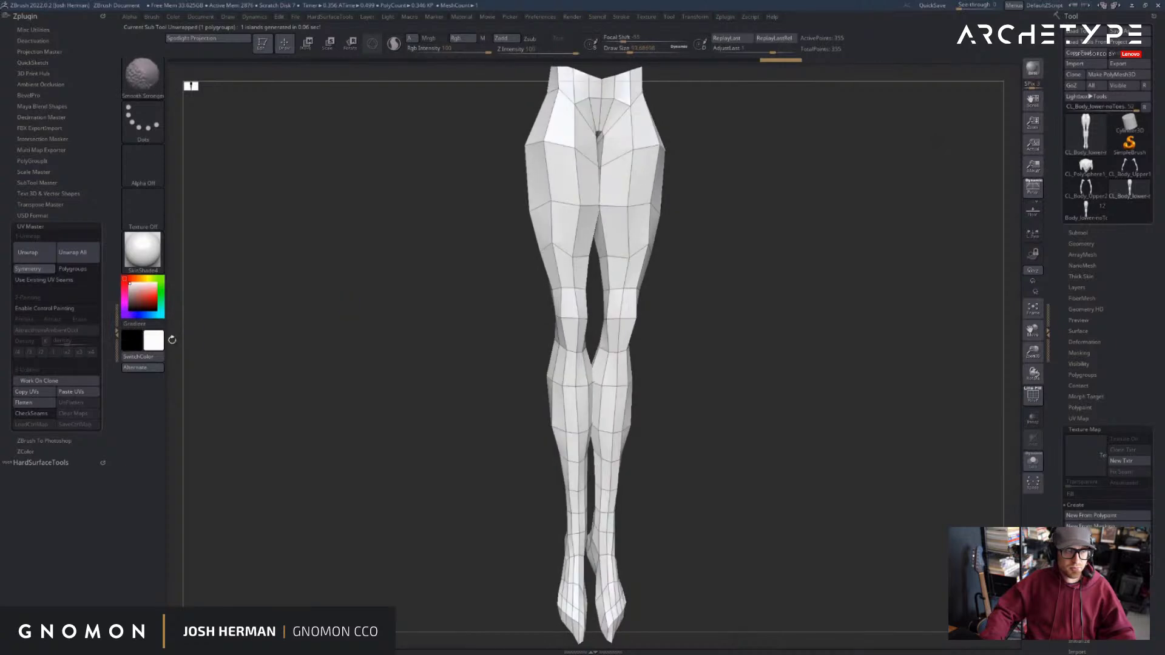
{"action": "left_click", "coordinate": [38, 402]}
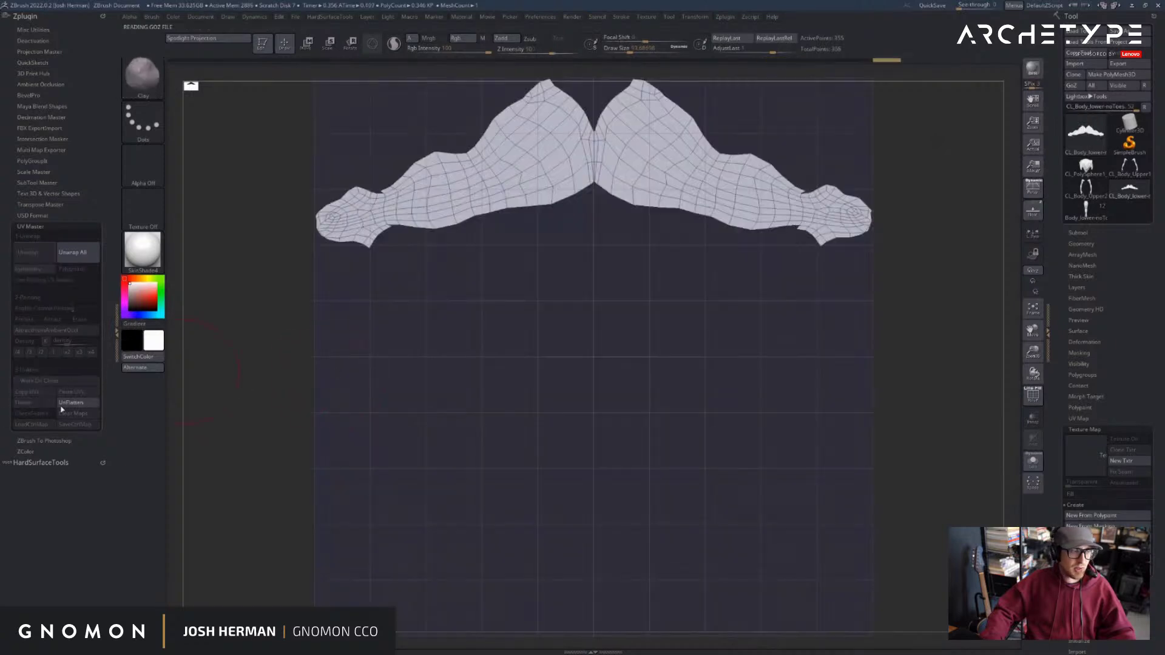
{"action": "left_click", "coordinate": [66, 404]}
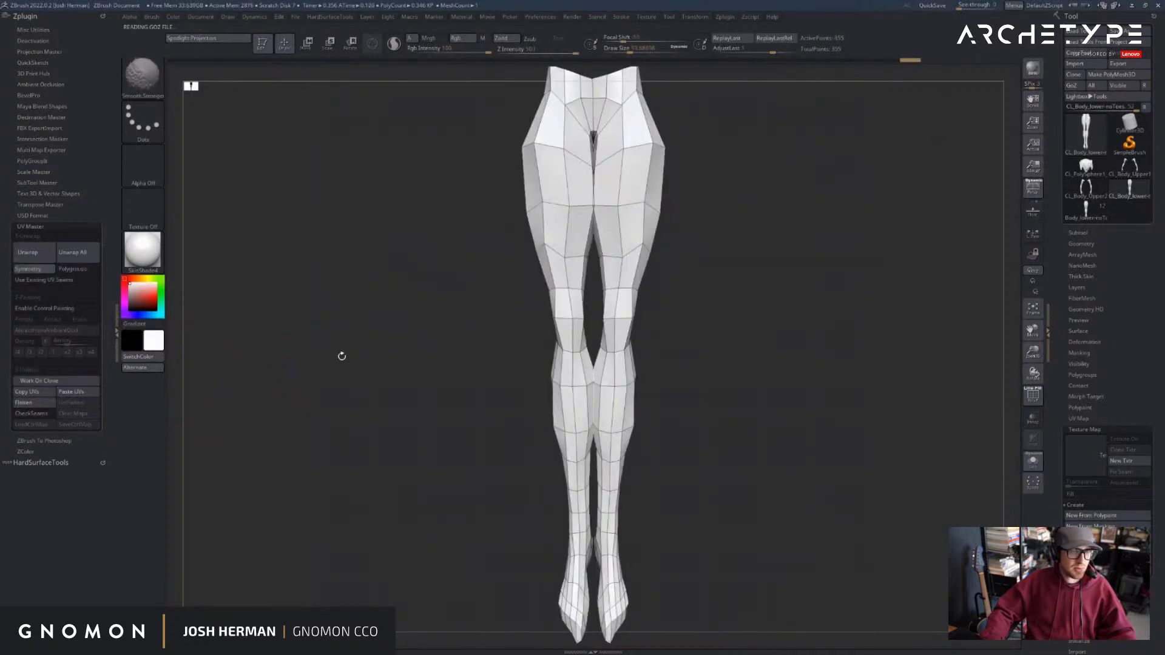
- Mask one half of the leg clone up to the centre line and assign that half its own polygroup
{"action": "left_click_drag", "start_coordinate": [646, 229], "coordinate": [726, 261]}
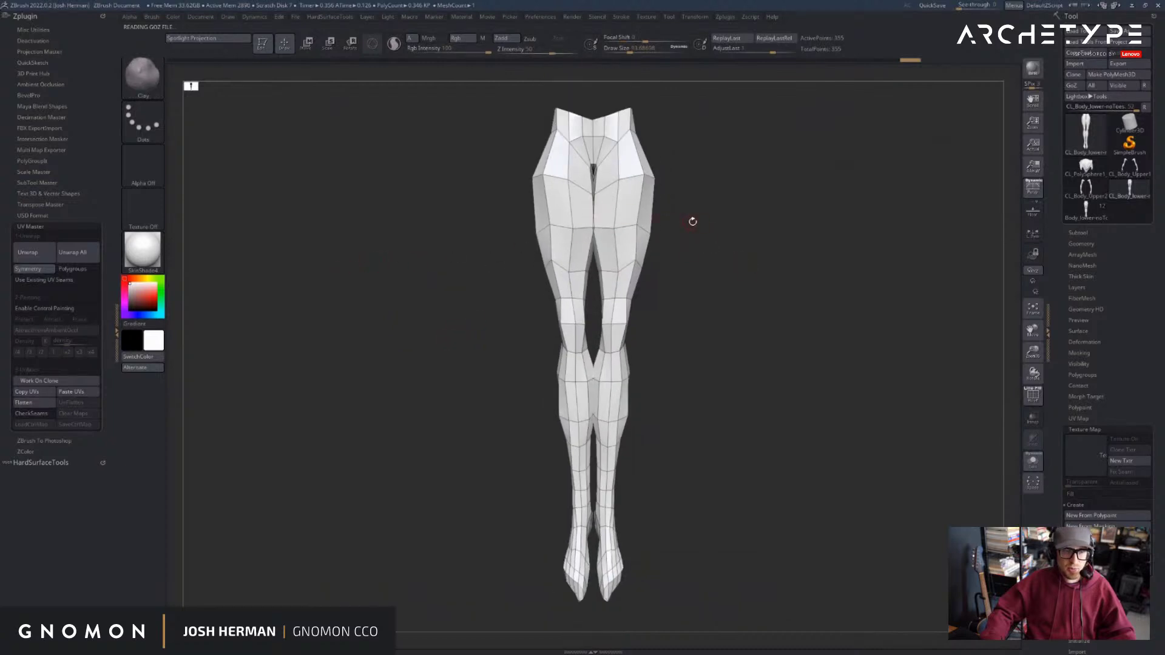
{"action": "mouse_move", "coordinate": [705, 222]}
{"action": "left_mouse_down"}
{"action": "mouse_move", "coordinate": [749, 236]}
{"action": "mouse_move", "coordinate": [709, 234]}
{"action": "left_mouse_up"}
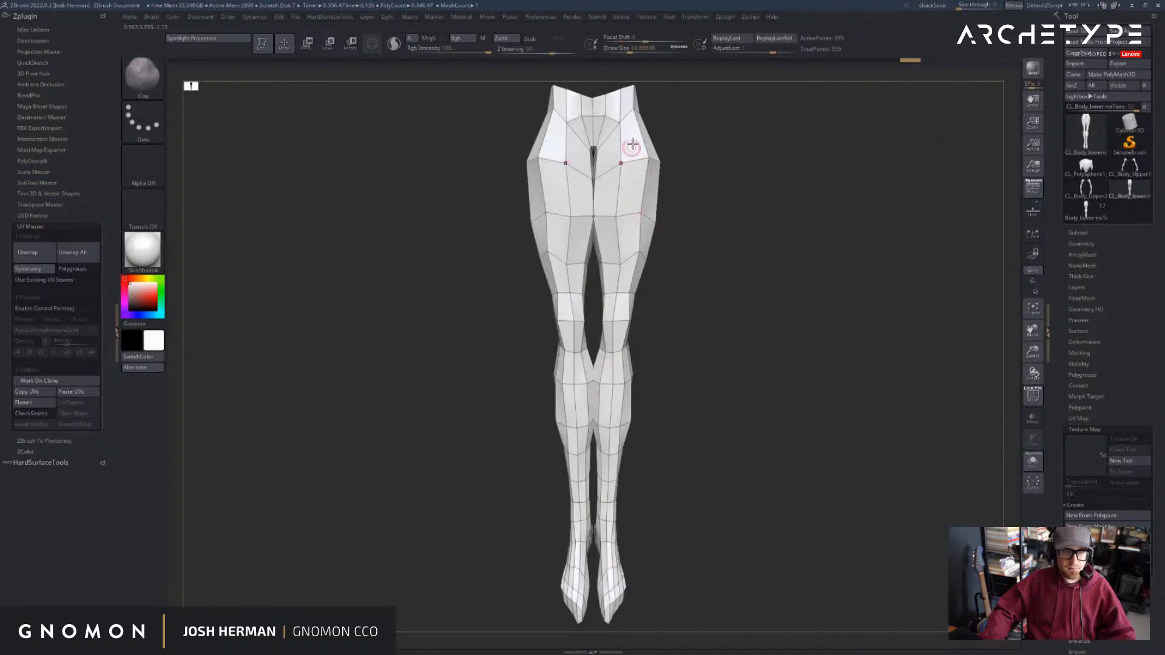
{"action": "left_click_drag", "start_coordinate": [710, 180], "coordinate": [701, 171], "text": "alt"}
{"action": "key", "text": "r"}
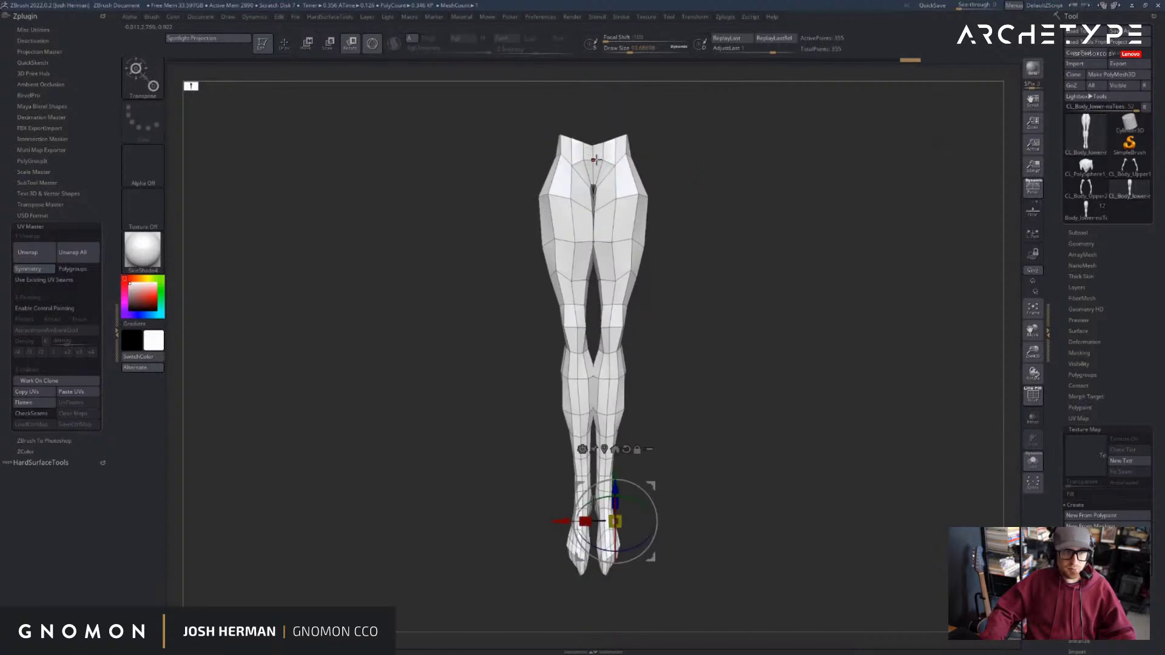
{"action": "left_click", "coordinate": [370, 44]}
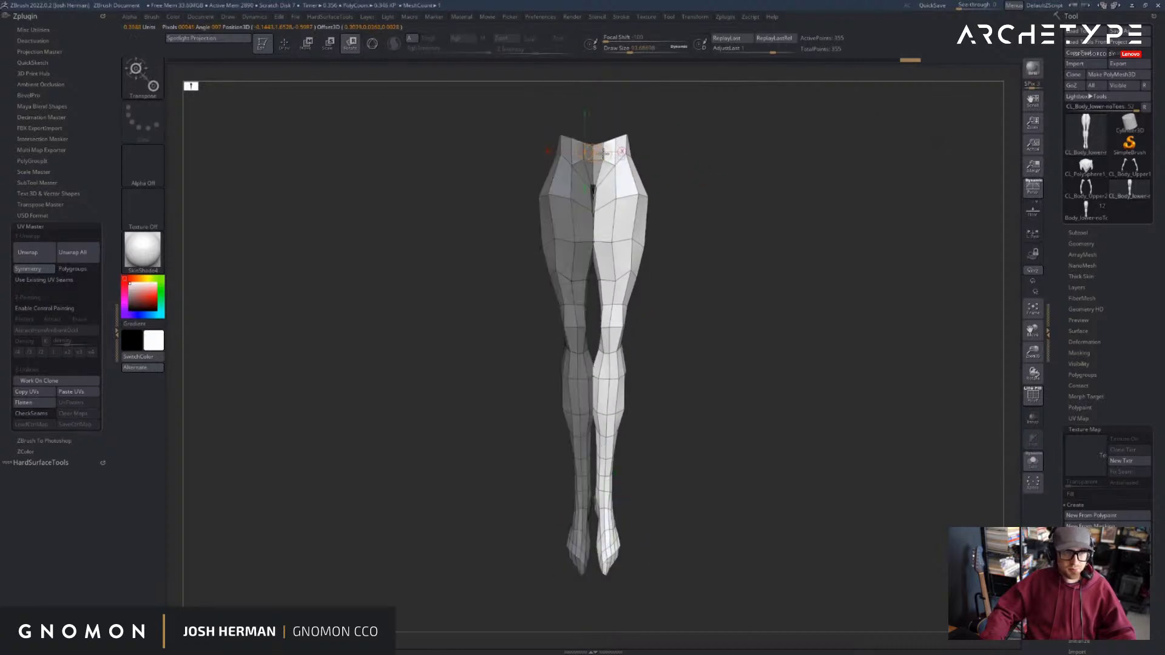
{"action": "left_click_drag", "start_coordinate": [704, 187], "coordinate": [412, 209]}
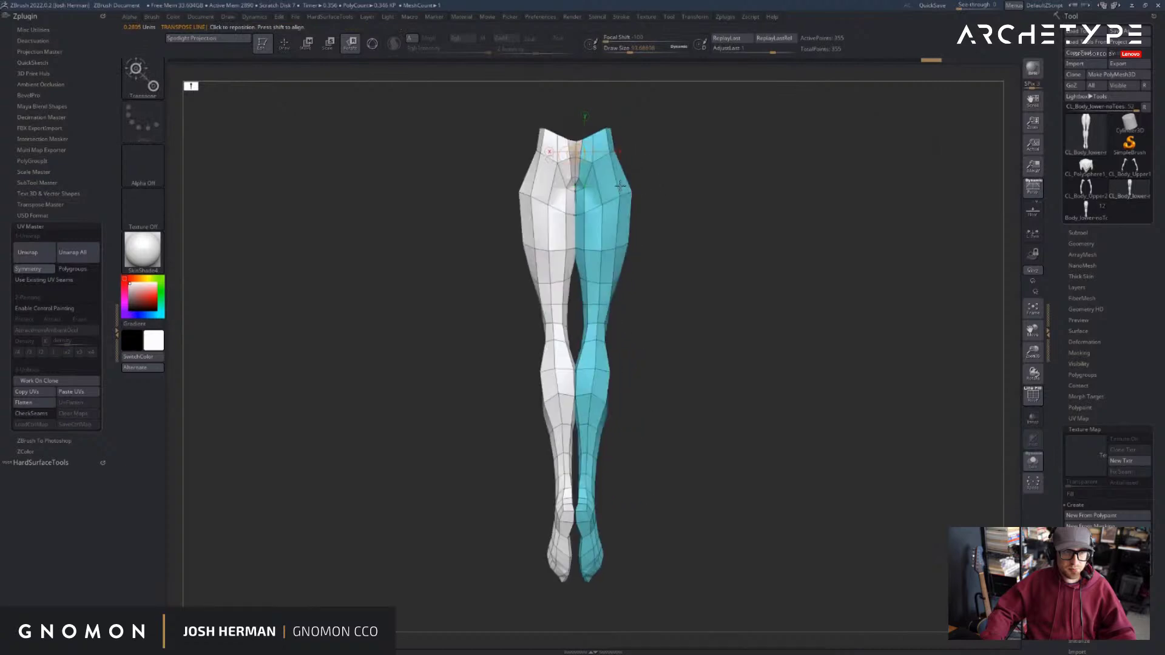
{"action": "left_click_drag", "start_coordinate": [682, 159], "coordinate": [381, 216], "text": "shift"}
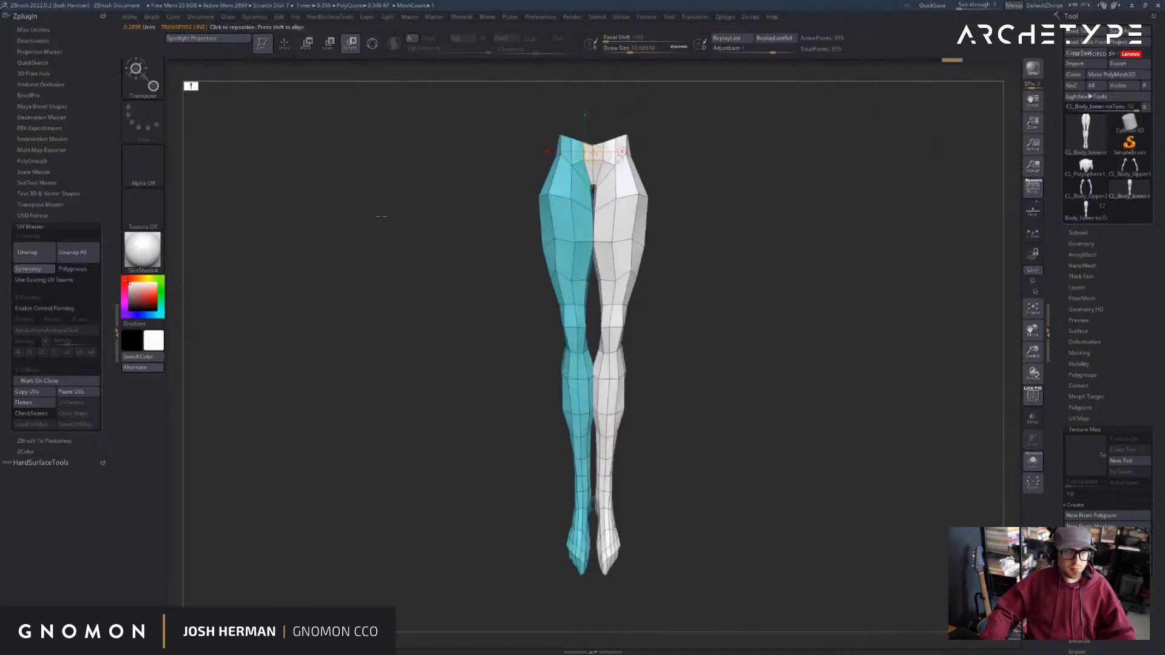
- Unwrap the leg clone again by polygroups, flatten it to check the separate leg islands, and unflatten it
{"action": "left_click", "coordinate": [73, 269]}
{"action": "left_click", "coordinate": [27, 252]}
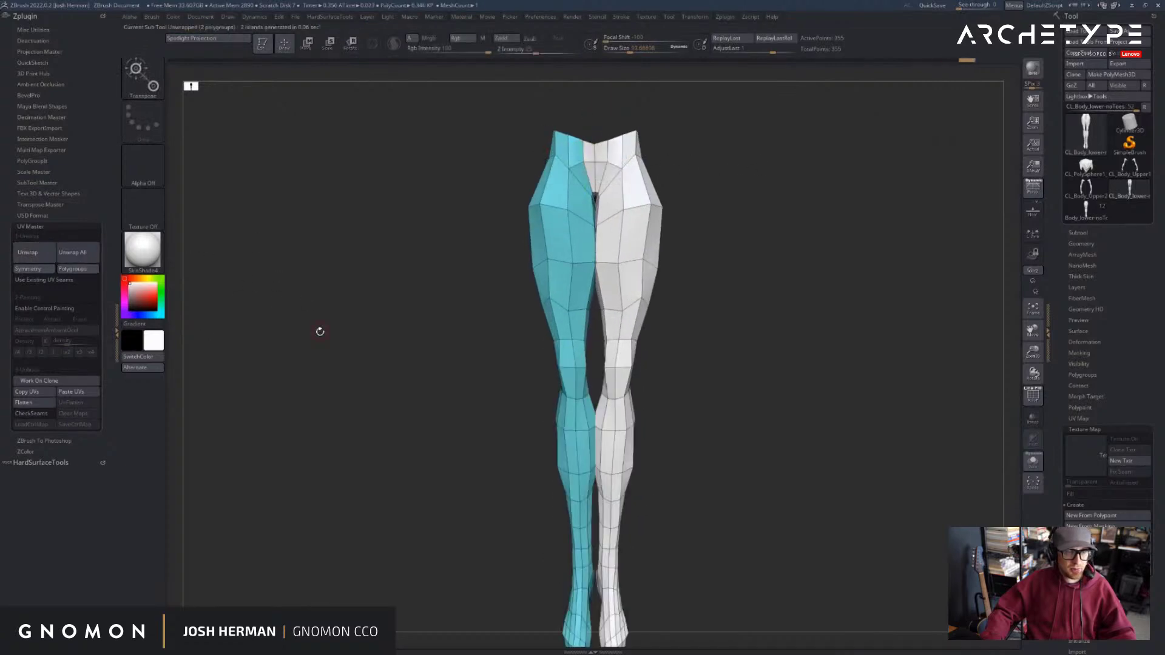
{"action": "left_click", "coordinate": [38, 380]}
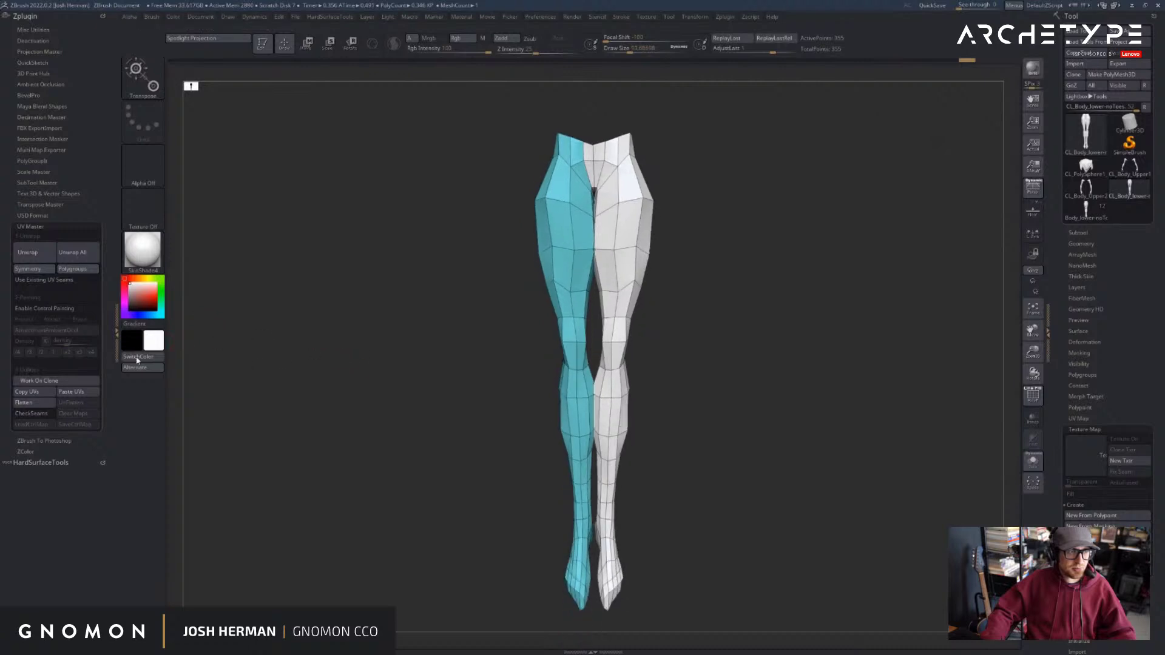
{"action": "left_click", "coordinate": [24, 402]}
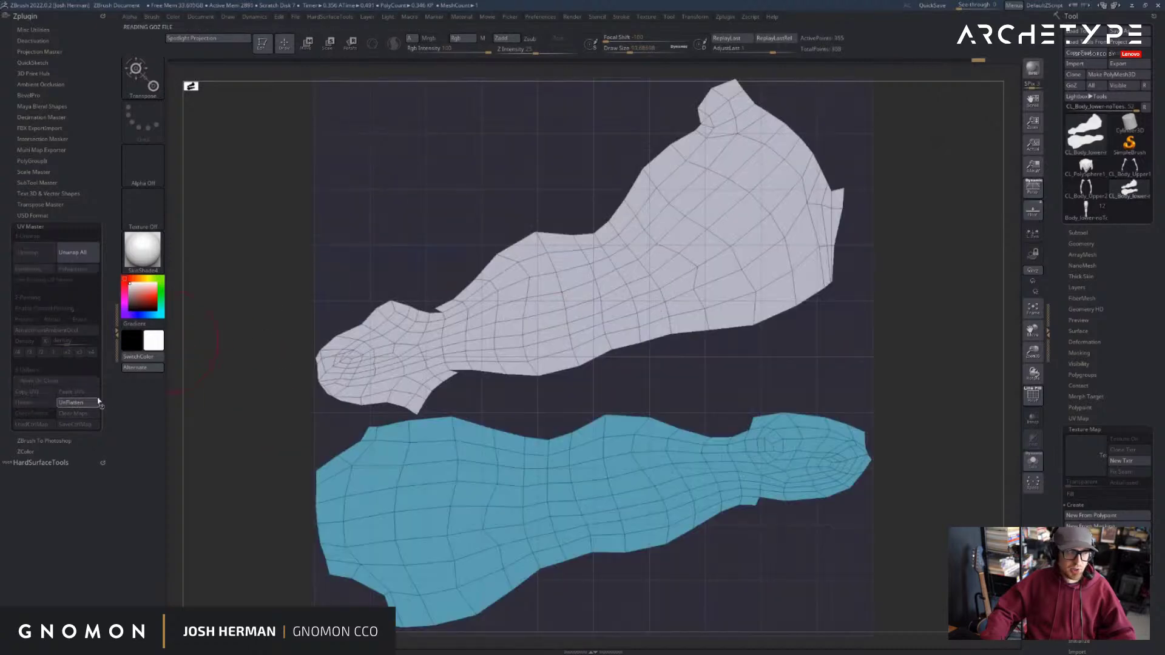
{"action": "left_click", "coordinate": [96, 402]}
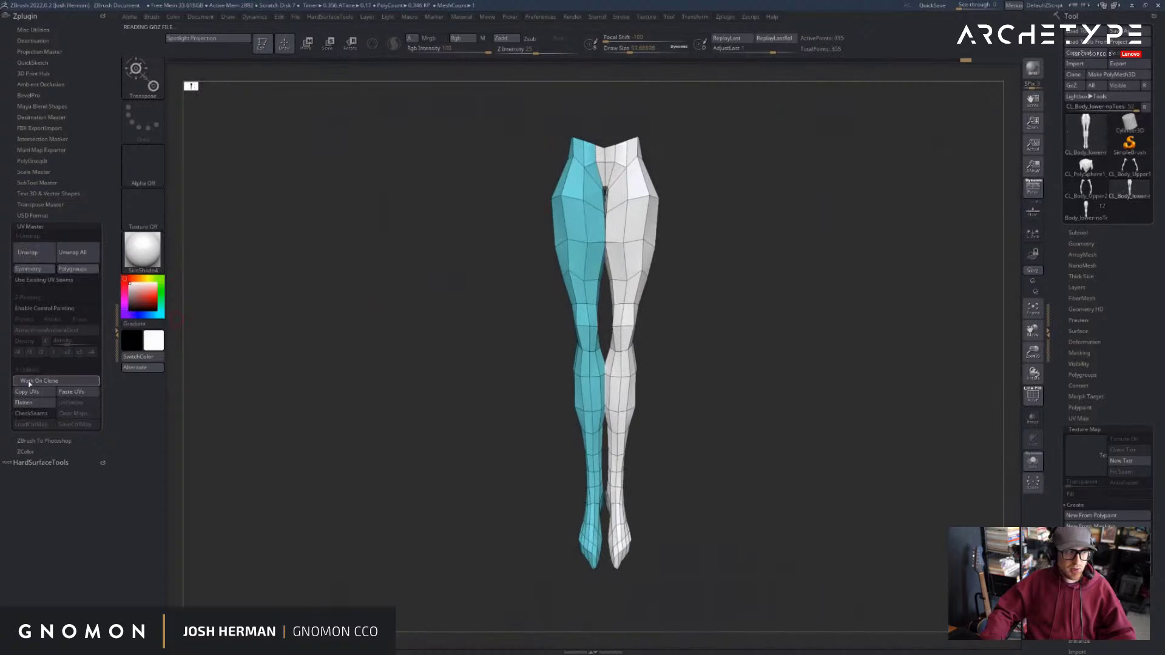
- Transfer the clone's UVs to the original Body_lower-noToes mesh and preview them with a UV Map texture, turning it off again
{"action": "left_click", "coordinate": [1085, 211]}
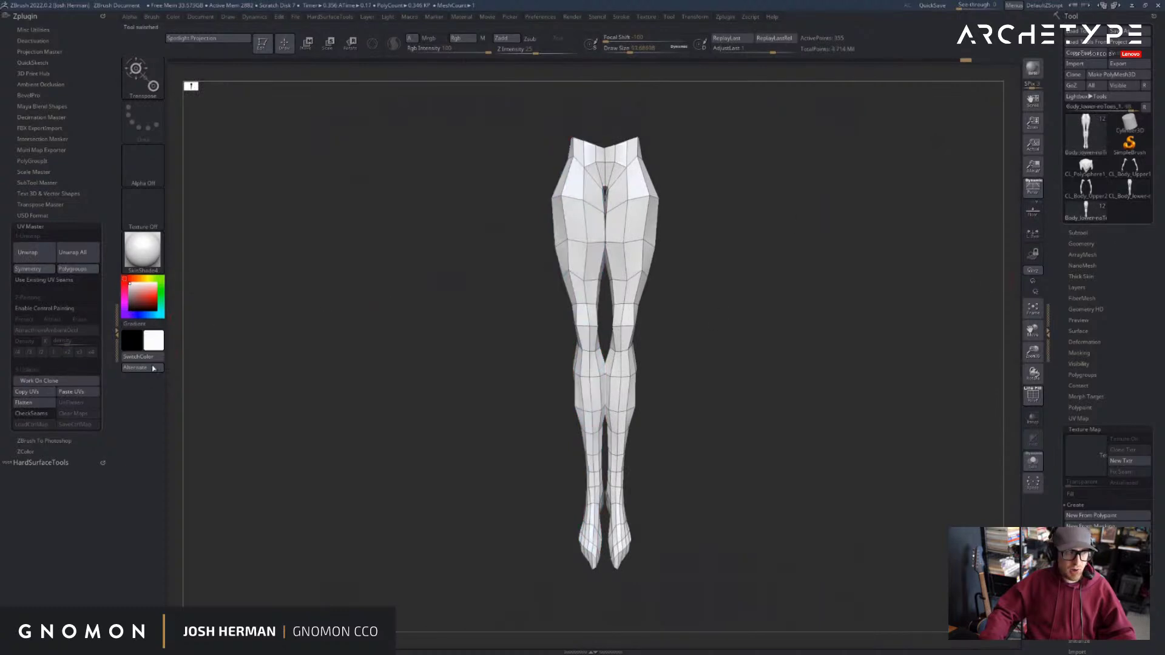
{"action": "left_click_drag", "start_coordinate": [1099, 376], "coordinate": [1093, 246]}
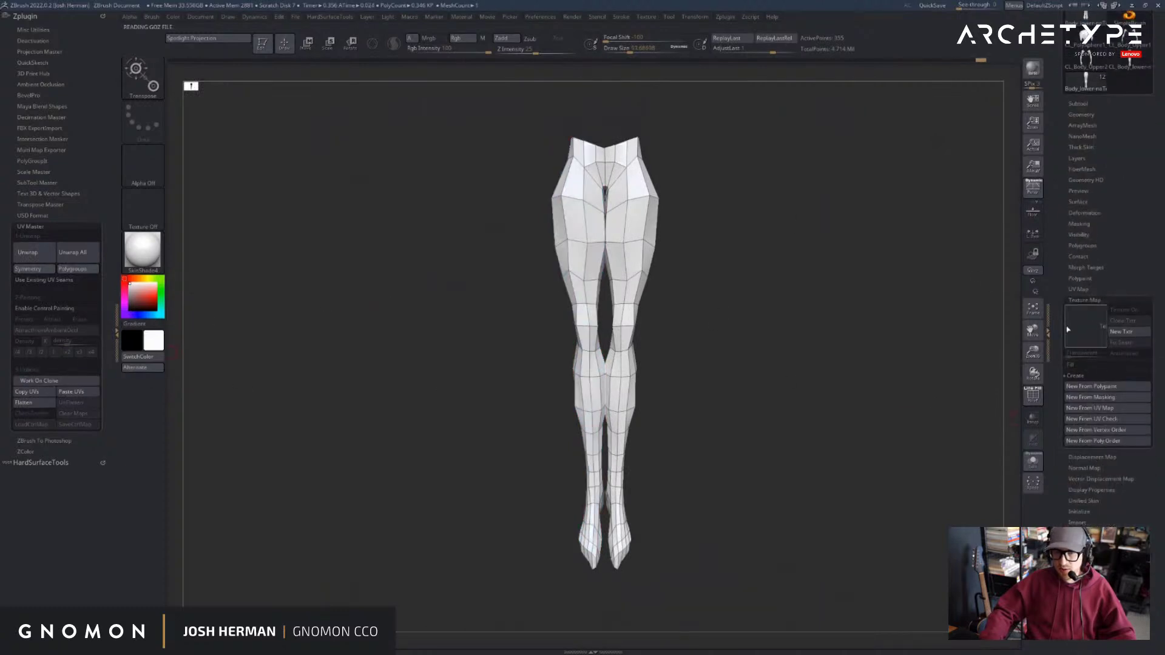
{"action": "left_click", "coordinate": [1100, 408]}
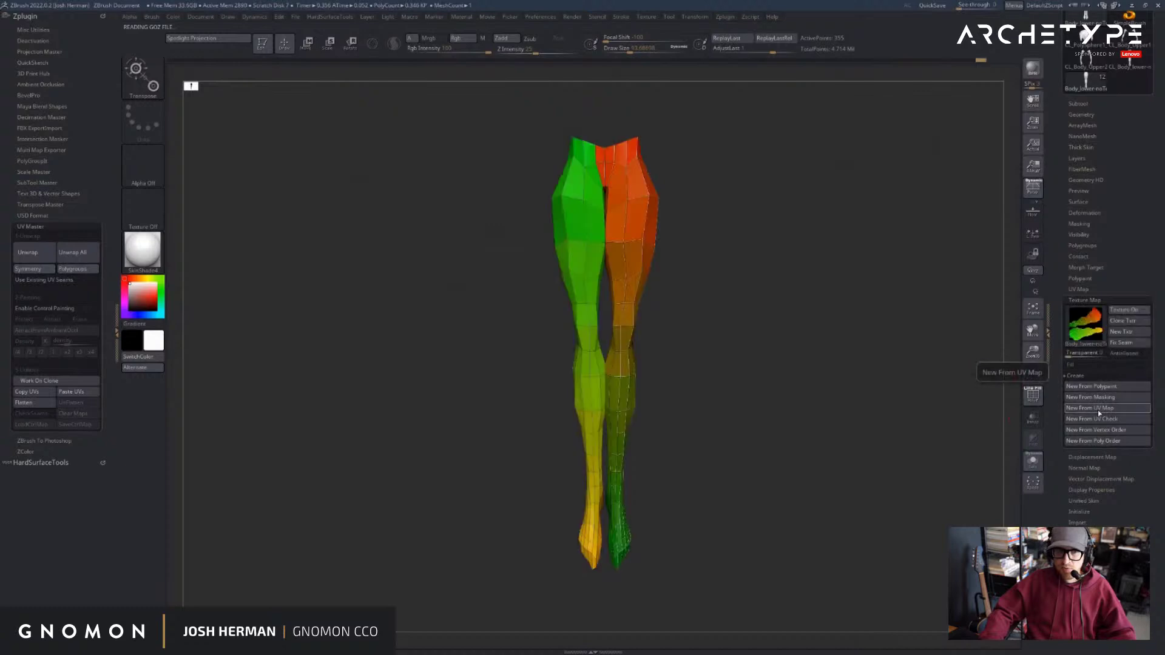
{"action": "left_click", "coordinate": [1084, 325]}
{"action": "left_click", "coordinate": [683, 330]}
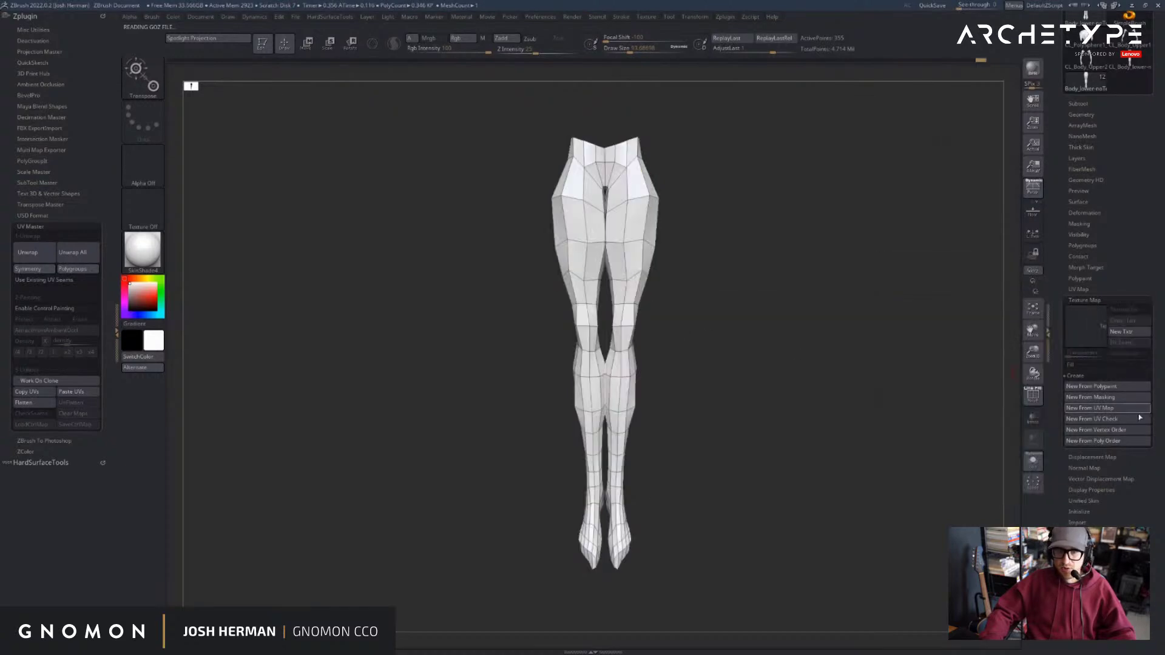
- Check the original legs' new UVs for overlaps with a UV Check texture, and turn the texture off
{"action": "left_click", "coordinate": [1123, 410]}
{"action": "left_click", "coordinate": [1099, 419]}
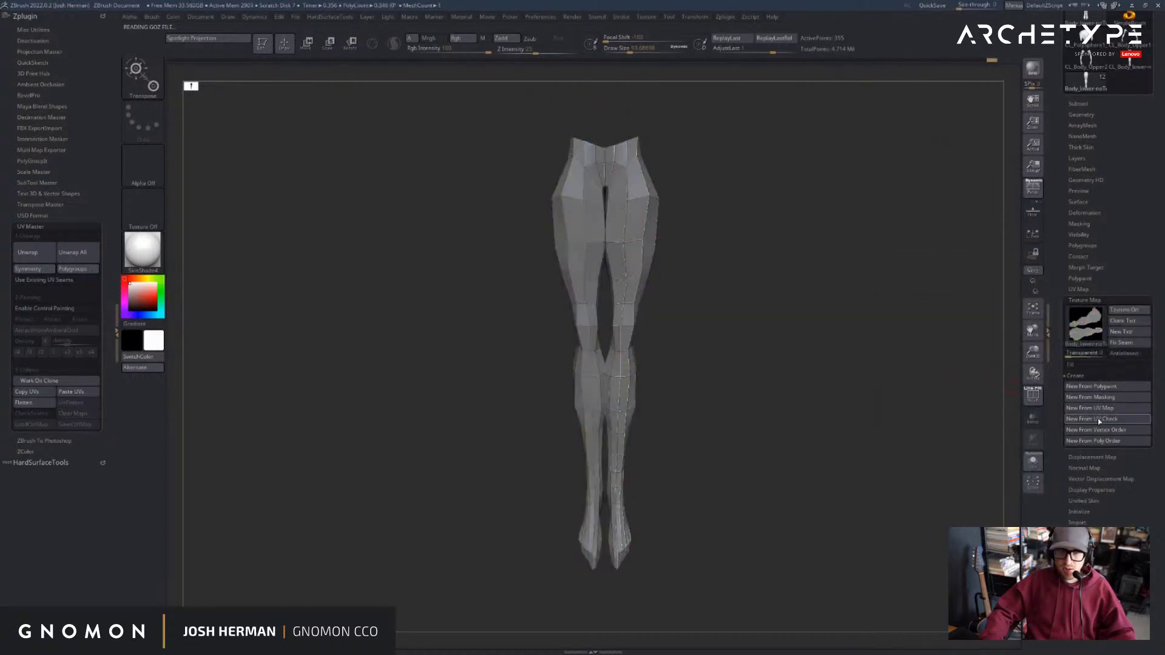
{"action": "left_click", "coordinate": [1085, 327]}
{"action": "left_click", "coordinate": [683, 330]}
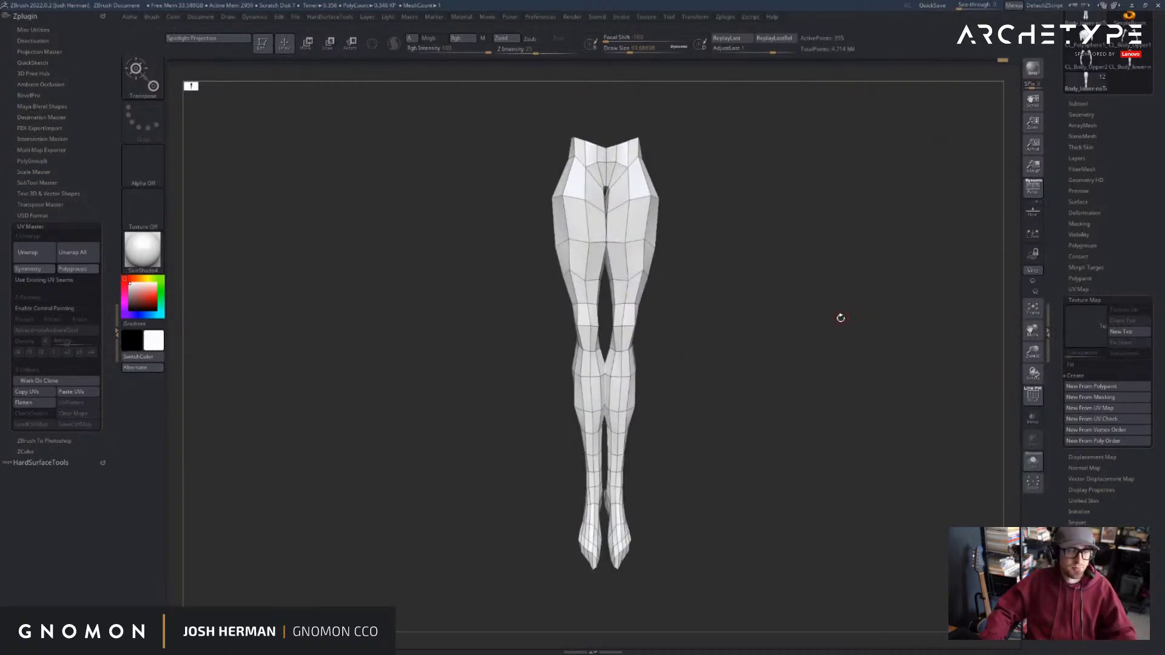
- Return the legs to their highest subdivision level and switch from the white skin material to the grey-brown one
{"action": "key", "text": "w"}
{"action": "left_click", "coordinate": [66, 226]}
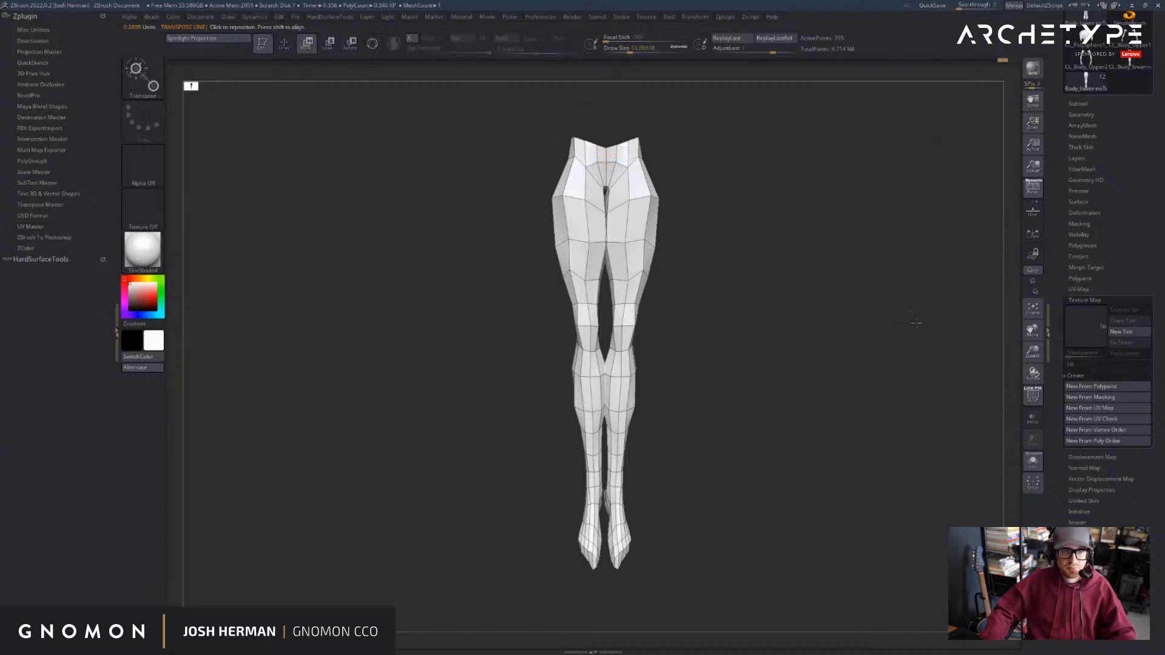
{"action": "key", "text": "f"}
{"action": "key", "text": "q"}
{"action": "left_click", "coordinate": [1118, 300]}
{"action": "scroll", "coordinate": [1118, 258], "scroll_direction": "up", "scroll_amount": 3}
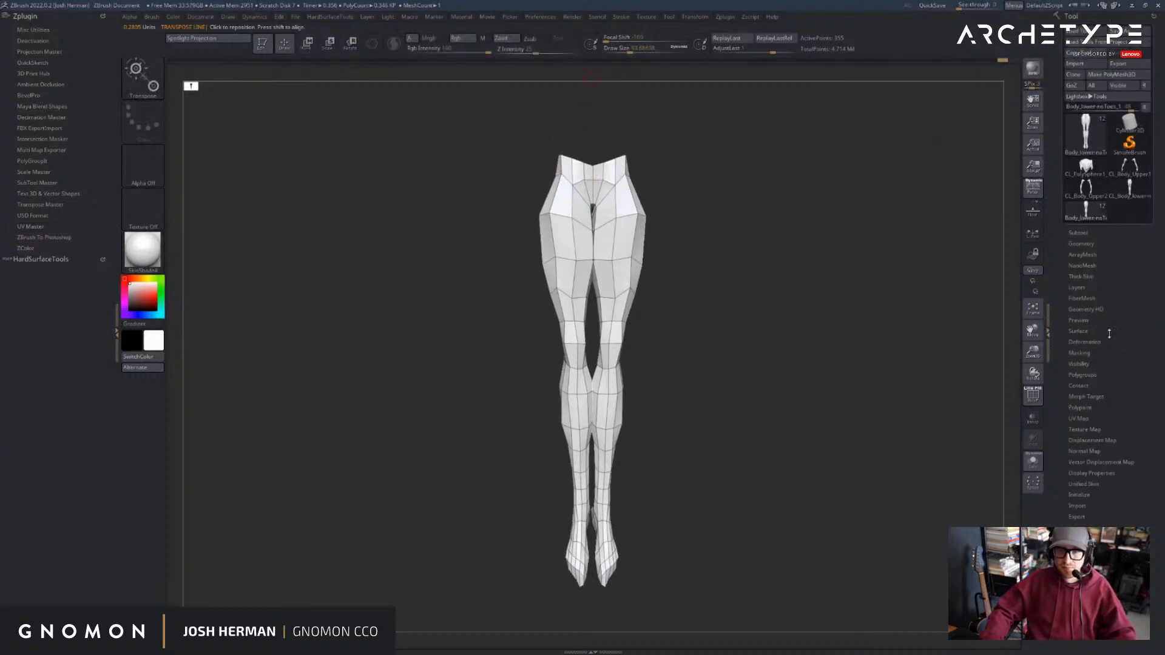
{"action": "key", "text": "d"}
{"action": "key", "text": "d"}
{"action": "key", "text": "d"}
{"action": "key", "text": "d"}
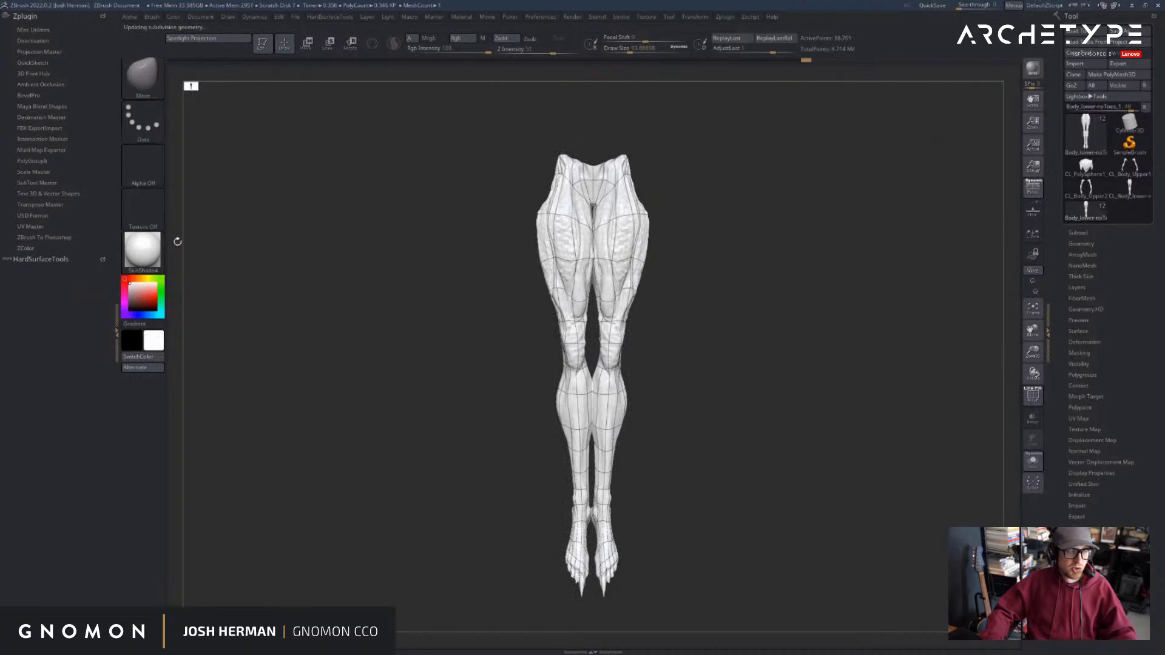
{"action": "left_click", "coordinate": [143, 250]}
{"action": "left_click", "coordinate": [769, 384]}
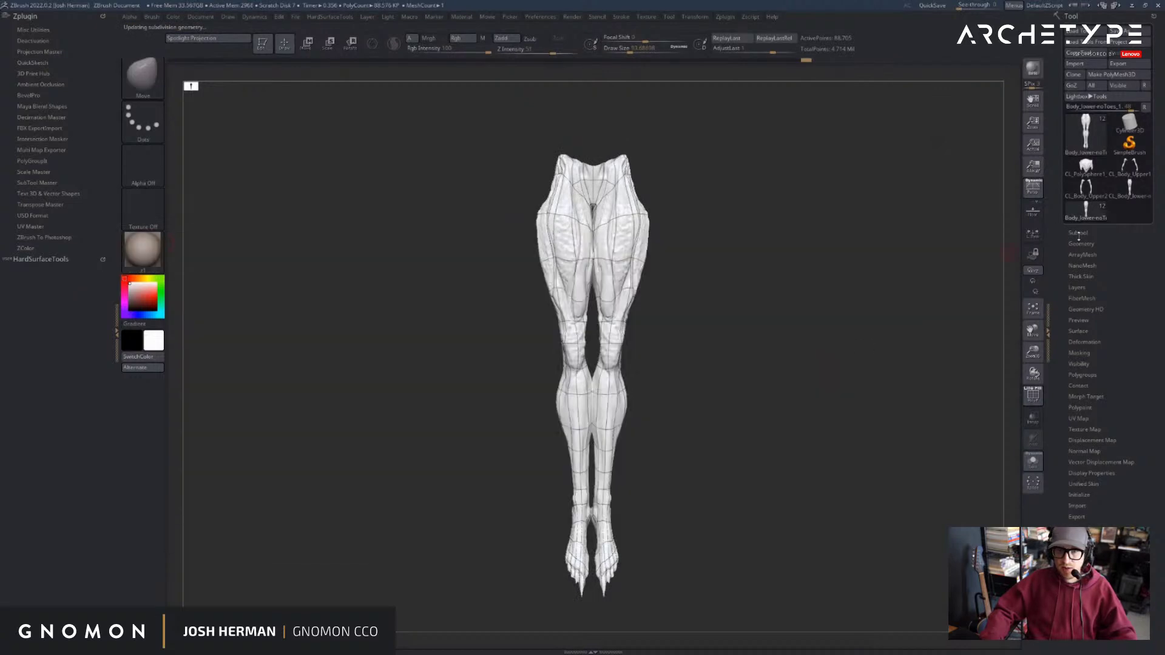
- Select the PolySphere1 subtool with the two curved, horned pieces and duplicate it
{"action": "left_click", "coordinate": [1078, 234]}
{"action": "left_click", "coordinate": [1111, 347]}
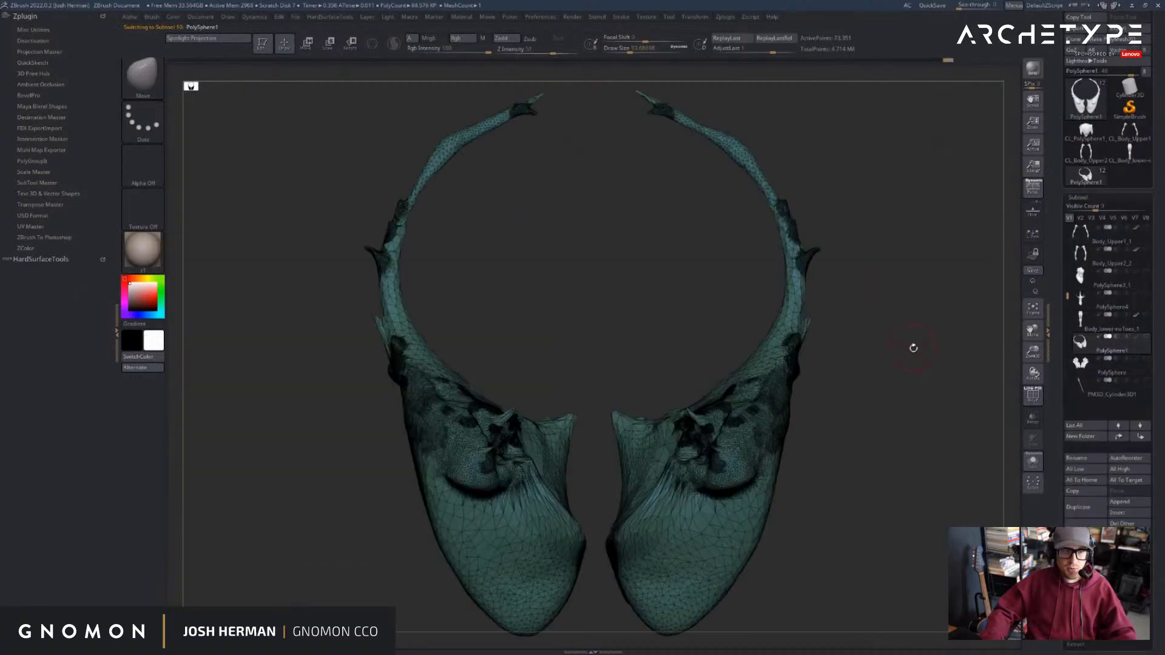
{"action": "left_click_drag", "start_coordinate": [913, 348], "coordinate": [1008, 437]}
{"action": "left_click", "coordinate": [1085, 506]}
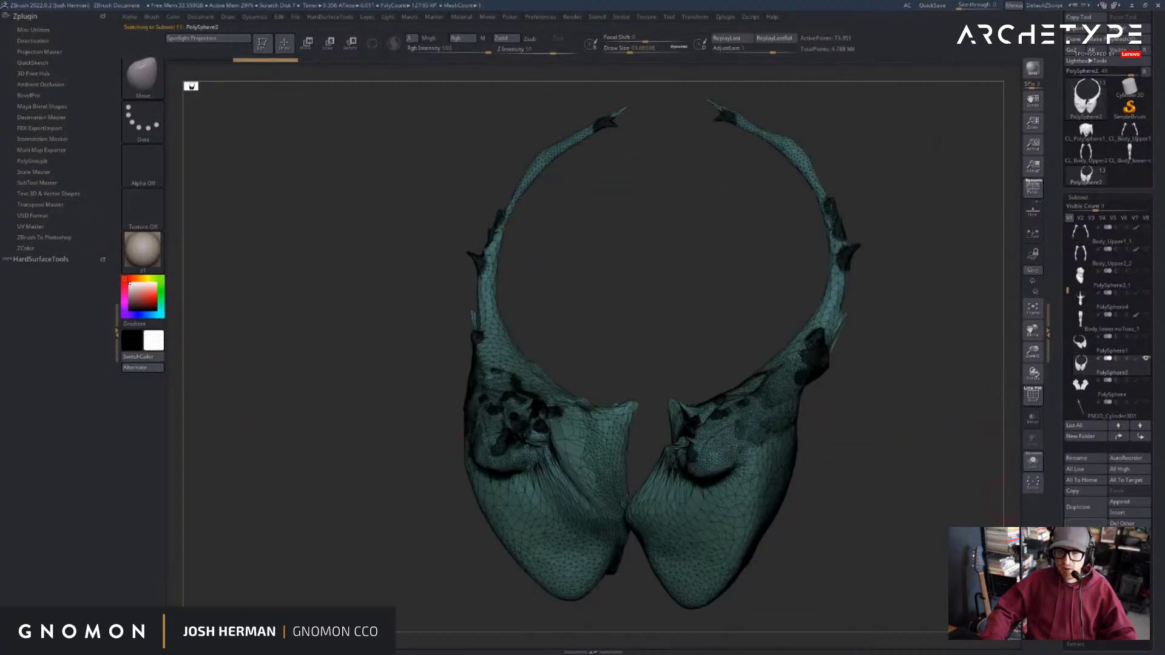
- ZRemesh the duplicated PolySphere2 pieces into a clean quad mesh, check the new topology, and hide the wireframe
{"action": "scroll", "coordinate": [1082, 312], "scroll_direction": "down", "scroll_amount": 5}
{"action": "left_click", "coordinate": [1080, 286]}
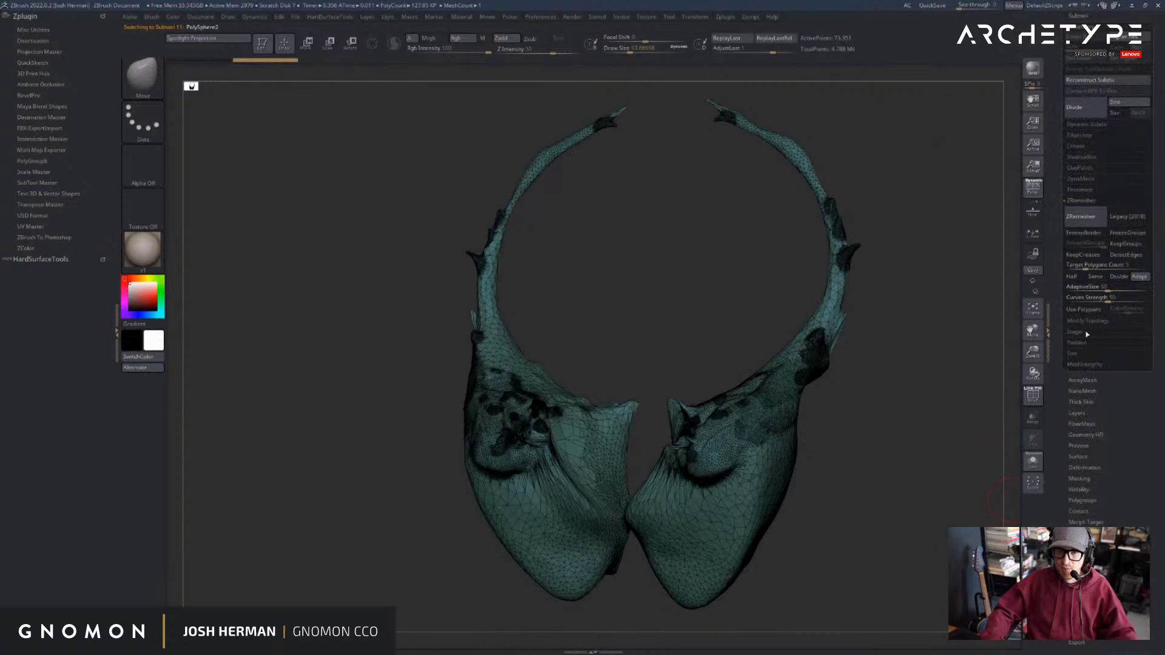
{"action": "left_click", "coordinate": [1080, 216]}
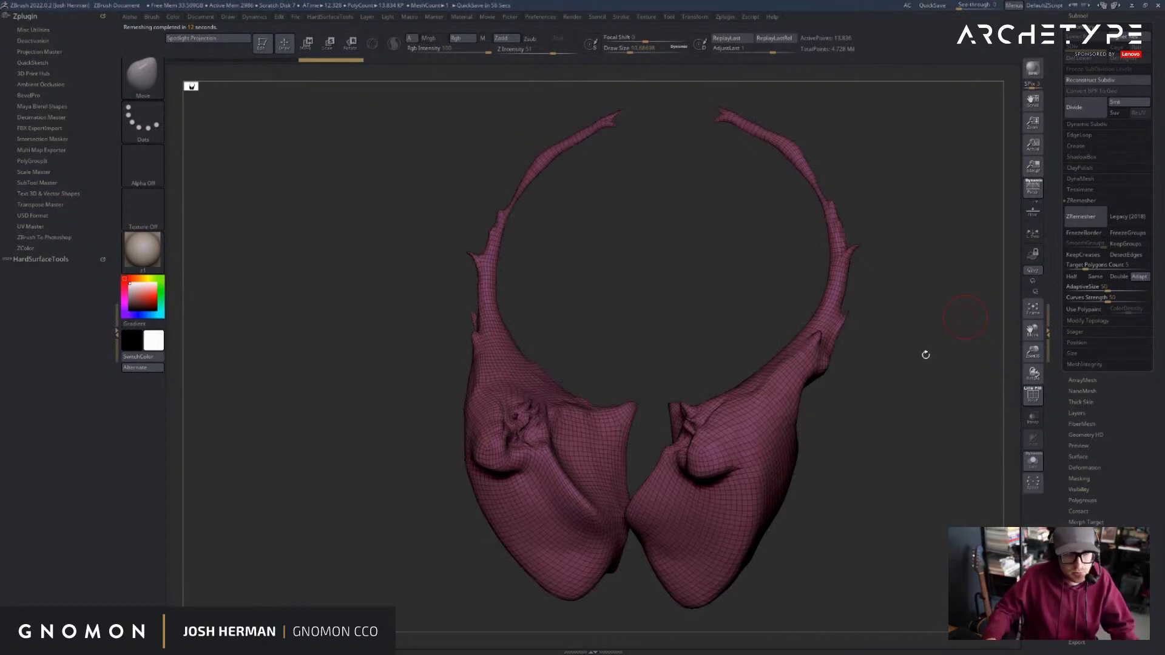
{"action": "mouse_move", "coordinate": [881, 315]}
{"action": "left_mouse_down"}
{"action": "mouse_move", "coordinate": [871, 378]}
{"action": "mouse_move", "coordinate": [897, 424]}
{"action": "mouse_move", "coordinate": [823, 428]}
{"action": "left_mouse_up"}
{"action": "key", "text": "shift"}
{"action": "key", "text": "shift+f"}
{"action": "key", "text": "f"}
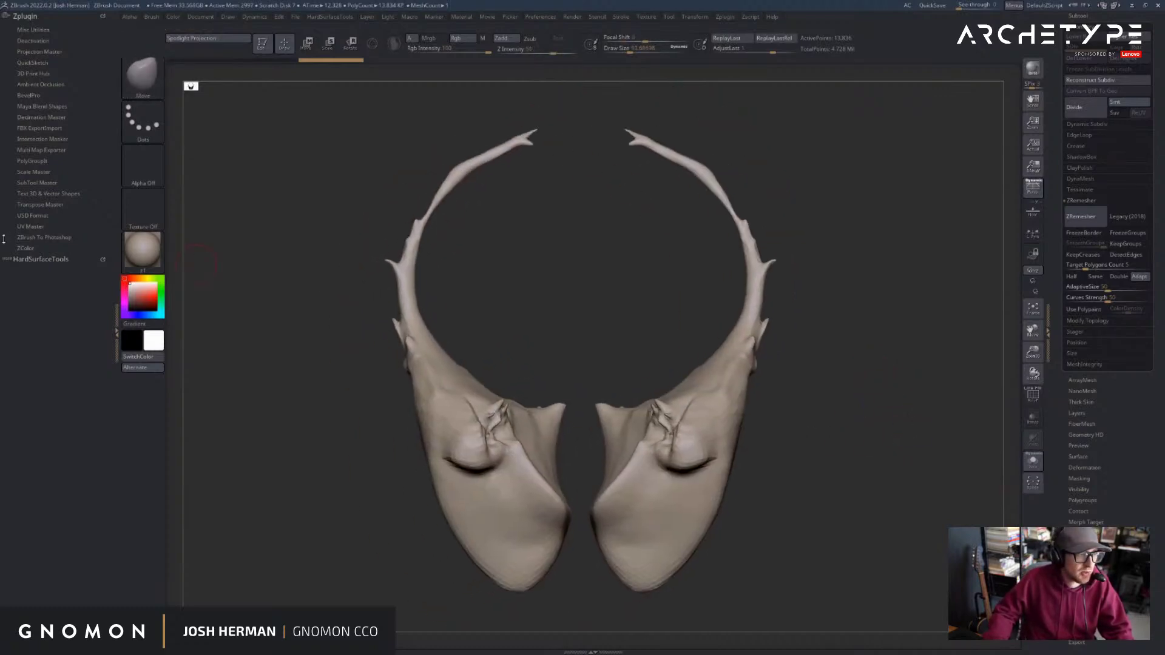
- Unwrap the remeshed horned pieces with UV Master, flatten them to check the UV islands, and unflatten them
{"action": "left_click", "coordinate": [36, 227]}
{"action": "left_click", "coordinate": [34, 259]}
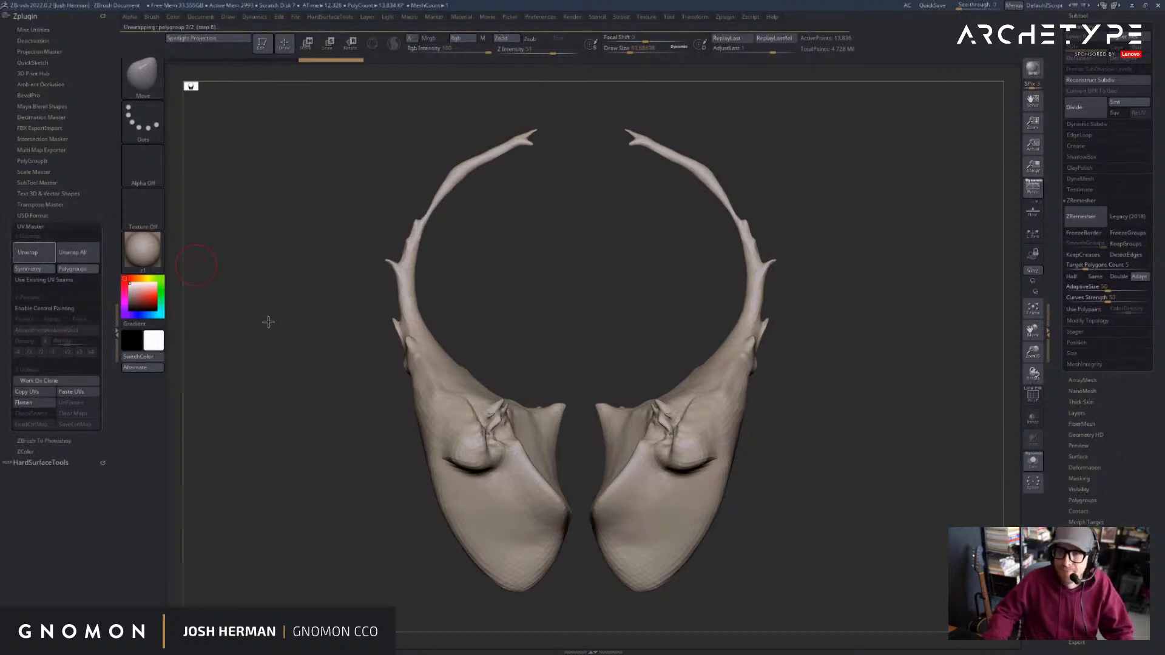
{"action": "left_click", "coordinate": [31, 403]}
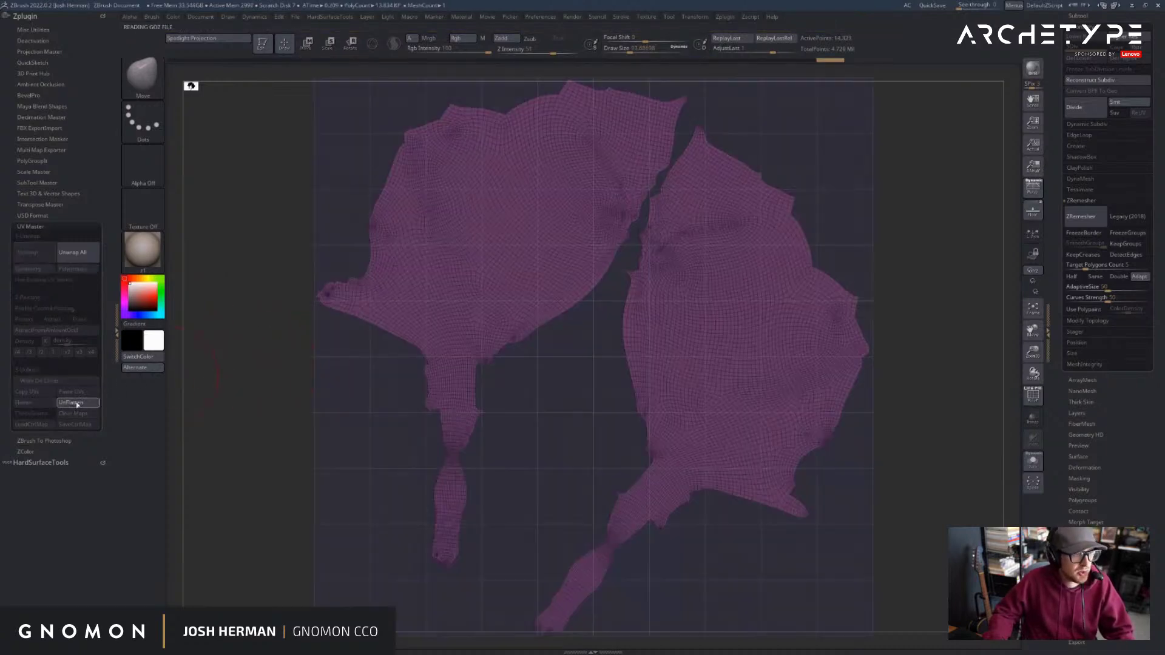
{"action": "left_click", "coordinate": [78, 404]}
{"action": "left_click_drag", "start_coordinate": [182, 261], "coordinate": [218, 276]}
- Subdivide the unwrapped PolySphere2 mesh twice
{"action": "key", "text": "ctrl"}
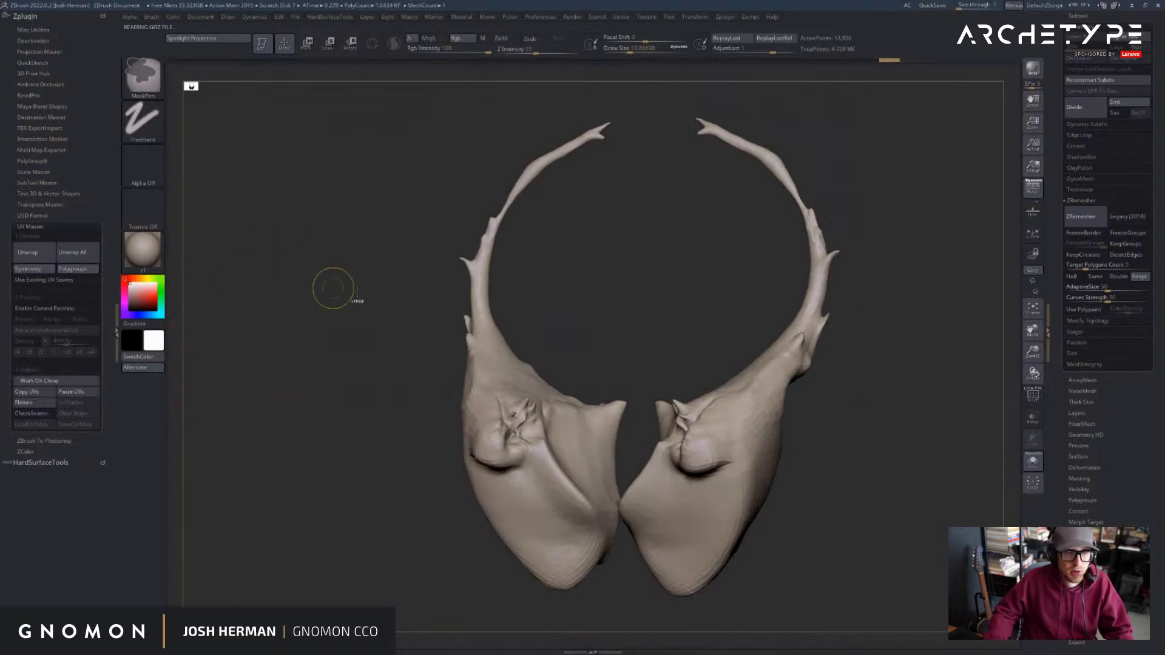
{"action": "key", "text": "ctrl+d"}
{"action": "key", "text": "ctrl+d"}
{"action": "left_click_drag", "start_coordinate": [903, 317], "coordinate": [970, 248]}
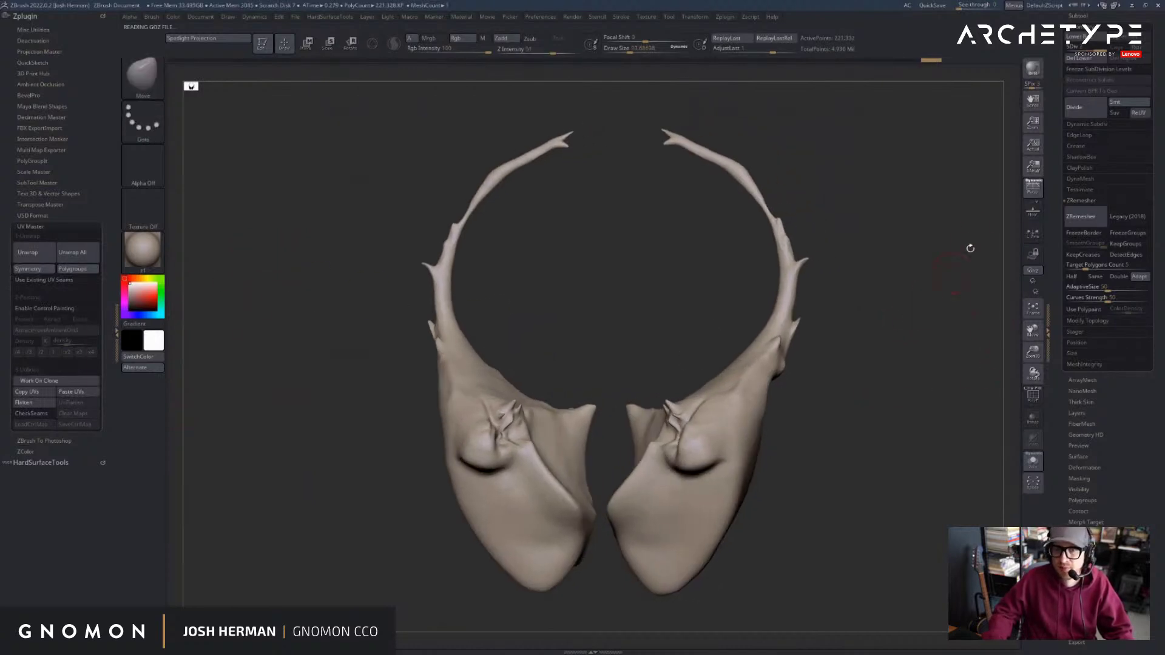
- Show the original PolySphere1 together with PolySphere2 and project all of its detail onto the subdivided mesh
{"action": "left_click_drag", "start_coordinate": [1066, 277], "coordinate": [1074, 331]}
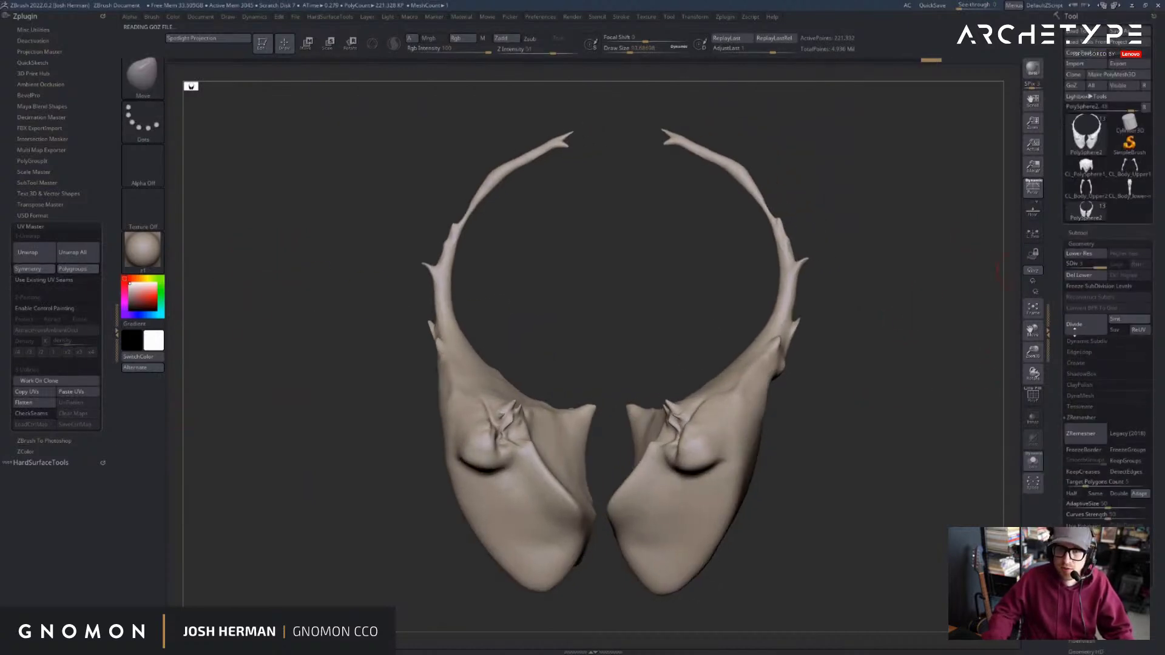
{"action": "left_click", "coordinate": [1077, 234]}
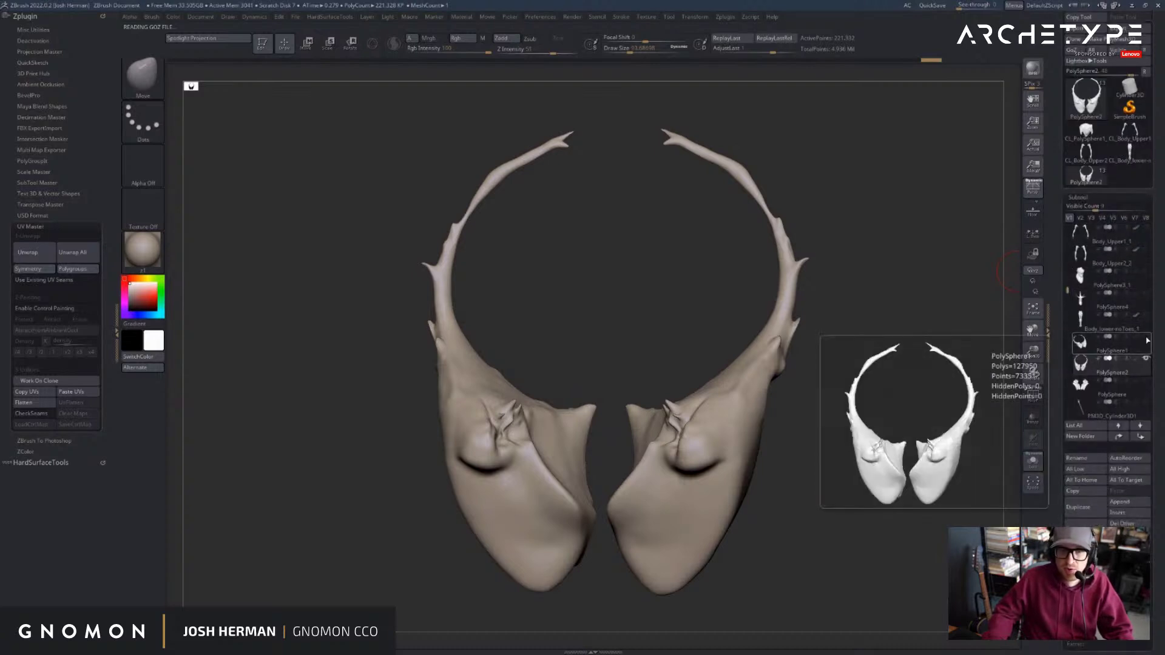
{"action": "left_click_drag", "start_coordinate": [944, 330], "coordinate": [1006, 421]}
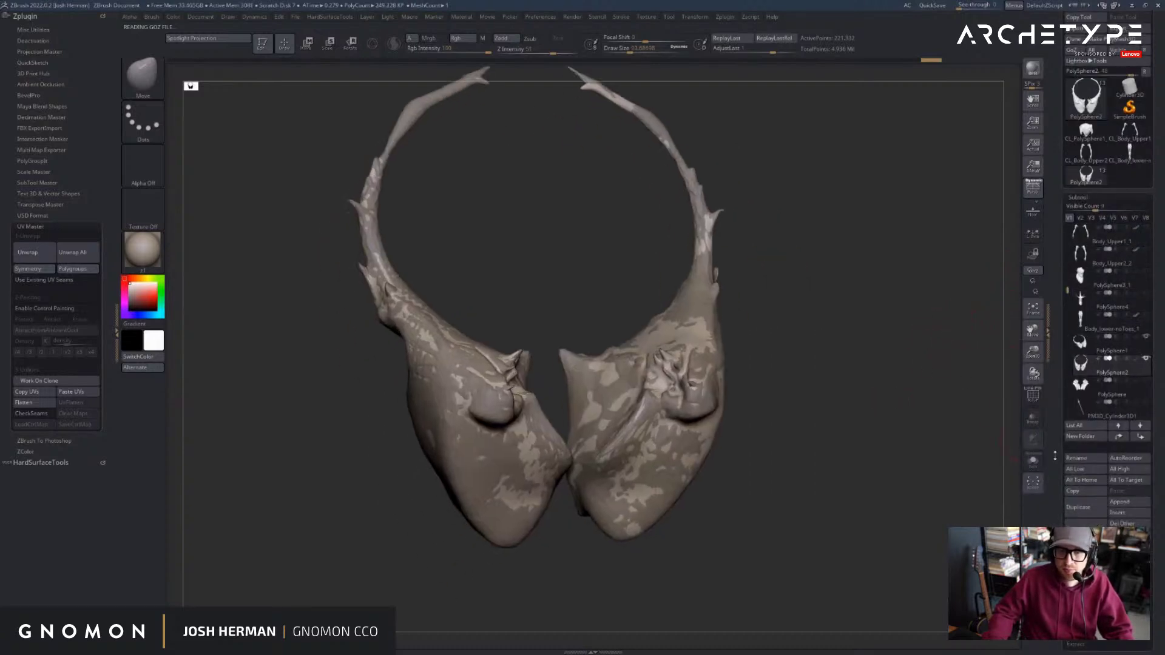
{"action": "scroll", "coordinate": [1077, 441], "scroll_direction": "down", "scroll_amount": 5}
{"action": "left_click", "coordinate": [1080, 413]}
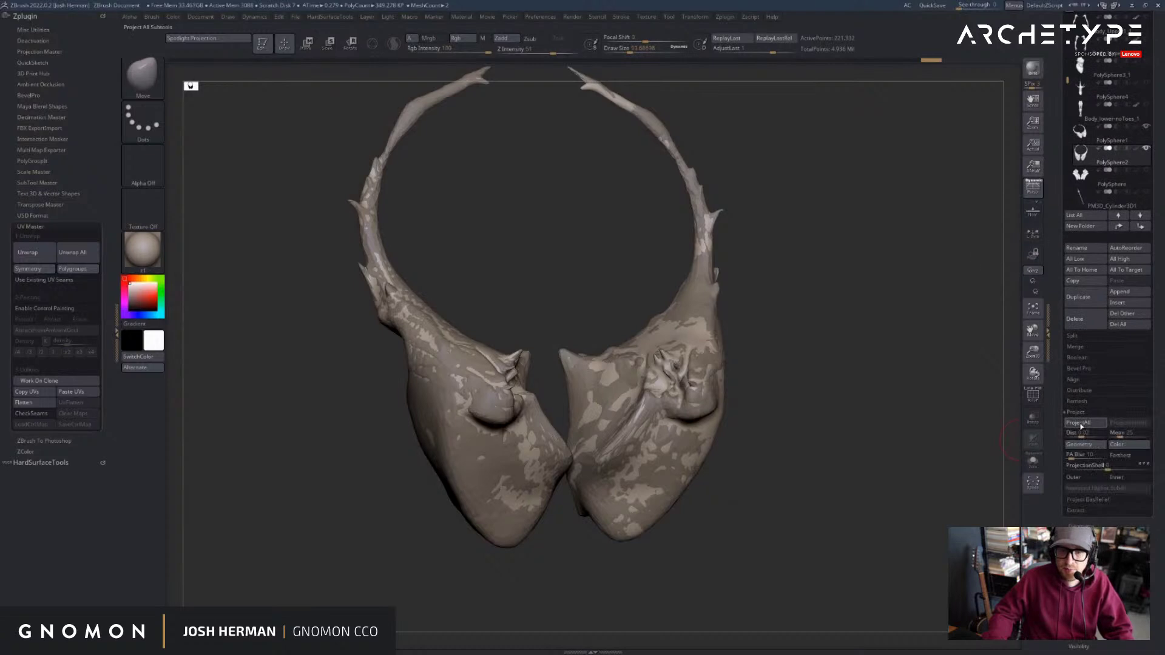
{"action": "mouse_move", "coordinate": [929, 402]}
{"action": "left_mouse_down"}
{"action": "mouse_move", "coordinate": [894, 408]}
{"action": "mouse_move", "coordinate": [894, 452]}
{"action": "mouse_move", "coordinate": [906, 455]}
{"action": "left_mouse_up"}
- Compare the horned pieces before and after projection with undo and redo, and inspect their surface with the wireframe displayed
{"action": "mouse_move", "coordinate": [939, 359]}
{"action": "left_mouse_down", "text": "shift"}
{"action": "mouse_move", "coordinate": [970, 372]}
{"action": "mouse_move", "coordinate": [940, 376]}
{"action": "mouse_move", "coordinate": [957, 398]}
{"action": "mouse_move", "coordinate": [957, 431]}
{"action": "left_mouse_up", "text": "shift"}
{"action": "key", "text": "ctrl+z"}
{"action": "key", "text": "ctrl+shift+z"}
{"action": "key", "text": "ctrl+z"}
{"action": "key", "text": "alt+s"}
{"action": "key", "text": "shift+f"}
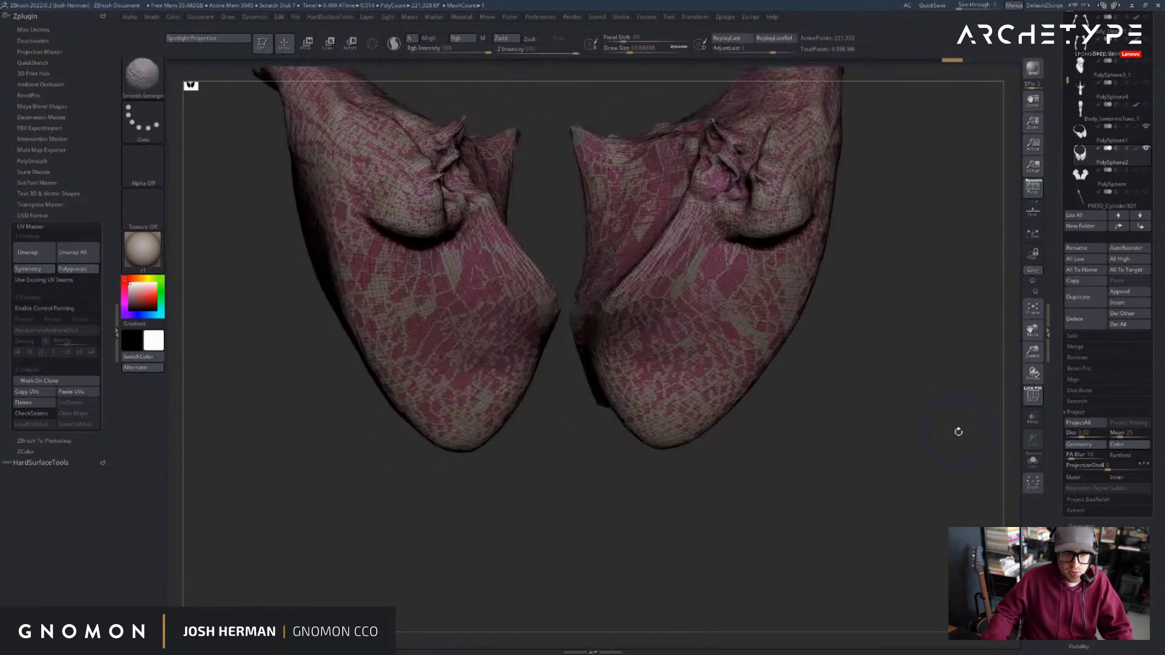
{"action": "key", "text": "shift+f"}
{"action": "key", "text": "shift+f"}
{"action": "key", "text": "alt+s"}
{"action": "left_click_drag", "start_coordinate": [952, 290], "coordinate": [902, 473], "text": "alt"}
- Select the original PolySphere1 subtool and delete it, keeping the projected PolySphere2
{"action": "key", "text": "Up"}
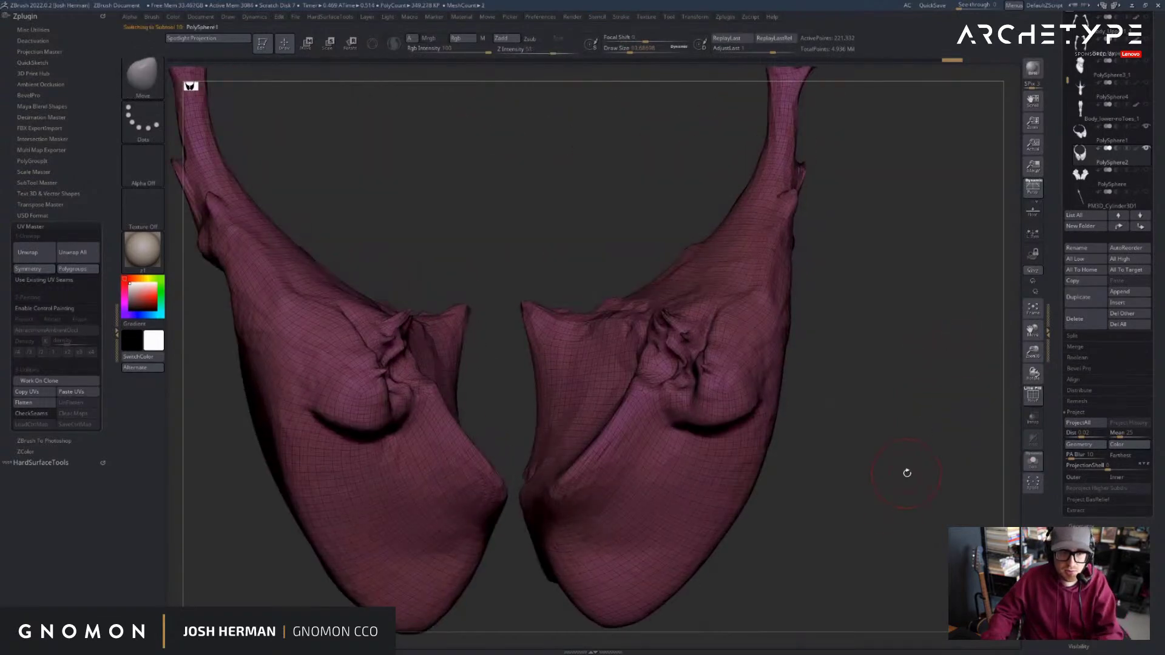
{"action": "left_click", "coordinate": [1080, 319]}
{"action": "left_click", "coordinate": [1001, 341]}
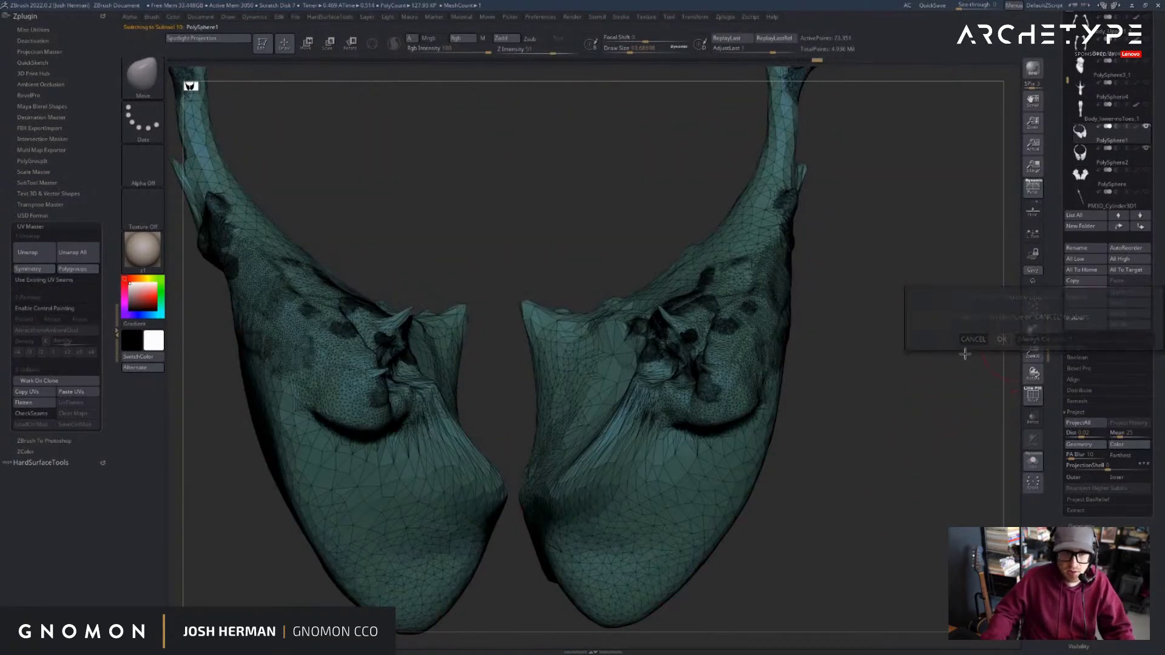
{"action": "left_click_drag", "start_coordinate": [895, 437], "coordinate": [898, 370], "text": "alt"}
- Examine the topology of the remaining PolySphere armor-like pieces and the PM3D_Cylinder3D1 staff
{"action": "left_click", "coordinate": [1101, 156]}
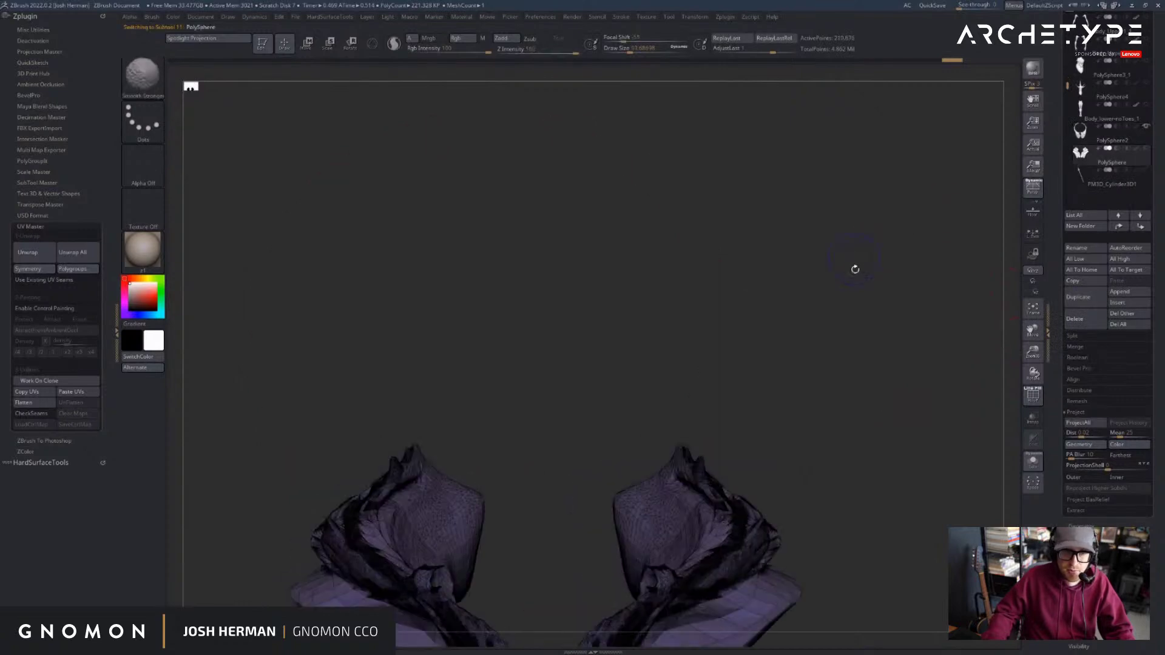
{"action": "key", "text": "f"}
{"action": "key", "text": "f"}
{"action": "left_click_drag", "start_coordinate": [868, 322], "coordinate": [990, 328]}
{"action": "left_click_drag", "start_coordinate": [990, 329], "coordinate": [1039, 217], "text": "alt"}
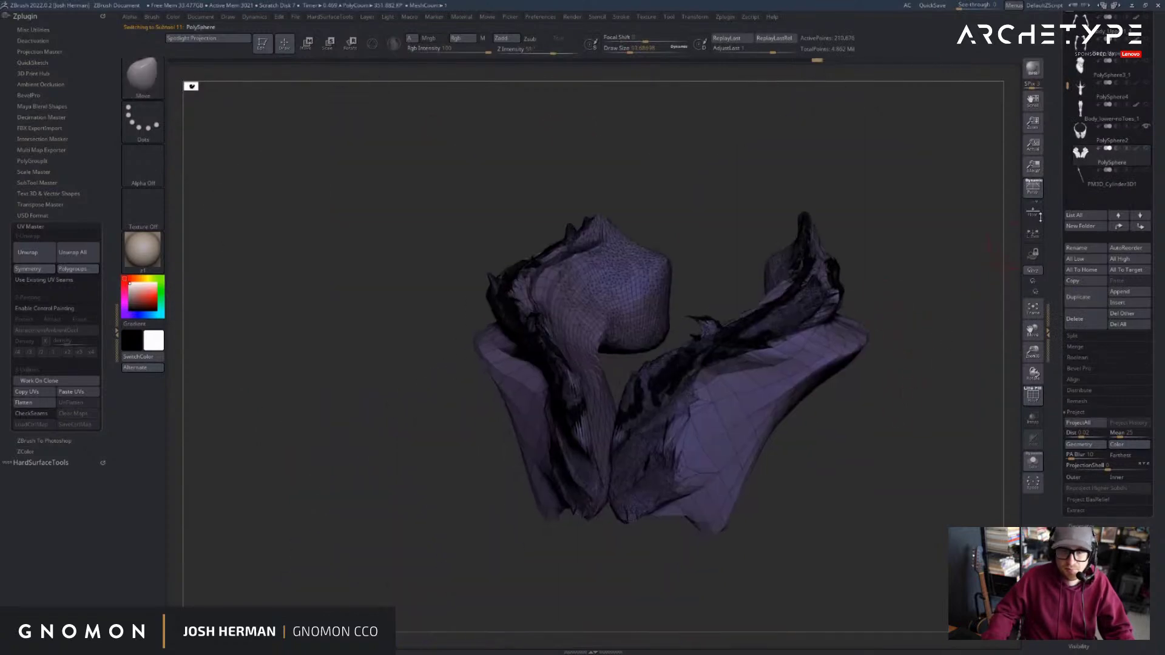
{"action": "left_click", "coordinate": [1080, 177]}
{"action": "key", "text": "f"}
{"action": "left_click_drag", "start_coordinate": [886, 216], "coordinate": [831, 257]}
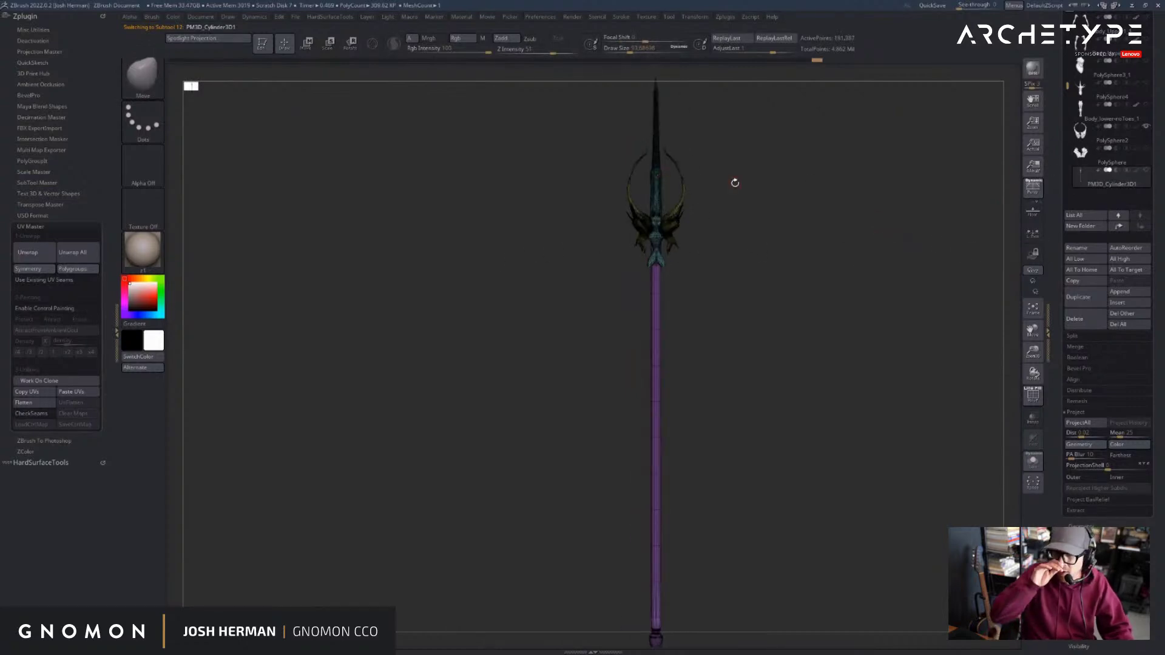
{"action": "left_click_drag", "start_coordinate": [822, 231], "coordinate": [1010, 181]}
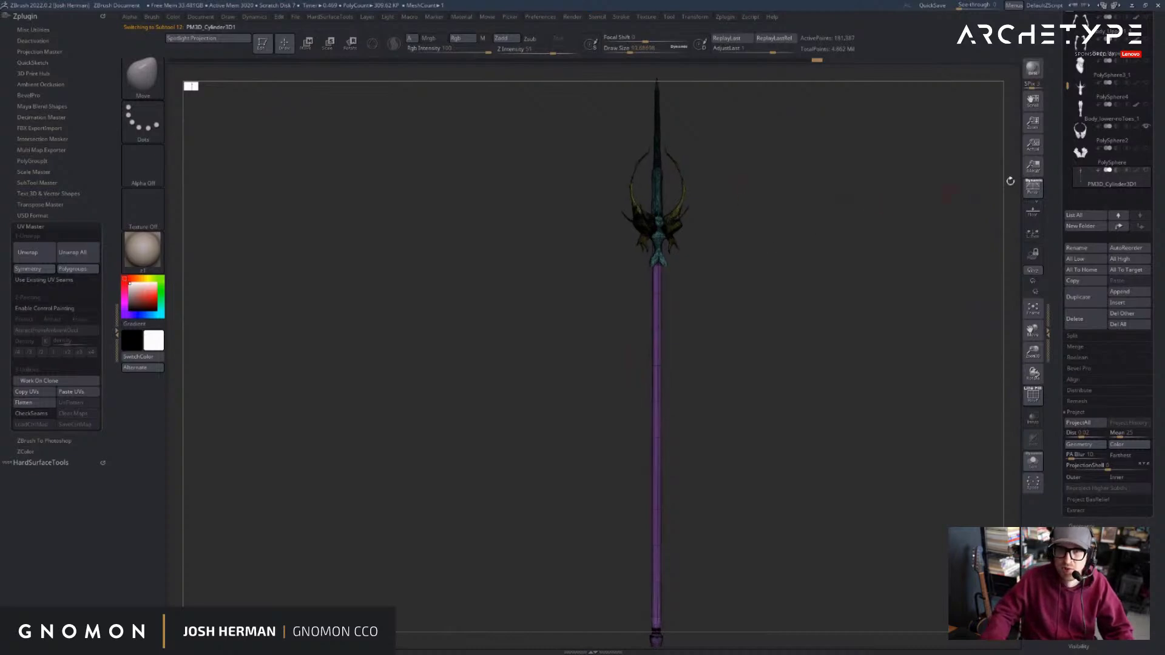
- Select the PolySphere subtool with the two folded pieces, frame it, and duplicate it
{"action": "left_click", "coordinate": [1081, 156]}
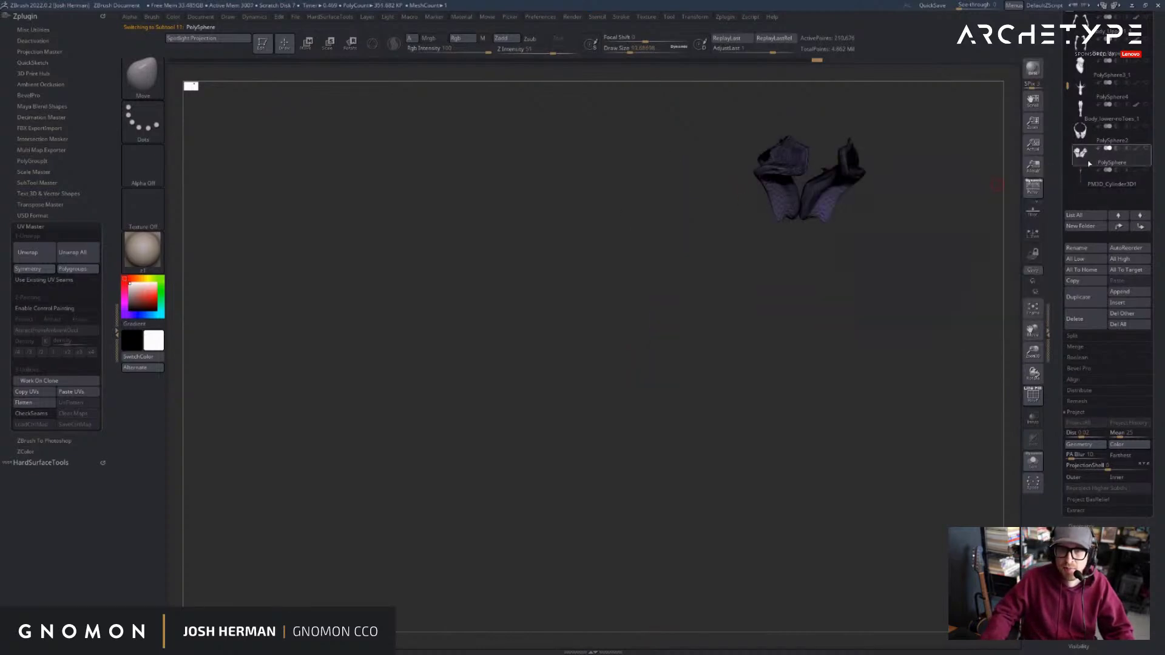
{"action": "key", "text": "f"}
{"action": "left_click_drag", "start_coordinate": [895, 507], "coordinate": [891, 531]}
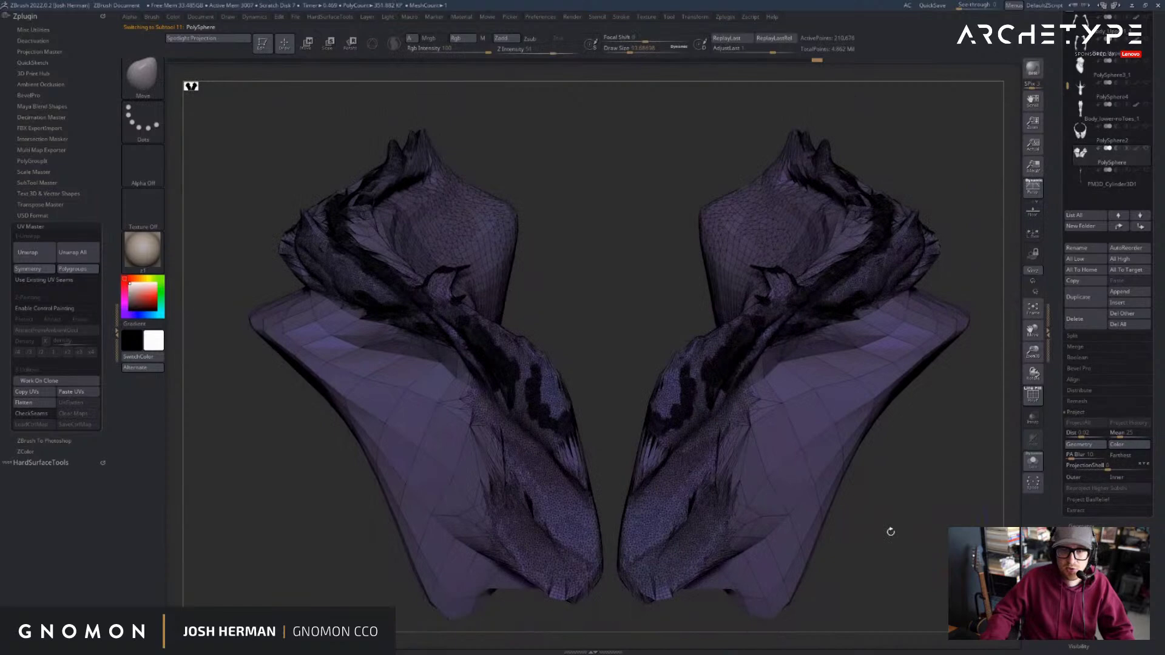
{"action": "key", "text": "f"}
{"action": "left_click", "coordinate": [1085, 298]}
- ZRemesh the duplicate of the folded PolySphere pieces
{"action": "left_click_drag", "start_coordinate": [1059, 597], "coordinate": [1059, 345]}
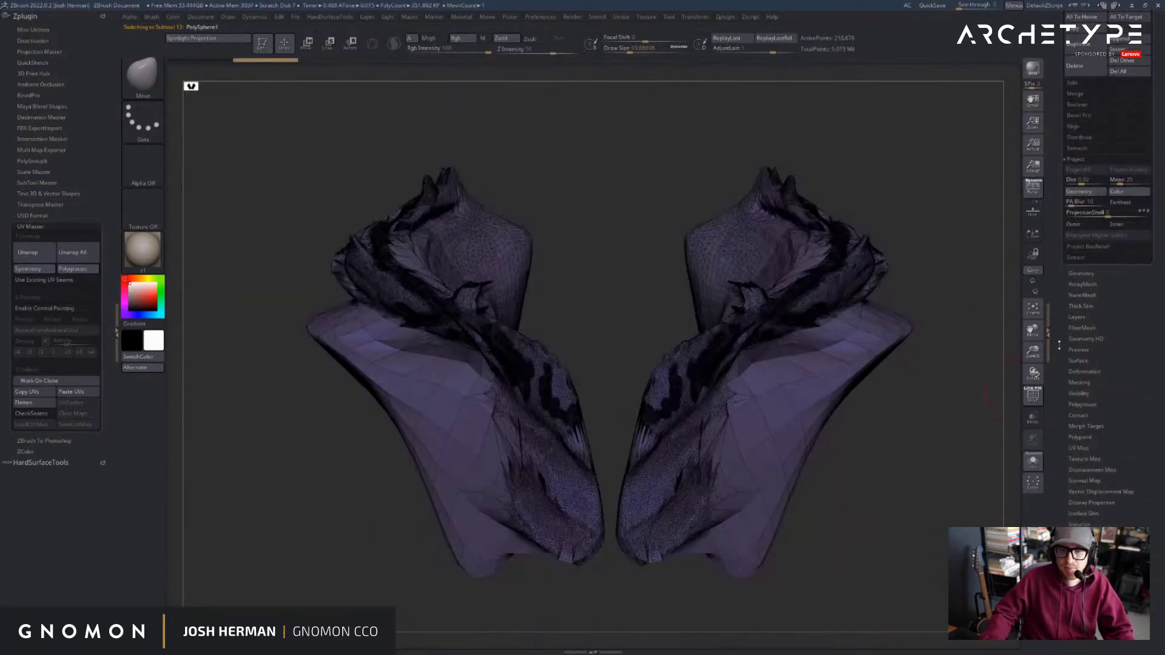
{"action": "left_click", "coordinate": [1078, 276]}
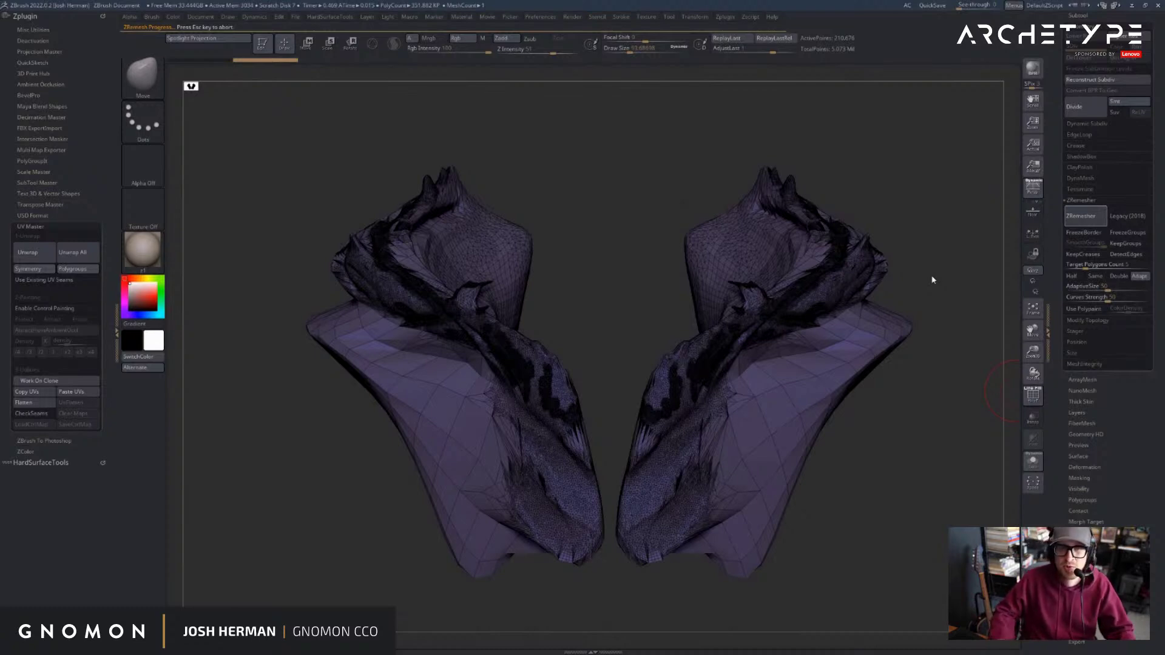
- Unwrap the remeshed collar piece with UV Master, check its flattened UV layout and return it to its 3D form
{"action": "mouse_move", "coordinate": [950, 272]}
{"action": "left_mouse_down"}
{"action": "mouse_move", "coordinate": [982, 288]}
{"action": "mouse_move", "coordinate": [914, 292]}
{"action": "left_mouse_up"}
{"action": "key", "text": "shift+f"}
{"action": "key", "text": "shift+f"}
{"action": "key", "text": "shift+f"}
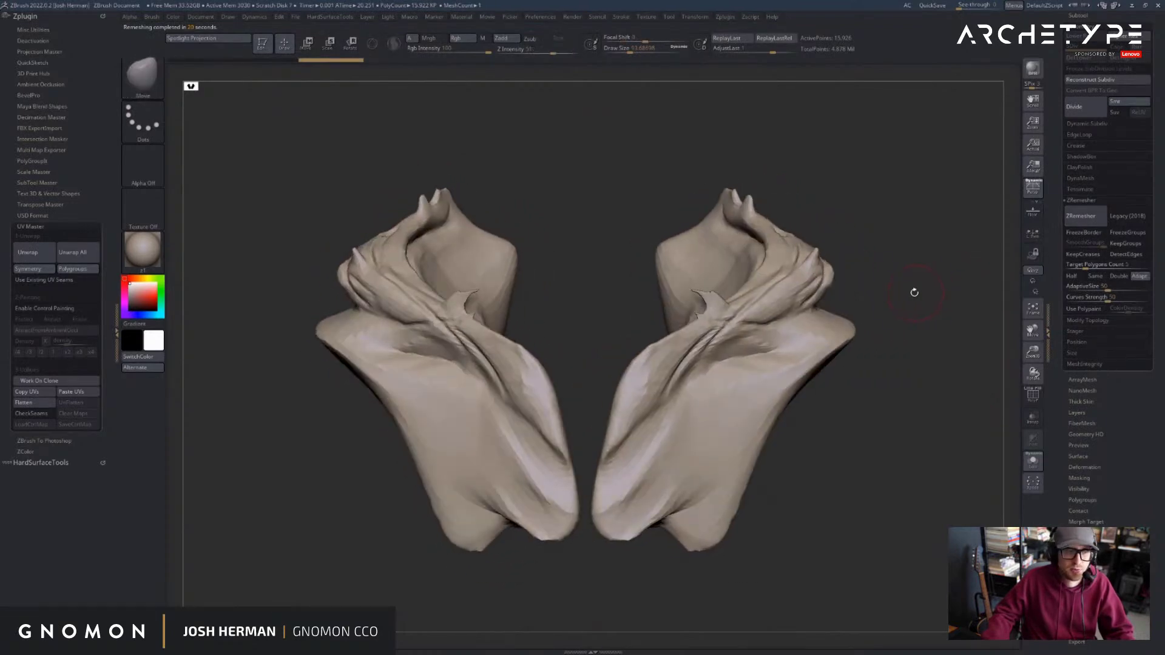
{"action": "left_click", "coordinate": [34, 255]}
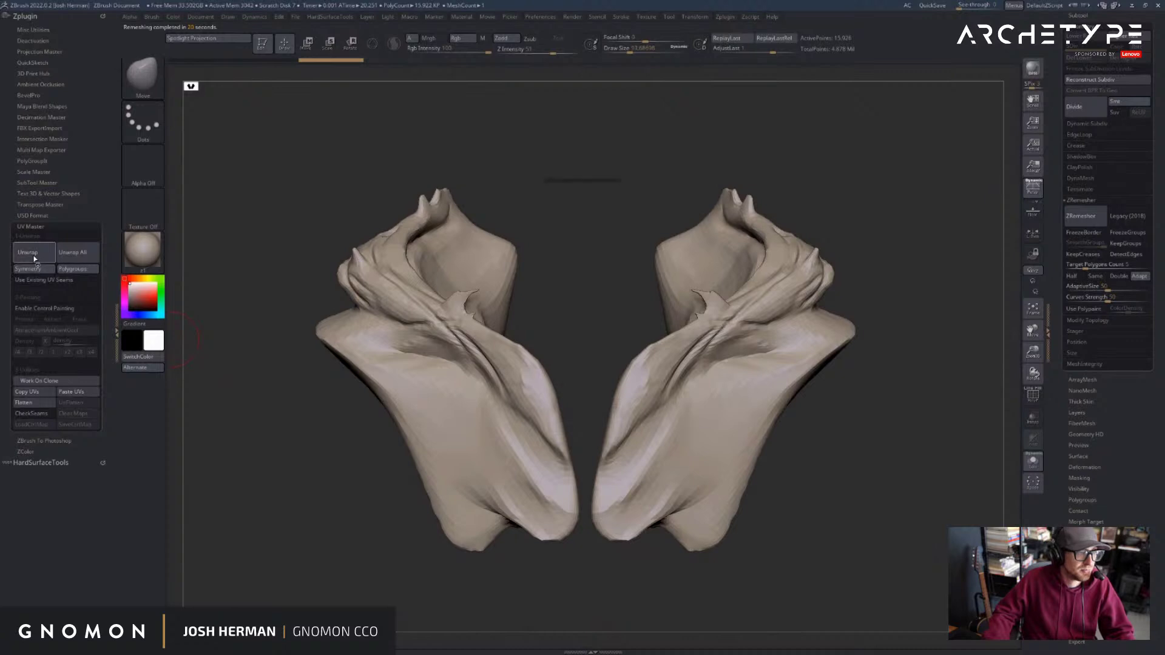
{"action": "left_click", "coordinate": [36, 405]}
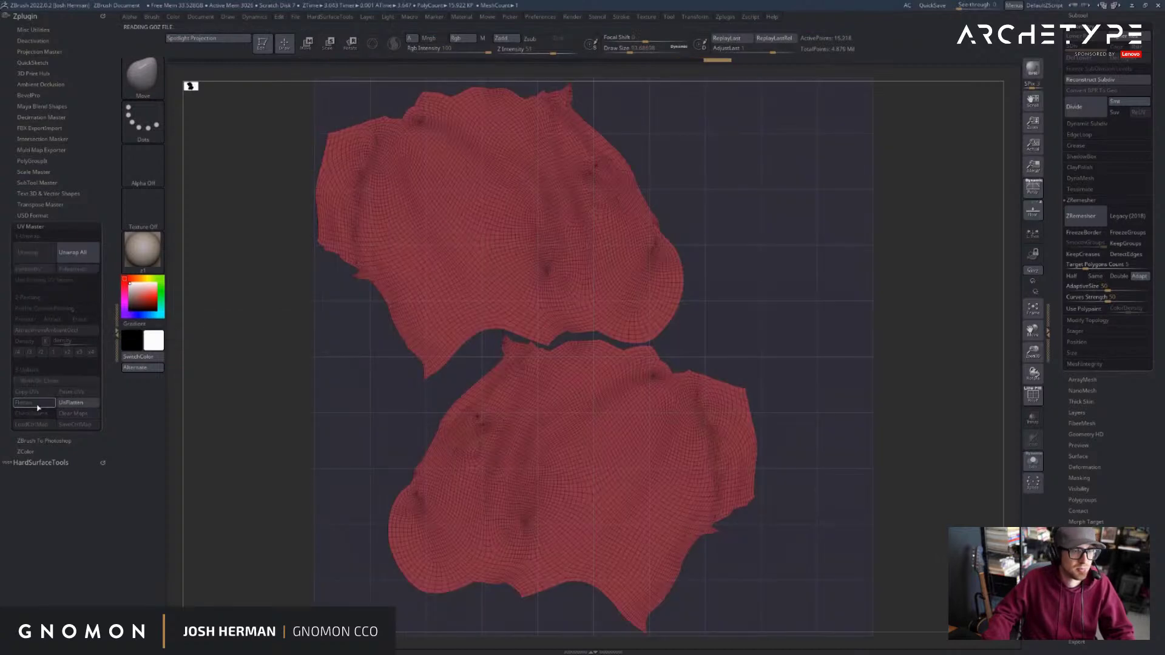
{"action": "left_click", "coordinate": [78, 403]}
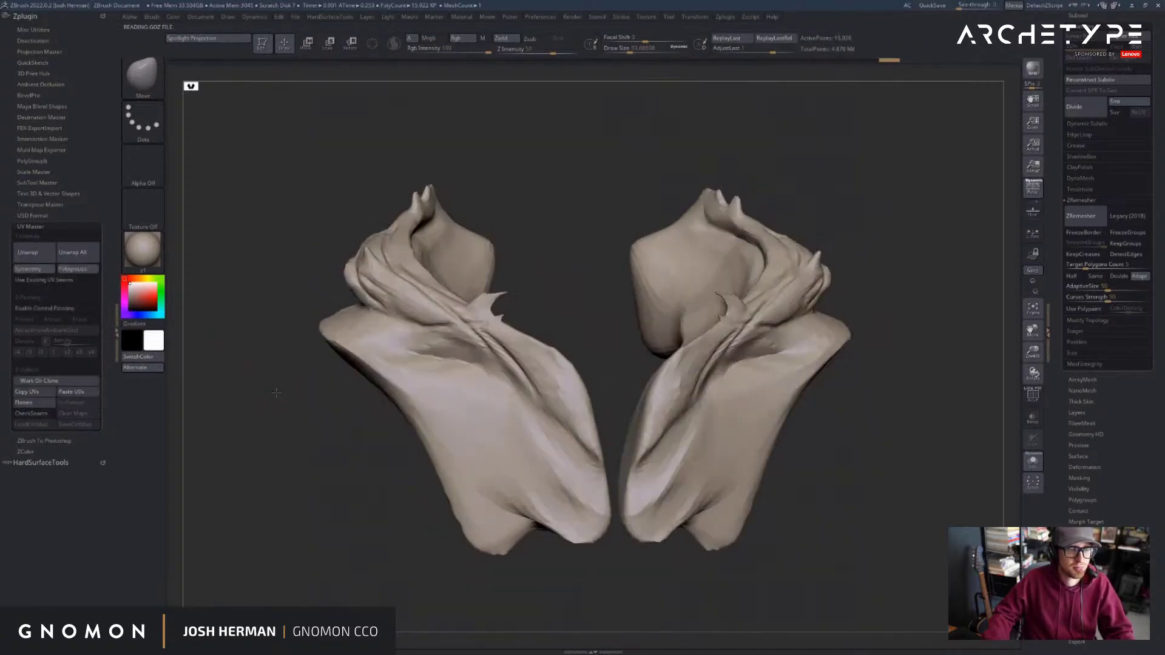
- Delete the original dense PolySphere subtool of the collar and show the rest of the character again
{"action": "left_click", "coordinate": [1080, 184]}
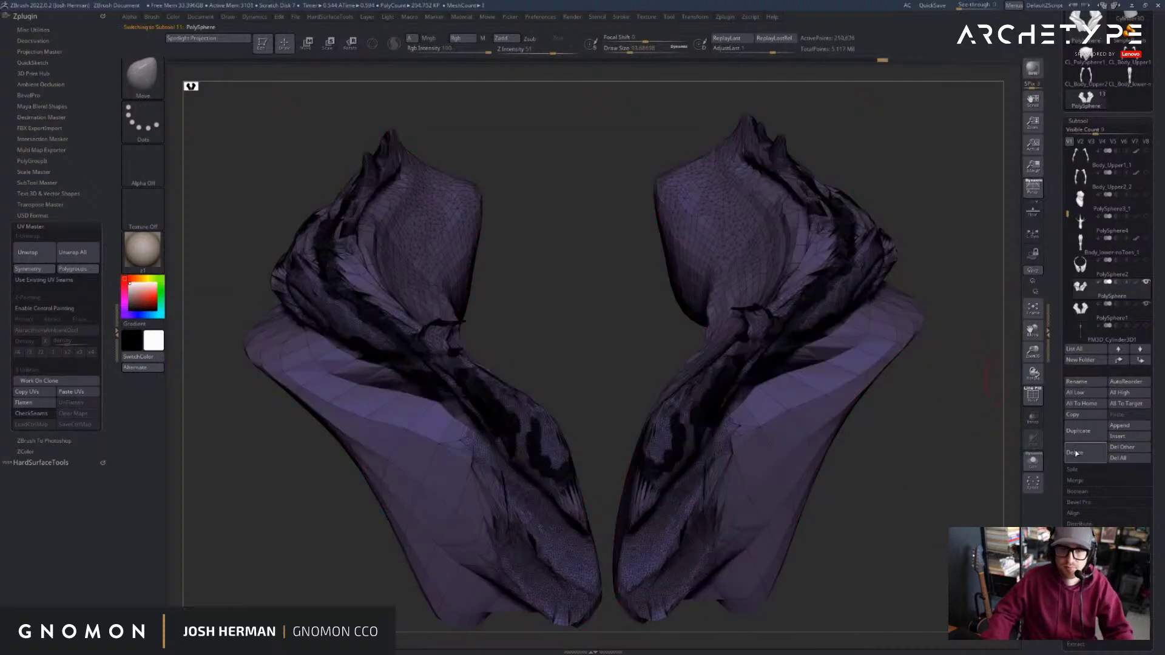
{"action": "left_click", "coordinate": [1077, 452]}
{"action": "left_click", "coordinate": [974, 472]}
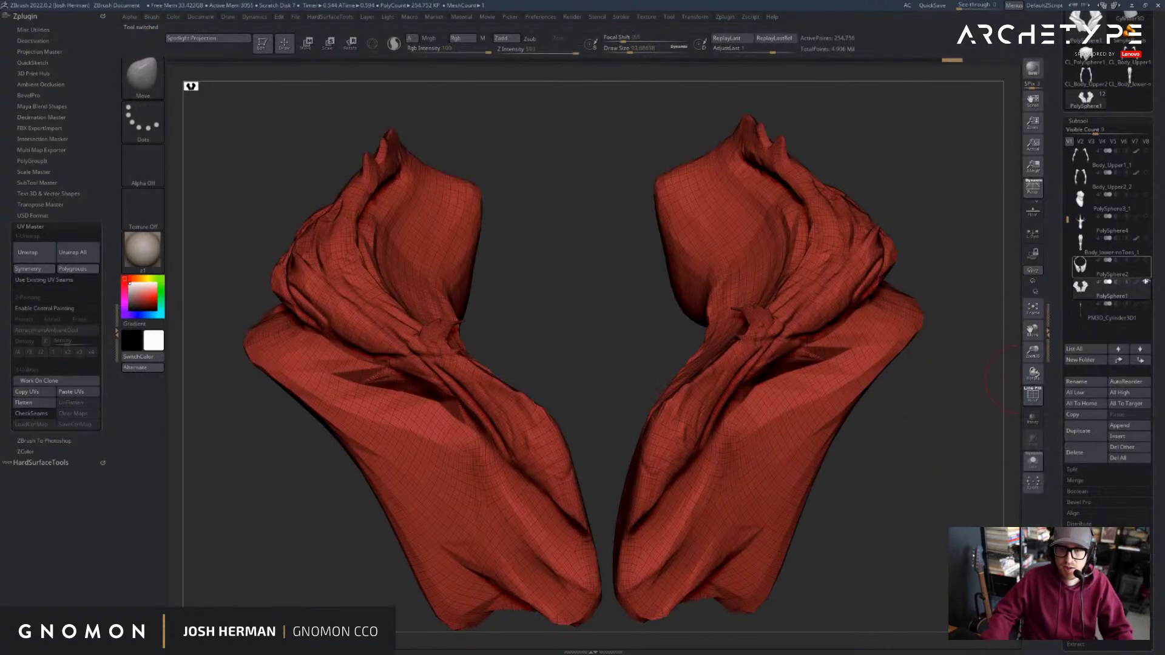
{"action": "key", "text": "f"}
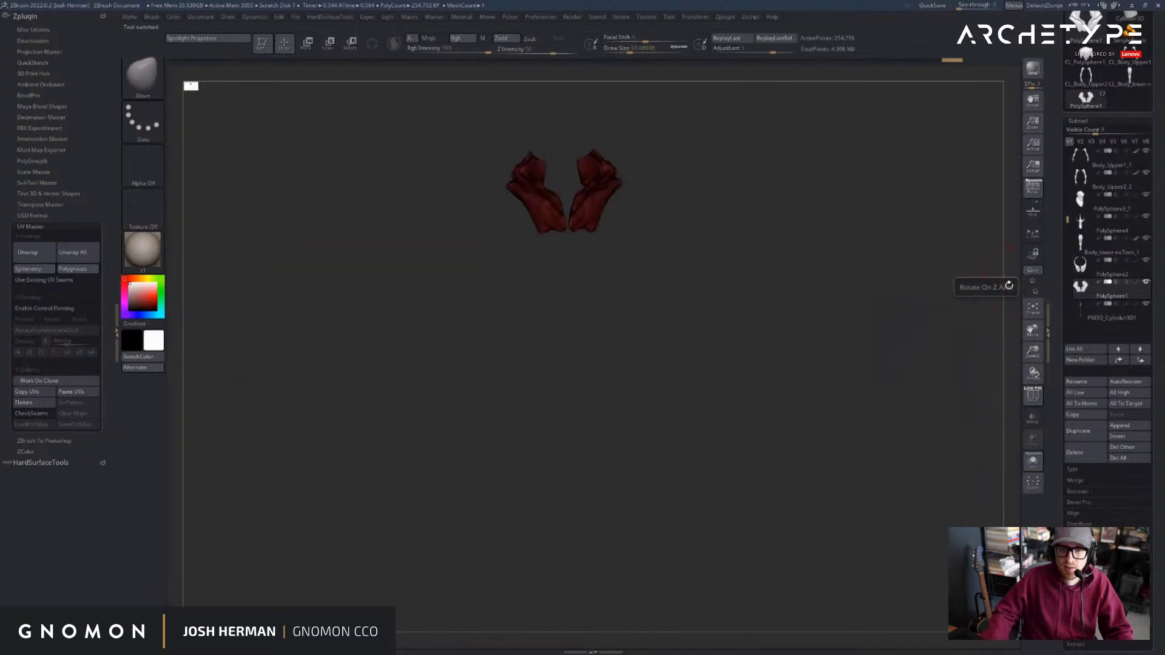
{"action": "key", "text": "shift+s"}
{"action": "key", "text": "f"}
{"action": "key", "text": "f"}
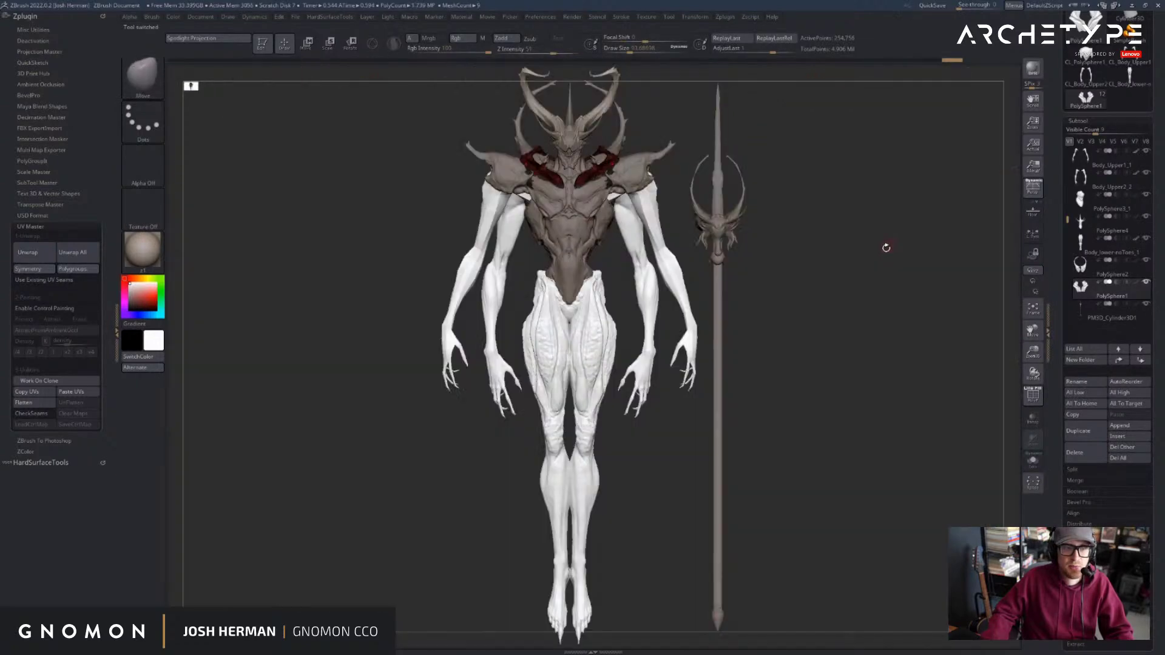
{"action": "left_click_drag", "start_coordinate": [909, 231], "coordinate": [961, 362], "text": "alt"}
{"action": "key", "text": "shift+f"}
{"action": "right_click_drag", "start_coordinate": [962, 362], "coordinate": [915, 355], "text": "ctrl"}
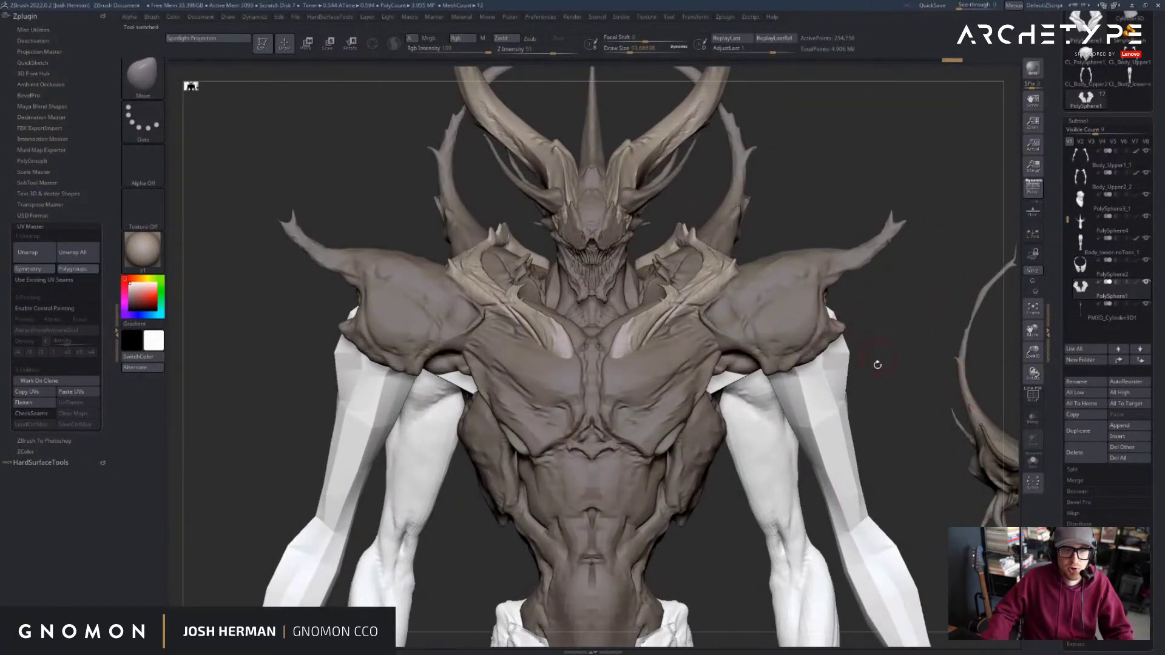
- Raise the outer arms (Body_Upper1_1) by three subdivision levels and select the inner arms (Body_Upper2_2)
{"action": "left_click", "coordinate": [811, 401], "text": "alt"}
{"action": "key", "text": "d"}
{"action": "key", "text": "d"}
{"action": "key", "text": "d"}
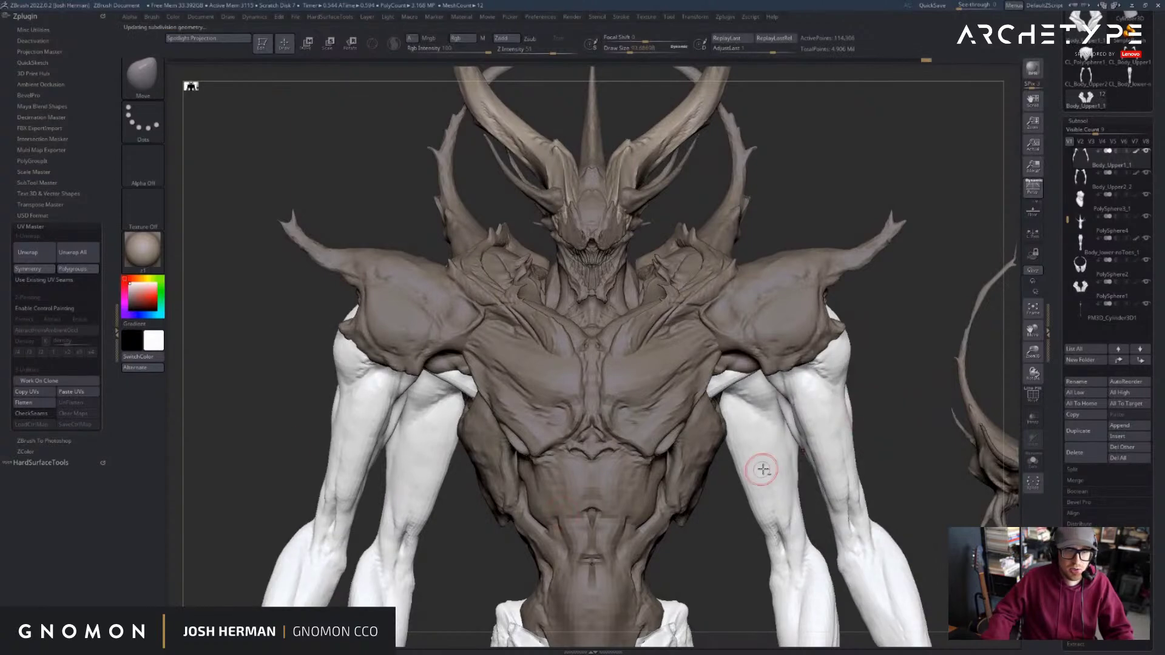
{"action": "left_click", "coordinate": [763, 469], "text": "alt"}
- Check the full figure with its staff and save the project
{"action": "right_click_drag", "start_coordinate": [885, 441], "coordinate": [892, 315], "text": "ctrl"}
{"action": "left_click_drag", "start_coordinate": [1059, 598], "coordinate": [1059, 437]}
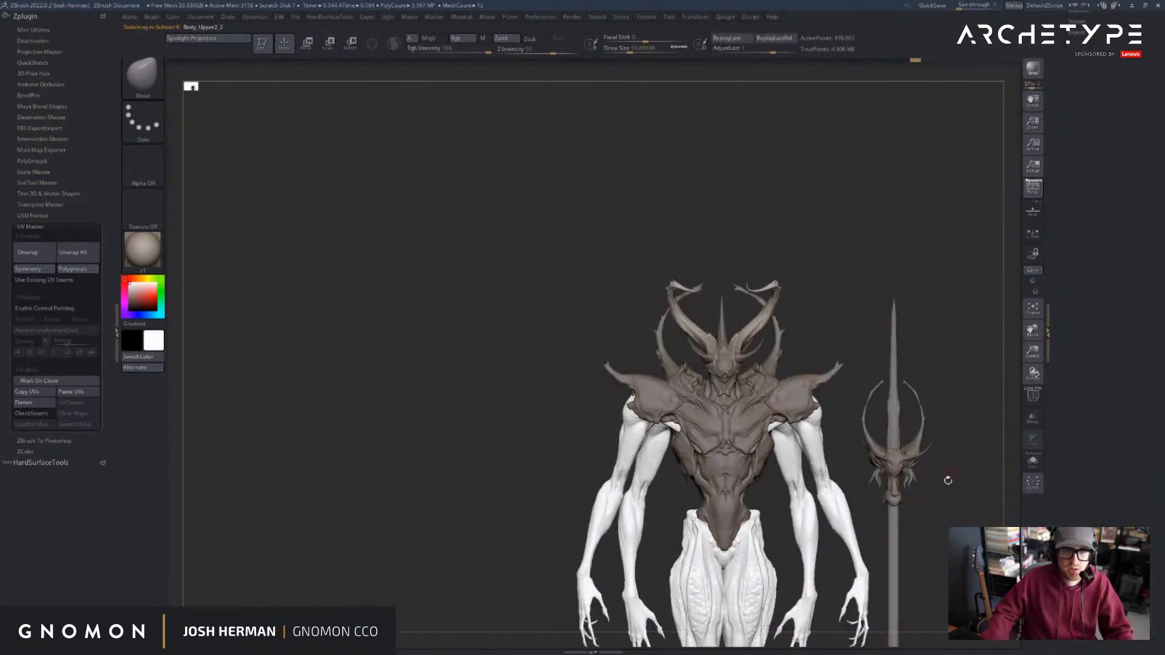
{"action": "left_click_drag", "start_coordinate": [1058, 255], "coordinate": [1059, 515]}
{"action": "right_click_drag", "start_coordinate": [971, 389], "coordinate": [859, 205], "text": "alt"}
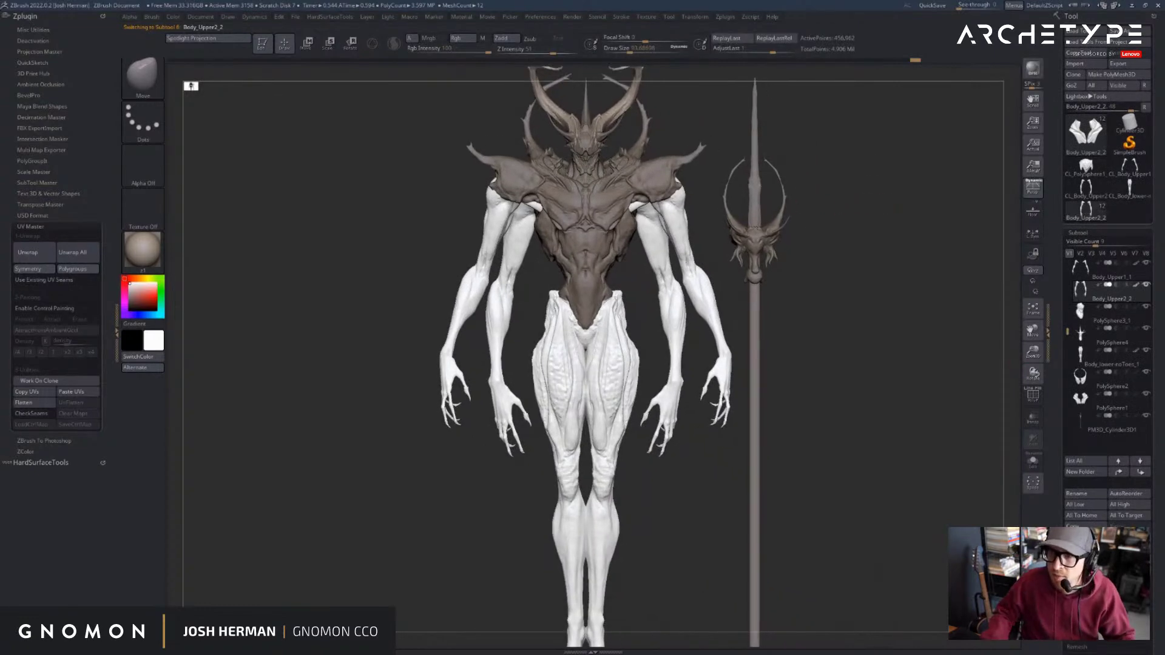
{"action": "right_click_drag", "start_coordinate": [911, 325], "coordinate": [884, 325]}
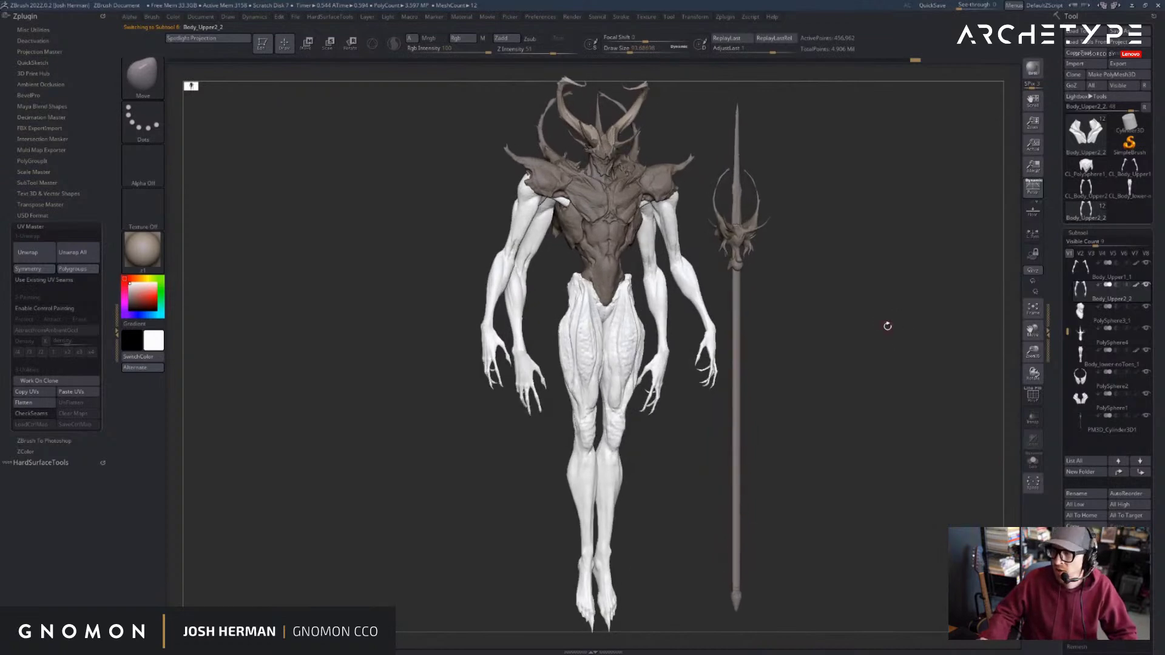
{"action": "left_click", "coordinate": [1054, 231]}
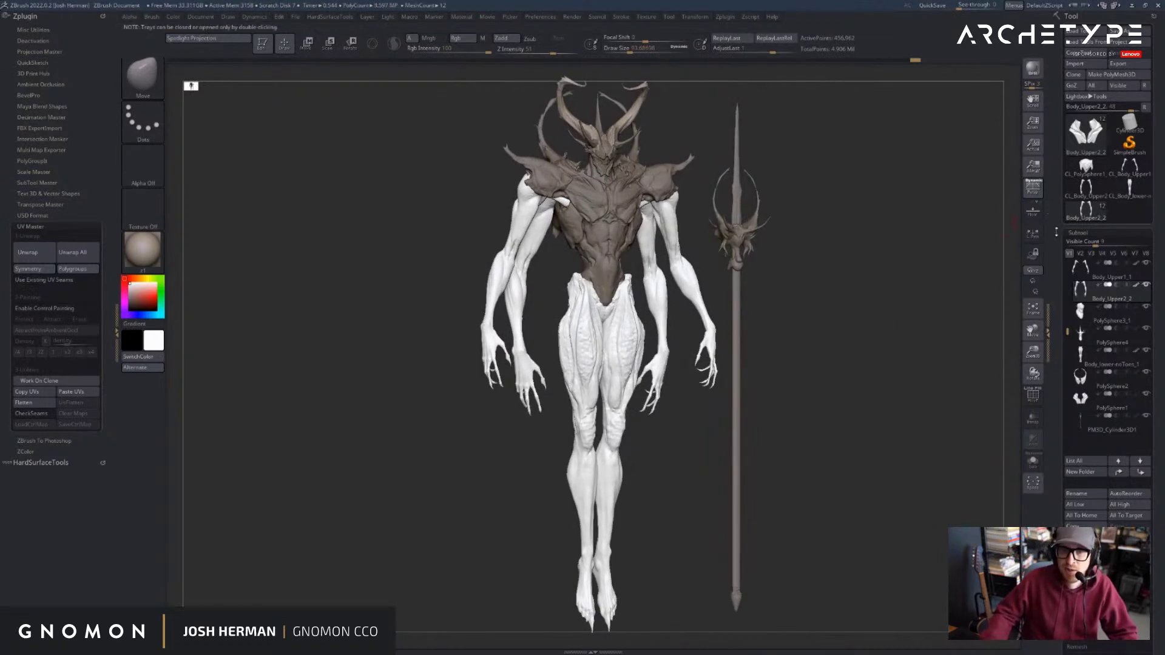
{"action": "left_click_drag", "start_coordinate": [825, 163], "coordinate": [864, 165]}
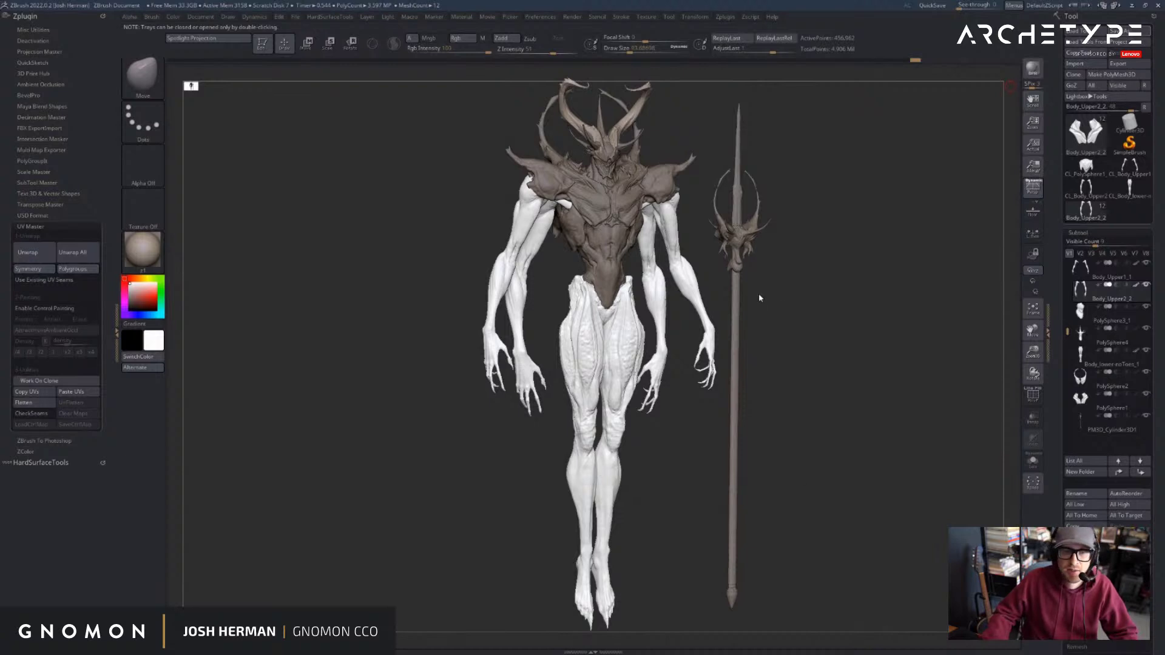
{"action": "right_click_drag", "start_coordinate": [824, 295], "coordinate": [813, 288], "text": "shift"}
{"action": "key", "text": "ctrl+s"}
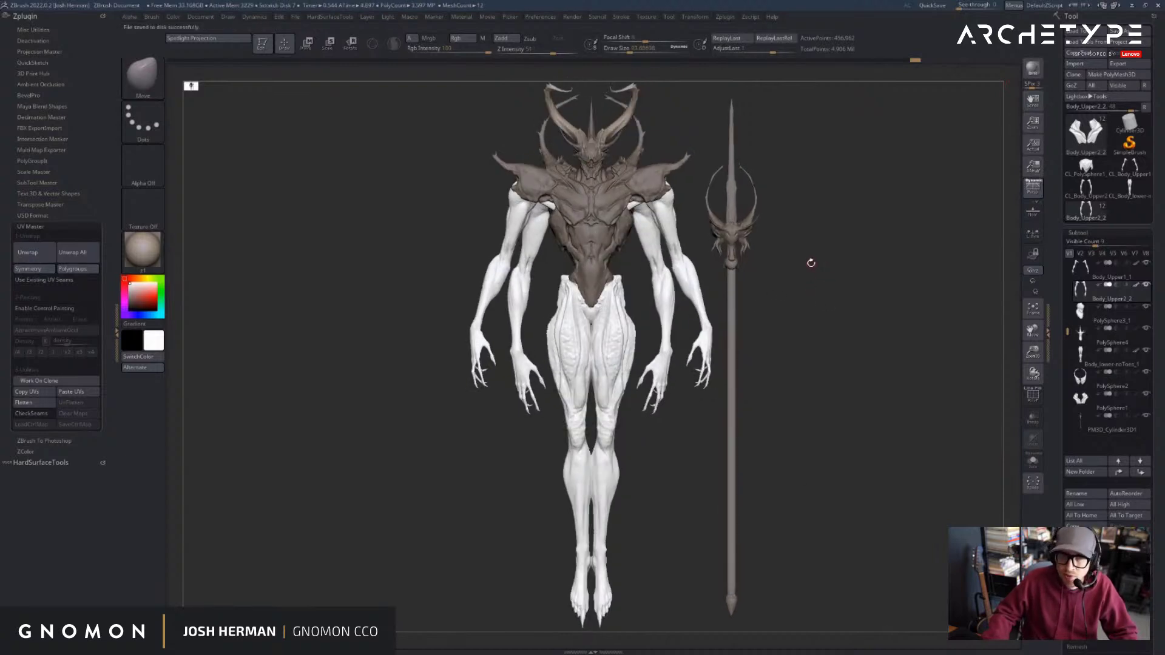
- Collapse the plugin tray to widen the canvas around the character
{"action": "right_click_drag", "start_coordinate": [811, 259], "coordinate": [864, 260]}
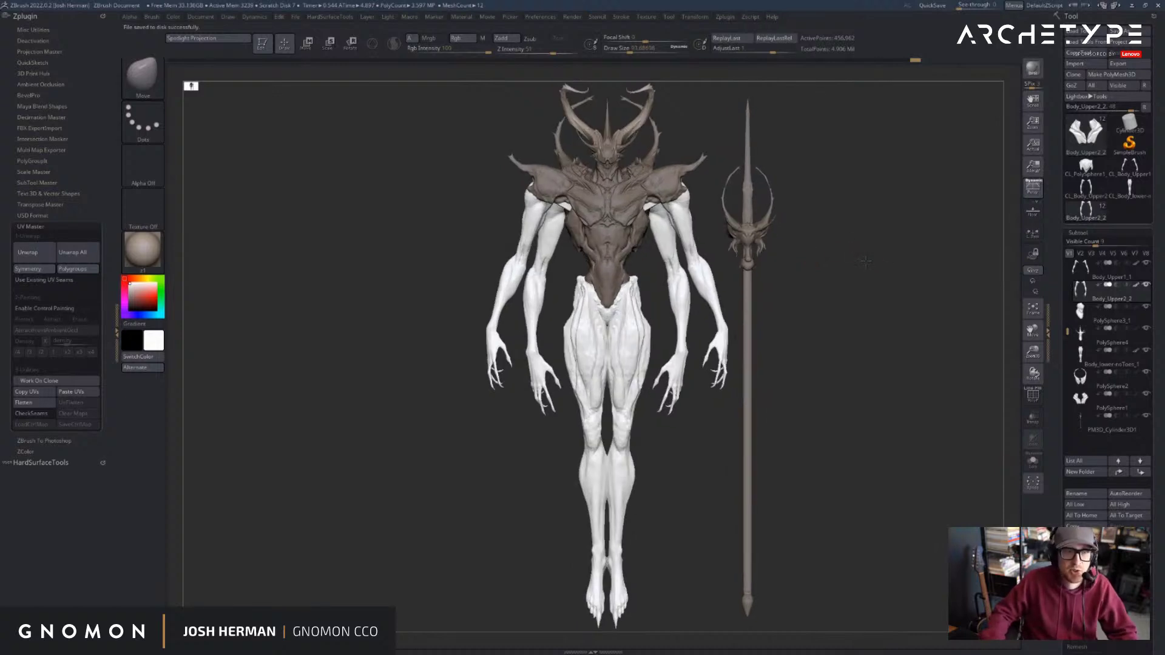
{"action": "left_click", "coordinate": [115, 342]}
{"action": "right_click_drag", "start_coordinate": [861, 235], "coordinate": [864, 233]}
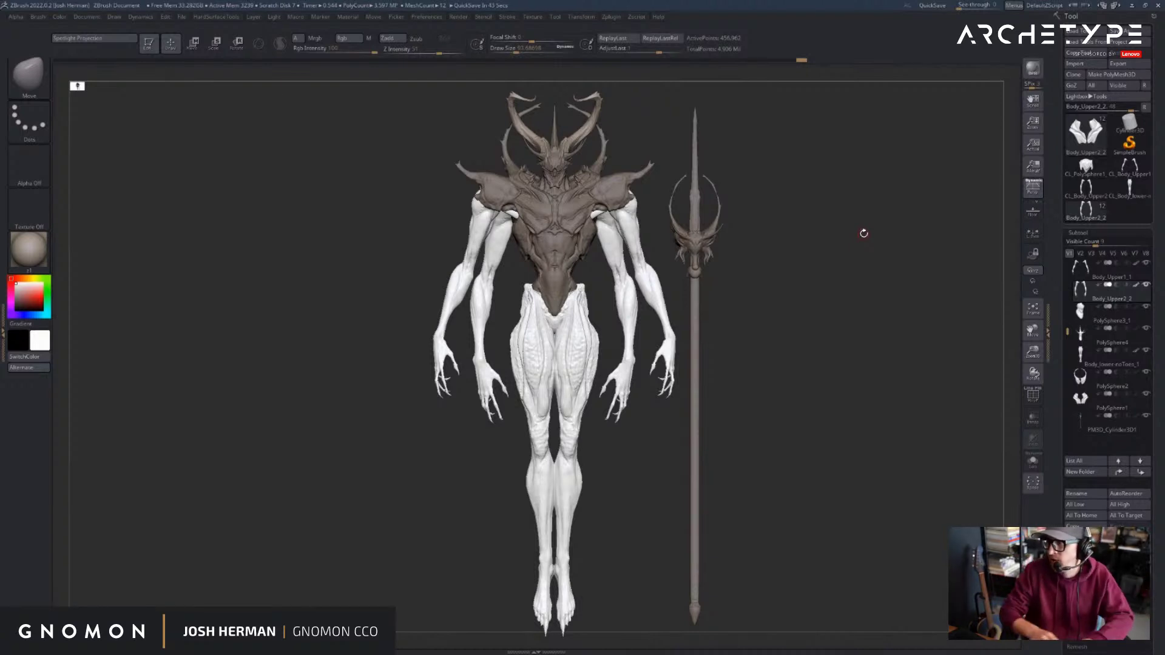
- Turn off polypaint display for all subtools and hide the staff
{"action": "mouse_move", "coordinate": [1085, 166]}
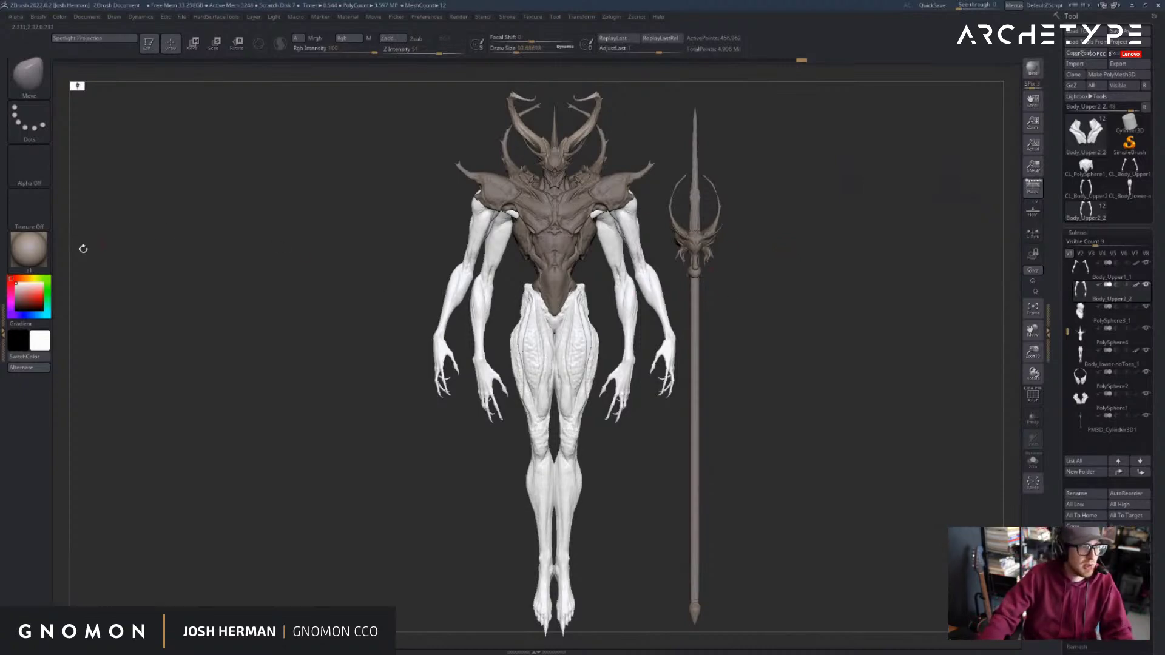
{"action": "left_click", "coordinate": [29, 249]}
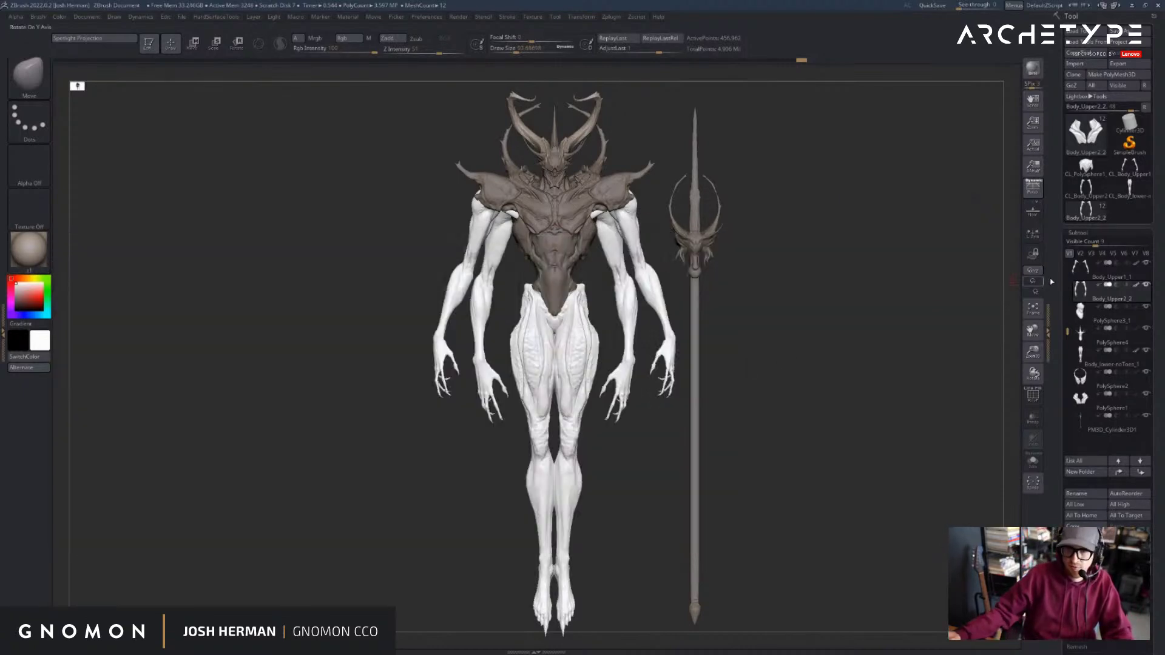
{"action": "left_click", "coordinate": [1136, 286], "text": "shift"}
{"action": "mouse_move", "coordinate": [891, 302]}
{"action": "left_mouse_down"}
{"action": "mouse_move", "coordinate": [874, 295]}
{"action": "mouse_move", "coordinate": [895, 340]}
{"action": "mouse_move", "coordinate": [905, 335]}
{"action": "left_mouse_up"}
{"action": "left_click", "coordinate": [1145, 416]}
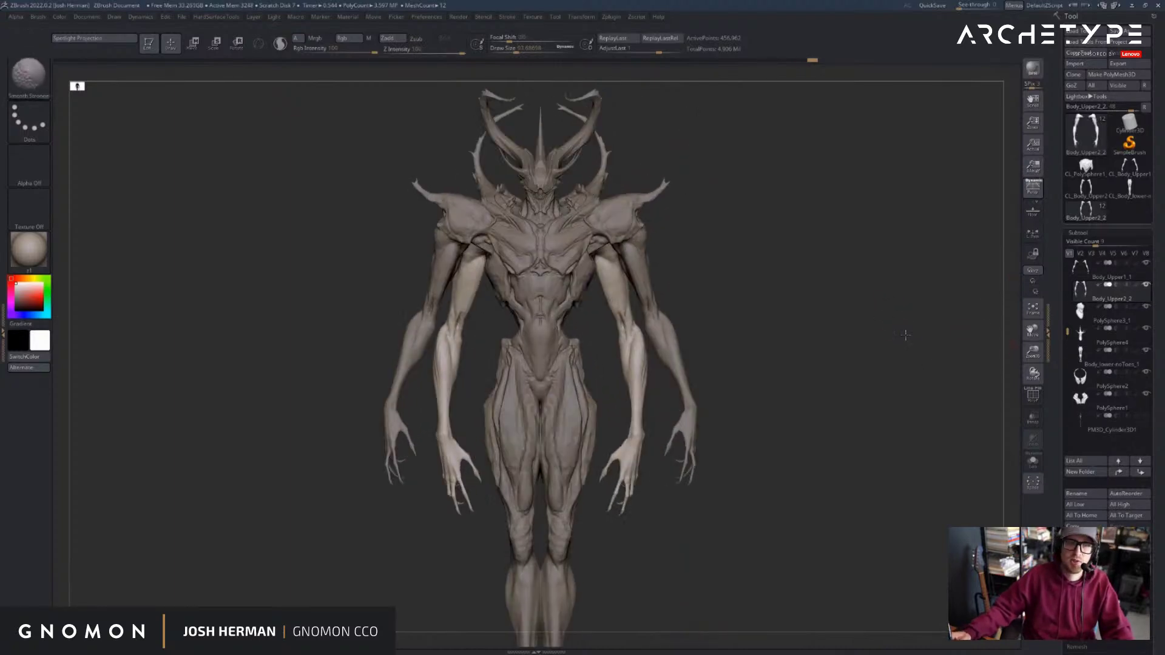
- Select the PolySphere3_1 head subtool, isolate it and examine the spikes and surface on the side of the face
{"action": "left_click", "coordinate": [535, 177], "text": "alt"}
{"action": "left_click_drag", "start_coordinate": [767, 161], "coordinate": [872, 408], "text": "alt"}
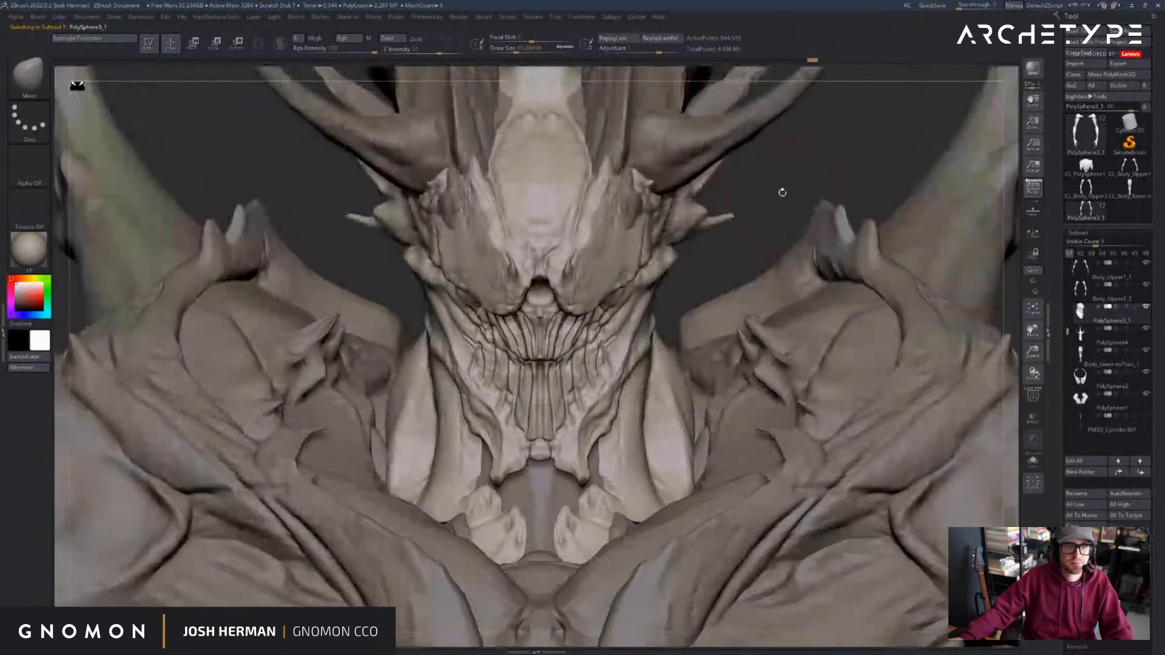
{"action": "left_click_drag", "start_coordinate": [782, 192], "coordinate": [905, 201], "text": "alt"}
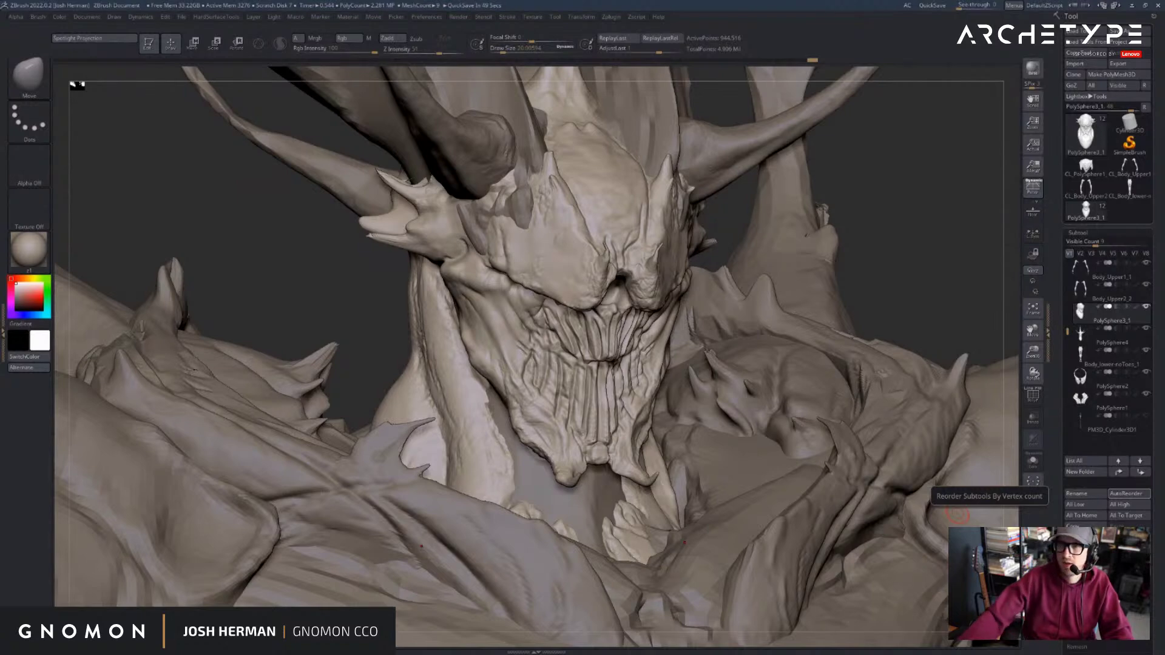
{"action": "left_click_drag", "start_coordinate": [945, 209], "coordinate": [743, 222], "text": "shift"}
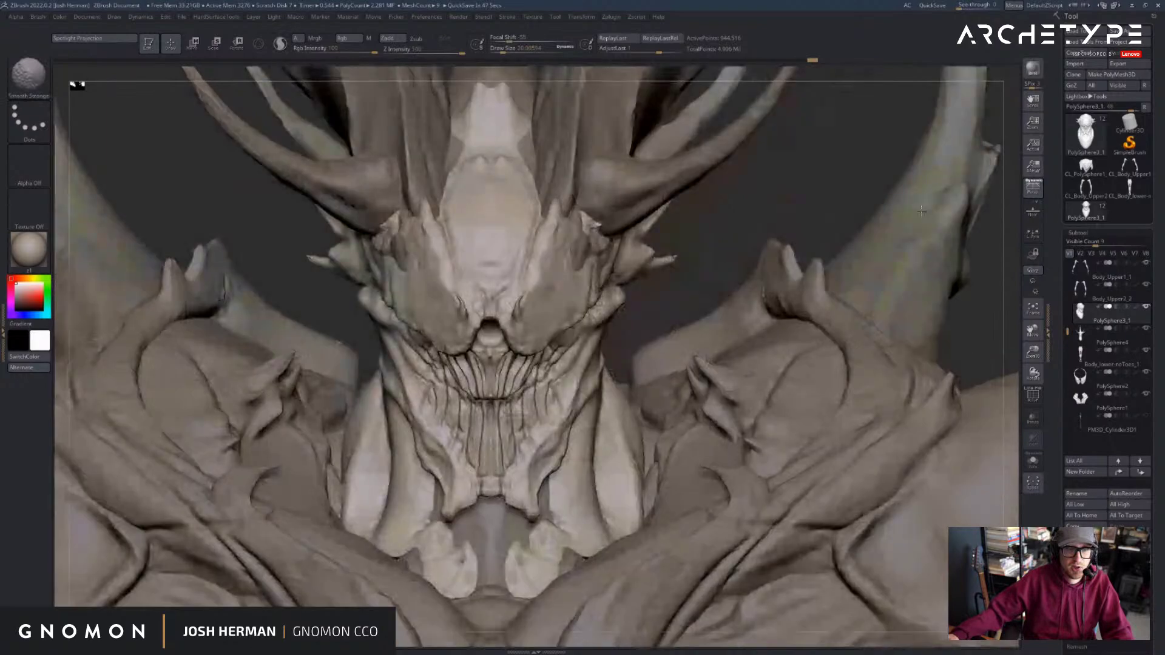
{"action": "key", "text": "f"}
{"action": "left_click_drag", "start_coordinate": [806, 146], "coordinate": [856, 322]}
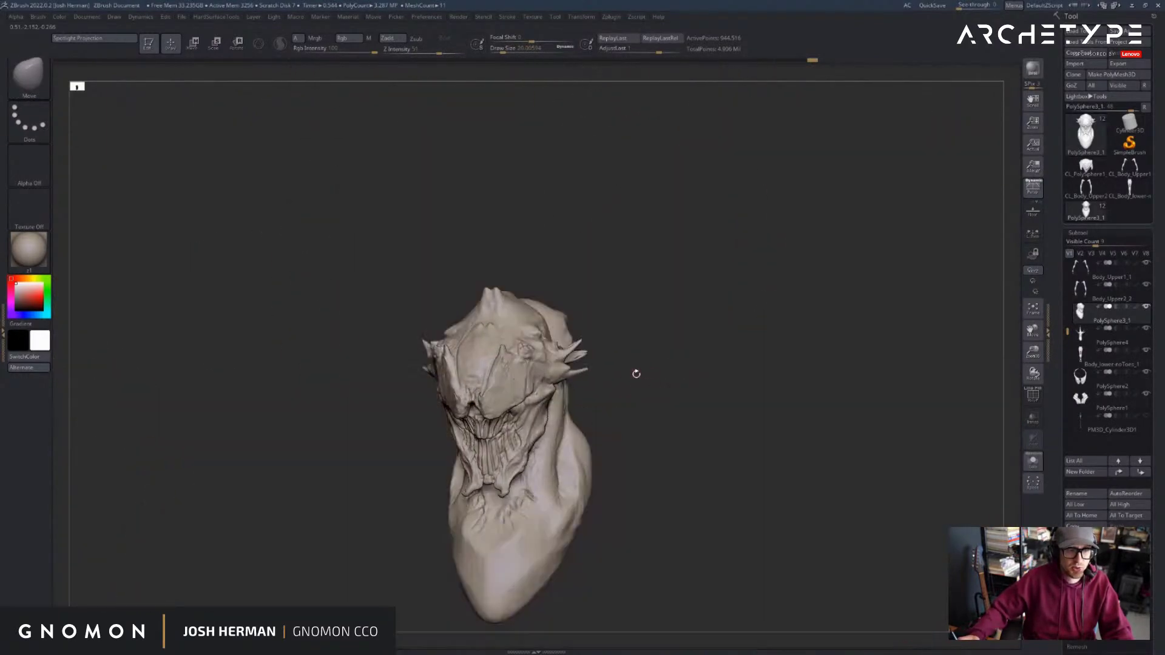
{"action": "left_click_drag", "start_coordinate": [636, 374], "coordinate": [717, 285]}
{"action": "mouse_move", "coordinate": [833, 260]}
{"action": "left_mouse_down"}
{"action": "mouse_move", "coordinate": [785, 202]}
{"action": "mouse_move", "coordinate": [866, 224]}
{"action": "mouse_move", "coordinate": [884, 286]}
{"action": "left_mouse_up"}
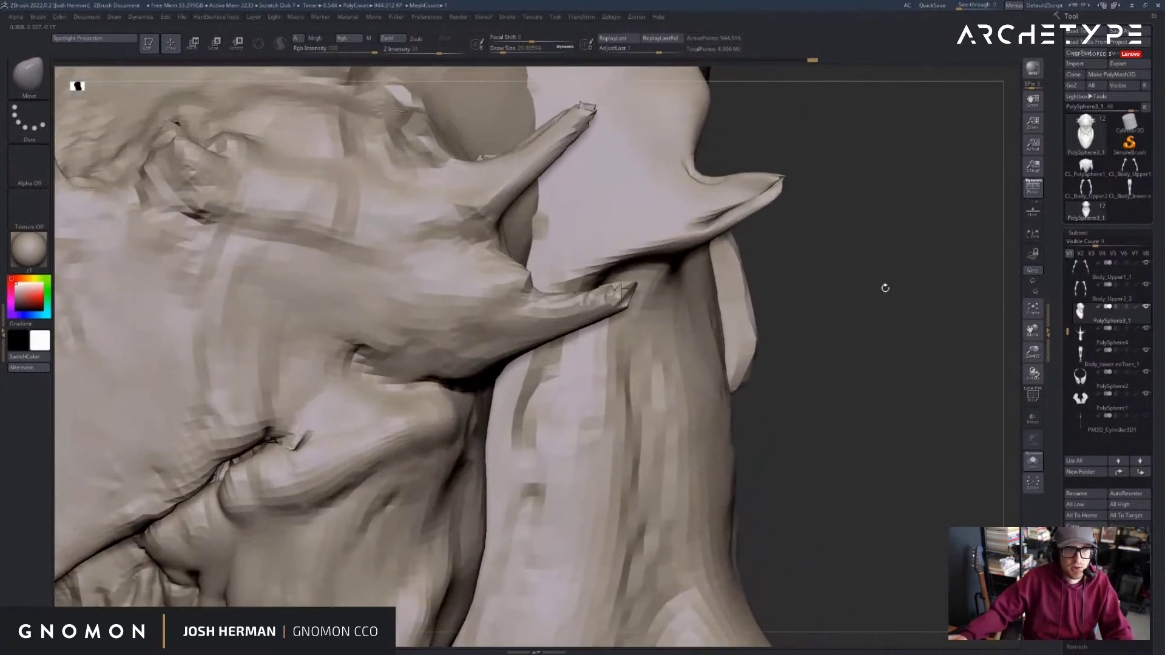
- Carve a small pit into the side of the face below the spikes with the DamStandard brush
{"action": "key", "text": "b"}
{"action": "key", "text": "d"}
{"action": "key", "text": "s"}
{"action": "left_click_drag", "start_coordinate": [803, 298], "coordinate": [945, 299]}
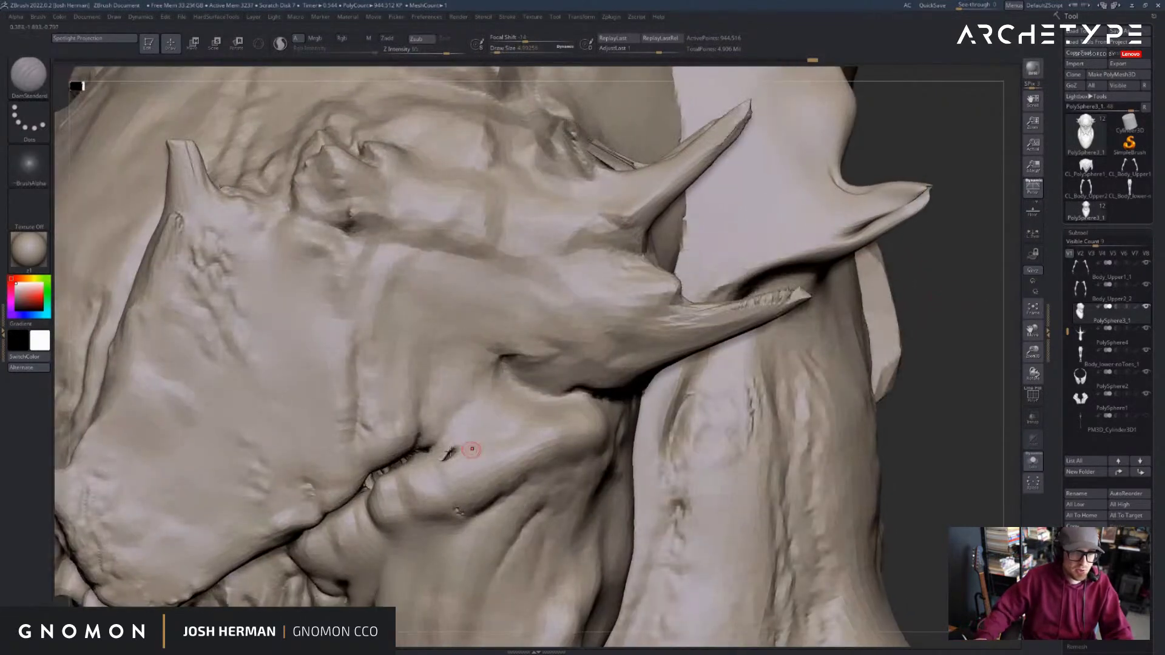
{"action": "left_click_drag", "start_coordinate": [472, 449], "coordinate": [449, 453]}
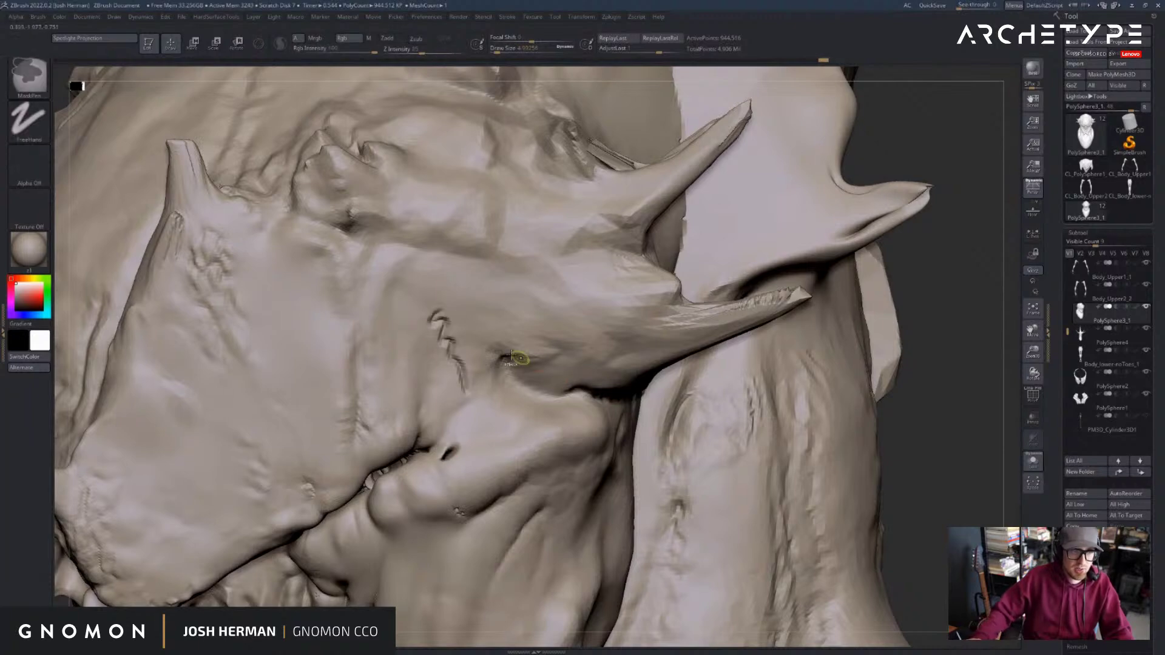
- Try carving a jagged crack across the cheek with DamStandard to test the mesh resolution, and undo it
{"action": "key", "text": "ctrl+z"}
{"action": "left_click_drag", "start_coordinate": [456, 334], "coordinate": [542, 419]}
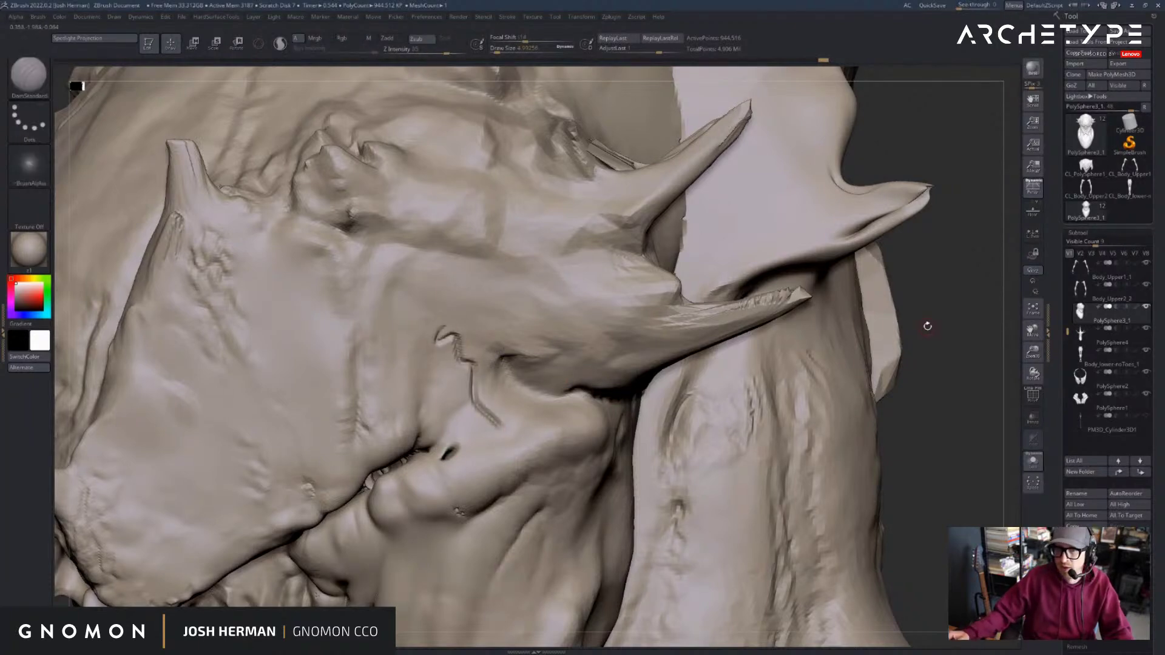
{"action": "mouse_move", "coordinate": [926, 326]}
{"action": "left_mouse_down"}
{"action": "mouse_move", "coordinate": [990, 320]}
{"action": "mouse_move", "coordinate": [923, 324]}
{"action": "mouse_move", "coordinate": [936, 307]}
{"action": "left_mouse_up"}
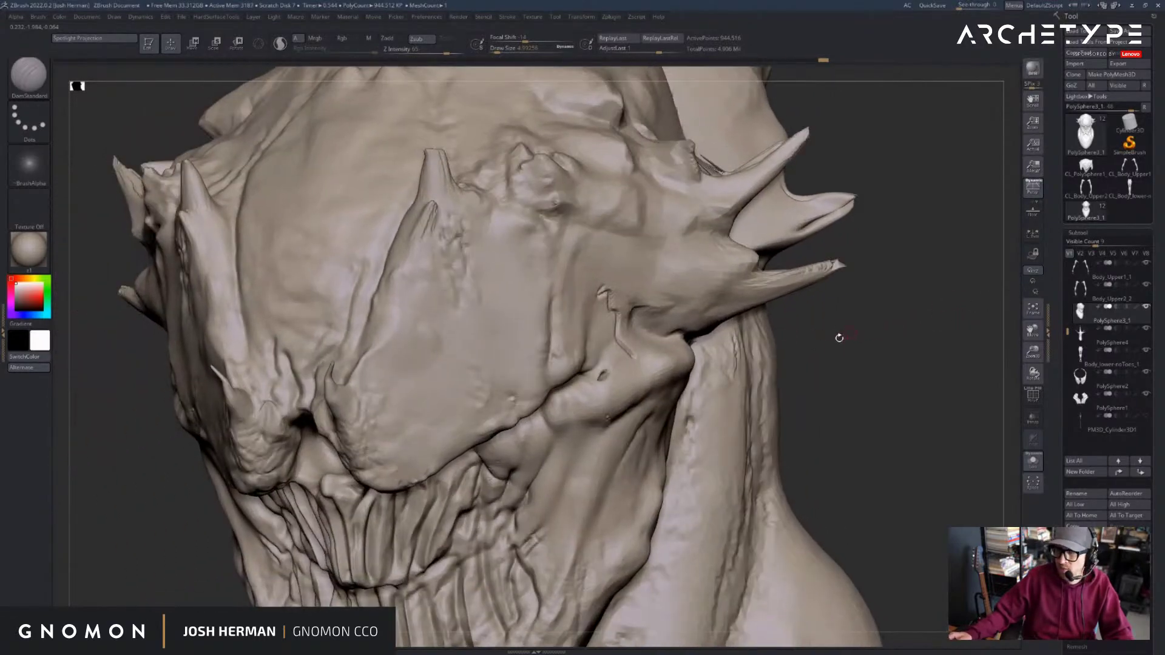
{"action": "mouse_move", "coordinate": [839, 338]}
{"action": "left_mouse_down"}
{"action": "mouse_move", "coordinate": [866, 333]}
{"action": "mouse_move", "coordinate": [855, 388]}
{"action": "left_mouse_up"}
{"action": "key", "text": "ctrl+z"}
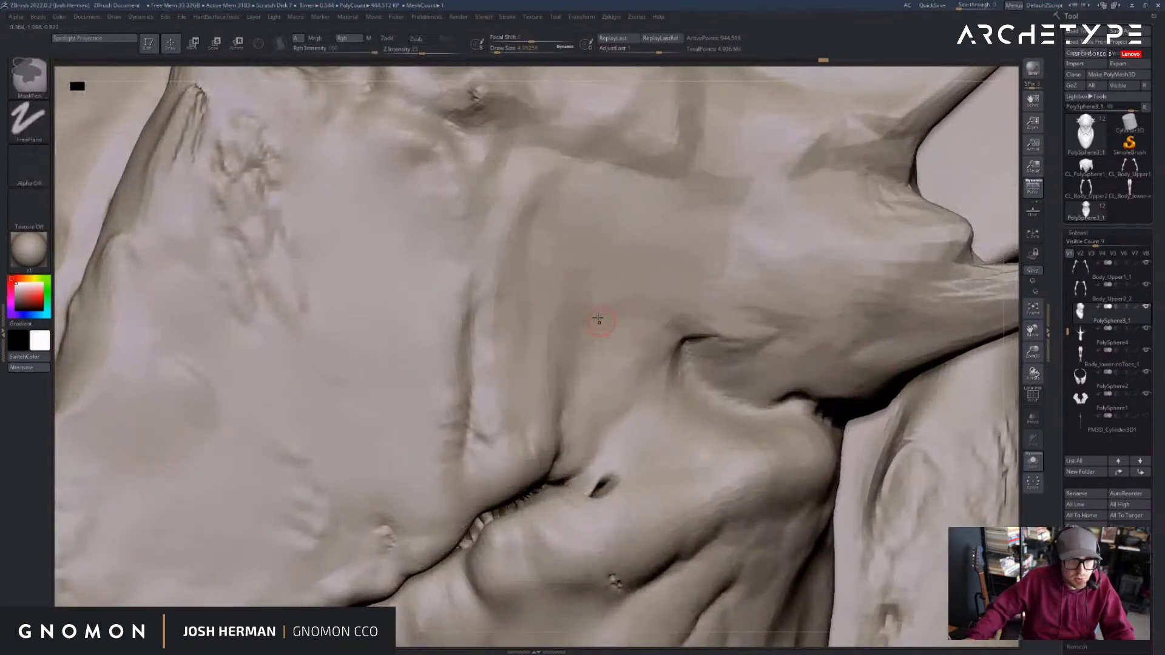
- Subdivide the head by one more level and undo the trial smoothing on the cheek
{"action": "key", "text": "ctrl+d"}
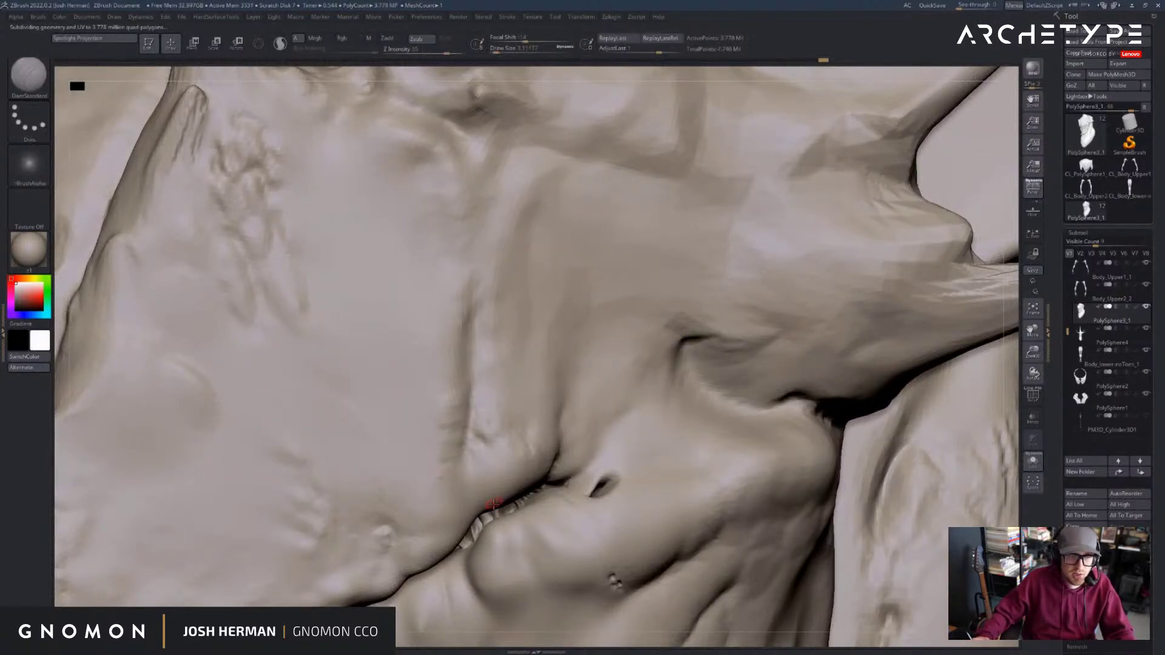
{"action": "mouse_move", "coordinate": [515, 465]}
{"action": "left_mouse_down", "text": "shift"}
{"action": "mouse_move", "coordinate": [534, 480]}
{"action": "mouse_move", "coordinate": [519, 487]}
{"action": "left_mouse_up", "text": "shift"}
{"action": "key", "text": "ctrl+z"}
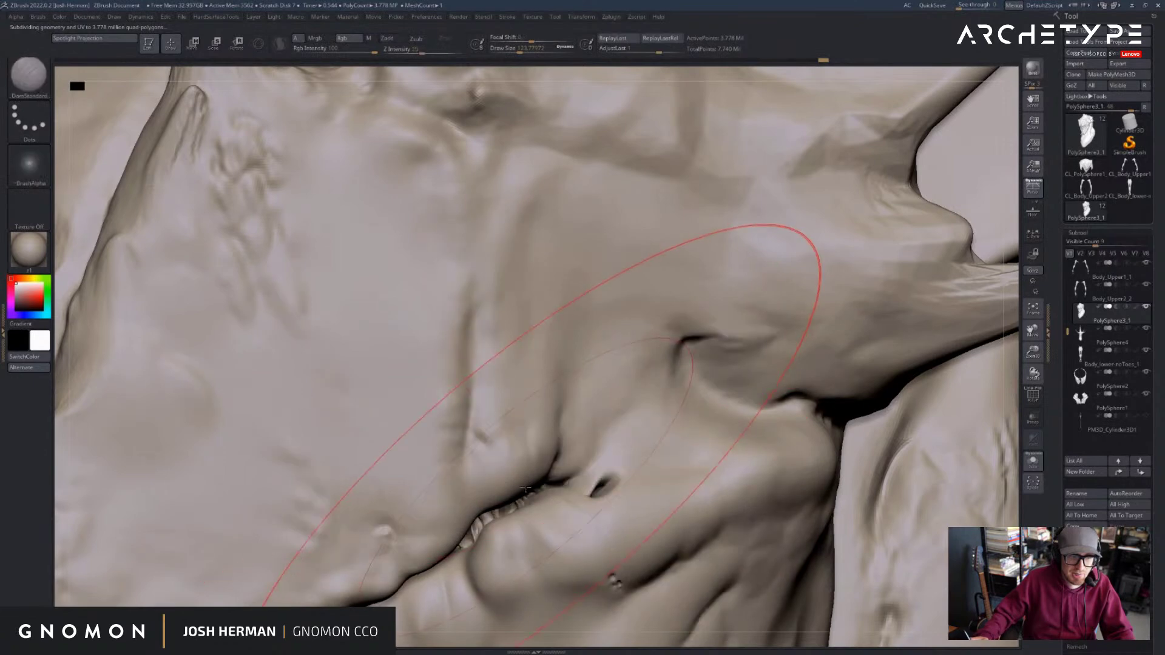
- Frame the isolated head and switch to the Standard brush
{"action": "key", "text": "f"}
{"action": "mouse_move", "coordinate": [804, 299]}
{"action": "left_mouse_down", "text": "shift"}
{"action": "mouse_move", "coordinate": [802, 326]}
{"action": "mouse_move", "coordinate": [828, 348]}
{"action": "mouse_move", "coordinate": [852, 333]}
{"action": "mouse_move", "coordinate": [813, 331]}
{"action": "mouse_move", "coordinate": [850, 342]}
{"action": "mouse_move", "coordinate": [829, 358]}
{"action": "mouse_move", "coordinate": [839, 374]}
{"action": "mouse_move", "coordinate": [875, 328]}
{"action": "mouse_move", "coordinate": [857, 328]}
{"action": "mouse_move", "coordinate": [951, 338]}
{"action": "mouse_move", "coordinate": [928, 323]}
{"action": "mouse_move", "coordinate": [927, 364]}
{"action": "mouse_move", "coordinate": [898, 371]}
{"action": "mouse_move", "coordinate": [852, 315]}
{"action": "left_mouse_up", "text": "shift"}
{"action": "key", "text": "s"}
{"action": "key", "text": "shift+f"}
{"action": "key", "text": "shift+f"}
{"action": "key", "text": "b"}
{"action": "key", "text": "s"}
{"action": "key", "text": "t"}
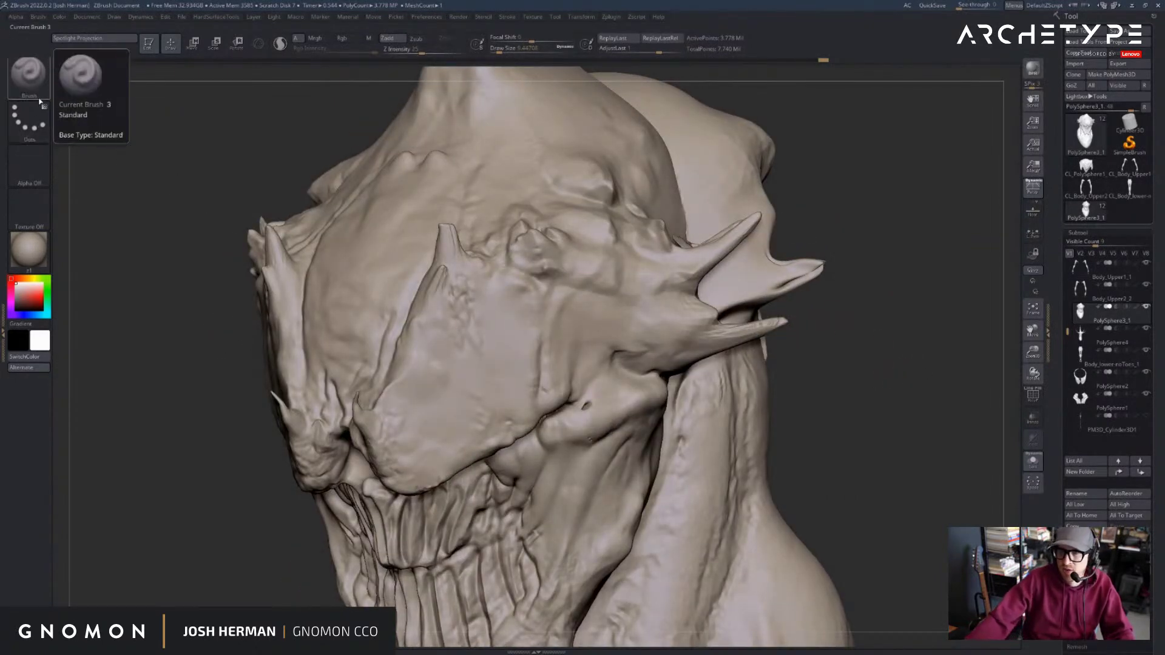
{"action": "mouse_move", "coordinate": [1129, 125]}
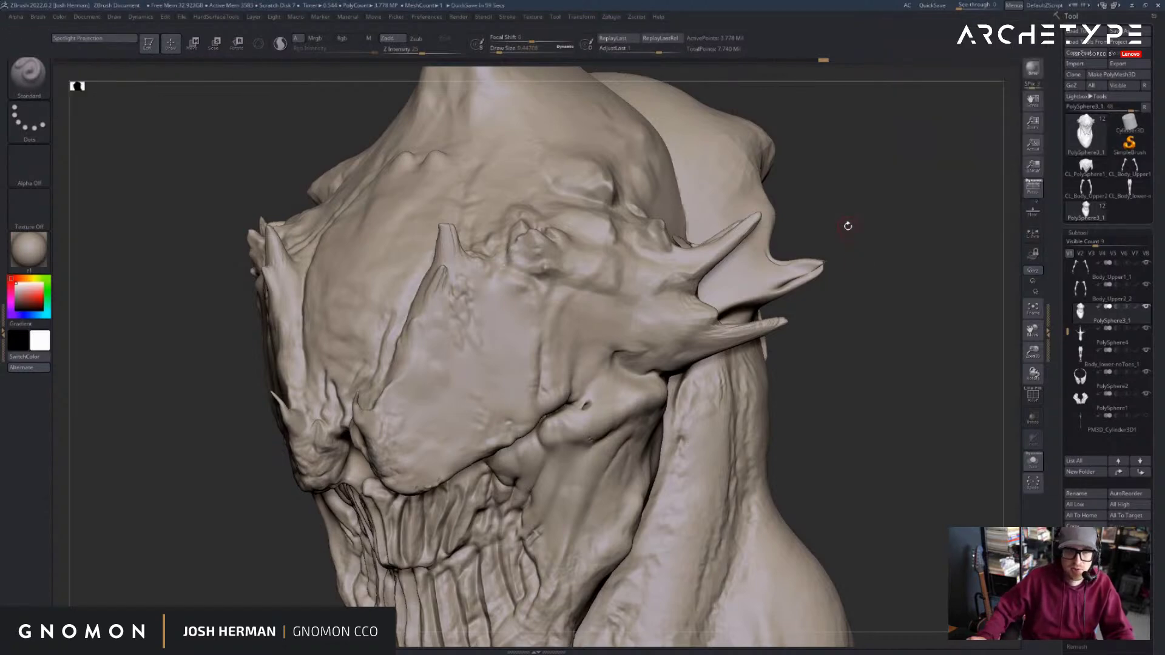
- Set the Standard brush to the Spray stroke with the speckled Alpha 23
{"action": "left_click_drag", "start_coordinate": [858, 187], "coordinate": [910, 182]}
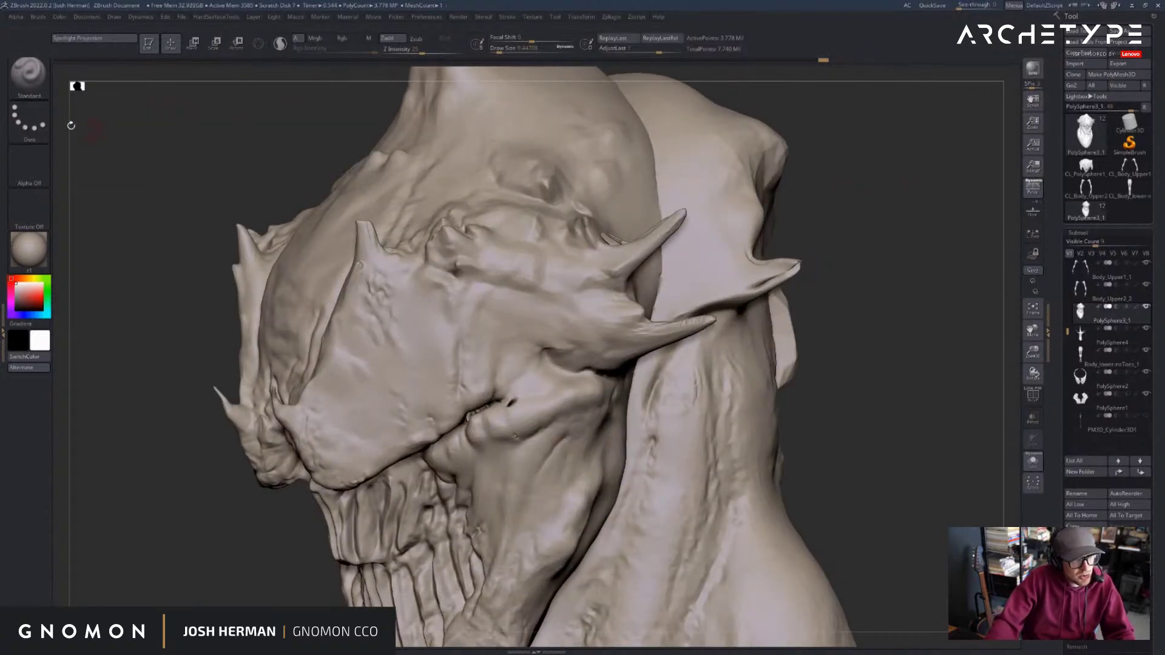
{"action": "left_click", "coordinate": [36, 125]}
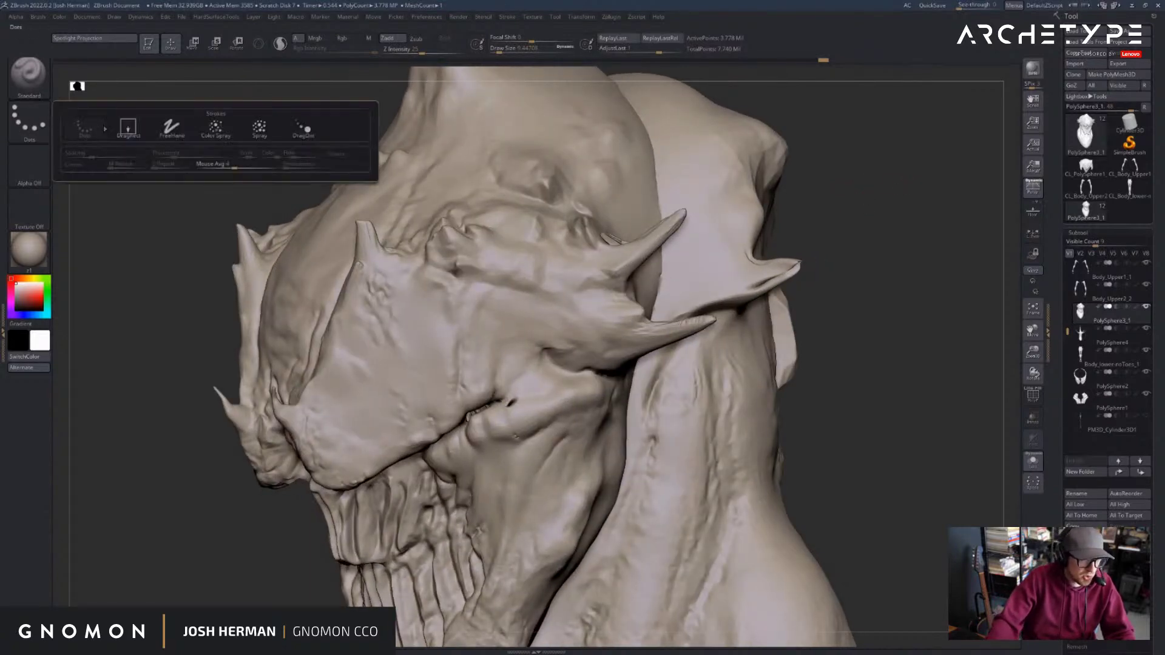
{"action": "left_click", "coordinate": [259, 128]}
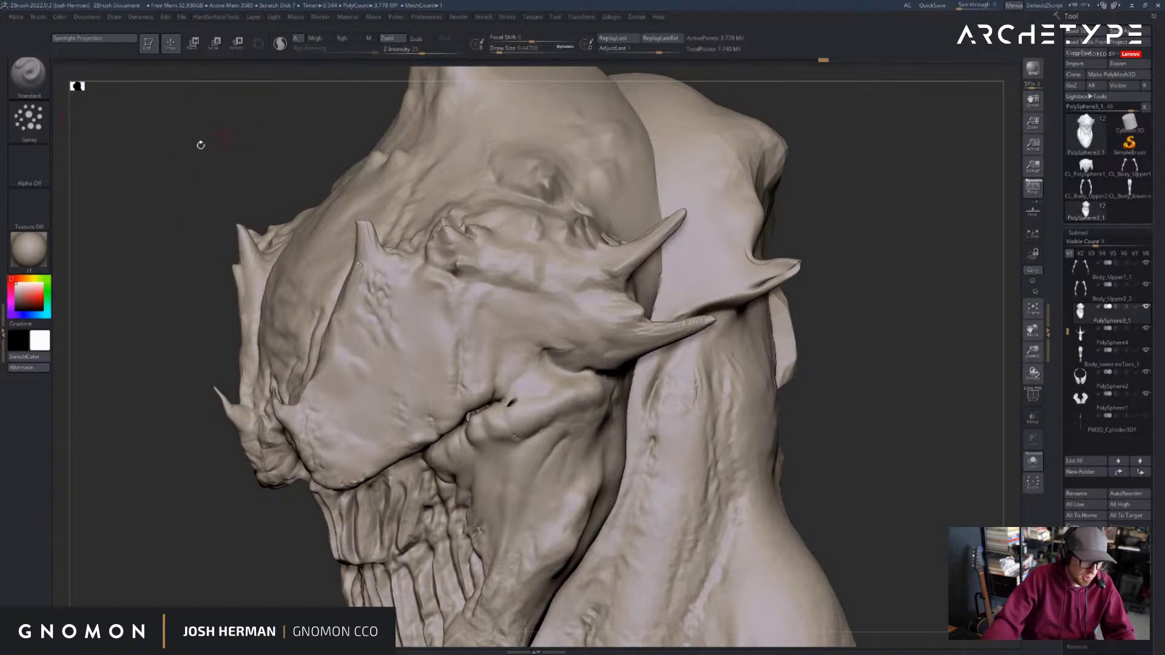
{"action": "left_click", "coordinate": [29, 165]}
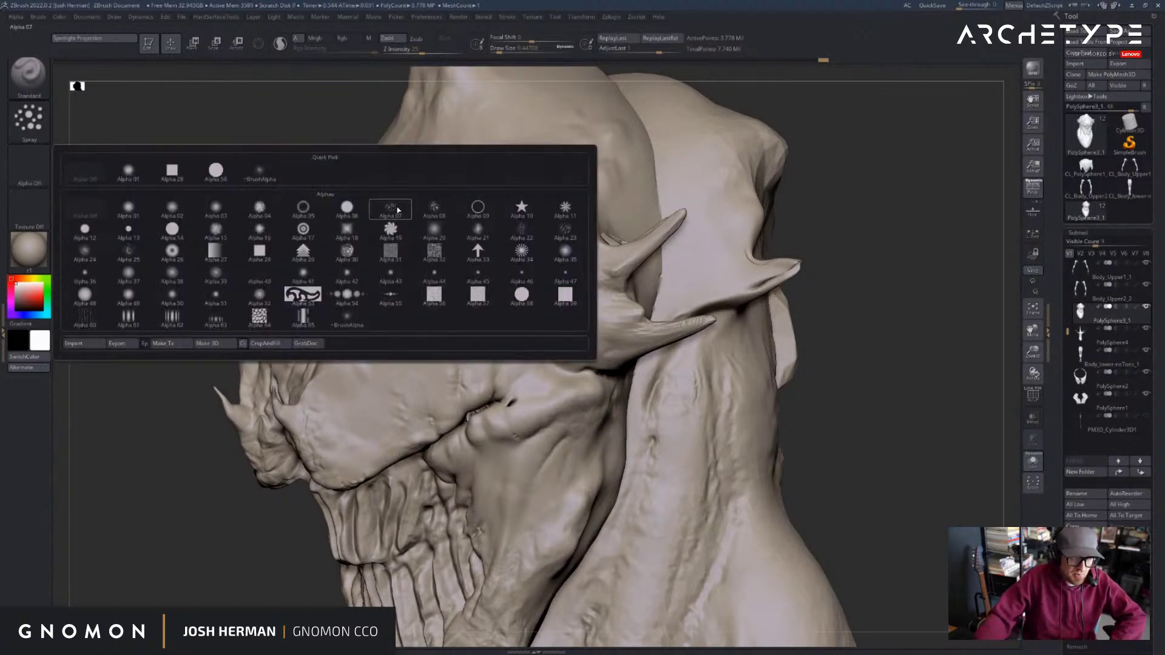
{"action": "mouse_move", "coordinate": [398, 210]}
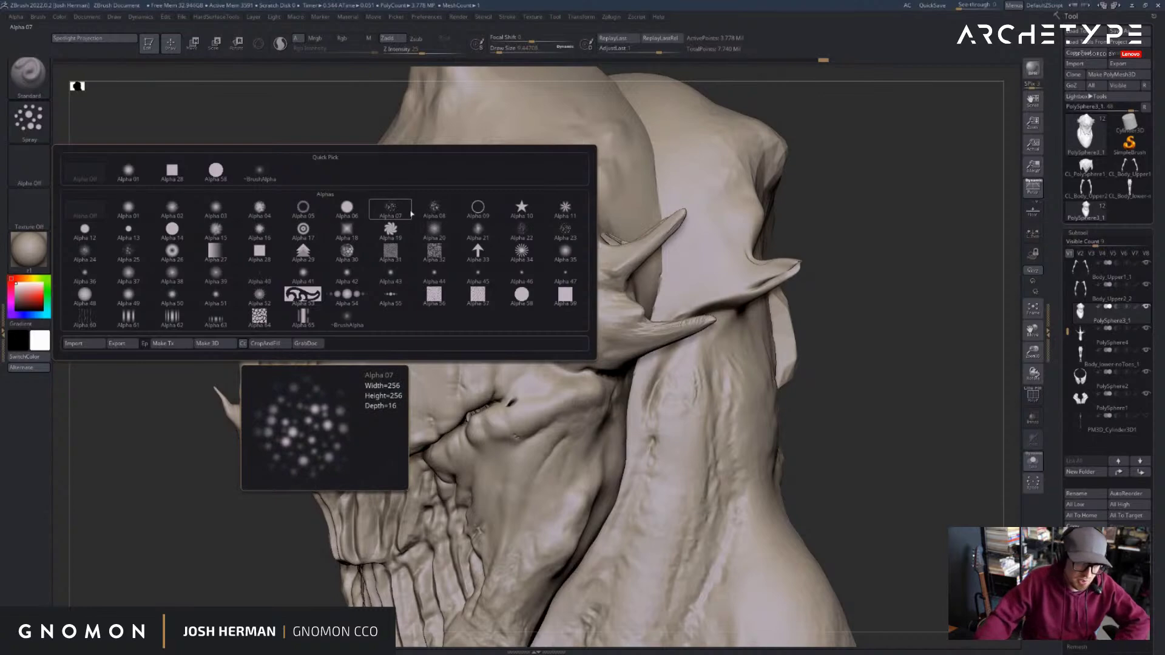
{"action": "left_click", "coordinate": [564, 236]}
{"action": "left_click_drag", "start_coordinate": [813, 260], "coordinate": [852, 249]}
{"action": "left_click_drag", "start_coordinate": [799, 101], "coordinate": [785, 135]}
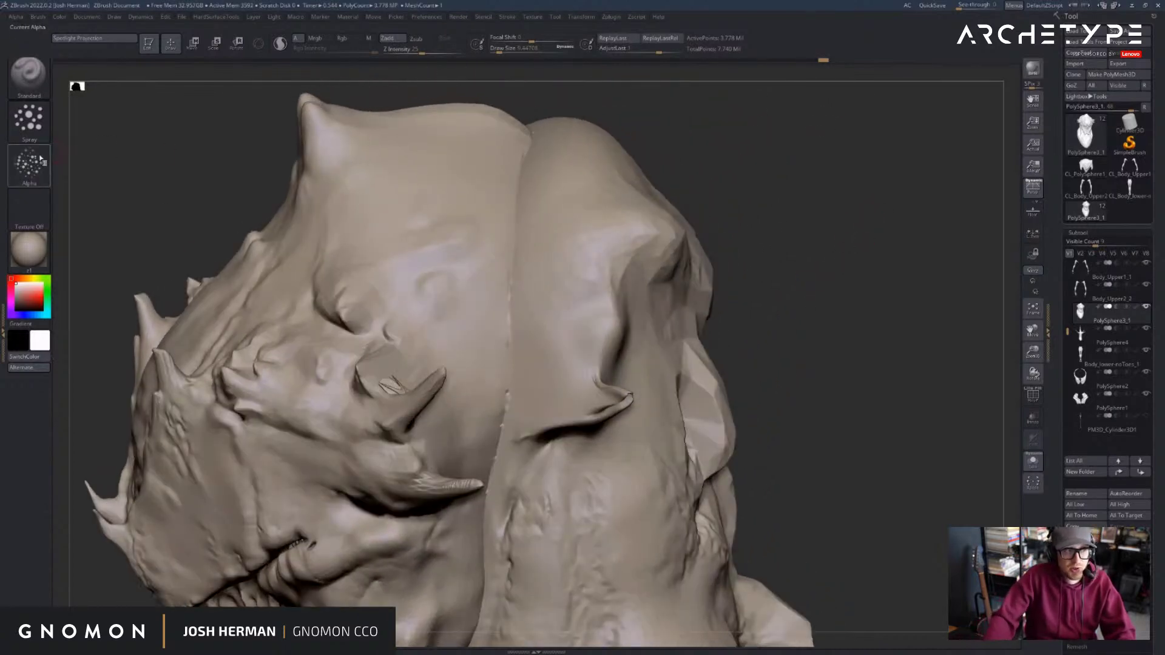
{"action": "left_click_drag", "start_coordinate": [177, 187], "coordinate": [860, 199]}
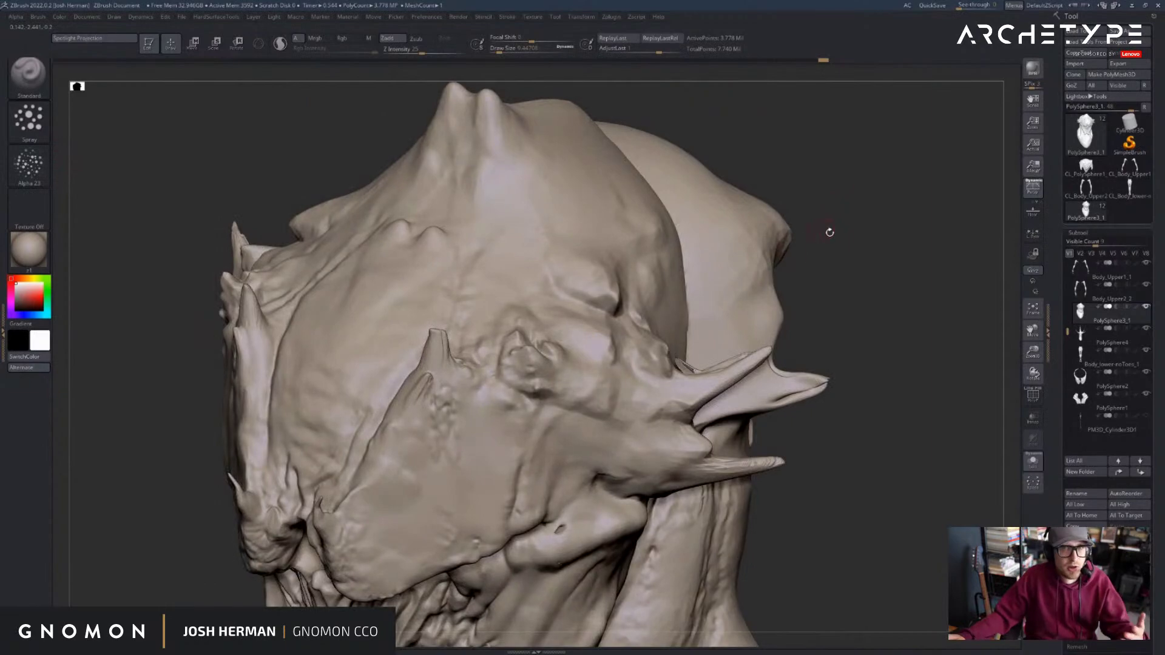
- Leave the isolated head, select and isolate the Body_Upper1_1 arms, and subdivide them by one level
{"action": "mouse_move", "coordinate": [852, 265]}
{"action": "left_mouse_down"}
{"action": "mouse_move", "coordinate": [928, 299]}
{"action": "mouse_move", "coordinate": [892, 291]}
{"action": "mouse_move", "coordinate": [910, 295]}
{"action": "mouse_move", "coordinate": [850, 200]}
{"action": "mouse_move", "coordinate": [873, 242]}
{"action": "mouse_move", "coordinate": [824, 227]}
{"action": "mouse_move", "coordinate": [869, 274]}
{"action": "mouse_move", "coordinate": [835, 253]}
{"action": "mouse_move", "coordinate": [847, 189]}
{"action": "mouse_move", "coordinate": [842, 249]}
{"action": "mouse_move", "coordinate": [848, 239]}
{"action": "mouse_move", "coordinate": [613, 327]}
{"action": "left_mouse_up"}
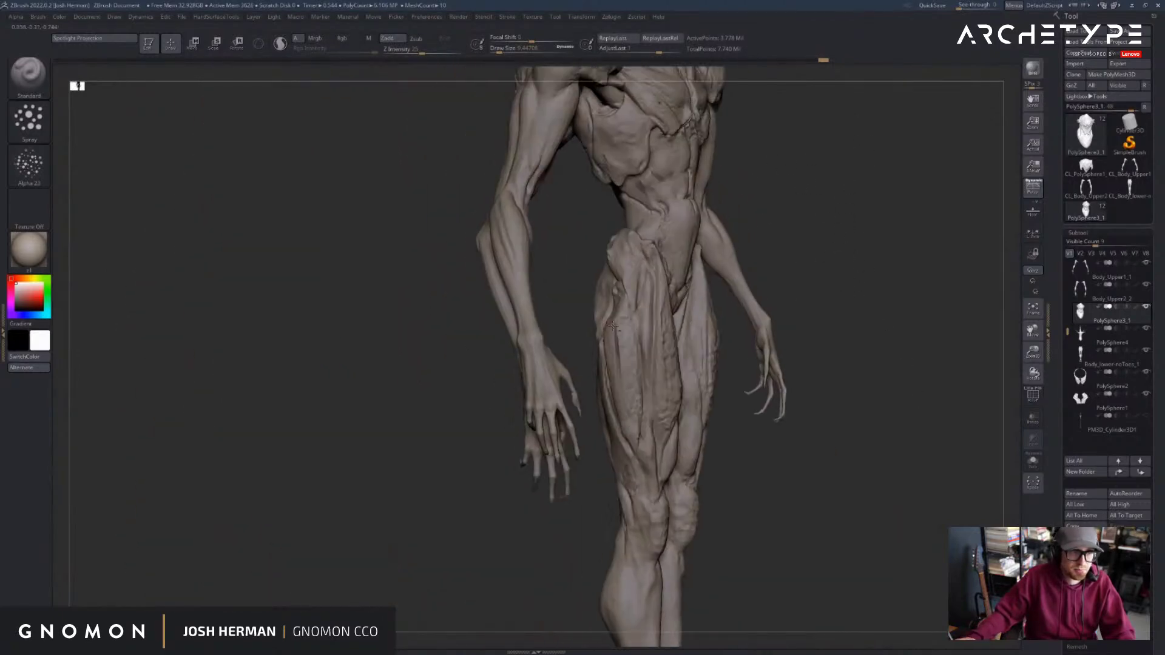
{"action": "left_click", "coordinate": [528, 310], "text": "alt"}
{"action": "key", "text": "alt+s"}
{"action": "left_click_drag", "start_coordinate": [864, 260], "coordinate": [577, 284]}
{"action": "left_click_drag", "start_coordinate": [807, 267], "coordinate": [752, 347]}
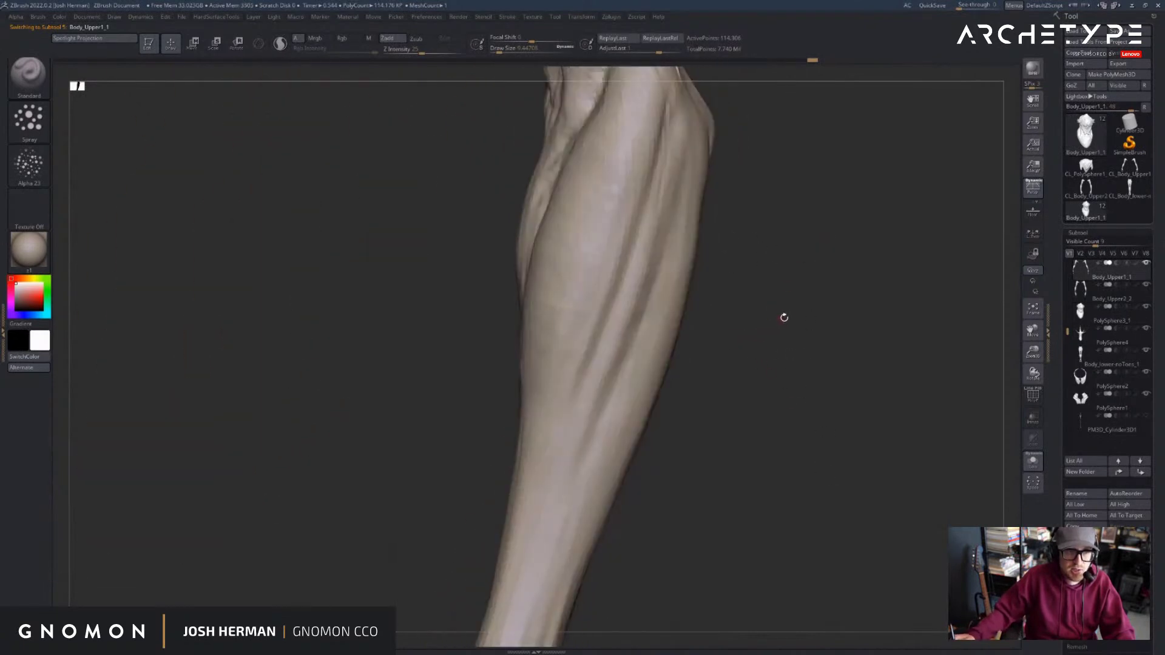
{"action": "key", "text": "ctrl+d"}
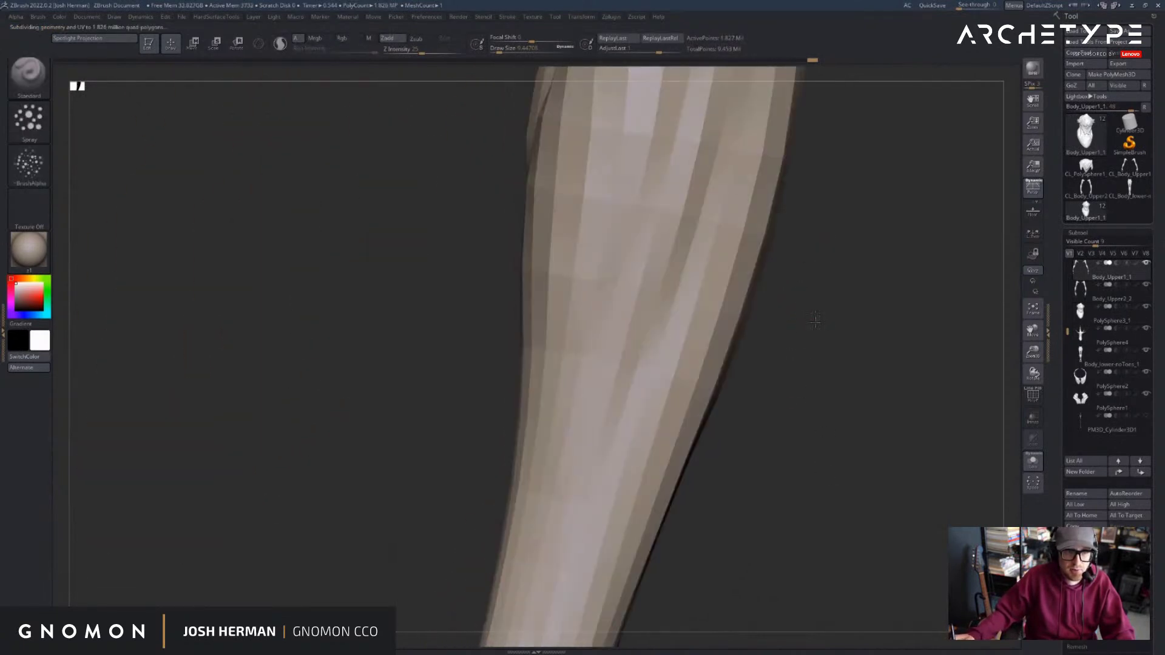
- Try spraying the speckled alpha over the forearm and smoothing it, and undo the trial
{"action": "mouse_move", "coordinate": [849, 318]}
{"action": "left_mouse_down"}
{"action": "mouse_move", "coordinate": [831, 322]}
{"action": "mouse_move", "coordinate": [838, 349]}
{"action": "mouse_move", "coordinate": [867, 388]}
{"action": "left_mouse_up"}
{"action": "key", "text": "s"}
{"action": "left_click_drag", "start_coordinate": [669, 288], "coordinate": [682, 289]}
{"action": "key", "text": "s"}
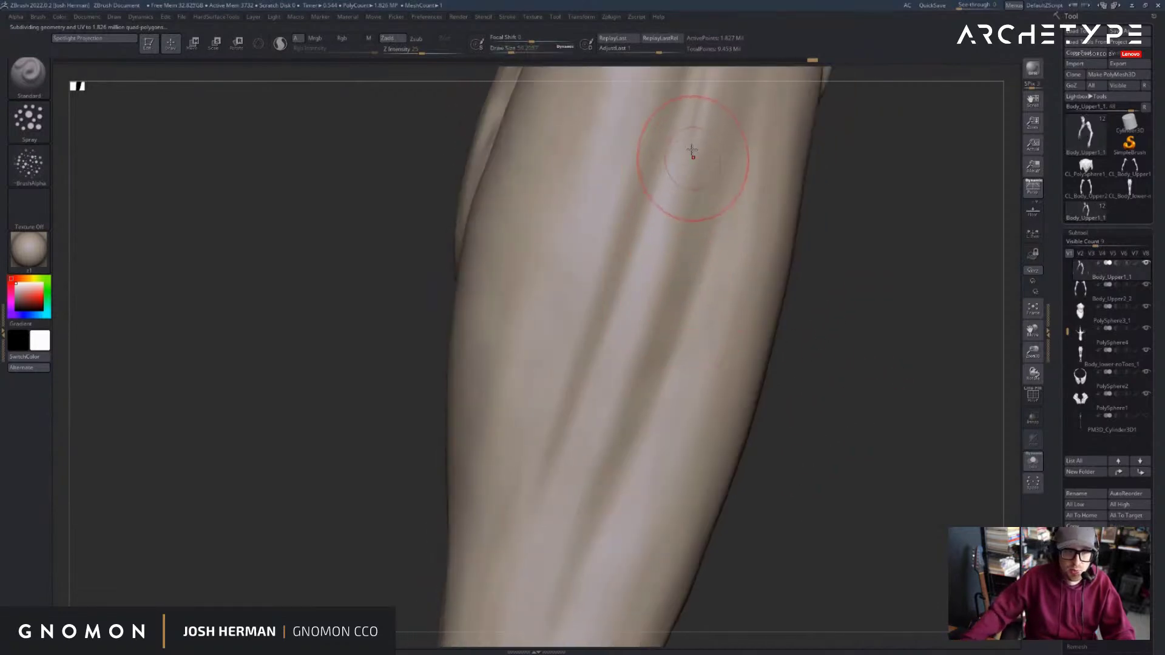
{"action": "mouse_move", "coordinate": [691, 150]}
{"action": "left_mouse_down"}
{"action": "mouse_move", "coordinate": [606, 406]}
{"action": "mouse_move", "coordinate": [558, 464]}
{"action": "left_mouse_up"}
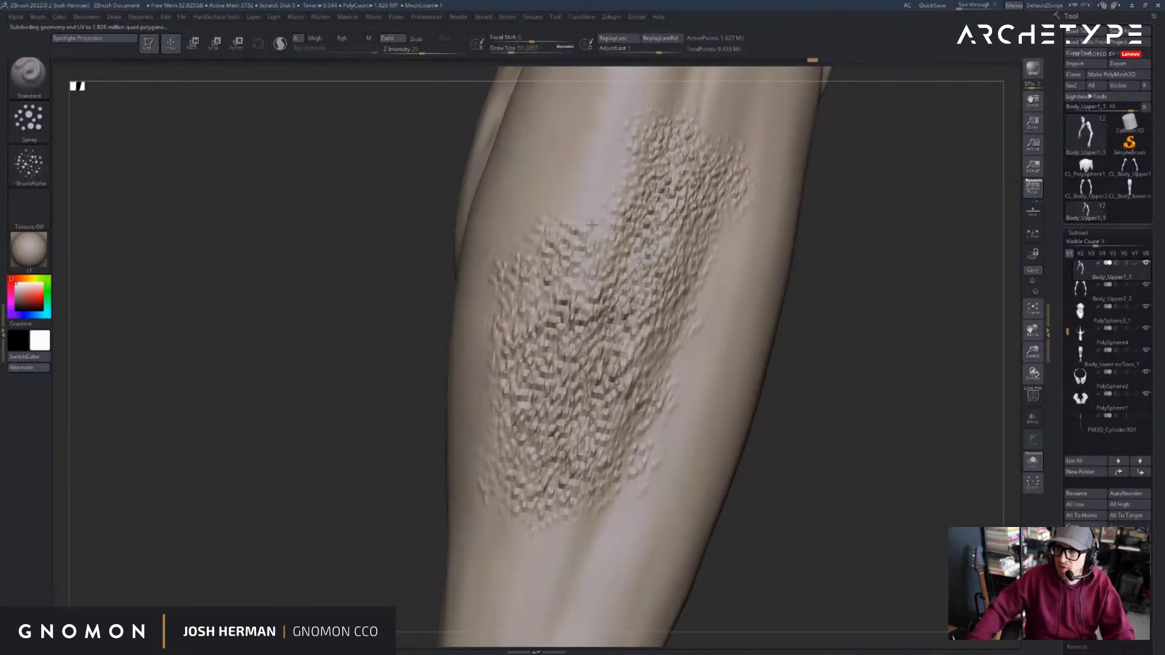
{"action": "mouse_move", "coordinate": [591, 225]}
{"action": "left_mouse_down"}
{"action": "mouse_move", "coordinate": [561, 218]}
{"action": "mouse_move", "coordinate": [664, 436]}
{"action": "mouse_move", "coordinate": [755, 236]}
{"action": "left_mouse_up"}
{"action": "left_click_drag", "start_coordinate": [858, 325], "coordinate": [827, 388]}
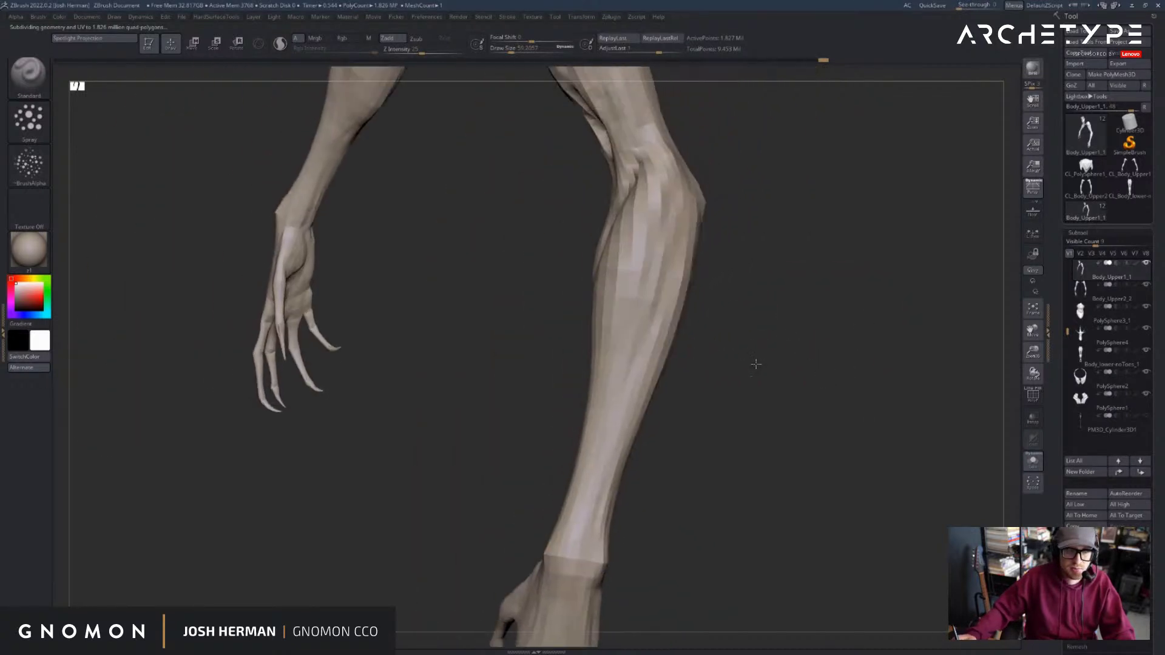
{"action": "scroll", "coordinate": [717, 354], "scroll_direction": "up", "scroll_amount": 5}
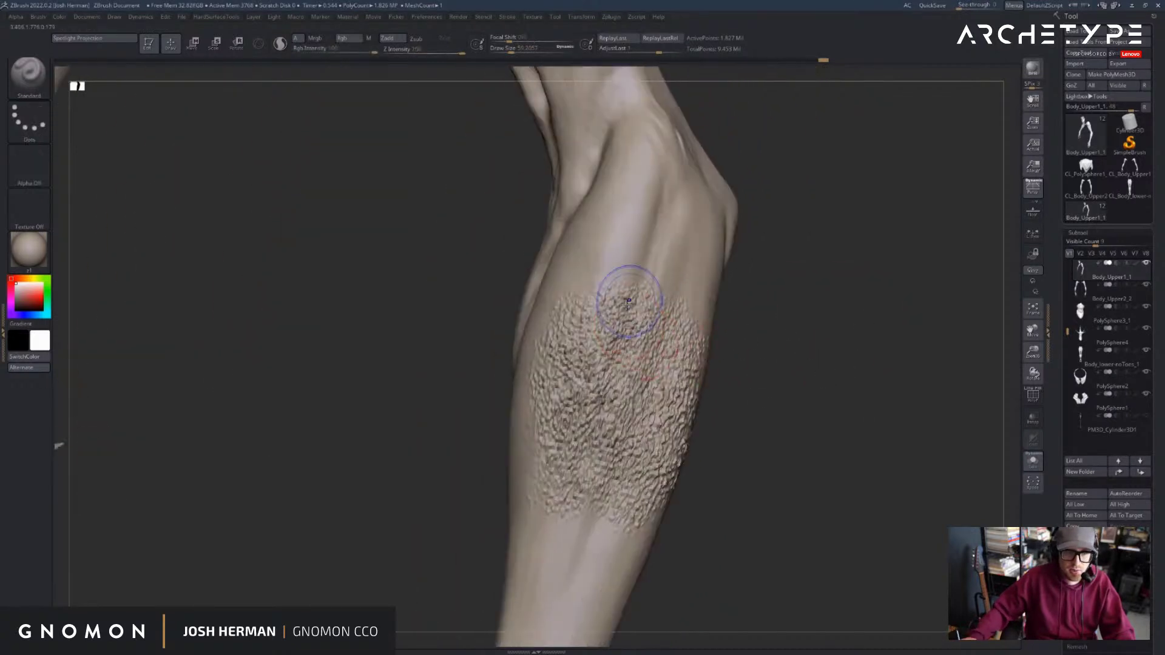
{"action": "left_click_drag", "start_coordinate": [628, 301], "coordinate": [591, 245], "text": "shift"}
{"action": "key", "text": "ctrl+z"}
{"action": "key", "text": "ctrl+z"}
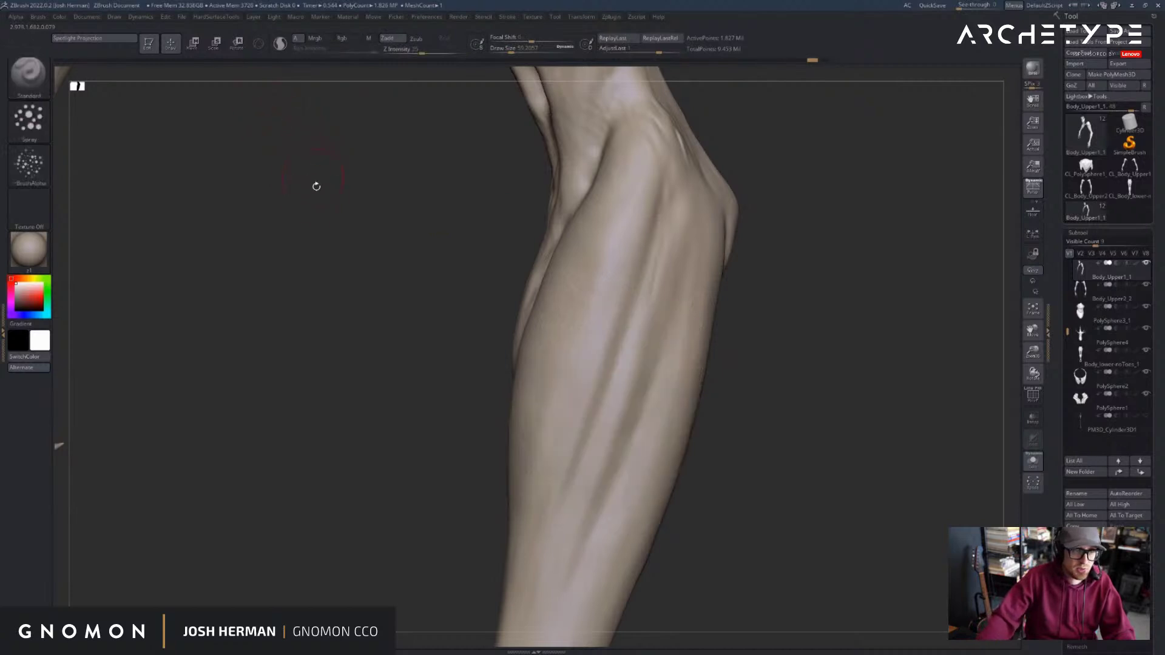
- Spray faint bumps over the forearm muscles at reduced Z Intensity and soften them with the Smooth brush
{"action": "key", "text": "shift"}
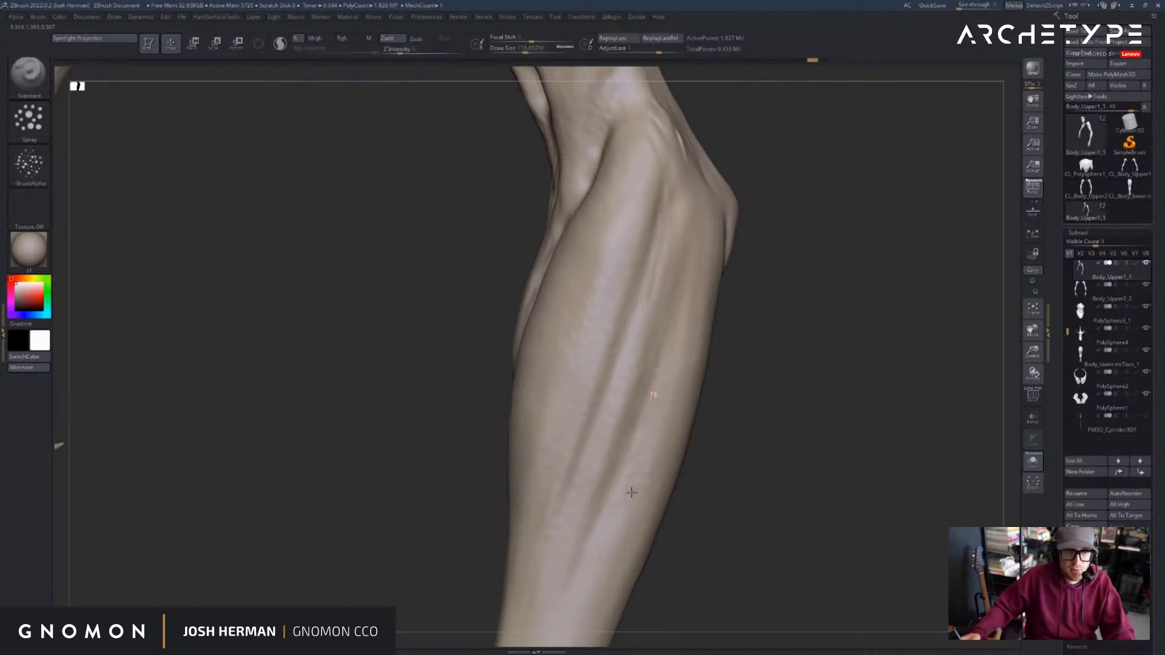
{"action": "key", "text": "shift"}
{"action": "key", "text": "shift"}
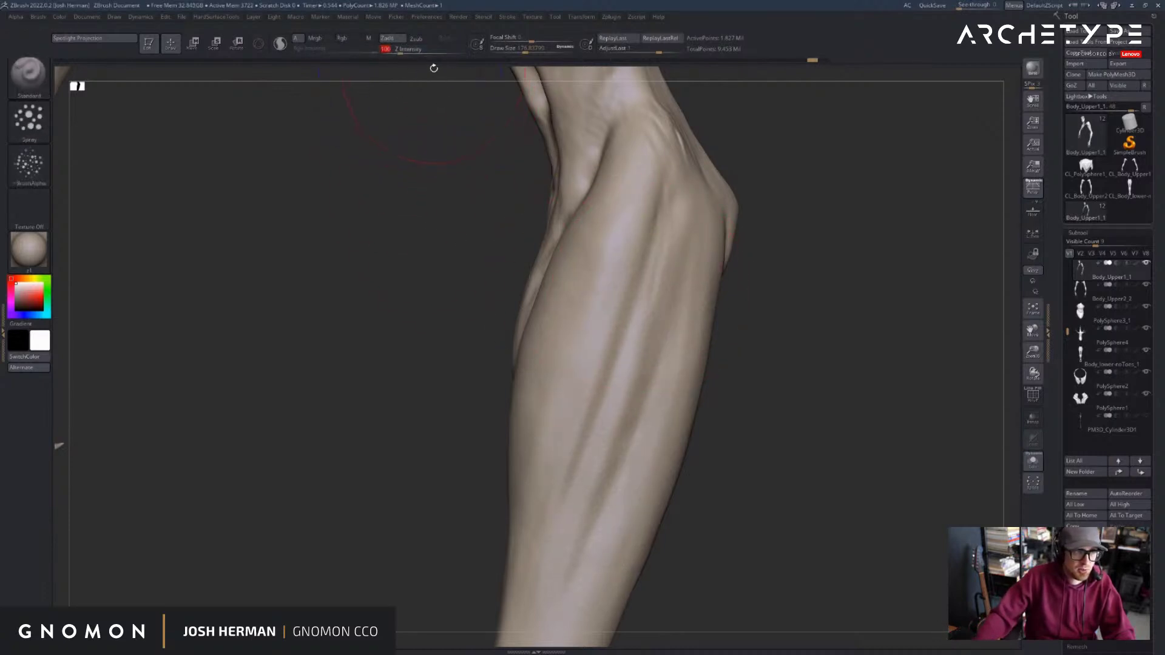
{"action": "left_click_drag", "start_coordinate": [423, 171], "coordinate": [422, 183]}
{"action": "left_click_drag", "start_coordinate": [414, 85], "coordinate": [470, 189]}
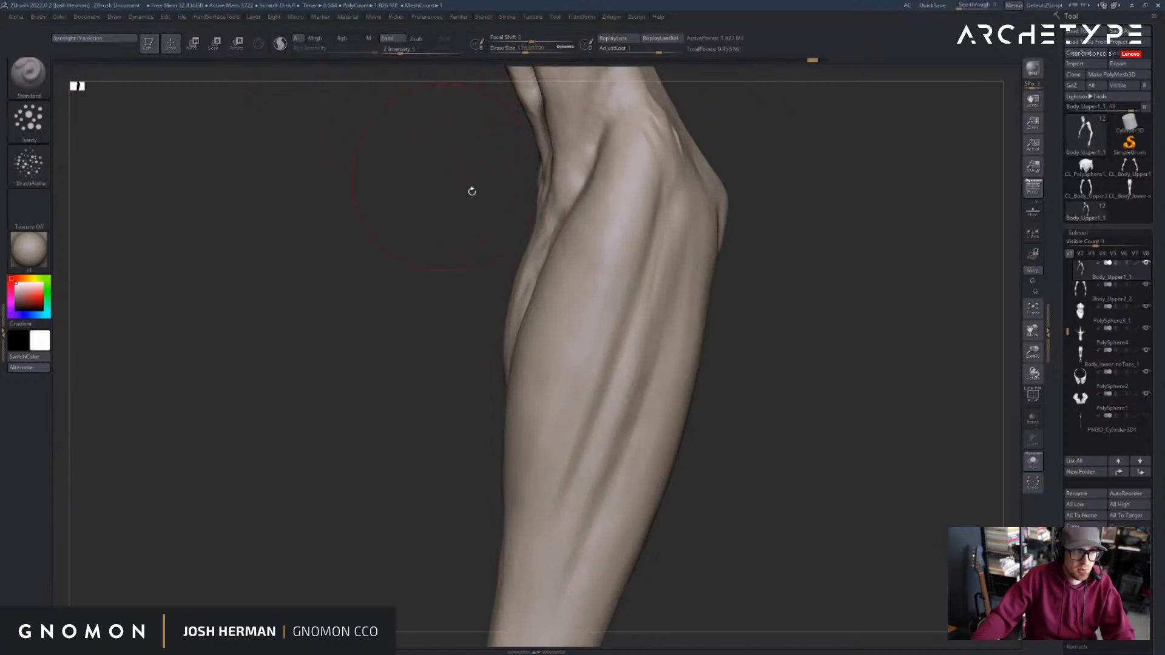
{"action": "key", "text": "shift"}
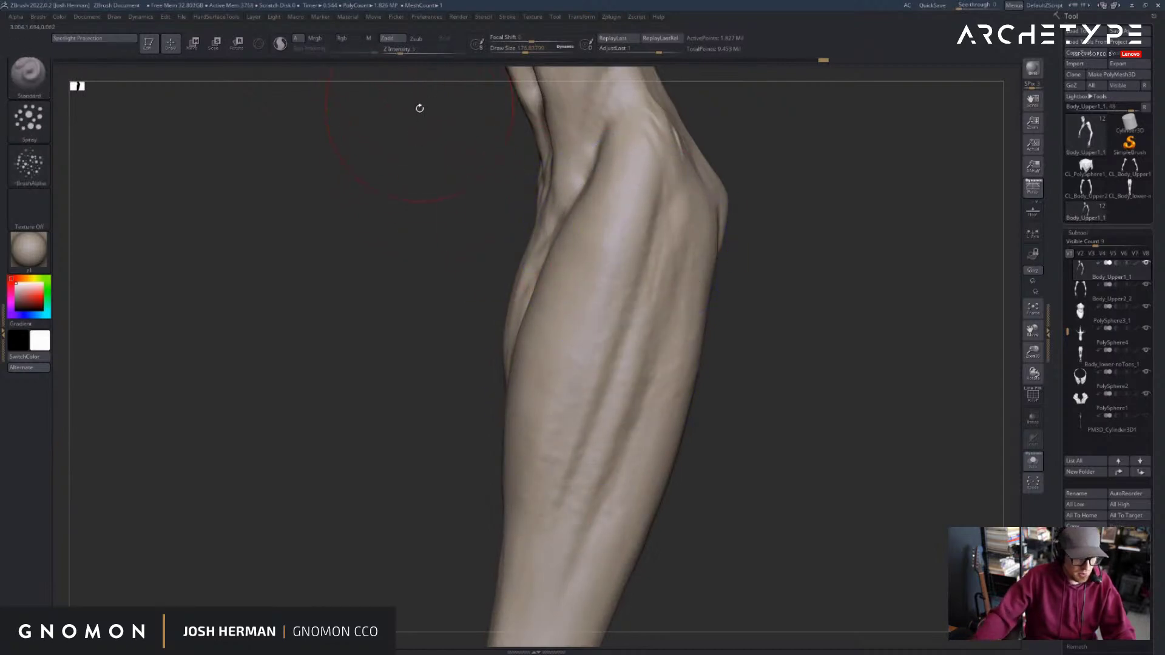
{"action": "key", "text": "shift"}
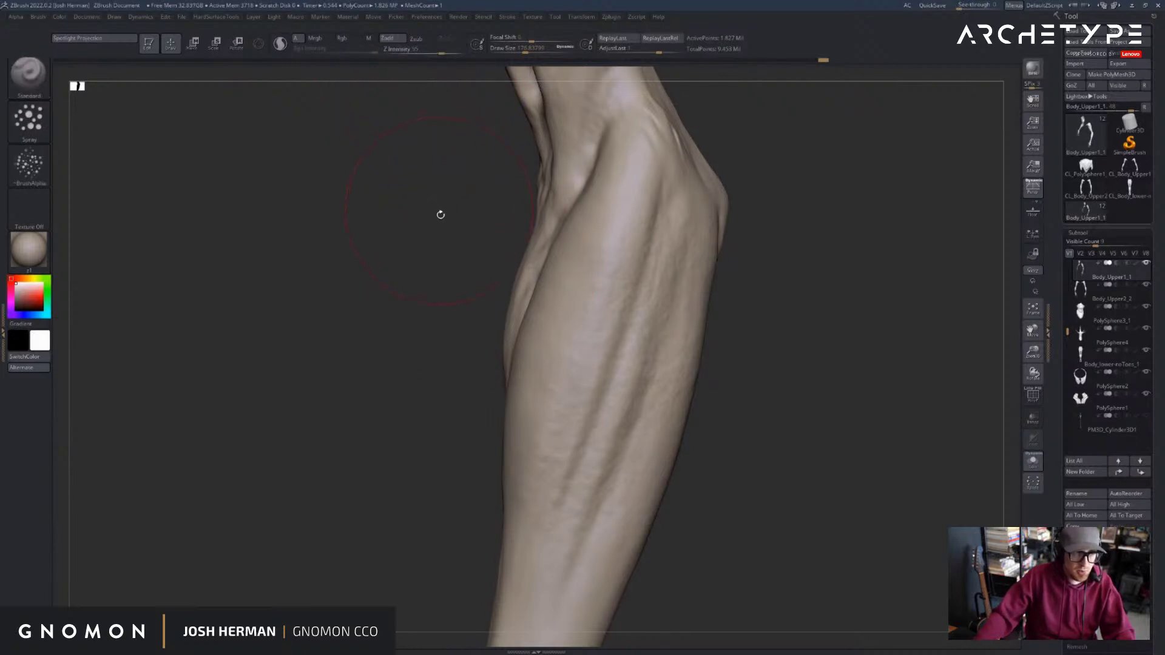
{"action": "key", "text": "shift"}
{"action": "key", "text": "shift"}
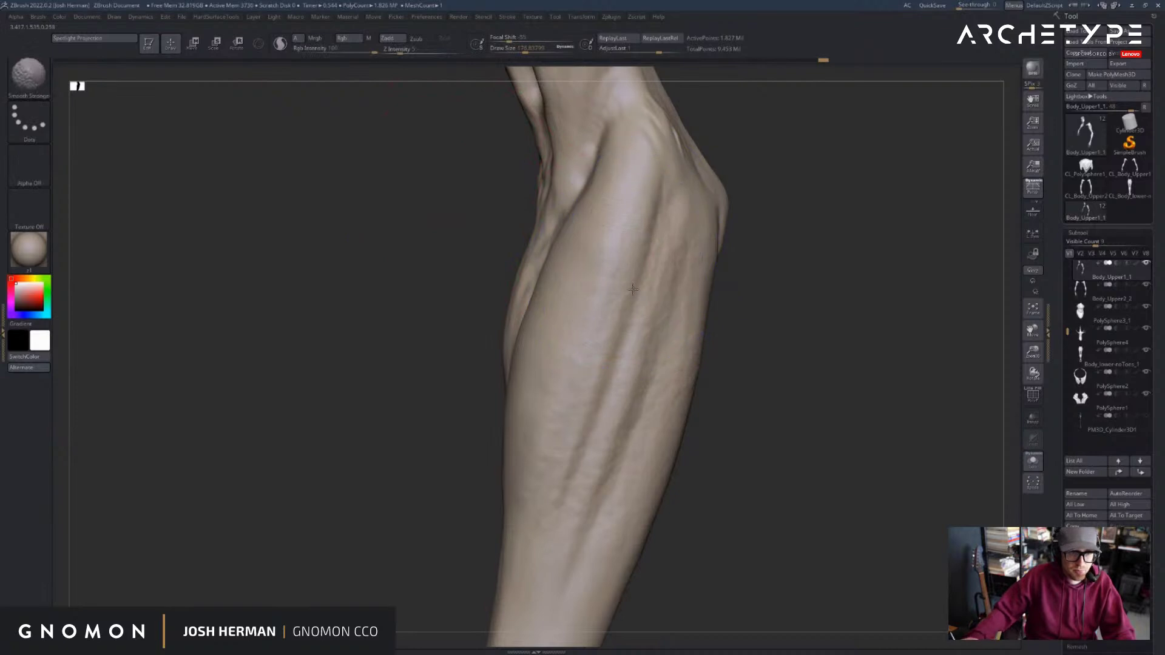
{"action": "key", "text": "shift"}
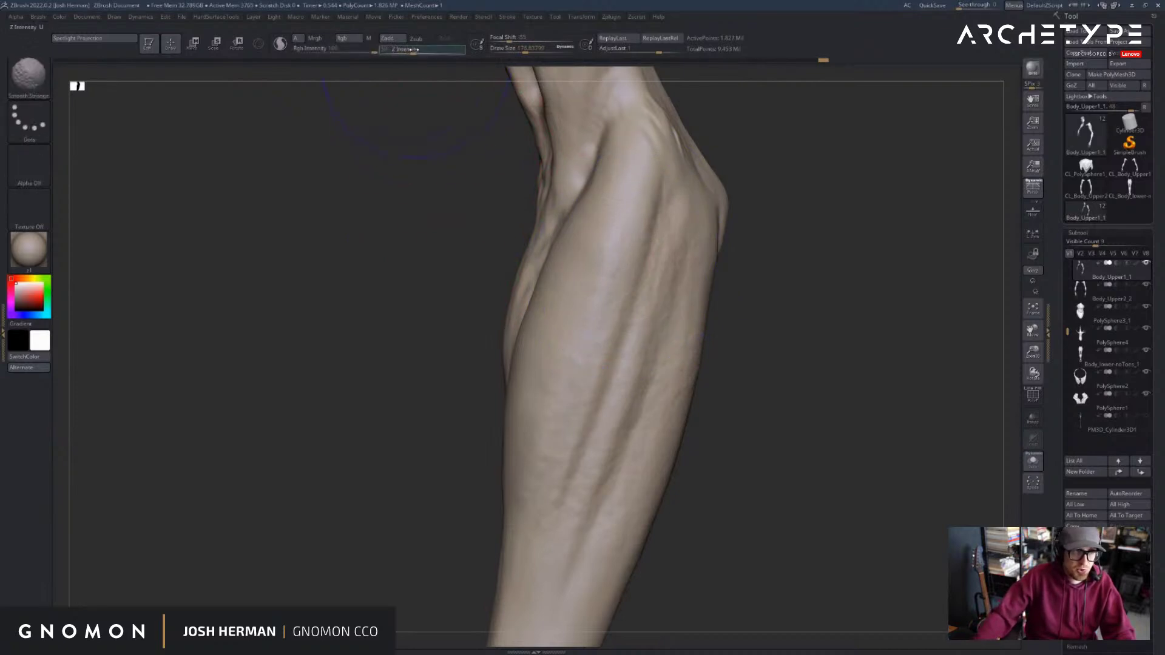
- Try one more spray stroke down the forearm with an adjusted Z Intensity, and undo it
{"action": "left_click_drag", "start_coordinate": [424, 154], "coordinate": [427, 155]}
{"action": "left_click", "coordinate": [441, 50]}
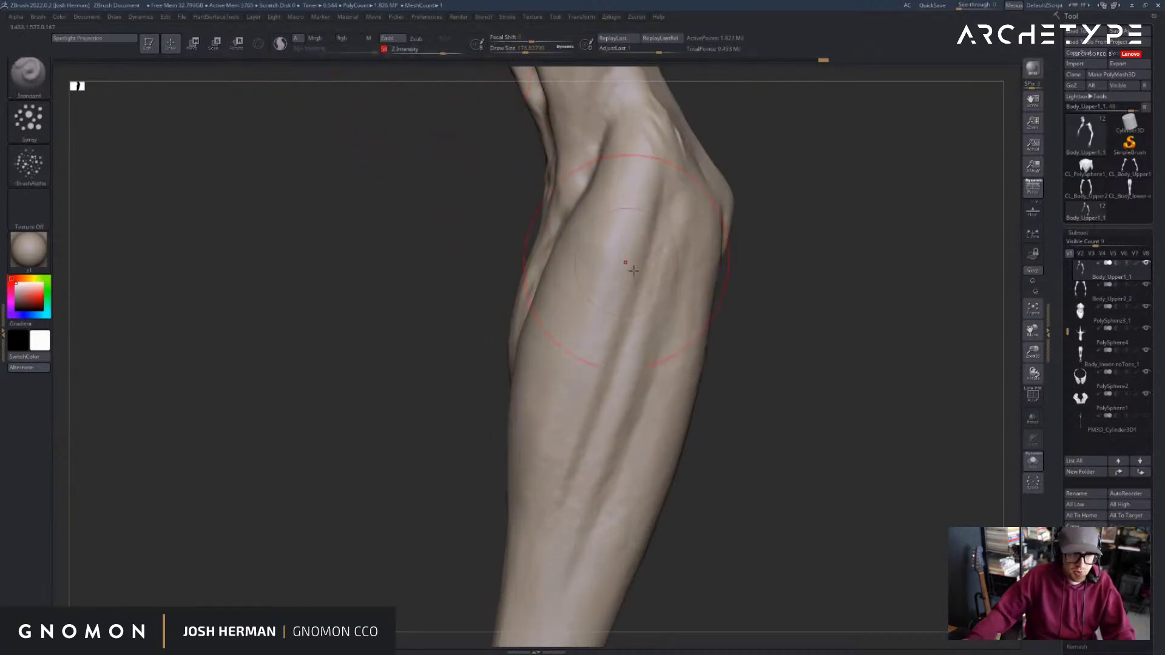
{"action": "left_click_drag", "start_coordinate": [645, 223], "coordinate": [565, 485]}
{"action": "key", "text": "ctrl+z"}
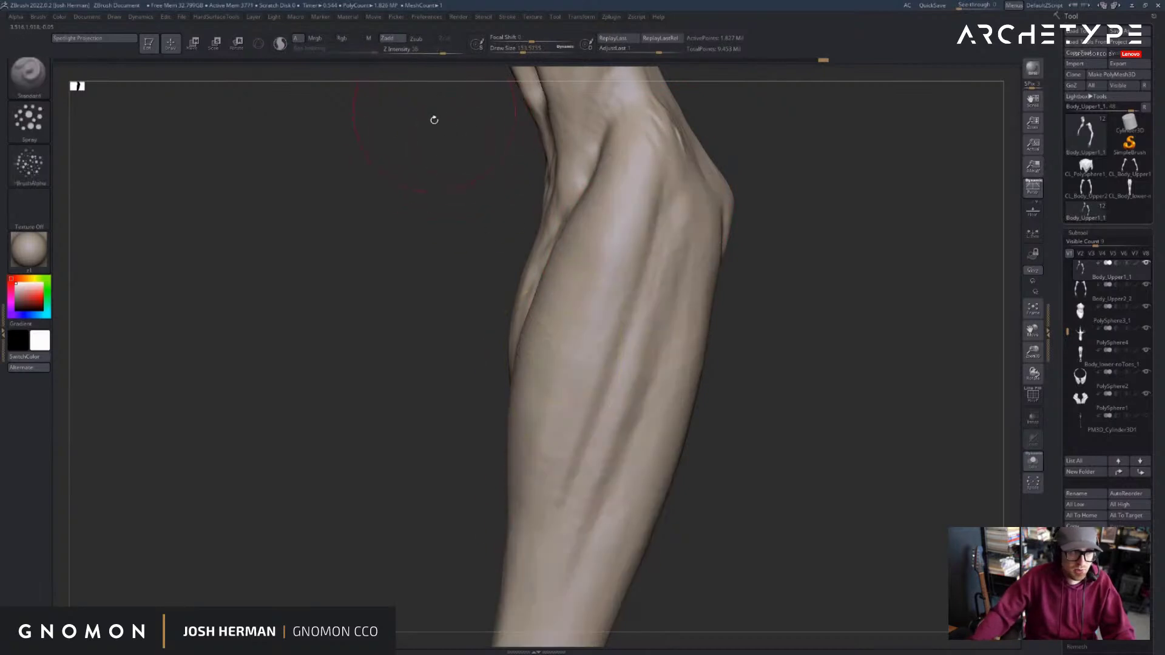
- Lower the Z Intensity and spray rough skin bumps over the whole forearm from elbow to lower arm
{"action": "left_click_drag", "start_coordinate": [425, 135], "coordinate": [421, 79]}
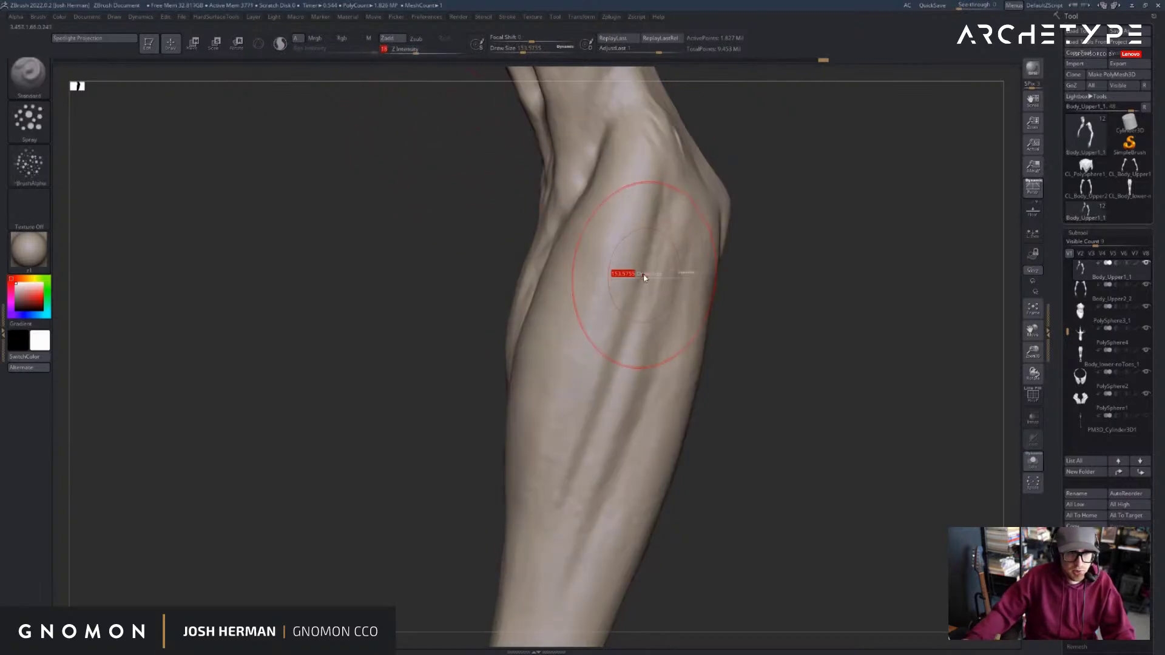
{"action": "mouse_move", "coordinate": [646, 271]}
{"action": "left_mouse_down"}
{"action": "mouse_move", "coordinate": [600, 482]}
{"action": "mouse_move", "coordinate": [630, 182]}
{"action": "mouse_move", "coordinate": [601, 485]}
{"action": "left_mouse_up"}
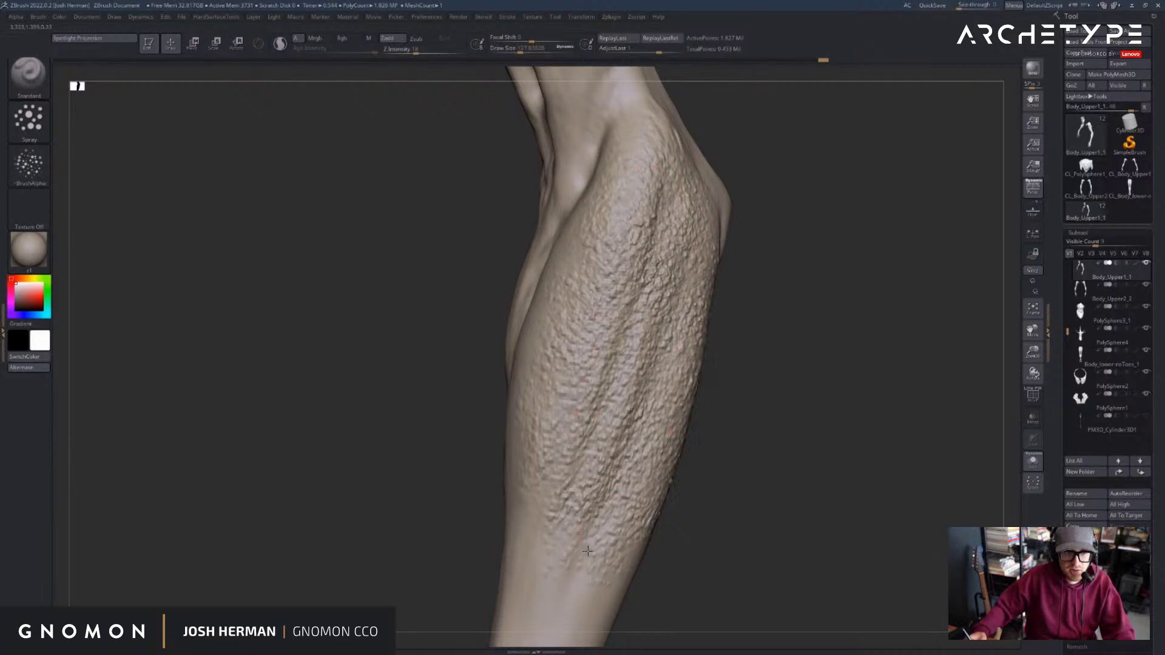
{"action": "mouse_move", "coordinate": [813, 408]}
{"action": "left_mouse_down"}
{"action": "mouse_move", "coordinate": [799, 400]}
{"action": "mouse_move", "coordinate": [805, 389]}
{"action": "left_mouse_up"}
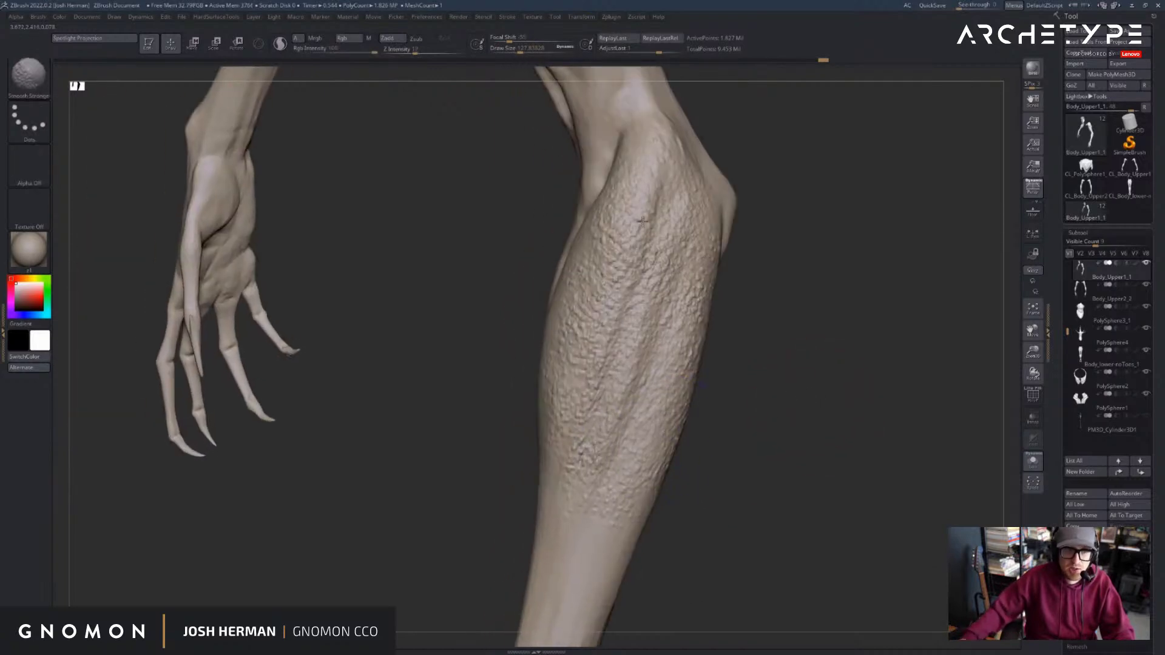
- Smooth the sprayed bumps along the forearm, reducing the draw size to soften the spots between the muscles
{"action": "left_click_drag", "start_coordinate": [642, 222], "coordinate": [616, 262], "text": "shift"}
{"action": "left_click_drag", "start_coordinate": [646, 501], "coordinate": [674, 267], "text": "shift"}
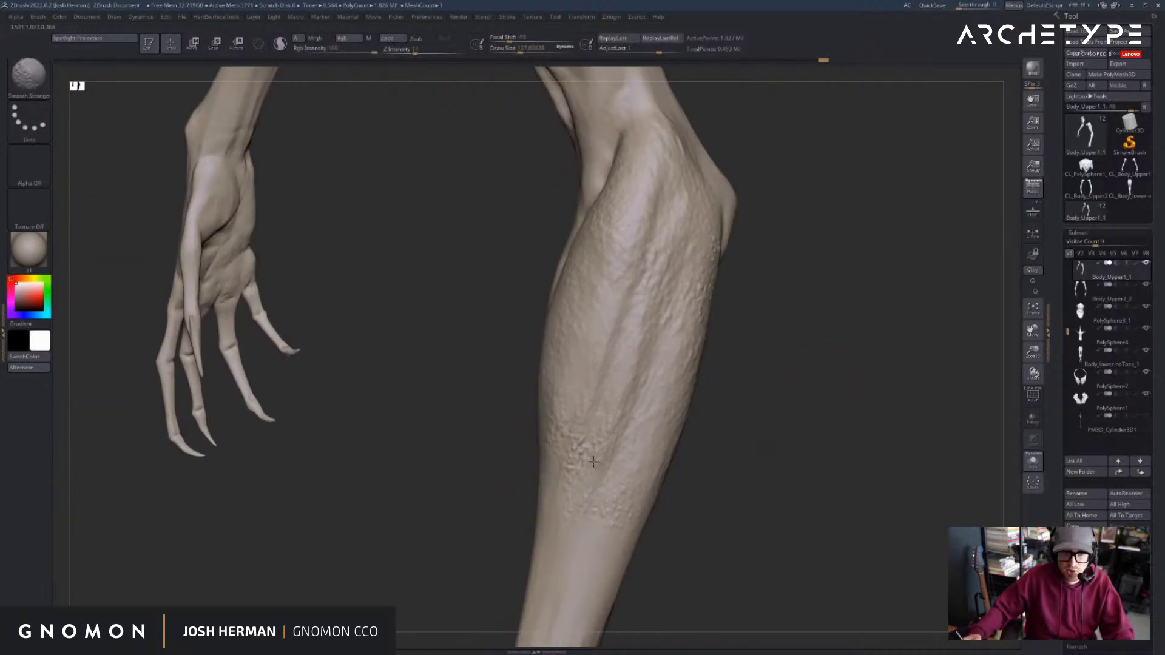
{"action": "left_click_drag", "start_coordinate": [581, 440], "coordinate": [600, 504], "text": "shift"}
{"action": "mouse_move", "coordinate": [693, 291]}
{"action": "left_mouse_down", "text": "shift"}
{"action": "mouse_move", "coordinate": [697, 278]}
{"action": "mouse_move", "coordinate": [682, 319]}
{"action": "left_mouse_up", "text": "shift"}
{"action": "key", "text": "s"}
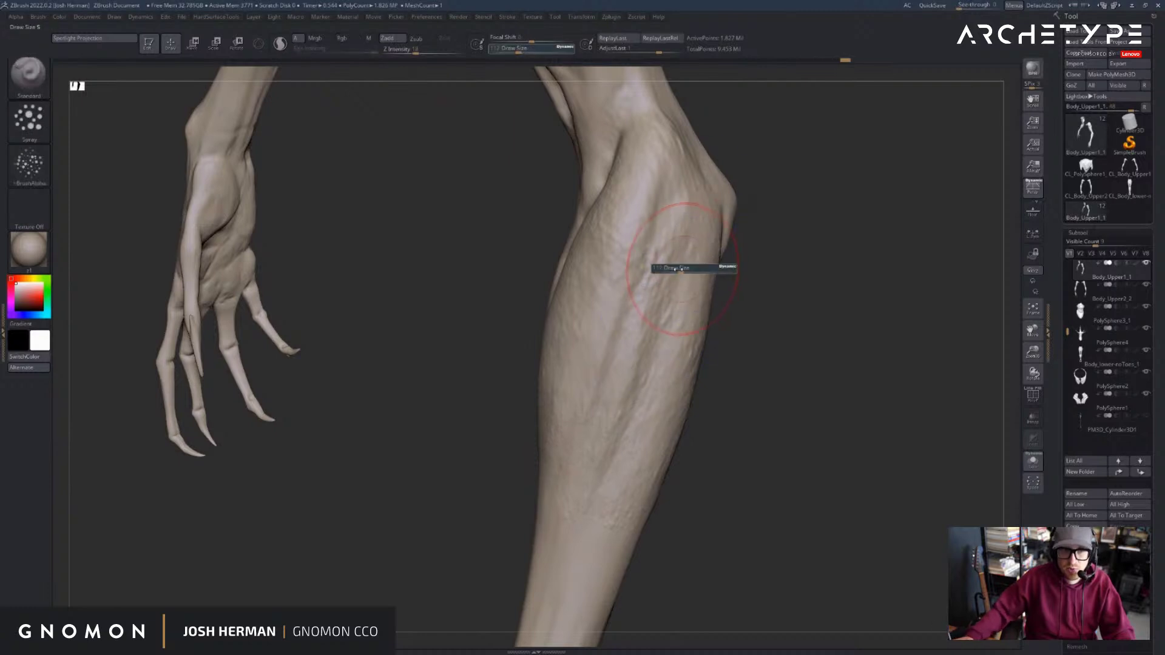
{"action": "left_click_drag", "start_coordinate": [680, 270], "coordinate": [619, 395]}
{"action": "left_click_drag", "start_coordinate": [655, 252], "coordinate": [650, 308], "text": "shift"}
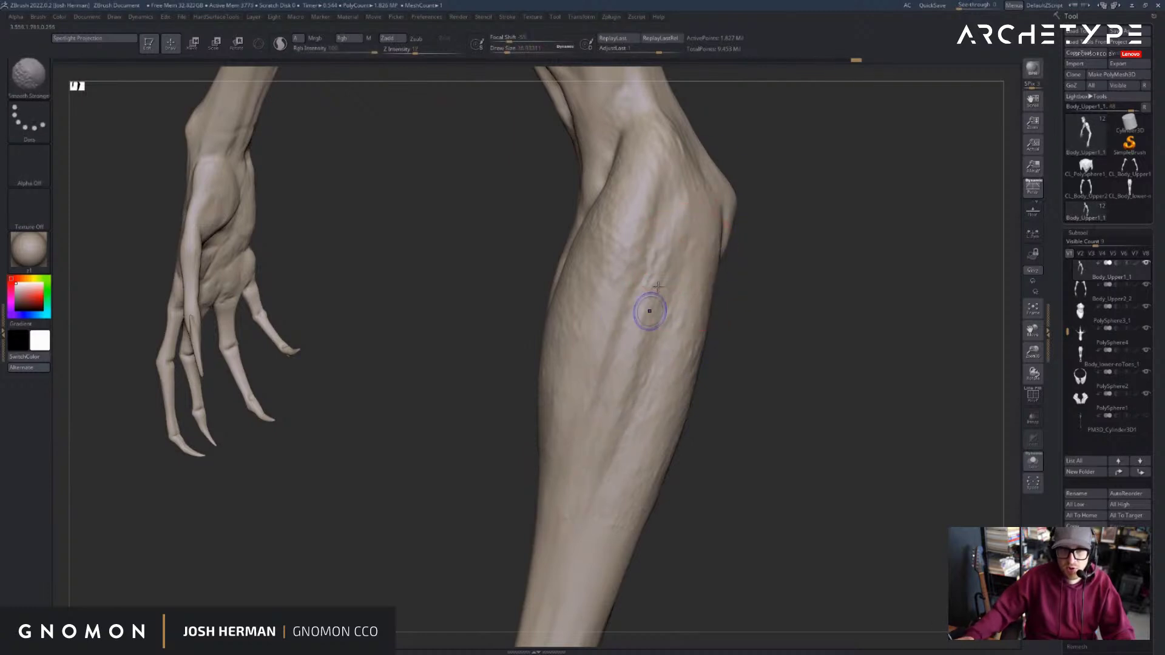
- Try spraying very fine bumps on the upper forearm with the smaller brush, and undo the stroke
{"action": "mouse_move", "coordinate": [831, 325]}
{"action": "left_mouse_down", "text": "alt"}
{"action": "mouse_move", "coordinate": [821, 328]}
{"action": "mouse_move", "coordinate": [864, 341]}
{"action": "mouse_move", "coordinate": [843, 337]}
{"action": "left_mouse_up", "text": "alt"}
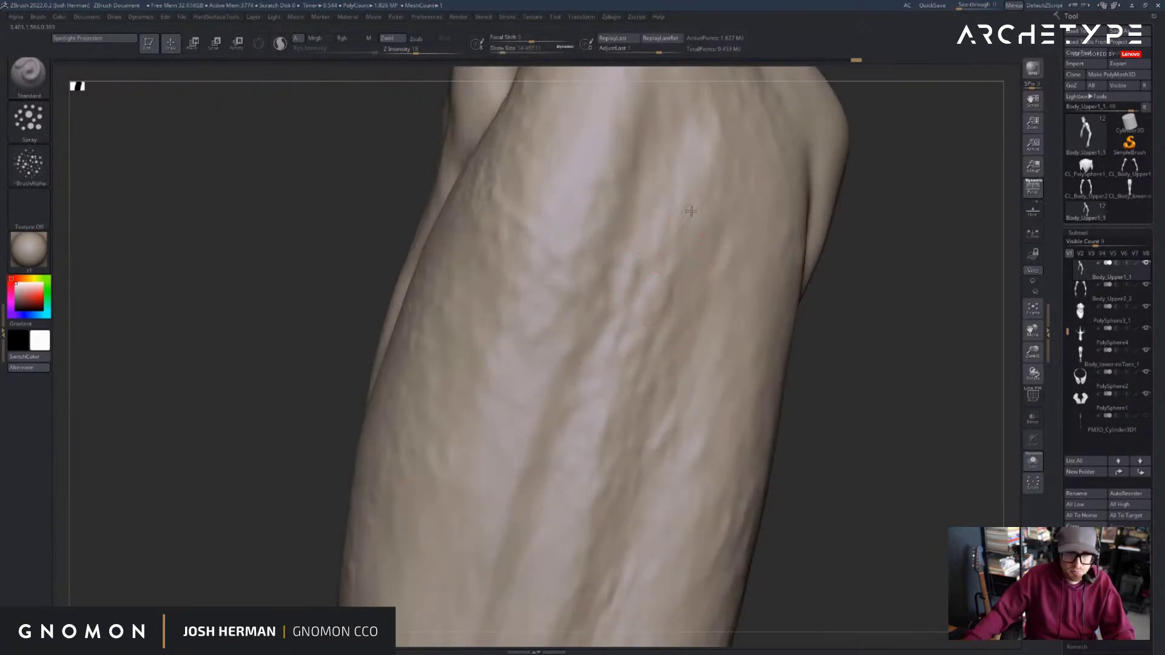
{"action": "left_click_drag", "start_coordinate": [691, 211], "coordinate": [690, 229]}
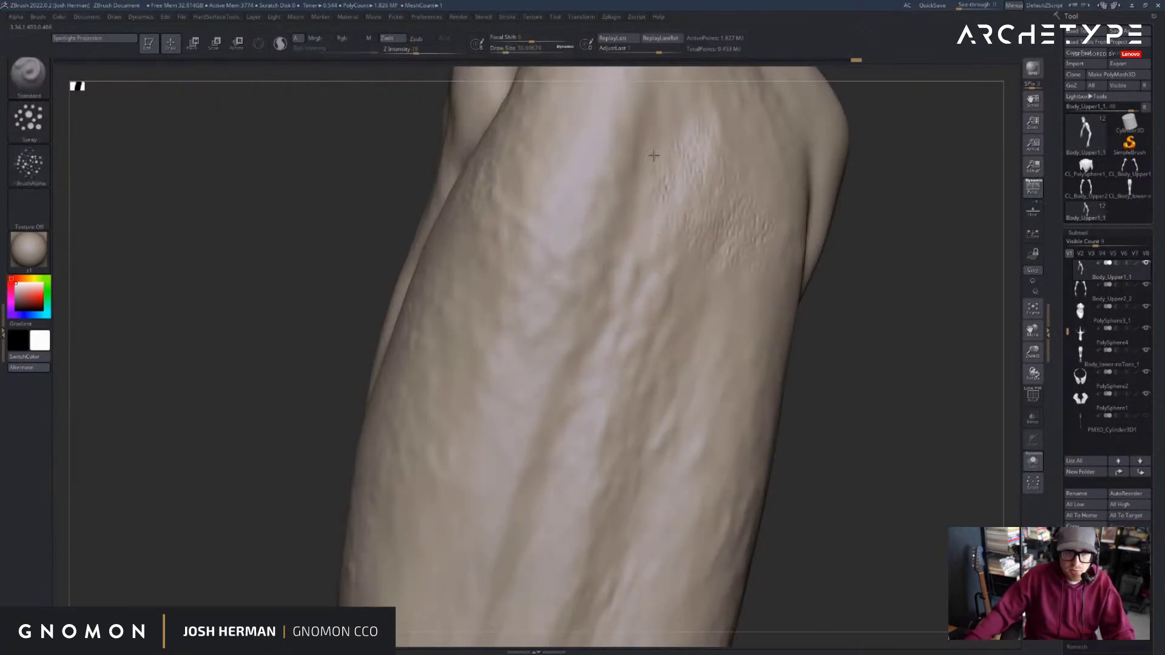
{"action": "left_click_drag", "start_coordinate": [862, 446], "coordinate": [871, 388], "text": "alt"}
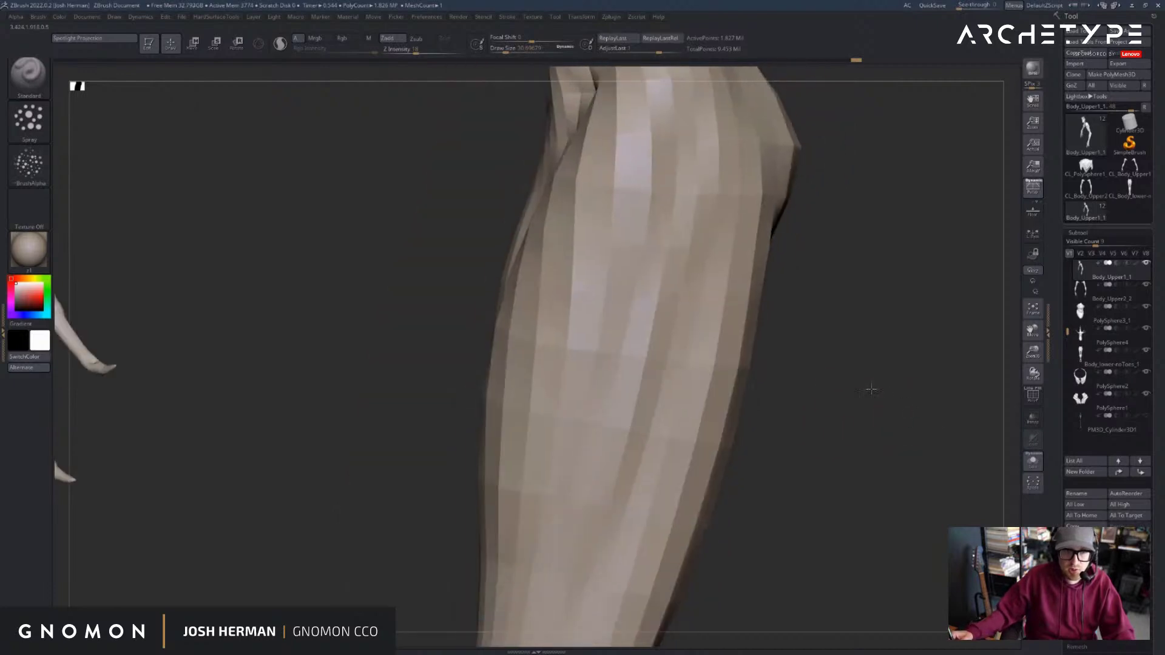
{"action": "key", "text": "ctrl+z"}
- Set the draw size to about 40 and spray fine bumps down the forearm along the muscle ridges
{"action": "key", "text": "s"}
{"action": "left_click_drag", "start_coordinate": [689, 185], "coordinate": [729, 163]}
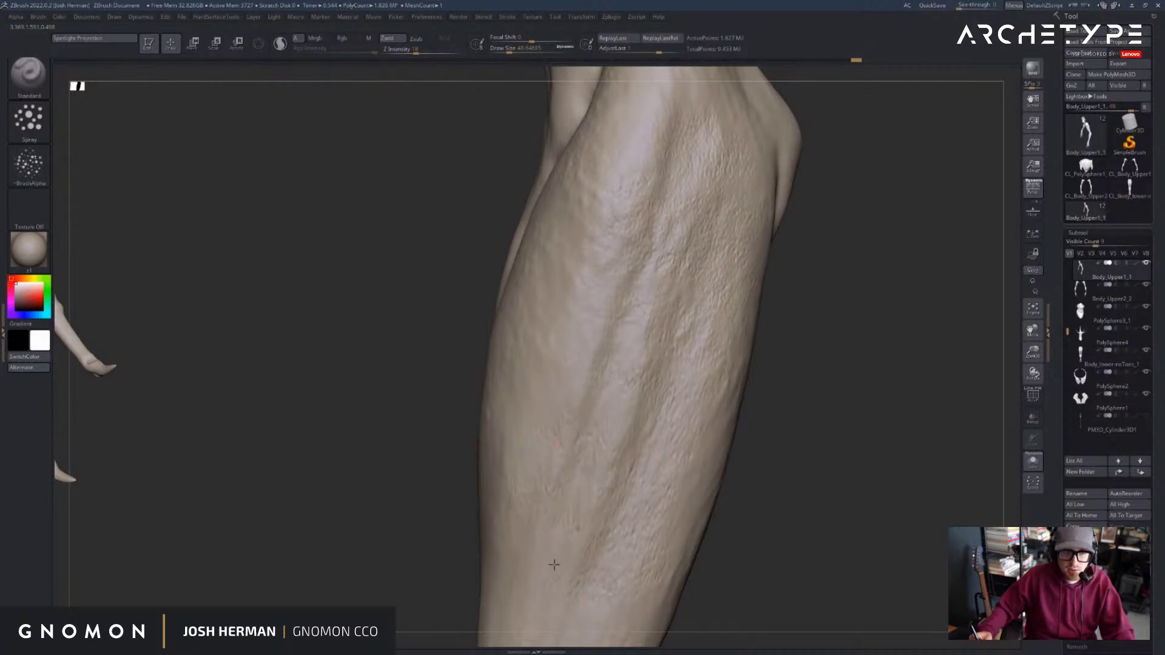
{"action": "left_click_drag", "start_coordinate": [782, 497], "coordinate": [810, 410], "text": "alt"}
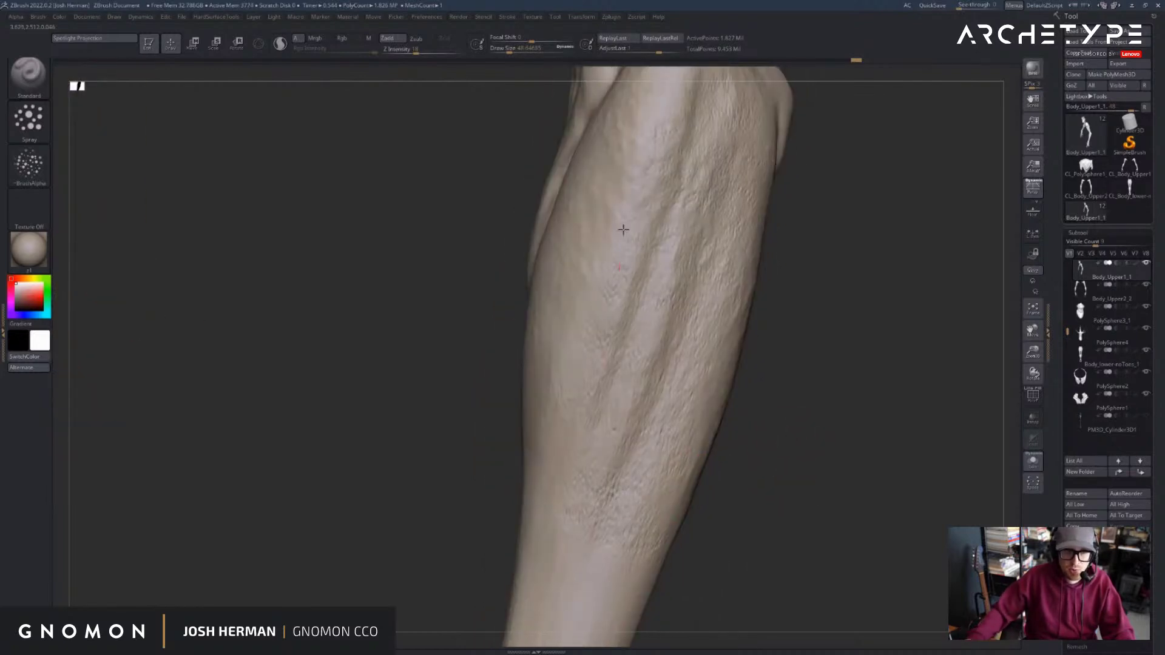
{"action": "left_click_drag", "start_coordinate": [838, 209], "coordinate": [722, 384]}
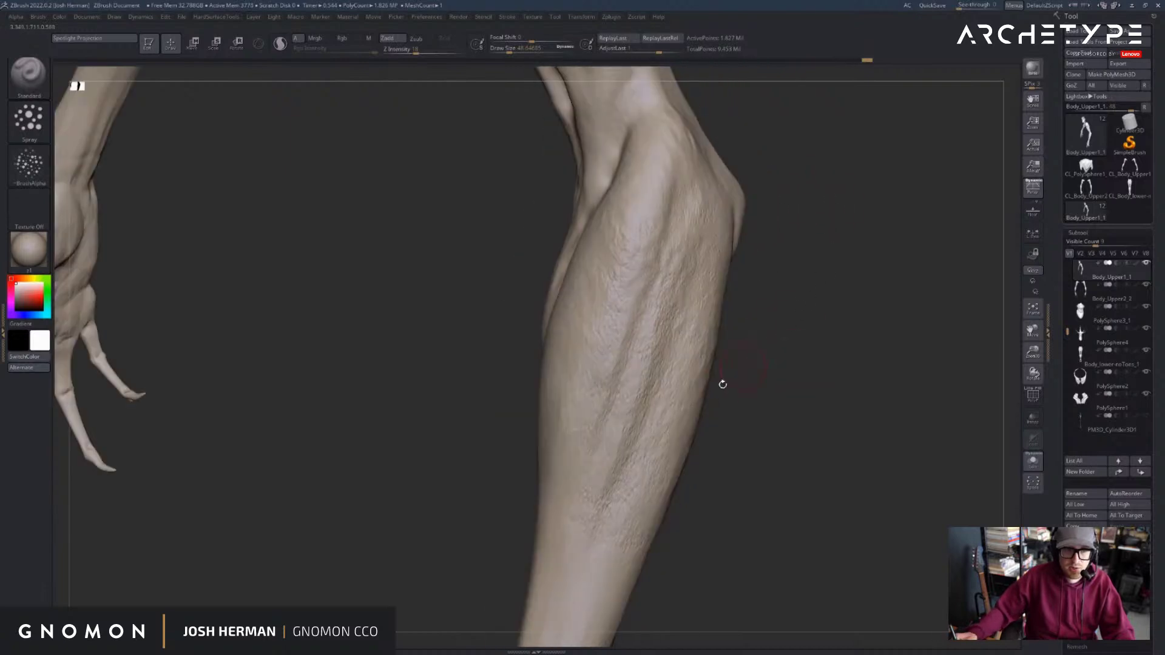
- Smooth the sprayed bumps down the forearm and around its sides with a larger brush, and inspect the current spray alpha
{"action": "key", "text": "shift"}
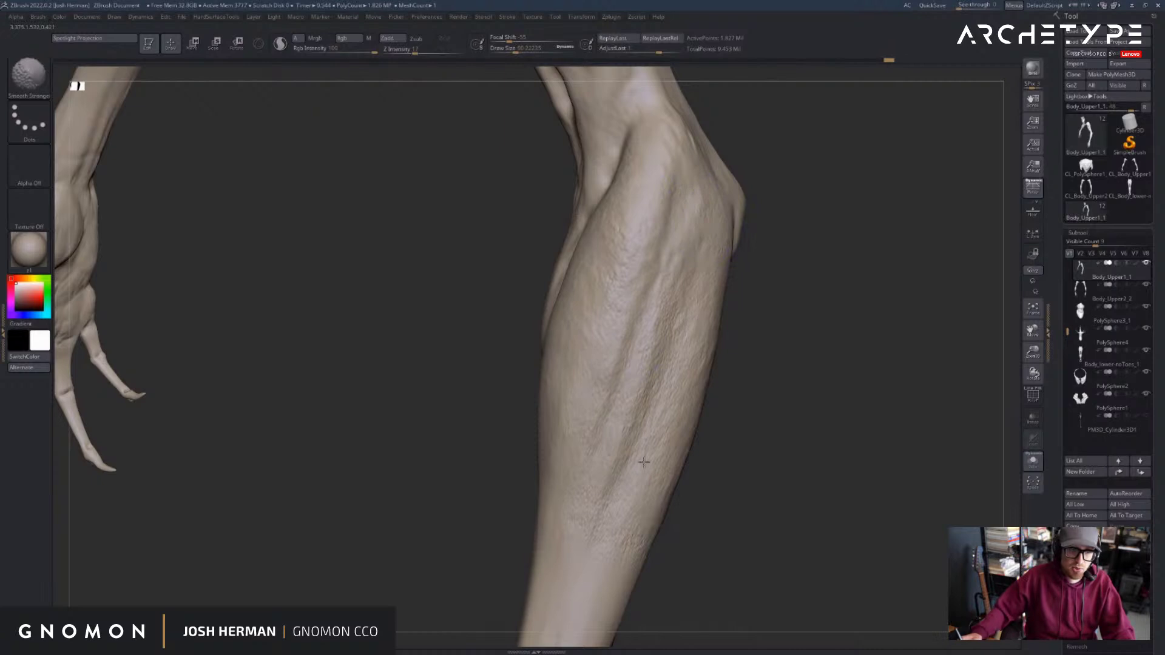
{"action": "left_click_drag", "start_coordinate": [776, 340], "coordinate": [793, 413]}
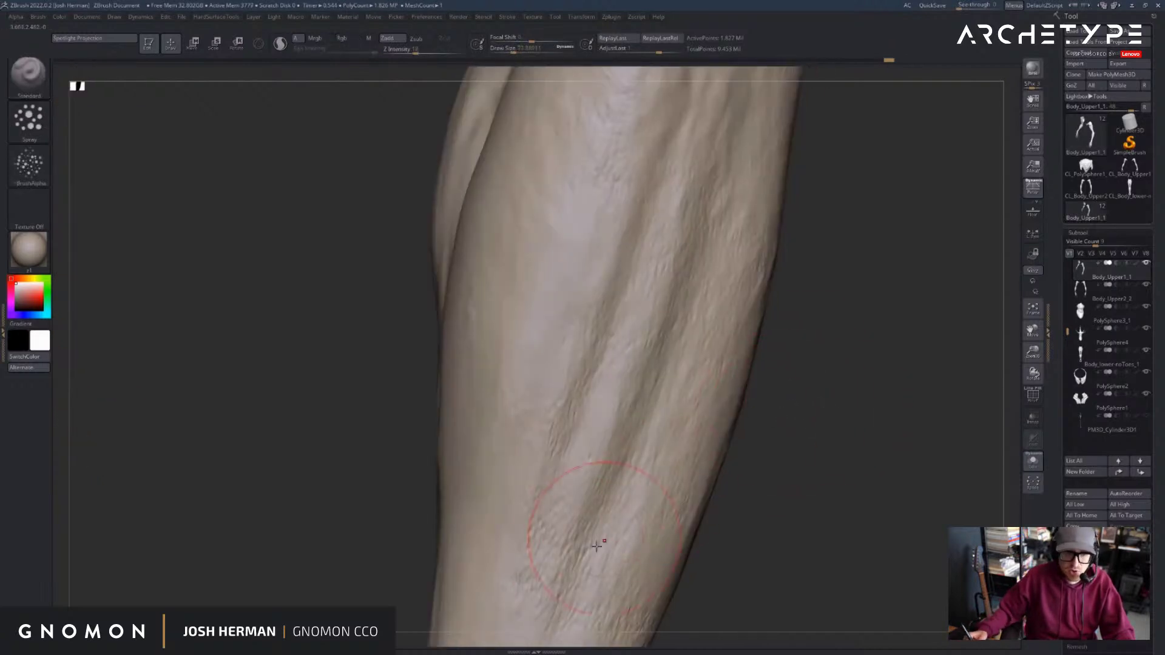
{"action": "mouse_move", "coordinate": [557, 586]}
{"action": "left_mouse_down", "text": "shift"}
{"action": "mouse_move", "coordinate": [513, 551]}
{"action": "mouse_move", "coordinate": [546, 497]}
{"action": "left_mouse_up", "text": "shift"}
{"action": "left_click_drag", "start_coordinate": [821, 419], "coordinate": [801, 359]}
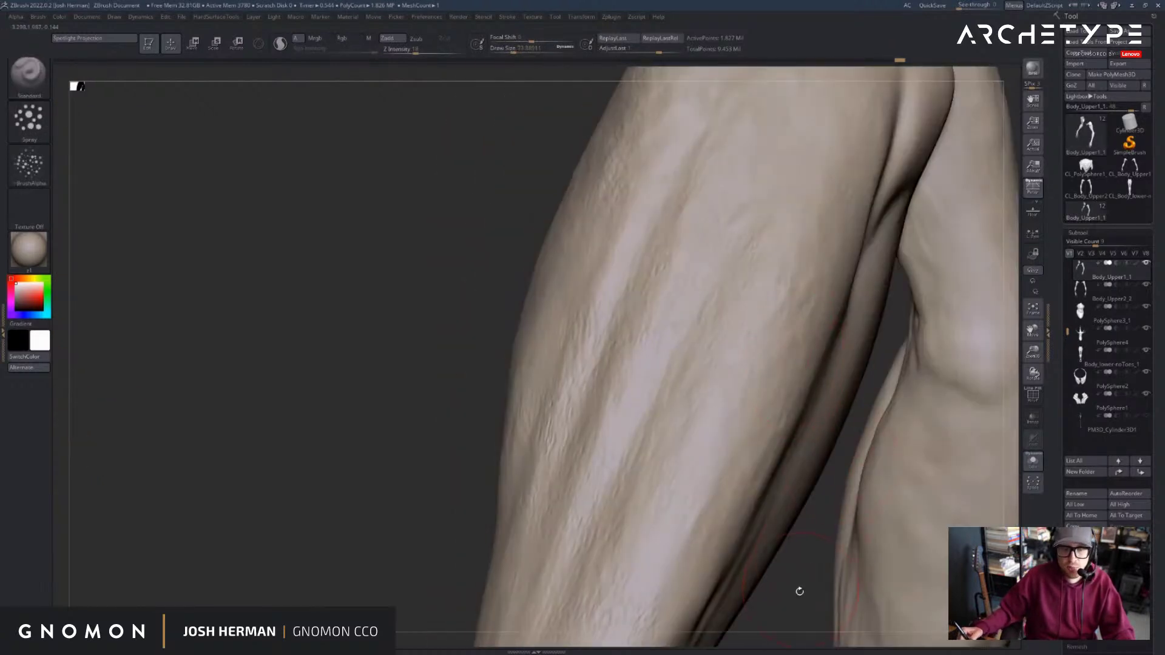
{"action": "left_click_drag", "start_coordinate": [799, 590], "coordinate": [769, 590]}
{"action": "left_click_drag", "start_coordinate": [437, 462], "coordinate": [758, 425]}
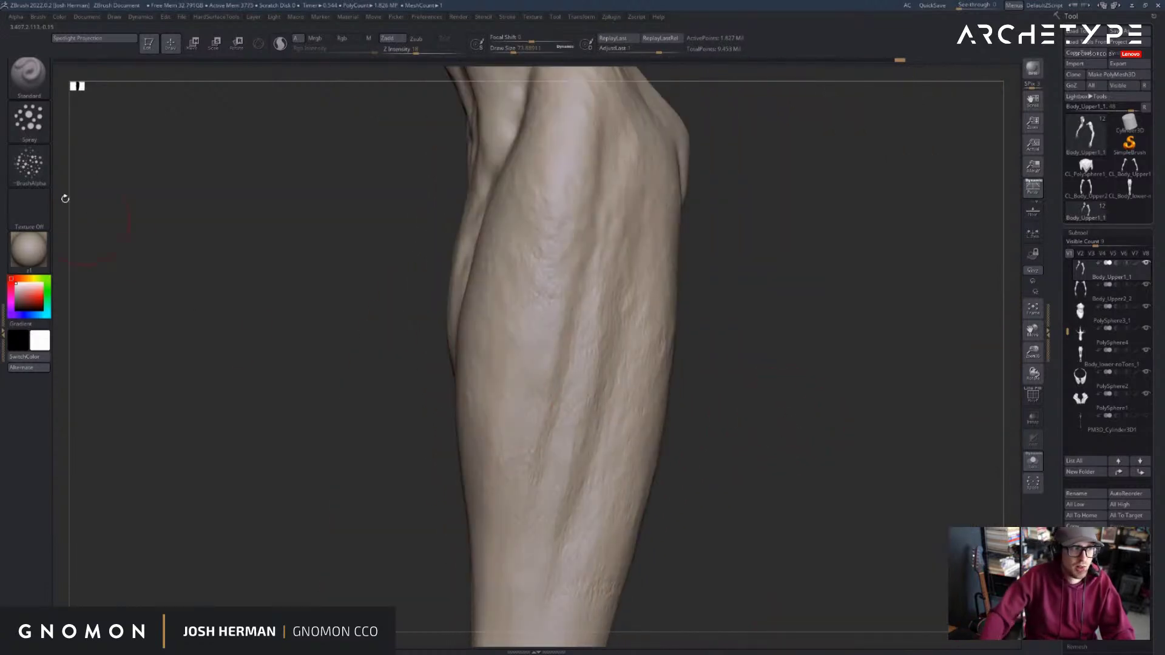
{"action": "mouse_move", "coordinate": [36, 165]}
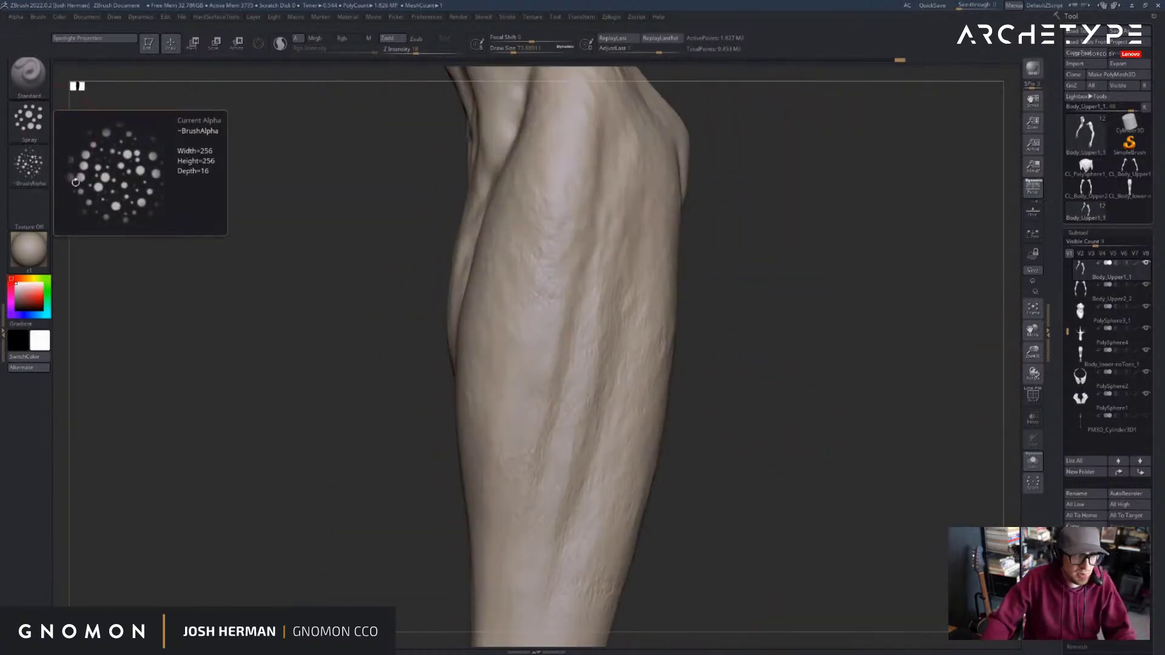
{"action": "left_click_drag", "start_coordinate": [775, 289], "coordinate": [662, 297]}
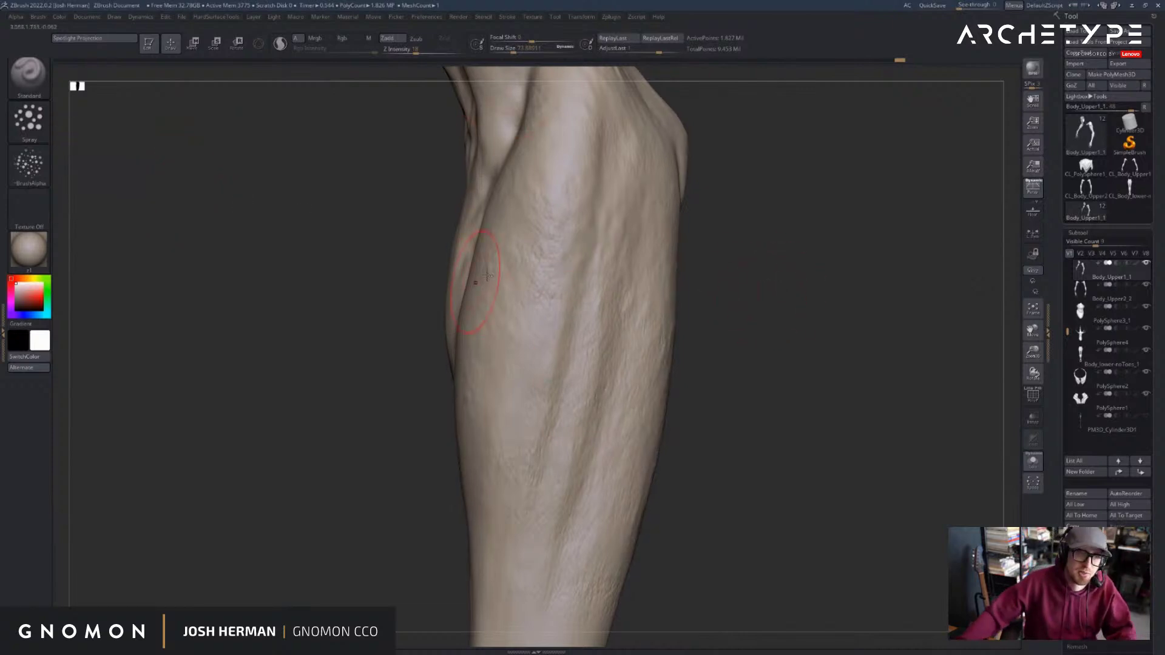
{"action": "left_click_drag", "start_coordinate": [730, 271], "coordinate": [837, 310]}
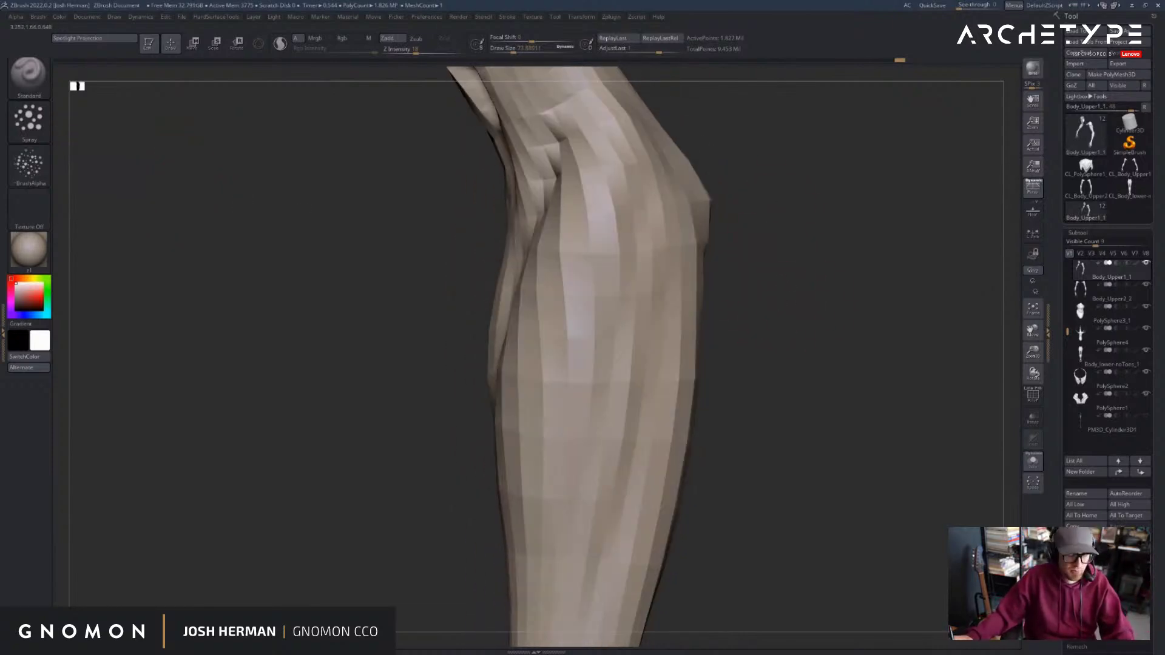
- Switch to the LayeredPattern brush and paint its cell-like skin texture over the outer forearm below the elbow
{"action": "key", "text": "b"}
{"action": "key", "text": "l"}
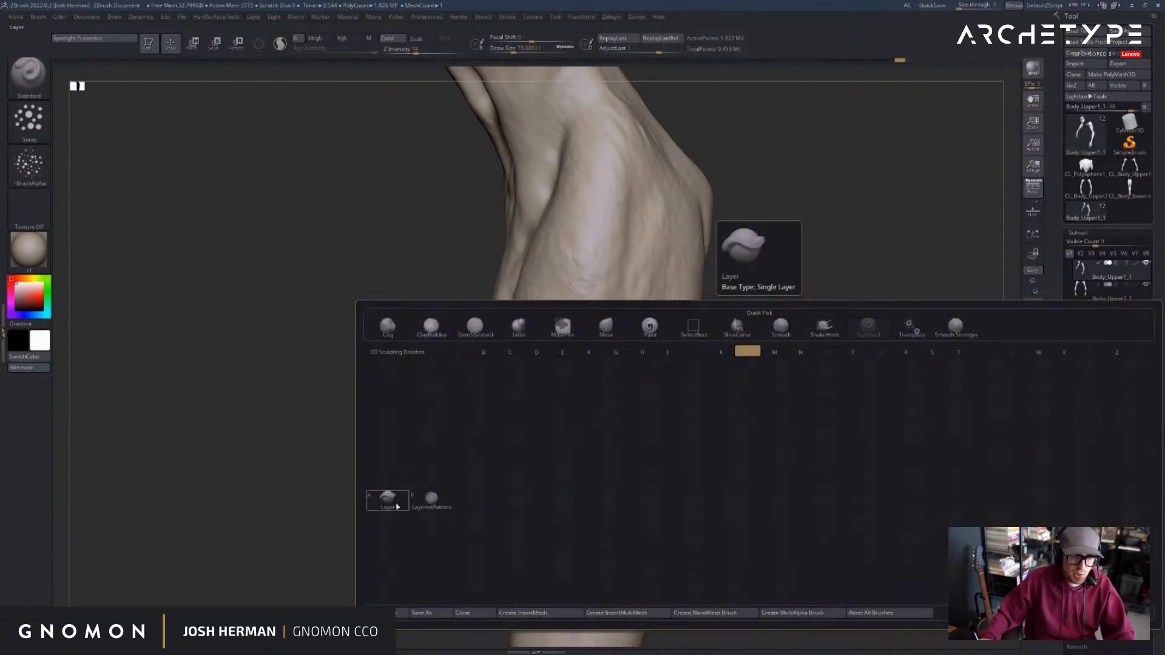
{"action": "key", "text": "comma"}
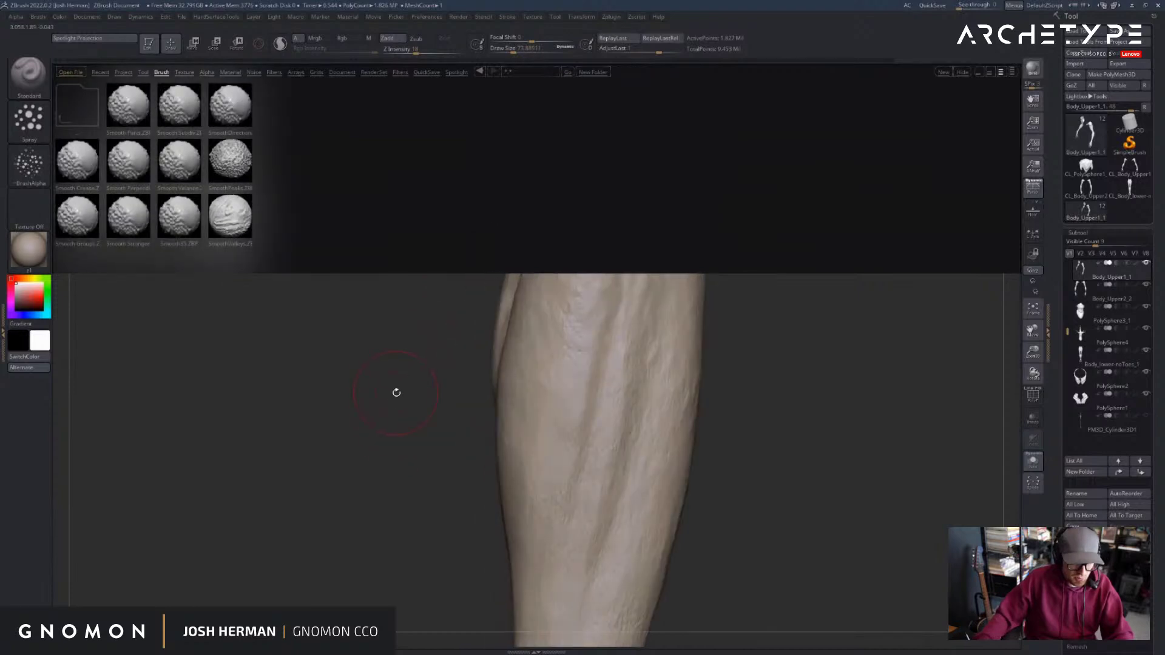
{"action": "key", "text": "b"}
{"action": "key", "text": "l"}
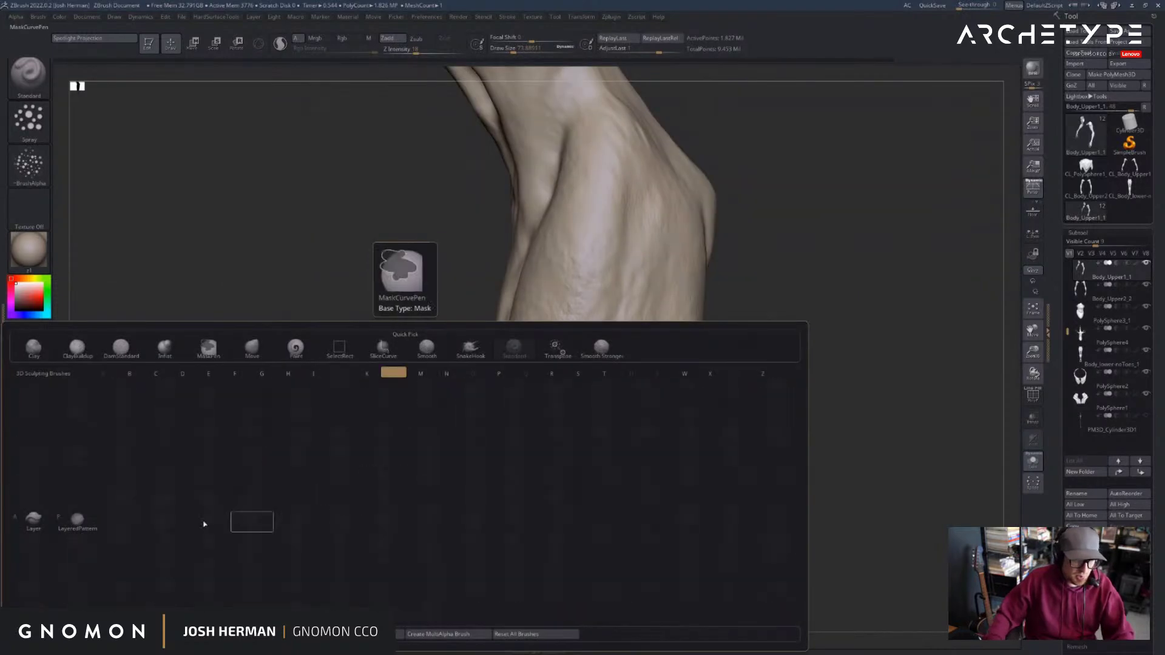
{"action": "left_click", "coordinate": [74, 521]}
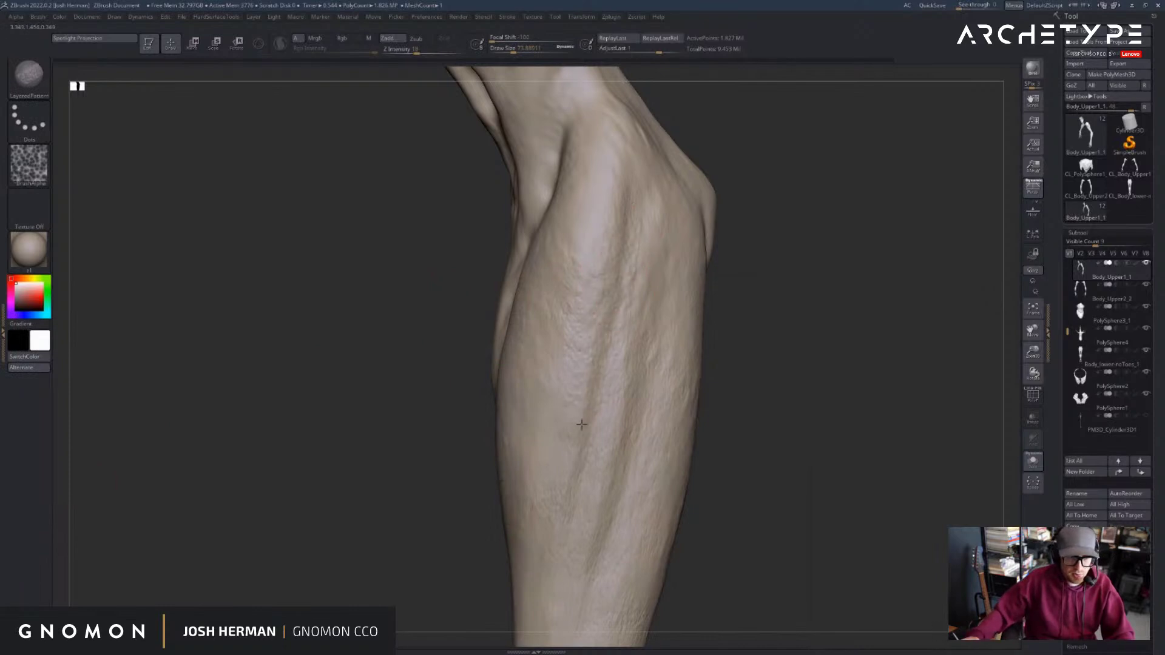
{"action": "left_click_drag", "start_coordinate": [641, 208], "coordinate": [674, 195]}
{"action": "left_click_drag", "start_coordinate": [743, 168], "coordinate": [778, 167]}
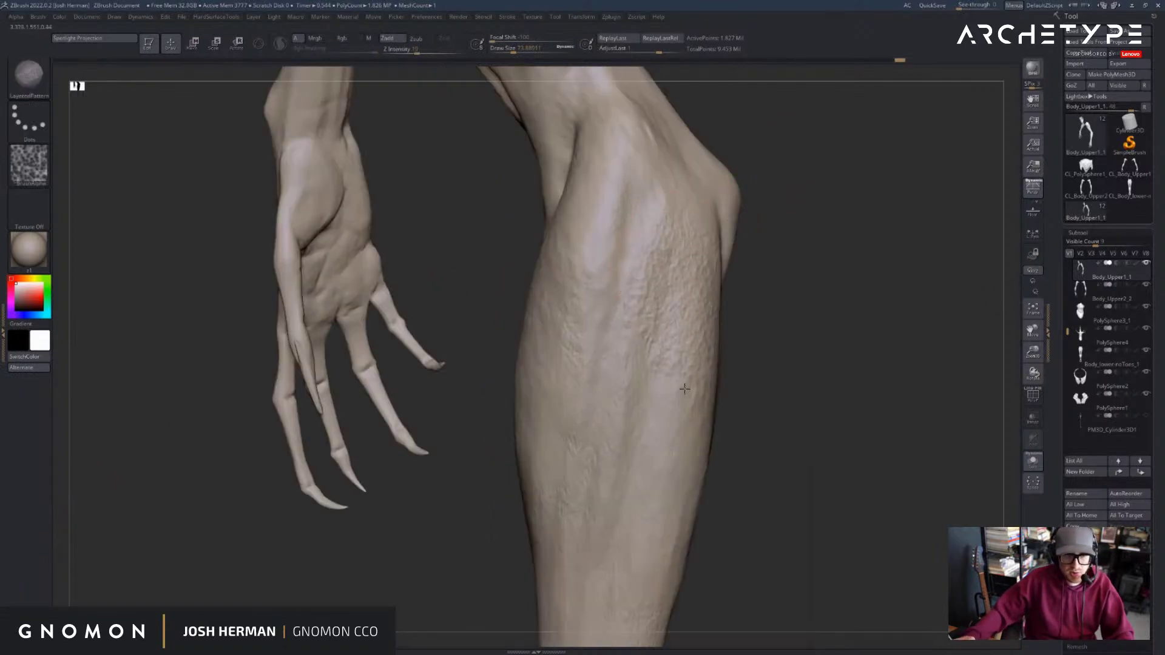
- Paint the layered pattern over the outer upper arm below the shoulder and up to the deltoid's edge
{"action": "mouse_move", "coordinate": [647, 340]}
{"action": "right_mouse_down"}
{"action": "mouse_move", "coordinate": [803, 322]}
{"action": "mouse_move", "coordinate": [756, 291]}
{"action": "mouse_move", "coordinate": [564, 325]}
{"action": "mouse_move", "coordinate": [644, 303]}
{"action": "right_mouse_up"}
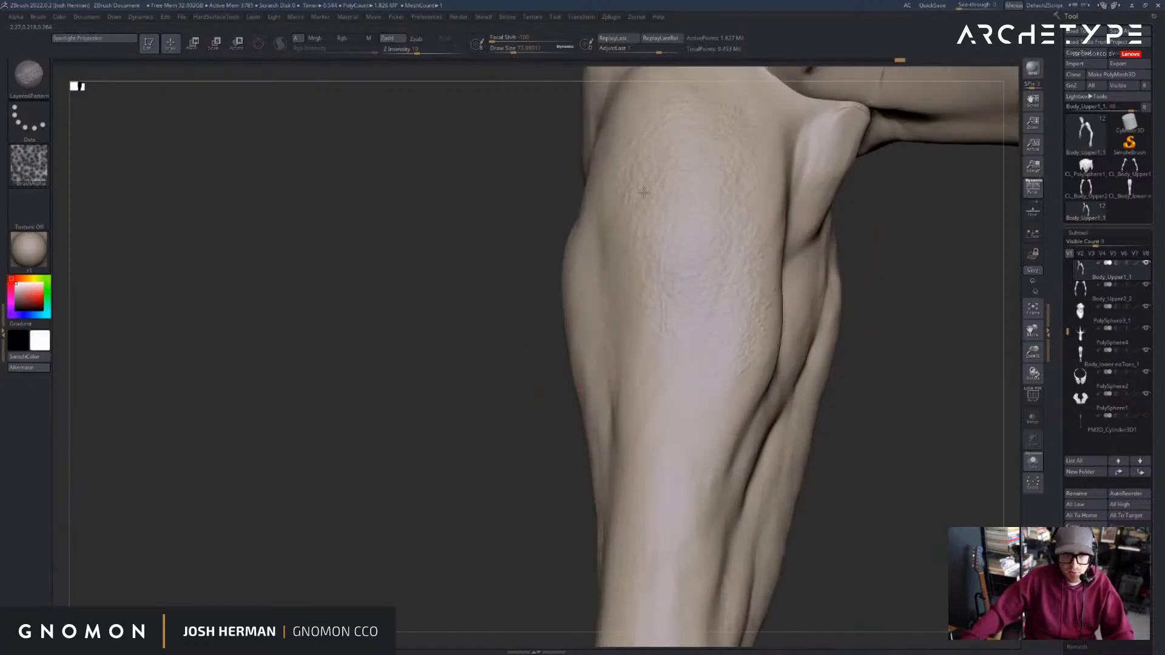
{"action": "right_click_drag", "start_coordinate": [747, 105], "coordinate": [737, 311]}
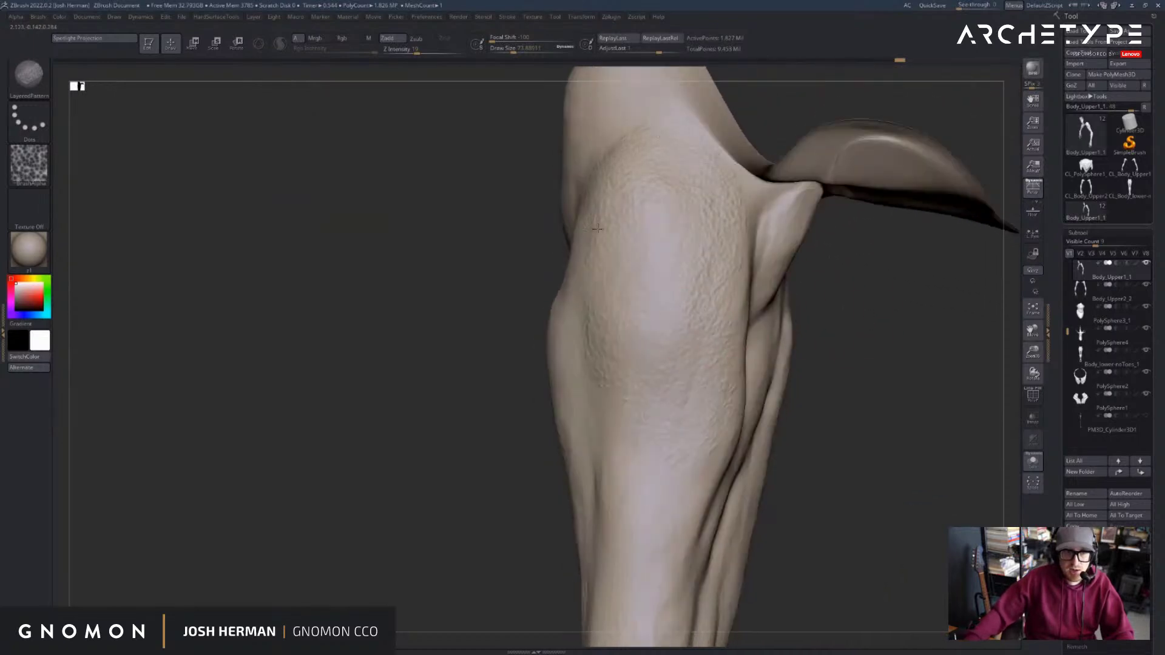
{"action": "right_click_drag", "start_coordinate": [597, 228], "coordinate": [624, 169]}
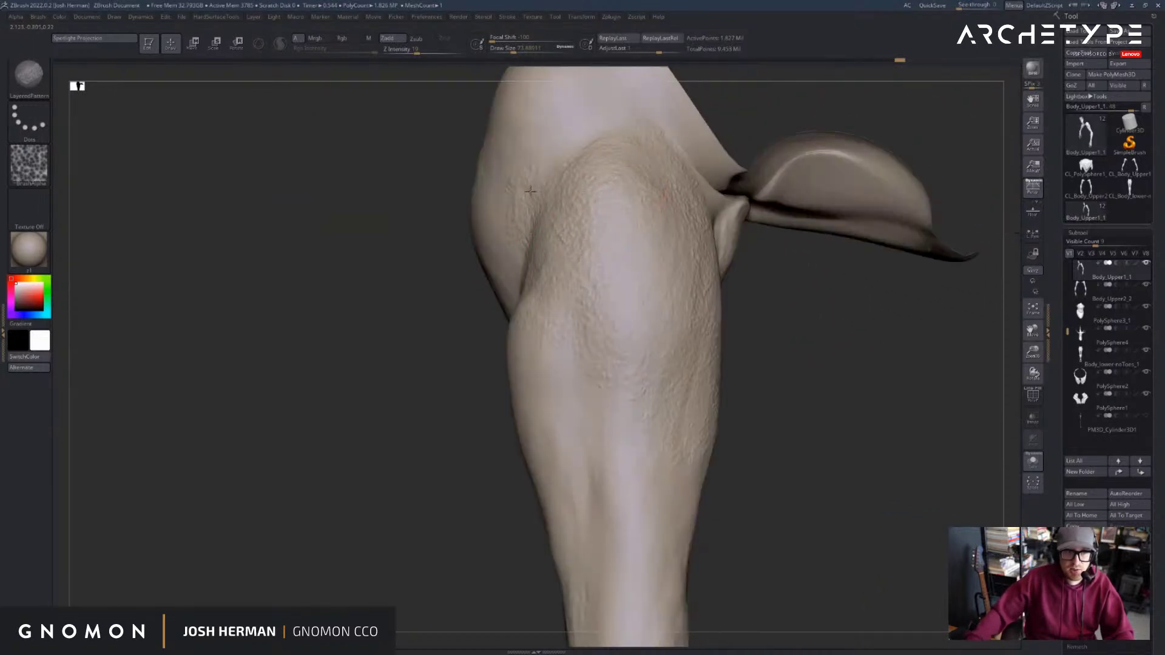
{"action": "right_click_drag", "start_coordinate": [681, 507], "coordinate": [752, 486]}
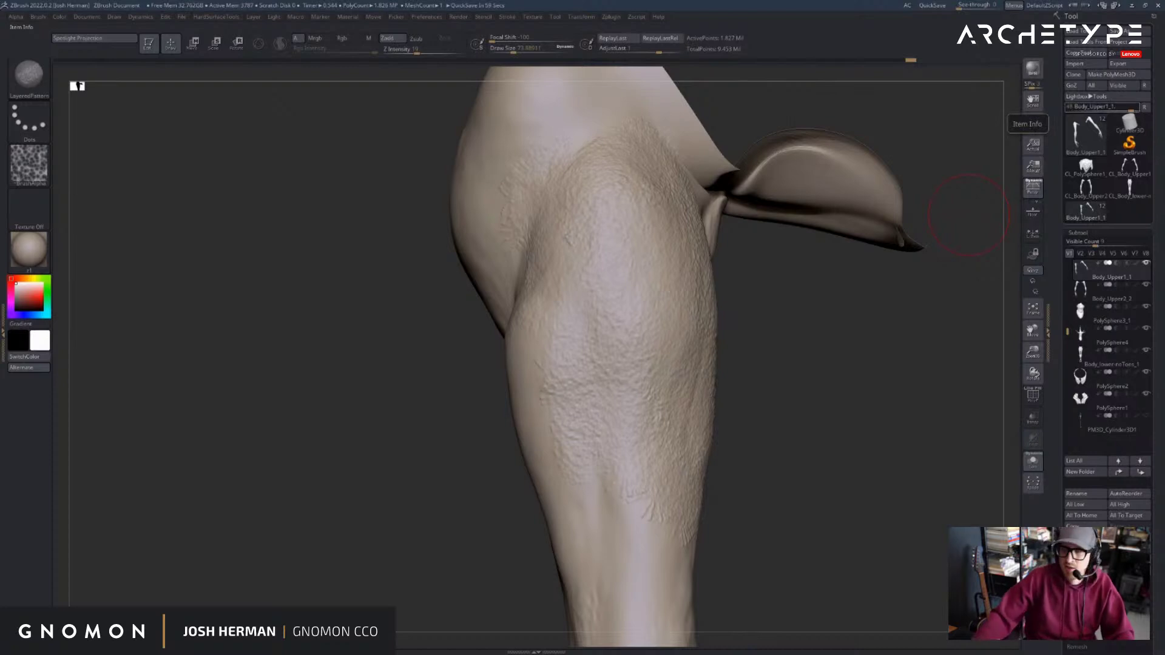
- Try extending the layered pattern further across the deltoid and the side of the upper arm, and undo the last strokes
{"action": "right_click_drag", "start_coordinate": [757, 368], "coordinate": [757, 377]}
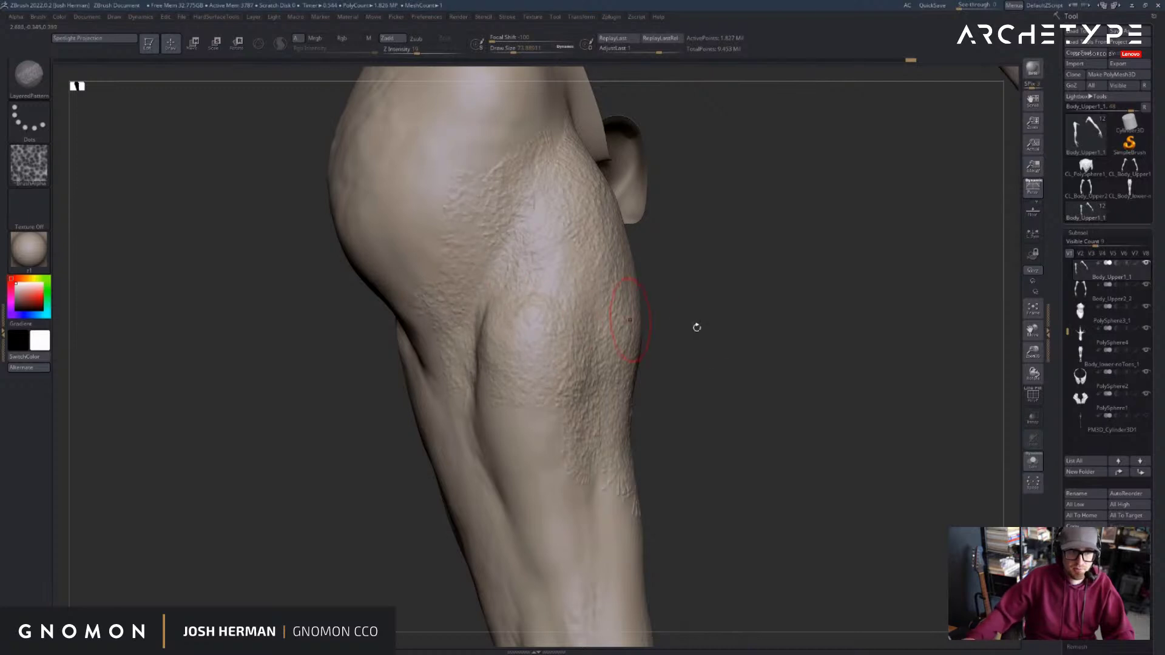
{"action": "right_click_drag", "start_coordinate": [696, 328], "coordinate": [700, 359]}
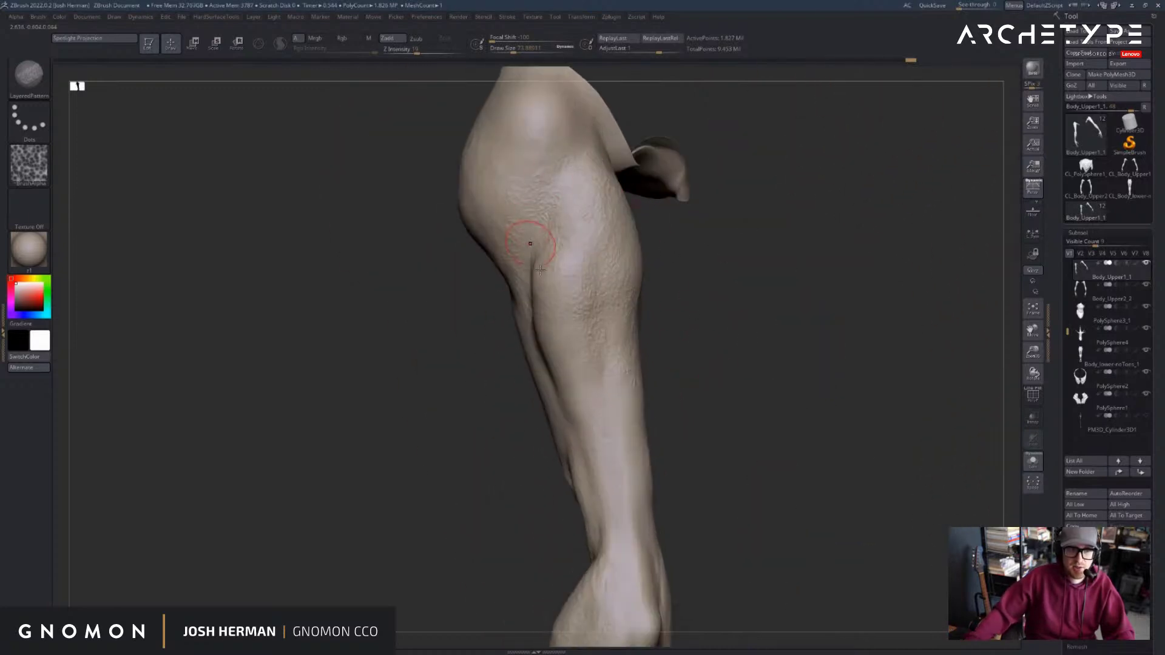
{"action": "right_click_drag", "start_coordinate": [530, 243], "coordinate": [752, 358]}
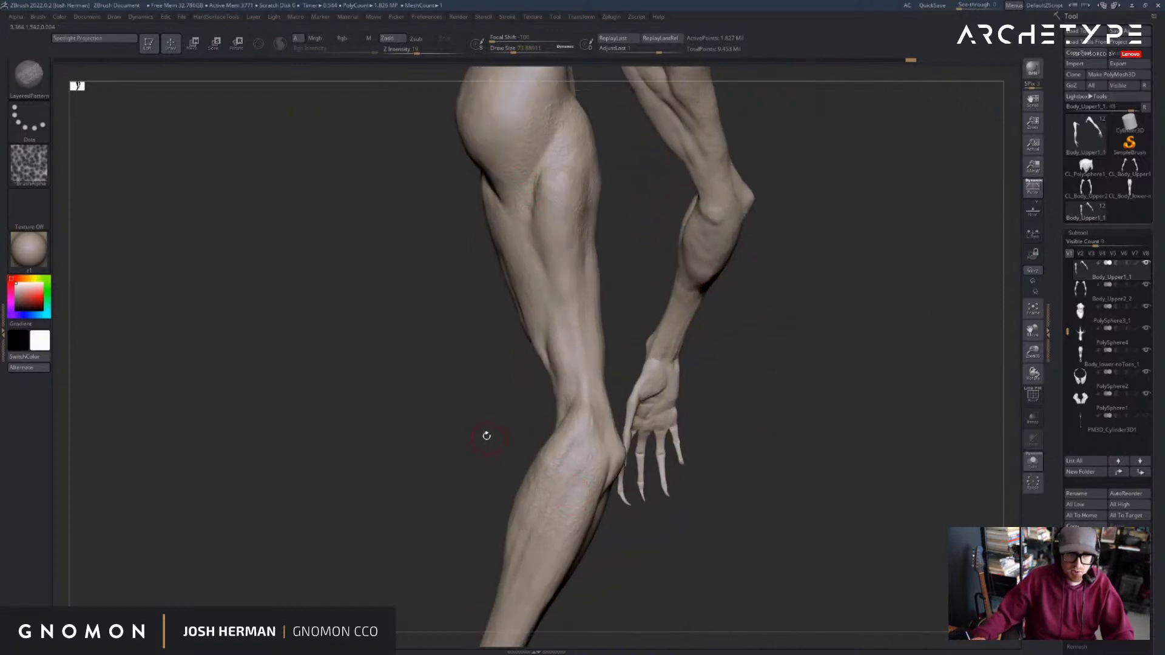
{"action": "right_click_drag", "start_coordinate": [487, 435], "coordinate": [520, 401]}
{"action": "mouse_move", "coordinate": [733, 299]}
{"action": "right_mouse_down", "text": "ctrl"}
{"action": "mouse_move", "coordinate": [716, 349]}
{"action": "mouse_move", "coordinate": [739, 360]}
{"action": "right_mouse_up", "text": "ctrl"}
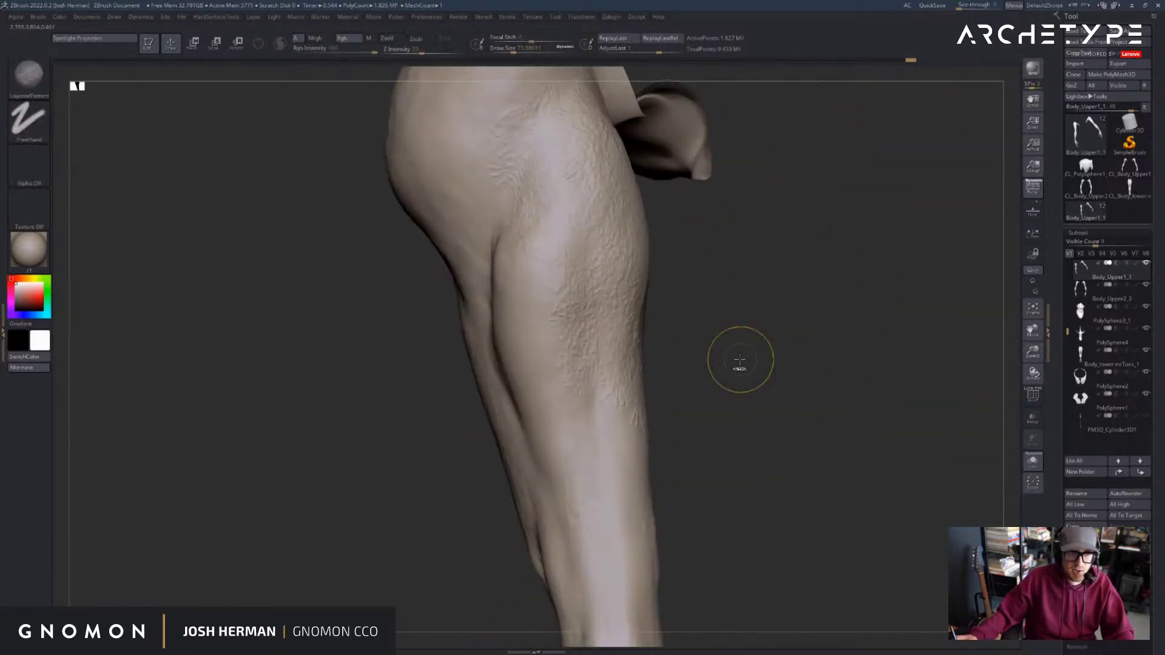
{"action": "key", "text": "ctrl+z"}
- Load the LayerRoll brush from the library's layer brushes and inspect its alpha of vertical wrinkle lines
{"action": "key", "text": "comma"}
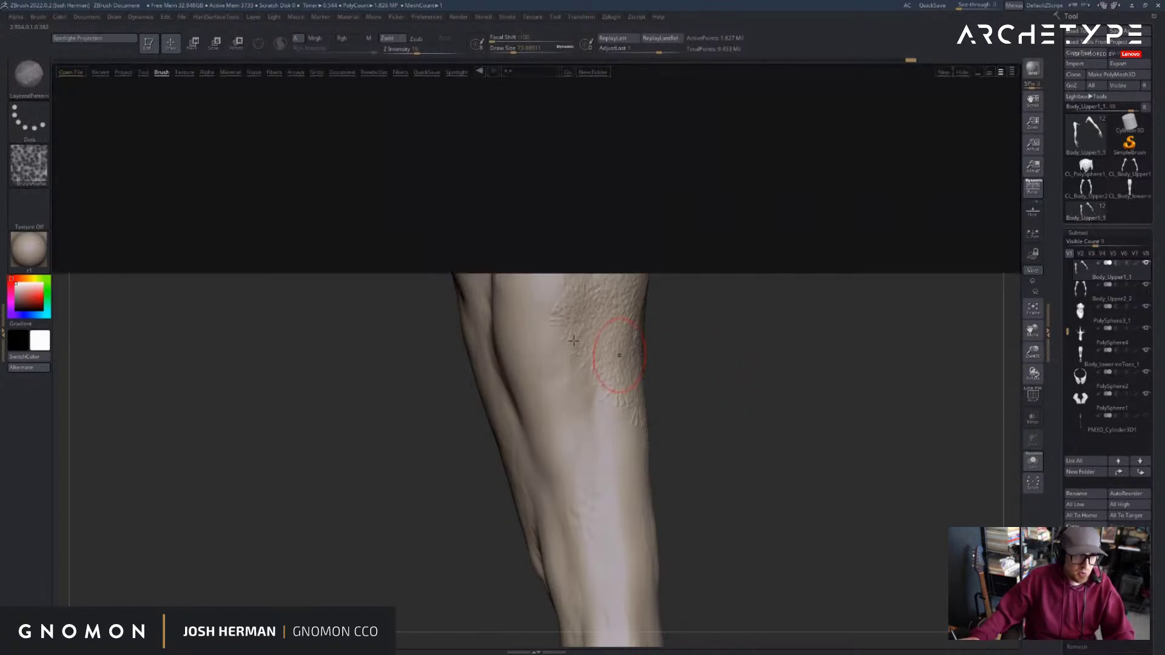
{"action": "left_click", "coordinate": [91, 108]}
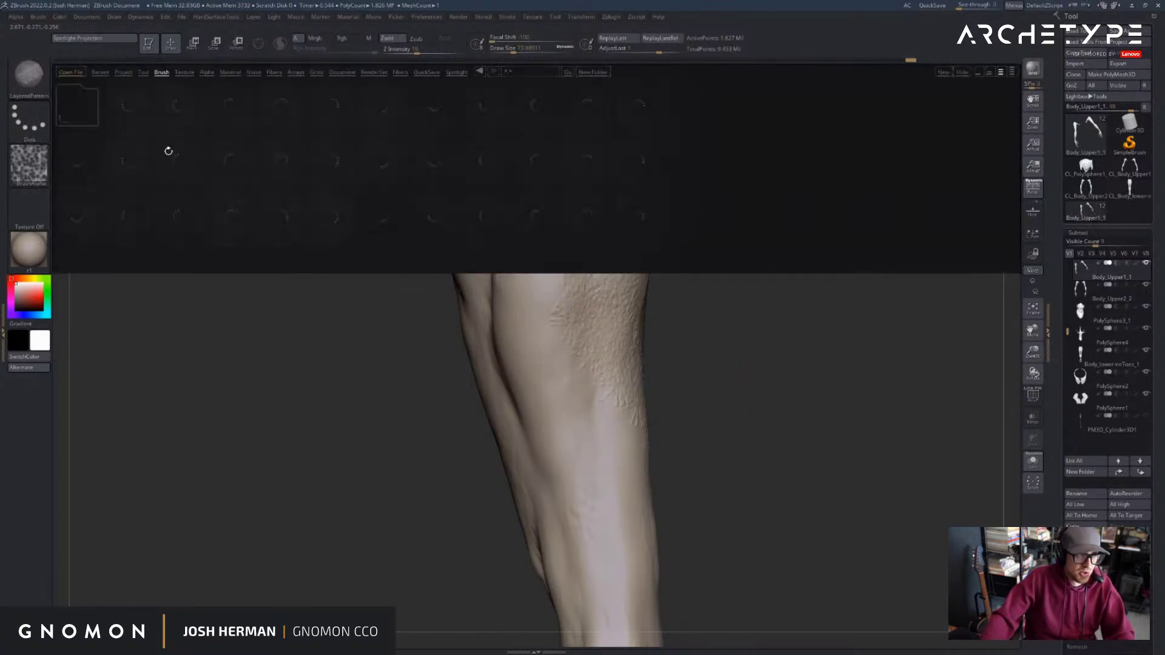
{"action": "left_click", "coordinate": [250, 176]}
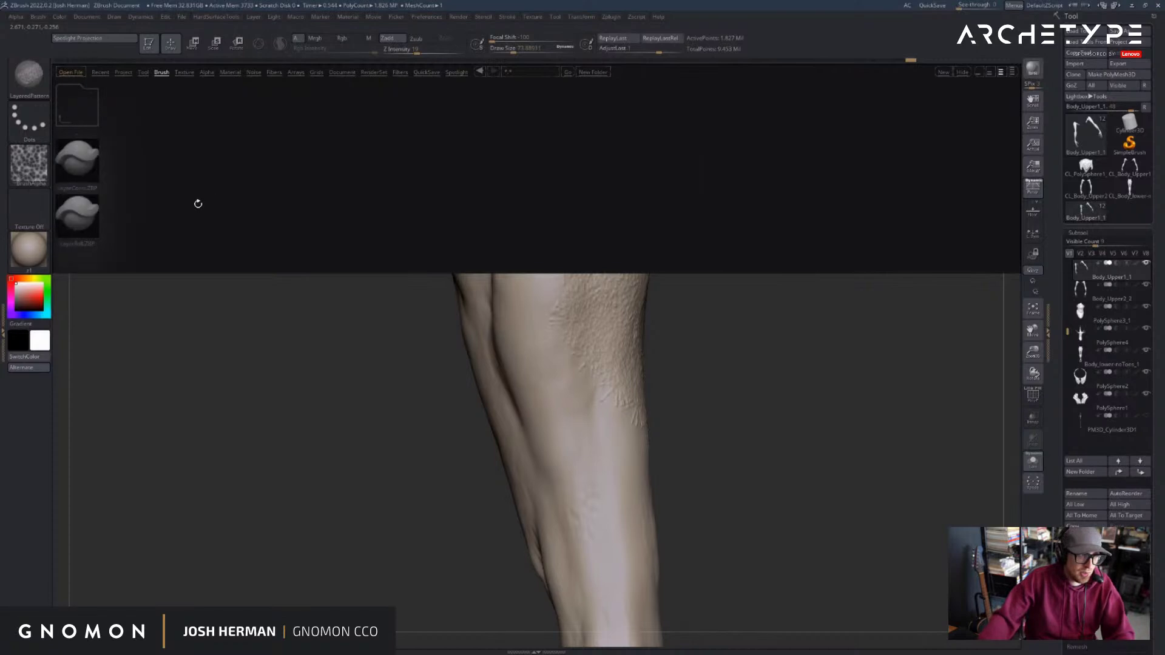
{"action": "double_click", "coordinate": [82, 223]}
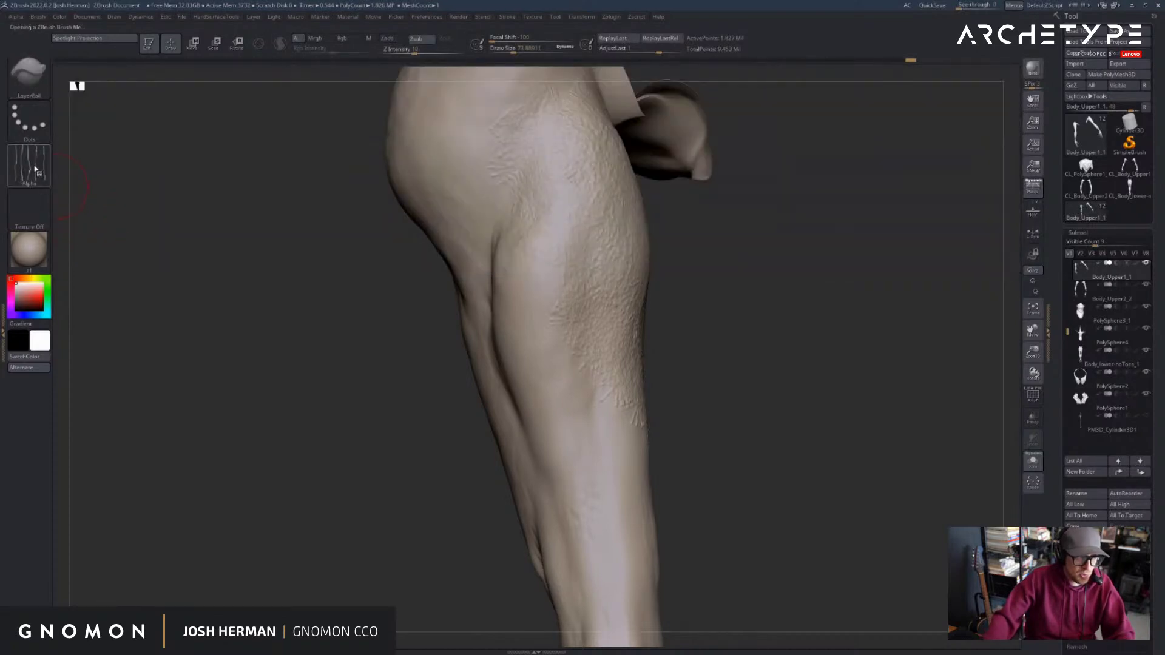
{"action": "mouse_move", "coordinate": [37, 171]}
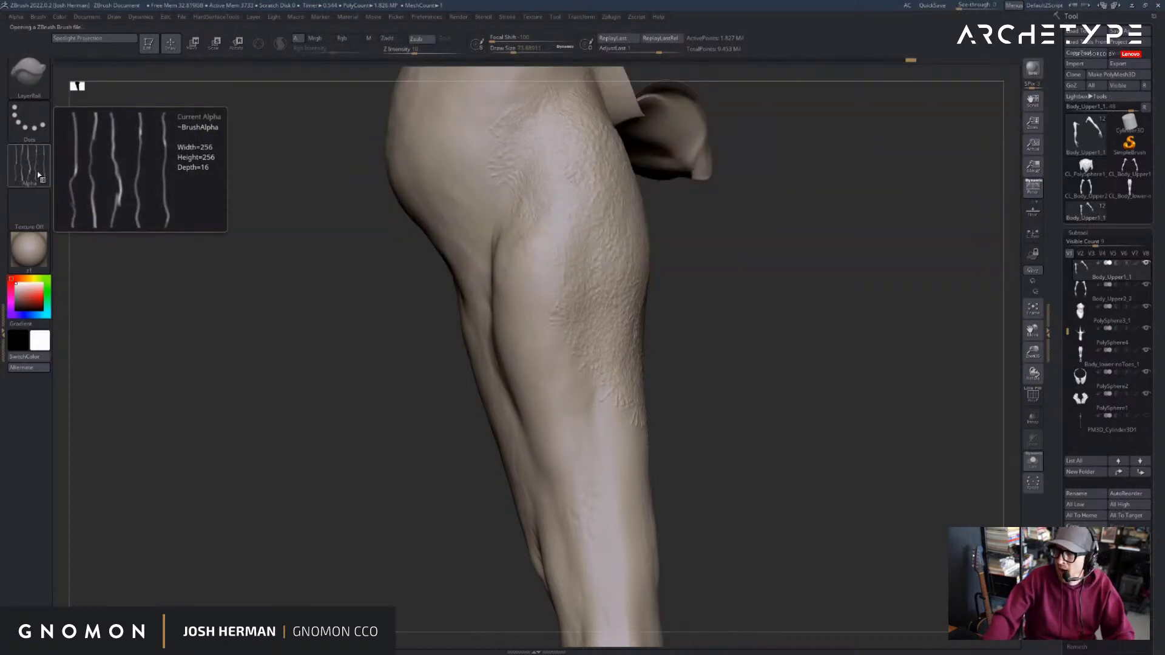
- Try a LayerRoll stroke of wrinkle lines up the inner upper arm, and undo it
{"action": "left_click_drag", "start_coordinate": [201, 315], "coordinate": [389, 270]}
{"action": "mouse_move", "coordinate": [686, 243]}
{"action": "left_mouse_down"}
{"action": "mouse_move", "coordinate": [740, 219]}
{"action": "mouse_move", "coordinate": [728, 254]}
{"action": "left_mouse_up"}
{"action": "left_click_drag", "start_coordinate": [495, 434], "coordinate": [531, 326]}
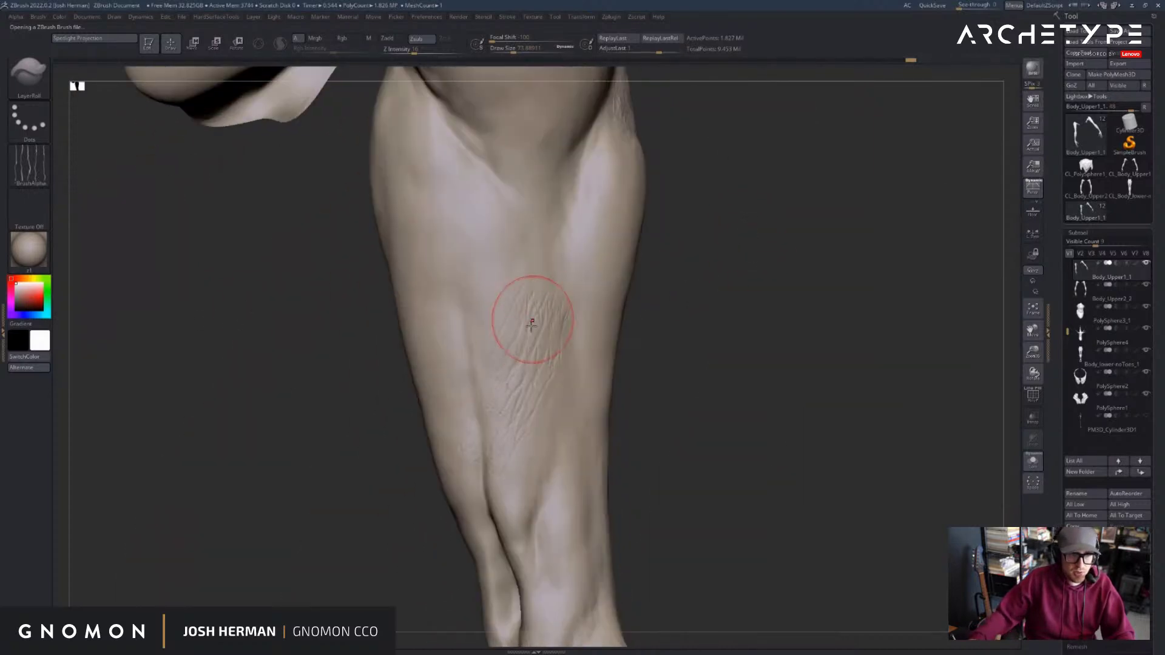
{"action": "key", "text": "ctrl+z"}
- Reduce the draw size to about 40, try finer LayerRoll lines across the inner upper arm, and undo the stroke
{"action": "key", "text": "["}
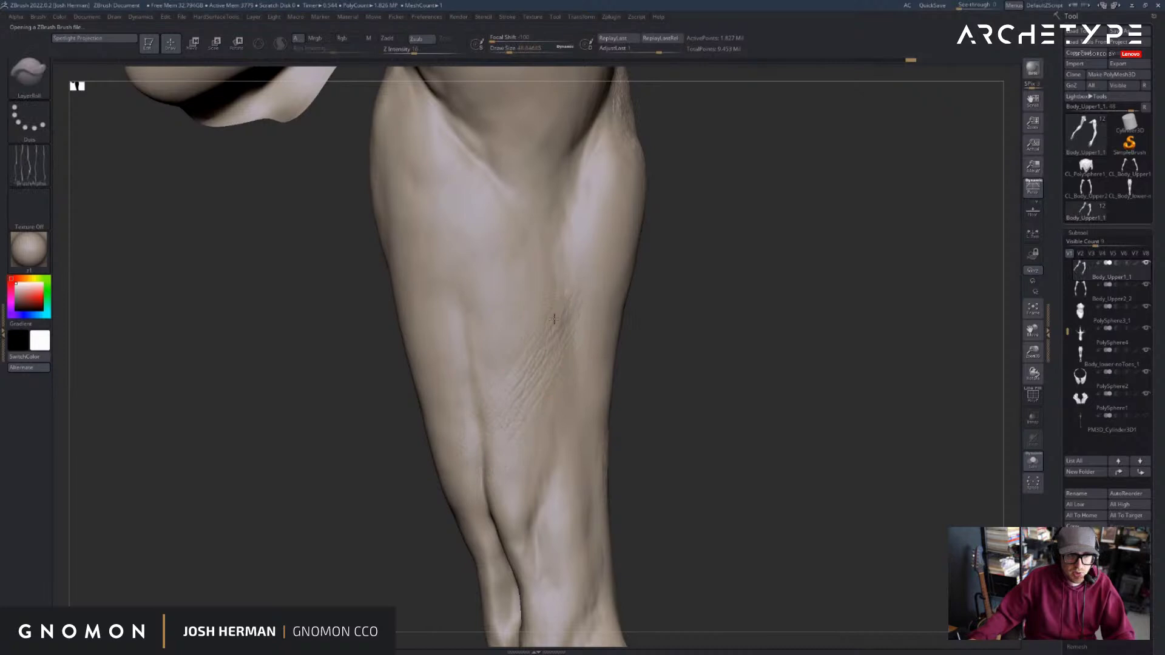
{"action": "left_click_drag", "start_coordinate": [531, 262], "coordinate": [528, 260]}
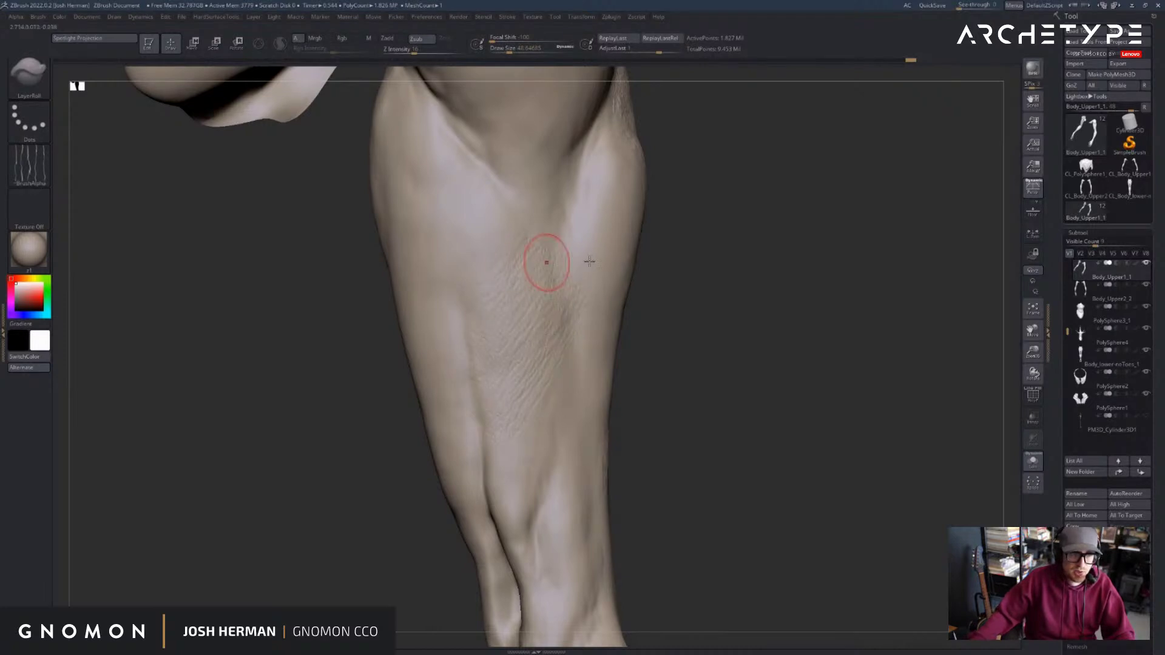
{"action": "left_click_drag", "start_coordinate": [709, 262], "coordinate": [751, 278], "text": "alt"}
{"action": "key", "text": "ctrl+z"}
- Enlarge the LayerRoll brush and roll coarser diagonal wrinkles across the inner upper arm from the shoulder towards the elbow
{"action": "key", "text": "]"}
{"action": "key", "text": "]"}
{"action": "key", "text": "]"}
{"action": "mouse_move", "coordinate": [571, 414]}
{"action": "left_mouse_down"}
{"action": "mouse_move", "coordinate": [540, 390]}
{"action": "mouse_move", "coordinate": [424, 467]}
{"action": "mouse_move", "coordinate": [486, 273]}
{"action": "mouse_move", "coordinate": [430, 332]}
{"action": "left_mouse_up"}
{"action": "left_click_drag", "start_coordinate": [526, 193], "coordinate": [403, 294]}
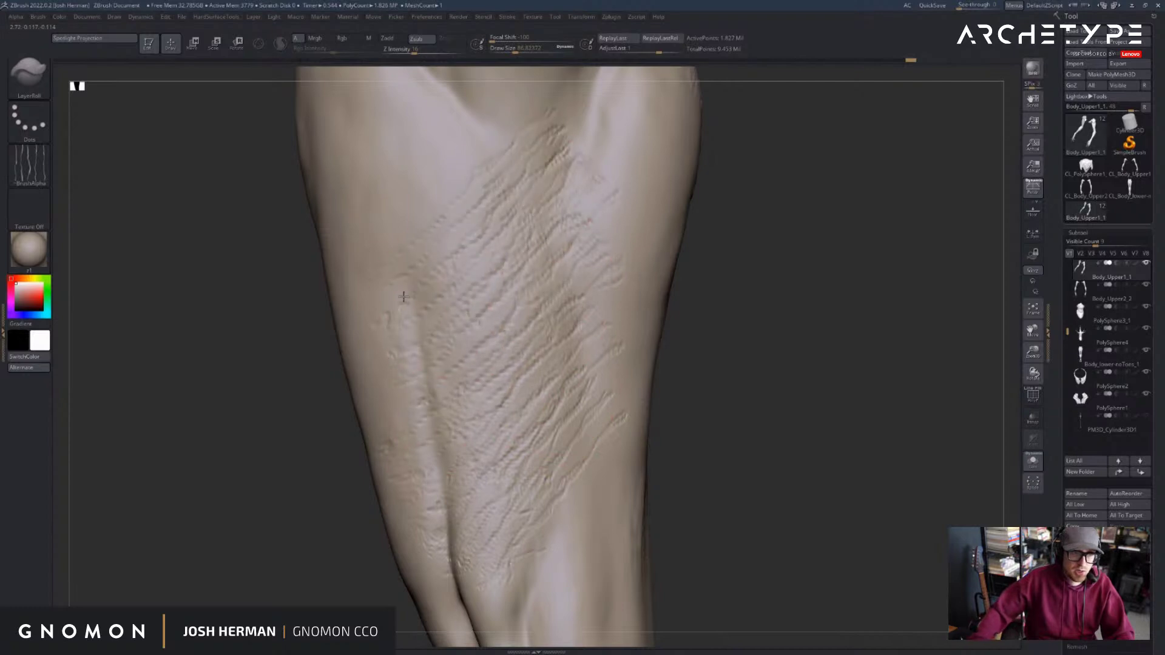
{"action": "left_click_drag", "start_coordinate": [504, 167], "coordinate": [382, 255]}
{"action": "mouse_move", "coordinate": [728, 291]}
{"action": "left_mouse_down", "text": "alt"}
{"action": "mouse_move", "coordinate": [744, 313]}
{"action": "mouse_move", "coordinate": [623, 222]}
{"action": "left_mouse_up", "text": "alt"}
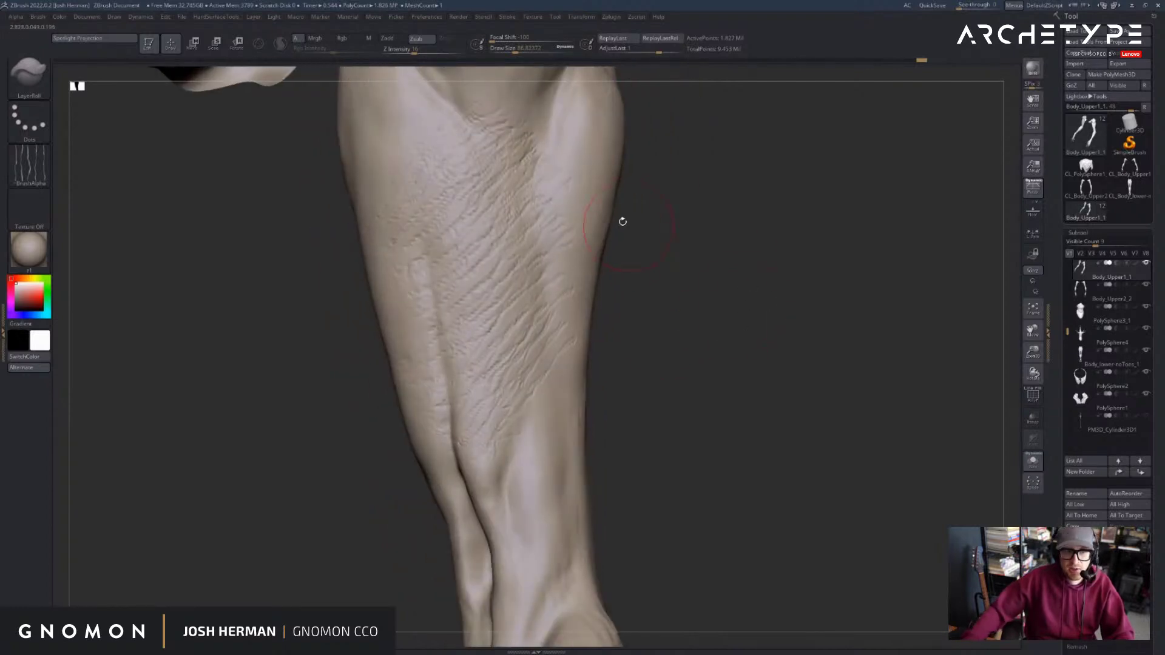
{"action": "mouse_move", "coordinate": [692, 238]}
{"action": "left_mouse_down"}
{"action": "mouse_move", "coordinate": [723, 360]}
{"action": "mouse_move", "coordinate": [762, 356]}
{"action": "mouse_move", "coordinate": [774, 340]}
{"action": "left_mouse_up"}
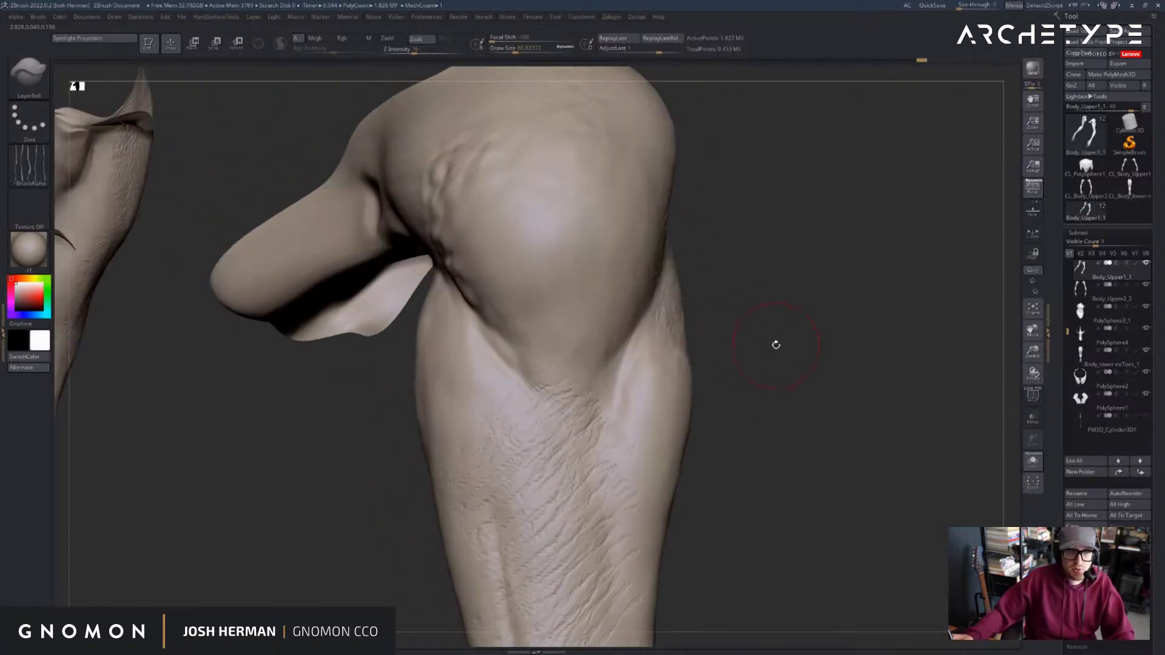
{"action": "left_click_drag", "start_coordinate": [749, 449], "coordinate": [746, 273]}
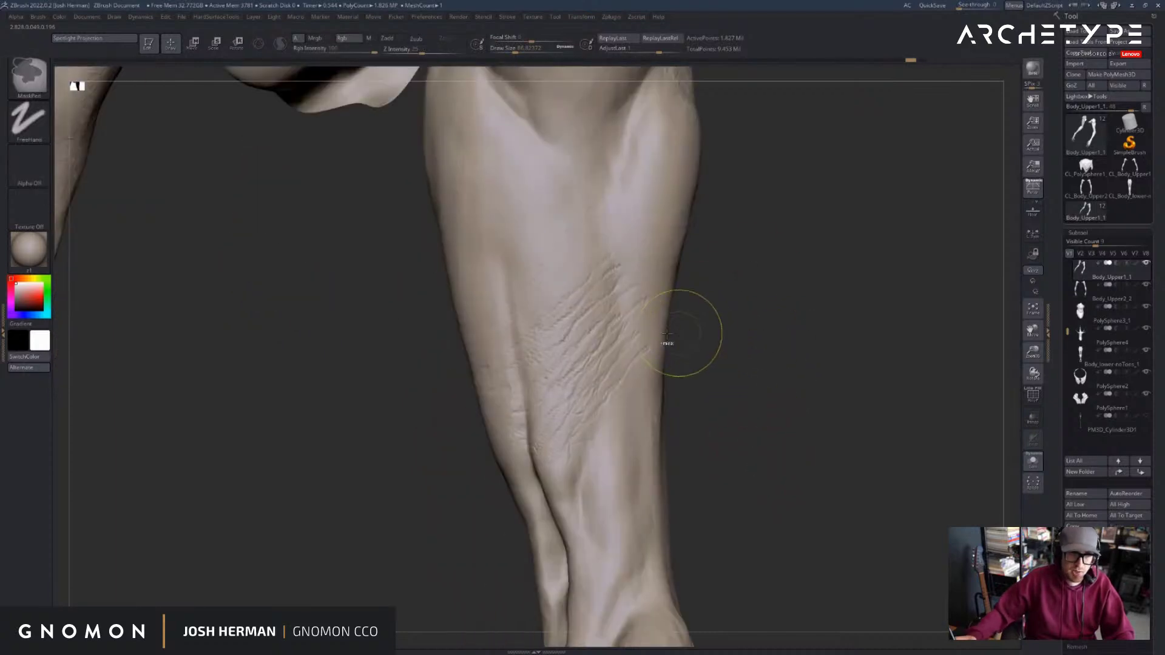
- Undo the coarse LayerRoll wrinkles on the inner upper arm and set the brush's Z Intensity to 10
{"action": "key", "text": "ctrl+z"}
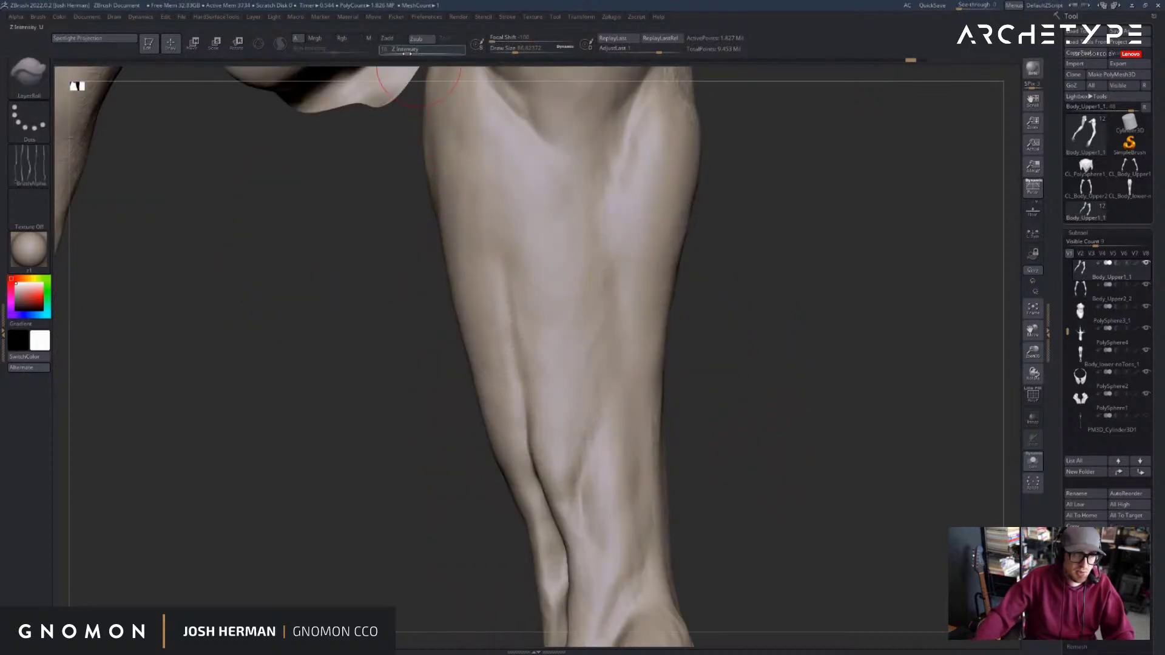
{"action": "left_click", "coordinate": [403, 54]}
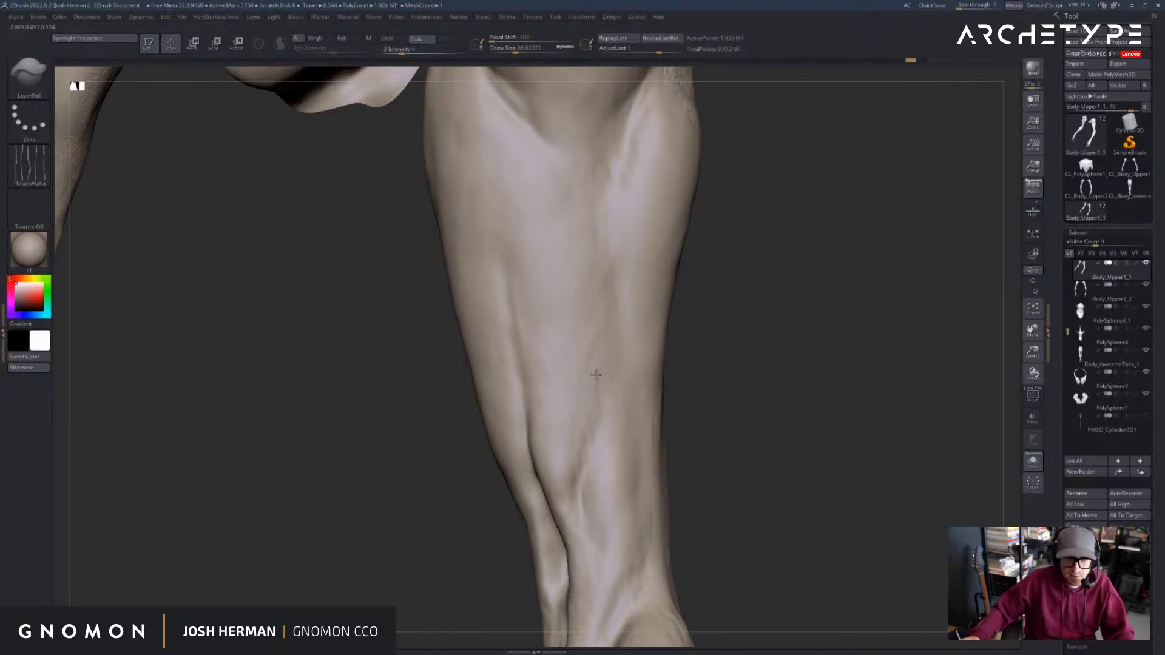
{"action": "left_click_drag", "start_coordinate": [762, 314], "coordinate": [715, 319], "text": "alt"}
{"action": "key", "text": "ctrl+z"}
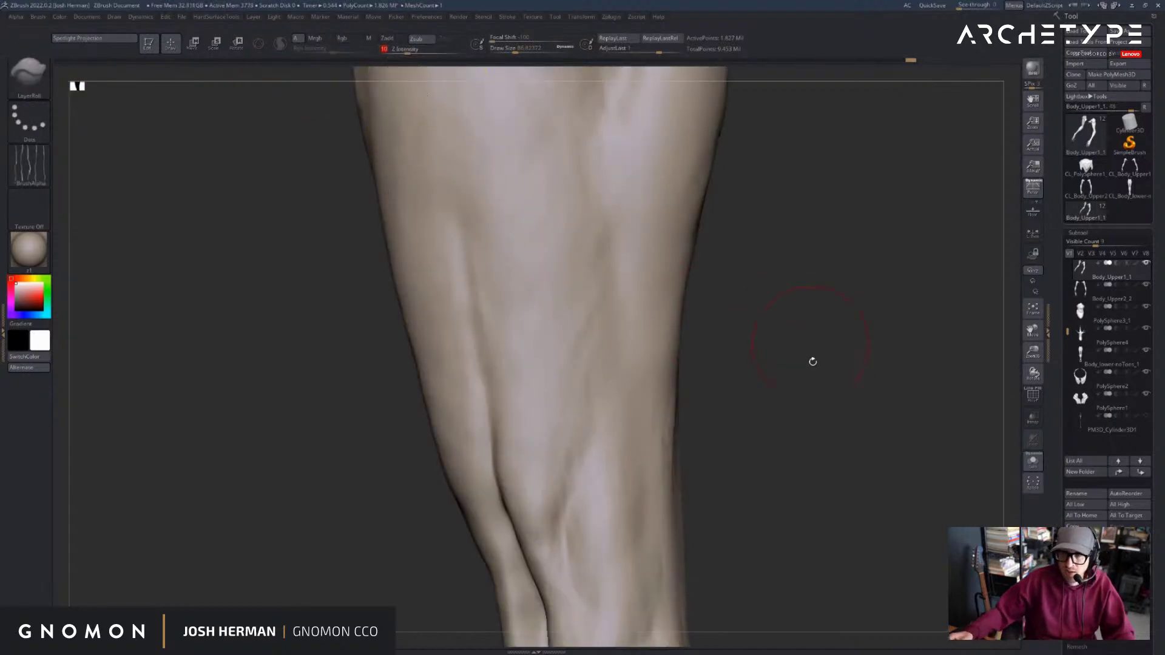
- Roll softer LayerRoll wrinkles over the inner upper arm, covering the area from the elbow up to the shoulder
{"action": "left_click_drag", "start_coordinate": [844, 386], "coordinate": [837, 386]}
{"action": "left_click_drag", "start_coordinate": [590, 377], "coordinate": [517, 478]}
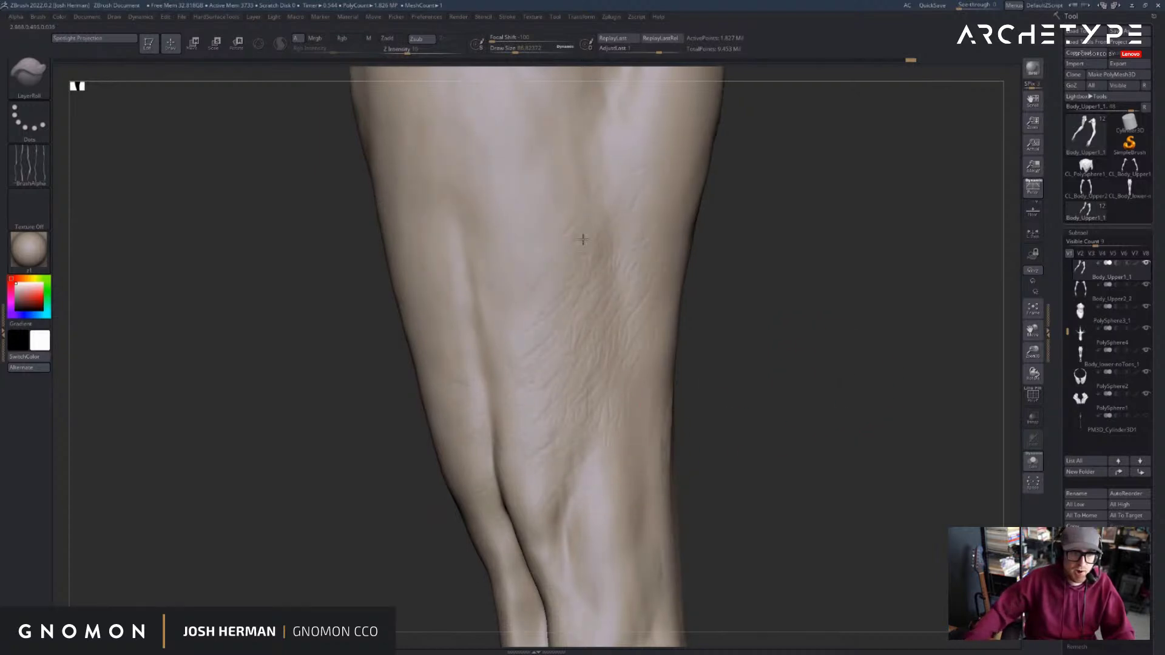
{"action": "left_click_drag", "start_coordinate": [742, 239], "coordinate": [749, 278], "text": "alt"}
{"action": "mouse_move", "coordinate": [561, 218]}
{"action": "left_mouse_down"}
{"action": "mouse_move", "coordinate": [497, 213]}
{"action": "mouse_move", "coordinate": [594, 118]}
{"action": "left_mouse_up"}
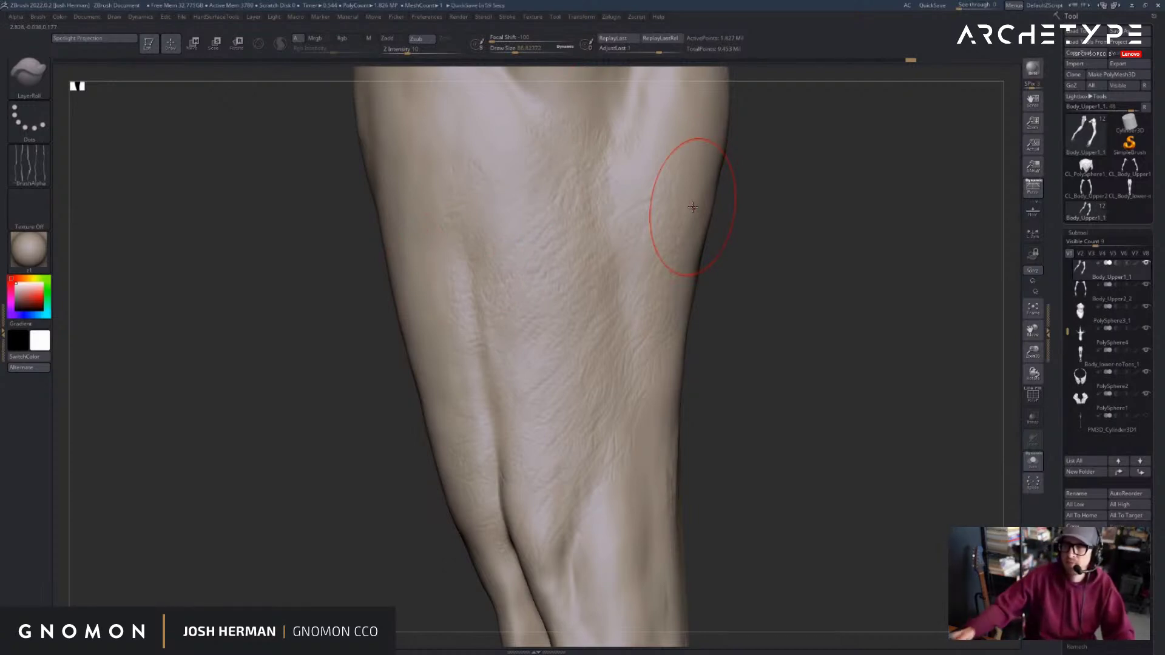
{"action": "left_click_drag", "start_coordinate": [737, 191], "coordinate": [801, 320]}
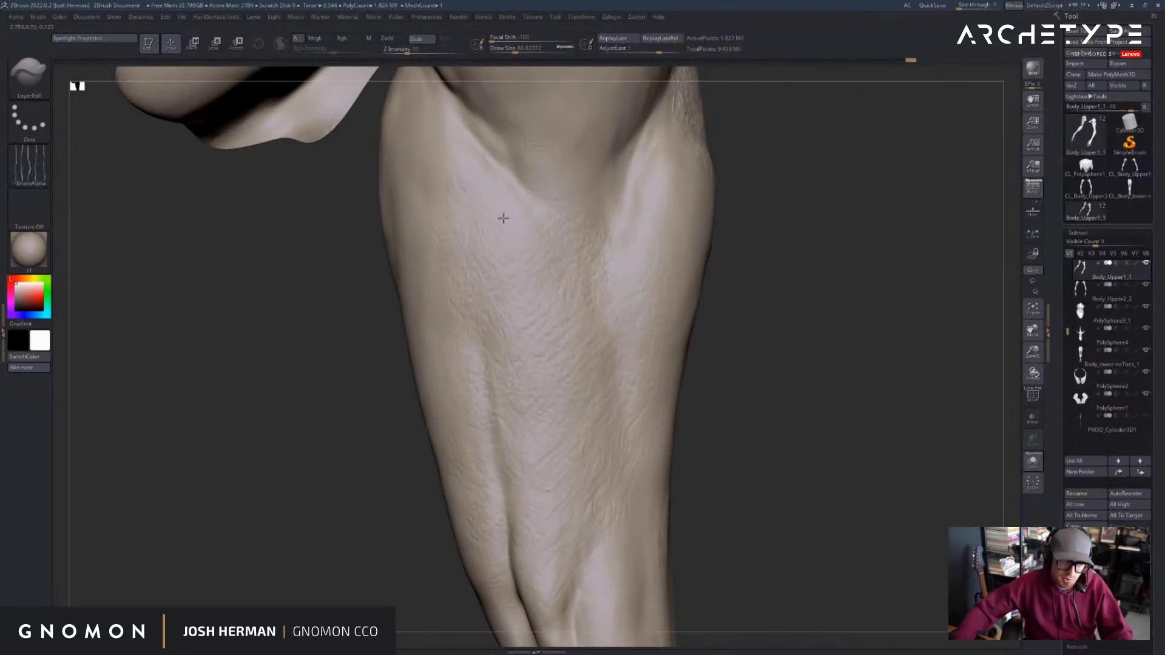
{"action": "left_click_drag", "start_coordinate": [802, 211], "coordinate": [748, 281]}
{"action": "left_click_drag", "start_coordinate": [672, 359], "coordinate": [766, 302]}
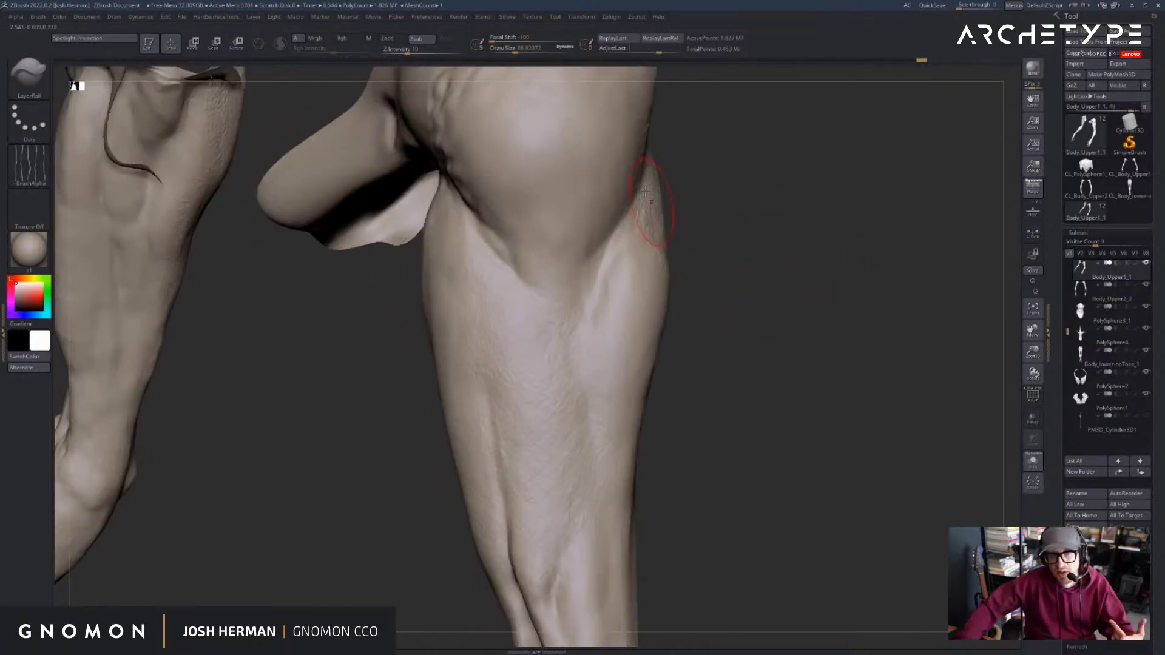
- Inspect the layered skin texture around the arm, comparing the back, the side and the inner upper arm
{"action": "mouse_move", "coordinate": [723, 182]}
{"action": "left_mouse_down"}
{"action": "mouse_move", "coordinate": [668, 231]}
{"action": "mouse_move", "coordinate": [411, 246]}
{"action": "mouse_move", "coordinate": [850, 389]}
{"action": "mouse_move", "coordinate": [819, 341]}
{"action": "mouse_move", "coordinate": [770, 363]}
{"action": "left_mouse_up"}
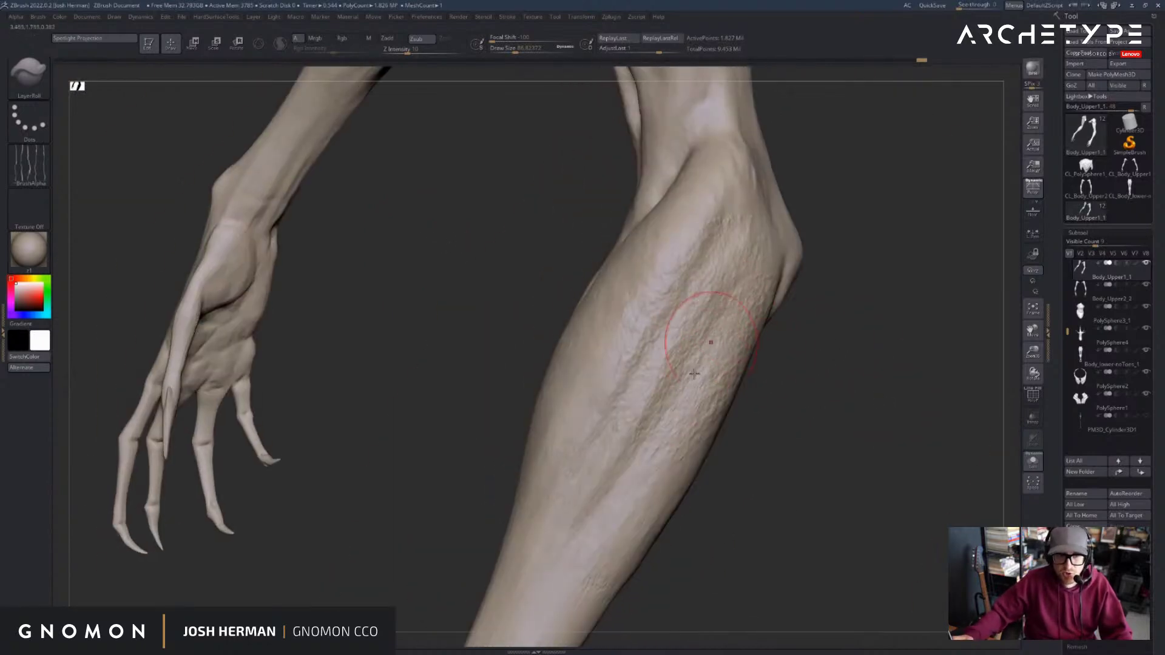
{"action": "mouse_move", "coordinate": [780, 398]}
{"action": "left_mouse_down"}
{"action": "mouse_move", "coordinate": [821, 499]}
{"action": "mouse_move", "coordinate": [727, 410]}
{"action": "mouse_move", "coordinate": [683, 405]}
{"action": "left_mouse_up"}
{"action": "mouse_move", "coordinate": [403, 401]}
{"action": "left_mouse_down"}
{"action": "mouse_move", "coordinate": [386, 386]}
{"action": "mouse_move", "coordinate": [376, 449]}
{"action": "left_mouse_up"}
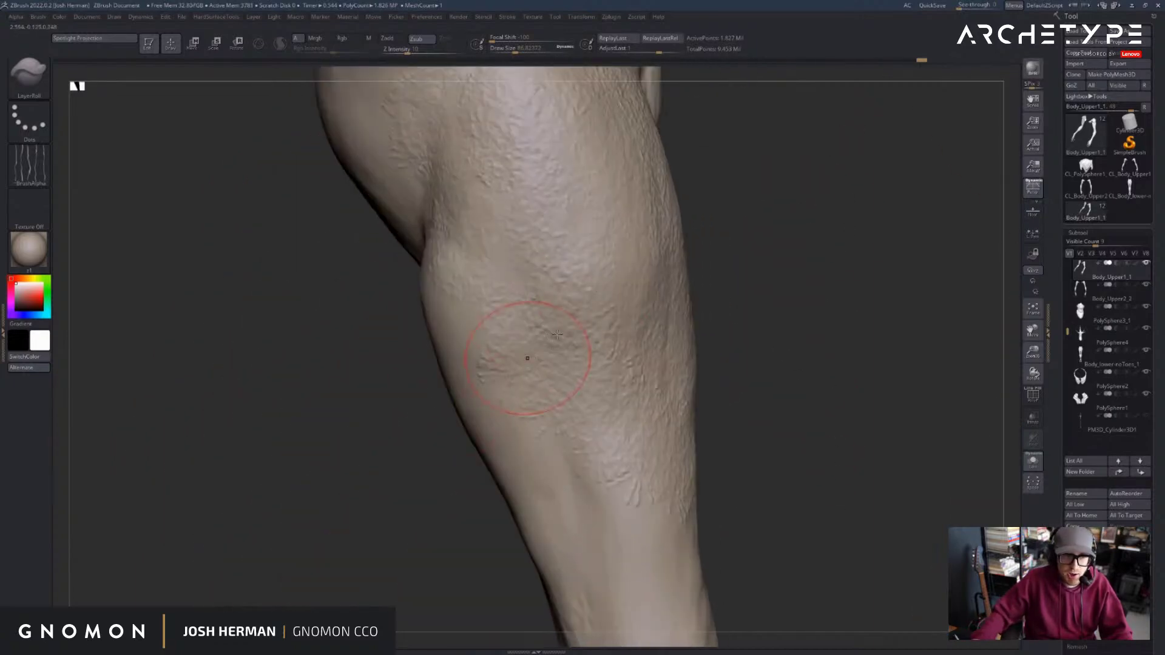
{"action": "mouse_move", "coordinate": [403, 398]}
{"action": "left_mouse_down"}
{"action": "mouse_move", "coordinate": [746, 393]}
{"action": "mouse_move", "coordinate": [801, 351]}
{"action": "mouse_move", "coordinate": [788, 395]}
{"action": "mouse_move", "coordinate": [783, 338]}
{"action": "mouse_move", "coordinate": [643, 278]}
{"action": "left_mouse_up"}
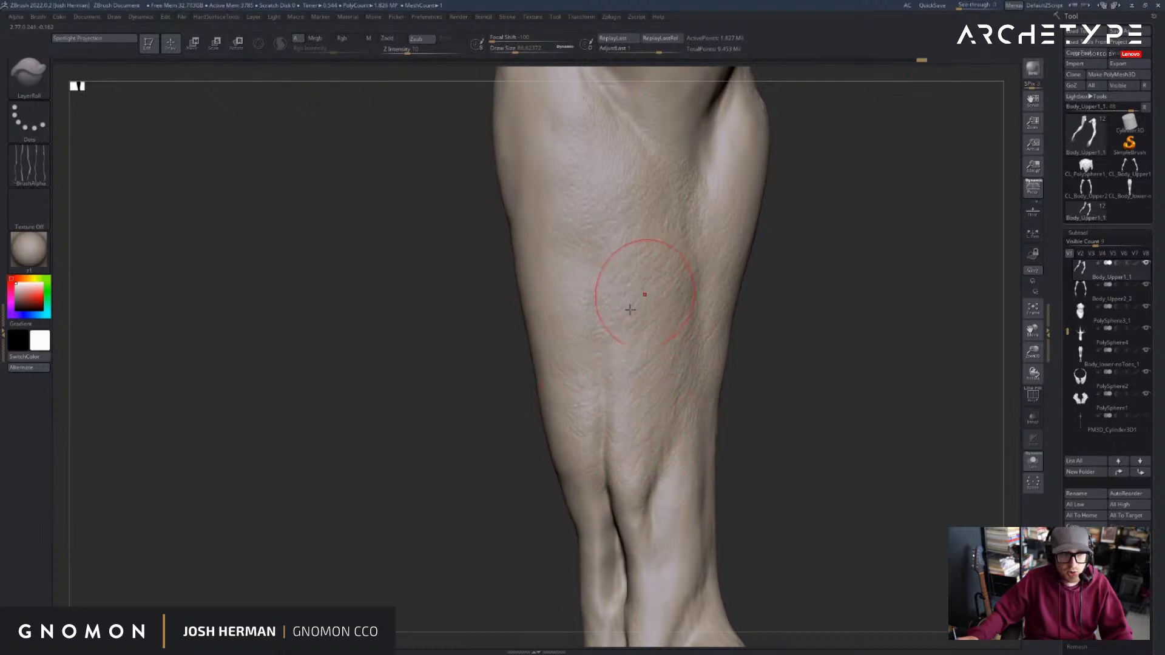
{"action": "left_click_drag", "start_coordinate": [801, 318], "coordinate": [743, 367]}
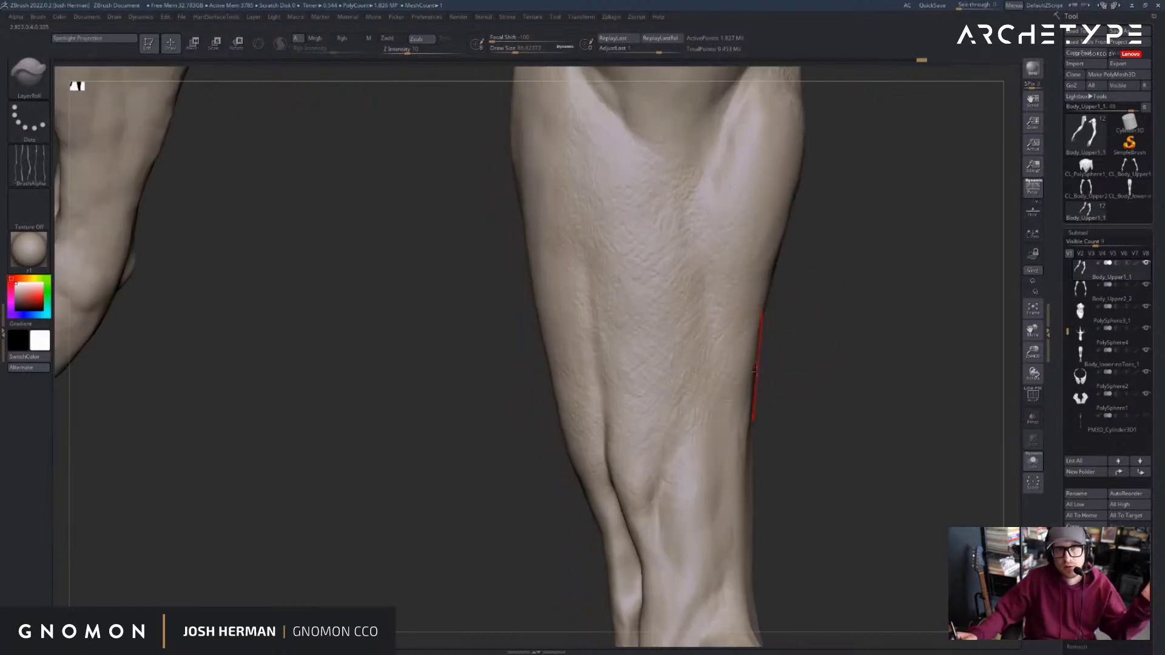
{"action": "left_click_drag", "start_coordinate": [806, 291], "coordinate": [837, 307]}
{"action": "left_click_drag", "start_coordinate": [673, 367], "coordinate": [637, 401]}
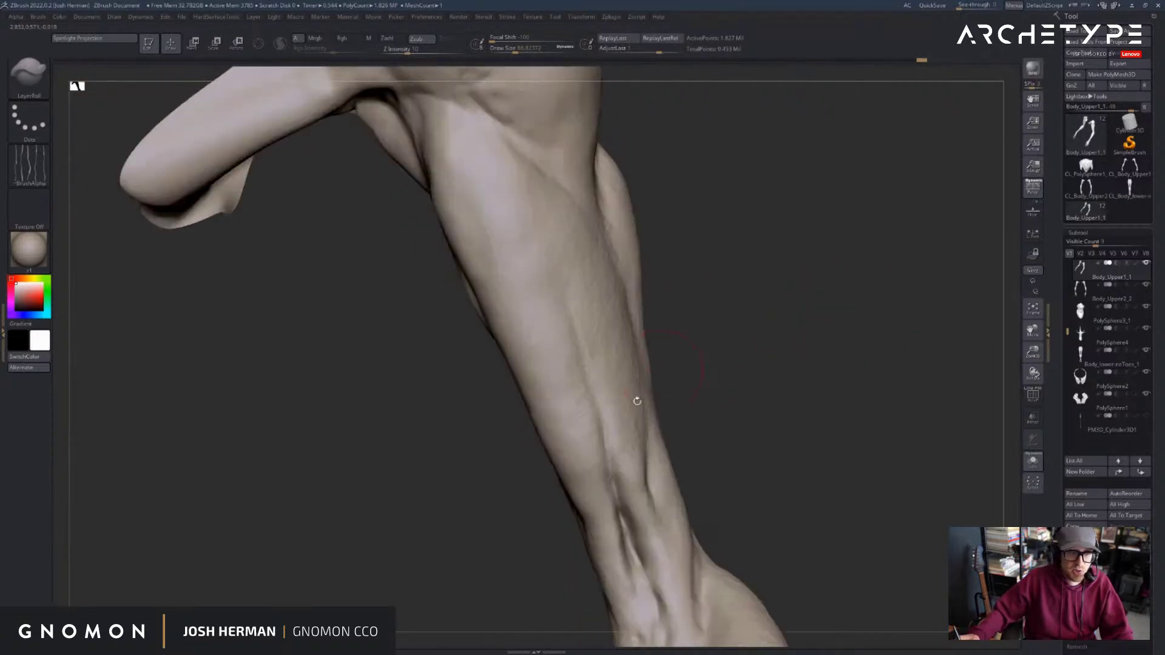
- Enlarge the LayerRoll brush and roll faint wrinkles along the front of the upper arm up to the shoulder
{"action": "mouse_move", "coordinate": [468, 431]}
{"action": "left_mouse_down"}
{"action": "mouse_move", "coordinate": [569, 422]}
{"action": "mouse_move", "coordinate": [557, 386]}
{"action": "left_mouse_up"}
{"action": "key", "text": "s"}
{"action": "key", "text": "s"}
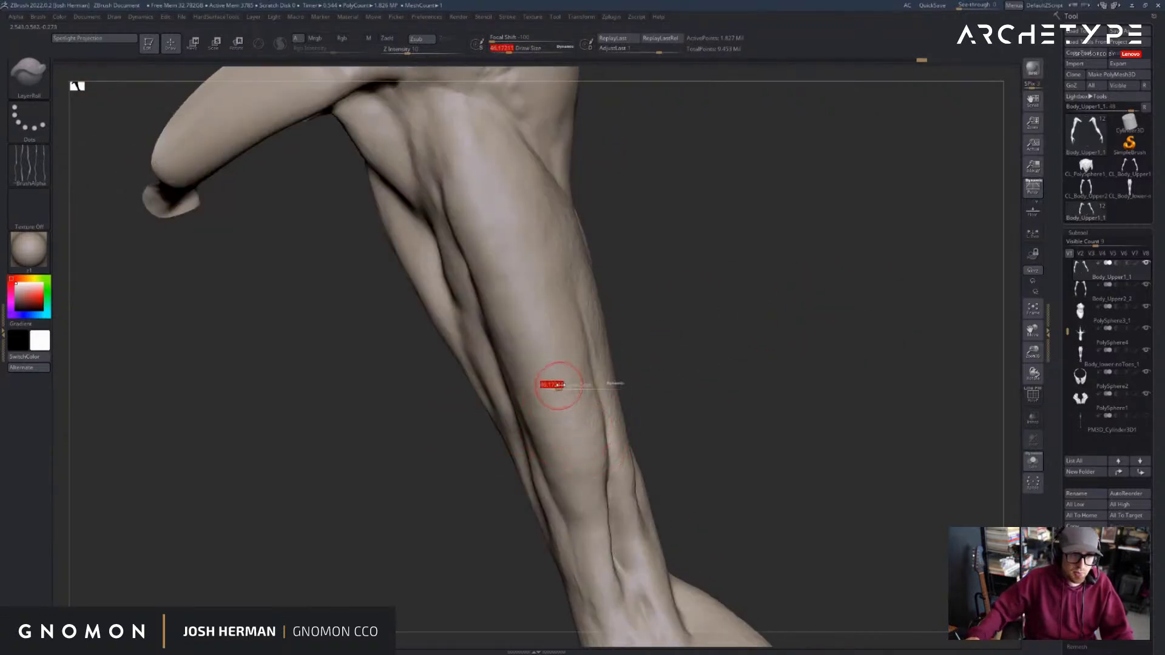
{"action": "right_click_drag", "start_coordinate": [510, 233], "coordinate": [621, 300]}
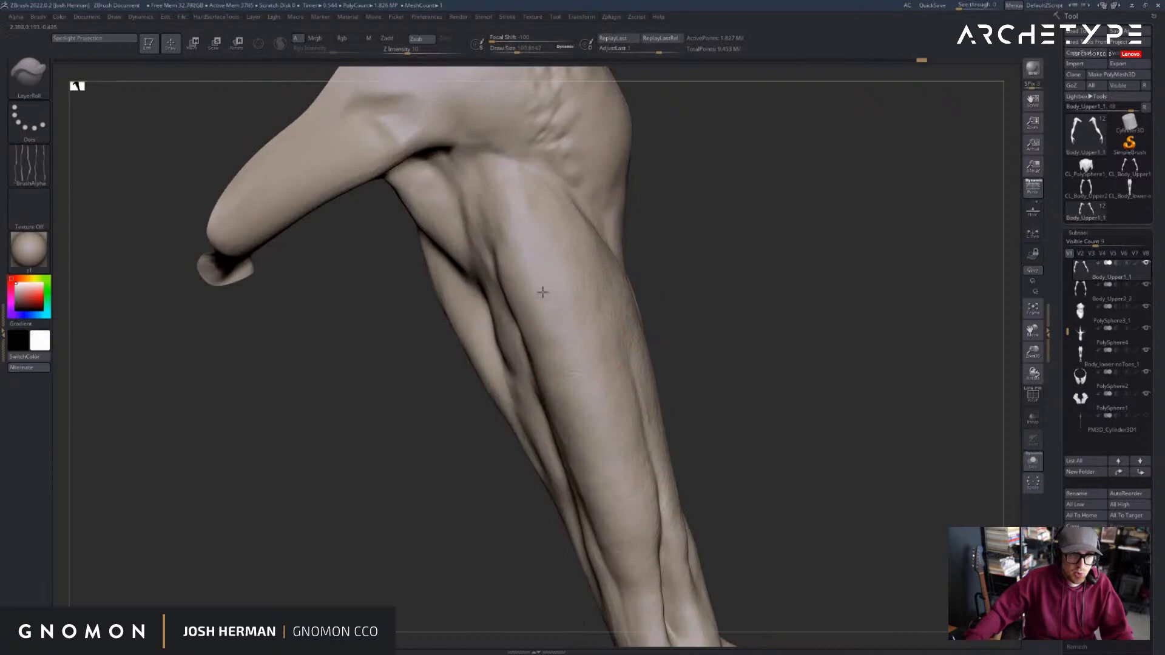
{"action": "right_click_drag", "start_coordinate": [535, 188], "coordinate": [473, 254]}
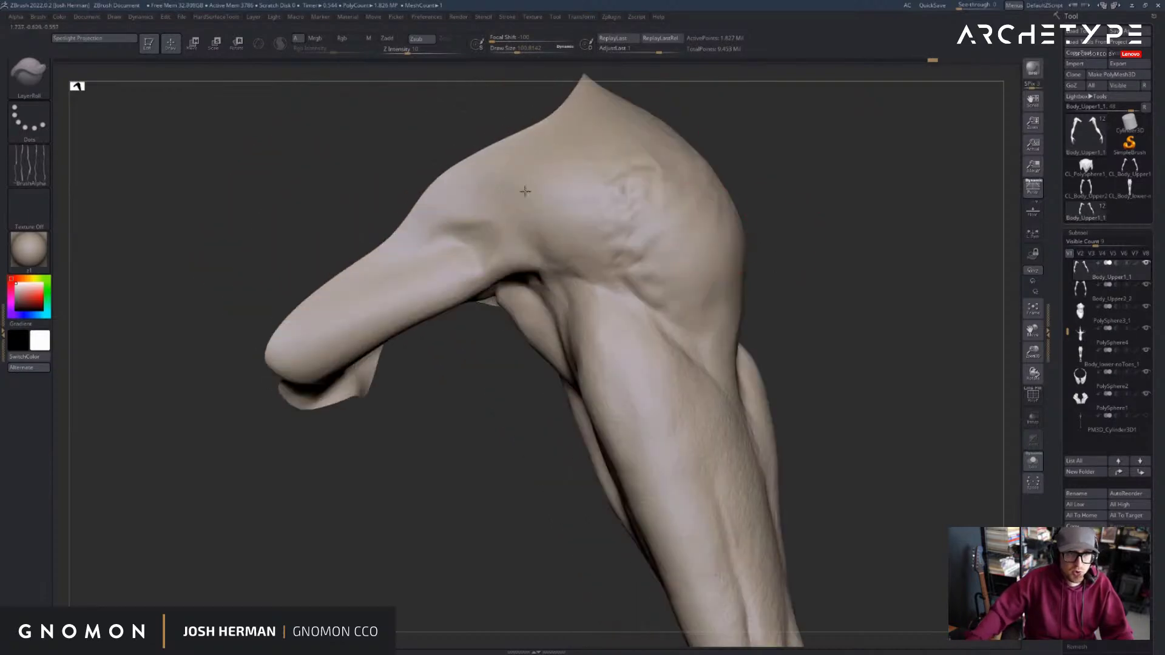
- Toggle between the isolated arm and the full body to examine how the shoulder and armpit meet the torso
{"action": "key", "text": "alt+shift+s"}
{"action": "left_click_drag", "start_coordinate": [889, 195], "coordinate": [877, 210]}
{"action": "key", "text": "alt+shift+s"}
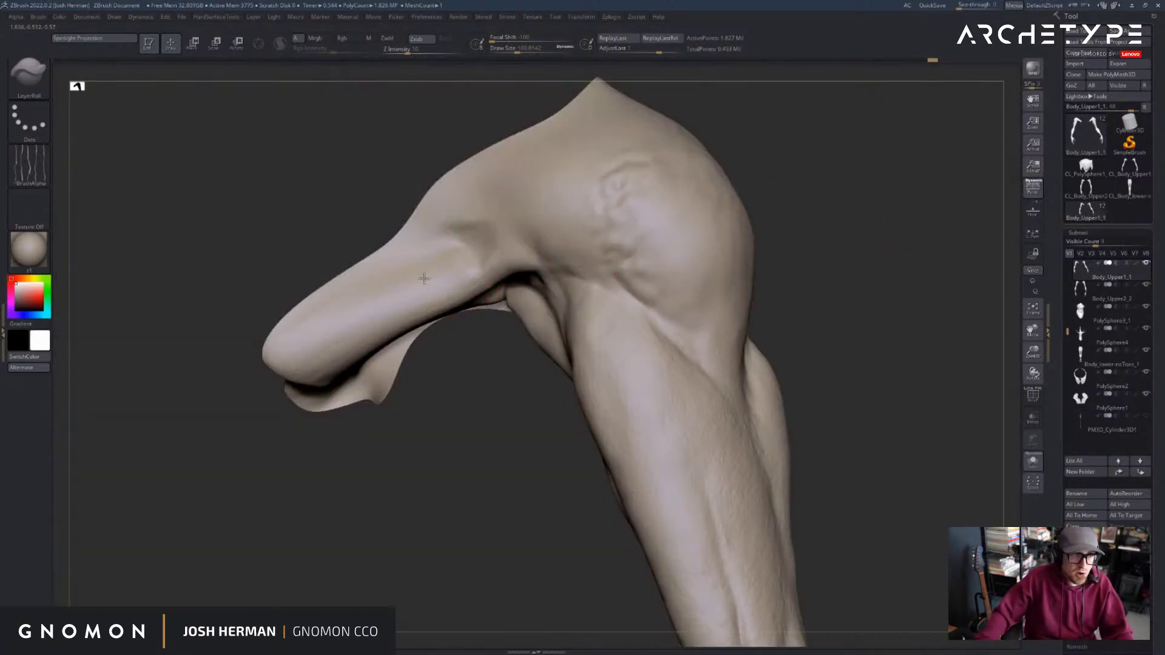
{"action": "left_click_drag", "start_coordinate": [450, 372], "coordinate": [466, 366]}
{"action": "key", "text": "alt+shift+s"}
{"action": "key", "text": "alt+shift+s"}
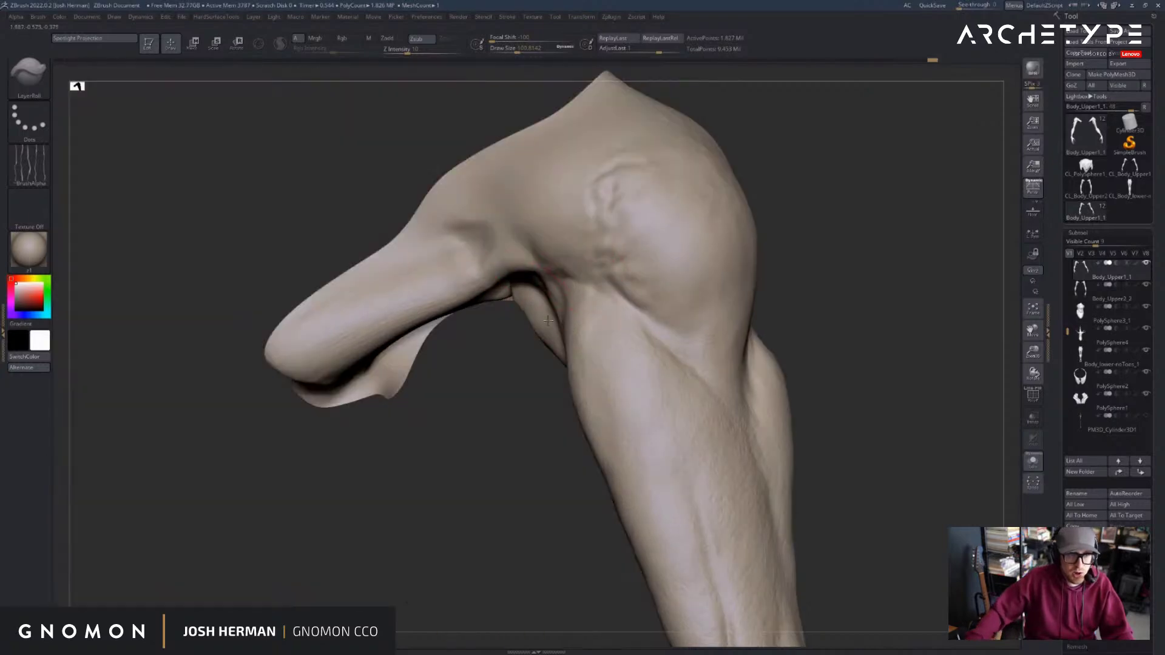
{"action": "left_click_drag", "start_coordinate": [803, 264], "coordinate": [819, 203]}
{"action": "left_click_drag", "start_coordinate": [419, 533], "coordinate": [434, 408]}
{"action": "key", "text": "alt+shift+s"}
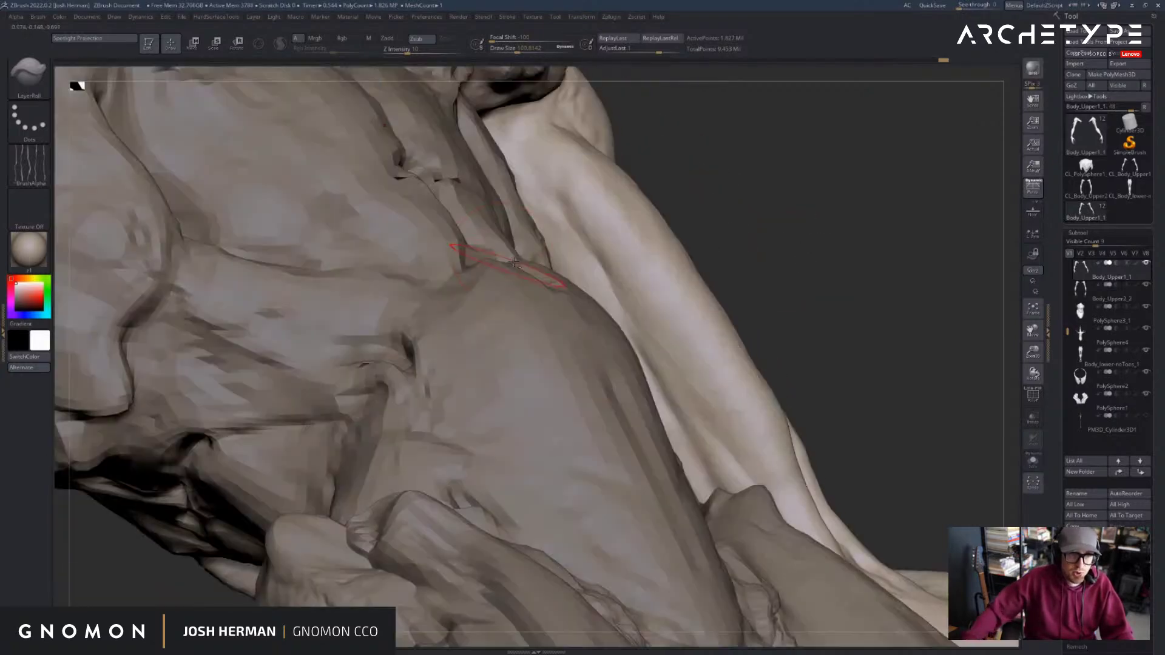
{"action": "key", "text": "alt+shift+s"}
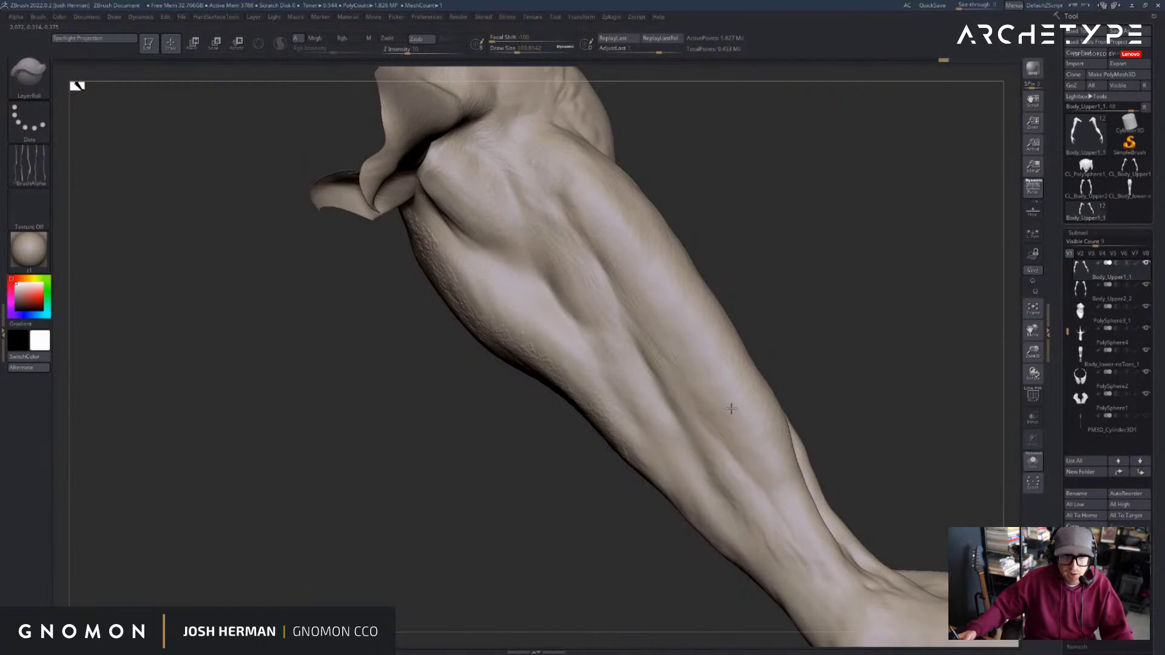
- Raise the Z Intensity to 15 and roll LayerRoll wrinkles down the triceps area towards the elbow
{"action": "right_click_drag", "start_coordinate": [489, 312], "coordinate": [551, 368]}
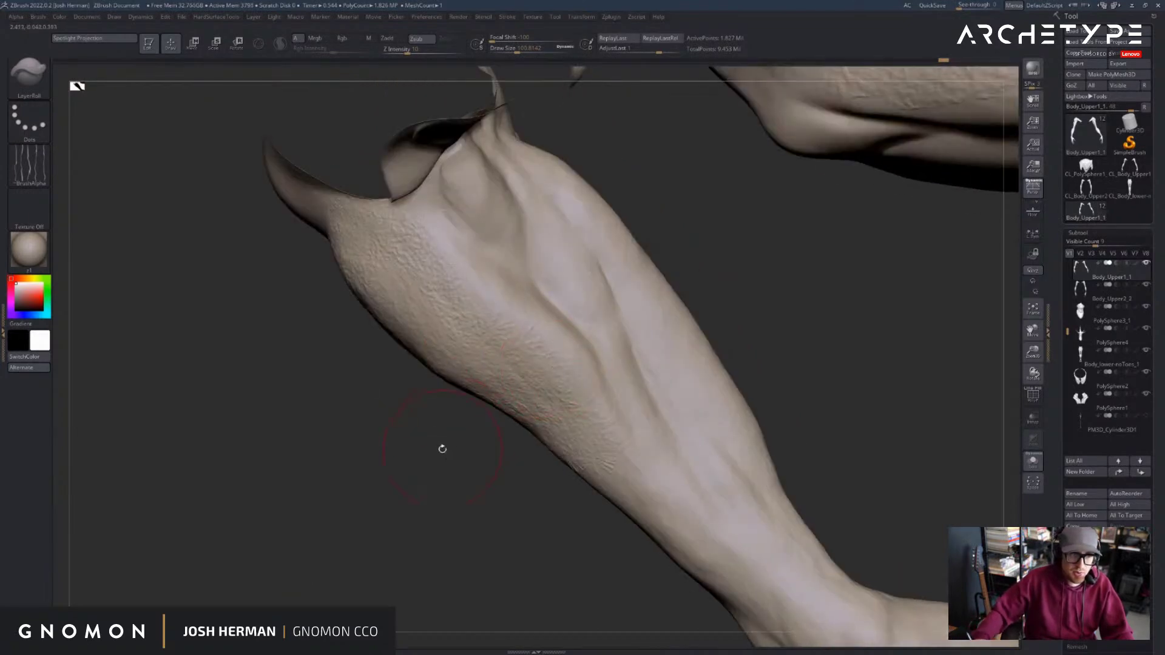
{"action": "right_click_drag", "start_coordinate": [442, 449], "coordinate": [533, 436]}
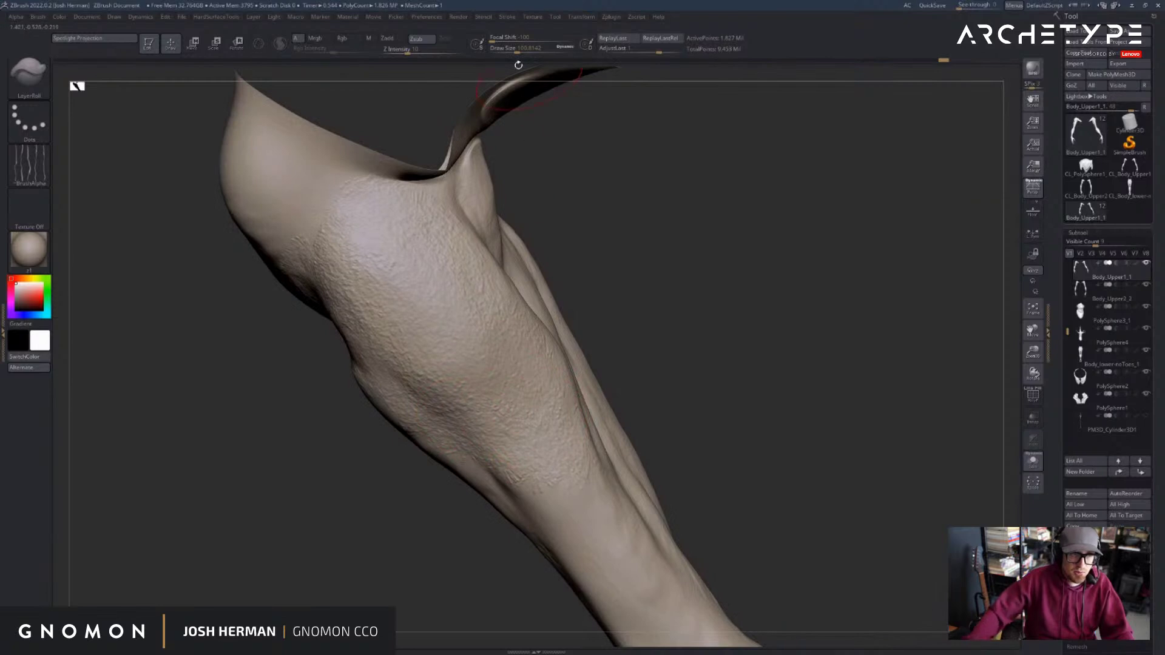
{"action": "left_click", "coordinate": [412, 50]}
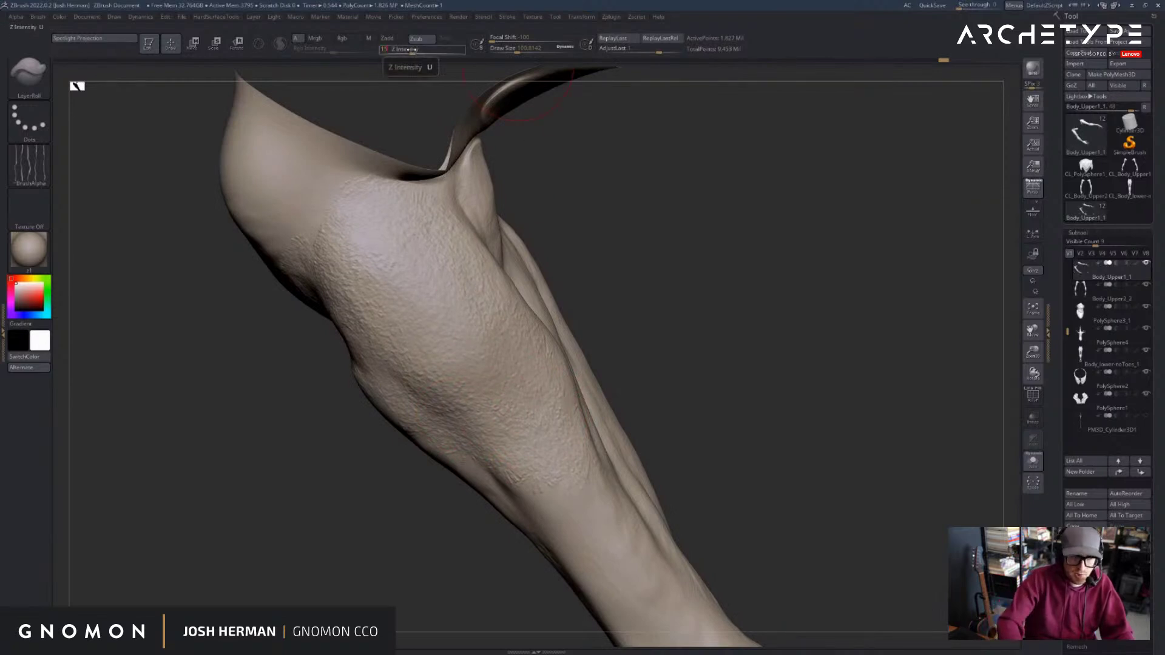
{"action": "right_click_drag", "start_coordinate": [645, 270], "coordinate": [585, 278]}
{"action": "left_click_drag", "start_coordinate": [413, 260], "coordinate": [439, 361]}
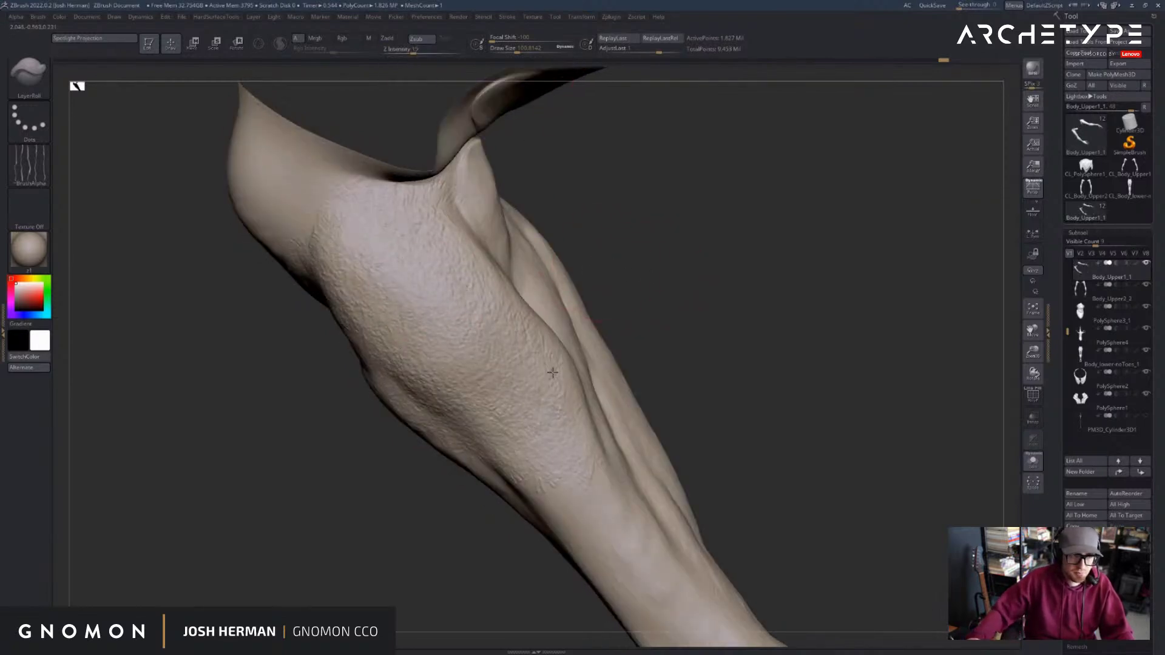
{"action": "right_click_drag", "start_coordinate": [697, 421], "coordinate": [591, 484]}
{"action": "right_click_drag", "start_coordinate": [755, 451], "coordinate": [658, 554]}
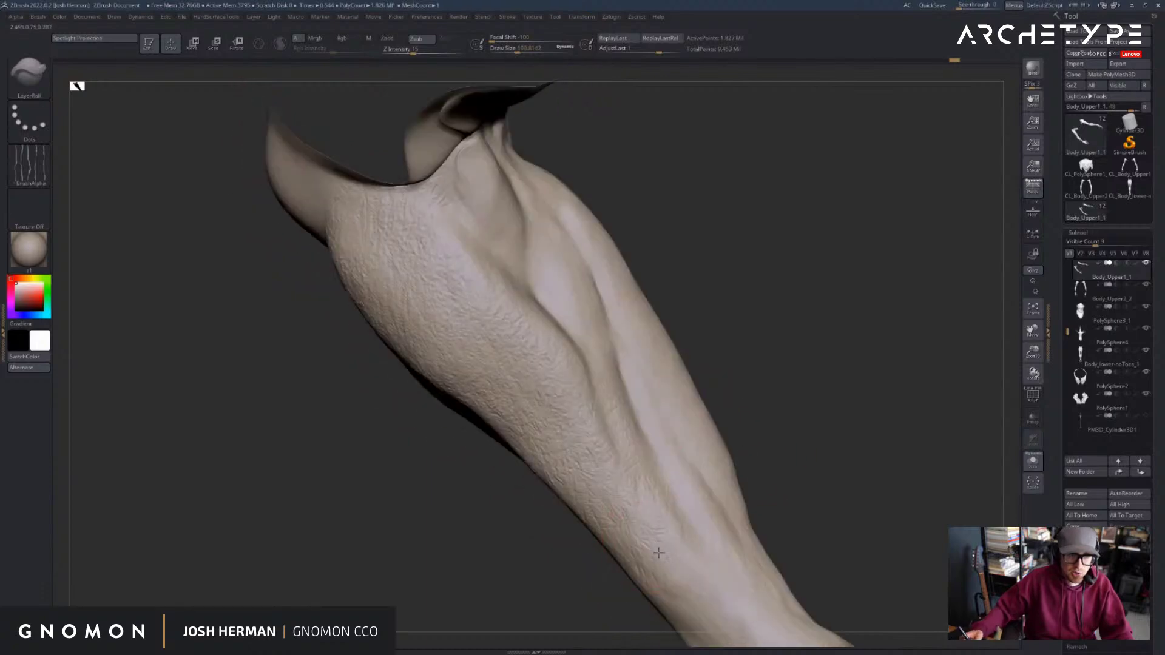
- Roll LayerRoll wrinkles over the rear of the shoulder and down into the crease above the upper arm
{"action": "right_click_drag", "start_coordinate": [597, 333], "coordinate": [749, 315]}
{"action": "right_click_drag", "start_coordinate": [694, 249], "coordinate": [713, 405], "text": "alt"}
{"action": "mouse_move", "coordinate": [586, 321]}
{"action": "left_mouse_down"}
{"action": "mouse_move", "coordinate": [567, 302]}
{"action": "mouse_move", "coordinate": [547, 346]}
{"action": "left_mouse_up"}
{"action": "right_click_drag", "start_coordinate": [546, 349], "coordinate": [573, 340]}
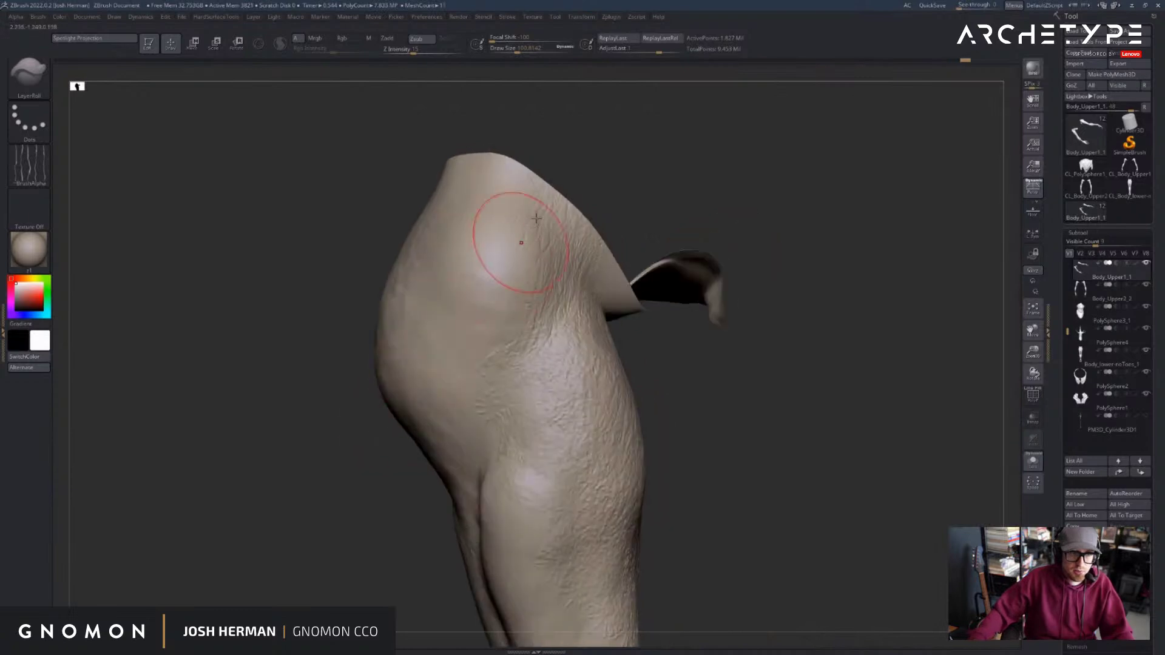
{"action": "left_click_drag", "start_coordinate": [520, 242], "coordinate": [497, 367]}
{"action": "right_click_drag", "start_coordinate": [344, 427], "coordinate": [550, 272]}
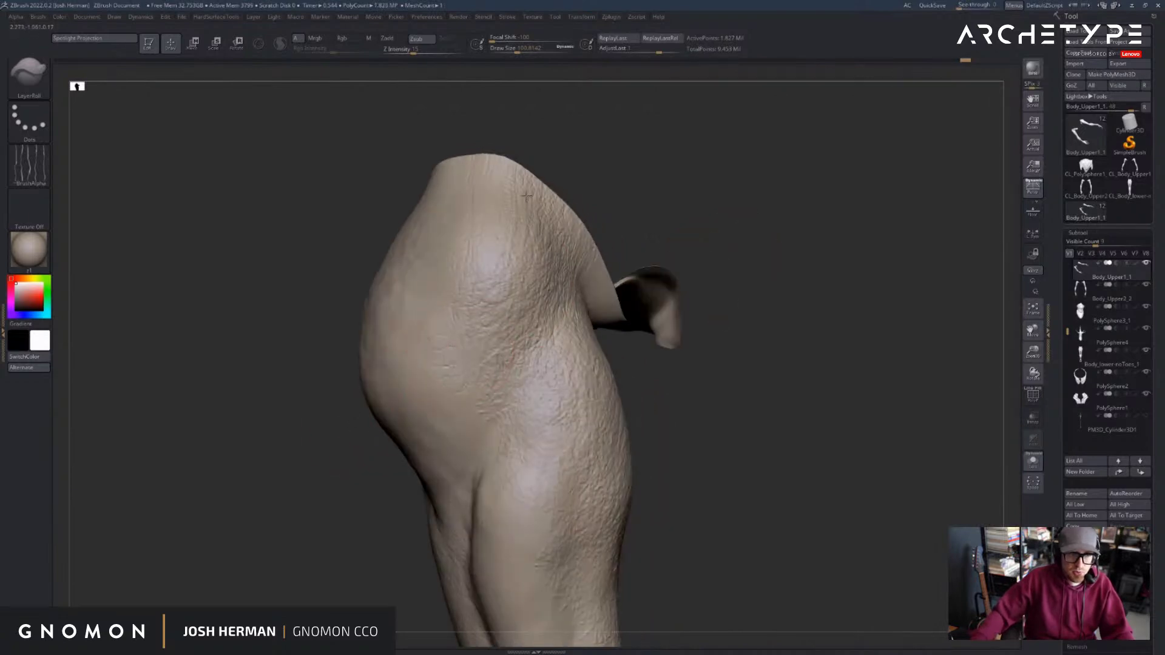
{"action": "right_click_drag", "start_coordinate": [526, 195], "coordinate": [583, 265]}
{"action": "right_click_drag", "start_coordinate": [647, 177], "coordinate": [501, 351]}
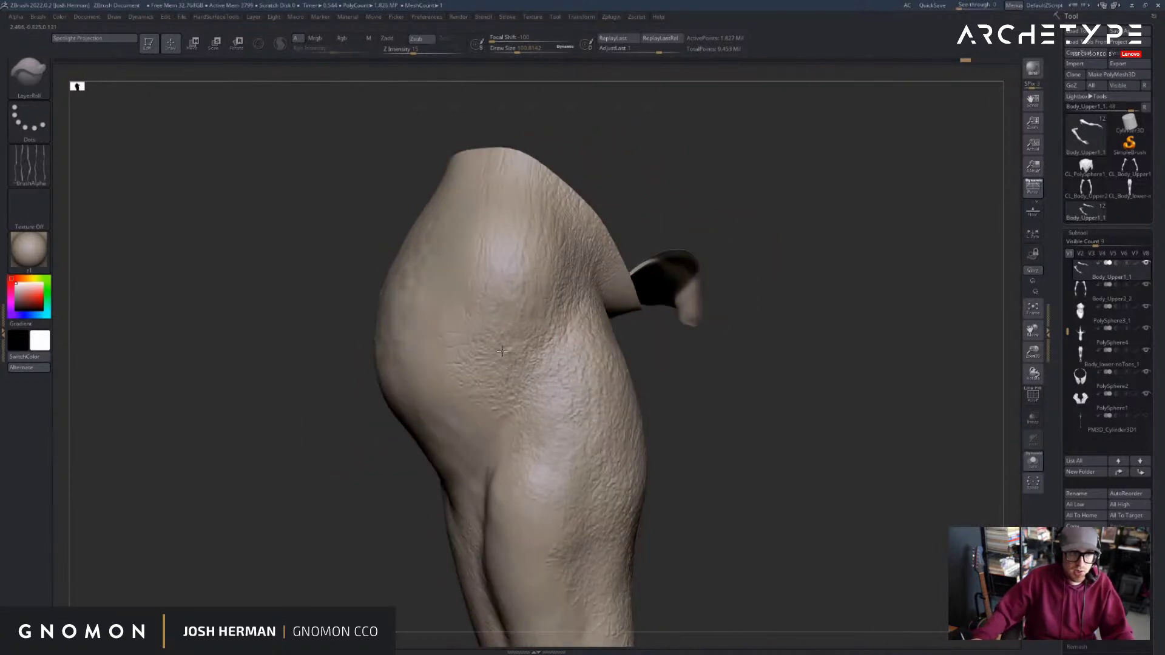
- Extend the LayerRoll wrinkles across the top of the deltoid and around its lower tip
{"action": "right_click_drag", "start_coordinate": [646, 172], "coordinate": [481, 325]}
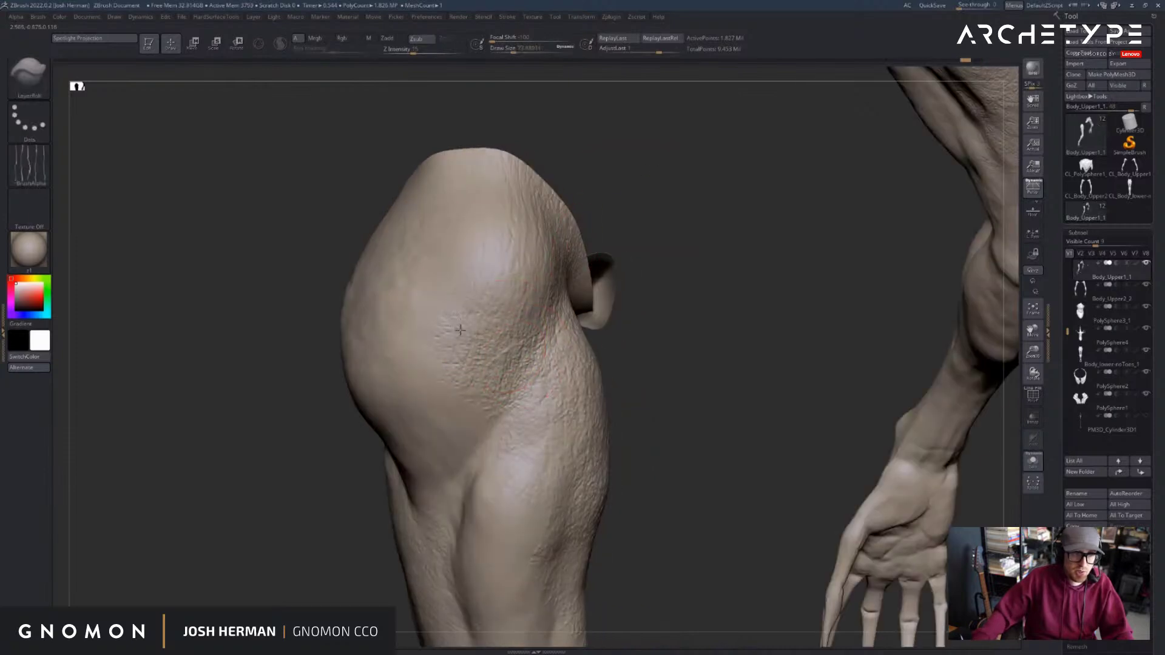
{"action": "right_click_drag", "start_coordinate": [598, 125], "coordinate": [494, 247]}
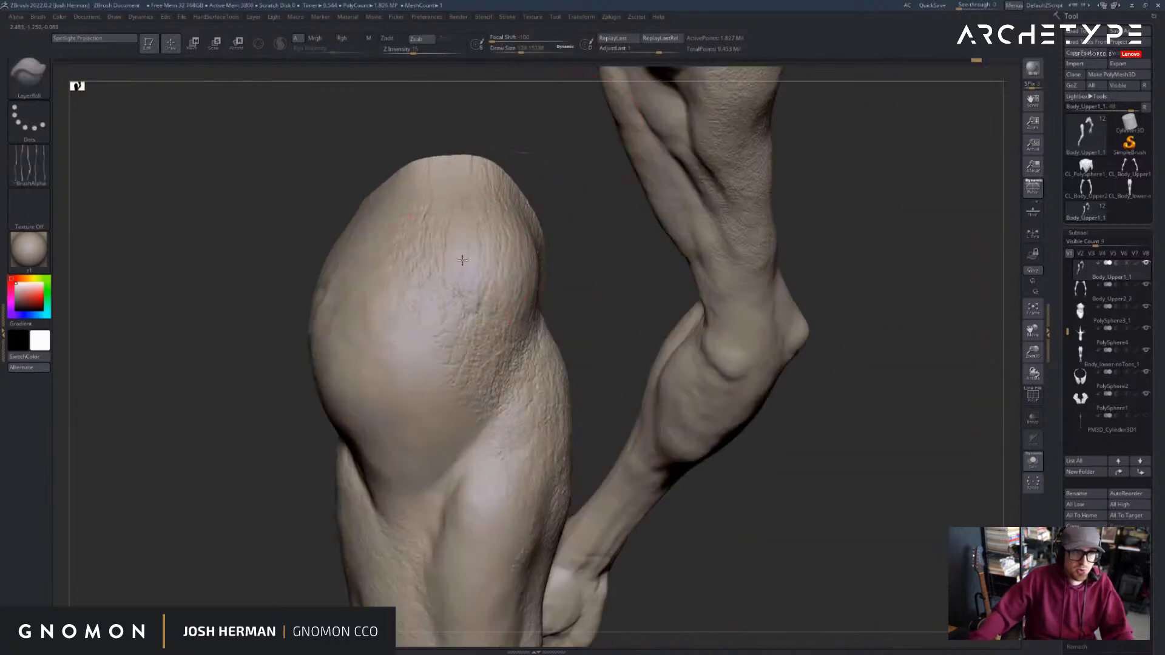
{"action": "mouse_move", "coordinate": [551, 153]}
{"action": "right_mouse_down"}
{"action": "mouse_move", "coordinate": [637, 252]}
{"action": "mouse_move", "coordinate": [738, 234]}
{"action": "mouse_move", "coordinate": [653, 261]}
{"action": "mouse_move", "coordinate": [540, 360]}
{"action": "right_mouse_up"}
{"action": "left_click_drag", "start_coordinate": [540, 362], "coordinate": [534, 416]}
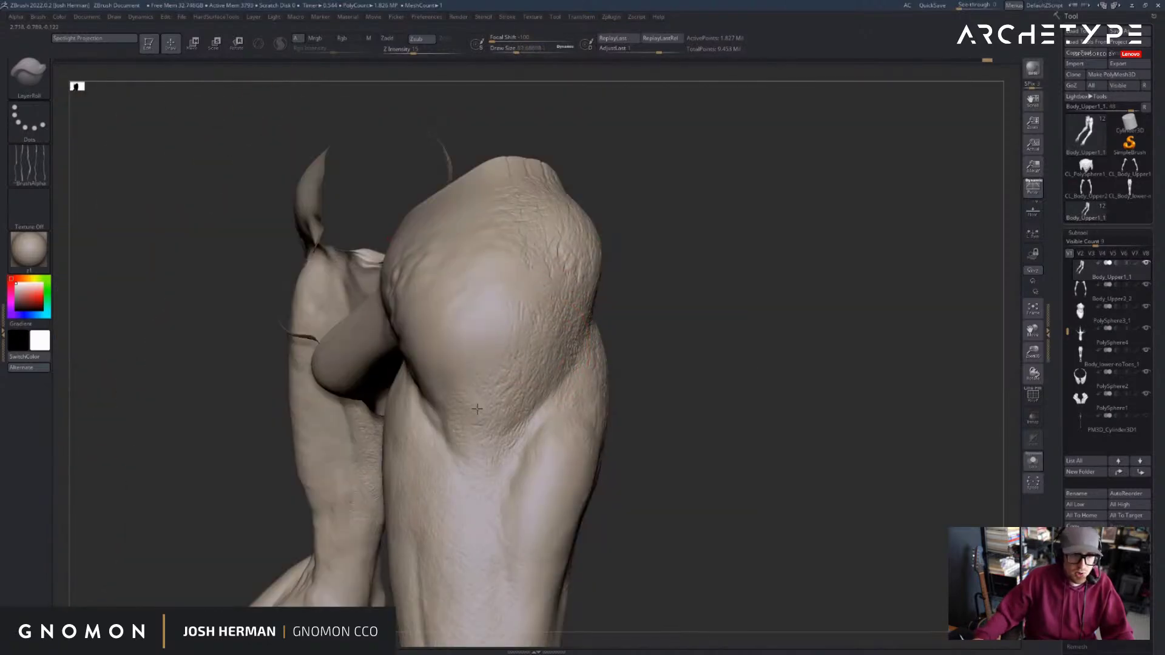
{"action": "right_click_drag", "start_coordinate": [477, 409], "coordinate": [499, 381]}
{"action": "right_click_drag", "start_coordinate": [525, 232], "coordinate": [458, 361]}
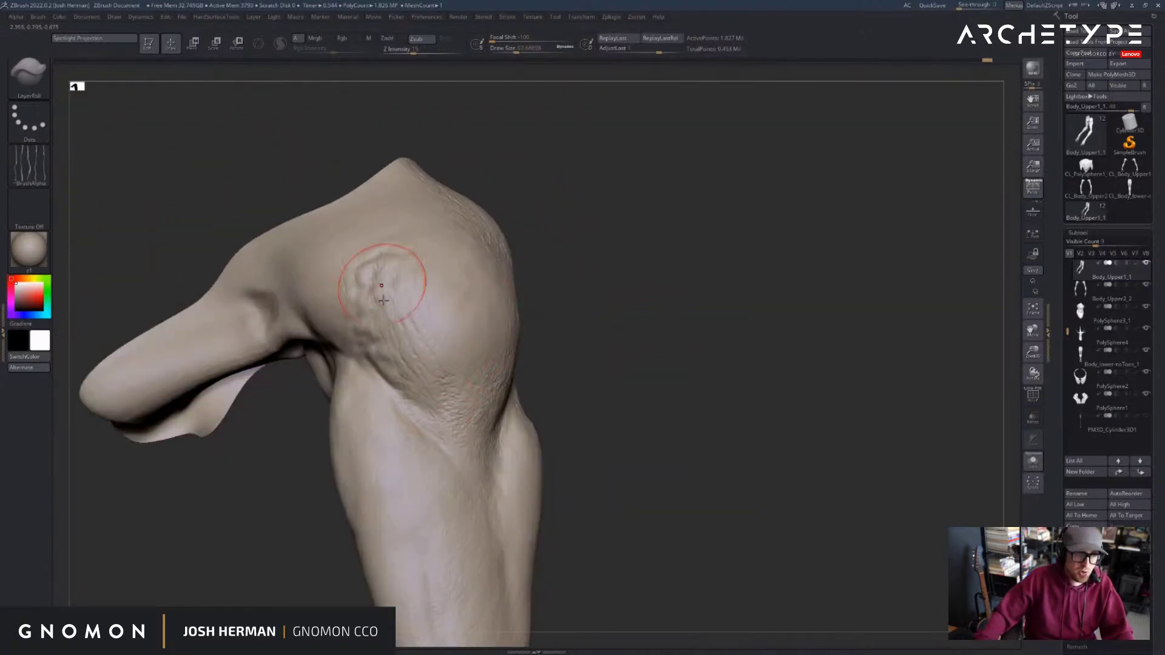
- Roll LayerRoll wrinkles over the front of the shoulder, around the bumpy fold beside the chest
{"action": "left_click_drag", "start_coordinate": [383, 300], "coordinate": [331, 228]}
{"action": "left_click_drag", "start_coordinate": [328, 311], "coordinate": [388, 367]}
{"action": "left_click_drag", "start_coordinate": [388, 367], "coordinate": [325, 247]}
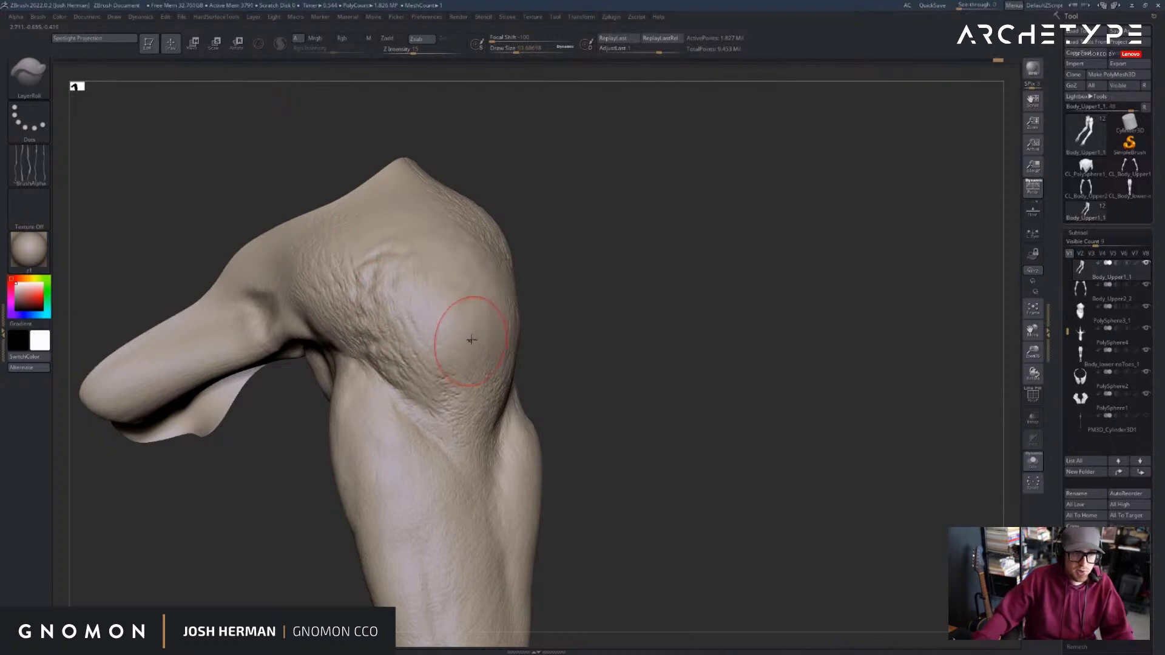
- Adjust the draw size to about 65 and fill the smooth centre and top of the deltoid with LayerRoll wrinkles
{"action": "key", "text": "bracketright"}
{"action": "key", "text": "bracketright"}
{"action": "key", "text": "bracketright"}
{"action": "key", "text": "bracketleft"}
{"action": "key", "text": "bracketleft"}
{"action": "key", "text": "bracketleft"}
{"action": "key", "text": "bracketleft"}
{"action": "key", "text": "bracketleft"}
{"action": "right_click_drag", "start_coordinate": [485, 326], "coordinate": [510, 351]}
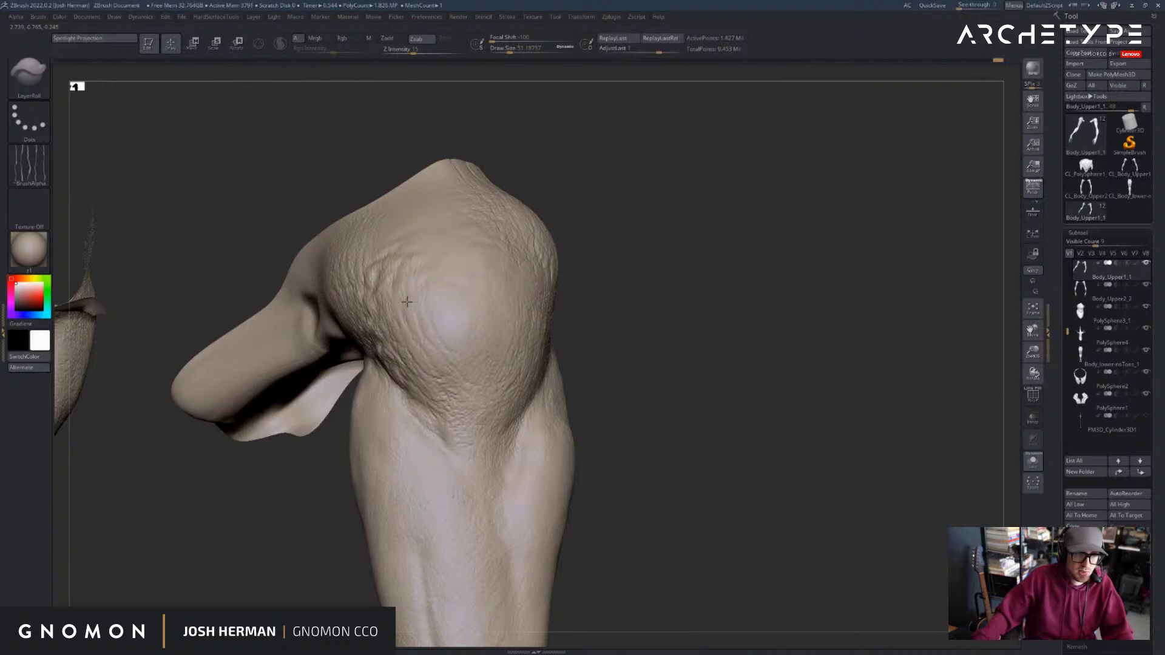
{"action": "key", "text": "bracketright"}
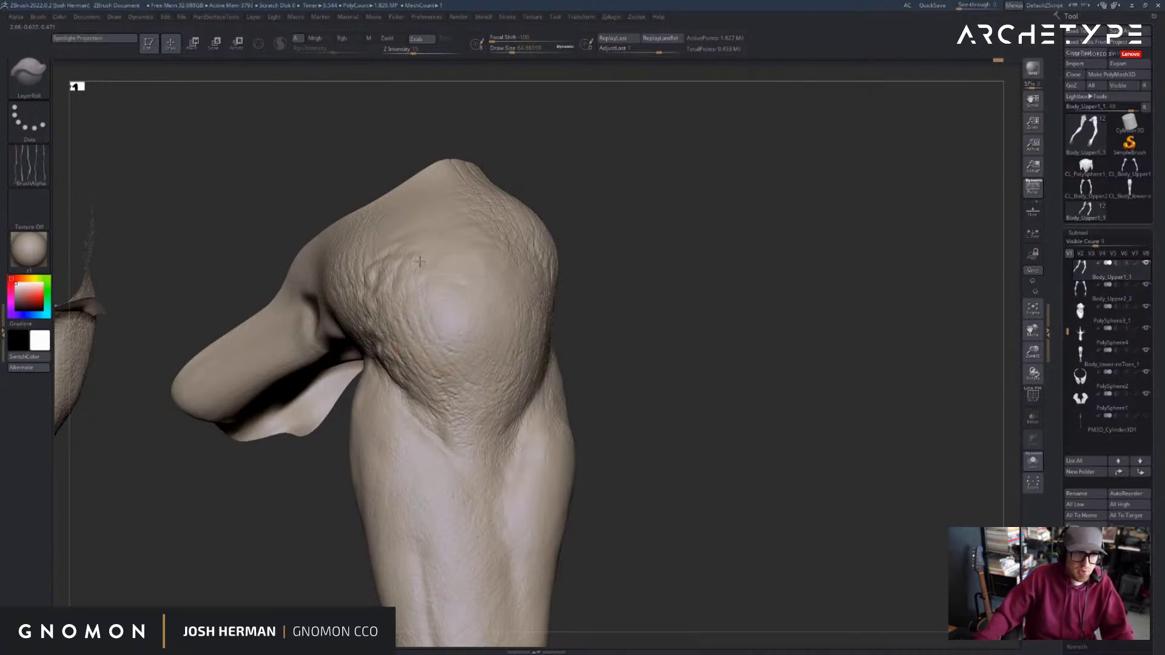
{"action": "mouse_move", "coordinate": [453, 175]}
{"action": "right_mouse_down"}
{"action": "mouse_move", "coordinate": [738, 356]}
{"action": "mouse_move", "coordinate": [773, 301]}
{"action": "mouse_move", "coordinate": [527, 219]}
{"action": "right_mouse_up"}
{"action": "mouse_move", "coordinate": [696, 276]}
{"action": "left_mouse_down"}
{"action": "mouse_move", "coordinate": [725, 252]}
{"action": "mouse_move", "coordinate": [598, 293]}
{"action": "left_mouse_up"}
{"action": "left_click_drag", "start_coordinate": [839, 278], "coordinate": [683, 232]}
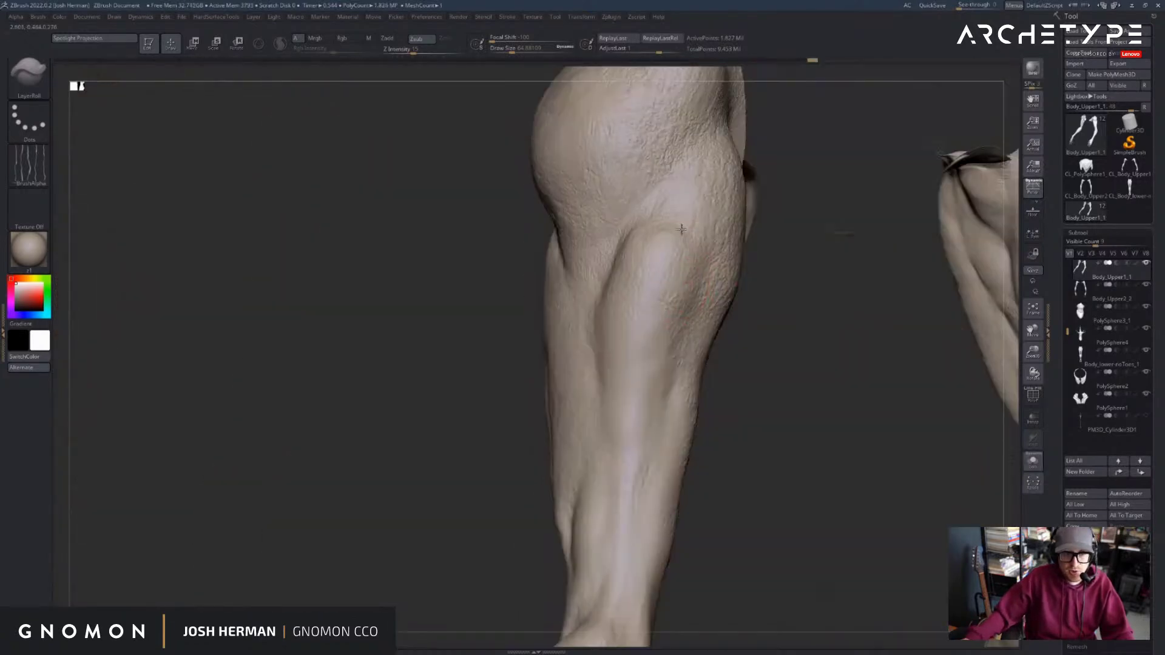
- Roll LayerRoll wrinkles from below the deltoid down the long central muscle and side of the upper arm
{"action": "left_click_drag", "start_coordinate": [946, 359], "coordinate": [711, 322], "text": "alt"}
{"action": "left_click_drag", "start_coordinate": [813, 269], "coordinate": [778, 268]}
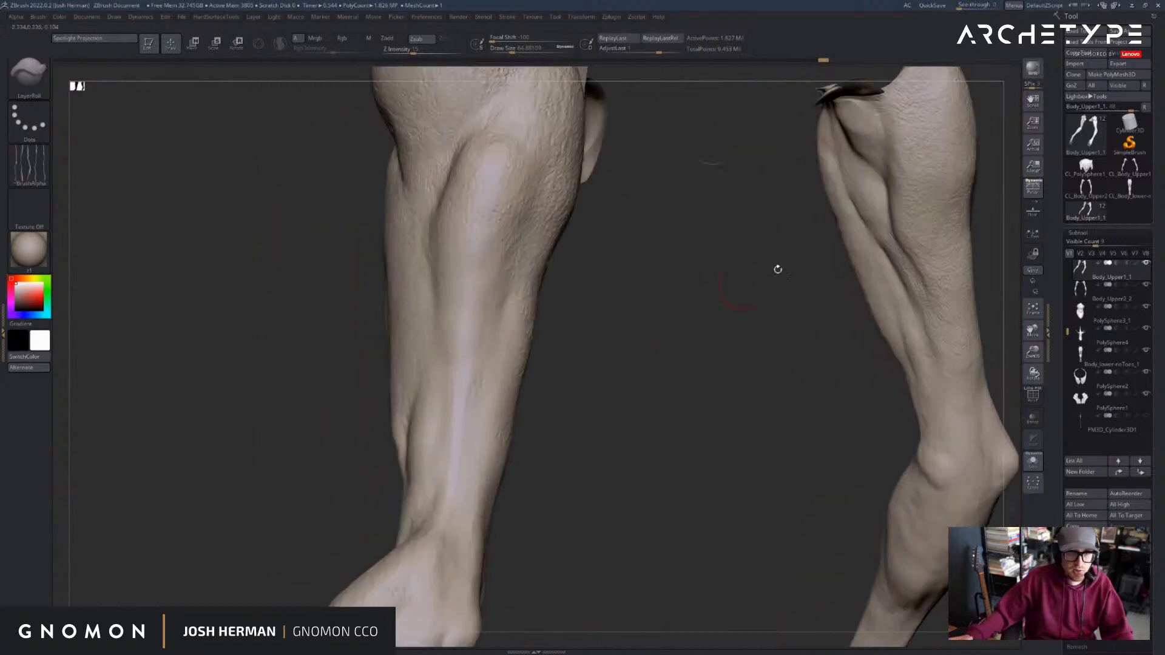
{"action": "left_click_drag", "start_coordinate": [468, 190], "coordinate": [499, 348]}
{"action": "left_click_drag", "start_coordinate": [579, 332], "coordinate": [595, 278], "text": "alt"}
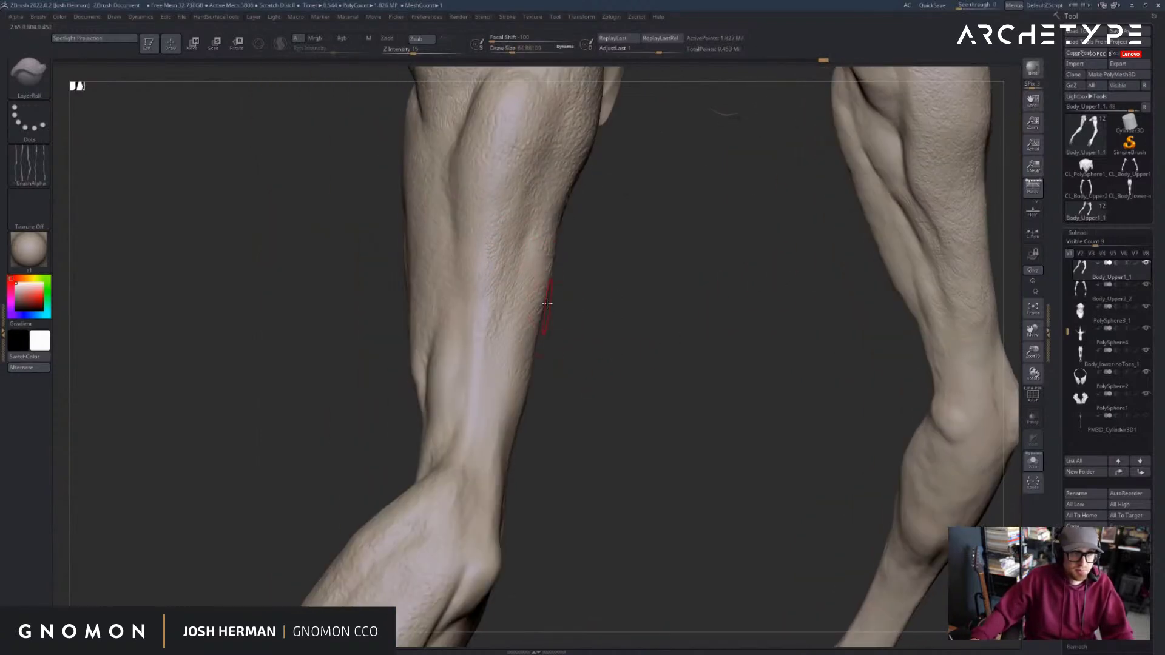
{"action": "right_click_drag", "start_coordinate": [547, 303], "coordinate": [507, 338]}
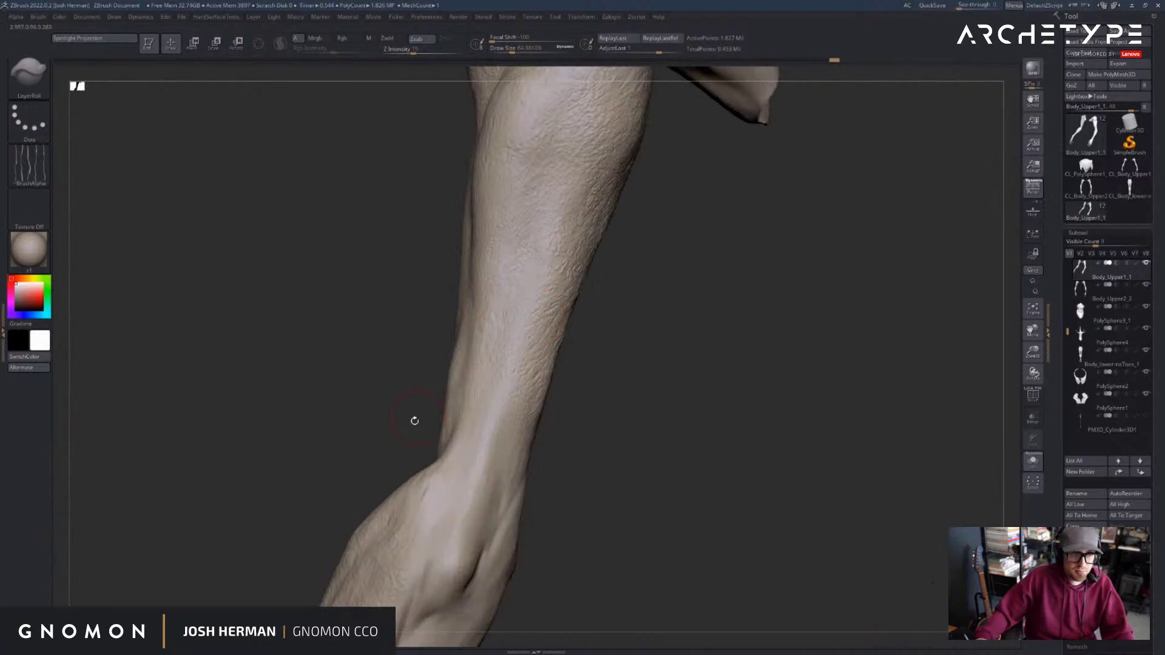
{"action": "right_click_drag", "start_coordinate": [414, 418], "coordinate": [476, 477]}
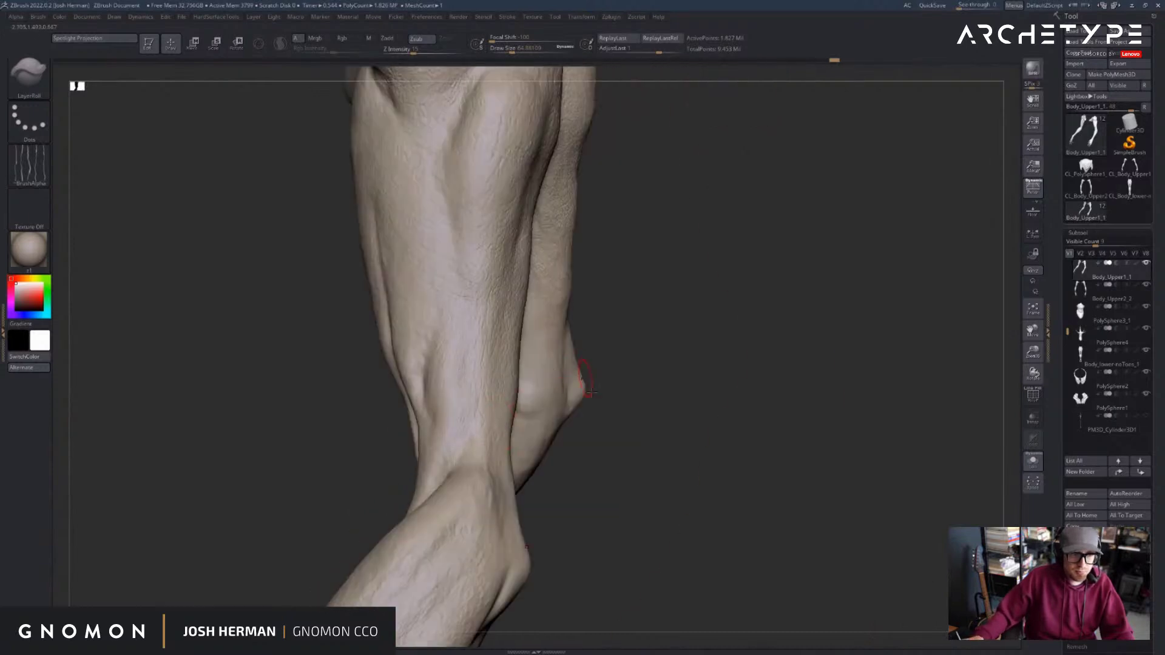
- Continue the LayerRoll wrinkles over the lower upper arm and into the tendon folds of the inner elbow
{"action": "right_click_drag", "start_coordinate": [577, 384], "coordinate": [423, 415]}
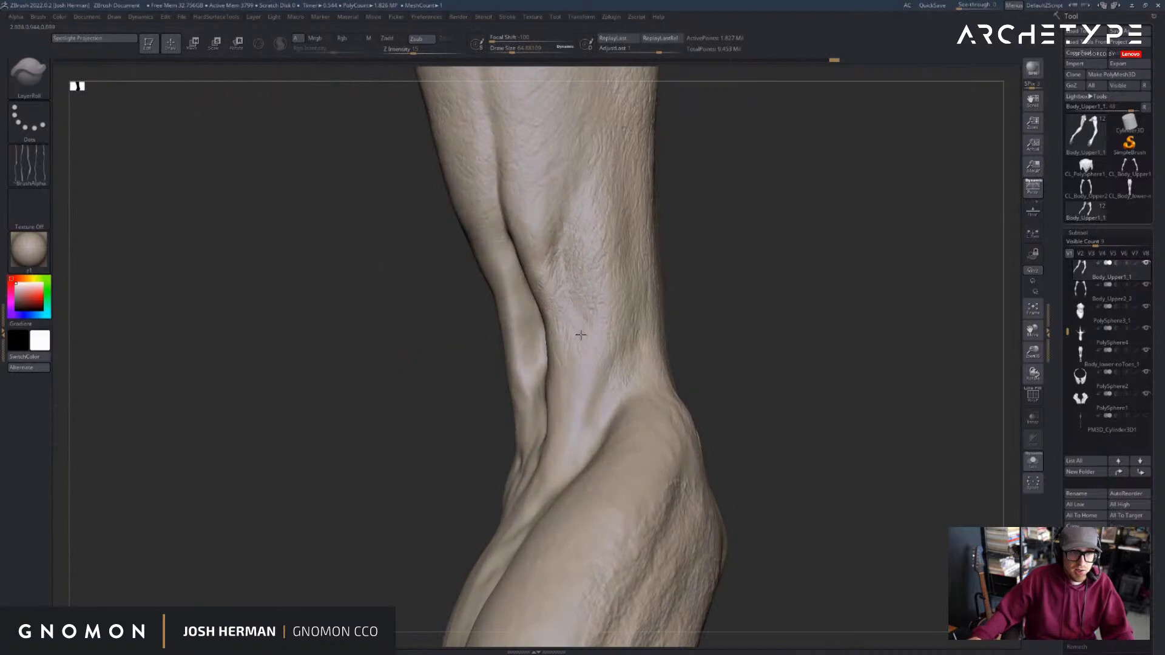
{"action": "right_click_drag", "start_coordinate": [754, 356], "coordinate": [692, 364]}
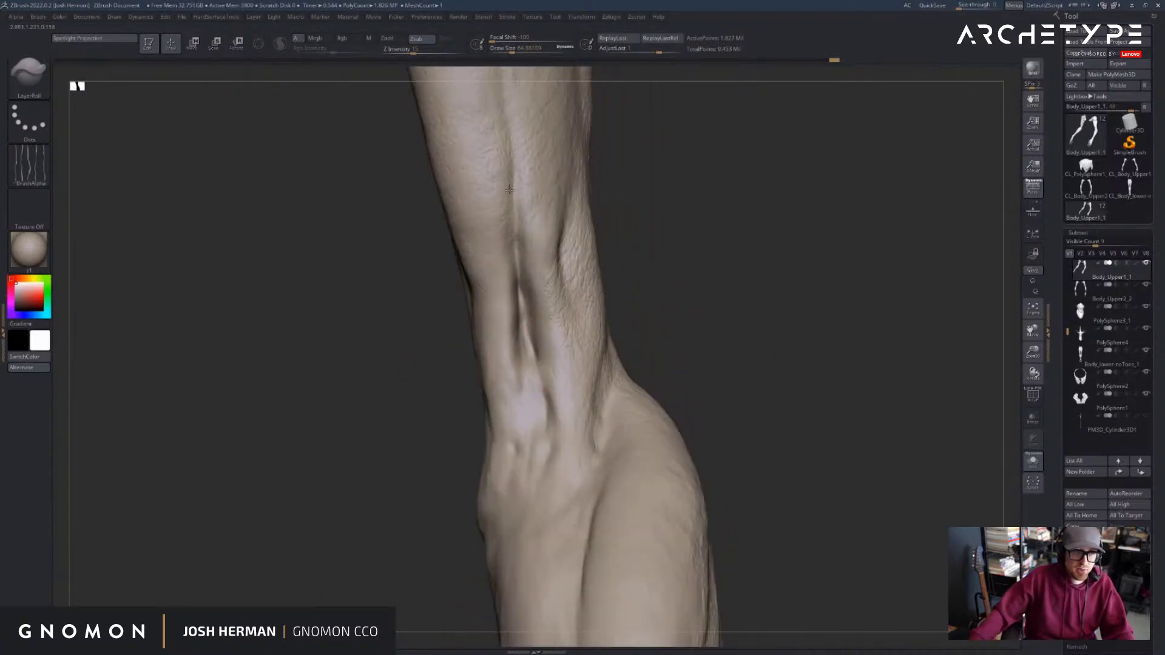
{"action": "left_click_drag", "start_coordinate": [523, 277], "coordinate": [516, 333]}
{"action": "right_click_drag", "start_coordinate": [643, 418], "coordinate": [697, 409]}
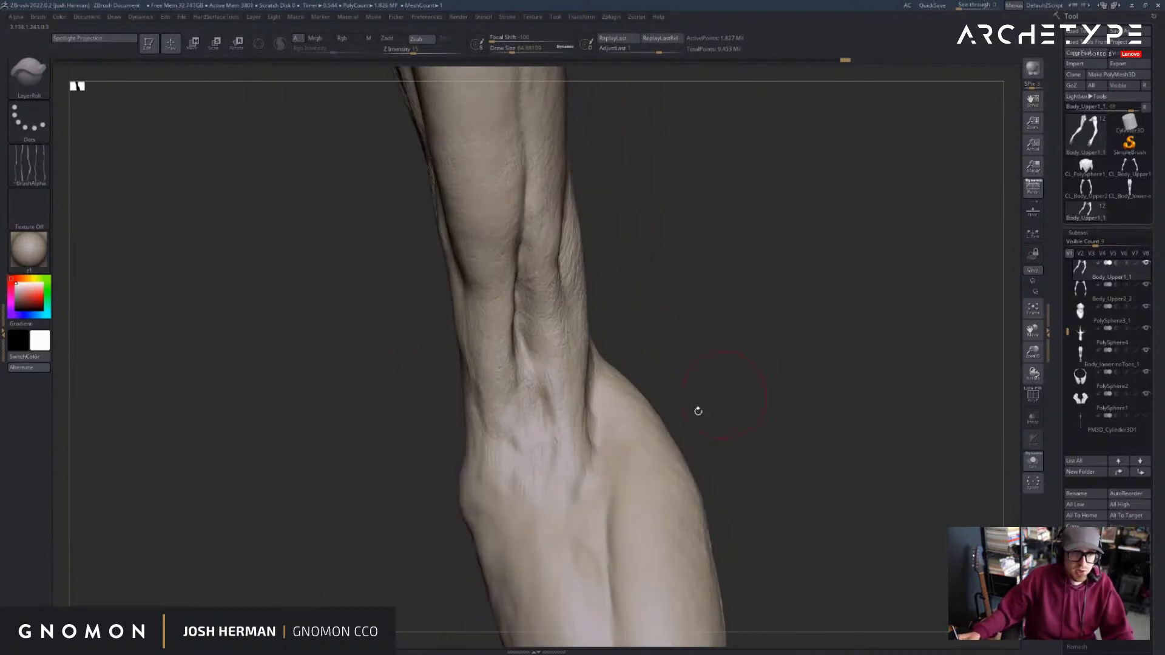
{"action": "right_click_drag", "start_coordinate": [579, 455], "coordinate": [669, 300]}
{"action": "mouse_move", "coordinate": [668, 403]}
{"action": "right_mouse_down"}
{"action": "mouse_move", "coordinate": [814, 367]}
{"action": "mouse_move", "coordinate": [671, 429]}
{"action": "right_mouse_up"}
- Reduce the draw size and roll LayerRoll wrinkles over the top of the forearm and the outer elbow
{"action": "mouse_move", "coordinate": [726, 465]}
{"action": "left_mouse_down", "text": "shift"}
{"action": "mouse_move", "coordinate": [702, 489]}
{"action": "mouse_move", "coordinate": [715, 520]}
{"action": "mouse_move", "coordinate": [710, 502]}
{"action": "mouse_move", "coordinate": [687, 551]}
{"action": "mouse_move", "coordinate": [673, 360]}
{"action": "left_mouse_up", "text": "shift"}
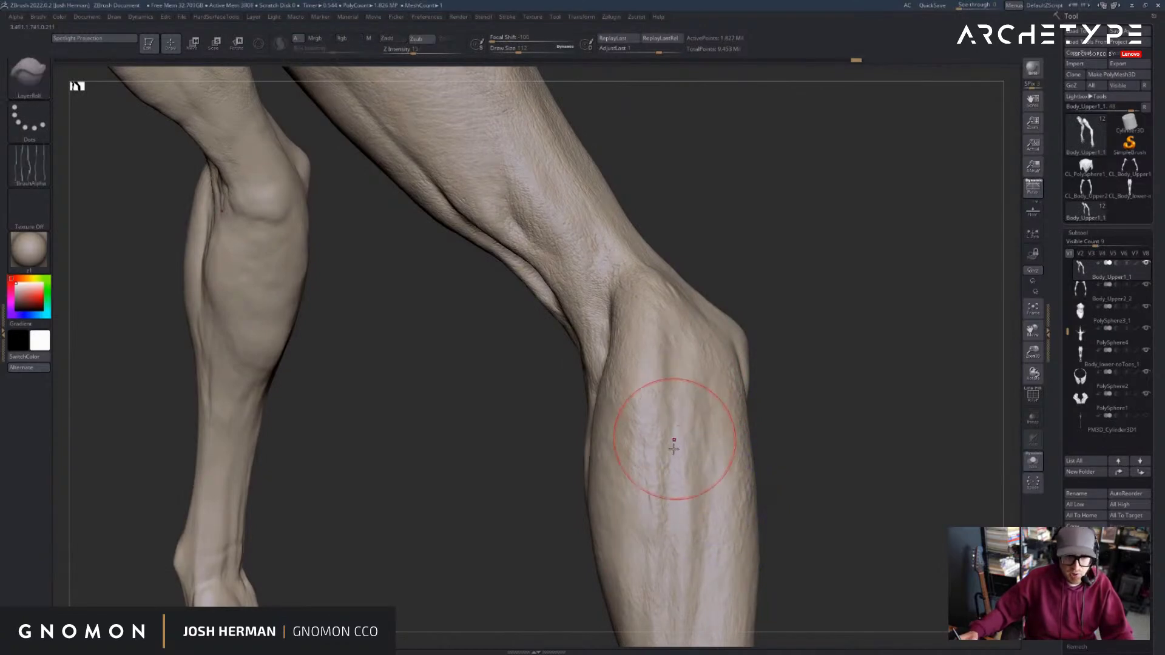
{"action": "left_click_drag", "start_coordinate": [673, 444], "coordinate": [680, 441]}
{"action": "left_click_drag", "start_coordinate": [792, 313], "coordinate": [697, 366]}
{"action": "key", "text": "ctrl+z"}
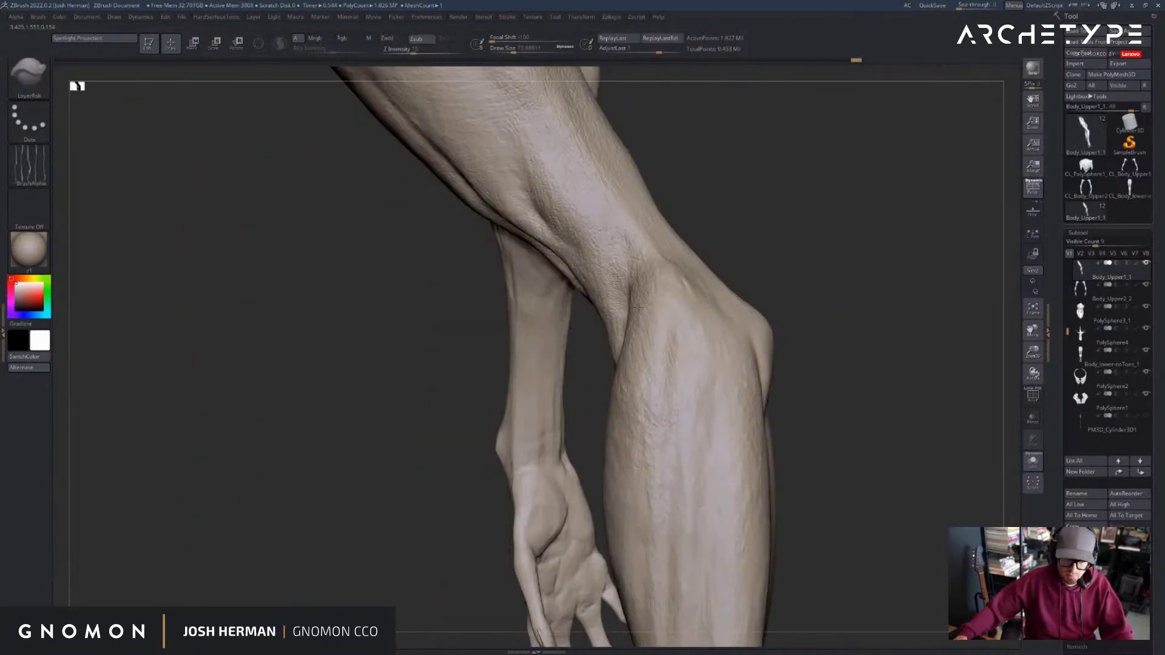
{"action": "right_click_drag", "start_coordinate": [751, 249], "coordinate": [675, 293]}
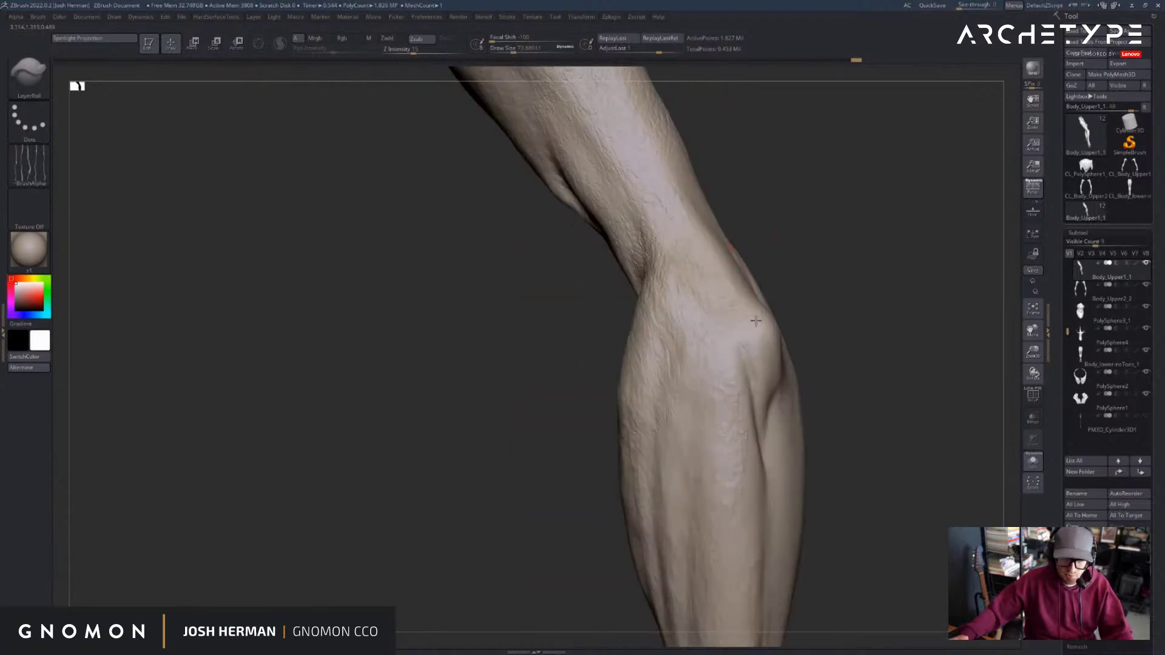
{"action": "right_click_drag", "start_coordinate": [686, 172], "coordinate": [713, 249]}
{"action": "right_click_drag", "start_coordinate": [661, 198], "coordinate": [730, 286]}
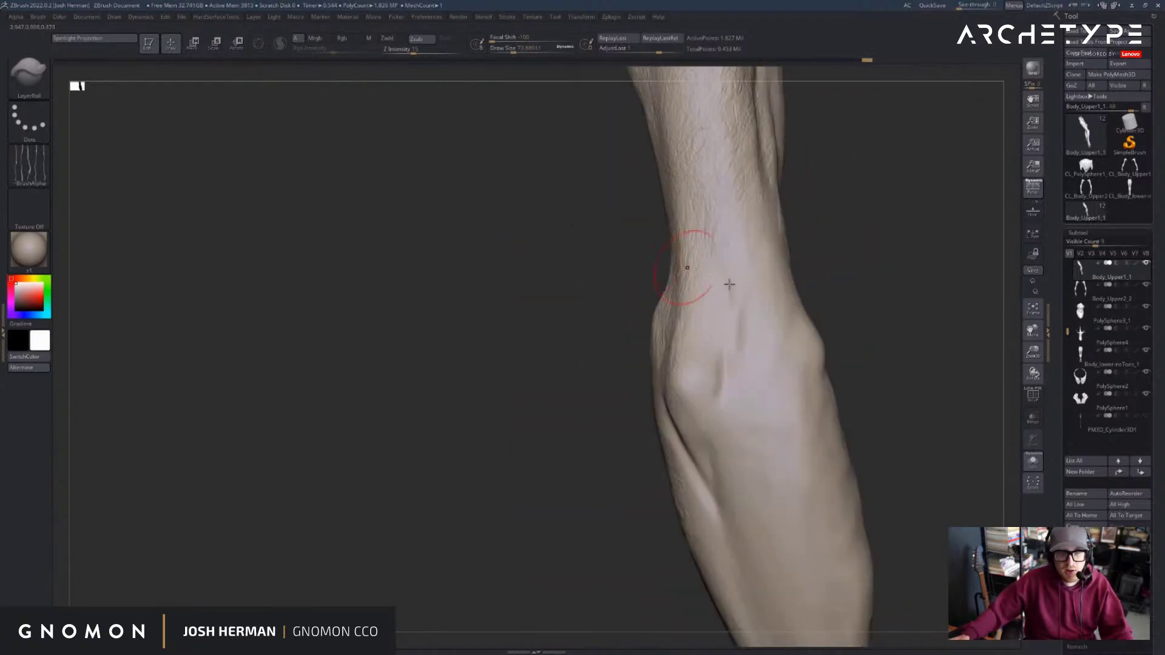
- Roll LayerRoll wrinkles around the back of the elbow and down the bulging forearm muscle below it
{"action": "mouse_move", "coordinate": [735, 165]}
{"action": "right_mouse_down"}
{"action": "mouse_move", "coordinate": [829, 221]}
{"action": "mouse_move", "coordinate": [843, 261]}
{"action": "right_mouse_up"}
{"action": "right_click_drag", "start_coordinate": [817, 339], "coordinate": [814, 285]}
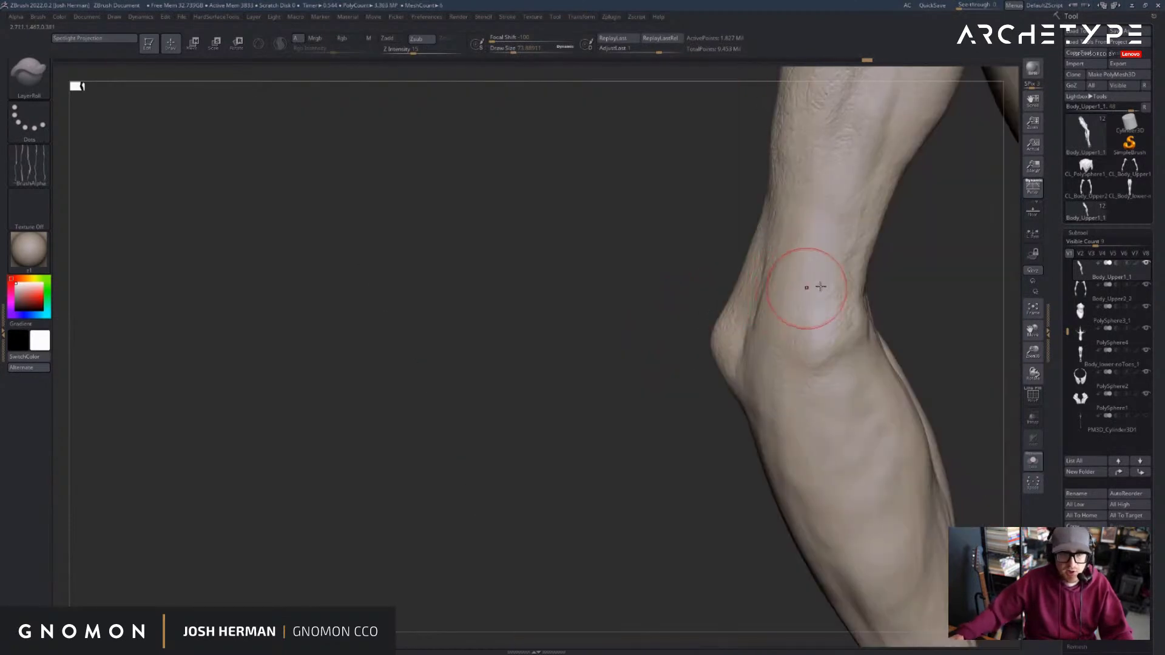
{"action": "mouse_move", "coordinate": [800, 209]}
{"action": "right_mouse_down"}
{"action": "mouse_move", "coordinate": [804, 237]}
{"action": "mouse_move", "coordinate": [750, 259]}
{"action": "right_mouse_up"}
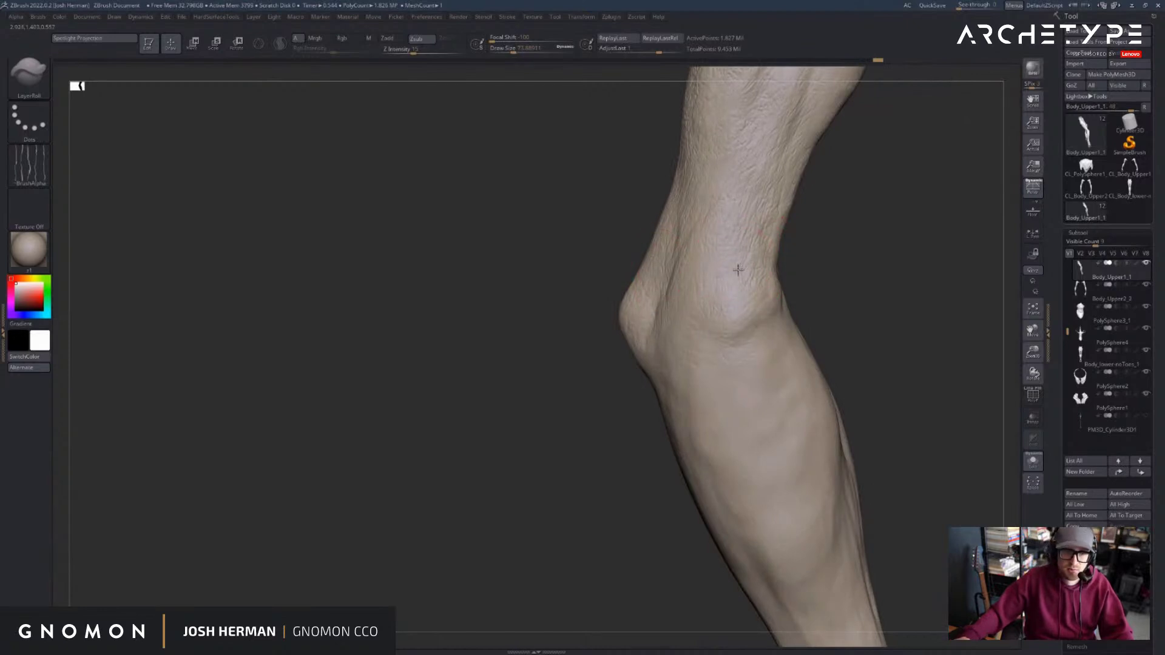
{"action": "right_click_drag", "start_coordinate": [679, 316], "coordinate": [673, 237]}
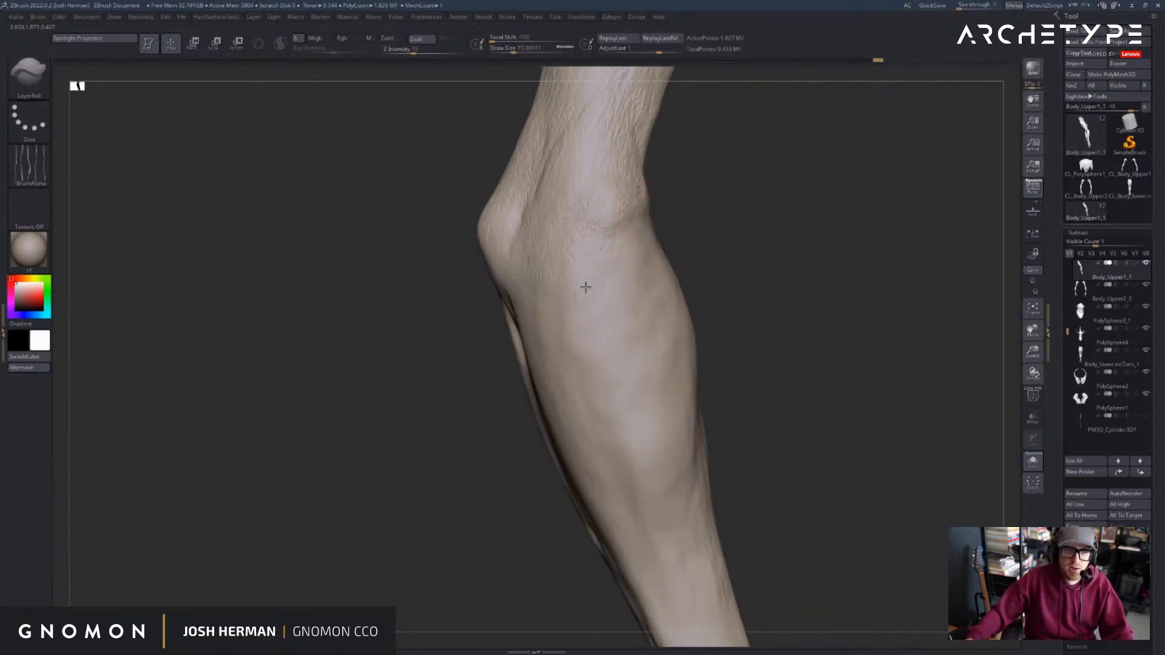
{"action": "right_click_drag", "start_coordinate": [716, 268], "coordinate": [615, 283]}
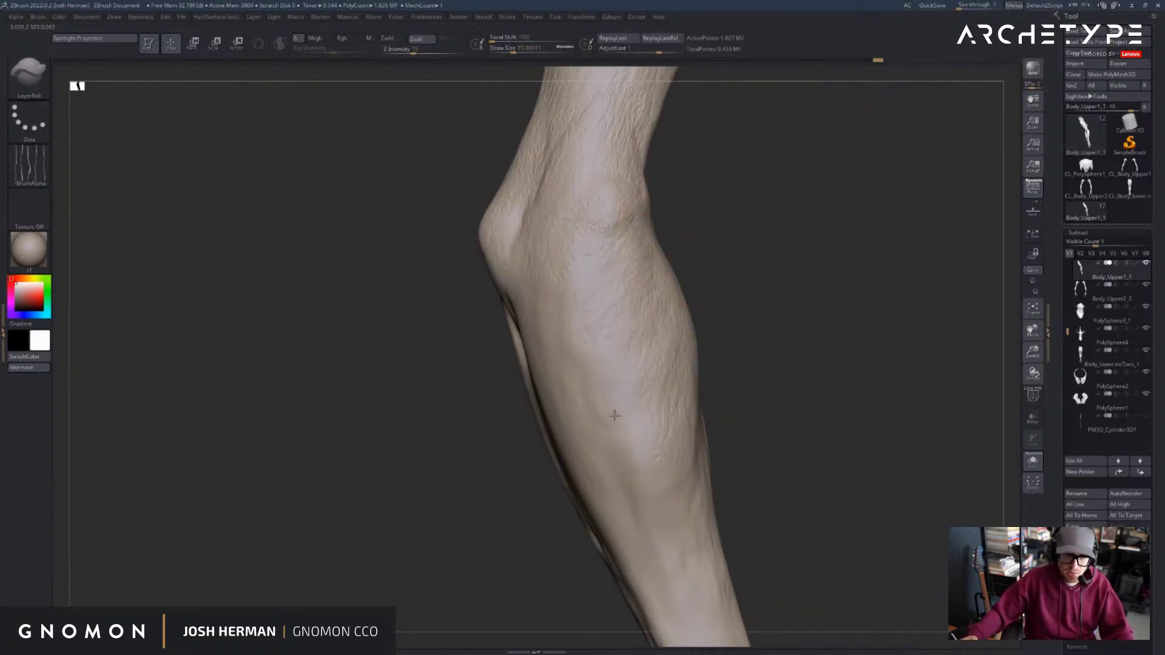
{"action": "right_click_drag", "start_coordinate": [602, 338], "coordinate": [534, 339]}
{"action": "right_click_drag", "start_coordinate": [506, 248], "coordinate": [673, 279]}
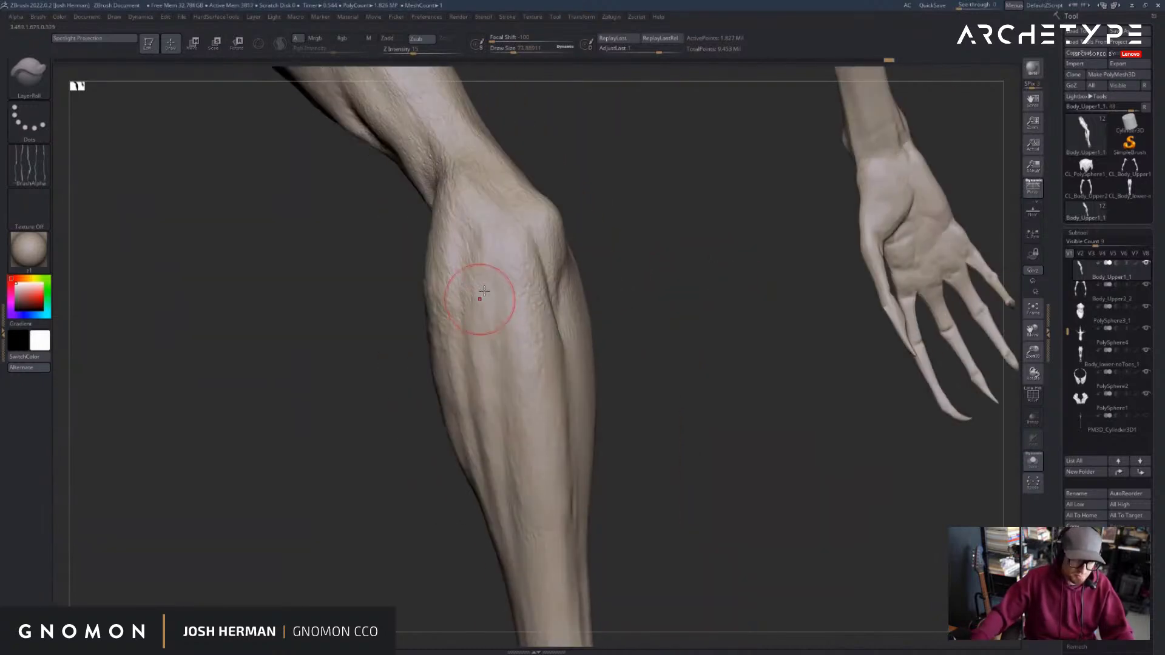
- Adjust the draw size and add LayerRoll wrinkles along the muscle ridges on the upper forearm below the elbow
{"action": "right_click_drag", "start_coordinate": [410, 382], "coordinate": [515, 364]}
{"action": "key", "text": "s"}
{"action": "left_click_drag", "start_coordinate": [493, 293], "coordinate": [501, 294]}
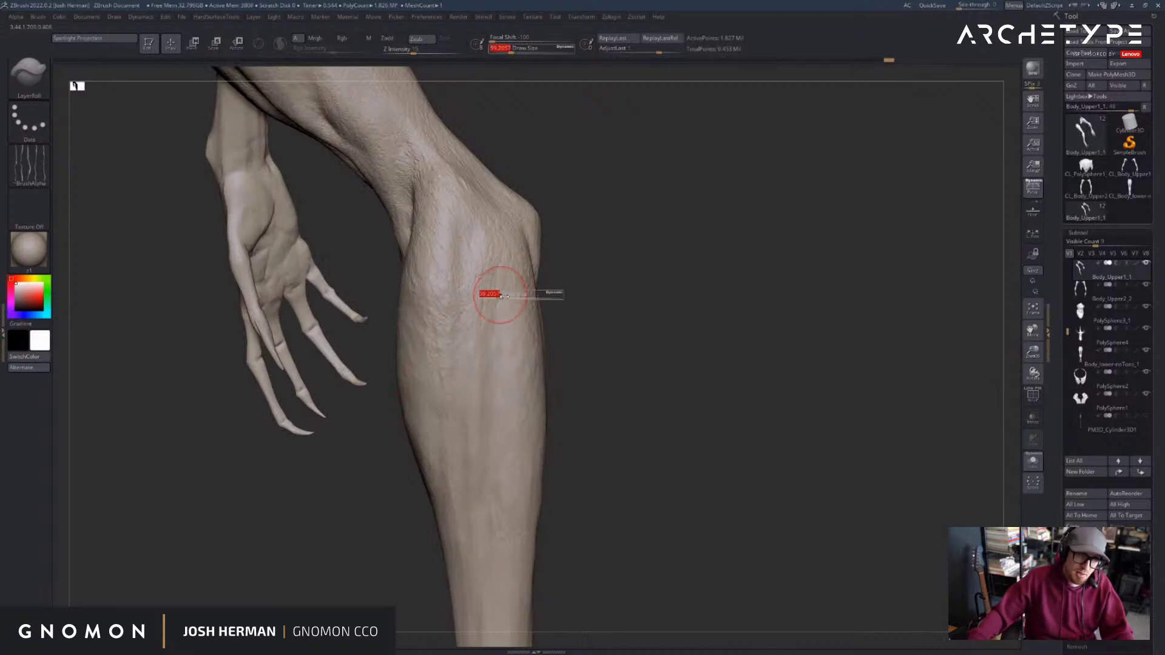
{"action": "left_click_drag", "start_coordinate": [471, 225], "coordinate": [476, 300]}
{"action": "left_click_drag", "start_coordinate": [505, 233], "coordinate": [516, 371]}
{"action": "right_click_drag", "start_coordinate": [561, 340], "coordinate": [587, 317]}
{"action": "left_click_drag", "start_coordinate": [505, 279], "coordinate": [513, 379]}
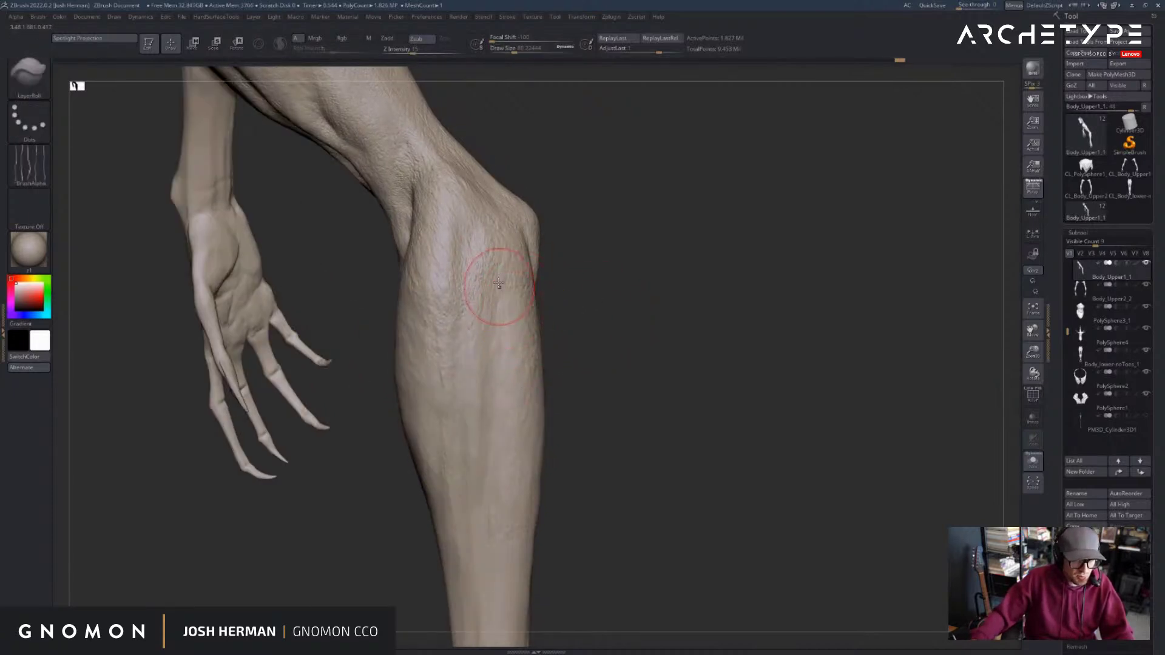
- Reduce the draw size to about 35 and work finer LayerRoll wrinkles into the grooves between the forearm muscles
{"action": "right_click_drag", "start_coordinate": [620, 405], "coordinate": [638, 383]}
{"action": "key", "text": "s"}
{"action": "mouse_move", "coordinate": [525, 393]}
{"action": "left_mouse_down"}
{"action": "mouse_move", "coordinate": [514, 394]}
{"action": "mouse_move", "coordinate": [526, 362]}
{"action": "left_mouse_up"}
{"action": "key", "text": "s"}
{"action": "right_click_drag", "start_coordinate": [515, 221], "coordinate": [532, 236]}
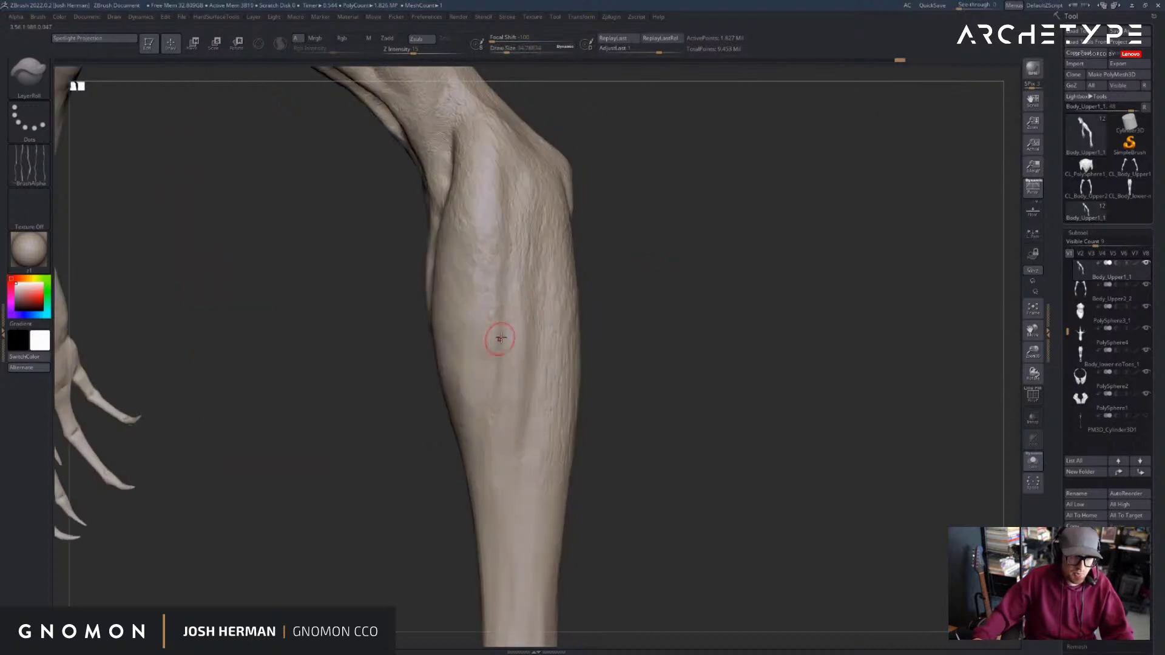
{"action": "mouse_move", "coordinate": [471, 213]}
{"action": "right_mouse_down"}
{"action": "mouse_move", "coordinate": [516, 243]}
{"action": "mouse_move", "coordinate": [574, 252]}
{"action": "right_mouse_up"}
{"action": "right_click_drag", "start_coordinate": [713, 331], "coordinate": [697, 317]}
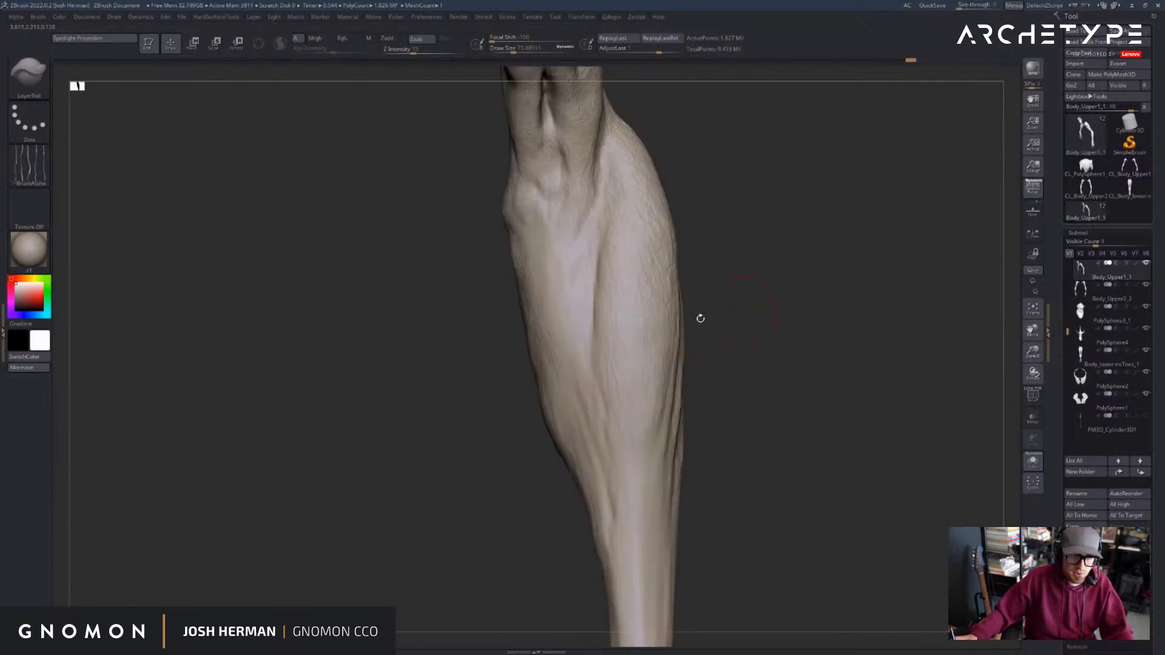
- Enlarge the draw size and roll LayerRoll wrinkles from the inner elbow over the inner forearm muscles
{"action": "right_click_drag", "start_coordinate": [526, 196], "coordinate": [547, 222]}
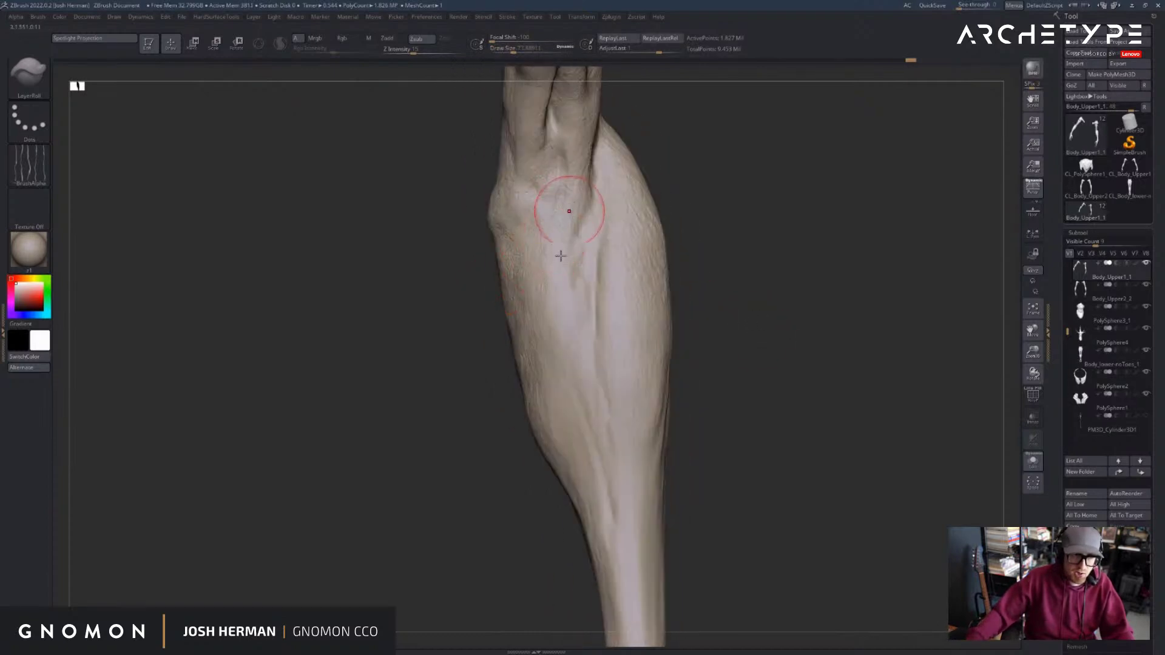
{"action": "mouse_move", "coordinate": [577, 269]}
{"action": "right_mouse_down"}
{"action": "mouse_move", "coordinate": [741, 310]}
{"action": "mouse_move", "coordinate": [606, 307]}
{"action": "mouse_move", "coordinate": [534, 249]}
{"action": "right_mouse_up"}
{"action": "mouse_move", "coordinate": [541, 354]}
{"action": "right_mouse_down"}
{"action": "mouse_move", "coordinate": [516, 345]}
{"action": "mouse_move", "coordinate": [485, 359]}
{"action": "right_mouse_up"}
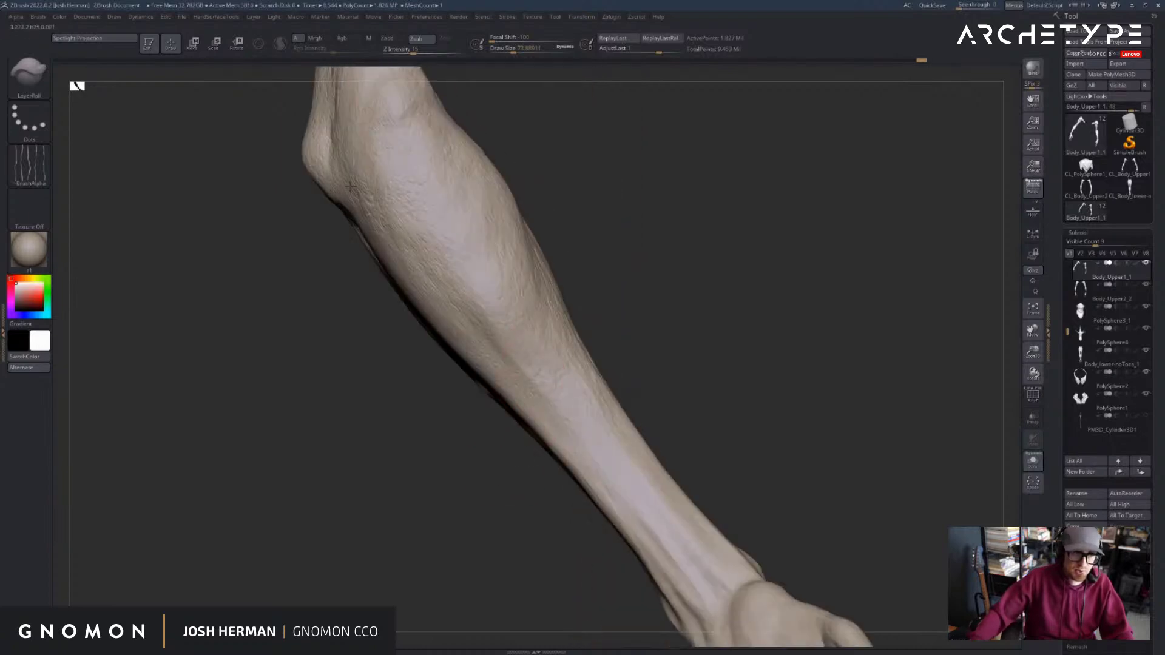
- Extend the LayerRoll wrinkles around the tapering lower forearm down to the wrist
{"action": "mouse_move", "coordinate": [350, 185]}
{"action": "right_mouse_down"}
{"action": "mouse_move", "coordinate": [498, 364]}
{"action": "mouse_move", "coordinate": [493, 283]}
{"action": "right_mouse_up"}
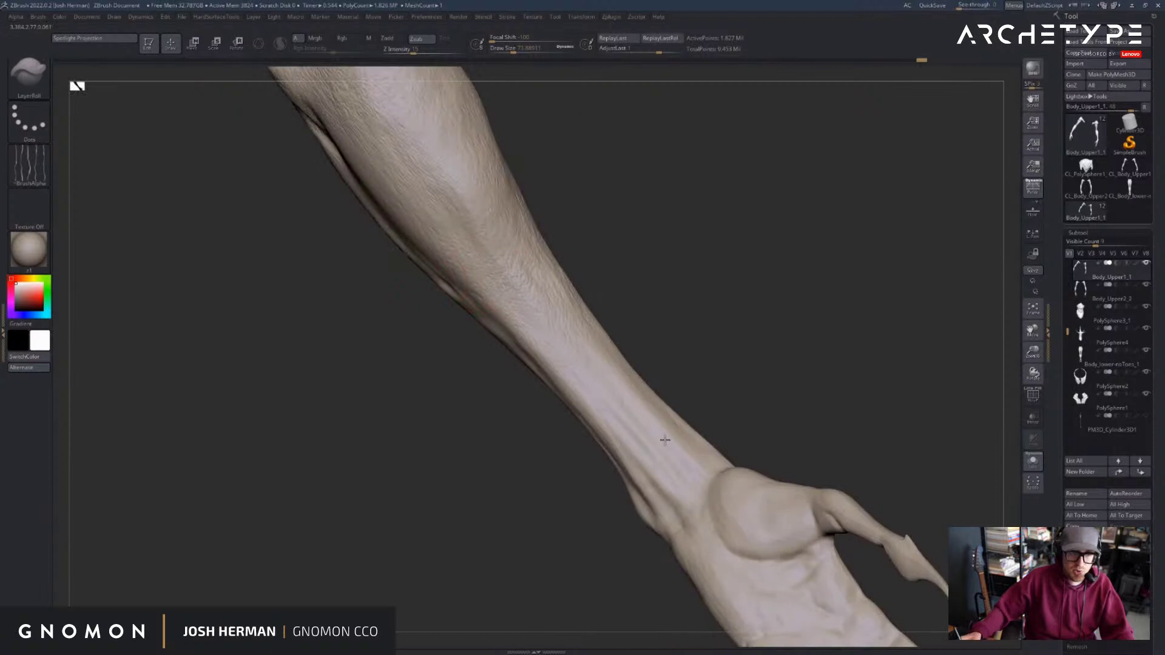
{"action": "right_click_drag", "start_coordinate": [647, 430], "coordinate": [605, 454]}
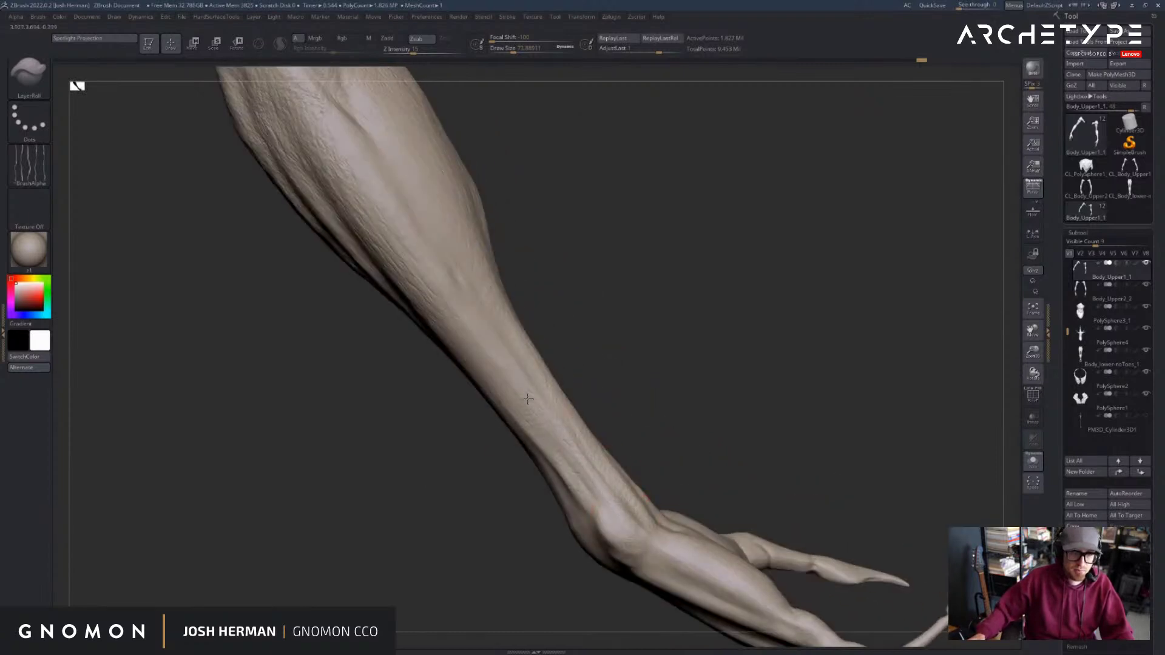
{"action": "right_click_drag", "start_coordinate": [526, 333], "coordinate": [578, 367]}
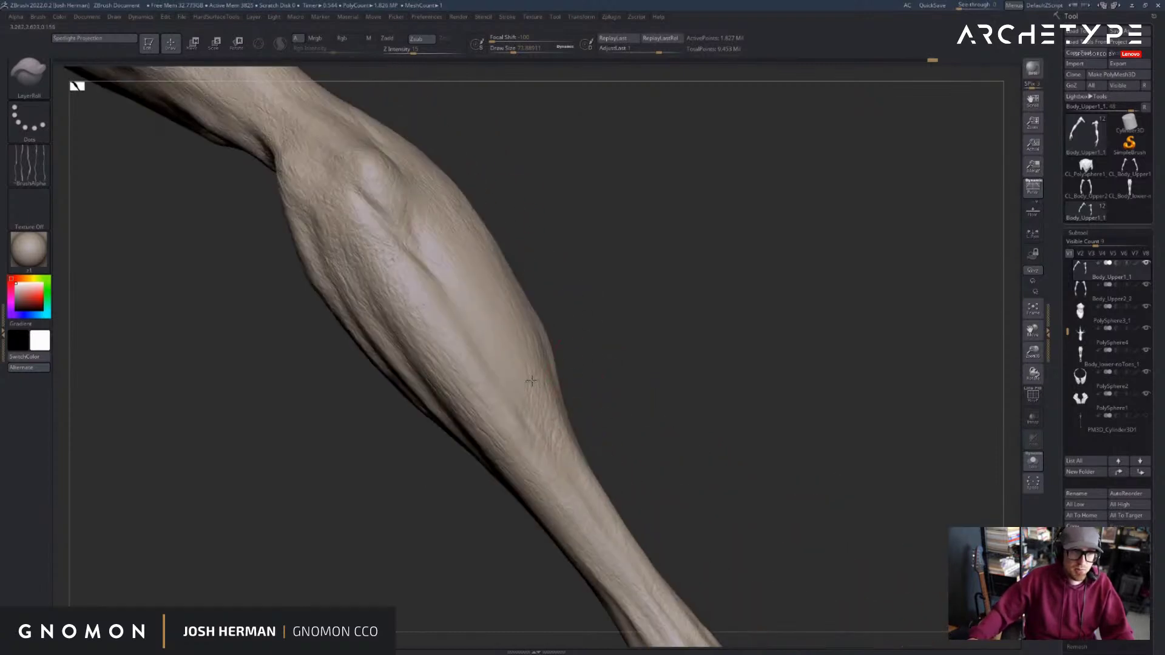
{"action": "right_click_drag", "start_coordinate": [659, 423], "coordinate": [681, 361]}
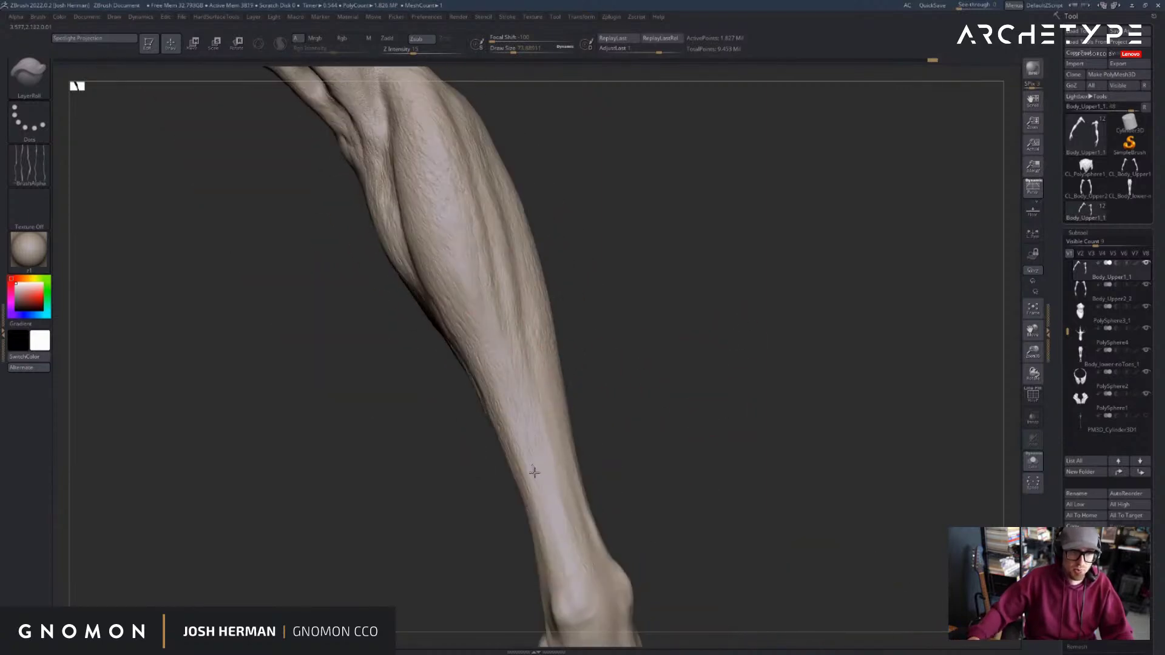
{"action": "right_click_drag", "start_coordinate": [534, 470], "coordinate": [528, 307]}
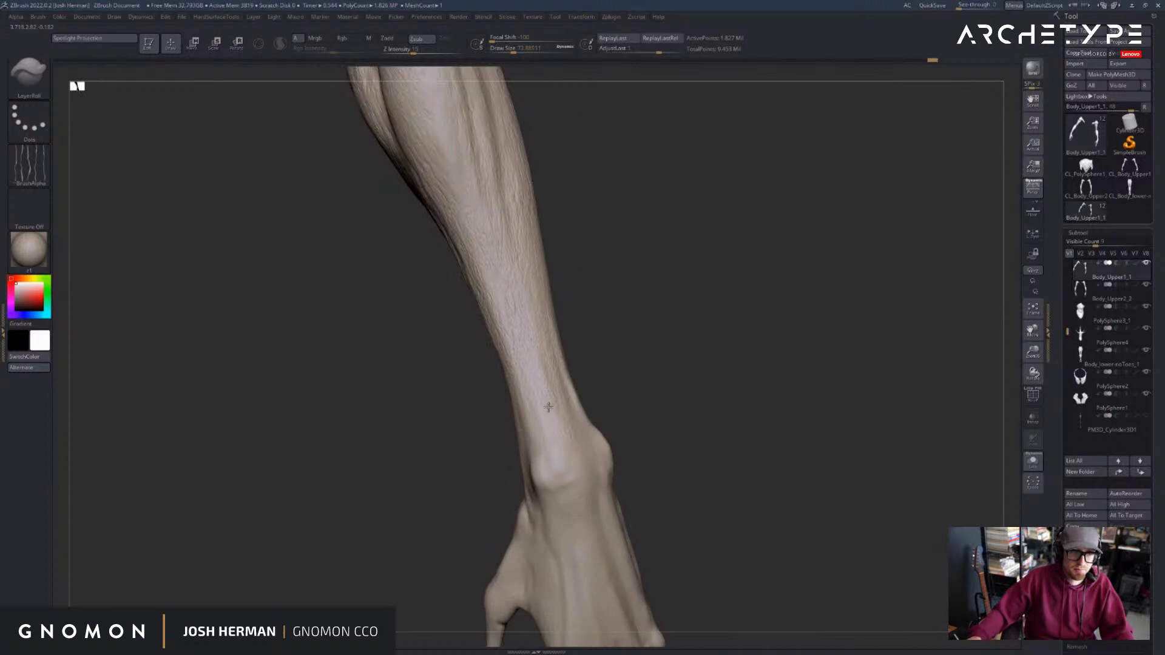
- Reduce the draw size and roll LayerRoll wrinkles over the wrist and back of the hand to the knuckles
{"action": "mouse_move", "coordinate": [574, 480]}
{"action": "right_mouse_down"}
{"action": "mouse_move", "coordinate": [561, 455]}
{"action": "mouse_move", "coordinate": [615, 389]}
{"action": "right_mouse_up"}
{"action": "mouse_move", "coordinate": [803, 377]}
{"action": "right_mouse_down"}
{"action": "mouse_move", "coordinate": [606, 359]}
{"action": "mouse_move", "coordinate": [754, 390]}
{"action": "mouse_move", "coordinate": [735, 292]}
{"action": "mouse_move", "coordinate": [600, 430]}
{"action": "right_mouse_up"}
{"action": "mouse_move", "coordinate": [543, 458]}
{"action": "right_mouse_down"}
{"action": "mouse_move", "coordinate": [585, 447]}
{"action": "mouse_move", "coordinate": [601, 418]}
{"action": "mouse_move", "coordinate": [717, 420]}
{"action": "right_mouse_up"}
{"action": "right_click_drag", "start_coordinate": [629, 423], "coordinate": [690, 437]}
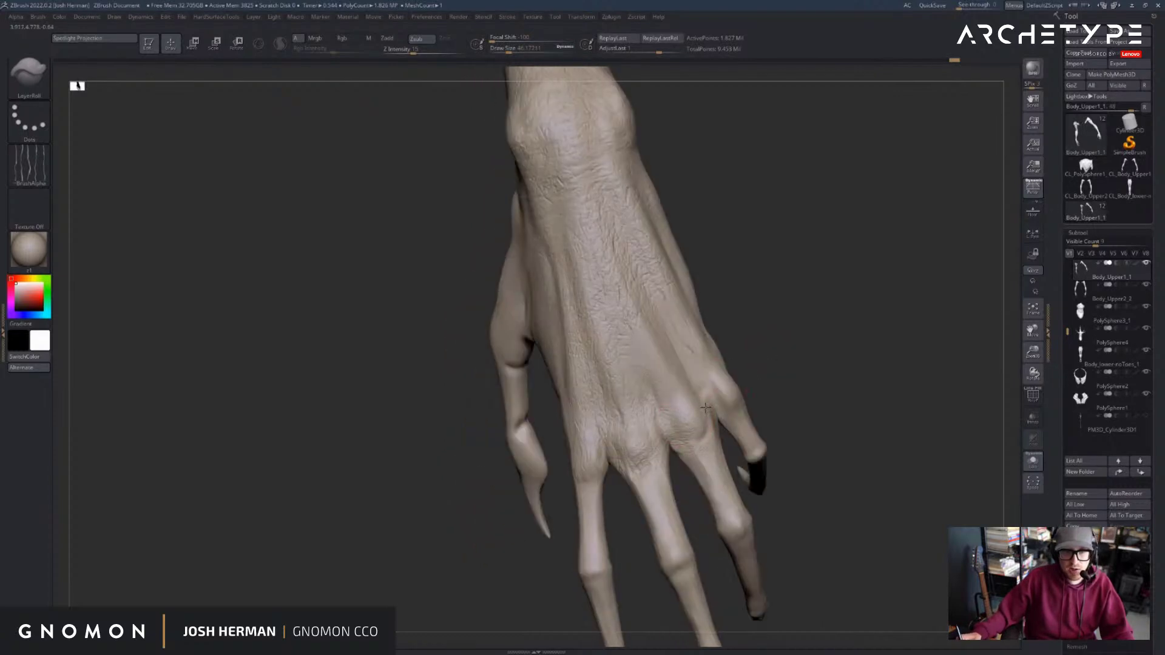
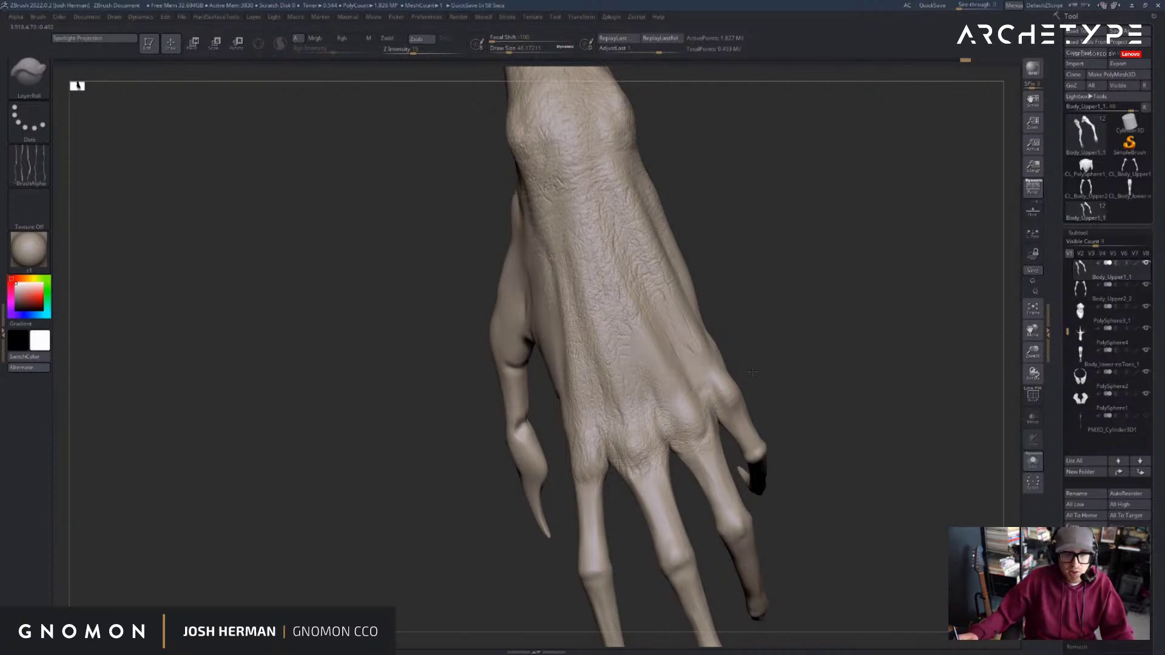
{"action": "right_click_drag", "start_coordinate": [719, 407], "coordinate": [734, 399]}
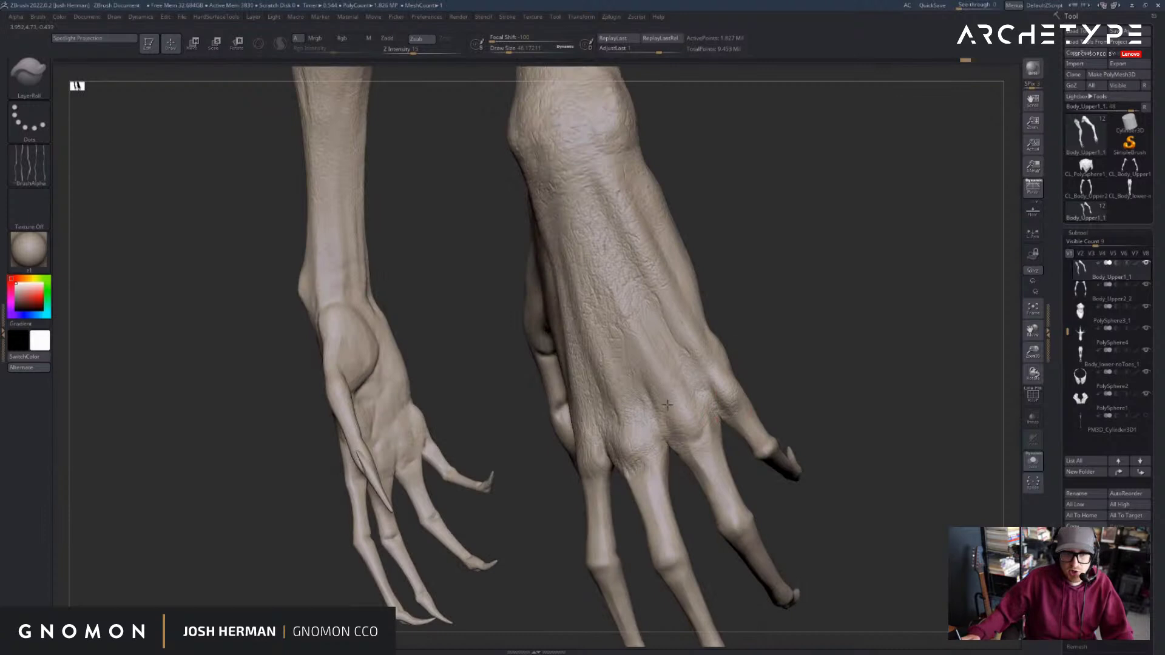
- Roll LayerRoll wrinkles across the palm, the heel of the hand and the thumb pad, varying the draw size
{"action": "left_click_drag", "start_coordinate": [805, 228], "coordinate": [686, 371]}
{"action": "left_click_drag", "start_coordinate": [765, 197], "coordinate": [557, 323]}
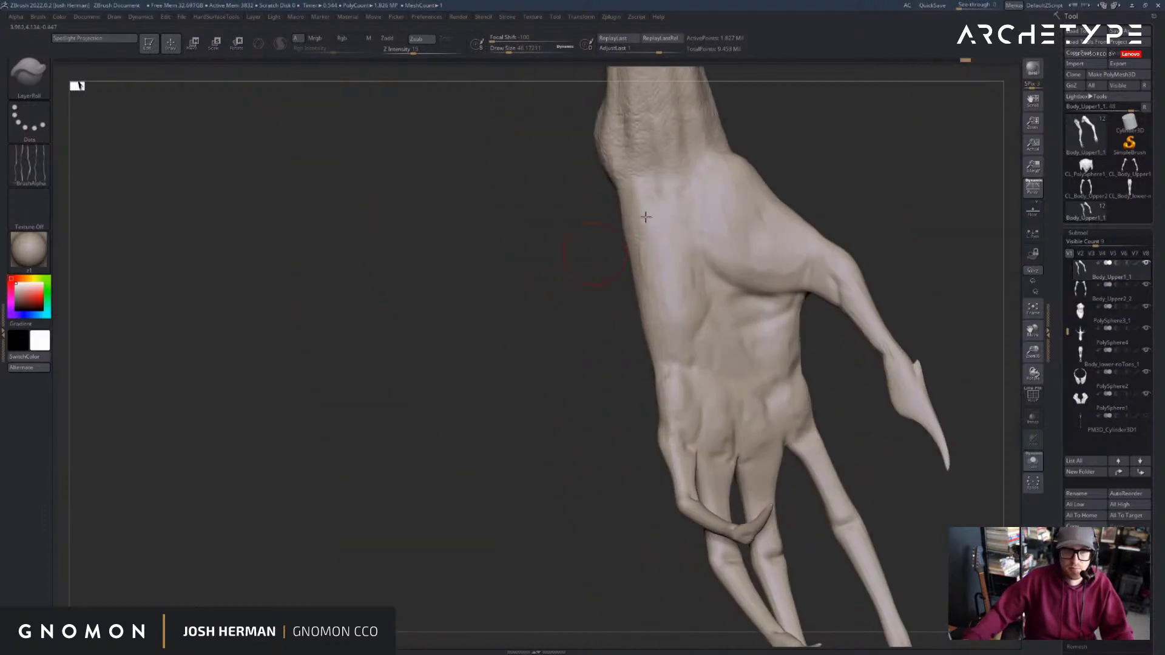
{"action": "mouse_move", "coordinate": [713, 197]}
{"action": "left_mouse_down"}
{"action": "mouse_move", "coordinate": [749, 248]}
{"action": "mouse_move", "coordinate": [697, 260]}
{"action": "mouse_move", "coordinate": [725, 328]}
{"action": "left_mouse_up"}
{"action": "key", "text": "s"}
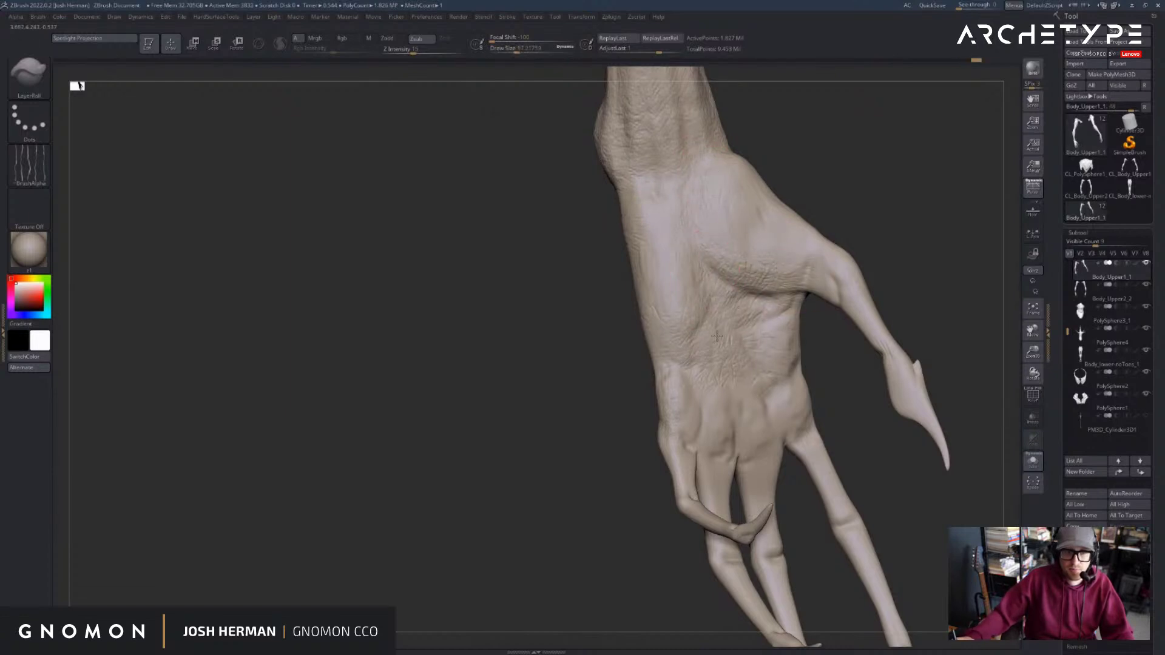
{"action": "mouse_move", "coordinate": [855, 339]}
{"action": "left_mouse_down"}
{"action": "mouse_move", "coordinate": [813, 343]}
{"action": "mouse_move", "coordinate": [784, 388]}
{"action": "left_mouse_up"}
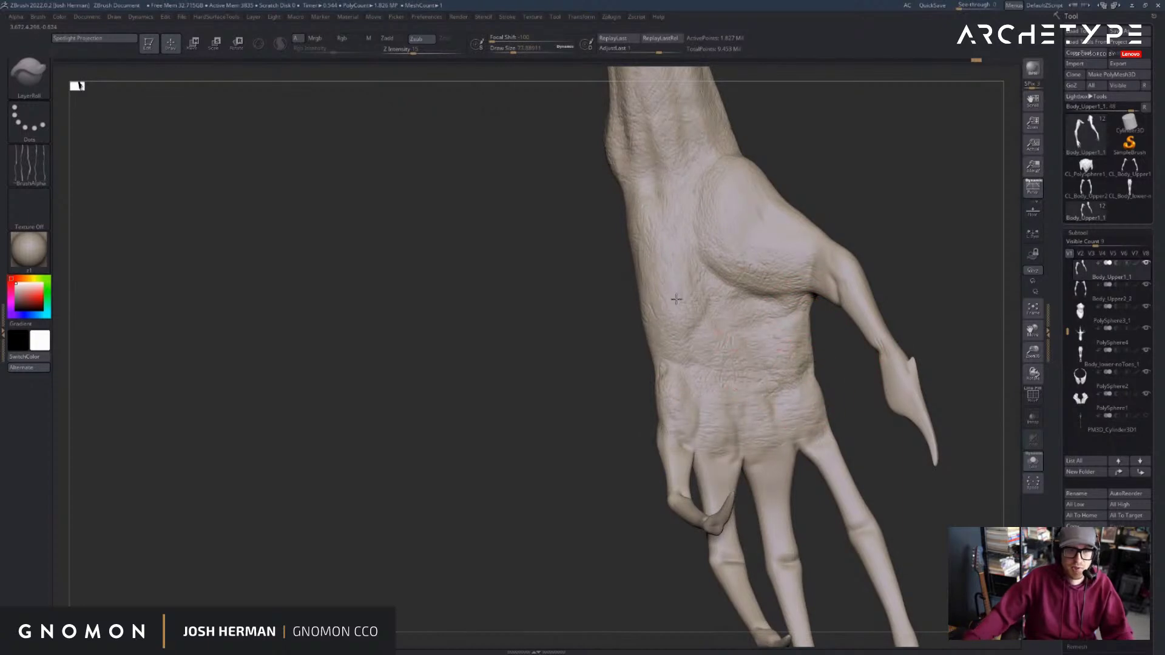
{"action": "key", "text": "b"}
{"action": "key", "text": "d"}
{"action": "key", "text": "s"}
{"action": "left_click_drag", "start_coordinate": [780, 298], "coordinate": [772, 298]}
{"action": "left_click_drag", "start_coordinate": [840, 336], "coordinate": [829, 326]}
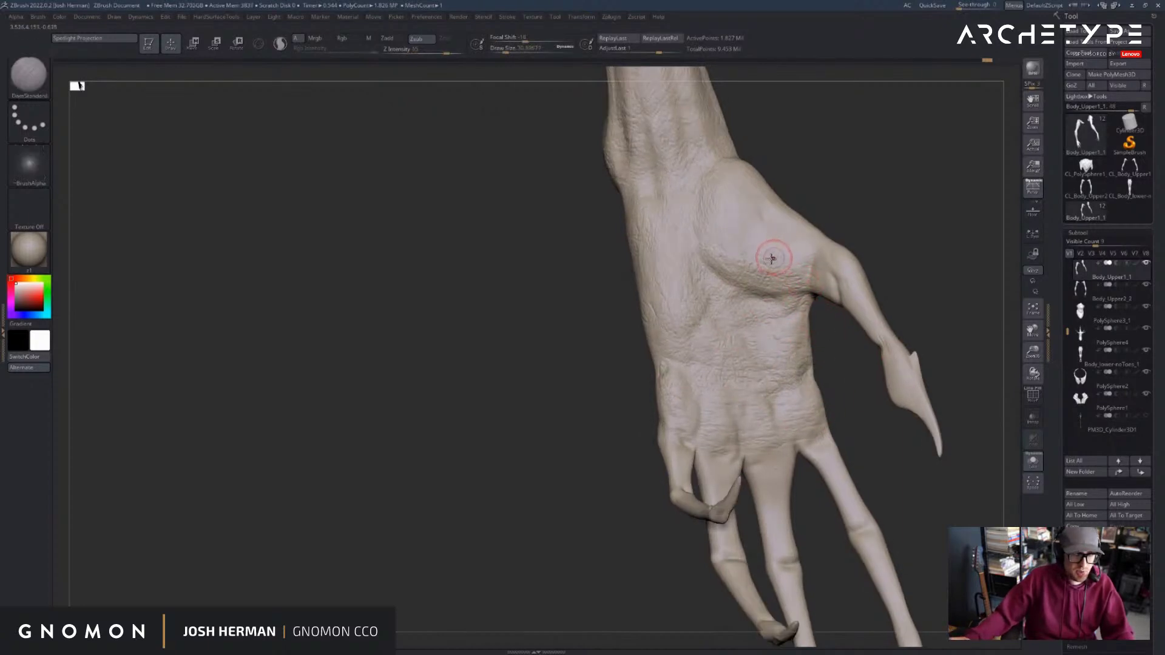
{"action": "key", "text": "b"}
{"action": "key", "text": "d"}
{"action": "key", "text": "s"}
- Switch back to the LayerRoll brush and roll wrinkles along the palm side of the fingers and the thumb base
{"action": "key", "text": "b"}
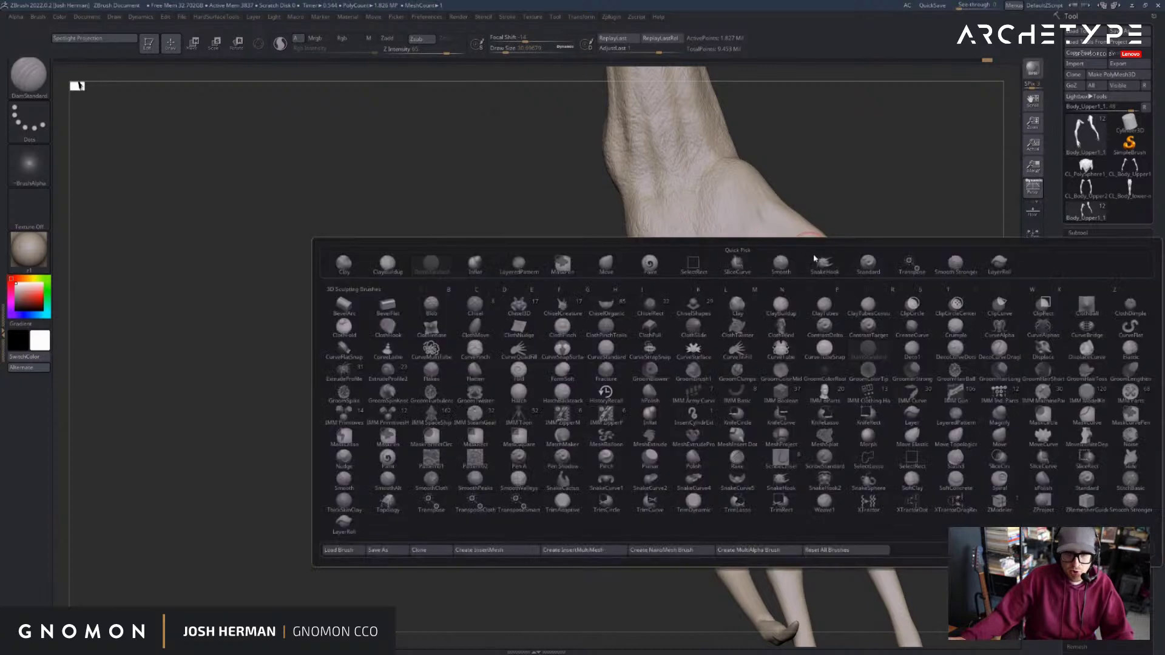
{"action": "left_click", "coordinate": [999, 264]}
{"action": "left_click_drag", "start_coordinate": [835, 217], "coordinate": [718, 216], "text": "alt"}
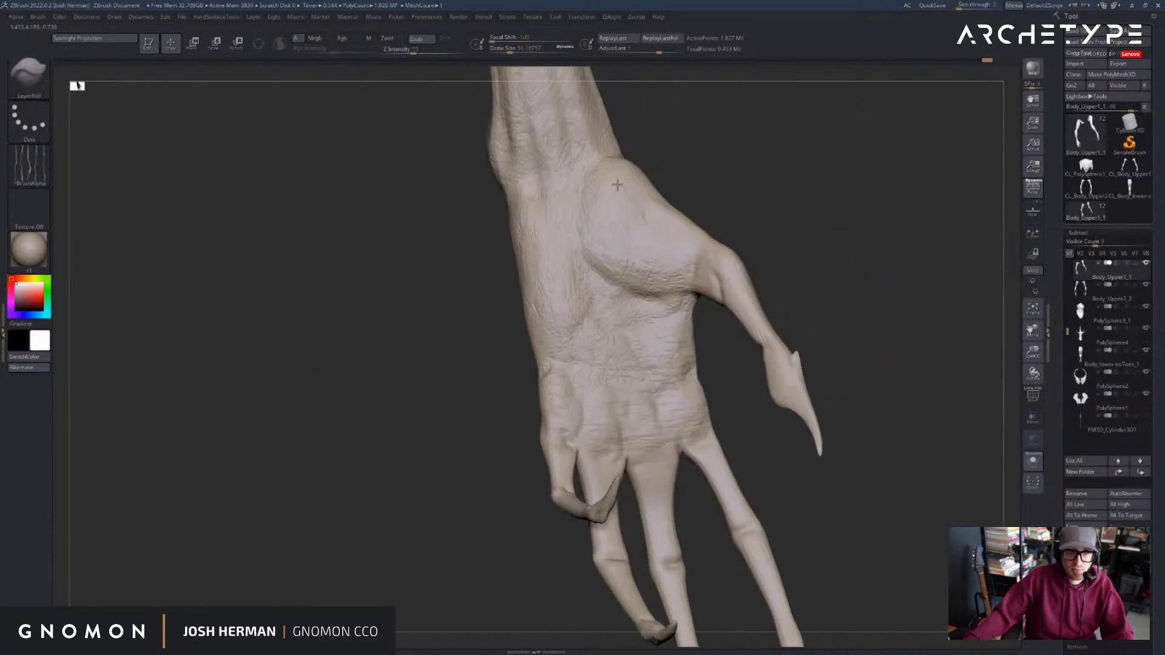
{"action": "mouse_move", "coordinate": [617, 184]}
{"action": "right_mouse_down"}
{"action": "mouse_move", "coordinate": [879, 352]}
{"action": "mouse_move", "coordinate": [693, 307]}
{"action": "right_mouse_up"}
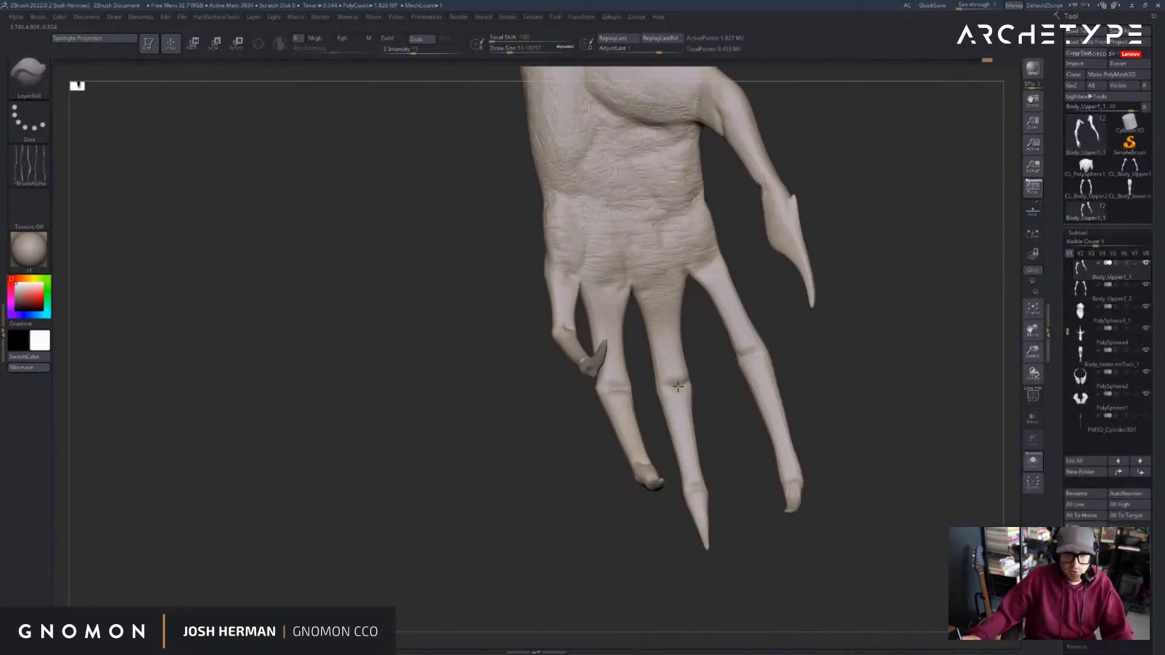
{"action": "right_click_drag", "start_coordinate": [783, 472], "coordinate": [793, 476]}
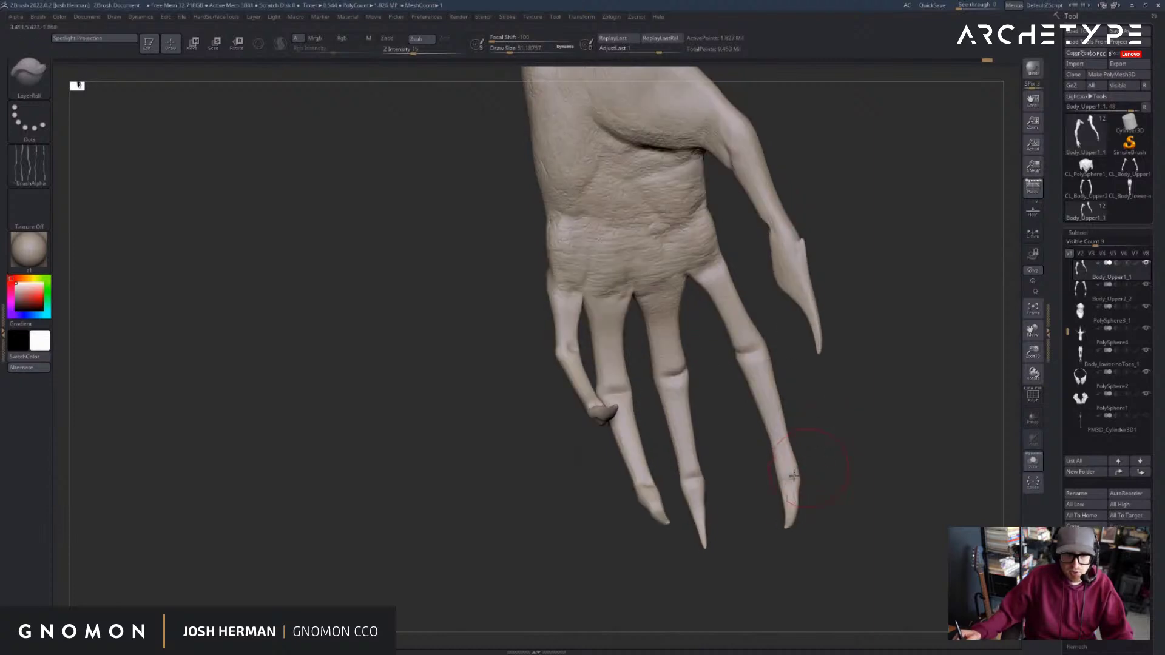
{"action": "right_click_drag", "start_coordinate": [667, 401], "coordinate": [607, 283]}
{"action": "right_click_drag", "start_coordinate": [626, 480], "coordinate": [532, 370]}
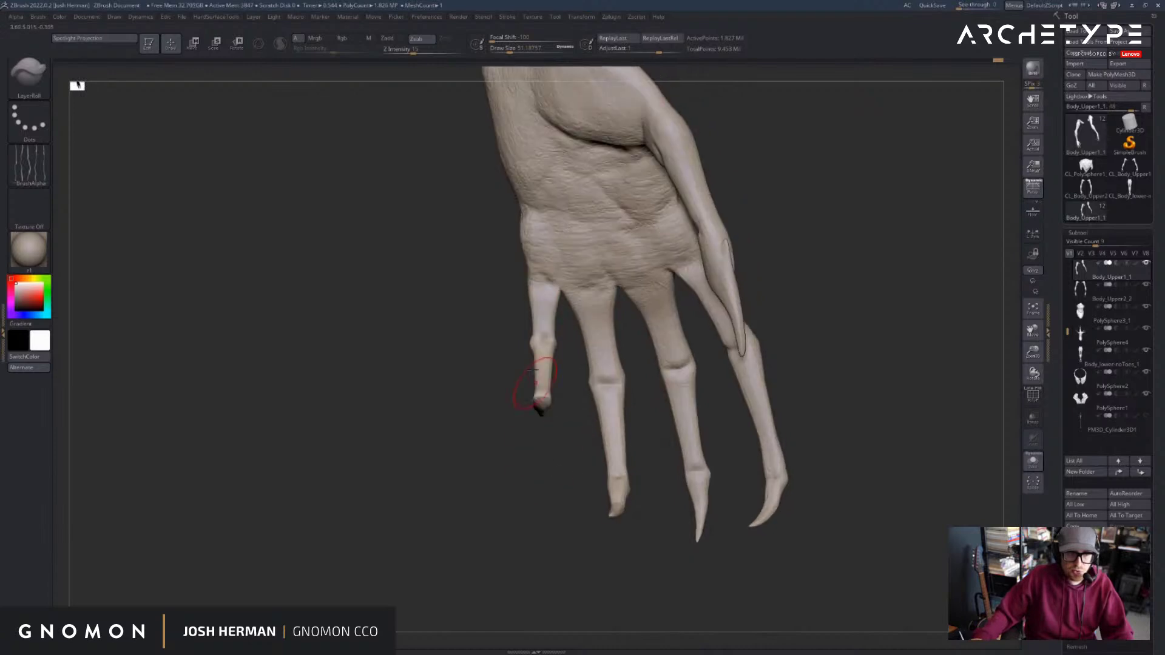
{"action": "right_click_drag", "start_coordinate": [811, 217], "coordinate": [694, 275]}
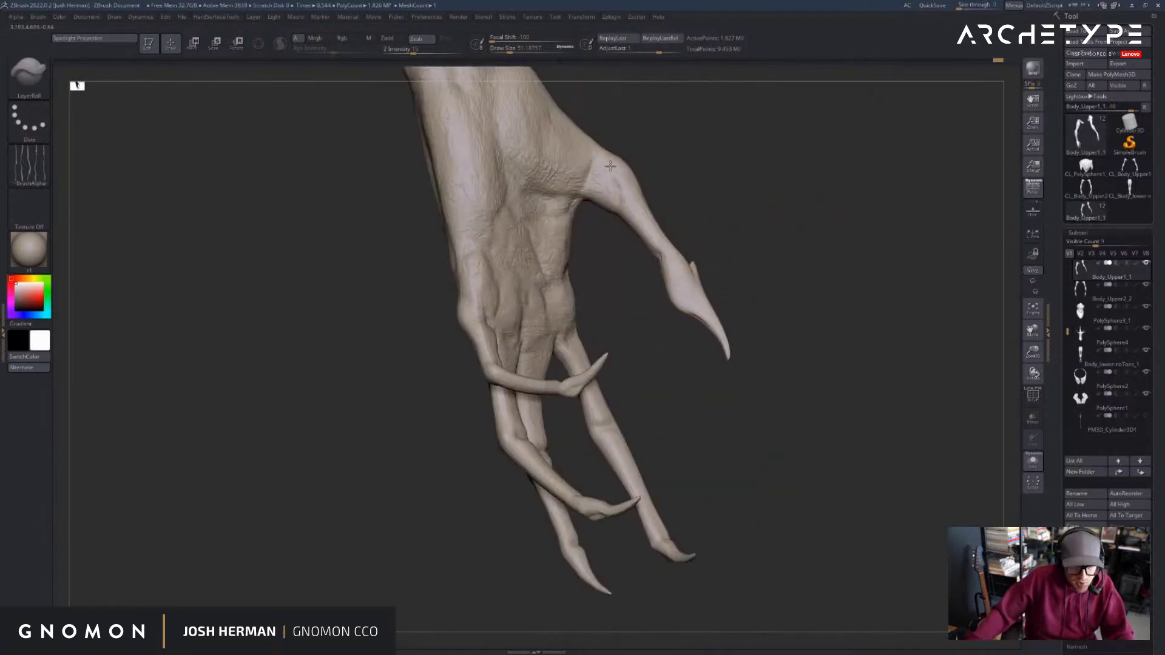
{"action": "right_click_drag", "start_coordinate": [603, 161], "coordinate": [768, 271]}
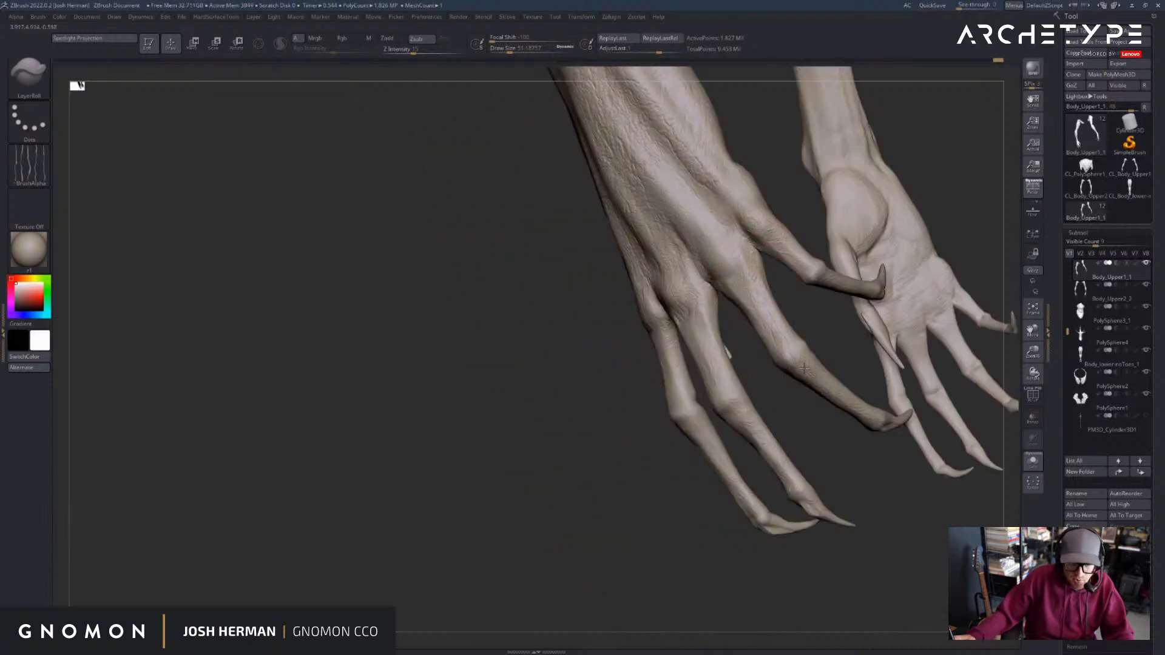
- Reduce the draw size and roll LayerRoll wrinkles over the knuckles and the backs of the fingers
{"action": "right_click_drag", "start_coordinate": [804, 369], "coordinate": [460, 460]}
{"action": "key", "text": "s"}
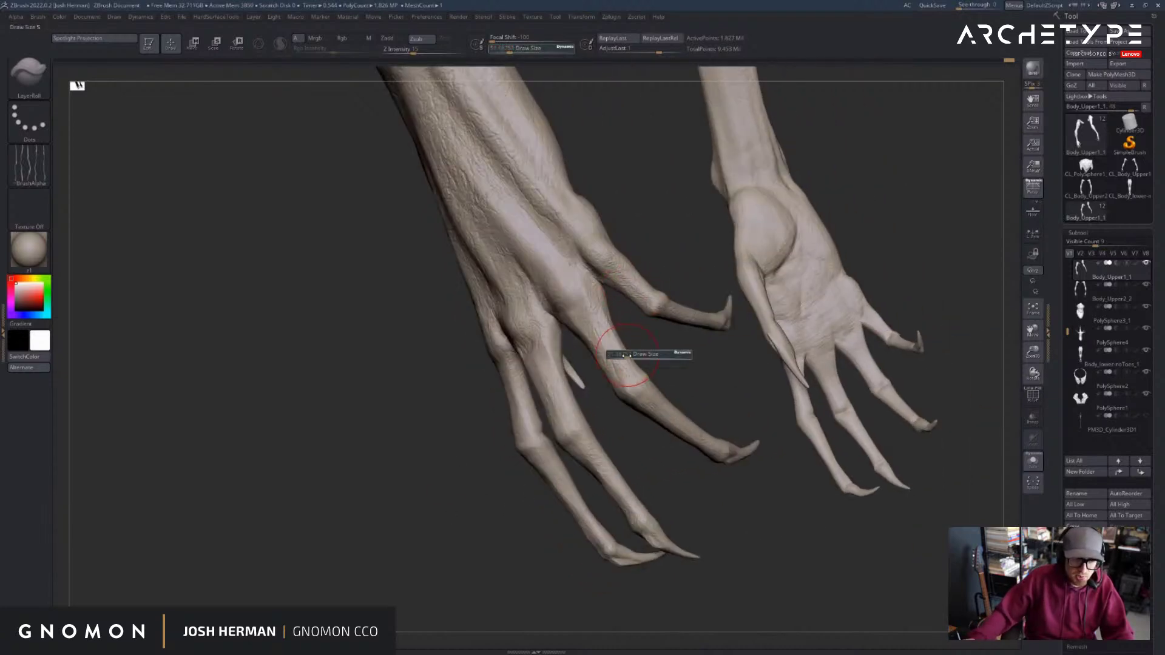
{"action": "left_click", "coordinate": [624, 355]}
{"action": "right_click_drag", "start_coordinate": [592, 322], "coordinate": [666, 354]}
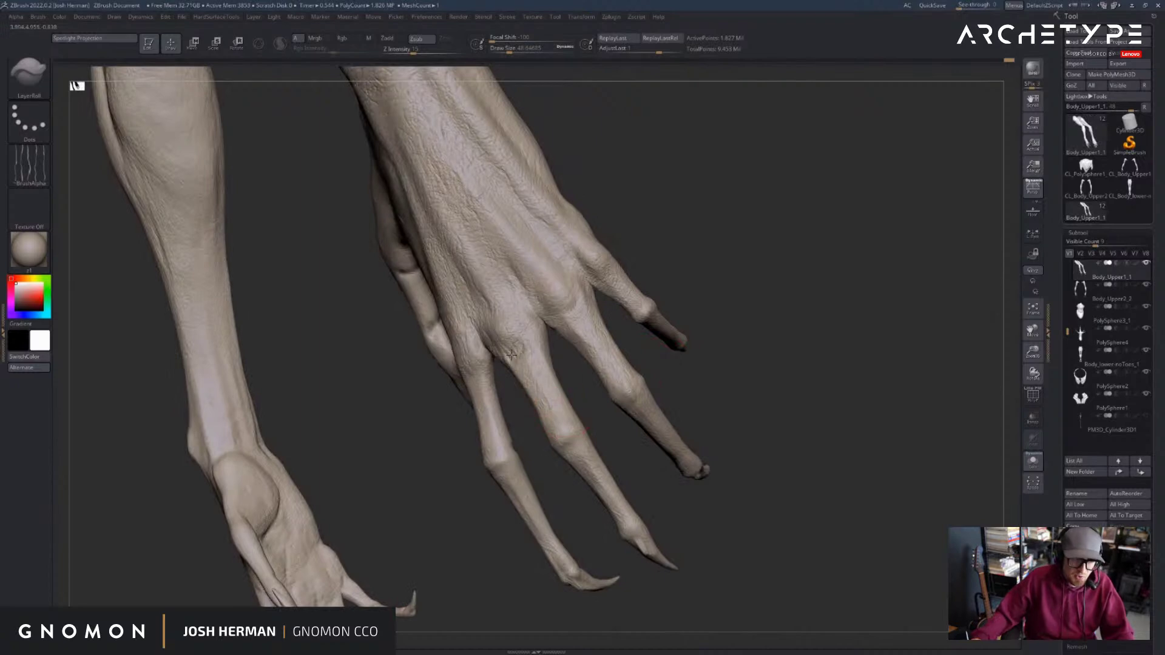
{"action": "right_click_drag", "start_coordinate": [511, 355], "coordinate": [497, 455]}
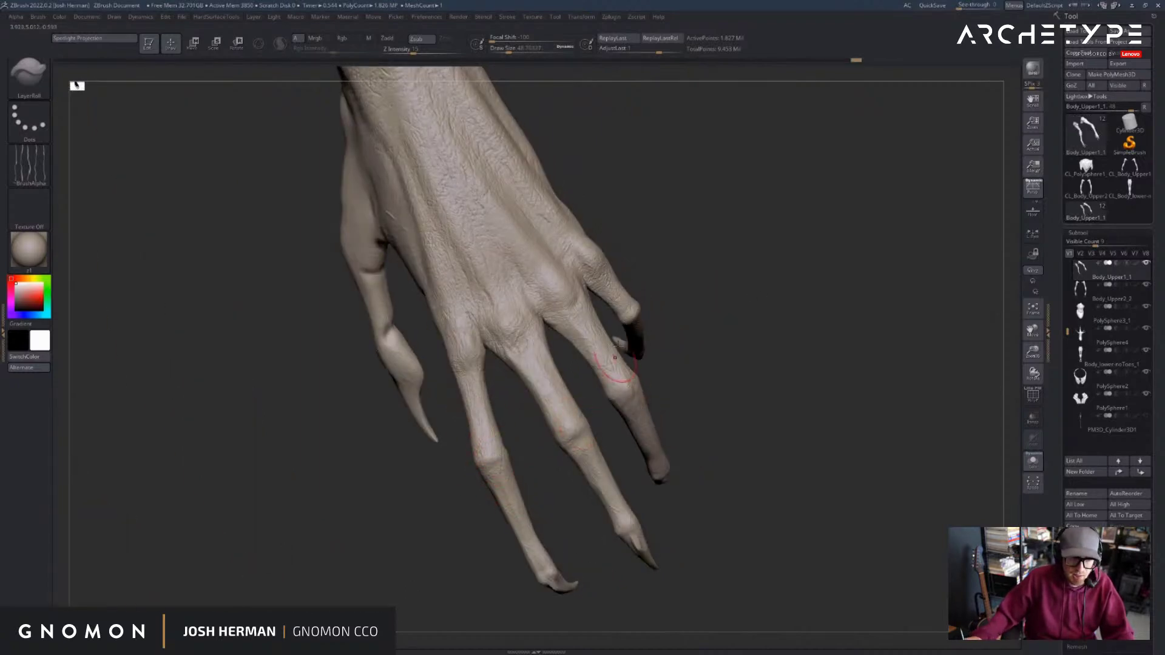
{"action": "mouse_move", "coordinate": [730, 284]}
{"action": "right_mouse_down"}
{"action": "mouse_move", "coordinate": [739, 296]}
{"action": "mouse_move", "coordinate": [621, 504]}
{"action": "right_mouse_up"}
- Roll LayerRoll wrinkles over the web between thumb and index finger, the thumb side of the wrist and the index finger
{"action": "mouse_move", "coordinate": [299, 231]}
{"action": "right_mouse_down"}
{"action": "mouse_move", "coordinate": [353, 340]}
{"action": "mouse_move", "coordinate": [449, 352]}
{"action": "right_mouse_up"}
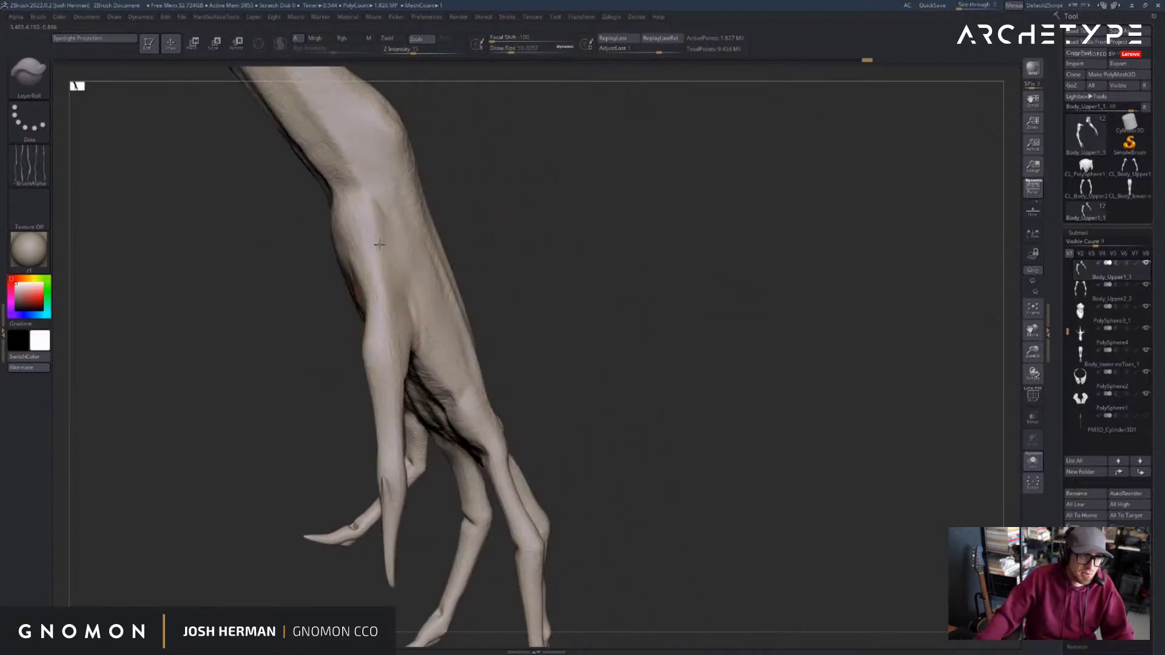
{"action": "right_click_drag", "start_coordinate": [379, 244], "coordinate": [443, 342]}
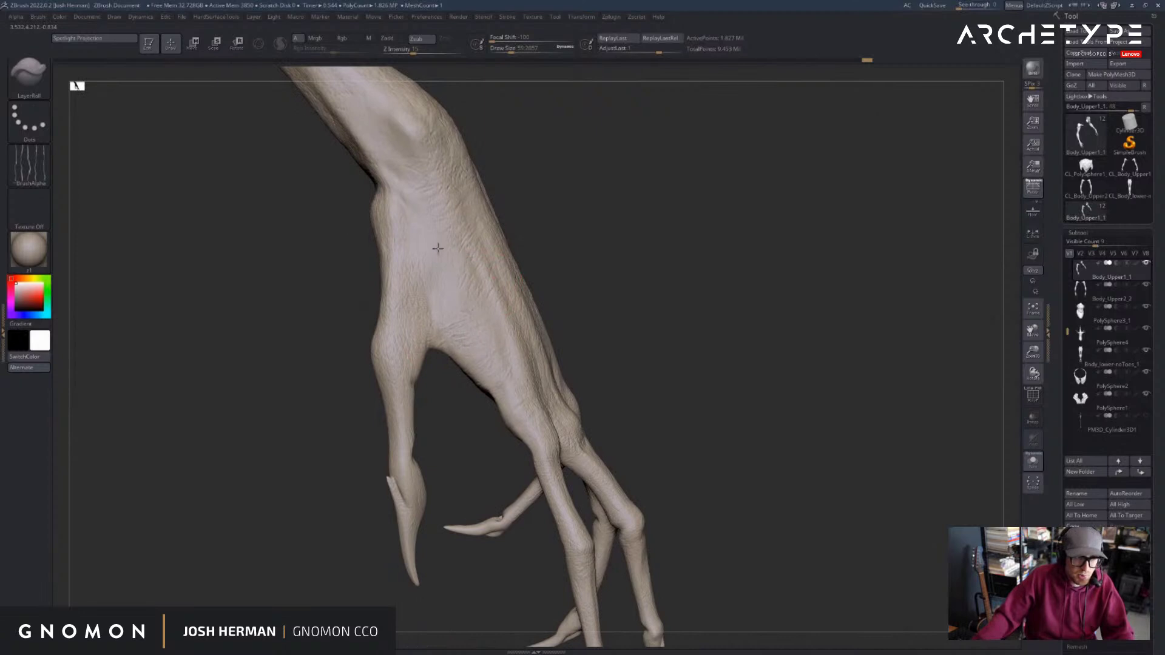
{"action": "right_click_drag", "start_coordinate": [550, 172], "coordinate": [582, 263], "text": "alt"}
{"action": "mouse_move", "coordinate": [417, 252]}
{"action": "left_mouse_down"}
{"action": "mouse_move", "coordinate": [401, 199]}
{"action": "mouse_move", "coordinate": [358, 157]}
{"action": "left_mouse_up"}
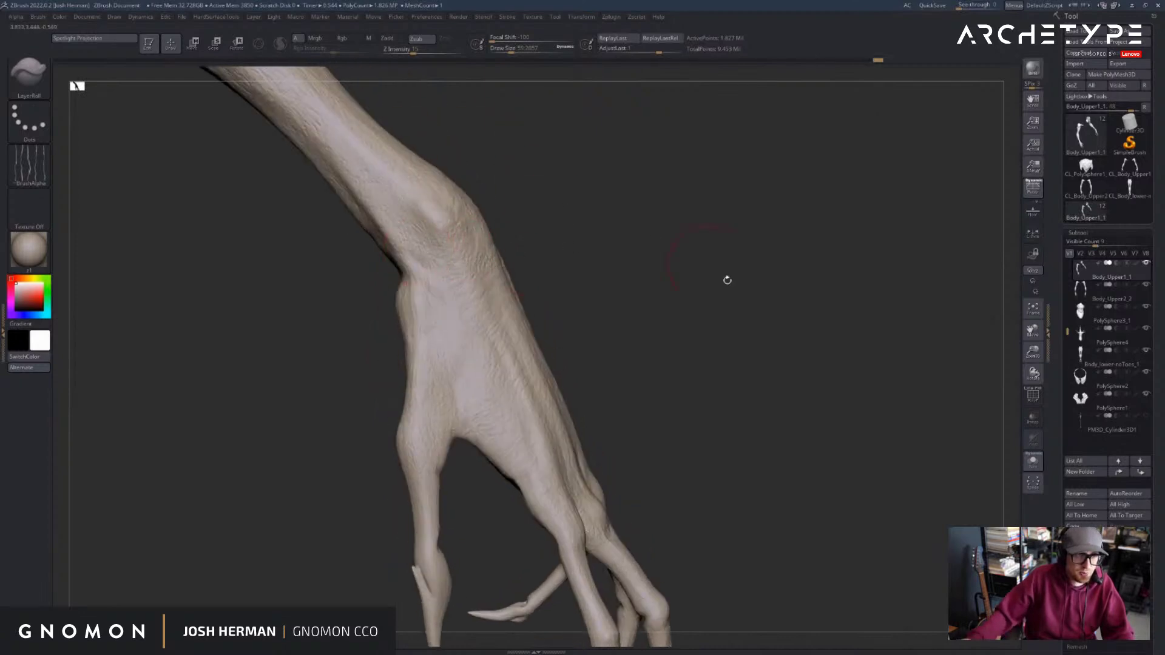
{"action": "mouse_move", "coordinate": [726, 280]}
{"action": "right_mouse_down", "text": "ctrl"}
{"action": "mouse_move", "coordinate": [659, 210]}
{"action": "mouse_move", "coordinate": [645, 159]}
{"action": "right_mouse_up", "text": "ctrl"}
{"action": "right_click_drag", "start_coordinate": [662, 249], "coordinate": [714, 325], "text": "ctrl"}
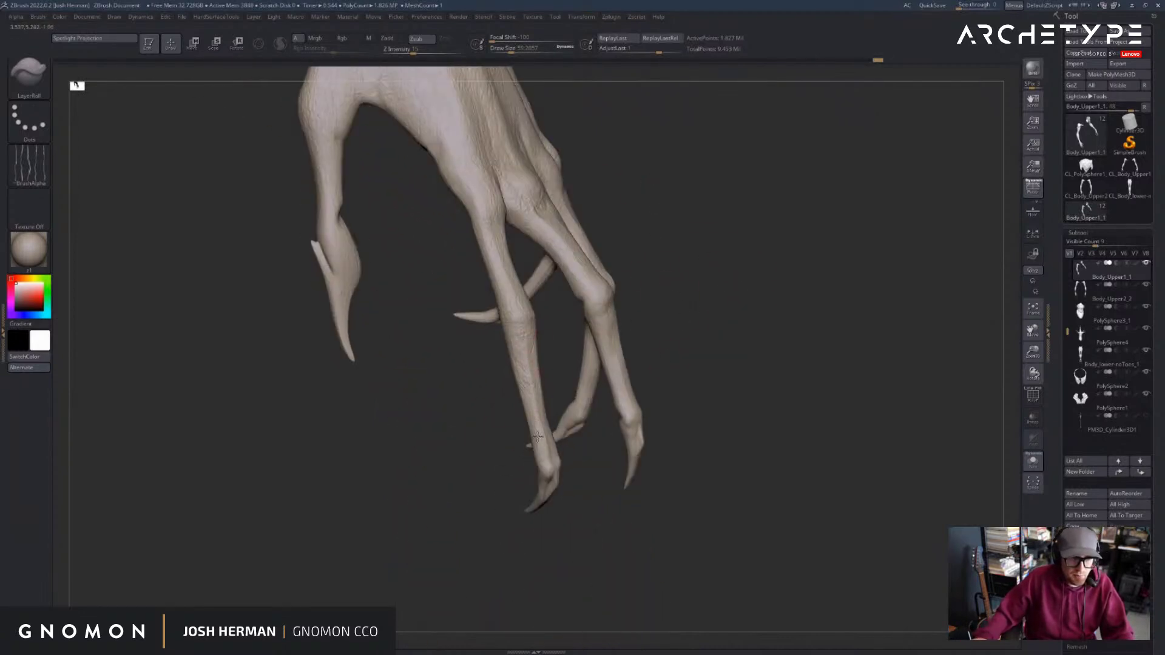
{"action": "right_click_drag", "start_coordinate": [397, 500], "coordinate": [419, 544]}
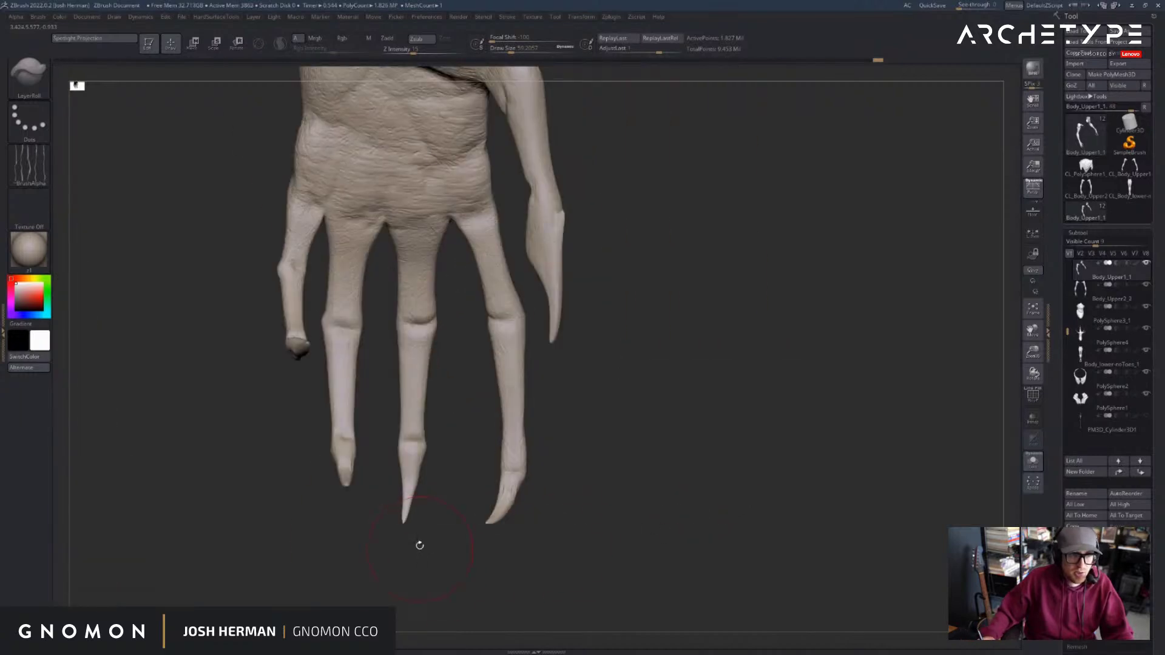
- Switch to the DamStandard brush with a smaller draw size and try a crease across the upper palm, then undo the last stroke
{"action": "right_click_drag", "start_coordinate": [650, 376], "coordinate": [684, 535], "text": "ctrl"}
{"action": "right_click_drag", "start_coordinate": [683, 535], "coordinate": [664, 513]}
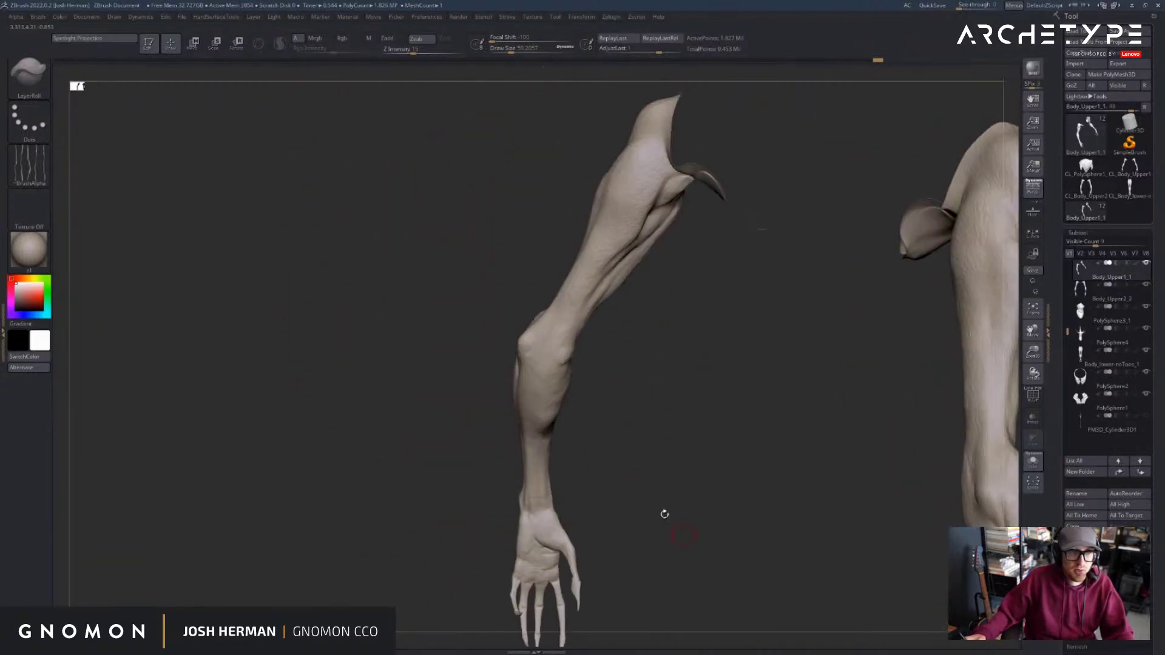
{"action": "mouse_move", "coordinate": [631, 326]}
{"action": "right_mouse_down"}
{"action": "mouse_move", "coordinate": [639, 320]}
{"action": "mouse_move", "coordinate": [669, 445]}
{"action": "mouse_move", "coordinate": [748, 417]}
{"action": "mouse_move", "coordinate": [892, 398]}
{"action": "mouse_move", "coordinate": [666, 419]}
{"action": "mouse_move", "coordinate": [621, 366]}
{"action": "right_mouse_up"}
{"action": "right_click_drag", "start_coordinate": [694, 374], "coordinate": [596, 470]}
{"action": "mouse_move", "coordinate": [681, 448]}
{"action": "right_mouse_down", "text": "alt"}
{"action": "mouse_move", "coordinate": [681, 340]}
{"action": "mouse_move", "coordinate": [817, 479]}
{"action": "mouse_move", "coordinate": [789, 449]}
{"action": "right_mouse_up", "text": "alt"}
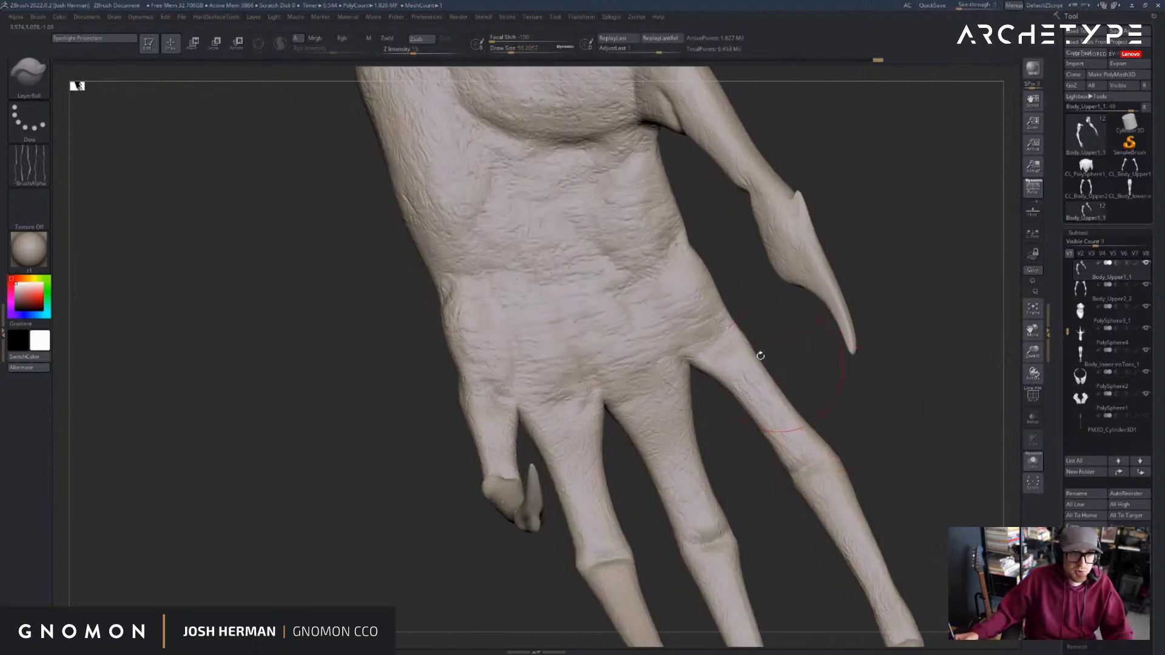
{"action": "key", "text": "b"}
{"action": "key", "text": "d"}
{"action": "key", "text": "s"}
{"action": "key", "text": "s"}
{"action": "left_click_drag", "start_coordinate": [435, 251], "coordinate": [428, 251]}
{"action": "right_click_drag", "start_coordinate": [837, 343], "coordinate": [810, 340]}
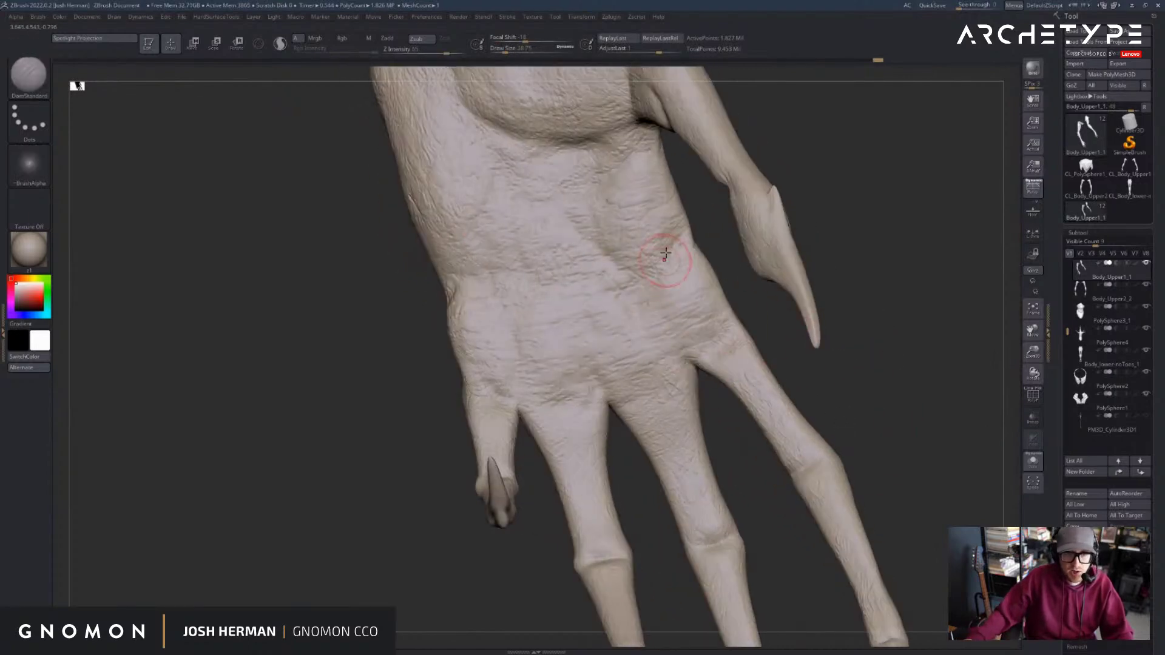
{"action": "left_click_drag", "start_coordinate": [664, 254], "coordinate": [476, 307]}
{"action": "right_click_drag", "start_coordinate": [384, 365], "coordinate": [443, 370]}
{"action": "right_click_drag", "start_coordinate": [888, 372], "coordinate": [902, 370]}
{"action": "right_click_drag", "start_coordinate": [771, 291], "coordinate": [736, 306]}
{"action": "key", "text": "ctrl+z"}
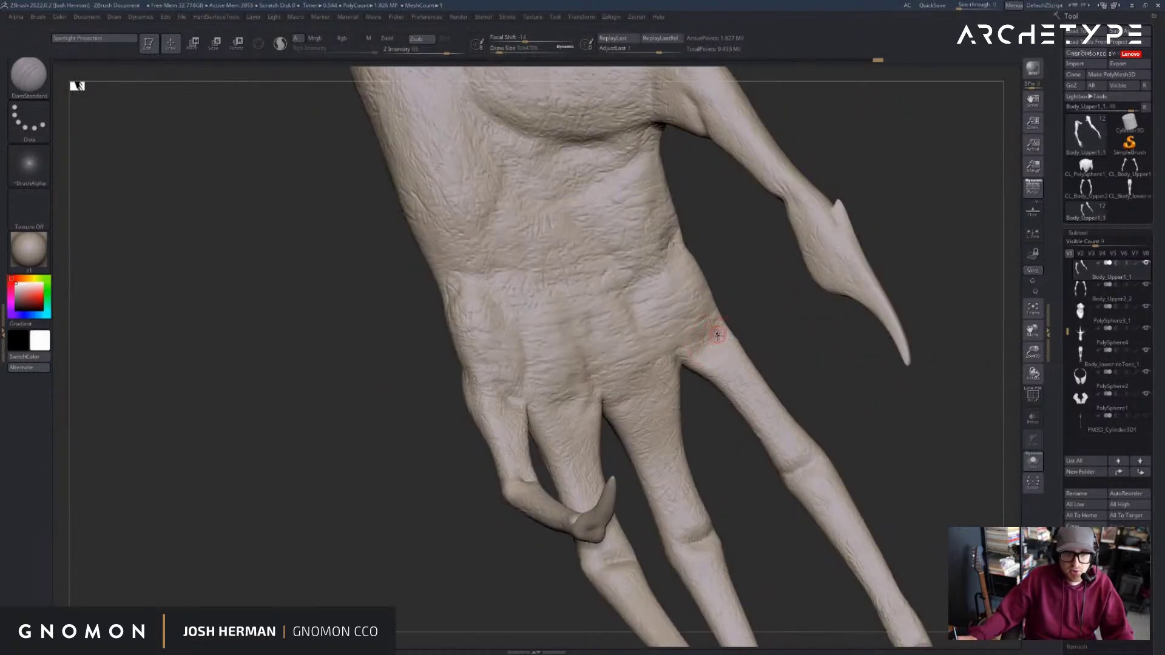
- Carve DamStandard creases at the base of the index finger and across the index, middle and ring fingers' middle joints
{"action": "left_click_drag", "start_coordinate": [719, 328], "coordinate": [680, 364]}
{"action": "right_click_drag", "start_coordinate": [712, 416], "coordinate": [807, 428]}
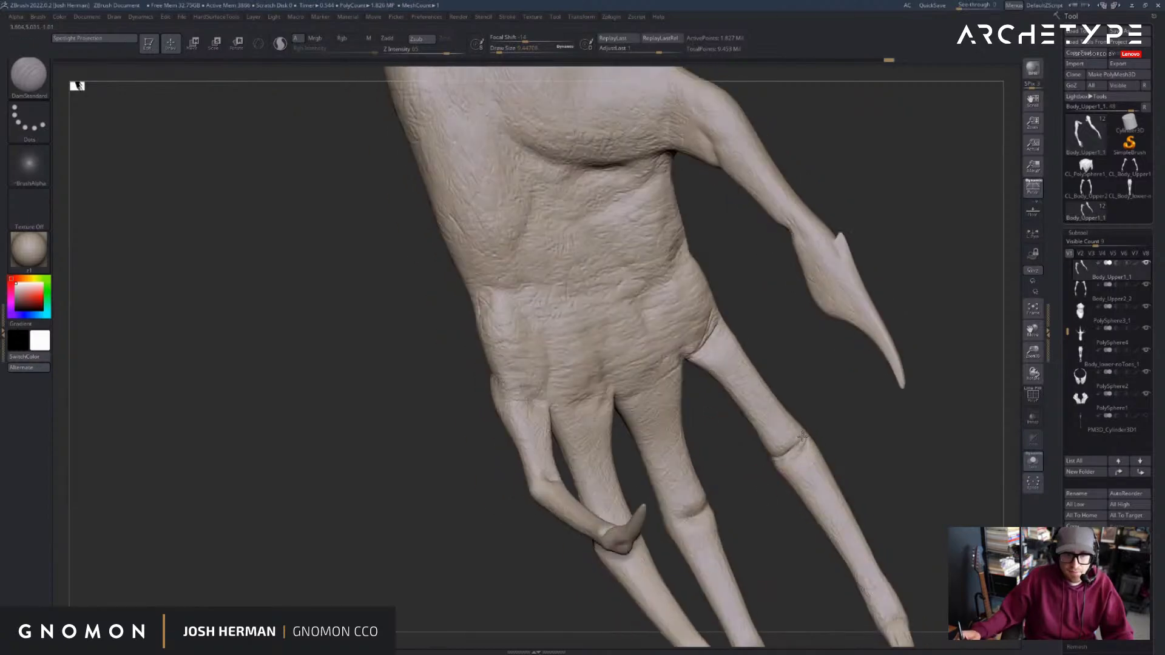
{"action": "right_click_drag", "start_coordinate": [750, 501], "coordinate": [701, 456]}
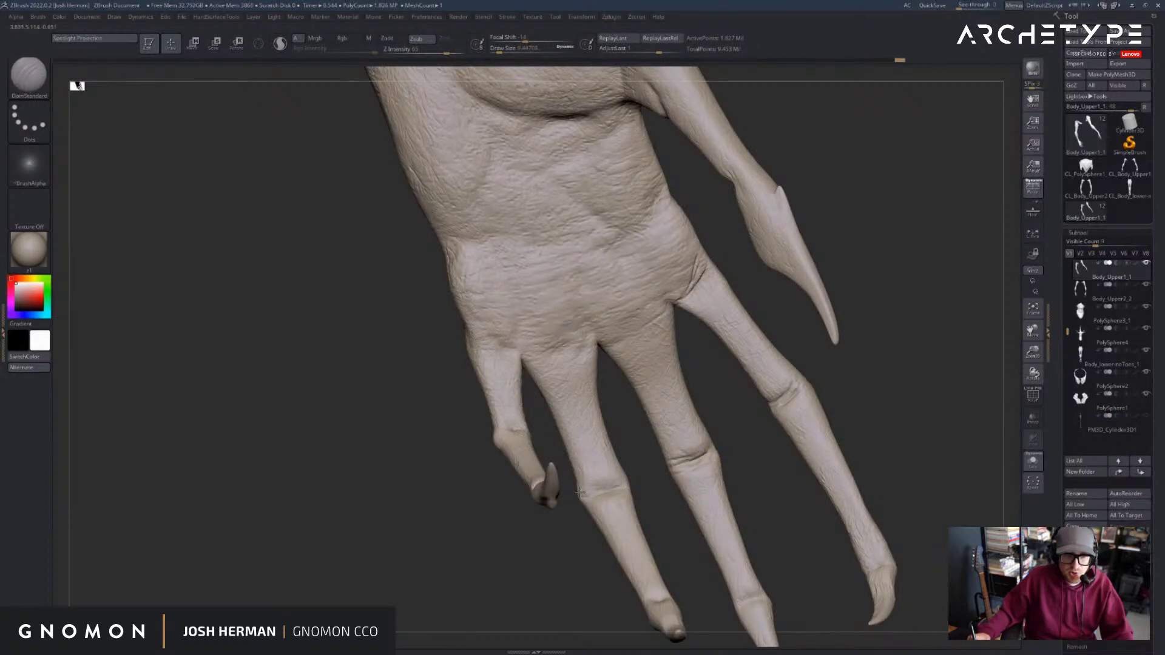
{"action": "mouse_move", "coordinate": [596, 498]}
{"action": "right_mouse_down"}
{"action": "mouse_move", "coordinate": [632, 463]}
{"action": "mouse_move", "coordinate": [569, 346]}
{"action": "right_mouse_up"}
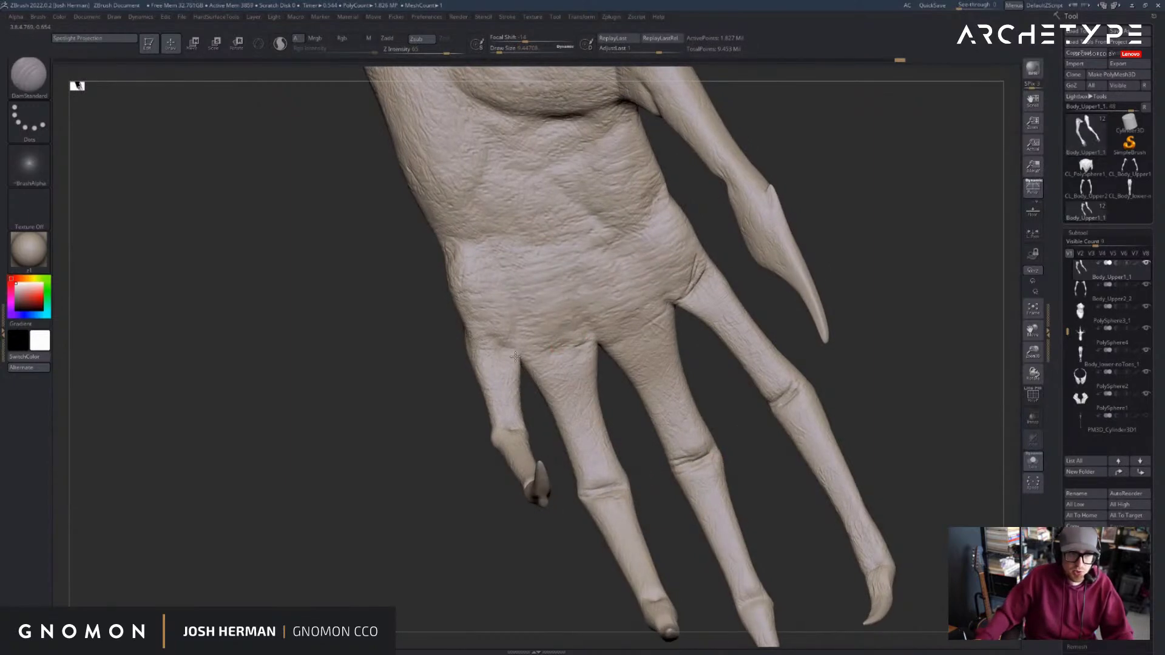
- Carve DamStandard creases where the little, ring and middle fingers meet the palm
{"action": "mouse_move", "coordinate": [515, 357]}
{"action": "left_mouse_down"}
{"action": "mouse_move", "coordinate": [579, 344]}
{"action": "mouse_move", "coordinate": [496, 355]}
{"action": "mouse_move", "coordinate": [465, 320]}
{"action": "left_mouse_up"}
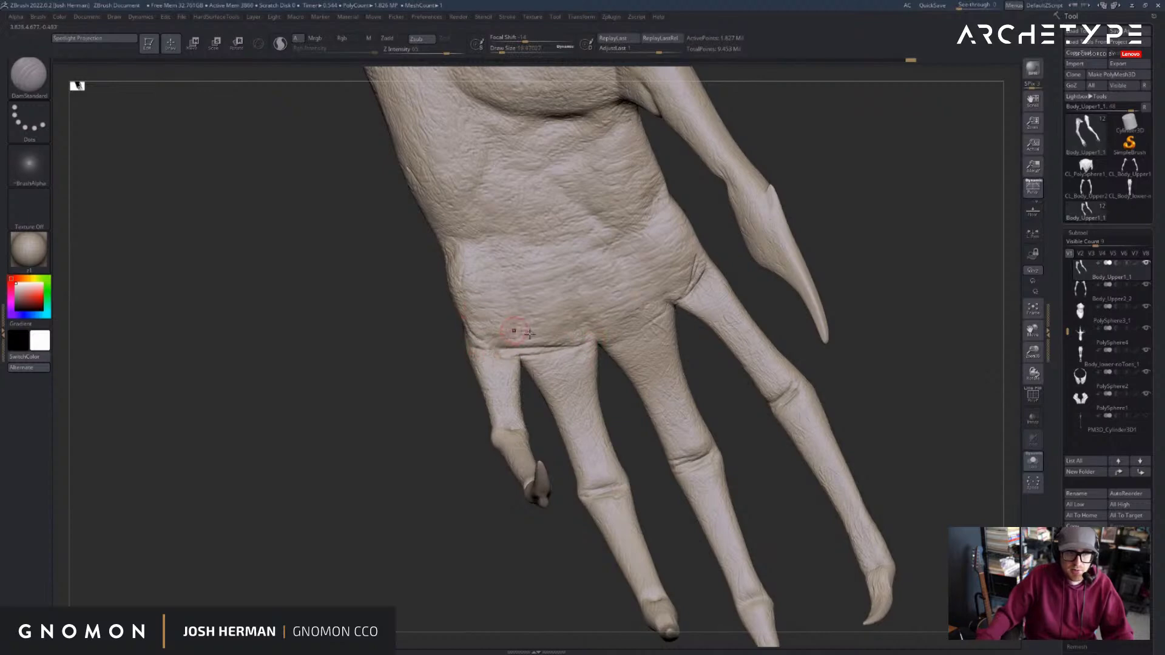
{"action": "left_click_drag", "start_coordinate": [668, 305], "coordinate": [615, 334]}
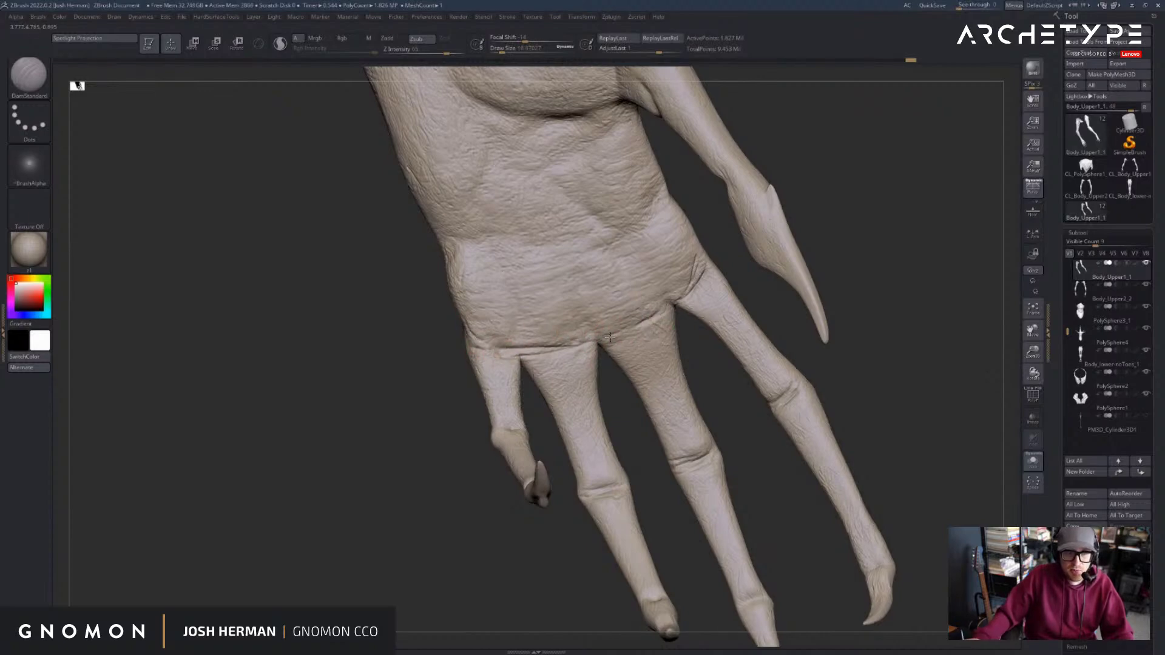
{"action": "left_click_drag", "start_coordinate": [634, 341], "coordinate": [572, 353]}
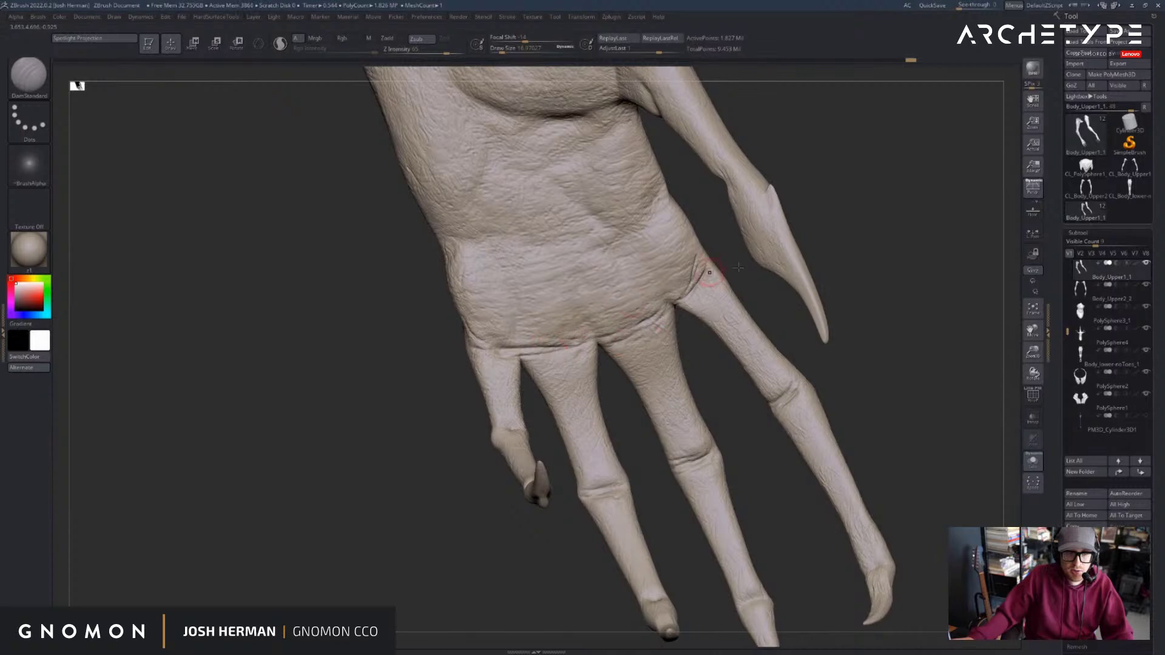
{"action": "left_click_drag", "start_coordinate": [526, 401], "coordinate": [496, 353], "text": "alt"}
- Carve DamStandard creases into the inner side of the little finger's middle joint and claw joint
{"action": "left_click_drag", "start_coordinate": [439, 393], "coordinate": [428, 433]}
{"action": "key", "text": "d"}
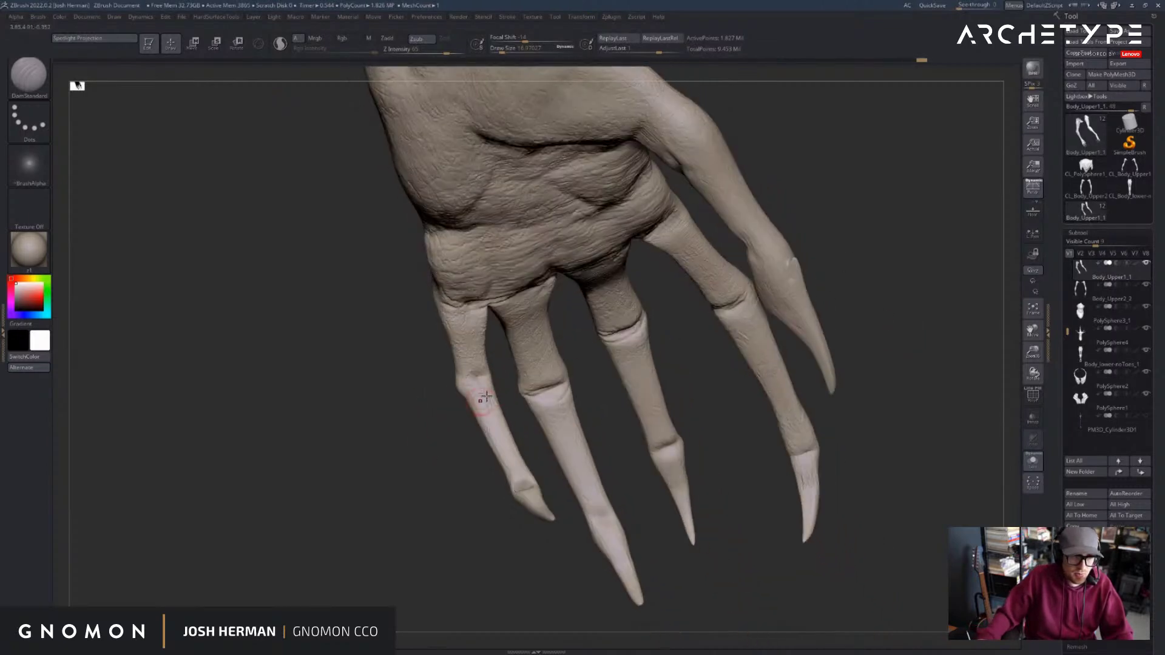
{"action": "right_click_drag", "start_coordinate": [482, 382], "coordinate": [525, 462]}
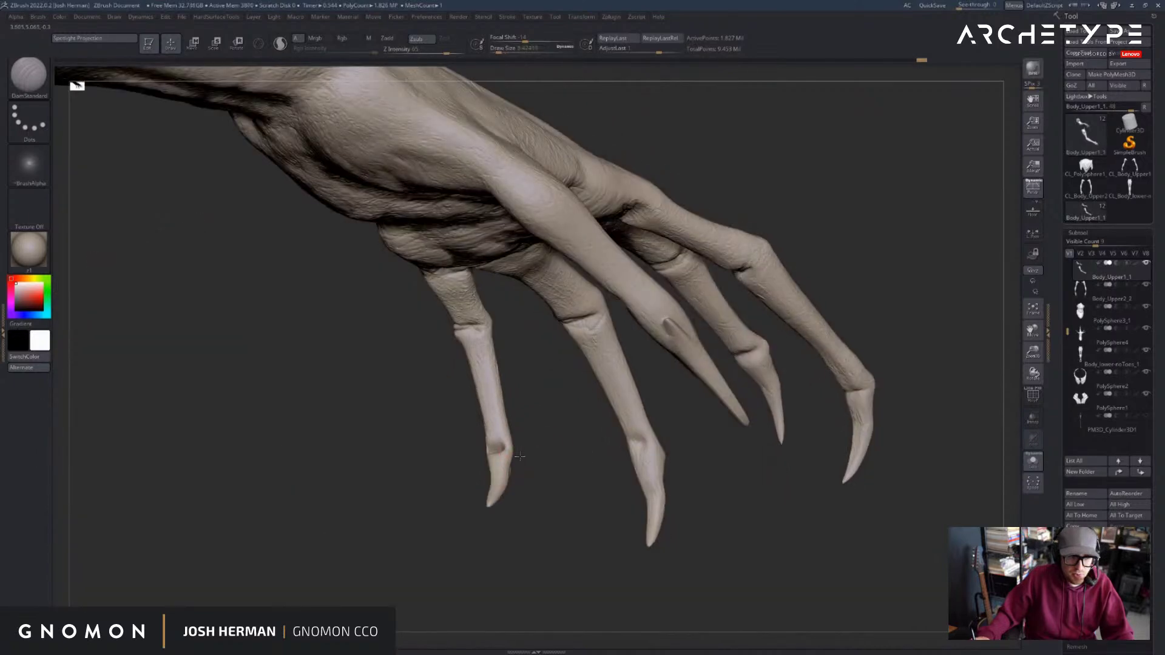
{"action": "key", "text": "s"}
{"action": "mouse_move", "coordinate": [512, 450]}
{"action": "left_mouse_down"}
{"action": "mouse_move", "coordinate": [463, 459]}
{"action": "mouse_move", "coordinate": [561, 461]}
{"action": "left_mouse_up"}
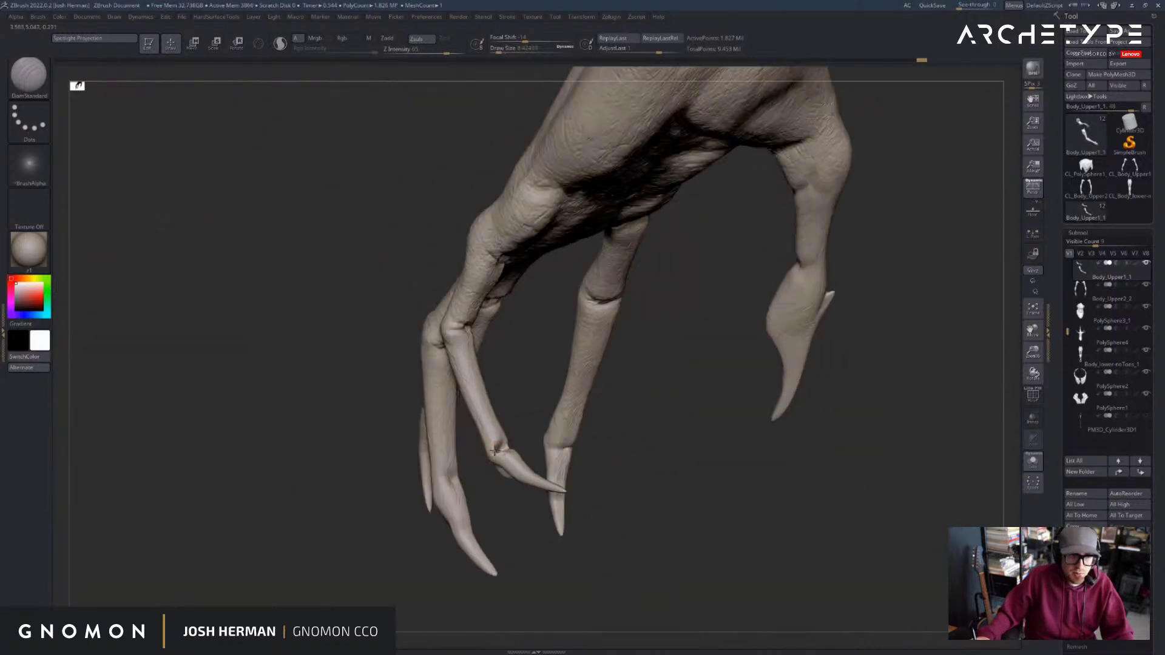
- Carve DamStandard creases across the joints above the claws on the ring, middle and index fingers
{"action": "right_click_drag", "start_coordinate": [533, 411], "coordinate": [574, 441]}
{"action": "right_click_drag", "start_coordinate": [529, 487], "coordinate": [555, 489]}
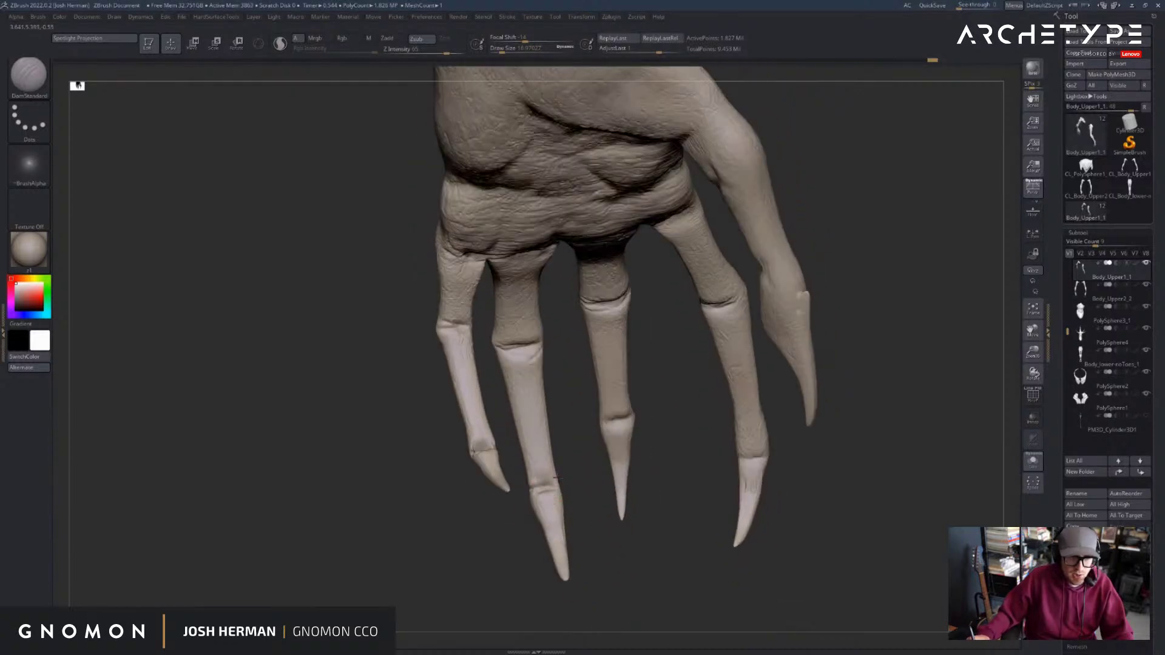
{"action": "right_click_drag", "start_coordinate": [557, 477], "coordinate": [617, 479]}
{"action": "left_click_drag", "start_coordinate": [614, 472], "coordinate": [717, 499]}
{"action": "right_click_drag", "start_coordinate": [718, 499], "coordinate": [758, 492]}
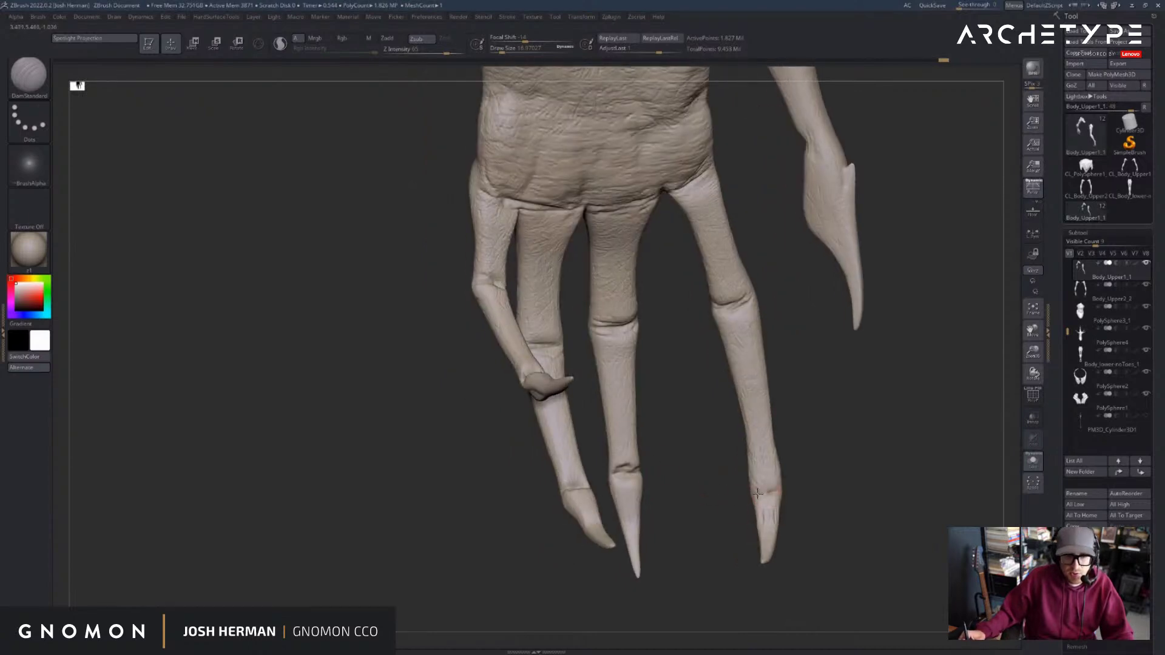
- Carve DamStandard creases into the thumb's middle joint and the inner bend at its base
{"action": "right_click_drag", "start_coordinate": [827, 384], "coordinate": [864, 296]}
{"action": "left_click_drag", "start_coordinate": [713, 318], "coordinate": [729, 330]}
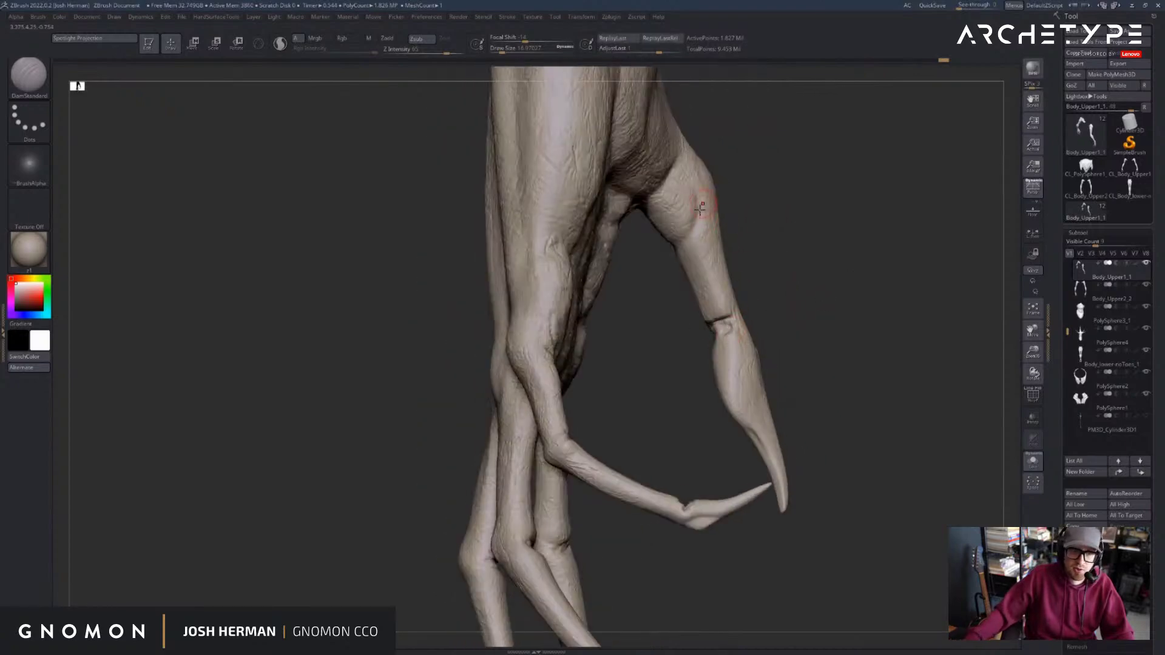
{"action": "left_click_drag", "start_coordinate": [700, 206], "coordinate": [684, 232]}
{"action": "right_click_drag", "start_coordinate": [794, 212], "coordinate": [747, 179]}
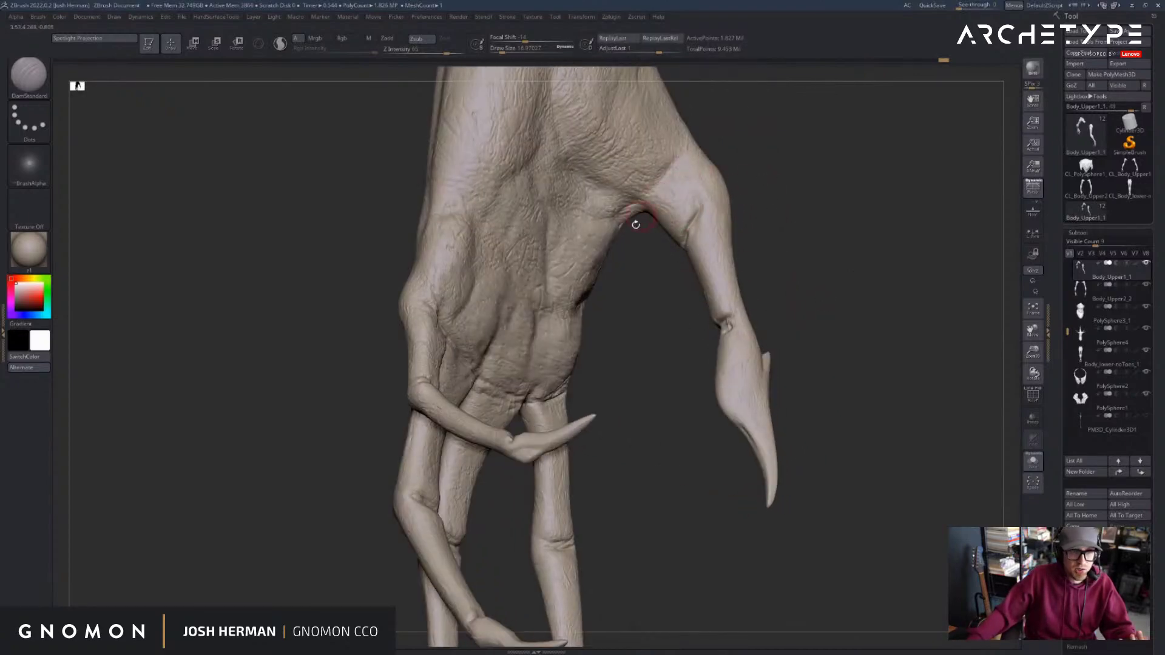
- Carve DamStandard creases around the thumb pad and across the upper palm
{"action": "mouse_move", "coordinate": [803, 273]}
{"action": "right_mouse_down"}
{"action": "mouse_move", "coordinate": [777, 251]}
{"action": "mouse_move", "coordinate": [845, 268]}
{"action": "mouse_move", "coordinate": [593, 360]}
{"action": "mouse_move", "coordinate": [625, 398]}
{"action": "mouse_move", "coordinate": [928, 340]}
{"action": "mouse_move", "coordinate": [658, 237]}
{"action": "right_mouse_up"}
{"action": "left_click_drag", "start_coordinate": [862, 206], "coordinate": [859, 238]}
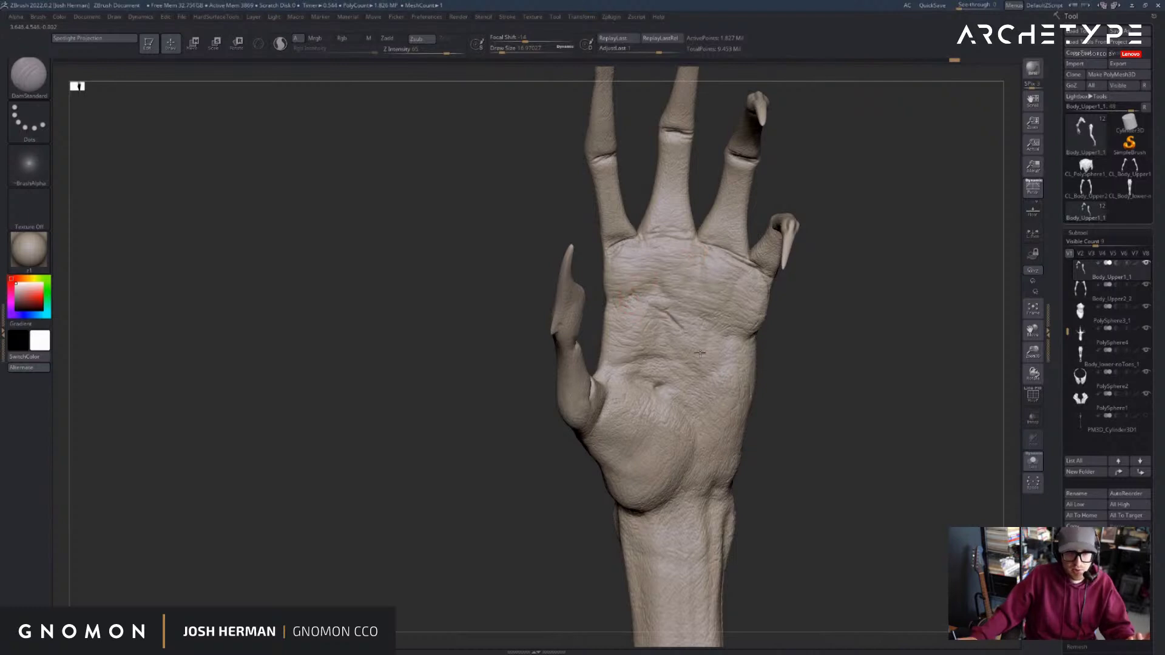
{"action": "mouse_move", "coordinate": [673, 328]}
{"action": "right_mouse_down"}
{"action": "mouse_move", "coordinate": [704, 376]}
{"action": "mouse_move", "coordinate": [816, 406]}
{"action": "mouse_move", "coordinate": [736, 345]}
{"action": "right_mouse_up"}
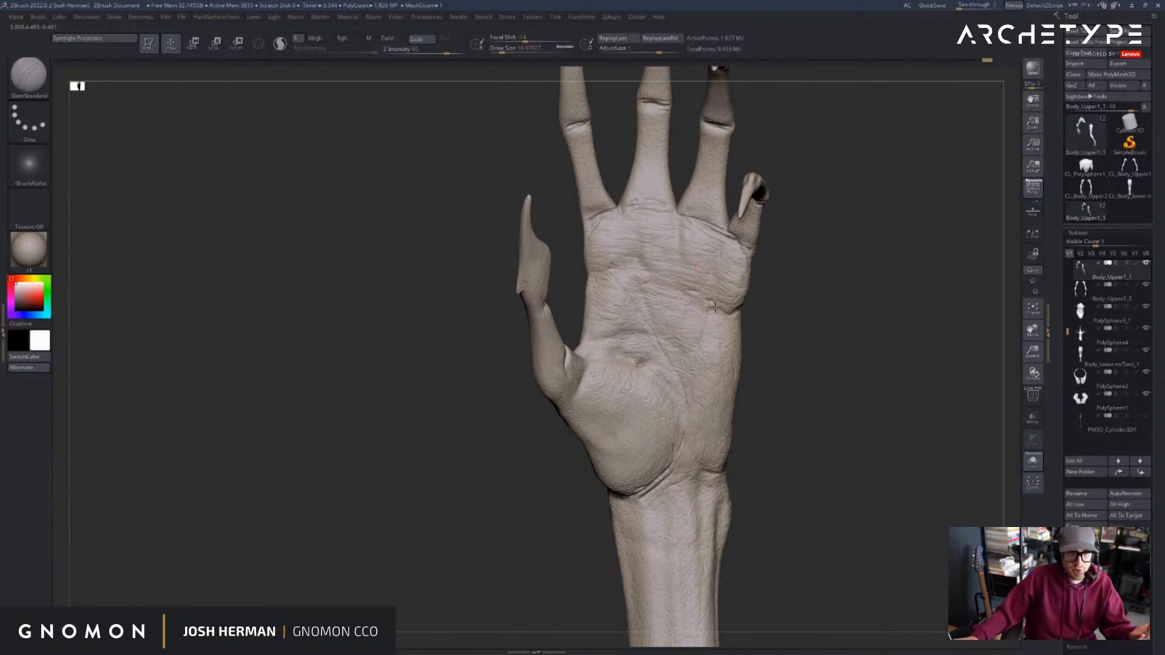
- Carve DamStandard creases across the centre of the palm and over the upper edge of the thumb pad
{"action": "left_click_drag", "start_coordinate": [715, 307], "coordinate": [681, 278]}
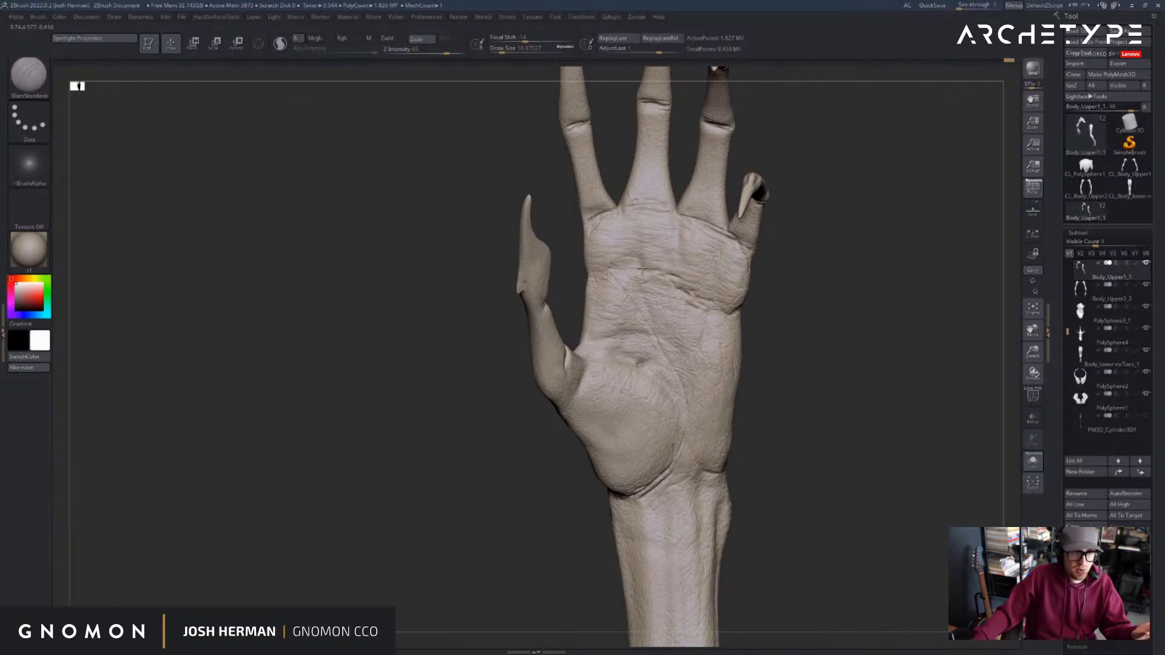
{"action": "mouse_move", "coordinate": [598, 272]}
{"action": "left_mouse_down"}
{"action": "mouse_move", "coordinate": [590, 259]}
{"action": "mouse_move", "coordinate": [577, 297]}
{"action": "mouse_move", "coordinate": [635, 319]}
{"action": "left_mouse_up"}
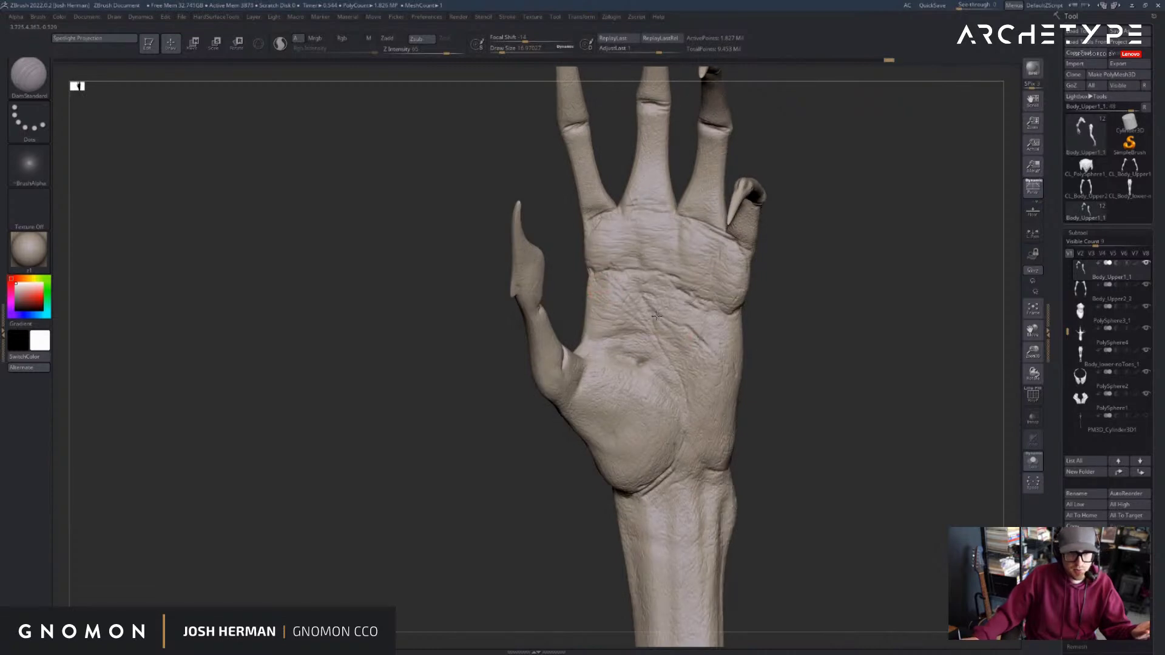
{"action": "left_click_drag", "start_coordinate": [656, 315], "coordinate": [627, 297]}
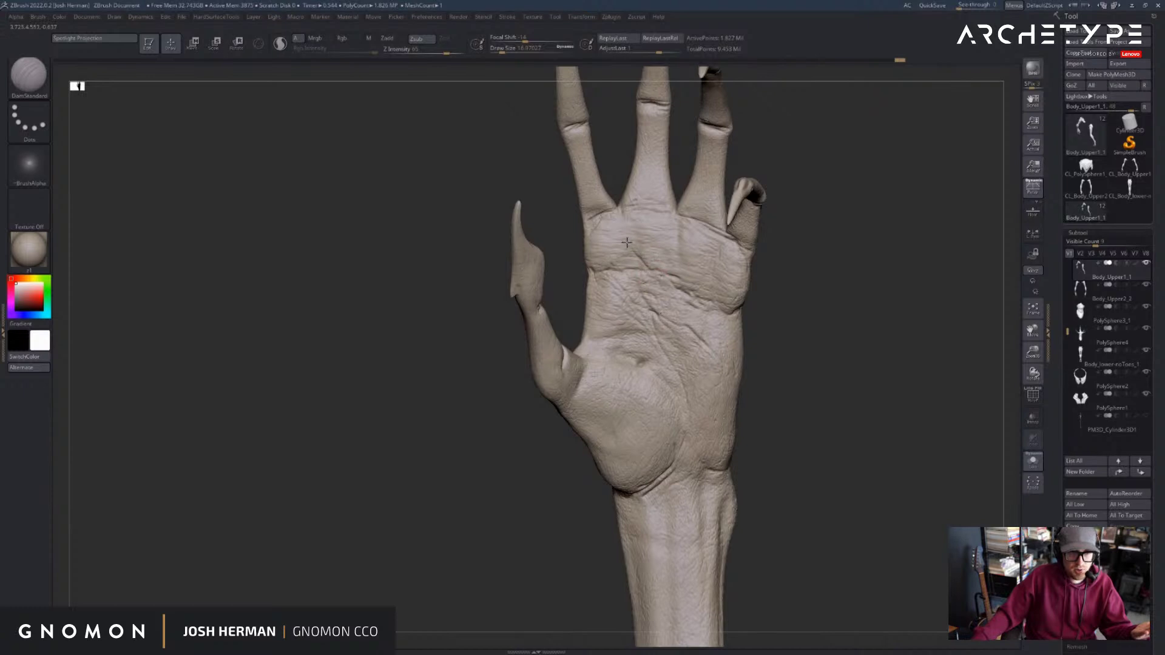
{"action": "key", "text": "ctrl+shift+z"}
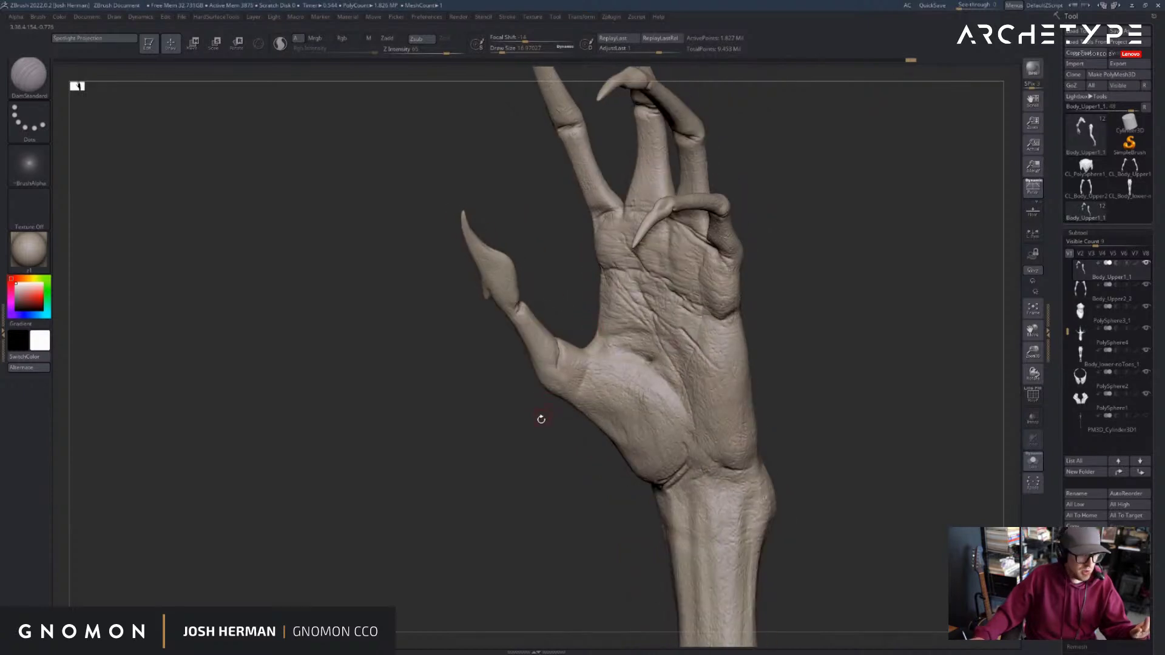
{"action": "left_click_drag", "start_coordinate": [599, 360], "coordinate": [646, 379]}
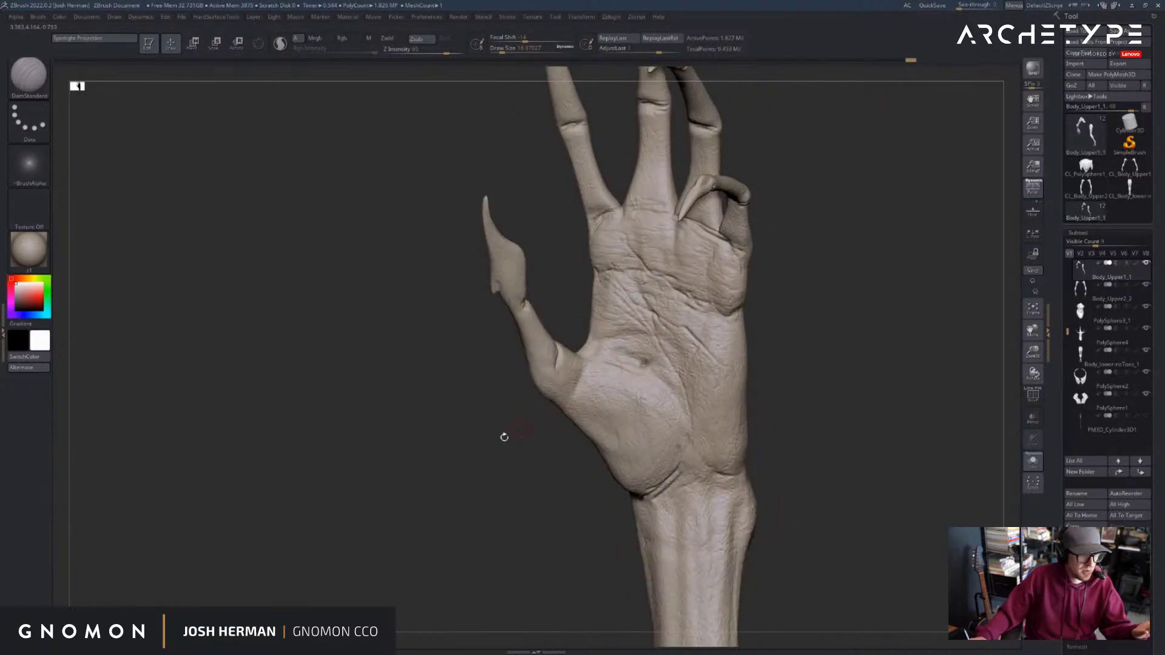
{"action": "left_click_drag", "start_coordinate": [503, 437], "coordinate": [578, 358]}
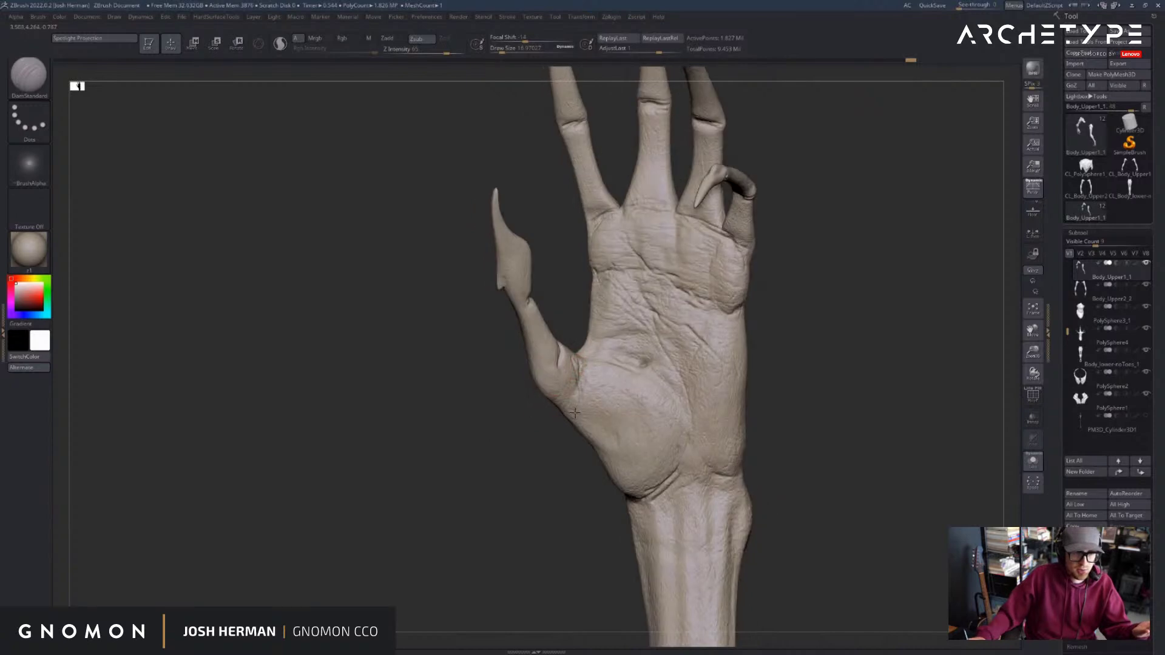
{"action": "key", "text": "ctrl+shift+z"}
{"action": "key", "text": "ctrl+shift+z"}
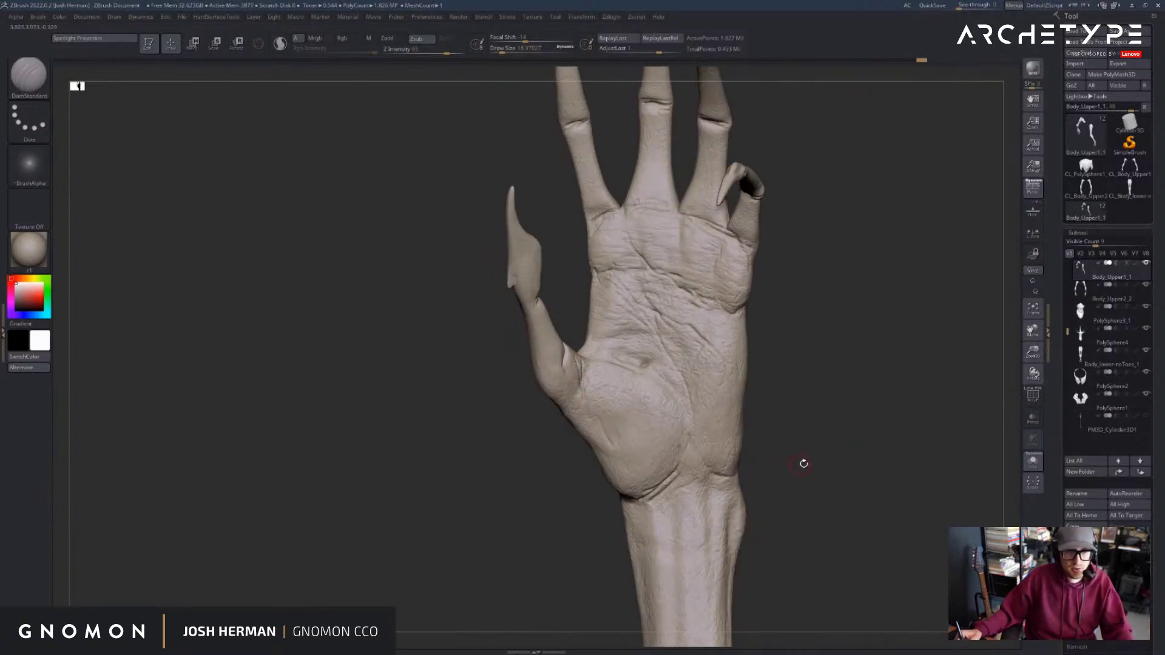
- Carve DamStandard creases over the back of the index finger's middle knuckle
{"action": "left_click_drag", "start_coordinate": [817, 178], "coordinate": [808, 358], "text": "alt"}
{"action": "left_click_drag", "start_coordinate": [897, 337], "coordinate": [694, 242], "text": "alt"}
{"action": "mouse_move", "coordinate": [694, 242]}
{"action": "left_mouse_down"}
{"action": "mouse_move", "coordinate": [780, 334]}
{"action": "mouse_move", "coordinate": [843, 234]}
{"action": "left_mouse_up"}
{"action": "key", "text": "1"}
{"action": "mouse_move", "coordinate": [843, 233]}
{"action": "left_mouse_down", "text": "alt"}
{"action": "mouse_move", "coordinate": [675, 265]}
{"action": "mouse_move", "coordinate": [689, 225]}
{"action": "mouse_move", "coordinate": [622, 195]}
{"action": "left_mouse_up", "text": "alt"}
{"action": "key", "text": "2"}
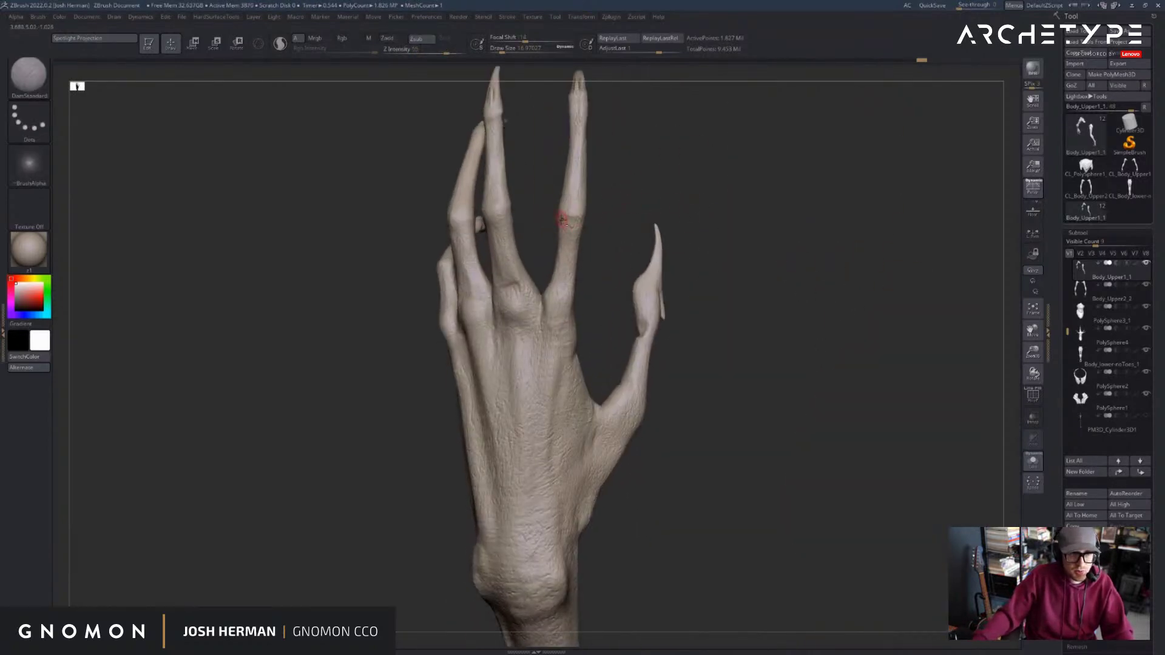
{"action": "mouse_move", "coordinate": [563, 218]}
{"action": "left_mouse_down"}
{"action": "mouse_move", "coordinate": [611, 209]}
{"action": "mouse_move", "coordinate": [548, 214]}
{"action": "mouse_move", "coordinate": [579, 221]}
{"action": "mouse_move", "coordinate": [589, 248]}
{"action": "mouse_move", "coordinate": [563, 256]}
{"action": "mouse_move", "coordinate": [581, 248]}
{"action": "left_mouse_up"}
{"action": "key", "text": "ctrl+z"}
{"action": "key", "text": "s"}
{"action": "left_click_drag", "start_coordinate": [611, 191], "coordinate": [596, 292], "text": "alt"}
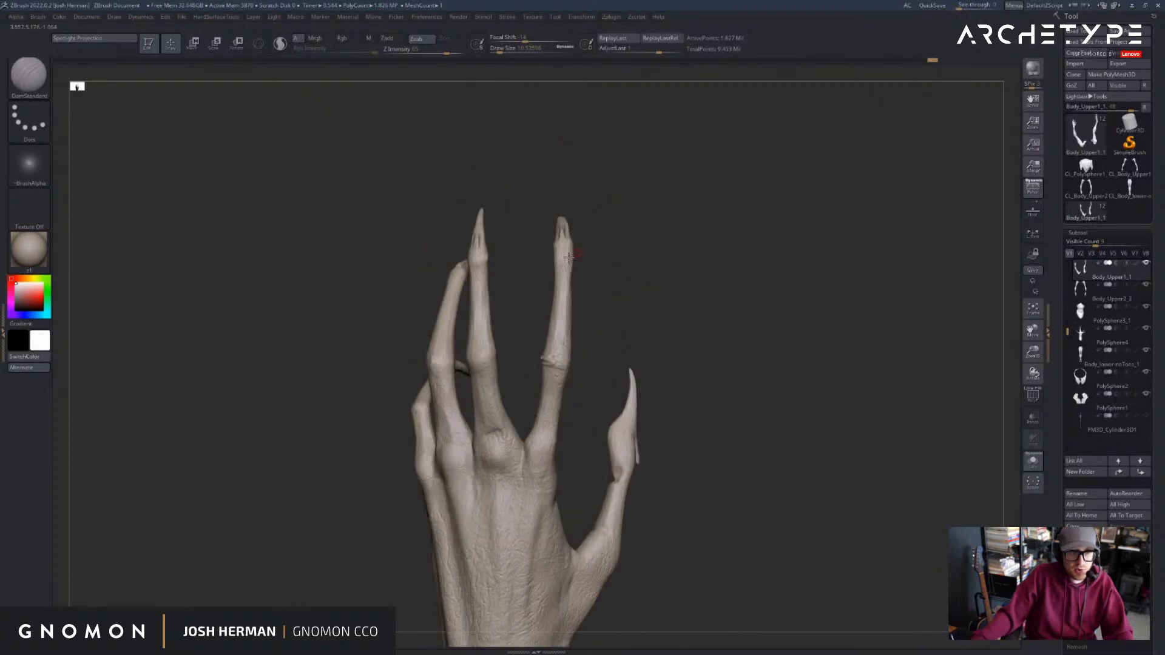
- Set up the Standard brush with the Dots stroke, Alpha 01 and a Z Intensity of 29
{"action": "mouse_move", "coordinate": [571, 256]}
{"action": "left_mouse_down"}
{"action": "mouse_move", "coordinate": [619, 255]}
{"action": "mouse_move", "coordinate": [587, 242]}
{"action": "left_mouse_up"}
{"action": "key", "text": "b"}
{"action": "key", "text": "s"}
{"action": "key", "text": "t"}
{"action": "left_click", "coordinate": [31, 121]}
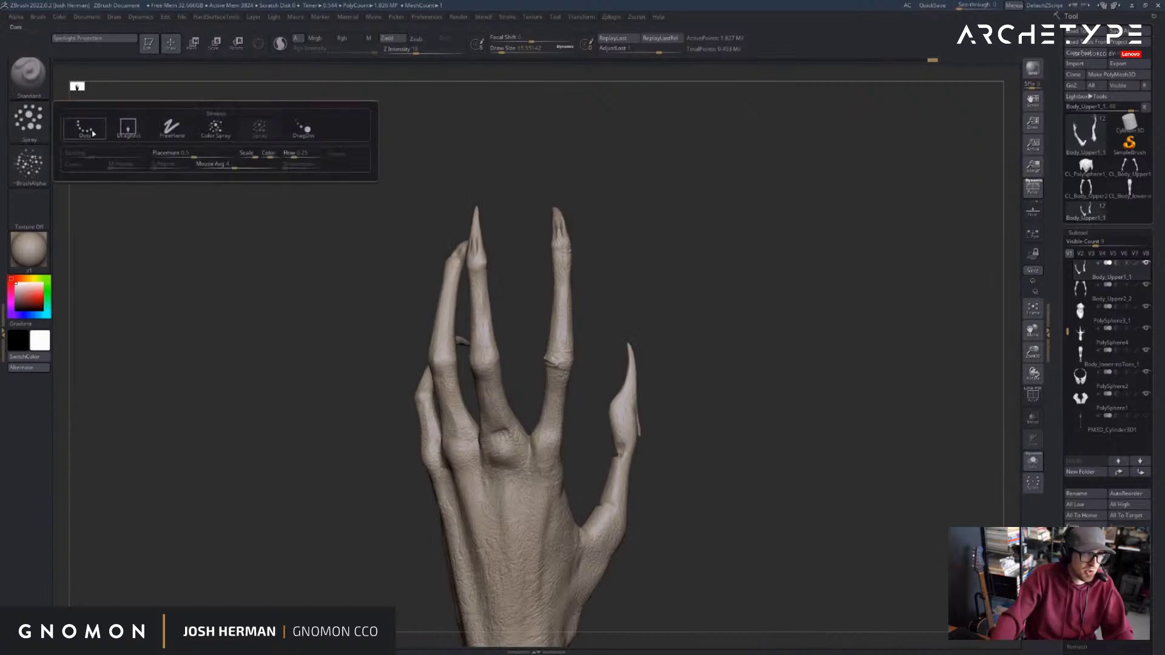
{"action": "left_click", "coordinate": [93, 133]}
{"action": "left_click", "coordinate": [28, 164]}
{"action": "left_click", "coordinate": [28, 163]}
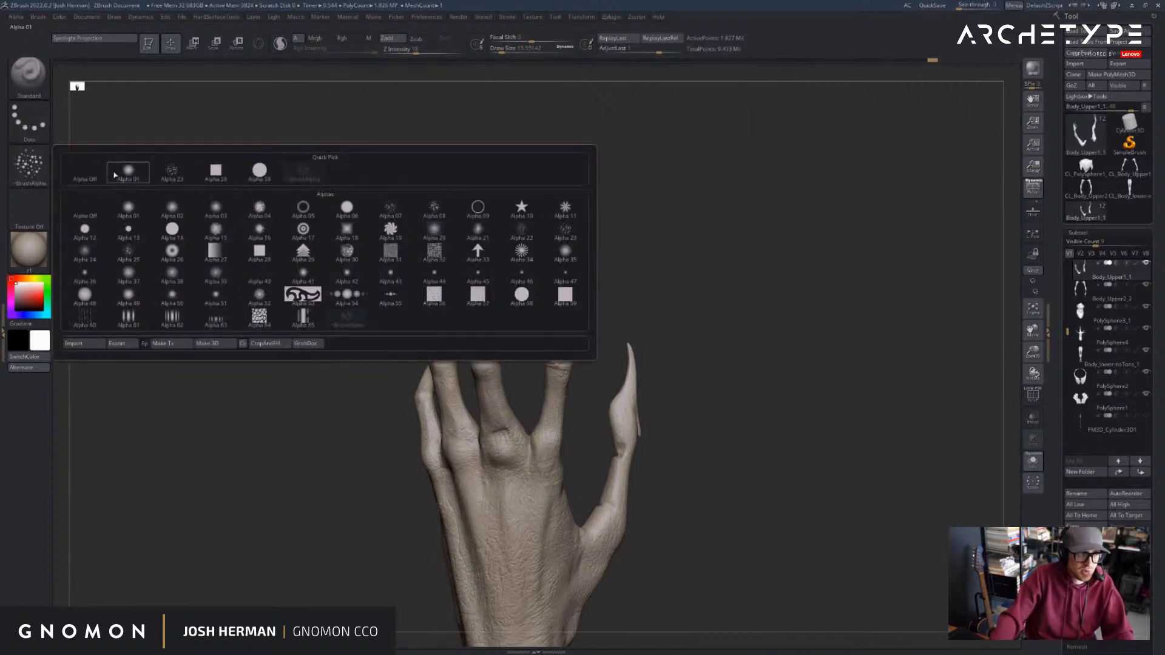
{"action": "left_click", "coordinate": [128, 173]}
{"action": "key", "text": "u"}
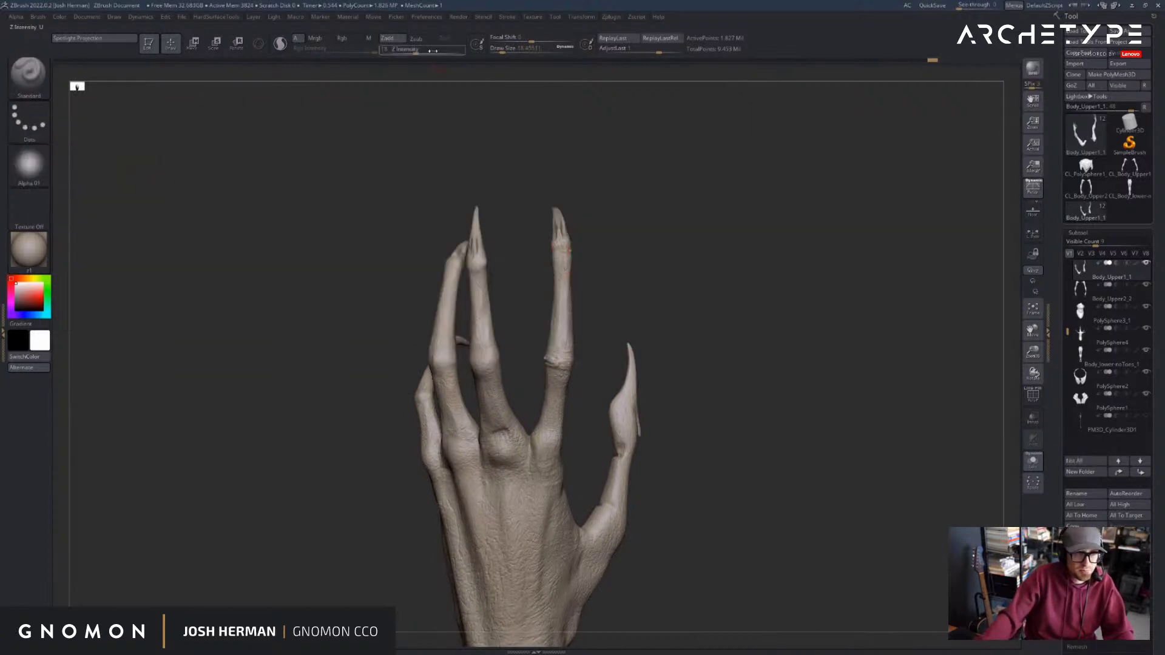
{"action": "left_click_drag", "start_coordinate": [559, 242], "coordinate": [565, 247]}
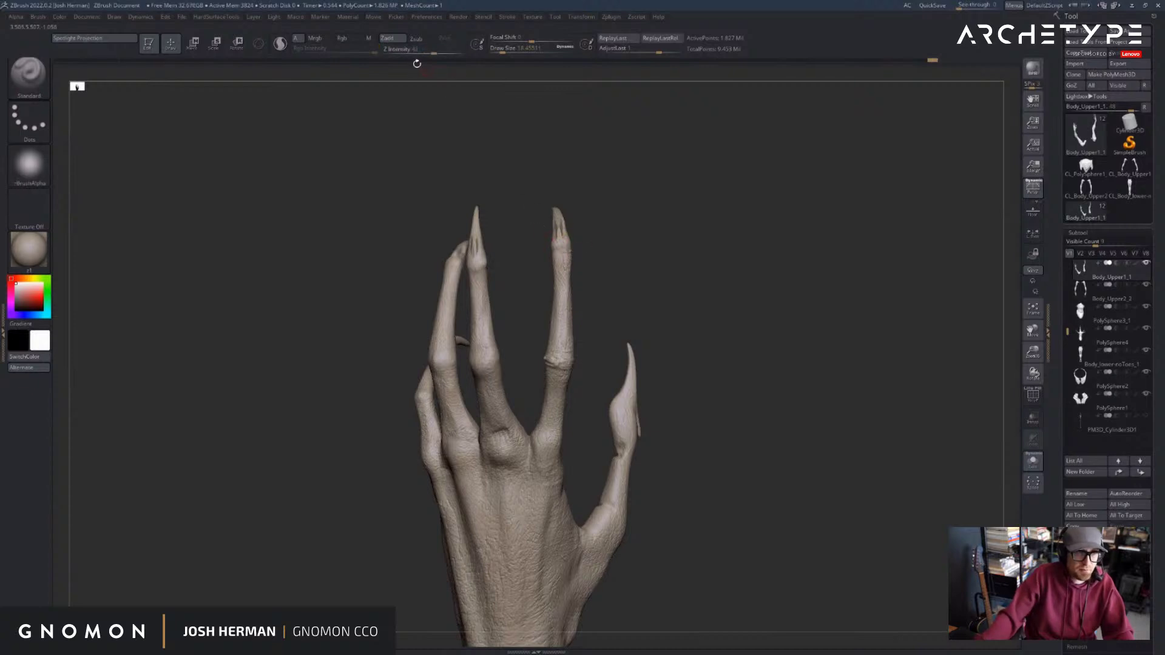
{"action": "left_click", "coordinate": [430, 50]}
- Build up skin folds over the claw joints and middle knuckles on the backs of the fingers with the Standard brush
{"action": "mouse_move", "coordinate": [661, 206]}
{"action": "left_mouse_down"}
{"action": "mouse_move", "coordinate": [692, 229]}
{"action": "mouse_move", "coordinate": [632, 253]}
{"action": "left_mouse_up"}
{"action": "key", "text": "s"}
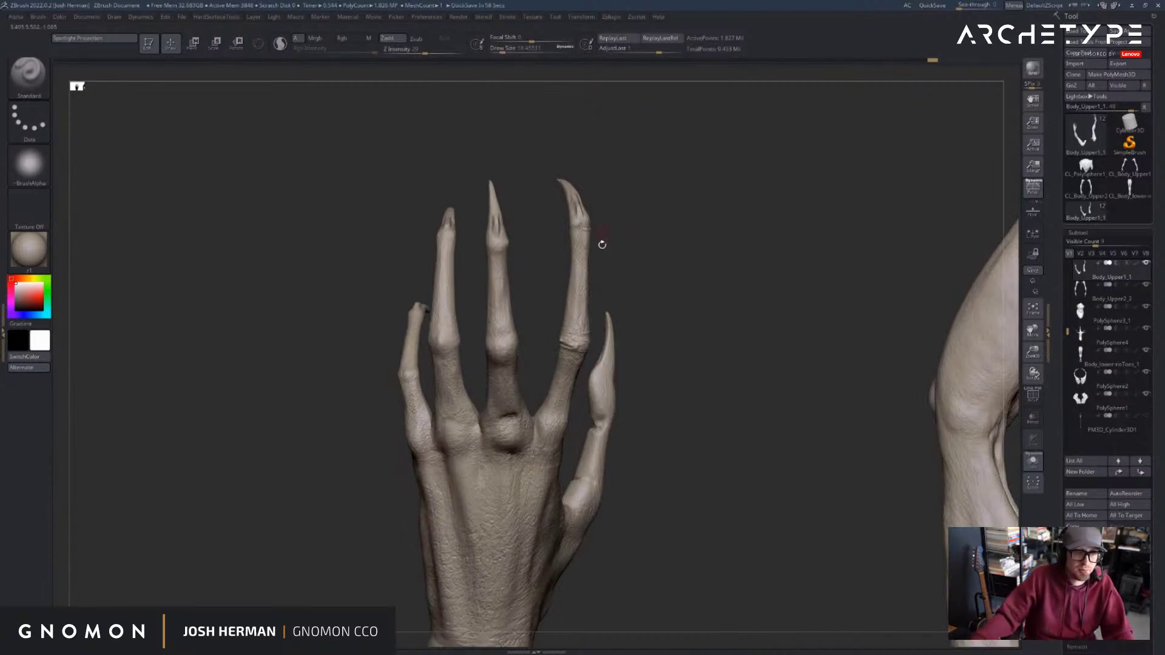
{"action": "left_click_drag", "start_coordinate": [600, 247], "coordinate": [580, 229]}
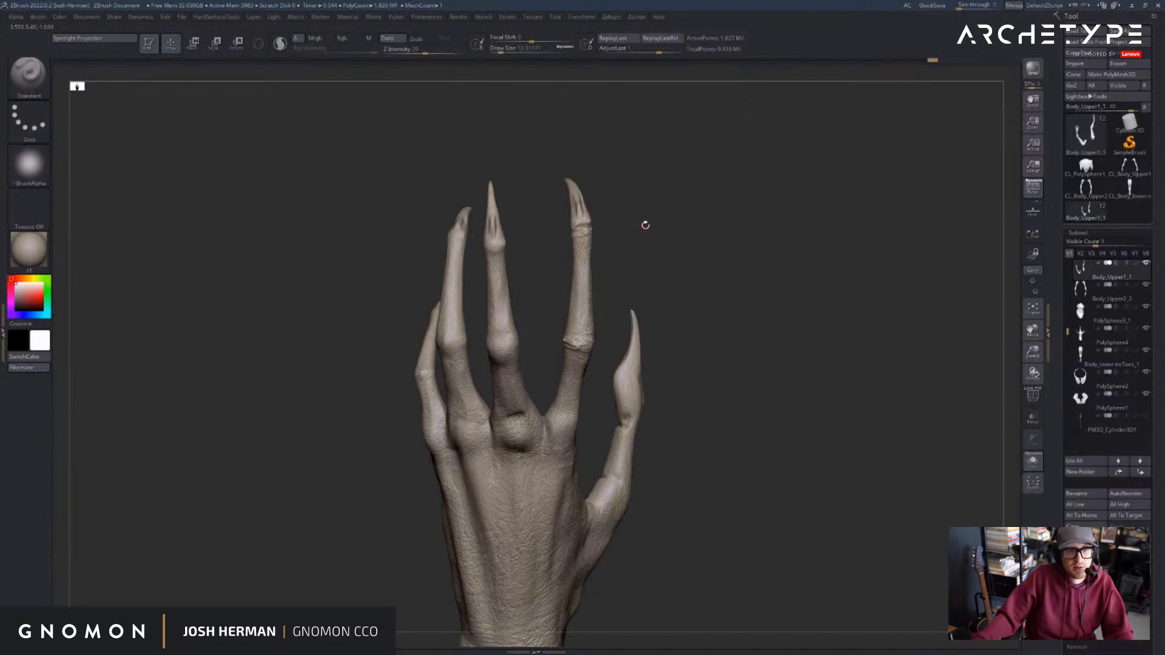
{"action": "left_click_drag", "start_coordinate": [645, 225], "coordinate": [631, 228]}
{"action": "left_click_drag", "start_coordinate": [501, 239], "coordinate": [444, 261]}
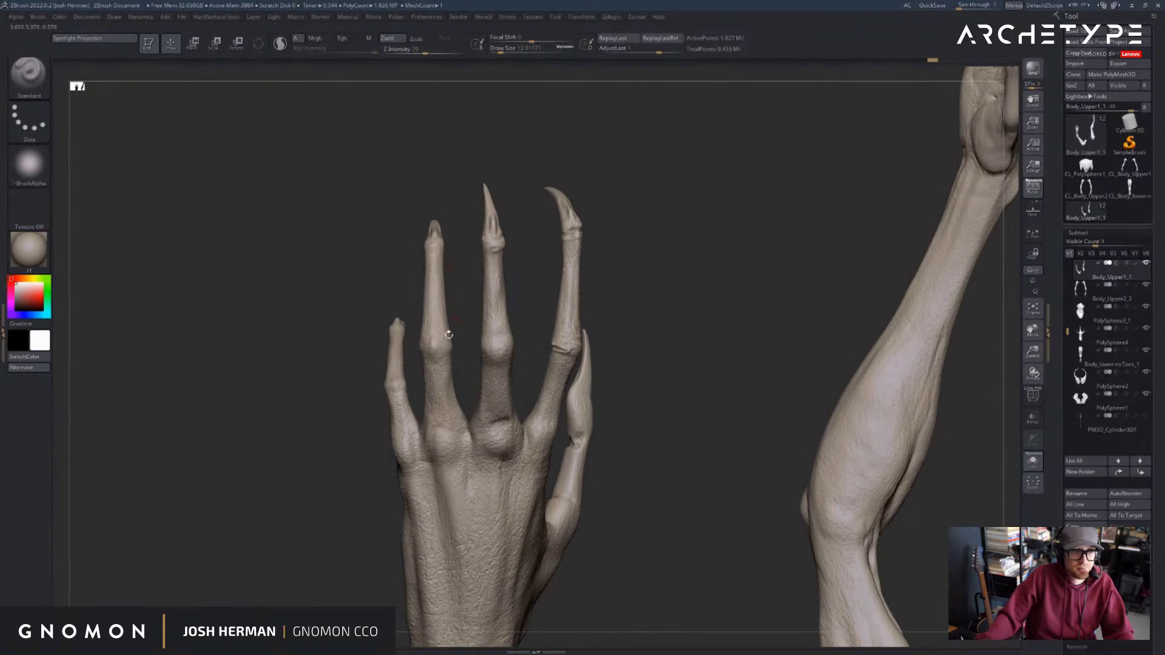
{"action": "mouse_move", "coordinate": [460, 339]}
{"action": "left_mouse_down"}
{"action": "mouse_move", "coordinate": [426, 349]}
{"action": "mouse_move", "coordinate": [457, 353]}
{"action": "left_mouse_up"}
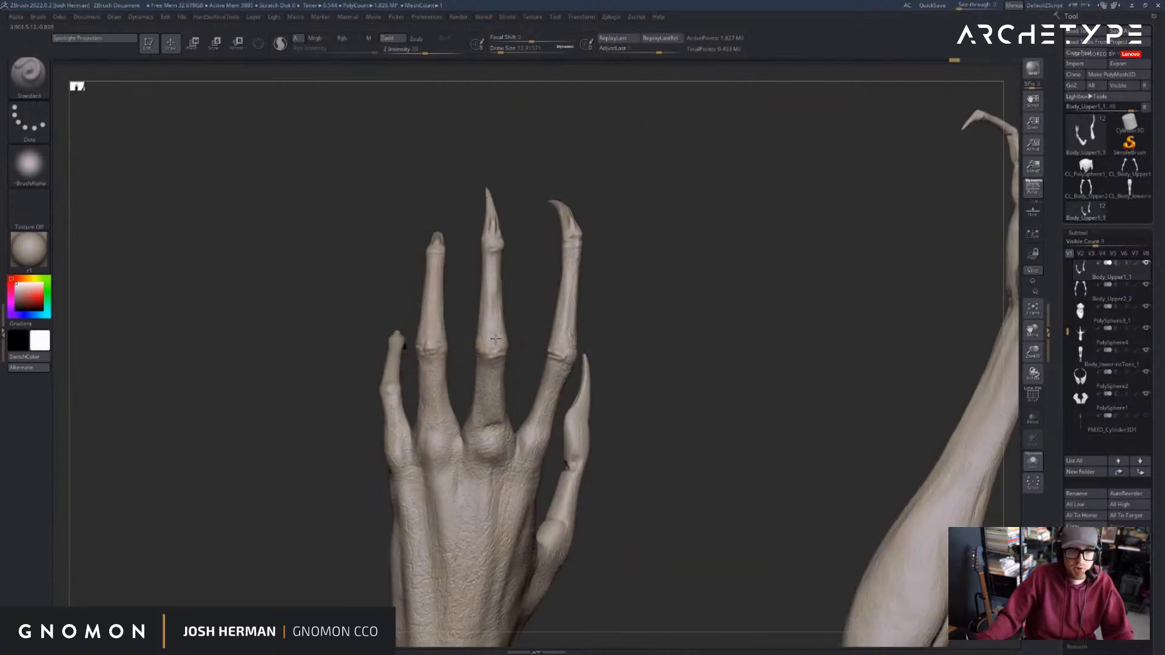
{"action": "left_click_drag", "start_coordinate": [461, 355], "coordinate": [605, 334]}
- Sculpt fine skin wrinkles around the back of the wrist and hand with the Standard brush
{"action": "left_click_drag", "start_coordinate": [692, 340], "coordinate": [623, 317]}
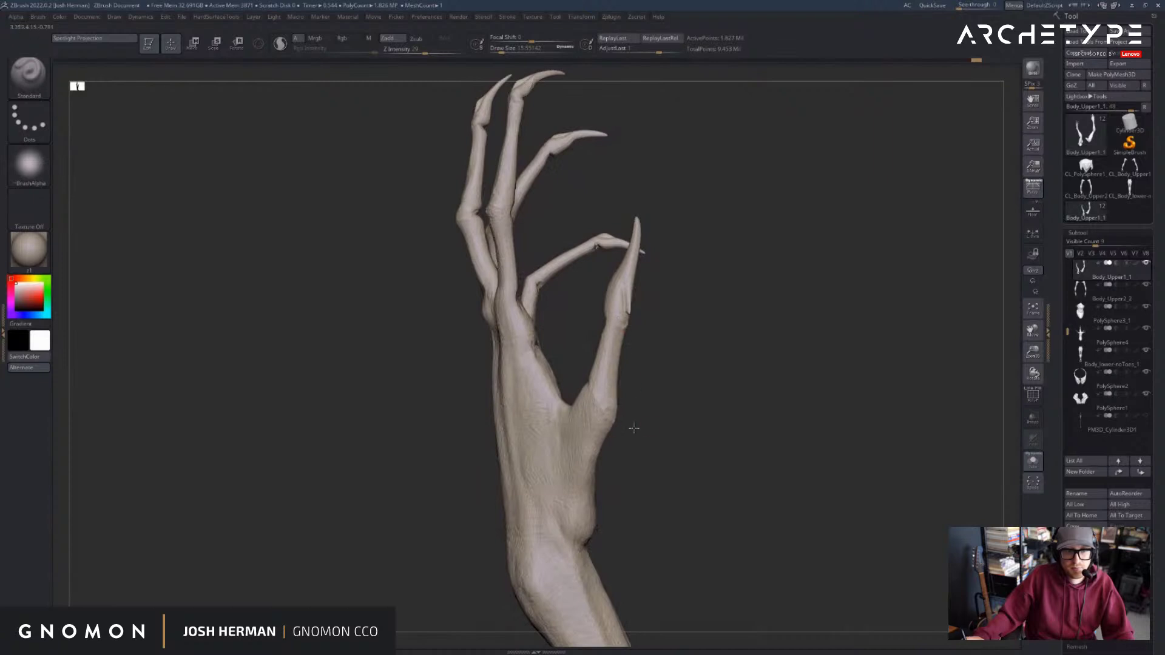
{"action": "left_click_drag", "start_coordinate": [634, 427], "coordinate": [731, 390]}
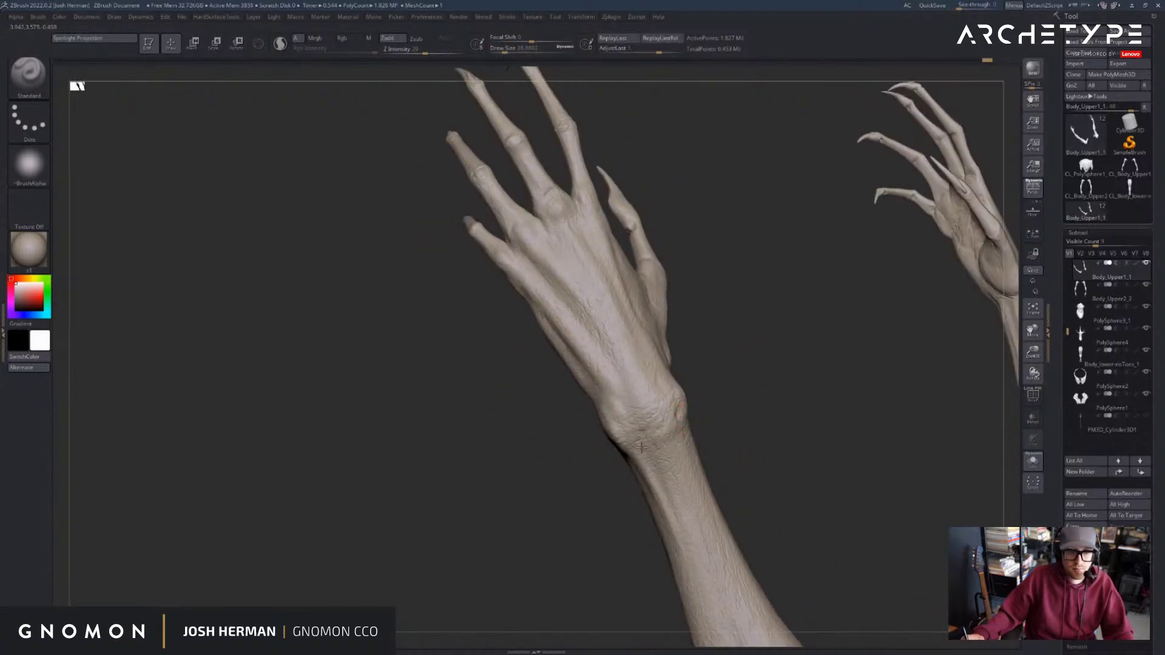
{"action": "mouse_move", "coordinate": [641, 447]}
{"action": "left_mouse_down"}
{"action": "mouse_move", "coordinate": [635, 427]}
{"action": "mouse_move", "coordinate": [650, 442]}
{"action": "left_mouse_up"}
{"action": "left_click_drag", "start_coordinate": [737, 396], "coordinate": [763, 403]}
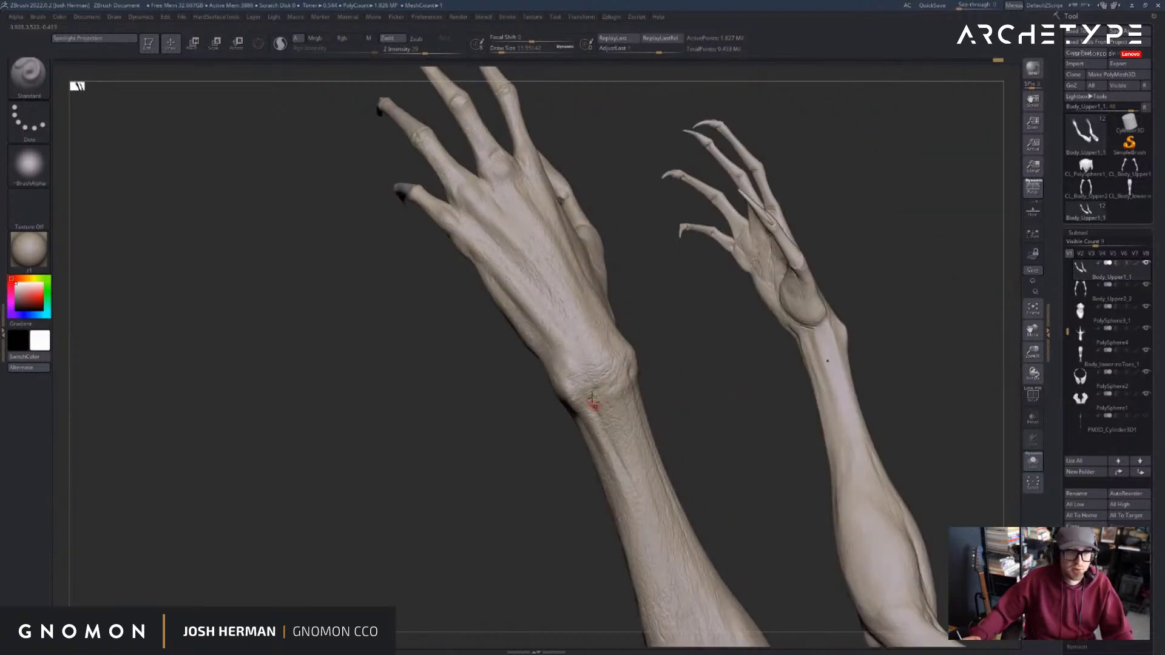
{"action": "left_click_drag", "start_coordinate": [519, 246], "coordinate": [390, 234]}
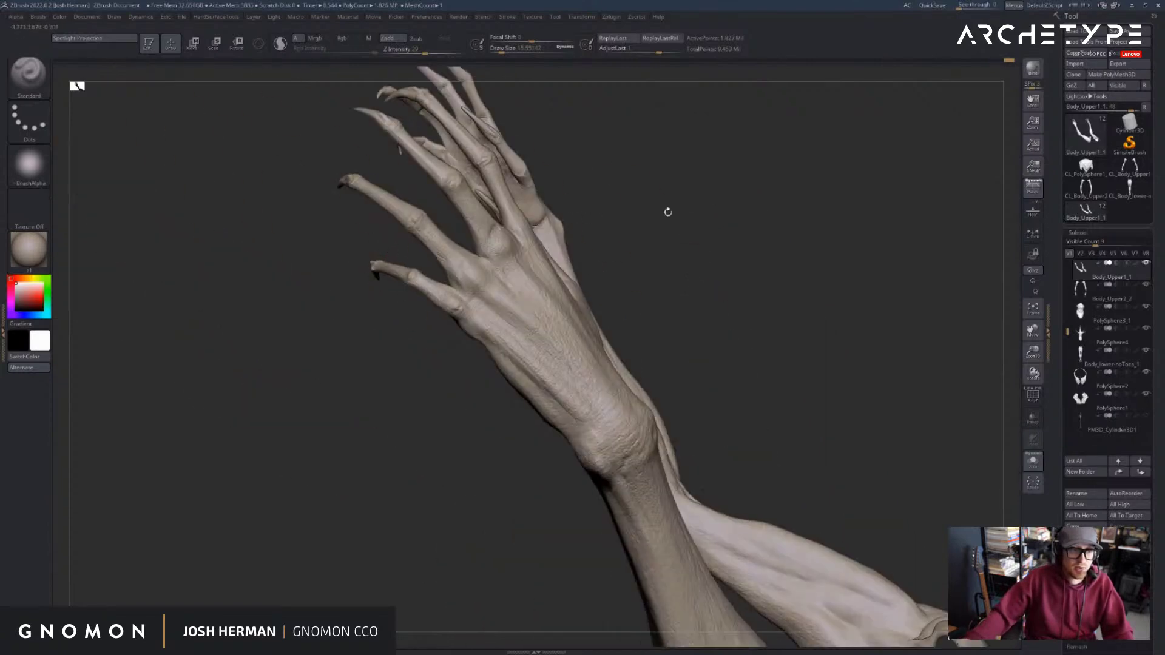
- Build up long skin strands along the upper forearm muscles just below the elbow
{"action": "mouse_move", "coordinate": [666, 212]}
{"action": "left_mouse_down", "text": "alt"}
{"action": "mouse_move", "coordinate": [826, 303]}
{"action": "mouse_move", "coordinate": [722, 424]}
{"action": "mouse_move", "coordinate": [668, 414]}
{"action": "mouse_move", "coordinate": [674, 388]}
{"action": "left_mouse_up", "text": "alt"}
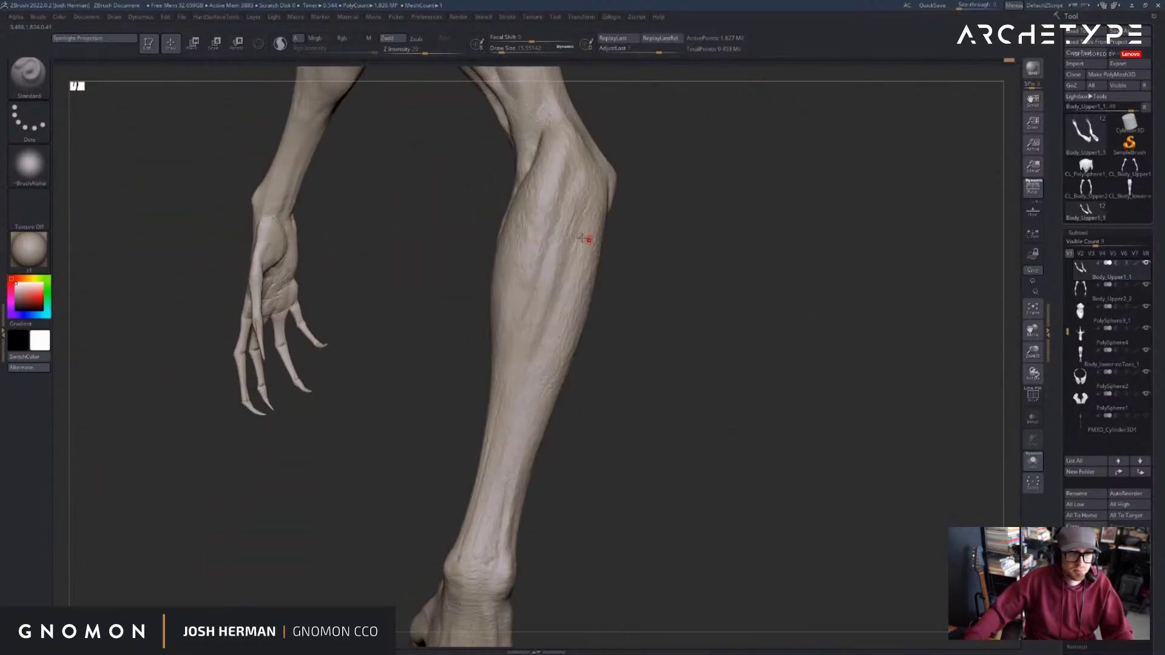
{"action": "left_click_drag", "start_coordinate": [549, 254], "coordinate": [561, 192]}
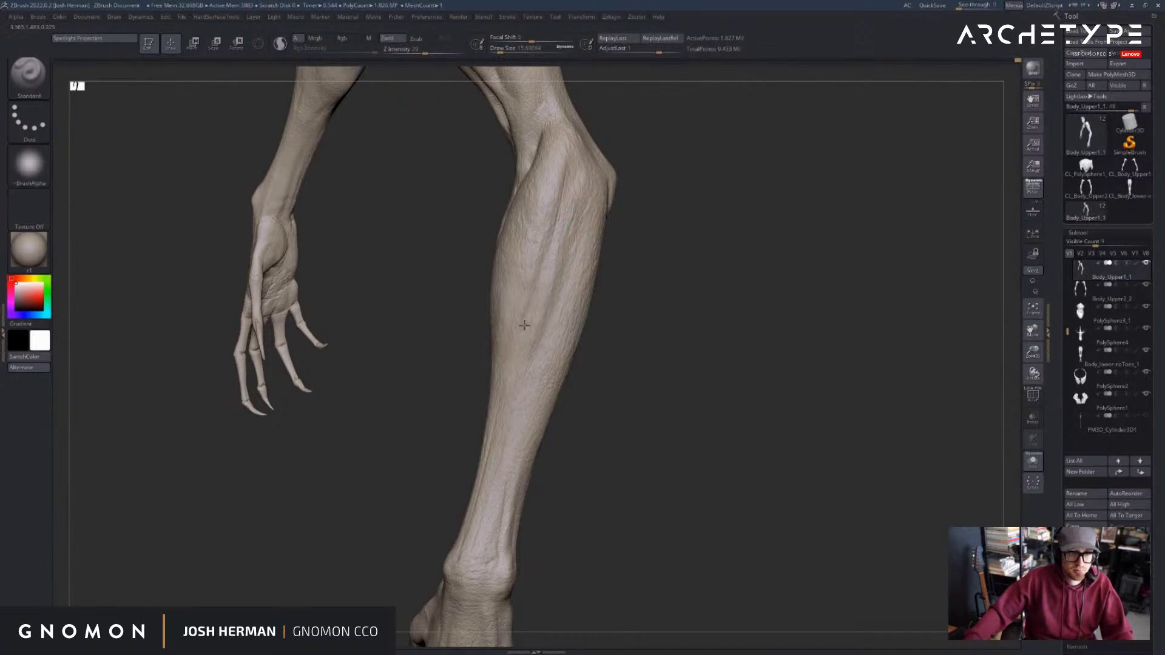
{"action": "left_click_drag", "start_coordinate": [523, 325], "coordinate": [564, 257]}
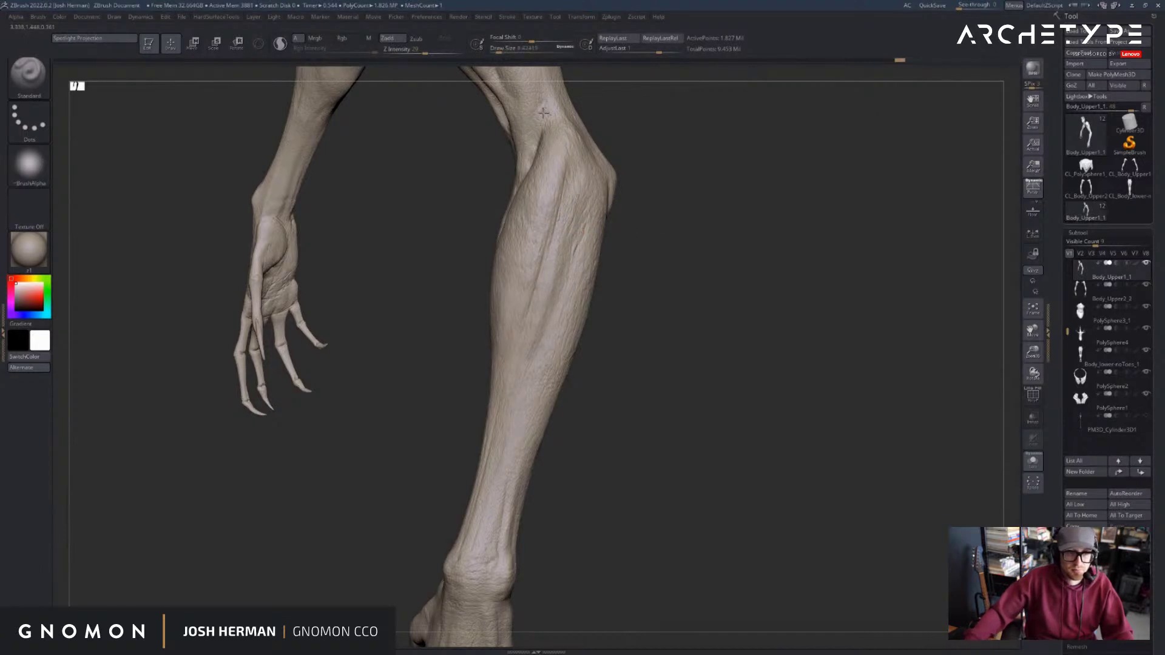
{"action": "left_click_drag", "start_coordinate": [565, 140], "coordinate": [567, 159]}
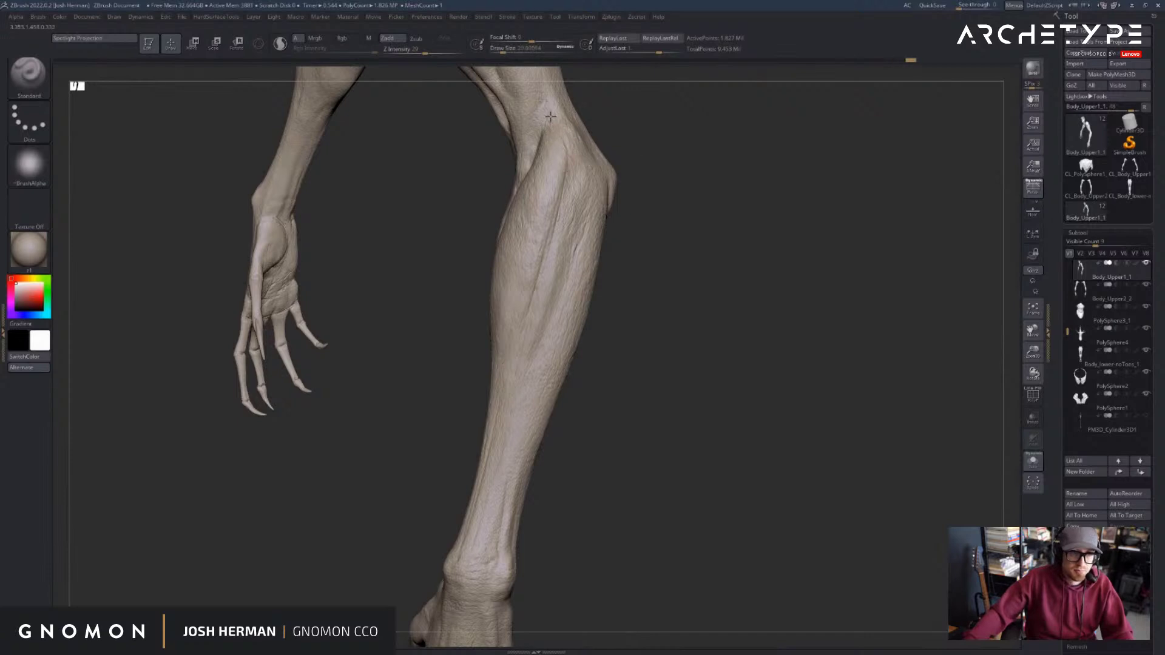
{"action": "left_click_drag", "start_coordinate": [629, 130], "coordinate": [679, 159]}
- Reduce the brush size and add finer skin strands down the forearm to the wrist
{"action": "key", "text": "s"}
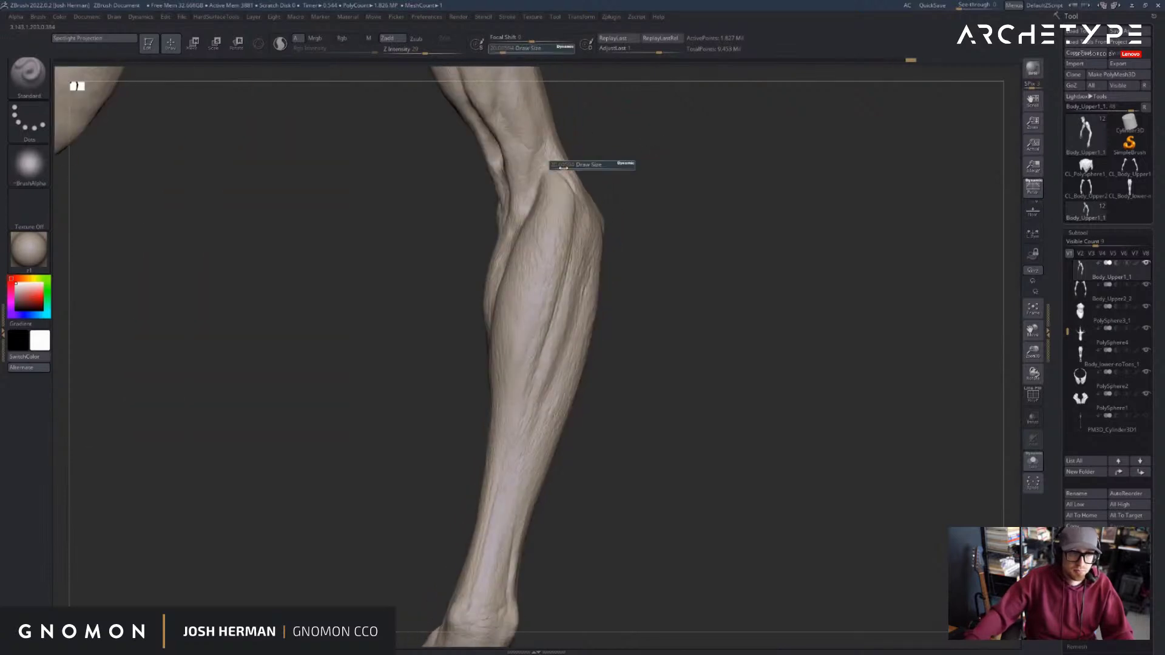
{"action": "left_click", "coordinate": [555, 166]}
{"action": "right_click_drag", "start_coordinate": [591, 319], "coordinate": [559, 376]}
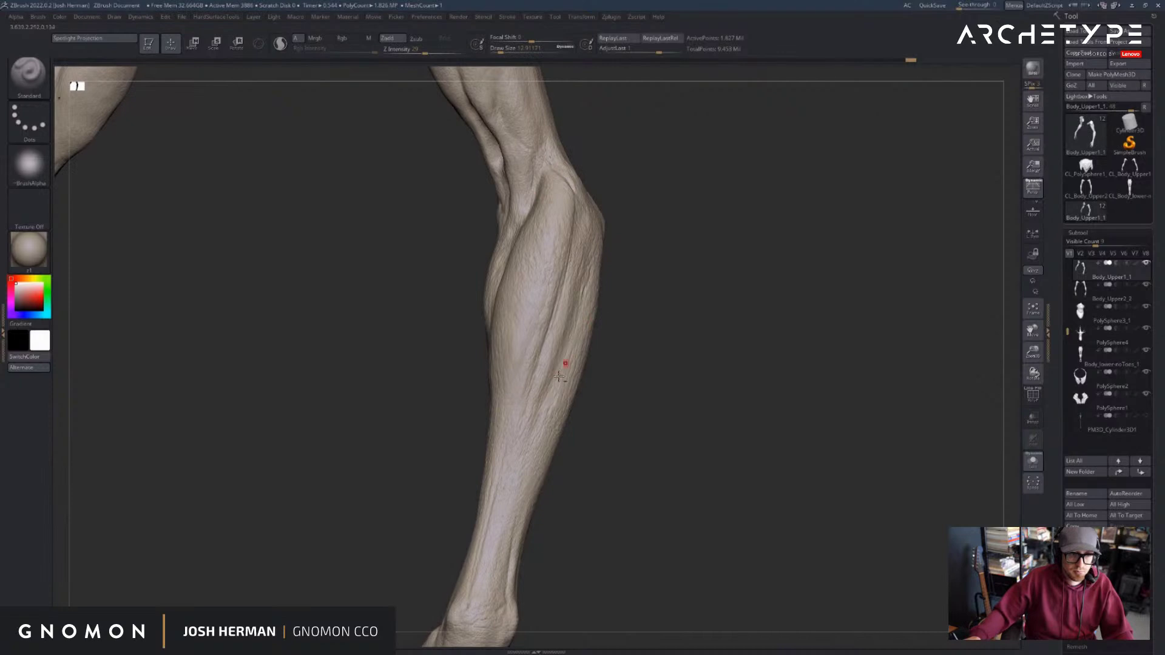
{"action": "right_click_drag", "start_coordinate": [518, 530], "coordinate": [579, 485]}
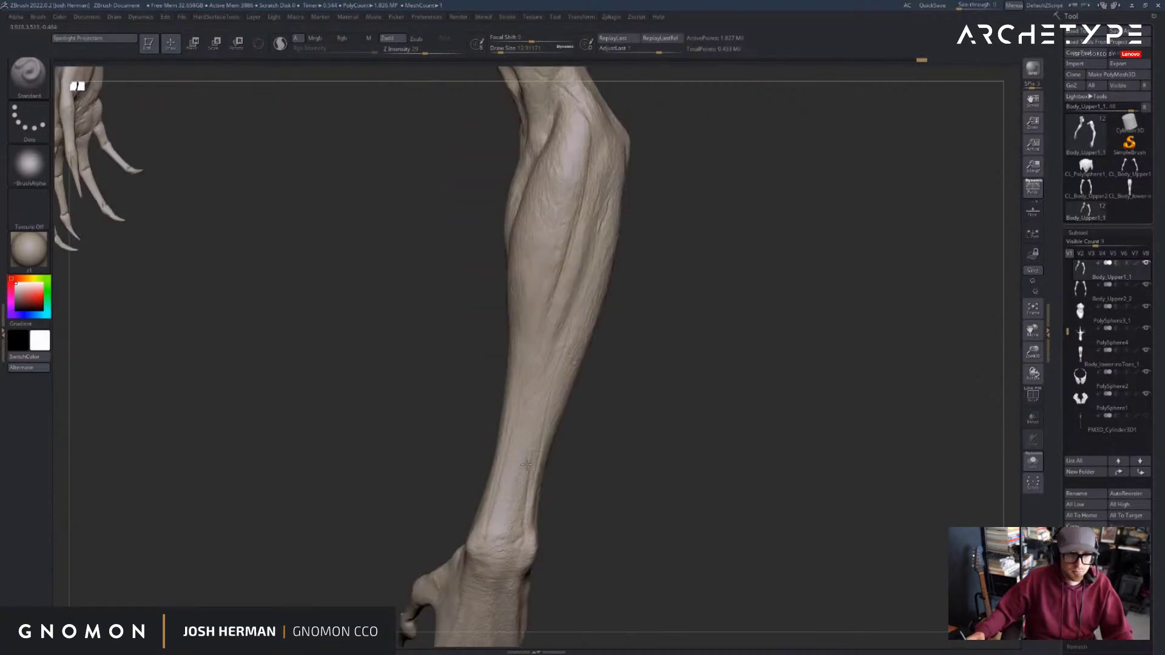
{"action": "left_click_drag", "start_coordinate": [518, 502], "coordinate": [516, 516]}
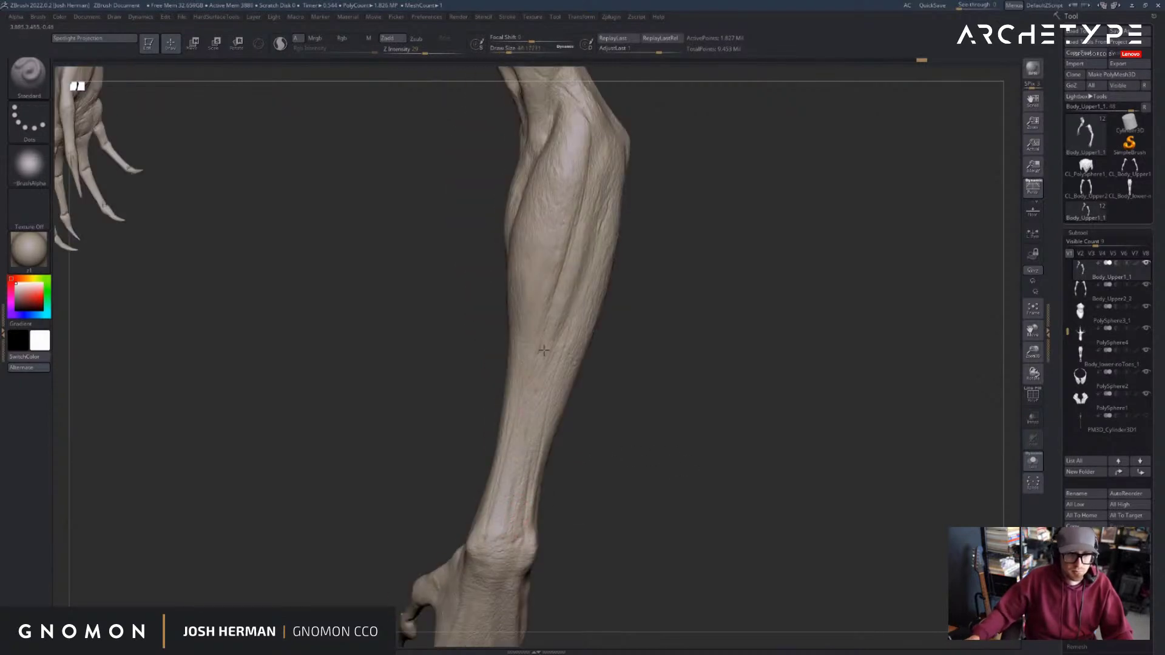
{"action": "left_click_drag", "start_coordinate": [600, 374], "coordinate": [652, 398]}
{"action": "left_click_drag", "start_coordinate": [542, 503], "coordinate": [619, 446]}
- Add Standard brush skin strands along the inner forearm from the wrist up to the elbow
{"action": "right_click_drag", "start_coordinate": [529, 513], "coordinate": [494, 533]}
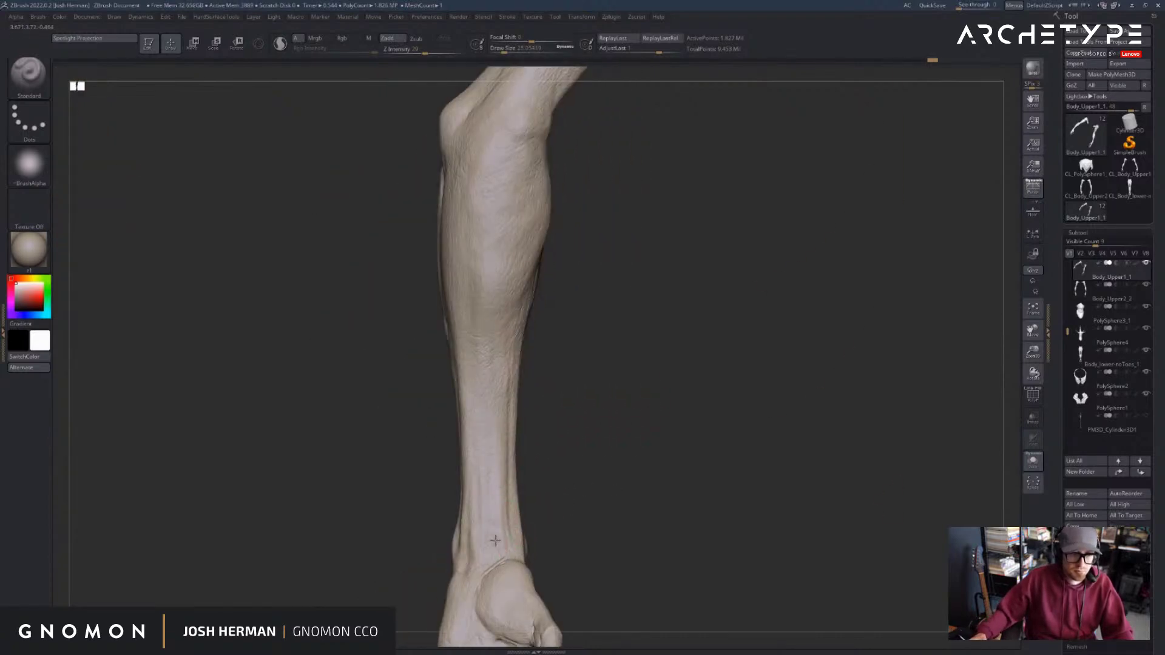
{"action": "mouse_move", "coordinate": [525, 434]}
{"action": "right_mouse_down"}
{"action": "mouse_move", "coordinate": [569, 375]}
{"action": "mouse_move", "coordinate": [559, 330]}
{"action": "right_mouse_up"}
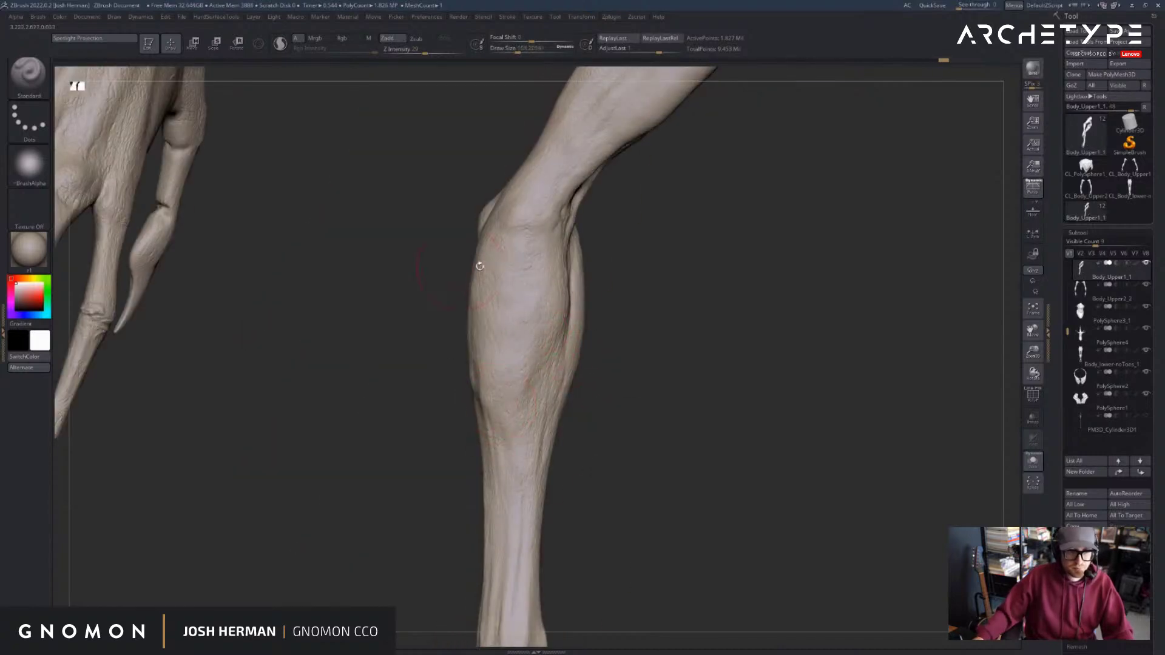
{"action": "right_click_drag", "start_coordinate": [482, 388], "coordinate": [715, 333]}
- Carve DamStandard creases across the inner bend of the elbow and the top of the forearm
{"action": "key", "text": "b"}
{"action": "key", "text": "d"}
{"action": "key", "text": "s"}
{"action": "key", "text": "s"}
{"action": "left_click_drag", "start_coordinate": [510, 338], "coordinate": [497, 338]}
{"action": "right_click_drag", "start_coordinate": [484, 322], "coordinate": [515, 338]}
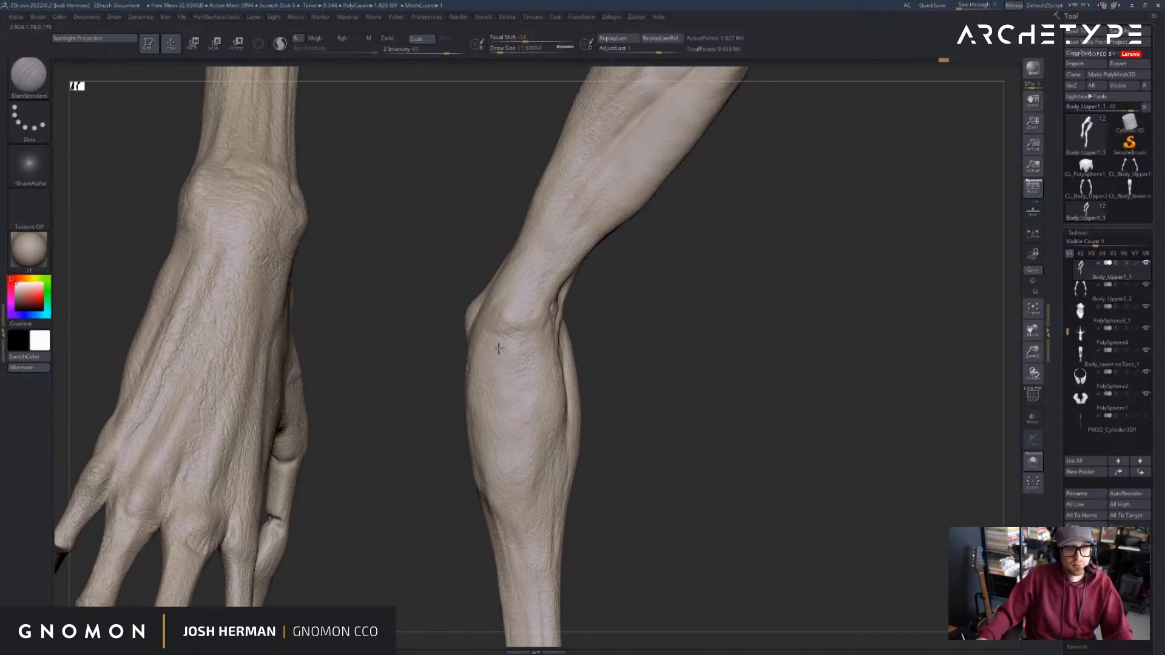
{"action": "right_click_drag", "start_coordinate": [676, 325], "coordinate": [710, 367]}
{"action": "key", "text": "s"}
{"action": "left_click_drag", "start_coordinate": [551, 344], "coordinate": [555, 344]}
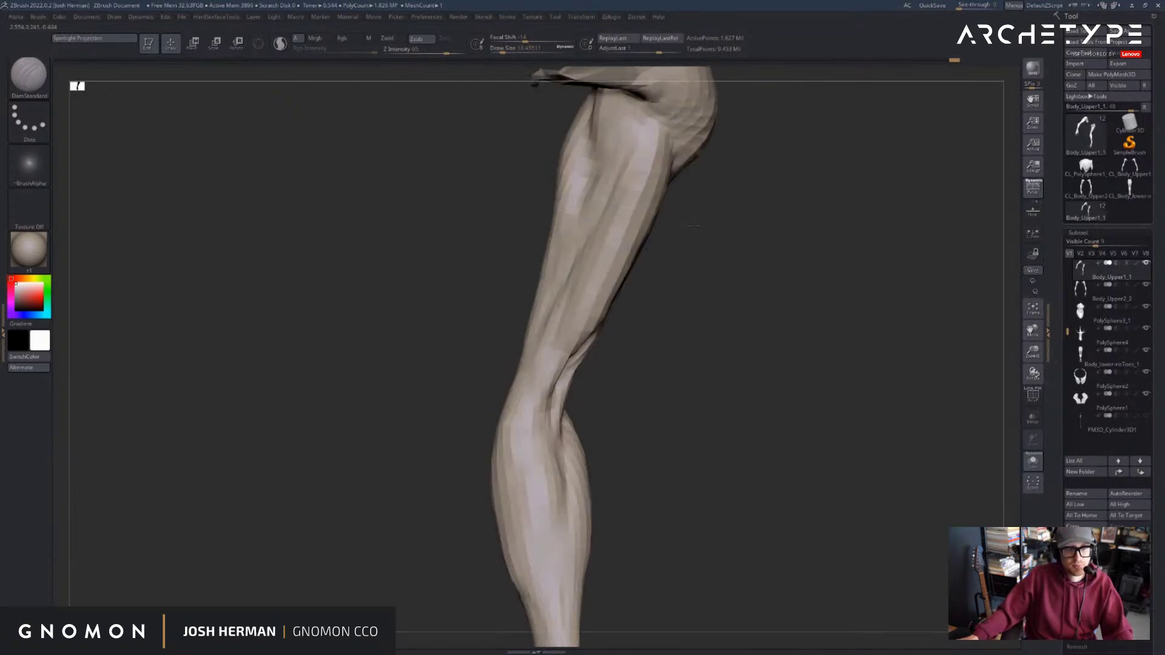
- Draw a thin raised vein with a reduced Standard brush down the upper arm from below the shoulder to the elbow tendons
{"action": "key", "text": "b"}
{"action": "key", "text": "c"}
{"action": "key", "text": "b"}
{"action": "mouse_move", "coordinate": [772, 218]}
{"action": "right_mouse_down"}
{"action": "mouse_move", "coordinate": [792, 195]}
{"action": "mouse_move", "coordinate": [733, 285]}
{"action": "mouse_move", "coordinate": [707, 293]}
{"action": "right_mouse_up"}
{"action": "key", "text": "b"}
{"action": "key", "text": "s"}
{"action": "key", "text": "t"}
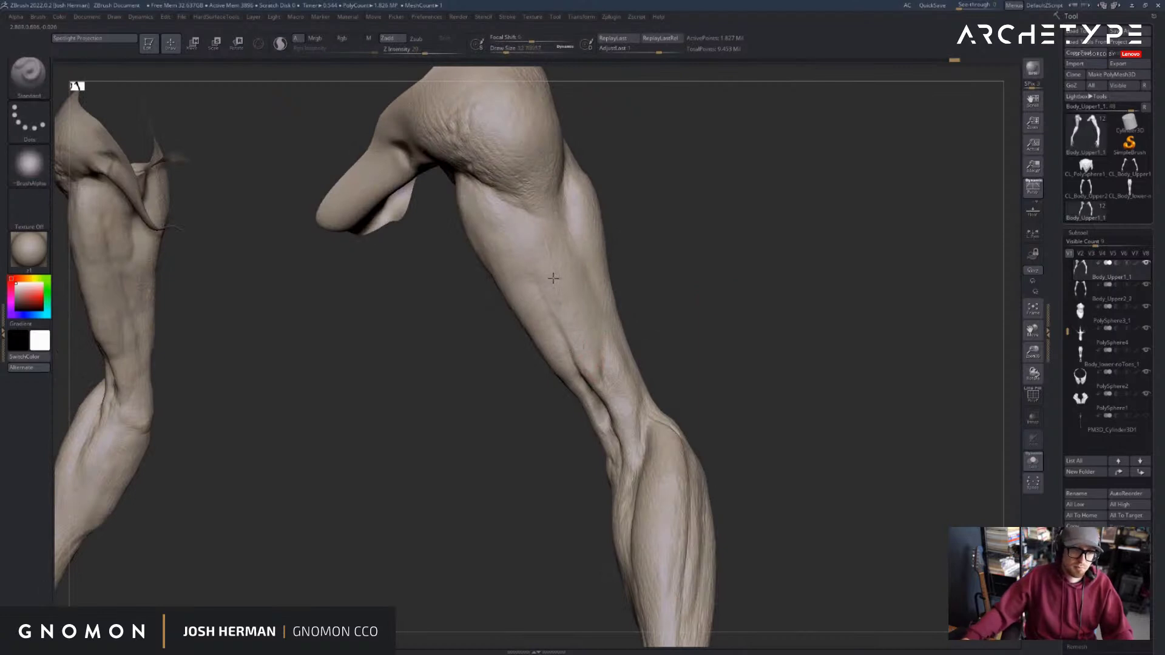
{"action": "key", "text": "s"}
{"action": "left_click", "coordinate": [586, 367]}
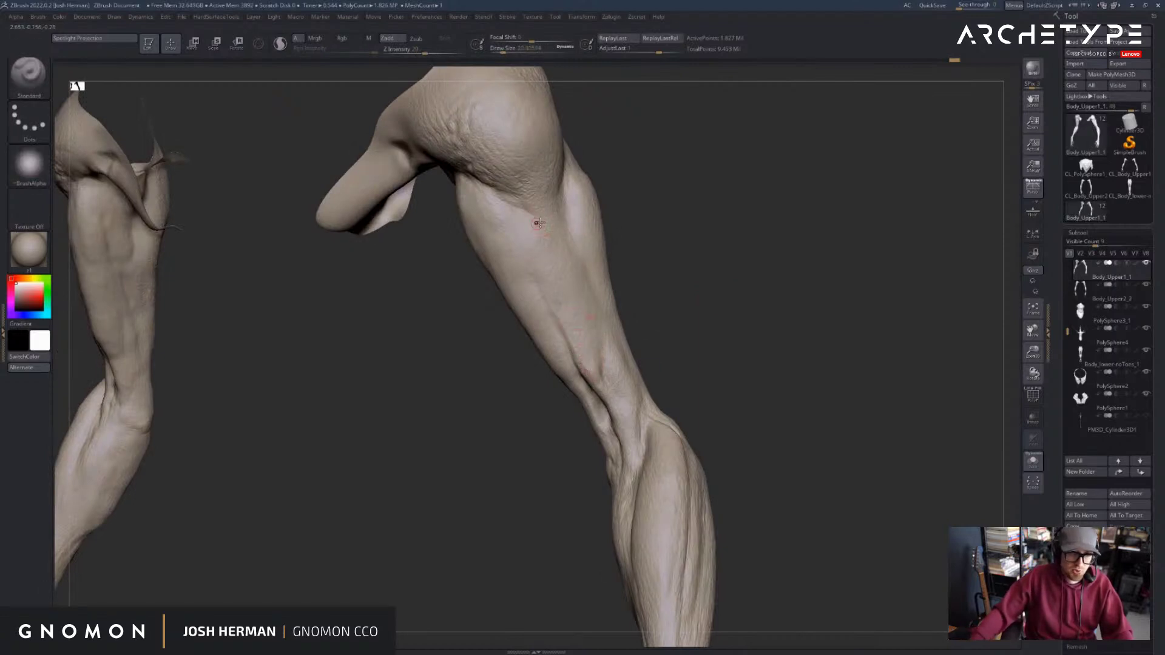
{"action": "right_click_drag", "start_coordinate": [537, 223], "coordinate": [562, 217], "text": "alt"}
{"action": "key", "text": "s"}
{"action": "left_click", "coordinate": [581, 212]}
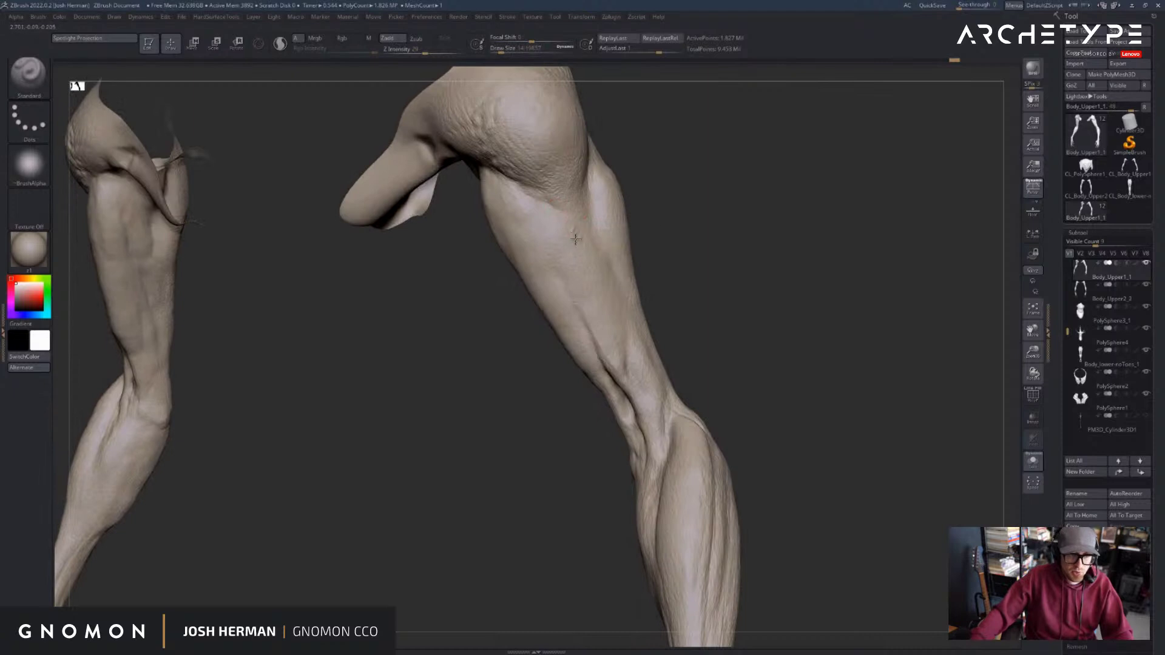
{"action": "right_click_drag", "start_coordinate": [700, 279], "coordinate": [658, 268]}
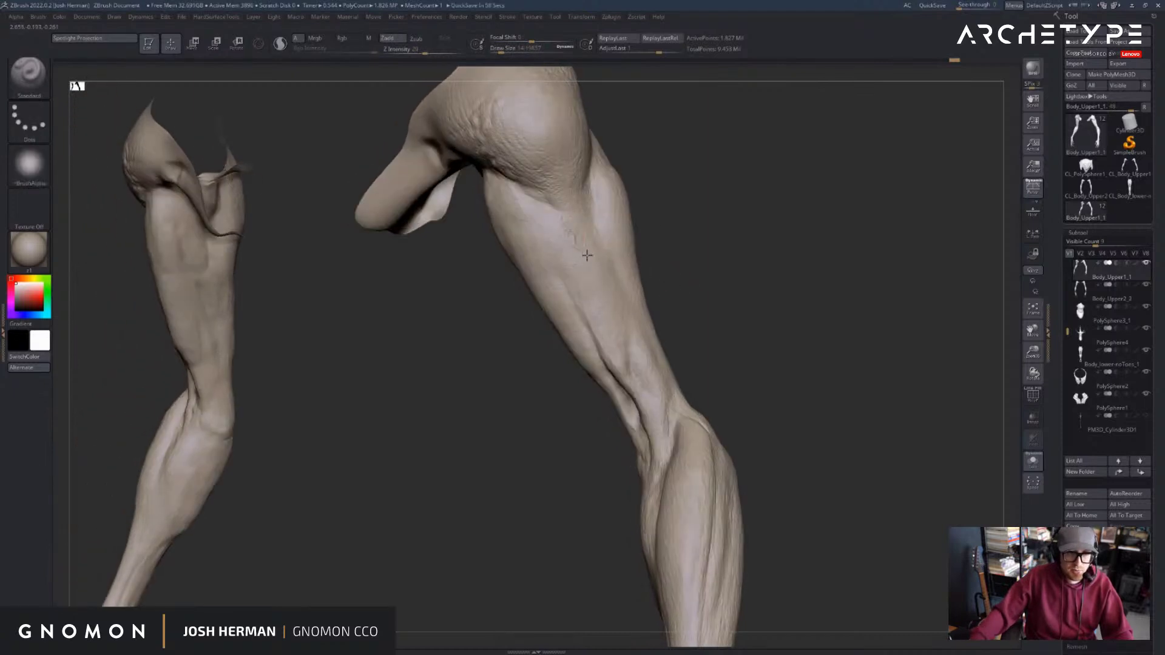
{"action": "left_click_drag", "start_coordinate": [618, 311], "coordinate": [619, 368]}
{"action": "right_click_drag", "start_coordinate": [630, 401], "coordinate": [619, 333]}
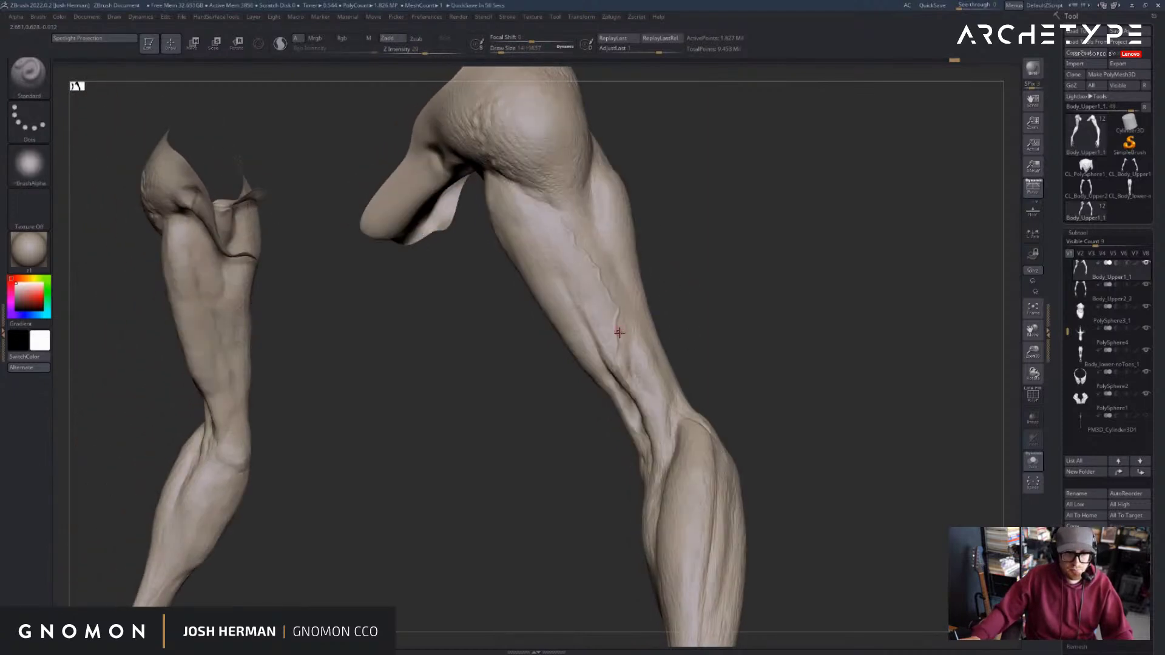
{"action": "right_click_drag", "start_coordinate": [656, 397], "coordinate": [629, 334]}
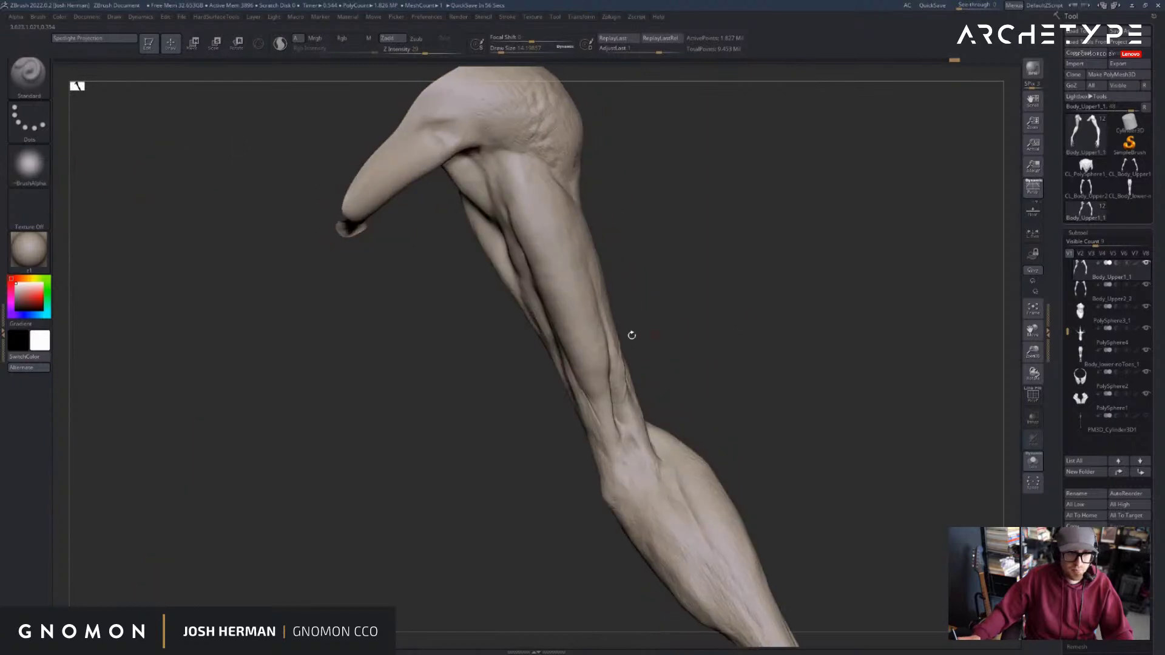
- Add a second Standard brush vein running up along the upper arm muscle and into the armpit
{"action": "left_click_drag", "start_coordinate": [588, 399], "coordinate": [560, 270]}
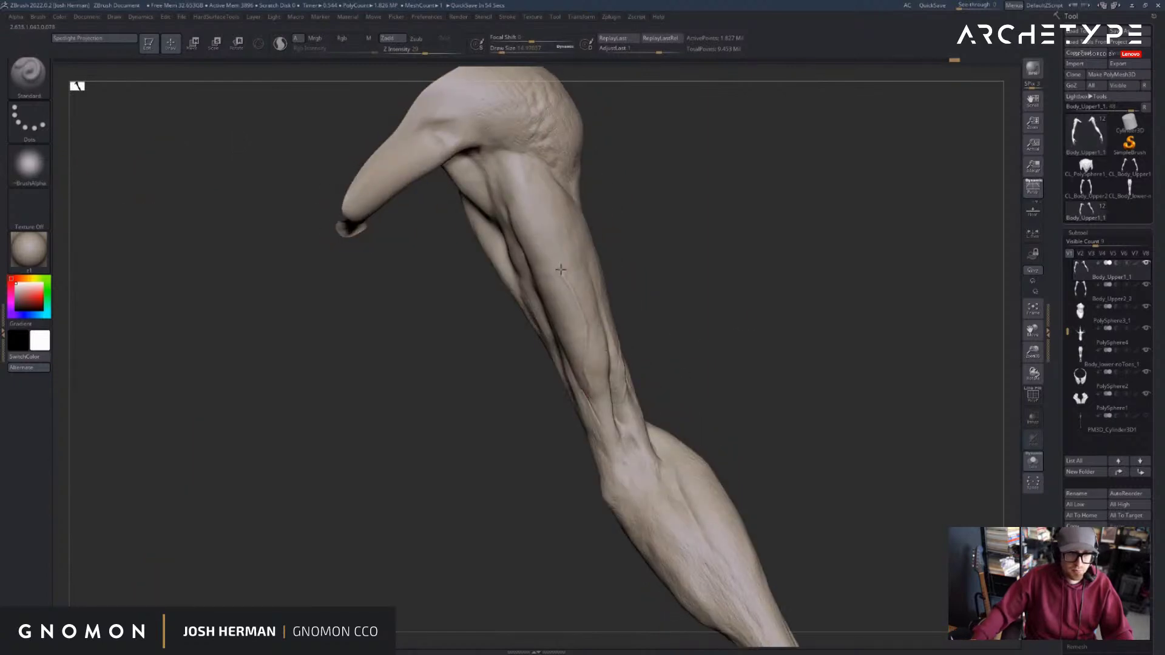
{"action": "left_click_drag", "start_coordinate": [541, 219], "coordinate": [458, 157]}
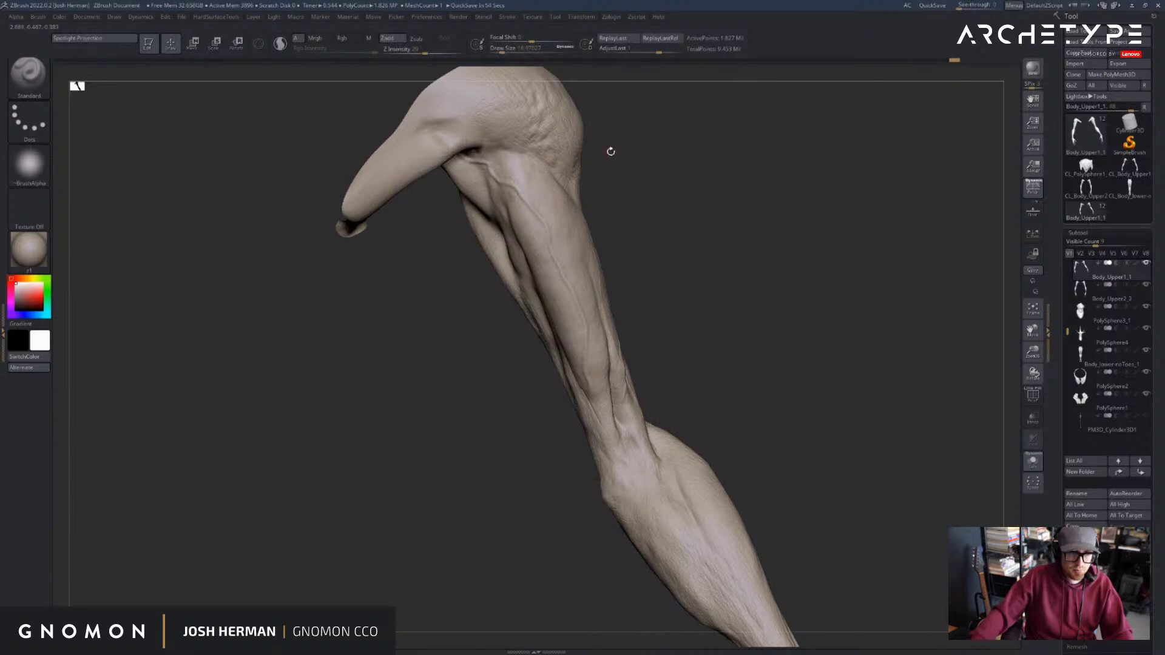
{"action": "left_click_drag", "start_coordinate": [611, 151], "coordinate": [607, 152]}
{"action": "left_click_drag", "start_coordinate": [631, 240], "coordinate": [702, 248]}
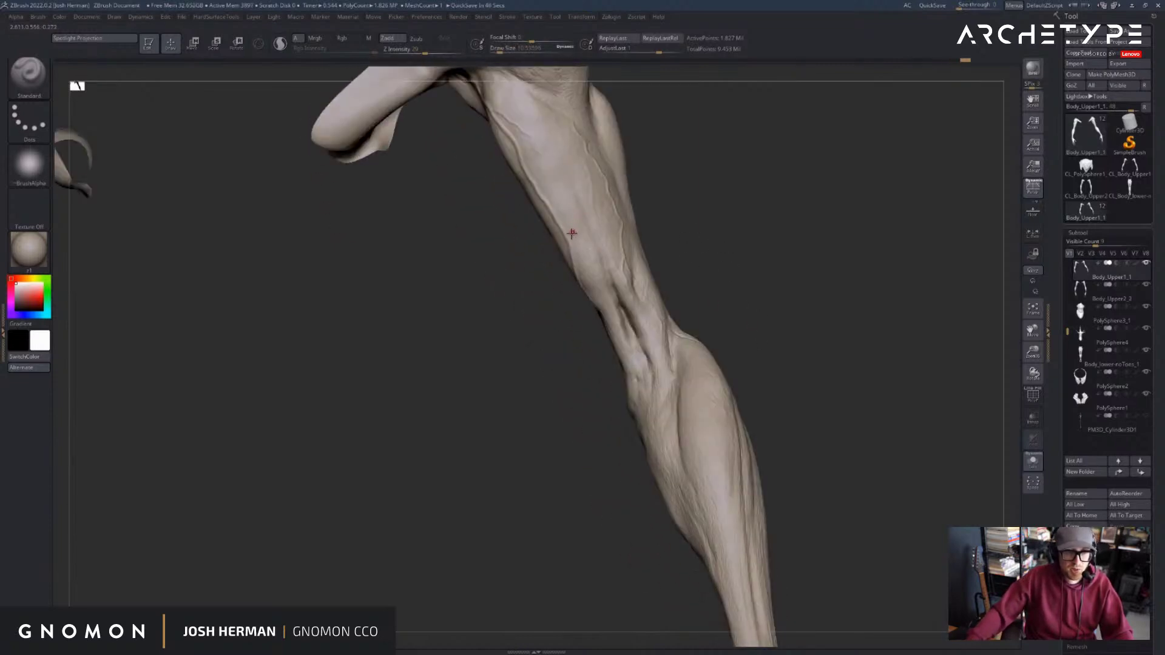
- Carve DamStandard creases between the tendons of the upper arm just above the elbow, undoing a stray stroke
{"action": "key", "text": "b"}
{"action": "key", "text": "d"}
{"action": "key", "text": "s"}
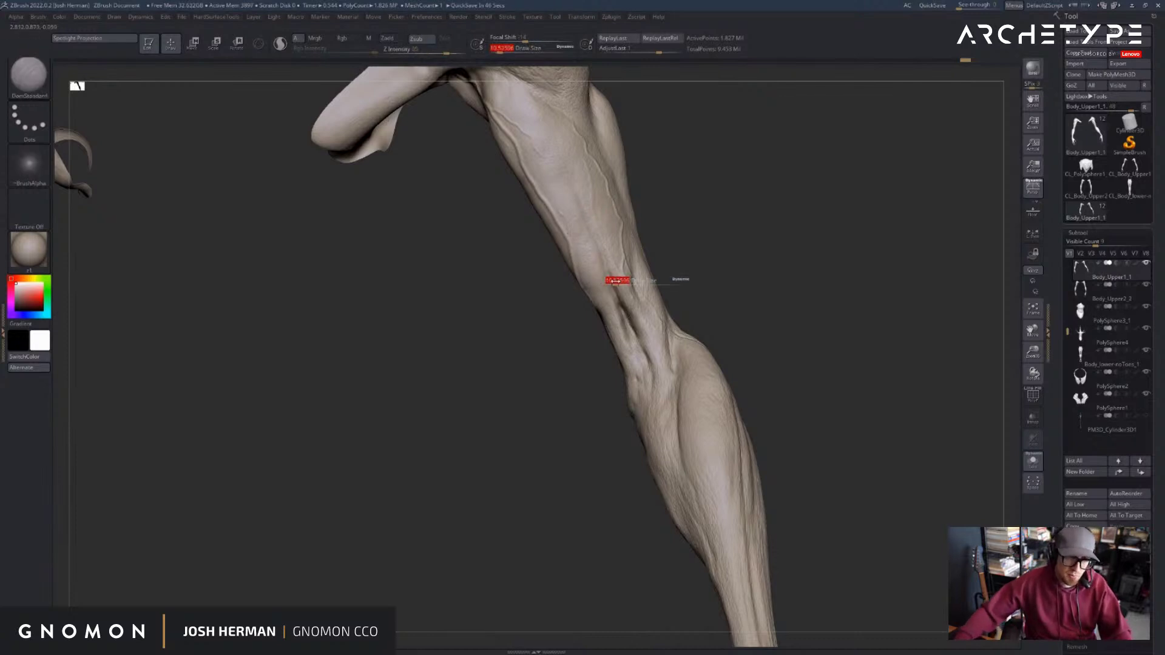
{"action": "left_click_drag", "start_coordinate": [632, 204], "coordinate": [608, 271]}
{"action": "key", "text": "ctrl+z"}
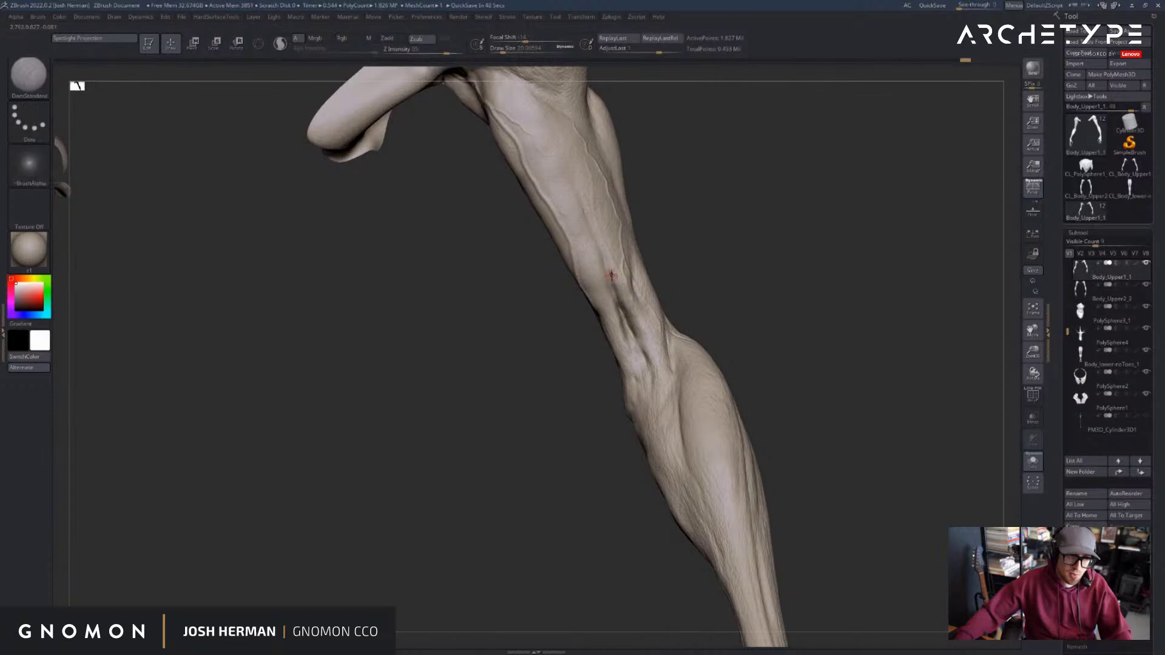
{"action": "left_click_drag", "start_coordinate": [619, 303], "coordinate": [637, 348]}
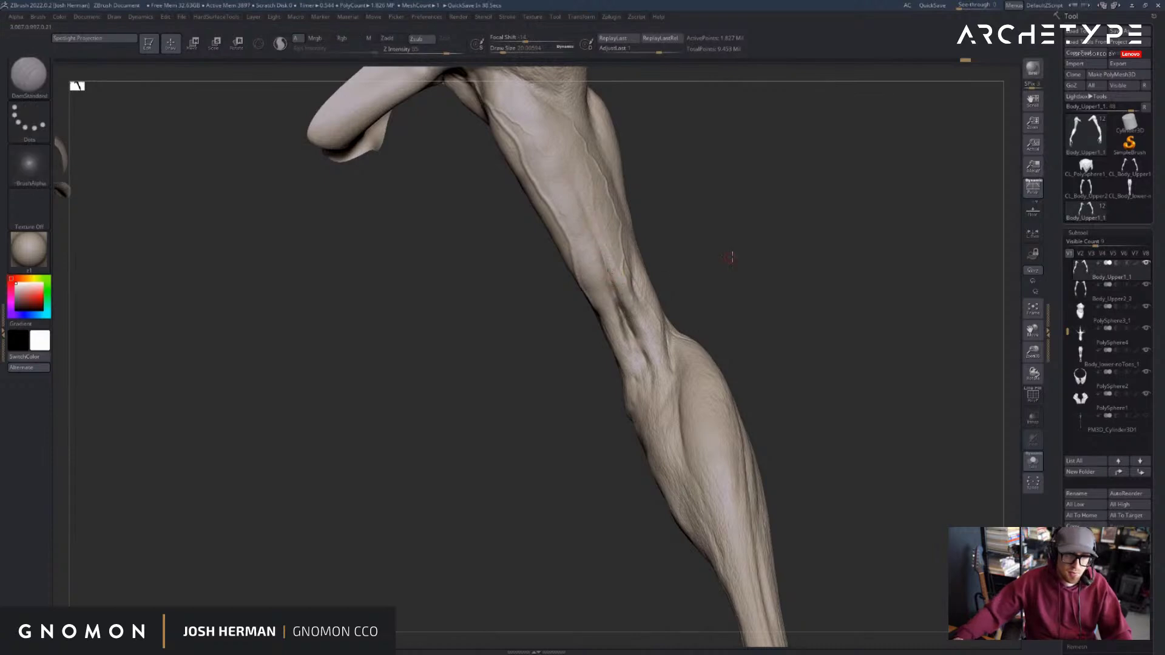
- Draw fine branching veins with a smaller Standard brush over the forearm muscles below the elbow
{"action": "mouse_move", "coordinate": [730, 255]}
{"action": "left_mouse_down"}
{"action": "mouse_move", "coordinate": [746, 255]}
{"action": "mouse_move", "coordinate": [703, 270]}
{"action": "left_mouse_up"}
{"action": "key", "text": "b"}
{"action": "key", "text": "s"}
{"action": "key", "text": "t"}
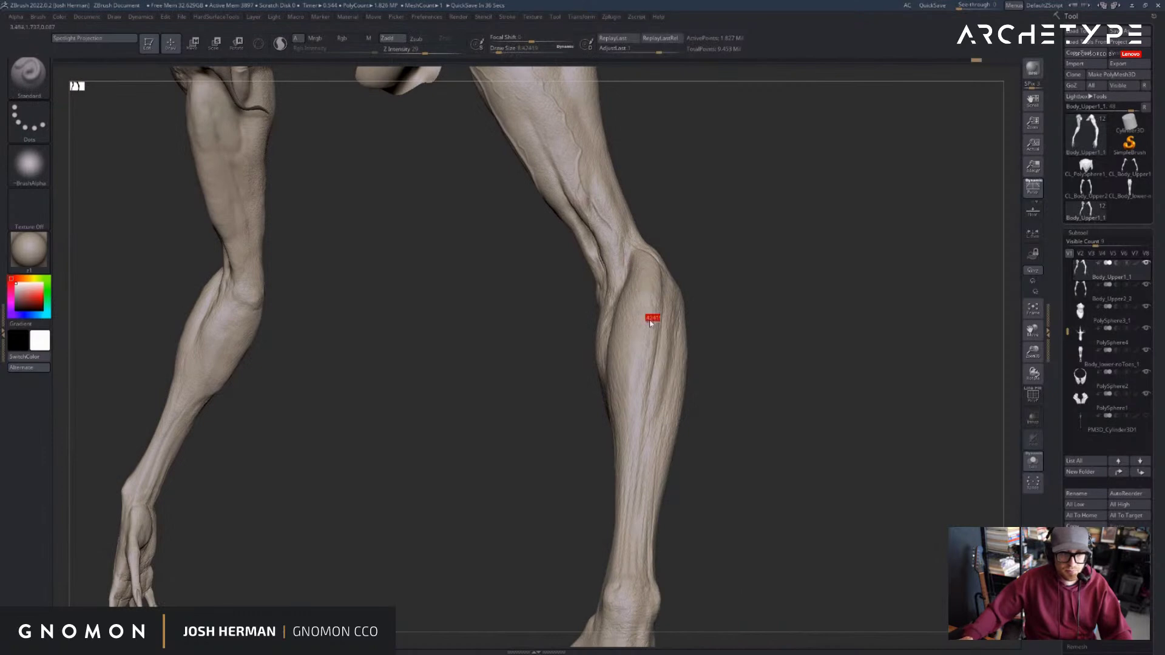
{"action": "right_click_drag", "start_coordinate": [646, 297], "coordinate": [657, 292]}
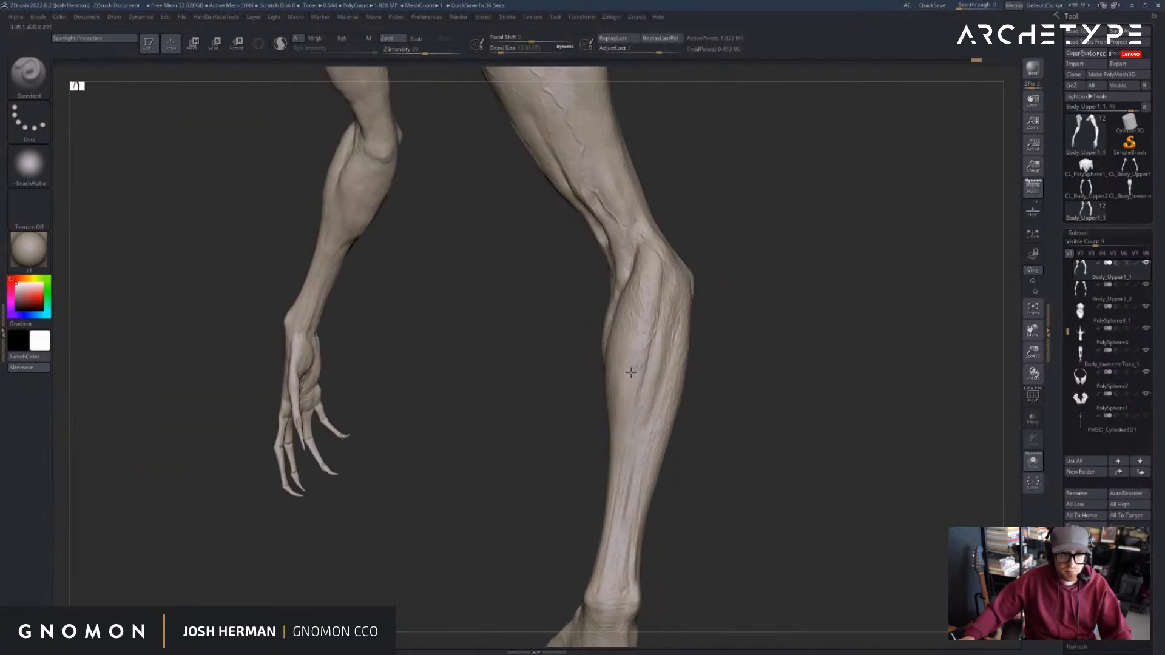
{"action": "right_click_drag", "start_coordinate": [612, 433], "coordinate": [630, 380]}
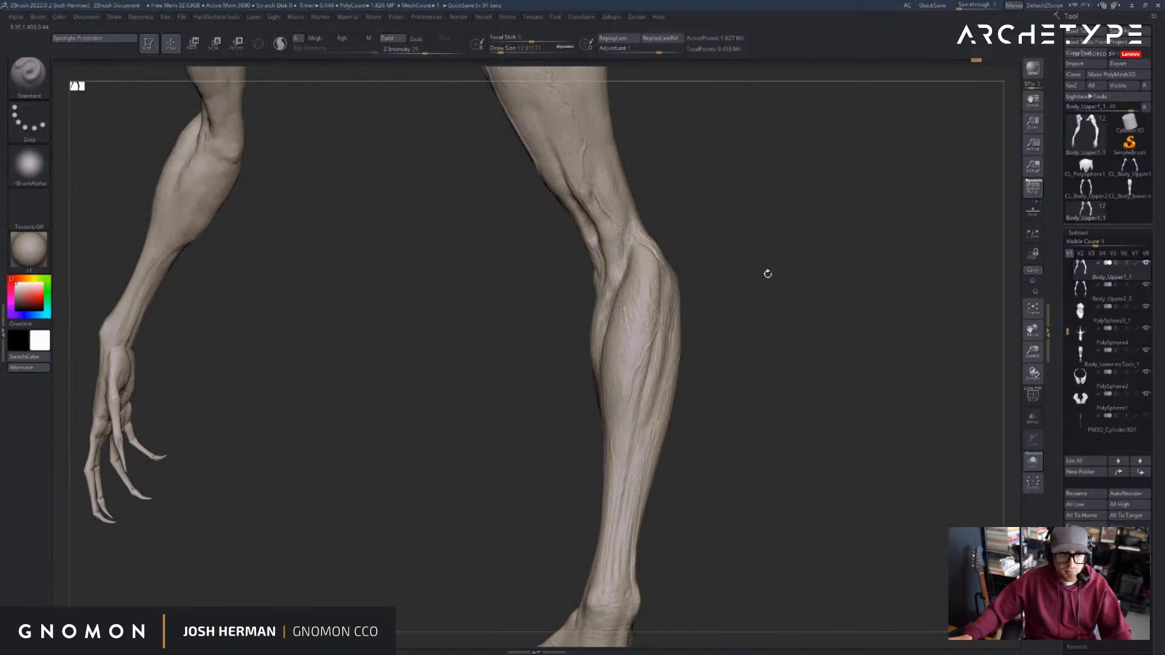
{"action": "right_click_drag", "start_coordinate": [767, 273], "coordinate": [678, 342]}
{"action": "right_click_drag", "start_coordinate": [707, 267], "coordinate": [683, 275]}
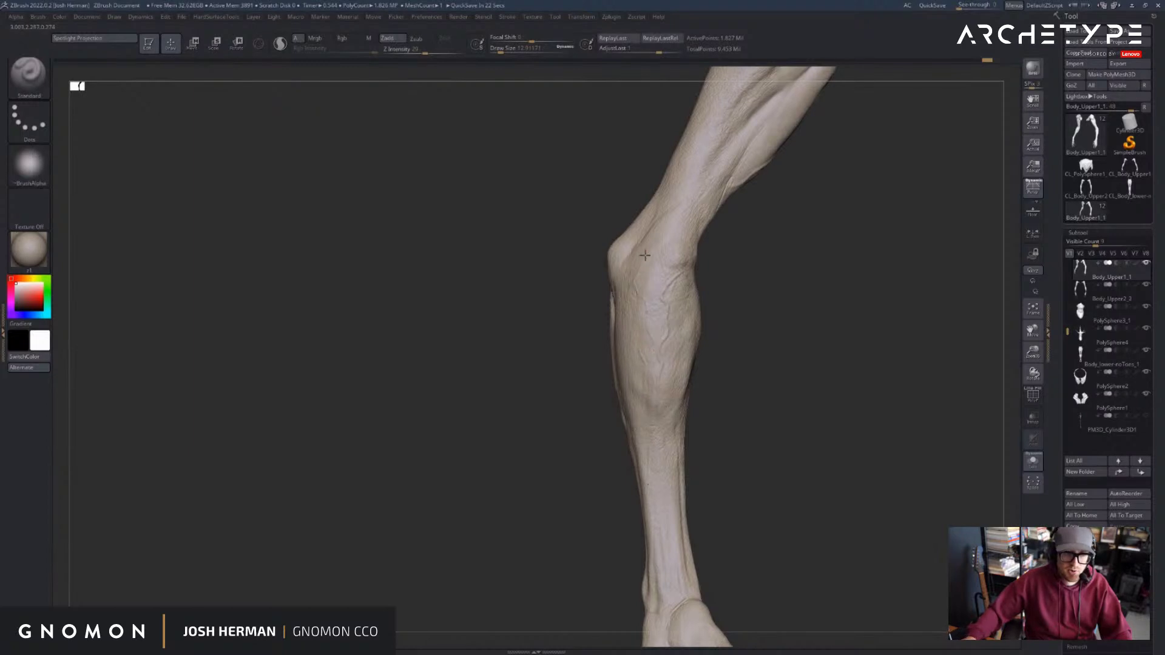
- Continue the raised veins around the other sides of the forearm, from the elbow bend toward the wrist
{"action": "right_click_drag", "start_coordinate": [644, 255], "coordinate": [656, 343]}
{"action": "right_click_drag", "start_coordinate": [607, 261], "coordinate": [626, 303]}
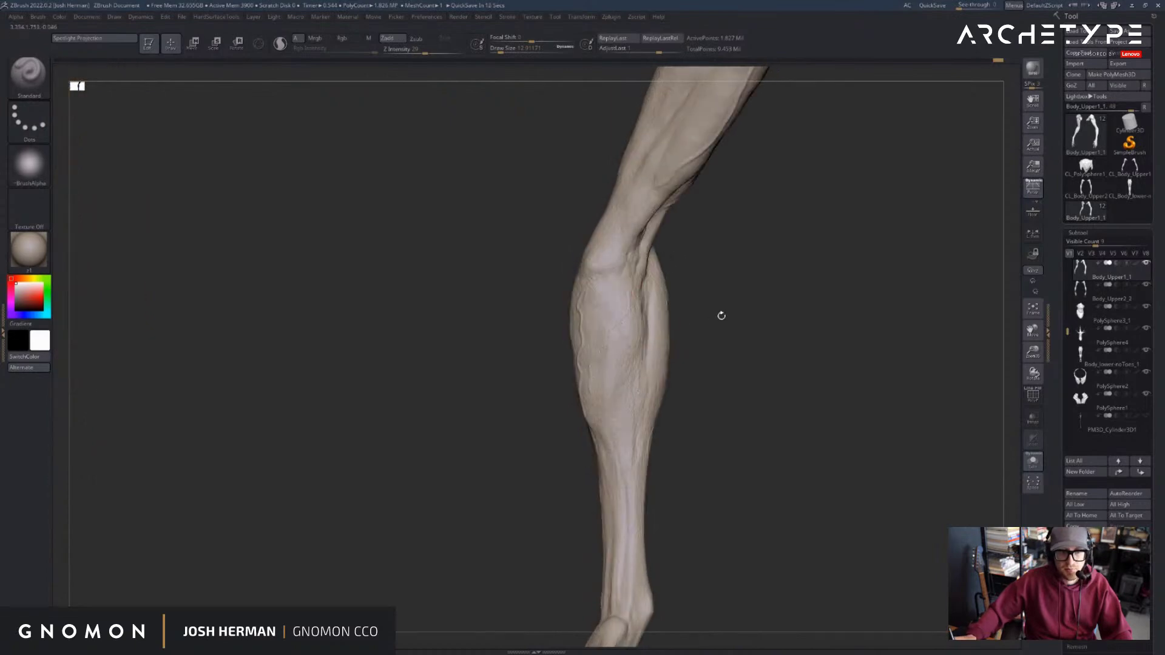
{"action": "right_click_drag", "start_coordinate": [720, 315], "coordinate": [649, 349]}
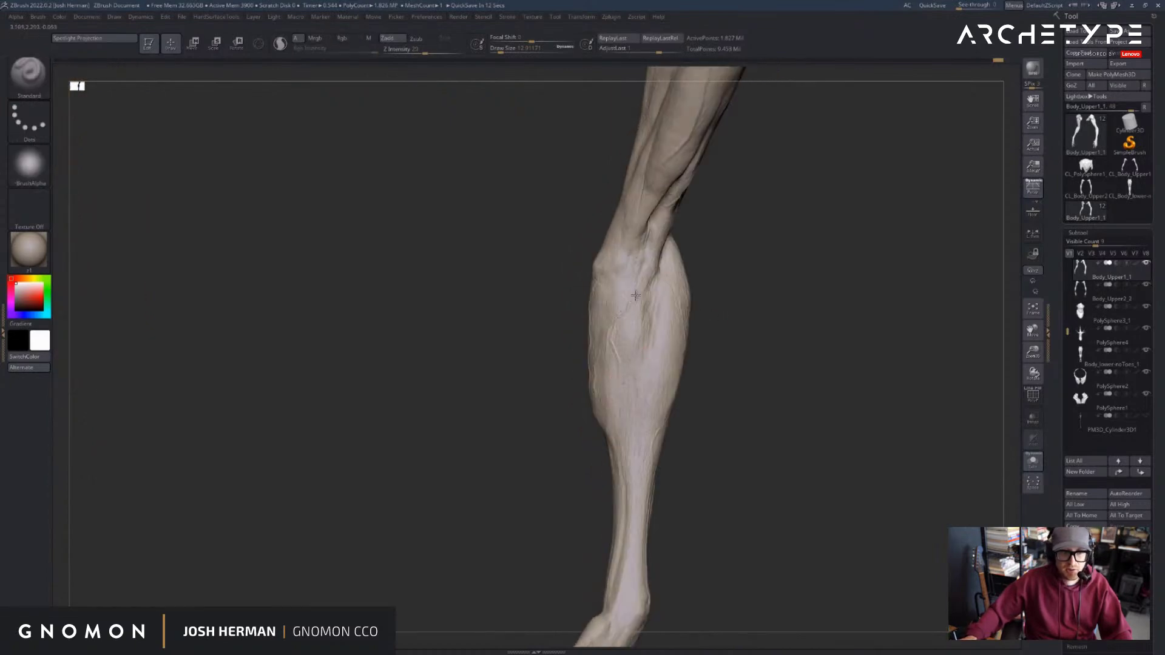
{"action": "right_click_drag", "start_coordinate": [632, 383], "coordinate": [641, 369]}
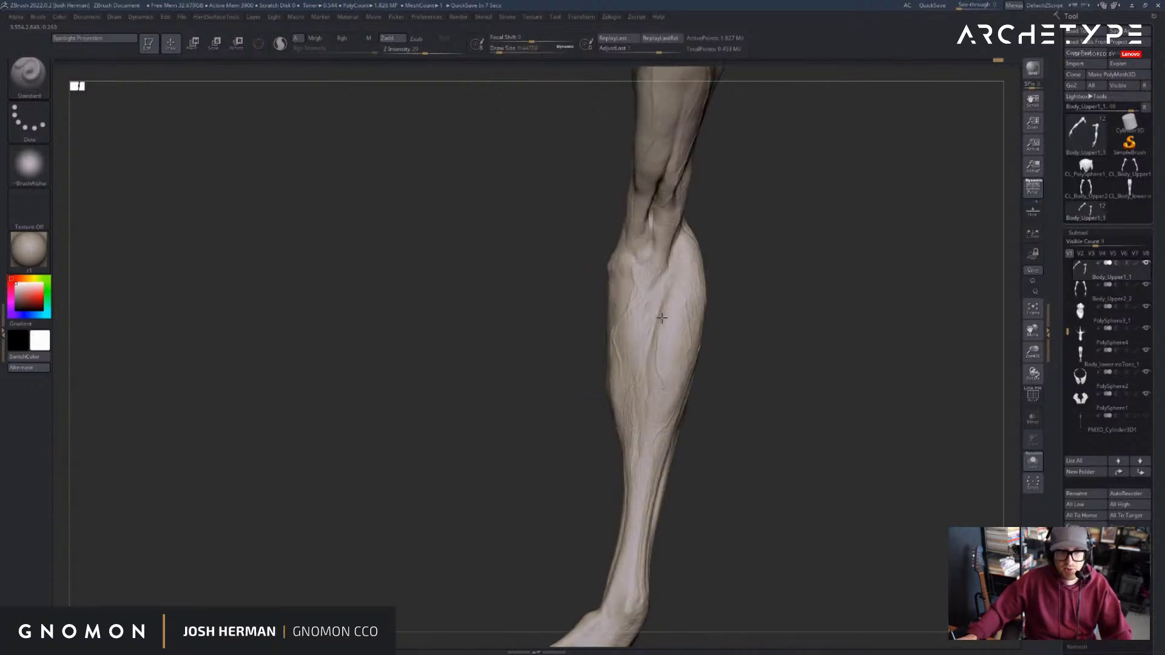
- Examine the whole veined arm from shoulder to wrist, checking its surface detail at lower subdivision levels
{"action": "right_click_drag", "start_coordinate": [662, 318], "coordinate": [789, 328], "text": "ctrl"}
{"action": "right_click_drag", "start_coordinate": [866, 346], "coordinate": [770, 206], "text": "shift"}
{"action": "key", "text": "s"}
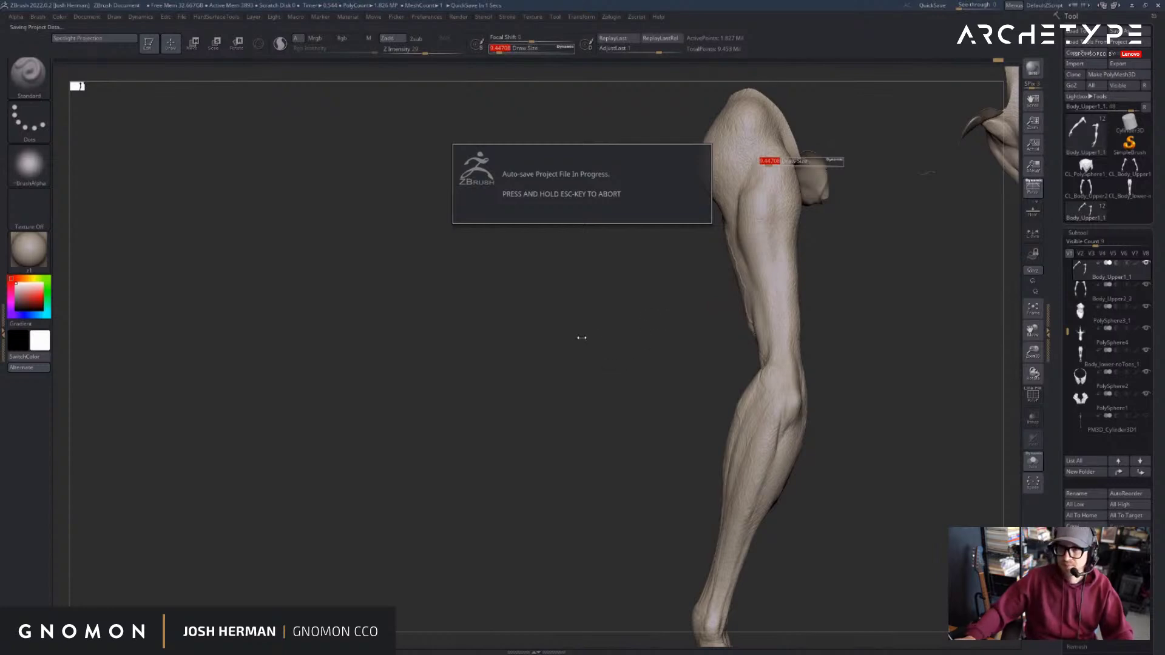
{"action": "mouse_move", "coordinate": [572, 346]}
{"action": "right_mouse_down"}
{"action": "mouse_move", "coordinate": [642, 372]}
{"action": "mouse_move", "coordinate": [730, 234]}
{"action": "right_mouse_up"}
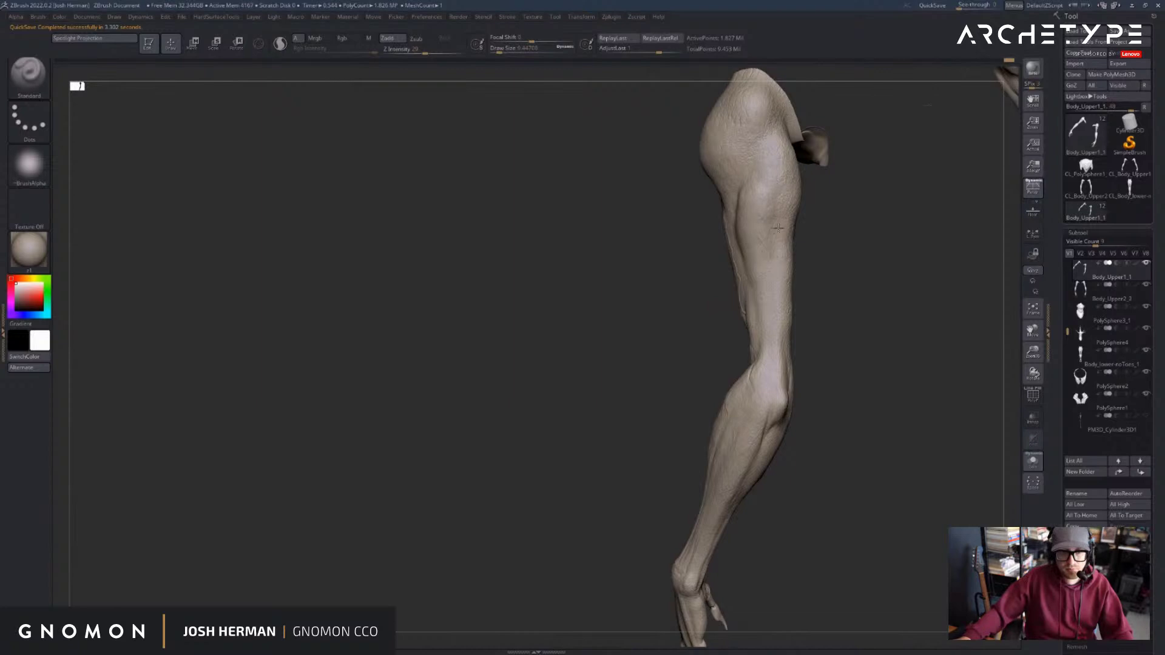
{"action": "right_click_drag", "start_coordinate": [762, 273], "coordinate": [661, 333], "text": "alt"}
{"action": "right_click_drag", "start_coordinate": [792, 303], "coordinate": [516, 266]}
{"action": "key", "text": "shift+d"}
{"action": "key", "text": "shift+d"}
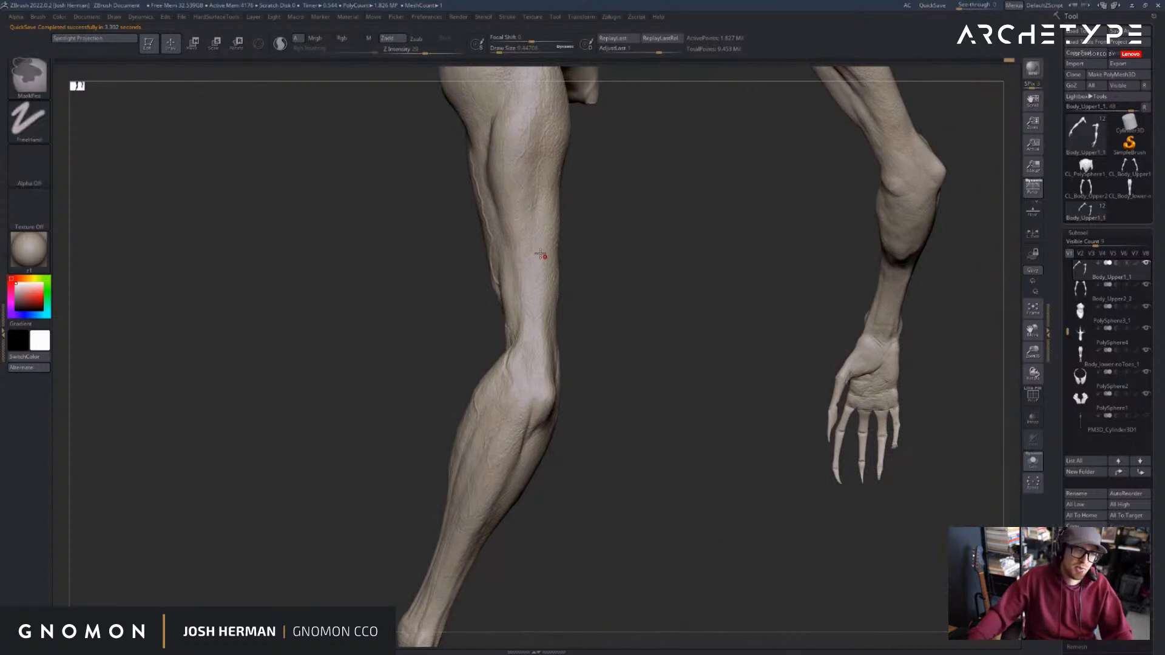
{"action": "key", "text": "s"}
{"action": "left_click_drag", "start_coordinate": [533, 239], "coordinate": [536, 237]}
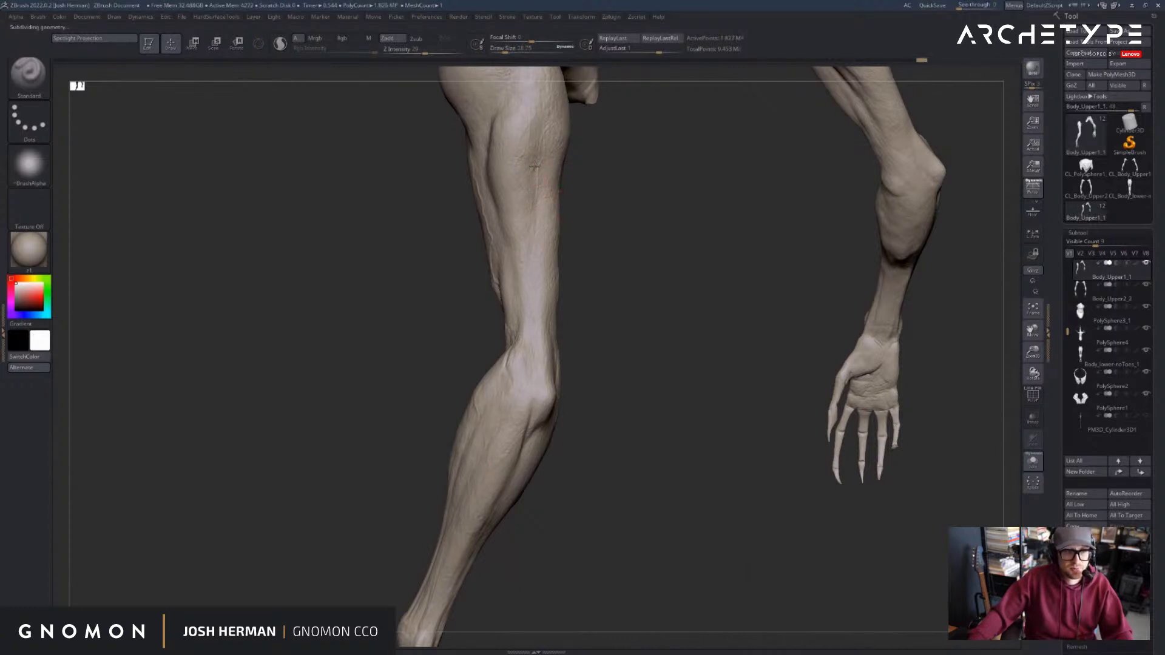
- Bring the full creature back into view and duplicate the Body_Upper1_1 arms subtool
{"action": "left_click_drag", "start_coordinate": [570, 224], "coordinate": [642, 224]}
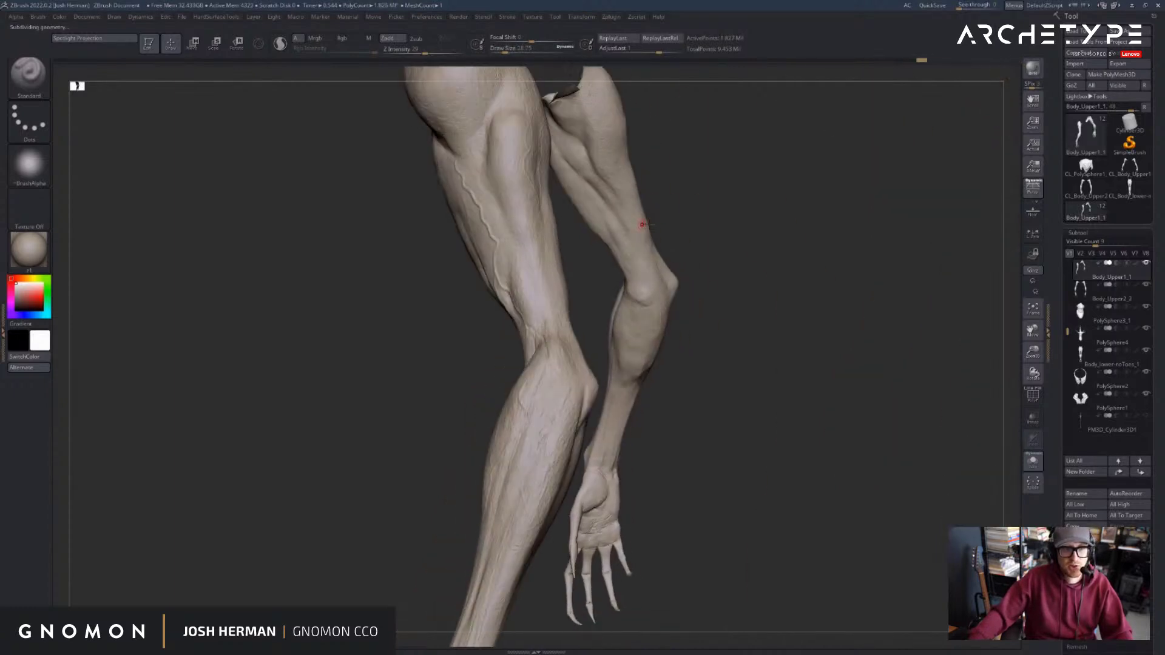
{"action": "left_click_drag", "start_coordinate": [728, 240], "coordinate": [737, 272], "text": "alt"}
{"action": "right_click_drag", "start_coordinate": [739, 273], "coordinate": [773, 267]}
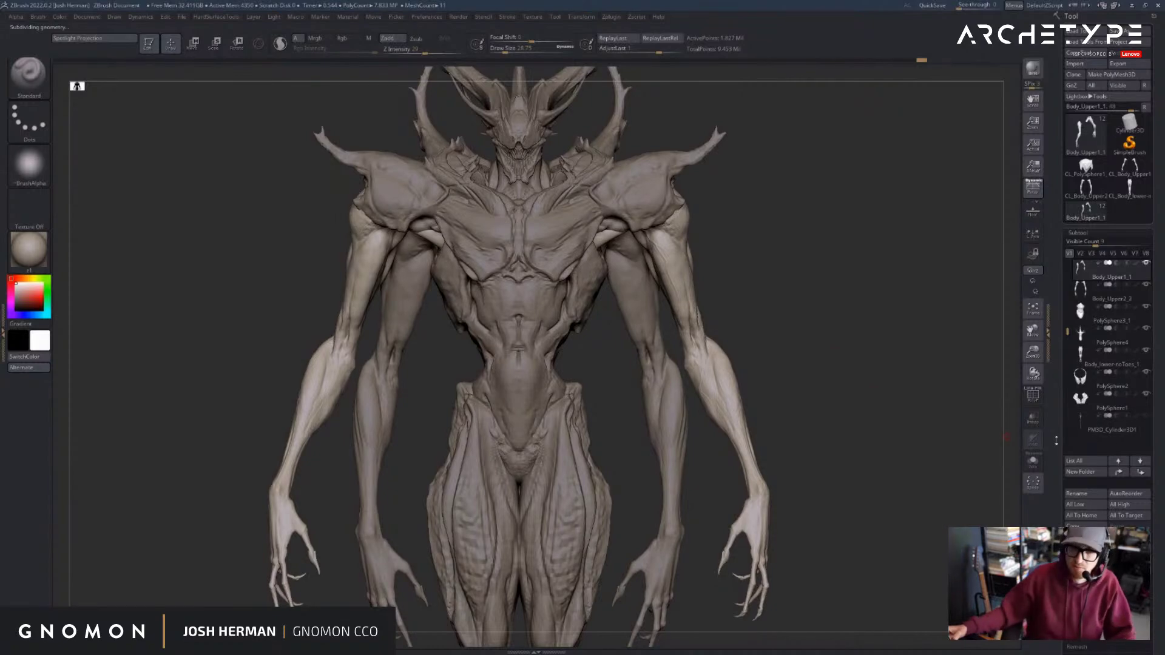
{"action": "left_click_drag", "start_coordinate": [1068, 321], "coordinate": [1067, 294]}
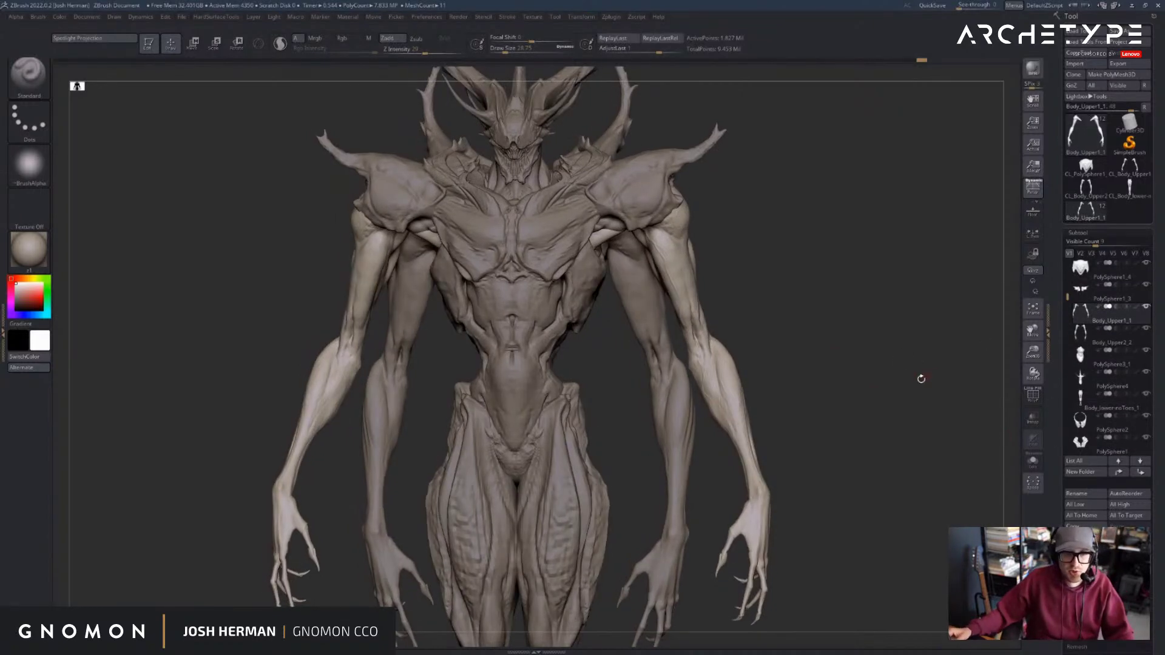
{"action": "left_click_drag", "start_coordinate": [912, 408], "coordinate": [922, 352], "text": "alt"}
{"action": "right_click_drag", "start_coordinate": [946, 393], "coordinate": [940, 379]}
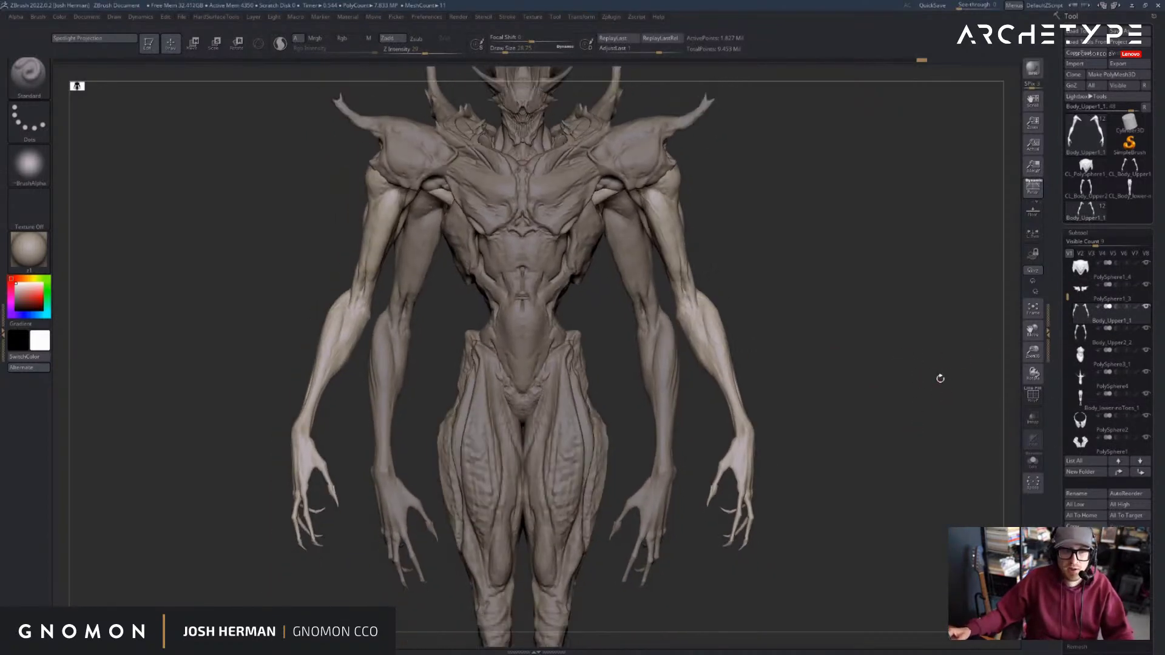
{"action": "key", "text": "ctrl+shift+d"}
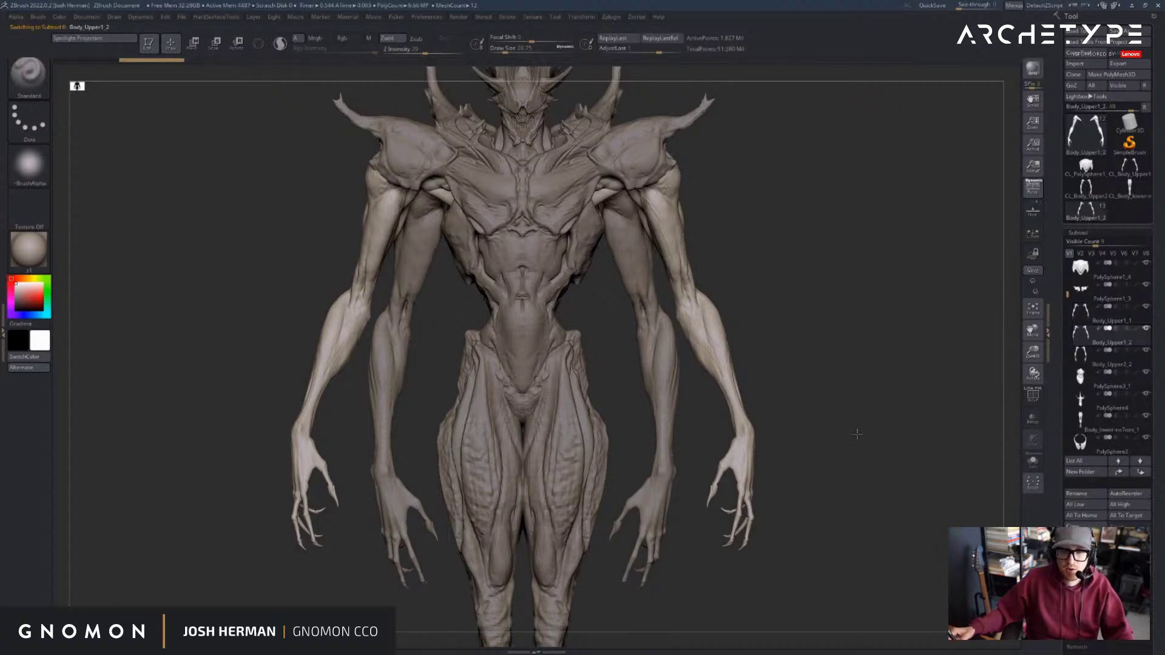
- Move the duplicated arms inward and down from the upper pair onto the creature's lower pair of arms
{"action": "key", "text": "w"}
{"action": "mouse_move", "coordinate": [720, 361]}
{"action": "left_mouse_down"}
{"action": "mouse_move", "coordinate": [848, 349]}
{"action": "mouse_move", "coordinate": [749, 359]}
{"action": "left_mouse_up"}
{"action": "mouse_move", "coordinate": [849, 267]}
{"action": "left_mouse_down"}
{"action": "mouse_move", "coordinate": [754, 211]}
{"action": "mouse_move", "coordinate": [888, 224]}
{"action": "mouse_move", "coordinate": [890, 237]}
{"action": "left_mouse_up"}
{"action": "left_click_drag", "start_coordinate": [803, 237], "coordinate": [839, 238]}
{"action": "left_click_drag", "start_coordinate": [860, 197], "coordinate": [678, 235]}
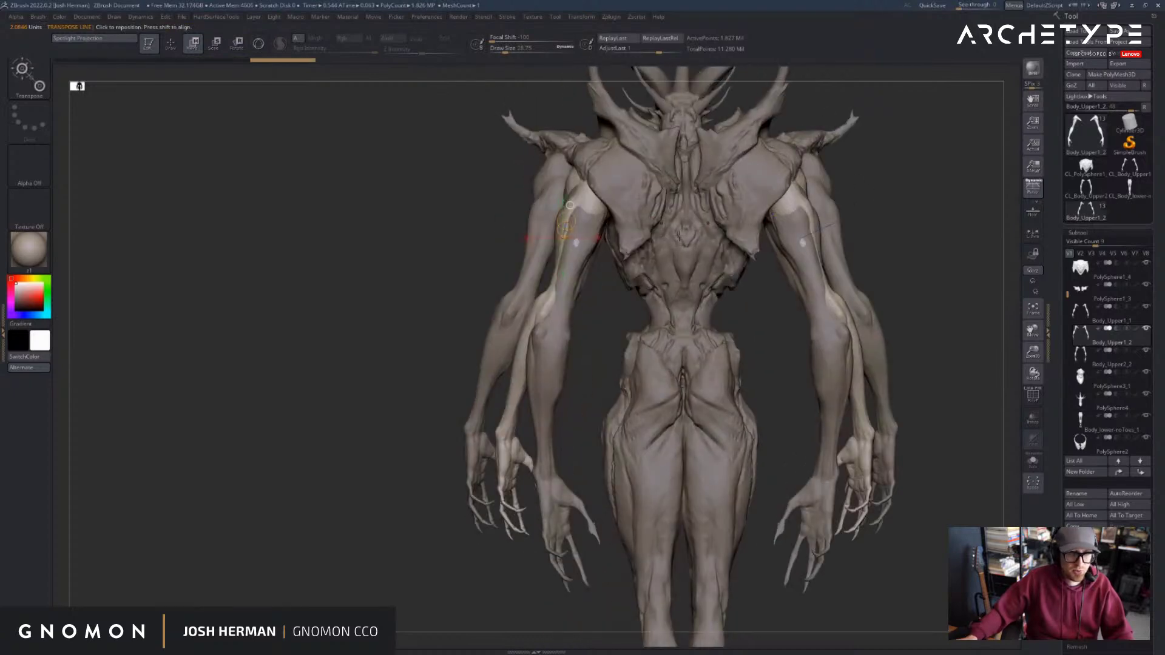
- Rotate the duplicated arms about the shoulder with a transpose line to follow the lower arms' pose
{"action": "left_click_drag", "start_coordinate": [591, 182], "coordinate": [412, 131]}
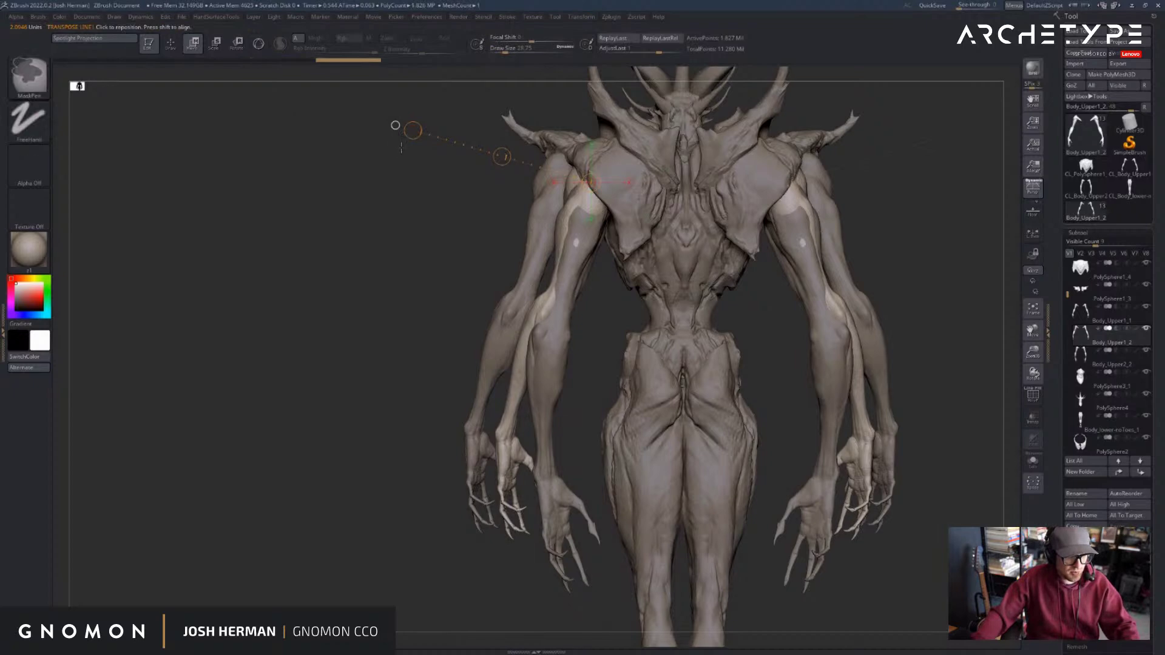
{"action": "key", "text": "r"}
{"action": "left_click_drag", "start_coordinate": [413, 130], "coordinate": [409, 146]}
{"action": "left_click_drag", "start_coordinate": [339, 185], "coordinate": [624, 148]}
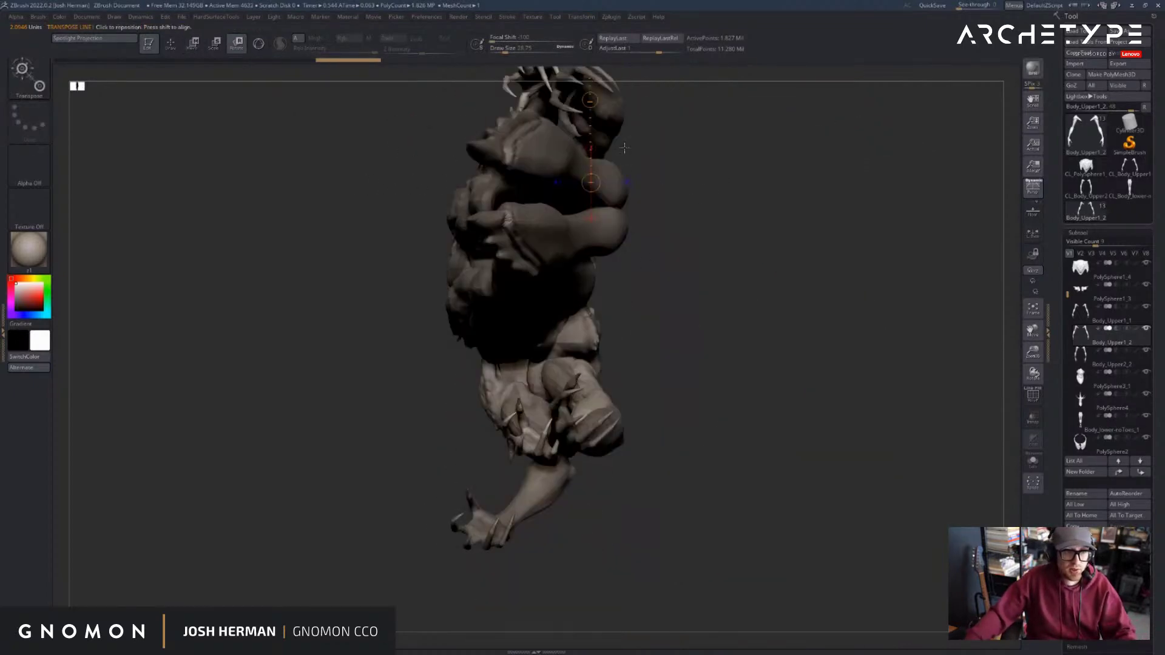
{"action": "left_click_drag", "start_coordinate": [774, 133], "coordinate": [783, 247]}
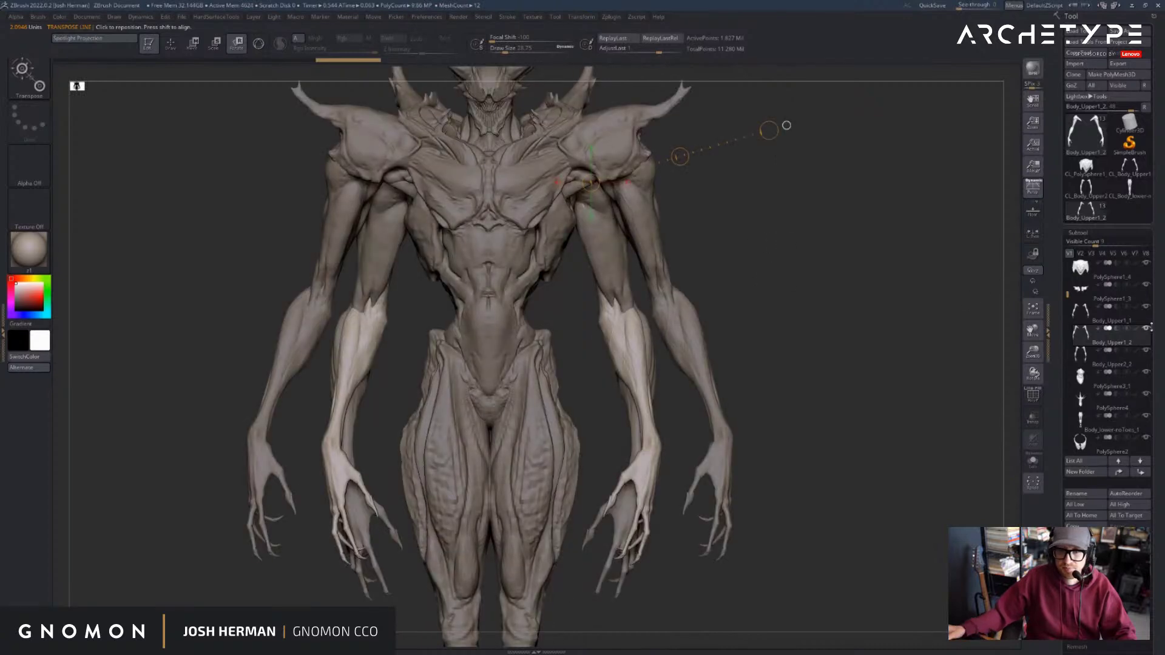
- Select the Body_Upper1_1, Body_Upper1_2 and Body_Upper2_2 arms in turn and compare their placement from the front and side
{"action": "left_click", "coordinate": [1146, 315]}
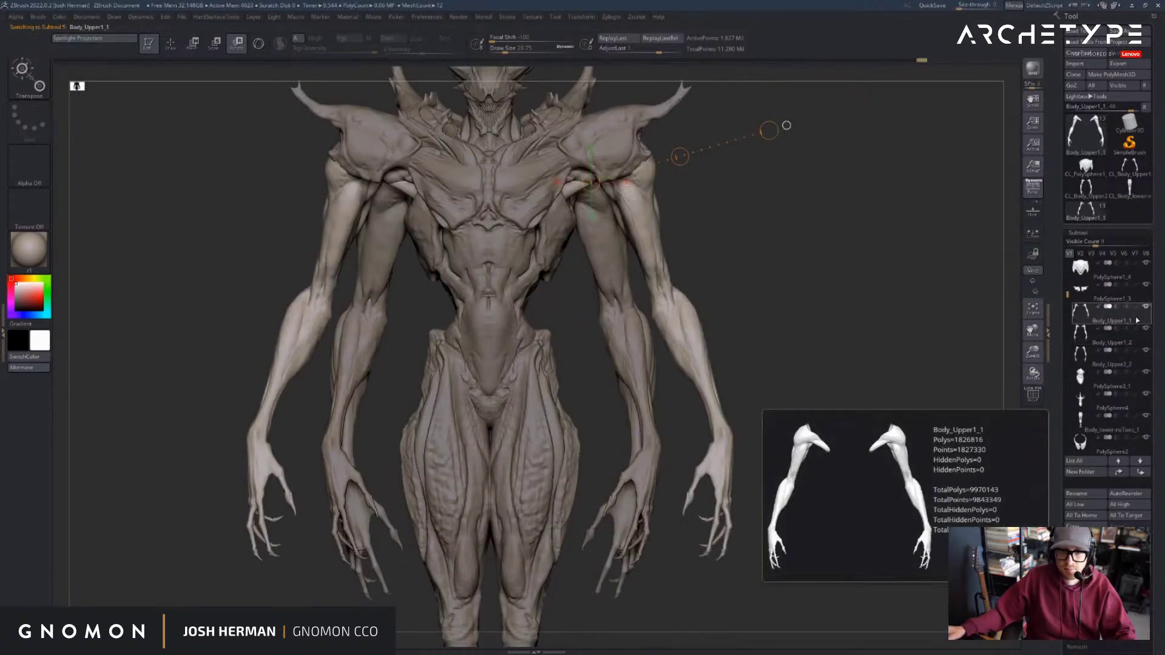
{"action": "left_click_drag", "start_coordinate": [995, 373], "coordinate": [897, 373]}
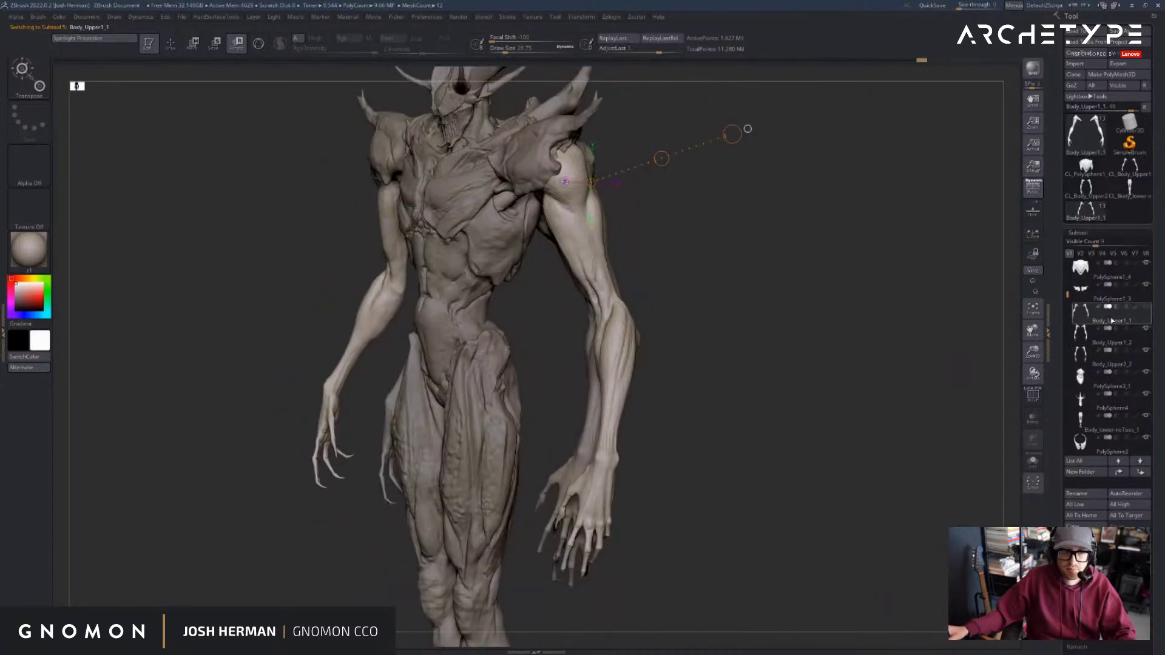
{"action": "left_click", "coordinate": [1110, 335]}
{"action": "left_click_drag", "start_coordinate": [995, 379], "coordinate": [937, 386]}
{"action": "left_click", "coordinate": [1107, 356]}
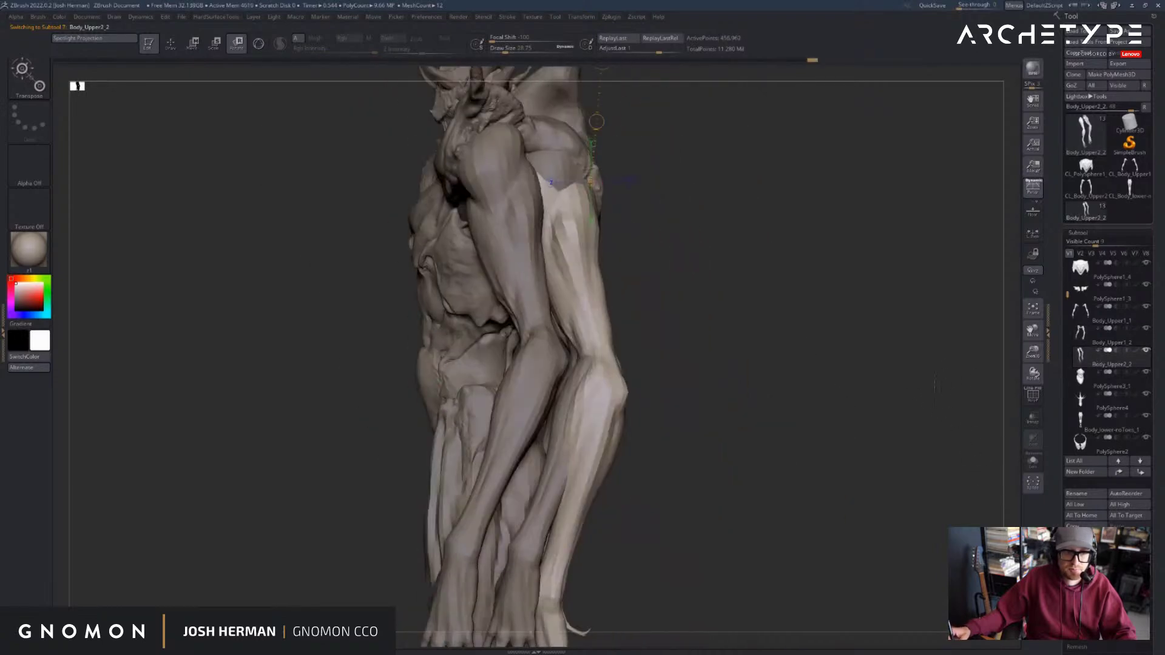
- Select the Body_Upper1_2 arms, show the other parts ghosted, and move the arms at the shoulder from the side
{"action": "left_click_drag", "start_coordinate": [843, 388], "coordinate": [830, 341], "text": "alt"}
{"action": "left_click", "coordinate": [557, 462], "text": "alt"}
{"action": "key", "text": "shift+t"}
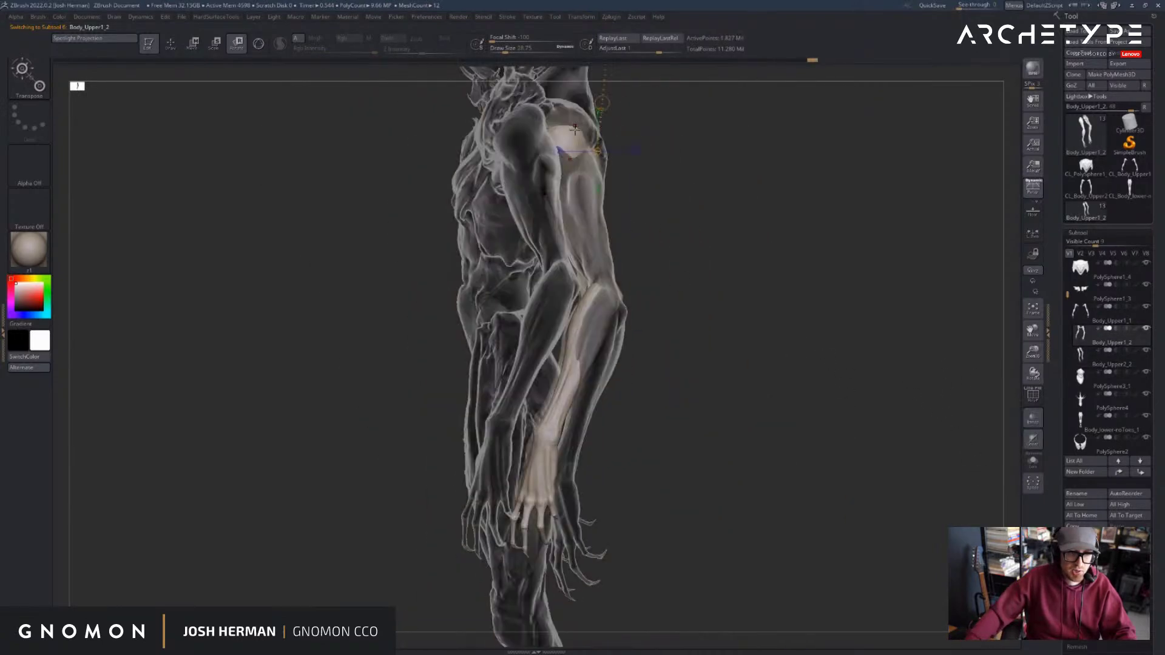
{"action": "left_click_drag", "start_coordinate": [583, 197], "coordinate": [591, 69]}
{"action": "key", "text": "w"}
{"action": "mouse_move", "coordinate": [586, 136]}
{"action": "left_mouse_down"}
{"action": "mouse_move", "coordinate": [616, 156]}
{"action": "mouse_move", "coordinate": [601, 185]}
{"action": "mouse_move", "coordinate": [583, 155]}
{"action": "mouse_move", "coordinate": [683, 146]}
{"action": "left_mouse_up"}
- Rotate the Body_Upper1_2 arms about the shoulder from the front and side to match the original lower arms
{"action": "key", "text": "r"}
{"action": "mouse_move", "coordinate": [691, 122]}
{"action": "left_mouse_down"}
{"action": "mouse_move", "coordinate": [720, 125]}
{"action": "mouse_move", "coordinate": [539, 226]}
{"action": "mouse_move", "coordinate": [535, 287]}
{"action": "mouse_move", "coordinate": [523, 282]}
{"action": "left_mouse_up"}
{"action": "key", "text": "w"}
{"action": "left_click_drag", "start_coordinate": [647, 213], "coordinate": [694, 226], "text": "alt"}
{"action": "key", "text": "r"}
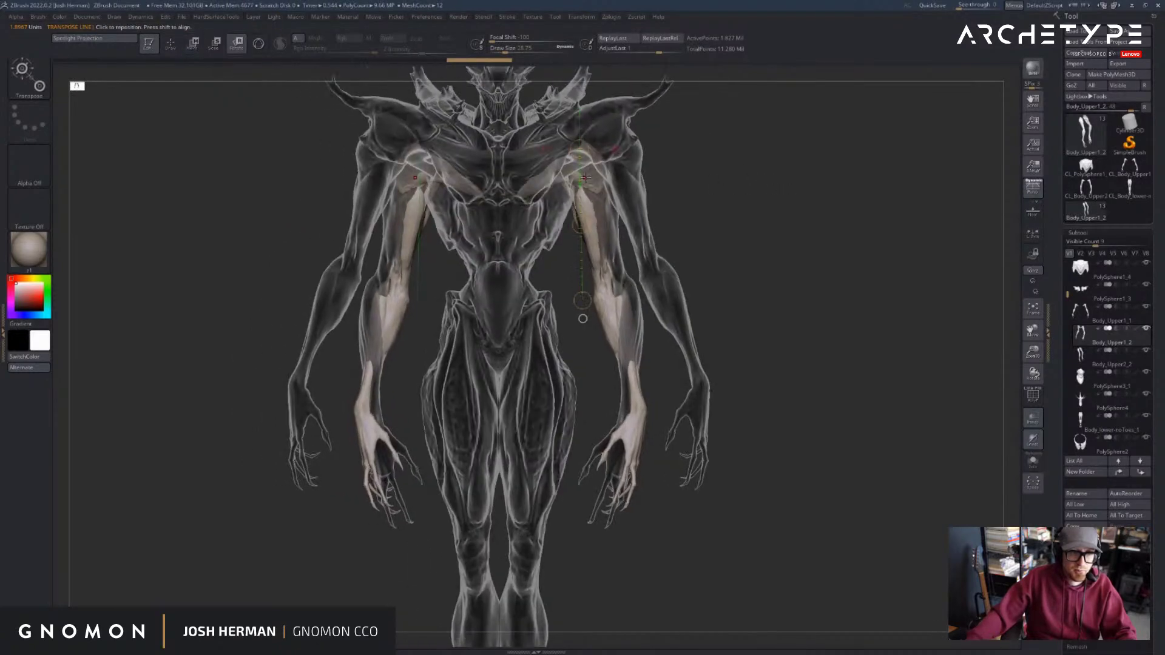
{"action": "left_click_drag", "start_coordinate": [584, 178], "coordinate": [479, 124]}
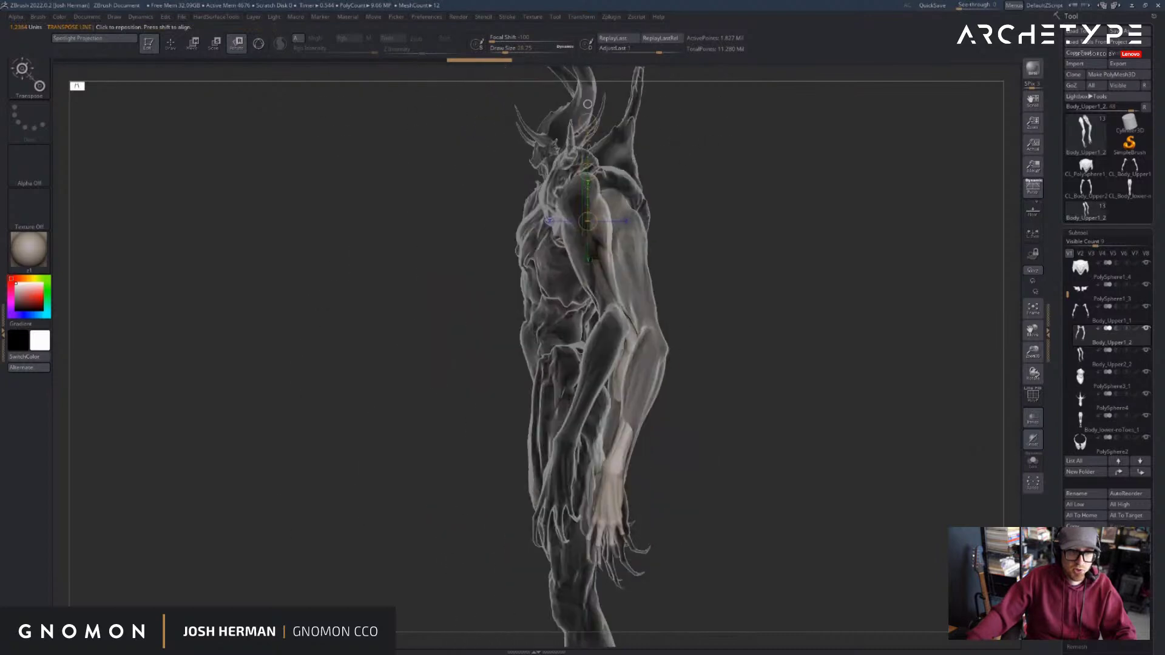
{"action": "left_click_drag", "start_coordinate": [587, 104], "coordinate": [608, 107]}
{"action": "left_click_drag", "start_coordinate": [664, 152], "coordinate": [728, 156], "text": "shift"}
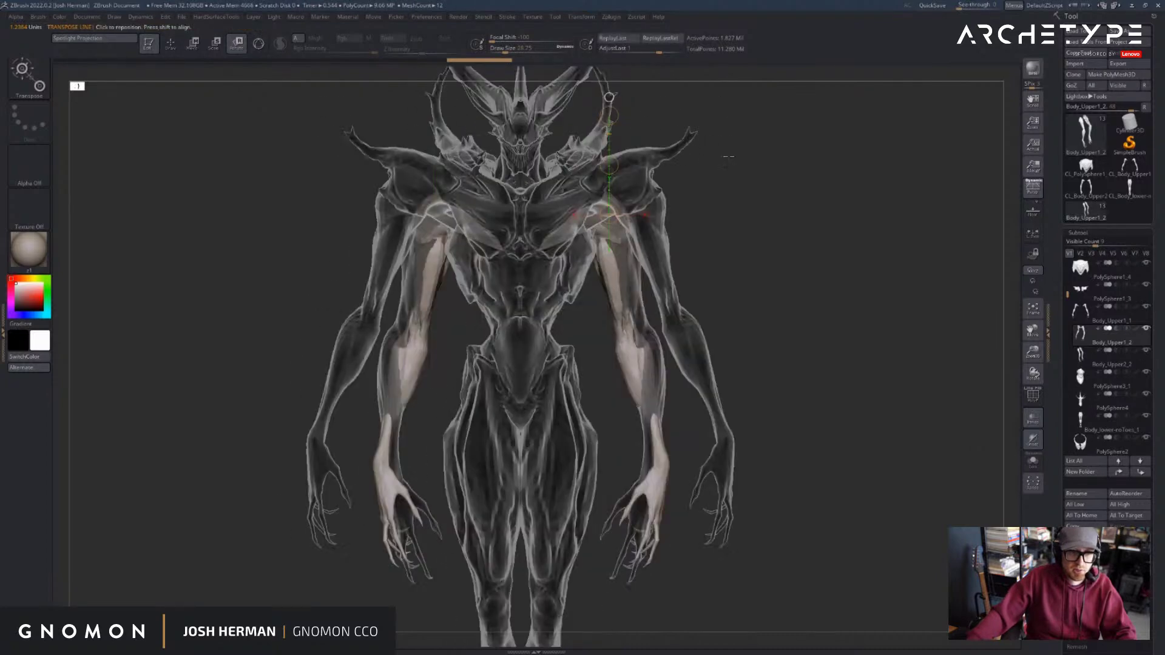
{"action": "left_click_drag", "start_coordinate": [614, 164], "coordinate": [649, 232]}
- Lay a transpose line from shoulder to hand and shift the Body_Upper1_2 arms to fit under the upper pair
{"action": "key", "text": "w"}
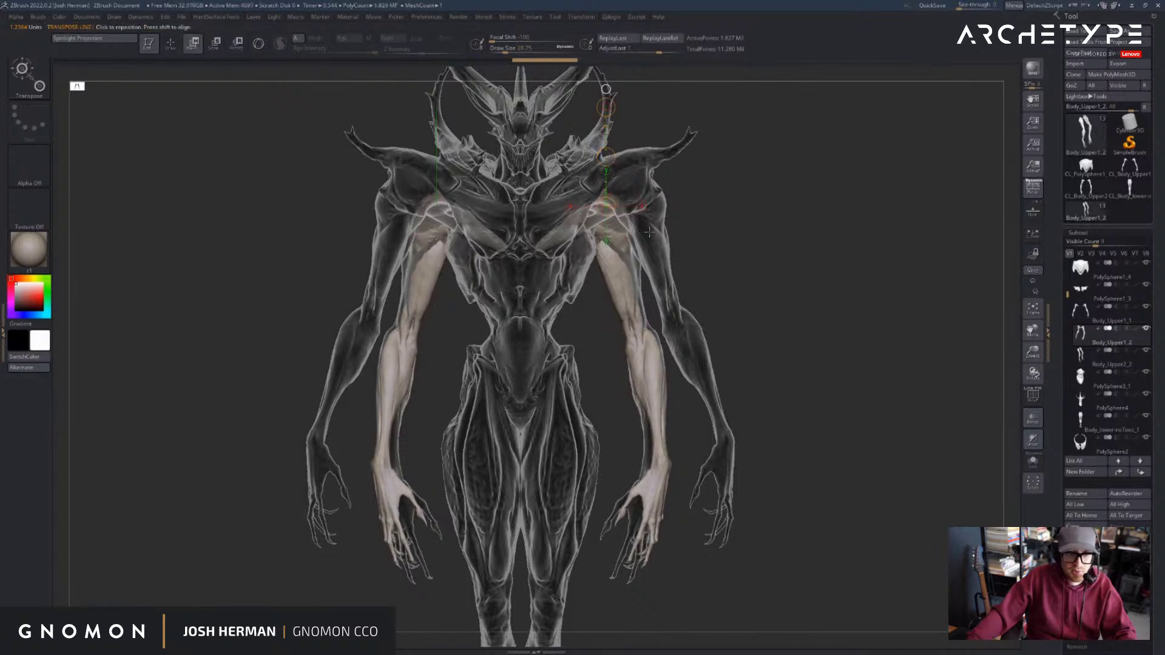
{"action": "right_click_drag", "start_coordinate": [649, 232], "coordinate": [647, 209], "text": "ctrl"}
{"action": "left_click_drag", "start_coordinate": [607, 212], "coordinate": [636, 533]}
{"action": "left_click_drag", "start_coordinate": [639, 417], "coordinate": [619, 304]}
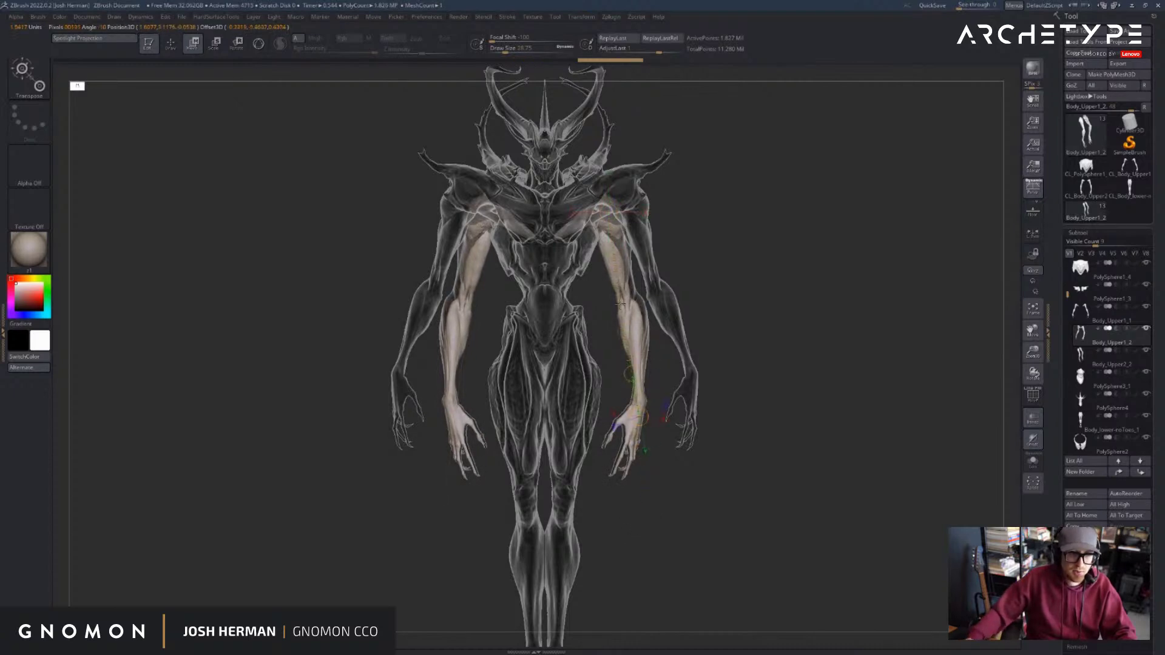
{"action": "left_click_drag", "start_coordinate": [606, 223], "coordinate": [602, 210]}
- Fine-tune the rotation of the Body_Upper1_2 arms along the shoulder-to-hand line and return to draw mode
{"action": "key", "text": "r"}
{"action": "left_click_drag", "start_coordinate": [620, 314], "coordinate": [631, 350]}
{"action": "left_click", "coordinate": [708, 328]}
{"action": "key", "text": "w"}
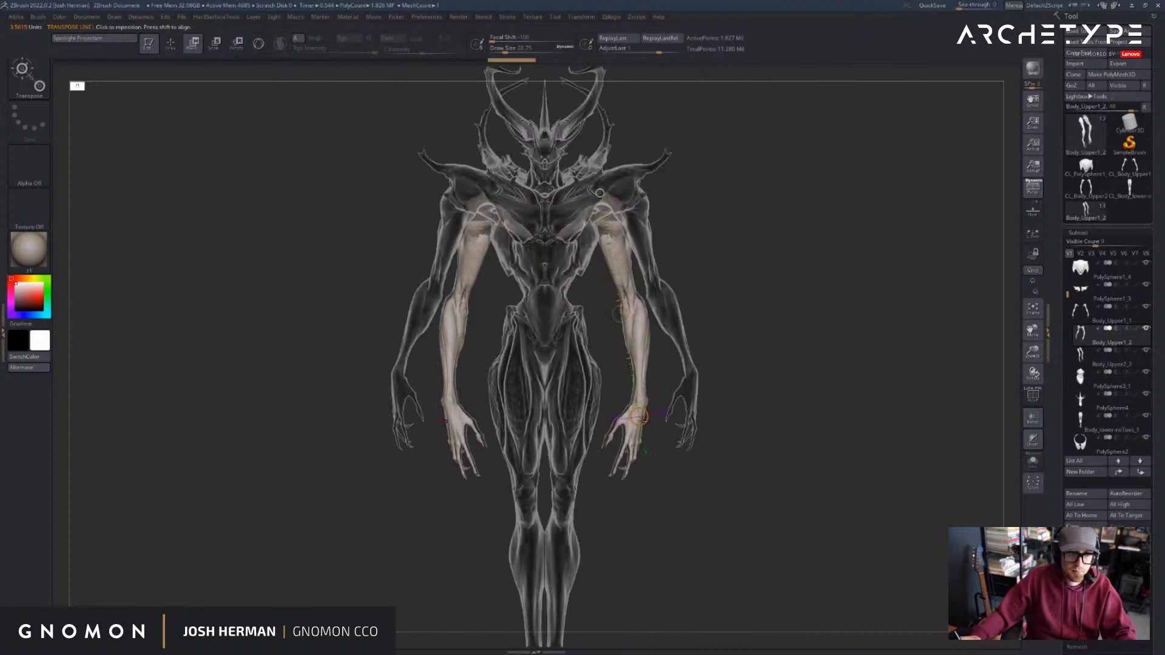
{"action": "left_click_drag", "start_coordinate": [639, 417], "coordinate": [639, 417]}
{"action": "key", "text": "r"}
{"action": "key", "text": "q"}
{"action": "left_click_drag", "start_coordinate": [821, 393], "coordinate": [819, 388]}
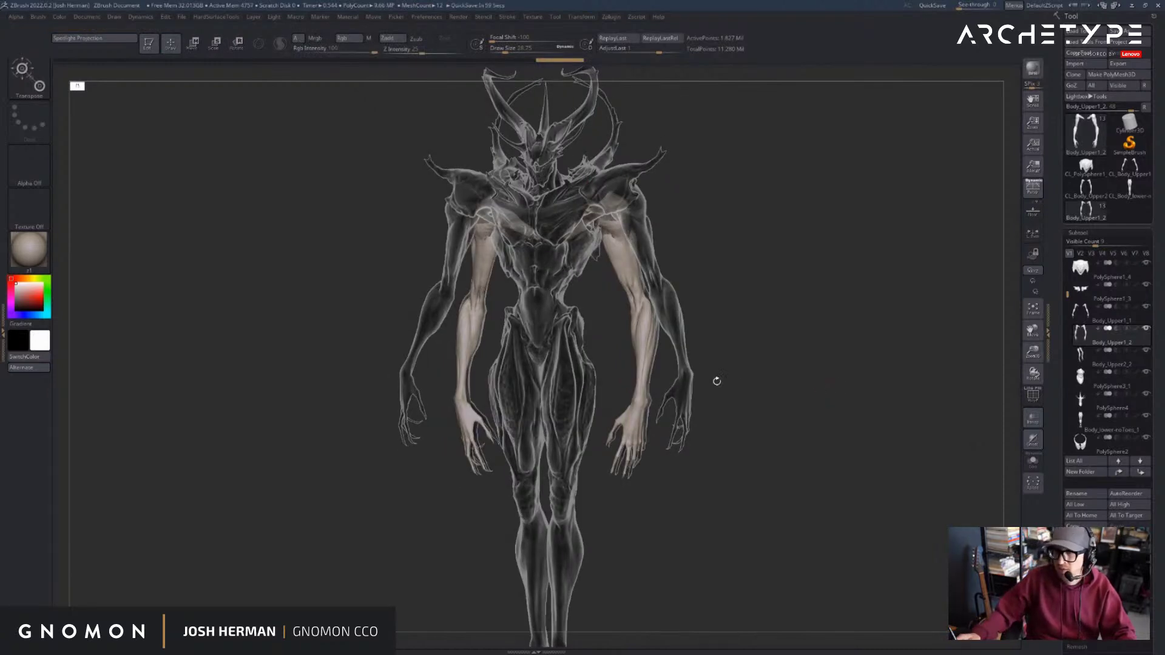
- Examine the repositioned arms isolated and against the ghosted body, and compare them with the Body_Upper1_1 pair
{"action": "left_click_drag", "start_coordinate": [804, 350], "coordinate": [824, 340], "text": "shift"}
{"action": "key", "text": "w"}
{"action": "mouse_move", "coordinate": [807, 291]}
{"action": "left_mouse_down", "text": "alt"}
{"action": "mouse_move", "coordinate": [798, 325]}
{"action": "mouse_move", "coordinate": [809, 340]}
{"action": "left_mouse_up", "text": "alt"}
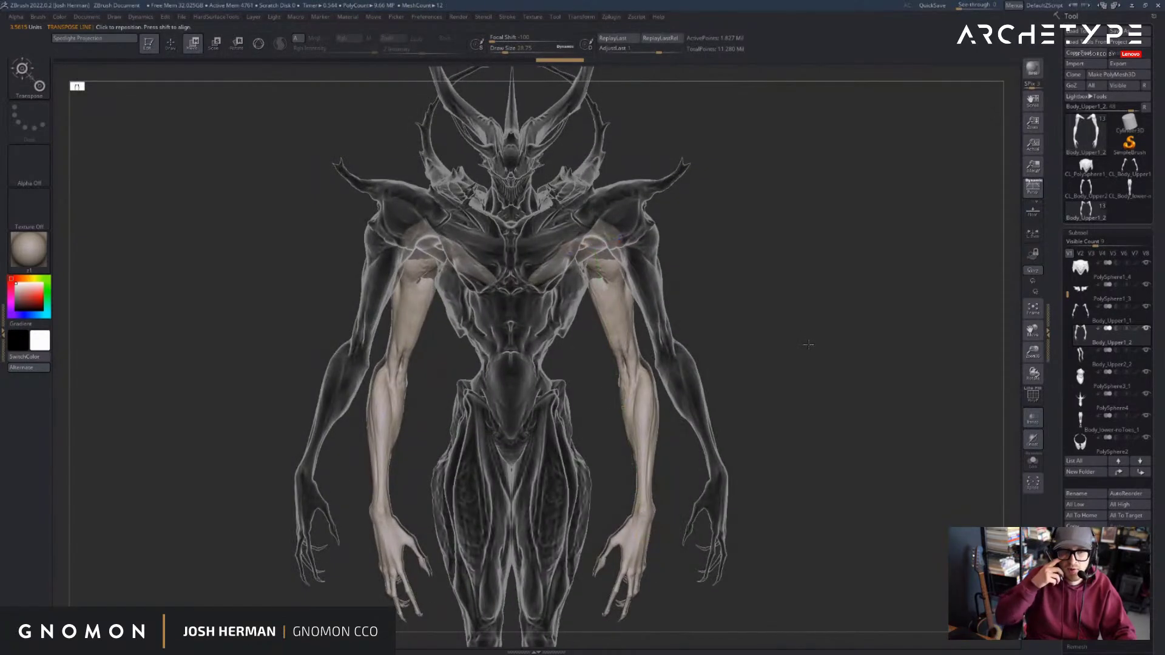
{"action": "key", "text": "alt+shift+s"}
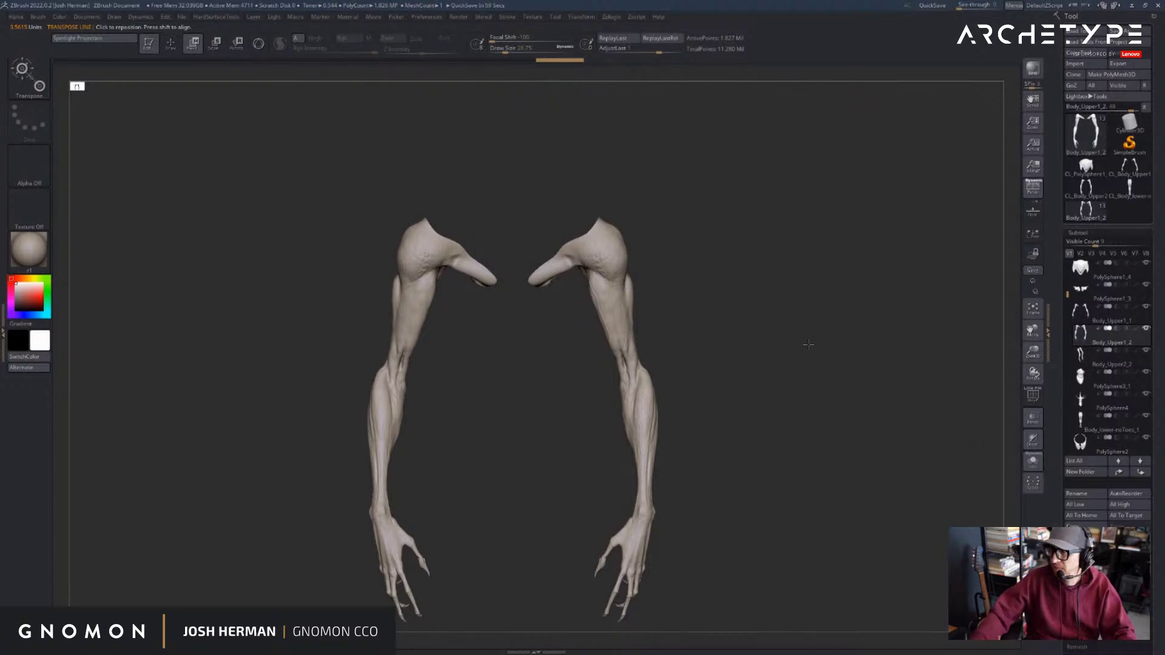
{"action": "key", "text": "q"}
{"action": "mouse_move", "coordinate": [725, 340]}
{"action": "left_mouse_down"}
{"action": "mouse_move", "coordinate": [785, 325]}
{"action": "mouse_move", "coordinate": [785, 310]}
{"action": "left_mouse_up"}
{"action": "key", "text": "alt+s"}
{"action": "key", "text": "w"}
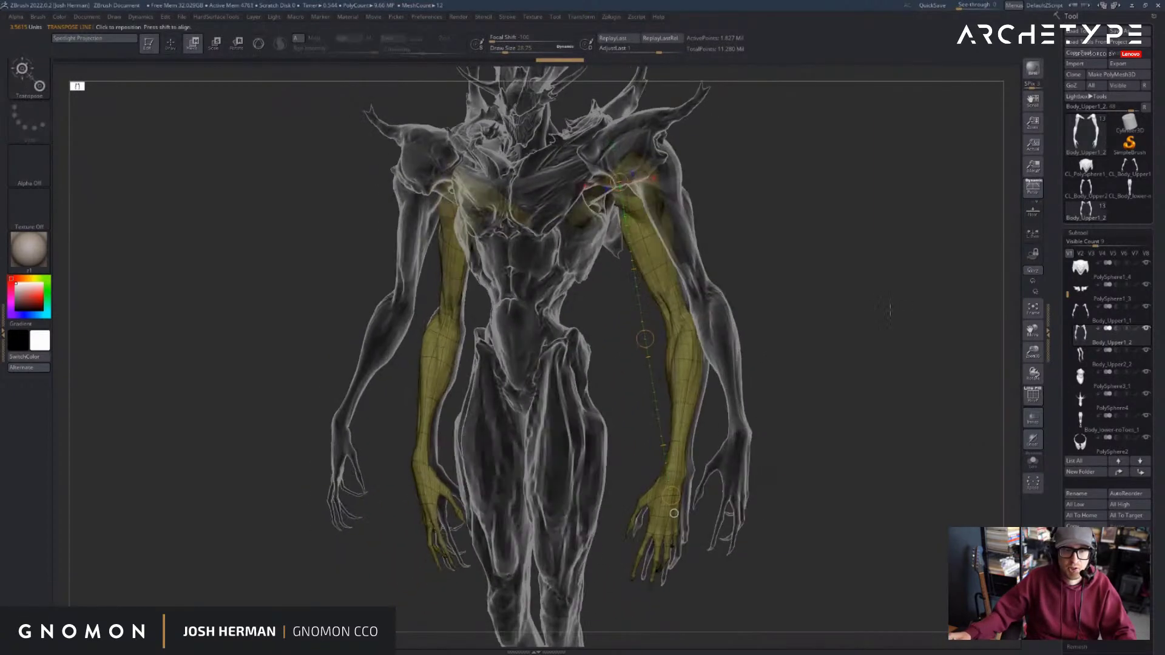
{"action": "left_click", "coordinate": [1116, 310]}
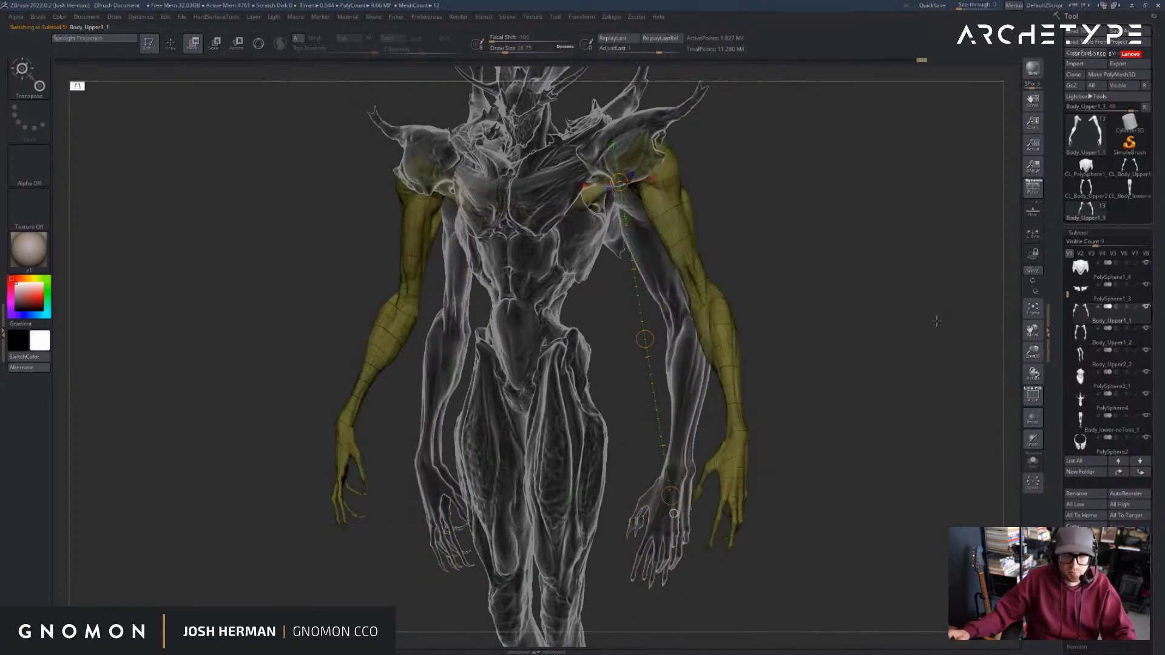
{"action": "left_click_drag", "start_coordinate": [954, 343], "coordinate": [1014, 377]}
- Select the old Body_Upper2_2 lower arms and delete that subtool
{"action": "key", "text": "Down"}
{"action": "key", "text": "Down"}
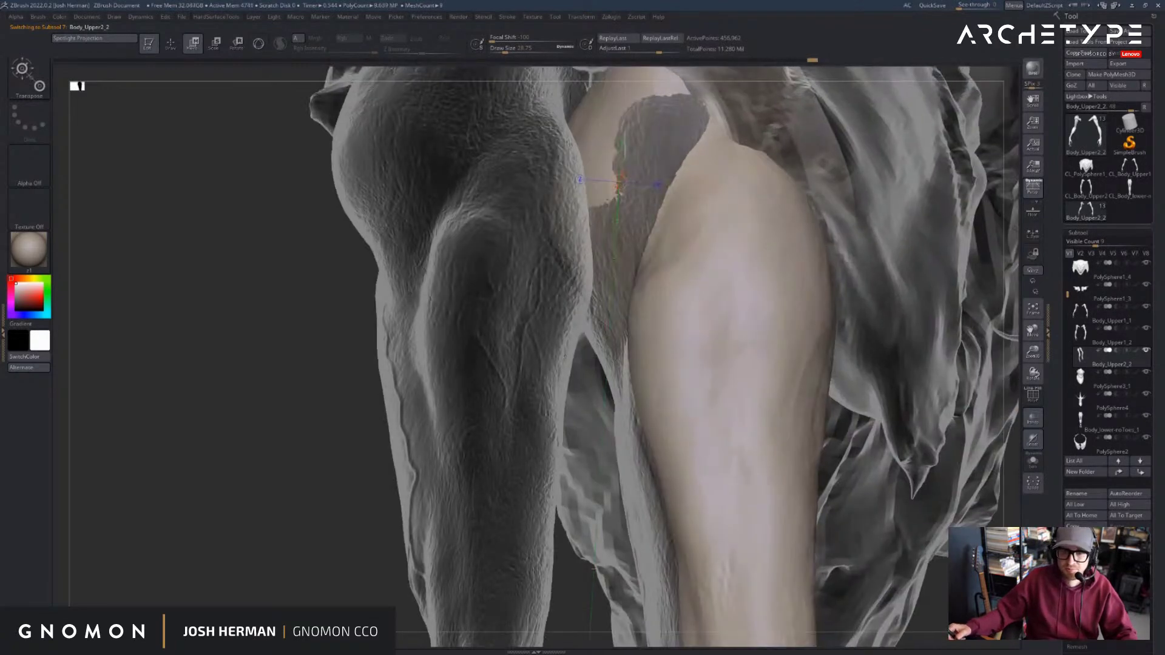
{"action": "left_click", "coordinate": [1085, 560]}
{"action": "left_click", "coordinate": [995, 586]}
- Frame the whole creature, turn off the ghosted display, and examine the new four-arm silhouette from the front
{"action": "key", "text": "f"}
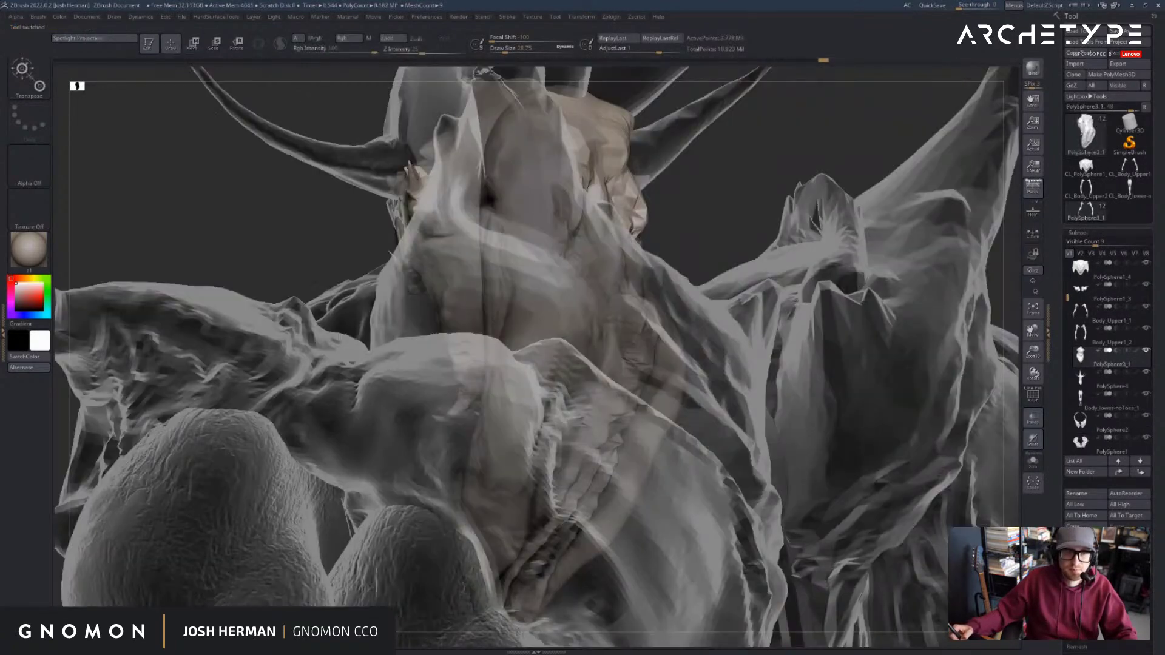
{"action": "key", "text": "f"}
{"action": "mouse_move", "coordinate": [946, 398]}
{"action": "left_mouse_down"}
{"action": "mouse_move", "coordinate": [980, 384]}
{"action": "mouse_move", "coordinate": [952, 364]}
{"action": "left_mouse_up"}
{"action": "key", "text": "w"}
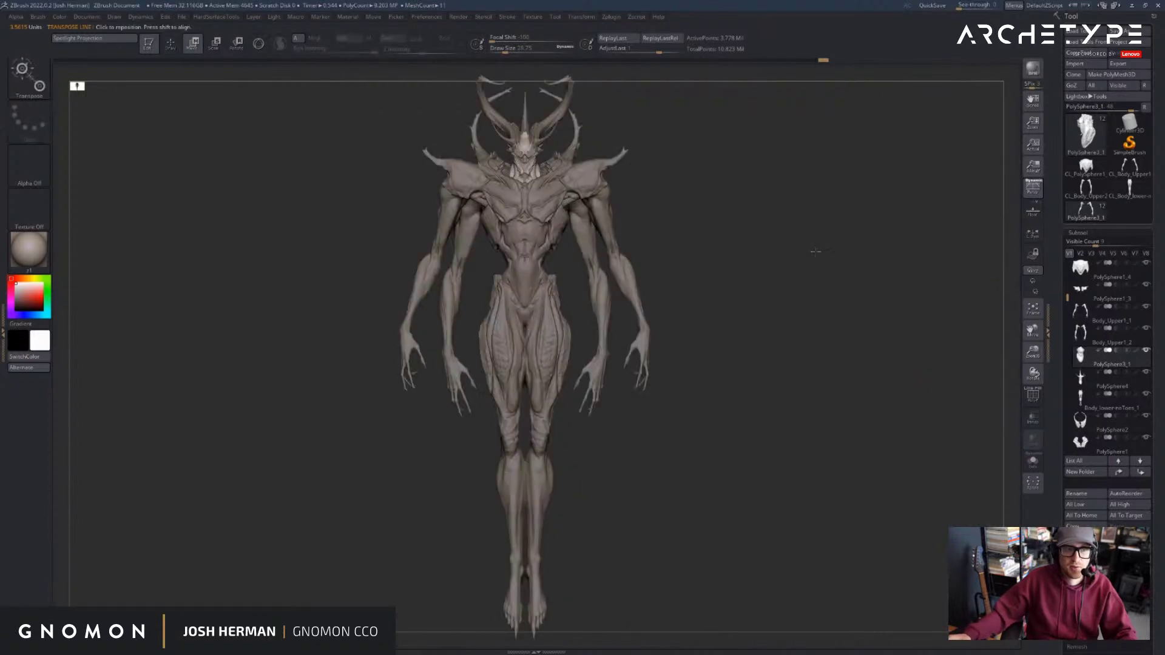
{"action": "mouse_move", "coordinate": [801, 251]}
{"action": "left_mouse_down", "text": "alt"}
{"action": "mouse_move", "coordinate": [915, 307]}
{"action": "mouse_move", "coordinate": [840, 293]}
{"action": "left_mouse_up", "text": "alt"}
{"action": "key", "text": "shift+t"}
{"action": "key", "text": "q"}
{"action": "left_click_drag", "start_coordinate": [722, 171], "coordinate": [747, 278], "text": "alt"}
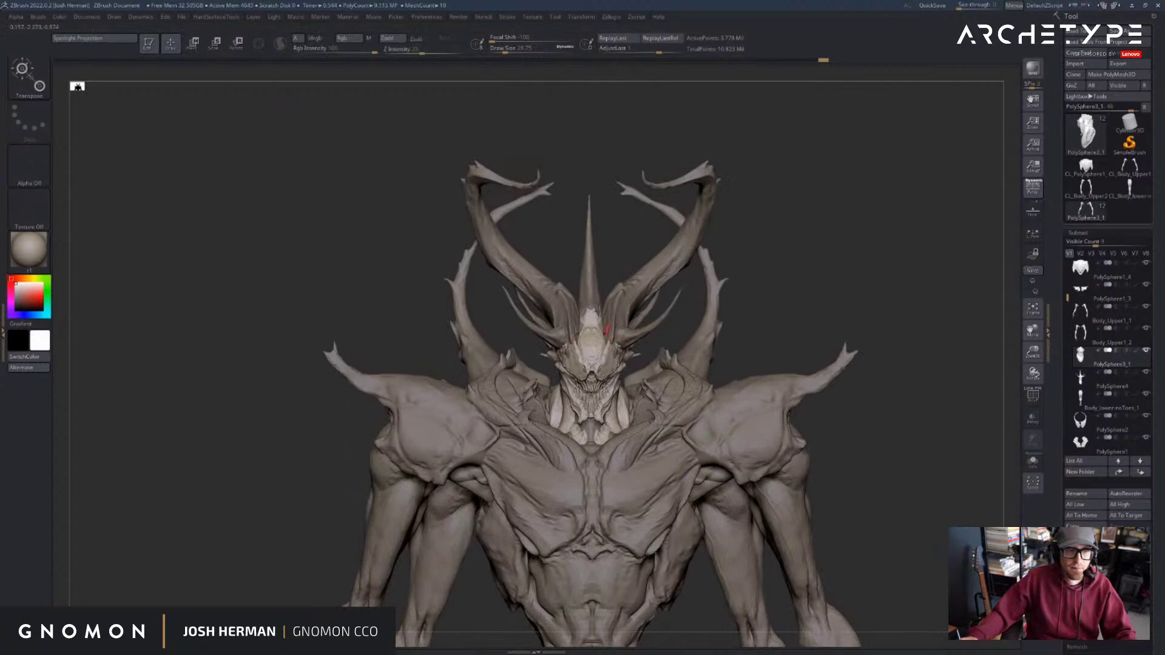
{"action": "left_click_drag", "start_coordinate": [862, 382], "coordinate": [871, 231], "text": "alt"}
{"action": "left_click_drag", "start_coordinate": [847, 364], "coordinate": [841, 299], "text": "alt"}
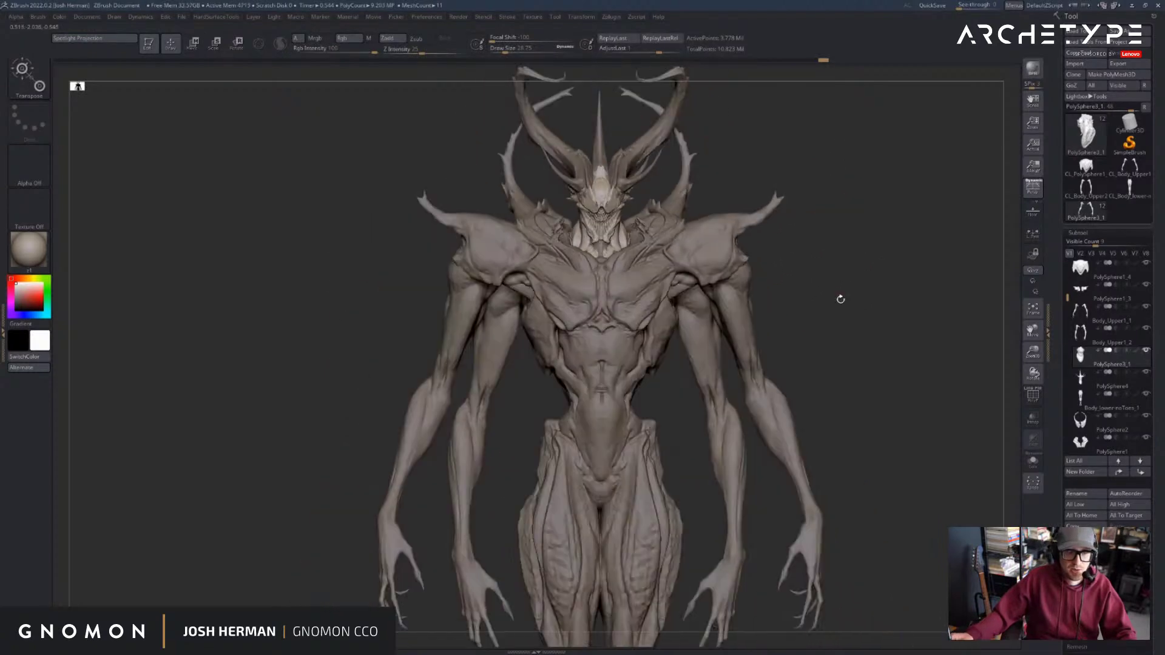
{"action": "left_click_drag", "start_coordinate": [768, 381], "coordinate": [769, 293], "text": "alt"}
- Select the PolySphere3_1 head subtool, close in on the face, and choose the LayerRoll brush
{"action": "left_click", "coordinate": [606, 259], "text": "alt"}
{"action": "mouse_move", "coordinate": [879, 162]}
{"action": "left_mouse_down", "text": "alt"}
{"action": "mouse_move", "coordinate": [871, 323]}
{"action": "mouse_move", "coordinate": [936, 273]}
{"action": "mouse_move", "coordinate": [925, 376]}
{"action": "left_mouse_up", "text": "alt"}
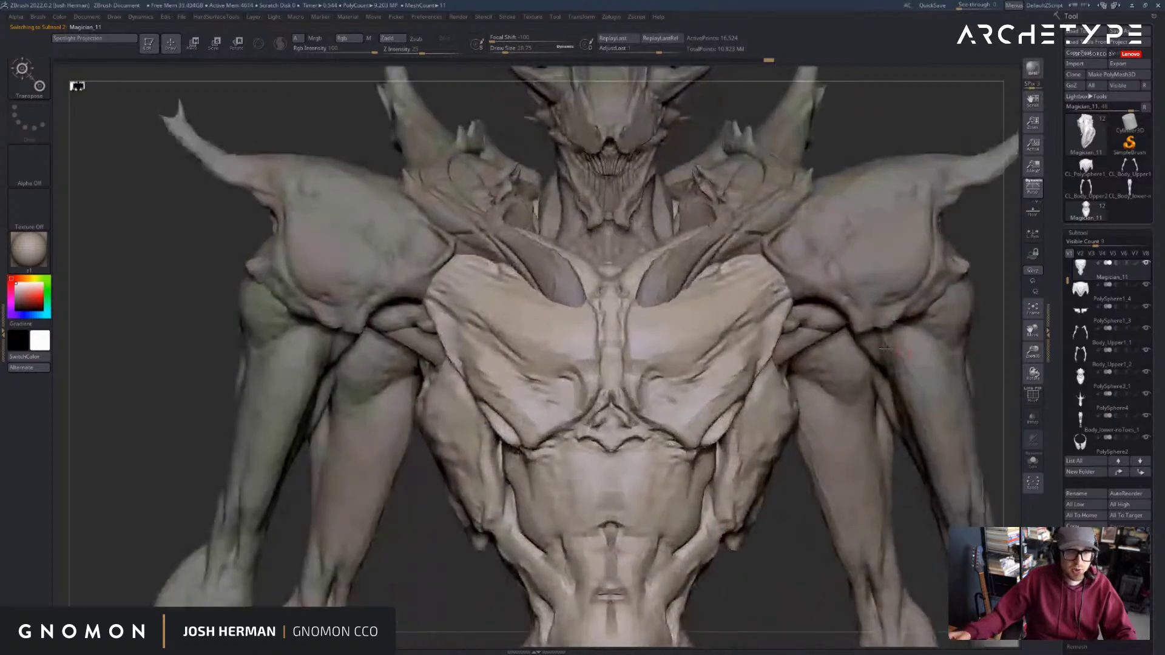
{"action": "key", "text": "q"}
{"action": "right_click_drag", "start_coordinate": [620, 157], "coordinate": [594, 266], "text": "alt"}
{"action": "left_click", "coordinate": [593, 266], "text": "alt"}
{"action": "left_click_drag", "start_coordinate": [868, 148], "coordinate": [843, 267], "text": "alt"}
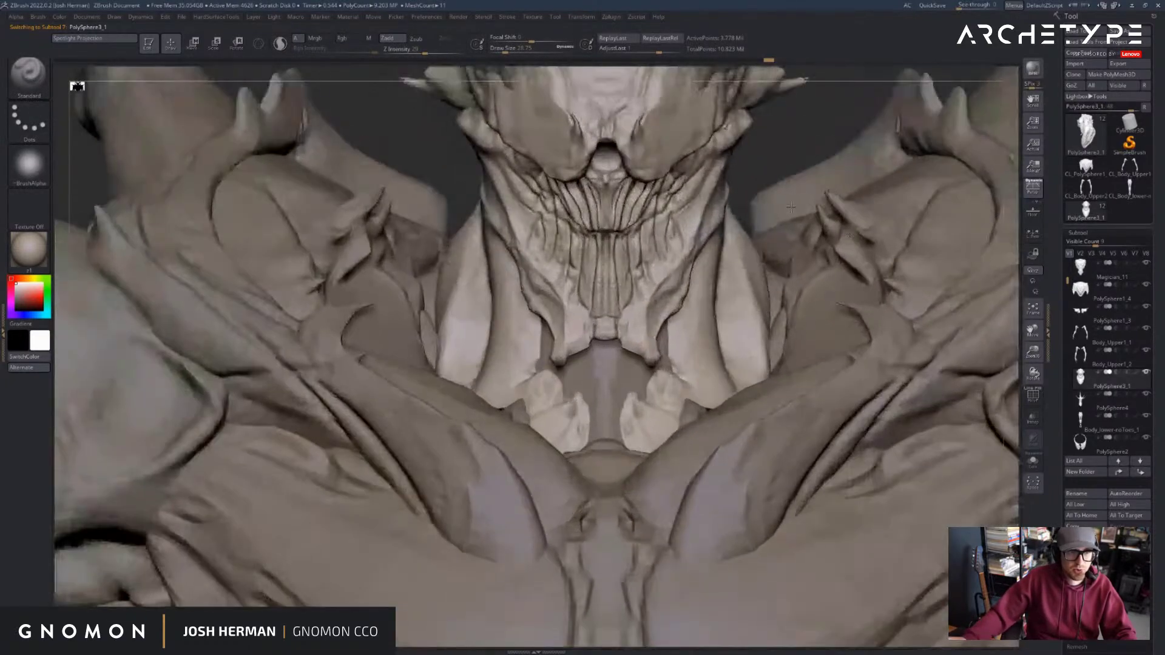
{"action": "left_click_drag", "start_coordinate": [794, 146], "coordinate": [819, 292]}
{"action": "left_click_drag", "start_coordinate": [618, 261], "coordinate": [678, 269]}
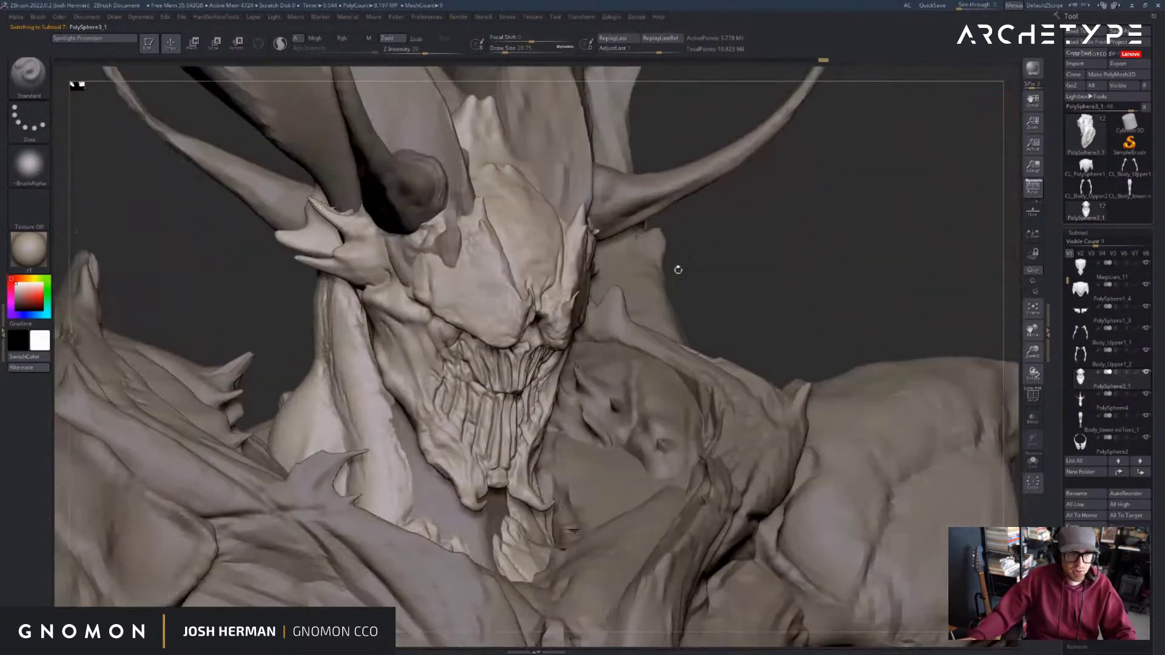
{"action": "left_click_drag", "start_coordinate": [811, 239], "coordinate": [780, 244], "text": "alt"}
{"action": "key", "text": "b"}
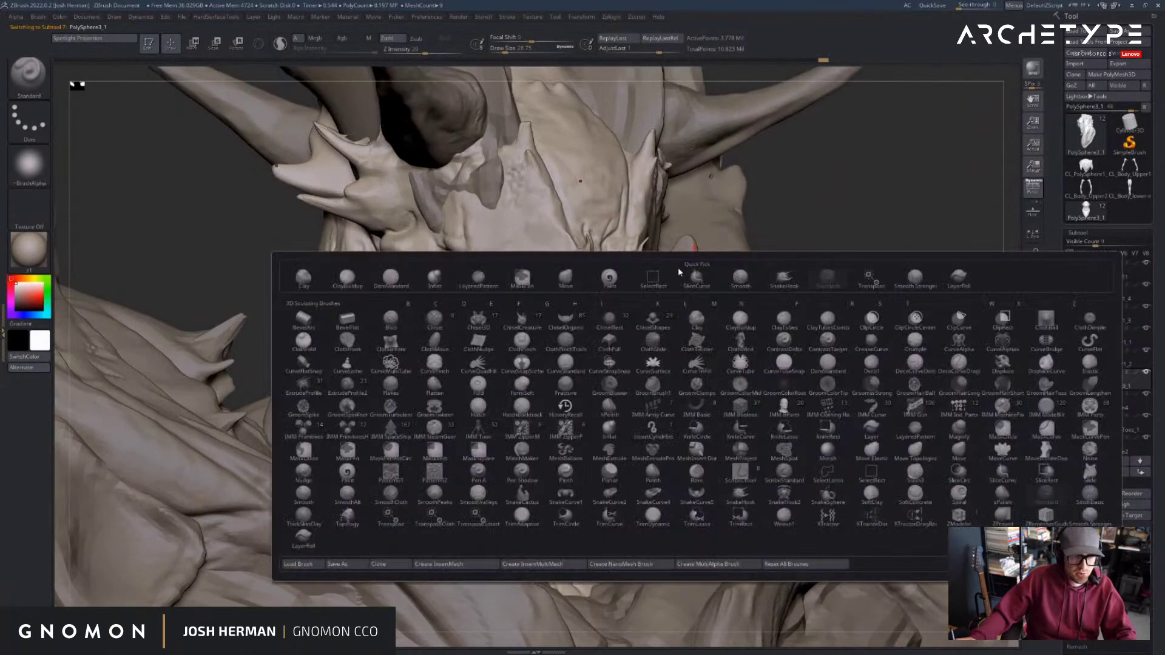
{"action": "left_click", "coordinate": [960, 278]}
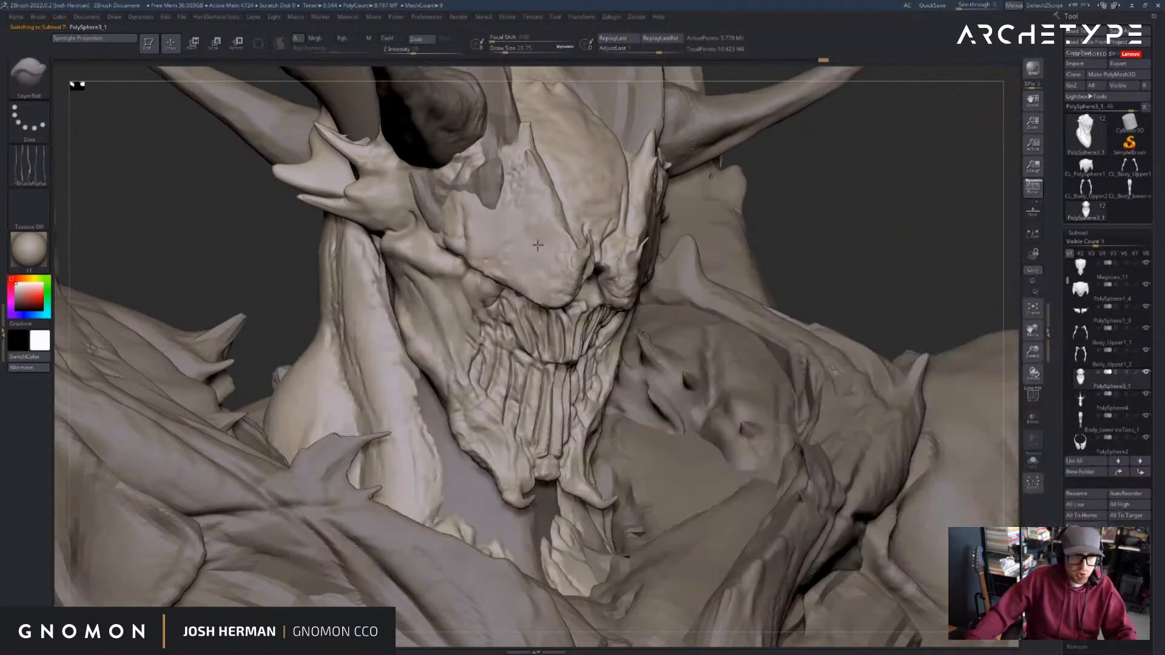
{"action": "left_click_drag", "start_coordinate": [841, 205], "coordinate": [497, 270]}
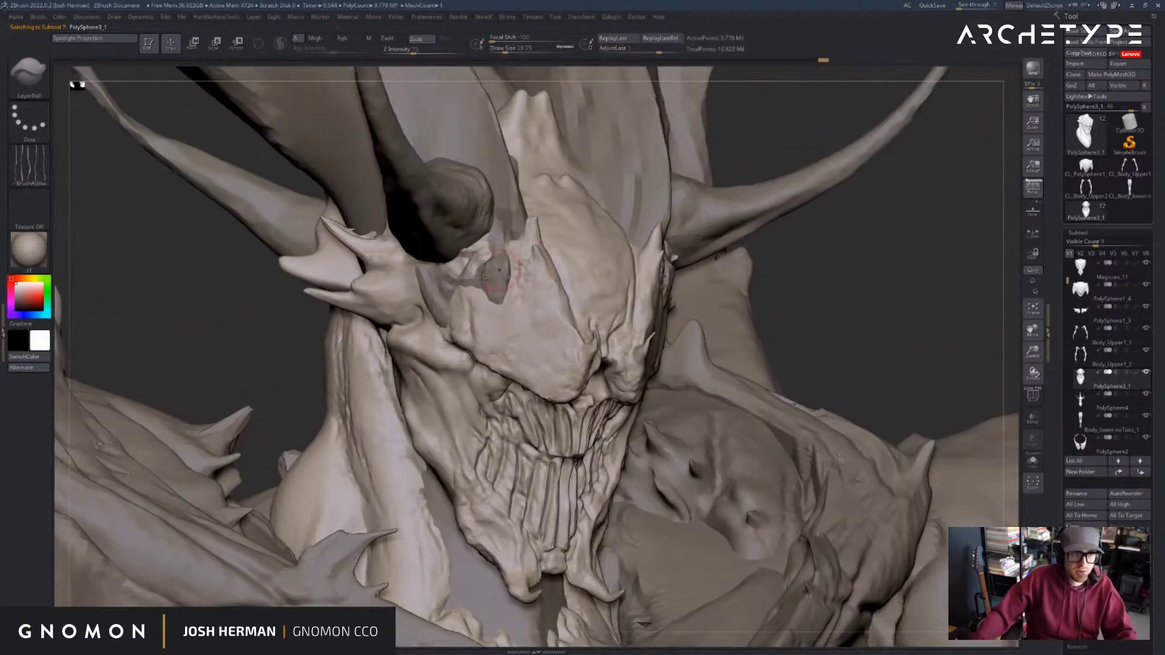
- Carve back the Magician_11 horn mesh poking through the brow with ClayBuildup, and reselect the PolySphere3_1 head
{"action": "left_click", "coordinate": [497, 279], "text": "alt"}
{"action": "key", "text": "b"}
{"action": "key", "text": "c"}
{"action": "key", "text": "b"}
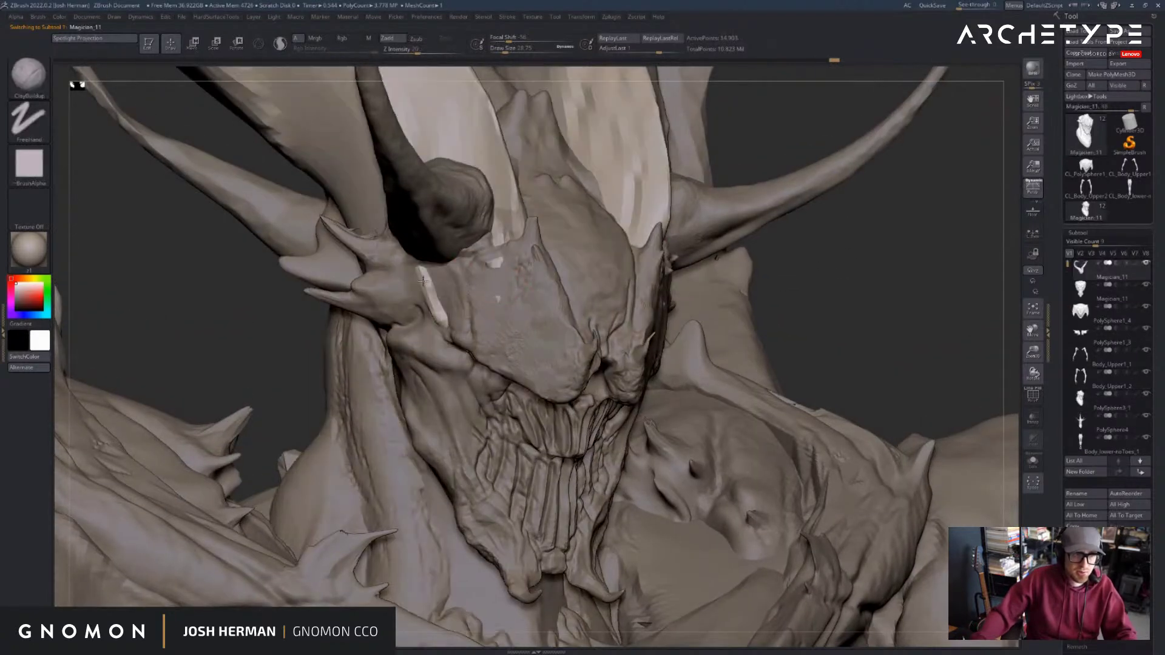
{"action": "left_click", "coordinate": [543, 331], "text": "alt"}
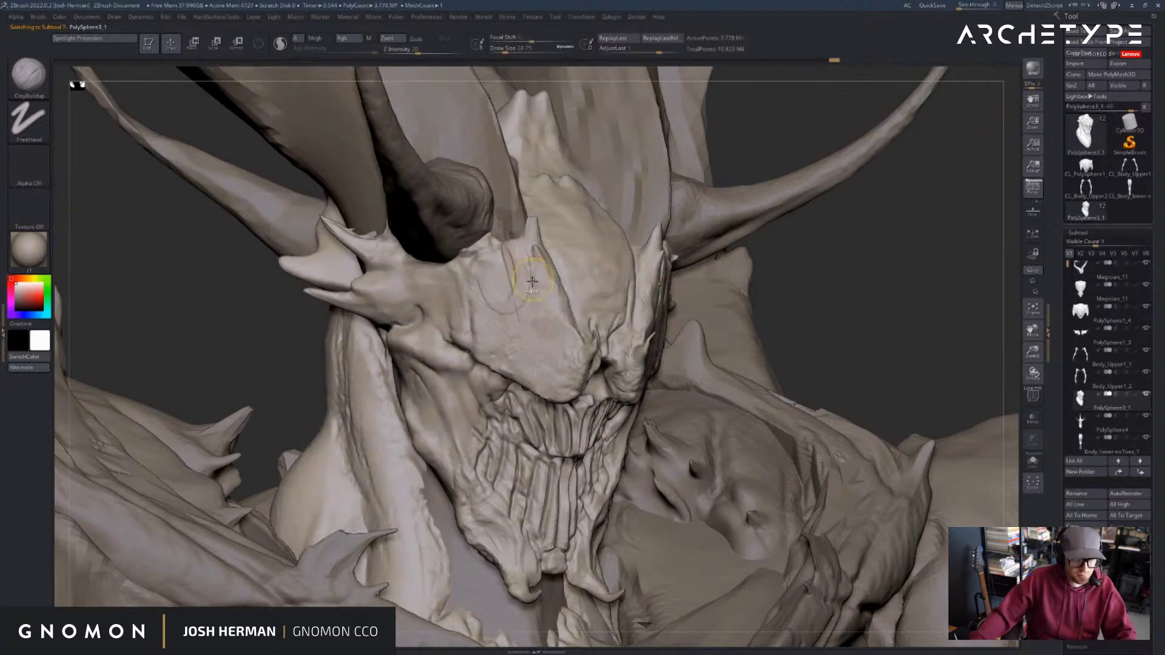
- Paint fine skin texture over the brow plates and cheek with the LayerRoll brush, and isolate the head
{"action": "key", "text": "b"}
{"action": "left_click", "coordinate": [795, 296]}
{"action": "left_click_drag", "start_coordinate": [801, 286], "coordinate": [659, 290]}
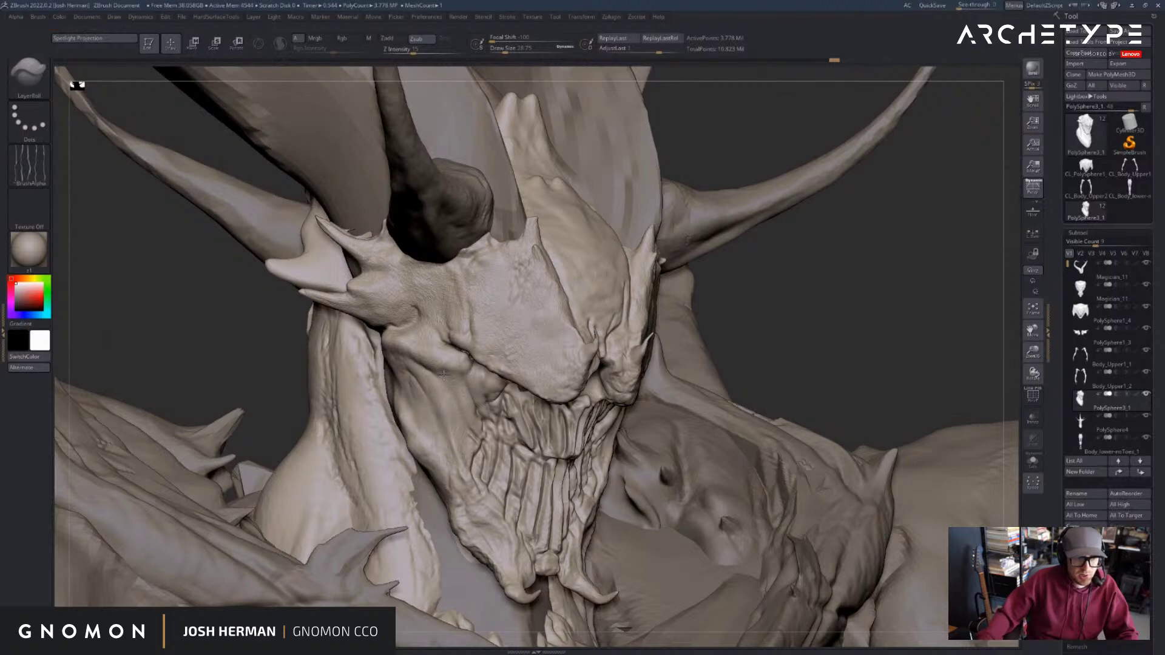
{"action": "mouse_move", "coordinate": [843, 334]}
{"action": "left_mouse_down"}
{"action": "mouse_move", "coordinate": [864, 382]}
{"action": "mouse_move", "coordinate": [739, 286]}
{"action": "left_mouse_up"}
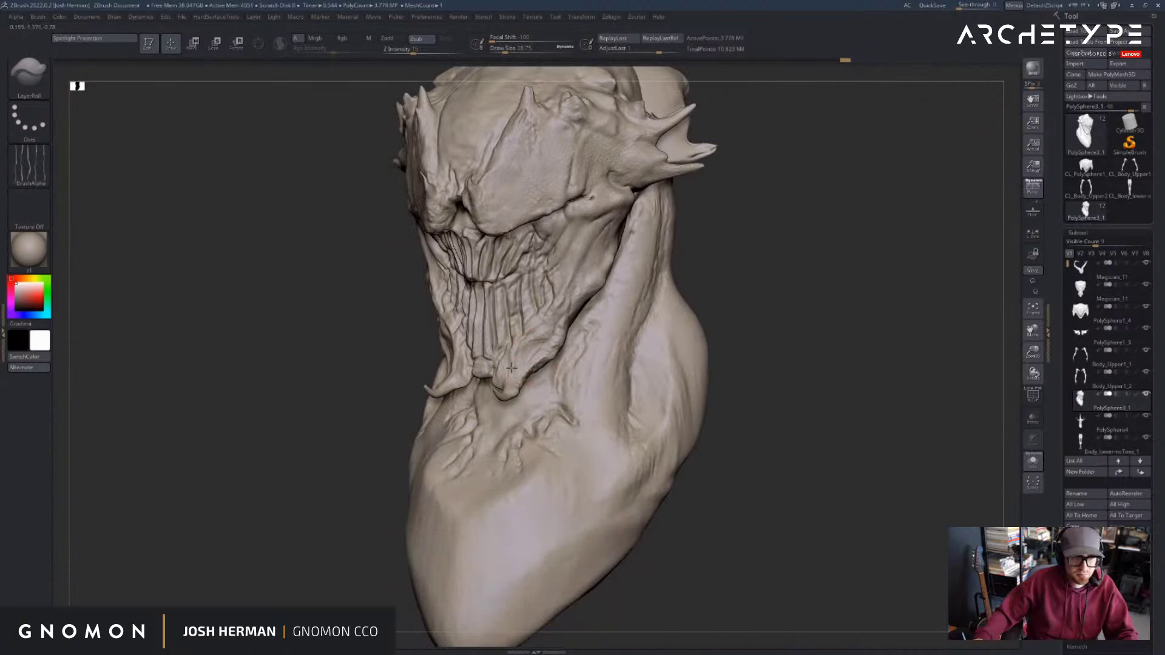
{"action": "mouse_move", "coordinate": [507, 342]}
{"action": "right_mouse_down"}
{"action": "mouse_move", "coordinate": [511, 388]}
{"action": "mouse_move", "coordinate": [445, 347]}
{"action": "mouse_move", "coordinate": [667, 234]}
{"action": "mouse_move", "coordinate": [762, 219]}
{"action": "mouse_move", "coordinate": [691, 279]}
{"action": "right_mouse_up"}
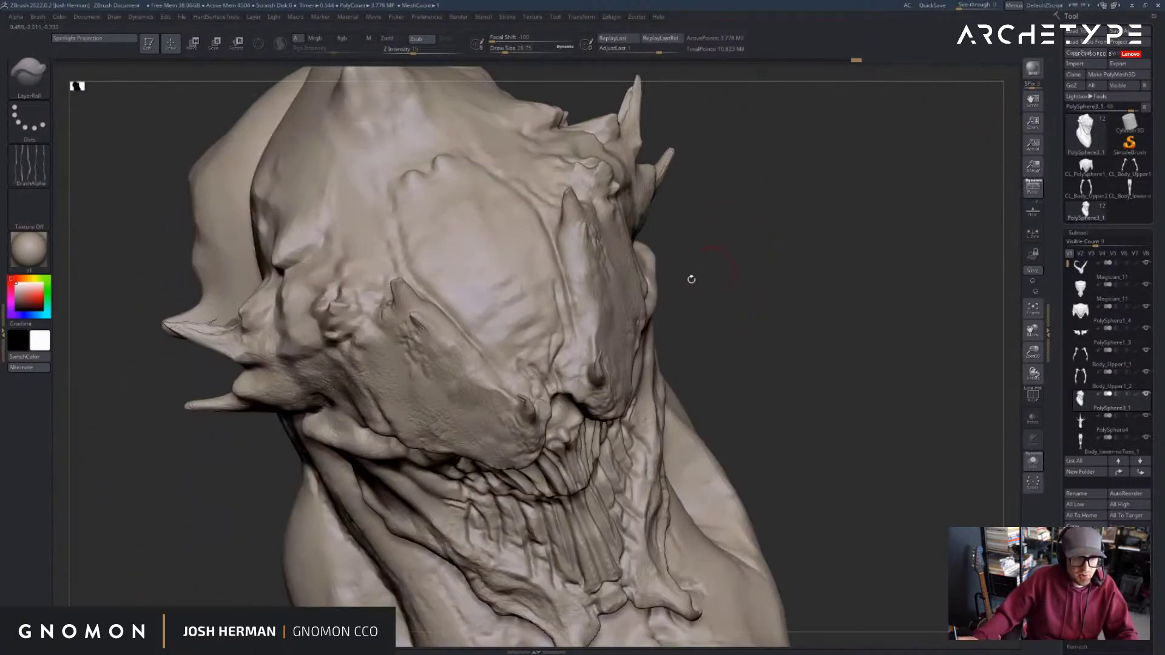
- Extend the skin texture over the forehead and skull dome with the LayerRoll brush, and show the full creature again
{"action": "left_click_drag", "start_coordinate": [576, 326], "coordinate": [498, 295], "text": "shift"}
{"action": "key", "text": "alt"}
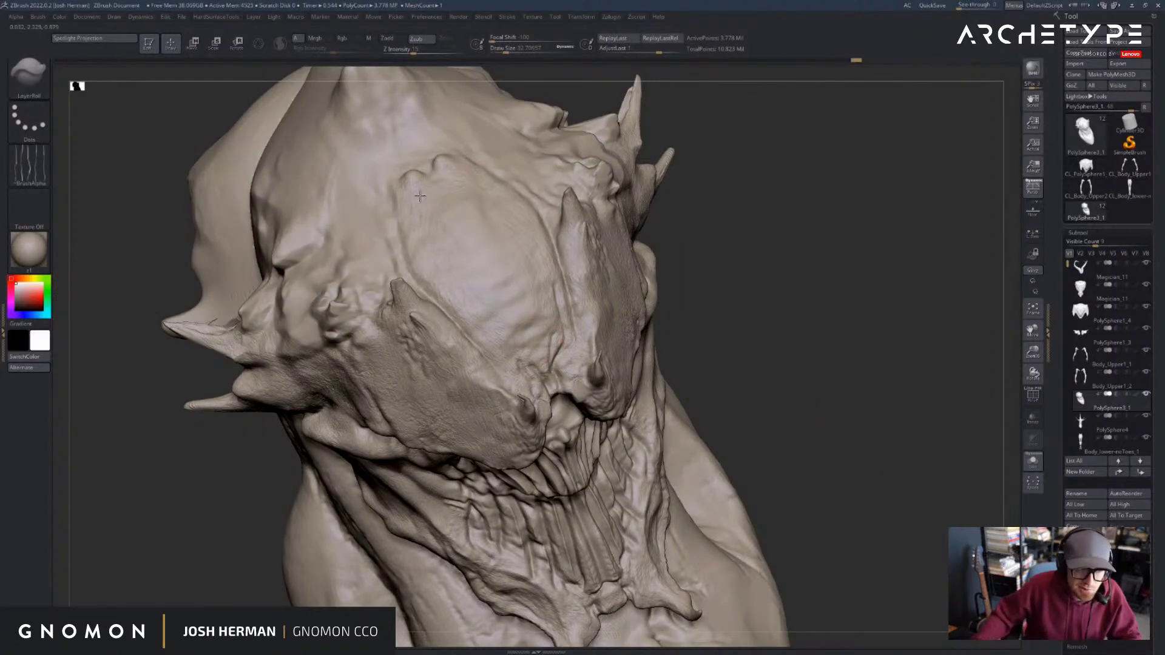
{"action": "mouse_move", "coordinate": [513, 291]}
{"action": "right_mouse_down"}
{"action": "mouse_move", "coordinate": [834, 335]}
{"action": "mouse_move", "coordinate": [477, 321]}
{"action": "right_mouse_up"}
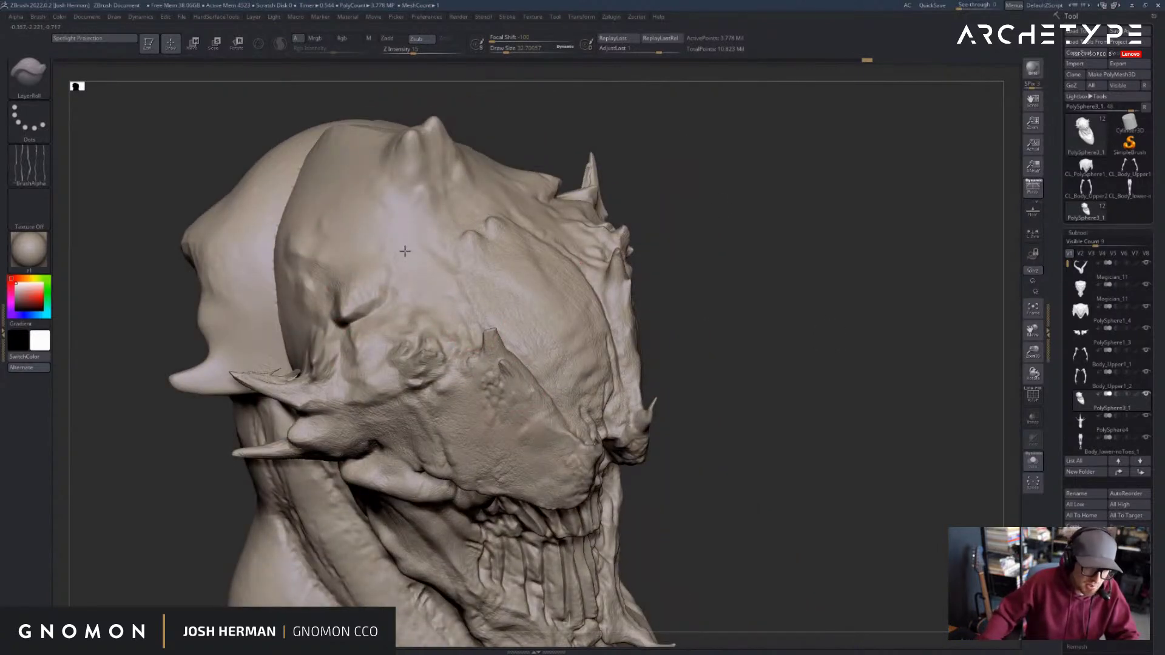
{"action": "key", "text": "alt+s"}
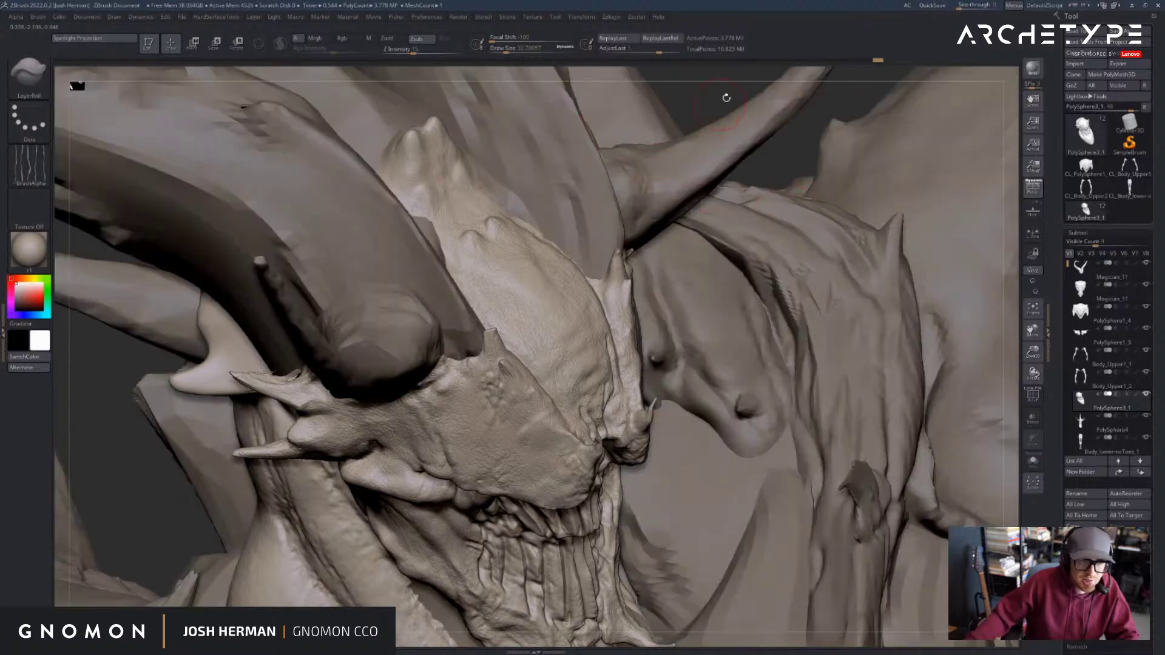
- Examine the skull top, jaw and neck, switching between the isolated head and the full creature
{"action": "right_click_drag", "start_coordinate": [726, 97], "coordinate": [443, 225]}
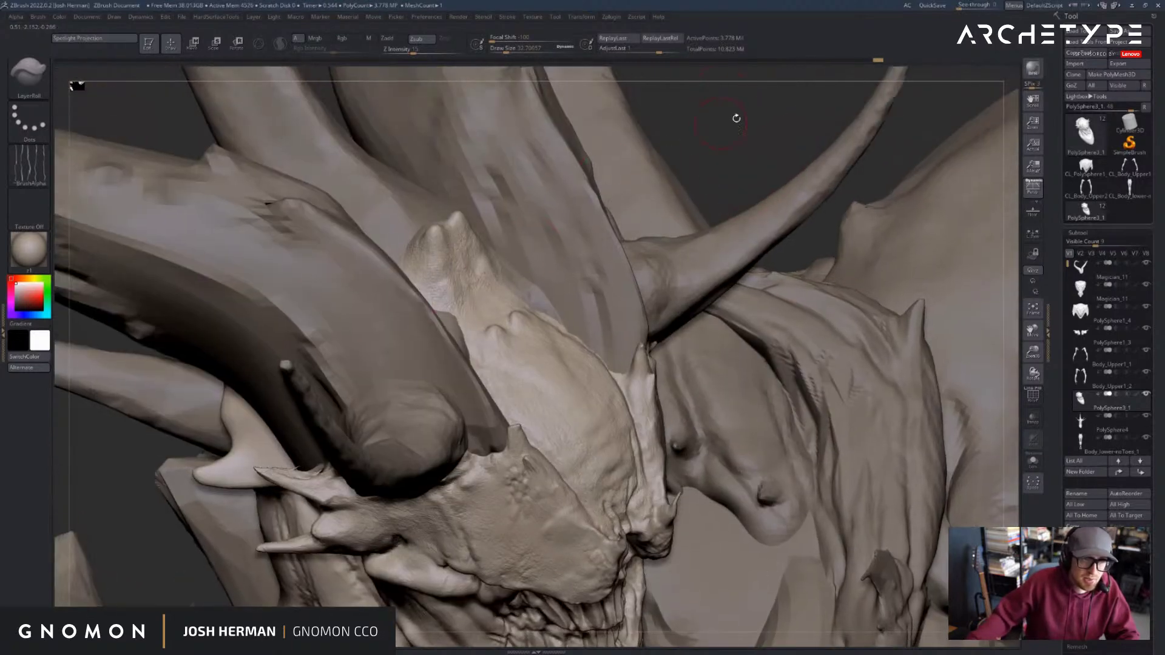
{"action": "right_click_drag", "start_coordinate": [736, 117], "coordinate": [735, 135], "text": "ctrl"}
{"action": "mouse_move", "coordinate": [727, 218]}
{"action": "right_mouse_down", "text": "shift"}
{"action": "mouse_move", "coordinate": [699, 254]}
{"action": "mouse_move", "coordinate": [741, 219]}
{"action": "mouse_move", "coordinate": [740, 203]}
{"action": "mouse_move", "coordinate": [853, 307]}
{"action": "mouse_move", "coordinate": [697, 182]}
{"action": "right_mouse_up", "text": "shift"}
{"action": "key", "text": "alt+s"}
{"action": "key", "text": "alt+s"}
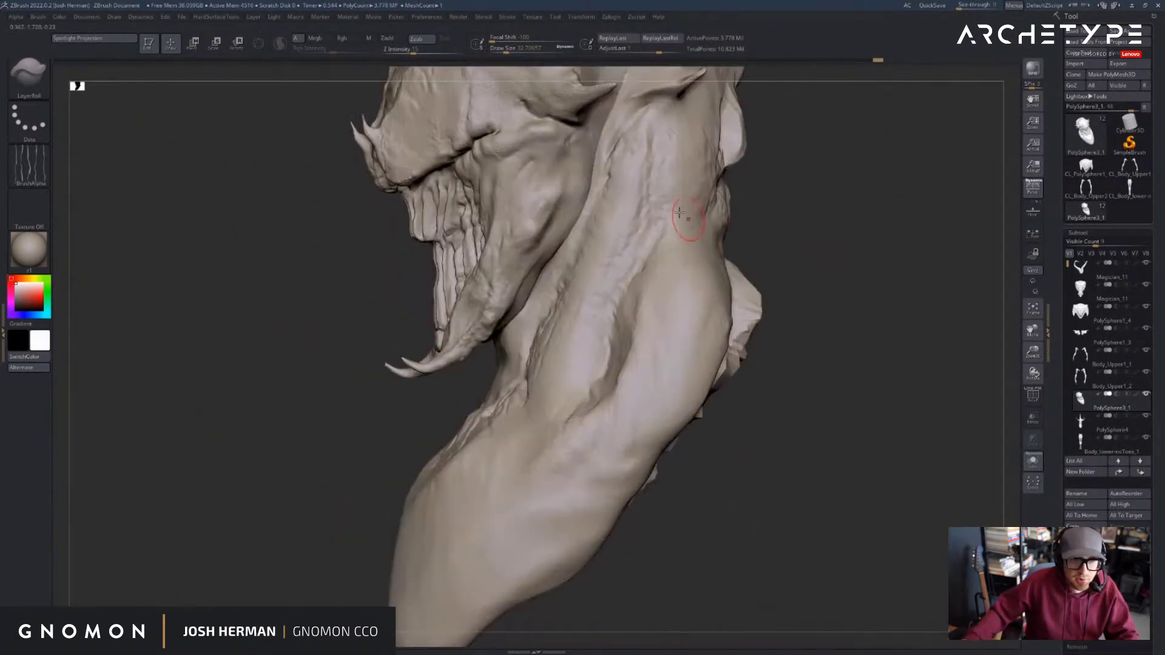
{"action": "key", "text": "alt+s"}
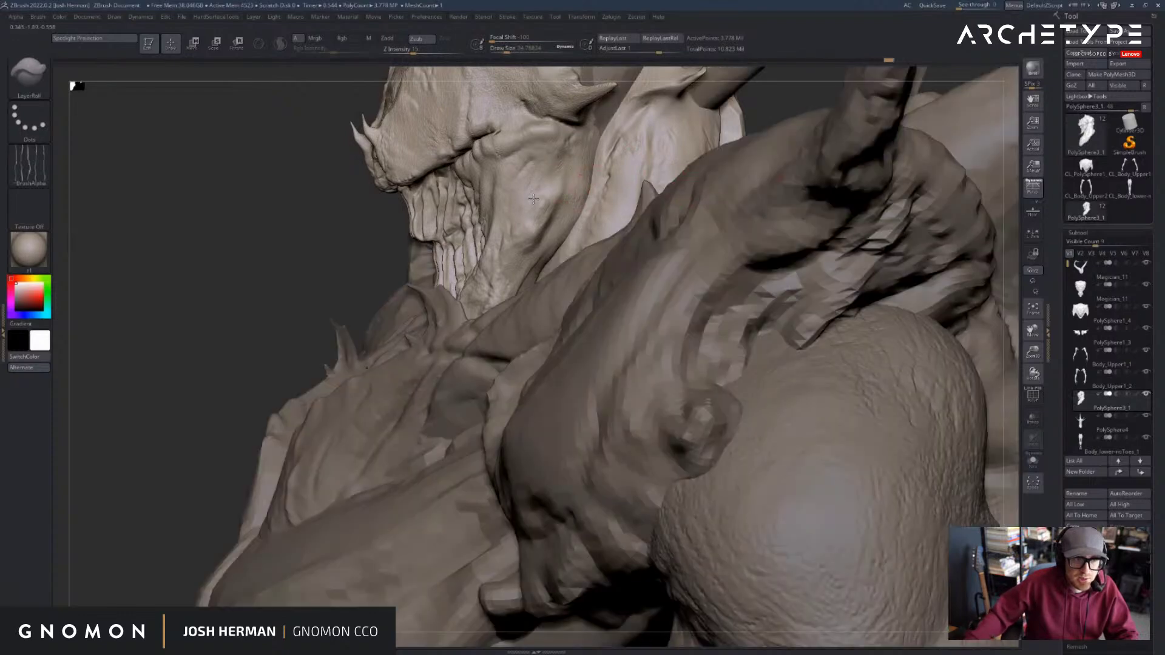
{"action": "key", "text": "alt+s"}
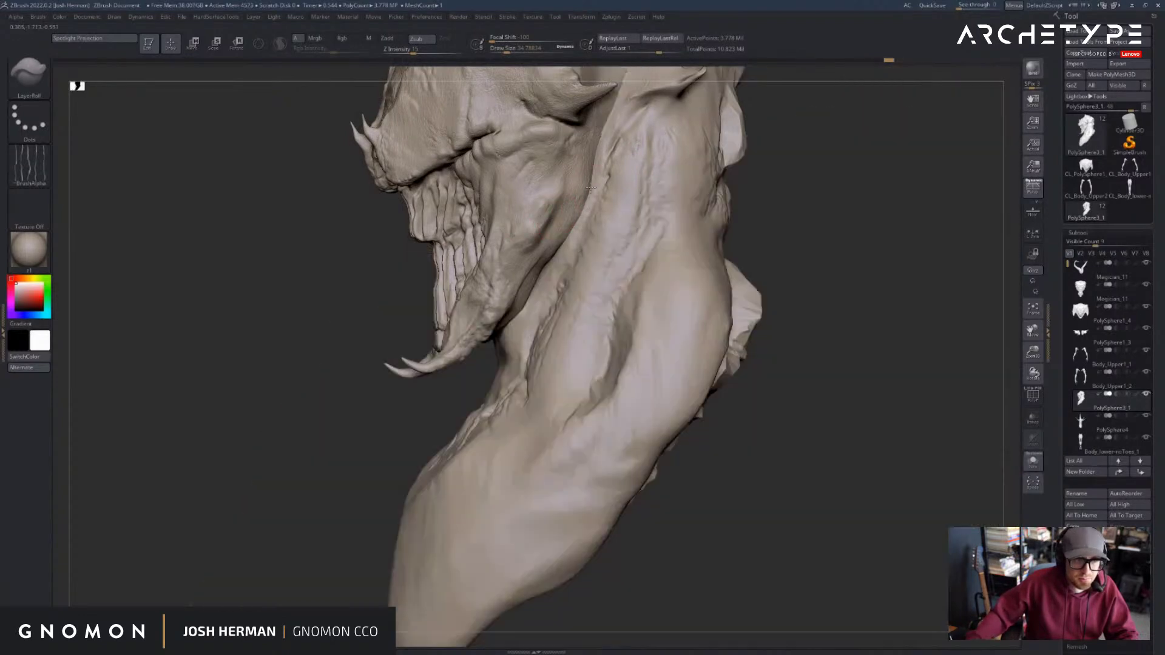
- Paint fine skin texture down the side of the neck with the LayerRoll brush, isolating the head to reach covered areas
{"action": "left_click_drag", "start_coordinate": [808, 205], "coordinate": [855, 212]}
{"action": "left_click_drag", "start_coordinate": [624, 176], "coordinate": [610, 331]}
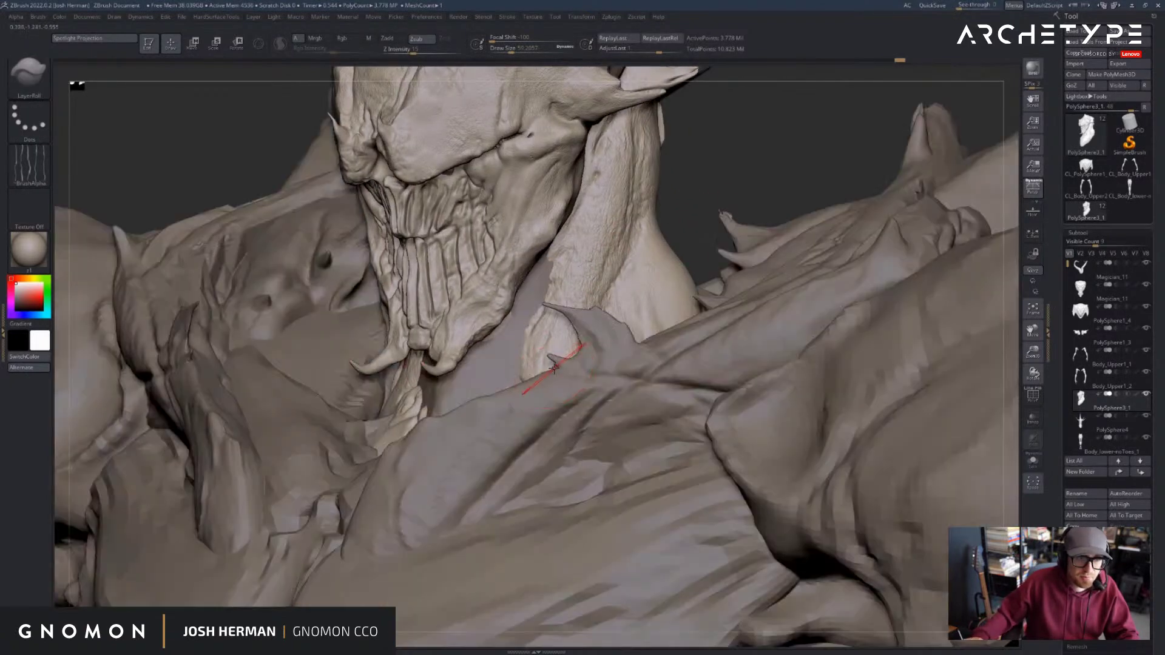
{"action": "left_click", "coordinate": [546, 316], "text": "ctrl+shift"}
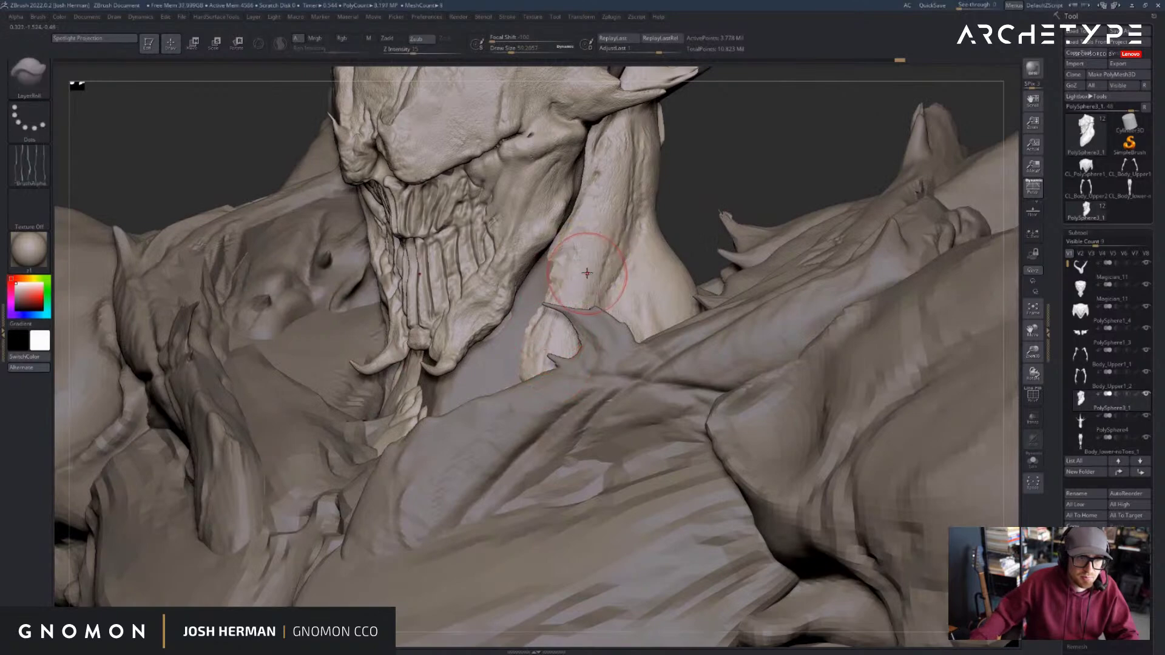
{"action": "left_click", "coordinate": [565, 282], "text": "ctrl+shift"}
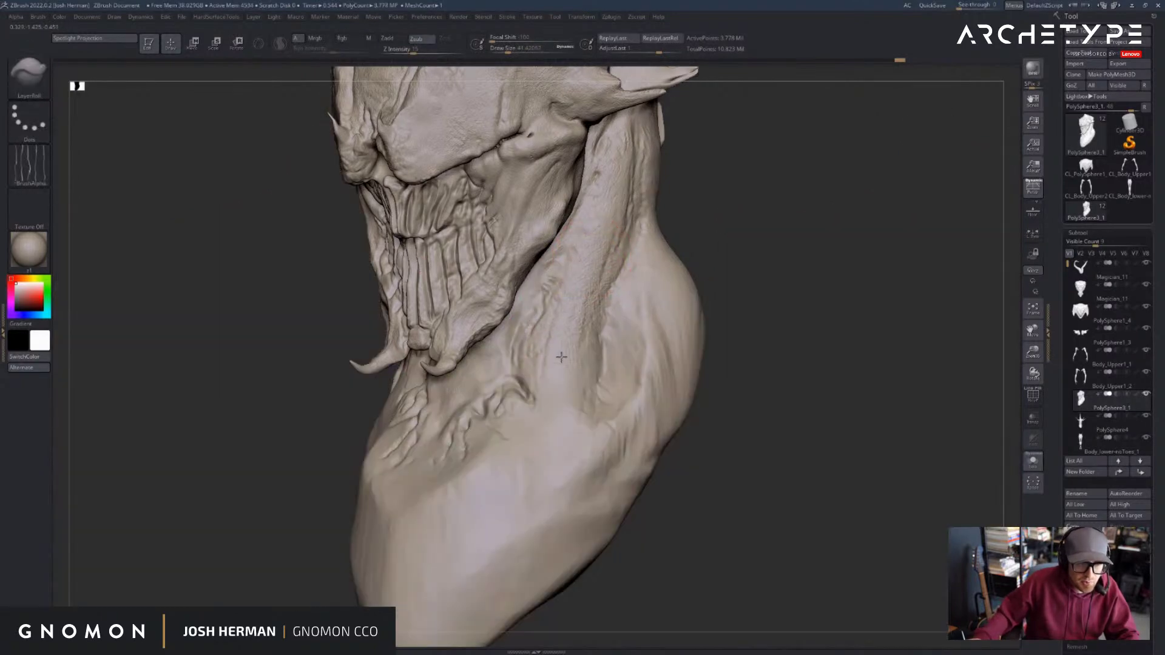
{"action": "left_click", "coordinate": [513, 403], "text": "ctrl+shift"}
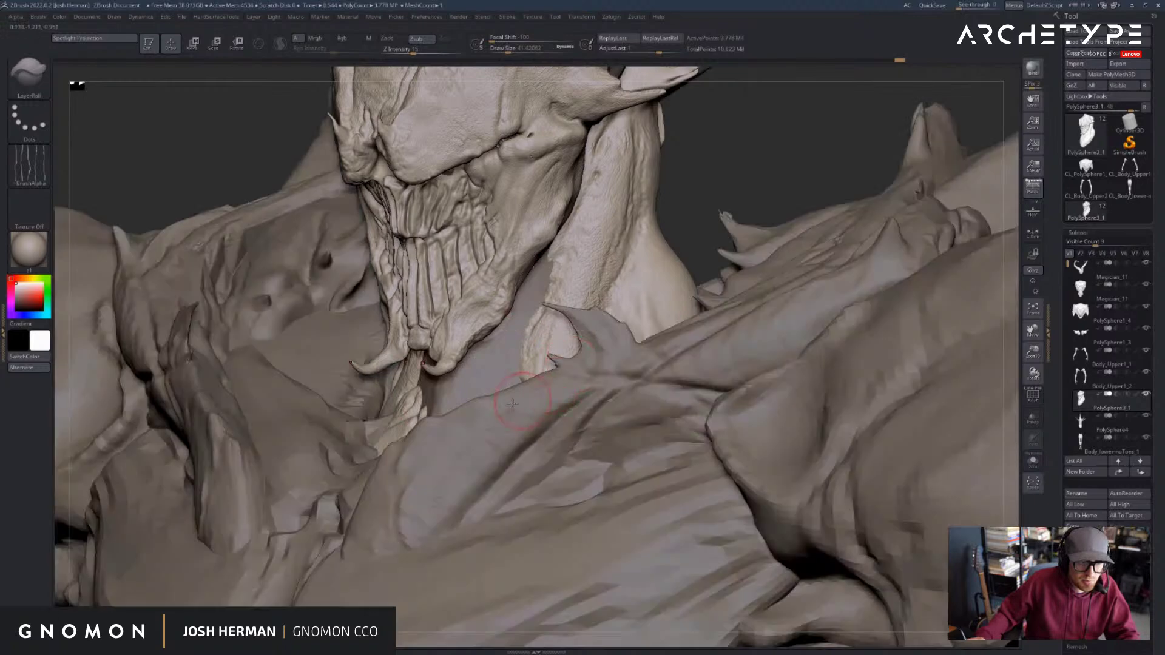
- Extend the LayerRoll skin texture over the lower neck and the throat below the jaw, toggling the isolated head
{"action": "left_click_drag", "start_coordinate": [734, 145], "coordinate": [686, 134]}
{"action": "key", "text": "ctrl+shift+s"}
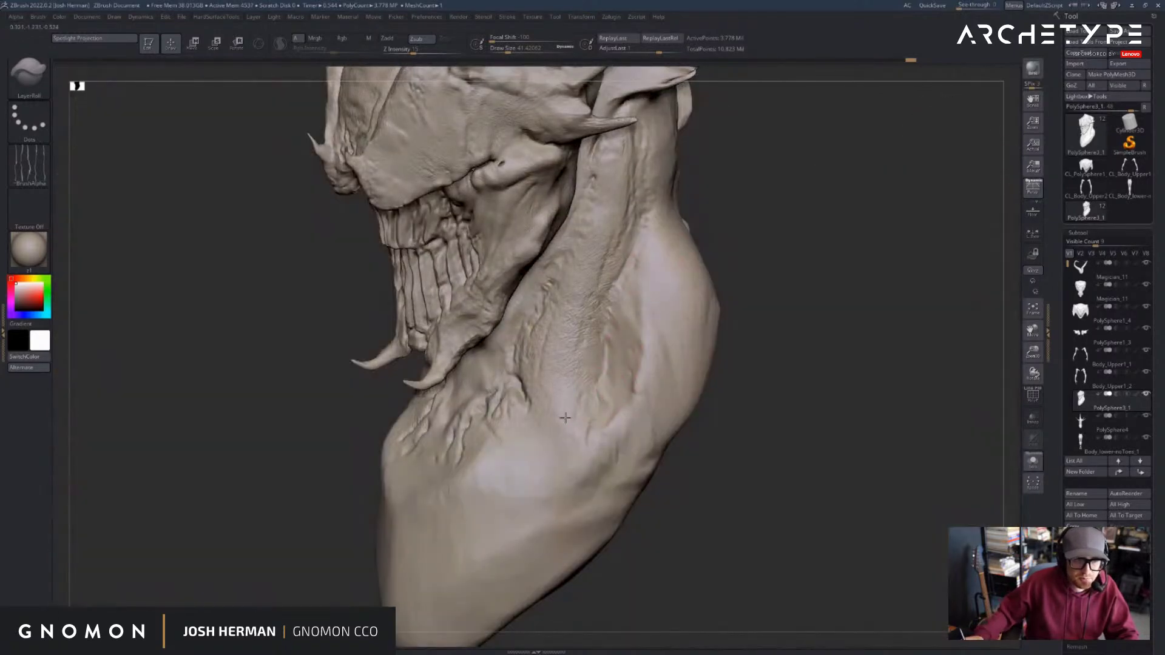
{"action": "left_click_drag", "start_coordinate": [756, 183], "coordinate": [793, 209]}
{"action": "left_click", "coordinate": [455, 480], "text": "ctrl+shift"}
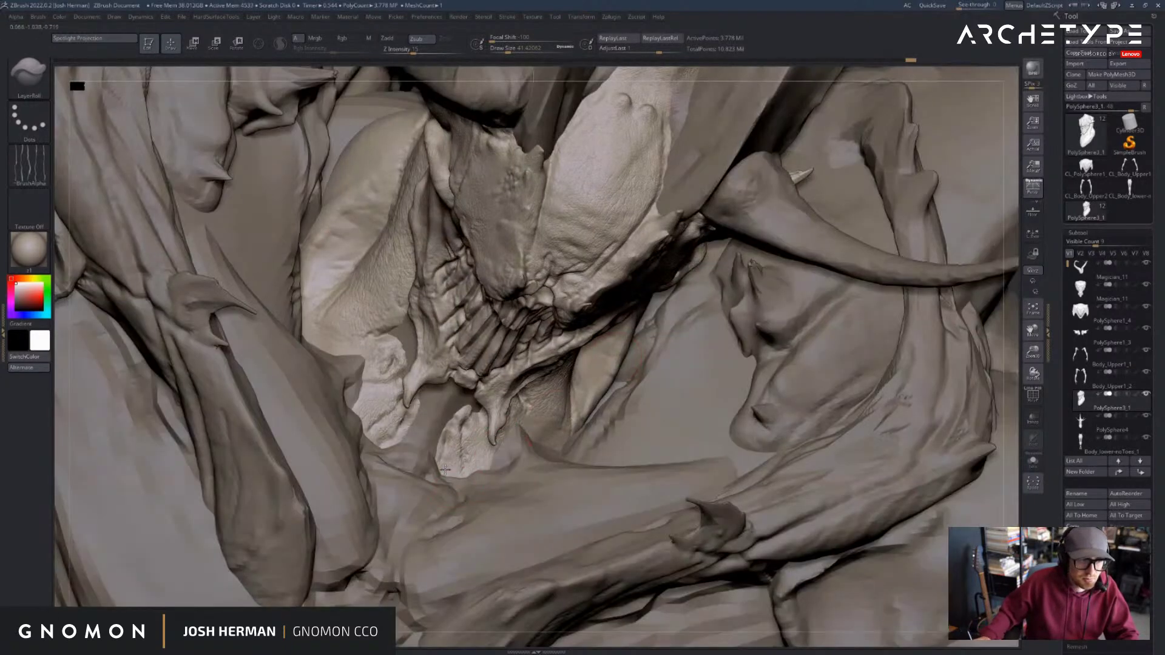
{"action": "left_click", "coordinate": [325, 317], "text": "ctrl+shift"}
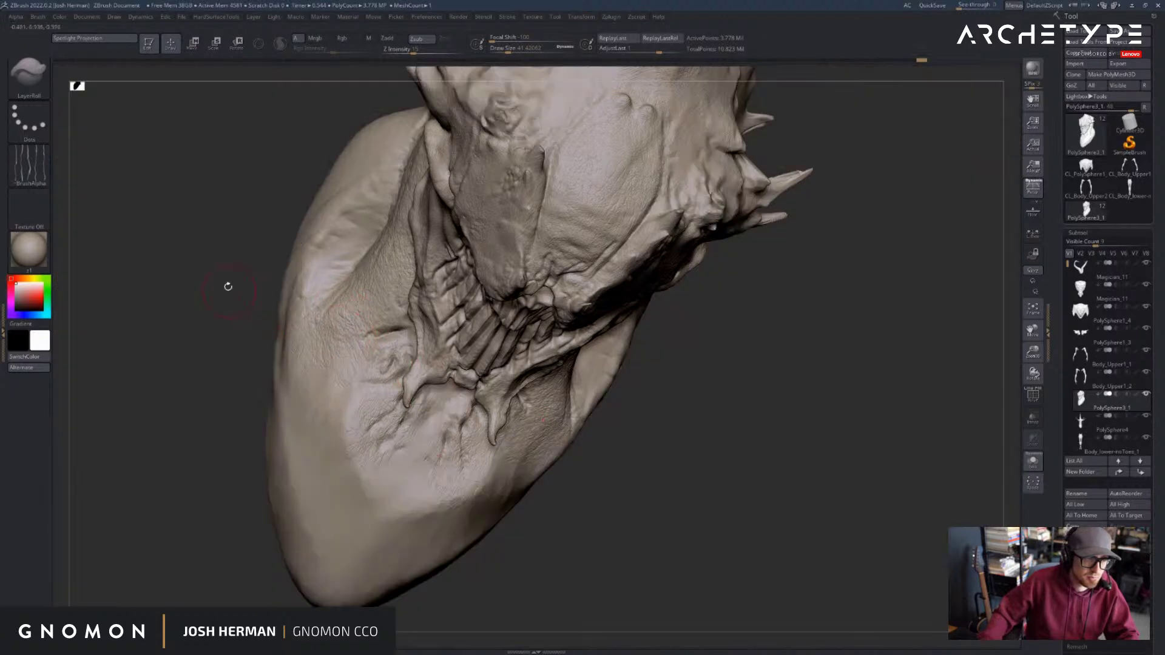
- Cover the outer neck muscle up to the area behind the jaw with LayerRoll skin texture
{"action": "mouse_move", "coordinate": [228, 286]}
{"action": "left_mouse_down"}
{"action": "mouse_move", "coordinate": [255, 307]}
{"action": "mouse_move", "coordinate": [318, 299]}
{"action": "left_mouse_up"}
{"action": "left_click_drag", "start_coordinate": [364, 174], "coordinate": [427, 387]}
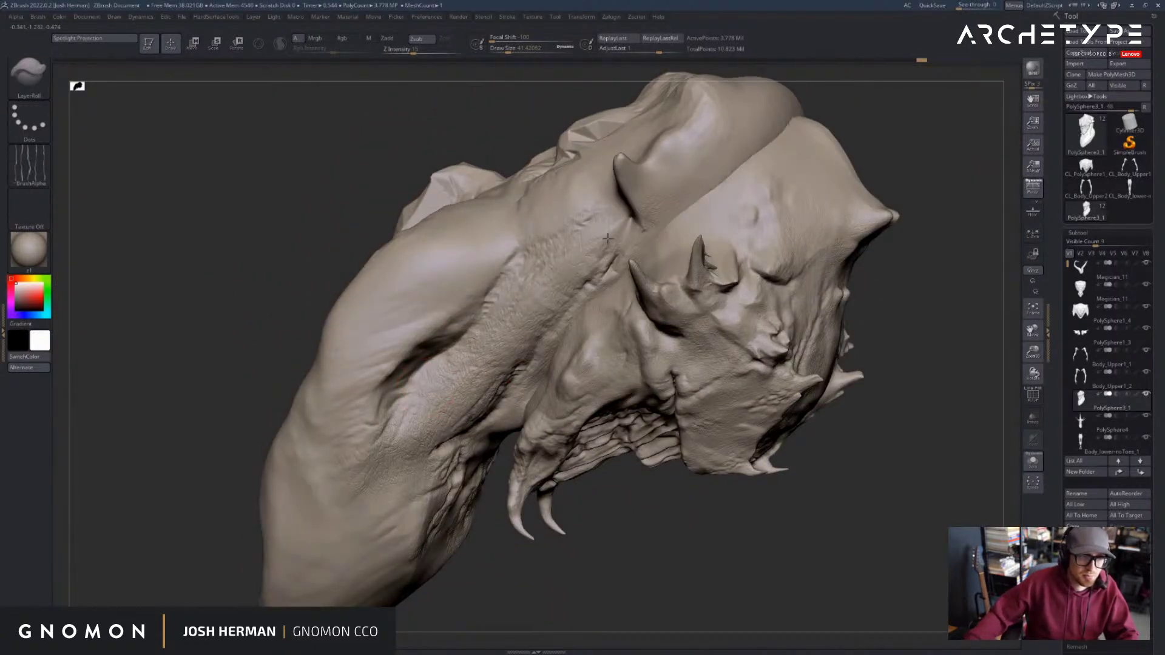
{"action": "left_click_drag", "start_coordinate": [564, 91], "coordinate": [577, 149]}
{"action": "key", "text": "alt+s"}
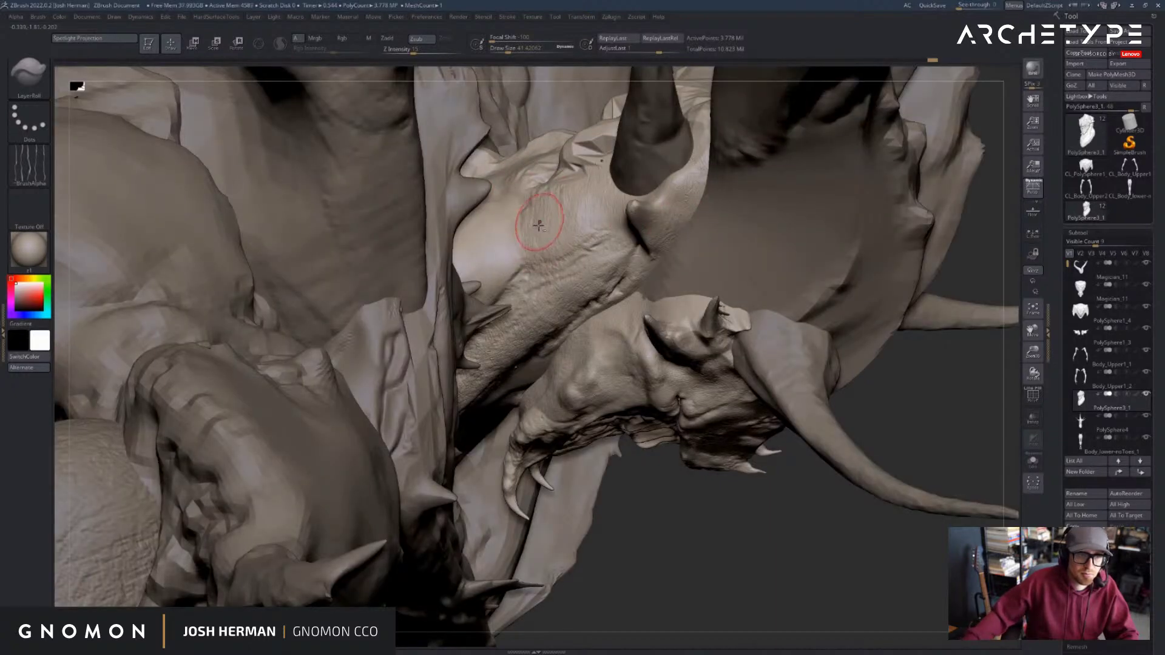
{"action": "left_click", "coordinate": [516, 236], "text": "ctrl+shift"}
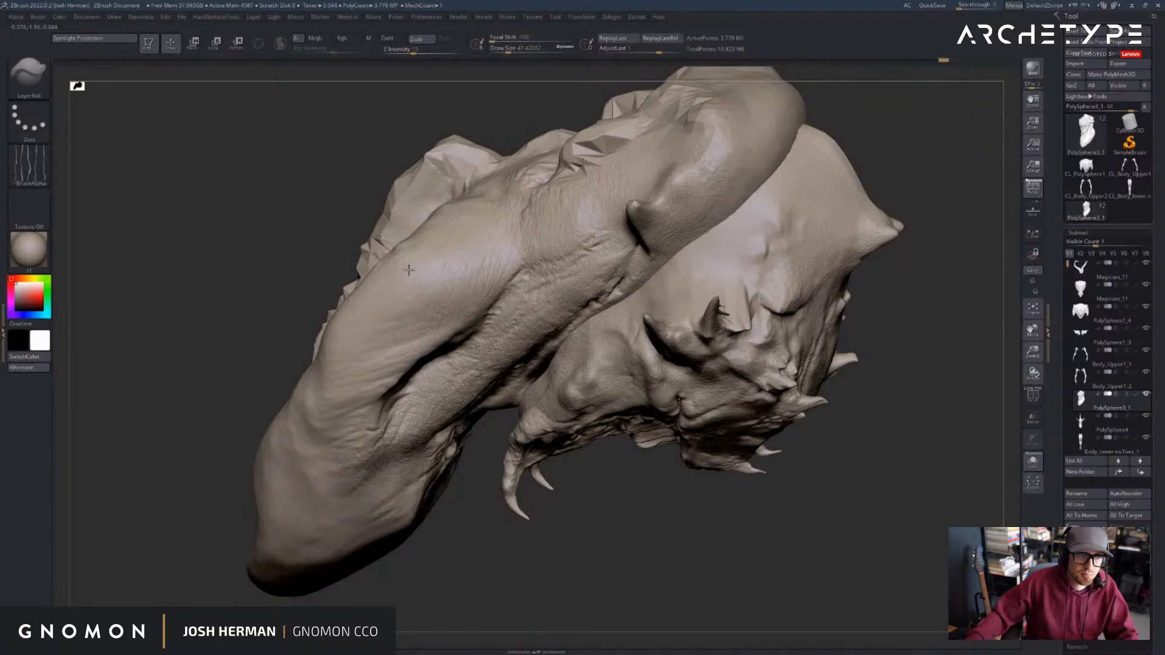
- Lower the head's subdivision level and smooth the faceted surface at the back of the skull
{"action": "mouse_move", "coordinate": [537, 548]}
{"action": "left_mouse_down"}
{"action": "mouse_move", "coordinate": [928, 278]}
{"action": "mouse_move", "coordinate": [893, 351]}
{"action": "mouse_move", "coordinate": [910, 259]}
{"action": "left_mouse_up"}
{"action": "left_click_drag", "start_coordinate": [980, 239], "coordinate": [958, 321]}
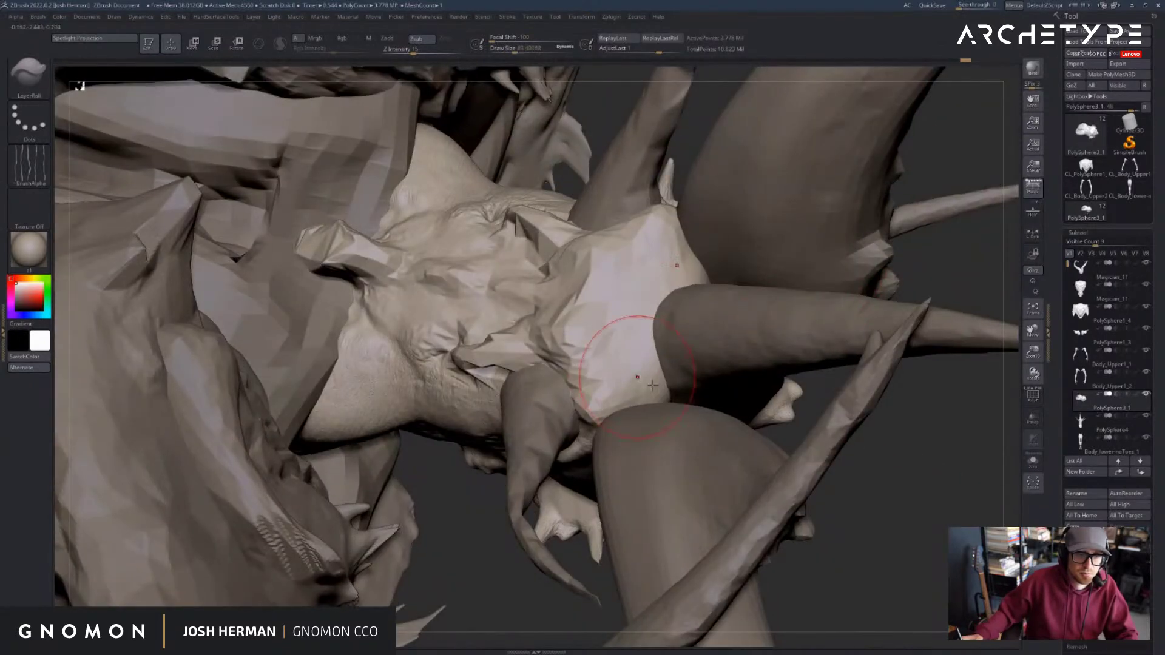
{"action": "key", "text": "shift+s"}
{"action": "key", "text": "s"}
{"action": "mouse_move", "coordinate": [651, 394]}
{"action": "left_mouse_down"}
{"action": "mouse_move", "coordinate": [596, 377]}
{"action": "mouse_move", "coordinate": [597, 362]}
{"action": "left_mouse_up"}
{"action": "key", "text": "shift+d"}
{"action": "key", "text": "shift+d"}
{"action": "key", "text": "shift+d"}
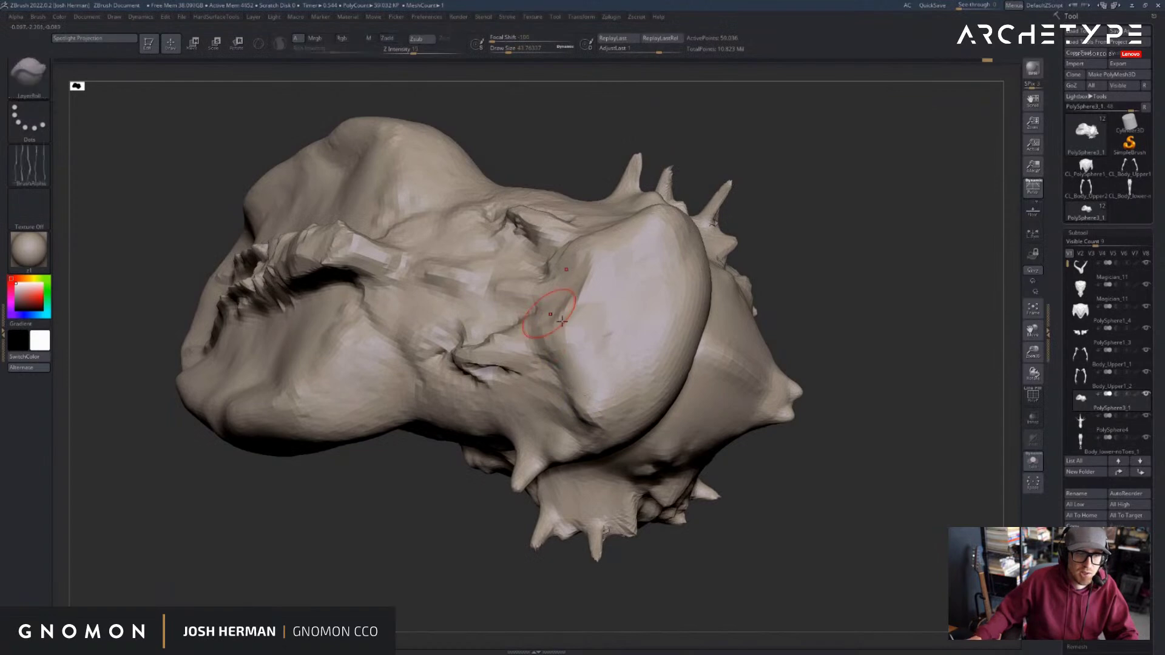
- Smooth the angular folds along the nape at a lower subdivision level, and return the head to its highest level
{"action": "key", "text": "d"}
{"action": "key", "text": "shift+d"}
{"action": "key", "text": "shift+d"}
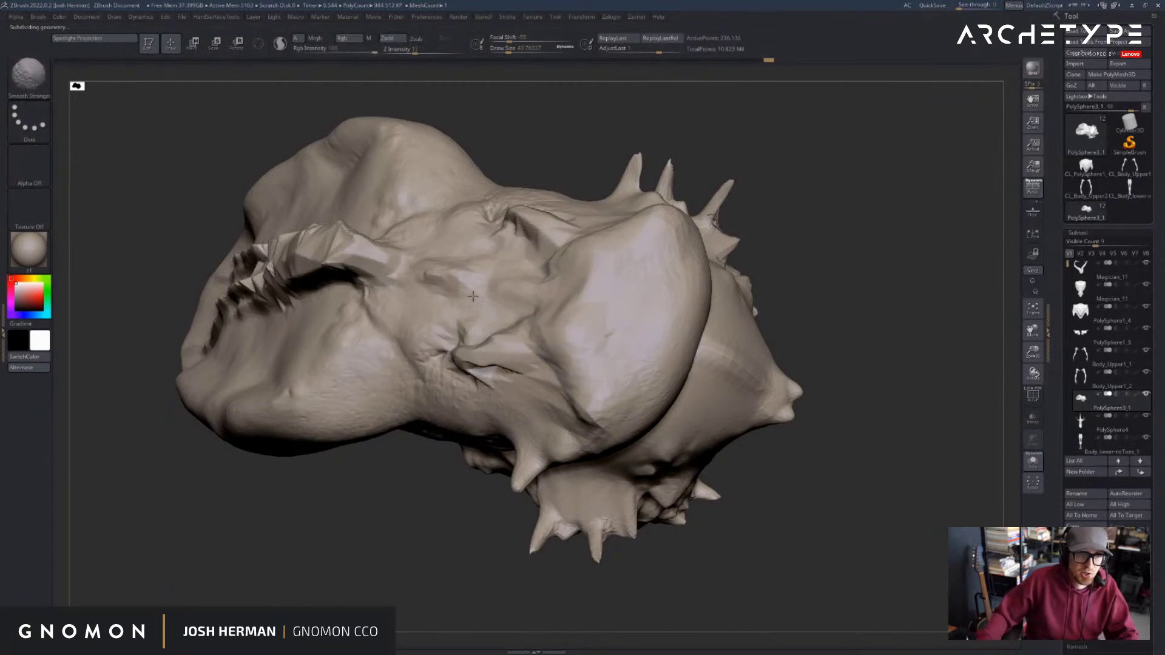
{"action": "key", "text": "p"}
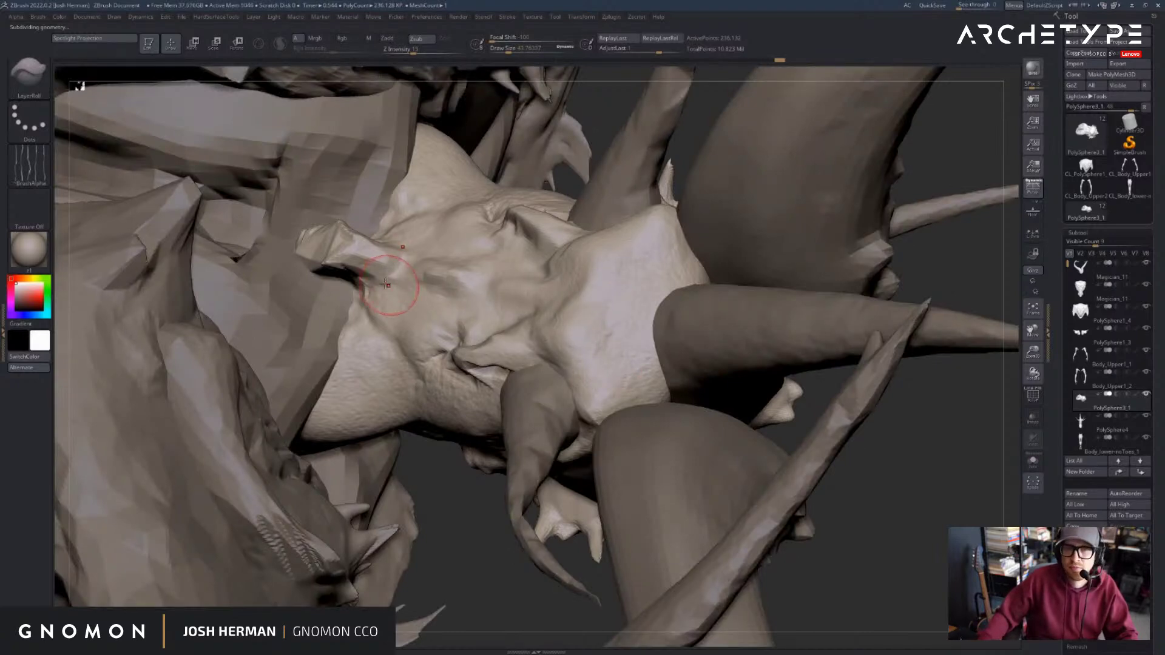
{"action": "left_click_drag", "start_coordinate": [321, 240], "coordinate": [308, 256], "text": "shift"}
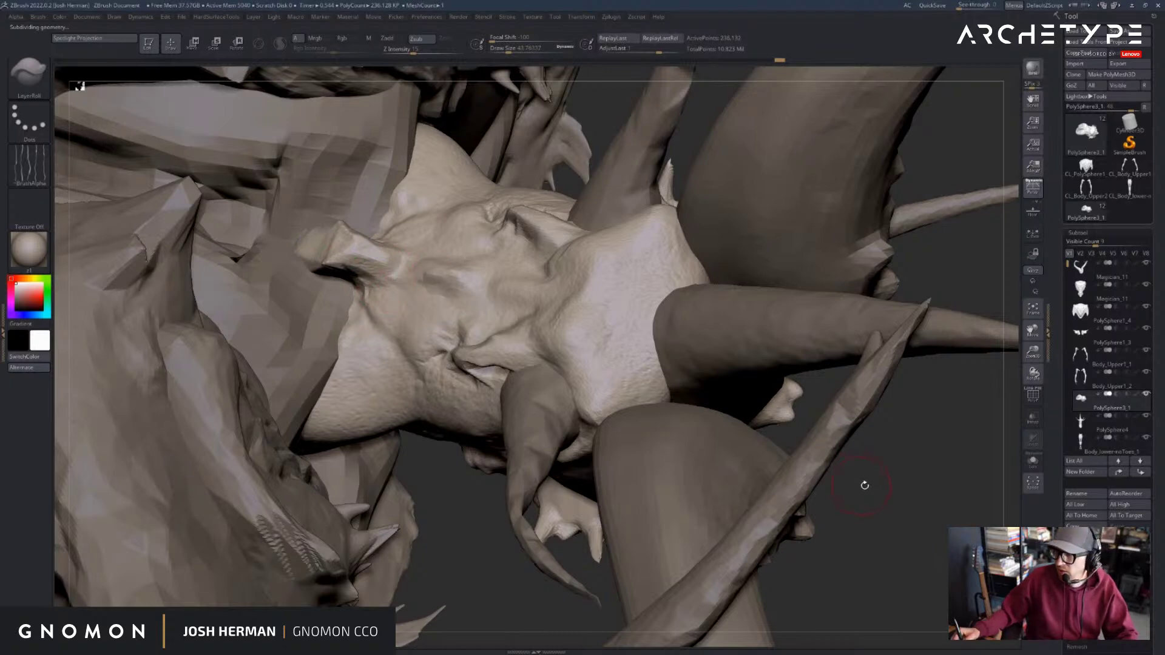
{"action": "left_click_drag", "start_coordinate": [894, 517], "coordinate": [868, 390]}
{"action": "key", "text": "d"}
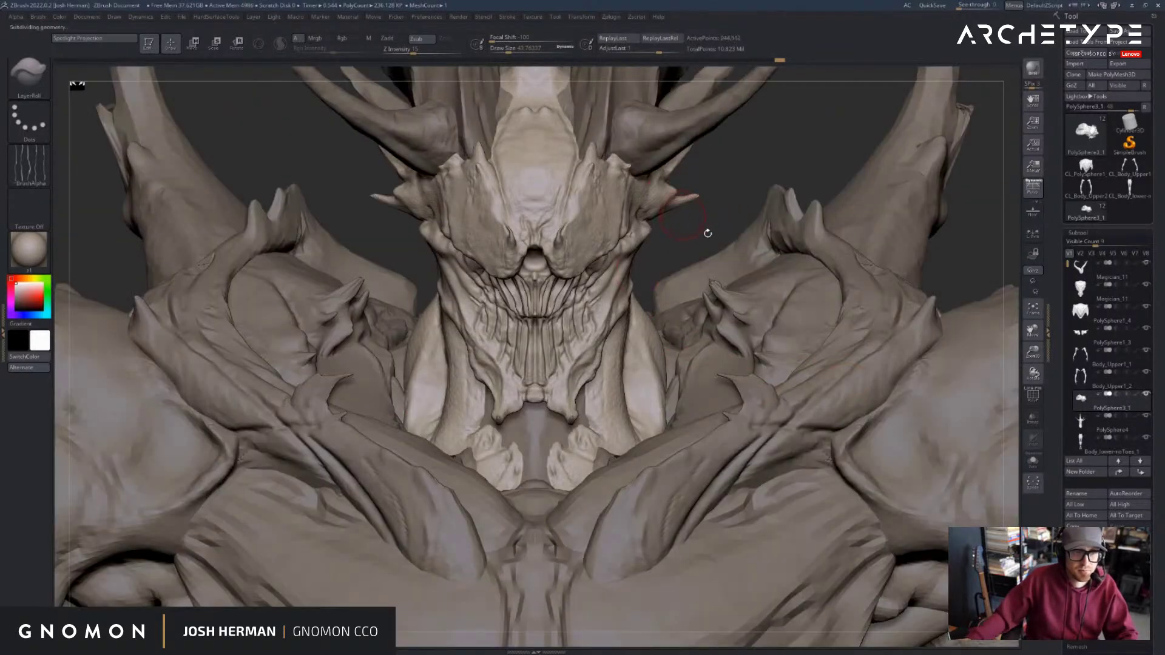
{"action": "left_click_drag", "start_coordinate": [707, 233], "coordinate": [673, 237]}
{"action": "key", "text": "d"}
- Carve a fine crease between the brow plate and cheekbone with a small DamStandard brush, smoothing the pit beside it
{"action": "left_click_drag", "start_coordinate": [719, 203], "coordinate": [731, 243], "text": "alt"}
{"action": "key", "text": "b"}
{"action": "key", "text": "d"}
{"action": "key", "text": "s"}
{"action": "key", "text": "s"}
{"action": "left_click_drag", "start_coordinate": [552, 222], "coordinate": [539, 222]}
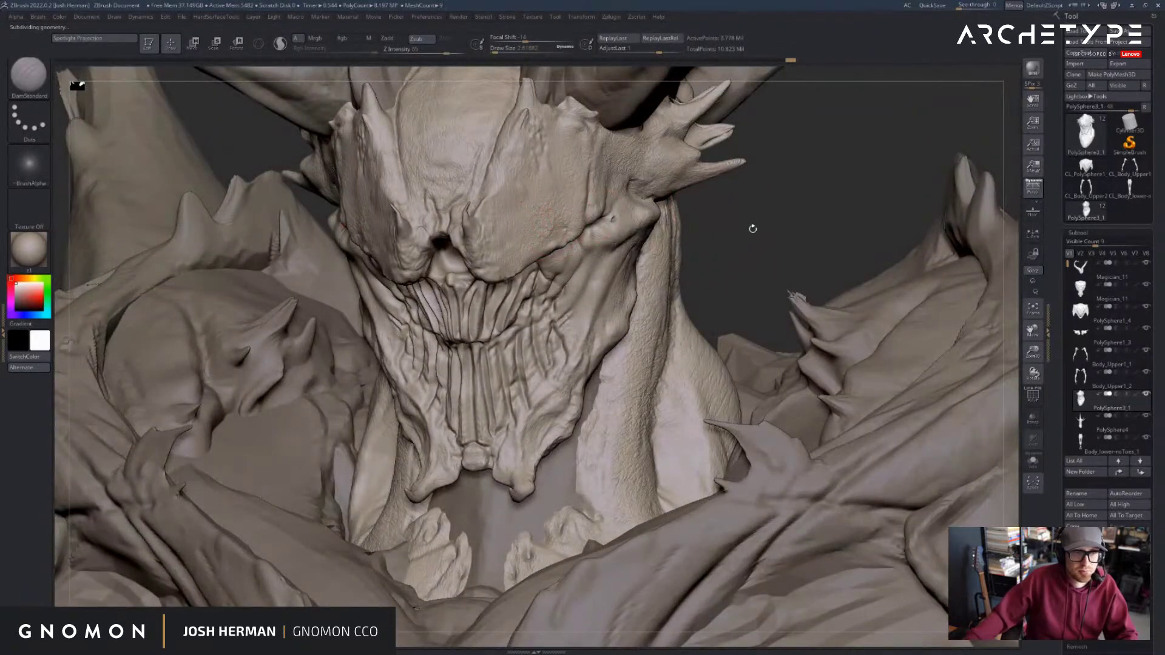
{"action": "left_click_drag", "start_coordinate": [752, 228], "coordinate": [766, 226]}
{"action": "left_click_drag", "start_coordinate": [560, 170], "coordinate": [561, 230]}
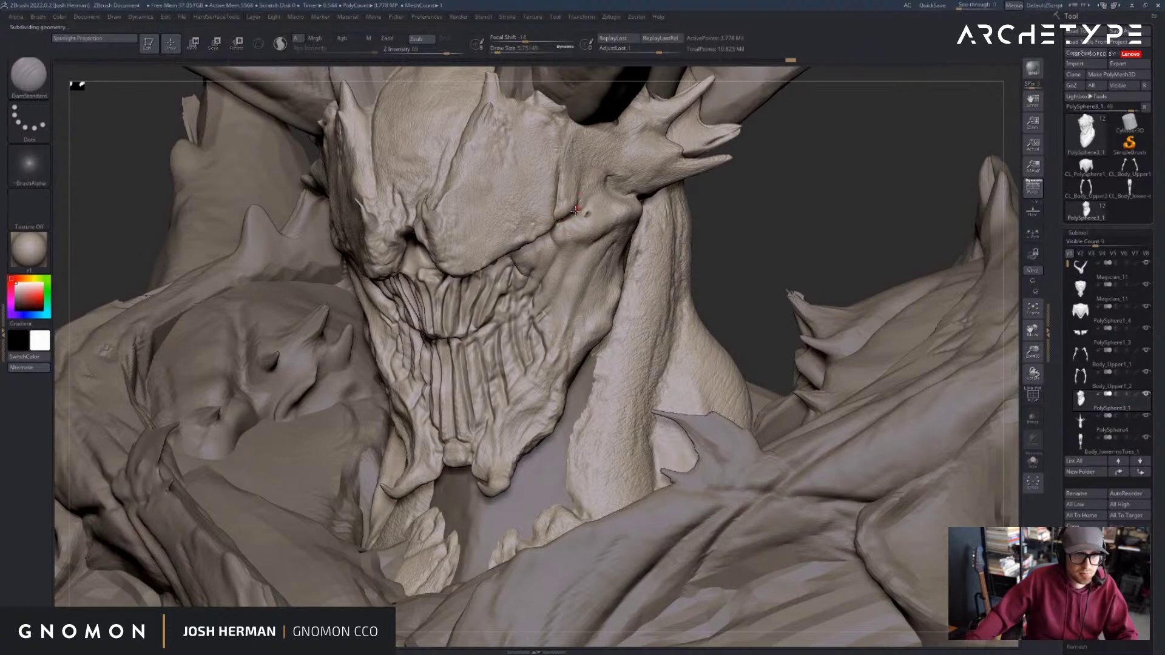
{"action": "left_click_drag", "start_coordinate": [580, 205], "coordinate": [588, 172]}
{"action": "mouse_move", "coordinate": [585, 210]}
{"action": "left_mouse_down", "text": "shift"}
{"action": "mouse_move", "coordinate": [590, 182]}
{"action": "mouse_move", "coordinate": [585, 207]}
{"action": "left_mouse_up", "text": "shift"}
{"action": "key", "text": "s"}
{"action": "left_click_drag", "start_coordinate": [769, 131], "coordinate": [772, 218], "text": "alt"}
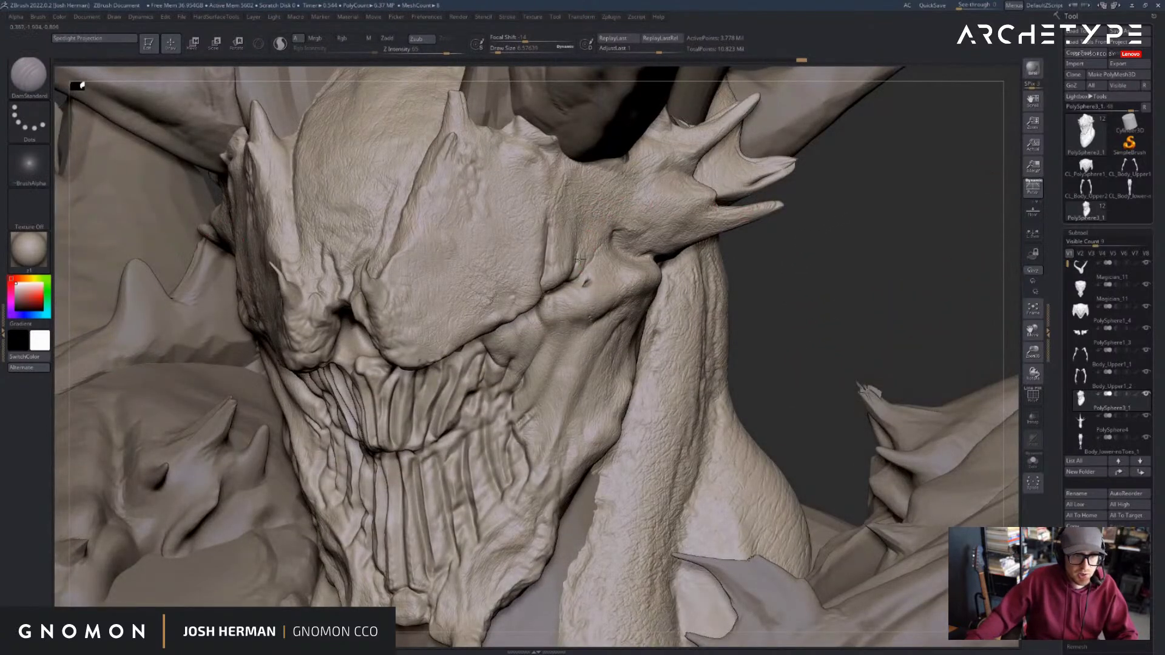
- Sharpen the grooves between the upper mouth ridges and along the mouth line with the DamStandard brush
{"action": "right_click_drag", "start_coordinate": [579, 260], "coordinate": [586, 296]}
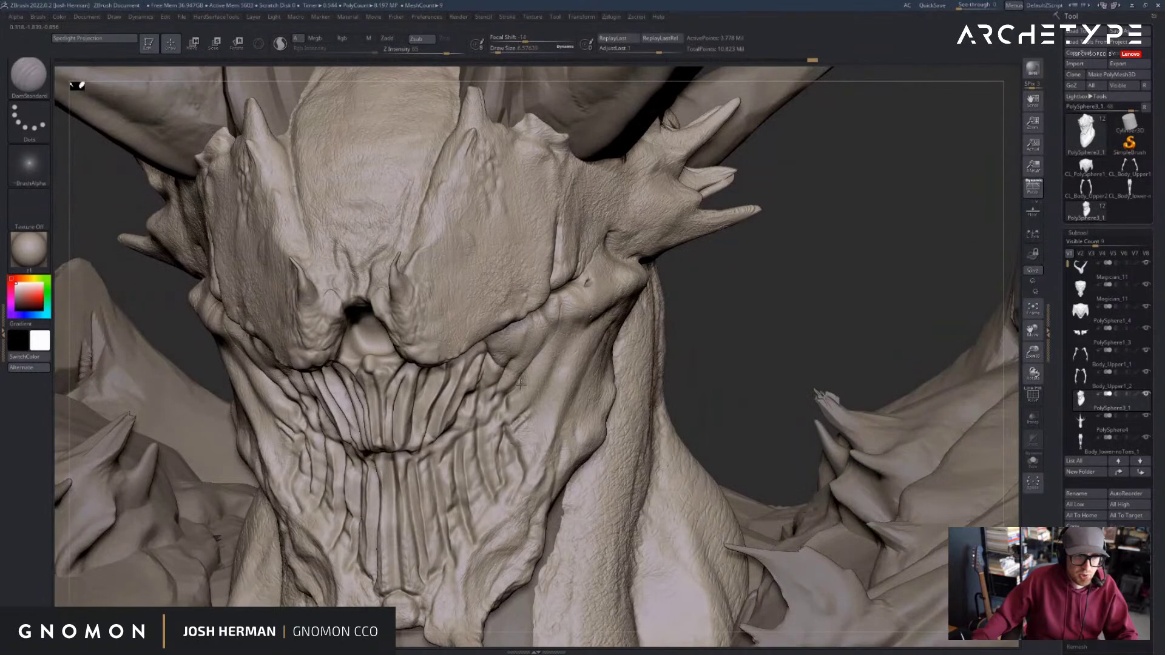
{"action": "right_click_drag", "start_coordinate": [718, 317], "coordinate": [873, 305]}
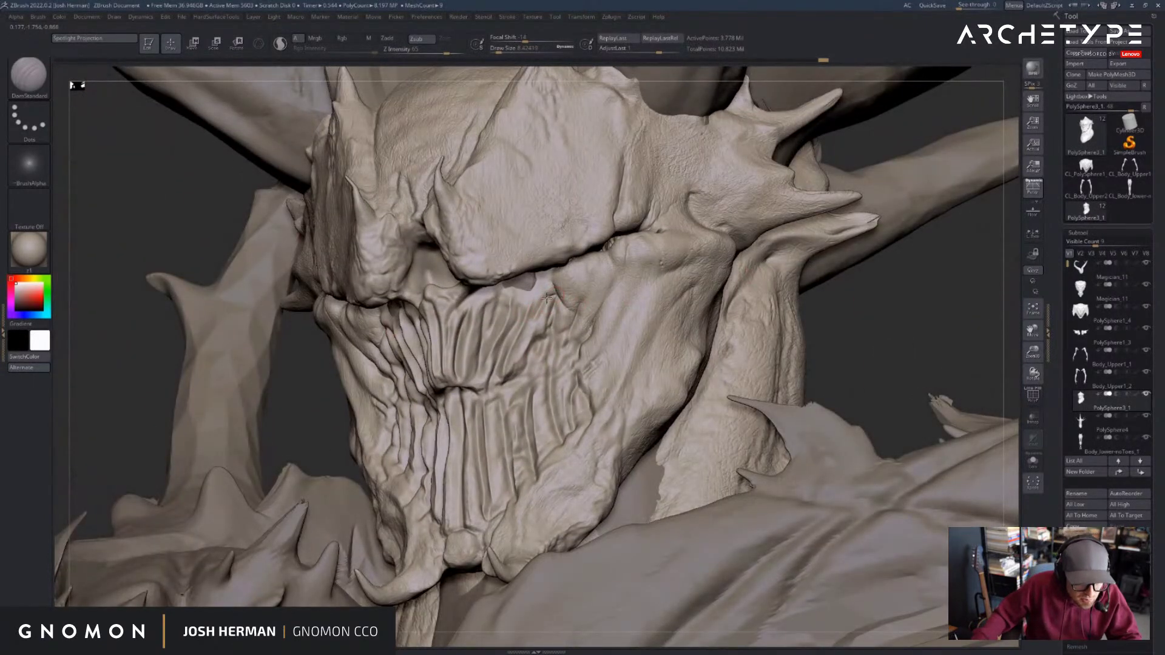
{"action": "mouse_move", "coordinate": [544, 301]}
{"action": "left_mouse_down"}
{"action": "mouse_move", "coordinate": [505, 384]}
{"action": "mouse_move", "coordinate": [559, 311]}
{"action": "left_mouse_up"}
{"action": "left_click_drag", "start_coordinate": [880, 316], "coordinate": [995, 310]}
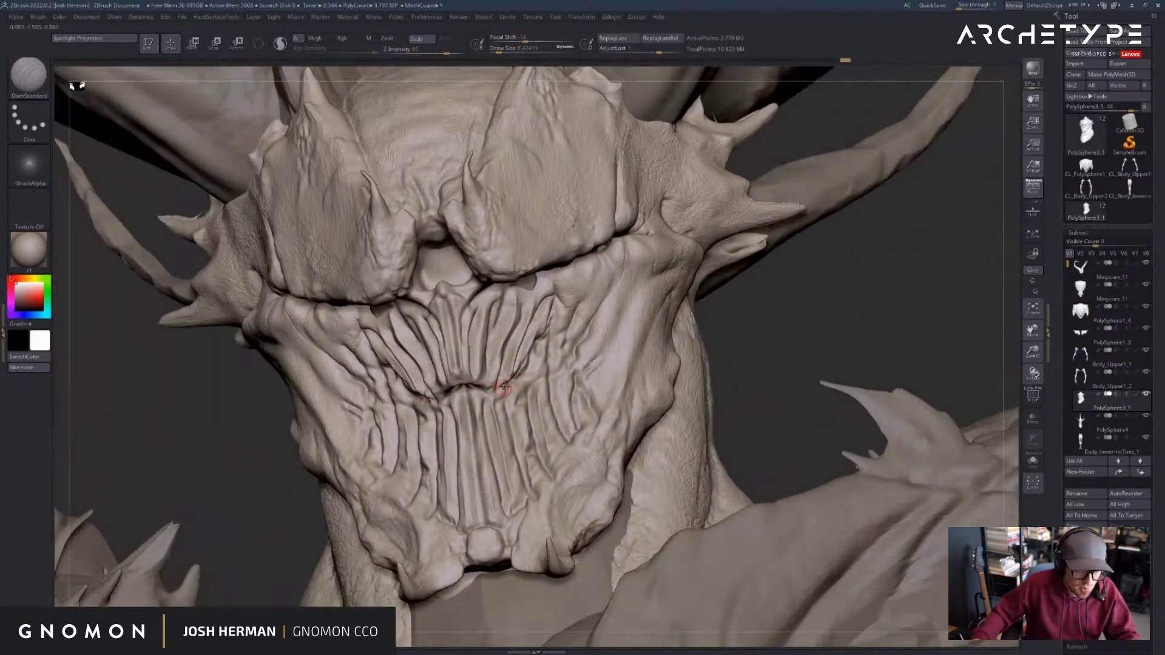
{"action": "right_click_drag", "start_coordinate": [680, 331], "coordinate": [483, 401]}
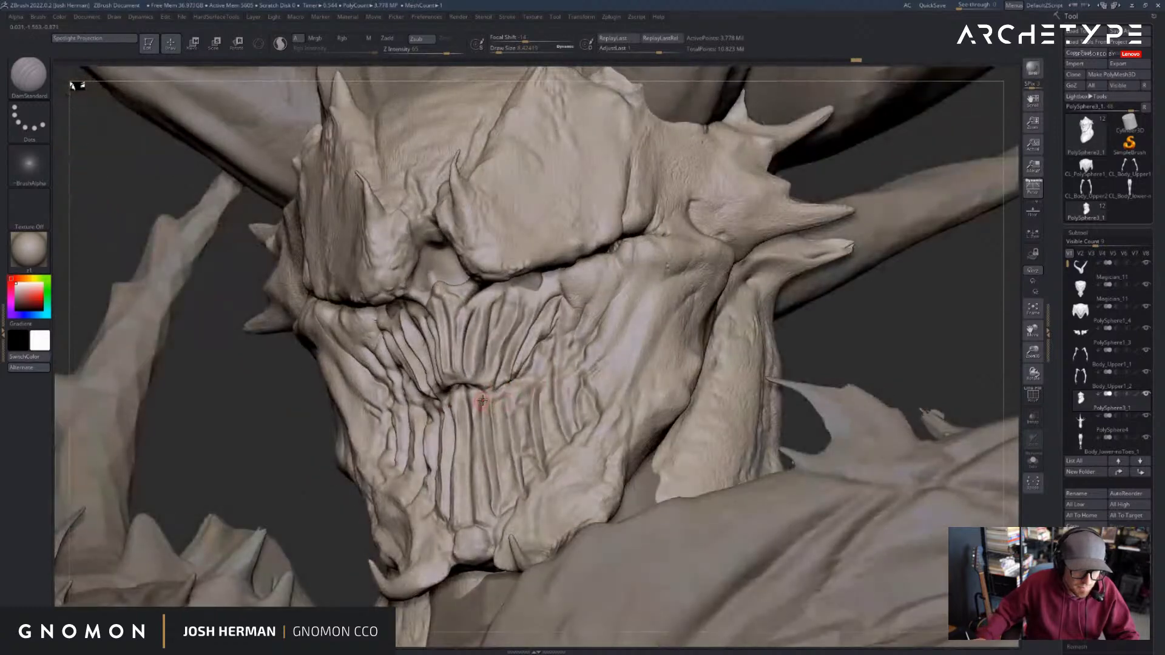
{"action": "left_click_drag", "start_coordinate": [485, 393], "coordinate": [519, 366]}
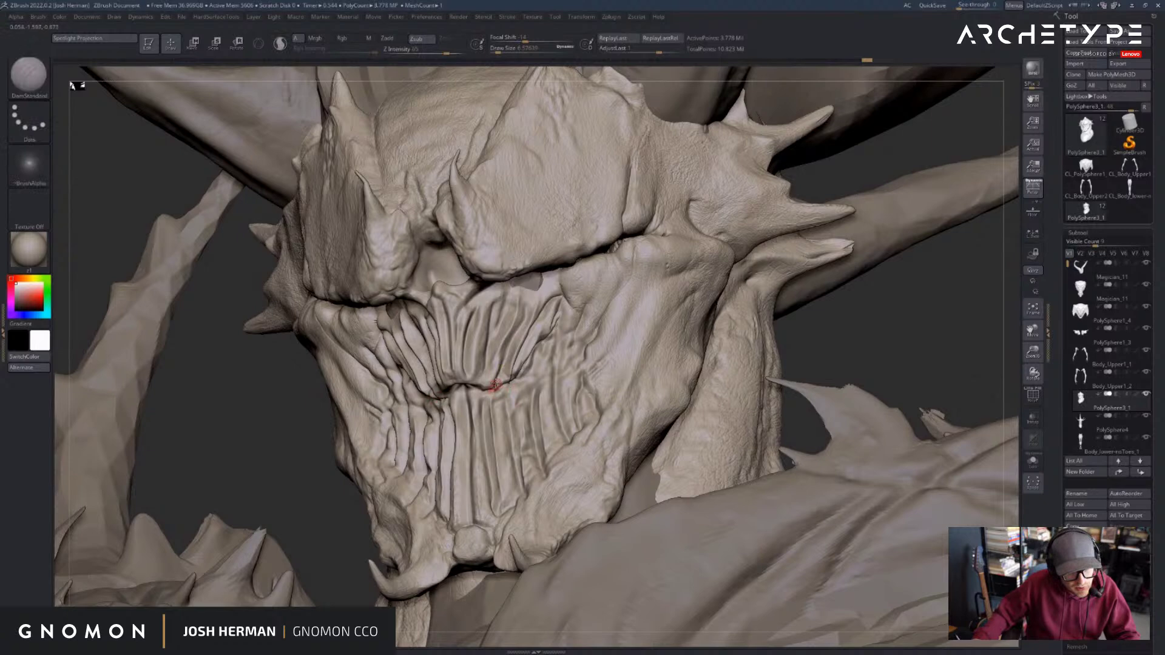
- Cut DamStandard creases into the upper mouth ridges and the area around the nasal cavity
{"action": "right_click_drag", "start_coordinate": [650, 290], "coordinate": [500, 300]}
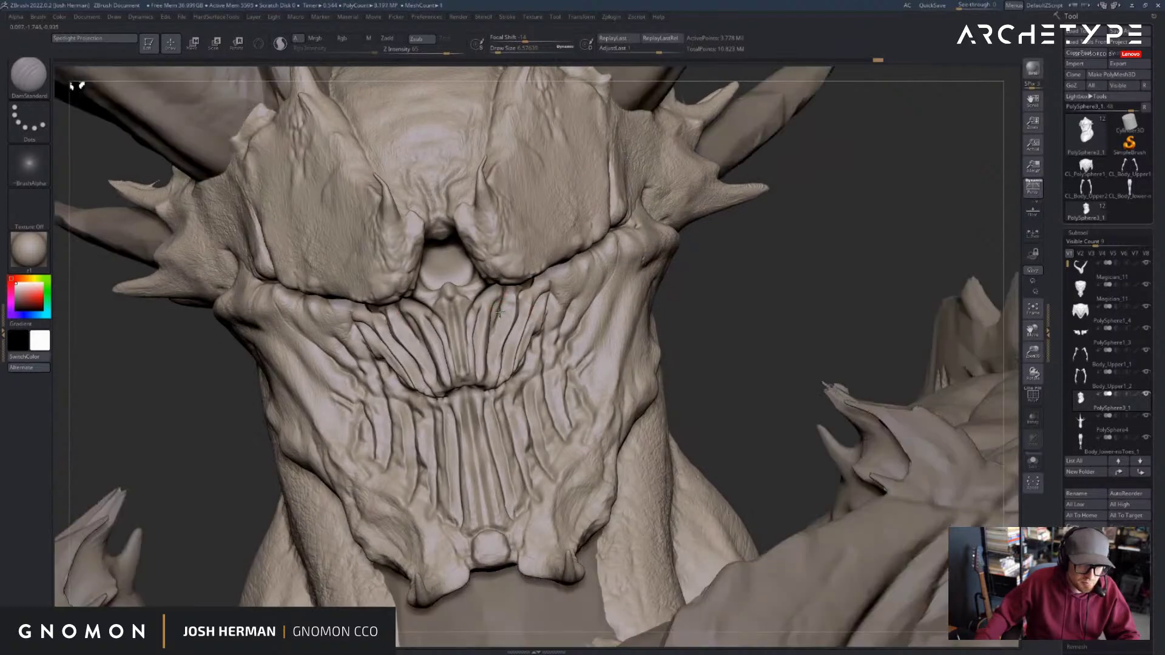
{"action": "mouse_move", "coordinate": [481, 298]}
{"action": "left_mouse_down"}
{"action": "mouse_move", "coordinate": [438, 247]}
{"action": "mouse_move", "coordinate": [434, 263]}
{"action": "mouse_move", "coordinate": [441, 250]}
{"action": "left_mouse_up"}
{"action": "left_click_drag", "start_coordinate": [762, 268], "coordinate": [819, 270]}
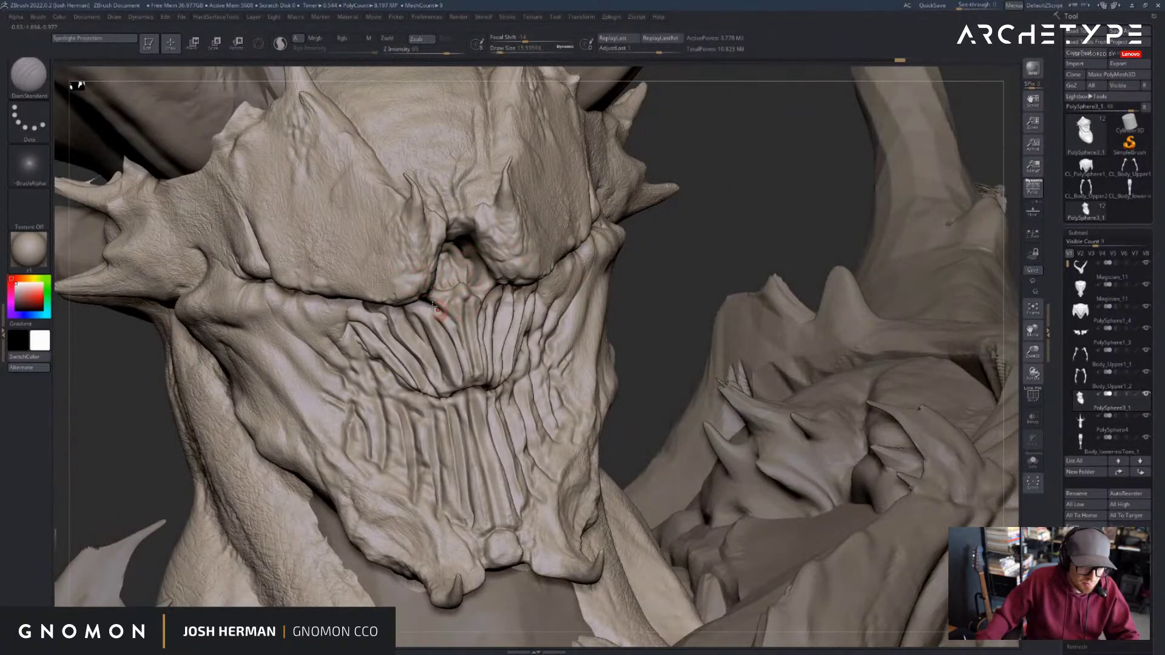
- Undo the last stroke on the lower mouth ridges and carve finer wrinkles around the mouth corner with DamStandard
{"action": "left_click_drag", "start_coordinate": [663, 310], "coordinate": [666, 229], "text": "alt"}
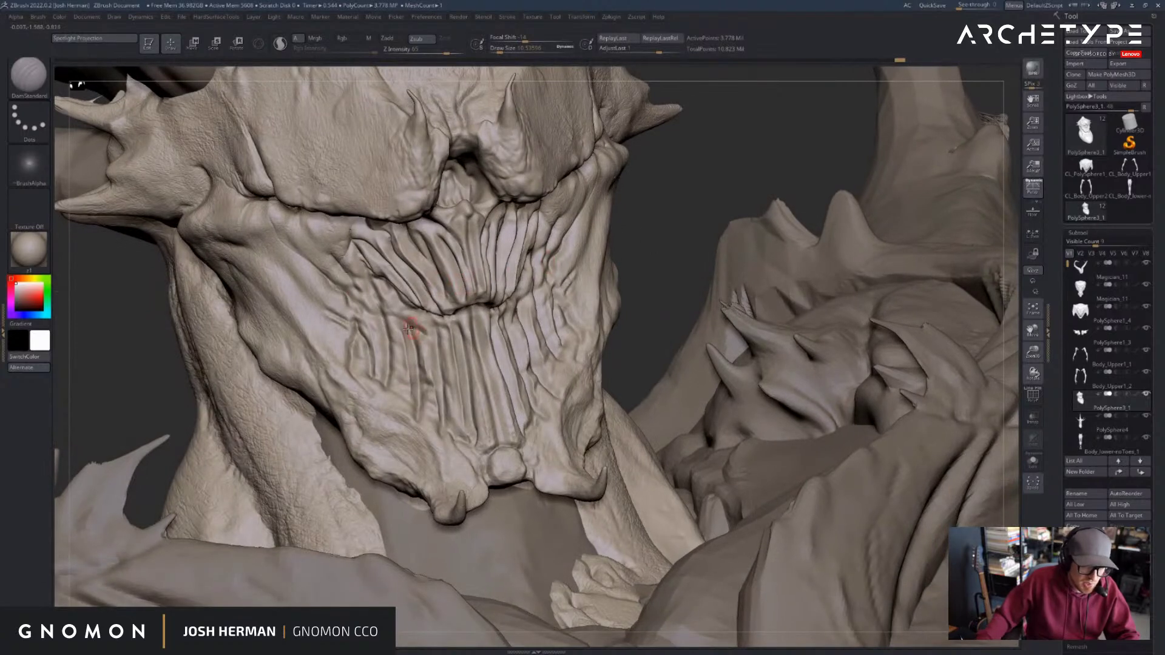
{"action": "mouse_move", "coordinate": [392, 313]}
{"action": "left_mouse_down", "text": "ctrl"}
{"action": "mouse_move", "coordinate": [373, 324]}
{"action": "mouse_move", "coordinate": [442, 330]}
{"action": "mouse_move", "coordinate": [421, 361]}
{"action": "left_mouse_up", "text": "ctrl"}
{"action": "key", "text": "ctrl+z"}
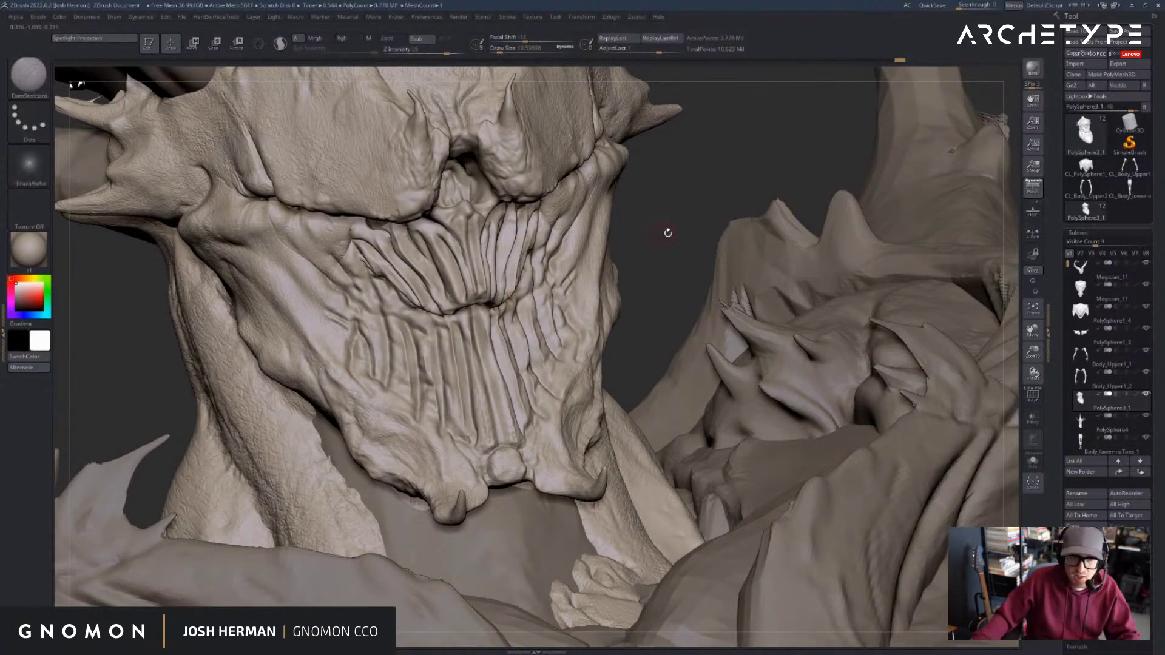
{"action": "left_click_drag", "start_coordinate": [670, 235], "coordinate": [704, 240]}
{"action": "key", "text": "s"}
{"action": "left_click_drag", "start_coordinate": [347, 294], "coordinate": [351, 302]}
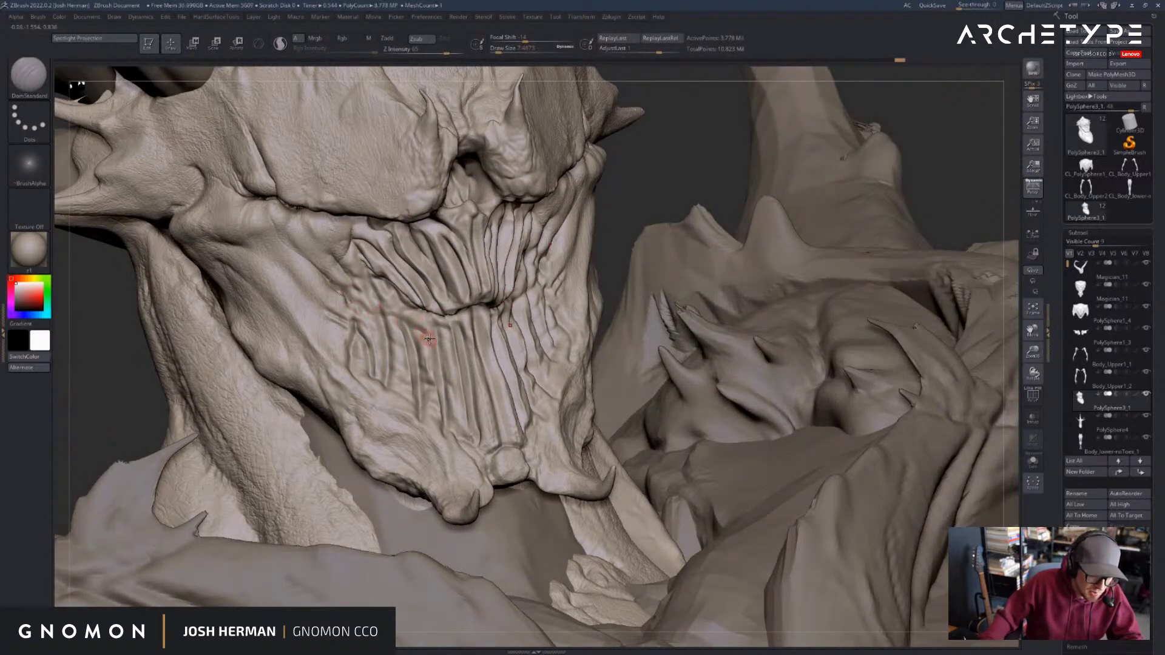
{"action": "left_click_drag", "start_coordinate": [412, 326], "coordinate": [393, 308]}
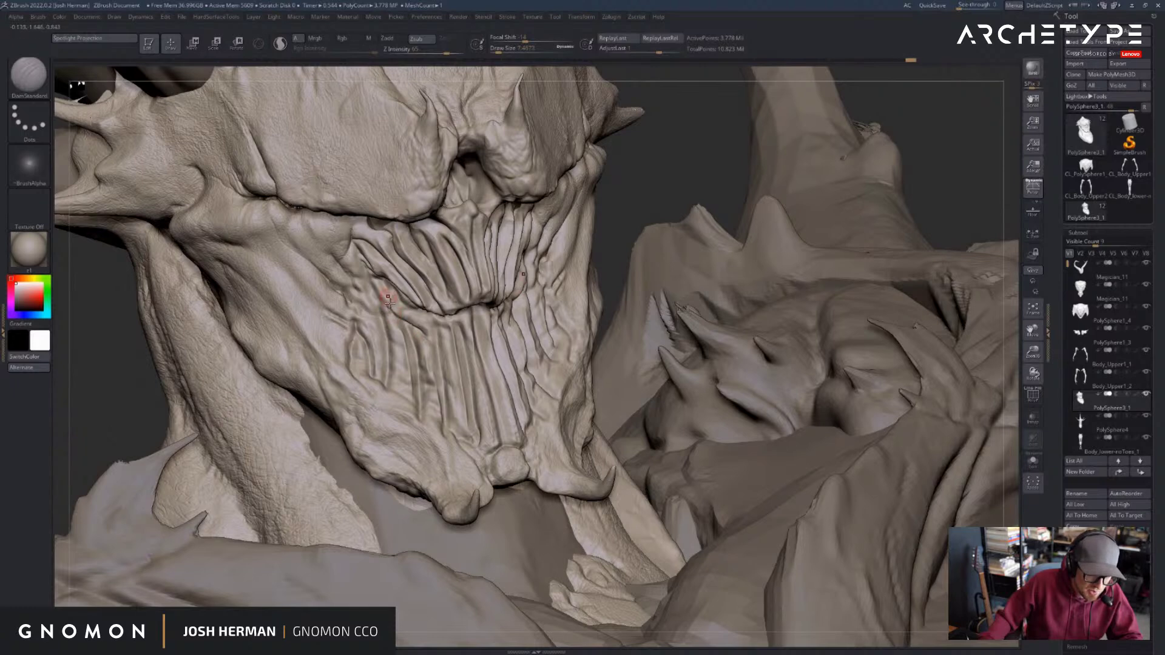
{"action": "left_click_drag", "start_coordinate": [648, 200], "coordinate": [715, 203]}
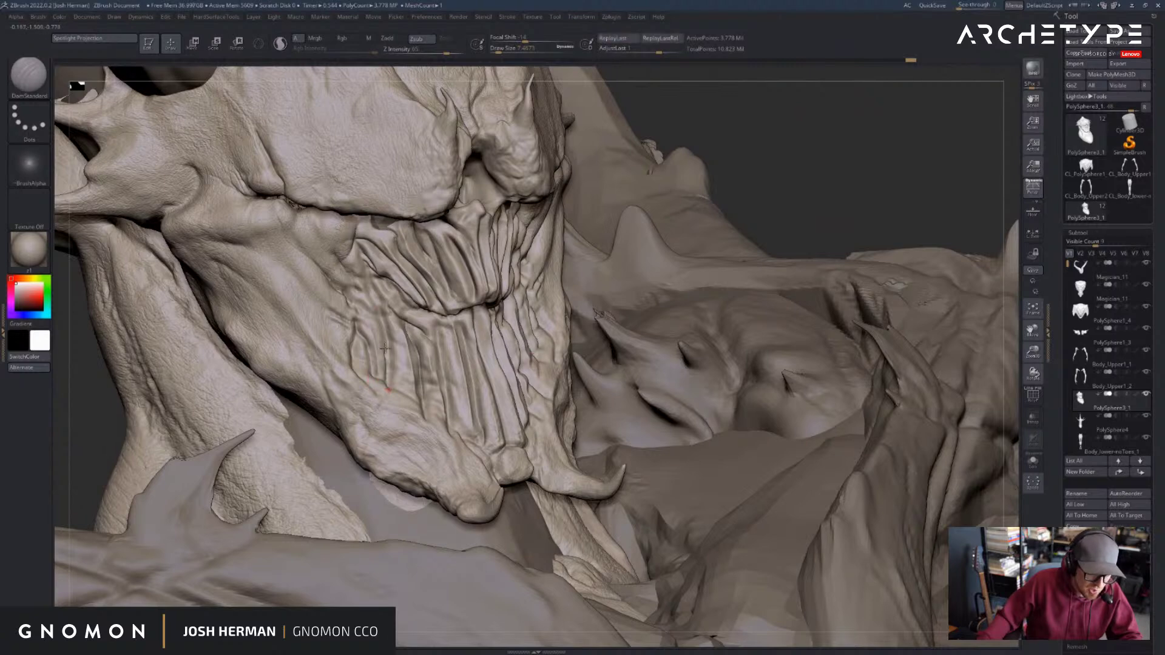
- Deepen the wrinkles between the lower mouth ridges, cheek and jaw with DamStandard, working from both sides of the face
{"action": "key", "text": "ctrl"}
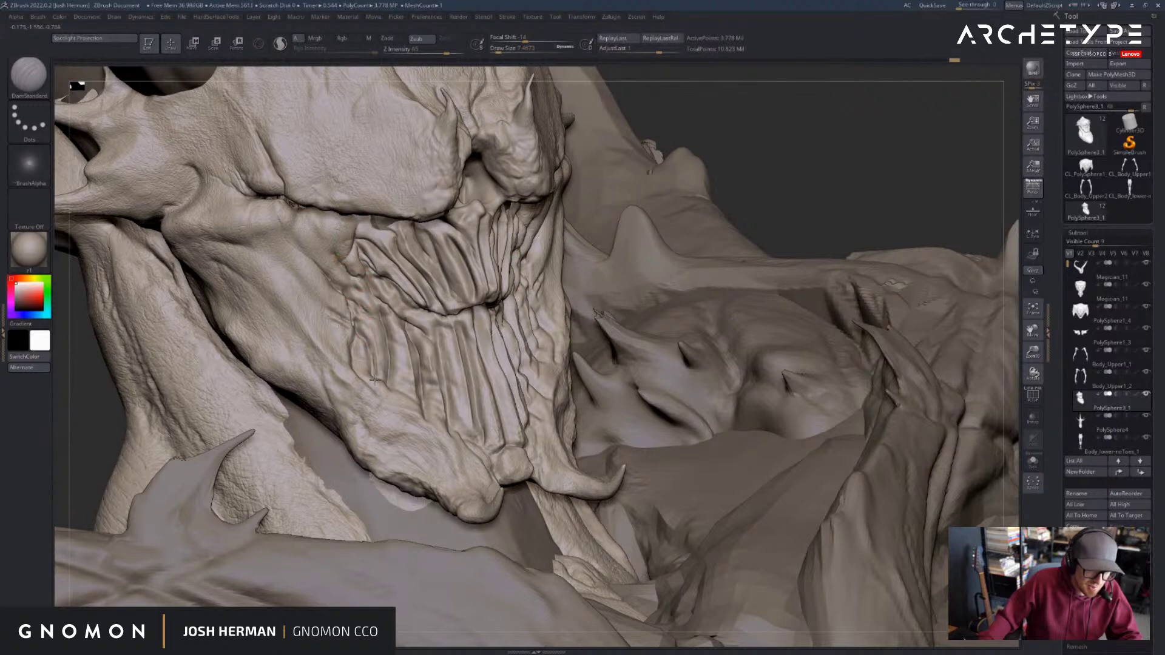
{"action": "left_click_drag", "start_coordinate": [842, 156], "coordinate": [613, 224]}
{"action": "left_click_drag", "start_coordinate": [849, 292], "coordinate": [728, 318]}
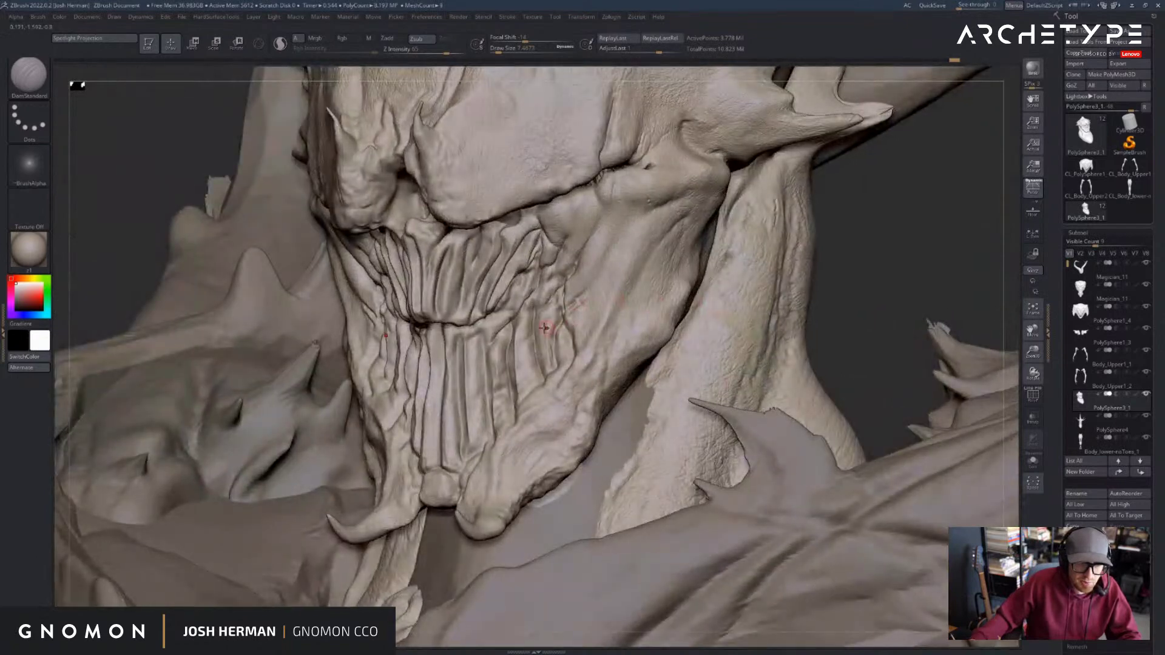
{"action": "left_click_drag", "start_coordinate": [861, 242], "coordinate": [618, 352]}
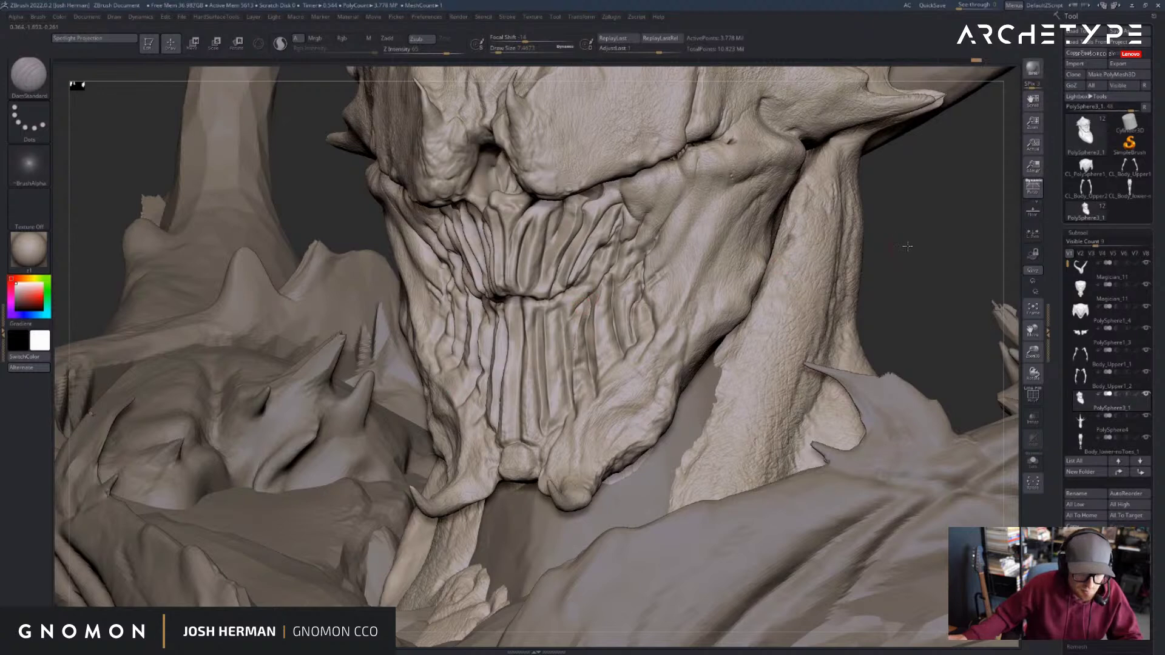
{"action": "left_click_drag", "start_coordinate": [904, 244], "coordinate": [976, 245]}
{"action": "key", "text": "s"}
{"action": "left_click_drag", "start_coordinate": [562, 321], "coordinate": [572, 317]}
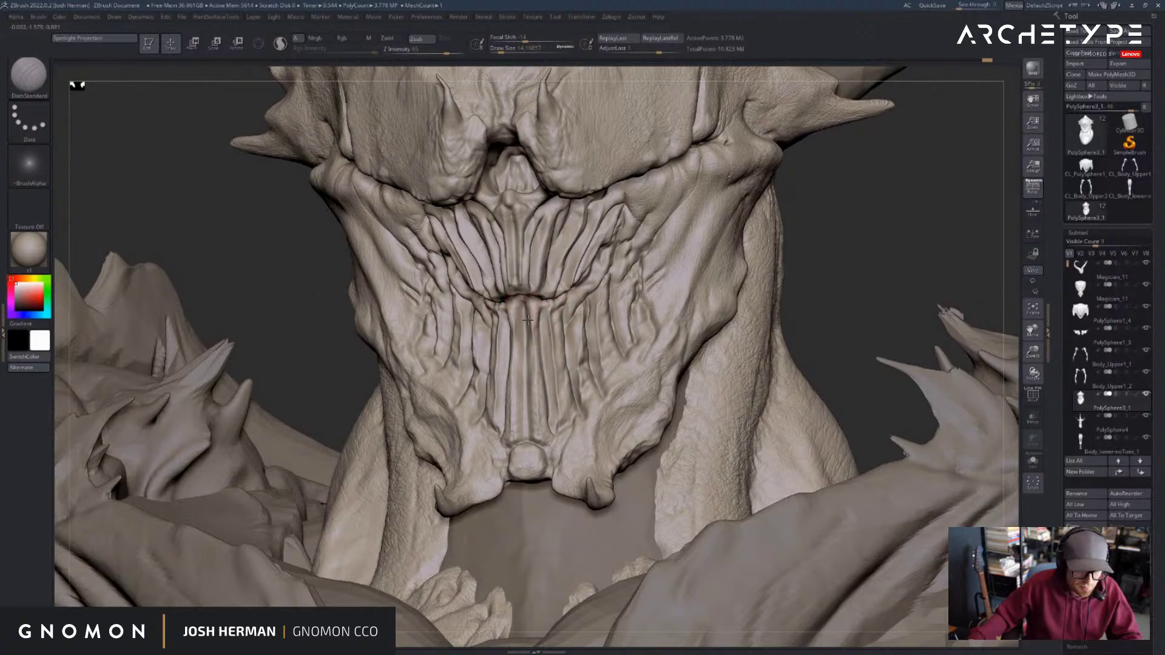
- Cut finer creases below the nasal cavity and around the outer end of the upper mouth ridges with a smaller DamStandard brush
{"action": "right_click_drag", "start_coordinate": [527, 319], "coordinate": [523, 230]}
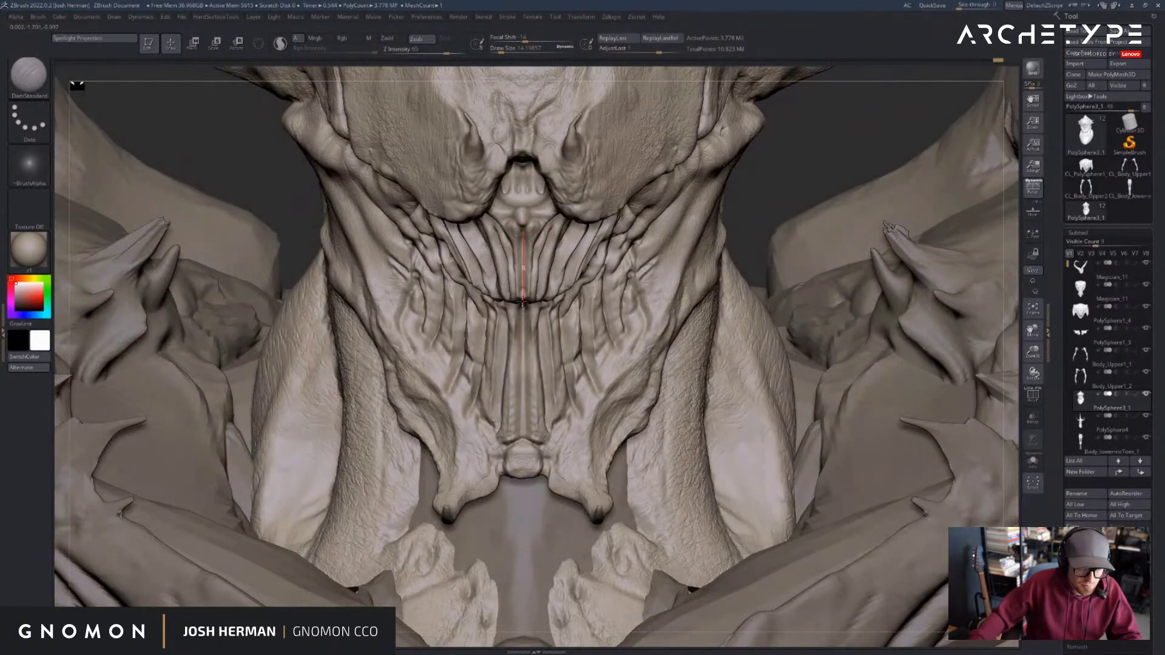
{"action": "right_click_drag", "start_coordinate": [814, 177], "coordinate": [607, 225]}
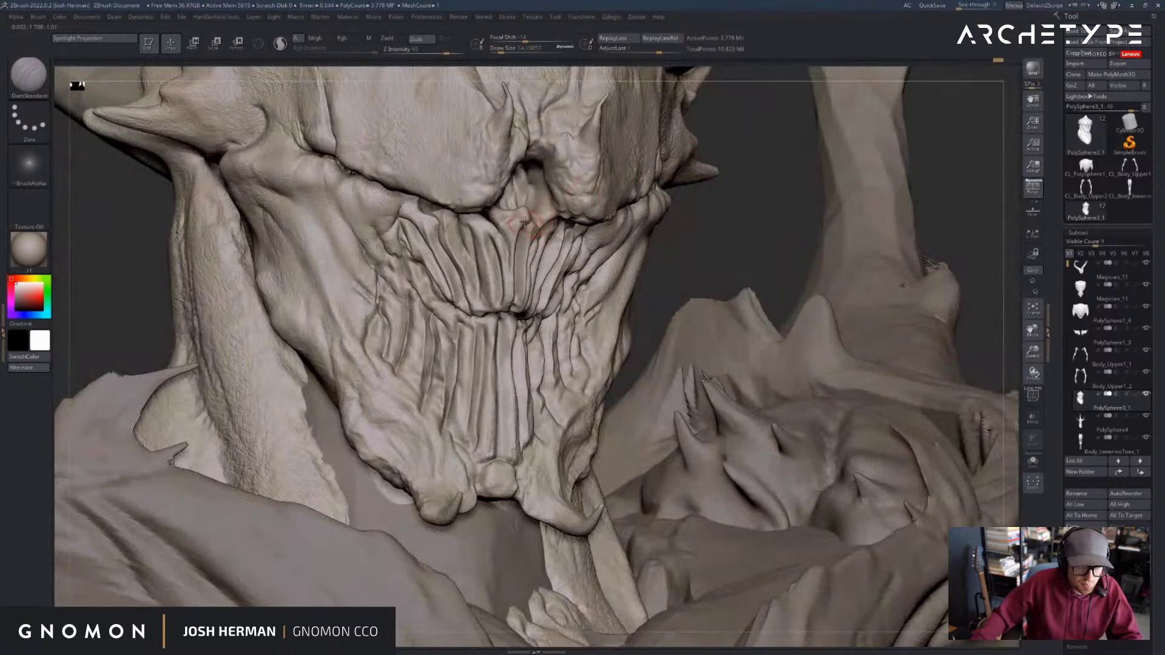
{"action": "key", "text": "bracketleft"}
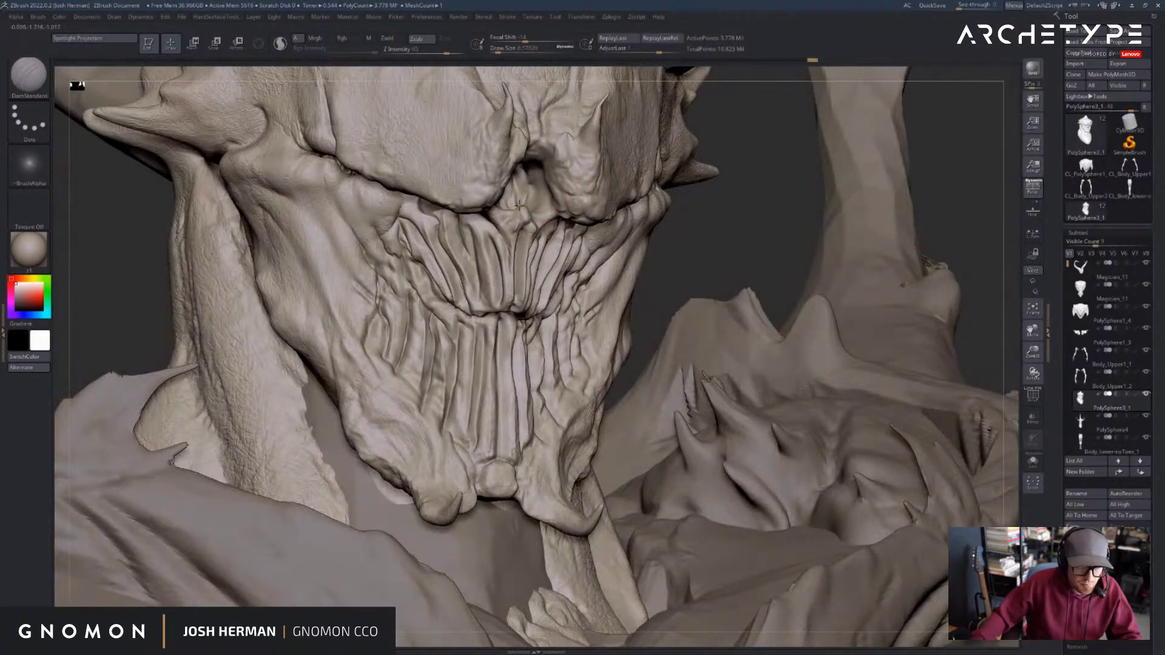
{"action": "right_click_drag", "start_coordinate": [517, 244], "coordinate": [540, 246], "text": "alt"}
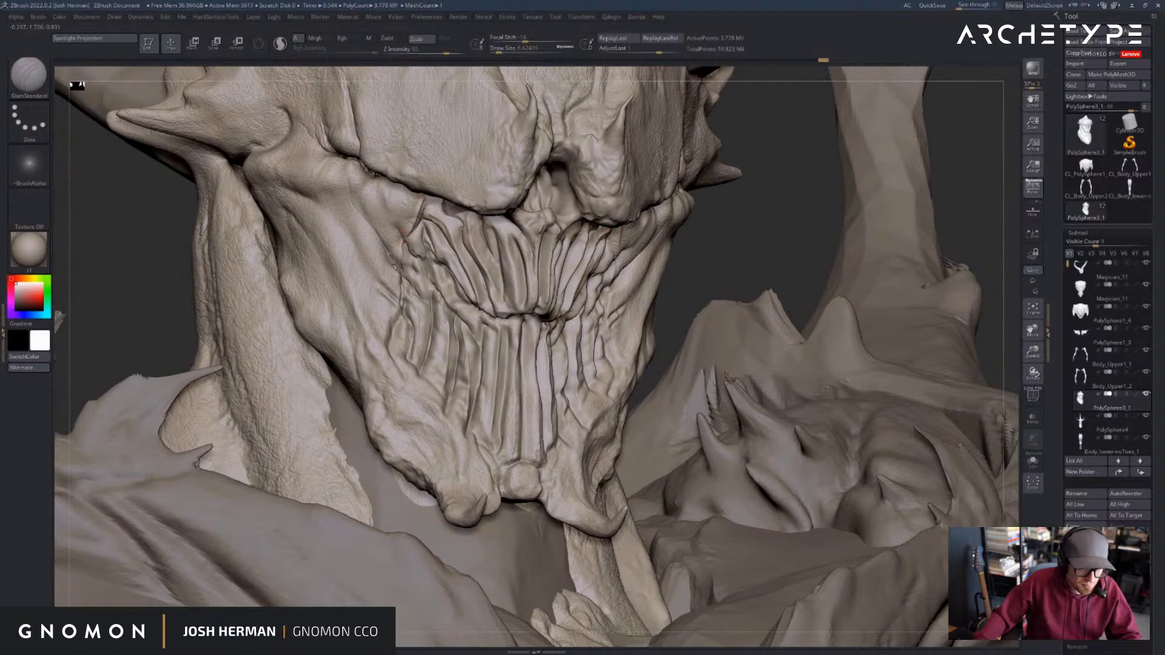
{"action": "left_click_drag", "start_coordinate": [397, 266], "coordinate": [400, 291]}
{"action": "left_click_drag", "start_coordinate": [740, 262], "coordinate": [716, 262]}
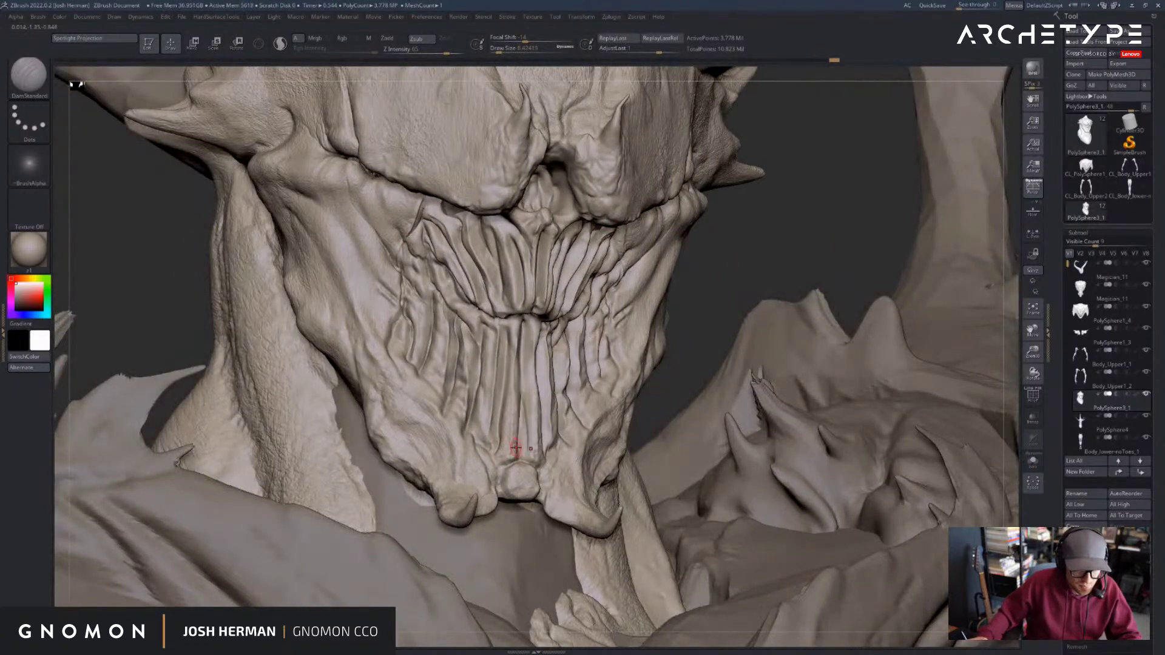
- Deepen the vertical grooves along the middle of the lower mouth ridges with DamStandard
{"action": "right_click_drag", "start_coordinate": [683, 327], "coordinate": [554, 338]}
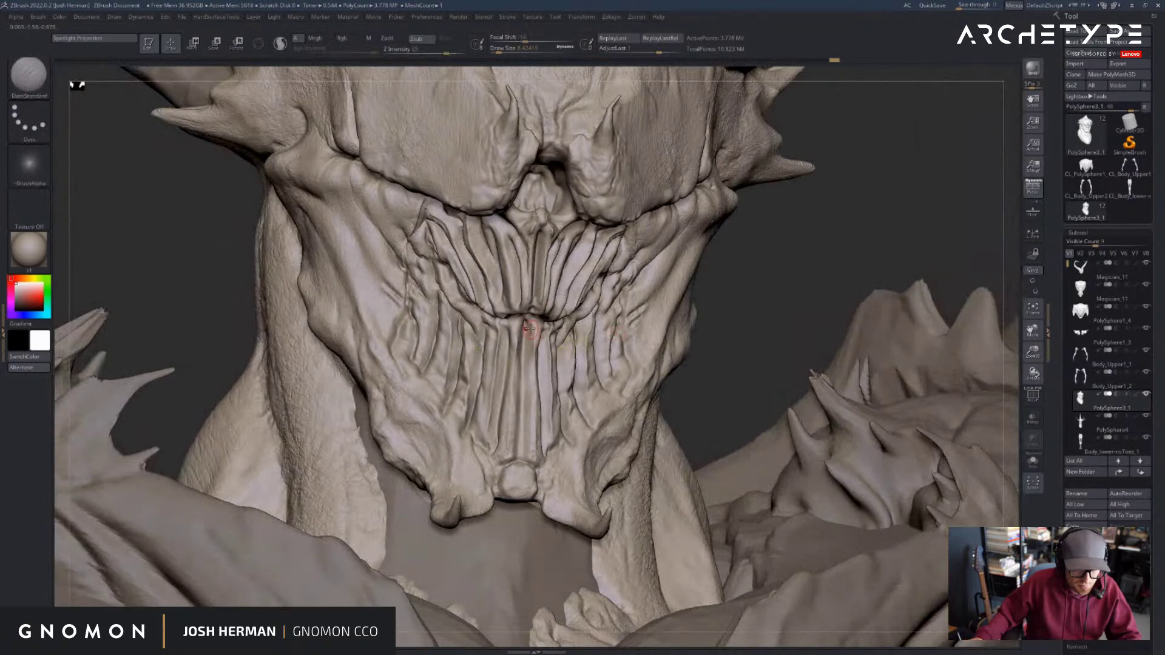
{"action": "left_click_drag", "start_coordinate": [520, 344], "coordinate": [520, 385]}
{"action": "left_click_drag", "start_coordinate": [523, 340], "coordinate": [515, 465]}
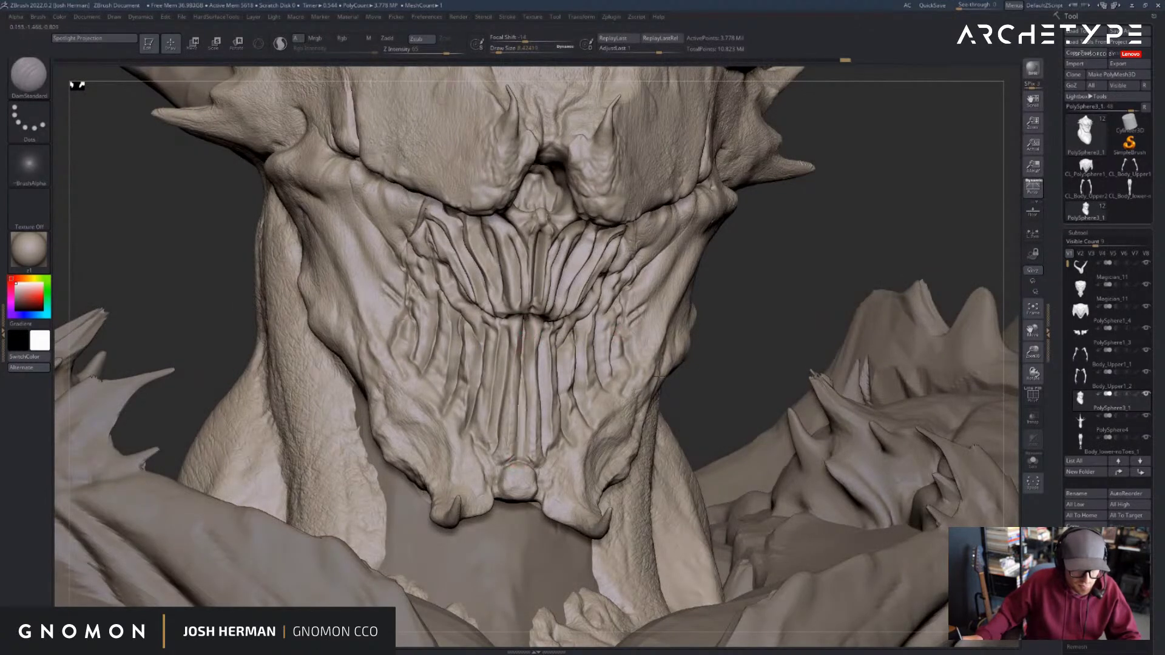
{"action": "right_click_drag", "start_coordinate": [659, 377], "coordinate": [684, 377], "text": "shift"}
- Refine the central groove down to the chin knob with DamStandard, undoing the last stroke and smoothing its lower end
{"action": "key", "text": "ctrl"}
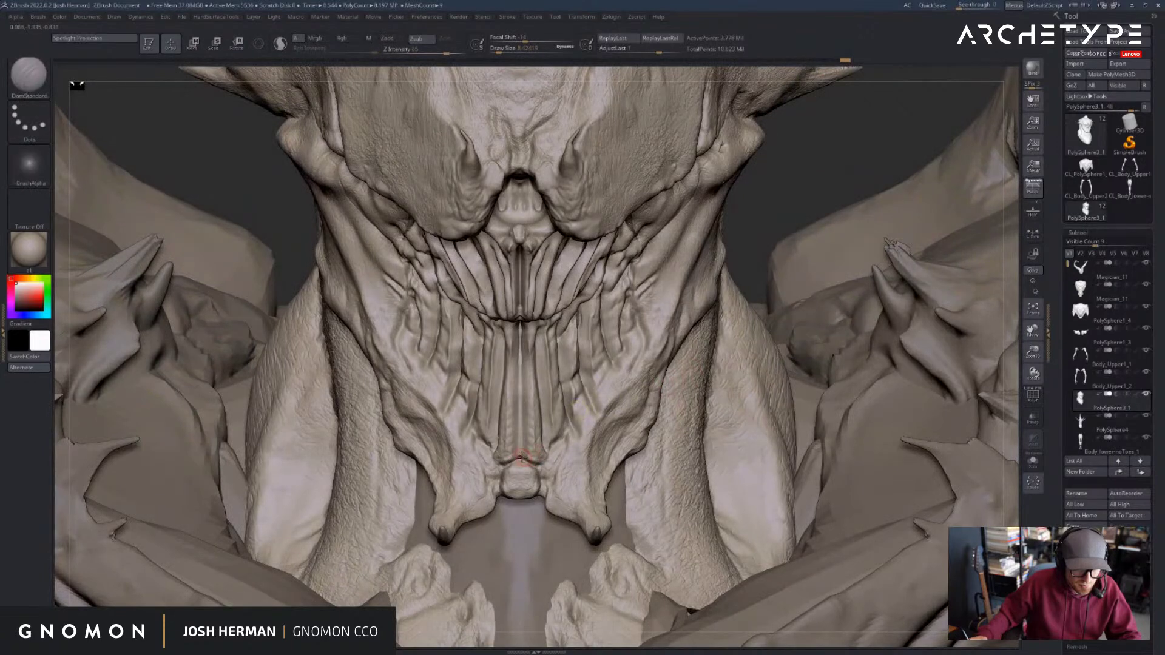
{"action": "left_click_drag", "start_coordinate": [520, 345], "coordinate": [520, 337]}
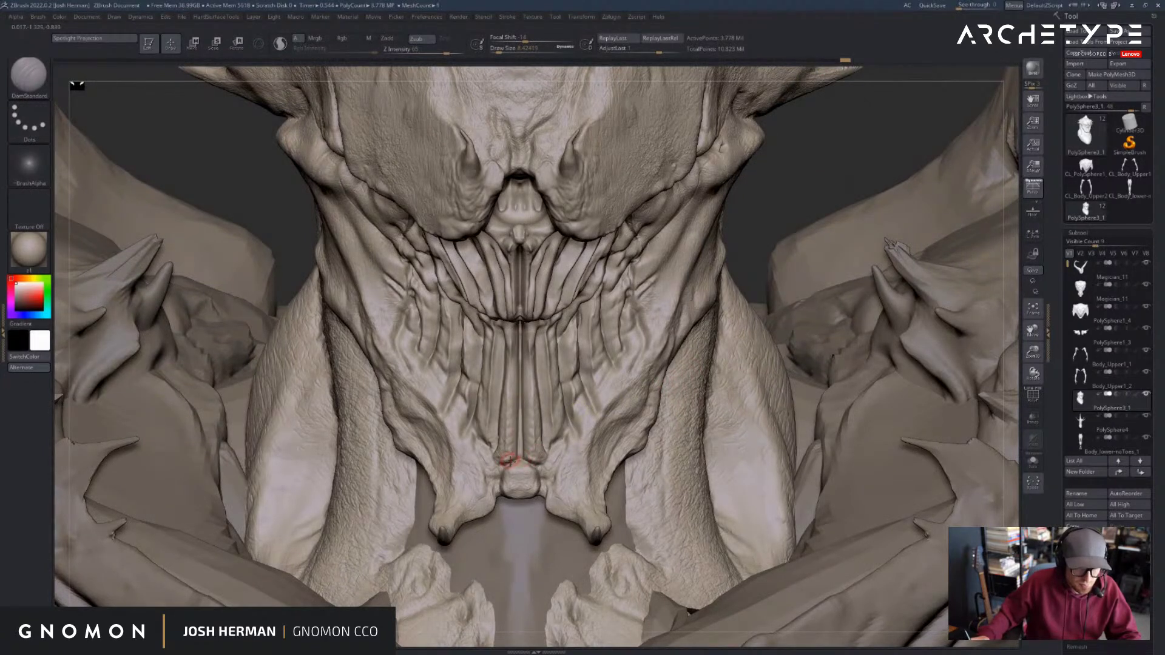
{"action": "key", "text": "ctrl+z"}
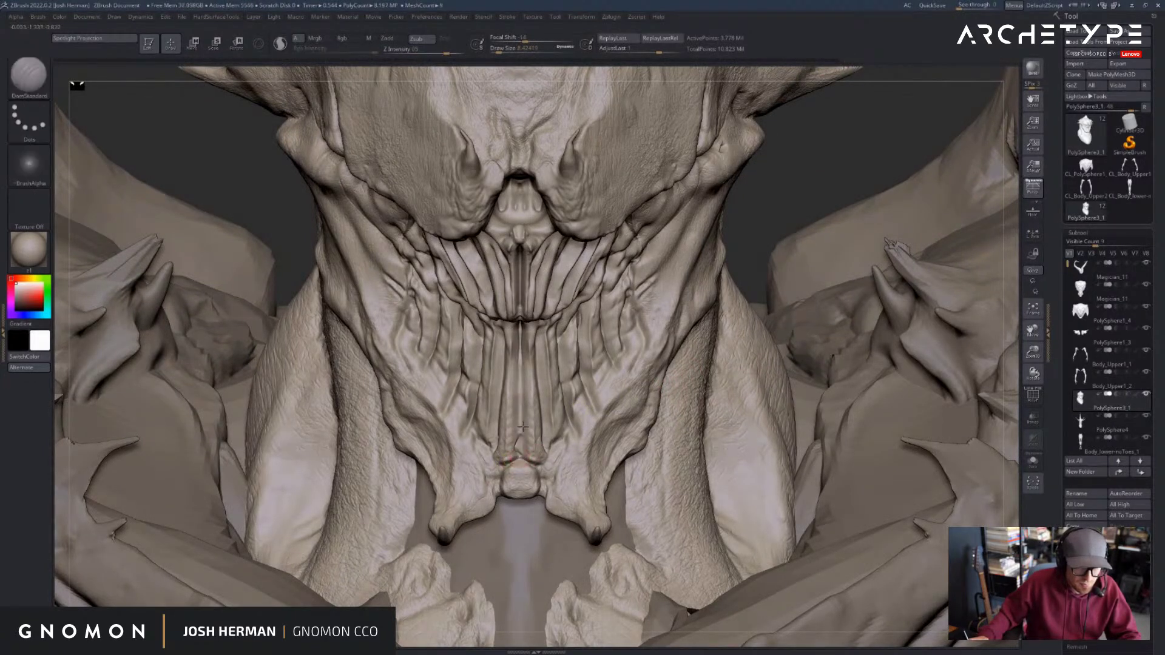
{"action": "mouse_move", "coordinate": [522, 432]}
{"action": "left_mouse_down", "text": "shift"}
{"action": "mouse_move", "coordinate": [521, 452]}
{"action": "mouse_move", "coordinate": [521, 432]}
{"action": "left_mouse_up", "text": "shift"}
{"action": "key", "text": "]"}
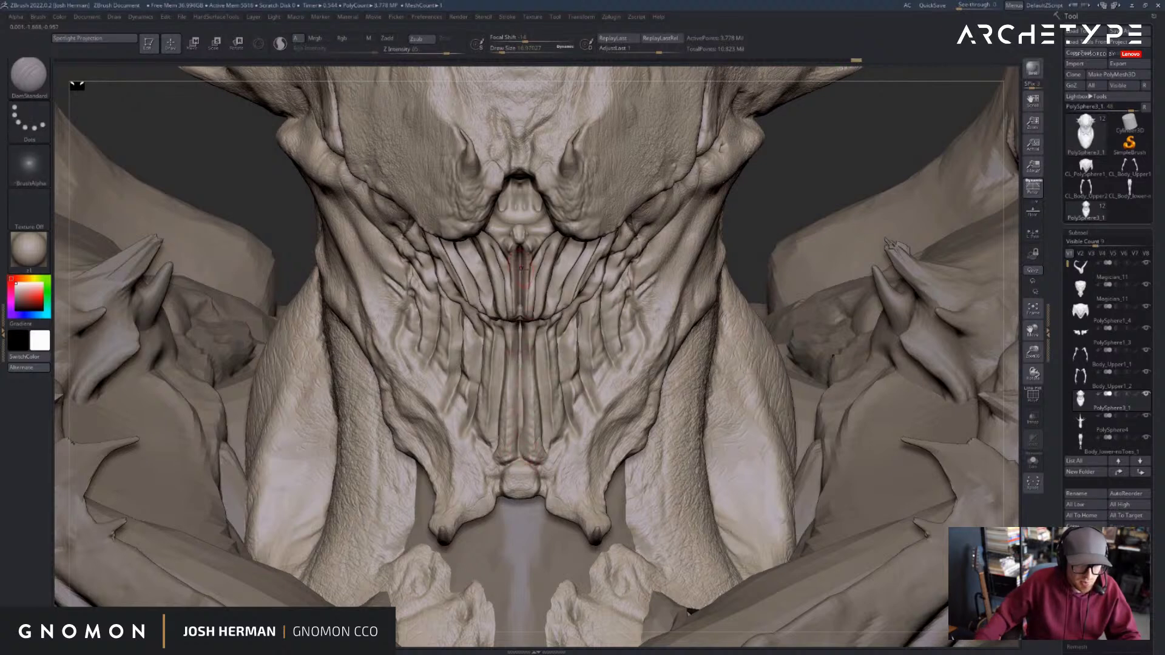
- Swell the central upper mouth ridges with the Inflate brush at a small draw size
{"action": "key", "text": "["}
{"action": "key", "text": "b"}
{"action": "key", "text": "i"}
{"action": "key", "text": "n"}
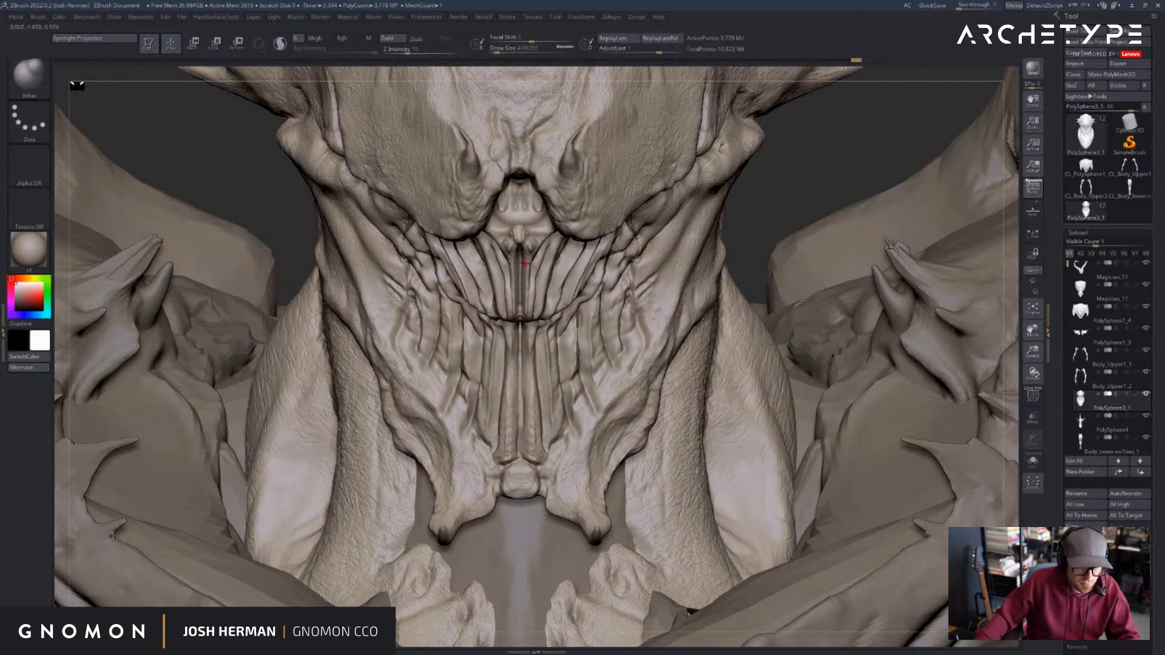
{"action": "key", "text": "s"}
{"action": "mouse_move", "coordinate": [523, 279]}
{"action": "left_mouse_down"}
{"action": "mouse_move", "coordinate": [524, 296]}
{"action": "mouse_move", "coordinate": [523, 270]}
{"action": "left_mouse_up"}
- Adjust the shape of the mouth ridges with an enlarged Move brush
{"action": "key", "text": "b"}
{"action": "key", "text": "m"}
{"action": "key", "text": "v"}
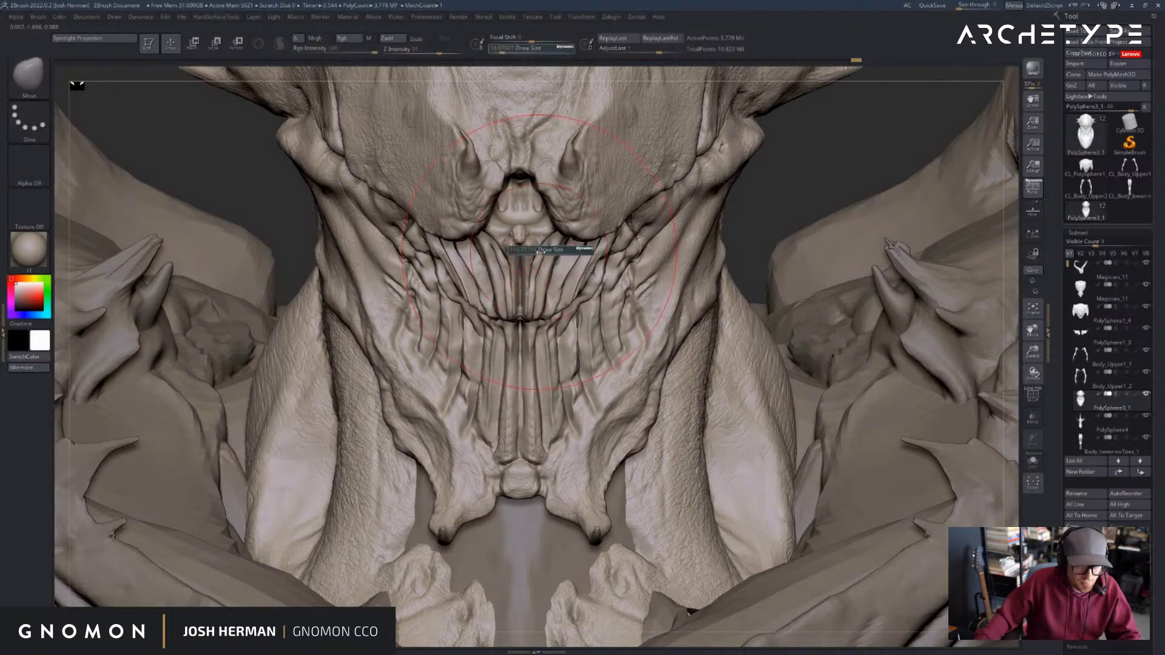
{"action": "key", "text": "bracketleft"}
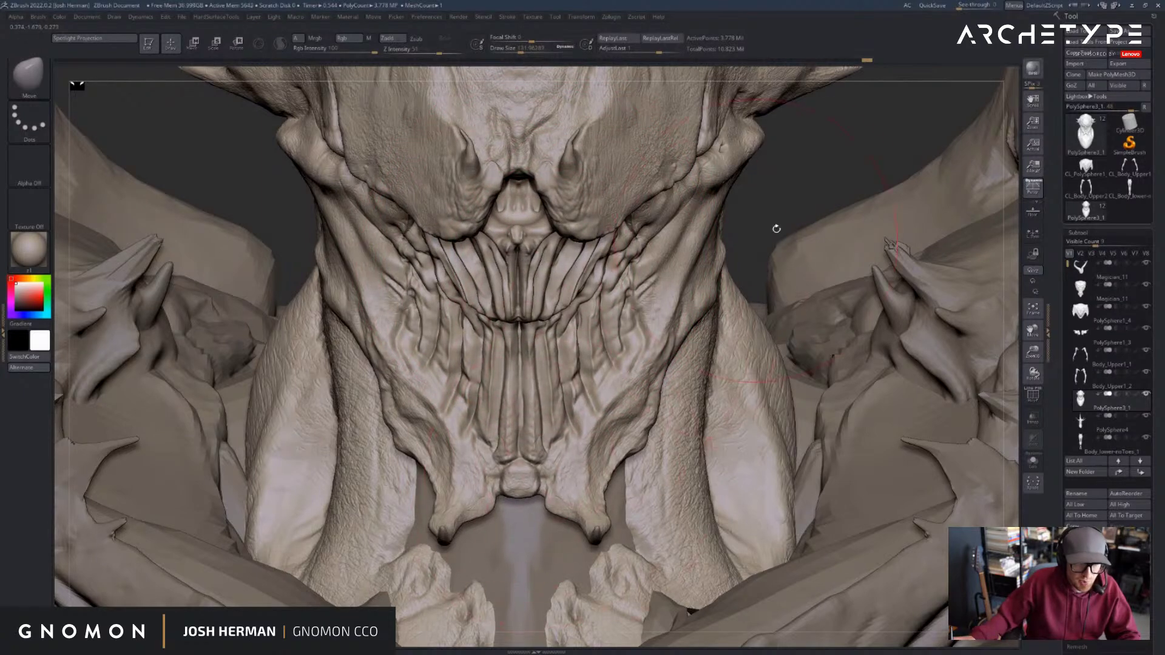
{"action": "mouse_move", "coordinate": [772, 227]}
{"action": "left_mouse_down", "text": "alt"}
{"action": "mouse_move", "coordinate": [700, 326]}
{"action": "mouse_move", "coordinate": [549, 339]}
{"action": "left_mouse_up", "text": "alt"}
{"action": "key", "text": "b"}
{"action": "key", "text": "s"}
{"action": "key", "text": "h"}
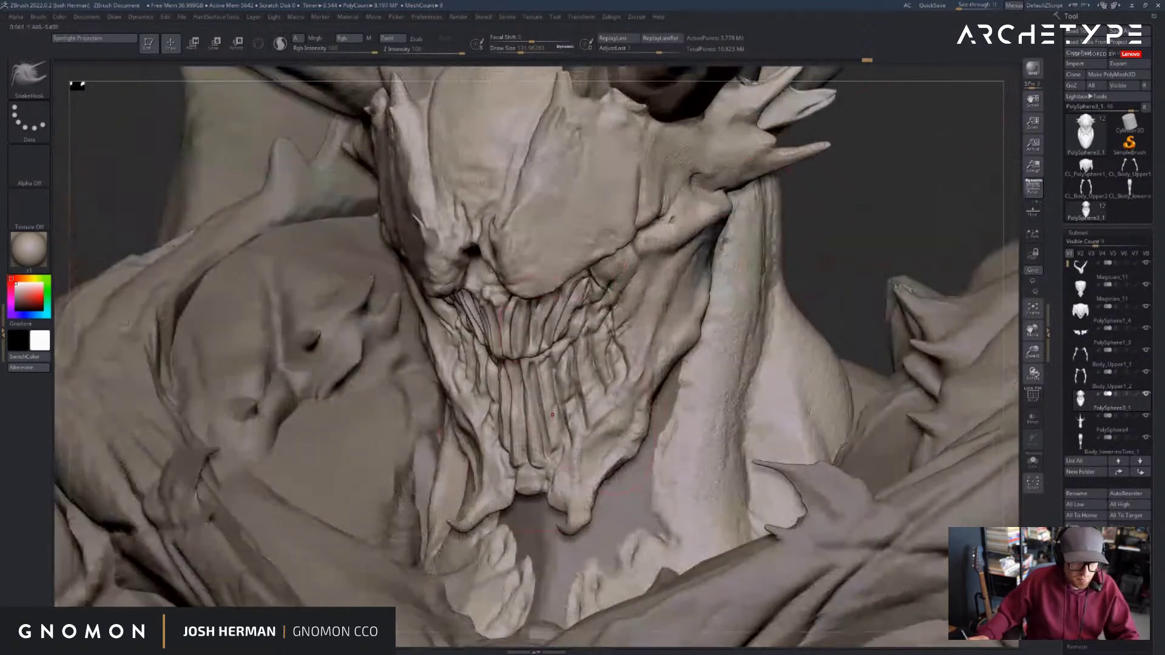
{"action": "key", "text": "s"}
{"action": "left_click_drag", "start_coordinate": [517, 491], "coordinate": [507, 491]}
- Refine the chin and the hooked jaw tips with a small Standard brush and smoothing
{"action": "left_click_drag", "start_coordinate": [651, 371], "coordinate": [699, 300], "text": "alt"}
{"action": "key", "text": "b"}
{"action": "key", "text": "s"}
{"action": "key", "text": "t"}
{"action": "key", "text": "s"}
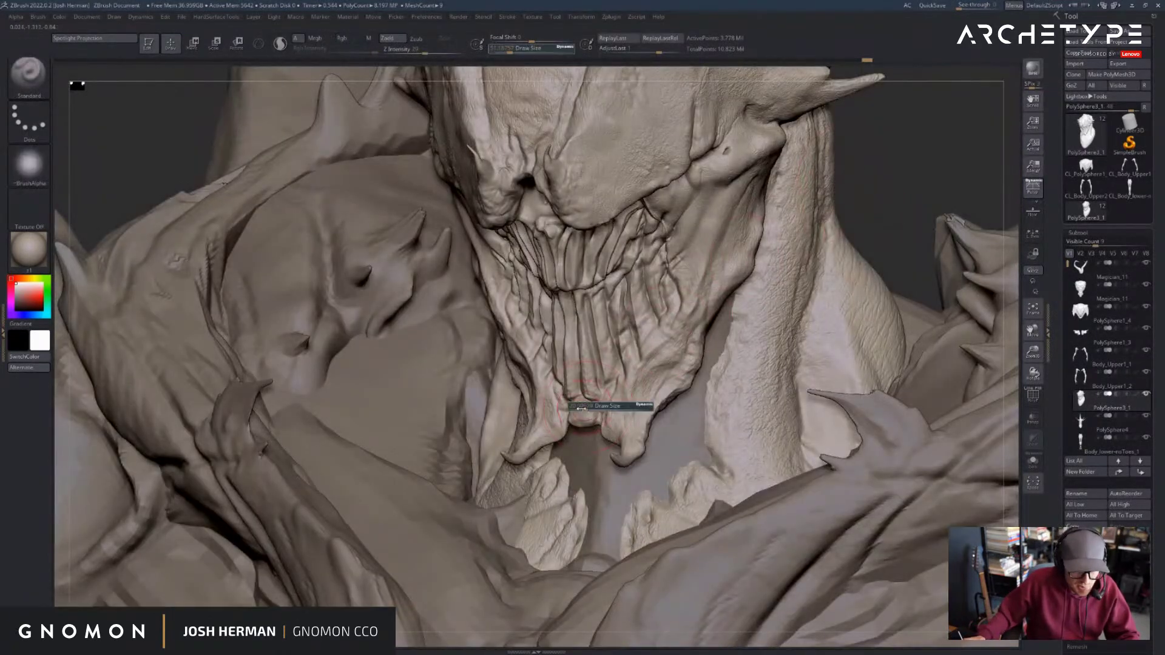
{"action": "left_click_drag", "start_coordinate": [588, 406], "coordinate": [578, 407]}
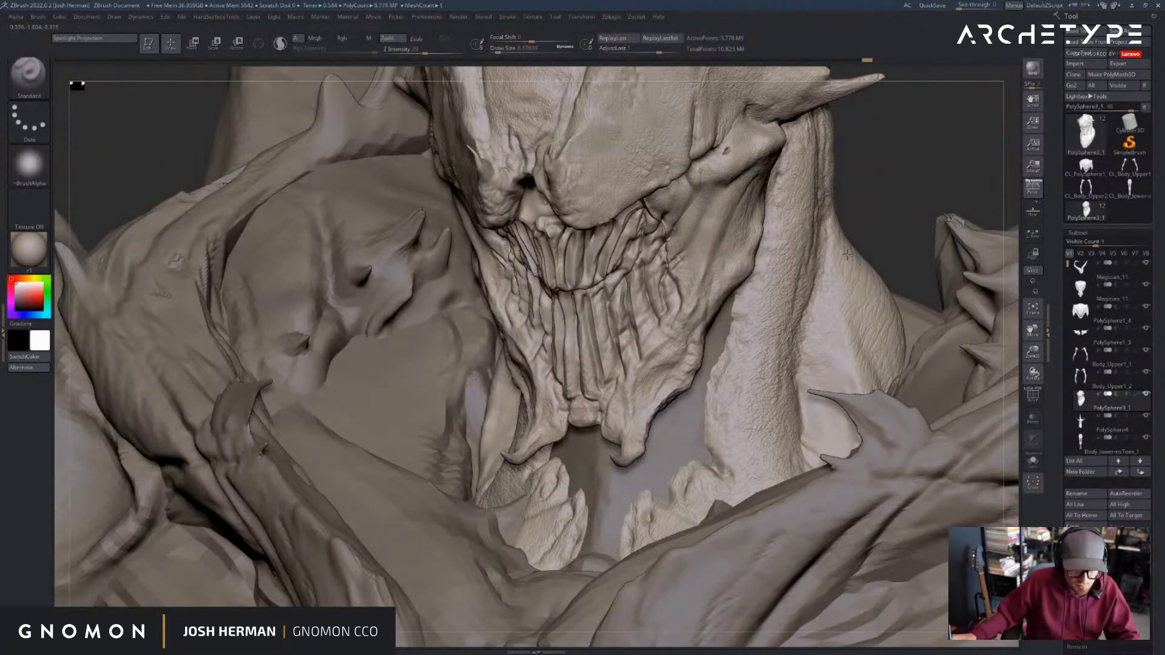
{"action": "left_click_drag", "start_coordinate": [529, 439], "coordinate": [538, 450], "text": "shift"}
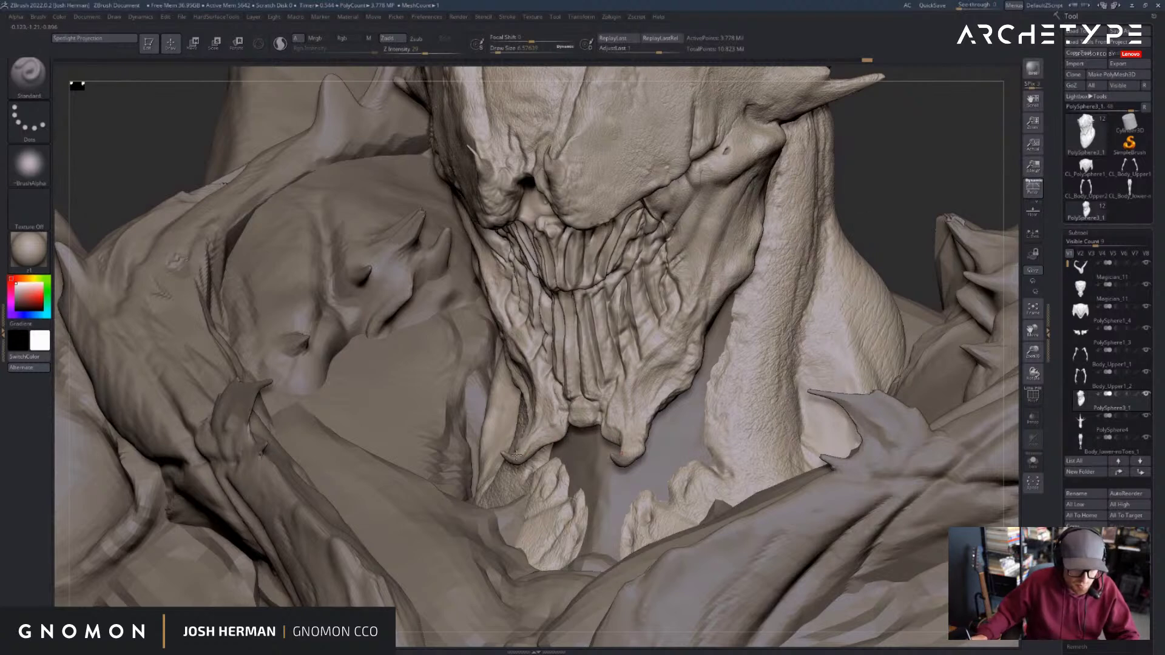
{"action": "left_click_drag", "start_coordinate": [874, 242], "coordinate": [977, 122], "text": "shift"}
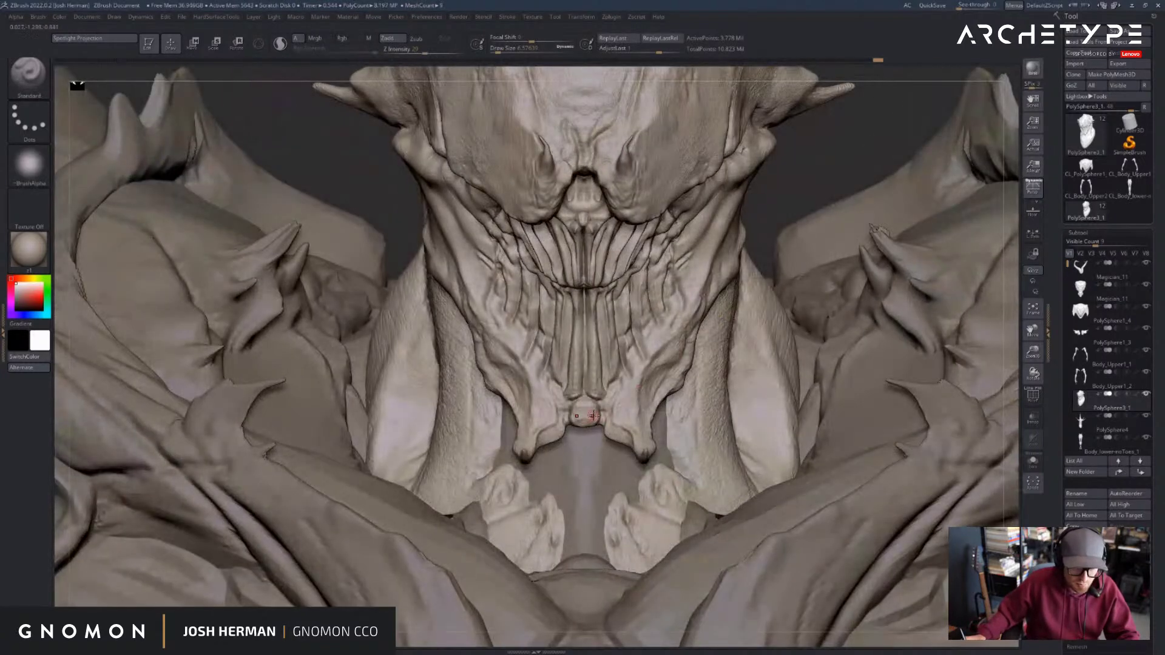
- Reshape the chin knob with the SnakeHook brush, cut small DamStandard creases into it and smooth them
{"action": "key", "text": "b"}
{"action": "key", "text": "s"}
{"action": "key", "text": "h"}
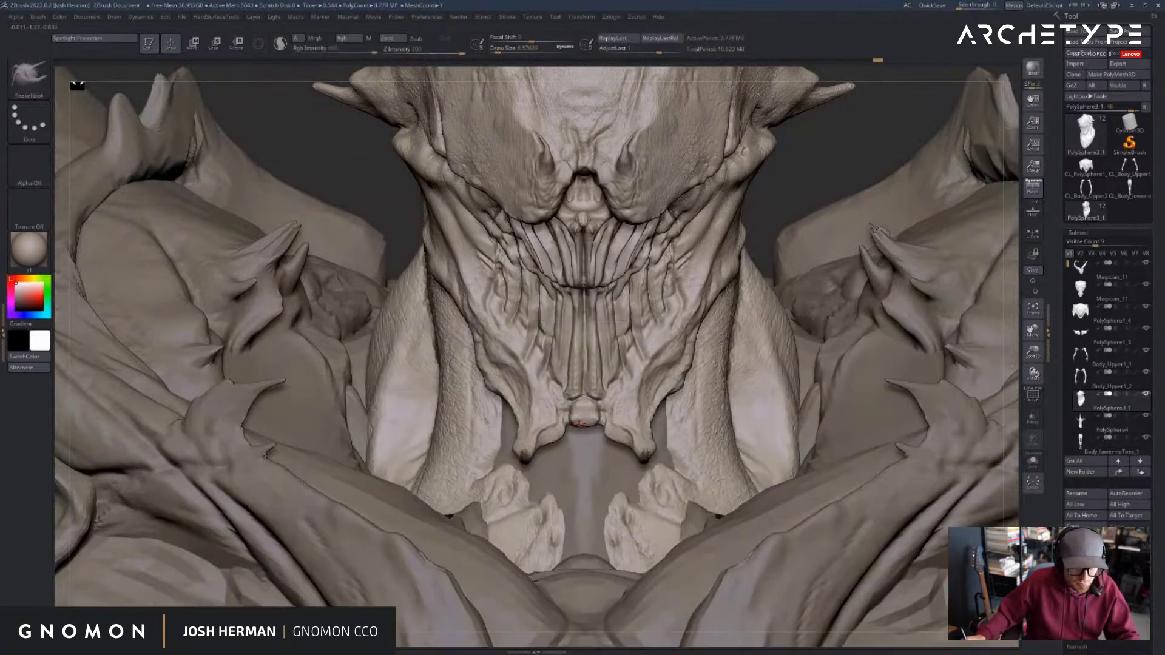
{"action": "key", "text": "b"}
{"action": "key", "text": "d"}
{"action": "key", "text": "s"}
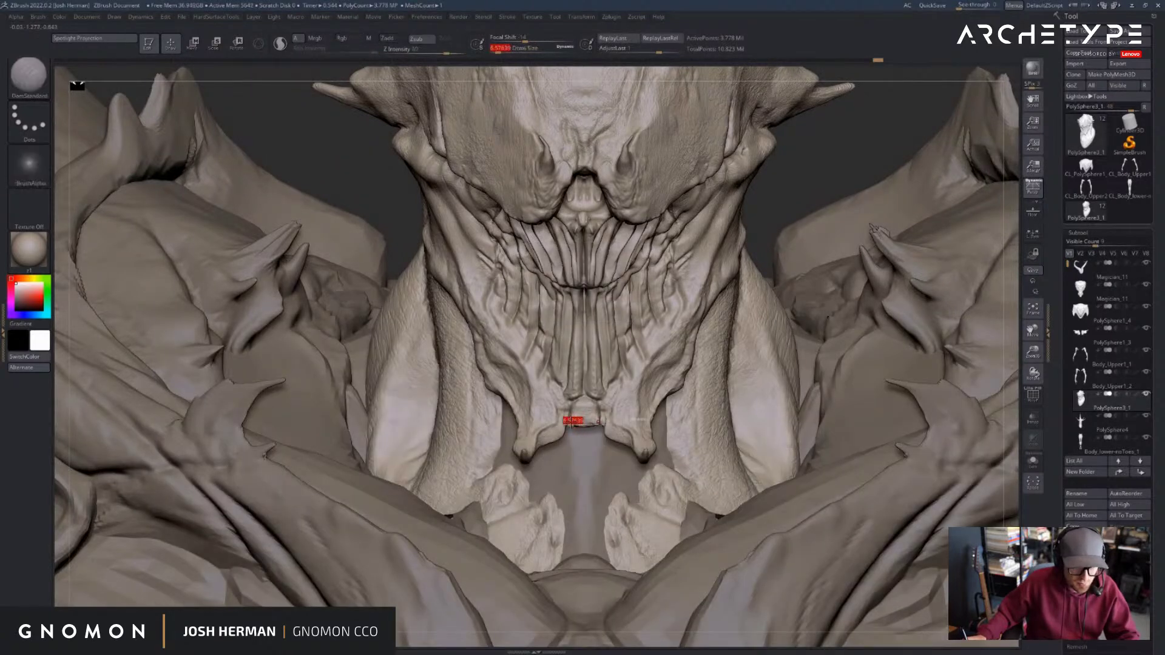
{"action": "left_click_drag", "start_coordinate": [581, 423], "coordinate": [580, 427], "text": "shift"}
{"action": "key", "text": "s"}
{"action": "left_click_drag", "start_coordinate": [582, 421], "coordinate": [580, 421]}
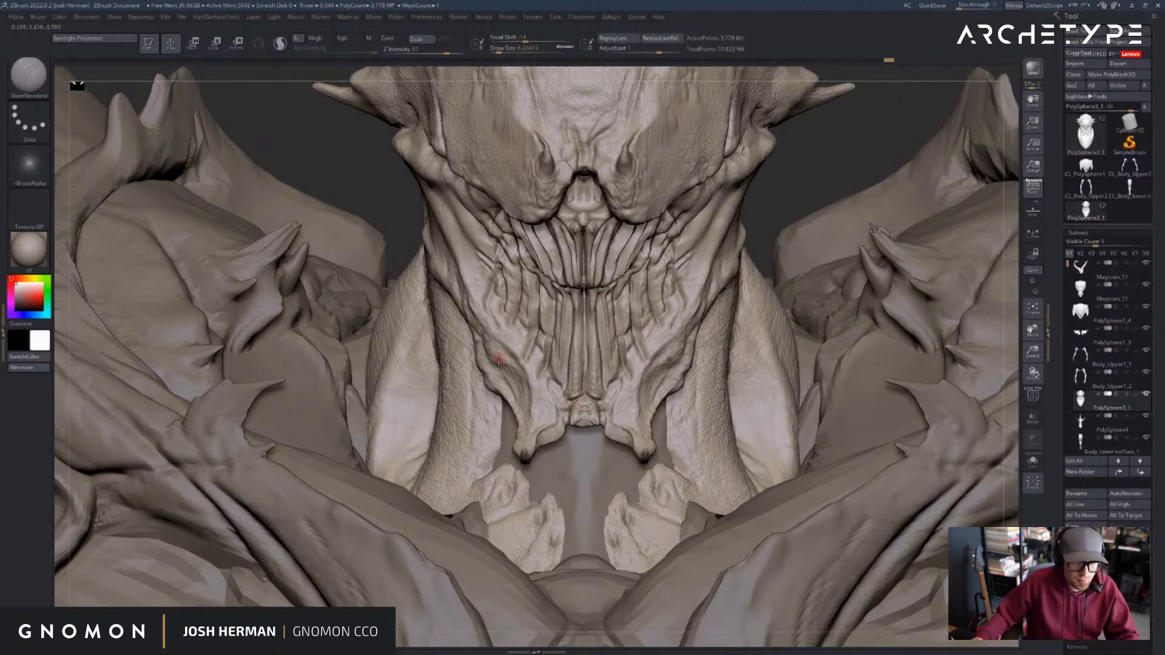
- Refine the cheek and jaw folds beside the lower mouth ridges with the Standard and DamStandard brushes
{"action": "key", "text": "ctrl"}
{"action": "key", "text": "b"}
{"action": "key", "text": "s"}
{"action": "key", "text": "t"}
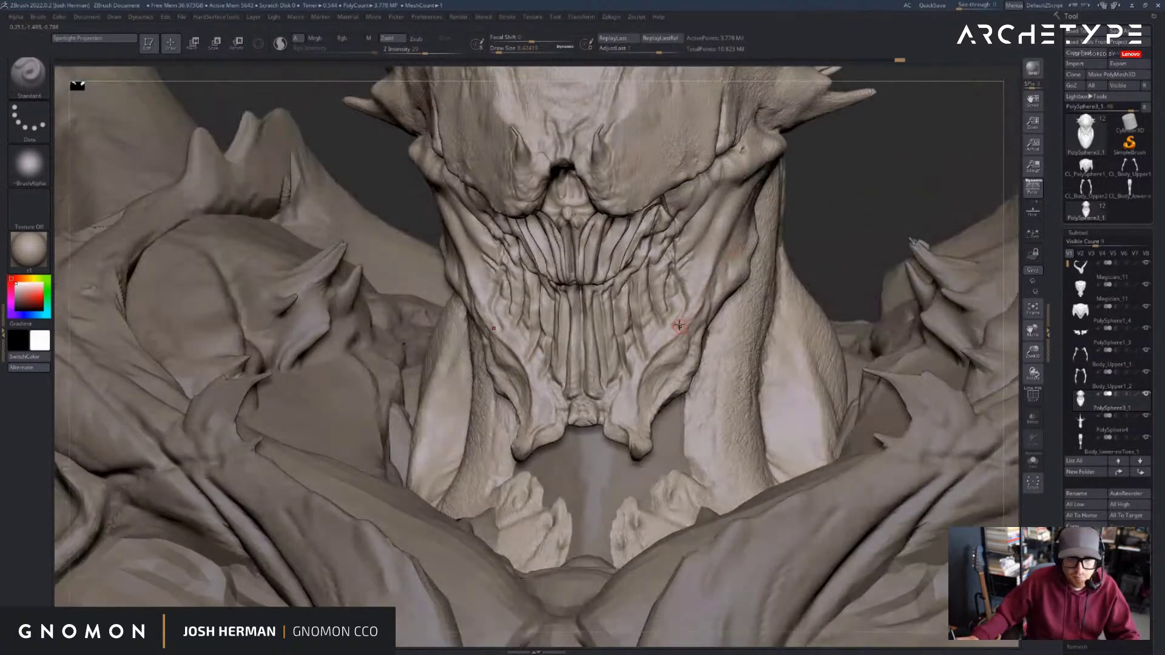
{"action": "key", "text": "b"}
{"action": "key", "text": "d"}
{"action": "key", "text": "s"}
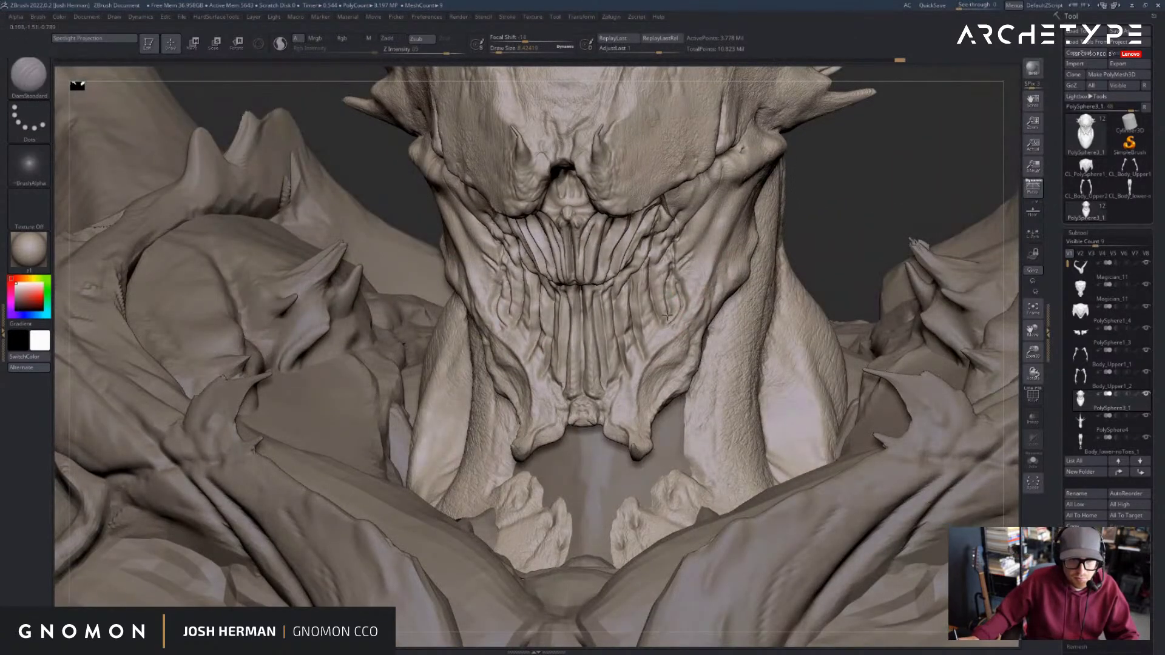
{"action": "left_click_drag", "start_coordinate": [631, 358], "coordinate": [544, 368]}
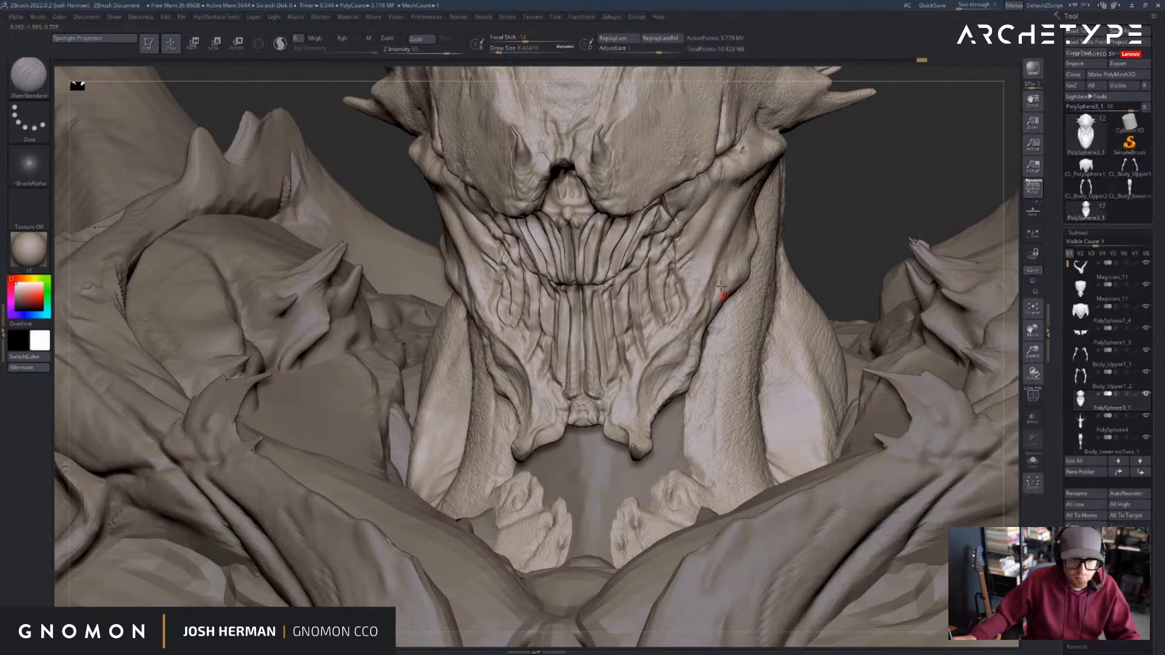
{"action": "mouse_move", "coordinate": [826, 202]}
{"action": "left_mouse_down", "text": "alt"}
{"action": "mouse_move", "coordinate": [788, 242]}
{"action": "mouse_move", "coordinate": [797, 244]}
{"action": "left_mouse_up", "text": "alt"}
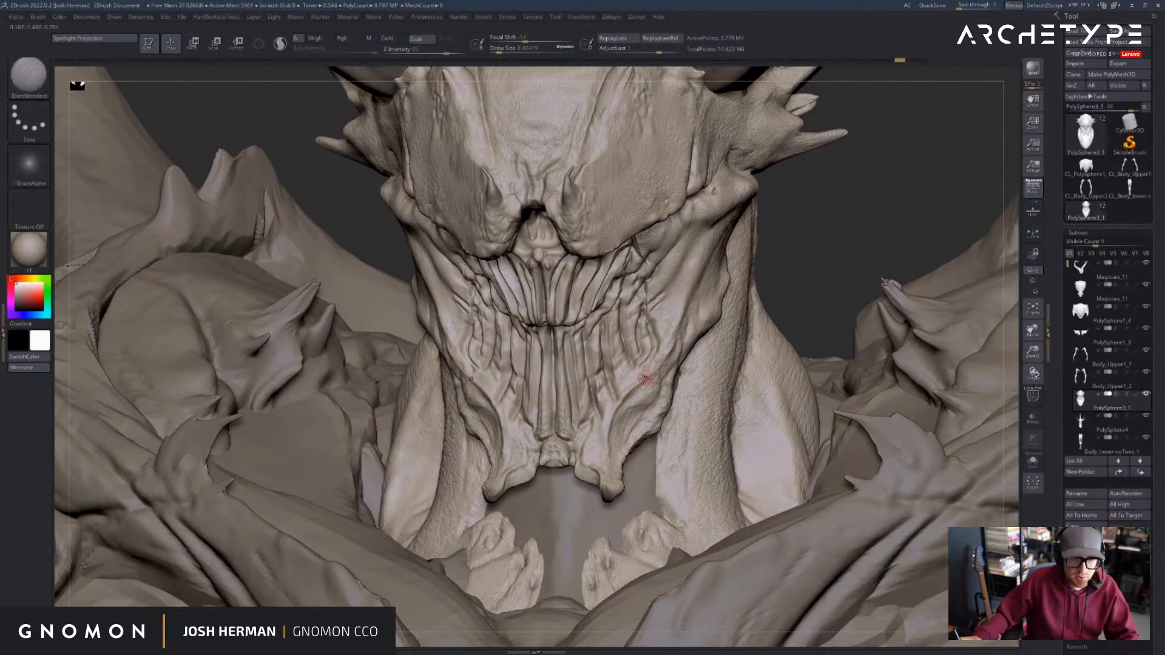
- Switch to the ClayBuildup brush and enlarge its draw size to about 71
{"action": "key", "text": "b"}
{"action": "key", "text": "c"}
{"action": "key", "text": "b"}
{"action": "key", "text": "s"}
{"action": "left_click_drag", "start_coordinate": [625, 378], "coordinate": [620, 378]}
{"action": "left_click_drag", "start_coordinate": [791, 272], "coordinate": [850, 255], "text": "shift"}
{"action": "key", "text": "f"}
{"action": "mouse_move", "coordinate": [850, 79]}
{"action": "left_mouse_down", "text": "alt"}
{"action": "mouse_move", "coordinate": [861, 216]}
{"action": "mouse_move", "coordinate": [904, 222]}
{"action": "left_mouse_up", "text": "alt"}
{"action": "key", "text": "s"}
{"action": "left_click_drag", "start_coordinate": [468, 423], "coordinate": [479, 423]}
{"action": "left_click_drag", "start_coordinate": [375, 290], "coordinate": [389, 289], "text": "shift"}
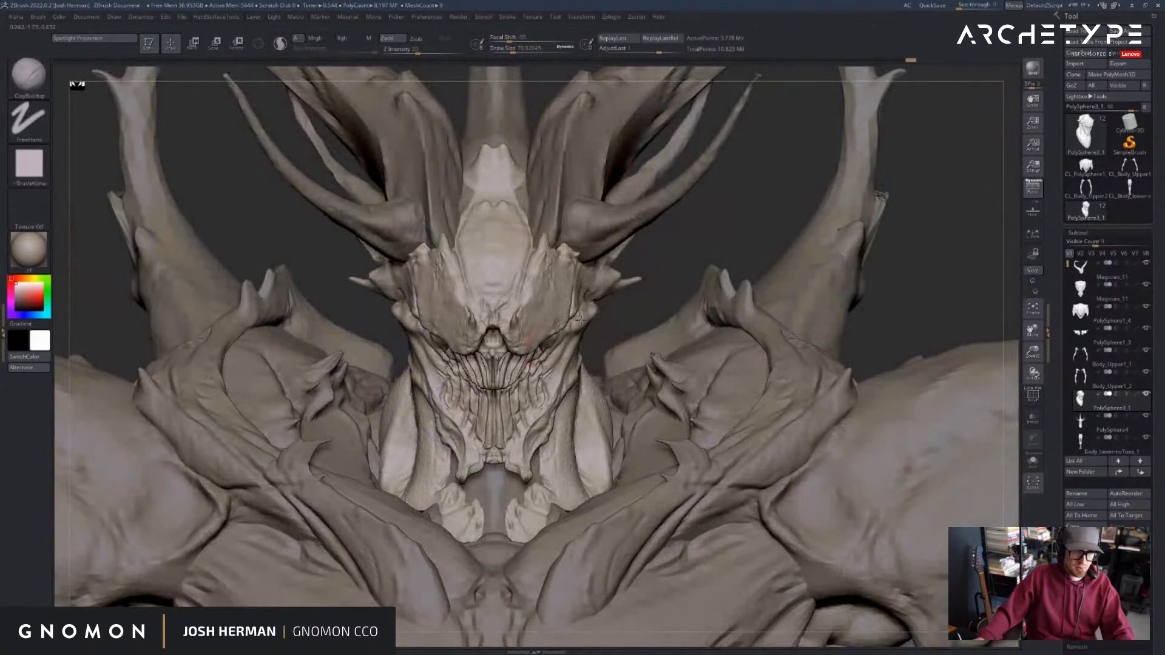
- Make the neck and small-horn mesh the active subtool, isolate it, and choose the LayerRoll brush
{"action": "left_click_drag", "start_coordinate": [647, 276], "coordinate": [607, 297]}
{"action": "left_click", "coordinate": [564, 213], "text": "alt"}
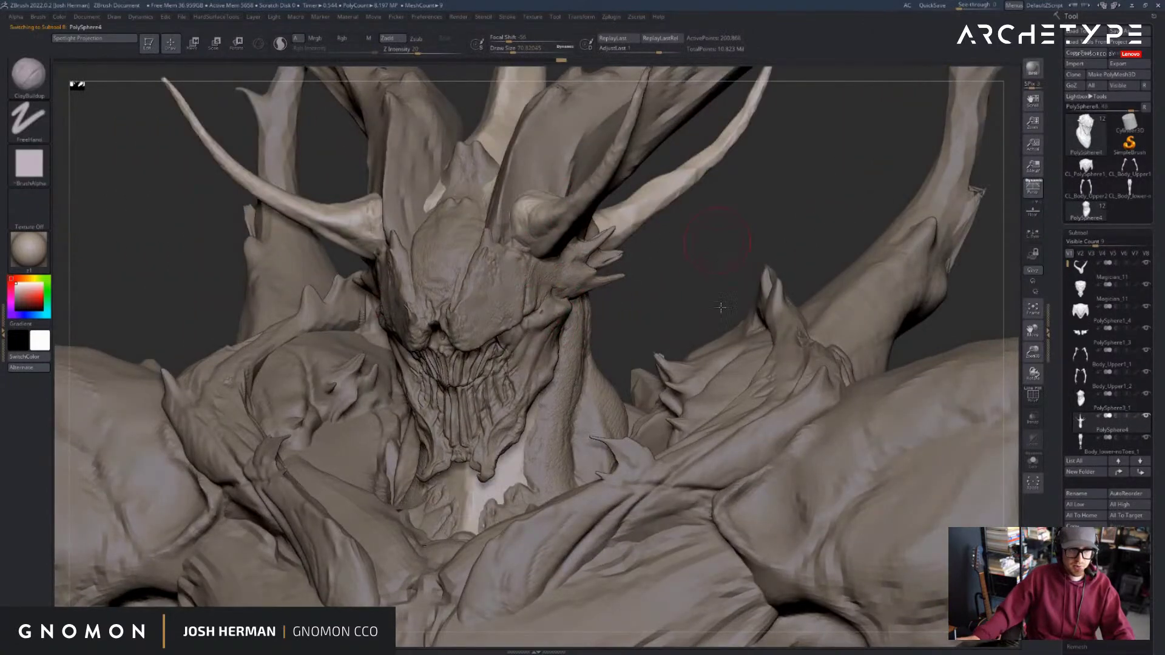
{"action": "left_click_drag", "start_coordinate": [721, 213], "coordinate": [675, 333], "text": "alt"}
{"action": "key", "text": "alt+s"}
{"action": "key", "text": "b"}
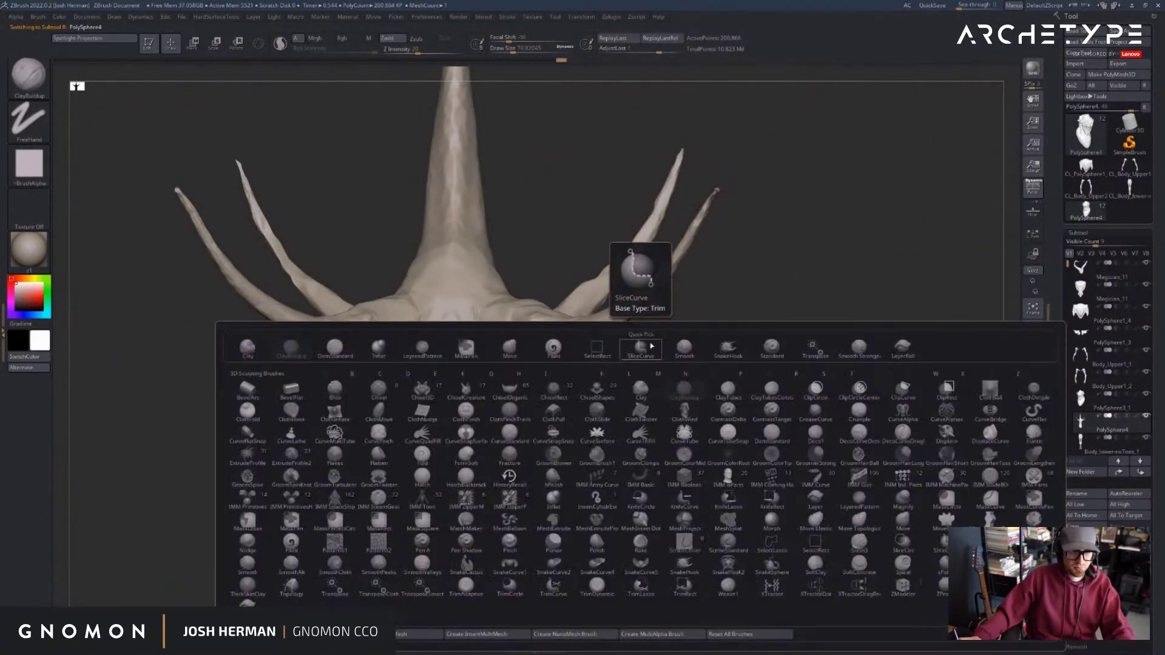
{"action": "left_click", "coordinate": [890, 349]}
{"action": "key", "text": "b"}
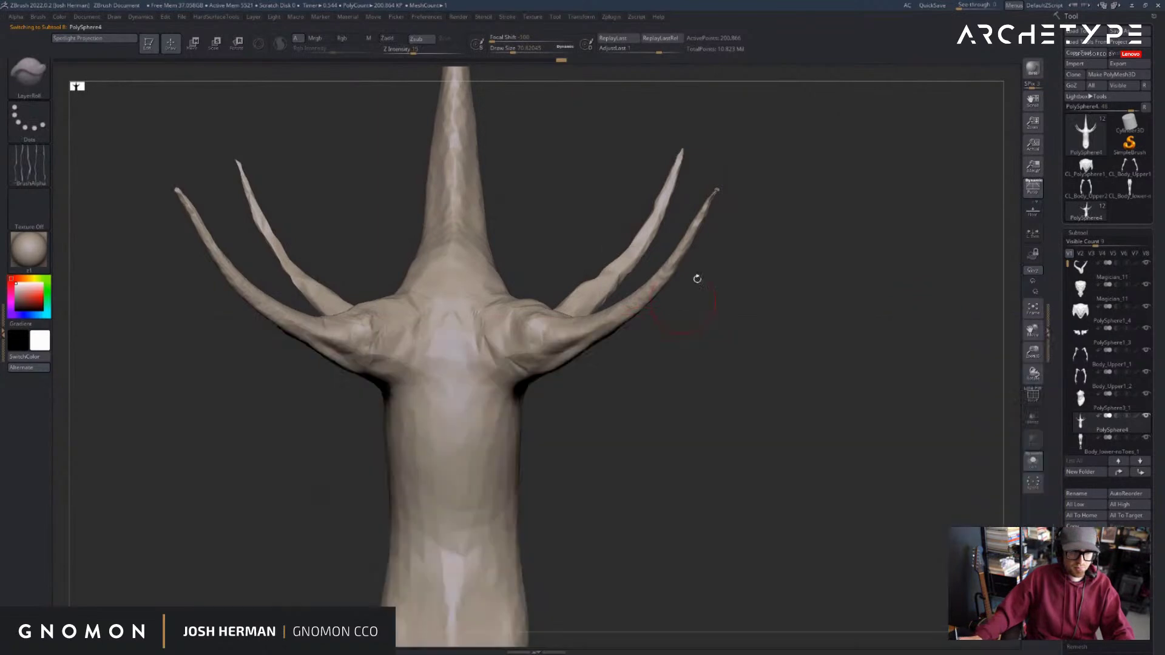
- Texture the front of the tall central horn with fine lengthwise streaks using the LayerRoll brush
{"action": "left_click_drag", "start_coordinate": [695, 278], "coordinate": [697, 304]}
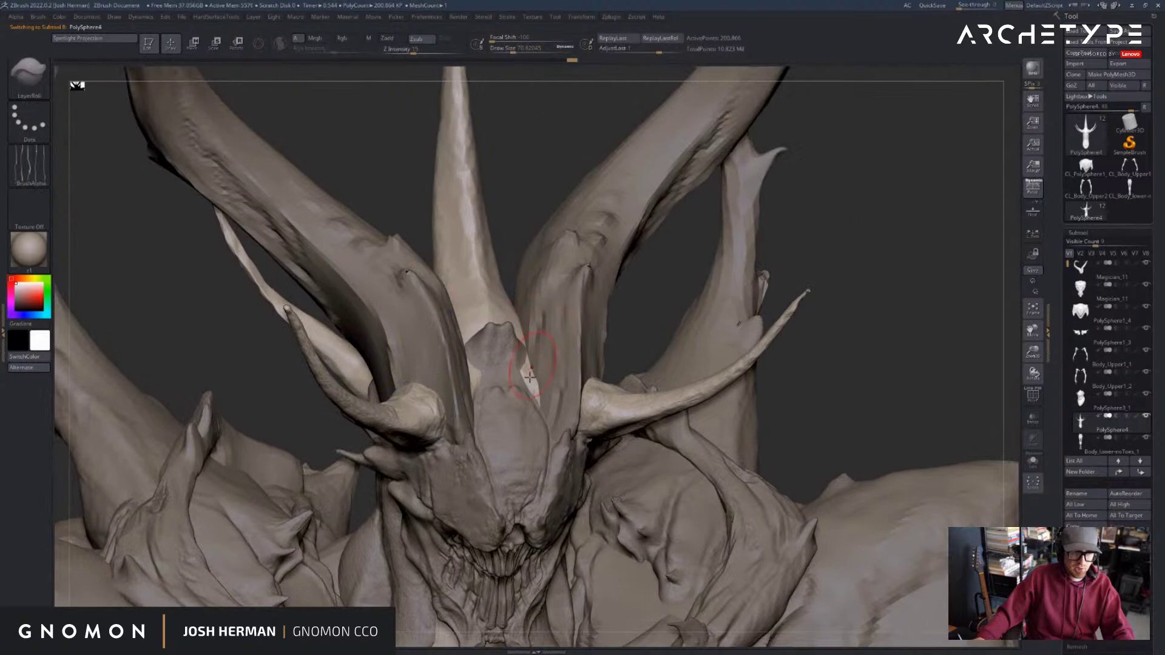
{"action": "left_click_drag", "start_coordinate": [539, 120], "coordinate": [584, 242], "text": "alt"}
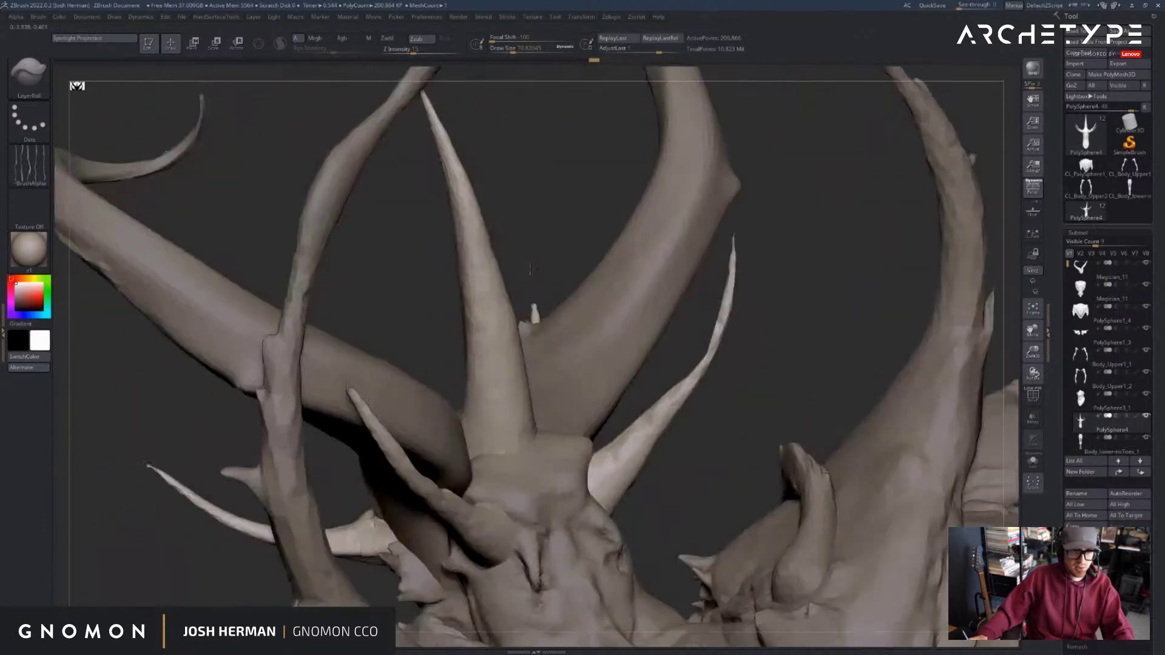
{"action": "left_click_drag", "start_coordinate": [529, 268], "coordinate": [598, 487]}
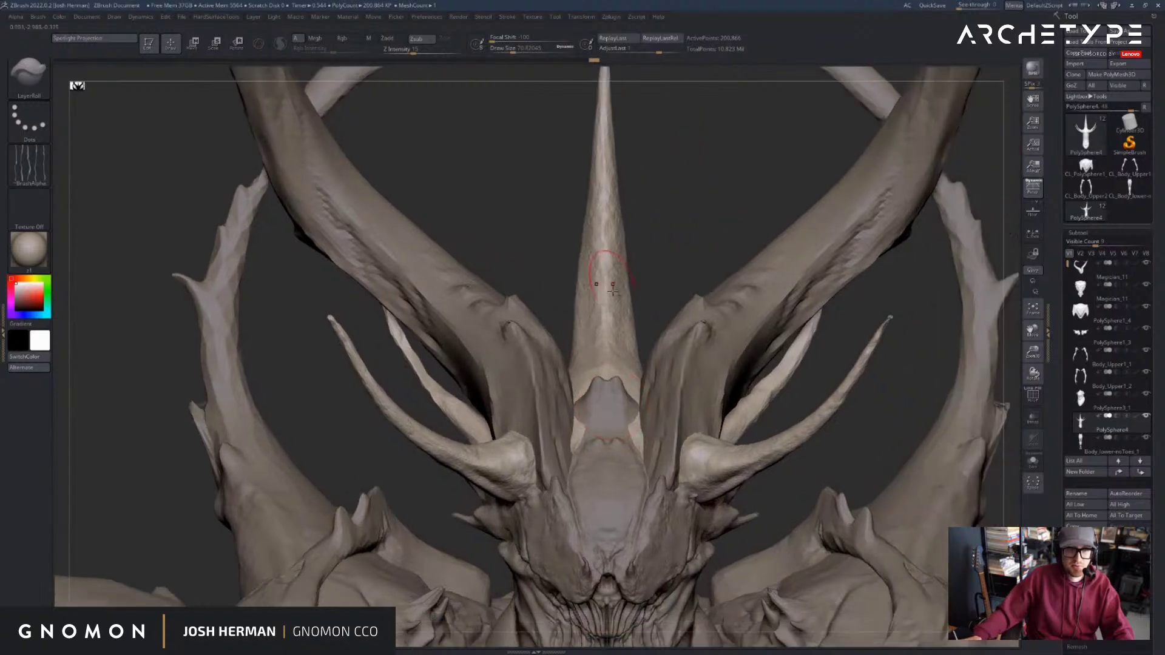
{"action": "left_click_drag", "start_coordinate": [613, 291], "coordinate": [614, 355]}
- Raise a sharp ridge up the front centre of the tall horn, from base to tip, with the Standard brush
{"action": "left_click_drag", "start_coordinate": [679, 240], "coordinate": [658, 232], "text": "alt"}
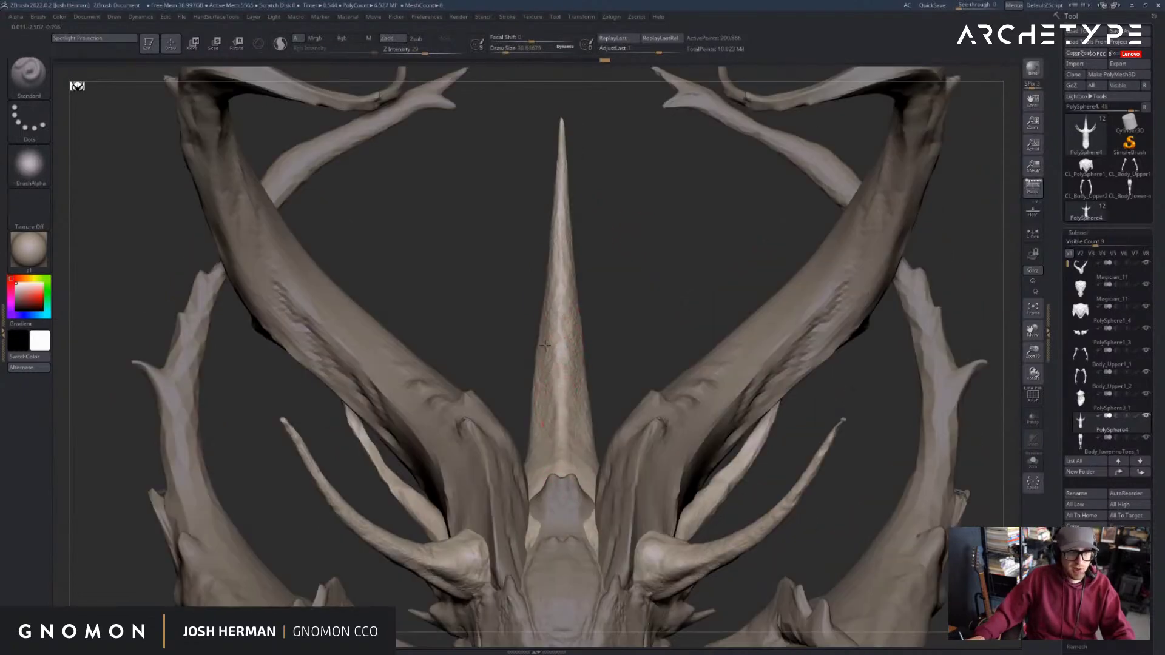
{"action": "key", "text": "ctrl"}
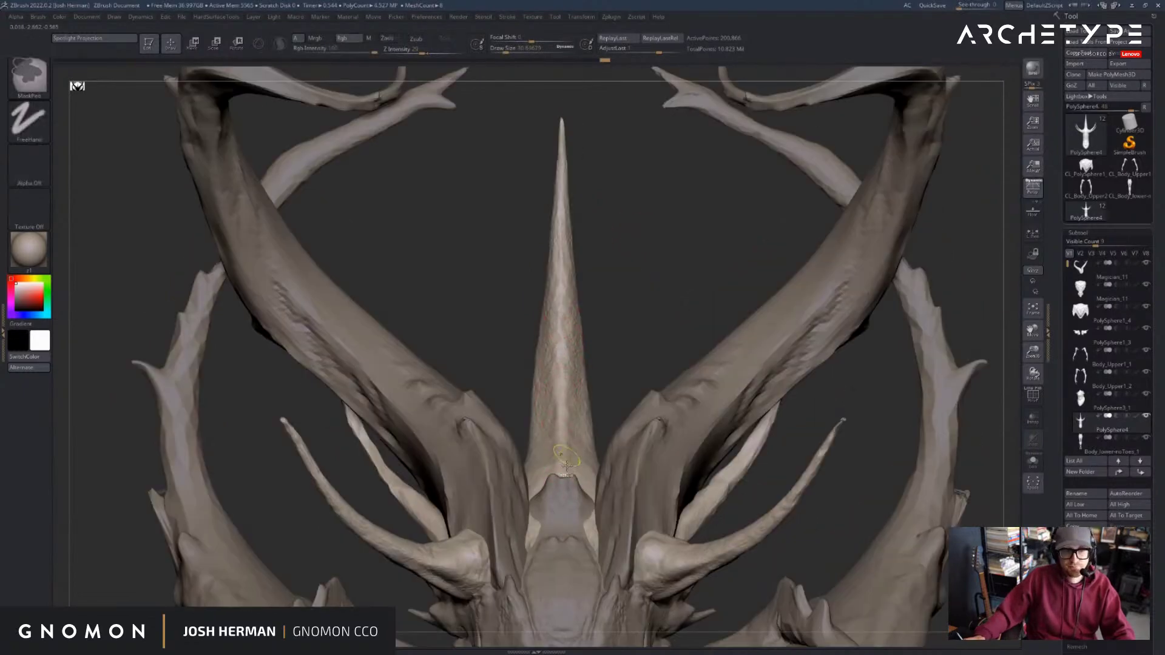
{"action": "left_click_drag", "start_coordinate": [561, 477], "coordinate": [560, 120]}
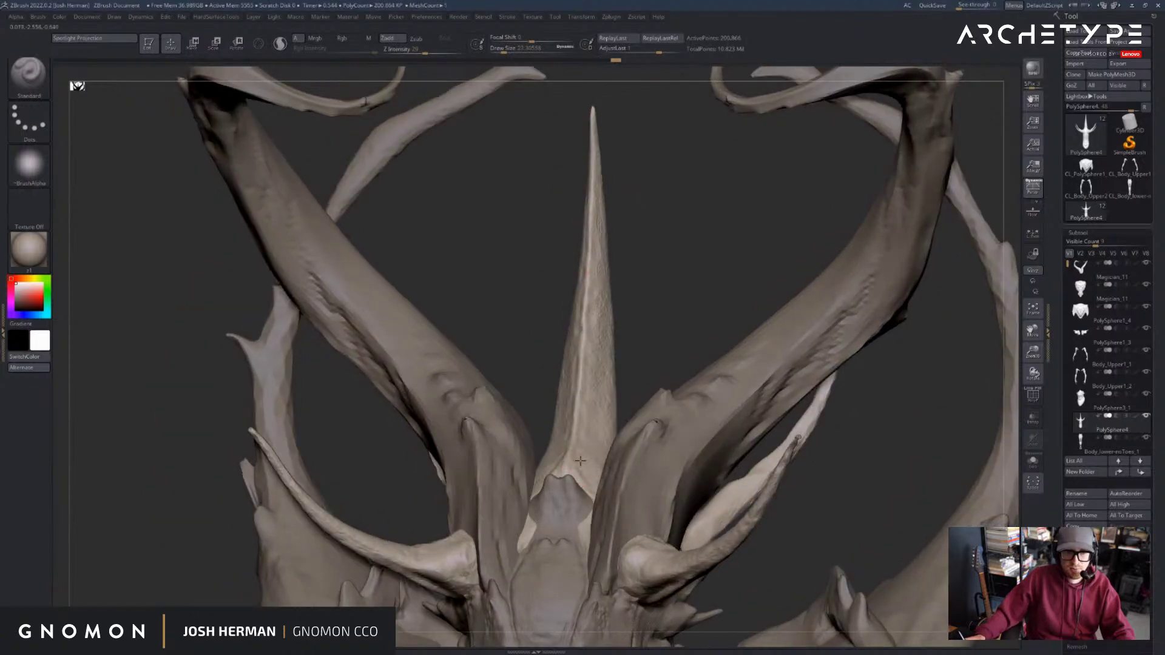
- Sculpt diagonal ridges fanning out from the centre ridge around the lower part of the tall central horn
{"action": "key", "text": "alt+s"}
{"action": "key", "text": "alt+s"}
{"action": "key", "text": "alt+s"}
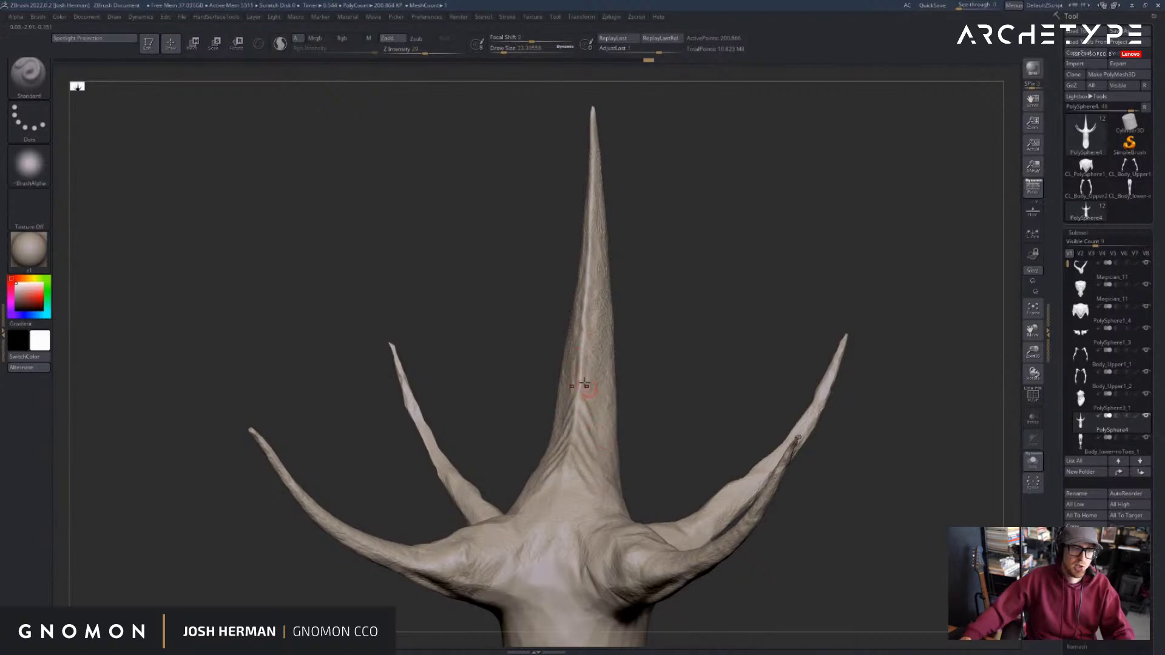
{"action": "key", "text": "alt+s"}
{"action": "key", "text": "alt+s"}
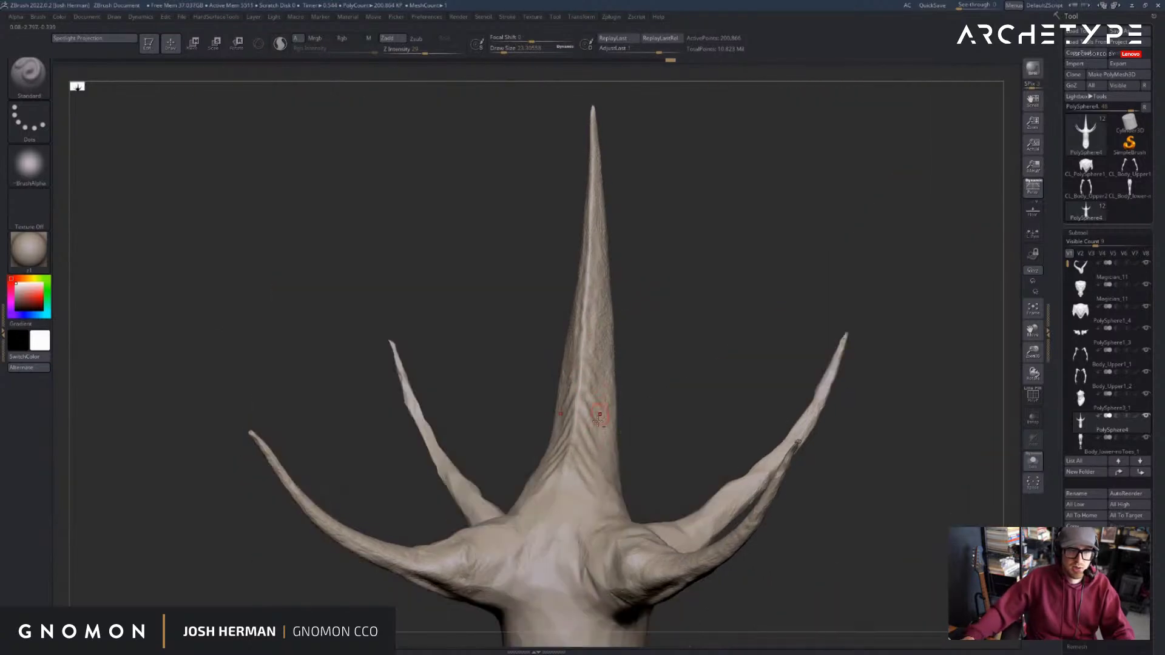
{"action": "mouse_move", "coordinate": [626, 380]}
{"action": "left_mouse_down"}
{"action": "mouse_move", "coordinate": [602, 449]}
{"action": "mouse_move", "coordinate": [613, 279]}
{"action": "left_mouse_up"}
{"action": "left_click_drag", "start_coordinate": [665, 178], "coordinate": [686, 220]}
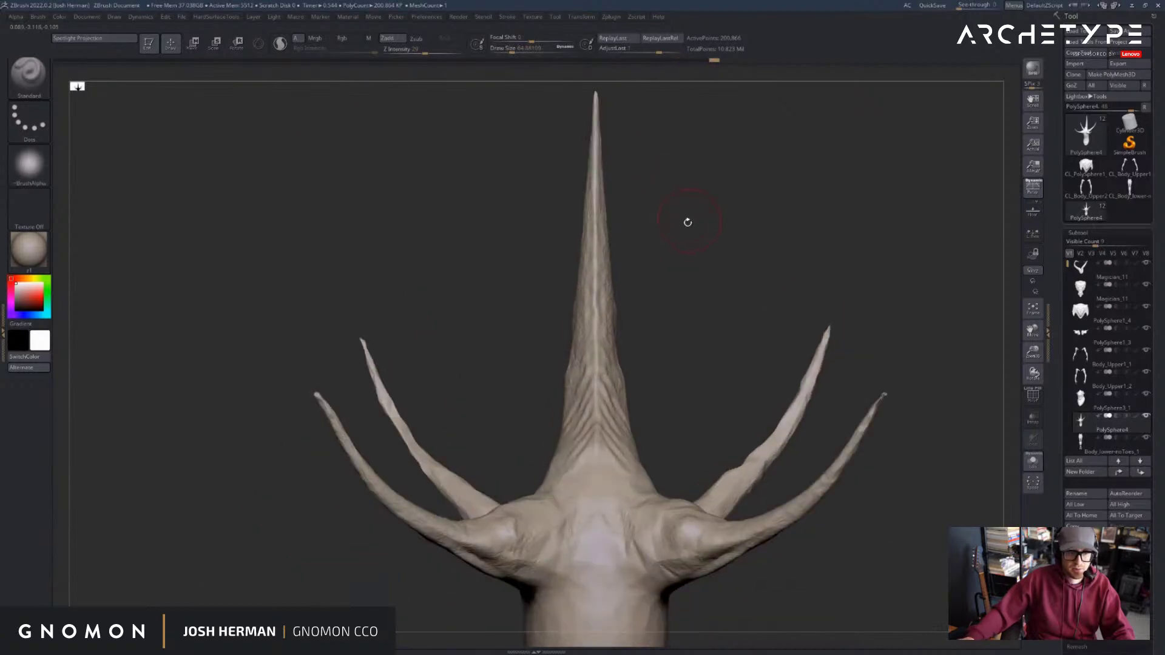
- Extend the ridged surface detail along the sides of the tall central horn with the Standard brush
{"action": "key", "text": "alt+s"}
{"action": "left_click_drag", "start_coordinate": [537, 260], "coordinate": [577, 305]}
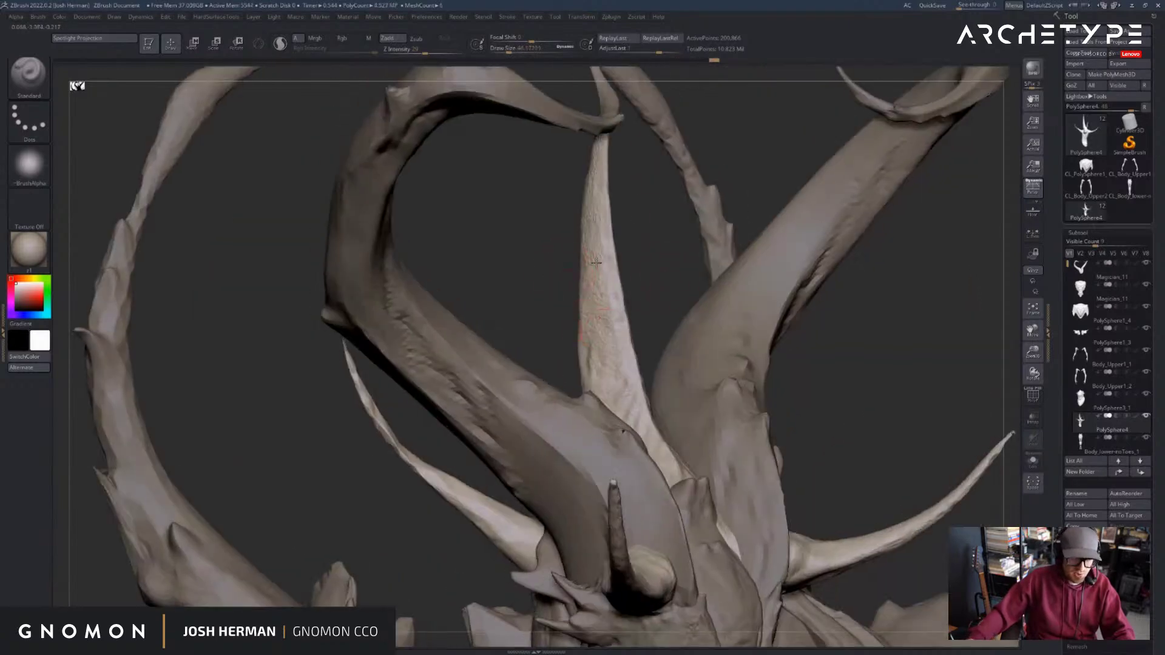
{"action": "left_click_drag", "start_coordinate": [595, 263], "coordinate": [597, 249]}
{"action": "mouse_move", "coordinate": [558, 273]}
{"action": "left_mouse_down"}
{"action": "mouse_move", "coordinate": [577, 308]}
{"action": "mouse_move", "coordinate": [596, 252]}
{"action": "left_mouse_up"}
{"action": "mouse_move", "coordinate": [595, 357]}
{"action": "left_mouse_down"}
{"action": "mouse_move", "coordinate": [598, 201]}
{"action": "mouse_move", "coordinate": [593, 231]}
{"action": "left_mouse_up"}
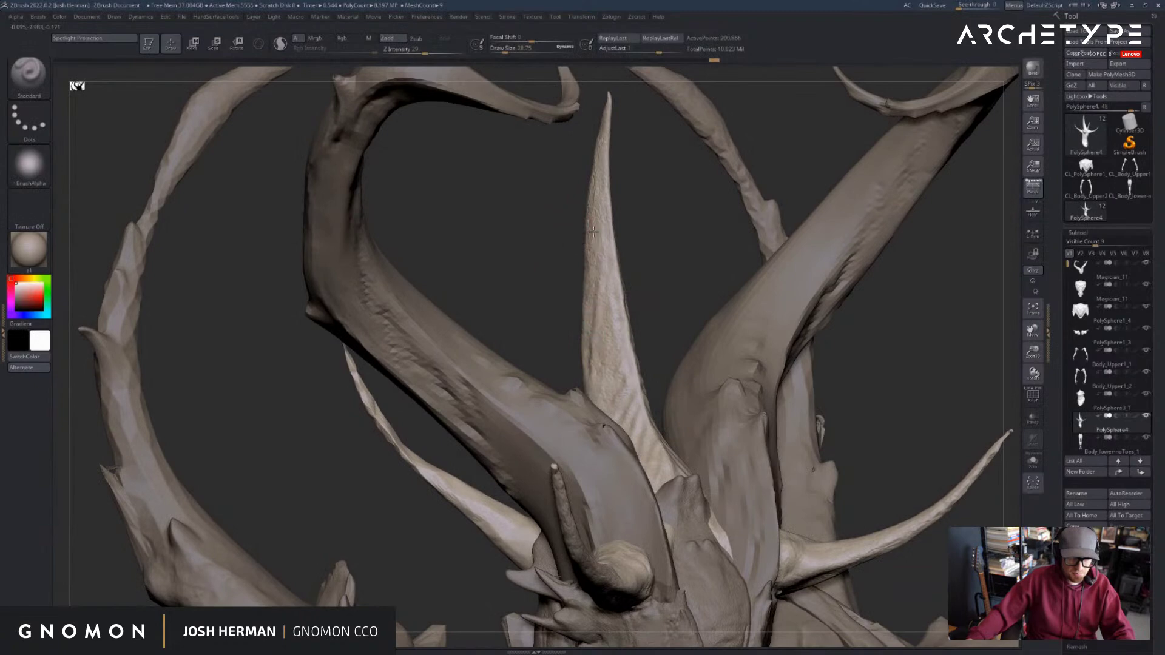
{"action": "key", "text": "alt+s"}
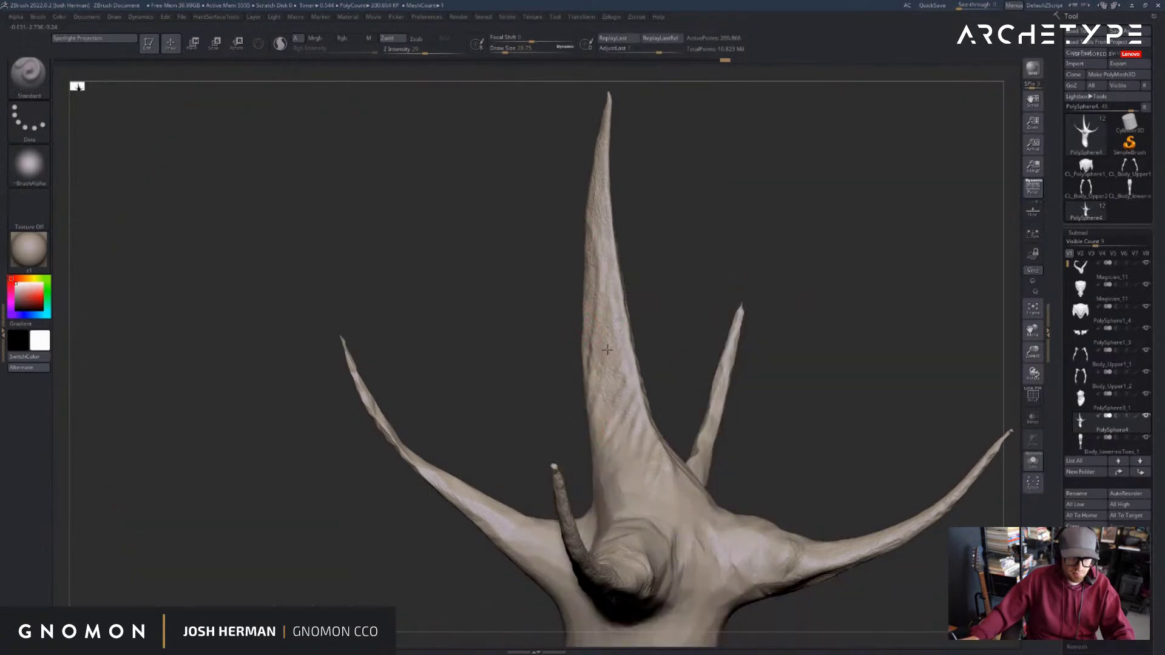
{"action": "key", "text": "alt+s"}
{"action": "left_click_drag", "start_coordinate": [658, 294], "coordinate": [586, 284]}
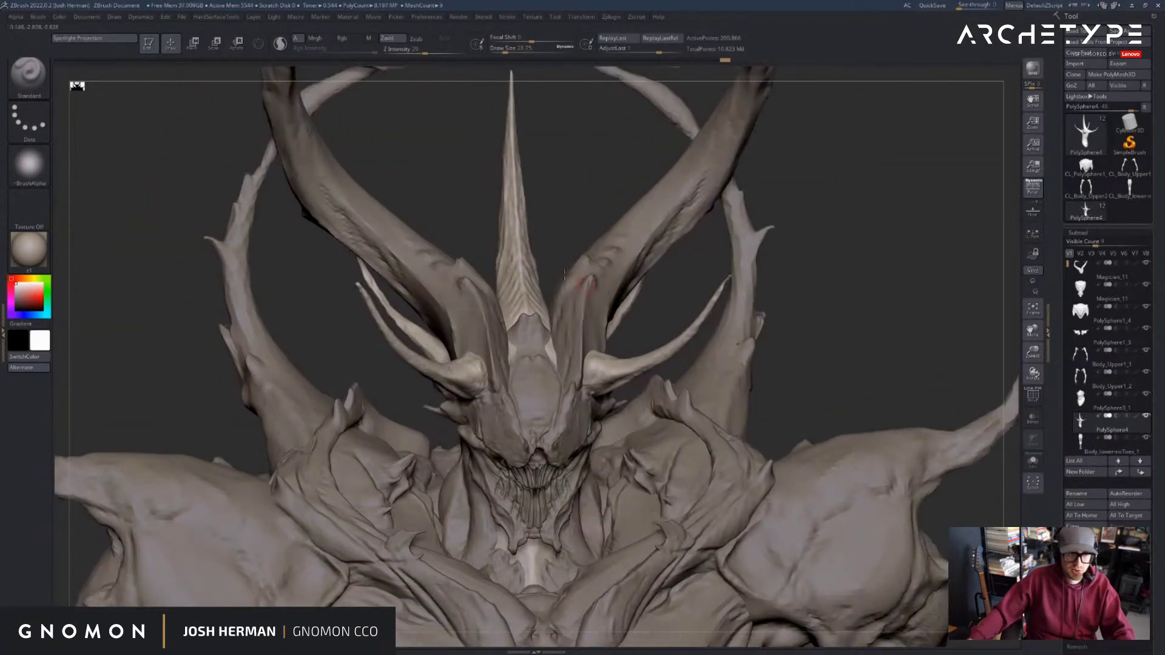
- Refine the exposed surface beside the forehead plate, below the central horn, with the DamStandard brush
{"action": "left_click_drag", "start_coordinate": [559, 227], "coordinate": [597, 271]}
{"action": "key", "text": "s"}
{"action": "left_click_drag", "start_coordinate": [555, 367], "coordinate": [553, 367]}
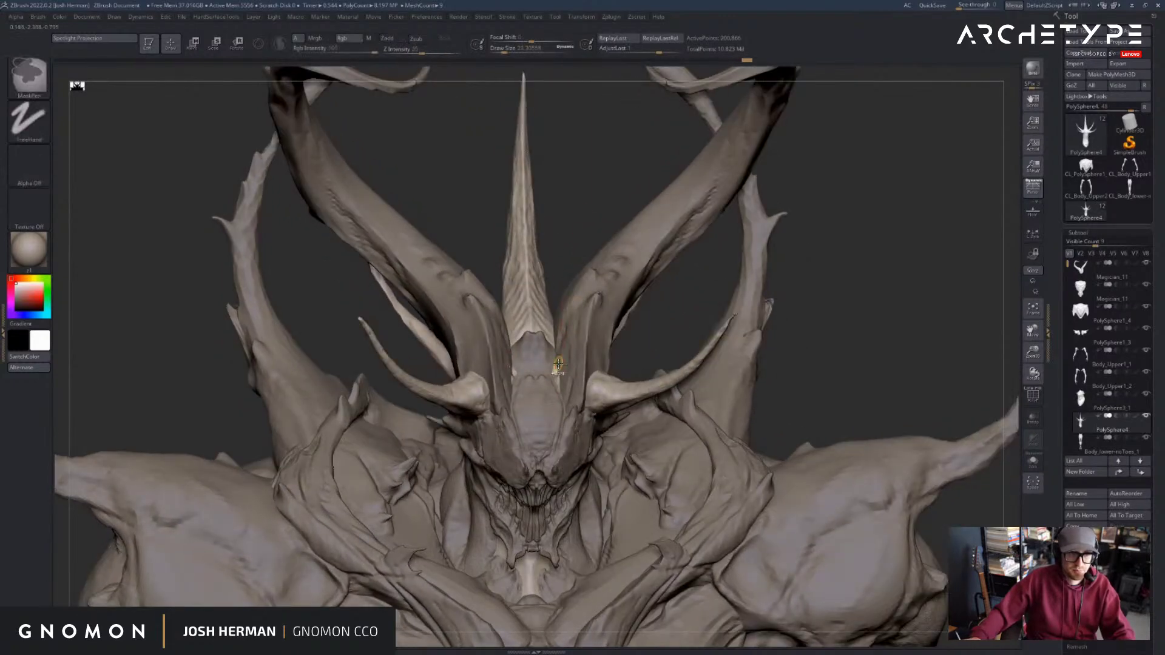
{"action": "key", "text": "alt"}
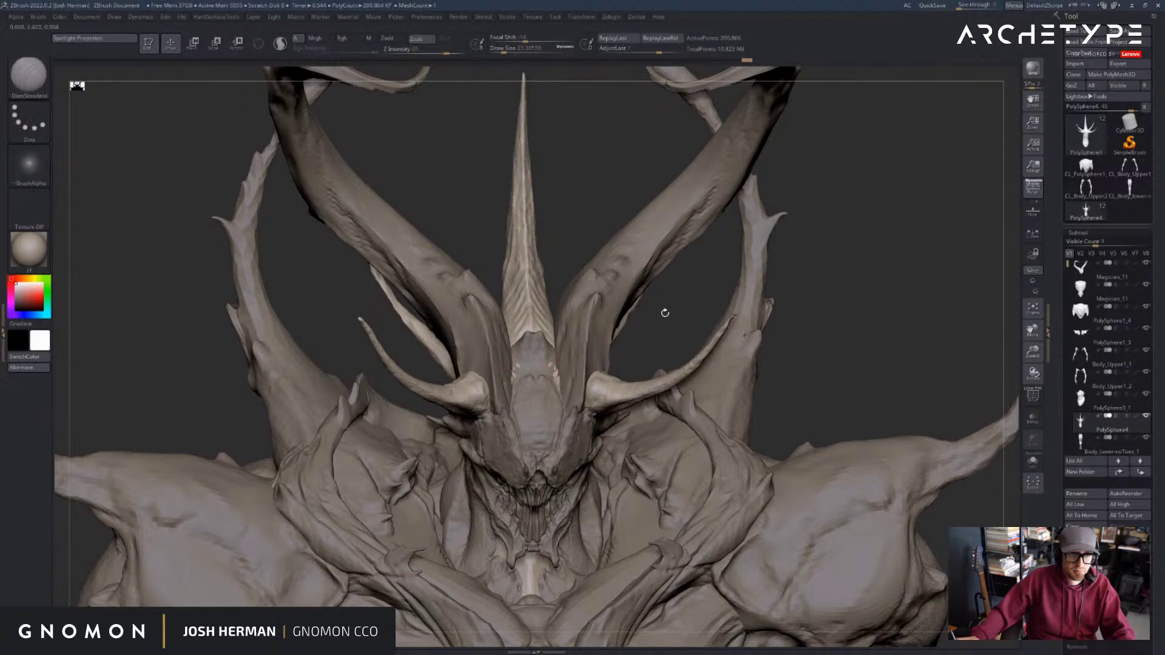
- Make the large curved horns the active subtool and step up to a higher subdivision level
{"action": "left_click_drag", "start_coordinate": [664, 326], "coordinate": [582, 370]}
{"action": "left_click", "coordinate": [572, 380], "text": "alt"}
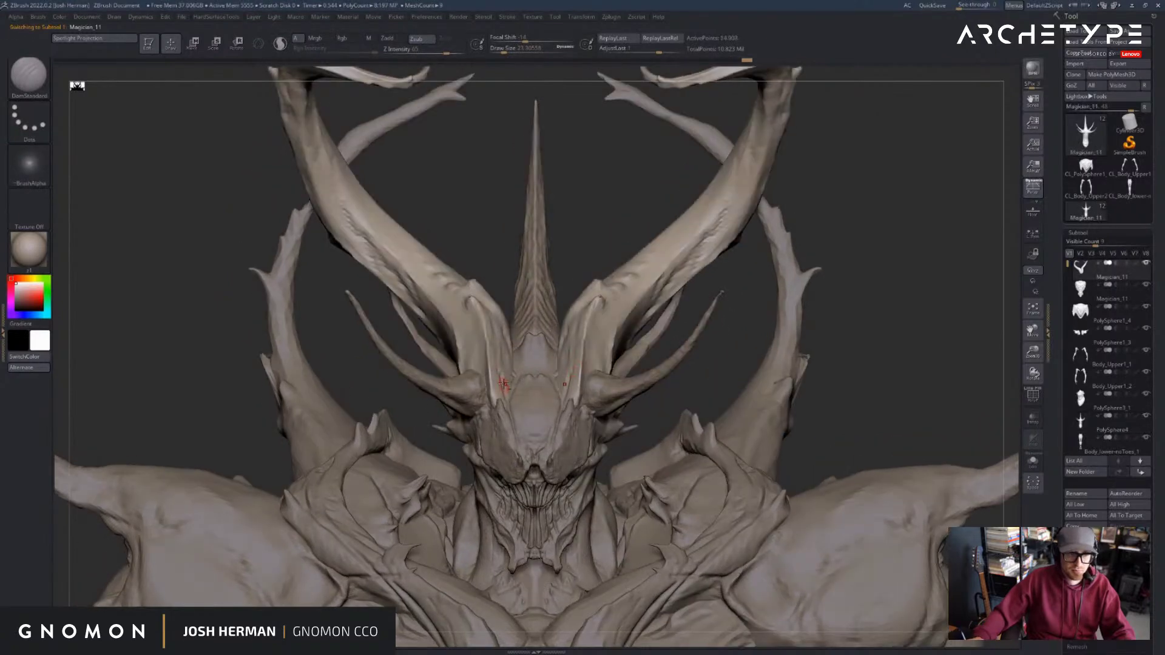
{"action": "key", "text": "shift"}
{"action": "key", "text": "d"}
{"action": "key", "text": "d"}
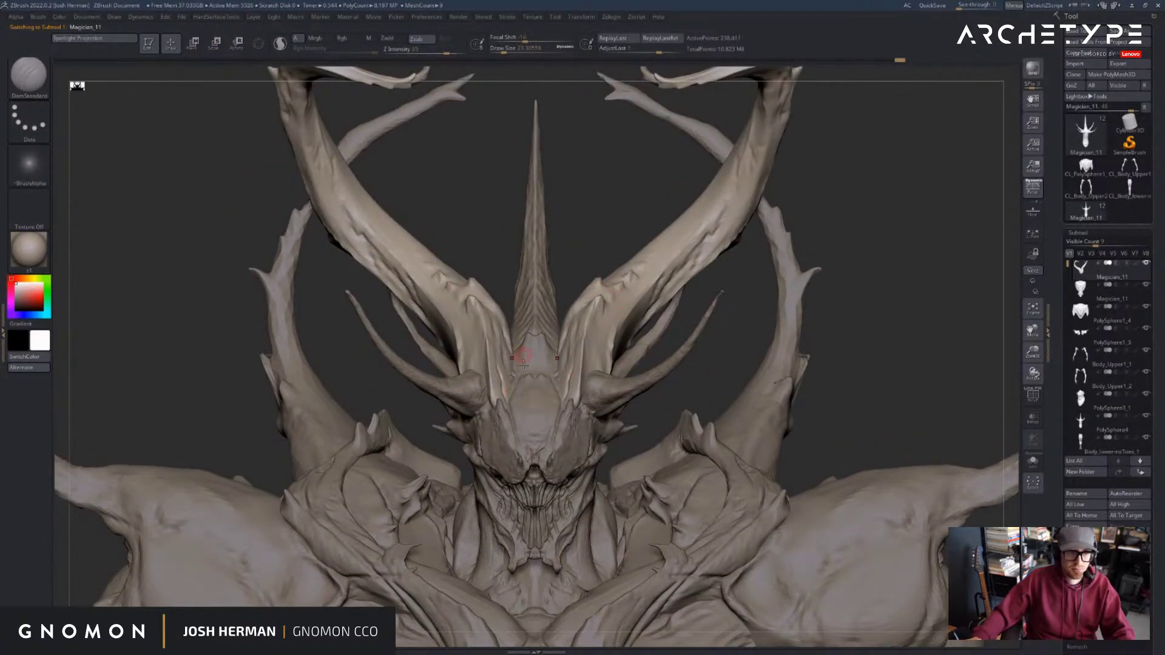
- Sculpt lengthwise ridges at the base of the large horns with DamStandard and smooth their forms at a lower subdivision level
{"action": "left_click_drag", "start_coordinate": [589, 221], "coordinate": [494, 346]}
{"action": "key", "text": "shift"}
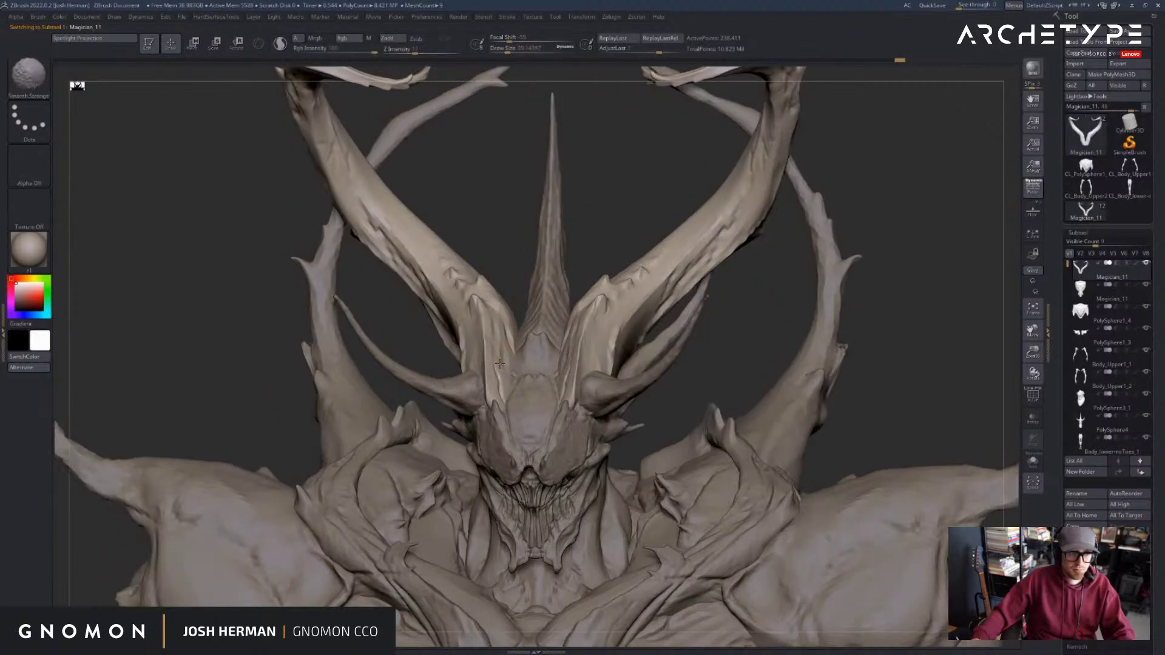
{"action": "mouse_move", "coordinate": [484, 284]}
{"action": "left_mouse_down", "text": "shift"}
{"action": "mouse_move", "coordinate": [489, 331]}
{"action": "mouse_move", "coordinate": [473, 281]}
{"action": "left_mouse_up", "text": "shift"}
{"action": "key", "text": "shift+d"}
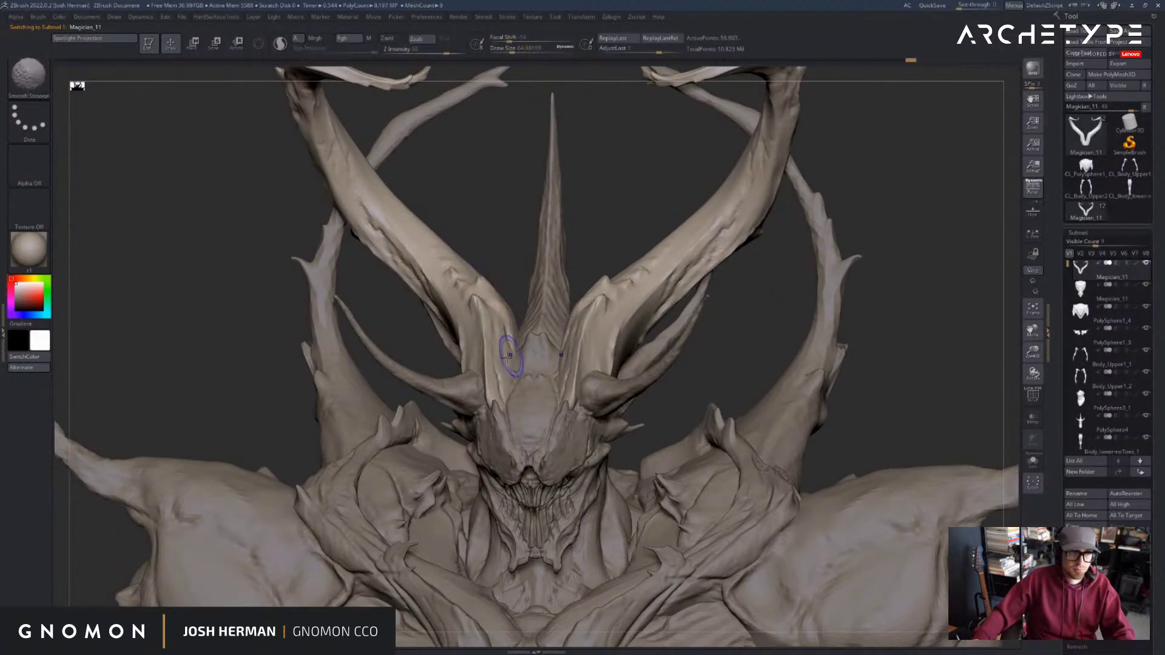
{"action": "left_click_drag", "start_coordinate": [512, 352], "coordinate": [500, 371], "text": "shift"}
- Carve and smooth the creases along the shafts and outer sides of the large curved horns
{"action": "key", "text": "f"}
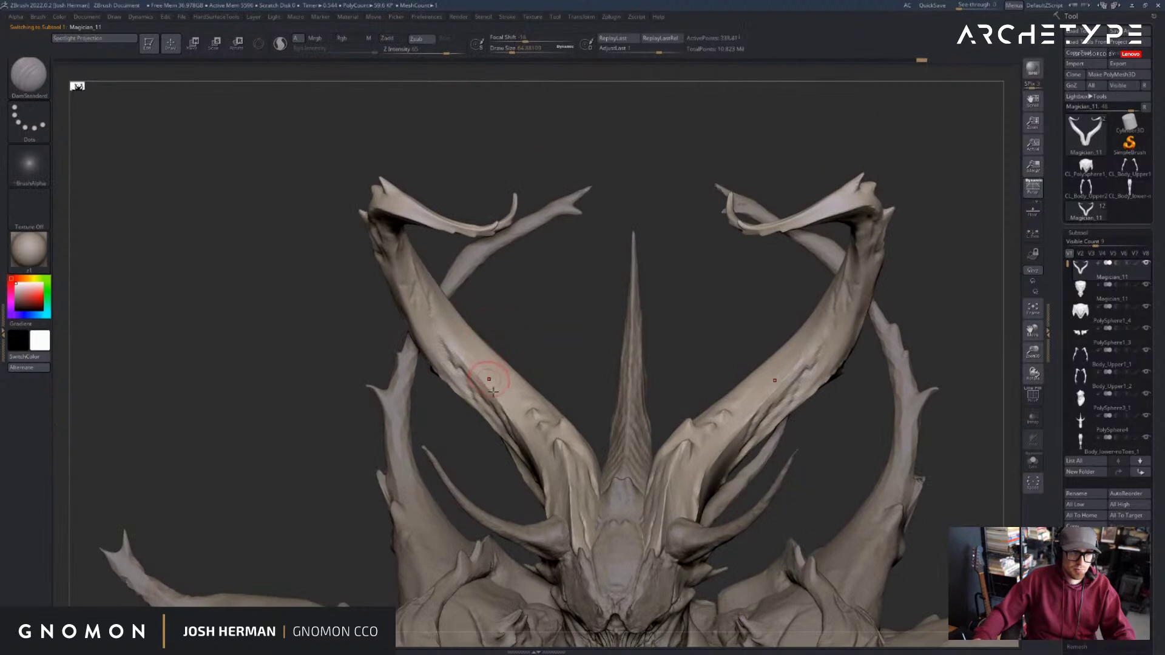
{"action": "key", "text": "shift"}
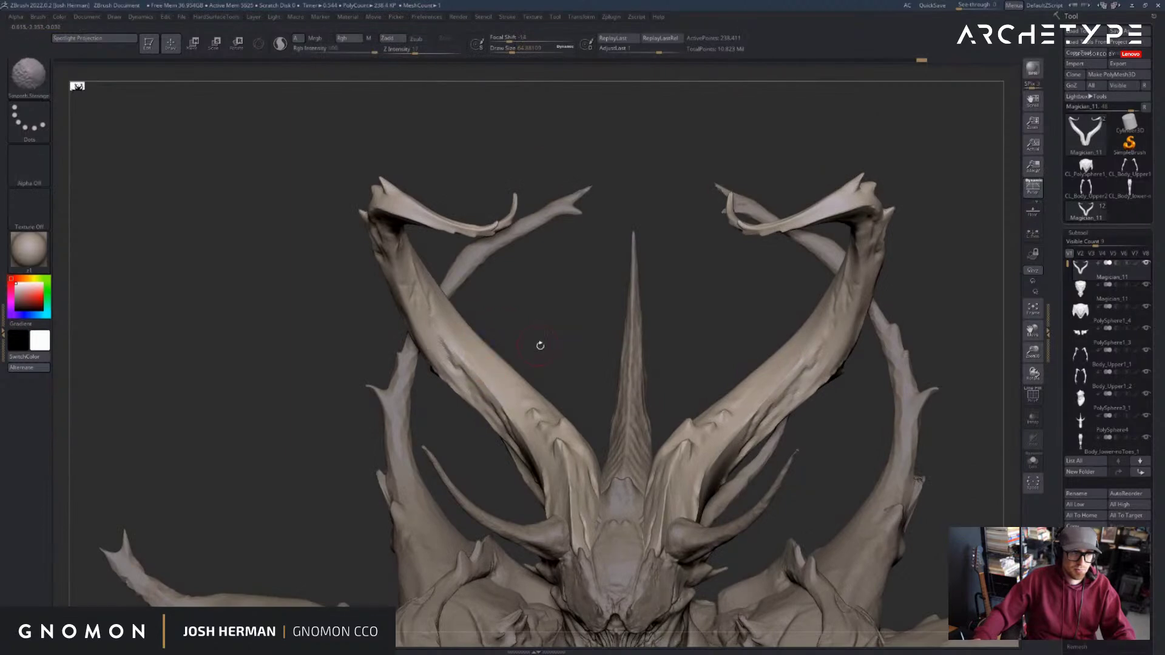
{"action": "left_click_drag", "start_coordinate": [540, 345], "coordinate": [437, 343]}
{"action": "mouse_move", "coordinate": [450, 249]}
{"action": "left_mouse_down"}
{"action": "mouse_move", "coordinate": [468, 201]}
{"action": "mouse_move", "coordinate": [473, 227]}
{"action": "mouse_move", "coordinate": [455, 227]}
{"action": "left_mouse_up"}
{"action": "key", "text": "shift"}
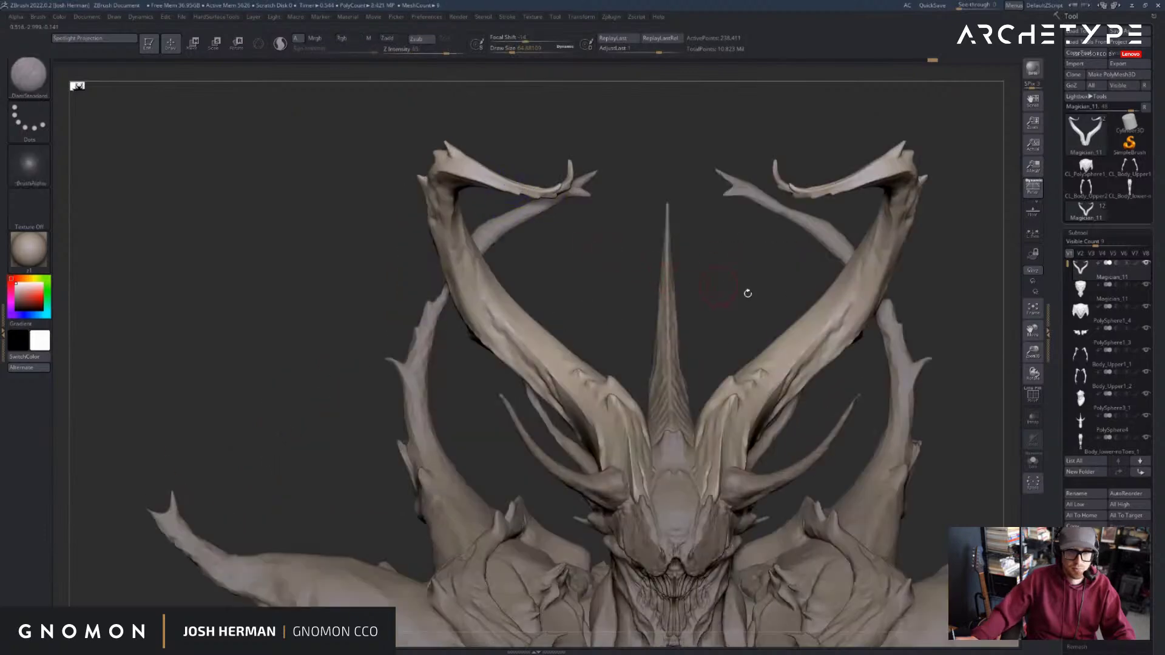
{"action": "left_click_drag", "start_coordinate": [726, 357], "coordinate": [643, 283], "text": "alt"}
{"action": "key", "text": "shift"}
{"action": "left_click_drag", "start_coordinate": [775, 327], "coordinate": [798, 261]}
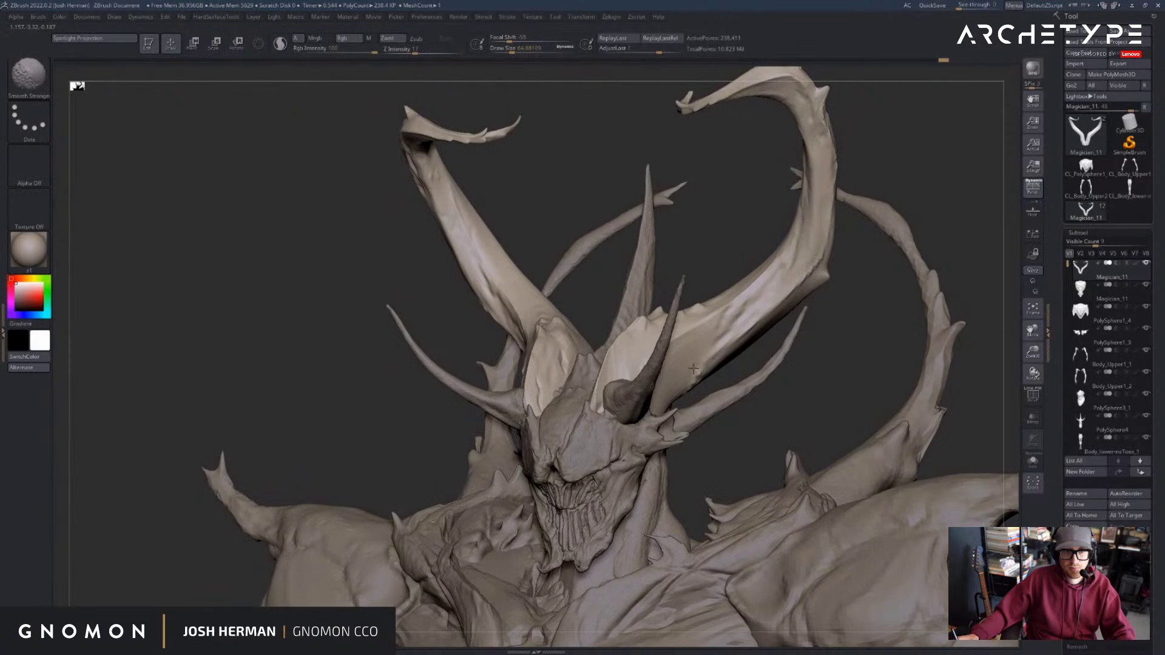
{"action": "mouse_move", "coordinate": [701, 376]}
{"action": "left_mouse_down"}
{"action": "mouse_move", "coordinate": [802, 283]}
{"action": "mouse_move", "coordinate": [855, 271]}
{"action": "mouse_move", "coordinate": [897, 213]}
{"action": "mouse_move", "coordinate": [955, 260]}
{"action": "mouse_move", "coordinate": [887, 175]}
{"action": "mouse_move", "coordinate": [871, 190]}
{"action": "left_mouse_up"}
- Choose the LayerRoll brush and try a texture stroke on the isolated large horns
{"action": "key", "text": "b"}
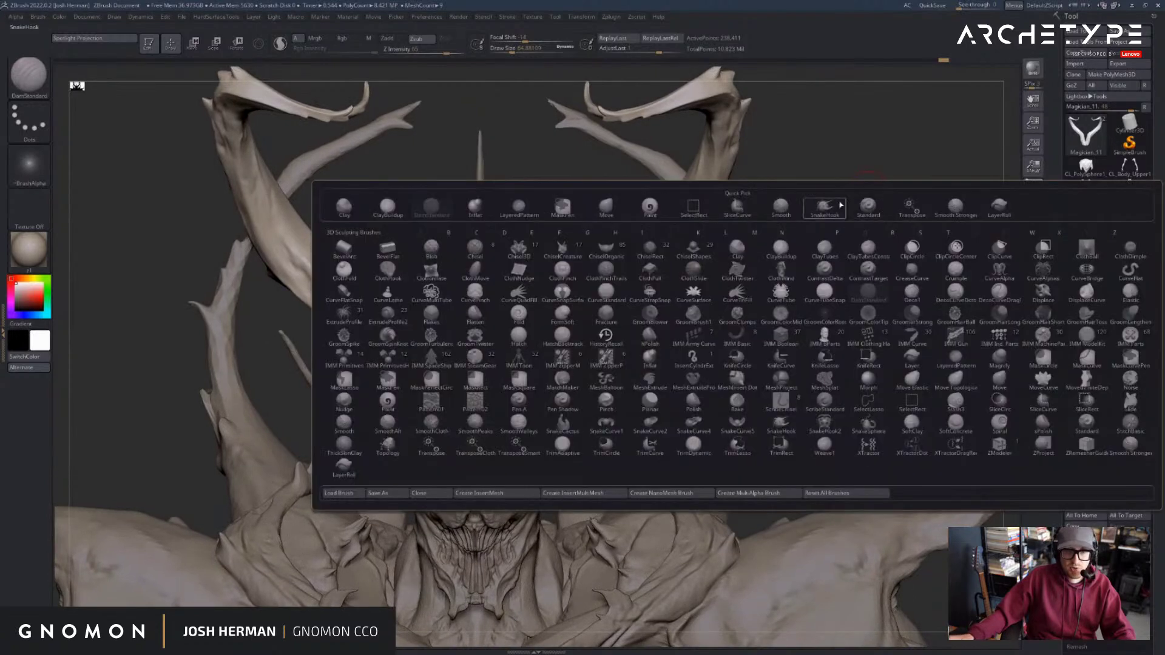
{"action": "left_click", "coordinate": [1004, 204]}
{"action": "scroll", "coordinate": [676, 325], "scroll_direction": "up", "scroll_amount": 5}
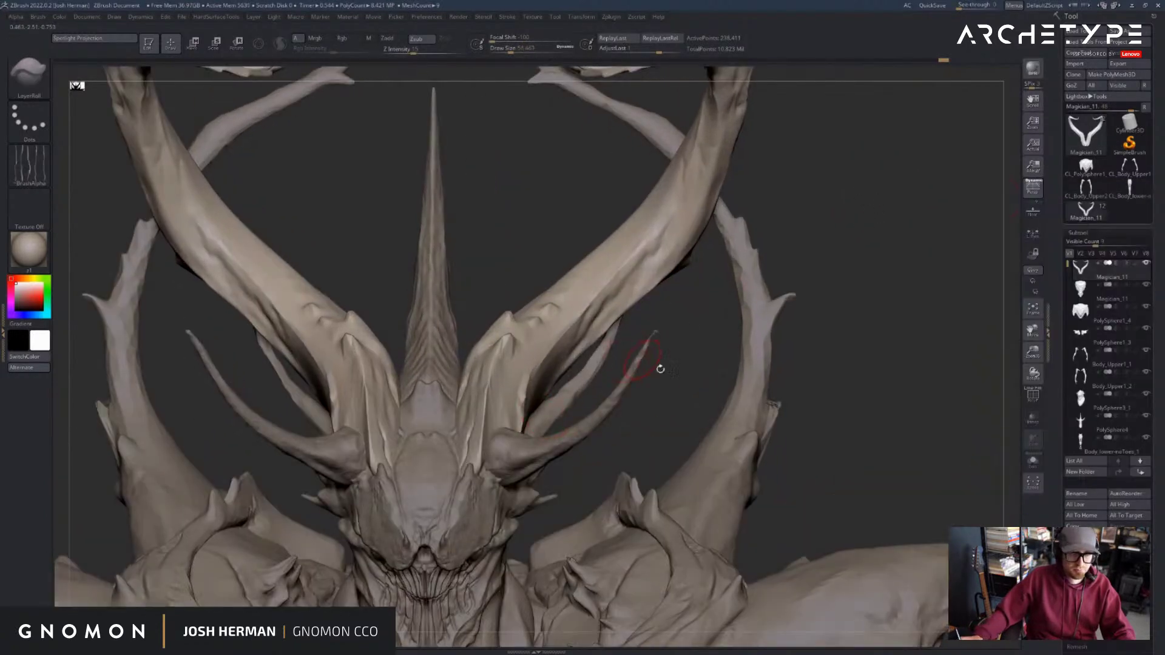
{"action": "left_click_drag", "start_coordinate": [652, 430], "coordinate": [599, 410], "text": "alt"}
{"action": "key", "text": "alt+shift+s"}
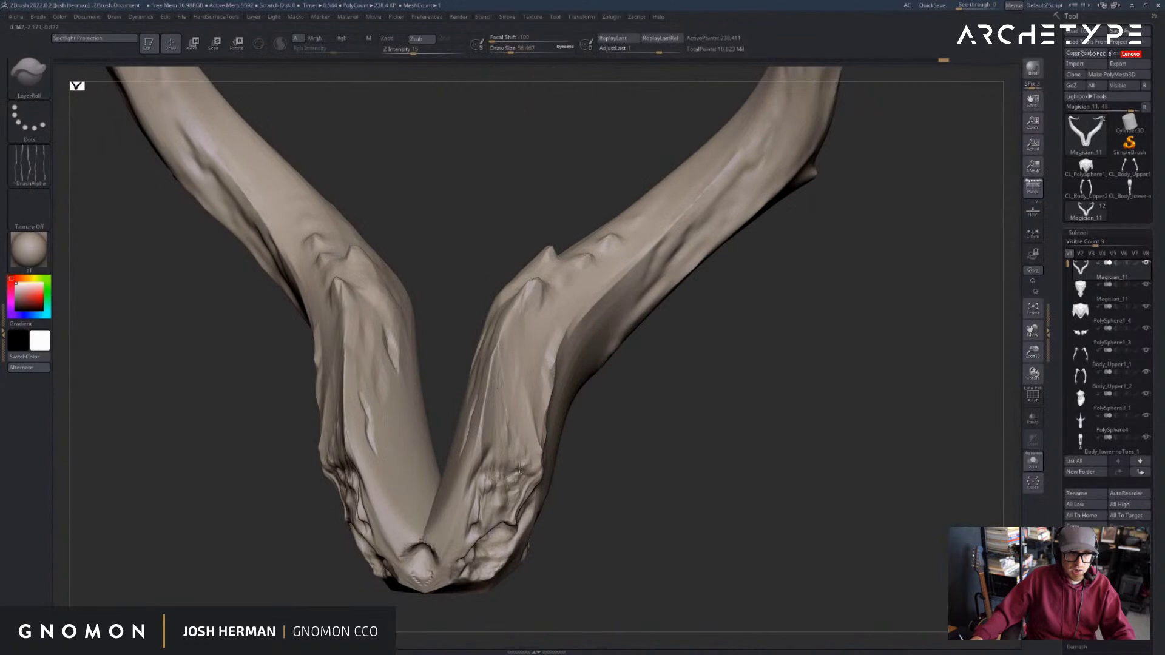
{"action": "key", "text": "shift+s"}
{"action": "left_click_drag", "start_coordinate": [764, 303], "coordinate": [761, 352]}
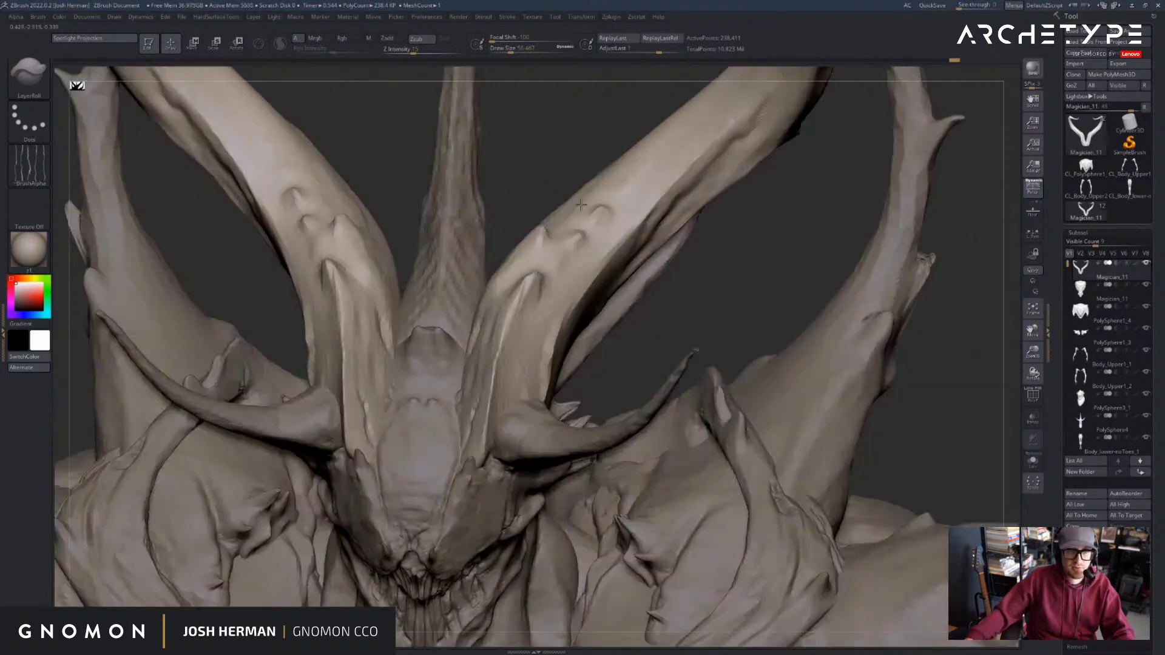
- Undo the last texture stroke and divide the large horns to a higher subdivision level
{"action": "key", "text": "ctrl+z"}
{"action": "key", "text": "ctrl+d"}
{"action": "left_click_drag", "start_coordinate": [641, 314], "coordinate": [637, 340], "text": "alt"}
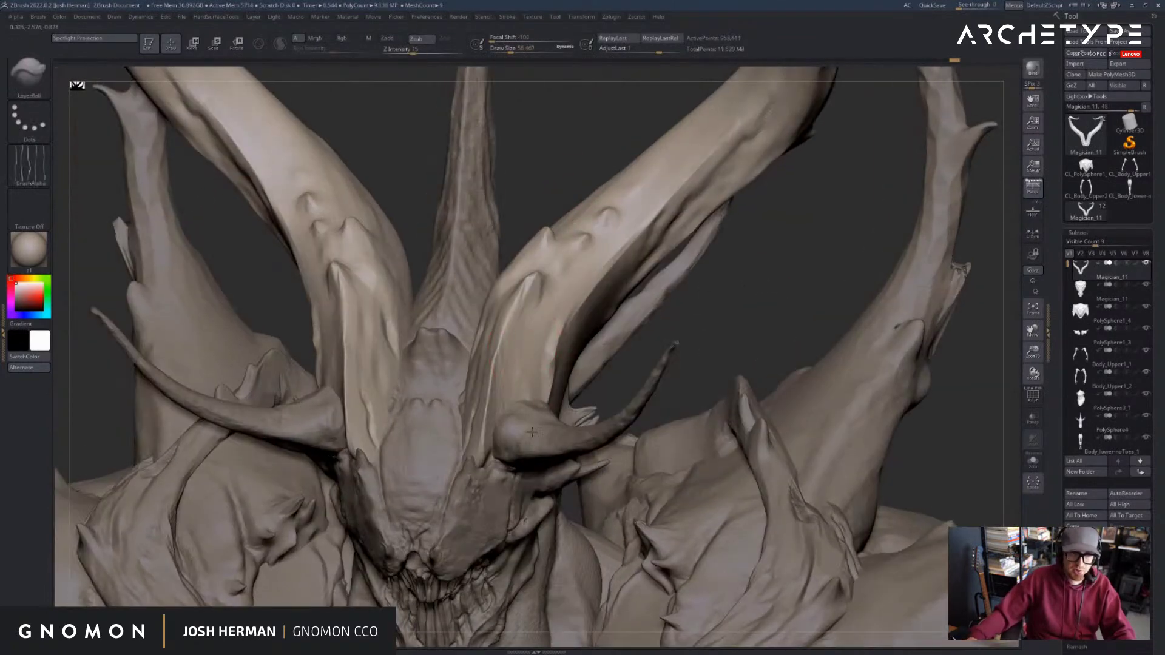
- Isolate the large horns and cover their shafts with fine wrinkled texture using an enlarged LayerRoll brush
{"action": "key", "text": "shift+s"}
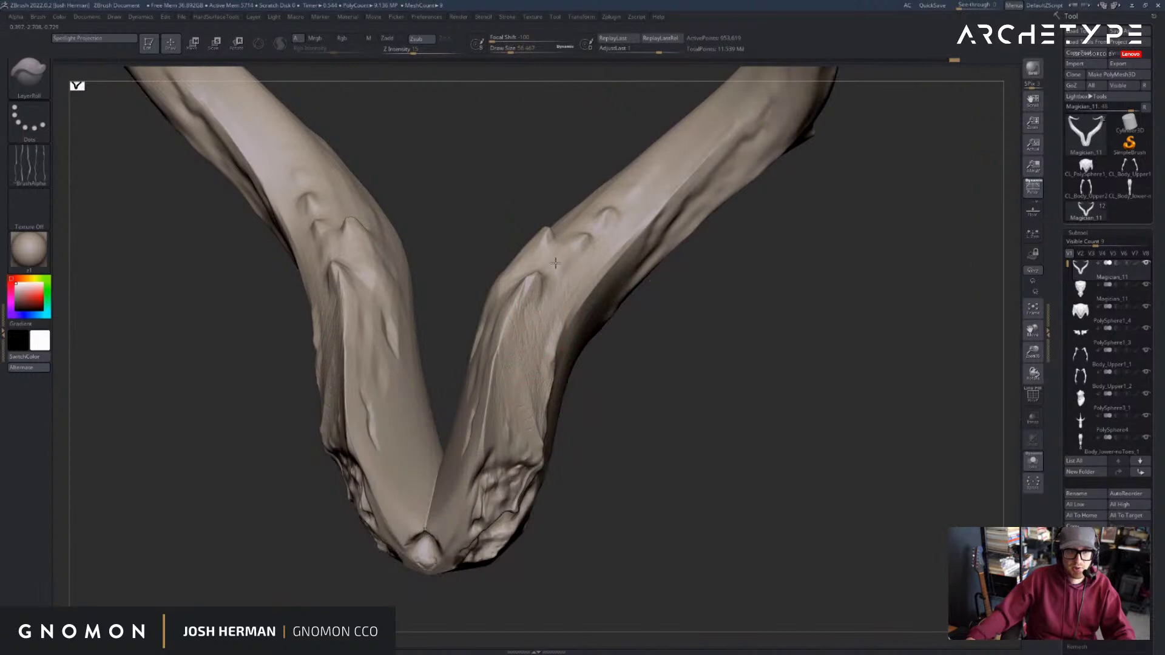
{"action": "right_click_drag", "start_coordinate": [555, 262], "coordinate": [515, 463]}
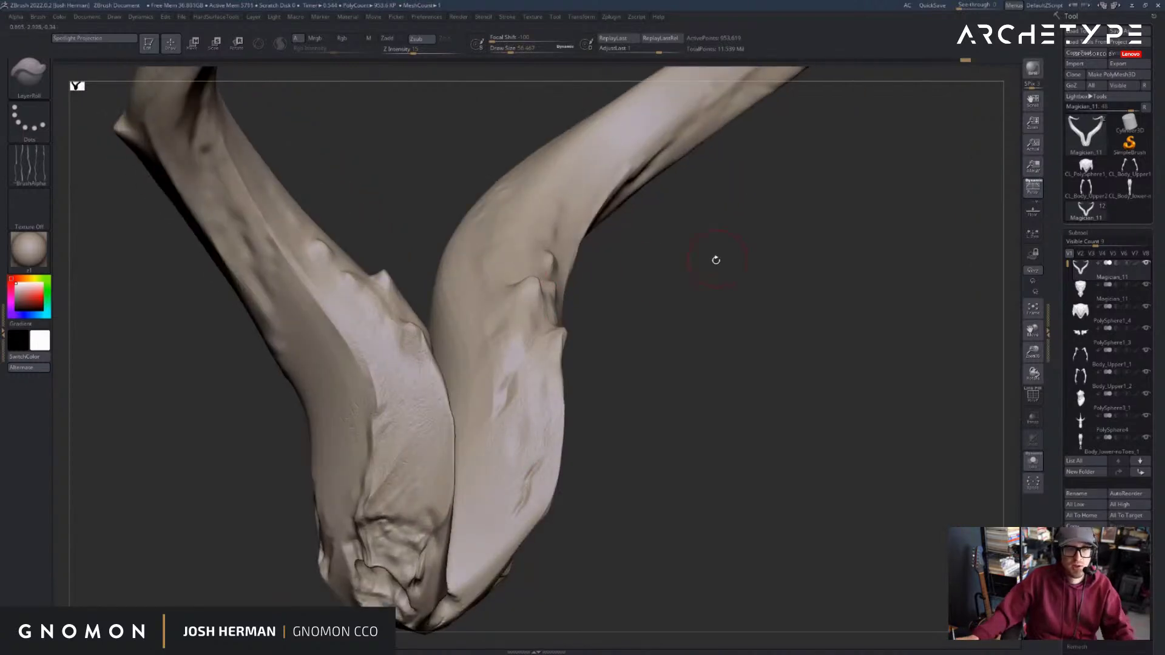
{"action": "right_click_drag", "start_coordinate": [716, 259], "coordinate": [566, 377]}
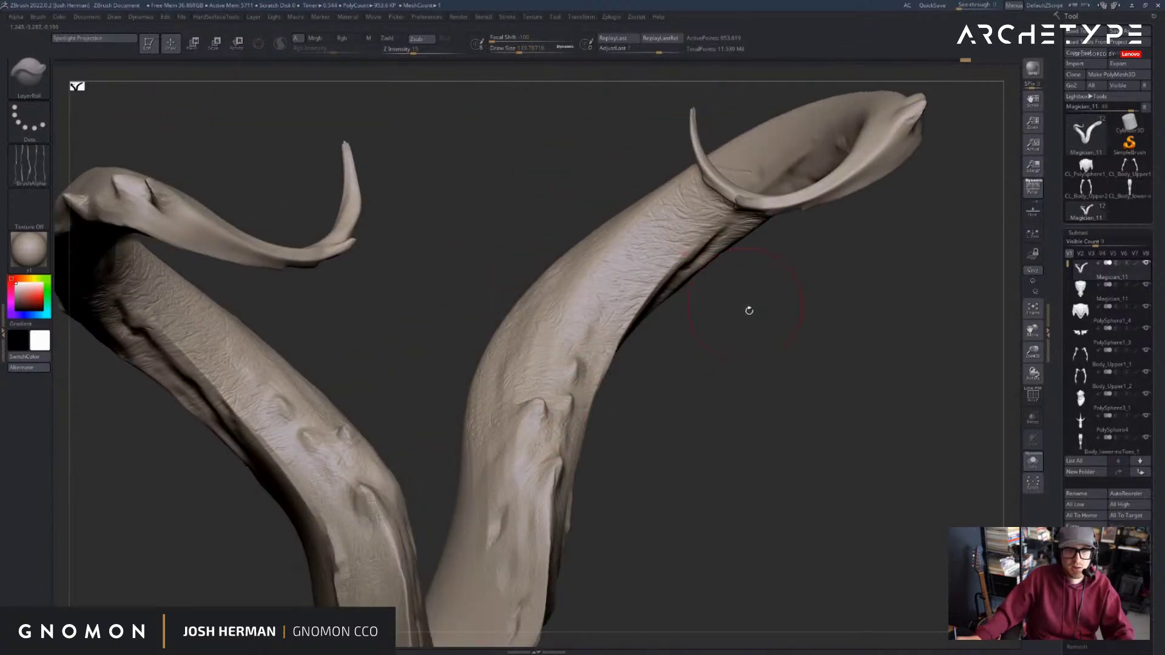
- Cover the lower shafts and the smooth sides above the horn bases with wrinkled LayerRoll texture
{"action": "left_click_drag", "start_coordinate": [749, 310], "coordinate": [747, 285]}
{"action": "left_click_drag", "start_coordinate": [731, 376], "coordinate": [679, 364]}
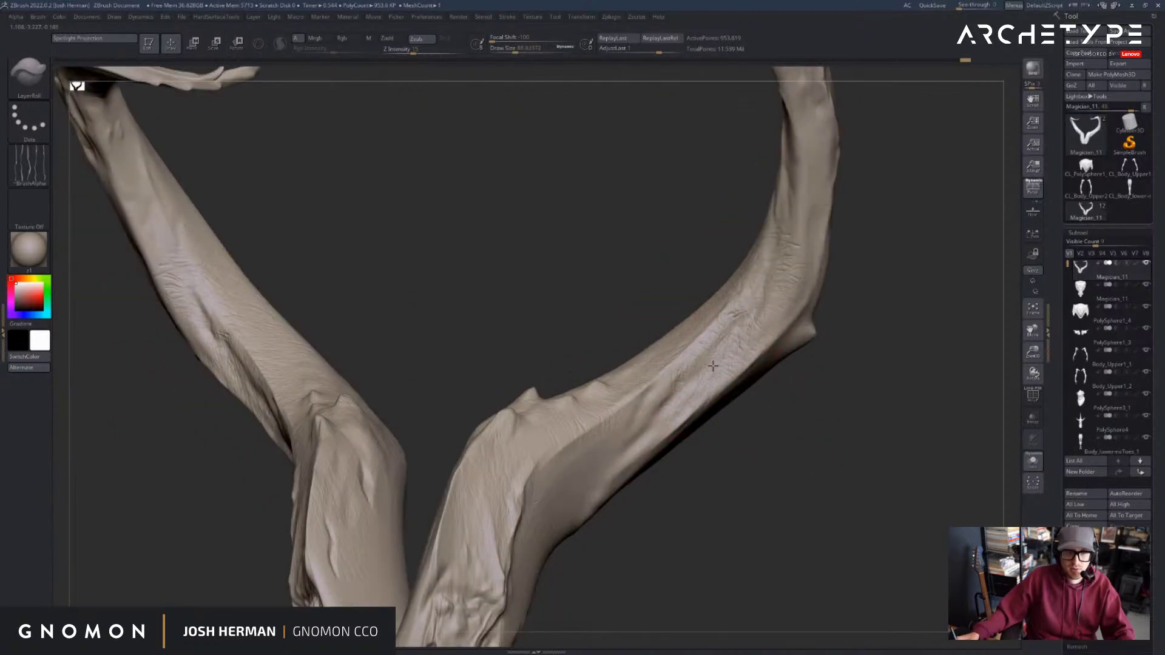
{"action": "right_click_drag", "start_coordinate": [634, 424], "coordinate": [646, 378]}
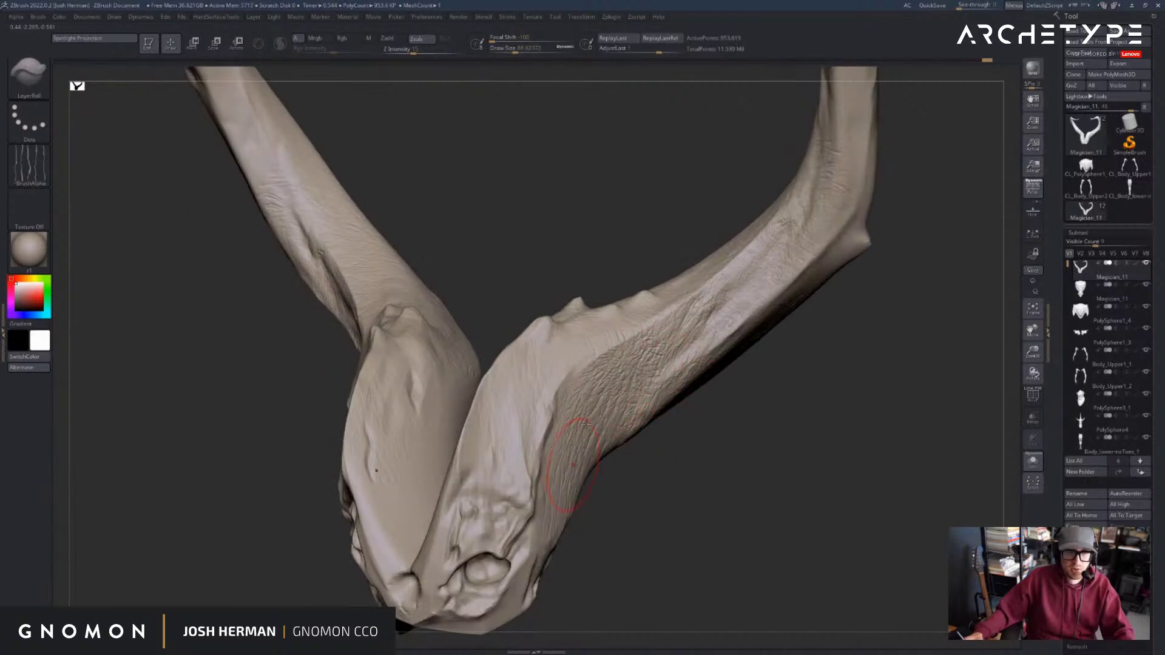
{"action": "right_click_drag", "start_coordinate": [781, 397], "coordinate": [675, 405]}
{"action": "right_click_drag", "start_coordinate": [791, 321], "coordinate": [737, 394]}
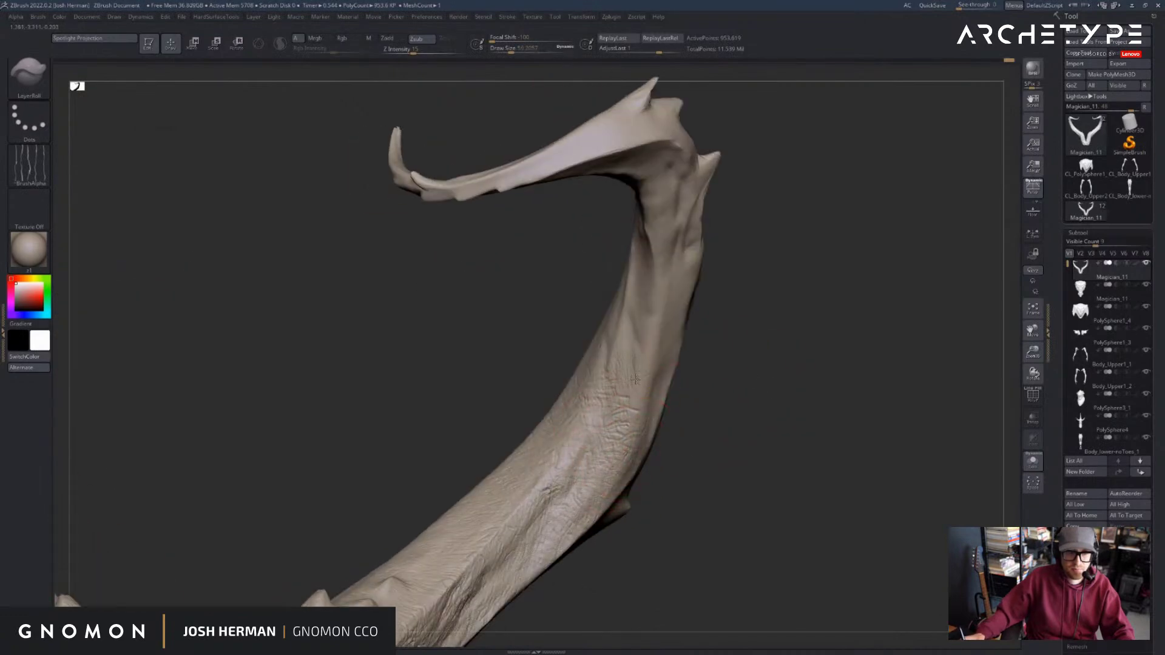
- Extend the LayerRoll texture up the large horns' upper curves, around the spikes and toward the thin tips
{"action": "right_click_drag", "start_coordinate": [655, 331], "coordinate": [744, 249]}
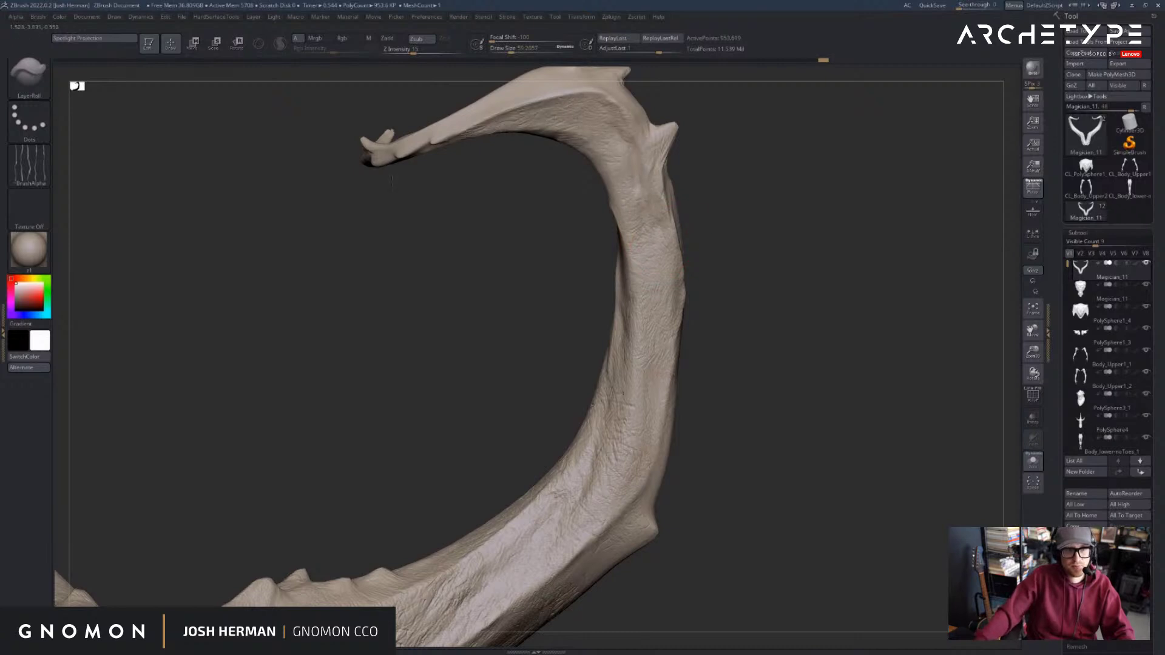
{"action": "right_click_drag", "start_coordinate": [392, 181], "coordinate": [515, 155]}
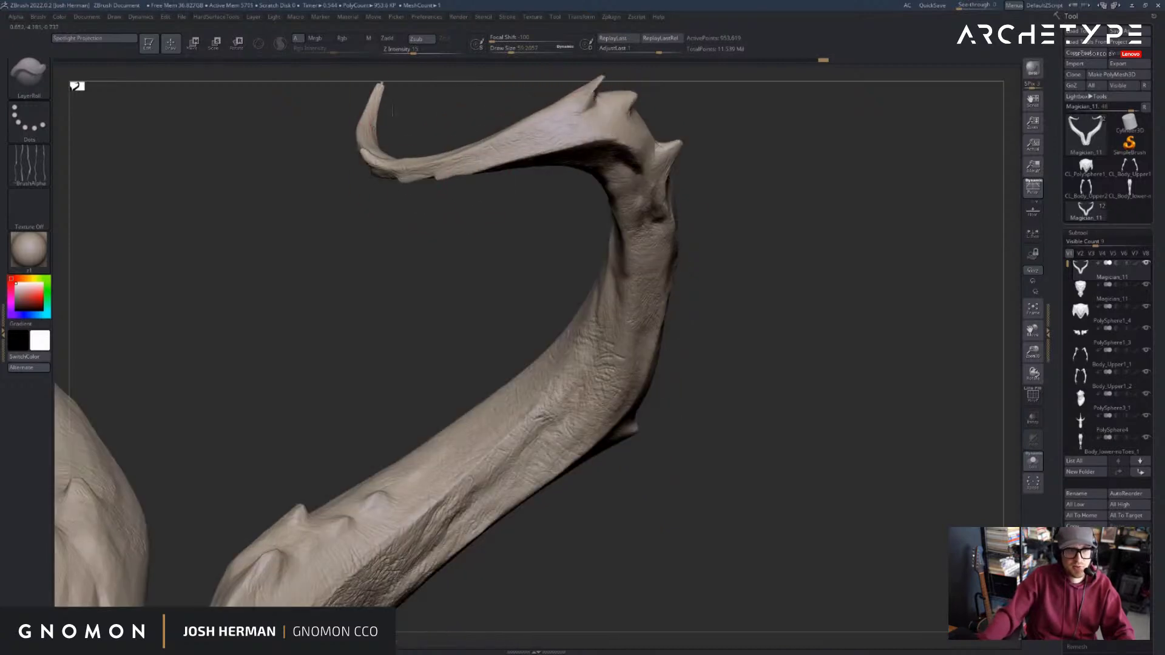
{"action": "right_click_drag", "start_coordinate": [740, 119], "coordinate": [640, 122]}
{"action": "left_click_drag", "start_coordinate": [728, 195], "coordinate": [771, 239]}
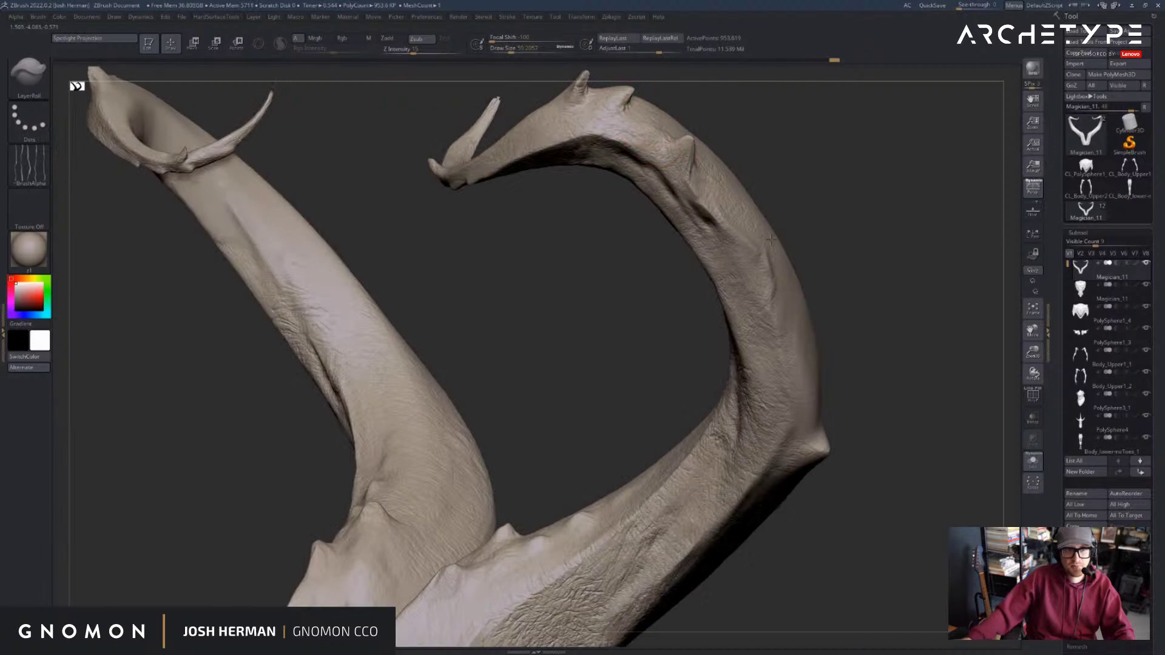
{"action": "left_click_drag", "start_coordinate": [856, 232], "coordinate": [782, 238]}
{"action": "mouse_move", "coordinate": [697, 317]}
{"action": "left_mouse_down"}
{"action": "mouse_move", "coordinate": [671, 356]}
{"action": "mouse_move", "coordinate": [678, 333]}
{"action": "left_mouse_up"}
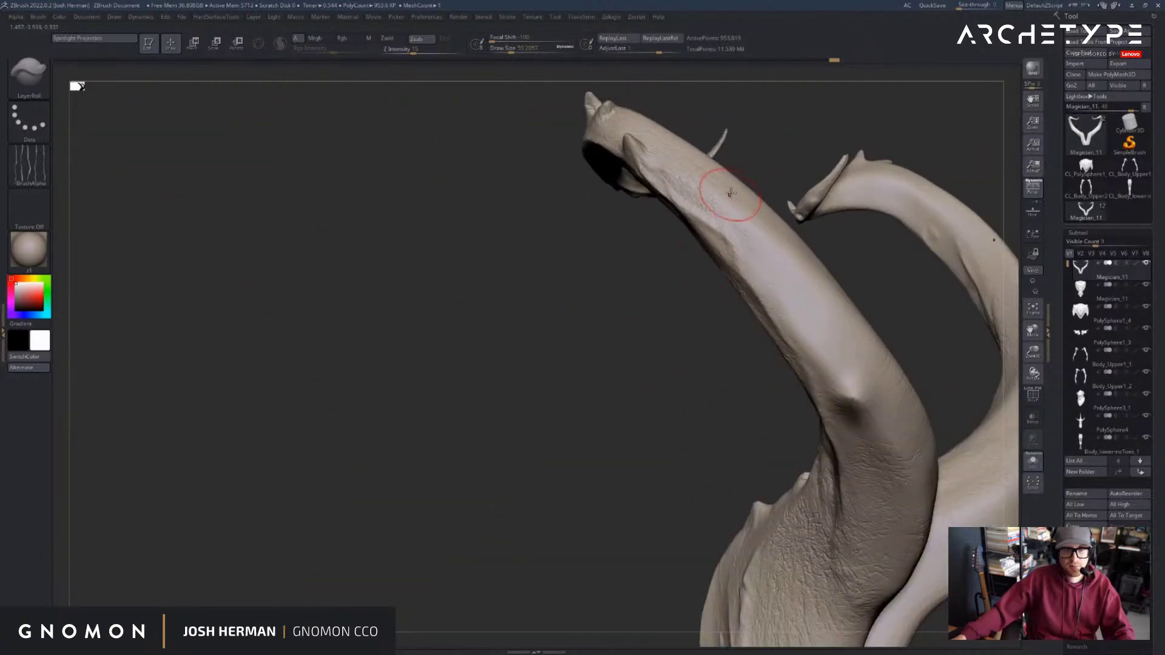
- Texture the back and outer faces of the large horns with LayerRoll strokes, from the upper bend down toward the base
{"action": "right_click_drag", "start_coordinate": [749, 264], "coordinate": [574, 246]}
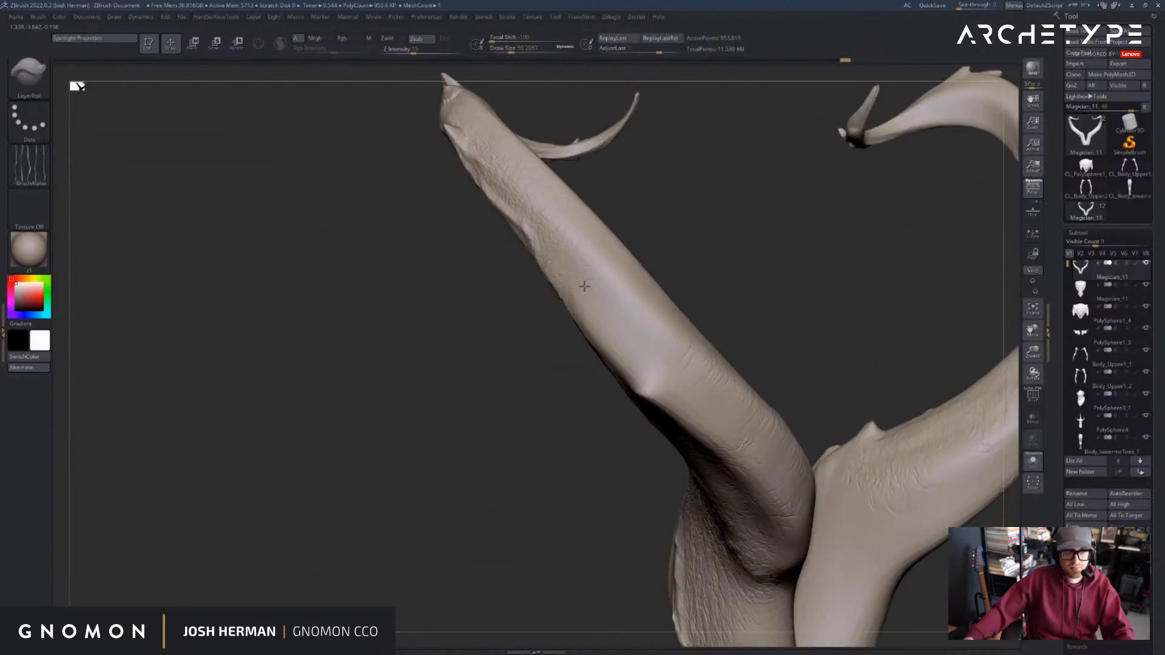
{"action": "right_click_drag", "start_coordinate": [650, 381], "coordinate": [710, 389]}
{"action": "right_click_drag", "start_coordinate": [785, 417], "coordinate": [500, 298]}
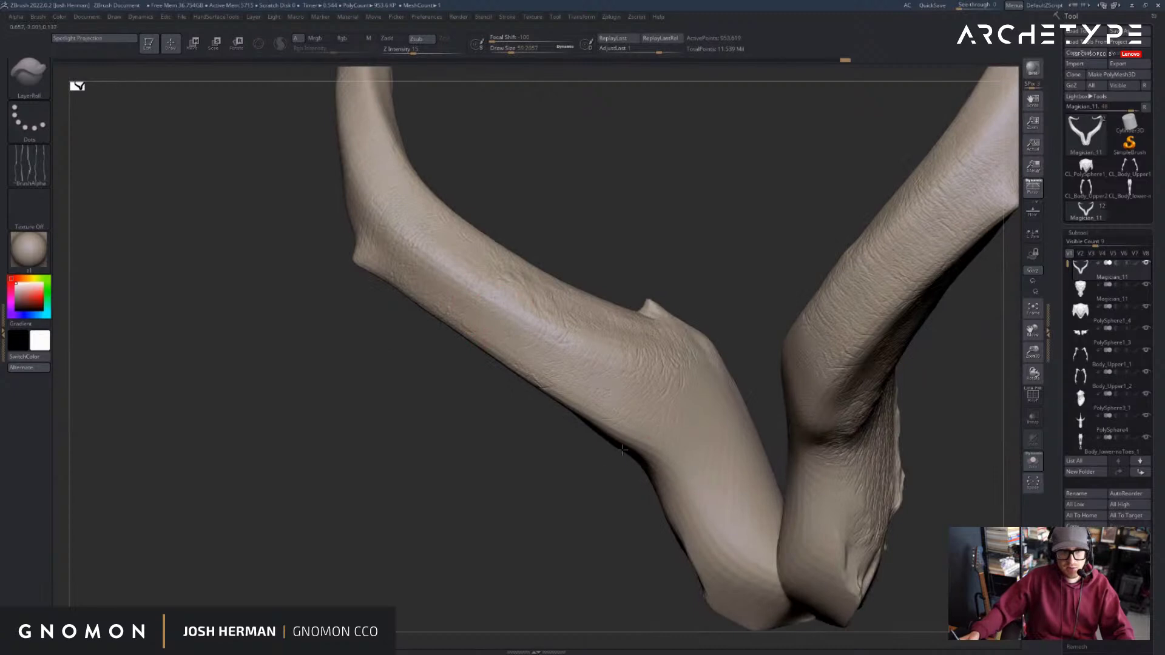
{"action": "right_click_drag", "start_coordinate": [623, 450], "coordinate": [608, 391]}
- Drop the horns one subdivision level and blend broader texture over their back faces and bases using an enlarged brush
{"action": "left_click_drag", "start_coordinate": [602, 371], "coordinate": [314, 137], "text": "shift"}
{"action": "key", "text": "shift+d"}
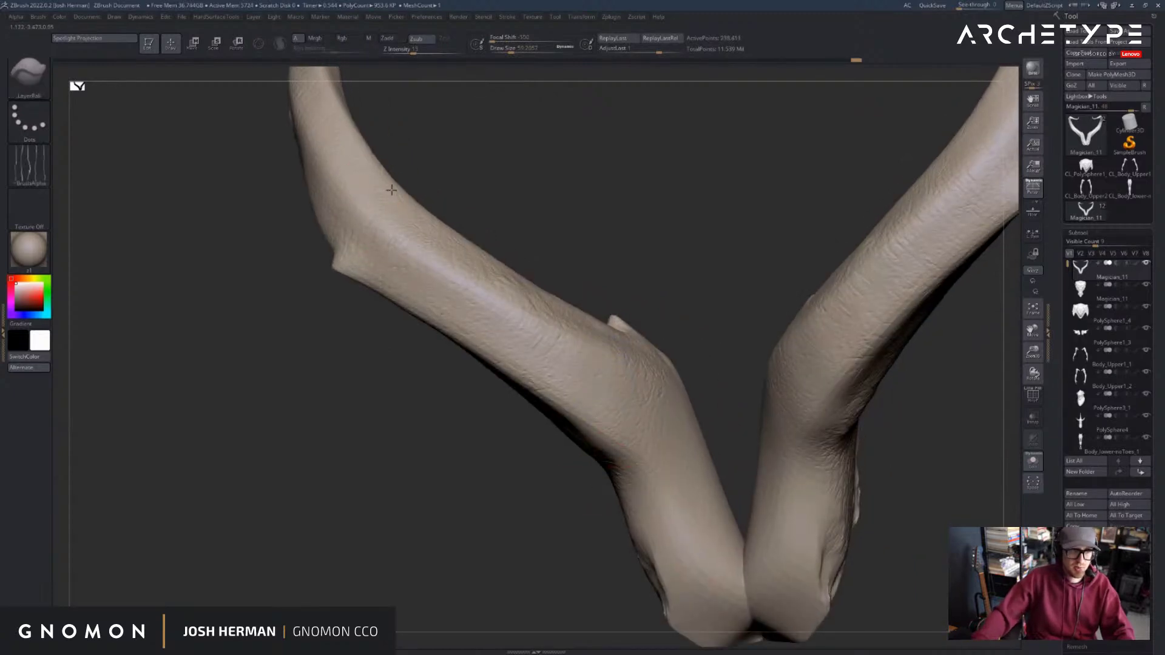
{"action": "left_click_drag", "start_coordinate": [641, 430], "coordinate": [684, 495], "text": "shift"}
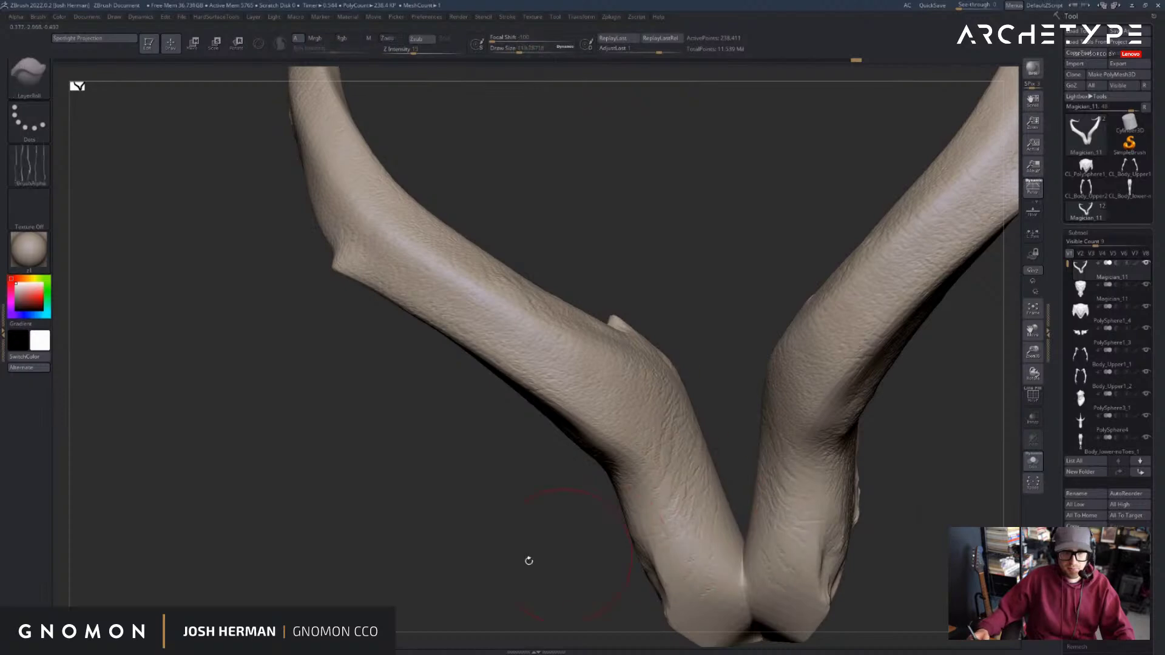
- Show the full creature again and frame the large horns above its head
{"action": "left_click_drag", "start_coordinate": [529, 561], "coordinate": [766, 496]}
{"action": "left_click_drag", "start_coordinate": [998, 342], "coordinate": [1012, 347], "text": "shift"}
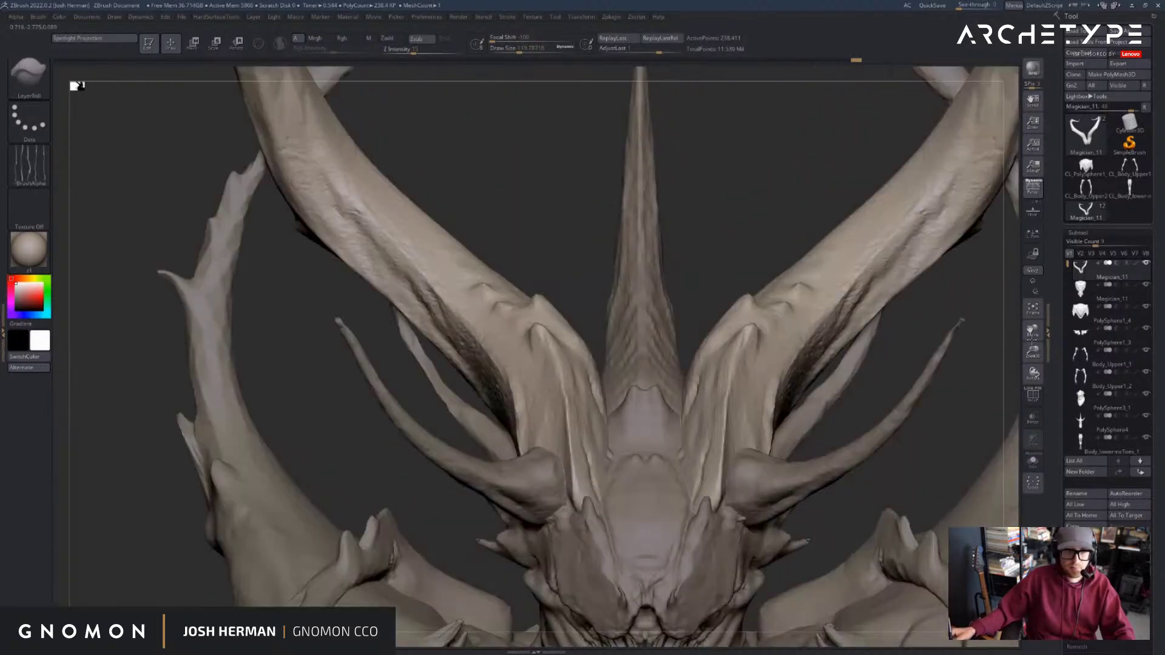
{"action": "key", "text": "s"}
{"action": "left_click", "coordinate": [812, 416]}
{"action": "key", "text": "f"}
{"action": "left_click_drag", "start_coordinate": [877, 349], "coordinate": [898, 583], "text": "alt"}
{"action": "mouse_move", "coordinate": [876, 235]}
{"action": "left_mouse_down"}
{"action": "mouse_move", "coordinate": [868, 205]}
{"action": "mouse_move", "coordinate": [802, 329]}
{"action": "mouse_move", "coordinate": [809, 388]}
{"action": "left_mouse_up"}
- Switch to a small Standard brush and examine the textured horns on the full creature from front and three-quarter views
{"action": "key", "text": "1"}
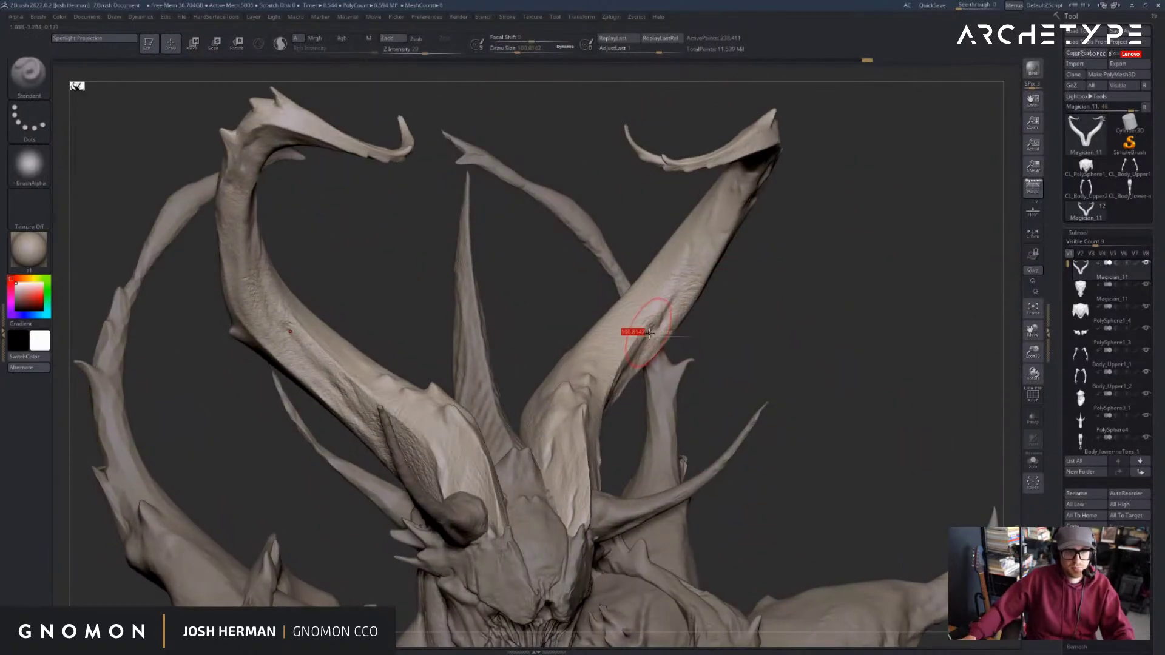
{"action": "left_click_drag", "start_coordinate": [767, 344], "coordinate": [728, 343], "text": "shift"}
{"action": "key", "text": "s"}
{"action": "left_click", "coordinate": [649, 428]}
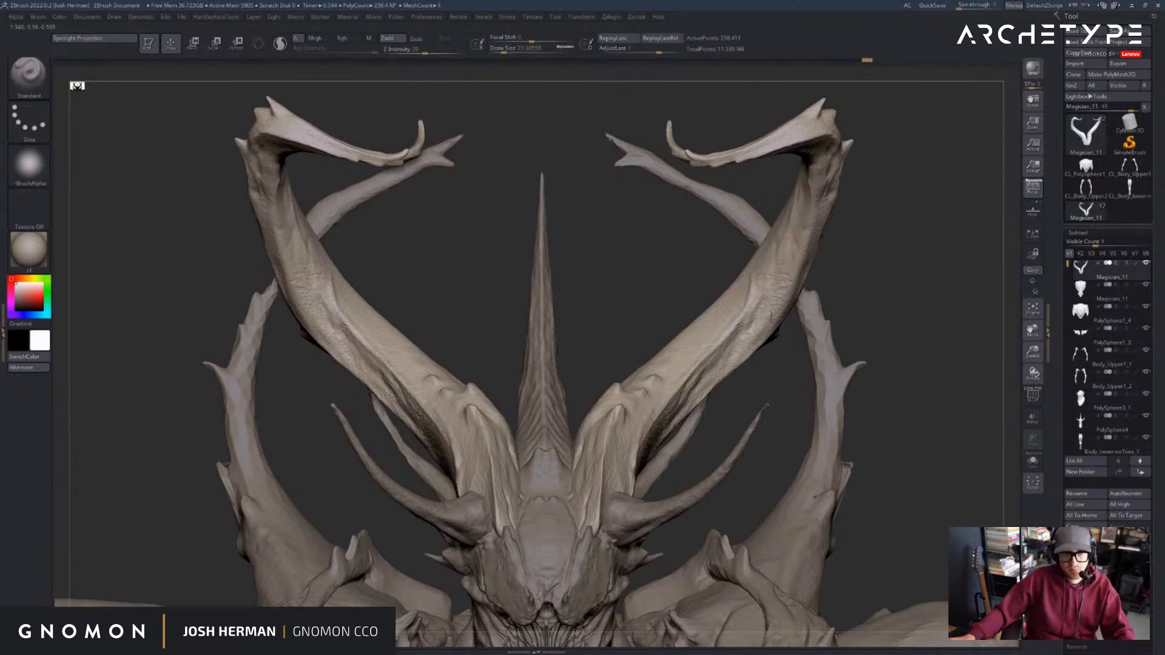
{"action": "right_click_drag", "start_coordinate": [770, 317], "coordinate": [794, 274]}
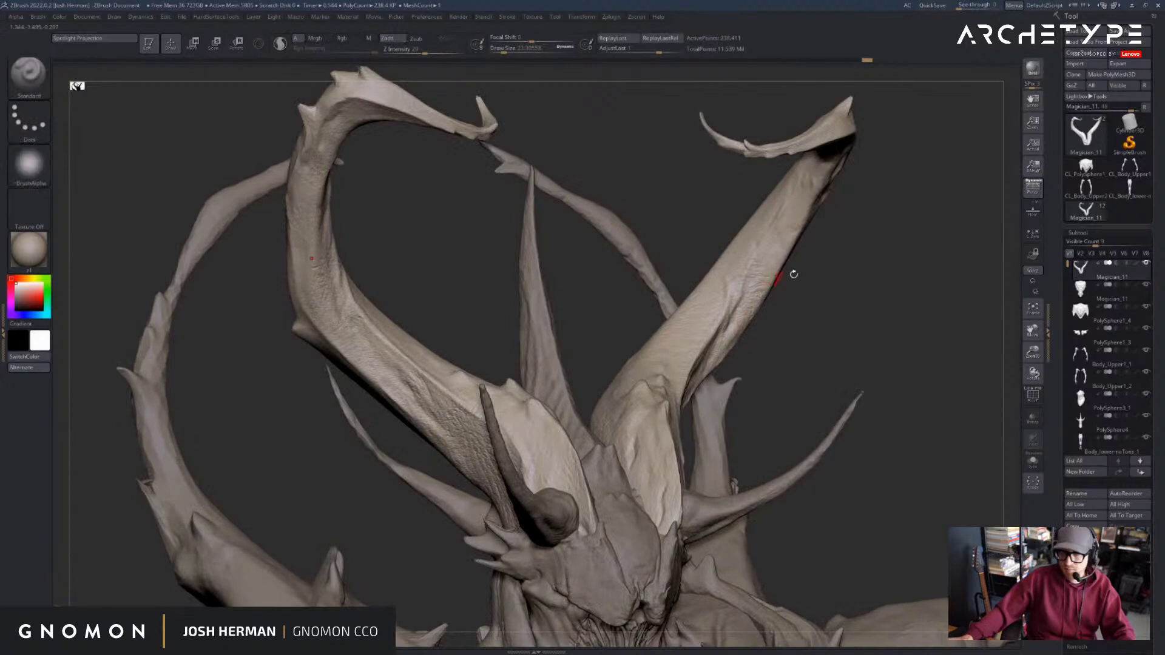
{"action": "left_click_drag", "start_coordinate": [944, 260], "coordinate": [975, 227], "text": "alt"}
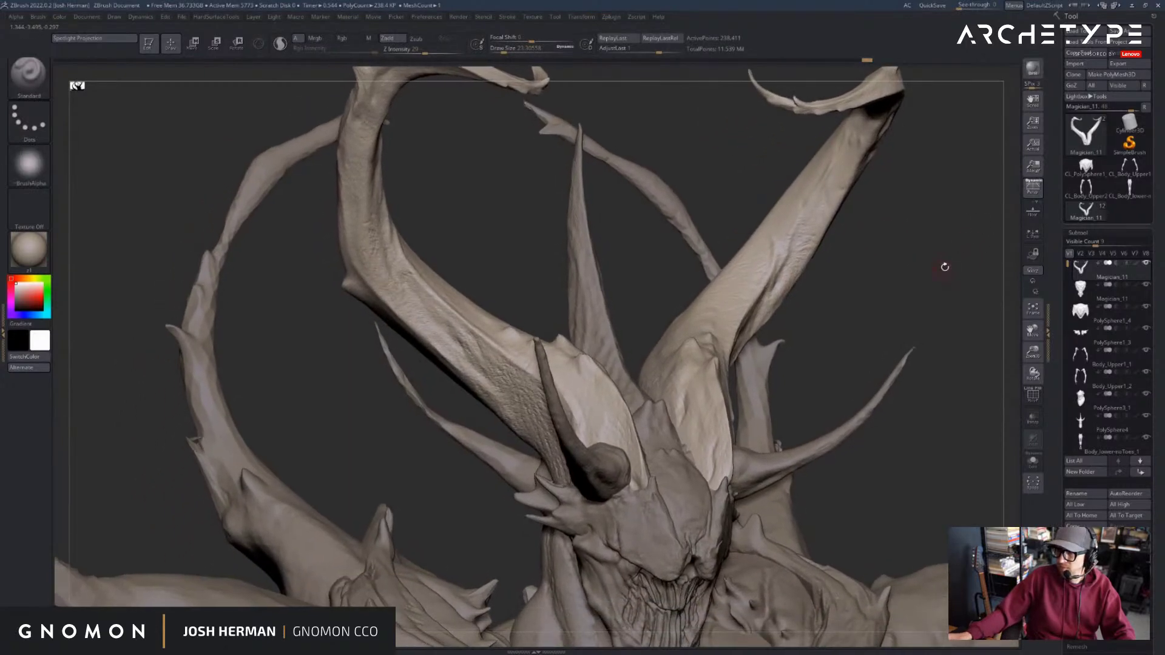
{"action": "right_click_drag", "start_coordinate": [944, 266], "coordinate": [915, 241]}
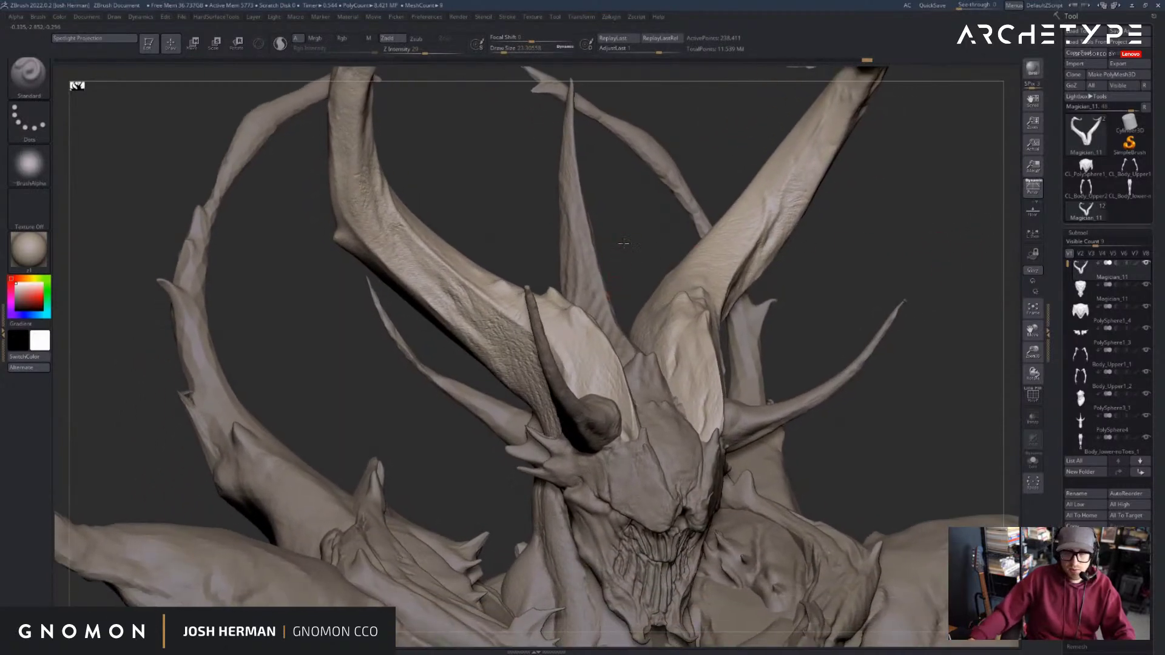
{"action": "left_click_drag", "start_coordinate": [623, 243], "coordinate": [592, 260], "text": "alt"}
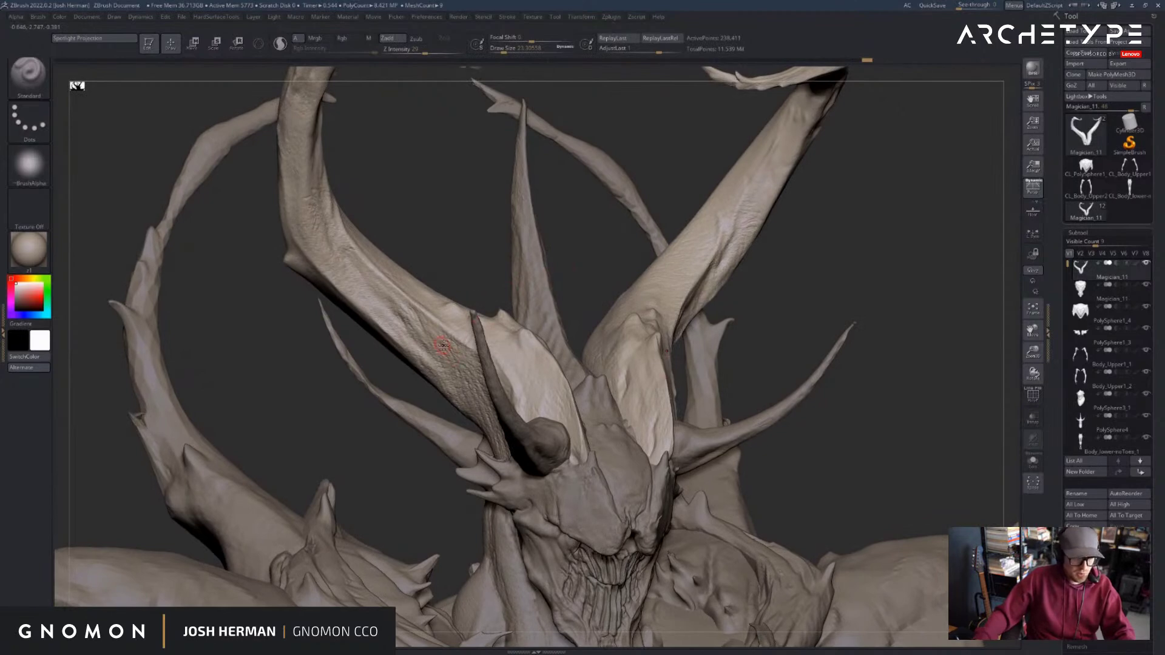
- Choose the DamStandard brush, adjust its size, undo the trial stroke and return the horns to the higher subdivision level
{"action": "key", "text": "b"}
{"action": "key", "text": "d"}
{"action": "key", "text": "s"}
{"action": "key", "text": "s"}
{"action": "left_click", "coordinate": [399, 322]}
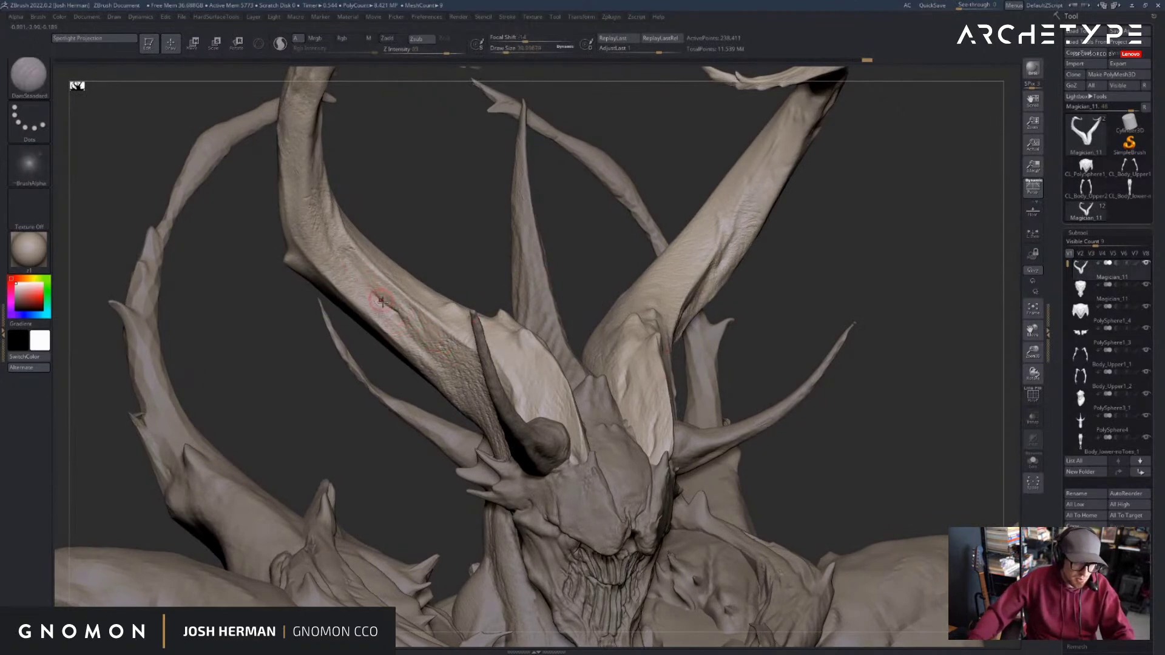
{"action": "key", "text": "ctrl+z"}
{"action": "key", "text": "ctrl+d"}
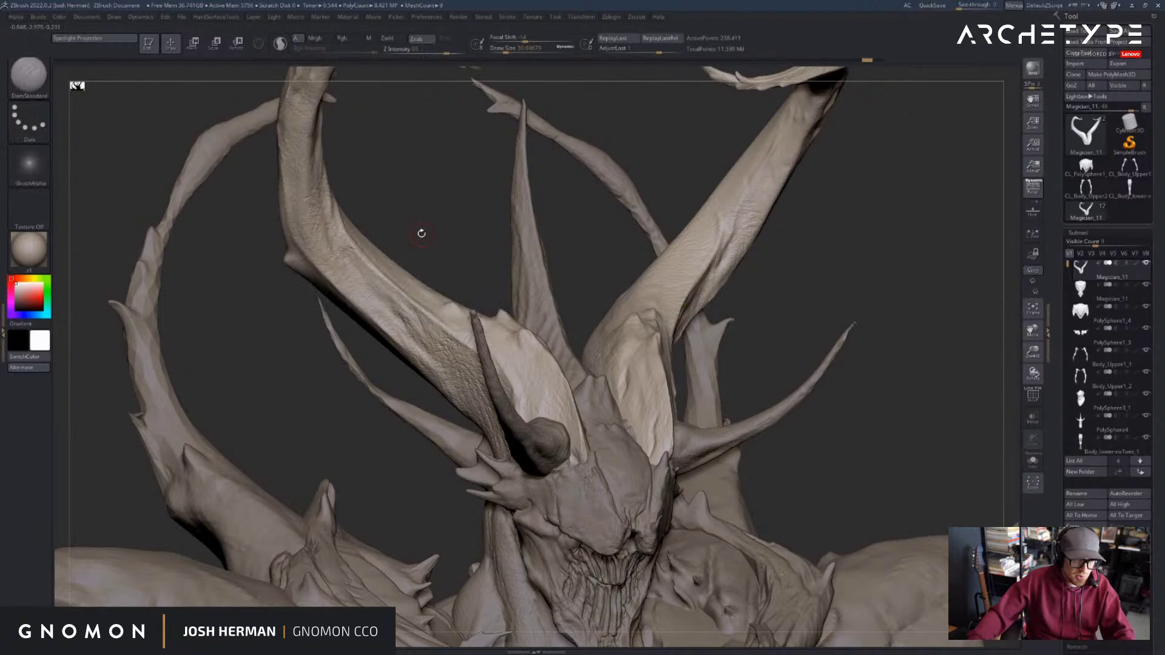
- Undo a wide trial crease along the large horn's shaft and carve it again with a smaller DamStandard brush
{"action": "left_click_drag", "start_coordinate": [395, 316], "coordinate": [356, 267]}
{"action": "key", "text": "ctrl+z"}
{"action": "key", "text": "s"}
{"action": "left_click", "coordinate": [397, 317]}
{"action": "left_click_drag", "start_coordinate": [396, 318], "coordinate": [373, 288]}
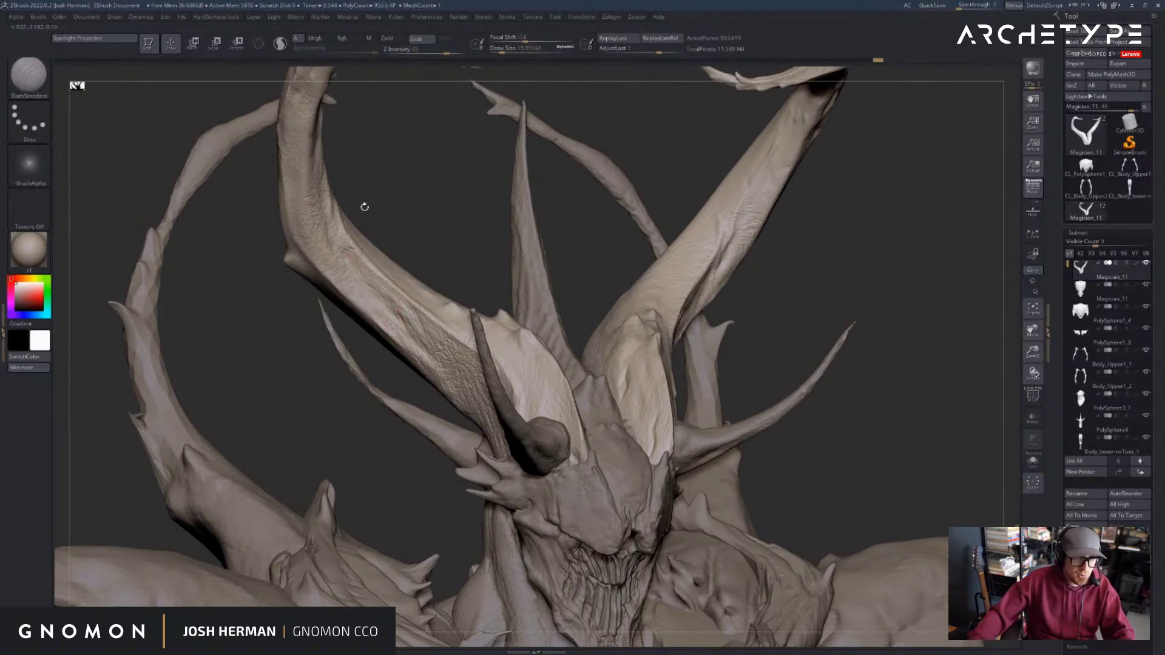
- Examine the brush's stroke settings, including Modifiers, Lazy Mouse, Curve, Curve Functions, Inventory and Curves Helper
{"action": "left_click", "coordinate": [507, 17]}
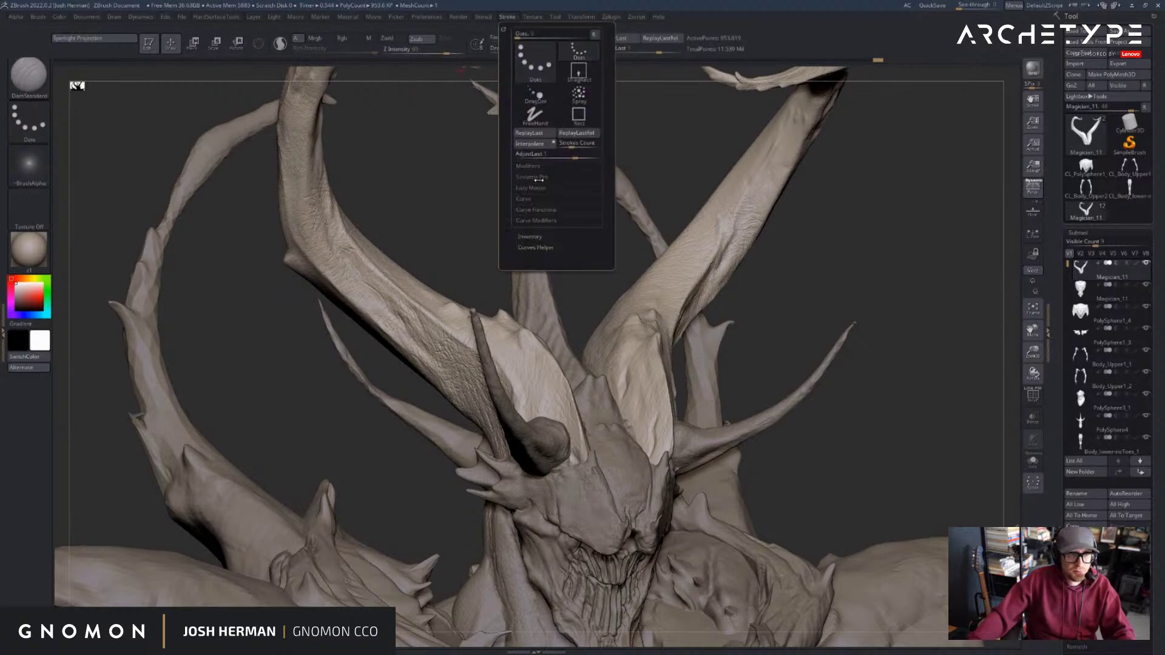
{"action": "left_click", "coordinate": [538, 167]}
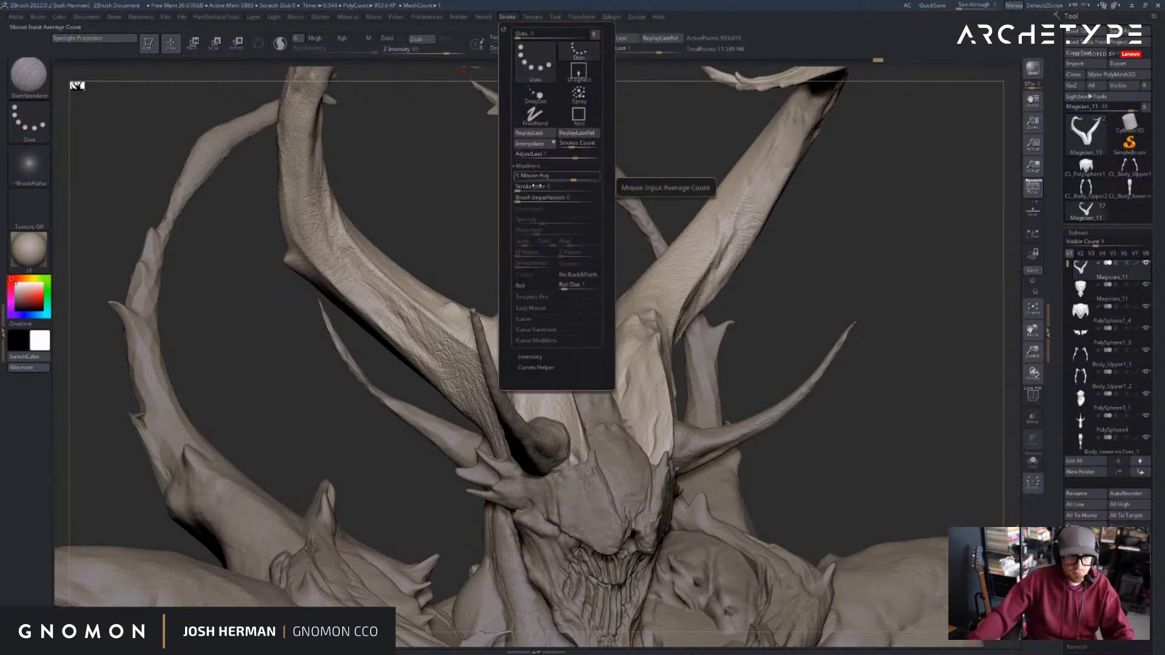
{"action": "left_click", "coordinate": [531, 309]}
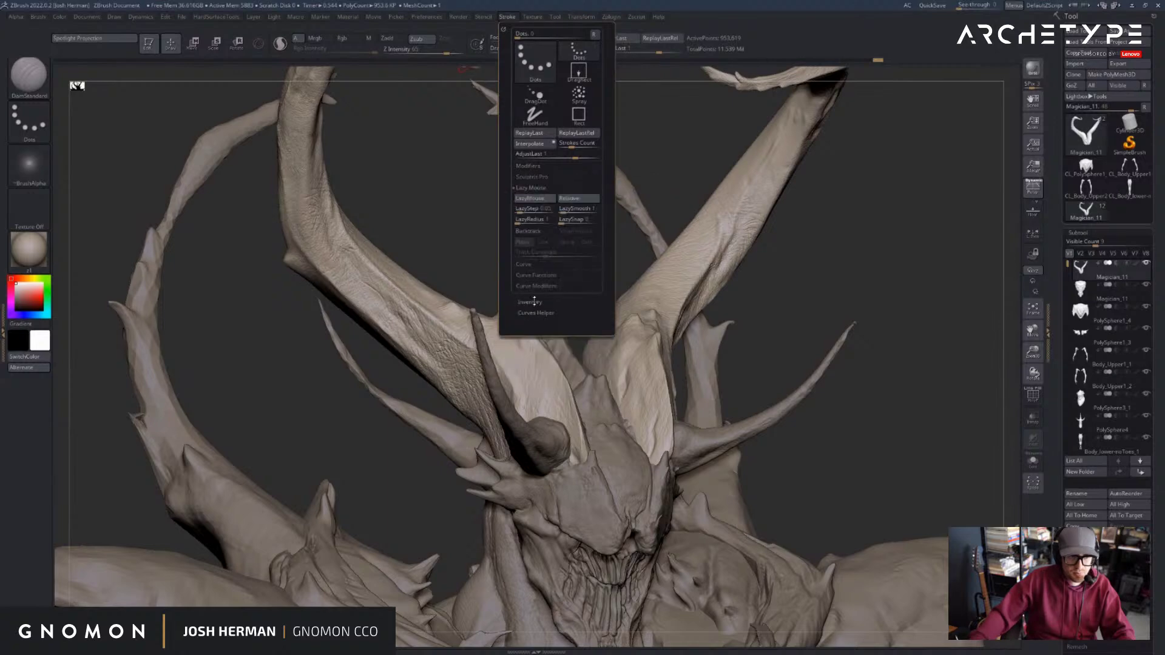
{"action": "left_click", "coordinate": [531, 302]}
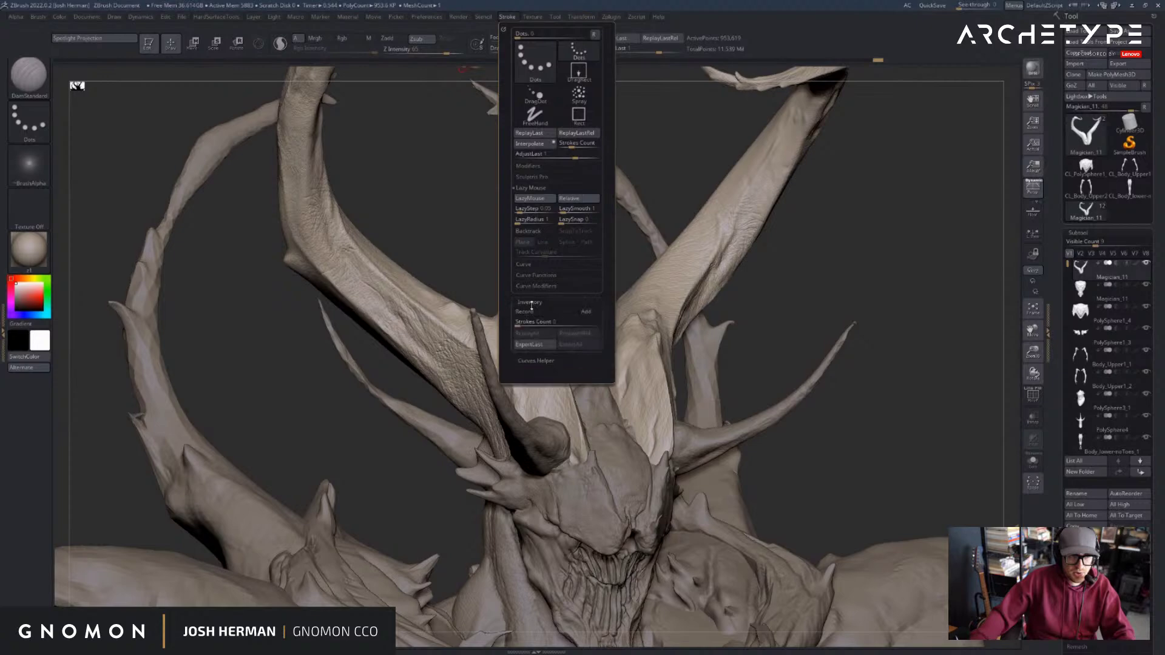
{"action": "left_click", "coordinate": [532, 359]}
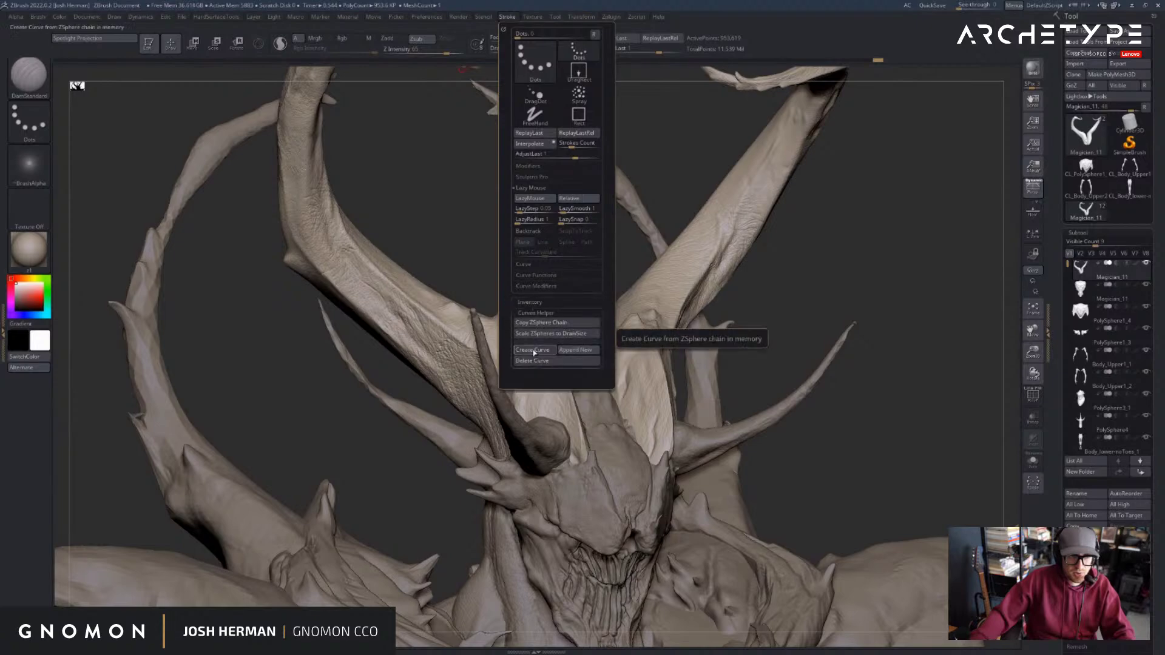
{"action": "left_click", "coordinate": [535, 302]}
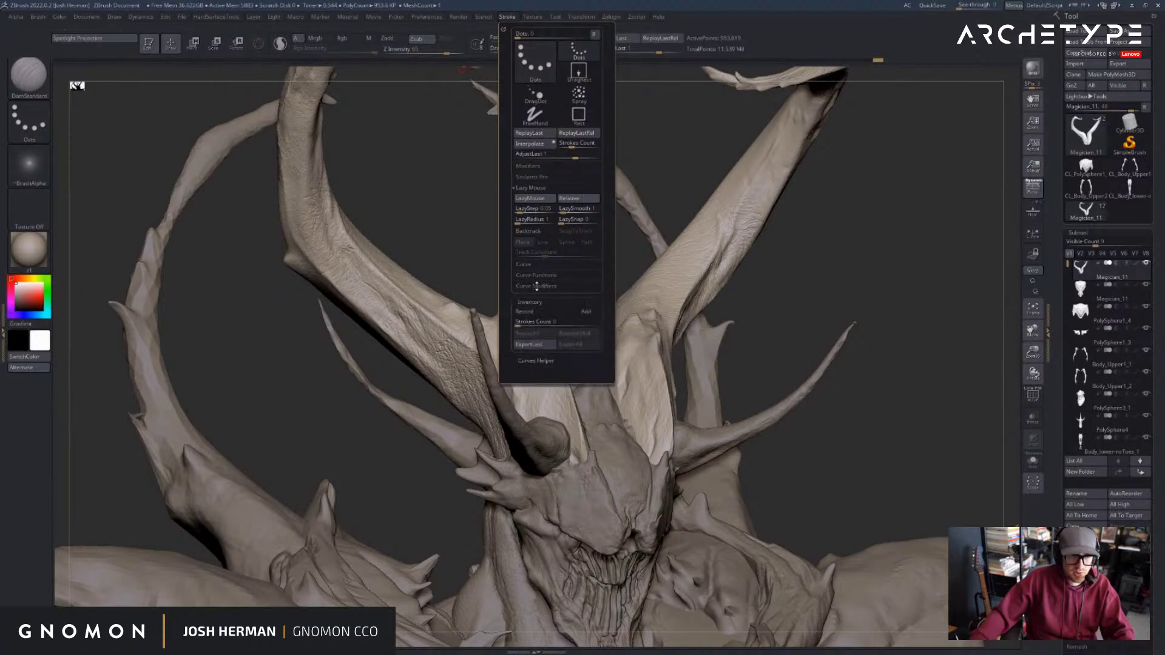
{"action": "left_click", "coordinate": [531, 187]}
{"action": "left_click", "coordinate": [535, 209]}
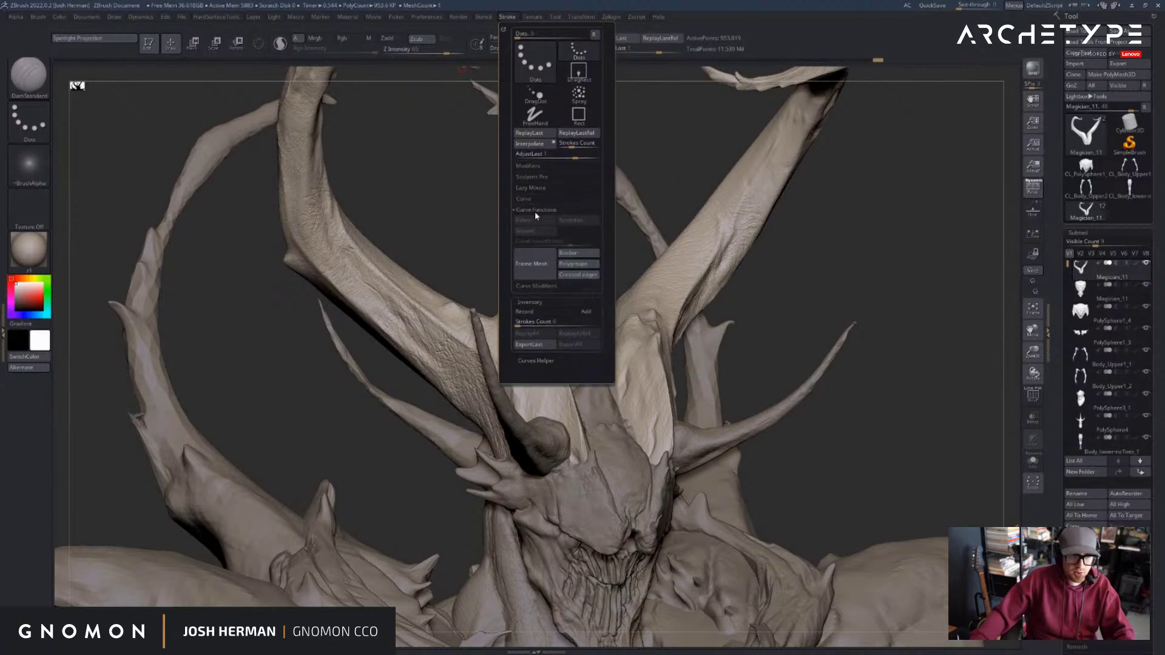
{"action": "left_click", "coordinate": [531, 199]}
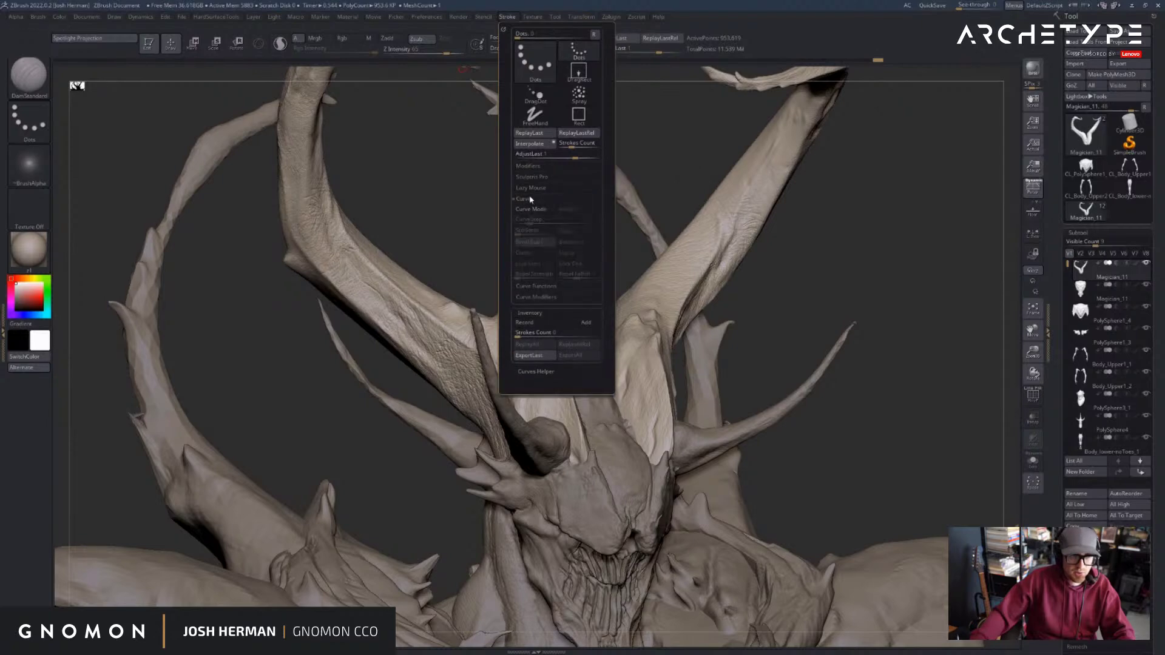
{"action": "left_click", "coordinate": [535, 187]}
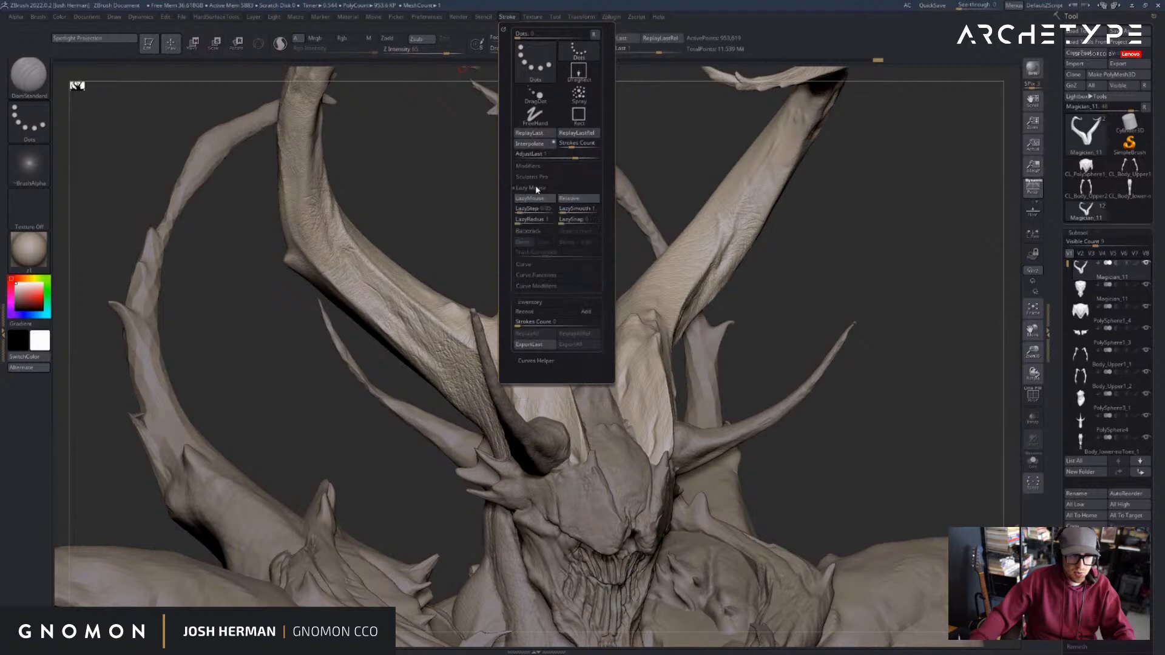
{"action": "left_click", "coordinate": [542, 179]}
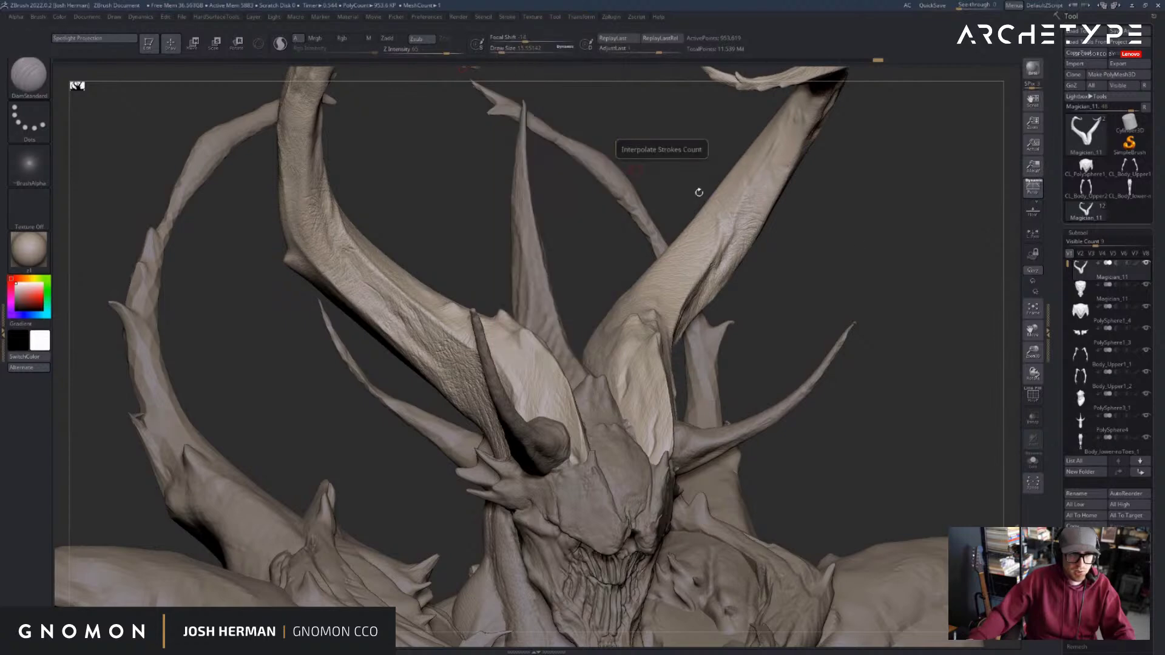
- Try a DamStandard crease down the textured side of the large horn's base, then undo it
{"action": "key", "text": "b"}
{"action": "key", "text": "s"}
{"action": "key", "text": "t"}
{"action": "mouse_move", "coordinate": [946, 243]}
{"action": "left_mouse_down"}
{"action": "mouse_move", "coordinate": [912, 221]}
{"action": "mouse_move", "coordinate": [799, 273]}
{"action": "mouse_move", "coordinate": [845, 261]}
{"action": "mouse_move", "coordinate": [865, 271]}
{"action": "left_mouse_up"}
{"action": "key", "text": "b"}
{"action": "key", "text": "d"}
{"action": "key", "text": "s"}
{"action": "mouse_move", "coordinate": [740, 443]}
{"action": "left_mouse_down"}
{"action": "mouse_move", "coordinate": [743, 374]}
{"action": "mouse_move", "coordinate": [698, 388]}
{"action": "left_mouse_up"}
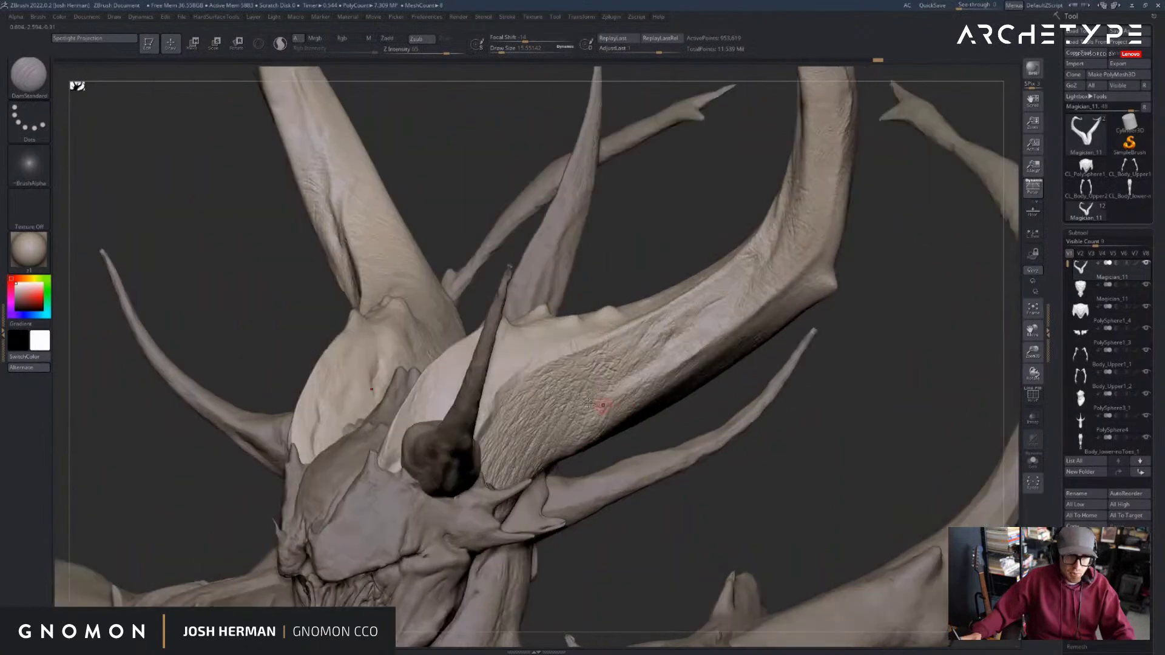
{"action": "left_click_drag", "start_coordinate": [551, 364], "coordinate": [528, 467]}
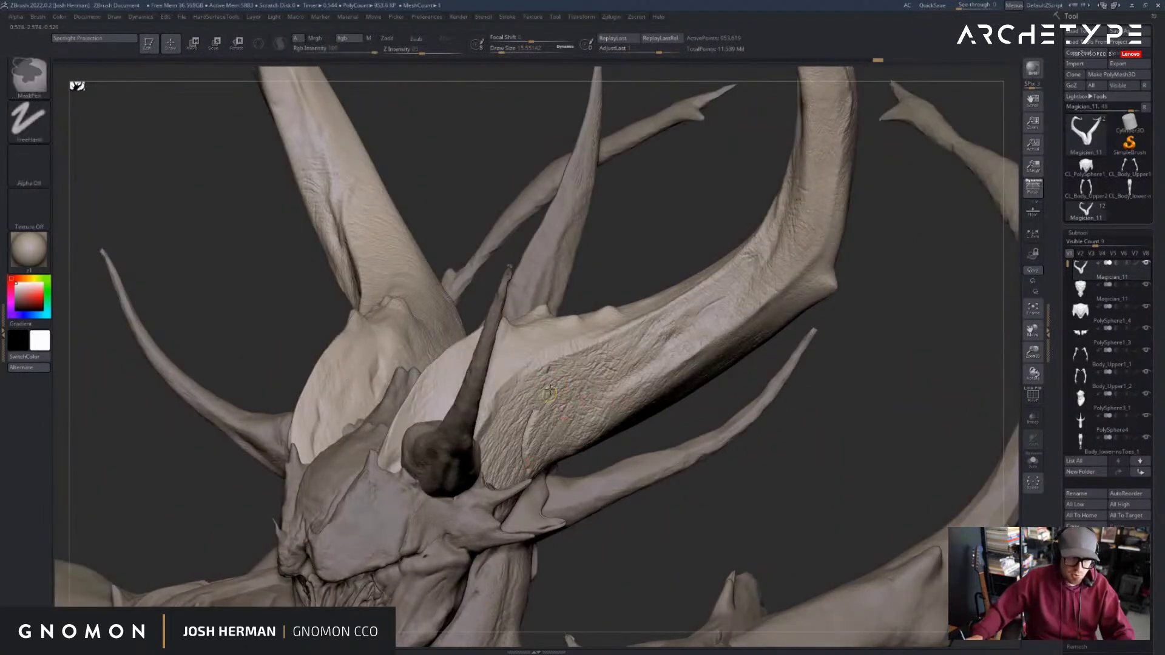
{"action": "key", "text": "ctrl+z"}
- Undo a second, longer trial crease on the horn's side and isolate the large horns
{"action": "left_click_drag", "start_coordinate": [558, 365], "coordinate": [522, 473]}
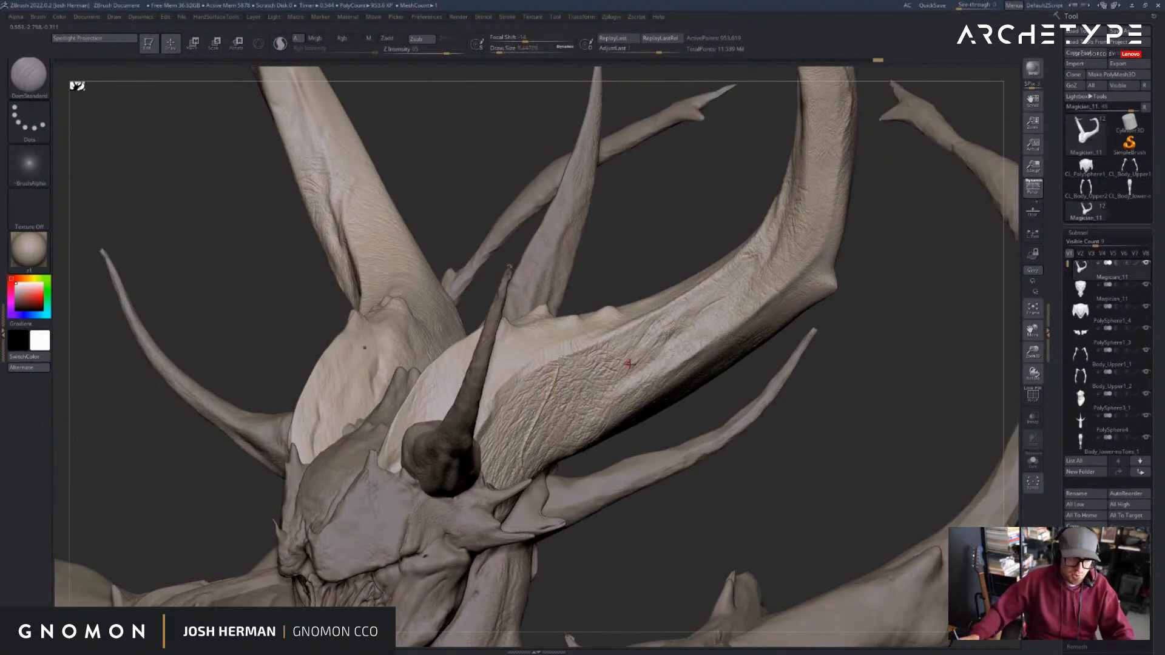
{"action": "key", "text": "ctrl+z"}
{"action": "key", "text": "alt+s"}
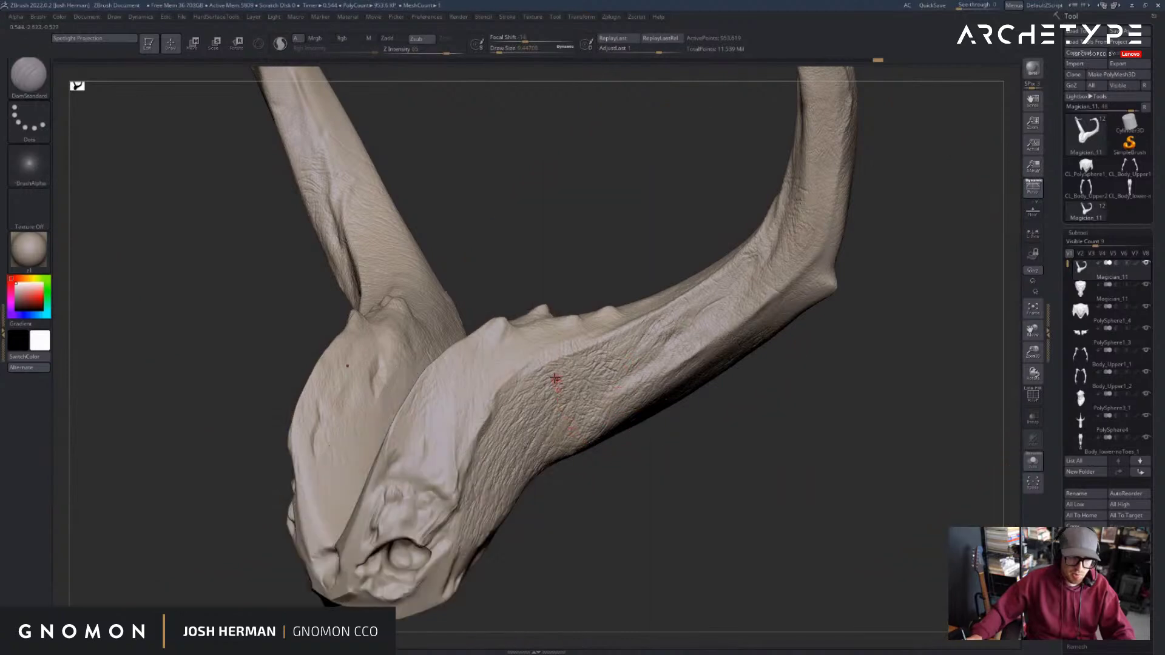
- Carve two DamStandard creases across the side of the large horn's base and interpolate repeated ridges between the two strokes
{"action": "key", "text": "alt+s"}
{"action": "key", "text": "alt+s"}
{"action": "key", "text": "alt+s"}
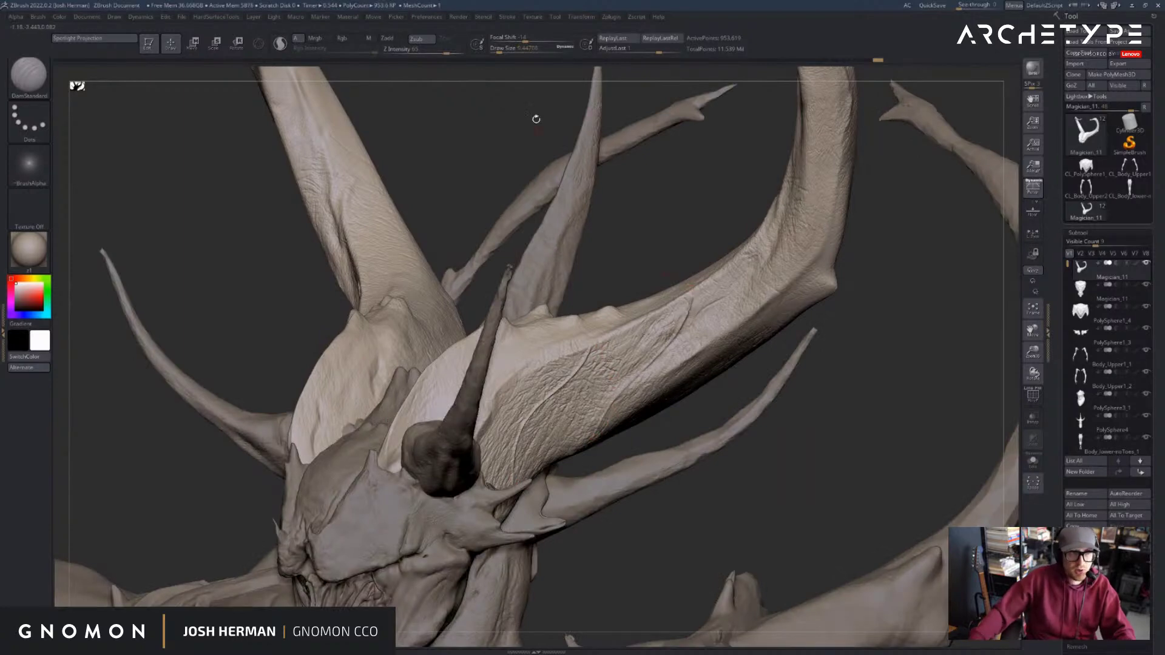
{"action": "left_click", "coordinate": [508, 17]}
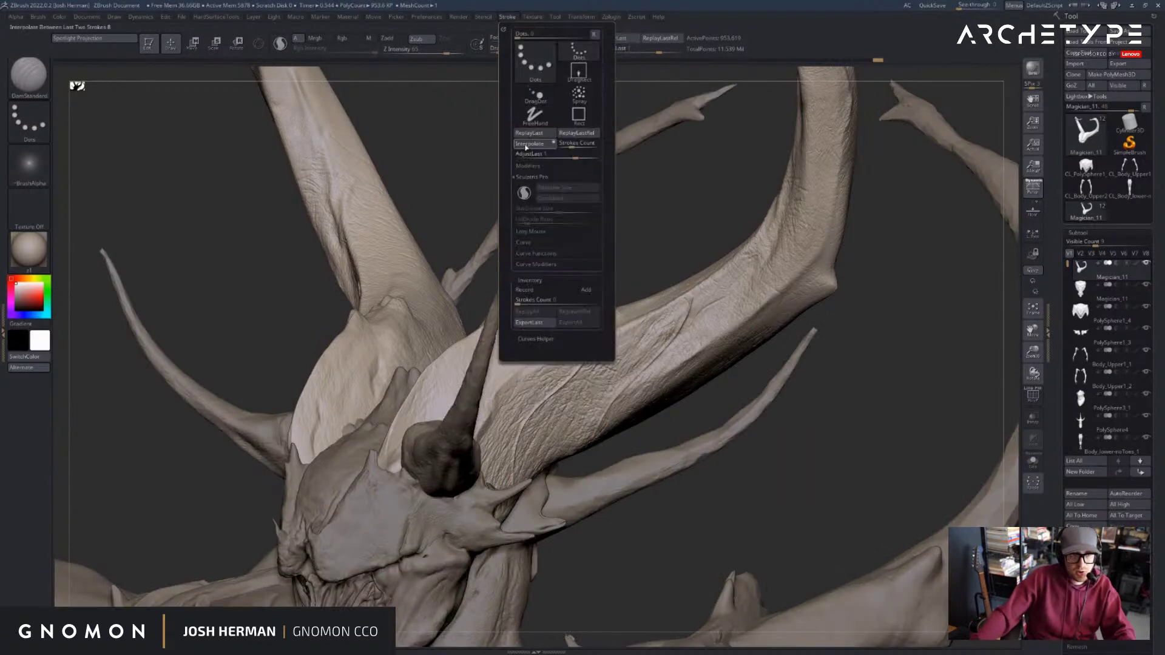
{"action": "left_click", "coordinate": [528, 147]}
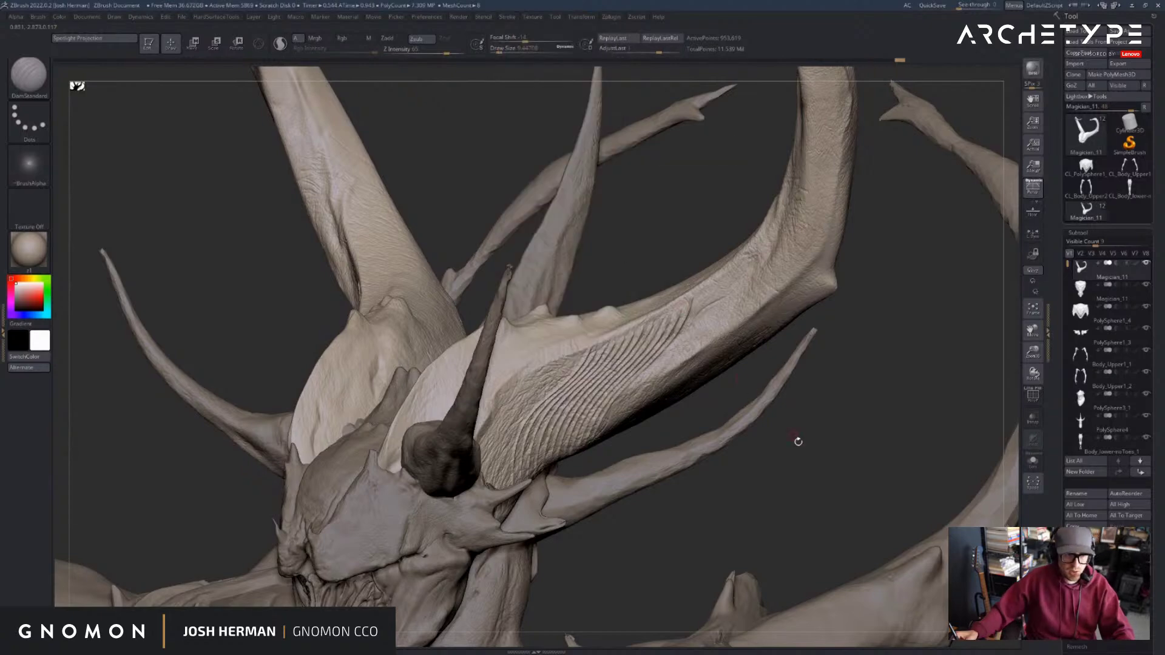
{"action": "mouse_move", "coordinate": [798, 442]}
{"action": "left_mouse_down"}
{"action": "mouse_move", "coordinate": [801, 456]}
{"action": "mouse_move", "coordinate": [753, 449]}
{"action": "left_mouse_up"}
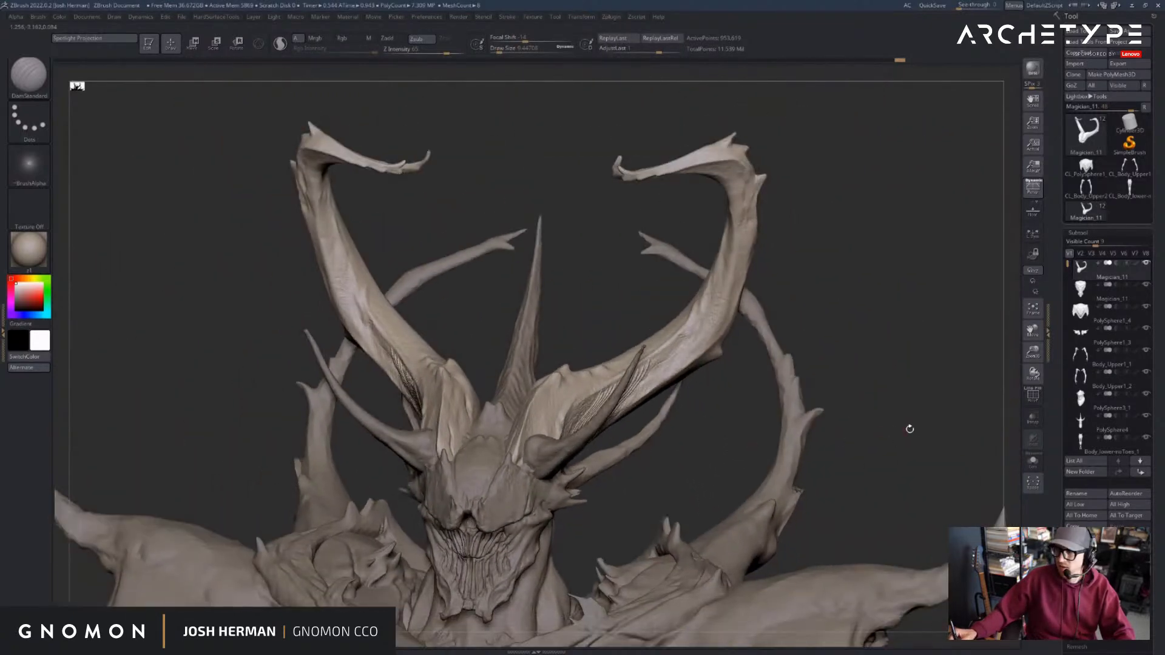
{"action": "left_click_drag", "start_coordinate": [909, 429], "coordinate": [994, 419]}
{"action": "key", "text": "alt+s"}
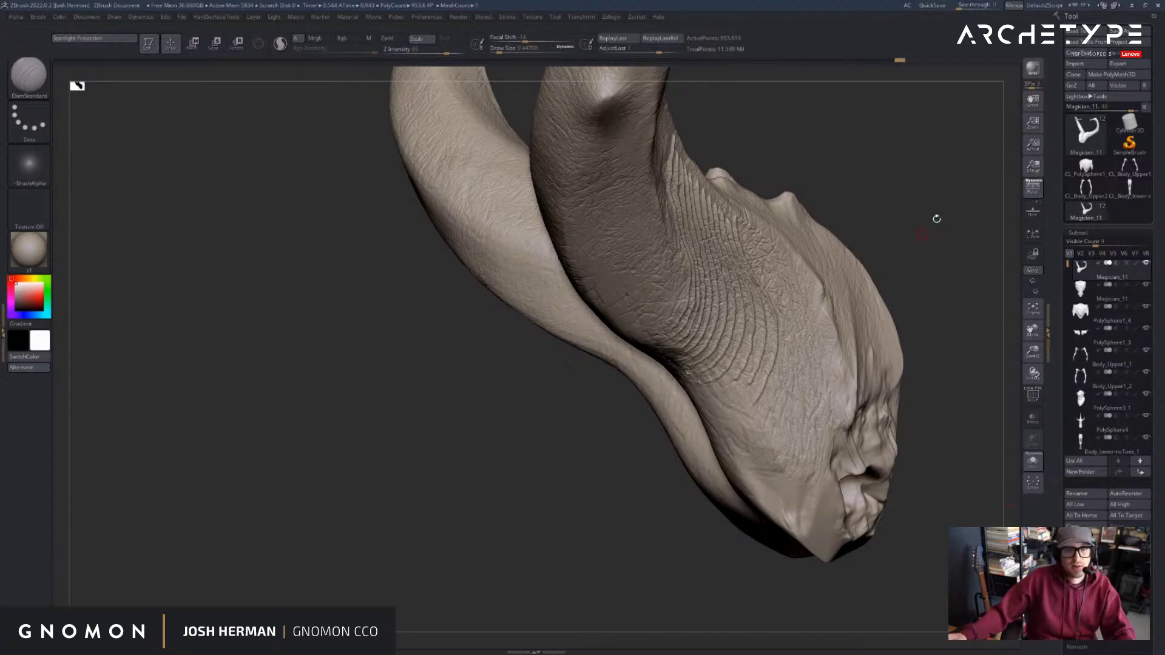
{"action": "left_click_drag", "start_coordinate": [936, 218], "coordinate": [826, 310]}
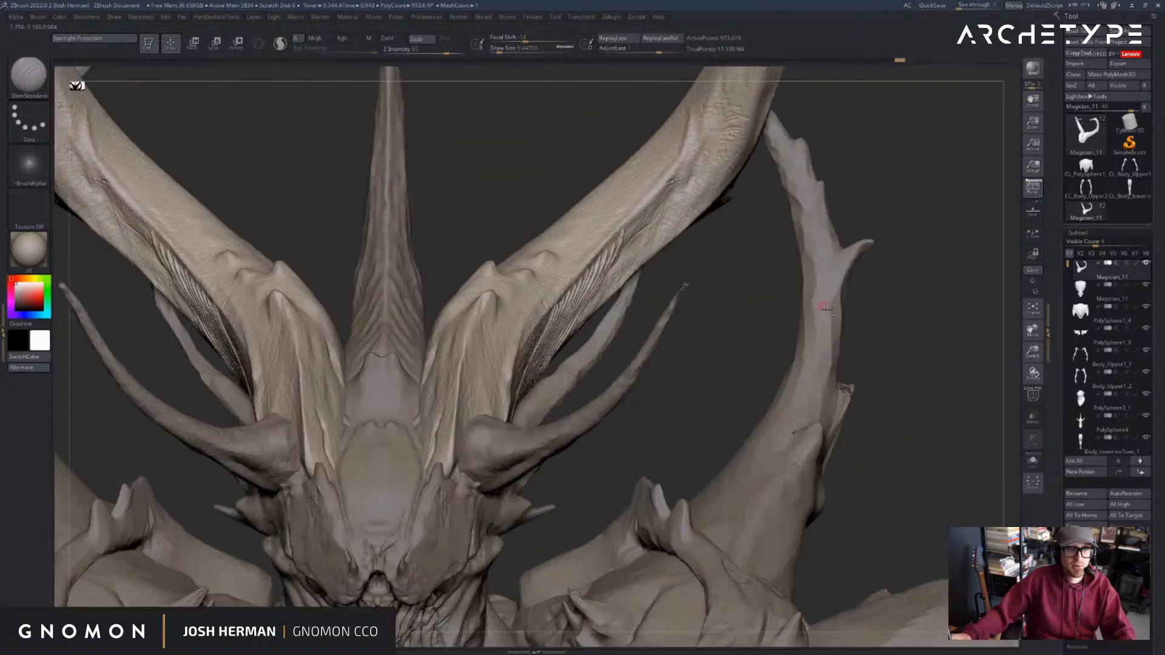
{"action": "mouse_move", "coordinate": [918, 300]}
{"action": "left_mouse_down"}
{"action": "mouse_move", "coordinate": [870, 294]}
{"action": "mouse_move", "coordinate": [928, 256]}
{"action": "mouse_move", "coordinate": [707, 340]}
{"action": "mouse_move", "coordinate": [691, 380]}
{"action": "mouse_move", "coordinate": [722, 425]}
{"action": "left_mouse_up"}
{"action": "key", "text": "alt+shift+s"}
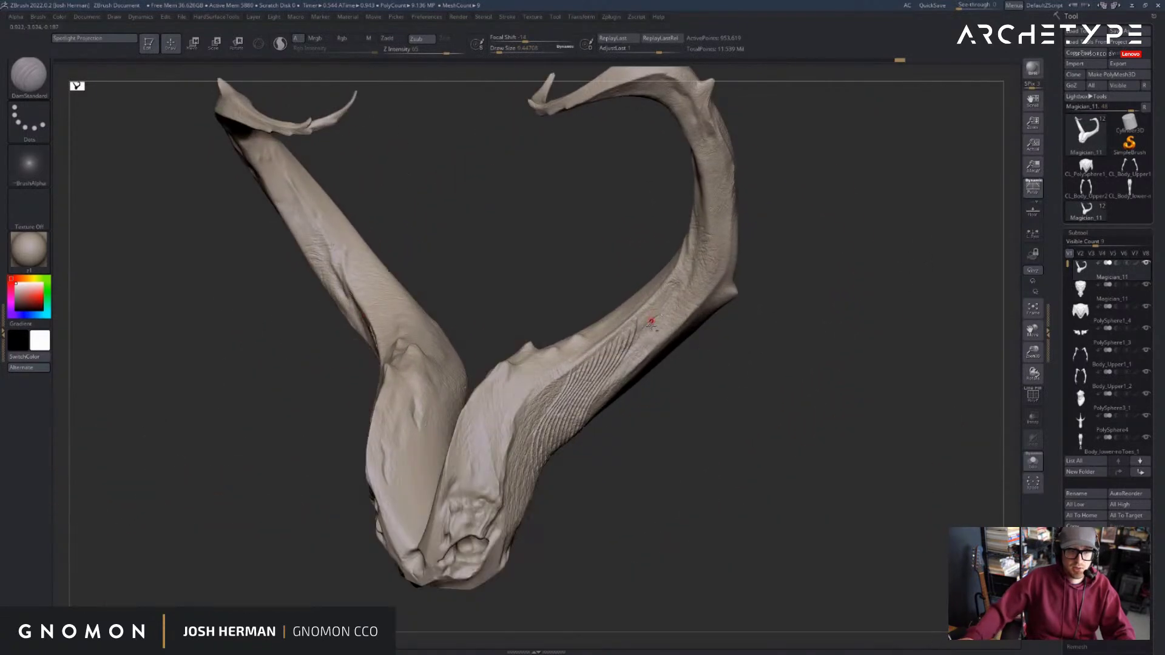
- Try further interpolated creases higher on the large horn's shaft, up to the bend, and undo them
{"action": "mouse_move", "coordinate": [711, 347]}
{"action": "left_mouse_down", "text": "alt"}
{"action": "mouse_move", "coordinate": [623, 390]}
{"action": "mouse_move", "coordinate": [560, 337]}
{"action": "left_mouse_up", "text": "alt"}
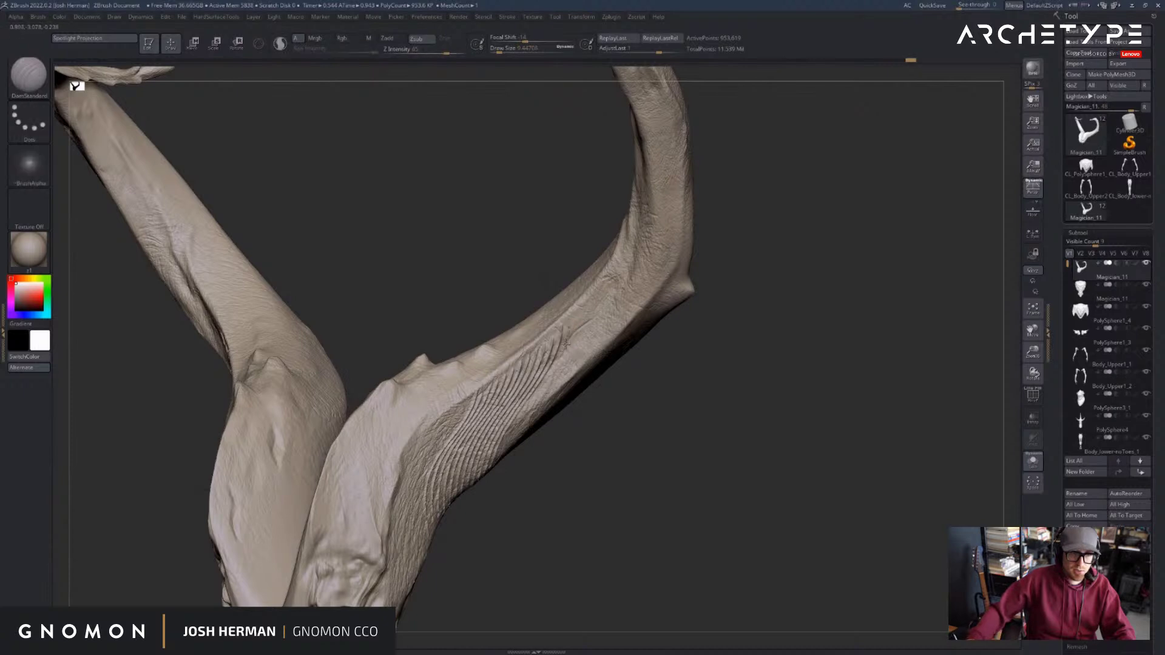
{"action": "left_click_drag", "start_coordinate": [525, 432], "coordinate": [609, 310]}
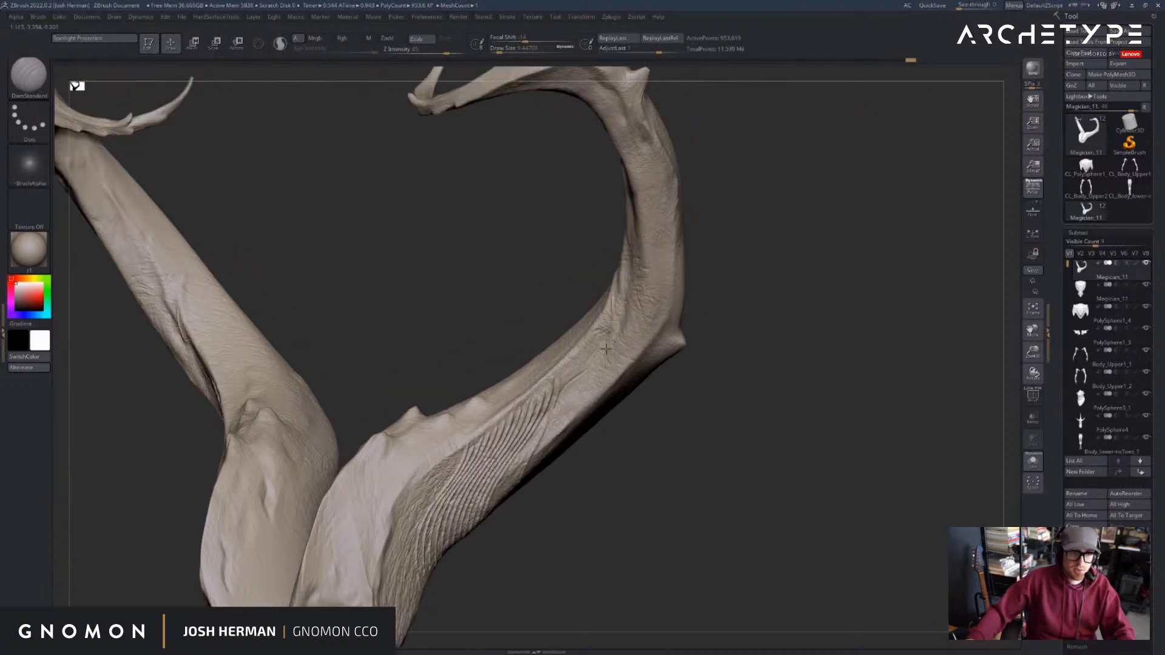
{"action": "left_click", "coordinate": [529, 17]}
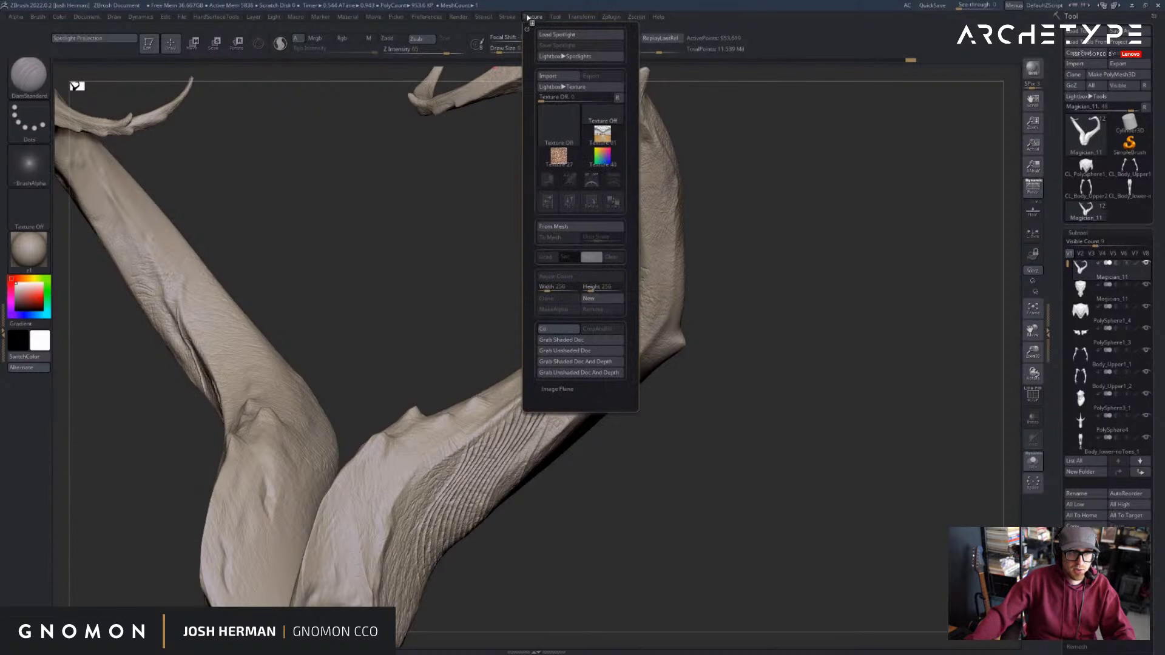
{"action": "left_click", "coordinate": [509, 17]}
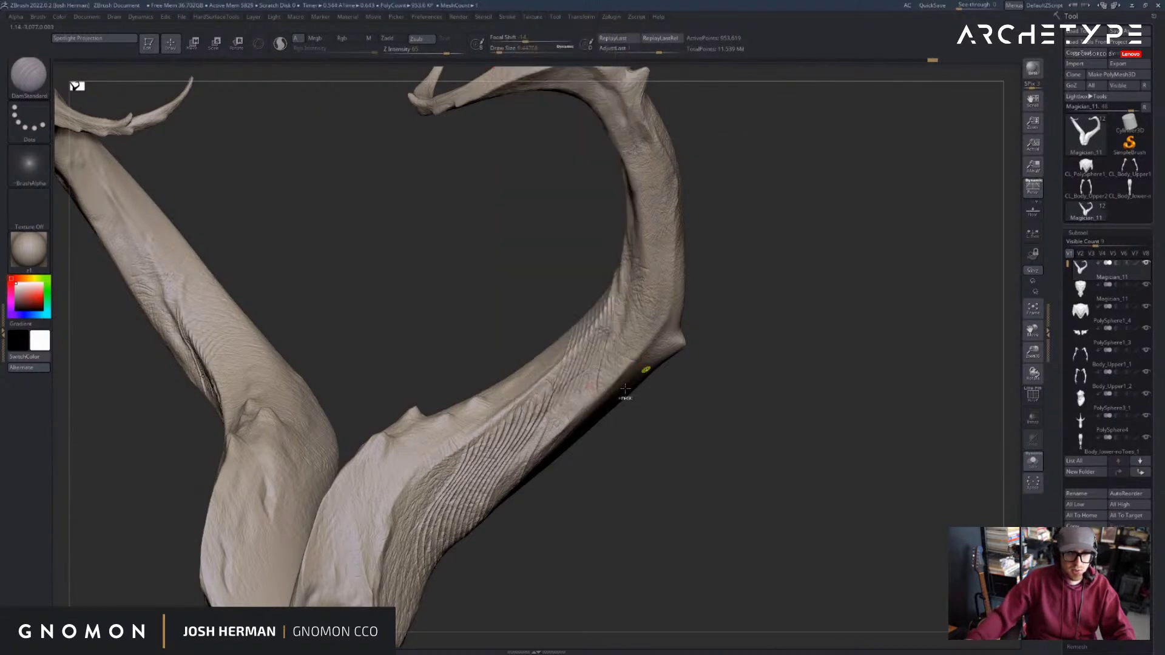
{"action": "key", "text": "ctrl+z"}
{"action": "key", "text": "ctrl+z"}
{"action": "key", "text": "ctrl+z"}
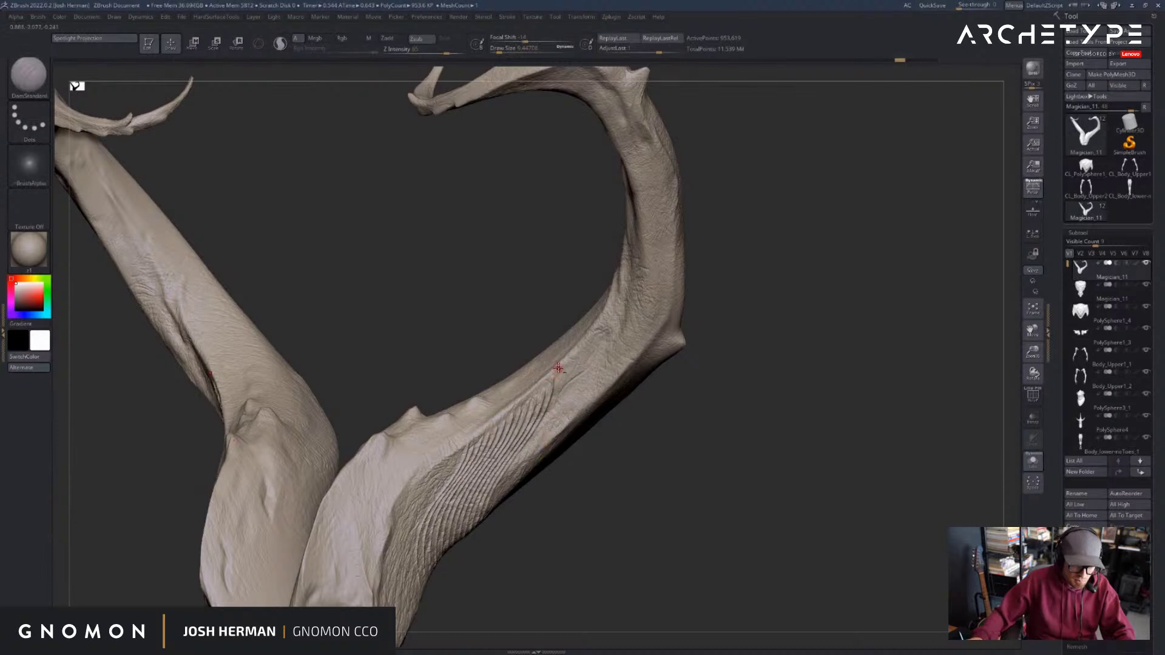
{"action": "left_click_drag", "start_coordinate": [537, 444], "coordinate": [546, 411]}
{"action": "key", "text": "ctrl+z"}
- Adjust the DamStandard brush's draw size and isolate the large horns from the opposite side
{"action": "mouse_move", "coordinate": [631, 434]}
{"action": "left_mouse_down"}
{"action": "mouse_move", "coordinate": [678, 421]}
{"action": "mouse_move", "coordinate": [621, 419]}
{"action": "mouse_move", "coordinate": [677, 437]}
{"action": "mouse_move", "coordinate": [767, 411]}
{"action": "left_mouse_up"}
{"action": "key", "text": "f"}
{"action": "key", "text": "f"}
{"action": "left_click_drag", "start_coordinate": [795, 338], "coordinate": [804, 401], "text": "alt"}
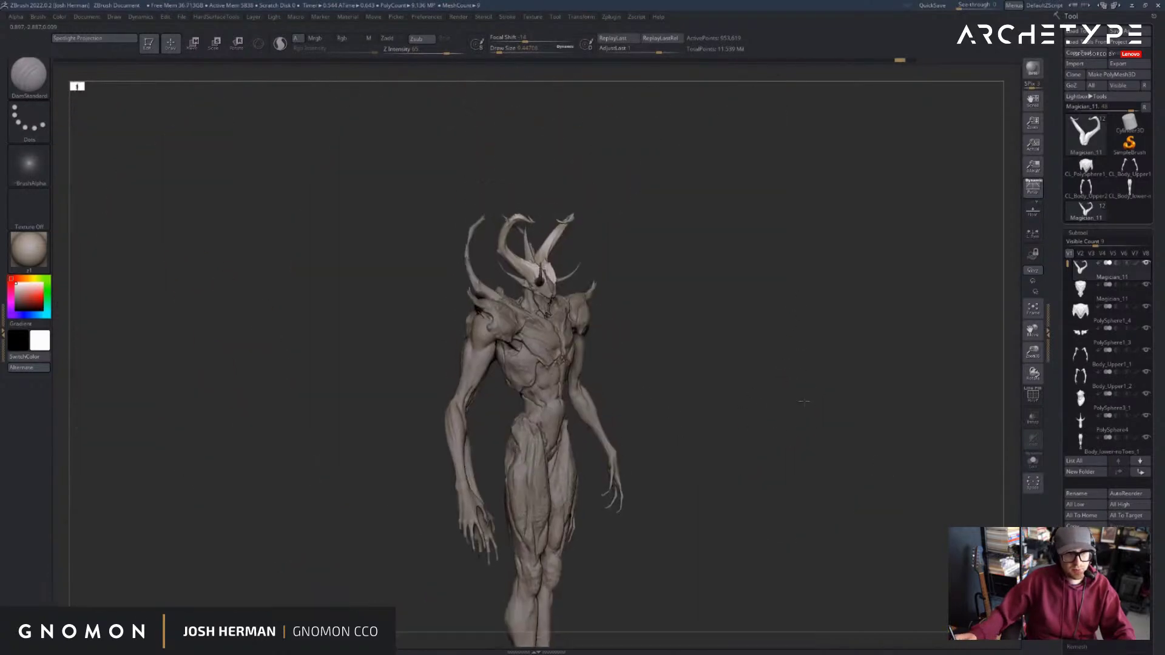
{"action": "scroll", "coordinate": [803, 401], "scroll_direction": "up", "scroll_amount": 4}
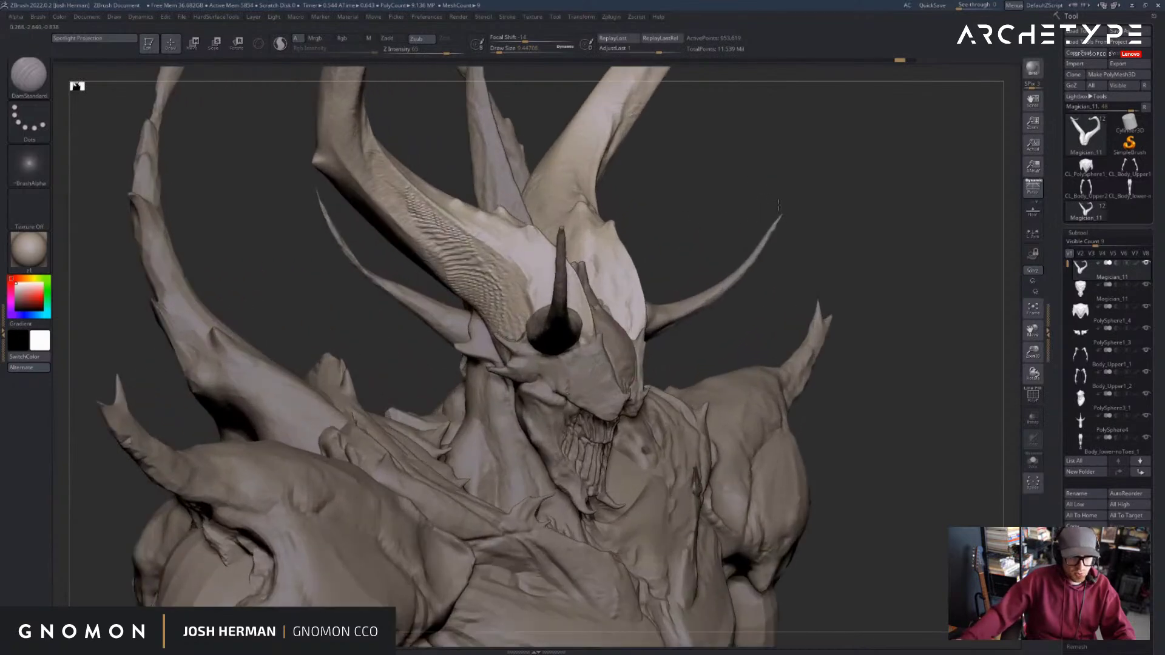
{"action": "left_click_drag", "start_coordinate": [778, 205], "coordinate": [819, 195]}
{"action": "key", "text": "s"}
{"action": "left_click_drag", "start_coordinate": [500, 258], "coordinate": [503, 257]}
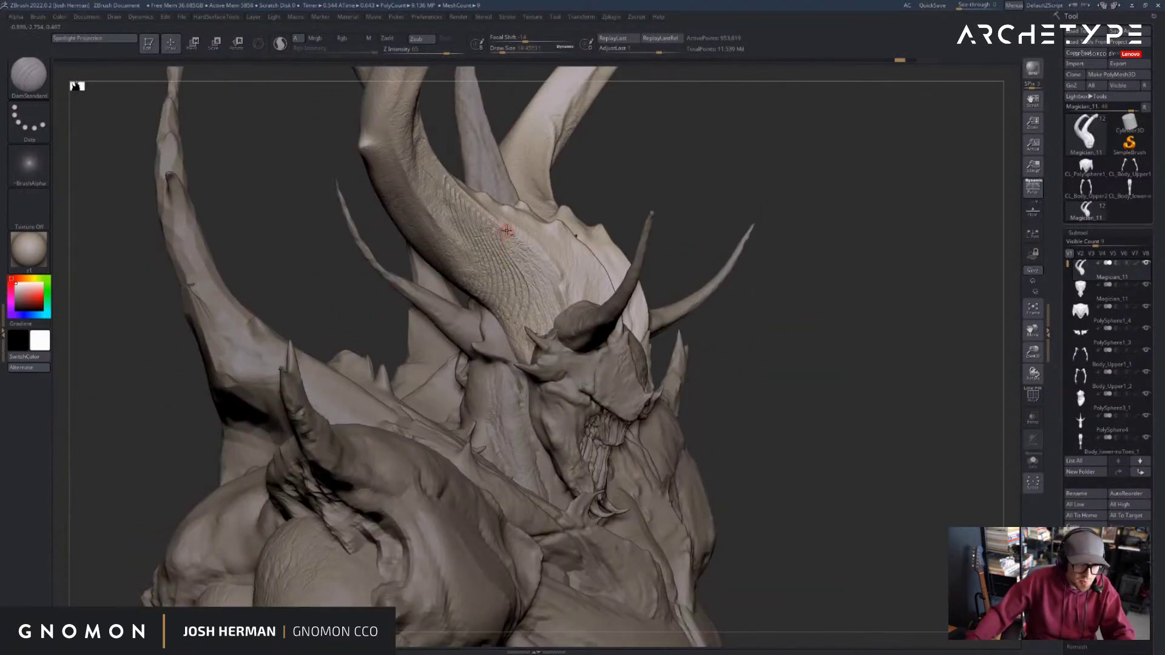
{"action": "left_click", "coordinate": [507, 246], "text": "ctrl+shift"}
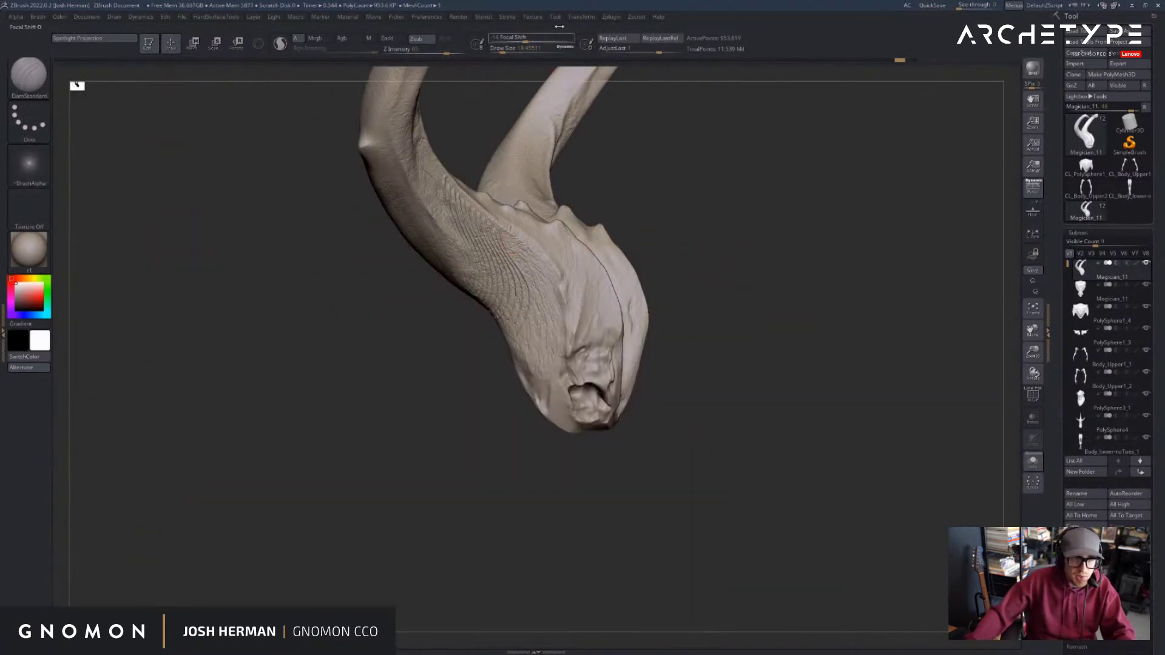
- Turn on LazyMouse in the DamStandard brush's stroke settings
{"action": "left_click", "coordinate": [532, 17]}
{"action": "mouse_move", "coordinate": [511, 17]}
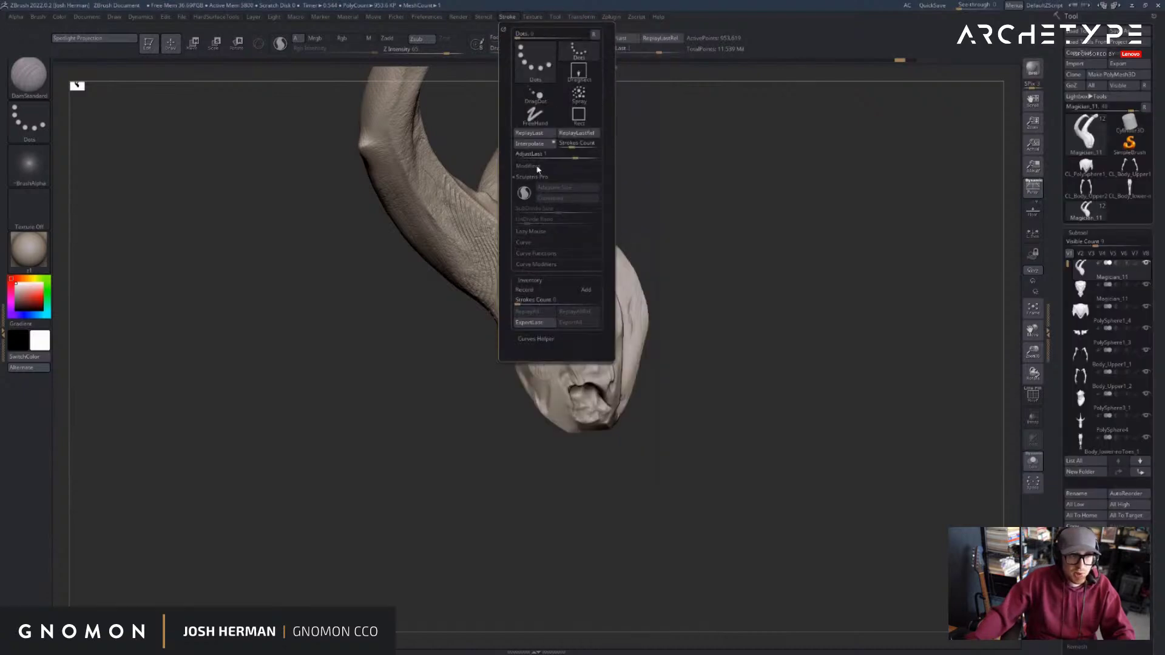
{"action": "left_click", "coordinate": [527, 166]}
{"action": "left_click", "coordinate": [533, 308]}
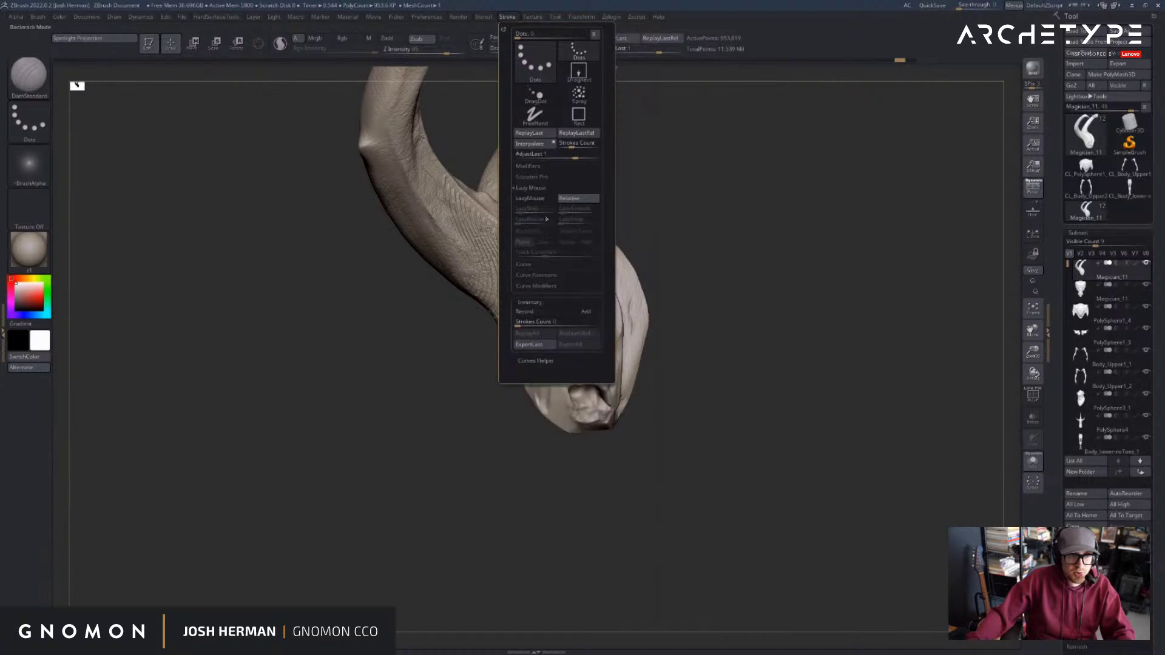
{"action": "left_click", "coordinate": [534, 199]}
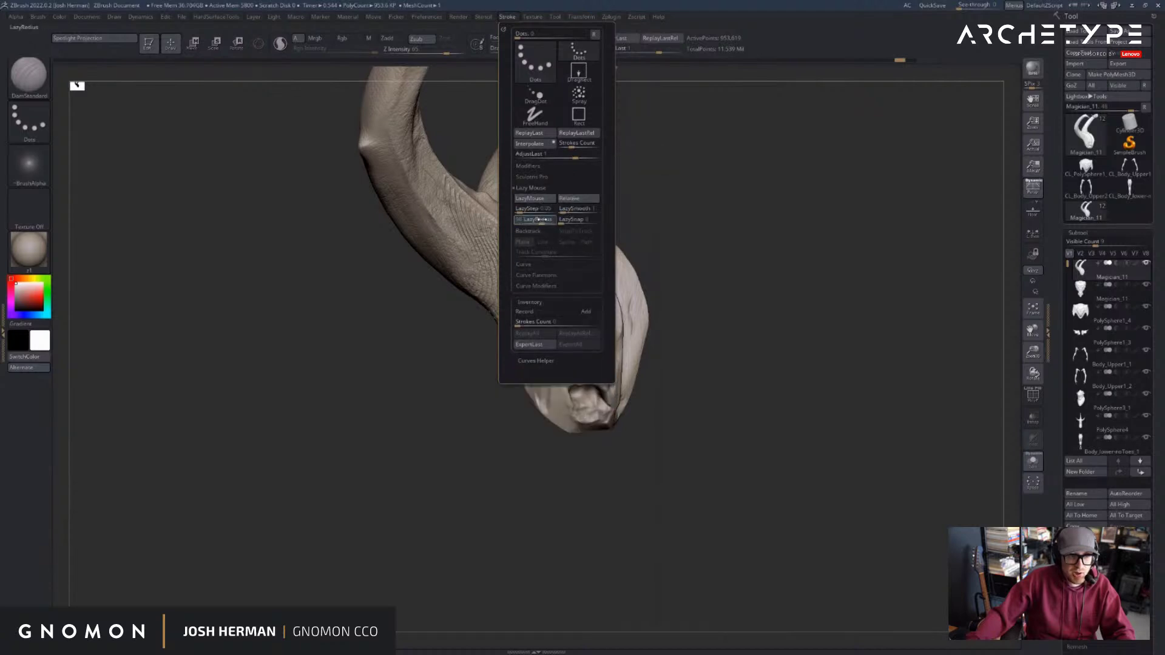
- Carve two creases lower on the side of the large horn's base and interpolate ridges between them
{"action": "left_click_drag", "start_coordinate": [704, 196], "coordinate": [731, 216], "text": "alt"}
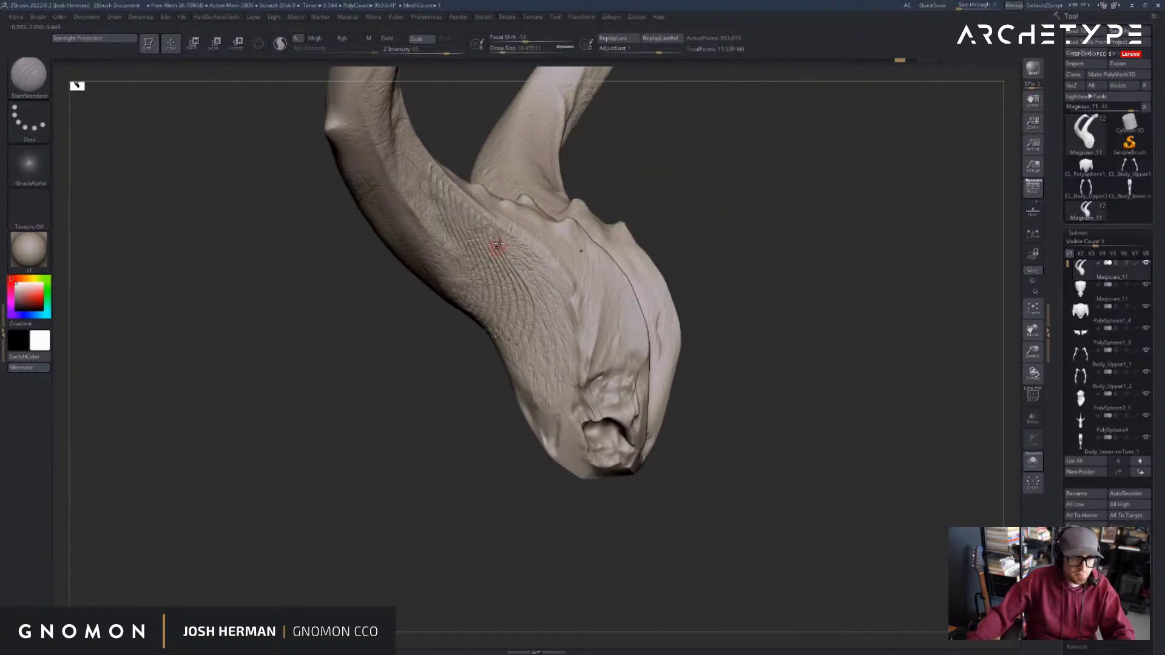
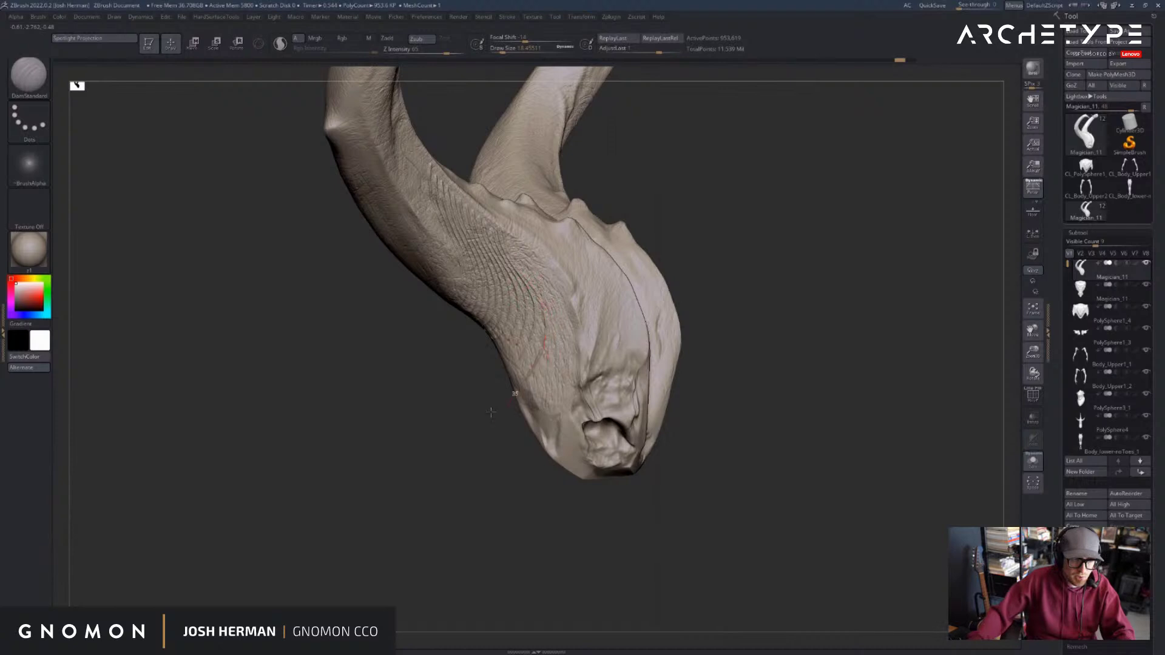
{"action": "left_click_drag", "start_coordinate": [585, 271], "coordinate": [580, 345]}
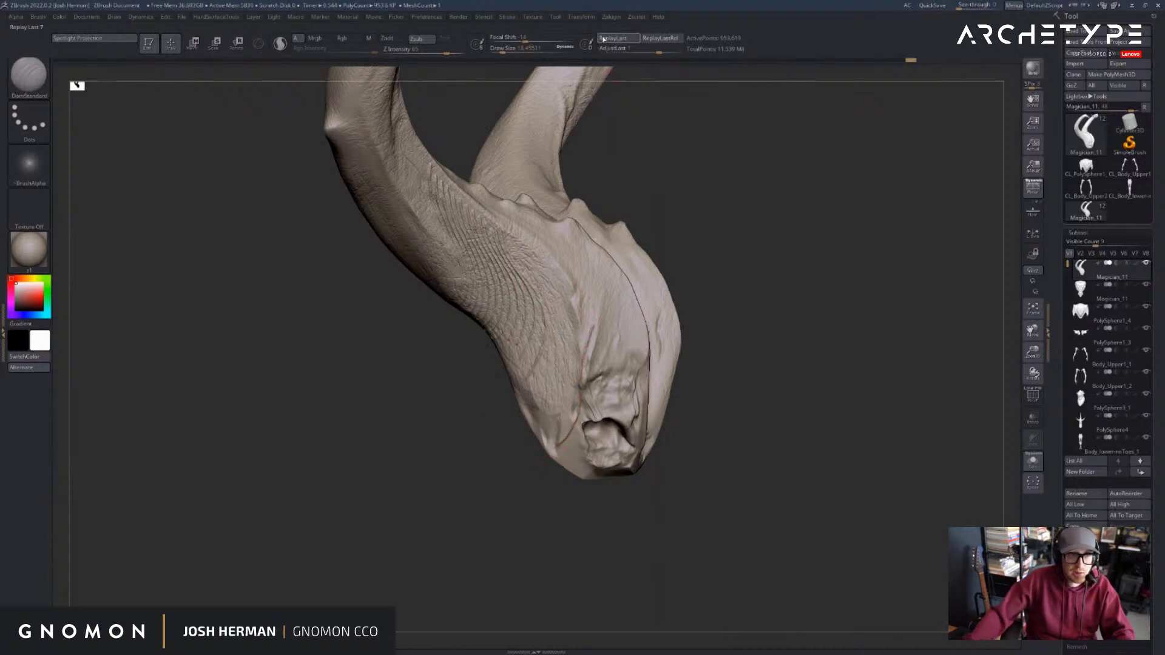
{"action": "mouse_move", "coordinate": [507, 17]}
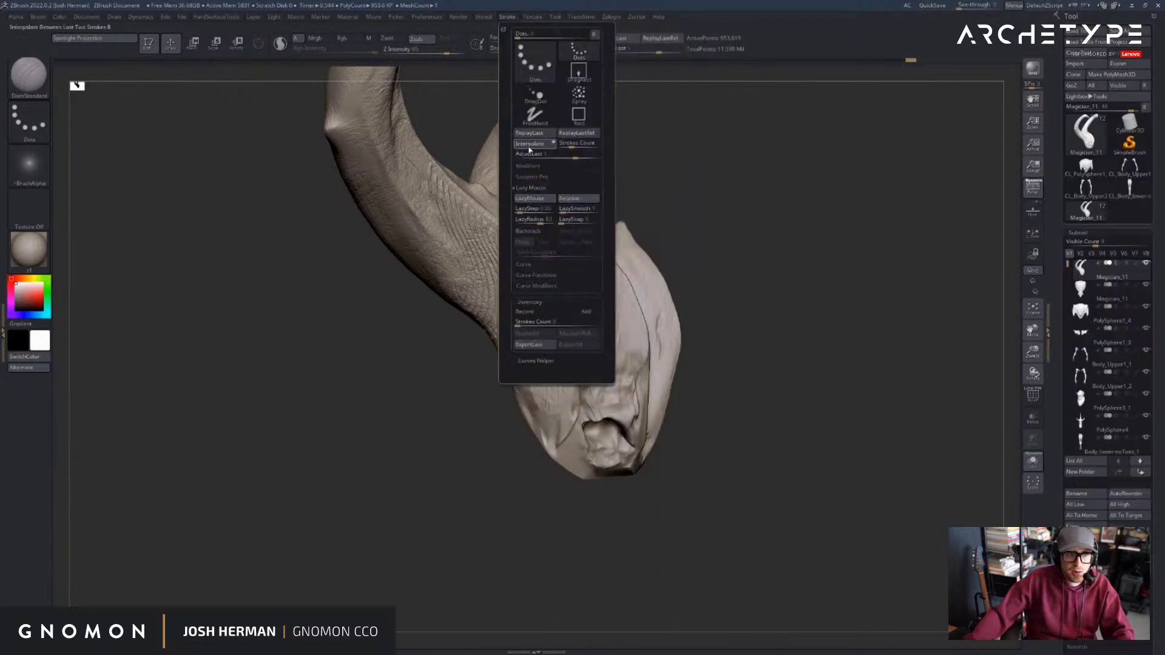
{"action": "mouse_move", "coordinate": [946, 426]}
{"action": "left_mouse_down"}
{"action": "mouse_move", "coordinate": [857, 442]}
{"action": "mouse_move", "coordinate": [895, 437]}
{"action": "left_mouse_up"}
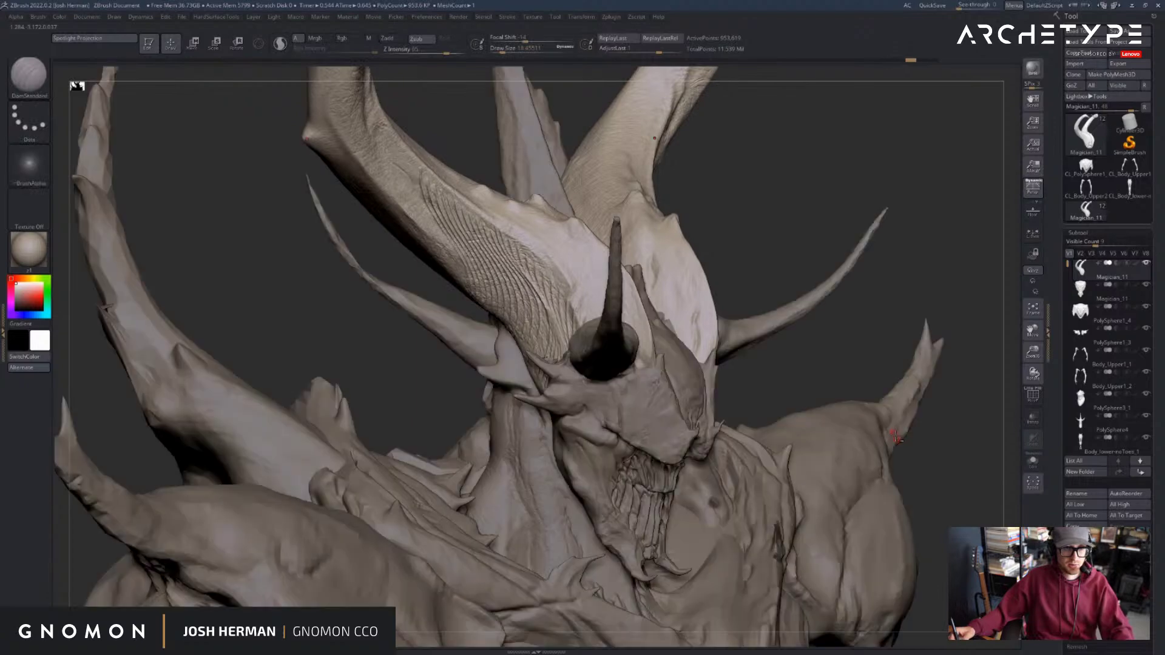
- Carve a DamStandard crease along the large horn's shaft above the ridged area and work that area with a larger ClayBuildup brush
{"action": "mouse_move", "coordinate": [929, 376]}
{"action": "left_mouse_down"}
{"action": "mouse_move", "coordinate": [908, 318]}
{"action": "mouse_move", "coordinate": [942, 306]}
{"action": "mouse_move", "coordinate": [939, 323]}
{"action": "mouse_move", "coordinate": [710, 263]}
{"action": "mouse_move", "coordinate": [774, 229]}
{"action": "mouse_move", "coordinate": [726, 300]}
{"action": "mouse_move", "coordinate": [631, 225]}
{"action": "left_mouse_up"}
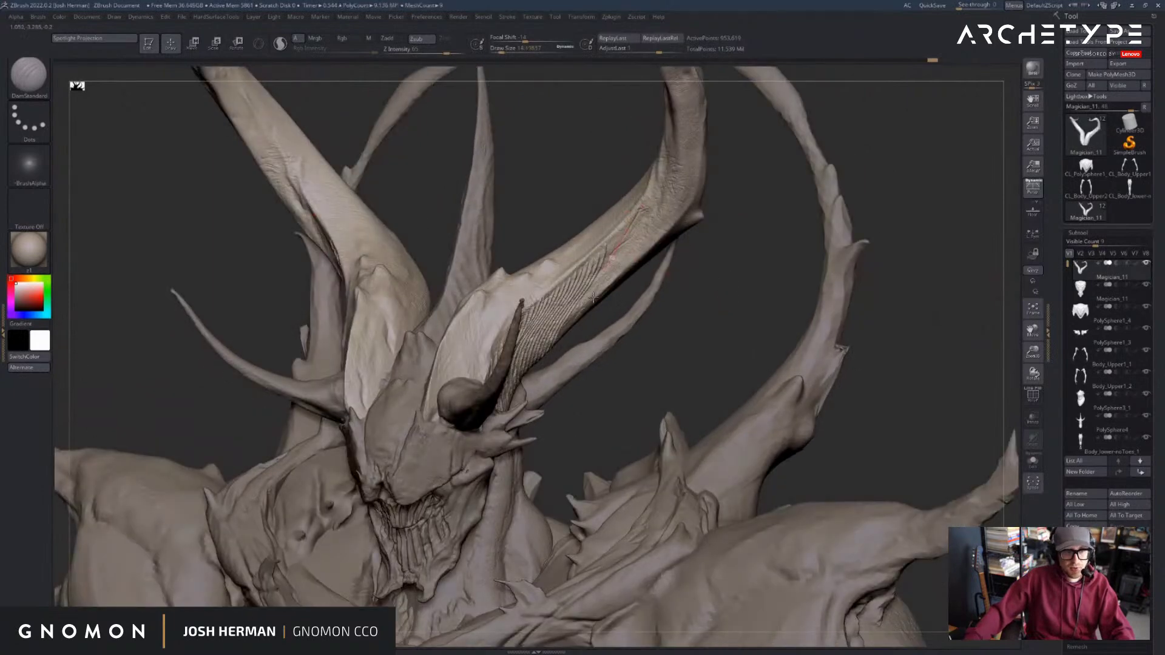
{"action": "key", "text": "ctrl"}
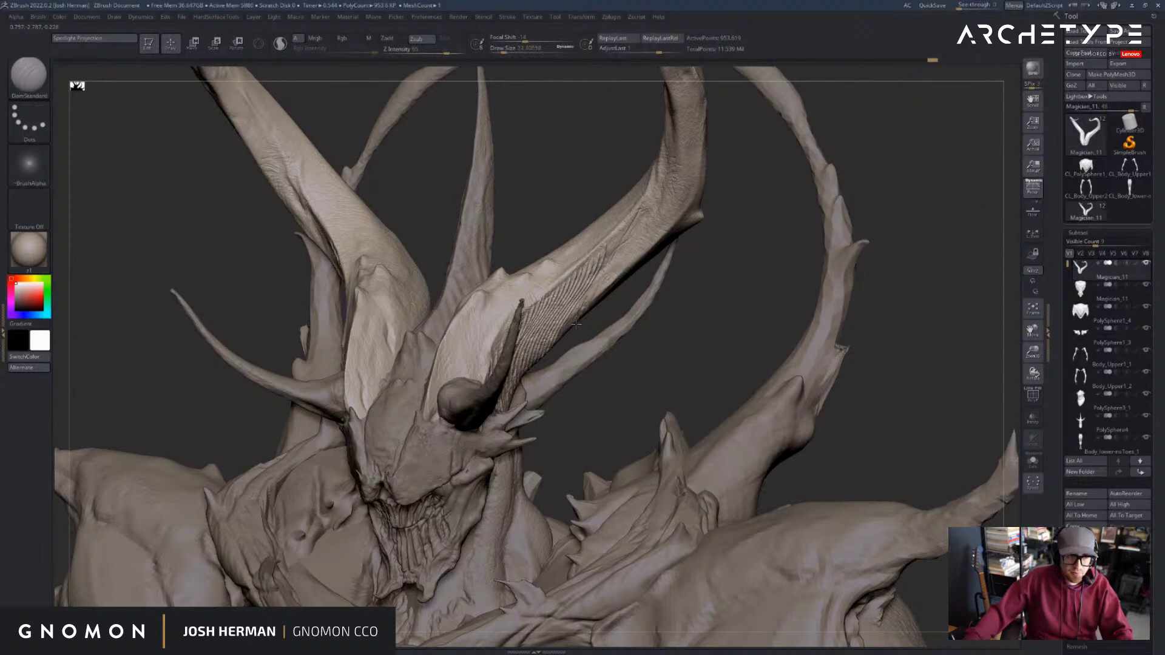
{"action": "key", "text": "s"}
{"action": "left_click_drag", "start_coordinate": [576, 325], "coordinate": [614, 282]}
{"action": "key", "text": "b"}
{"action": "key", "text": "c"}
{"action": "key", "text": "b"}
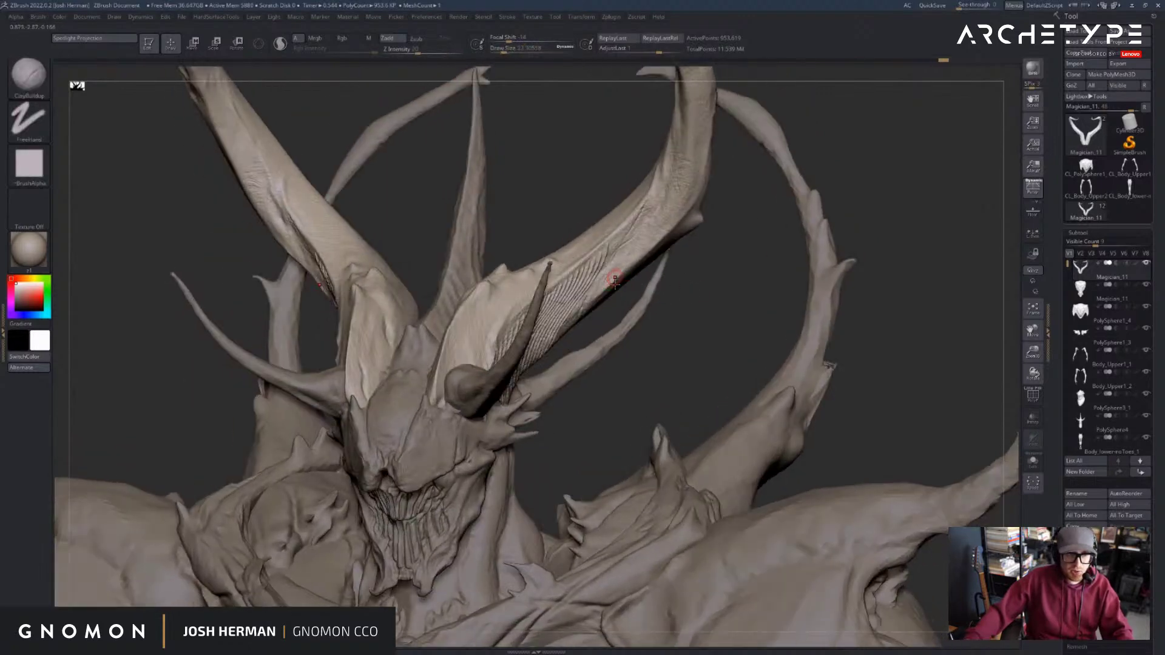
{"action": "mouse_move", "coordinate": [713, 258]}
{"action": "left_mouse_down"}
{"action": "mouse_move", "coordinate": [618, 303]}
{"action": "mouse_move", "coordinate": [643, 283]}
{"action": "left_mouse_up"}
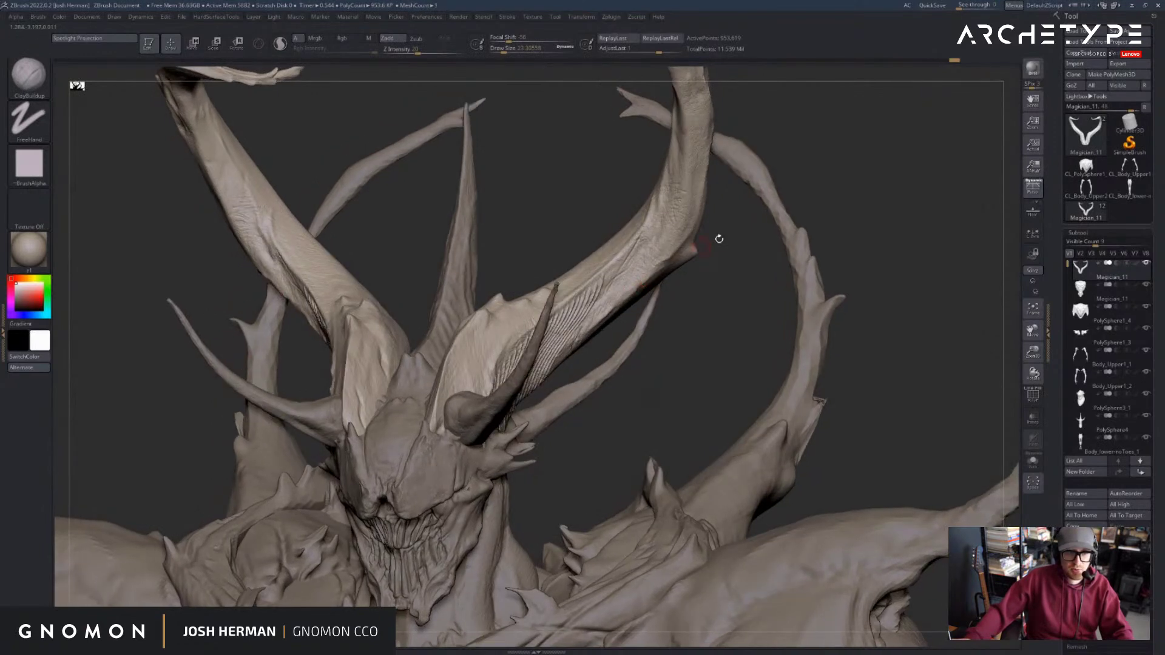
- Reshape the spike on the large horn's outer bend into a sharper point with the Move and SnakeHook brushes
{"action": "mouse_move", "coordinate": [719, 239]}
{"action": "left_mouse_down"}
{"action": "mouse_move", "coordinate": [660, 309]}
{"action": "mouse_move", "coordinate": [692, 292]}
{"action": "mouse_move", "coordinate": [686, 300]}
{"action": "left_mouse_up"}
{"action": "key", "text": "b"}
{"action": "key", "text": "d"}
{"action": "key", "text": "s"}
{"action": "key", "text": "s"}
{"action": "key", "text": "b"}
{"action": "key", "text": "s"}
{"action": "key", "text": "h"}
{"action": "key", "text": "b"}
{"action": "key", "text": "m"}
{"action": "key", "text": "v"}
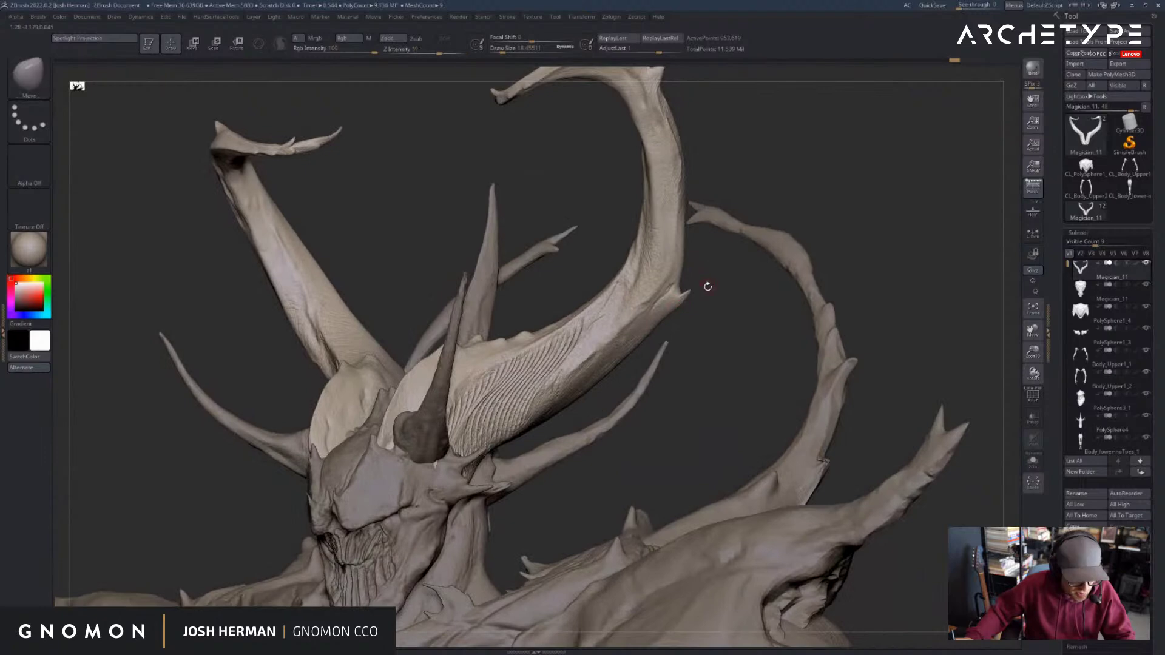
{"action": "key", "text": "b"}
{"action": "key", "text": "s"}
{"action": "key", "text": "h"}
{"action": "left_click_drag", "start_coordinate": [711, 267], "coordinate": [686, 294]}
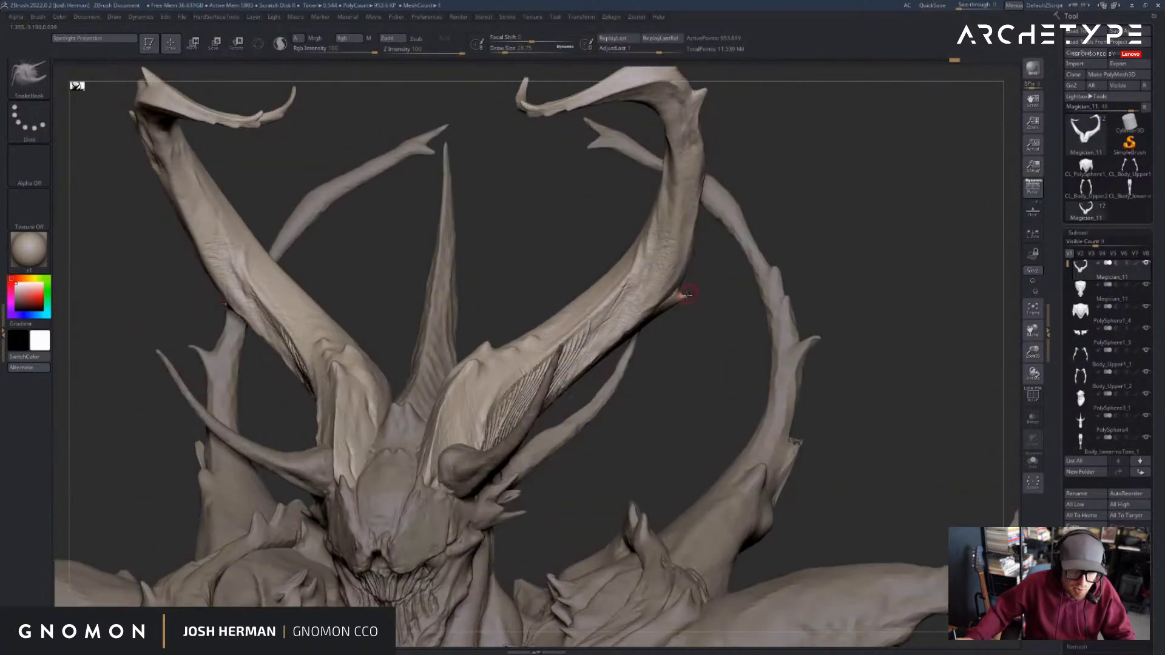
- Carve DamStandard creases into the large horn's shaft around the bend above the ridged area
{"action": "key", "text": "b"}
{"action": "key", "text": "d"}
{"action": "key", "text": "s"}
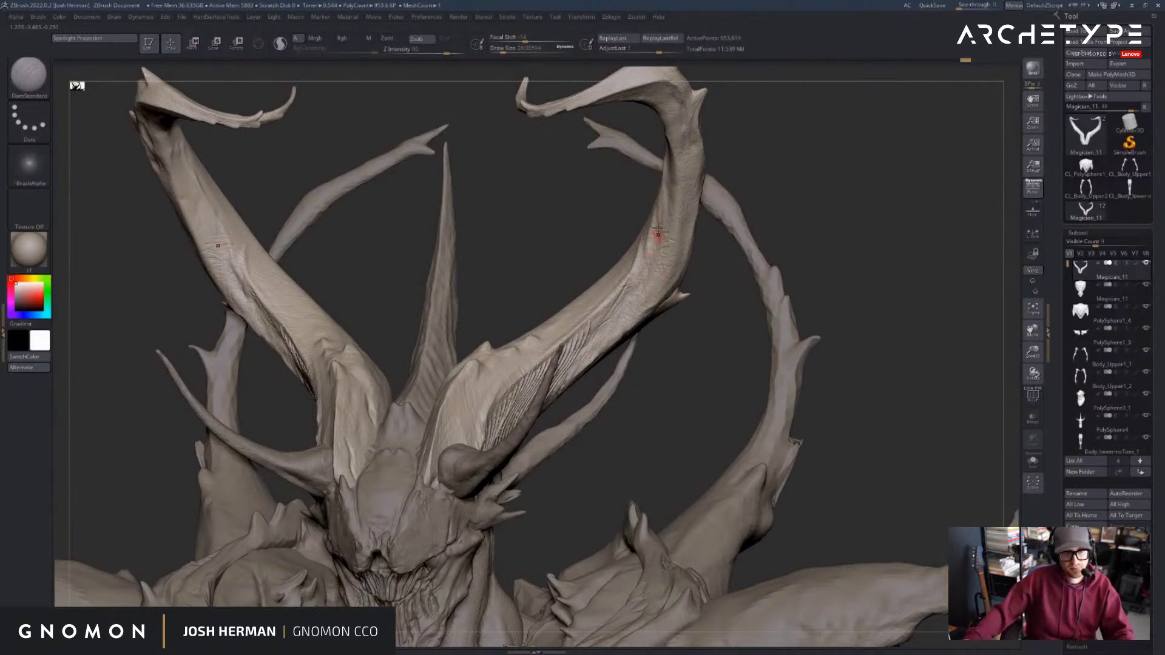
{"action": "left_click_drag", "start_coordinate": [612, 215], "coordinate": [642, 255], "text": "shift"}
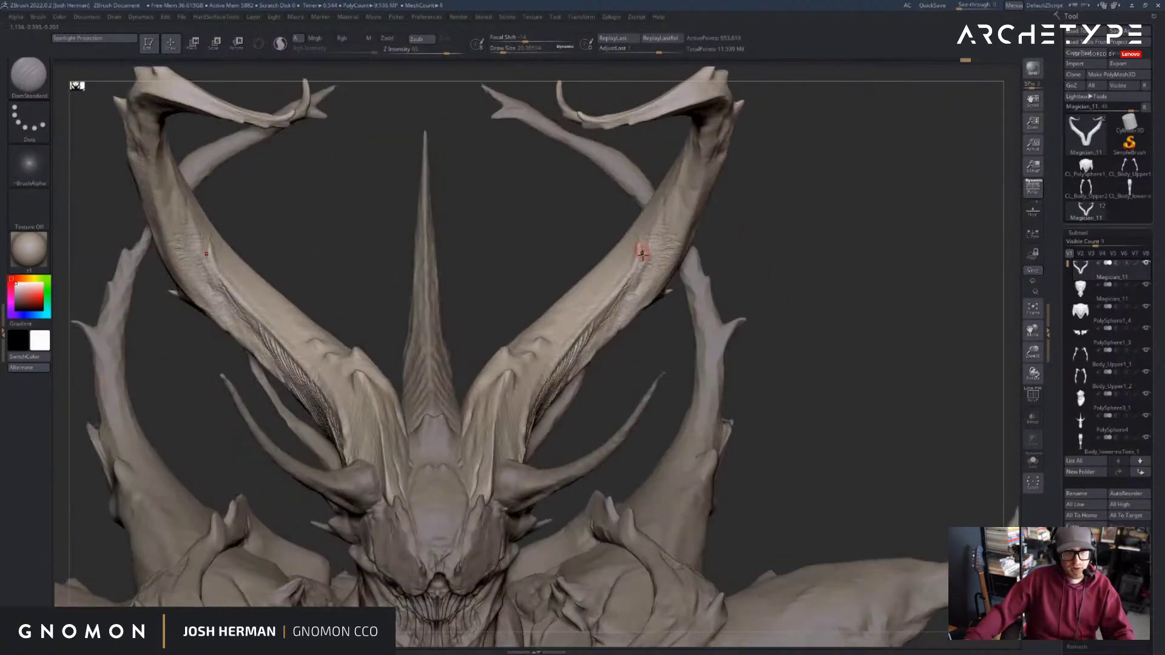
{"action": "left_click_drag", "start_coordinate": [579, 227], "coordinate": [555, 291]}
{"action": "key", "text": "alt+s"}
{"action": "key", "text": "alt+s"}
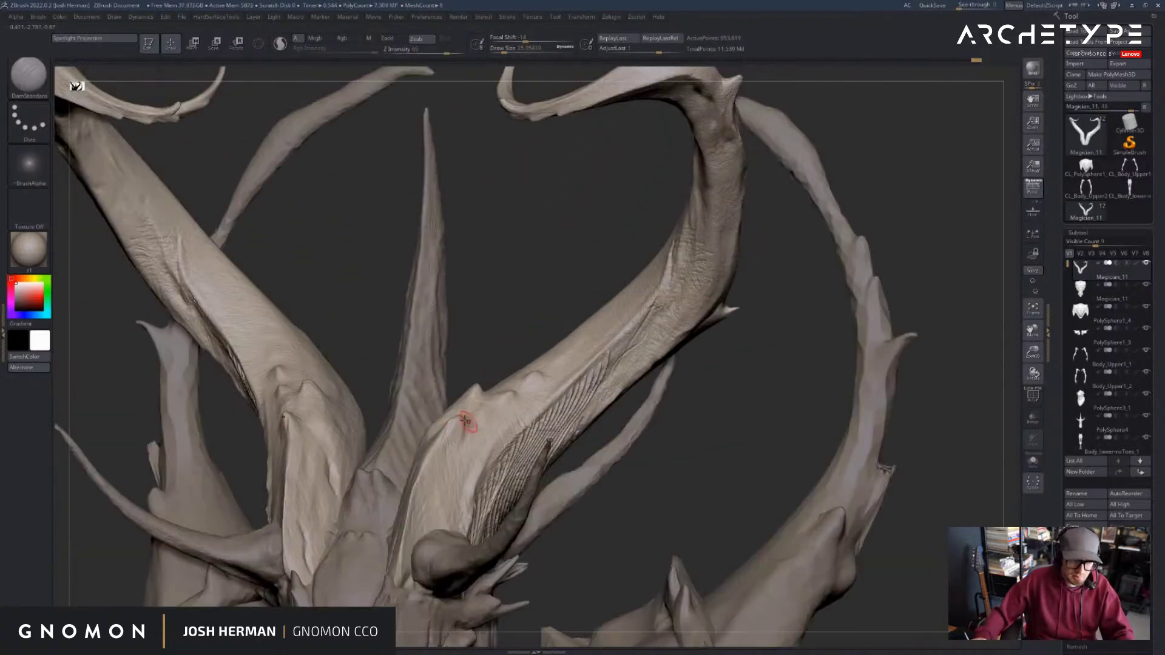
- Pull a small spike out of the upper edge of the large horn's base with the SnakeHook brush
{"action": "key", "text": "b"}
{"action": "key", "text": "s"}
{"action": "key", "text": "h"}
{"action": "left_click_drag", "start_coordinate": [502, 320], "coordinate": [522, 221], "text": "alt"}
{"action": "left_click_drag", "start_coordinate": [577, 257], "coordinate": [570, 251]}
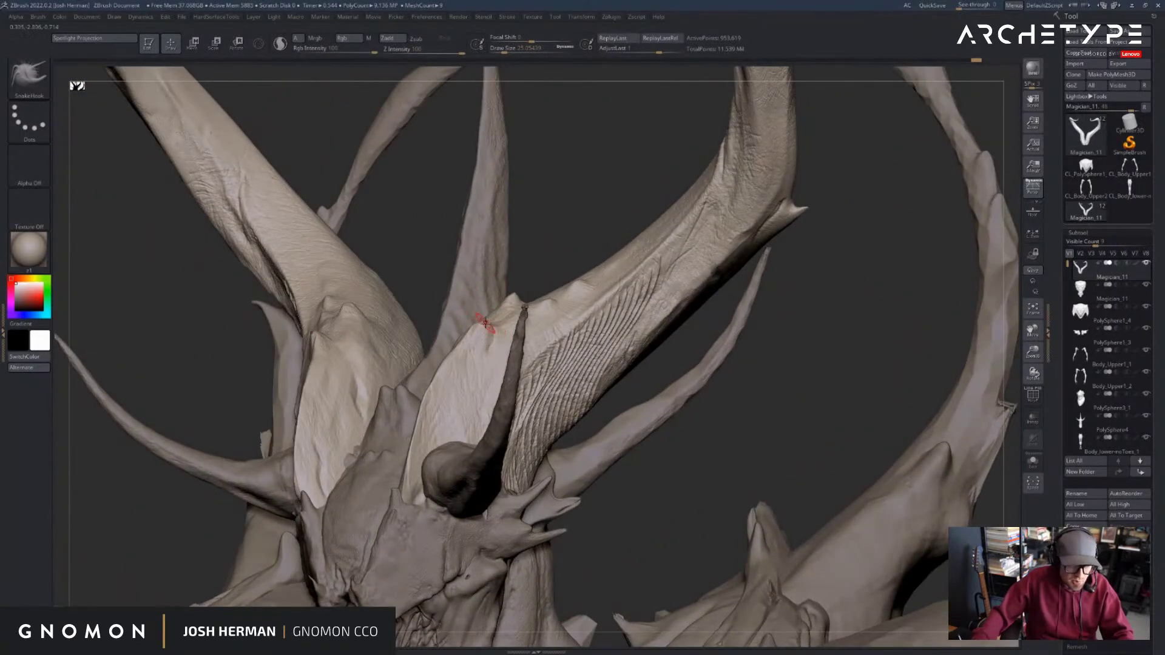
{"action": "left_click_drag", "start_coordinate": [487, 318], "coordinate": [486, 314]}
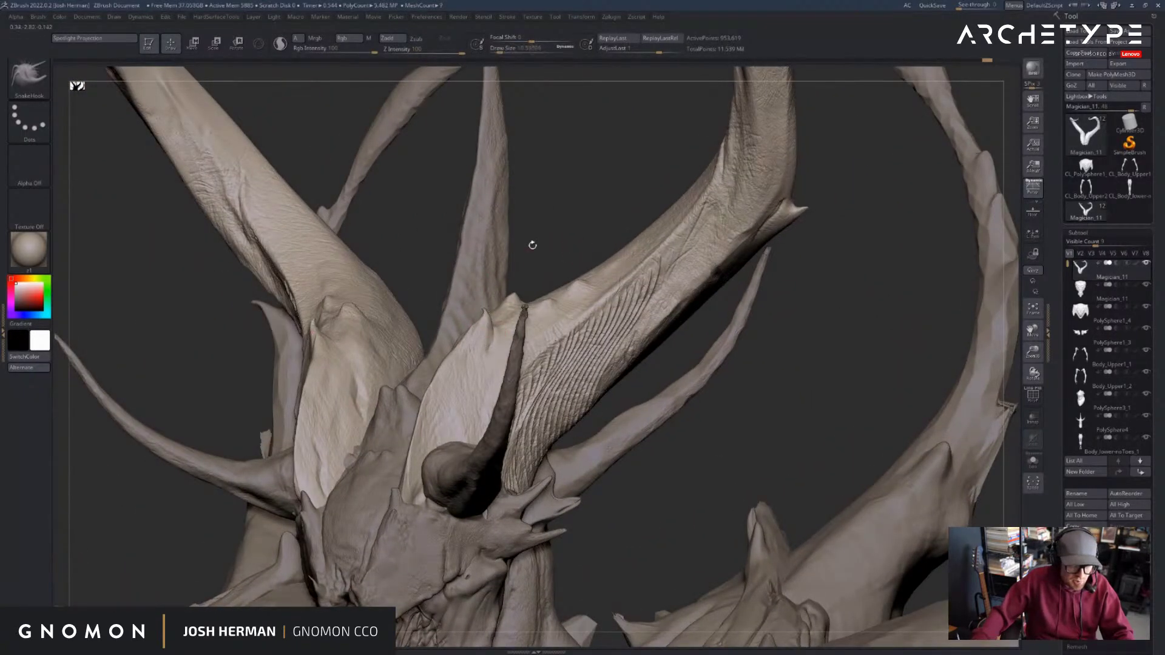
- Build up small bumps on the upper face of the large horn's base with the Standard and ClayBuildup brushes
{"action": "left_click_drag", "start_coordinate": [532, 245], "coordinate": [487, 313]}
{"action": "key", "text": "b"}
{"action": "key", "text": "s"}
{"action": "key", "text": "t"}
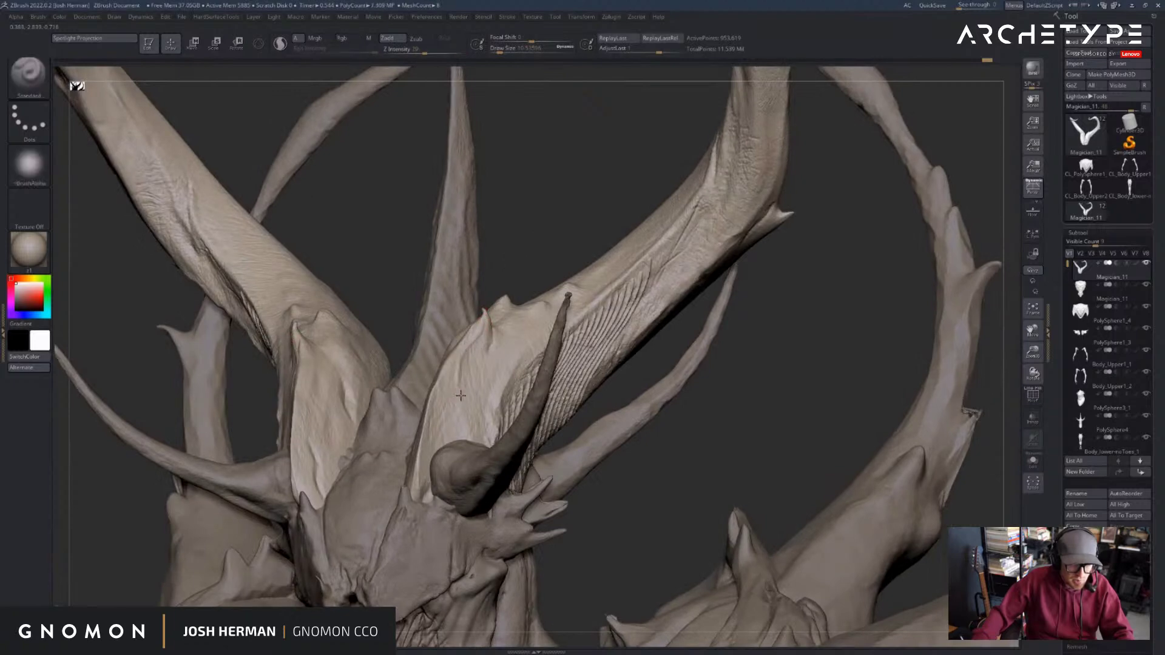
{"action": "left_click_drag", "start_coordinate": [517, 265], "coordinate": [584, 267]}
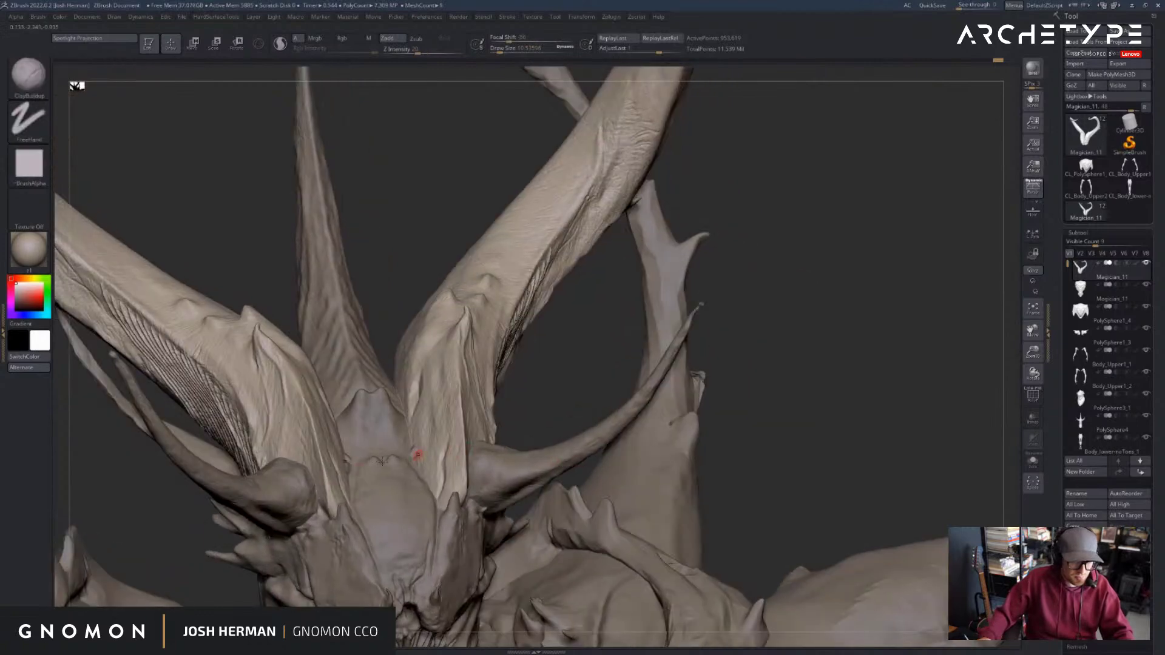
{"action": "key", "text": "s"}
{"action": "left_click", "coordinate": [328, 452]}
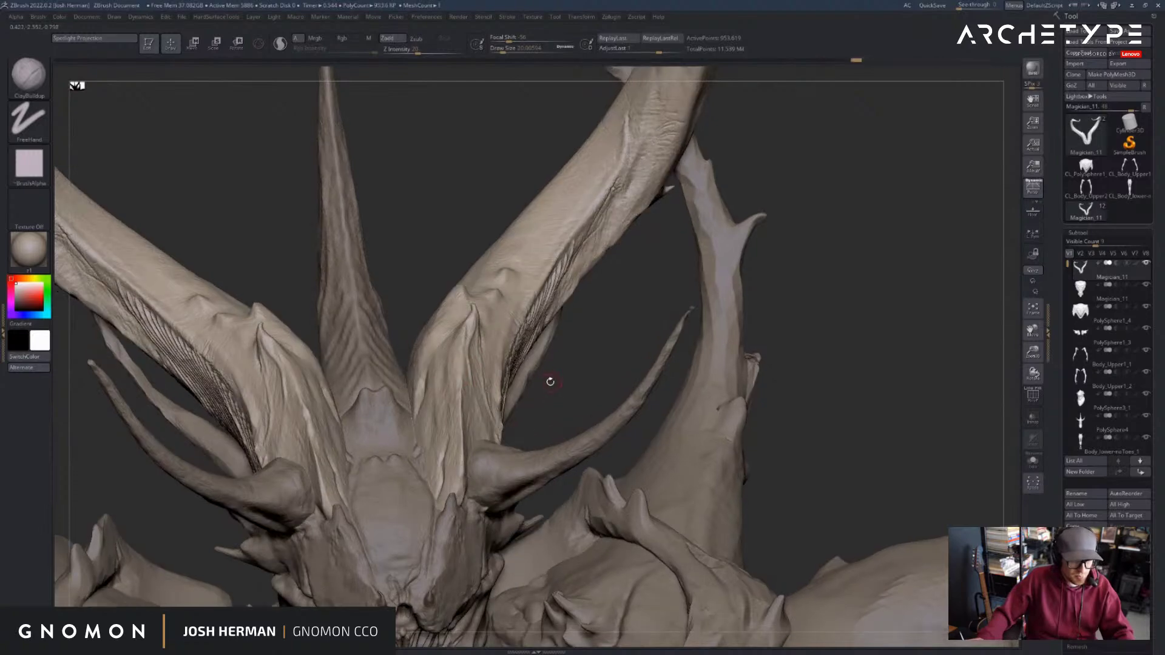
- Crease around the bumps at the large horn's base with DamStandard and pull one into a small spike with SnakeHook
{"action": "key", "text": "b"}
{"action": "key", "text": "d"}
{"action": "key", "text": "s"}
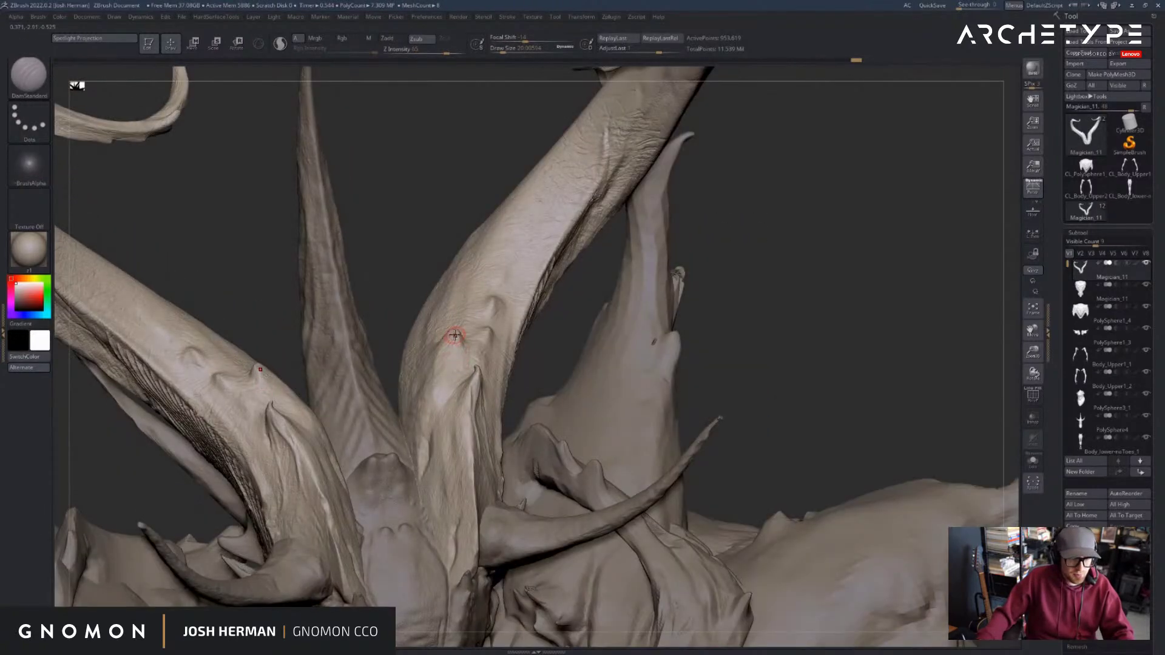
{"action": "key", "text": "b"}
{"action": "key", "text": "s"}
{"action": "key", "text": "h"}
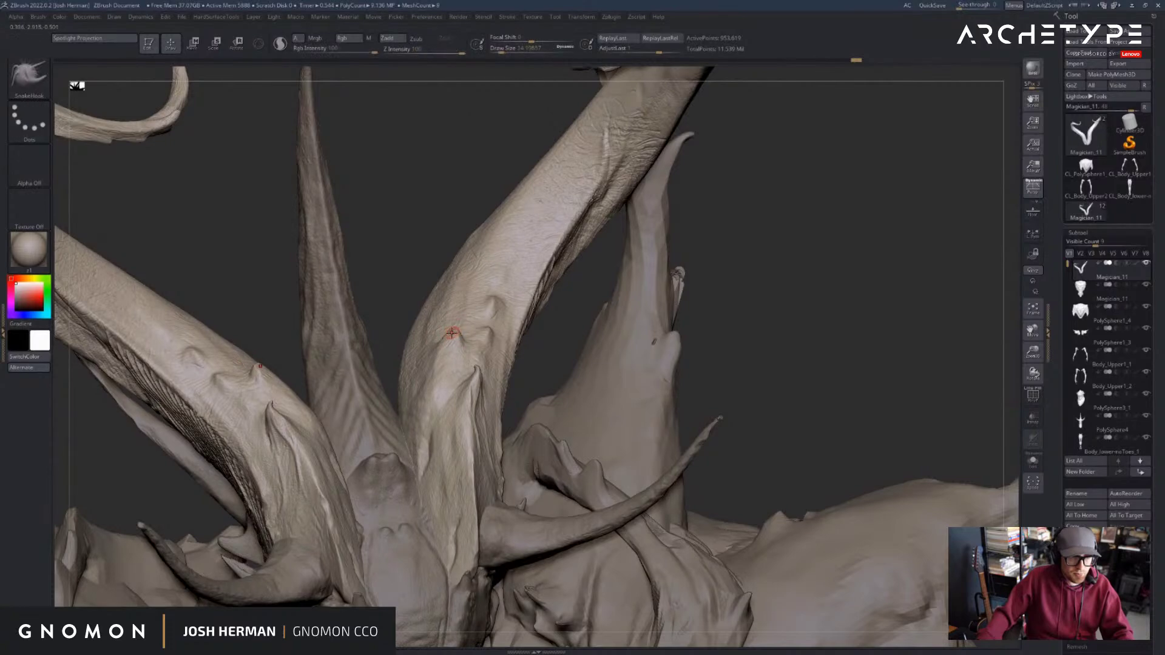
{"action": "left_click_drag", "start_coordinate": [459, 325], "coordinate": [460, 323]}
{"action": "mouse_move", "coordinate": [519, 377]}
{"action": "left_mouse_down"}
{"action": "mouse_move", "coordinate": [515, 297]}
{"action": "mouse_move", "coordinate": [495, 294]}
{"action": "left_mouse_up"}
{"action": "left_click_drag", "start_coordinate": [544, 342], "coordinate": [493, 304]}
- Add volume beside the small spikes on the horn's base with the Standard brush and pull out another spike with SnakeHook
{"action": "key", "text": "b"}
{"action": "key", "text": "s"}
{"action": "key", "text": "t"}
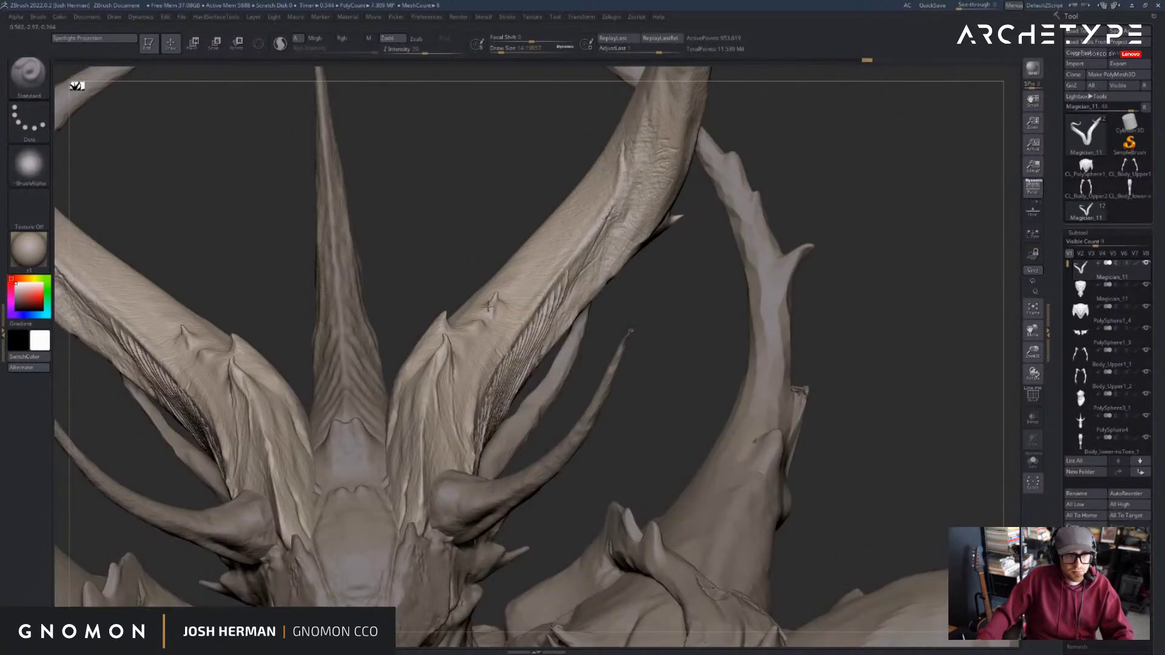
{"action": "key", "text": "b"}
{"action": "key", "text": "s"}
{"action": "key", "text": "h"}
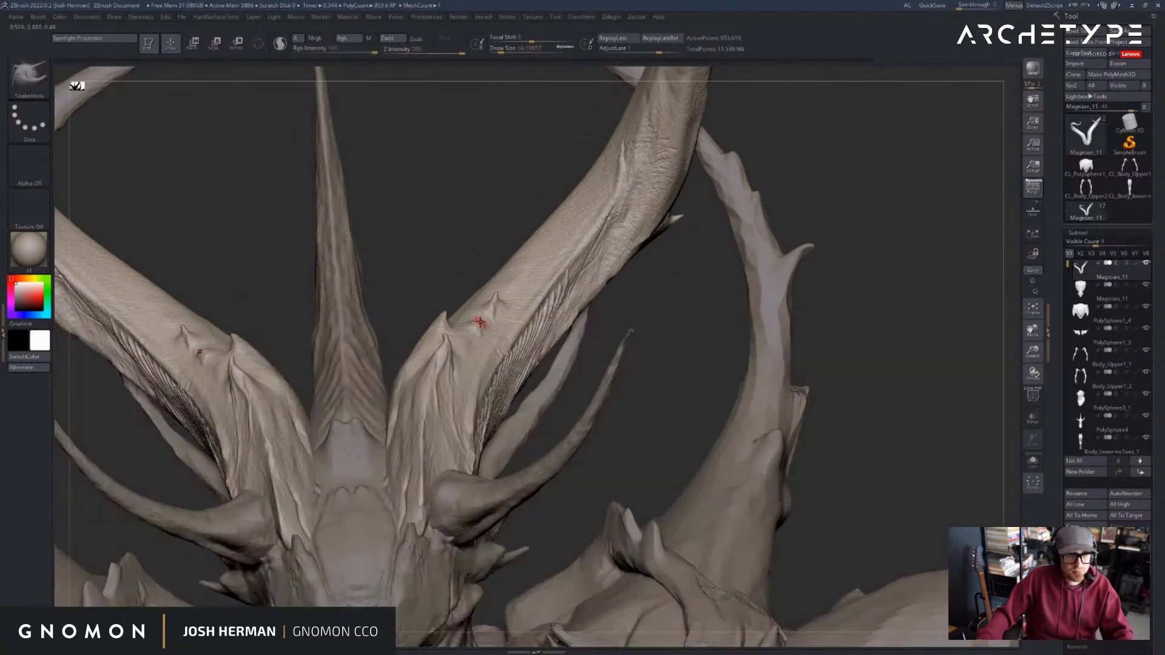
{"action": "mouse_move", "coordinate": [559, 330]}
{"action": "right_mouse_down"}
{"action": "mouse_move", "coordinate": [626, 321]}
{"action": "mouse_move", "coordinate": [461, 319]}
{"action": "mouse_move", "coordinate": [488, 322]}
{"action": "right_mouse_up"}
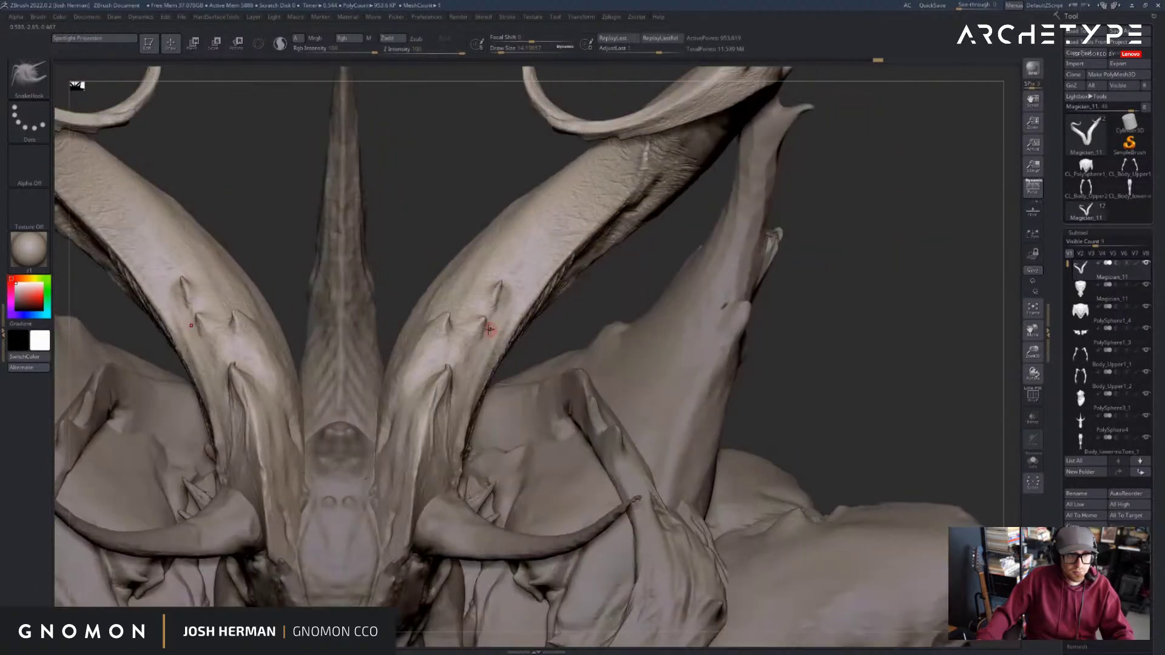
- Carve DamStandard creases around the small spikes on the horn's base and check the horn pair in isolation
{"action": "key", "text": "b"}
{"action": "key", "text": "d"}
{"action": "key", "text": "s"}
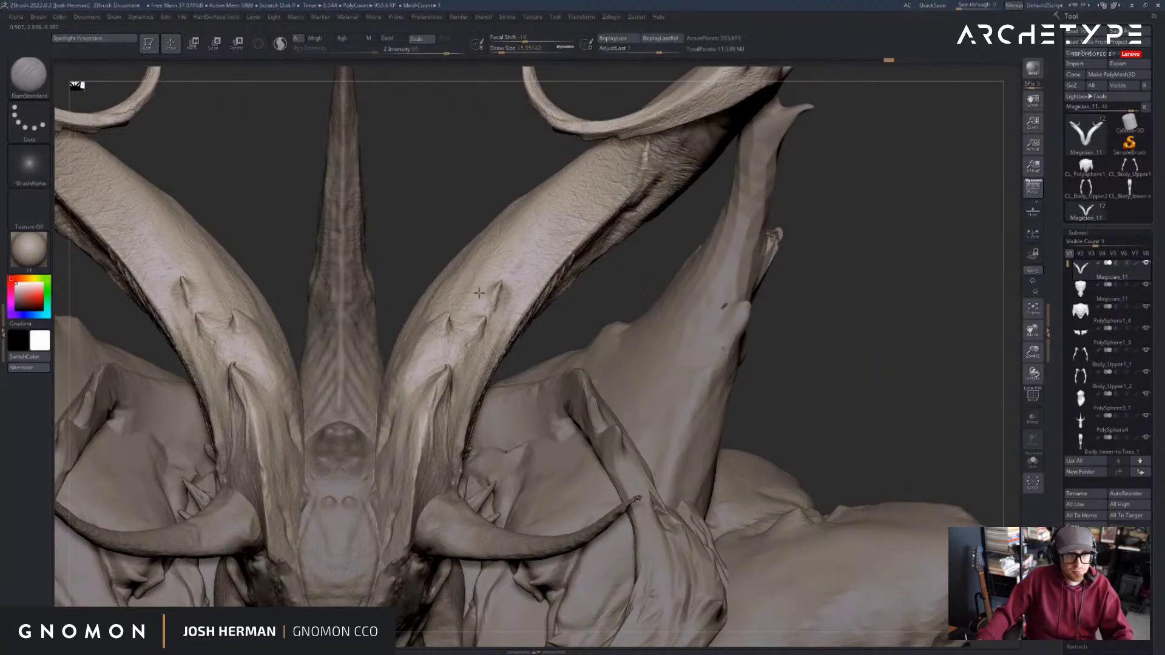
{"action": "right_click_drag", "start_coordinate": [595, 316], "coordinate": [612, 243], "text": "ctrl"}
{"action": "right_click_drag", "start_coordinate": [758, 273], "coordinate": [670, 273]}
{"action": "key", "text": "s"}
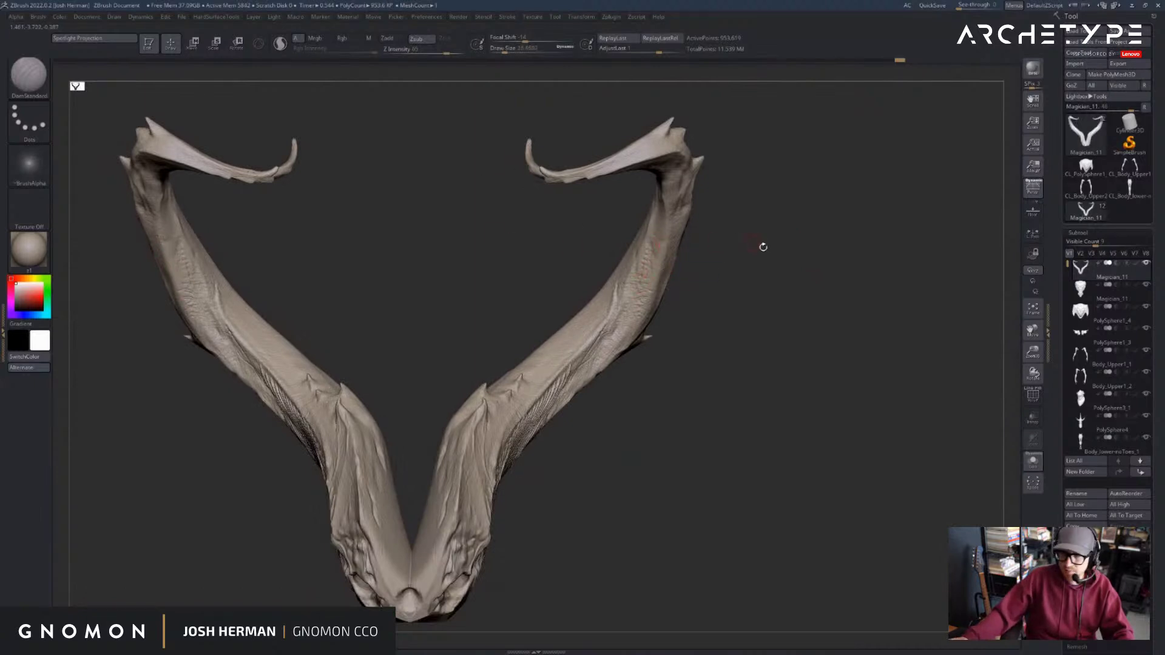
{"action": "right_click_drag", "start_coordinate": [821, 273], "coordinate": [790, 296]}
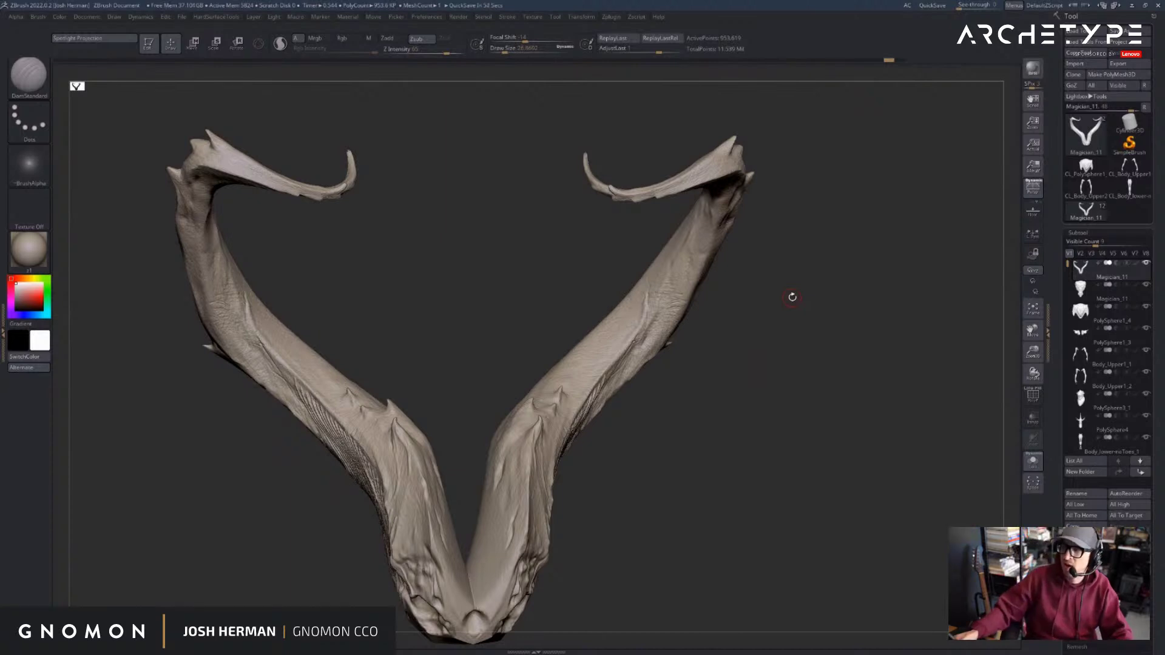
{"action": "right_click_drag", "start_coordinate": [832, 322], "coordinate": [858, 307]}
{"action": "key", "text": "alt+s"}
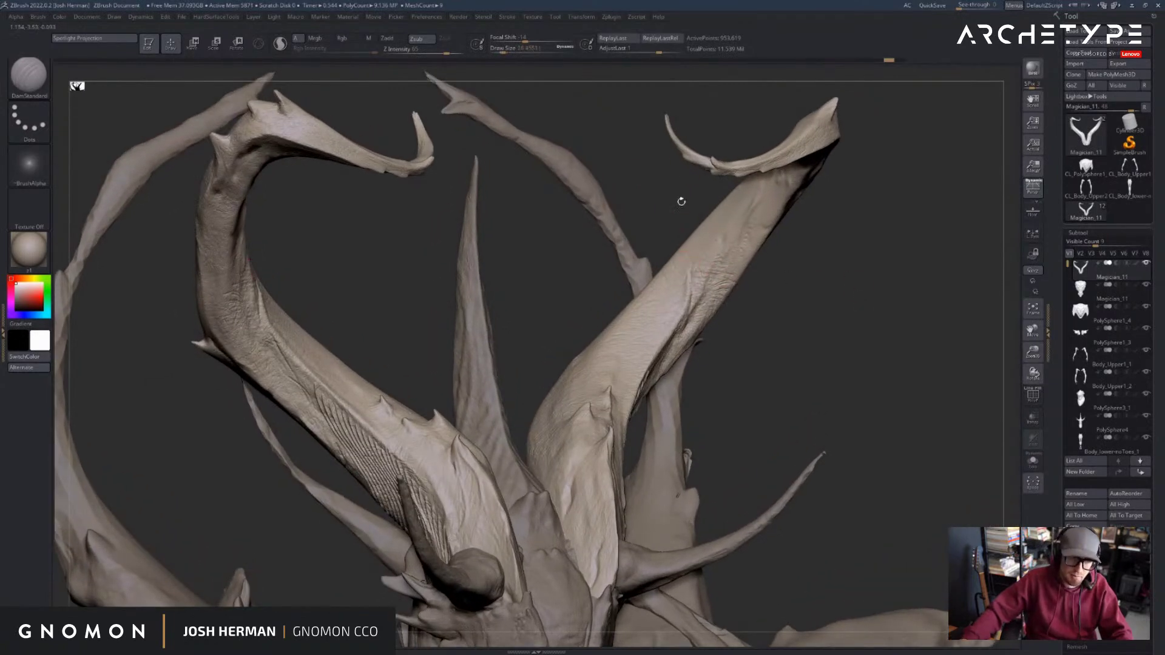
- Apply LayerRoll surface texture along the large horn's shaft toward its upper curve
{"action": "mouse_move", "coordinate": [681, 202]}
{"action": "right_mouse_down", "text": "alt"}
{"action": "mouse_move", "coordinate": [657, 262]}
{"action": "mouse_move", "coordinate": [694, 263]}
{"action": "mouse_move", "coordinate": [554, 378]}
{"action": "mouse_move", "coordinate": [902, 186]}
{"action": "mouse_move", "coordinate": [878, 195]}
{"action": "right_mouse_up", "text": "alt"}
{"action": "key", "text": "b"}
{"action": "left_click", "coordinate": [999, 202]}
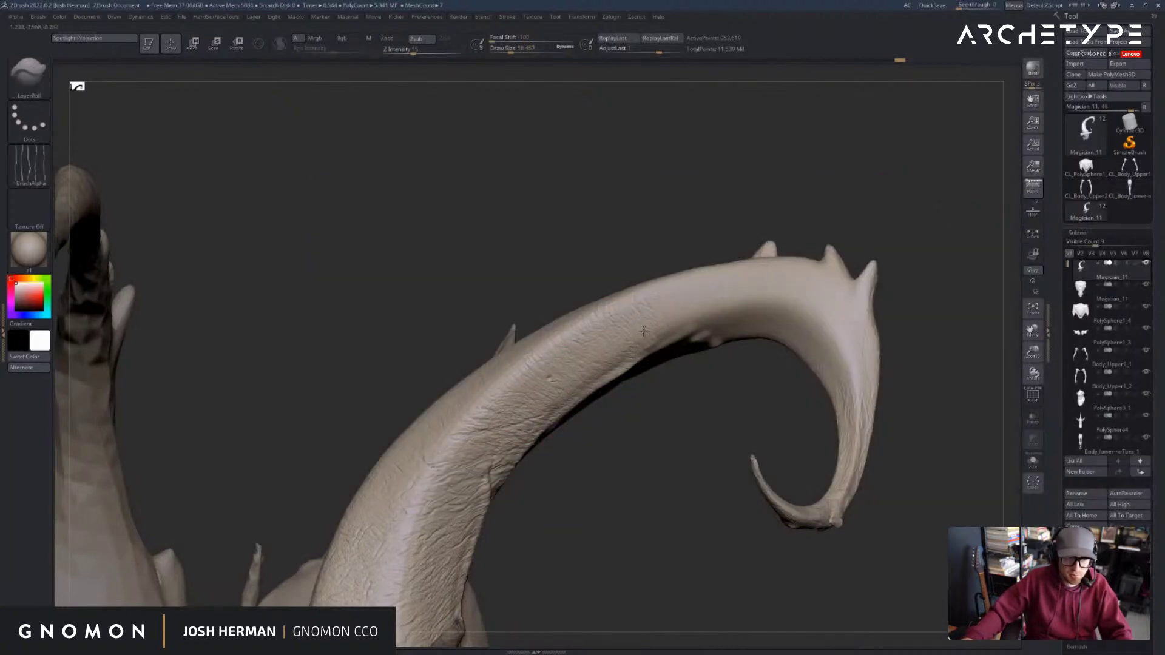
{"action": "mouse_move", "coordinate": [834, 400]}
{"action": "right_mouse_down"}
{"action": "mouse_move", "coordinate": [718, 158]}
{"action": "mouse_move", "coordinate": [648, 161]}
{"action": "right_mouse_up"}
- Smooth the upper bend of the large horn and carve a long DamStandard crease from there toward the curled tip
{"action": "key", "text": "b"}
{"action": "key", "text": "d"}
{"action": "key", "text": "s"}
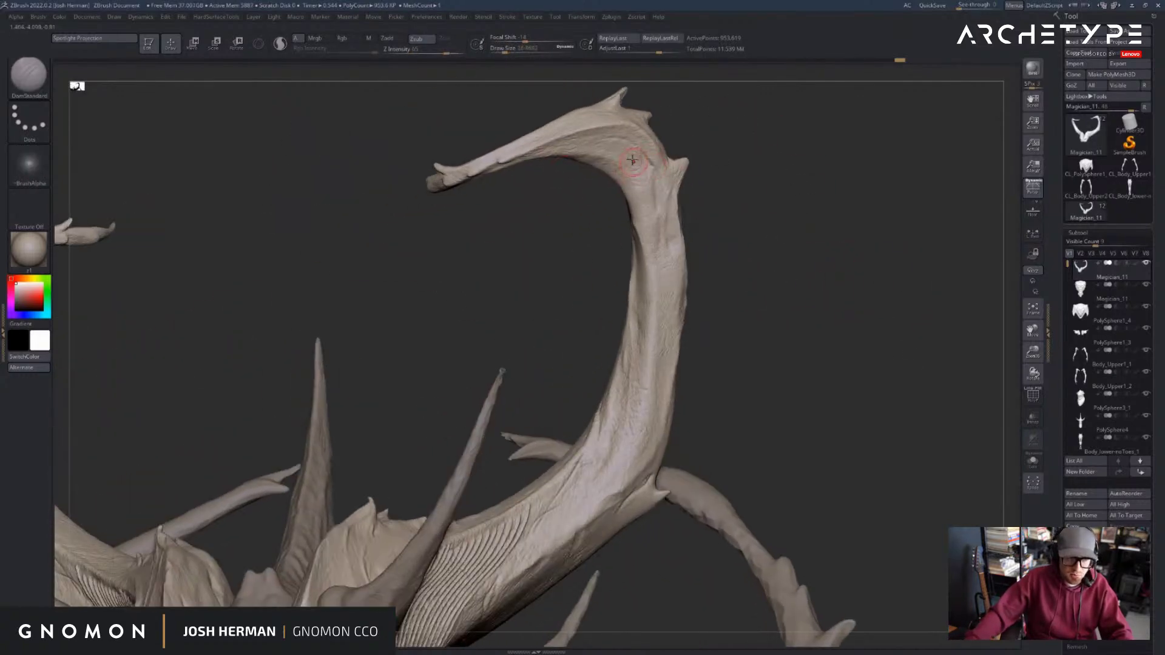
{"action": "left_click_drag", "start_coordinate": [632, 141], "coordinate": [589, 132], "text": "shift"}
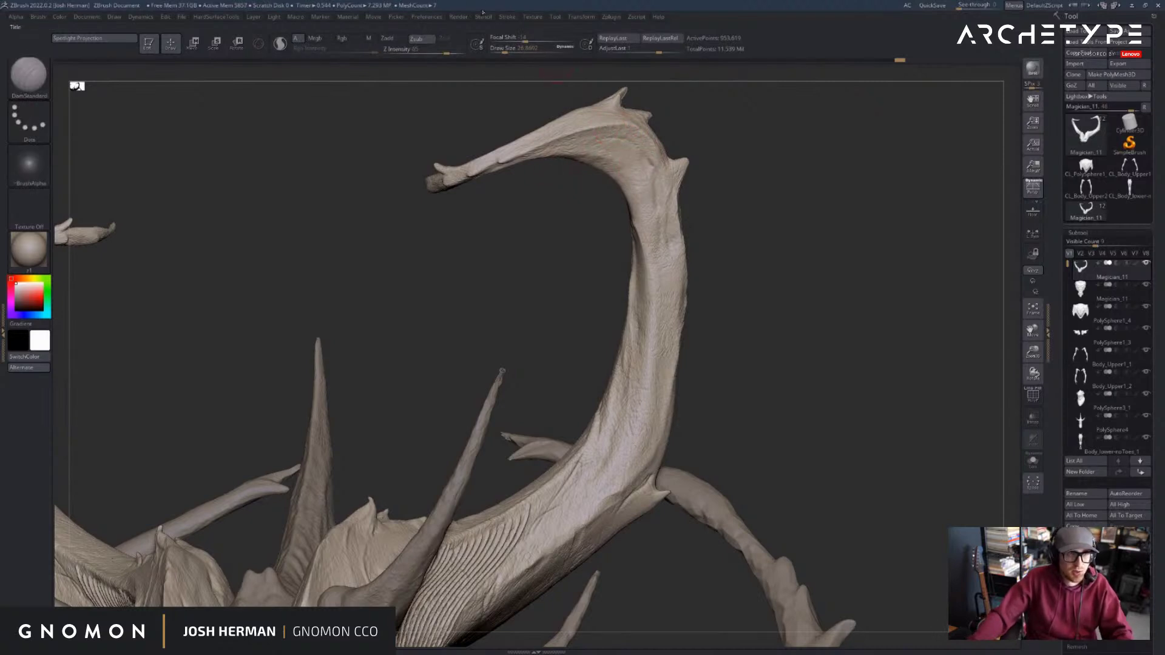
{"action": "left_click", "coordinate": [508, 17]}
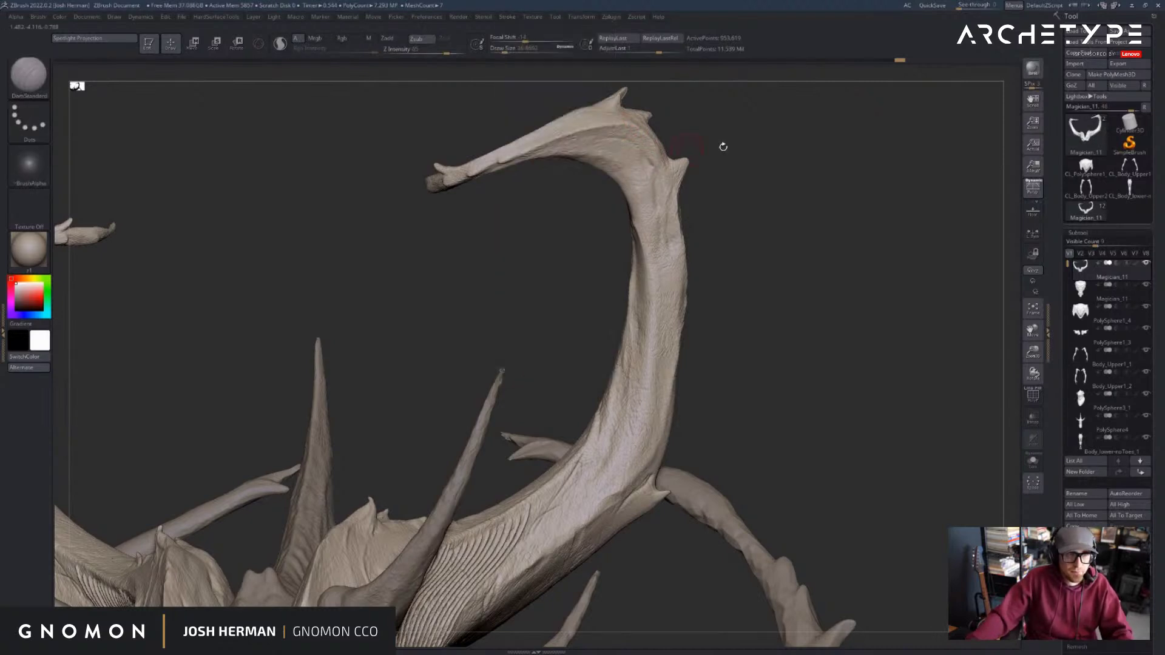
{"action": "right_click_drag", "start_coordinate": [722, 146], "coordinate": [722, 128]}
{"action": "left_click_drag", "start_coordinate": [612, 135], "coordinate": [517, 164]}
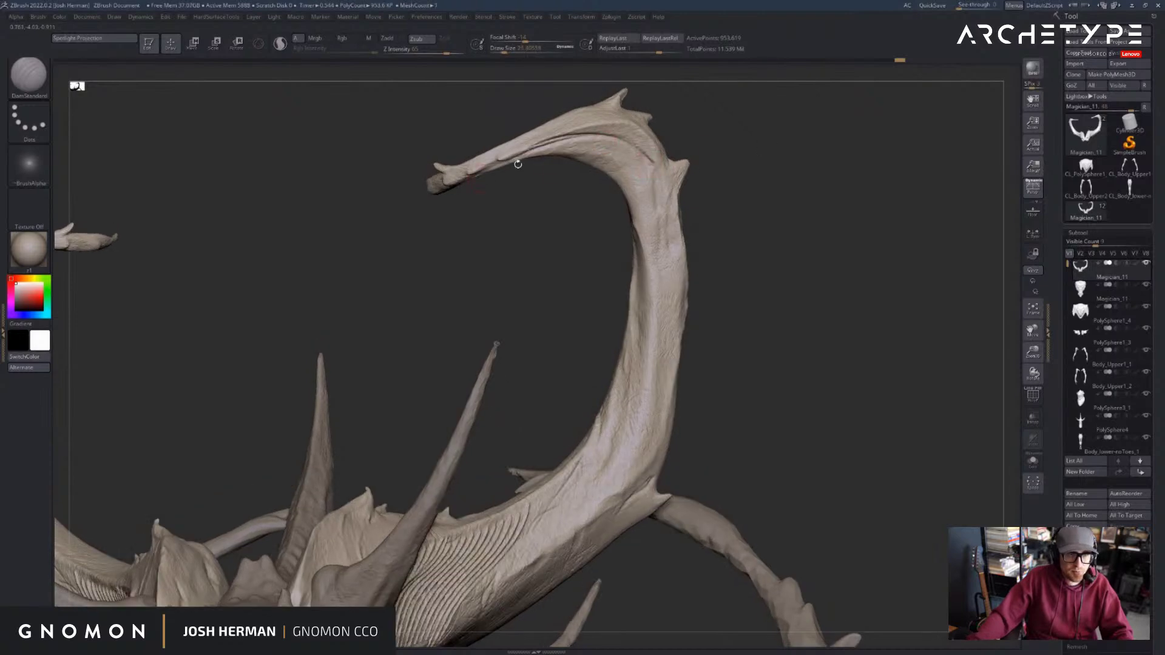
- Build up the surface beside the outer spike at the horn's upper bend with the Standard brush
{"action": "key", "text": "b"}
{"action": "key", "text": "s"}
{"action": "key", "text": "t"}
{"action": "left_click_drag", "start_coordinate": [662, 154], "coordinate": [655, 163]}
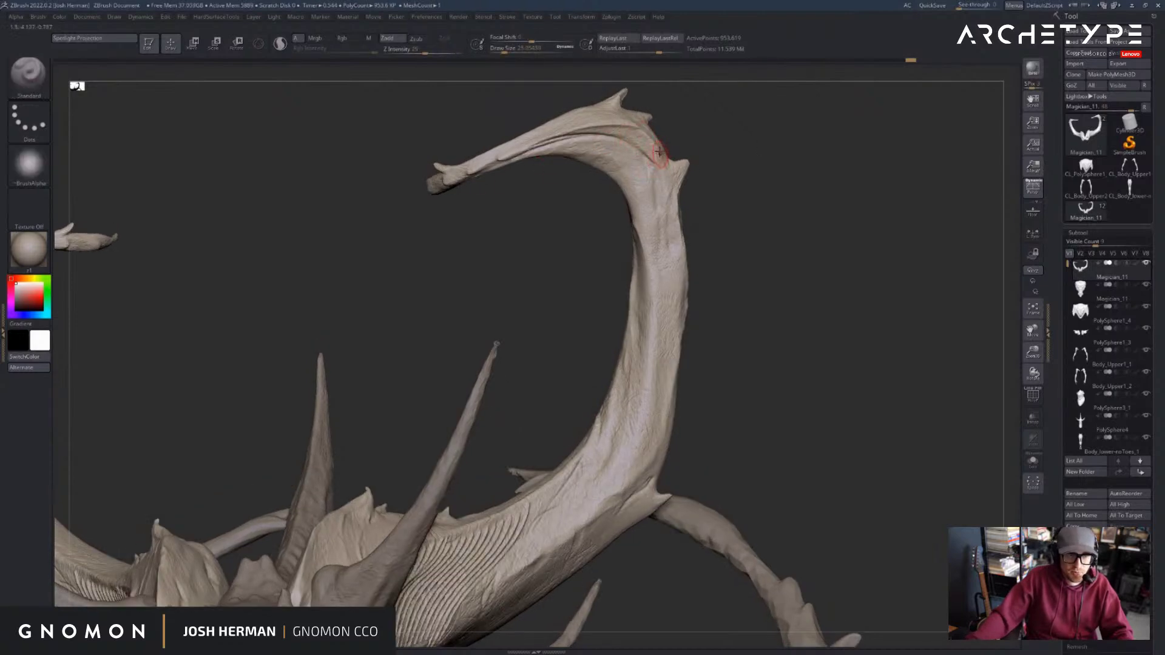
- Carve DamStandard creases around the base of the upper bend's outer spike and down the horn's outer shaft
{"action": "key", "text": "b"}
{"action": "key", "text": "d"}
{"action": "key", "text": "s"}
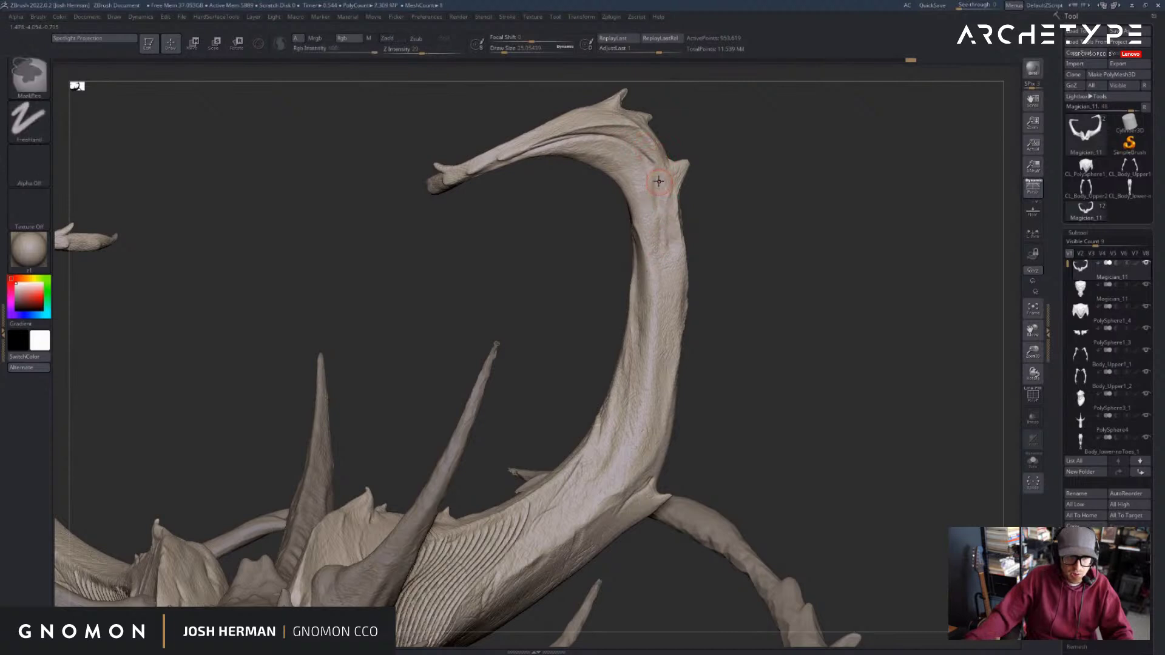
{"action": "key", "text": "ctrl+z"}
{"action": "key", "text": "s"}
{"action": "left_click_drag", "start_coordinate": [665, 174], "coordinate": [663, 175]}
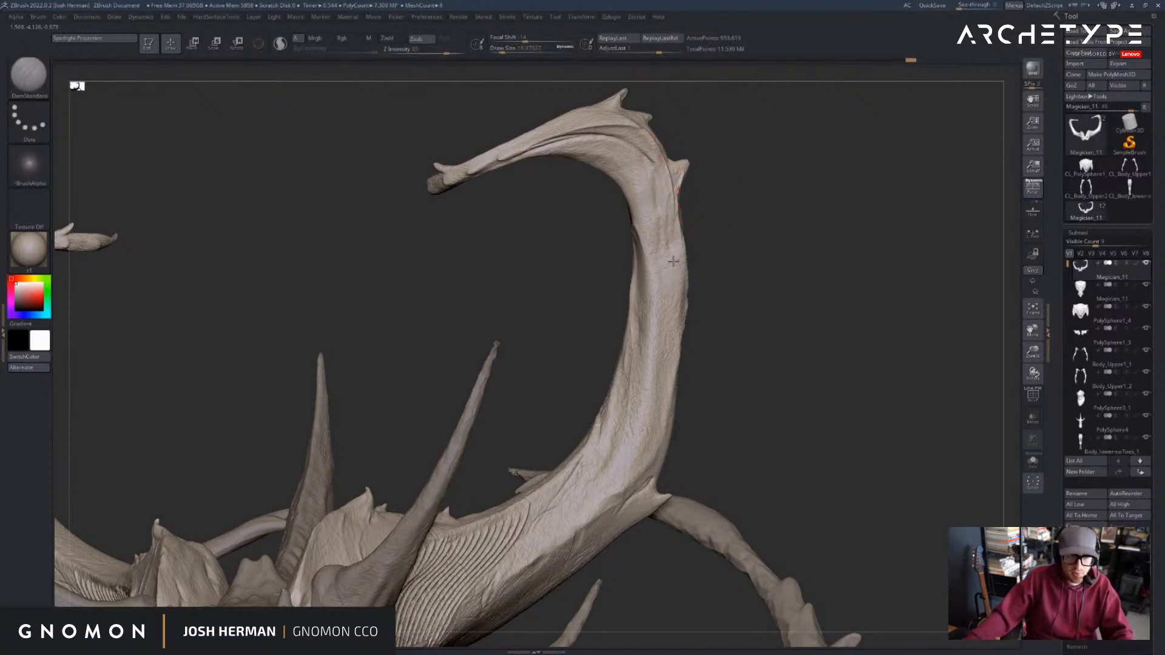
{"action": "left_click_drag", "start_coordinate": [679, 299], "coordinate": [672, 187]}
- Pull the outer spike at the large horn's upper bend into a longer, sharper point with the SnakeHook brush
{"action": "key", "text": "b"}
{"action": "key", "text": "s"}
{"action": "key", "text": "h"}
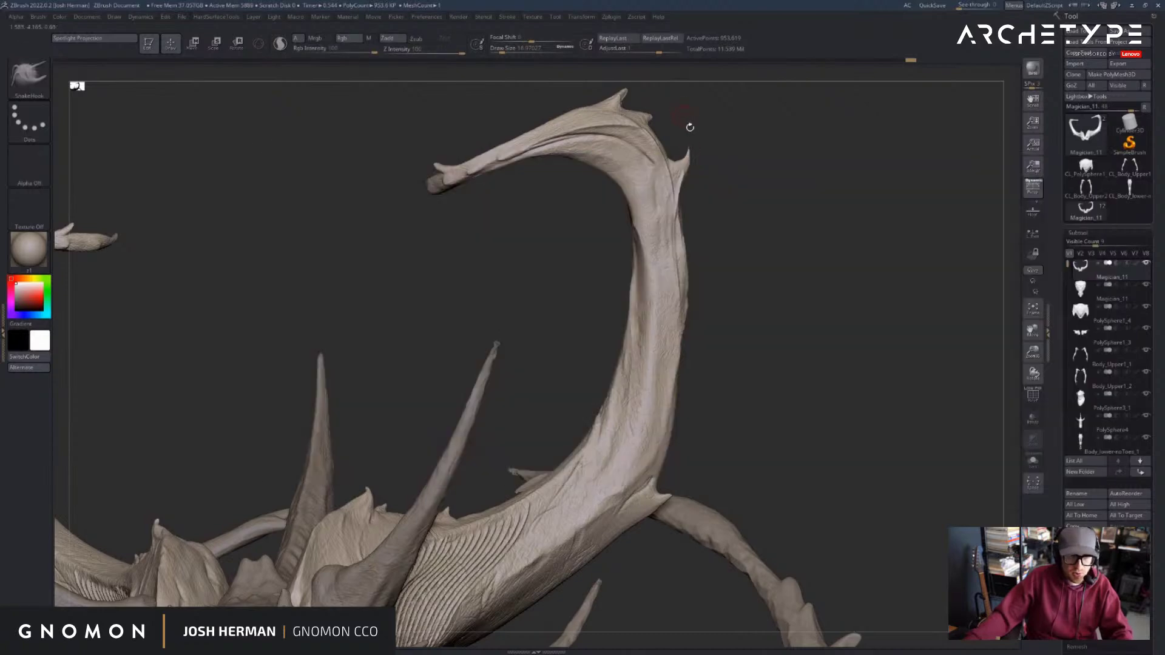
{"action": "left_click_drag", "start_coordinate": [734, 142], "coordinate": [763, 163]}
{"action": "left_click_drag", "start_coordinate": [764, 164], "coordinate": [758, 273], "text": "alt"}
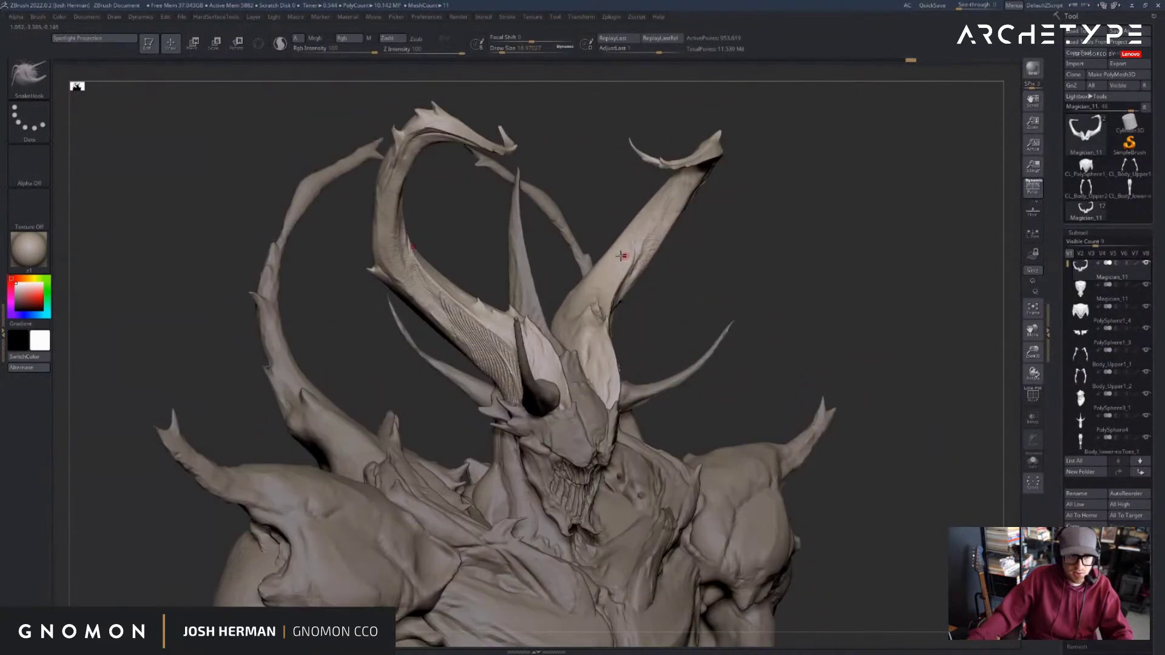
- Work the front of the large horn's middle shaft with Standard and DamStandard strokes, undoing the last stroke
{"action": "key", "text": "b"}
{"action": "key", "text": "d"}
{"action": "key", "text": "s"}
{"action": "left_click_drag", "start_coordinate": [666, 274], "coordinate": [623, 250]}
{"action": "key", "text": "b"}
{"action": "key", "text": "s"}
{"action": "key", "text": "t"}
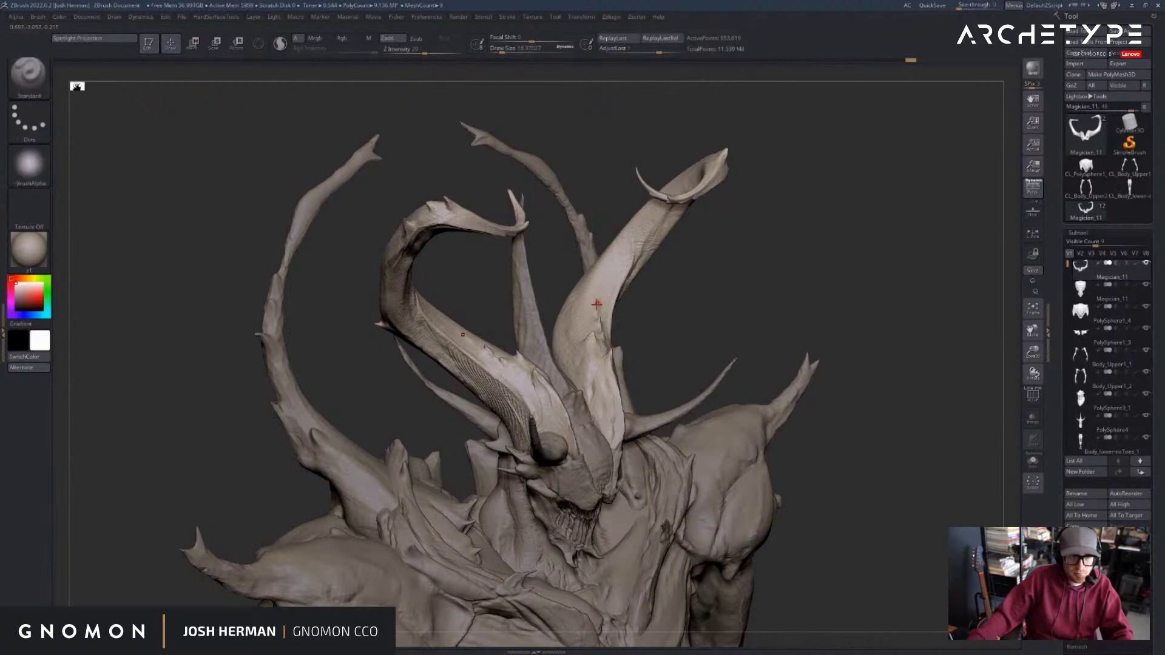
{"action": "left_click_drag", "start_coordinate": [596, 304], "coordinate": [608, 268]}
{"action": "key", "text": "b"}
{"action": "key", "text": "d"}
{"action": "key", "text": "s"}
{"action": "left_click_drag", "start_coordinate": [622, 253], "coordinate": [628, 241]}
{"action": "key", "text": "ctrl+z"}
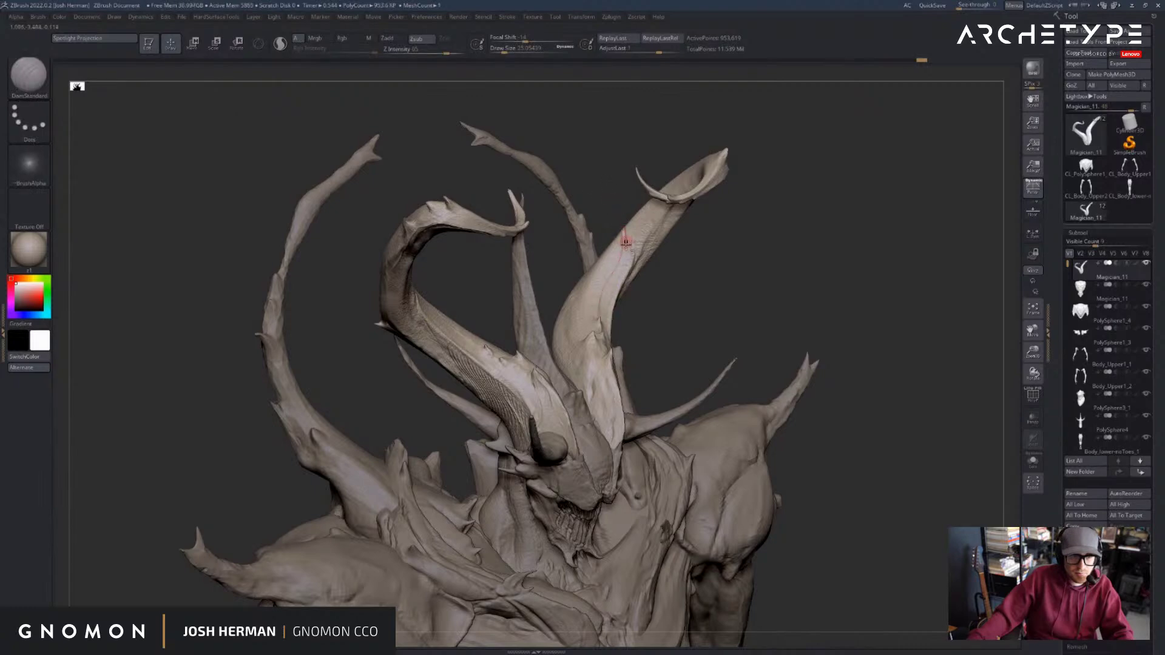
- Review the whole figure, switch to the Move brush, and make the shoulder armour the active subtool
{"action": "left_click_drag", "start_coordinate": [625, 169], "coordinate": [562, 237]}
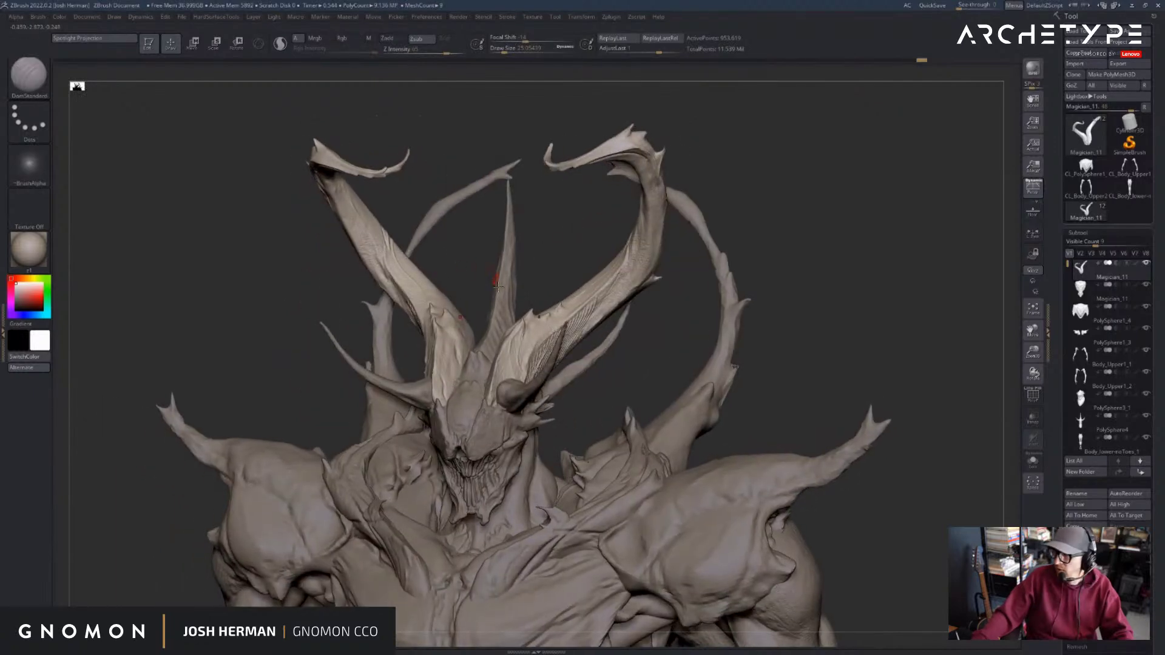
{"action": "key", "text": "f"}
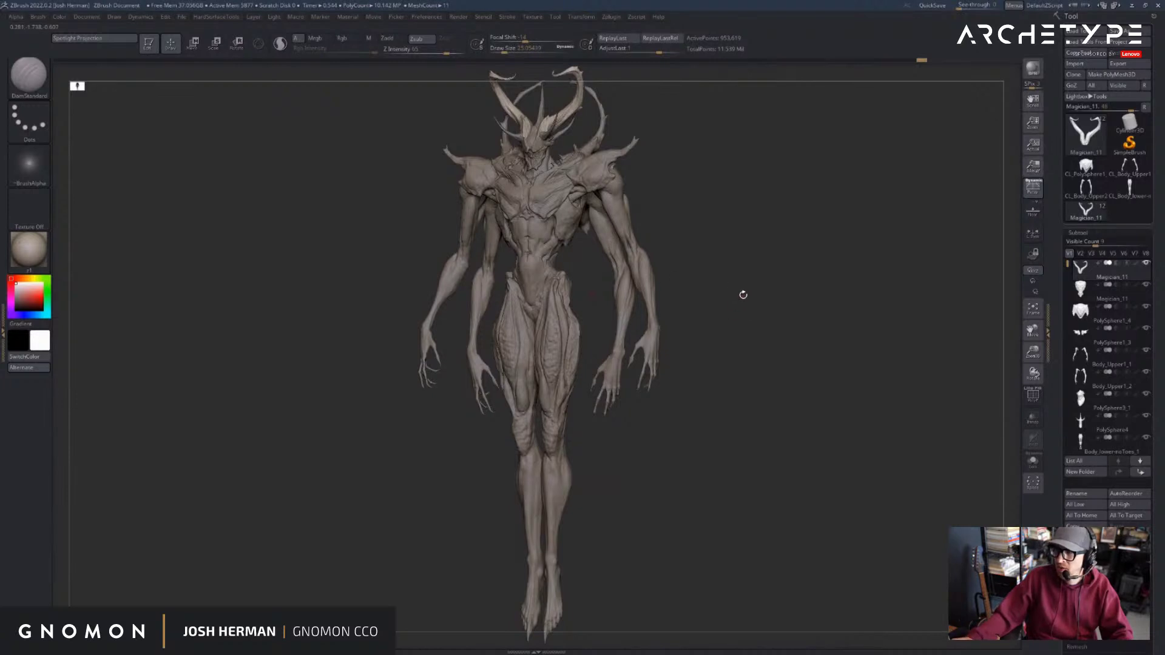
{"action": "left_click_drag", "start_coordinate": [743, 295], "coordinate": [780, 291]}
{"action": "key", "text": "b"}
{"action": "key", "text": "m"}
{"action": "key", "text": "v"}
{"action": "left_click_drag", "start_coordinate": [715, 211], "coordinate": [717, 276], "text": "alt"}
{"action": "left_click", "coordinate": [678, 322], "text": "alt"}
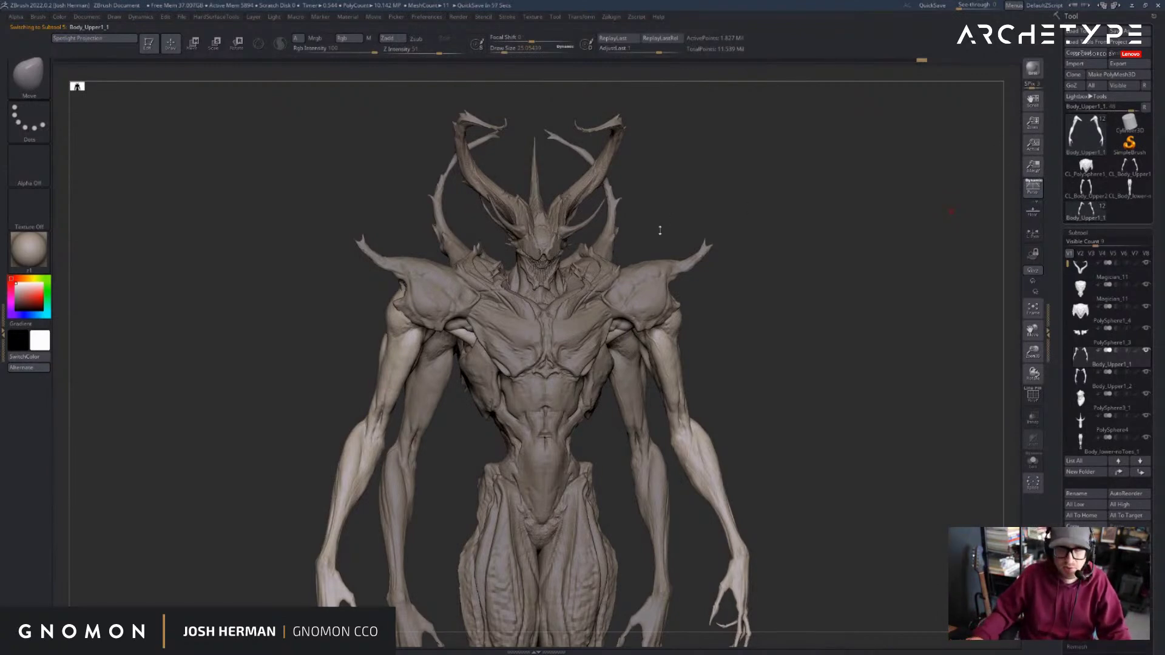
{"action": "left_click_drag", "start_coordinate": [783, 211], "coordinate": [793, 182], "text": "alt"}
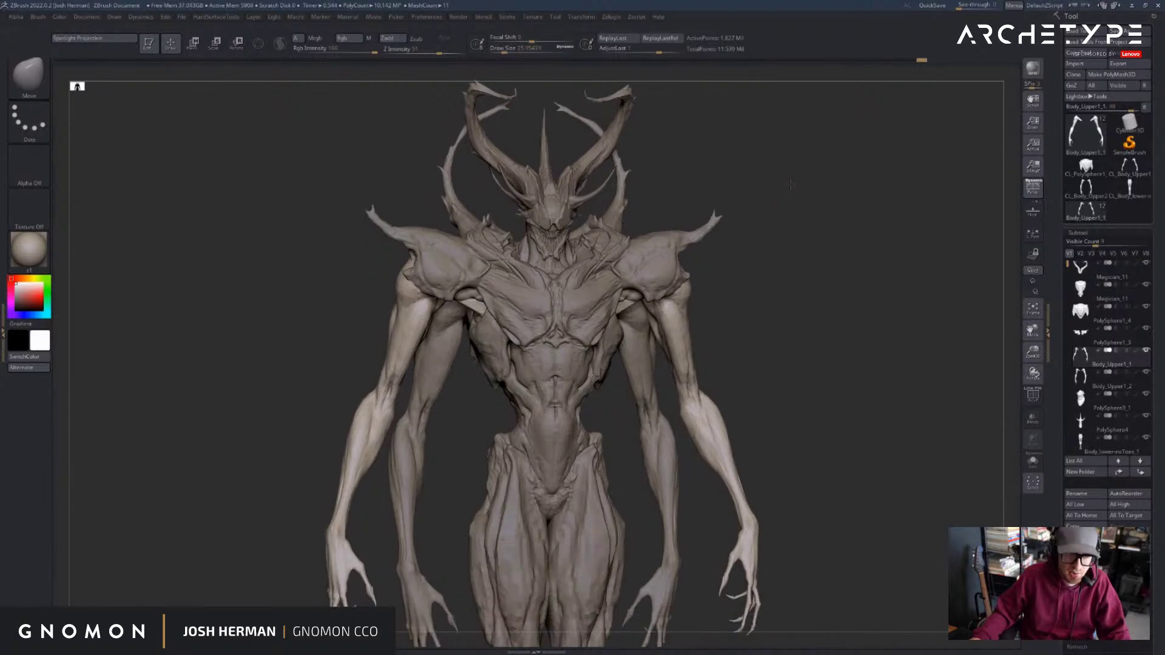
{"action": "left_click", "coordinate": [617, 240], "text": "alt"}
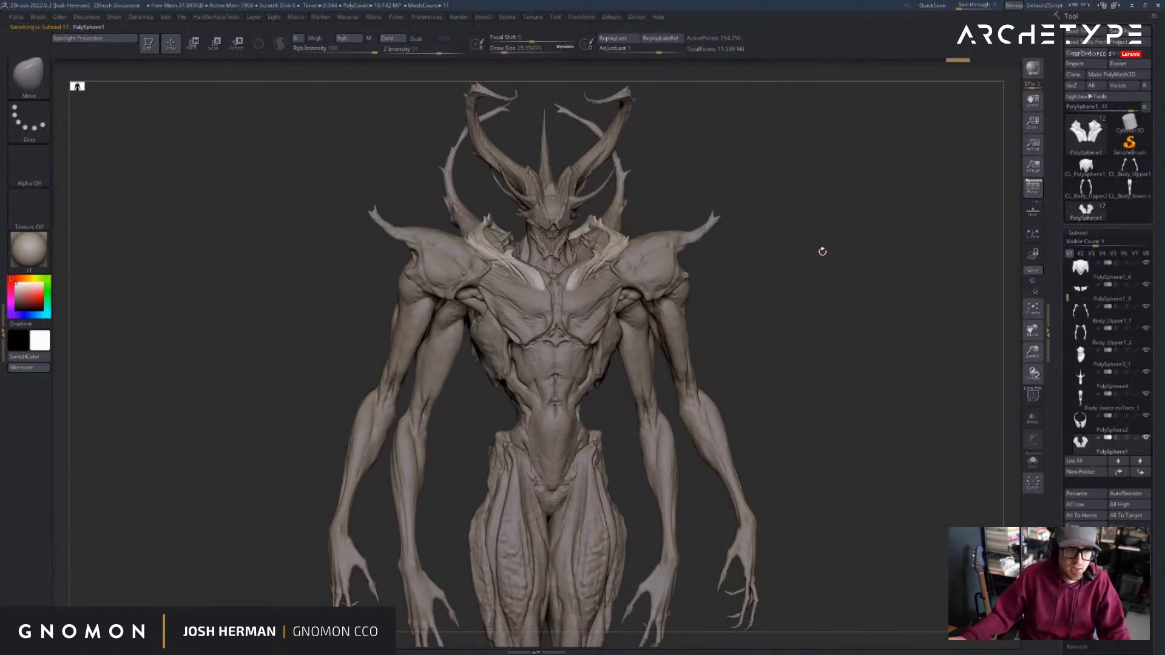
{"action": "mouse_move", "coordinate": [822, 251]}
{"action": "left_mouse_down", "text": "shift"}
{"action": "mouse_move", "coordinate": [804, 253]}
{"action": "mouse_move", "coordinate": [800, 276]}
{"action": "mouse_move", "coordinate": [865, 273]}
{"action": "mouse_move", "coordinate": [907, 308]}
{"action": "mouse_move", "coordinate": [866, 272]}
{"action": "mouse_move", "coordinate": [893, 280]}
{"action": "left_mouse_up", "text": "shift"}
{"action": "left_click", "coordinate": [675, 266], "text": "alt"}
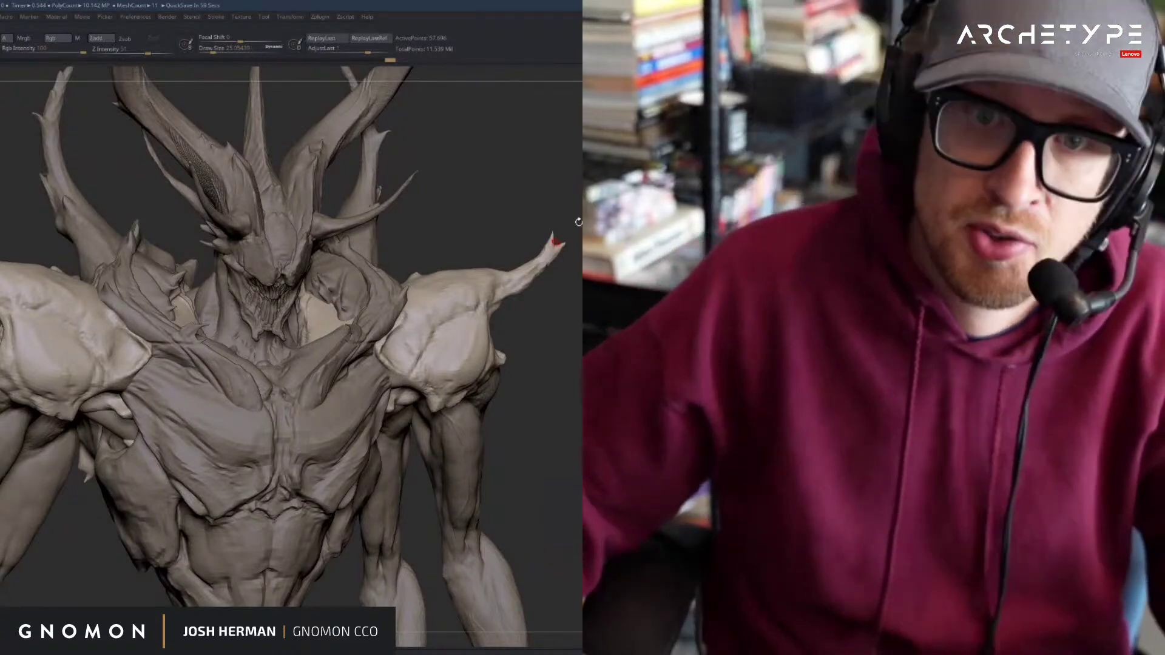
- Subdivide the shoulder armour mesh once and enlarge the brush for surface detailing
{"action": "left_click_drag", "start_coordinate": [577, 221], "coordinate": [537, 209]}
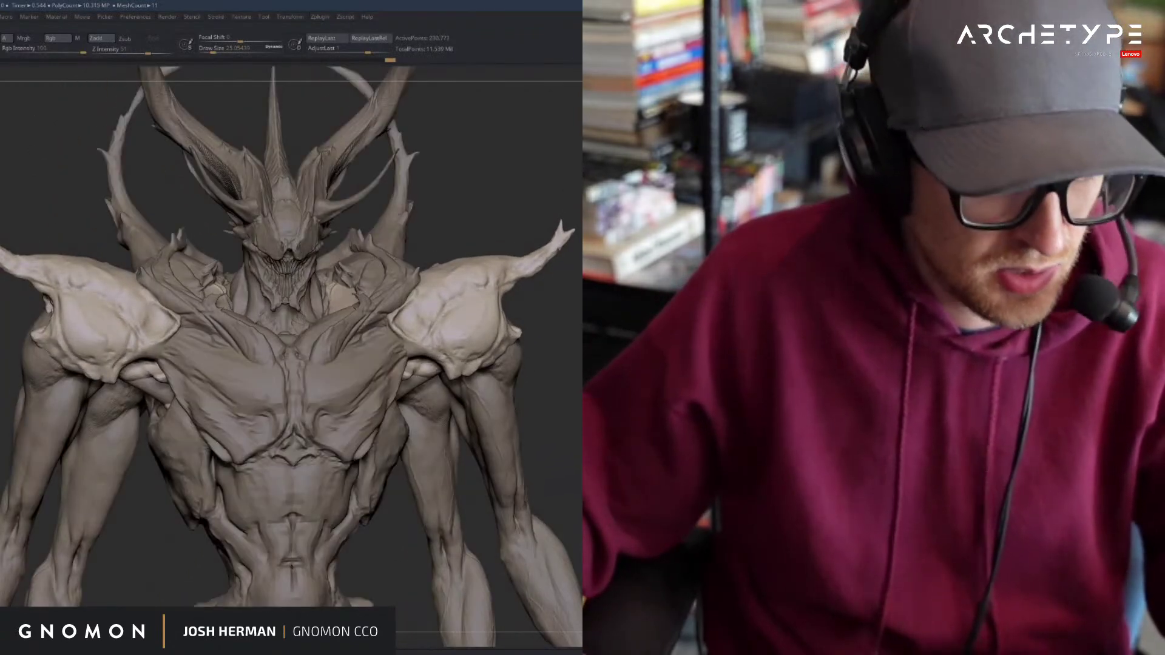
{"action": "key", "text": "b"}
{"action": "key", "text": "d"}
{"action": "key", "text": "s"}
{"action": "mouse_move", "coordinate": [576, 307]}
{"action": "left_mouse_down", "text": "alt"}
{"action": "mouse_move", "coordinate": [509, 304]}
{"action": "mouse_move", "coordinate": [485, 346]}
{"action": "left_mouse_up", "text": "alt"}
{"action": "key", "text": "s"}
{"action": "left_click", "coordinate": [370, 348]}
{"action": "key", "text": "d"}
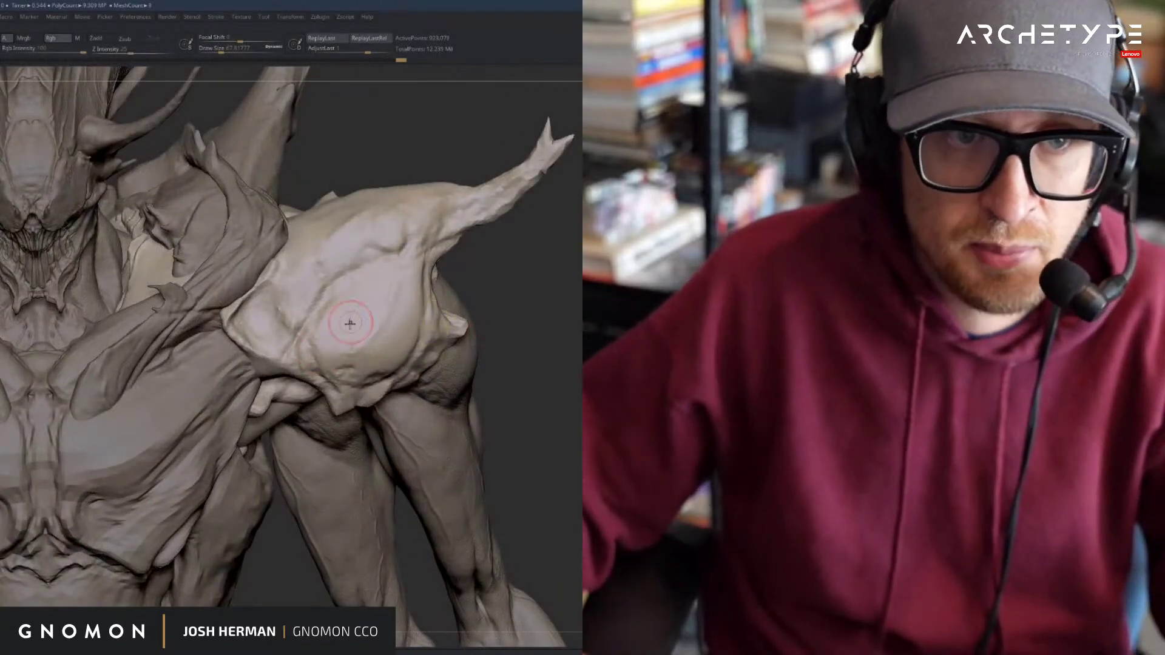
- Apply LayerRoll surface texture across the rounded front of the shoulder armour
{"action": "mouse_move", "coordinate": [344, 360]}
{"action": "left_mouse_down"}
{"action": "mouse_move", "coordinate": [308, 338]}
{"action": "mouse_move", "coordinate": [327, 308]}
{"action": "left_mouse_up"}
{"action": "left_click_drag", "start_coordinate": [526, 271], "coordinate": [562, 321]}
{"action": "left_click_drag", "start_coordinate": [234, 359], "coordinate": [306, 312]}
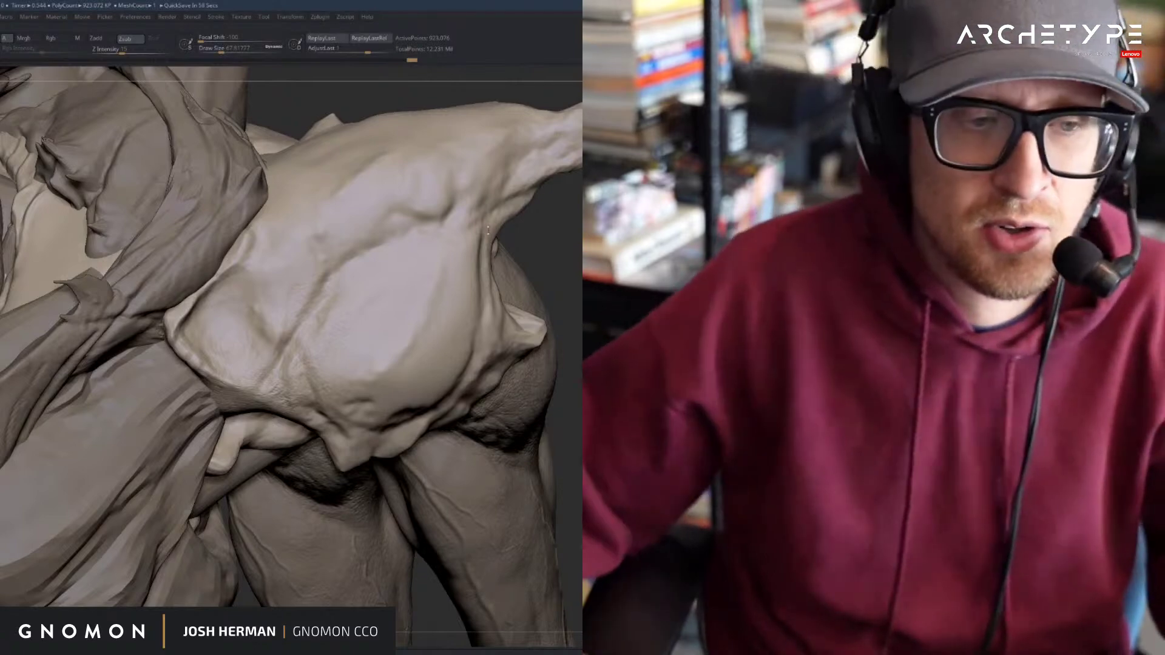
{"action": "left_click_drag", "start_coordinate": [580, 323], "coordinate": [540, 343]}
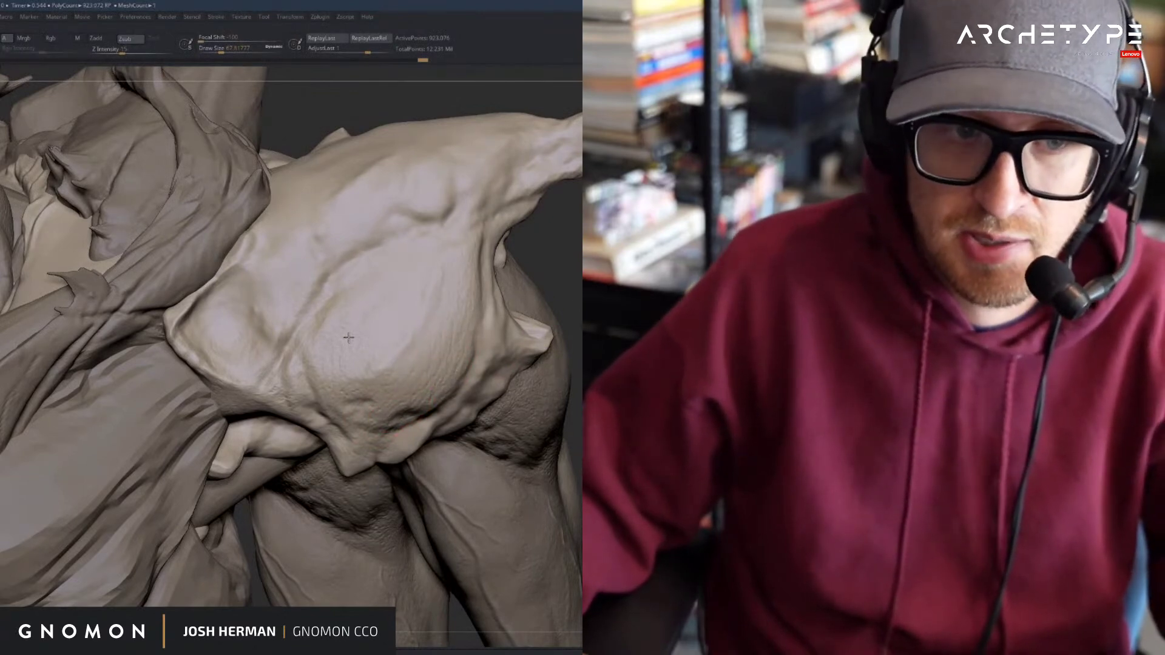
- Soften part of the shoulder armour's new texture, extend it onto the inner front lobe, and isolate the subtool
{"action": "left_click_drag", "start_coordinate": [396, 323], "coordinate": [345, 345], "text": "shift"}
{"action": "left_click_drag", "start_coordinate": [577, 245], "coordinate": [574, 288]}
{"action": "key", "text": "b"}
{"action": "key", "text": "d"}
{"action": "key", "text": "s"}
{"action": "key", "text": "alt+s"}
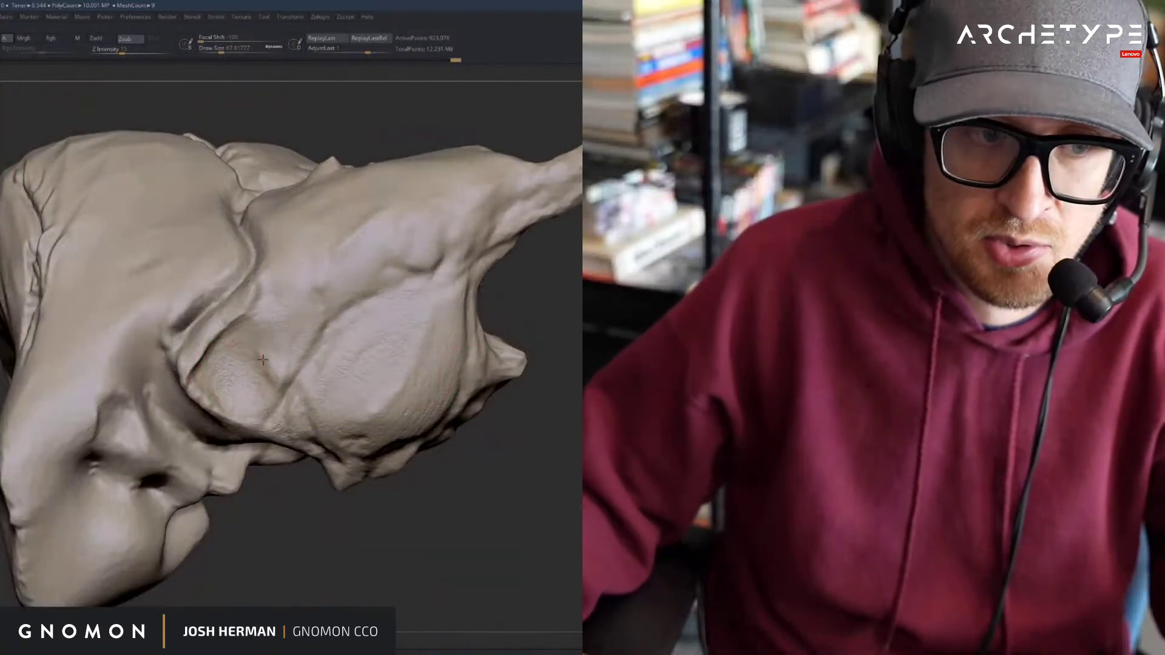
- Extend the LayerRoll surface texture across the upper front of the shoulder armour, towards the spike's base
{"action": "right_click_drag", "start_coordinate": [323, 310], "coordinate": [304, 374], "text": "alt"}
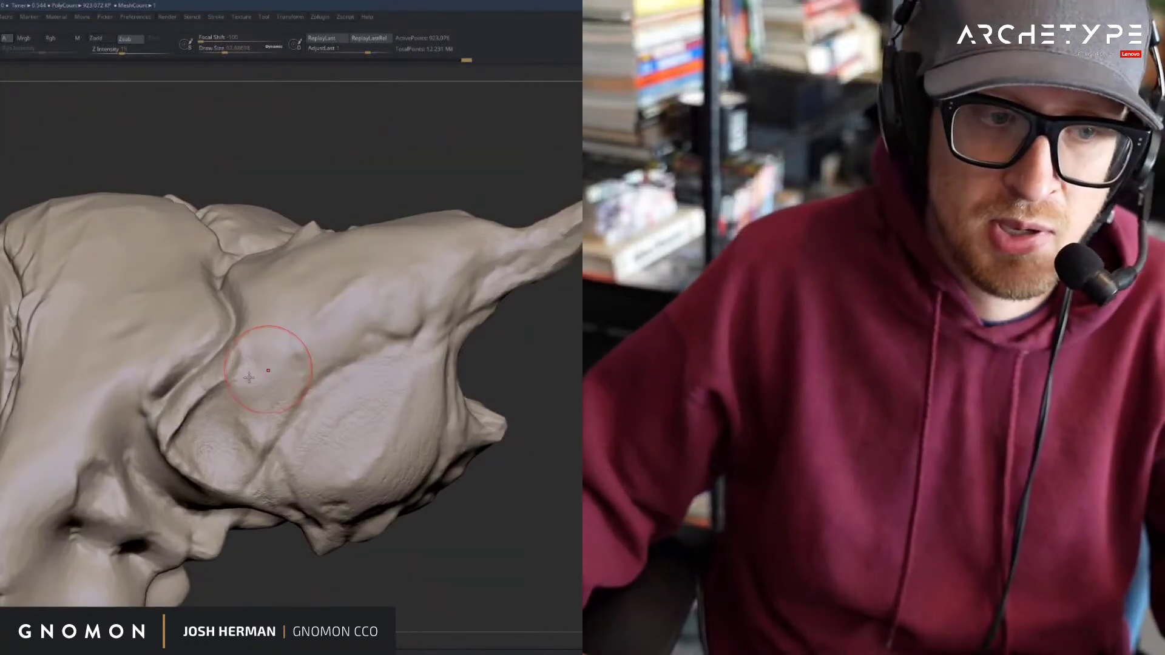
{"action": "left_click_drag", "start_coordinate": [336, 177], "coordinate": [333, 228]}
{"action": "left_click_drag", "start_coordinate": [286, 322], "coordinate": [371, 290]}
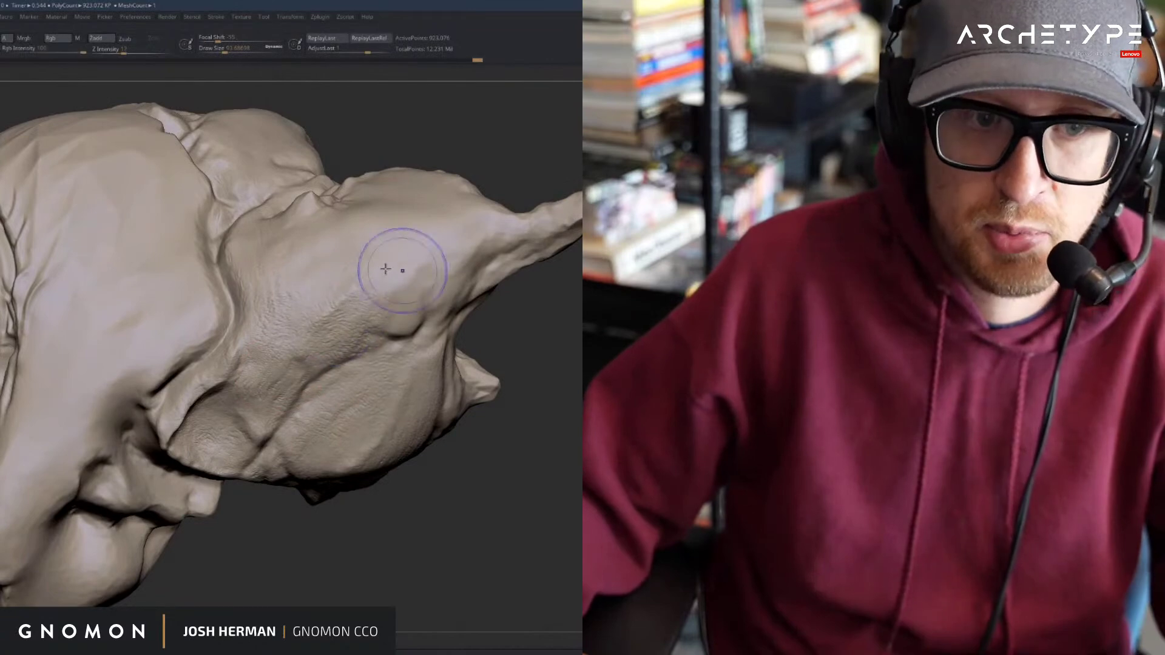
{"action": "mouse_move", "coordinate": [291, 268]}
{"action": "left_mouse_down"}
{"action": "mouse_move", "coordinate": [342, 281]}
{"action": "mouse_move", "coordinate": [394, 241]}
{"action": "left_mouse_up"}
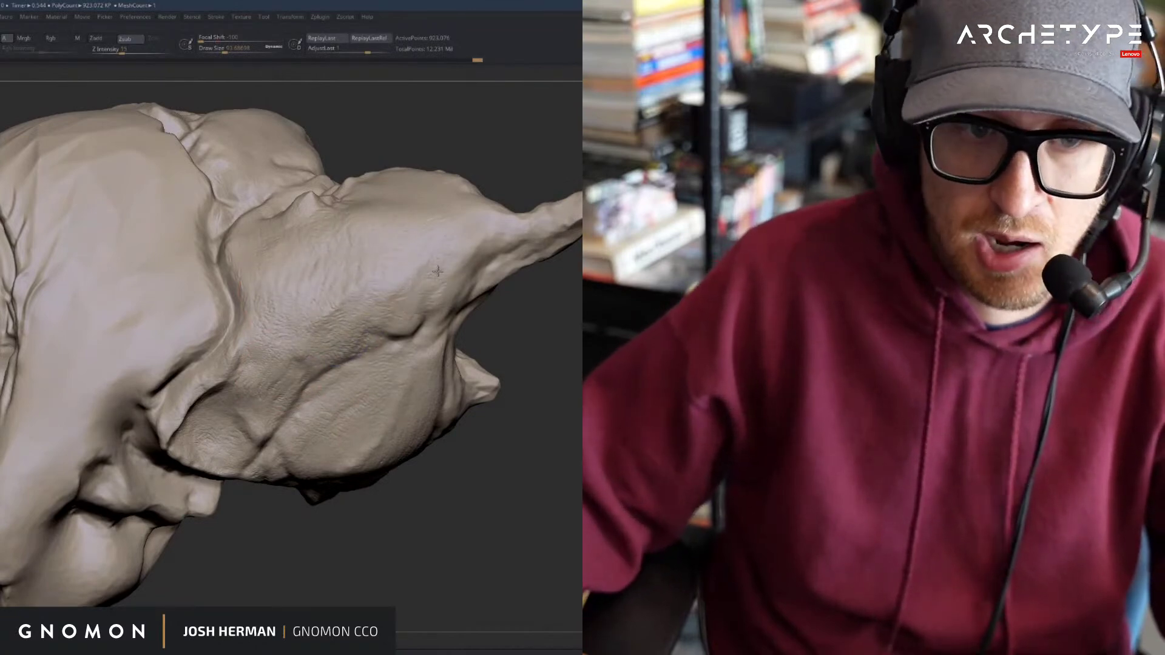
- Smooth the shoulder spike's base at a lower subdivision level, return to the highest level and texture the spike
{"action": "left_click_drag", "start_coordinate": [510, 295], "coordinate": [510, 358]}
{"action": "key", "text": "shift+d"}
{"action": "mouse_move", "coordinate": [522, 249]}
{"action": "left_mouse_down", "text": "shift"}
{"action": "mouse_move", "coordinate": [555, 233]}
{"action": "mouse_move", "coordinate": [540, 250]}
{"action": "mouse_move", "coordinate": [560, 253]}
{"action": "left_mouse_up", "text": "shift"}
{"action": "key", "text": "shift+d"}
{"action": "key", "text": "d"}
{"action": "key", "text": "d"}
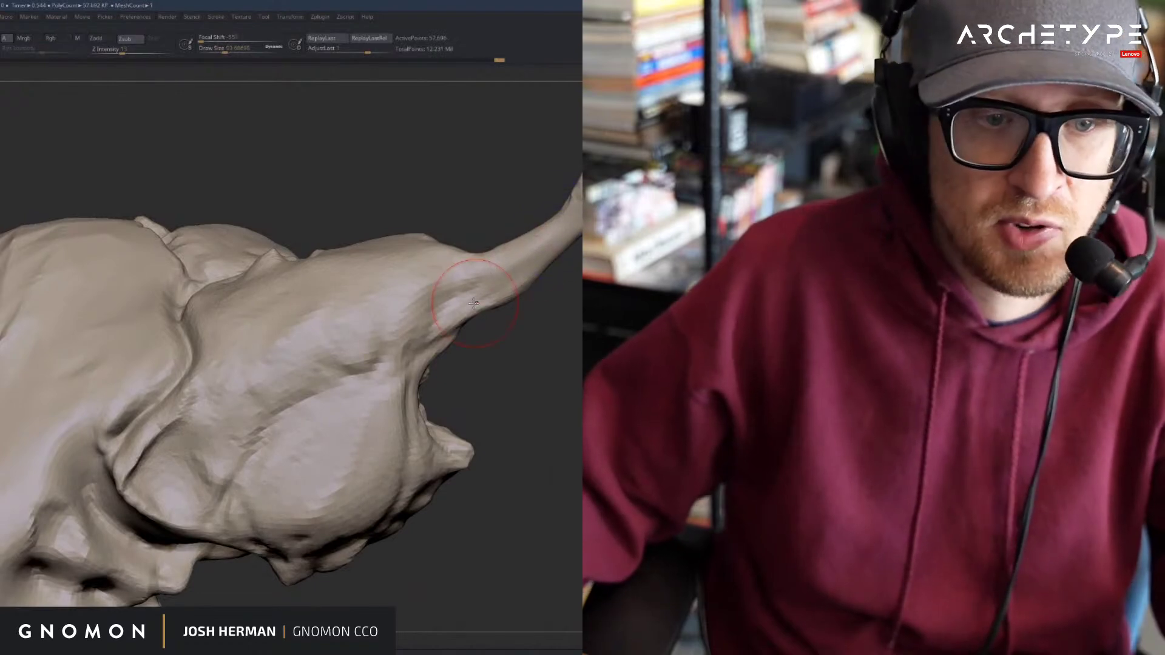
{"action": "mouse_move", "coordinate": [479, 328]}
{"action": "left_mouse_down"}
{"action": "mouse_move", "coordinate": [447, 299]}
{"action": "mouse_move", "coordinate": [543, 241]}
{"action": "mouse_move", "coordinate": [402, 334]}
{"action": "left_mouse_up"}
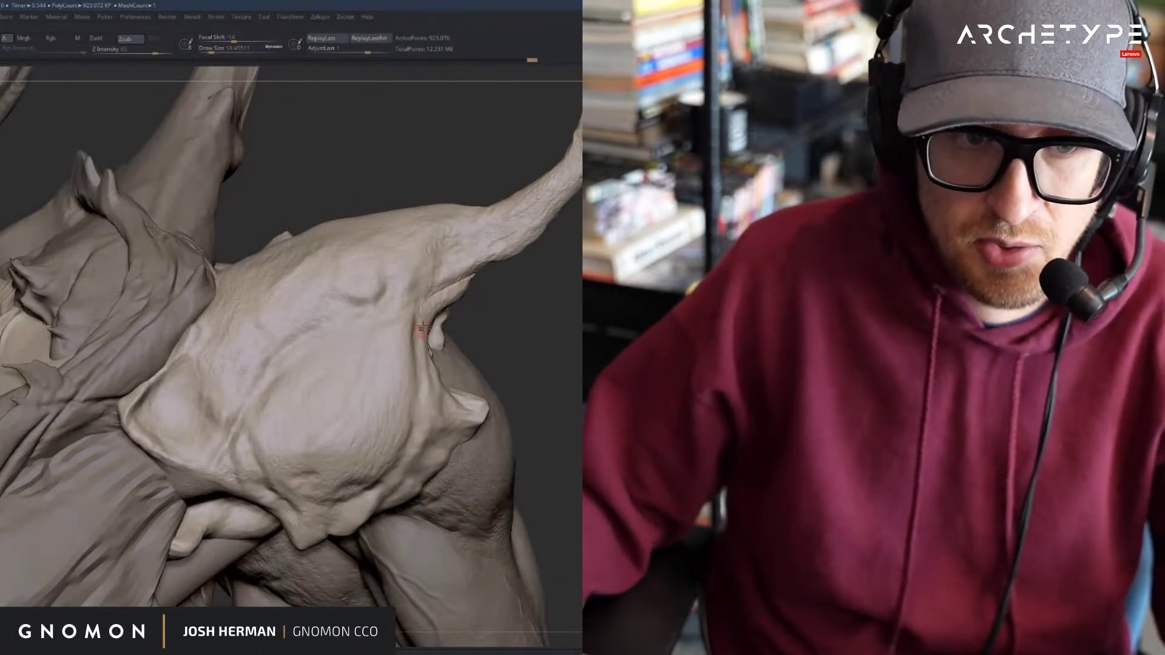
- Reduce the brush size and carve a small crease where the spike meets the shoulder armour
{"action": "key", "text": "s"}
{"action": "left_click_drag", "start_coordinate": [465, 279], "coordinate": [470, 278]}
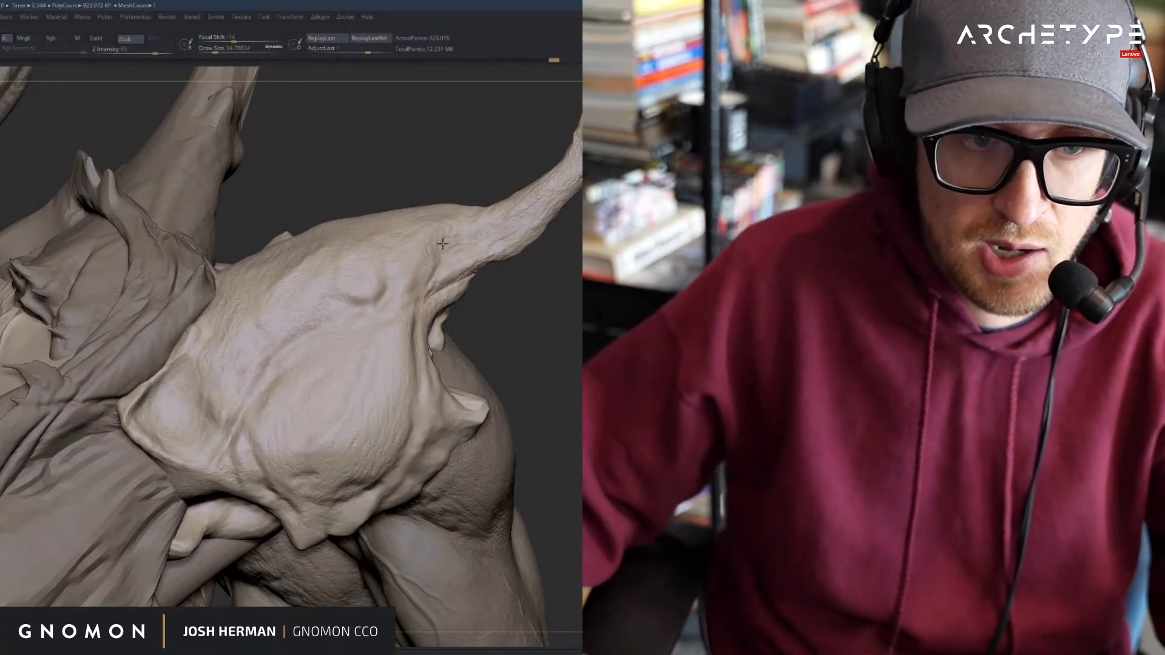
{"action": "key", "text": "bracketleft"}
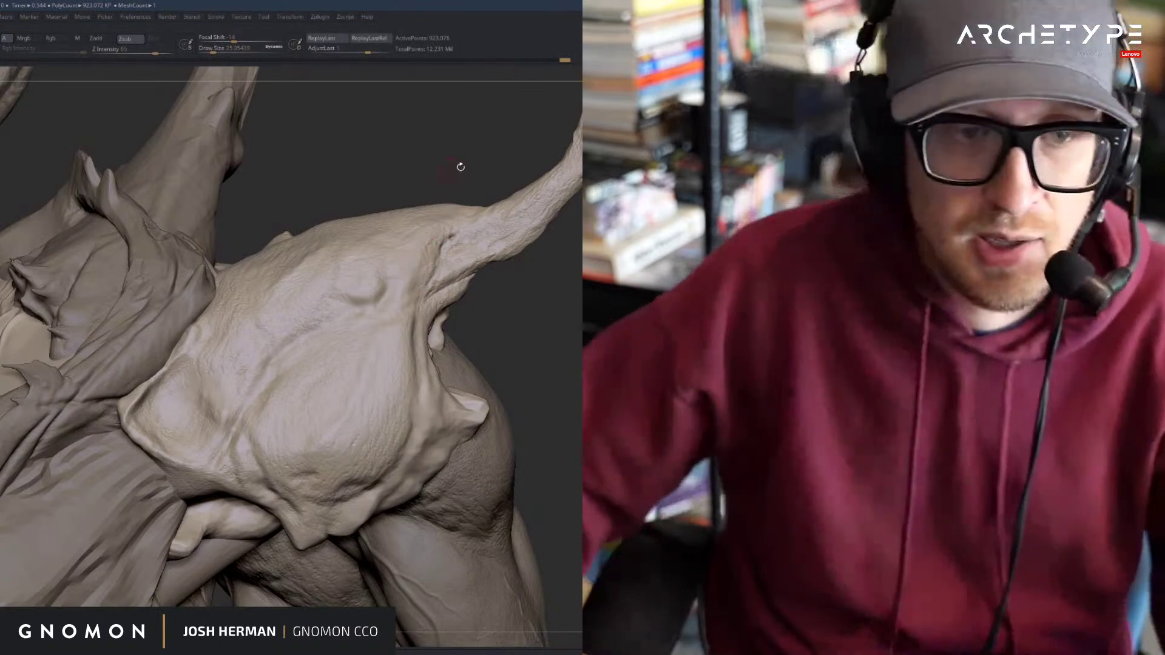
{"action": "left_click_drag", "start_coordinate": [461, 166], "coordinate": [473, 171]}
- Carve a ragged diagonal crease along the ridge dividing the shoulder armour's front lobes and extend it downward
{"action": "mouse_move", "coordinate": [387, 278]}
{"action": "left_mouse_down"}
{"action": "mouse_move", "coordinate": [367, 305]}
{"action": "mouse_move", "coordinate": [349, 303]}
{"action": "mouse_move", "coordinate": [385, 293]}
{"action": "mouse_move", "coordinate": [375, 303]}
{"action": "mouse_move", "coordinate": [328, 326]}
{"action": "left_mouse_up"}
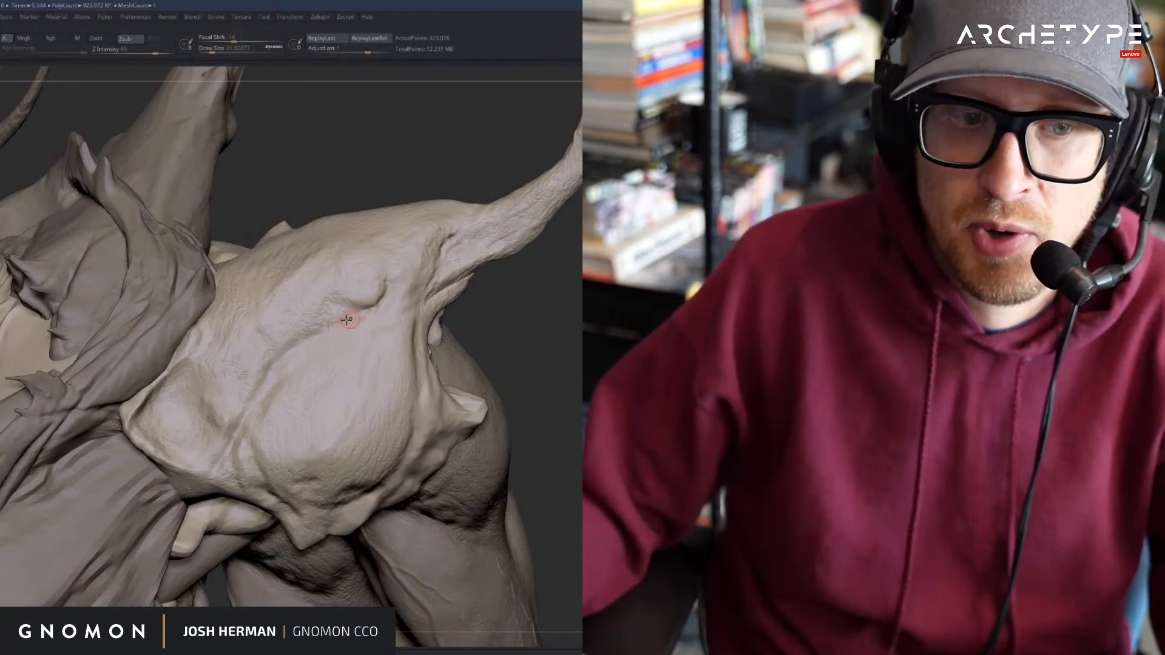
{"action": "mouse_move", "coordinate": [546, 328]}
{"action": "left_mouse_down"}
{"action": "mouse_move", "coordinate": [522, 337]}
{"action": "mouse_move", "coordinate": [567, 322]}
{"action": "left_mouse_up"}
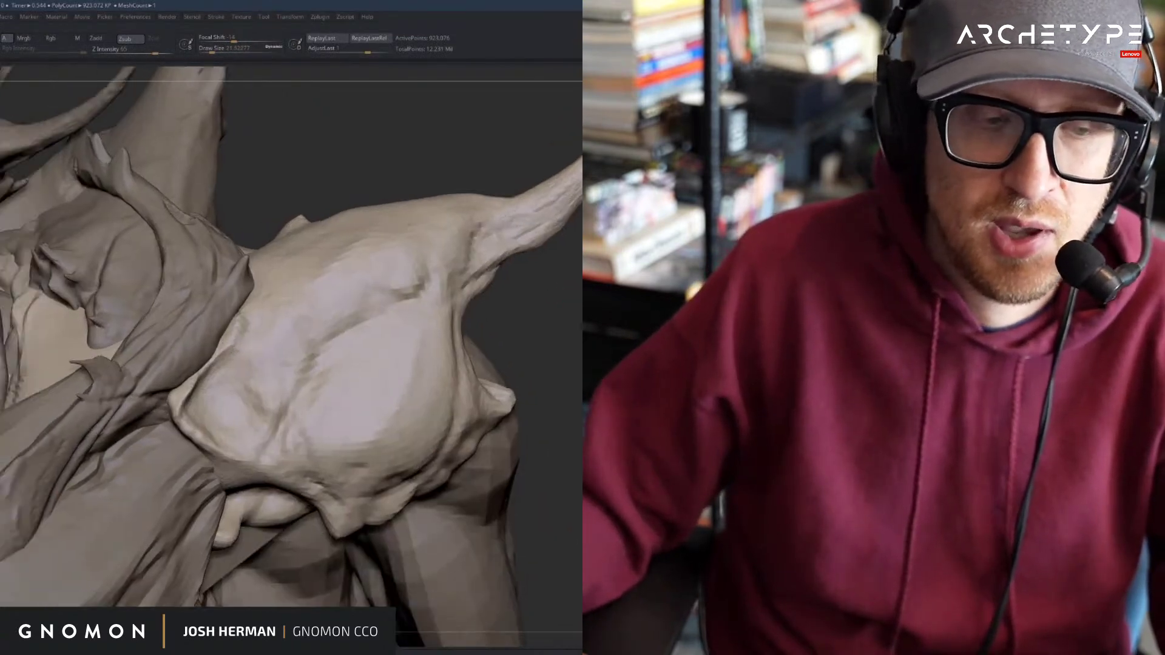
{"action": "left_click_drag", "start_coordinate": [339, 330], "coordinate": [336, 335]}
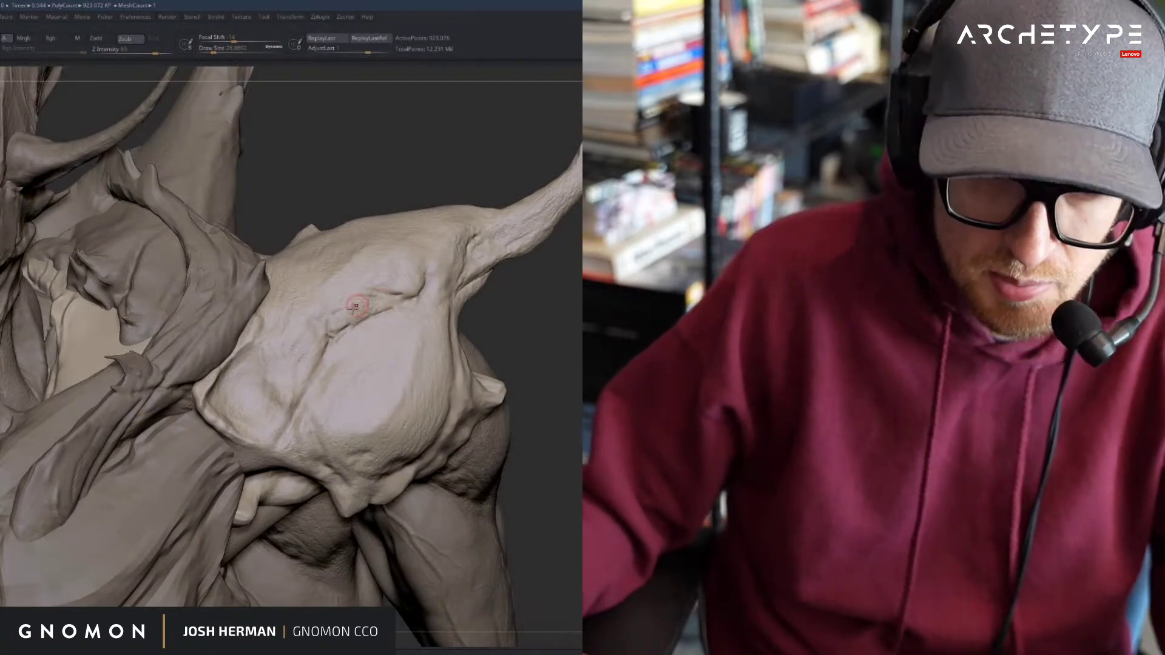
{"action": "left_click_drag", "start_coordinate": [376, 302], "coordinate": [371, 296], "text": "shift"}
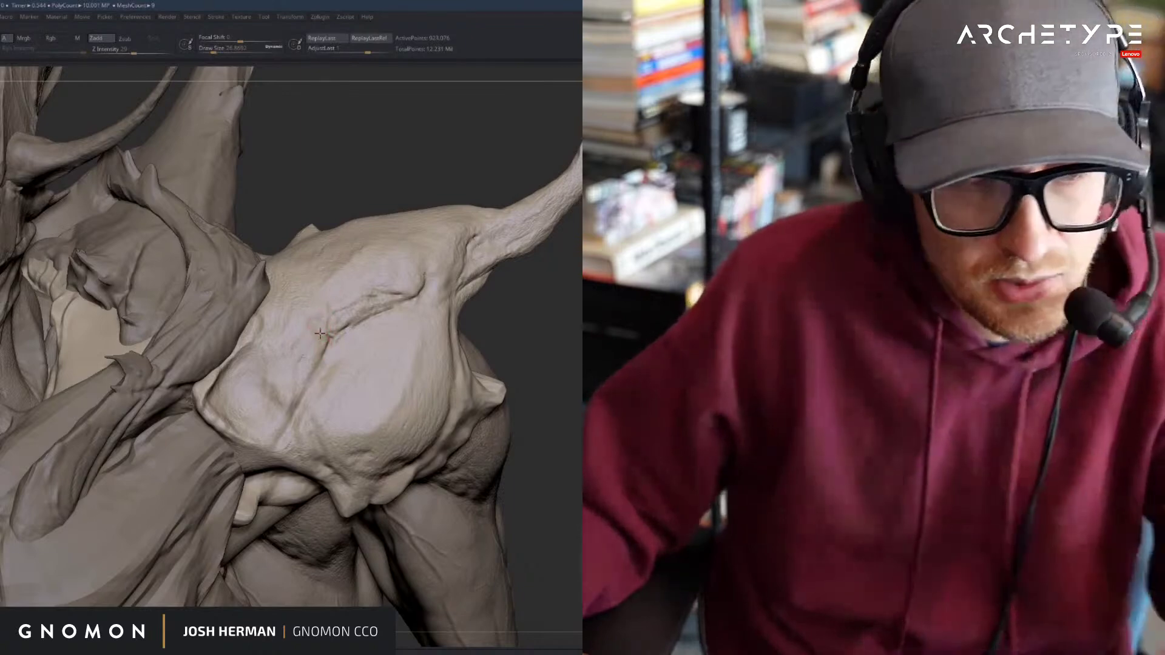
{"action": "right_click_drag", "start_coordinate": [294, 412], "coordinate": [306, 391]}
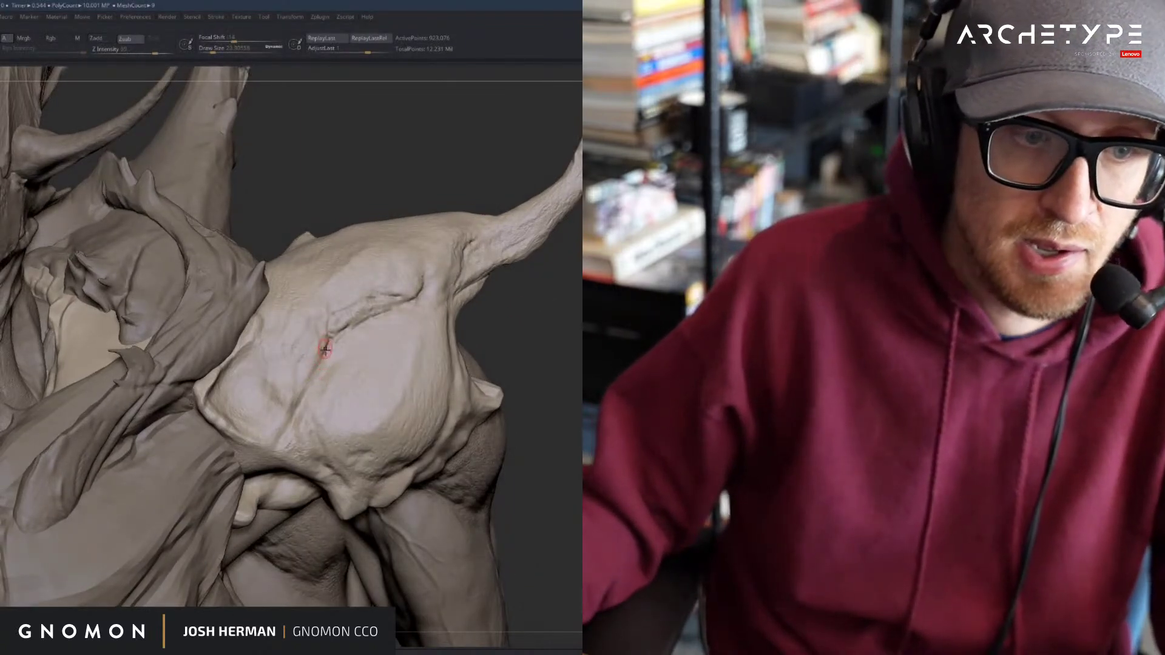
{"action": "left_click_drag", "start_coordinate": [325, 345], "coordinate": [313, 374]}
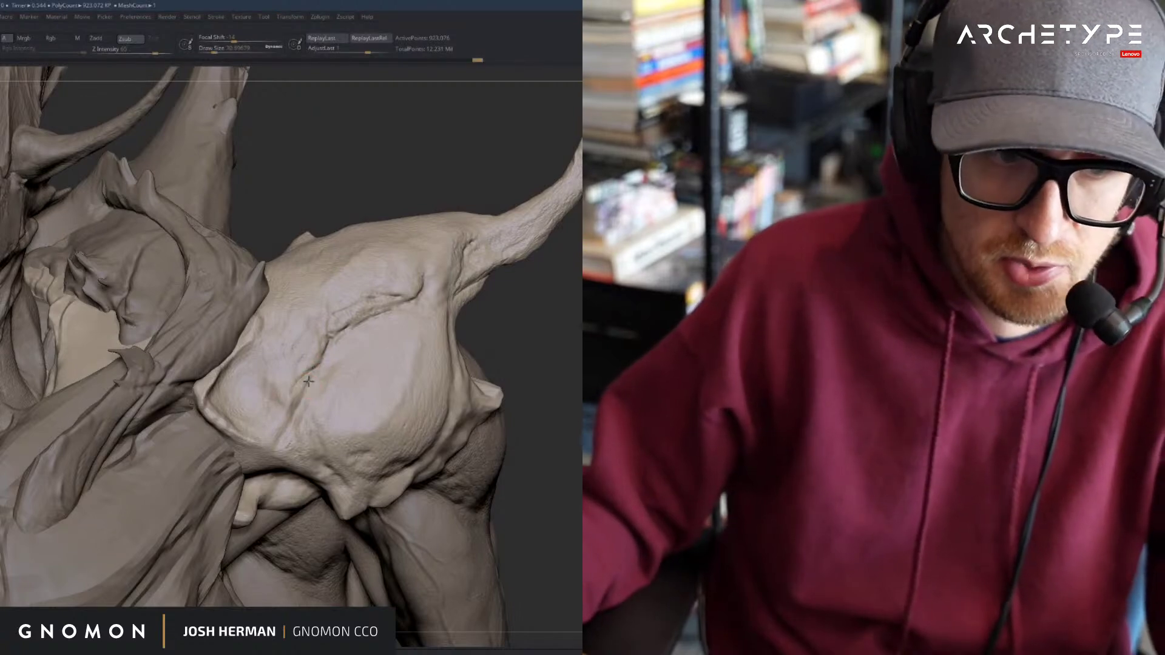
- Examine the detailing on the creature's head for comparison, and make the shoulder armour the active subtool again
{"action": "left_click_drag", "start_coordinate": [273, 177], "coordinate": [540, 151]}
{"action": "left_click", "coordinate": [46, 337], "text": "alt"}
{"action": "key", "text": "s"}
{"action": "left_click_drag", "start_coordinate": [123, 206], "coordinate": [117, 205]}
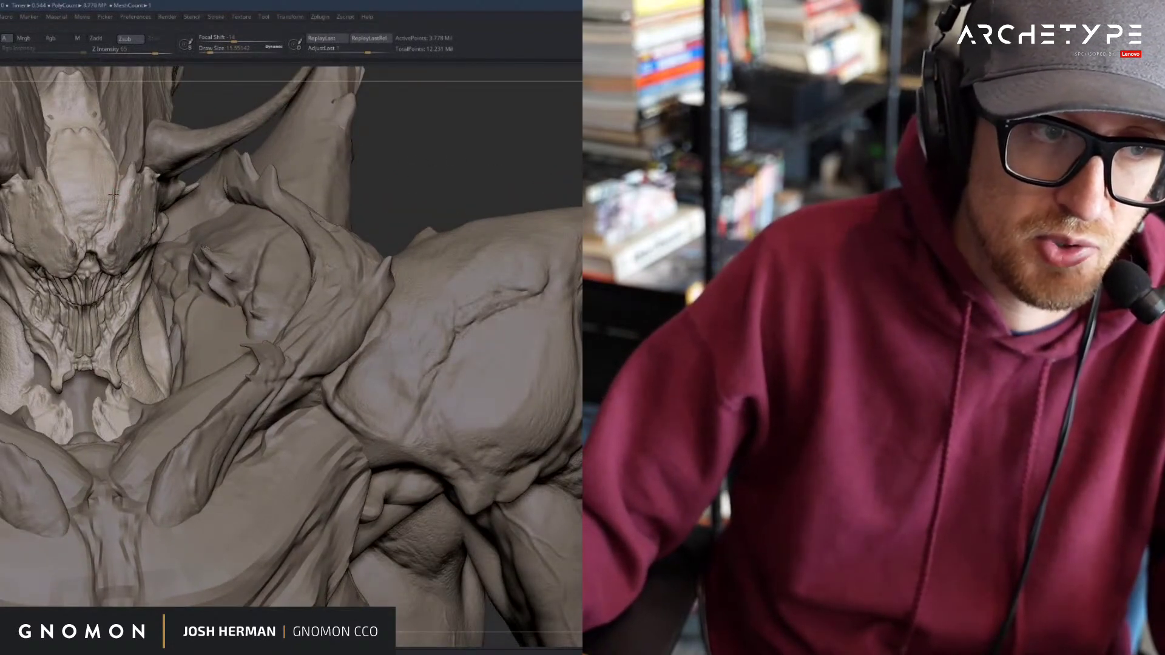
{"action": "left_click_drag", "start_coordinate": [424, 140], "coordinate": [397, 131]}
{"action": "left_click", "coordinate": [516, 267], "text": "alt"}
{"action": "left_click_drag", "start_coordinate": [546, 166], "coordinate": [328, 123], "text": "alt"}
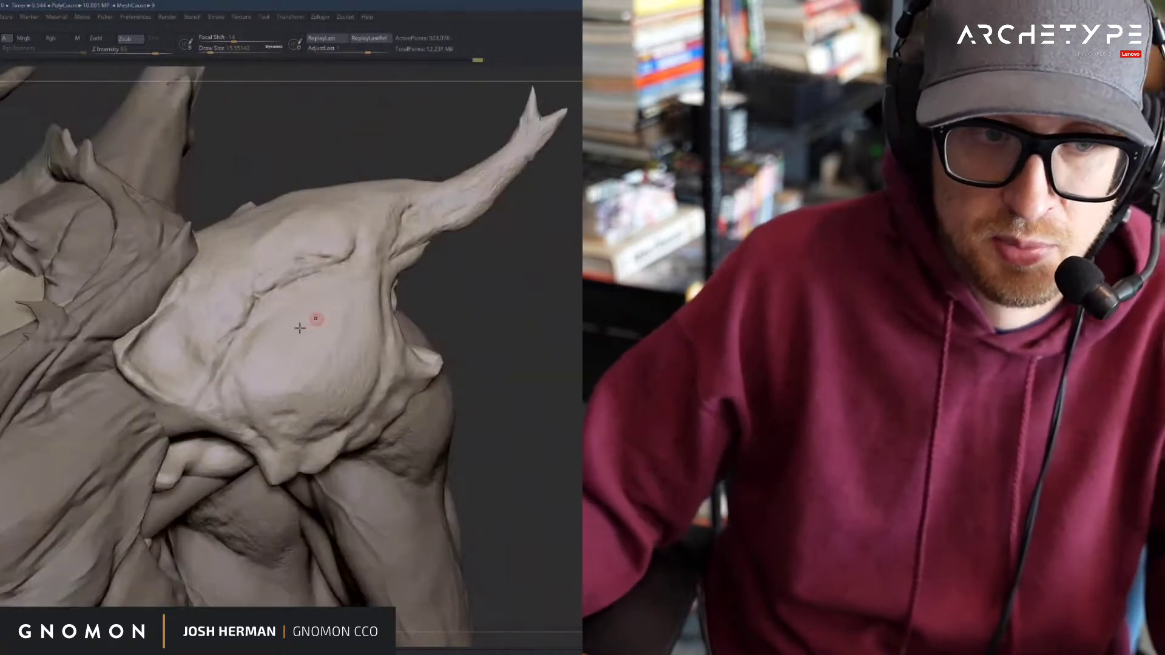
- Enlarge the brush and sculpt a small pit into the lower front of the shoulder armour's rounded lobe
{"action": "key", "text": "bracketright"}
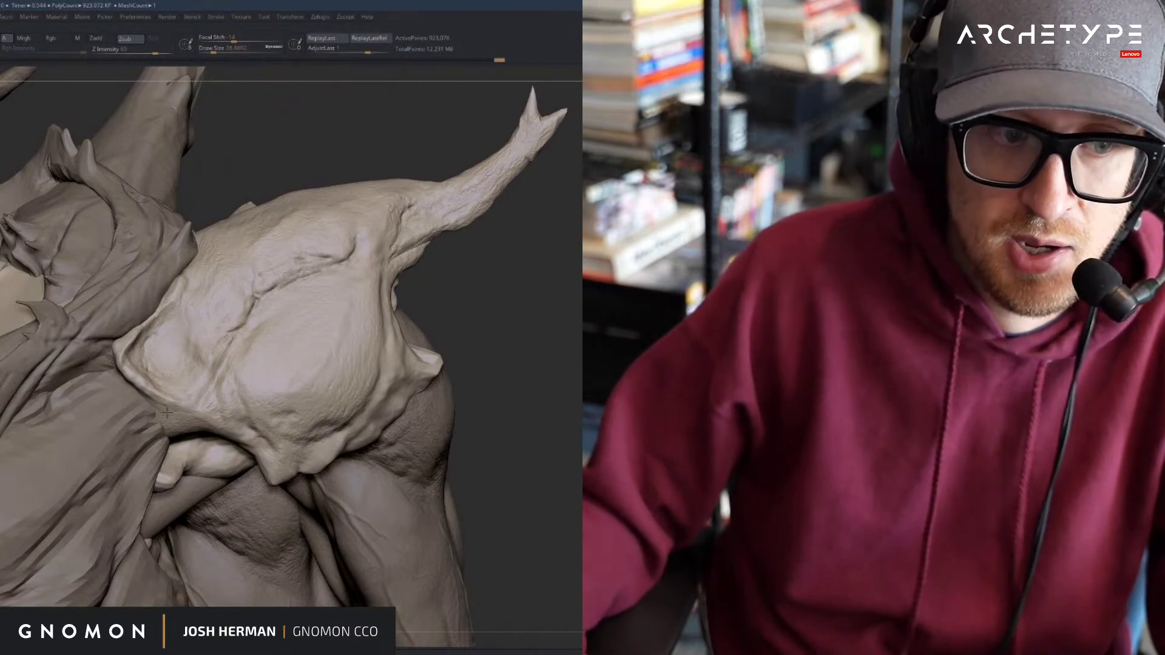
{"action": "key", "text": "bracketright"}
{"action": "key", "text": "bracketright"}
{"action": "mouse_move", "coordinate": [485, 340]}
{"action": "left_mouse_down"}
{"action": "mouse_move", "coordinate": [473, 297]}
{"action": "mouse_move", "coordinate": [485, 297]}
{"action": "mouse_move", "coordinate": [473, 291]}
{"action": "left_mouse_up"}
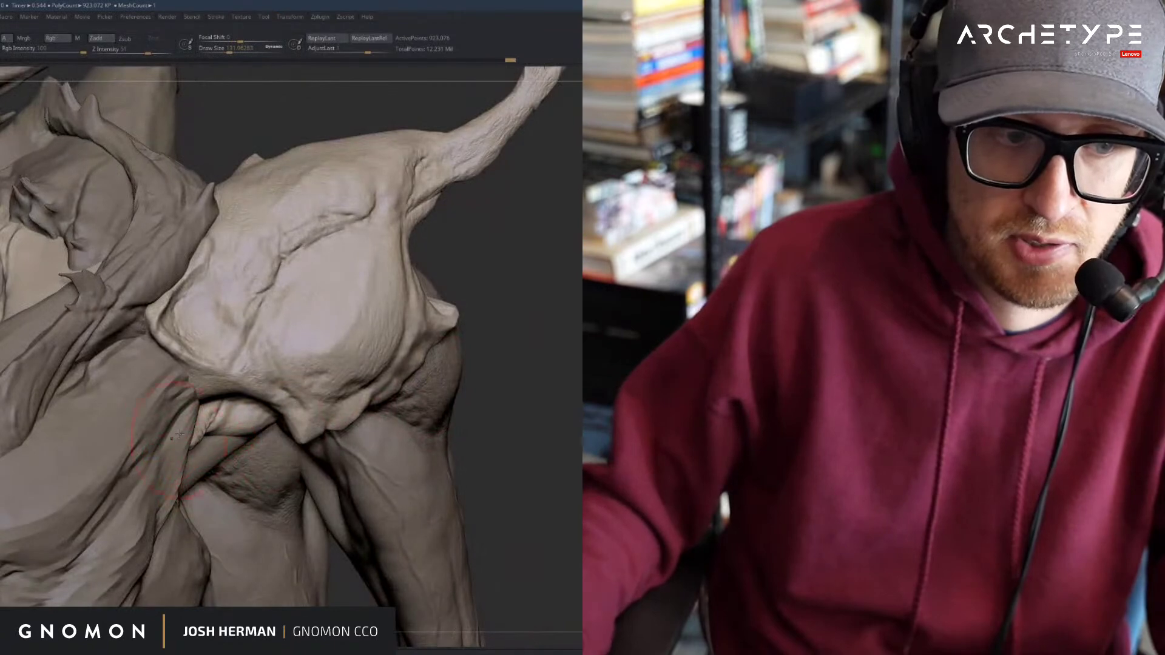
{"action": "left_click_drag", "start_coordinate": [522, 322], "coordinate": [564, 344]}
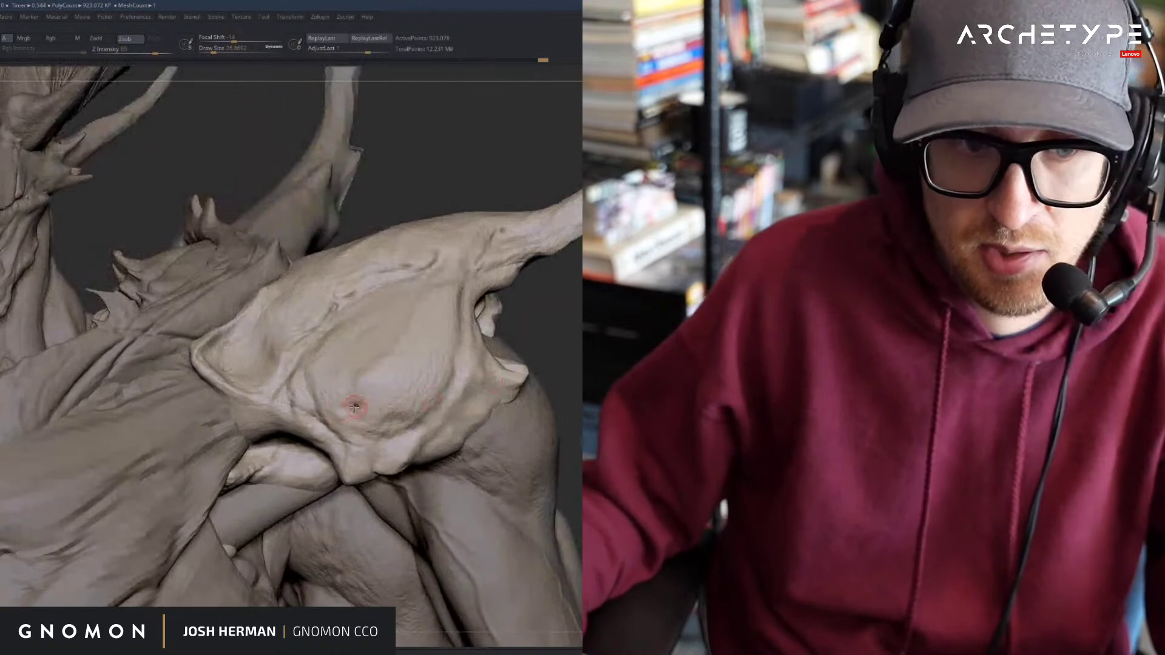
{"action": "left_click_drag", "start_coordinate": [366, 406], "coordinate": [370, 407]}
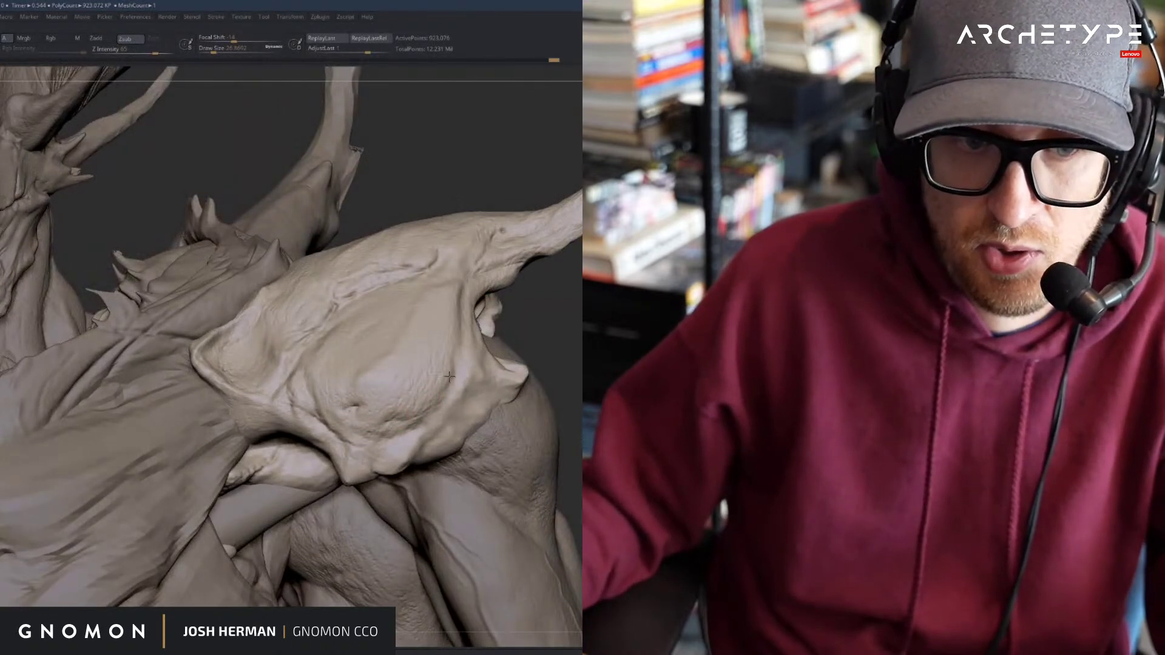
- Resize the brush and deepen the pits and folds along the shoulder armour's lower front edge
{"action": "right_click_drag", "start_coordinate": [429, 423], "coordinate": [498, 420]}
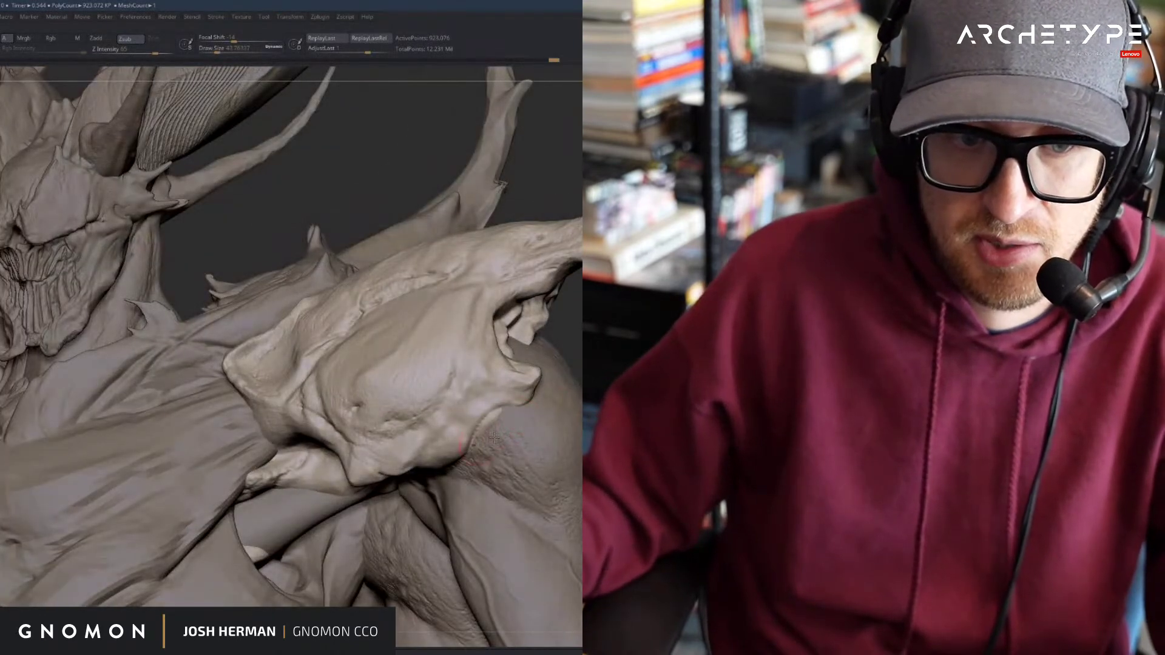
{"action": "key", "text": "s"}
{"action": "left_click_drag", "start_coordinate": [505, 422], "coordinate": [438, 468]}
{"action": "right_click_drag", "start_coordinate": [536, 425], "coordinate": [451, 473]}
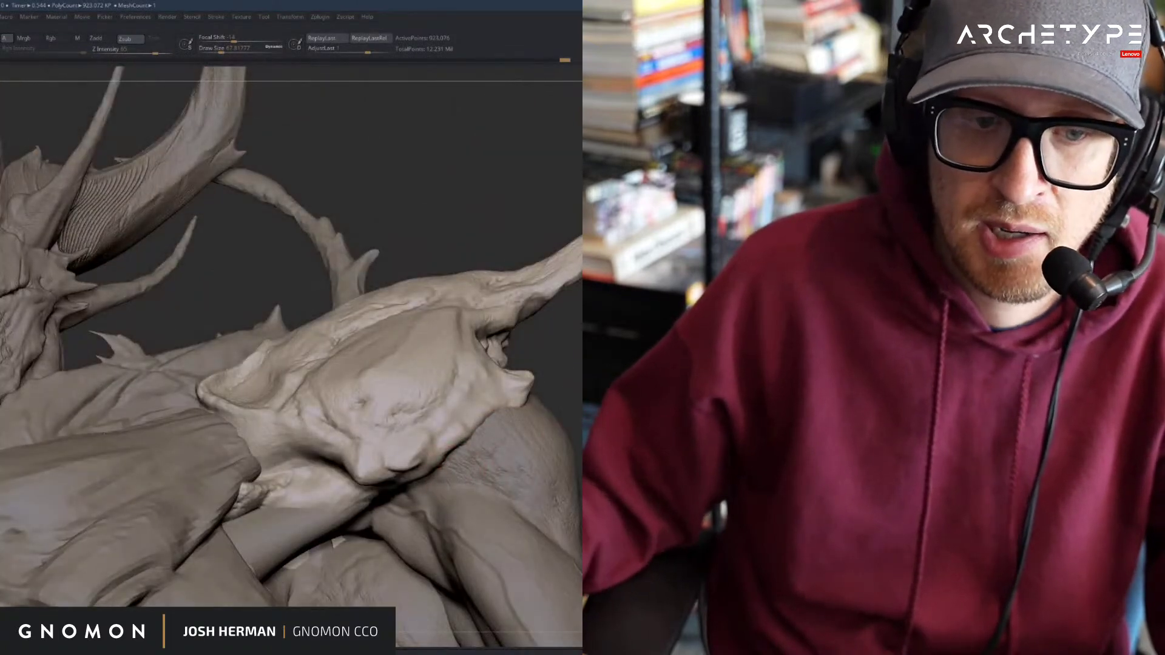
{"action": "mouse_move", "coordinate": [390, 499]}
{"action": "right_mouse_down"}
{"action": "mouse_move", "coordinate": [419, 443]}
{"action": "mouse_move", "coordinate": [520, 316]}
{"action": "right_mouse_up"}
{"action": "key", "text": "bracketleft"}
{"action": "key", "text": "bracketleft"}
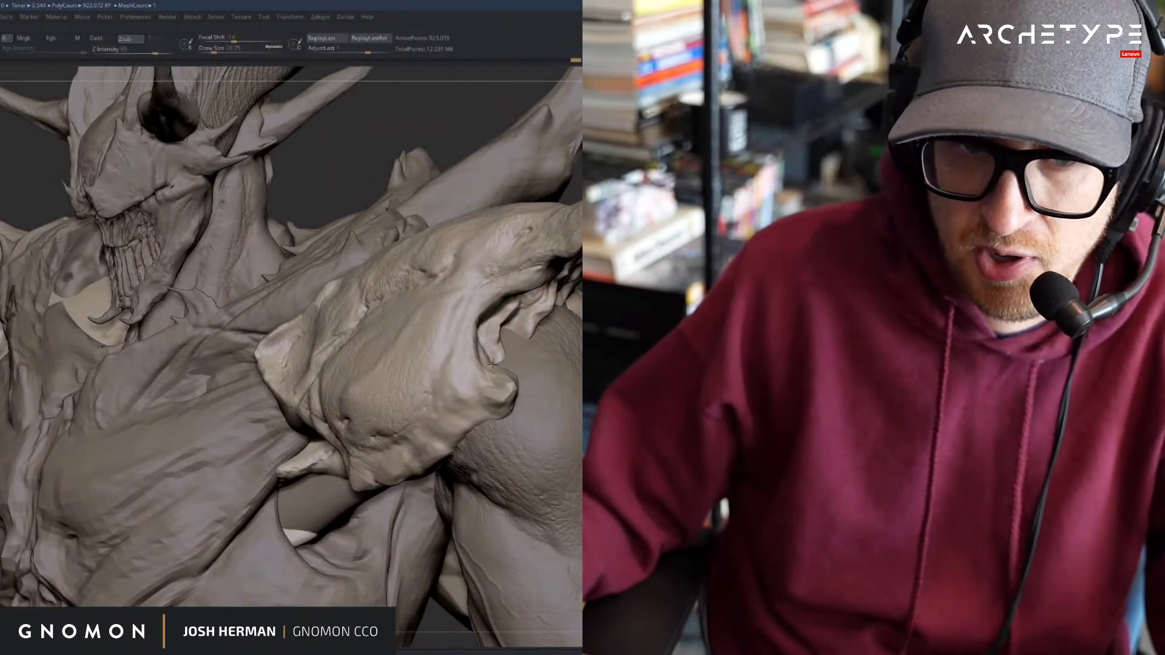
{"action": "mouse_move", "coordinate": [575, 323]}
{"action": "right_mouse_down"}
{"action": "mouse_move", "coordinate": [516, 340]}
{"action": "mouse_move", "coordinate": [497, 322]}
{"action": "right_mouse_up"}
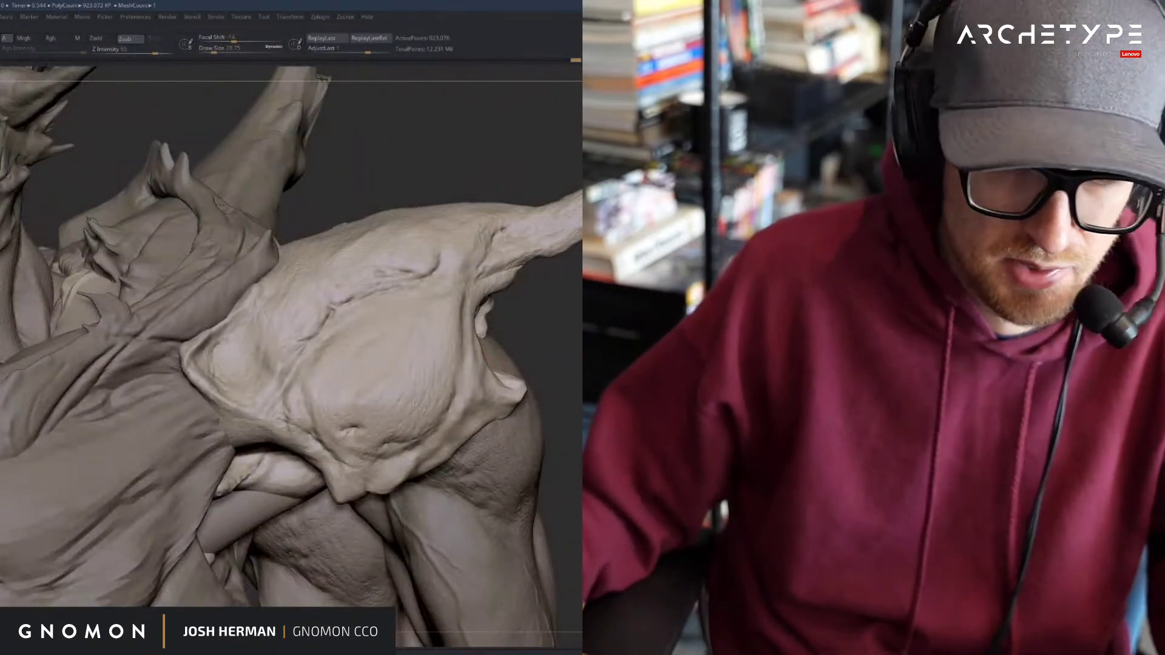
- Switch back to the surface texture brush and enlarge it for the shoulder armour
{"action": "key", "text": "b"}
{"action": "key", "text": "t"}
{"action": "key", "text": "d"}
{"action": "right_click_drag", "start_coordinate": [455, 376], "coordinate": [471, 385]}
{"action": "key", "text": "s"}
{"action": "left_click_drag", "start_coordinate": [470, 385], "coordinate": [477, 386]}
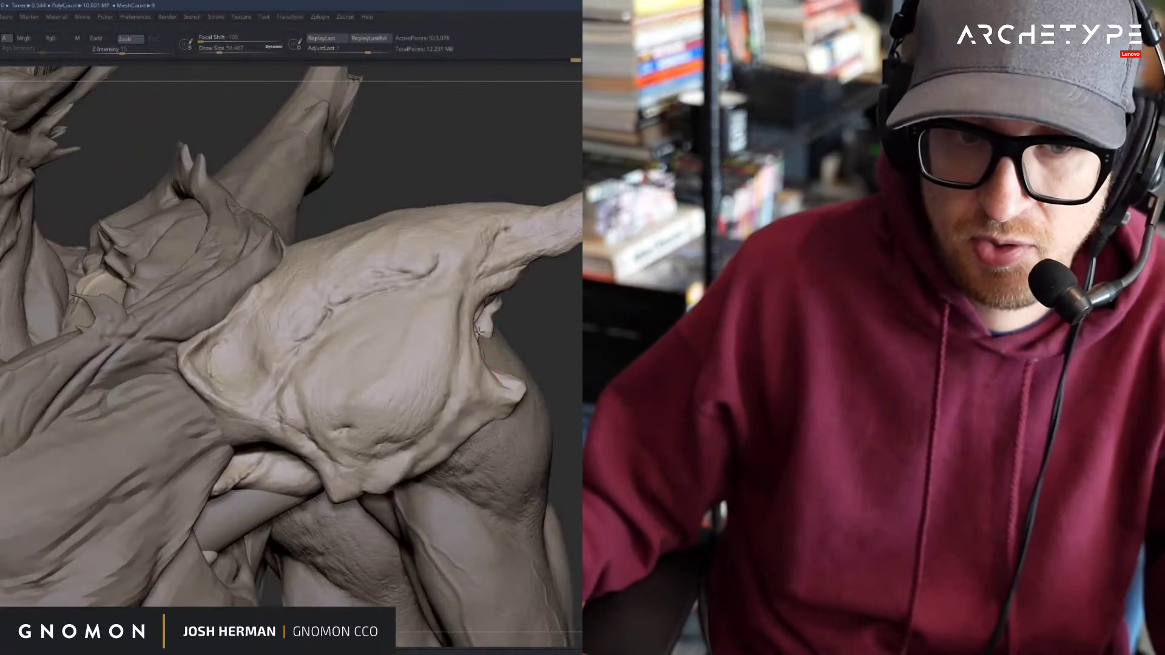
- Inspect the shoulder armour from above, underneath and behind for areas without surface texture
{"action": "right_click_drag", "start_coordinate": [412, 458], "coordinate": [531, 349]}
{"action": "key", "text": "alt+s"}
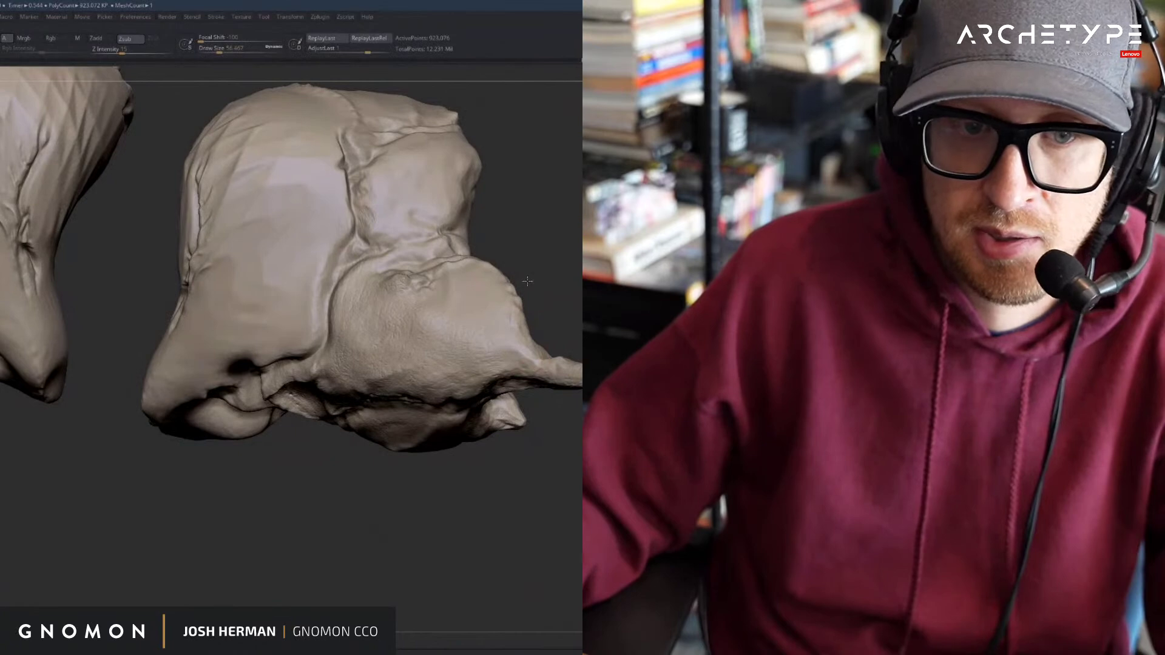
{"action": "right_click_drag", "start_coordinate": [527, 281], "coordinate": [487, 302]}
{"action": "mouse_move", "coordinate": [434, 261]}
{"action": "right_mouse_down"}
{"action": "mouse_move", "coordinate": [556, 471]}
{"action": "mouse_move", "coordinate": [276, 442]}
{"action": "right_mouse_up"}
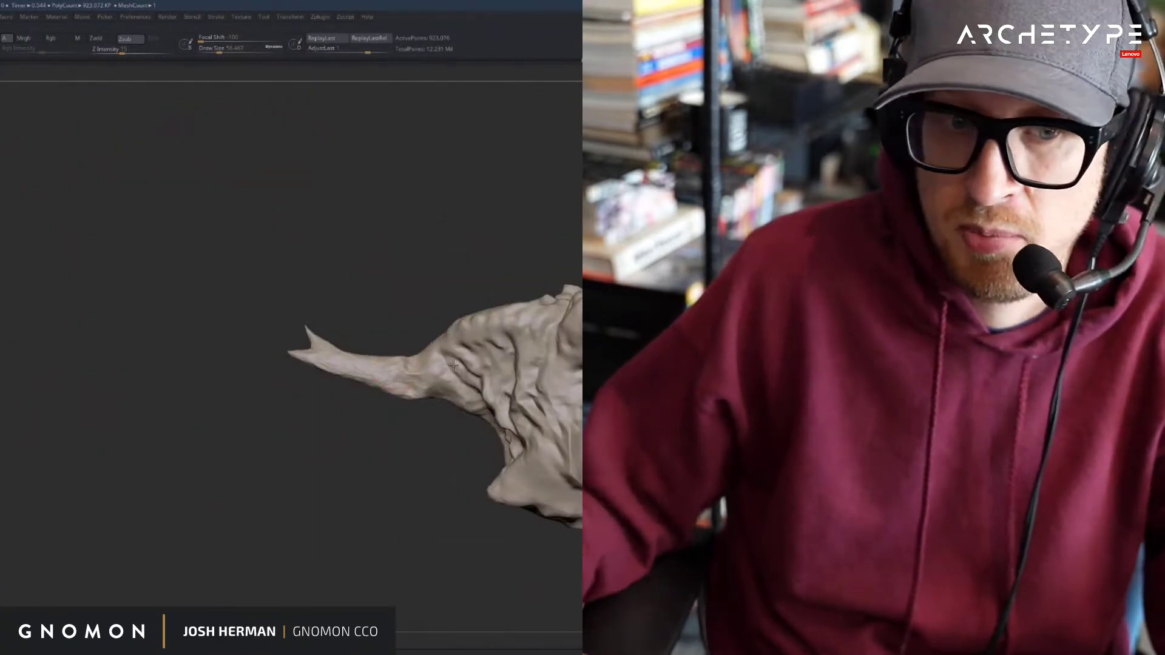
{"action": "right_click_drag", "start_coordinate": [415, 459], "coordinate": [280, 358]}
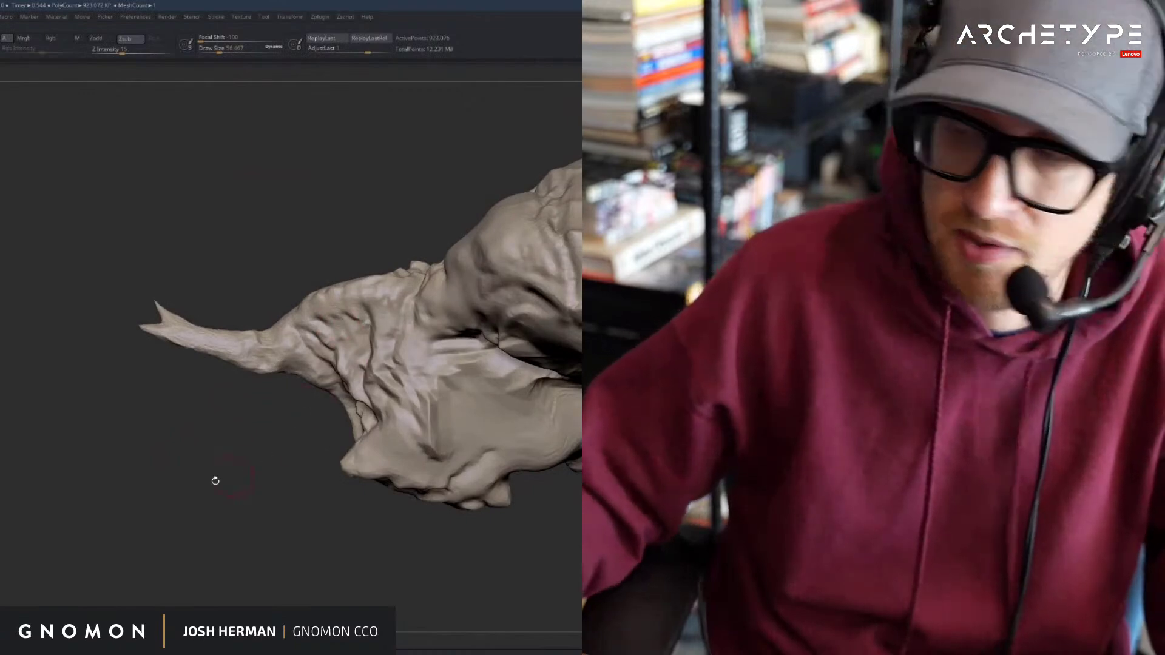
{"action": "left_click_drag", "start_coordinate": [216, 478], "coordinate": [183, 515]}
{"action": "mouse_move", "coordinate": [183, 514]}
{"action": "right_mouse_down"}
{"action": "mouse_move", "coordinate": [232, 448]}
{"action": "mouse_move", "coordinate": [209, 394]}
{"action": "right_mouse_up"}
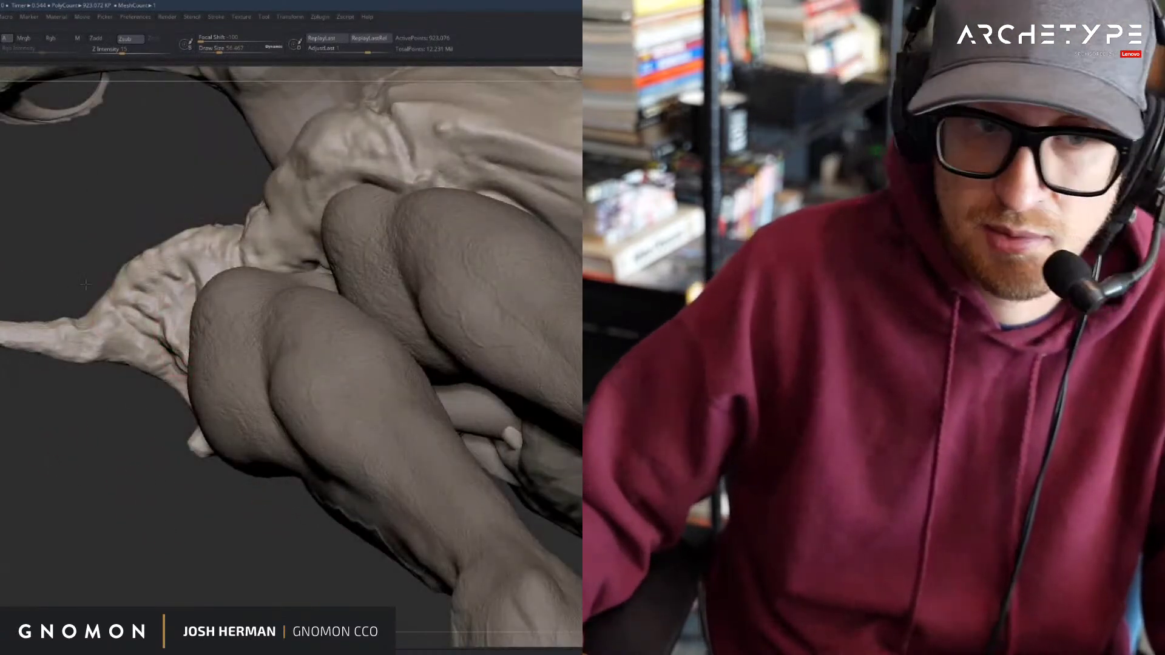
{"action": "right_click_drag", "start_coordinate": [181, 267], "coordinate": [167, 346]}
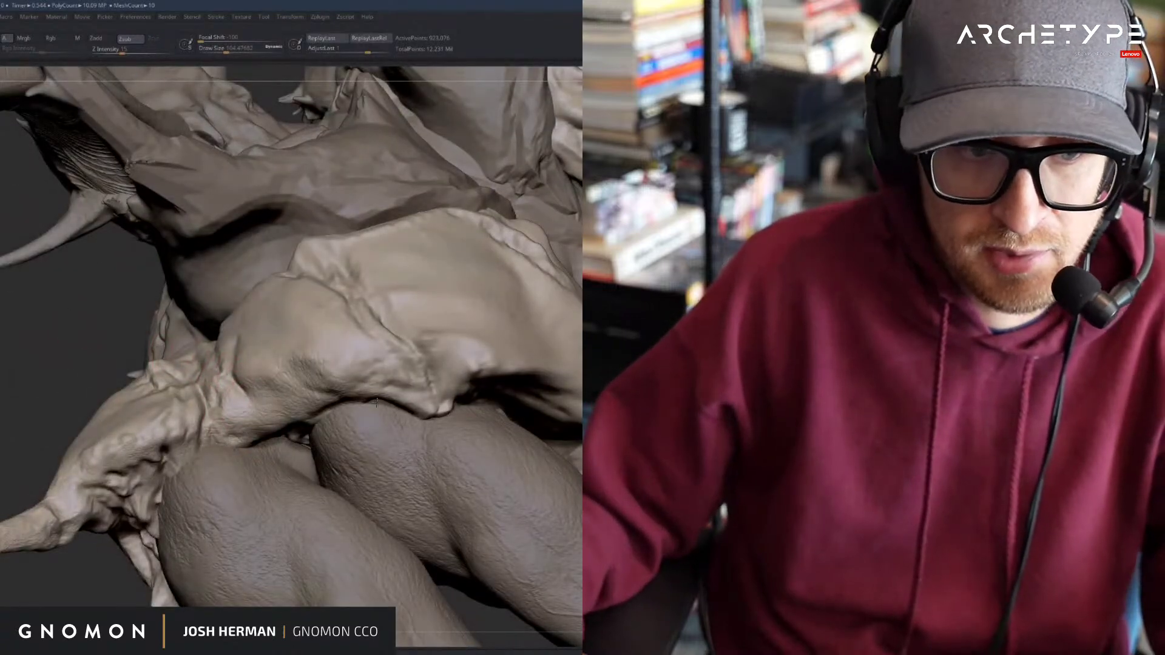
- Resize the brush and apply surface texture over the folds and middle plate on the shoulder armour's back
{"action": "right_click_drag", "start_coordinate": [575, 321], "coordinate": [565, 376]}
{"action": "key", "text": "s"}
{"action": "left_click", "coordinate": [413, 383]}
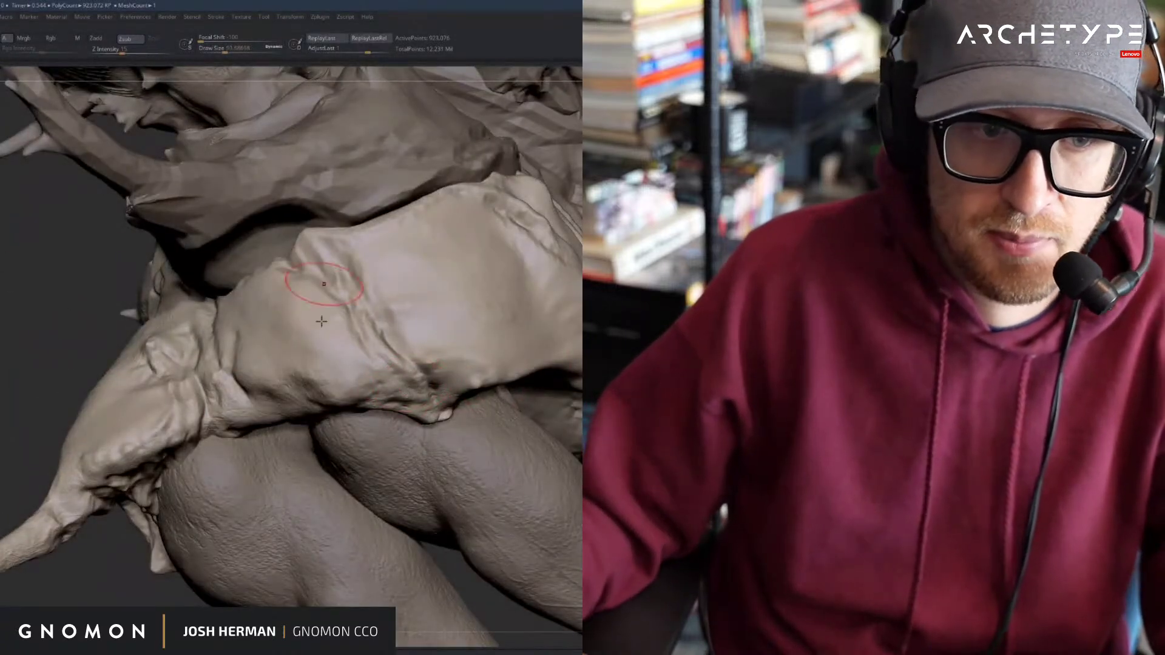
{"action": "right_click_drag", "start_coordinate": [34, 367], "coordinate": [255, 307]}
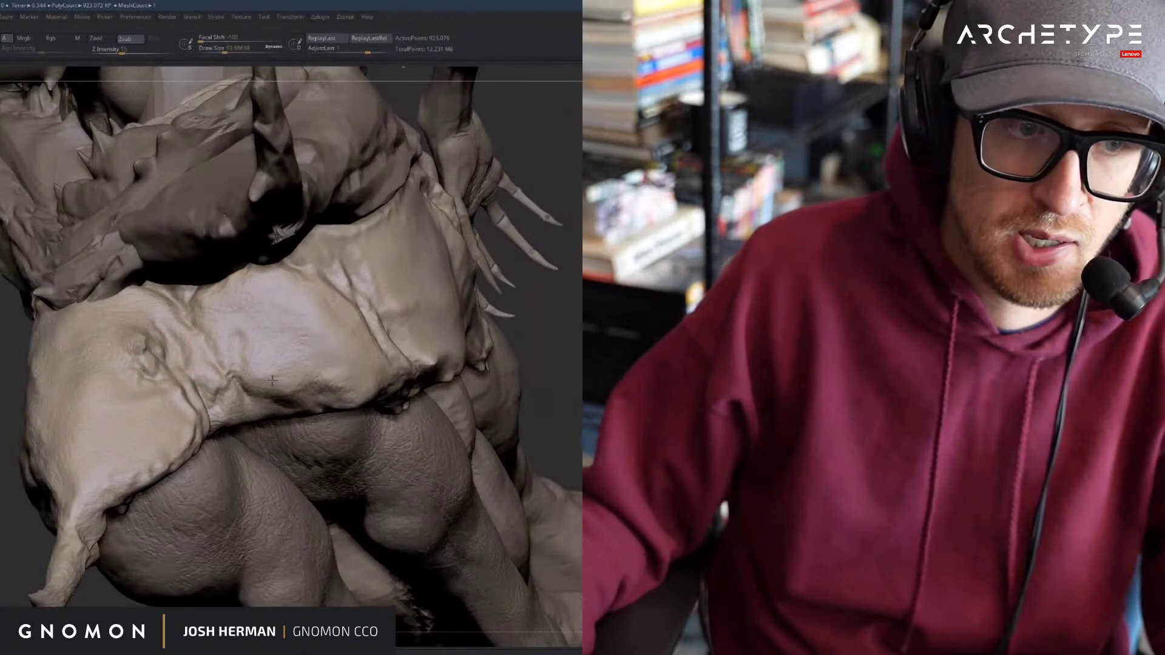
{"action": "right_click_drag", "start_coordinate": [330, 302], "coordinate": [308, 388]}
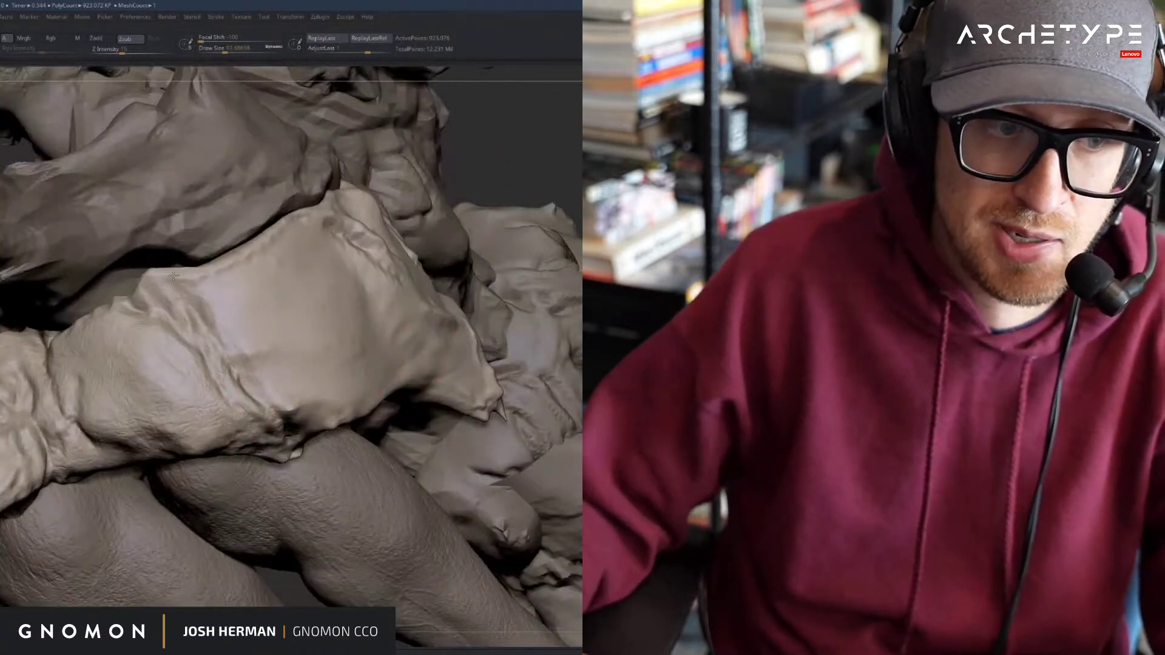
- Shrink the texture brush and apply surface texture across the large plate on the shoulder armour's back
{"action": "mouse_move", "coordinate": [533, 189]}
{"action": "right_mouse_down"}
{"action": "mouse_move", "coordinate": [546, 164]}
{"action": "mouse_move", "coordinate": [252, 286]}
{"action": "right_mouse_up"}
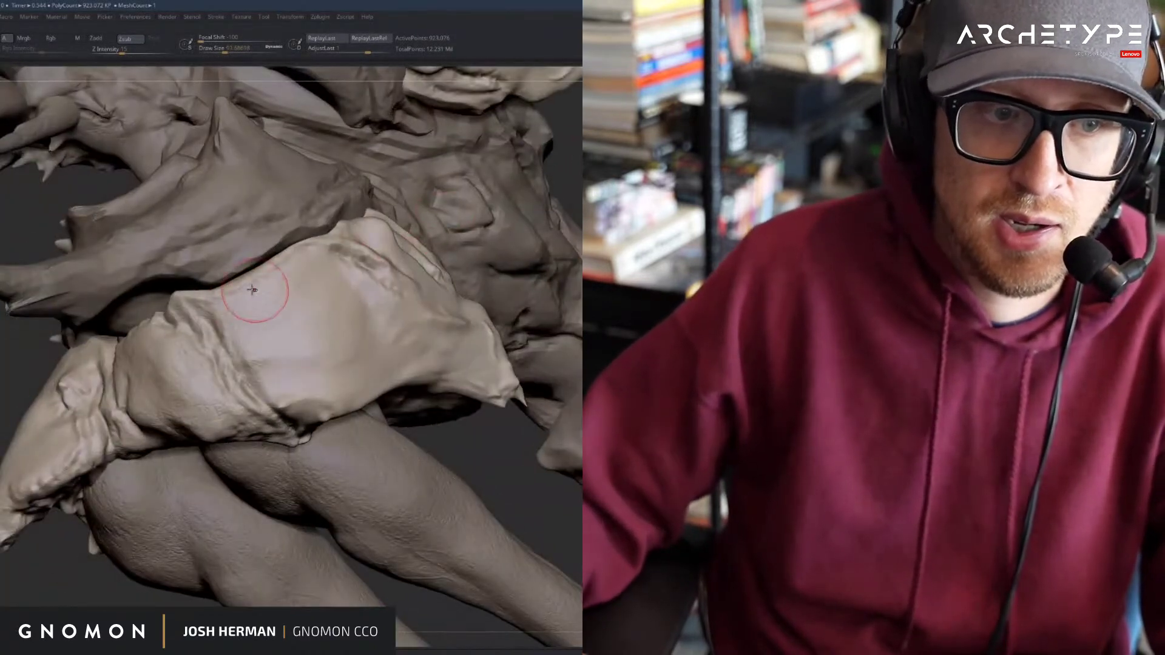
{"action": "right_click_drag", "start_coordinate": [362, 222], "coordinate": [313, 253]}
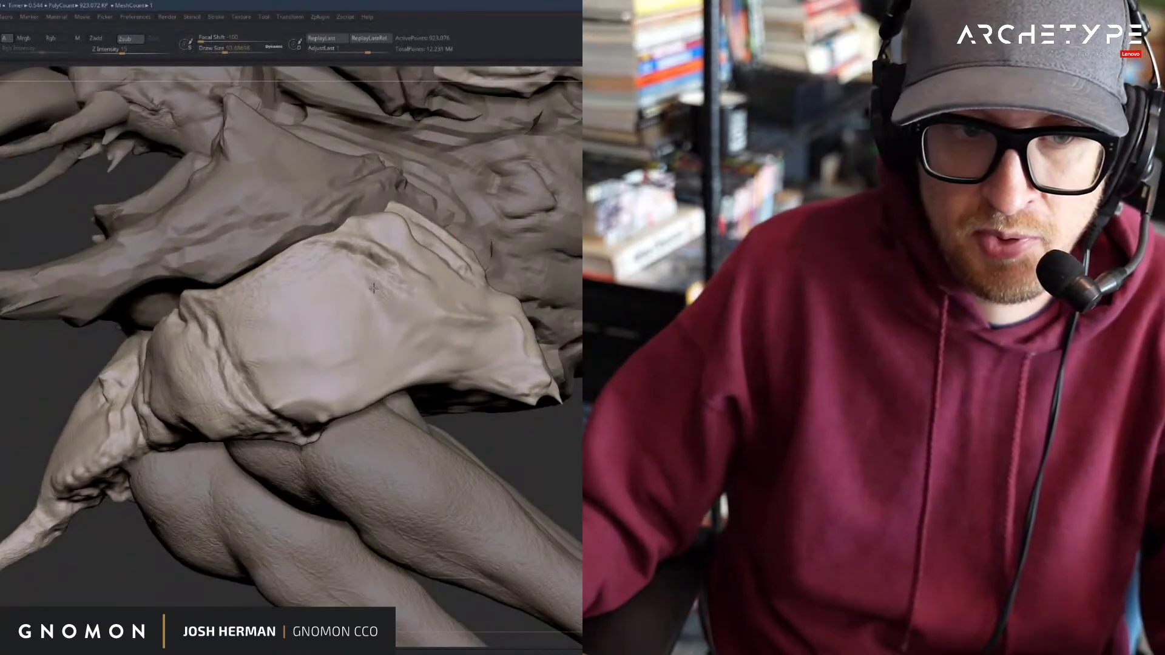
{"action": "key", "text": "bracketleft"}
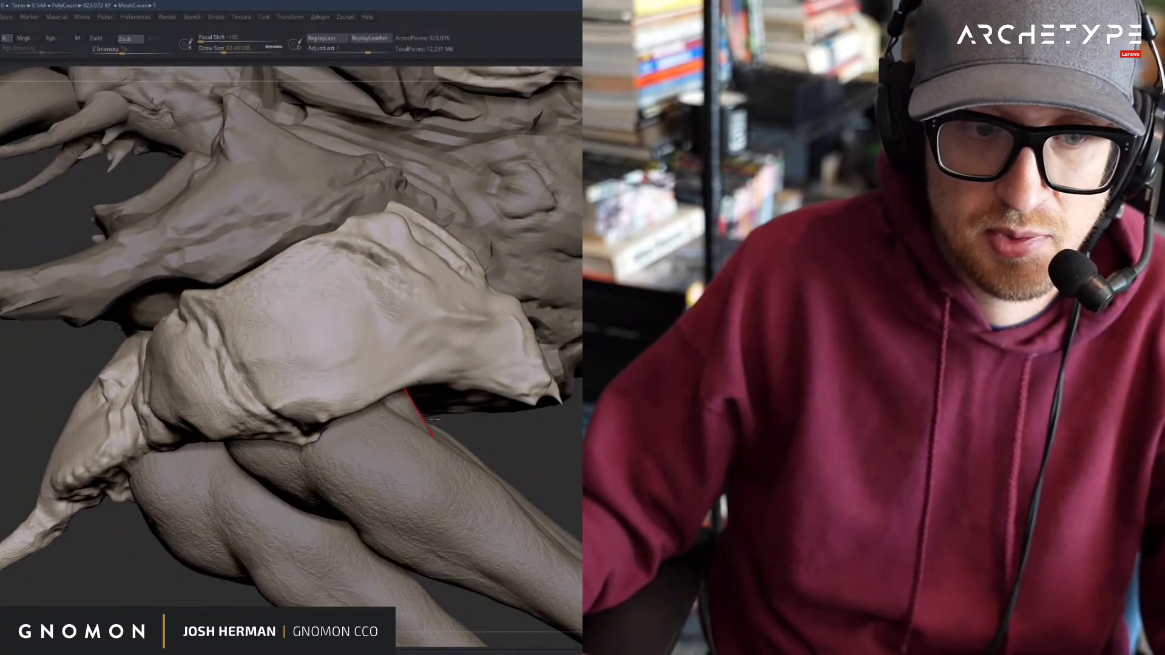
{"action": "right_click_drag", "start_coordinate": [435, 418], "coordinate": [359, 406]}
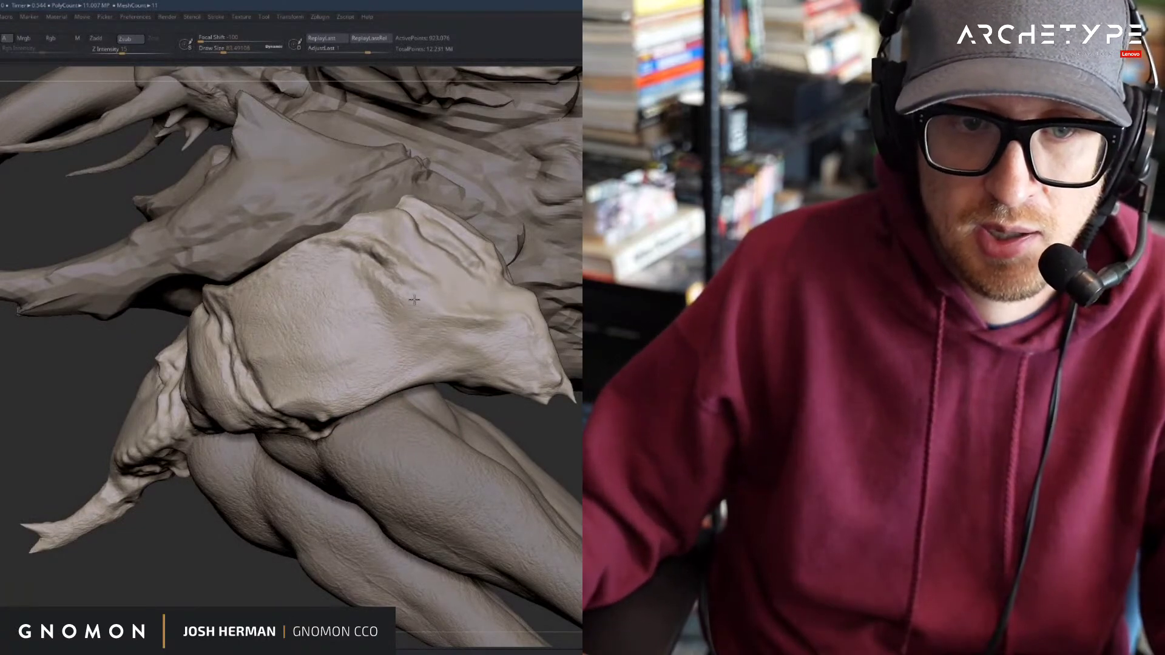
{"action": "right_click_drag", "start_coordinate": [505, 358], "coordinate": [564, 455]}
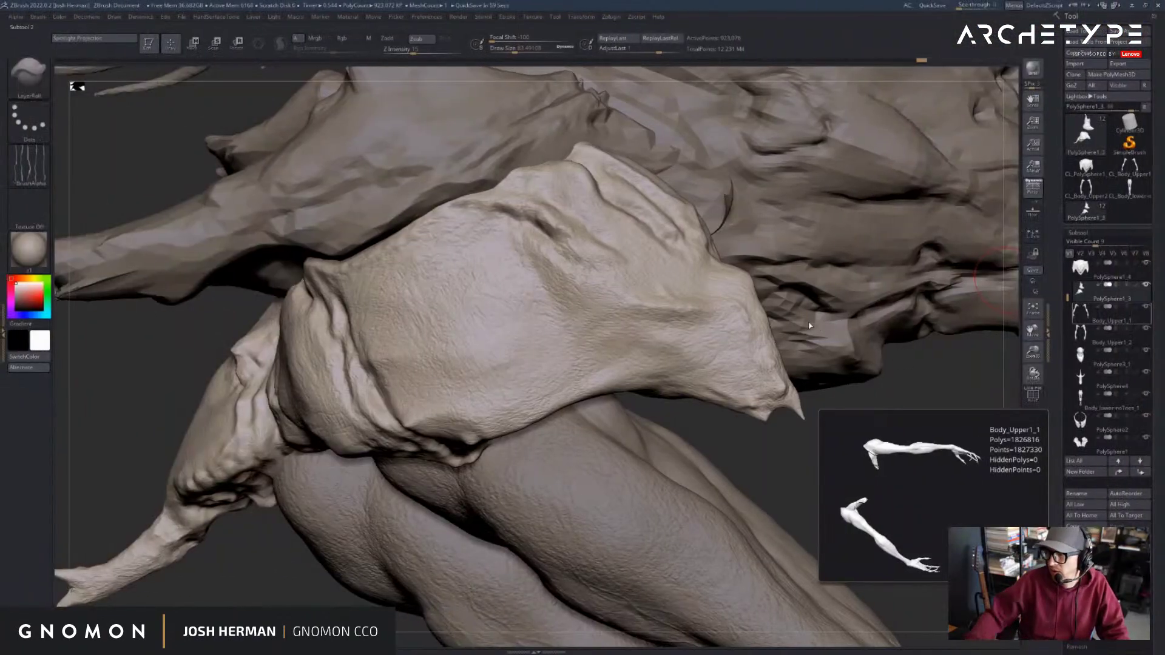
- Switch to the Standard brush and resize it for sculpting the folds on the shoulder armour's back
{"action": "mouse_move", "coordinate": [773, 455]}
{"action": "left_mouse_down"}
{"action": "mouse_move", "coordinate": [820, 389]}
{"action": "mouse_move", "coordinate": [891, 335]}
{"action": "mouse_move", "coordinate": [934, 331]}
{"action": "mouse_move", "coordinate": [907, 322]}
{"action": "mouse_move", "coordinate": [941, 303]}
{"action": "left_mouse_up"}
{"action": "key", "text": "b"}
{"action": "key", "text": "s"}
{"action": "key", "text": "t"}
{"action": "key", "text": "s"}
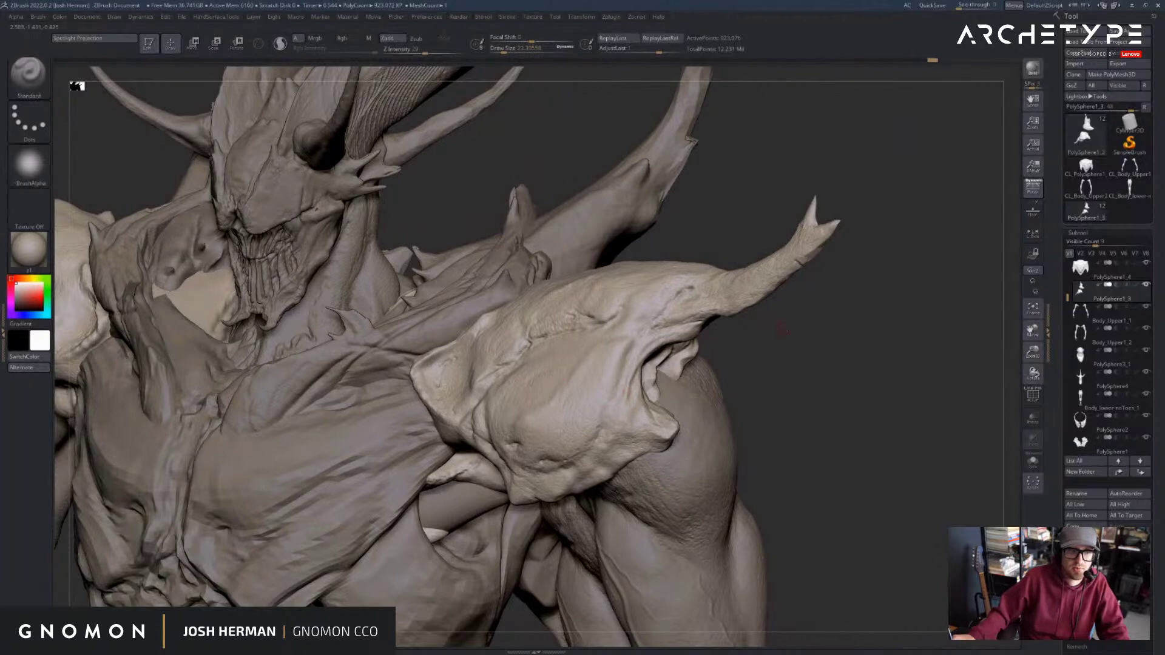
{"action": "left_click_drag", "start_coordinate": [782, 329], "coordinate": [660, 361]}
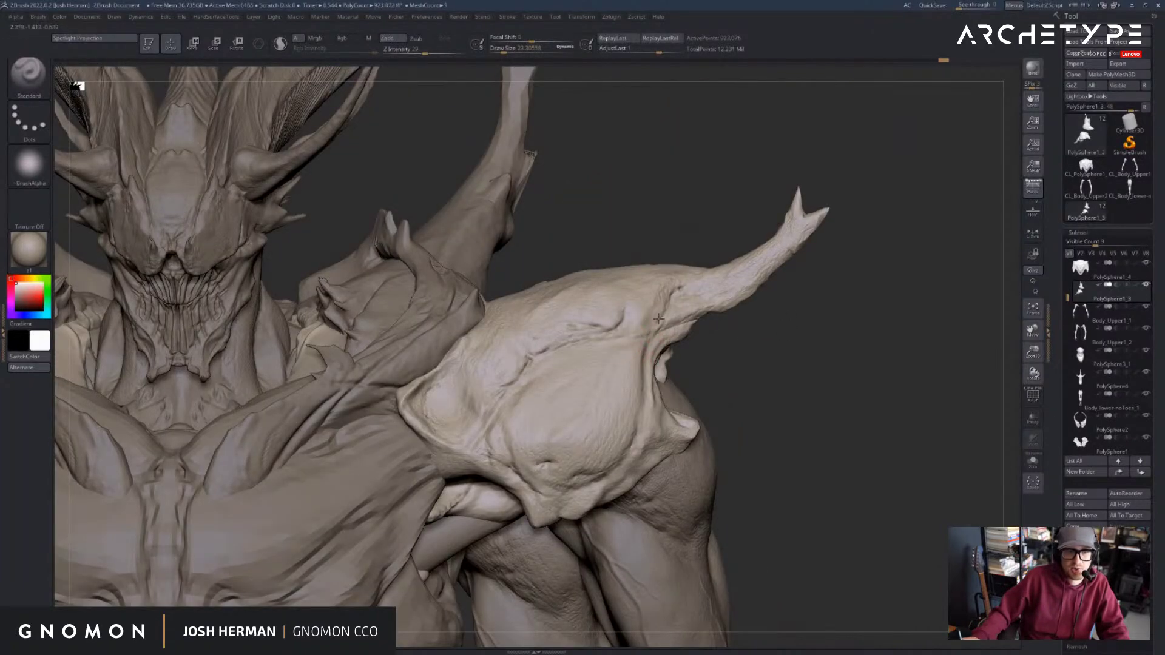
{"action": "left_click_drag", "start_coordinate": [806, 317], "coordinate": [501, 388]}
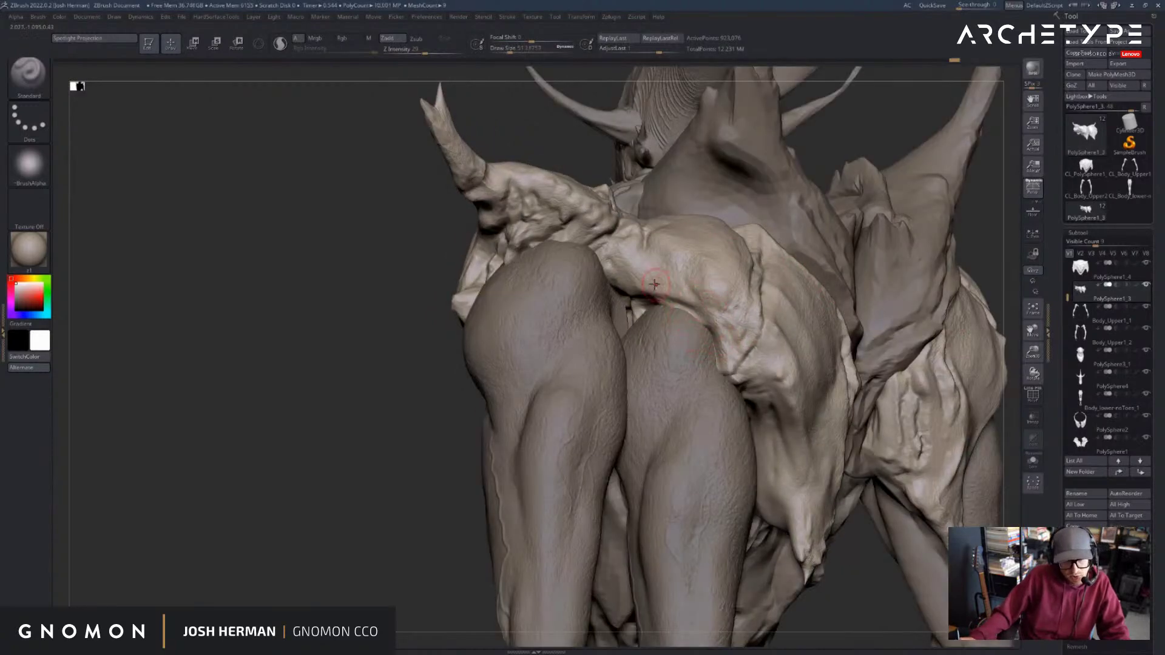
- Carve deeper creases with the DamStandard brush along the fold between the shoulder armour's middle and back plates
{"action": "left_click_drag", "start_coordinate": [408, 383], "coordinate": [479, 362]}
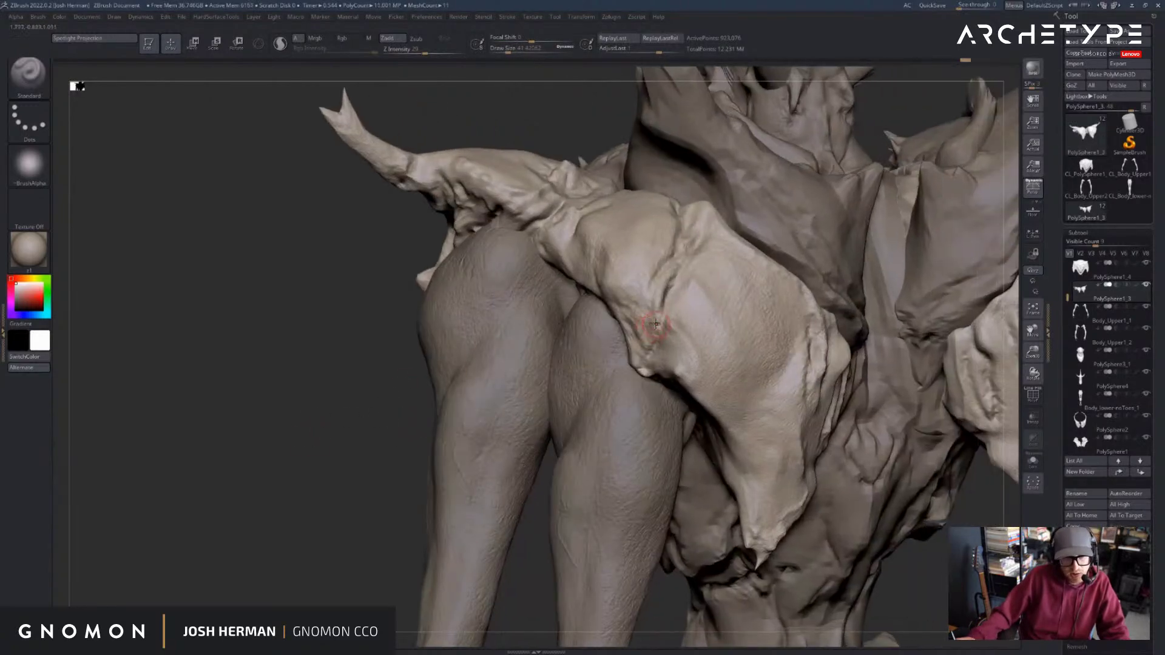
{"action": "left_click_drag", "start_coordinate": [348, 416], "coordinate": [344, 439], "text": "alt"}
{"action": "key", "text": "s"}
{"action": "left_click", "coordinate": [600, 357]}
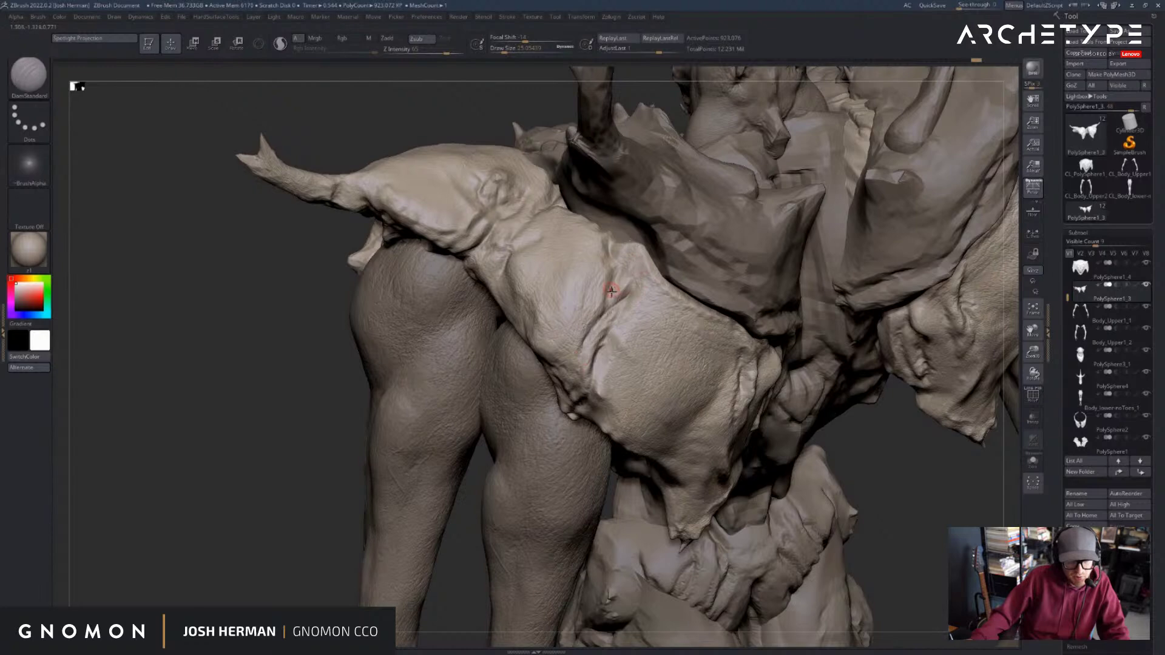
{"action": "left_click_drag", "start_coordinate": [609, 298], "coordinate": [630, 240]}
{"action": "left_click_drag", "start_coordinate": [355, 470], "coordinate": [396, 393]}
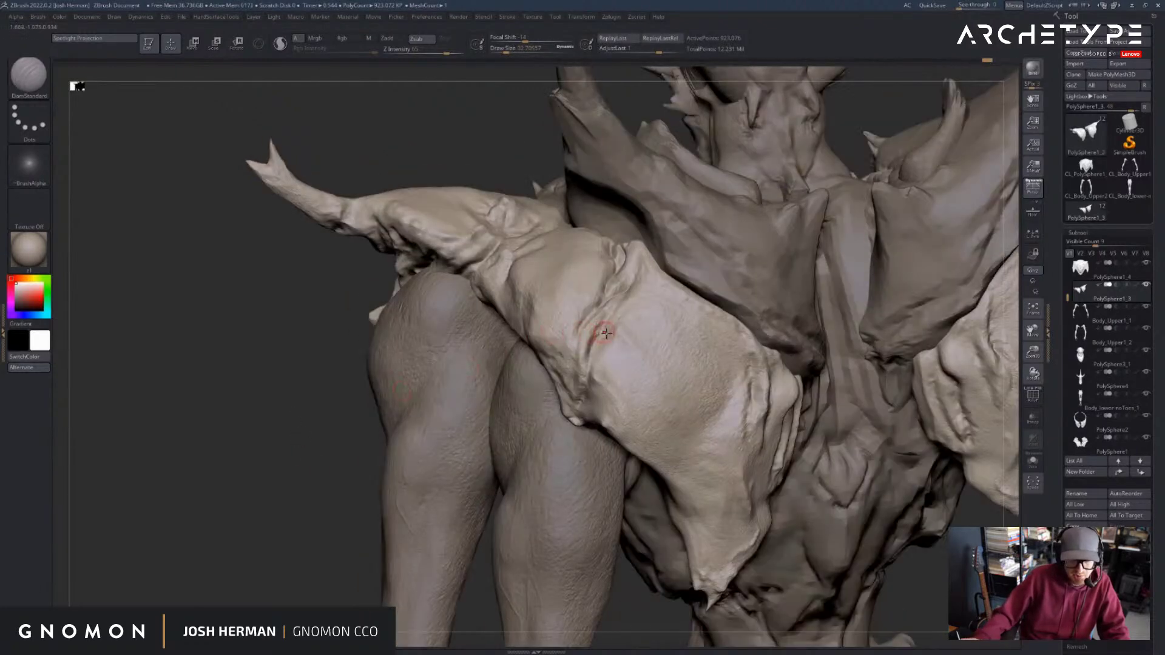
{"action": "right_click_drag", "start_coordinate": [522, 383], "coordinate": [273, 468]}
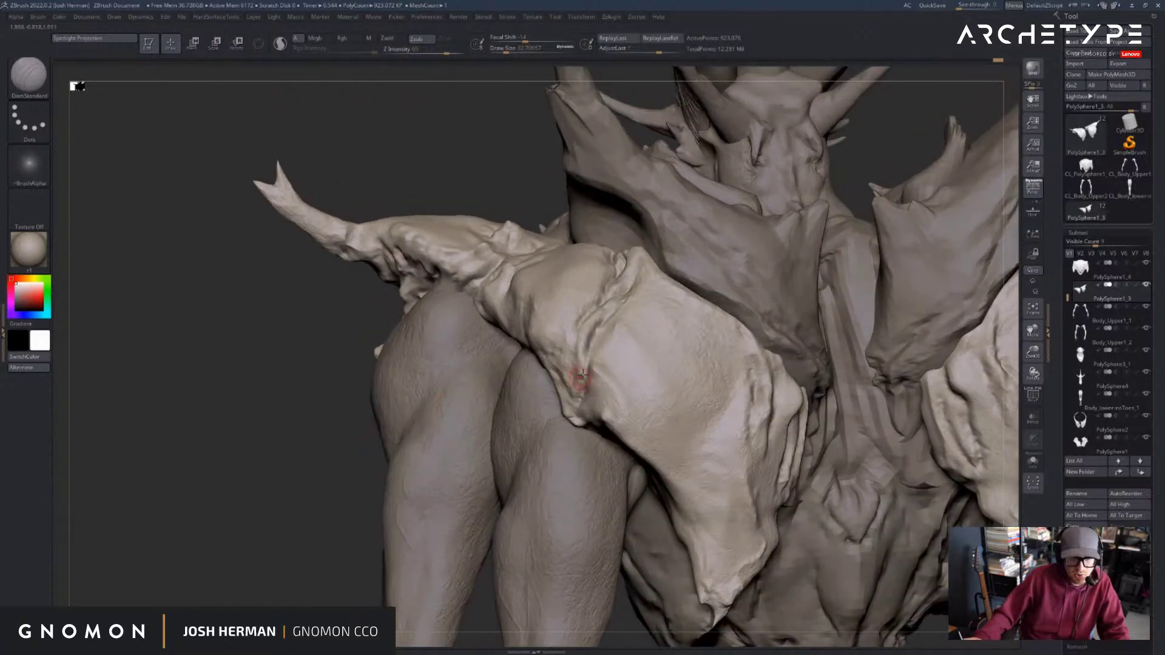
{"action": "mouse_move", "coordinate": [304, 462]}
{"action": "left_mouse_down"}
{"action": "mouse_move", "coordinate": [226, 457]}
{"action": "mouse_move", "coordinate": [556, 338]}
{"action": "left_mouse_up"}
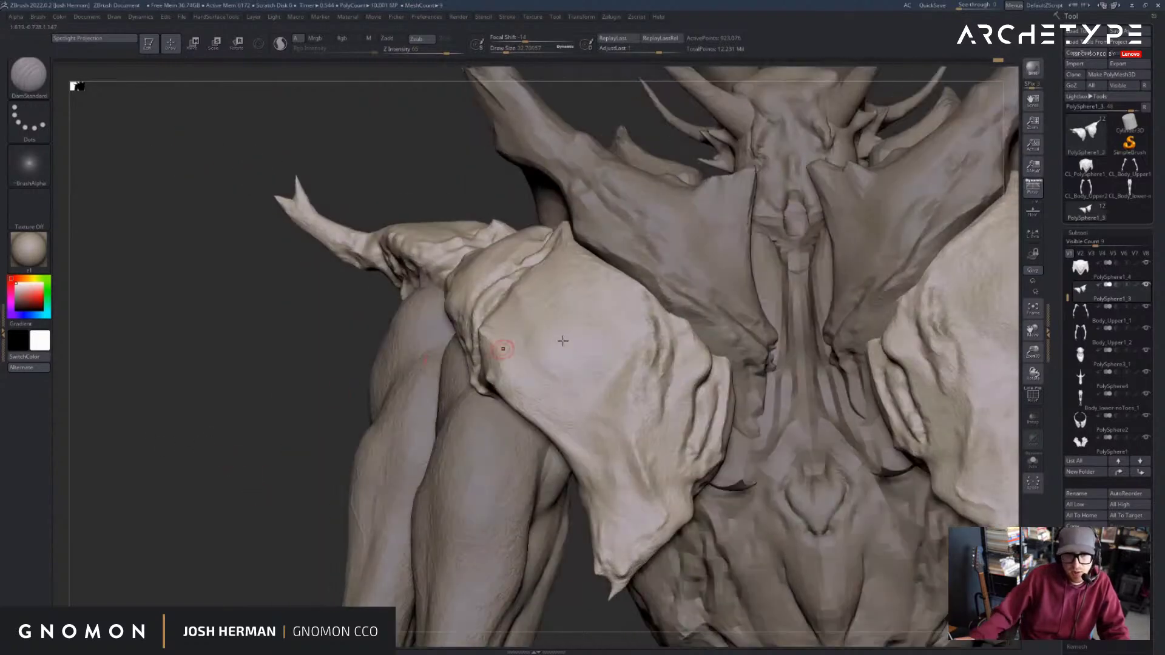
- Sharpen the creases in the back plate's inner folds with the armour briefly isolated, and switch to the Standard brush
{"action": "left_click", "coordinate": [674, 326], "text": "ctrl+shift"}
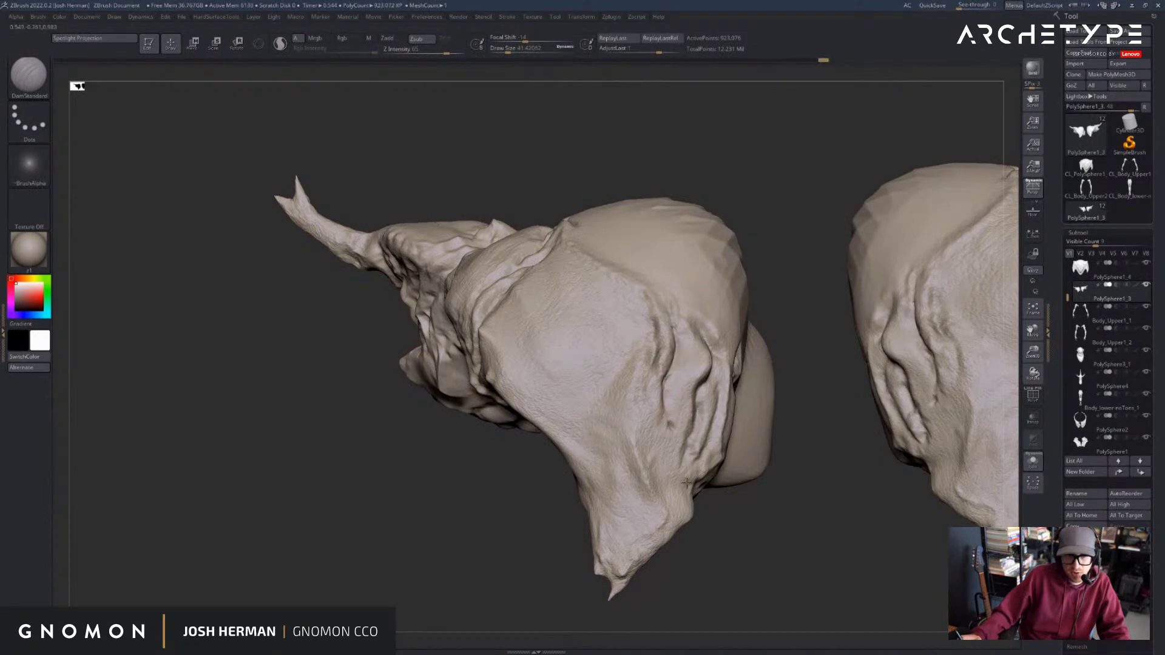
{"action": "left_click", "coordinate": [699, 459], "text": "ctrl+shift"}
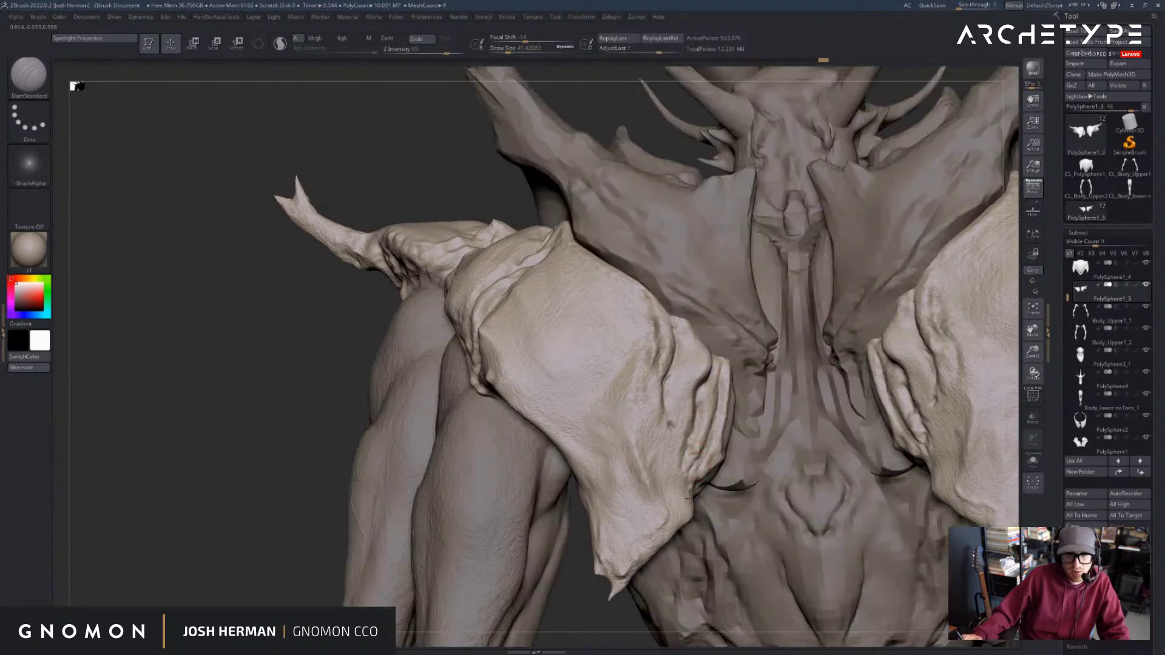
{"action": "key", "text": "b"}
{"action": "key", "text": "s"}
{"action": "key", "text": "t"}
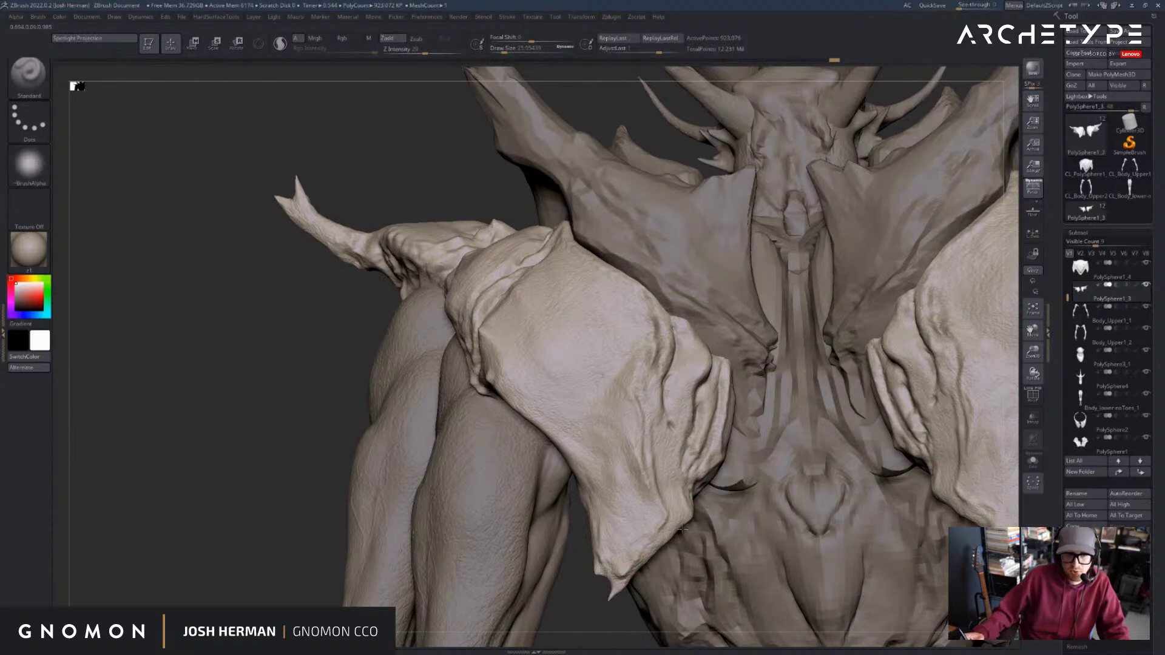
{"action": "left_click_drag", "start_coordinate": [580, 625], "coordinate": [544, 469], "text": "alt"}
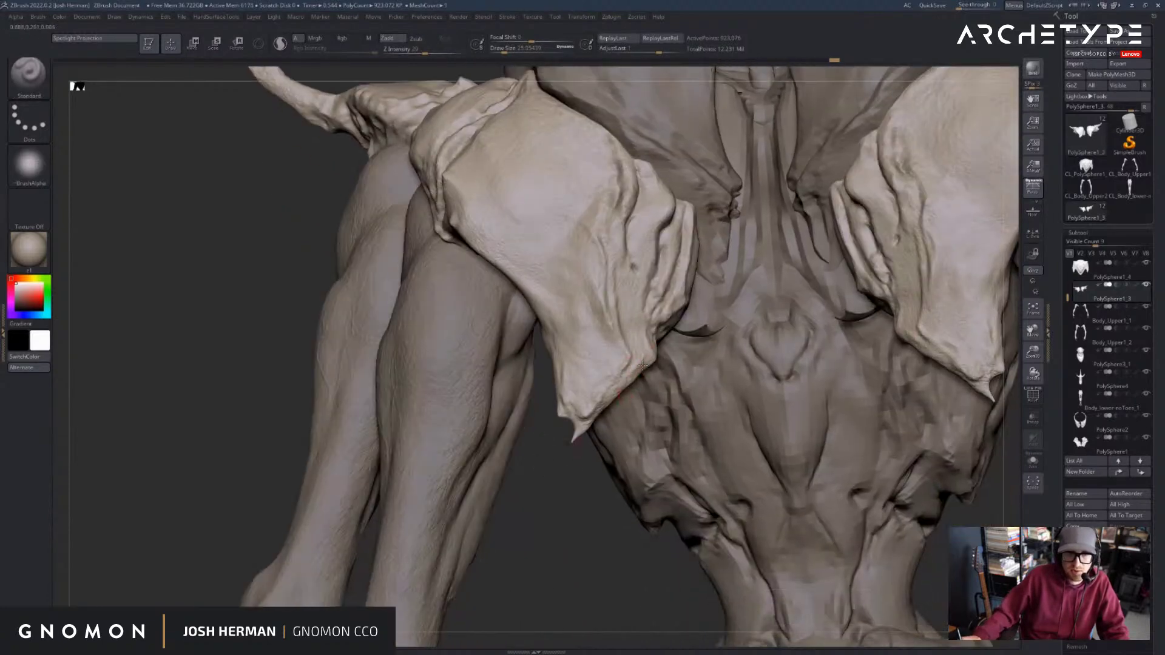
- Isolate the shoulder armour and adjust the pointed lower tip of its back plate with the SnakeHook brush
{"action": "key", "text": "alt+s"}
{"action": "key", "text": "b"}
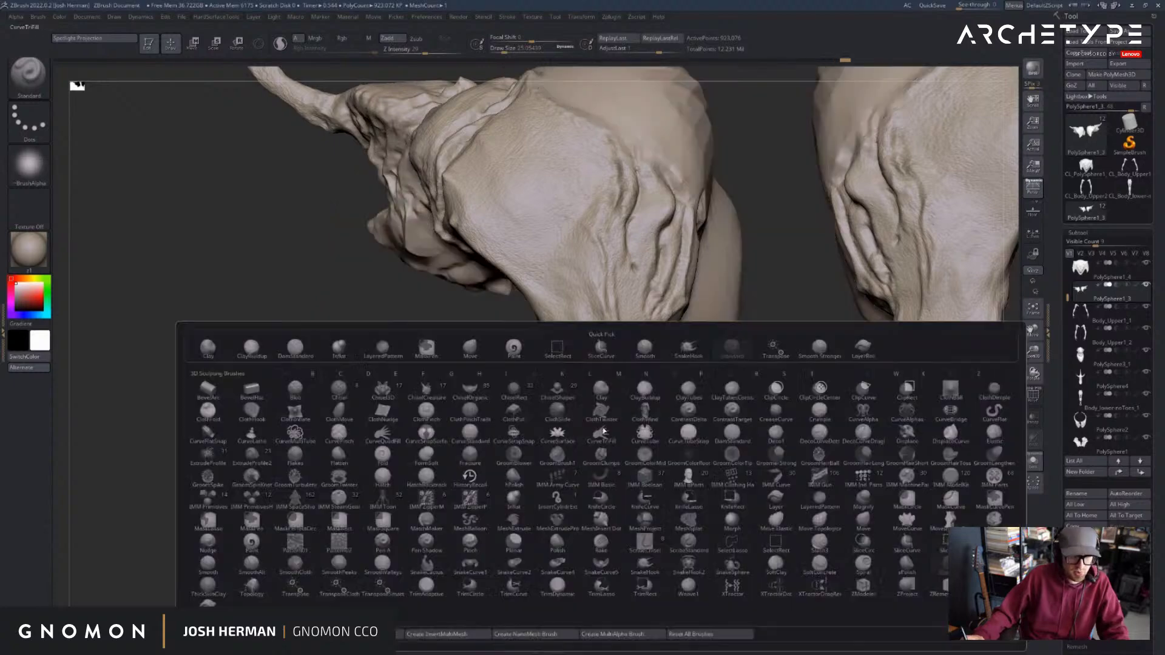
{"action": "key", "text": "s"}
{"action": "key", "text": "h"}
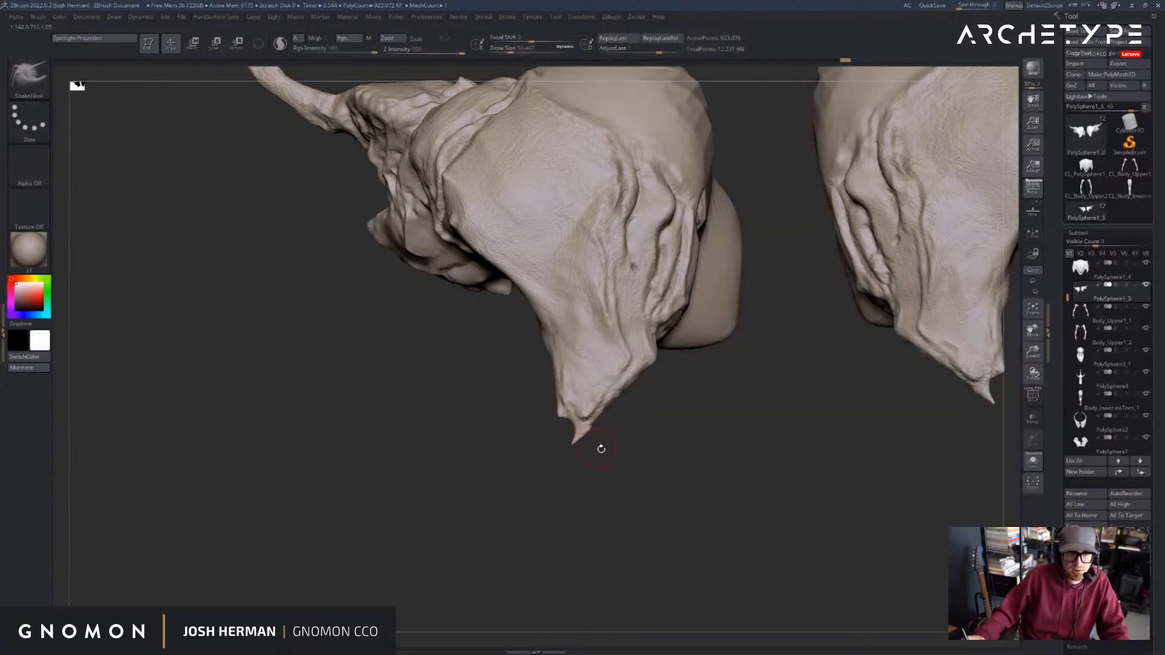
{"action": "left_click_drag", "start_coordinate": [600, 449], "coordinate": [641, 460]}
- Work the base of the back plate's tip with a resized Standard brush and refine its point with SnakeHook
{"action": "key", "text": "b"}
{"action": "key", "text": "s"}
{"action": "key", "text": "t"}
{"action": "key", "text": "s"}
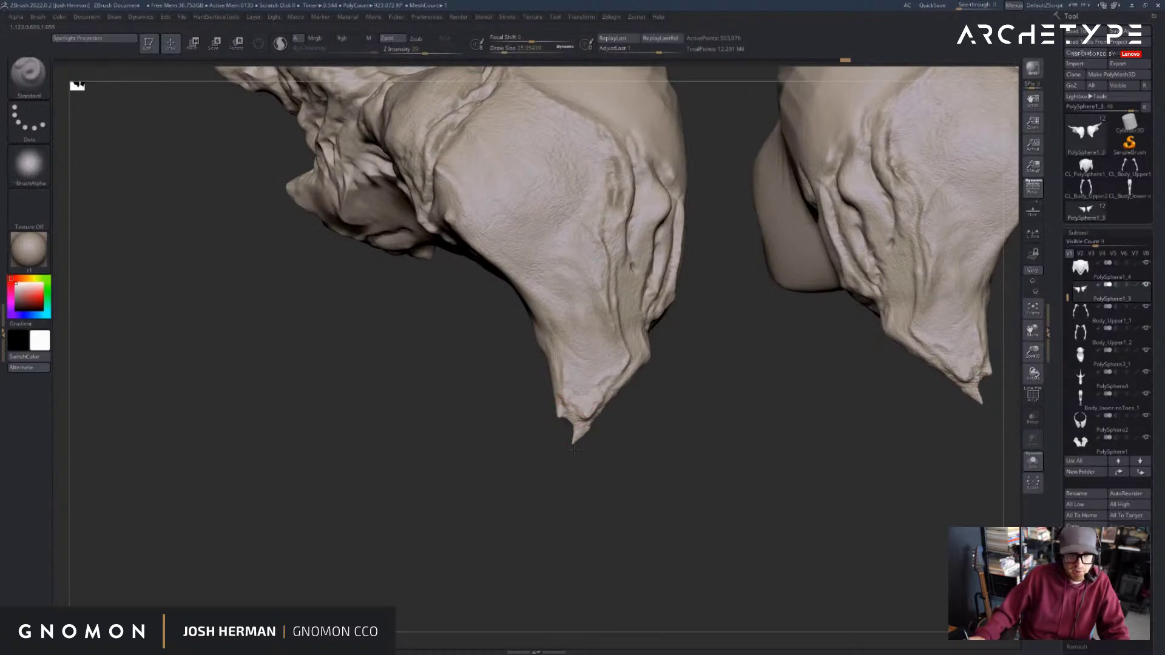
{"action": "key", "text": "b"}
{"action": "key", "text": "s"}
{"action": "key", "text": "h"}
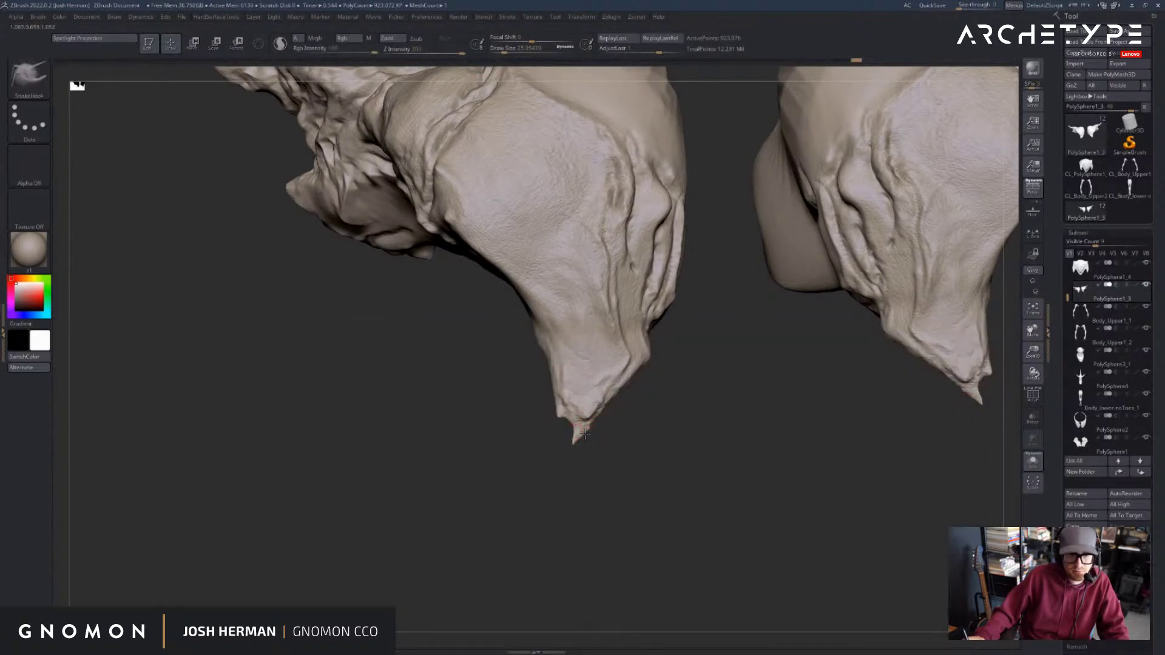
- Build up the edge above the back plate's tip with the Standard brush and show the whole creature again
{"action": "key", "text": "b"}
{"action": "key", "text": "s"}
{"action": "key", "text": "t"}
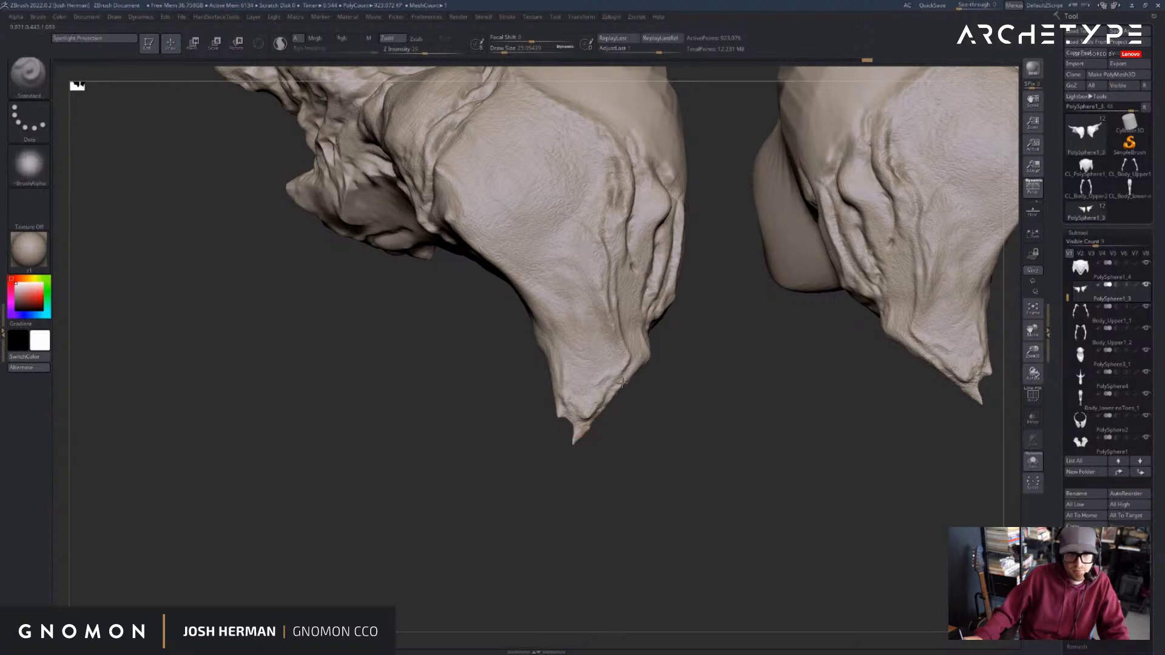
{"action": "key", "text": "alt+s"}
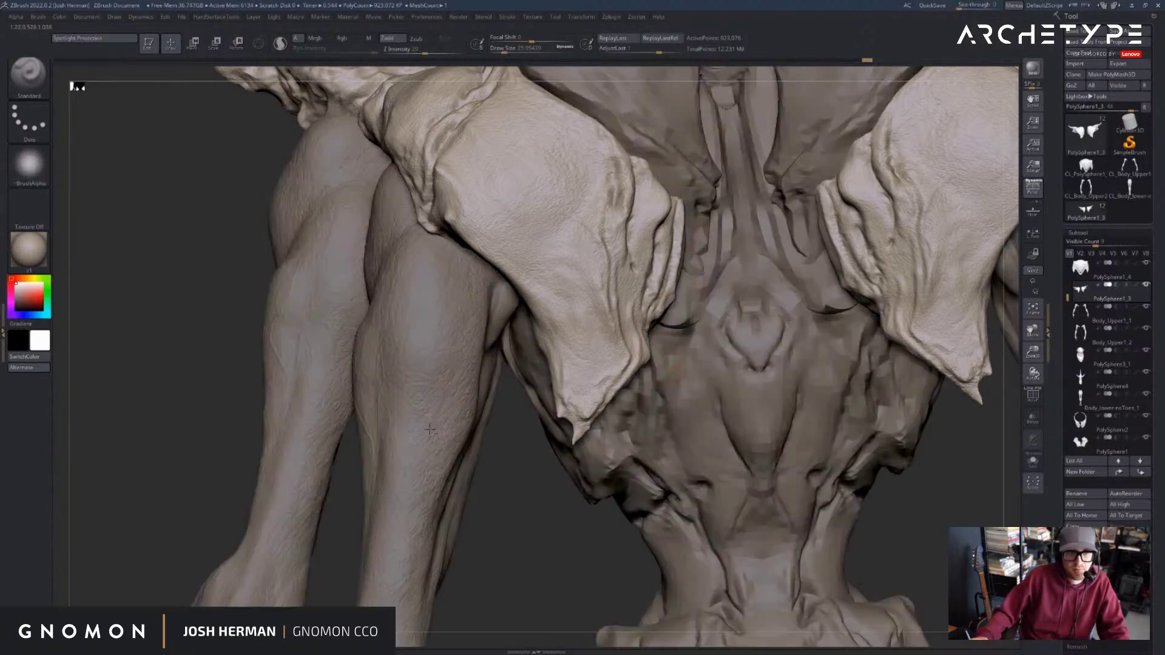
- Enlarge the Standard brush and reshape the centre of the shoulder armour's back plate with broad strokes
{"action": "left_click_drag", "start_coordinate": [540, 486], "coordinate": [534, 370], "text": "alt"}
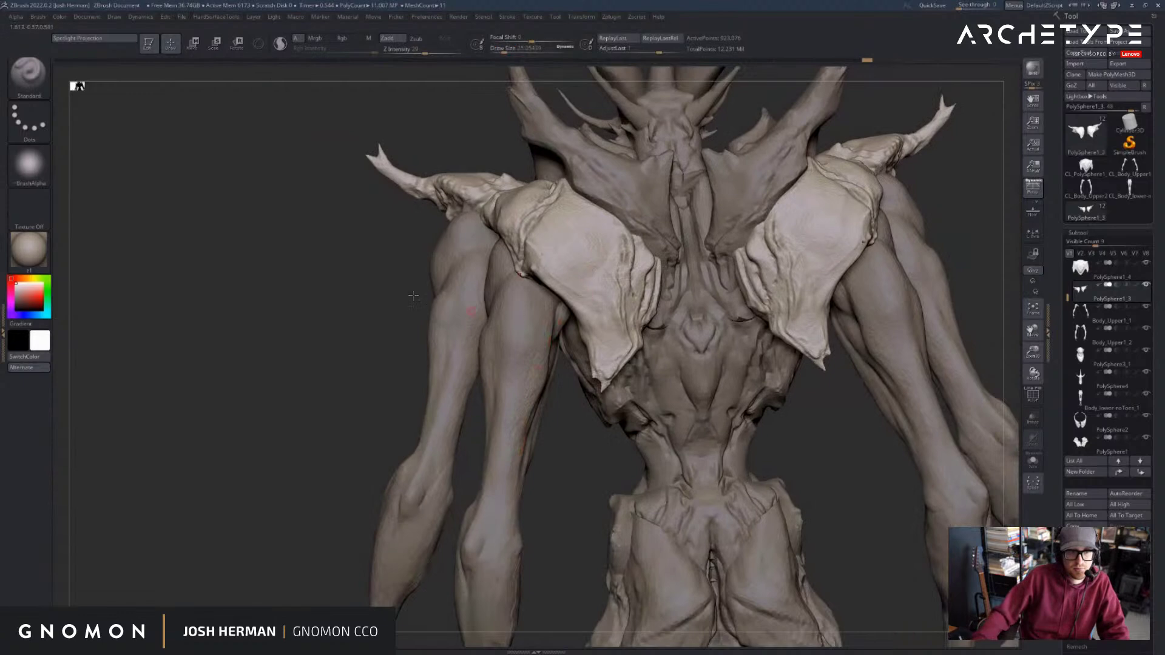
{"action": "left_click_drag", "start_coordinate": [413, 295], "coordinate": [405, 336], "text": "alt"}
{"action": "key", "text": "s"}
{"action": "mouse_move", "coordinate": [551, 307]}
{"action": "left_mouse_down"}
{"action": "mouse_move", "coordinate": [581, 309]}
{"action": "mouse_move", "coordinate": [580, 288]}
{"action": "left_mouse_up"}
{"action": "key", "text": "s"}
{"action": "key", "text": "s"}
{"action": "left_click_drag", "start_coordinate": [573, 288], "coordinate": [486, 221]}
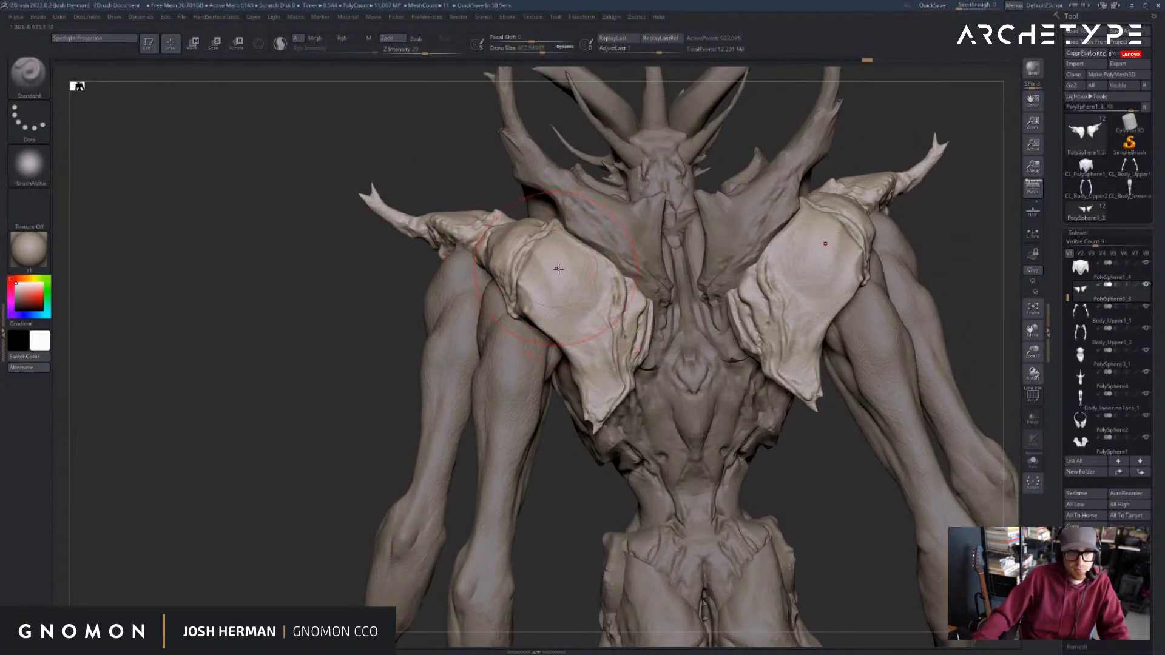
{"action": "left_click_drag", "start_coordinate": [558, 269], "coordinate": [580, 285]}
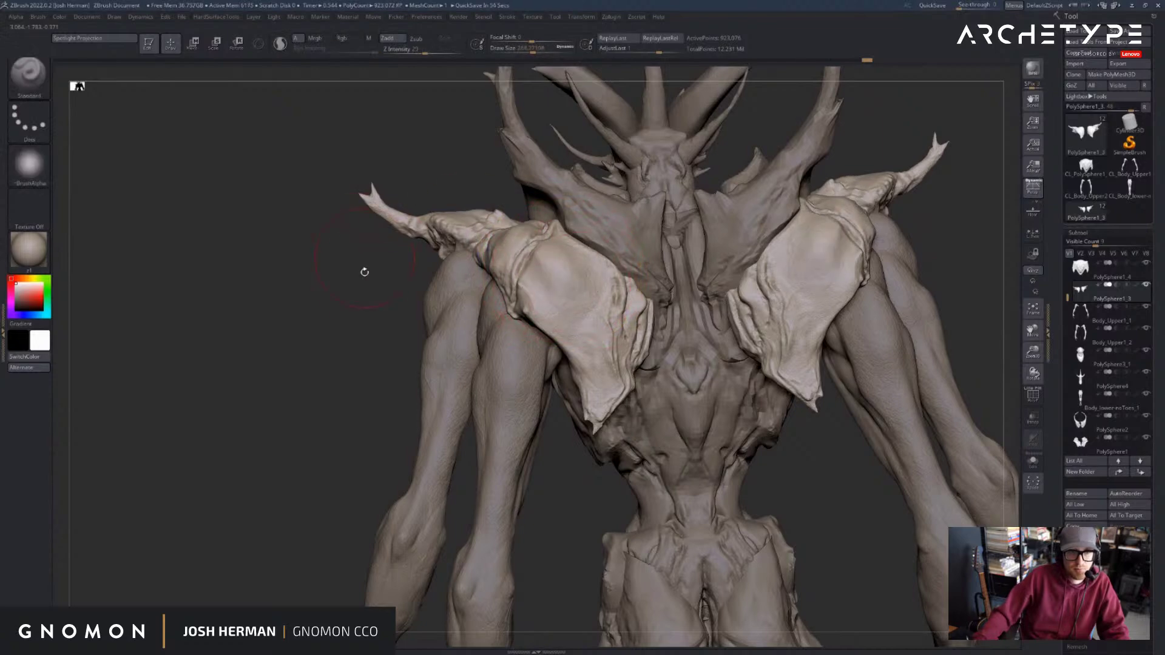
- Review the creature's upper body from the front and switch to the ClayBuildup brush near the shoulder armour
{"action": "mouse_move", "coordinate": [365, 272]}
{"action": "left_mouse_down"}
{"action": "mouse_move", "coordinate": [534, 261]}
{"action": "mouse_move", "coordinate": [513, 243]}
{"action": "mouse_move", "coordinate": [564, 256]}
{"action": "mouse_move", "coordinate": [798, 257]}
{"action": "mouse_move", "coordinate": [947, 319]}
{"action": "mouse_move", "coordinate": [908, 340]}
{"action": "mouse_move", "coordinate": [947, 308]}
{"action": "mouse_move", "coordinate": [915, 325]}
{"action": "mouse_move", "coordinate": [931, 322]}
{"action": "mouse_move", "coordinate": [841, 335]}
{"action": "left_mouse_up"}
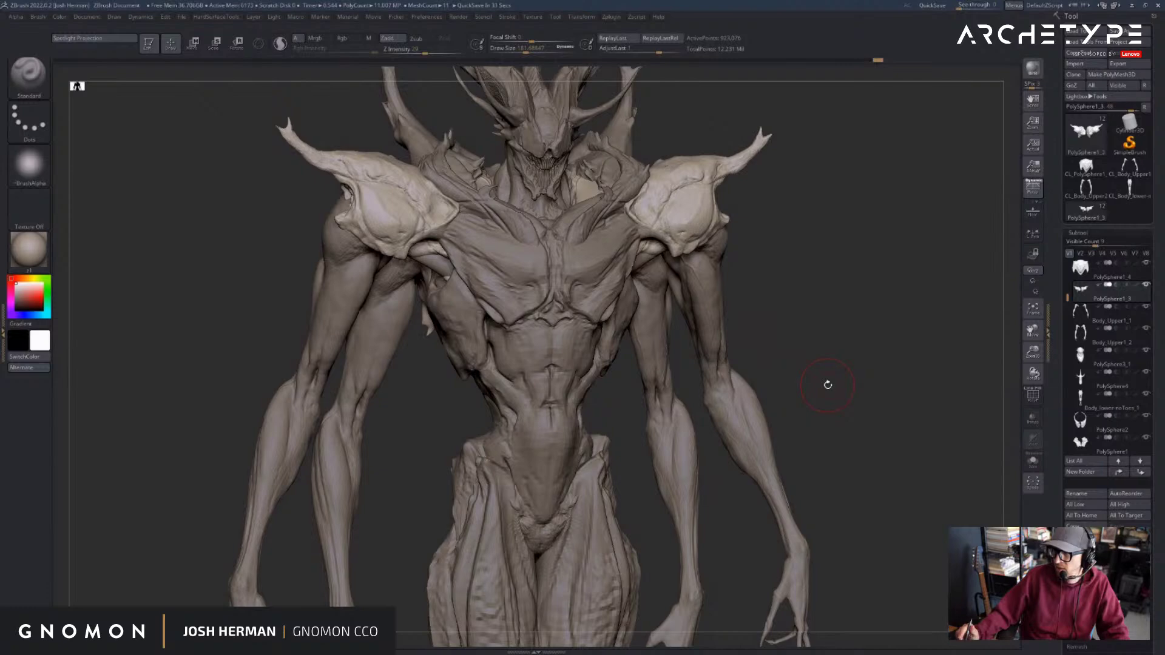
{"action": "right_click_drag", "start_coordinate": [852, 261], "coordinate": [888, 407], "text": "shift"}
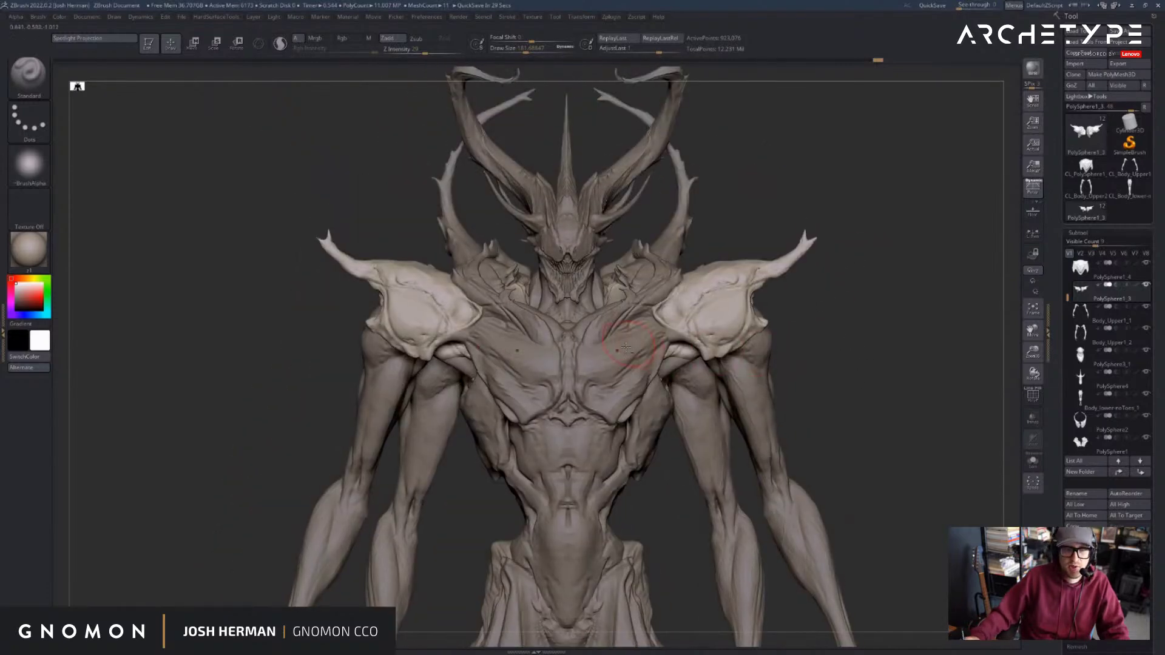
{"action": "right_click_drag", "start_coordinate": [719, 329], "coordinate": [881, 337], "text": "ctrl"}
{"action": "key", "text": "b"}
{"action": "key", "text": "c"}
{"action": "key", "text": "b"}
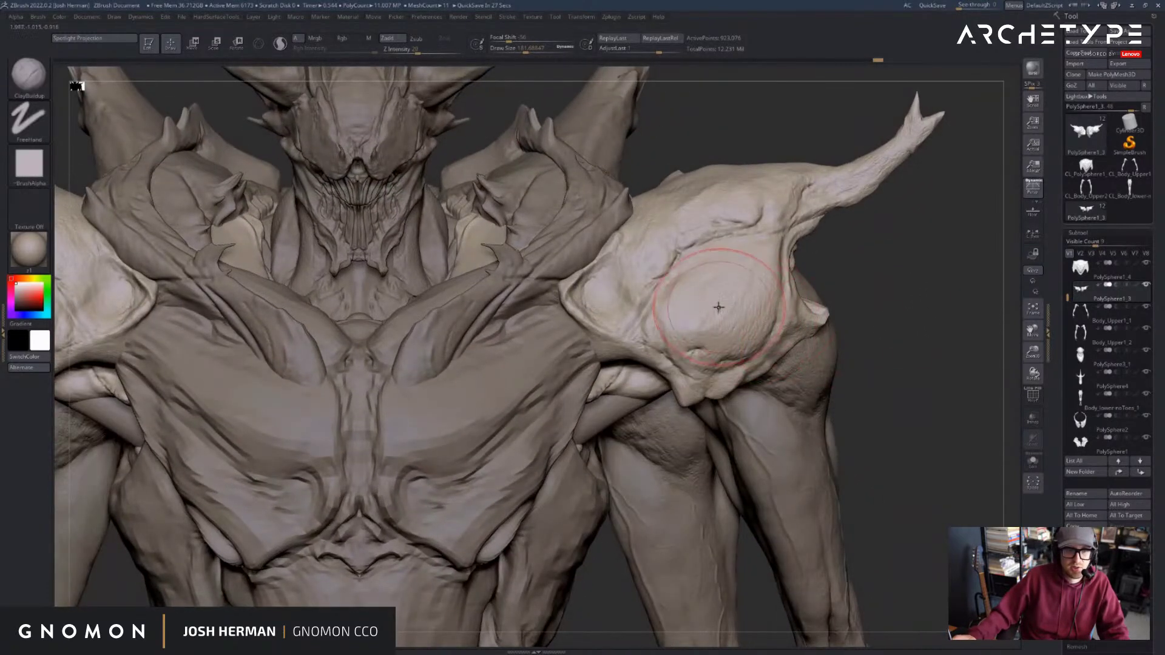
{"action": "right_click_drag", "start_coordinate": [717, 307], "coordinate": [827, 356]}
- Select the chest and collar pieces, inspect the collar in isolation and reselect the shoulder armour
{"action": "left_click", "coordinate": [580, 377], "text": "alt"}
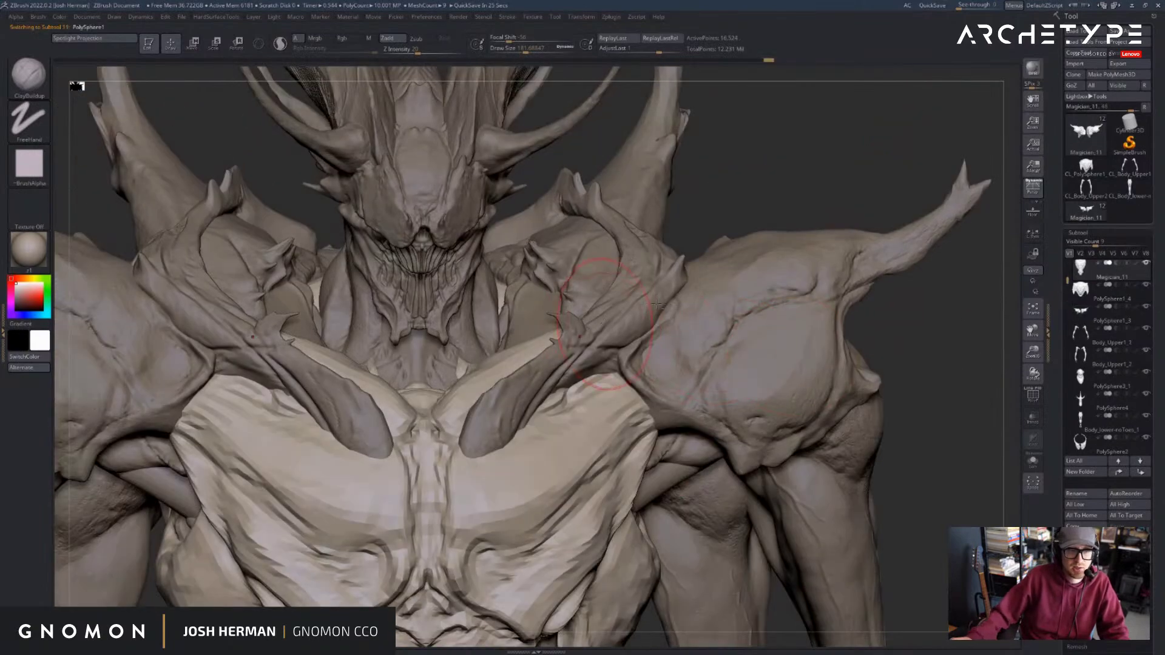
{"action": "left_click", "coordinate": [604, 313], "text": "alt"}
{"action": "right_click_drag", "start_coordinate": [742, 217], "coordinate": [752, 247], "text": "alt"}
{"action": "key", "text": "alt+s"}
{"action": "key", "text": "alt+s"}
{"action": "right_click_drag", "start_coordinate": [922, 340], "coordinate": [963, 344], "text": "ctrl"}
{"action": "left_click_drag", "start_coordinate": [964, 344], "coordinate": [910, 382]}
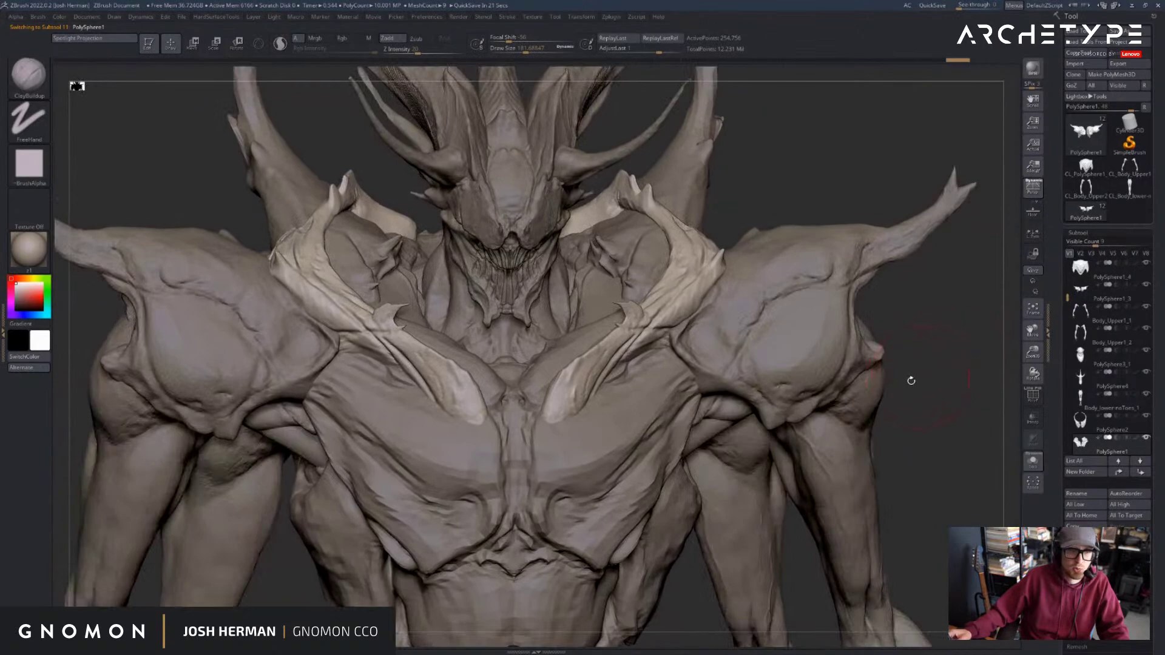
{"action": "left_click", "coordinate": [602, 298], "text": "alt"}
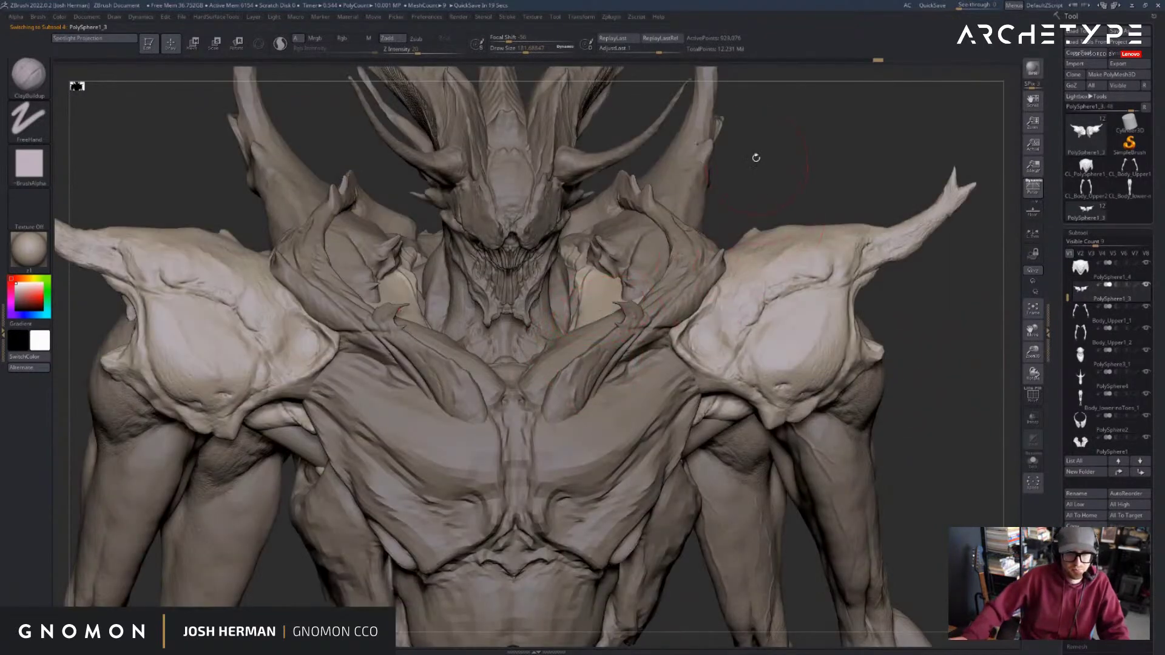
- Return to the surface texture brush, isolate the shoulder armour and texture its inner surface beside the neck
{"action": "left_click_drag", "start_coordinate": [754, 156], "coordinate": [772, 166]}
{"action": "key", "text": "b"}
{"action": "left_click", "coordinate": [999, 183]}
{"action": "left_click_drag", "start_coordinate": [840, 136], "coordinate": [824, 161]}
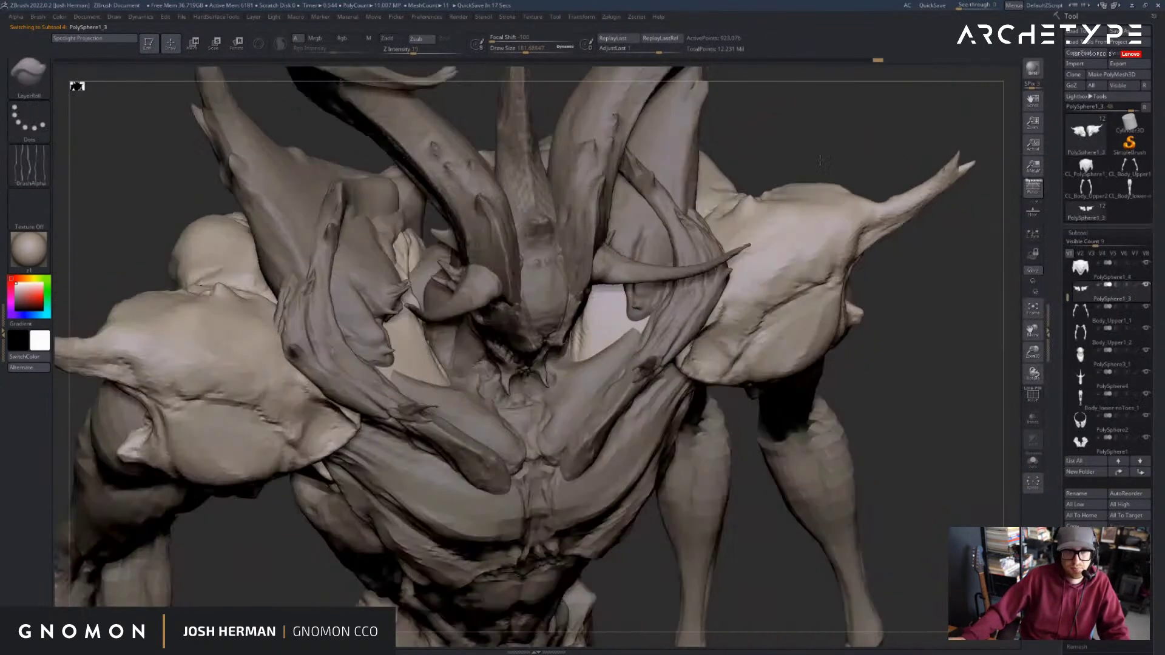
{"action": "key", "text": "alt+s"}
{"action": "key", "text": "s"}
{"action": "left_click_drag", "start_coordinate": [613, 366], "coordinate": [625, 321]}
{"action": "left_click_drag", "start_coordinate": [602, 316], "coordinate": [602, 276]}
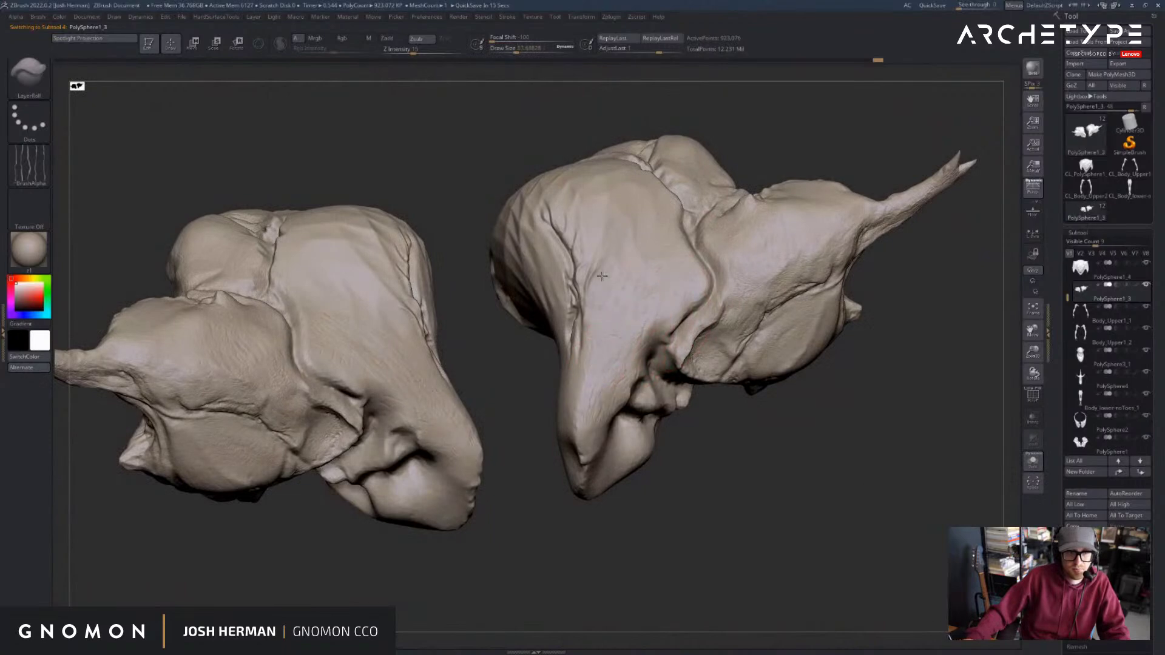
{"action": "key", "text": "shift+s"}
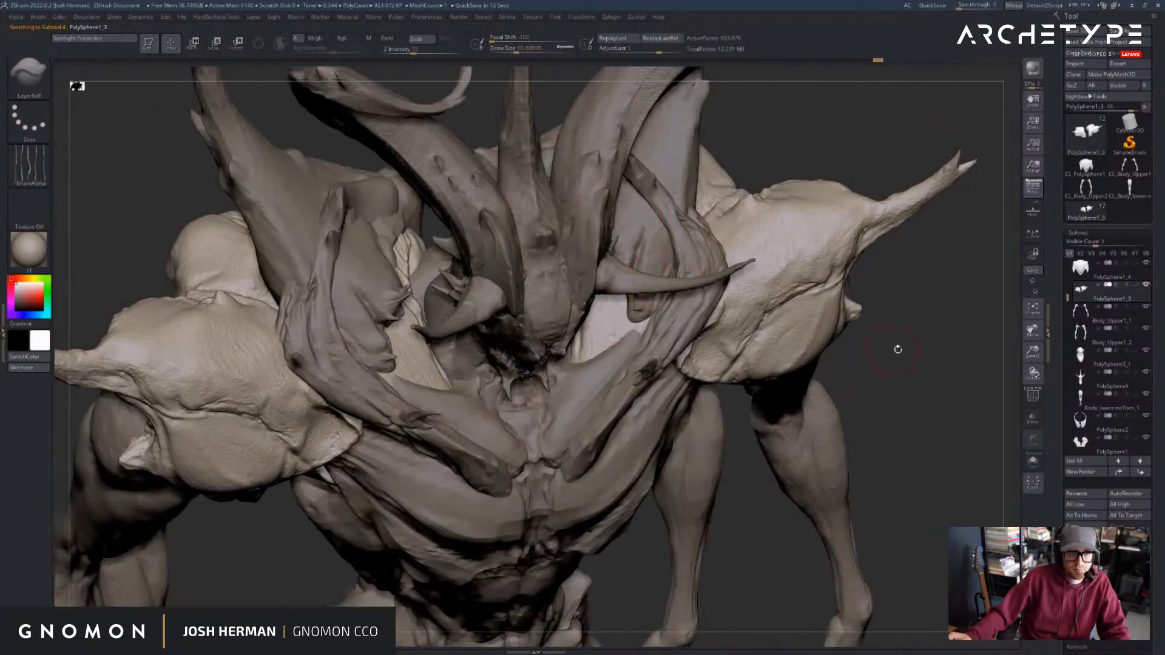
- Select the inner neck piece below the jaw, isolate it and brush fine surface texture onto its front
{"action": "key", "text": "shift+s"}
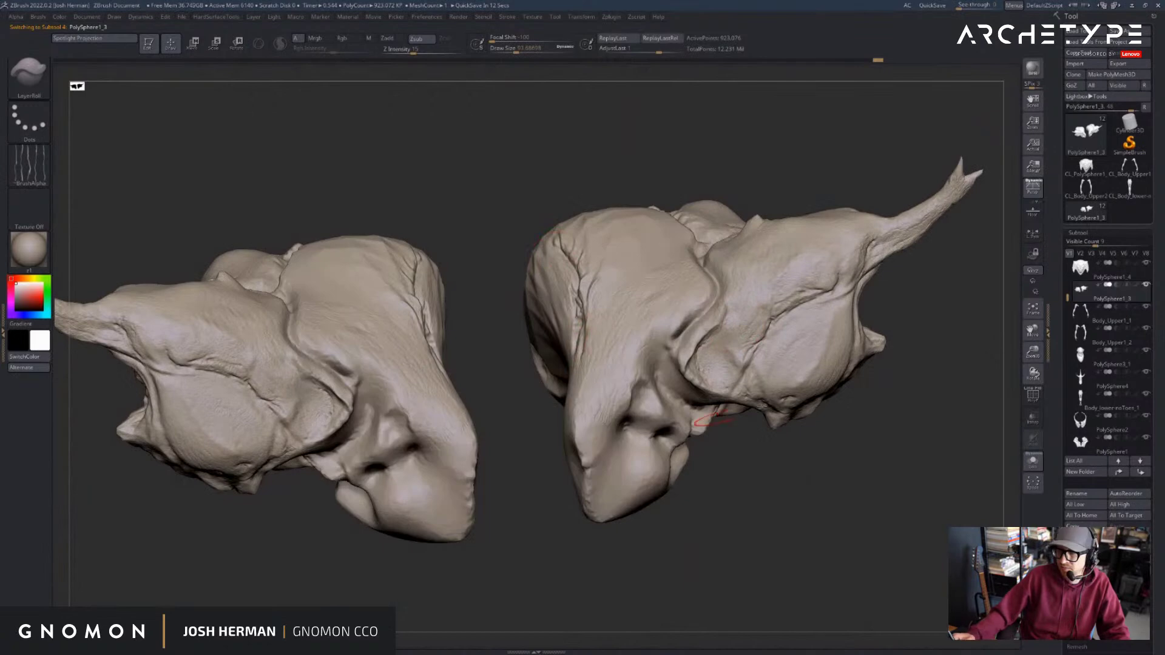
{"action": "key", "text": "shift+s"}
{"action": "left_click_drag", "start_coordinate": [928, 358], "coordinate": [952, 346]}
{"action": "left_click", "coordinate": [580, 389], "text": "alt"}
{"action": "left_click_drag", "start_coordinate": [772, 214], "coordinate": [806, 236]}
{"action": "key", "text": "shift+s"}
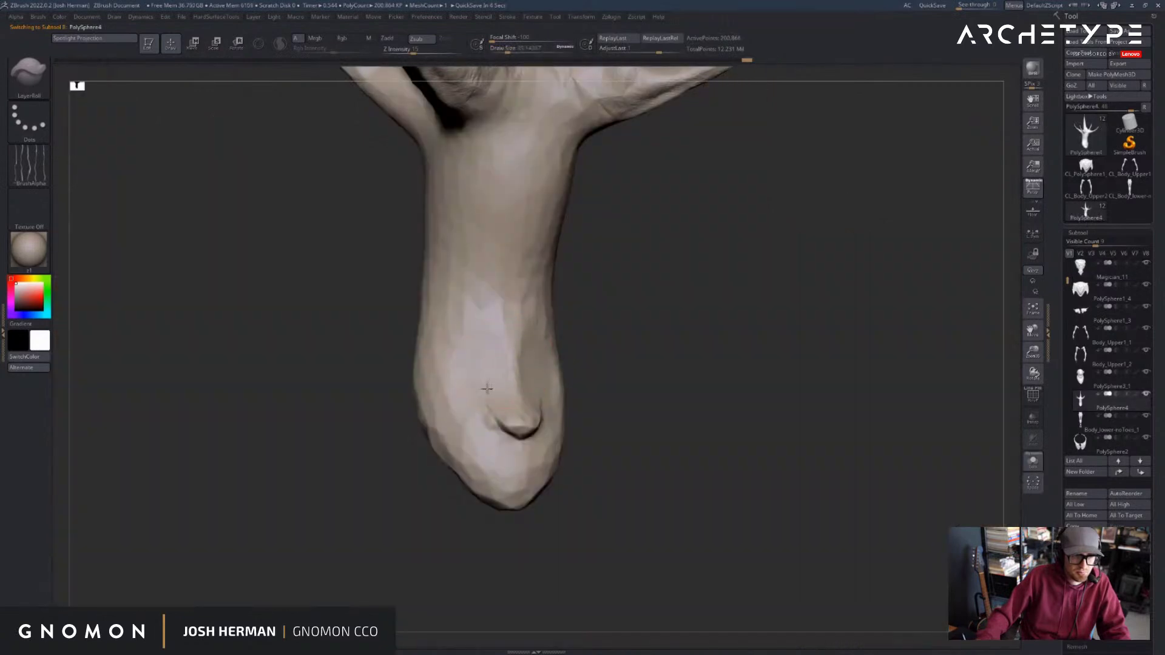
{"action": "mouse_move", "coordinate": [514, 301]}
{"action": "left_mouse_down"}
{"action": "mouse_move", "coordinate": [483, 307]}
{"action": "mouse_move", "coordinate": [498, 269]}
{"action": "left_mouse_up"}
{"action": "key", "text": "Escape"}
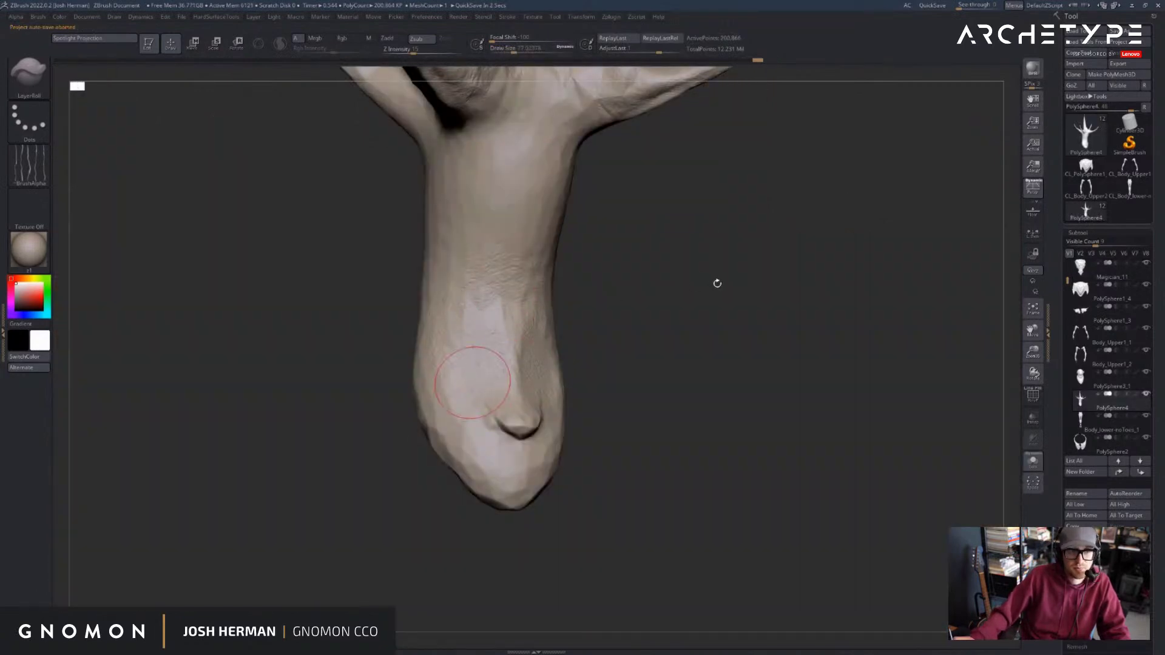
- Switch to the Standard brush, reduce its size and build mirrored tendon ridges converging down the front of the neck piece
{"action": "key", "text": "shift+s"}
{"action": "key", "text": "shift+s"}
{"action": "key", "text": "b"}
{"action": "key", "text": "s"}
{"action": "key", "text": "t"}
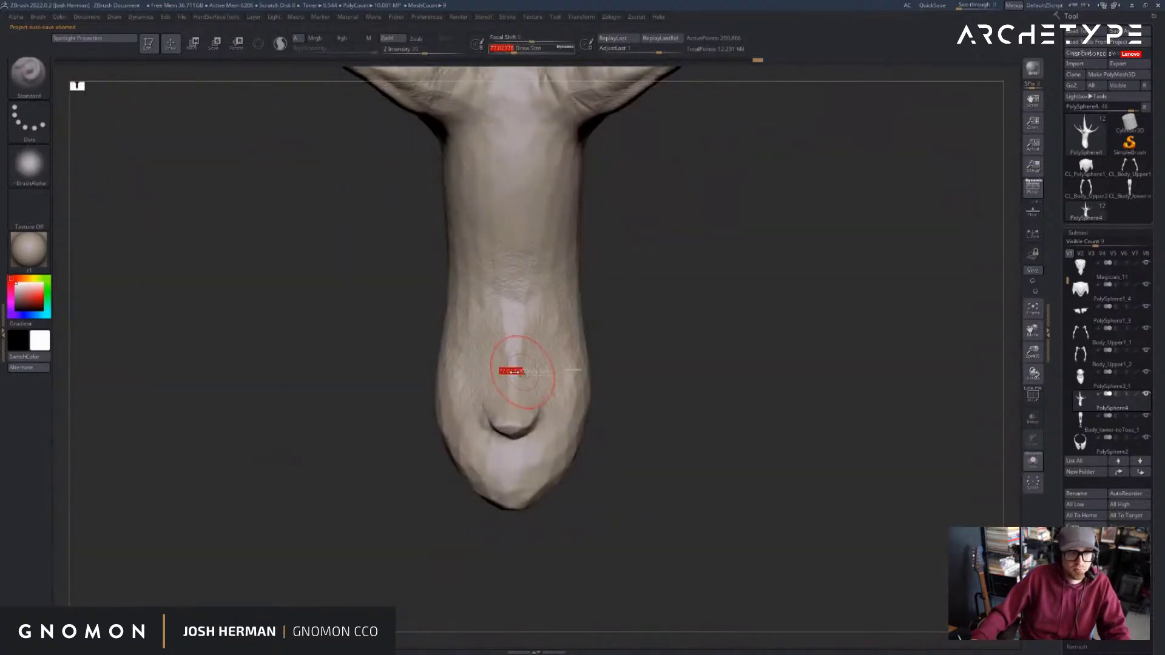
{"action": "left_click_drag", "start_coordinate": [833, 177], "coordinate": [876, 115]}
{"action": "key", "text": "shift+s"}
{"action": "left_click_drag", "start_coordinate": [799, 141], "coordinate": [834, 170]}
{"action": "left_click_drag", "start_coordinate": [707, 228], "coordinate": [737, 212]}
{"action": "key", "text": "shift+s"}
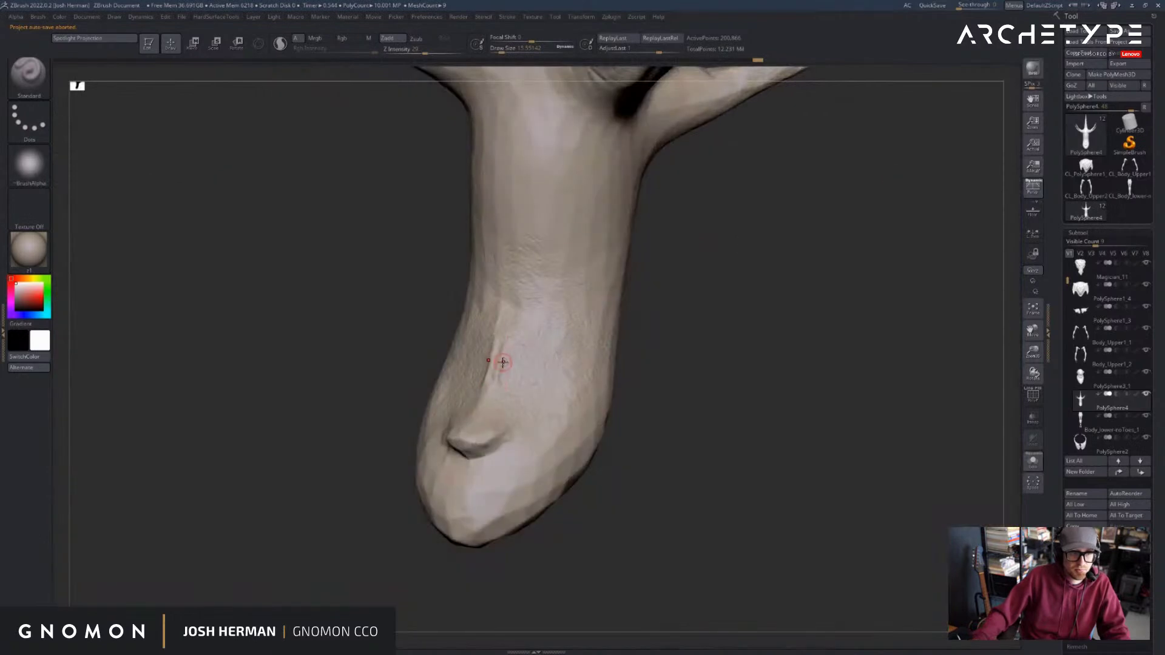
{"action": "left_click_drag", "start_coordinate": [657, 274], "coordinate": [701, 255]}
{"action": "left_click_drag", "start_coordinate": [504, 341], "coordinate": [522, 261]}
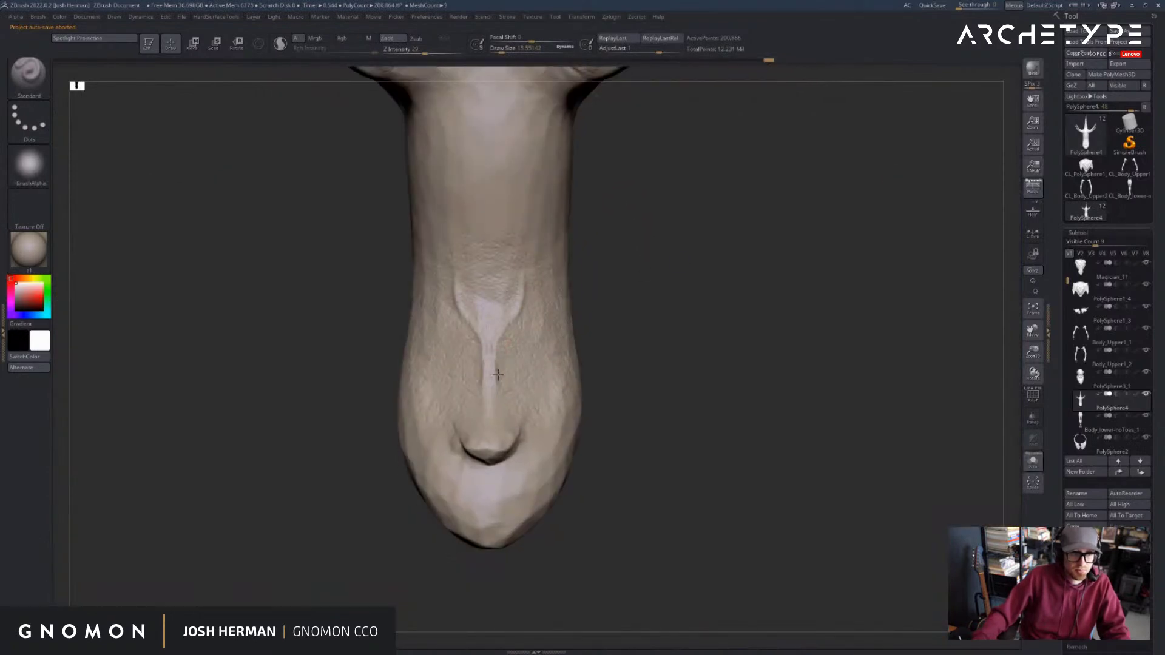
- Sculpt raised skin folds beside the neck piece's central tendon, checking them against the full creature
{"action": "key", "text": "shift+s"}
{"action": "left_click_drag", "start_coordinate": [684, 145], "coordinate": [719, 155]}
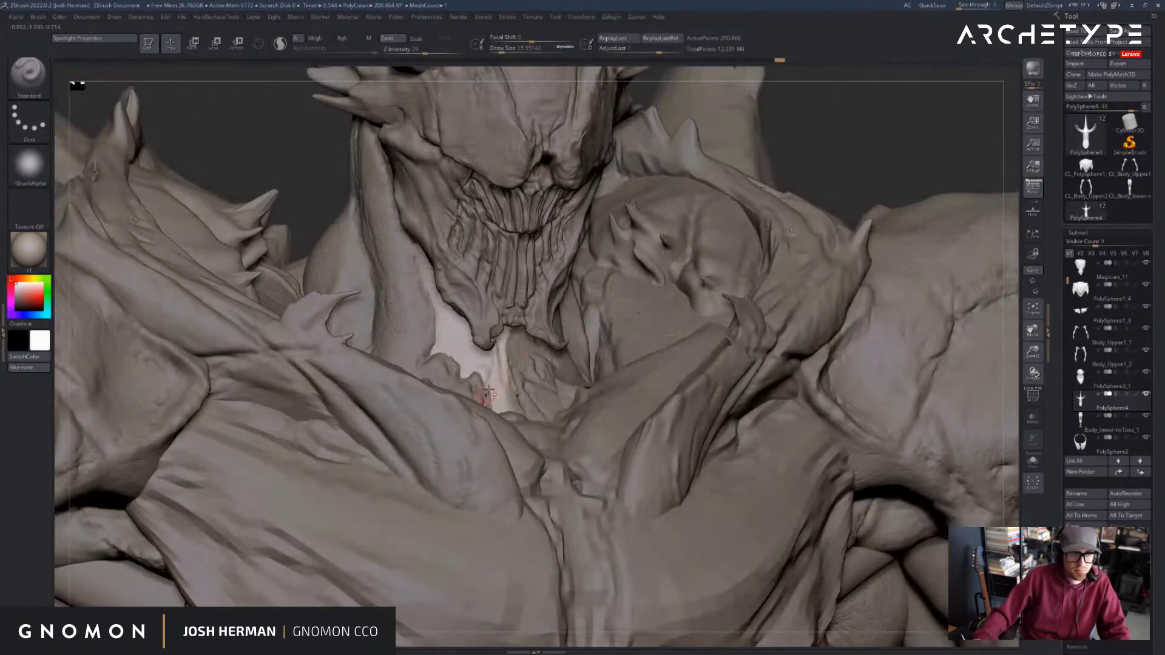
{"action": "left_click_drag", "start_coordinate": [500, 408], "coordinate": [573, 426]}
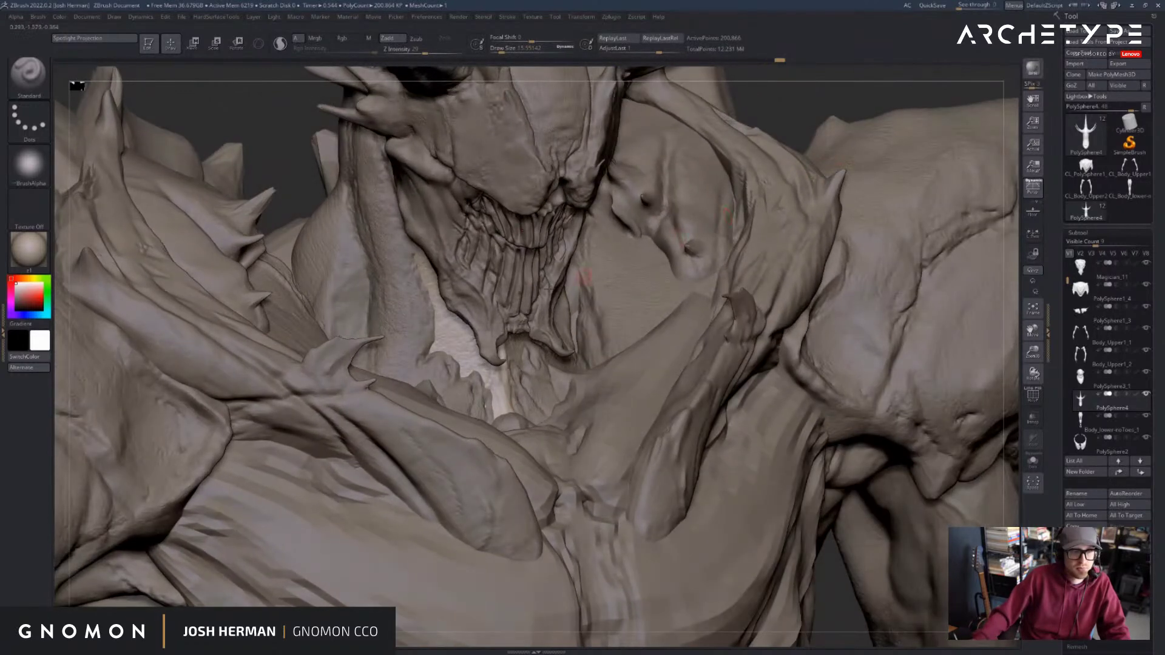
{"action": "key", "text": "shift+s"}
{"action": "left_click_drag", "start_coordinate": [484, 355], "coordinate": [439, 317]}
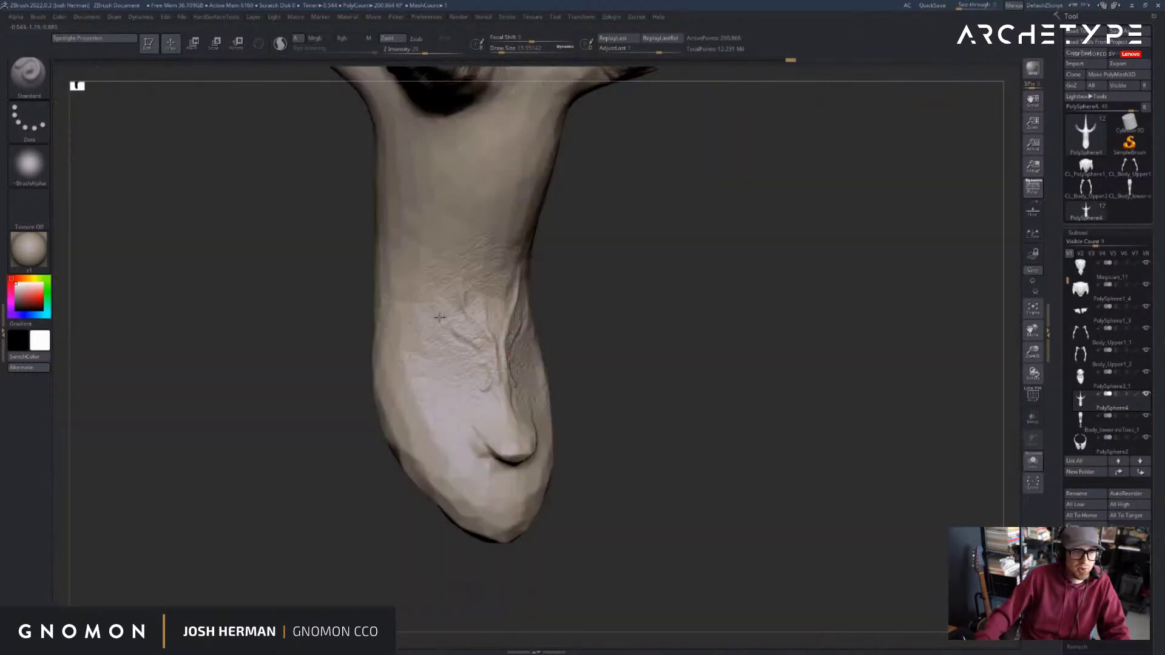
{"action": "key", "text": "shift+s"}
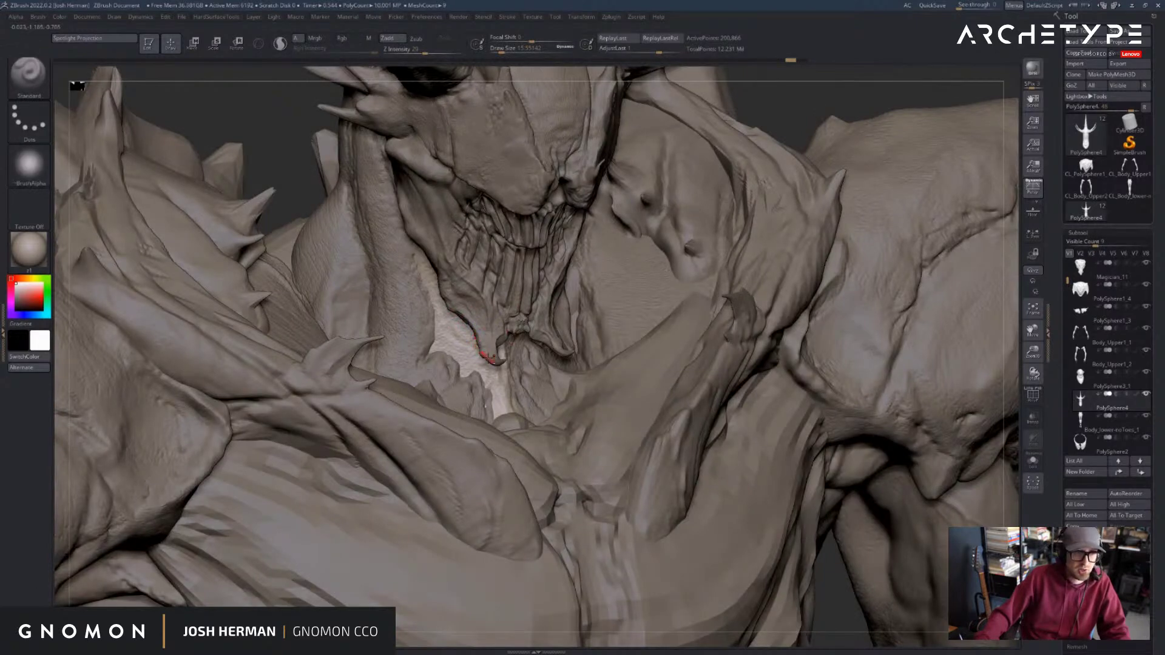
- Adjust the Standard brush size and add small wrinkles to the side of the isolated neck piece
{"action": "key", "text": "shift+s"}
{"action": "mouse_move", "coordinate": [430, 310]}
{"action": "left_mouse_down"}
{"action": "mouse_move", "coordinate": [437, 326]}
{"action": "mouse_move", "coordinate": [445, 320]}
{"action": "mouse_move", "coordinate": [447, 352]}
{"action": "mouse_move", "coordinate": [467, 357]}
{"action": "mouse_move", "coordinate": [434, 312]}
{"action": "left_mouse_up"}
{"action": "key", "text": "bracketright"}
{"action": "key", "text": "bracketleft"}
{"action": "key", "text": "shift+s"}
{"action": "key", "text": "ctrl+shift+s"}
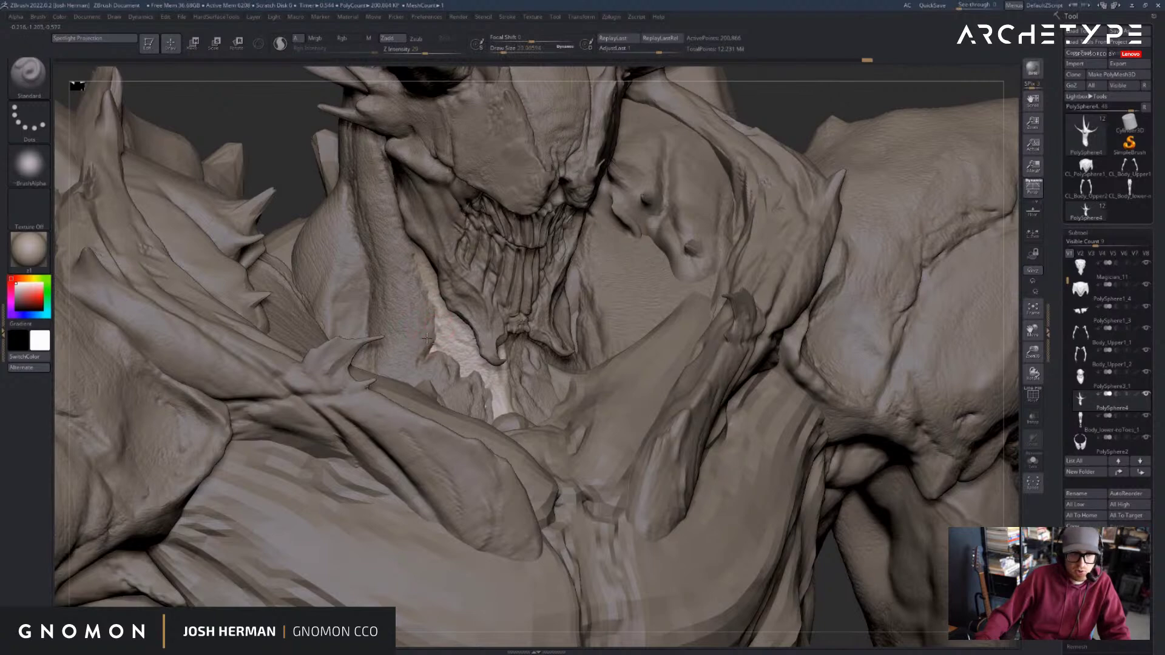
- Select the head piece, switch to the DamStandard brush and carve creases into the throat folds beneath the jaw
{"action": "left_click", "coordinate": [427, 339], "text": "alt"}
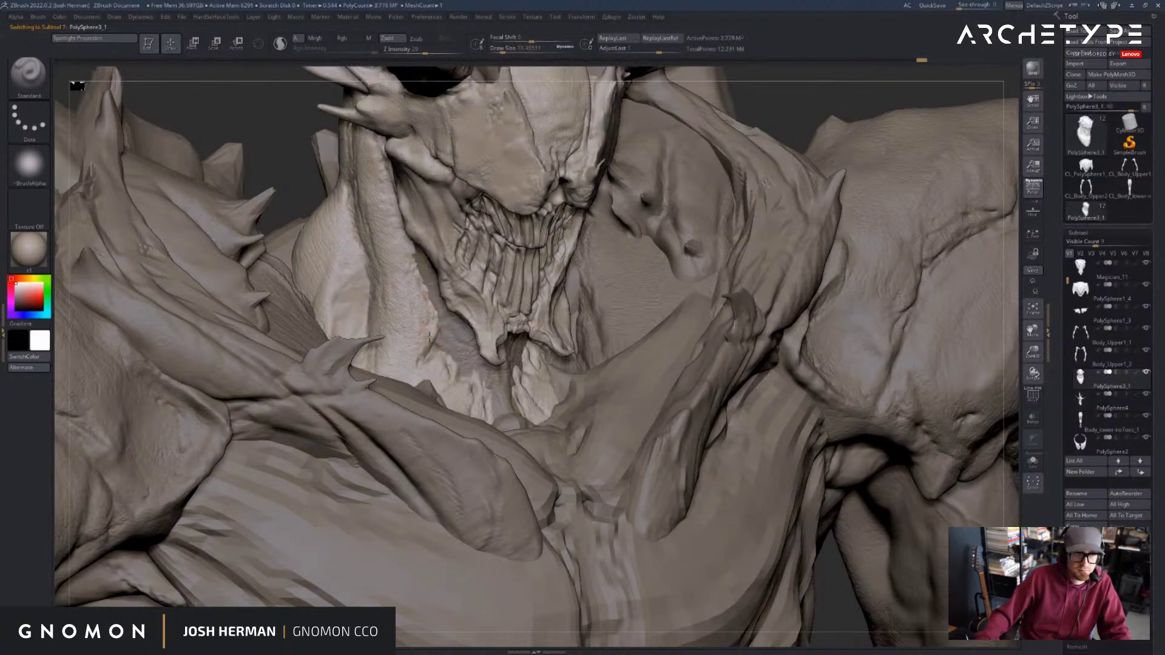
{"action": "key", "text": "f"}
{"action": "left_click_drag", "start_coordinate": [785, 169], "coordinate": [783, 156], "text": "shift"}
{"action": "left_click_drag", "start_coordinate": [782, 155], "coordinate": [766, 388], "text": "alt"}
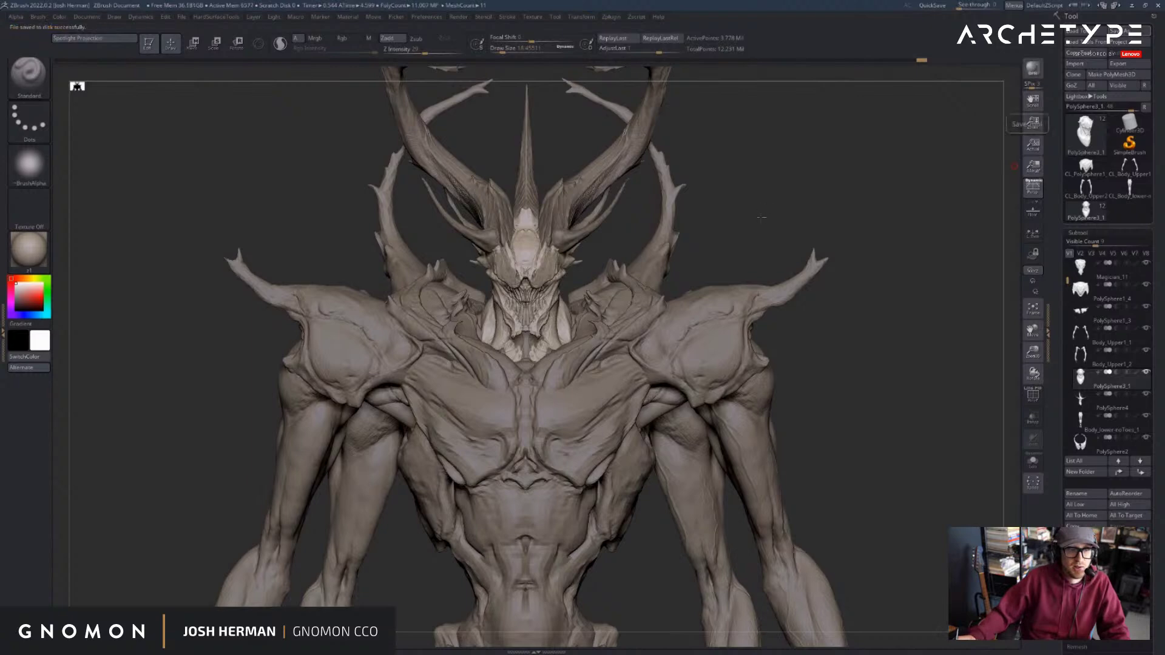
{"action": "mouse_move", "coordinate": [758, 220]}
{"action": "left_mouse_down"}
{"action": "mouse_move", "coordinate": [765, 278]}
{"action": "mouse_move", "coordinate": [897, 333]}
{"action": "mouse_move", "coordinate": [947, 370]}
{"action": "mouse_move", "coordinate": [847, 401]}
{"action": "mouse_move", "coordinate": [810, 399]}
{"action": "left_mouse_up"}
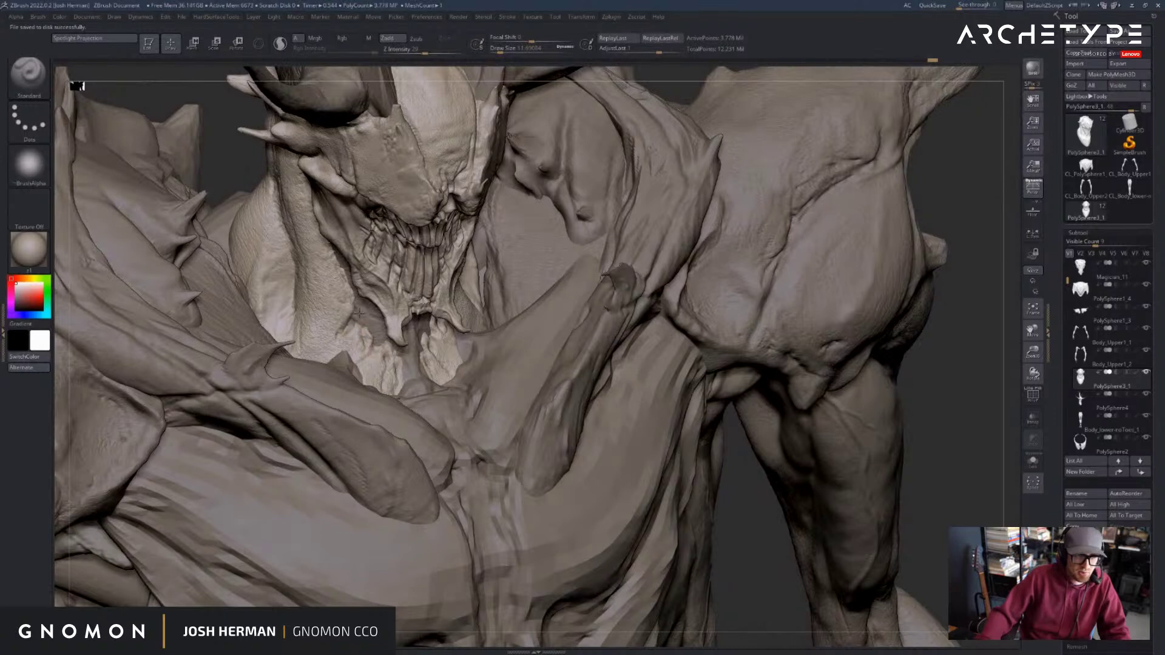
{"action": "key", "text": "alt+s"}
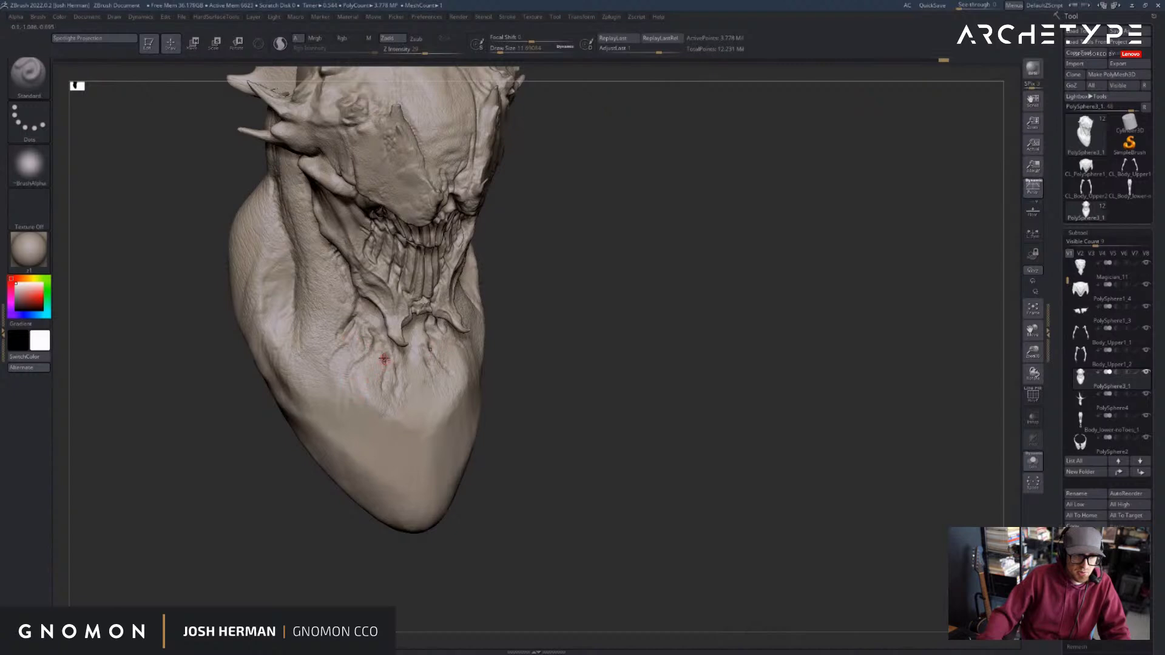
{"action": "key", "text": "b"}
{"action": "key", "text": "d"}
{"action": "key", "text": "s"}
{"action": "key", "text": "alt+s"}
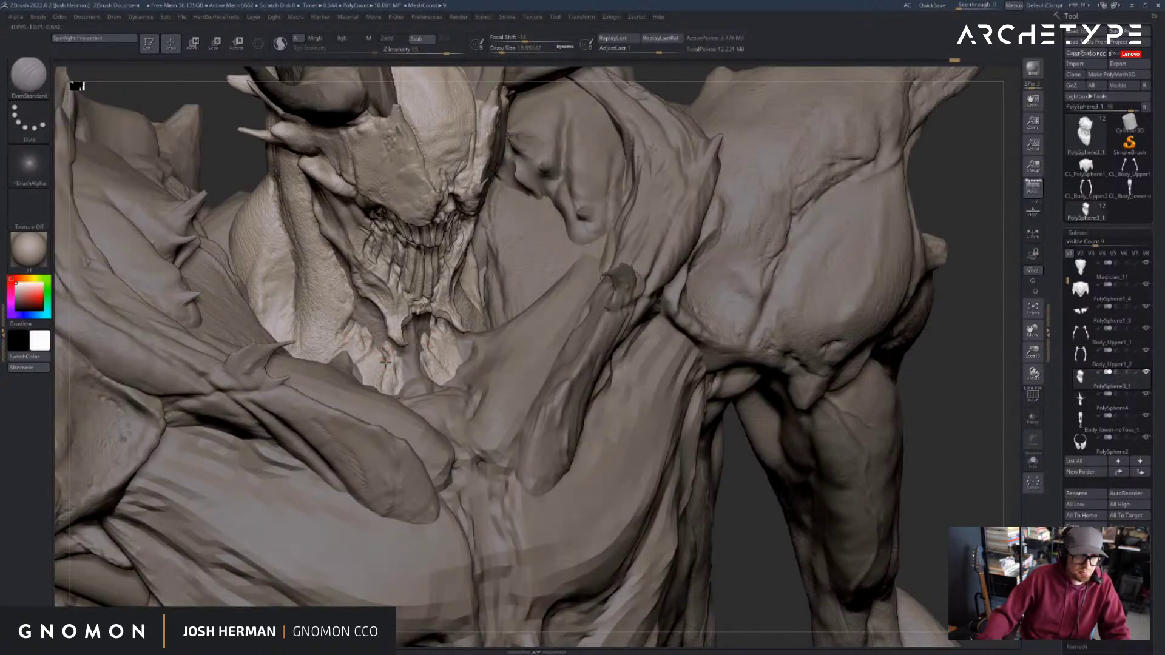
{"action": "left_click_drag", "start_coordinate": [389, 341], "coordinate": [391, 349]}
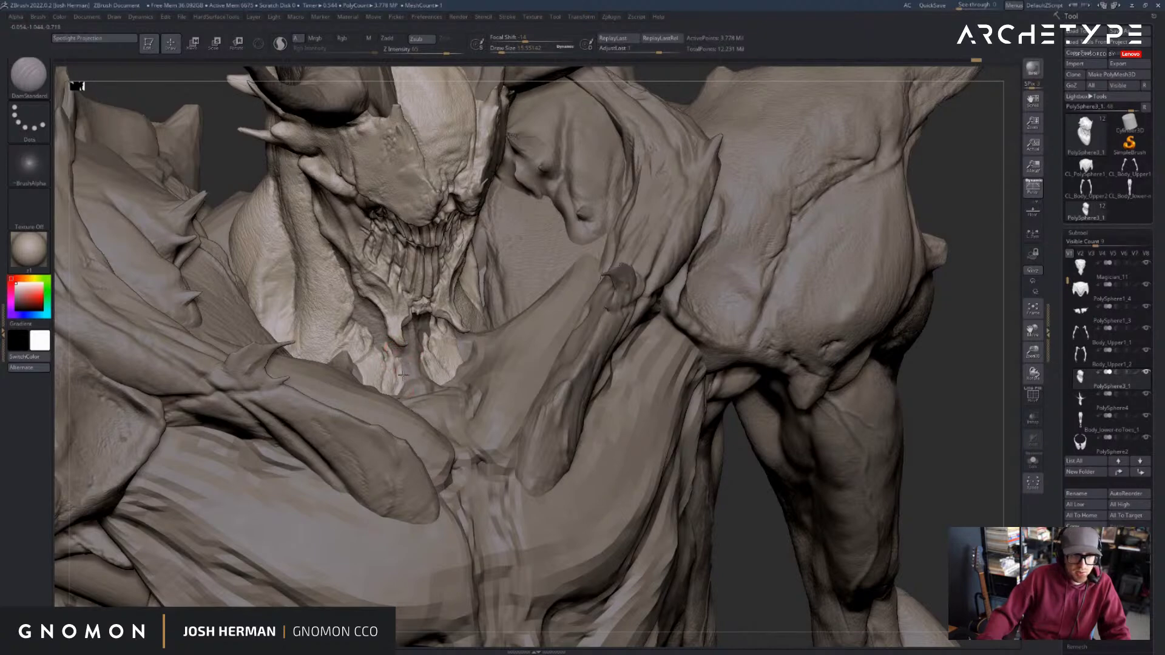
- Check the upper body from the front and refine the creases in the lower throat folds
{"action": "left_click_drag", "start_coordinate": [759, 485], "coordinate": [673, 418]}
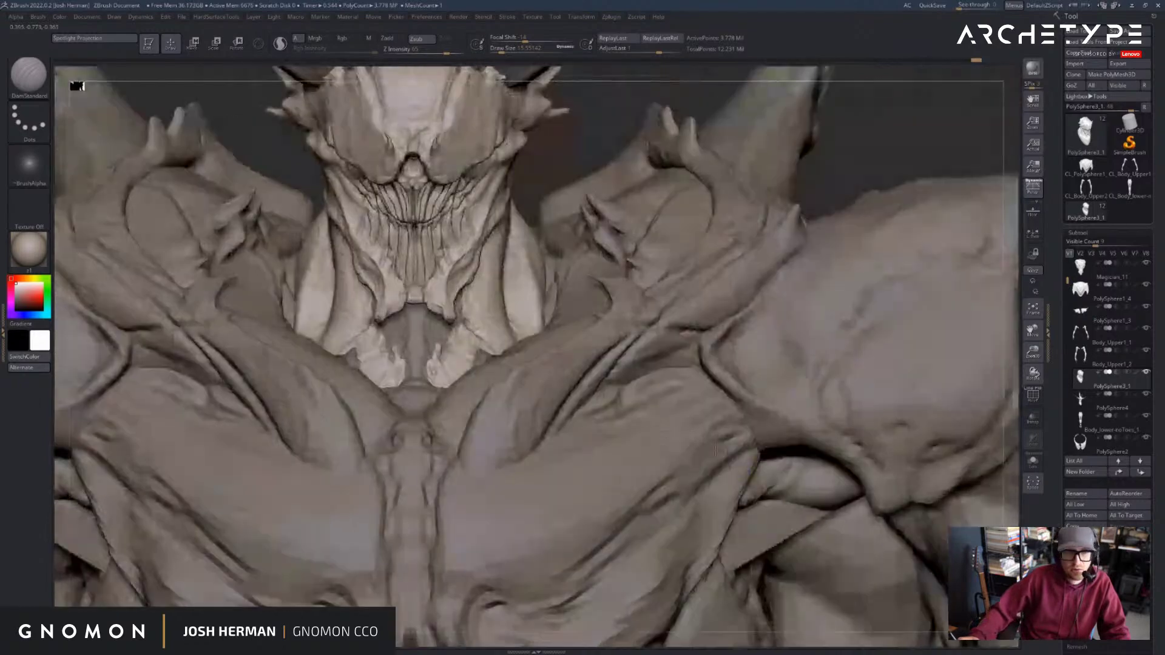
{"action": "key", "text": "f"}
{"action": "left_click_drag", "start_coordinate": [789, 315], "coordinate": [766, 485], "text": "alt"}
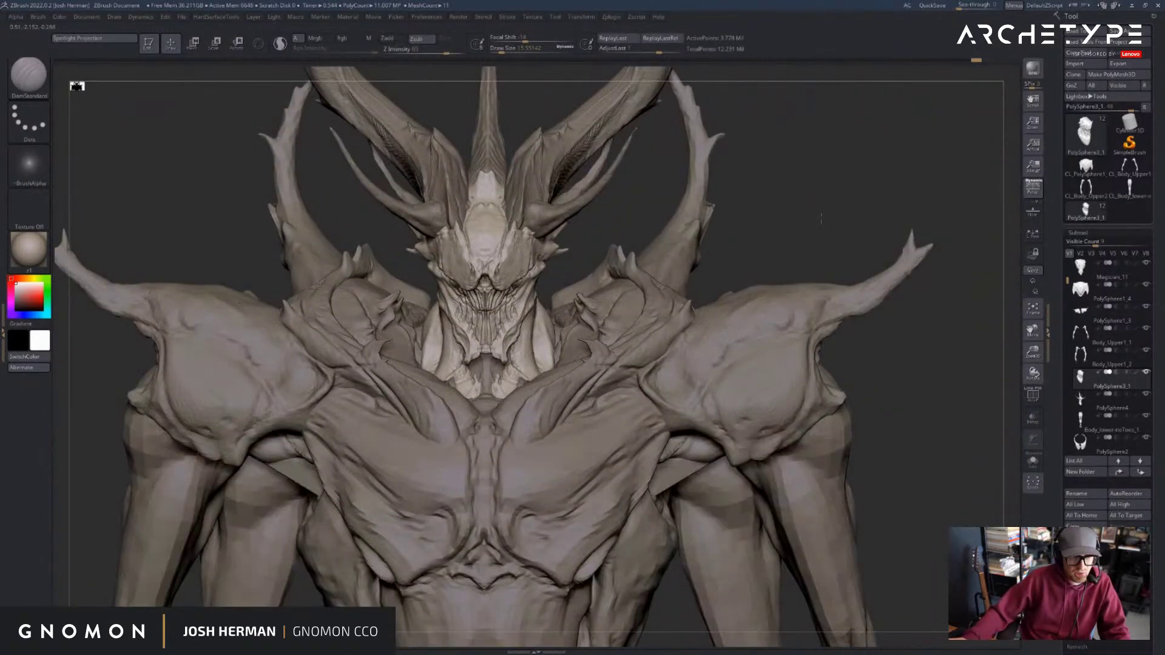
{"action": "left_click_drag", "start_coordinate": [822, 218], "coordinate": [669, 338], "text": "alt"}
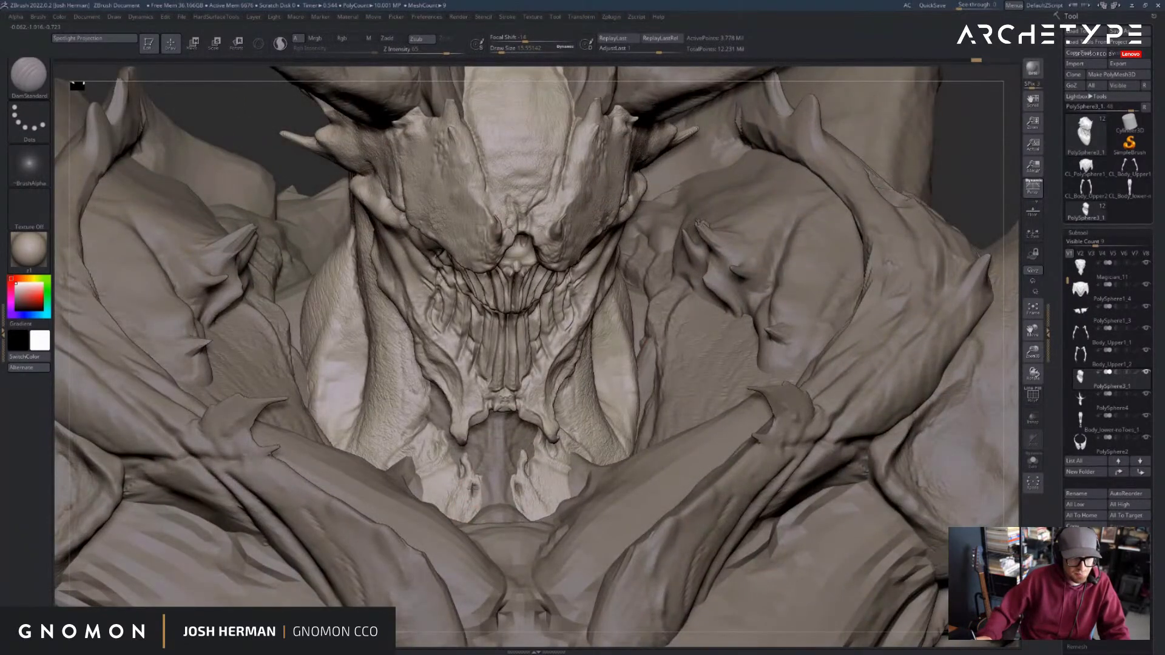
{"action": "left_click_drag", "start_coordinate": [473, 488], "coordinate": [472, 489]}
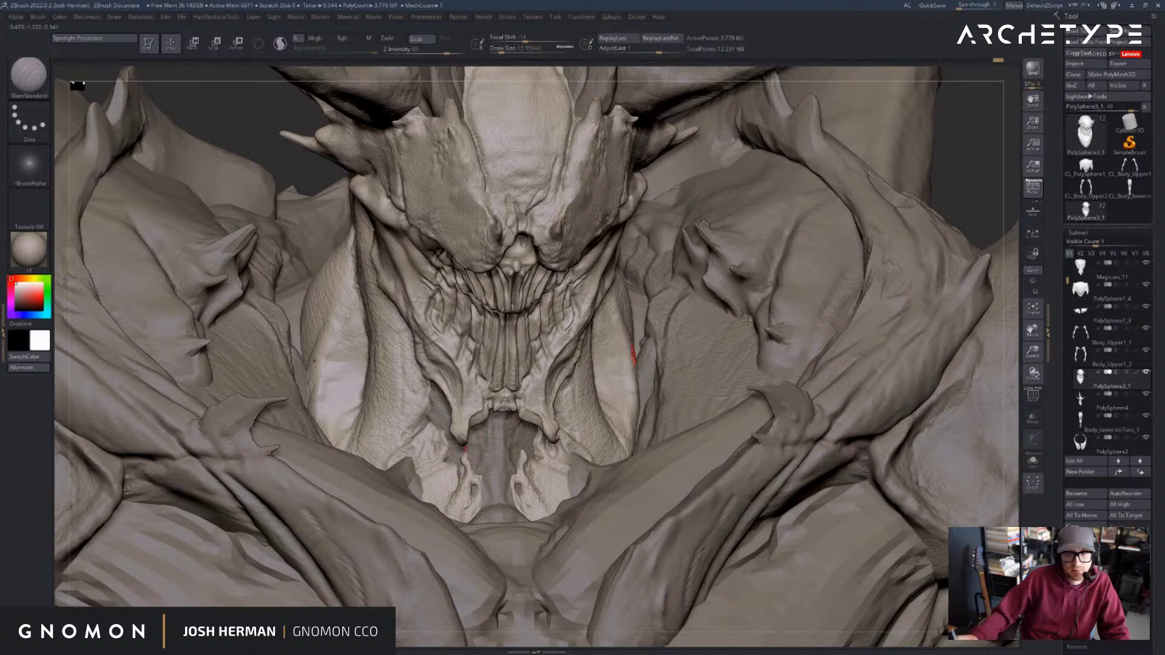
- Reselect the inner neck piece and carve a crease along its visible strip beside the jaw
{"action": "left_click_drag", "start_coordinate": [999, 197], "coordinate": [1062, 200]}
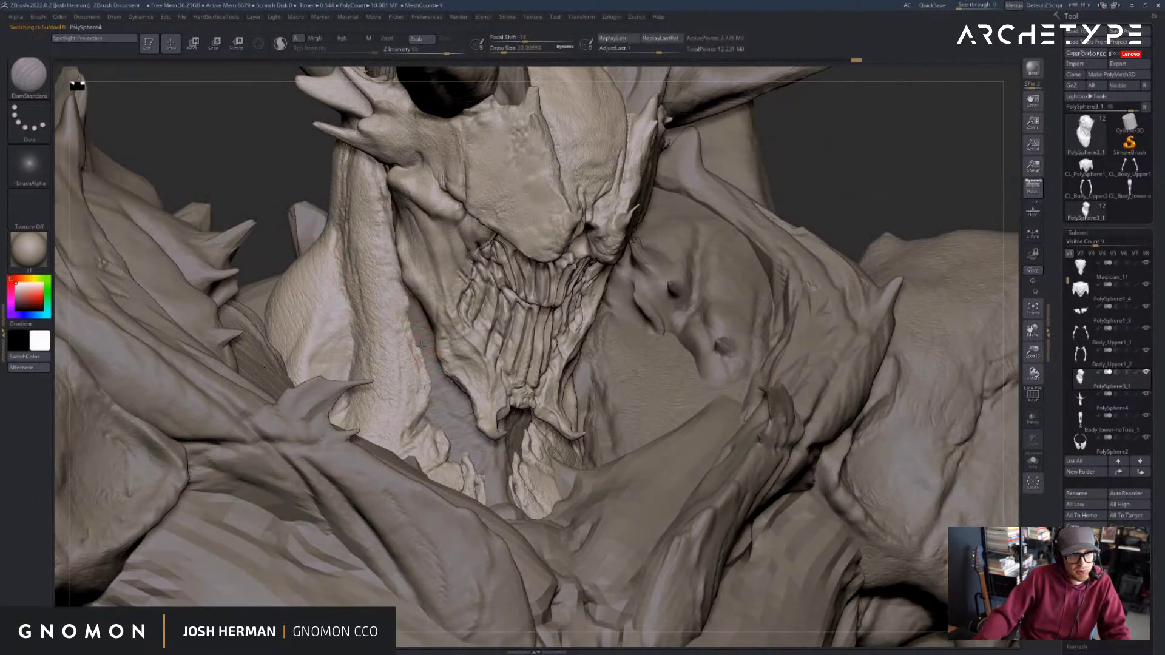
{"action": "left_click", "coordinate": [428, 381], "text": "alt"}
{"action": "mouse_move", "coordinate": [426, 363]}
{"action": "left_mouse_down"}
{"action": "mouse_move", "coordinate": [414, 328]}
{"action": "mouse_move", "coordinate": [420, 273]}
{"action": "left_mouse_up"}
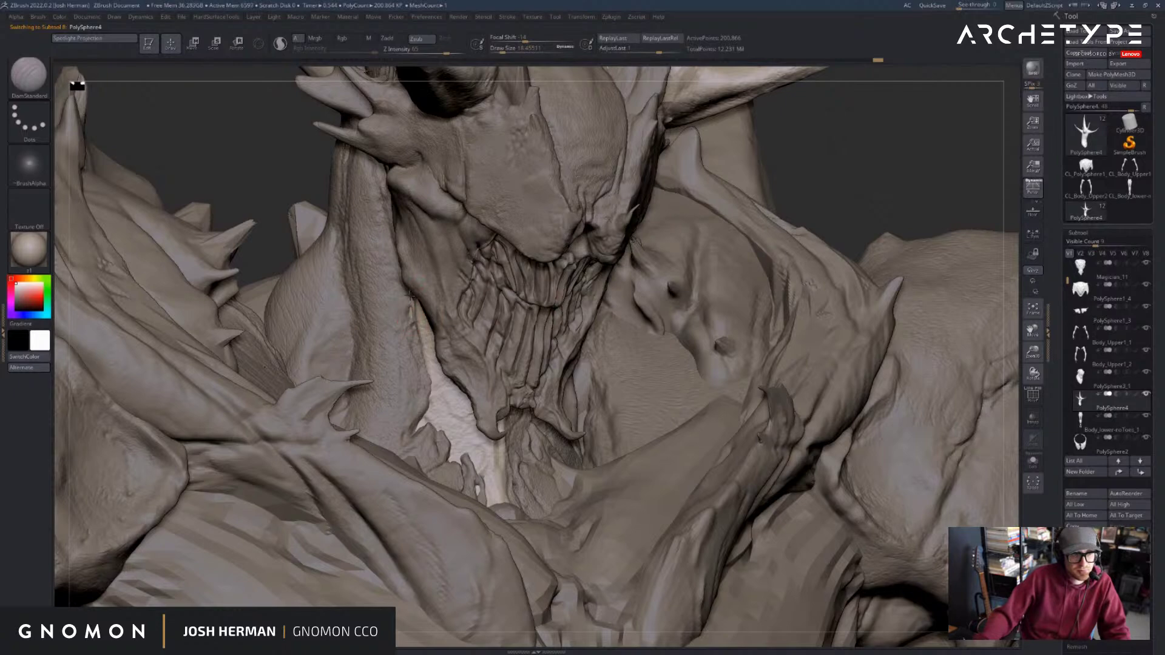
- Reselect the head piece and switch back to the Standard brush
{"action": "key", "text": "f"}
{"action": "mouse_move", "coordinate": [780, 227]}
{"action": "left_mouse_down", "text": "shift"}
{"action": "mouse_move", "coordinate": [899, 244]}
{"action": "mouse_move", "coordinate": [874, 208]}
{"action": "mouse_move", "coordinate": [868, 145]}
{"action": "mouse_move", "coordinate": [840, 143]}
{"action": "mouse_move", "coordinate": [879, 151]}
{"action": "mouse_move", "coordinate": [864, 201]}
{"action": "mouse_move", "coordinate": [902, 197]}
{"action": "mouse_move", "coordinate": [762, 212]}
{"action": "left_mouse_up", "text": "shift"}
{"action": "left_click", "coordinate": [691, 306], "text": "alt"}
{"action": "left_click", "coordinate": [561, 332], "text": "alt"}
{"action": "key", "text": "b"}
{"action": "key", "text": "s"}
{"action": "key", "text": "t"}
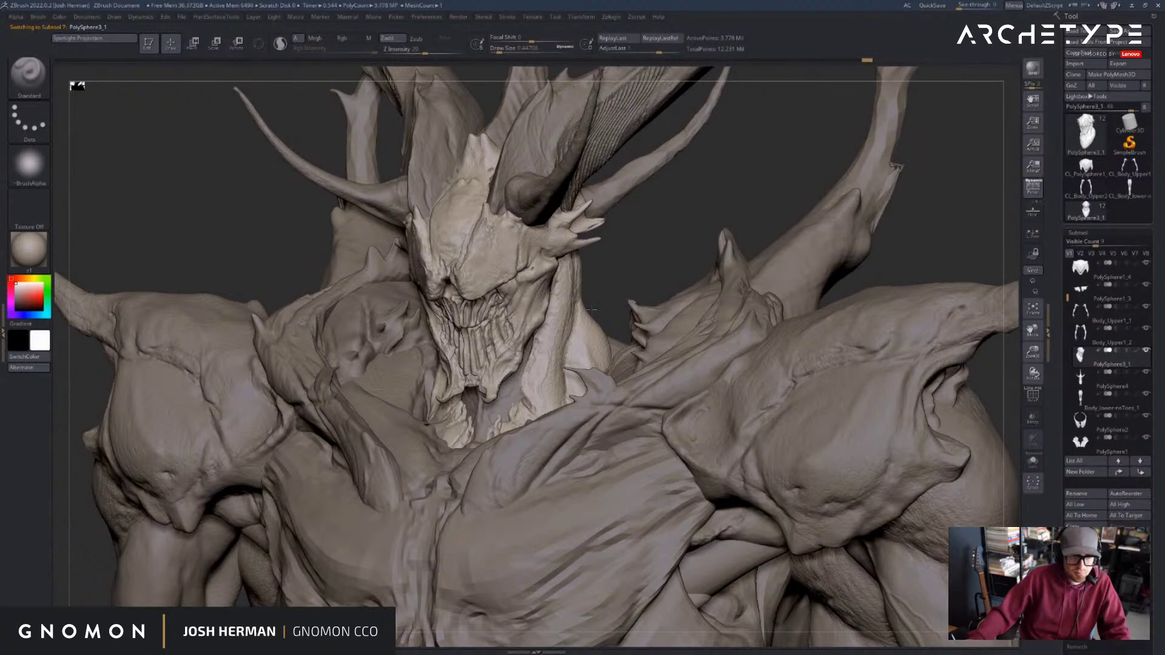
- Inspect the head and neck from both sides, in isolation and together with the surrounding armour
{"action": "key", "text": "alt+s"}
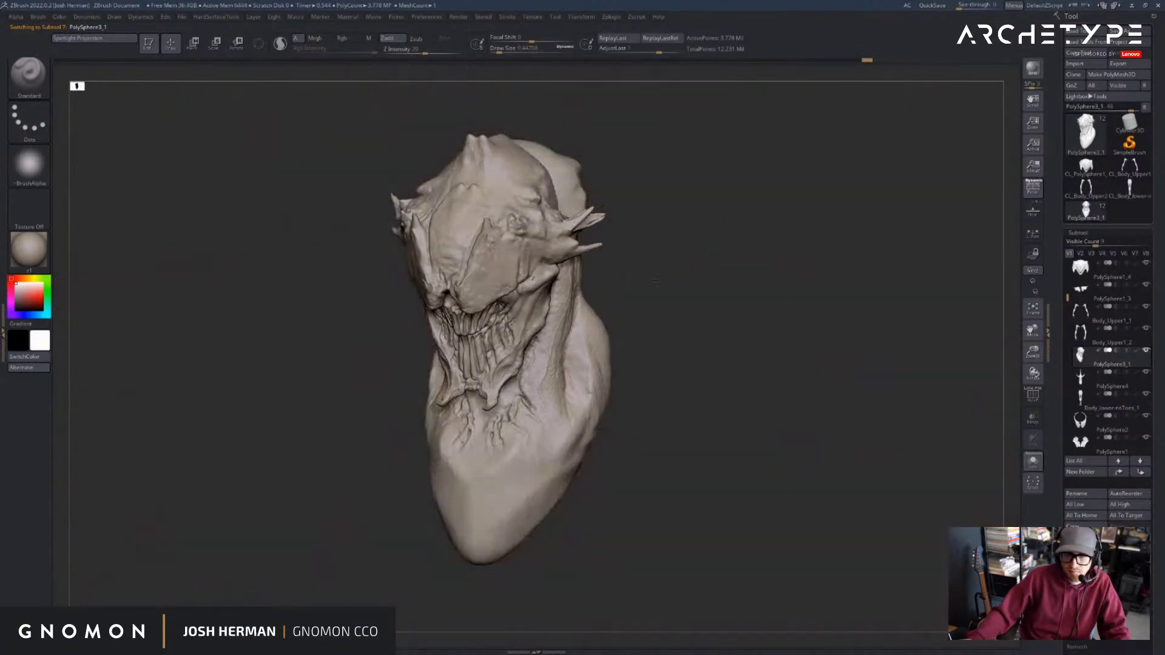
{"action": "mouse_move", "coordinate": [664, 273]}
{"action": "left_mouse_down"}
{"action": "mouse_move", "coordinate": [712, 270]}
{"action": "mouse_move", "coordinate": [690, 270]}
{"action": "left_mouse_up"}
{"action": "key", "text": "shift+s"}
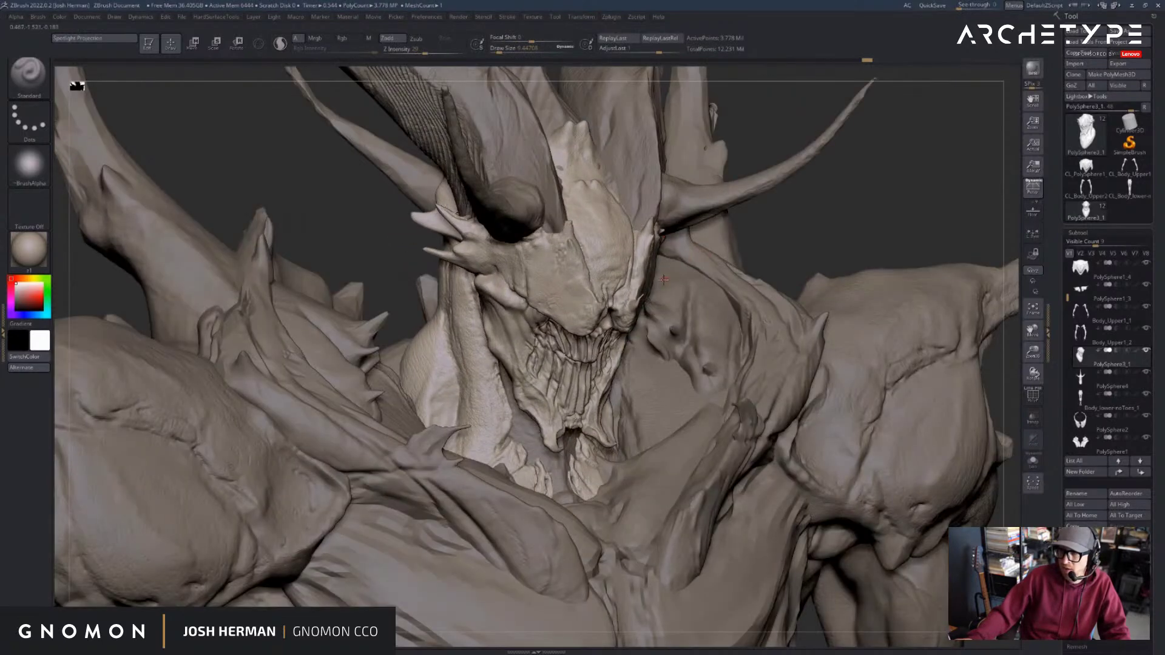
{"action": "left_click_drag", "start_coordinate": [834, 235], "coordinate": [862, 233]}
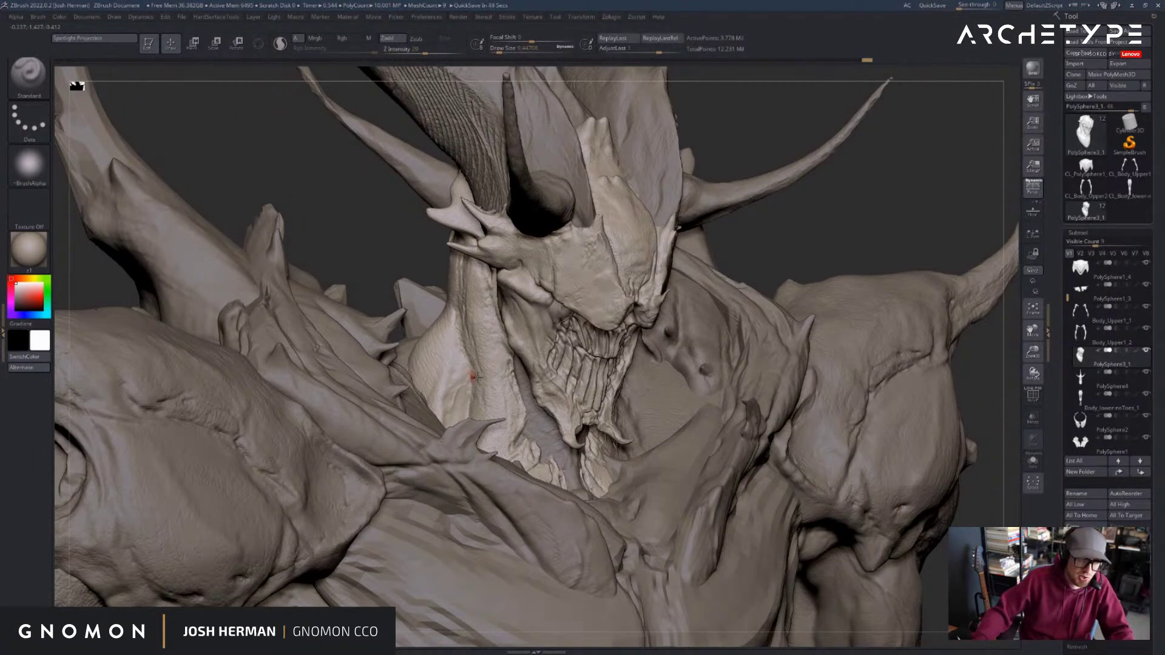
{"action": "key", "text": "alt+s"}
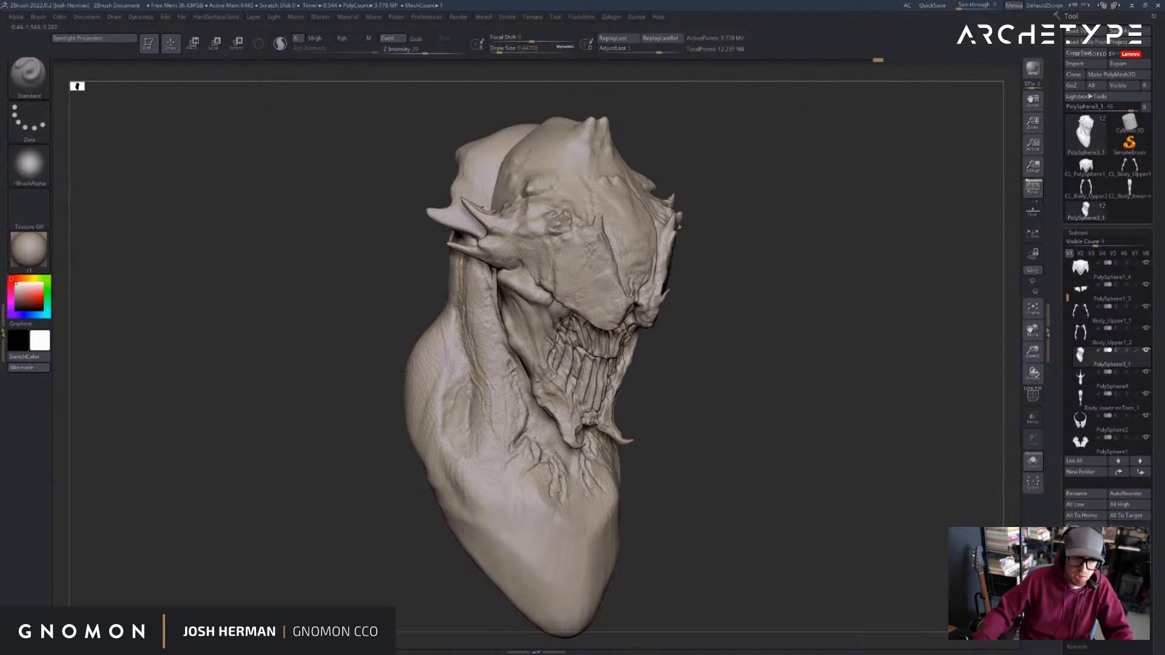
{"action": "left_click_drag", "start_coordinate": [728, 322], "coordinate": [746, 307], "text": "shift"}
{"action": "key", "text": "alt+s"}
- Select the curved collar pieces above the chest and choose the LayerRoll texture brush
{"action": "key", "text": "f"}
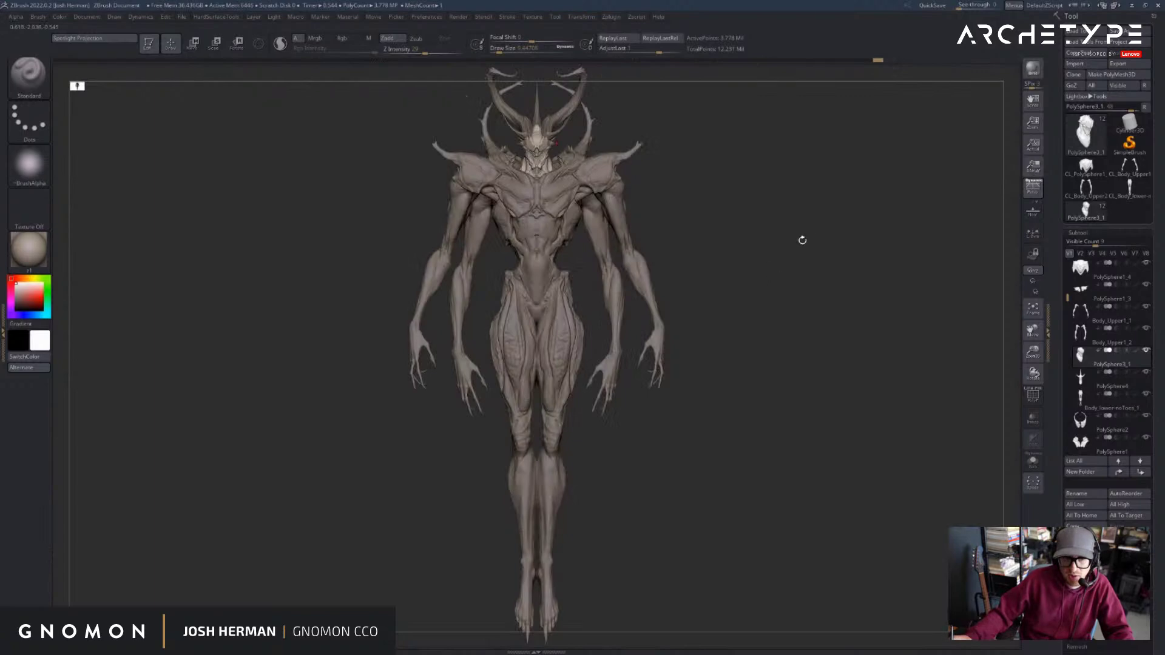
{"action": "left_click_drag", "start_coordinate": [802, 240], "coordinate": [879, 358], "text": "alt"}
{"action": "left_click", "coordinate": [760, 308], "text": "alt"}
{"action": "left_click", "coordinate": [1034, 418], "text": "shift"}
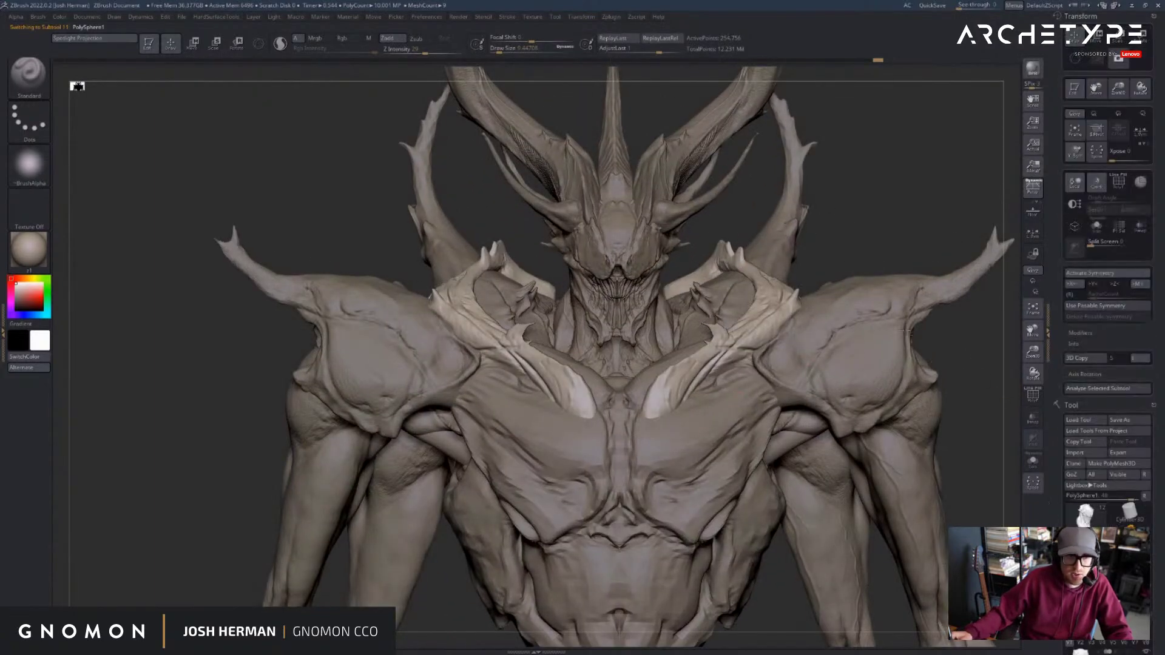
{"action": "left_click", "coordinate": [1154, 16]}
{"action": "left_click_drag", "start_coordinate": [899, 192], "coordinate": [819, 204], "text": "alt"}
{"action": "left_click", "coordinate": [674, 346], "text": "alt"}
{"action": "left_click", "coordinate": [673, 303], "text": "alt"}
{"action": "key", "text": "b"}
{"action": "left_click", "coordinate": [995, 204]}
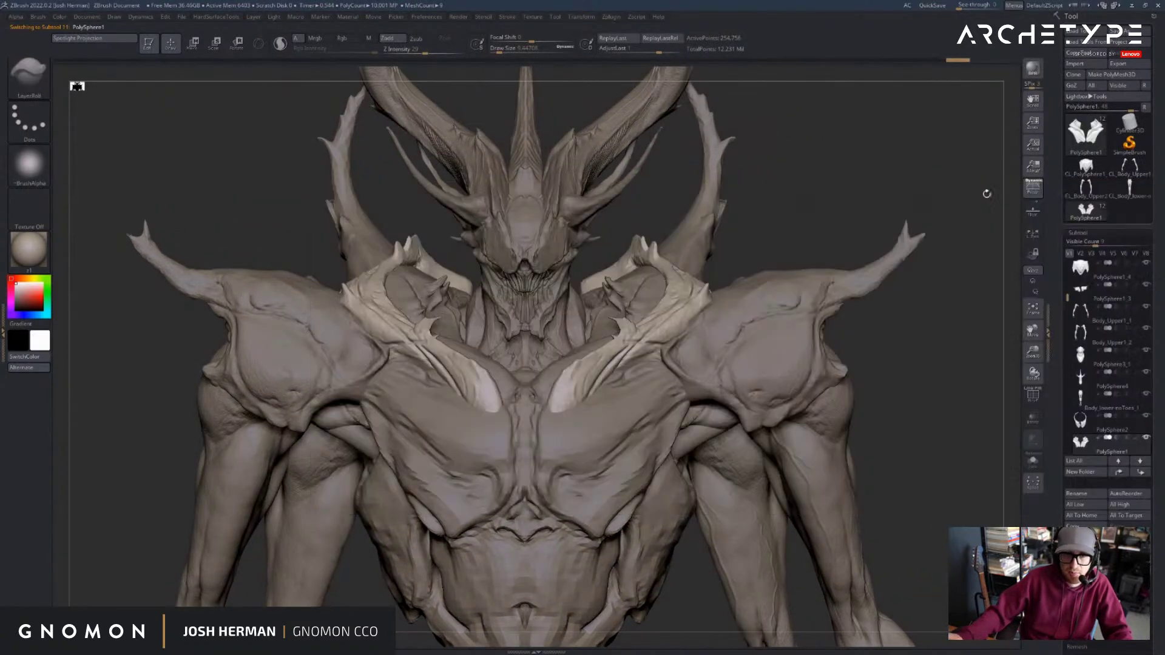
- Texture the lower ends of the collar pieces and subdivide their geometry one level for finer detail
{"action": "left_click_drag", "start_coordinate": [985, 193], "coordinate": [978, 237]}
{"action": "left_click_drag", "start_coordinate": [791, 220], "coordinate": [793, 291], "text": "alt"}
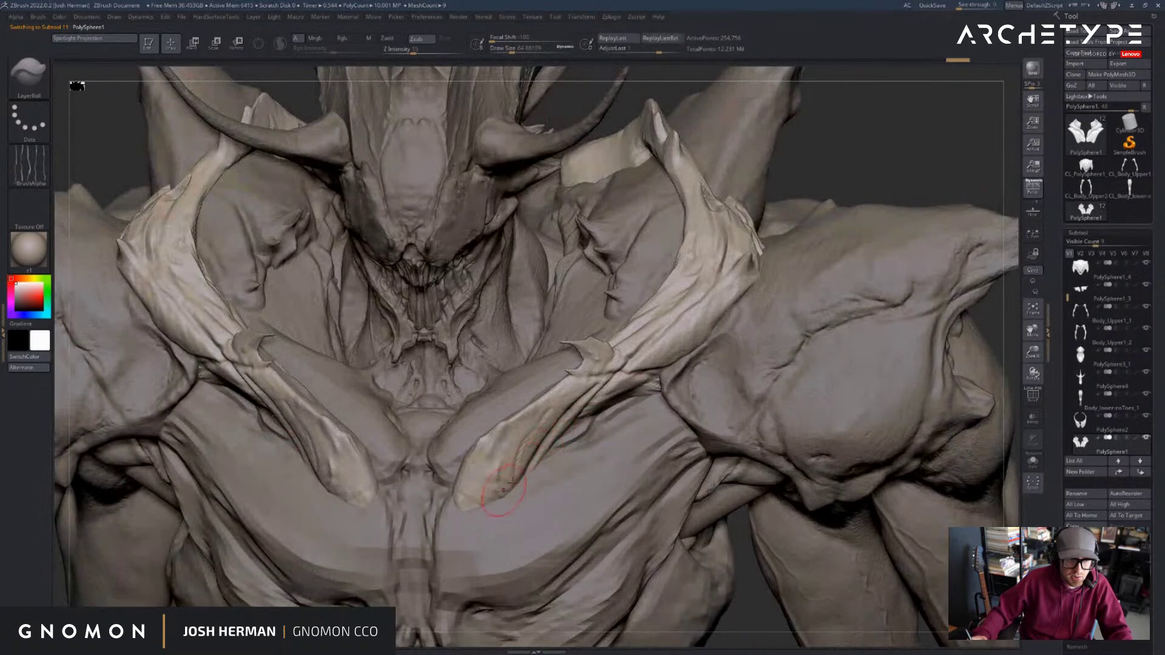
{"action": "mouse_move", "coordinate": [521, 435]}
{"action": "left_mouse_down"}
{"action": "mouse_move", "coordinate": [492, 458]}
{"action": "mouse_move", "coordinate": [505, 477]}
{"action": "left_mouse_up"}
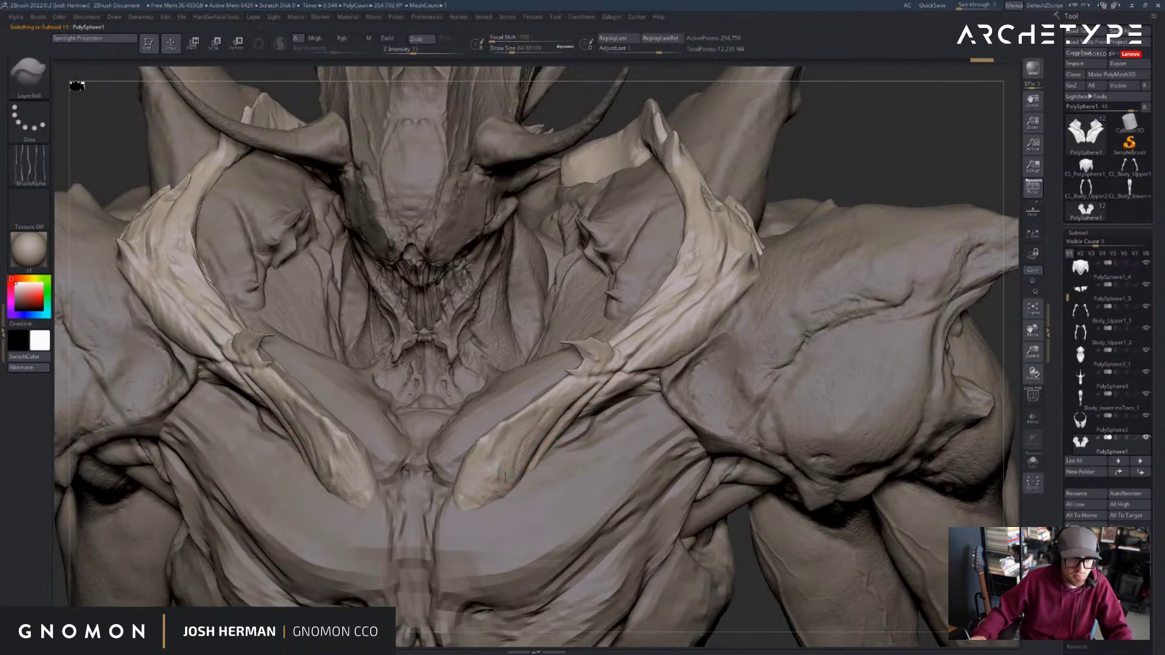
{"action": "key", "text": "ctrl+d"}
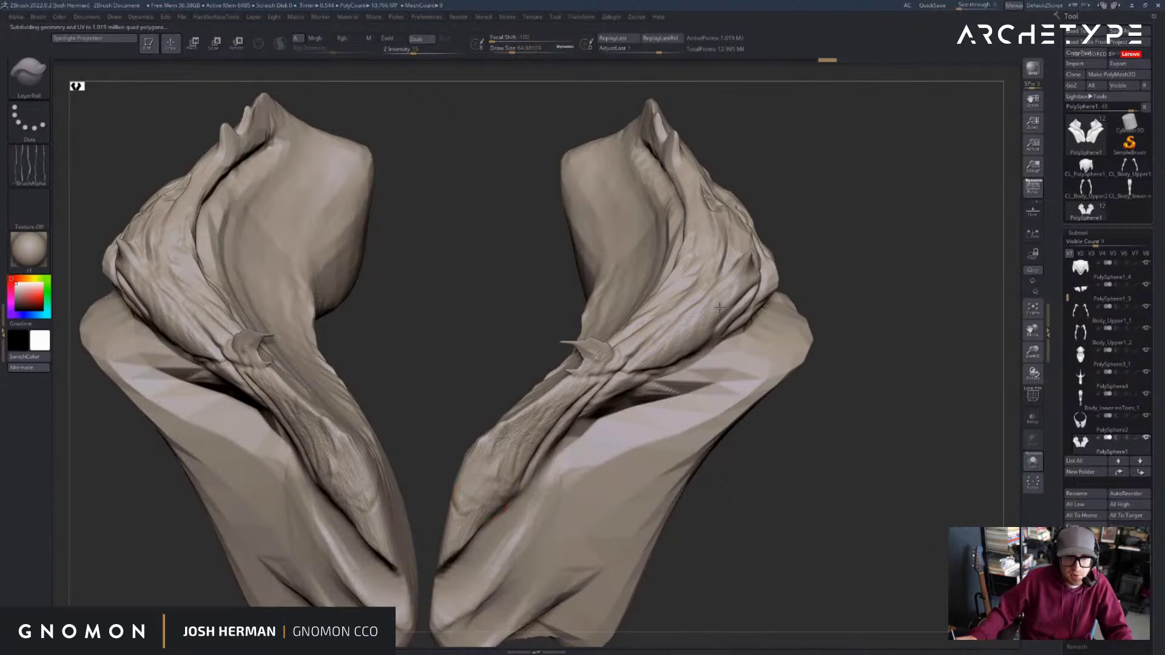
{"action": "left_click_drag", "start_coordinate": [748, 225], "coordinate": [810, 287]}
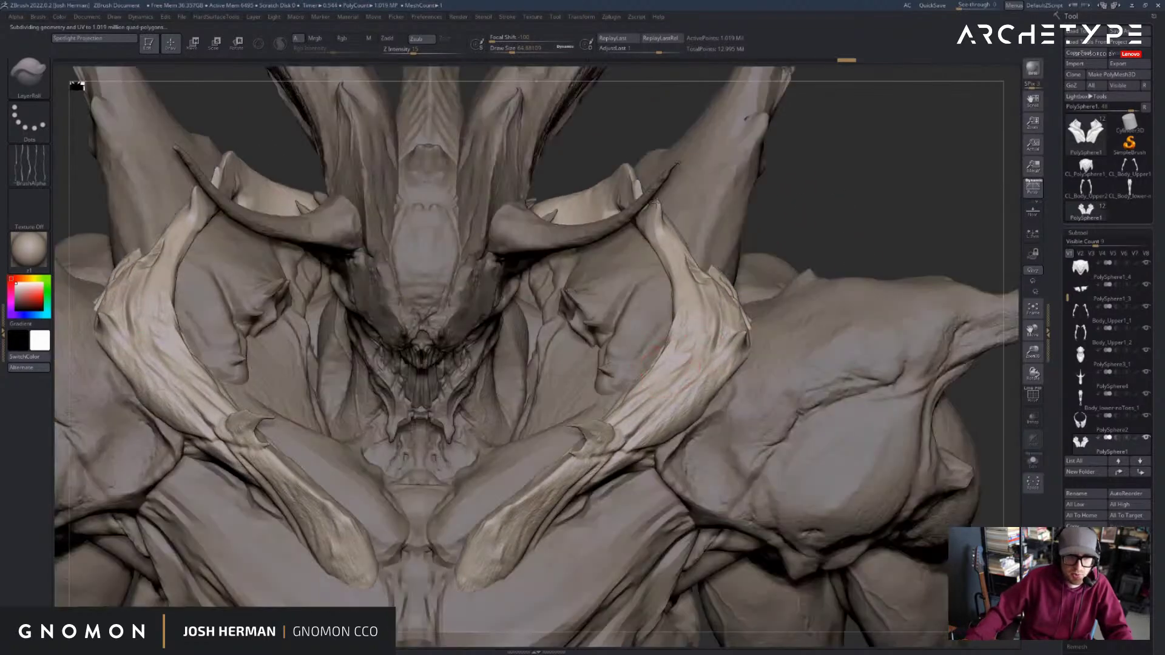
- Inspect the collar pieces from the side, in isolation and with the surrounding armour, and switch to the DamStandard brush
{"action": "left_click_drag", "start_coordinate": [884, 247], "coordinate": [722, 419]}
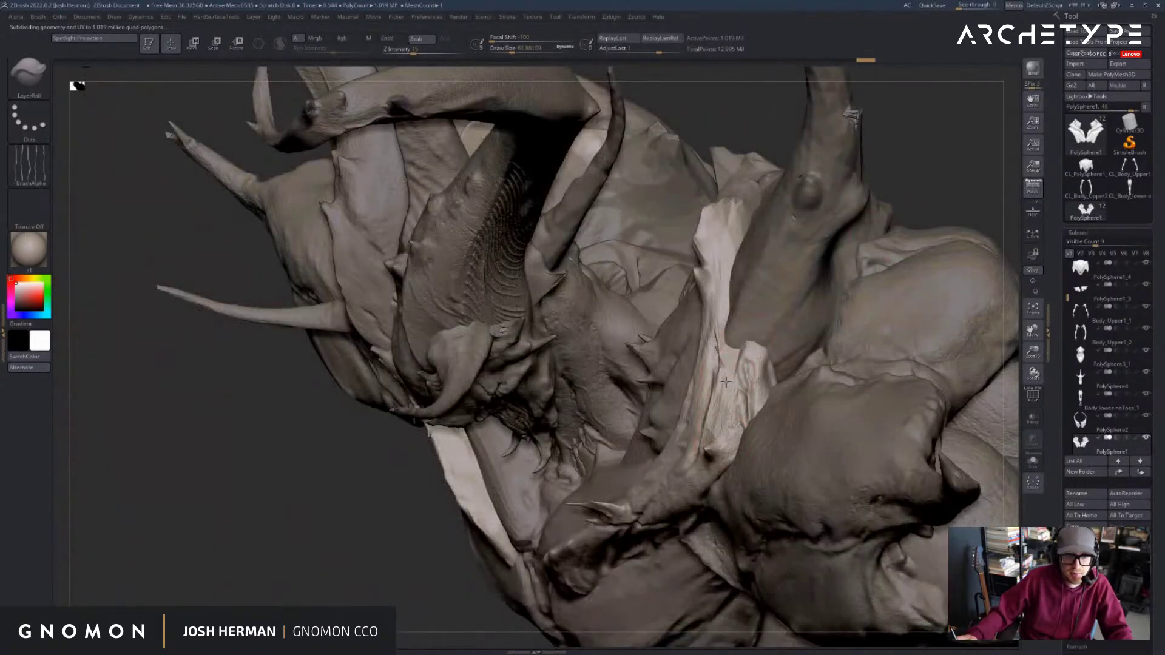
{"action": "right_click_drag", "start_coordinate": [726, 382], "coordinate": [653, 405]}
{"action": "key", "text": "alt+s"}
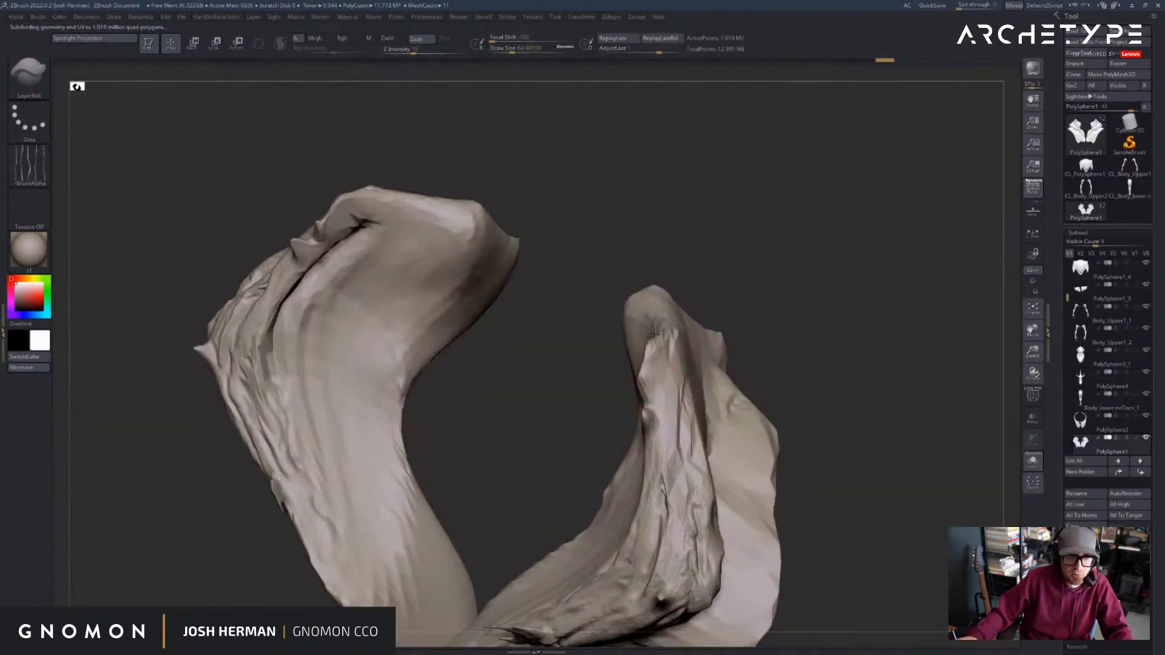
{"action": "left_click_drag", "start_coordinate": [855, 370], "coordinate": [954, 193]}
{"action": "key", "text": "b"}
{"action": "key", "text": "d"}
{"action": "key", "text": "s"}
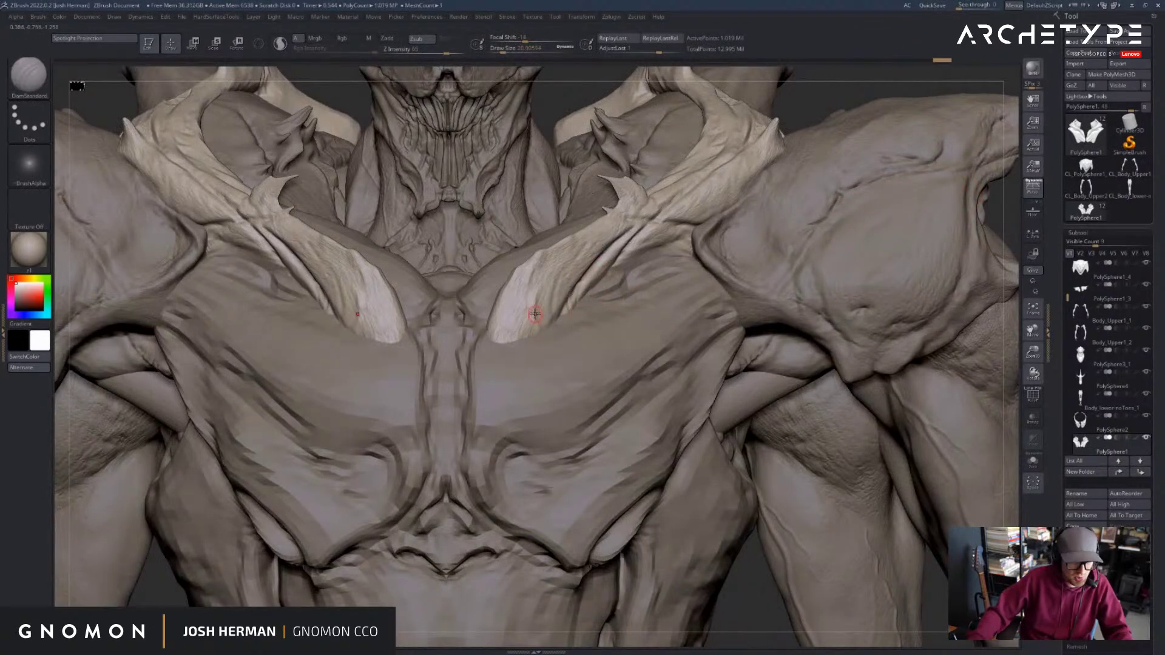
- Adjust the lower tips of the collar pieces with SnakeHook and sculpt lengthwise ridges on them with the Standard brush
{"action": "key", "text": "b"}
{"action": "key", "text": "s"}
{"action": "key", "text": "h"}
{"action": "mouse_move", "coordinate": [488, 354]}
{"action": "left_mouse_down"}
{"action": "mouse_move", "coordinate": [529, 324]}
{"action": "mouse_move", "coordinate": [507, 340]}
{"action": "left_mouse_up"}
{"action": "key", "text": "b"}
{"action": "key", "text": "s"}
{"action": "key", "text": "t"}
{"action": "key", "text": "s"}
{"action": "key", "text": "s"}
{"action": "left_click_drag", "start_coordinate": [521, 300], "coordinate": [510, 342]}
{"action": "left_click_drag", "start_coordinate": [530, 272], "coordinate": [514, 322]}
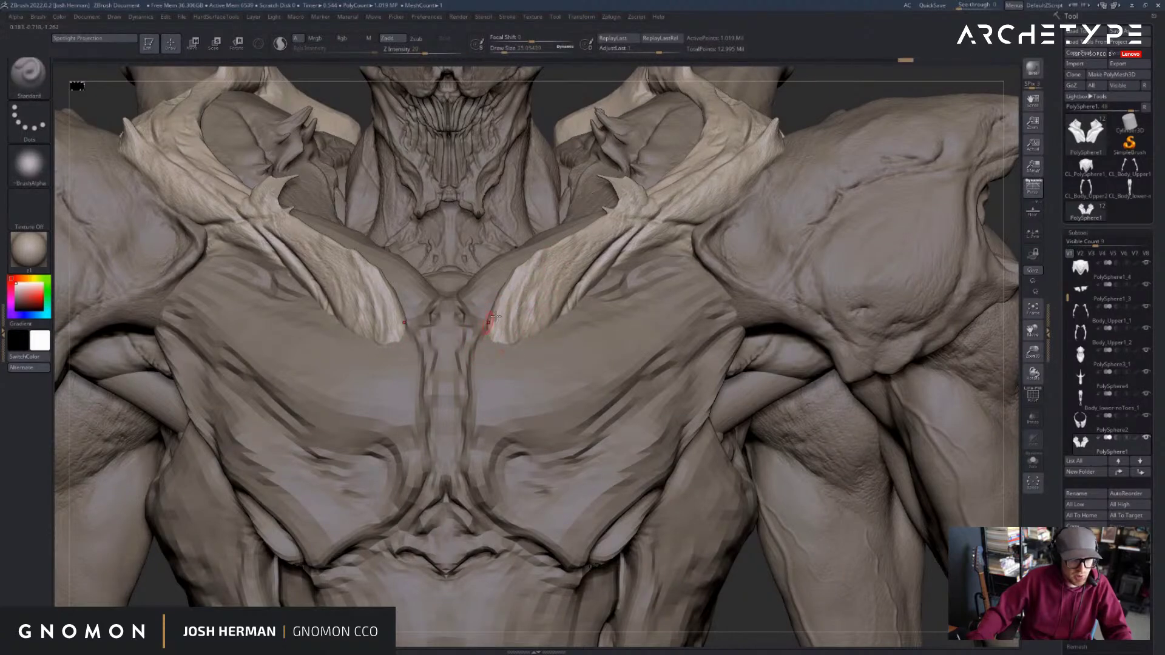
- Switch back to the SnakeHook brush, select the torso piece and check its chest and abdomen against the whole body
{"action": "key", "text": "b"}
{"action": "key", "text": "s"}
{"action": "key", "text": "h"}
{"action": "key", "text": "f"}
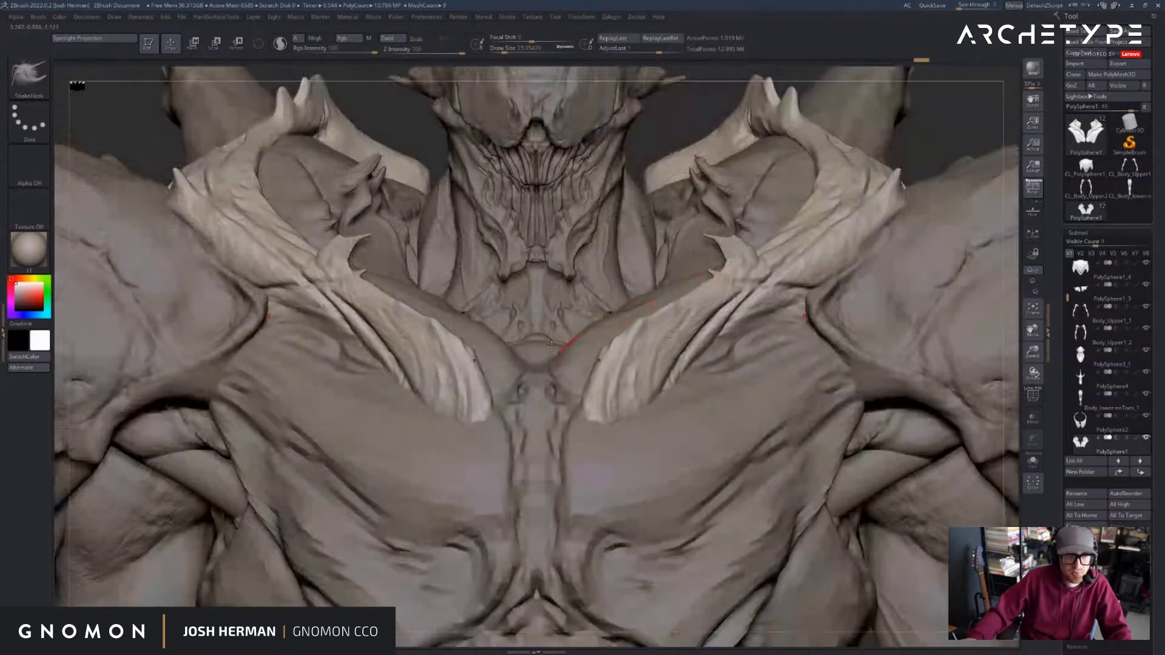
{"action": "left_click", "coordinate": [552, 347], "text": "alt"}
{"action": "key", "text": "f"}
{"action": "left_click_drag", "start_coordinate": [832, 291], "coordinate": [834, 376], "text": "alt"}
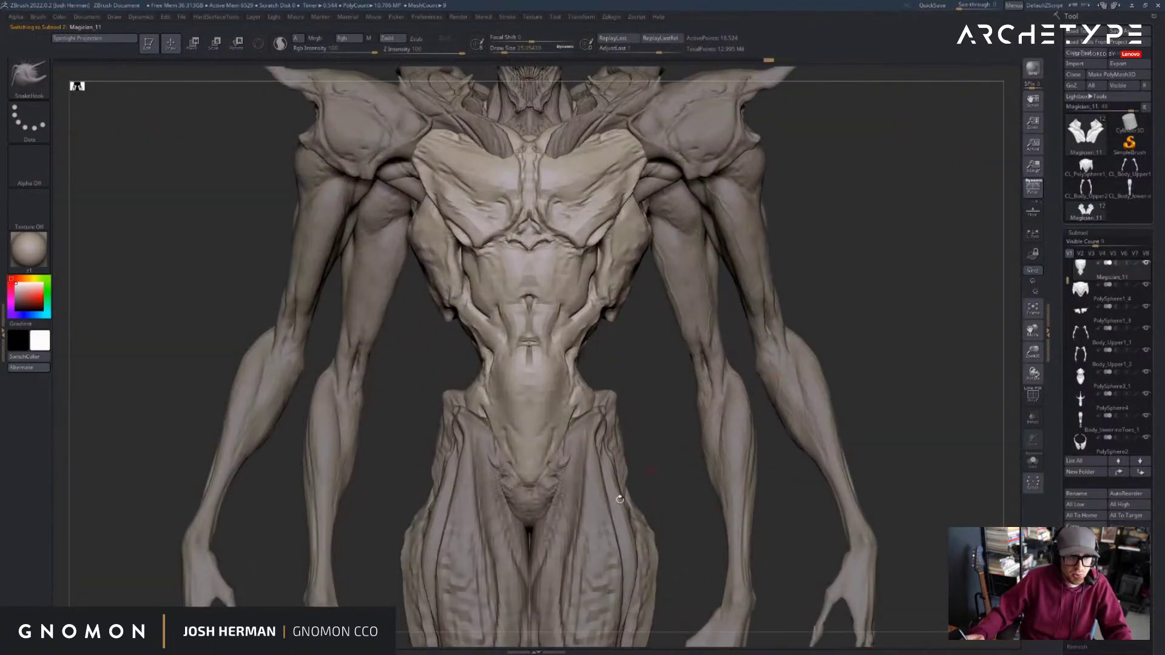
{"action": "left_click", "coordinate": [620, 505], "text": "alt"}
{"action": "left_click_drag", "start_coordinate": [659, 473], "coordinate": [641, 403], "text": "alt"}
{"action": "left_click", "coordinate": [575, 284], "text": "alt"}
{"action": "scroll", "coordinate": [625, 367], "scroll_direction": "up", "scroll_amount": 5}
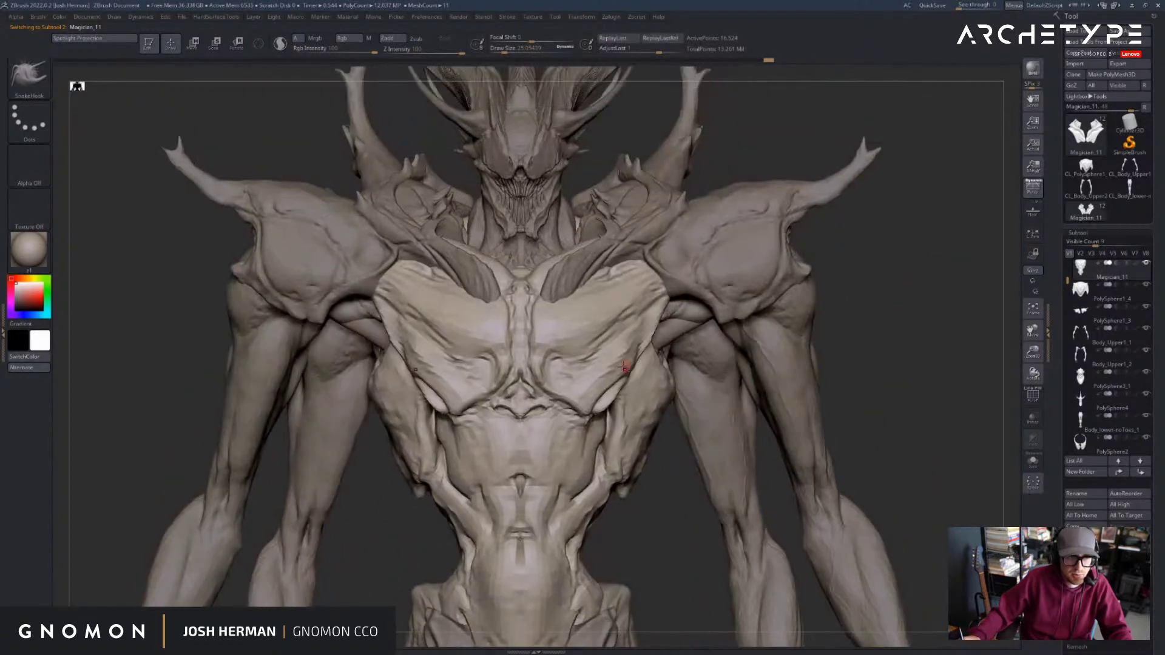
{"action": "left_click_drag", "start_coordinate": [916, 315], "coordinate": [849, 345]}
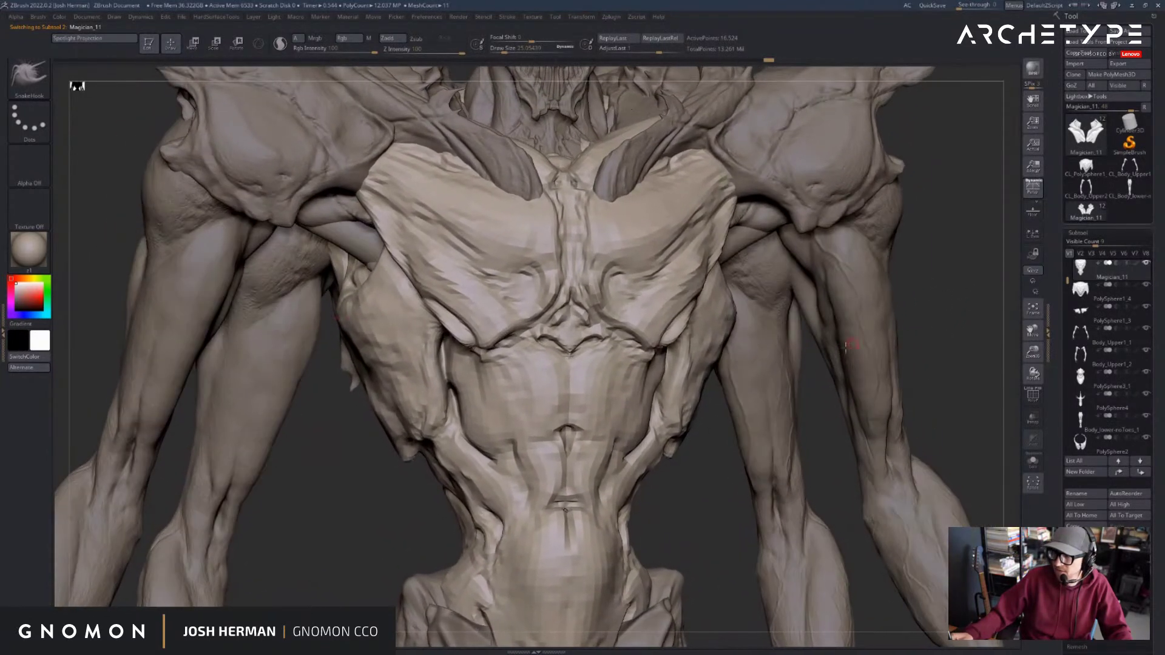
- Raise the torso three subdivision levels, subdivide it once more, and step back down one level
{"action": "left_click_drag", "start_coordinate": [932, 302], "coordinate": [937, 360], "text": "alt"}
{"action": "key", "text": "d"}
{"action": "key", "text": "d"}
{"action": "key", "text": "d"}
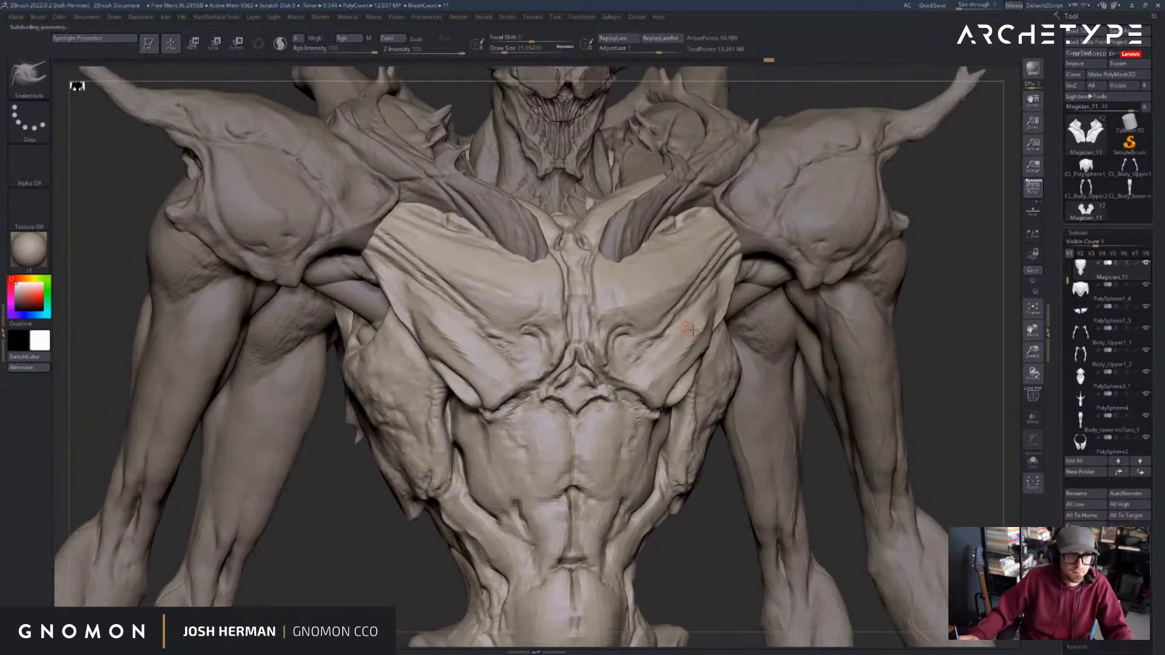
{"action": "key", "text": "ctrl+d"}
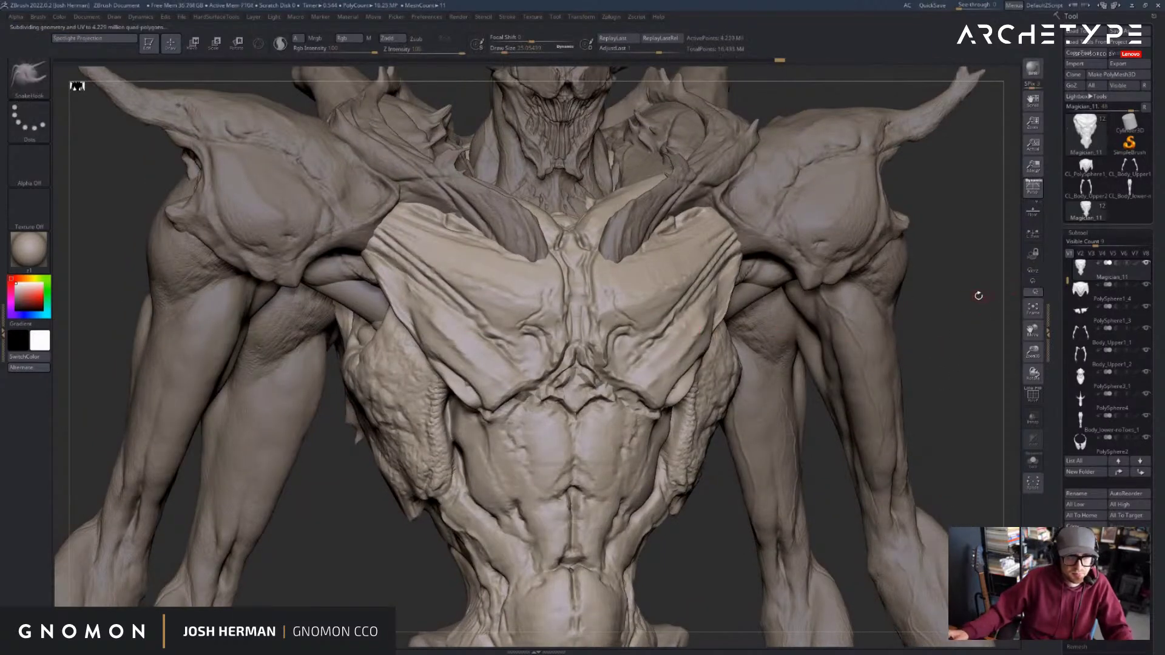
{"action": "key", "text": "shift+d"}
{"action": "mouse_move", "coordinate": [971, 297]}
{"action": "left_mouse_down"}
{"action": "mouse_move", "coordinate": [1007, 303]}
{"action": "mouse_move", "coordinate": [983, 276]}
{"action": "mouse_move", "coordinate": [970, 281]}
{"action": "mouse_move", "coordinate": [986, 281]}
{"action": "left_mouse_up"}
- Choose the LayerRoll texture brush, adjust its size, and lower the torso two subdivision levels
{"action": "key", "text": "b"}
{"action": "left_click", "coordinate": [969, 344]}
{"action": "key", "text": "s"}
{"action": "left_click_drag", "start_coordinate": [537, 325], "coordinate": [548, 326]}
{"action": "mouse_move", "coordinate": [932, 240]}
{"action": "left_mouse_down", "text": "alt"}
{"action": "mouse_move", "coordinate": [910, 278]}
{"action": "mouse_move", "coordinate": [933, 202]}
{"action": "mouse_move", "coordinate": [910, 341]}
{"action": "mouse_move", "coordinate": [987, 275]}
{"action": "left_mouse_up", "text": "alt"}
{"action": "key", "text": "shift+d"}
{"action": "key", "text": "shift+d"}
{"action": "key", "text": "s"}
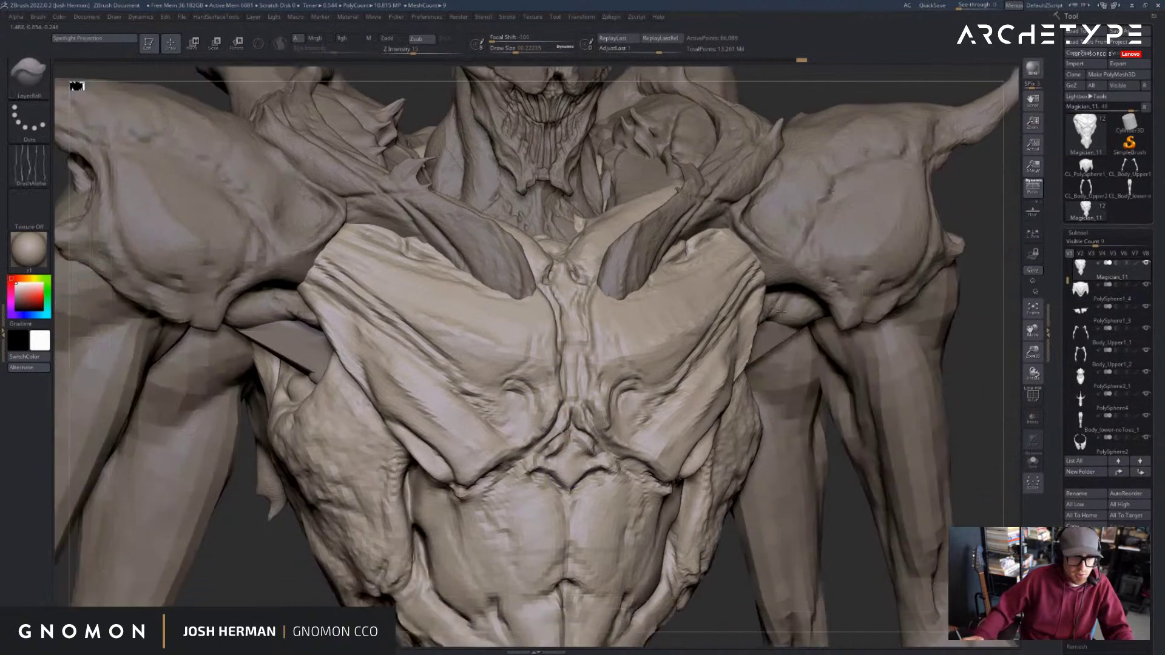
- Return the torso two subdivision levels higher and add LayerRoll texture to the lower chest muscles
{"action": "key", "text": "d"}
{"action": "key", "text": "d"}
{"action": "left_click_drag", "start_coordinate": [507, 509], "coordinate": [518, 546], "text": "shift"}
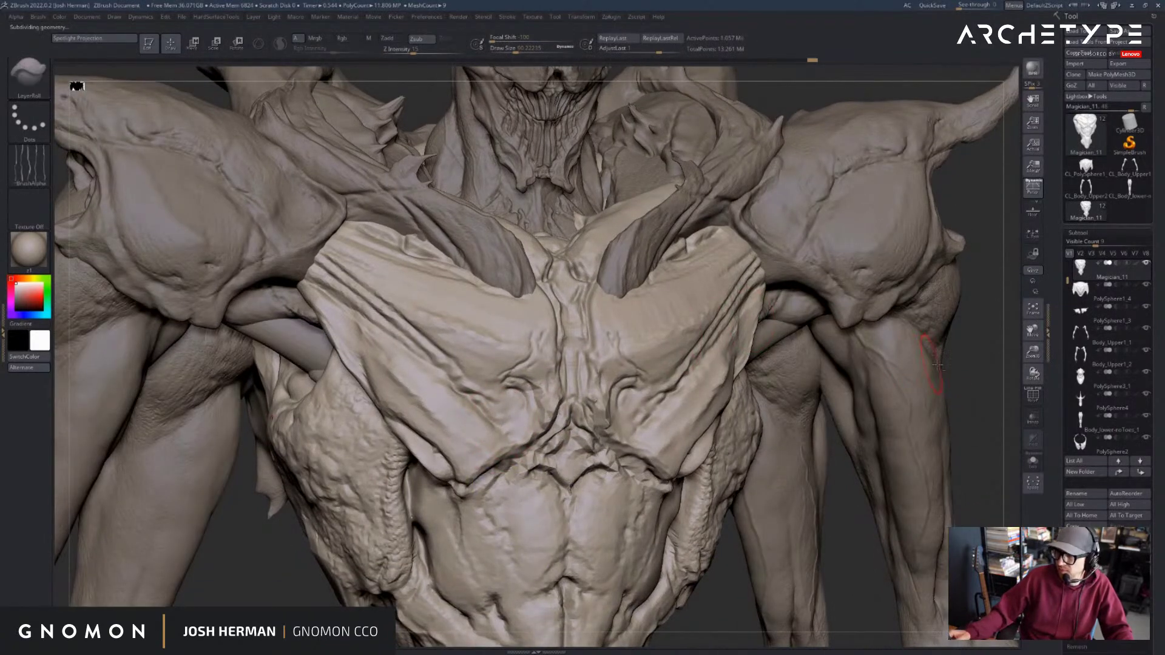
{"action": "left_click_drag", "start_coordinate": [969, 373], "coordinate": [996, 389], "text": "alt"}
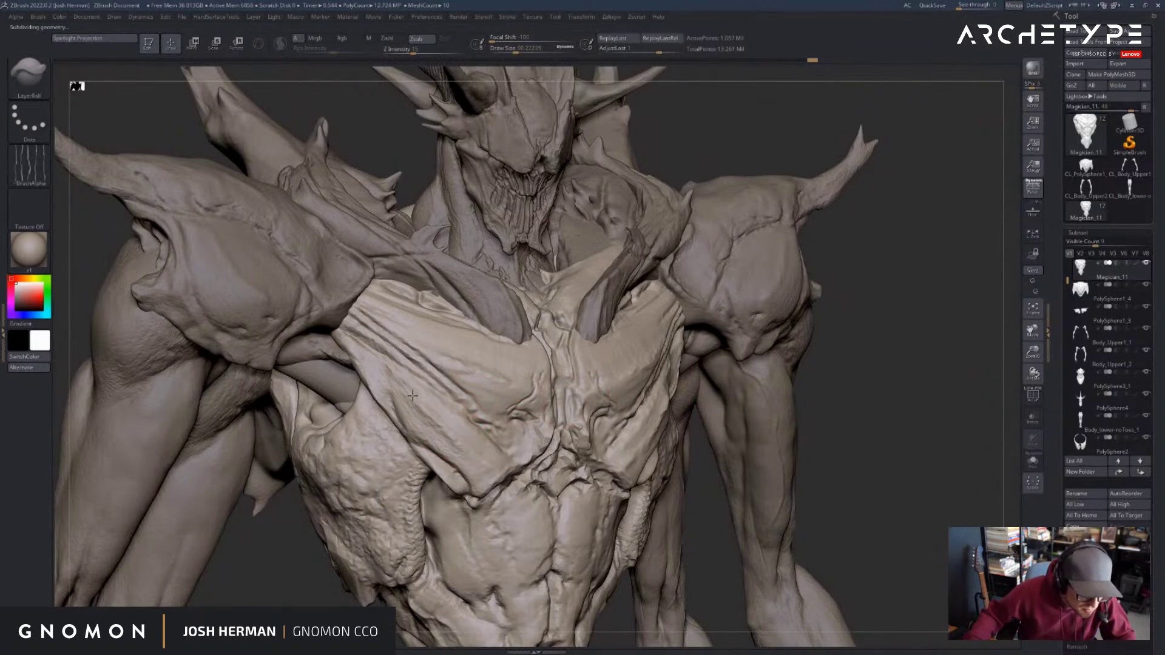
{"action": "mouse_move", "coordinate": [412, 395]}
{"action": "left_mouse_down"}
{"action": "mouse_move", "coordinate": [464, 434]}
{"action": "mouse_move", "coordinate": [484, 472]}
{"action": "left_mouse_up"}
{"action": "left_click_drag", "start_coordinate": [880, 375], "coordinate": [845, 375], "text": "shift"}
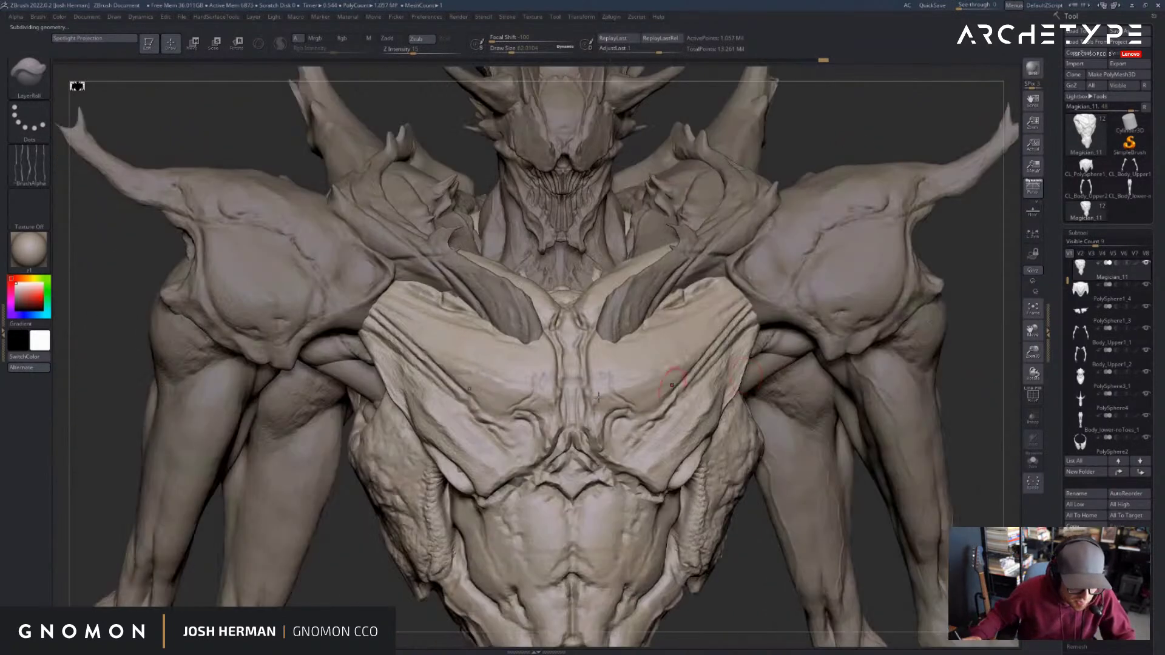
- Isolate the torso, brush diagonal skin texture across the upper chest muscles, and show the other pieces again
{"action": "key", "text": "alt+s"}
{"action": "left_click_drag", "start_coordinate": [898, 401], "coordinate": [834, 401], "text": "alt"}
{"action": "mouse_move", "coordinate": [580, 379]}
{"action": "left_mouse_down"}
{"action": "mouse_move", "coordinate": [743, 279]}
{"action": "mouse_move", "coordinate": [759, 245]}
{"action": "left_mouse_up"}
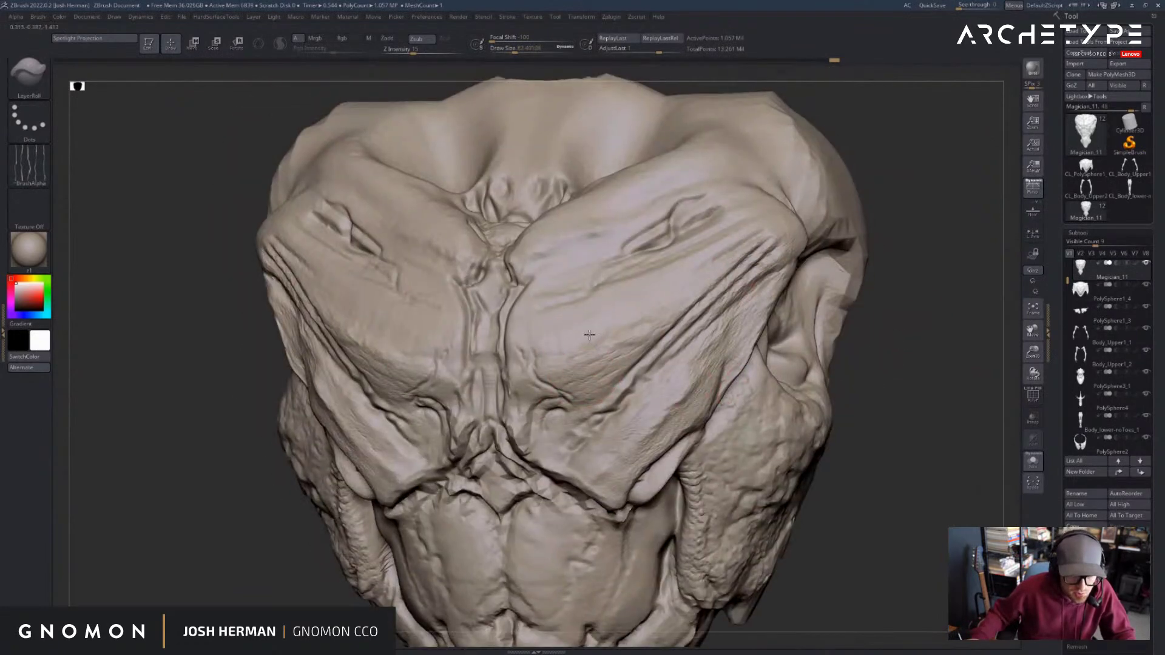
{"action": "left_click_drag", "start_coordinate": [589, 335], "coordinate": [731, 245]}
{"action": "left_click_drag", "start_coordinate": [617, 288], "coordinate": [800, 192]}
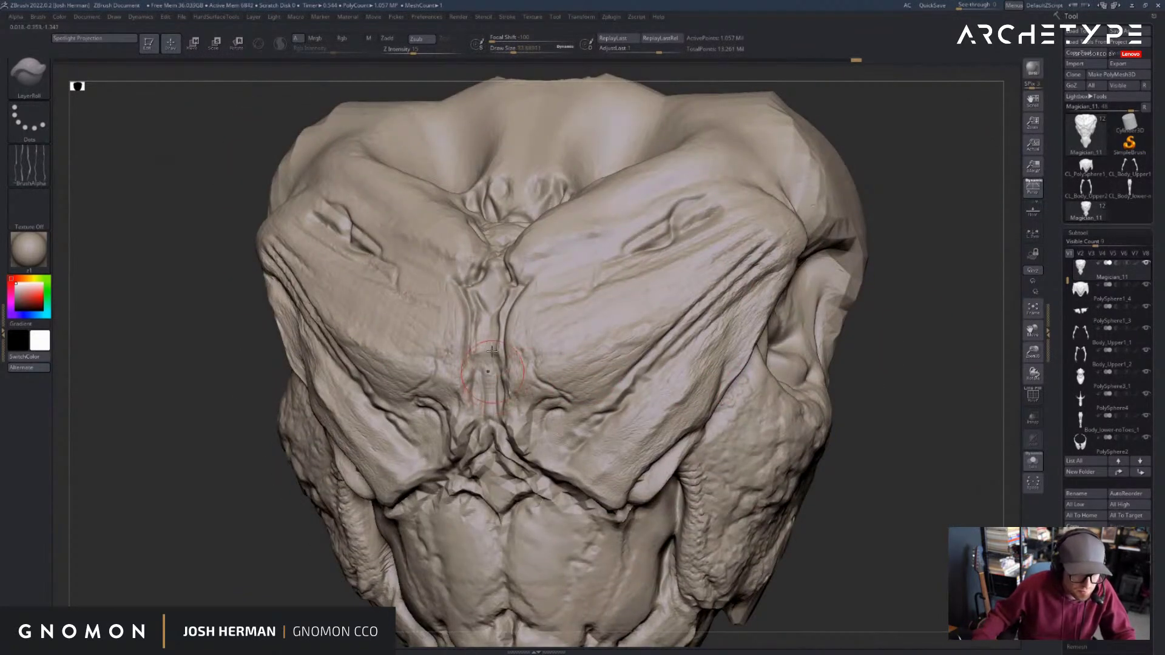
{"action": "key", "text": "alt+s"}
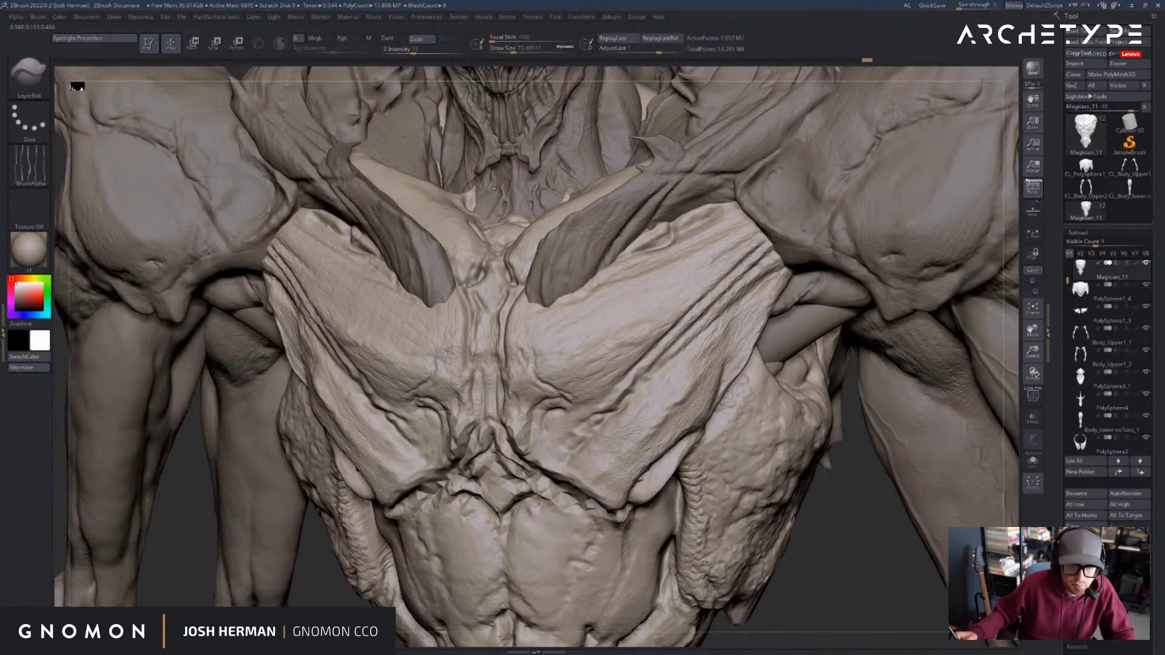
{"action": "left_click_drag", "start_coordinate": [885, 597], "coordinate": [894, 631]}
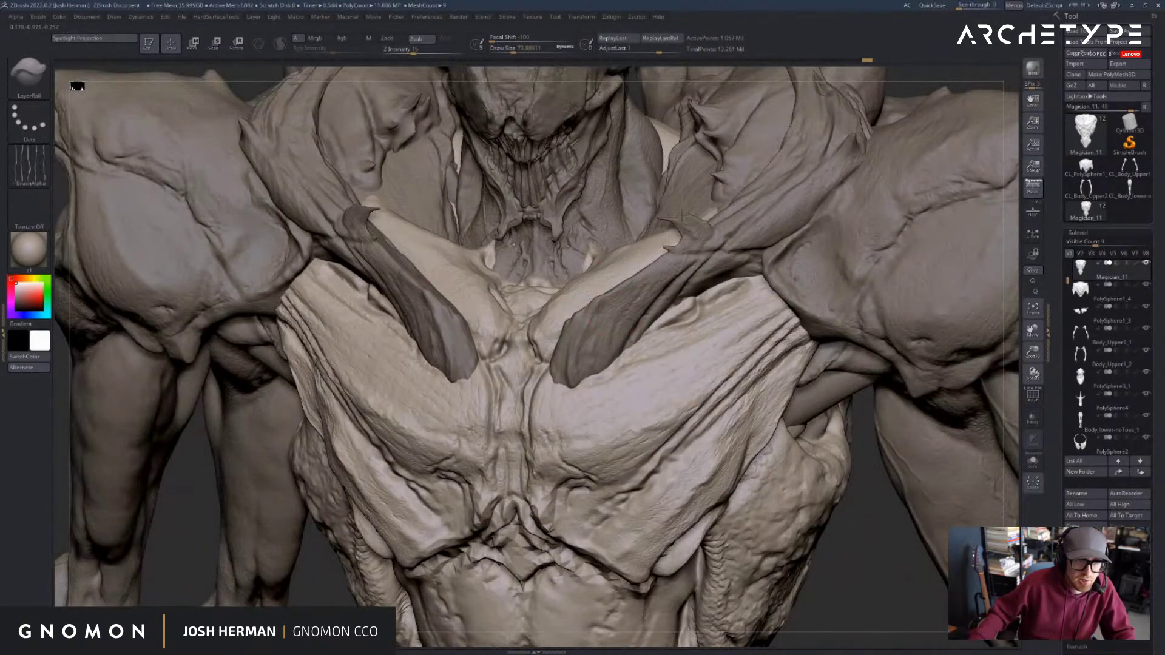
{"action": "key", "text": "b"}
{"action": "key", "text": "d"}
{"action": "key", "text": "s"}
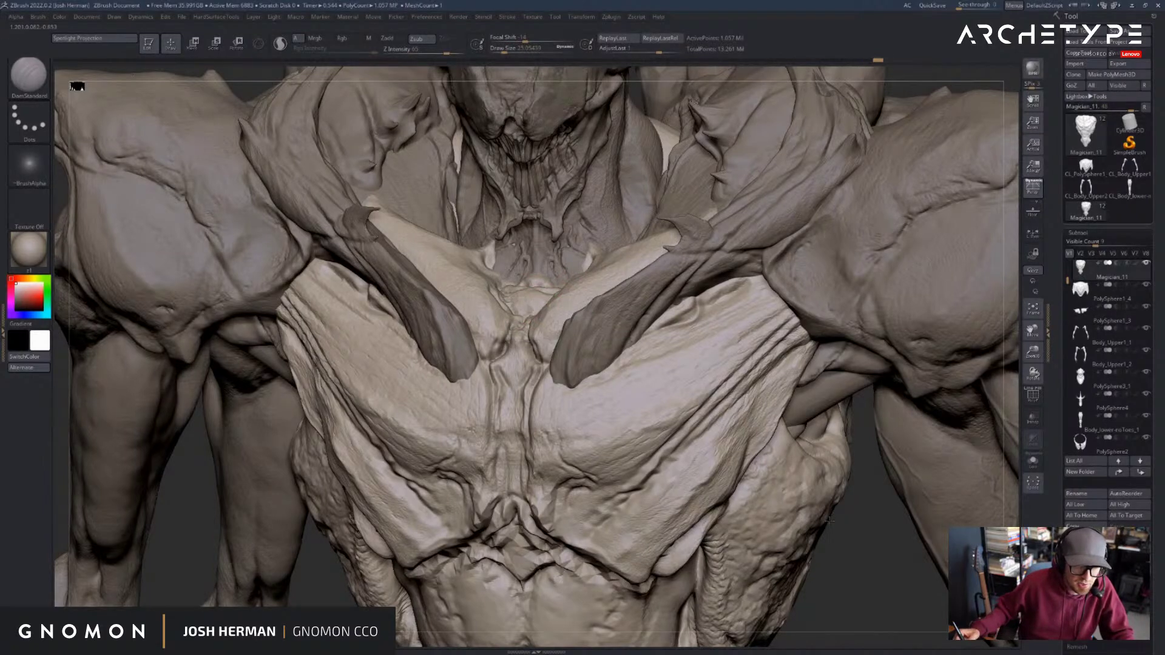
- Texture the side of the ribcage up to the armpit with an enlarged LayerRoll brush
{"action": "mouse_move", "coordinate": [878, 574]}
{"action": "left_mouse_down", "text": "alt"}
{"action": "mouse_move", "coordinate": [822, 450]}
{"action": "mouse_move", "coordinate": [813, 461]}
{"action": "mouse_move", "coordinate": [832, 467]}
{"action": "mouse_move", "coordinate": [720, 377]}
{"action": "left_mouse_up", "text": "alt"}
{"action": "key", "text": "b"}
{"action": "left_click", "coordinate": [998, 349]}
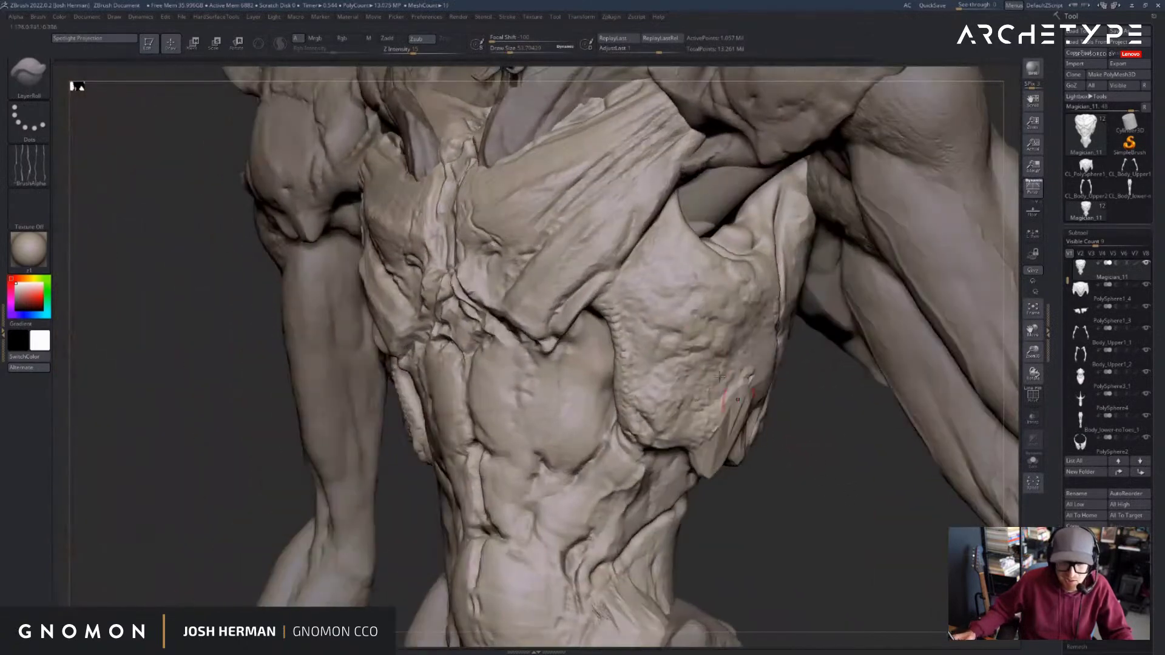
{"action": "key", "text": "s"}
{"action": "mouse_move", "coordinate": [689, 311]}
{"action": "left_mouse_down"}
{"action": "mouse_move", "coordinate": [681, 262]}
{"action": "mouse_move", "coordinate": [725, 402]}
{"action": "left_mouse_up"}
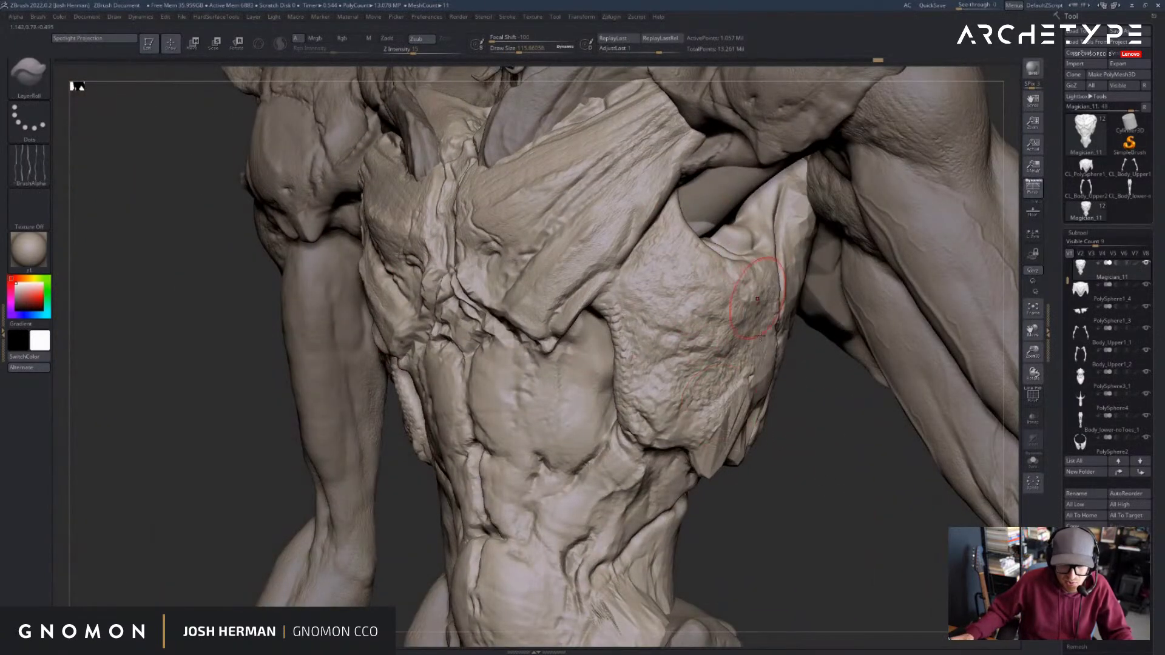
{"action": "mouse_move", "coordinate": [840, 395]}
{"action": "left_mouse_down"}
{"action": "mouse_move", "coordinate": [795, 393]}
{"action": "mouse_move", "coordinate": [774, 339]}
{"action": "left_mouse_up"}
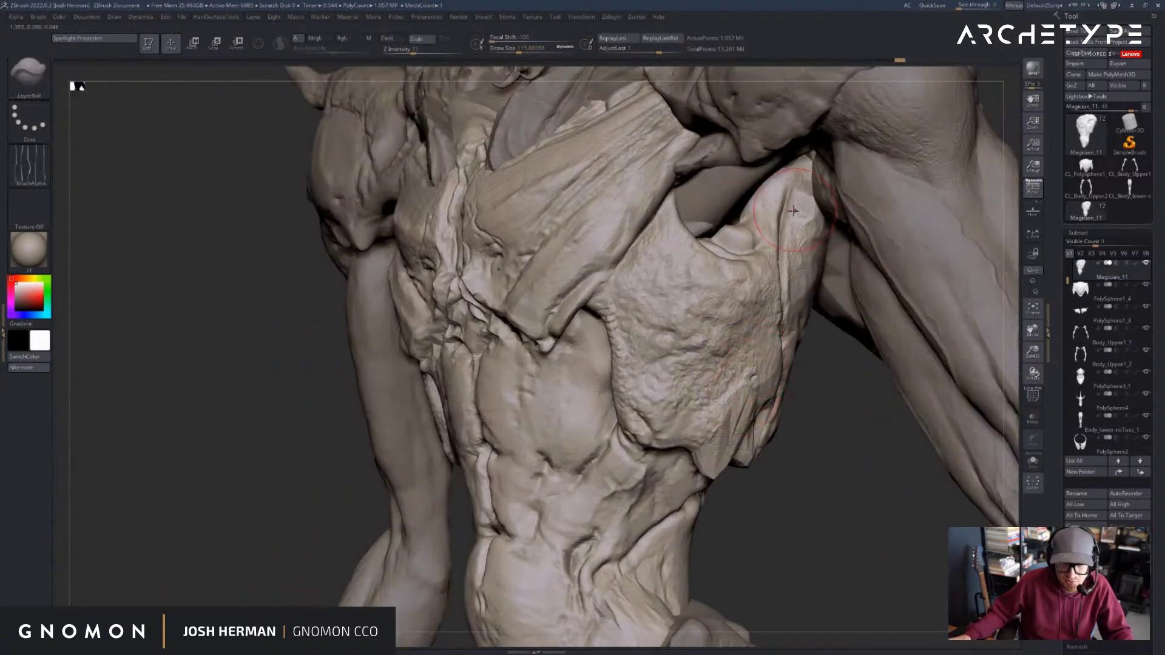
{"action": "left_click_drag", "start_coordinate": [793, 210], "coordinate": [781, 237]}
{"action": "mouse_move", "coordinate": [849, 393]}
{"action": "left_mouse_down"}
{"action": "mouse_move", "coordinate": [813, 391]}
{"action": "mouse_move", "coordinate": [800, 361]}
{"action": "left_mouse_up"}
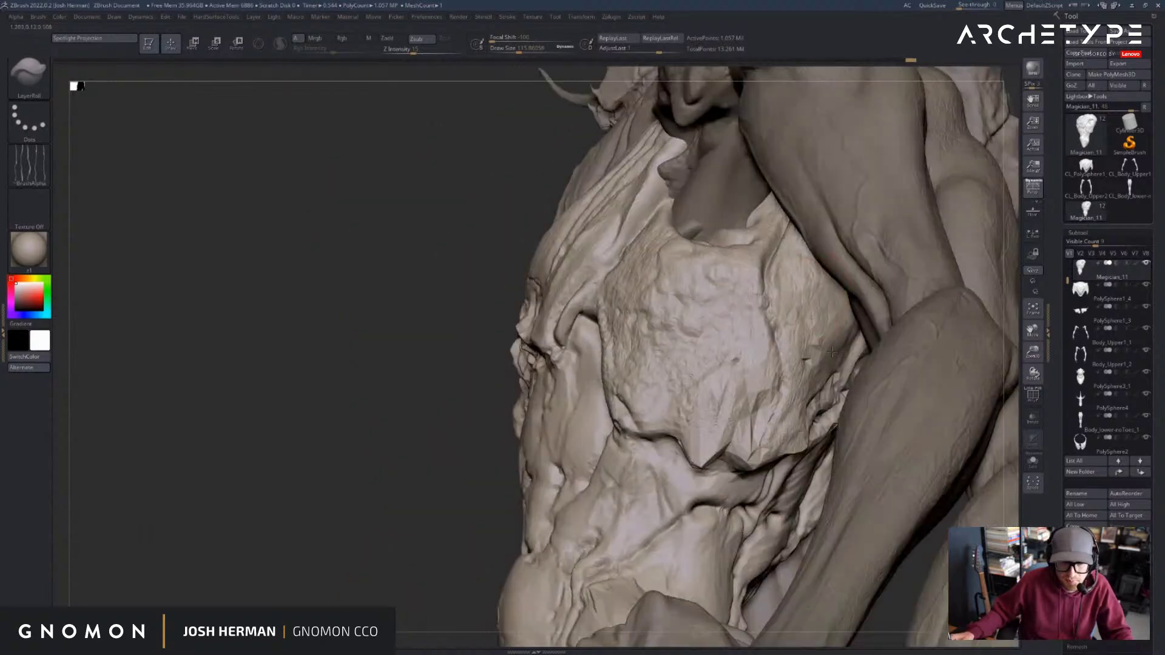
- Smooth the abdominal muscles along the midline and around the waist
{"action": "left_click_drag", "start_coordinate": [493, 399], "coordinate": [585, 420]}
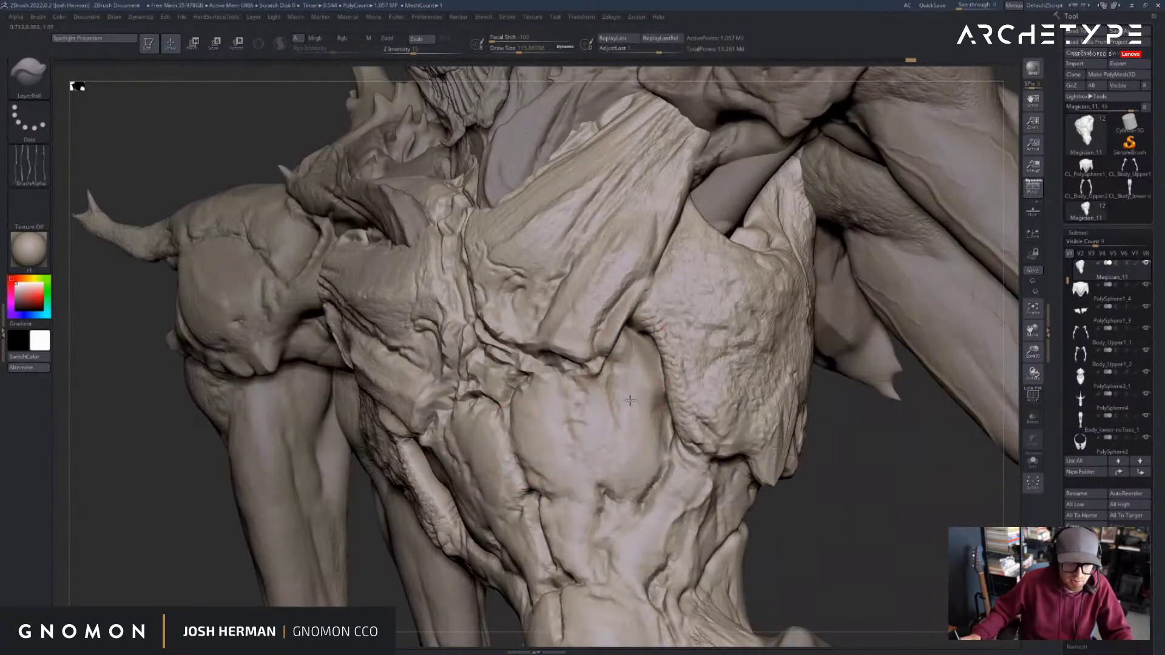
{"action": "mouse_move", "coordinate": [816, 479]}
{"action": "left_mouse_down", "text": "shift"}
{"action": "mouse_move", "coordinate": [863, 483]}
{"action": "mouse_move", "coordinate": [737, 393]}
{"action": "mouse_move", "coordinate": [783, 391]}
{"action": "left_mouse_up", "text": "shift"}
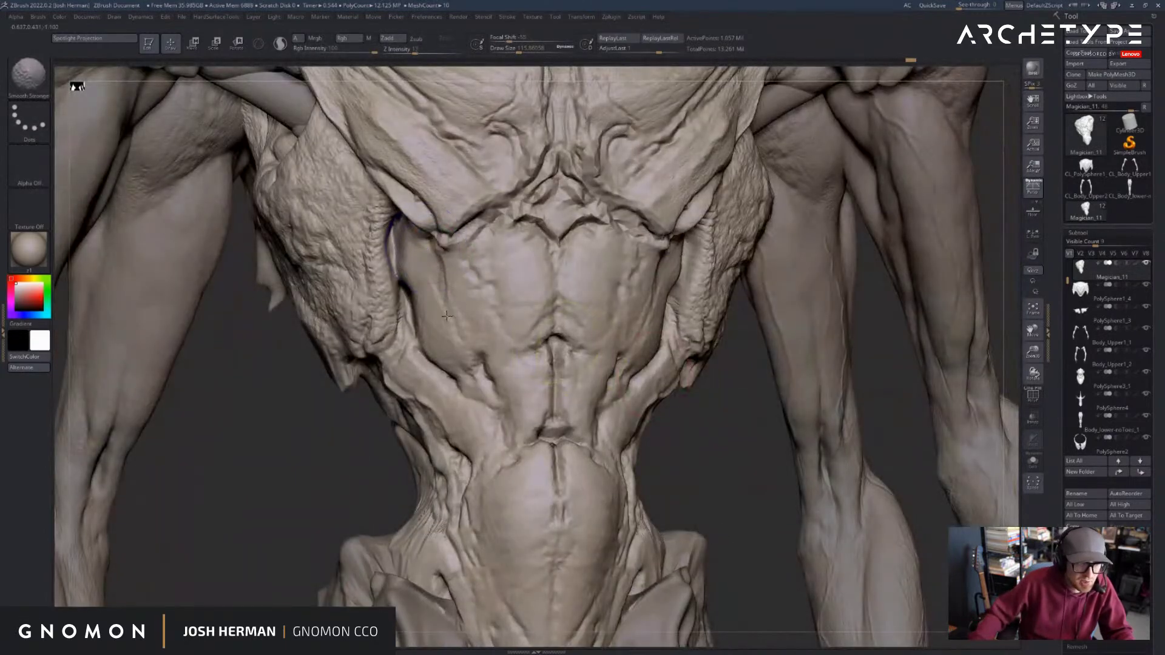
{"action": "left_click_drag", "start_coordinate": [581, 341], "coordinate": [597, 434], "text": "shift"}
{"action": "left_click_drag", "start_coordinate": [681, 439], "coordinate": [699, 339], "text": "alt"}
{"action": "mouse_move", "coordinate": [587, 455]}
{"action": "left_mouse_down", "text": "shift"}
{"action": "mouse_move", "coordinate": [612, 400]}
{"action": "mouse_move", "coordinate": [607, 437]}
{"action": "left_mouse_up", "text": "shift"}
{"action": "left_click_drag", "start_coordinate": [681, 365], "coordinate": [731, 369]}
{"action": "mouse_move", "coordinate": [308, 370]}
{"action": "left_mouse_down", "text": "shift"}
{"action": "mouse_move", "coordinate": [313, 390]}
{"action": "mouse_move", "coordinate": [391, 397]}
{"action": "left_mouse_up", "text": "shift"}
{"action": "mouse_move", "coordinate": [688, 269]}
{"action": "left_mouse_down", "text": "alt"}
{"action": "mouse_move", "coordinate": [694, 353]}
{"action": "mouse_move", "coordinate": [652, 352]}
{"action": "left_mouse_up", "text": "alt"}
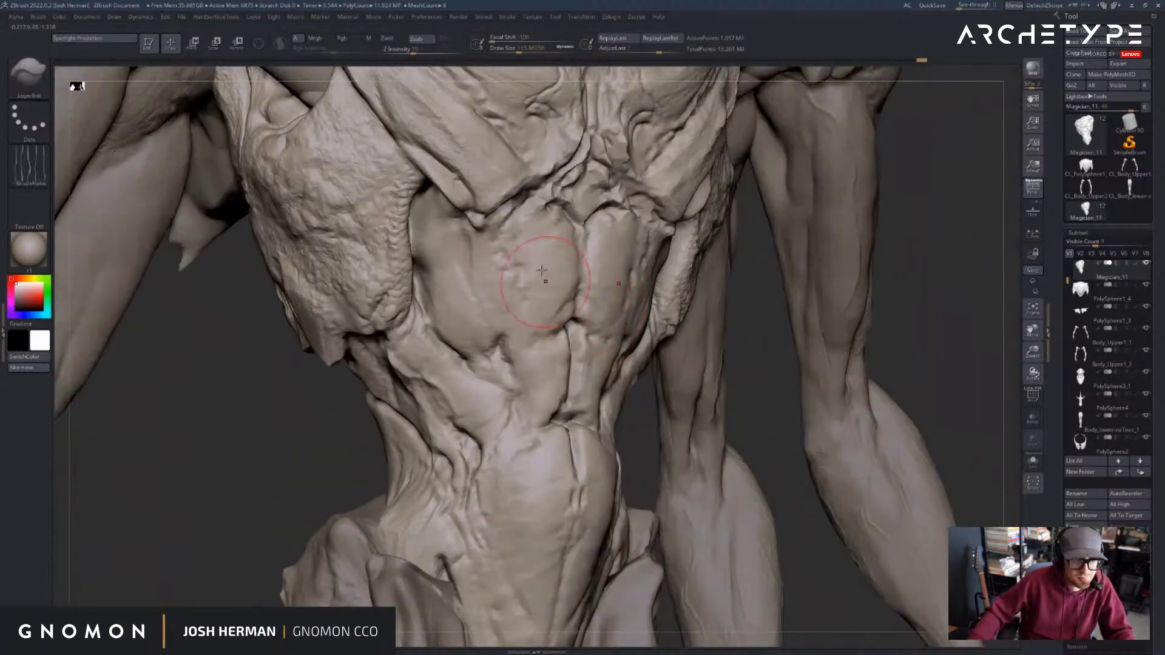
- Texture the upper abdominal muscles and their outer edge with the LayerRoll brush, varying its size
{"action": "left_click_drag", "start_coordinate": [542, 240], "coordinate": [539, 264]}
{"action": "key", "text": "s"}
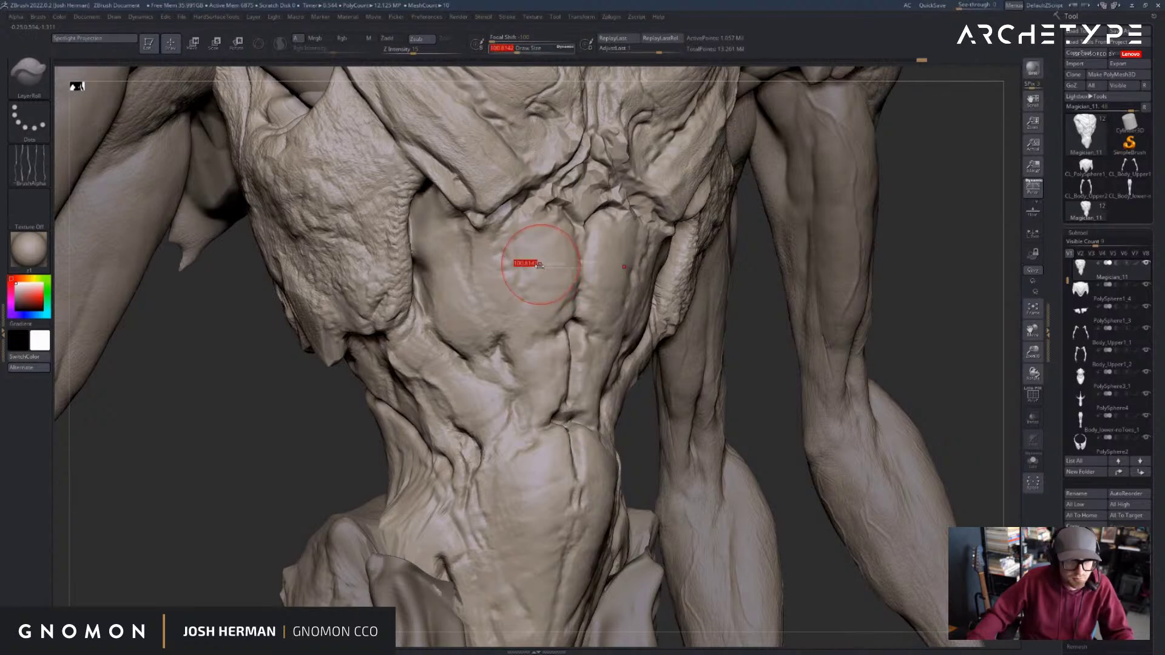
{"action": "mouse_move", "coordinate": [538, 212]}
{"action": "left_mouse_down", "text": "shift"}
{"action": "mouse_move", "coordinate": [545, 223]}
{"action": "mouse_move", "coordinate": [557, 184]}
{"action": "left_mouse_up", "text": "shift"}
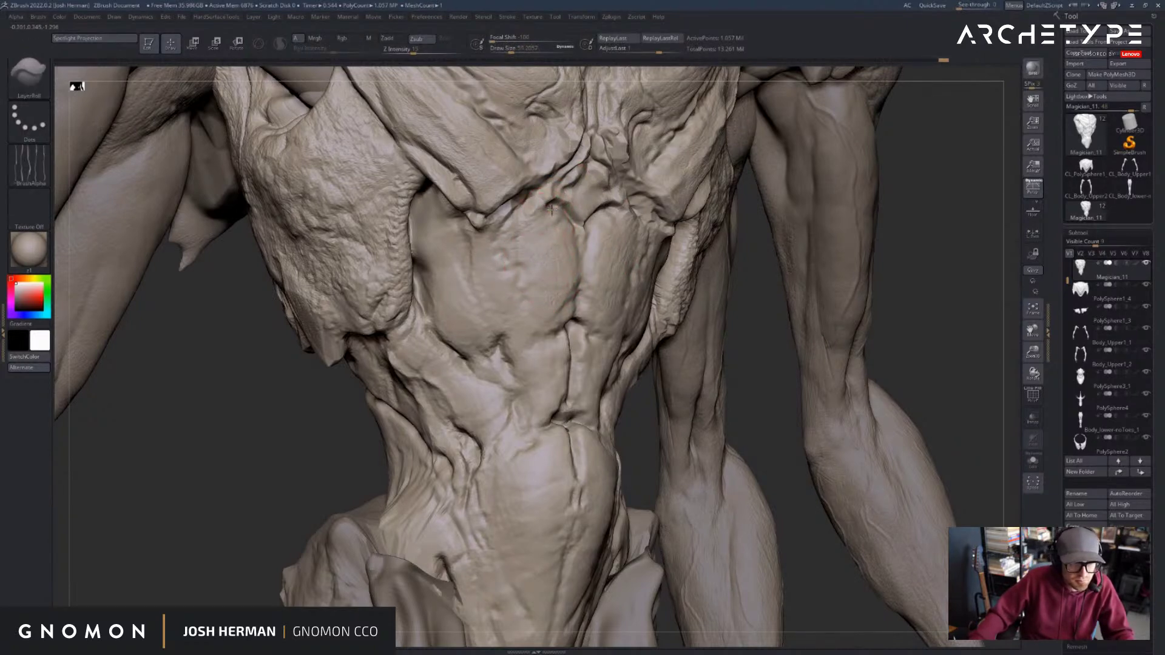
{"action": "key", "text": "]"}
{"action": "key", "text": "]"}
{"action": "key", "text": "]"}
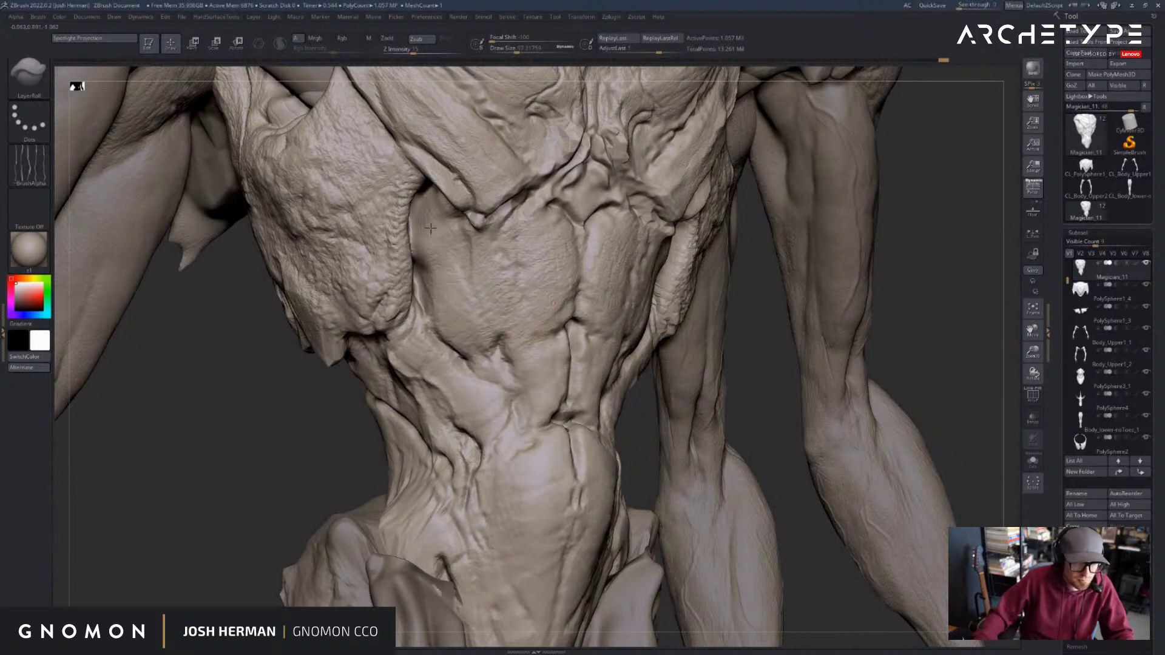
{"action": "left_click_drag", "start_coordinate": [430, 228], "coordinate": [426, 214]}
- Continue the LayerRoll texture over the side of the waist and down the lower belly, varying the brush size
{"action": "key", "text": "["}
{"action": "key", "text": "["}
{"action": "key", "text": "["}
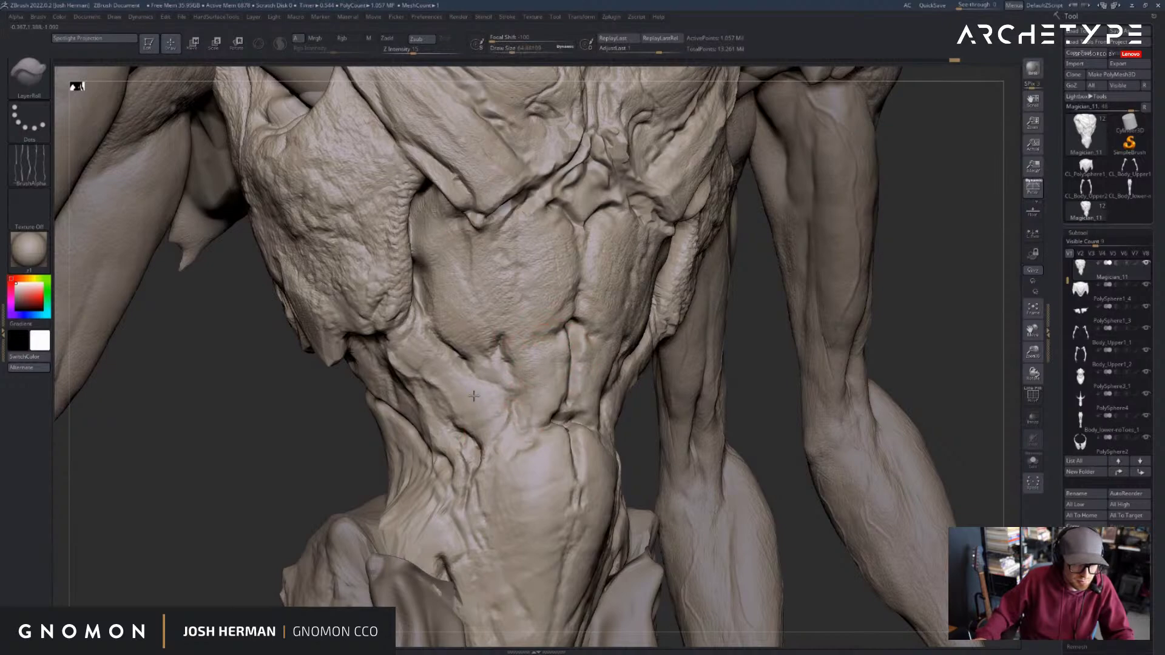
{"action": "right_click_drag", "start_coordinate": [385, 376], "coordinate": [440, 389]}
{"action": "key", "text": "]"}
{"action": "key", "text": "]"}
{"action": "key", "text": "]"}
{"action": "key", "text": "]"}
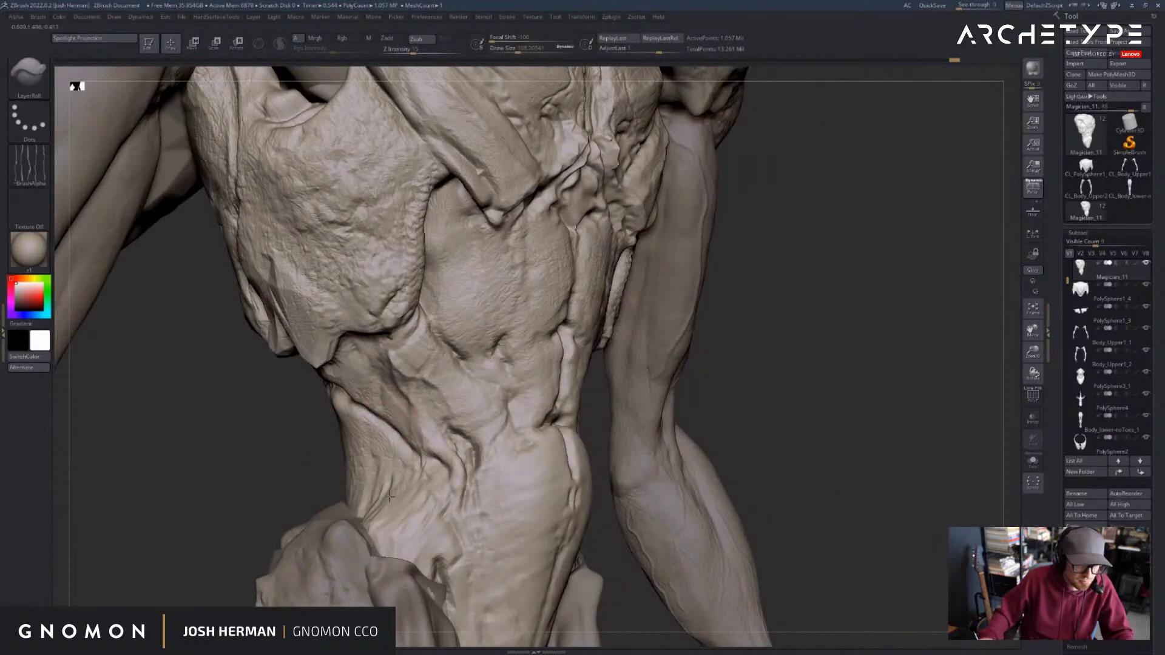
{"action": "left_click_drag", "start_coordinate": [389, 496], "coordinate": [427, 470]}
{"action": "mouse_move", "coordinate": [827, 377]}
{"action": "left_mouse_down"}
{"action": "mouse_move", "coordinate": [909, 371]}
{"action": "mouse_move", "coordinate": [940, 209]}
{"action": "left_mouse_up"}
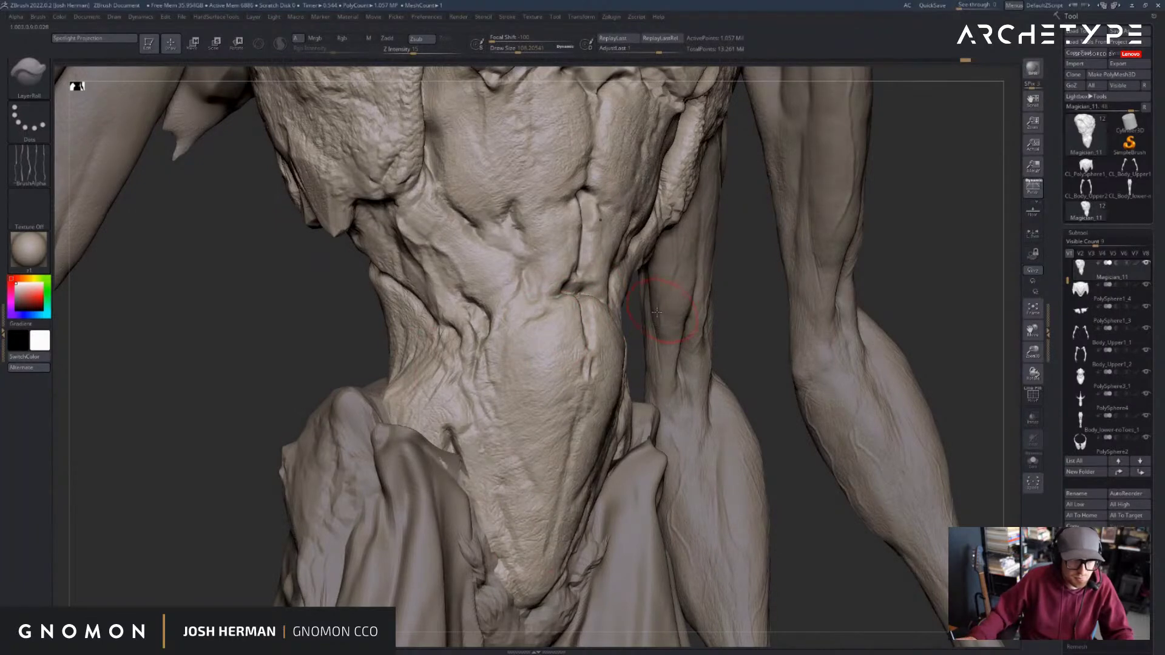
- Carve a crease under the lower edge of the chest plates beside the sternum with a reduced DamStandard brush
{"action": "mouse_move", "coordinate": [637, 308]}
{"action": "left_mouse_down", "text": "shift"}
{"action": "mouse_move", "coordinate": [673, 299]}
{"action": "mouse_move", "coordinate": [723, 390]}
{"action": "mouse_move", "coordinate": [673, 364]}
{"action": "left_mouse_up", "text": "shift"}
{"action": "key", "text": "b"}
{"action": "key", "text": "d"}
{"action": "key", "text": "s"}
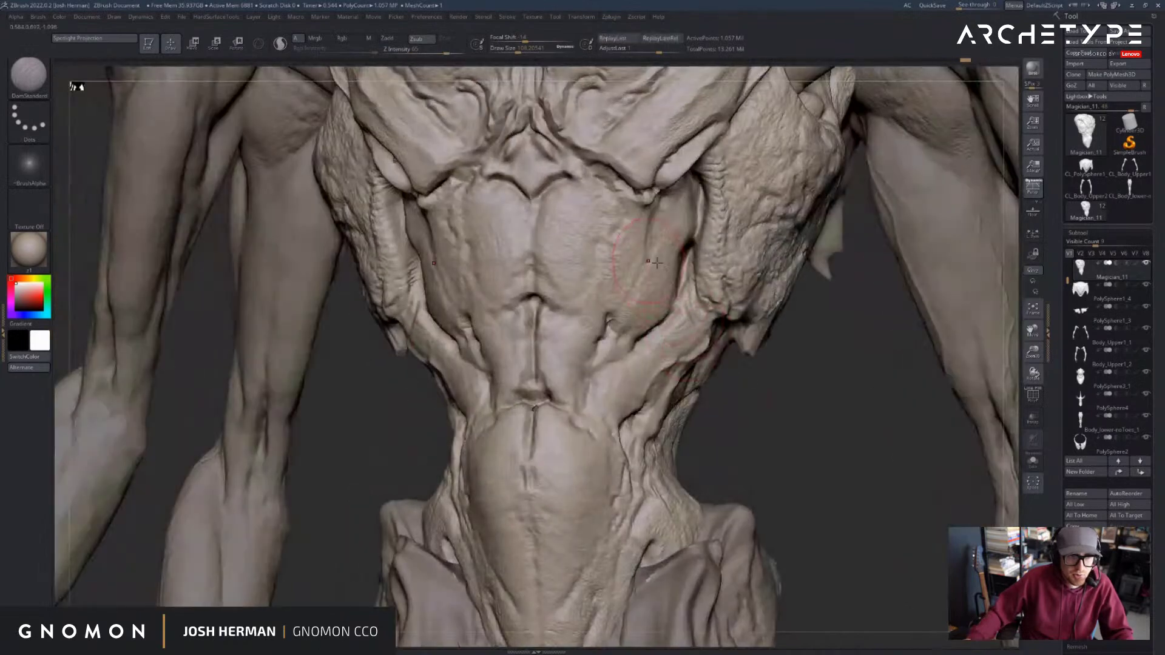
{"action": "left_click_drag", "start_coordinate": [764, 279], "coordinate": [770, 445], "text": "alt"}
{"action": "key", "text": "bracketleft"}
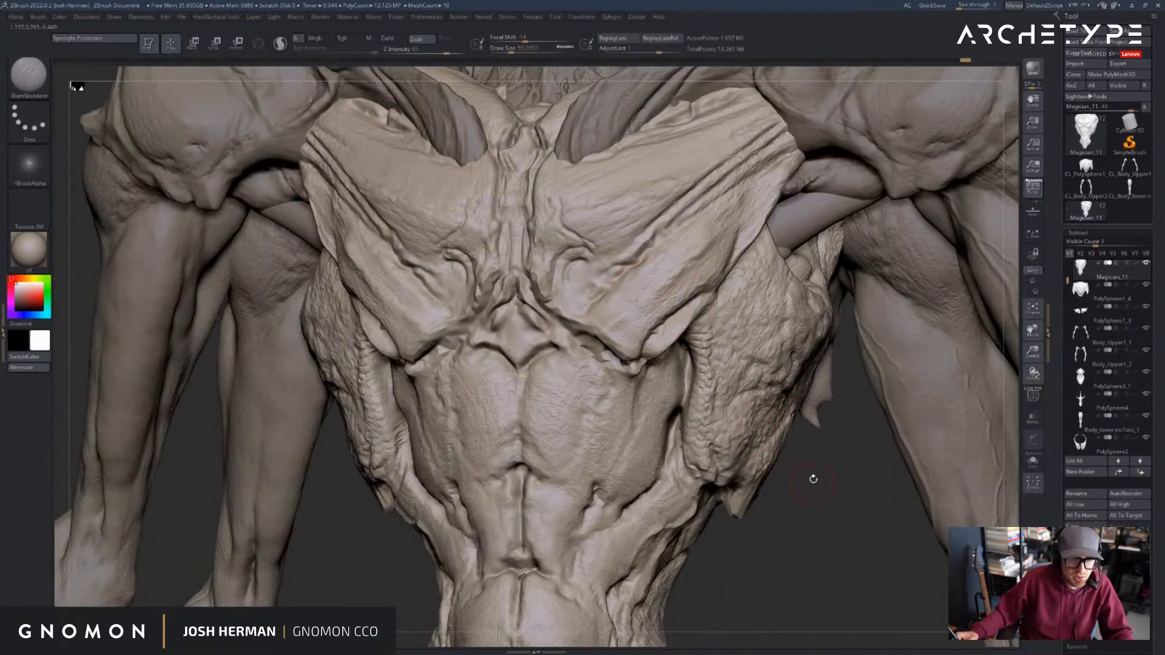
{"action": "left_click_drag", "start_coordinate": [811, 479], "coordinate": [831, 460]}
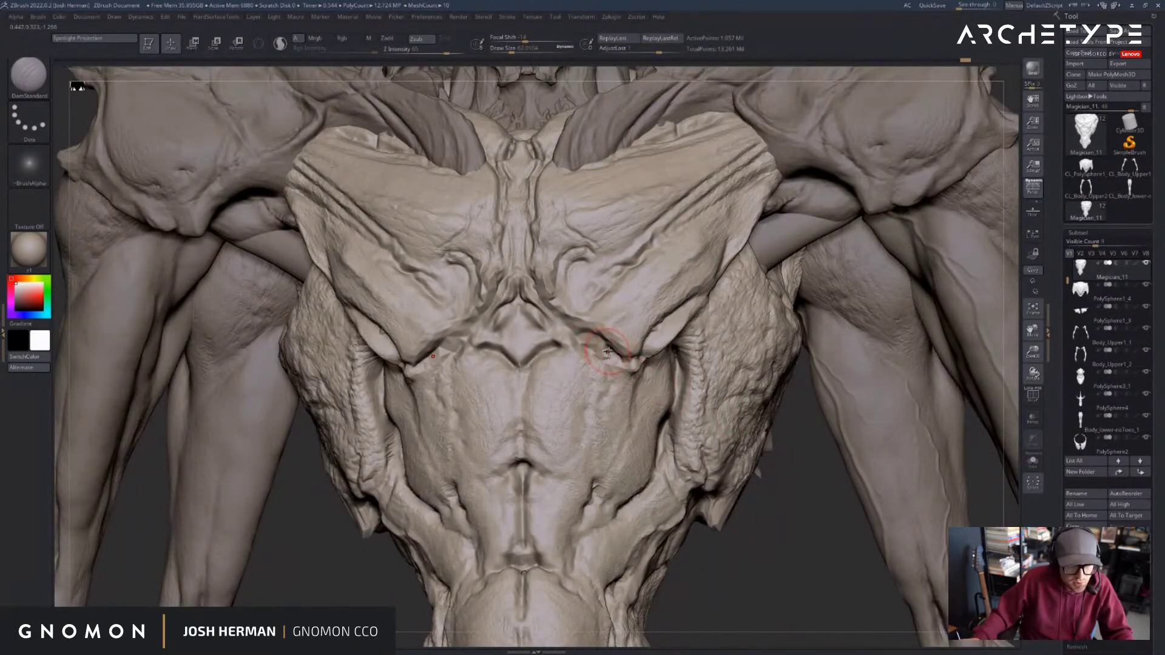
{"action": "left_click_drag", "start_coordinate": [607, 350], "coordinate": [584, 344]}
{"action": "key", "text": "ctrl+z"}
{"action": "key", "text": "bracketleft"}
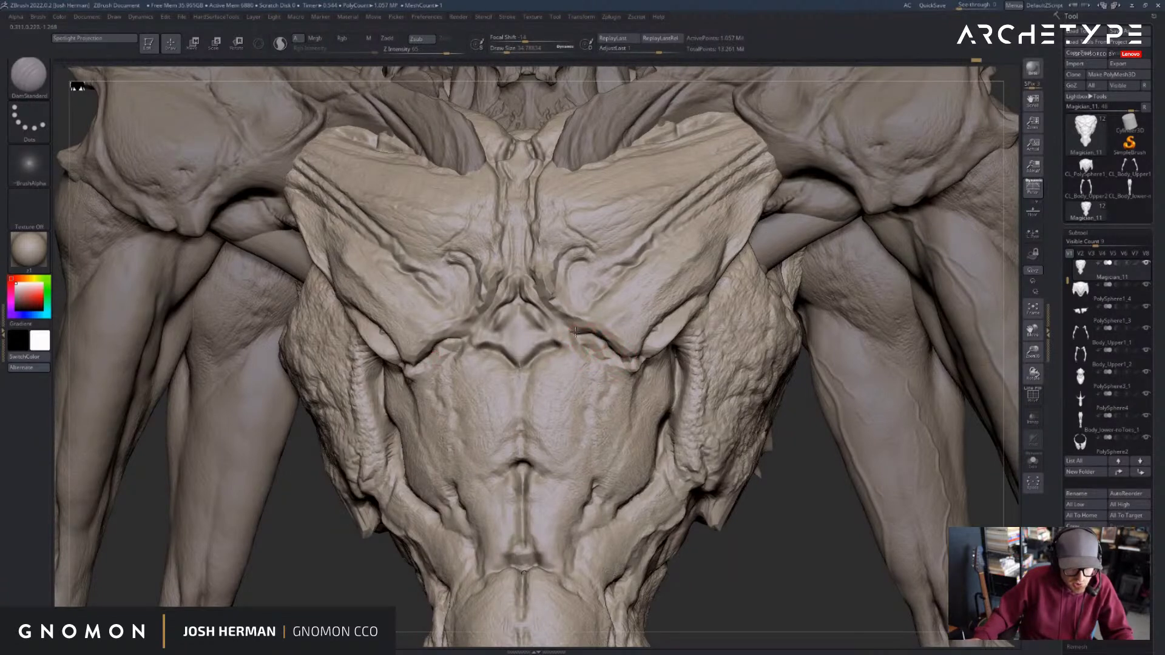
{"action": "left_click_drag", "start_coordinate": [754, 528], "coordinate": [804, 529]}
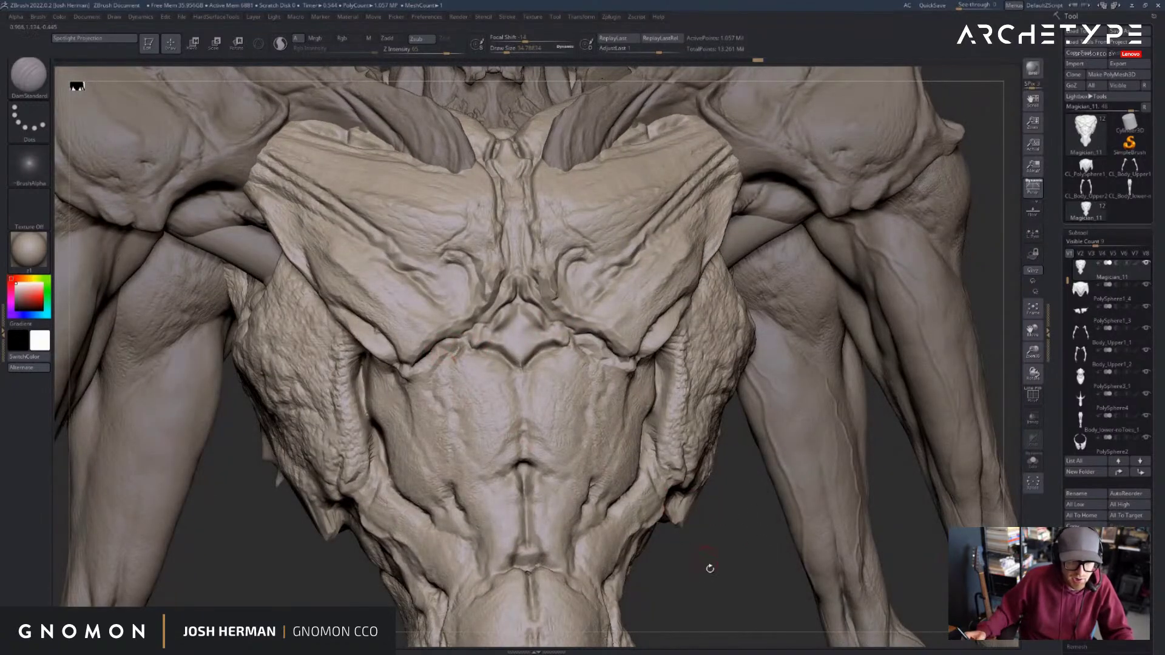
- Crease and soften the small folds where the chest plates overlap the upper abdominal muscles
{"action": "right_click_drag", "start_coordinate": [707, 564], "coordinate": [428, 367]}
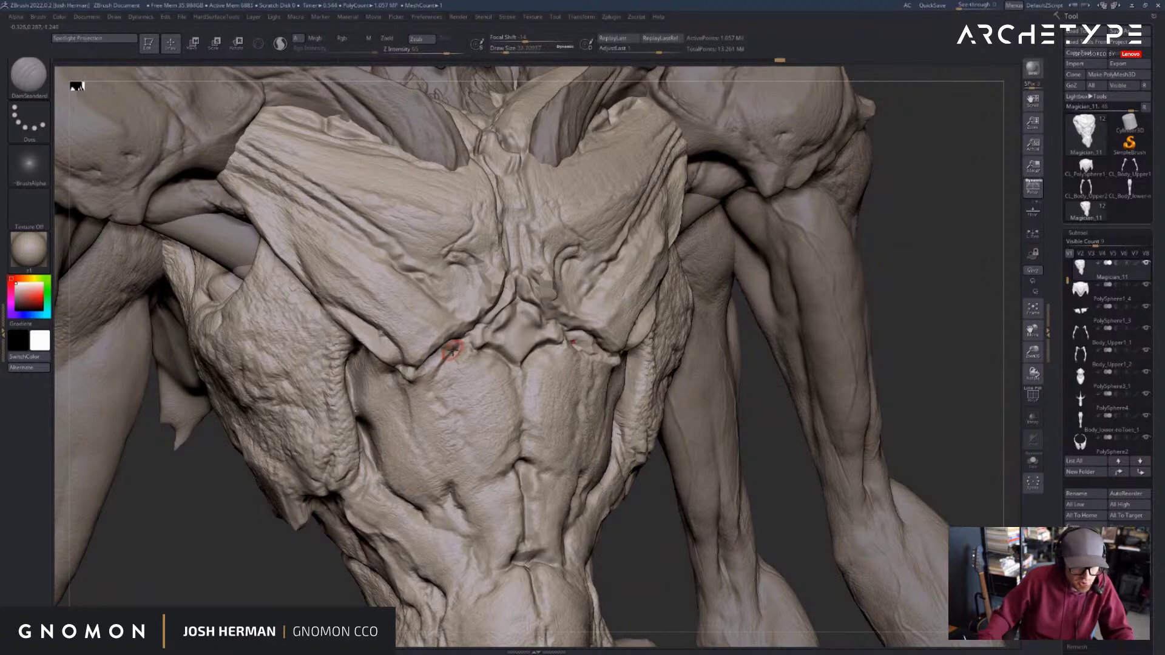
{"action": "mouse_move", "coordinate": [449, 353]}
{"action": "left_mouse_down"}
{"action": "mouse_move", "coordinate": [464, 345]}
{"action": "mouse_move", "coordinate": [430, 379]}
{"action": "left_mouse_up"}
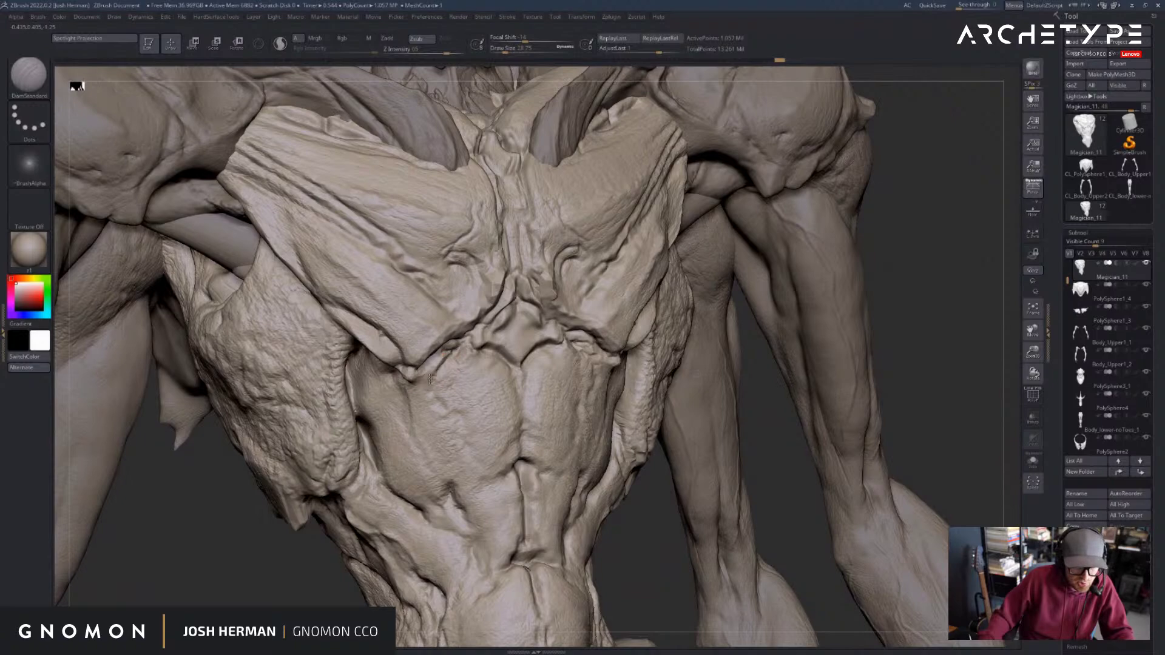
{"action": "mouse_move", "coordinate": [668, 494]}
{"action": "left_mouse_down"}
{"action": "mouse_move", "coordinate": [689, 528]}
{"action": "mouse_move", "coordinate": [723, 536]}
{"action": "mouse_move", "coordinate": [698, 489]}
{"action": "left_mouse_up"}
{"action": "mouse_move", "coordinate": [591, 377]}
{"action": "left_mouse_down", "text": "shift"}
{"action": "mouse_move", "coordinate": [580, 379]}
{"action": "mouse_move", "coordinate": [588, 373]}
{"action": "left_mouse_up", "text": "shift"}
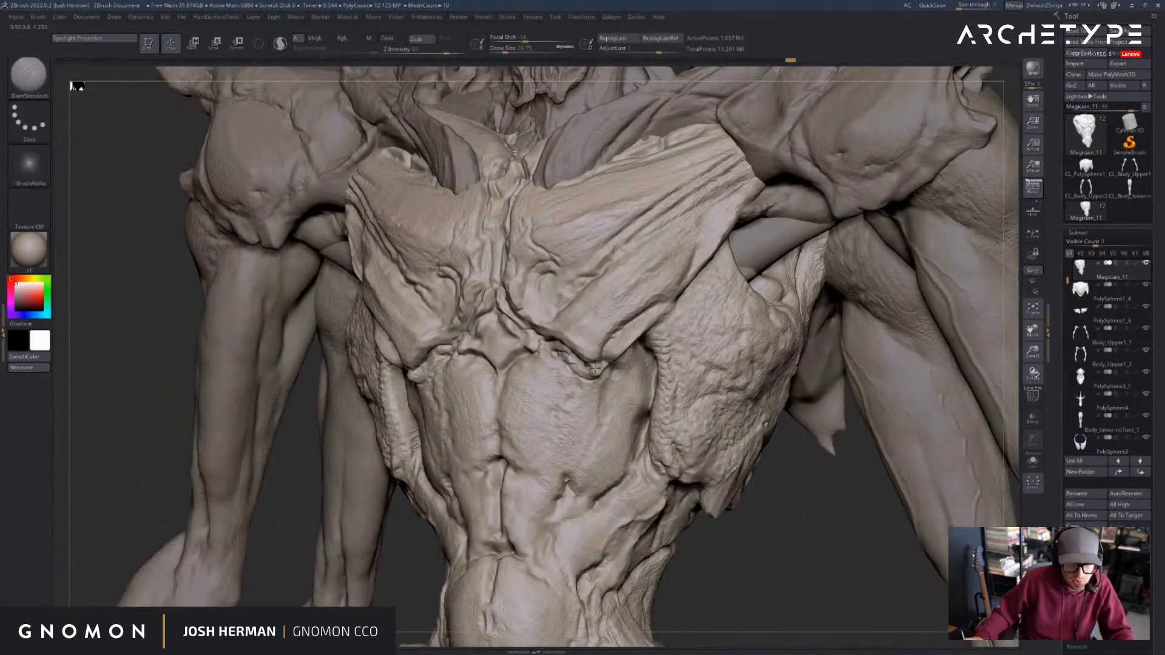
{"action": "left_click_drag", "start_coordinate": [617, 333], "coordinate": [630, 330]}
- Cut finer creases between the sternum and the chest plate's lower tip, varying the DamStandard brush size
{"action": "mouse_move", "coordinate": [780, 502]}
{"action": "left_mouse_down", "text": "alt"}
{"action": "mouse_move", "coordinate": [734, 500]}
{"action": "mouse_move", "coordinate": [707, 540]}
{"action": "left_mouse_up", "text": "alt"}
{"action": "key", "text": "s"}
{"action": "left_click_drag", "start_coordinate": [562, 327], "coordinate": [574, 312]}
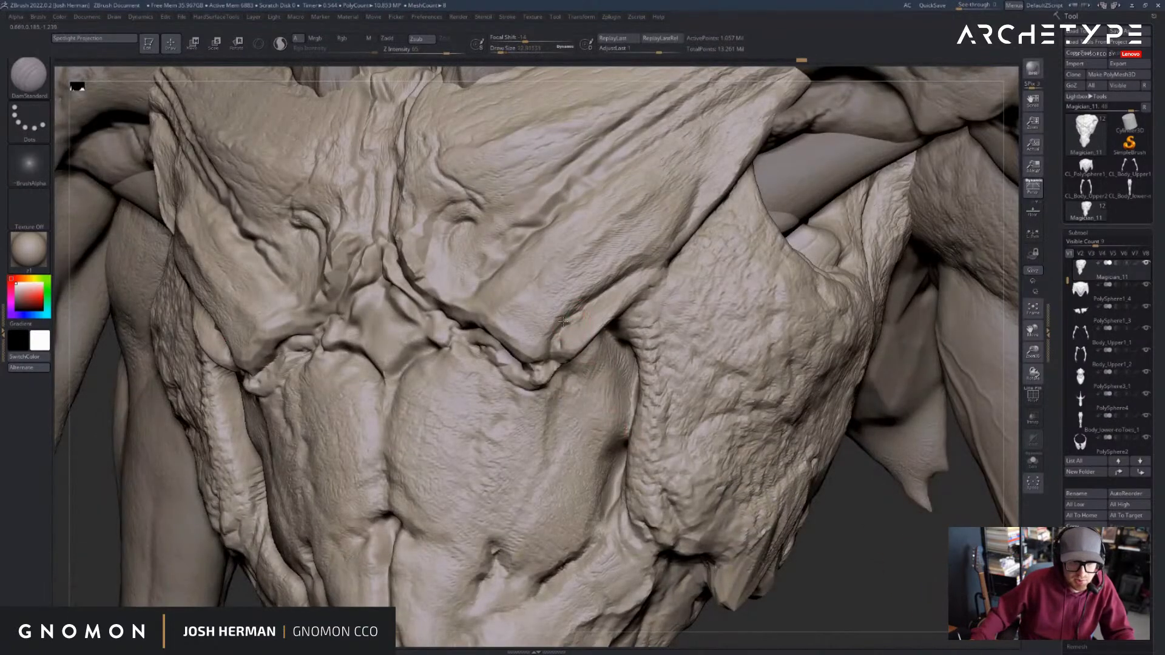
{"action": "mouse_move", "coordinate": [842, 572]}
{"action": "left_mouse_down", "text": "alt"}
{"action": "mouse_move", "coordinate": [825, 552]}
{"action": "mouse_move", "coordinate": [752, 522]}
{"action": "mouse_move", "coordinate": [743, 573]}
{"action": "left_mouse_up", "text": "alt"}
{"action": "key", "text": "s"}
{"action": "mouse_move", "coordinate": [564, 321]}
{"action": "left_mouse_down"}
{"action": "mouse_move", "coordinate": [608, 296]}
{"action": "mouse_move", "coordinate": [564, 327]}
{"action": "mouse_move", "coordinate": [578, 321]}
{"action": "left_mouse_up"}
{"action": "key", "text": "s"}
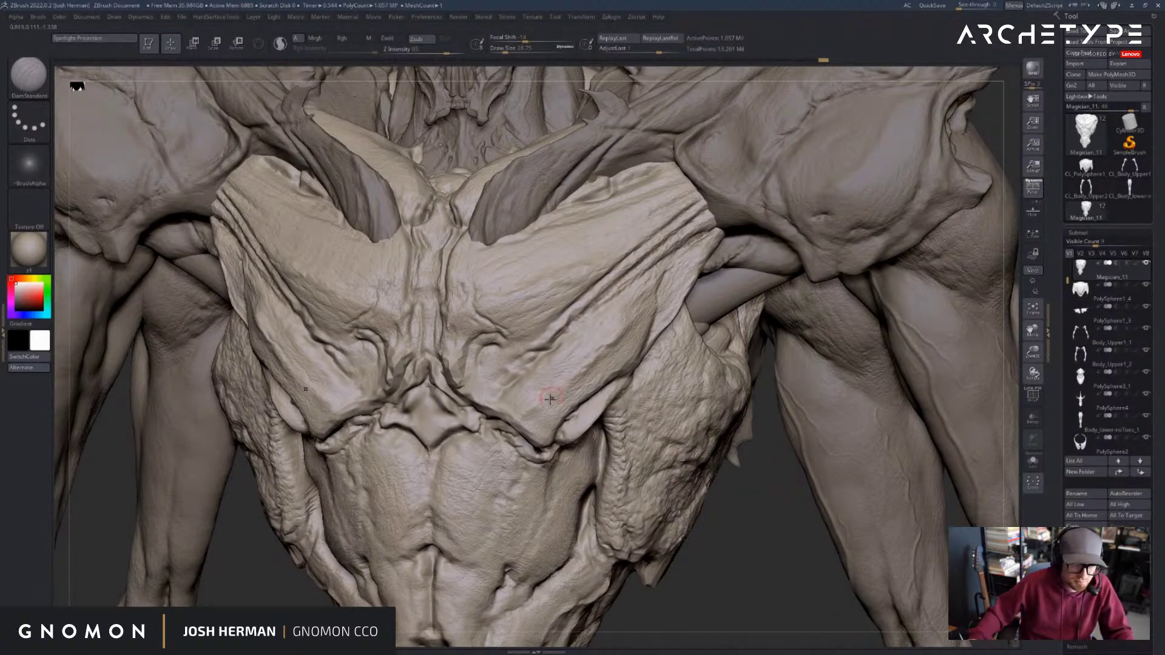
- Smooth the hollows on the inner chest plates on both sides of the diamond-shaped sternum
{"action": "mouse_move", "coordinate": [730, 553]}
{"action": "left_mouse_down"}
{"action": "mouse_move", "coordinate": [721, 579]}
{"action": "mouse_move", "coordinate": [763, 546]}
{"action": "left_mouse_up"}
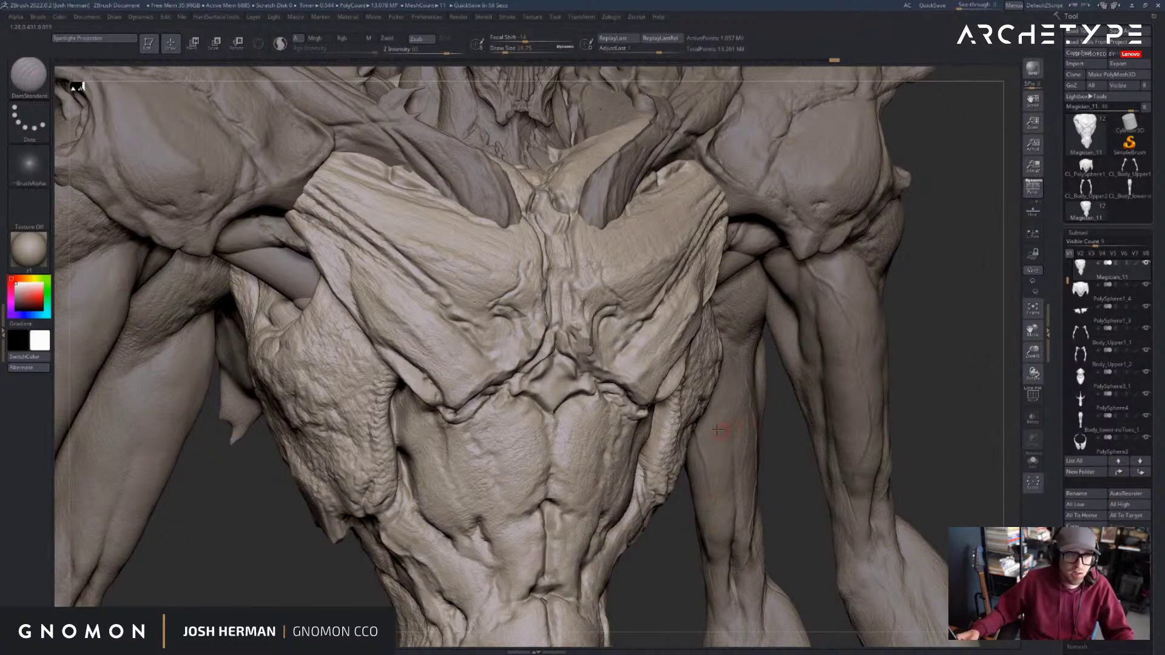
{"action": "left_click_drag", "start_coordinate": [962, 325], "coordinate": [925, 358], "text": "alt"}
{"action": "mouse_move", "coordinate": [414, 261]}
{"action": "left_mouse_down", "text": "shift"}
{"action": "mouse_move", "coordinate": [424, 255]}
{"action": "mouse_move", "coordinate": [417, 234]}
{"action": "left_mouse_up", "text": "shift"}
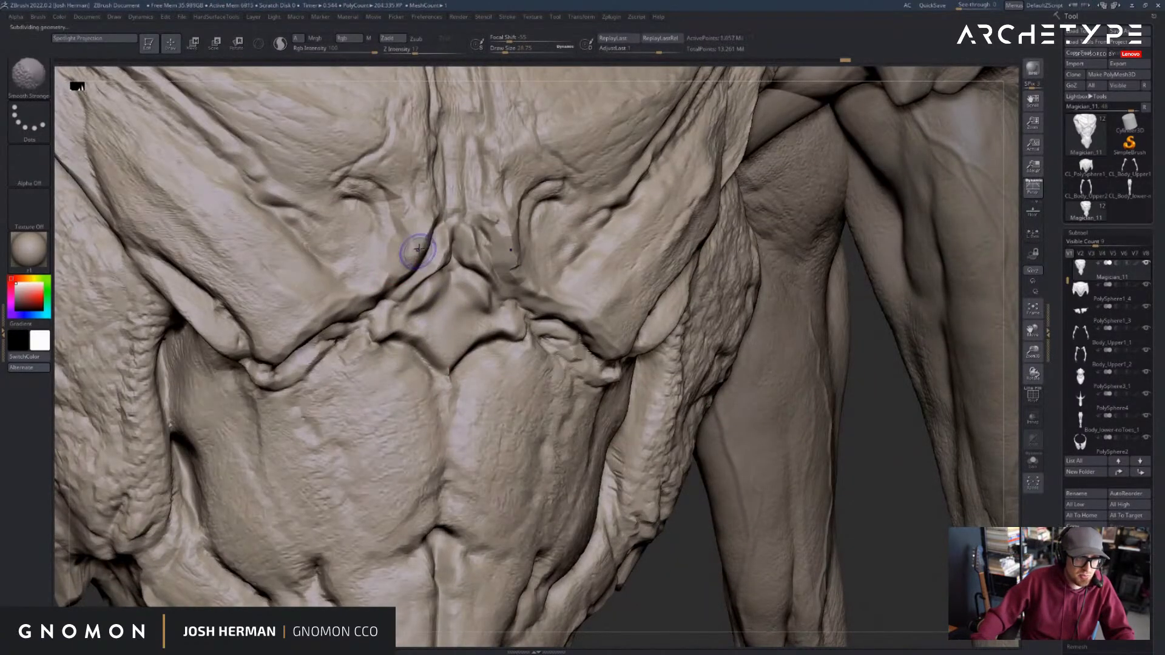
{"action": "key", "text": "ctrl+d"}
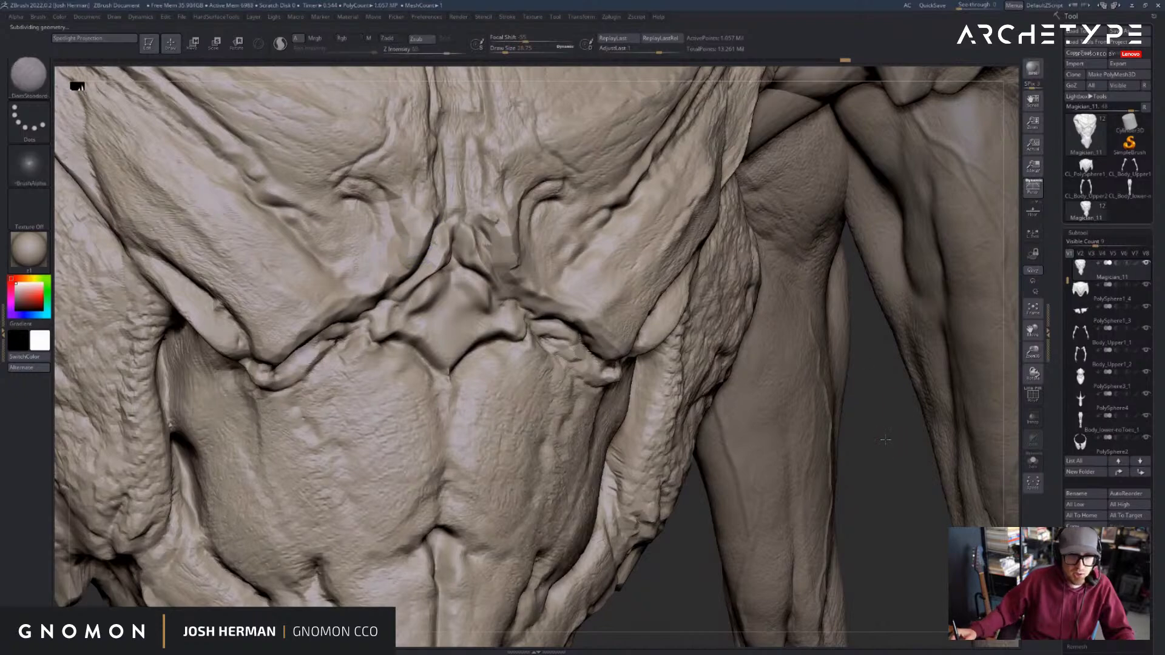
{"action": "left_click_drag", "start_coordinate": [885, 440], "coordinate": [745, 532]}
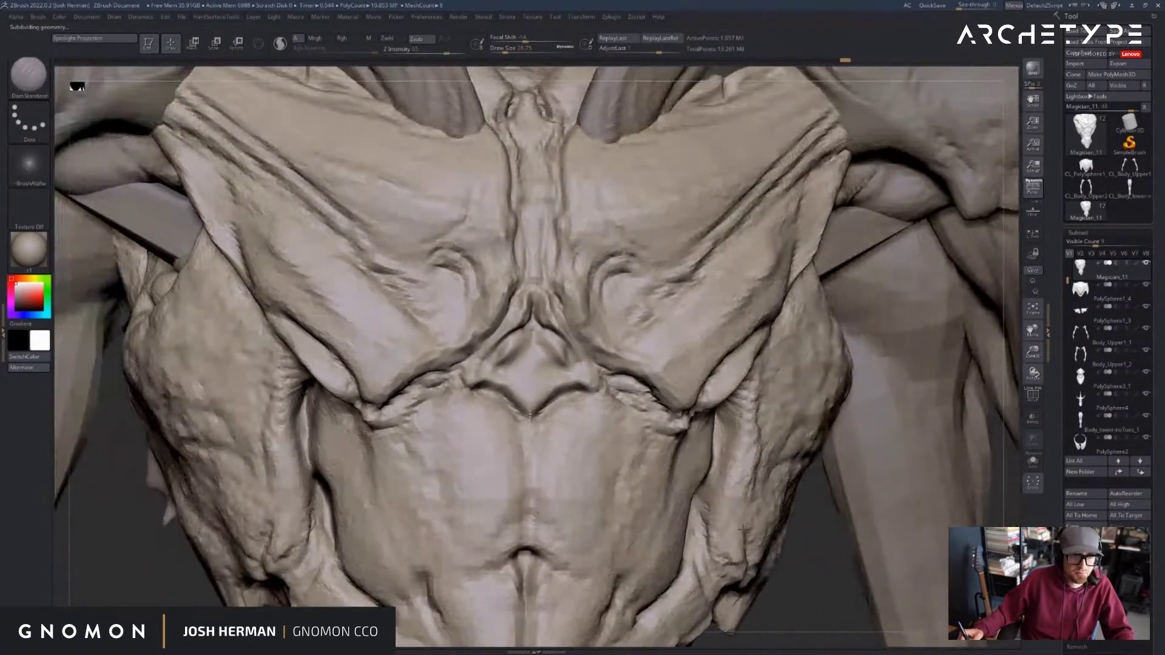
{"action": "mouse_move", "coordinate": [179, 584]}
{"action": "left_mouse_down", "text": "shift"}
{"action": "mouse_move", "coordinate": [325, 484]}
{"action": "mouse_move", "coordinate": [288, 483]}
{"action": "left_mouse_up", "text": "shift"}
{"action": "left_click_drag", "start_coordinate": [592, 258], "coordinate": [587, 238], "text": "shift"}
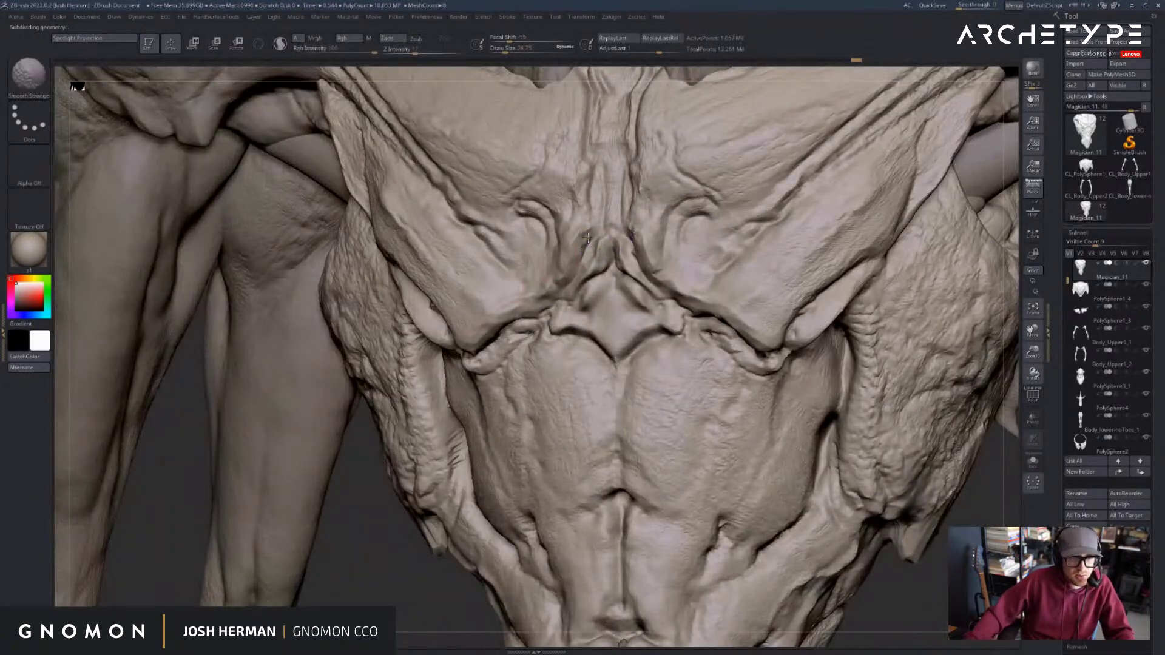
{"action": "left_click_drag", "start_coordinate": [360, 593], "coordinate": [371, 581]}
{"action": "left_click_drag", "start_coordinate": [566, 271], "coordinate": [577, 246], "text": "shift"}
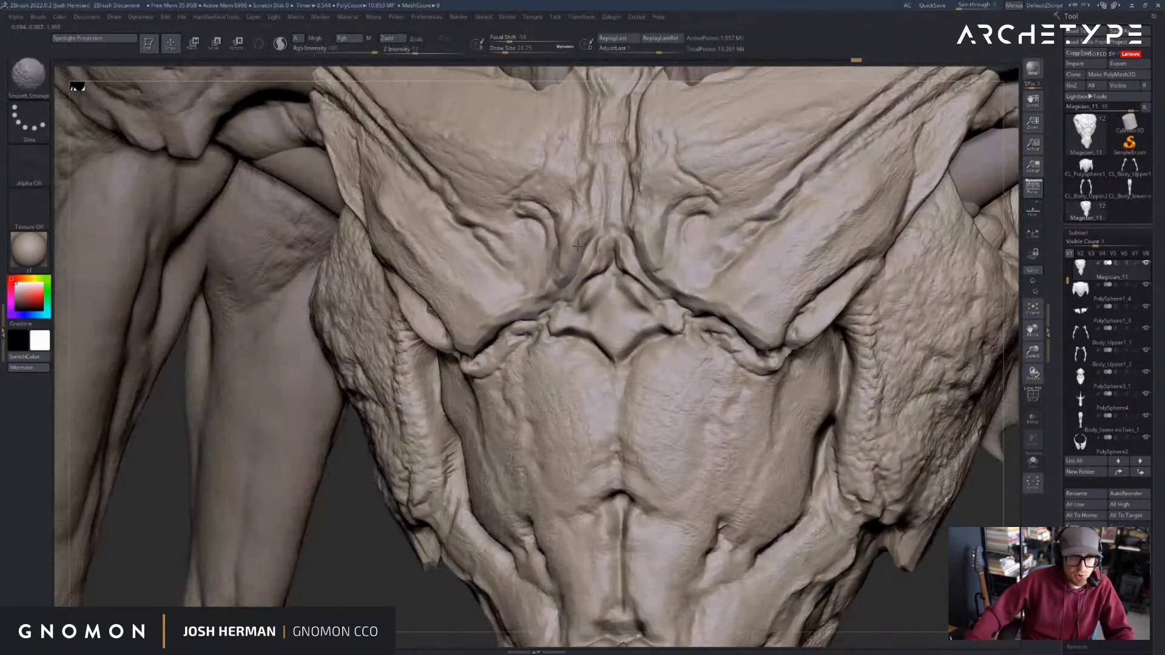
{"action": "mouse_move", "coordinate": [358, 588]}
{"action": "left_mouse_down"}
{"action": "mouse_move", "coordinate": [385, 567]}
{"action": "mouse_move", "coordinate": [338, 569]}
{"action": "mouse_move", "coordinate": [350, 577]}
{"action": "left_mouse_up"}
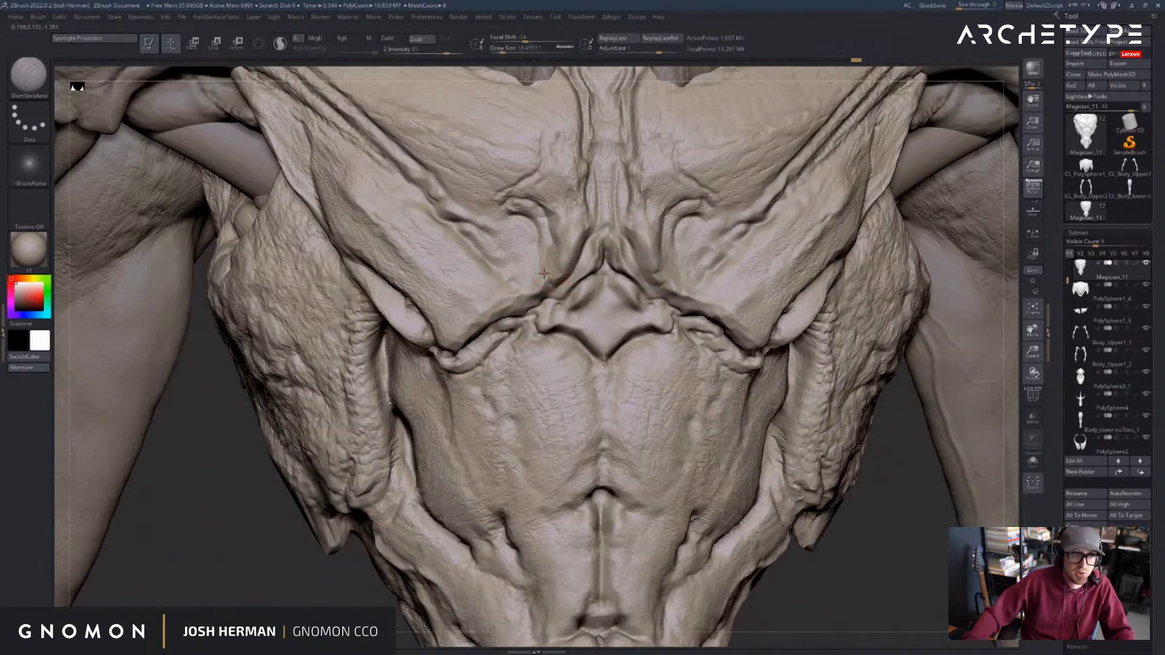
- Define the lower rim of the chest plates with DamStandard and Standard brush strokes
{"action": "mouse_move", "coordinate": [532, 293]}
{"action": "left_mouse_down"}
{"action": "mouse_move", "coordinate": [523, 310]}
{"action": "mouse_move", "coordinate": [537, 292]}
{"action": "mouse_move", "coordinate": [515, 292]}
{"action": "mouse_move", "coordinate": [453, 340]}
{"action": "left_mouse_up"}
{"action": "key", "text": "b"}
{"action": "key", "text": "s"}
{"action": "key", "text": "t"}
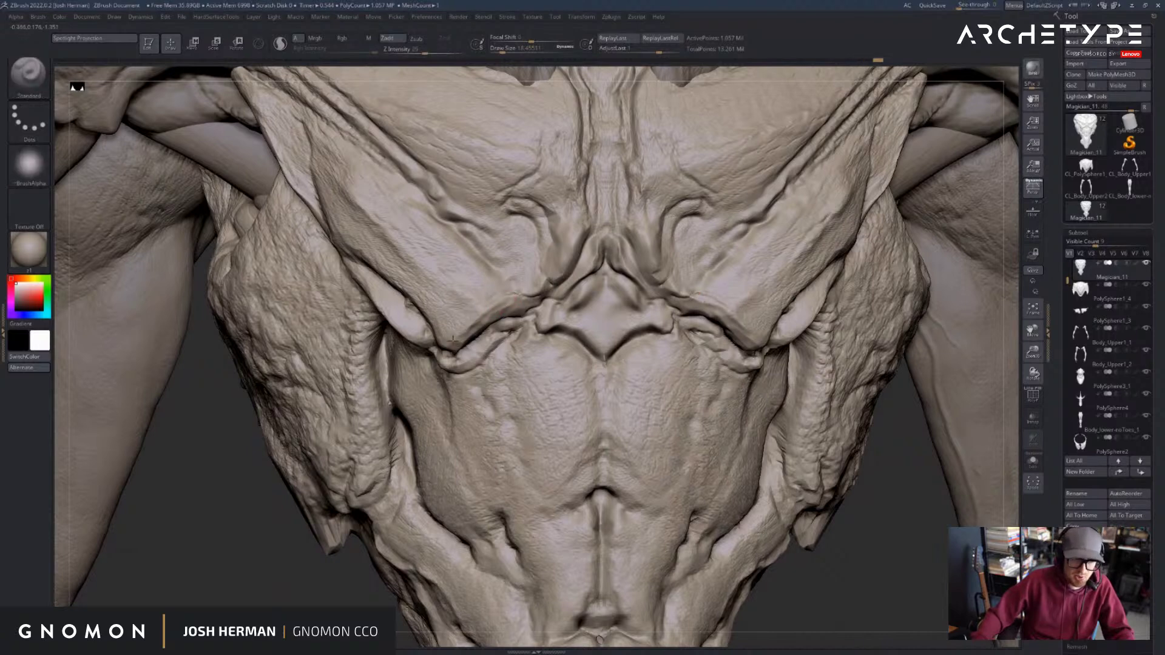
{"action": "mouse_move", "coordinate": [505, 301]}
{"action": "left_mouse_down"}
{"action": "mouse_move", "coordinate": [466, 333]}
{"action": "mouse_move", "coordinate": [507, 312]}
{"action": "mouse_move", "coordinate": [456, 332]}
{"action": "left_mouse_up"}
- Build up the lower rim of the chest plates with the ClayBuildup brush
{"action": "key", "text": "b"}
{"action": "key", "text": "c"}
{"action": "key", "text": "b"}
{"action": "left_click_drag", "start_coordinate": [341, 597], "coordinate": [317, 575]}
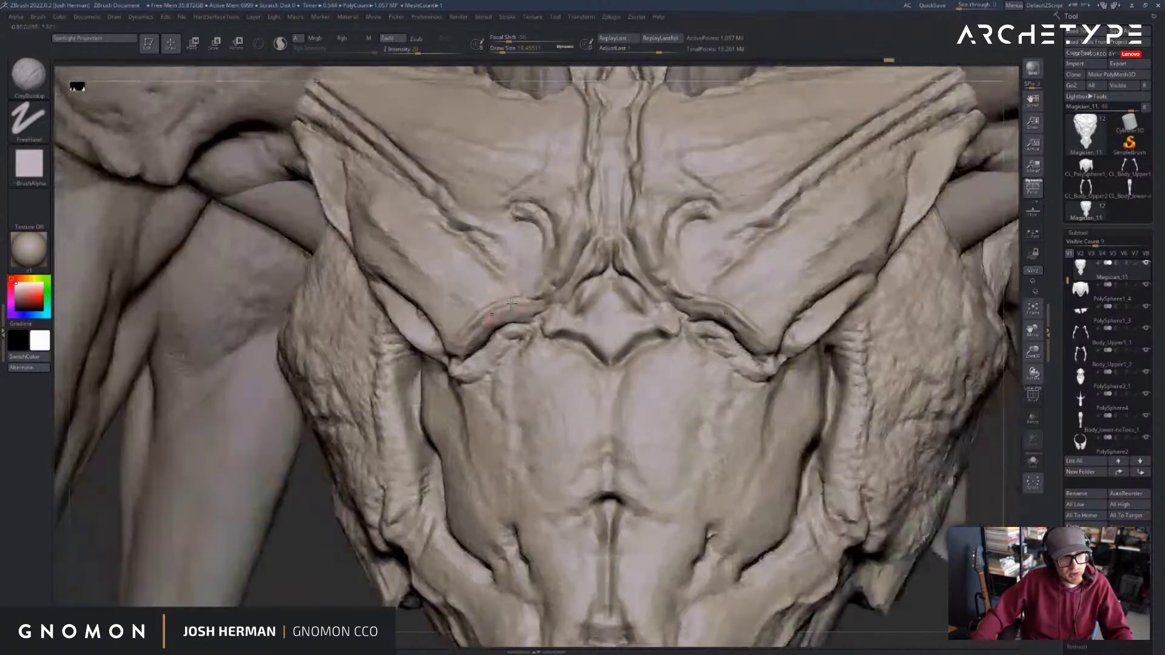
{"action": "left_click_drag", "start_coordinate": [477, 332], "coordinate": [524, 312]}
- Carve the groove between the sternum and the inner chest plates with a resized DamStandard brush
{"action": "key", "text": "b"}
{"action": "key", "text": "d"}
{"action": "key", "text": "s"}
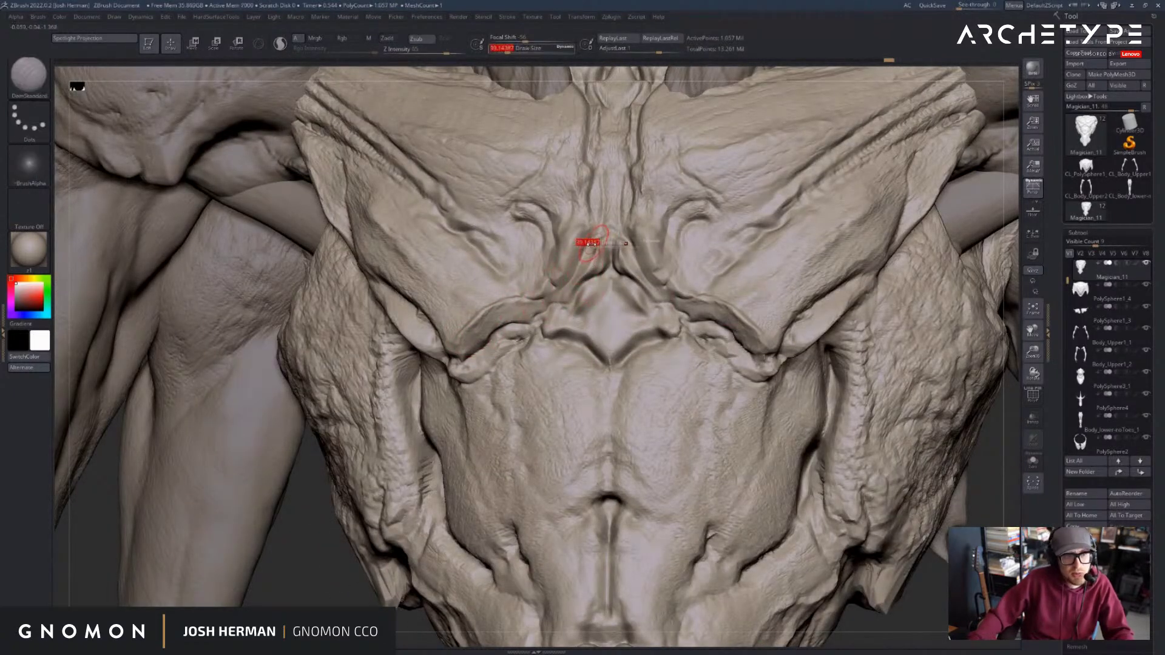
{"action": "left_click_drag", "start_coordinate": [366, 563], "coordinate": [407, 555]}
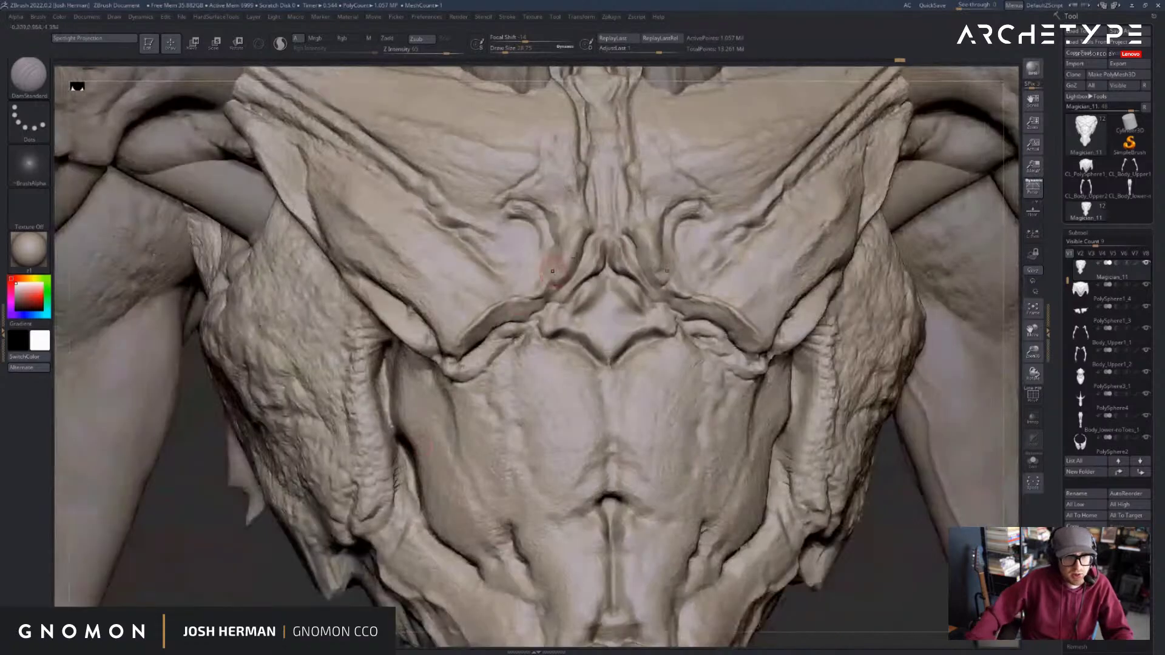
- Build up the diamond-shaped sternum piece with ClayBuildup and cut fine creases into it with a smaller DamStandard brush
{"action": "key", "text": "b"}
{"action": "key", "text": "c"}
{"action": "key", "text": "b"}
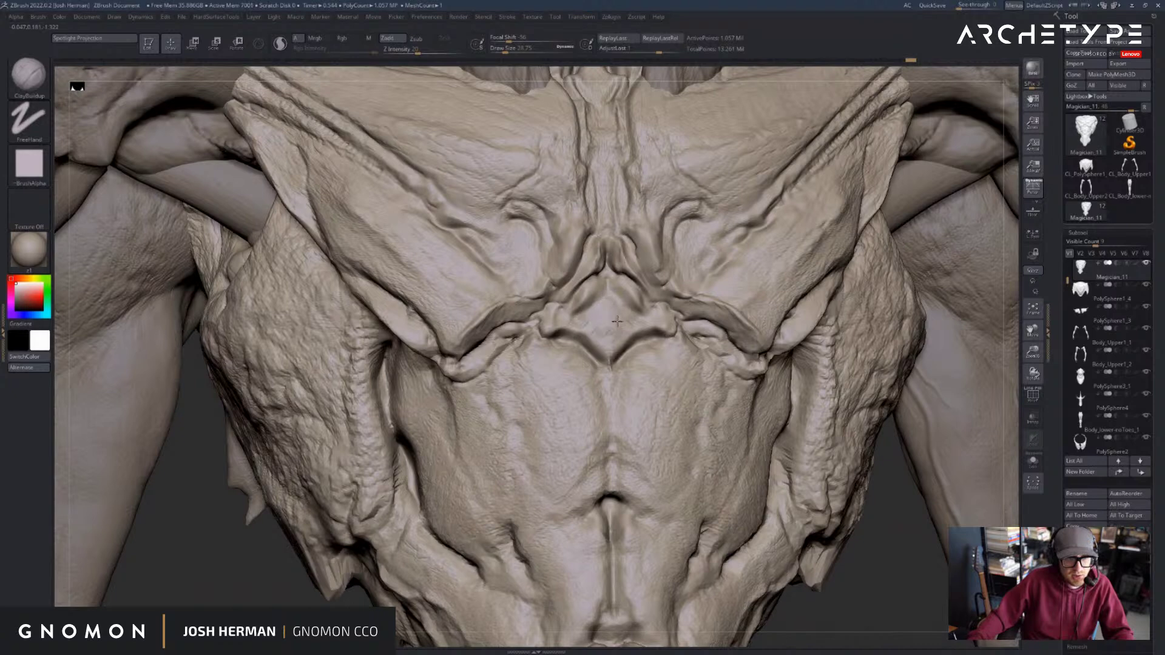
{"action": "key", "text": "b"}
{"action": "key", "text": "d"}
{"action": "key", "text": "s"}
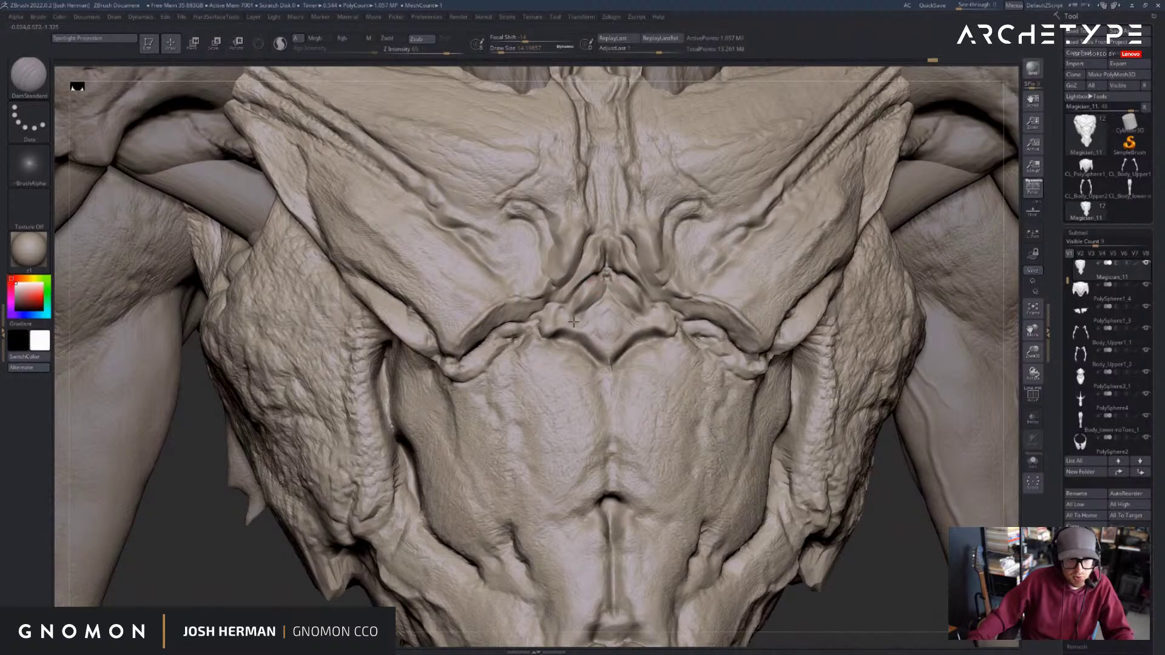
{"action": "mouse_move", "coordinate": [895, 586]}
{"action": "left_mouse_down"}
{"action": "mouse_move", "coordinate": [876, 588]}
{"action": "mouse_move", "coordinate": [744, 360]}
{"action": "mouse_move", "coordinate": [612, 297]}
{"action": "left_mouse_up"}
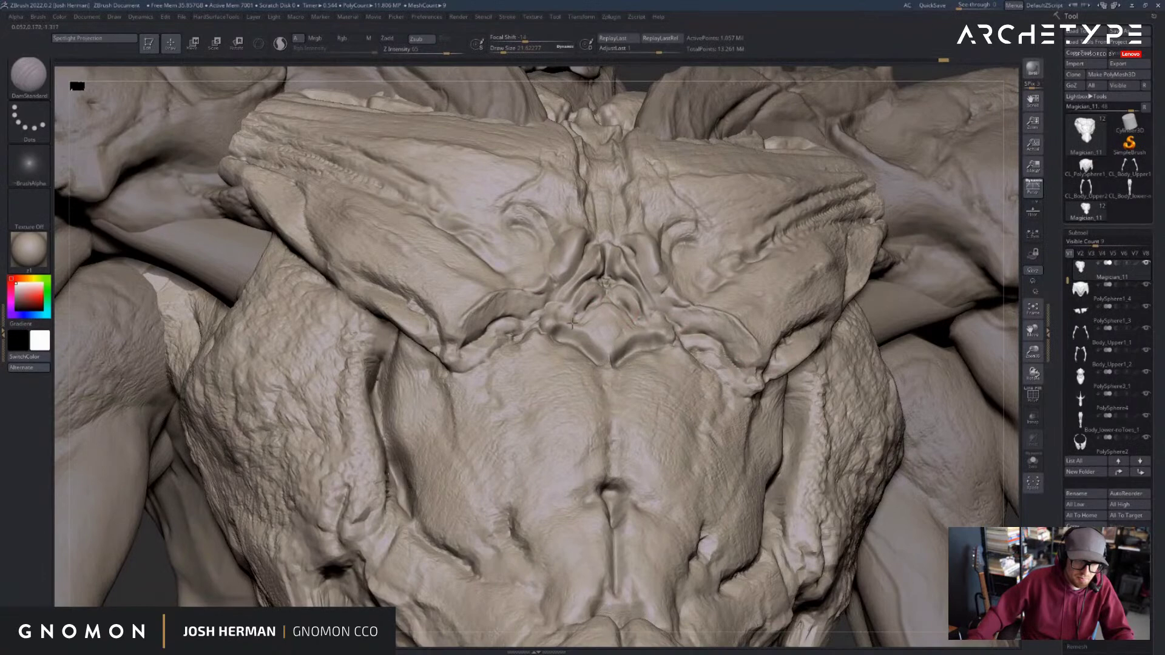
- Crease the transition from the ribcage's lower edge to the side of the abdomen with the DamStandard brush
{"action": "mouse_move", "coordinate": [1008, 261]}
{"action": "left_mouse_down", "text": "alt"}
{"action": "mouse_move", "coordinate": [1004, 182]}
{"action": "mouse_move", "coordinate": [971, 185]}
{"action": "left_mouse_up", "text": "alt"}
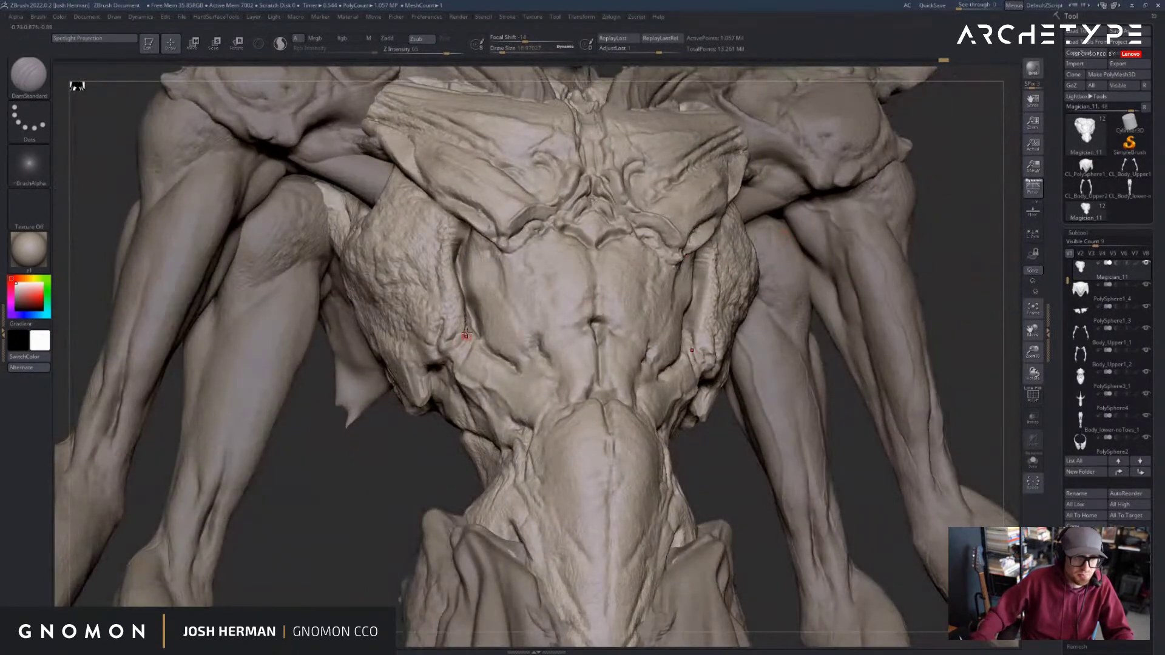
{"action": "right_click_drag", "start_coordinate": [466, 335], "coordinate": [476, 358]}
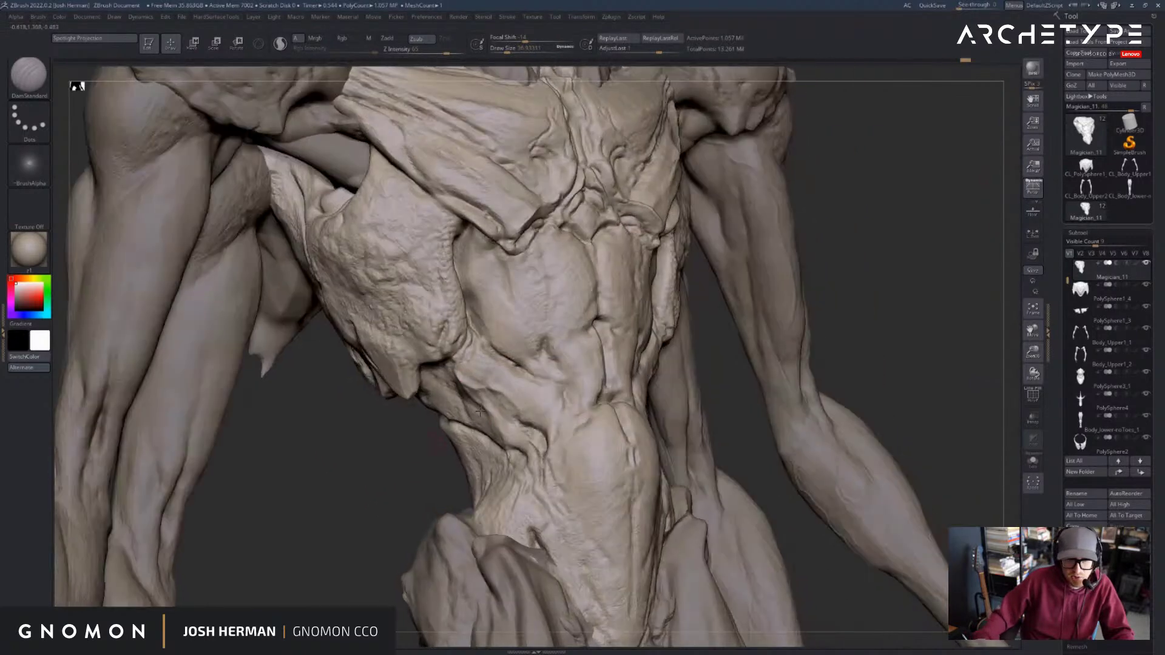
{"action": "right_click_drag", "start_coordinate": [533, 375], "coordinate": [548, 357]}
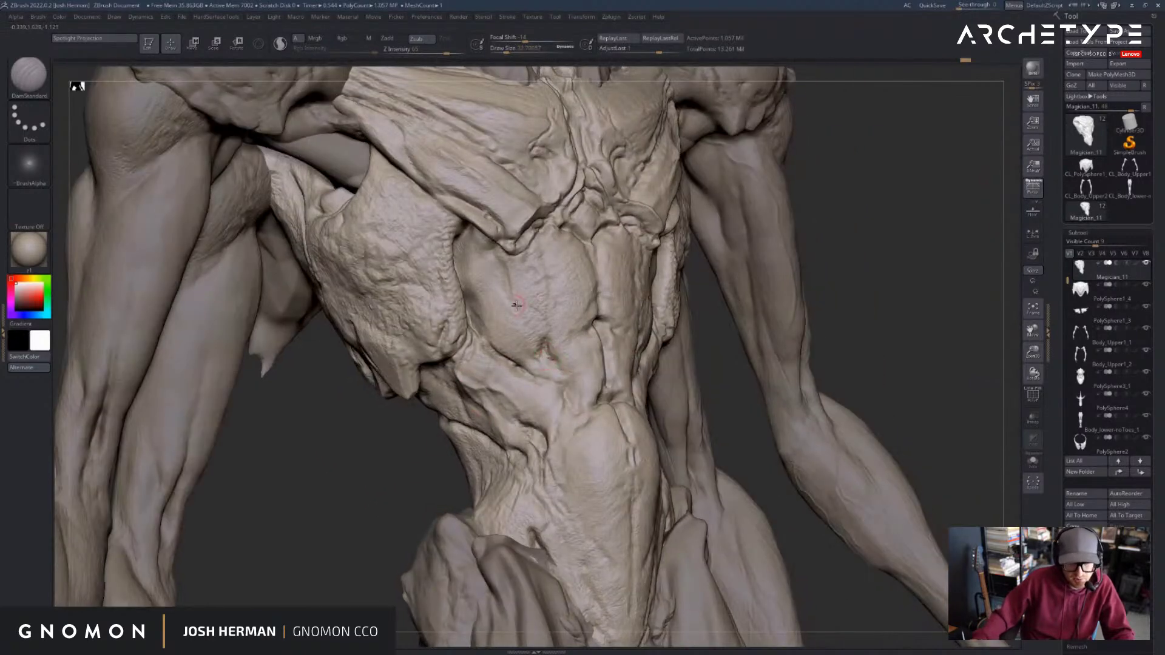
{"action": "left_click_drag", "start_coordinate": [900, 245], "coordinate": [668, 322]}
{"action": "left_click_drag", "start_coordinate": [794, 388], "coordinate": [709, 397]}
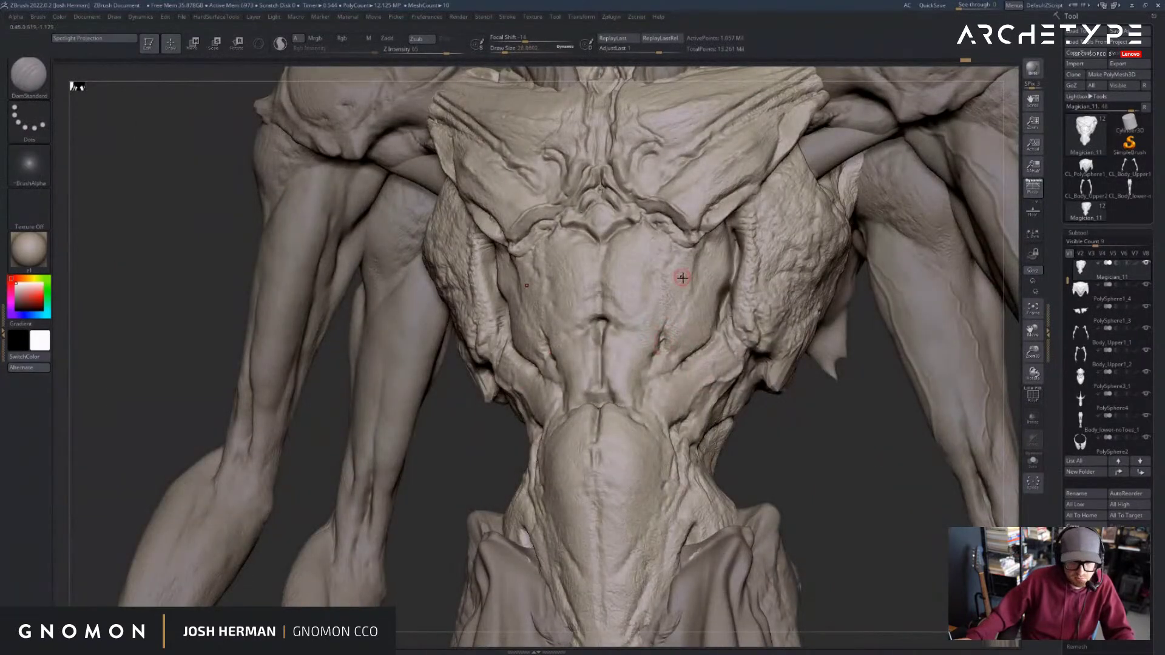
- Carve creases down the outer edge of the upper abdominal muscles, adjusting the DamStandard brush size
{"action": "left_click_drag", "start_coordinate": [682, 277], "coordinate": [673, 312]}
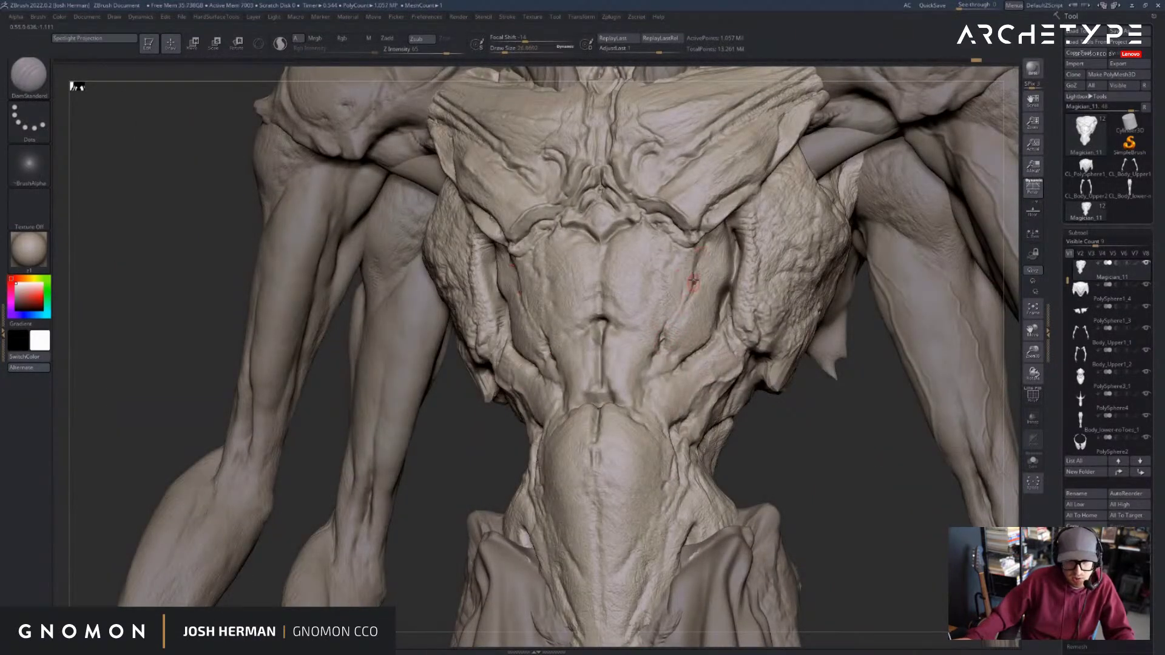
{"action": "key", "text": "s"}
{"action": "left_click", "coordinate": [695, 274]}
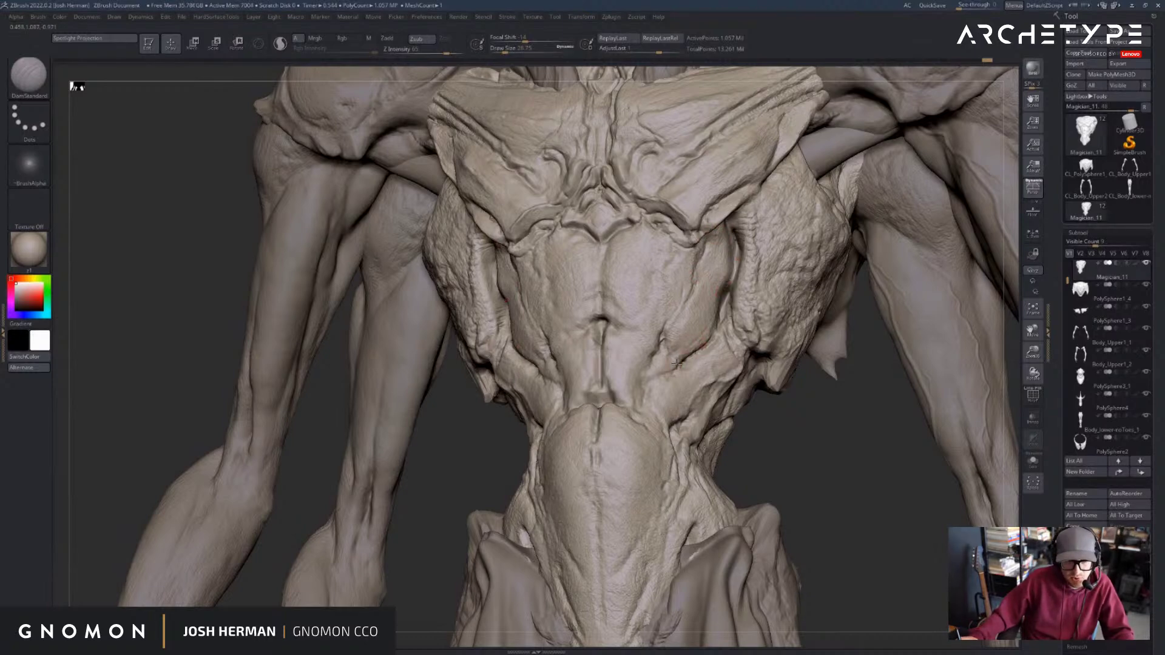
- Add fine DamStandard creases between the abdominal muscles and along the midline down to the waist
{"action": "right_click_drag", "start_coordinate": [713, 391], "coordinate": [667, 382]}
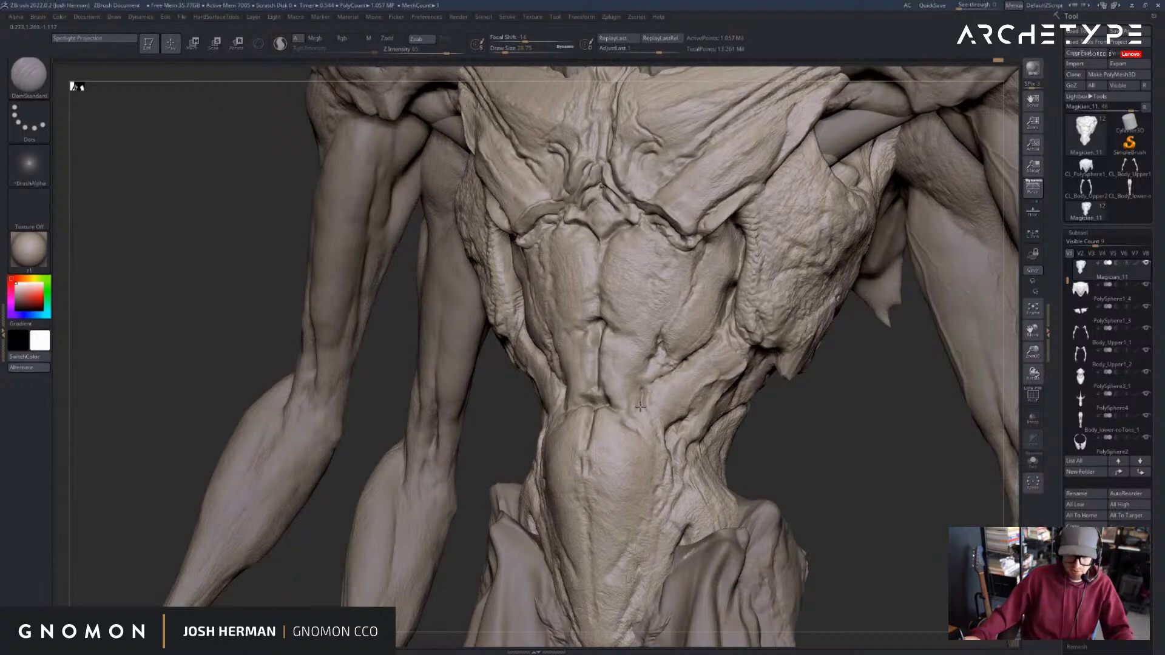
{"action": "right_click_drag", "start_coordinate": [637, 383], "coordinate": [597, 405]}
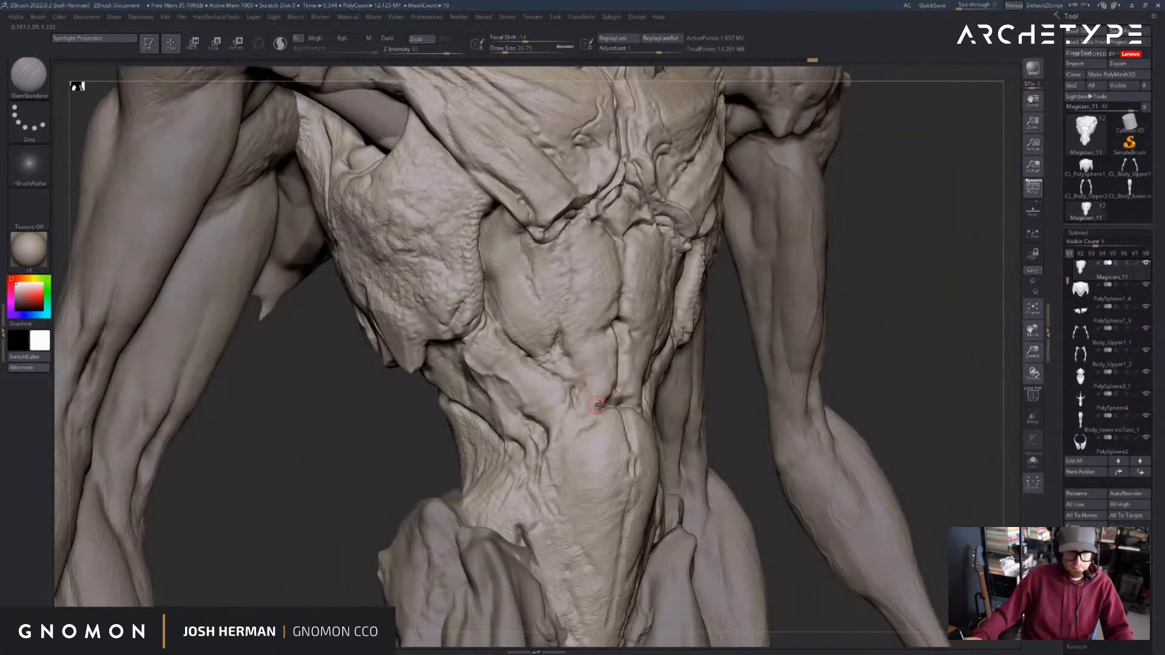
{"action": "right_click_drag", "start_coordinate": [793, 339], "coordinate": [625, 384]}
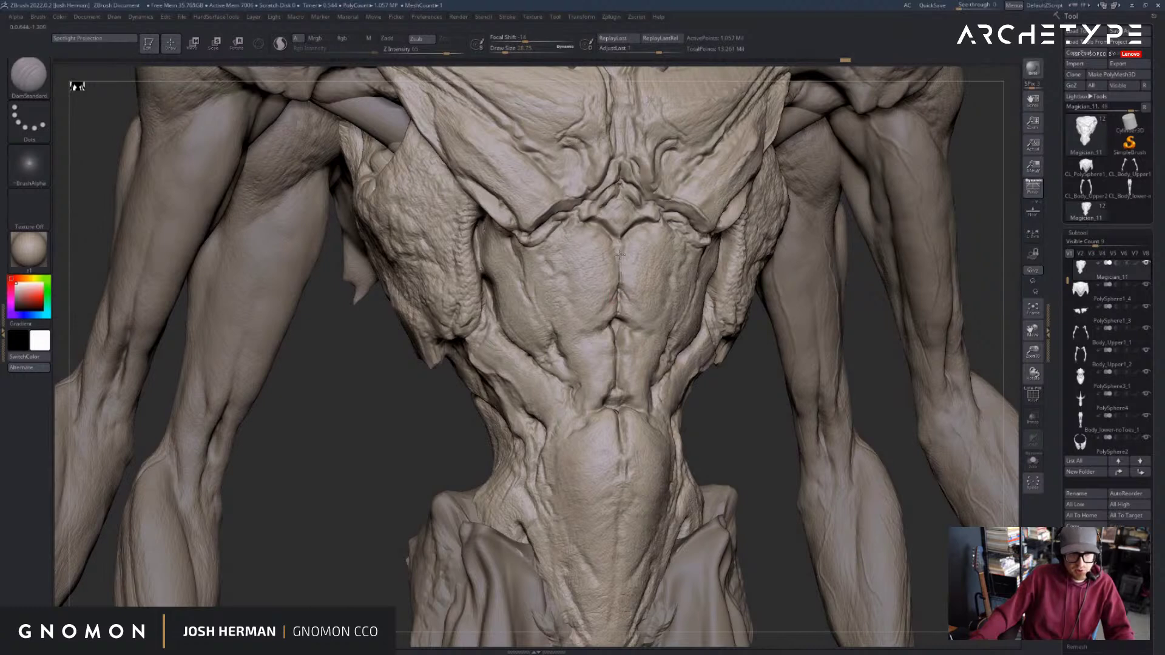
{"action": "right_click_drag", "start_coordinate": [714, 341], "coordinate": [705, 357], "text": "alt"}
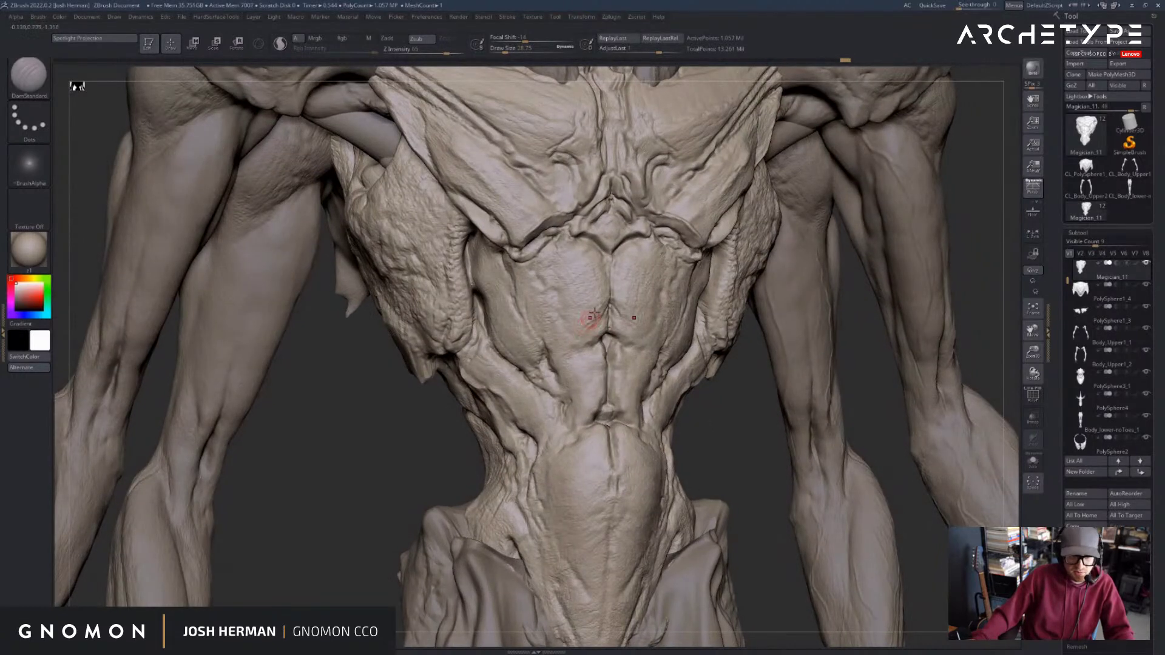
{"action": "right_click_drag", "start_coordinate": [593, 315], "coordinate": [576, 315]}
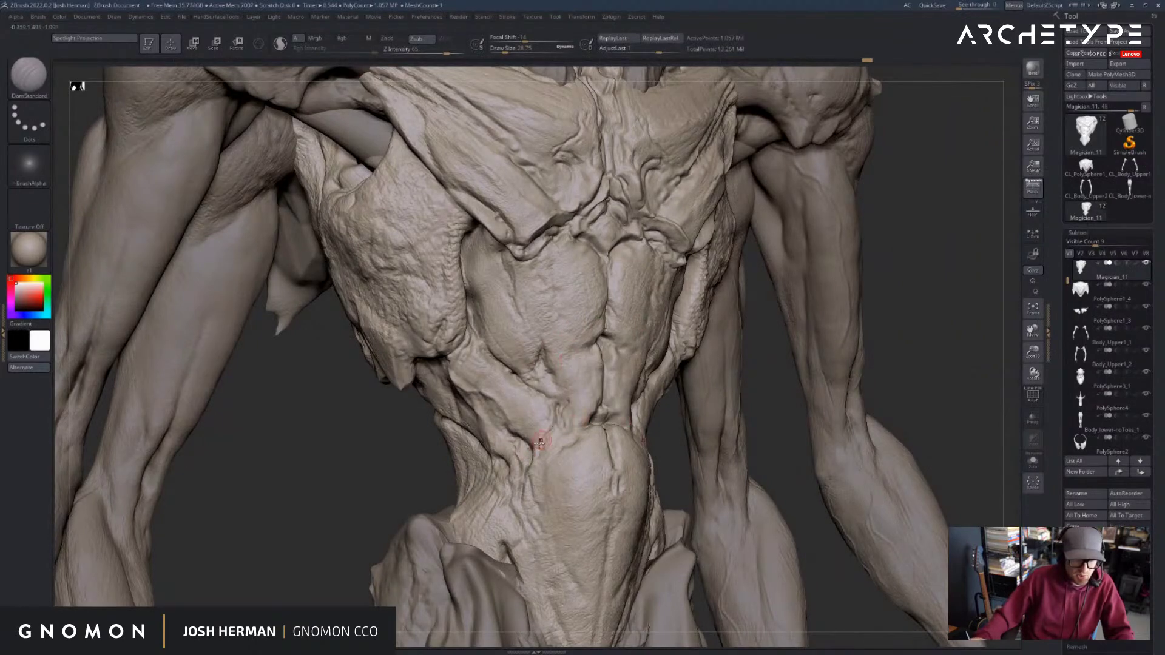
- Refine the chest plates' lower edge beside the sternum with the ClayBuildup brush and a smaller DamStandard brush
{"action": "mouse_move", "coordinate": [385, 442]}
{"action": "left_mouse_down"}
{"action": "mouse_move", "coordinate": [353, 430]}
{"action": "mouse_move", "coordinate": [374, 513]}
{"action": "left_mouse_up"}
{"action": "mouse_move", "coordinate": [501, 309]}
{"action": "left_mouse_down"}
{"action": "mouse_move", "coordinate": [497, 343]}
{"action": "mouse_move", "coordinate": [474, 328]}
{"action": "left_mouse_up"}
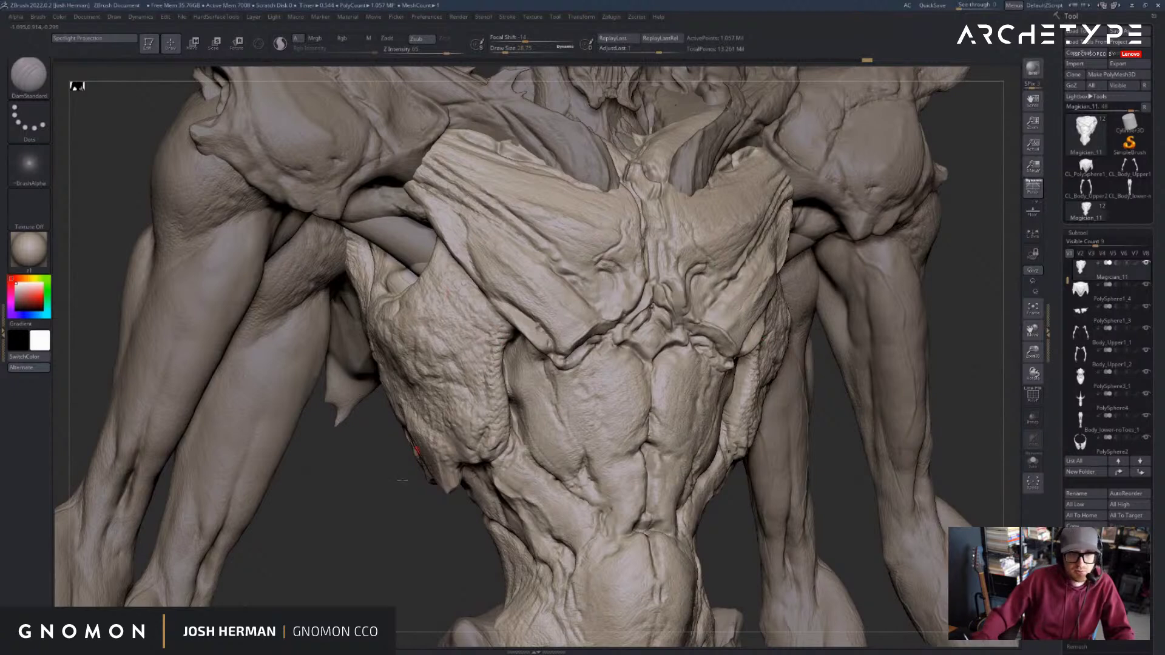
{"action": "left_click_drag", "start_coordinate": [407, 514], "coordinate": [382, 523]}
{"action": "left_click_drag", "start_coordinate": [592, 321], "coordinate": [570, 330]}
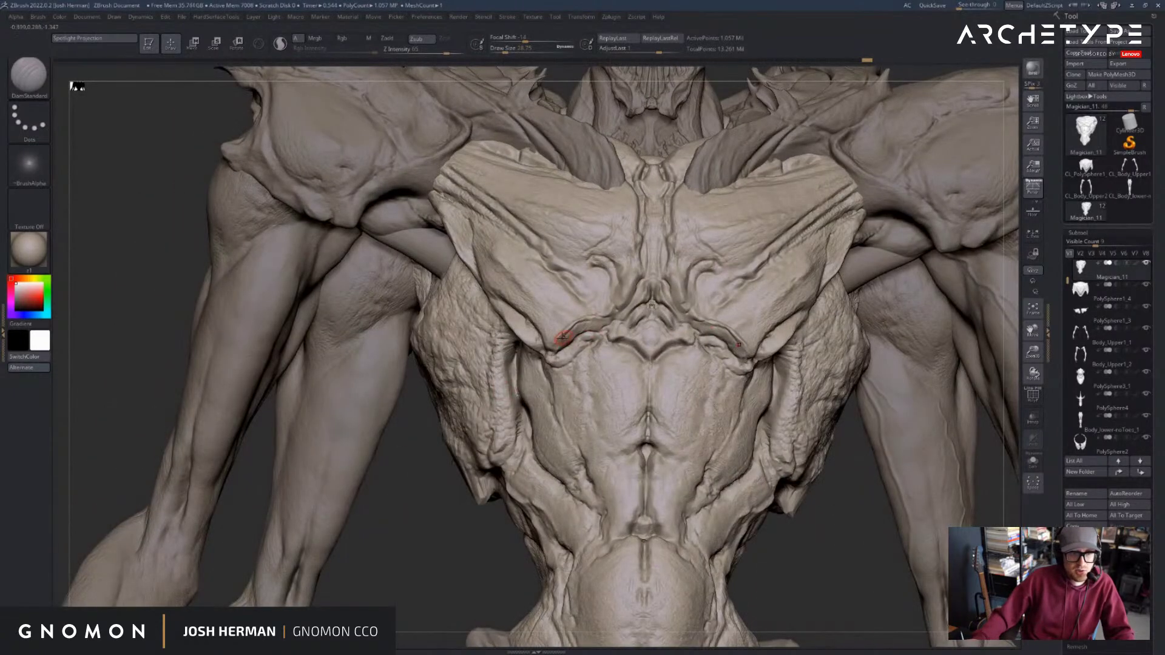
{"action": "key", "text": "b"}
{"action": "key", "text": "c"}
{"action": "key", "text": "l"}
{"action": "key", "text": "b"}
{"action": "key", "text": "c"}
{"action": "key", "text": "b"}
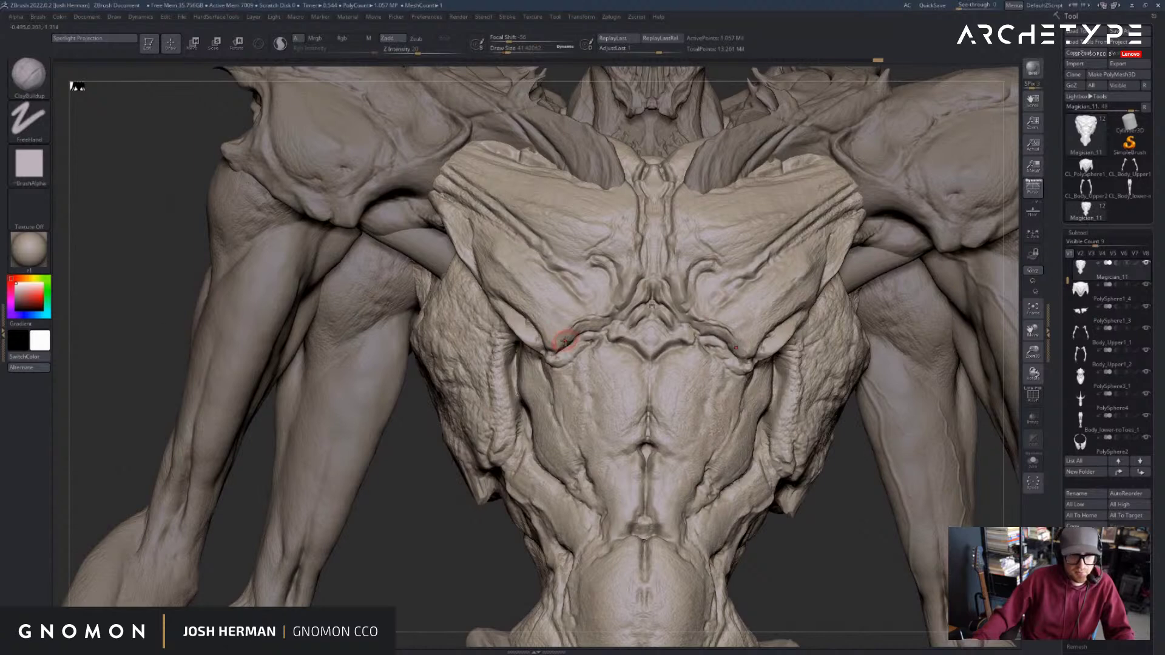
{"action": "key", "text": "b"}
{"action": "key", "text": "d"}
{"action": "key", "text": "s"}
{"action": "key", "text": "s"}
{"action": "left_click", "coordinate": [562, 333]}
{"action": "left_click_drag", "start_coordinate": [453, 543], "coordinate": [454, 554]}
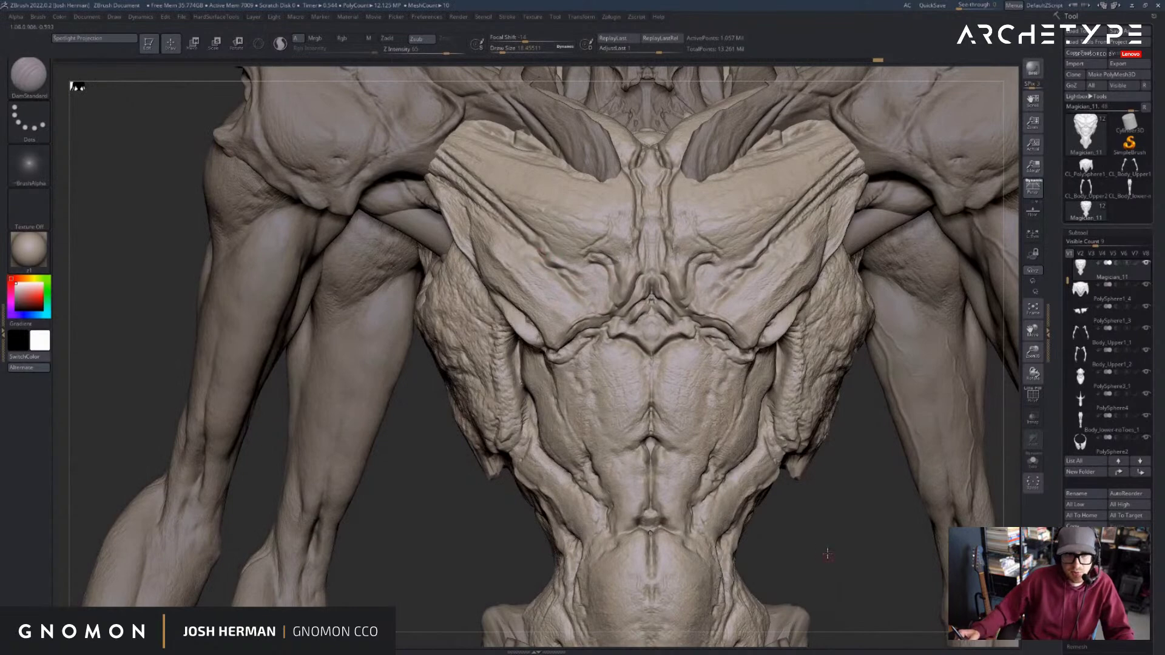
- Make the bony pelvis piece around the hips the active subtool
{"action": "left_click_drag", "start_coordinate": [829, 550], "coordinate": [808, 471], "text": "alt"}
{"action": "key", "text": "f"}
{"action": "left_click_drag", "start_coordinate": [856, 345], "coordinate": [831, 412], "text": "alt"}
{"action": "left_click", "coordinate": [779, 467], "text": "alt"}
{"action": "key", "text": "f"}
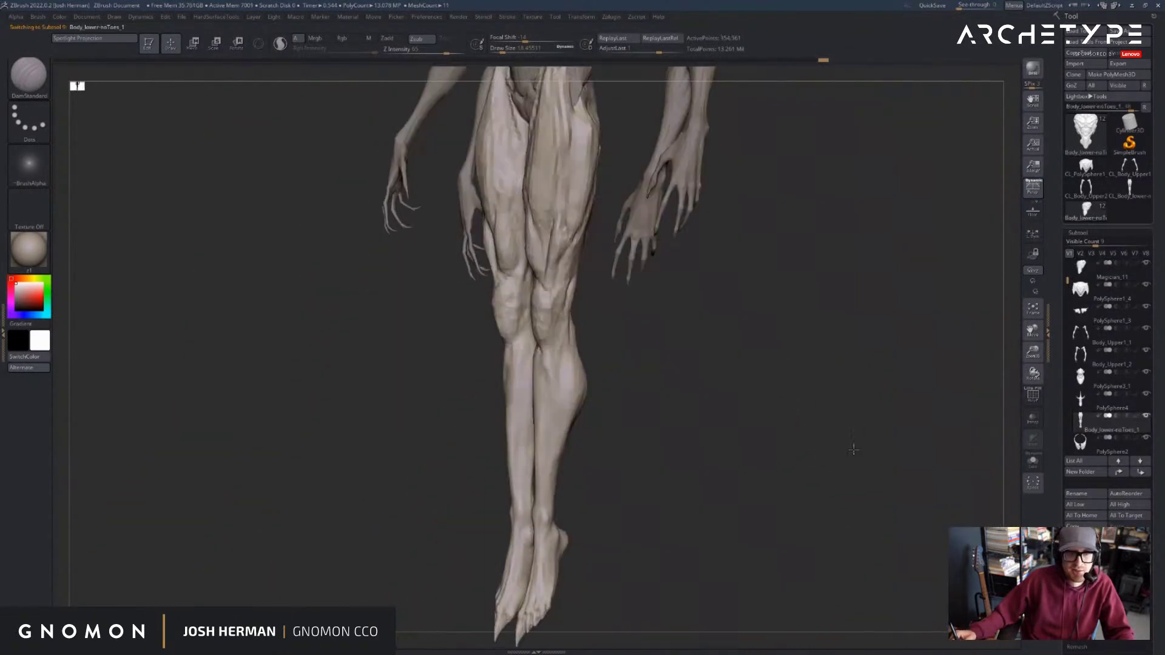
{"action": "left_click_drag", "start_coordinate": [714, 258], "coordinate": [736, 434], "text": "alt"}
{"action": "left_click", "coordinate": [610, 266], "text": "alt"}
{"action": "left_click_drag", "start_coordinate": [637, 242], "coordinate": [690, 319], "text": "alt"}
{"action": "key", "text": "ctrl+d"}
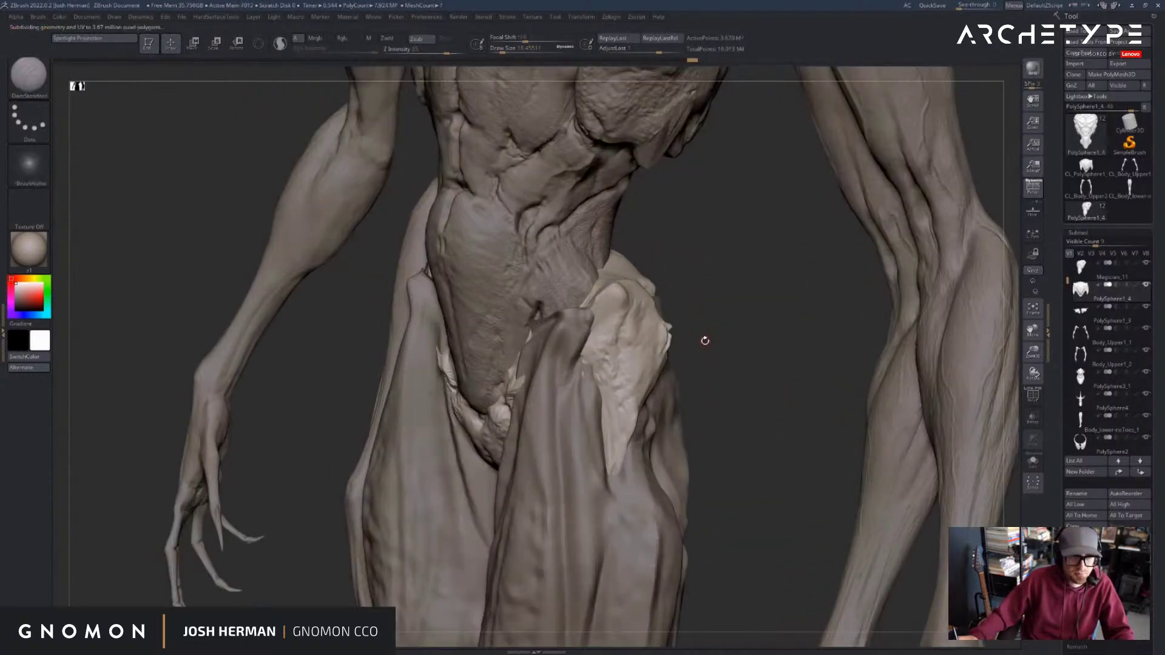
{"action": "key", "text": "ctrl+z"}
{"action": "left_click_drag", "start_coordinate": [718, 324], "coordinate": [694, 325]}
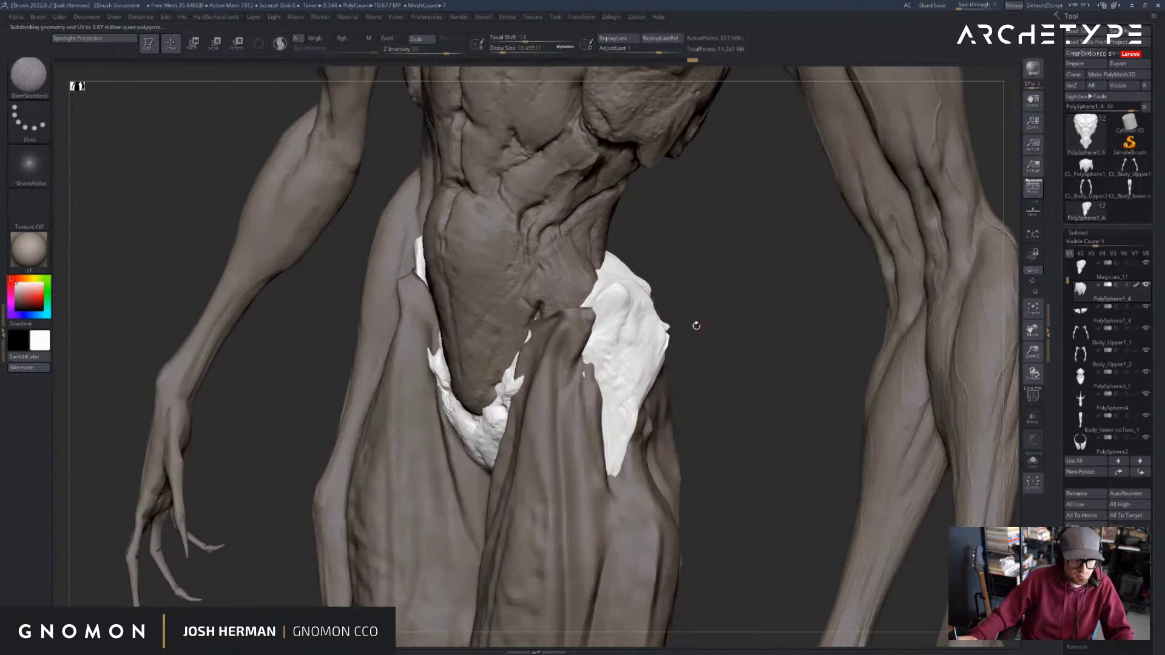
{"action": "left_click", "coordinate": [1135, 285]}
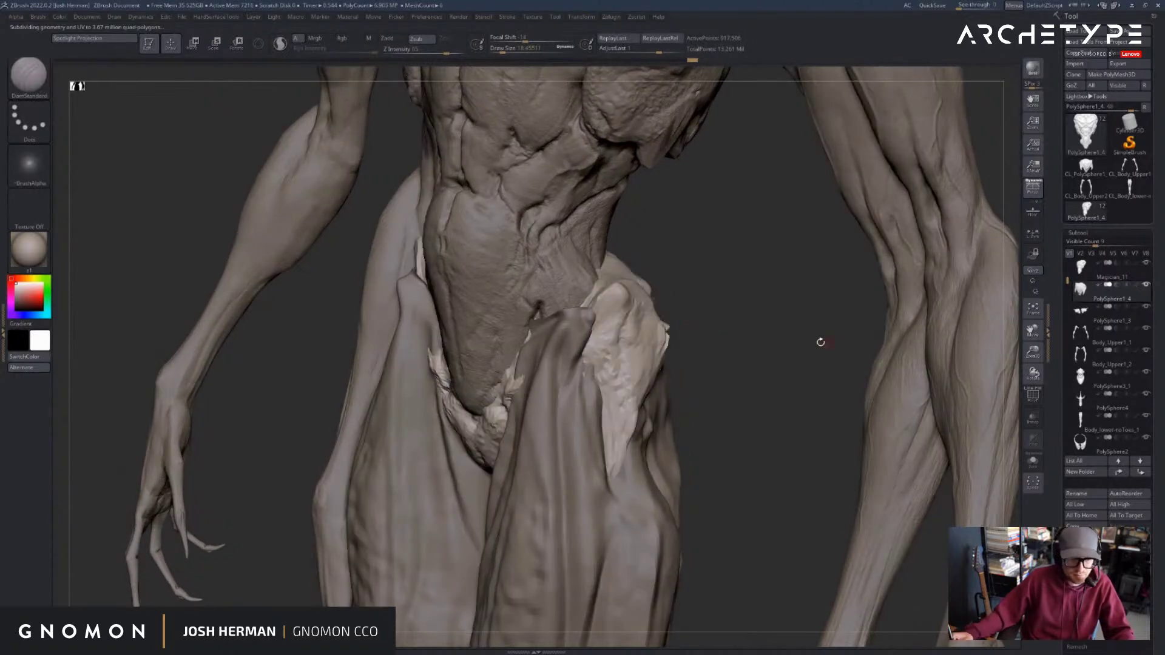
- Brush skin texture over the pelvis piece with the layer texture brush and smooth its surface below the abdomen
{"action": "left_click_drag", "start_coordinate": [821, 340], "coordinate": [867, 340]}
{"action": "key", "text": "b"}
{"action": "left_click", "coordinate": [1001, 350]}
{"action": "key", "text": "s"}
{"action": "left_click_drag", "start_coordinate": [762, 335], "coordinate": [727, 359]}
{"action": "left_click_drag", "start_coordinate": [740, 362], "coordinate": [691, 367]}
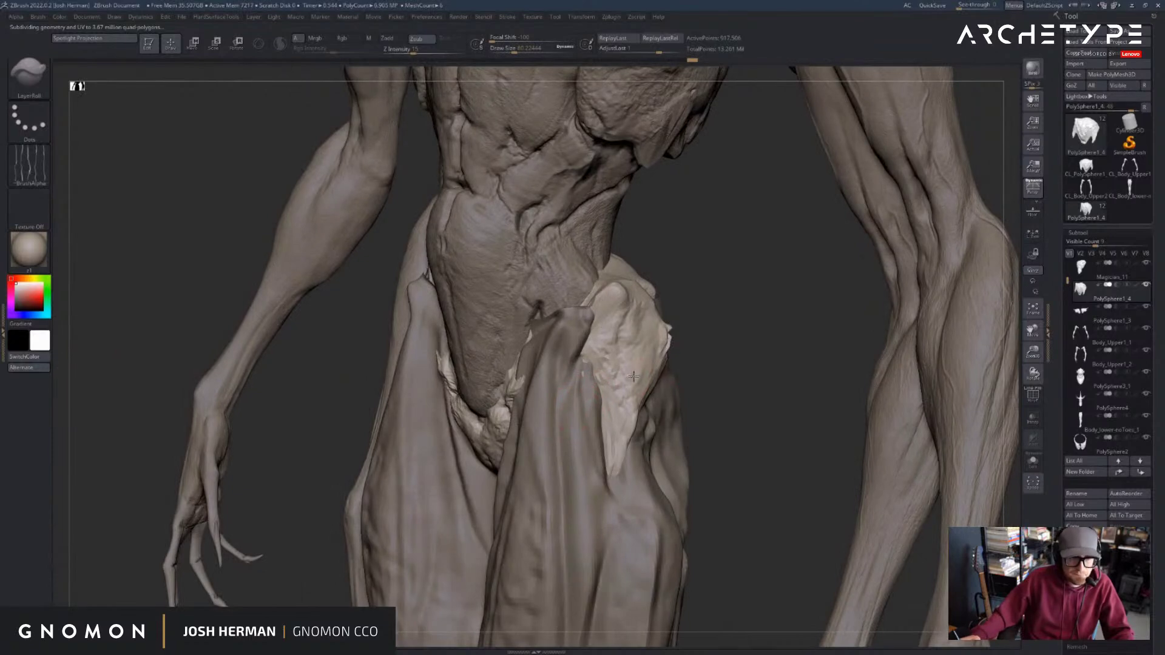
{"action": "left_click_drag", "start_coordinate": [715, 340], "coordinate": [767, 344], "text": "shift"}
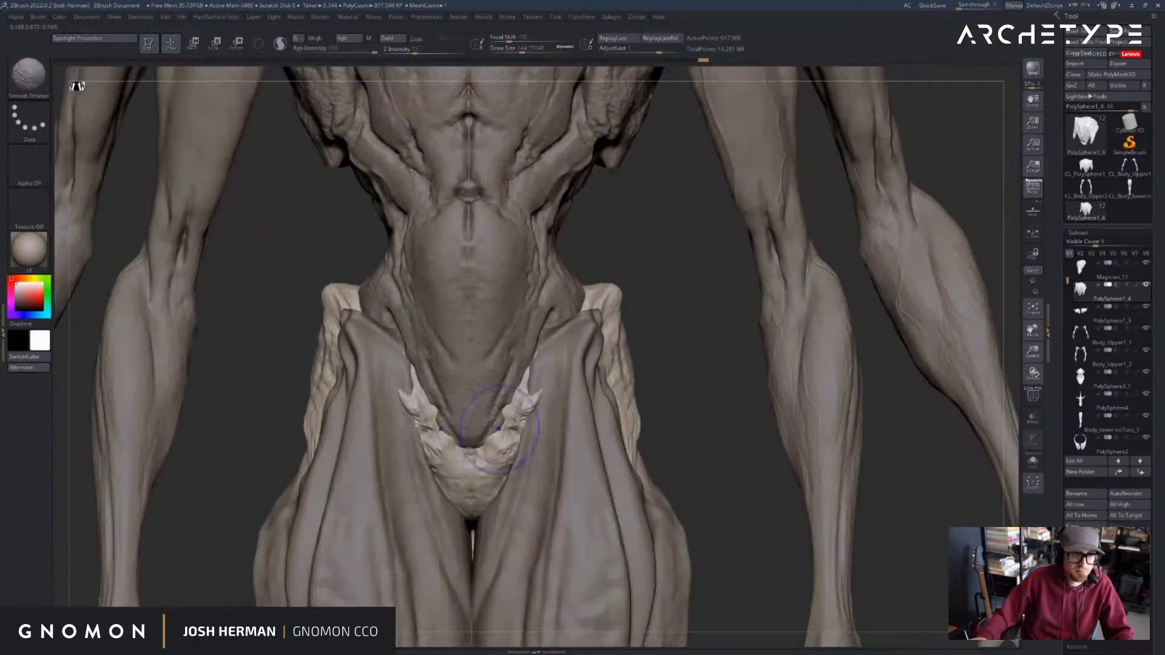
{"action": "mouse_move", "coordinate": [501, 424]}
{"action": "left_mouse_down", "text": "shift"}
{"action": "mouse_move", "coordinate": [535, 416]}
{"action": "mouse_move", "coordinate": [511, 466]}
{"action": "left_mouse_up", "text": "shift"}
- Carve fine creases into the pelvis piece at the hips and crotch with the DamStandard brush
{"action": "key", "text": "b"}
{"action": "key", "text": "d"}
{"action": "key", "text": "s"}
{"action": "right_click_drag", "start_coordinate": [669, 421], "coordinate": [768, 376]}
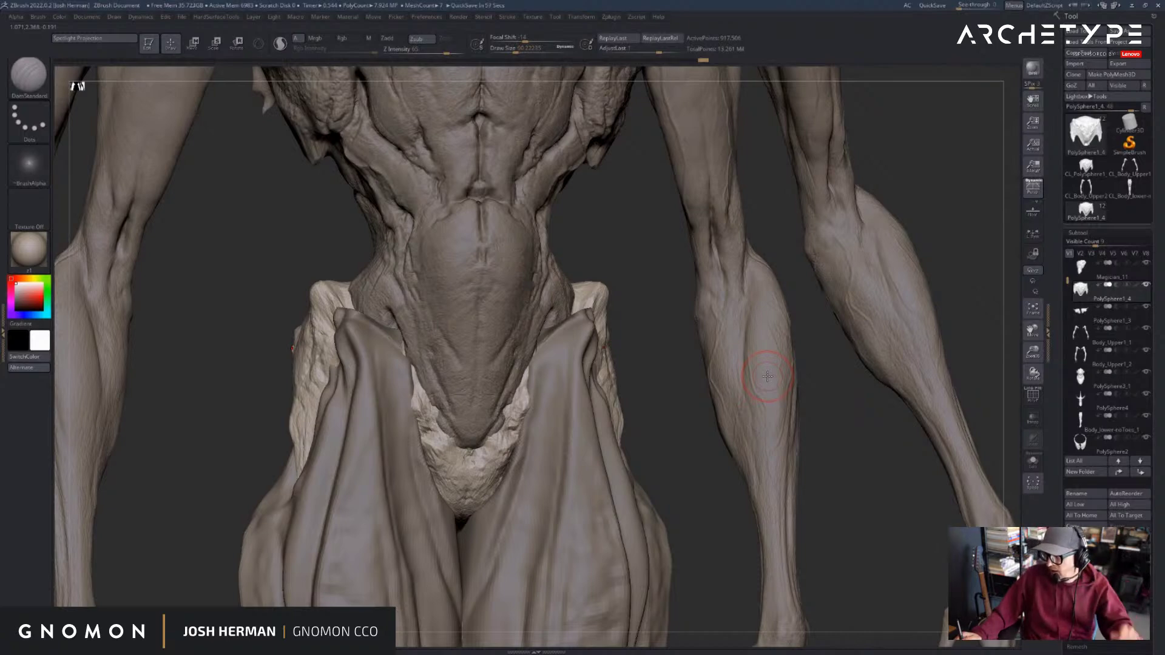
{"action": "left_click_drag", "start_coordinate": [680, 395], "coordinate": [642, 354], "text": "shift"}
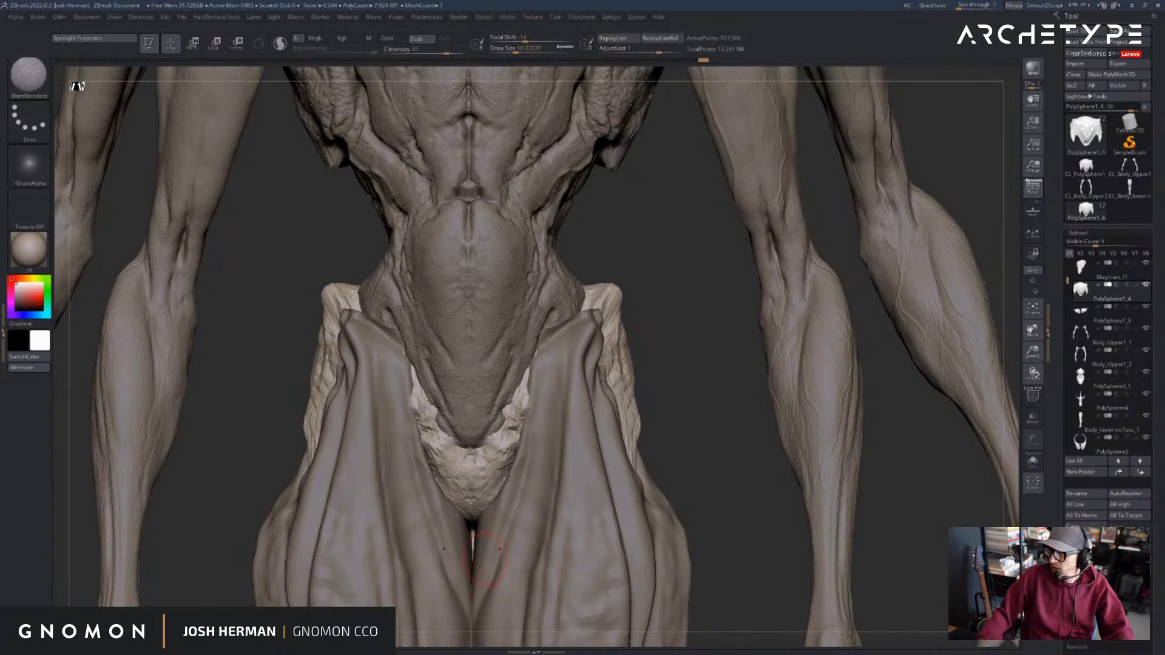
- Check the whole figure from the front and make the legs the active subtool
{"action": "key", "text": "f"}
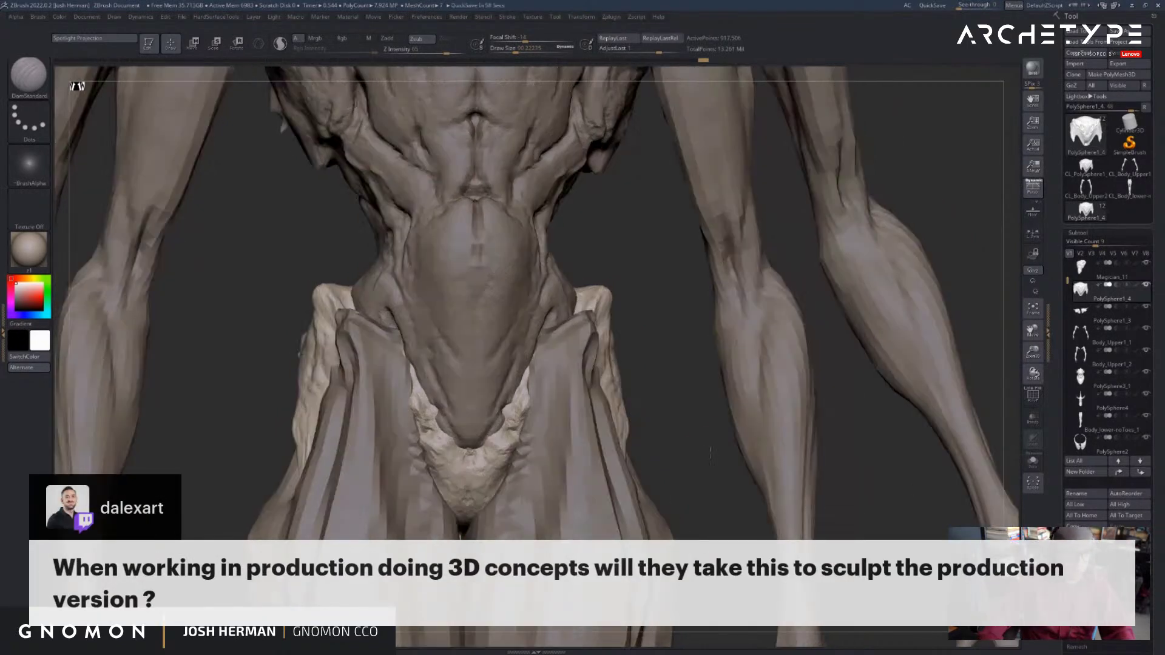
{"action": "left_click_drag", "start_coordinate": [766, 443], "coordinate": [762, 445], "text": "shift"}
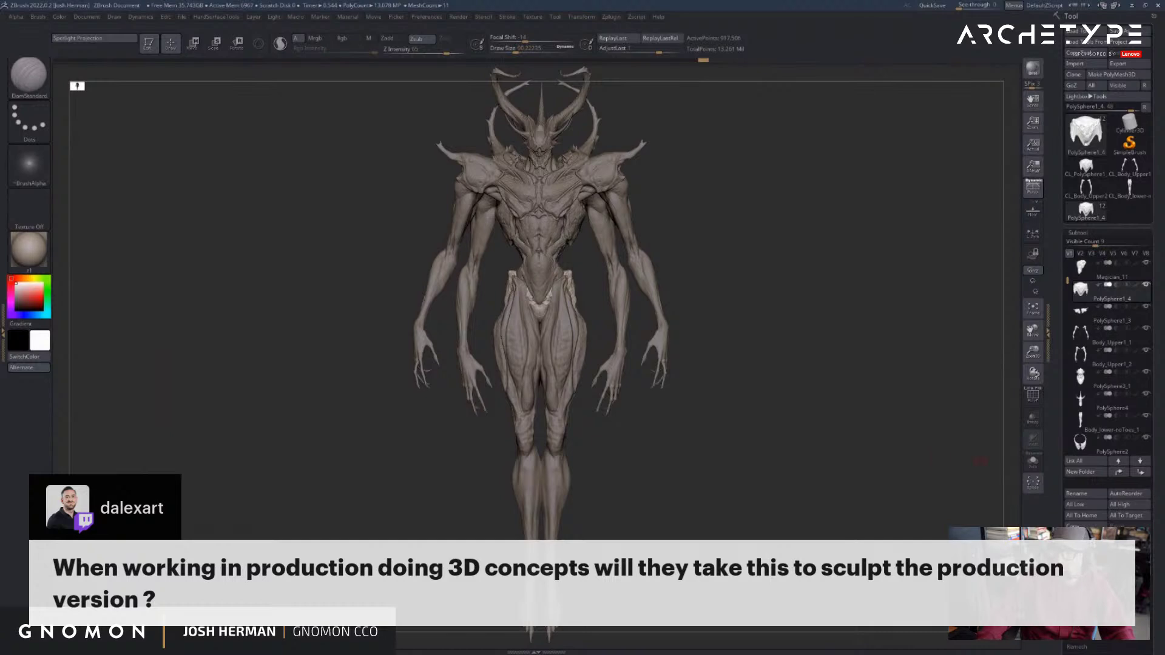
{"action": "left_click_drag", "start_coordinate": [899, 415], "coordinate": [896, 395]}
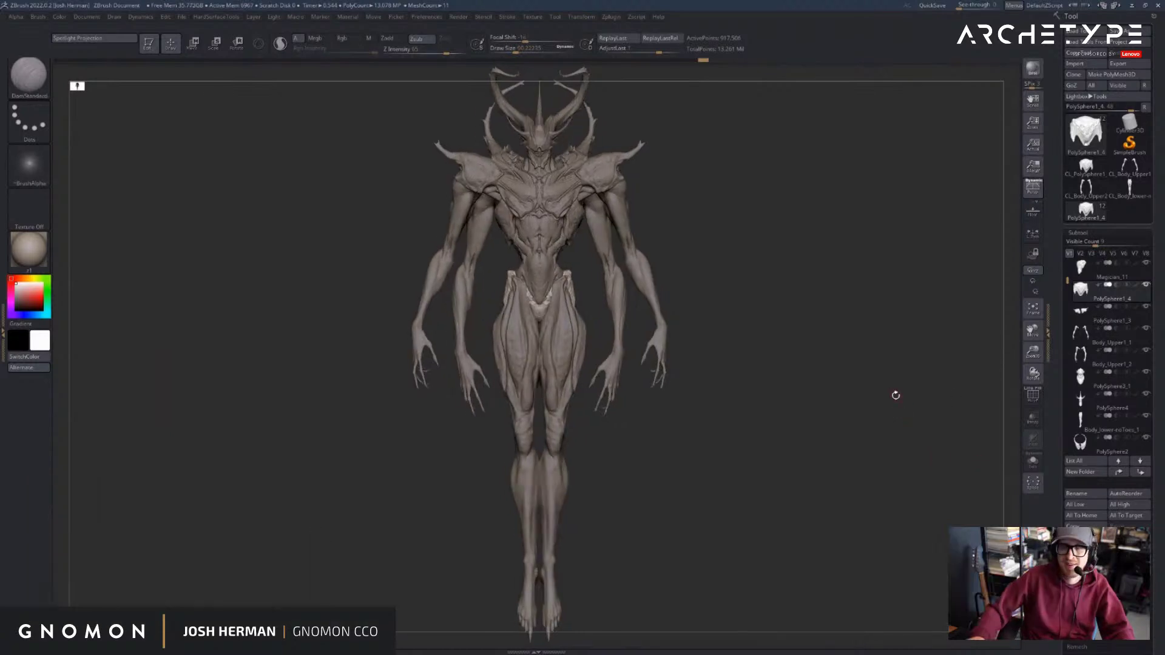
{"action": "left_click_drag", "start_coordinate": [789, 282], "coordinate": [645, 327], "text": "alt"}
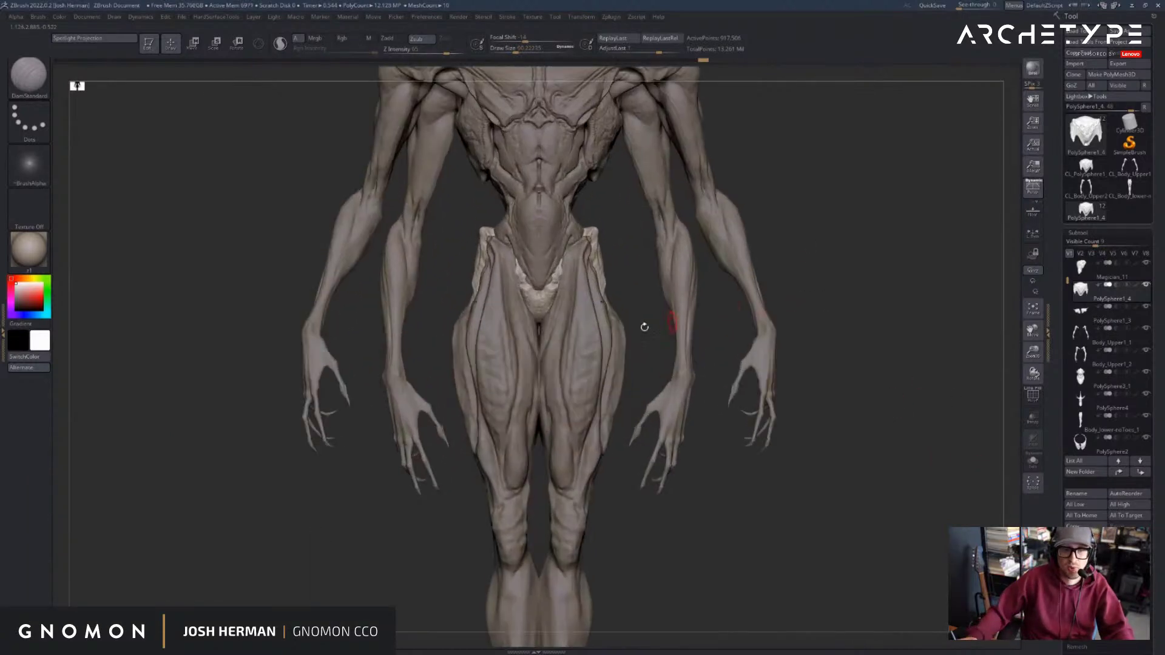
{"action": "left_click", "coordinate": [610, 322], "text": "alt"}
{"action": "mouse_move", "coordinate": [640, 281]}
{"action": "left_mouse_down", "text": "alt"}
{"action": "mouse_move", "coordinate": [640, 298]}
{"action": "mouse_move", "coordinate": [625, 299]}
{"action": "mouse_move", "coordinate": [568, 270]}
{"action": "left_mouse_up", "text": "alt"}
{"action": "left_click", "coordinate": [611, 274], "text": "alt"}
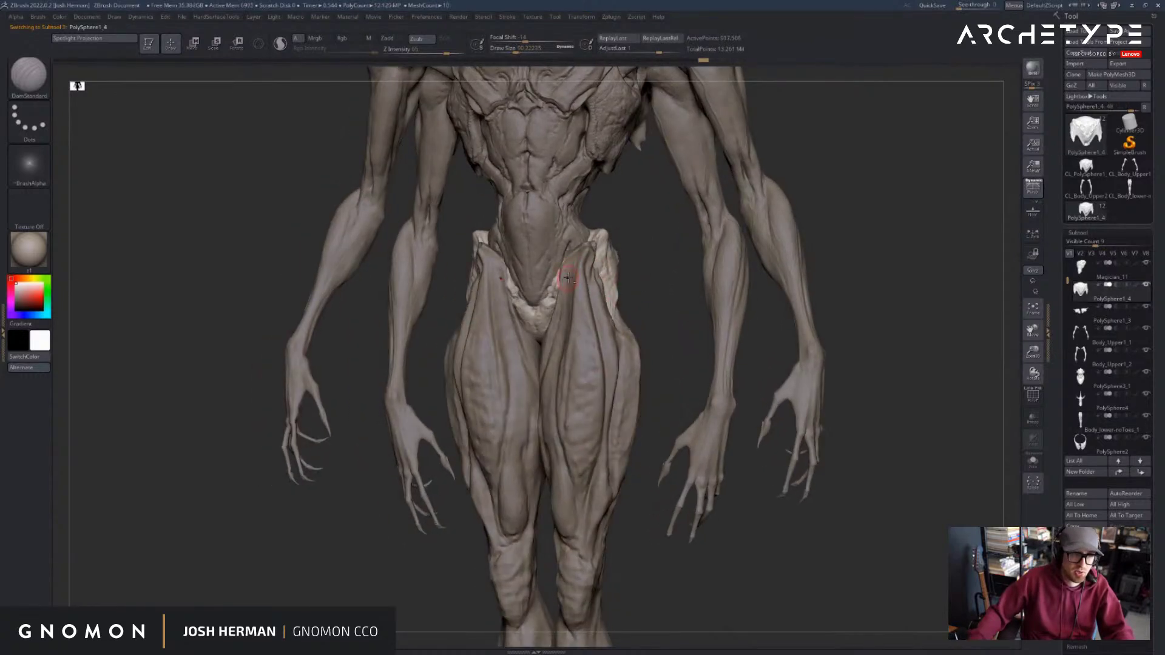
{"action": "left_click", "coordinate": [570, 252], "text": "alt"}
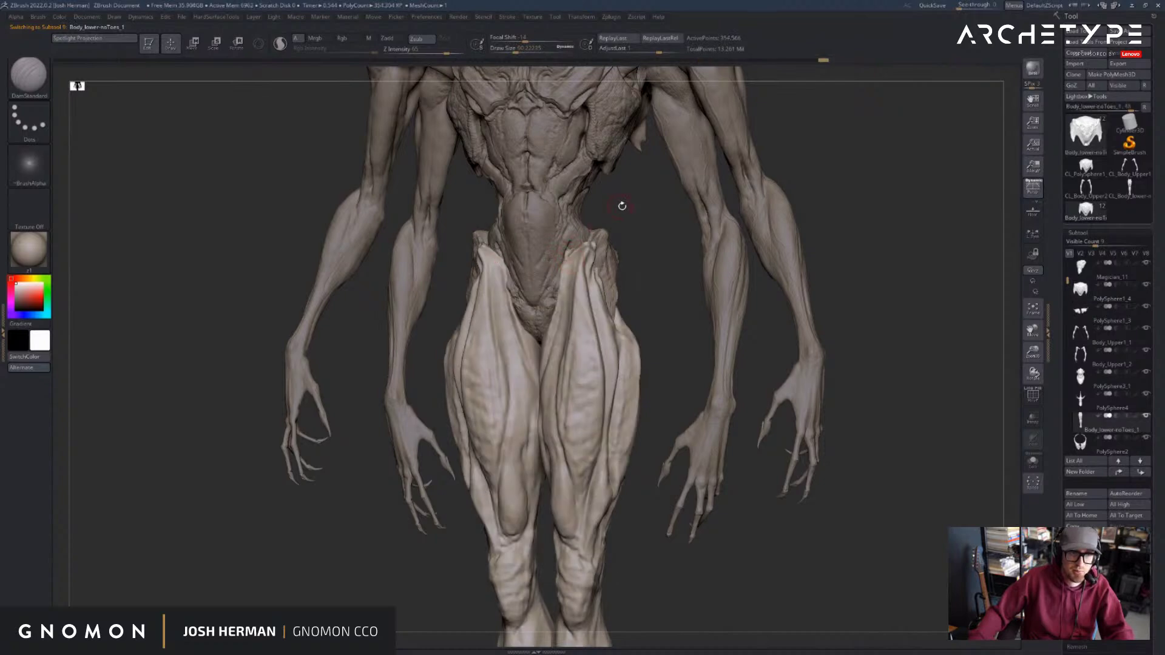
- Subdivide the legs one level and brush skin texture over the front of the thighs with the layer texture brush
{"action": "mouse_move", "coordinate": [622, 206]}
{"action": "left_mouse_down"}
{"action": "mouse_move", "coordinate": [573, 246]}
{"action": "mouse_move", "coordinate": [643, 280]}
{"action": "mouse_move", "coordinate": [637, 266]}
{"action": "mouse_move", "coordinate": [721, 262]}
{"action": "left_mouse_up"}
{"action": "key", "text": "b"}
{"action": "left_click", "coordinate": [891, 285]}
{"action": "mouse_move", "coordinate": [650, 281]}
{"action": "left_mouse_down"}
{"action": "mouse_move", "coordinate": [585, 339]}
{"action": "mouse_move", "coordinate": [646, 352]}
{"action": "left_mouse_up"}
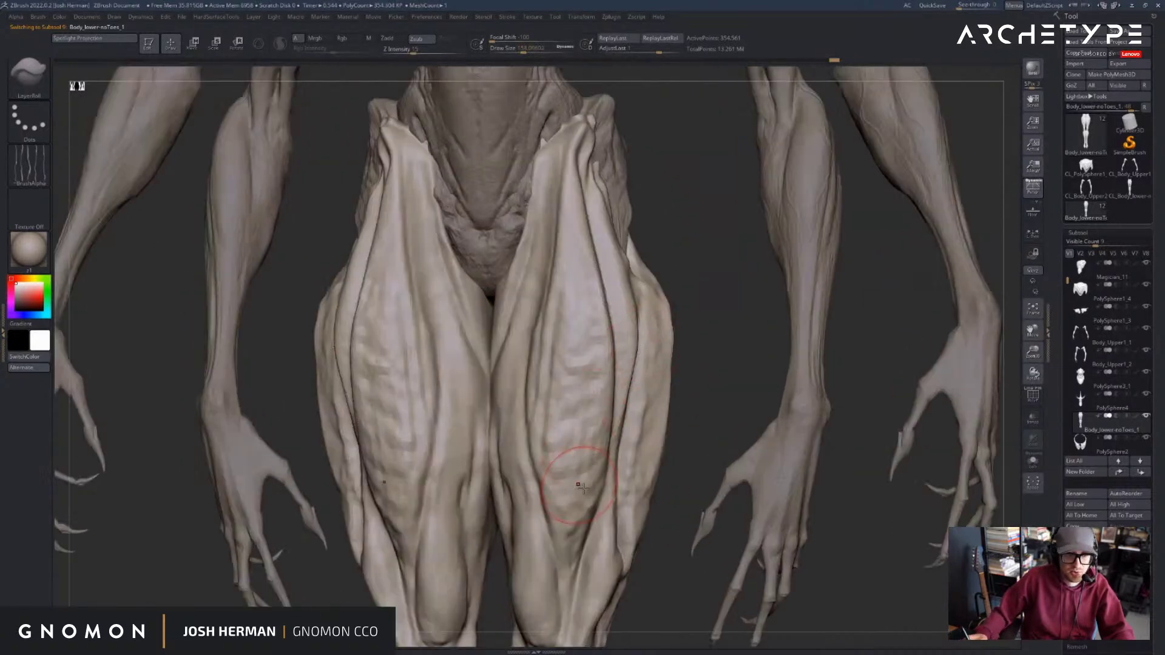
{"action": "key", "text": "ctrl+d"}
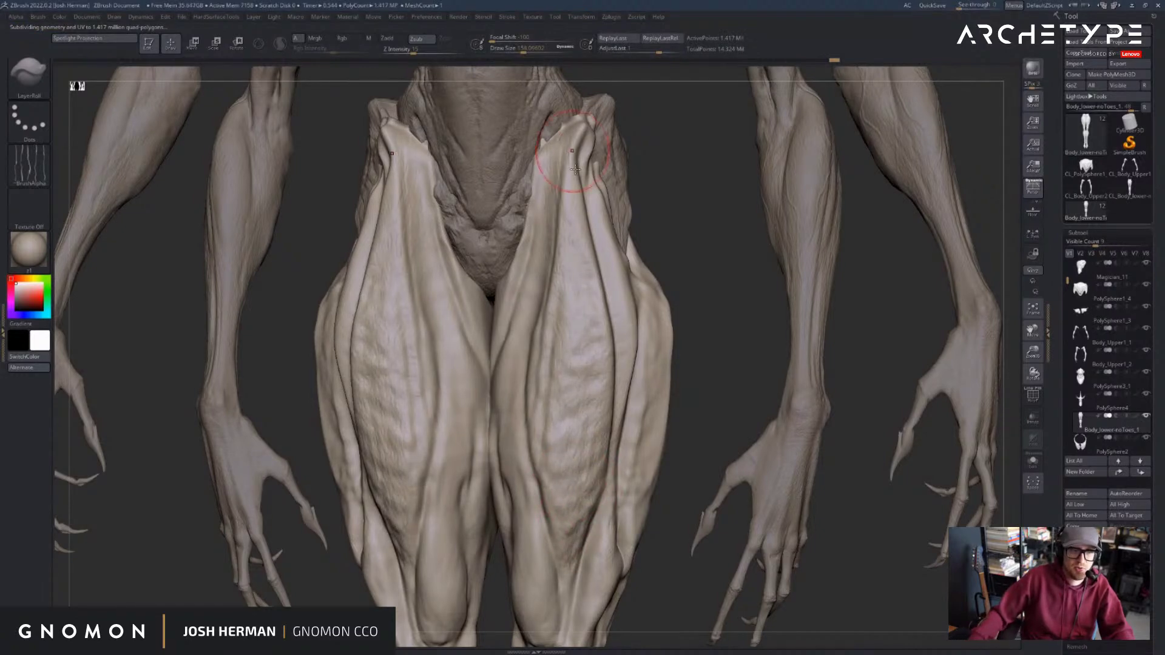
{"action": "left_click_drag", "start_coordinate": [573, 146], "coordinate": [535, 261]}
{"action": "left_click_drag", "start_coordinate": [692, 213], "coordinate": [655, 217]}
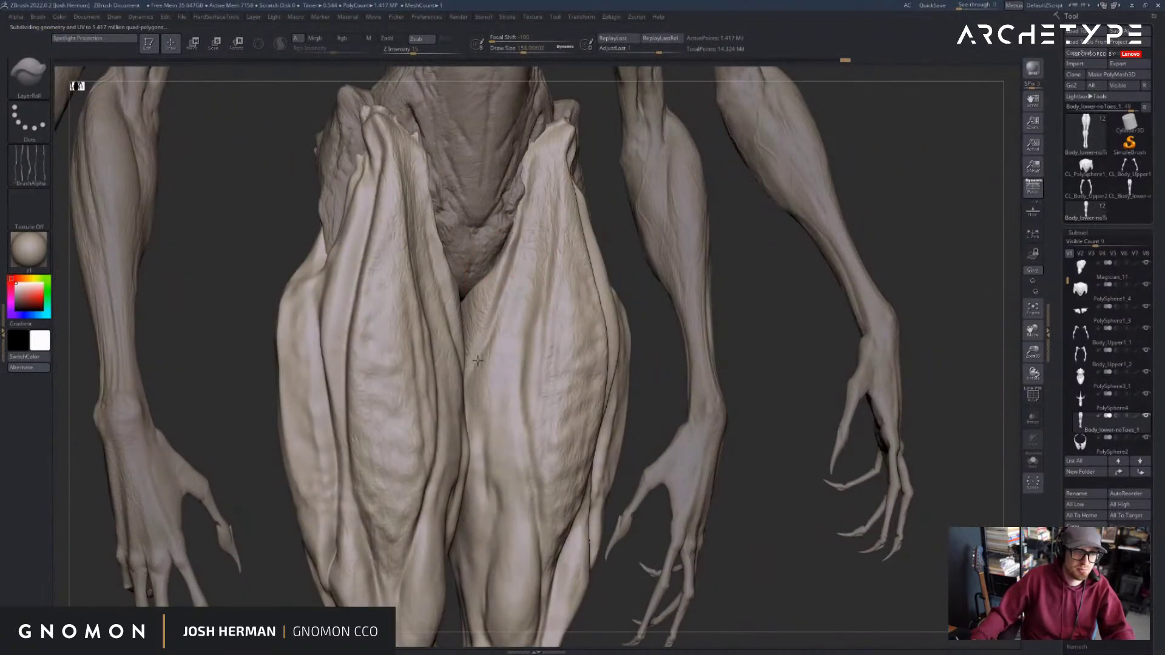
{"action": "left_click_drag", "start_coordinate": [652, 318], "coordinate": [643, 271], "text": "alt"}
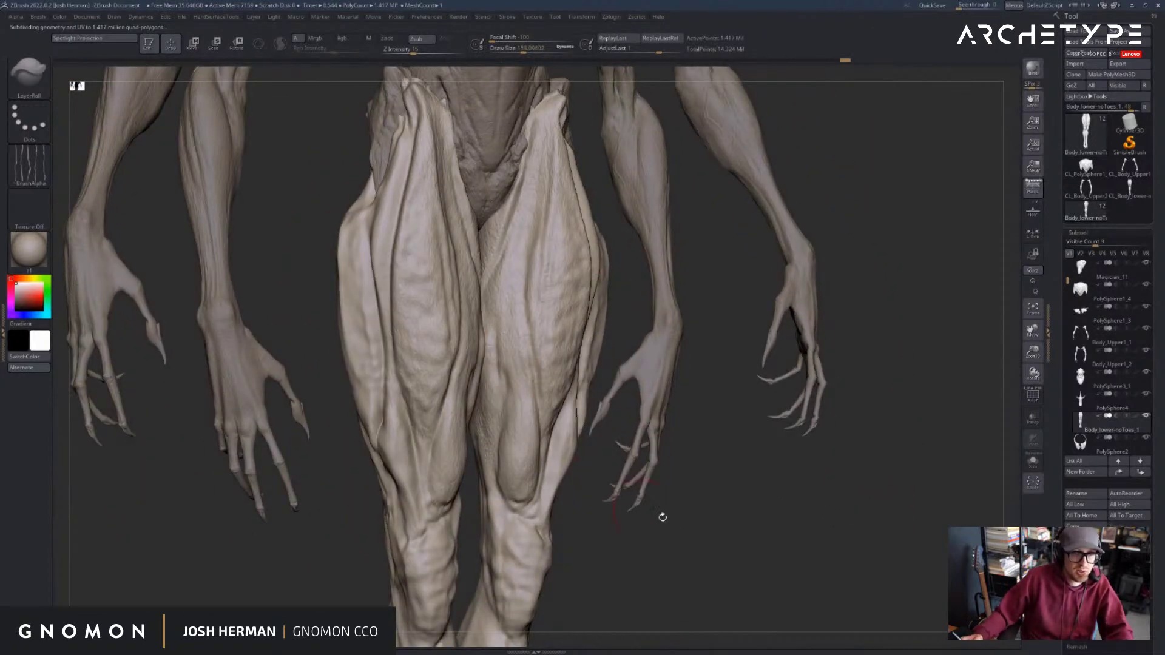
- Isolate the legs and continue the skin texture across the inner and outer thighs
{"action": "left_click_drag", "start_coordinate": [662, 516], "coordinate": [618, 478], "text": "shift"}
{"action": "key", "text": "alt+s"}
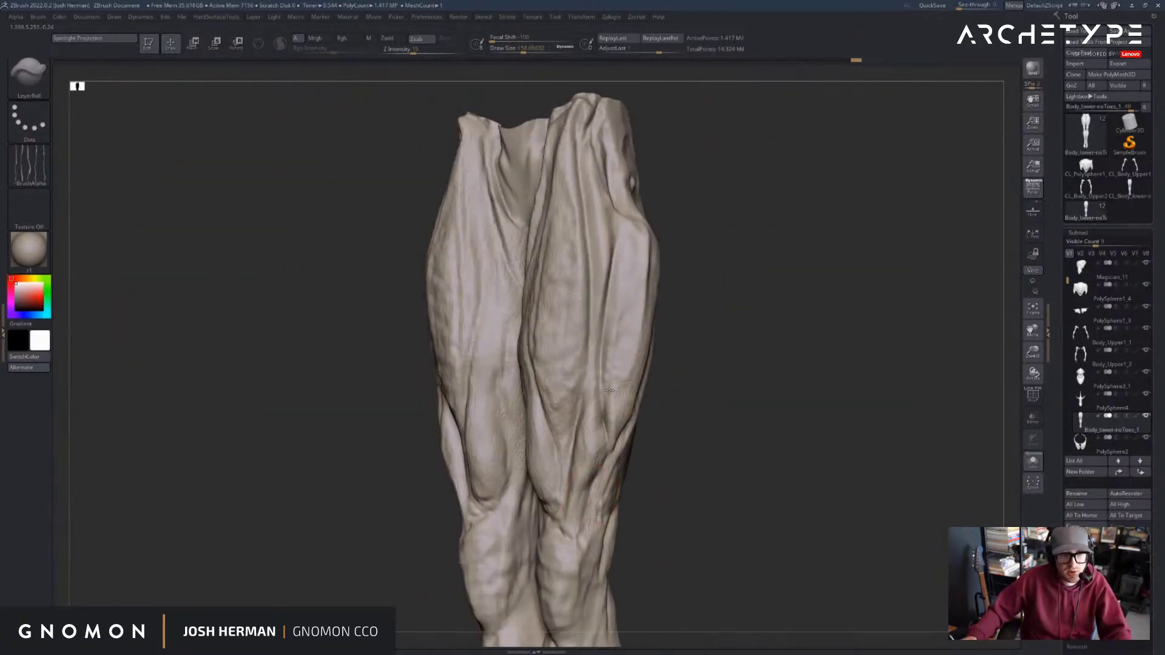
{"action": "mouse_move", "coordinate": [608, 390]}
{"action": "left_mouse_down"}
{"action": "mouse_move", "coordinate": [630, 341]}
{"action": "mouse_move", "coordinate": [625, 317]}
{"action": "left_mouse_up"}
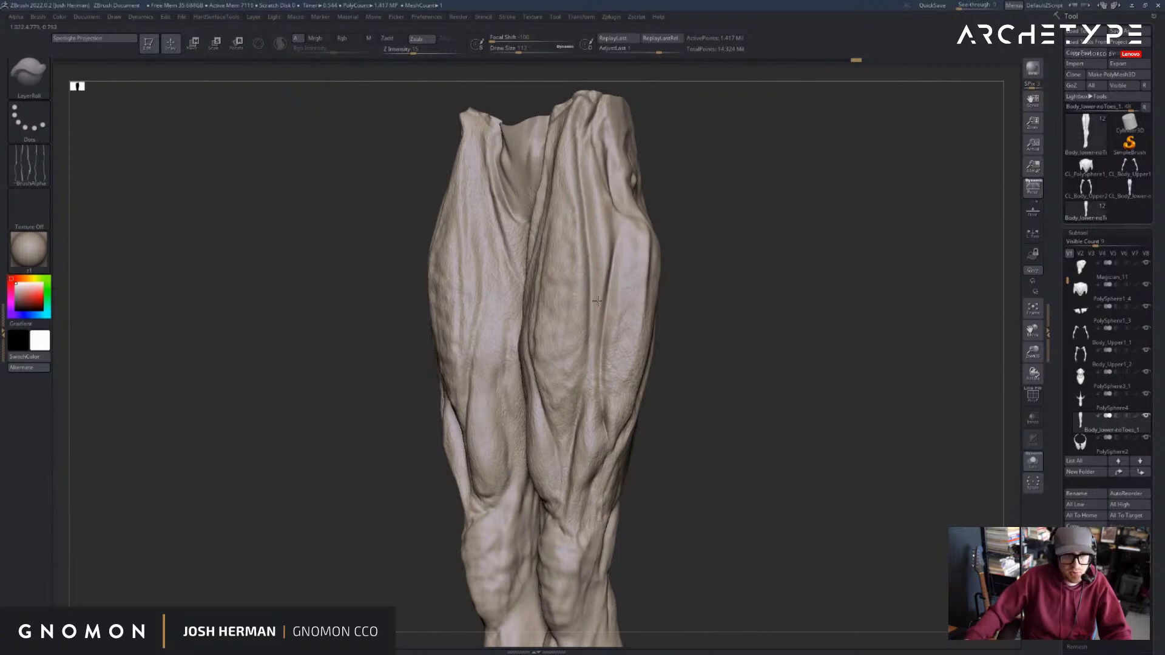
{"action": "right_click_drag", "start_coordinate": [597, 300], "coordinate": [640, 155]}
- Show the rest of the body again and brush skin texture across the buttocks and their folds
{"action": "right_click_drag", "start_coordinate": [843, 209], "coordinate": [718, 197]}
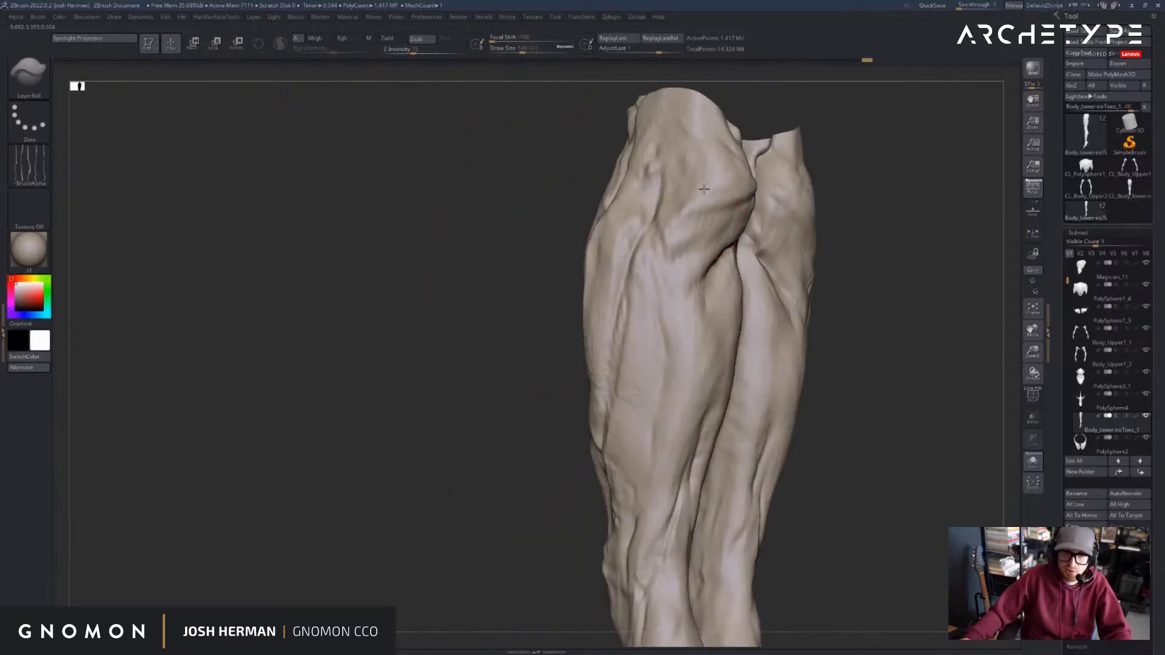
{"action": "key", "text": "shift+s"}
{"action": "right_click_drag", "start_coordinate": [894, 198], "coordinate": [726, 220]}
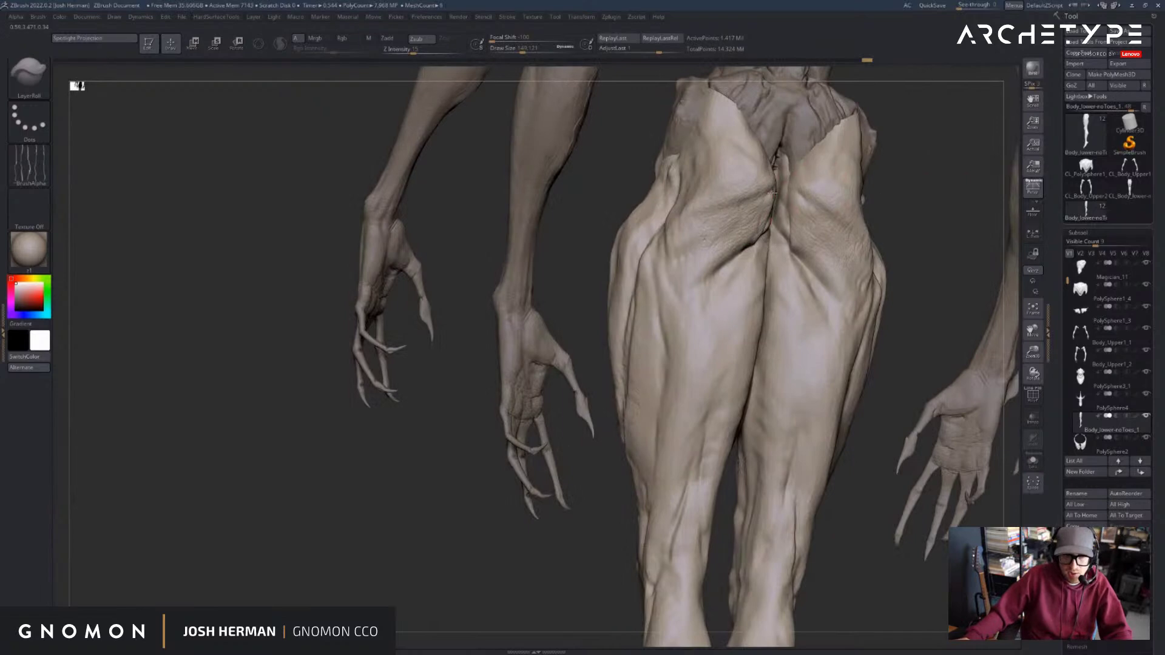
{"action": "right_click_drag", "start_coordinate": [650, 137], "coordinate": [627, 162]}
- Adjust the shape of the buttocks and outer hips with an enlarged Move brush
{"action": "key", "text": "b"}
{"action": "key", "text": "m"}
{"action": "key", "text": "v"}
{"action": "right_click_drag", "start_coordinate": [663, 115], "coordinate": [629, 216]}
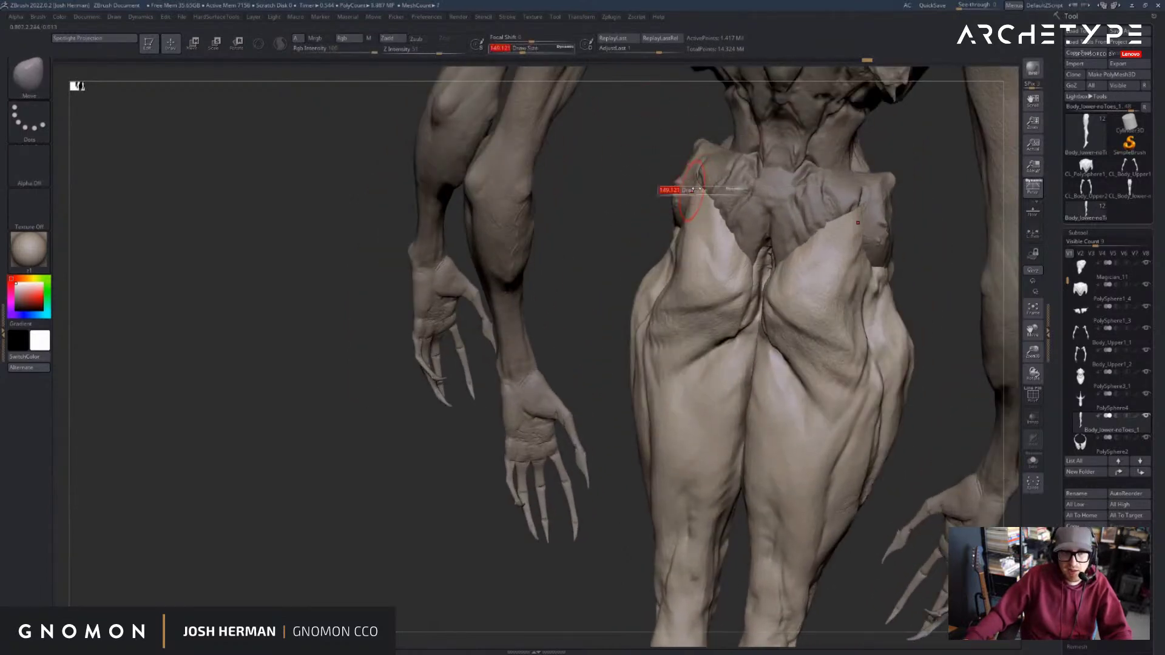
{"action": "mouse_move", "coordinate": [702, 181]}
{"action": "right_mouse_down"}
{"action": "mouse_move", "coordinate": [583, 206]}
{"action": "mouse_move", "coordinate": [546, 127]}
{"action": "right_mouse_up"}
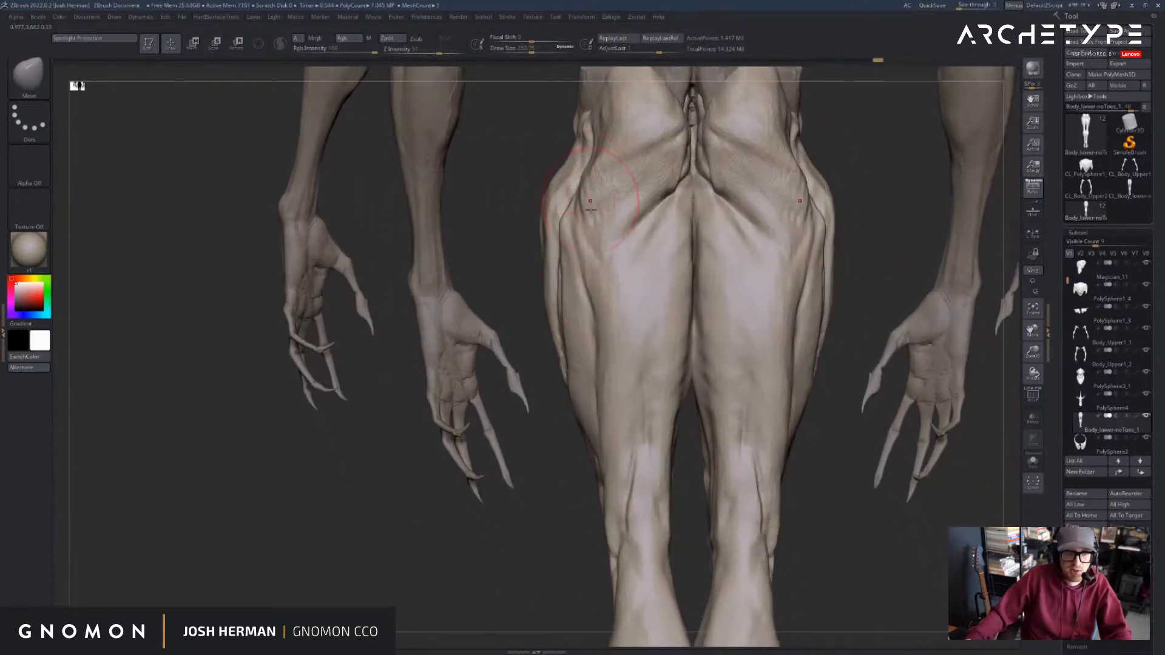
- Brush skin texture down the back of the thighs to the knees with the layer texture brush, reducing its size
{"action": "key", "text": "b"}
{"action": "left_click", "coordinate": [842, 249]}
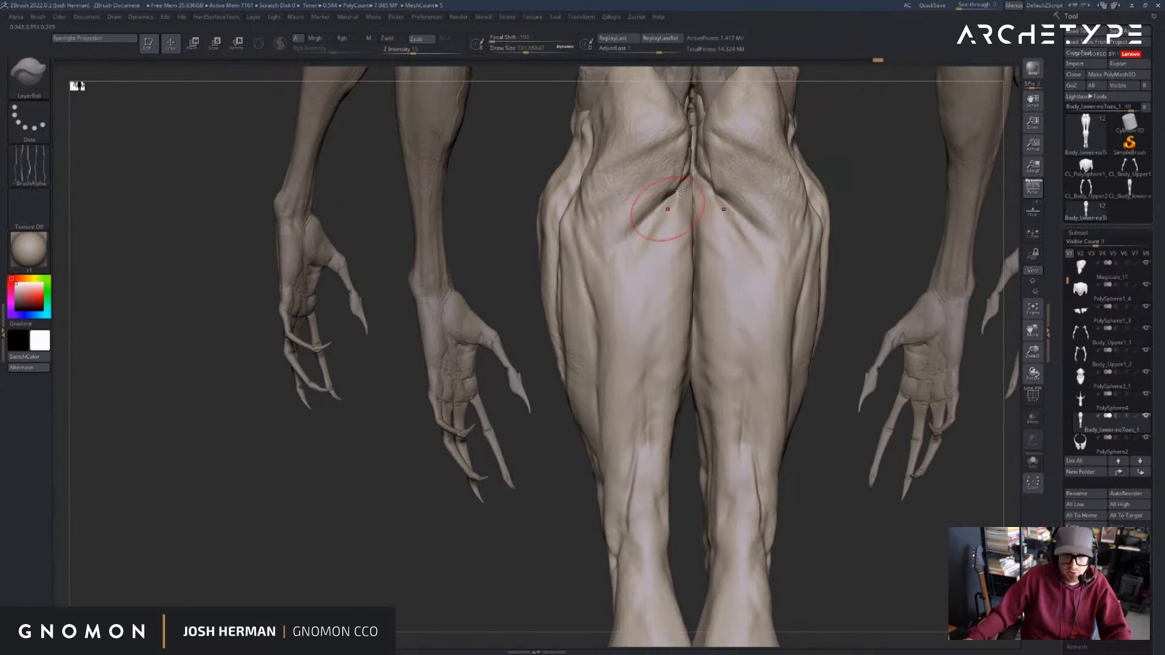
{"action": "mouse_move", "coordinate": [672, 219]}
{"action": "left_mouse_down"}
{"action": "mouse_move", "coordinate": [652, 243]}
{"action": "mouse_move", "coordinate": [669, 281]}
{"action": "left_mouse_up"}
{"action": "right_click_drag", "start_coordinate": [563, 398], "coordinate": [573, 368]}
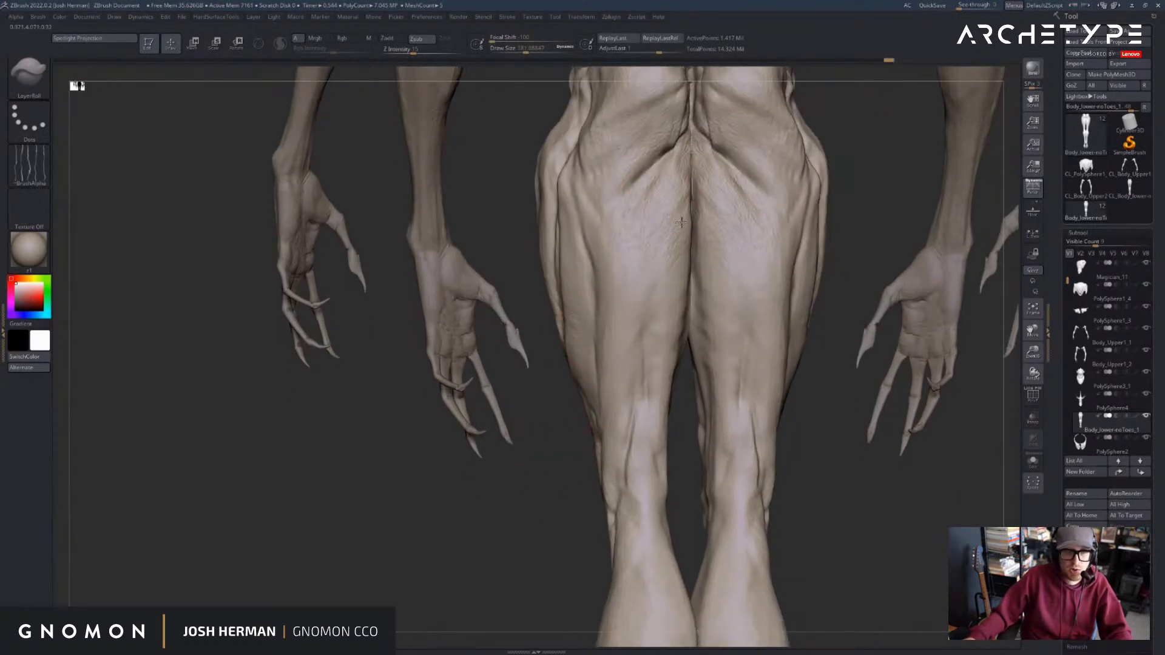
{"action": "right_click_drag", "start_coordinate": [681, 430], "coordinate": [664, 427]}
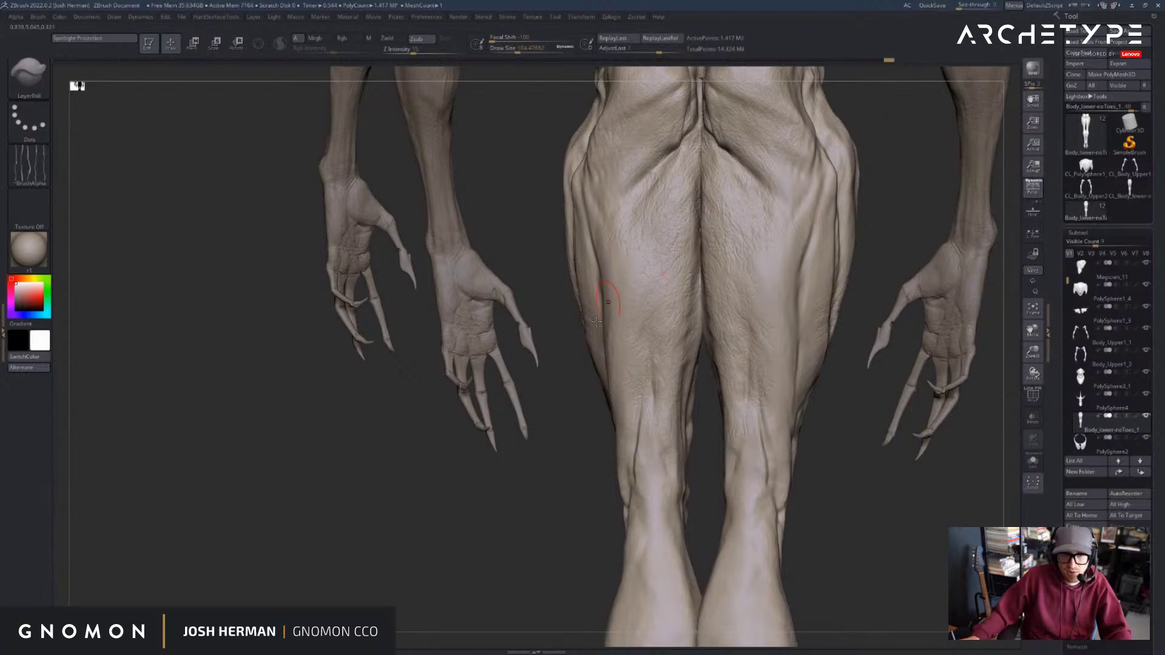
{"action": "right_click_drag", "start_coordinate": [616, 301], "coordinate": [587, 328]}
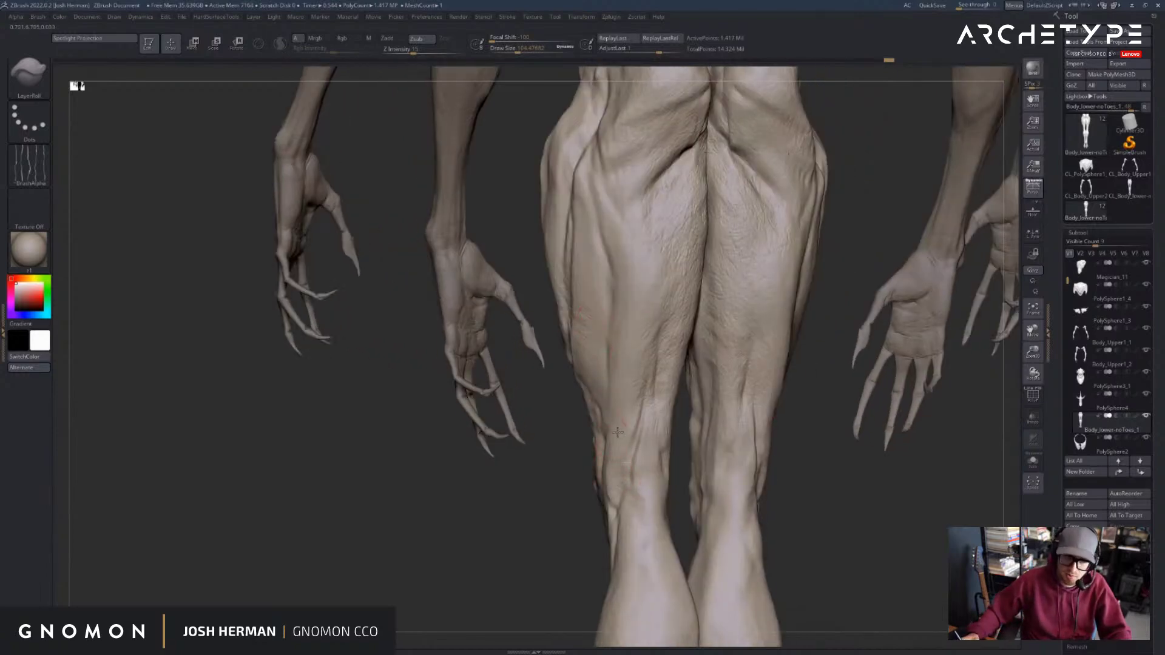
- Brush skin texture around the backs of the knees, the outer thighs and the kneecaps with the LayerRoll brush
{"action": "left_click_drag", "start_coordinate": [616, 432], "coordinate": [624, 432]}
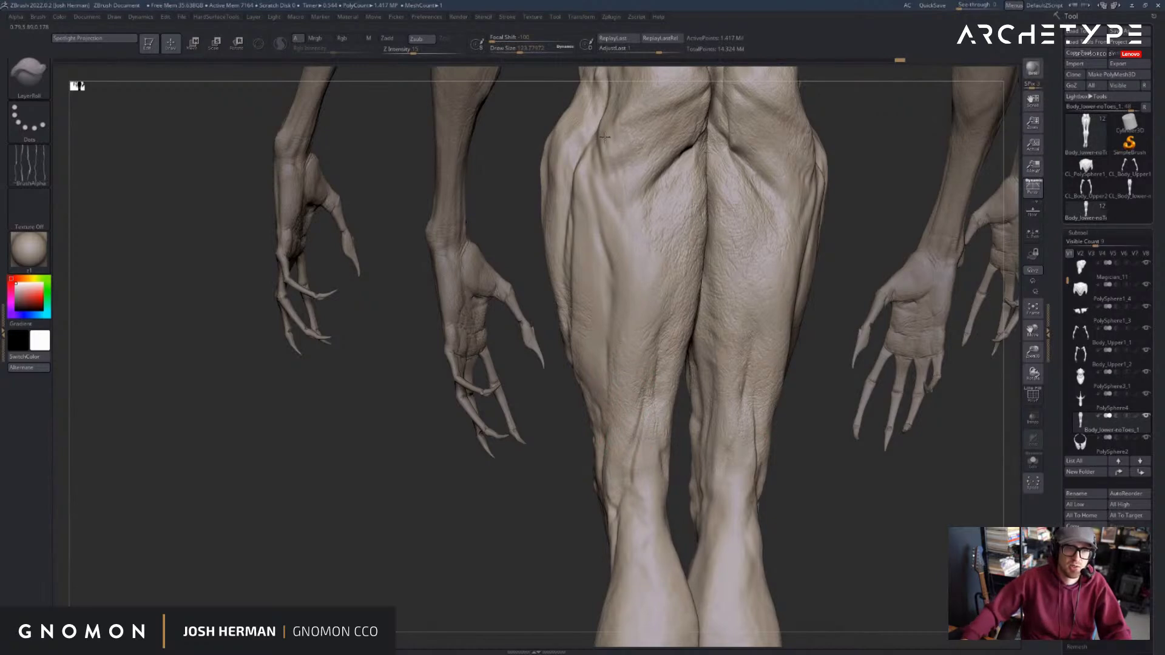
{"action": "right_click_drag", "start_coordinate": [605, 137], "coordinate": [593, 161]}
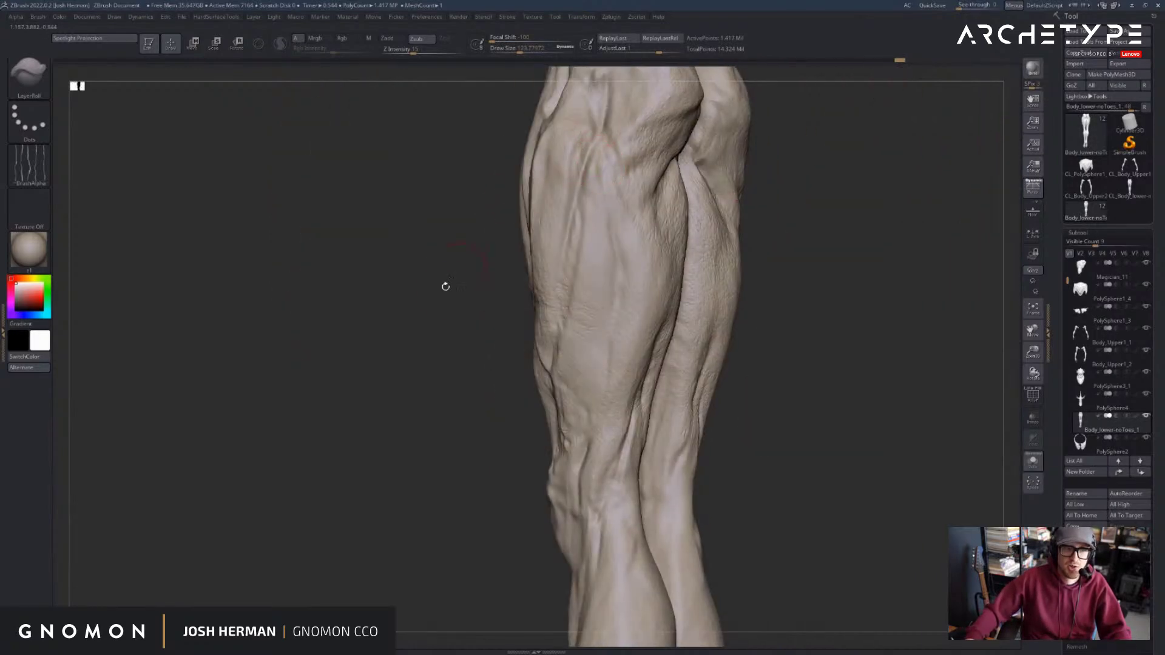
{"action": "right_click_drag", "start_coordinate": [445, 286], "coordinate": [579, 197]}
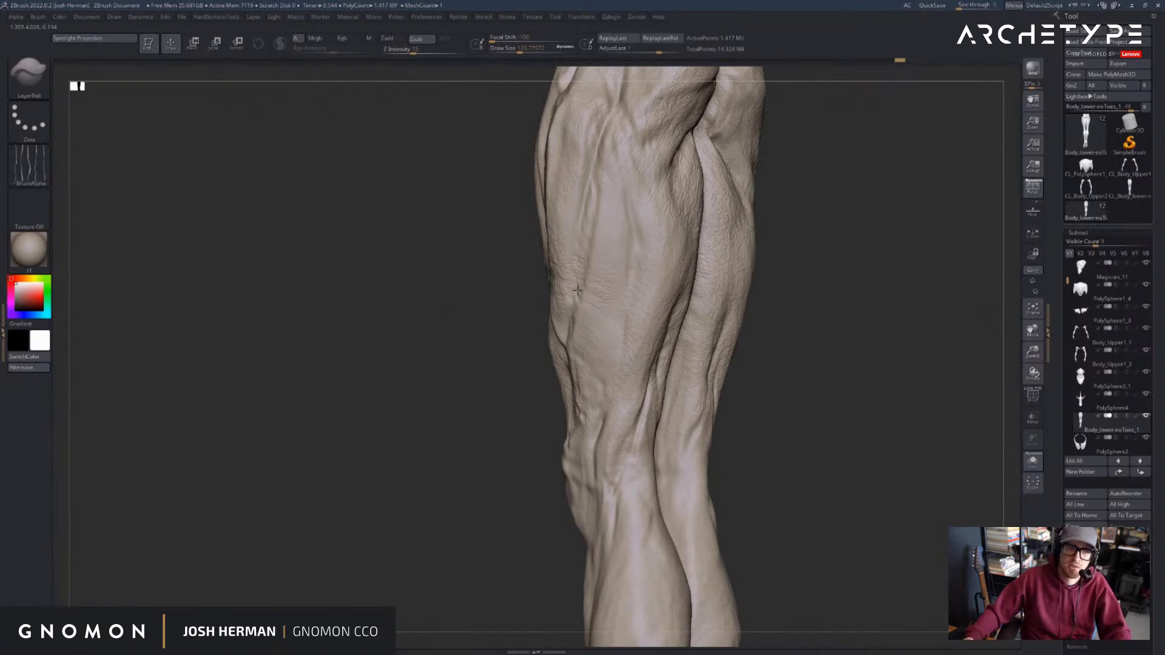
{"action": "right_click_drag", "start_coordinate": [611, 324], "coordinate": [640, 327]}
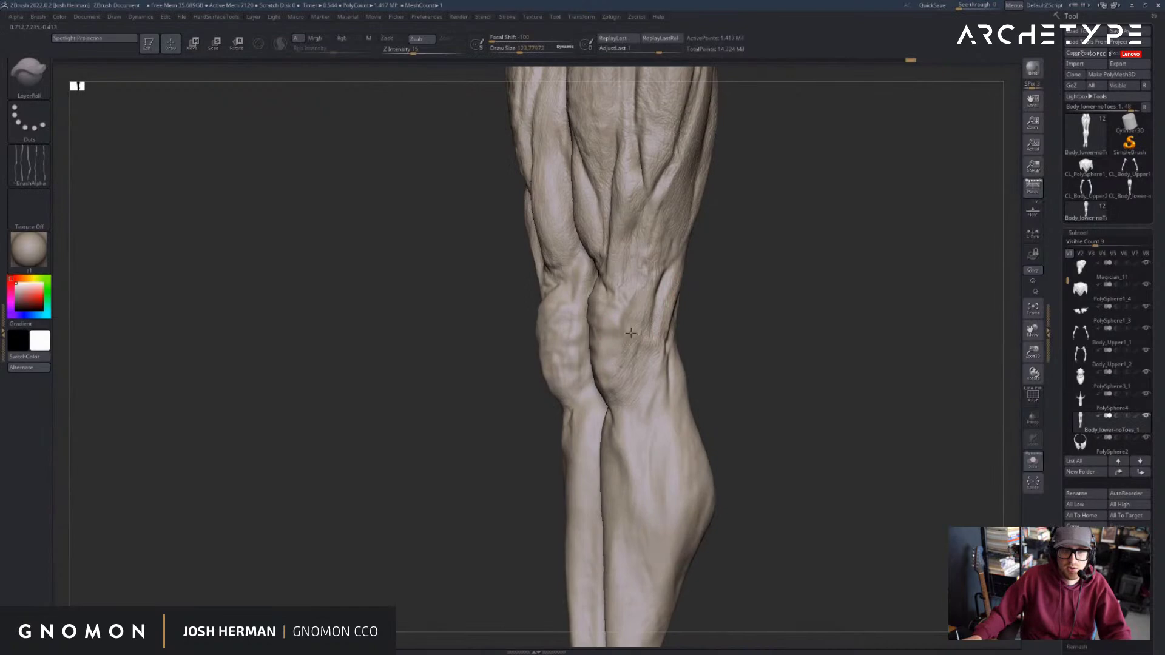
{"action": "right_click_drag", "start_coordinate": [750, 254], "coordinate": [710, 354]}
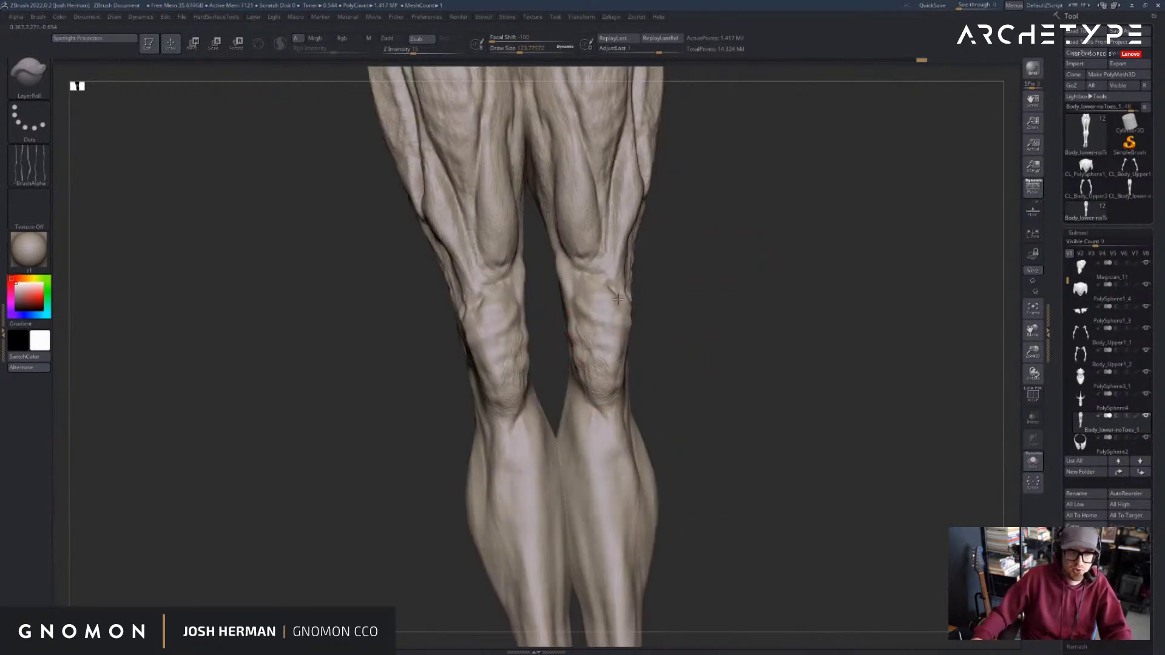
{"action": "right_click_drag", "start_coordinate": [713, 362], "coordinate": [799, 279]}
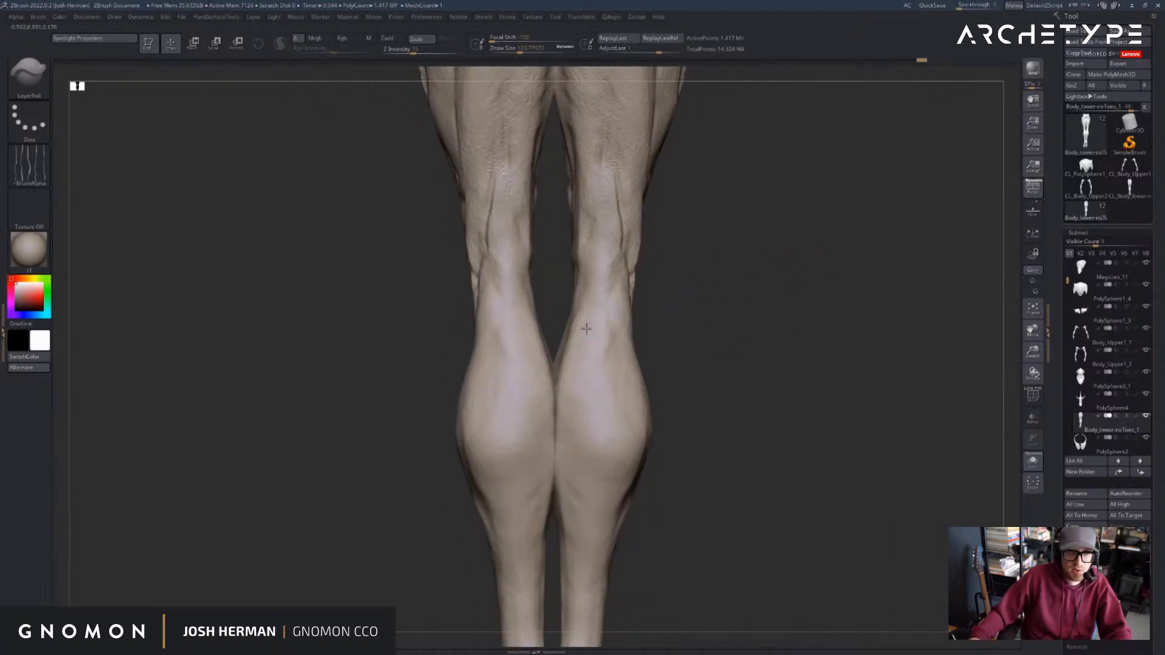
- Brush skin texture over the backs of the calves with an enlarged LayerRoll brush
{"action": "left_click_drag", "start_coordinate": [576, 355], "coordinate": [597, 308]}
{"action": "right_click_drag", "start_coordinate": [672, 361], "coordinate": [634, 337]}
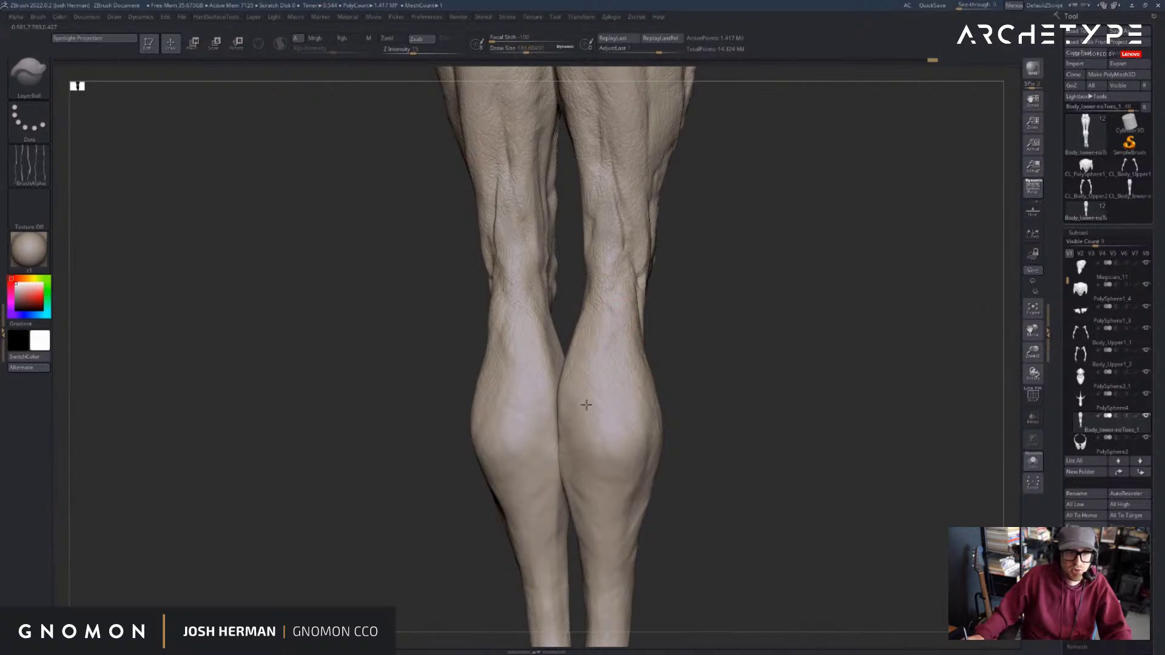
{"action": "right_click_drag", "start_coordinate": [583, 519], "coordinate": [607, 370]}
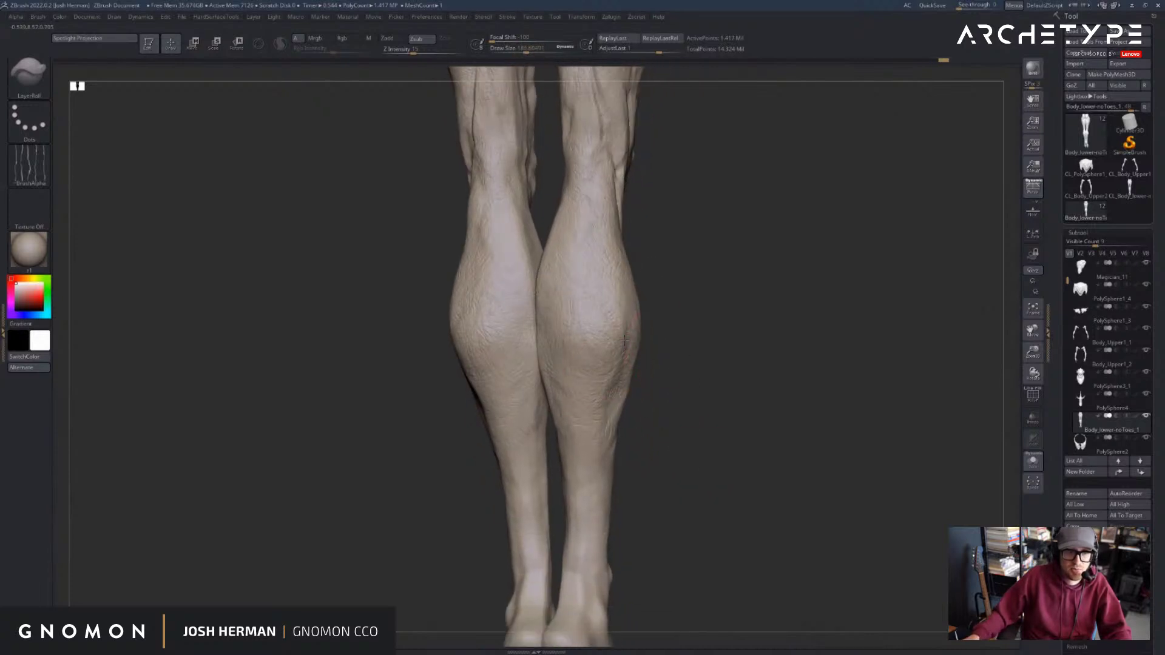
- Extend the skin texture around the sides of the calves and down toward the ankles, adjusting the brush size
{"action": "right_click_drag", "start_coordinate": [662, 432], "coordinate": [593, 450]}
{"action": "mouse_move", "coordinate": [646, 490]}
{"action": "left_mouse_down"}
{"action": "mouse_move", "coordinate": [652, 453]}
{"action": "mouse_move", "coordinate": [628, 417]}
{"action": "left_mouse_up"}
{"action": "key", "text": "s"}
{"action": "left_click_drag", "start_coordinate": [647, 394], "coordinate": [641, 394]}
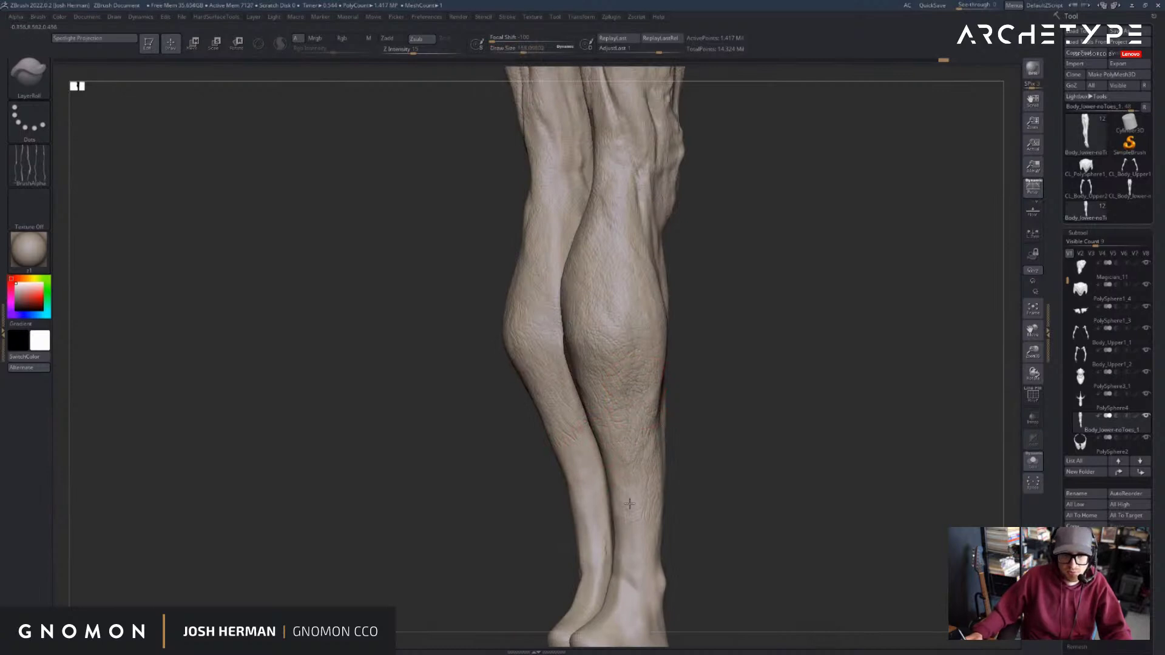
{"action": "mouse_move", "coordinate": [629, 503]}
{"action": "right_mouse_down"}
{"action": "mouse_move", "coordinate": [668, 361]}
{"action": "mouse_move", "coordinate": [555, 362]}
{"action": "right_mouse_up"}
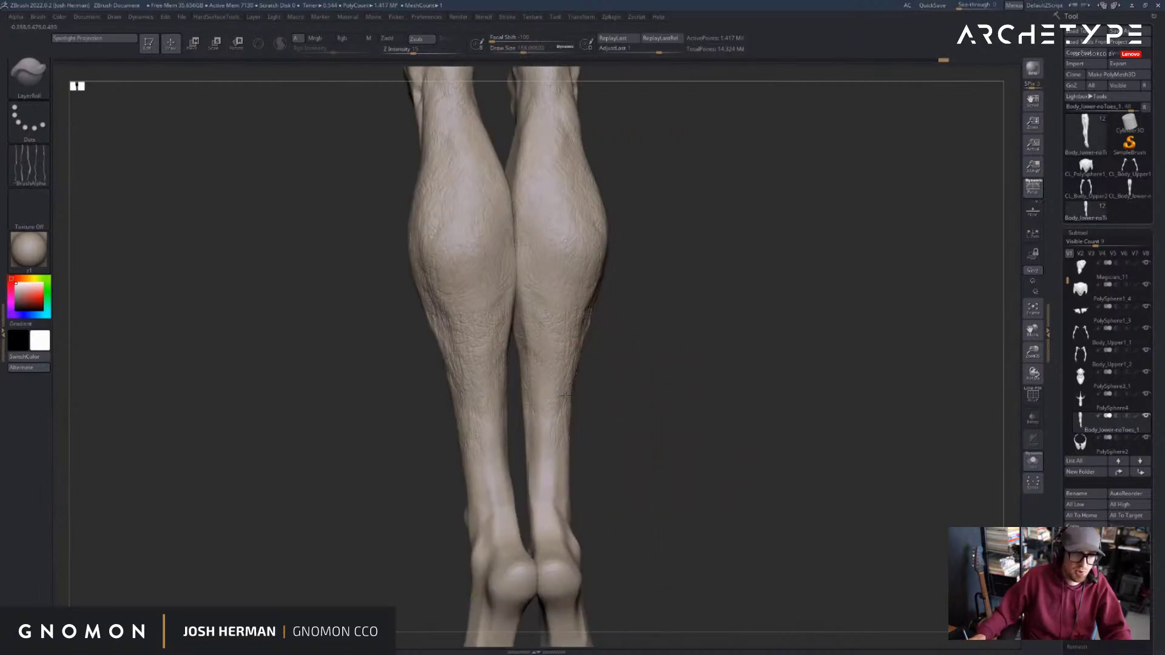
{"action": "left_click_drag", "start_coordinate": [557, 221], "coordinate": [557, 208]}
{"action": "mouse_move", "coordinate": [658, 305]}
{"action": "right_mouse_down", "text": "alt"}
{"action": "mouse_move", "coordinate": [715, 279]}
{"action": "mouse_move", "coordinate": [714, 263]}
{"action": "right_mouse_up", "text": "alt"}
{"action": "right_click_drag", "start_coordinate": [719, 464], "coordinate": [722, 318], "text": "alt"}
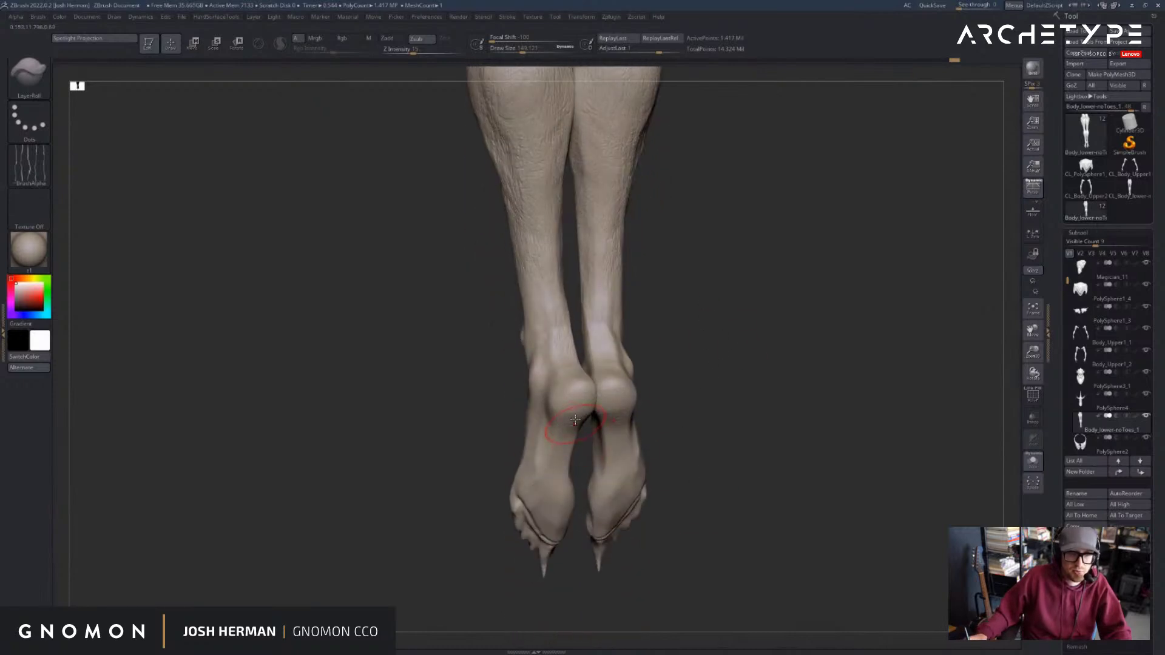
- Carve creases beneath the heels and along the soles with the DamStandard brush
{"action": "key", "text": "b"}
{"action": "key", "text": "d"}
{"action": "key", "text": "s"}
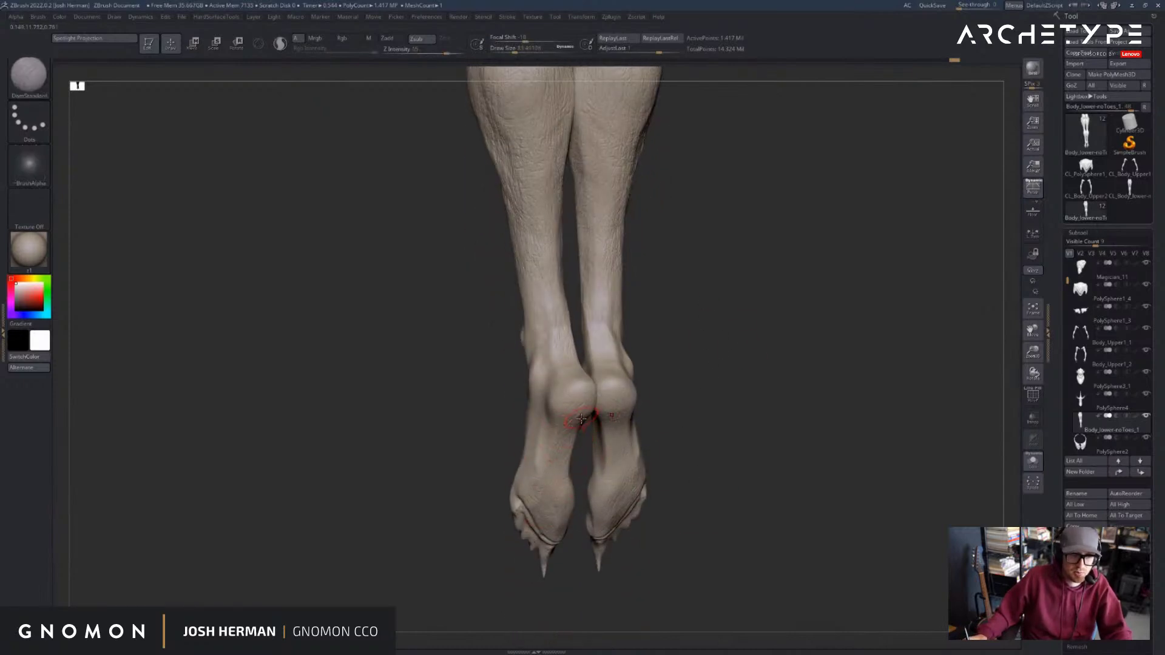
{"action": "left_click_drag", "start_coordinate": [586, 420], "coordinate": [547, 433]}
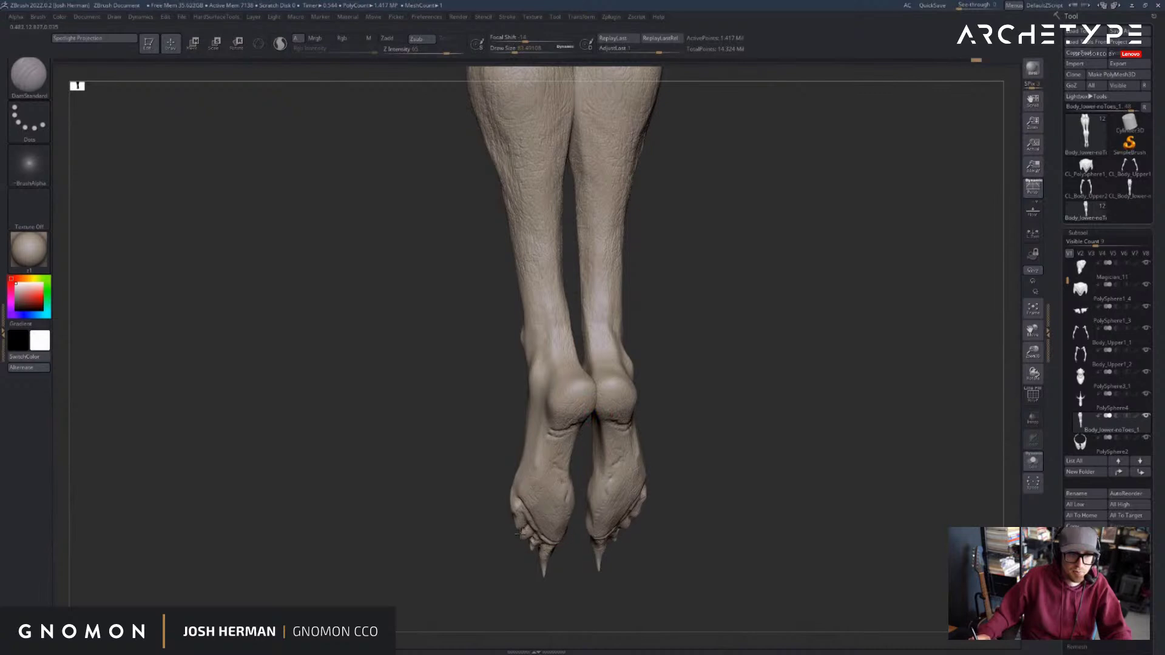
- Build up the toe knuckles with a reduced Standard brush
{"action": "right_click_drag", "start_coordinate": [516, 504], "coordinate": [728, 500]}
{"action": "key", "text": "s"}
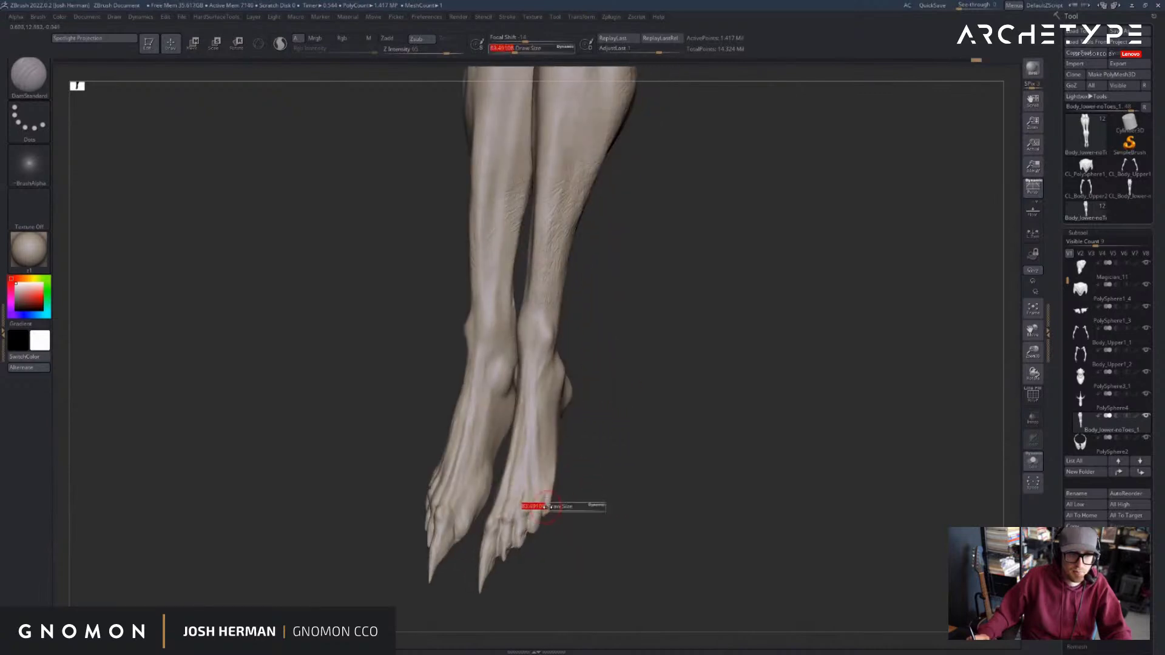
{"action": "key", "text": "b"}
{"action": "key", "text": "s"}
{"action": "key", "text": "t"}
{"action": "left_click_drag", "start_coordinate": [546, 507], "coordinate": [538, 510]}
{"action": "key", "text": "s"}
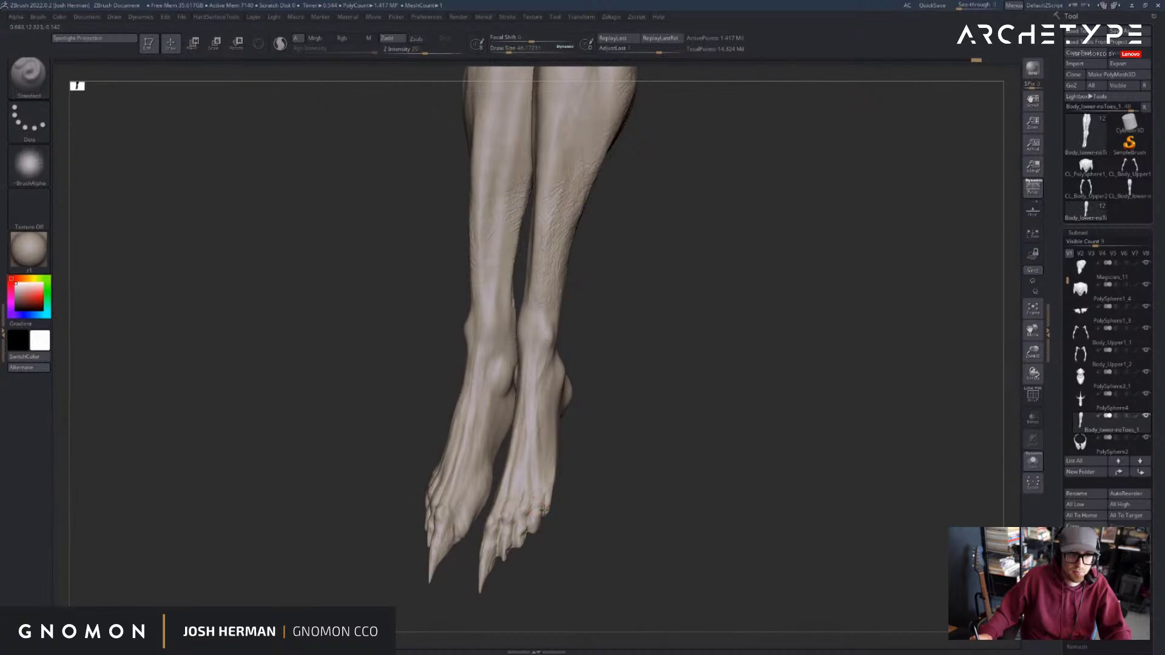
- Brush skin texture across the tops of the feet with the LayerRoll brush, softening it in places and reducing its size
{"action": "right_click_drag", "start_coordinate": [544, 510], "coordinate": [595, 468], "text": "shift"}
{"action": "key", "text": "b"}
{"action": "key", "text": "l"}
{"action": "key", "text": "r"}
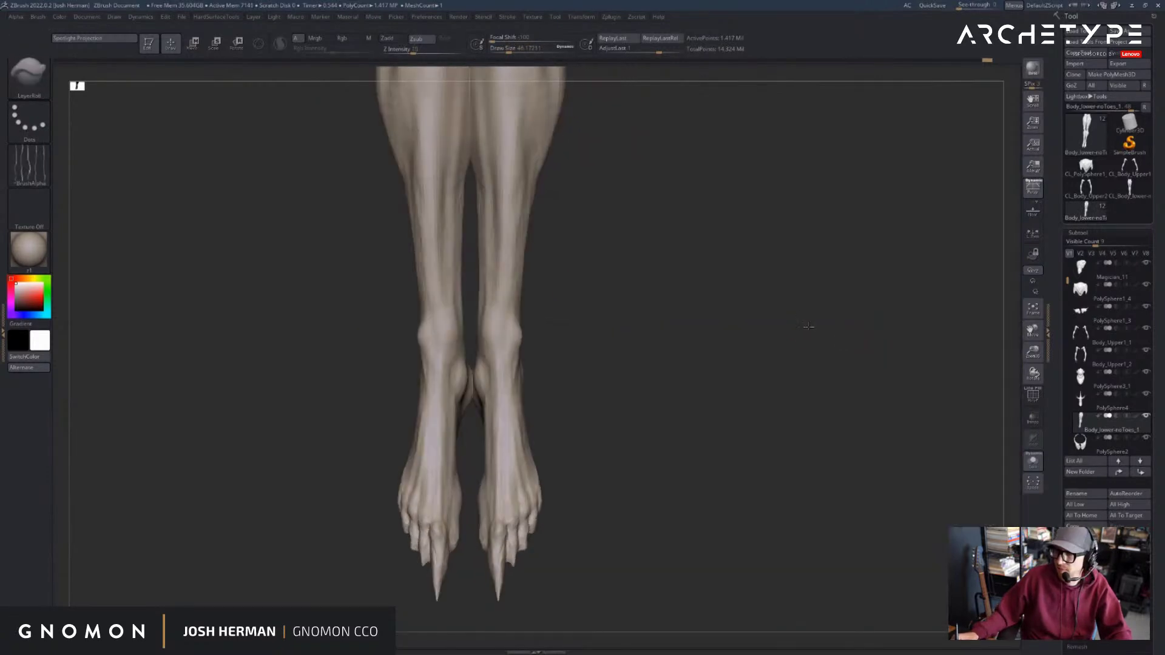
{"action": "mouse_move", "coordinate": [807, 326]}
{"action": "right_mouse_down", "text": "alt"}
{"action": "mouse_move", "coordinate": [861, 359]}
{"action": "mouse_move", "coordinate": [702, 411]}
{"action": "right_mouse_up", "text": "alt"}
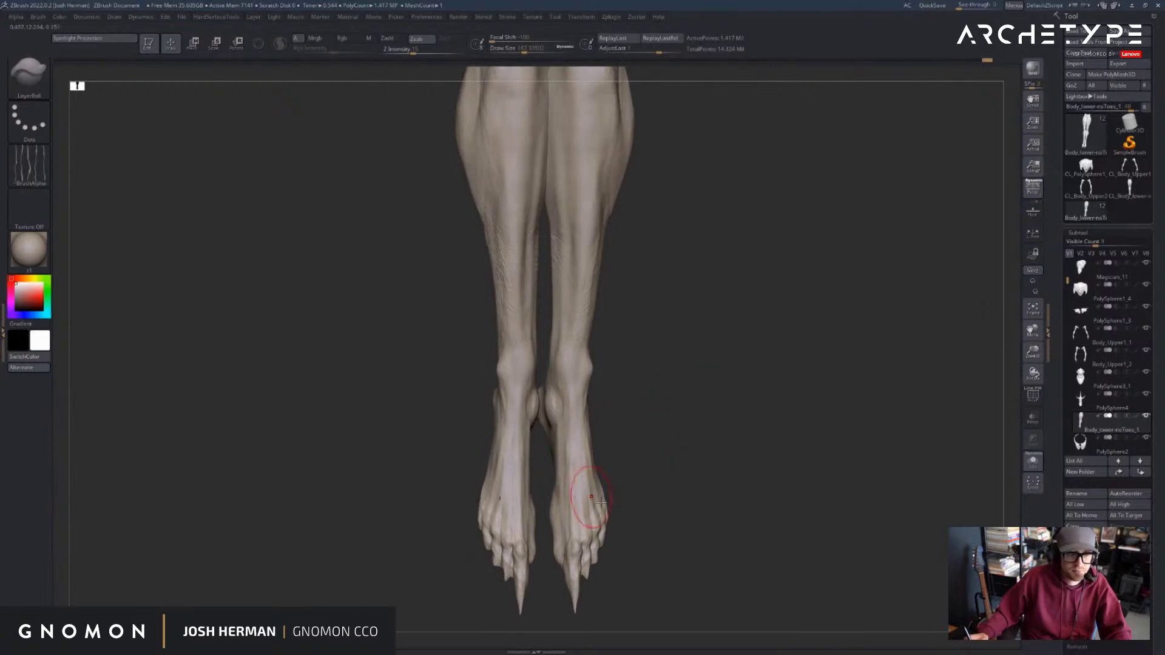
{"action": "mouse_move", "coordinate": [599, 507]}
{"action": "left_mouse_down"}
{"action": "mouse_move", "coordinate": [573, 519]}
{"action": "mouse_move", "coordinate": [555, 511]}
{"action": "left_mouse_up"}
{"action": "left_click_drag", "start_coordinate": [607, 494], "coordinate": [588, 520], "text": "shift"}
{"action": "key", "text": "s"}
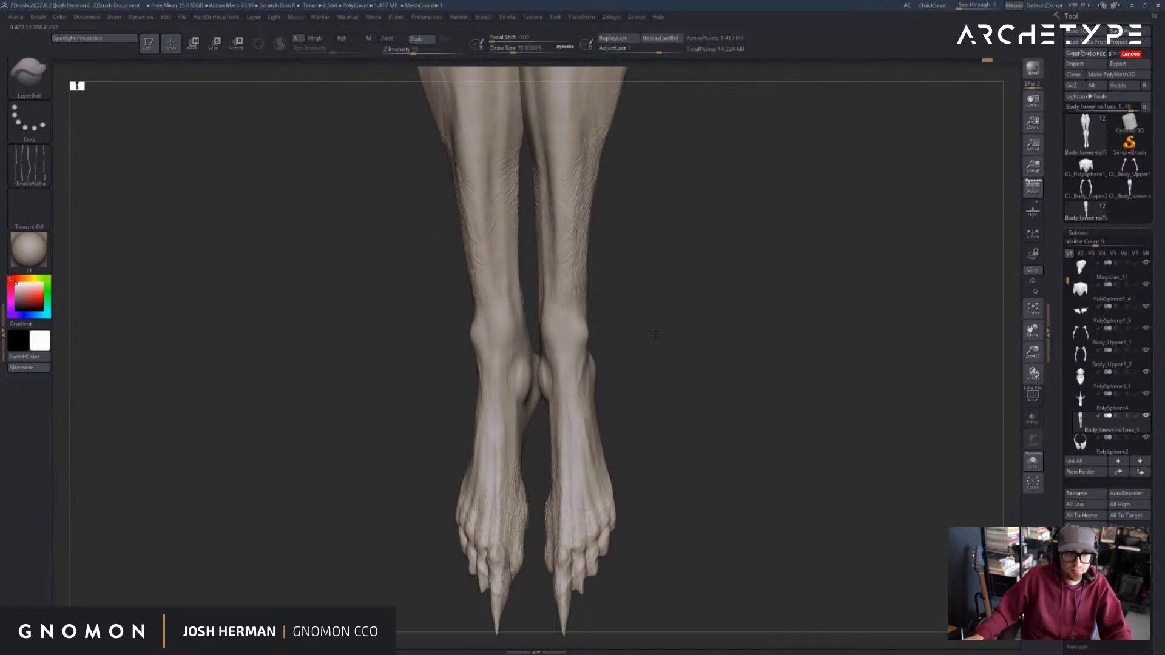
- Continue the skin texture over the insteps, ankles and lower shins, enlarging the brush for the shins
{"action": "left_click_drag", "start_coordinate": [654, 334], "coordinate": [621, 367], "text": "alt"}
{"action": "left_click_drag", "start_coordinate": [716, 304], "coordinate": [516, 306]}
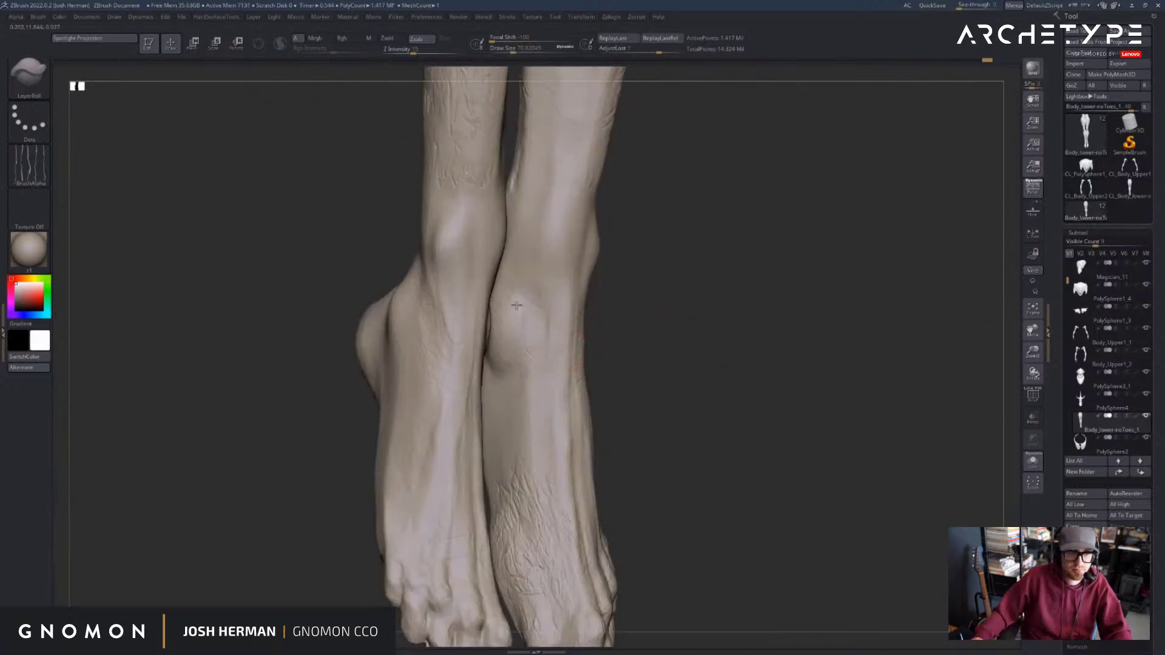
{"action": "left_click_drag", "start_coordinate": [683, 335], "coordinate": [630, 408], "text": "alt"}
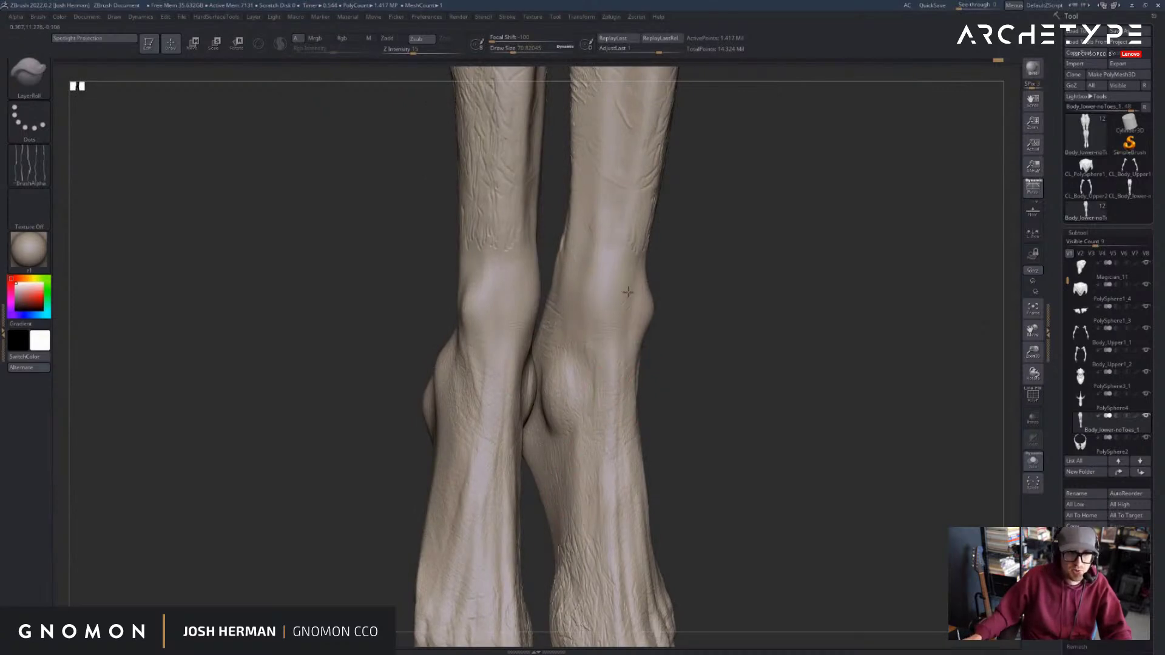
{"action": "left_click_drag", "start_coordinate": [692, 291], "coordinate": [653, 344], "text": "alt"}
{"action": "left_click_drag", "start_coordinate": [708, 258], "coordinate": [705, 368], "text": "alt"}
{"action": "key", "text": "bracketright"}
{"action": "left_click_drag", "start_coordinate": [589, 495], "coordinate": [612, 485]}
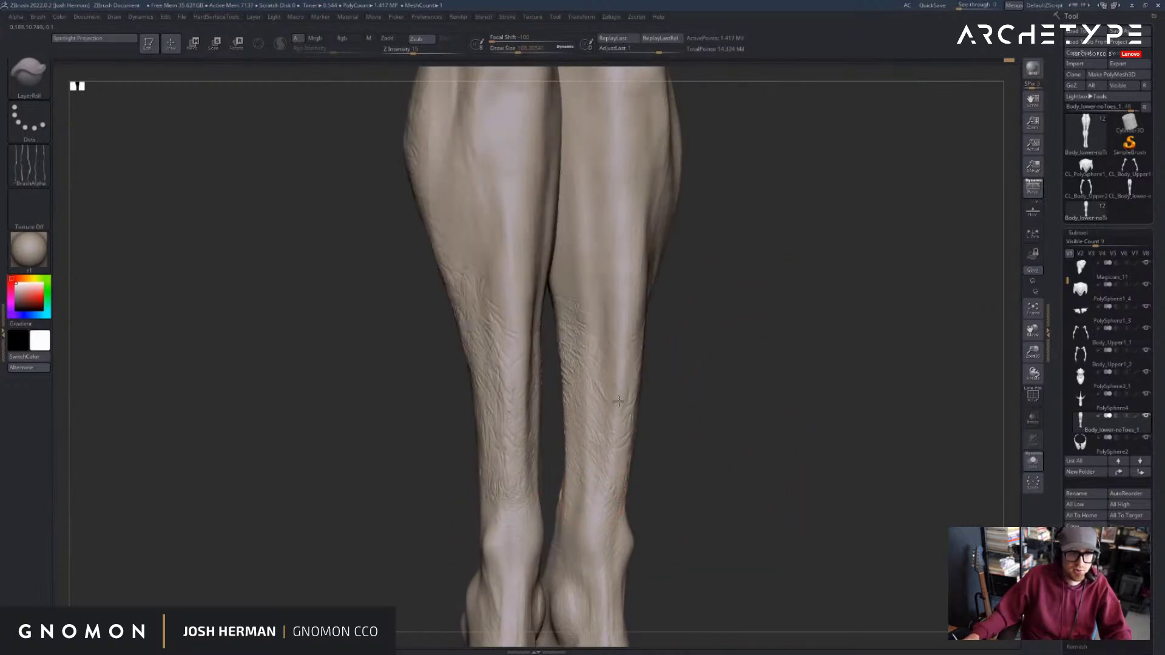
- Brush skin texture up the shins and inner calves to just below the kneecaps with a larger brush
{"action": "left_click_drag", "start_coordinate": [618, 401], "coordinate": [608, 319]}
{"action": "mouse_move", "coordinate": [752, 267]}
{"action": "left_mouse_down", "text": "alt"}
{"action": "mouse_move", "coordinate": [747, 346]}
{"action": "mouse_move", "coordinate": [758, 394]}
{"action": "left_mouse_up", "text": "alt"}
{"action": "left_click_drag", "start_coordinate": [613, 461], "coordinate": [557, 392]}
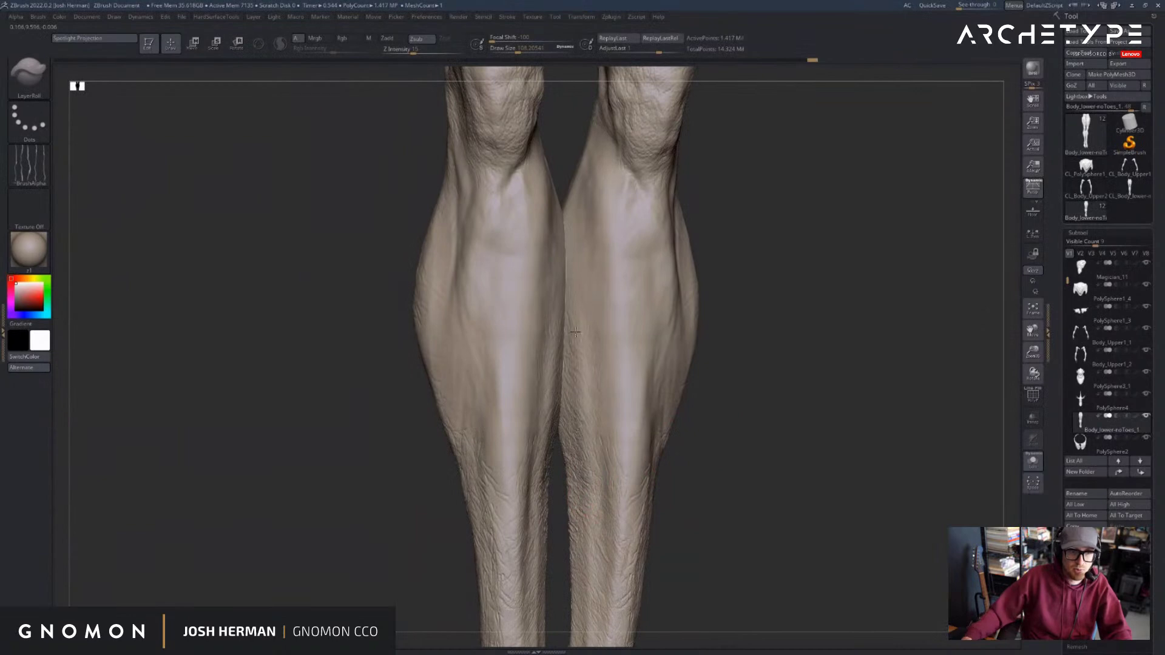
{"action": "left_click_drag", "start_coordinate": [743, 184], "coordinate": [720, 184]}
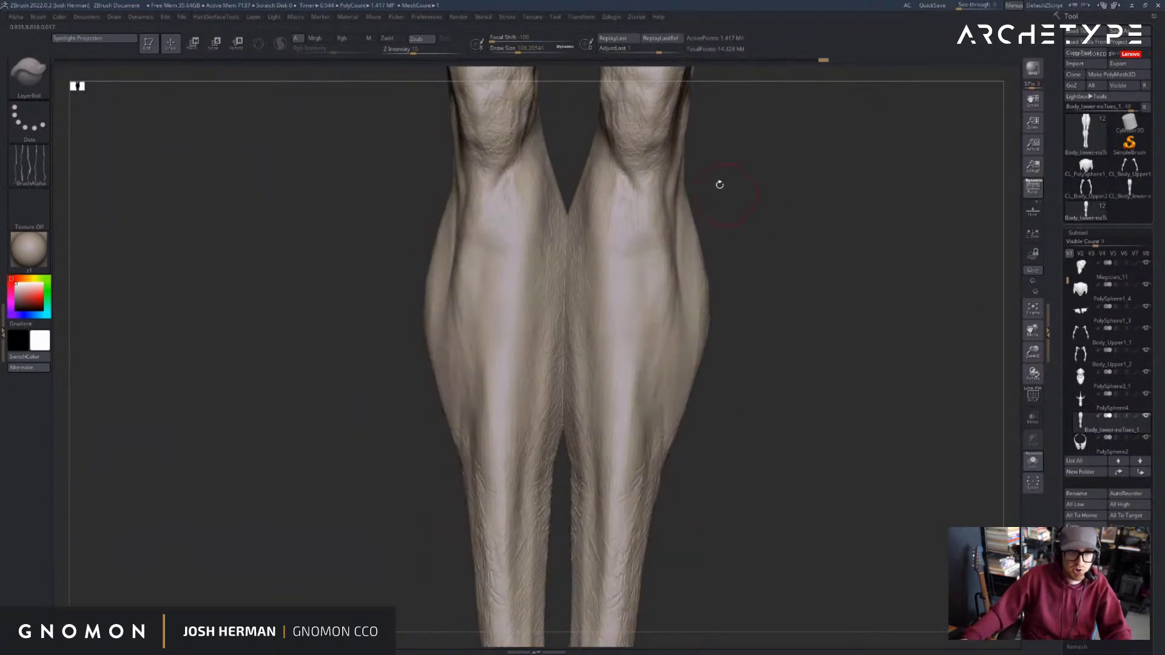
{"action": "key", "text": "bracketright"}
{"action": "left_click_drag", "start_coordinate": [631, 188], "coordinate": [613, 226]}
{"action": "mouse_move", "coordinate": [762, 198]}
{"action": "left_mouse_down"}
{"action": "mouse_move", "coordinate": [735, 199]}
{"action": "mouse_move", "coordinate": [740, 209]}
{"action": "mouse_move", "coordinate": [711, 181]}
{"action": "left_mouse_up"}
- Adjust the shape of the inner calves just below the knees with the Move brush
{"action": "key", "text": "b"}
{"action": "key", "text": "m"}
{"action": "key", "text": "v"}
{"action": "key", "text": "s"}
{"action": "left_click_drag", "start_coordinate": [595, 217], "coordinate": [597, 199]}
- Return to the LayerRoll brush, undo the last stroke and texture the shins and outer calves at a smaller brush size
{"action": "key", "text": "b"}
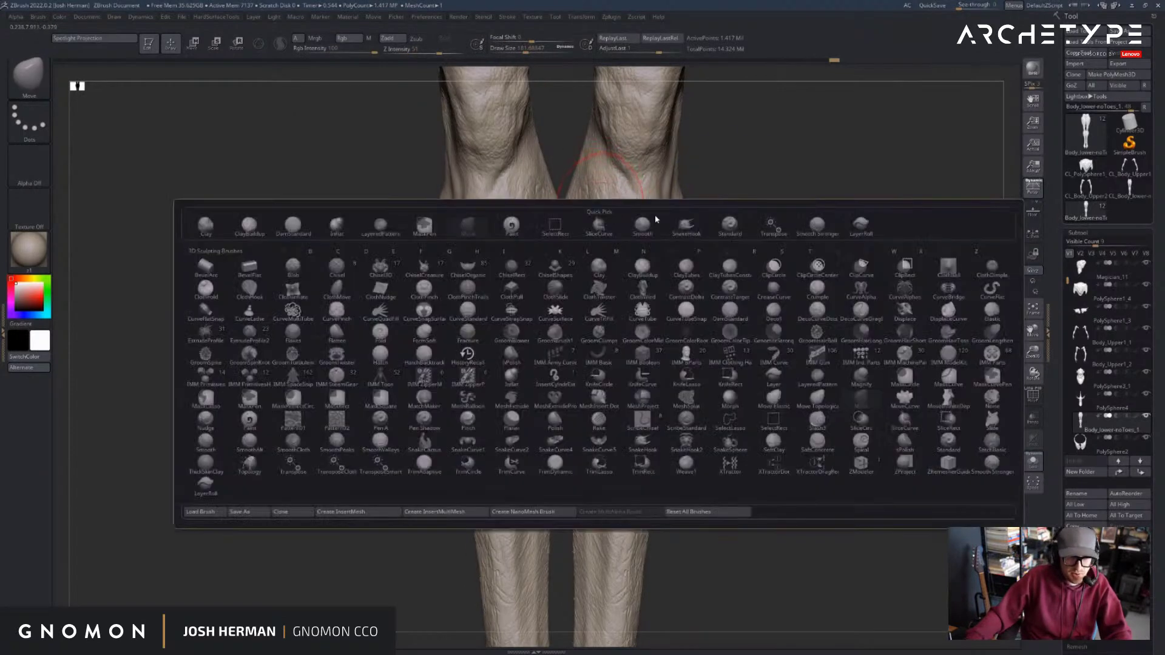
{"action": "left_click", "coordinate": [870, 224]}
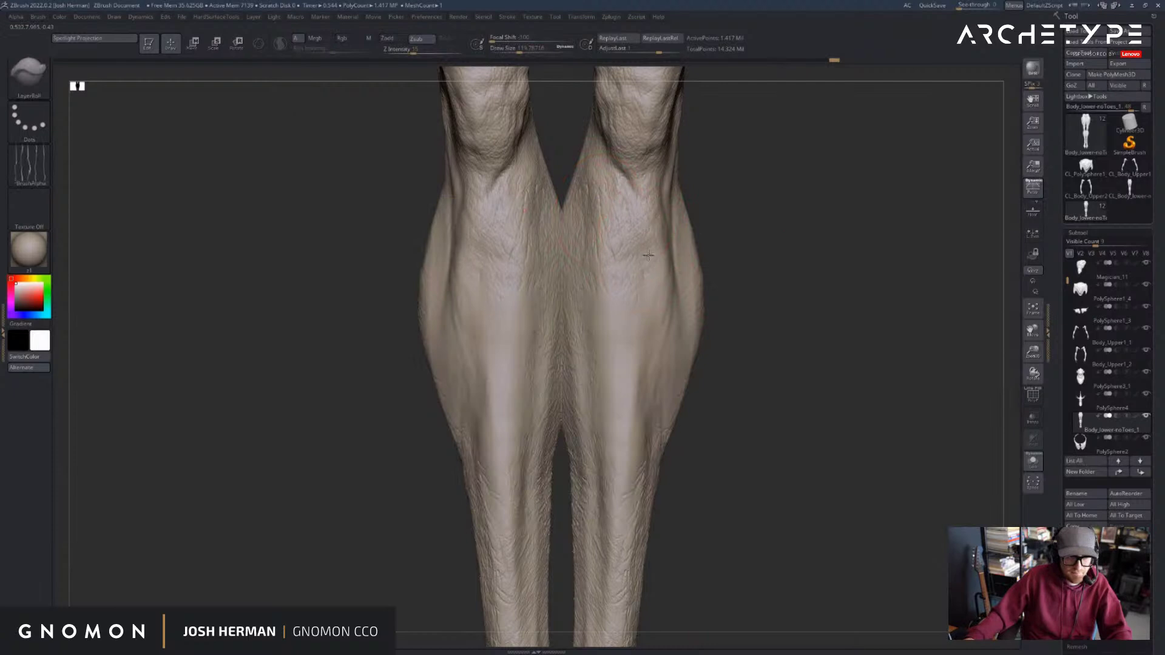
{"action": "key", "text": "ctrl+z"}
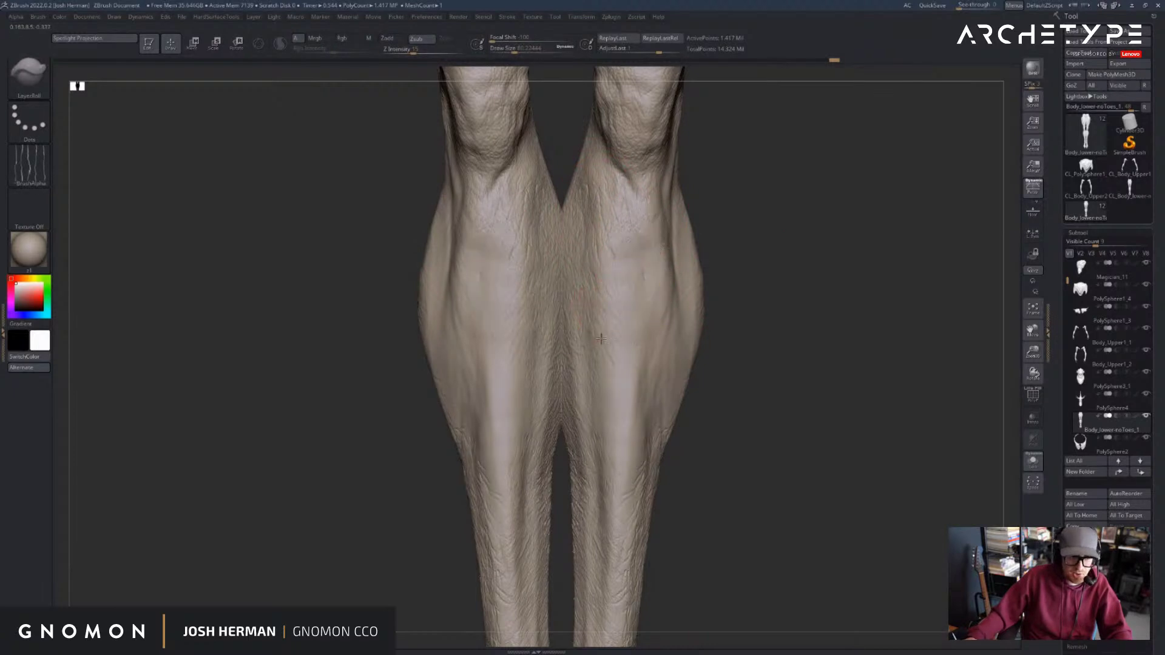
{"action": "left_click_drag", "start_coordinate": [717, 507], "coordinate": [643, 514]}
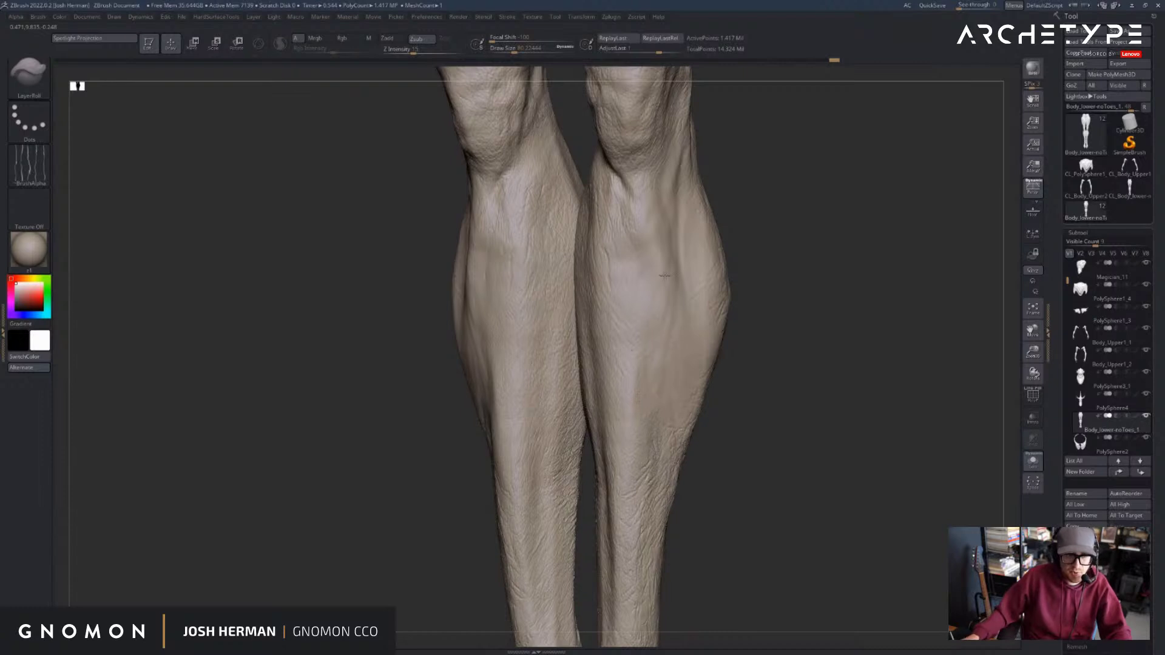
{"action": "mouse_move", "coordinate": [674, 190]}
{"action": "right_mouse_down"}
{"action": "mouse_move", "coordinate": [757, 151]}
{"action": "mouse_move", "coordinate": [719, 191]}
{"action": "right_mouse_up"}
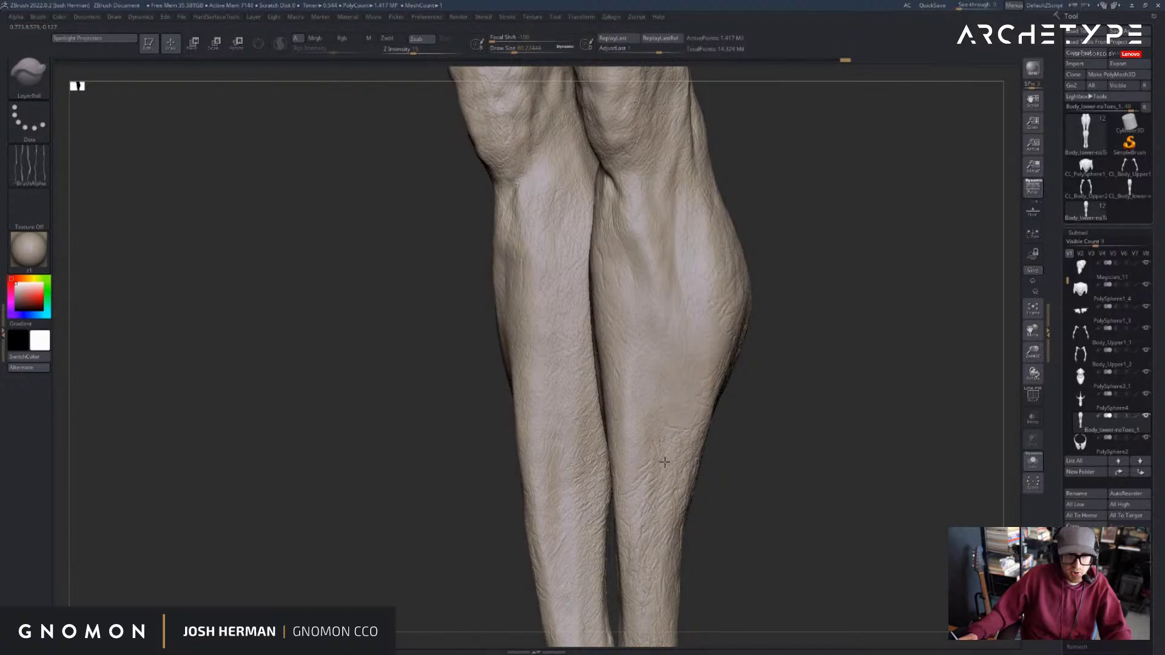
- Check the legs as a whole and switch to the DamStandard brush for the fronts of the knees
{"action": "key", "text": "f"}
{"action": "right_click_drag", "start_coordinate": [831, 369], "coordinate": [822, 399]}
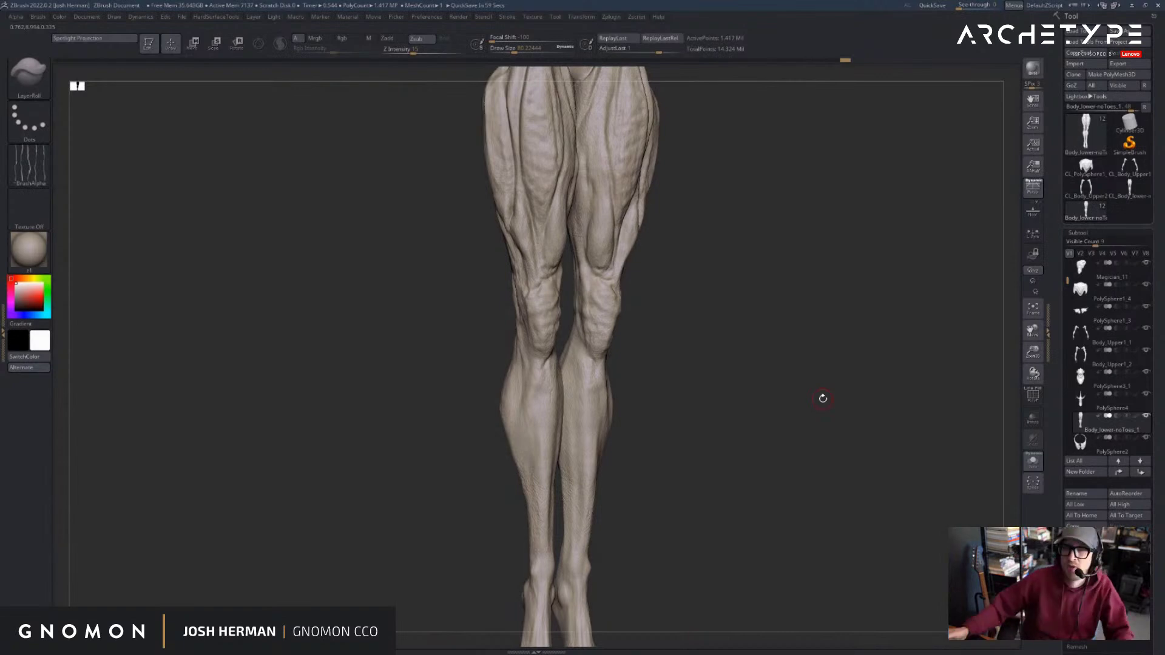
{"action": "right_click_drag", "start_coordinate": [882, 320], "coordinate": [722, 390]}
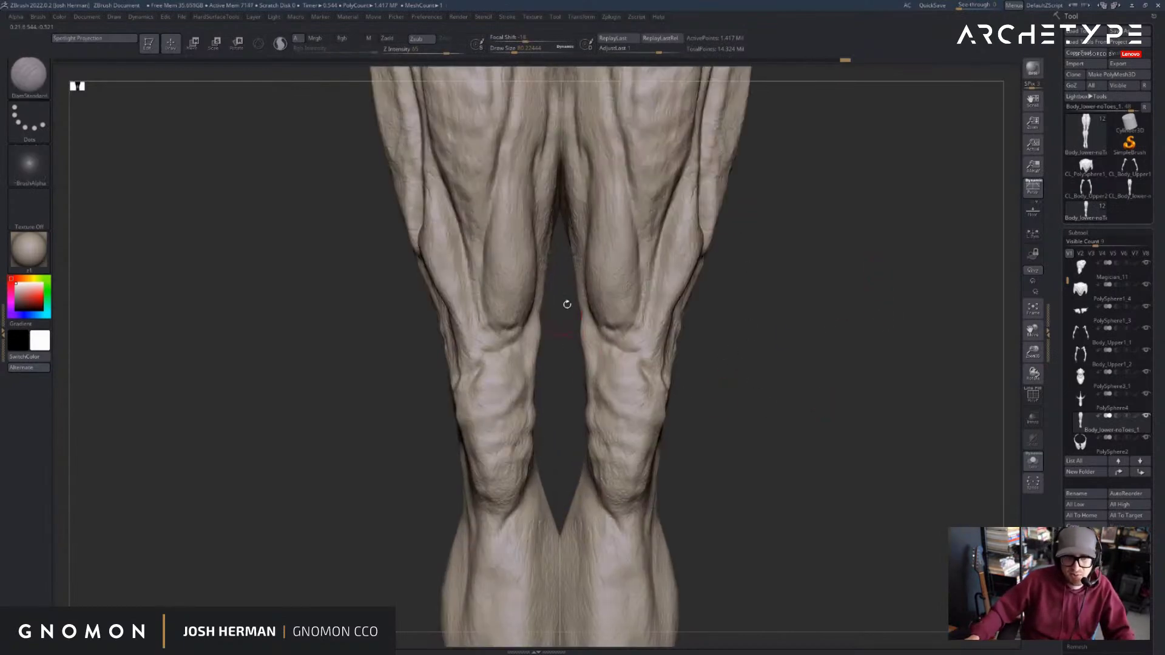
- Isolate the legs subtool and switch to the ClayBuildup brush
{"action": "right_click_drag", "start_coordinate": [607, 330], "coordinate": [667, 326]}
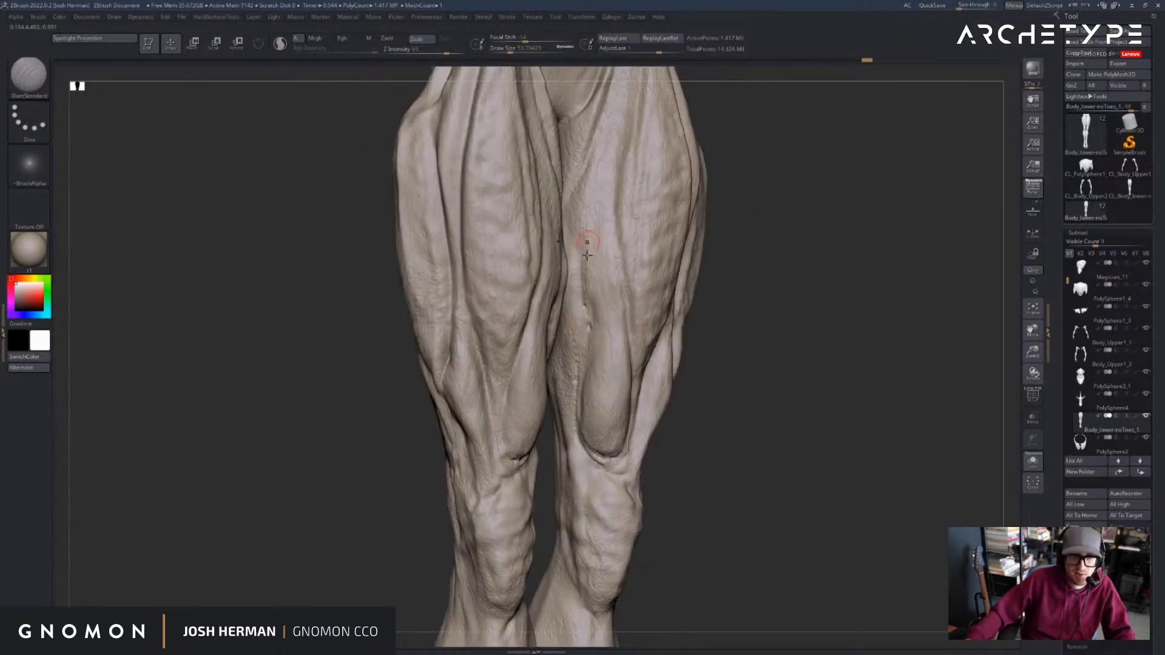
{"action": "right_click_drag", "start_coordinate": [758, 180], "coordinate": [588, 317]}
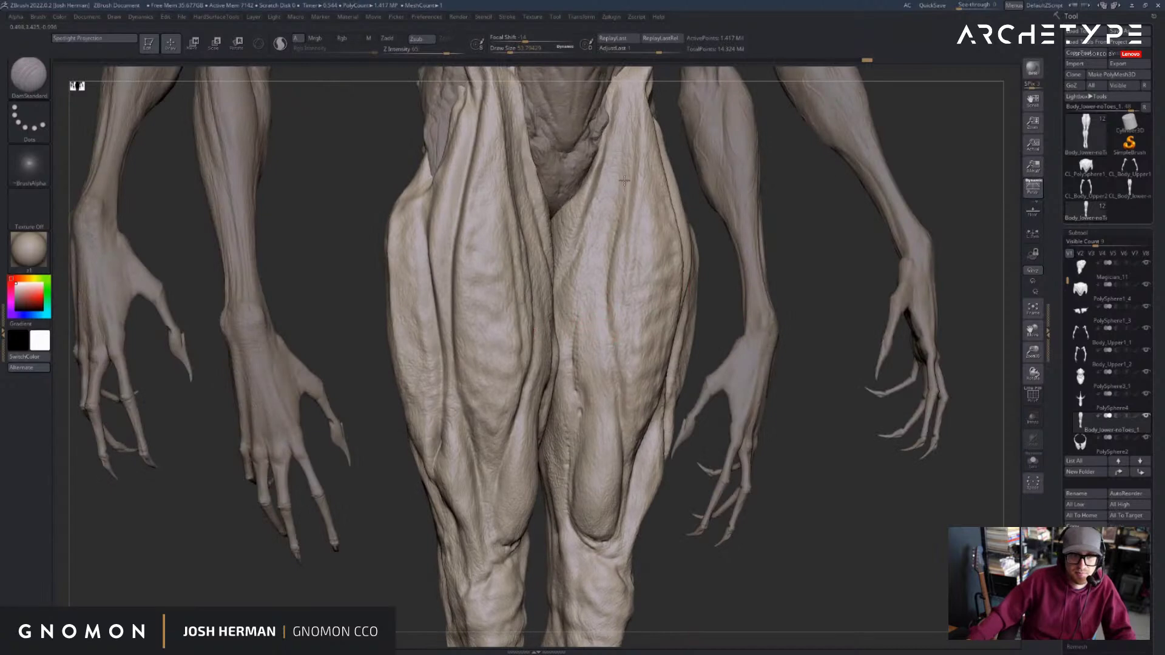
{"action": "key", "text": "f"}
{"action": "key", "text": "f"}
{"action": "right_click_drag", "start_coordinate": [804, 234], "coordinate": [886, 382], "text": "shift"}
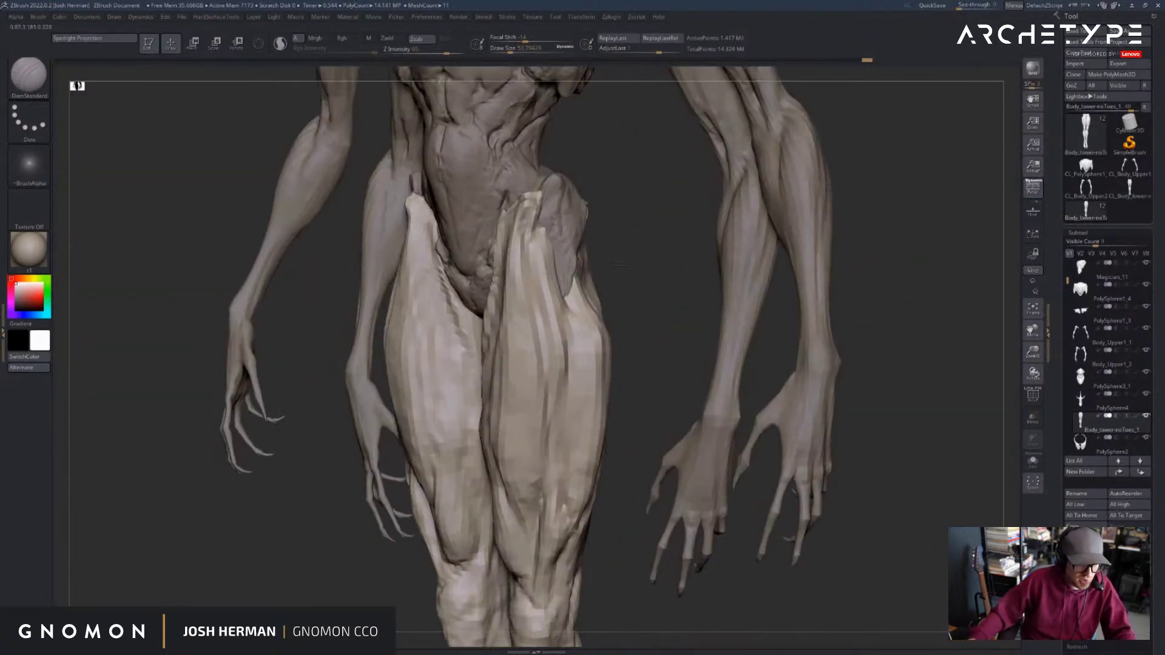
{"action": "key", "text": "alt+s"}
{"action": "key", "text": "b"}
{"action": "key", "text": "c"}
{"action": "key", "text": "b"}
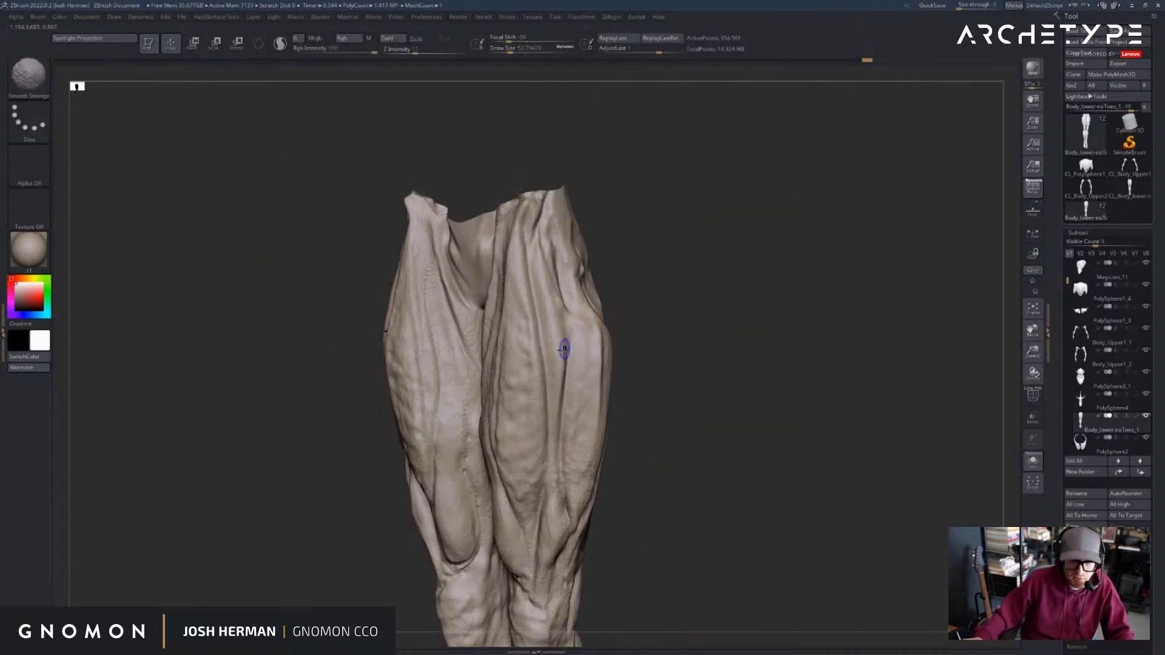
- Lower the legs' subdivision level, enlarge the brush and build up the front of the outer thigh with ClayBuildup
{"action": "key", "text": "shift+d"}
{"action": "key", "text": "shift+d"}
{"action": "key", "text": "shift+d"}
{"action": "key", "text": "s"}
{"action": "left_click", "coordinate": [555, 367]}
{"action": "key", "text": "d"}
{"action": "key", "text": "d"}
{"action": "left_click_drag", "start_coordinate": [550, 357], "coordinate": [541, 380]}
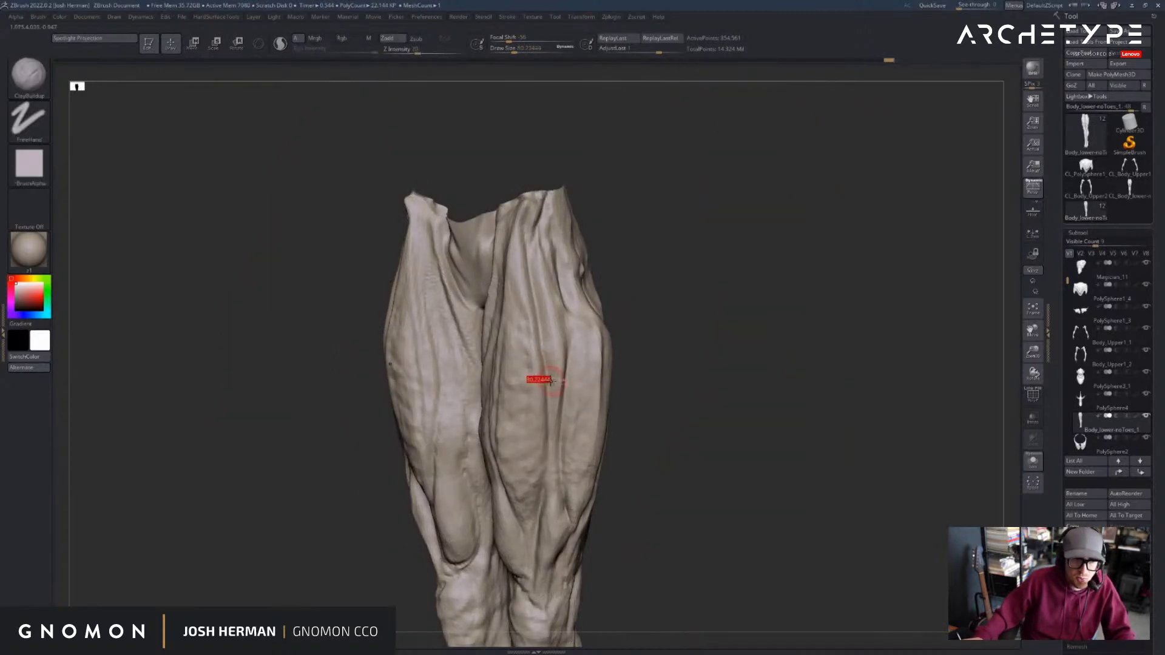
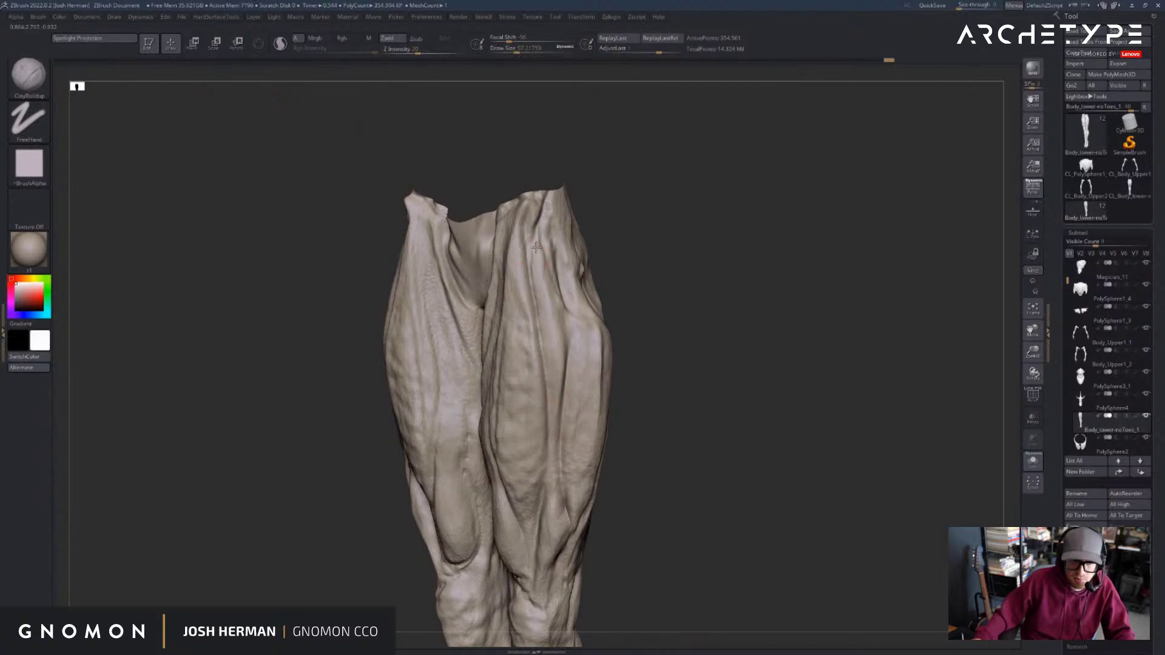
- Show the whole figure again and build up the lower outer thigh above the knee with ClayBuildup
{"action": "left_click", "coordinate": [563, 282], "text": "ctrl+shift"}
{"action": "right_click_drag", "start_coordinate": [546, 281], "coordinate": [569, 333]}
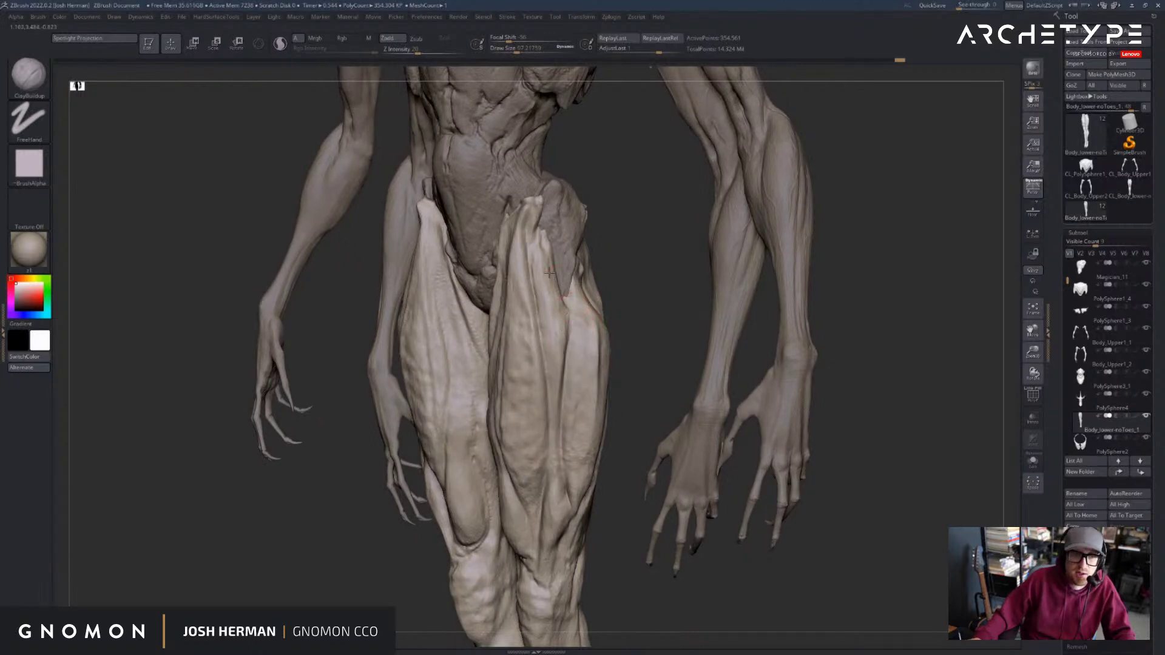
{"action": "mouse_move", "coordinate": [565, 297]}
{"action": "right_mouse_down"}
{"action": "mouse_move", "coordinate": [631, 260]}
{"action": "mouse_move", "coordinate": [600, 287]}
{"action": "right_mouse_up"}
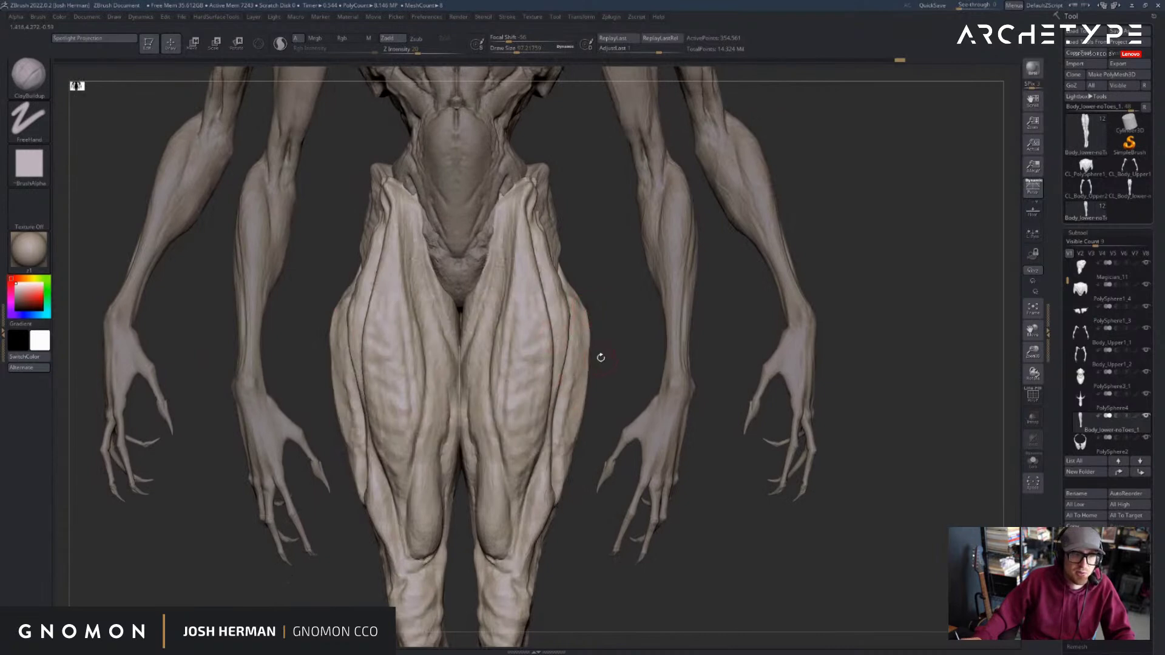
{"action": "right_click_drag", "start_coordinate": [601, 358], "coordinate": [601, 289], "text": "alt"}
{"action": "right_click_drag", "start_coordinate": [596, 362], "coordinate": [588, 327], "text": "ctrl"}
{"action": "key", "text": "b"}
{"action": "key", "text": "d"}
{"action": "key", "text": "s"}
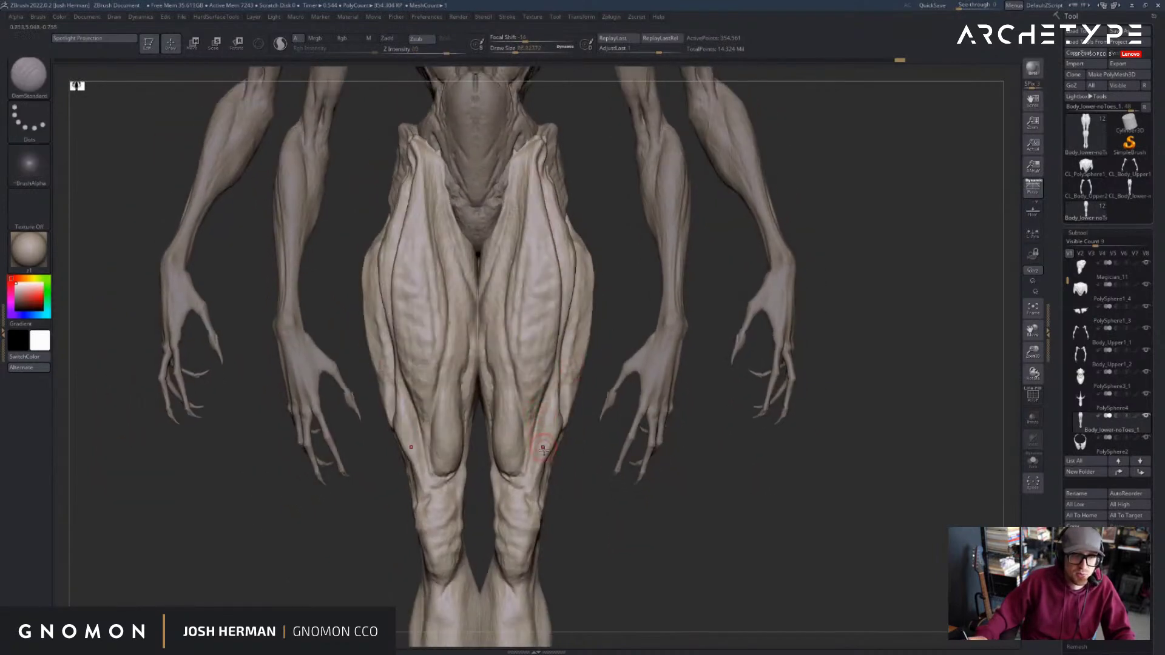
{"action": "key", "text": "b"}
{"action": "key", "text": "c"}
{"action": "key", "text": "b"}
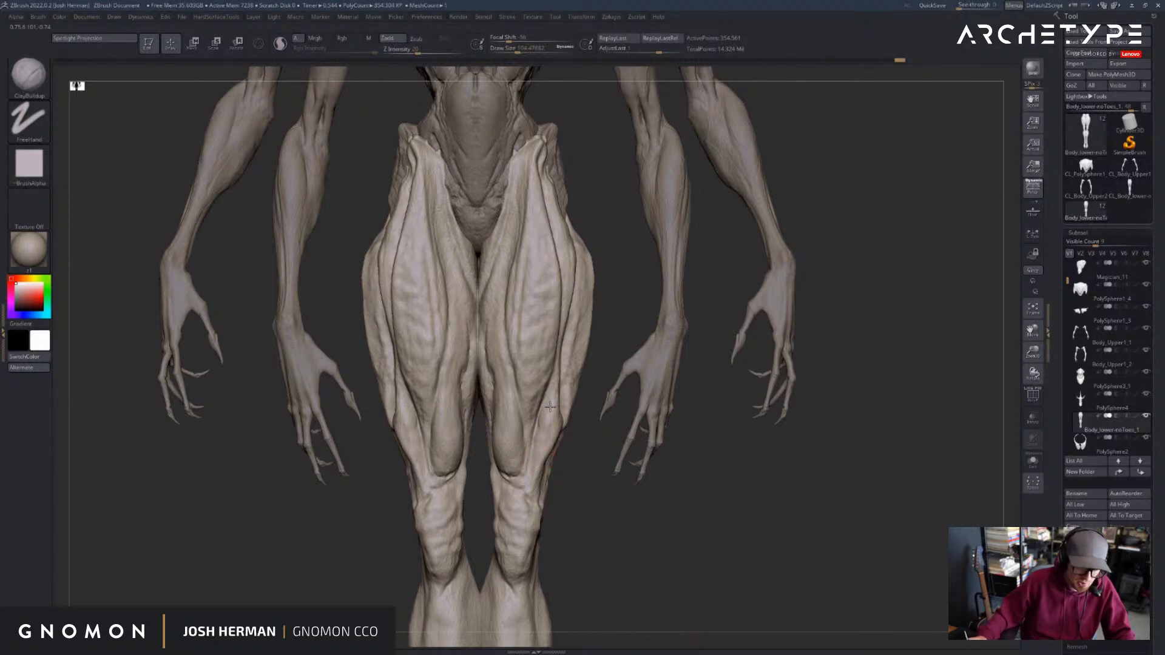
{"action": "right_click_drag", "start_coordinate": [594, 393], "coordinate": [560, 412]}
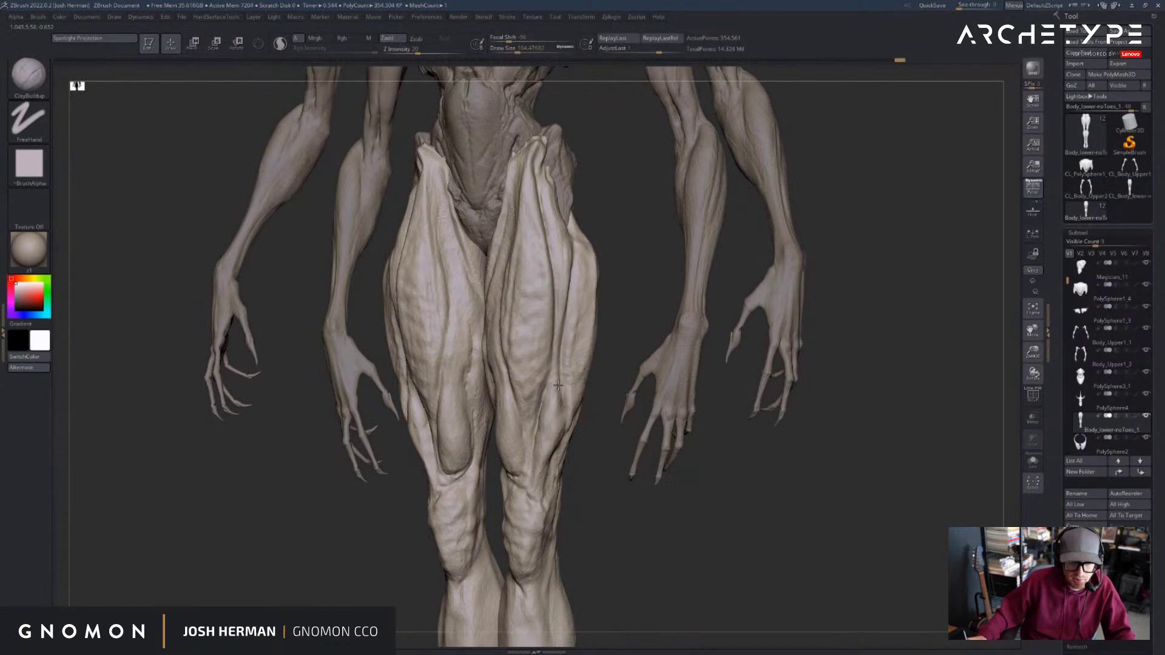
{"action": "left_click_drag", "start_coordinate": [558, 386], "coordinate": [559, 359]}
- Sculpt the outer edge of the leg just beneath the knee with the Standard brush
{"action": "right_click_drag", "start_coordinate": [577, 327], "coordinate": [580, 333], "text": "shift"}
{"action": "key", "text": "f"}
{"action": "right_click_drag", "start_coordinate": [676, 400], "coordinate": [679, 362], "text": "alt"}
{"action": "key", "text": "b"}
{"action": "key", "text": "s"}
{"action": "key", "text": "t"}
{"action": "right_click_drag", "start_coordinate": [639, 316], "coordinate": [641, 358], "text": "ctrl"}
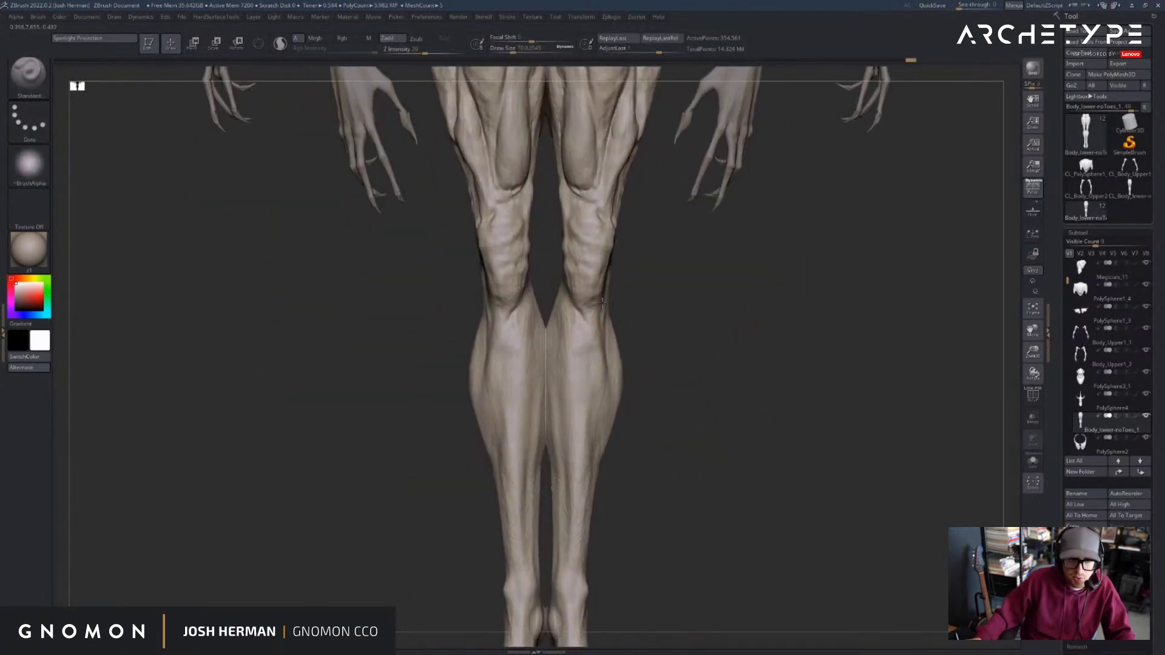
{"action": "left_click_drag", "start_coordinate": [601, 303], "coordinate": [598, 319]}
- Lower the legs' subdivision level another step and shape the front of the upper shin with a larger Standard brush
{"action": "key", "text": "s"}
{"action": "mouse_move", "coordinate": [649, 297]}
{"action": "right_mouse_down"}
{"action": "mouse_move", "coordinate": [620, 303]}
{"action": "mouse_move", "coordinate": [673, 347]}
{"action": "right_mouse_up"}
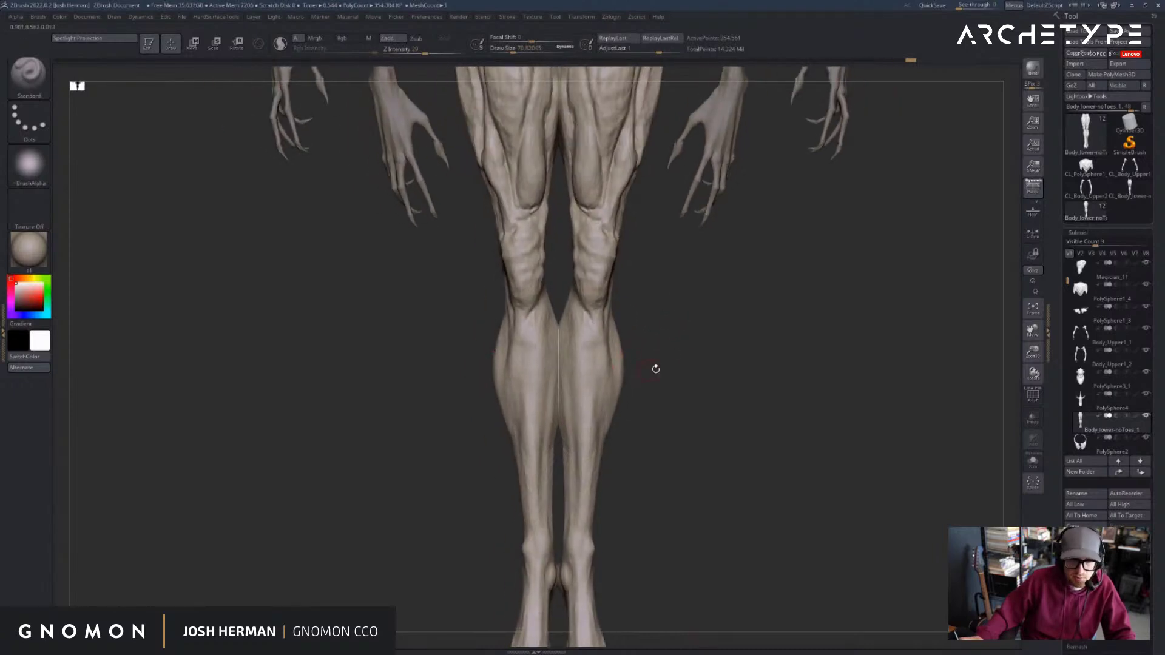
{"action": "mouse_move", "coordinate": [656, 368]}
{"action": "left_mouse_down"}
{"action": "mouse_move", "coordinate": [620, 371]}
{"action": "mouse_move", "coordinate": [609, 443]}
{"action": "left_mouse_up"}
{"action": "key", "text": "s"}
{"action": "left_click", "coordinate": [594, 357]}
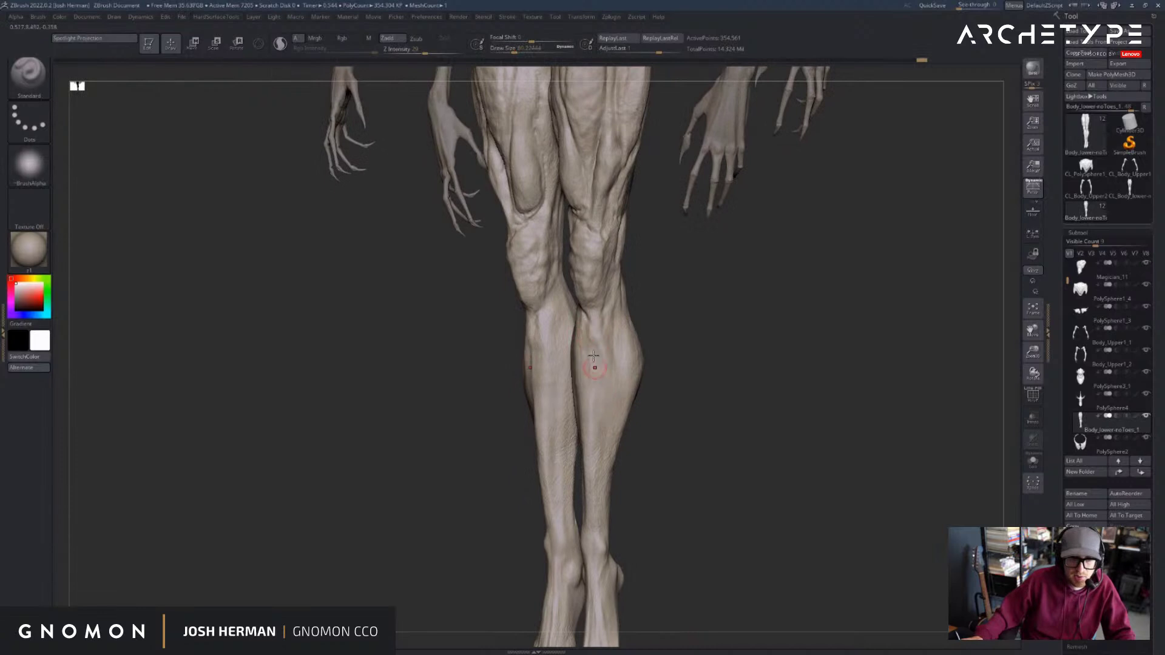
{"action": "key", "text": "shift+d"}
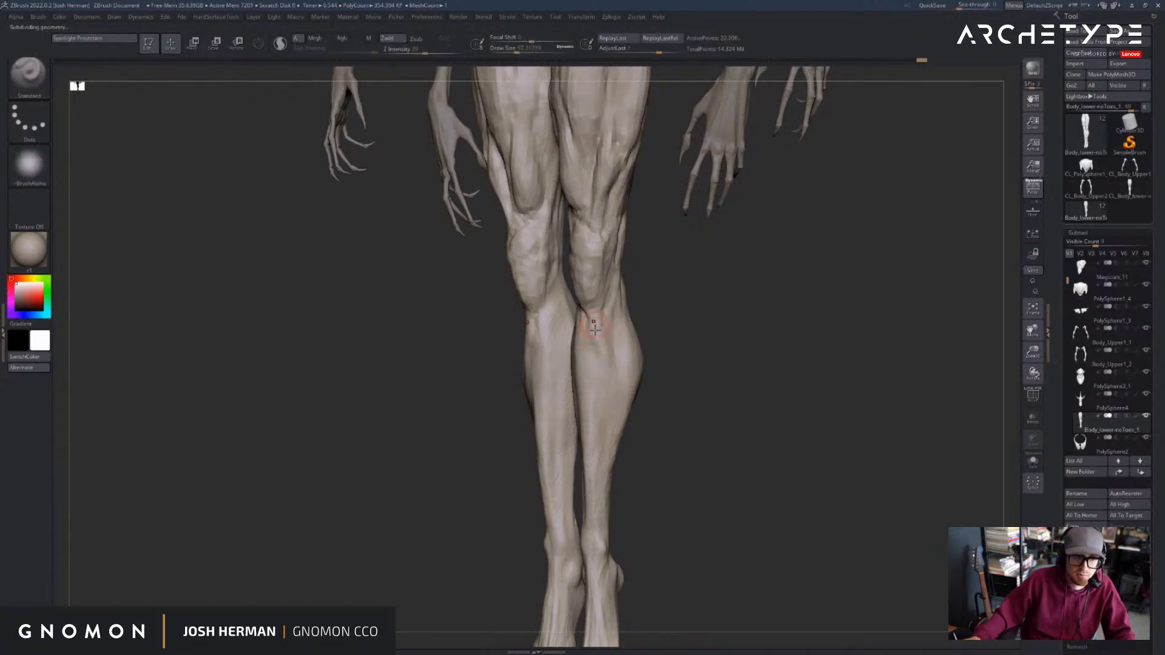
{"action": "left_click_drag", "start_coordinate": [595, 330], "coordinate": [595, 401]}
{"action": "key", "text": "s"}
{"action": "left_click", "coordinate": [596, 349]}
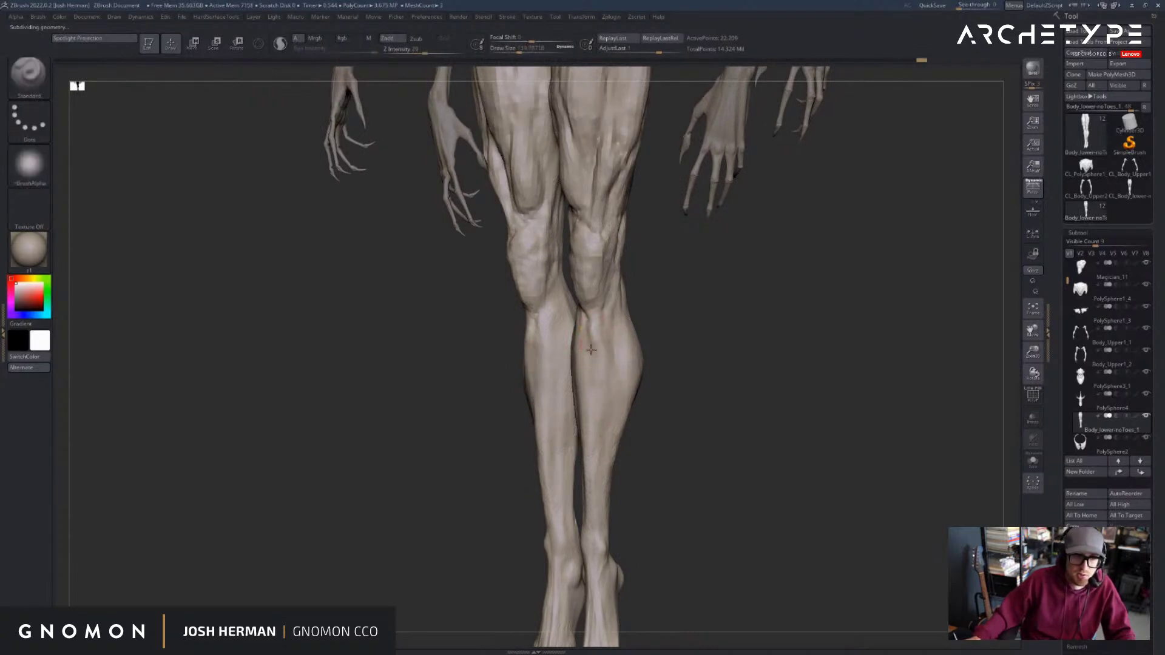
{"action": "right_click_drag", "start_coordinate": [591, 349], "coordinate": [655, 366]}
{"action": "key", "text": "ctrl"}
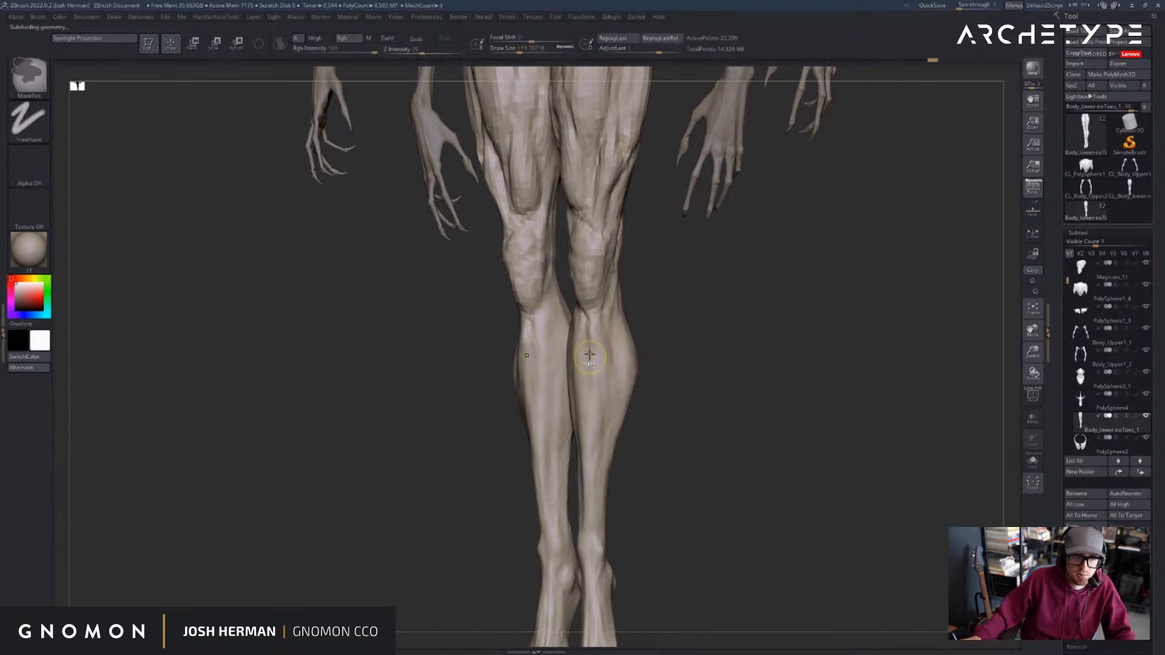
{"action": "mouse_move", "coordinate": [590, 343]}
{"action": "left_mouse_down"}
{"action": "mouse_move", "coordinate": [591, 427]}
{"action": "mouse_move", "coordinate": [585, 339]}
{"action": "mouse_move", "coordinate": [584, 380]}
{"action": "left_mouse_up"}
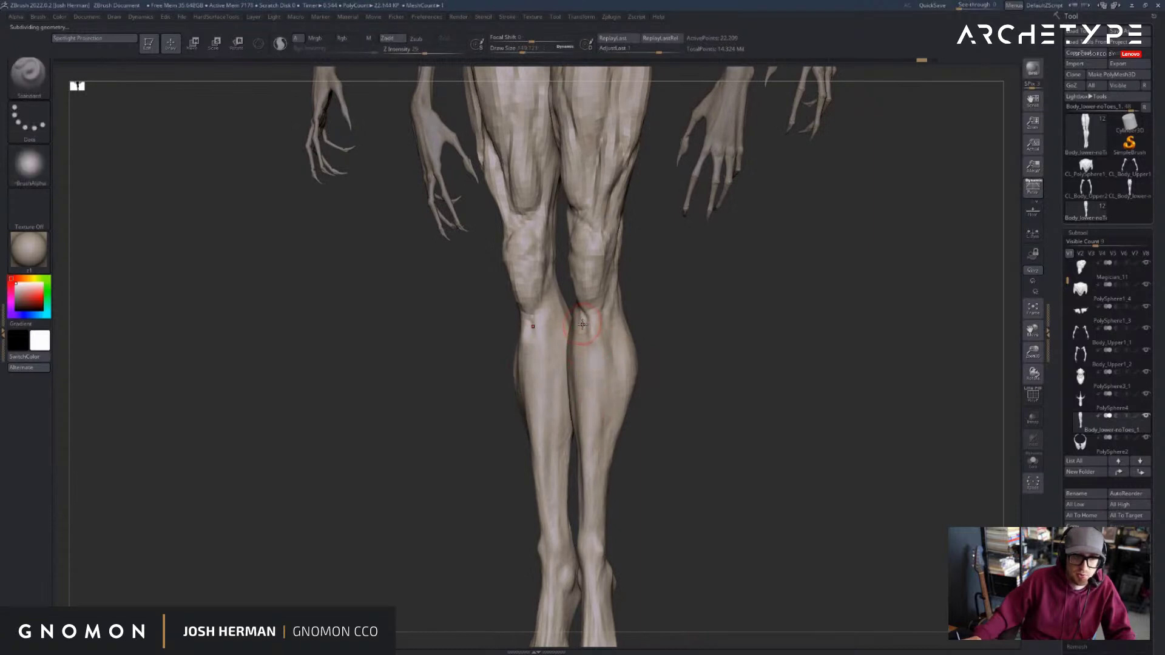
- Try smoothing the front of the upper shin and undo it
{"action": "right_click_drag", "start_coordinate": [666, 345], "coordinate": [684, 346]}
{"action": "key", "text": "shift"}
{"action": "left_click_drag", "start_coordinate": [594, 333], "coordinate": [606, 389], "text": "shift"}
{"action": "key", "text": "ctrl+z"}
- Sculpt the upper shin just below the knee with the Standard brush from the front view
{"action": "right_click_drag", "start_coordinate": [616, 336], "coordinate": [634, 330], "text": "shift"}
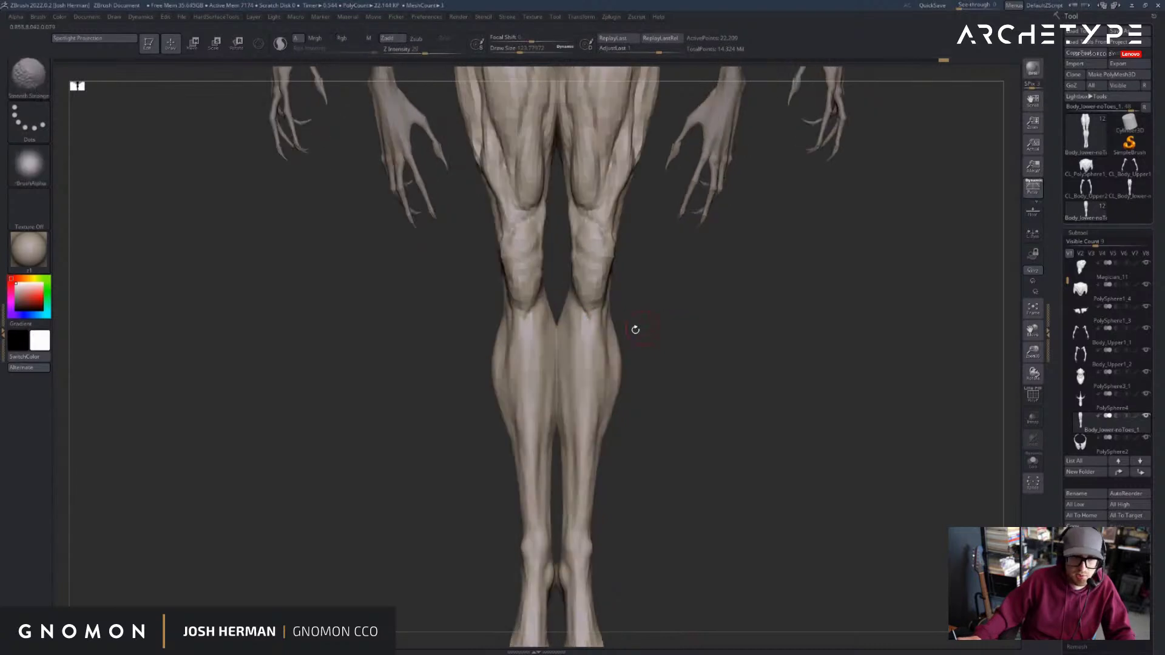
{"action": "mouse_move", "coordinate": [606, 330]}
{"action": "left_mouse_down"}
{"action": "mouse_move", "coordinate": [613, 406]}
{"action": "mouse_move", "coordinate": [604, 360]}
{"action": "mouse_move", "coordinate": [540, 331]}
{"action": "left_mouse_up"}
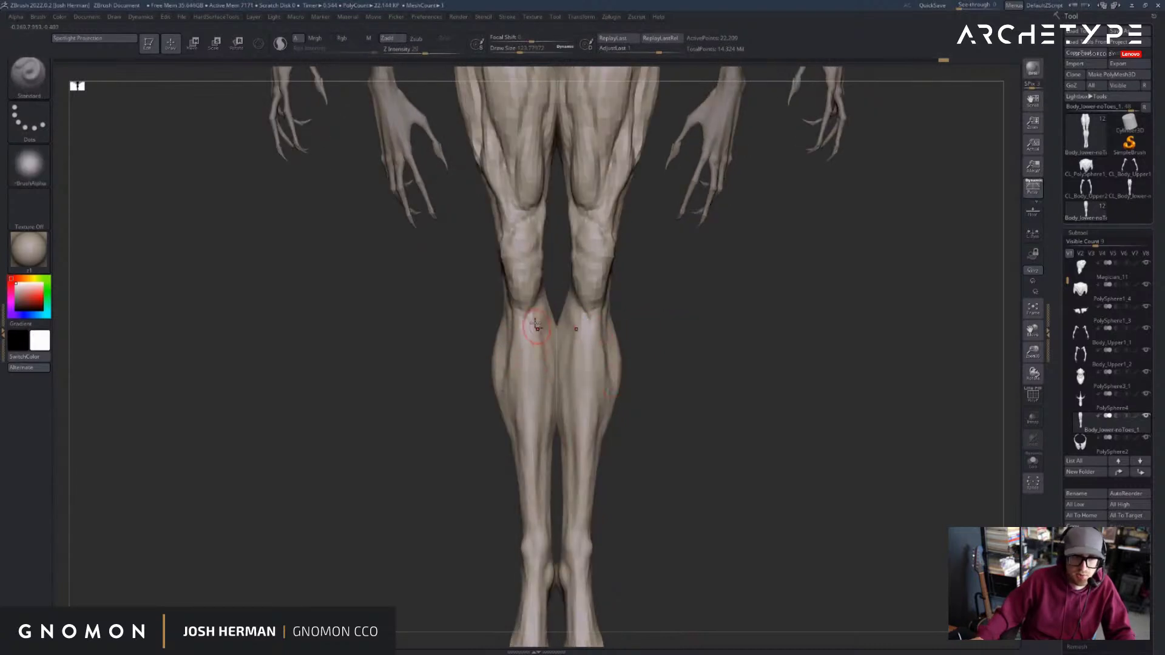
- Switch to the Move brush and raise the legs back to a higher subdivision level
{"action": "mouse_move", "coordinate": [681, 299]}
{"action": "right_mouse_down", "text": "alt"}
{"action": "mouse_move", "coordinate": [687, 398]}
{"action": "mouse_move", "coordinate": [668, 400]}
{"action": "mouse_move", "coordinate": [694, 424]}
{"action": "right_mouse_up", "text": "alt"}
{"action": "key", "text": "b"}
{"action": "key", "text": "m"}
{"action": "key", "text": "v"}
{"action": "right_click_drag", "start_coordinate": [692, 496], "coordinate": [752, 494], "text": "alt"}
{"action": "key", "text": "d"}
{"action": "key", "text": "d"}
{"action": "right_click_drag", "start_coordinate": [783, 443], "coordinate": [777, 386]}
{"action": "key", "text": "d"}
- Make the head the active subtool and save the file
{"action": "left_click", "coordinate": [570, 183], "text": "alt"}
{"action": "right_click_drag", "start_coordinate": [754, 216], "coordinate": [965, 217]}
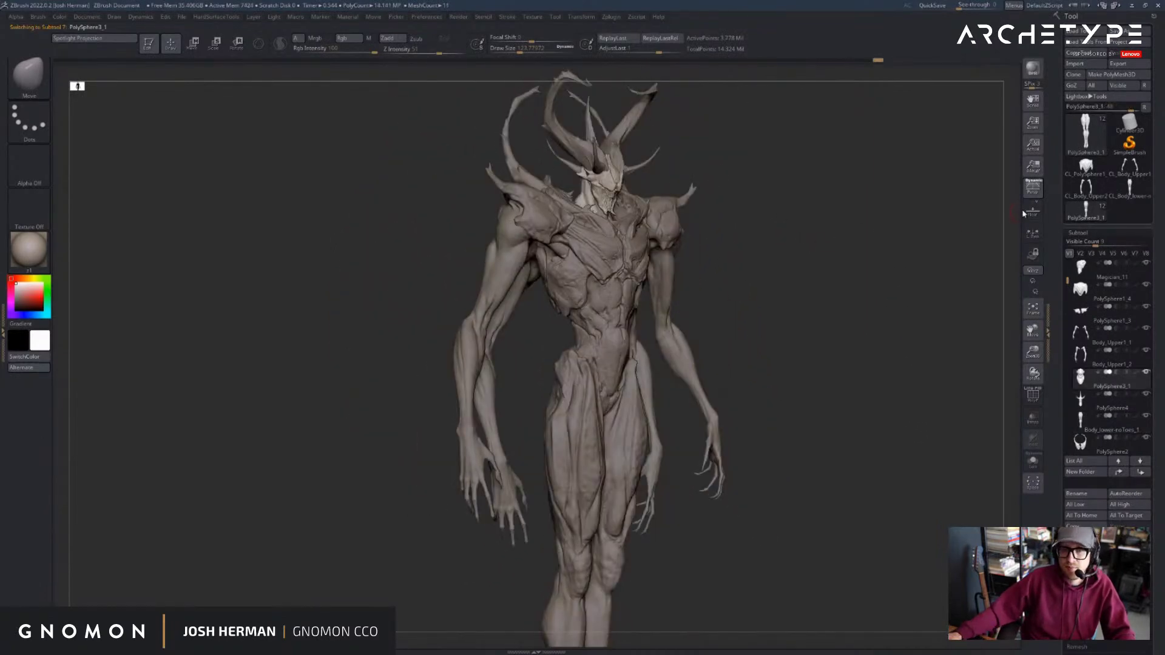
{"action": "right_click_drag", "start_coordinate": [781, 202], "coordinate": [876, 228], "text": "shift"}
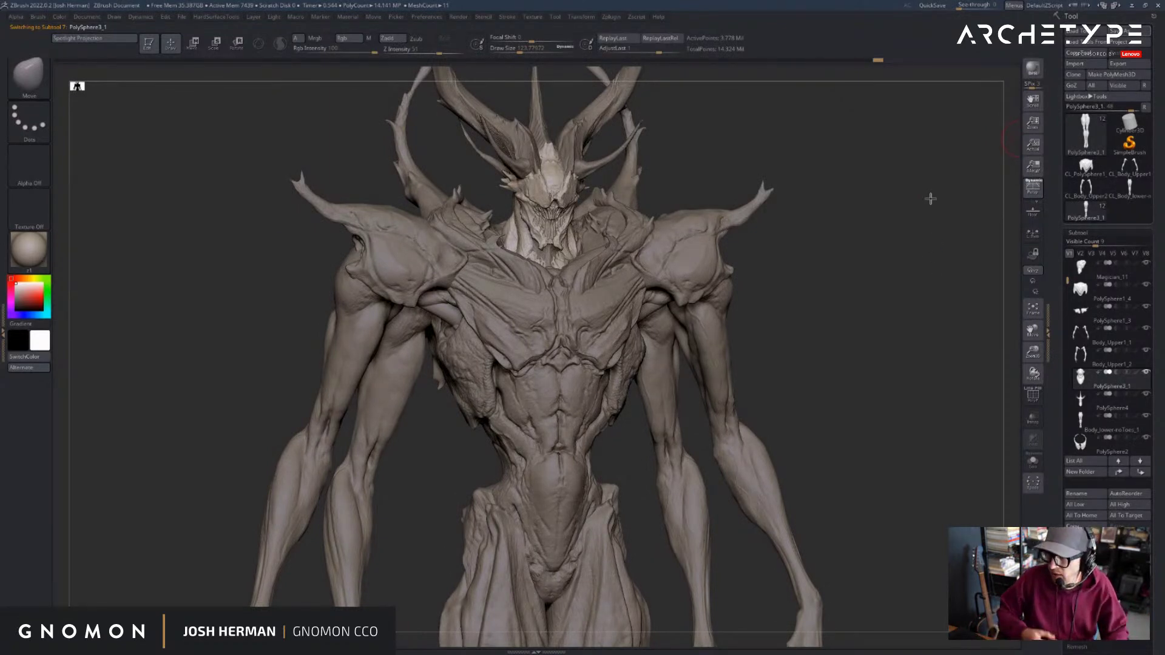
{"action": "key", "text": "ctrl+s"}
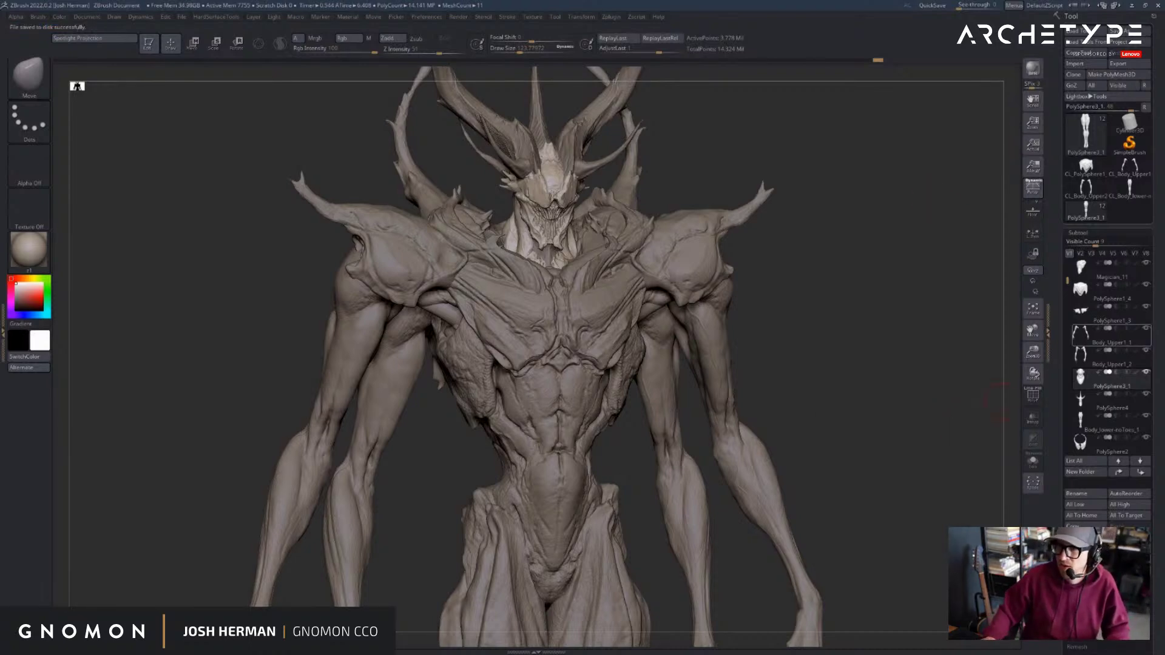
- Hide the interface shelves and review the full creature from horns to feet in the front view
{"action": "mouse_move", "coordinate": [1093, 335]}
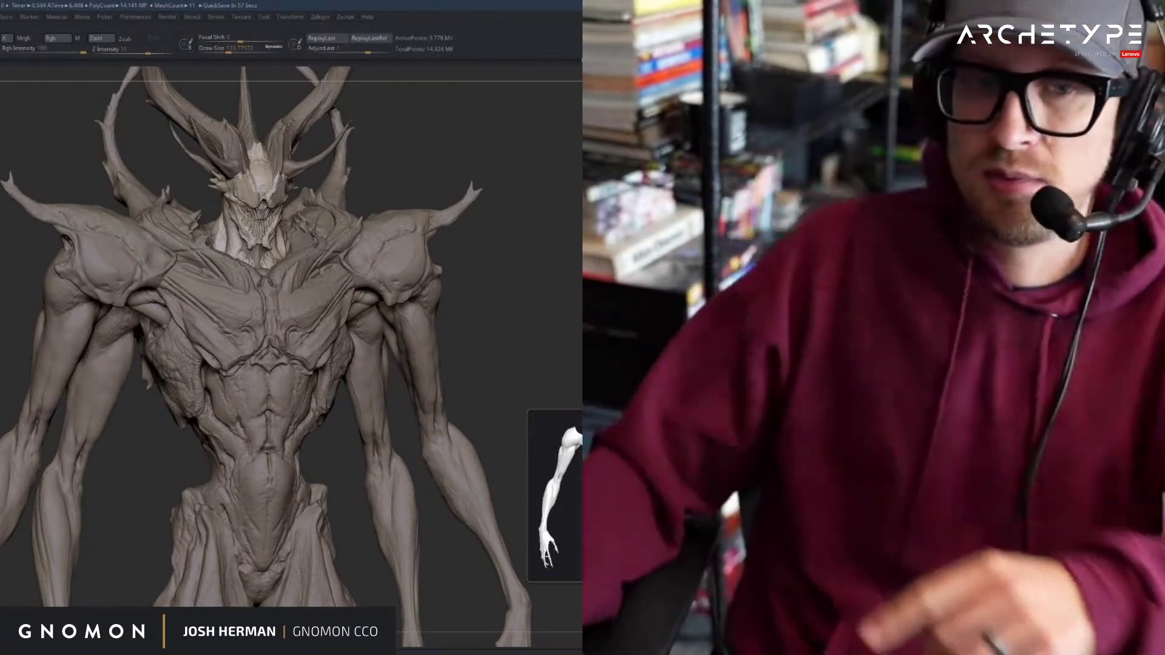
{"action": "left_click_drag", "start_coordinate": [534, 315], "coordinate": [497, 310]}
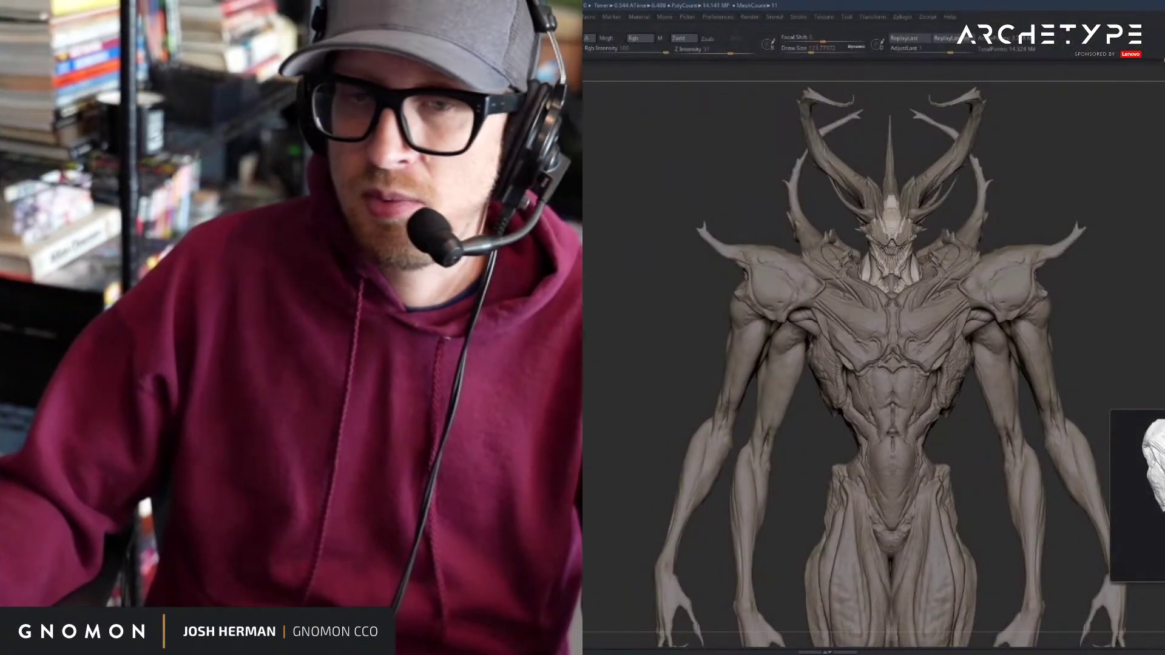
{"action": "left_click_drag", "start_coordinate": [1122, 364], "coordinate": [1164, 289]}
{"action": "key", "text": "Tab"}
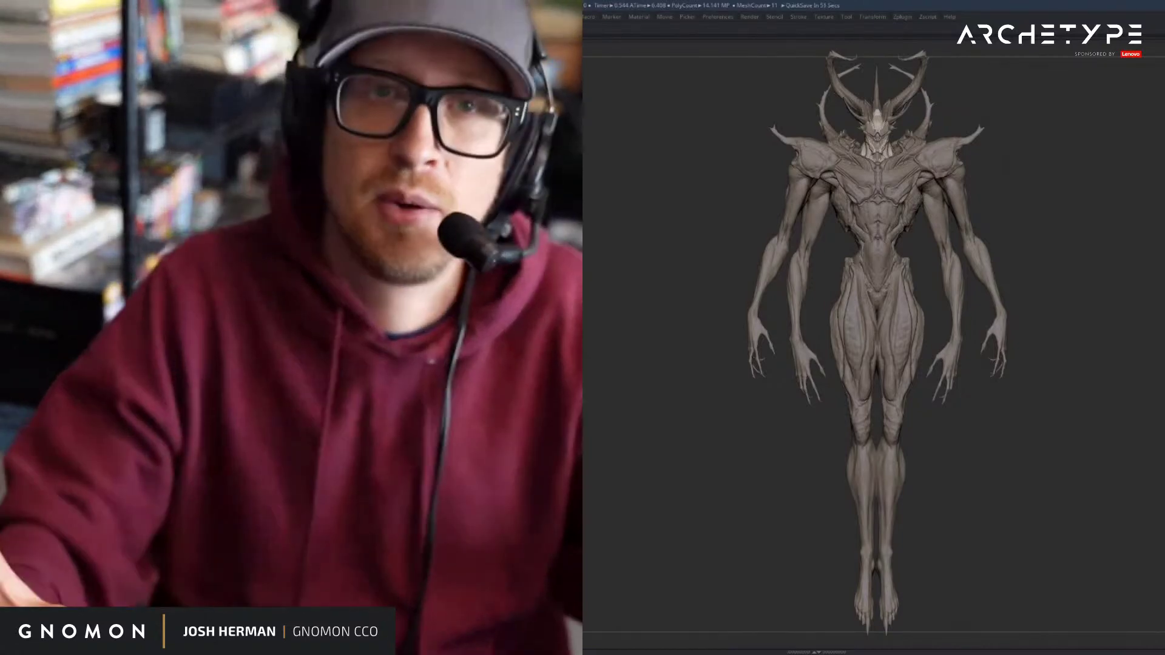
{"action": "key", "text": "f"}
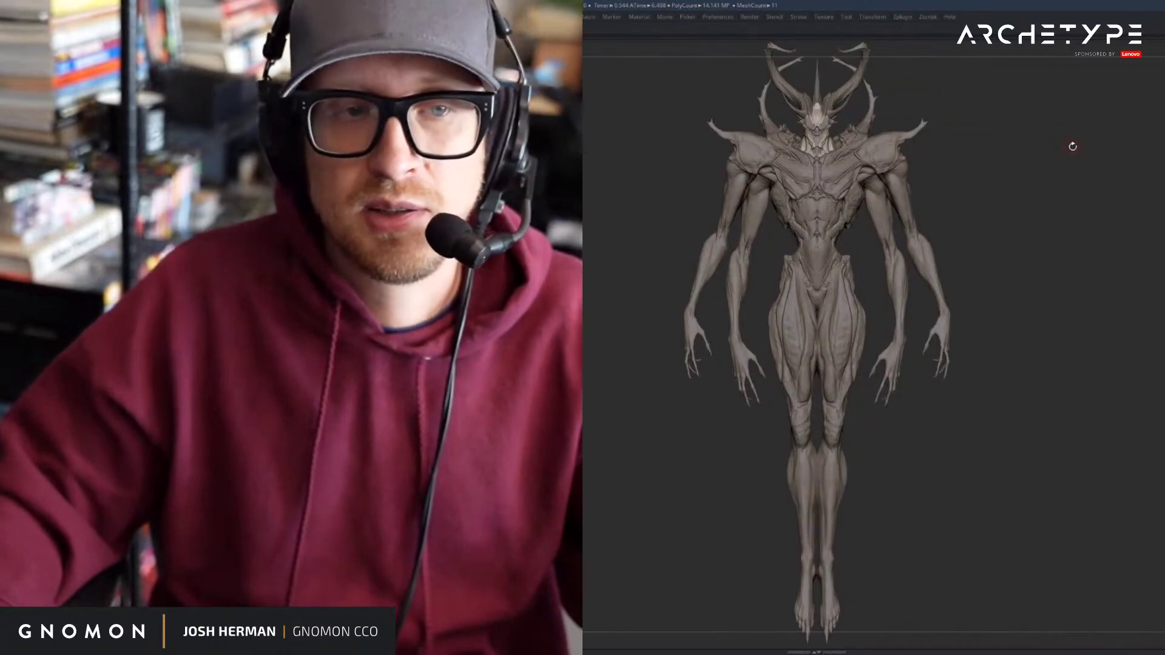
{"action": "key", "text": "f"}
{"action": "mouse_move", "coordinate": [1037, 167]}
{"action": "left_mouse_down"}
{"action": "mouse_move", "coordinate": [1153, 565]}
{"action": "mouse_move", "coordinate": [1141, 628]}
{"action": "left_mouse_up"}
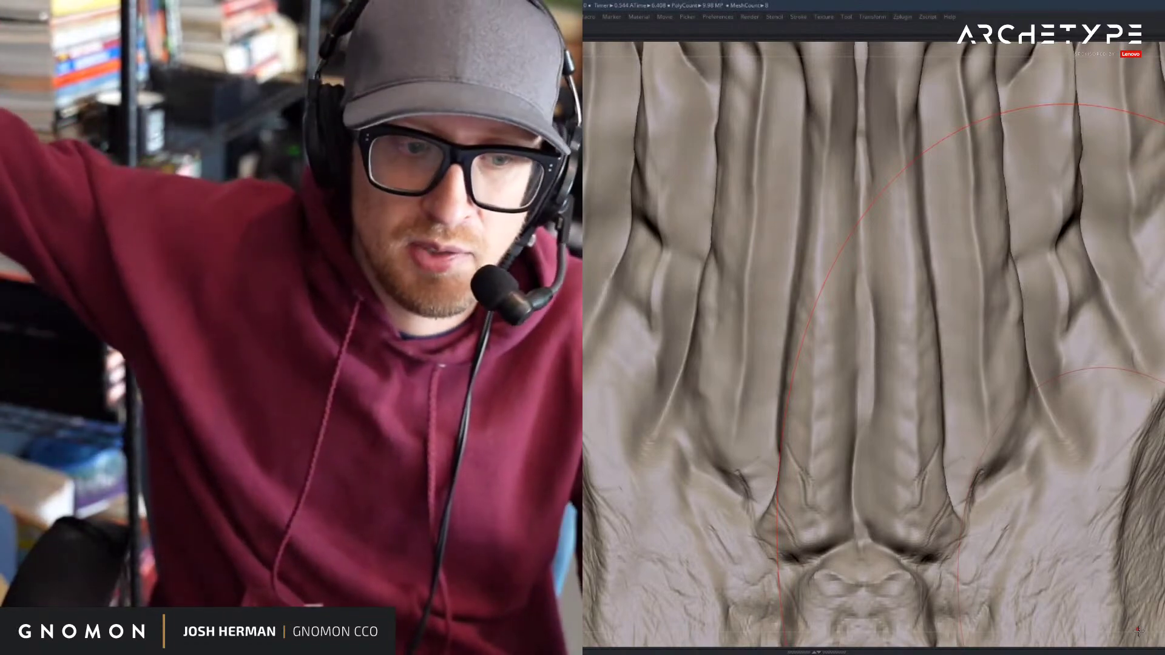
{"action": "key", "text": "f"}
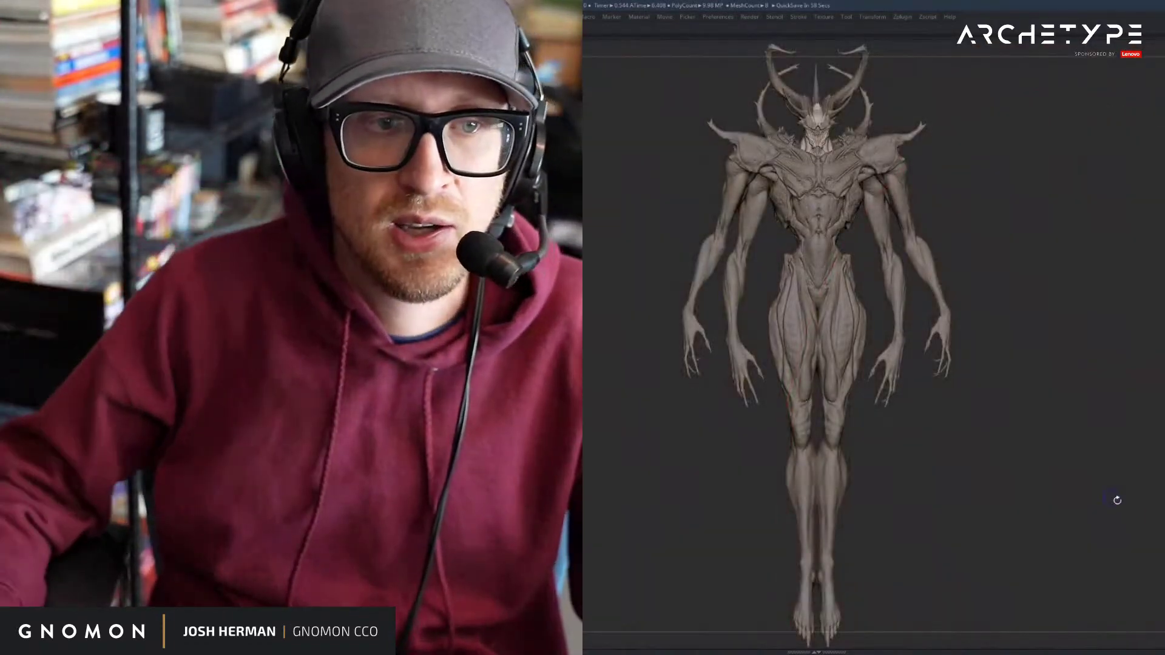
{"action": "left_click_drag", "start_coordinate": [1110, 504], "coordinate": [1136, 499], "text": "alt"}
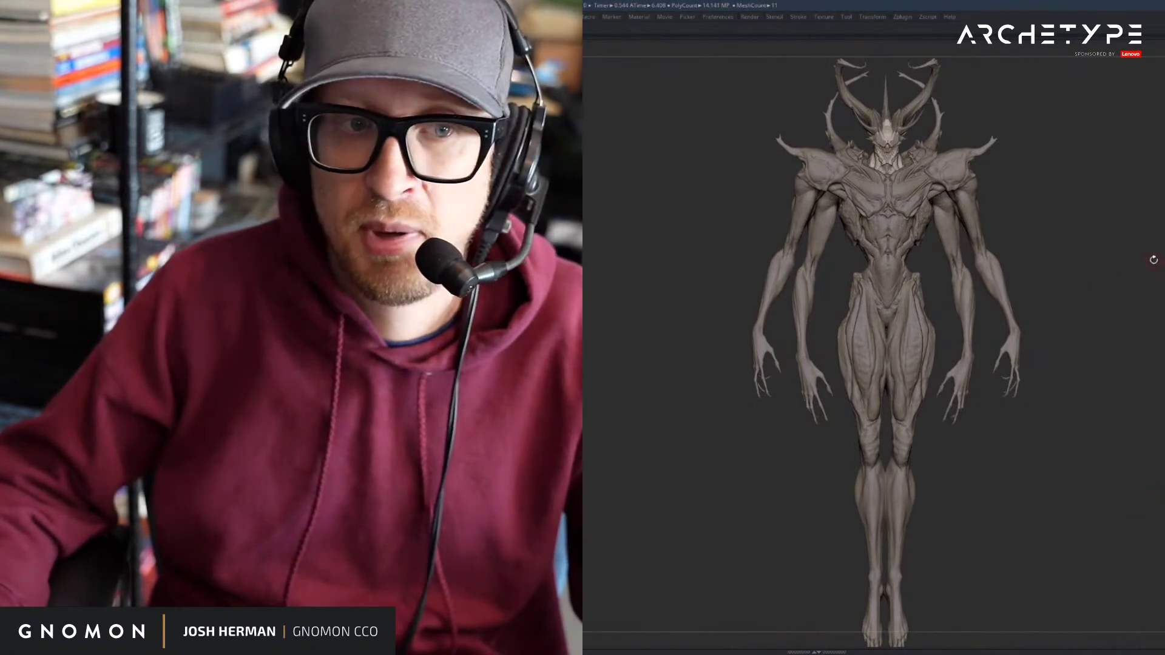
{"action": "left_click_drag", "start_coordinate": [1154, 261], "coordinate": [1138, 486], "text": "alt"}
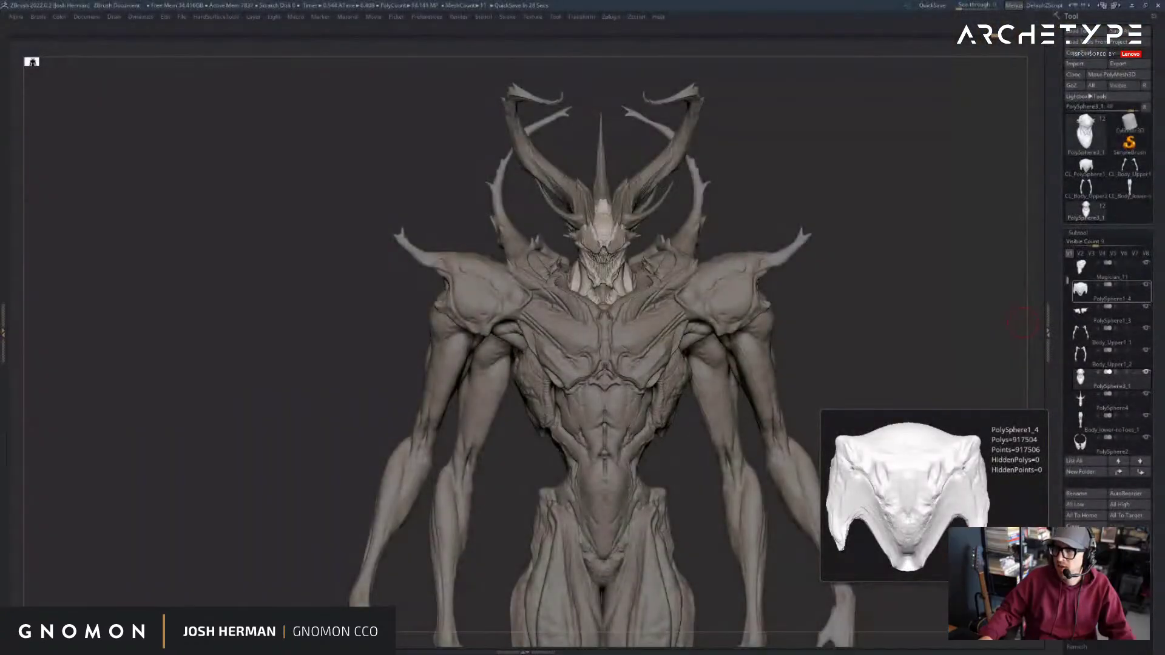
- Examine the creature's horned head, torso and arms from the front
{"action": "mouse_move", "coordinate": [1023, 322]}
{"action": "left_mouse_down"}
{"action": "mouse_move", "coordinate": [845, 279]}
{"action": "mouse_move", "coordinate": [982, 303]}
{"action": "left_mouse_up"}
{"action": "mouse_move", "coordinate": [1083, 380]}
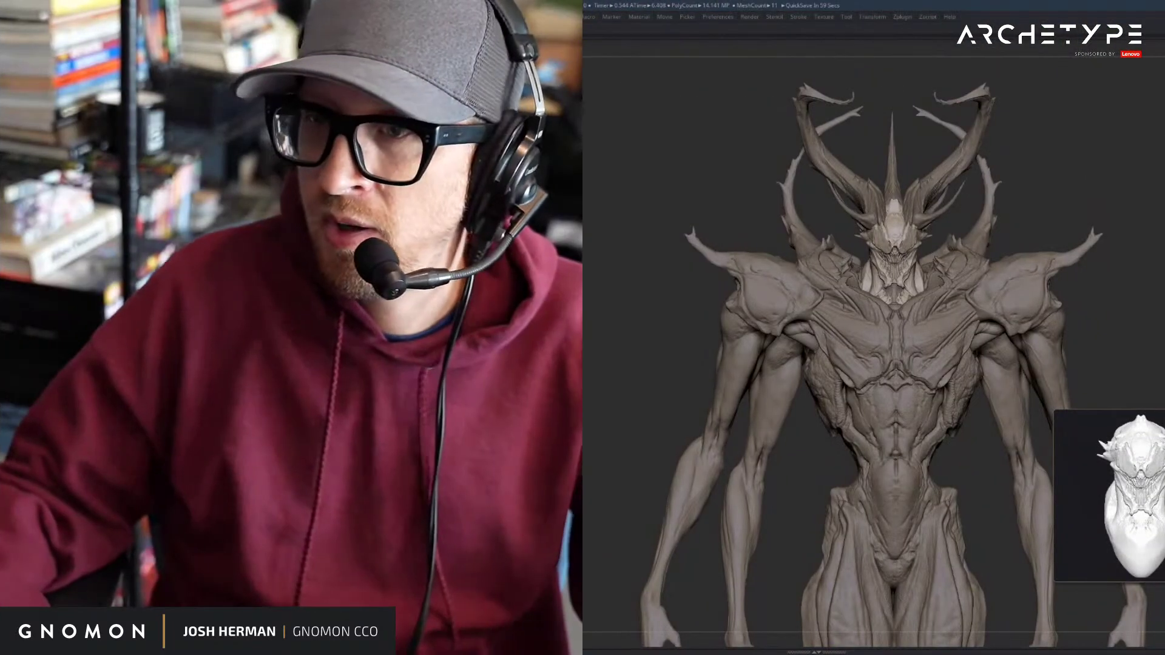
{"action": "mouse_move", "coordinate": [1104, 316]}
{"action": "left_mouse_down"}
{"action": "mouse_move", "coordinate": [1150, 310]}
{"action": "mouse_move", "coordinate": [1148, 219]}
{"action": "mouse_move", "coordinate": [1124, 227]}
{"action": "mouse_move", "coordinate": [1138, 227]}
{"action": "left_mouse_up"}
{"action": "scroll", "coordinate": [1138, 227], "scroll_direction": "up", "scroll_amount": 5}
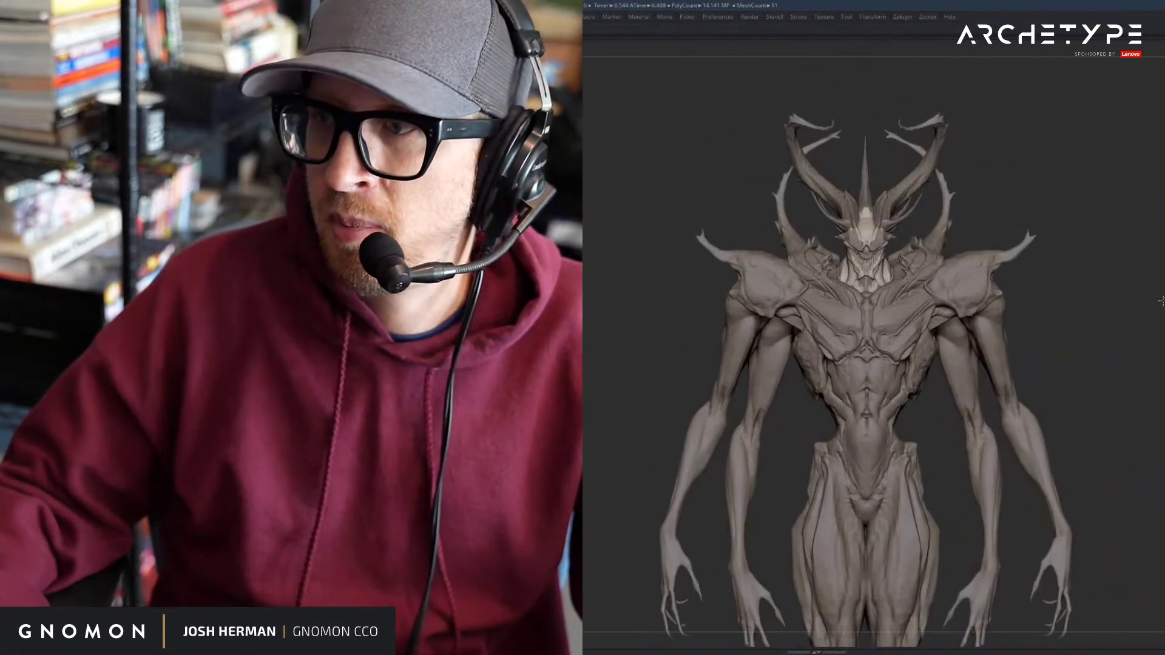
{"action": "left_click_drag", "start_coordinate": [1134, 225], "coordinate": [1123, 219], "text": "shift"}
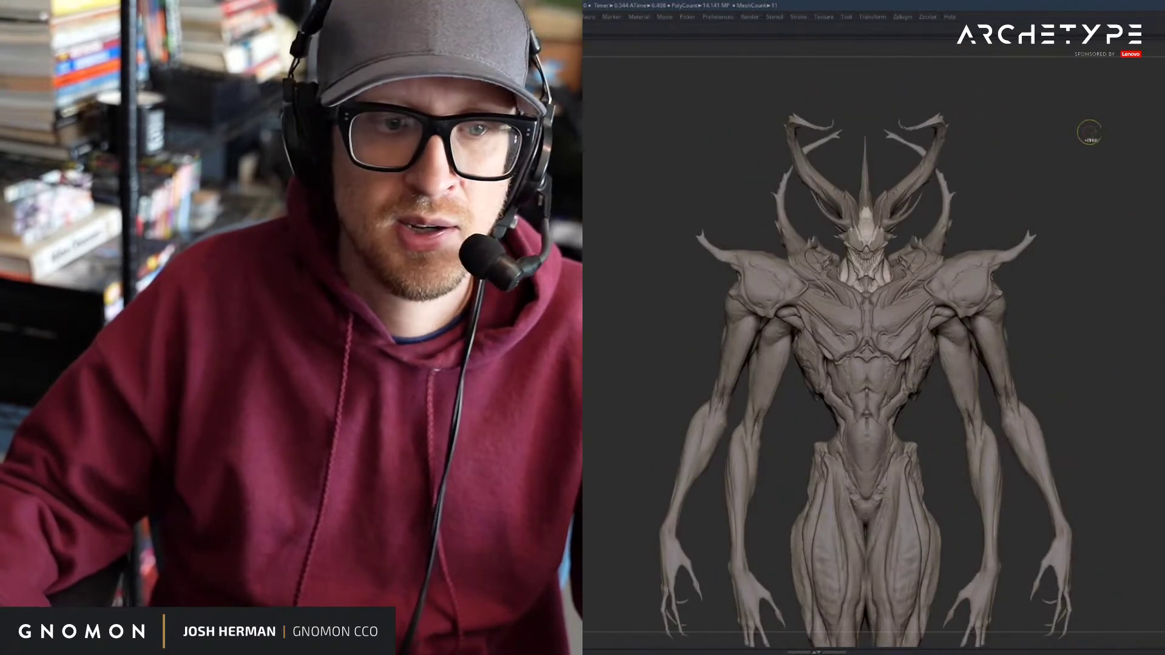
{"action": "mouse_move", "coordinate": [1087, 130]}
{"action": "left_mouse_down", "text": "ctrl"}
{"action": "mouse_move", "coordinate": [780, 281]}
{"action": "mouse_move", "coordinate": [788, 315]}
{"action": "mouse_move", "coordinate": [1017, 298]}
{"action": "left_mouse_up", "text": "ctrl"}
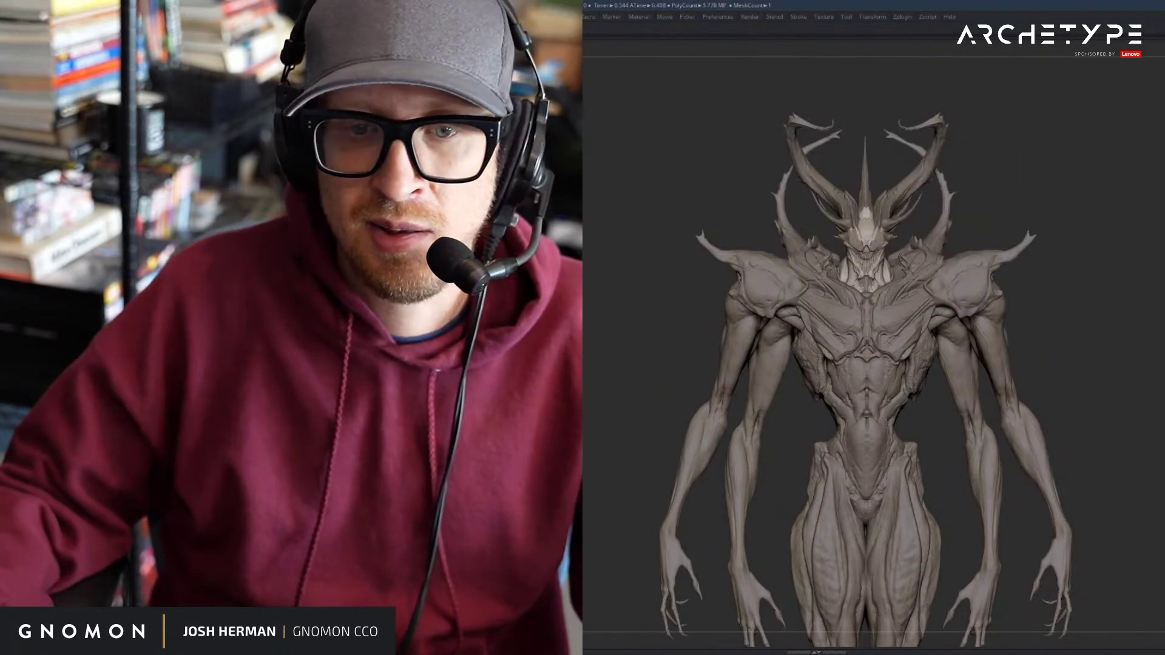
- Bring back the interface shelves and frame the whole creature, checking it from several angles
{"action": "left_click_drag", "start_coordinate": [1116, 243], "coordinate": [1140, 243]}
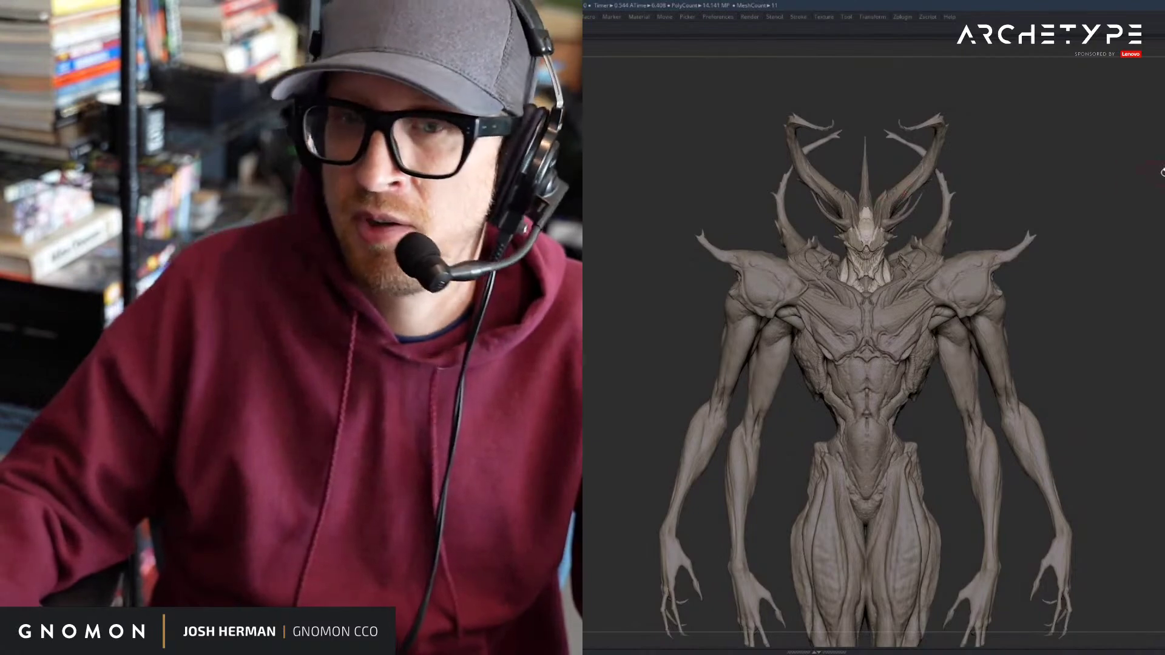
{"action": "key", "text": "f"}
{"action": "key", "text": "Tab"}
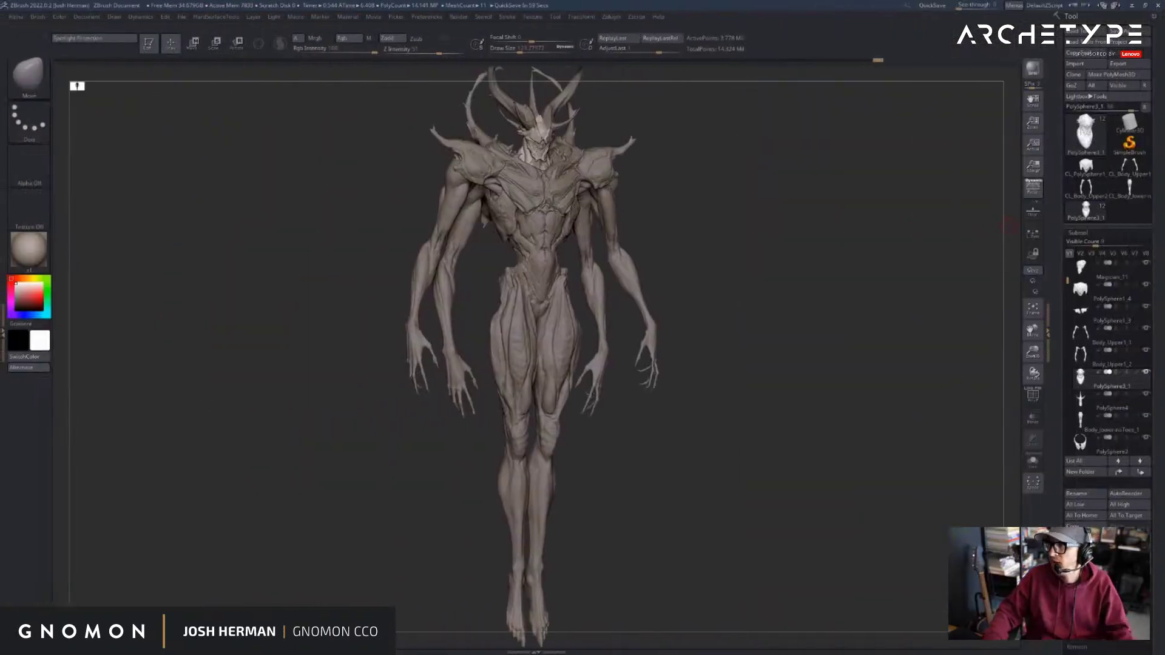
{"action": "left_click_drag", "start_coordinate": [796, 339], "coordinate": [776, 337]}
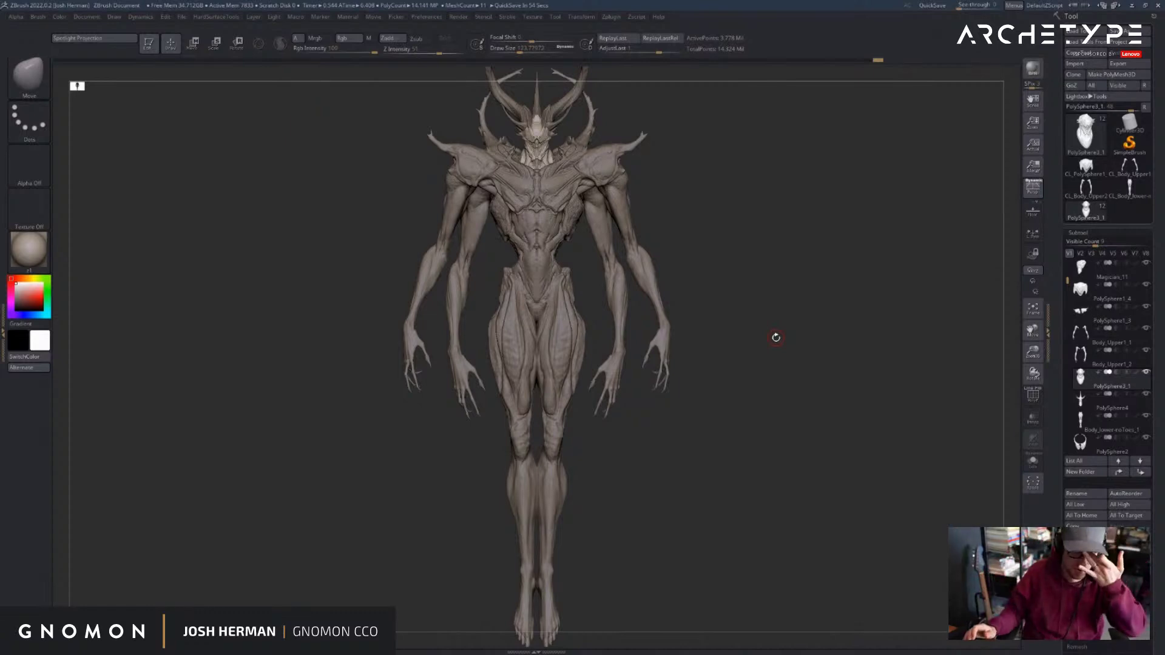
{"action": "left_click_drag", "start_coordinate": [793, 315], "coordinate": [562, 355]}
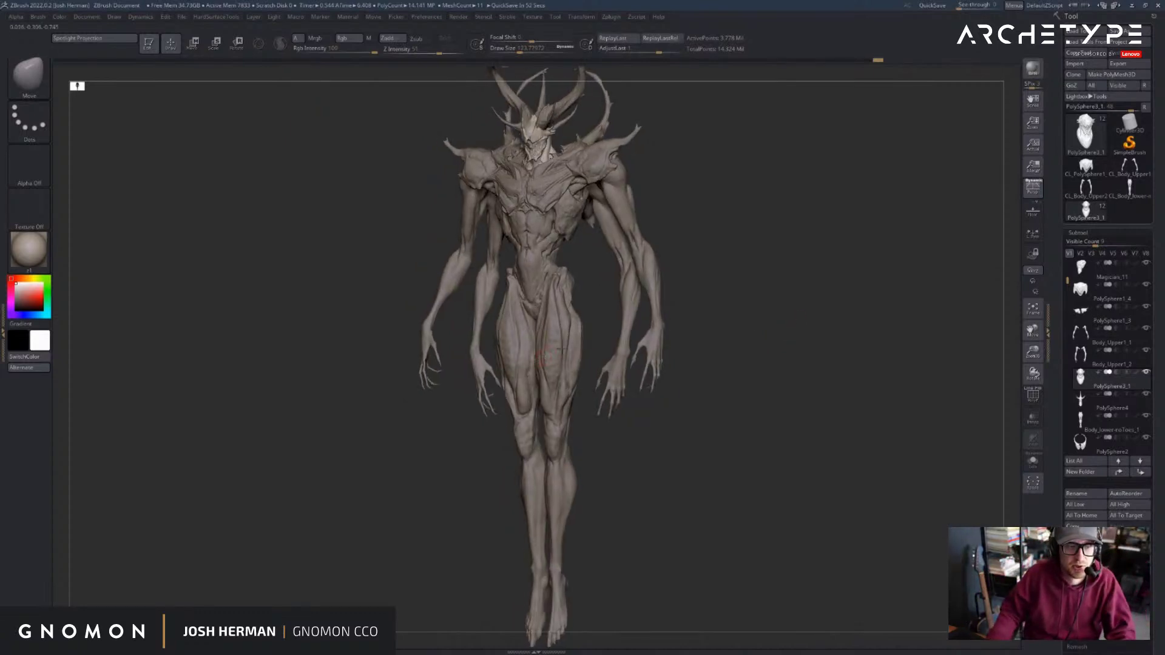
- Make the legs the active subtool and review the full figure from the front
{"action": "left_click", "coordinate": [550, 352], "text": "alt"}
{"action": "left_click_drag", "start_coordinate": [827, 334], "coordinate": [858, 337]}
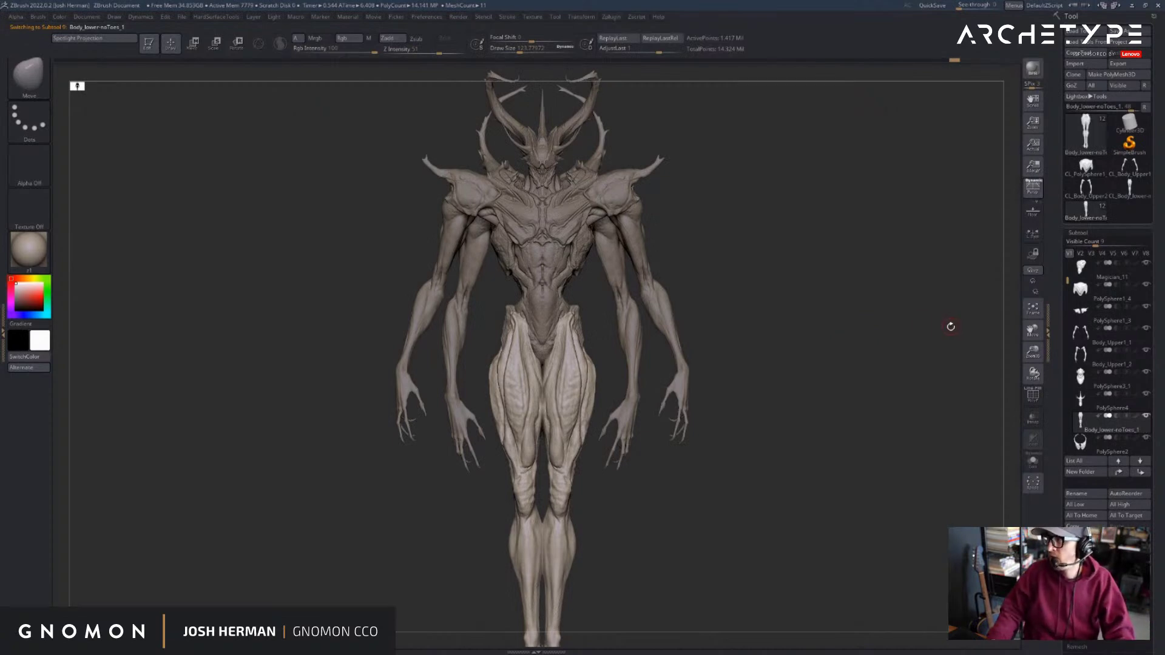
{"action": "left_click_drag", "start_coordinate": [915, 319], "coordinate": [904, 307]}
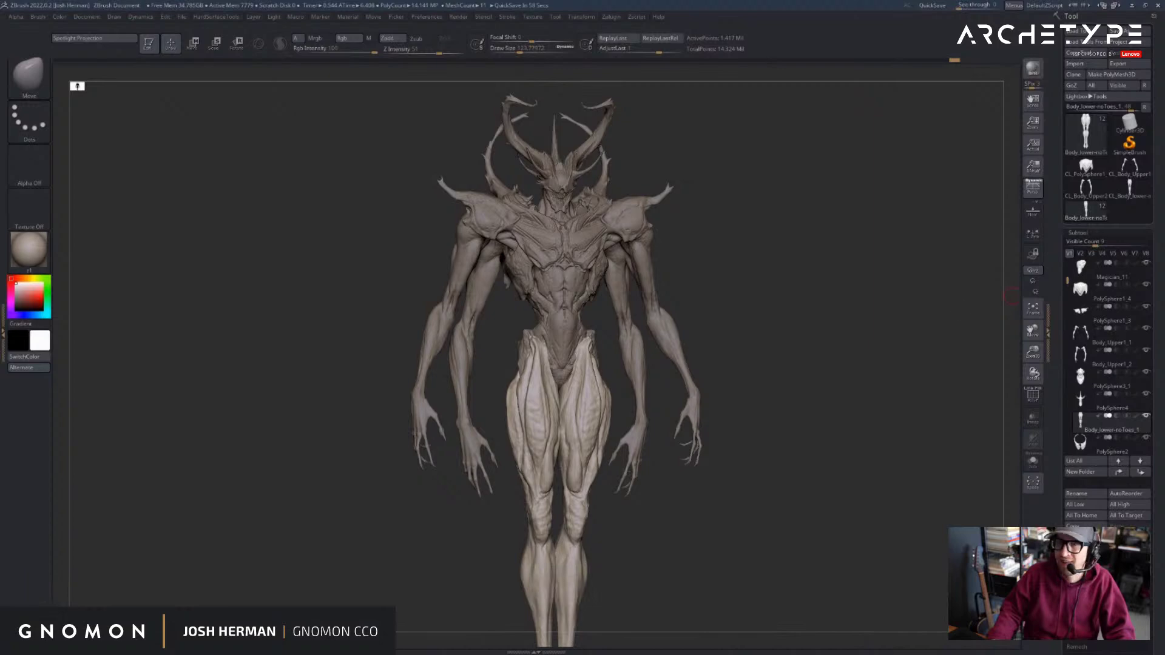
- Make the torso the active subtool and inspect its wireframe at a lower subdivision level
{"action": "left_click_drag", "start_coordinate": [879, 285], "coordinate": [805, 434]}
{"action": "left_click", "coordinate": [679, 335], "text": "alt"}
{"action": "key", "text": "shift+f"}
{"action": "key", "text": "shift+d"}
{"action": "key", "text": "shift+d"}
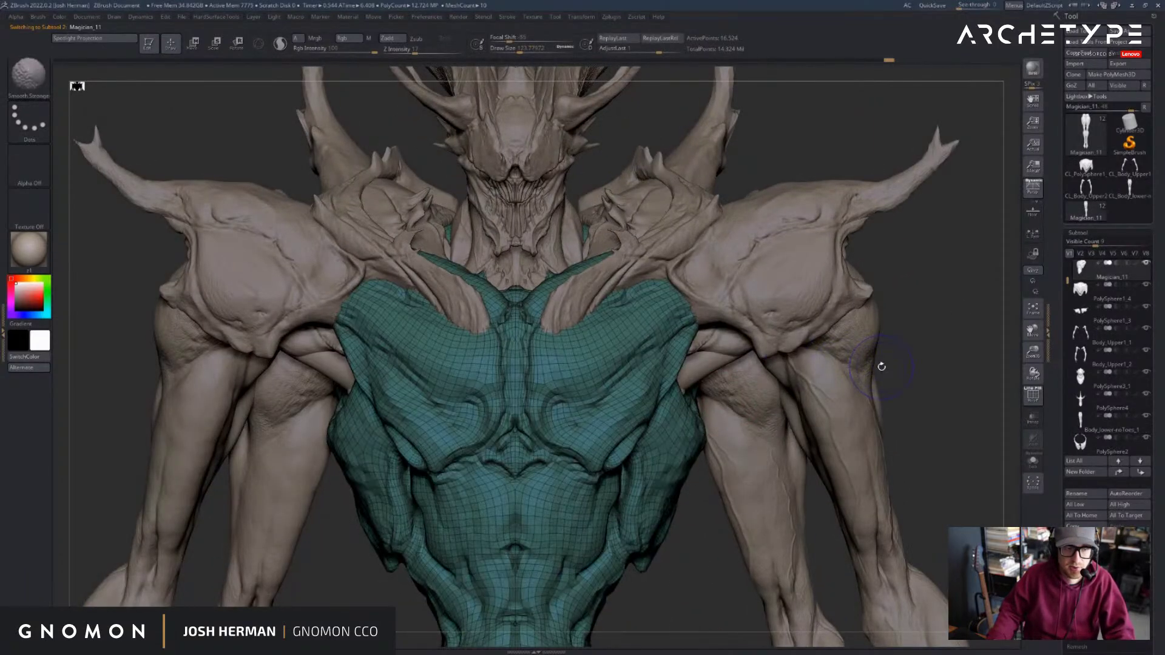
{"action": "key", "text": "shift+f"}
{"action": "left_click_drag", "start_coordinate": [880, 366], "coordinate": [960, 391]}
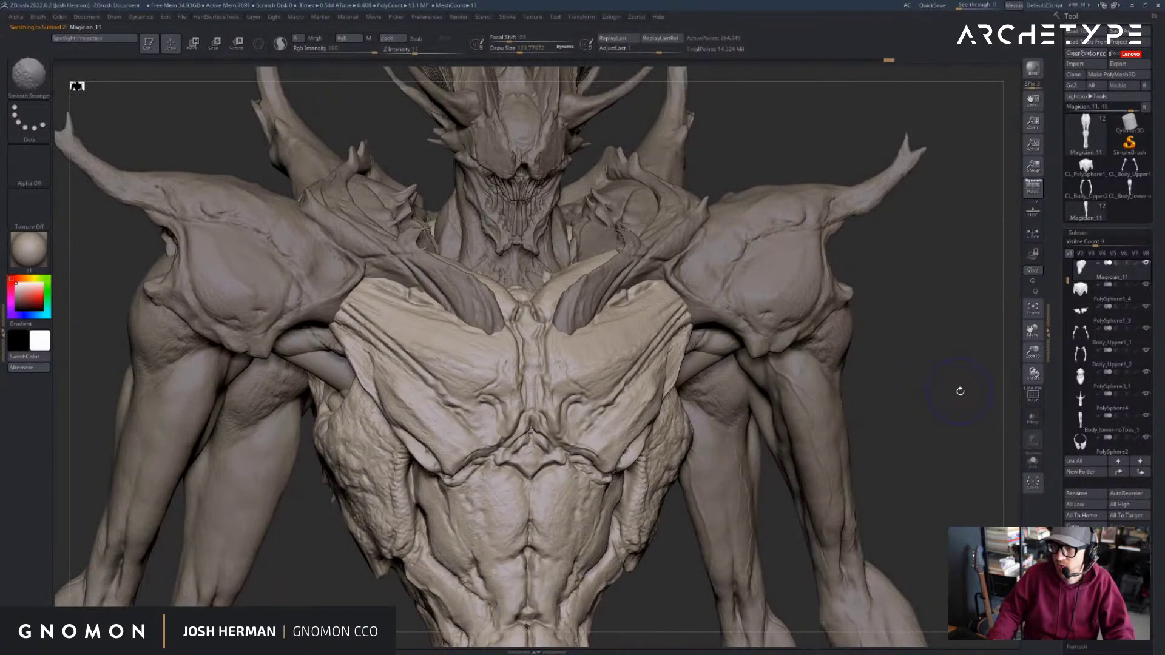
- Raise the torso back to its highest subdivision level and save the file
{"action": "key", "text": "d"}
{"action": "key", "text": "f"}
{"action": "key", "text": "f"}
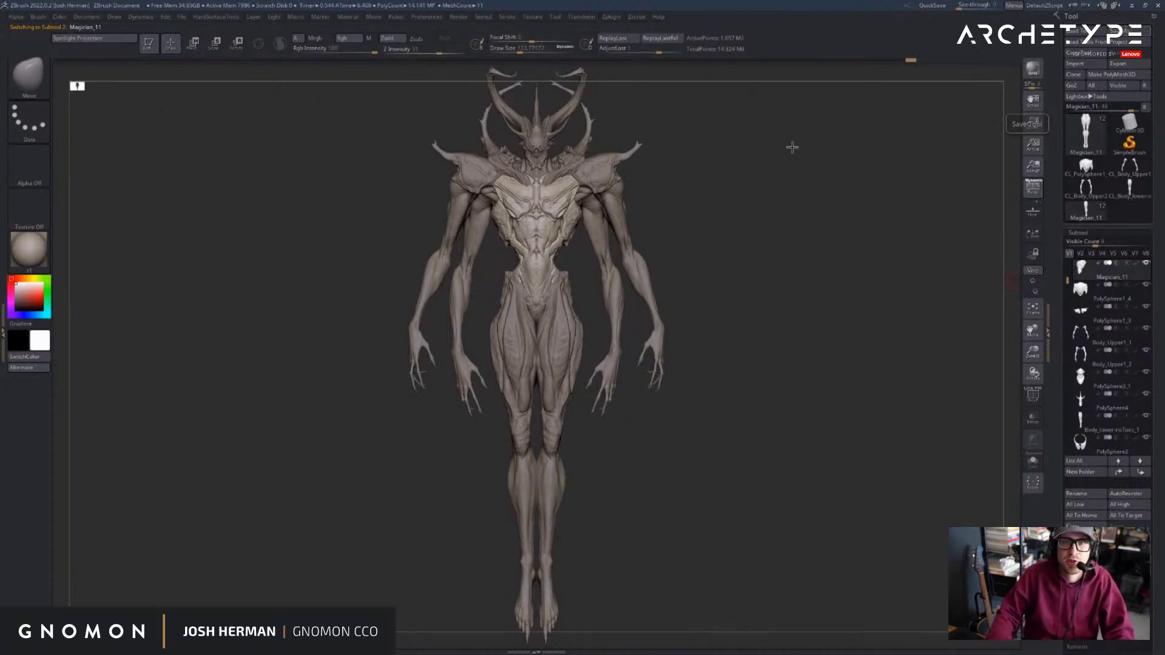
{"action": "left_click_drag", "start_coordinate": [165, 200], "coordinate": [183, 196]}
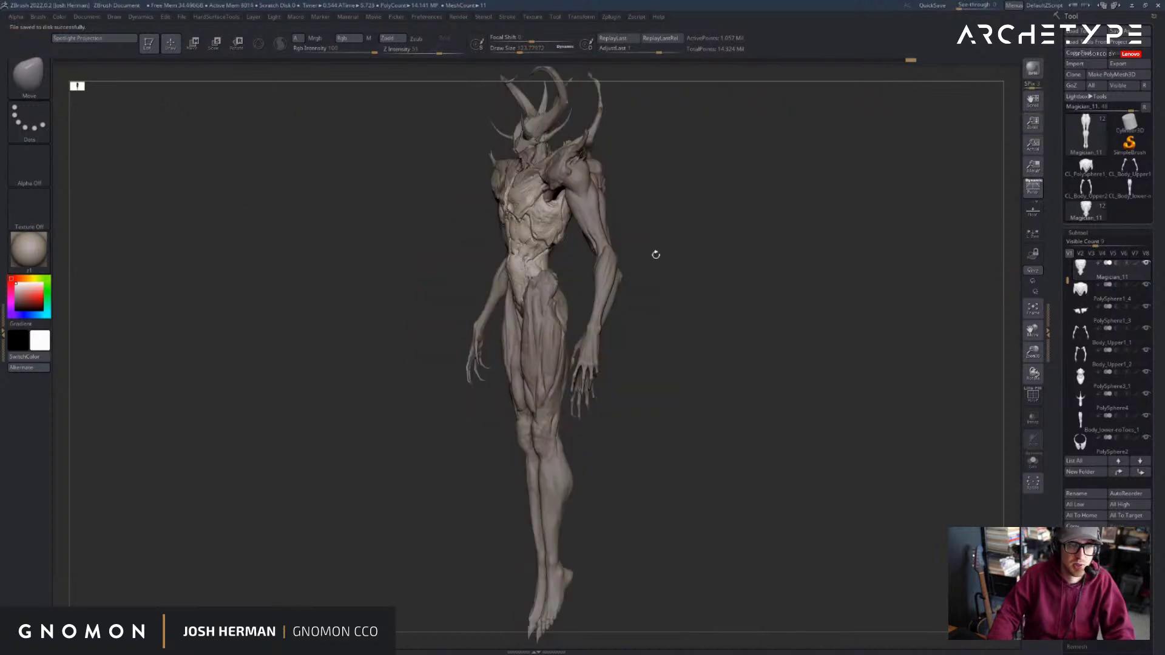
- Make the inner pair of arms the active subtool and adjust the Move brush size for work on the back
{"action": "mouse_move", "coordinate": [656, 255]}
{"action": "left_mouse_down"}
{"action": "mouse_move", "coordinate": [698, 242]}
{"action": "mouse_move", "coordinate": [783, 241]}
{"action": "mouse_move", "coordinate": [722, 247]}
{"action": "mouse_move", "coordinate": [804, 255]}
{"action": "mouse_move", "coordinate": [694, 252]}
{"action": "mouse_move", "coordinate": [806, 226]}
{"action": "left_mouse_up"}
{"action": "mouse_move", "coordinate": [807, 226]}
{"action": "left_mouse_down", "text": "alt"}
{"action": "mouse_move", "coordinate": [813, 338]}
{"action": "mouse_move", "coordinate": [908, 486]}
{"action": "mouse_move", "coordinate": [728, 443]}
{"action": "mouse_move", "coordinate": [698, 425]}
{"action": "mouse_move", "coordinate": [696, 362]}
{"action": "left_mouse_up", "text": "alt"}
{"action": "left_click", "coordinate": [806, 322], "text": "alt"}
{"action": "key", "text": "alt+s"}
{"action": "key", "text": "alt+s"}
{"action": "key", "text": "s"}
{"action": "left_click_drag", "start_coordinate": [637, 255], "coordinate": [648, 255]}
- Reshape the inner shoulder ends of the inner arms with the Move brush, isolating the arms to check the fit against the back
{"action": "right_click_drag", "start_coordinate": [649, 311], "coordinate": [627, 213]}
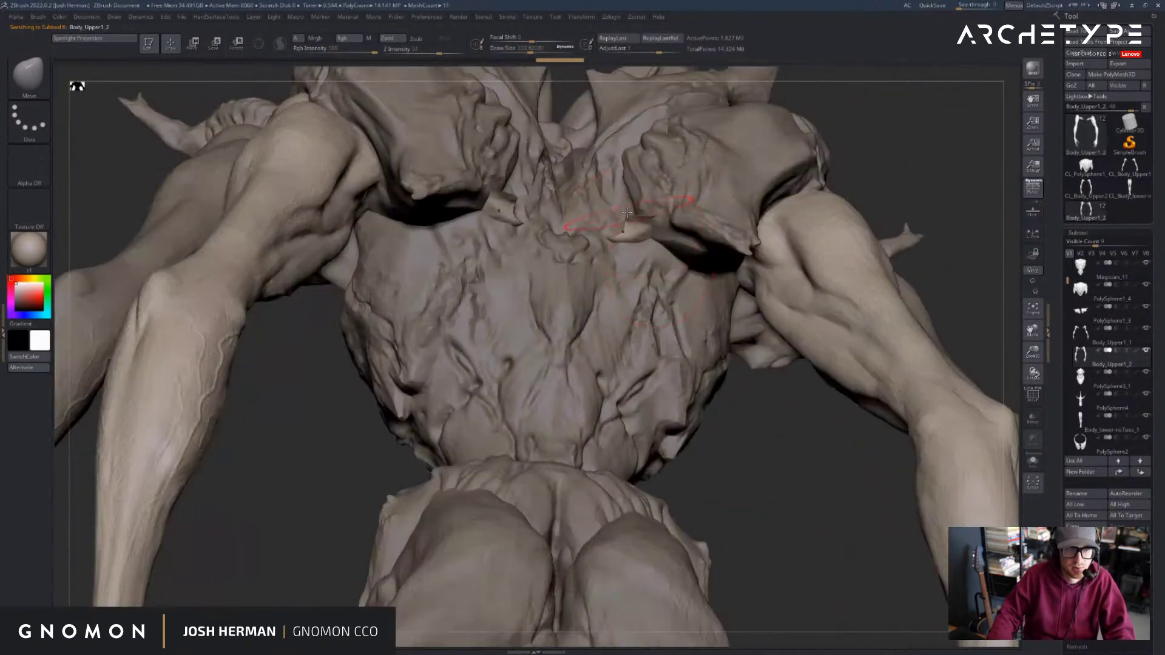
{"action": "left_click_drag", "start_coordinate": [632, 234], "coordinate": [627, 276]}
{"action": "left_click_drag", "start_coordinate": [776, 515], "coordinate": [716, 367]}
{"action": "key", "text": "ctrl+z"}
{"action": "key", "text": "alt+s"}
{"action": "key", "text": "s"}
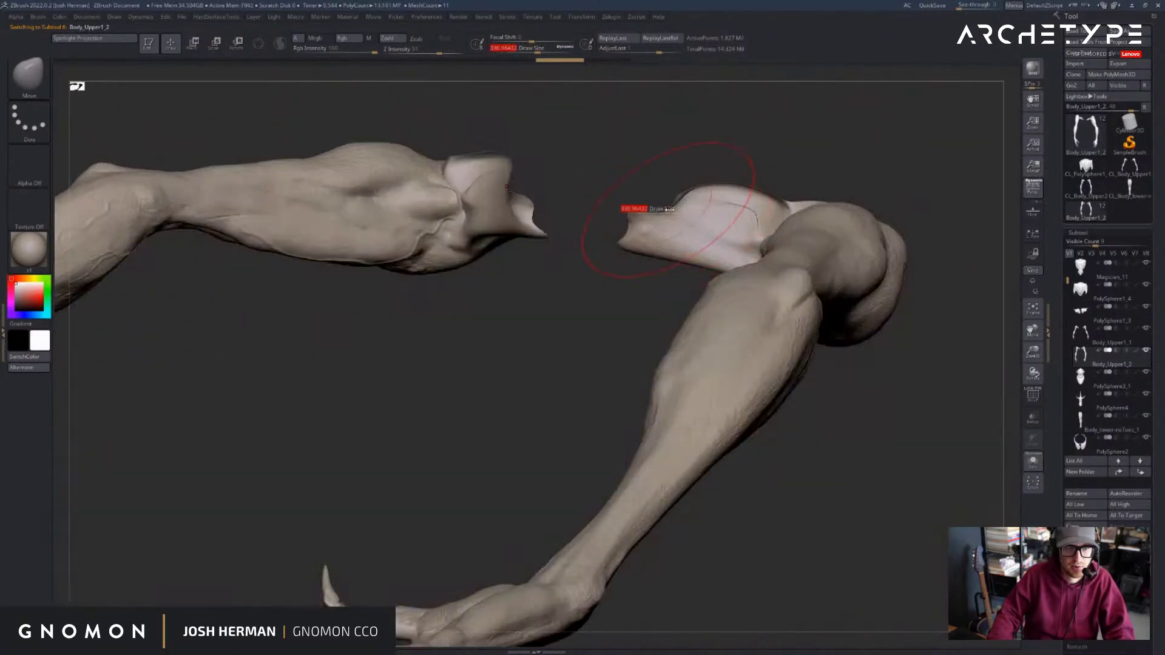
{"action": "mouse_move", "coordinate": [661, 212]}
{"action": "left_mouse_down"}
{"action": "mouse_move", "coordinate": [727, 238]}
{"action": "mouse_move", "coordinate": [989, 259]}
{"action": "left_mouse_up"}
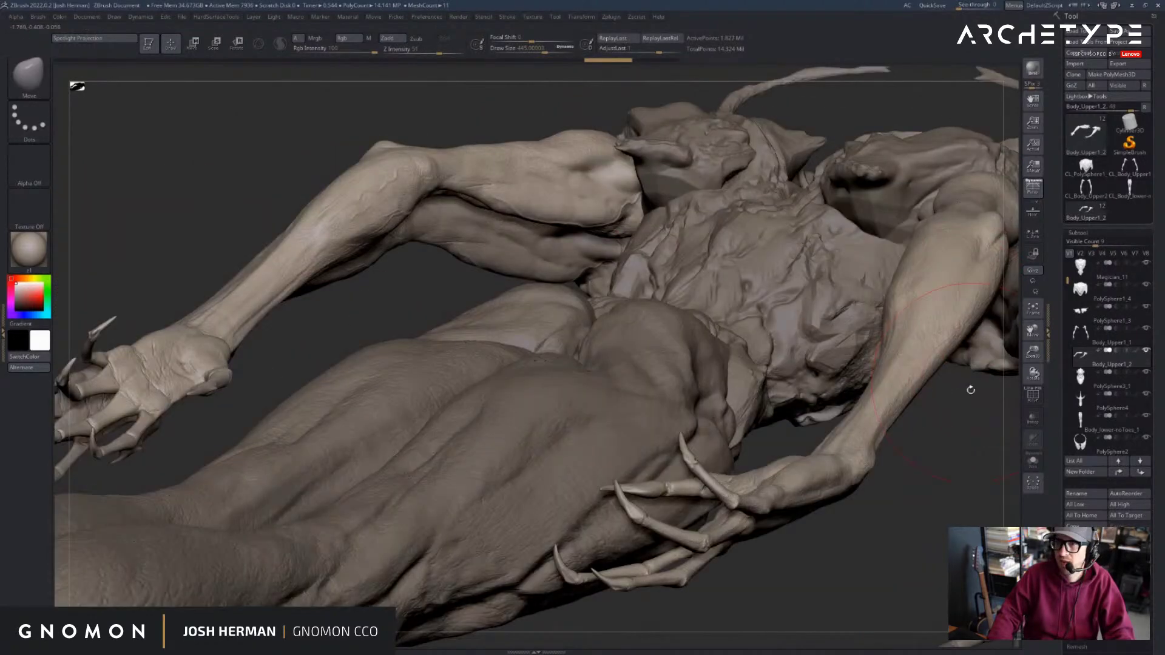
{"action": "left_click_drag", "start_coordinate": [975, 415], "coordinate": [940, 388], "text": "alt"}
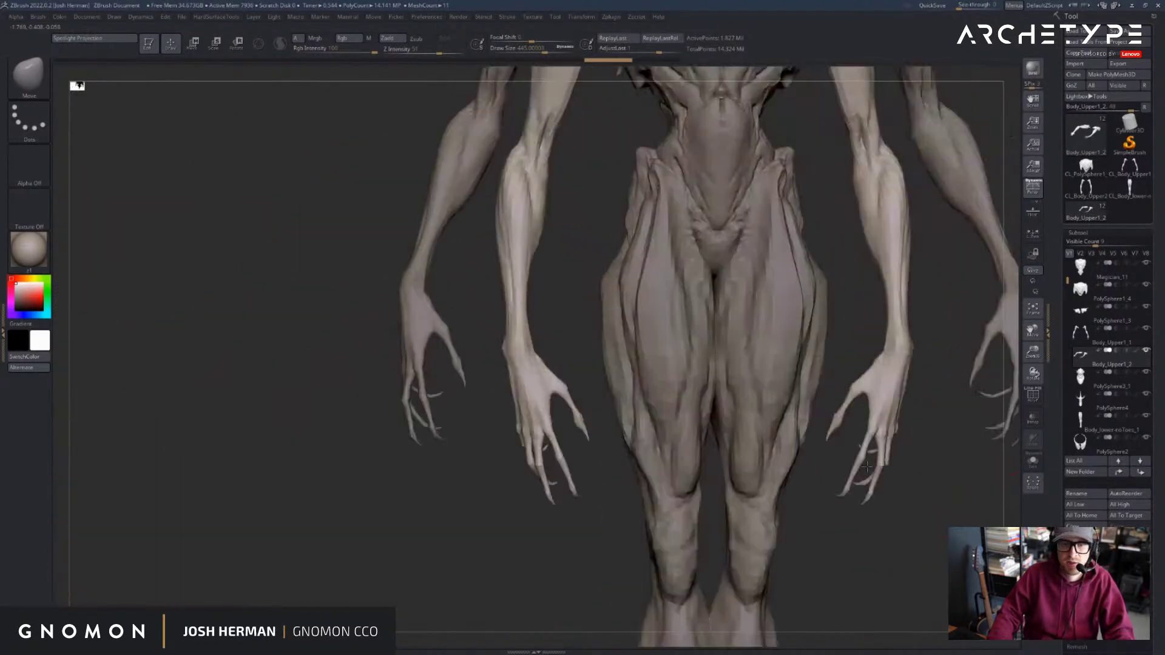
- Turn on polypaint display for all subtools and reduce the draw size
{"action": "key", "text": "f"}
{"action": "key", "text": "f"}
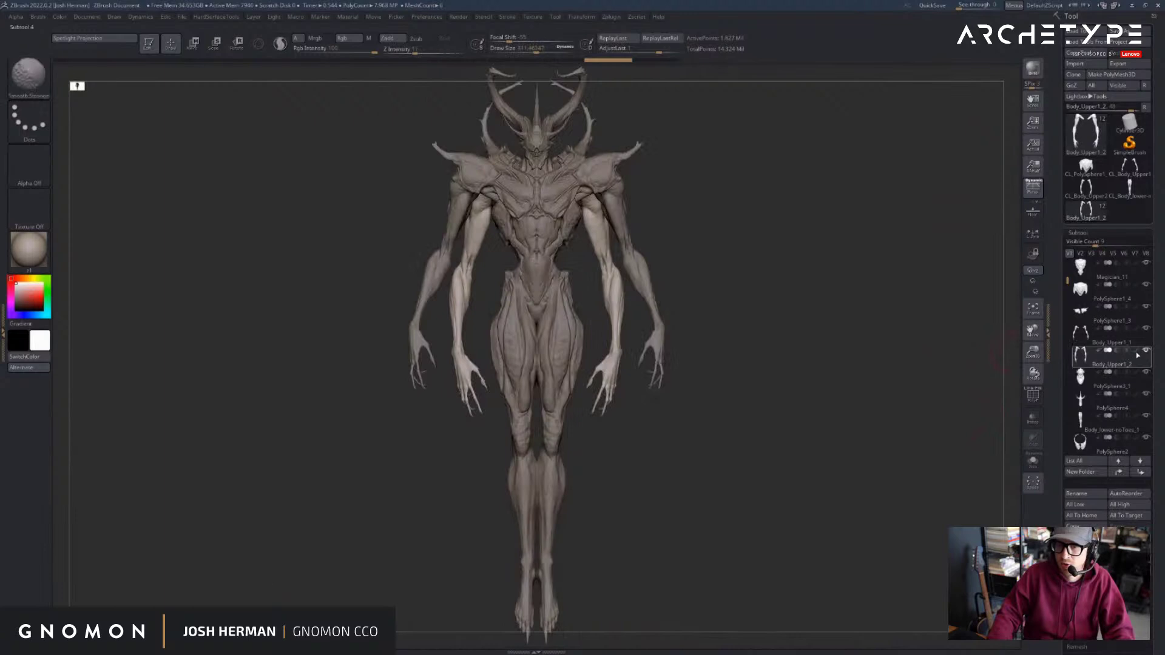
{"action": "mouse_move", "coordinate": [1137, 355]}
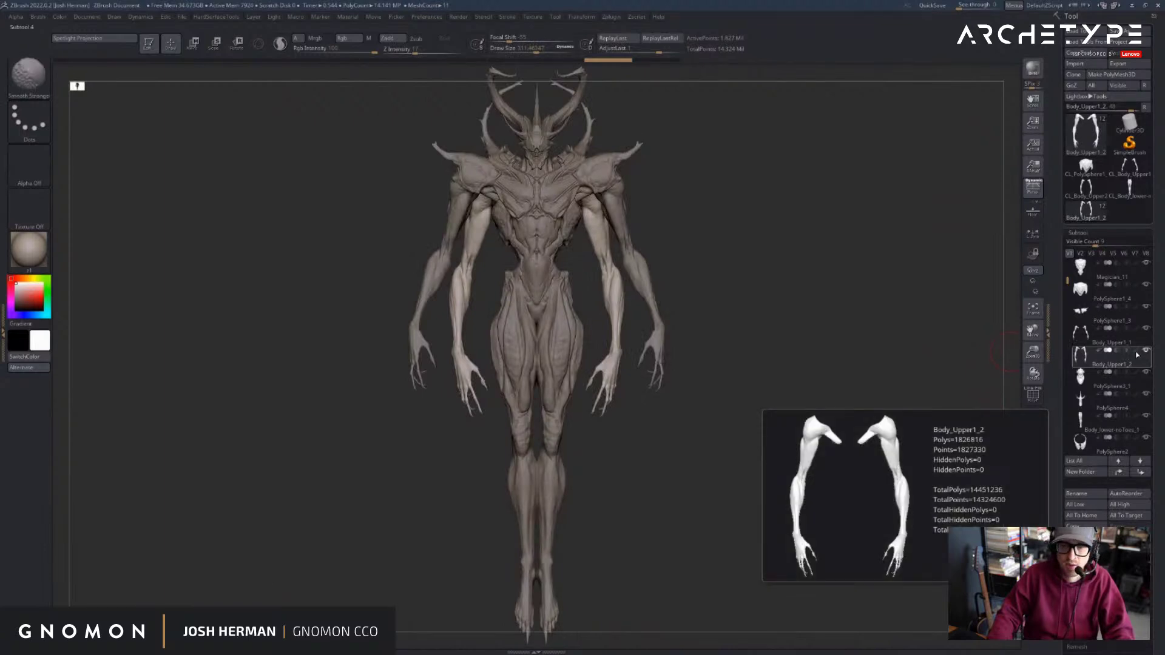
{"action": "left_click", "coordinate": [1136, 352], "text": "shift"}
{"action": "mouse_move", "coordinate": [795, 283]}
{"action": "left_mouse_down"}
{"action": "mouse_move", "coordinate": [904, 285]}
{"action": "mouse_move", "coordinate": [765, 280]}
{"action": "mouse_move", "coordinate": [774, 455]}
{"action": "mouse_move", "coordinate": [849, 339]}
{"action": "left_mouse_up"}
{"action": "key", "text": "s"}
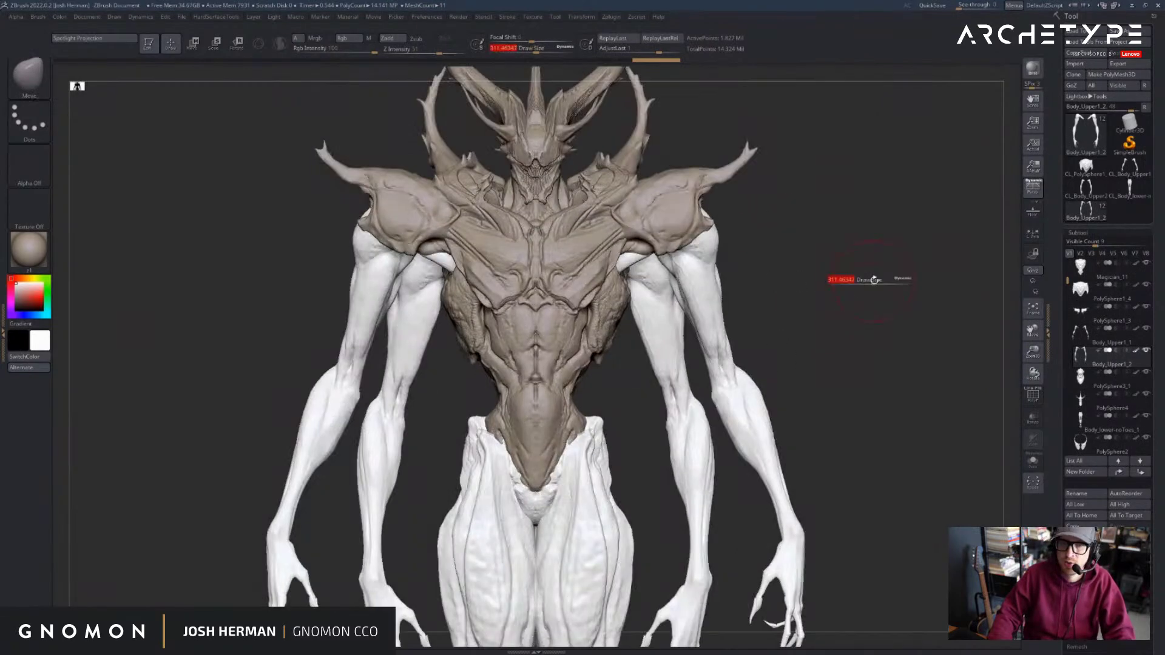
{"action": "left_click_drag", "start_coordinate": [873, 278], "coordinate": [866, 278]}
- Switch the material to MatCap Red Wax to reveal which subtools follow the current material
{"action": "key", "text": "m"}
{"action": "left_click", "coordinate": [85, 258]}
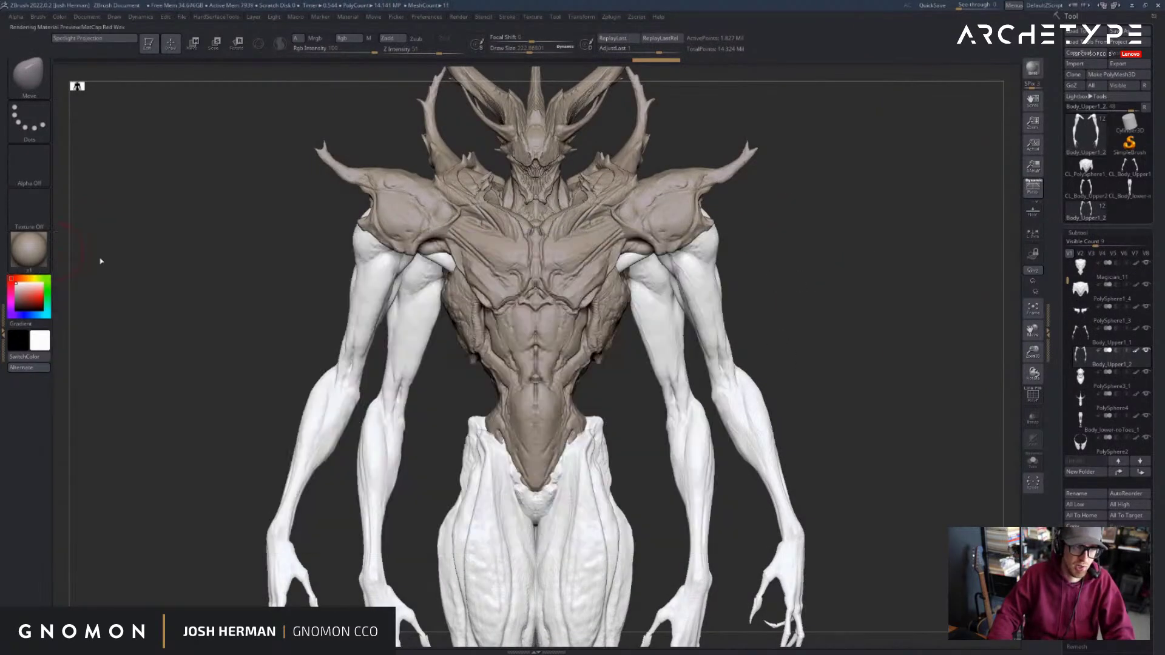
{"action": "left_click_drag", "start_coordinate": [199, 211], "coordinate": [199, 211]}
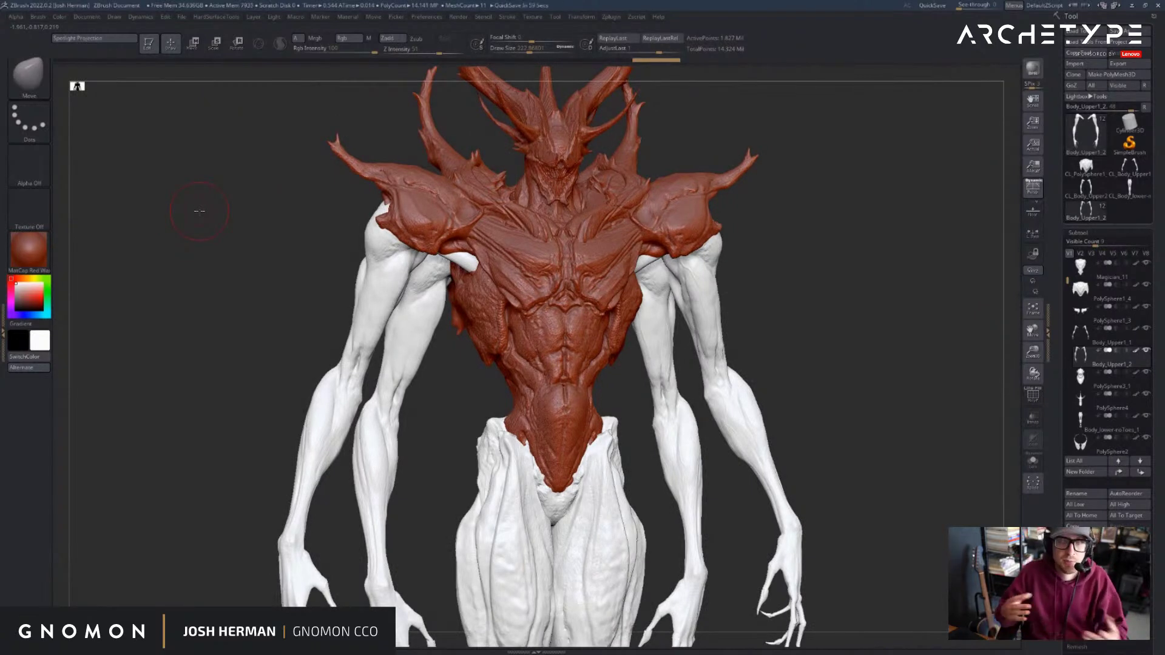
- Change the current material to Flat Color and check the creature's silhouette
{"action": "left_click", "coordinate": [41, 252]}
{"action": "left_click", "coordinate": [47, 265]}
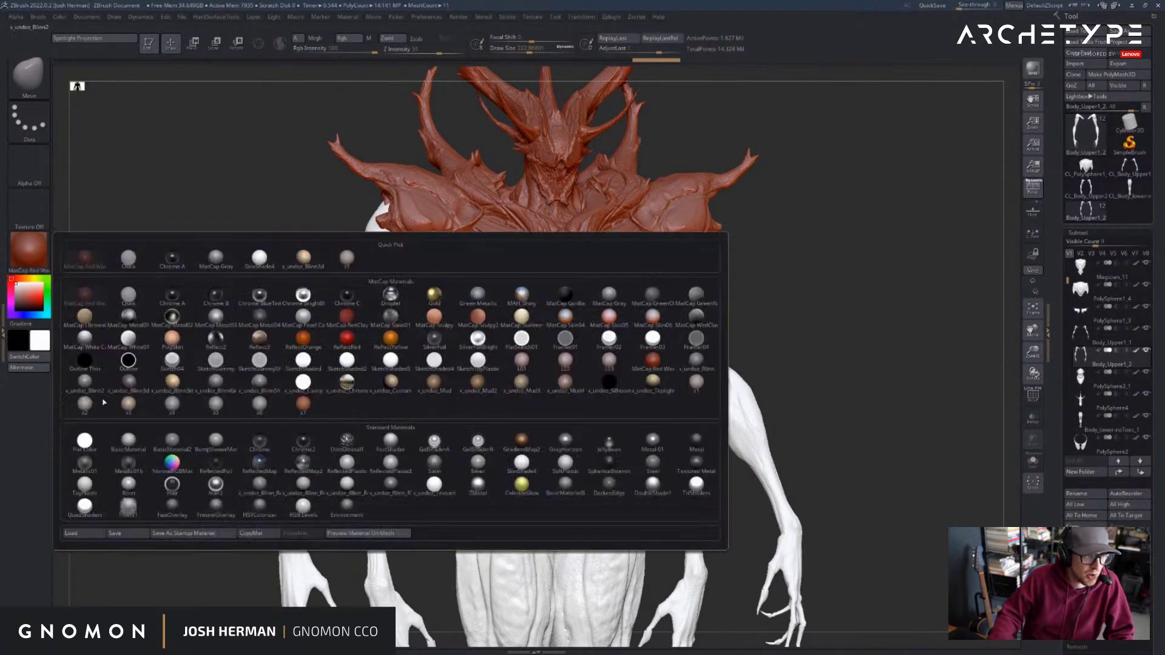
{"action": "left_click", "coordinate": [88, 441]}
{"action": "left_click_drag", "start_coordinate": [146, 294], "coordinate": [176, 291], "text": "shift"}
{"action": "key", "text": "f"}
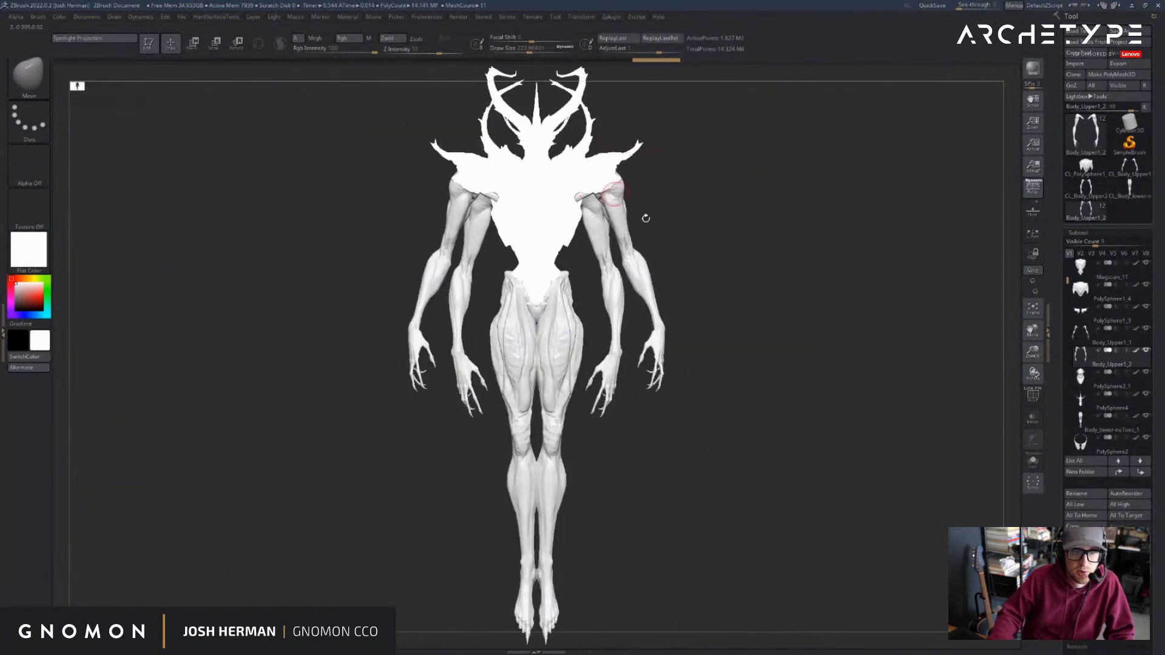
{"action": "left_click_drag", "start_coordinate": [645, 218], "coordinate": [679, 202]}
{"action": "left_click_drag", "start_coordinate": [752, 188], "coordinate": [774, 217]}
- Fill all visible subtools with the Flat Color material using SubTool Master's Material fill option
{"action": "left_click", "coordinate": [631, 18]}
{"action": "mouse_move", "coordinate": [608, 18]}
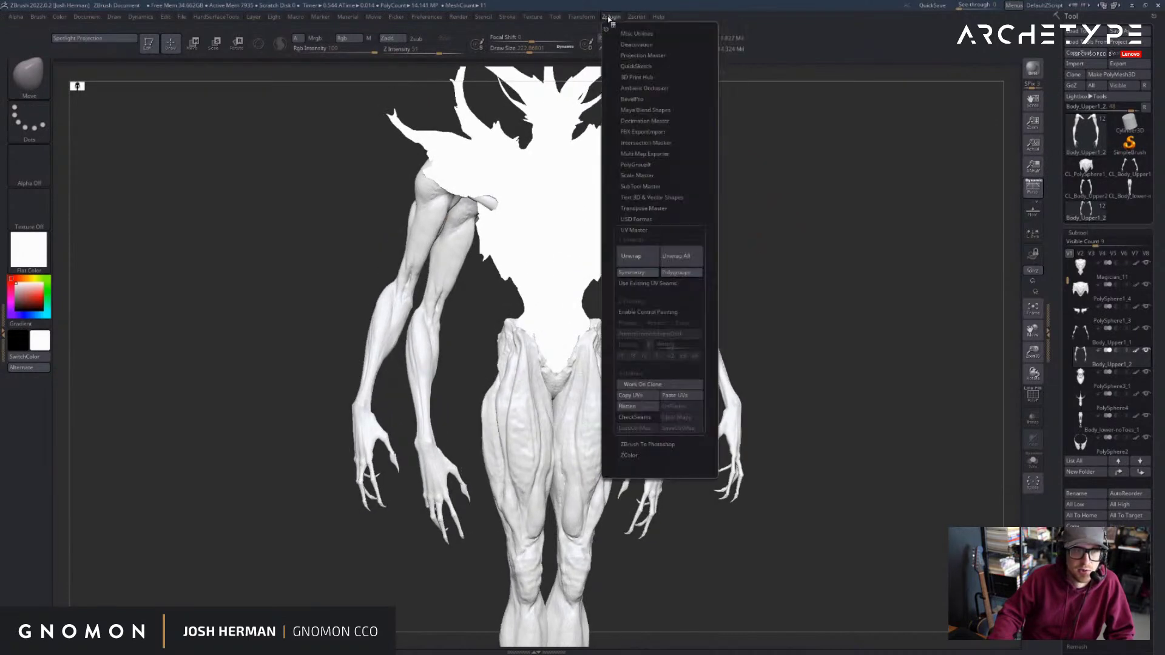
{"action": "left_click", "coordinate": [645, 230]}
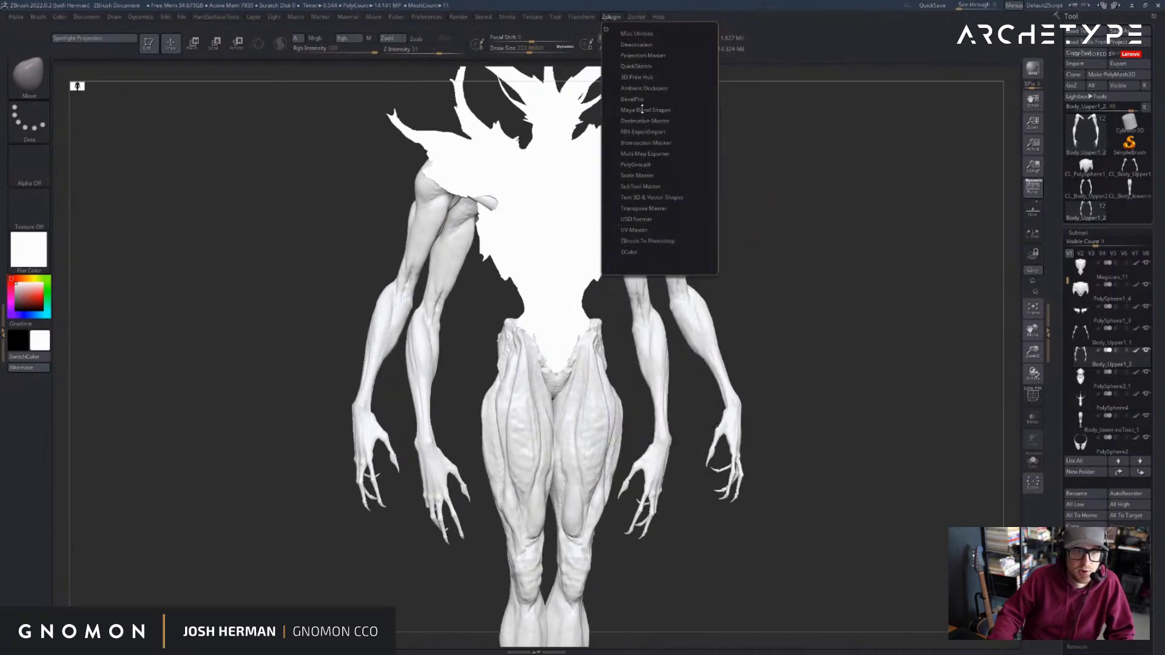
{"action": "left_click", "coordinate": [642, 186]}
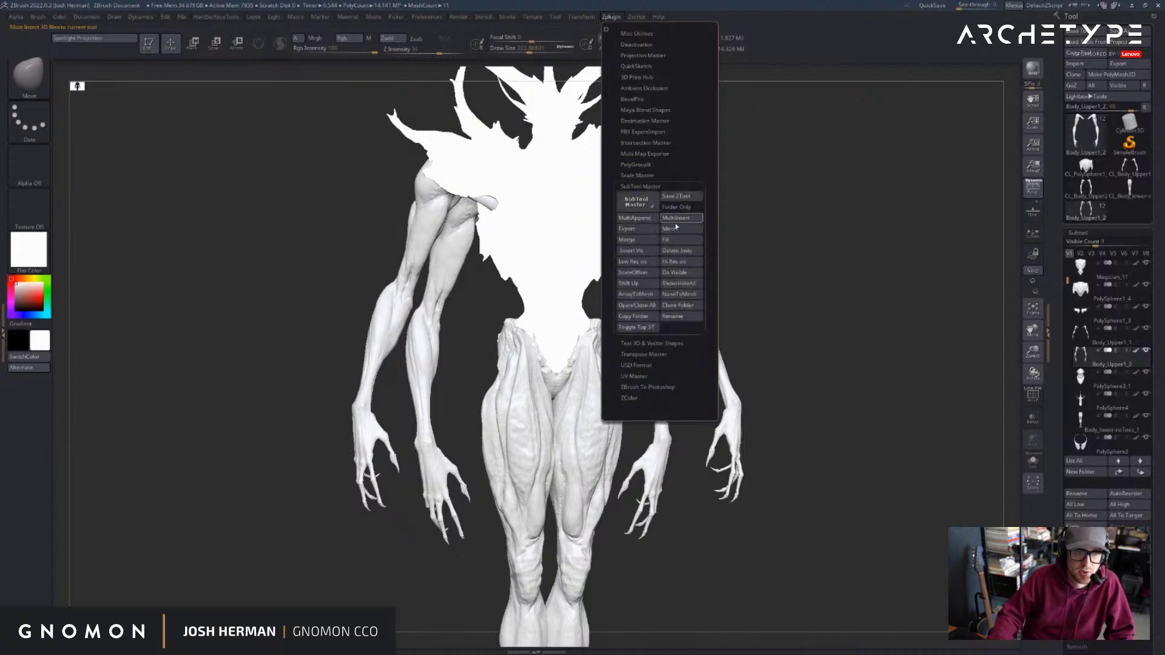
{"action": "left_click", "coordinate": [678, 241]}
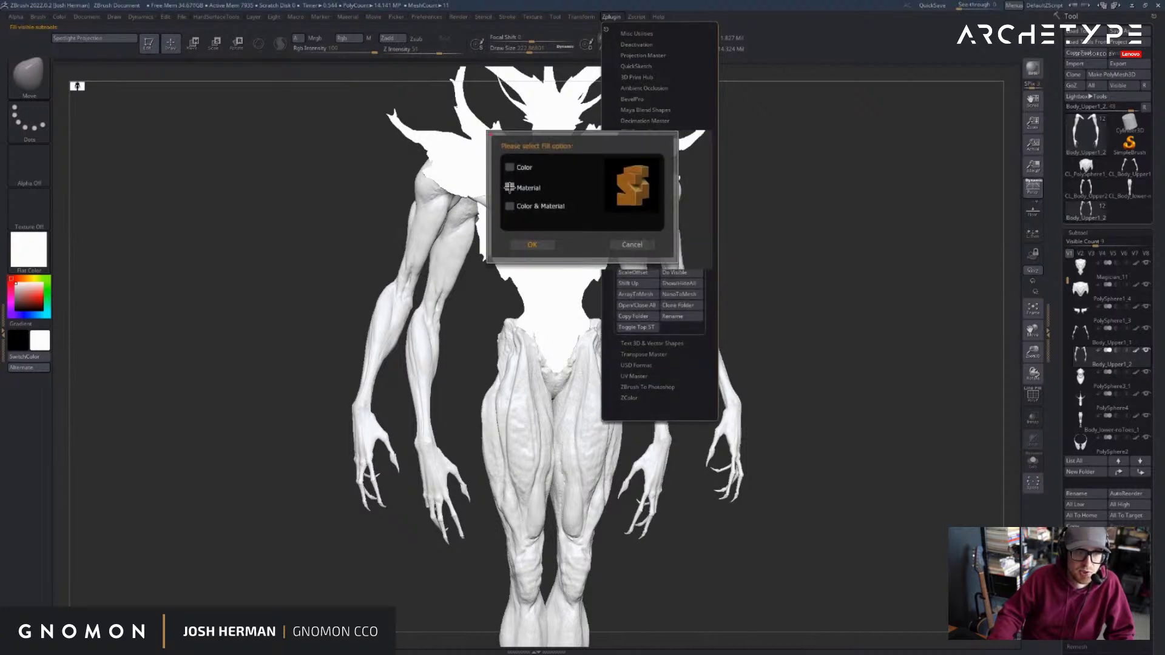
{"action": "left_click", "coordinate": [529, 242]}
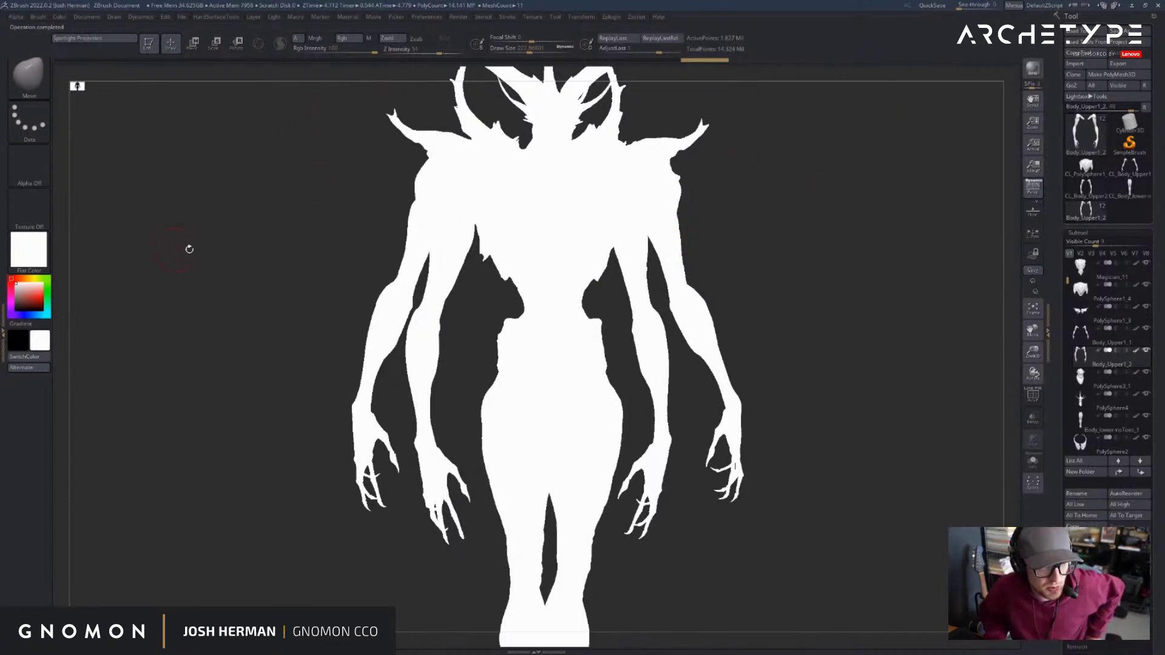
- Switch the whole figure's material to SkinShade4 and view the upper body from the front
{"action": "left_click", "coordinate": [29, 249]}
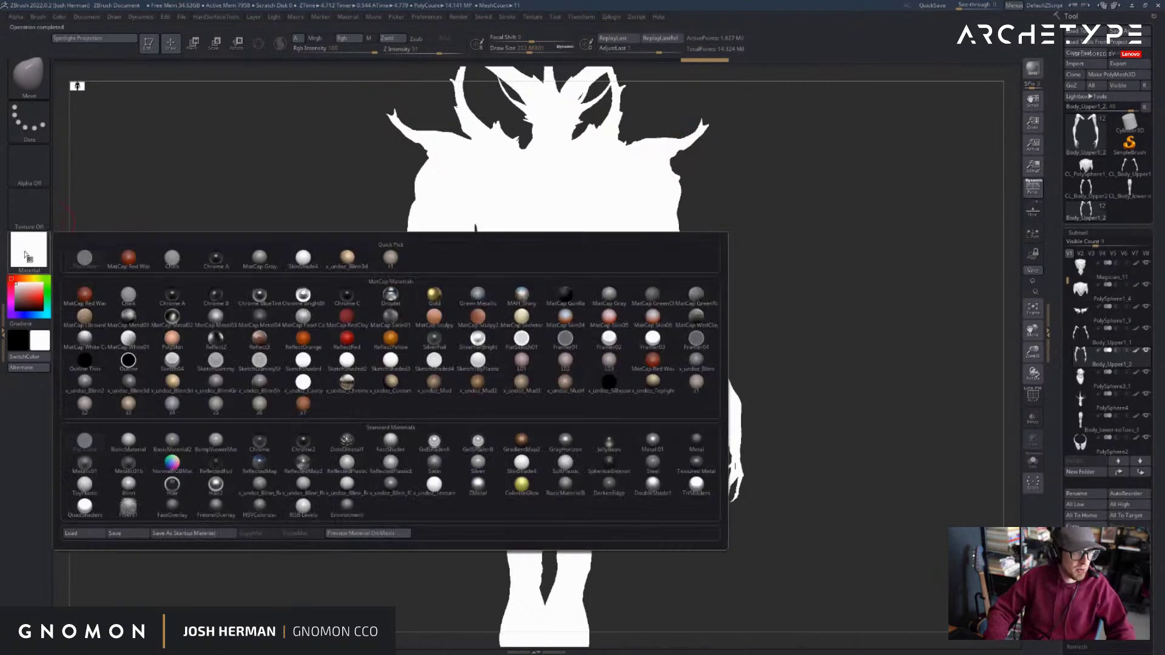
{"action": "left_click", "coordinate": [515, 464]}
{"action": "mouse_move", "coordinate": [813, 320]}
{"action": "left_mouse_down"}
{"action": "mouse_move", "coordinate": [798, 278]}
{"action": "mouse_move", "coordinate": [820, 342]}
{"action": "mouse_move", "coordinate": [925, 297]}
{"action": "left_mouse_up"}
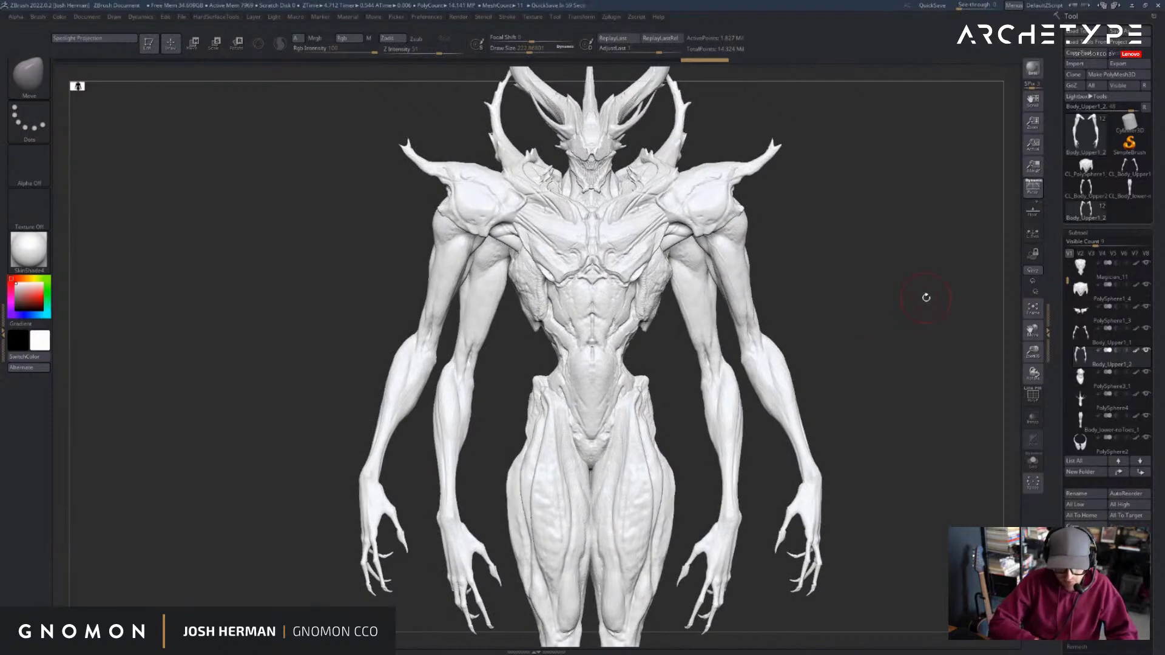
- Make the torso the active subtool and switch to the Standard brush
{"action": "left_click", "coordinate": [647, 222], "text": "alt"}
{"action": "left_click_drag", "start_coordinate": [837, 202], "coordinate": [795, 291], "text": "alt"}
{"action": "left_click_drag", "start_coordinate": [771, 178], "coordinate": [690, 191]}
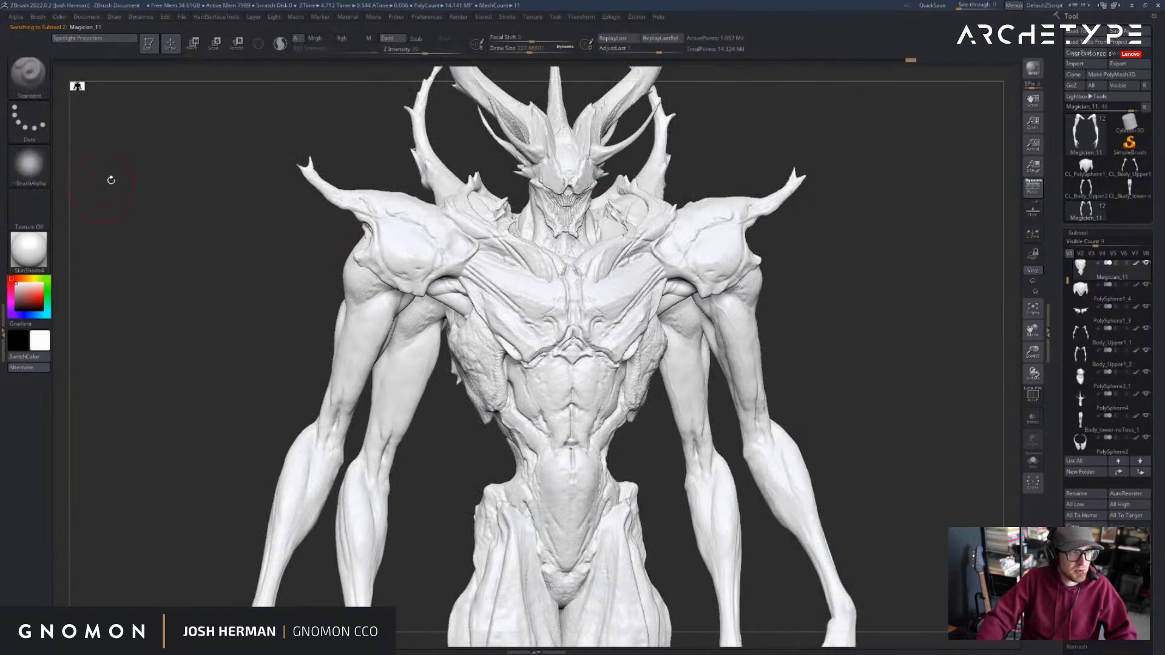
{"action": "left_click_drag", "start_coordinate": [349, 89], "coordinate": [347, 136], "text": "alt"}
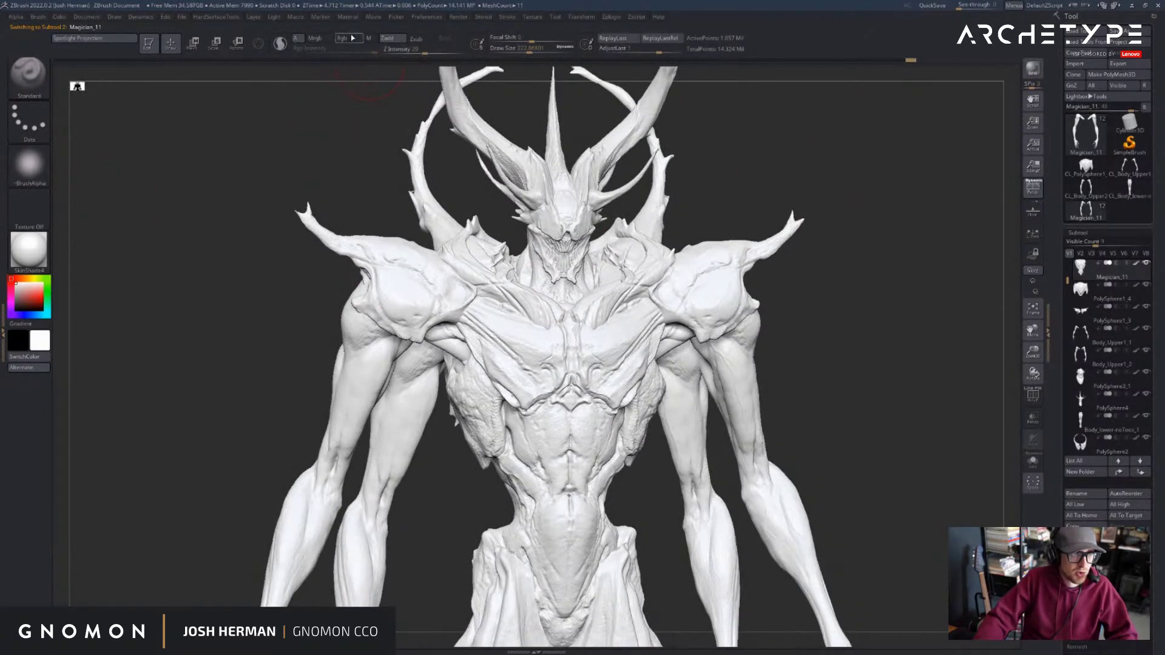
- Set the Standard brush to paint Rgb color with Zadd off, using the Spray stroke
{"action": "left_click", "coordinate": [349, 38]}
{"action": "left_click", "coordinate": [389, 40]}
{"action": "left_click", "coordinate": [30, 121]}
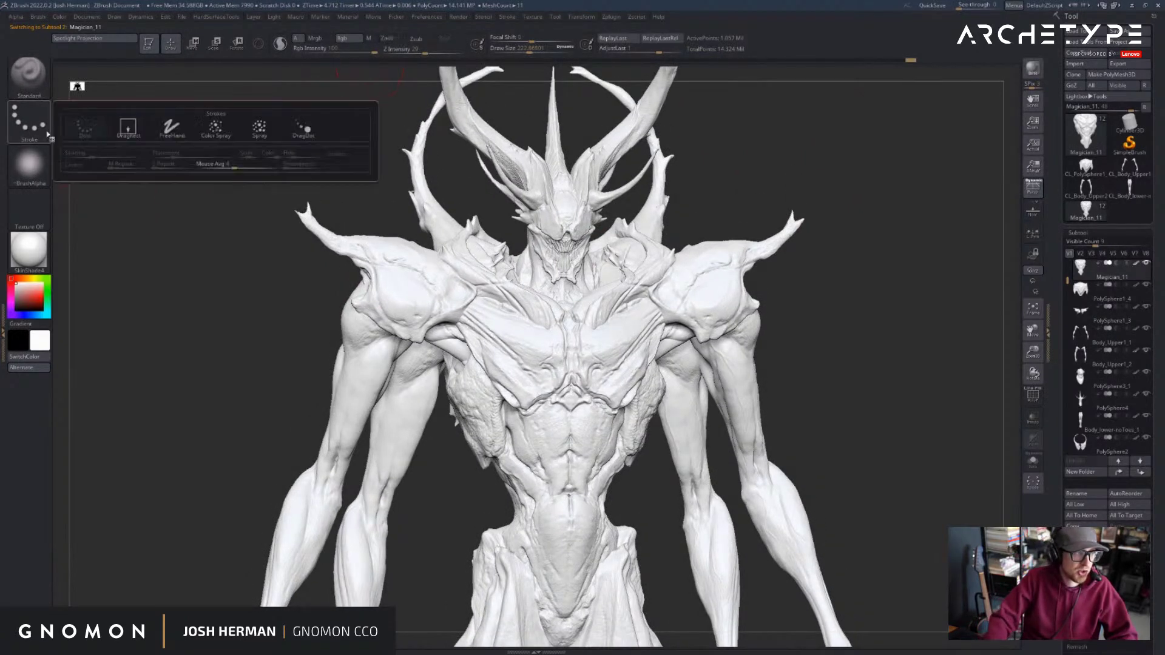
{"action": "left_click", "coordinate": [260, 128]}
- Set the brush to the Spray stroke with Alpha 23, using a smaller brush size
{"action": "left_click", "coordinate": [29, 164]}
{"action": "left_click_drag", "start_coordinate": [200, 103], "coordinate": [226, 154]}
{"action": "key", "text": "bracketleft"}
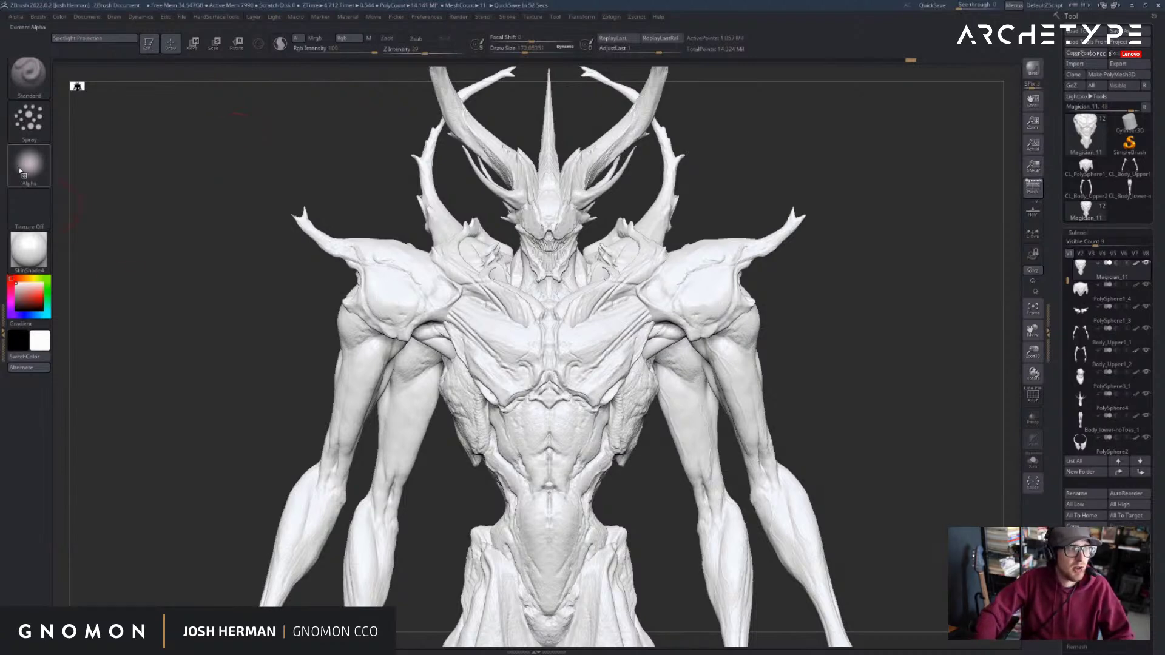
{"action": "left_click", "coordinate": [32, 129]}
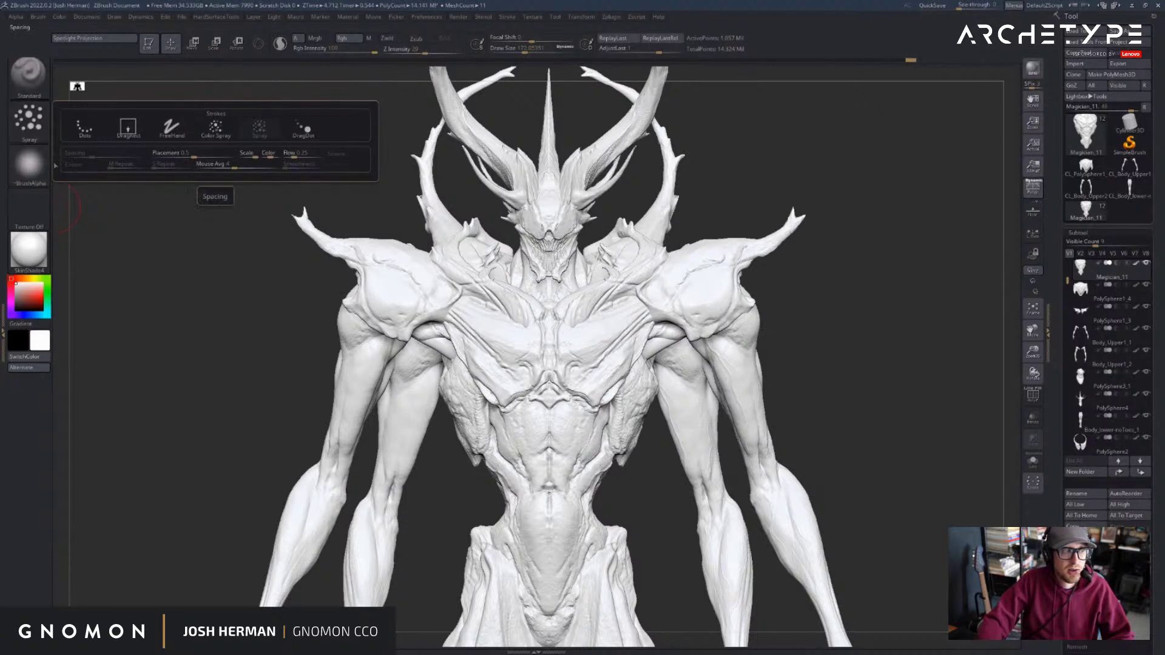
{"action": "left_click", "coordinate": [29, 164]}
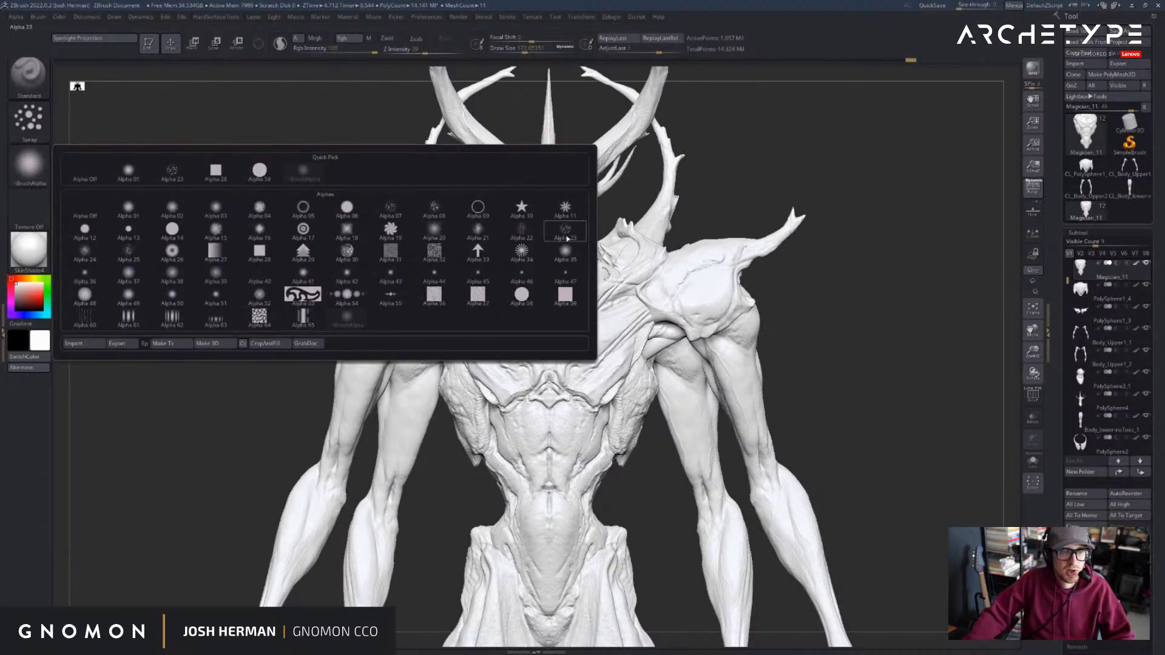
{"action": "mouse_move", "coordinate": [567, 239]}
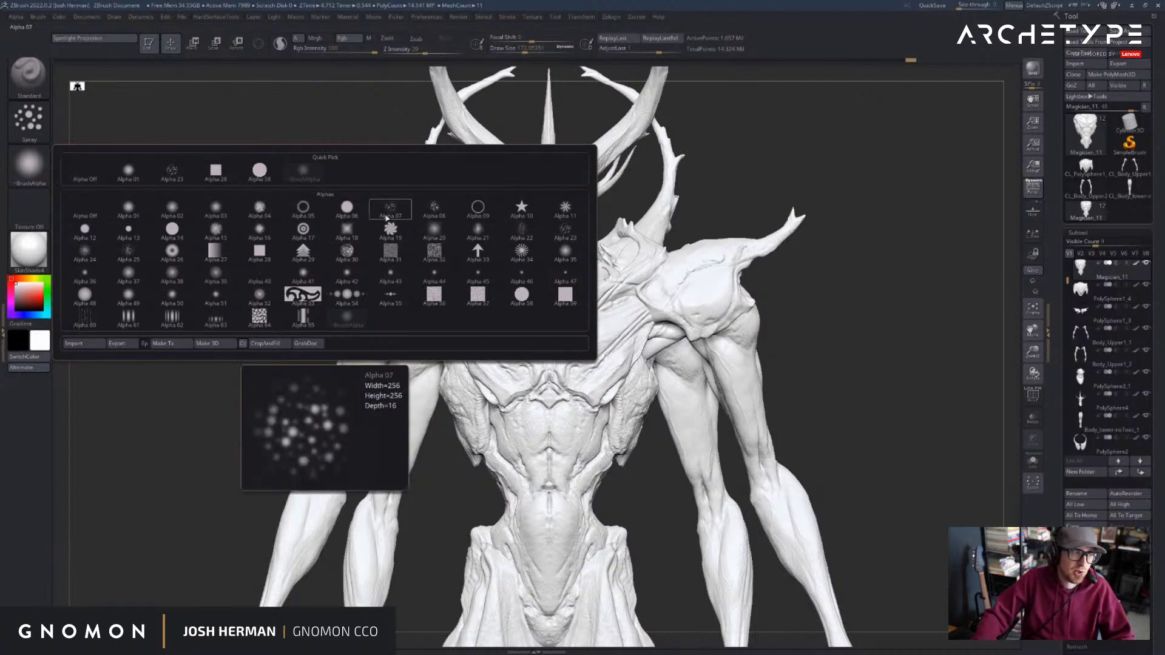
{"action": "left_click", "coordinate": [567, 233]}
{"action": "left_click_drag", "start_coordinate": [811, 208], "coordinate": [816, 201]}
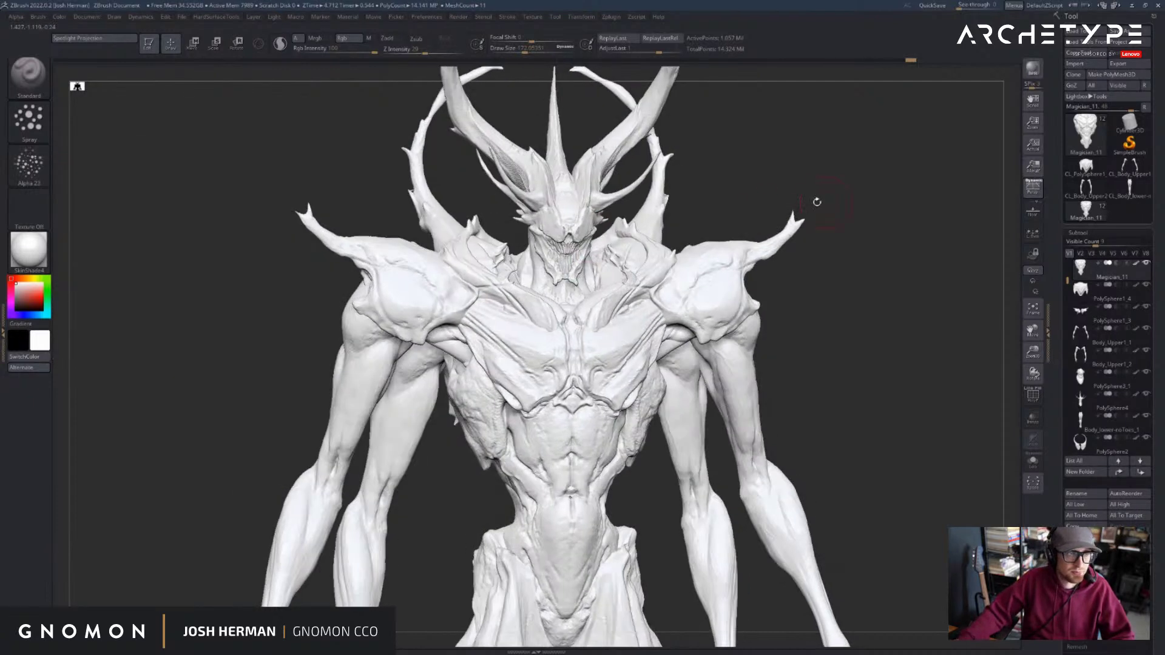
- Pick red as the paint color and spray it across the creature's chest plates
{"action": "left_click", "coordinate": [342, 37]}
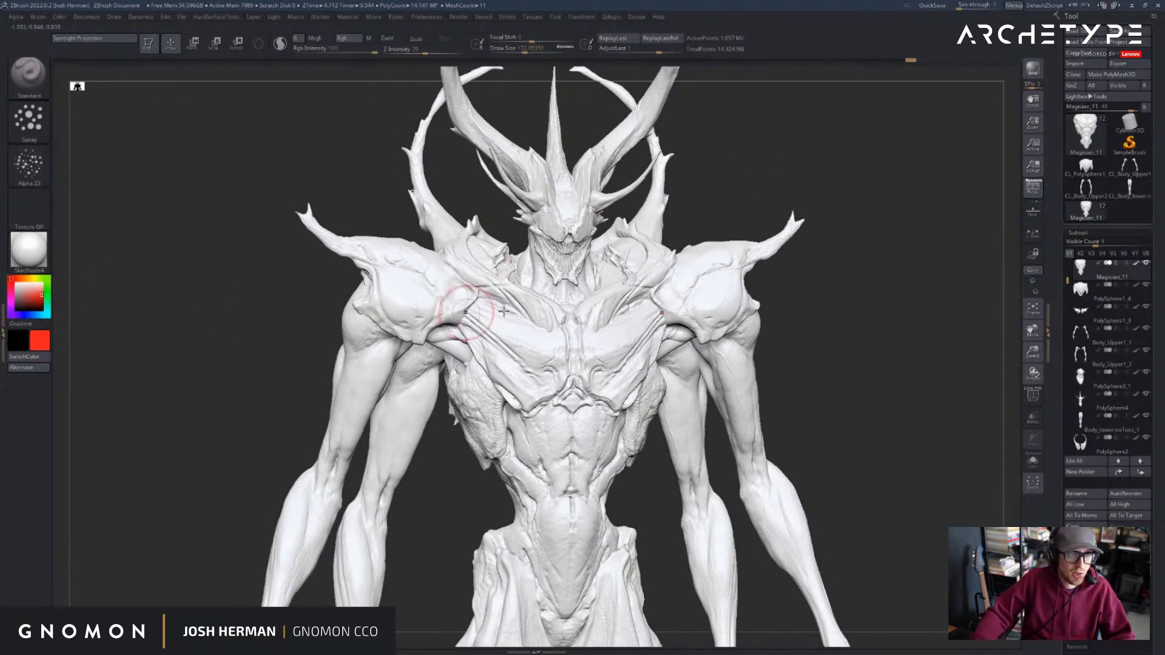
{"action": "mouse_move", "coordinate": [551, 325]}
{"action": "left_mouse_down"}
{"action": "mouse_move", "coordinate": [582, 344]}
{"action": "mouse_move", "coordinate": [575, 371]}
{"action": "left_mouse_up"}
{"action": "mouse_move", "coordinate": [896, 237]}
{"action": "left_mouse_down", "text": "alt"}
{"action": "mouse_move", "coordinate": [898, 266]}
{"action": "mouse_move", "coordinate": [768, 340]}
{"action": "left_mouse_up", "text": "alt"}
{"action": "left_click_drag", "start_coordinate": [1009, 383], "coordinate": [887, 336], "text": "alt"}
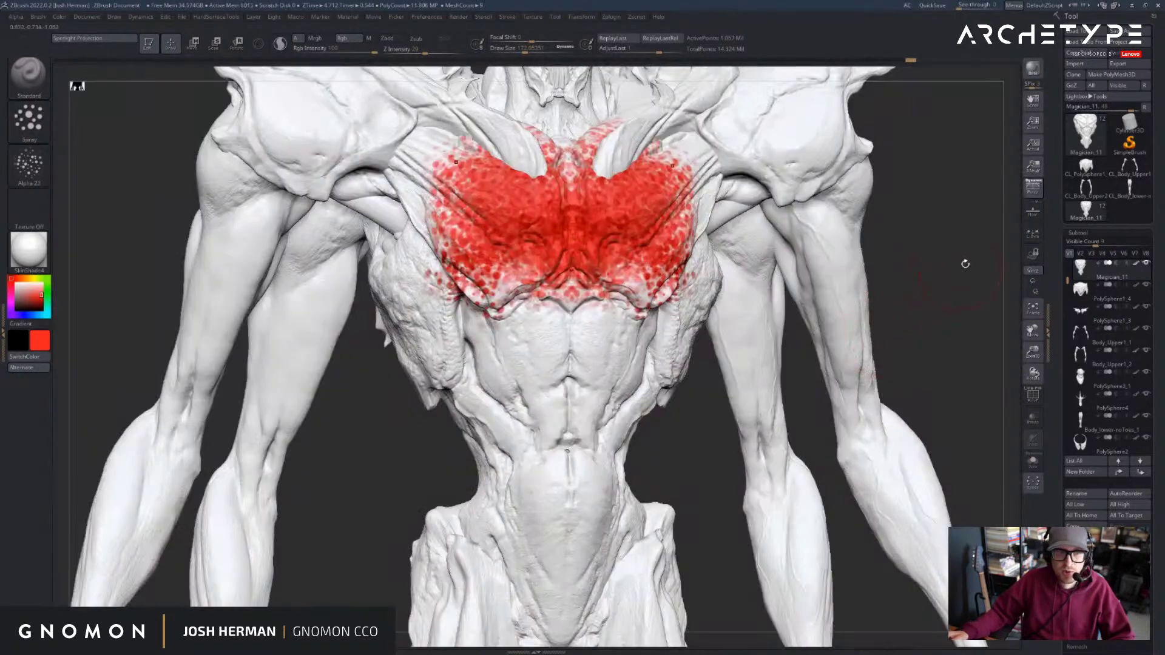
- Isolate the torso and extend the speckled red paint over the upper abdomen and the sides of the ribs
{"action": "left_click_drag", "start_coordinate": [964, 263], "coordinate": [930, 418], "text": "alt"}
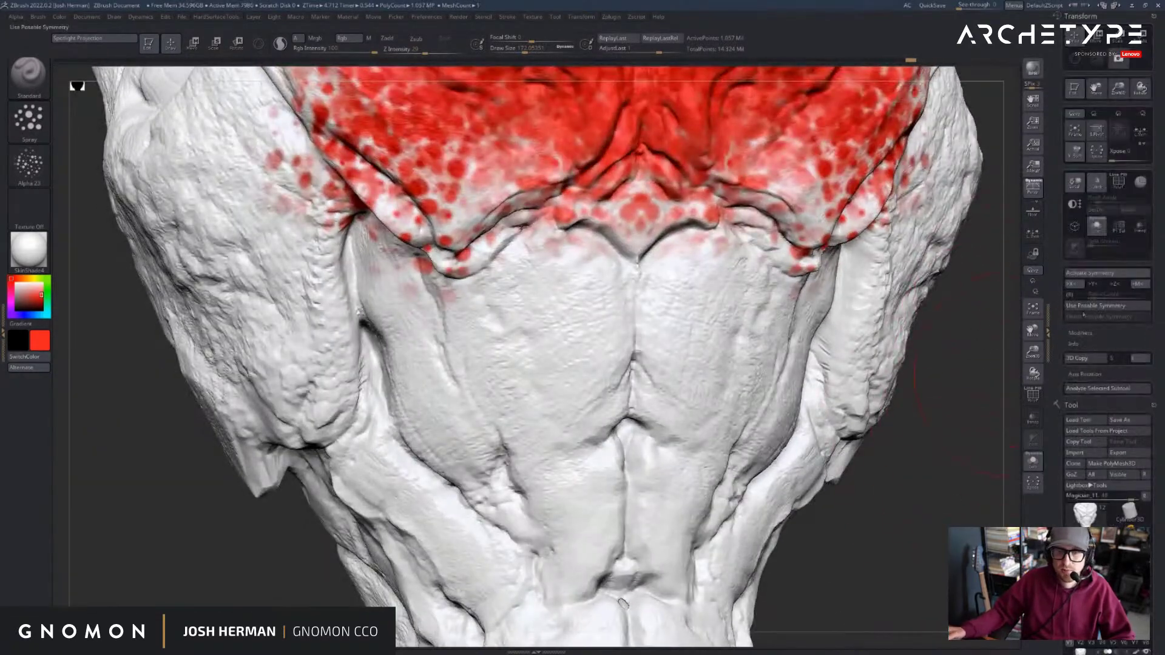
{"action": "left_click", "coordinate": [1154, 15]}
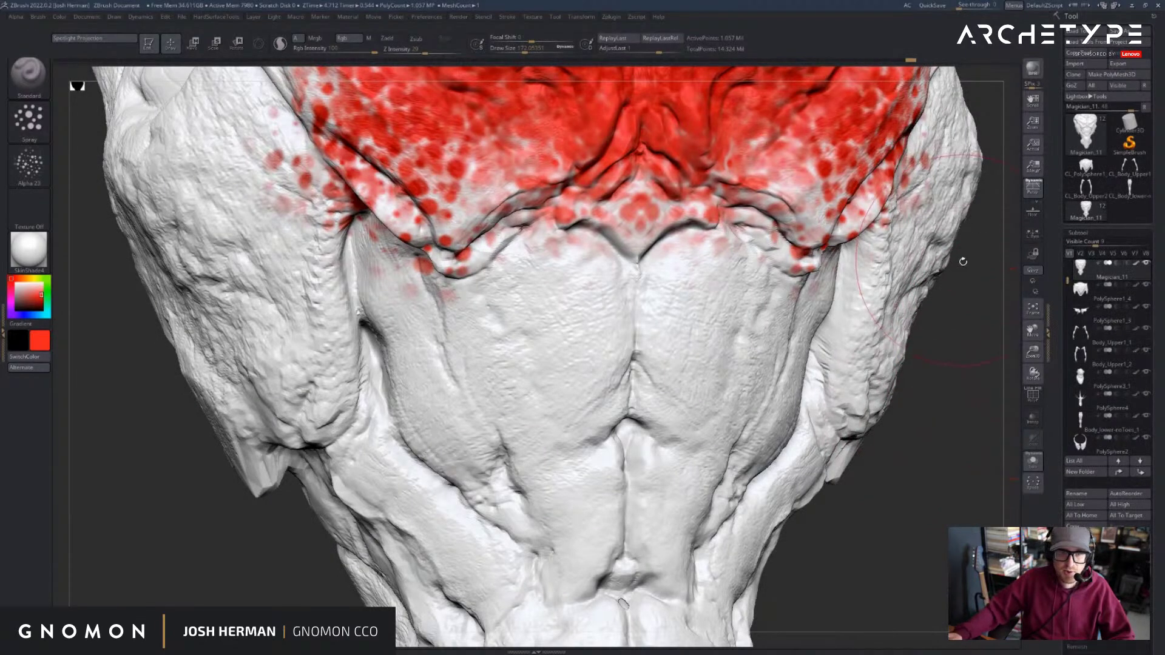
{"action": "mouse_move", "coordinate": [963, 261]}
{"action": "left_mouse_down"}
{"action": "mouse_move", "coordinate": [963, 304]}
{"action": "mouse_move", "coordinate": [946, 260]}
{"action": "left_mouse_up"}
{"action": "mouse_move", "coordinate": [573, 285]}
{"action": "left_mouse_down"}
{"action": "mouse_move", "coordinate": [486, 255]}
{"action": "mouse_move", "coordinate": [577, 167]}
{"action": "mouse_move", "coordinate": [625, 349]}
{"action": "mouse_move", "coordinate": [500, 327]}
{"action": "mouse_move", "coordinate": [340, 176]}
{"action": "left_mouse_up"}
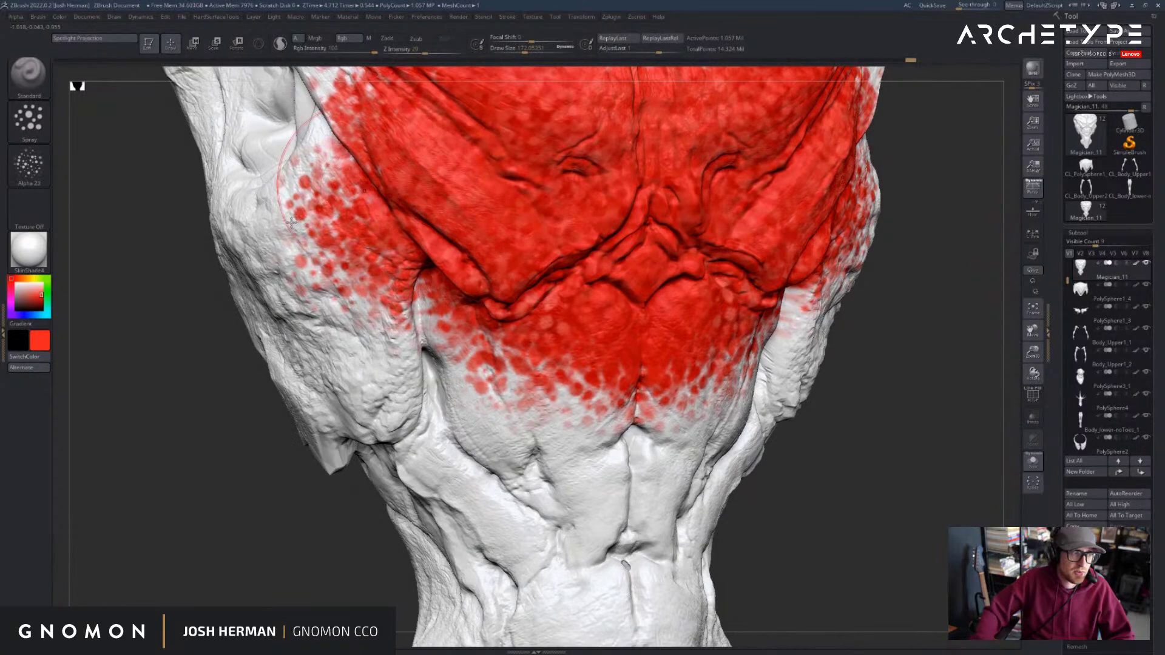
- Switch the material to Flat Color and spray more red across the chest and outward to its side
{"action": "left_click", "coordinate": [41, 252]}
{"action": "left_click", "coordinate": [91, 440]}
{"action": "left_click_drag", "start_coordinate": [106, 429], "coordinate": [117, 507]}
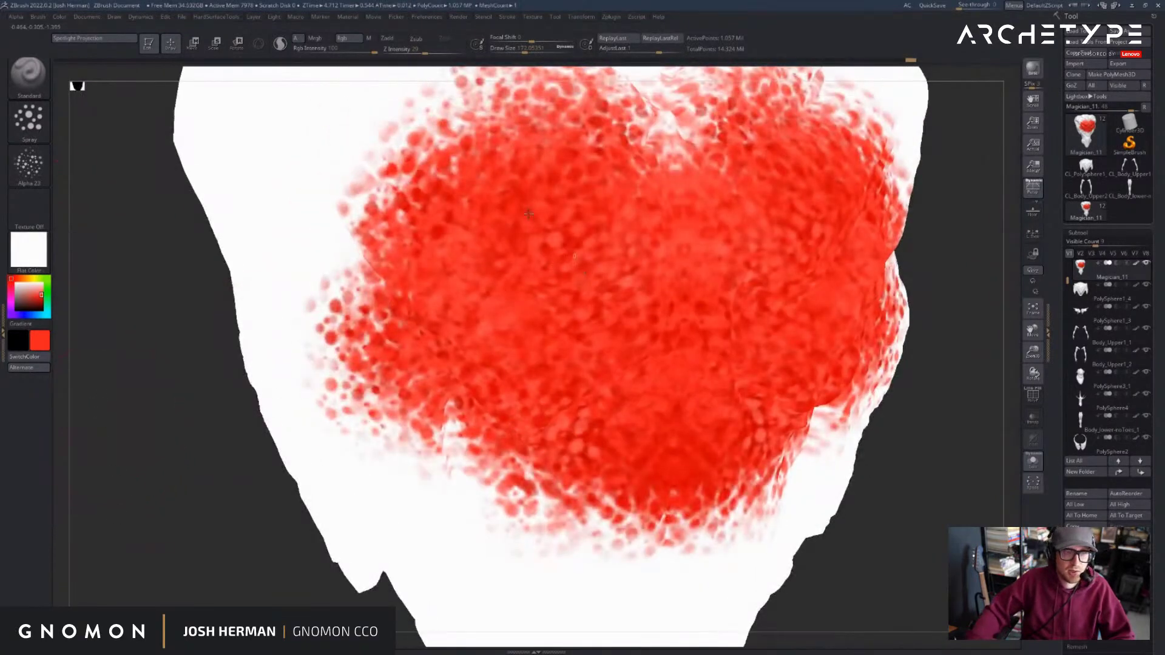
{"action": "mouse_move", "coordinate": [528, 214]}
{"action": "left_mouse_down"}
{"action": "mouse_move", "coordinate": [395, 182]}
{"action": "mouse_move", "coordinate": [497, 388]}
{"action": "mouse_move", "coordinate": [352, 243]}
{"action": "left_mouse_up"}
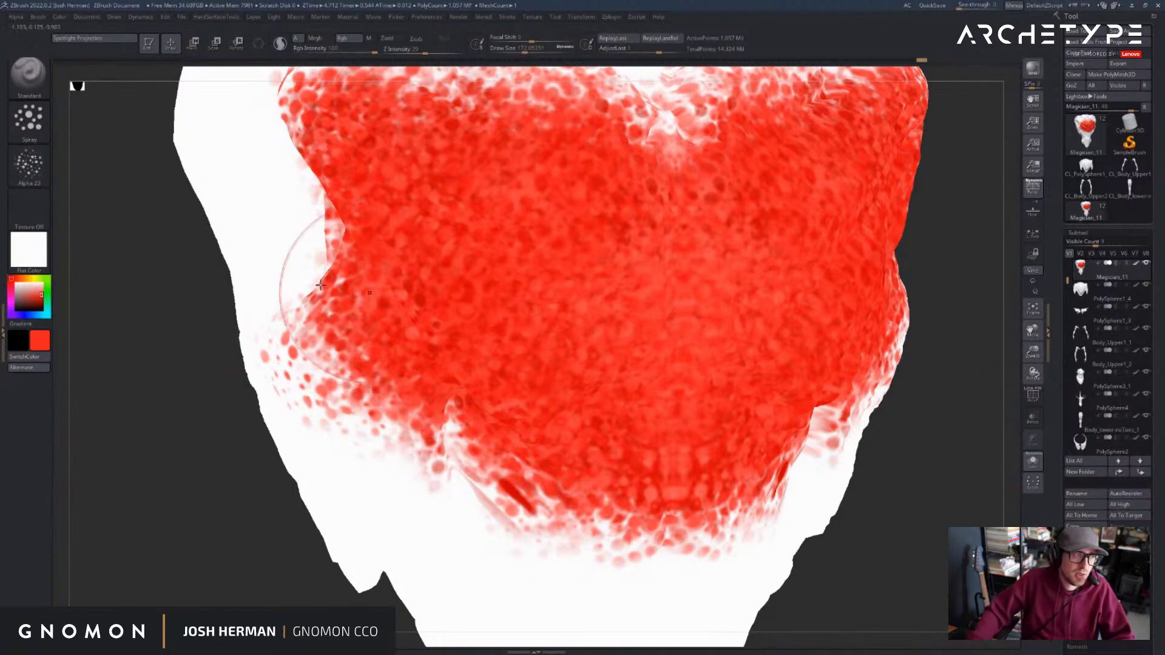
- Spray speckled red onto the unpainted outer side of the rib cage
{"action": "left_click", "coordinate": [29, 119]}
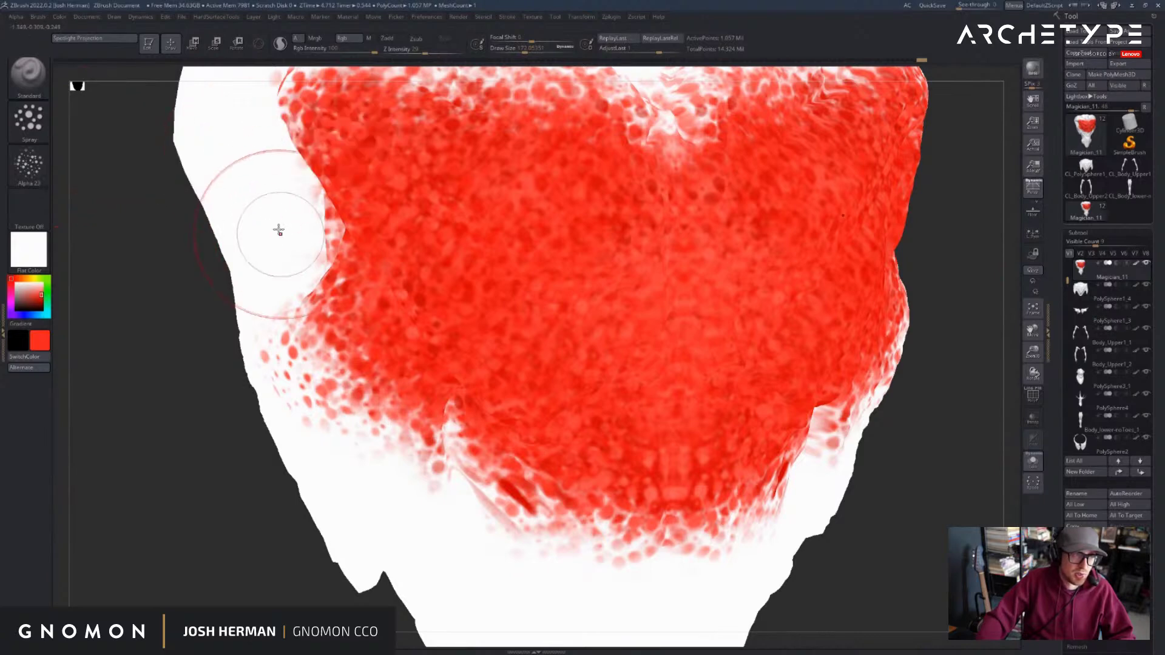
{"action": "mouse_move", "coordinate": [278, 227]}
{"action": "left_mouse_down"}
{"action": "mouse_move", "coordinate": [285, 200]}
{"action": "mouse_move", "coordinate": [265, 159]}
{"action": "left_mouse_up"}
{"action": "left_click", "coordinate": [29, 119]}
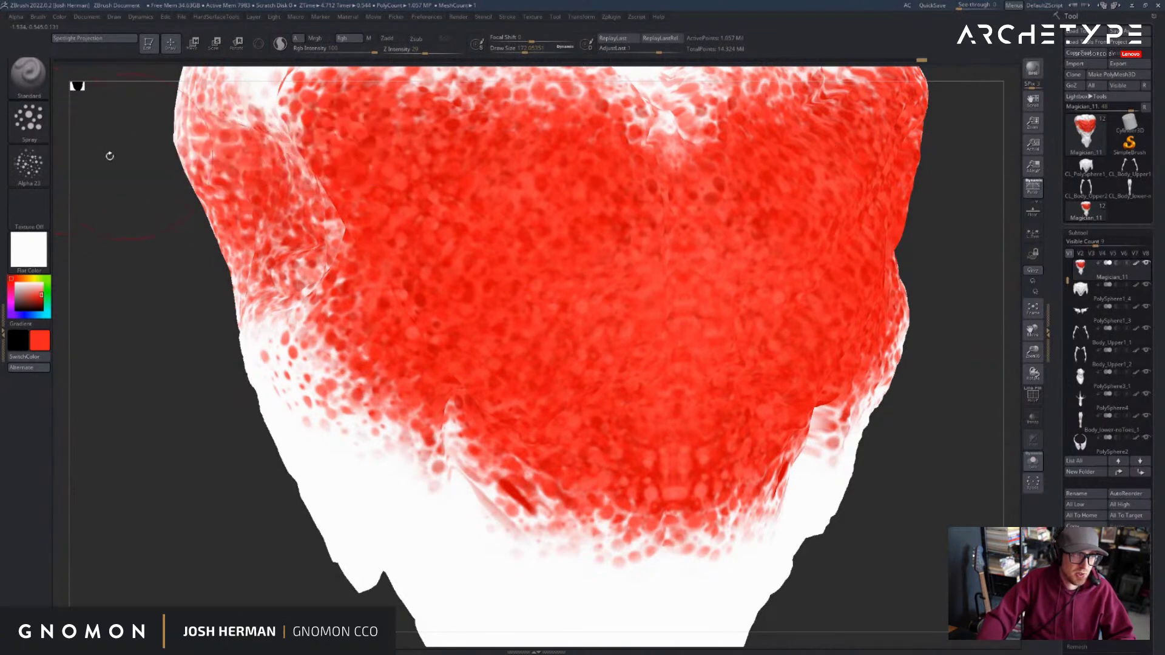
{"action": "left_click", "coordinate": [29, 118]}
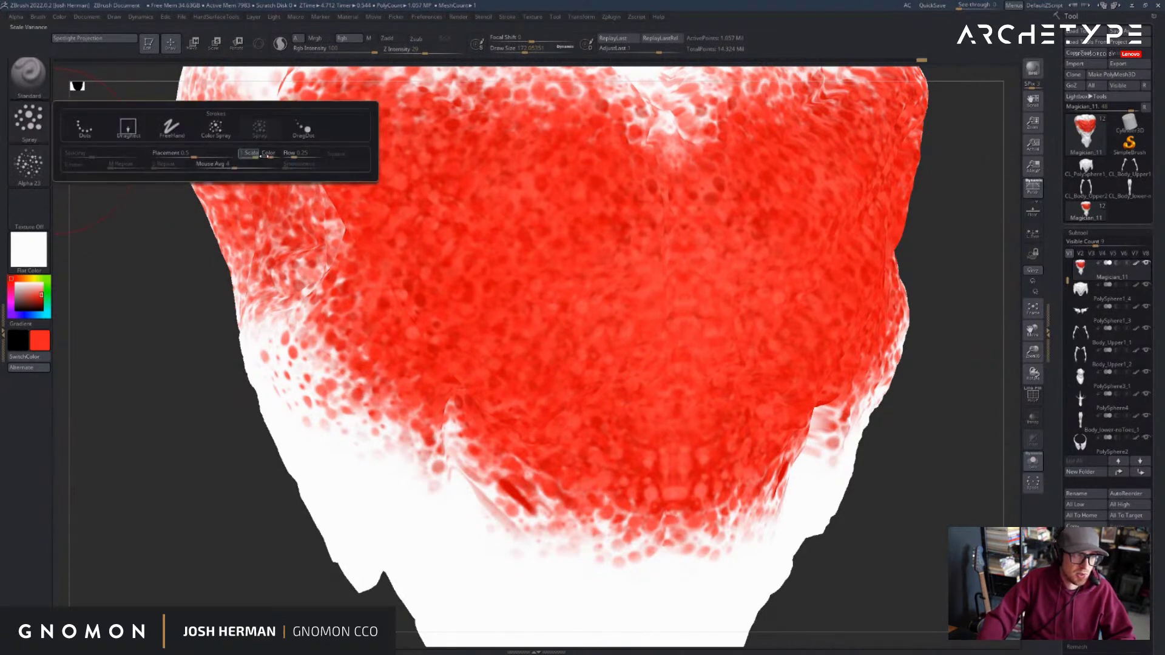
{"action": "left_click", "coordinate": [29, 118]}
{"action": "mouse_move", "coordinate": [437, 358]}
{"action": "left_mouse_down"}
{"action": "mouse_move", "coordinate": [592, 304]}
{"action": "mouse_move", "coordinate": [567, 260]}
{"action": "mouse_move", "coordinate": [400, 302]}
{"action": "mouse_move", "coordinate": [551, 455]}
{"action": "mouse_move", "coordinate": [455, 449]}
{"action": "left_mouse_up"}
{"action": "key", "text": "ctrl+z"}
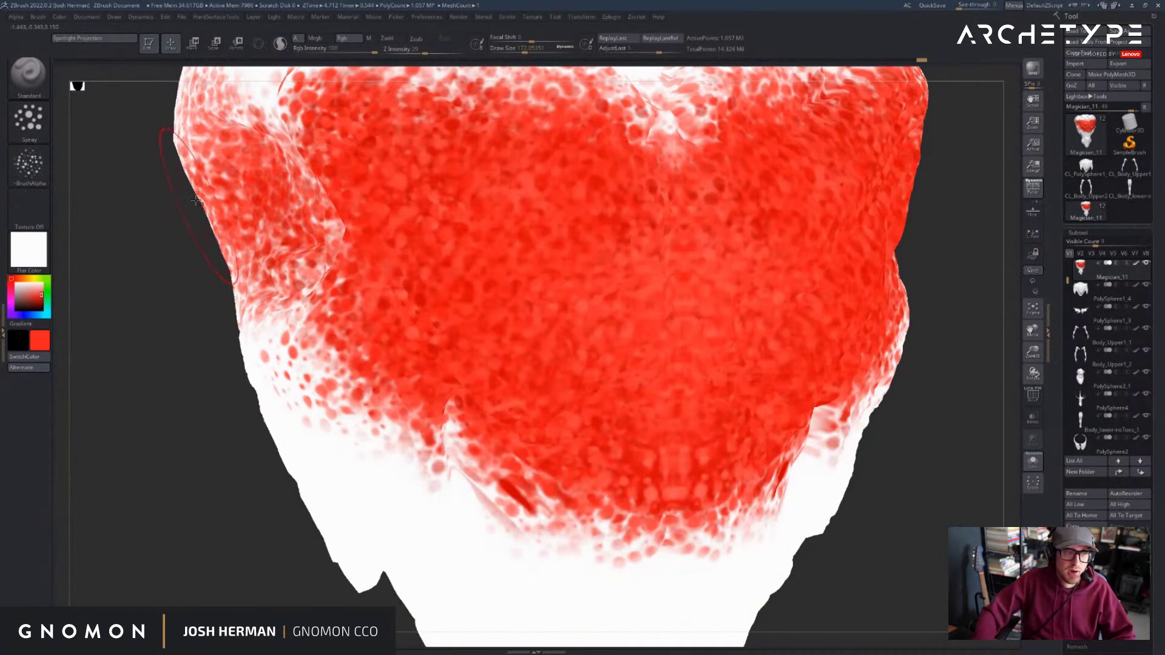
- Reduce the Spray stroke's Color Intensity Variance and spray more even red from the chest down over the abdomen
{"action": "left_click", "coordinate": [28, 118]}
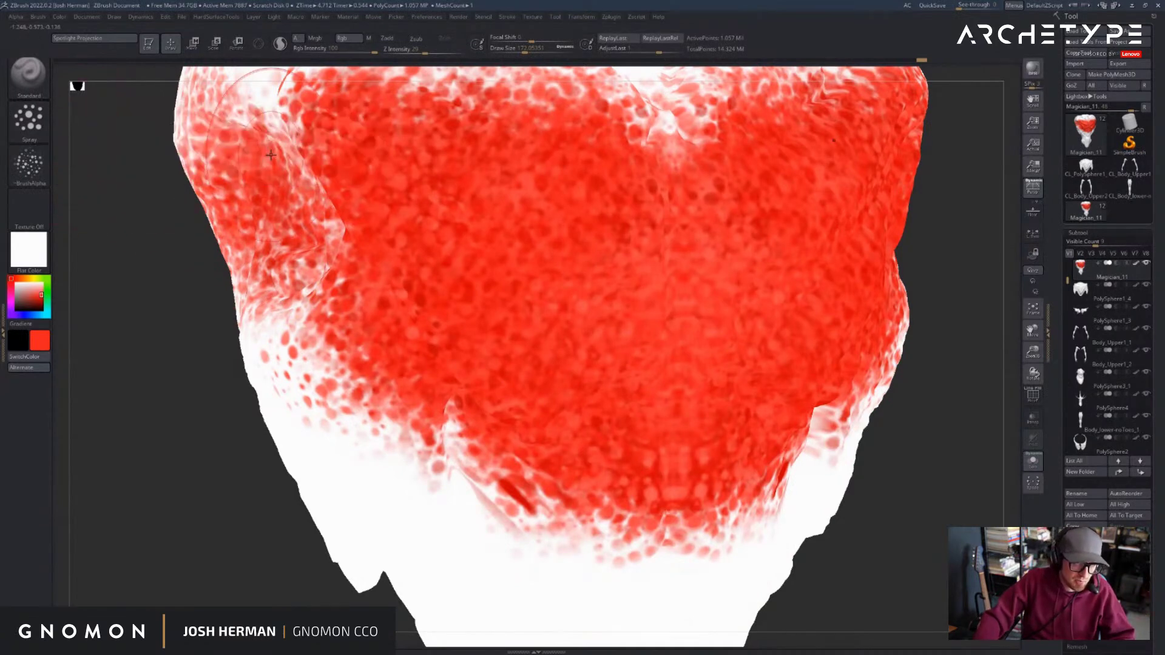
{"action": "left_click", "coordinate": [28, 118]}
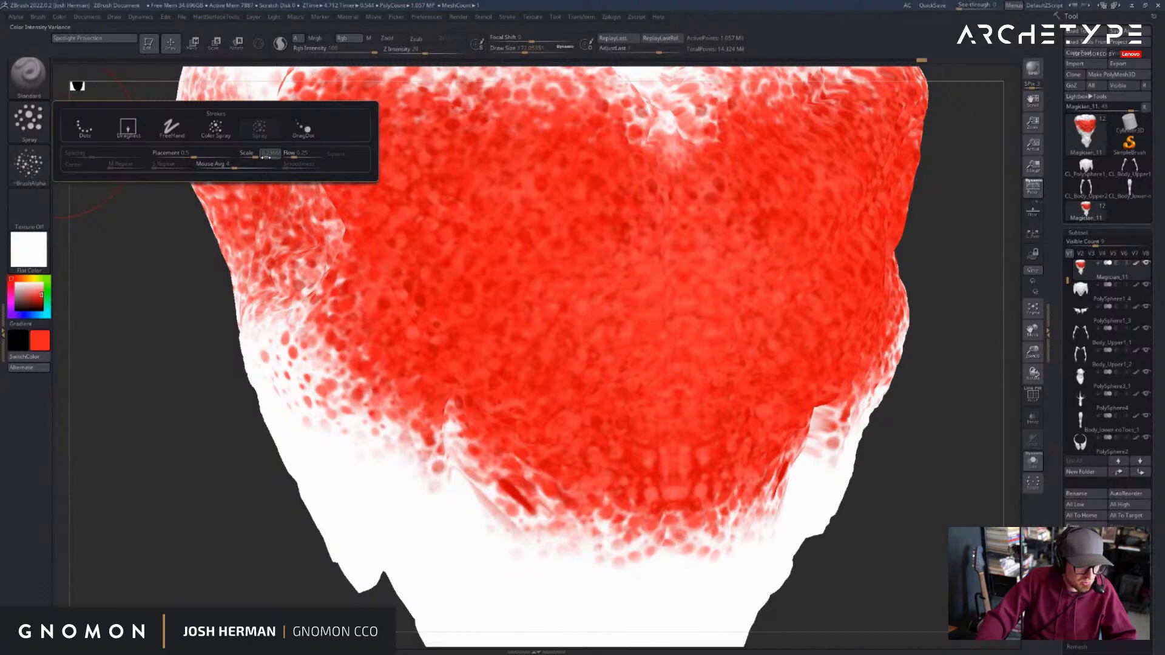
{"action": "mouse_move", "coordinate": [825, 303]}
{"action": "left_mouse_down"}
{"action": "mouse_move", "coordinate": [679, 339]}
{"action": "mouse_move", "coordinate": [521, 91]}
{"action": "mouse_move", "coordinate": [647, 582]}
{"action": "mouse_move", "coordinate": [576, 151]}
{"action": "mouse_move", "coordinate": [545, 515]}
{"action": "mouse_move", "coordinate": [606, 425]}
{"action": "mouse_move", "coordinate": [486, 337]}
{"action": "left_mouse_up"}
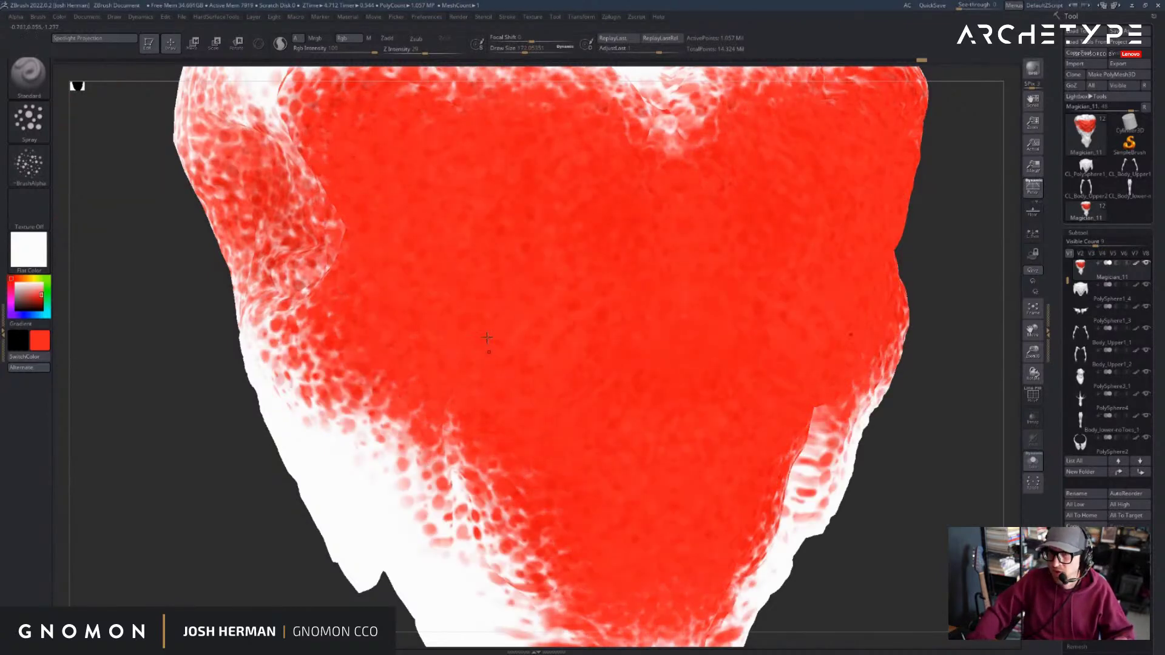
{"action": "left_click", "coordinate": [29, 118]}
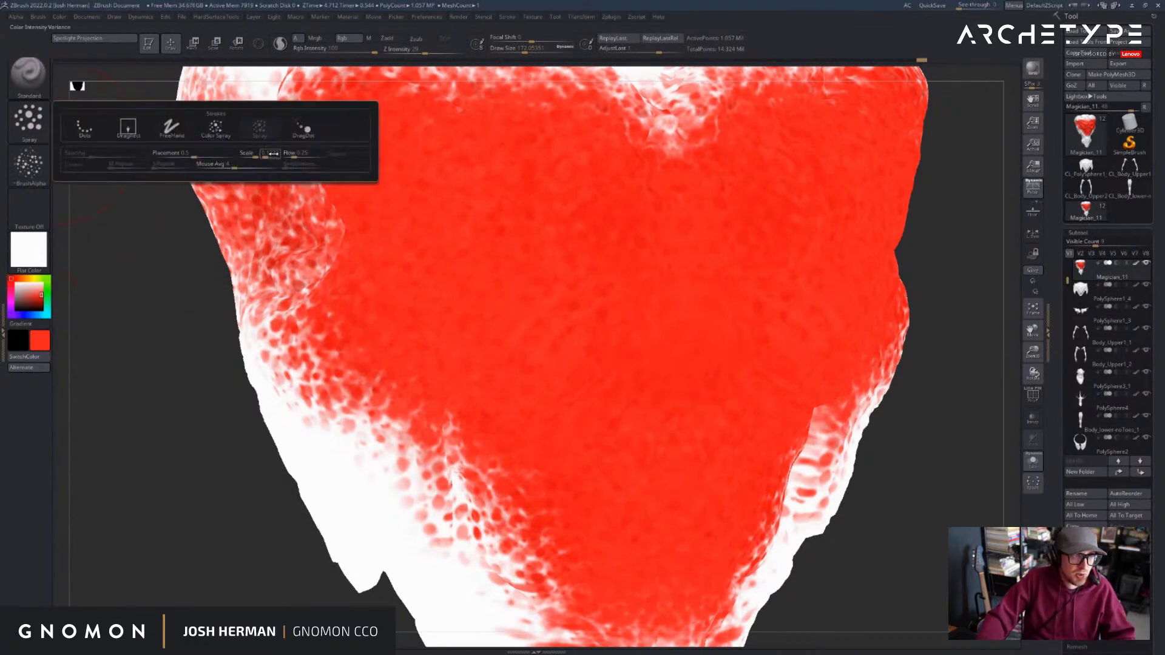
{"action": "left_click", "coordinate": [31, 124]}
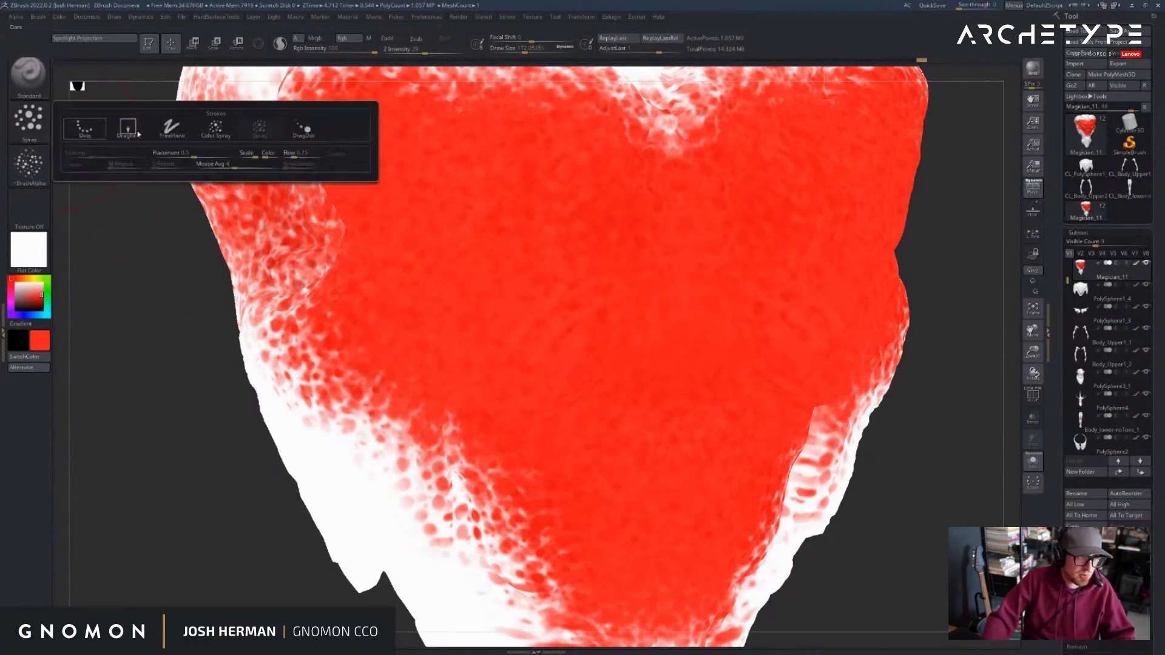
{"action": "left_click", "coordinate": [266, 156]}
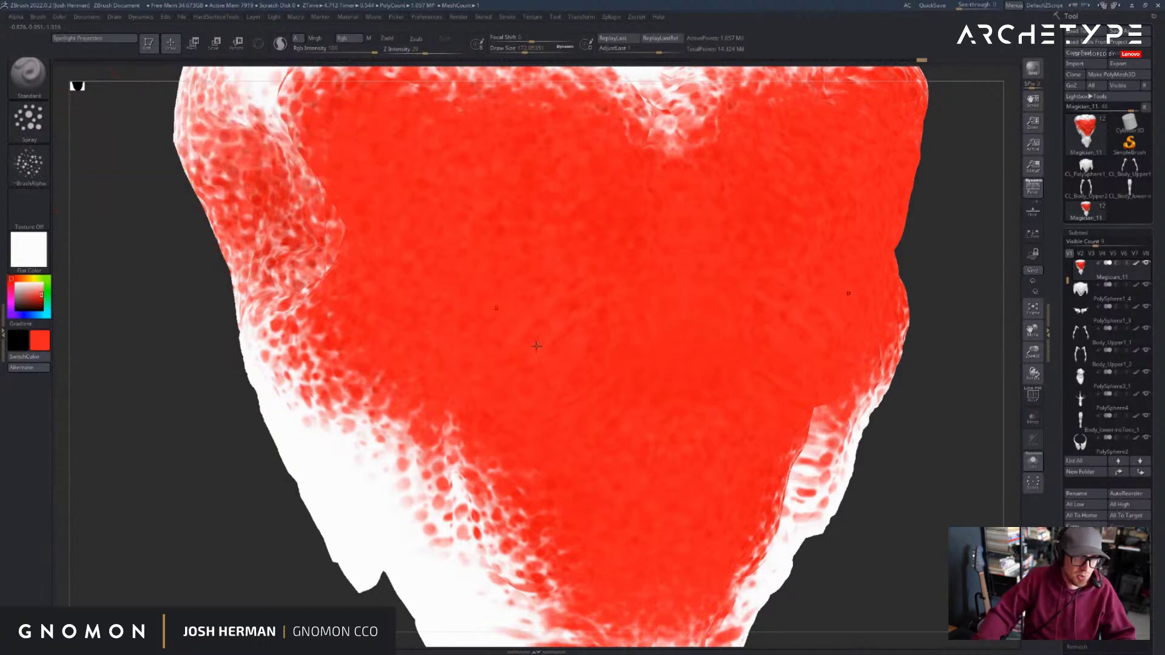
{"action": "mouse_move", "coordinate": [538, 339]}
{"action": "left_mouse_down"}
{"action": "mouse_move", "coordinate": [551, 256]}
{"action": "mouse_move", "coordinate": [650, 359]}
{"action": "mouse_move", "coordinate": [677, 439]}
{"action": "left_mouse_up"}
{"action": "right_click_drag", "start_coordinate": [679, 446], "coordinate": [742, 356], "text": "ctrl"}
{"action": "left_click_drag", "start_coordinate": [742, 356], "coordinate": [743, 391], "text": "shift"}
- Try covering the torso's red paint with white using a larger spray brush, and undo the white strokes
{"action": "key", "text": "c"}
{"action": "key", "text": "bracketright"}
{"action": "key", "text": "bracketright"}
{"action": "key", "text": "bracketright"}
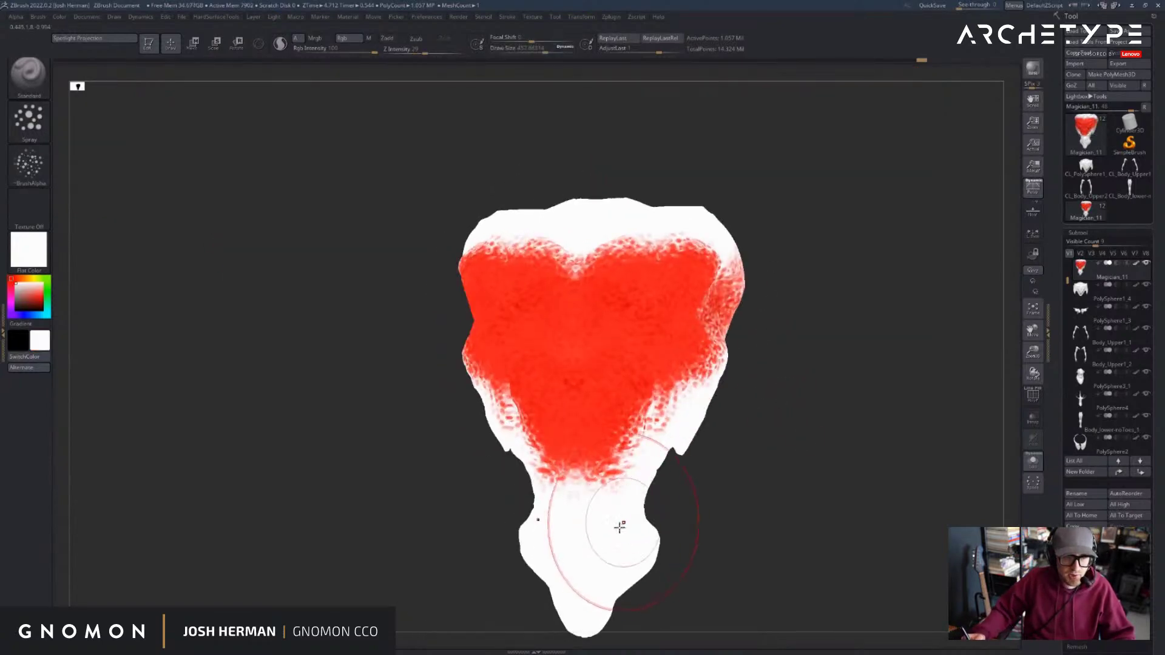
{"action": "mouse_move", "coordinate": [614, 538]}
{"action": "left_mouse_down"}
{"action": "mouse_move", "coordinate": [606, 304]}
{"action": "mouse_move", "coordinate": [658, 290]}
{"action": "mouse_move", "coordinate": [694, 410]}
{"action": "mouse_move", "coordinate": [813, 364]}
{"action": "left_mouse_up"}
{"action": "mouse_move", "coordinate": [546, 315]}
{"action": "left_mouse_down"}
{"action": "mouse_move", "coordinate": [395, 310]}
{"action": "mouse_move", "coordinate": [398, 297]}
{"action": "left_mouse_up"}
{"action": "left_click_drag", "start_coordinate": [396, 358], "coordinate": [340, 364]}
{"action": "mouse_move", "coordinate": [687, 276]}
{"action": "left_mouse_down", "text": "shift"}
{"action": "mouse_move", "coordinate": [674, 281]}
{"action": "mouse_move", "coordinate": [811, 219]}
{"action": "mouse_move", "coordinate": [746, 263]}
{"action": "left_mouse_up", "text": "shift"}
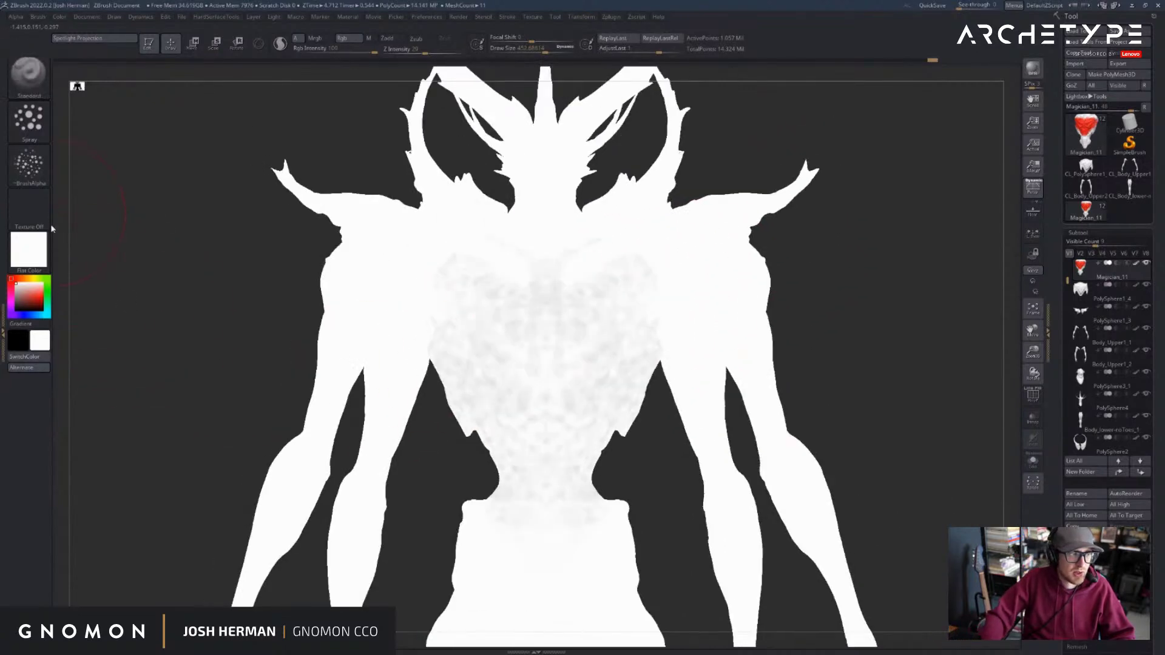
{"action": "left_click", "coordinate": [25, 246]}
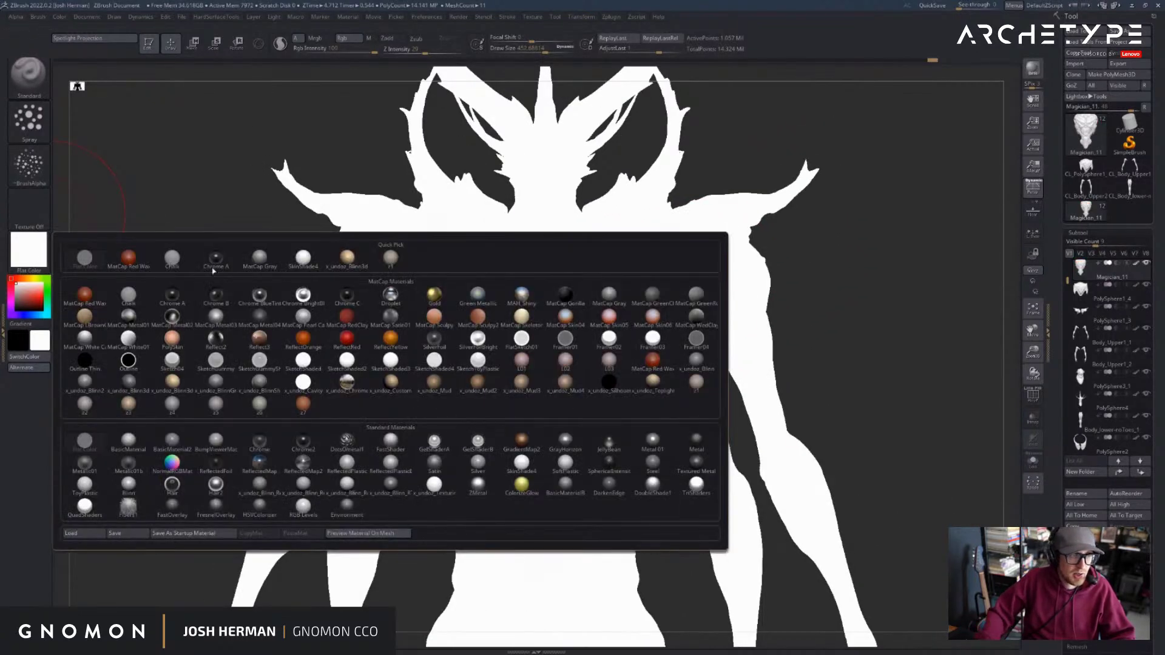
{"action": "key", "text": "ctrl+z"}
- Switch the material to SkinShade4 and view the red-painted torso from the front
{"action": "mouse_move", "coordinate": [196, 291]}
{"action": "left_mouse_down"}
{"action": "mouse_move", "coordinate": [204, 321]}
{"action": "mouse_move", "coordinate": [176, 316]}
{"action": "left_mouse_up"}
{"action": "left_click", "coordinate": [28, 250]}
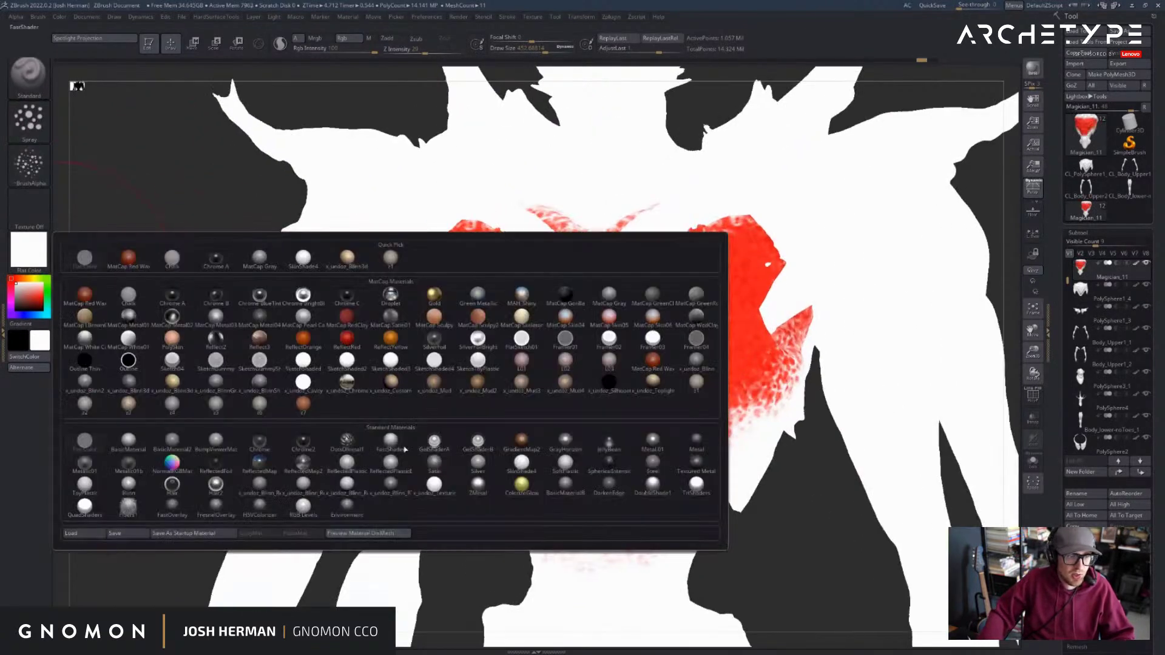
{"action": "left_click", "coordinate": [519, 464]}
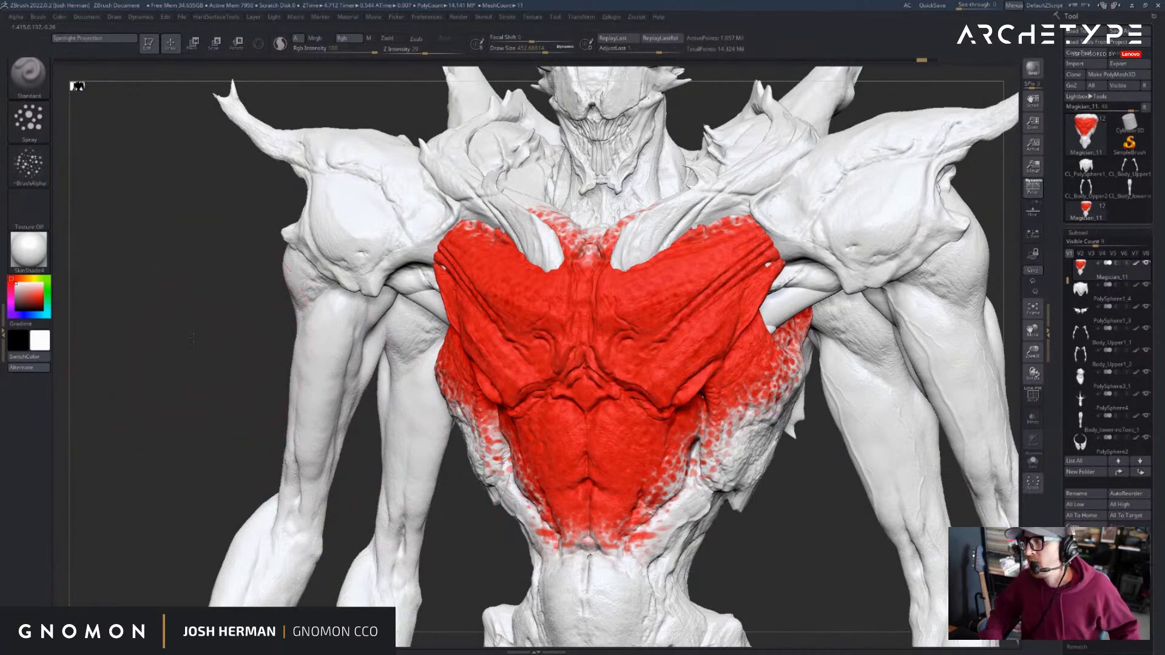
{"action": "left_click_drag", "start_coordinate": [191, 338], "coordinate": [198, 331]}
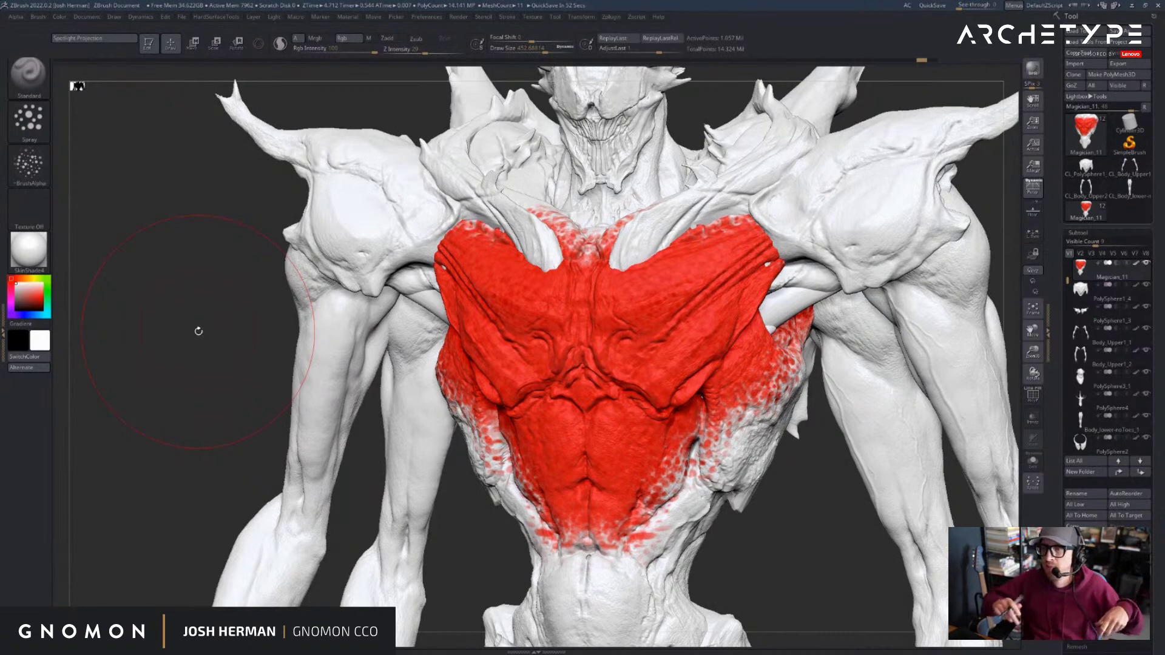
{"action": "mouse_move", "coordinate": [190, 202]}
{"action": "left_mouse_down"}
{"action": "mouse_move", "coordinate": [156, 234]}
{"action": "mouse_move", "coordinate": [199, 278]}
{"action": "left_mouse_up"}
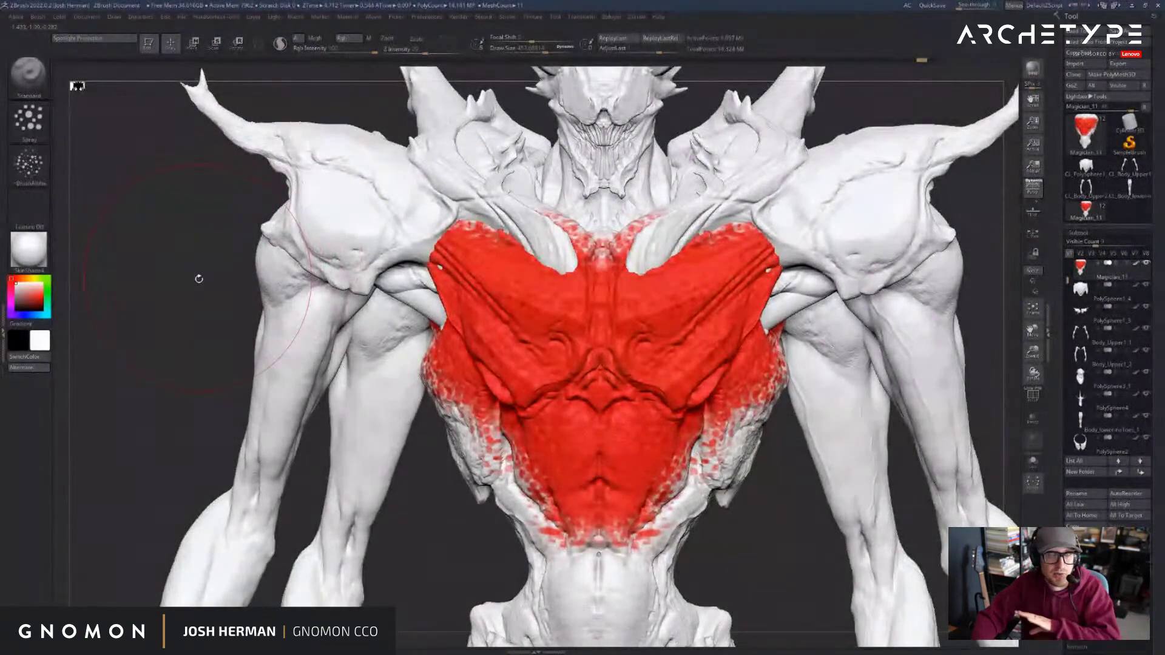
- Preview the red-painted torso with a beige matcap material and an orange-brown matcap material
{"action": "left_click", "coordinate": [35, 249]}
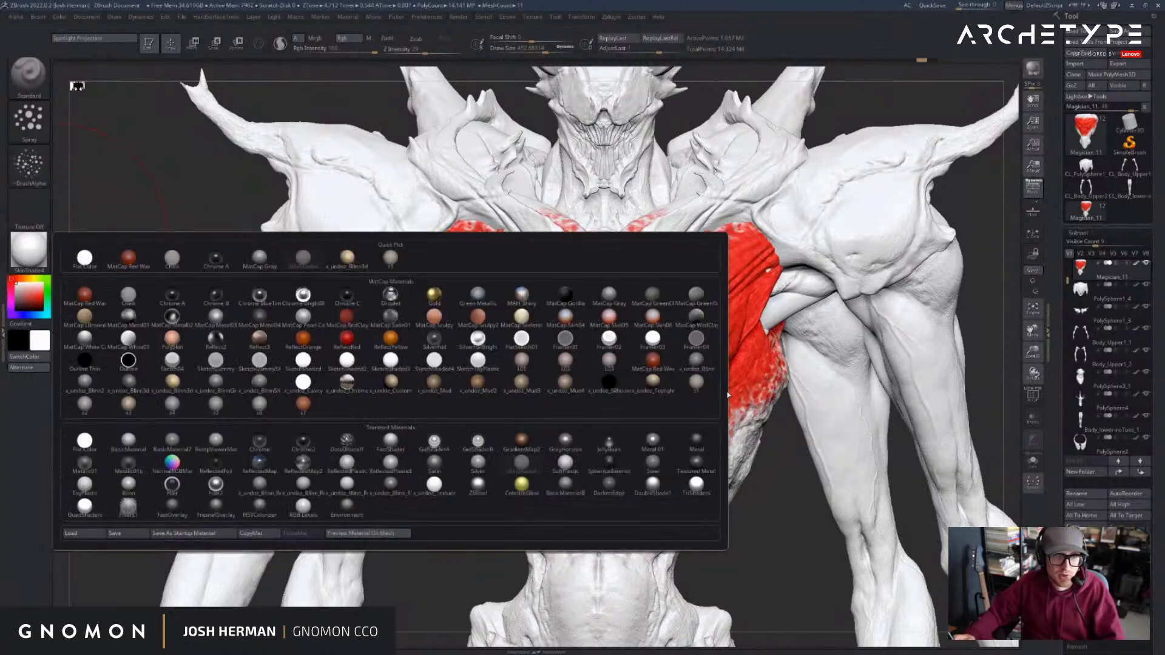
{"action": "left_click", "coordinate": [698, 386]}
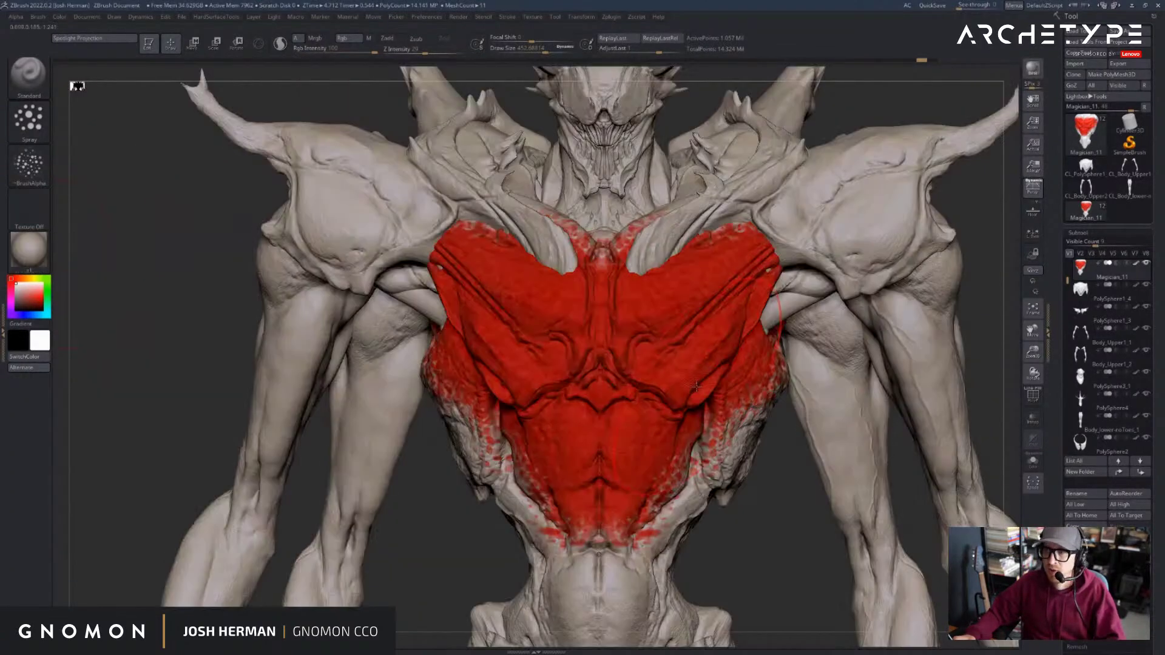
{"action": "left_click_drag", "start_coordinate": [758, 507], "coordinate": [707, 499]}
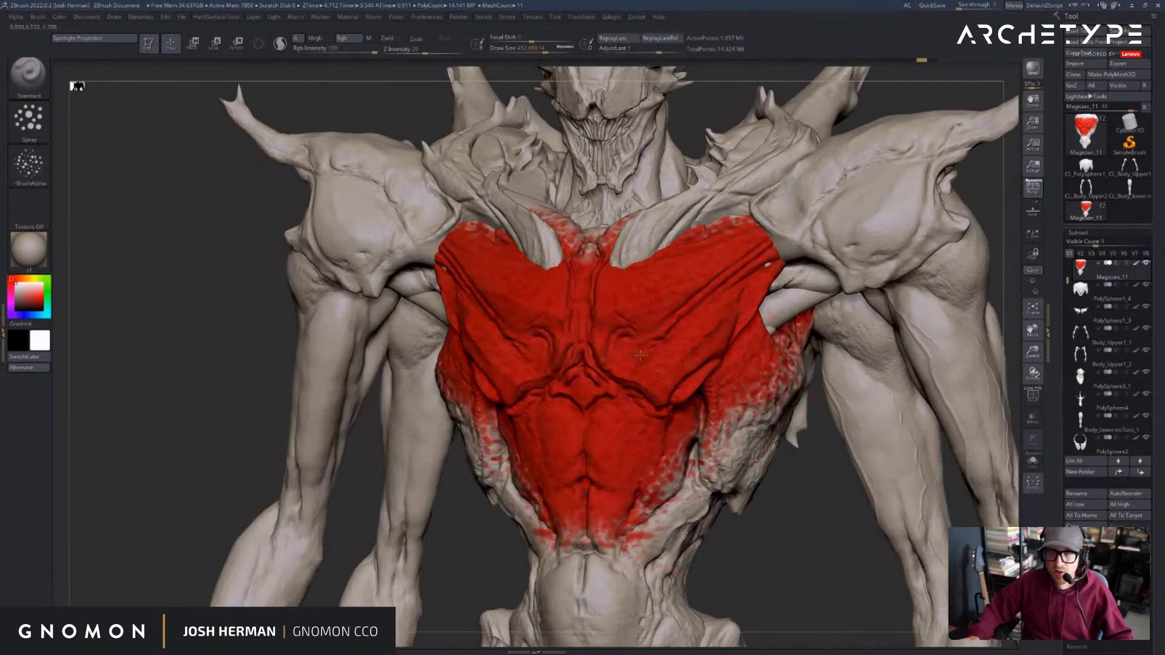
{"action": "left_click", "coordinate": [48, 254]}
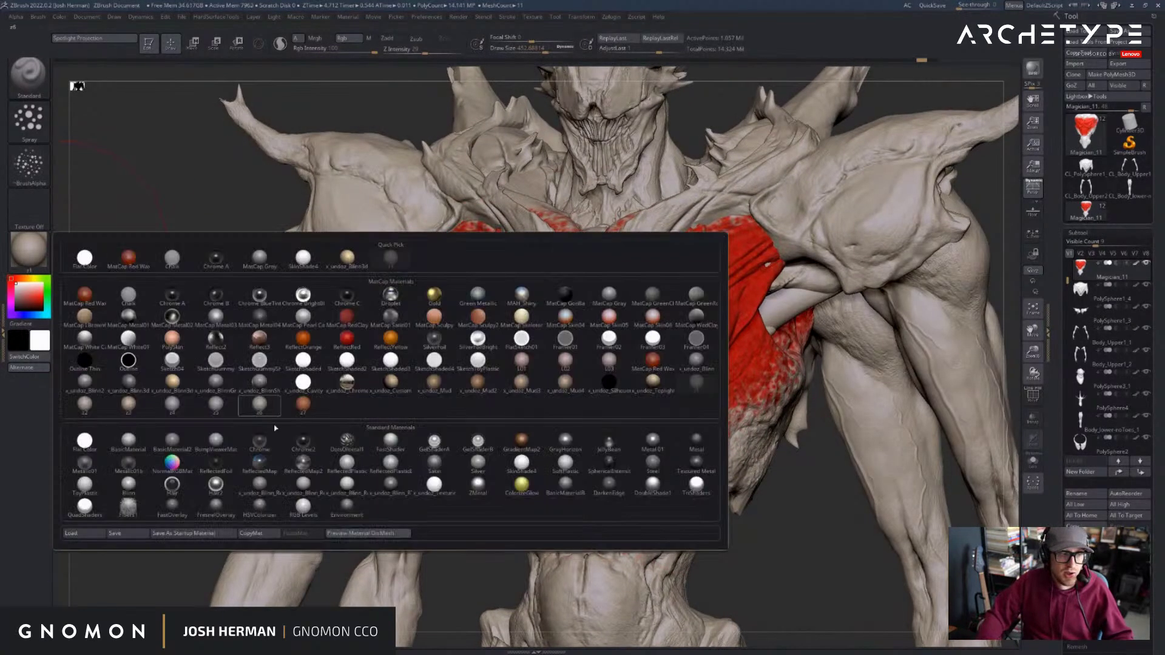
{"action": "left_click", "coordinate": [301, 408]}
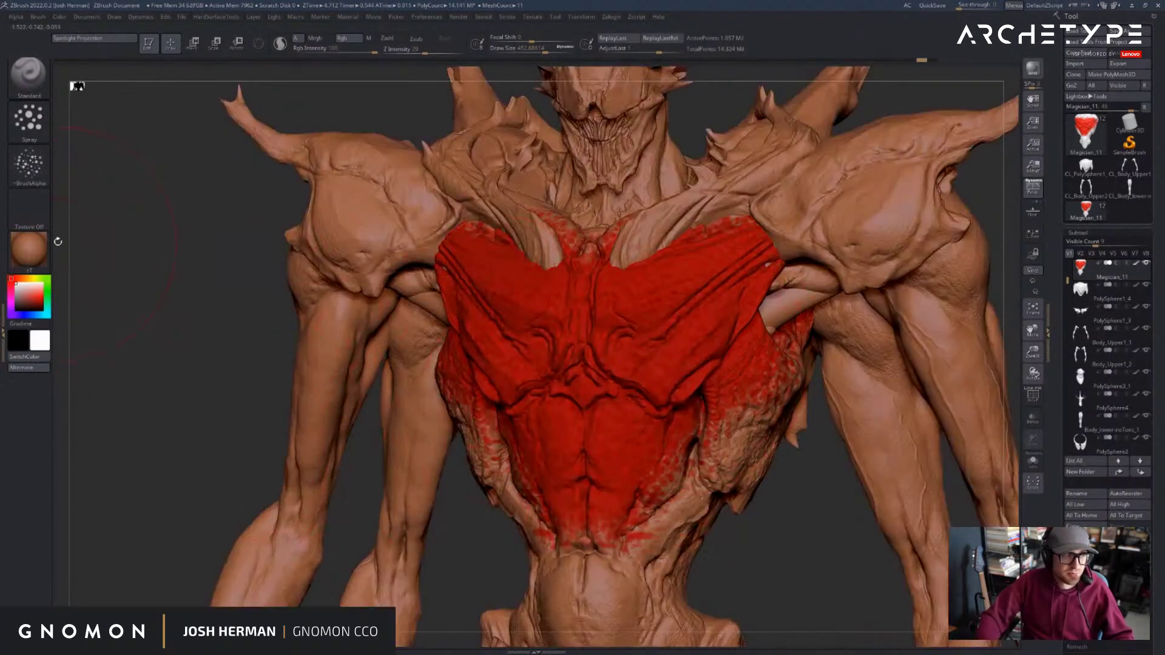
- Compare the torso paint under a blue-grey matcap and a tan blended matcap, and restore the SkinShade4 material
{"action": "left_click", "coordinate": [47, 252]}
{"action": "left_click", "coordinate": [128, 298]}
{"action": "left_click", "coordinate": [47, 252]}
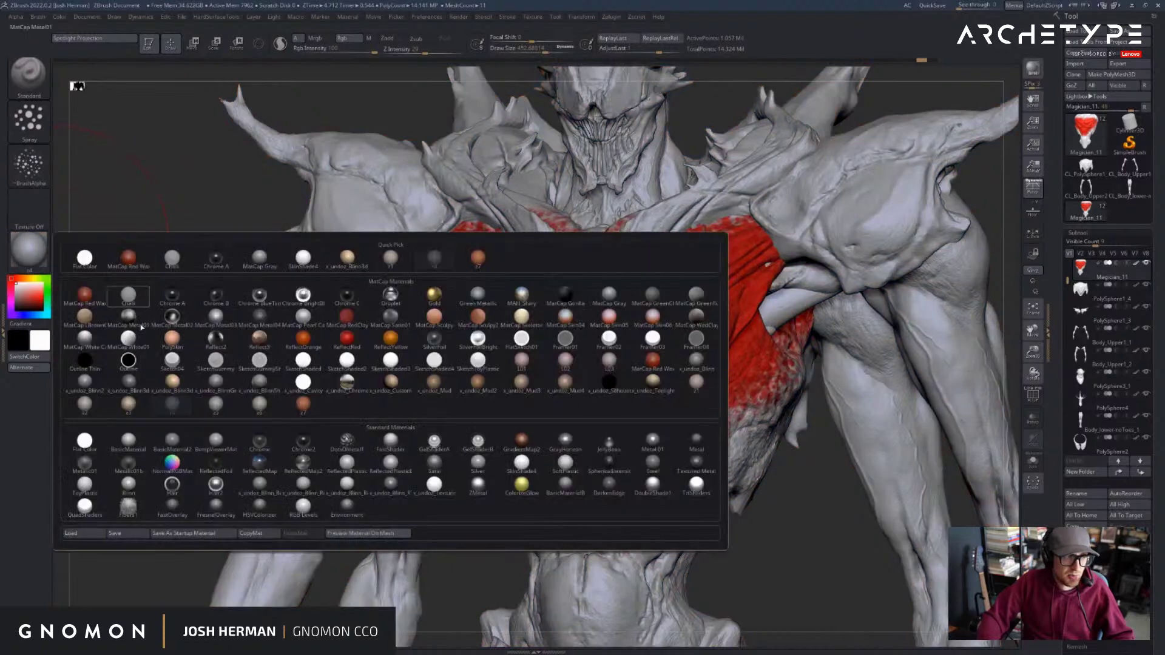
{"action": "left_click", "coordinate": [157, 389]}
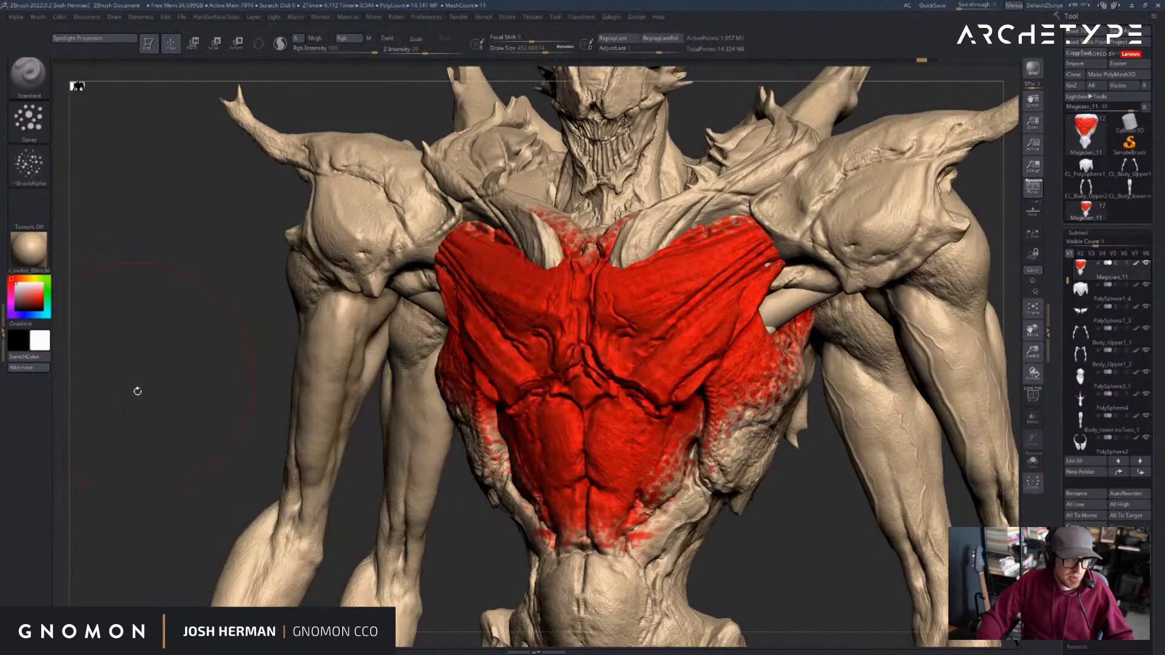
{"action": "left_click", "coordinate": [42, 268]}
{"action": "mouse_move", "coordinate": [696, 392]}
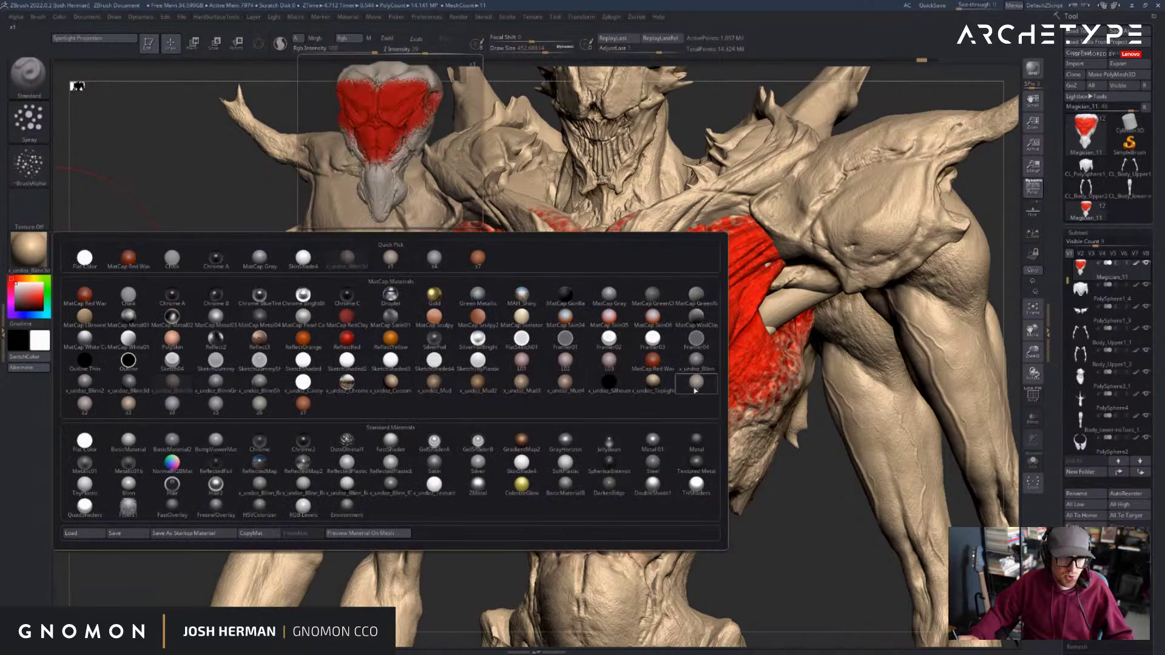
{"action": "left_click", "coordinate": [521, 463]}
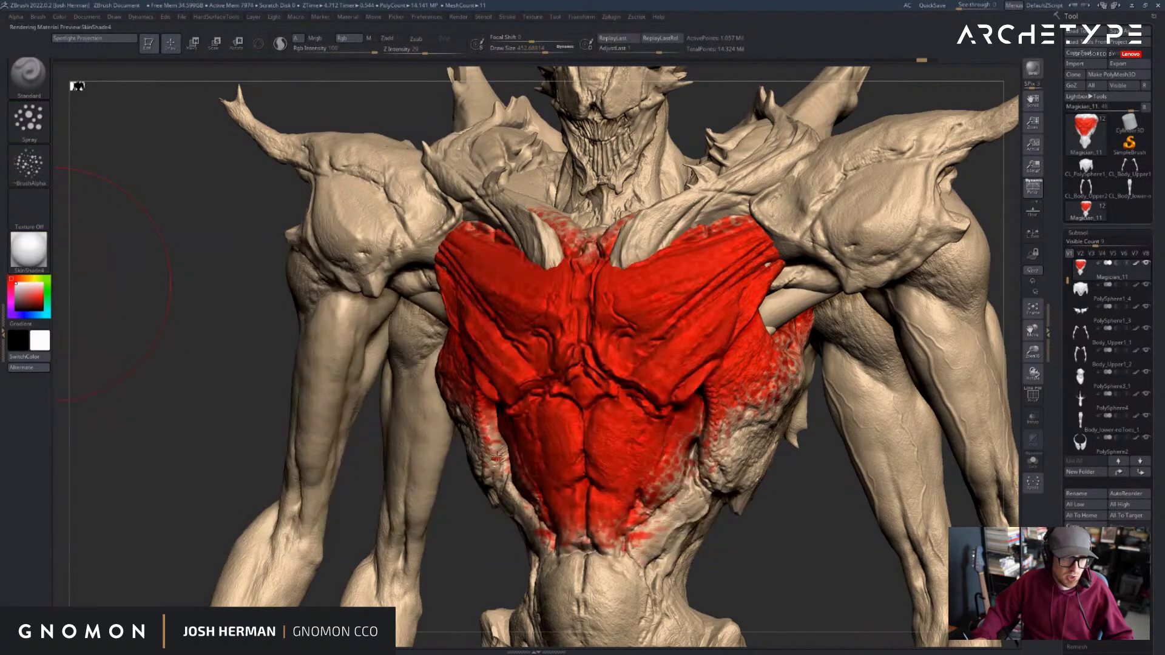
- Switch the paint color to black, reduce the spray brush size, and spray over the abdomen and lower rib cage
{"action": "key", "text": "v"}
{"action": "mouse_move", "coordinate": [643, 412]}
{"action": "left_mouse_down"}
{"action": "mouse_move", "coordinate": [679, 522]}
{"action": "mouse_move", "coordinate": [655, 449]}
{"action": "left_mouse_up"}
{"action": "mouse_move", "coordinate": [767, 536]}
{"action": "left_mouse_down", "text": "alt"}
{"action": "mouse_move", "coordinate": [723, 433]}
{"action": "mouse_move", "coordinate": [682, 419]}
{"action": "mouse_move", "coordinate": [606, 479]}
{"action": "mouse_move", "coordinate": [560, 564]}
{"action": "mouse_move", "coordinate": [649, 400]}
{"action": "mouse_move", "coordinate": [692, 261]}
{"action": "mouse_move", "coordinate": [582, 243]}
{"action": "mouse_move", "coordinate": [570, 224]}
{"action": "left_mouse_up", "text": "alt"}
{"action": "key", "text": "ctrl+z"}
{"action": "key", "text": "["}
{"action": "mouse_move", "coordinate": [718, 445]}
{"action": "left_mouse_down"}
{"action": "mouse_move", "coordinate": [795, 467]}
{"action": "mouse_move", "coordinate": [740, 468]}
{"action": "mouse_move", "coordinate": [769, 462]}
{"action": "mouse_move", "coordinate": [760, 469]}
{"action": "mouse_move", "coordinate": [768, 462]}
{"action": "mouse_move", "coordinate": [696, 416]}
{"action": "left_mouse_up"}
{"action": "key", "text": "ctrl+z"}
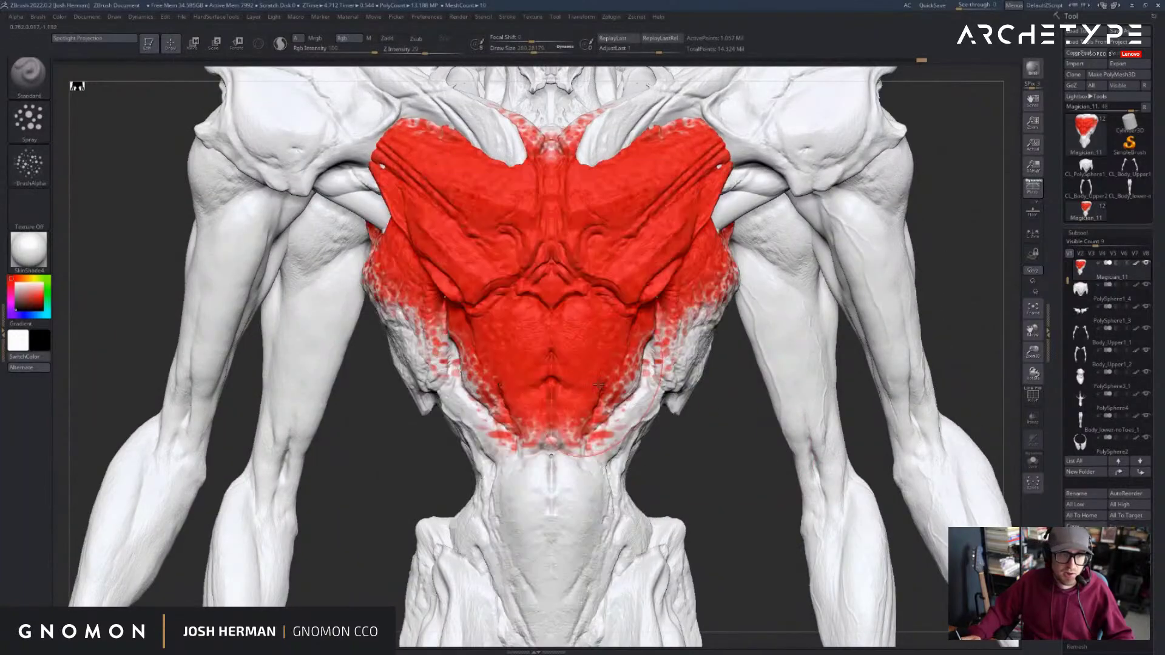
{"action": "mouse_move", "coordinate": [549, 437]}
{"action": "left_mouse_down"}
{"action": "mouse_move", "coordinate": [527, 467]}
{"action": "mouse_move", "coordinate": [420, 437]}
{"action": "mouse_move", "coordinate": [401, 340]}
{"action": "mouse_move", "coordinate": [474, 310]}
{"action": "mouse_move", "coordinate": [555, 497]}
{"action": "mouse_move", "coordinate": [540, 546]}
{"action": "left_mouse_up"}
{"action": "left_click_drag", "start_coordinate": [703, 492], "coordinate": [683, 476]}
- Check the black and red torso paint under the beige matcap, and return to the SkinShade4 material
{"action": "left_click", "coordinate": [37, 255]}
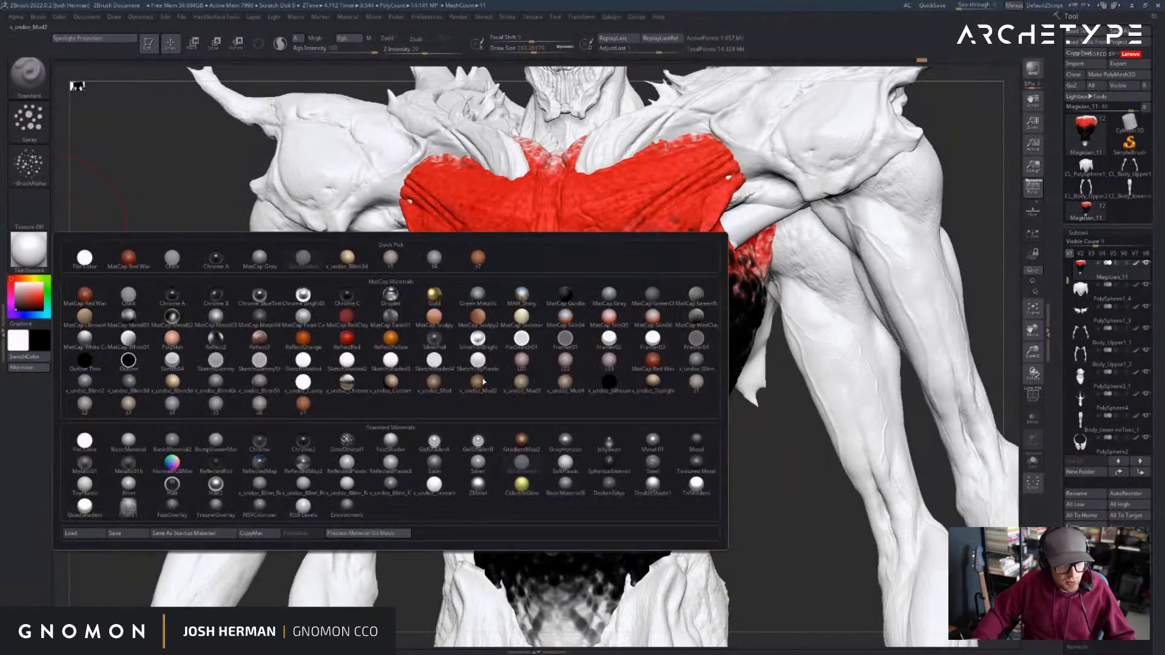
{"action": "left_click", "coordinate": [697, 387]}
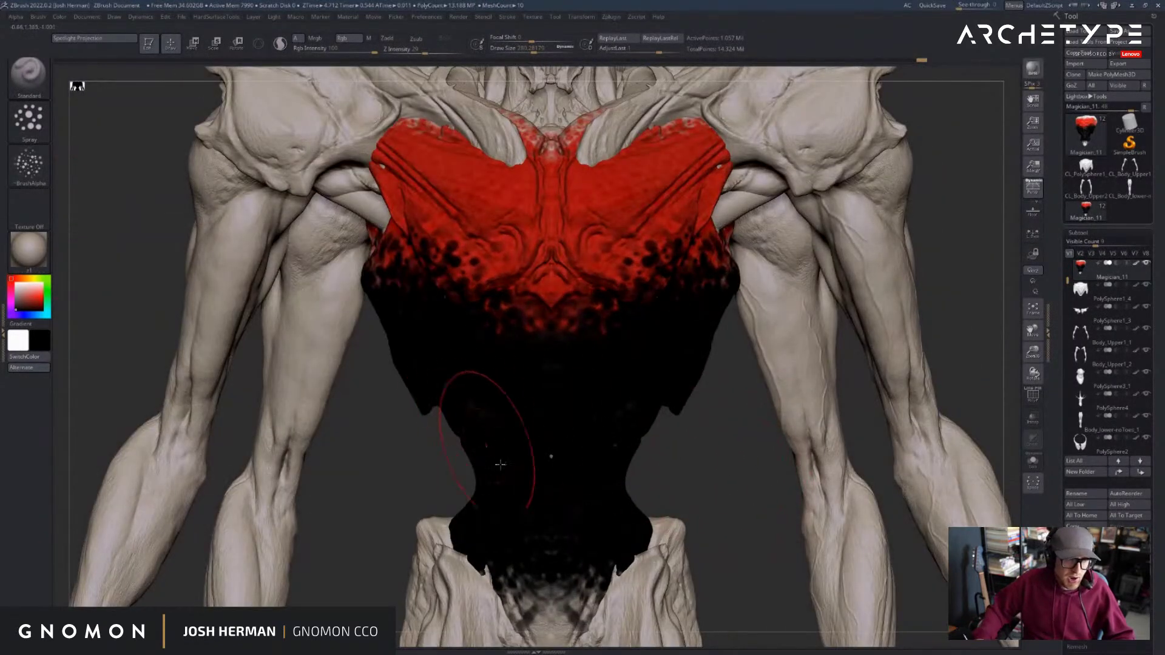
{"action": "left_click_drag", "start_coordinate": [676, 475], "coordinate": [720, 474]}
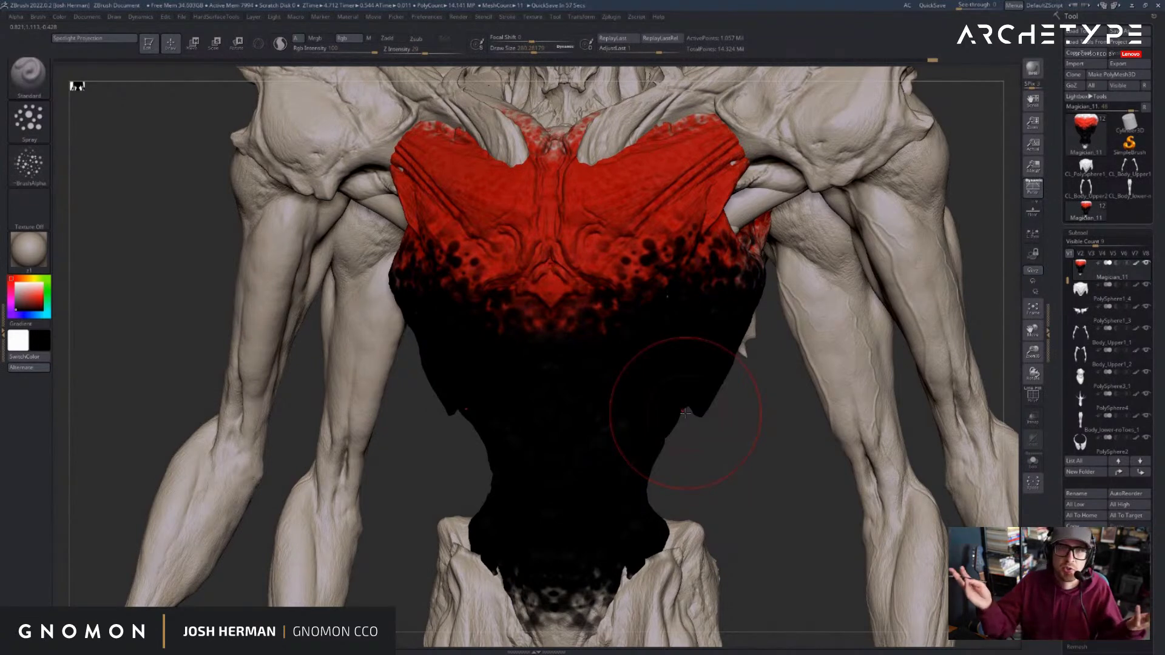
{"action": "left_click", "coordinate": [29, 249]}
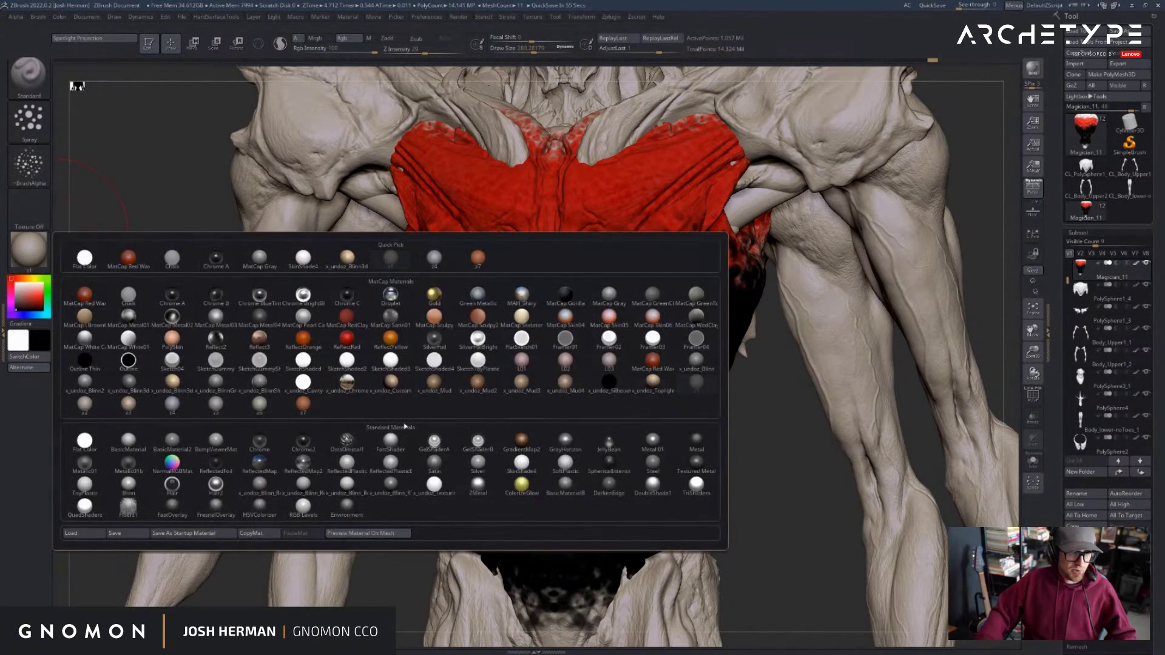
{"action": "left_click", "coordinate": [521, 465]}
- Make the inner pair of arms the active subtool, adjust the brush size, and spray the forearms and hands black
{"action": "left_click_drag", "start_coordinate": [825, 446], "coordinate": [699, 450]}
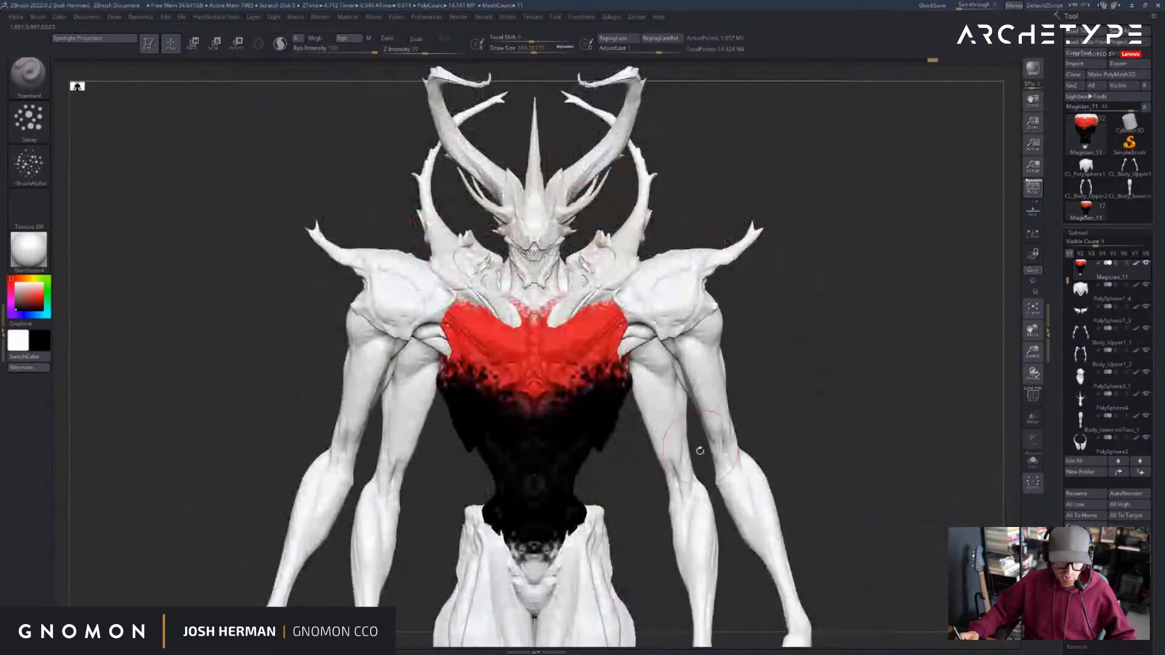
{"action": "mouse_move", "coordinate": [826, 413]}
{"action": "left_mouse_down"}
{"action": "mouse_move", "coordinate": [849, 410]}
{"action": "mouse_move", "coordinate": [868, 337]}
{"action": "mouse_move", "coordinate": [793, 320]}
{"action": "mouse_move", "coordinate": [819, 236]}
{"action": "mouse_move", "coordinate": [831, 243]}
{"action": "mouse_move", "coordinate": [850, 264]}
{"action": "mouse_move", "coordinate": [656, 307]}
{"action": "left_mouse_up"}
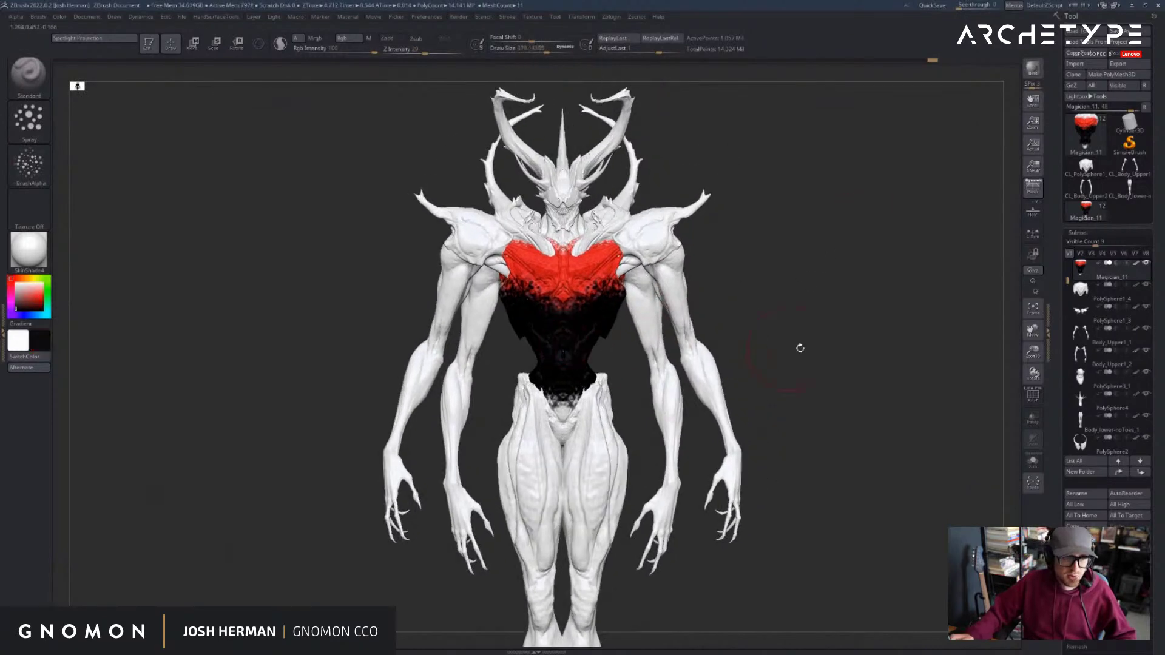
{"action": "left_click_drag", "start_coordinate": [798, 346], "coordinate": [795, 291], "text": "alt"}
{"action": "left_click", "coordinate": [707, 331]}
{"action": "left_click_drag", "start_coordinate": [694, 354], "coordinate": [690, 295], "text": "alt"}
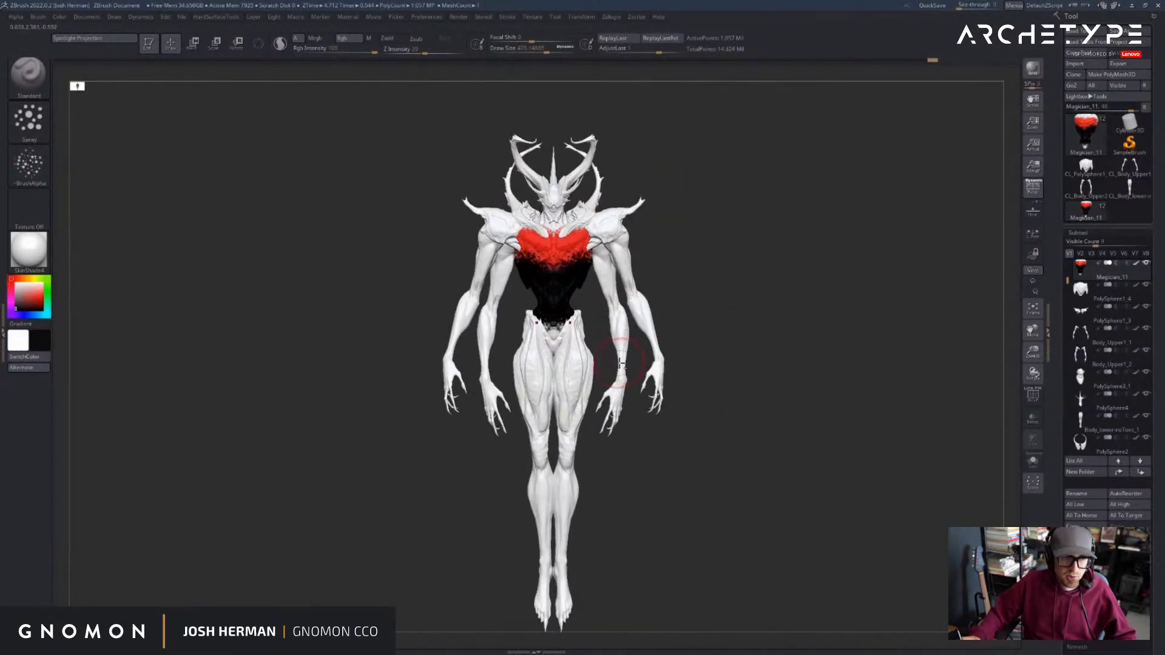
{"action": "left_click", "coordinate": [621, 368], "text": "alt"}
{"action": "key", "text": "s"}
{"action": "left_click_drag", "start_coordinate": [621, 381], "coordinate": [639, 382]}
{"action": "left_click_drag", "start_coordinate": [620, 381], "coordinate": [613, 450]}
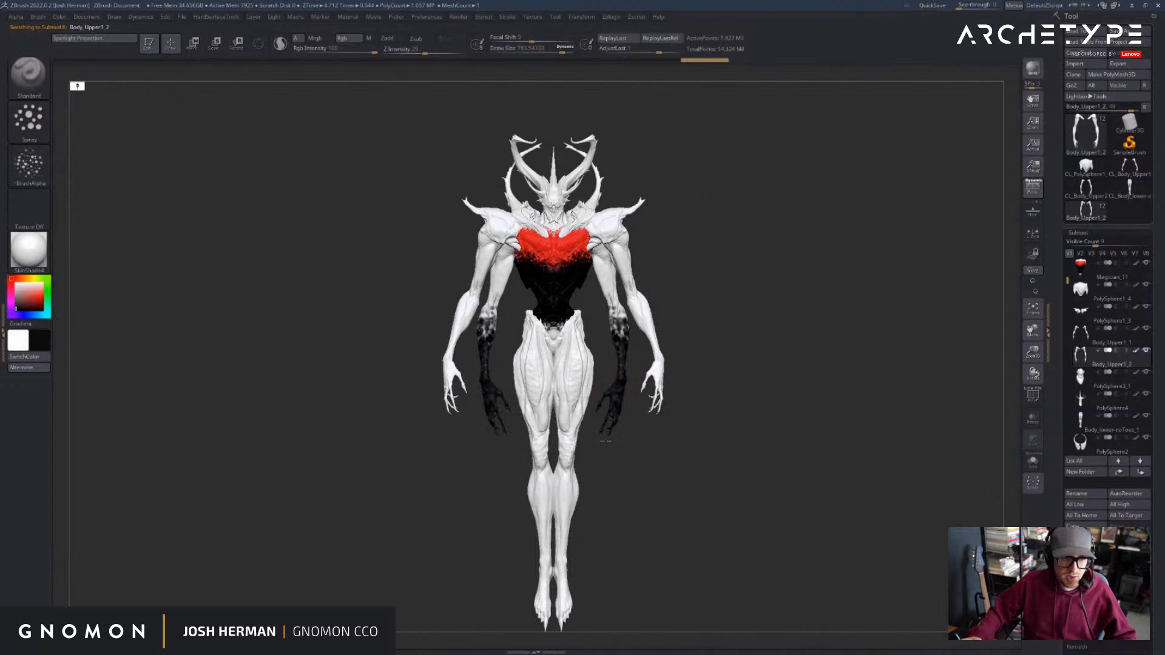
- Make the outer pair of arms active and spray them black from the shoulders to the hands
{"action": "left_click", "coordinate": [664, 376], "text": "alt"}
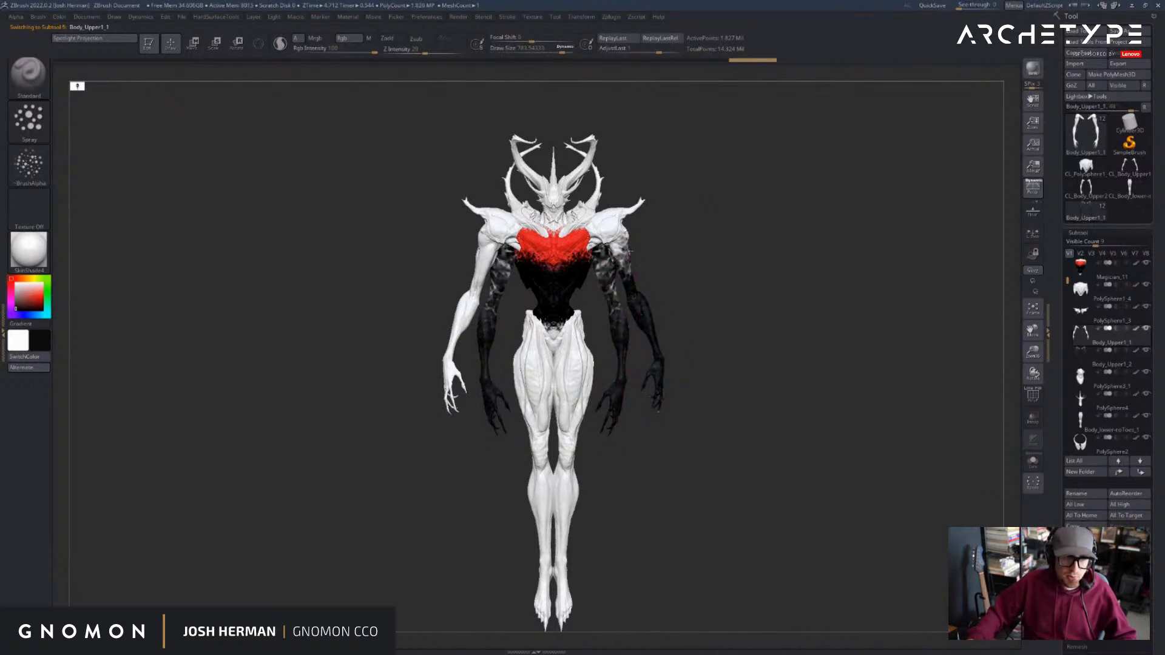
{"action": "left_click_drag", "start_coordinate": [736, 274], "coordinate": [783, 221], "text": "alt"}
{"action": "left_click", "coordinate": [612, 358], "text": "alt"}
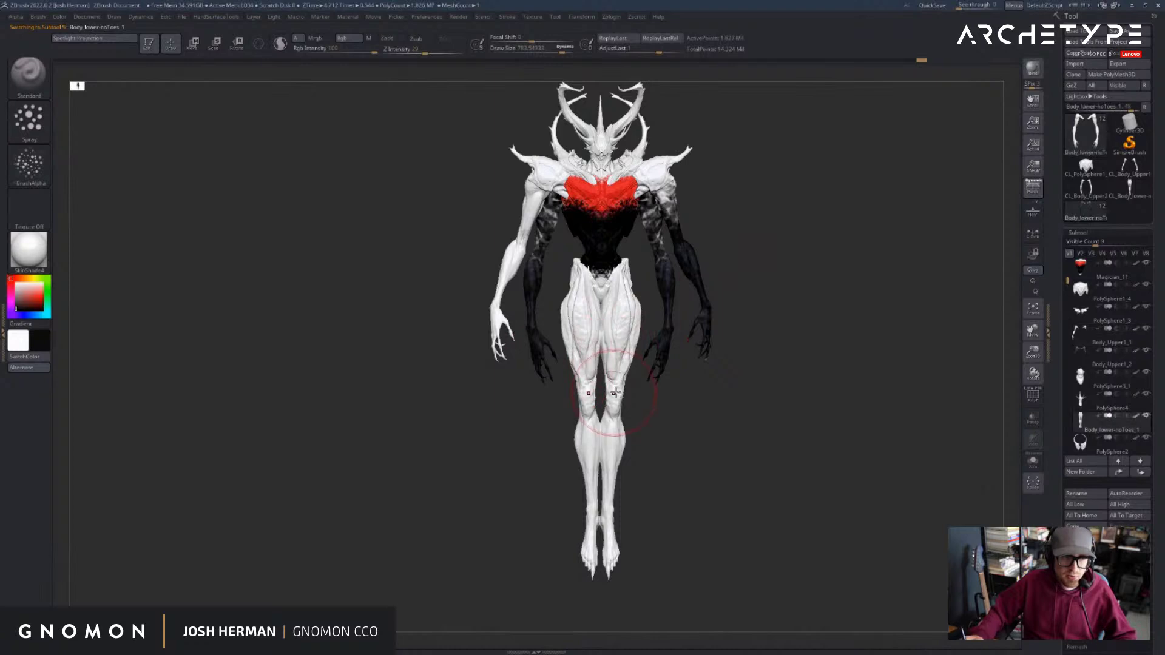
{"action": "left_click", "coordinate": [709, 325], "text": "alt"}
{"action": "mouse_move", "coordinate": [706, 319]}
{"action": "left_mouse_down"}
{"action": "mouse_move", "coordinate": [679, 233]}
{"action": "mouse_move", "coordinate": [661, 209]}
{"action": "mouse_move", "coordinate": [638, 207]}
{"action": "left_mouse_up"}
- Switch to white and spray over the upper parts of both arm pairs, fading into black forearms and hands
{"action": "key", "text": "v"}
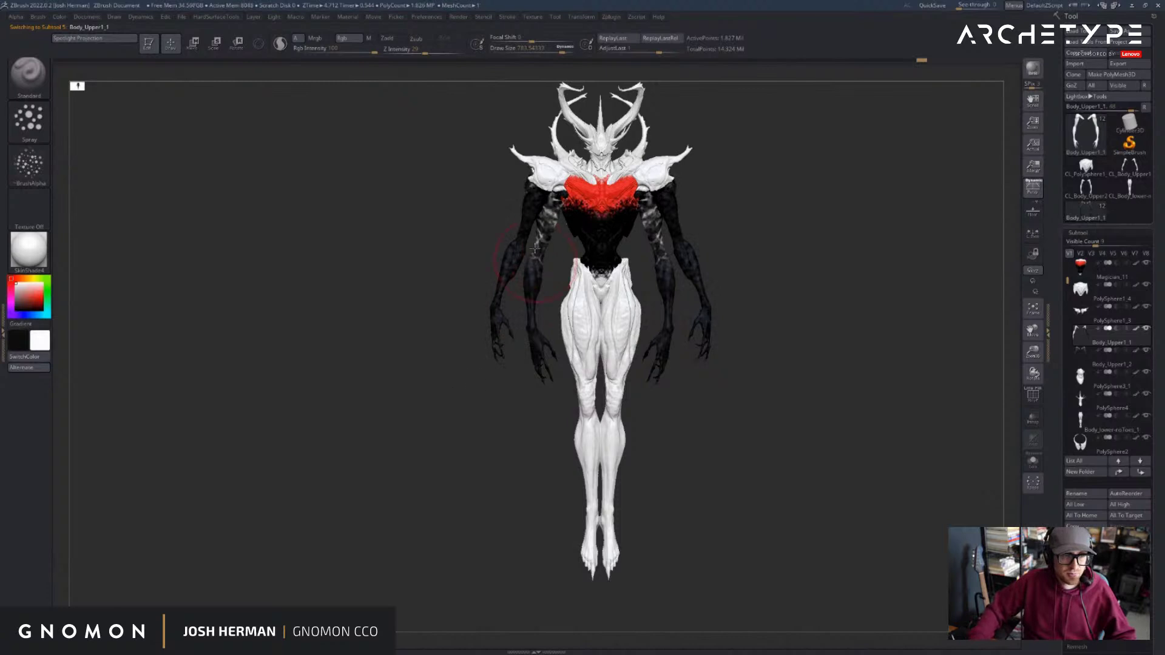
{"action": "key", "text": "v"}
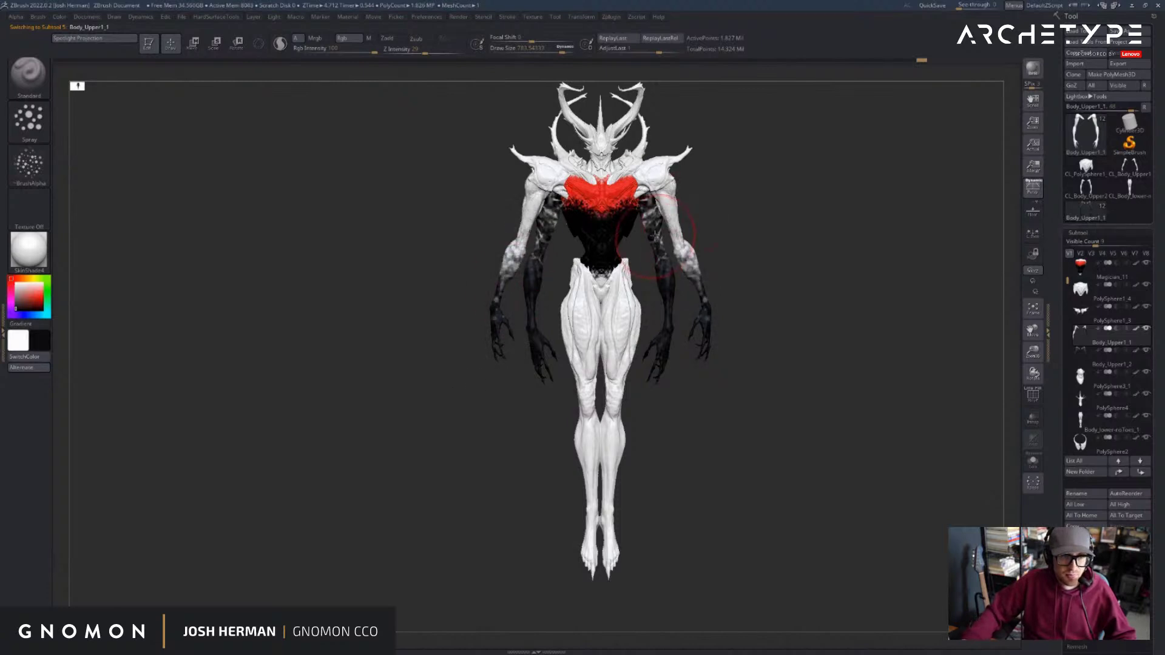
{"action": "key", "text": "v"}
{"action": "left_click", "coordinate": [657, 234], "text": "alt"}
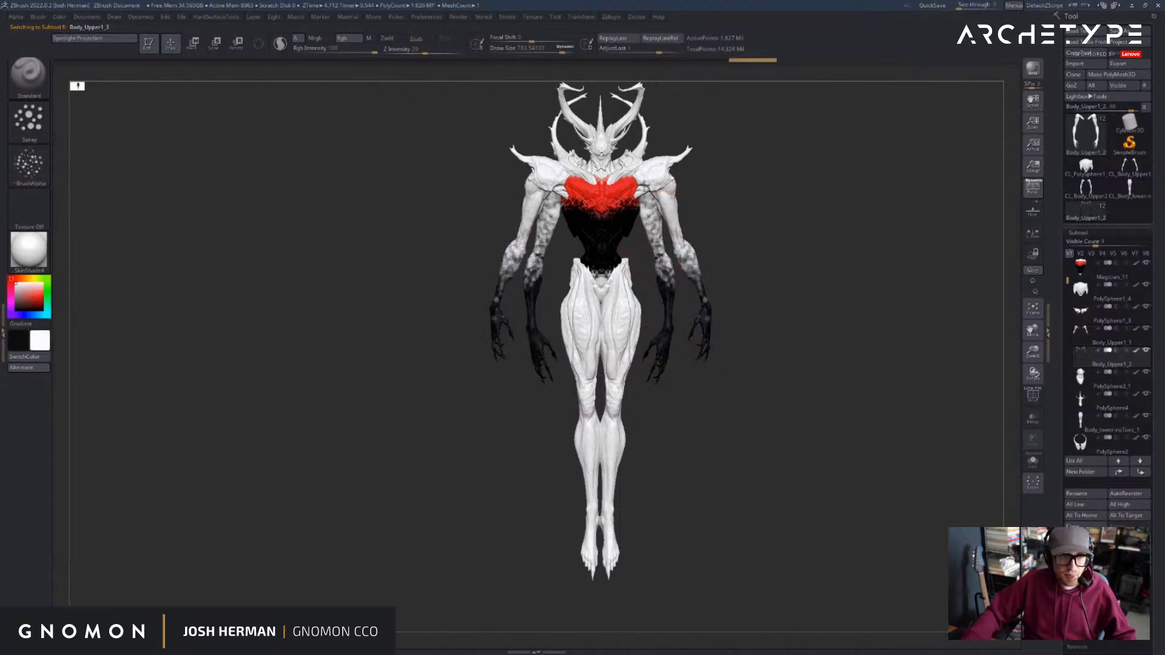
- Make the torso subtool active and spray it white, covering the red chest and the black abdomen down to the pelvis
{"action": "left_click", "coordinate": [617, 147], "text": "alt"}
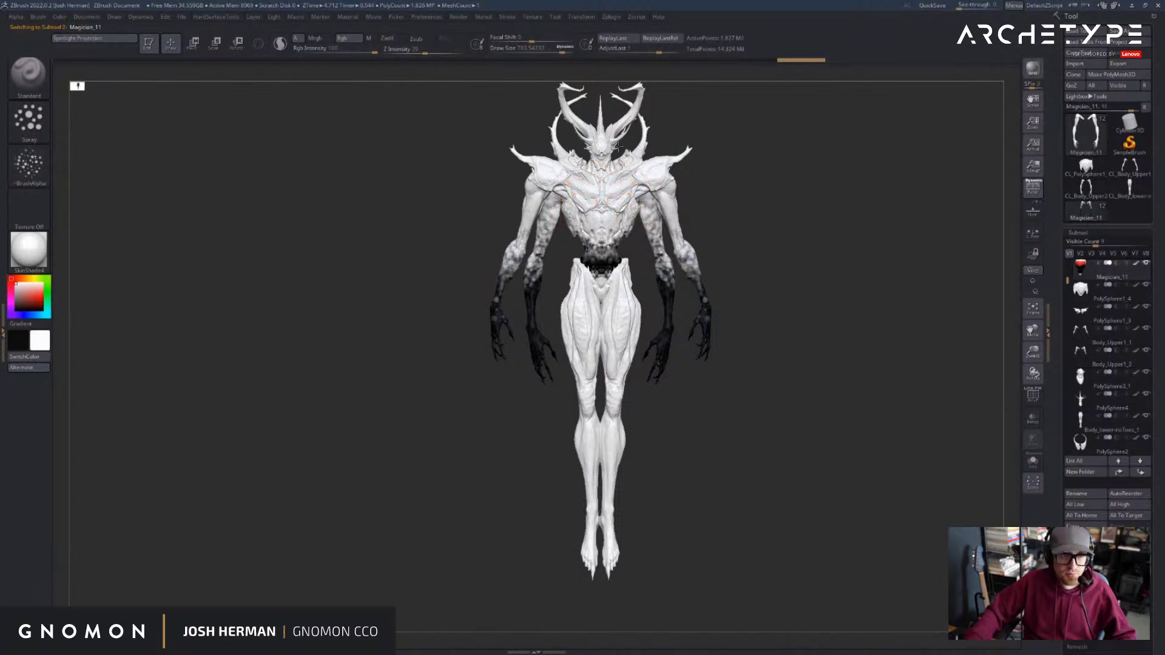
{"action": "left_click_drag", "start_coordinate": [846, 203], "coordinate": [804, 197]}
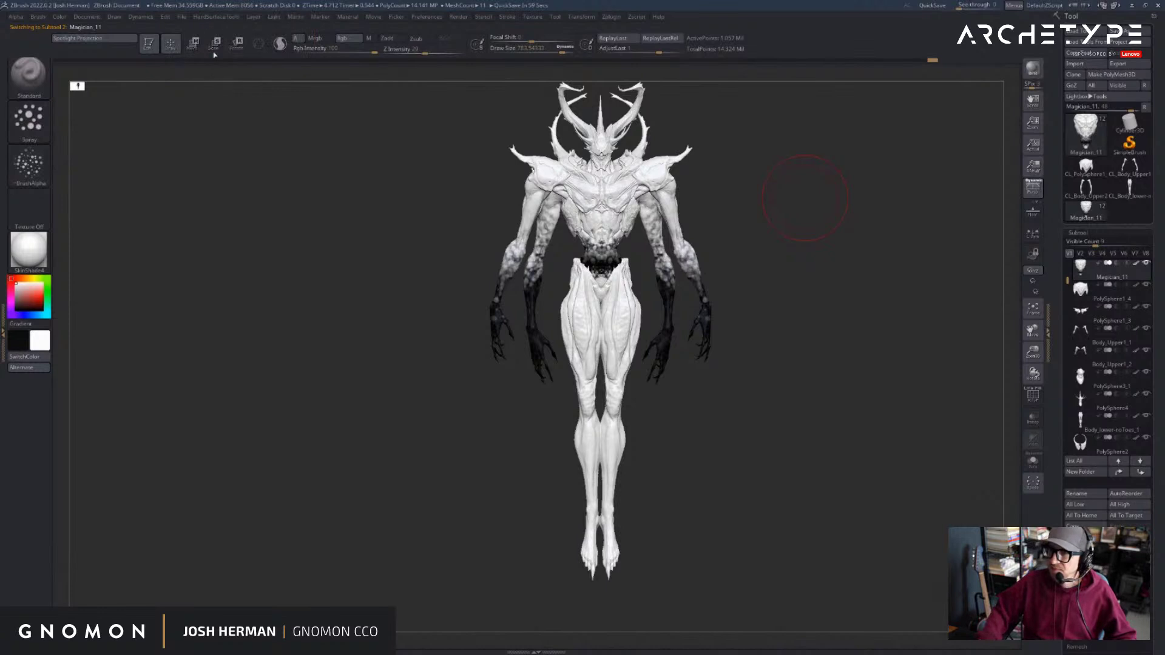
{"action": "mouse_move", "coordinate": [1092, 335]}
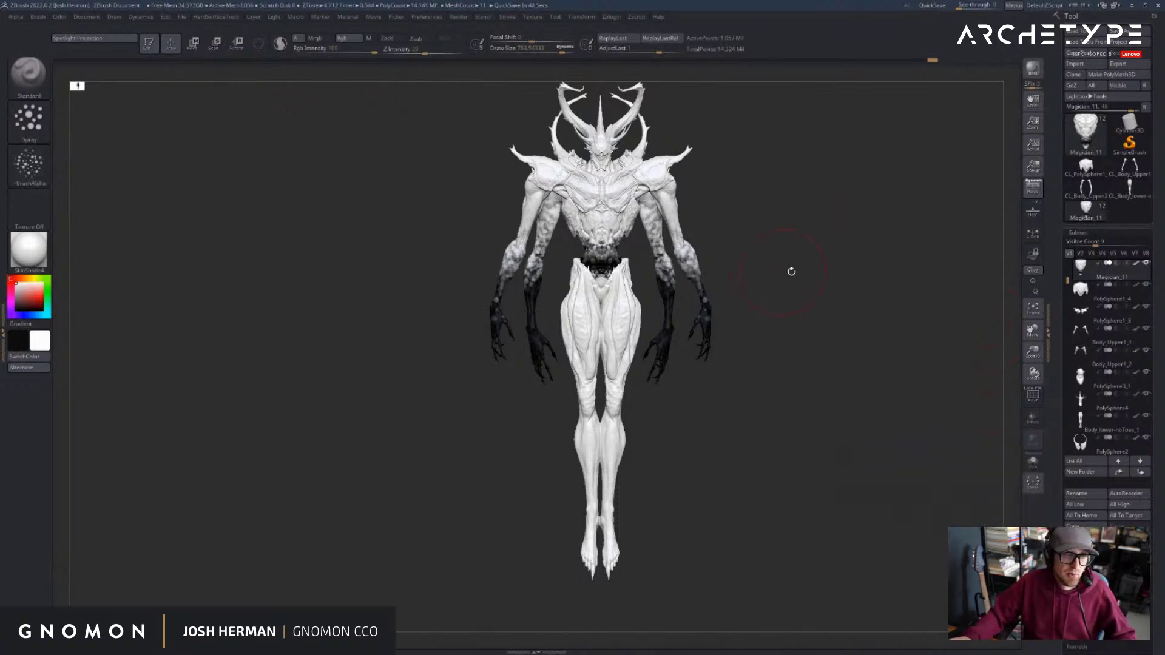
{"action": "left_click_drag", "start_coordinate": [790, 271], "coordinate": [704, 286], "text": "alt"}
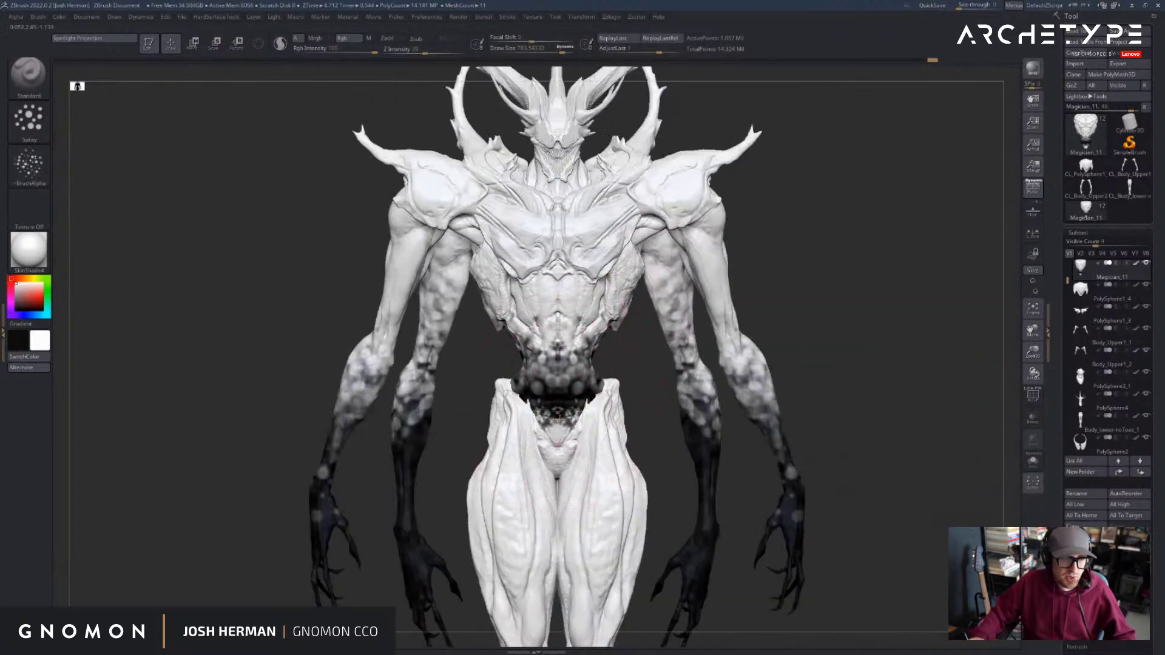
{"action": "key", "text": "v"}
{"action": "key", "text": "v"}
{"action": "mouse_move", "coordinate": [560, 410]}
{"action": "left_mouse_down"}
{"action": "mouse_move", "coordinate": [556, 392]}
{"action": "mouse_move", "coordinate": [544, 430]}
{"action": "left_mouse_up"}
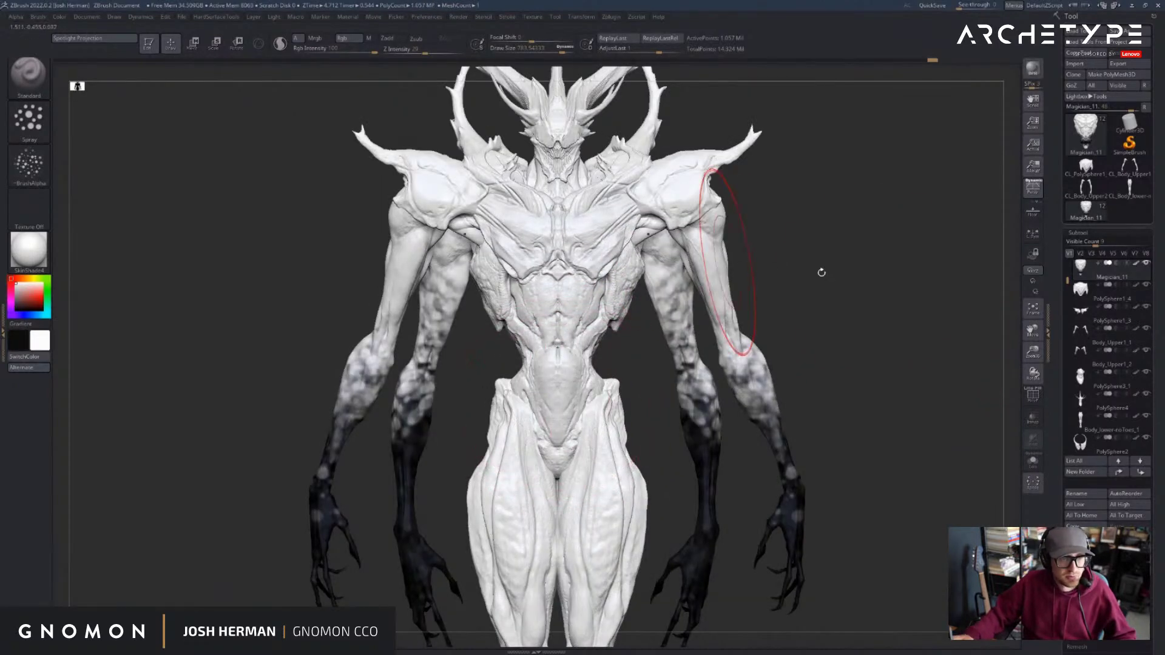
- Make the legs subtool active, switch to black, and spray the front and back with a speckled fade from thighs to feet
{"action": "left_click_drag", "start_coordinate": [822, 271], "coordinate": [809, 224], "text": "alt"}
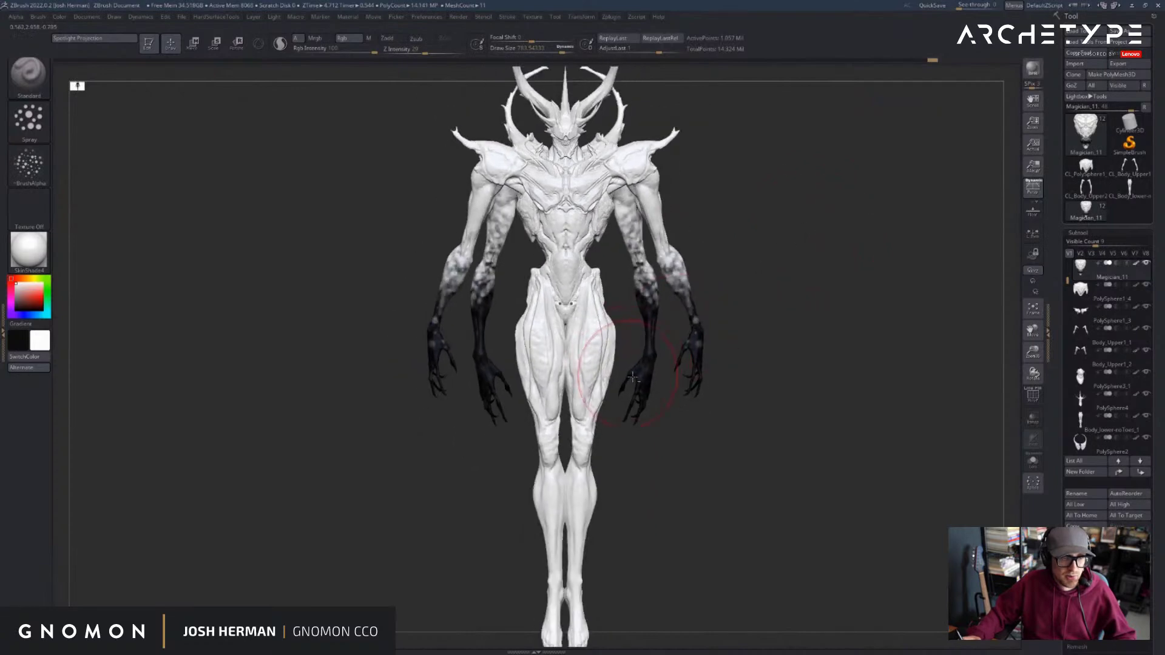
{"action": "mouse_move", "coordinate": [634, 516]}
{"action": "left_mouse_down", "text": "alt"}
{"action": "mouse_move", "coordinate": [653, 344]}
{"action": "mouse_move", "coordinate": [601, 434]}
{"action": "mouse_move", "coordinate": [613, 255]}
{"action": "left_mouse_up", "text": "alt"}
{"action": "left_click", "coordinate": [602, 400], "text": "alt"}
{"action": "key", "text": "v"}
{"action": "left_click_drag", "start_coordinate": [673, 330], "coordinate": [653, 445], "text": "alt"}
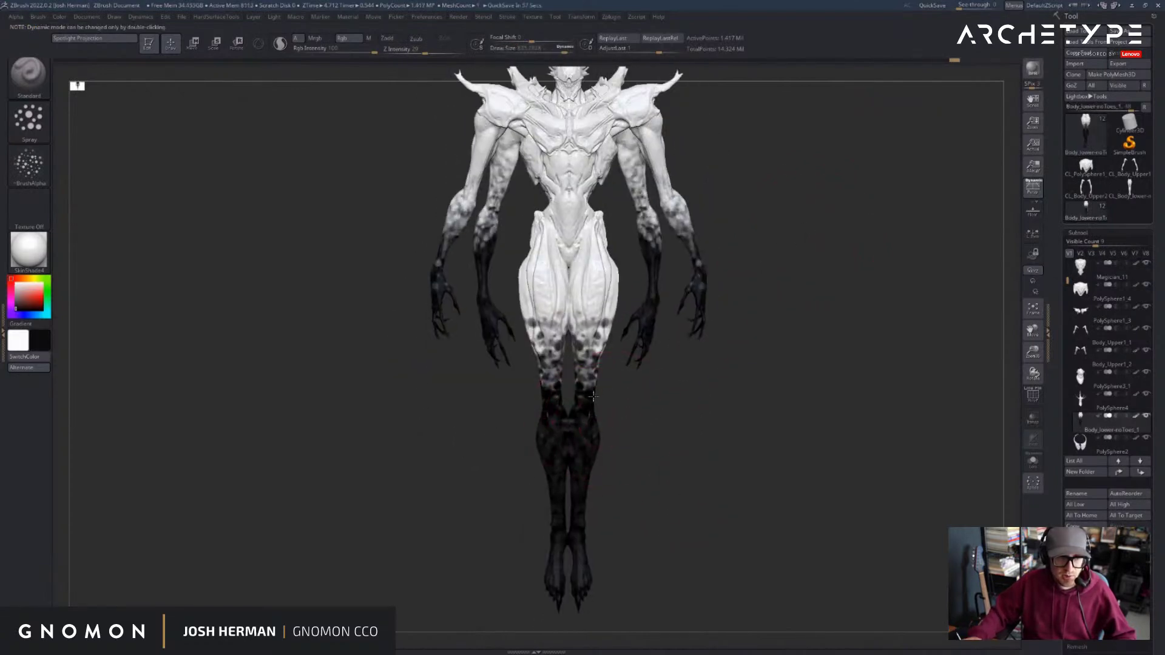
{"action": "left_click_drag", "start_coordinate": [607, 364], "coordinate": [598, 276]}
{"action": "left_click_drag", "start_coordinate": [646, 418], "coordinate": [812, 424]}
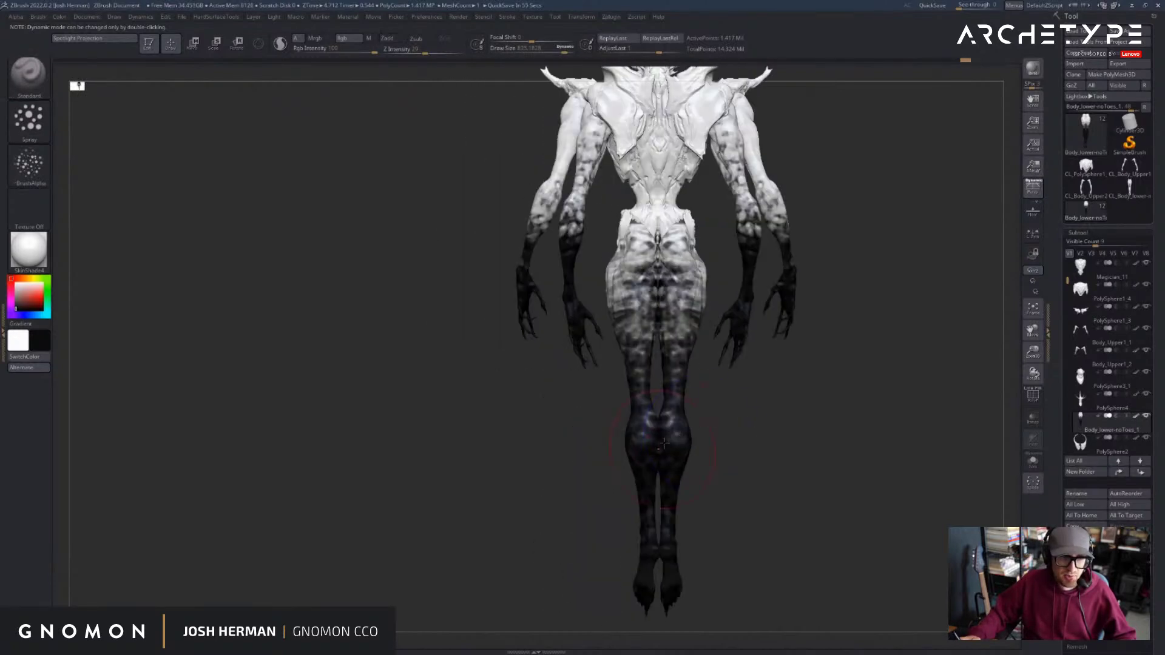
{"action": "left_click_drag", "start_coordinate": [674, 370], "coordinate": [676, 267]}
- Switch to white and spray over the hips and thighs to soften the black speckles
{"action": "left_click_drag", "start_coordinate": [868, 229], "coordinate": [796, 372], "text": "alt"}
{"action": "key", "text": "v"}
{"action": "mouse_move", "coordinate": [606, 287]}
{"action": "left_mouse_down"}
{"action": "mouse_move", "coordinate": [586, 437]}
{"action": "mouse_move", "coordinate": [642, 279]}
{"action": "left_mouse_up"}
{"action": "left_click_drag", "start_coordinate": [774, 257], "coordinate": [770, 263], "text": "shift"}
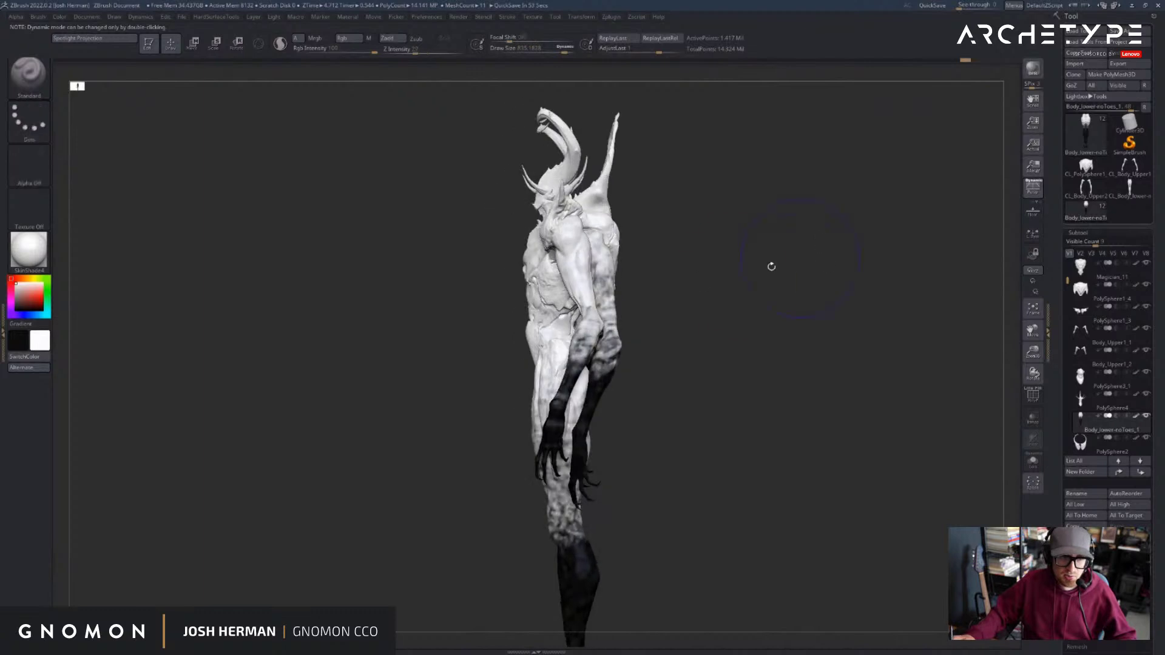
- Make the outer arms active, switch to black, and spray light speckles up over the upper arms
{"action": "left_click", "coordinate": [612, 323], "text": "alt"}
{"action": "left_click_drag", "start_coordinate": [678, 312], "coordinate": [624, 303], "text": "shift"}
{"action": "key", "text": "v"}
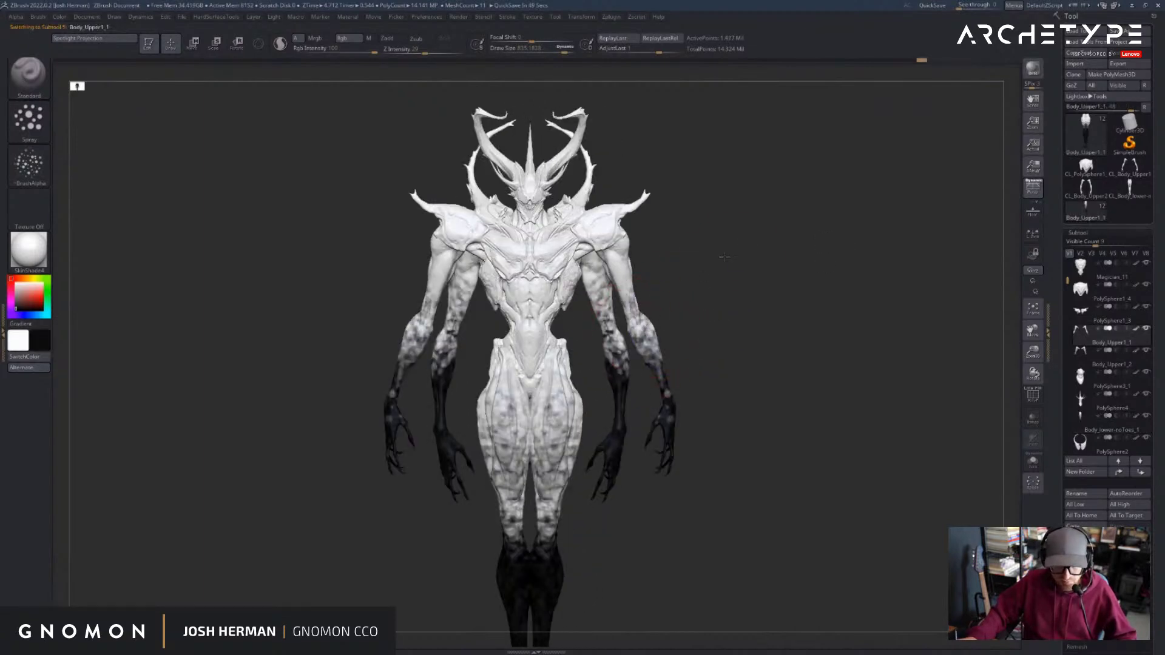
{"action": "left_click_drag", "start_coordinate": [690, 288], "coordinate": [730, 251]}
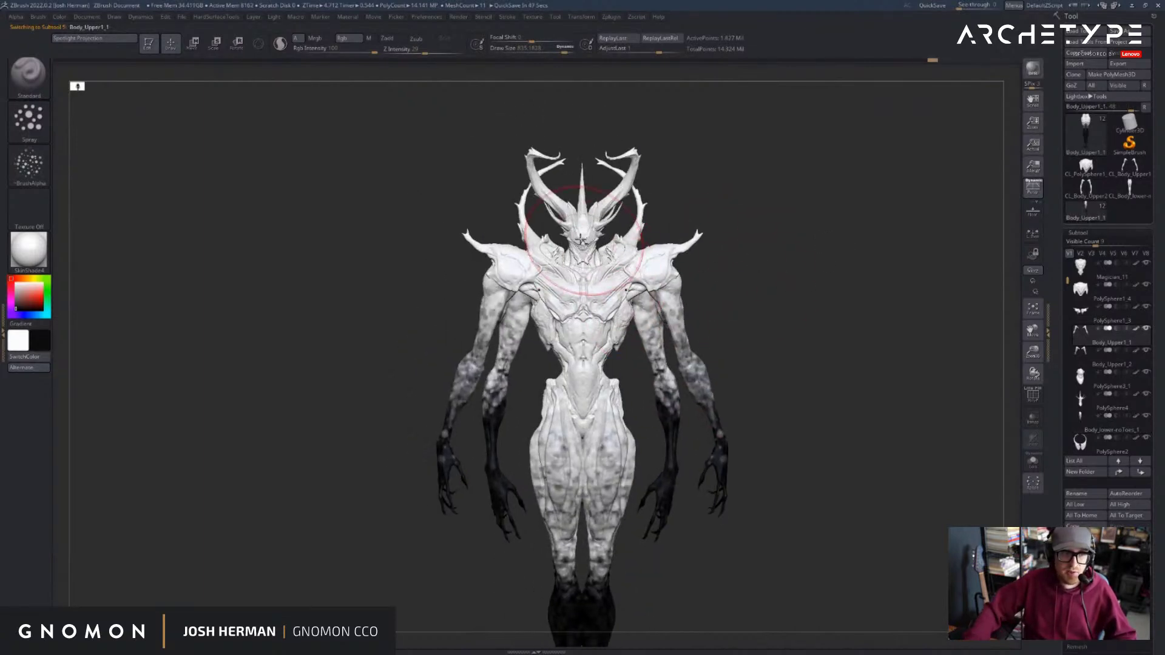
- Set the main color to a vivid violet, make the torso subtool active, and spray it from the chest to the pelvis
{"action": "left_click", "coordinate": [581, 240], "text": "alt"}
{"action": "left_click_drag", "start_coordinate": [712, 180], "coordinate": [665, 264], "text": "alt"}
{"action": "left_click", "coordinate": [11, 315]}
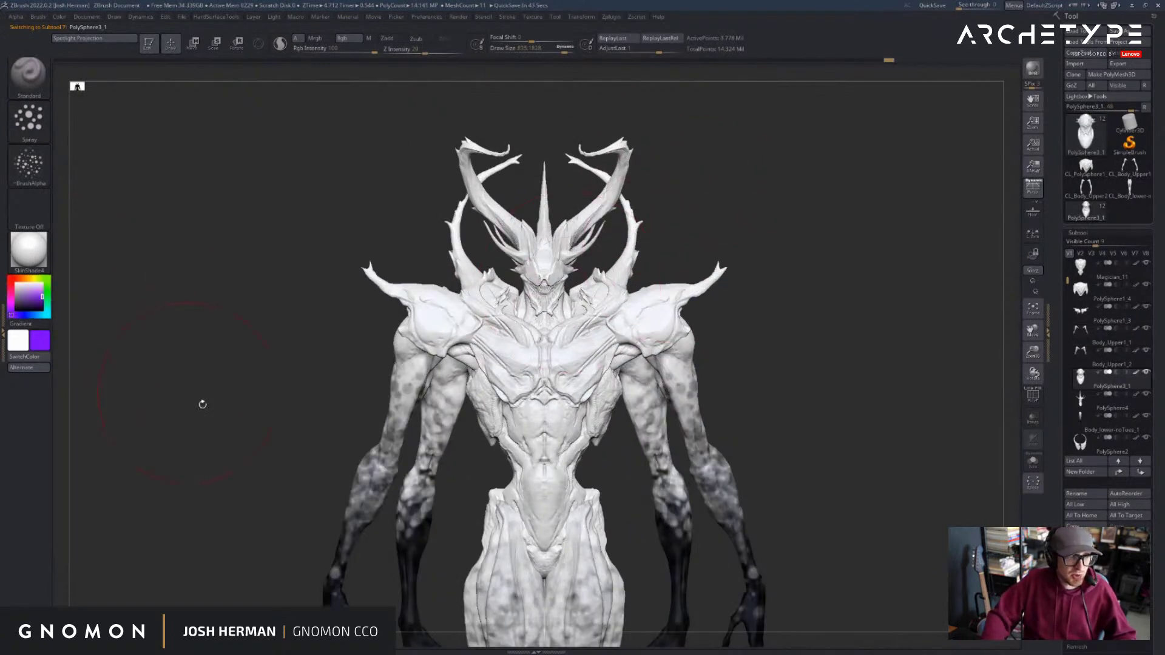
{"action": "left_click_drag", "start_coordinate": [203, 403], "coordinate": [229, 280], "text": "alt"}
{"action": "left_click", "coordinate": [601, 295], "text": "alt"}
{"action": "mouse_move", "coordinate": [590, 229]}
{"action": "left_mouse_down"}
{"action": "mouse_move", "coordinate": [591, 273]}
{"action": "mouse_move", "coordinate": [588, 212]}
{"action": "left_mouse_up"}
{"action": "left_click_drag", "start_coordinate": [810, 200], "coordinate": [753, 264], "text": "alt"}
{"action": "mouse_move", "coordinate": [533, 327]}
{"action": "left_mouse_down"}
{"action": "mouse_move", "coordinate": [429, 431]}
{"action": "mouse_move", "coordinate": [438, 401]}
{"action": "left_mouse_up"}
{"action": "left_click_drag", "start_coordinate": [239, 343], "coordinate": [284, 290], "text": "alt"}
{"action": "left_click_drag", "start_coordinate": [549, 423], "coordinate": [558, 432]}
{"action": "left_click_drag", "start_coordinate": [750, 176], "coordinate": [728, 276], "text": "alt"}
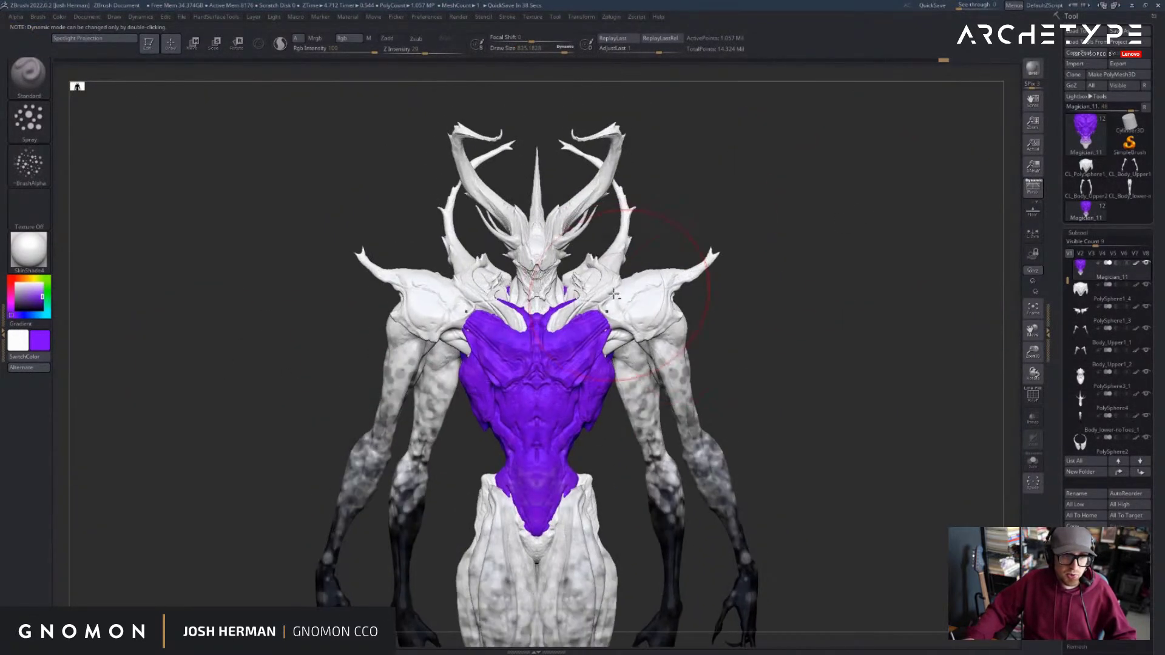
- Try spraying the shoulder armor subtool violet and undo the strokes
{"action": "left_click", "coordinate": [625, 273], "text": "alt"}
{"action": "left_click", "coordinate": [652, 297], "text": "alt"}
{"action": "mouse_move", "coordinate": [643, 309]}
{"action": "left_mouse_down"}
{"action": "mouse_move", "coordinate": [734, 251]}
{"action": "mouse_move", "coordinate": [607, 315]}
{"action": "left_mouse_up"}
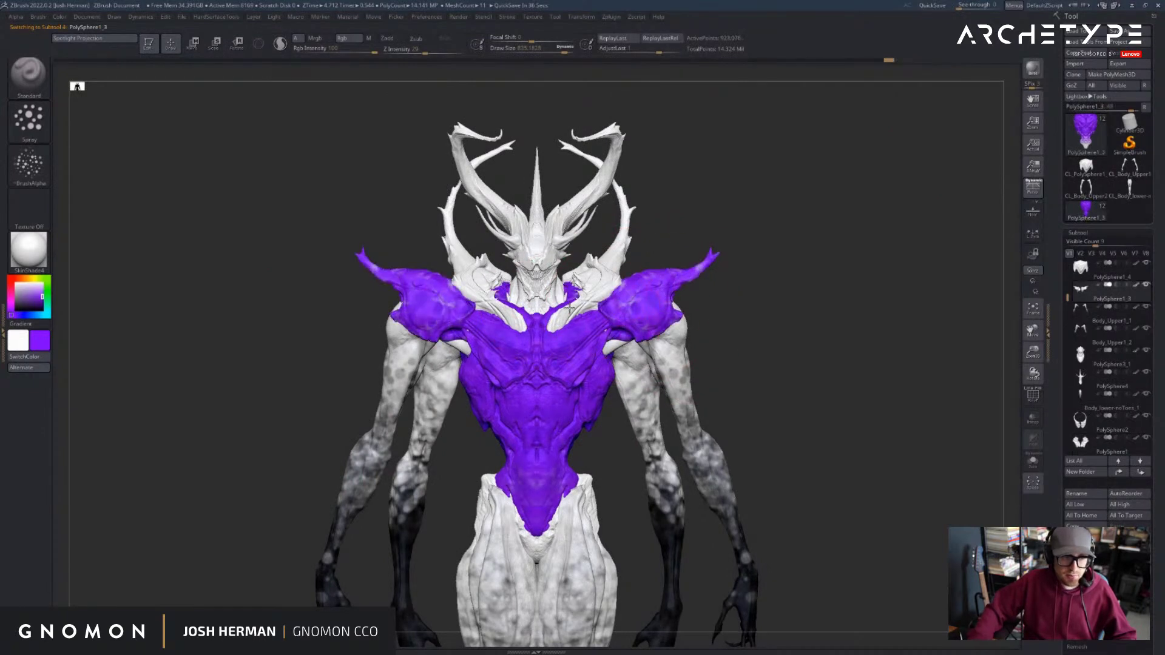
{"action": "left_click", "coordinate": [596, 292], "text": "alt"}
{"action": "left_click", "coordinate": [637, 307], "text": "alt"}
{"action": "key", "text": "ctrl+z"}
{"action": "key", "text": "ctrl+z"}
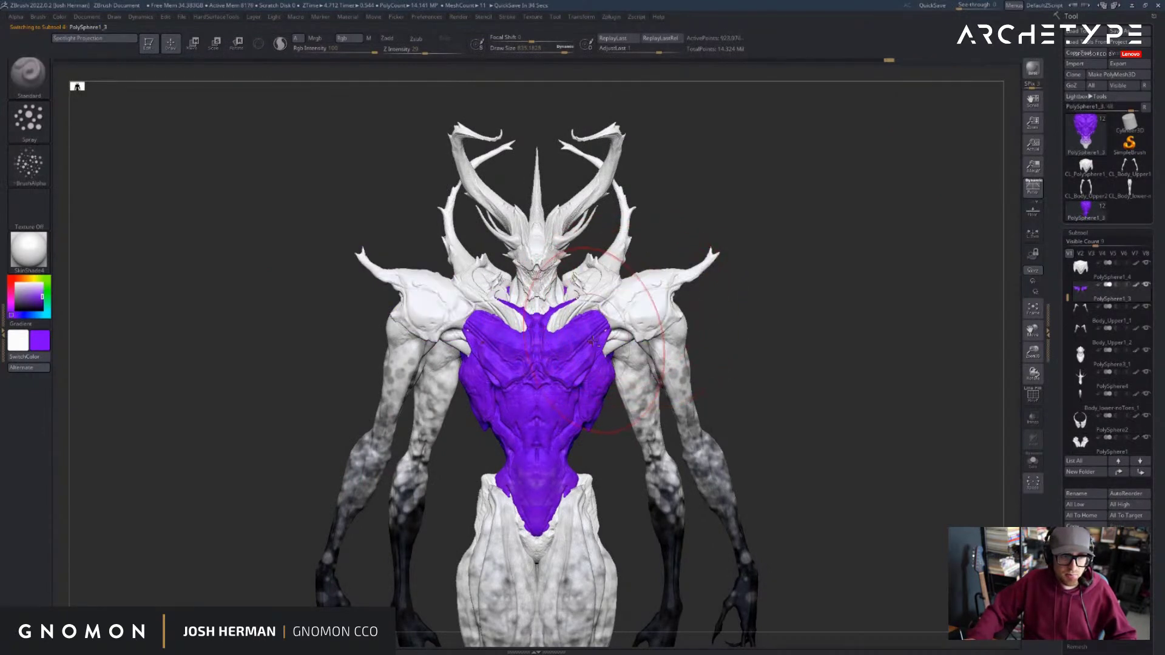
- Make the torso subtool active again, choose a darker, less saturated purple, and spray it over the whole torso
{"action": "left_click", "coordinate": [573, 332], "text": "alt"}
{"action": "left_click_drag", "start_coordinate": [242, 376], "coordinate": [289, 279], "text": "alt"}
{"action": "left_click", "coordinate": [41, 340]}
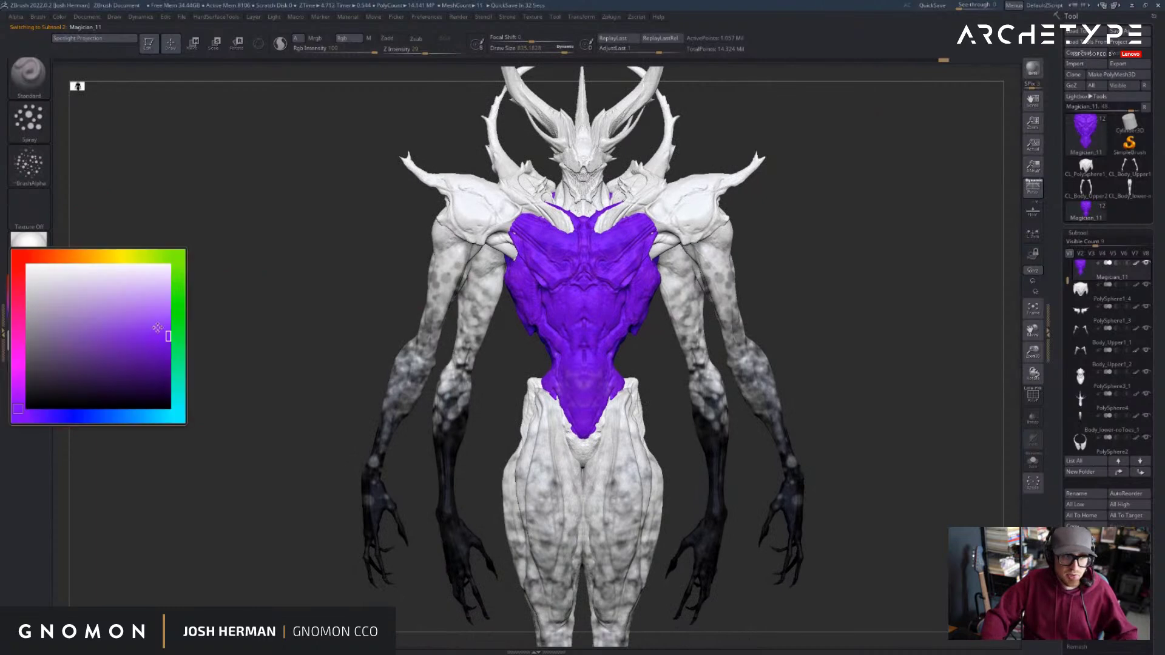
{"action": "left_click", "coordinate": [41, 340]}
{"action": "left_click", "coordinate": [150, 362]}
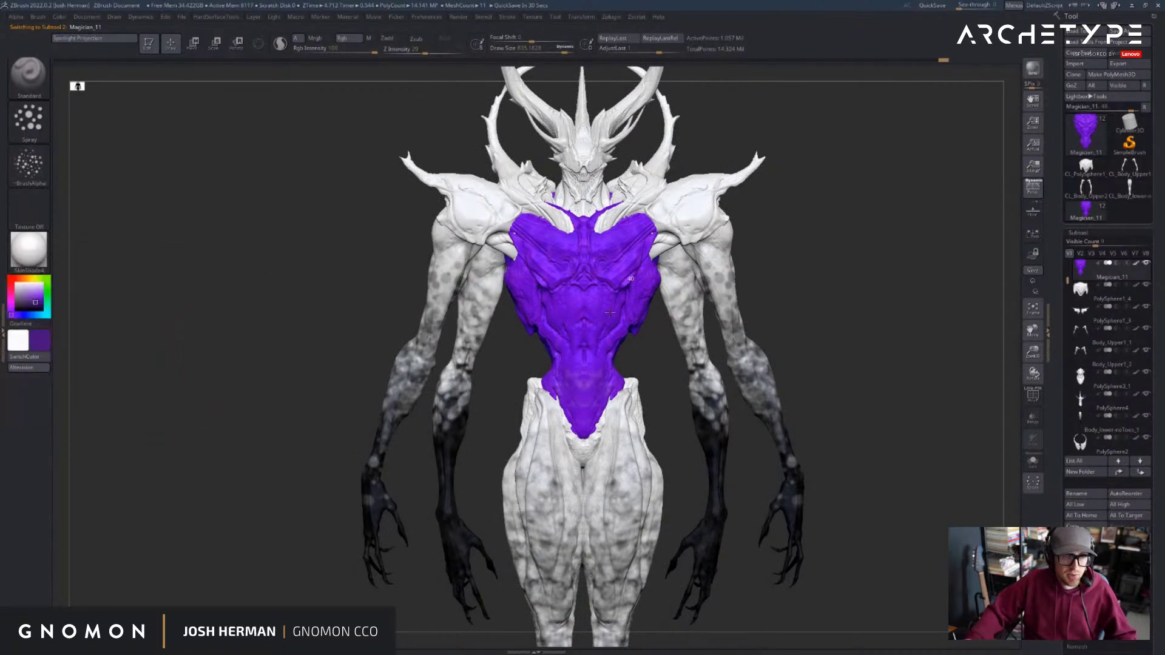
{"action": "left_click_drag", "start_coordinate": [305, 300], "coordinate": [256, 350]}
{"action": "left_click_drag", "start_coordinate": [270, 302], "coordinate": [302, 278]}
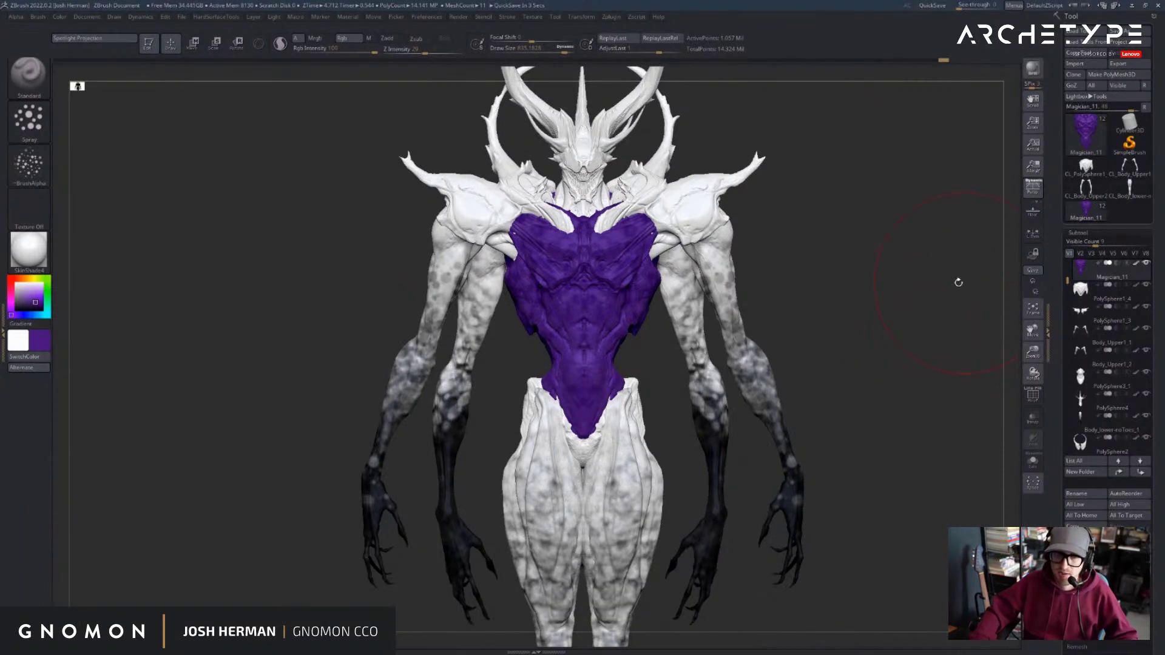
{"action": "left_click_drag", "start_coordinate": [956, 282], "coordinate": [990, 264]}
{"action": "mouse_move", "coordinate": [1129, 189]}
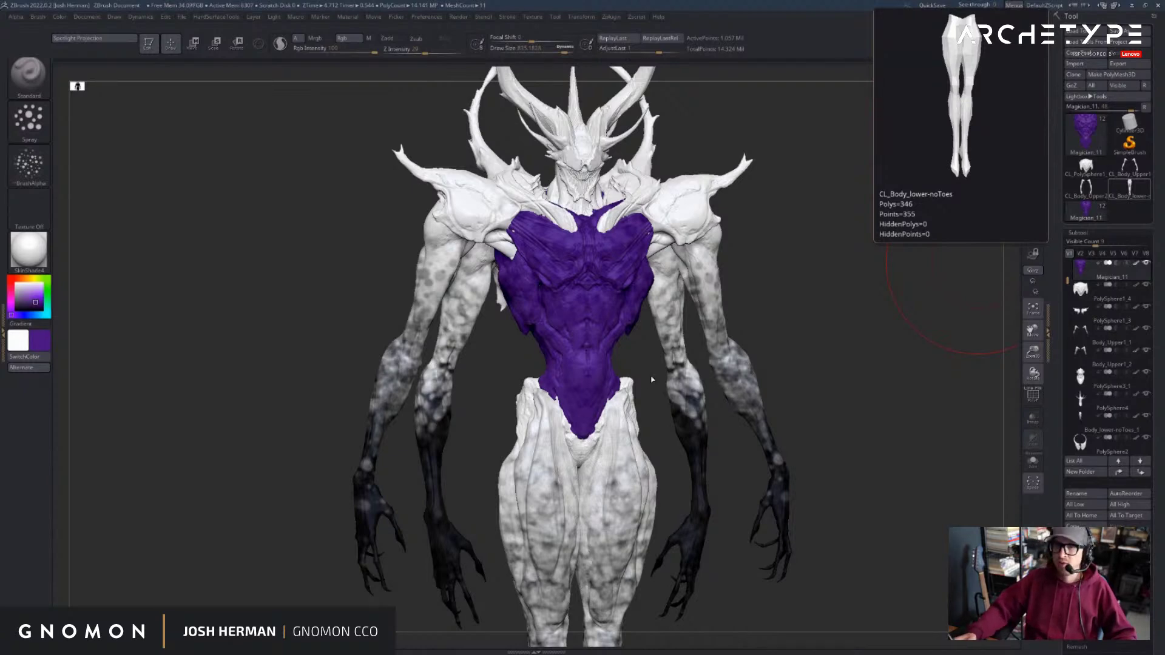
{"action": "left_click_drag", "start_coordinate": [850, 328], "coordinate": [826, 294]}
{"action": "key", "text": "d"}
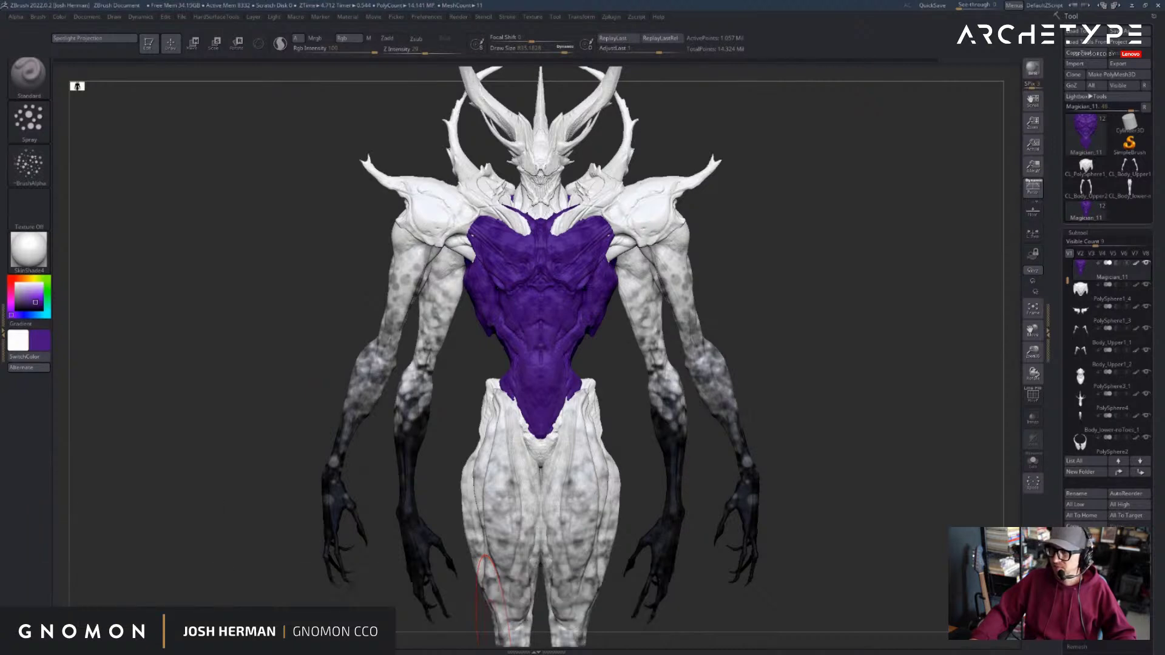
{"action": "left_click_drag", "start_coordinate": [870, 432], "coordinate": [874, 432]}
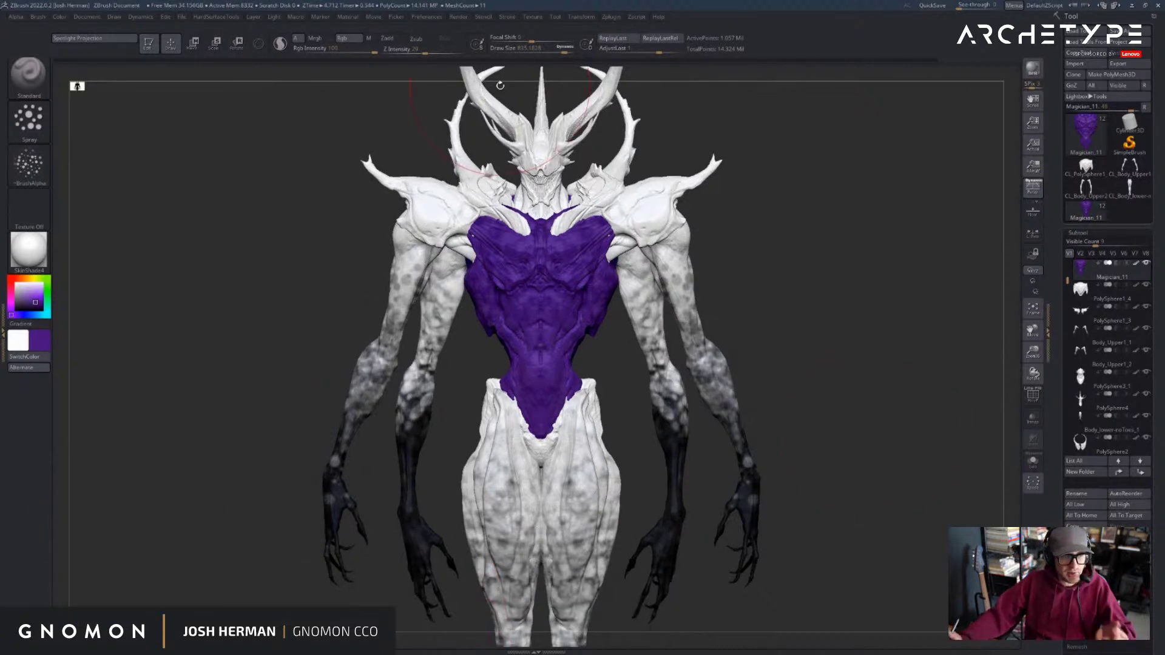
{"action": "left_click_drag", "start_coordinate": [296, 302], "coordinate": [292, 302]}
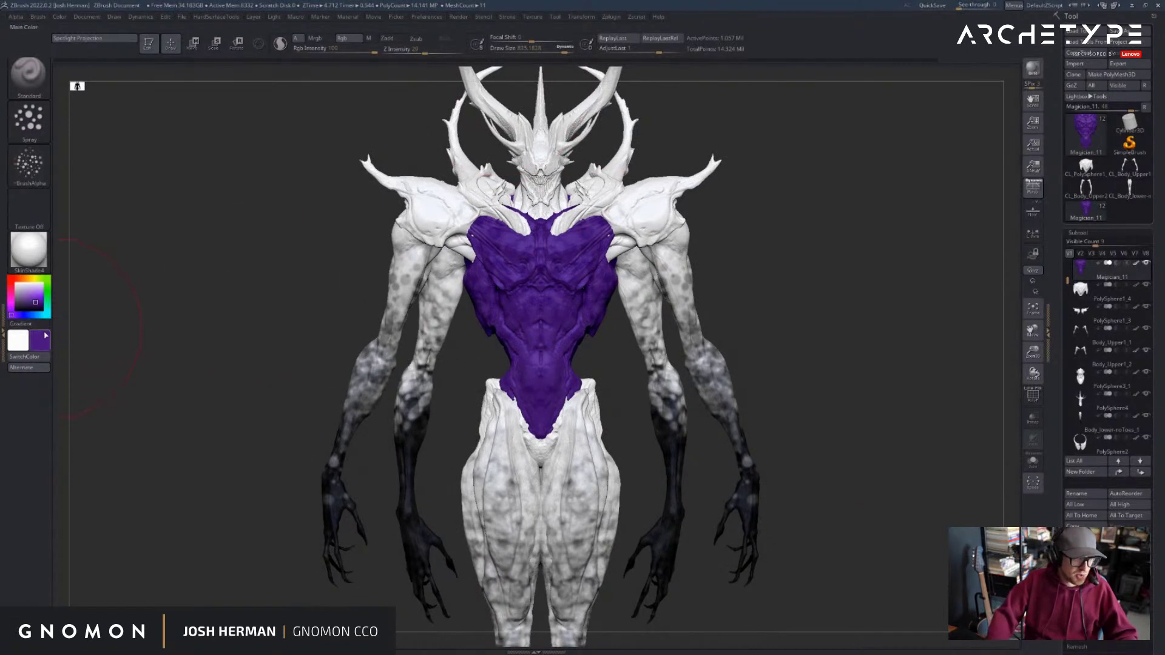
- Pick an even darker indigo-purple and spray it over the entire torso
{"action": "mouse_move", "coordinate": [29, 297]}
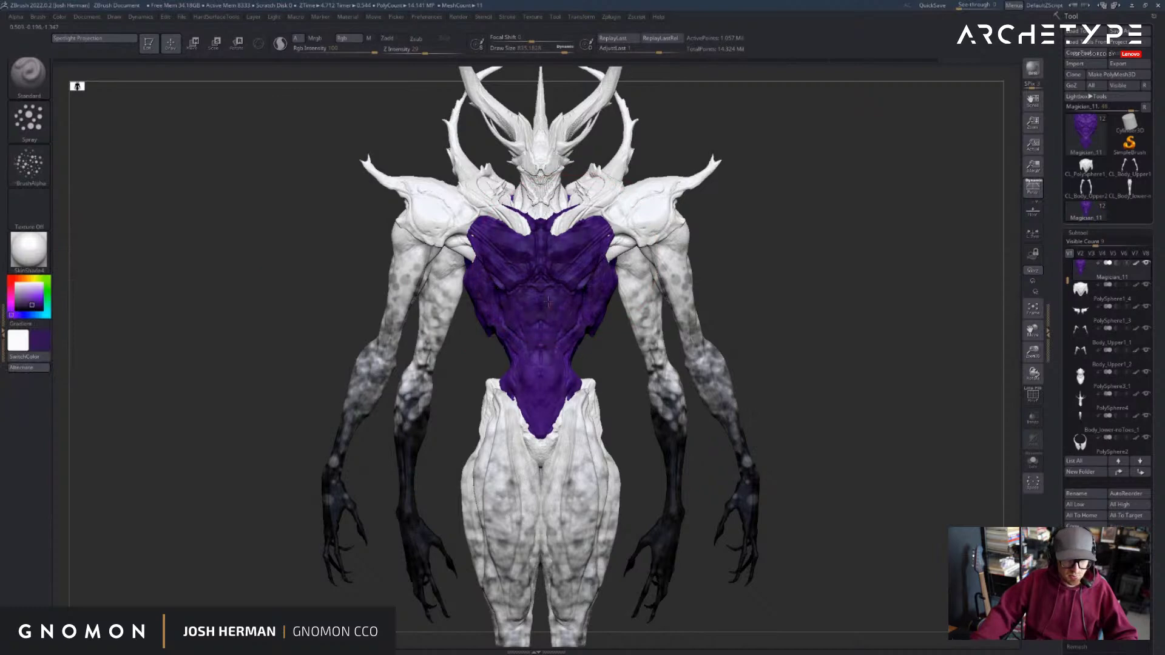
{"action": "left_click_drag", "start_coordinate": [279, 374], "coordinate": [267, 330]}
{"action": "key", "text": "ctrl+z"}
{"action": "key", "text": "ctrl+shift+z"}
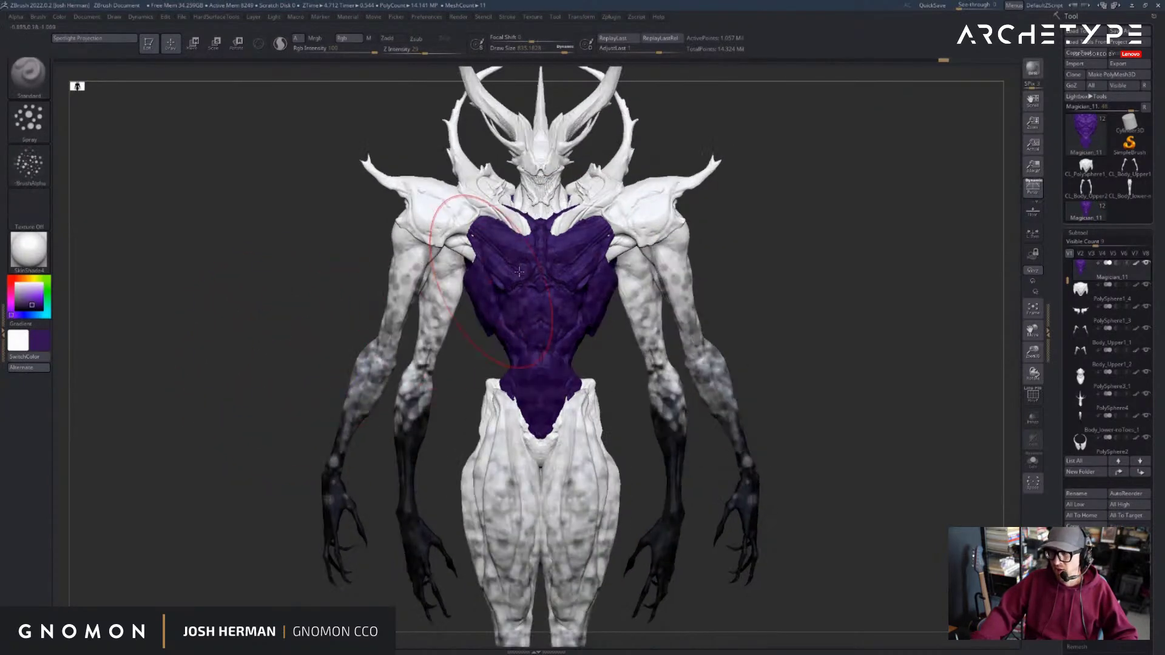
{"action": "left_click_drag", "start_coordinate": [694, 199], "coordinate": [696, 247], "text": "alt"}
{"action": "left_click_drag", "start_coordinate": [772, 221], "coordinate": [782, 196]}
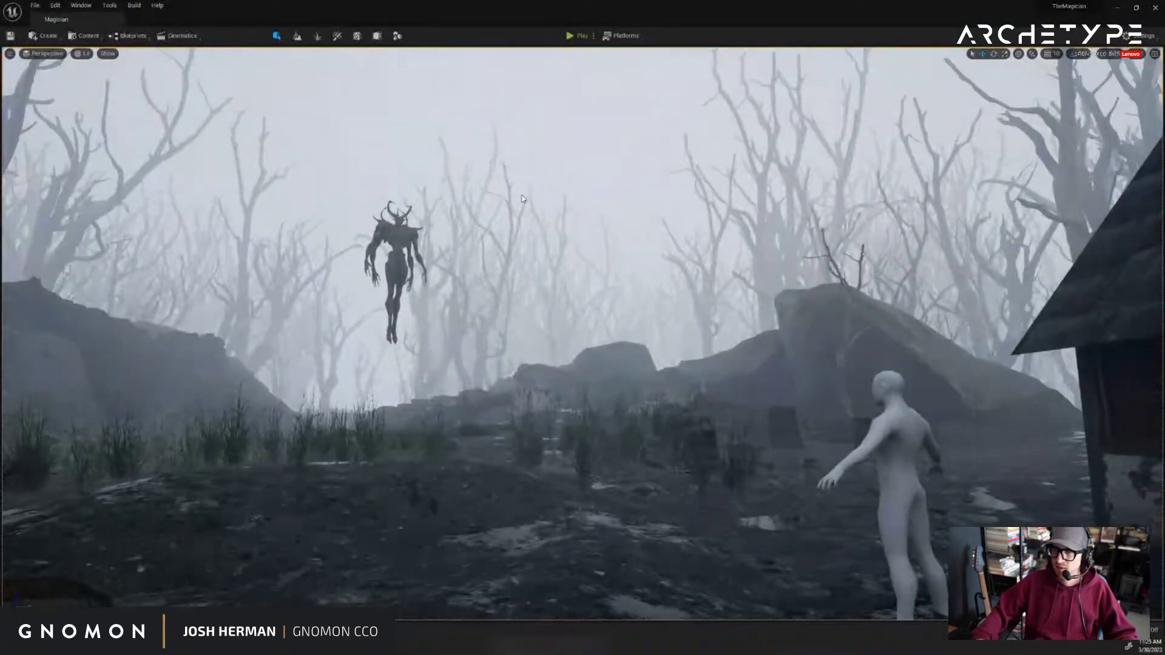
- Examine the floating creature, the mannequin and the house from several viewpoints in the Unreal Engine forest scene, and return to ZBrush
{"action": "mouse_move", "coordinate": [525, 212]}
{"action": "right_mouse_down"}
{"action": "mouse_move", "coordinate": [546, 255]}
{"action": "mouse_move", "coordinate": [521, 211]}
{"action": "right_mouse_up"}
{"action": "key", "text": "s"}
{"action": "key", "text": "a"}
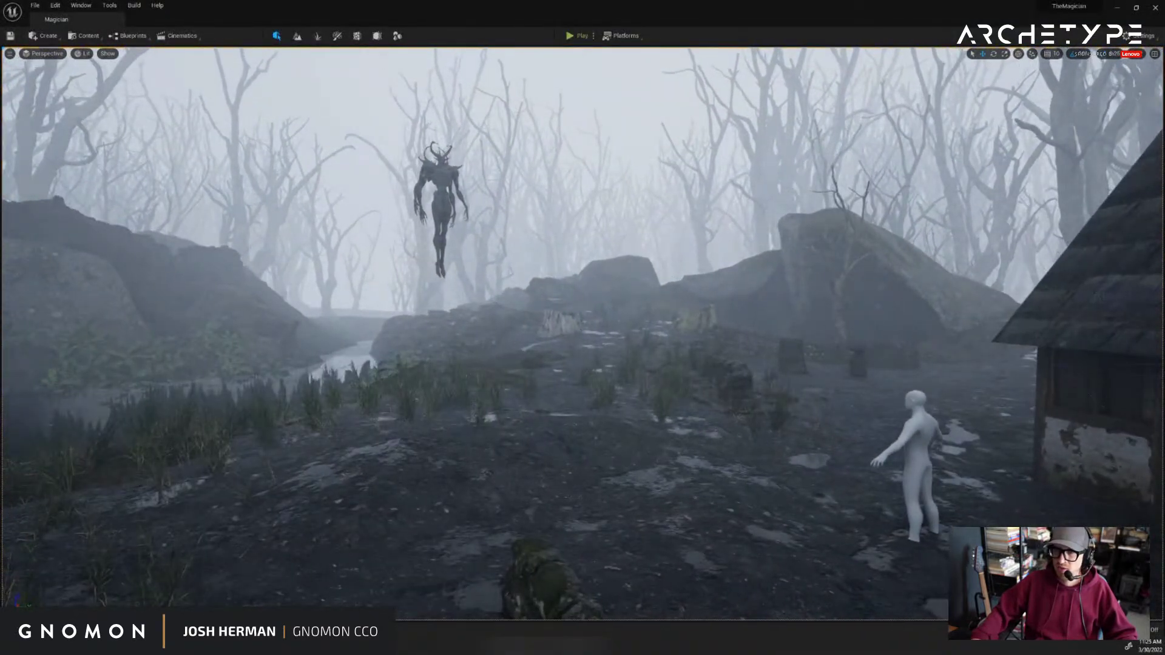
{"action": "key", "text": "w"}
{"action": "right_click_drag", "start_coordinate": [754, 269], "coordinate": [726, 261]}
{"action": "key", "text": "w"}
{"action": "key", "text": "d"}
{"action": "key", "text": "e"}
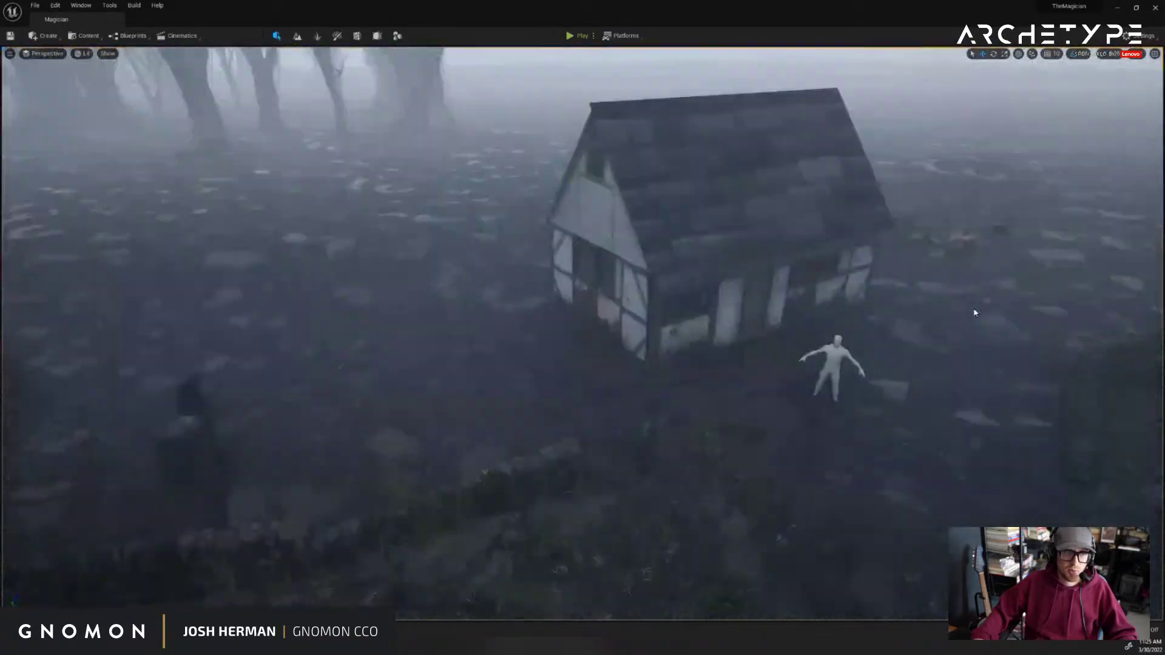
{"action": "right_click_drag", "start_coordinate": [975, 312], "coordinate": [710, 369]}
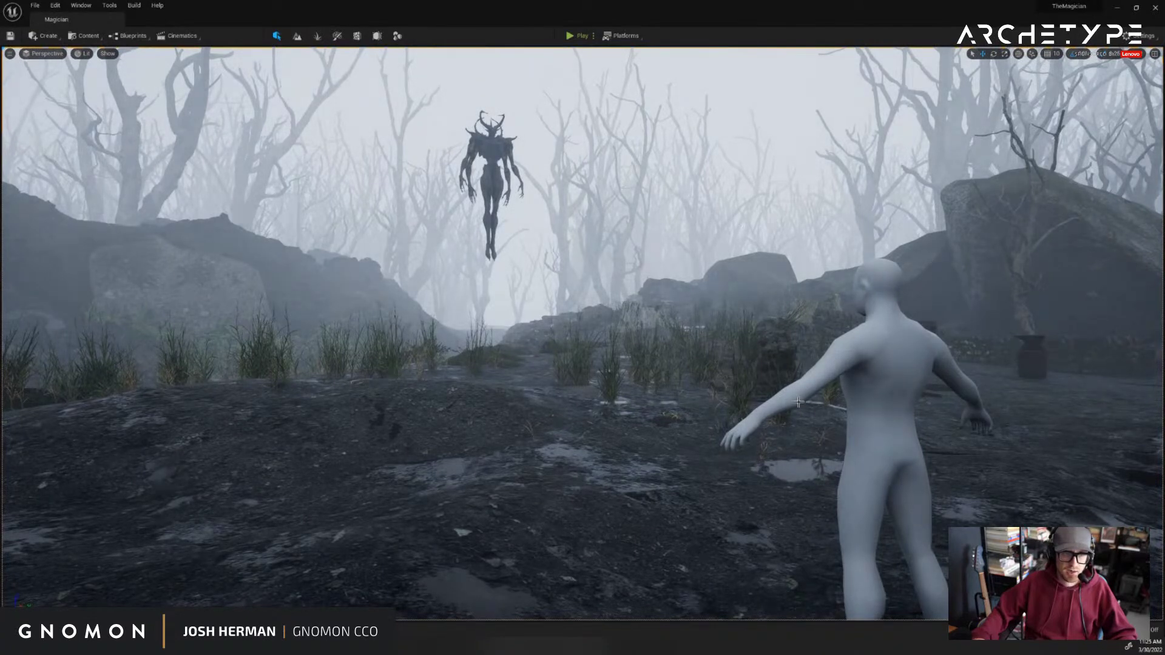
{"action": "right_click_drag", "start_coordinate": [662, 278], "coordinate": [785, 215]}
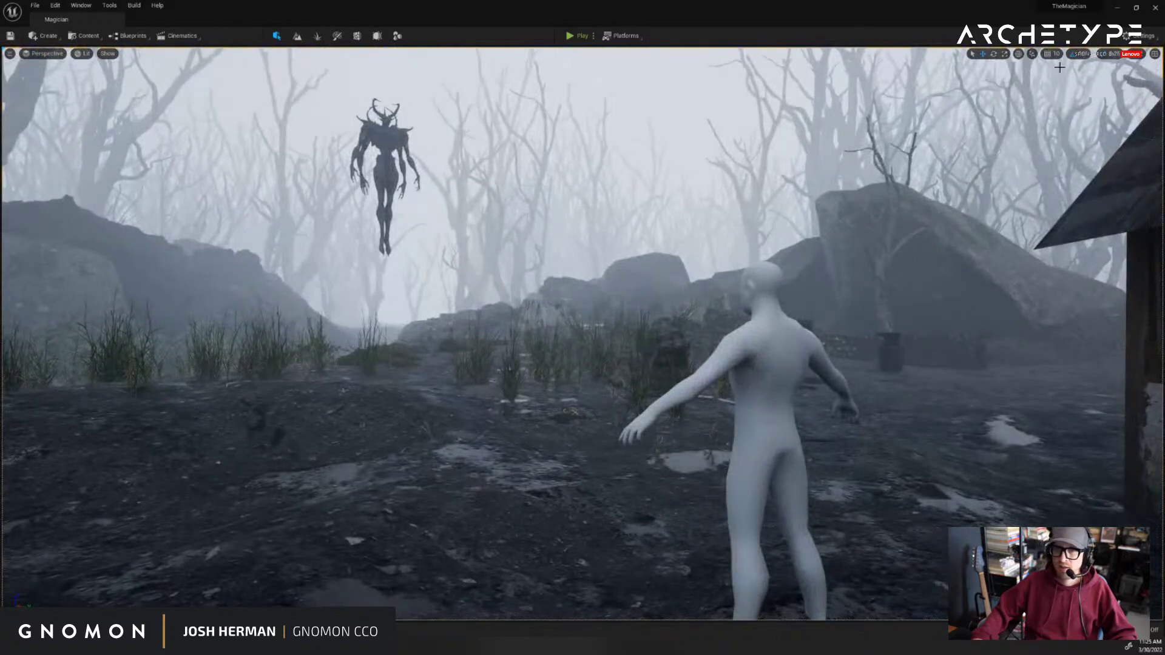
{"action": "left_click", "coordinate": [1116, 9]}
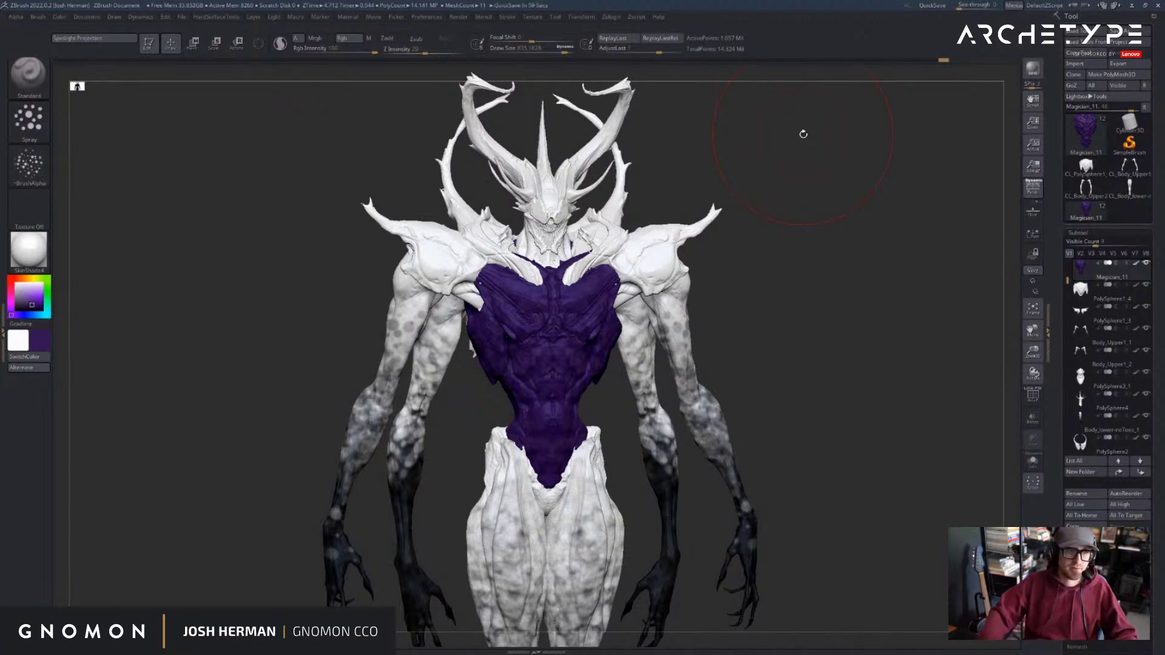
- Swap the main and secondary colors and sample the dark purple from the torso as the main color
{"action": "left_click_drag", "start_coordinate": [850, 231], "coordinate": [800, 261]}
{"action": "right_click_drag", "start_coordinate": [271, 276], "coordinate": [234, 287], "text": "ctrl"}
{"action": "key", "text": "v"}
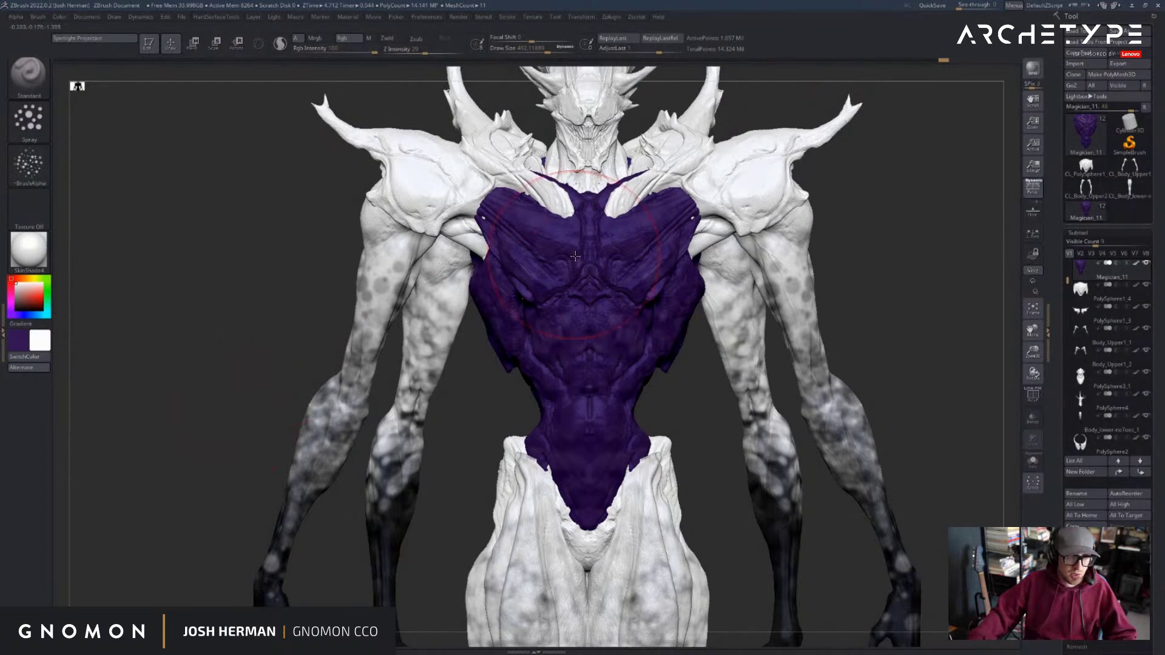
{"action": "key", "text": "c"}
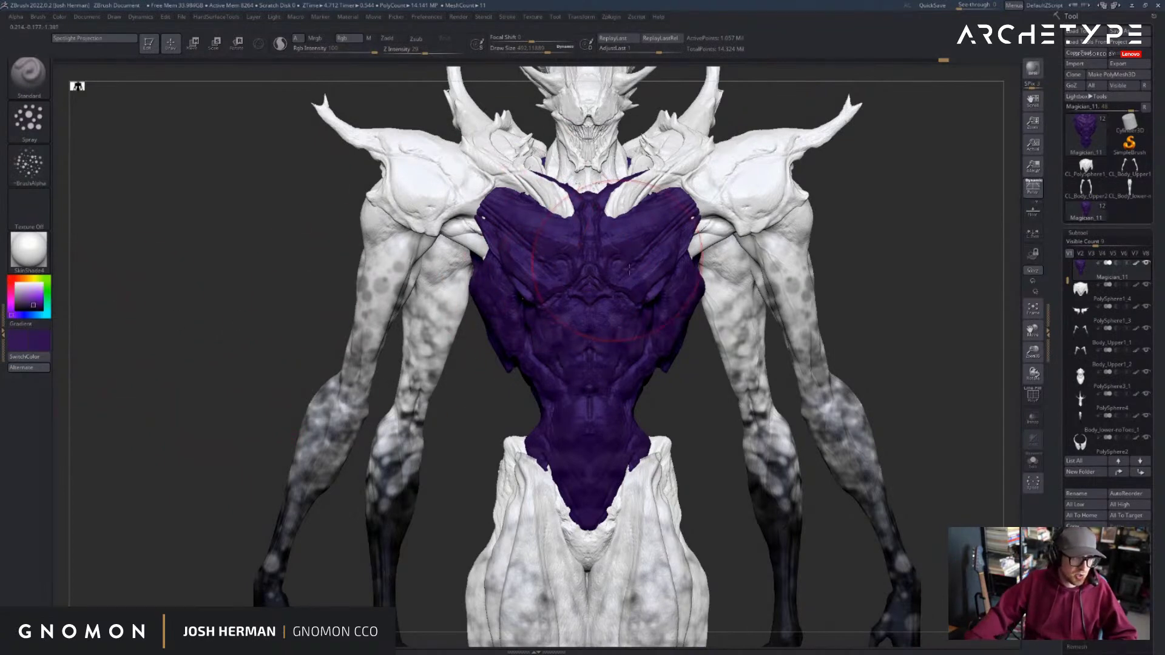
{"action": "key", "text": "c"}
{"action": "key", "text": "c"}
{"action": "key", "text": "c"}
{"action": "key", "text": "c"}
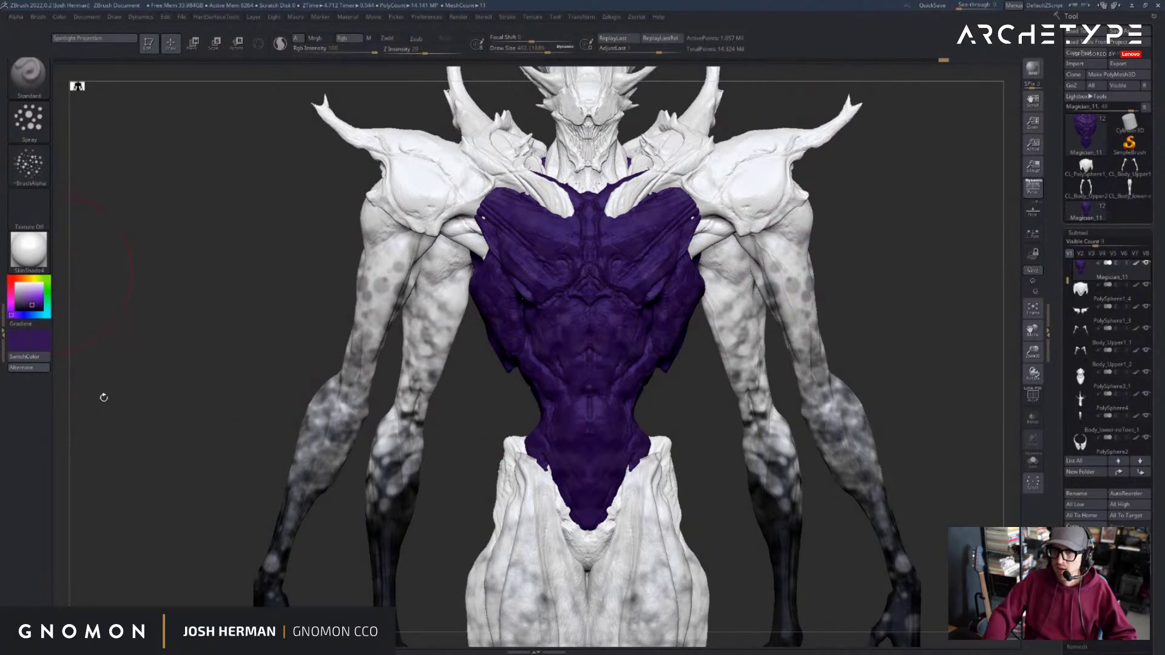
- Demonstrate color sampling by picking white from the armor, orange from the SimpleBrush thumbnail, and dark purple from the torso
{"action": "key", "text": "c"}
{"action": "key", "text": "c"}
{"action": "key", "text": "c"}
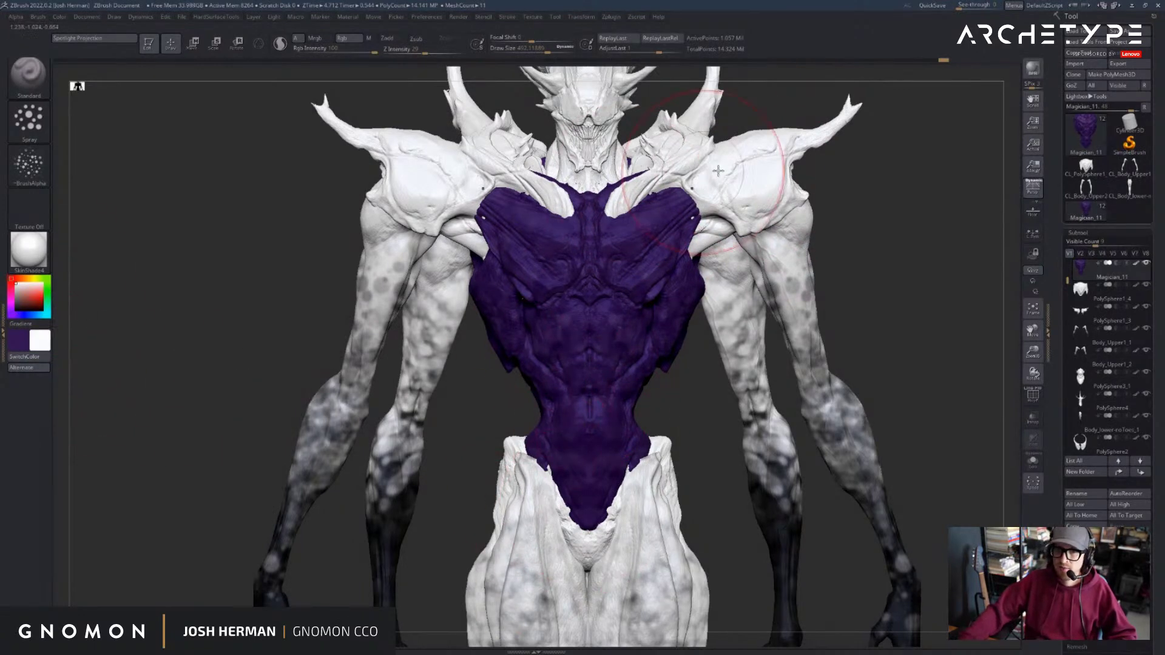
{"action": "key", "text": "c"}
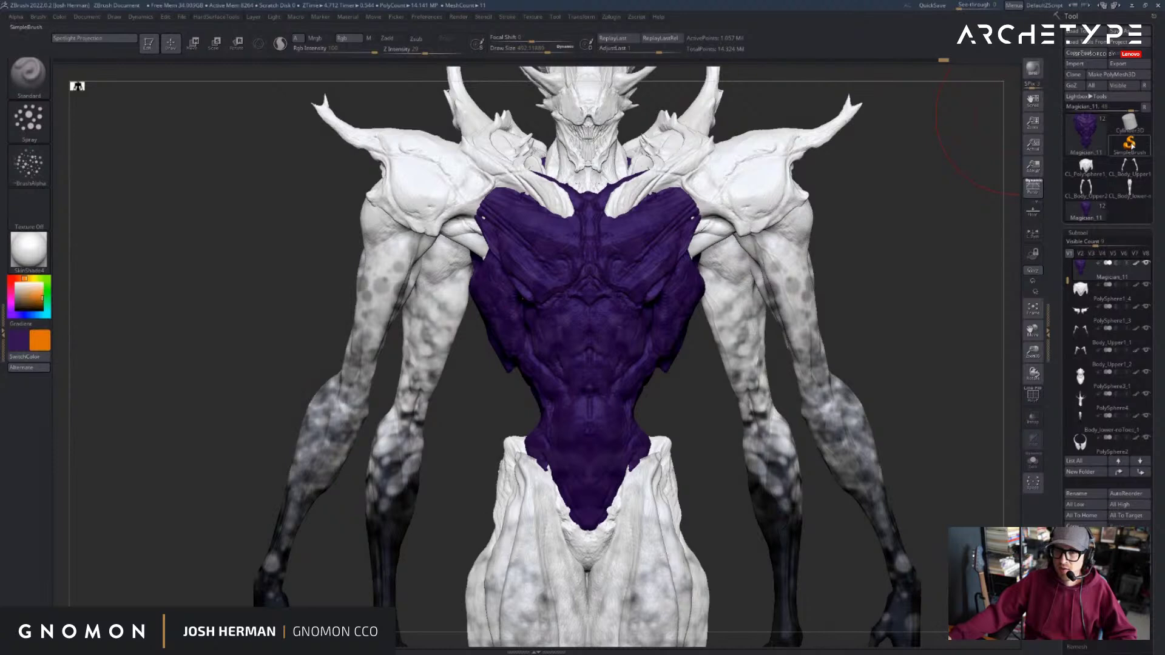
{"action": "key", "text": "c"}
{"action": "key", "text": "c"}
{"action": "key", "text": "c"}
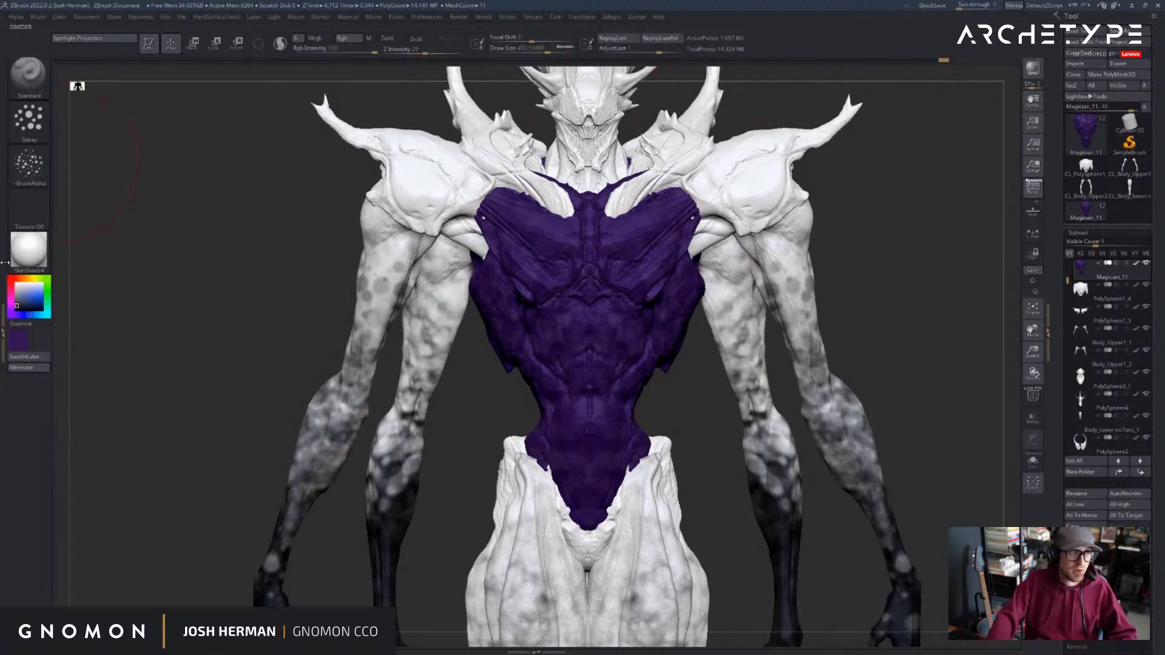
{"action": "key", "text": "c"}
{"action": "key", "text": "c"}
{"action": "key", "text": "c"}
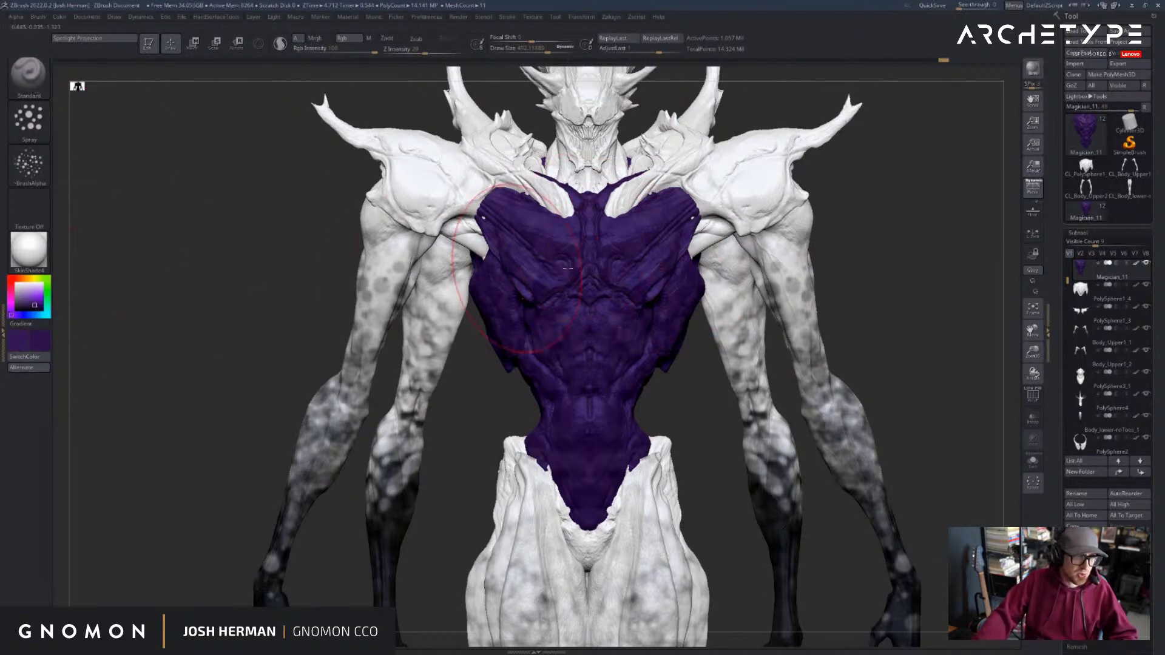
- Set the main color to a medium magenta-purple, try a stroke across the chest, and undo it
{"action": "left_click", "coordinate": [37, 339]}
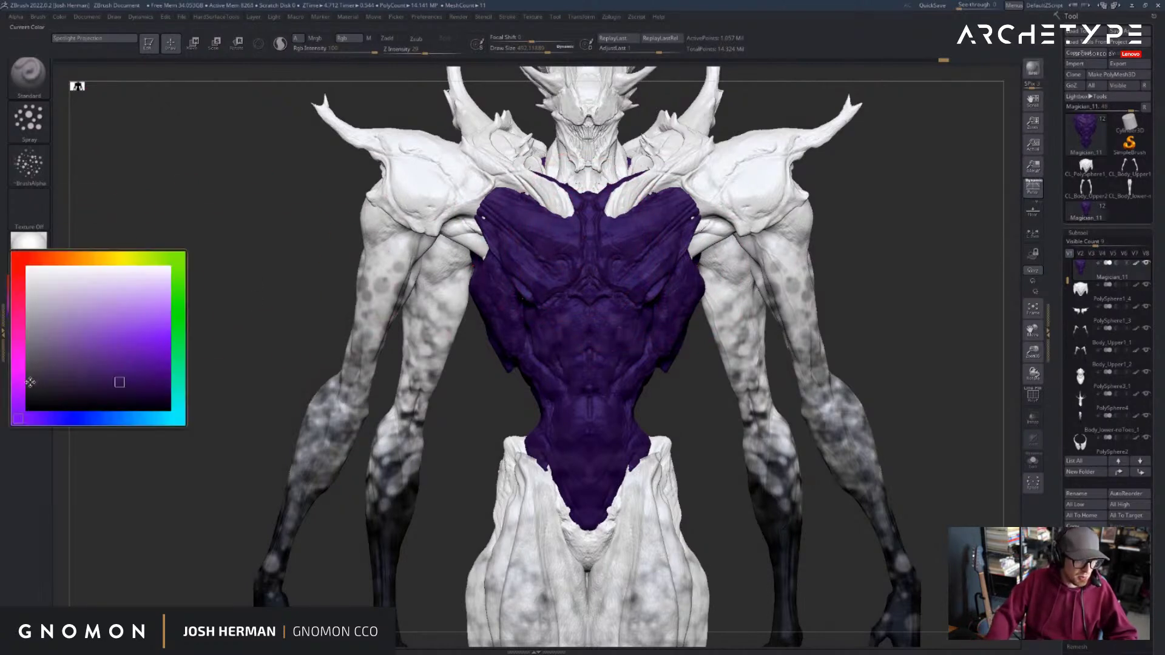
{"action": "left_click", "coordinate": [17, 389]}
{"action": "left_click", "coordinate": [140, 349]}
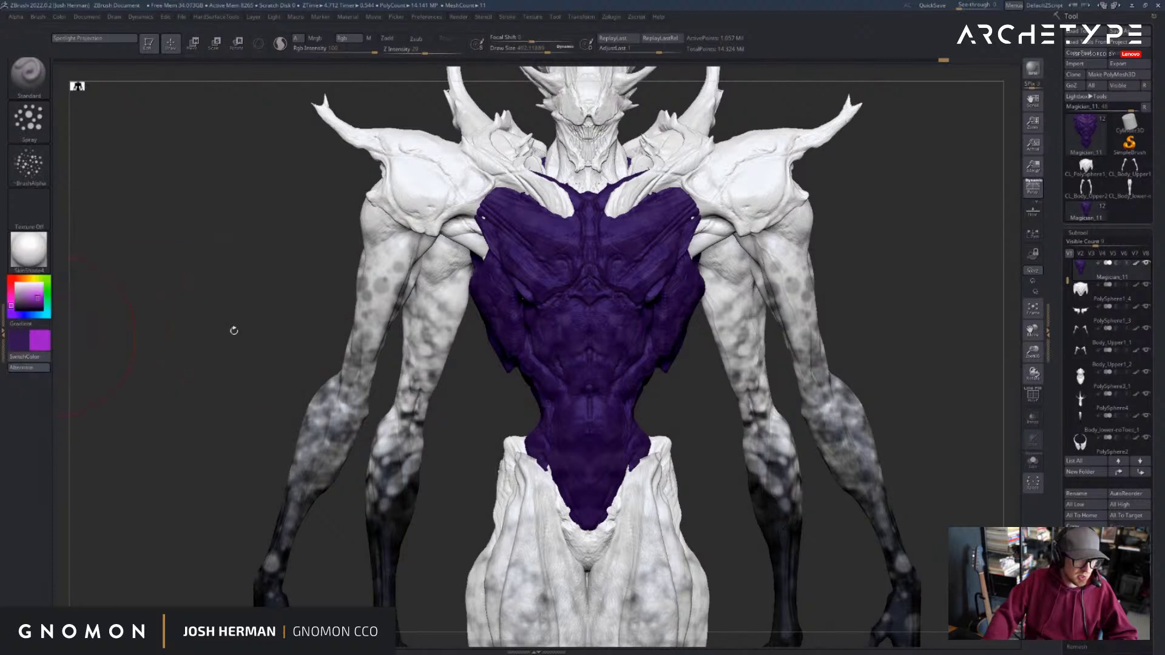
{"action": "mouse_move", "coordinate": [546, 273]}
{"action": "left_mouse_down"}
{"action": "mouse_move", "coordinate": [625, 243]}
{"action": "mouse_move", "coordinate": [587, 249]}
{"action": "mouse_move", "coordinate": [616, 239]}
{"action": "mouse_move", "coordinate": [626, 278]}
{"action": "left_mouse_up"}
{"action": "key", "text": "ctrl+z"}
- Reduce the brush's draw size and spray the magenta-purple over the upper chest
{"action": "key", "text": "bracketleft"}
{"action": "key", "text": "bracketleft"}
{"action": "key", "text": "bracketleft"}
{"action": "key", "text": "bracketleft"}
{"action": "key", "text": "bracketleft"}
{"action": "key", "text": "ctrl+z"}
{"action": "key", "text": "s"}
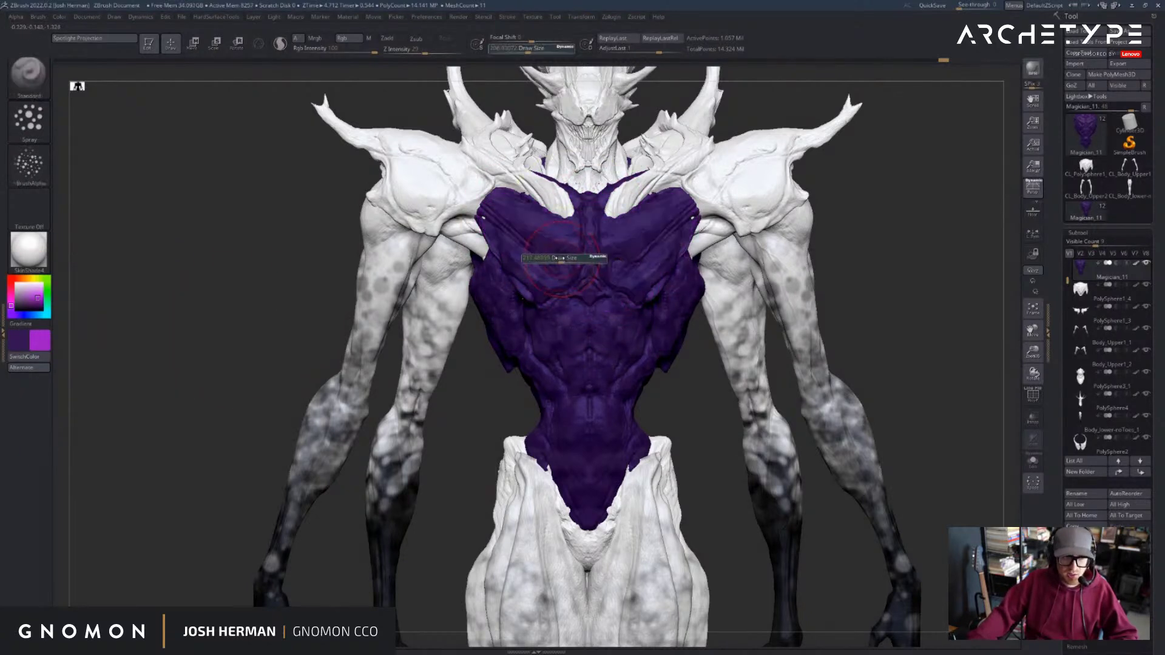
{"action": "left_click_drag", "start_coordinate": [564, 258], "coordinate": [559, 258]}
{"action": "mouse_move", "coordinate": [551, 261]}
{"action": "left_mouse_down"}
{"action": "mouse_move", "coordinate": [533, 243]}
{"action": "mouse_move", "coordinate": [577, 257]}
{"action": "mouse_move", "coordinate": [516, 218]}
{"action": "mouse_move", "coordinate": [522, 201]}
{"action": "mouse_move", "coordinate": [610, 258]}
{"action": "mouse_move", "coordinate": [540, 195]}
{"action": "left_mouse_up"}
- Enlarge the brush and spray the magenta-purple down over the ribs and upper abdomen, leaving the waist dark
{"action": "left_click", "coordinate": [47, 339]}
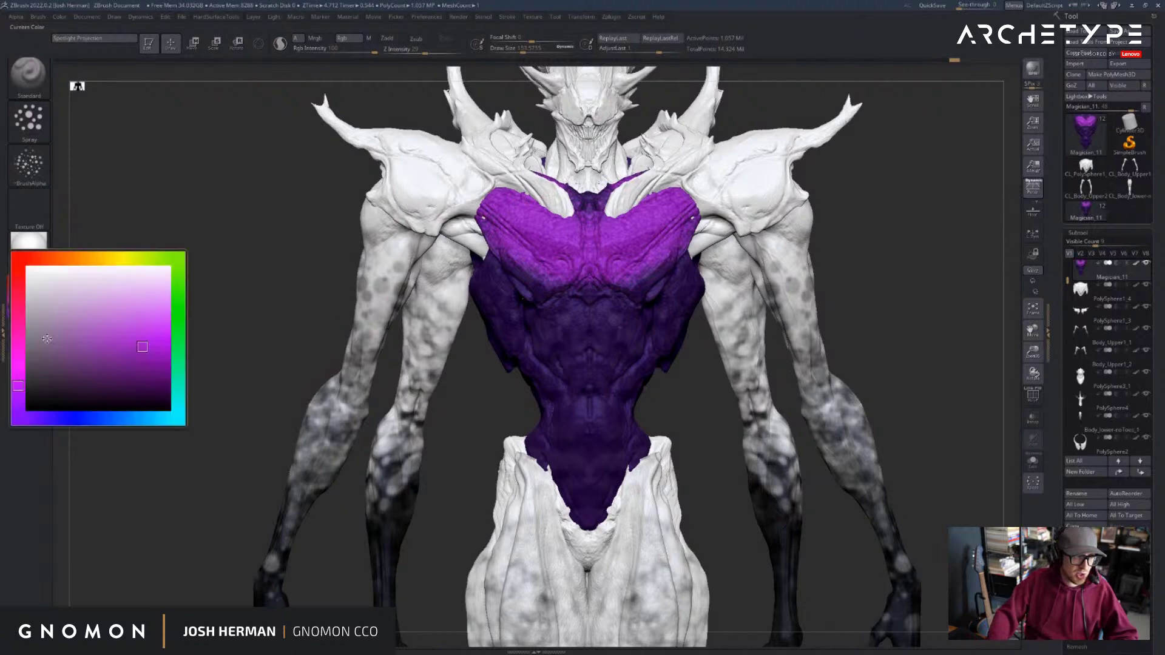
{"action": "key", "text": "s"}
{"action": "left_click", "coordinate": [611, 276]}
{"action": "mouse_move", "coordinate": [691, 265]}
{"action": "left_mouse_down"}
{"action": "mouse_move", "coordinate": [676, 316]}
{"action": "mouse_move", "coordinate": [549, 191]}
{"action": "left_mouse_up"}
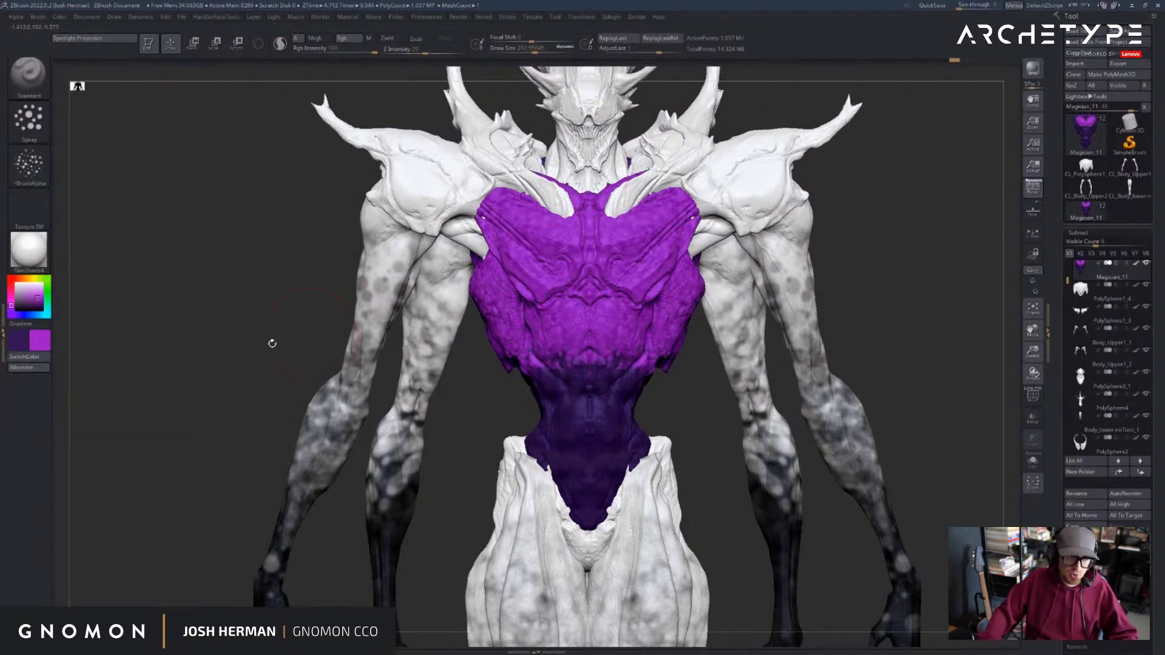
- Try a lighter pinkish purple on the upper chest and undo the stroke
{"action": "left_click", "coordinate": [30, 341]}
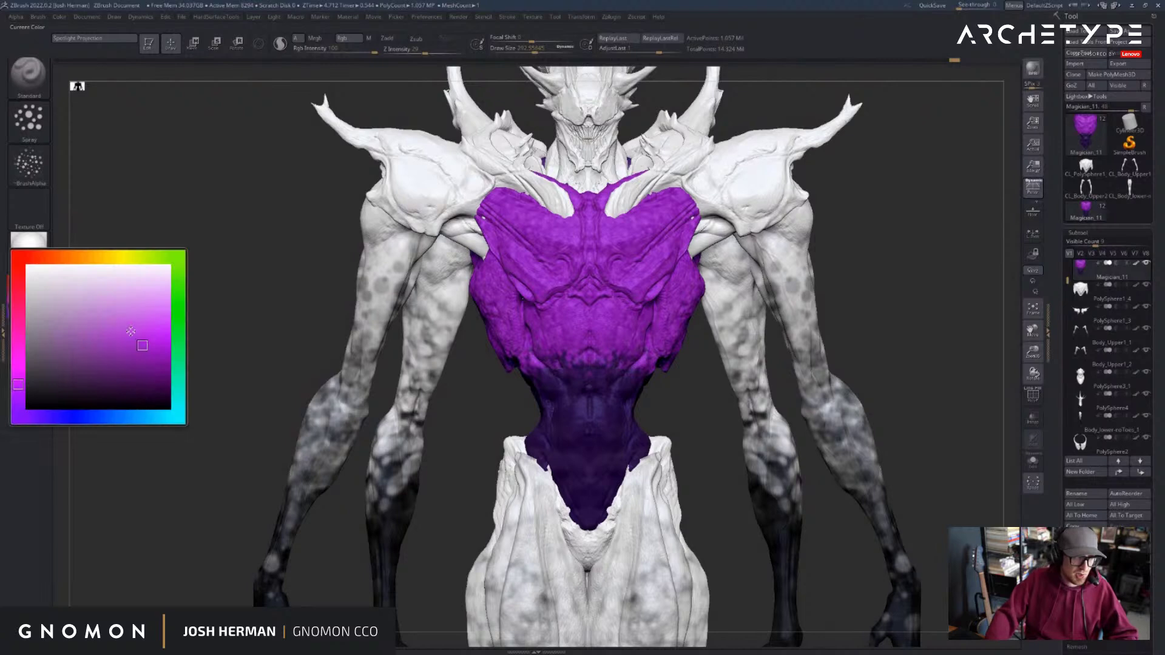
{"action": "left_click", "coordinate": [157, 314]}
{"action": "mouse_move", "coordinate": [620, 230]}
{"action": "left_mouse_down"}
{"action": "mouse_move", "coordinate": [638, 255]}
{"action": "mouse_move", "coordinate": [673, 212]}
{"action": "left_mouse_up"}
{"action": "key", "text": "ctrl+z"}
- Choose a brighter, saturated magenta and spray it across the upper chest
{"action": "left_click", "coordinate": [37, 340]}
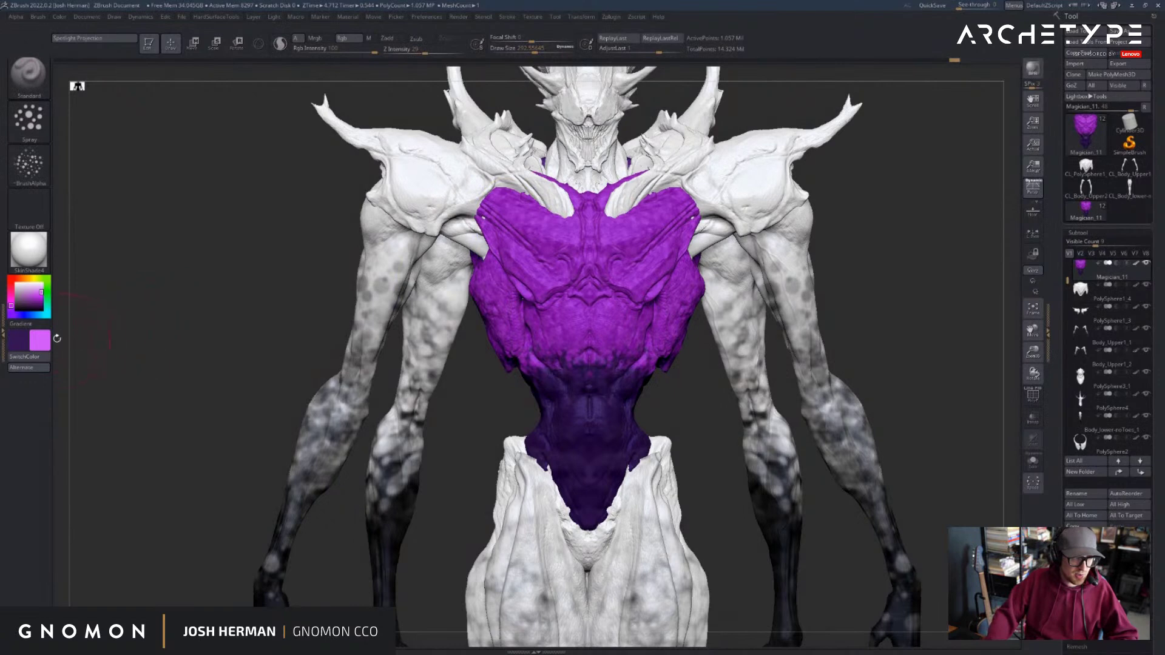
{"action": "left_click", "coordinate": [40, 340]}
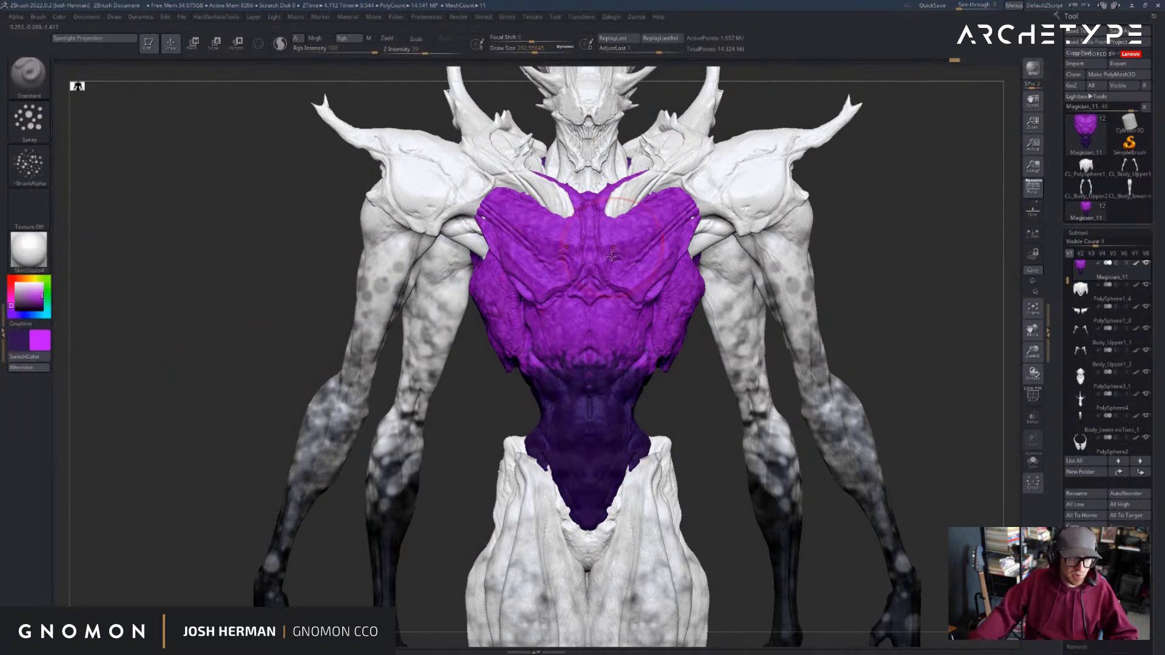
{"action": "mouse_move", "coordinate": [624, 248]}
{"action": "left_mouse_down"}
{"action": "mouse_move", "coordinate": [600, 269]}
{"action": "mouse_move", "coordinate": [553, 243]}
{"action": "left_mouse_up"}
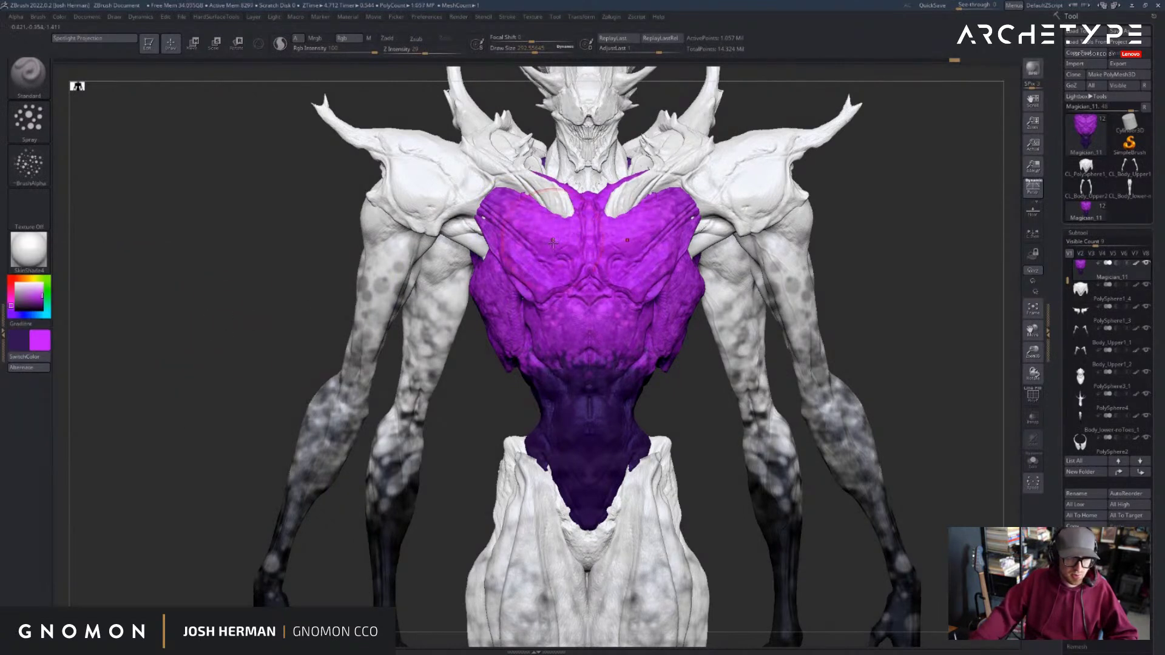
- Pick a darker, muted purple, adjust the draw size and spray it over the ribs and upper abdomen
{"action": "left_click", "coordinate": [48, 342]}
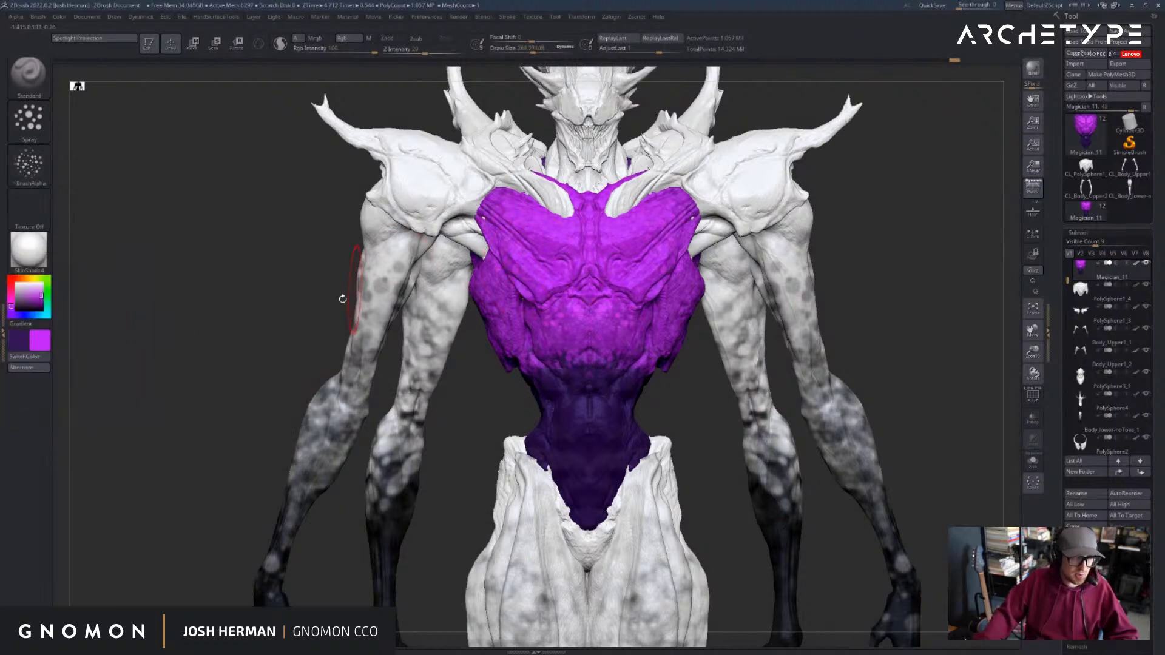
{"action": "key", "text": "v"}
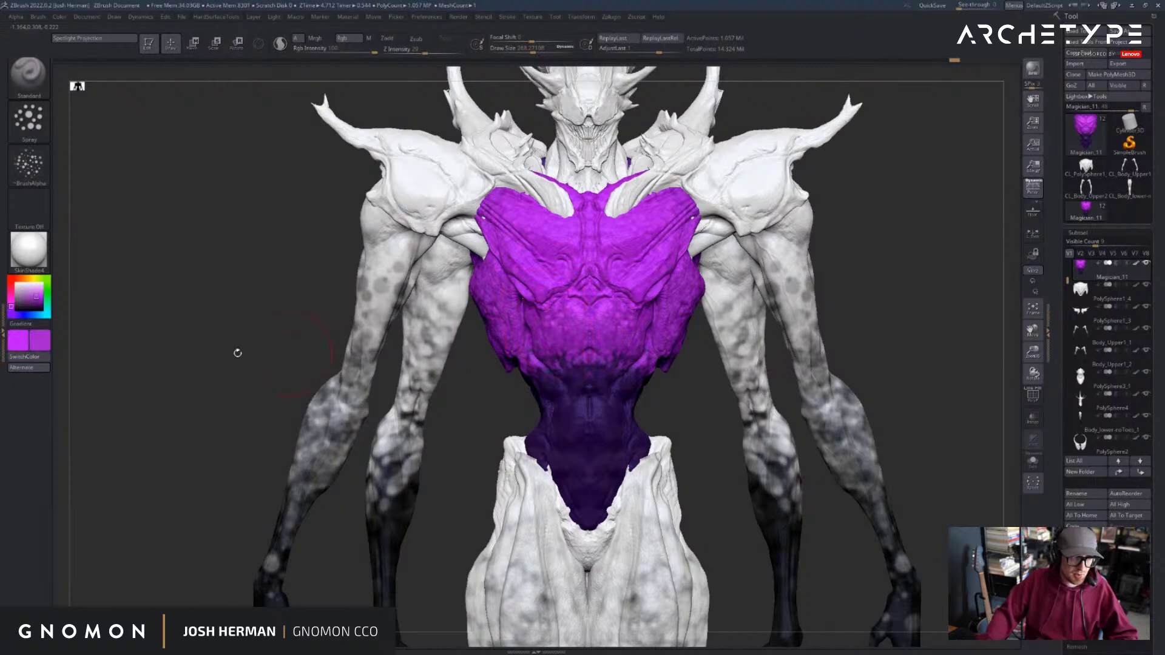
{"action": "left_click", "coordinate": [48, 341]}
{"action": "mouse_move", "coordinate": [561, 346]}
{"action": "left_mouse_down"}
{"action": "mouse_move", "coordinate": [564, 294]}
{"action": "mouse_move", "coordinate": [522, 303]}
{"action": "mouse_move", "coordinate": [538, 312]}
{"action": "left_mouse_up"}
{"action": "key", "text": "s"}
{"action": "left_click_drag", "start_coordinate": [464, 222], "coordinate": [539, 290]}
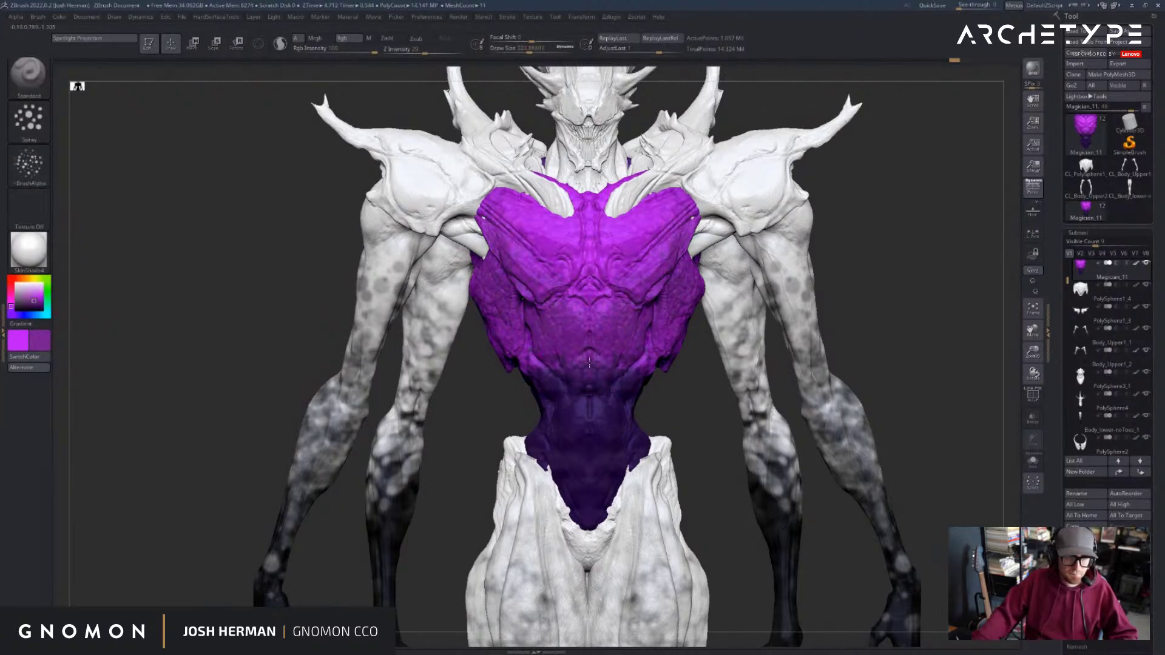
- Choose a light, saturated pink as the paint colour
{"action": "left_click_drag", "start_coordinate": [862, 261], "coordinate": [801, 259]}
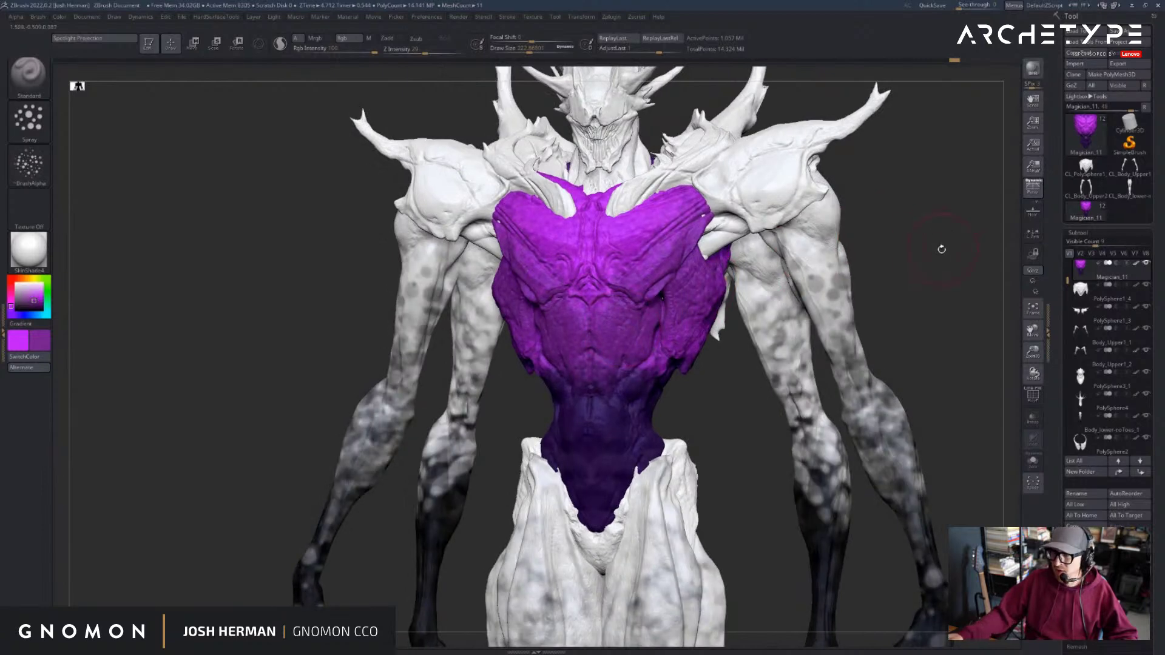
{"action": "left_click_drag", "start_coordinate": [940, 249], "coordinate": [805, 289]}
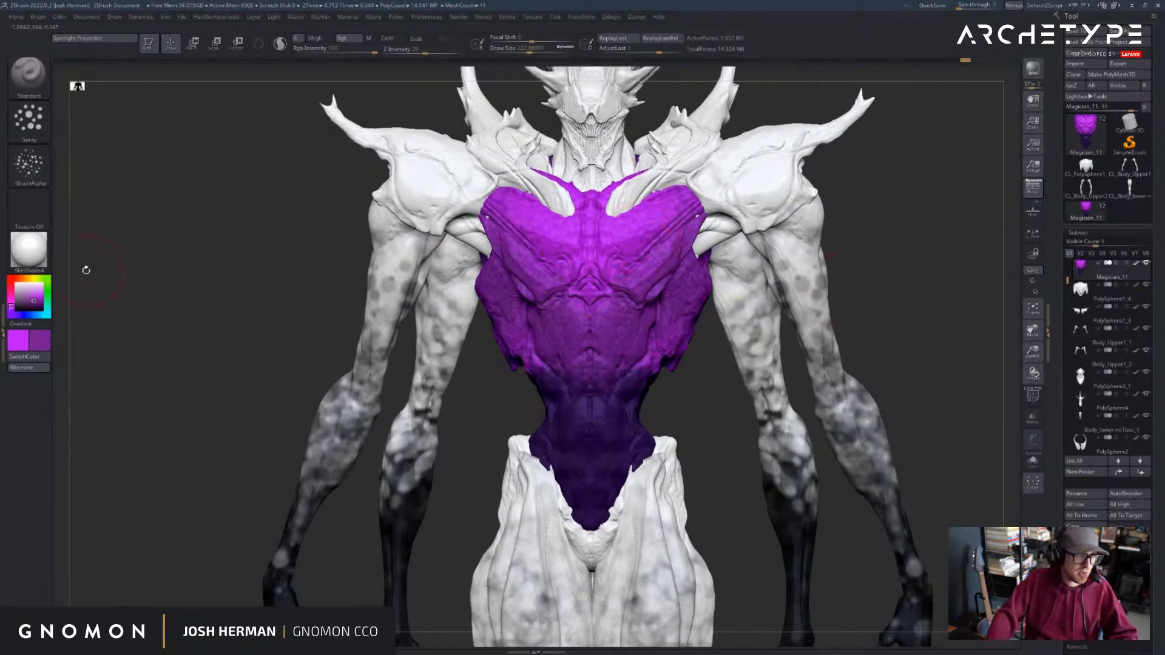
{"action": "left_click_drag", "start_coordinate": [86, 270], "coordinate": [605, 236]}
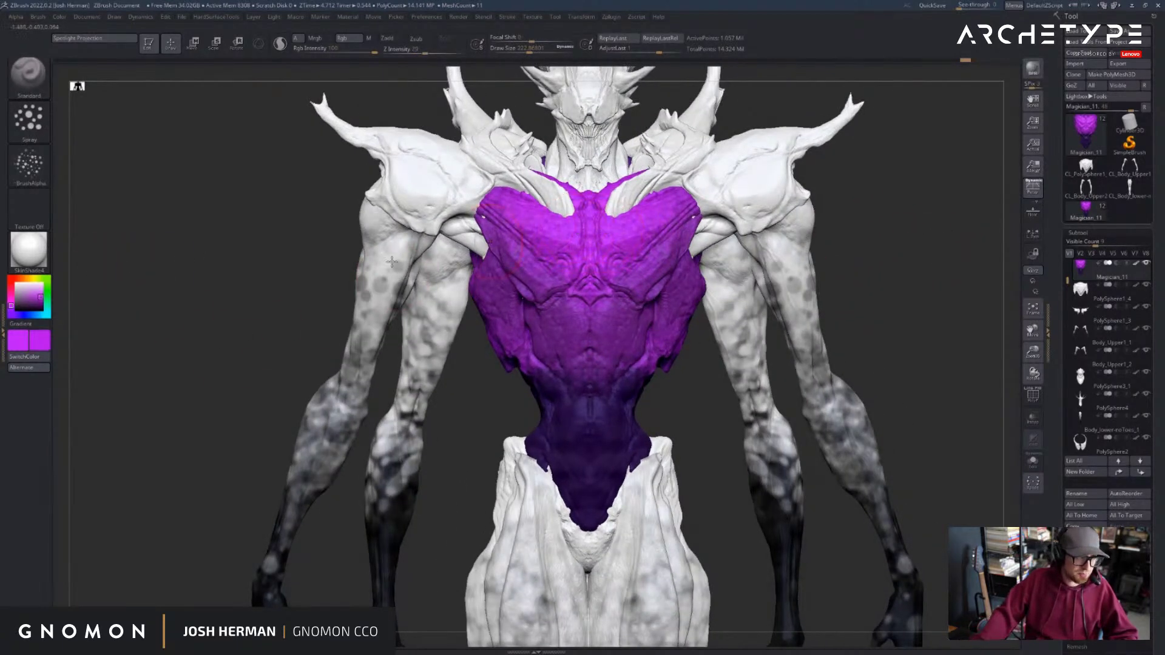
{"action": "mouse_move", "coordinate": [36, 300]}
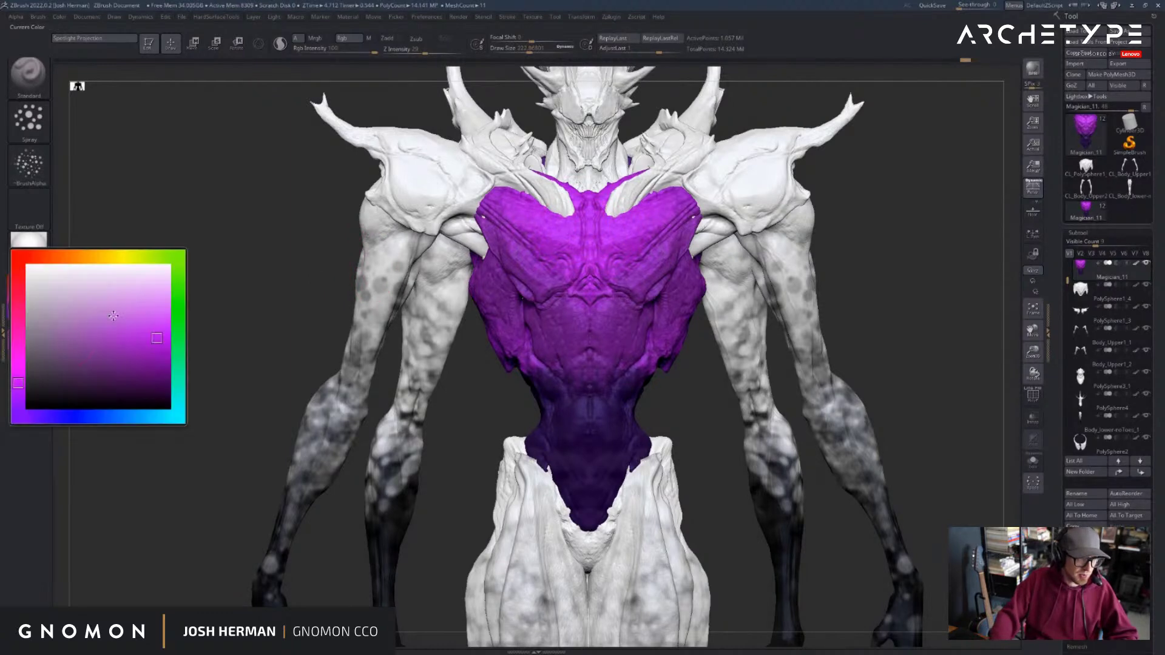
{"action": "left_click", "coordinate": [165, 308]}
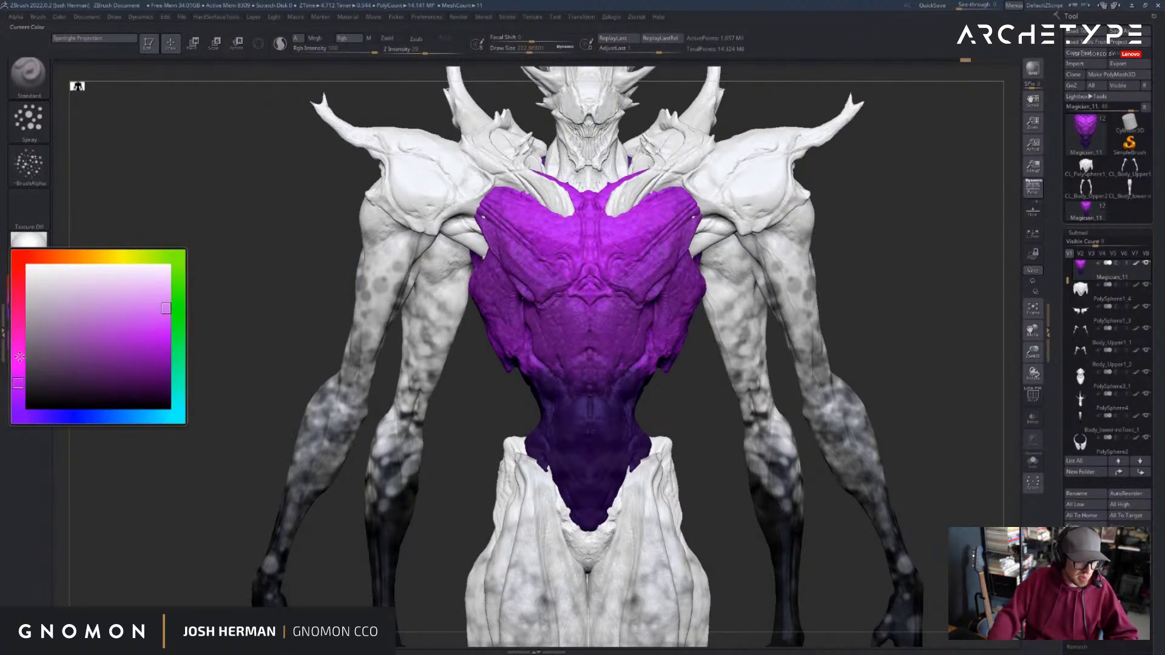
{"action": "left_click", "coordinate": [19, 357]}
{"action": "left_click", "coordinate": [166, 316]}
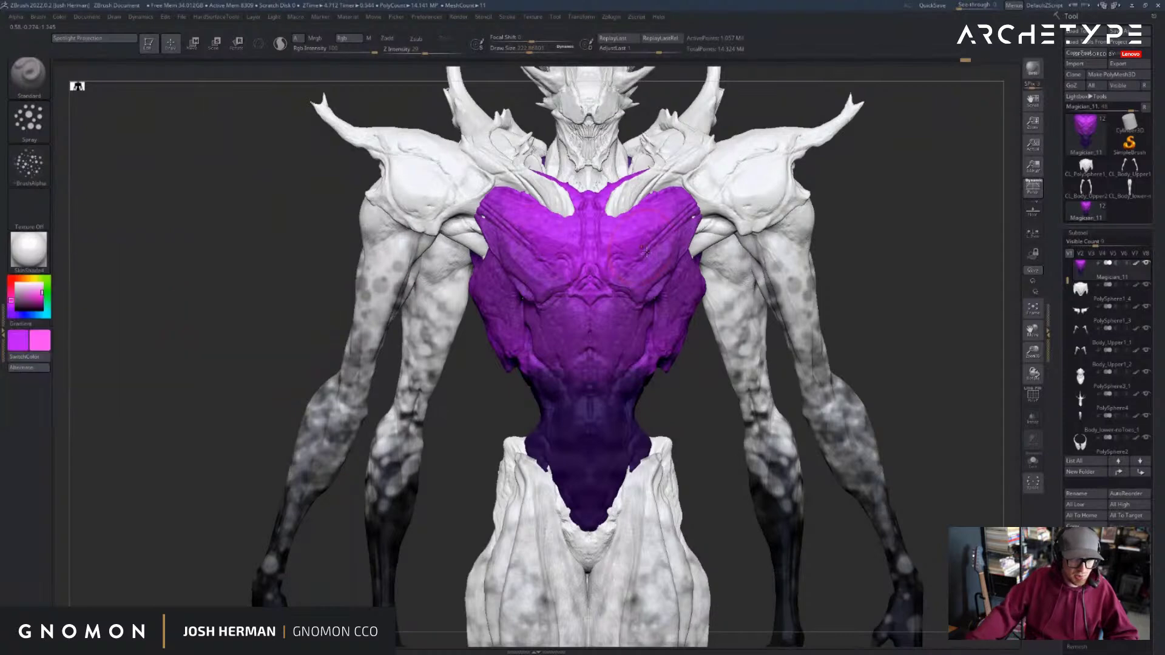
- Try spraying the pink across the chest with the large brush and undo the stroke
{"action": "mouse_move", "coordinate": [613, 252]}
{"action": "left_mouse_down"}
{"action": "mouse_move", "coordinate": [598, 237]}
{"action": "mouse_move", "coordinate": [655, 224]}
{"action": "left_mouse_up"}
{"action": "left_click_drag", "start_coordinate": [947, 136], "coordinate": [895, 255], "text": "alt"}
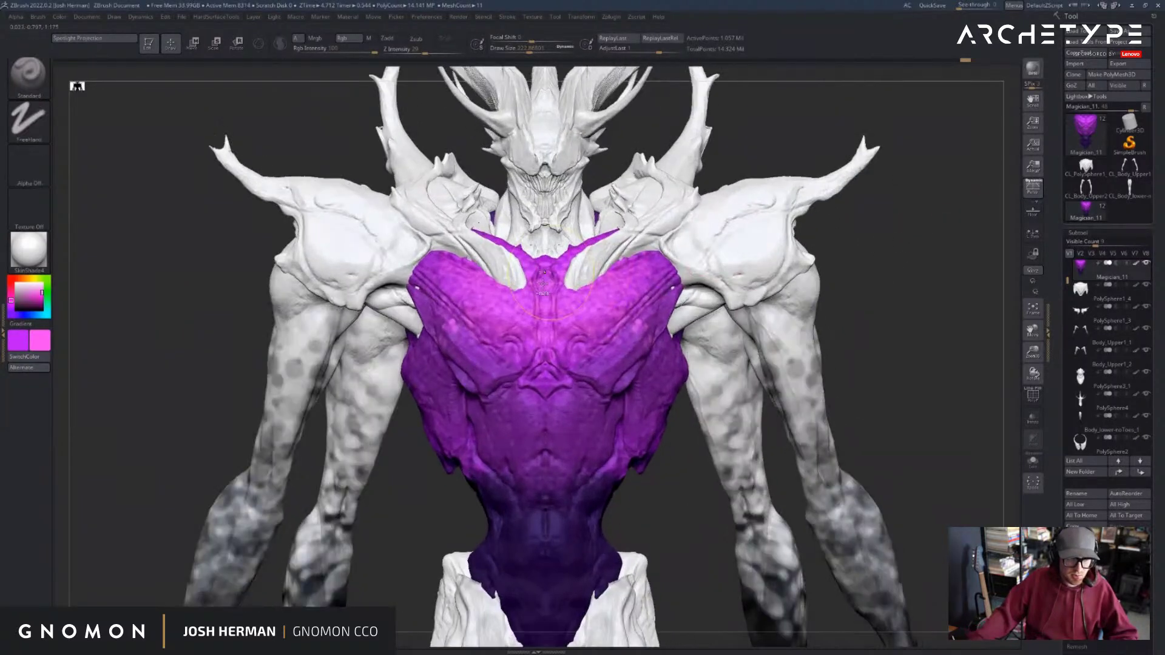
{"action": "key", "text": "ctrl+z"}
- Reduce the brush's draw size and spray the pink along the upper edge of the chest
{"action": "key", "text": "s"}
{"action": "left_click_drag", "start_coordinate": [536, 294], "coordinate": [517, 302]}
{"action": "key", "text": "s"}
{"action": "left_click_drag", "start_coordinate": [513, 294], "coordinate": [476, 272]}
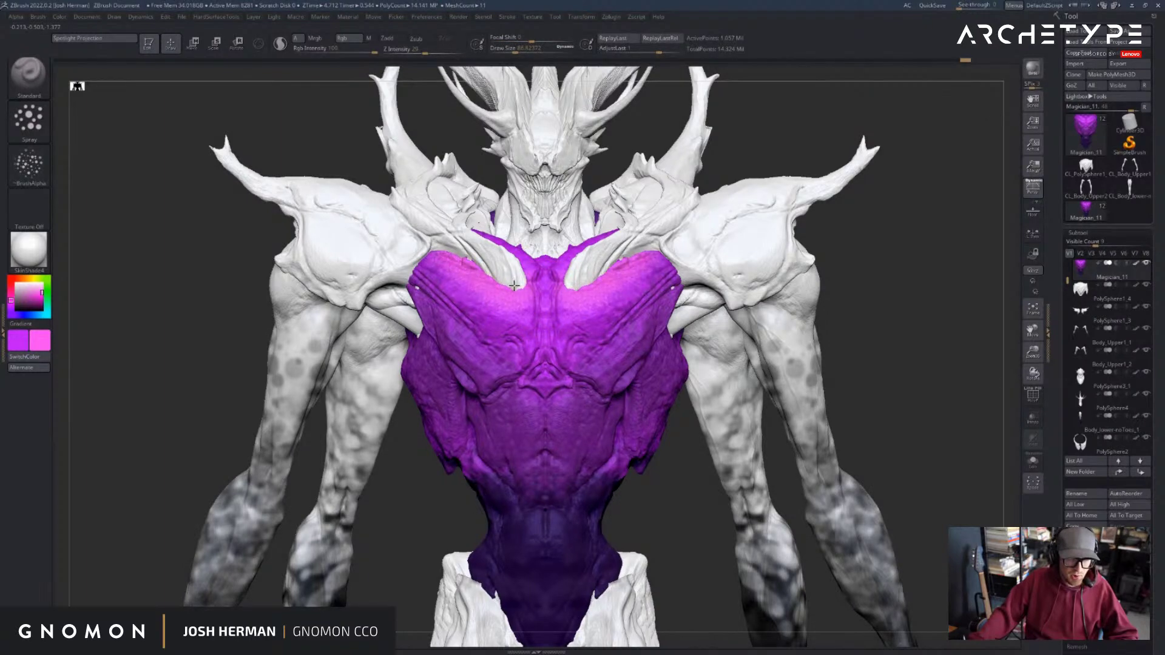
- Isolate the painted torso subtool and duplicate it
{"action": "key", "text": "f"}
{"action": "key", "text": "f"}
{"action": "left_click_drag", "start_coordinate": [813, 214], "coordinate": [850, 226]}
{"action": "left_click_drag", "start_coordinate": [862, 230], "coordinate": [817, 263], "text": "alt"}
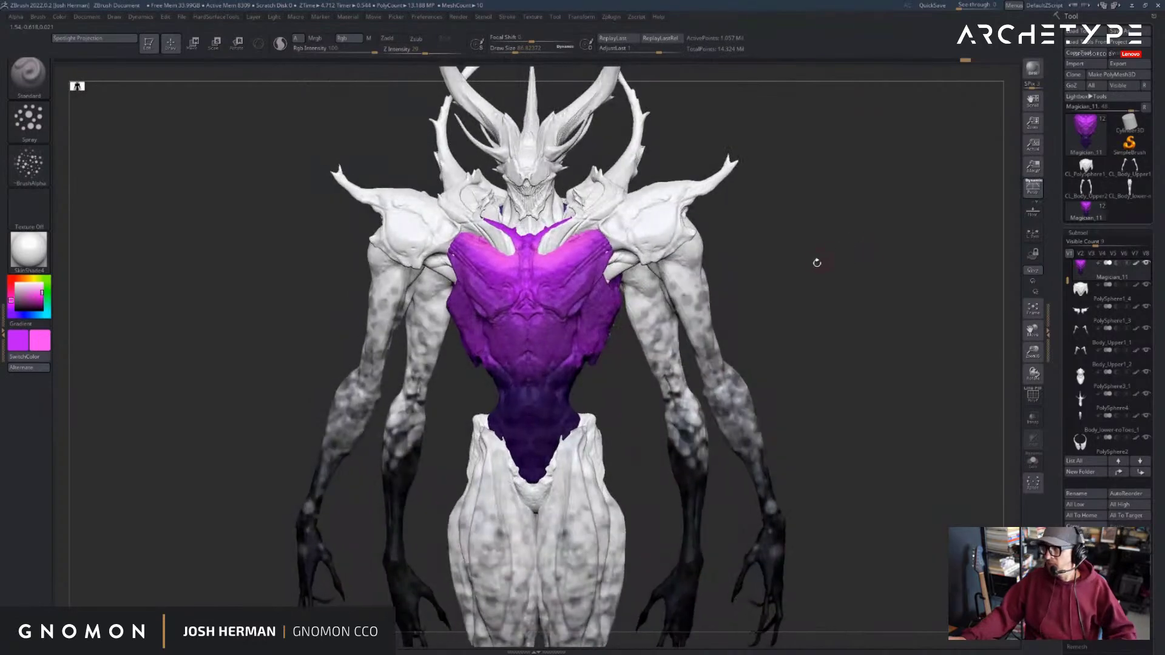
{"action": "left_click_drag", "start_coordinate": [824, 319], "coordinate": [791, 265]}
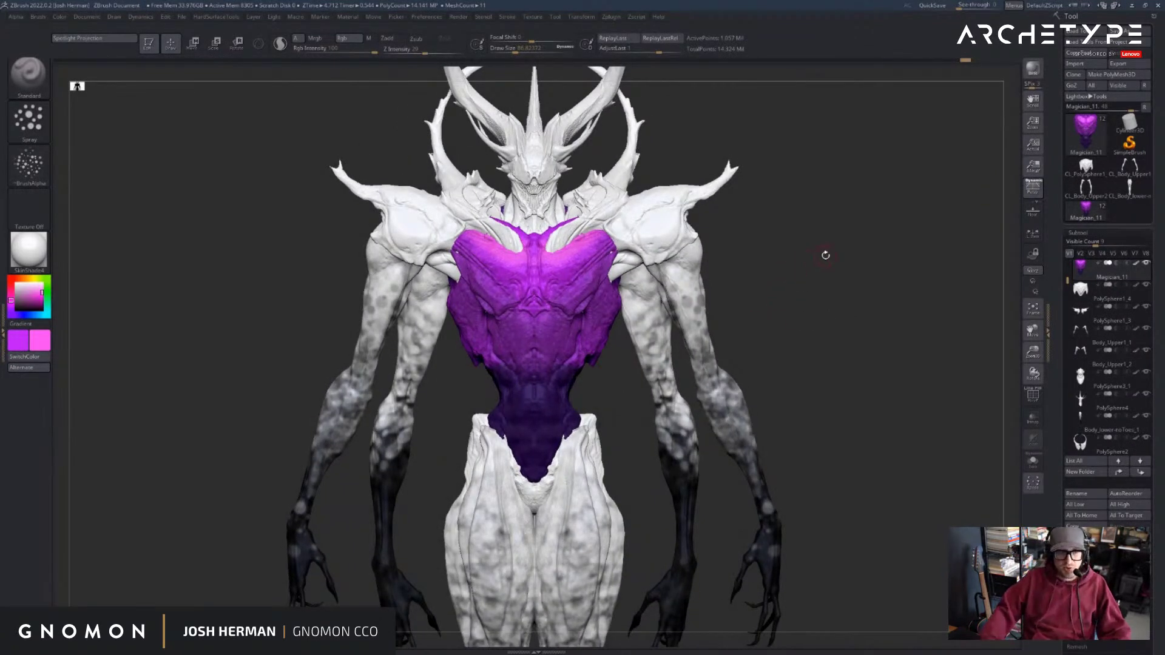
{"action": "mouse_move", "coordinate": [1110, 291]}
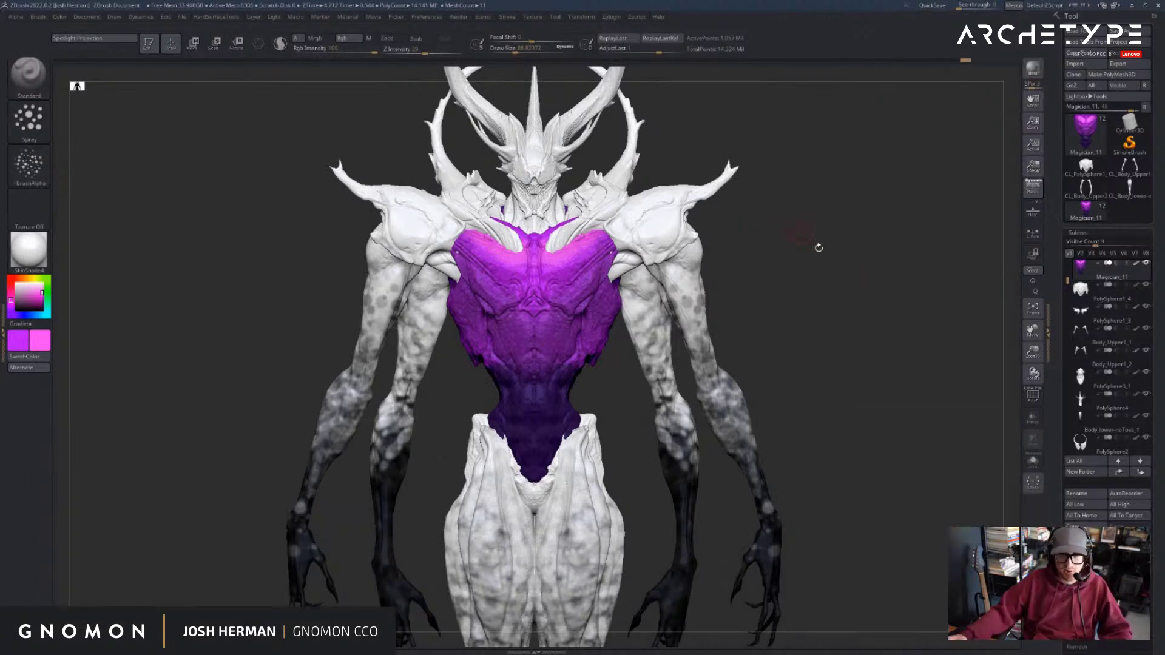
{"action": "left_click", "coordinate": [819, 247]}
{"action": "left_click", "coordinate": [1032, 461]}
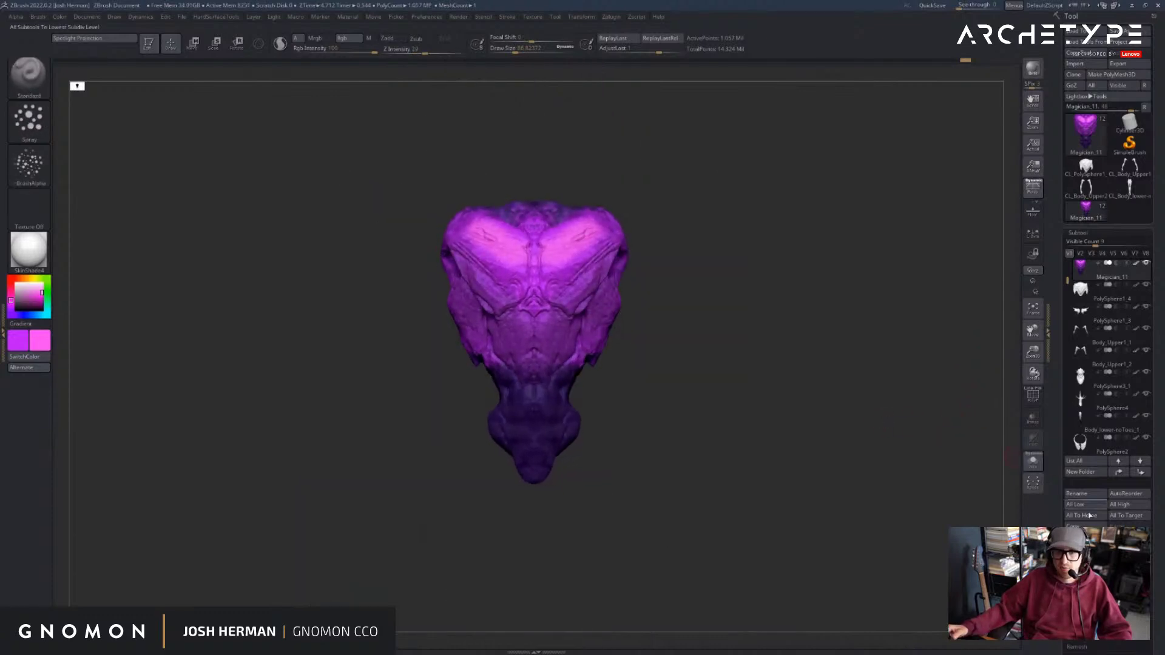
{"action": "key", "text": "ctrl+shift+d"}
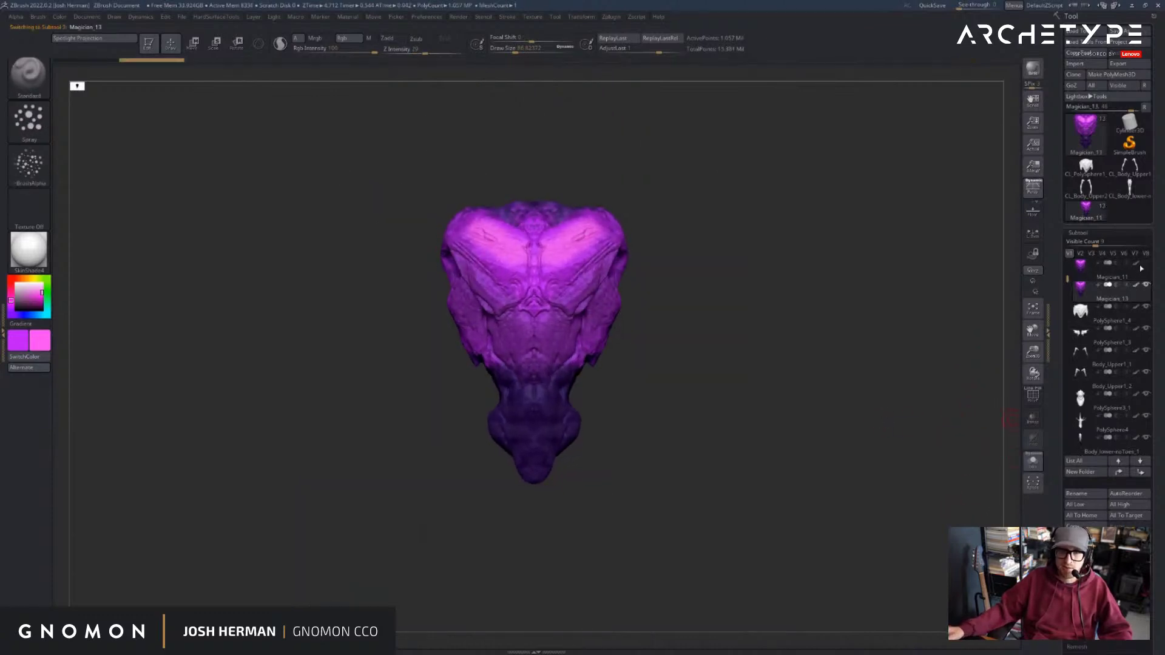
- Show the whole creature again, select the original torso subtool and move it sideways clear of the figure
{"action": "left_click", "coordinate": [1093, 276]}
{"action": "key", "text": "alt+s"}
{"action": "key", "text": "w"}
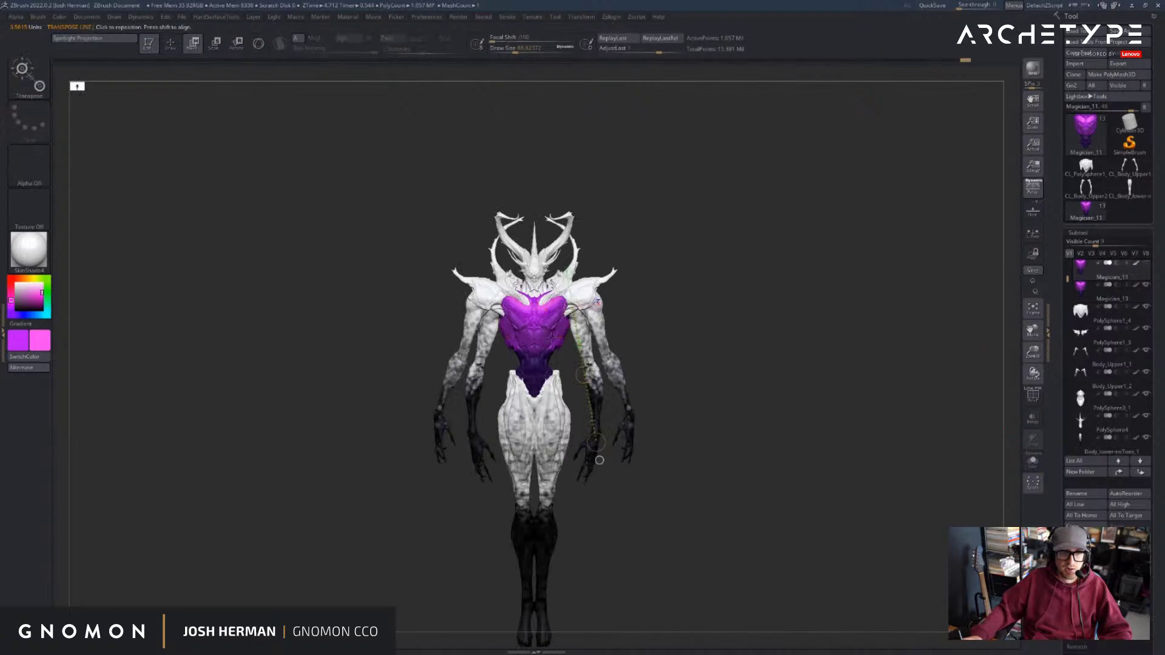
{"action": "mouse_move", "coordinate": [635, 340]}
{"action": "left_mouse_down", "text": "shift"}
{"action": "mouse_move", "coordinate": [883, 326]}
{"action": "mouse_move", "coordinate": [820, 312]}
{"action": "left_mouse_up", "text": "shift"}
{"action": "key", "text": "q"}
{"action": "right_click_drag", "start_coordinate": [866, 294], "coordinate": [874, 352], "text": "ctrl"}
{"action": "right_click_drag", "start_coordinate": [758, 441], "coordinate": [796, 420], "text": "ctrl"}
{"action": "key", "text": "w"}
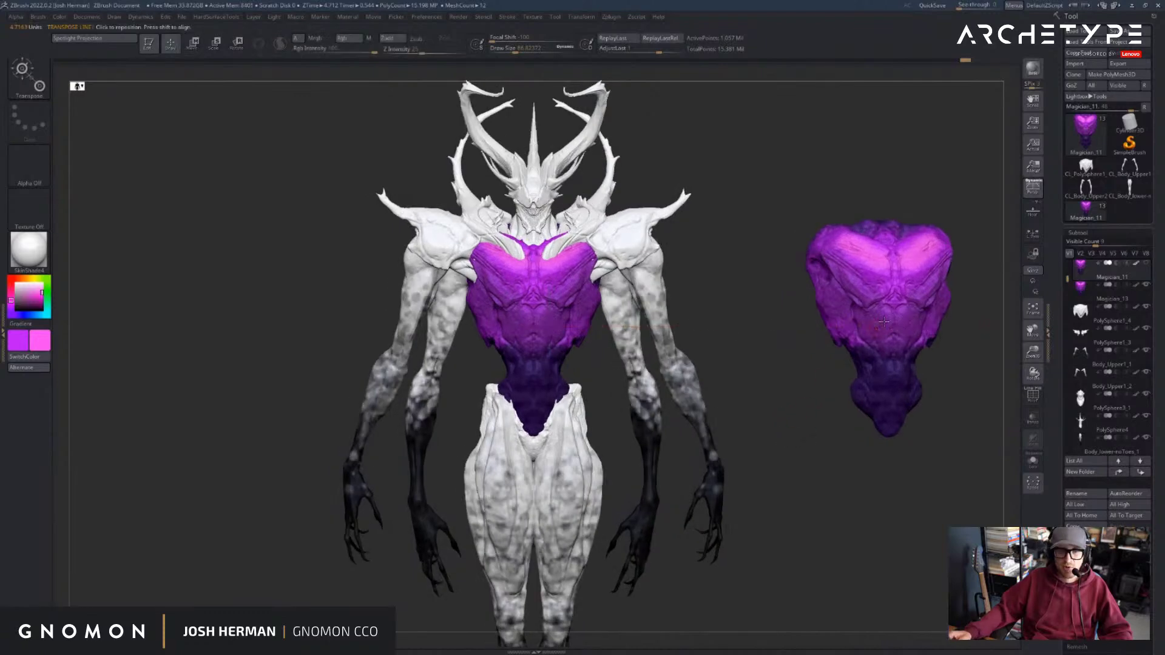
{"action": "mouse_move", "coordinate": [905, 315]}
{"action": "left_mouse_down", "text": "alt"}
{"action": "mouse_move", "coordinate": [722, 329]}
{"action": "mouse_move", "coordinate": [751, 372]}
{"action": "left_mouse_up", "text": "alt"}
{"action": "key", "text": "q"}
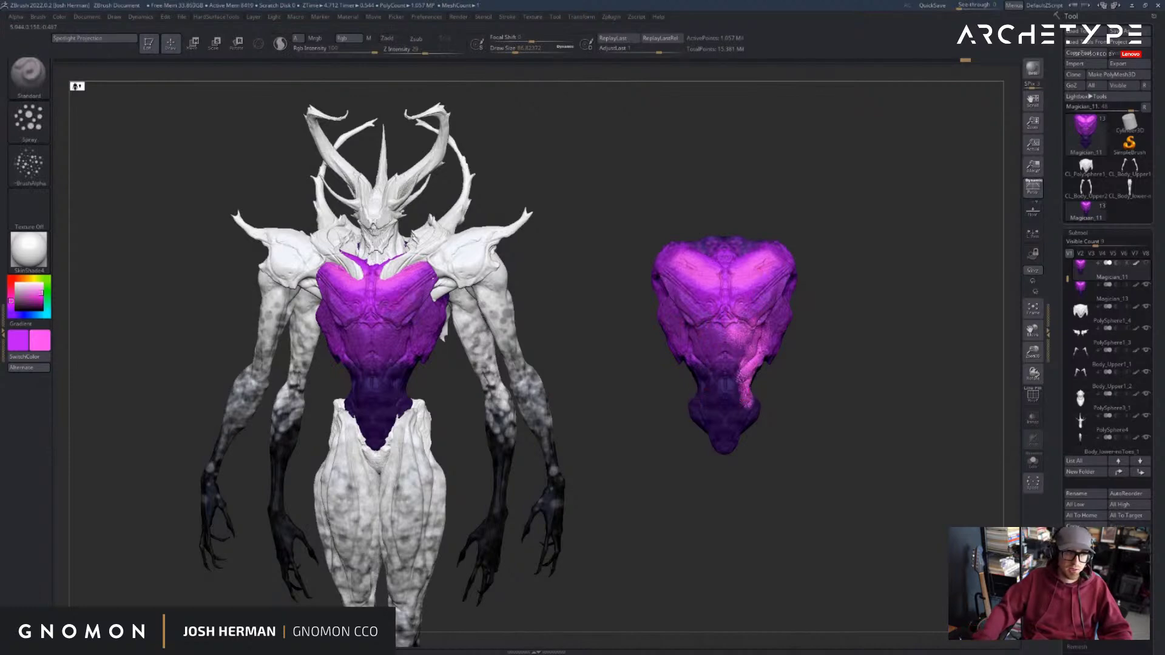
- Try pink strokes on the abdomens of both torso versions and undo them
{"action": "left_click_drag", "start_coordinate": [390, 334], "coordinate": [397, 305]}
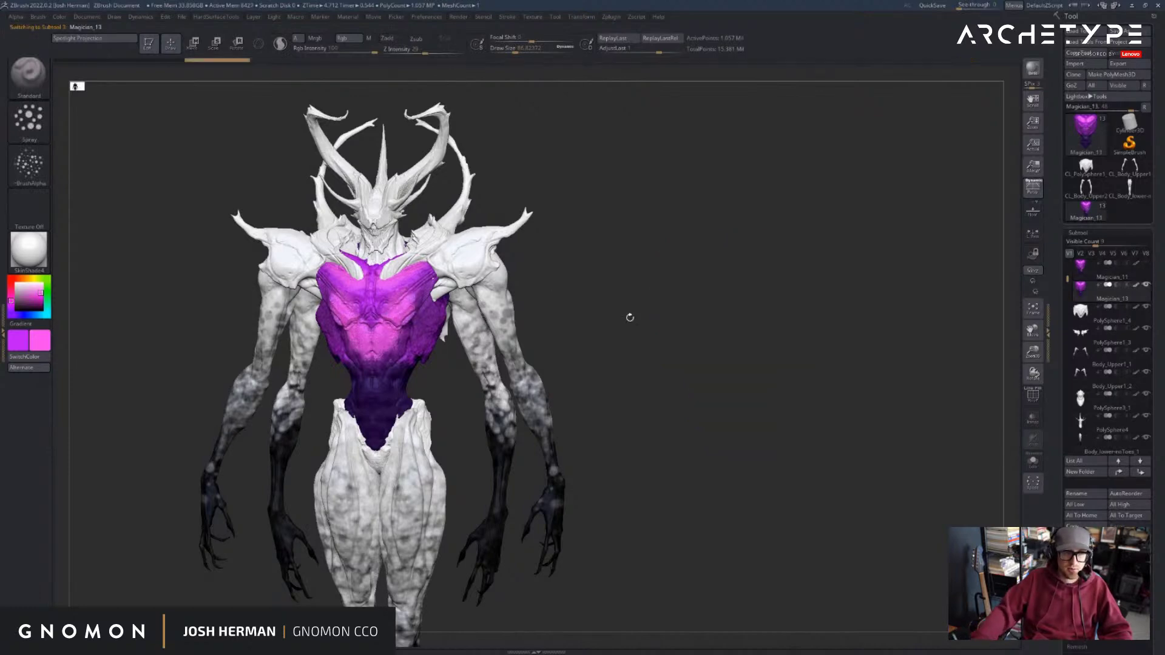
{"action": "left_click", "coordinate": [1147, 263]}
{"action": "left_click_drag", "start_coordinate": [680, 365], "coordinate": [815, 342], "text": "shift"}
{"action": "key", "text": "ctrl+z"}
{"action": "left_click_drag", "start_coordinate": [726, 332], "coordinate": [762, 340], "text": "alt"}
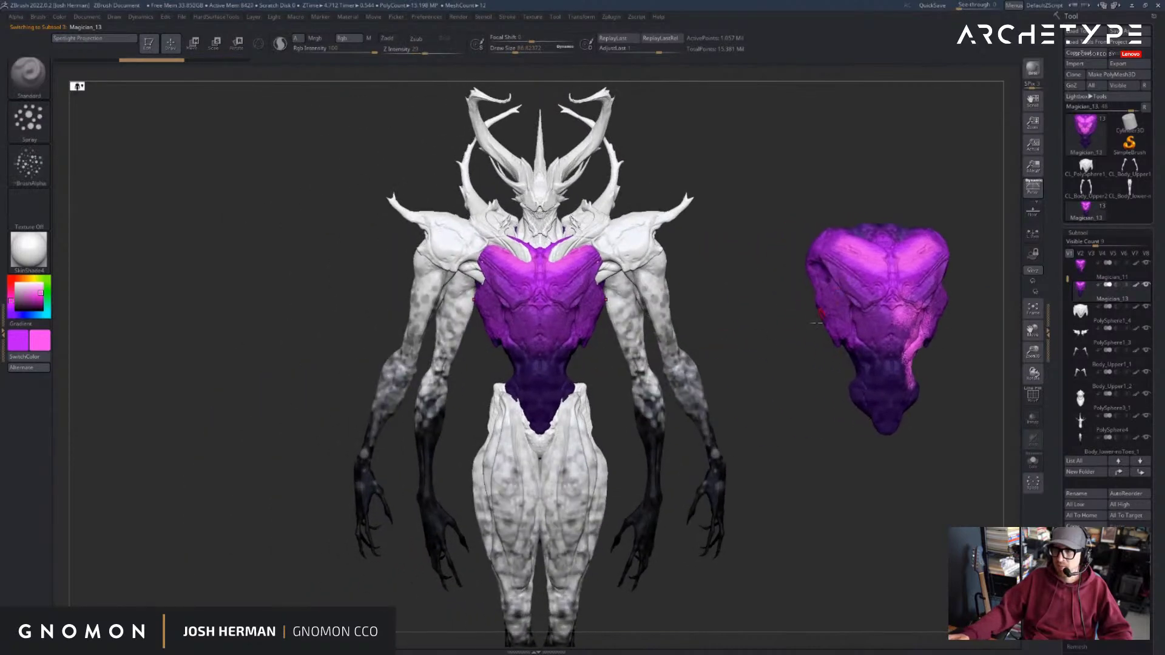
{"action": "left_click", "coordinate": [919, 313], "text": "alt"}
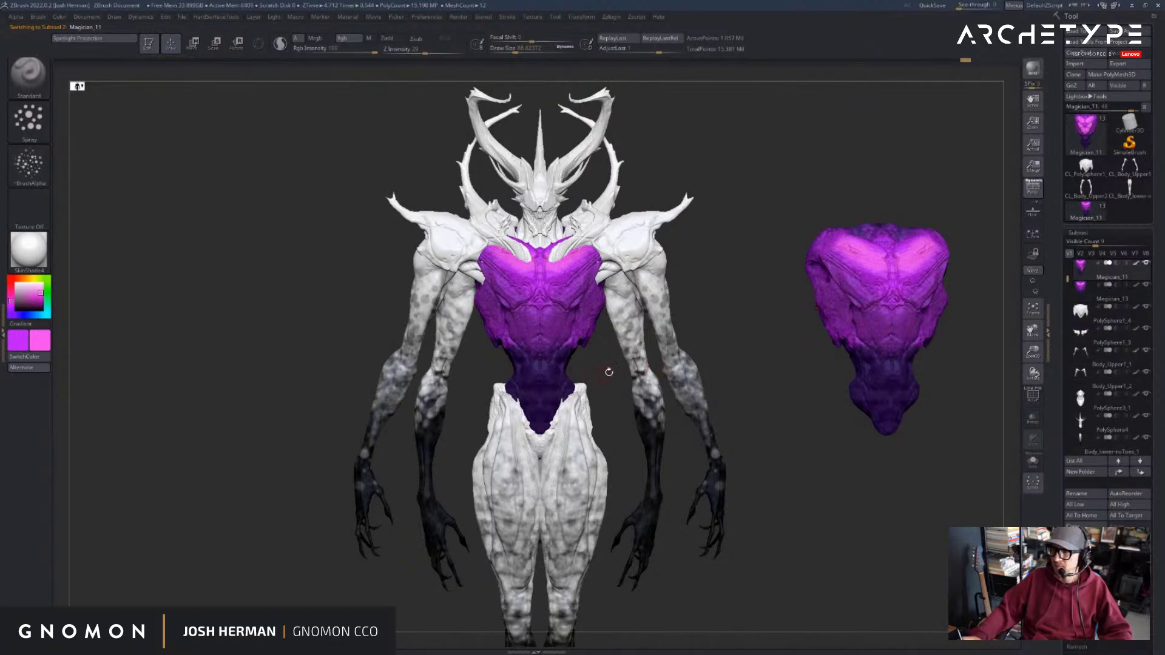
- Sample the waist's dark purple and spray it over the front of the thighs and the hip piece with a large brush
{"action": "left_click_drag", "start_coordinate": [736, 419], "coordinate": [693, 296], "text": "alt"}
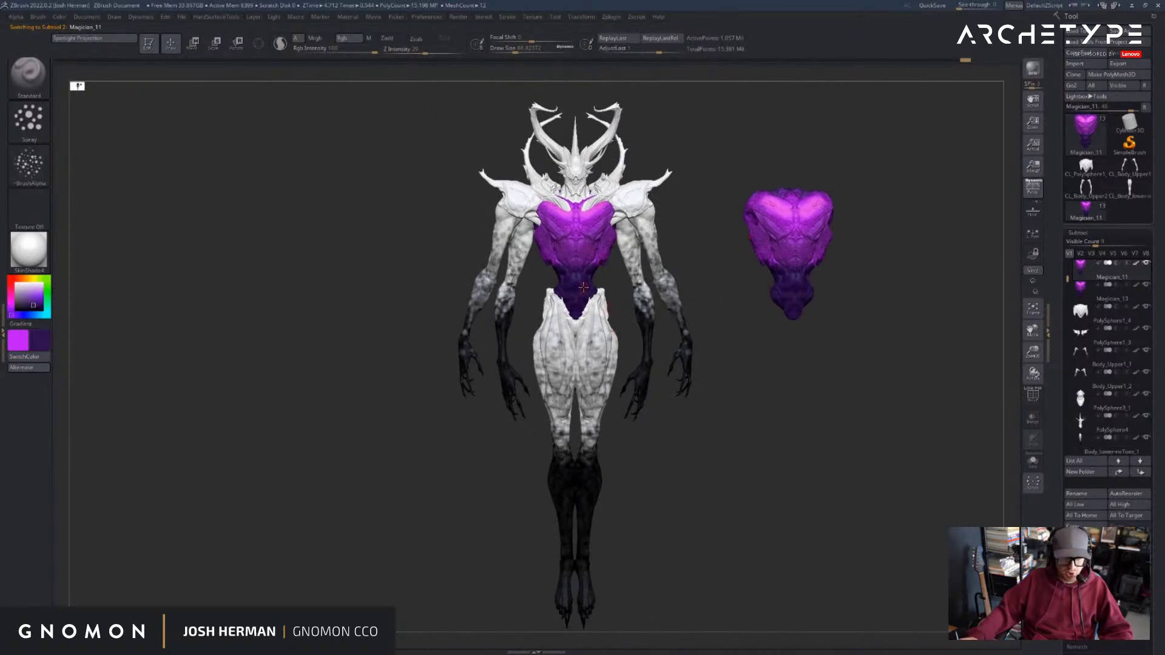
{"action": "left_click", "coordinate": [592, 311], "text": "alt"}
{"action": "mouse_move", "coordinate": [576, 340]}
{"action": "left_mouse_down"}
{"action": "mouse_move", "coordinate": [570, 376]}
{"action": "mouse_move", "coordinate": [581, 346]}
{"action": "left_mouse_up"}
{"action": "left_click", "coordinate": [575, 319], "text": "alt"}
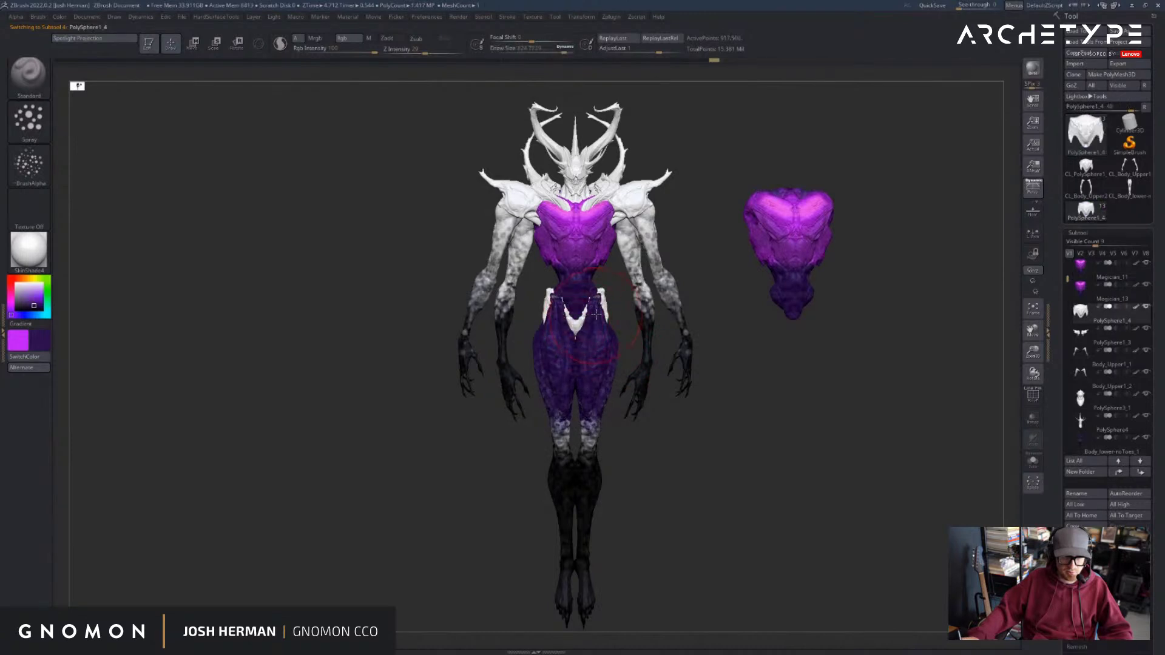
{"action": "left_click_drag", "start_coordinate": [715, 350], "coordinate": [682, 333]}
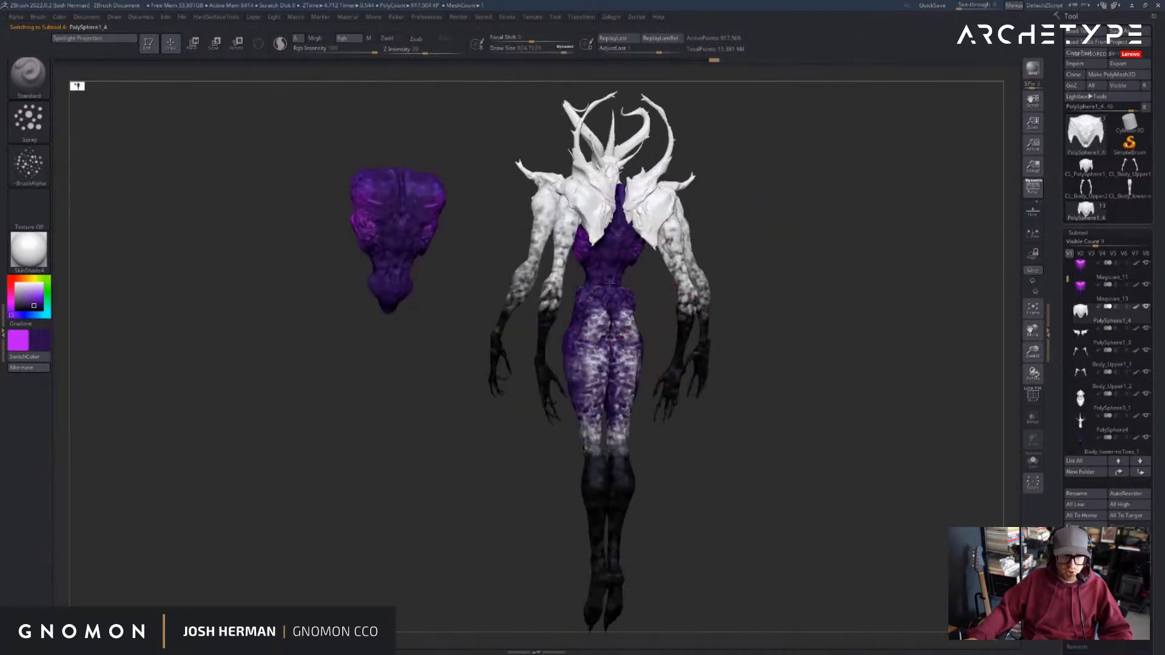
- Spray the dark purple over the back of the legs and down past the knees, leaving the feet black
{"action": "left_click", "coordinate": [598, 337], "text": "alt"}
{"action": "left_click_drag", "start_coordinate": [594, 340], "coordinate": [591, 464]}
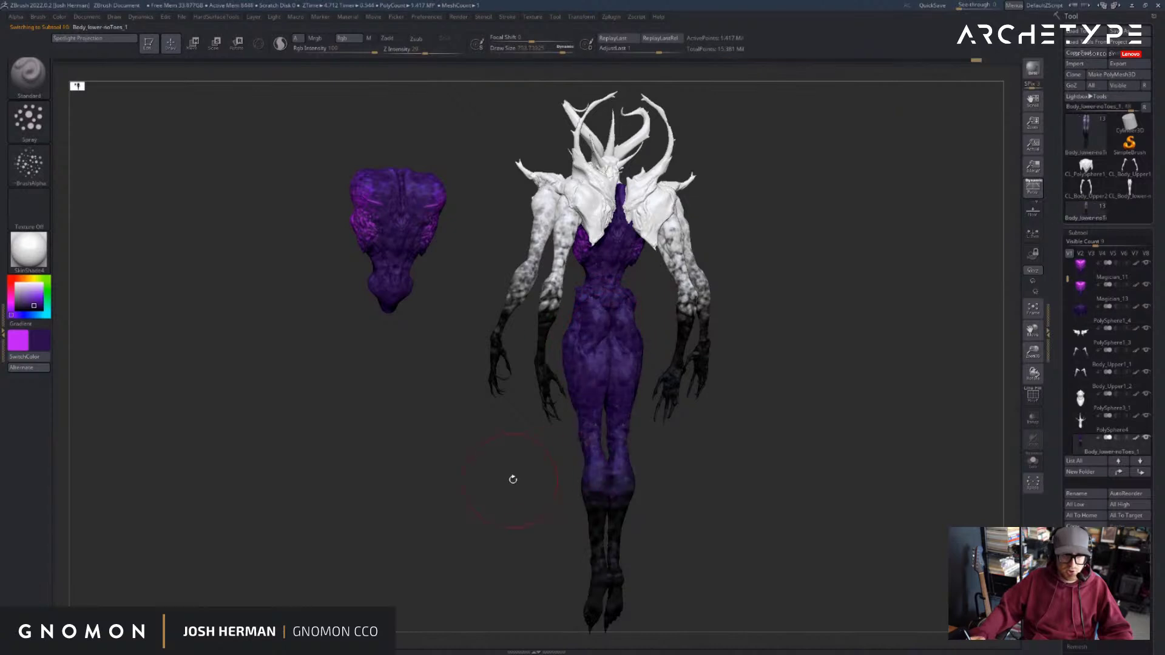
{"action": "left_click_drag", "start_coordinate": [513, 479], "coordinate": [609, 411]}
{"action": "left_click_drag", "start_coordinate": [609, 485], "coordinate": [603, 485]}
{"action": "left_click_drag", "start_coordinate": [600, 486], "coordinate": [606, 510]}
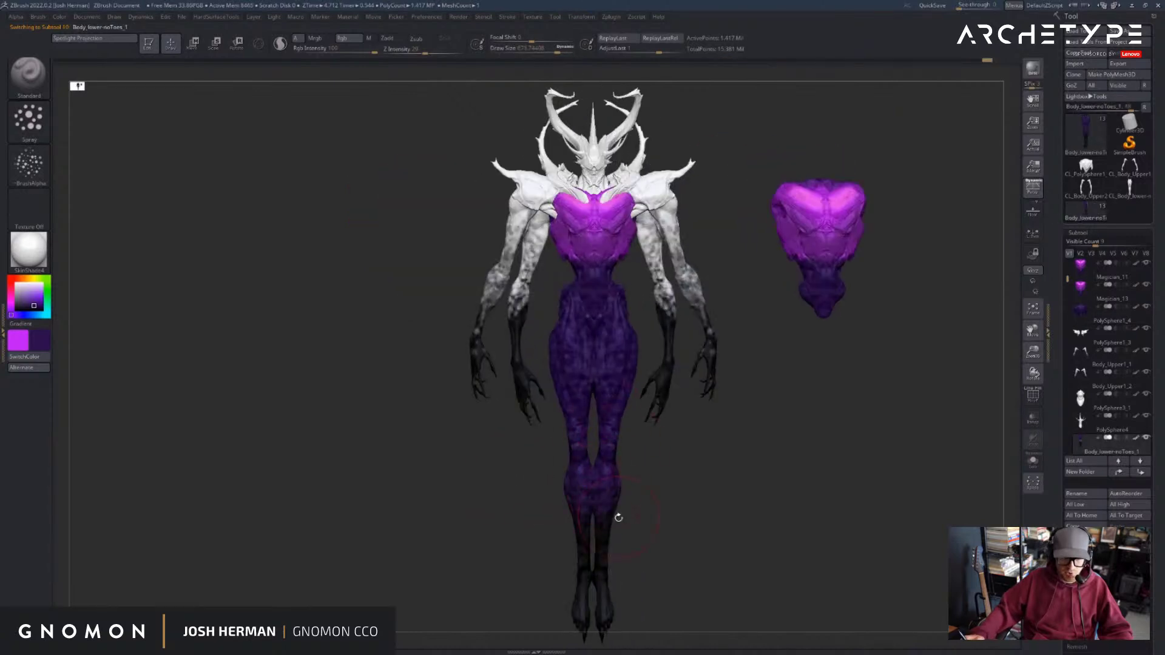
- Spray the dark purple over the outer and inner pairs of arms, leaving the hands black
{"action": "left_click_drag", "start_coordinate": [745, 224], "coordinate": [718, 321], "text": "alt"}
{"action": "left_click", "coordinate": [659, 366], "text": "alt"}
{"action": "left_click_drag", "start_coordinate": [660, 366], "coordinate": [638, 285]}
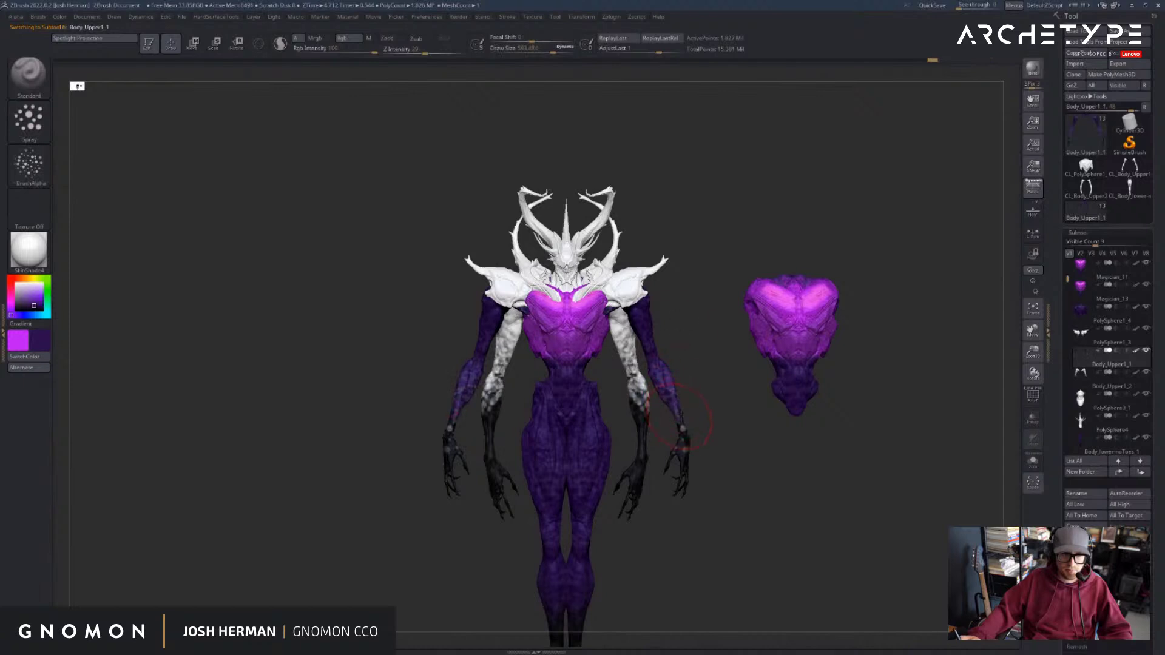
{"action": "left_click", "coordinate": [641, 387], "text": "alt"}
{"action": "key", "text": "s"}
{"action": "mouse_move", "coordinate": [643, 396]}
{"action": "left_mouse_down"}
{"action": "mouse_move", "coordinate": [627, 350]}
{"action": "mouse_move", "coordinate": [630, 392]}
{"action": "left_mouse_up"}
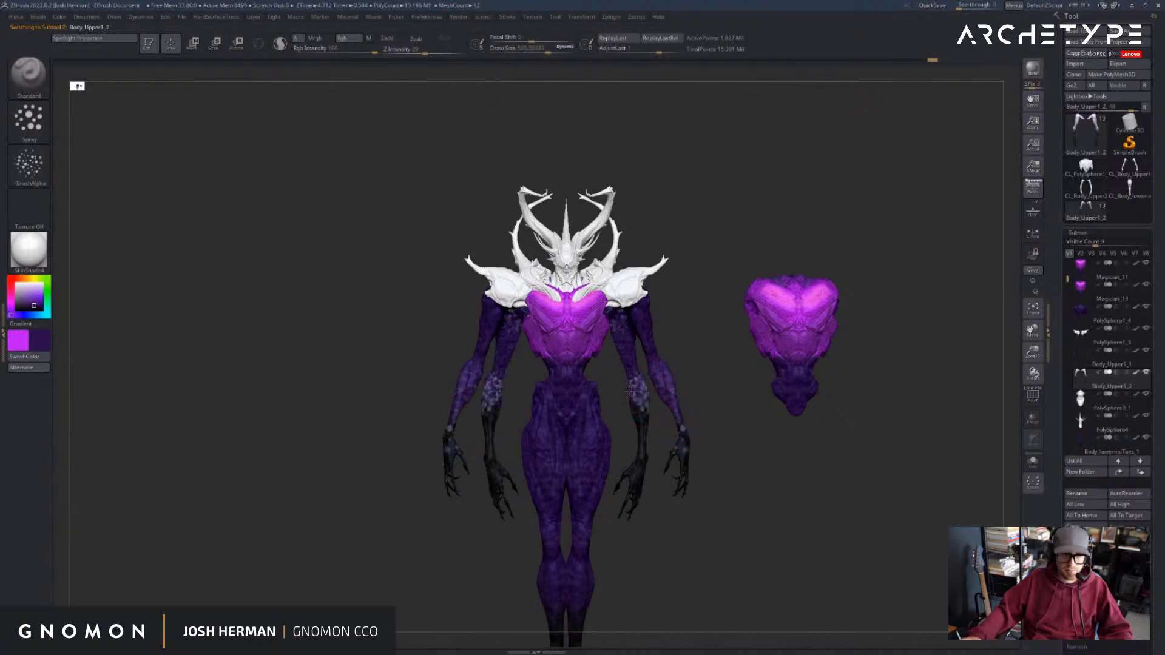
- Select the figure's torso and spray the dark purple over its ribs and abdomen, keeping the upper chest bright
{"action": "left_click_drag", "start_coordinate": [670, 353], "coordinate": [665, 315], "text": "alt"}
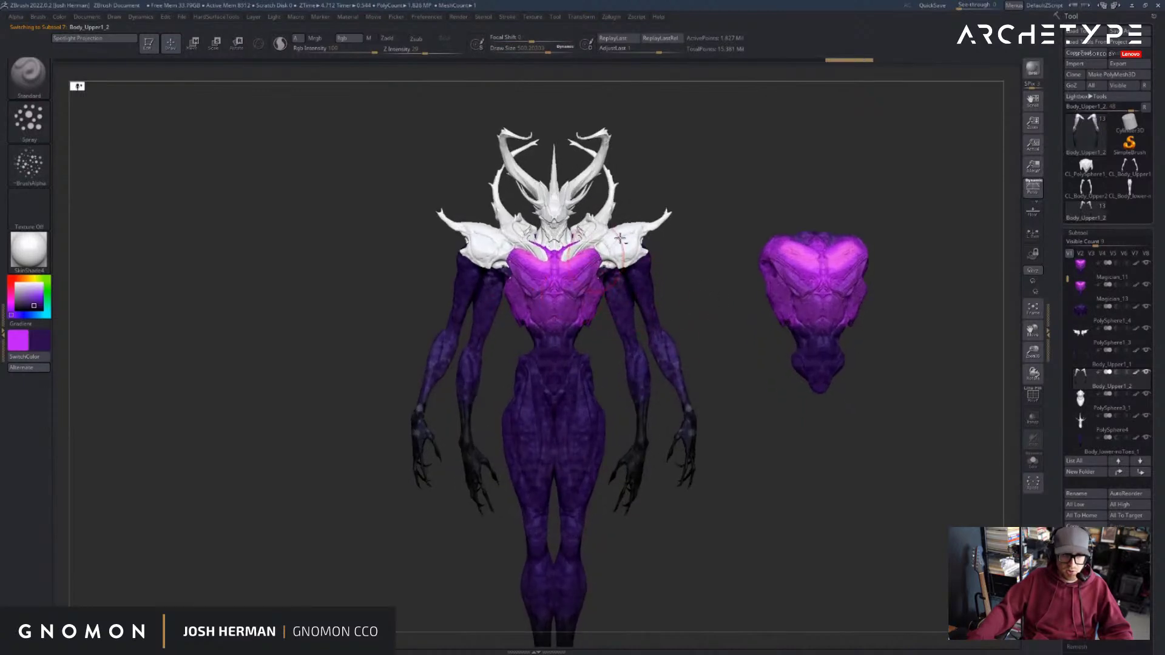
{"action": "left_click_drag", "start_coordinate": [625, 279], "coordinate": [652, 258], "text": "alt"}
{"action": "left_click", "coordinate": [627, 292], "text": "alt"}
{"action": "mouse_move", "coordinate": [613, 299]}
{"action": "left_mouse_down"}
{"action": "mouse_move", "coordinate": [617, 248]}
{"action": "mouse_move", "coordinate": [619, 261]}
{"action": "mouse_move", "coordinate": [585, 243]}
{"action": "mouse_move", "coordinate": [616, 294]}
{"action": "left_mouse_up"}
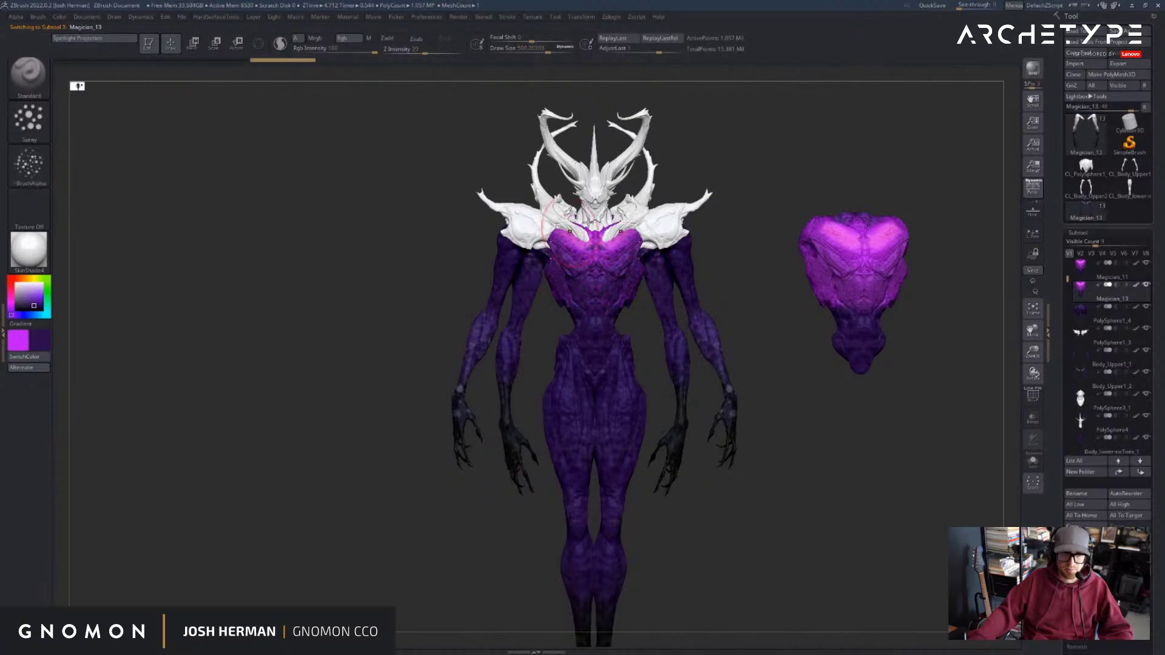
{"action": "left_click_drag", "start_coordinate": [778, 138], "coordinate": [743, 339], "text": "alt"}
{"action": "left_click_drag", "start_coordinate": [575, 335], "coordinate": [587, 321]}
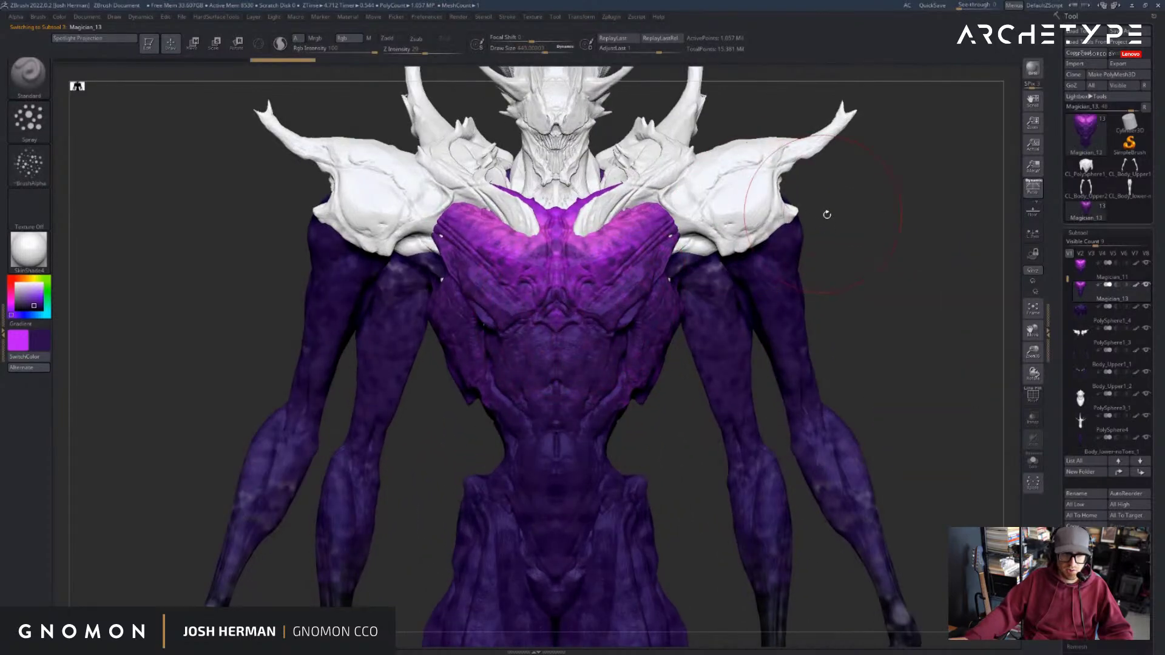
- Select the shoulder armour and spray the dark purple over its front and back
{"action": "left_click_drag", "start_coordinate": [827, 213], "coordinate": [777, 265]}
{"action": "left_click_drag", "start_coordinate": [730, 234], "coordinate": [688, 237], "text": "alt"}
{"action": "left_click", "coordinate": [687, 237], "text": "alt"}
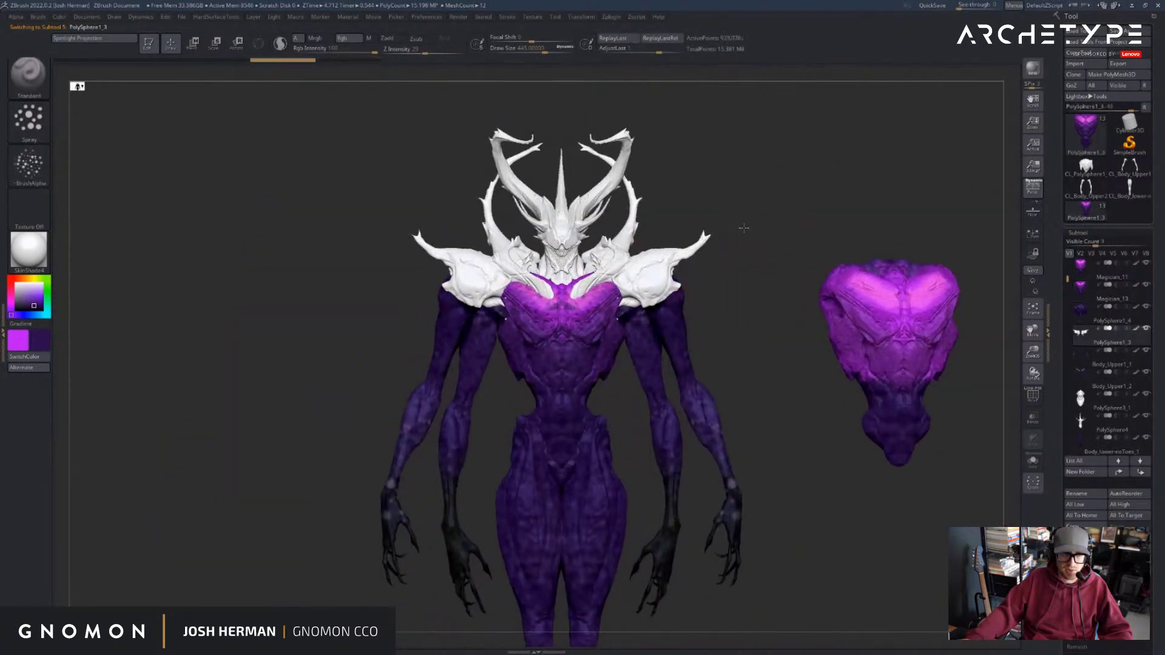
{"action": "left_click_drag", "start_coordinate": [774, 163], "coordinate": [528, 192]}
{"action": "mouse_move", "coordinate": [705, 220]}
{"action": "left_mouse_down"}
{"action": "mouse_move", "coordinate": [711, 234]}
{"action": "mouse_move", "coordinate": [697, 232]}
{"action": "left_mouse_up"}
{"action": "mouse_move", "coordinate": [596, 267]}
{"action": "left_mouse_down", "text": "alt"}
{"action": "mouse_move", "coordinate": [507, 276]}
{"action": "mouse_move", "coordinate": [445, 263]}
{"action": "mouse_move", "coordinate": [456, 280]}
{"action": "left_mouse_up", "text": "alt"}
{"action": "left_click_drag", "start_coordinate": [625, 339], "coordinate": [574, 378]}
{"action": "left_click", "coordinate": [574, 377], "text": "alt"}
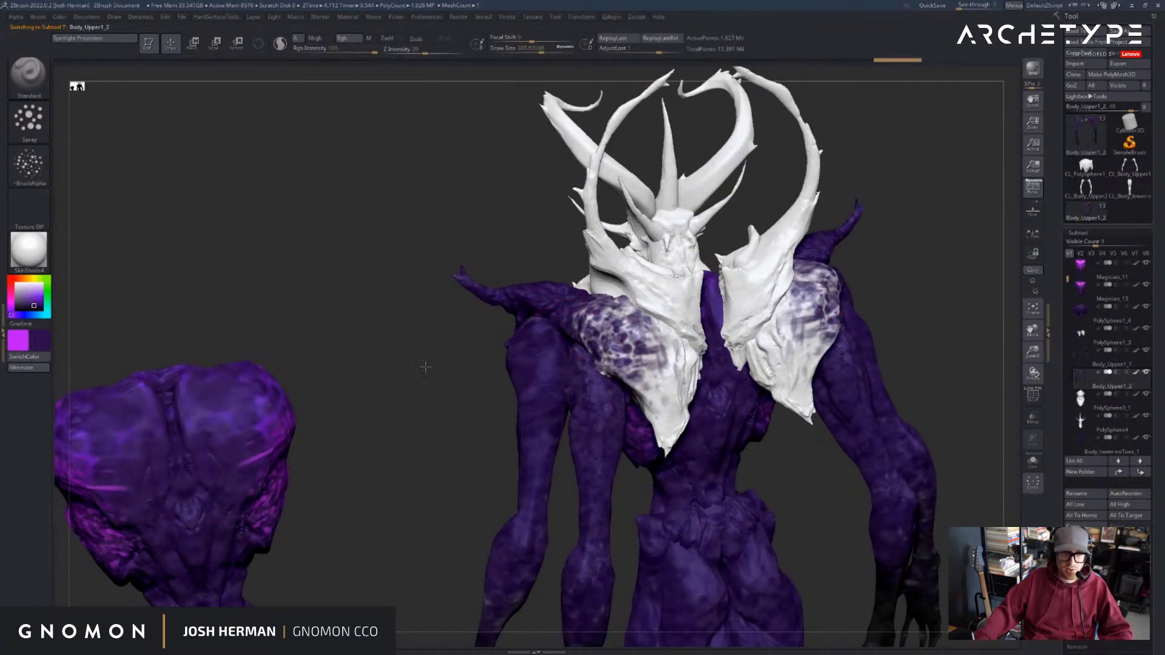
- Select the curved, spiked piece behind the head and fill the whole object with the dark purple
{"action": "left_click_drag", "start_coordinate": [425, 367], "coordinate": [442, 366]}
{"action": "left_click", "coordinate": [670, 346], "text": "alt"}
{"action": "left_click", "coordinate": [674, 270], "text": "alt"}
{"action": "left_click_drag", "start_coordinate": [348, 184], "coordinate": [302, 364], "text": "alt"}
{"action": "left_click", "coordinate": [64, 19]}
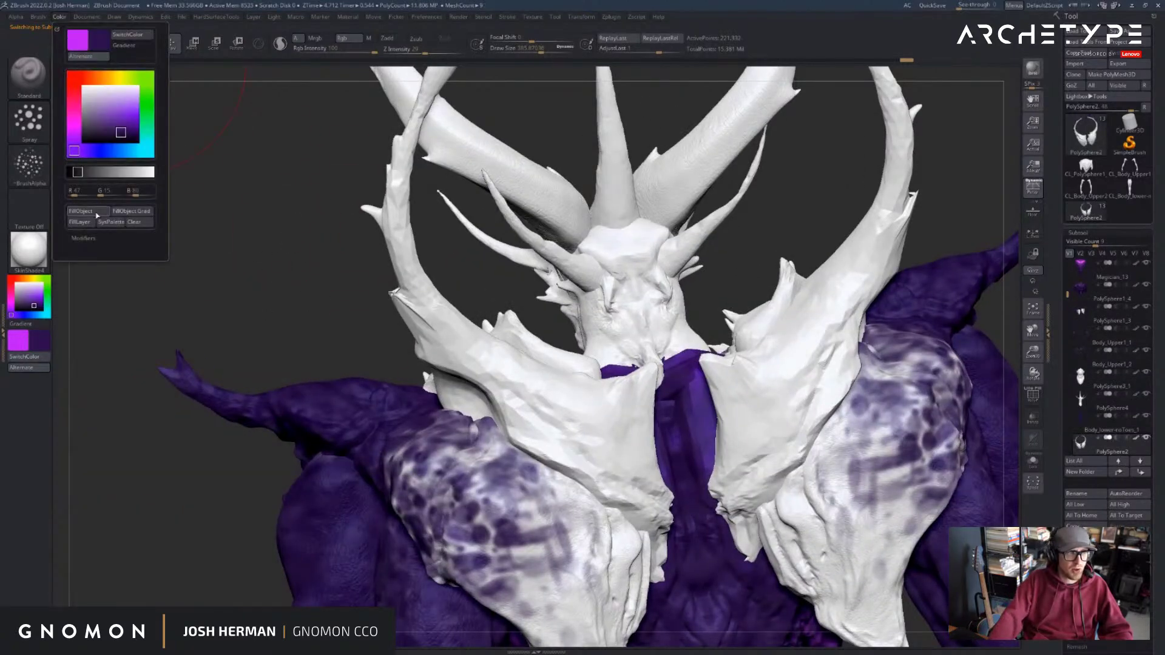
{"action": "left_click", "coordinate": [81, 211]}
- Switch to the Flat Color material and examine the unlit colours around the head, collar, chest and shoulders
{"action": "left_click_drag", "start_coordinate": [229, 260], "coordinate": [388, 242]}
{"action": "left_click", "coordinate": [29, 249]}
{"action": "left_click", "coordinate": [85, 443]}
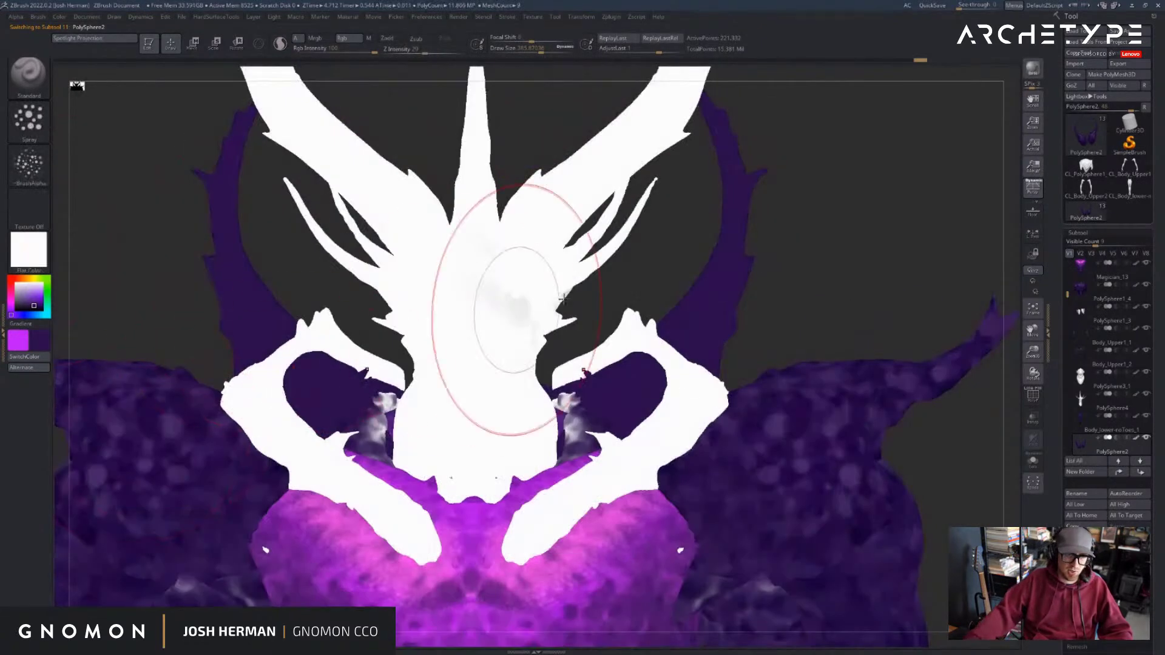
{"action": "mouse_move", "coordinate": [513, 310]}
{"action": "right_mouse_down", "text": "alt"}
{"action": "mouse_move", "coordinate": [458, 174]}
{"action": "mouse_move", "coordinate": [466, 151]}
{"action": "right_mouse_up", "text": "alt"}
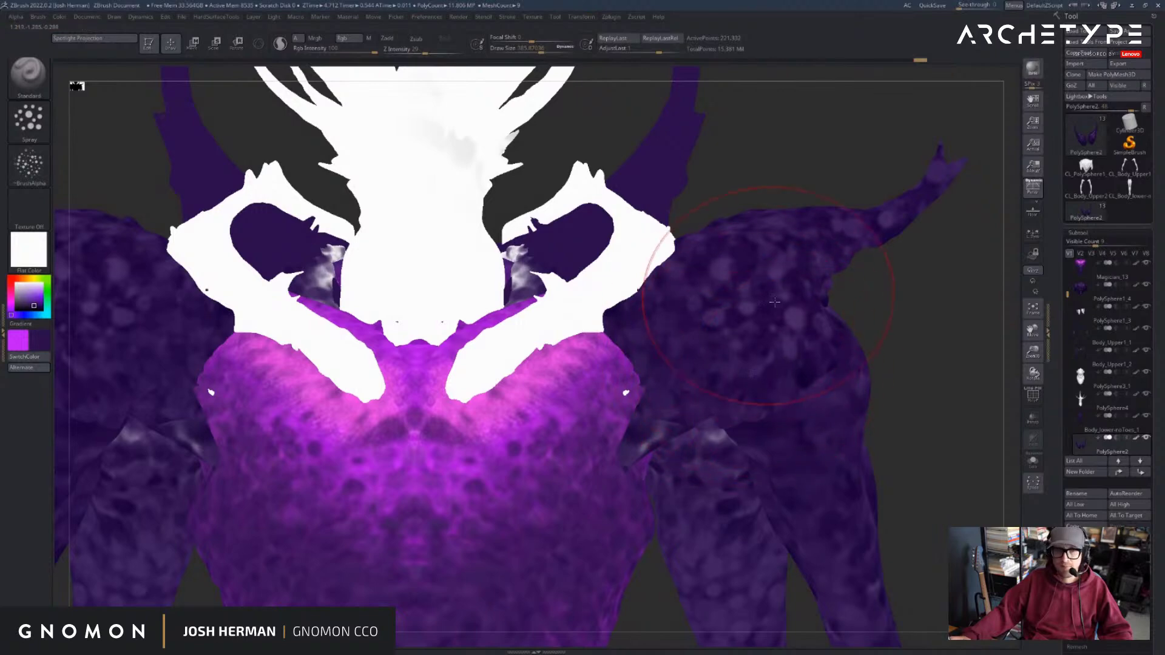
{"action": "mouse_move", "coordinate": [721, 308]}
{"action": "right_mouse_down", "text": "alt"}
{"action": "mouse_move", "coordinate": [722, 366]}
{"action": "mouse_move", "coordinate": [720, 256]}
{"action": "mouse_move", "coordinate": [765, 224]}
{"action": "mouse_move", "coordinate": [831, 316]}
{"action": "right_mouse_up", "text": "alt"}
{"action": "right_click_drag", "start_coordinate": [912, 200], "coordinate": [652, 297], "text": "alt"}
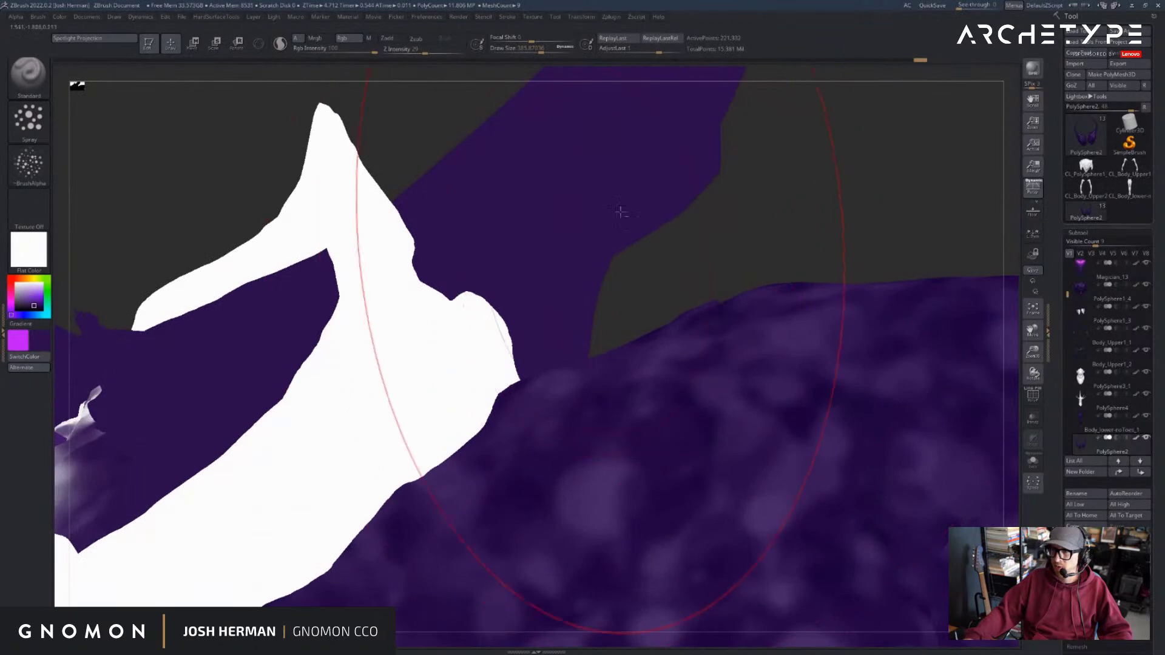
{"action": "key", "text": "f"}
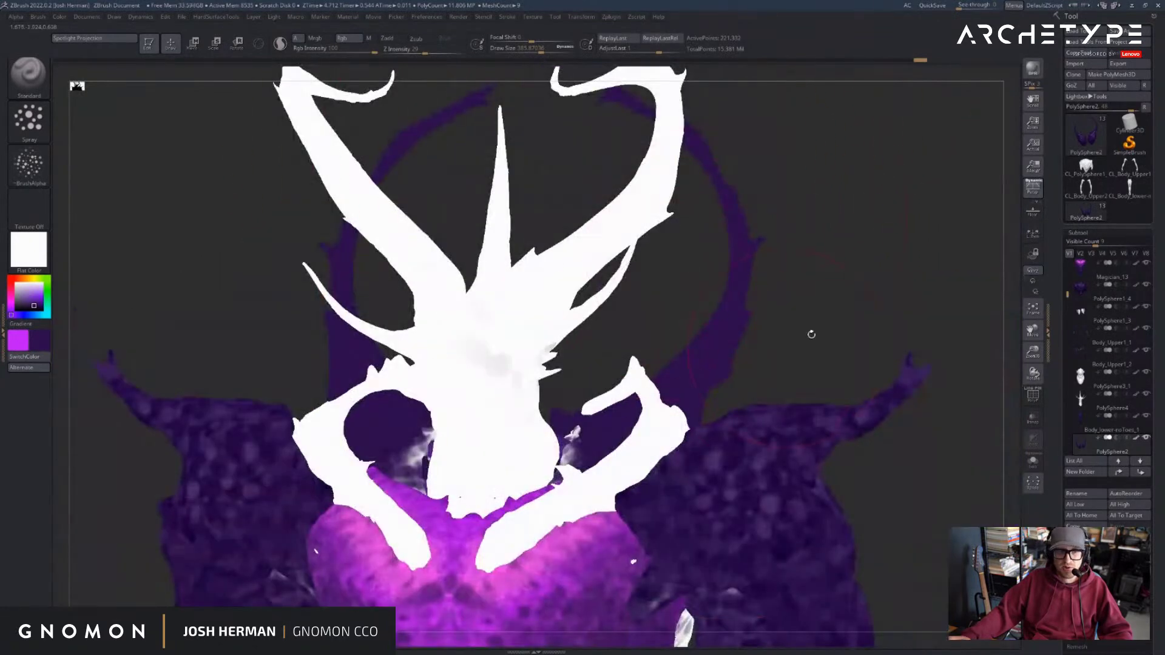
{"action": "right_click_drag", "start_coordinate": [760, 412], "coordinate": [727, 223], "text": "alt"}
{"action": "scroll", "coordinate": [762, 197], "scroll_direction": "down", "scroll_amount": 4}
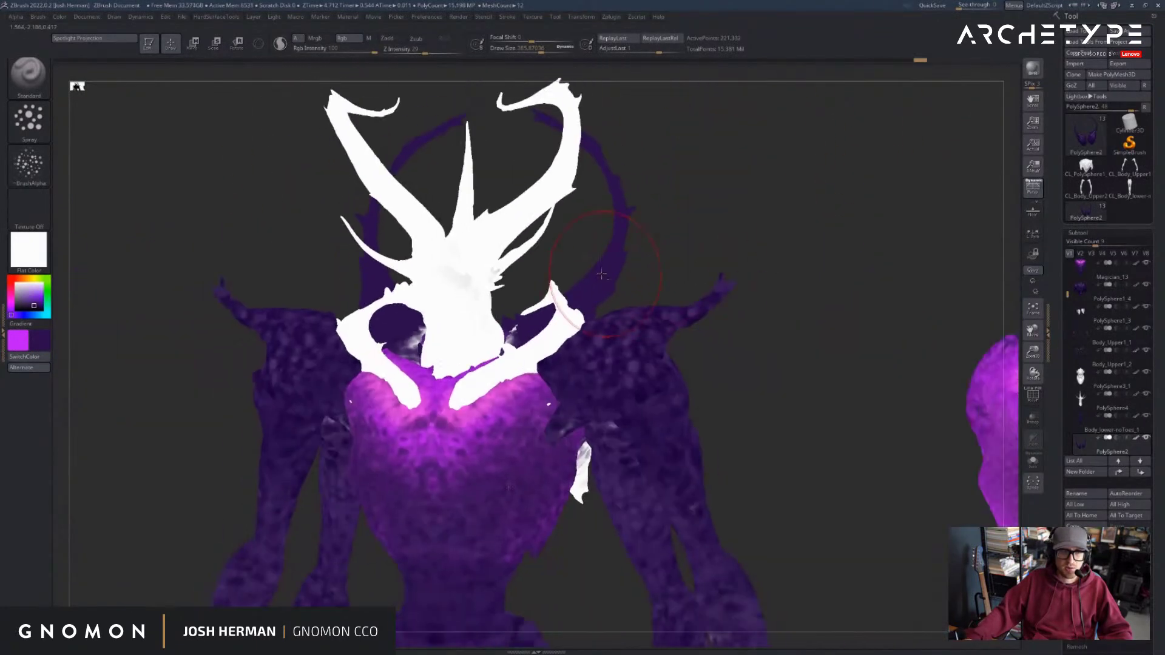
- Isolate the curved, spiked piece and spray mottled purple over it, then show the whole figure and select the white front collar
{"action": "left_click", "coordinate": [634, 273], "text": "ctrl+shift"}
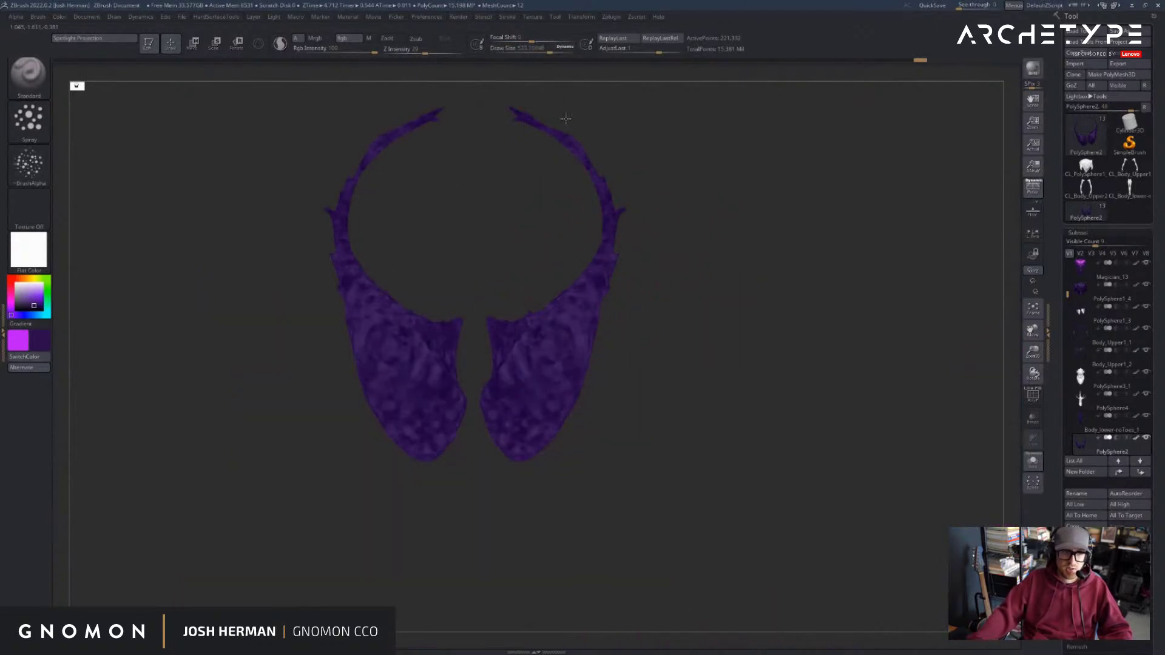
{"action": "left_click", "coordinate": [655, 251], "text": "ctrl+shift"}
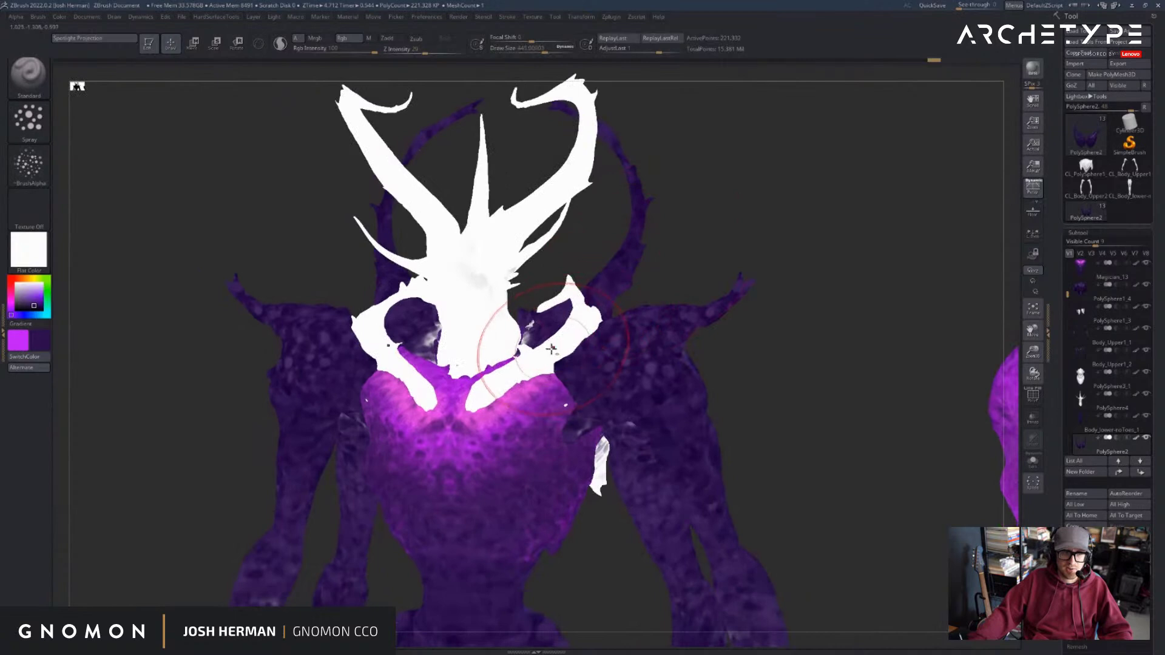
{"action": "left_click", "coordinate": [537, 374], "text": "alt"}
{"action": "left_click", "coordinate": [537, 374], "text": "ctrl+shift"}
{"action": "left_click", "coordinate": [475, 333], "text": "ctrl+shift"}
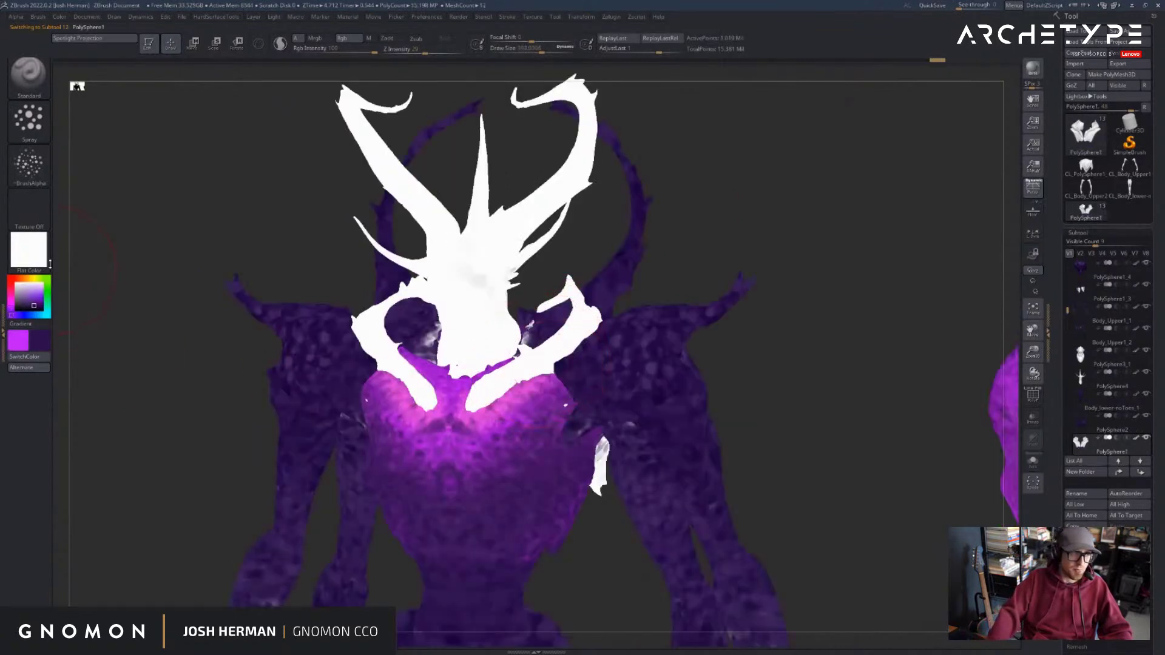
- Try the SoftPlastic and Silver materials on the figure
{"action": "key", "text": "m"}
{"action": "left_click", "coordinate": [566, 462]}
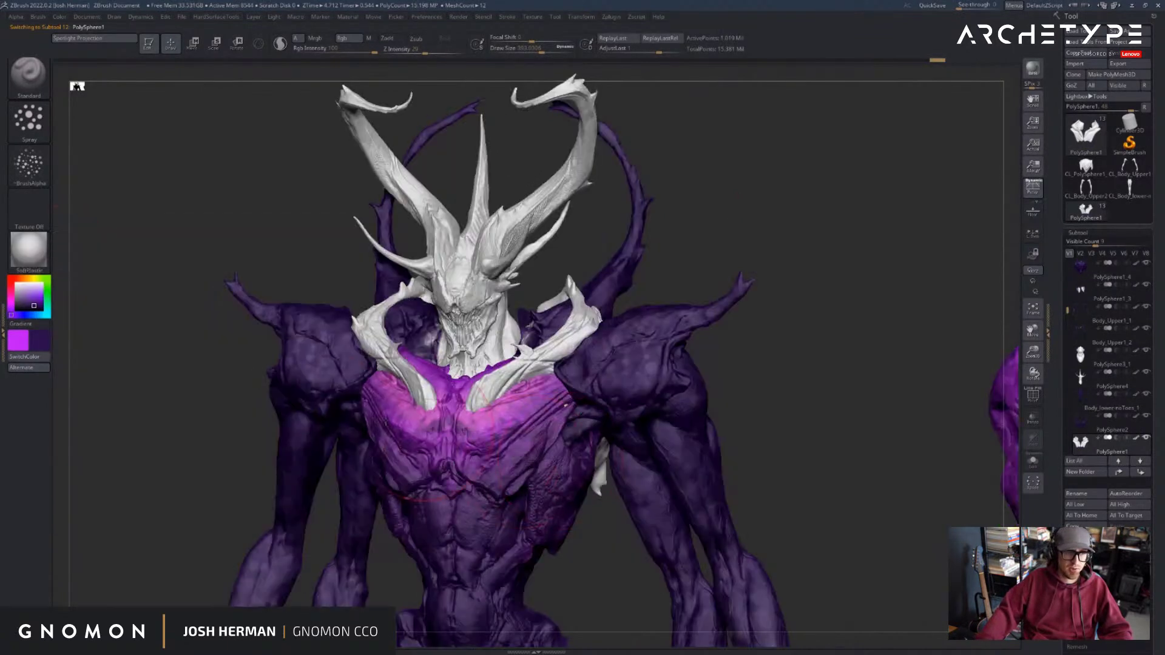
{"action": "key", "text": "m"}
{"action": "left_click_drag", "start_coordinate": [791, 211], "coordinate": [765, 211], "text": "alt"}
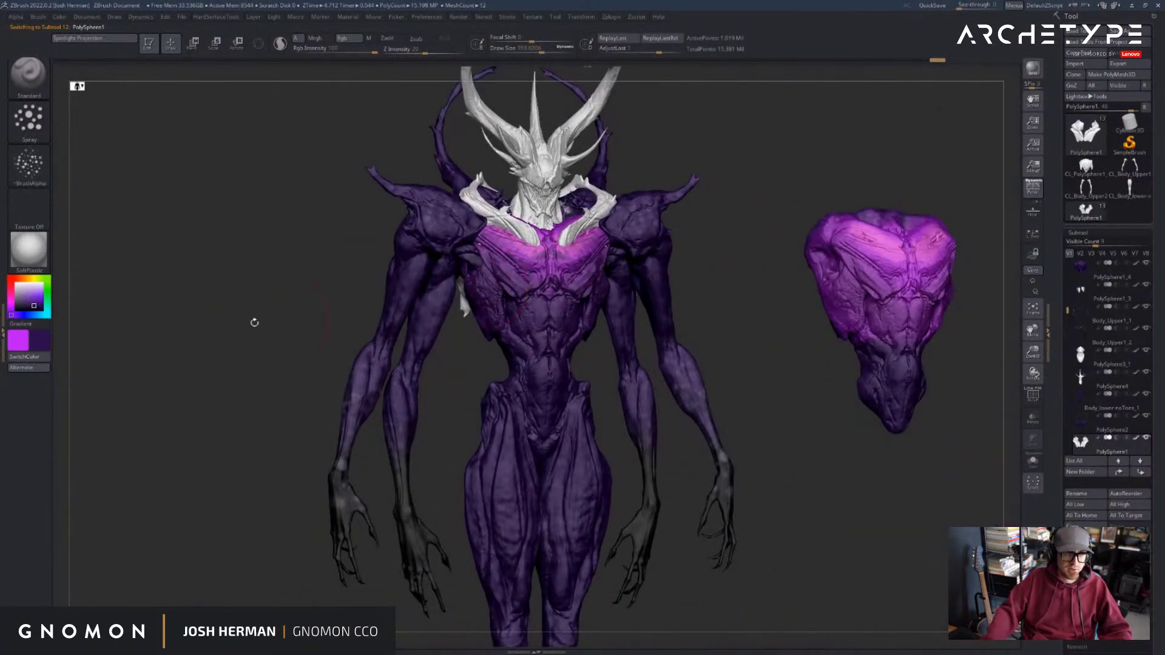
{"action": "left_click", "coordinate": [28, 249]}
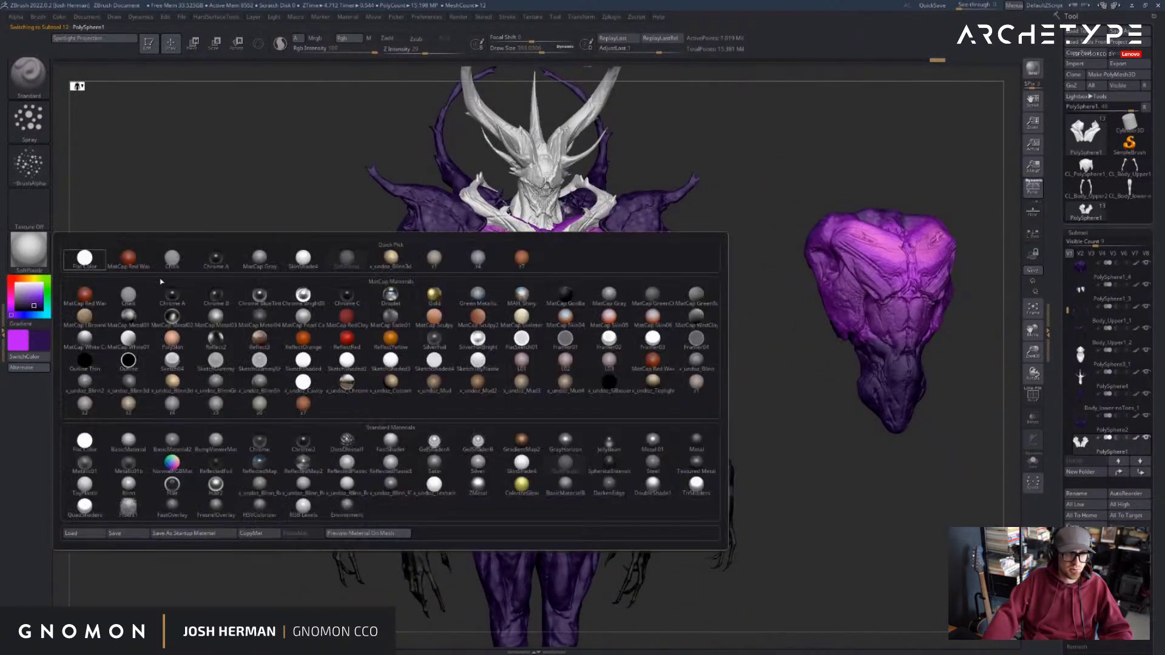
{"action": "left_click", "coordinate": [479, 464]}
- Try the ReflectedMap and ReflectedPlasticB materials on the figure, checking it down to the legs
{"action": "left_click", "coordinate": [42, 261]}
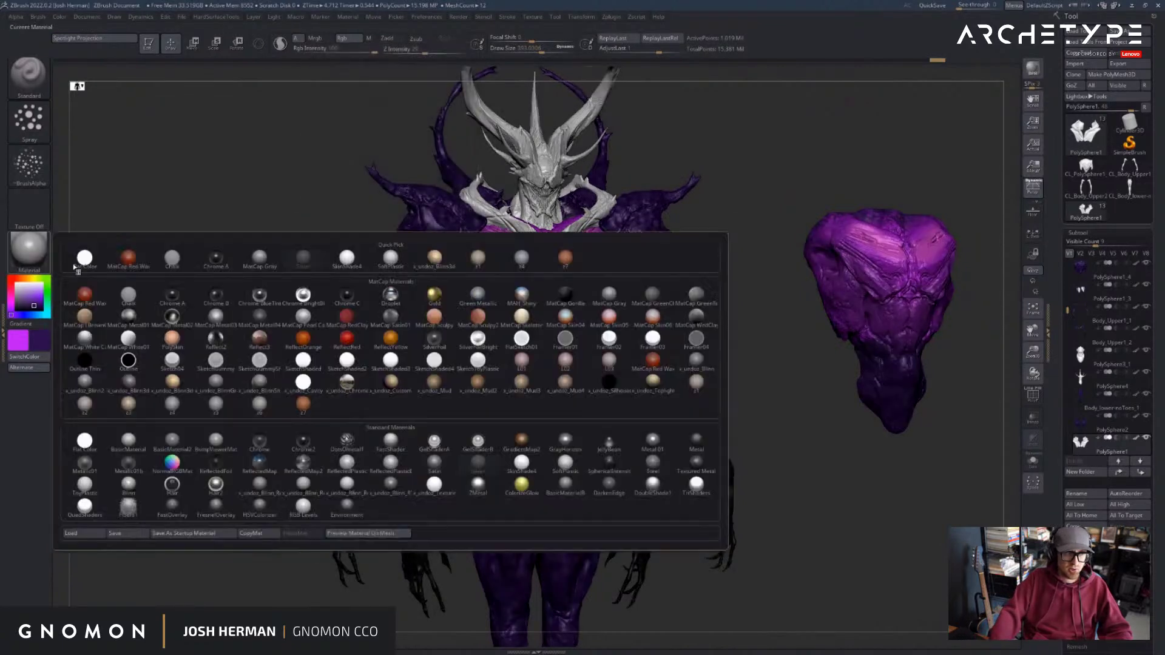
{"action": "left_click", "coordinate": [45, 259]}
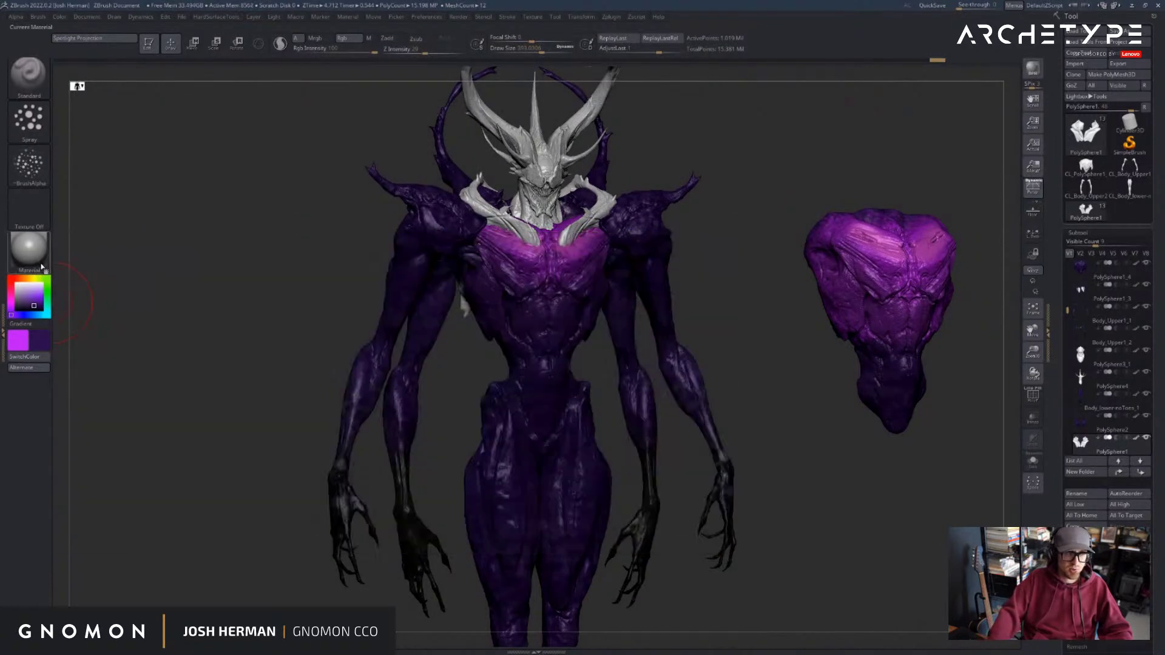
{"action": "left_click", "coordinate": [42, 262]}
{"action": "mouse_move", "coordinate": [539, 471]}
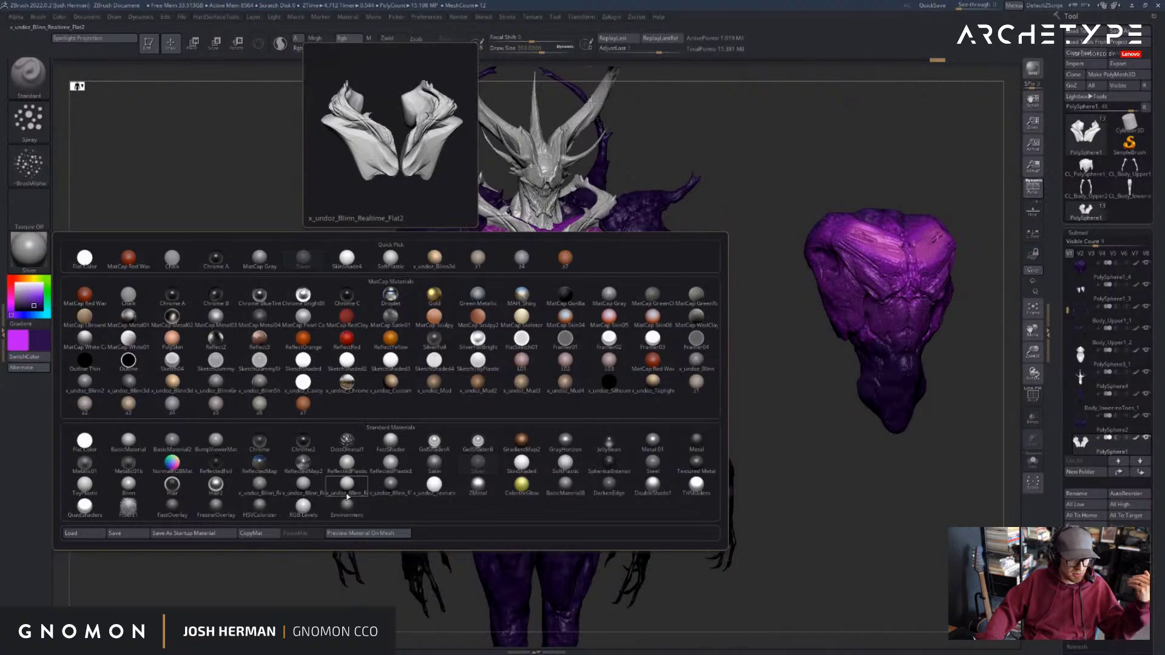
{"action": "left_click", "coordinate": [259, 462]}
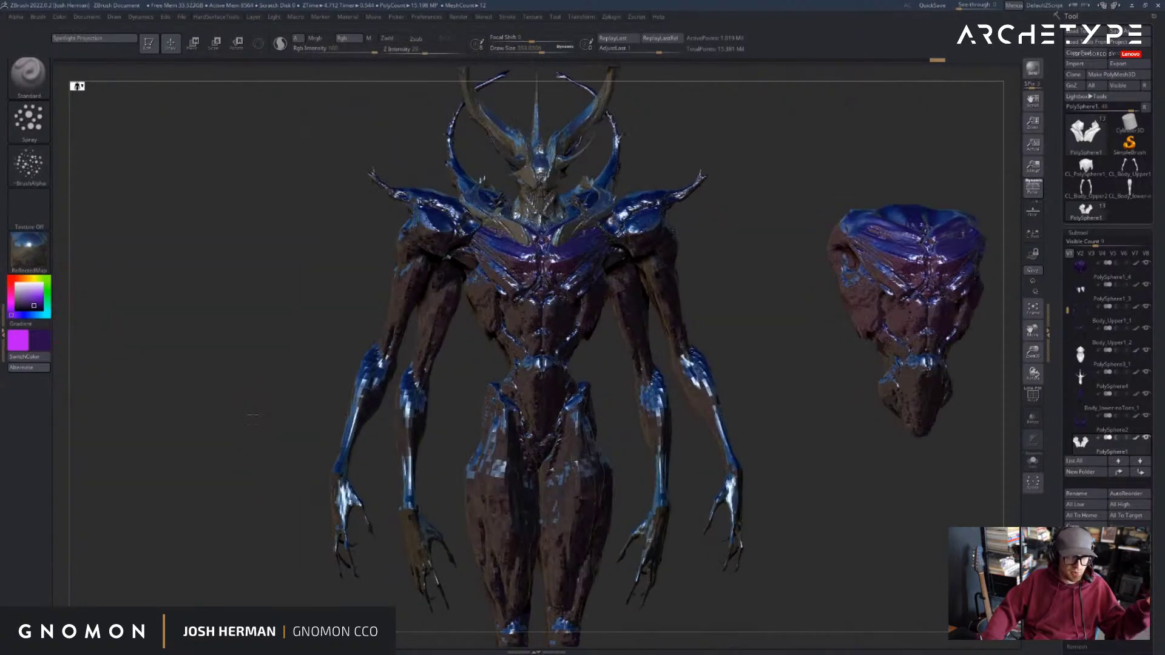
{"action": "key", "text": "m"}
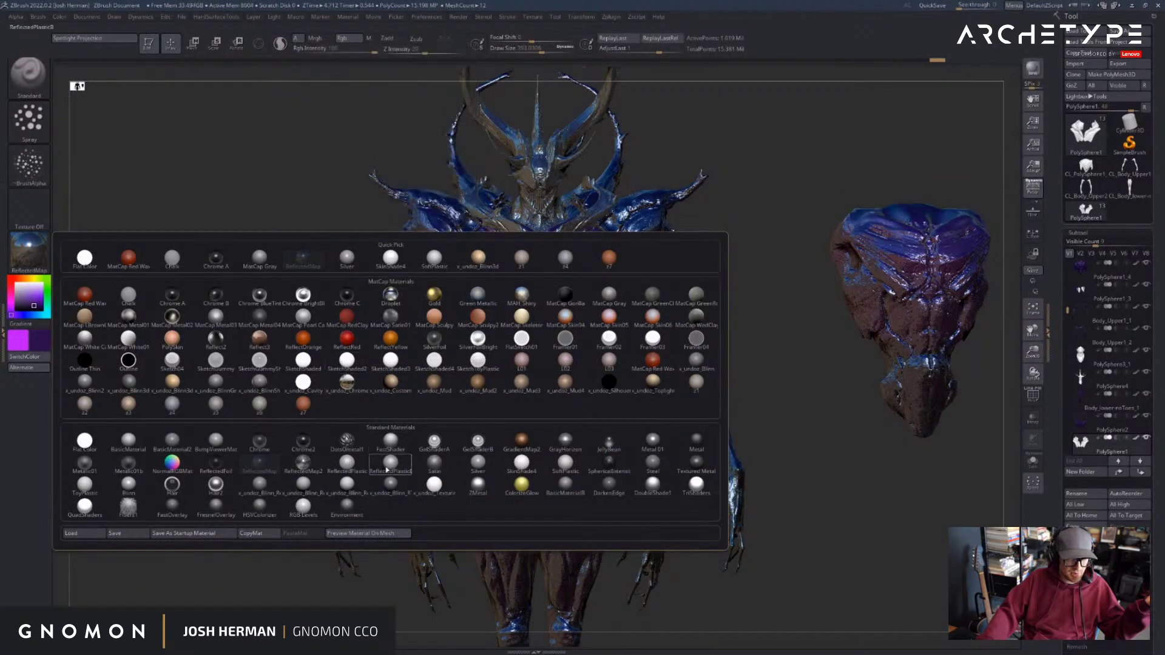
{"action": "left_click", "coordinate": [388, 472]}
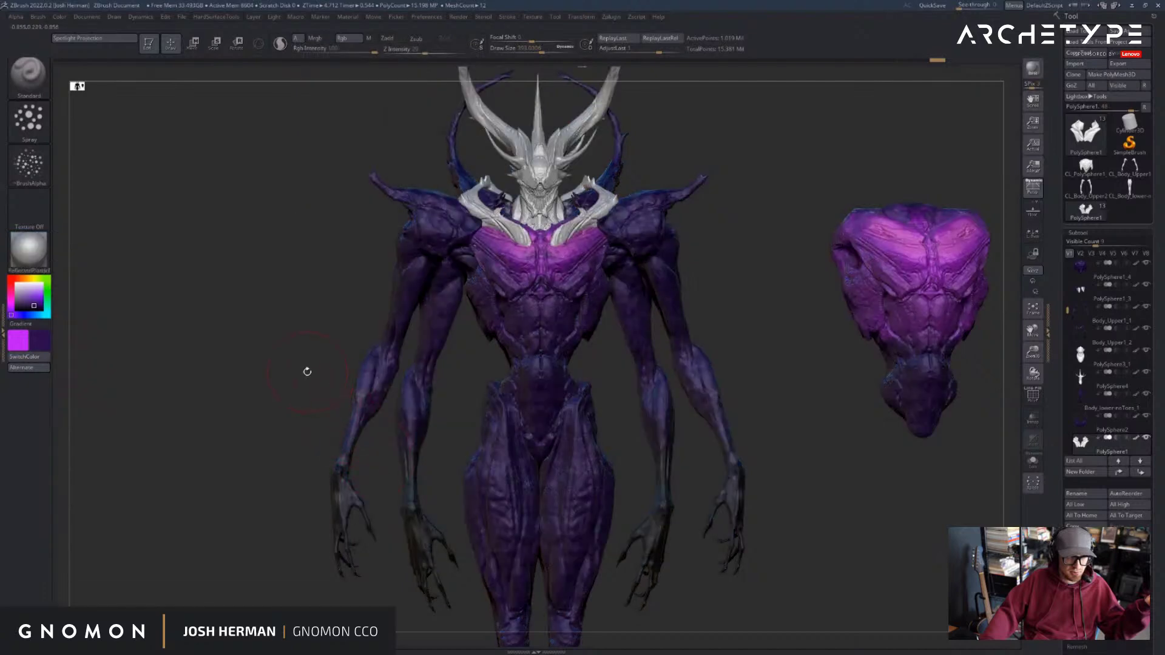
{"action": "right_click_drag", "start_coordinate": [303, 369], "coordinate": [259, 434], "text": "ctrl"}
{"action": "right_click_drag", "start_coordinate": [259, 434], "coordinate": [251, 362], "text": "alt"}
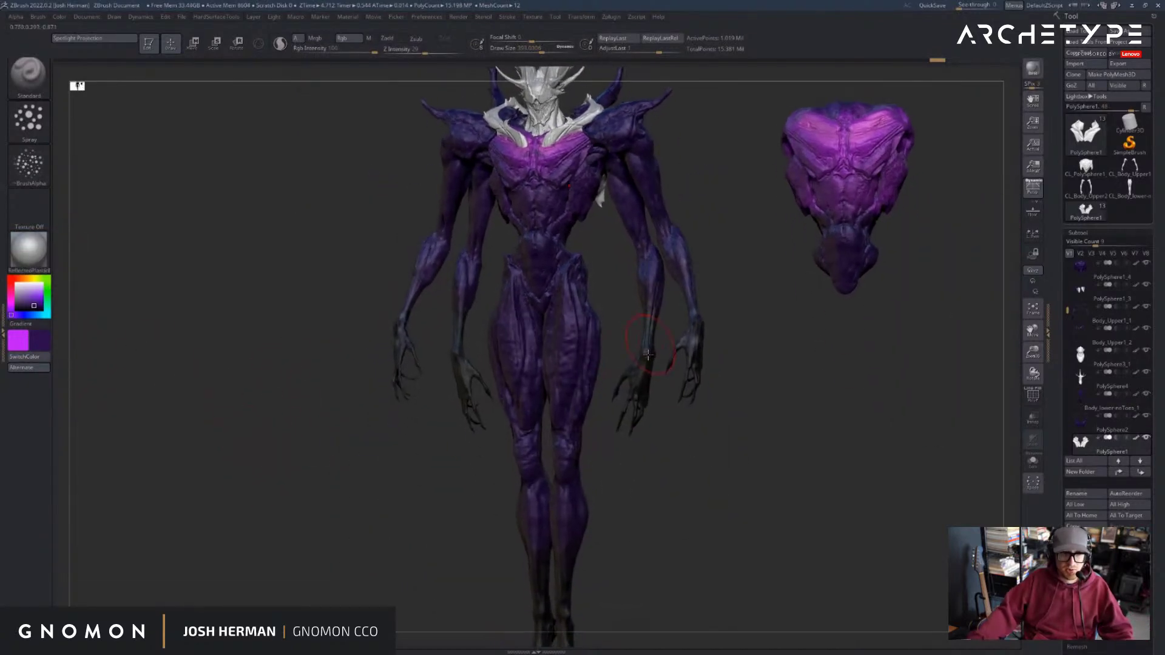
- Compare a dull grey MatCap material, SkinShade4 and ToyPlastic on the figure
{"action": "left_click", "coordinate": [31, 254]}
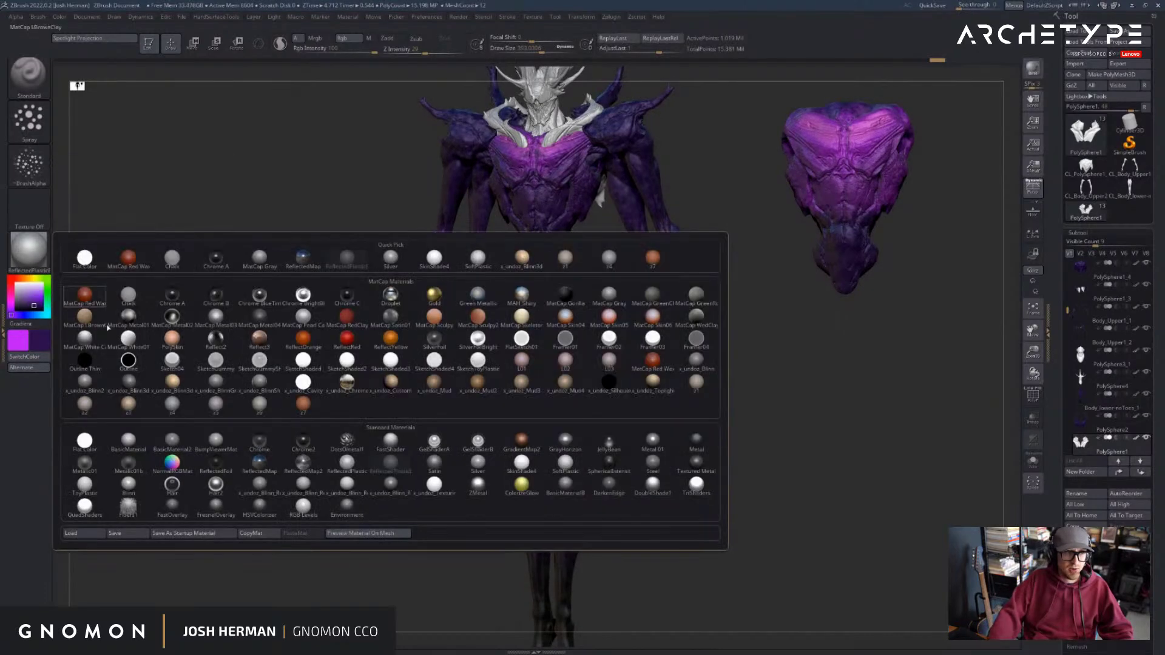
{"action": "left_click", "coordinate": [273, 420]}
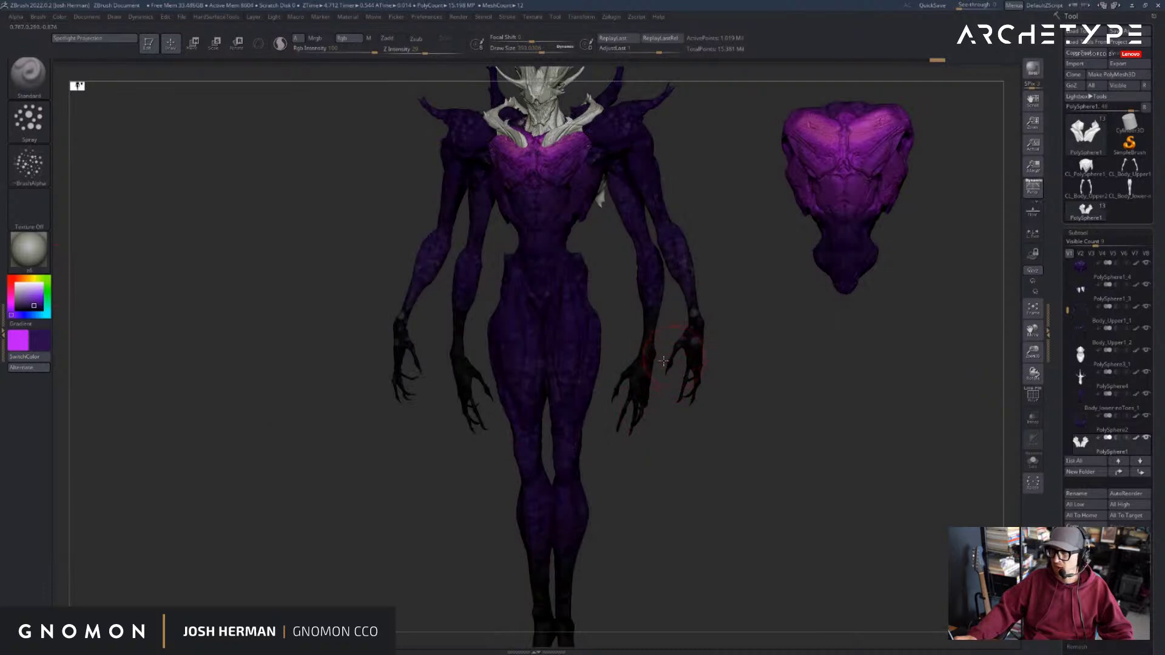
{"action": "left_click", "coordinate": [29, 250]}
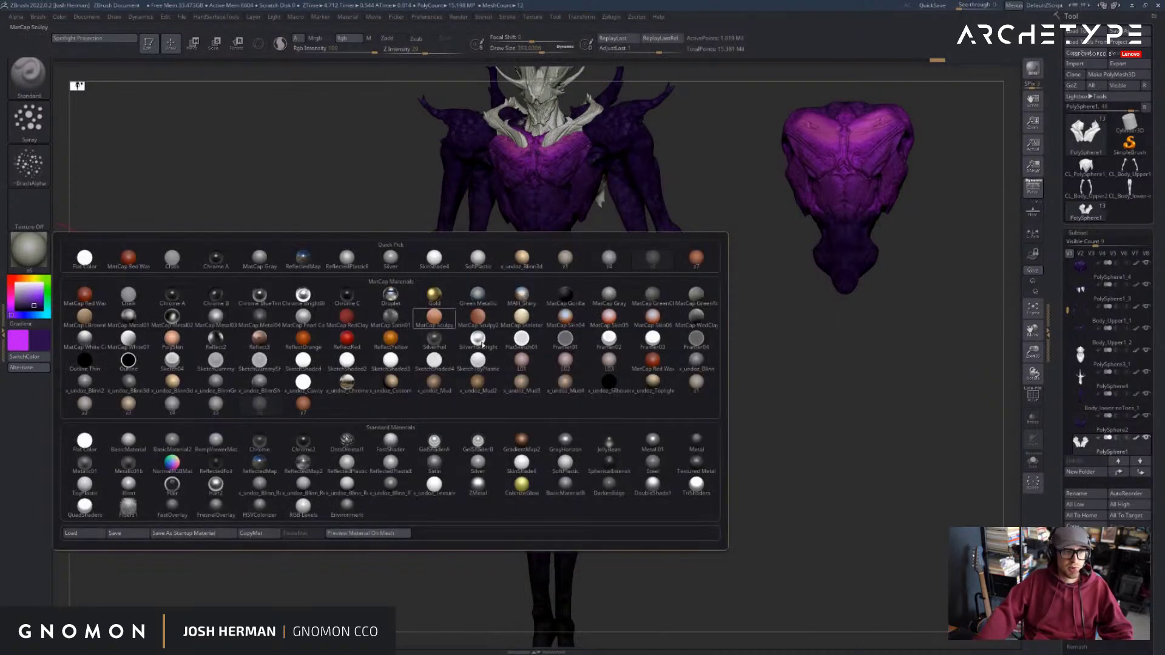
{"action": "left_click_drag", "start_coordinate": [277, 339], "coordinate": [221, 333]}
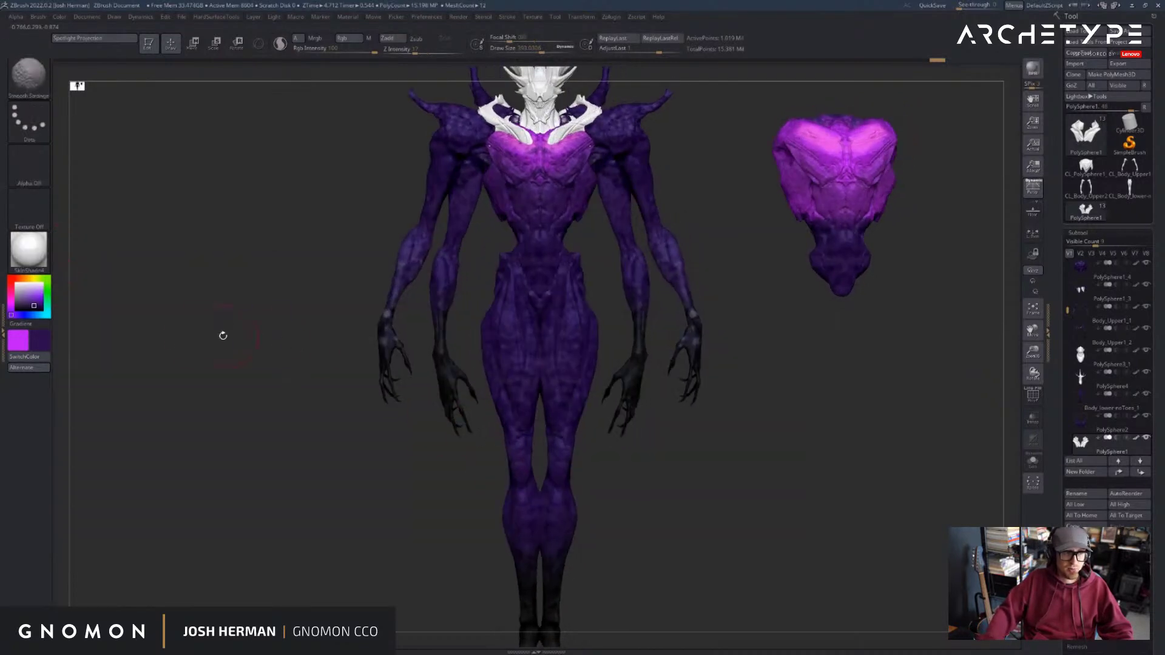
{"action": "left_click", "coordinate": [28, 249]}
{"action": "left_click", "coordinate": [88, 482]}
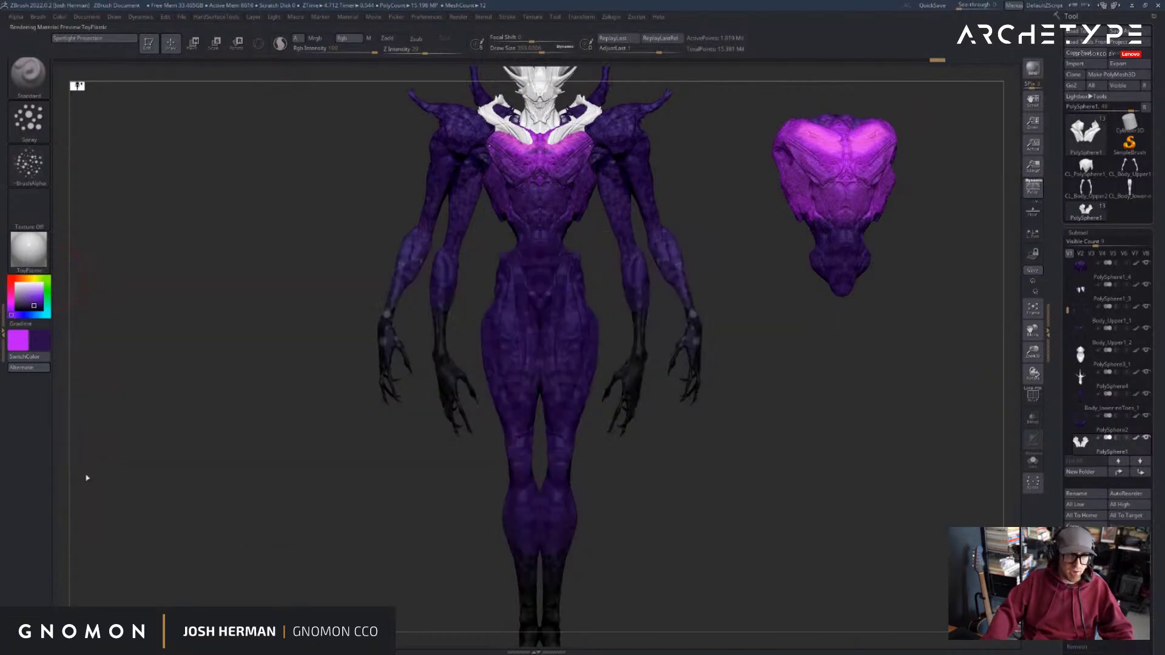
- Try SoftPlastic and ReflectedPlasticB once more on the painted figure
{"action": "left_click", "coordinate": [36, 252]}
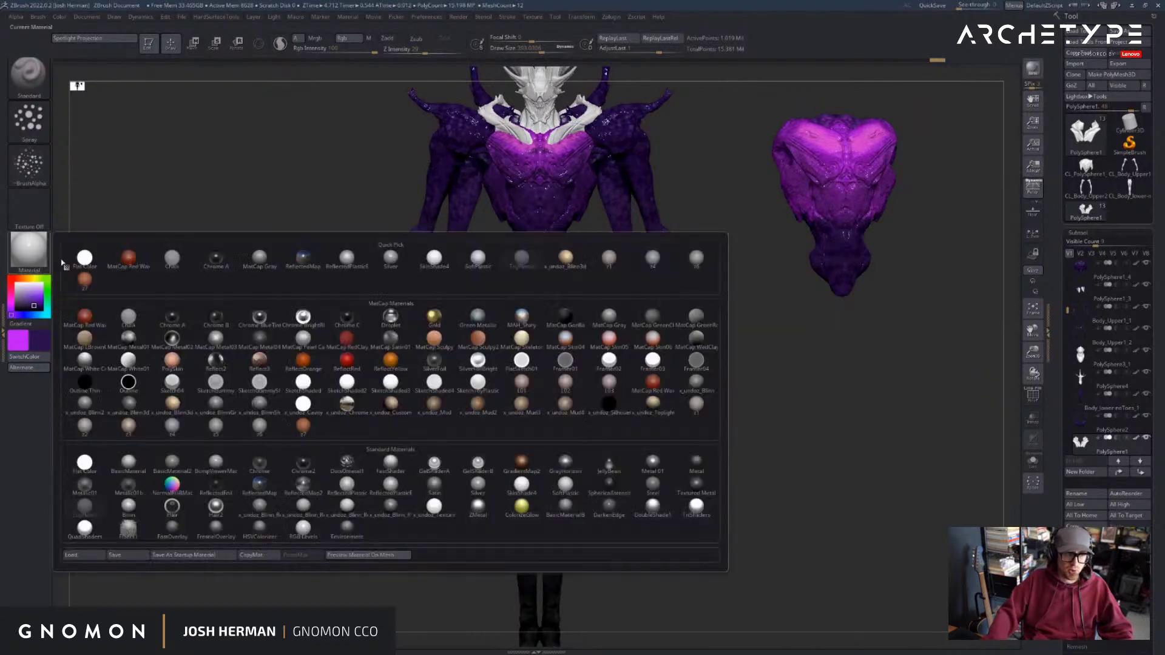
{"action": "left_click", "coordinate": [565, 486]}
{"action": "left_click", "coordinate": [28, 249]}
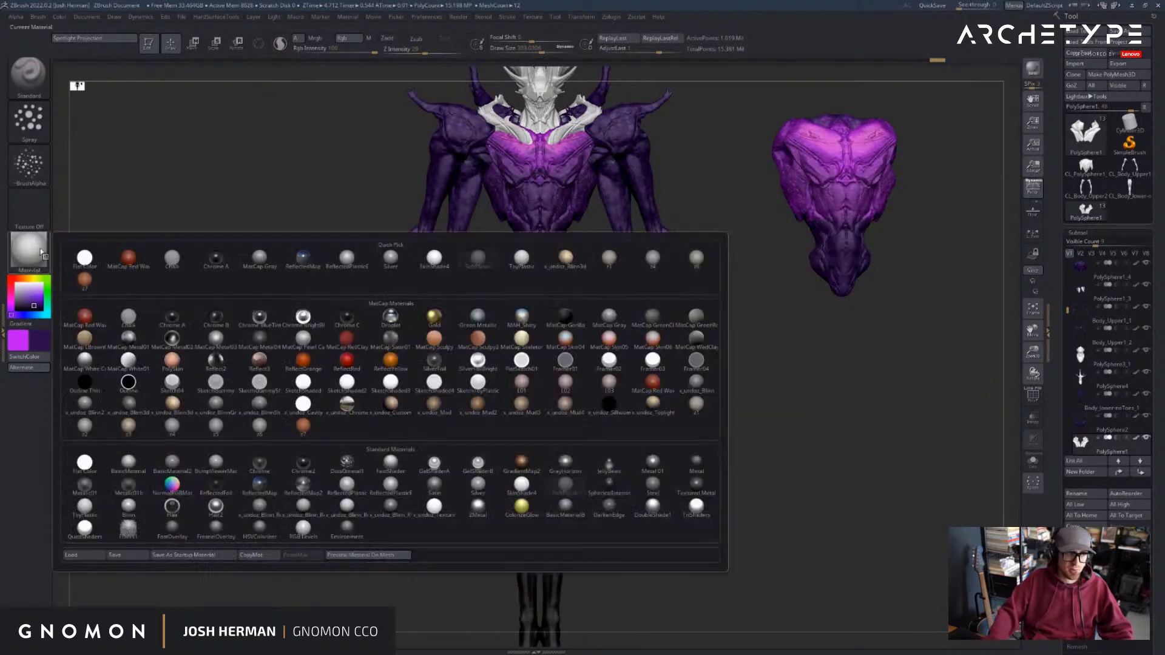
{"action": "left_click", "coordinate": [408, 492]}
{"action": "left_click_drag", "start_coordinate": [246, 332], "coordinate": [217, 357]}
- Set the figure's material to SkinShade4
{"action": "left_click", "coordinate": [28, 249]}
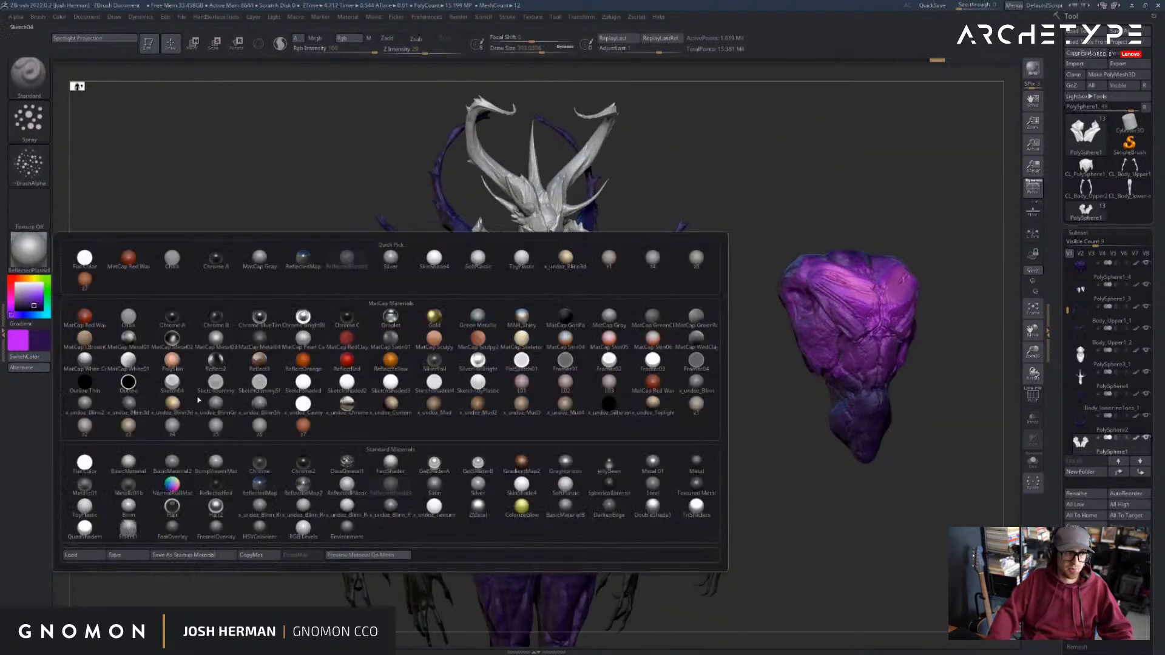
{"action": "left_click", "coordinate": [522, 487]}
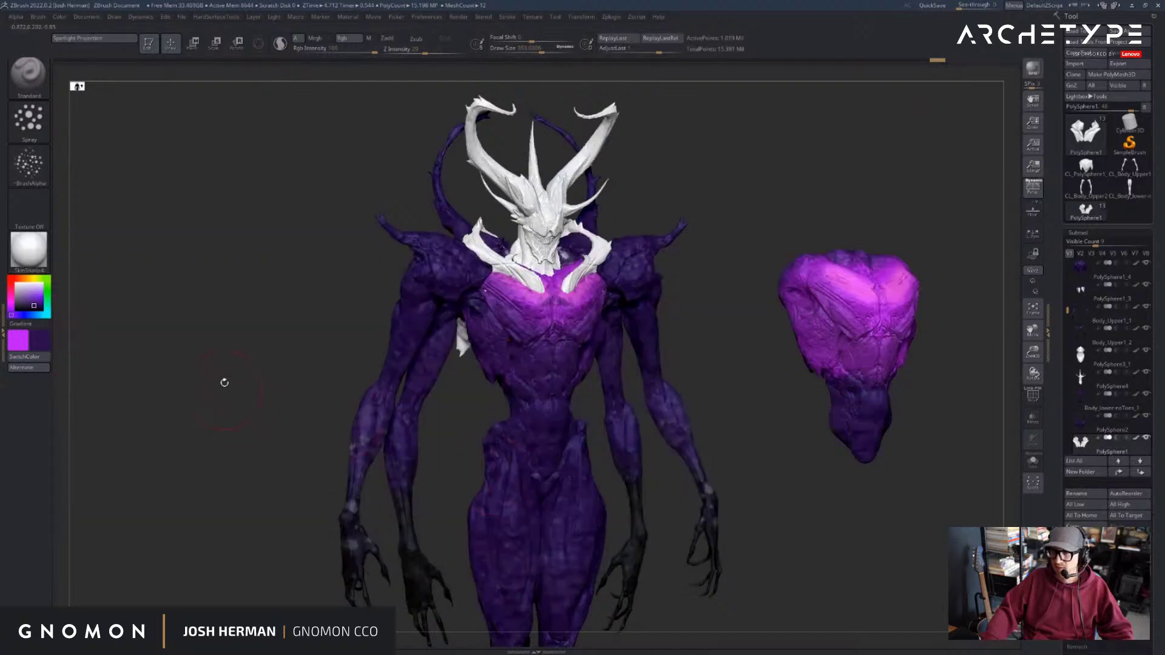
{"action": "left_click_drag", "start_coordinate": [225, 382], "coordinate": [393, 270]}
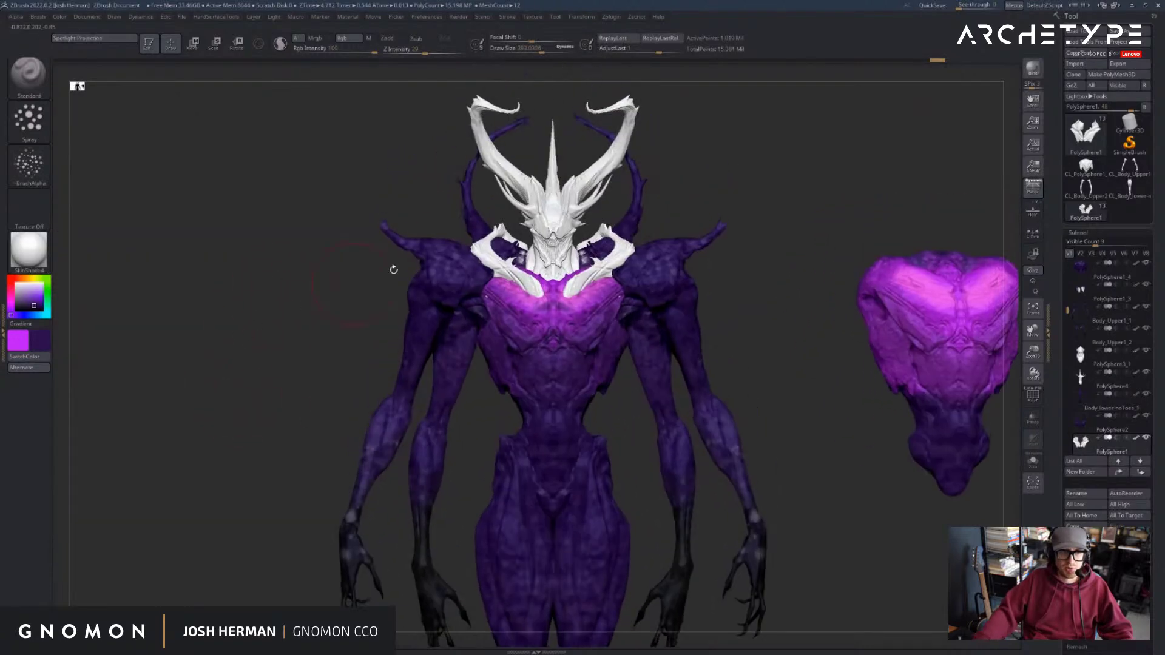
- Enlarge the brush and spray the dark purple over the white front collar on both sides of the neck
{"action": "left_click_drag", "start_coordinate": [784, 199], "coordinate": [746, 188], "text": "alt"}
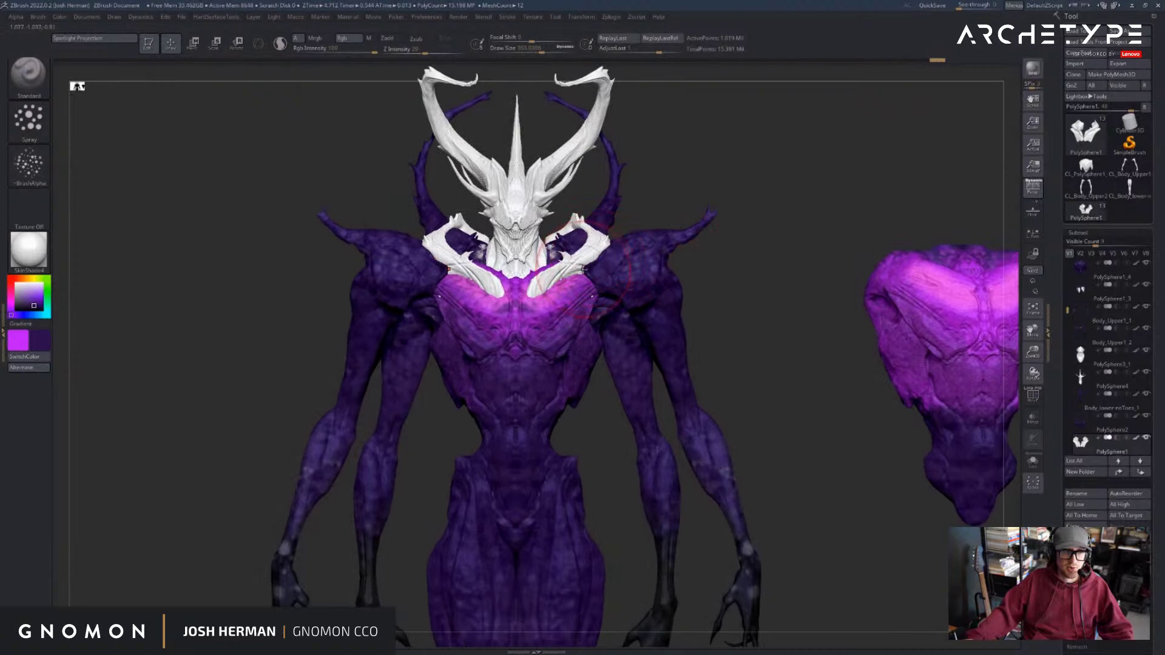
{"action": "key", "text": "s"}
{"action": "mouse_move", "coordinate": [522, 278]}
{"action": "left_mouse_down"}
{"action": "mouse_move", "coordinate": [585, 243]}
{"action": "mouse_move", "coordinate": [561, 264]}
{"action": "mouse_move", "coordinate": [603, 216]}
{"action": "left_mouse_up"}
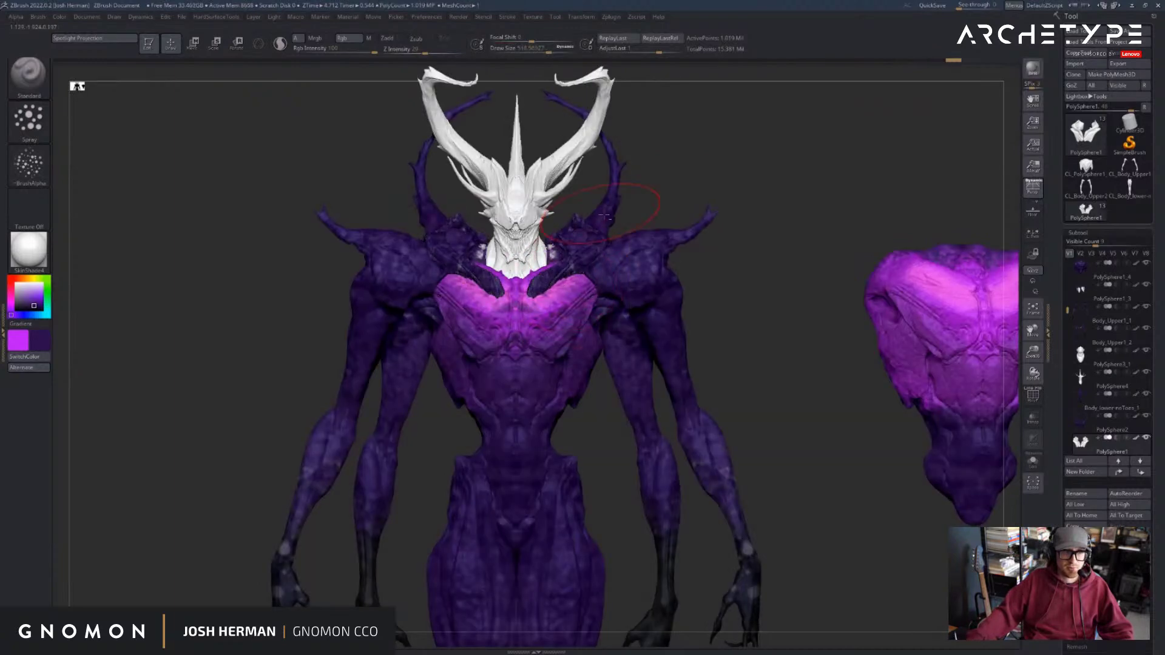
{"action": "mouse_move", "coordinate": [580, 291]}
{"action": "left_mouse_down"}
{"action": "mouse_move", "coordinate": [561, 328]}
{"action": "mouse_move", "coordinate": [530, 322]}
{"action": "mouse_move", "coordinate": [535, 288]}
{"action": "left_mouse_up"}
- Select the large pair of curved head horns and spray them dark purple up to the tips
{"action": "left_click_drag", "start_coordinate": [749, 137], "coordinate": [766, 234], "text": "alt"}
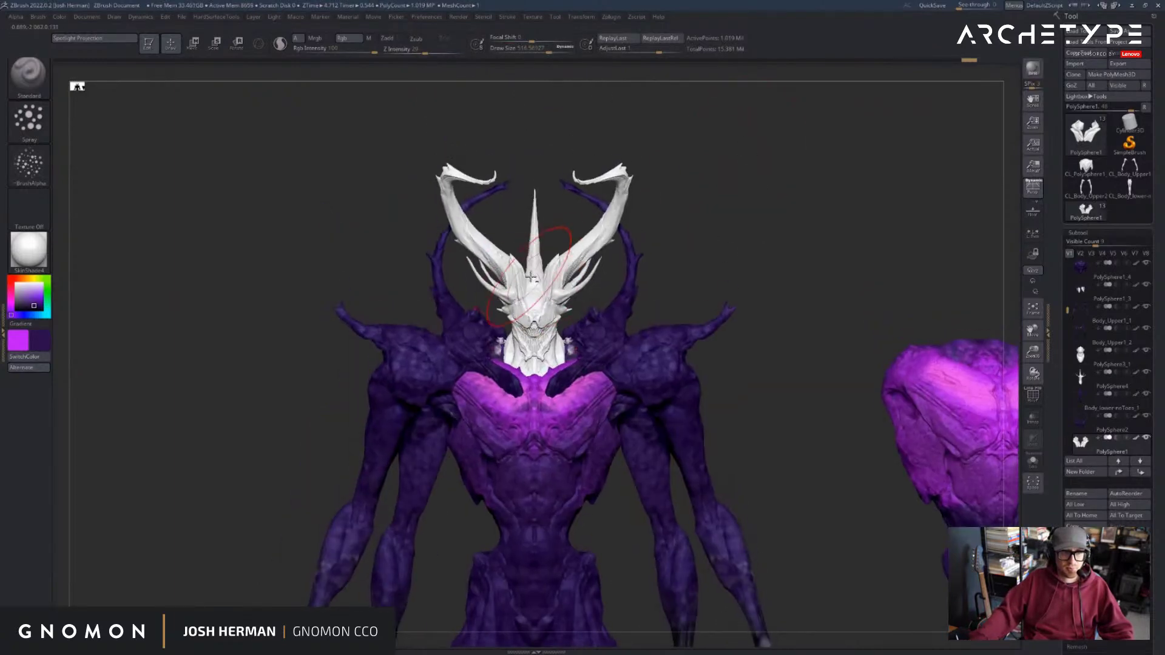
{"action": "left_click", "coordinate": [572, 250], "text": "alt"}
{"action": "mouse_move", "coordinate": [574, 255]}
{"action": "left_mouse_down"}
{"action": "mouse_move", "coordinate": [614, 185]}
{"action": "mouse_move", "coordinate": [596, 176]}
{"action": "left_mouse_up"}
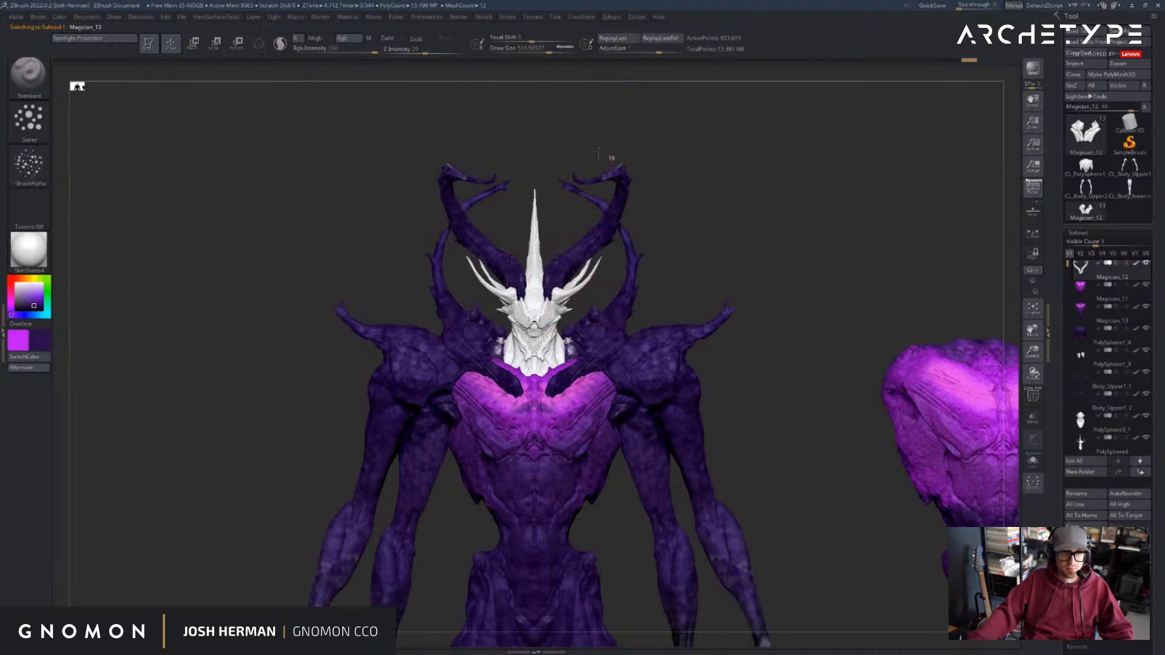
- Select the head and spray the dark purple over the face and neck, leaving the small horns and central spike white
{"action": "left_click", "coordinate": [529, 296], "text": "alt"}
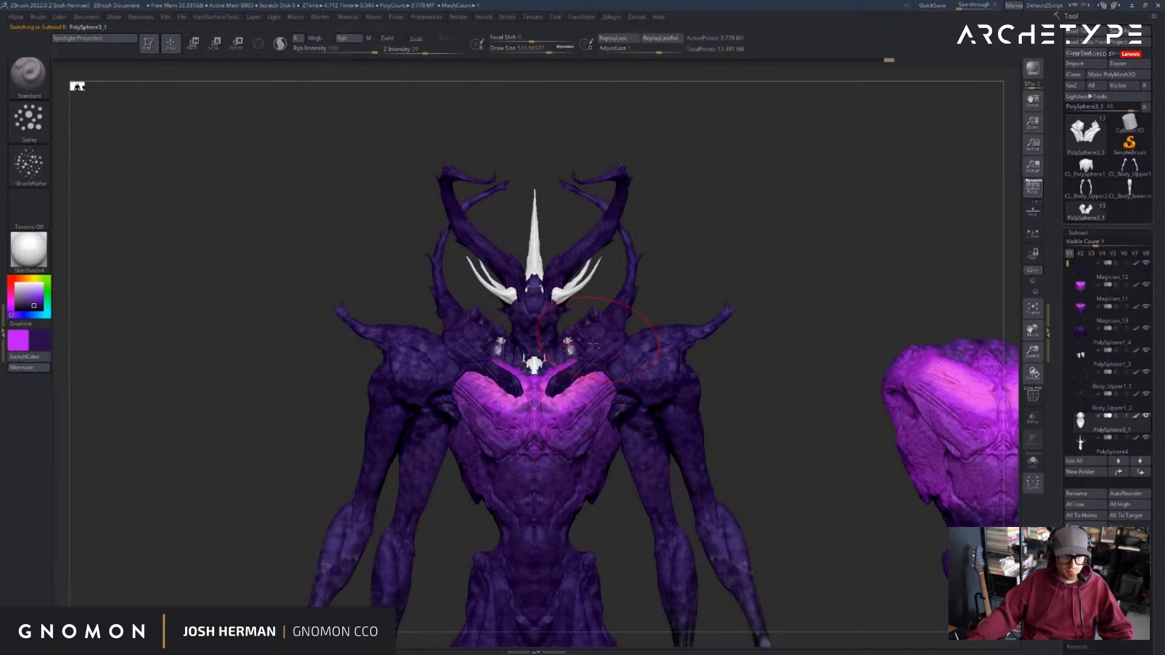
{"action": "key", "text": "alt+s"}
{"action": "key", "text": "alt+s"}
{"action": "key", "text": "alt+s"}
{"action": "left_click_drag", "start_coordinate": [550, 383], "coordinate": [534, 397]}
- Select the partly white back plates behind the shoulders and spray them fully dark purple
{"action": "mouse_move", "coordinate": [673, 352]}
{"action": "left_mouse_down"}
{"action": "mouse_move", "coordinate": [747, 341]}
{"action": "mouse_move", "coordinate": [632, 337]}
{"action": "mouse_move", "coordinate": [644, 328]}
{"action": "left_mouse_up"}
{"action": "left_click", "coordinate": [598, 419], "text": "alt"}
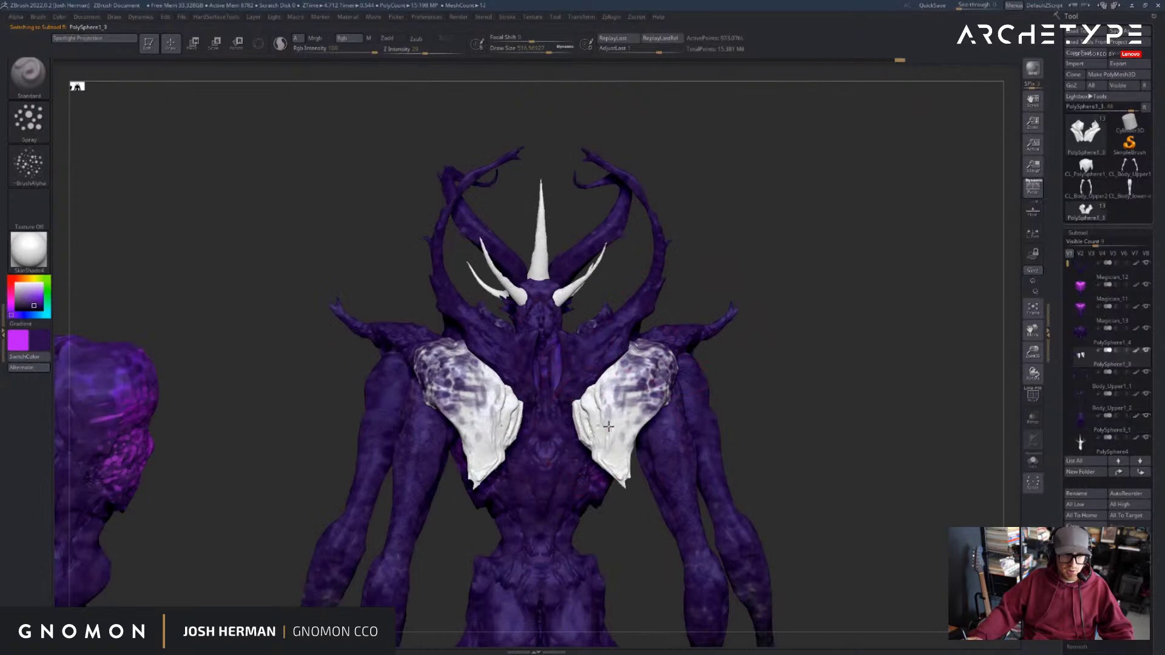
{"action": "left_click_drag", "start_coordinate": [810, 322], "coordinate": [689, 349]}
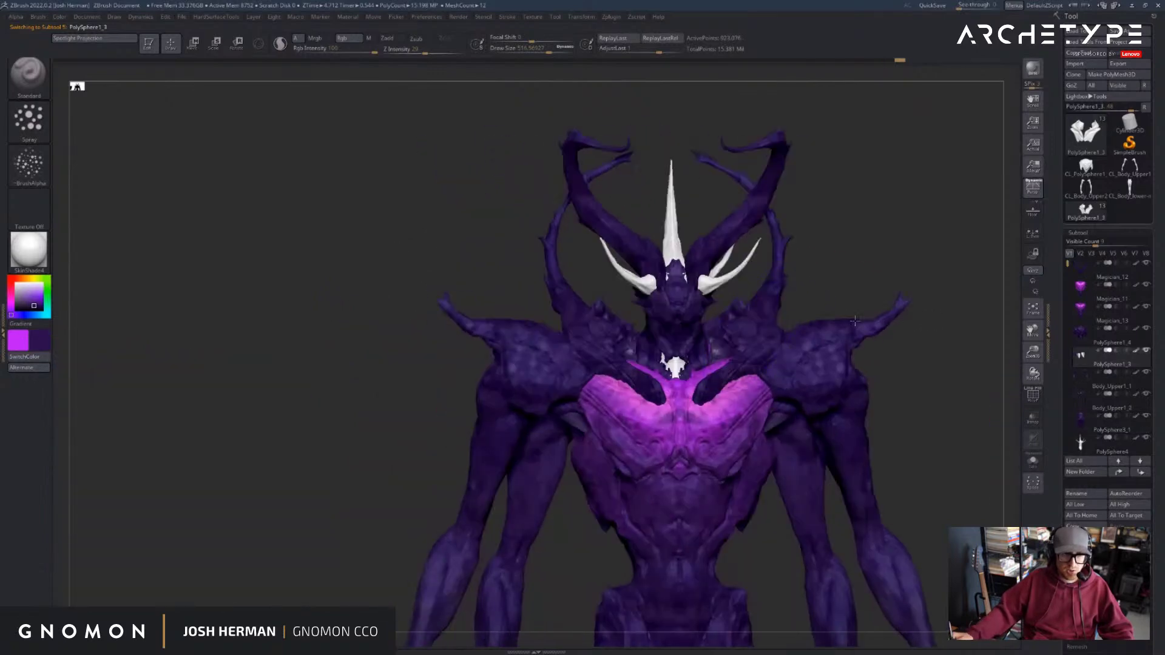
- Select the piece with the small horns, central head spike and white throat ornament and spray it dark purple
{"action": "left_click", "coordinate": [679, 367], "text": "alt"}
{"action": "key", "text": "alt+s"}
{"action": "left_click", "coordinate": [795, 223], "text": "ctrl+shift"}
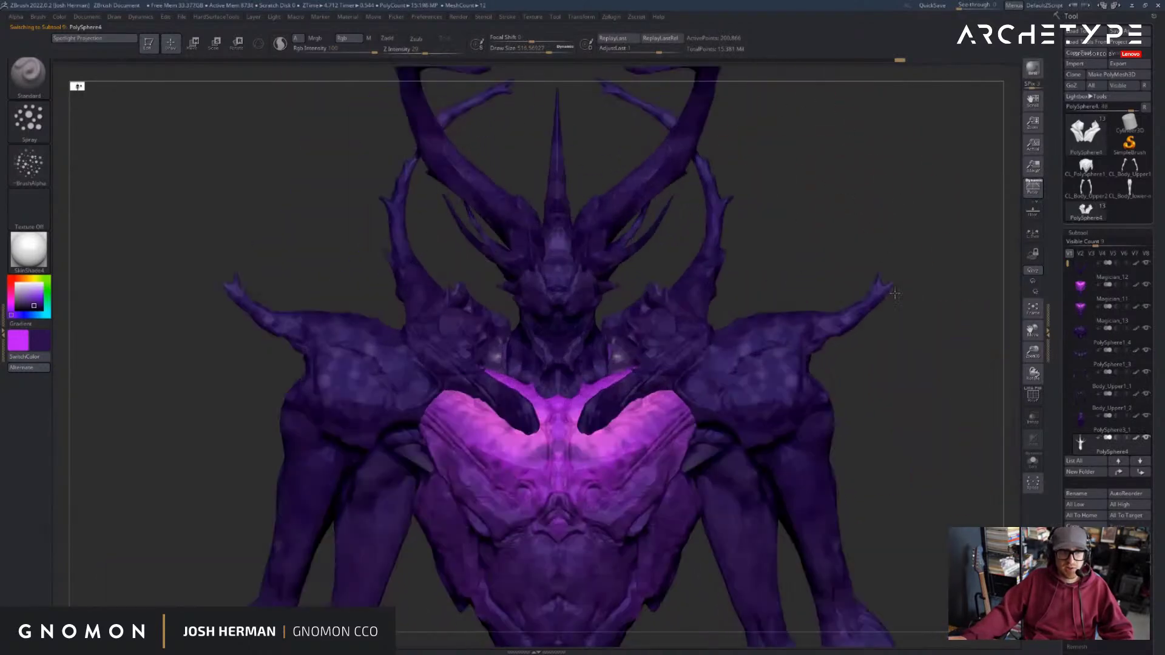
- Isolate the shoulder plates, spray dark purple over their inner surfaces, and bring the whole figure back into view
{"action": "left_click", "coordinate": [623, 359], "text": "alt"}
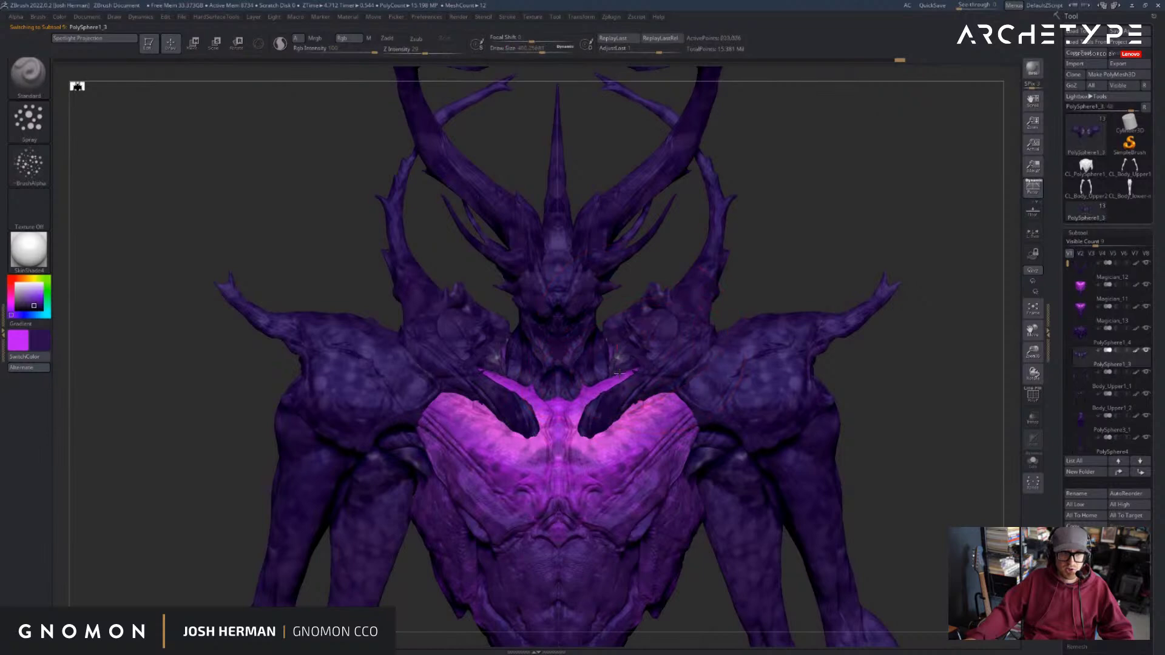
{"action": "left_click_drag", "start_coordinate": [766, 194], "coordinate": [796, 249]}
{"action": "left_click", "coordinate": [796, 248], "text": "ctrl+shift"}
{"action": "key", "text": "s"}
{"action": "left_click", "coordinate": [625, 357]}
{"action": "left_click_drag", "start_coordinate": [612, 400], "coordinate": [597, 439]}
{"action": "mouse_move", "coordinate": [557, 388]}
{"action": "left_mouse_down"}
{"action": "mouse_move", "coordinate": [607, 386]}
{"action": "mouse_move", "coordinate": [612, 494]}
{"action": "mouse_move", "coordinate": [605, 483]}
{"action": "left_mouse_up"}
{"action": "left_click_drag", "start_coordinate": [563, 276], "coordinate": [630, 387]}
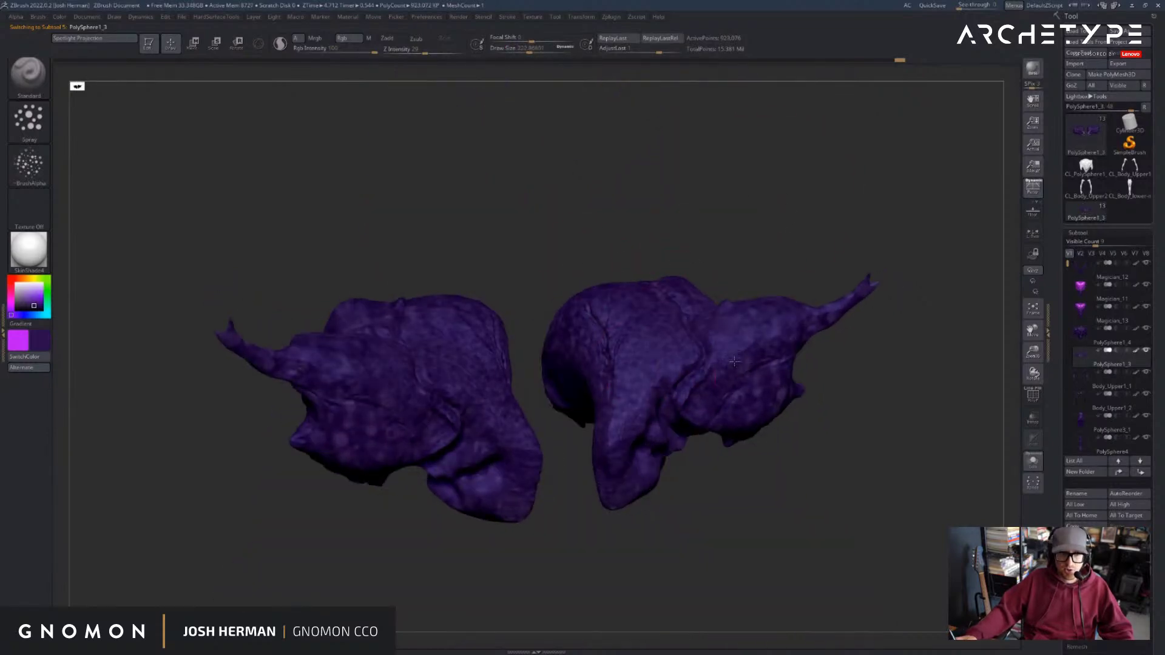
{"action": "left_click_drag", "start_coordinate": [890, 200], "coordinate": [819, 152]}
{"action": "left_click", "coordinate": [790, 285]}
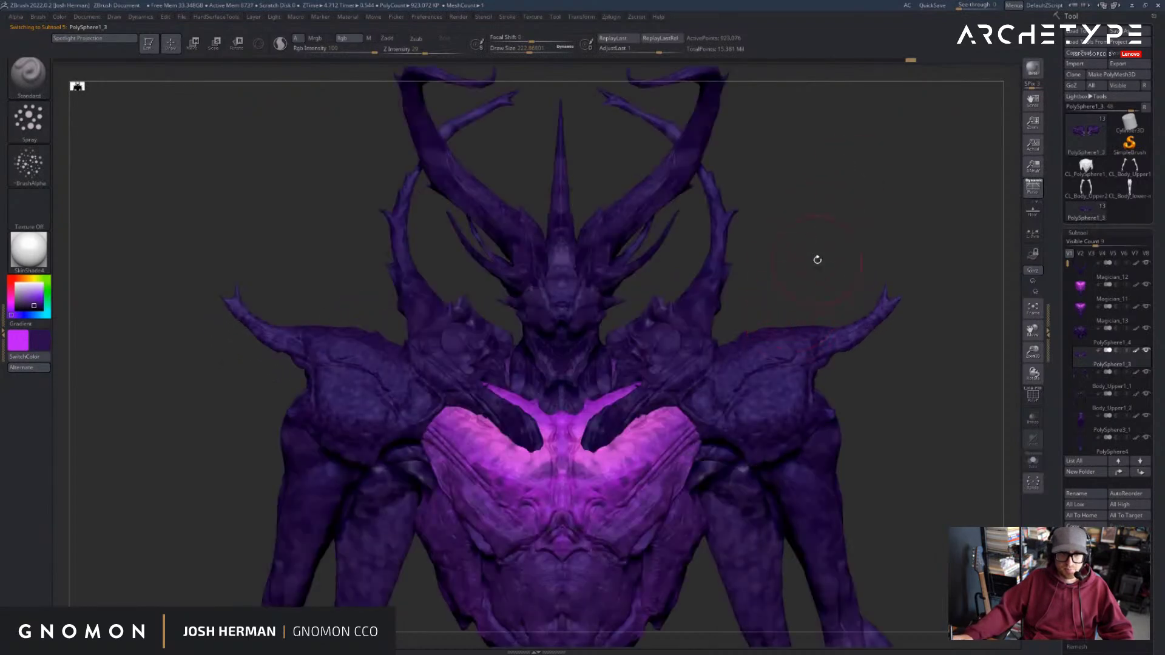
- Examine the dark purple coverage on the outer arms and torso from the front and the side
{"action": "left_click_drag", "start_coordinate": [817, 260], "coordinate": [832, 212], "text": "alt"}
{"action": "left_click_drag", "start_coordinate": [847, 340], "coordinate": [793, 235], "text": "alt"}
{"action": "left_click", "coordinate": [727, 390], "text": "alt"}
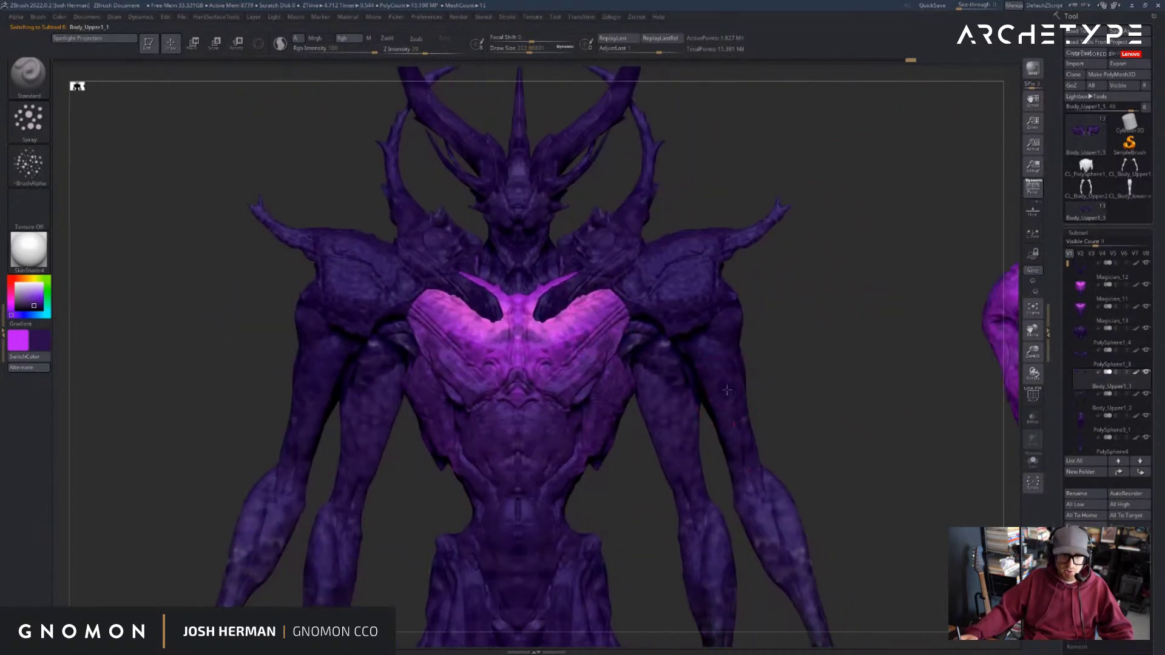
{"action": "left_click_drag", "start_coordinate": [785, 367], "coordinate": [706, 351]}
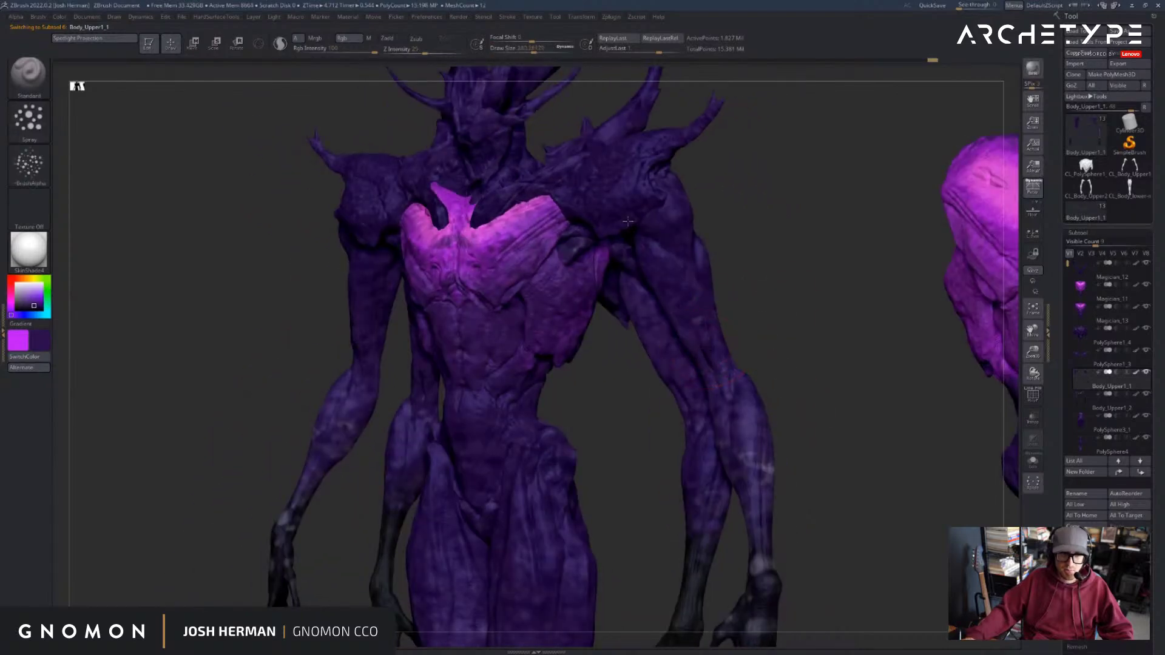
{"action": "left_click_drag", "start_coordinate": [758, 206], "coordinate": [784, 335]}
{"action": "left_click", "coordinate": [573, 321], "text": "alt"}
{"action": "left_click_drag", "start_coordinate": [778, 208], "coordinate": [793, 198], "text": "alt"}
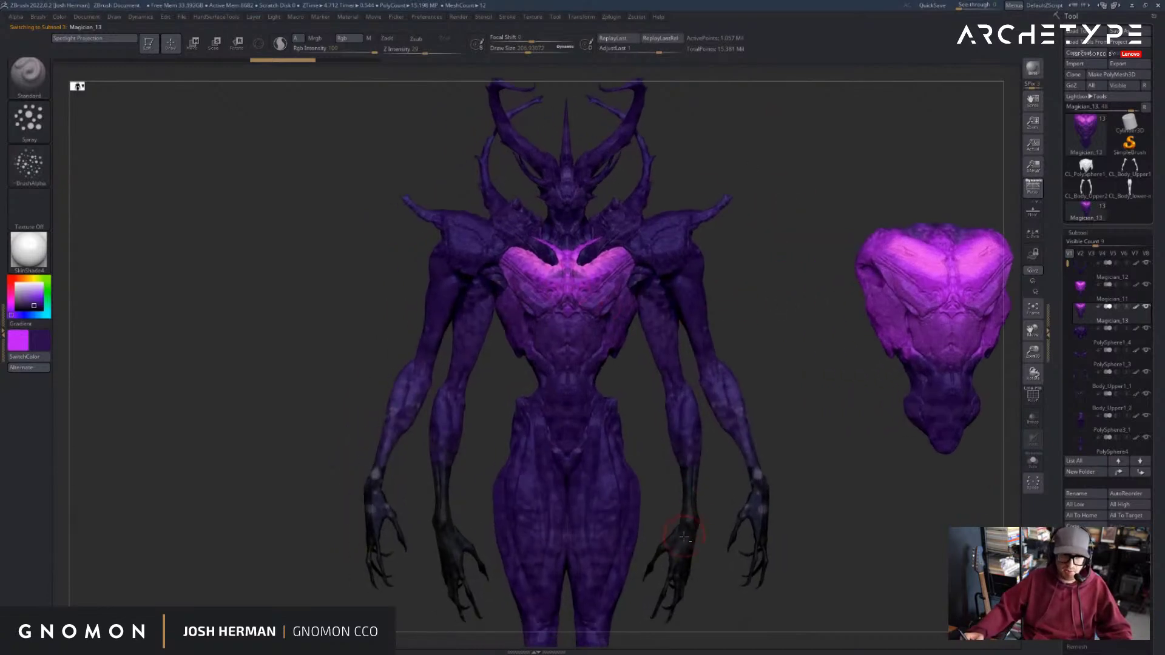
- Sample the black of the hands and spray it over the large curved head horns
{"action": "left_click_drag", "start_coordinate": [813, 257], "coordinate": [814, 382], "text": "alt"}
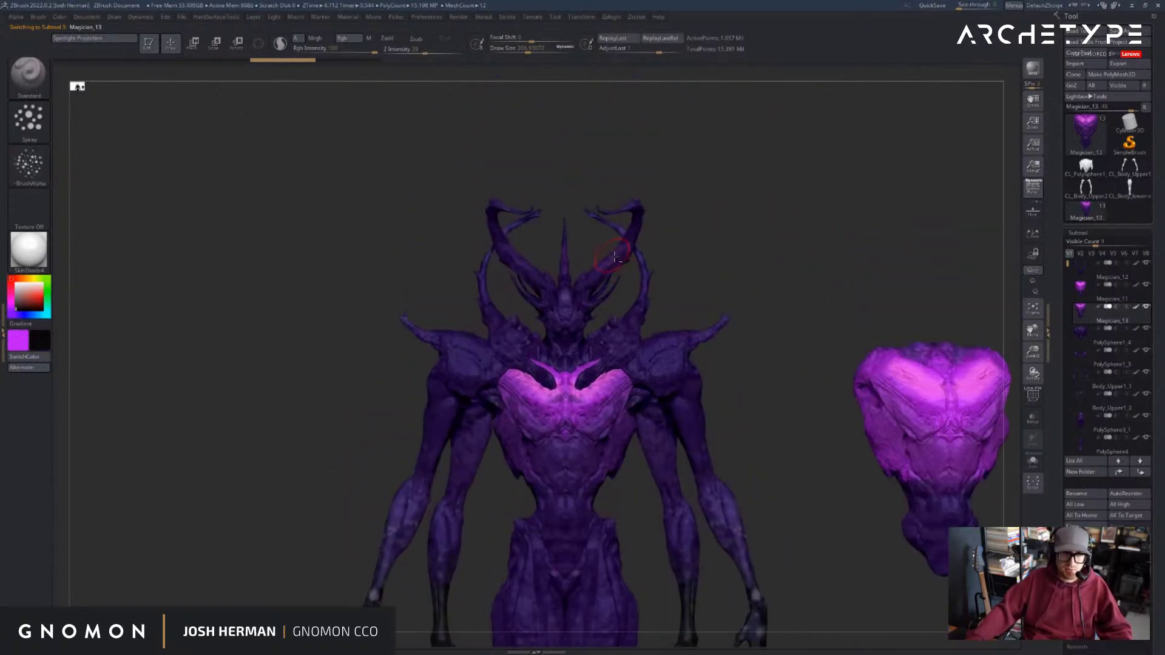
{"action": "left_click_drag", "start_coordinate": [699, 213], "coordinate": [686, 134]}
{"action": "left_click", "coordinate": [636, 220], "text": "alt"}
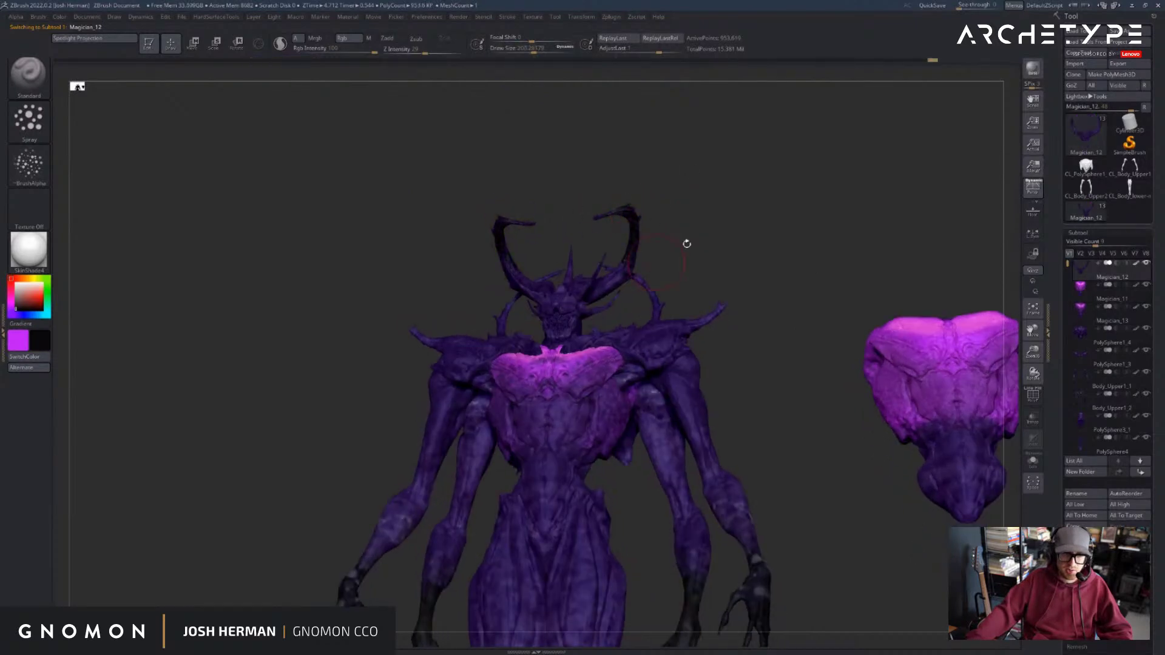
{"action": "left_click_drag", "start_coordinate": [686, 243], "coordinate": [901, 341]}
- Enlarge the brush, sample purple and pink from the figure, and spray the large curved head horns bright pink
{"action": "key", "text": "s"}
{"action": "mouse_move", "coordinate": [626, 261]}
{"action": "left_mouse_down"}
{"action": "mouse_move", "coordinate": [638, 261]}
{"action": "mouse_move", "coordinate": [621, 220]}
{"action": "left_mouse_up"}
{"action": "left_click_drag", "start_coordinate": [688, 168], "coordinate": [665, 134]}
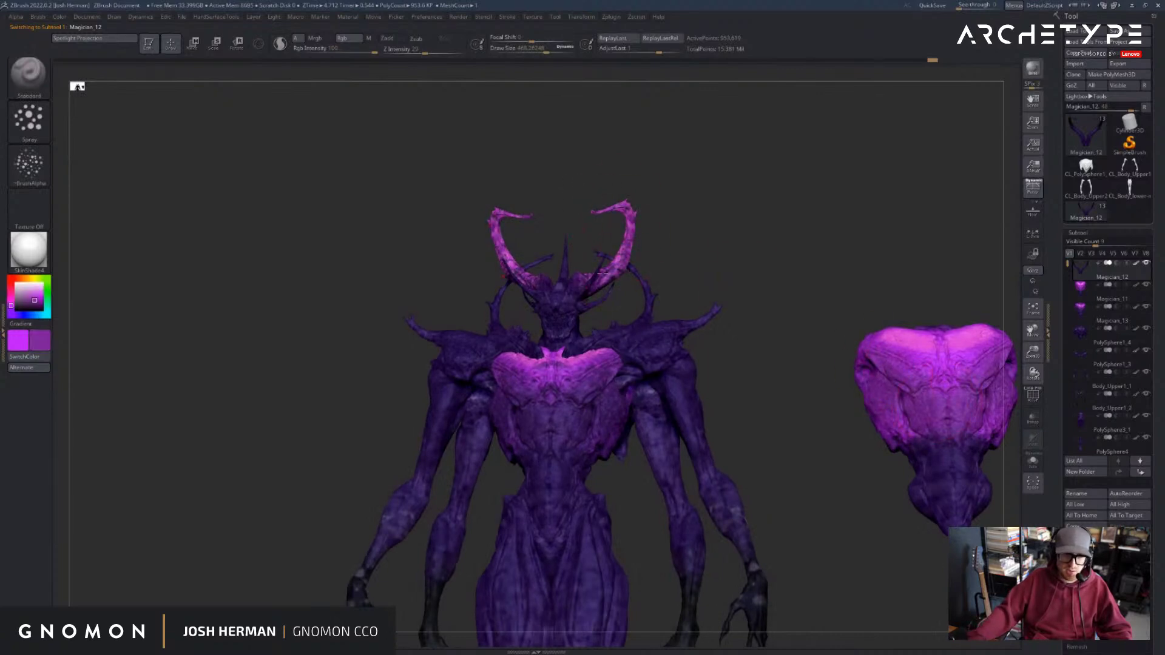
{"action": "mouse_move", "coordinate": [613, 278]}
{"action": "left_mouse_down"}
{"action": "mouse_move", "coordinate": [642, 253]}
{"action": "mouse_move", "coordinate": [699, 257]}
{"action": "left_mouse_up"}
{"action": "key", "text": "c"}
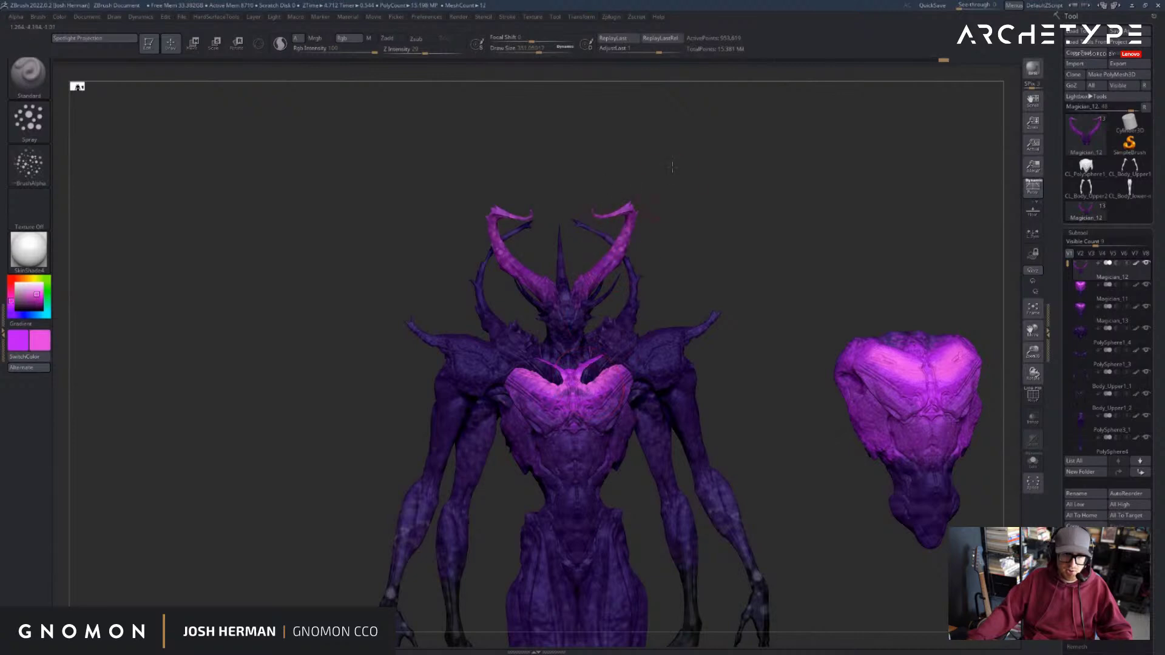
{"action": "left_click_drag", "start_coordinate": [672, 166], "coordinate": [663, 208]}
- Spray the same pink over the forearms and hands of the outer and inner pairs of arms
{"action": "left_click_drag", "start_coordinate": [720, 267], "coordinate": [728, 159]}
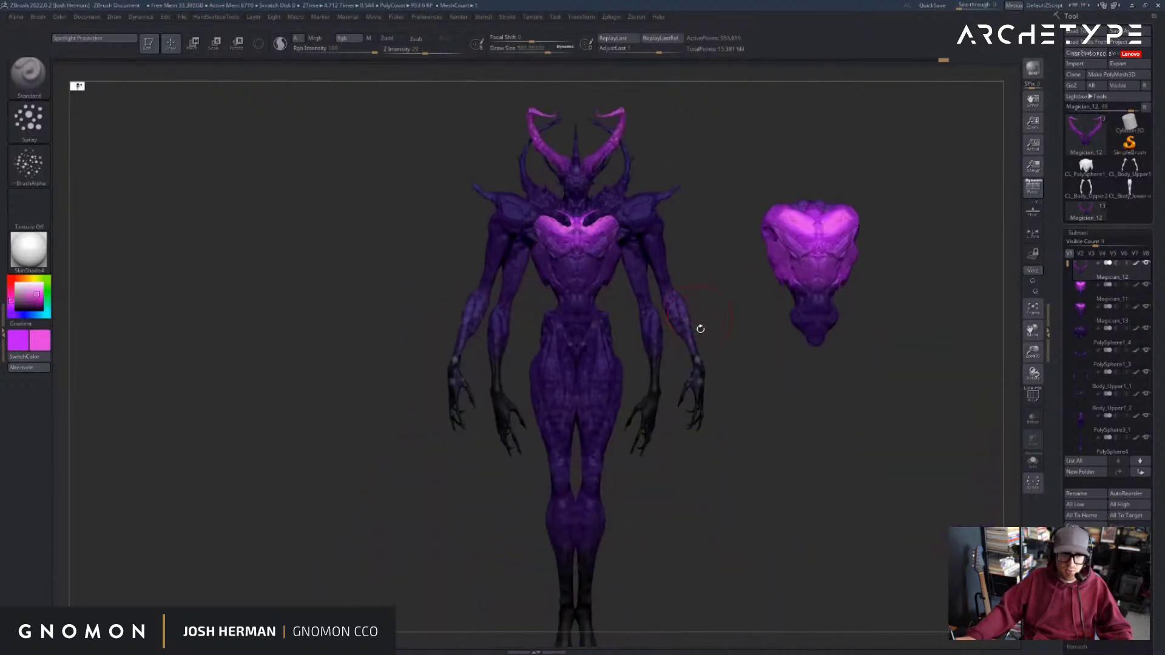
{"action": "left_click", "coordinate": [696, 373], "text": "alt"}
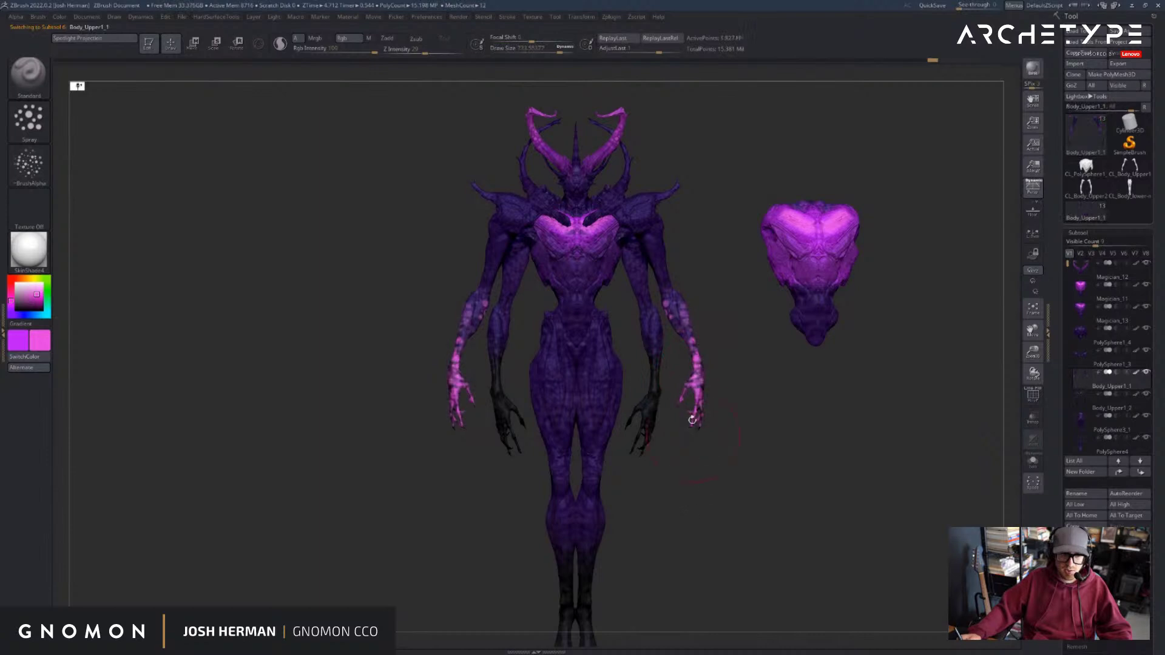
{"action": "left_click", "coordinate": [650, 409], "text": "alt"}
{"action": "left_click_drag", "start_coordinate": [652, 358], "coordinate": [643, 430]}
- Select the lower body and spray the pink over both legs from above the knees down to the feet
{"action": "left_click_drag", "start_coordinate": [740, 388], "coordinate": [742, 238], "text": "alt"}
{"action": "left_click", "coordinate": [589, 425], "text": "alt"}
{"action": "left_click_drag", "start_coordinate": [592, 372], "coordinate": [582, 473]}
{"action": "left_click_drag", "start_coordinate": [685, 388], "coordinate": [691, 565], "text": "alt"}
{"action": "mouse_move", "coordinate": [738, 486]}
{"action": "left_mouse_down"}
{"action": "mouse_move", "coordinate": [790, 523]}
{"action": "mouse_move", "coordinate": [765, 458]}
{"action": "mouse_move", "coordinate": [753, 466]}
{"action": "left_mouse_up"}
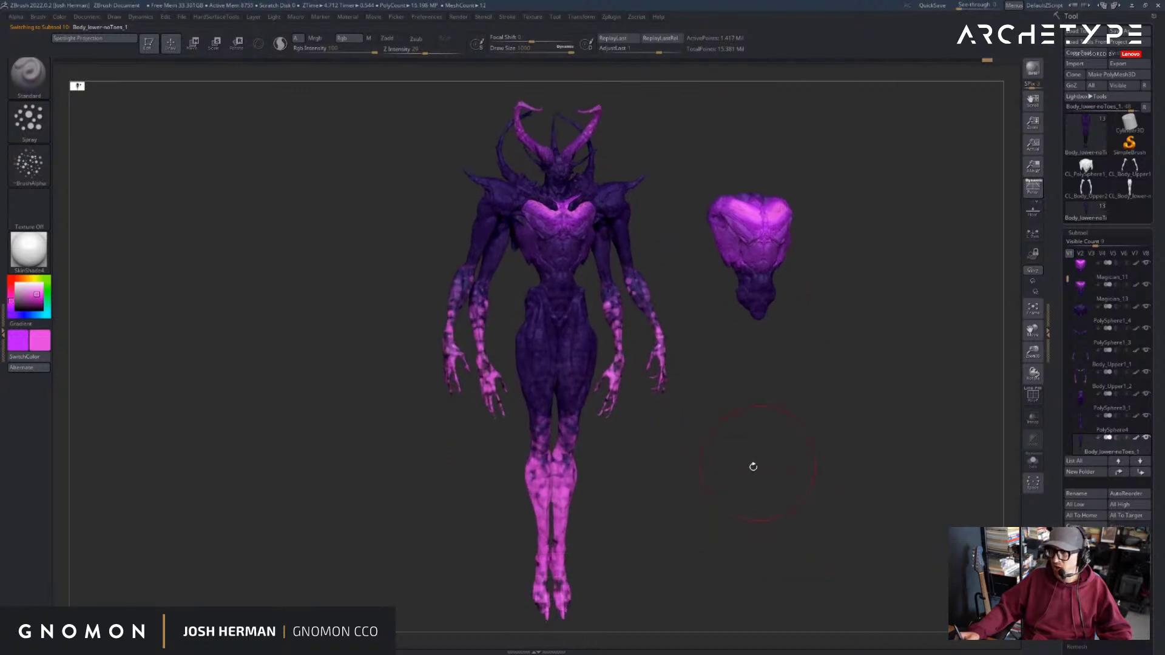
- Undo the pink on the legs, the inner arms and the outer arms in turn
{"action": "left_click", "coordinate": [715, 456], "text": "ctrl"}
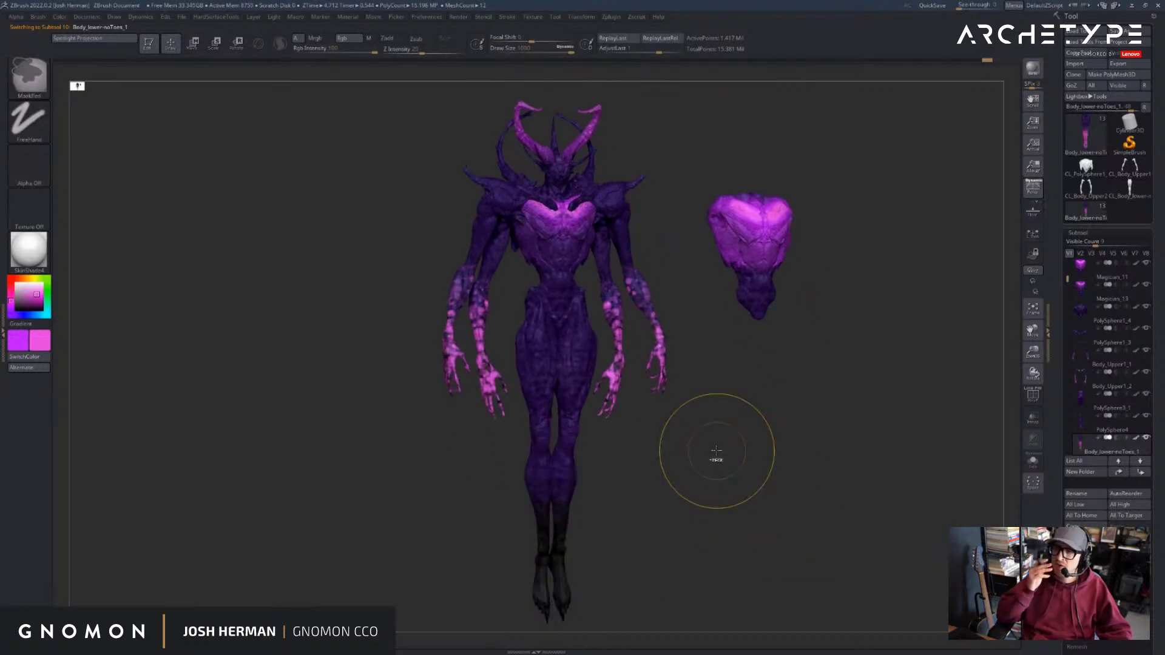
{"action": "left_click", "coordinate": [620, 373], "text": "alt"}
{"action": "left_click", "coordinate": [652, 376], "text": "ctrl"}
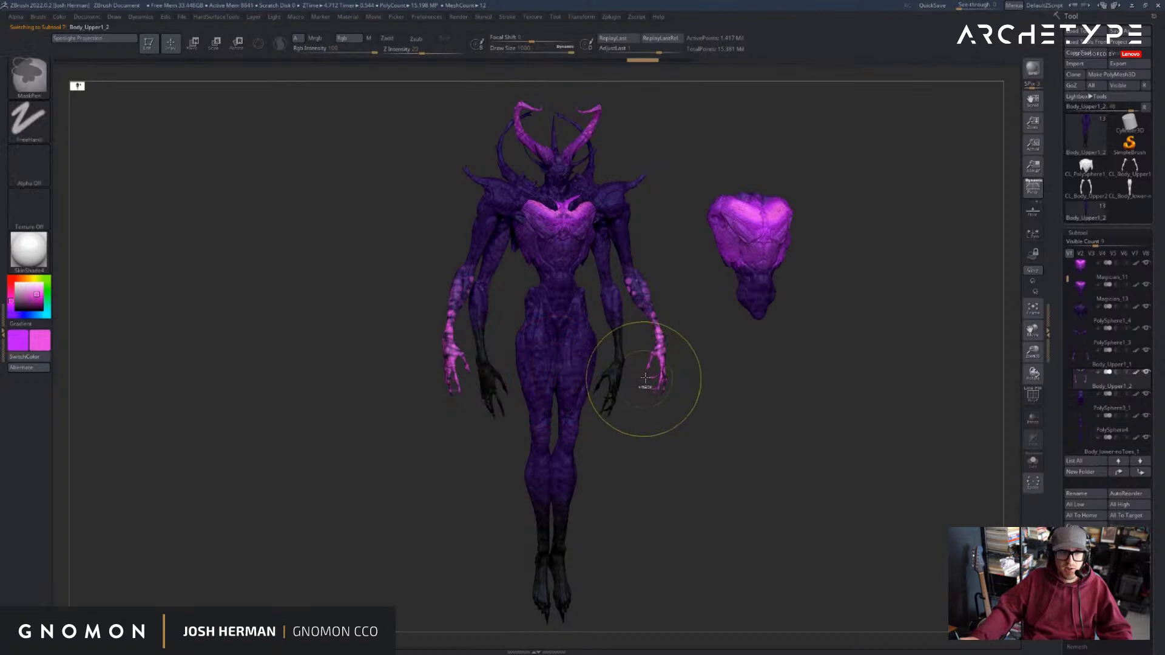
{"action": "left_click", "coordinate": [663, 354], "text": "alt"}
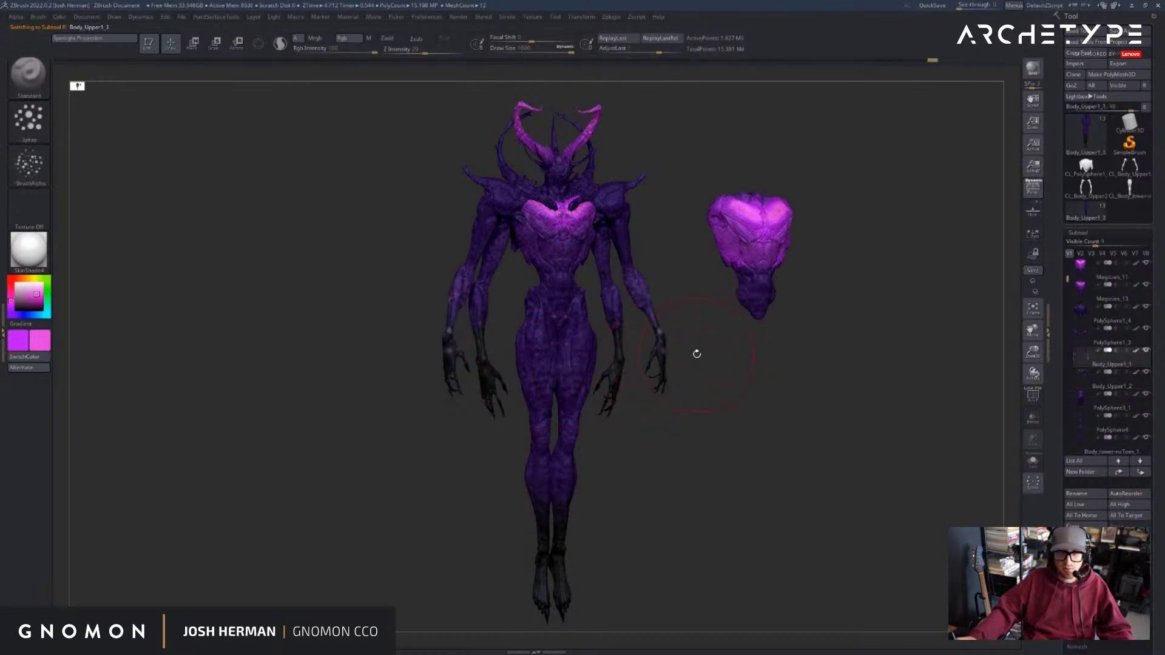
{"action": "left_click_drag", "start_coordinate": [733, 358], "coordinate": [736, 378], "text": "alt"}
- Redo the pink on the outer arms, the inner arms and the legs
{"action": "key", "text": "ctrl+shift+z"}
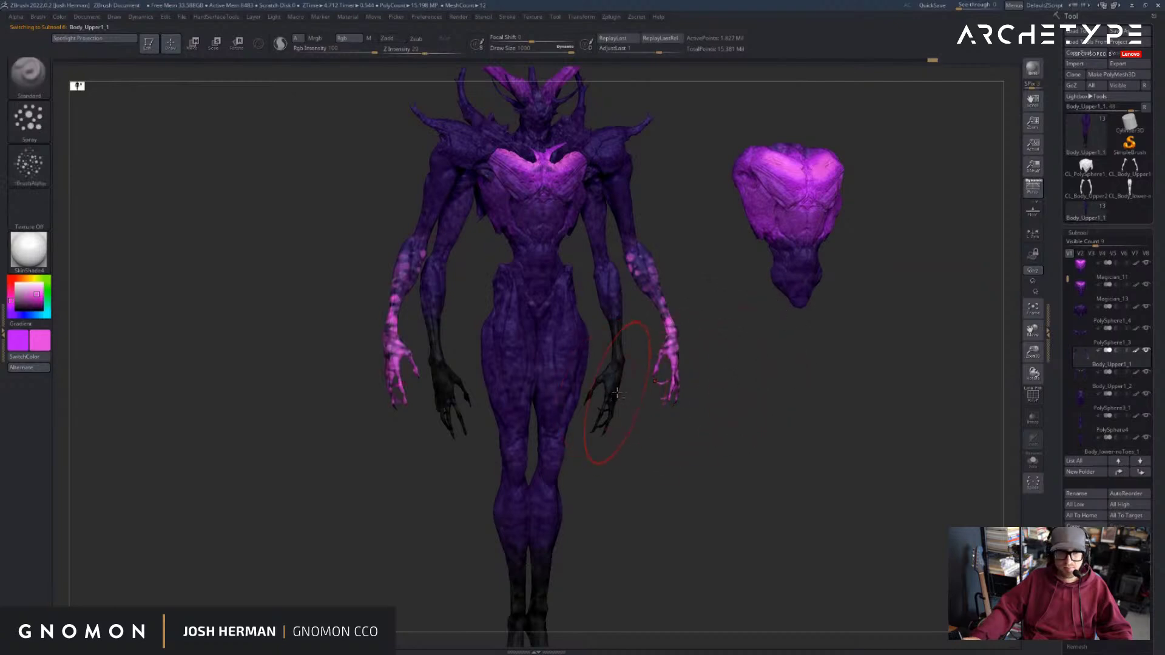
{"action": "left_click", "coordinate": [616, 393], "text": "alt"}
{"action": "left_click", "coordinate": [572, 438], "text": "alt"}
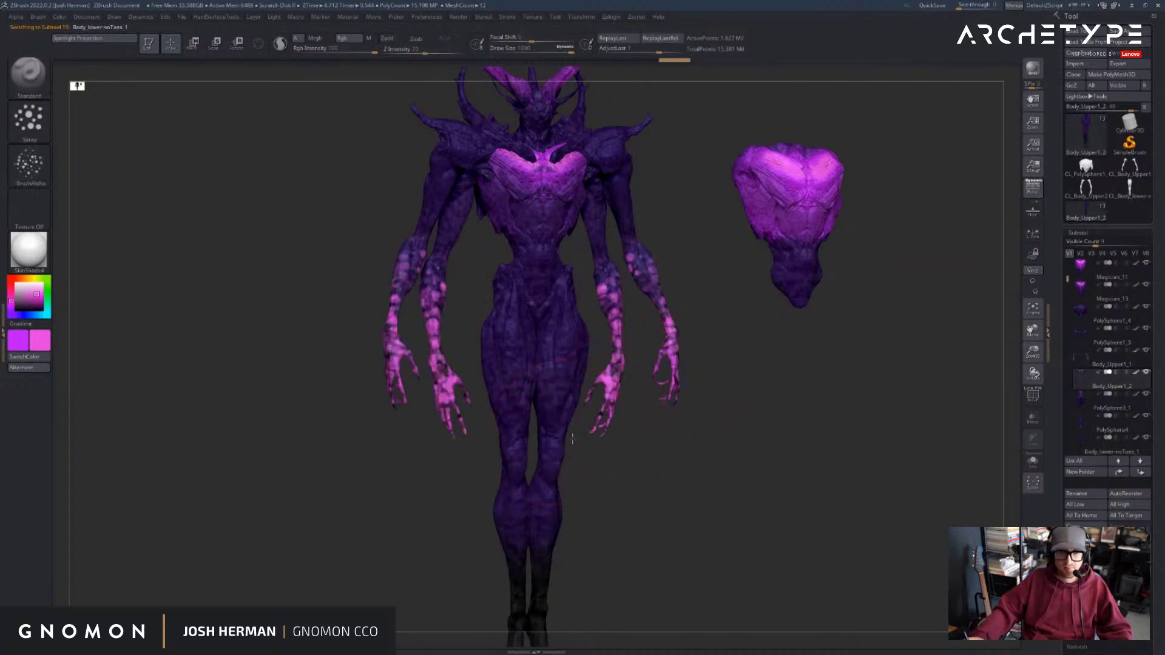
{"action": "mouse_move", "coordinate": [655, 463]}
{"action": "left_mouse_down", "text": "shift"}
{"action": "mouse_move", "coordinate": [720, 346]}
{"action": "mouse_move", "coordinate": [713, 334]}
{"action": "left_mouse_up", "text": "shift"}
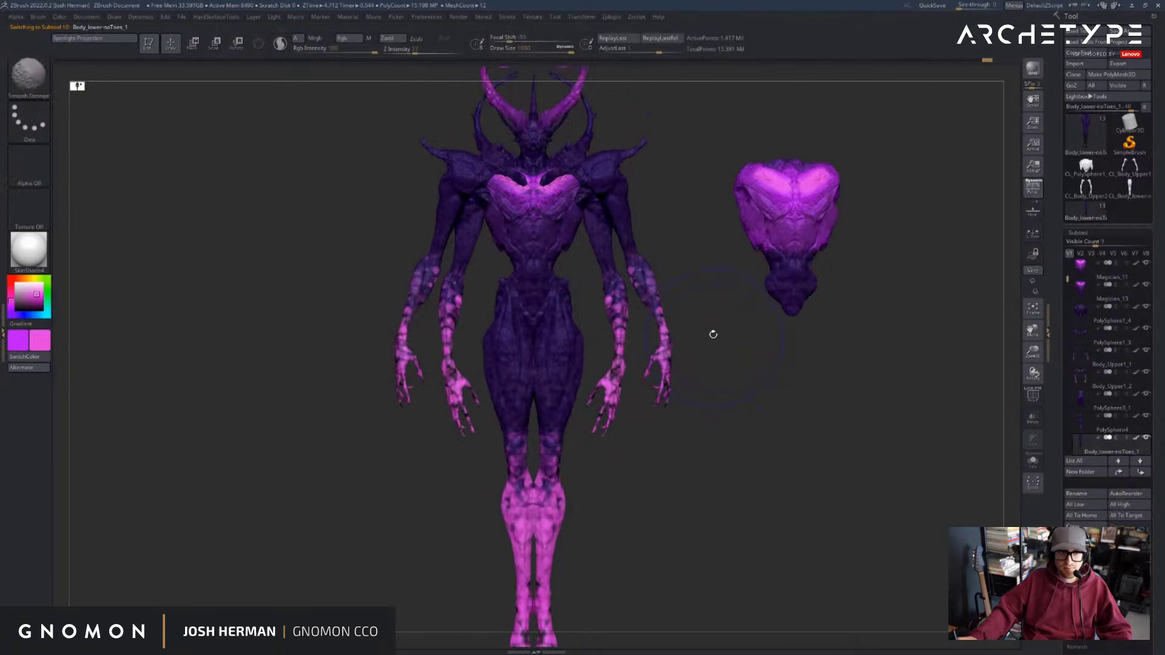
{"action": "left_click_drag", "start_coordinate": [682, 247], "coordinate": [676, 328]}
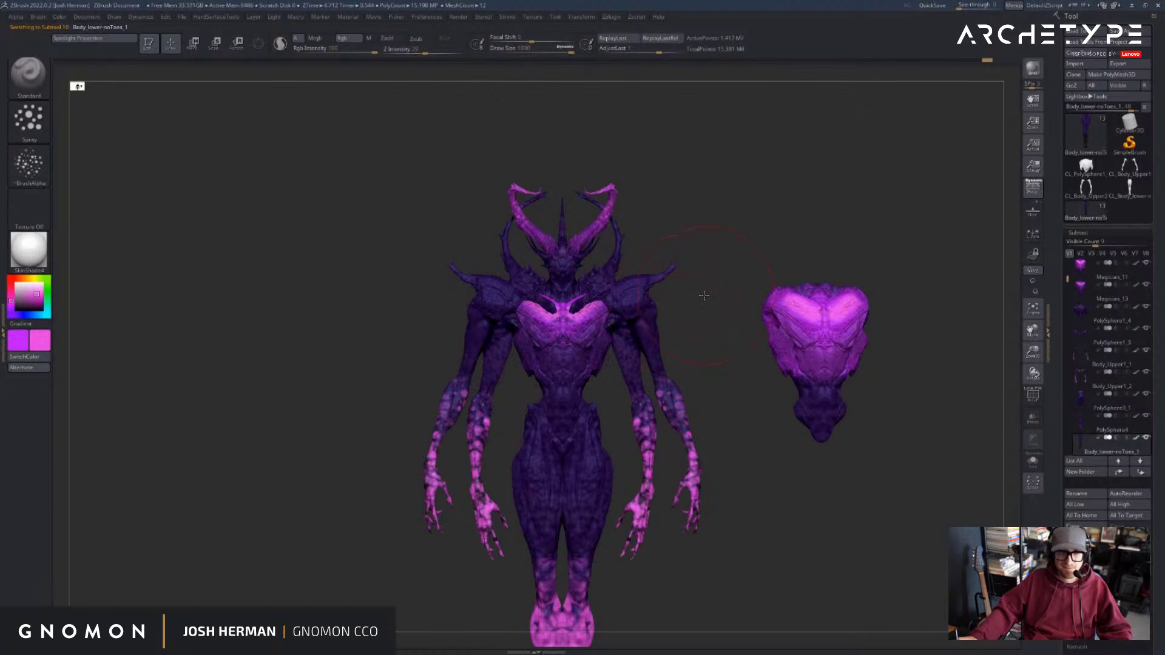
{"action": "mouse_move", "coordinate": [703, 296]}
{"action": "left_mouse_down"}
{"action": "mouse_move", "coordinate": [689, 296]}
{"action": "mouse_move", "coordinate": [700, 281]}
{"action": "mouse_move", "coordinate": [698, 309]}
{"action": "mouse_move", "coordinate": [697, 257]}
{"action": "mouse_move", "coordinate": [680, 265]}
{"action": "left_mouse_up"}
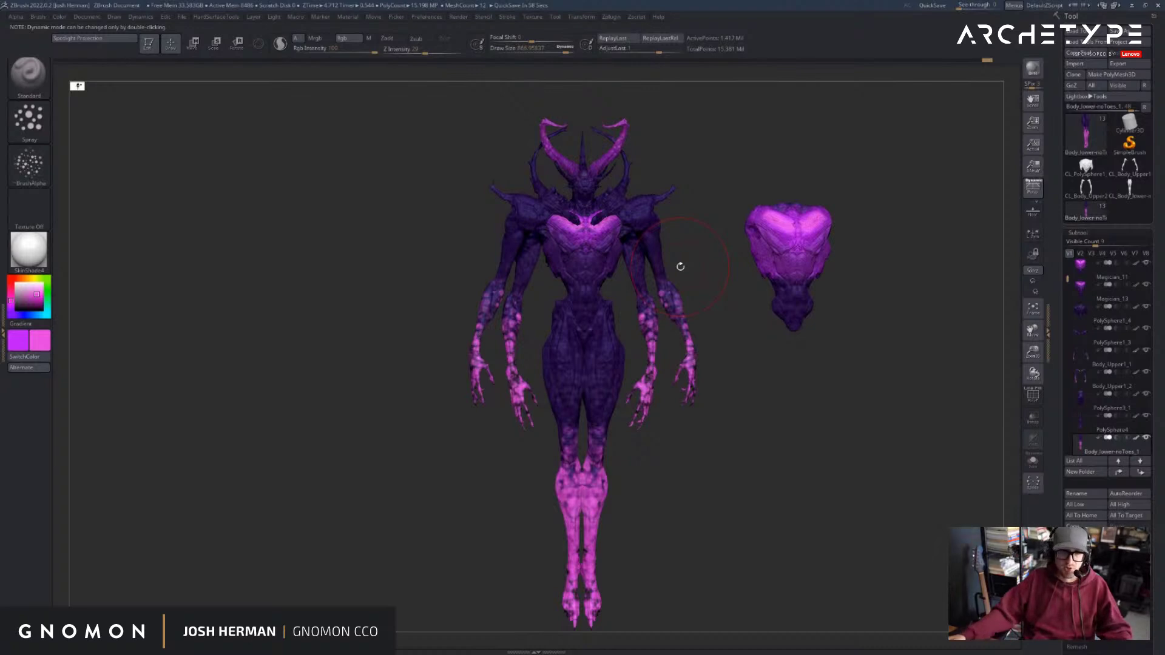
- Undo and redo the pink on the legs to compare the dark and pink versions
{"action": "key", "text": "ctrl+z"}
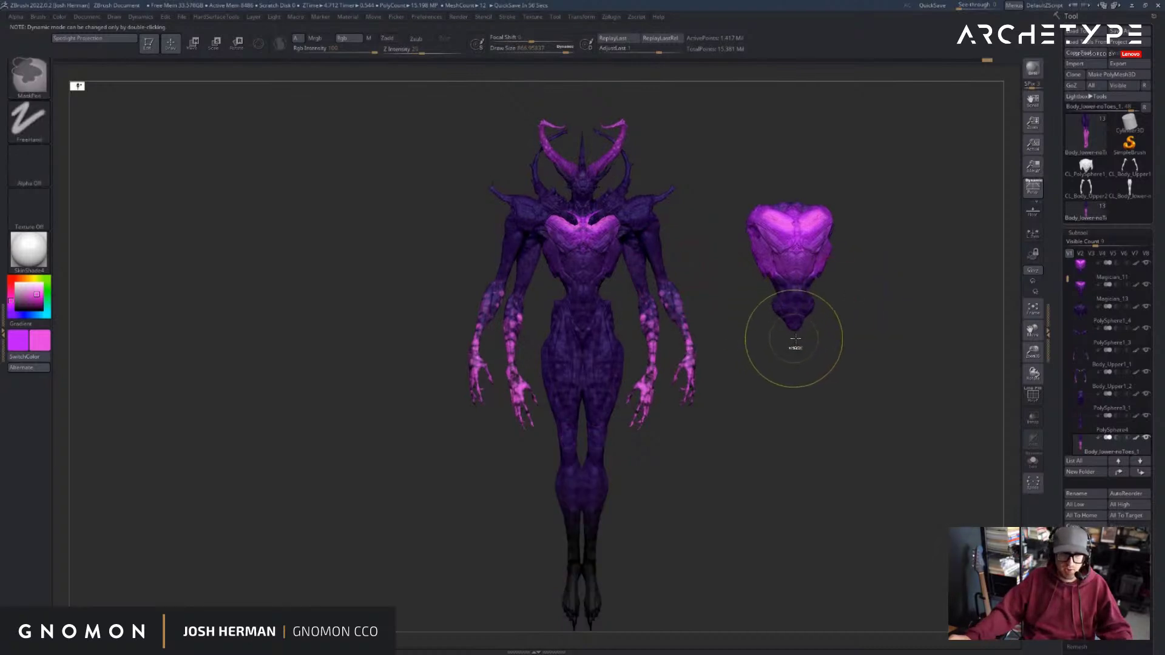
{"action": "key", "text": "ctrl+z"}
{"action": "key", "text": "ctrl+z"}
{"action": "key", "text": "ctrl+shift+z"}
{"action": "key", "text": "ctrl+shift+z"}
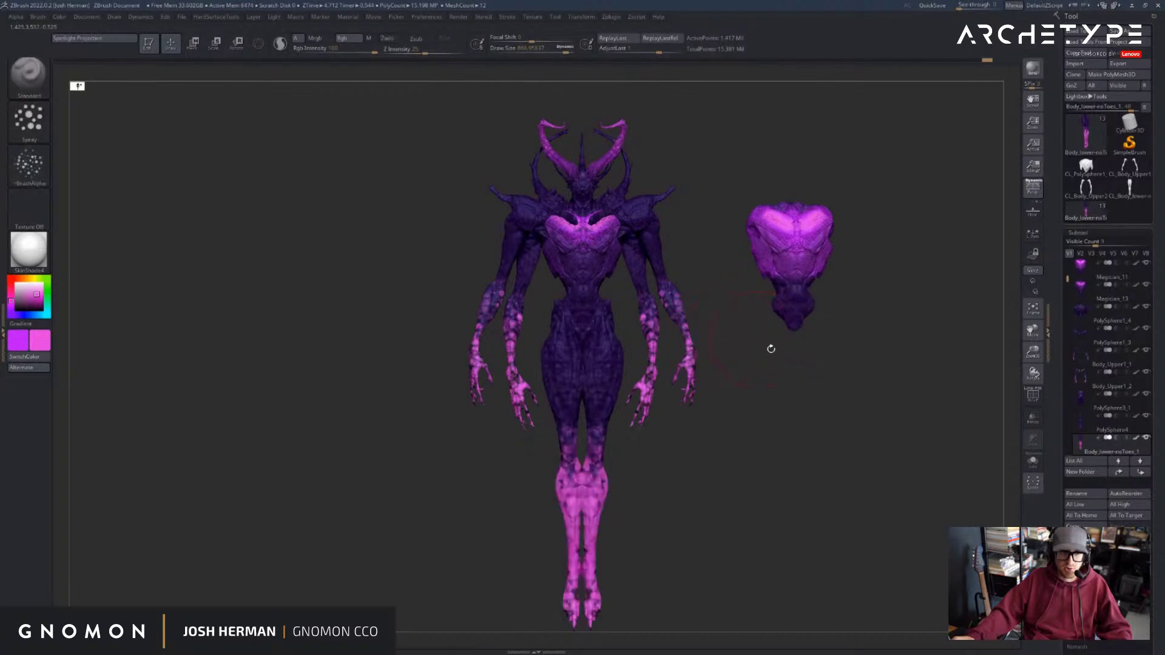
- Drop a snapshot of the pink-limbed figure onto the canvas and move the live figure beside it
{"action": "left_click_drag", "start_coordinate": [770, 346], "coordinate": [524, 428]}
{"action": "key", "text": "shift+s"}
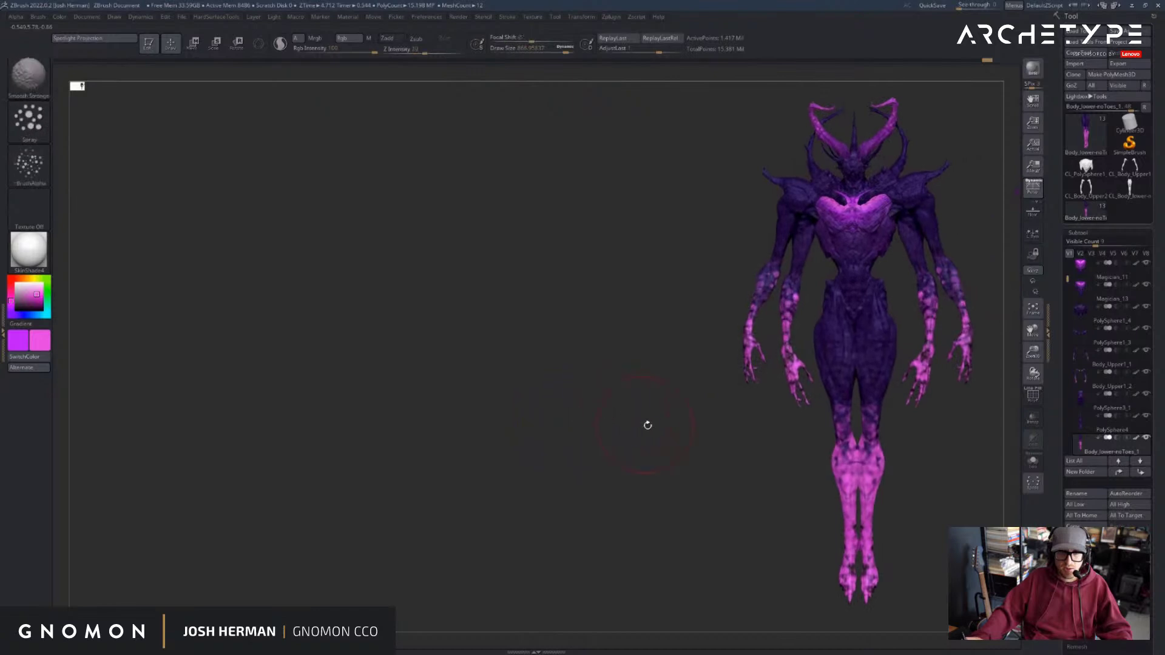
{"action": "left_click_drag", "start_coordinate": [647, 424], "coordinate": [286, 465], "text": "alt"}
- Undo the pink on the live figure's legs and all four arms, and hide the spare torso beside it
{"action": "left_click", "coordinate": [549, 393], "text": "alt"}
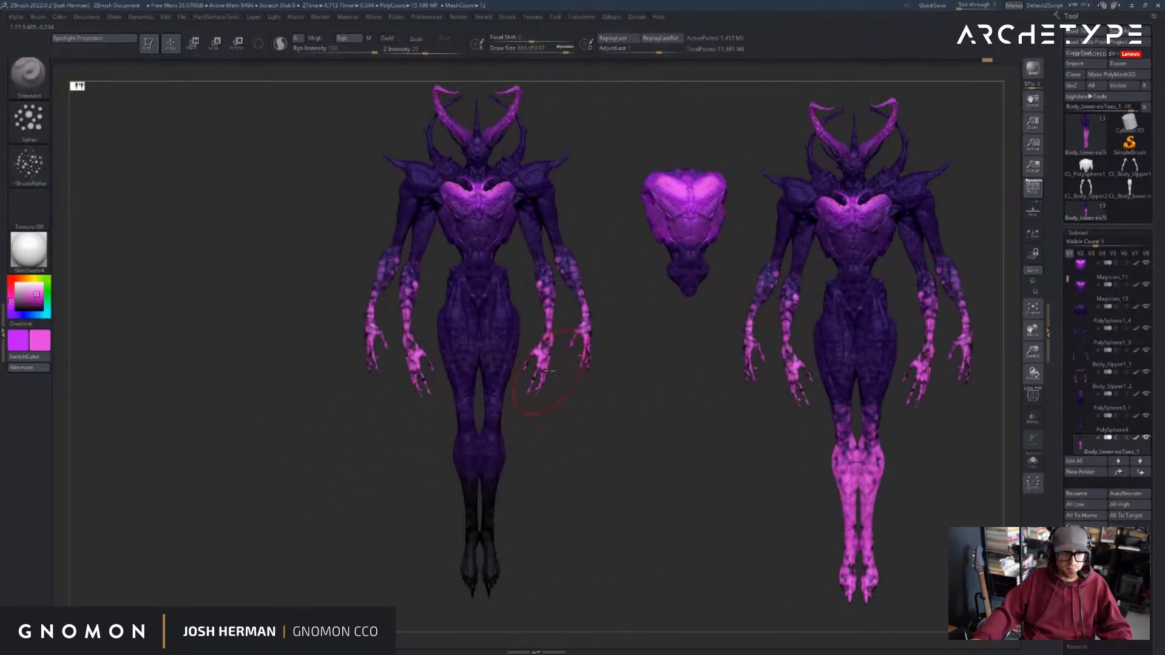
{"action": "key", "text": "ctrl+z"}
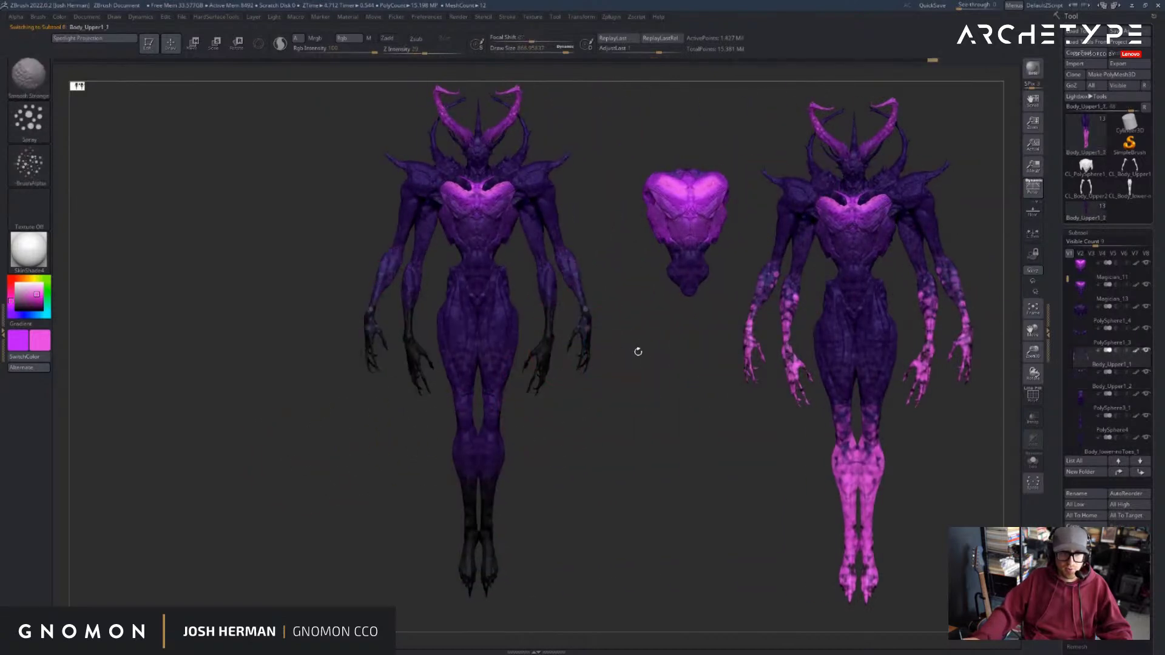
{"action": "mouse_move", "coordinate": [638, 351]}
{"action": "left_mouse_down"}
{"action": "mouse_move", "coordinate": [645, 369]}
{"action": "mouse_move", "coordinate": [697, 367]}
{"action": "mouse_move", "coordinate": [702, 393]}
{"action": "mouse_move", "coordinate": [670, 417]}
{"action": "mouse_move", "coordinate": [721, 419]}
{"action": "left_mouse_up"}
{"action": "left_click", "coordinate": [1145, 266]}
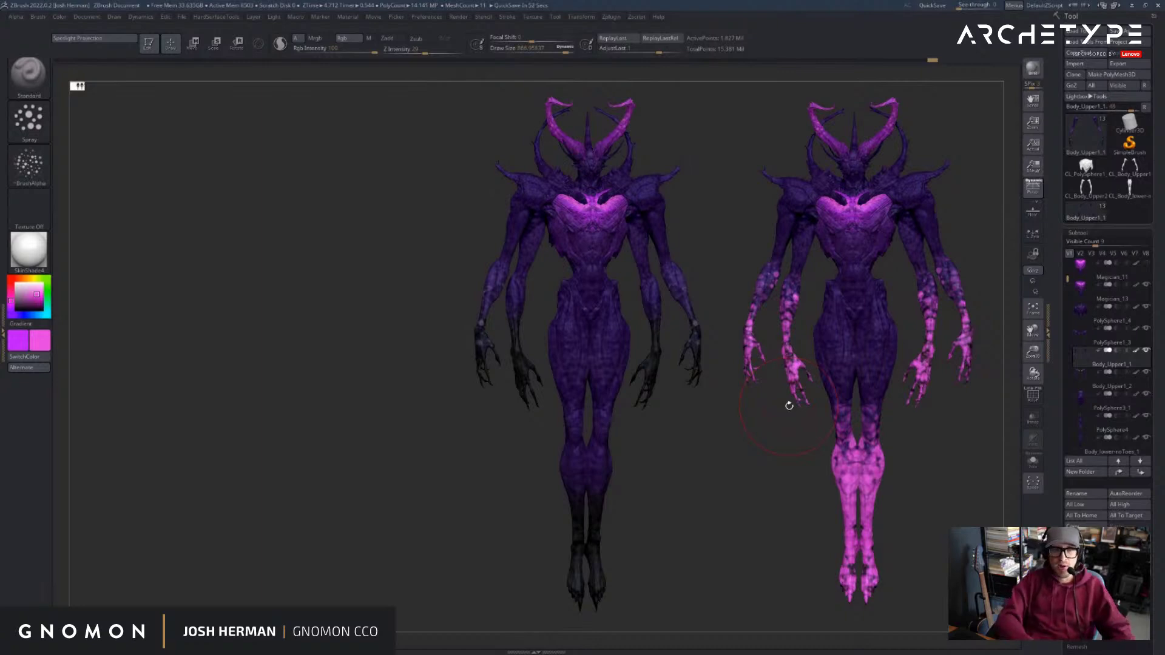
- Redo the pink on the outer arms, inner arms and legs, and clear the snapshot from the canvas
{"action": "key", "text": "ctrl+shift+z"}
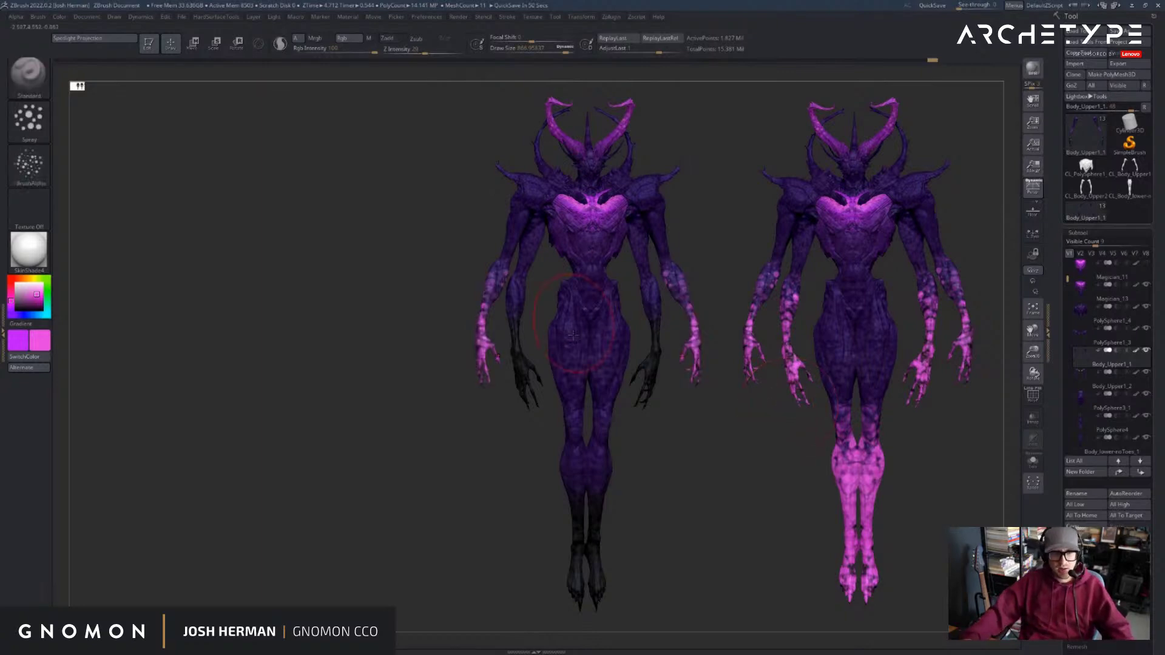
{"action": "key", "text": "ctrl+shift+z"}
{"action": "key", "text": "ctrl+shift+z"}
{"action": "key", "text": "ctrl+shift+z"}
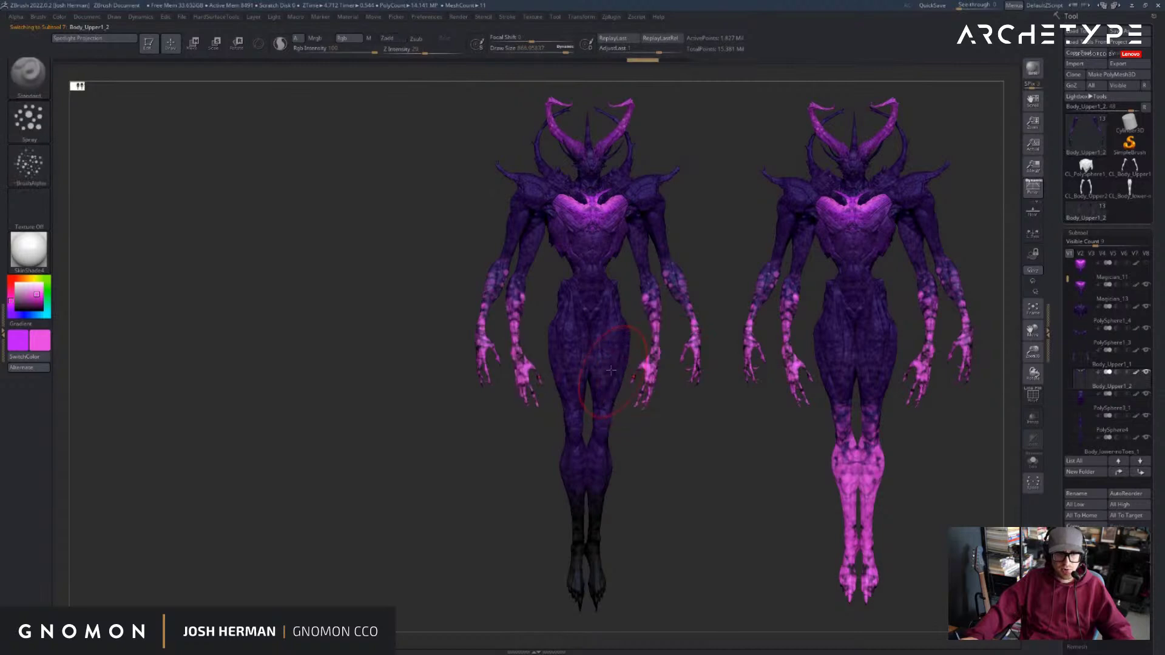
{"action": "key", "text": "ctrl+shift+z"}
{"action": "key", "text": "ctrl+n"}
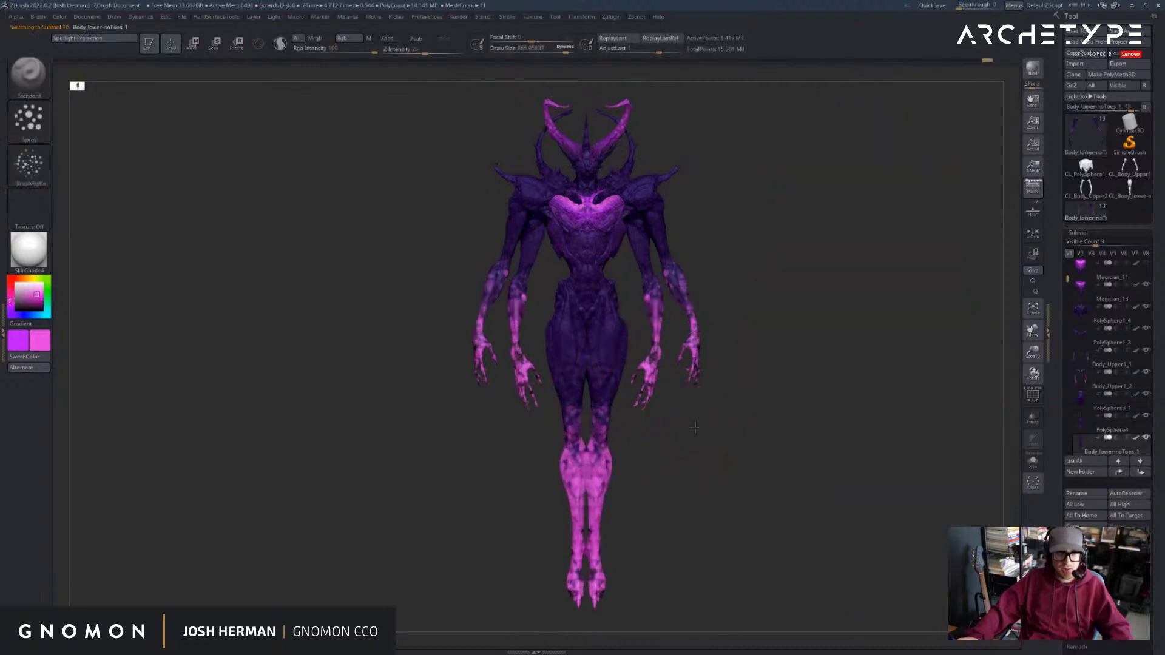
- Show the spare torso again, sample the dark purple from the body, and spray it over the figure's pink chest
{"action": "mouse_move", "coordinate": [736, 163]}
{"action": "left_mouse_down", "text": "alt"}
{"action": "mouse_move", "coordinate": [732, 270]}
{"action": "mouse_move", "coordinate": [874, 236]}
{"action": "mouse_move", "coordinate": [844, 260]}
{"action": "left_mouse_up", "text": "alt"}
{"action": "left_click", "coordinate": [1146, 264]}
{"action": "key", "text": "c"}
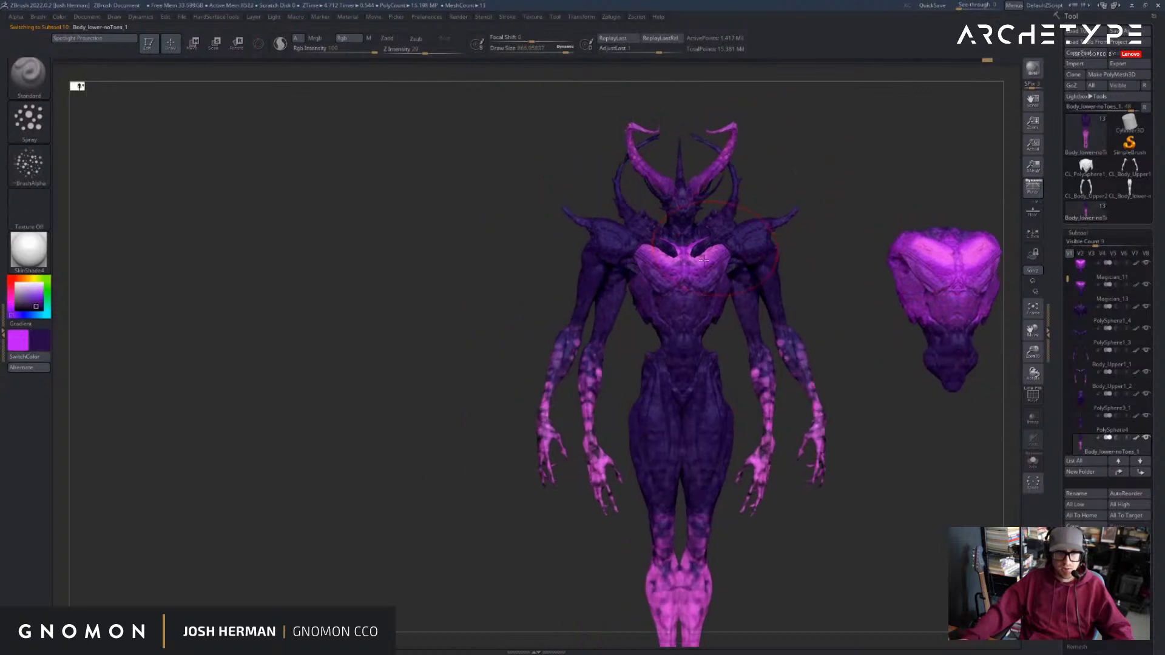
{"action": "key", "text": "ctrl+shift+z"}
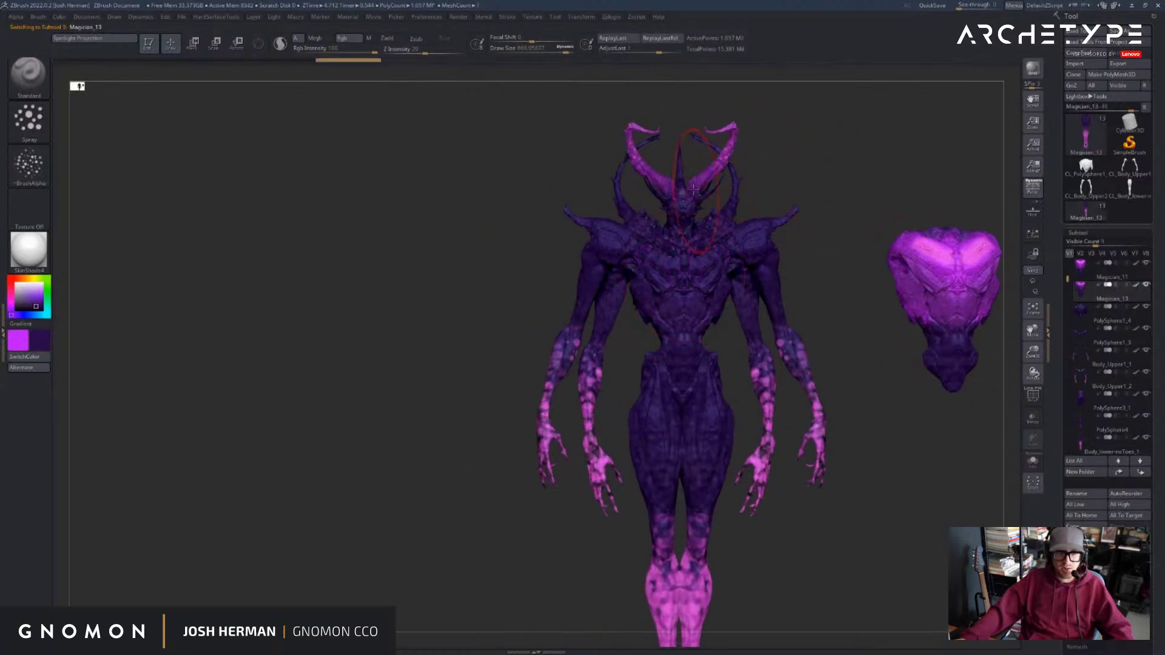
- Select the large curved horns and try spraying them entirely black with a bigger brush
{"action": "key", "text": "ctrl+shift+z"}
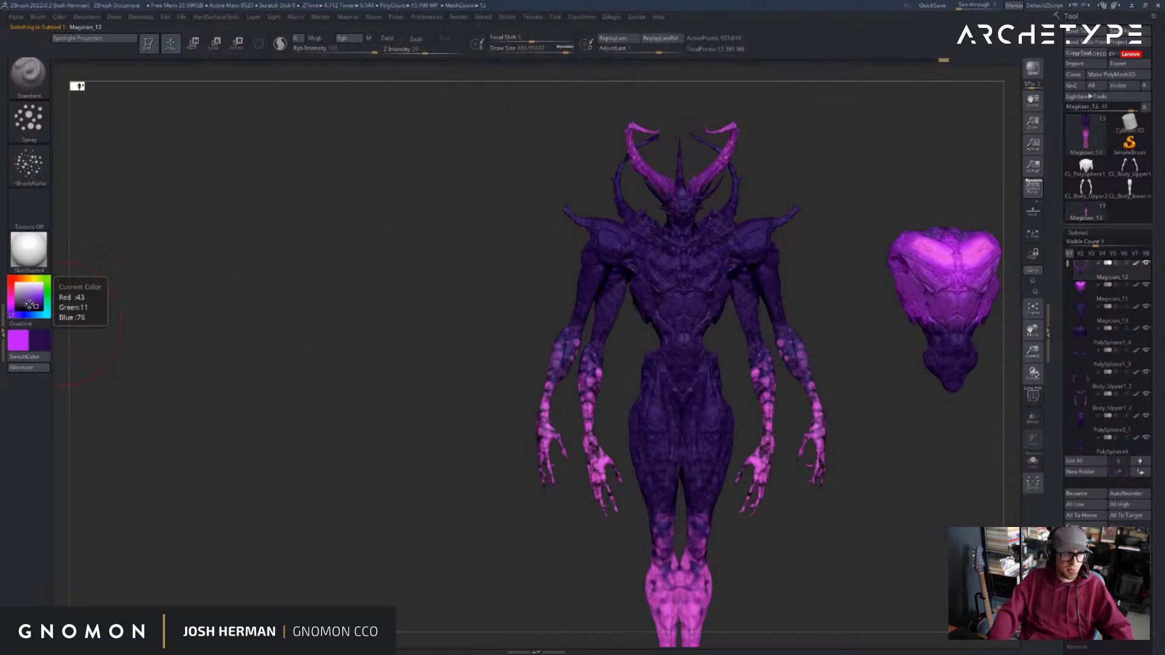
{"action": "mouse_move", "coordinate": [780, 136]}
{"action": "left_mouse_down", "text": "alt"}
{"action": "mouse_move", "coordinate": [808, 130]}
{"action": "mouse_move", "coordinate": [764, 146]}
{"action": "left_mouse_up", "text": "alt"}
{"action": "key", "text": "]"}
{"action": "left_click_drag", "start_coordinate": [638, 192], "coordinate": [647, 161]}
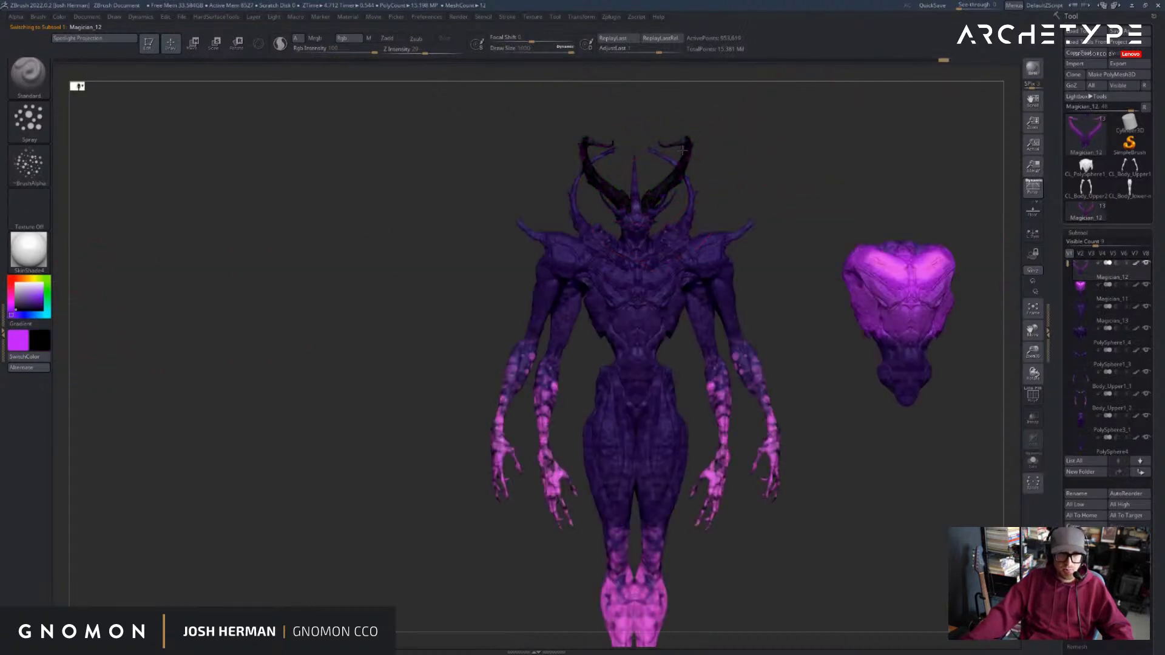
{"action": "mouse_move", "coordinate": [787, 131]}
{"action": "left_mouse_down", "text": "alt"}
{"action": "mouse_move", "coordinate": [777, 197]}
{"action": "mouse_move", "coordinate": [821, 156]}
{"action": "mouse_move", "coordinate": [796, 165]}
{"action": "mouse_move", "coordinate": [766, 153]}
{"action": "left_mouse_up", "text": "alt"}
{"action": "key", "text": "ctrl+z"}
- Spray black over the tips of the large horns with a smaller brush, fading into the pink toward the head
{"action": "key", "text": "s"}
{"action": "left_click_drag", "start_coordinate": [611, 202], "coordinate": [551, 174]}
{"action": "key", "text": "s"}
{"action": "mouse_move", "coordinate": [526, 187]}
{"action": "left_mouse_down"}
{"action": "mouse_move", "coordinate": [608, 174]}
{"action": "mouse_move", "coordinate": [560, 175]}
{"action": "left_mouse_up"}
{"action": "key", "text": "s"}
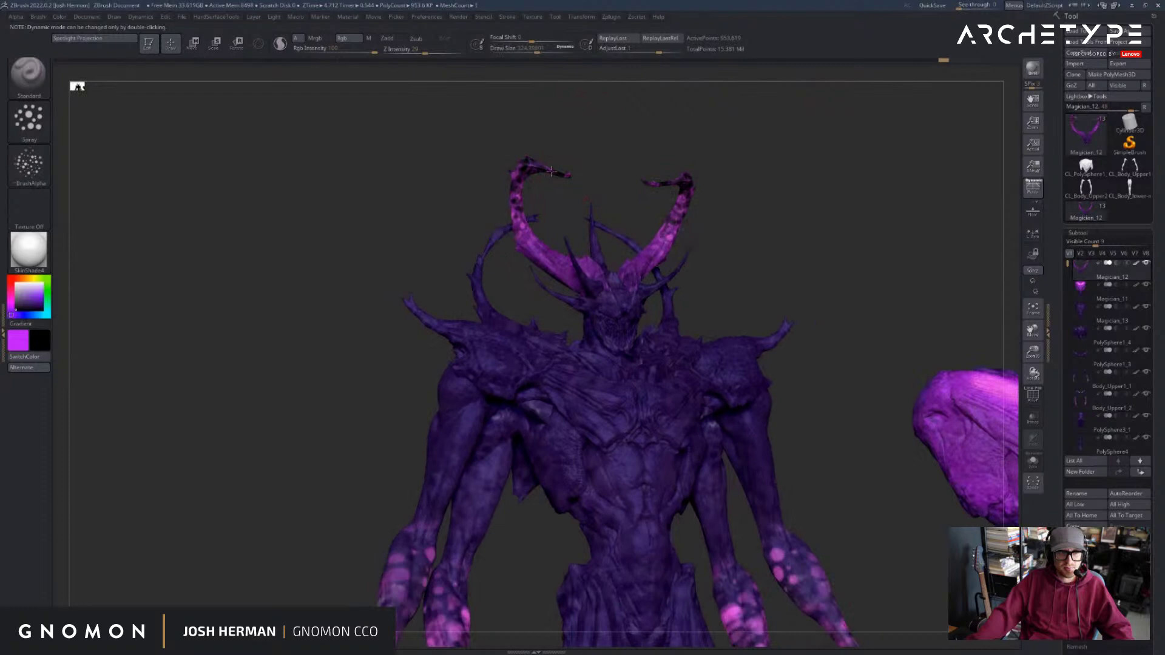
{"action": "left_click_drag", "start_coordinate": [659, 125], "coordinate": [707, 193]}
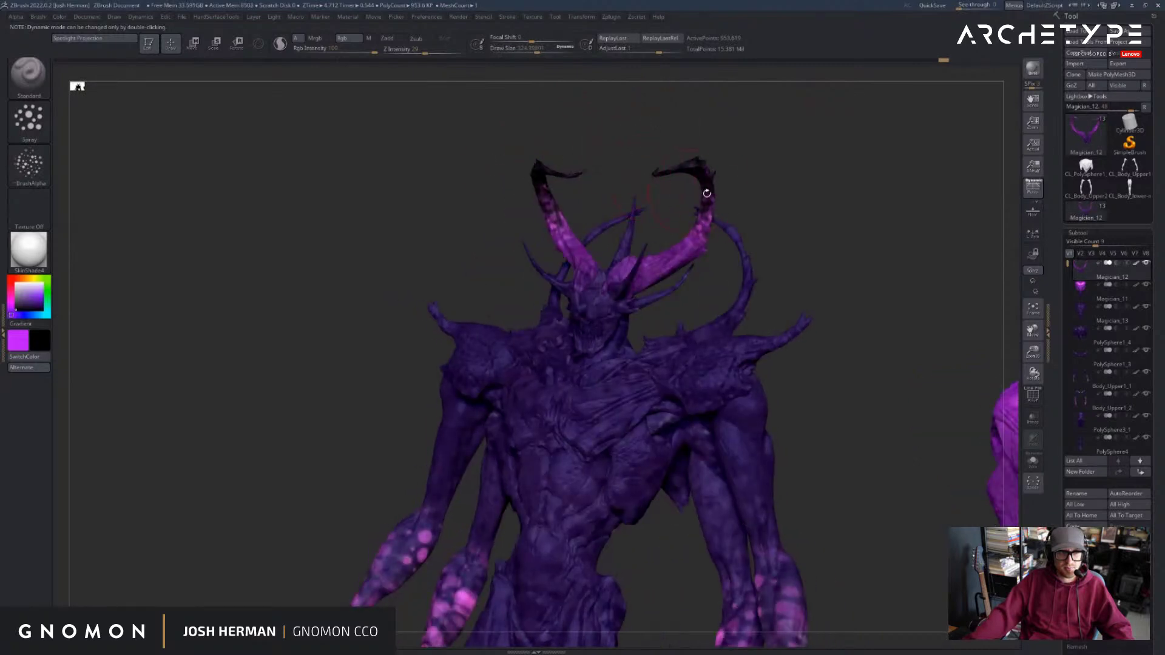
- Select the small head spikes and spray them black with an enlarged brush
{"action": "left_click", "coordinate": [620, 249], "text": "alt"}
{"action": "mouse_move", "coordinate": [648, 229]}
{"action": "left_mouse_down"}
{"action": "mouse_move", "coordinate": [626, 250]}
{"action": "mouse_move", "coordinate": [654, 258]}
{"action": "left_mouse_up"}
{"action": "key", "text": "alt+s"}
{"action": "key", "text": "s"}
{"action": "left_click_drag", "start_coordinate": [616, 343], "coordinate": [627, 139]}
{"action": "key", "text": "shift+alt+s"}
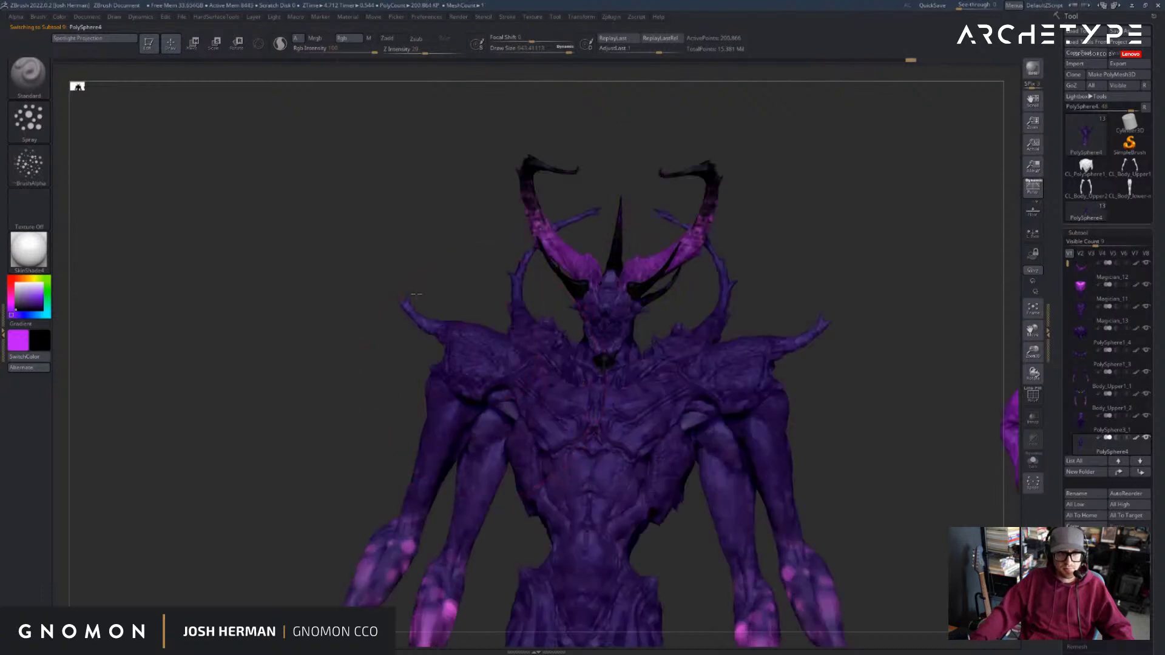
- Select the head and spray black over the face and neck
{"action": "left_click_drag", "start_coordinate": [388, 286], "coordinate": [444, 296]}
{"action": "left_click", "coordinate": [613, 298], "text": "alt"}
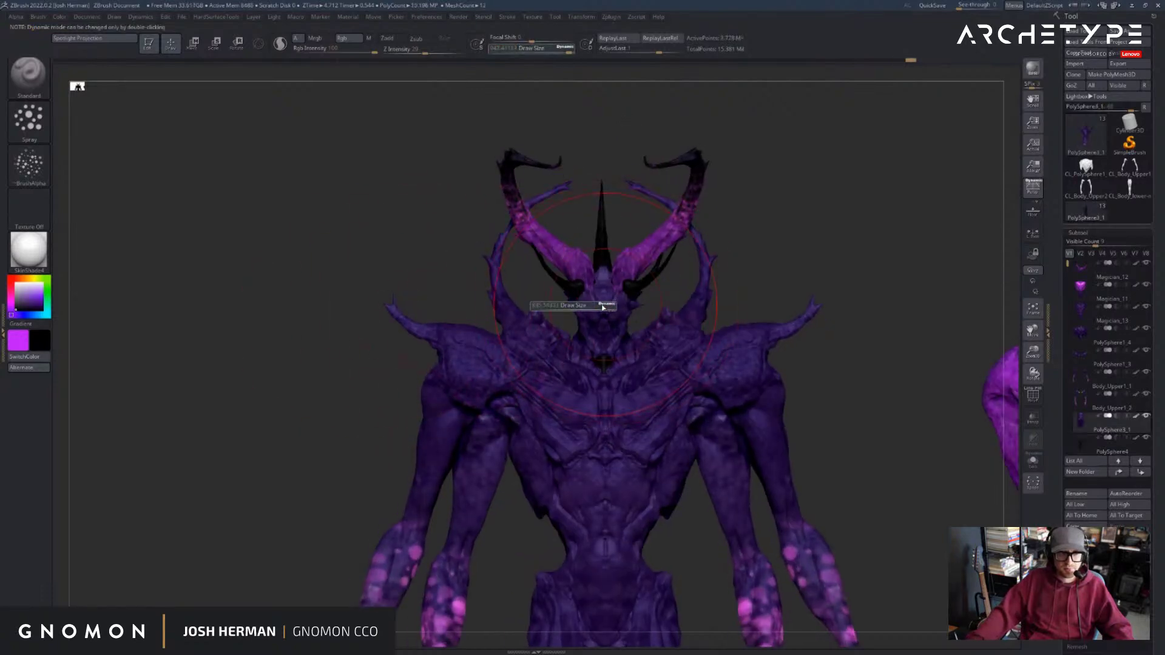
{"action": "left_click_drag", "start_coordinate": [586, 285], "coordinate": [590, 276], "text": "ctrl+alt+shift"}
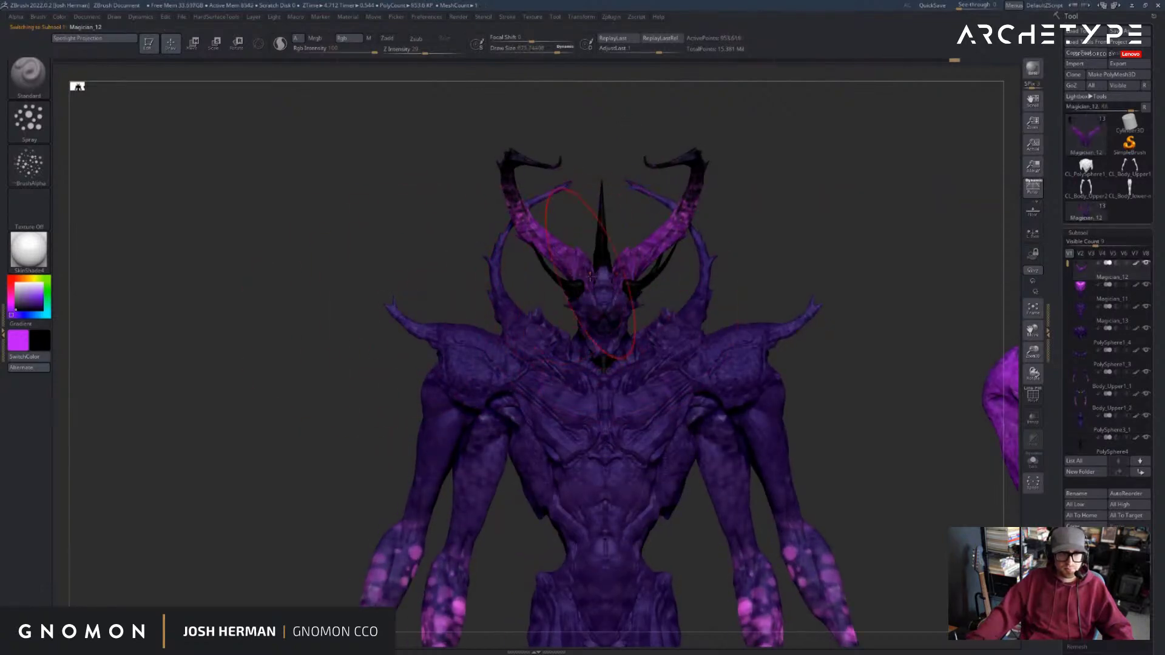
{"action": "left_click", "coordinate": [605, 306], "text": "alt"}
{"action": "left_click_drag", "start_coordinate": [825, 258], "coordinate": [796, 141], "text": "alt"}
- Sample the brighter purple from the figure, select the torso, and spray it over the chest
{"action": "key", "text": "c"}
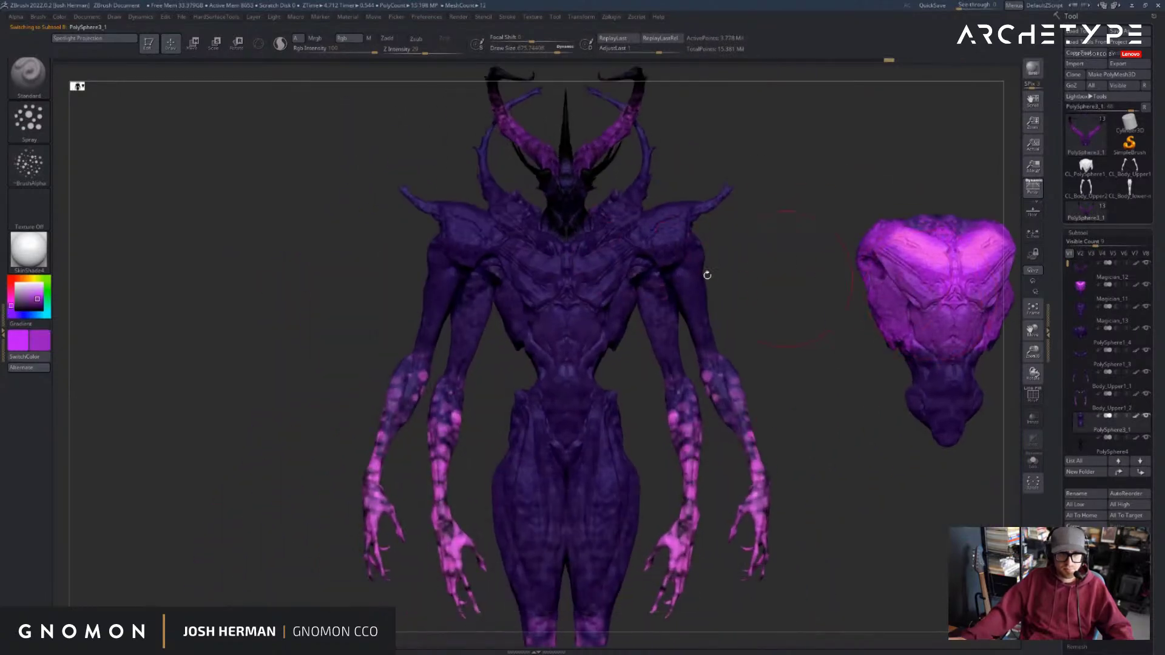
{"action": "left_click", "coordinate": [598, 297], "text": "alt"}
{"action": "mouse_move", "coordinate": [539, 267]}
{"action": "left_mouse_down"}
{"action": "mouse_move", "coordinate": [564, 310]}
{"action": "mouse_move", "coordinate": [614, 238]}
{"action": "left_mouse_up"}
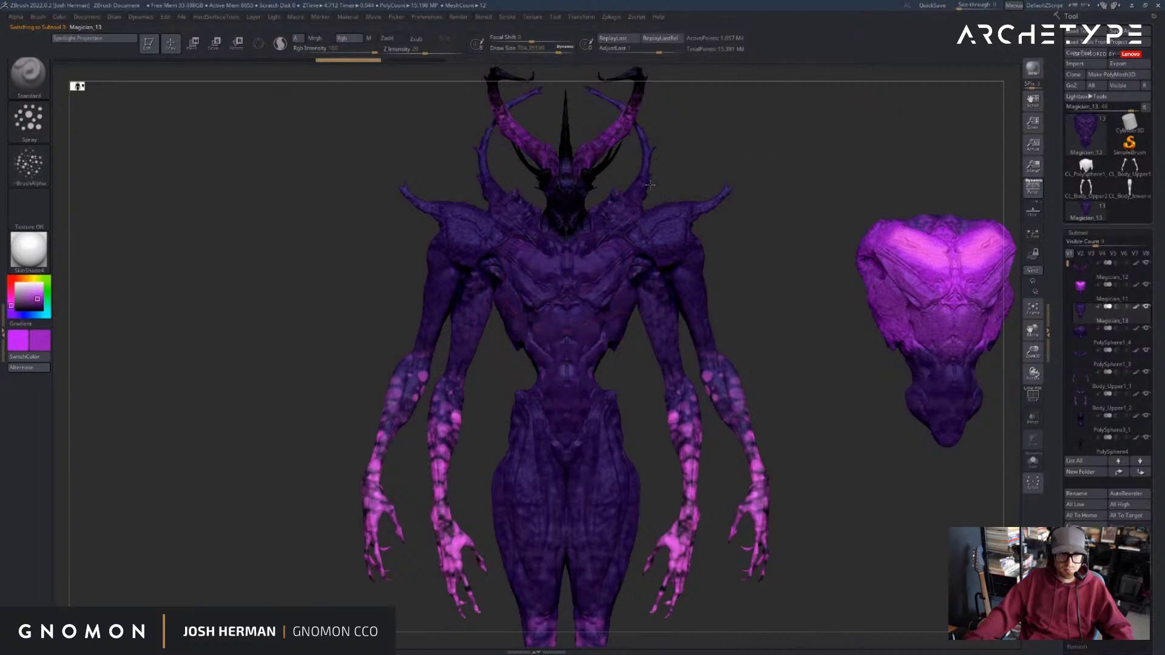
{"action": "left_click_drag", "start_coordinate": [568, 279], "coordinate": [631, 250]}
{"action": "left_click_drag", "start_coordinate": [790, 237], "coordinate": [758, 195]}
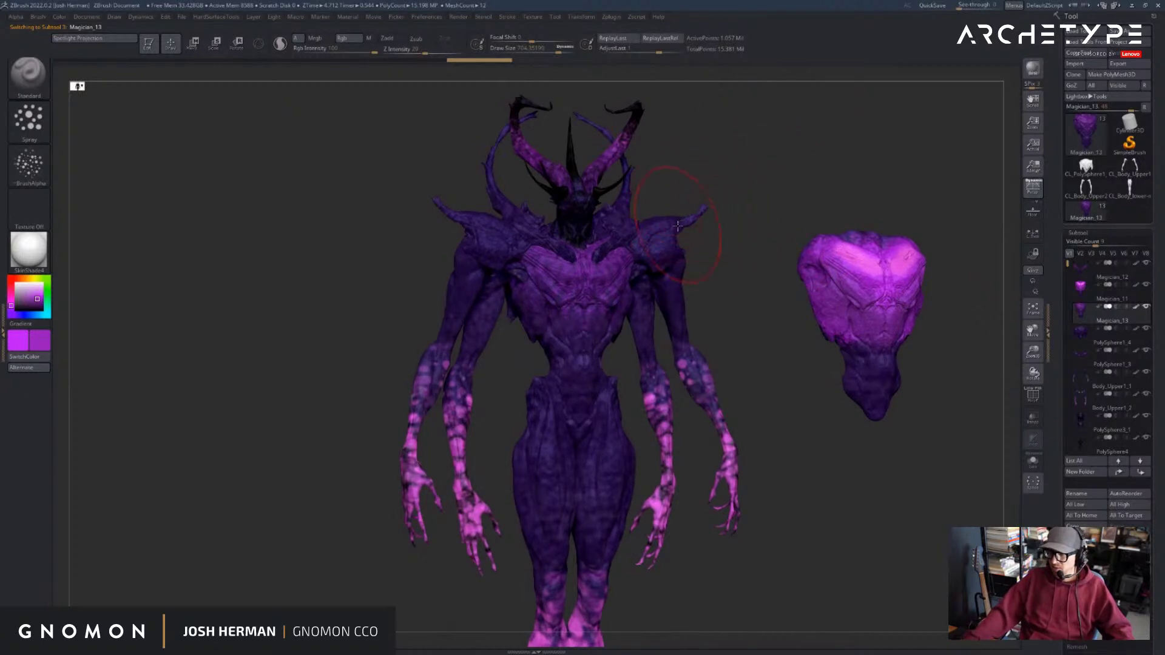
{"action": "left_click_drag", "start_coordinate": [720, 190], "coordinate": [733, 209], "text": "alt"}
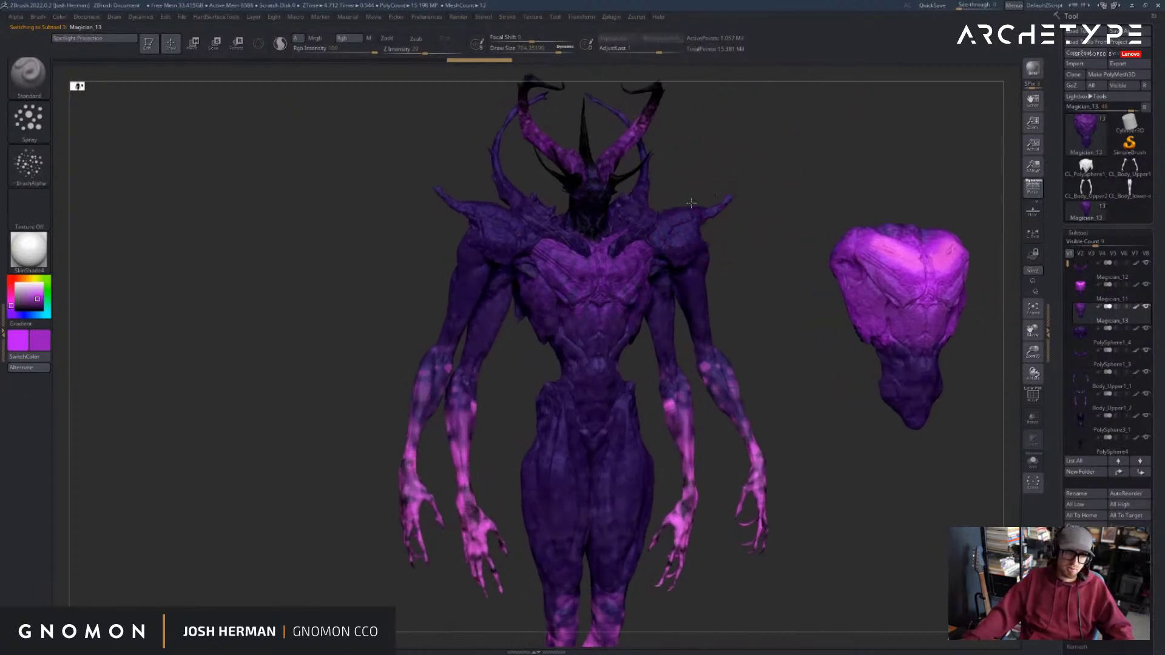
- Try spraying the brighter purple over the shoulder plates, and undo it on both the shoulders and the chest
{"action": "left_click", "coordinate": [537, 241], "text": "alt"}
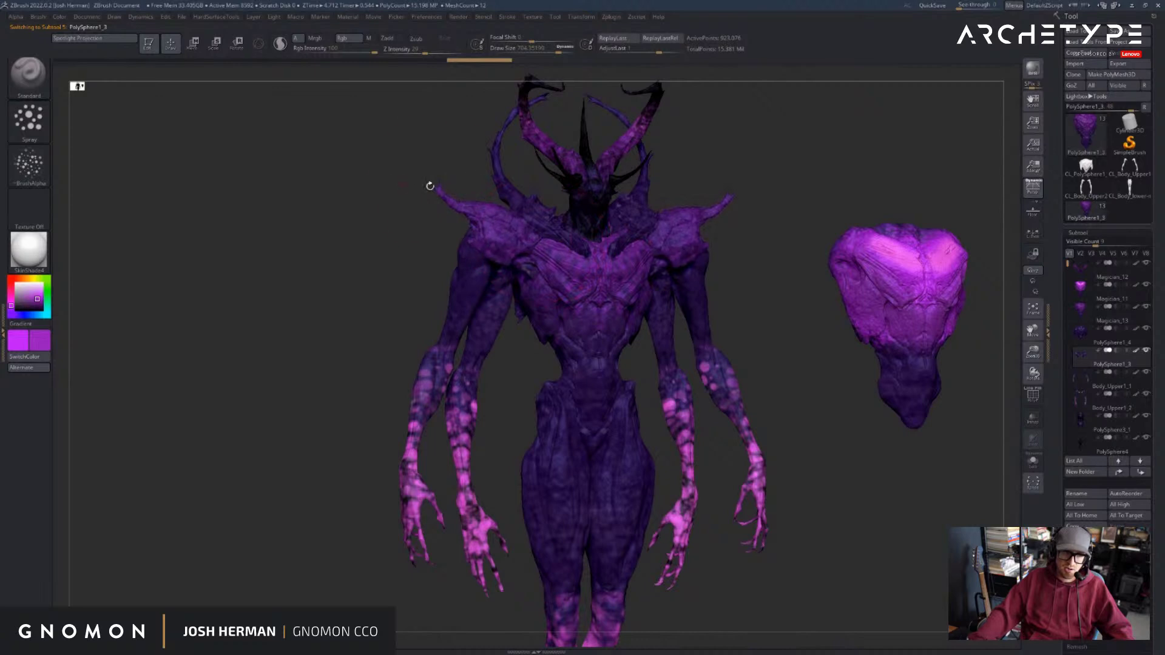
{"action": "left_click_drag", "start_coordinate": [429, 185], "coordinate": [450, 187], "text": "shift"}
{"action": "key", "text": "ctrl+z"}
{"action": "left_click", "coordinate": [634, 266], "text": "alt"}
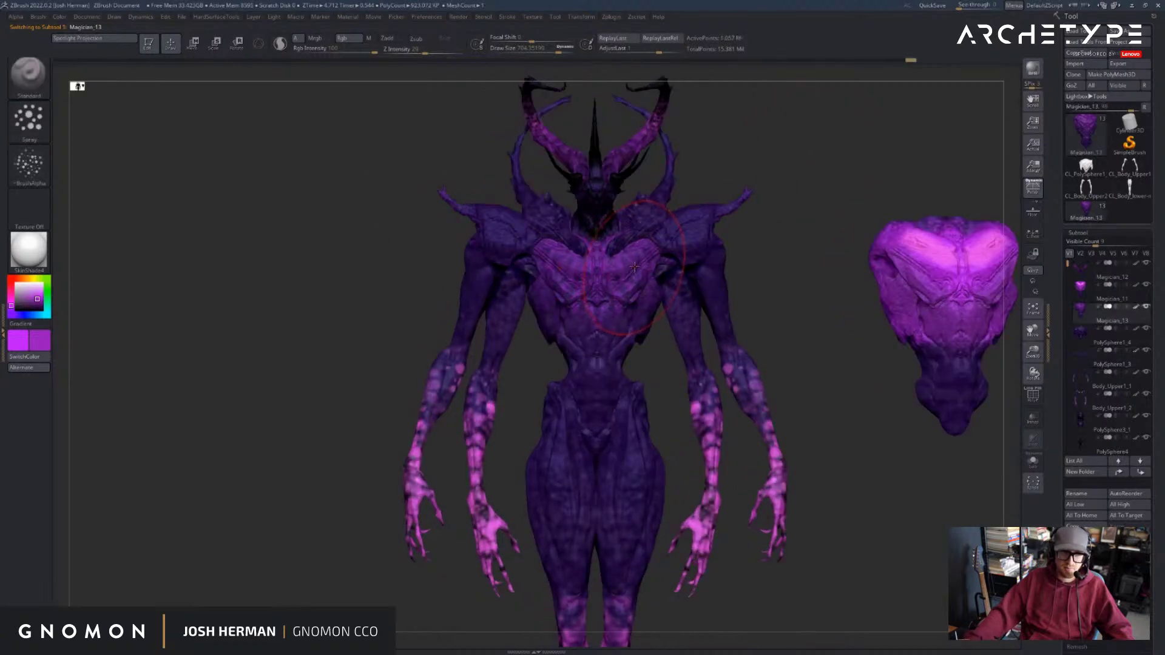
{"action": "left_click", "coordinate": [674, 235], "text": "alt"}
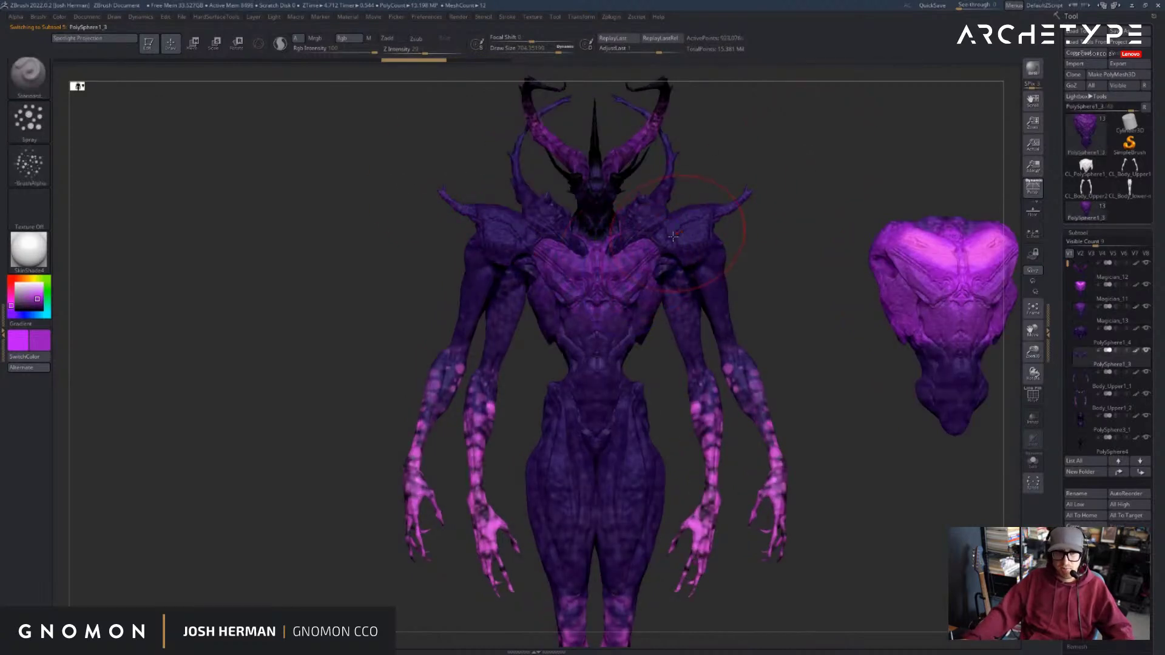
{"action": "left_click_drag", "start_coordinate": [734, 182], "coordinate": [690, 217]}
{"action": "key", "text": "s"}
{"action": "left_click_drag", "start_coordinate": [672, 230], "coordinate": [687, 231]}
{"action": "left_click_drag", "start_coordinate": [745, 152], "coordinate": [772, 152]}
{"action": "key", "text": "ctrl+z"}
{"action": "mouse_move", "coordinate": [694, 150]}
{"action": "left_mouse_down", "text": "alt"}
{"action": "mouse_move", "coordinate": [698, 196]}
{"action": "mouse_move", "coordinate": [680, 219]}
{"action": "left_mouse_up", "text": "alt"}
{"action": "left_click", "coordinate": [593, 321], "text": "alt"}
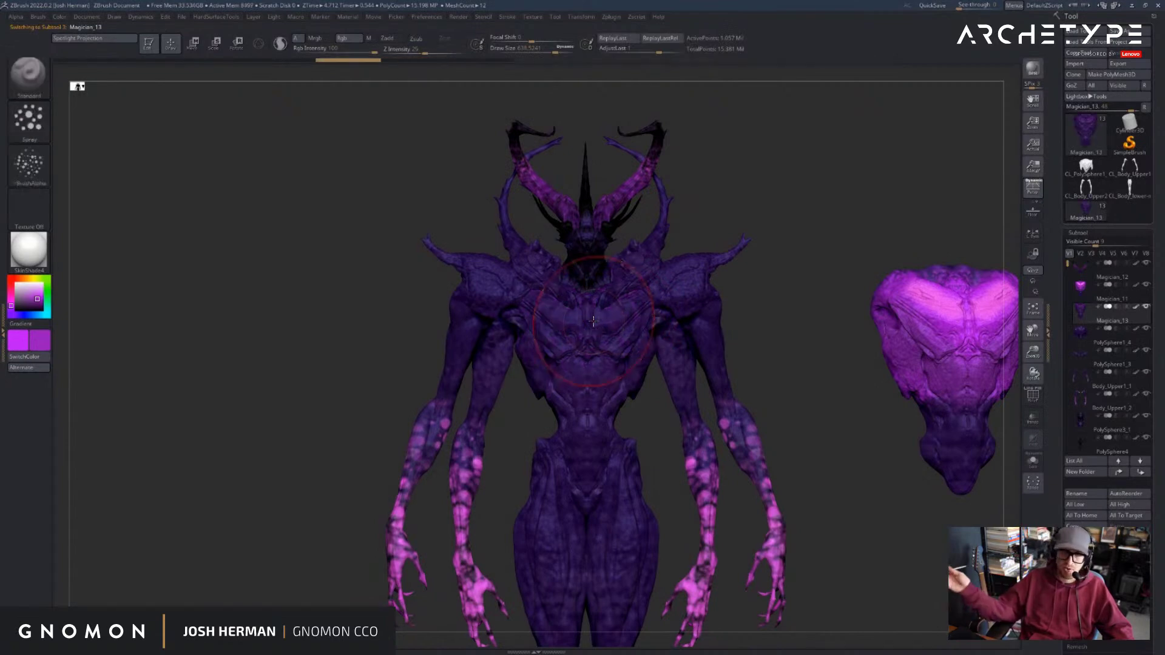
- Review the figure up close and from a distance, and undo the black on the small head spikes
{"action": "left_click_drag", "start_coordinate": [775, 198], "coordinate": [766, 220], "text": "alt"}
{"action": "left_click", "coordinate": [662, 145], "text": "alt"}
{"action": "mouse_move", "coordinate": [716, 167]}
{"action": "left_mouse_down", "text": "alt"}
{"action": "mouse_move", "coordinate": [713, 209]}
{"action": "mouse_move", "coordinate": [710, 195]}
{"action": "mouse_move", "coordinate": [749, 194]}
{"action": "left_mouse_up", "text": "alt"}
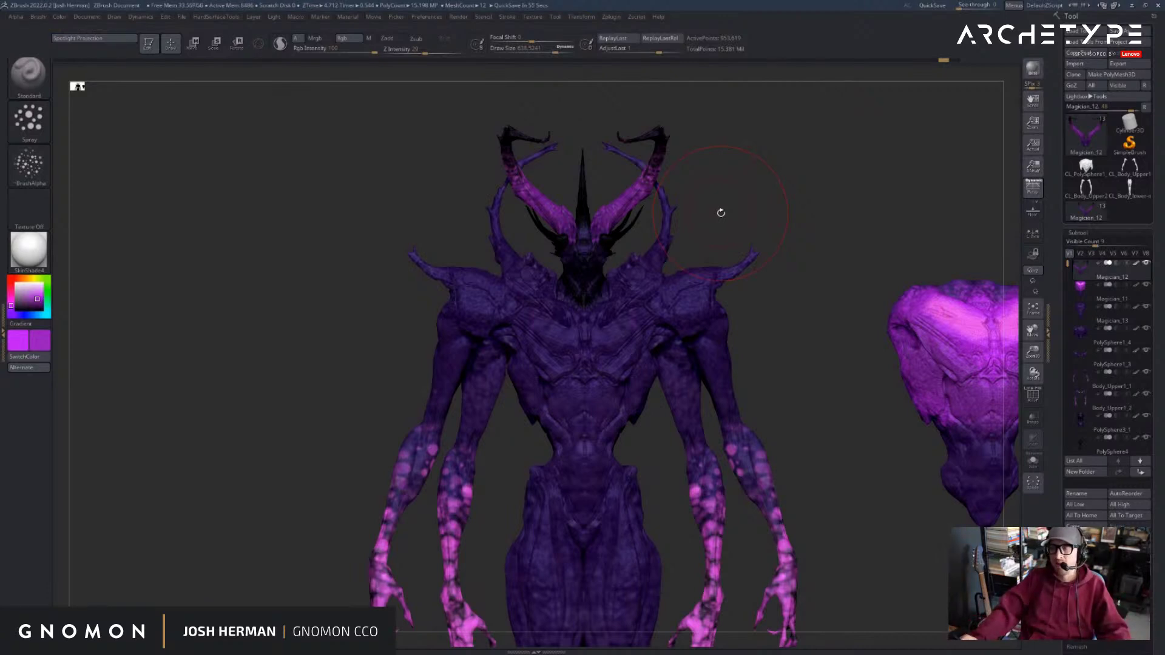
{"action": "key", "text": "f"}
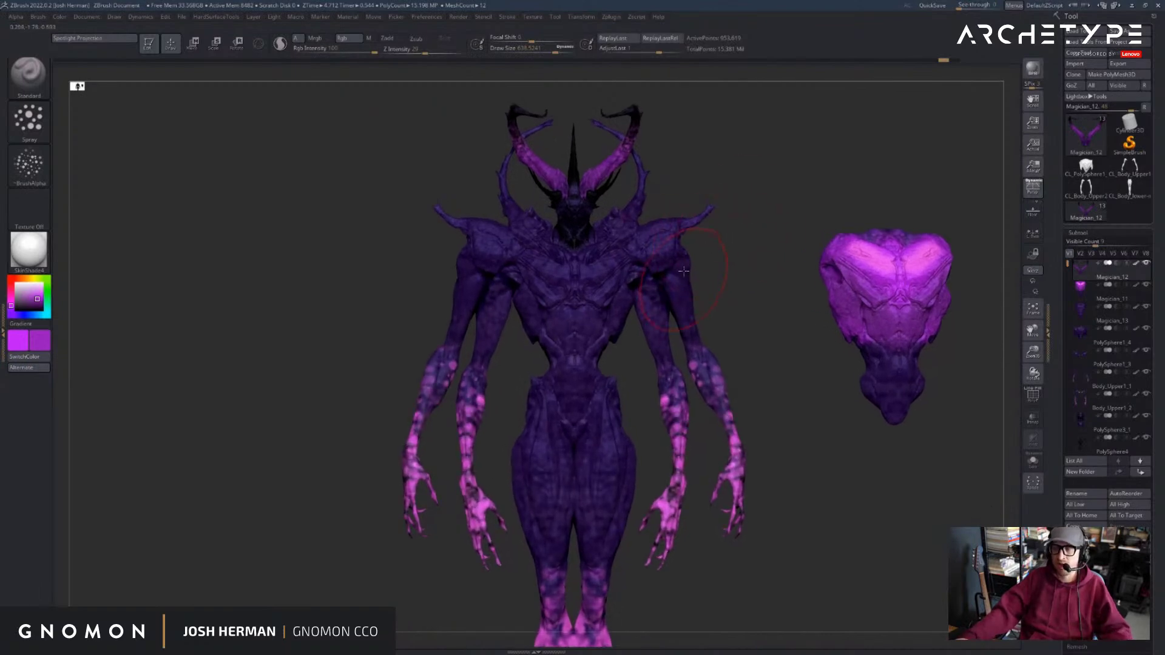
{"action": "left_click_drag", "start_coordinate": [775, 197], "coordinate": [840, 197], "text": "alt"}
{"action": "left_click", "coordinate": [611, 168], "text": "alt"}
{"action": "mouse_move", "coordinate": [791, 139]}
{"action": "left_mouse_down", "text": "alt"}
{"action": "mouse_move", "coordinate": [785, 182]}
{"action": "mouse_move", "coordinate": [616, 235]}
{"action": "left_mouse_up", "text": "alt"}
{"action": "left_click", "coordinate": [759, 173], "text": "ctrl"}
{"action": "left_click", "coordinate": [685, 218], "text": "alt"}
{"action": "left_click_drag", "start_coordinate": [802, 209], "coordinate": [723, 163], "text": "alt"}
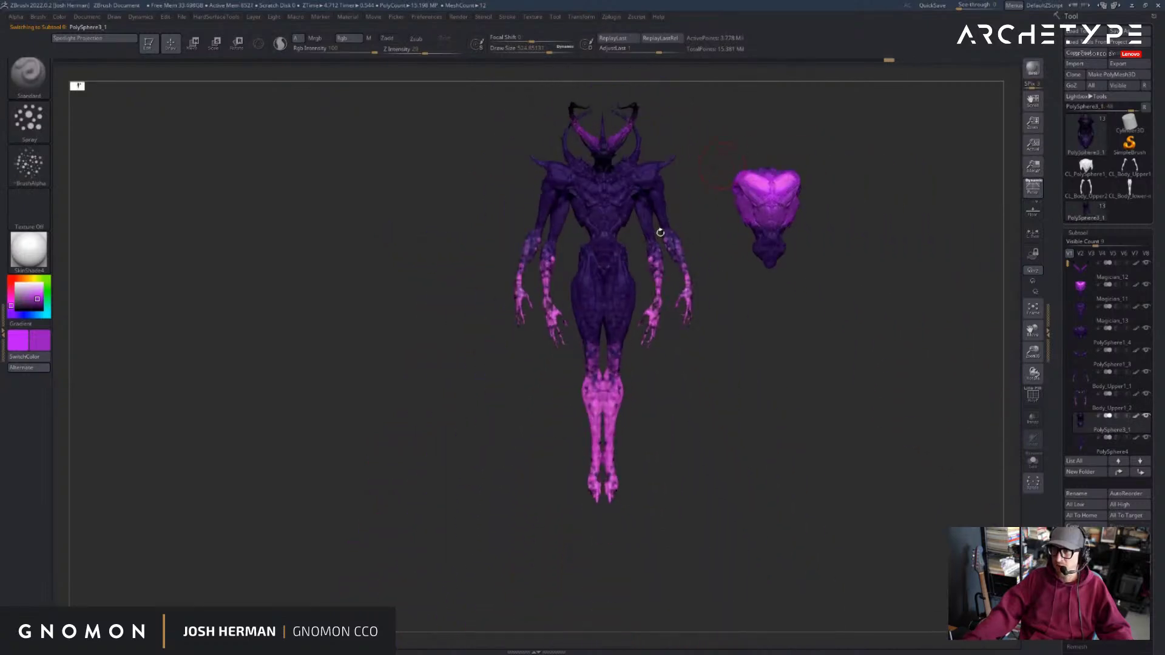
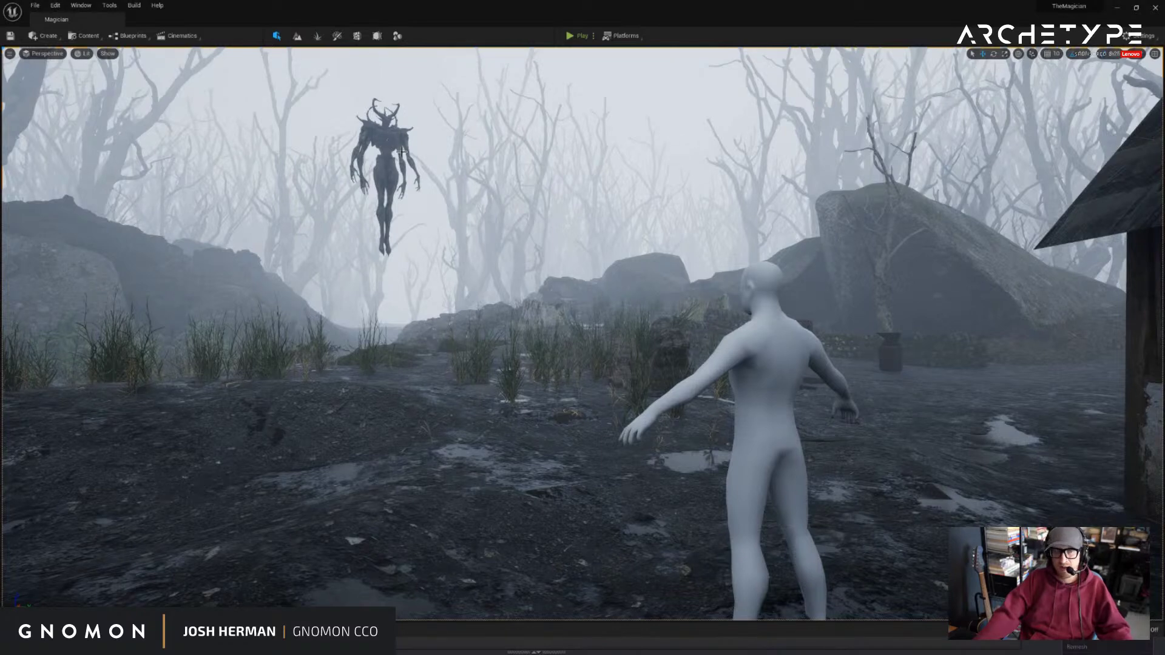
- Switch to Unreal Engine to check the creature in the foggy forest scene, and return to ZBrush to view the painted figure near and far
{"action": "mouse_move", "coordinate": [462, 153]}
{"action": "right_mouse_down"}
{"action": "mouse_move", "coordinate": [478, 153]}
{"action": "mouse_move", "coordinate": [438, 143]}
{"action": "mouse_move", "coordinate": [452, 142]}
{"action": "right_mouse_up"}
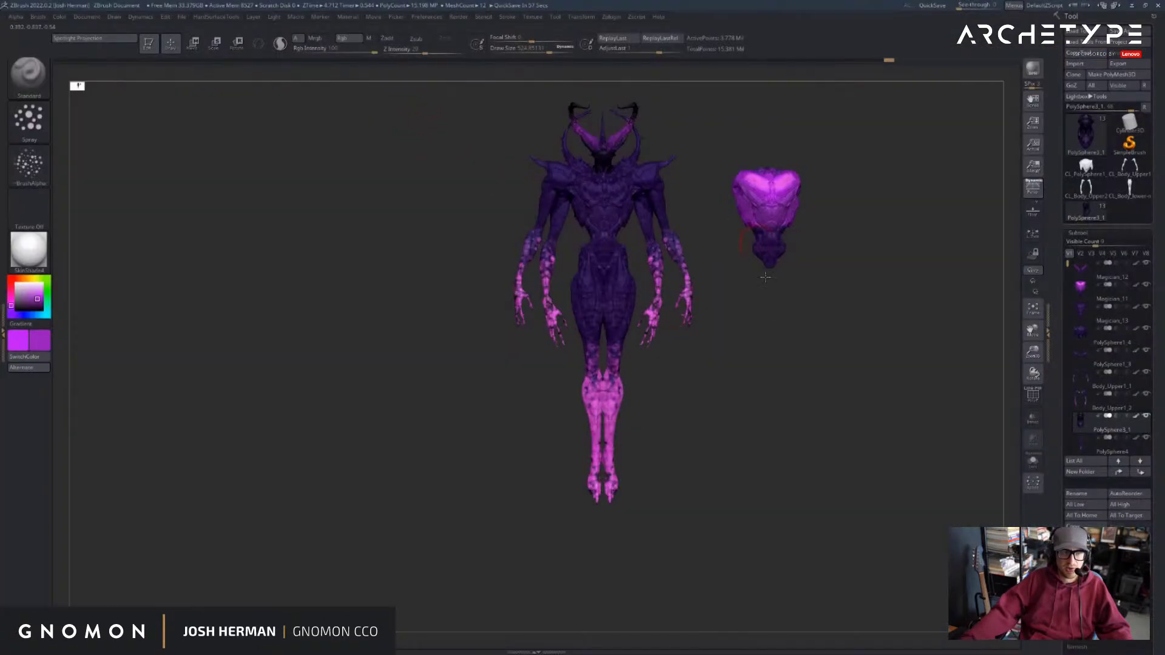
{"action": "scroll", "coordinate": [753, 402], "scroll_direction": "up", "scroll_amount": 3}
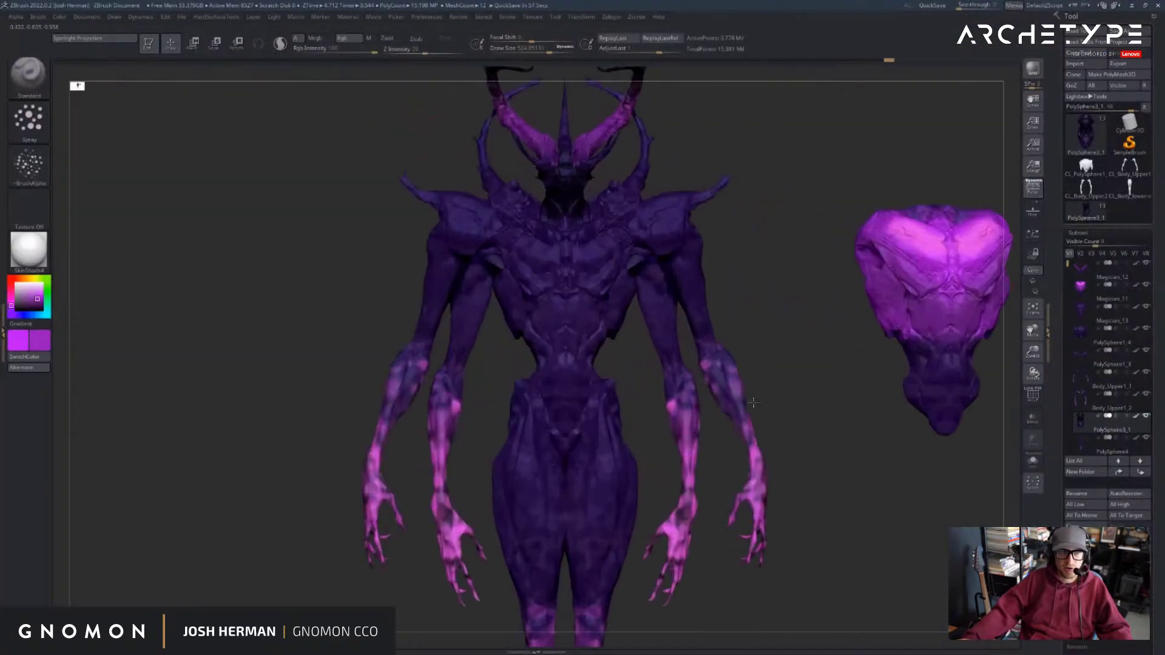
{"action": "scroll", "coordinate": [753, 403], "scroll_direction": "down", "scroll_amount": 10}
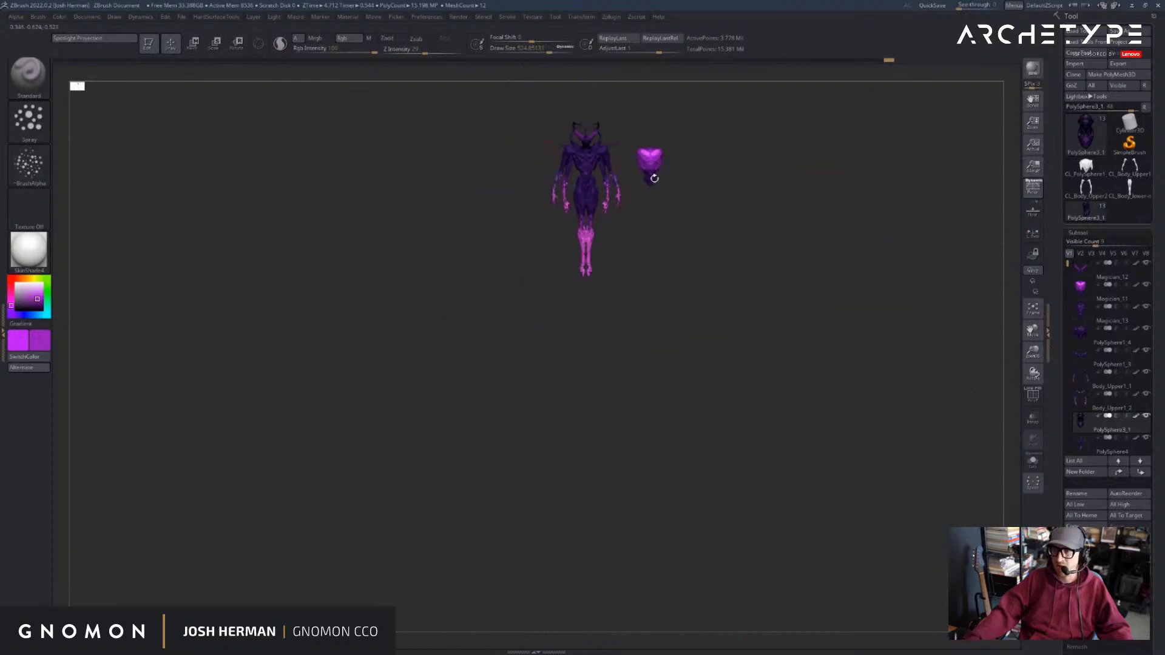
- Sample the dark purple from the body, select the lower body, and spray it over the knees and the top of the pink shins
{"action": "left_click_drag", "start_coordinate": [721, 293], "coordinate": [686, 317], "text": "alt"}
{"action": "key", "text": "c"}
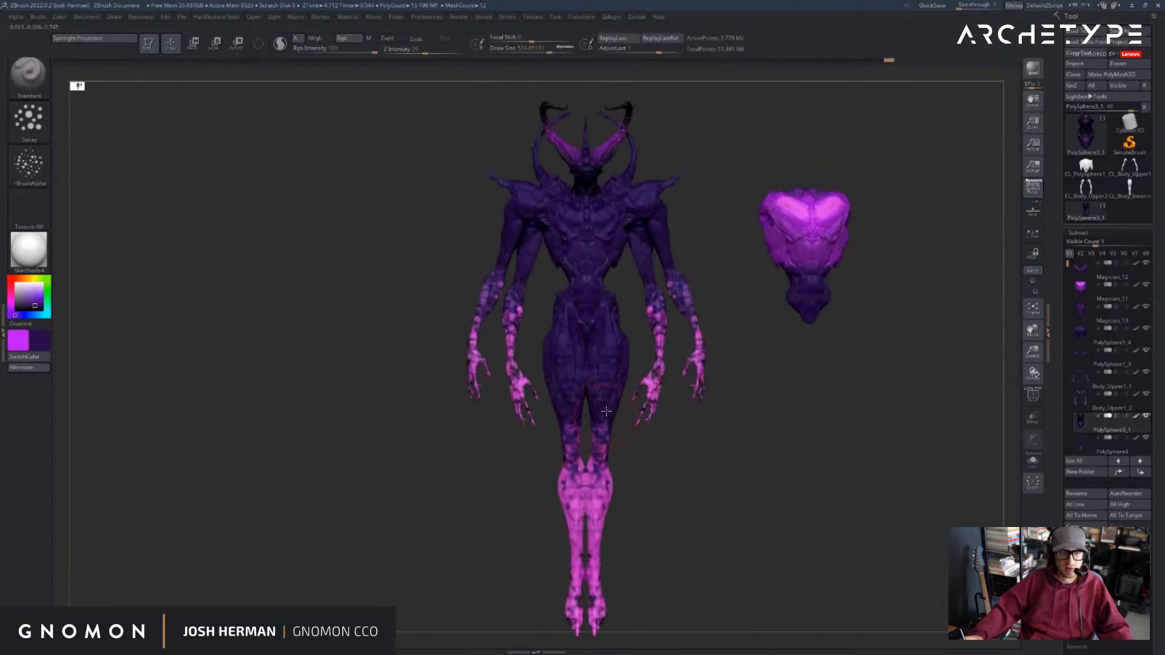
{"action": "left_click", "coordinate": [606, 412], "text": "alt"}
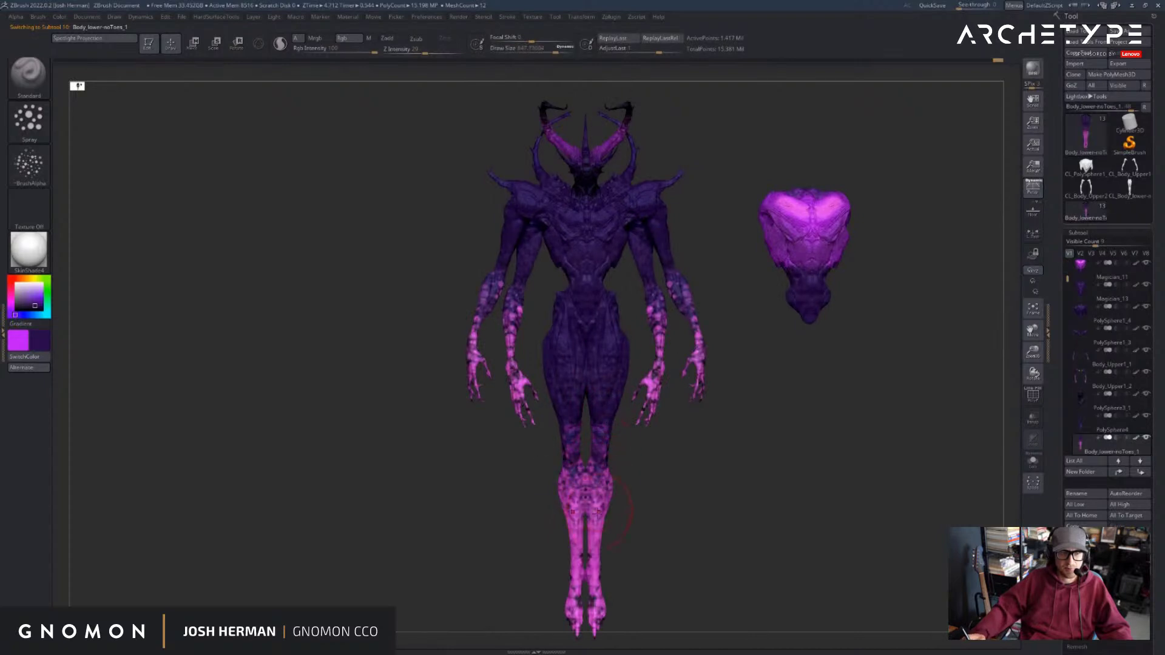
{"action": "left_click_drag", "start_coordinate": [597, 511], "coordinate": [601, 477]}
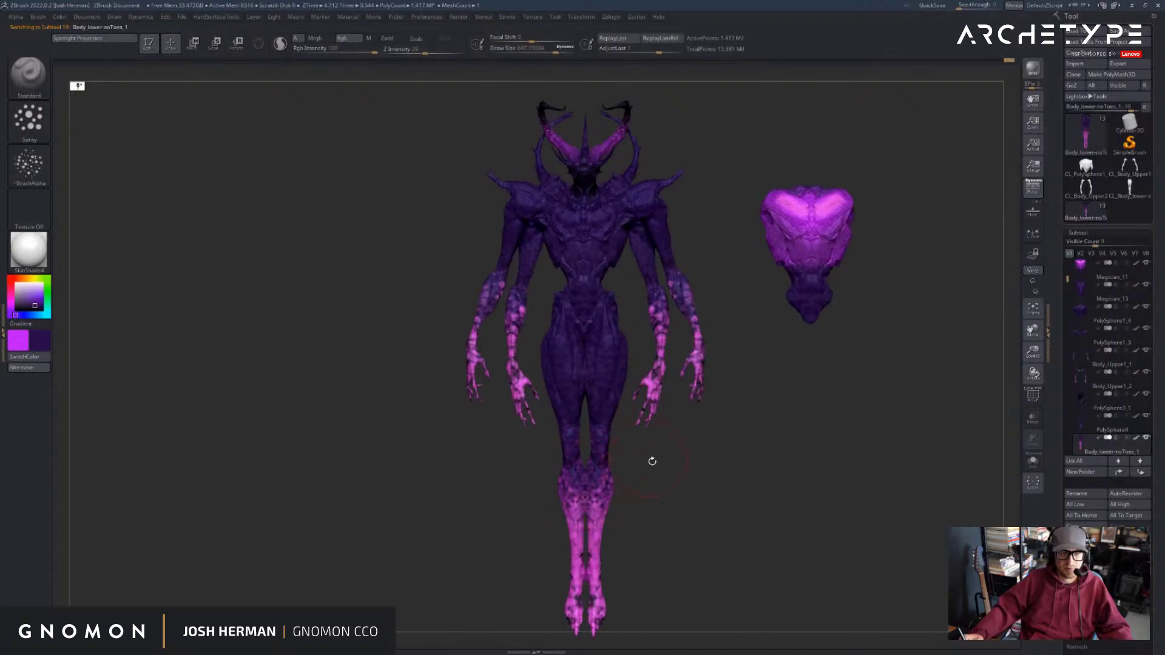
- Sample the bright pink from the spare torso, undo the black on the head, and spray the whole face and neck pink
{"action": "scroll", "coordinate": [722, 279], "scroll_direction": "up", "scroll_amount": 4}
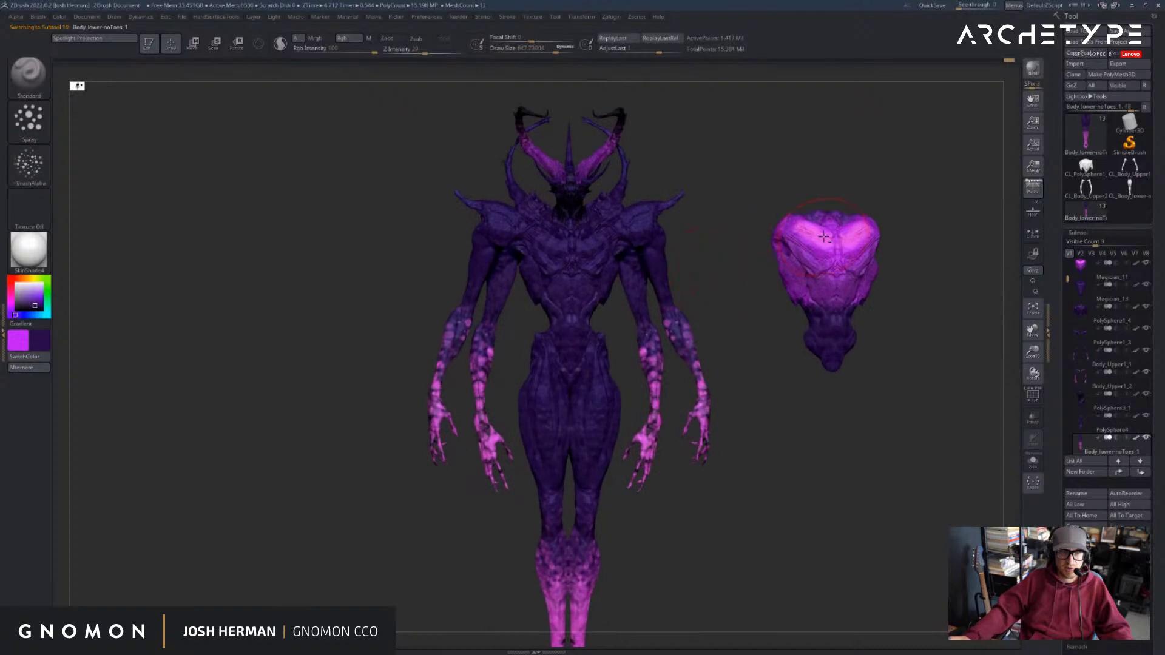
{"action": "left_click", "coordinate": [823, 236], "text": "alt"}
{"action": "left_click_drag", "start_coordinate": [798, 180], "coordinate": [795, 252], "text": "alt"}
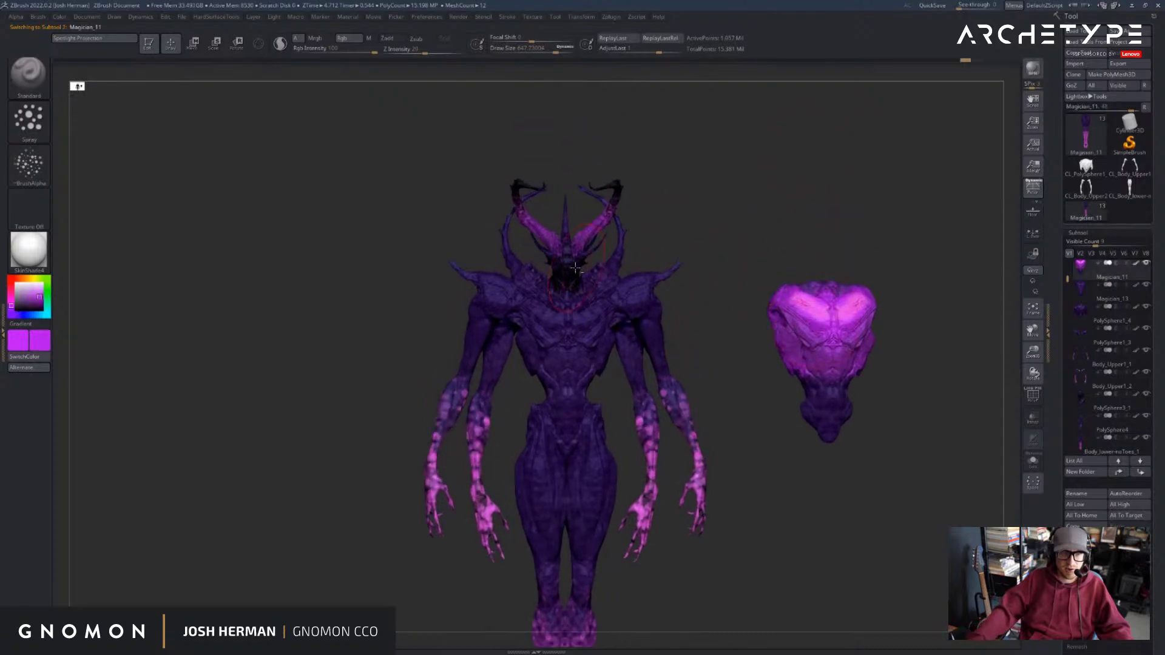
{"action": "left_click", "coordinate": [580, 231], "text": "alt"}
{"action": "key", "text": "ctrl+z"}
{"action": "key", "text": "ctrl+z"}
{"action": "key", "text": "ctrl+z"}
{"action": "left_click_drag", "start_coordinate": [736, 140], "coordinate": [728, 213], "text": "alt"}
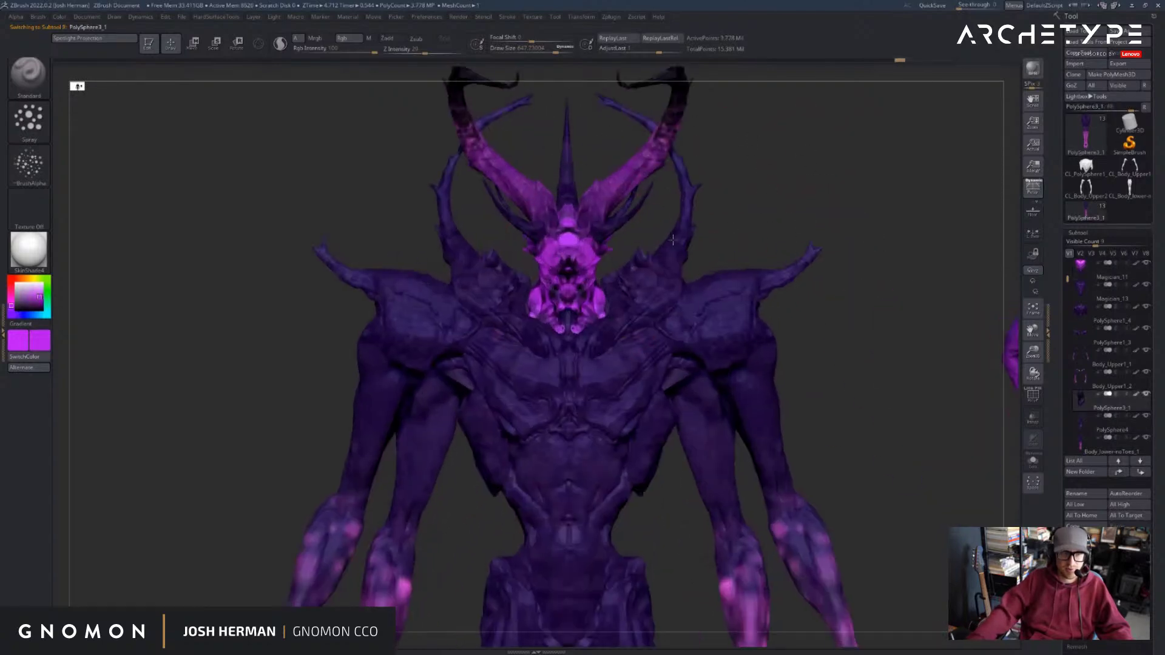
{"action": "key", "text": "ctrl+z"}
{"action": "key", "text": "ctrl+z"}
{"action": "key", "text": "ctrl+z"}
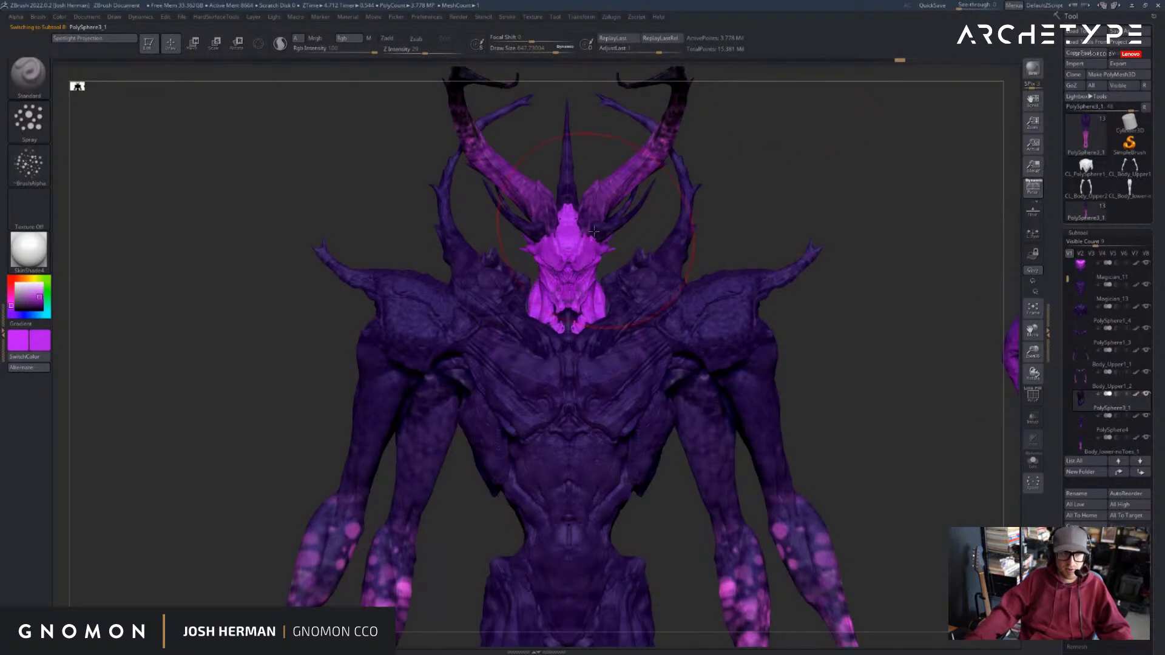
- Sample a more muted purple and spray it over the head to tone down the bright pink
{"action": "left_click", "coordinate": [605, 228], "text": "alt"}
{"action": "left_click_drag", "start_coordinate": [808, 192], "coordinate": [904, 373], "text": "alt"}
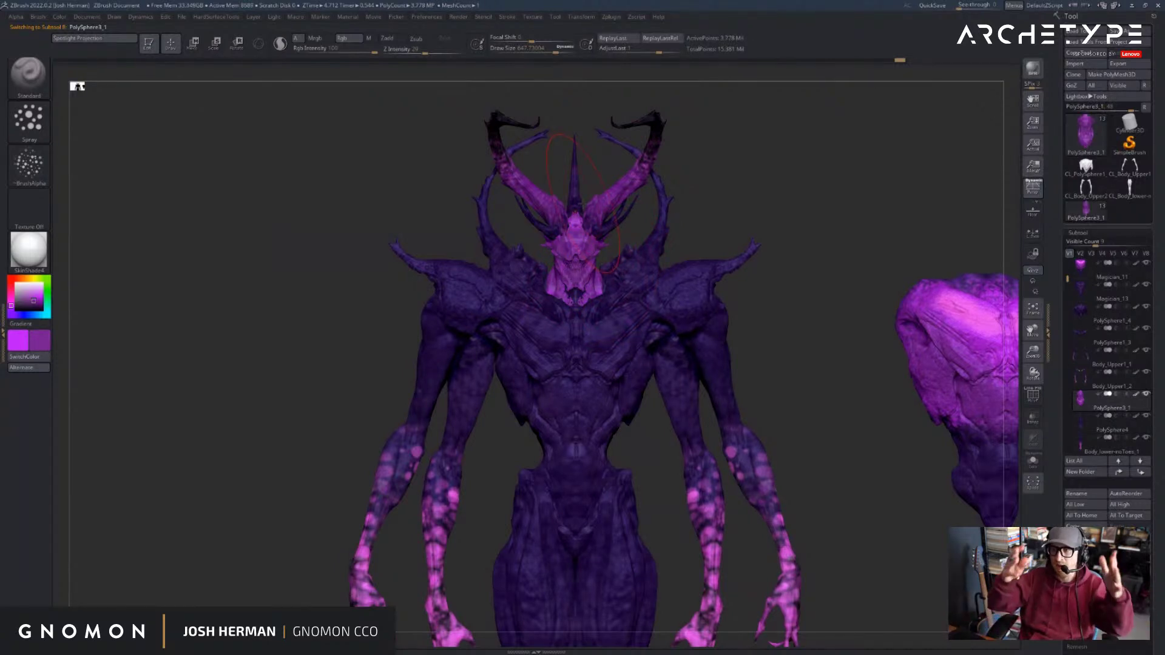
{"action": "mouse_move", "coordinate": [743, 219]}
{"action": "left_mouse_down"}
{"action": "mouse_move", "coordinate": [780, 220]}
{"action": "mouse_move", "coordinate": [754, 218]}
{"action": "left_mouse_up"}
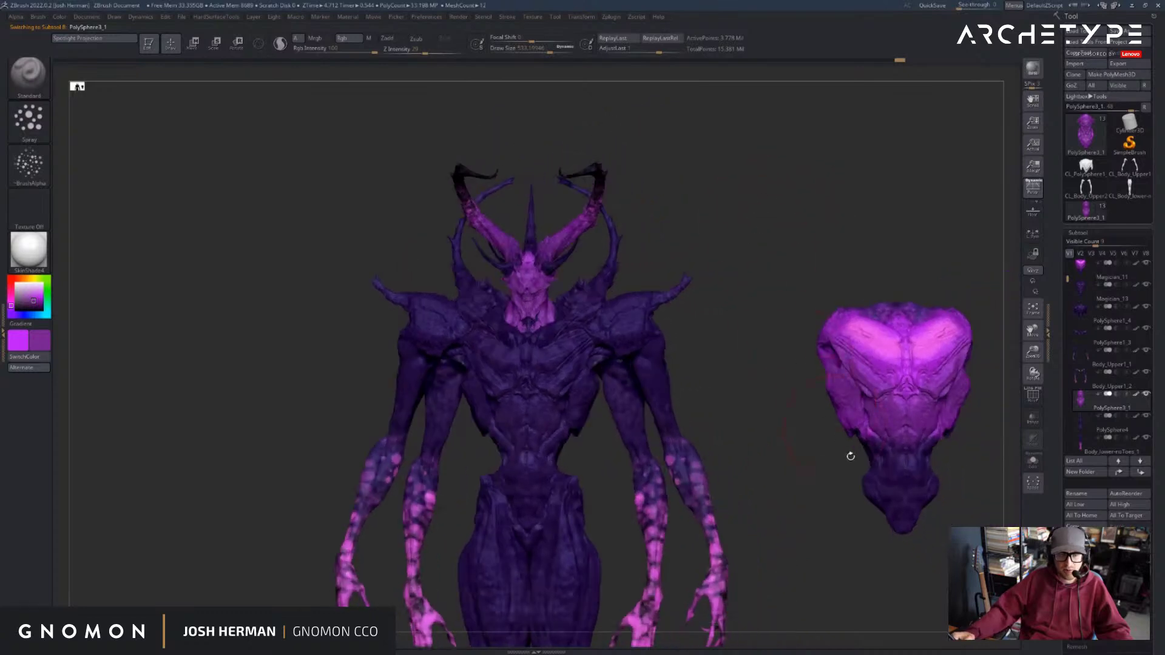
- Sample the dark purple from the body and shrink the brush for detail painting on the head
{"action": "key", "text": "c"}
{"action": "key", "text": "s"}
{"action": "left_click_drag", "start_coordinate": [548, 267], "coordinate": [540, 291]}
{"action": "key", "text": "s"}
{"action": "left_click", "coordinate": [539, 287], "text": "alt"}
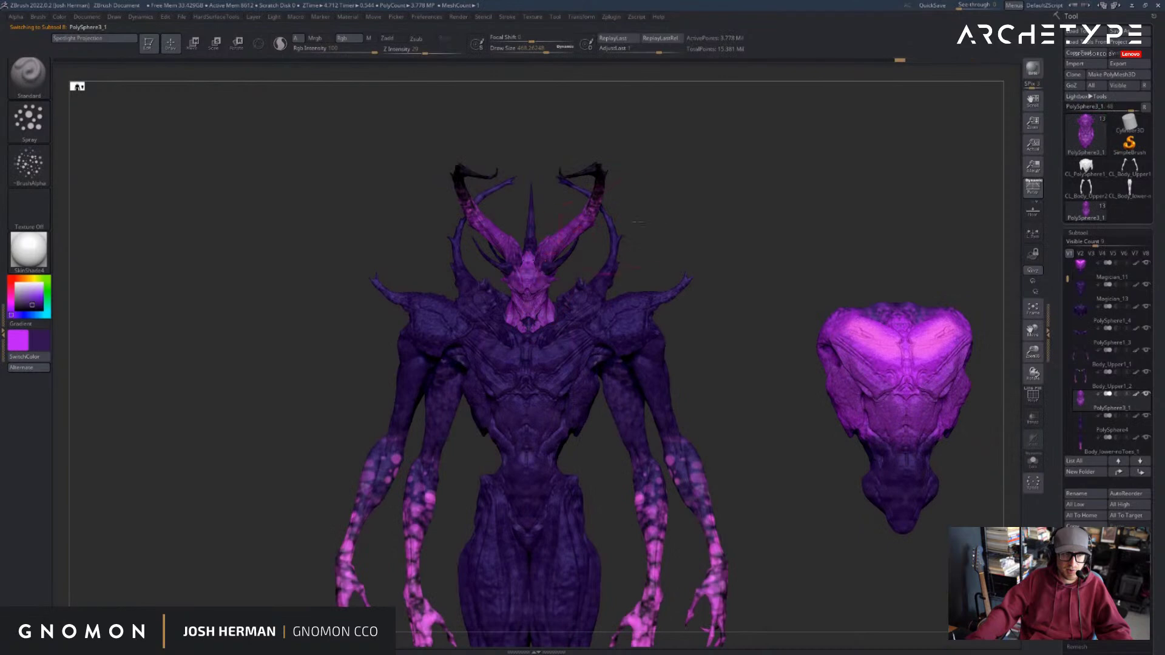
{"action": "right_click_drag", "start_coordinate": [638, 222], "coordinate": [691, 218]}
{"action": "key", "text": "s"}
{"action": "left_click_drag", "start_coordinate": [701, 216], "coordinate": [682, 217]}
{"action": "right_click_drag", "start_coordinate": [683, 227], "coordinate": [700, 247]}
{"action": "right_click_drag", "start_coordinate": [585, 240], "coordinate": [577, 260], "text": "ctrl"}
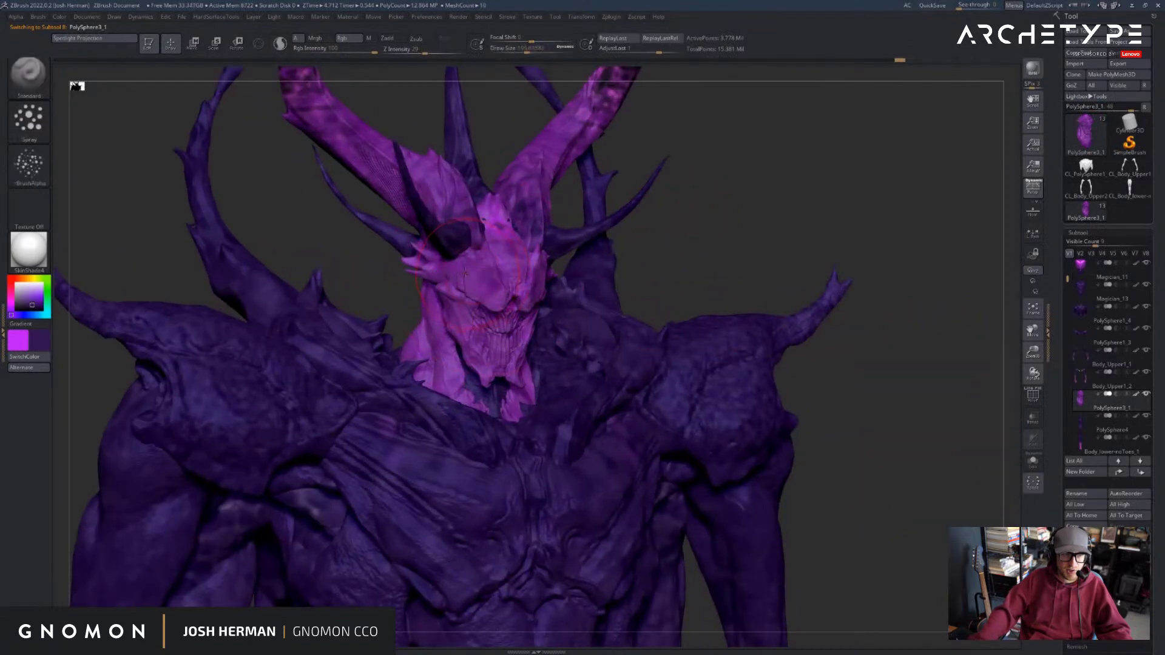
- Isolate the head and spray speckled dark purple over its temples and brow, beneath the horns
{"action": "key", "text": "s"}
{"action": "mouse_move", "coordinate": [478, 258]}
{"action": "left_mouse_down"}
{"action": "mouse_move", "coordinate": [469, 261]}
{"action": "mouse_move", "coordinate": [452, 227]}
{"action": "left_mouse_up"}
{"action": "key", "text": "s"}
{"action": "key", "text": "ctrl+shift+f"}
{"action": "mouse_move", "coordinate": [547, 181]}
{"action": "left_mouse_down"}
{"action": "mouse_move", "coordinate": [514, 340]}
{"action": "mouse_move", "coordinate": [527, 331]}
{"action": "left_mouse_up"}
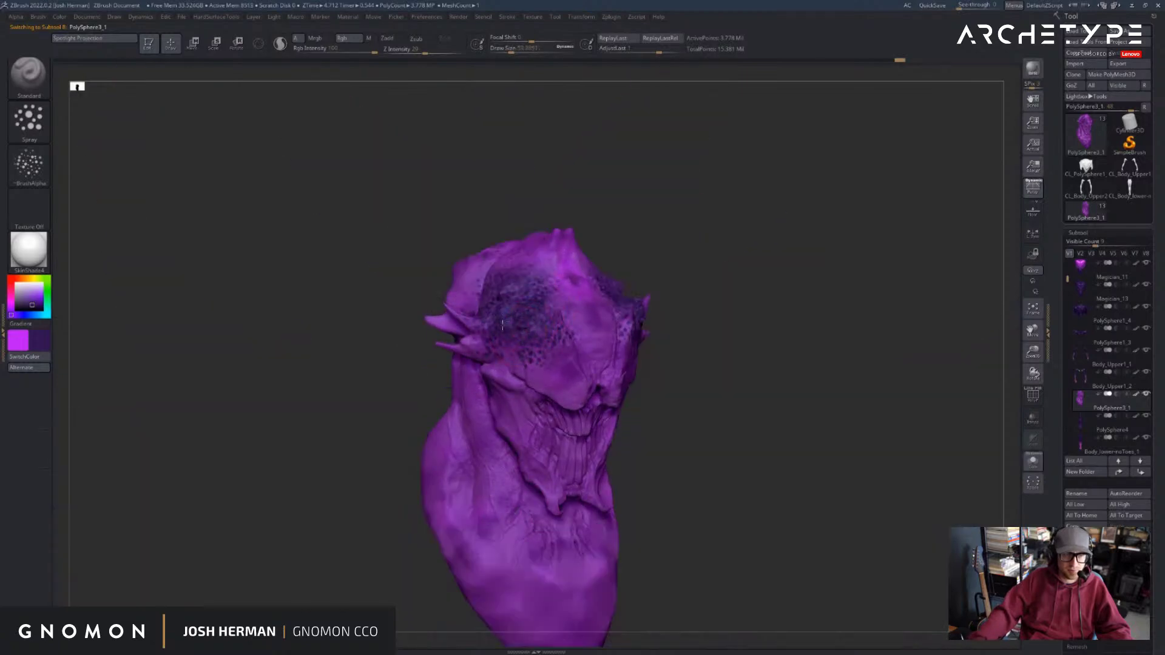
{"action": "left_click_drag", "start_coordinate": [496, 279], "coordinate": [541, 324]}
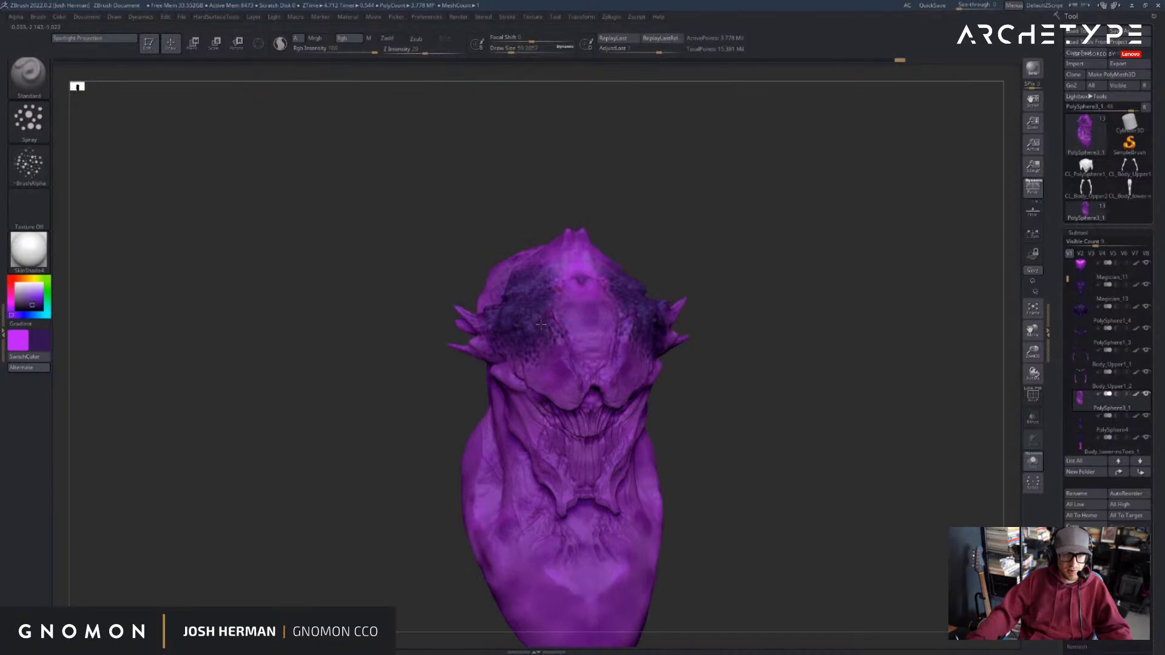
{"action": "mouse_move", "coordinate": [931, 230]}
{"action": "left_mouse_down", "text": "shift"}
{"action": "mouse_move", "coordinate": [798, 275]}
{"action": "mouse_move", "coordinate": [849, 412]}
{"action": "left_mouse_up", "text": "shift"}
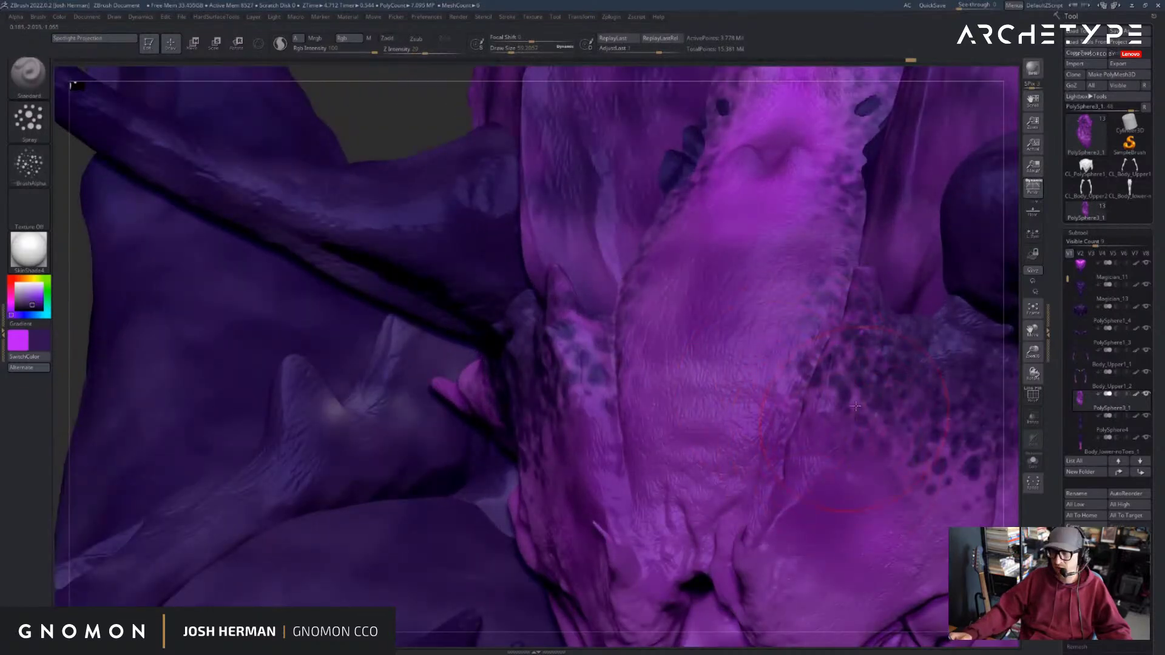
{"action": "key", "text": "f"}
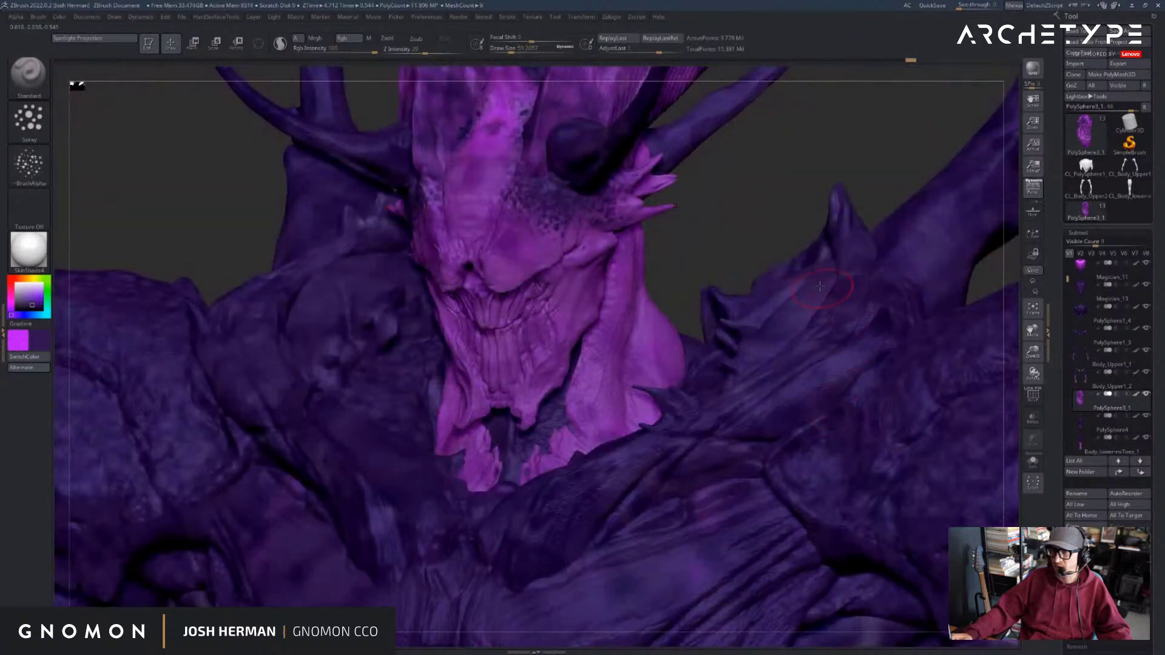
{"action": "left_click_drag", "start_coordinate": [808, 263], "coordinate": [910, 292]}
- Select the large head horns and spray dark purple from their bases up to the pink mid-section
{"action": "left_click", "coordinate": [522, 296], "text": "alt"}
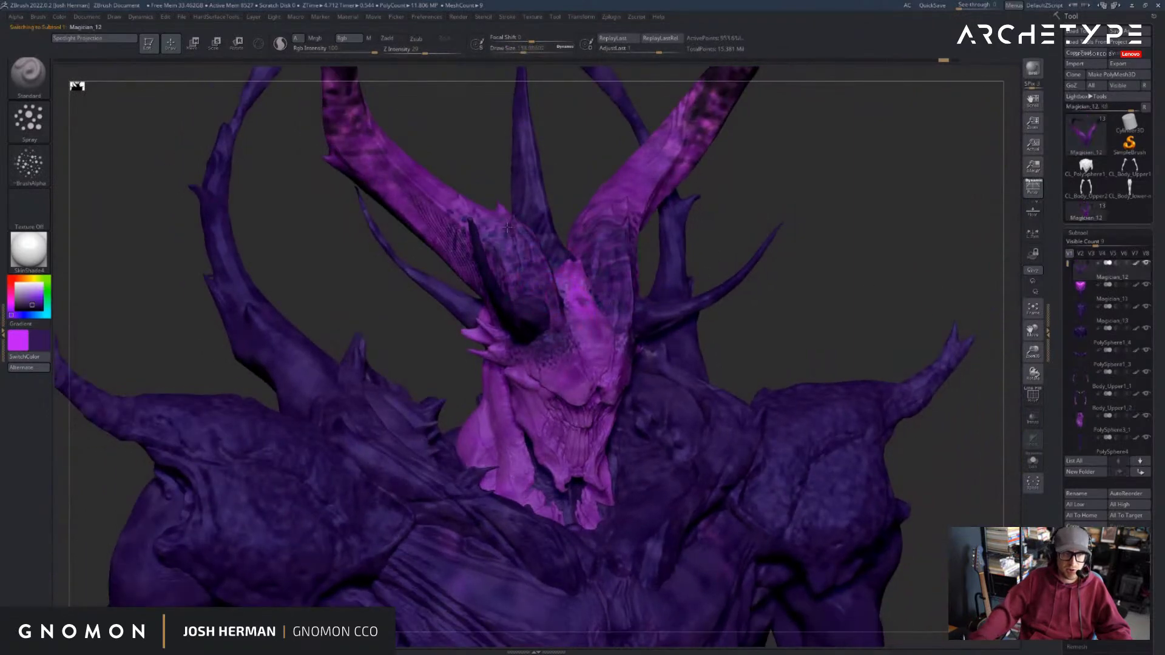
{"action": "key", "text": "f"}
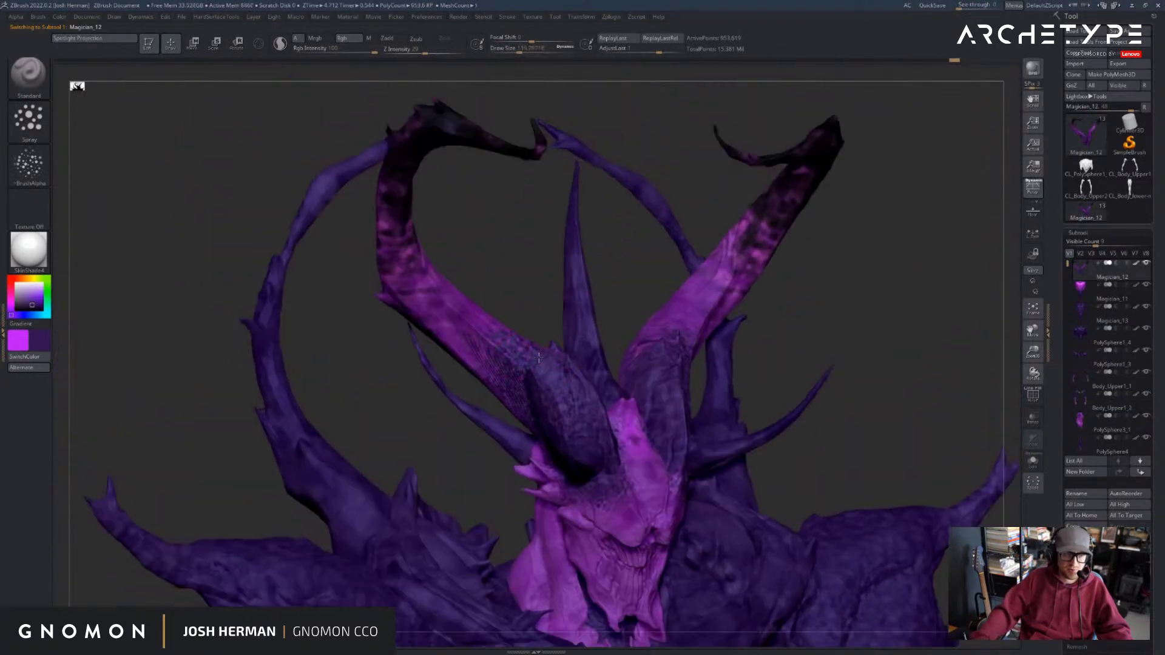
{"action": "mouse_move", "coordinate": [539, 358]}
{"action": "left_mouse_down"}
{"action": "mouse_move", "coordinate": [454, 327]}
{"action": "mouse_move", "coordinate": [442, 245]}
{"action": "left_mouse_up"}
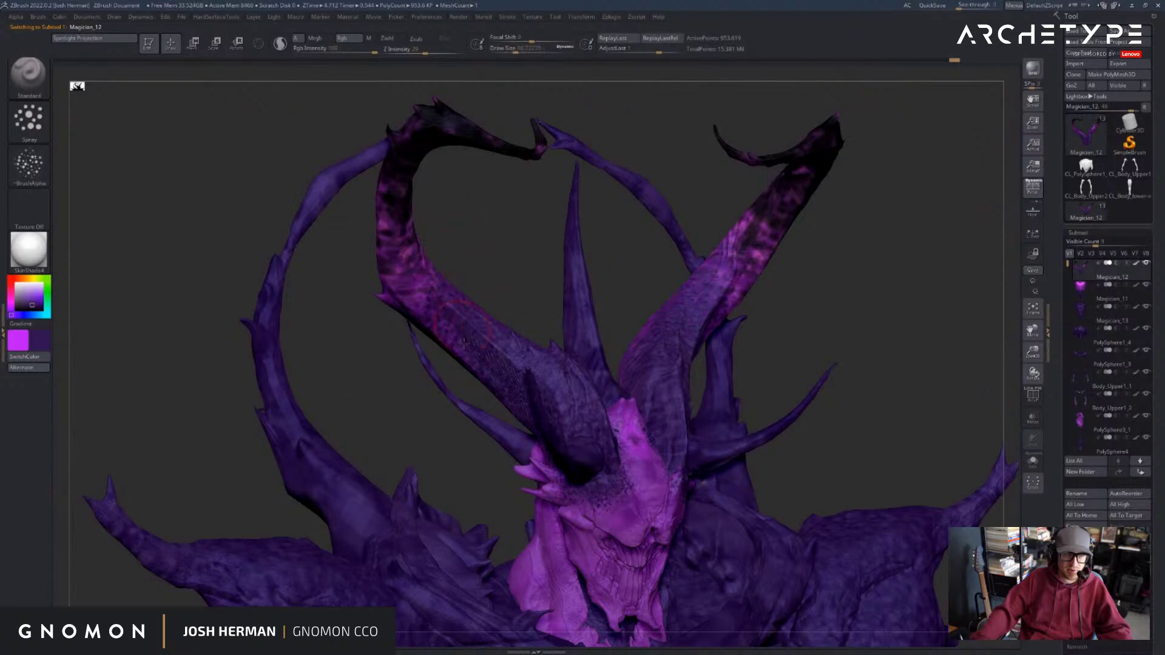
{"action": "left_click_drag", "start_coordinate": [502, 303], "coordinate": [527, 163]}
- Select the central head spike, sample the face's pink-purple, and spray the spike's base with a reduced brush after undoing the first pass
{"action": "left_click", "coordinate": [591, 295], "text": "alt"}
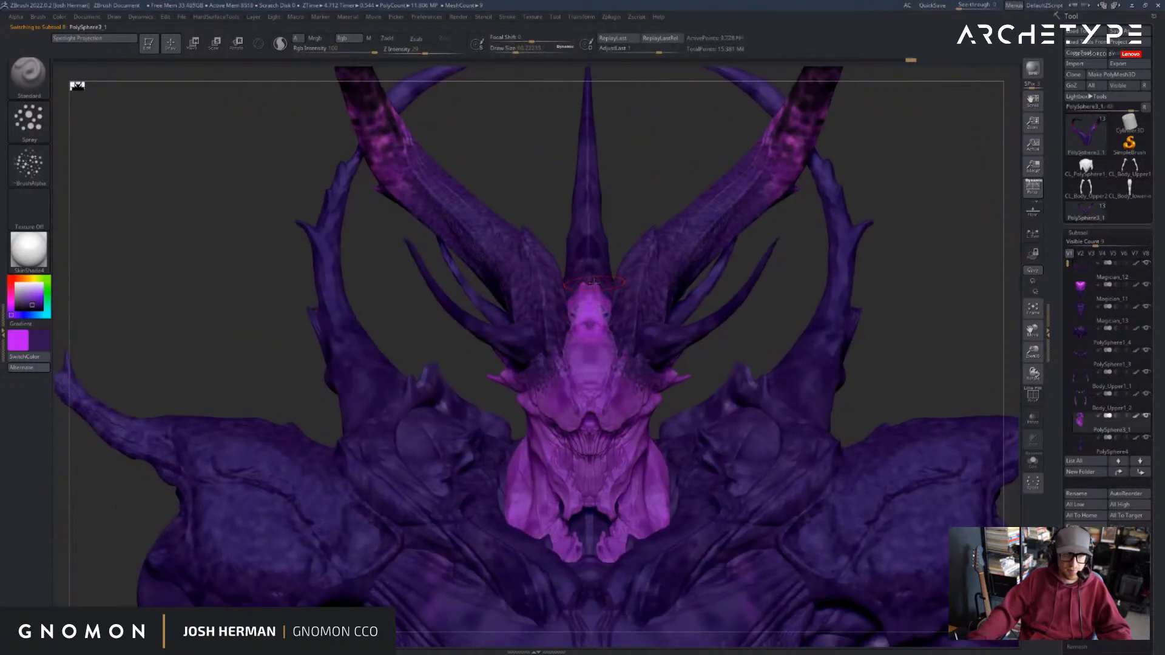
{"action": "left_click", "coordinate": [587, 299], "text": "alt"}
{"action": "left_click_drag", "start_coordinate": [587, 297], "coordinate": [586, 179]}
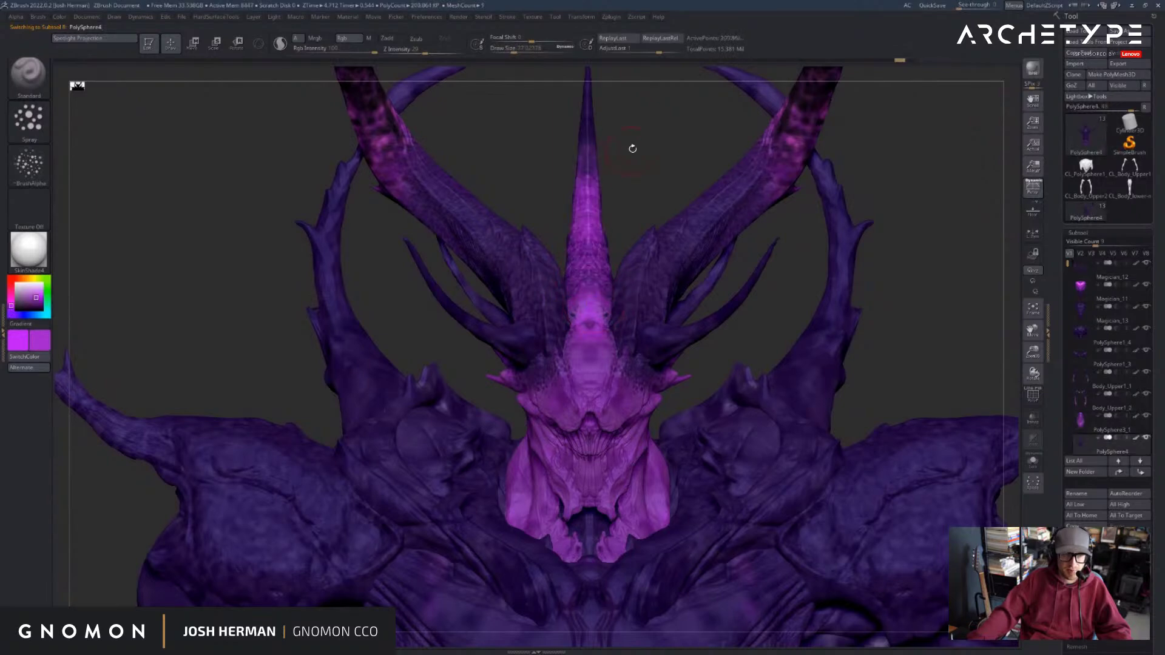
{"action": "left_click_drag", "start_coordinate": [632, 148], "coordinate": [634, 204], "text": "alt"}
{"action": "left_click_drag", "start_coordinate": [634, 203], "coordinate": [601, 209]}
{"action": "key", "text": "ctrl+z"}
{"action": "key", "text": "s"}
{"action": "left_click_drag", "start_coordinate": [590, 357], "coordinate": [609, 185]}
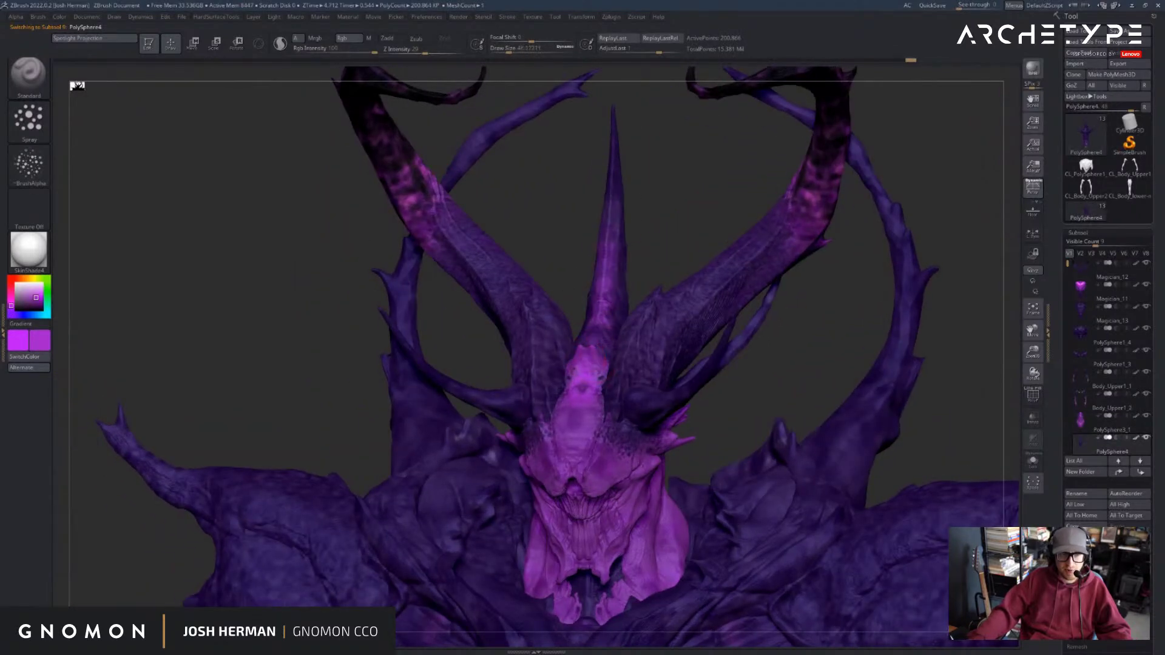
- Undo the extra strokes along the central spike, resize the brush, and spray pink on its tip
{"action": "mouse_move", "coordinate": [610, 261]}
{"action": "left_mouse_down"}
{"action": "mouse_move", "coordinate": [619, 177]}
{"action": "mouse_move", "coordinate": [598, 146]}
{"action": "mouse_move", "coordinate": [589, 161]}
{"action": "mouse_move", "coordinate": [629, 168]}
{"action": "mouse_move", "coordinate": [627, 125]}
{"action": "left_mouse_up"}
{"action": "key", "text": "ctrl+z"}
{"action": "key", "text": "s"}
{"action": "key", "text": "ctrl+z"}
{"action": "key", "text": "s"}
{"action": "left_click_drag", "start_coordinate": [588, 159], "coordinate": [597, 158]}
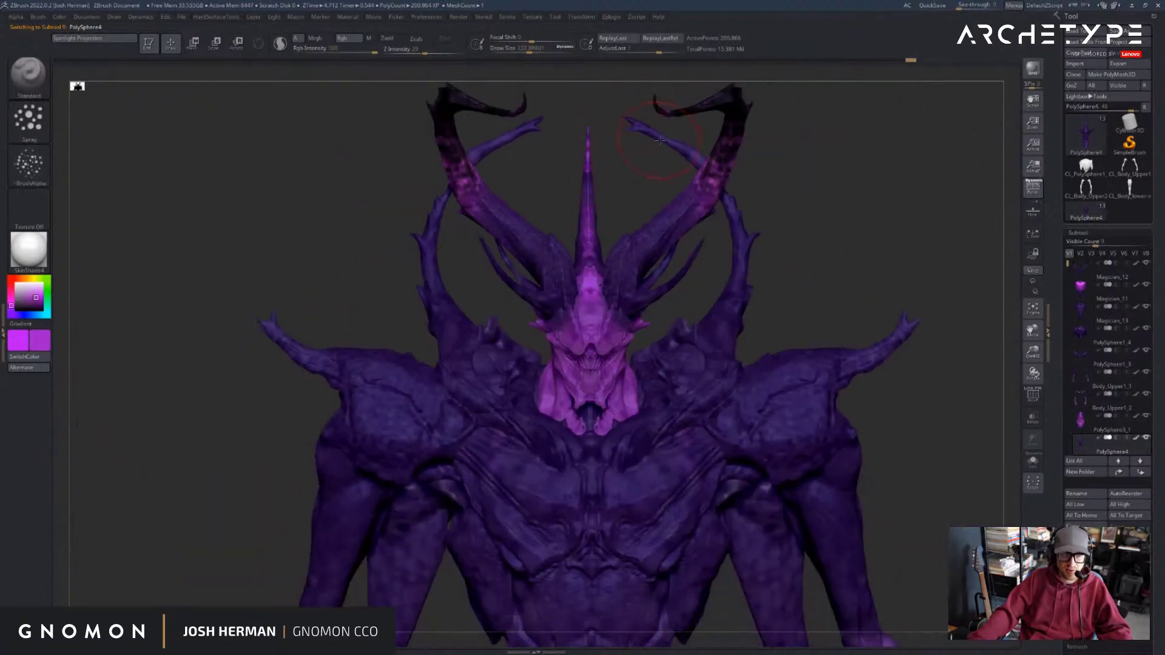
- Select the curved back spikes and spray them pink with a larger brush, covering the tips and spotting the lower lengths
{"action": "left_click", "coordinate": [659, 140], "text": "alt"}
{"action": "key", "text": "s"}
{"action": "mouse_move", "coordinate": [660, 139]}
{"action": "left_mouse_down"}
{"action": "mouse_move", "coordinate": [705, 171]}
{"action": "mouse_move", "coordinate": [728, 150]}
{"action": "left_mouse_up"}
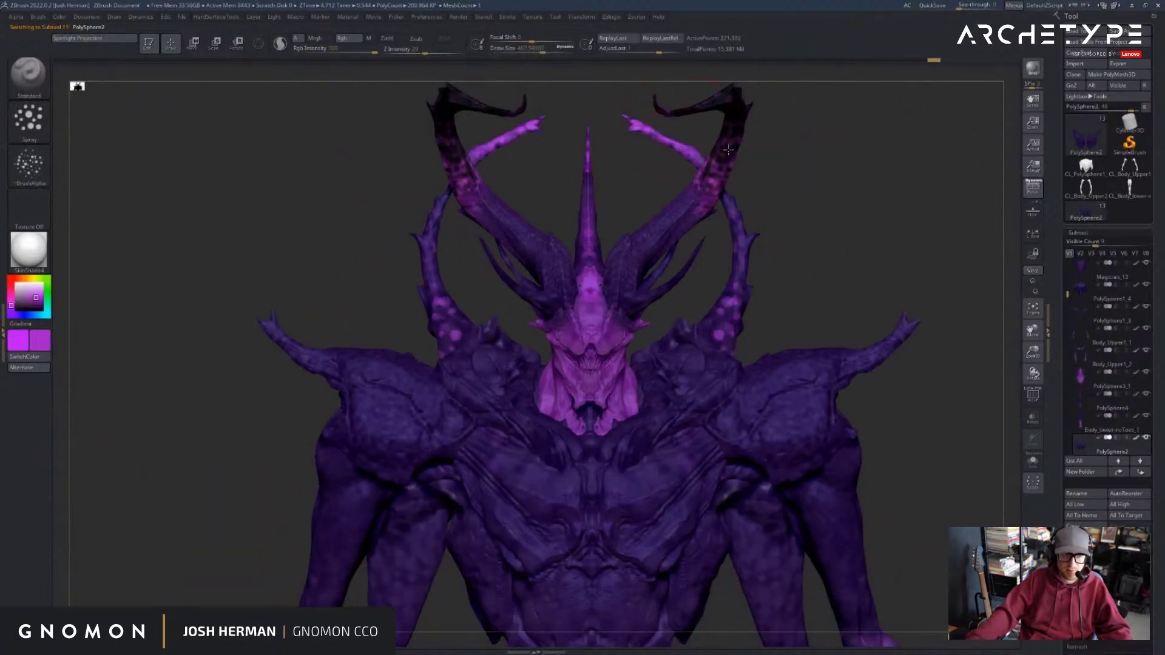
{"action": "mouse_move", "coordinate": [795, 163]}
{"action": "left_mouse_down"}
{"action": "mouse_move", "coordinate": [752, 122]}
{"action": "mouse_move", "coordinate": [718, 157]}
{"action": "mouse_move", "coordinate": [734, 176]}
{"action": "left_mouse_up"}
{"action": "key", "text": "f"}
{"action": "key", "text": "f"}
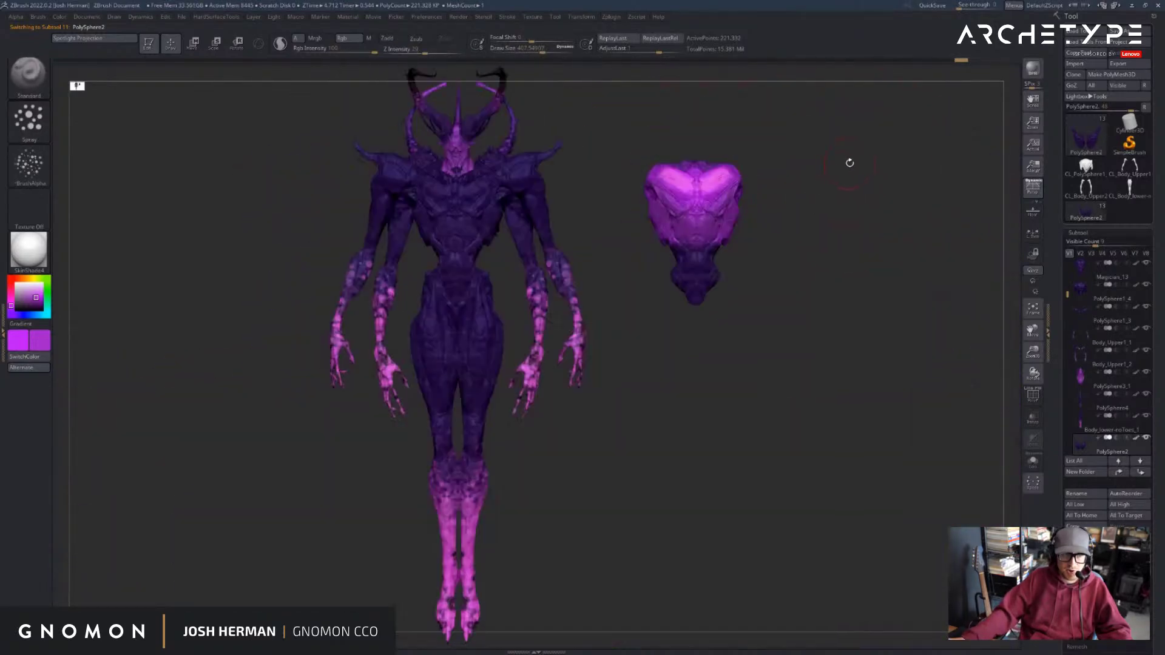
- Sample the bright pink from the spare torso, select the head, and shrink the brush for facial accents
{"action": "left_click_drag", "start_coordinate": [849, 163], "coordinate": [761, 250]}
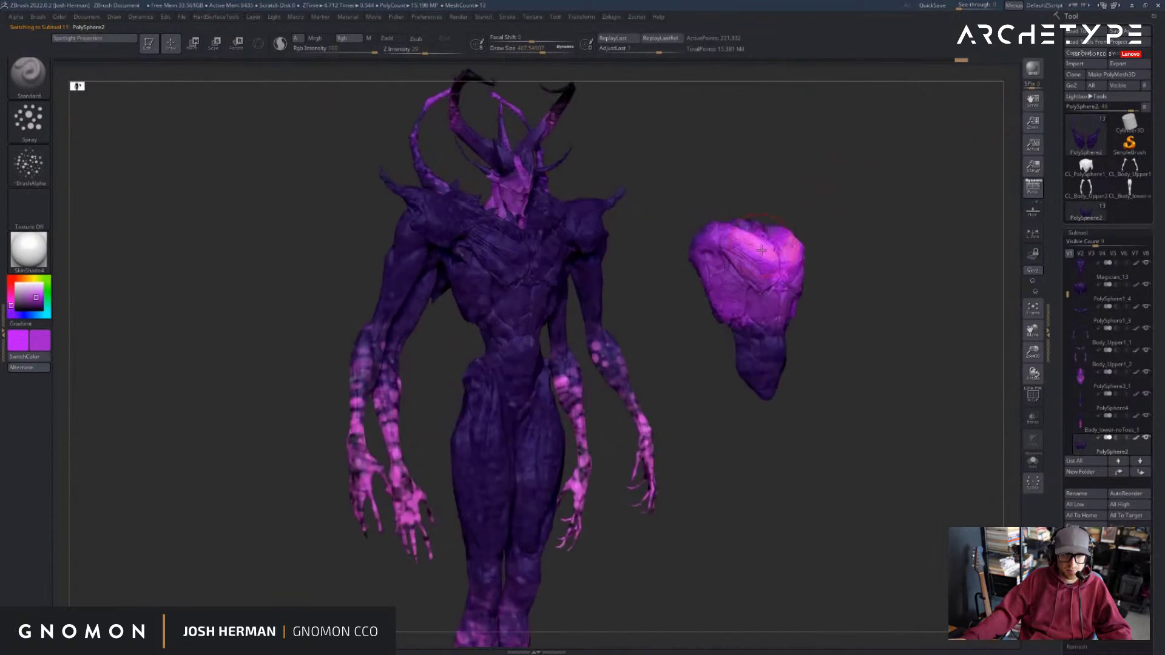
{"action": "key", "text": "c"}
{"action": "mouse_move", "coordinate": [725, 140]}
{"action": "left_mouse_down", "text": "alt"}
{"action": "mouse_move", "coordinate": [751, 216]}
{"action": "mouse_move", "coordinate": [752, 316]}
{"action": "left_mouse_up", "text": "alt"}
{"action": "key", "text": "s"}
{"action": "left_click", "coordinate": [614, 279]}
{"action": "mouse_move", "coordinate": [796, 220]}
{"action": "left_mouse_down"}
{"action": "mouse_move", "coordinate": [839, 187]}
{"action": "mouse_move", "coordinate": [907, 172]}
{"action": "mouse_move", "coordinate": [843, 188]}
{"action": "left_mouse_up"}
{"action": "key", "text": "s"}
- Try spraying bright pink accents along the cheeks and eye slits, undoing each attempt
{"action": "left_click", "coordinate": [622, 251]}
{"action": "left_click_drag", "start_coordinate": [592, 255], "coordinate": [605, 252]}
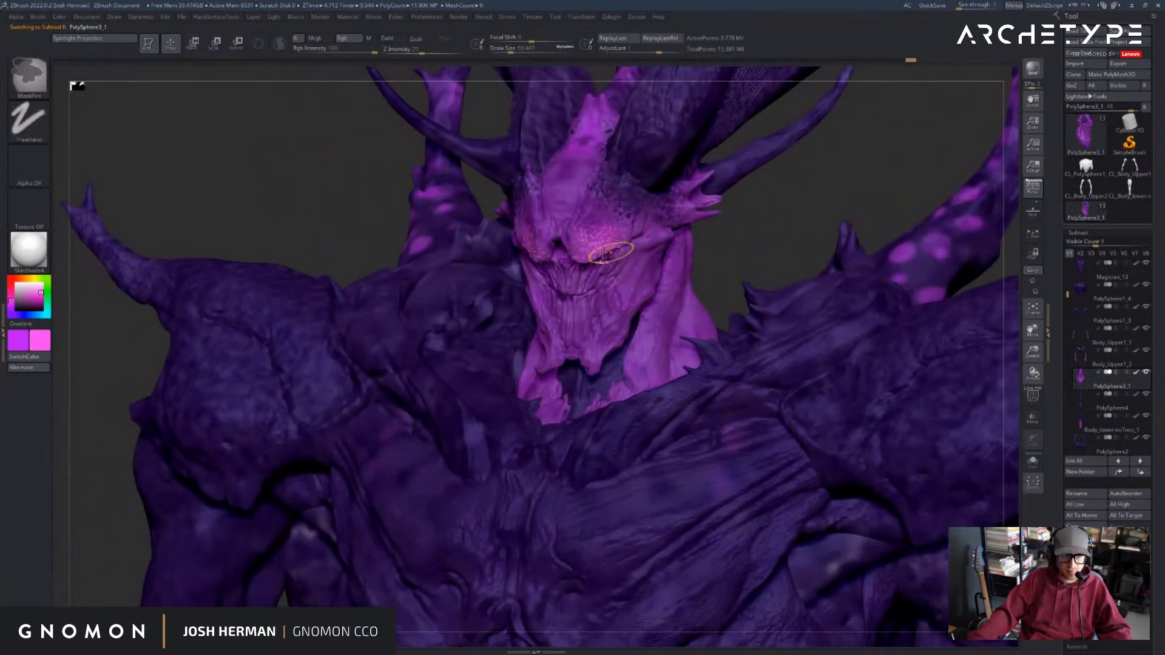
{"action": "key", "text": "ctrl+z"}
{"action": "right_click_drag", "start_coordinate": [627, 247], "coordinate": [629, 242]}
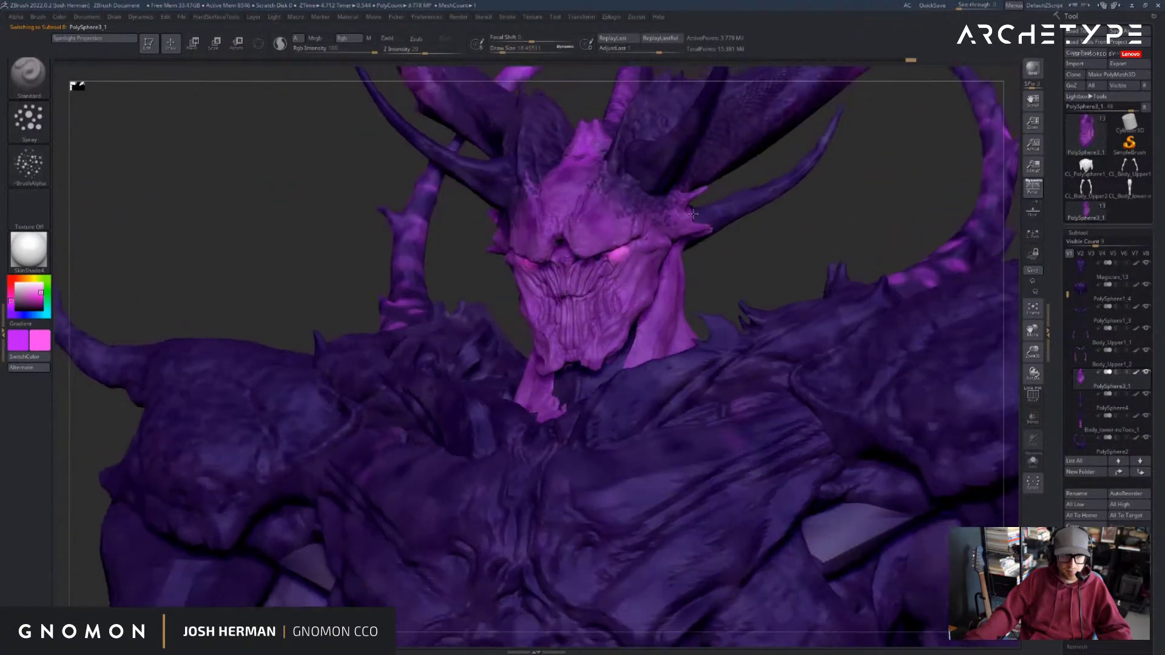
{"action": "key", "text": "ctrl+z"}
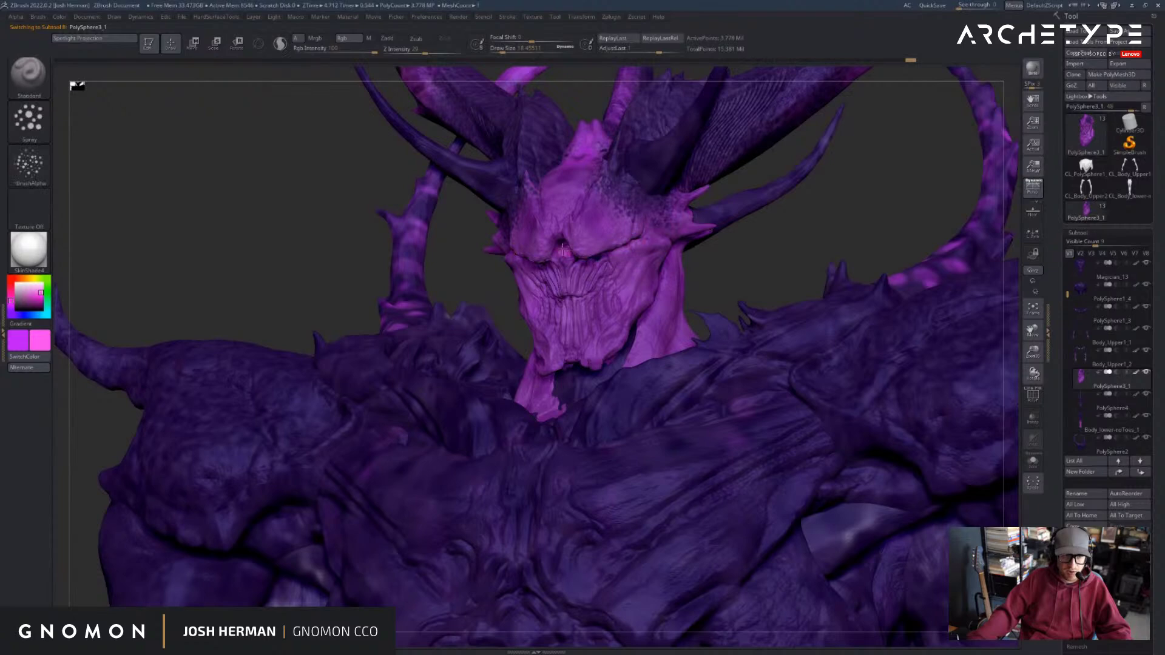
- Spray a small bright pink accent into the nose cavity and swap between the bright pink and muted purple
{"action": "right_click_drag", "start_coordinate": [563, 249], "coordinate": [572, 248]}
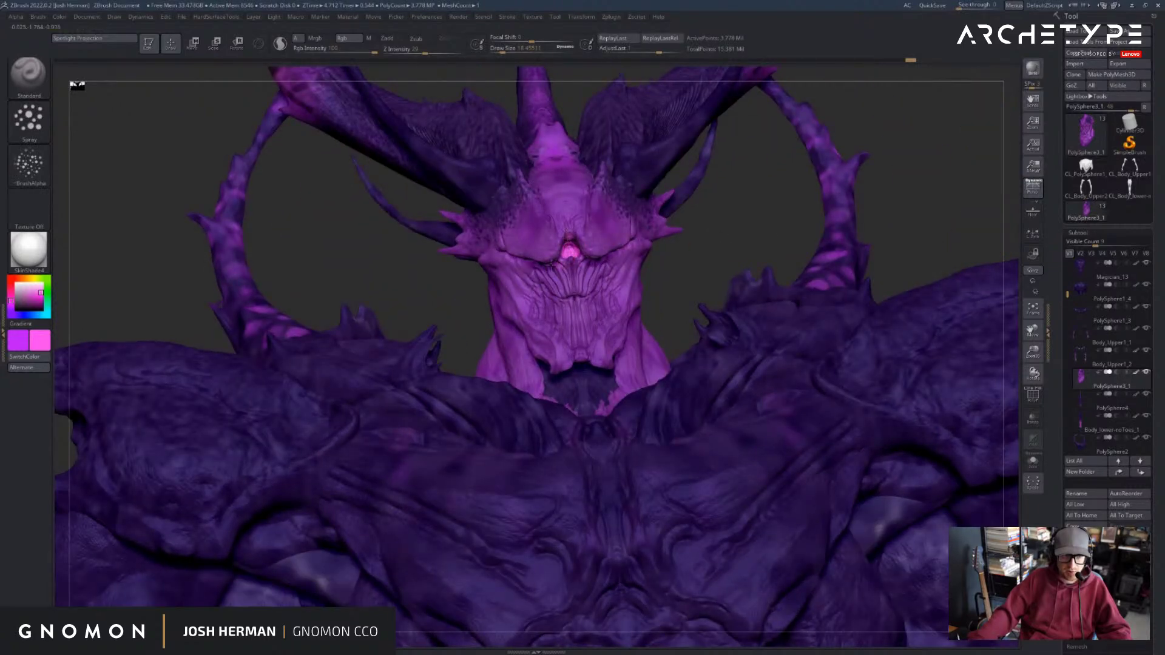
{"action": "mouse_move", "coordinate": [721, 239]}
{"action": "left_mouse_down"}
{"action": "mouse_move", "coordinate": [739, 244]}
{"action": "mouse_move", "coordinate": [715, 237]}
{"action": "left_mouse_up"}
{"action": "key", "text": "f"}
{"action": "left_click_drag", "start_coordinate": [758, 119], "coordinate": [686, 153]}
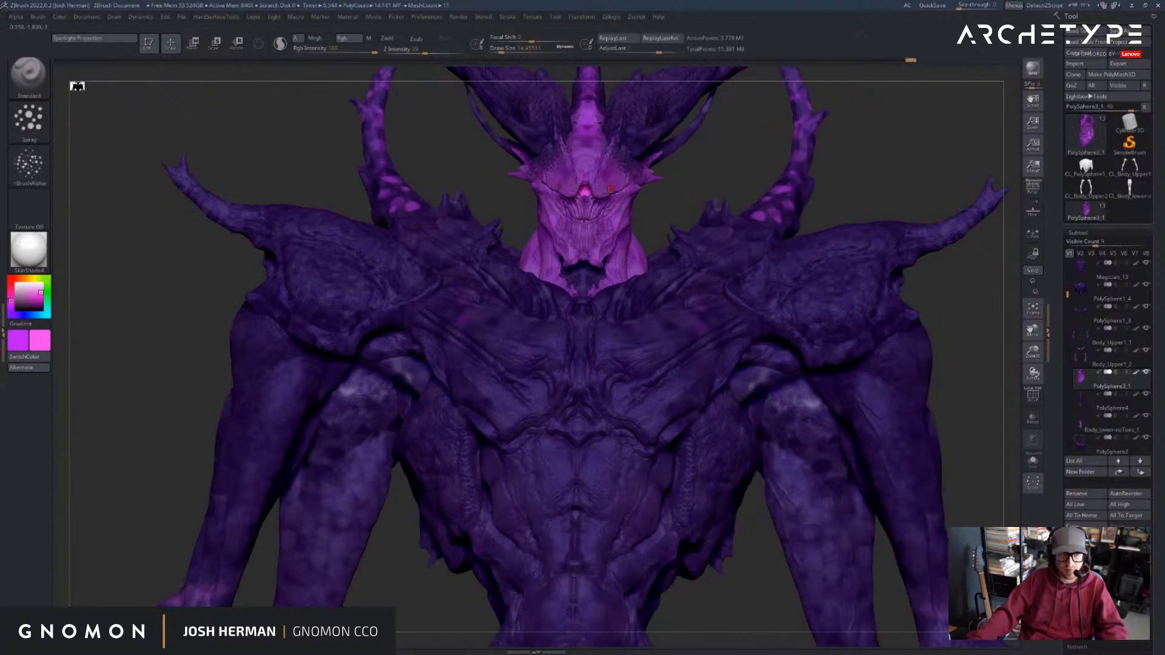
{"action": "key", "text": "s"}
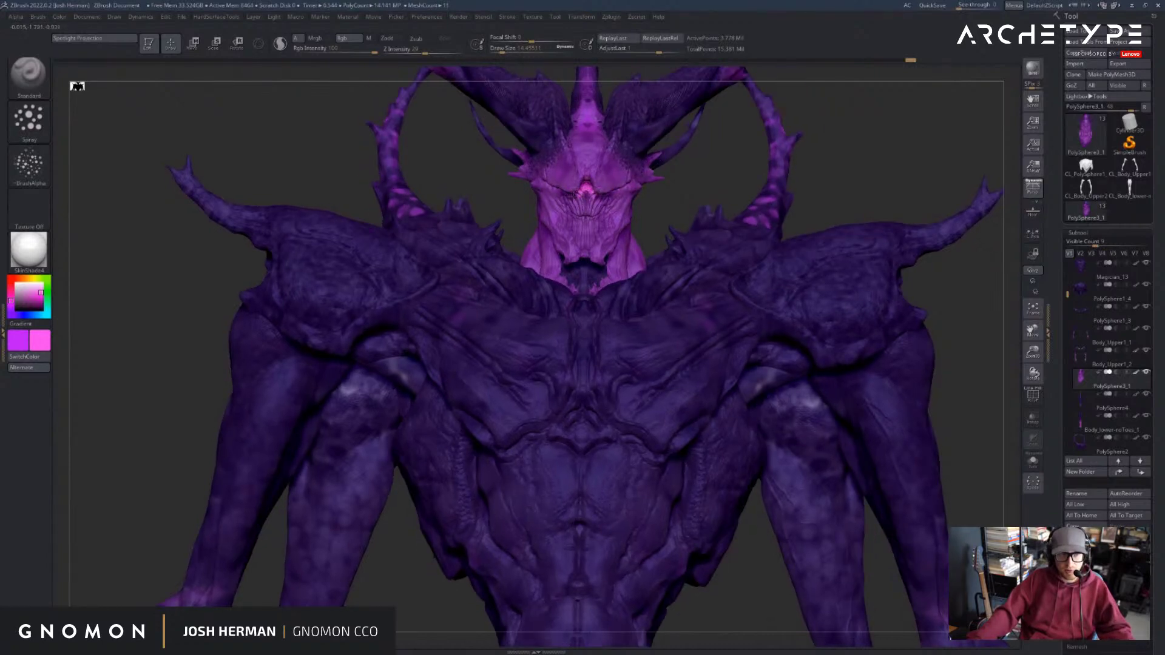
{"action": "key", "text": "v"}
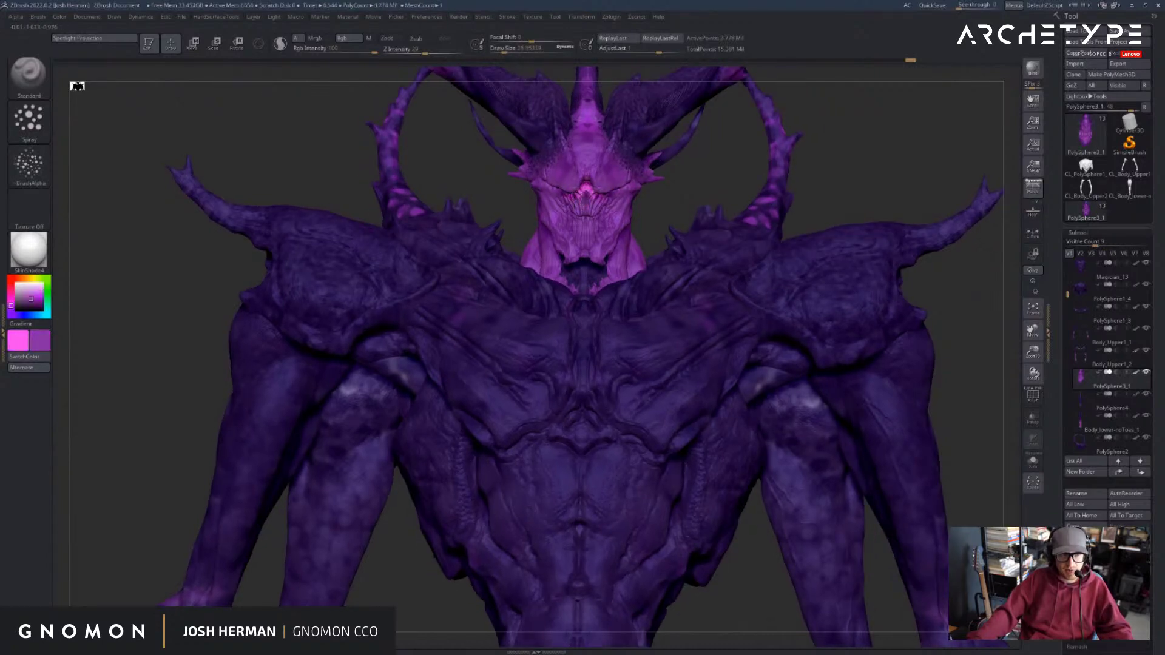
{"action": "left_click_drag", "start_coordinate": [678, 181], "coordinate": [593, 184]}
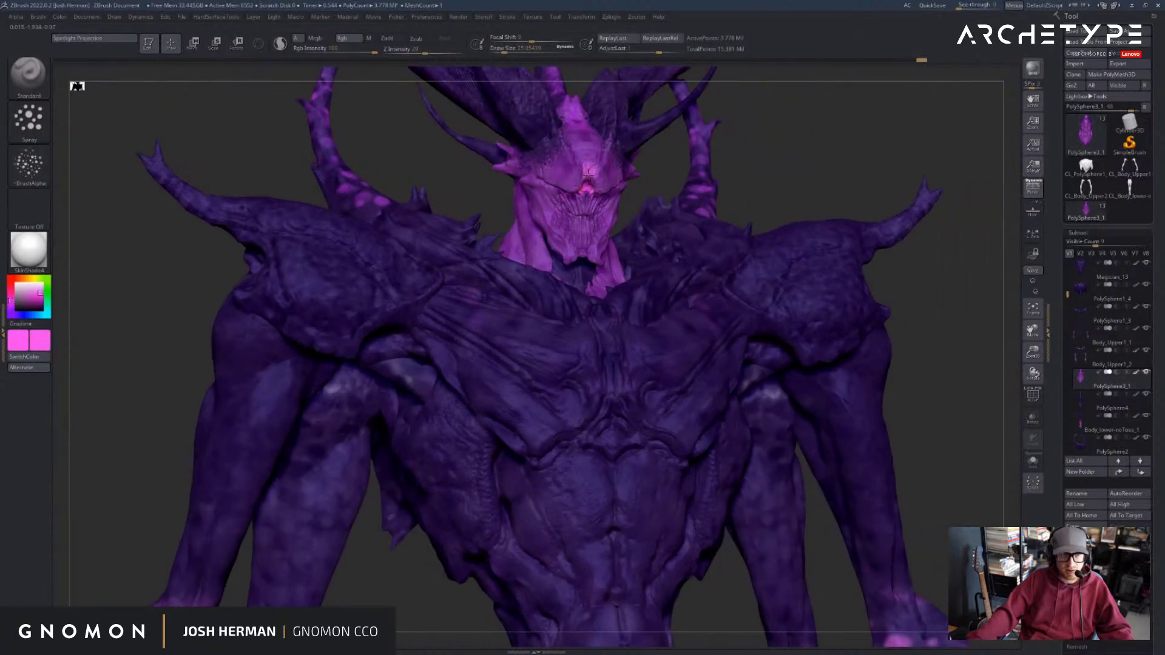
{"action": "left_click_drag", "start_coordinate": [647, 171], "coordinate": [620, 176]}
{"action": "key", "text": "v"}
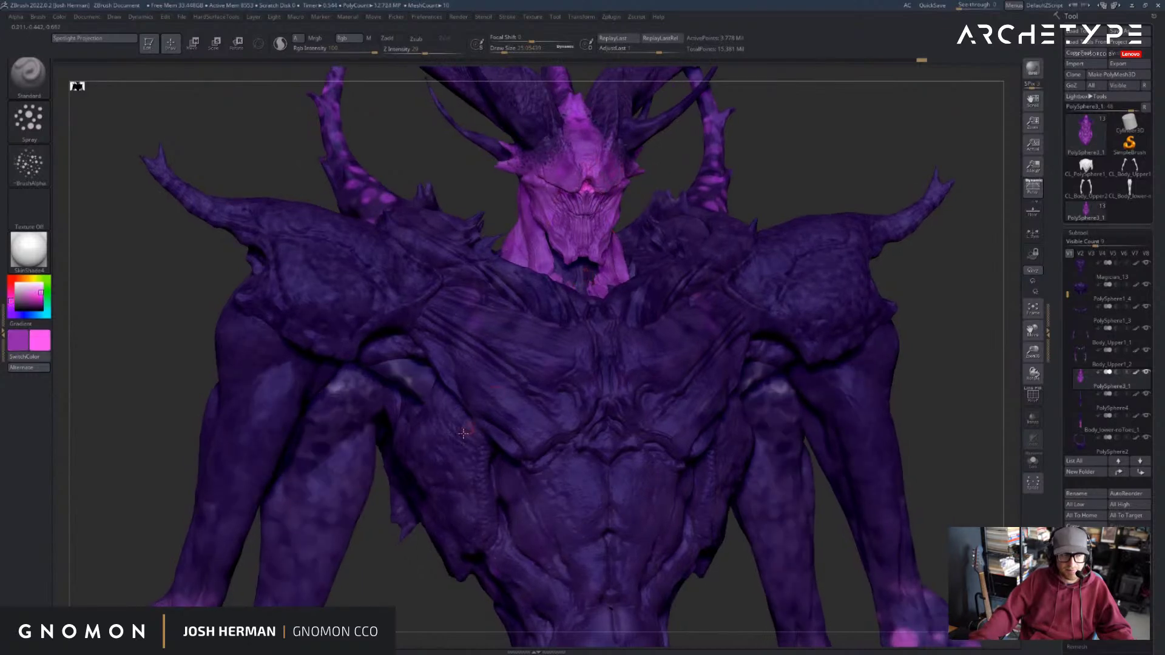
- Examine the pink and purple balance across the creature's head, shoulders, arms and legs against the spare torso
{"action": "right_click_drag", "start_coordinate": [397, 536], "coordinate": [894, 346], "text": "ctrl"}
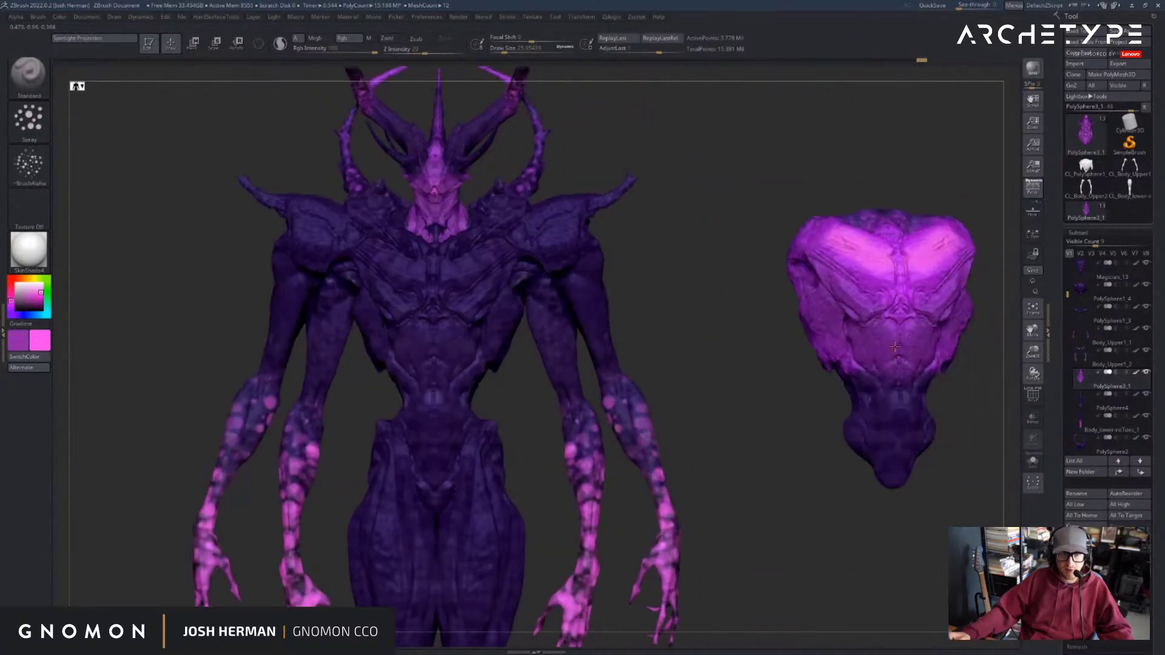
{"action": "right_click_drag", "start_coordinate": [715, 398], "coordinate": [686, 380]}
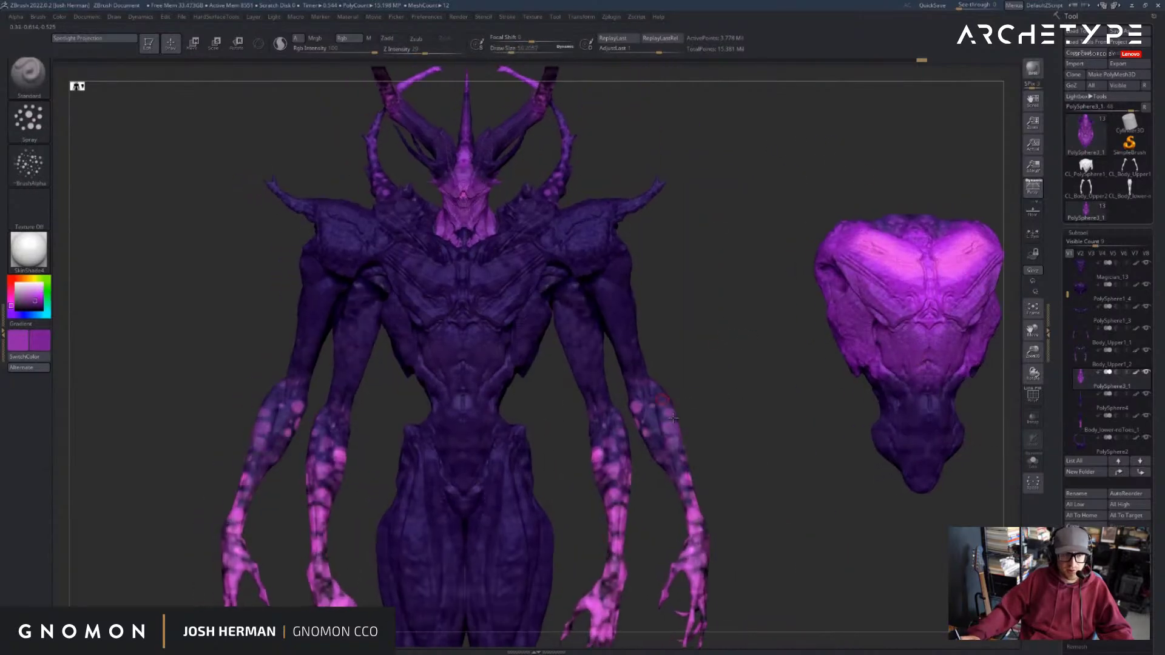
{"action": "right_click_drag", "start_coordinate": [731, 416], "coordinate": [659, 387], "text": "alt"}
{"action": "right_click_drag", "start_coordinate": [729, 235], "coordinate": [751, 301], "text": "alt"}
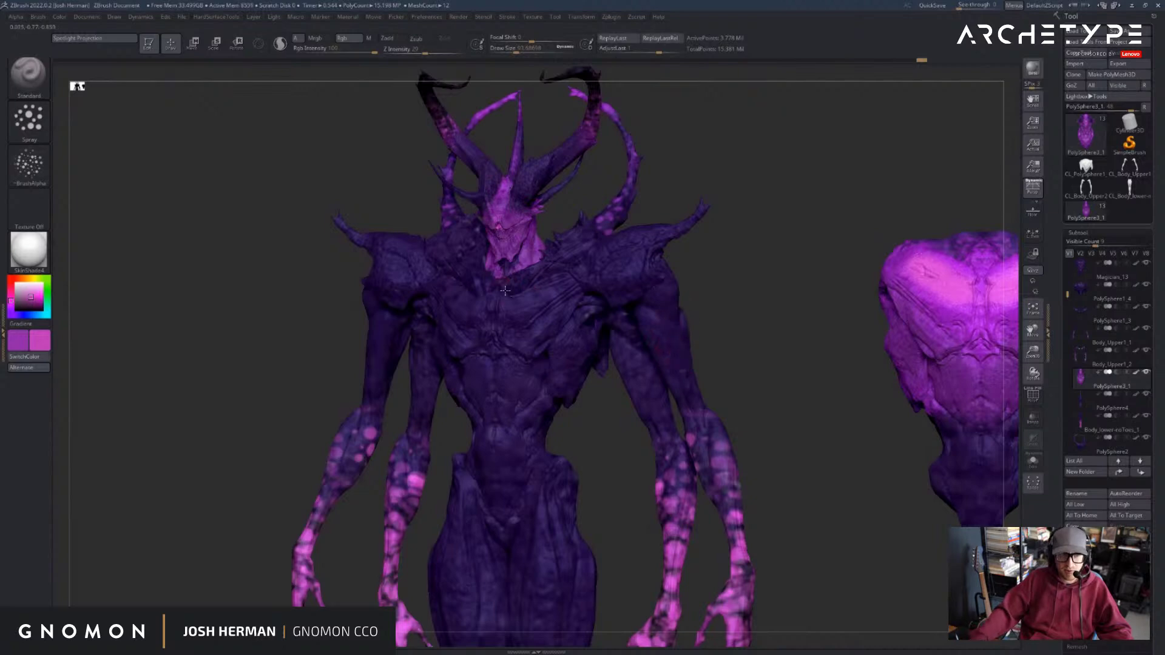
{"action": "left_click", "coordinate": [647, 257], "text": "alt"}
{"action": "left_click_drag", "start_coordinate": [702, 187], "coordinate": [725, 250]}
{"action": "left_click_drag", "start_coordinate": [660, 532], "coordinate": [689, 328], "text": "alt"}
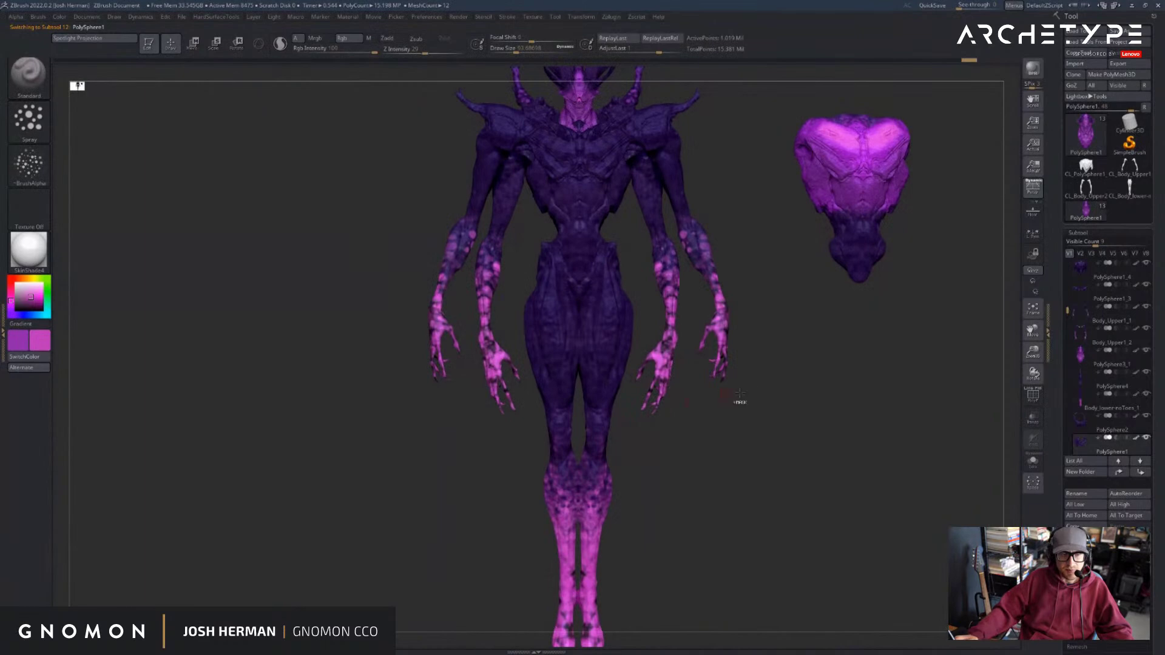
{"action": "left_click_drag", "start_coordinate": [697, 486], "coordinate": [716, 507], "text": "alt"}
{"action": "left_click_drag", "start_coordinate": [664, 598], "coordinate": [522, 114], "text": "ctrl"}
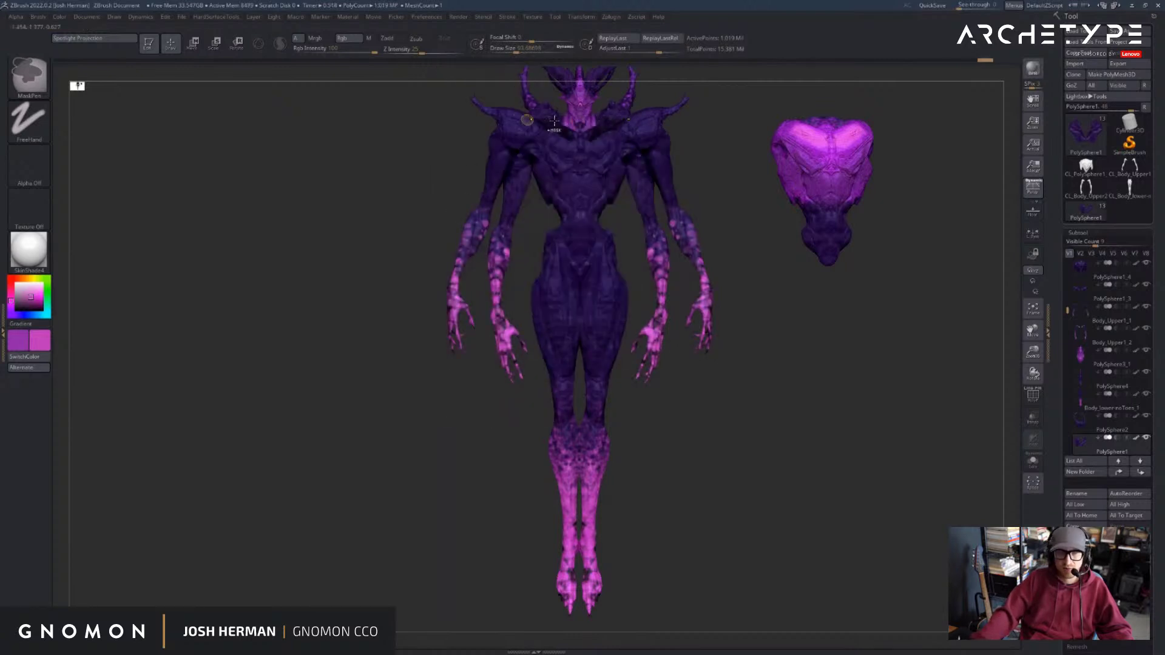
{"action": "mouse_move", "coordinate": [744, 131]}
{"action": "left_mouse_down", "text": "alt"}
{"action": "mouse_move", "coordinate": [721, 258]}
{"action": "mouse_move", "coordinate": [726, 218]}
{"action": "mouse_move", "coordinate": [456, 284]}
{"action": "mouse_move", "coordinate": [340, 364]}
{"action": "mouse_move", "coordinate": [782, 151]}
{"action": "mouse_move", "coordinate": [802, 188]}
{"action": "mouse_move", "coordinate": [789, 234]}
{"action": "mouse_move", "coordinate": [763, 176]}
{"action": "left_mouse_up", "text": "alt"}
- Select the upper torso, enlarge the brush, and spray a muted pink-purple patch on the chest below the neck
{"action": "left_click", "coordinate": [567, 308], "text": "alt"}
{"action": "key", "text": "c"}
{"action": "right_click_drag", "start_coordinate": [771, 184], "coordinate": [567, 326], "text": "ctrl"}
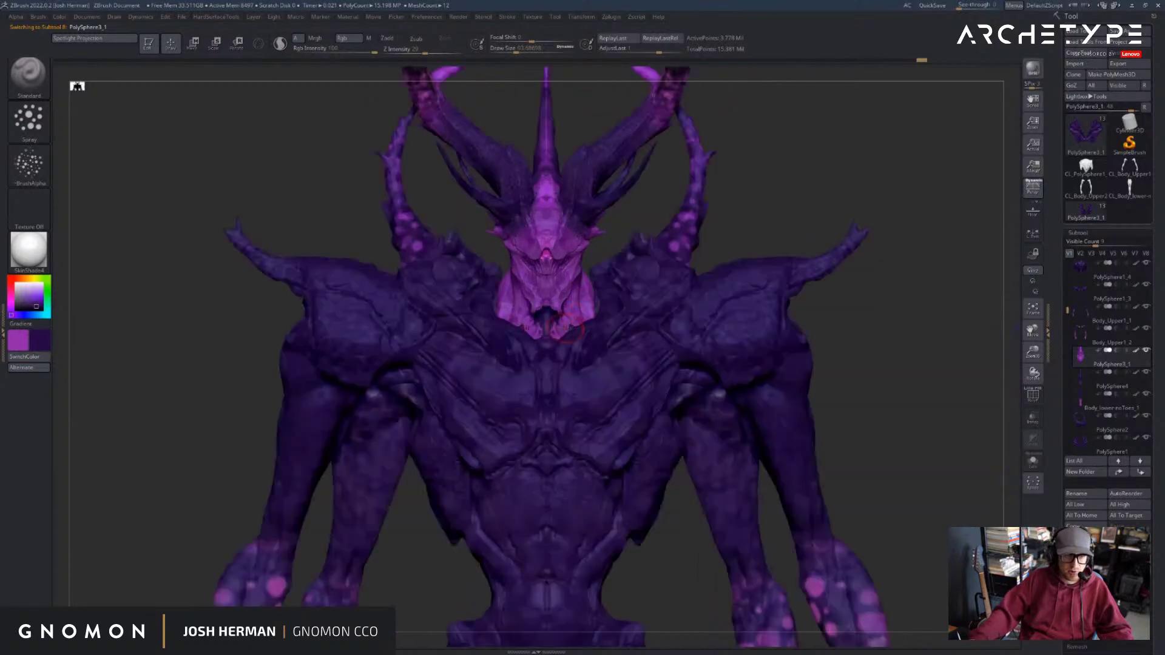
{"action": "left_click_drag", "start_coordinate": [772, 174], "coordinate": [769, 209]}
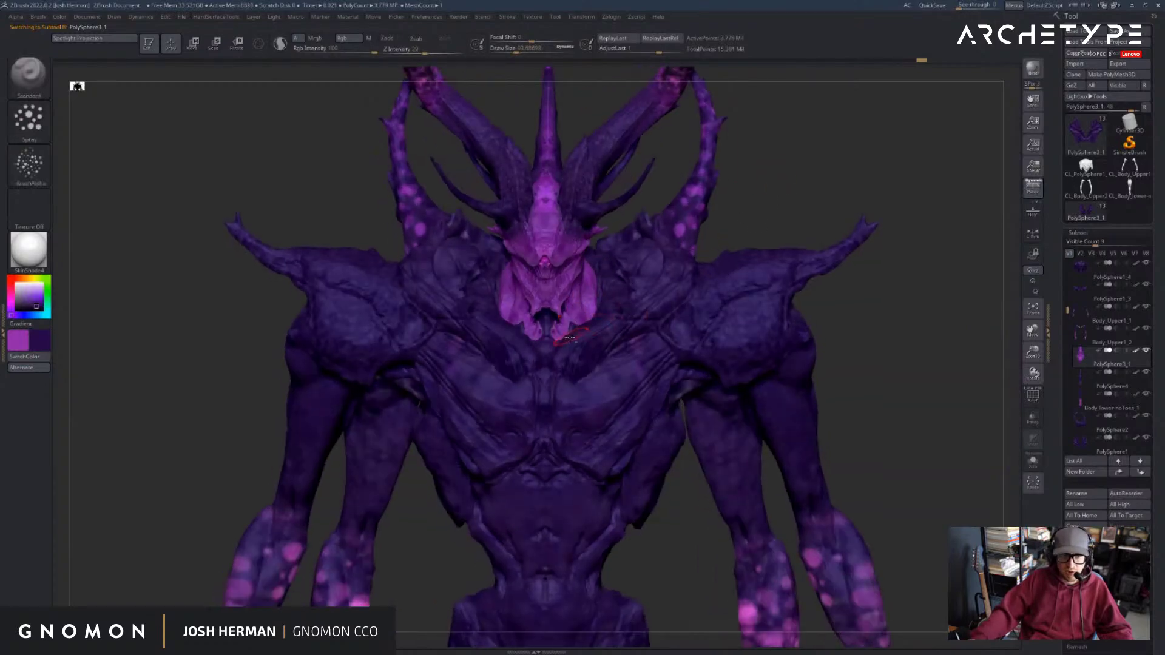
{"action": "left_click", "coordinate": [570, 351], "text": "alt"}
{"action": "key", "text": "alt+s"}
{"action": "key", "text": "alt+s"}
{"action": "key", "text": "s"}
{"action": "left_click_drag", "start_coordinate": [569, 353], "coordinate": [613, 291]}
{"action": "key", "text": "c"}
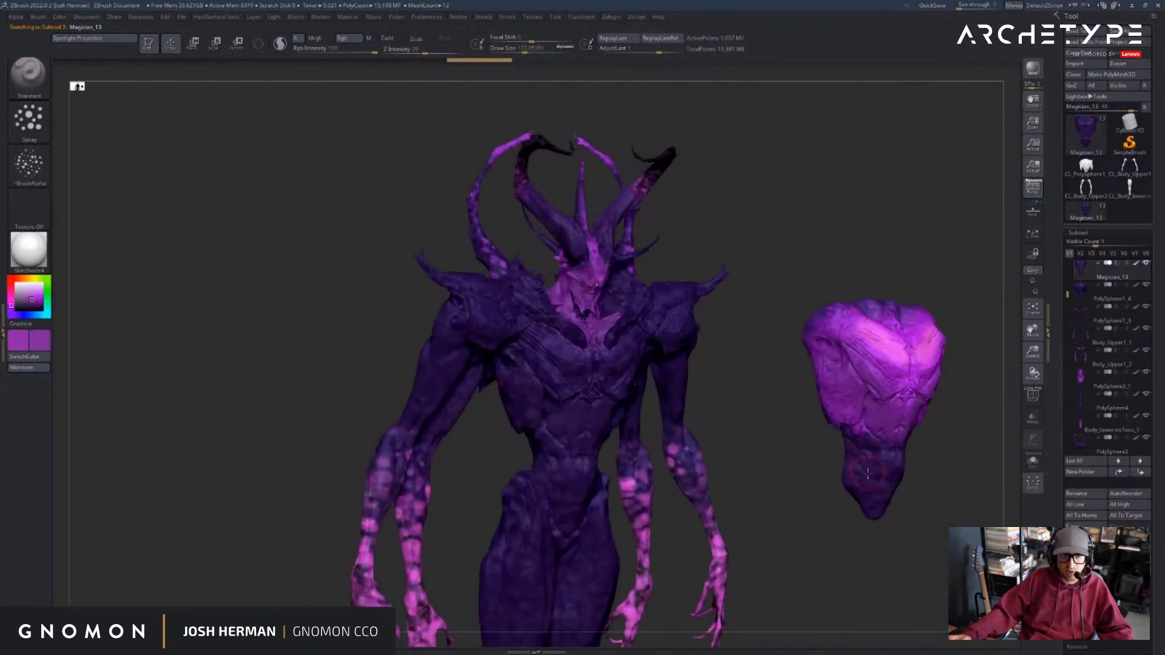
- Sample the dark purple and spray over the pink patch on the upper chest
{"action": "key", "text": "c"}
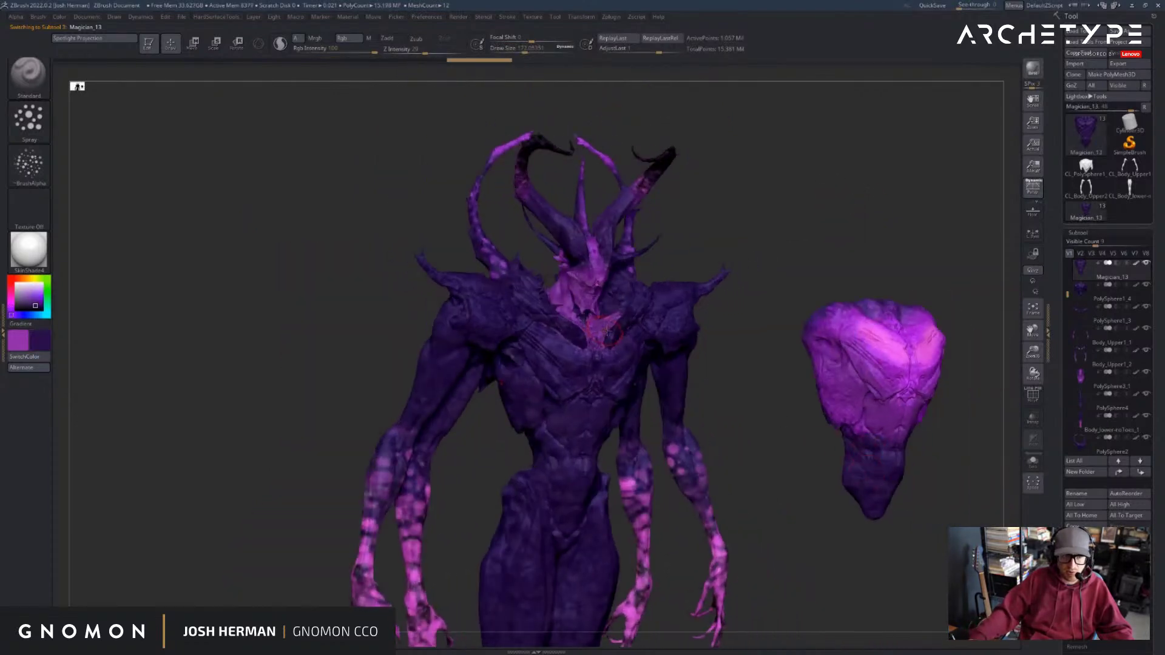
{"action": "left_click_drag", "start_coordinate": [611, 341], "coordinate": [598, 326]}
{"action": "left_click_drag", "start_coordinate": [783, 394], "coordinate": [939, 451], "text": "alt"}
- Sample the muted pink-purple and spray it over the chest and collar pieces around the base of the neck
{"action": "key", "text": "c"}
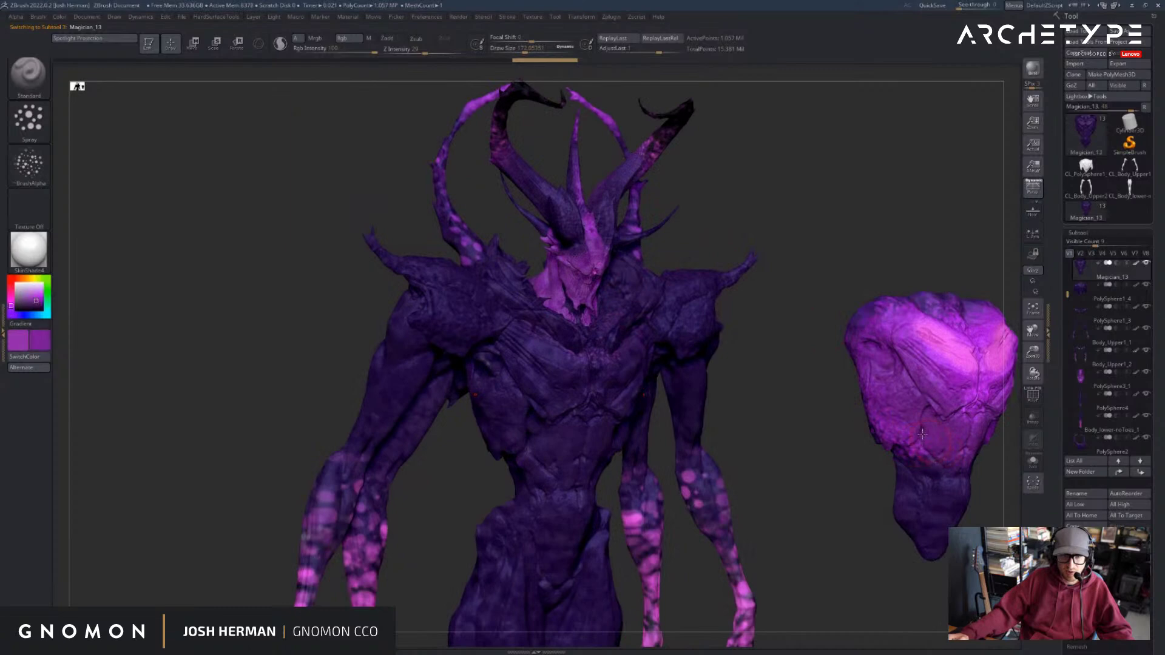
{"action": "left_click_drag", "start_coordinate": [805, 195], "coordinate": [760, 234], "text": "alt"}
{"action": "left_click_drag", "start_coordinate": [590, 330], "coordinate": [612, 319]}
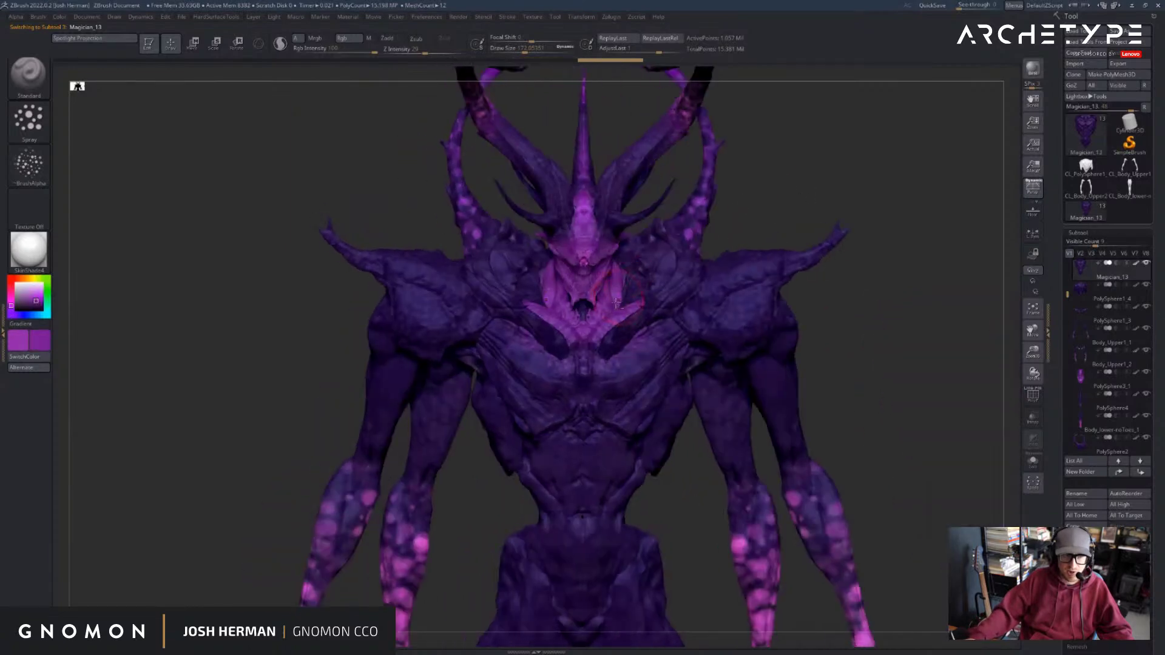
{"action": "key", "text": "s"}
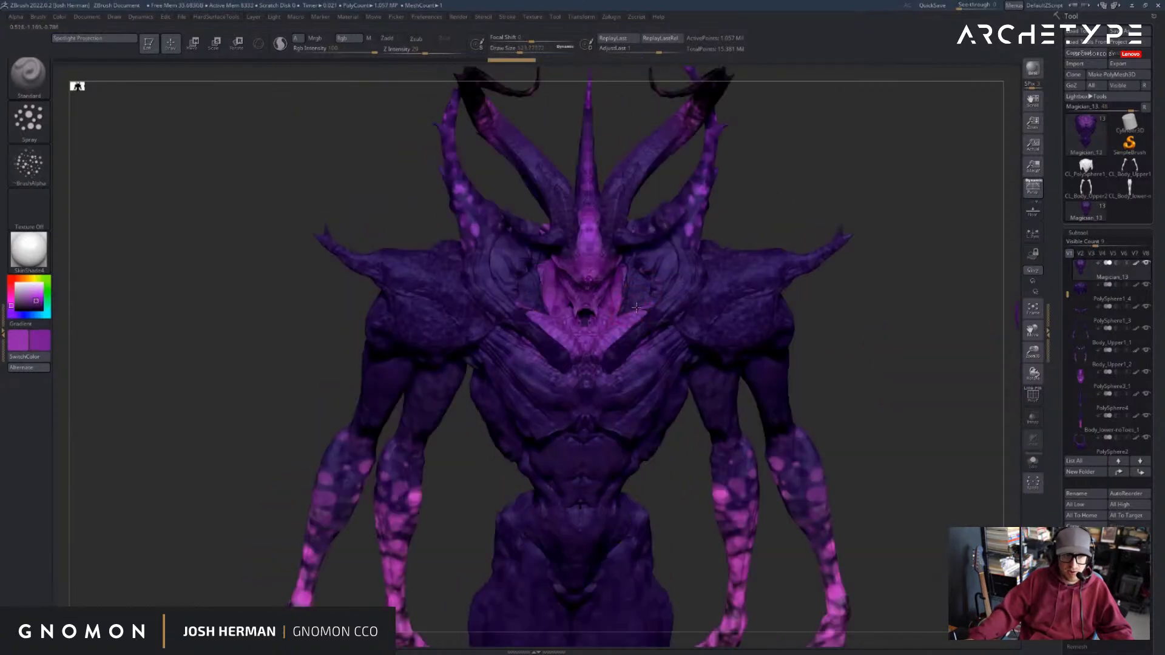
{"action": "left_click", "coordinate": [629, 270], "text": "alt"}
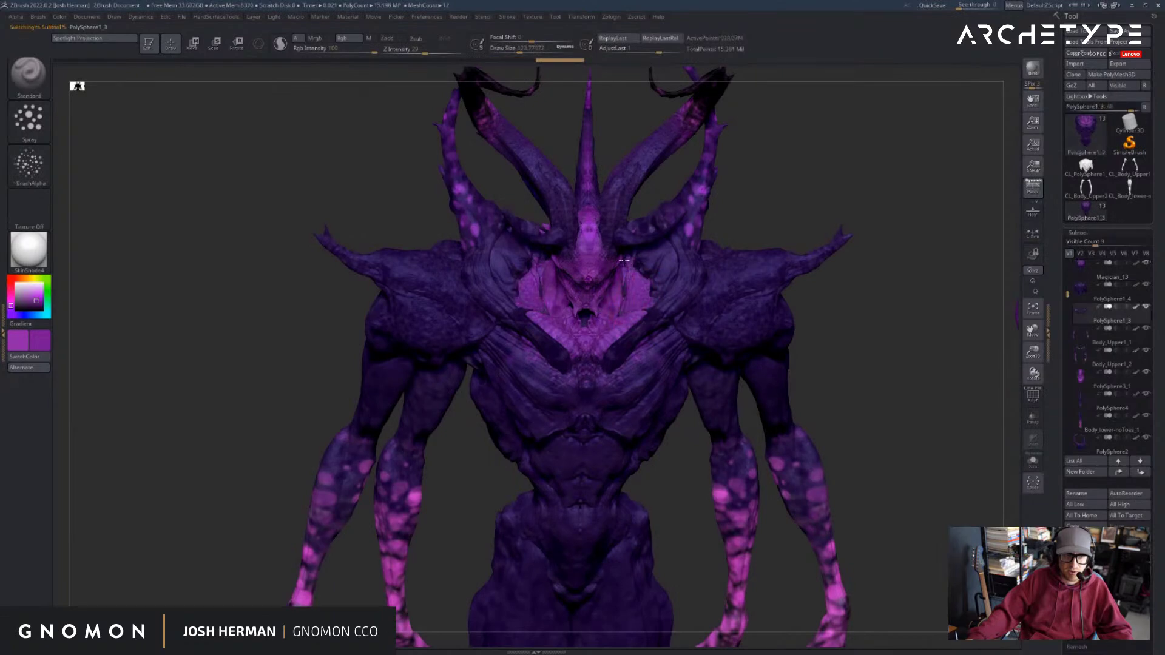
{"action": "right_click_drag", "start_coordinate": [629, 267], "coordinate": [765, 223]}
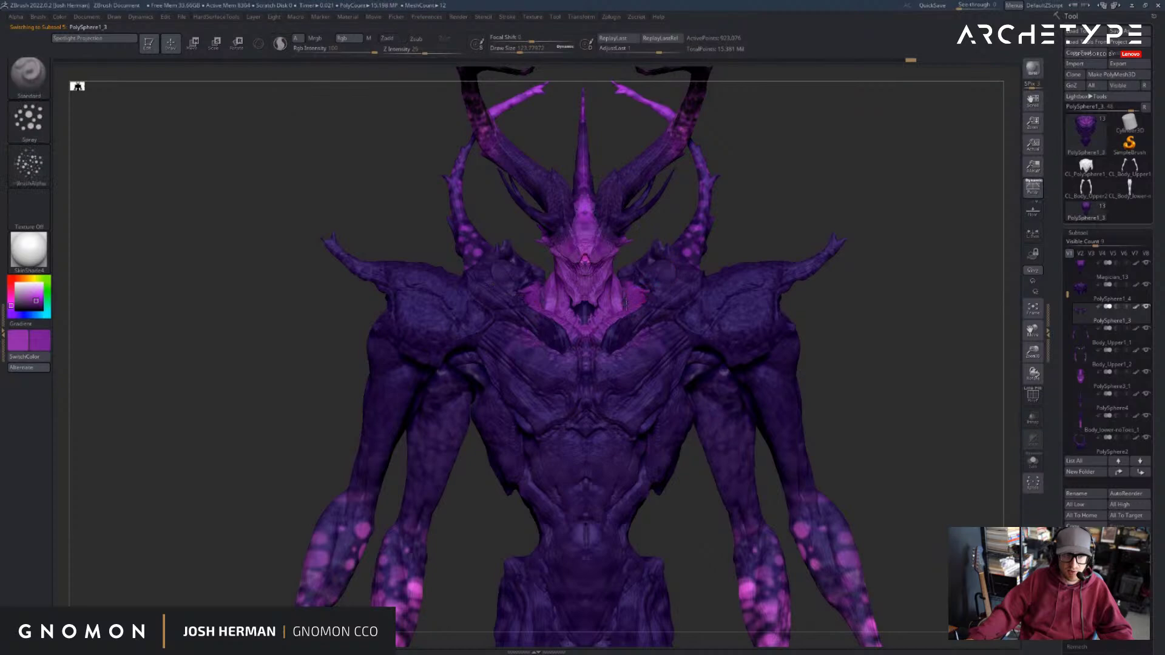
{"action": "right_click_drag", "start_coordinate": [825, 179], "coordinate": [733, 261], "text": "ctrl"}
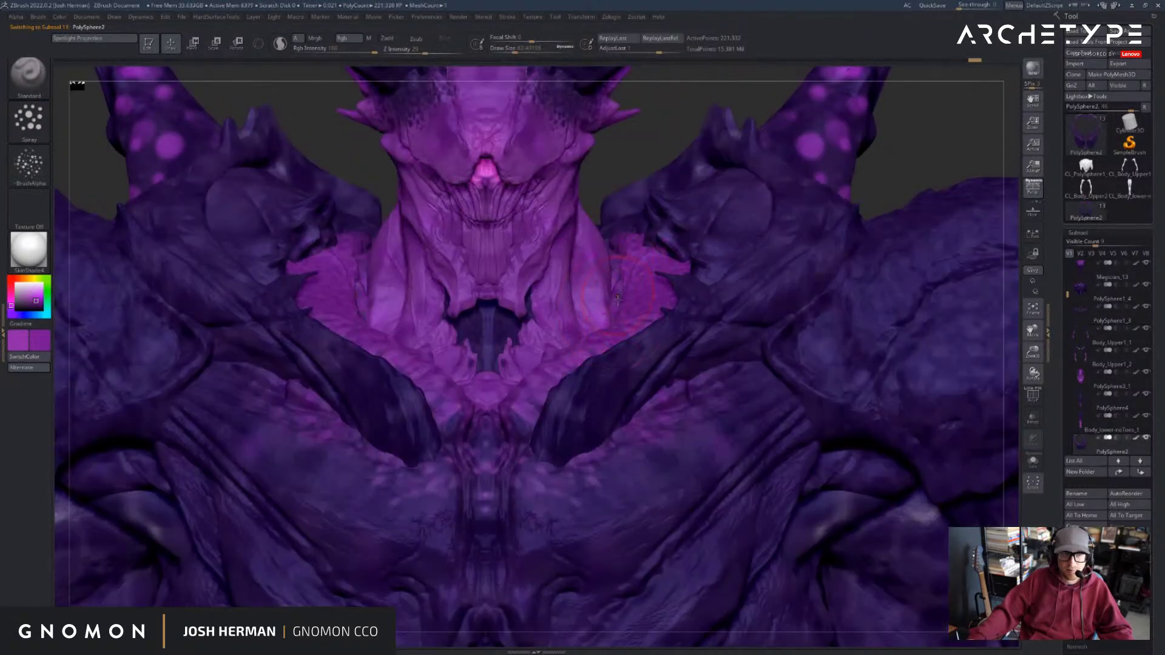
- Select the inner neck piece, sample the bright pink, and spray the throat opening below the jaw
{"action": "key", "text": "f"}
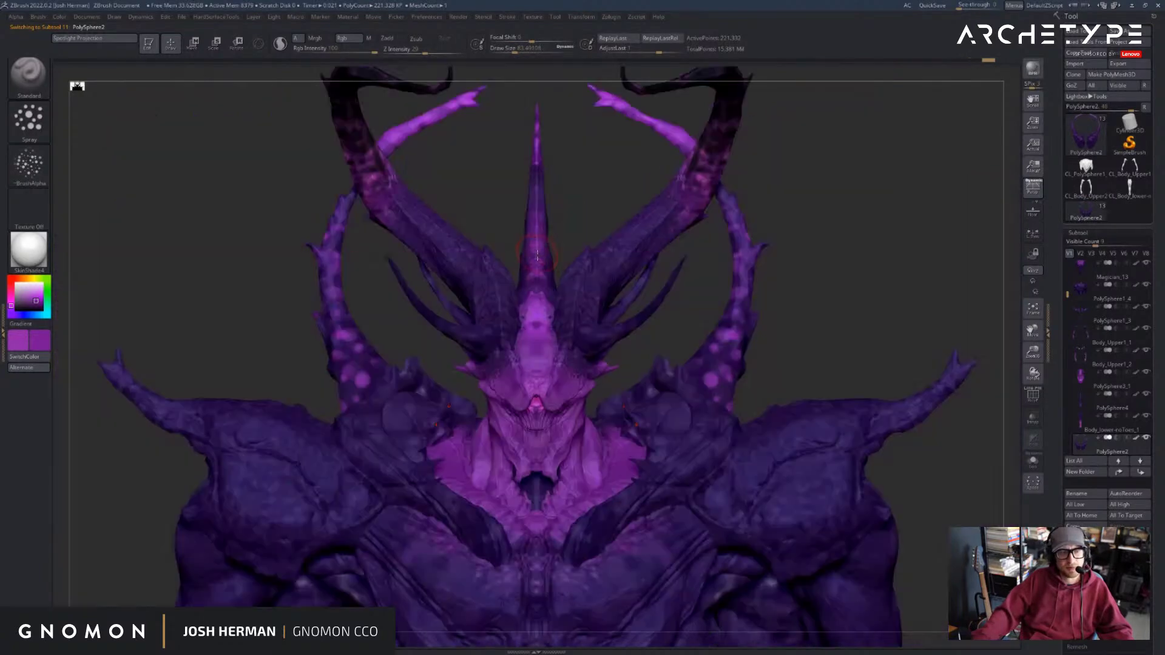
{"action": "left_click", "coordinate": [529, 483], "text": "alt"}
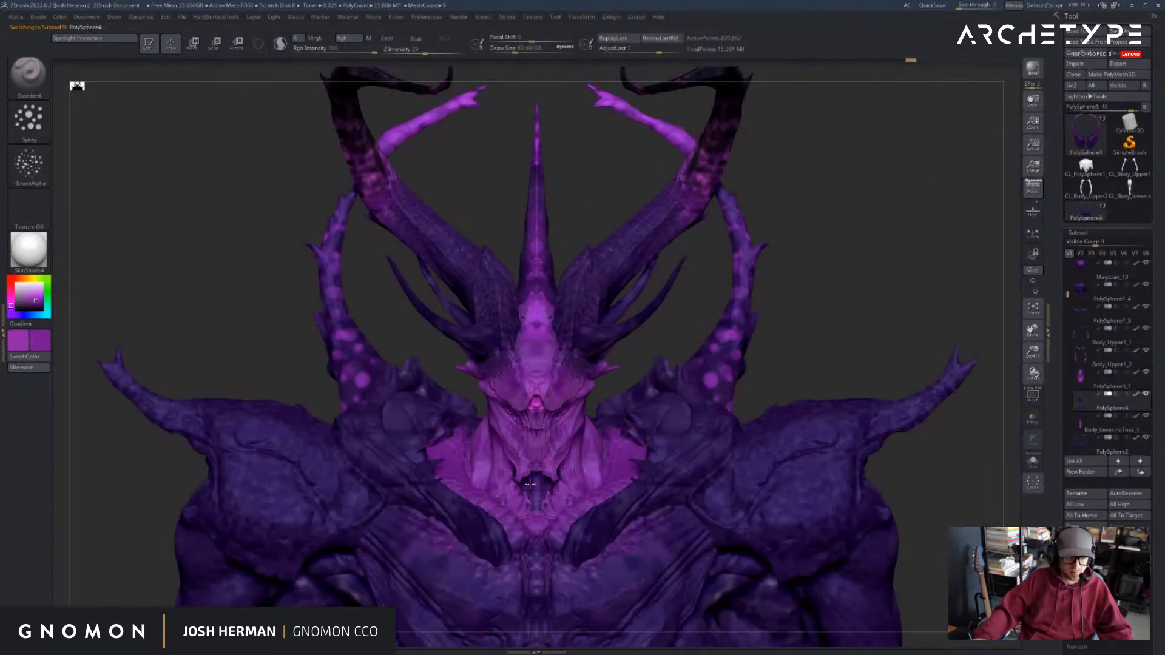
{"action": "mouse_move", "coordinate": [530, 483]}
{"action": "left_mouse_down"}
{"action": "mouse_move", "coordinate": [536, 494]}
{"action": "mouse_move", "coordinate": [526, 476]}
{"action": "left_mouse_up"}
{"action": "key", "text": "c"}
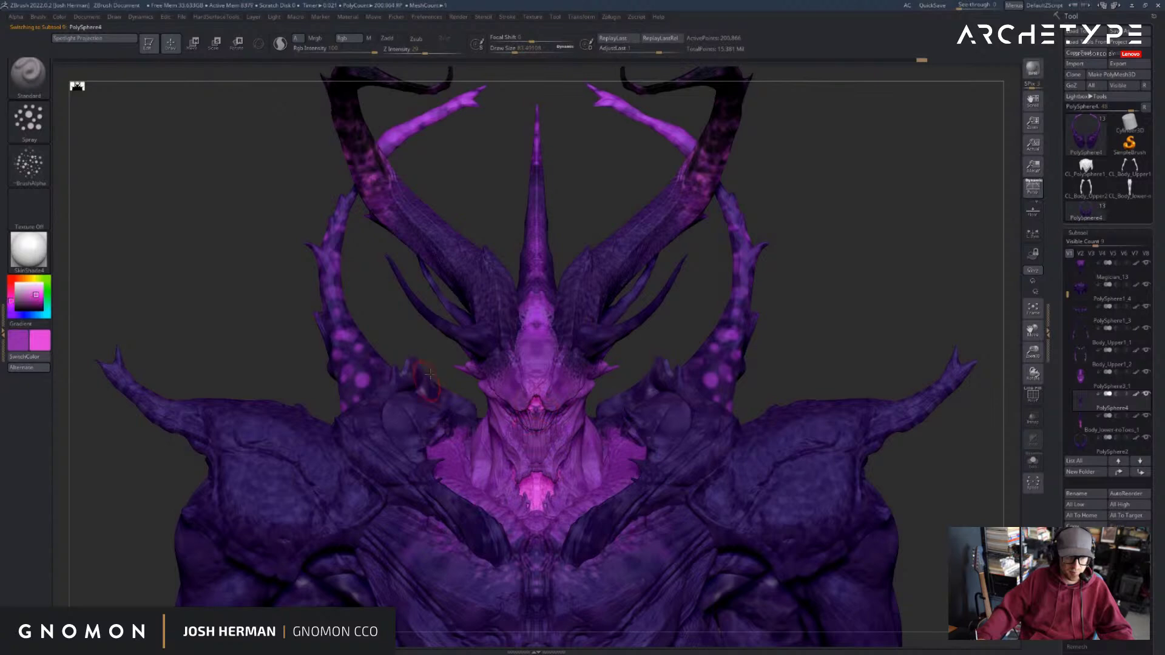
{"action": "left_click_drag", "start_coordinate": [864, 289], "coordinate": [789, 221], "text": "alt"}
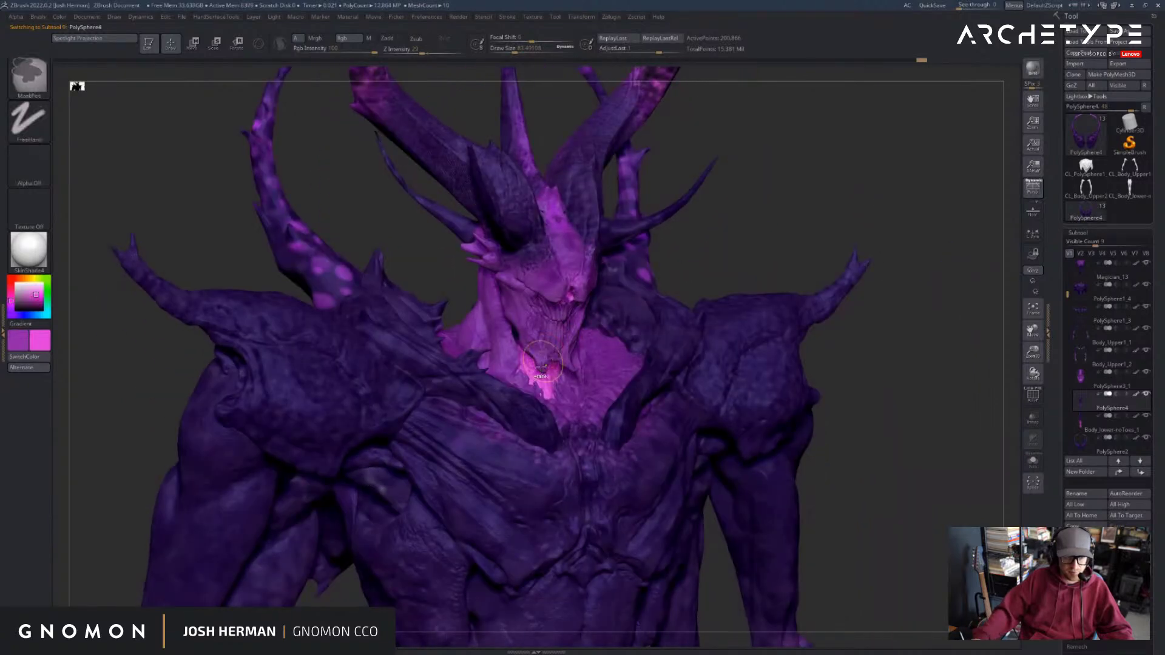
{"action": "key", "text": "shift+s"}
{"action": "left_click_drag", "start_coordinate": [528, 376], "coordinate": [526, 375]}
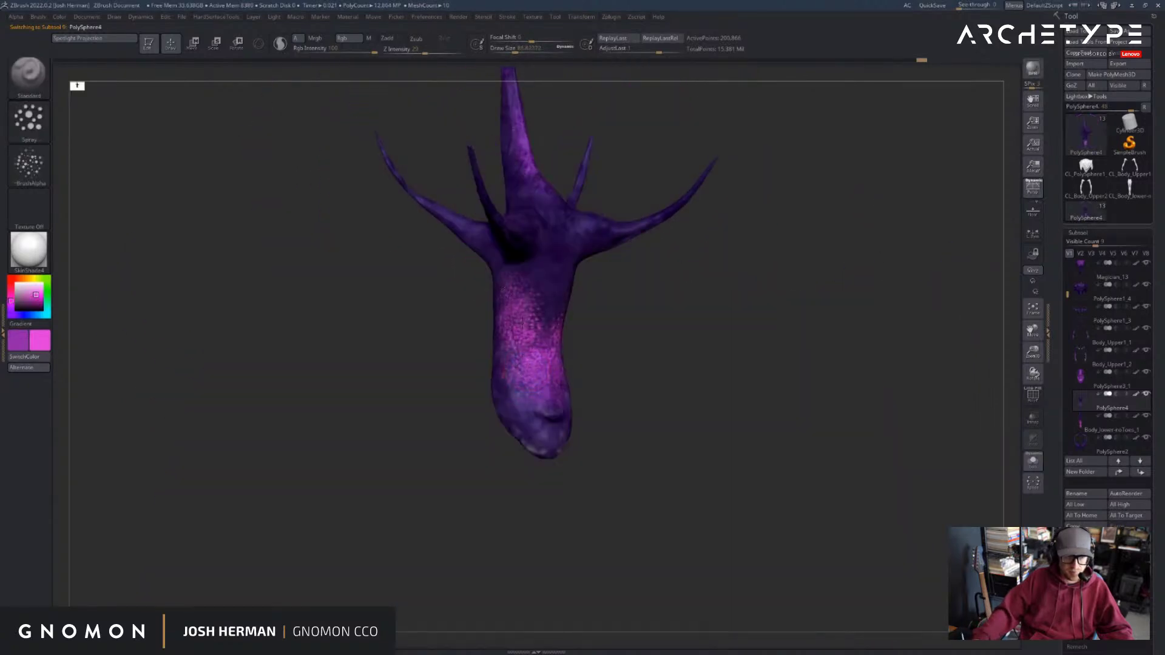
- Isolate the inner neck piece and spray bright pink along its front
{"action": "left_click", "coordinate": [546, 351], "text": "ctrl+shift"}
{"action": "left_click", "coordinate": [549, 378], "text": "ctrl+shift"}
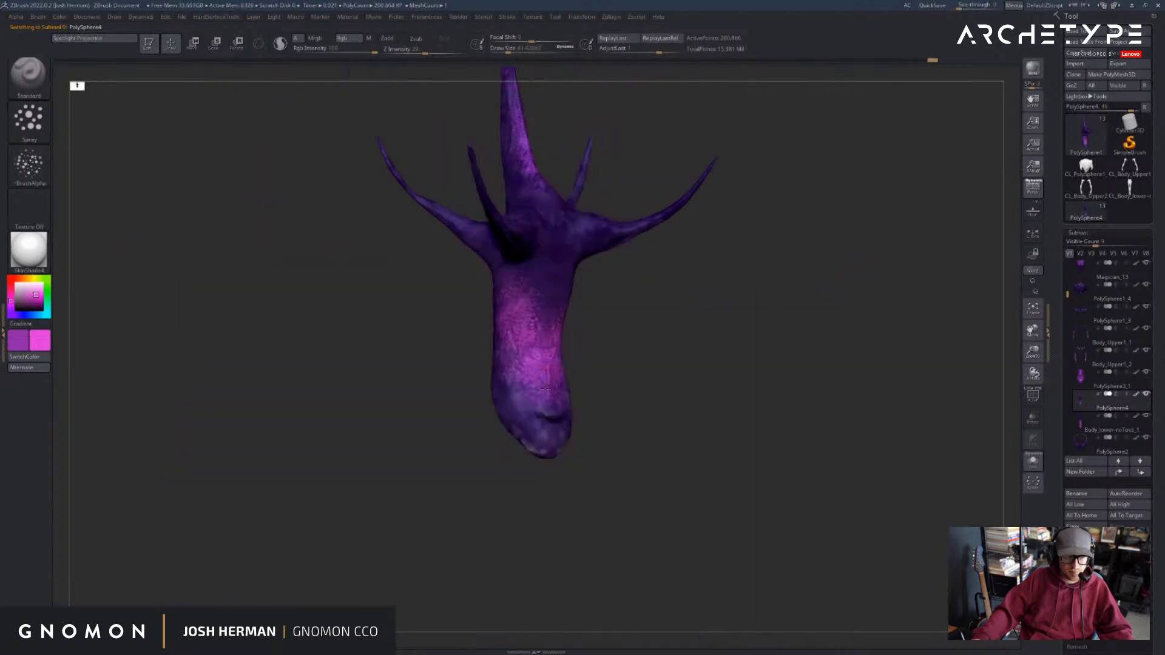
{"action": "mouse_move", "coordinate": [551, 397]}
{"action": "left_mouse_down"}
{"action": "mouse_move", "coordinate": [546, 383]}
{"action": "mouse_move", "coordinate": [516, 400]}
{"action": "mouse_move", "coordinate": [523, 315]}
{"action": "left_mouse_up"}
- Swap colors, sample the dark purple, and spray around the bright pink throat with an adjusted brush size
{"action": "key", "text": "v"}
{"action": "key", "text": "c"}
{"action": "key", "text": "s"}
{"action": "mouse_move", "coordinate": [747, 261]}
{"action": "left_mouse_down", "text": "alt"}
{"action": "mouse_move", "coordinate": [792, 303]}
{"action": "mouse_move", "coordinate": [756, 346]}
{"action": "left_mouse_up", "text": "alt"}
{"action": "mouse_move", "coordinate": [549, 388]}
{"action": "left_mouse_down"}
{"action": "mouse_move", "coordinate": [476, 303]}
{"action": "mouse_move", "coordinate": [476, 322]}
{"action": "left_mouse_up"}
{"action": "key", "text": "s"}
{"action": "left_click", "coordinate": [483, 510]}
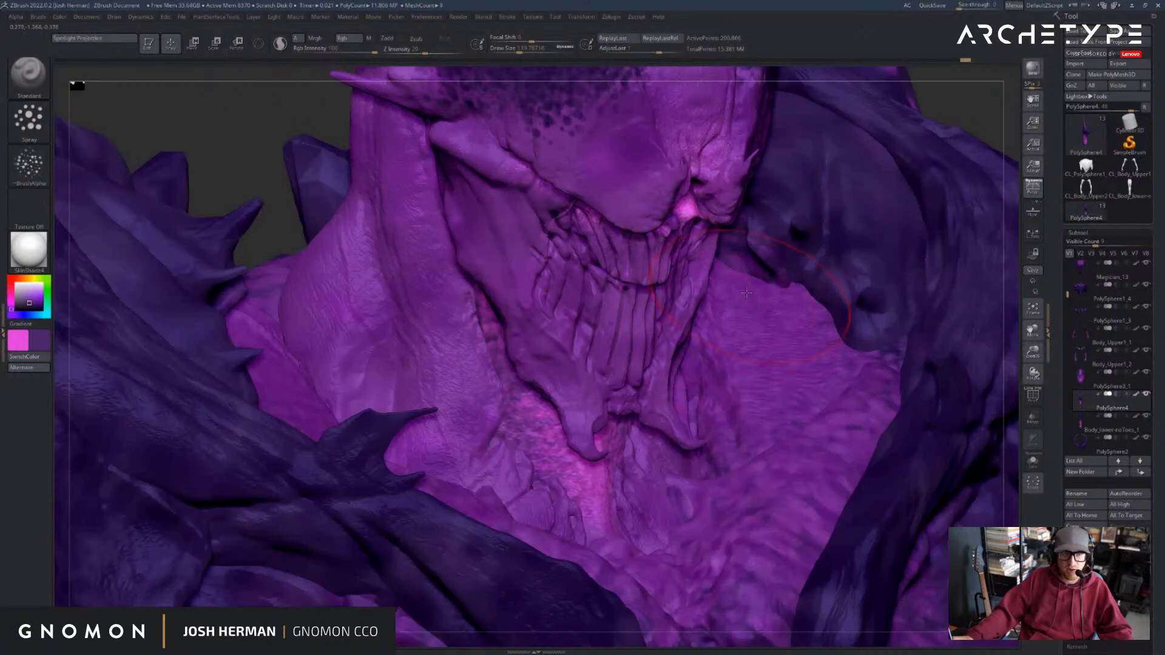
{"action": "key", "text": "f"}
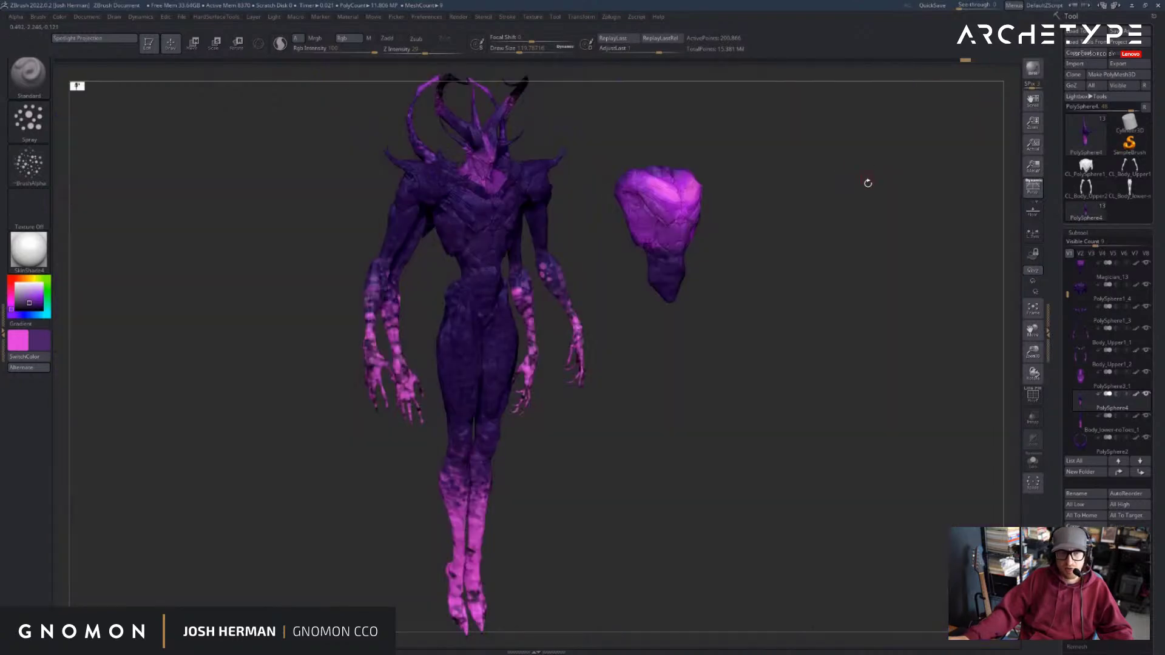
{"action": "left_click_drag", "start_coordinate": [867, 182], "coordinate": [768, 229], "text": "shift"}
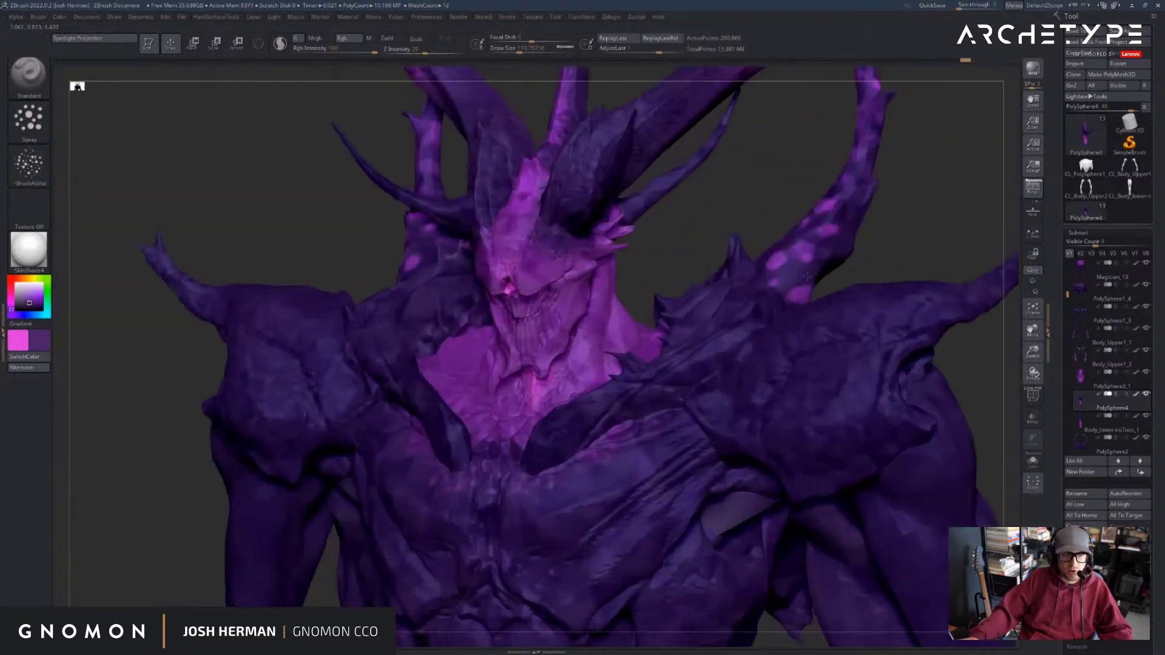
- Undo the last throat stroke and try a dark purple stroke beside the throat with a larger brush
{"action": "key", "text": "ctrl+z"}
{"action": "key", "text": "s"}
{"action": "mouse_move", "coordinate": [557, 398]}
{"action": "left_mouse_down"}
{"action": "mouse_move", "coordinate": [546, 400]}
{"action": "mouse_move", "coordinate": [565, 393]}
{"action": "left_mouse_up"}
{"action": "key", "text": "ctrl+z"}
{"action": "key", "text": "s"}
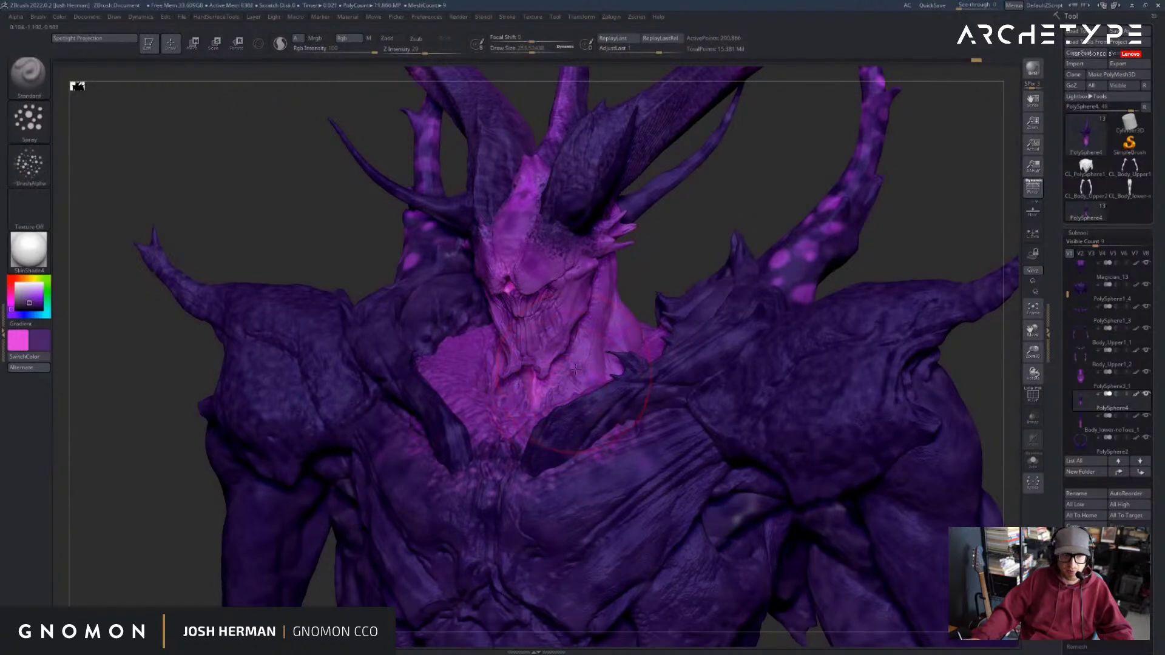
{"action": "left_click_drag", "start_coordinate": [679, 237], "coordinate": [720, 234], "text": "shift"}
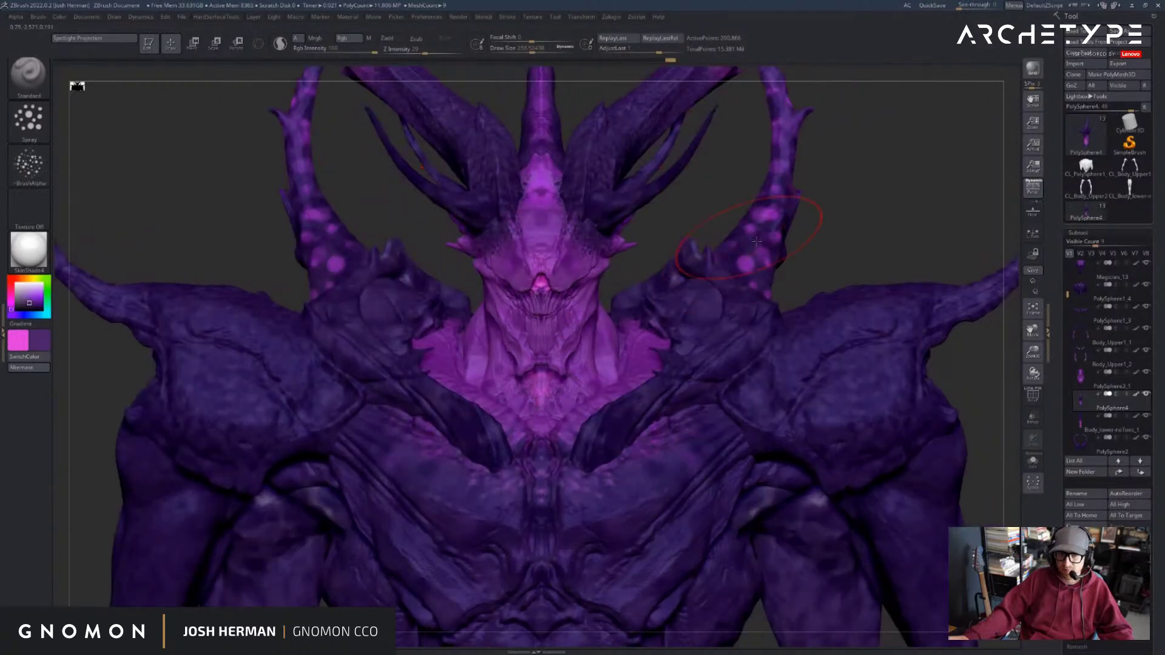
{"action": "left_click_drag", "start_coordinate": [865, 234], "coordinate": [881, 226]}
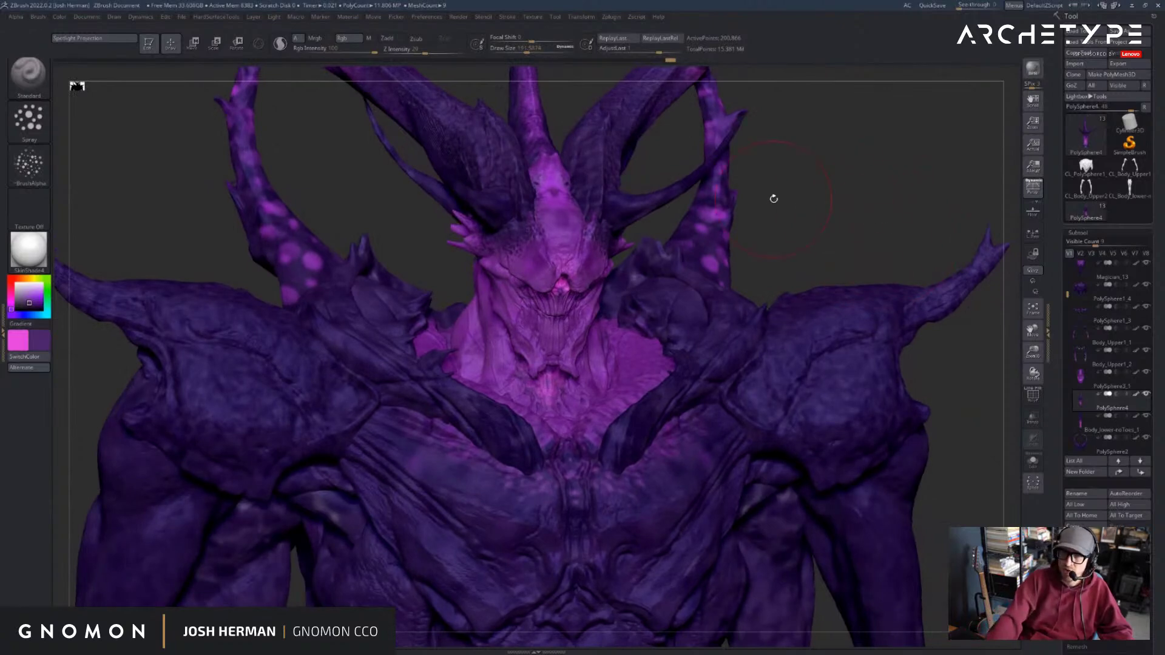
- Switch to the web browser and display the artist's ArtStation portfolio
{"action": "mouse_move", "coordinate": [1086, 134]}
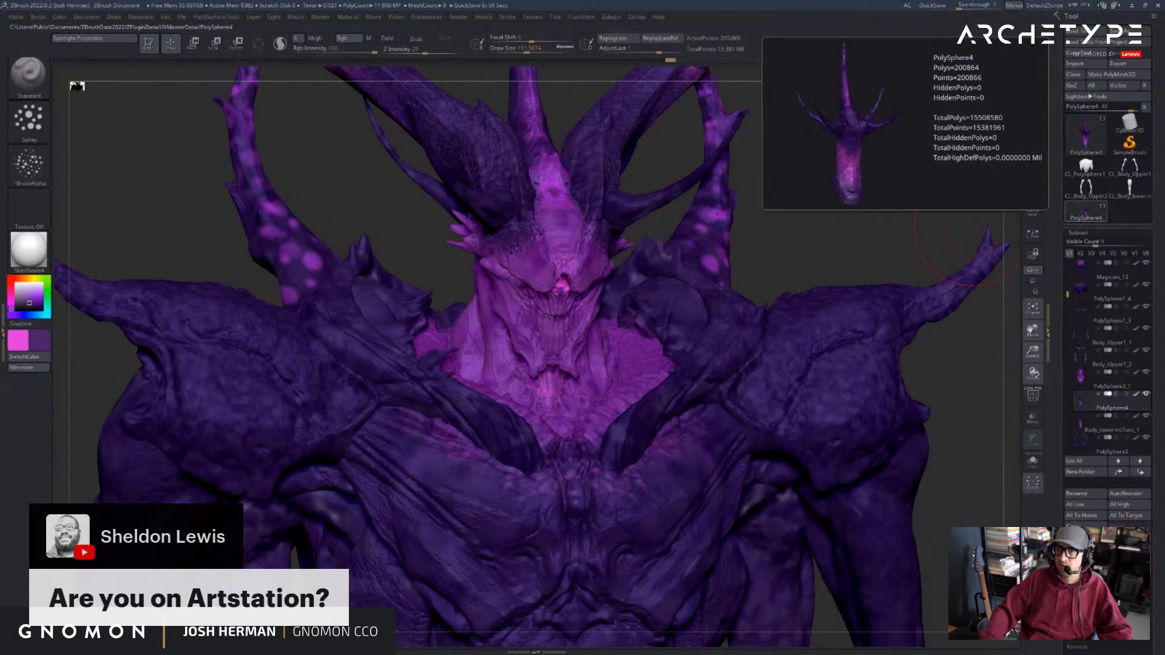
{"action": "key", "text": "alt+Tab"}
{"action": "double_click", "coordinate": [675, 91]}
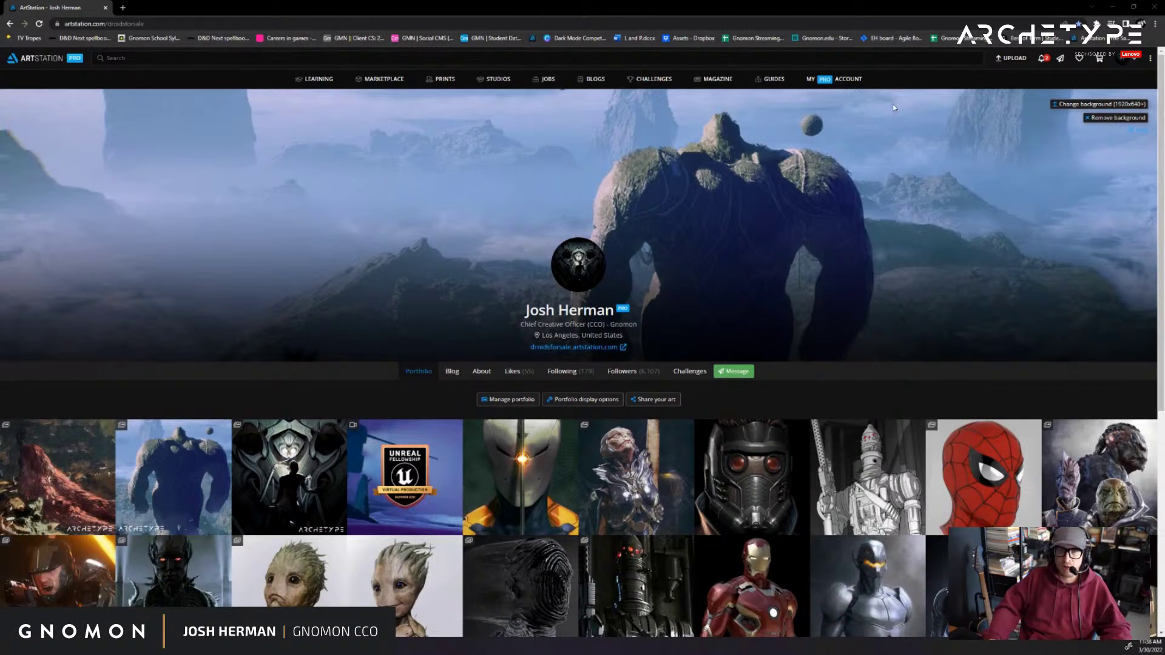
- Search the web for "gnomon workshop" in a new tab and open The Gnomon Workshop site
{"action": "key", "text": "ctrl+t"}
{"action": "type", "text": "gnomon workshop"}
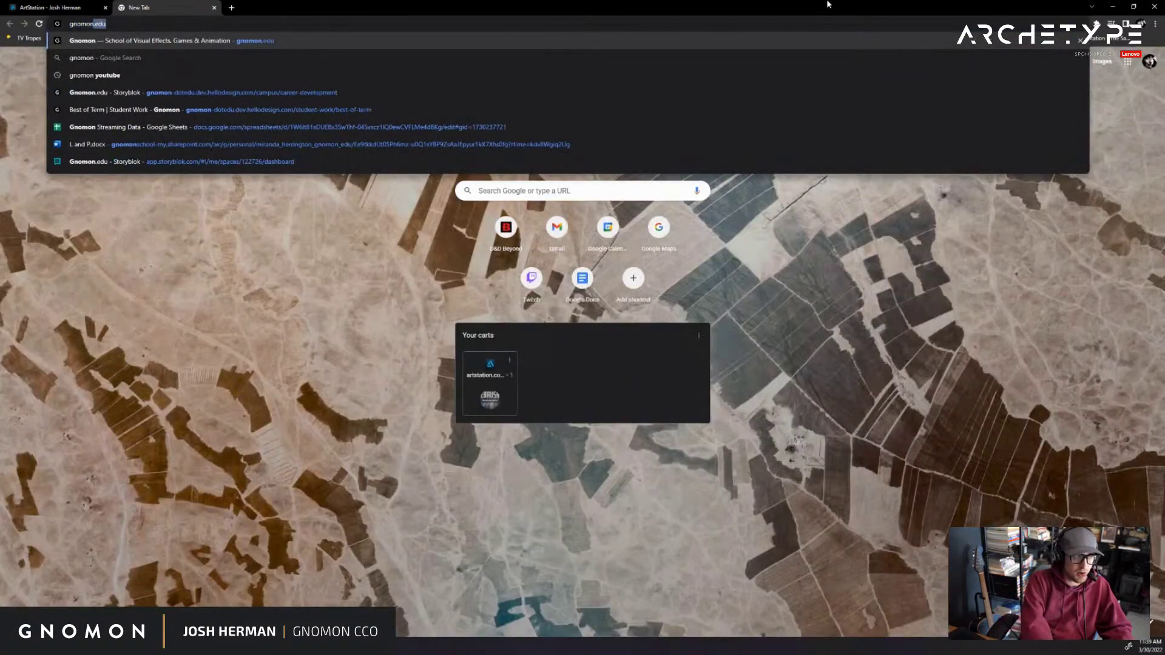
{"action": "key", "text": "Return"}
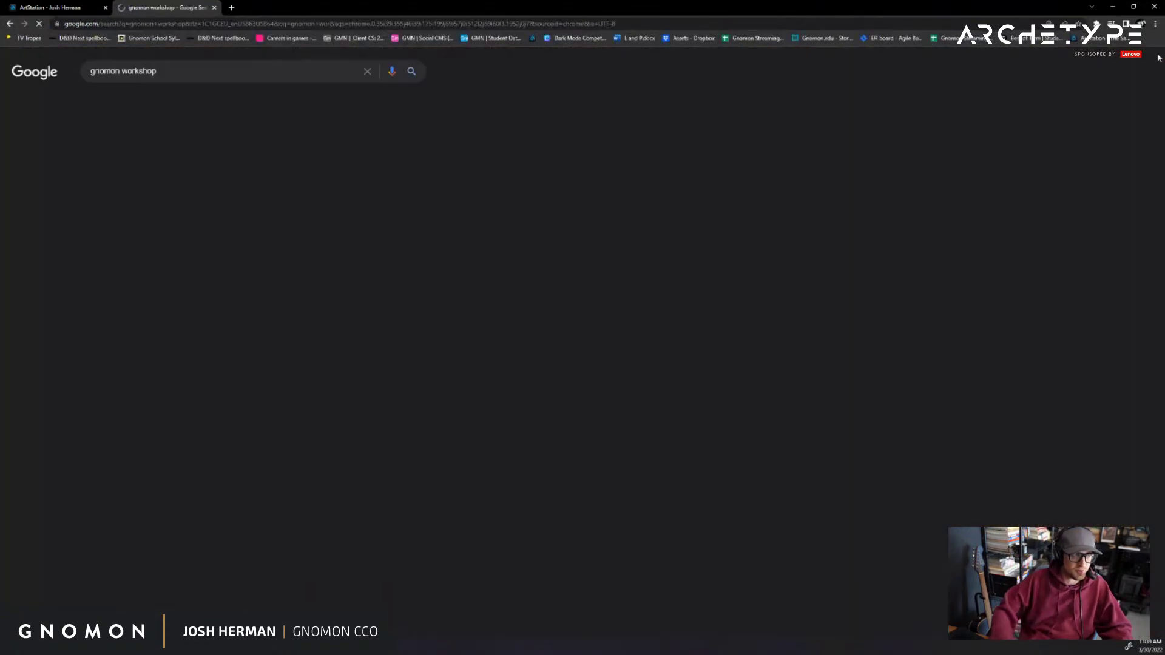
{"action": "left_click", "coordinate": [202, 164]}
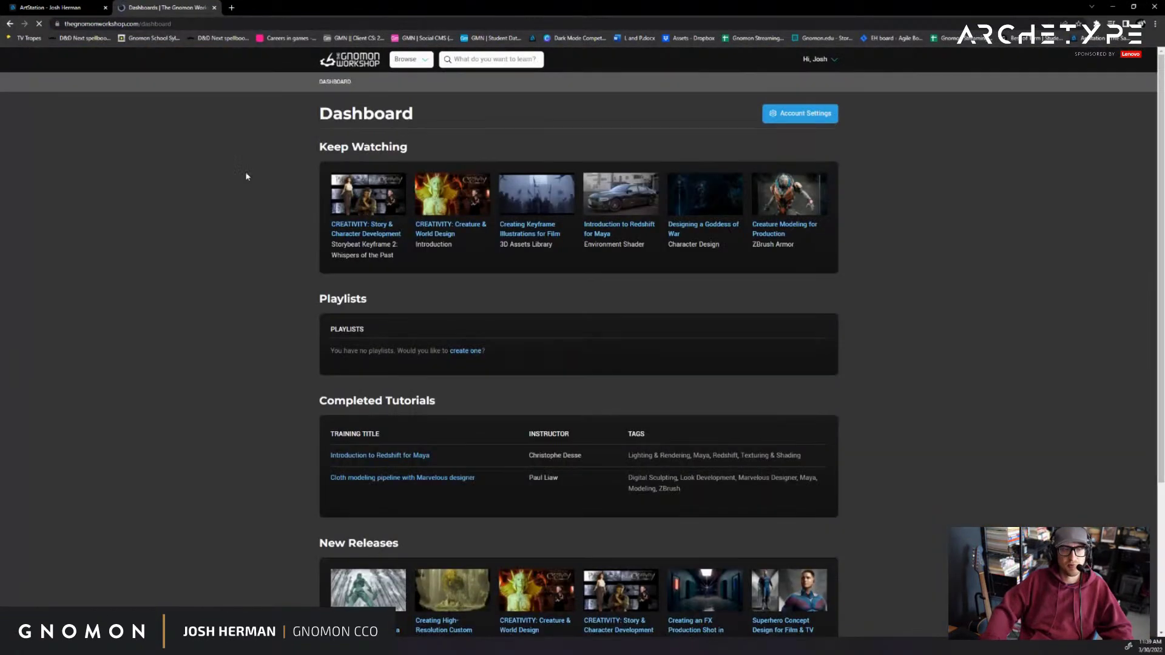
- Open the Digital Sculpting category, look through its tutorials, and return to ZBrush
{"action": "left_click", "coordinate": [425, 61]}
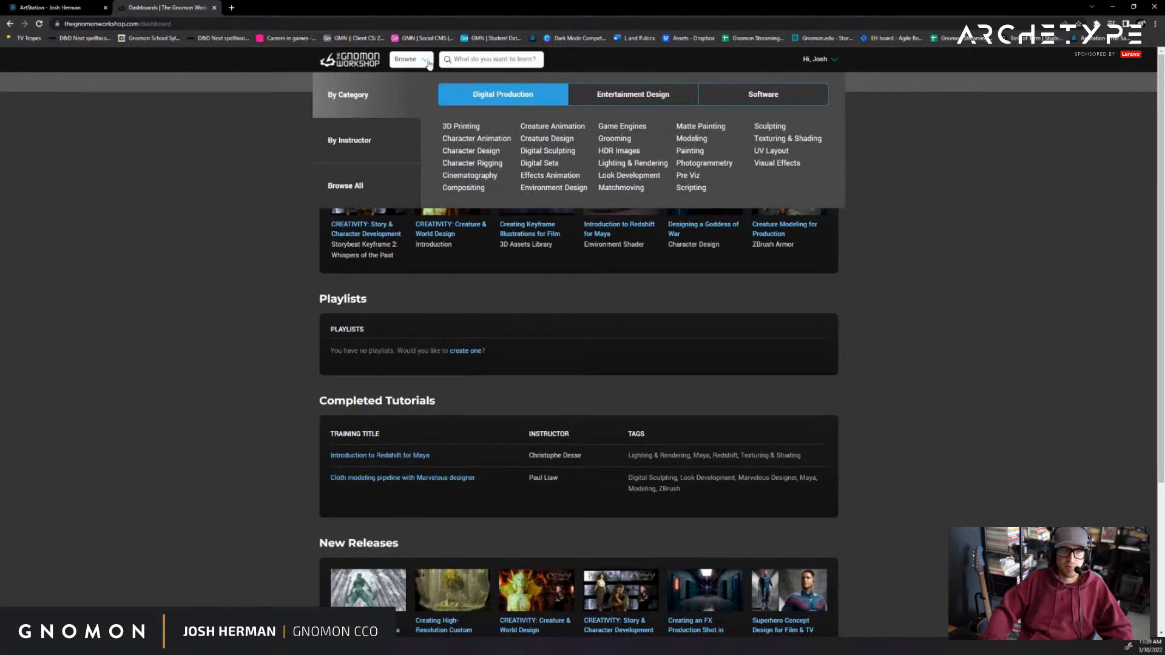
{"action": "mouse_move", "coordinate": [370, 135]}
{"action": "mouse_move", "coordinate": [345, 103]}
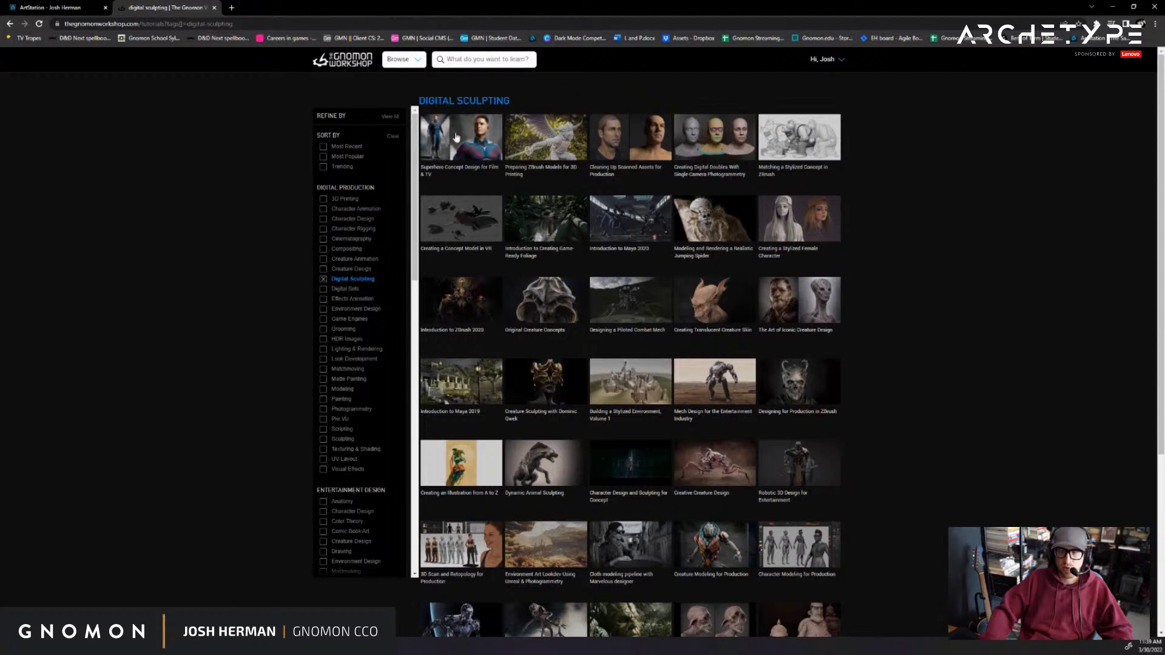
{"action": "scroll", "coordinate": [654, 324], "scroll_direction": "down", "scroll_amount": 3}
{"action": "scroll", "coordinate": [654, 324], "scroll_direction": "down", "scroll_amount": 2}
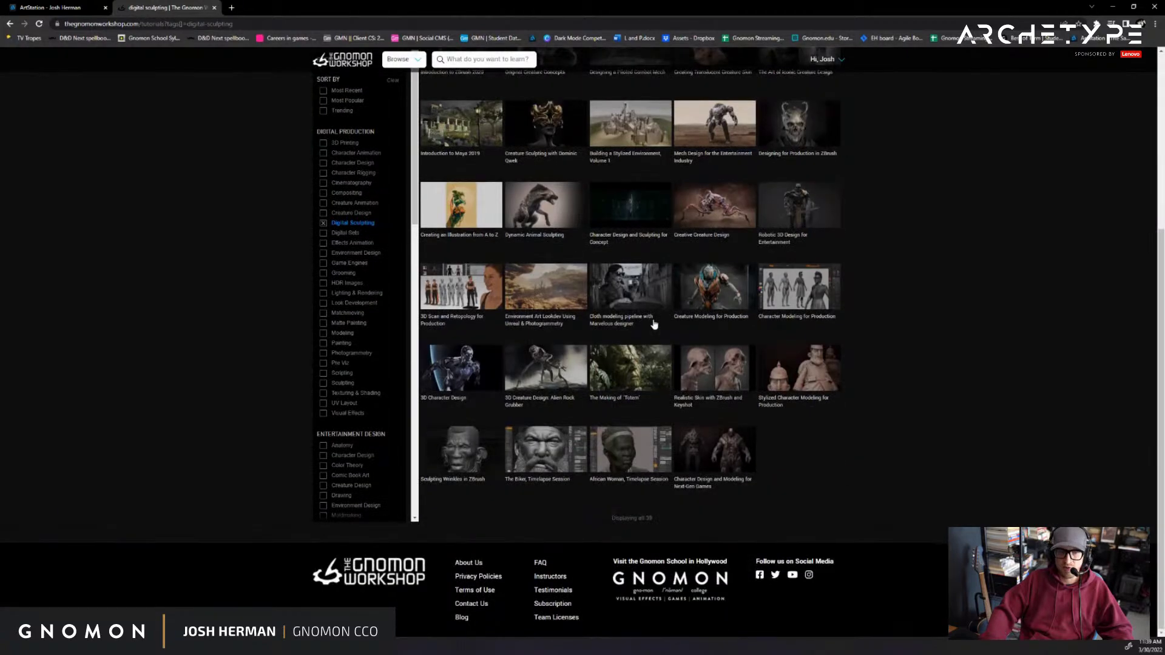
{"action": "scroll", "coordinate": [855, 483], "scroll_direction": "up", "scroll_amount": 4}
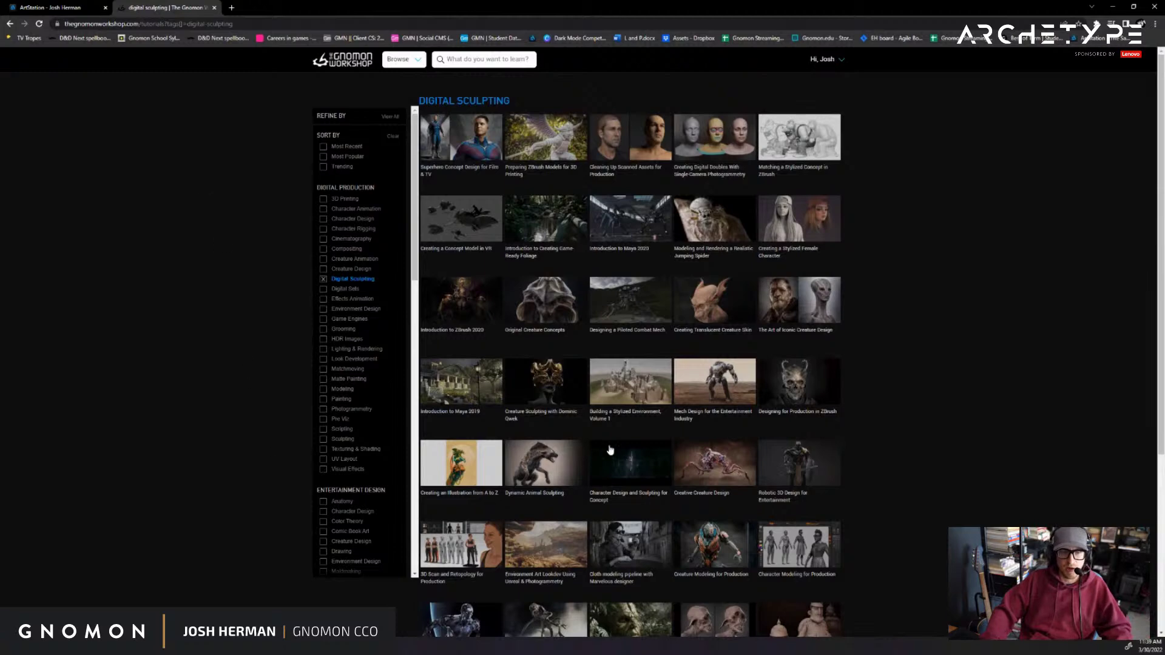
{"action": "scroll", "coordinate": [610, 473], "scroll_direction": "down", "scroll_amount": 2}
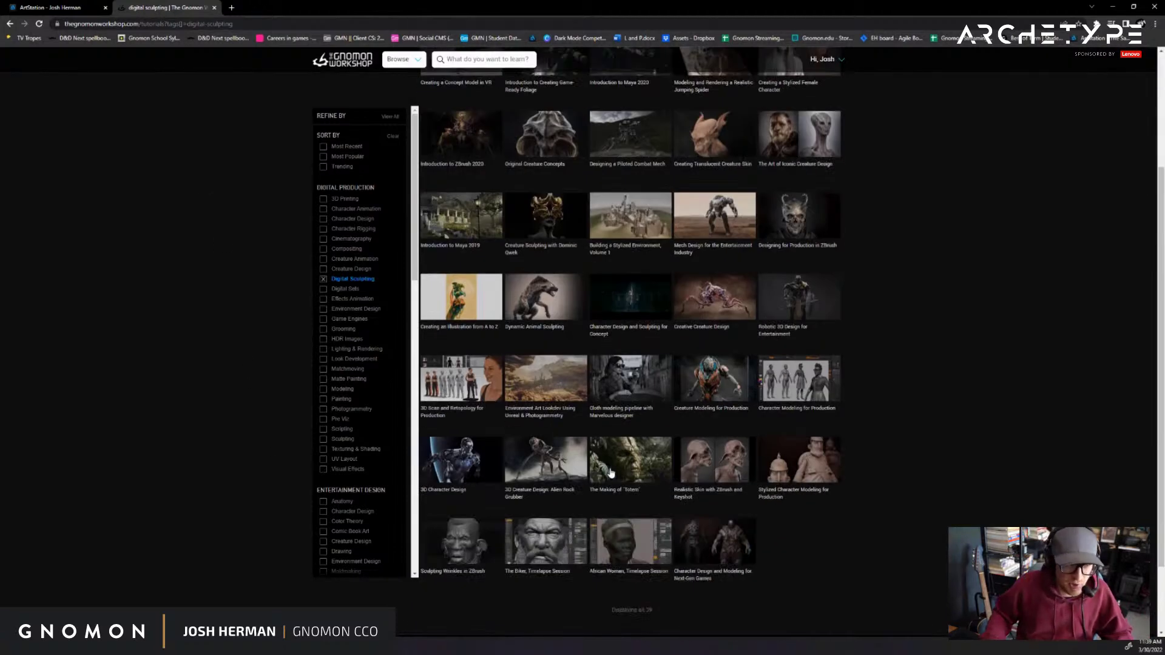
{"action": "scroll", "coordinate": [470, 369], "scroll_direction": "down", "scroll_amount": 2}
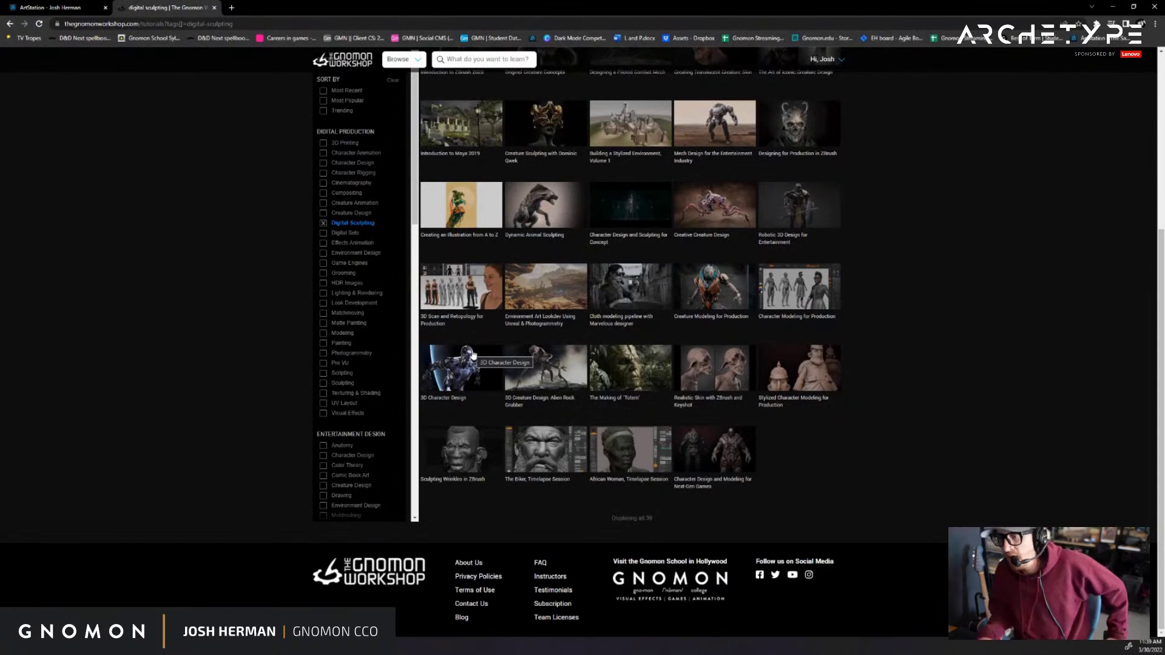
{"action": "scroll", "coordinate": [951, 362], "scroll_direction": "up", "scroll_amount": 4}
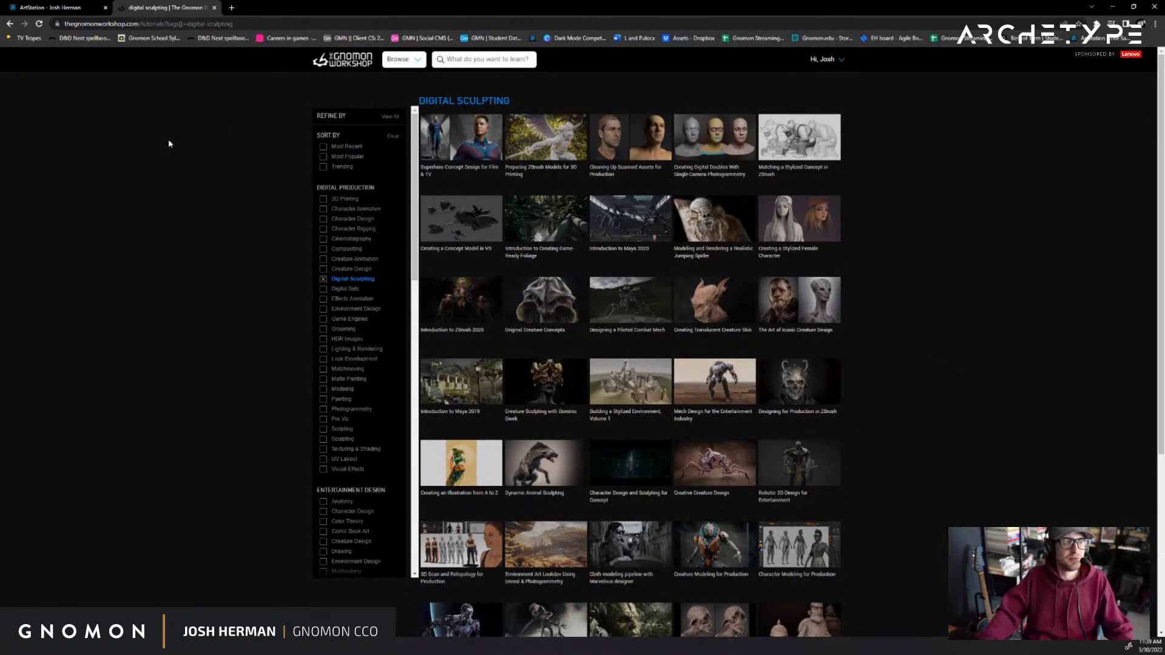
{"action": "left_click", "coordinate": [1113, 7]}
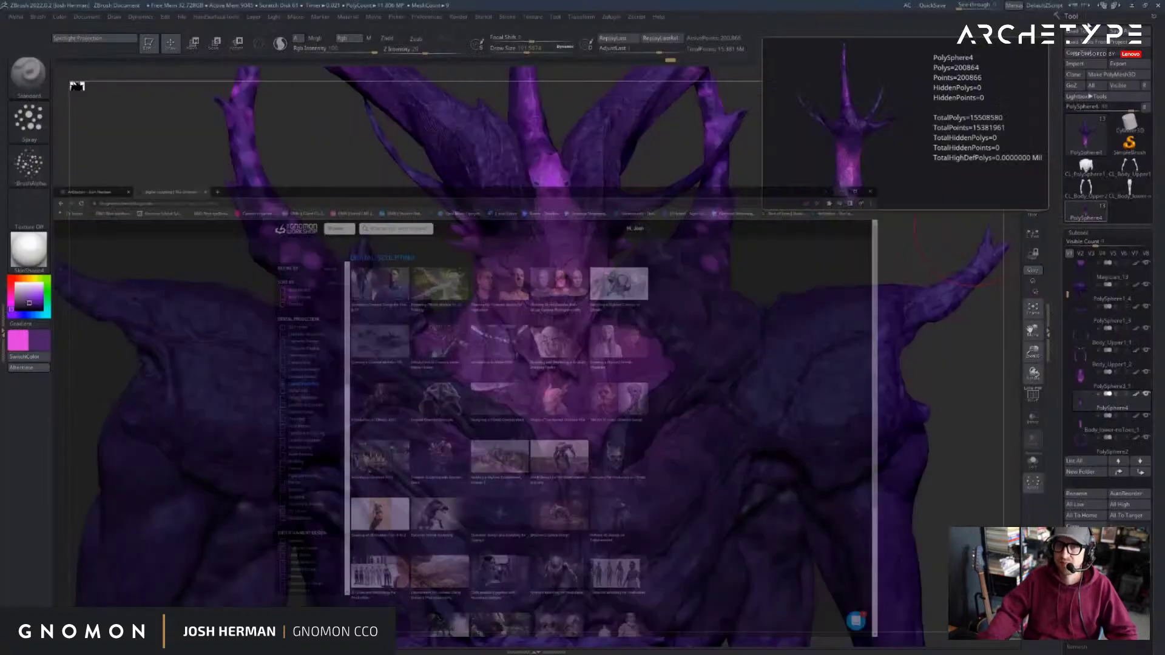
- Sample the near-black from the horn tips and spray the curved plates beside the neck, comparing with undo and redo
{"action": "left_click_drag", "start_coordinate": [895, 240], "coordinate": [887, 235], "text": "shift"}
{"action": "key", "text": "f"}
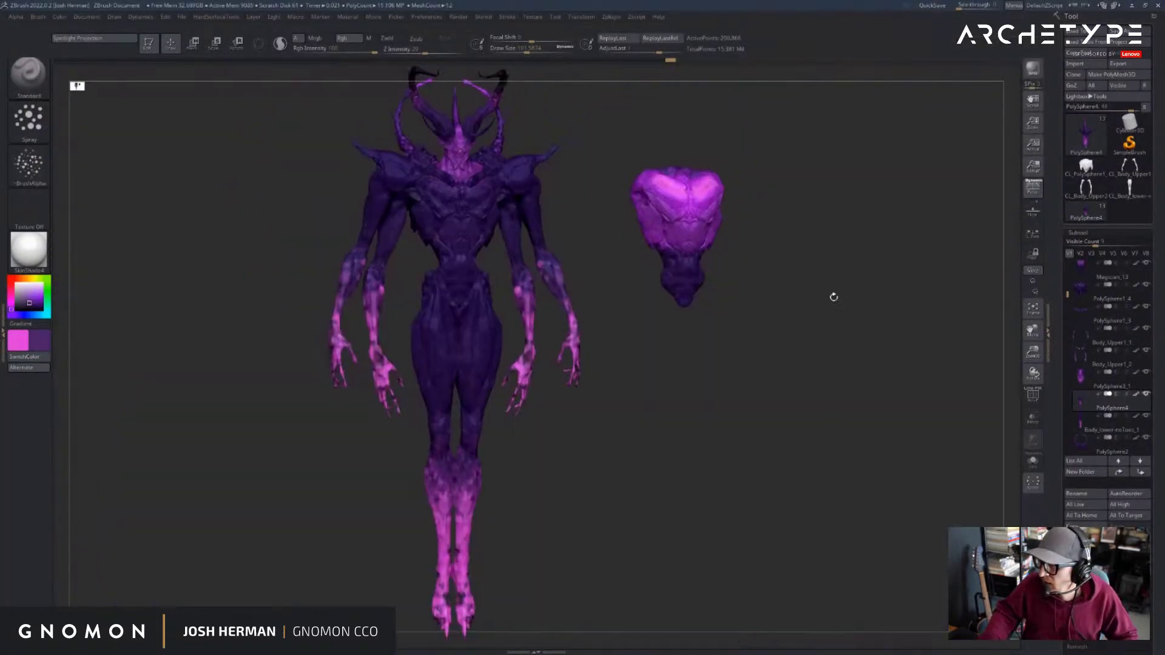
{"action": "left_click_drag", "start_coordinate": [718, 359], "coordinate": [833, 519], "text": "alt"}
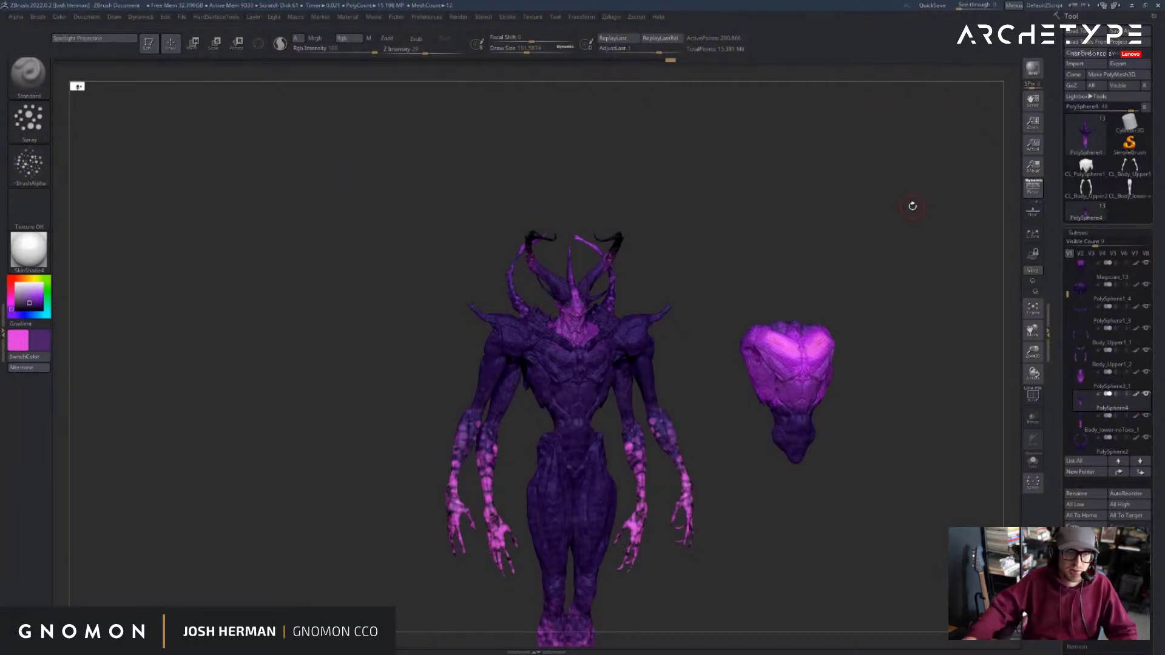
{"action": "left_click_drag", "start_coordinate": [757, 242], "coordinate": [759, 244], "text": "shift"}
{"action": "left_click_drag", "start_coordinate": [760, 244], "coordinate": [734, 225], "text": "alt"}
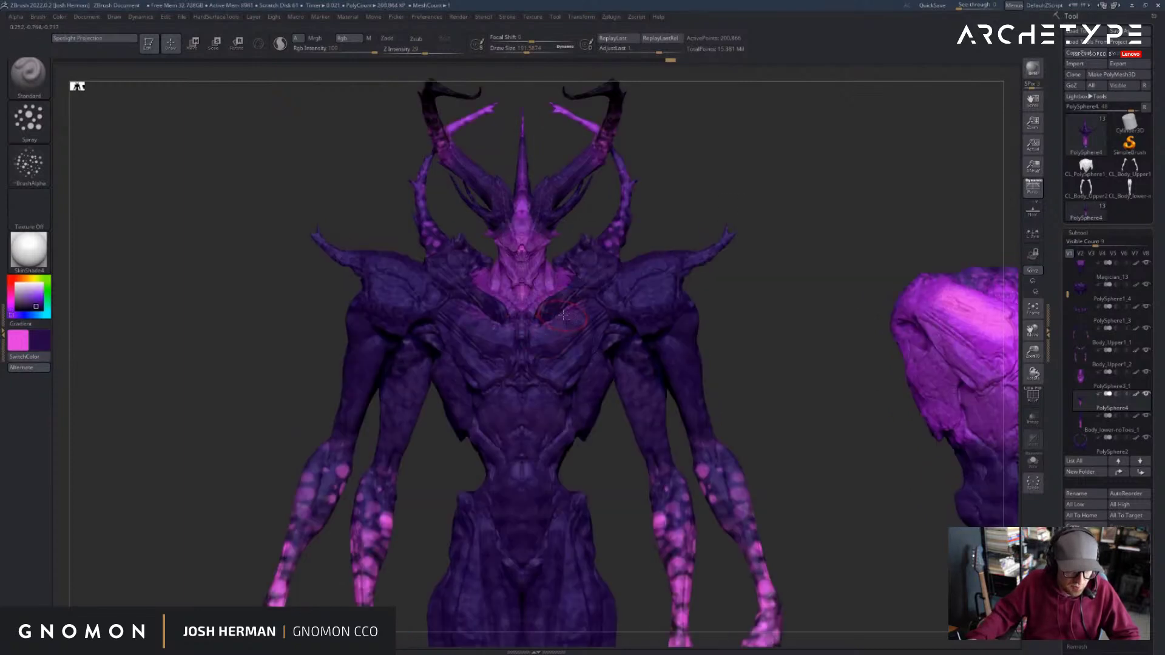
{"action": "left_click_drag", "start_coordinate": [696, 169], "coordinate": [701, 194], "text": "alt"}
{"action": "key", "text": "c"}
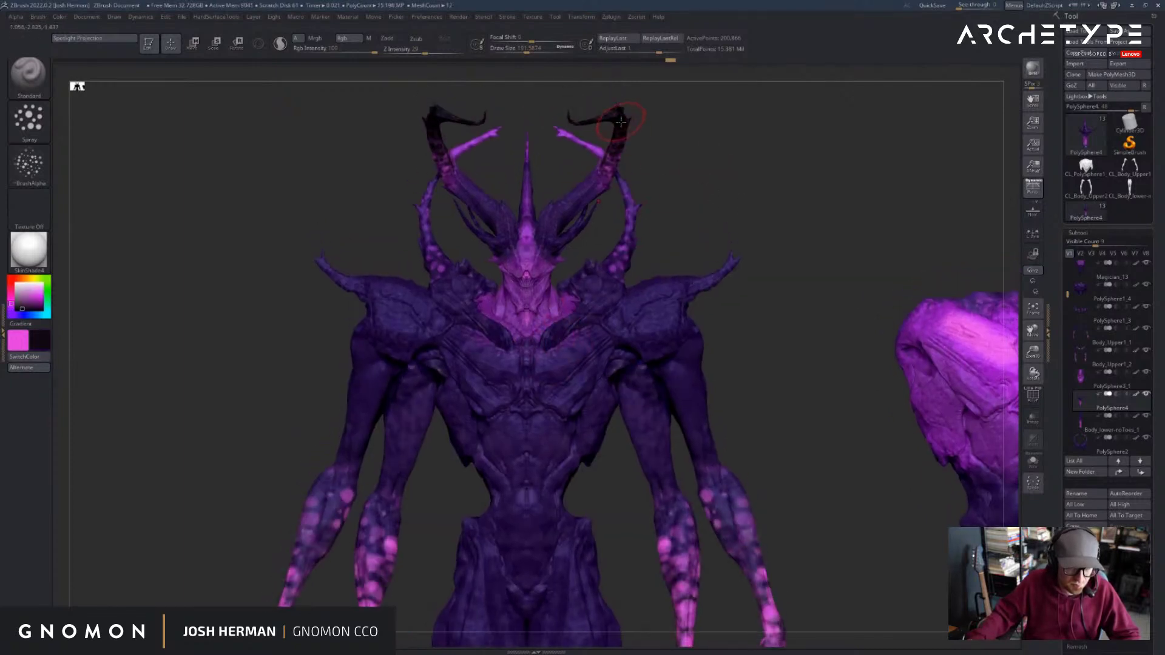
{"action": "left_click_drag", "start_coordinate": [577, 321], "coordinate": [612, 284]}
{"action": "mouse_move", "coordinate": [673, 225]}
{"action": "left_mouse_down", "text": "alt"}
{"action": "mouse_move", "coordinate": [707, 184]}
{"action": "mouse_move", "coordinate": [698, 218]}
{"action": "left_mouse_up", "text": "alt"}
{"action": "key", "text": "ctrl+z"}
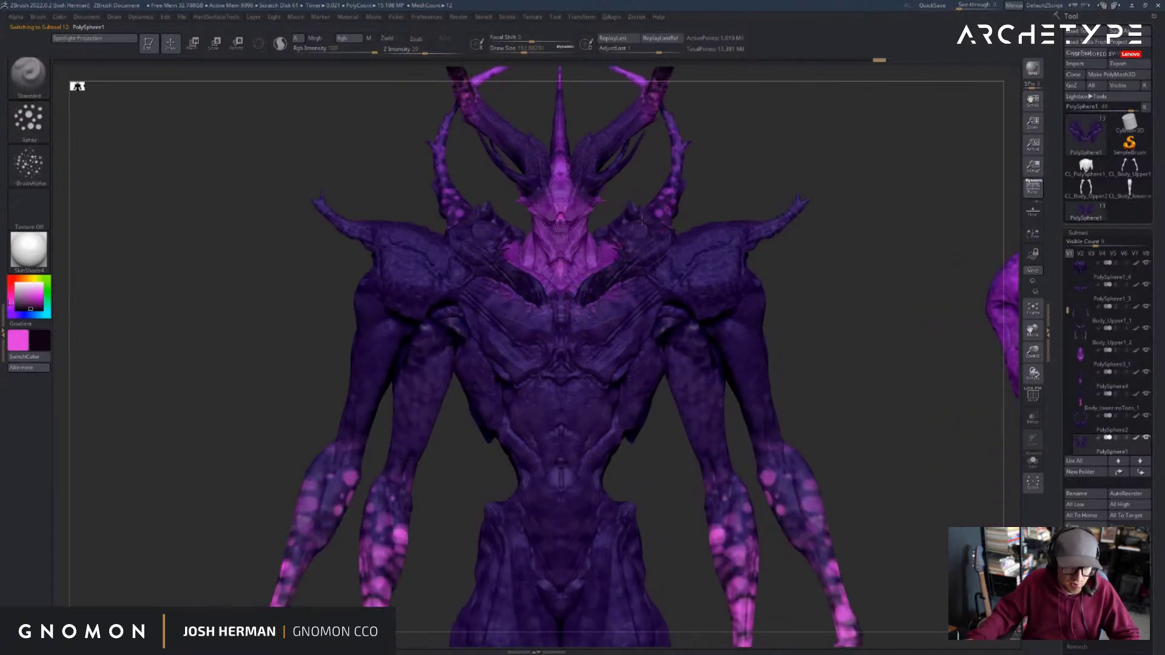
{"action": "key", "text": "ctrl+shift+z"}
- Select the body piece beneath the shoulder at the armpit and reduce the brush size for the near-black spray
{"action": "right_click_drag", "start_coordinate": [705, 331], "coordinate": [688, 323]}
{"action": "left_click", "coordinate": [688, 323], "text": "alt"}
{"action": "key", "text": "s"}
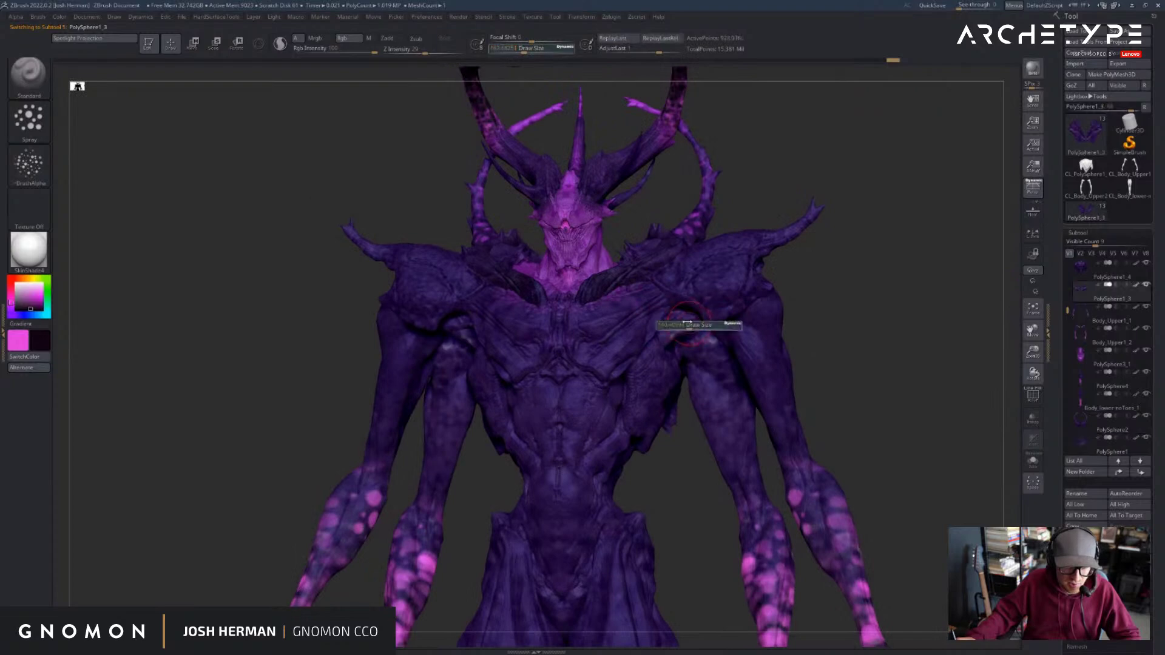
{"action": "left_click_drag", "start_coordinate": [687, 323], "coordinate": [666, 328]}
{"action": "key", "text": "ctrl+shift+z"}
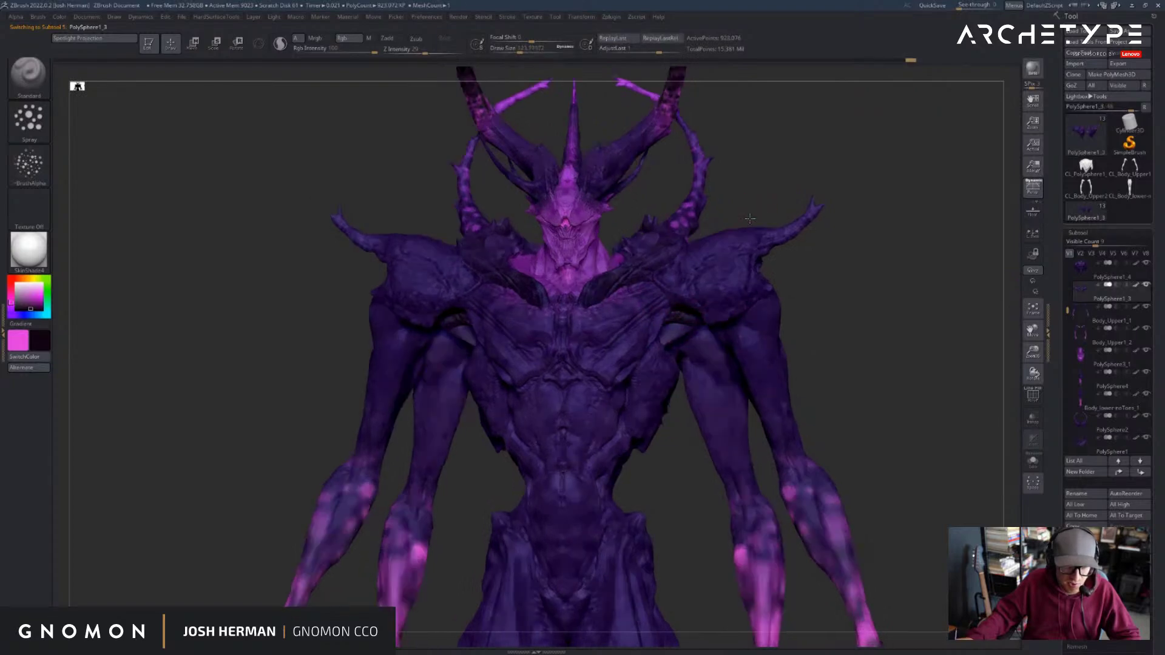
- Sample a mid purple and spray it onto the underside of the shoulder armour by the armpits
{"action": "key", "text": "c"}
{"action": "left_click_drag", "start_coordinate": [672, 318], "coordinate": [693, 320]}
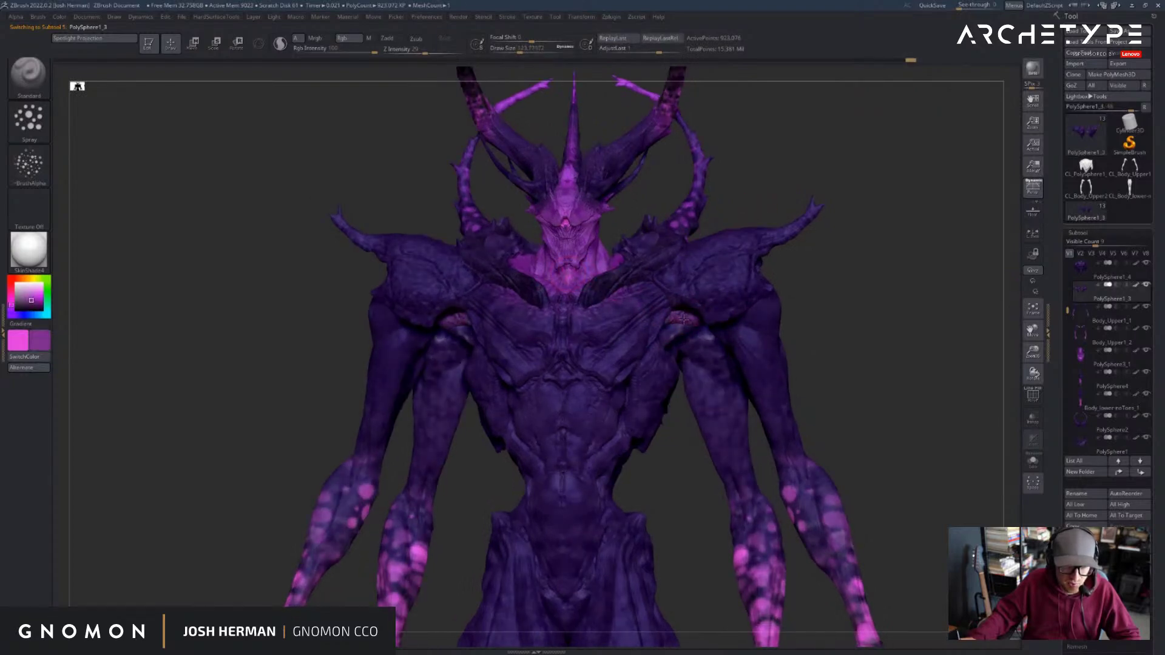
{"action": "left_click_drag", "start_coordinate": [791, 202], "coordinate": [812, 204]}
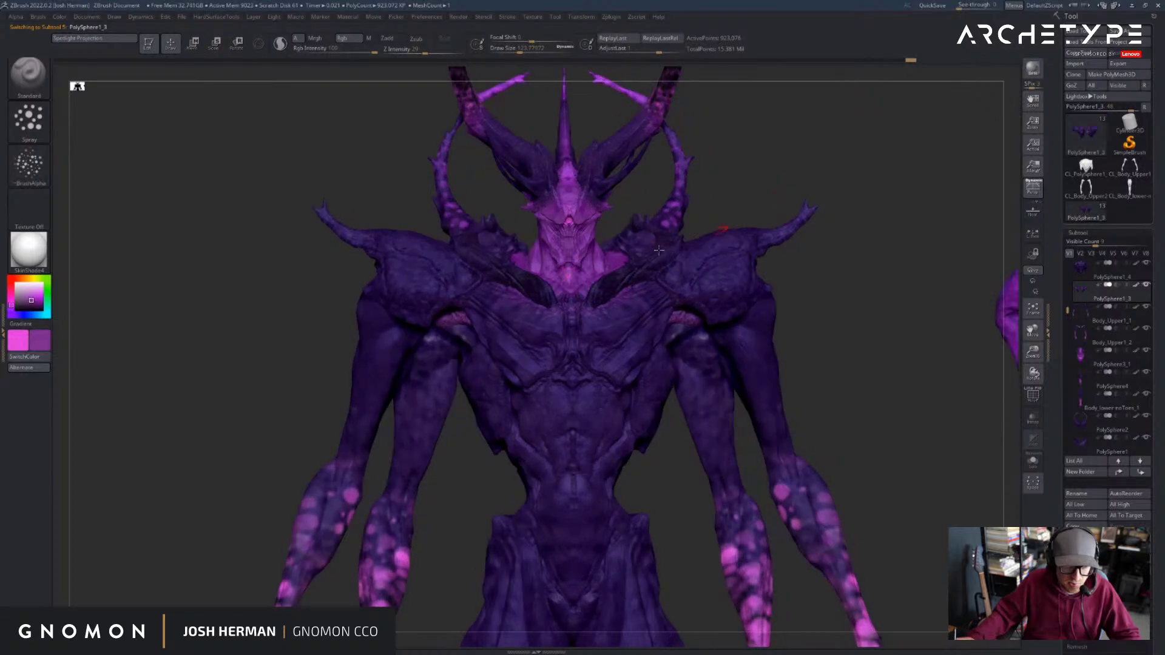
- Switch to the Body_Upper1_1 subtool, sample pink, and spray the flesh exposed under the shoulder armour with a smaller brush
{"action": "left_click", "coordinate": [466, 339], "text": "alt"}
{"action": "left_click_drag", "start_coordinate": [719, 185], "coordinate": [613, 192]}
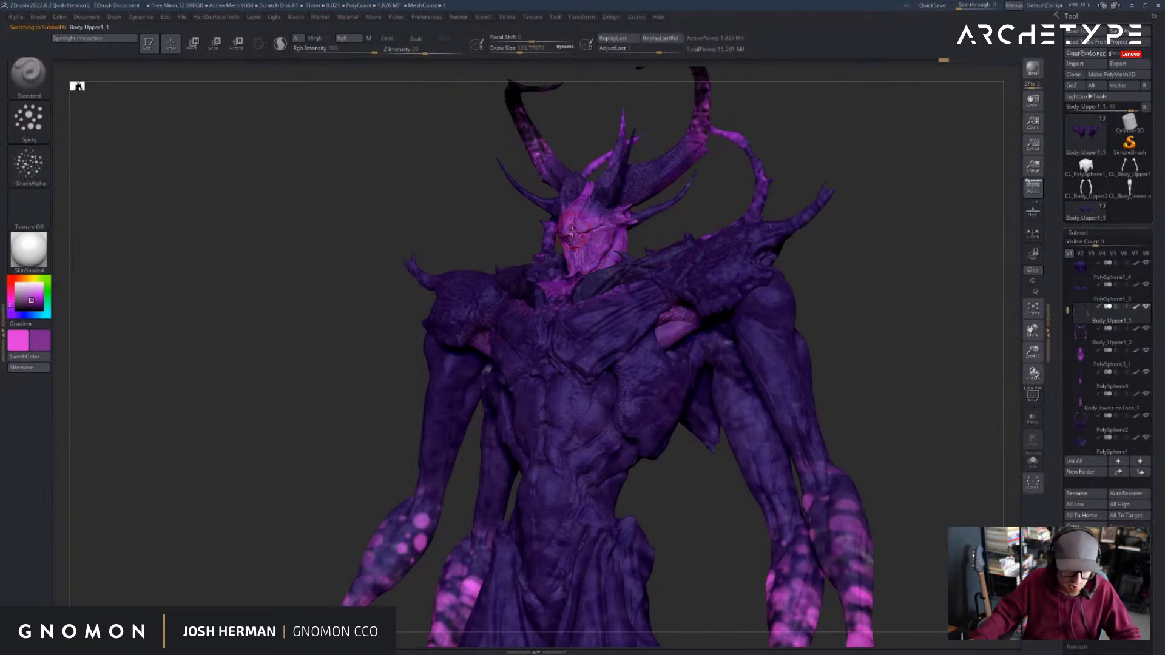
{"action": "key", "text": "ctrl"}
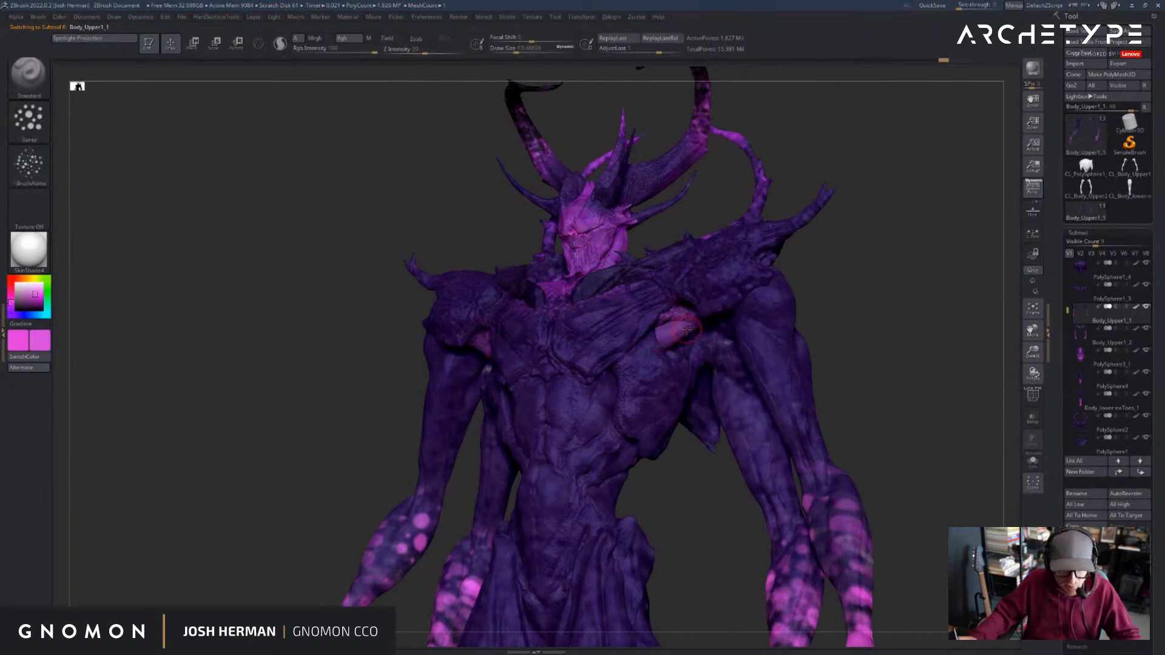
{"action": "key", "text": "["}
{"action": "mouse_move", "coordinate": [661, 339]}
{"action": "left_mouse_down"}
{"action": "mouse_move", "coordinate": [650, 344]}
{"action": "mouse_move", "coordinate": [694, 316]}
{"action": "left_mouse_up"}
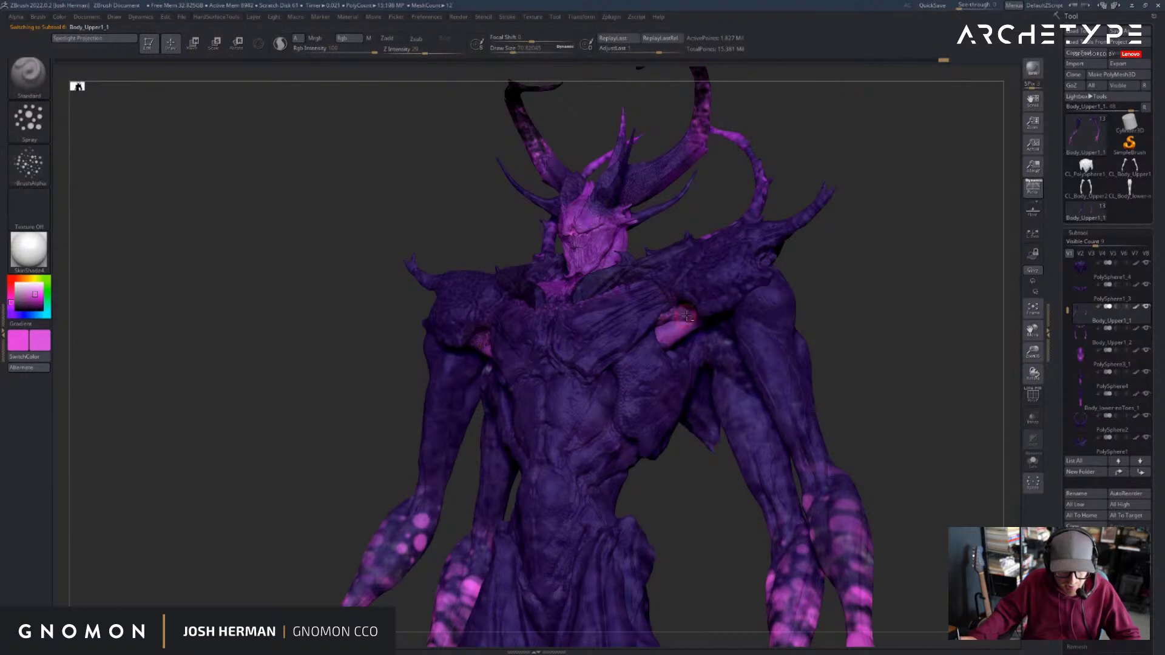
{"action": "left_click", "coordinate": [662, 316], "text": "alt"}
{"action": "key", "text": "ctrl+z"}
{"action": "mouse_move", "coordinate": [877, 308]}
{"action": "left_mouse_down"}
{"action": "mouse_move", "coordinate": [910, 310]}
{"action": "mouse_move", "coordinate": [819, 317]}
{"action": "mouse_move", "coordinate": [813, 352]}
{"action": "left_mouse_up"}
{"action": "key", "text": "ctrl+shift+z"}
{"action": "left_click", "coordinate": [669, 331], "text": "alt"}
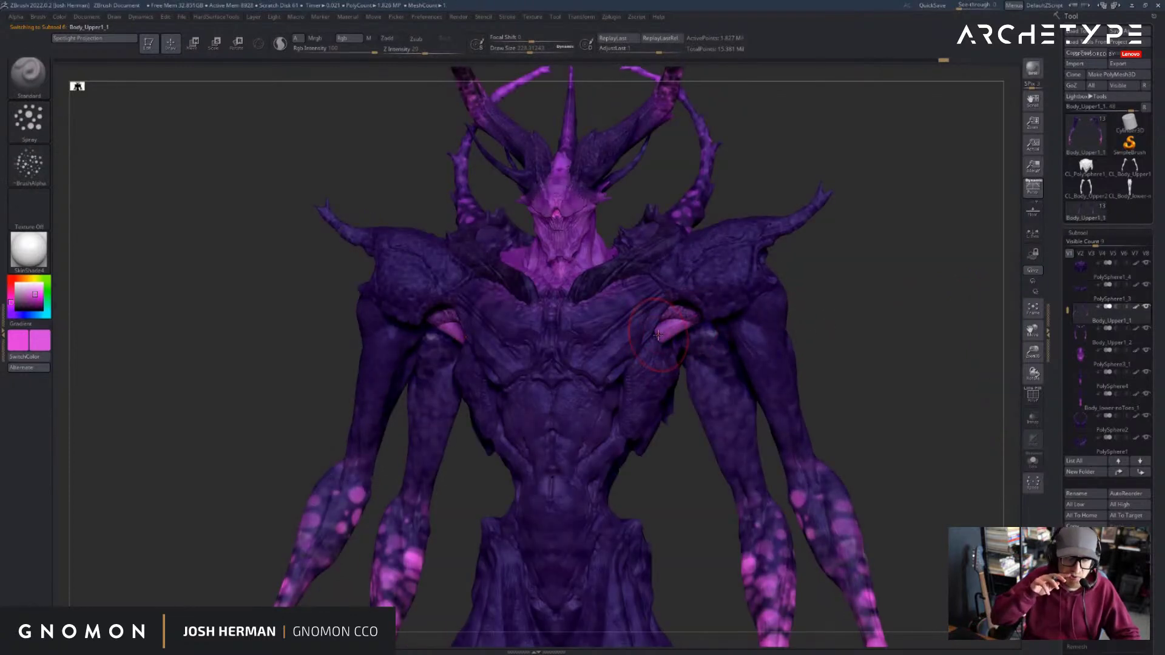
- Switch to the PolySphere1_3 subtool and sample dark purple from the collar for painting the shoulder armour
{"action": "mouse_move", "coordinate": [854, 270]}
{"action": "left_mouse_down", "text": "alt"}
{"action": "mouse_move", "coordinate": [866, 279]}
{"action": "mouse_move", "coordinate": [775, 279]}
{"action": "mouse_move", "coordinate": [734, 212]}
{"action": "mouse_move", "coordinate": [754, 263]}
{"action": "mouse_move", "coordinate": [725, 229]}
{"action": "mouse_move", "coordinate": [749, 222]}
{"action": "mouse_move", "coordinate": [743, 208]}
{"action": "mouse_move", "coordinate": [773, 290]}
{"action": "mouse_move", "coordinate": [830, 252]}
{"action": "mouse_move", "coordinate": [654, 264]}
{"action": "left_mouse_up", "text": "alt"}
{"action": "left_click_drag", "start_coordinate": [809, 228], "coordinate": [840, 270]}
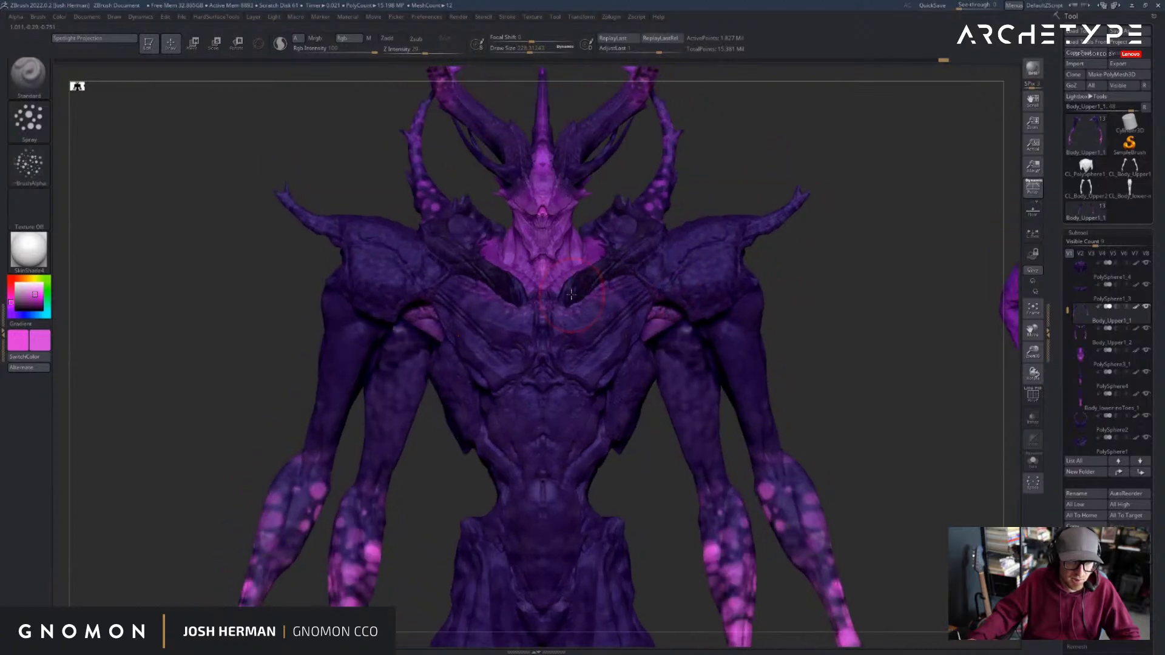
{"action": "key", "text": "c"}
{"action": "left_click", "coordinate": [576, 296], "text": "alt"}
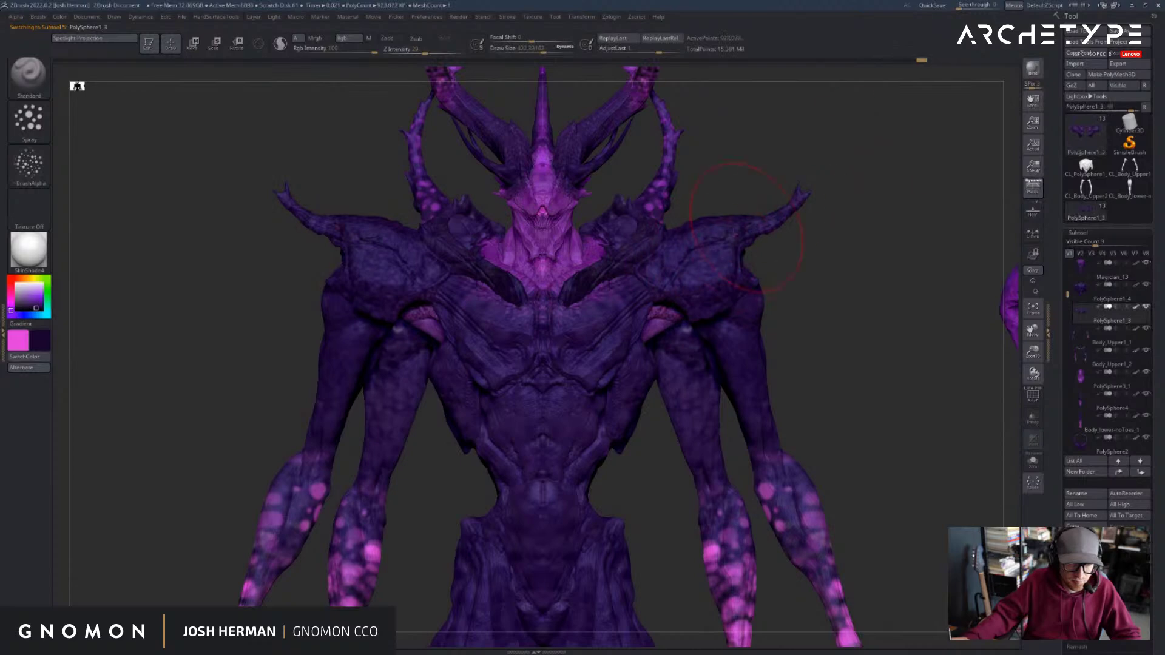
{"action": "left_click_drag", "start_coordinate": [799, 225], "coordinate": [816, 244]}
{"action": "key", "text": "ctrl+shift+s"}
{"action": "key", "text": "ctrl+shift+s"}
- Darken the front shoulder plates with sprayed dark purple, resampling the colour and adjusting the brush size
{"action": "key", "text": "c"}
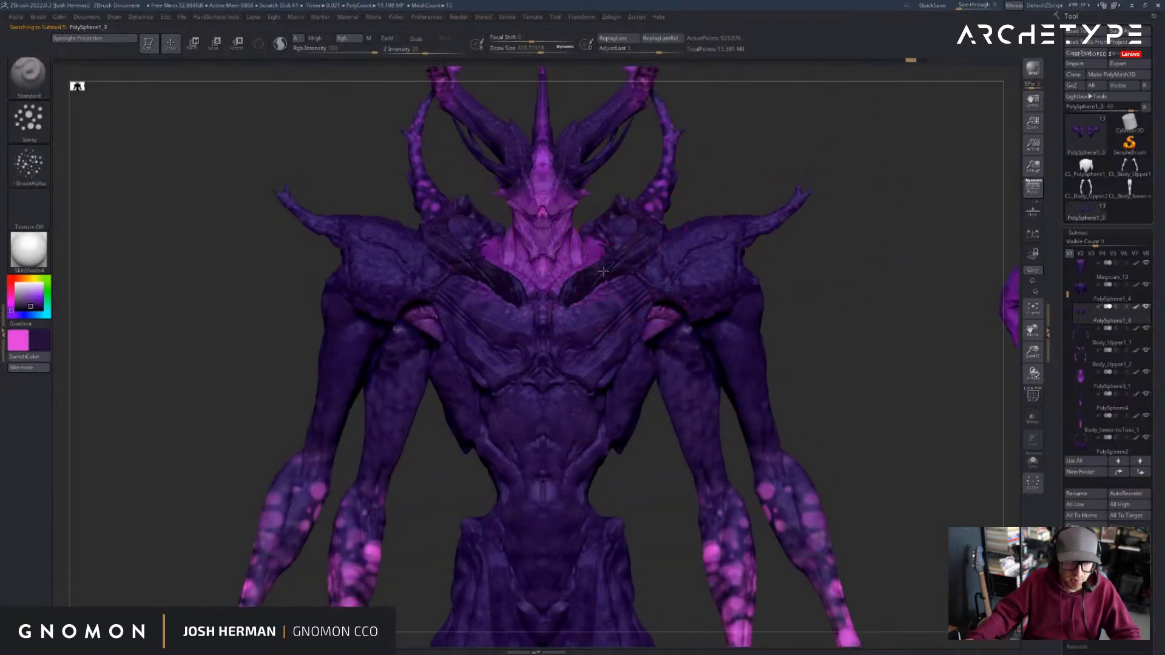
{"action": "left_click", "coordinate": [716, 252], "text": "ctrl+shift"}
{"action": "left_click", "coordinate": [722, 257], "text": "ctrl+shift"}
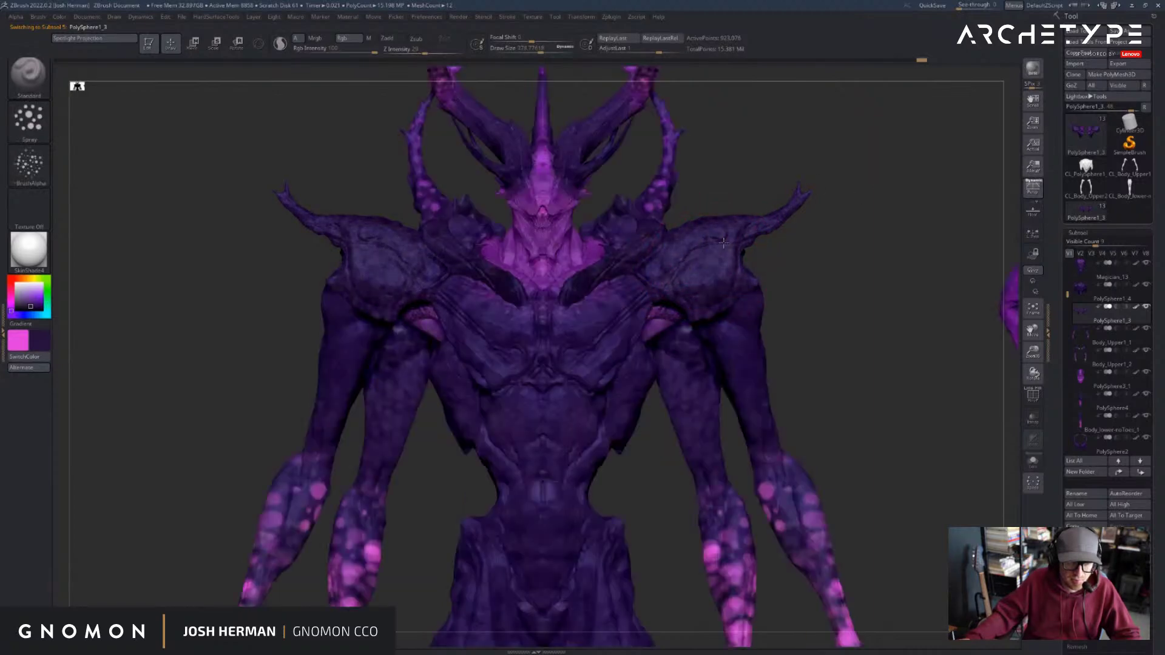
{"action": "key", "text": "ctrl"}
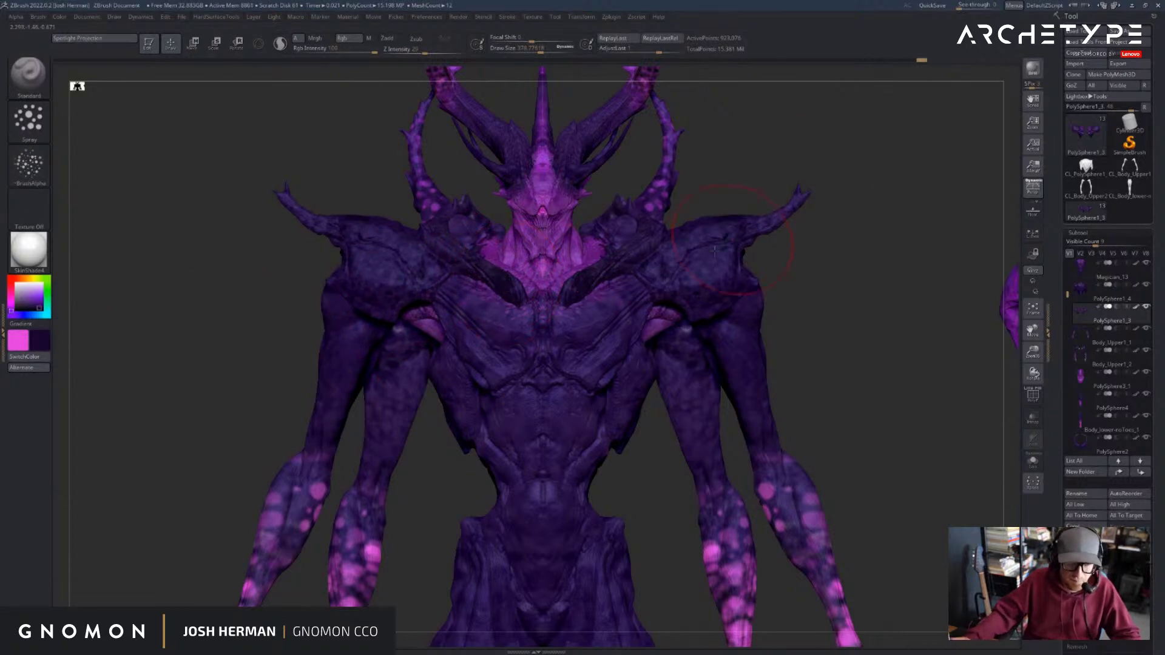
{"action": "key", "text": "s"}
{"action": "mouse_move", "coordinate": [695, 268]}
{"action": "left_mouse_down"}
{"action": "mouse_move", "coordinate": [724, 268]}
{"action": "mouse_move", "coordinate": [691, 268]}
{"action": "left_mouse_up"}
{"action": "key", "text": "s"}
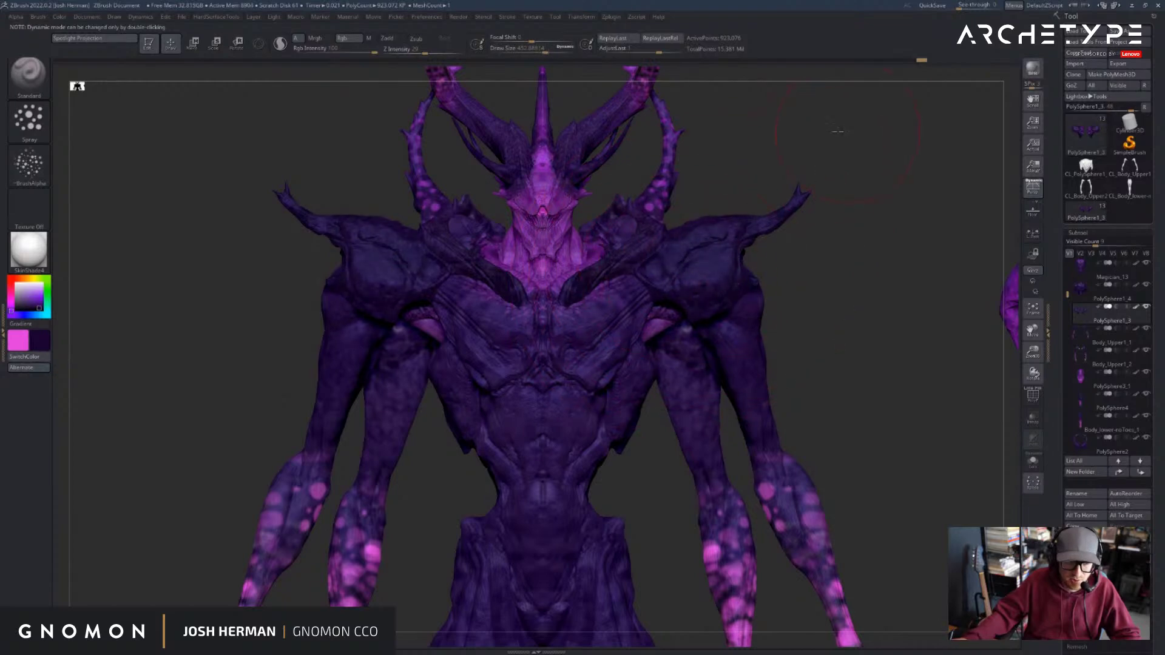
- Hide the Magician_11 subtool, the stray torso copy floating beside the figure
{"action": "left_click_drag", "start_coordinate": [838, 131], "coordinate": [691, 243]}
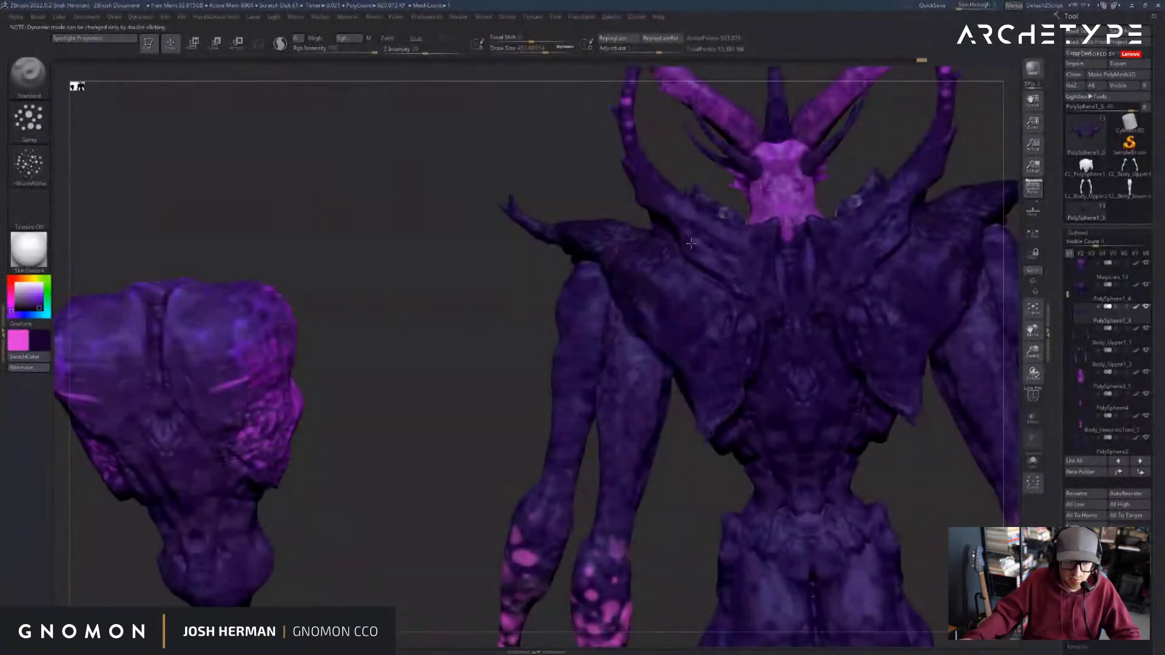
{"action": "left_click_drag", "start_coordinate": [676, 484], "coordinate": [688, 419], "text": "alt"}
{"action": "mouse_move", "coordinate": [941, 255]}
{"action": "left_mouse_down", "text": "shift"}
{"action": "mouse_move", "coordinate": [957, 257]}
{"action": "mouse_move", "coordinate": [746, 325]}
{"action": "left_mouse_up", "text": "shift"}
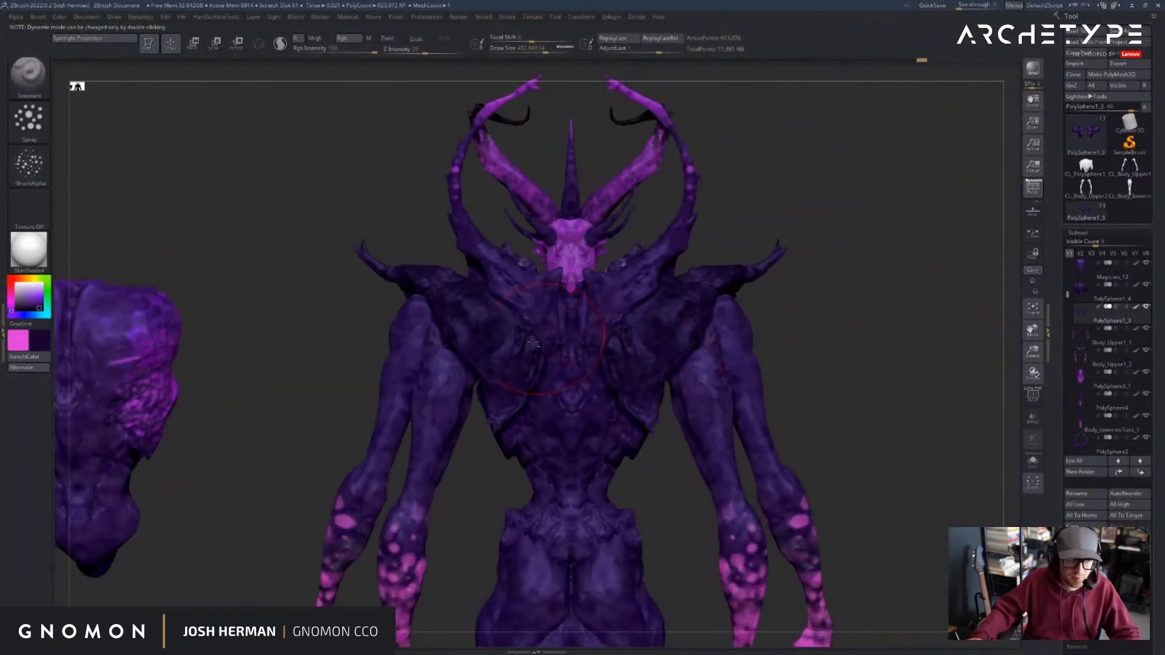
{"action": "left_click", "coordinate": [1146, 262]}
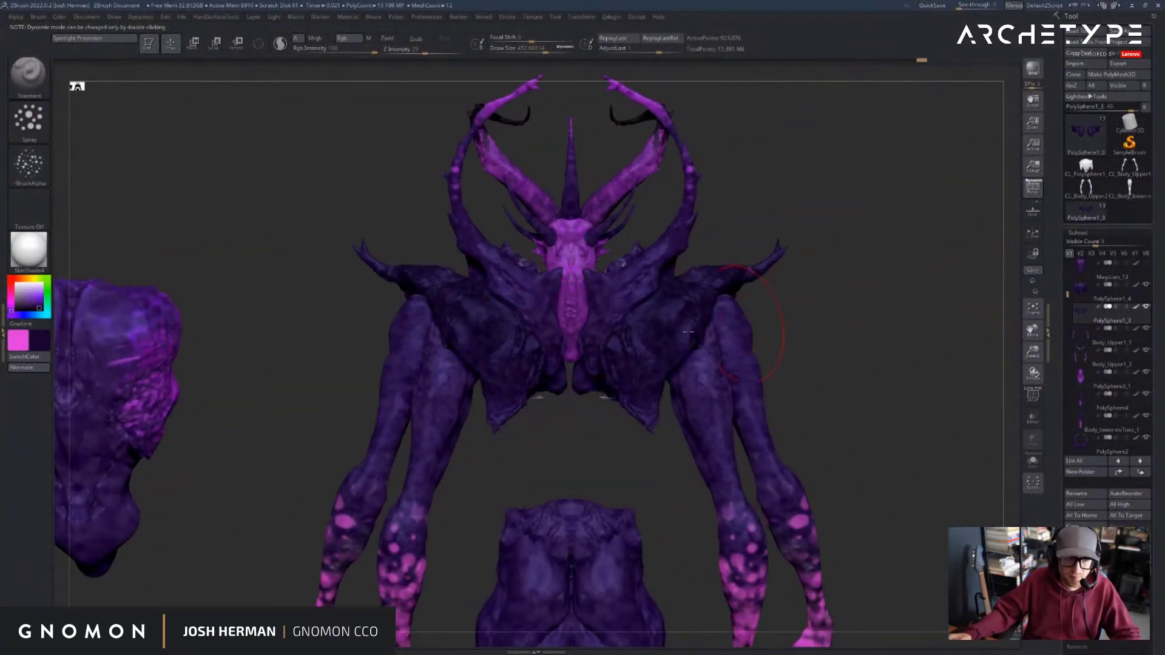
{"action": "left_click", "coordinate": [1146, 265]}
{"action": "scroll", "coordinate": [1146, 276], "scroll_direction": "up", "scroll_amount": 2}
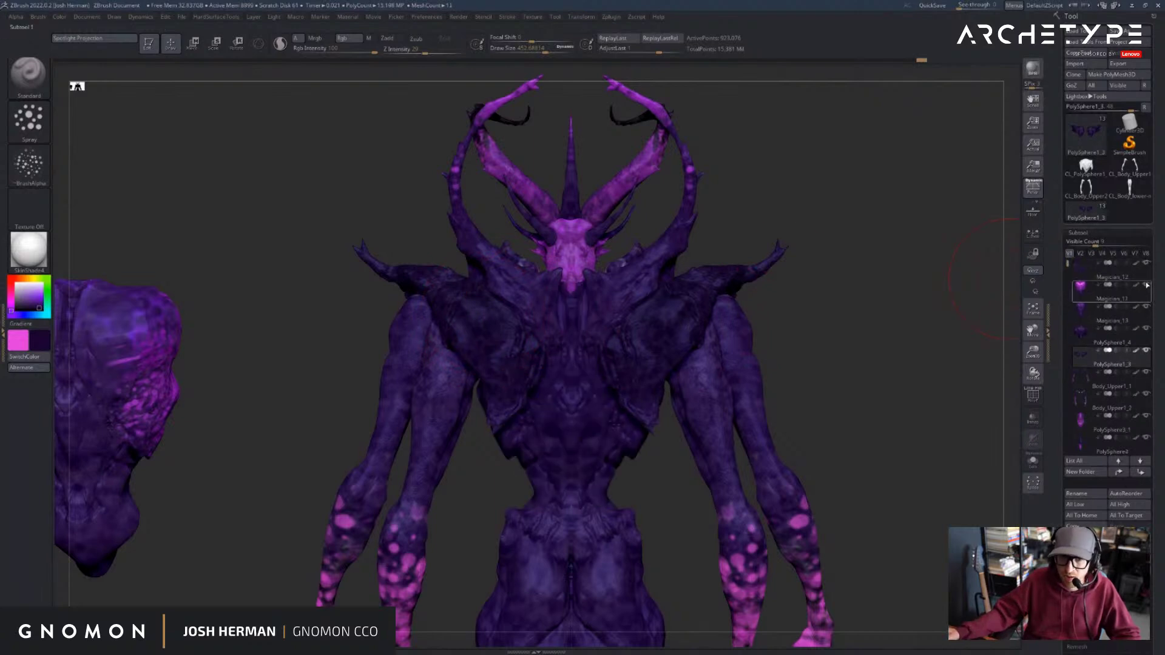
{"action": "left_click", "coordinate": [1116, 289]}
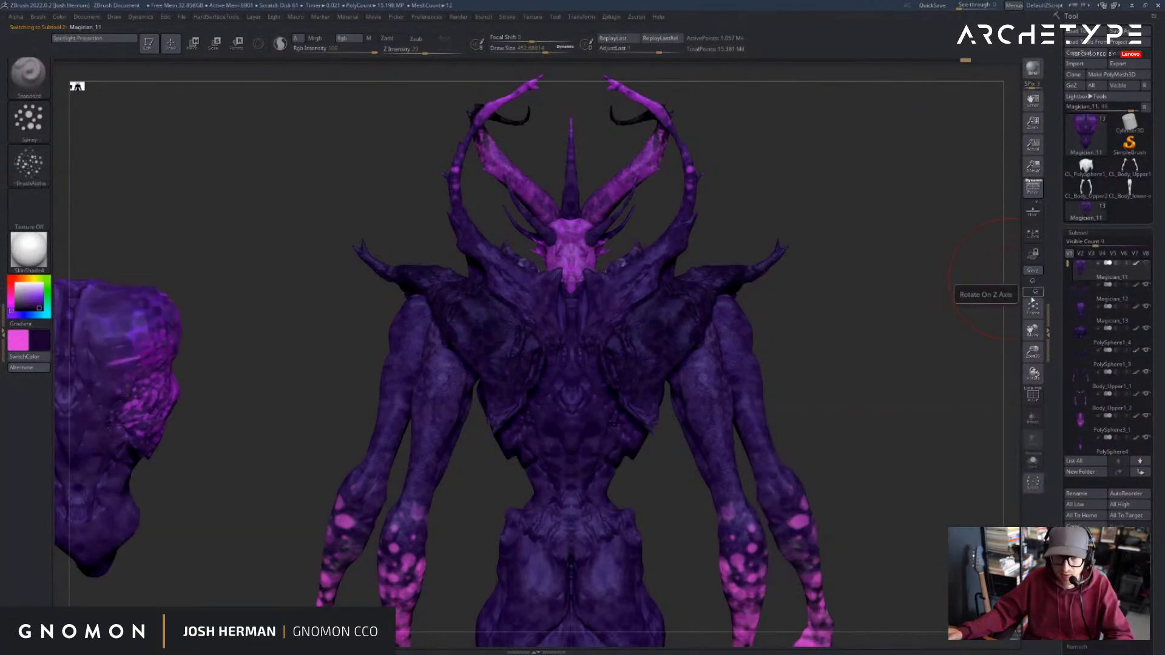
- Spray dark purple on the lower back plates of PolySphere1_3, then try PolySphere2 and undo the last stroke
{"action": "left_click", "coordinate": [513, 355], "text": "alt"}
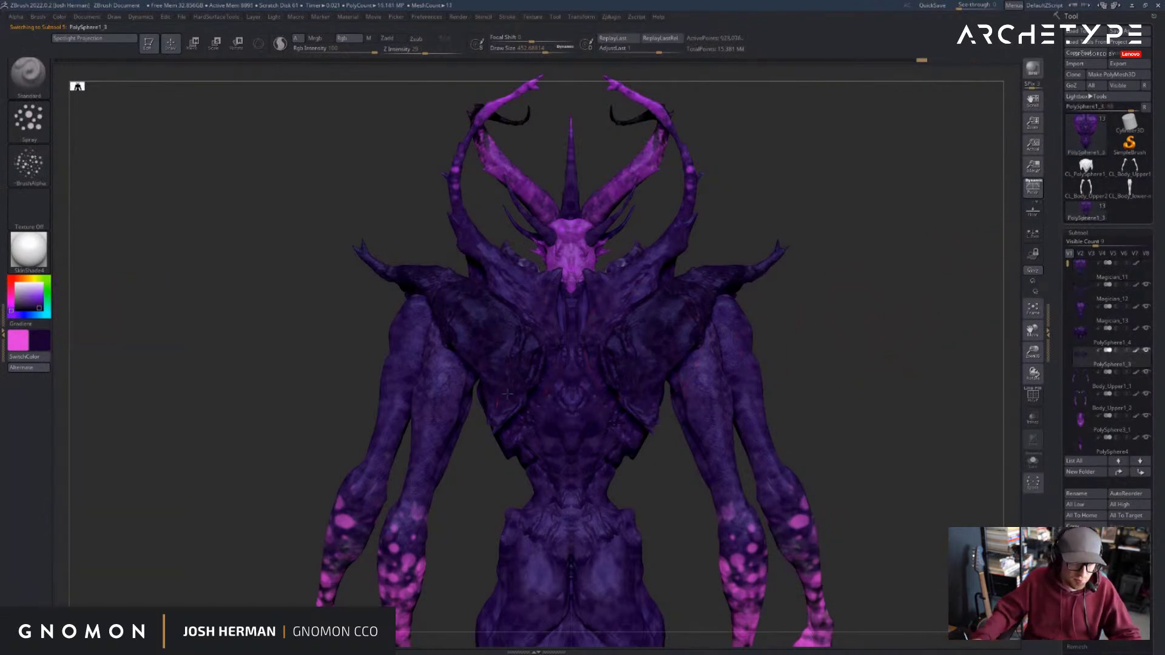
{"action": "left_click_drag", "start_coordinate": [507, 394], "coordinate": [497, 411]}
{"action": "left_click", "coordinate": [546, 292], "text": "alt"}
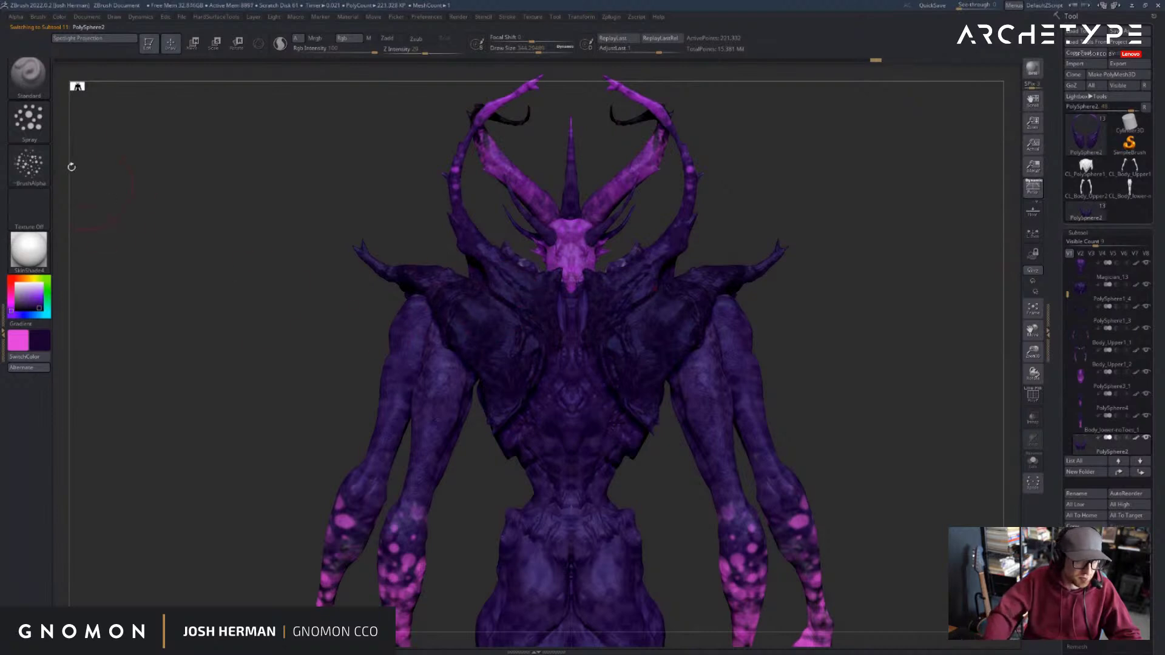
{"action": "left_click", "coordinate": [30, 122]}
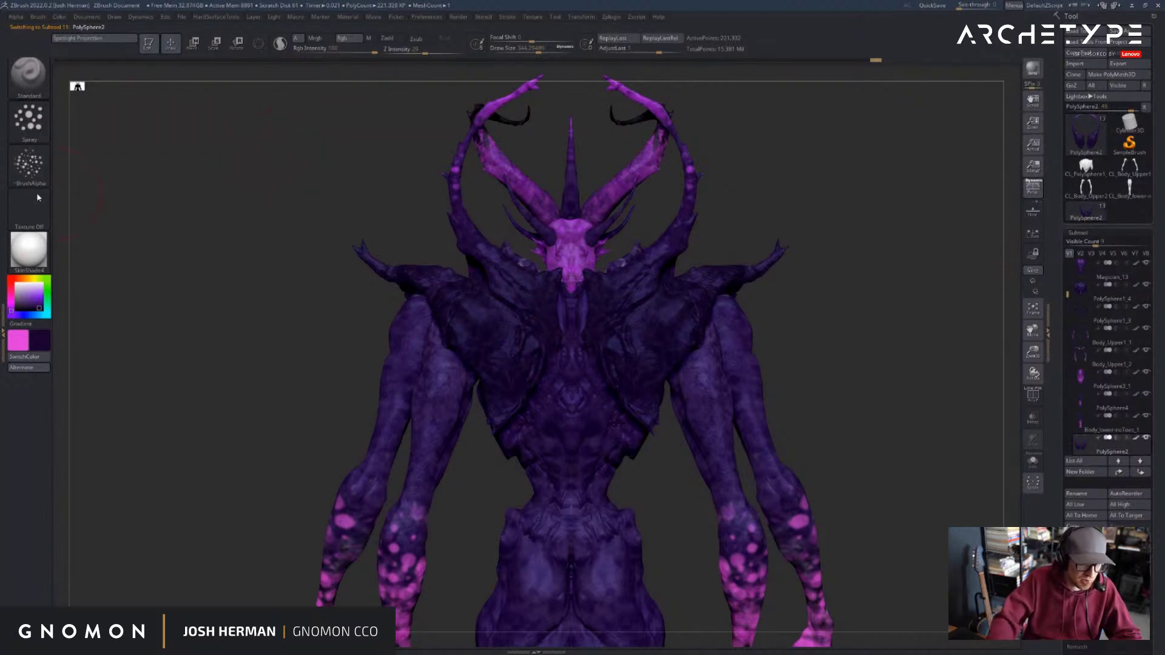
{"action": "left_click", "coordinate": [29, 119]}
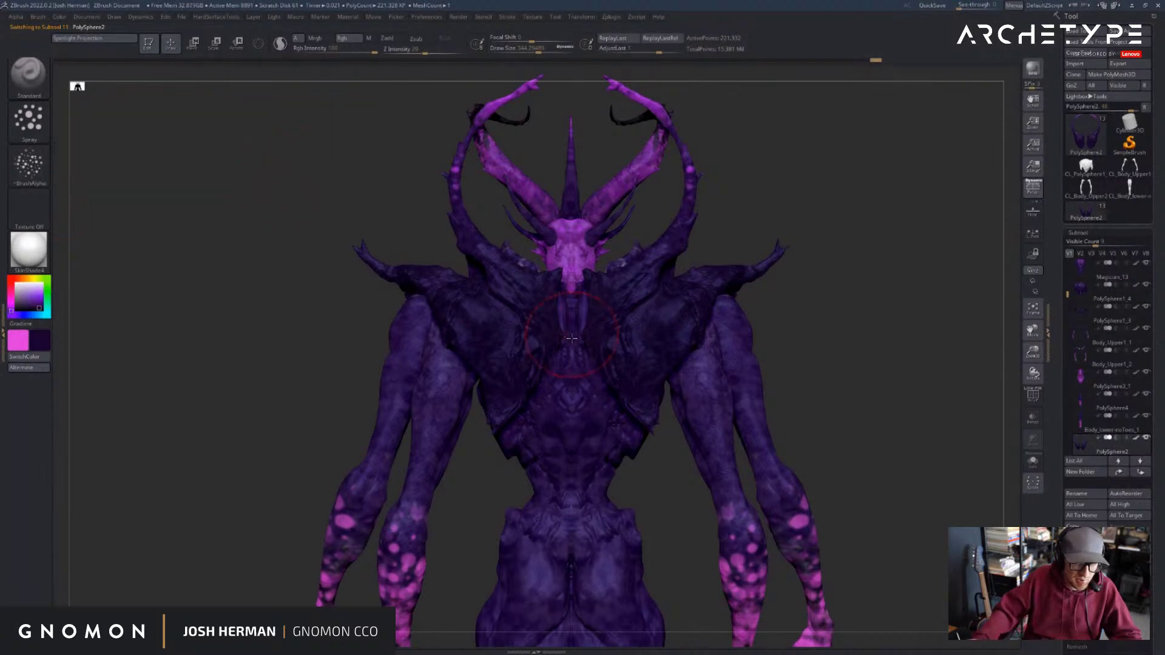
{"action": "key", "text": "ctrl+z"}
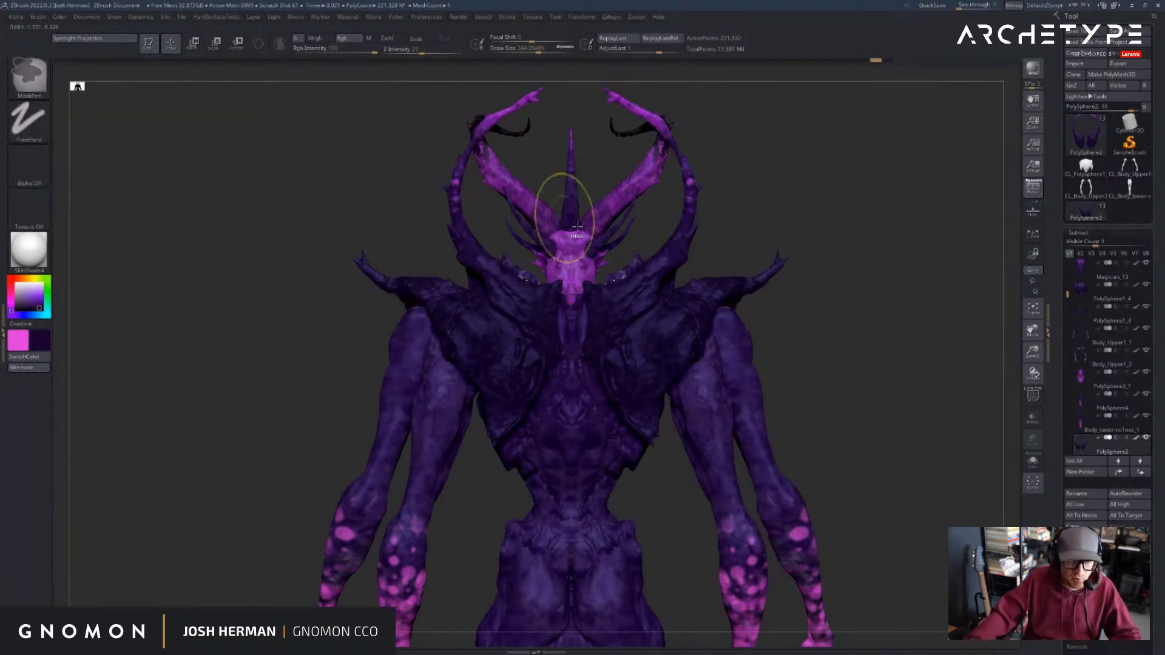
- Set the paint colour to a near-black purple and spray it over the back plates of PolySphere1_3
{"action": "left_click", "coordinate": [640, 393], "text": "alt"}
{"action": "left_click", "coordinate": [40, 340]}
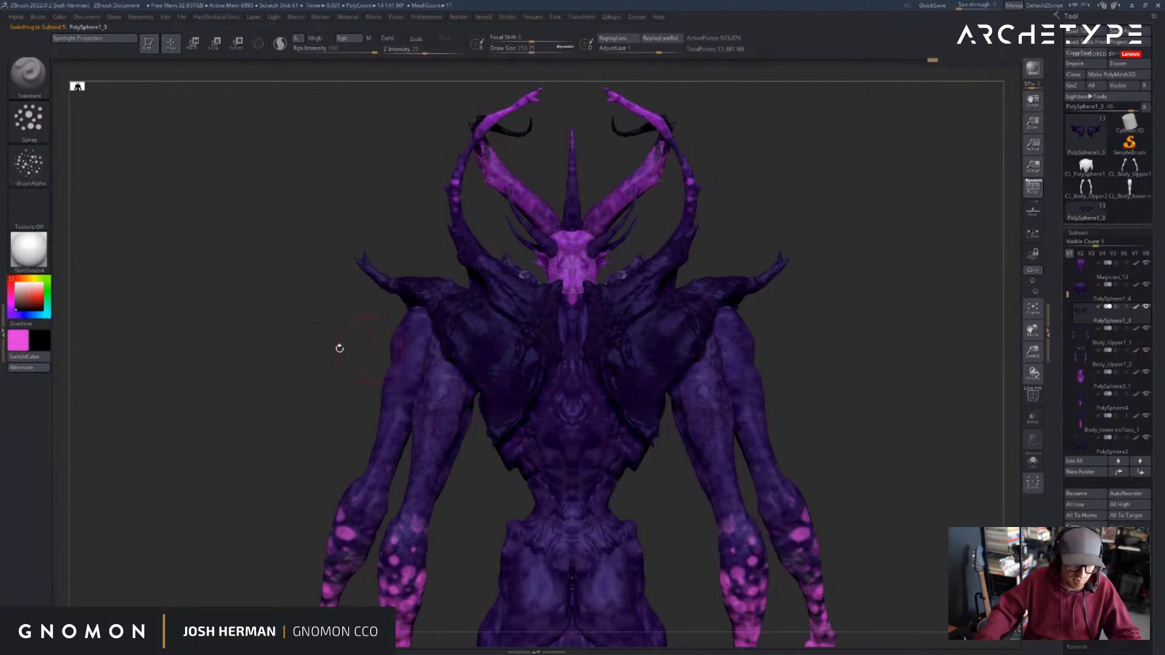
{"action": "key", "text": "c"}
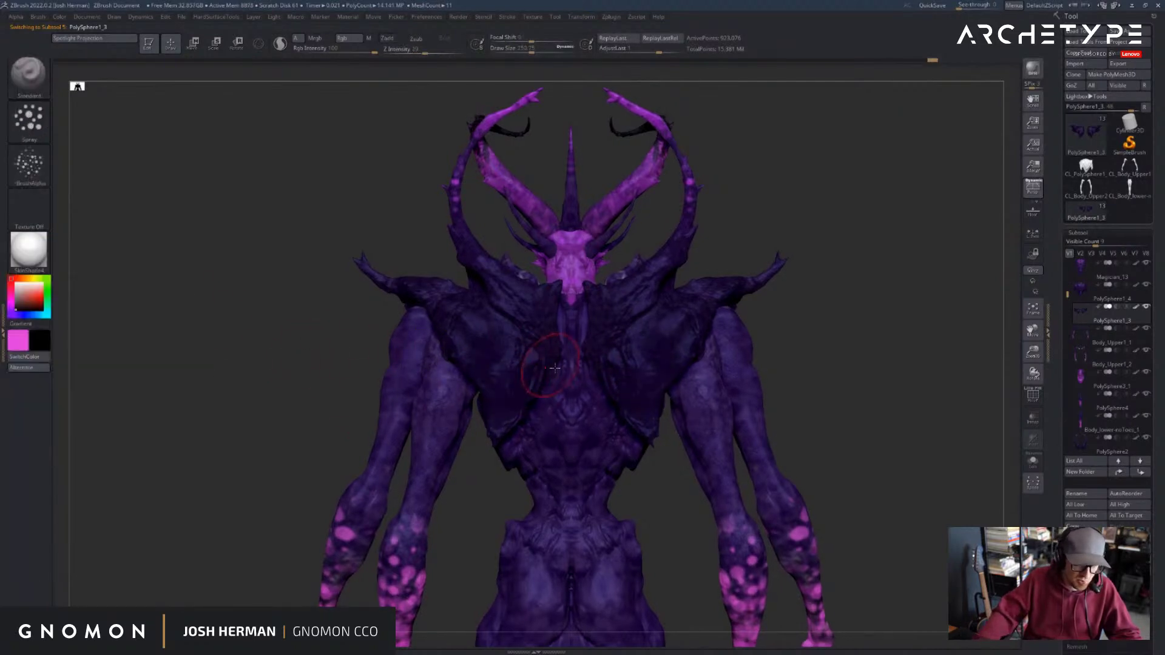
{"action": "key", "text": "c"}
{"action": "left_click", "coordinate": [40, 340]}
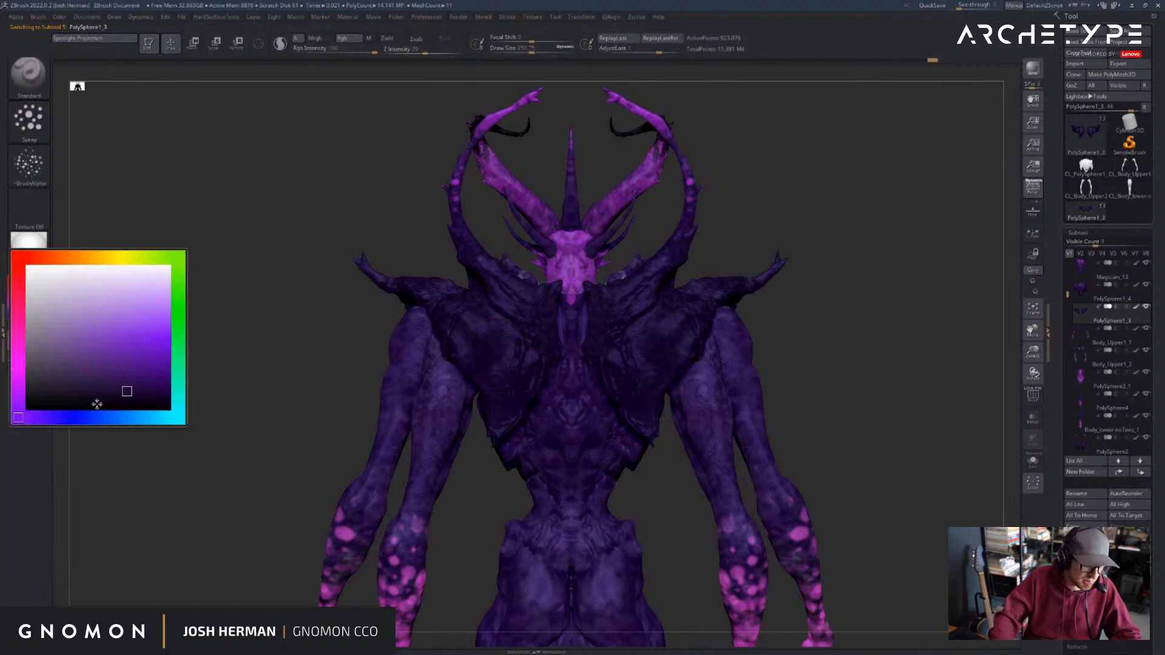
{"action": "left_click", "coordinate": [139, 398]}
{"action": "mouse_move", "coordinate": [507, 348]}
{"action": "left_mouse_down"}
{"action": "mouse_move", "coordinate": [528, 356]}
{"action": "mouse_move", "coordinate": [504, 411]}
{"action": "left_mouse_up"}
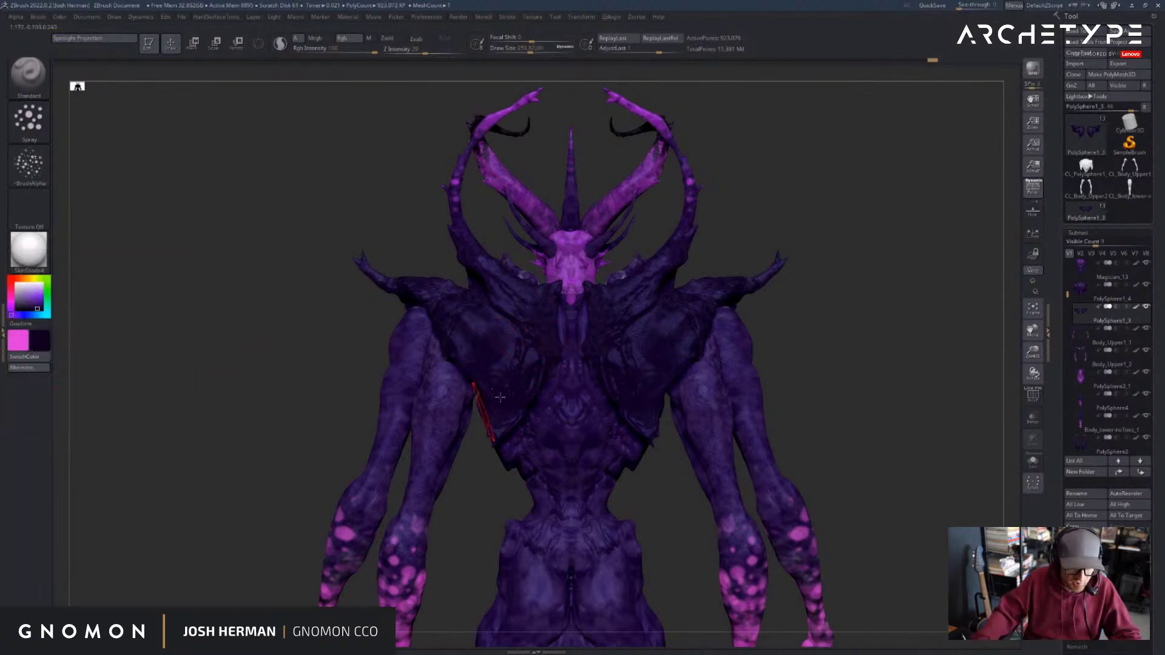
{"action": "key", "text": "s"}
{"action": "mouse_move", "coordinate": [539, 367]}
{"action": "left_mouse_down"}
{"action": "mouse_move", "coordinate": [517, 422]}
{"action": "mouse_move", "coordinate": [533, 408]}
{"action": "left_mouse_up"}
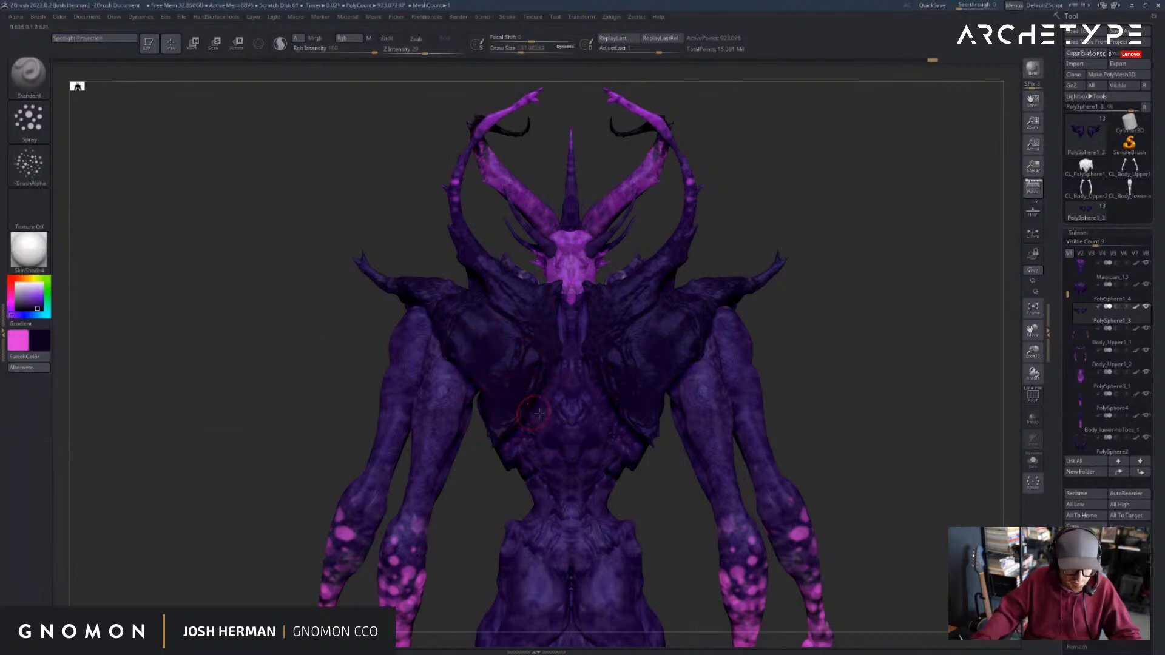
{"action": "left_click", "coordinate": [476, 494]}
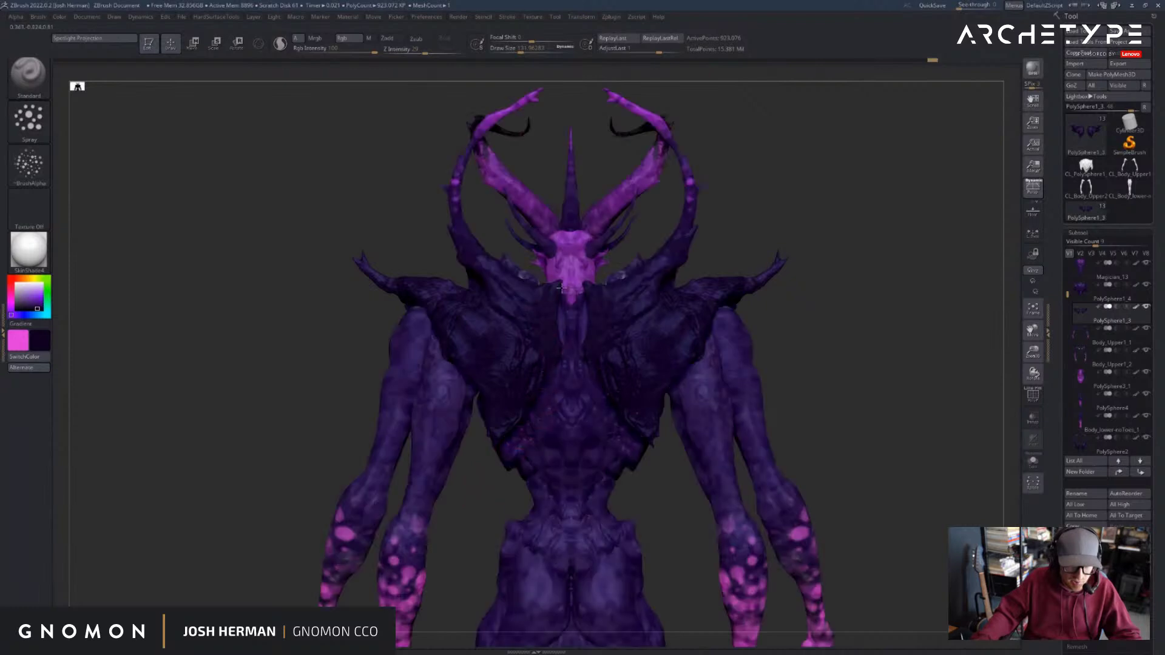
- Switch to the PolySphere2 subtool and spray near-black purple around the back of the collar with a resized brush
{"action": "left_click", "coordinate": [615, 319], "text": "alt"}
{"action": "key", "text": "s"}
{"action": "left_click_drag", "start_coordinate": [623, 313], "coordinate": [615, 313]}
{"action": "left_click_drag", "start_coordinate": [770, 230], "coordinate": [637, 298]}
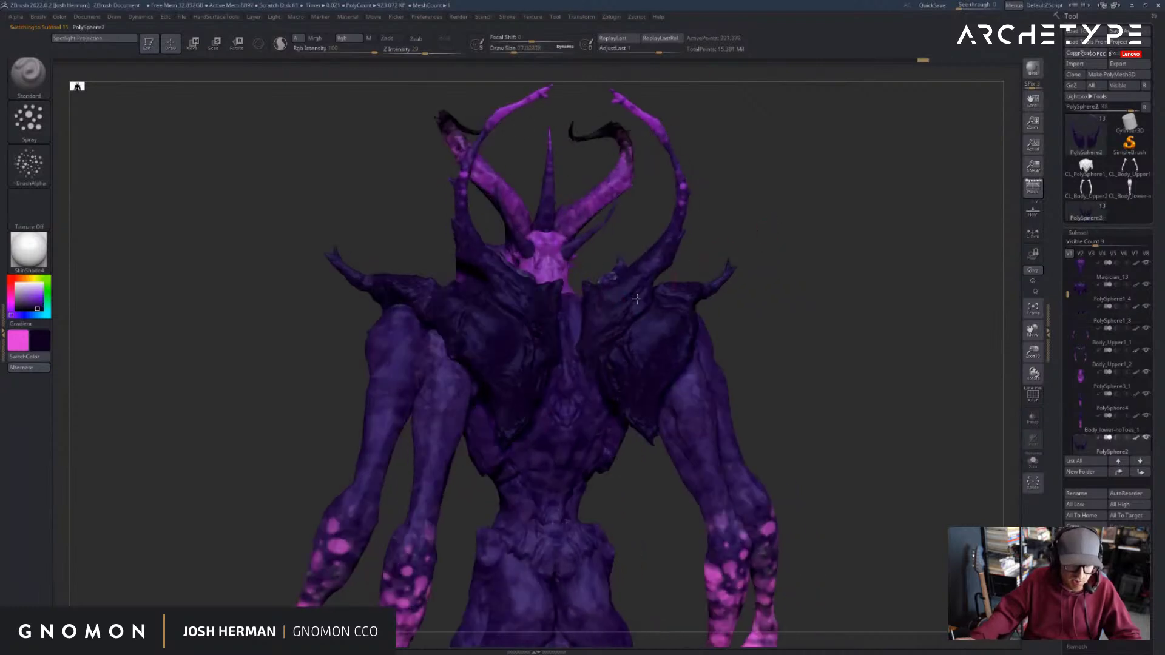
- Spray near-black purple along the upper spine of the Magician_13 subtool and undo the last stroke
{"action": "left_click", "coordinate": [569, 332], "text": "alt"}
{"action": "key", "text": "s"}
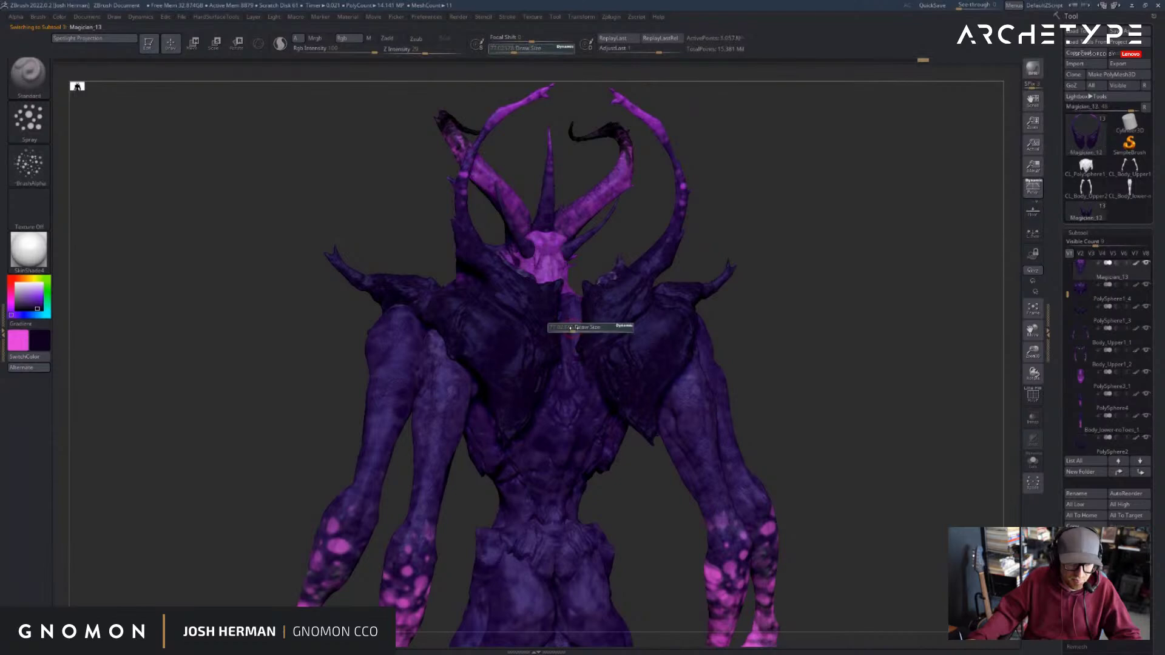
{"action": "left_click_drag", "start_coordinate": [570, 328], "coordinate": [574, 328]}
{"action": "left_click_drag", "start_coordinate": [570, 349], "coordinate": [578, 298]}
{"action": "mouse_move", "coordinate": [759, 208]}
{"action": "left_mouse_down"}
{"action": "mouse_move", "coordinate": [642, 267]}
{"action": "mouse_move", "coordinate": [633, 309]}
{"action": "mouse_move", "coordinate": [584, 310]}
{"action": "left_mouse_up"}
{"action": "key", "text": "s"}
{"action": "left_click_drag", "start_coordinate": [569, 291], "coordinate": [579, 289]}
{"action": "mouse_move", "coordinate": [827, 170]}
{"action": "right_mouse_down"}
{"action": "mouse_move", "coordinate": [919, 204]}
{"action": "mouse_move", "coordinate": [835, 244]}
{"action": "mouse_move", "coordinate": [831, 273]}
{"action": "mouse_move", "coordinate": [837, 227]}
{"action": "mouse_move", "coordinate": [790, 205]}
{"action": "right_mouse_up"}
{"action": "key", "text": "ctrl+z"}
- Switch to the PolySphere2 subtool and spray near-black purple onto the bases of the curved shoulder horns
{"action": "left_click", "coordinate": [615, 285], "text": "alt"}
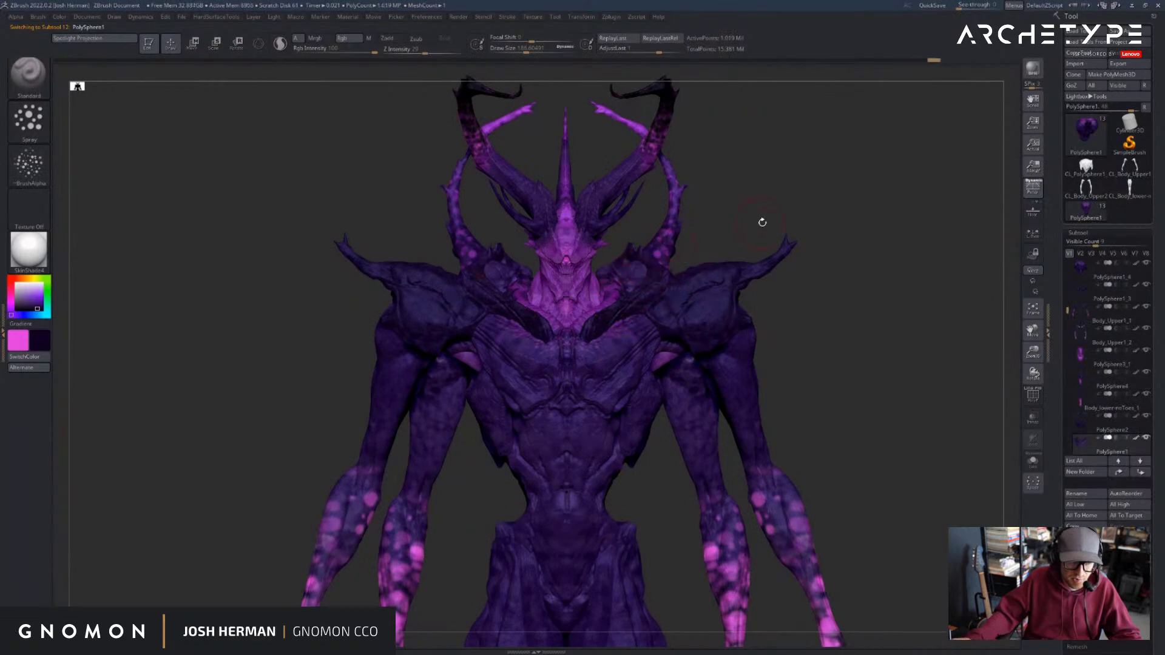
{"action": "mouse_move", "coordinate": [762, 222]}
{"action": "right_mouse_down", "text": "ctrl"}
{"action": "mouse_move", "coordinate": [756, 208]}
{"action": "mouse_move", "coordinate": [723, 239]}
{"action": "mouse_move", "coordinate": [704, 278]}
{"action": "right_mouse_up", "text": "ctrl"}
{"action": "left_click", "coordinate": [660, 256], "text": "alt"}
{"action": "right_click_drag", "start_coordinate": [704, 278], "coordinate": [711, 309], "text": "ctrl"}
{"action": "right_click_drag", "start_coordinate": [748, 218], "coordinate": [745, 250]}
{"action": "left_click_drag", "start_coordinate": [634, 319], "coordinate": [642, 301]}
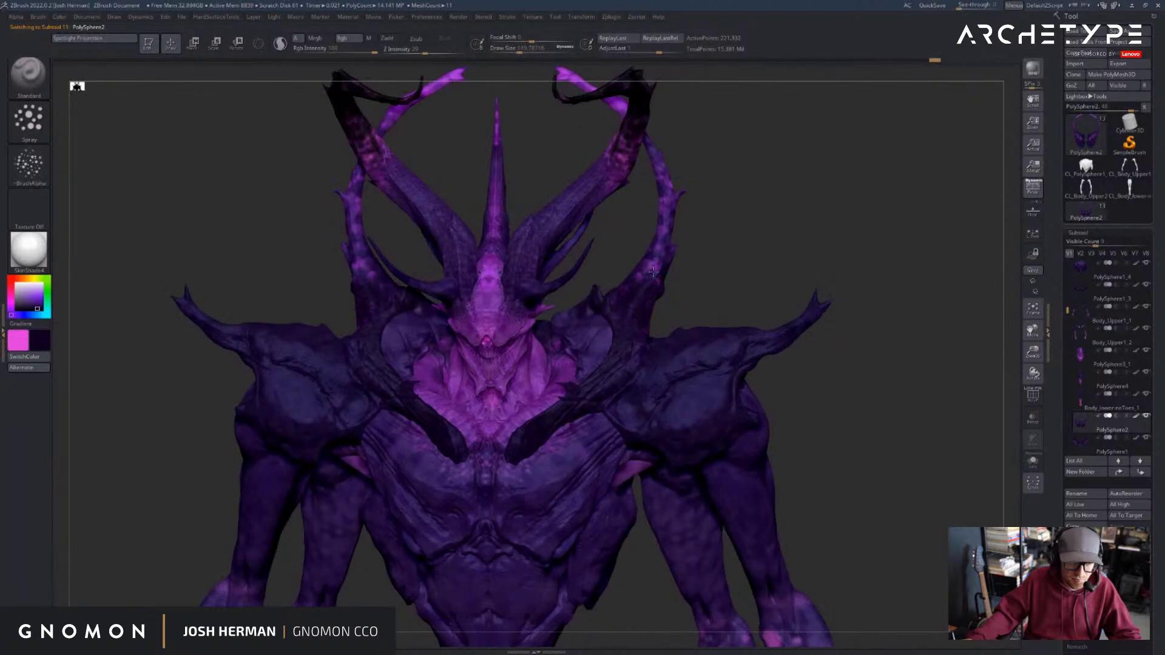
- Enlarge the brush and spray near-black purple over the pink spots and tips of the curved shoulder horns
{"action": "mouse_move", "coordinate": [696, 243]}
{"action": "right_mouse_down", "text": "shift"}
{"action": "mouse_move", "coordinate": [652, 266]}
{"action": "mouse_move", "coordinate": [698, 232]}
{"action": "mouse_move", "coordinate": [643, 173]}
{"action": "right_mouse_up", "text": "shift"}
{"action": "mouse_move", "coordinate": [900, 309]}
{"action": "right_mouse_down", "text": "ctrl"}
{"action": "mouse_move", "coordinate": [835, 333]}
{"action": "mouse_move", "coordinate": [783, 292]}
{"action": "mouse_move", "coordinate": [731, 346]}
{"action": "right_mouse_up", "text": "ctrl"}
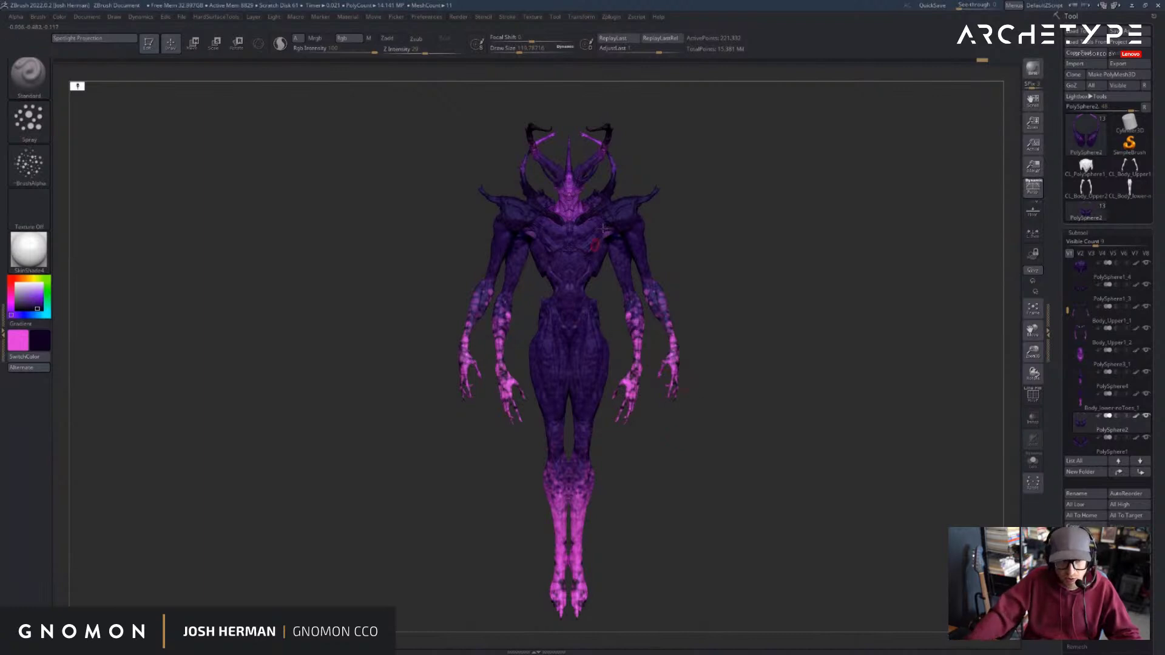
{"action": "right_click_drag", "start_coordinate": [594, 181], "coordinate": [744, 227], "text": "ctrl"}
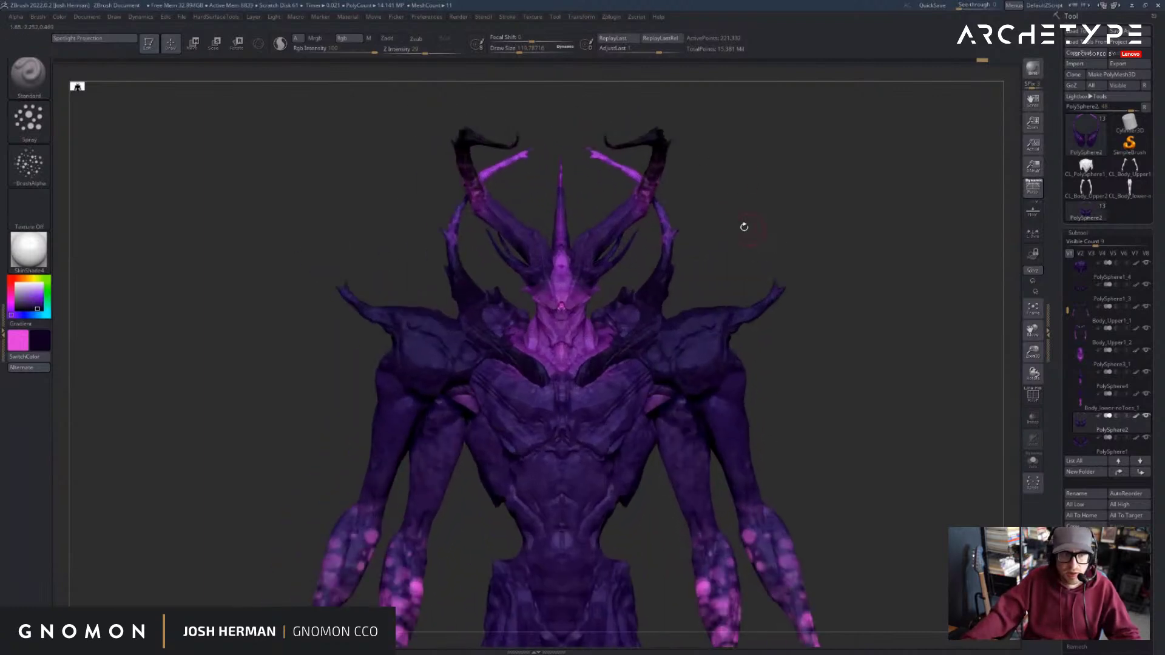
{"action": "key", "text": "s"}
{"action": "mouse_move", "coordinate": [655, 271]}
{"action": "left_mouse_down"}
{"action": "mouse_move", "coordinate": [671, 271]}
{"action": "mouse_move", "coordinate": [607, 156]}
{"action": "mouse_move", "coordinate": [666, 242]}
{"action": "left_mouse_up"}
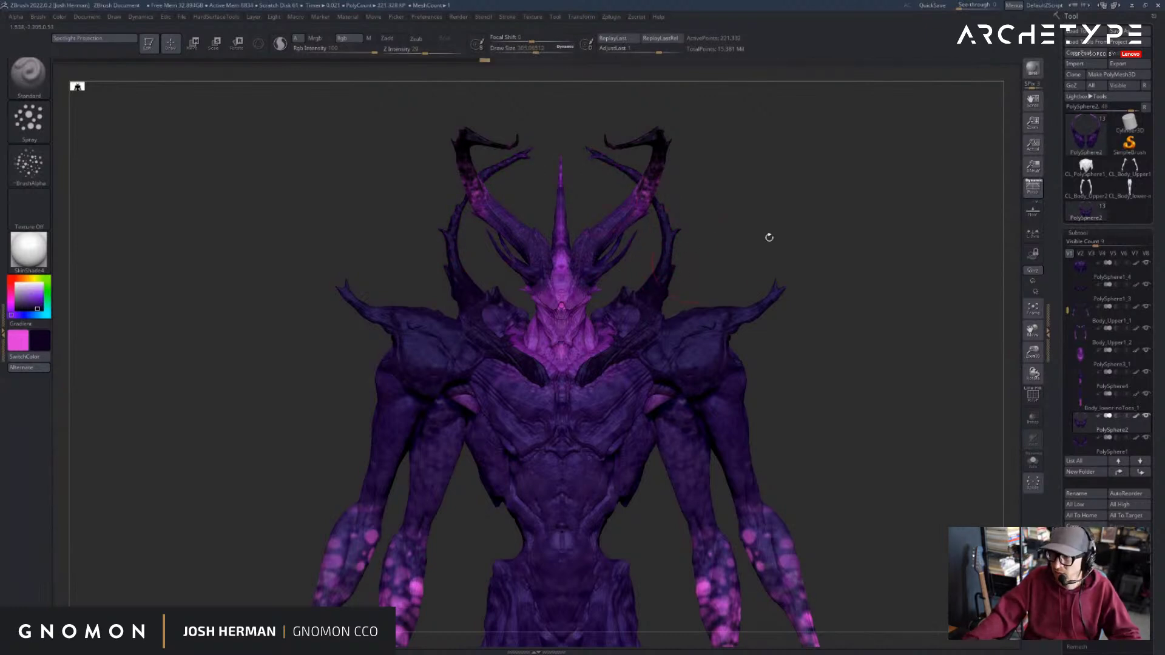
- Sample a lighter purple and spray it along the thin curved horns of the PolySphere2 subtool, isolating the piece as needed
{"action": "mouse_move", "coordinate": [767, 236]}
{"action": "right_mouse_down", "text": "ctrl"}
{"action": "mouse_move", "coordinate": [782, 242]}
{"action": "mouse_move", "coordinate": [772, 193]}
{"action": "right_mouse_up", "text": "ctrl"}
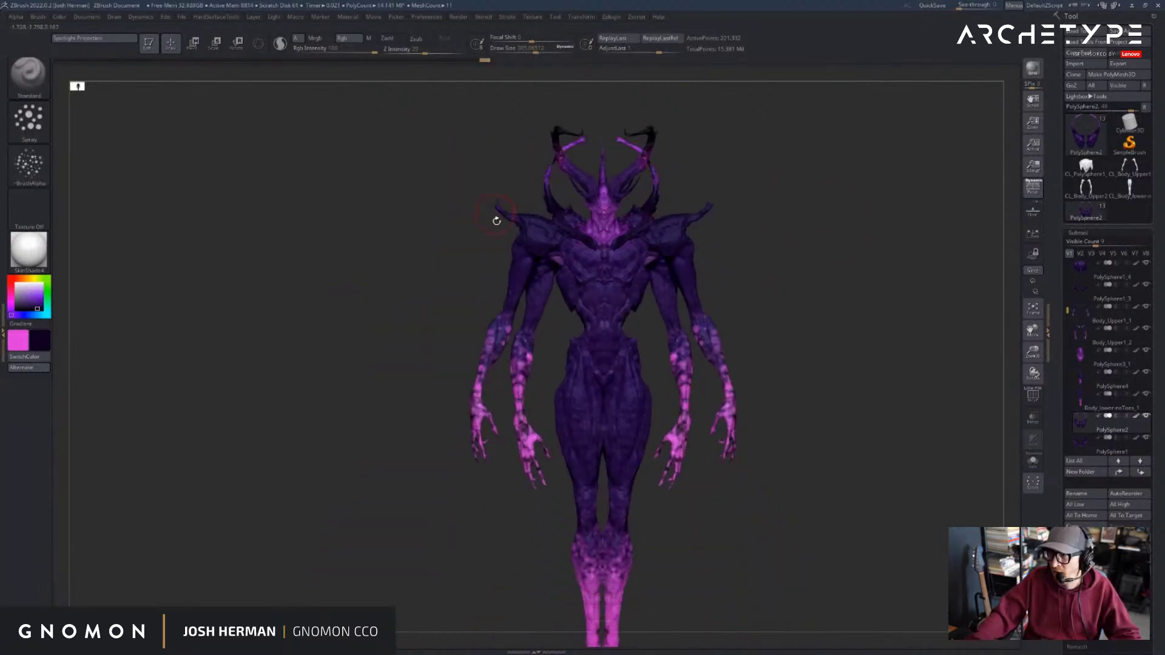
{"action": "right_click_drag", "start_coordinate": [395, 222], "coordinate": [383, 191], "text": "alt"}
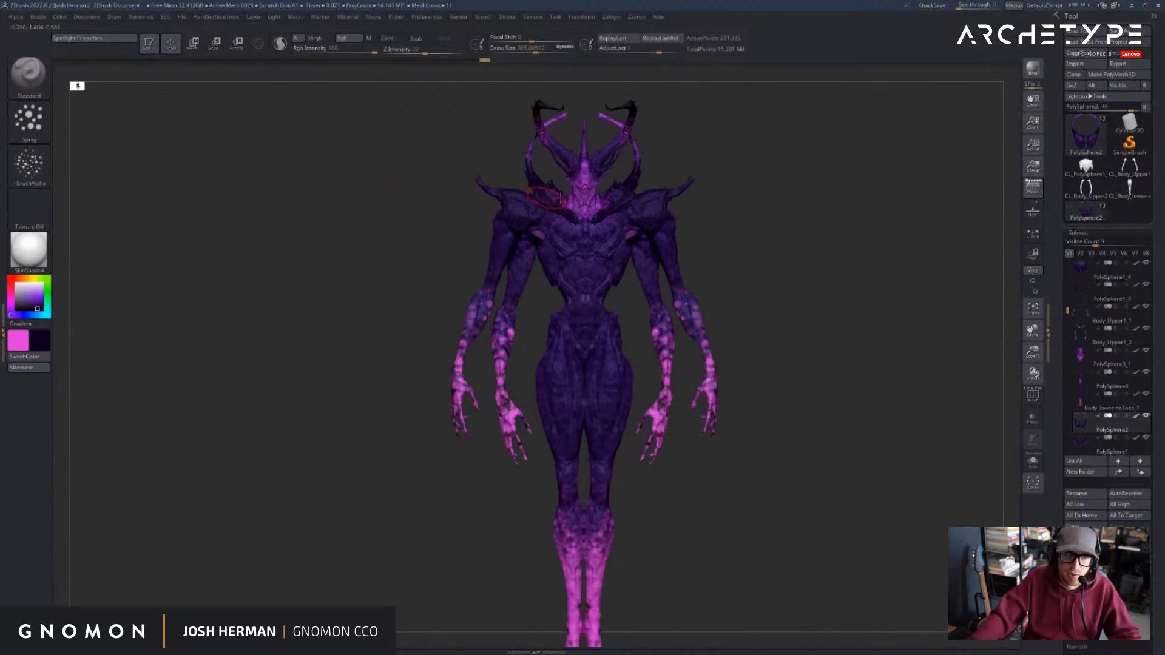
{"action": "right_click_drag", "start_coordinate": [702, 135], "coordinate": [747, 170], "text": "ctrl"}
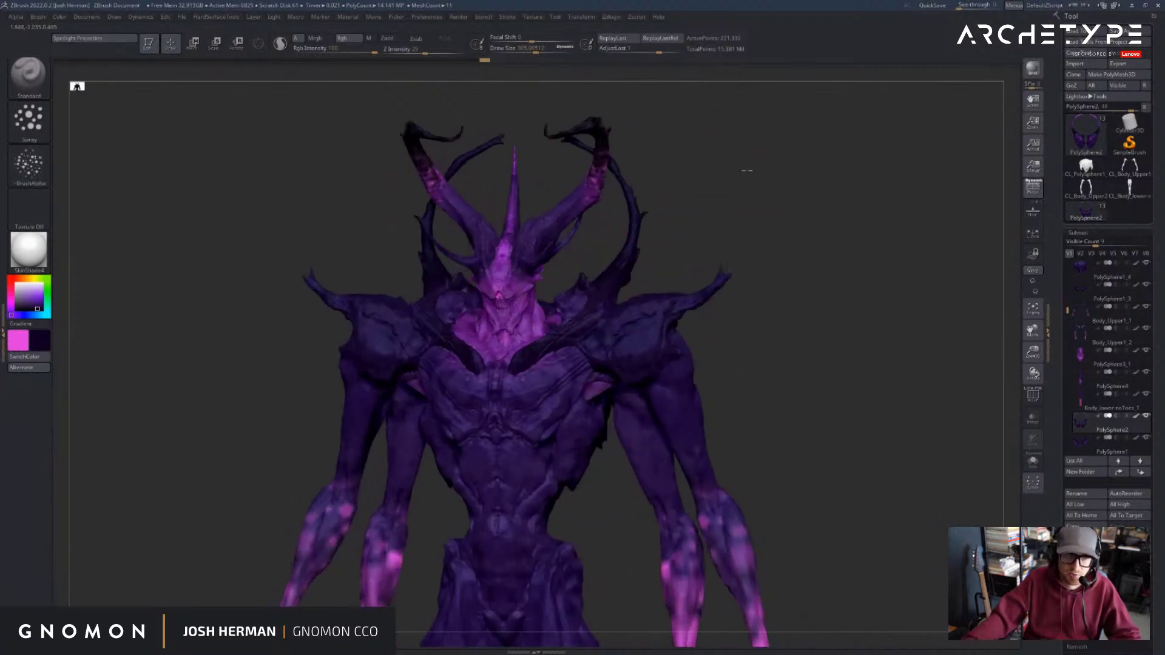
{"action": "key", "text": "c"}
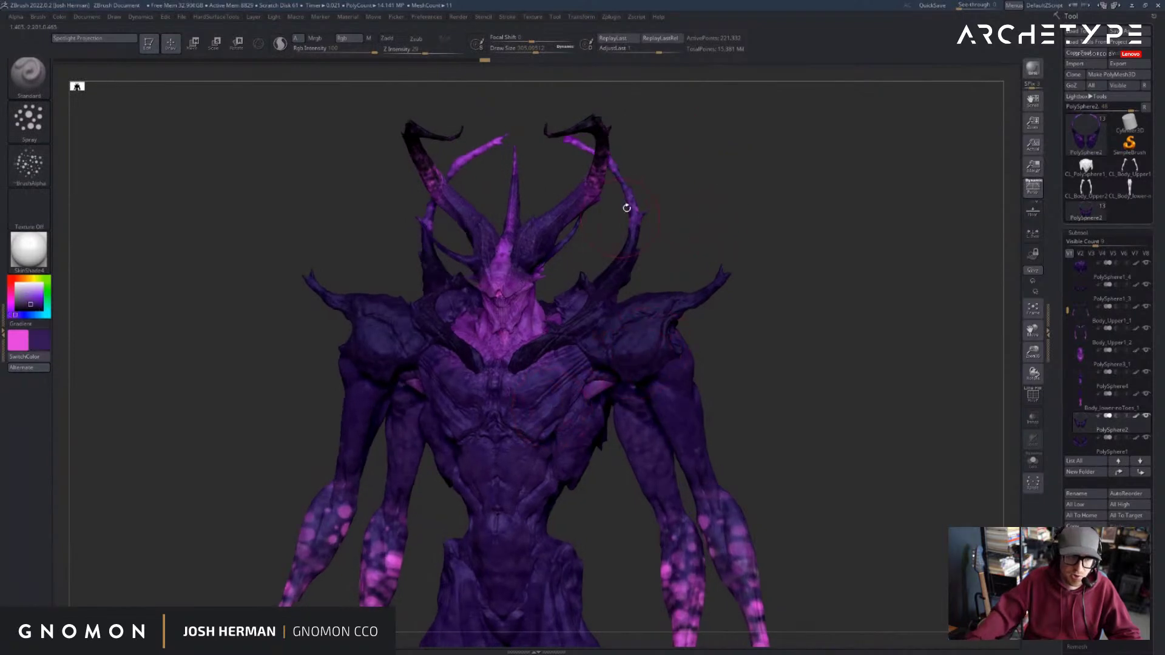
{"action": "key", "text": "alt+s"}
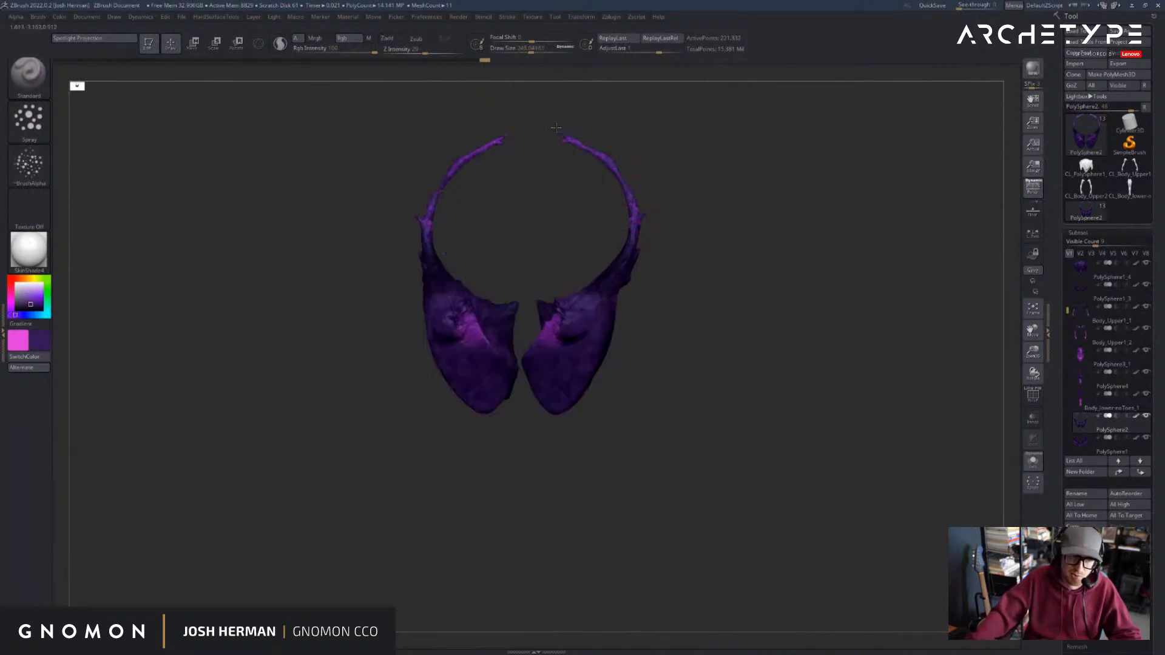
{"action": "left_click_drag", "start_coordinate": [637, 153], "coordinate": [581, 207]}
{"action": "key", "text": "shift+ctrl+s"}
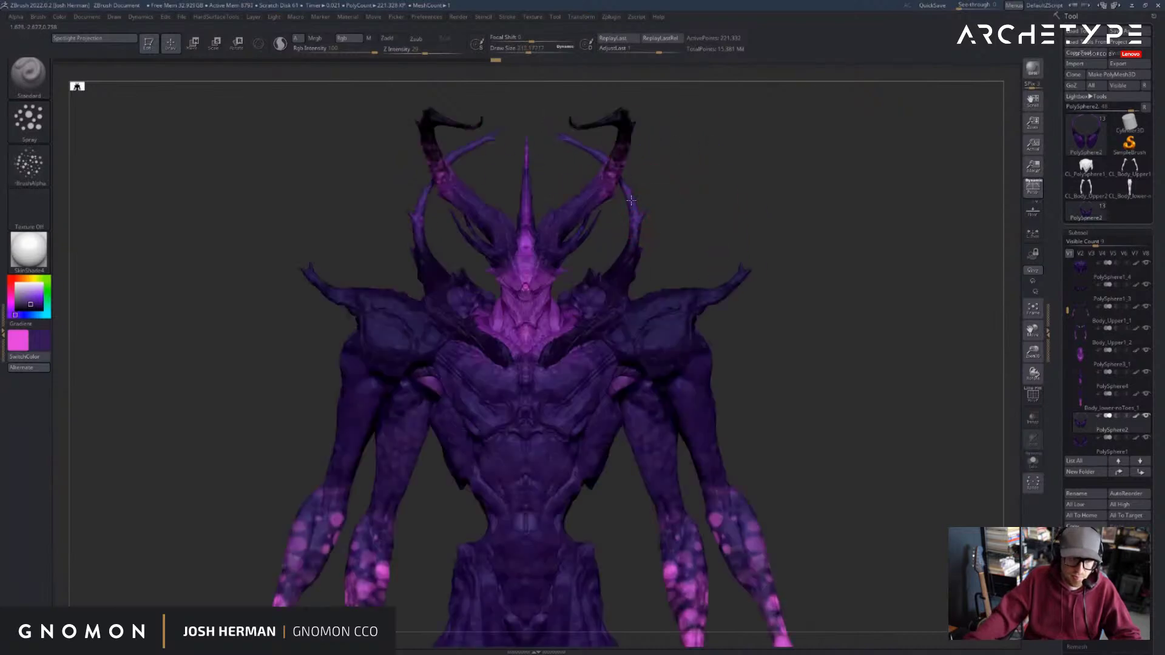
{"action": "key", "text": "shift+ctrl+s"}
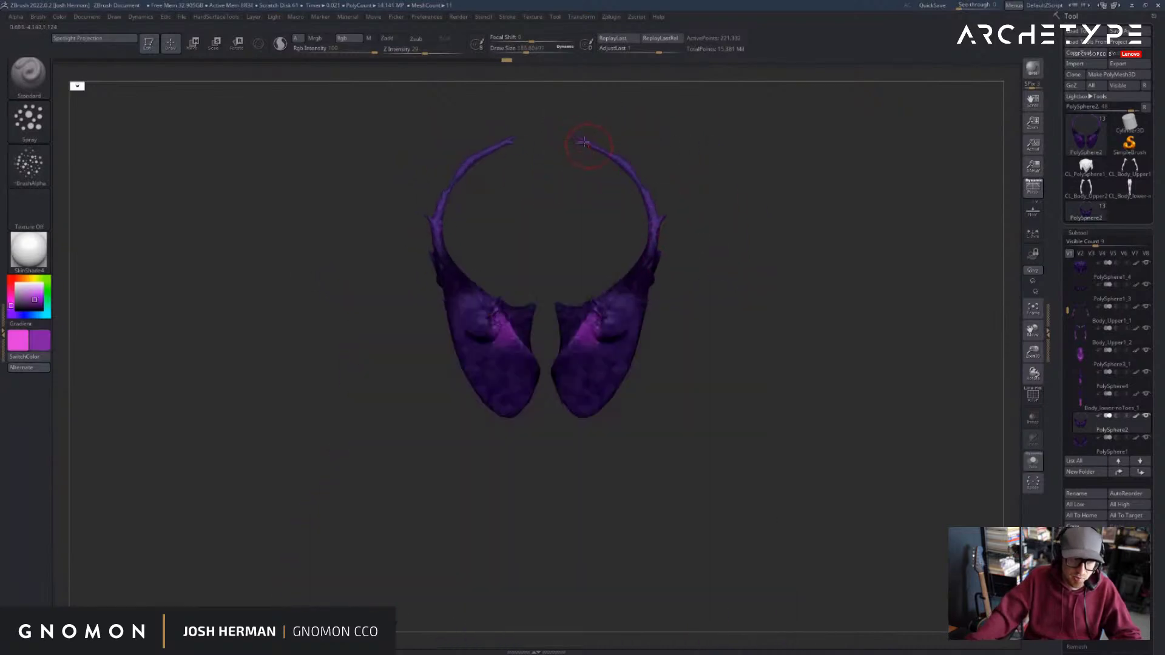
{"action": "key", "text": "shift+ctrl+s"}
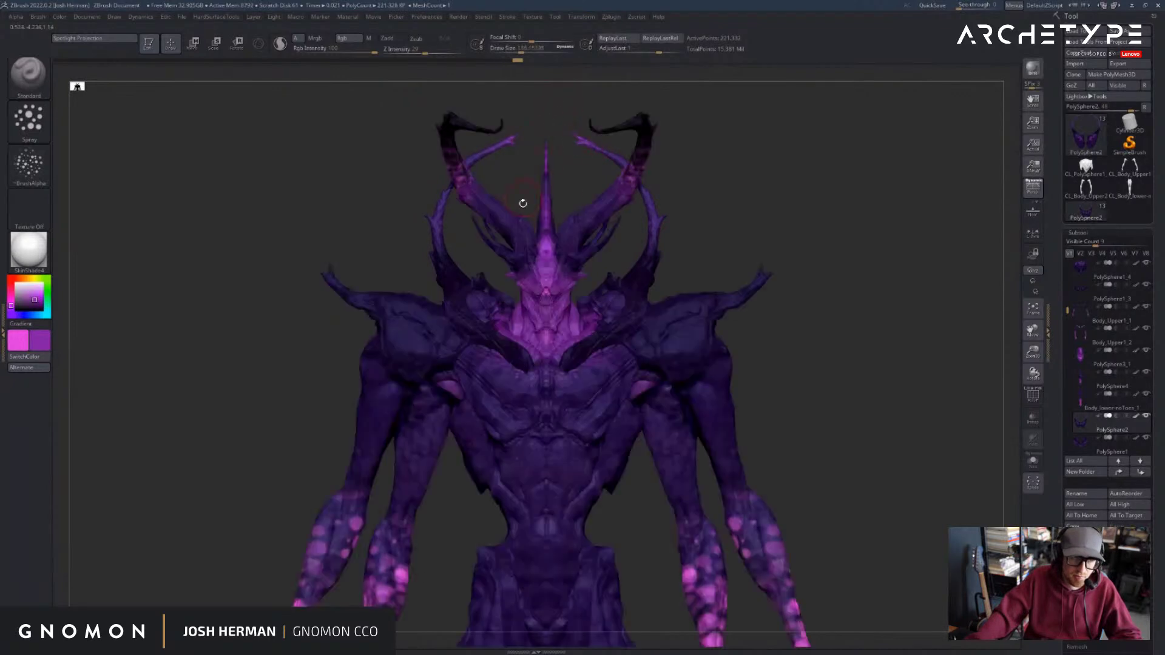
- Sample near-black purple and spray it over the rounded collar plates beside the neck on the PolySphere2 subtool
{"action": "left_click", "coordinate": [662, 232], "text": "alt"}
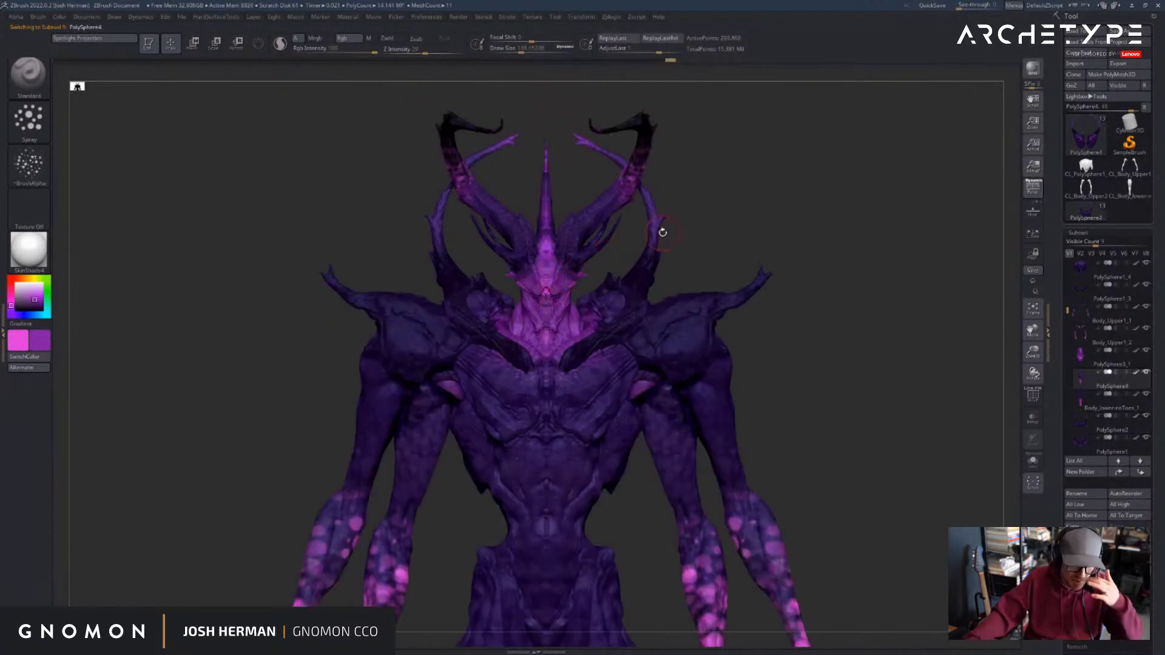
{"action": "left_click", "coordinate": [638, 291], "text": "alt"}
{"action": "left_click_drag", "start_coordinate": [707, 241], "coordinate": [733, 294], "text": "alt"}
{"action": "left_click_drag", "start_coordinate": [802, 250], "coordinate": [629, 484], "text": "ctrl"}
{"action": "mouse_move", "coordinate": [774, 333]}
{"action": "left_mouse_down", "text": "ctrl"}
{"action": "mouse_move", "coordinate": [755, 329]}
{"action": "mouse_move", "coordinate": [791, 294]}
{"action": "left_mouse_up", "text": "ctrl"}
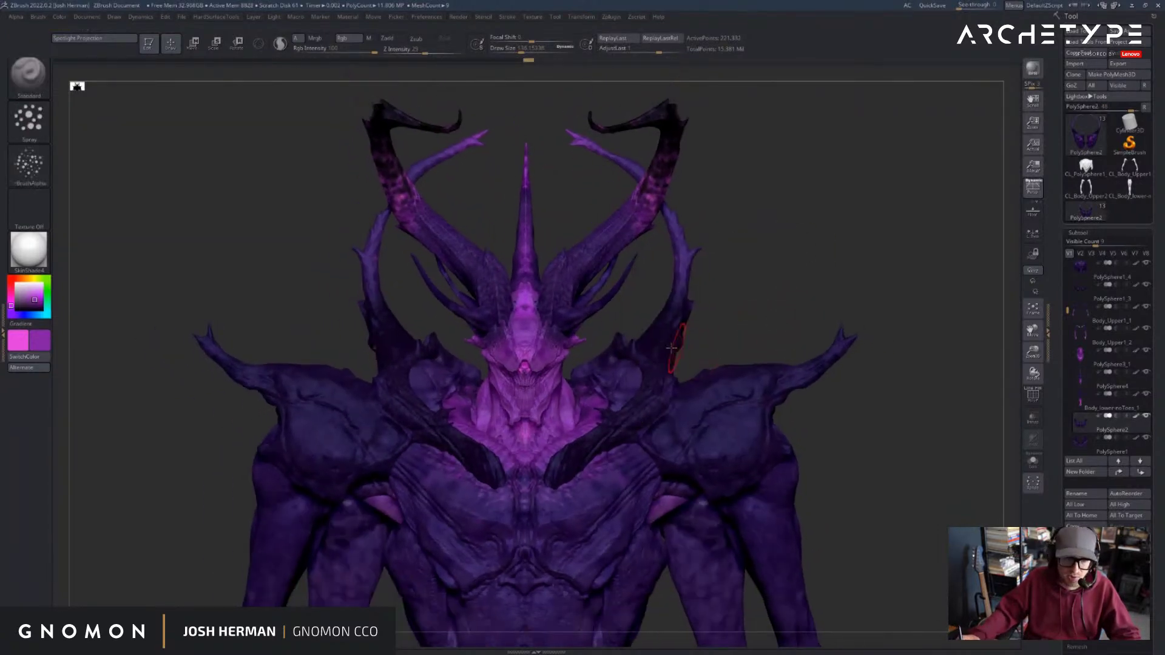
{"action": "key", "text": "c"}
{"action": "left_click_drag", "start_coordinate": [736, 321], "coordinate": [723, 305], "text": "alt"}
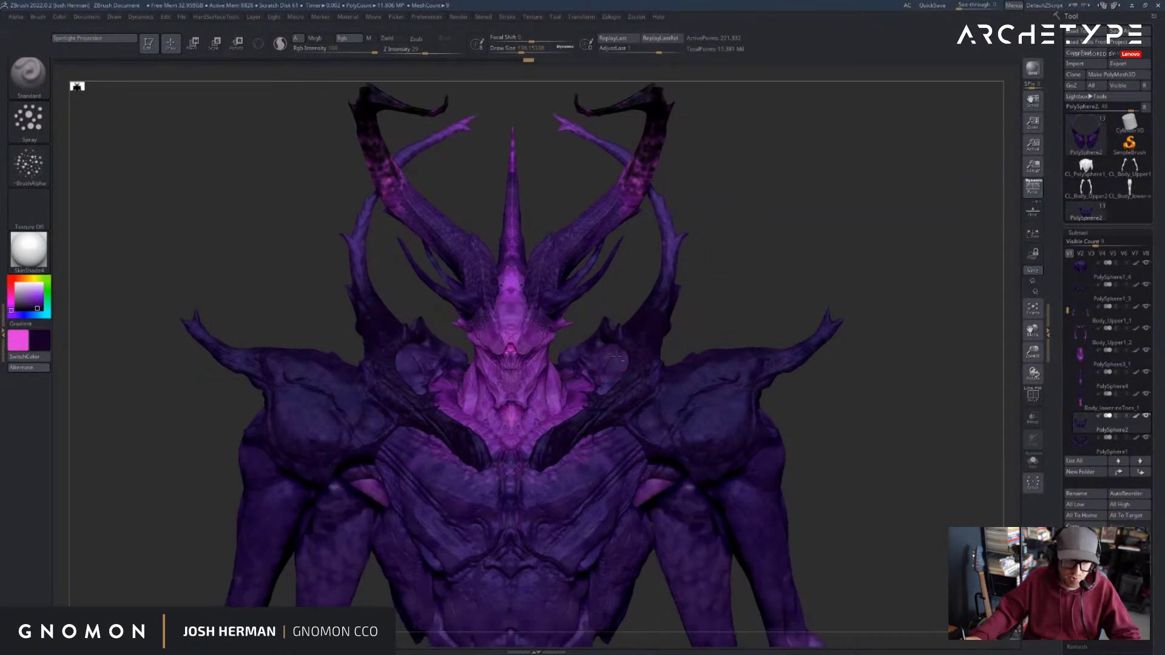
{"action": "right_click_drag", "start_coordinate": [618, 357], "coordinate": [623, 375]}
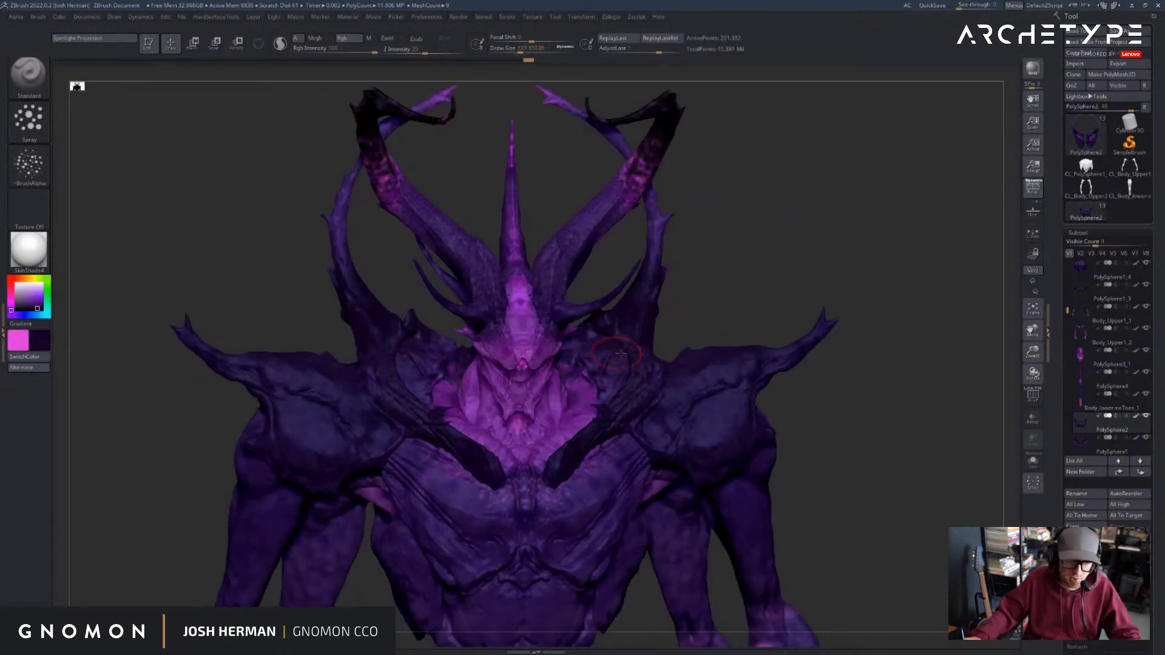
{"action": "key", "text": "bracketleft"}
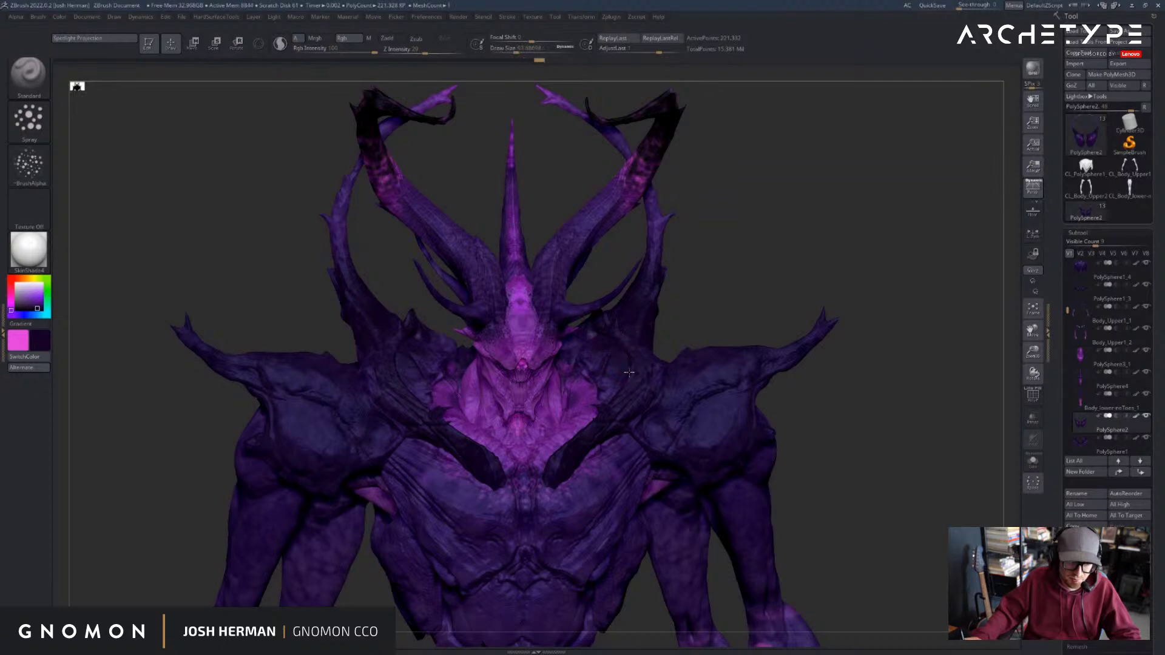
- Switch to the Magician_13 subtool and spray near-black purple over the upper chest beside the collar tips
{"action": "left_click", "coordinate": [593, 338], "text": "alt"}
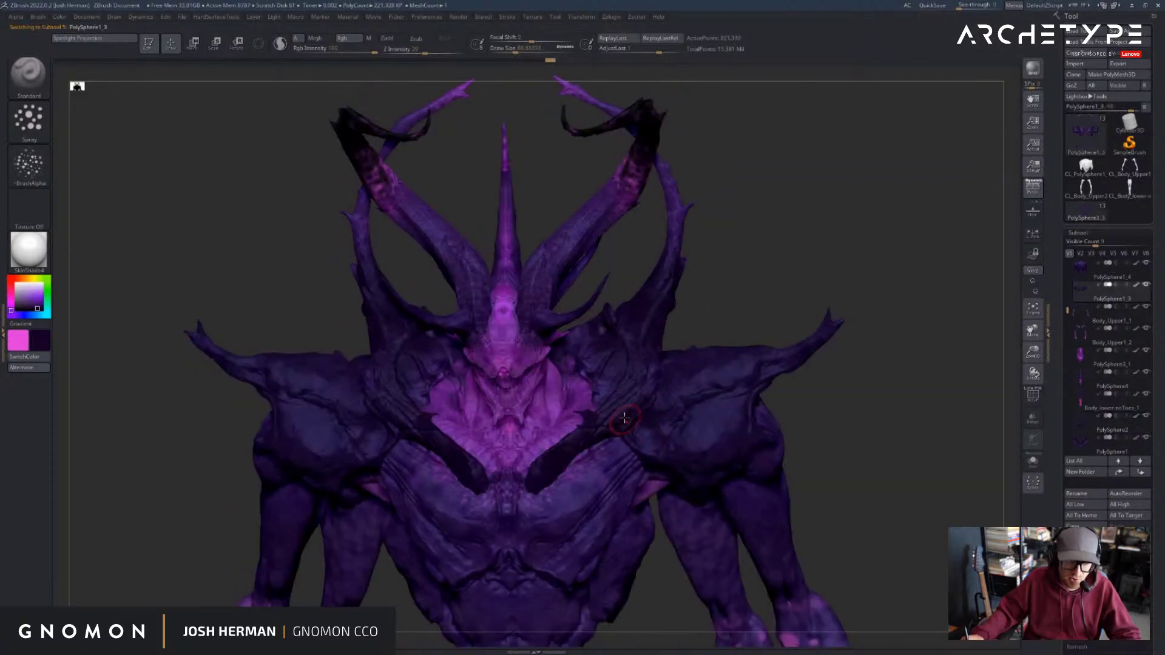
{"action": "left_click", "coordinate": [624, 418], "text": "alt"}
{"action": "mouse_move", "coordinate": [691, 320]}
{"action": "left_mouse_down"}
{"action": "mouse_move", "coordinate": [724, 282]}
{"action": "mouse_move", "coordinate": [729, 249]}
{"action": "mouse_move", "coordinate": [699, 394]}
{"action": "left_mouse_up"}
{"action": "mouse_move", "coordinate": [828, 356]}
{"action": "left_mouse_down"}
{"action": "mouse_move", "coordinate": [720, 216]}
{"action": "mouse_move", "coordinate": [738, 255]}
{"action": "mouse_move", "coordinate": [742, 188]}
{"action": "mouse_move", "coordinate": [552, 361]}
{"action": "left_mouse_up"}
{"action": "left_click", "coordinate": [552, 361], "text": "alt"}
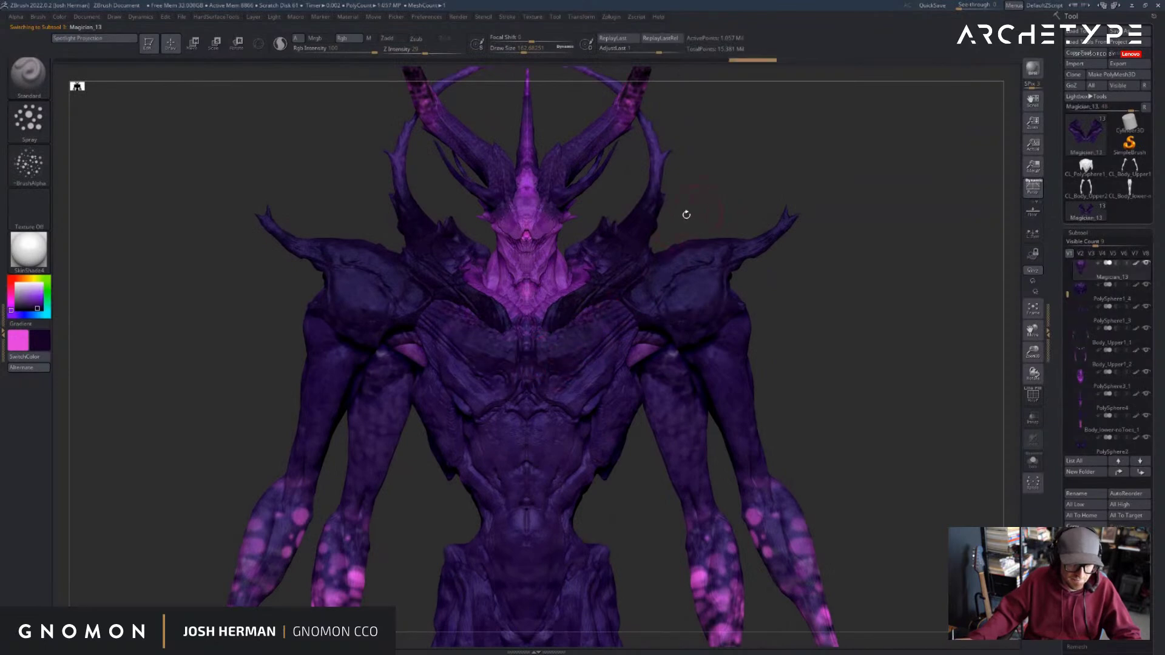
{"action": "left_click_drag", "start_coordinate": [686, 214], "coordinate": [698, 273]}
{"action": "key", "text": "alt+s"}
{"action": "left_click", "coordinate": [557, 323], "text": "ctrl+shift"}
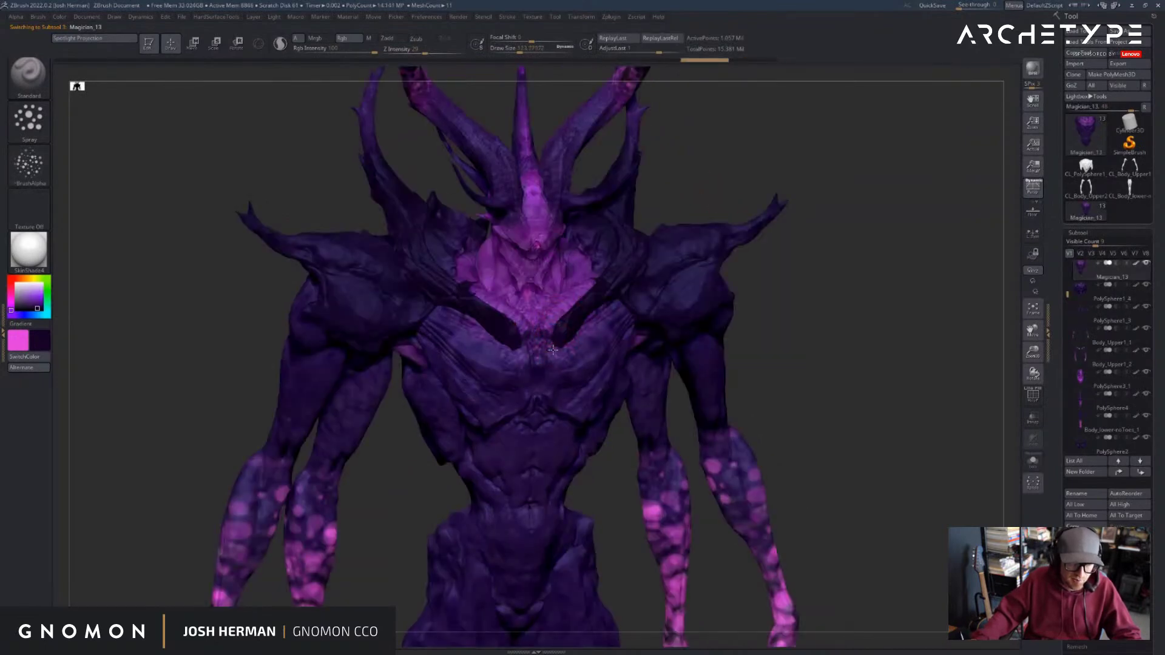
{"action": "left_click_drag", "start_coordinate": [588, 298], "coordinate": [553, 346]}
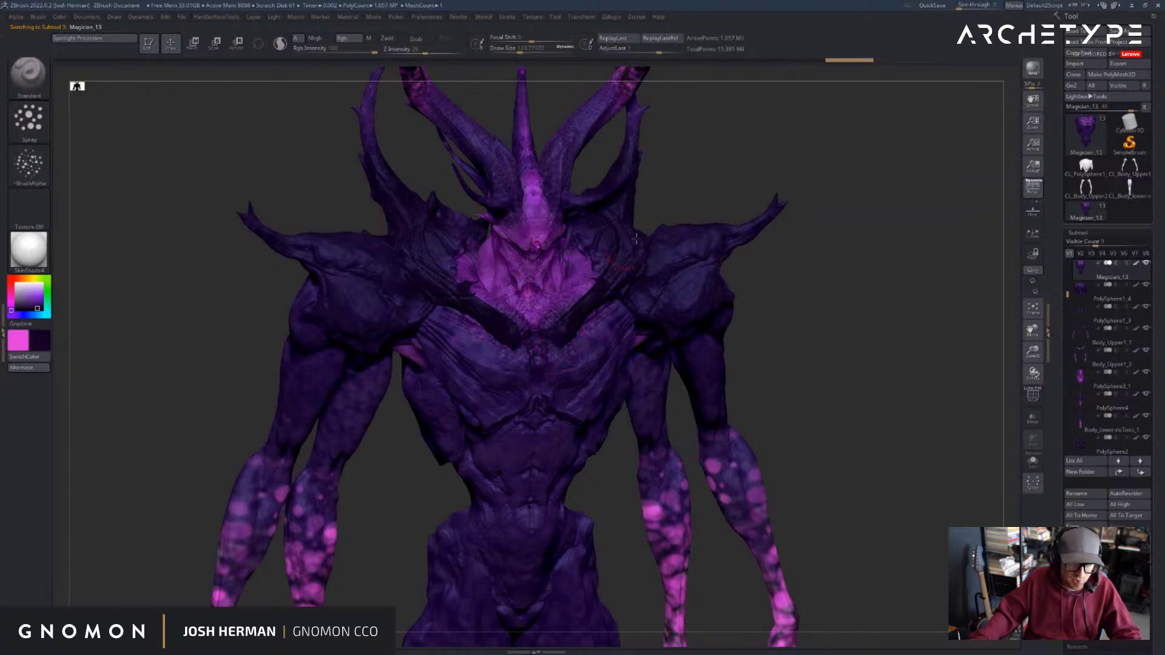
- Spray near-black purple around the base of the neck and upper chest with a resized brush, and undo the last chest stroke
{"action": "left_click_drag", "start_coordinate": [807, 291], "coordinate": [810, 364], "text": "alt"}
{"action": "mouse_move", "coordinate": [599, 313]}
{"action": "left_mouse_down"}
{"action": "mouse_move", "coordinate": [589, 327]}
{"action": "mouse_move", "coordinate": [644, 274]}
{"action": "mouse_move", "coordinate": [637, 288]}
{"action": "left_mouse_up"}
{"action": "mouse_move", "coordinate": [909, 291]}
{"action": "left_mouse_down", "text": "shift"}
{"action": "mouse_move", "coordinate": [970, 312]}
{"action": "mouse_move", "coordinate": [961, 273]}
{"action": "left_mouse_up", "text": "shift"}
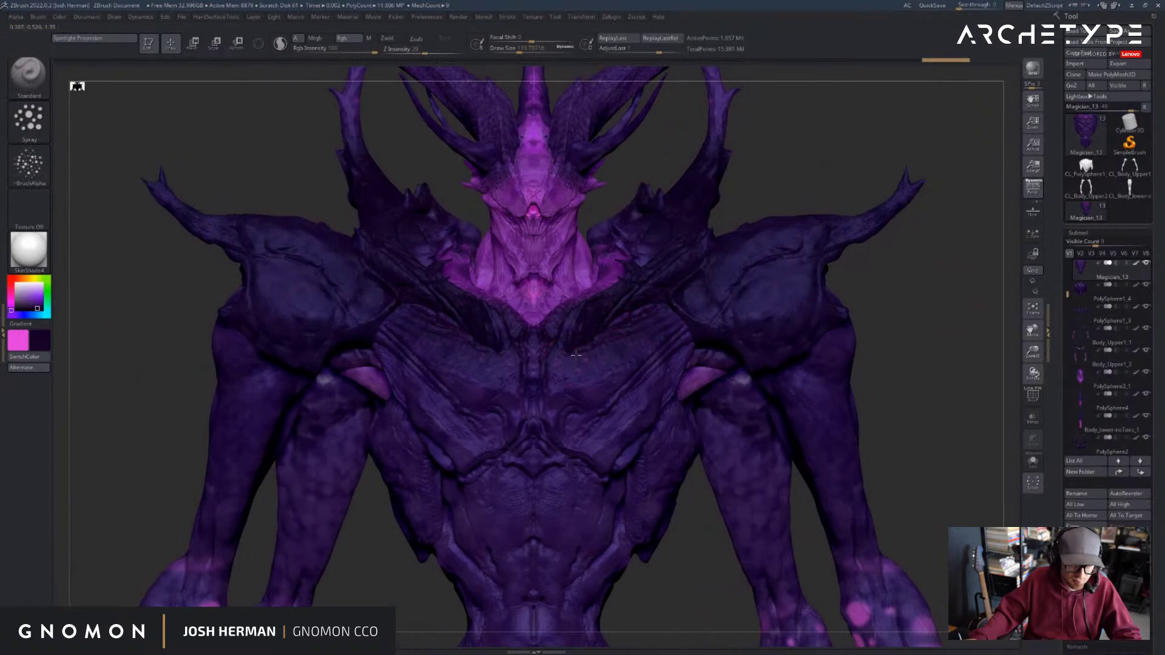
{"action": "left_click_drag", "start_coordinate": [822, 165], "coordinate": [841, 251], "text": "alt"}
{"action": "key", "text": "s"}
{"action": "left_click_drag", "start_coordinate": [610, 419], "coordinate": [606, 420]}
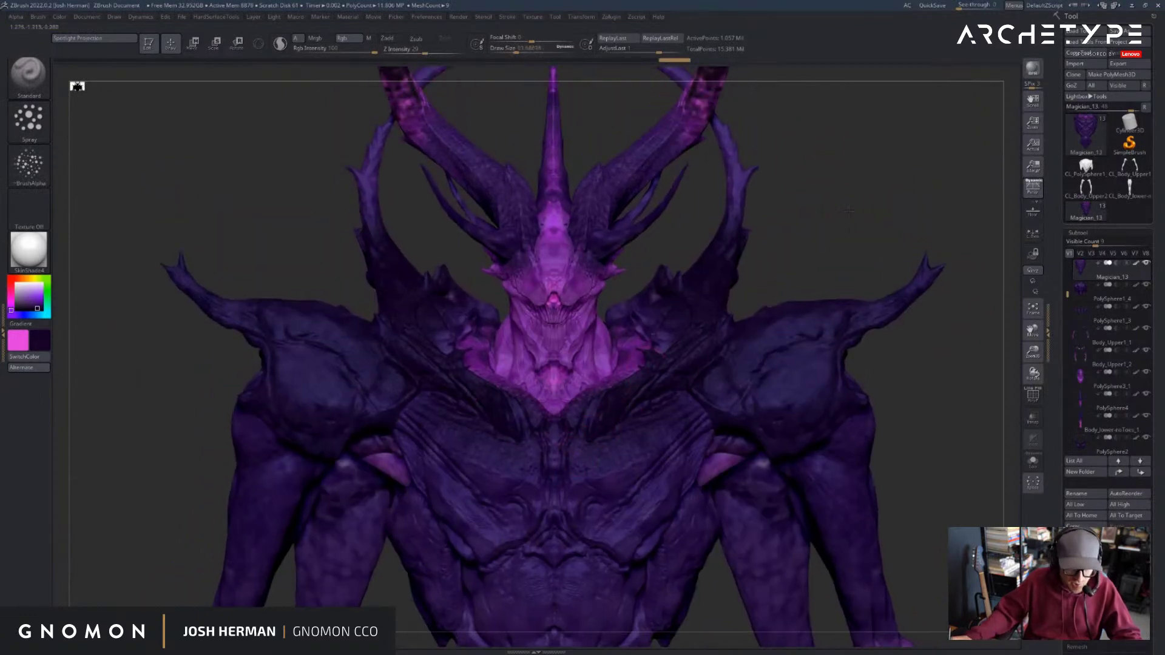
{"action": "right_click_drag", "start_coordinate": [601, 439], "coordinate": [603, 455], "text": "alt"}
{"action": "mouse_move", "coordinate": [602, 456]}
{"action": "left_mouse_down"}
{"action": "mouse_move", "coordinate": [609, 443]}
{"action": "mouse_move", "coordinate": [598, 461]}
{"action": "left_mouse_up"}
{"action": "left_click_drag", "start_coordinate": [601, 418], "coordinate": [581, 416]}
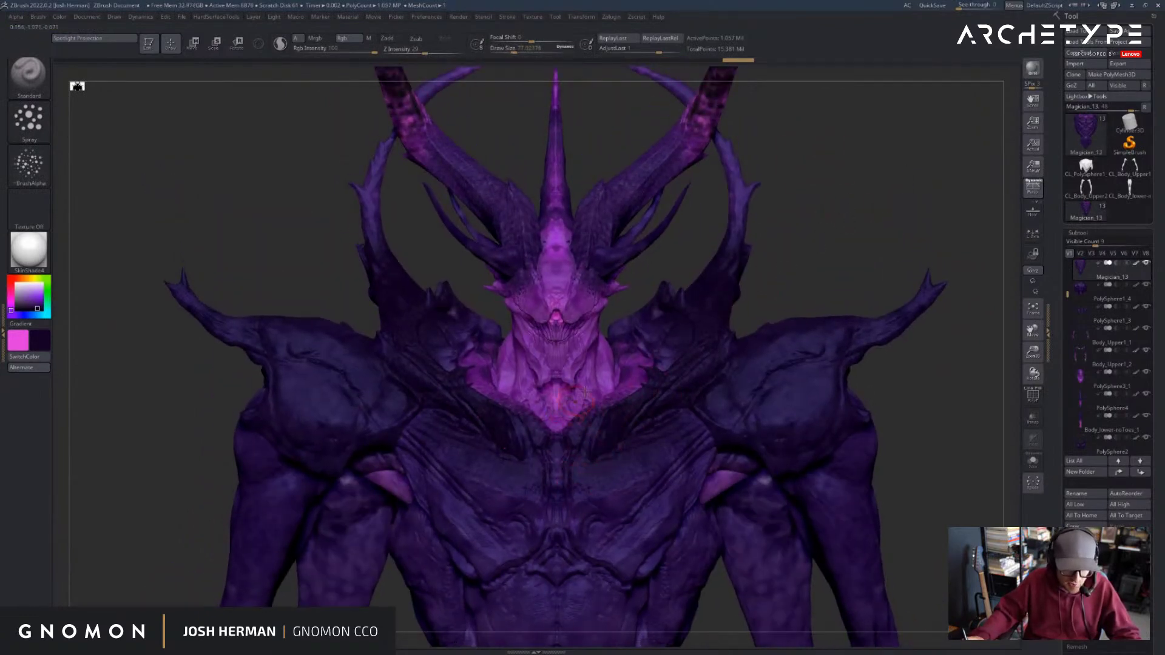
{"action": "mouse_move", "coordinate": [441, 485]}
{"action": "left_mouse_down"}
{"action": "mouse_move", "coordinate": [409, 454]}
{"action": "mouse_move", "coordinate": [458, 554]}
{"action": "mouse_move", "coordinate": [514, 548]}
{"action": "left_mouse_up"}
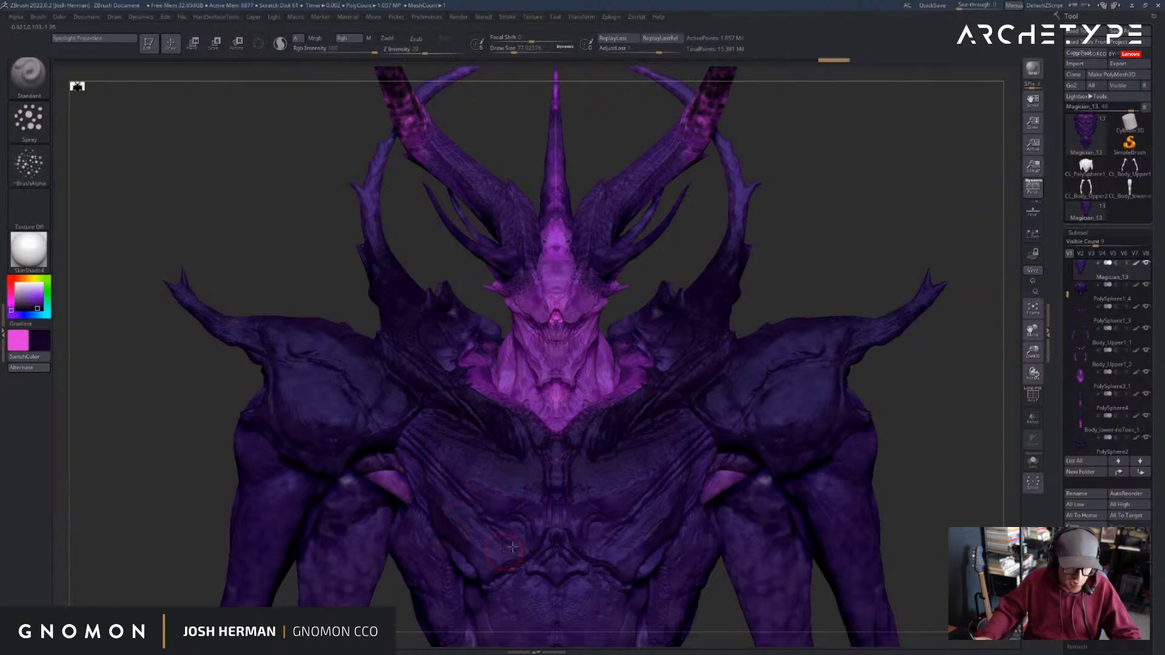
{"action": "key", "text": "ctrl+z"}
- Sample a muted purple and near-black purple as the two paint colours and spray the upper pectorals below the collar
{"action": "key", "text": "c"}
{"action": "mouse_move", "coordinate": [634, 489]}
{"action": "left_mouse_down"}
{"action": "mouse_move", "coordinate": [678, 446]}
{"action": "mouse_move", "coordinate": [653, 463]}
{"action": "left_mouse_up"}
{"action": "key", "text": "c"}
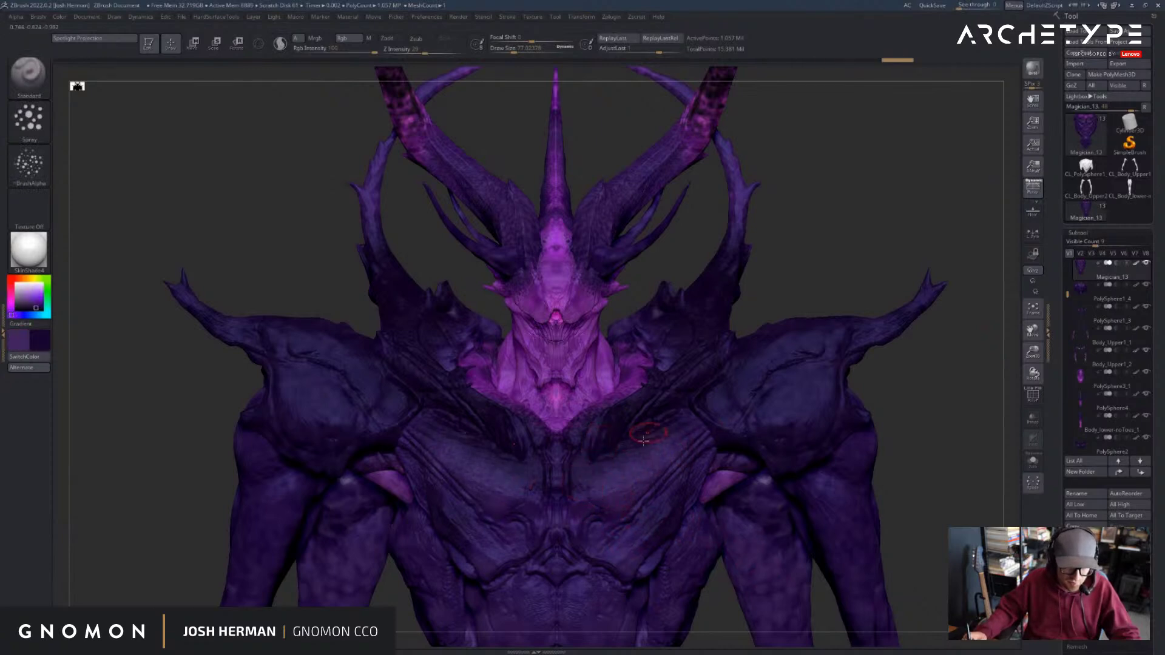
{"action": "key", "text": "v"}
{"action": "left_click_drag", "start_coordinate": [643, 441], "coordinate": [706, 415]}
{"action": "mouse_move", "coordinate": [938, 431]}
{"action": "left_mouse_down", "text": "alt"}
{"action": "mouse_move", "coordinate": [898, 350]}
{"action": "mouse_move", "coordinate": [864, 352]}
{"action": "left_mouse_up", "text": "alt"}
- Swap between the two sampled purples and spray the outer and lower edges of the pectorals
{"action": "key", "text": "v"}
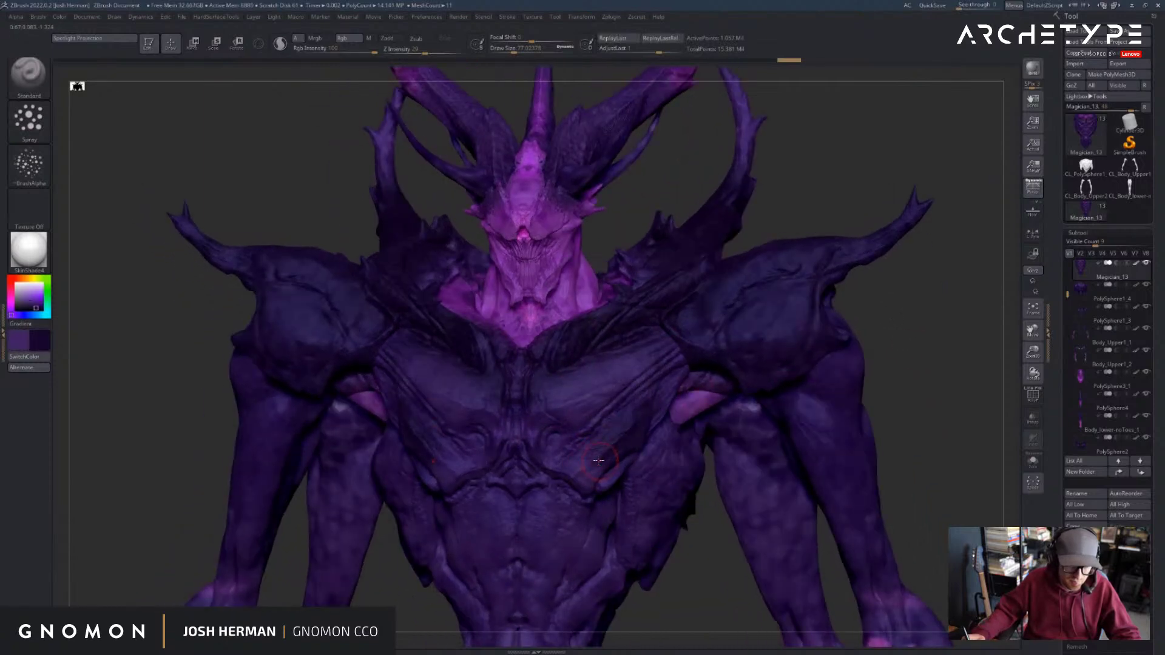
{"action": "key", "text": "v"}
{"action": "mouse_move", "coordinate": [614, 441]}
{"action": "left_mouse_down"}
{"action": "mouse_move", "coordinate": [630, 424]}
{"action": "mouse_move", "coordinate": [612, 441]}
{"action": "mouse_move", "coordinate": [644, 456]}
{"action": "mouse_move", "coordinate": [681, 388]}
{"action": "left_mouse_up"}
{"action": "key", "text": "v"}
{"action": "mouse_move", "coordinate": [899, 375]}
{"action": "left_mouse_down", "text": "shift"}
{"action": "mouse_move", "coordinate": [983, 401]}
{"action": "mouse_move", "coordinate": [1026, 382]}
{"action": "left_mouse_up", "text": "shift"}
- Isolate the Magician_13 torso and mask it by ambient occlusion
{"action": "left_click_drag", "start_coordinate": [924, 413], "coordinate": [956, 420]}
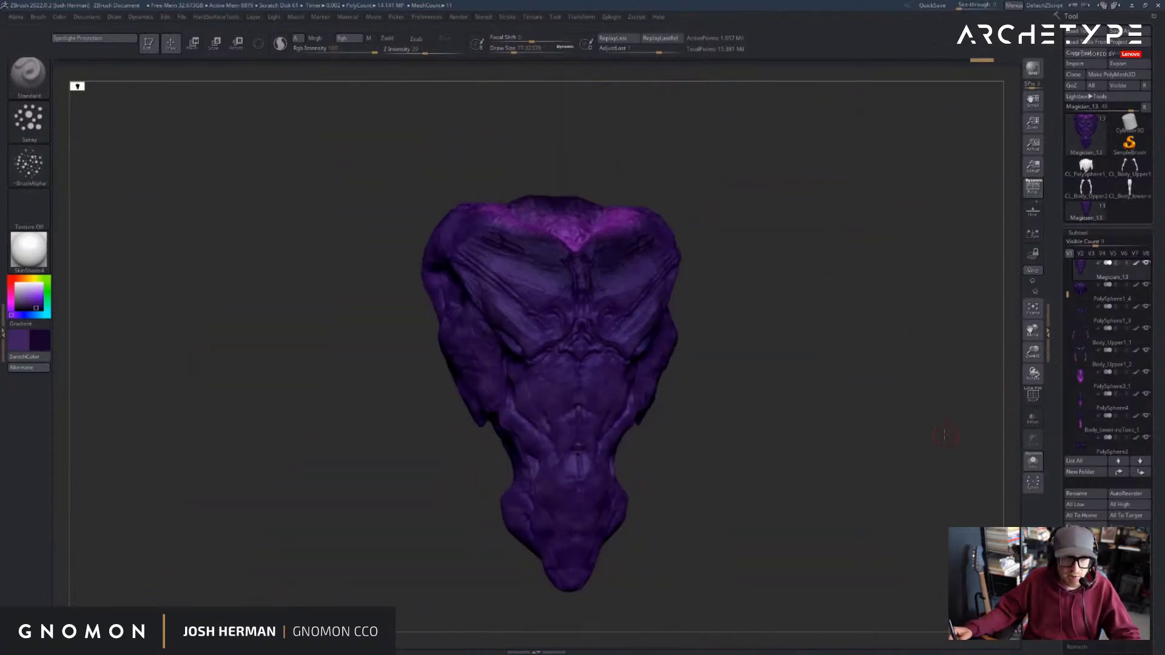
{"action": "left_click_drag", "start_coordinate": [1079, 482], "coordinate": [1078, 350]}
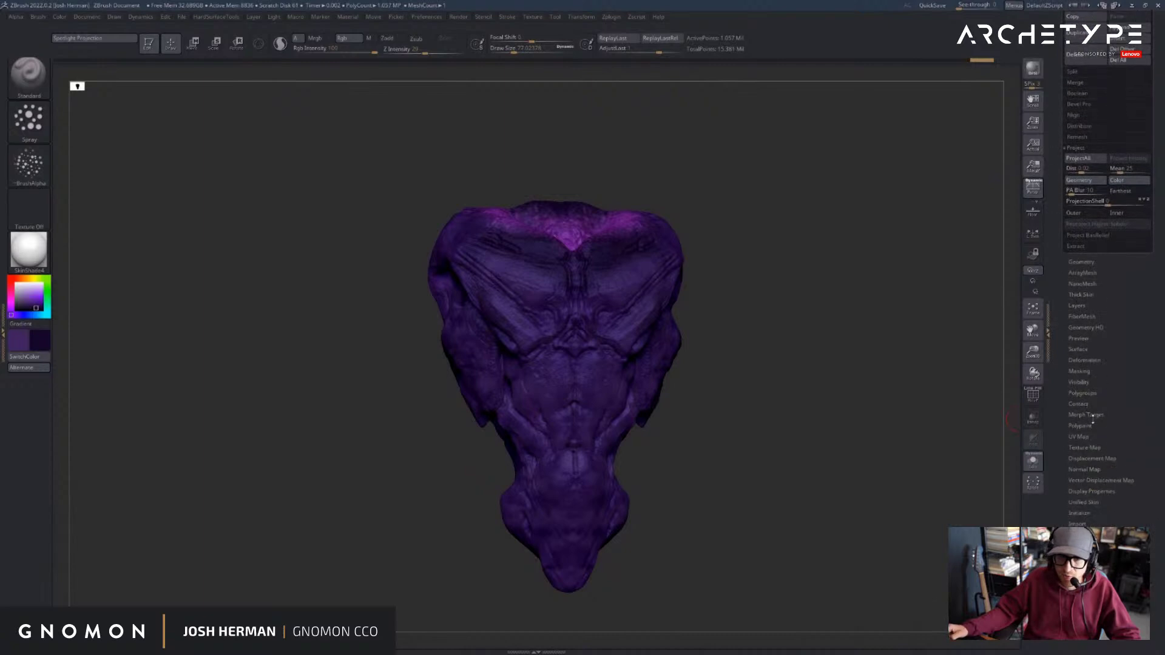
{"action": "left_click_drag", "start_coordinate": [1131, 410], "coordinate": [1106, 395]}
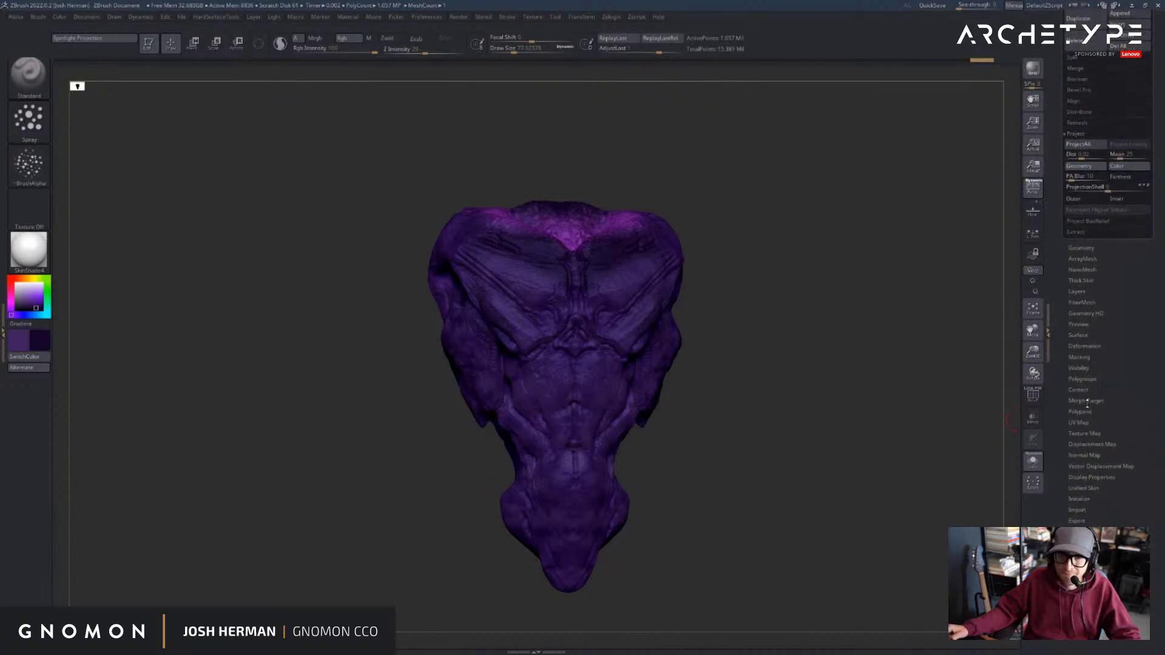
{"action": "left_click", "coordinate": [1079, 358]}
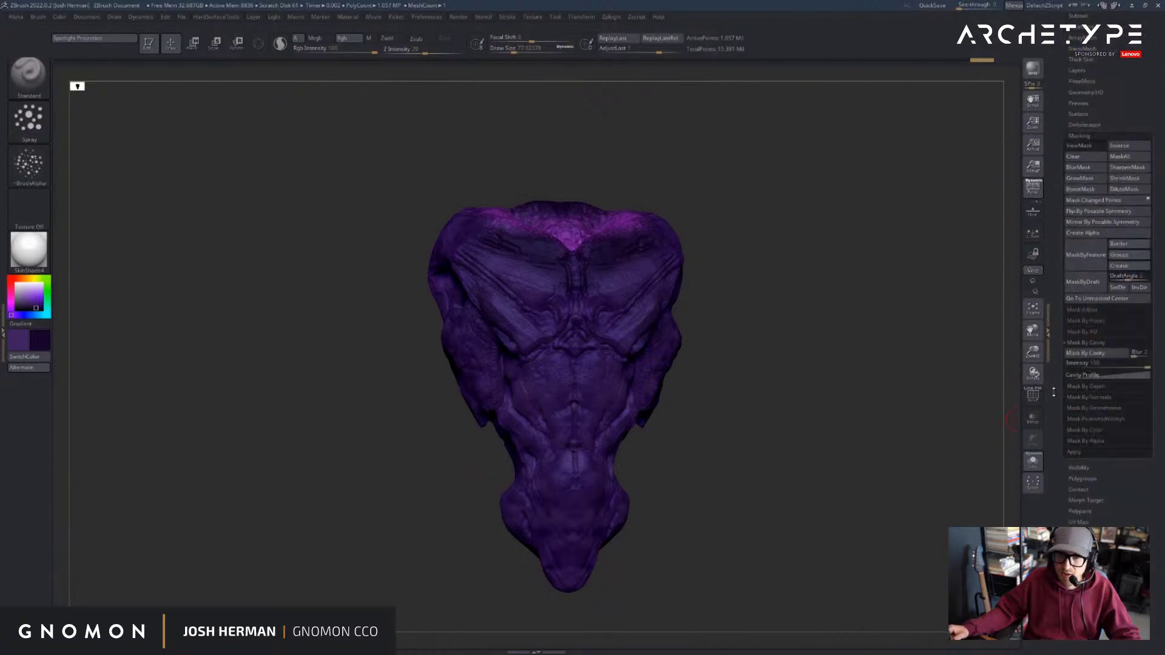
{"action": "left_click_drag", "start_coordinate": [1053, 392], "coordinate": [1057, 397]}
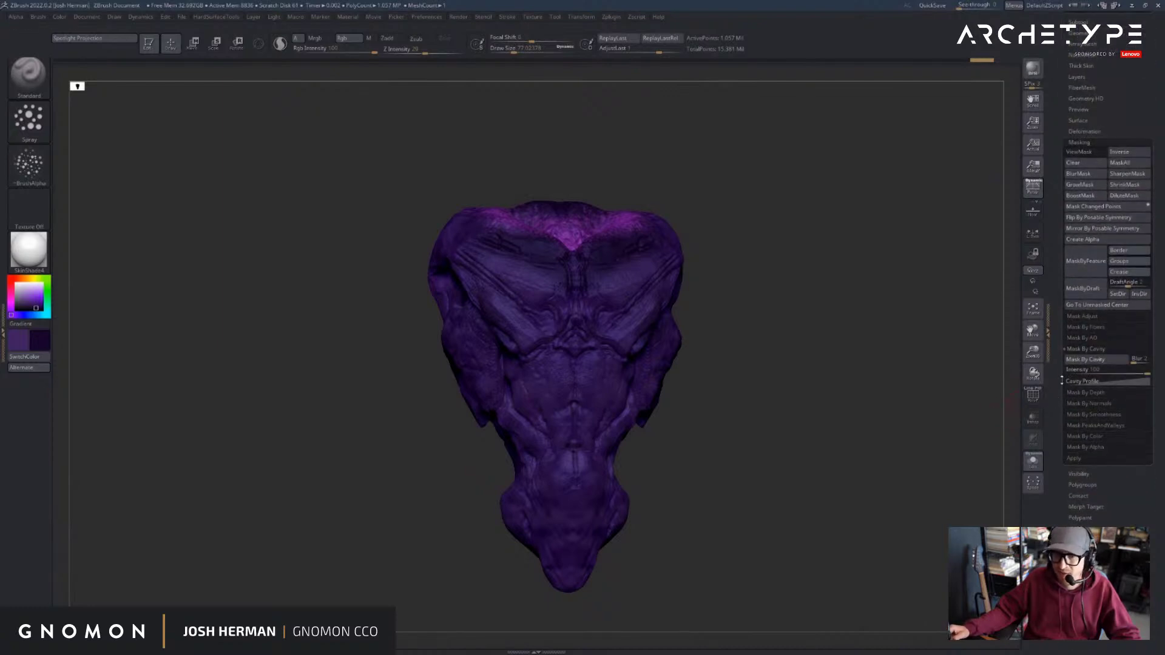
{"action": "left_click", "coordinate": [1095, 338]}
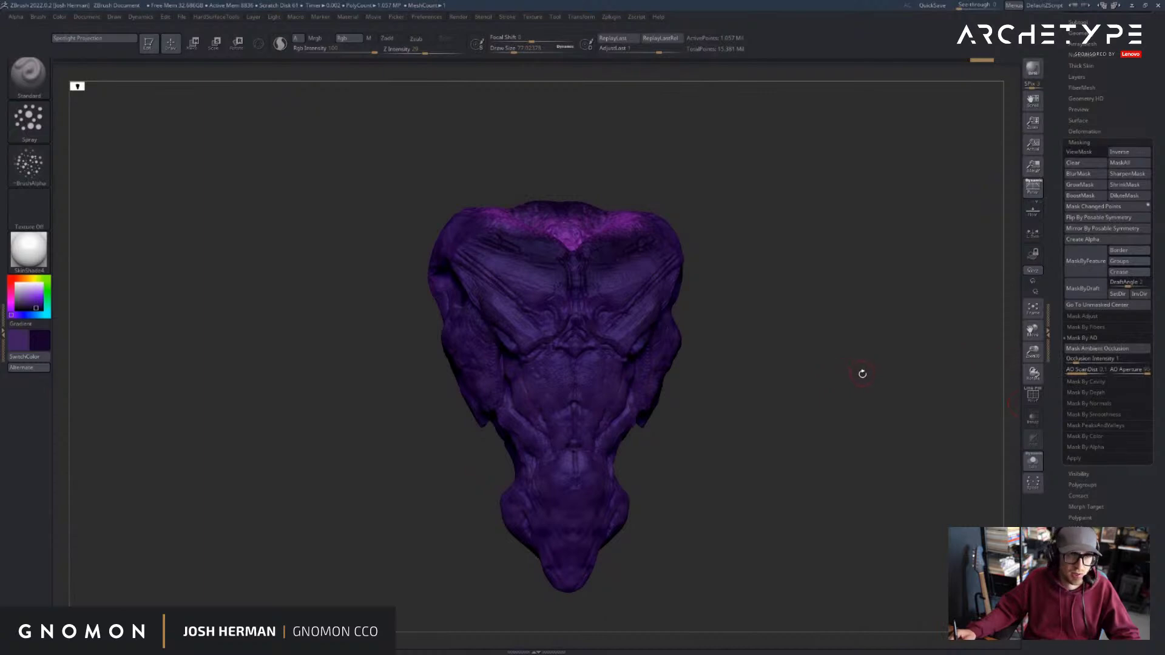
{"action": "right_click_drag", "start_coordinate": [884, 372], "coordinate": [919, 397], "text": "ctrl"}
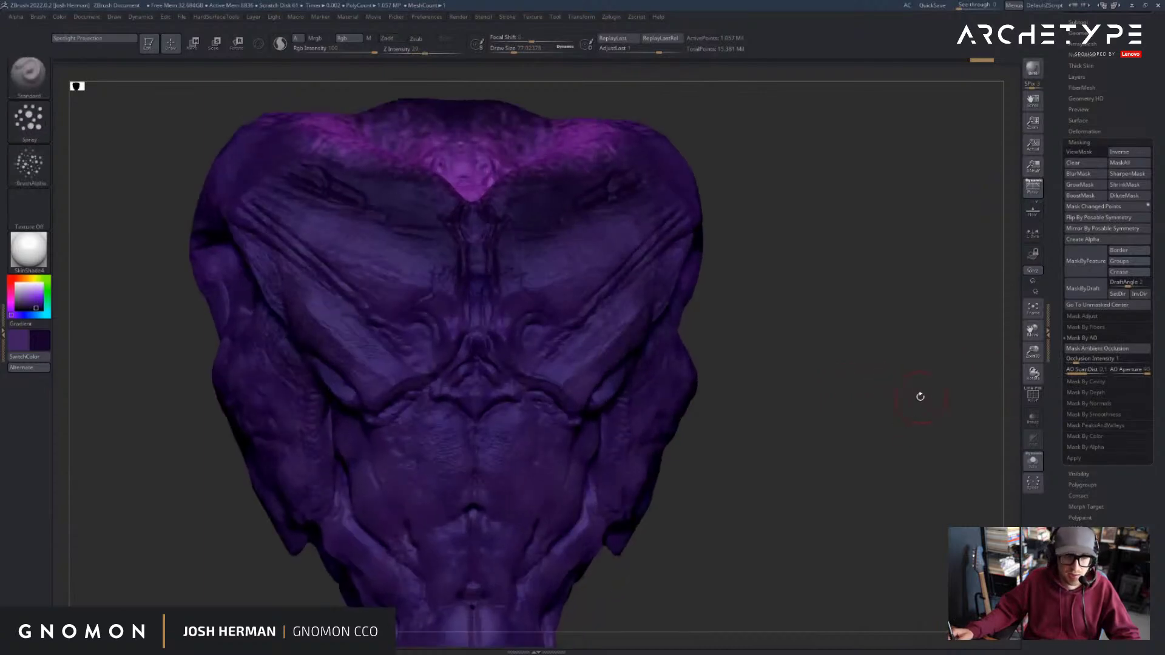
{"action": "left_click", "coordinate": [1089, 349]}
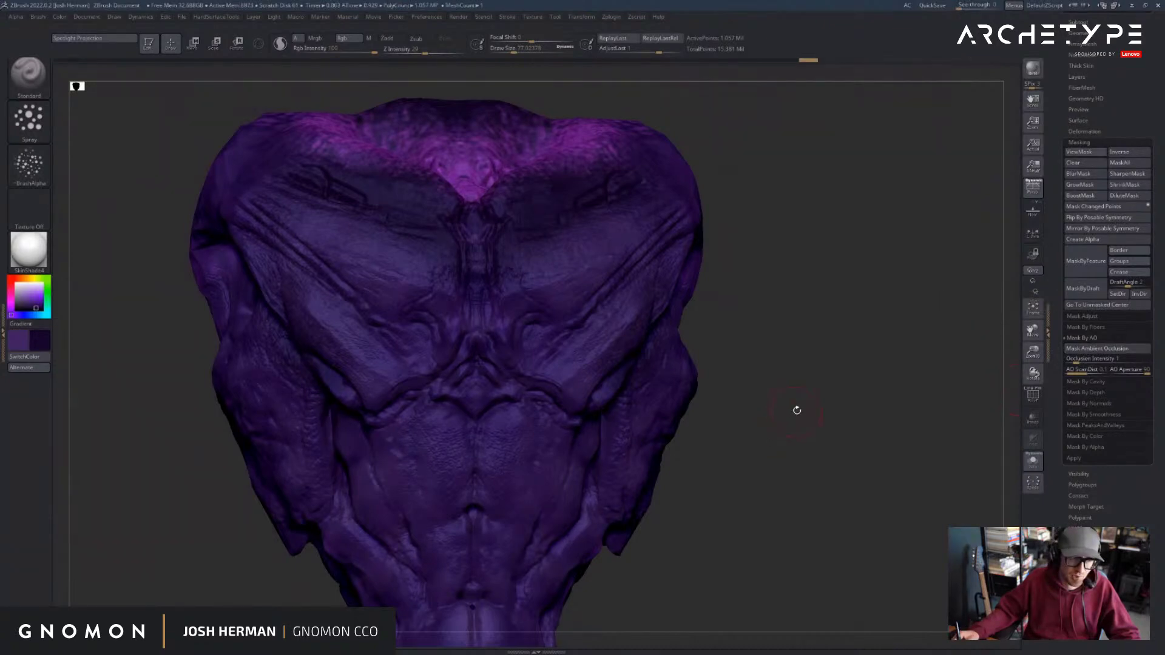
- Hide the mask display, spray near-black purple across the torso with a much larger brush, and undo and redo the stroke to compare
{"action": "mouse_move", "coordinate": [795, 409]}
{"action": "left_mouse_down", "text": "alt"}
{"action": "mouse_move", "coordinate": [865, 392]}
{"action": "mouse_move", "coordinate": [821, 399]}
{"action": "left_mouse_up", "text": "alt"}
{"action": "key", "text": "ctrl+h"}
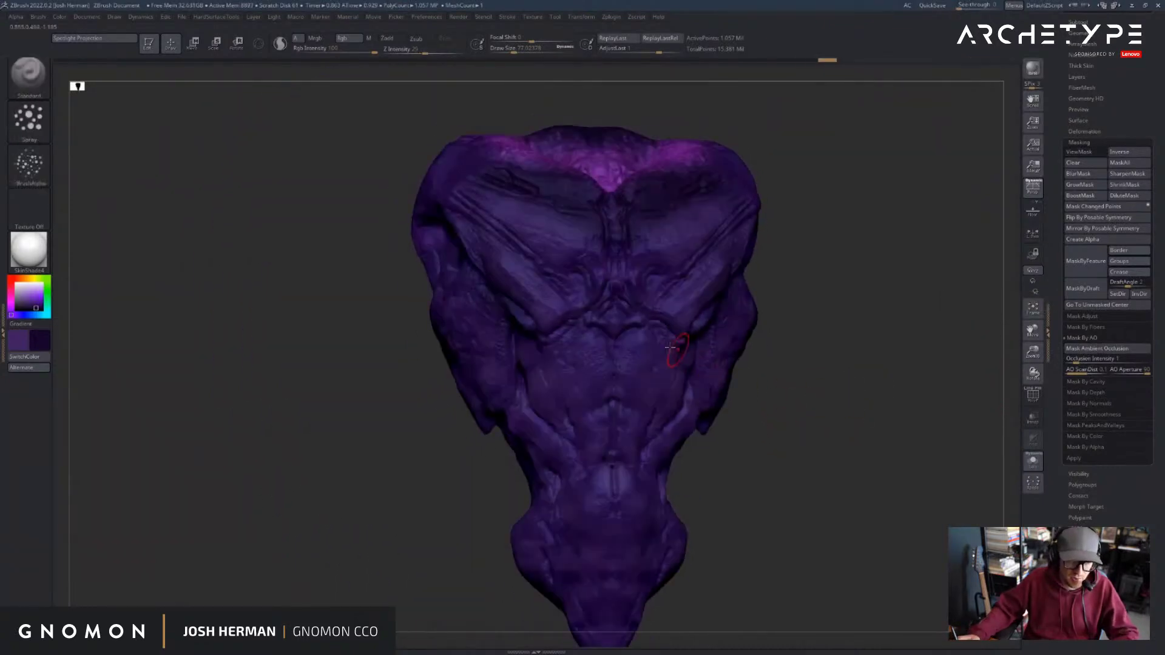
{"action": "key", "text": "s"}
{"action": "left_click_drag", "start_coordinate": [568, 336], "coordinate": [594, 335]}
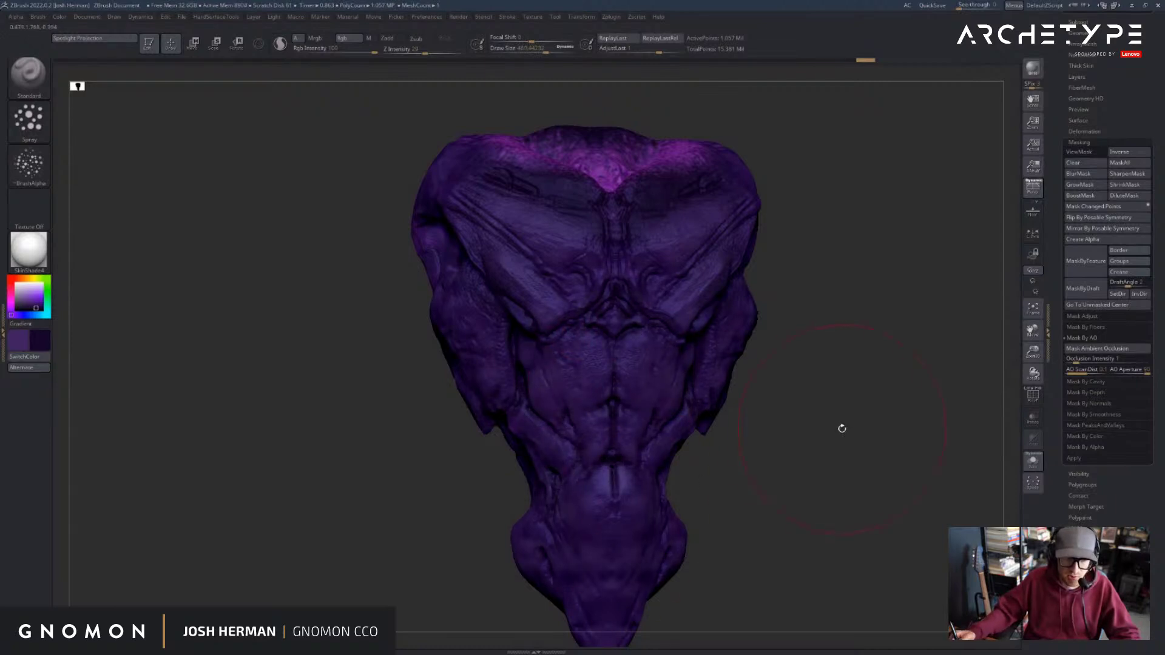
{"action": "key", "text": "ctrl"}
{"action": "key", "text": "ctrl+z"}
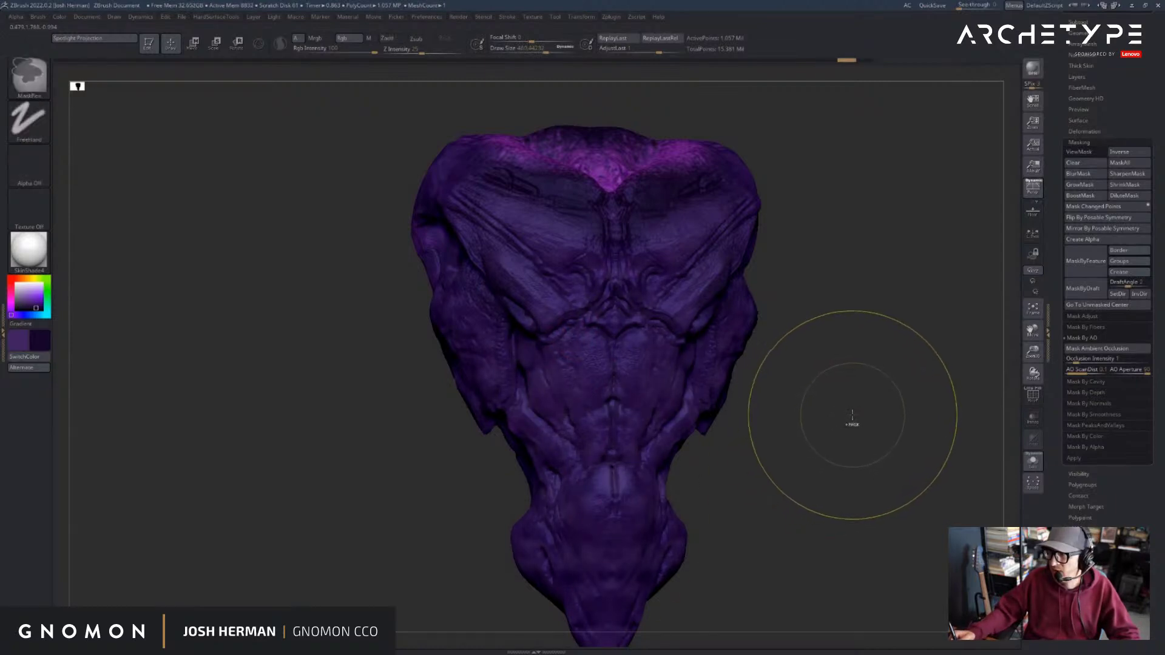
{"action": "key", "text": "ctrl+shift+z"}
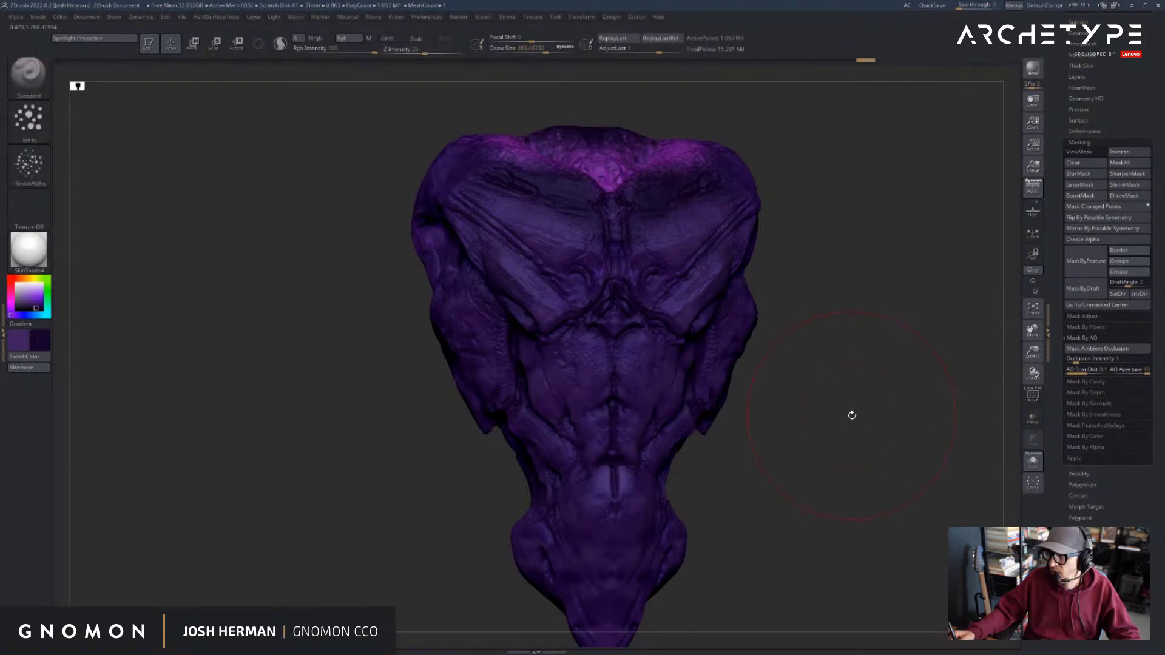
- Compare the torso with and without the near-black purple stroke, keep the stroke, and show the full creature again
{"action": "key", "text": "ctrl+z"}
{"action": "key", "text": "ctrl+shift+z"}
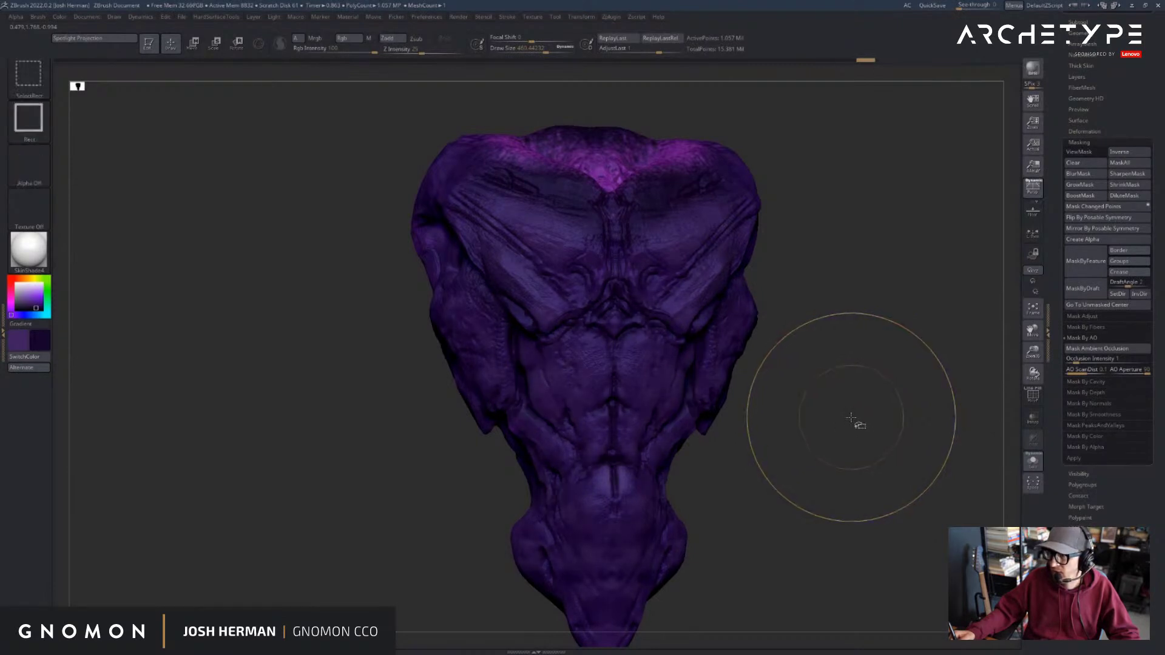
{"action": "key", "text": "ctrl+z"}
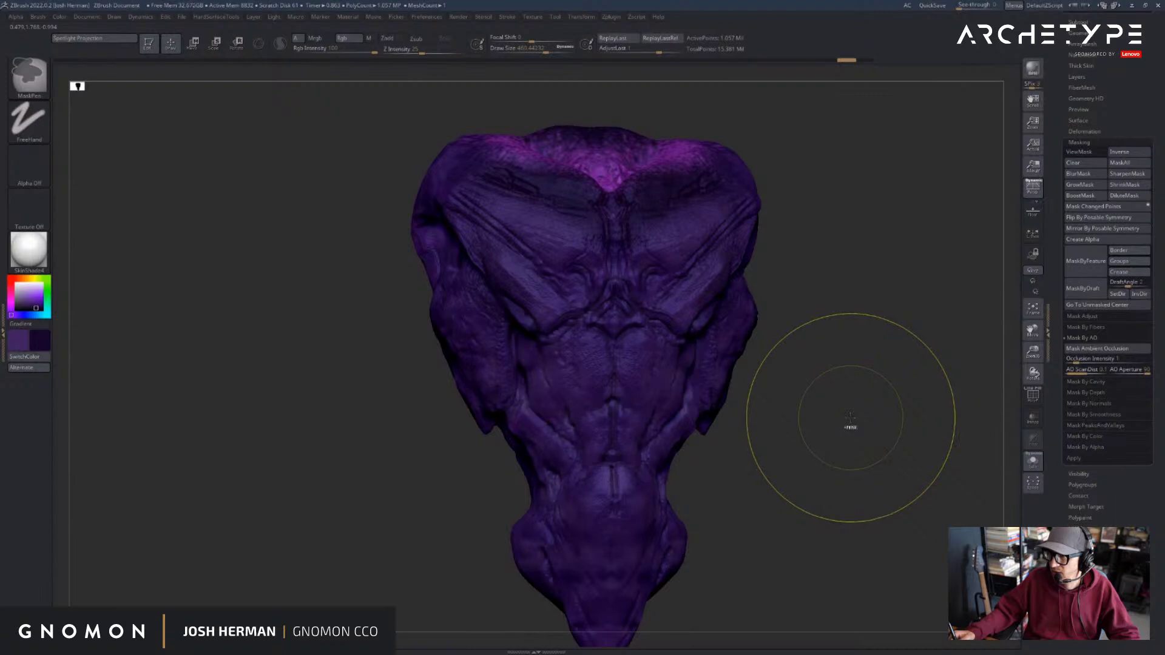
{"action": "key", "text": "ctrl+shift+z"}
{"action": "mouse_move", "coordinate": [831, 411]}
{"action": "left_mouse_down"}
{"action": "mouse_move", "coordinate": [846, 412]}
{"action": "mouse_move", "coordinate": [764, 346]}
{"action": "mouse_move", "coordinate": [663, 293]}
{"action": "left_mouse_up"}
{"action": "key", "text": "ctrl"}
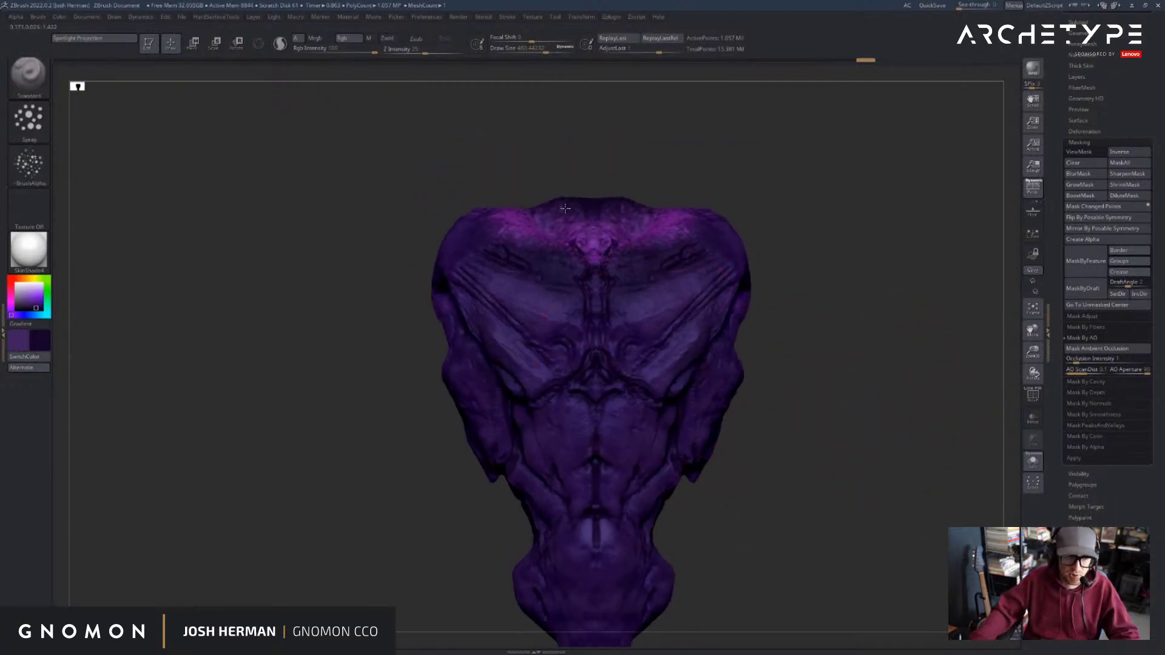
{"action": "mouse_move", "coordinate": [565, 208]}
{"action": "left_mouse_down"}
{"action": "mouse_move", "coordinate": [782, 188]}
{"action": "mouse_move", "coordinate": [734, 210]}
{"action": "left_mouse_up"}
{"action": "key", "text": "ctrl+shift+s"}
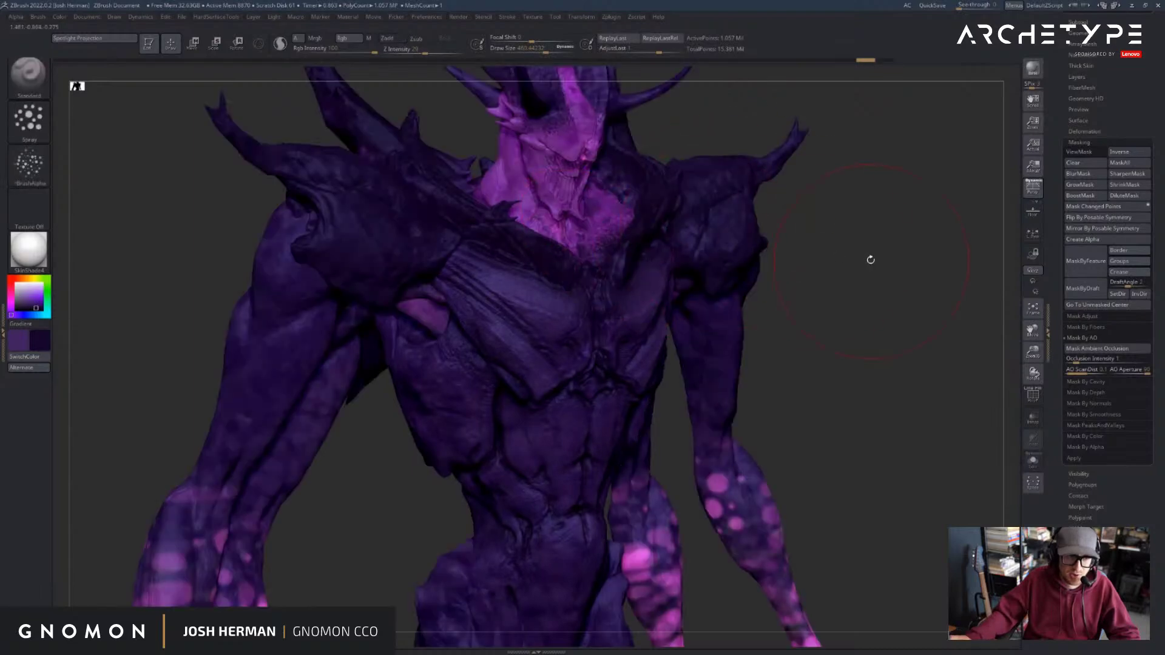
- Examine the darkened torso recesses against the arms, armour and head from several angles
{"action": "left_click_drag", "start_coordinate": [871, 259], "coordinate": [795, 264], "text": "shift"}
{"action": "left_click_drag", "start_coordinate": [710, 479], "coordinate": [737, 413], "text": "alt"}
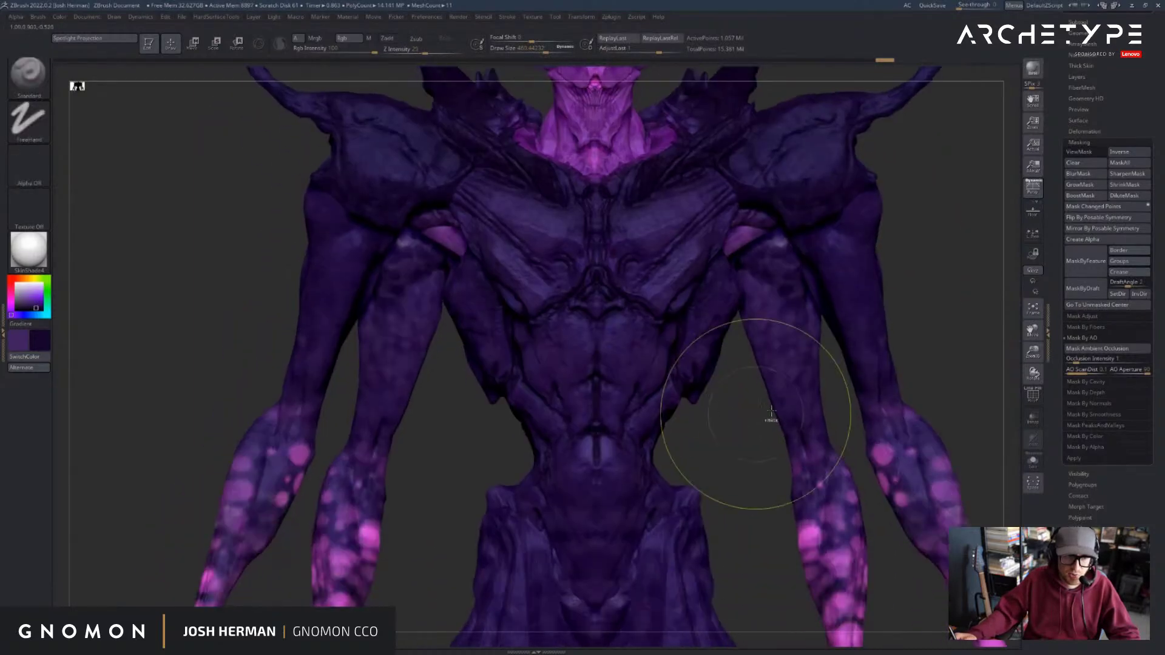
{"action": "mouse_move", "coordinate": [990, 234]}
{"action": "left_mouse_down", "text": "alt"}
{"action": "mouse_move", "coordinate": [956, 340]}
{"action": "mouse_move", "coordinate": [941, 285]}
{"action": "left_mouse_up", "text": "alt"}
{"action": "key", "text": "ctrl+shift"}
{"action": "key", "text": "ctrl"}
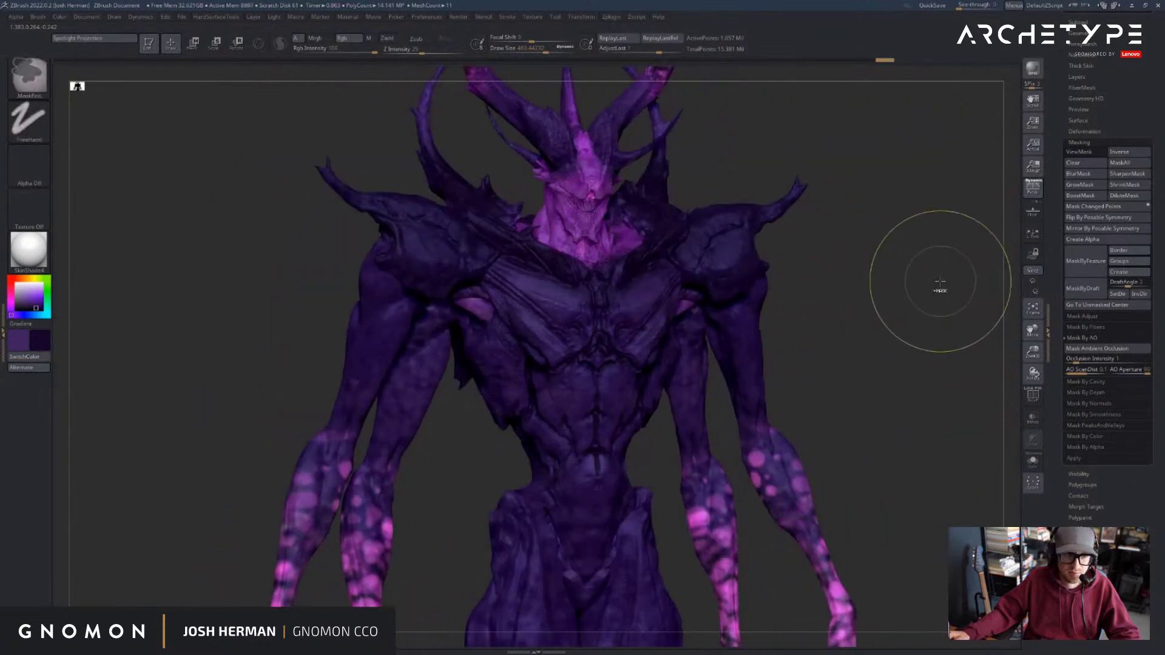
{"action": "left_click_drag", "start_coordinate": [858, 286], "coordinate": [852, 258]}
{"action": "left_click_drag", "start_coordinate": [898, 207], "coordinate": [974, 265], "text": "alt"}
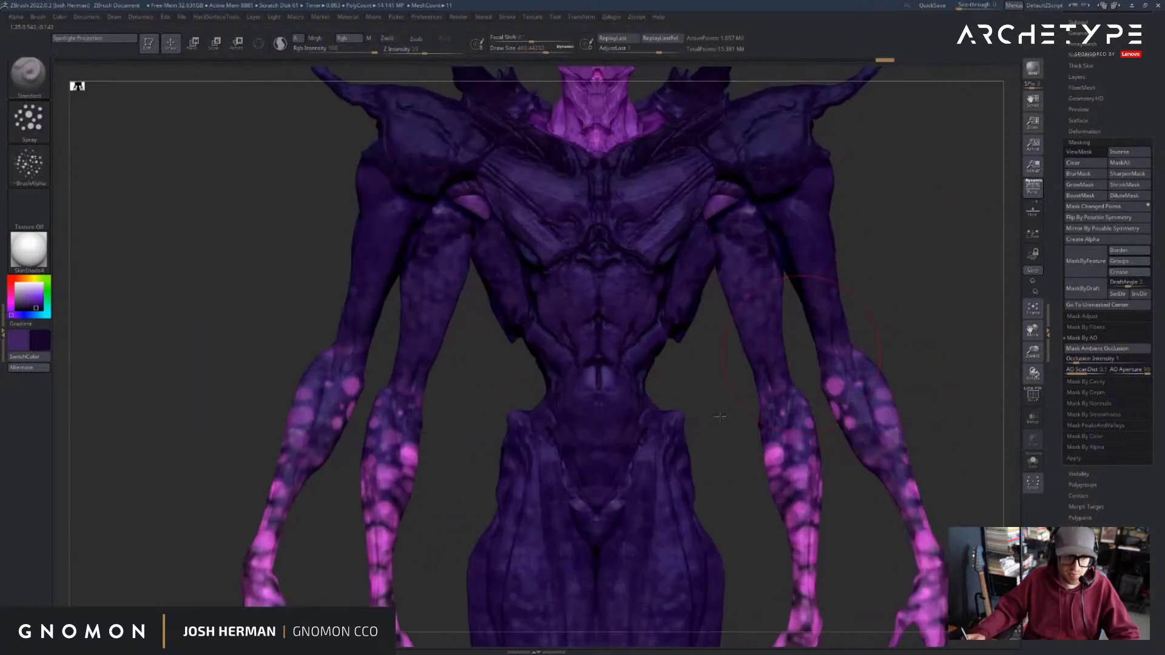
{"action": "key", "text": "f"}
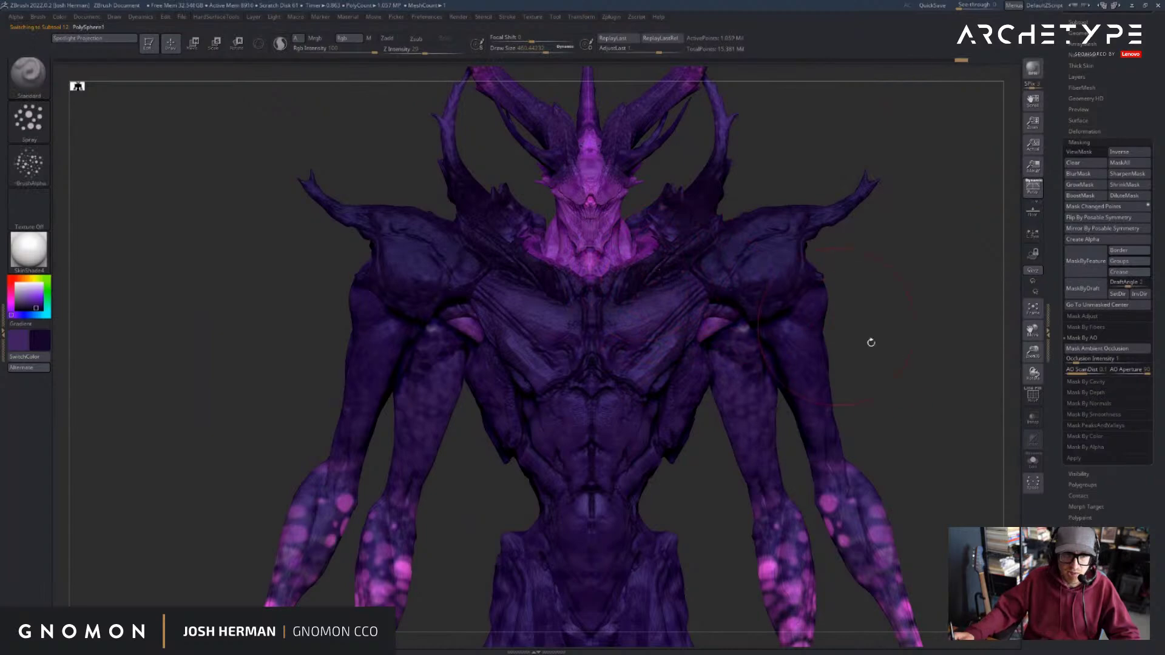
- Mask the spiked collar and the shoulder armour by ambient occlusion, one subtool after the other
{"action": "left_click", "coordinate": [1033, 462]}
{"action": "left_click", "coordinate": [1033, 462]}
{"action": "left_click_drag", "start_coordinate": [1109, 410], "coordinate": [1109, 407]}
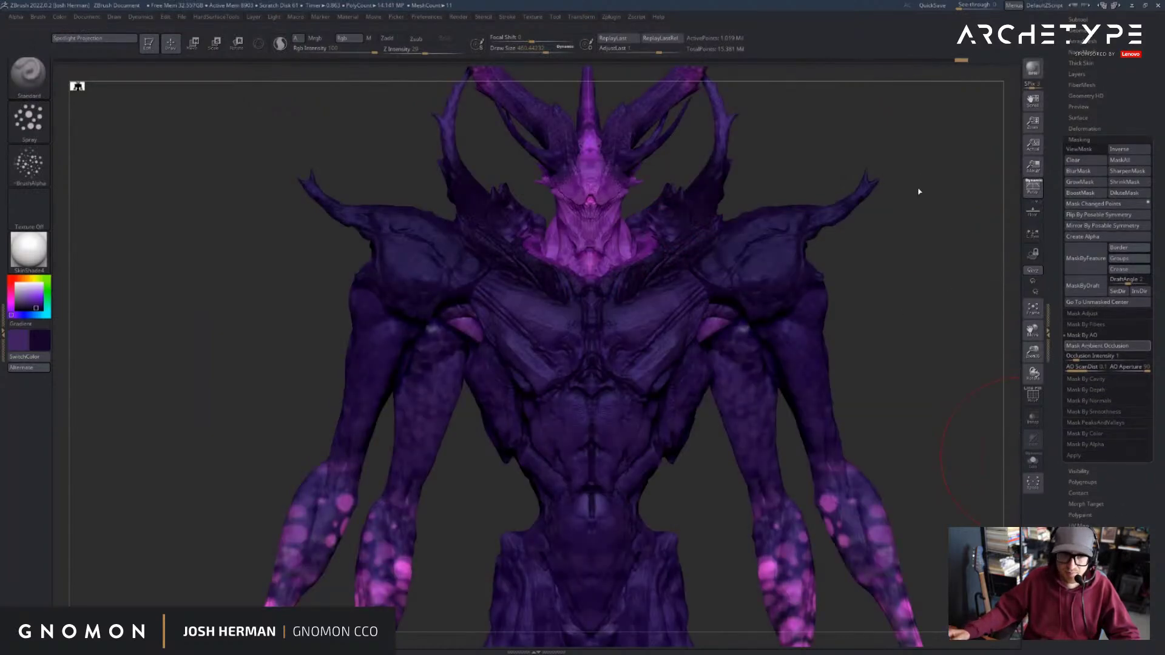
{"action": "left_click_drag", "start_coordinate": [902, 244], "coordinate": [871, 253]}
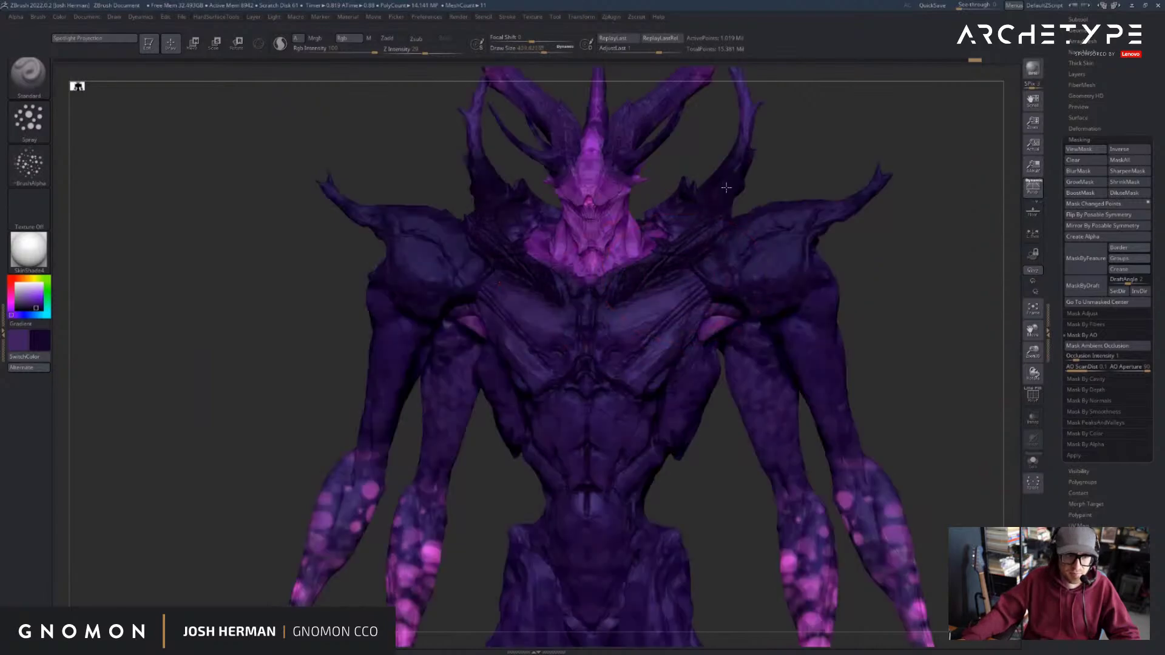
{"action": "left_click", "coordinate": [801, 258], "text": "alt"}
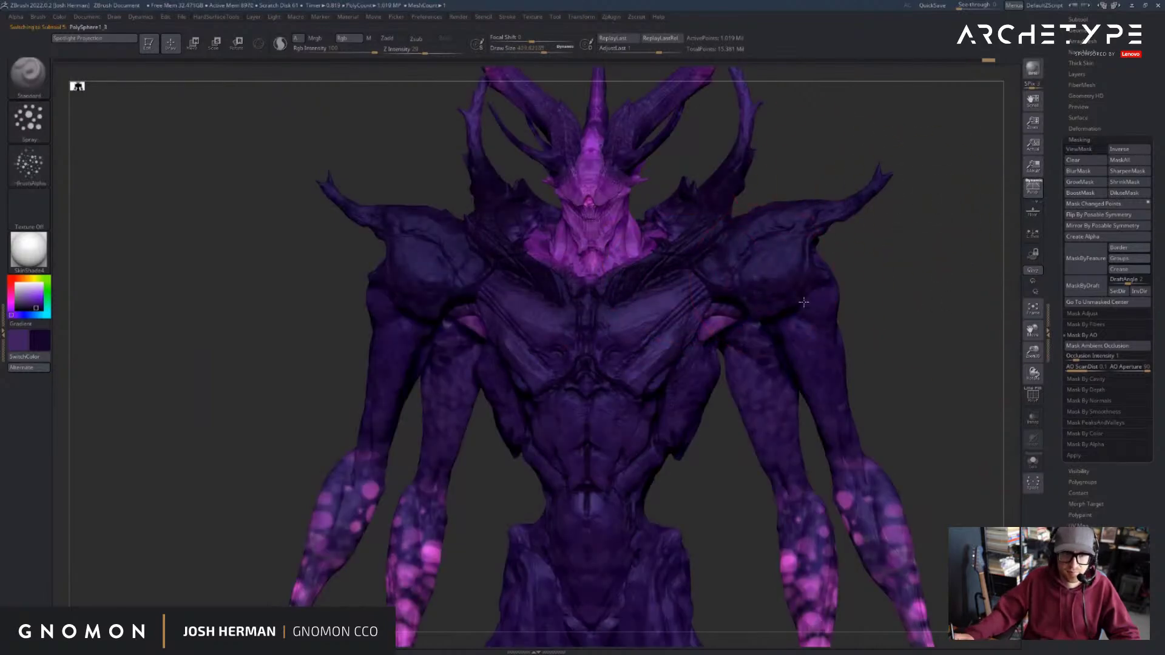
{"action": "left_click", "coordinate": [1082, 349]}
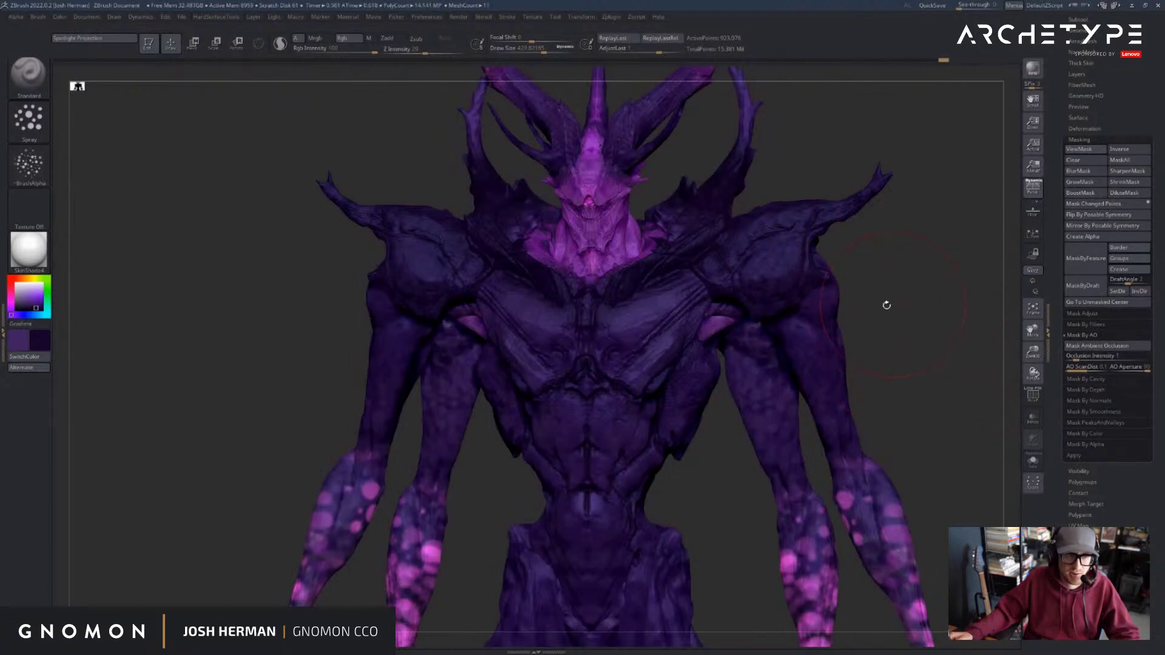
- Enlarge the brush, spray near-black purple across the masked shoulder armour, and select the spiked collar
{"action": "left_click_drag", "start_coordinate": [816, 171], "coordinate": [808, 204]}
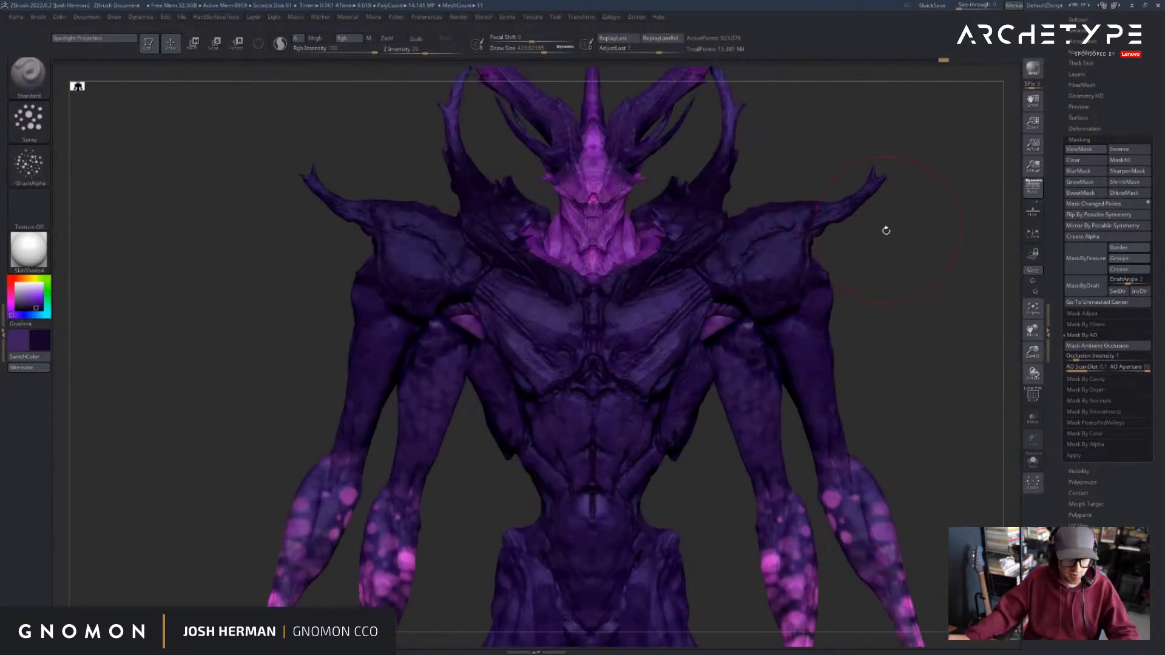
{"action": "key", "text": "s"}
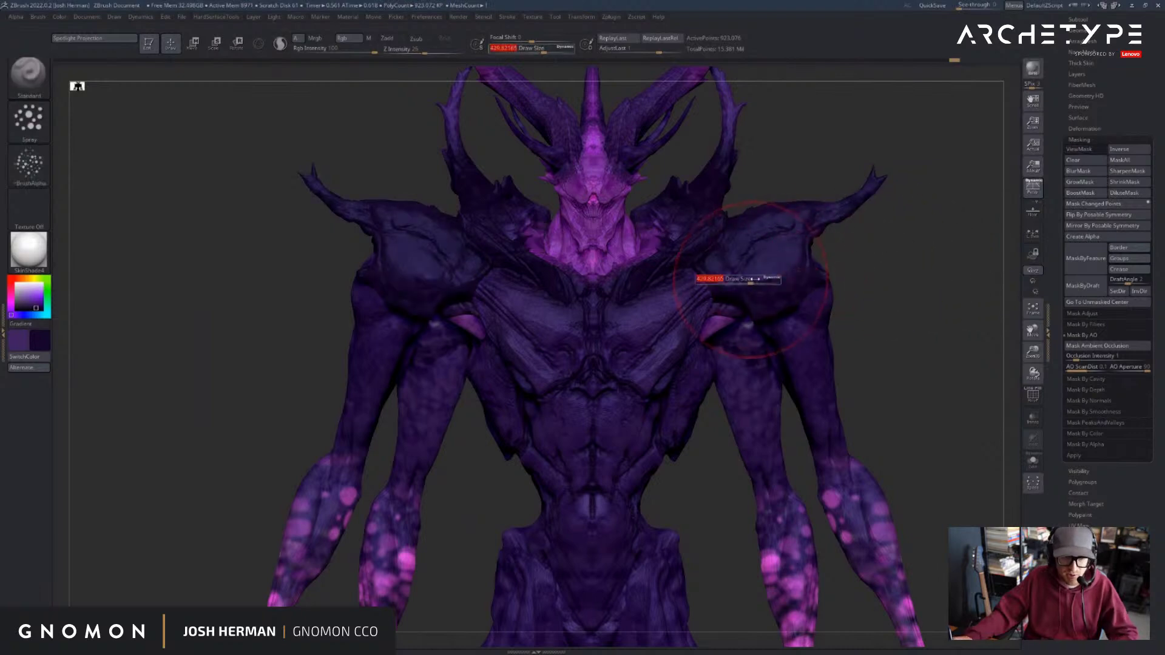
{"action": "left_click", "coordinate": [758, 280]}
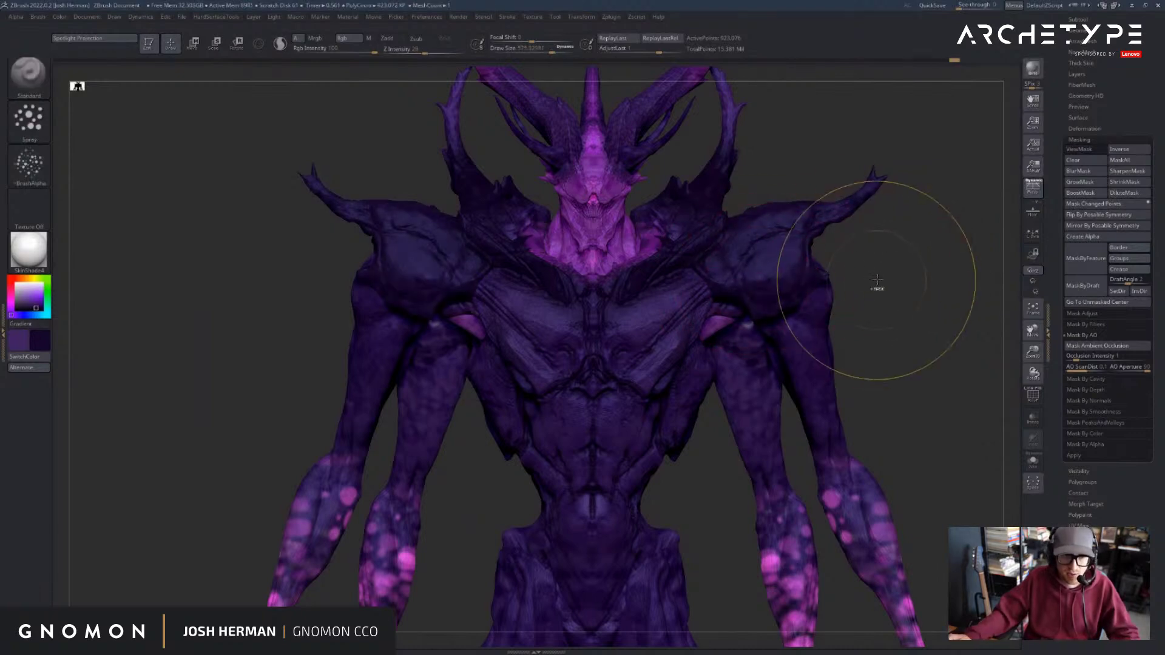
{"action": "left_click_drag", "start_coordinate": [884, 283], "coordinate": [747, 297]}
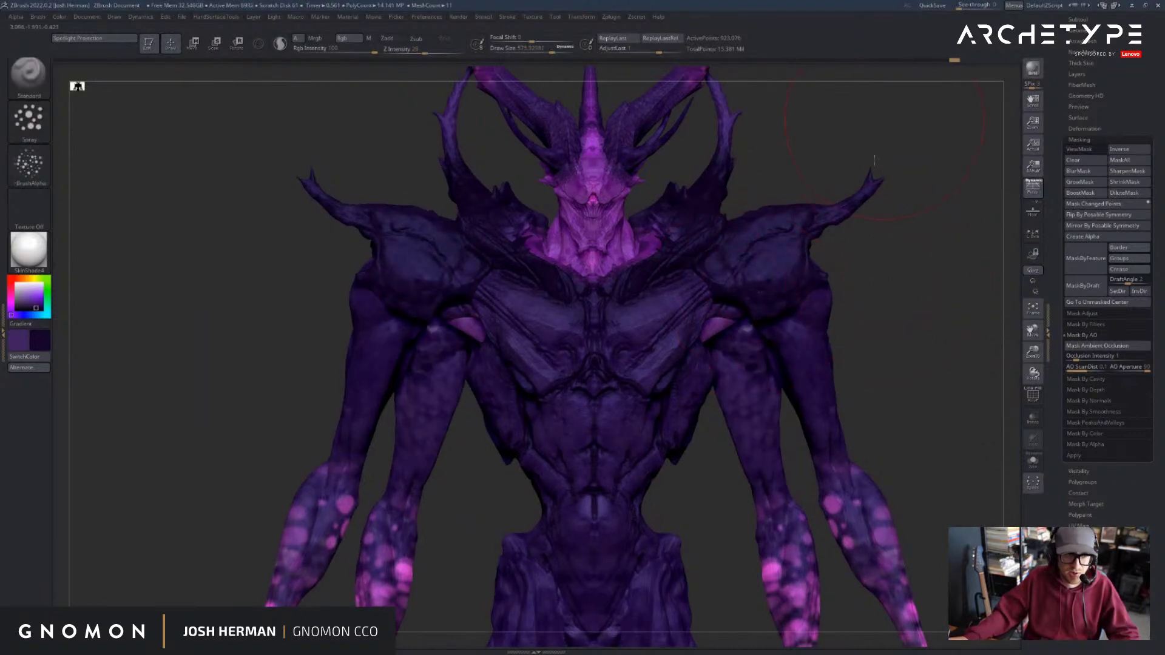
{"action": "left_click_drag", "start_coordinate": [874, 160], "coordinate": [603, 322]}
{"action": "left_click_drag", "start_coordinate": [843, 185], "coordinate": [798, 219], "text": "alt"}
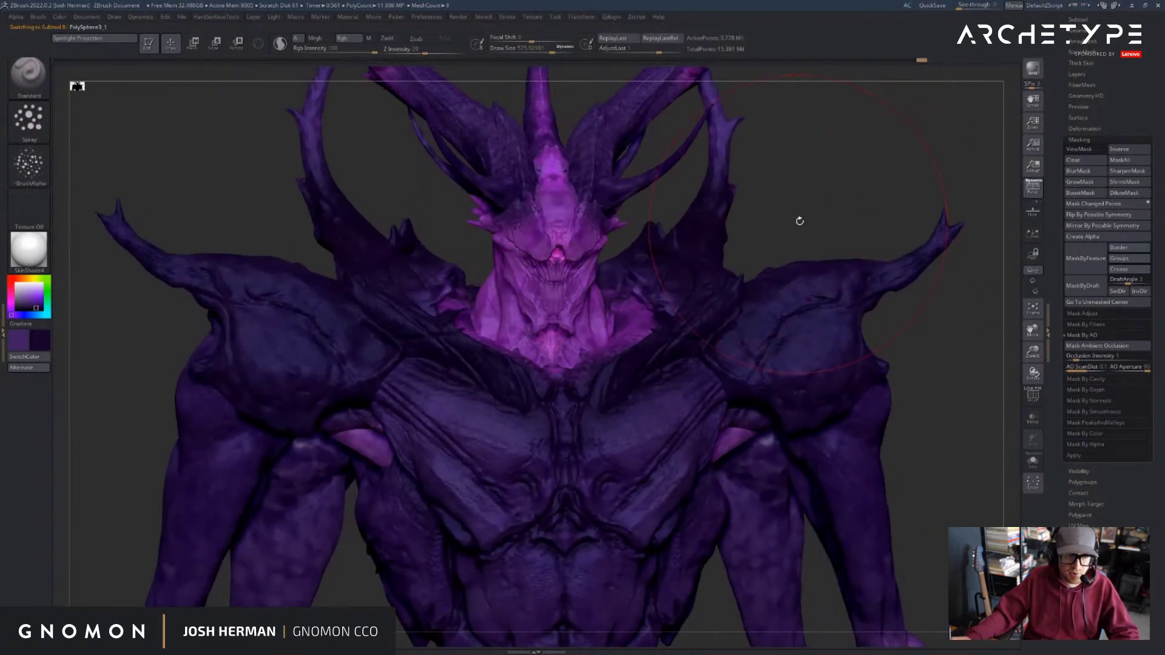
{"action": "left_click", "coordinate": [725, 270], "text": "alt"}
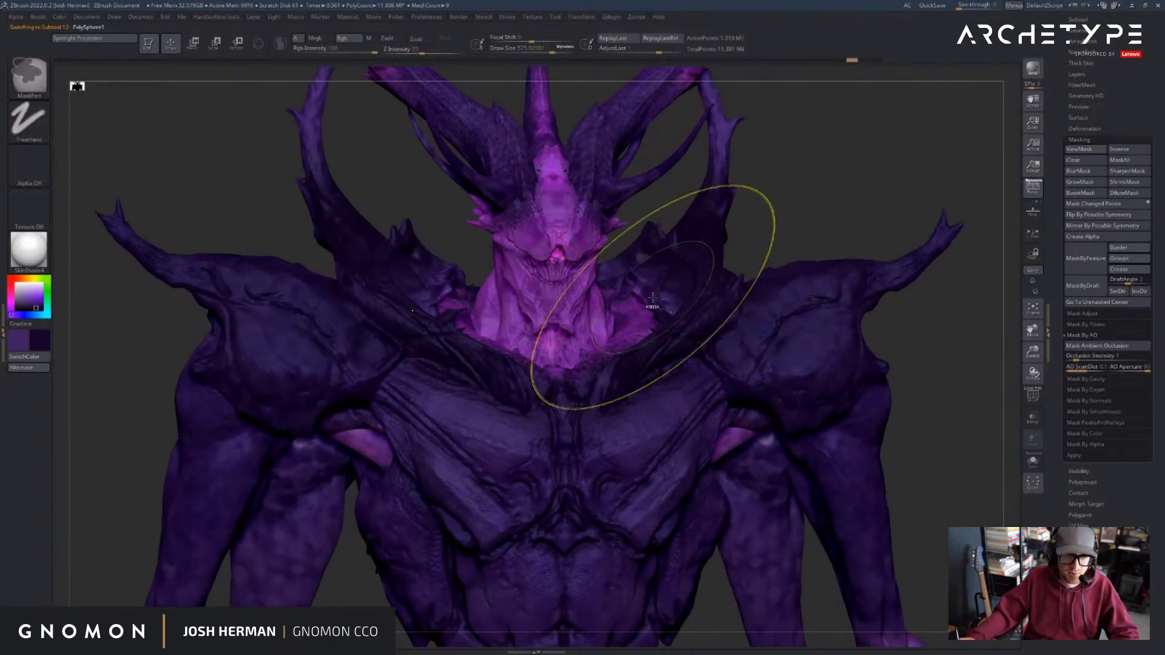
{"action": "key", "text": "s"}
- Select the head, check it briefly in isolation, and mask it by ambient occlusion
{"action": "left_click", "coordinate": [576, 316], "text": "alt"}
{"action": "key", "text": "alt+s"}
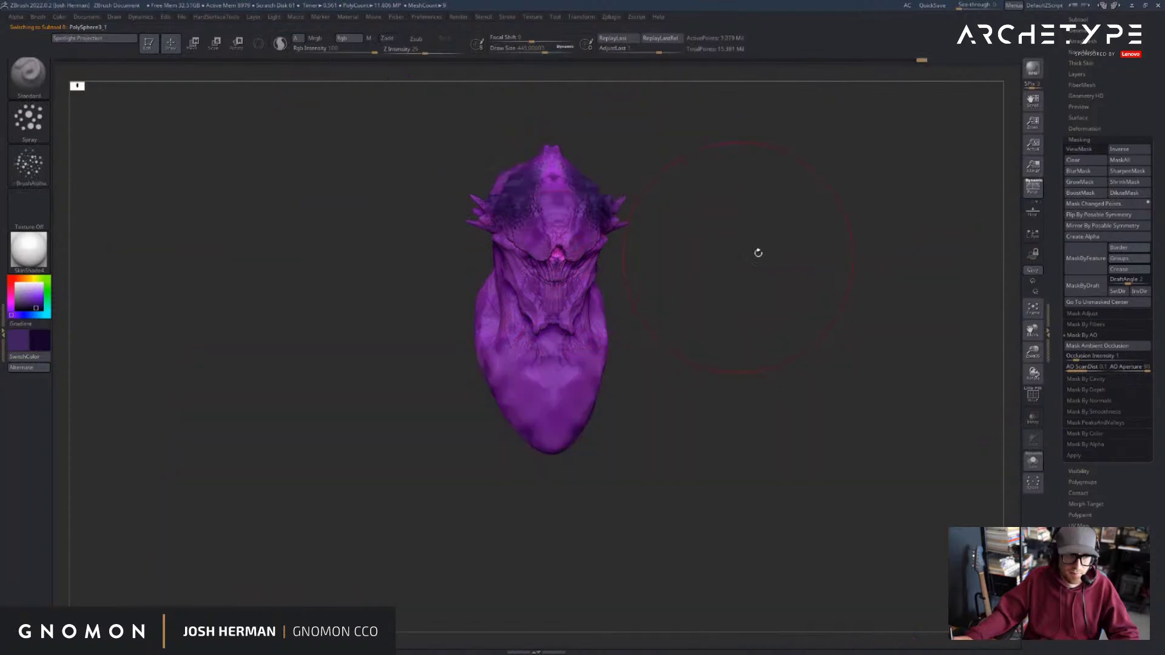
{"action": "key", "text": "alt+s"}
{"action": "left_click_drag", "start_coordinate": [809, 235], "coordinate": [855, 219], "text": "shift"}
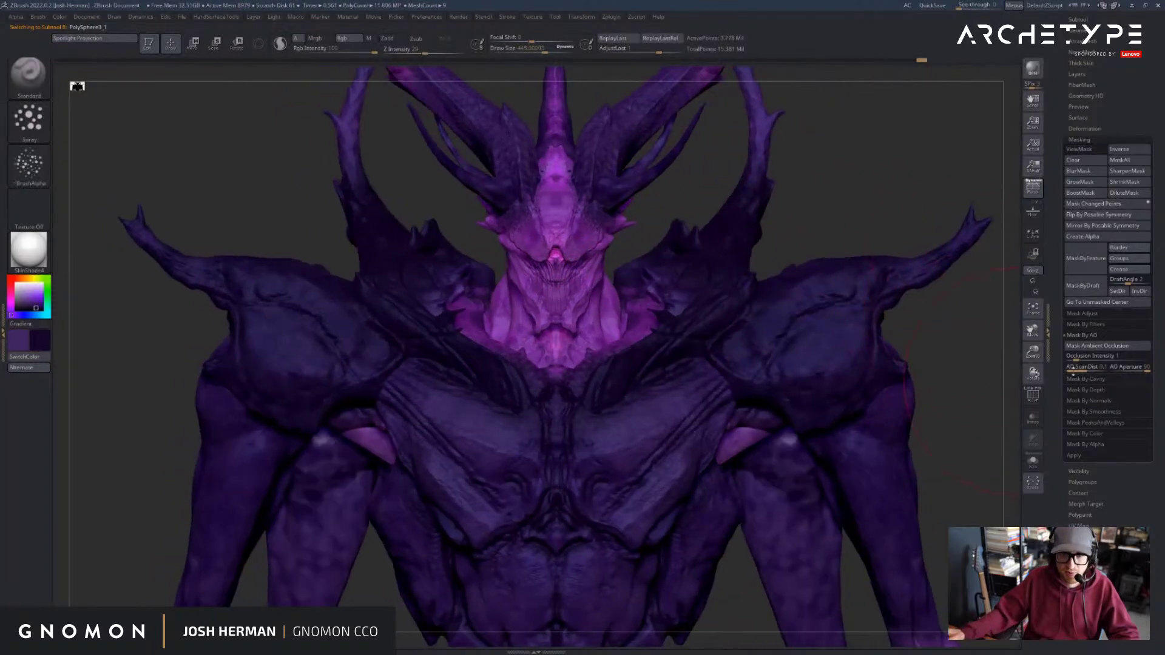
{"action": "left_click", "coordinate": [1069, 347]}
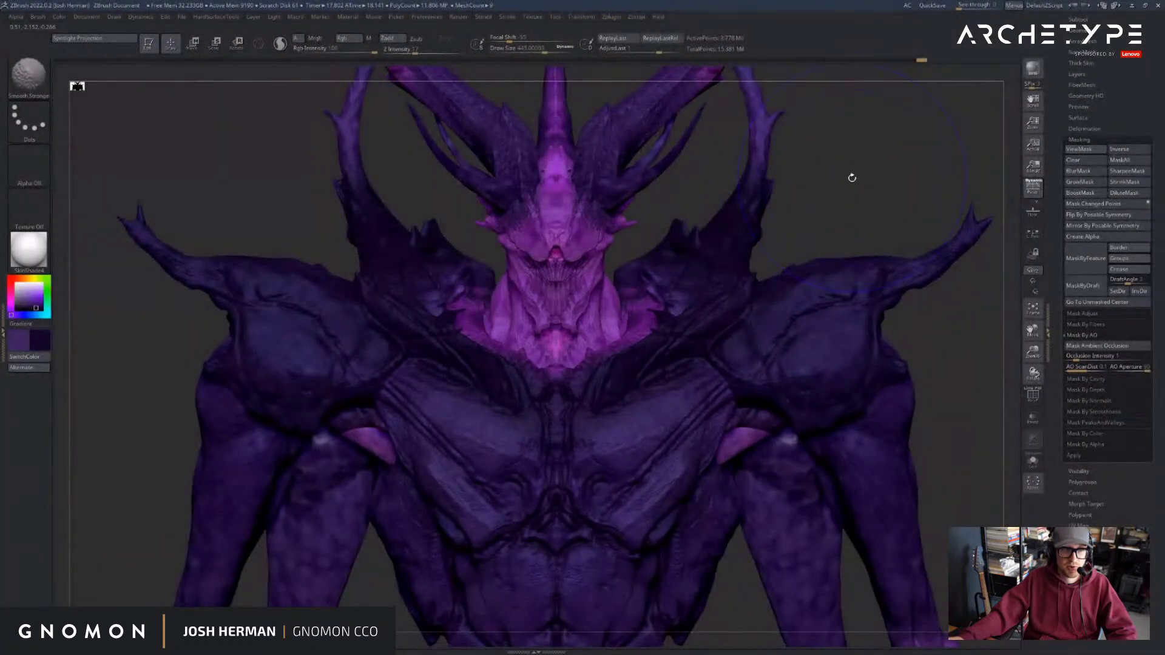
- Lower the head by one subdivision level, isolate it, and spray near-black purple into the mouth recesses
{"action": "key", "text": "shift+d"}
{"action": "left_click_drag", "start_coordinate": [866, 164], "coordinate": [849, 189], "text": "alt"}
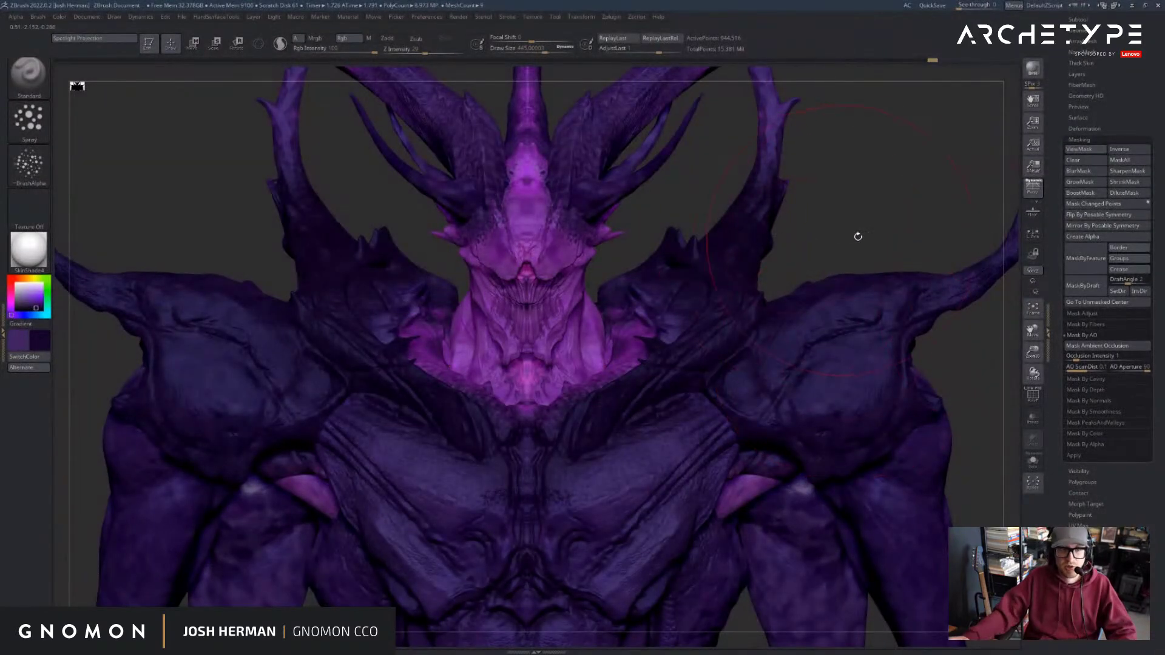
{"action": "left_click_drag", "start_coordinate": [855, 236], "coordinate": [831, 235]}
{"action": "left_click", "coordinate": [758, 243]}
{"action": "left_click_drag", "start_coordinate": [722, 255], "coordinate": [730, 292]}
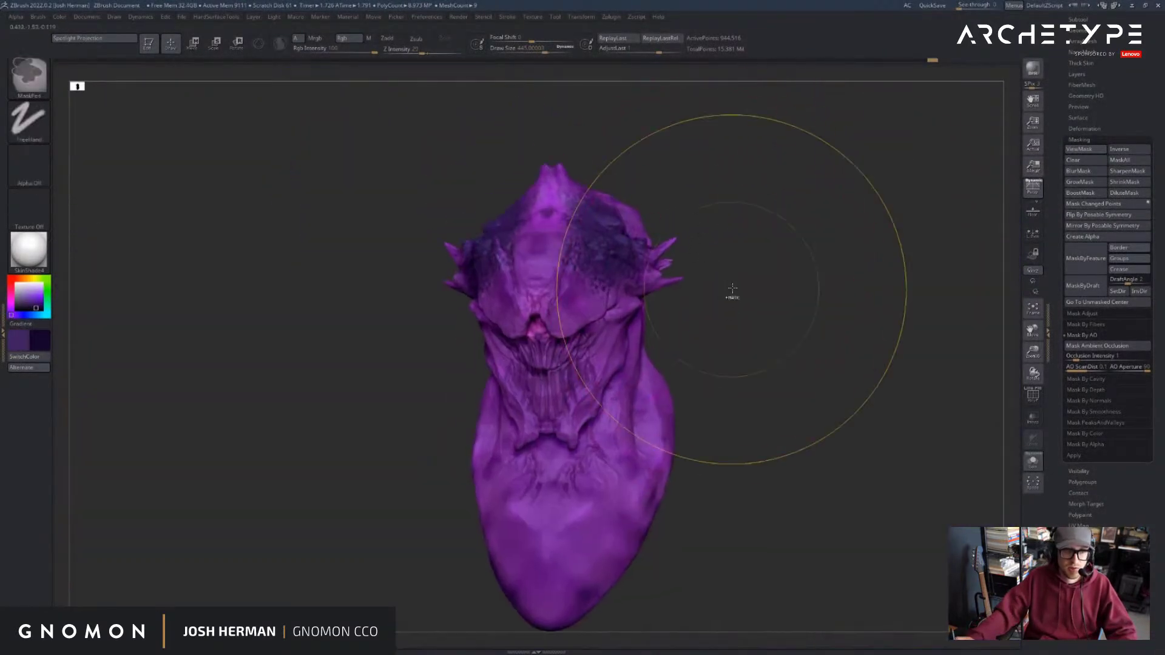
{"action": "left_click", "coordinate": [734, 293], "text": "ctrl"}
{"action": "left_click", "coordinate": [733, 296], "text": "ctrl"}
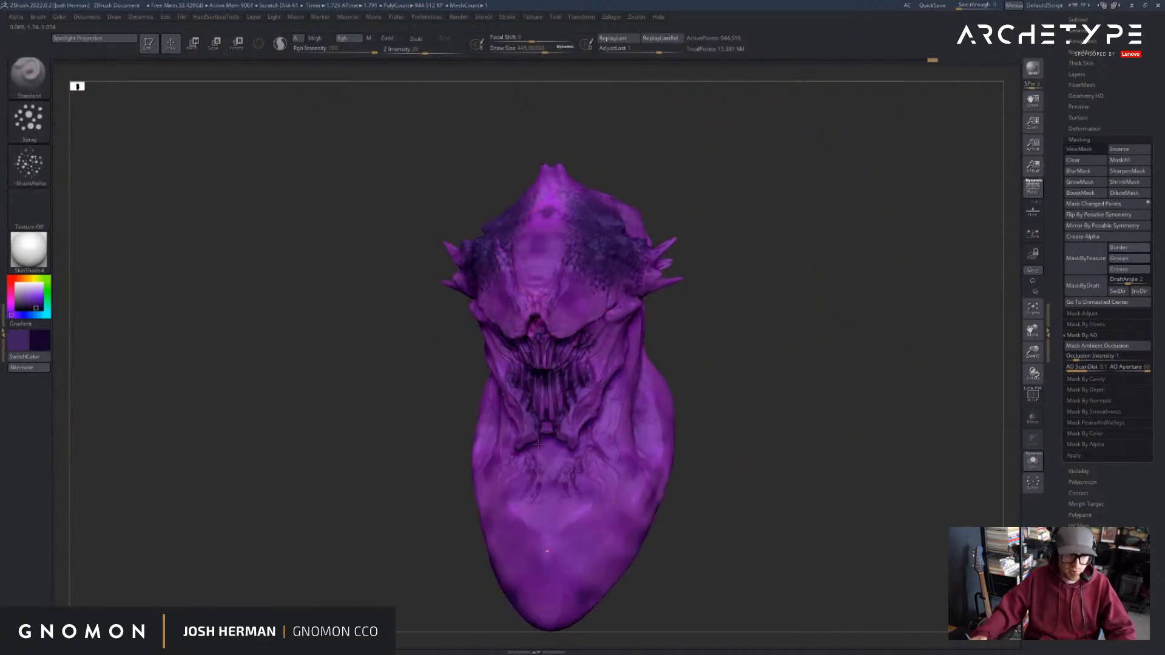
{"action": "left_click_drag", "start_coordinate": [759, 298], "coordinate": [767, 302]}
{"action": "left_click", "coordinate": [767, 302]}
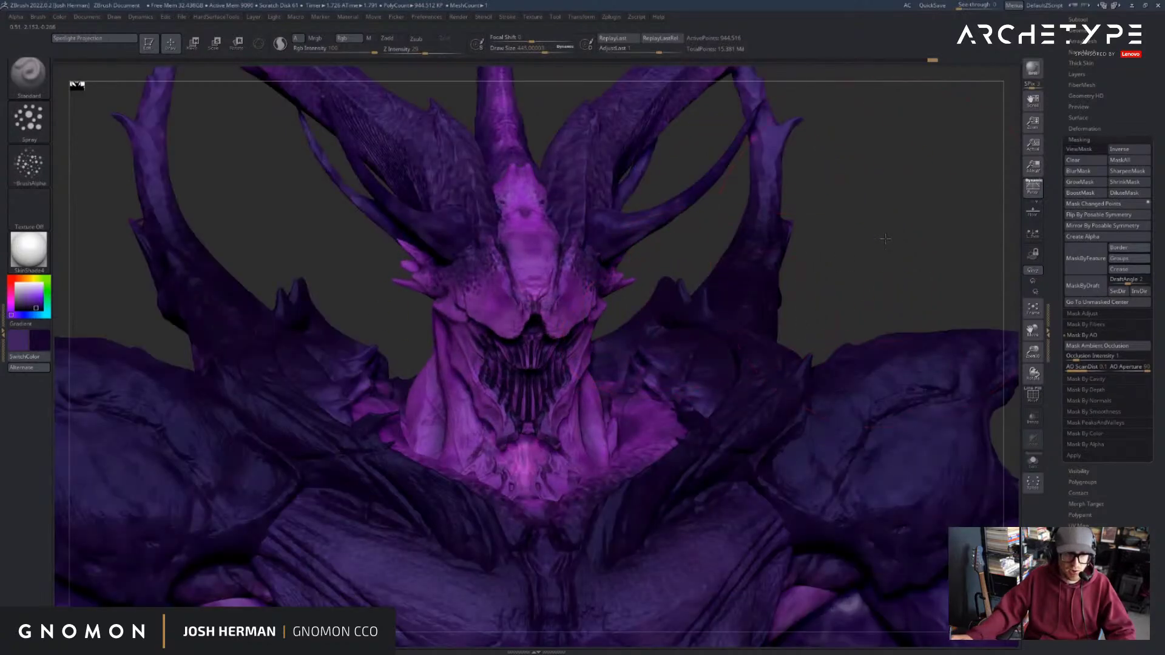
- Undo the heavy mouth stroke and work lightly around the teeth with smaller brush sizes
{"action": "left_click_drag", "start_coordinate": [885, 238], "coordinate": [885, 219]}
{"action": "key", "text": "ctrl+h"}
{"action": "key", "text": "s"}
{"action": "left_click", "coordinate": [493, 380]}
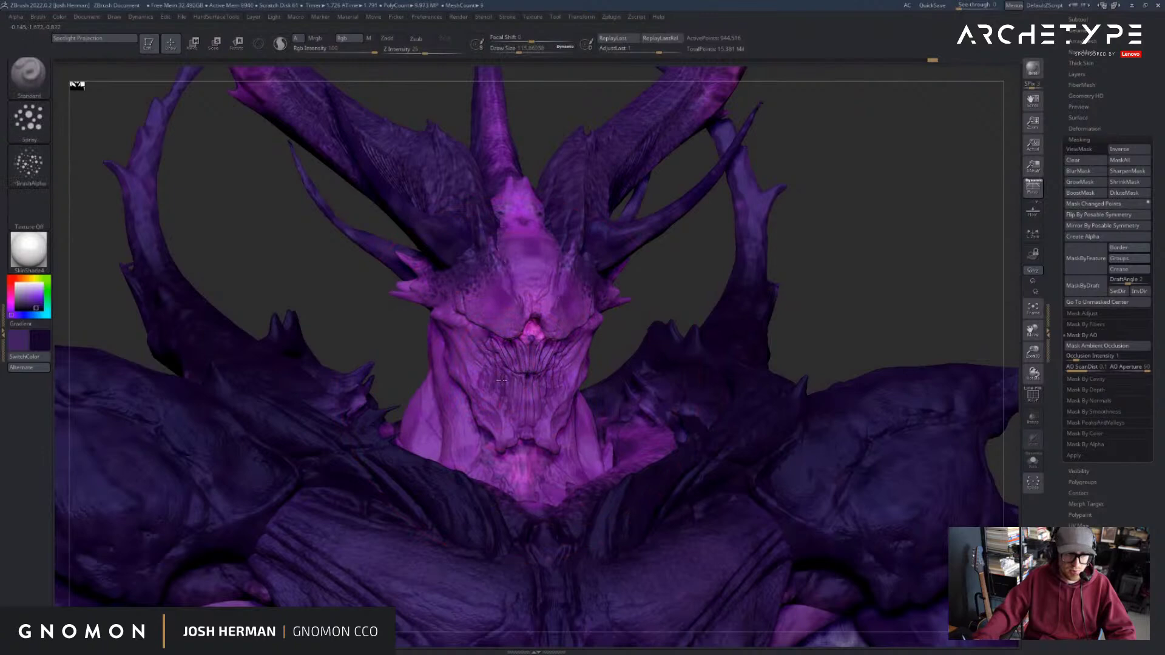
{"action": "key", "text": "ctrl+z"}
{"action": "key", "text": "s"}
{"action": "left_click", "coordinate": [527, 398]}
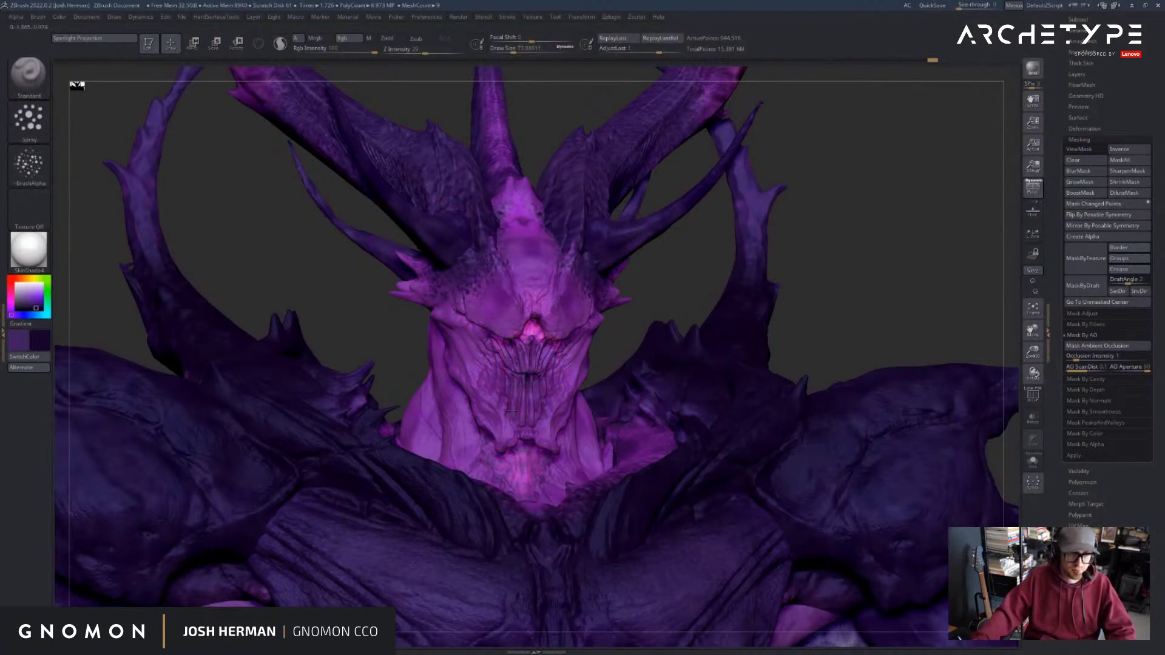
{"action": "key", "text": "s"}
{"action": "left_click", "coordinate": [483, 341]}
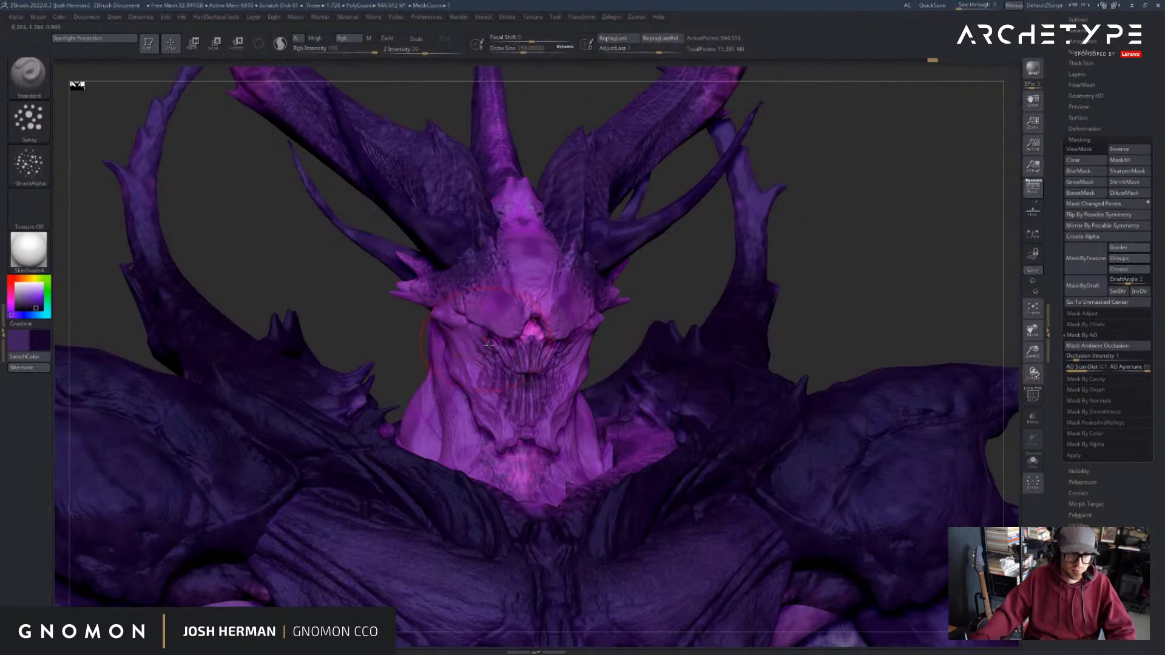
- Try a heavier near-black purple spray across the mouth with a draw size of about 503, and undo it
{"action": "left_click_drag", "start_coordinate": [669, 281], "coordinate": [643, 284]}
{"action": "key", "text": "s"}
{"action": "left_click_drag", "start_coordinate": [549, 300], "coordinate": [579, 300]}
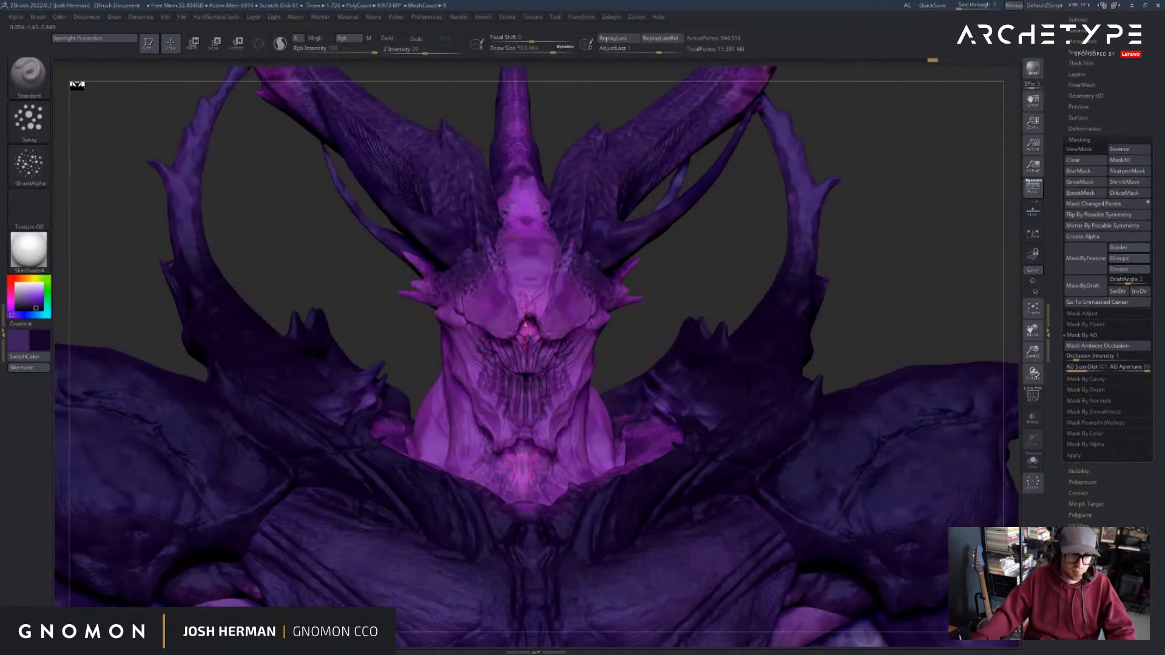
{"action": "mouse_move", "coordinate": [525, 352]}
{"action": "left_mouse_down"}
{"action": "mouse_move", "coordinate": [519, 388]}
{"action": "mouse_move", "coordinate": [555, 364]}
{"action": "left_mouse_up"}
{"action": "left_click_drag", "start_coordinate": [653, 278], "coordinate": [846, 376], "text": "alt"}
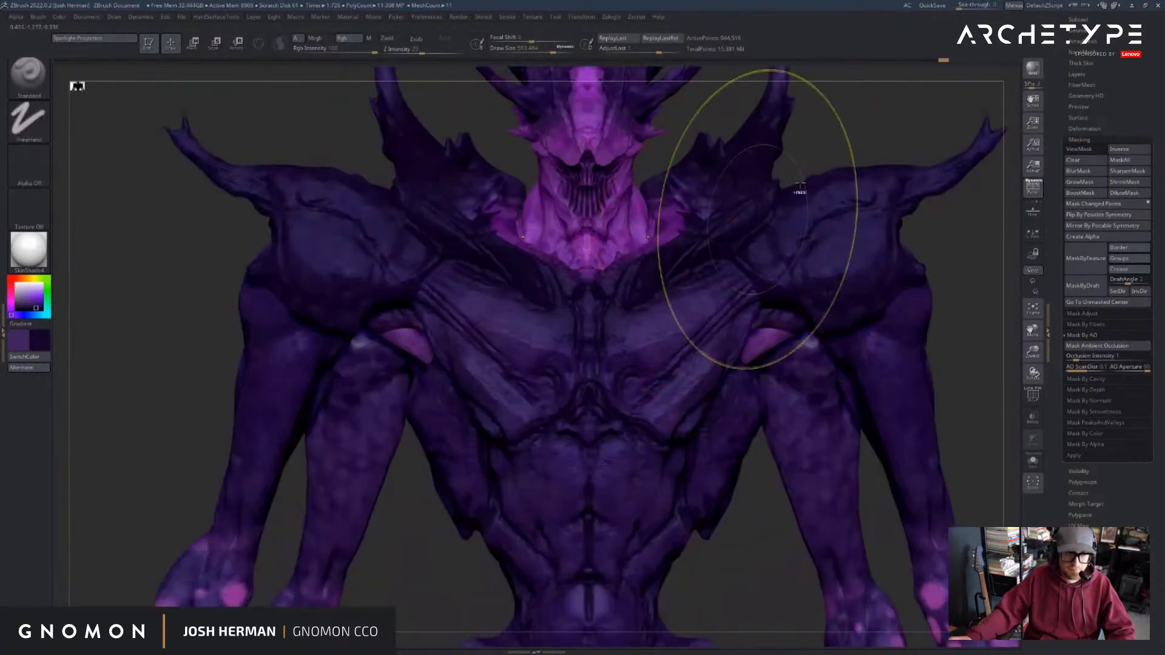
{"action": "left_click_drag", "start_coordinate": [879, 109], "coordinate": [831, 264], "text": "alt"}
{"action": "left_click_drag", "start_coordinate": [531, 395], "coordinate": [544, 331]}
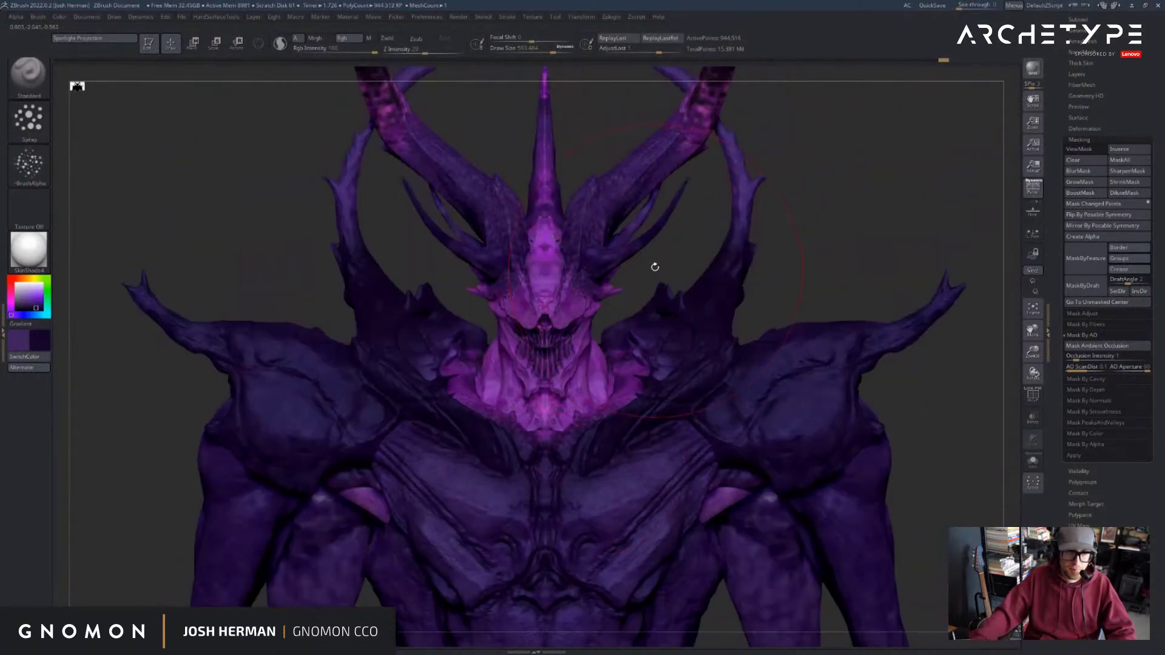
{"action": "left_click_drag", "start_coordinate": [654, 267], "coordinate": [667, 213]}
{"action": "key", "text": "ctrl+z"}
- Hide the mask display and dab near-black purple into the nose cavity with a draw size of about 40
{"action": "left_click", "coordinate": [525, 49]}
{"action": "left_click_drag", "start_coordinate": [655, 334], "coordinate": [639, 324]}
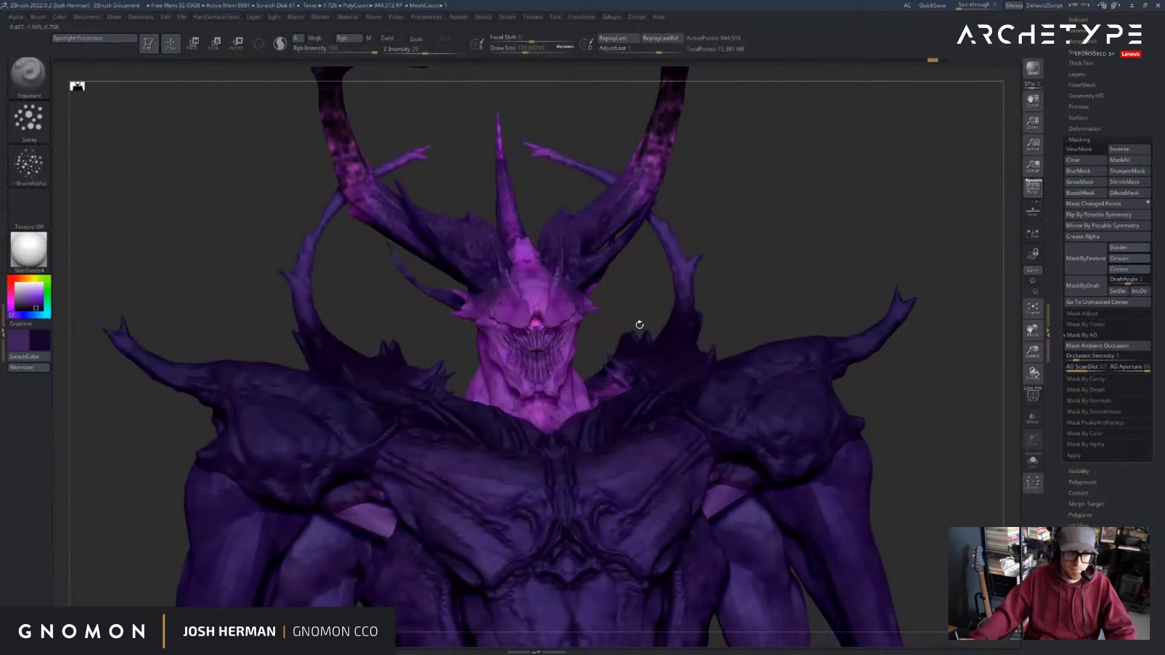
{"action": "key", "text": "ctrl"}
{"action": "left_click_drag", "start_coordinate": [537, 320], "coordinate": [551, 318], "text": "ctrl"}
{"action": "key", "text": "ctrl+h"}
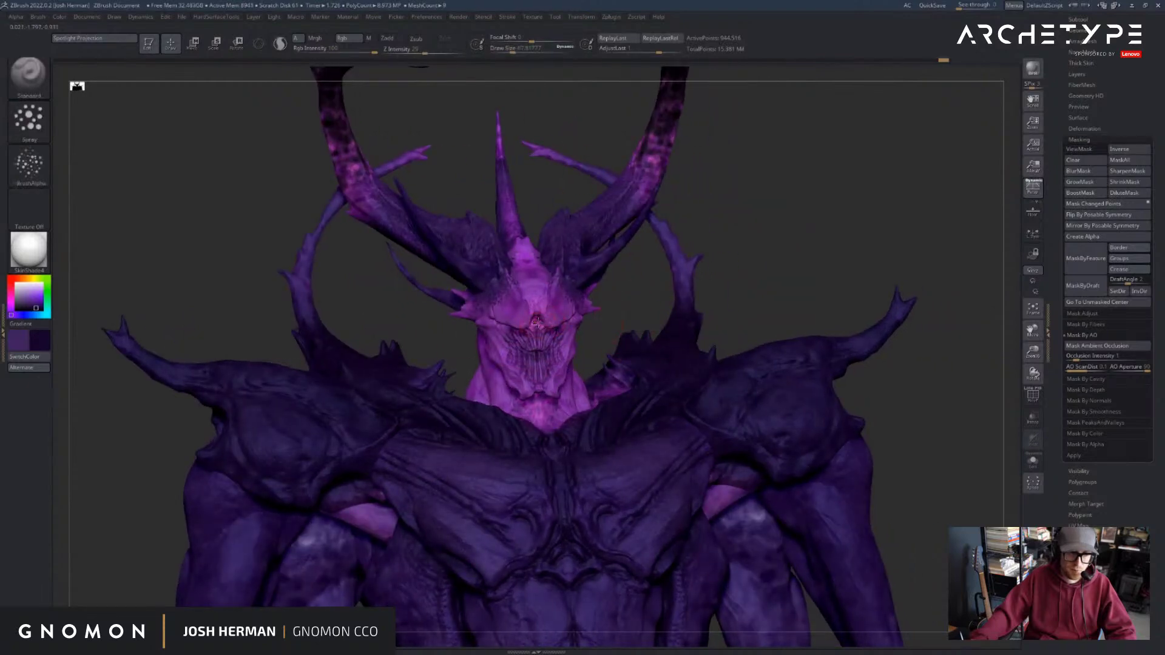
{"action": "key", "text": "s"}
{"action": "left_click", "coordinate": [547, 321]}
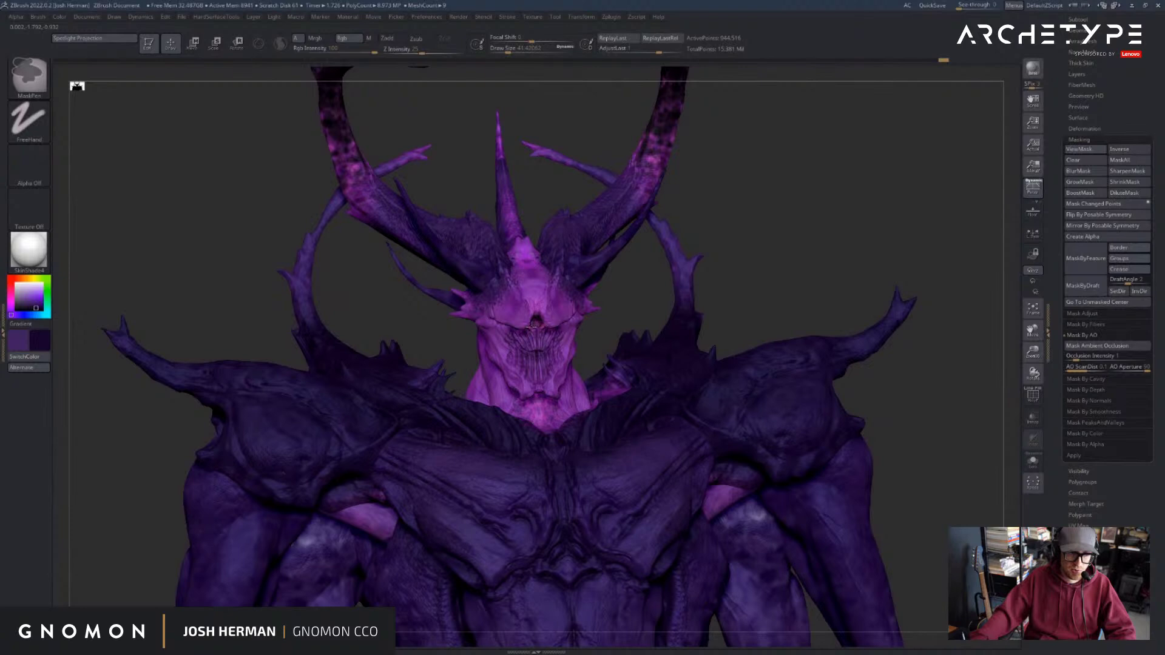
{"action": "left_click_drag", "start_coordinate": [624, 291], "coordinate": [646, 296], "text": "shift"}
{"action": "key", "text": "ctrl"}
{"action": "key", "text": "ctrl"}
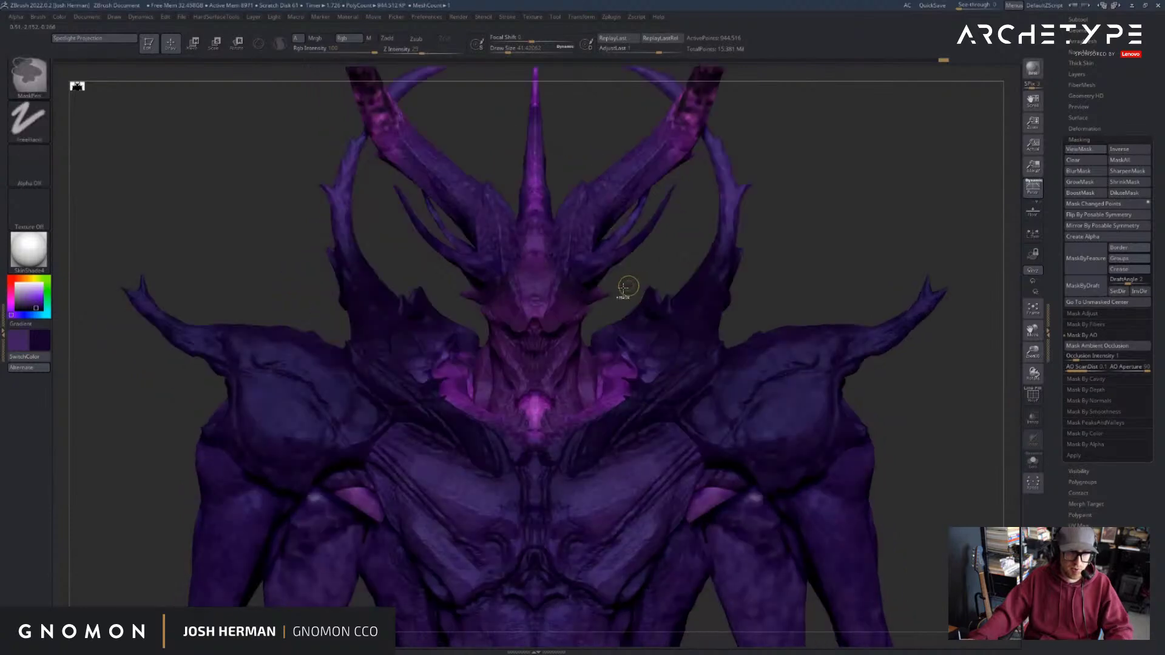
- Try a near-black purple dab over the head with the mask hidden, undo it, and sample bright pink from the face
{"action": "key", "text": "ctrl+h"}
{"action": "key", "text": "s"}
{"action": "mouse_move", "coordinate": [573, 303]}
{"action": "left_mouse_down"}
{"action": "mouse_move", "coordinate": [608, 303]}
{"action": "mouse_move", "coordinate": [592, 286]}
{"action": "mouse_move", "coordinate": [617, 325]}
{"action": "left_mouse_up"}
{"action": "key", "text": "ctrl+z"}
{"action": "key", "text": "s"}
{"action": "left_click", "coordinate": [544, 400]}
{"action": "key", "text": "c"}
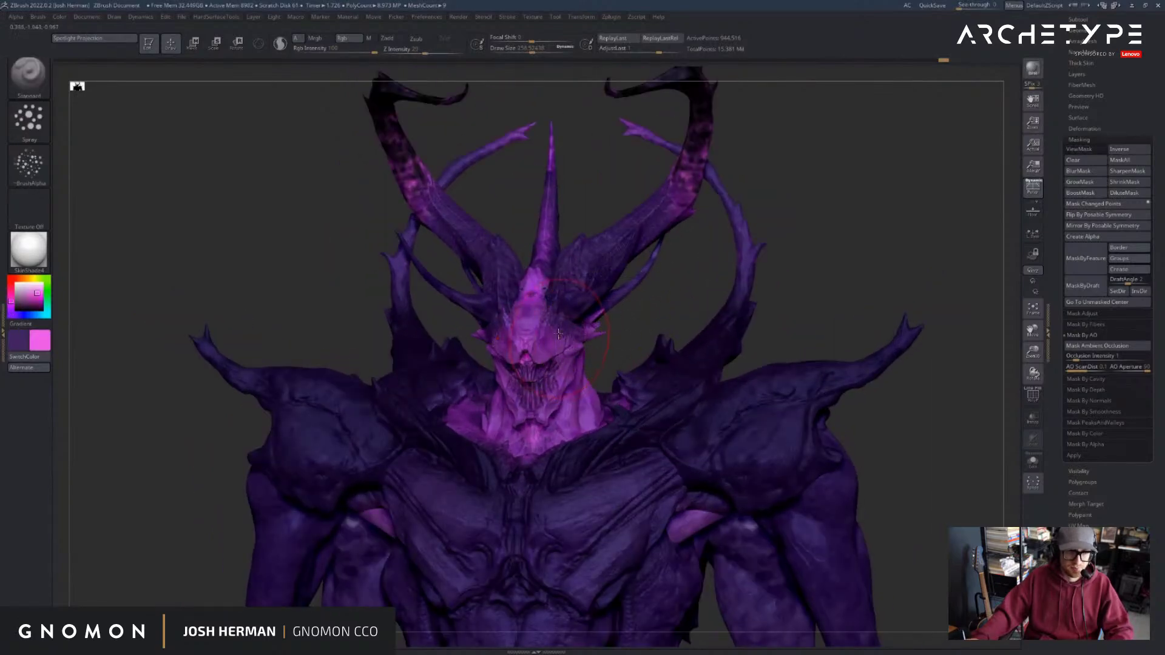
- Try spraying bright pink across the whole face with a large brush and compare it through undo and redo
{"action": "mouse_move", "coordinate": [570, 385]}
{"action": "left_mouse_down"}
{"action": "mouse_move", "coordinate": [562, 346]}
{"action": "mouse_move", "coordinate": [586, 409]}
{"action": "left_mouse_up"}
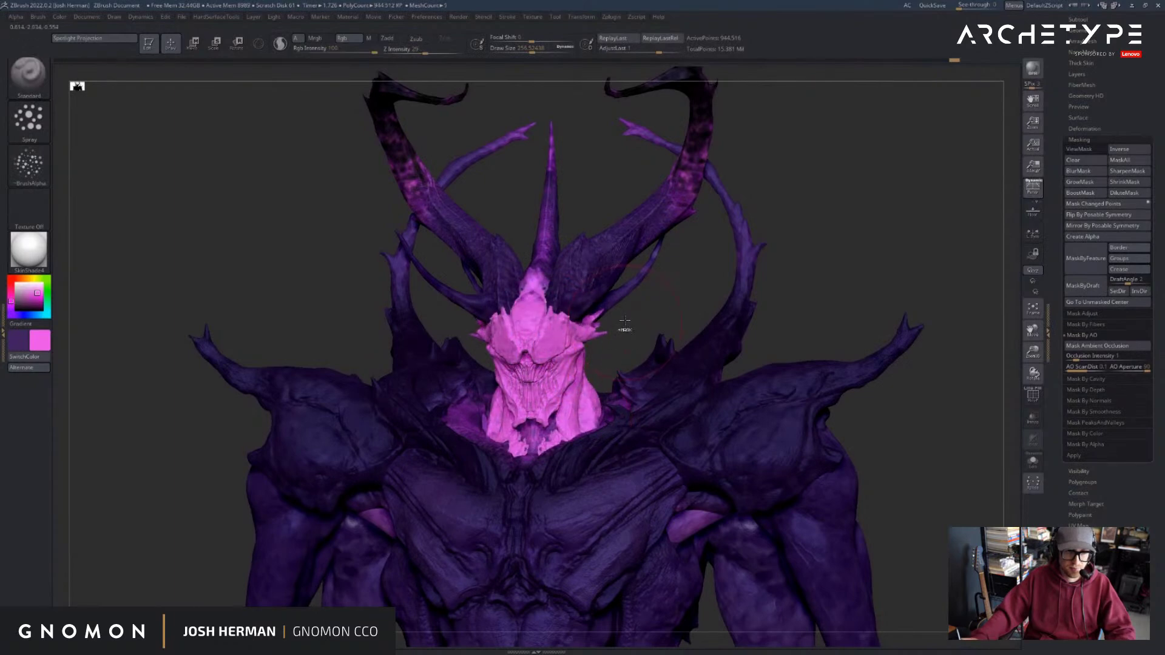
{"action": "key", "text": "ctrl+z"}
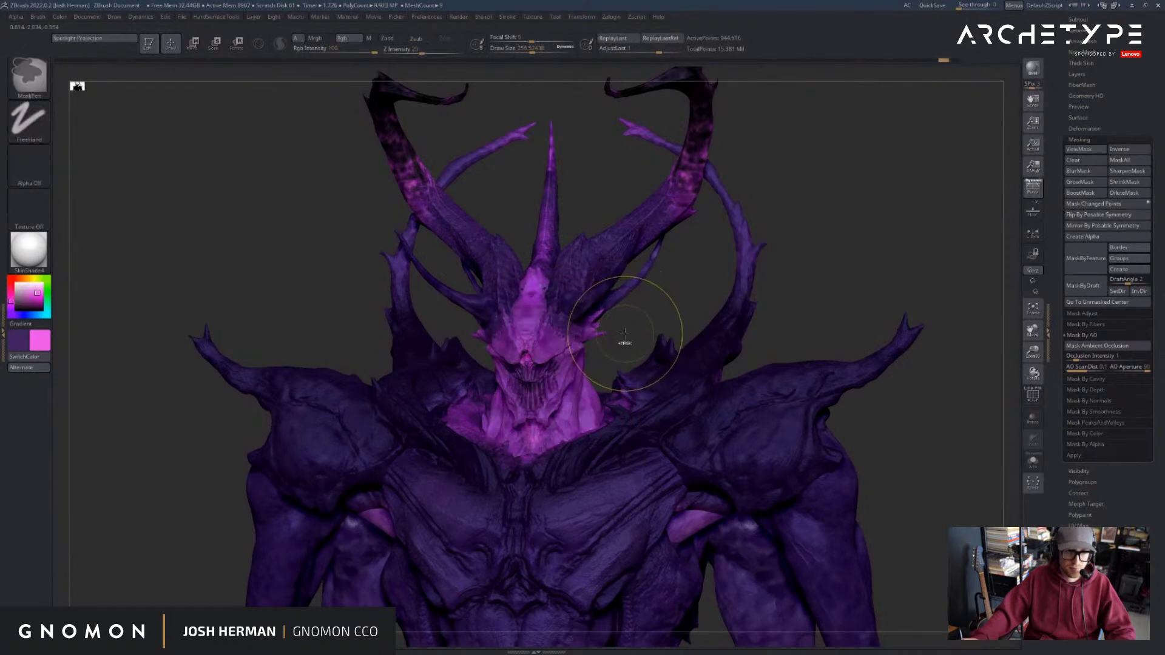
{"action": "key", "text": "ctrl+z"}
{"action": "key", "text": "ctrl+shift+z"}
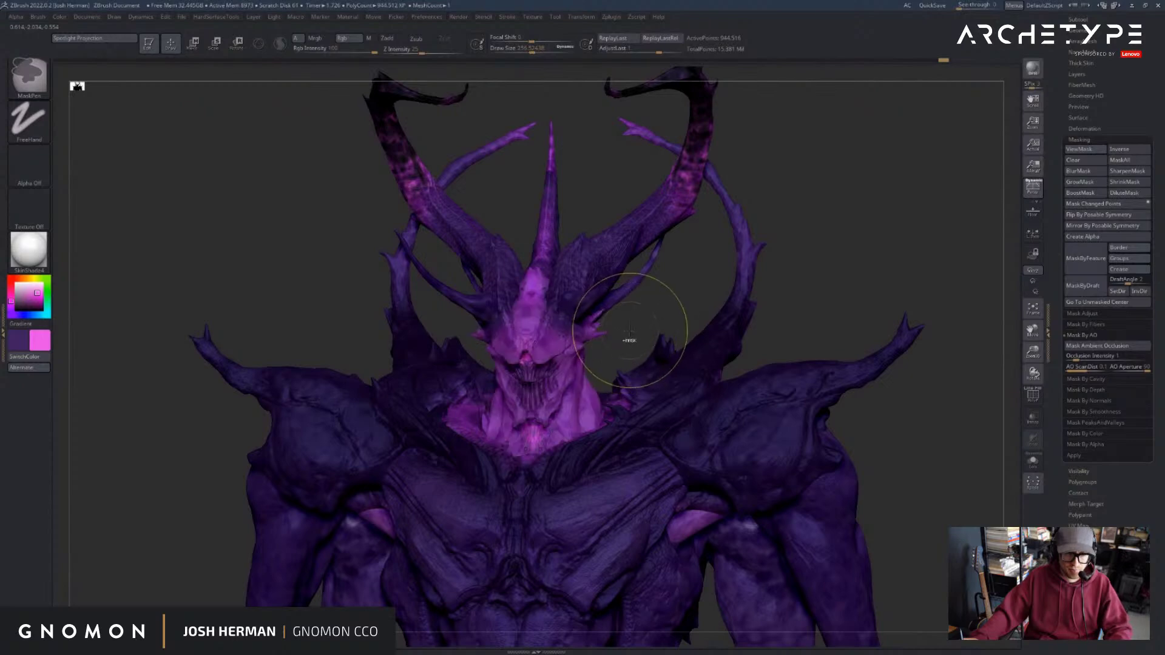
{"action": "key", "text": "ctrl+shift+z"}
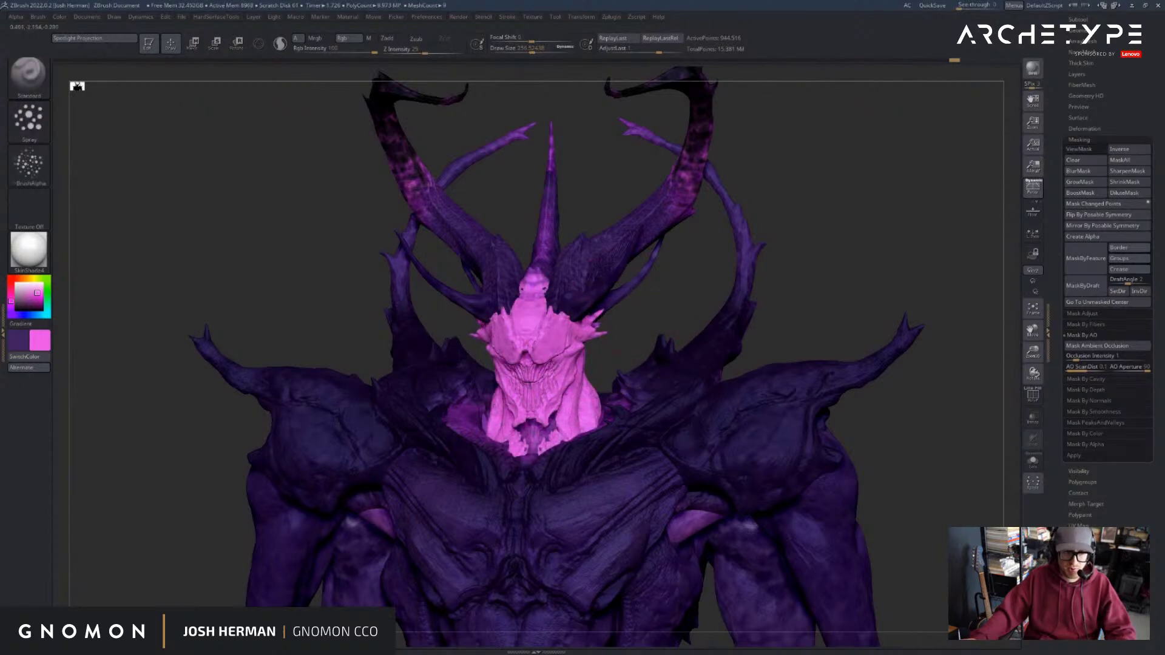
{"action": "left_click_drag", "start_coordinate": [698, 279], "coordinate": [688, 406], "text": "alt"}
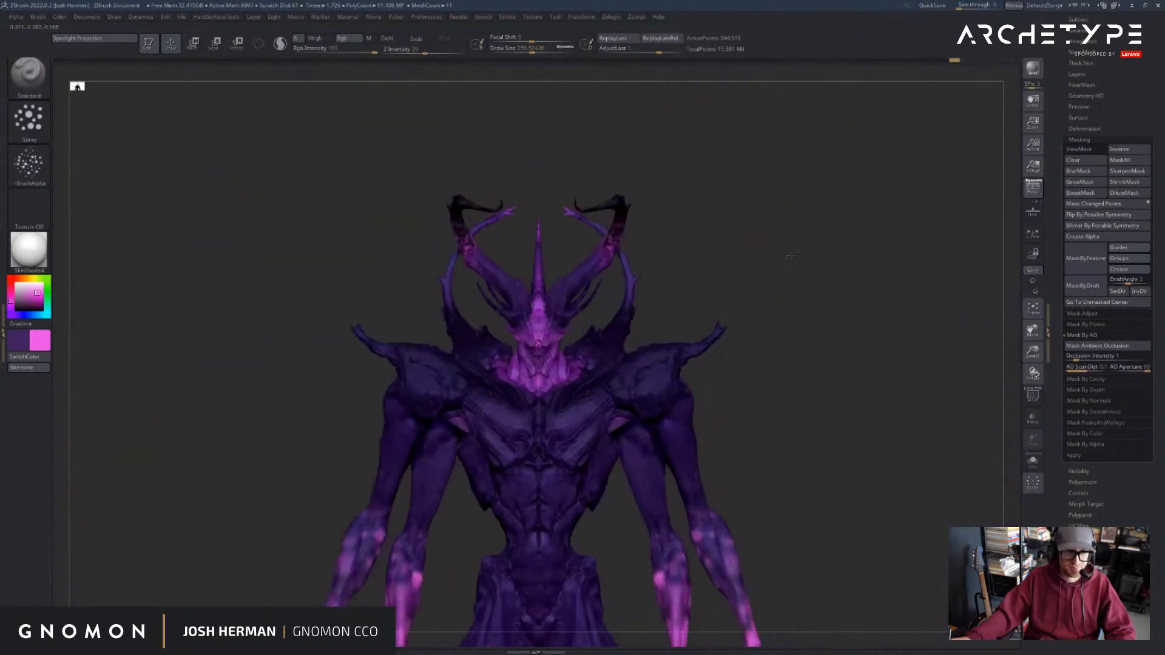
{"action": "scroll", "coordinate": [792, 255], "scroll_direction": "up", "scroll_amount": 10}
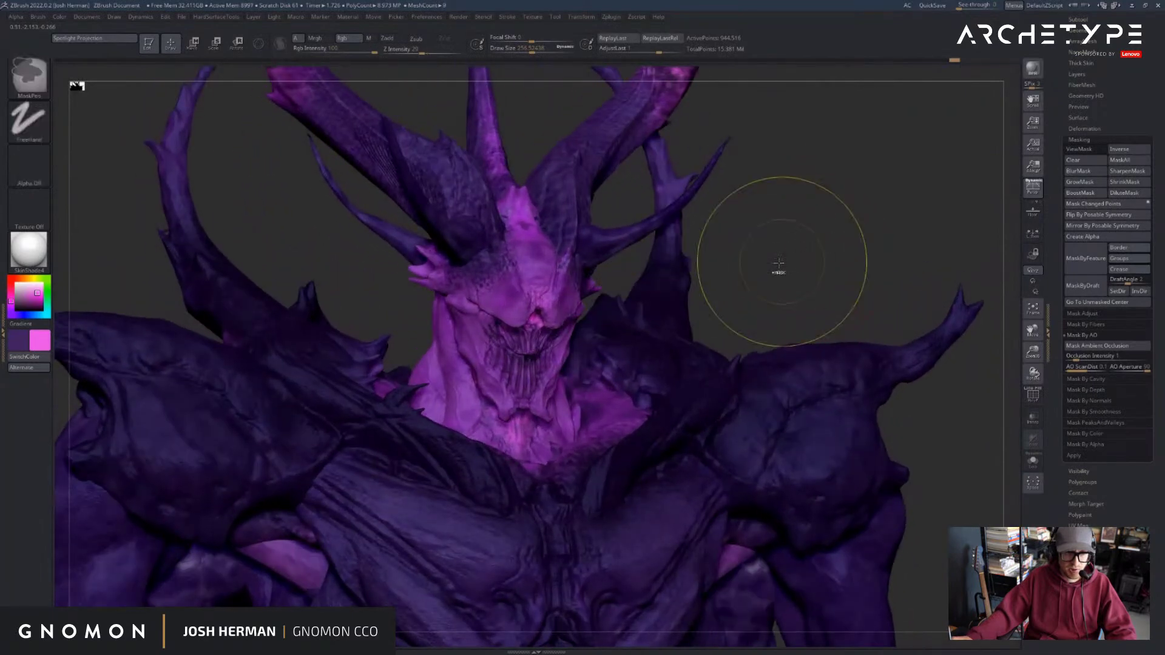
- Clear the ambient occlusion mask and raise the head by one subdivision level
{"action": "key", "text": "ctrl+h"}
{"action": "key", "text": "ctrl+z"}
{"action": "key", "text": "ctrl+h"}
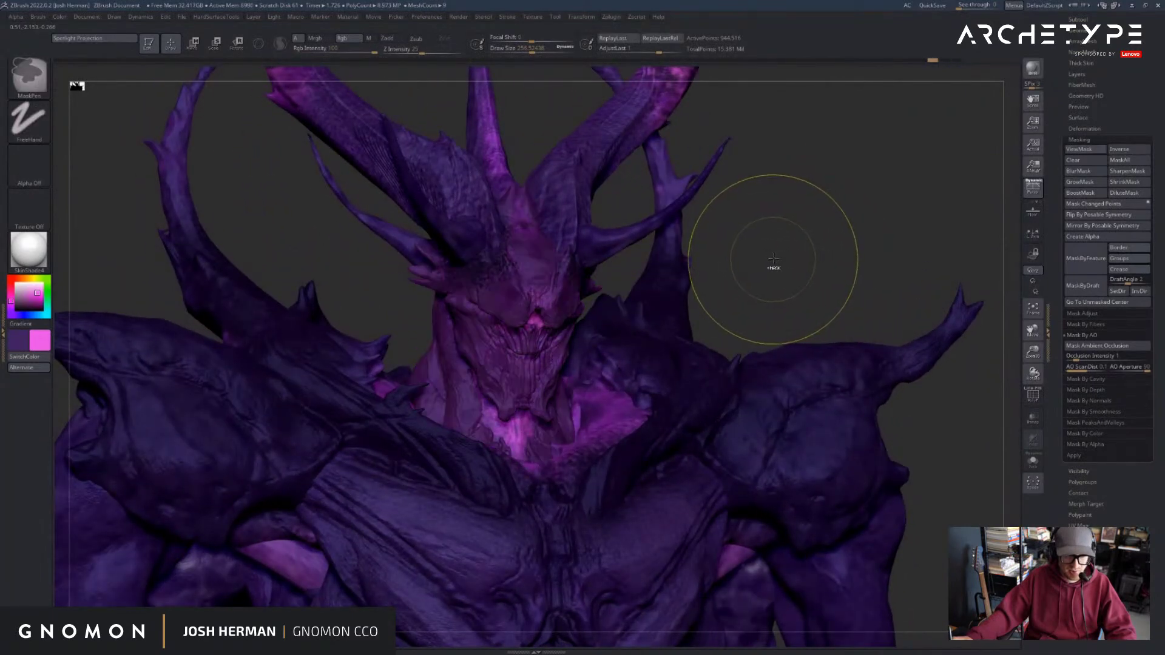
{"action": "left_click", "coordinate": [774, 262], "text": "ctrl"}
{"action": "key", "text": "ctrl+h"}
{"action": "key", "text": "ctrl+h"}
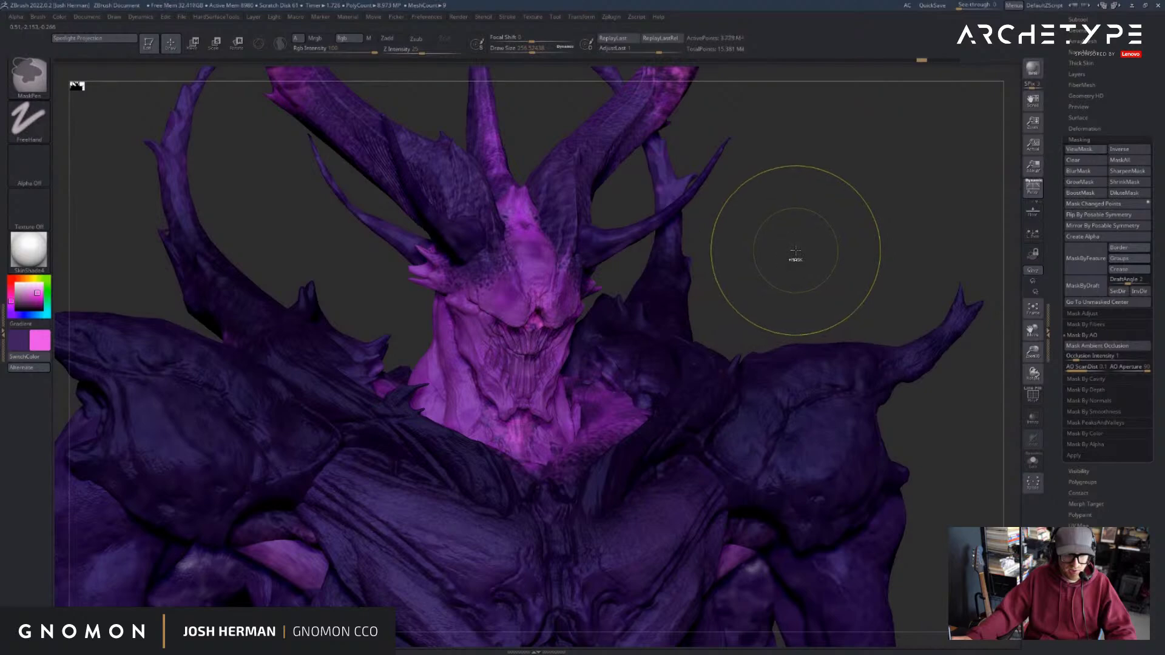
{"action": "key", "text": "ctrl+h"}
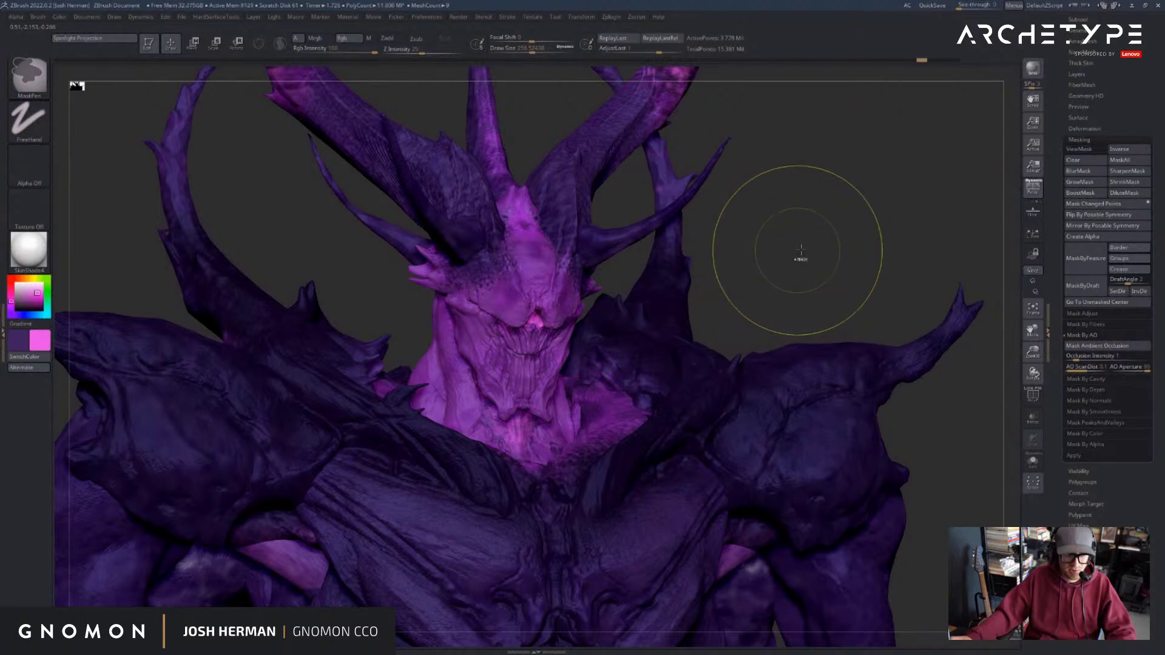
{"action": "key", "text": "ctrl+shift"}
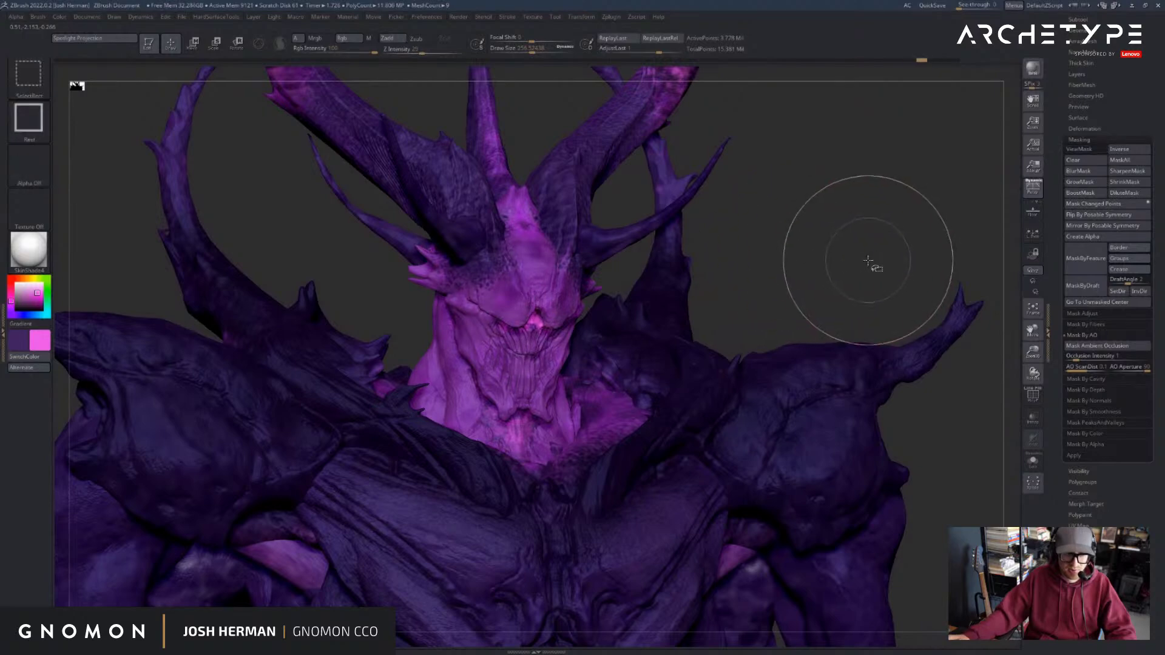
{"action": "key", "text": "ctrl+h"}
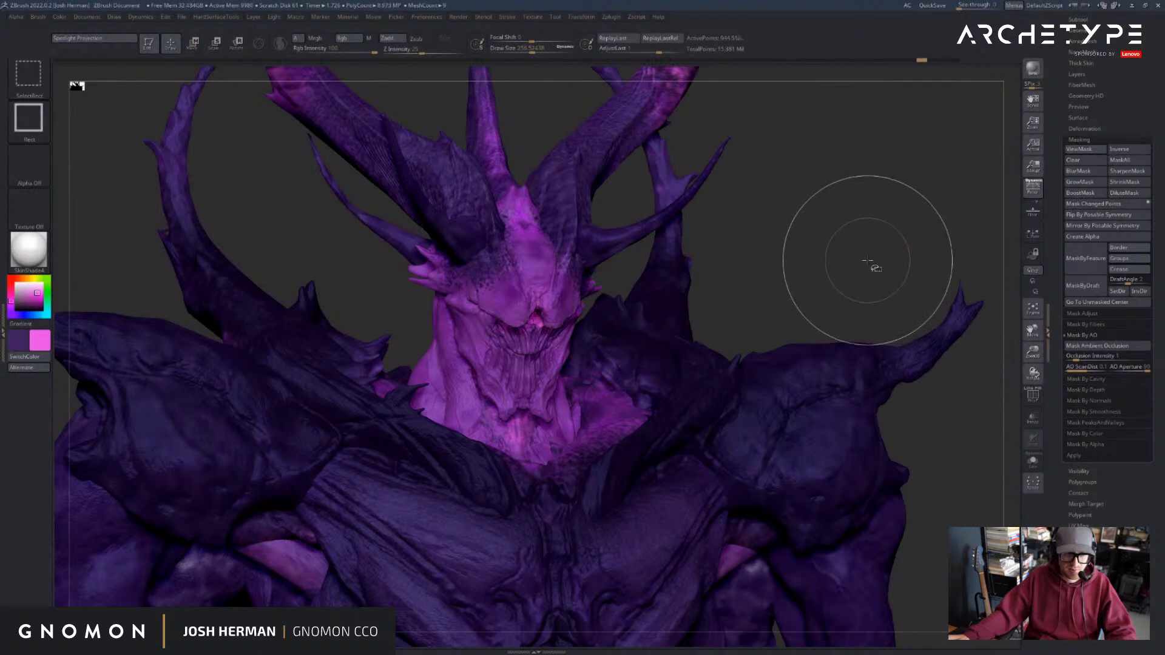
{"action": "key", "text": "ctrl+z"}
{"action": "right_click_drag", "start_coordinate": [870, 252], "coordinate": [864, 229]}
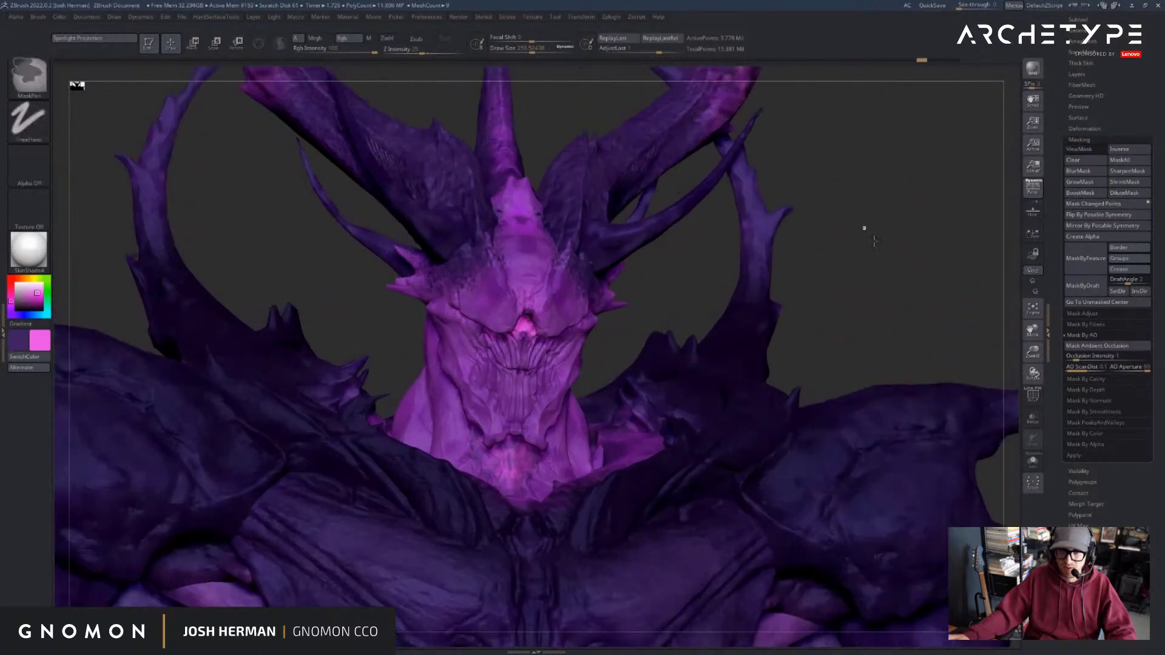
- Mask the head by cavity at intensity 100 and inspect the masked creases up close
{"action": "left_click", "coordinate": [1086, 334]}
{"action": "left_click", "coordinate": [1087, 347]}
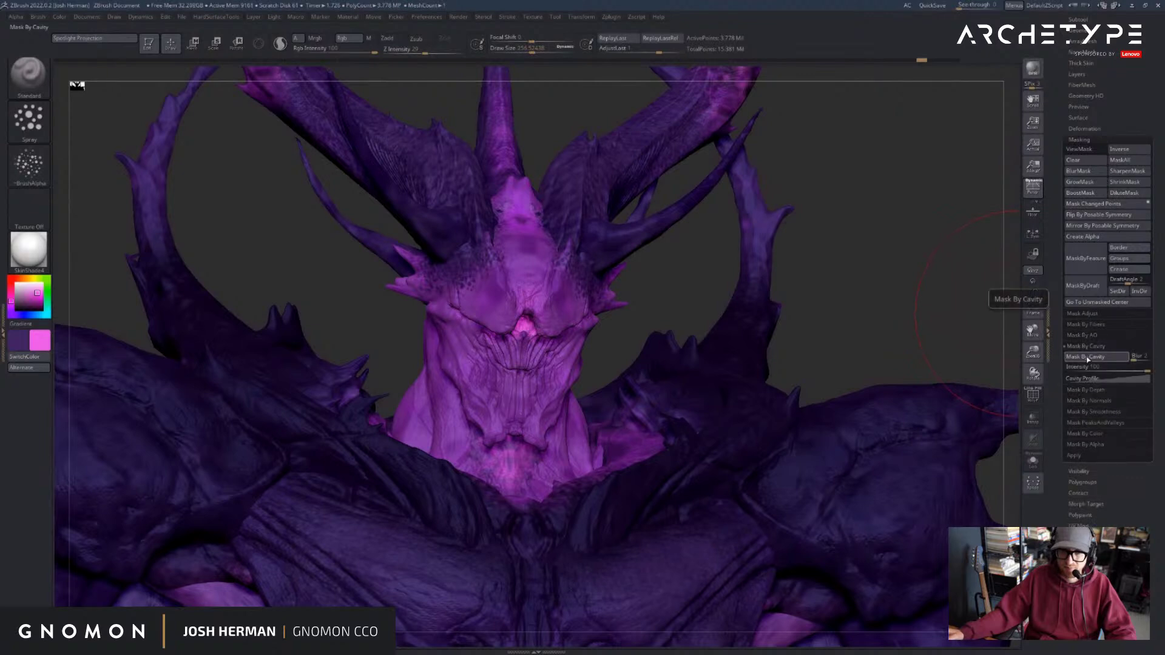
{"action": "left_click", "coordinate": [1070, 358]}
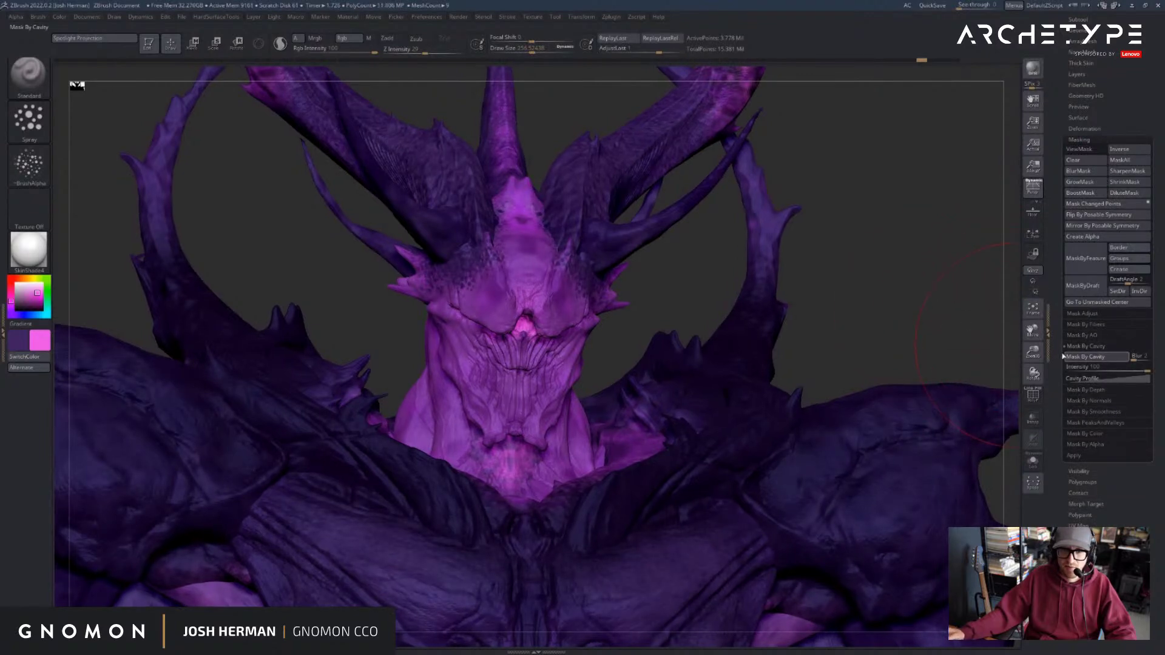
{"action": "mouse_move", "coordinate": [908, 273]}
{"action": "left_mouse_down"}
{"action": "mouse_move", "coordinate": [941, 340]}
{"action": "mouse_move", "coordinate": [795, 330]}
{"action": "mouse_move", "coordinate": [796, 381]}
{"action": "mouse_move", "coordinate": [905, 279]}
{"action": "left_mouse_up"}
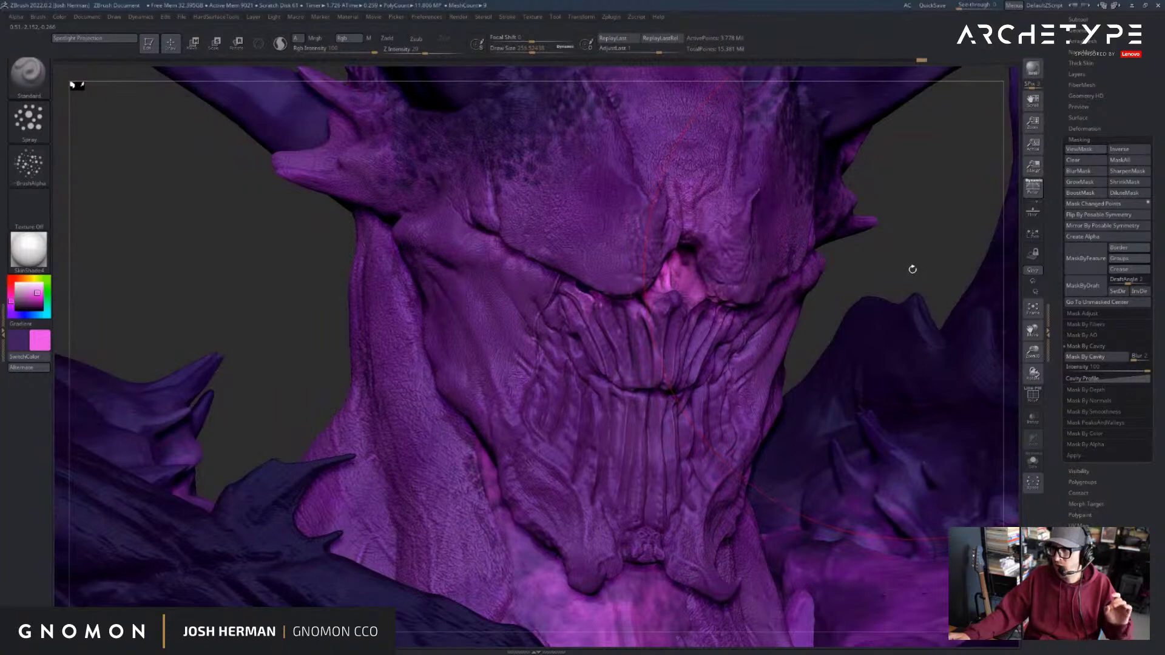
{"action": "left_click_drag", "start_coordinate": [916, 259], "coordinate": [787, 278]}
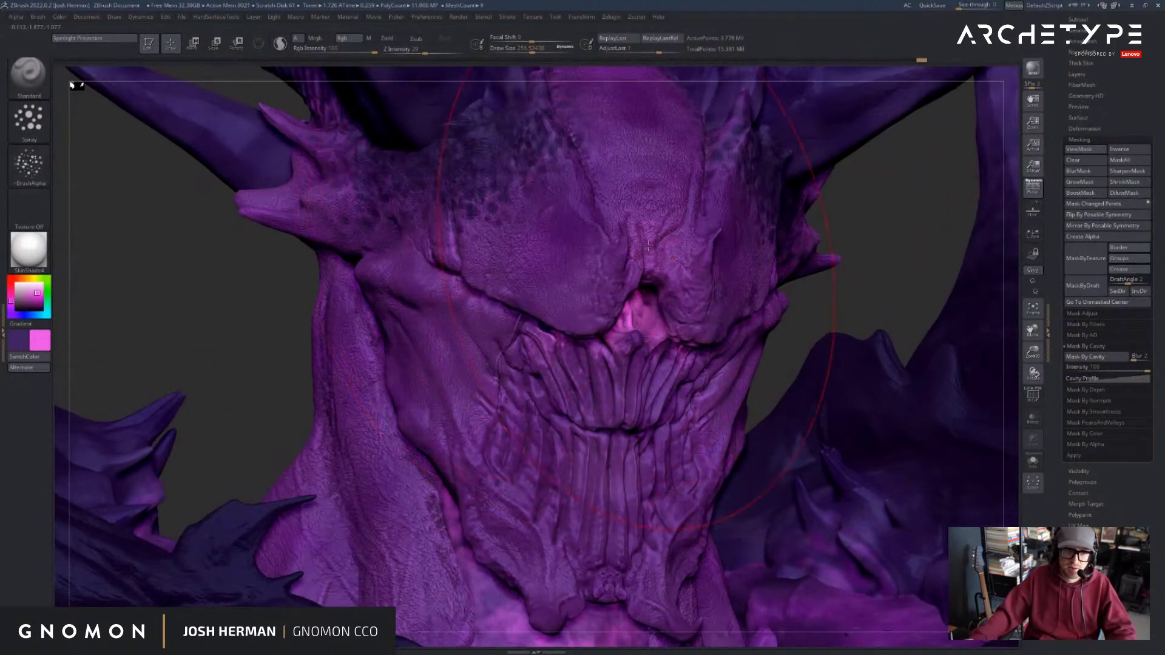
{"action": "key", "text": "ctrl"}
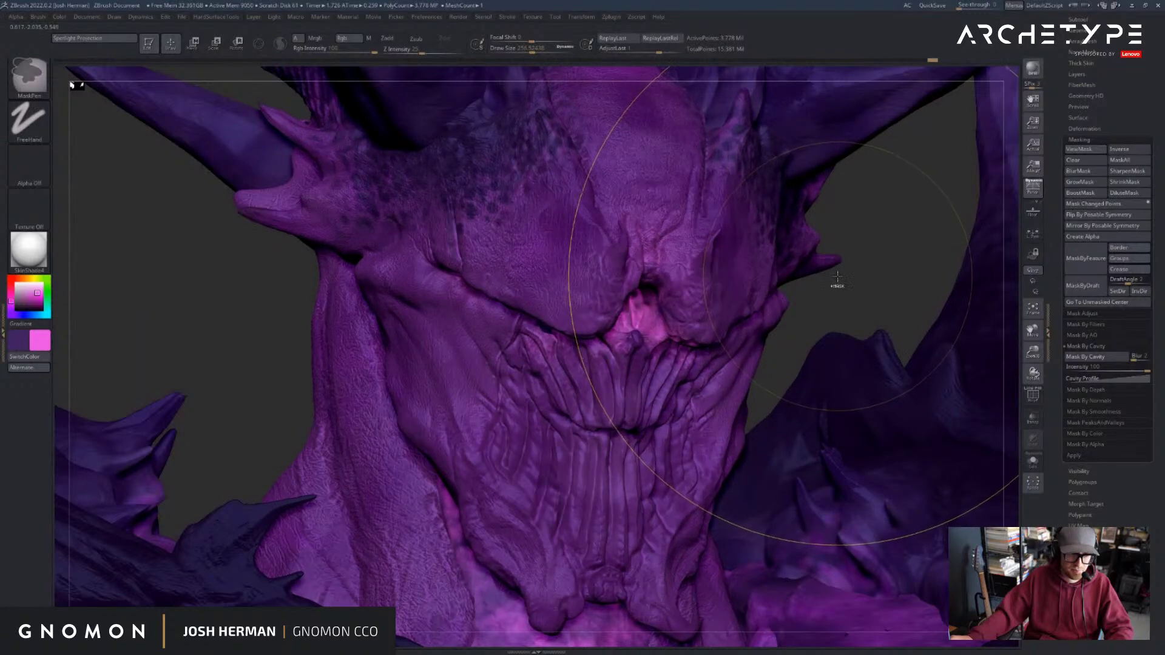
- Sample near-black purple, try spraying it over the mouth through the hidden cavity mask with a smaller brush, and undo it
{"action": "key", "text": "ctrl+h"}
{"action": "key", "text": "s"}
{"action": "left_click_drag", "start_coordinate": [594, 418], "coordinate": [577, 418]}
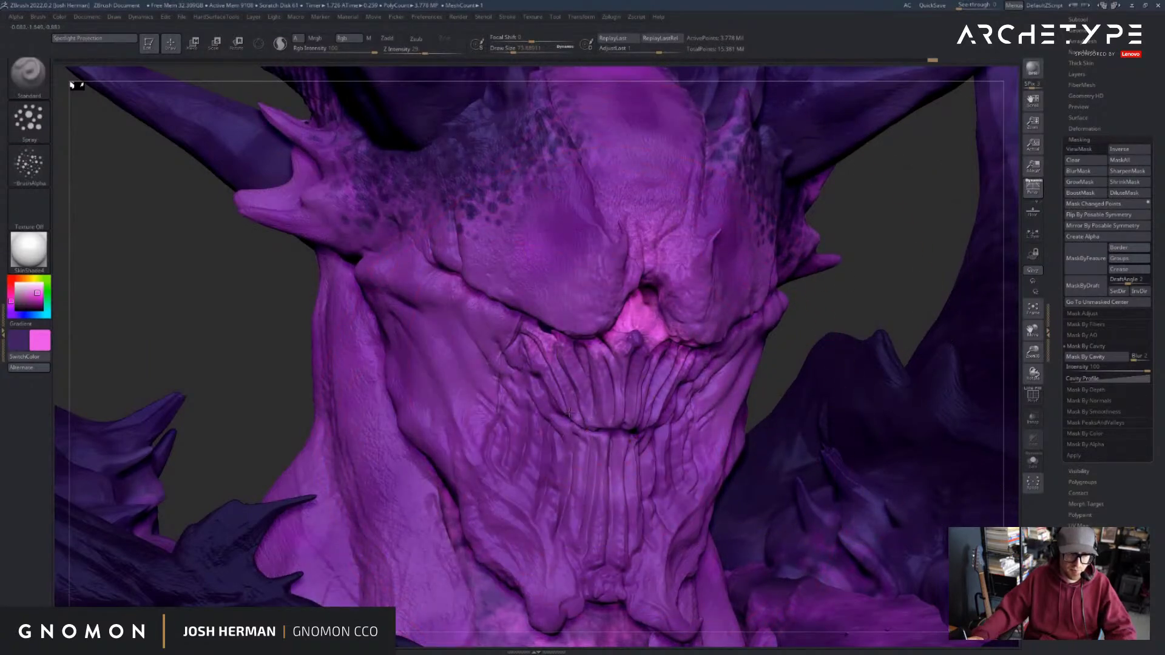
{"action": "mouse_move", "coordinate": [577, 481]}
{"action": "left_mouse_down"}
{"action": "mouse_move", "coordinate": [566, 490]}
{"action": "mouse_move", "coordinate": [555, 400]}
{"action": "mouse_move", "coordinate": [597, 410]}
{"action": "mouse_move", "coordinate": [535, 463]}
{"action": "left_mouse_up"}
{"action": "key", "text": "ctrl+z"}
{"action": "key", "text": "c"}
{"action": "left_click", "coordinate": [866, 294], "text": "ctrl"}
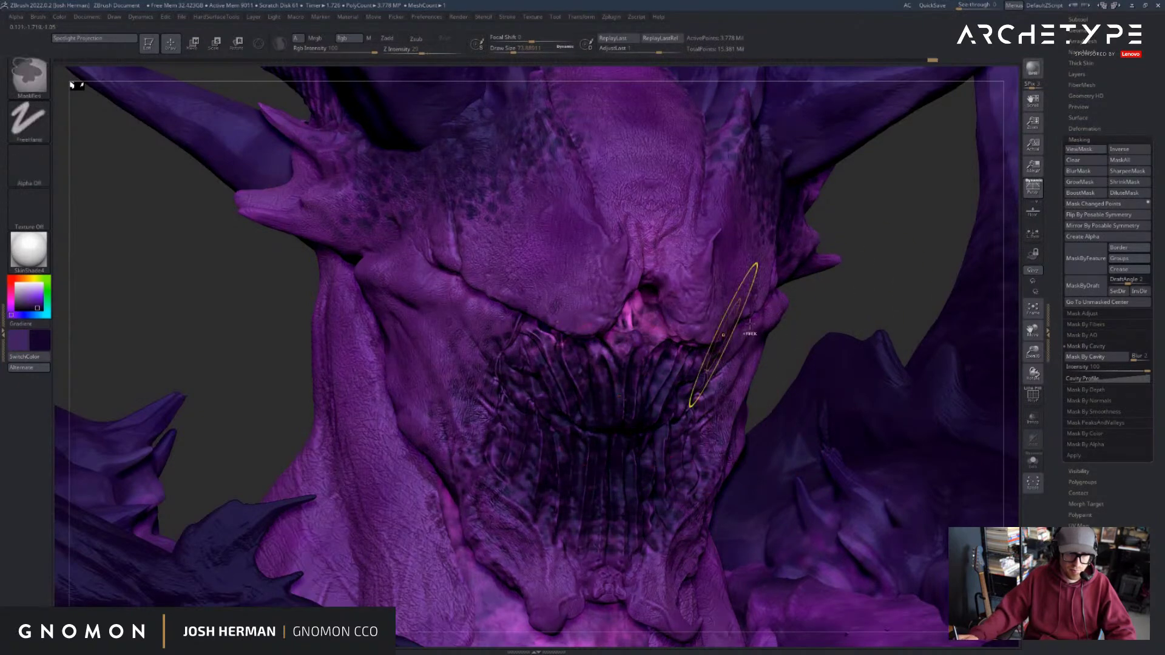
{"action": "key", "text": "ctrl+z"}
{"action": "key", "text": "ctrl+z"}
{"action": "key", "text": "ctrl+z"}
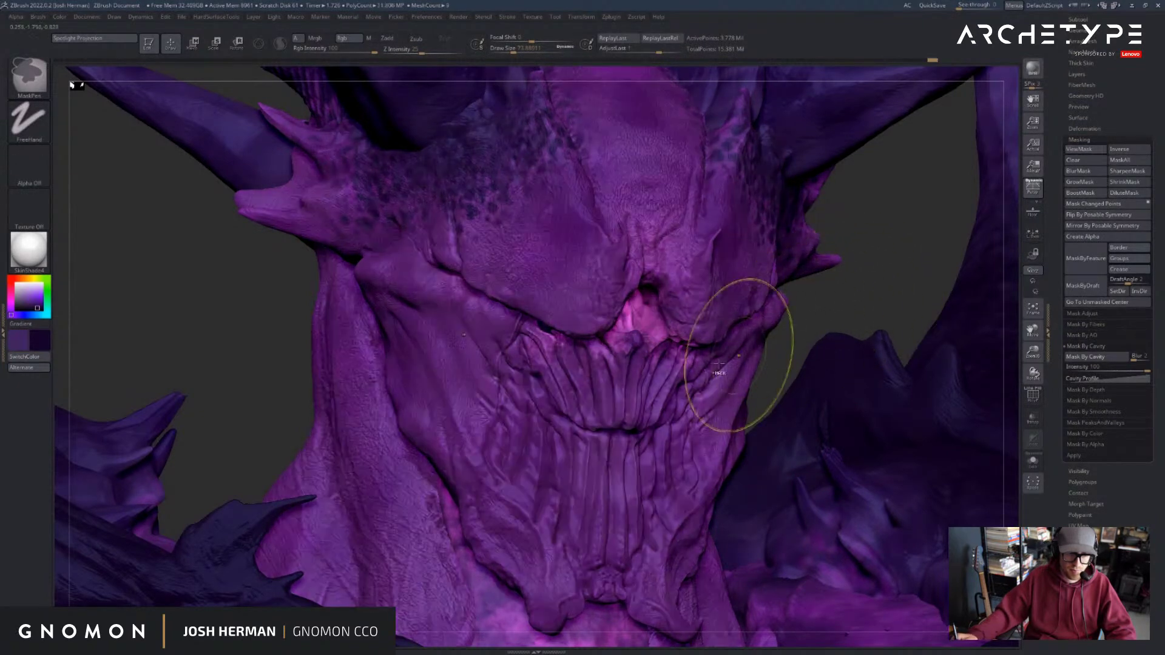
- Try further near-black purple strokes across the teeth and cheek through the cavity mask, and undo them
{"action": "key", "text": "ctrl+h"}
{"action": "left_click_drag", "start_coordinate": [546, 380], "coordinate": [476, 370]}
{"action": "key", "text": "ctrl+z"}
{"action": "key", "text": "ctrl+h"}
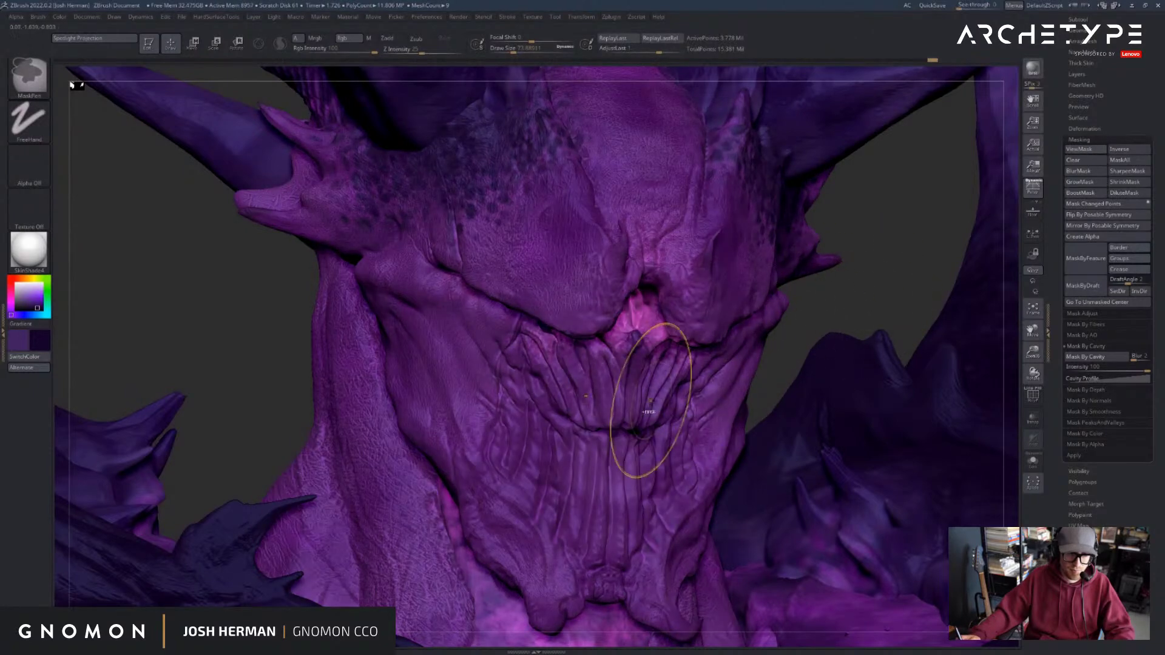
{"action": "key", "text": "ctrl+h"}
{"action": "mouse_move", "coordinate": [614, 446]}
{"action": "left_mouse_down"}
{"action": "mouse_move", "coordinate": [524, 394]}
{"action": "mouse_move", "coordinate": [503, 332]}
{"action": "left_mouse_up"}
{"action": "right_click_drag", "start_coordinate": [865, 291], "coordinate": [774, 261], "text": "ctrl"}
{"action": "key", "text": "ctrl+z"}
- Try spraying near-black purple over the brow, undo it, and show the mask again
{"action": "left_click_drag", "start_coordinate": [919, 280], "coordinate": [910, 340], "text": "alt"}
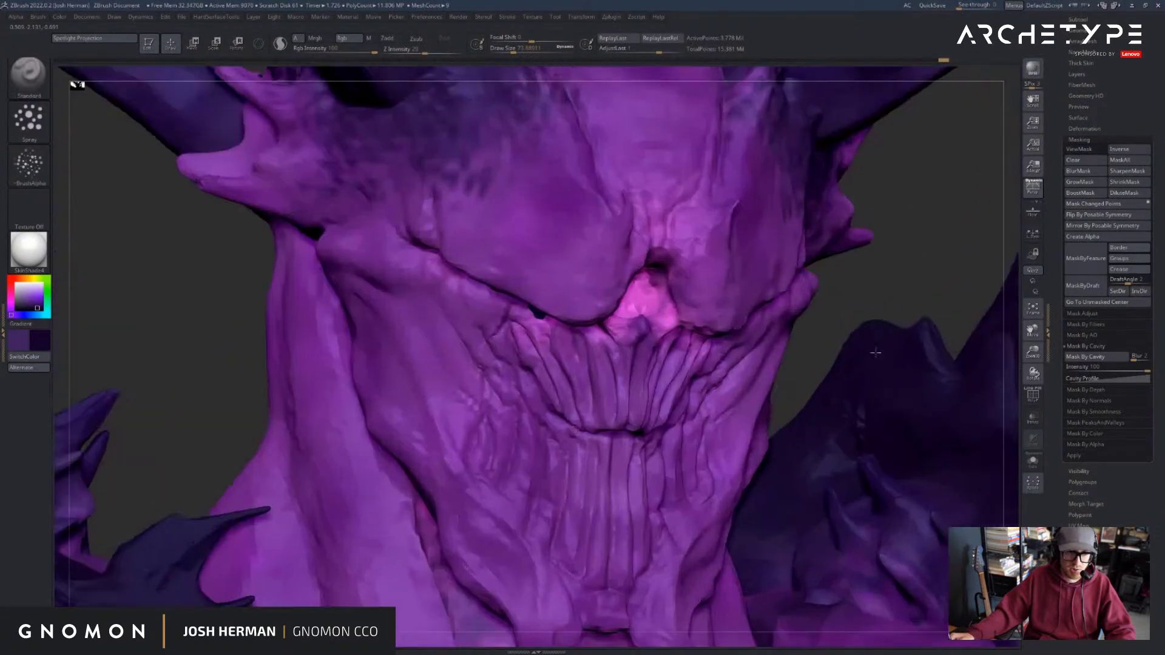
{"action": "mouse_move", "coordinate": [570, 260]}
{"action": "left_mouse_down"}
{"action": "mouse_move", "coordinate": [494, 242]}
{"action": "mouse_move", "coordinate": [499, 223]}
{"action": "left_mouse_up"}
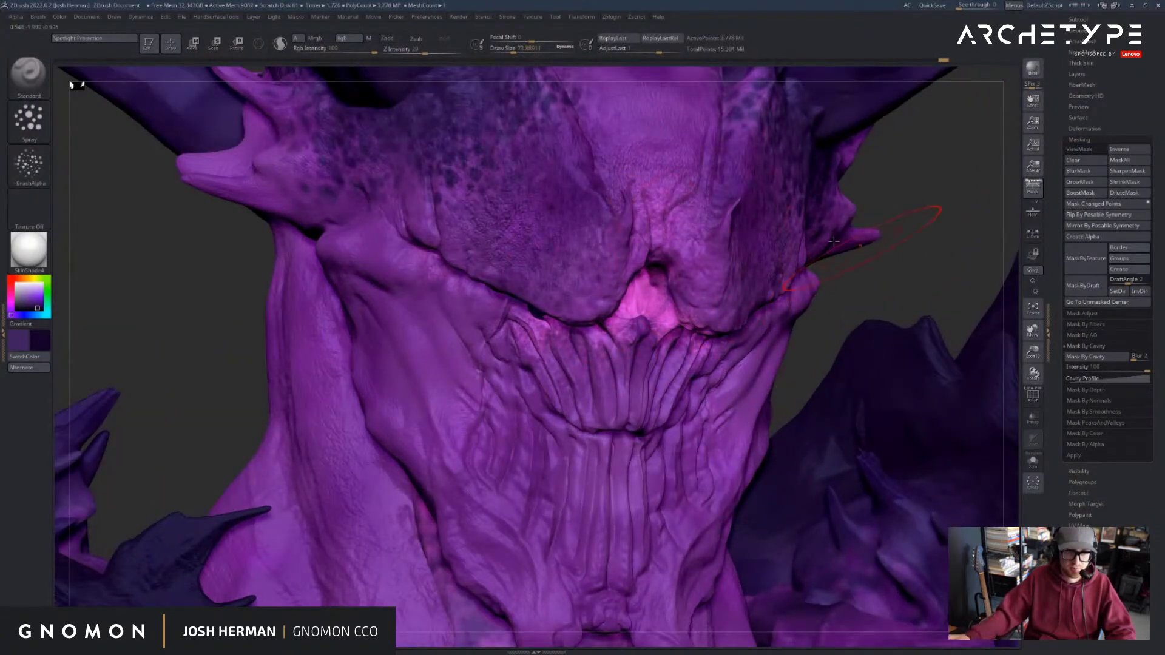
{"action": "key", "text": "ctrl+z"}
{"action": "key", "text": "ctrl+h"}
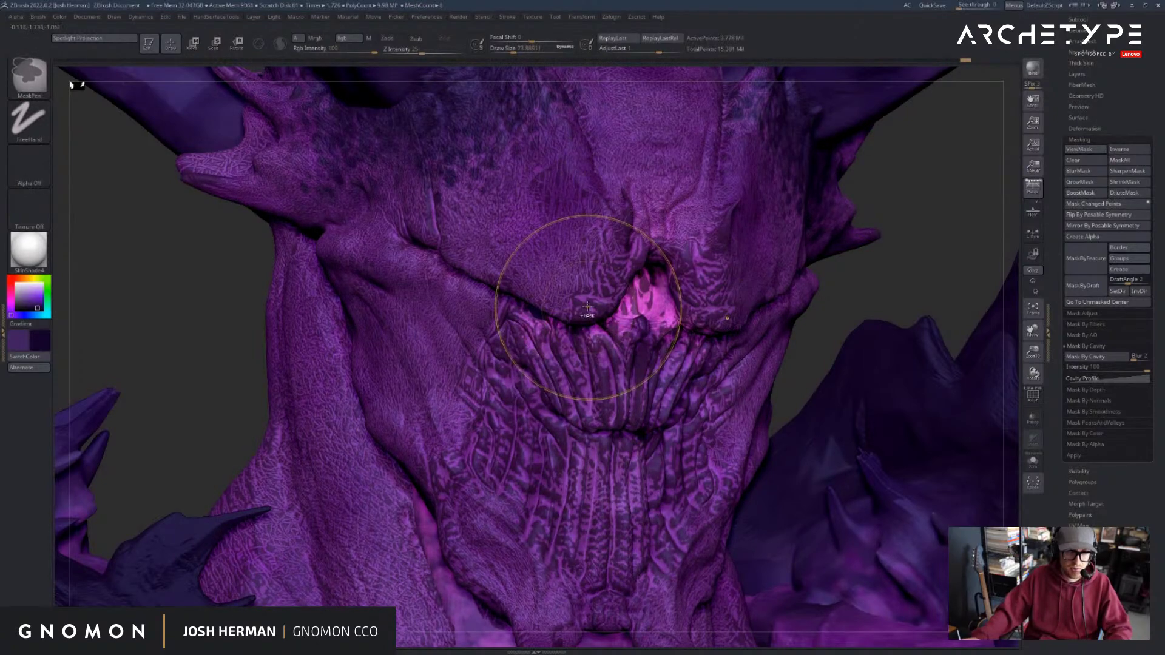
- Spray near-black purple over the brow, nose and mouth through the cavity mask and examine the pattern from several angles
{"action": "key", "text": "ctrl+h"}
{"action": "mouse_move", "coordinate": [537, 235]}
{"action": "left_mouse_down"}
{"action": "mouse_move", "coordinate": [491, 246]}
{"action": "mouse_move", "coordinate": [625, 261]}
{"action": "mouse_move", "coordinate": [582, 330]}
{"action": "mouse_move", "coordinate": [415, 328]}
{"action": "mouse_move", "coordinate": [457, 383]}
{"action": "left_mouse_up"}
{"action": "key", "text": "ctrl+shift+z"}
{"action": "key", "text": "ctrl+shift+z"}
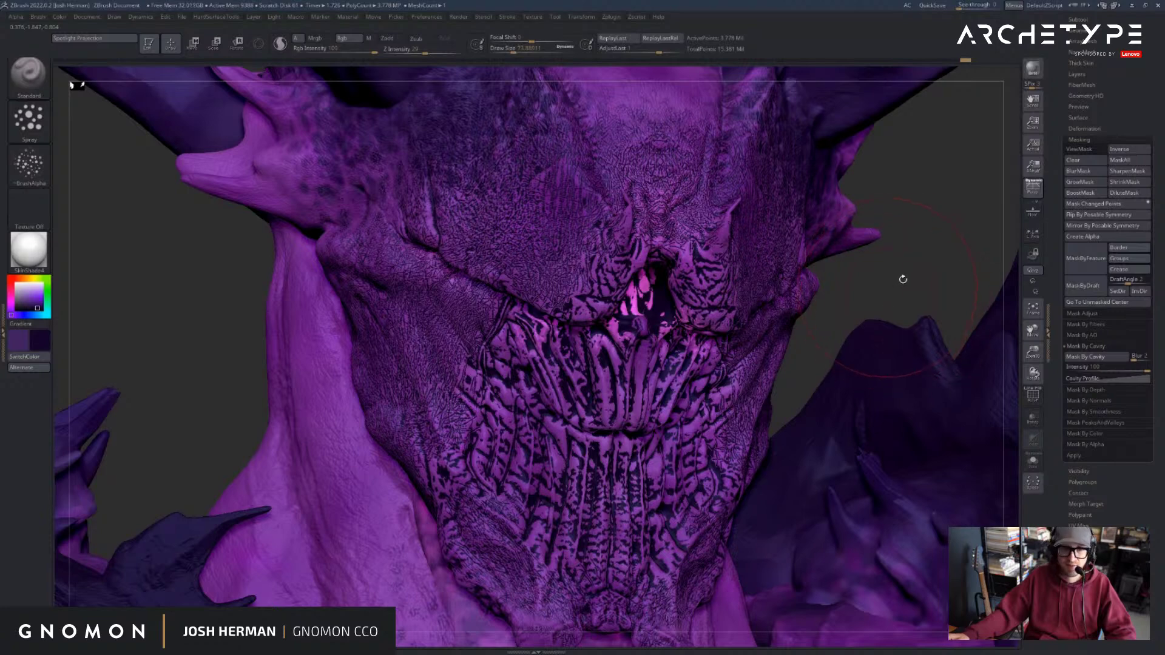
{"action": "left_click_drag", "start_coordinate": [902, 279], "coordinate": [617, 286], "text": "shift"}
{"action": "key", "text": "f"}
{"action": "key", "text": "f"}
{"action": "left_click_drag", "start_coordinate": [686, 257], "coordinate": [751, 224]}
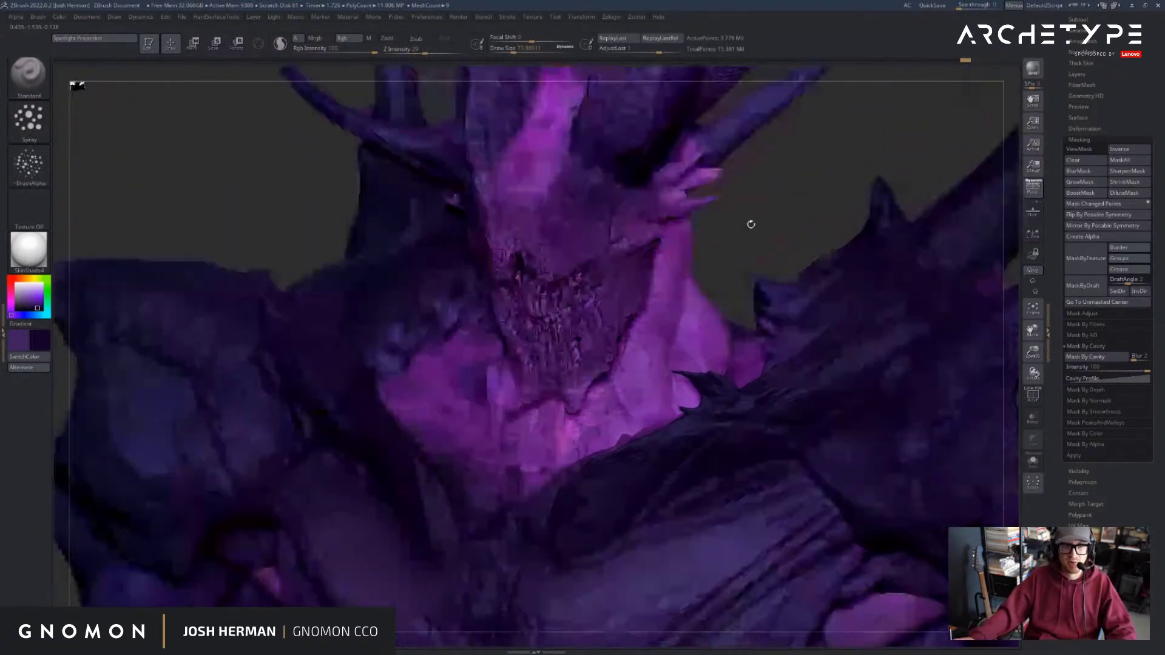
- Step through the history to remove the cavity-masked spraying and the cavity mask from the head
{"action": "key", "text": "ctrl+shift+z"}
{"action": "key", "text": "ctrl+shift+z"}
{"action": "key", "text": "ctrl+shift+z"}
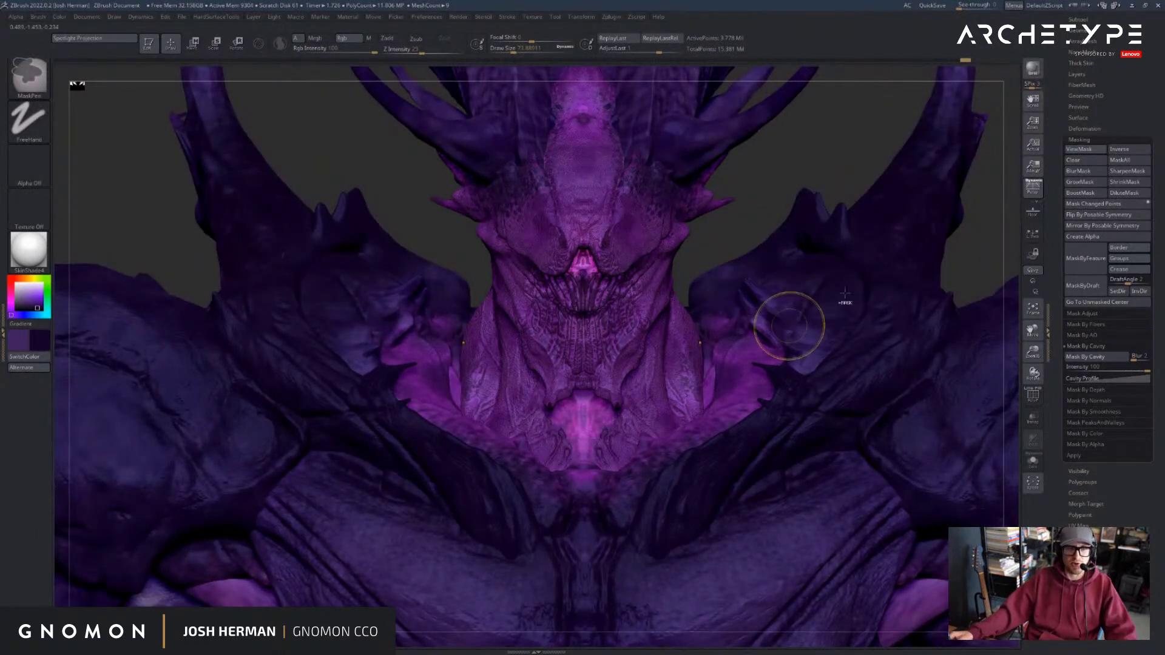
{"action": "key", "text": "ctrl+z"}
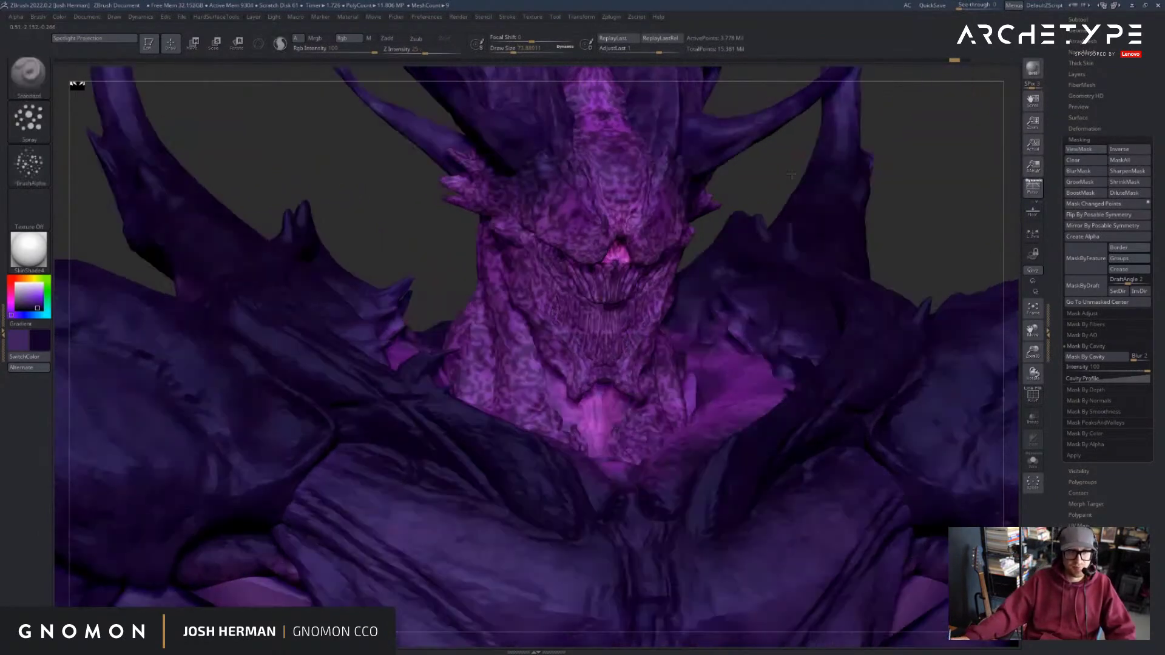
{"action": "key", "text": "ctrl+shift+z"}
{"action": "key", "text": "ctrl+shift+z"}
{"action": "key", "text": "ctrl+shift+z"}
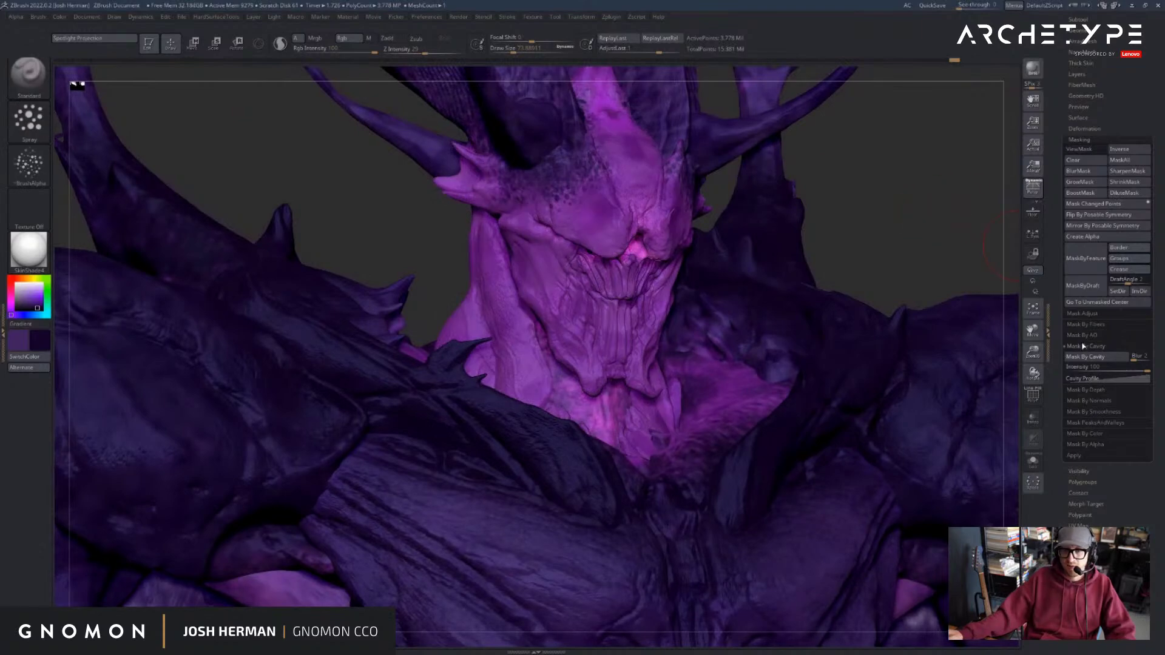
- Lower the head by one subdivision level, mask it by ambient occlusion, and invert and hide the mask
{"action": "key", "text": "shift+d"}
{"action": "left_click", "coordinate": [1086, 335]}
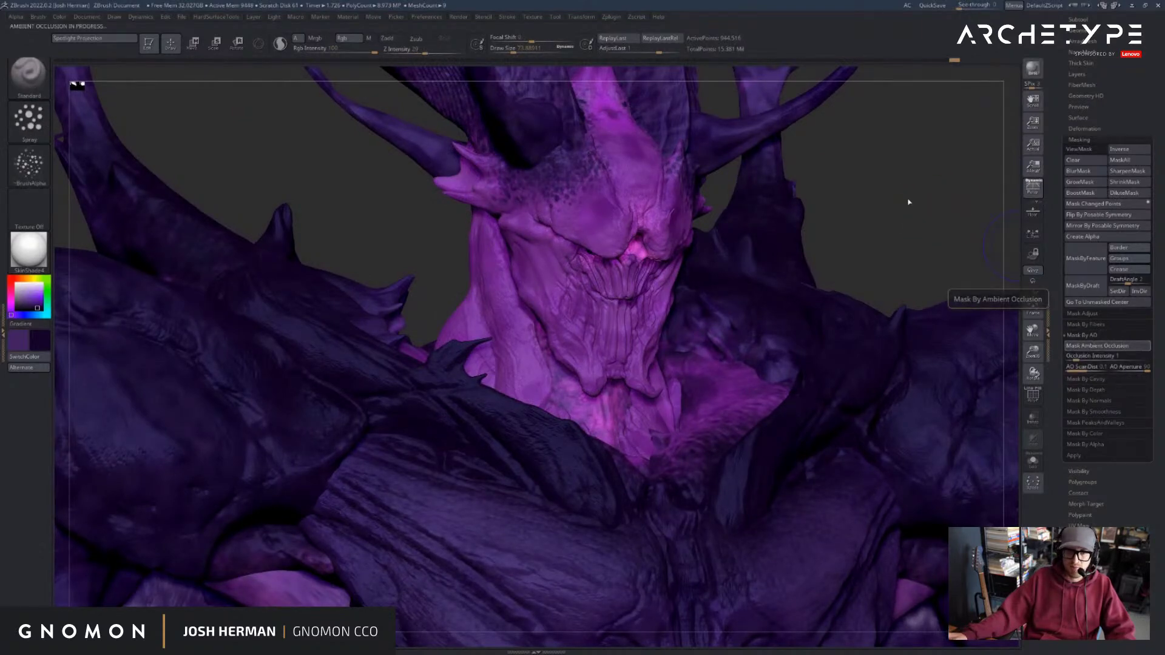
{"action": "left_click_drag", "start_coordinate": [871, 179], "coordinate": [831, 188]}
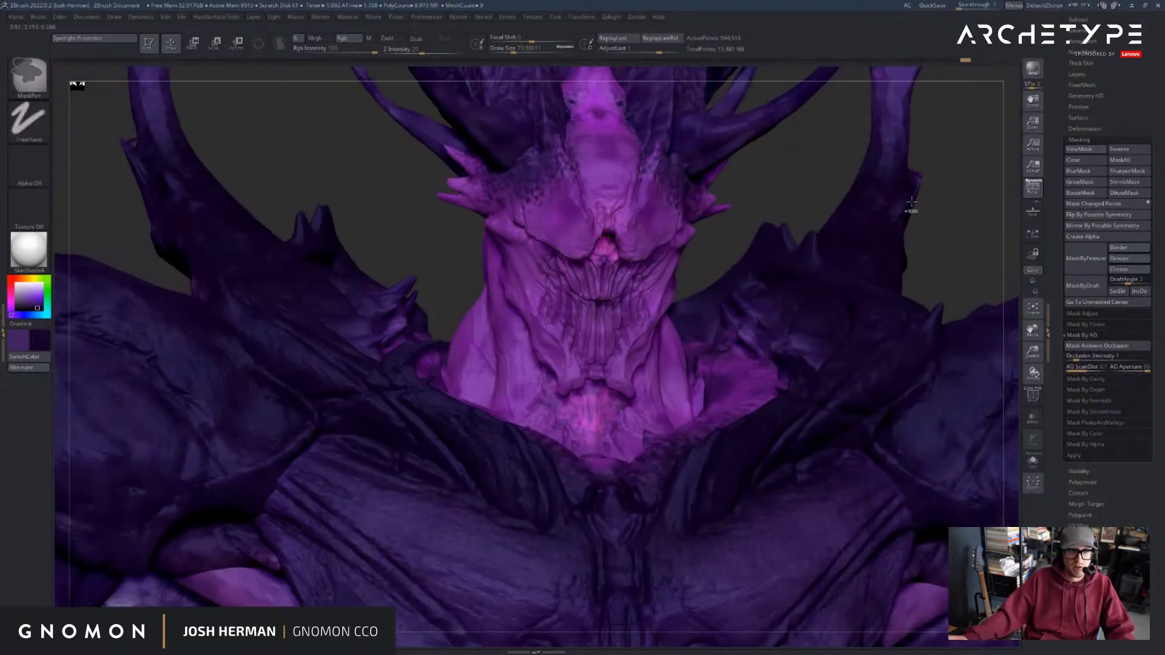
{"action": "left_click", "coordinate": [942, 216], "text": "ctrl"}
{"action": "key", "text": "ctrl+h"}
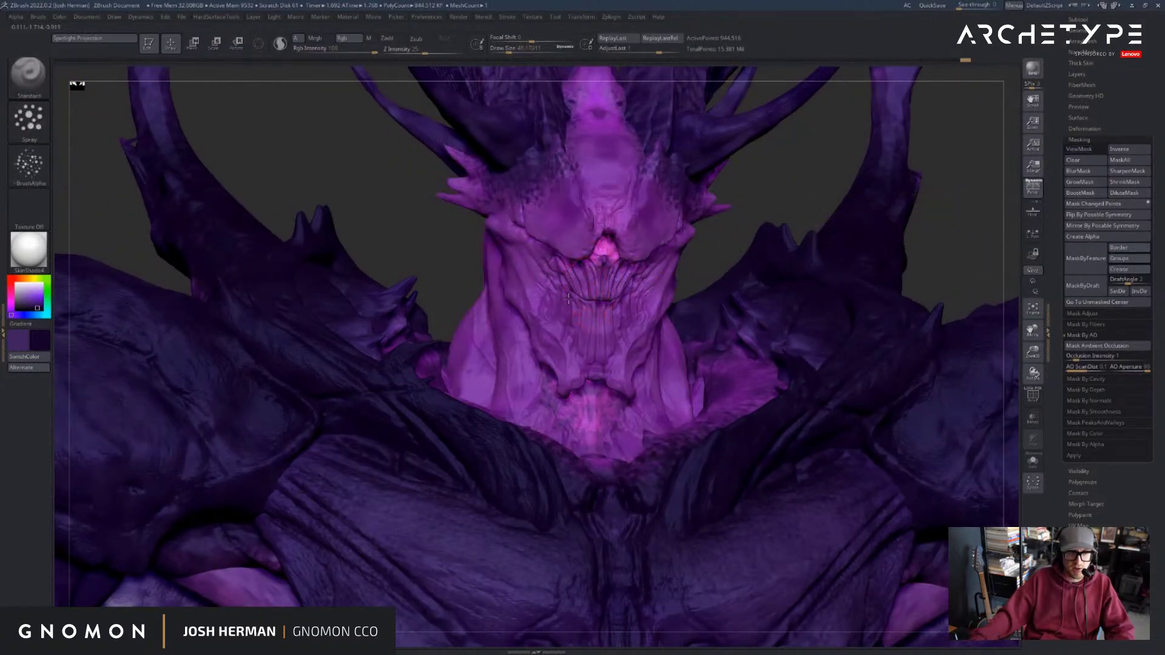
- Spray near-black purple into the mouth recesses and nose cavity through the inverted ambient occlusion mask
{"action": "mouse_move", "coordinate": [569, 298]}
{"action": "left_mouse_down"}
{"action": "mouse_move", "coordinate": [551, 291]}
{"action": "mouse_move", "coordinate": [565, 284]}
{"action": "mouse_move", "coordinate": [598, 309]}
{"action": "mouse_move", "coordinate": [607, 248]}
{"action": "left_mouse_up"}
{"action": "key", "text": "s"}
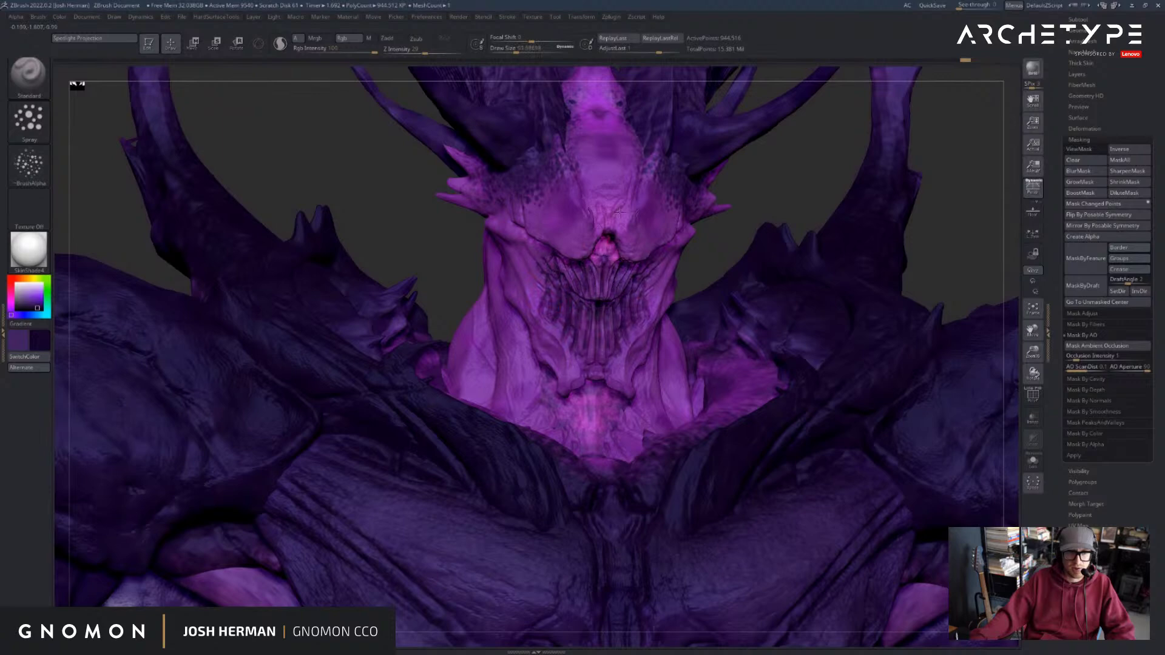
{"action": "left_click_drag", "start_coordinate": [831, 182], "coordinate": [764, 190]}
{"action": "left_click_drag", "start_coordinate": [601, 246], "coordinate": [607, 262]}
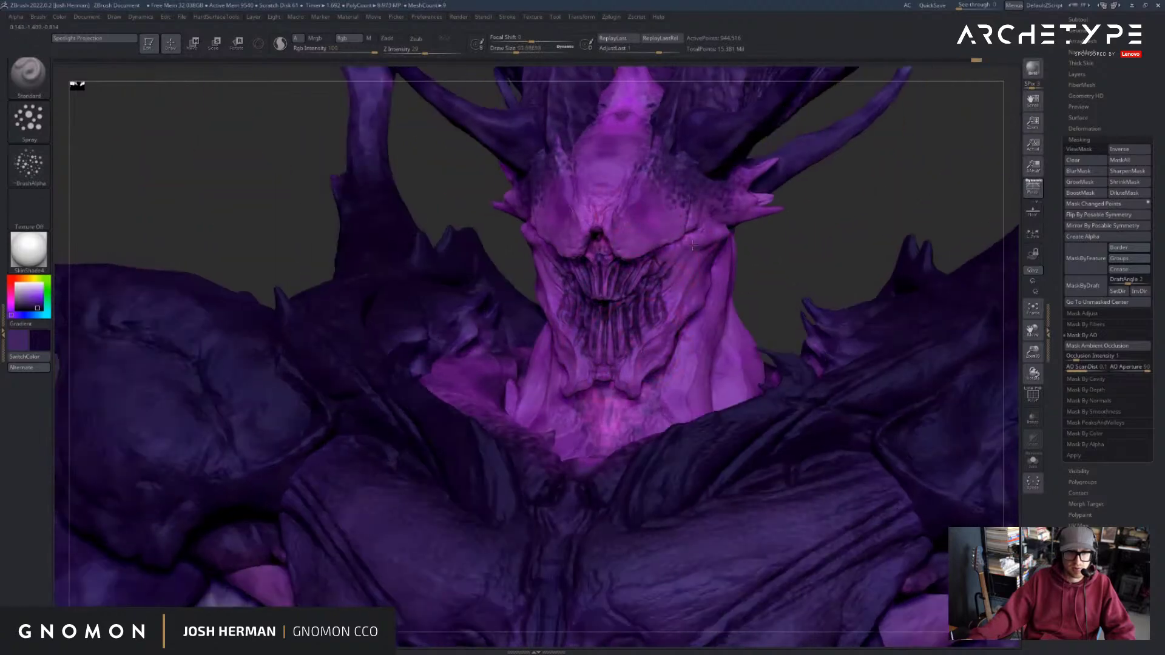
- Spray dark purple over the pink patches beneath the creature's armpits, adjusting the brush size to suit
{"action": "right_click_drag", "start_coordinate": [835, 217], "coordinate": [759, 230]}
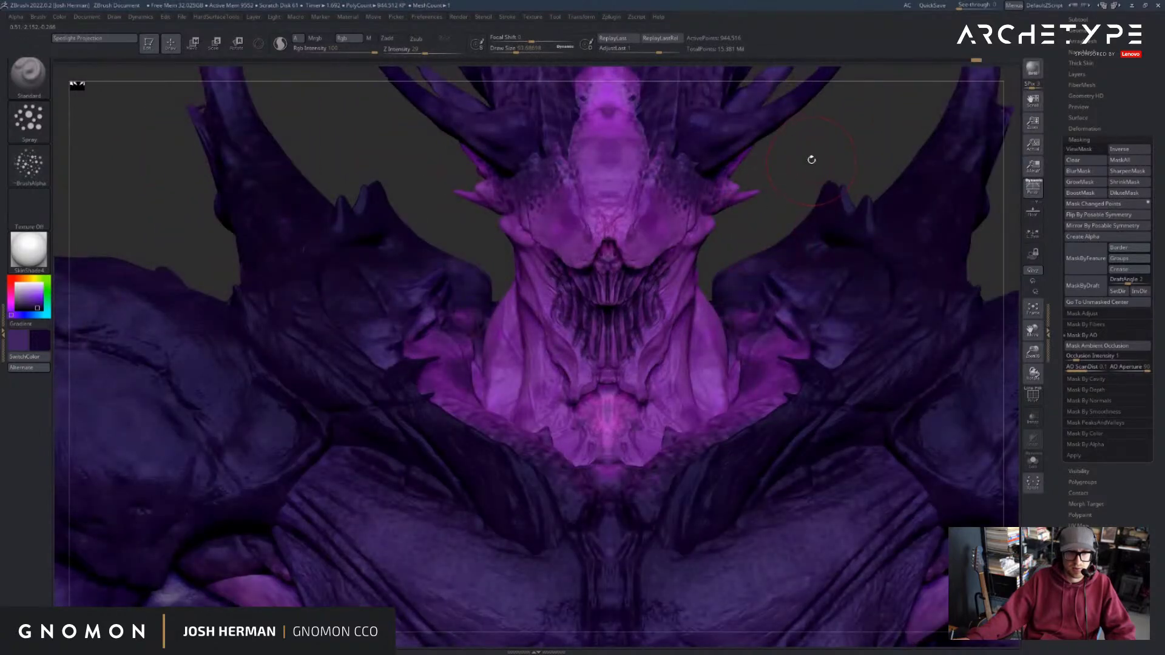
{"action": "left_click_drag", "start_coordinate": [811, 159], "coordinate": [658, 135], "text": "alt"}
{"action": "left_click_drag", "start_coordinate": [819, 121], "coordinate": [791, 185], "text": "alt"}
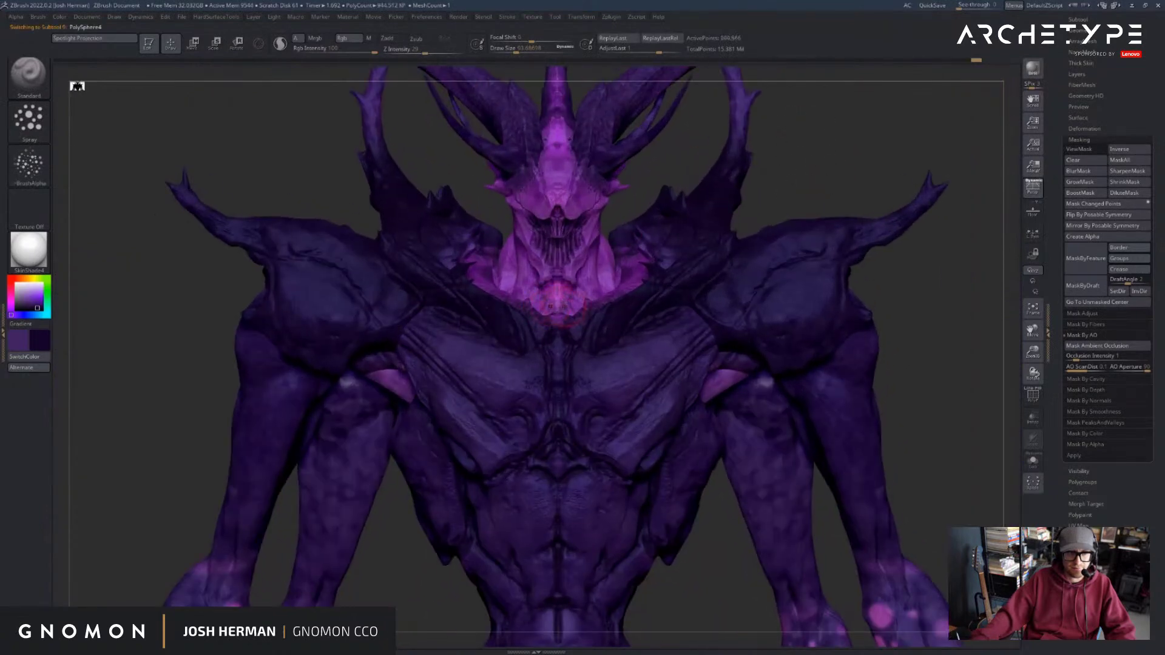
{"action": "key", "text": "s"}
{"action": "left_click_drag", "start_coordinate": [557, 290], "coordinate": [580, 290]}
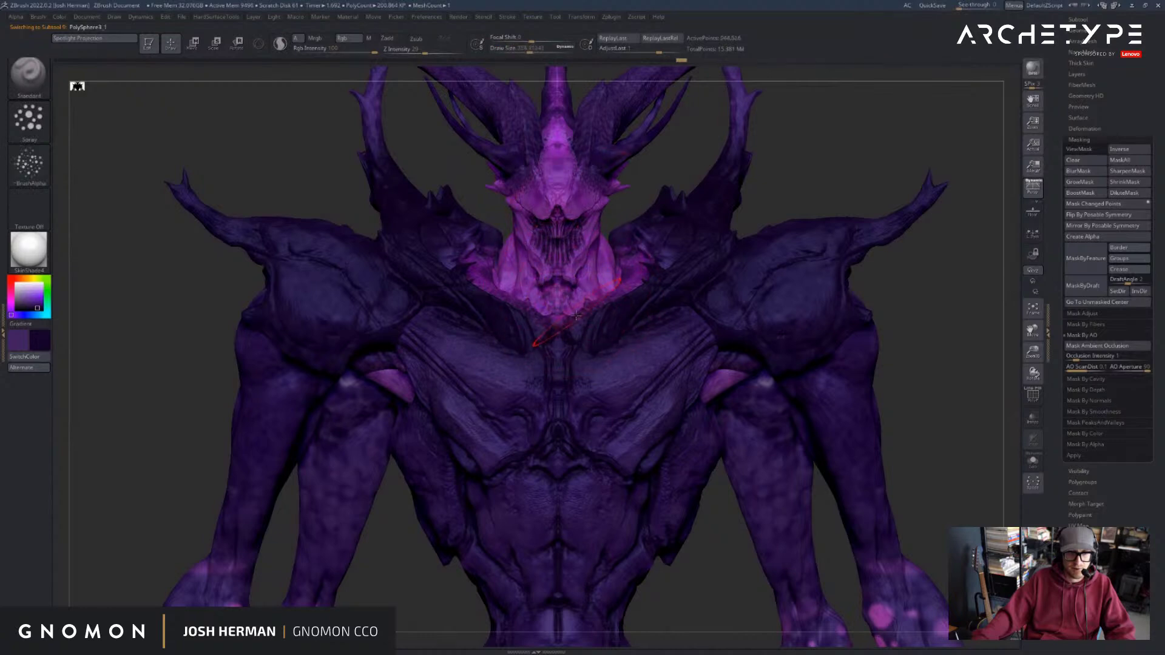
{"action": "left_click_drag", "start_coordinate": [644, 194], "coordinate": [612, 185]}
{"action": "key", "text": "s"}
{"action": "left_click_drag", "start_coordinate": [625, 266], "coordinate": [612, 265]}
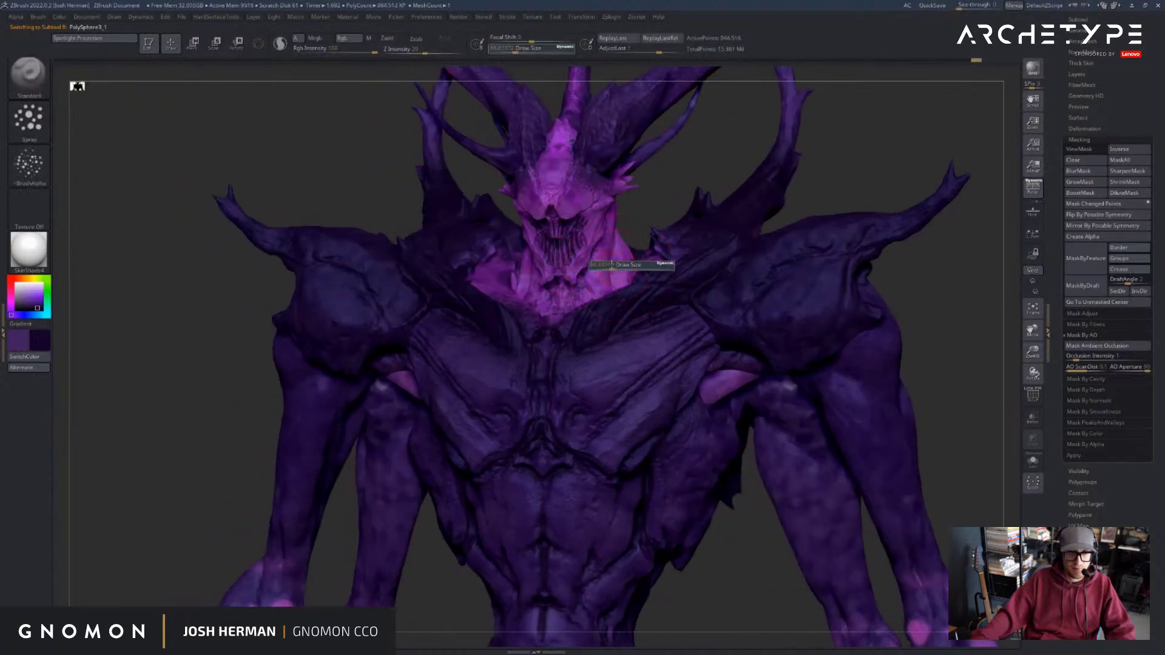
{"action": "left_click", "coordinate": [620, 261], "text": "alt"}
{"action": "left_click_drag", "start_coordinate": [654, 189], "coordinate": [682, 205]}
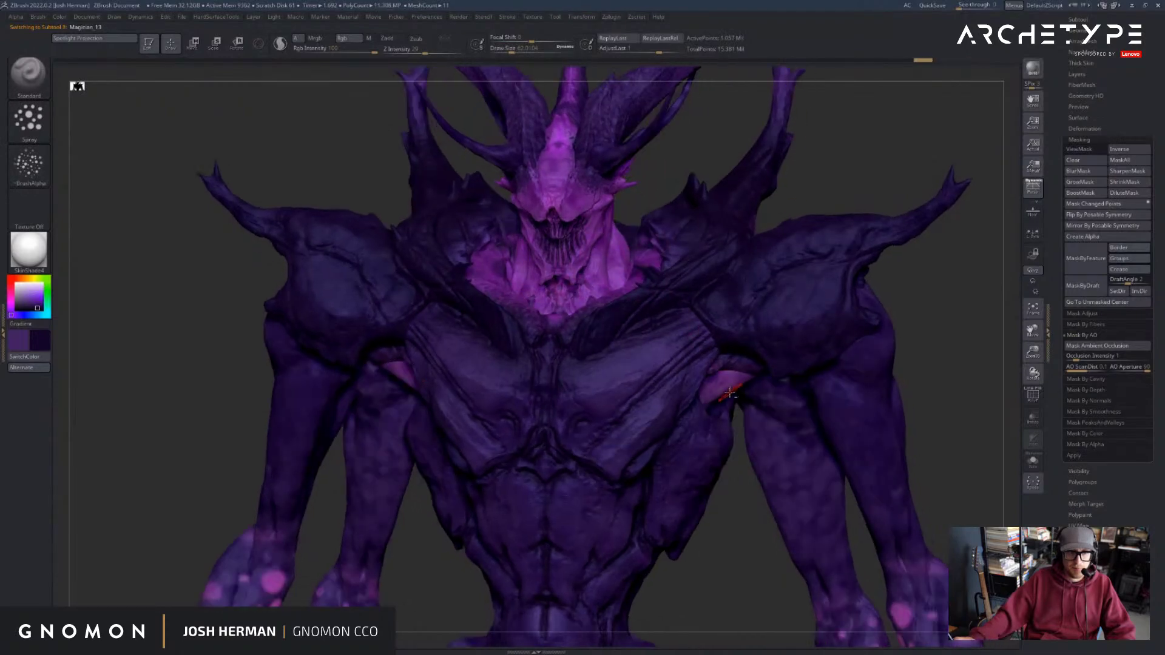
{"action": "key", "text": "s"}
{"action": "mouse_move", "coordinate": [717, 381]}
{"action": "left_mouse_down"}
{"action": "mouse_move", "coordinate": [727, 382]}
{"action": "mouse_move", "coordinate": [711, 377]}
{"action": "left_mouse_up"}
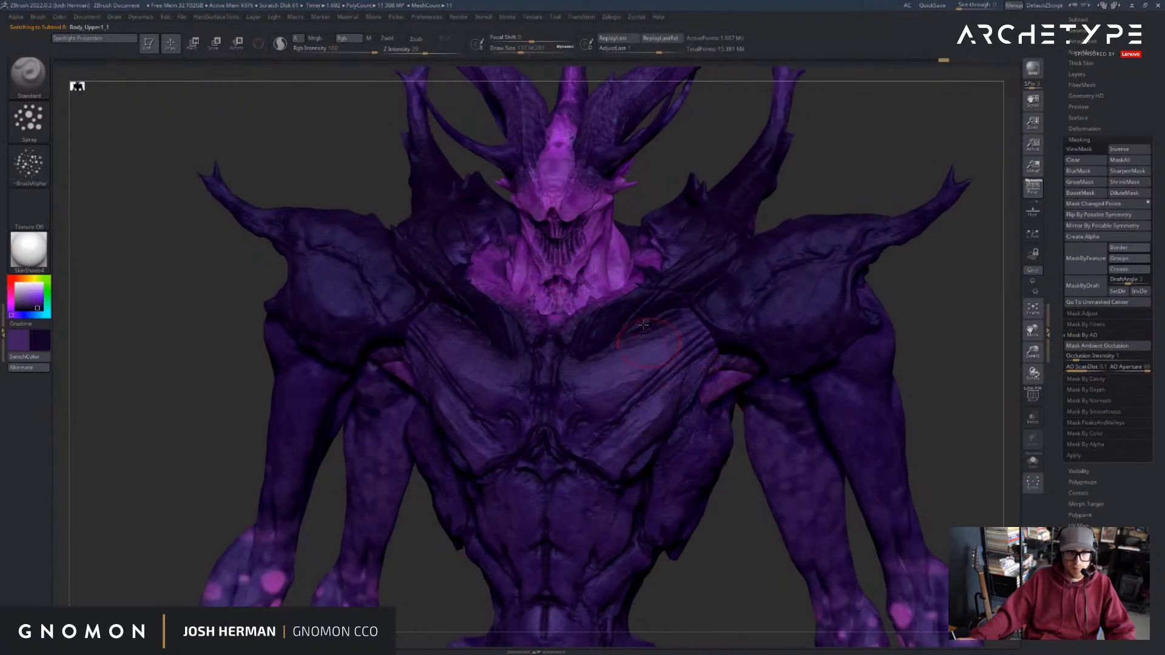
- Show the offset pink torso copy beside the creature and sample dark purple from the creature's waist as the paint colour
{"action": "left_click", "coordinate": [601, 273], "text": "alt"}
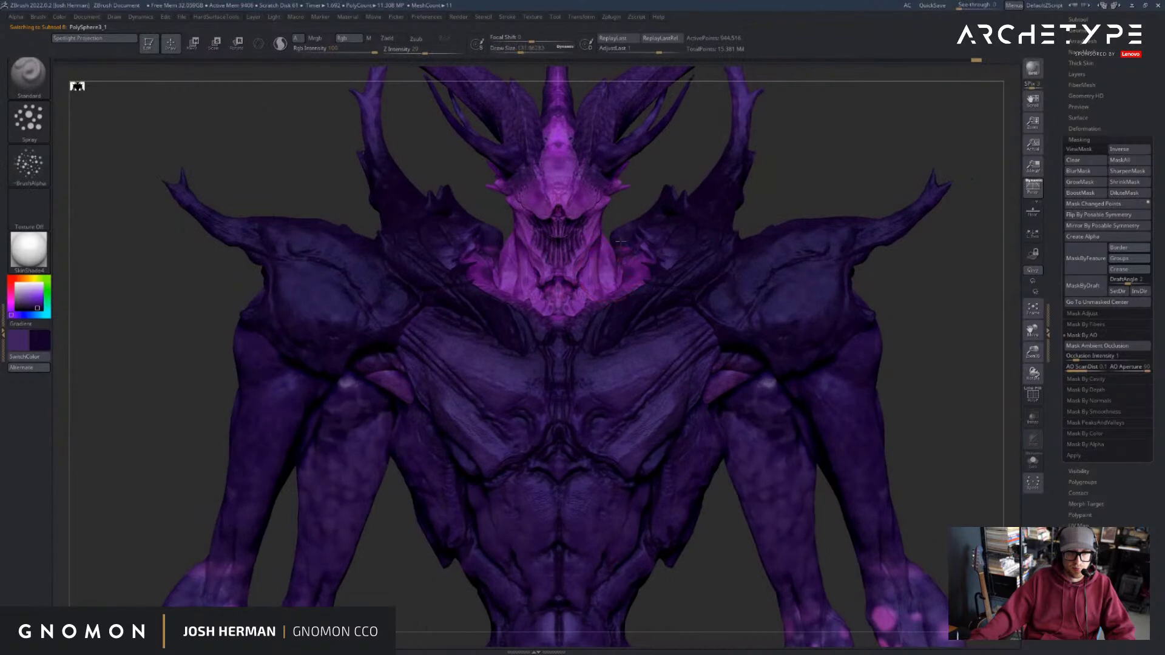
{"action": "left_click_drag", "start_coordinate": [640, 189], "coordinate": [637, 229]}
{"action": "left_click_drag", "start_coordinate": [873, 181], "coordinate": [825, 175], "text": "alt"}
{"action": "left_click_drag", "start_coordinate": [1058, 139], "coordinate": [1058, 349]}
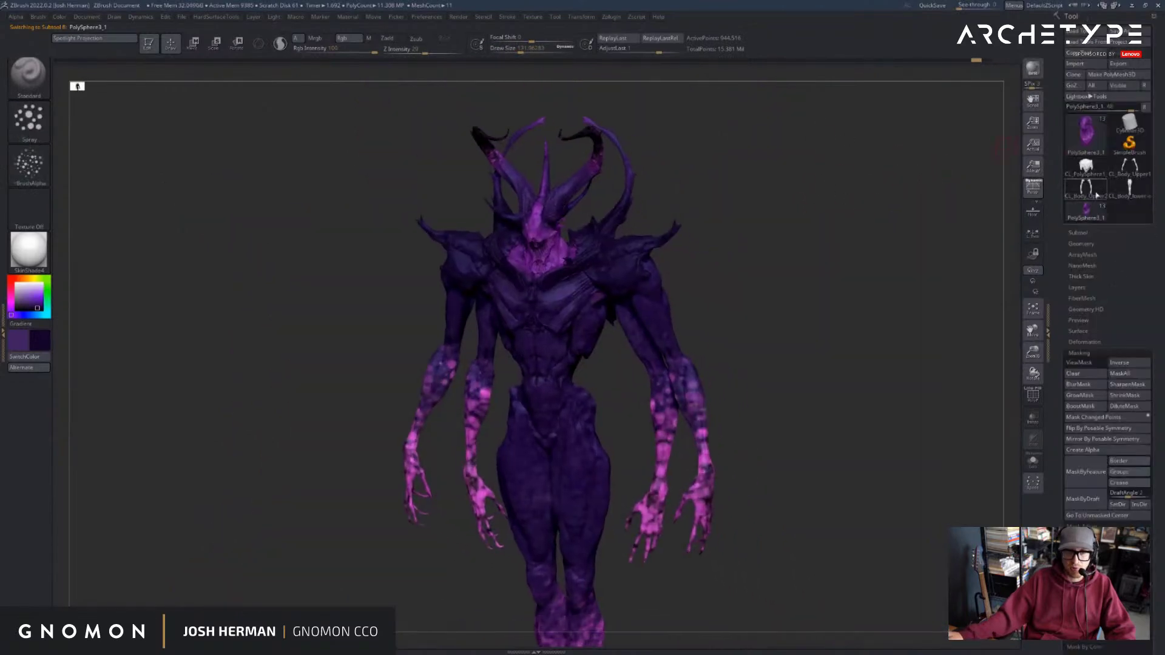
{"action": "left_click", "coordinate": [1084, 233]}
{"action": "left_click_drag", "start_coordinate": [1067, 182], "coordinate": [1067, 152]}
{"action": "left_click_drag", "start_coordinate": [965, 174], "coordinate": [994, 169]}
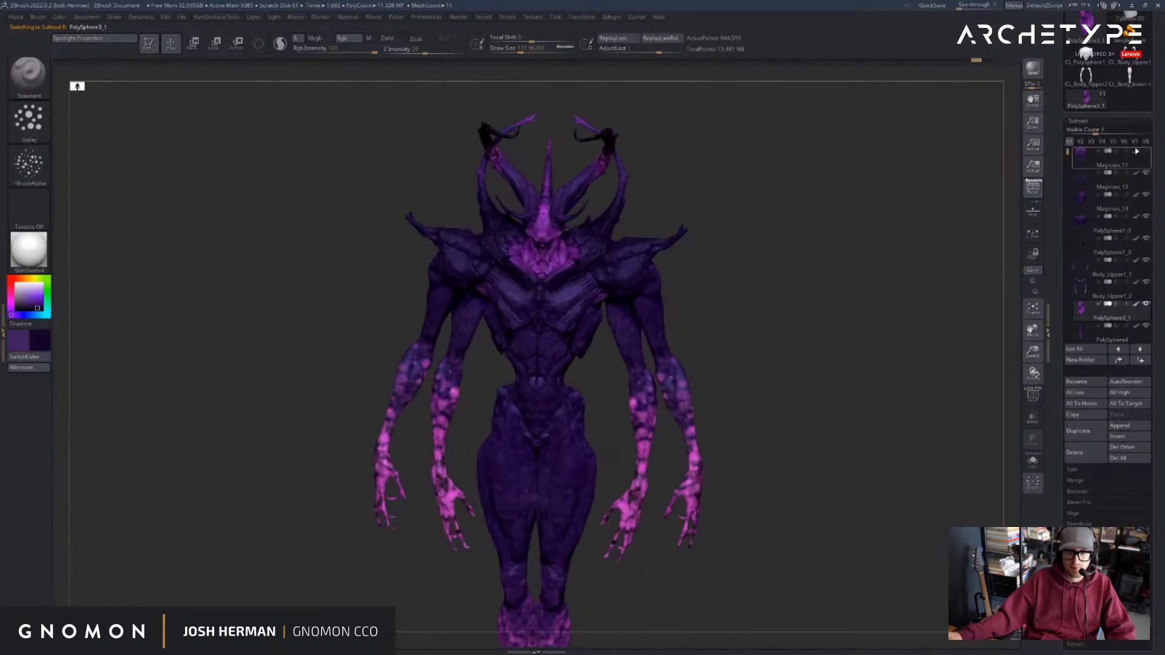
{"action": "left_click", "coordinate": [1145, 151]}
{"action": "left_click_drag", "start_coordinate": [840, 185], "coordinate": [870, 285]}
{"action": "left_click_drag", "start_coordinate": [808, 320], "coordinate": [722, 273], "text": "alt"}
{"action": "key", "text": "c"}
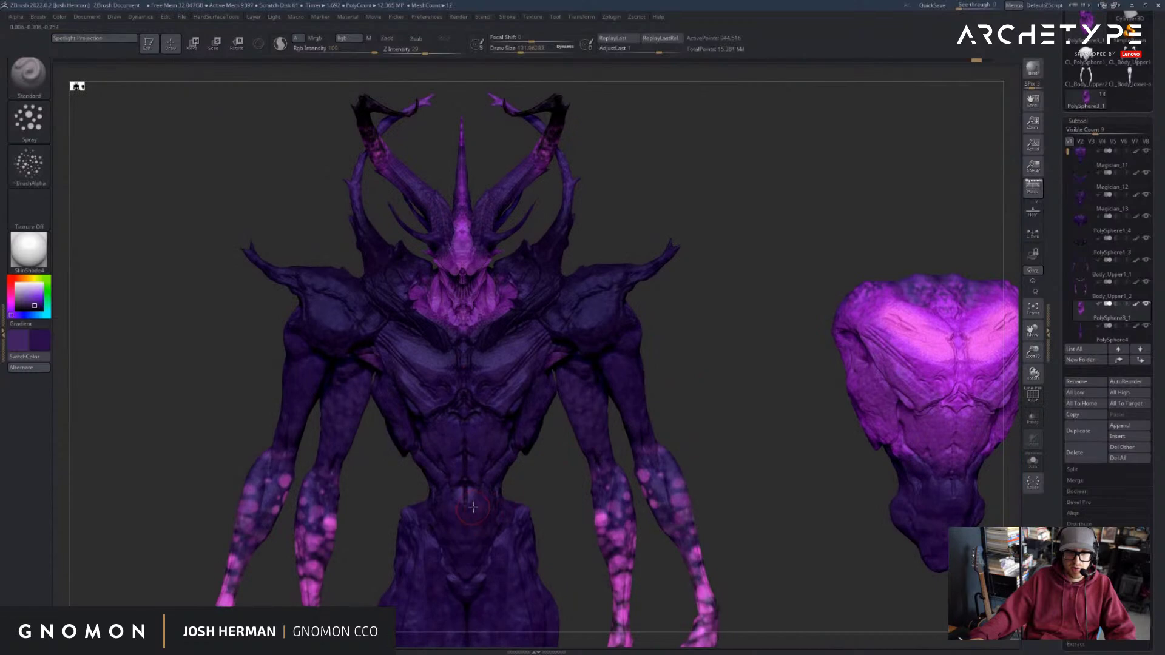
- Isolate the shoulder armour and spray dark purple over the pink patches on its inner side, checking it against the full creature
{"action": "left_click_drag", "start_coordinate": [781, 212], "coordinate": [866, 300], "text": "alt"}
{"action": "right_click_drag", "start_coordinate": [865, 300], "coordinate": [616, 425], "text": "ctrl"}
{"action": "right_click_drag", "start_coordinate": [858, 234], "coordinate": [470, 407]}
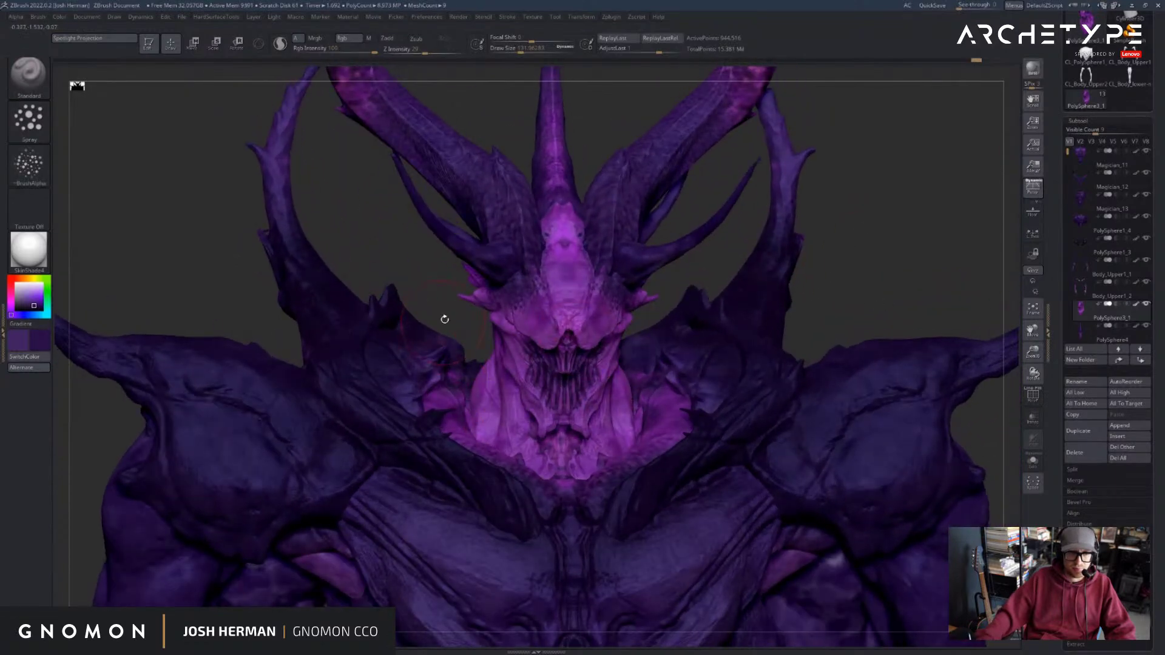
{"action": "right_click_drag", "start_coordinate": [445, 319], "coordinate": [540, 328]}
{"action": "left_click", "coordinate": [533, 368], "text": "alt"}
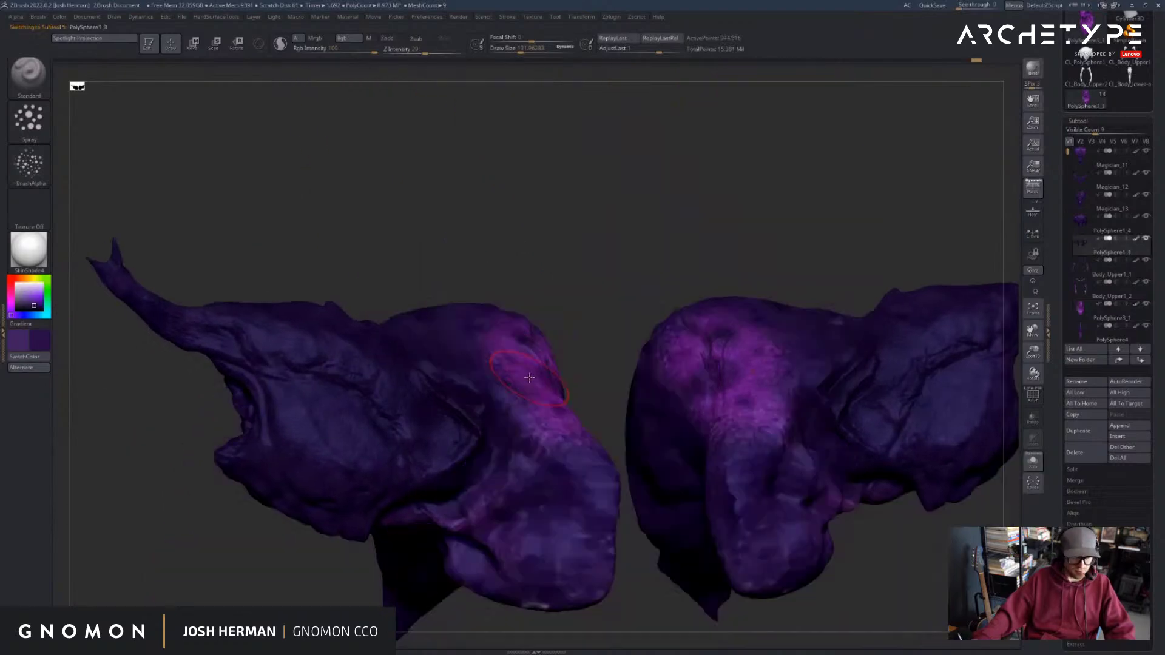
{"action": "right_click_drag", "start_coordinate": [496, 243], "coordinate": [559, 426]}
{"action": "key", "text": "alt+shift+s"}
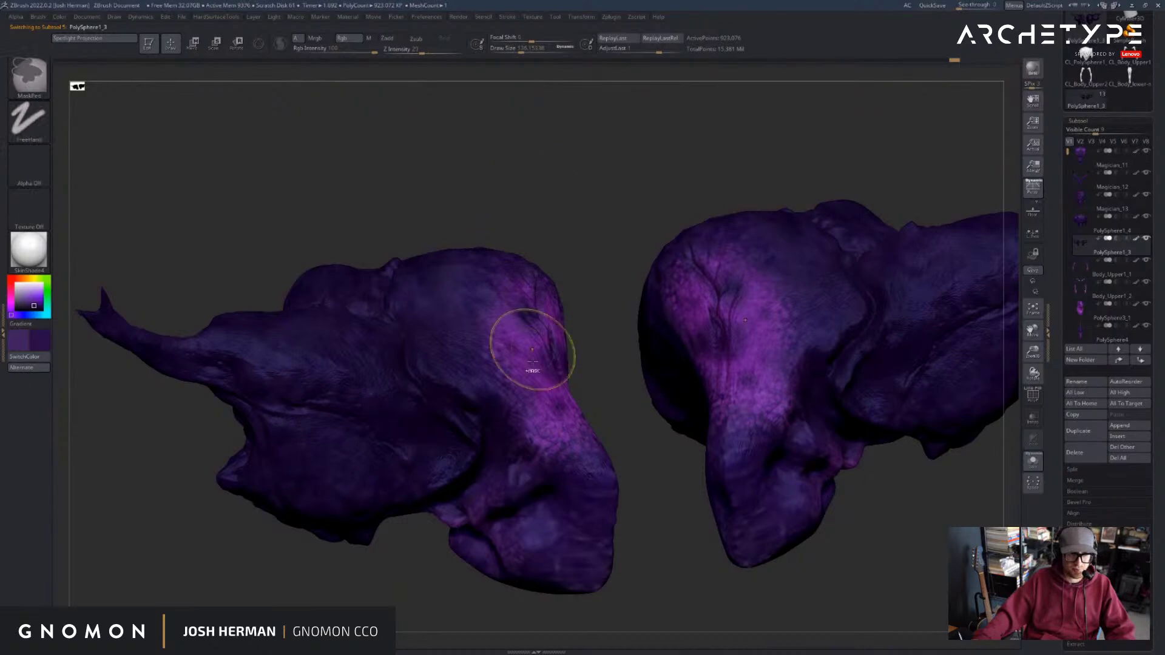
{"action": "mouse_move", "coordinate": [546, 348]}
{"action": "left_mouse_down"}
{"action": "mouse_move", "coordinate": [528, 331]}
{"action": "mouse_move", "coordinate": [557, 420]}
{"action": "left_mouse_up"}
{"action": "key", "text": "ctrl+shift+s"}
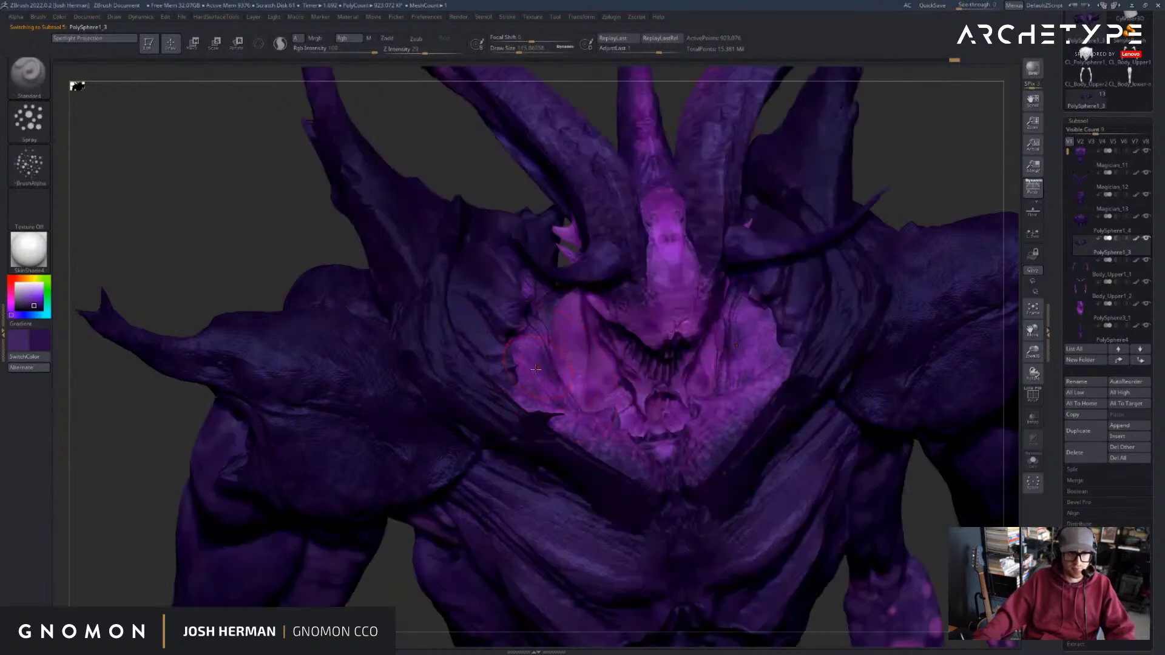
- Isolate the shoulder armour again and blend its inner pink areas with larger purple sprays, alternating the two paint colours
{"action": "key", "text": "alt+shift+s"}
{"action": "right_click_drag", "start_coordinate": [431, 343], "coordinate": [479, 400], "text": "ctrl"}
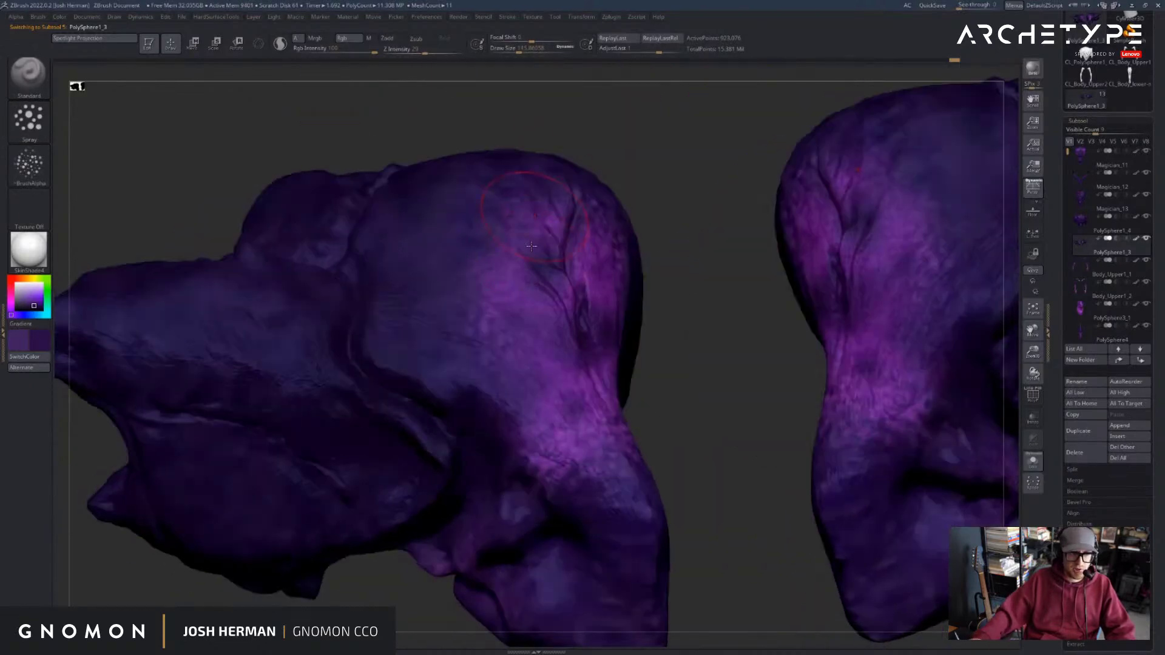
{"action": "left_click_drag", "start_coordinate": [510, 328], "coordinate": [515, 347]}
{"action": "key", "text": "s"}
{"action": "mouse_move", "coordinate": [522, 426]}
{"action": "left_mouse_down"}
{"action": "mouse_move", "coordinate": [579, 448]}
{"action": "mouse_move", "coordinate": [571, 459]}
{"action": "mouse_move", "coordinate": [511, 304]}
{"action": "left_mouse_up"}
{"action": "key", "text": "s"}
{"action": "key", "text": "s"}
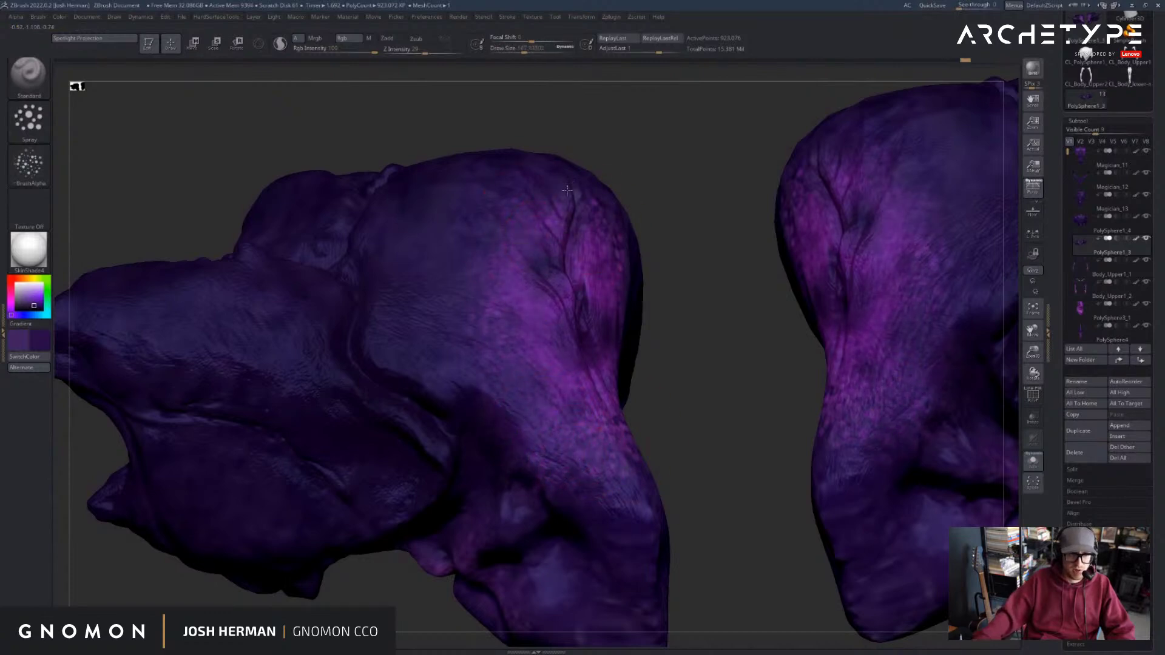
{"action": "left_click_drag", "start_coordinate": [567, 190], "coordinate": [583, 255]}
{"action": "key", "text": "v"}
{"action": "key", "text": "alt+shift+s"}
{"action": "key", "text": "alt+shift+s"}
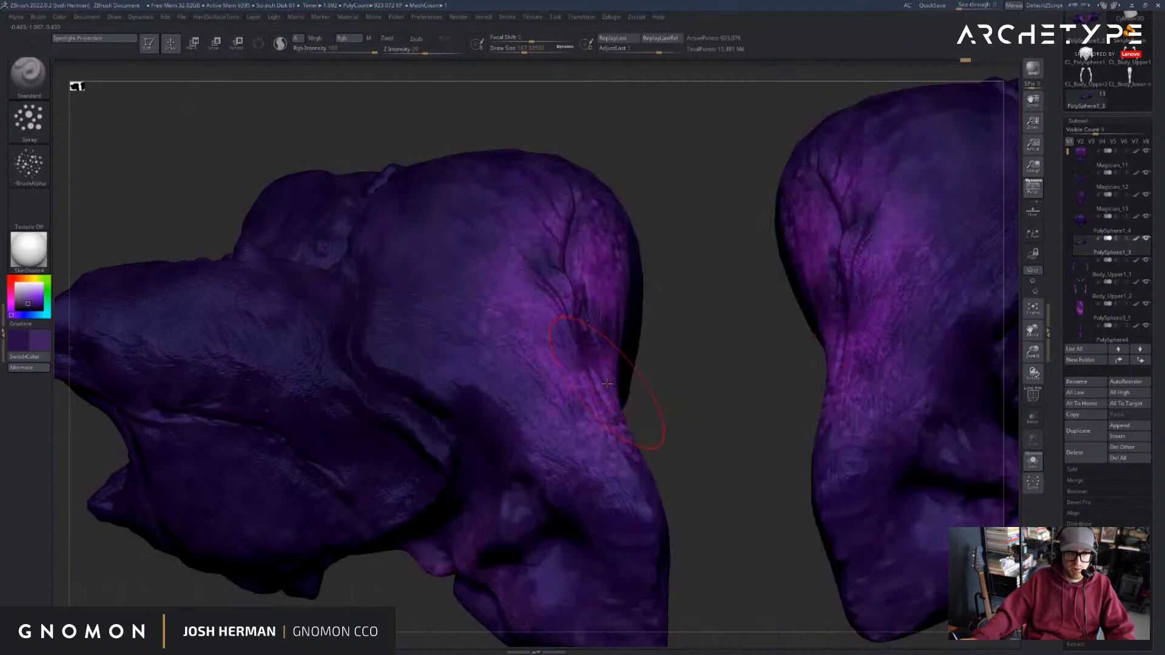
{"action": "key", "text": "ctrl+shift+s"}
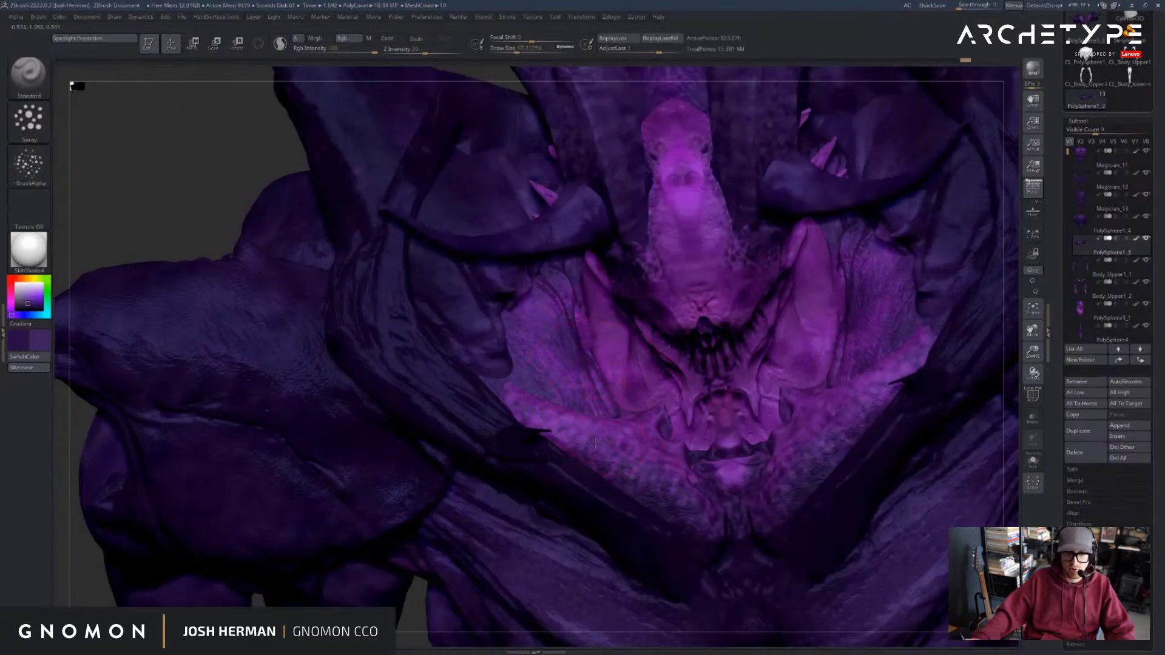
- Select the head and spray muted purple over the lower neck where it meets the collar
{"action": "left_click", "coordinate": [612, 455], "text": "alt"}
{"action": "key", "text": "ctrl+shift+s"}
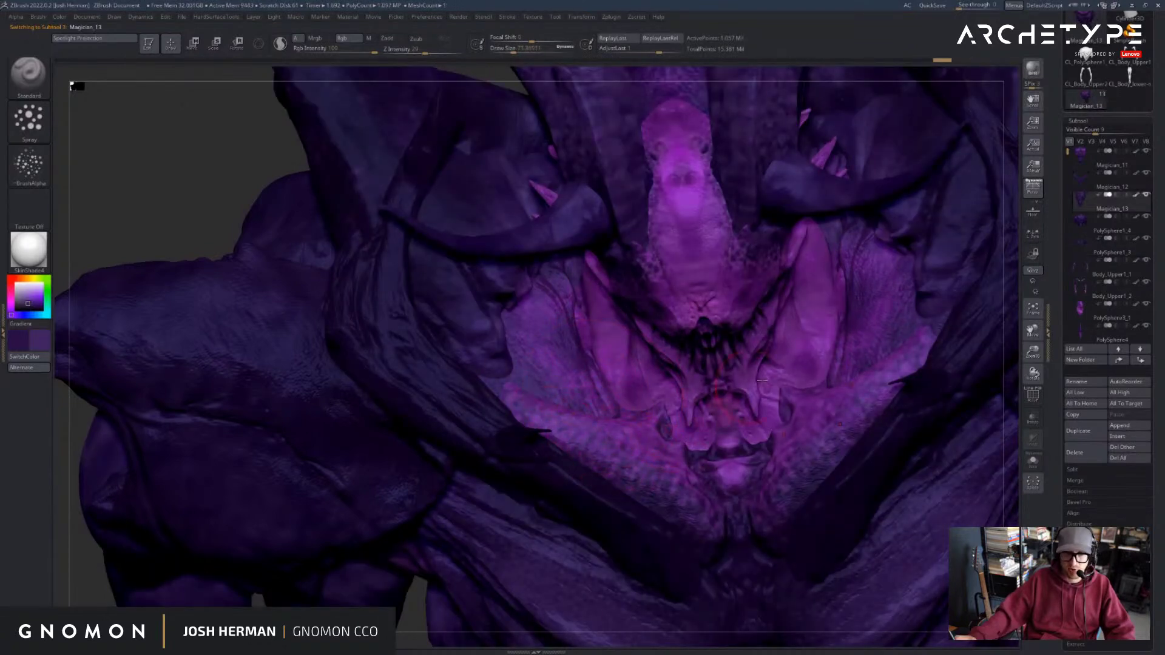
{"action": "left_click", "coordinate": [795, 364], "text": "alt"}
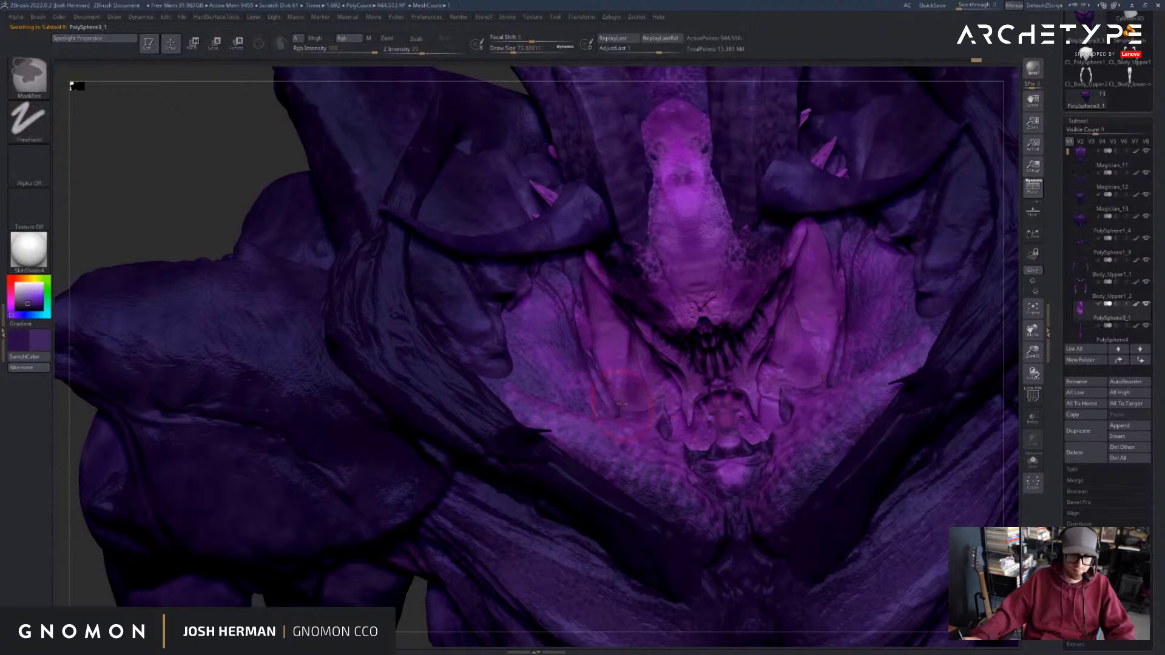
{"action": "left_click", "coordinate": [582, 328], "text": "alt"}
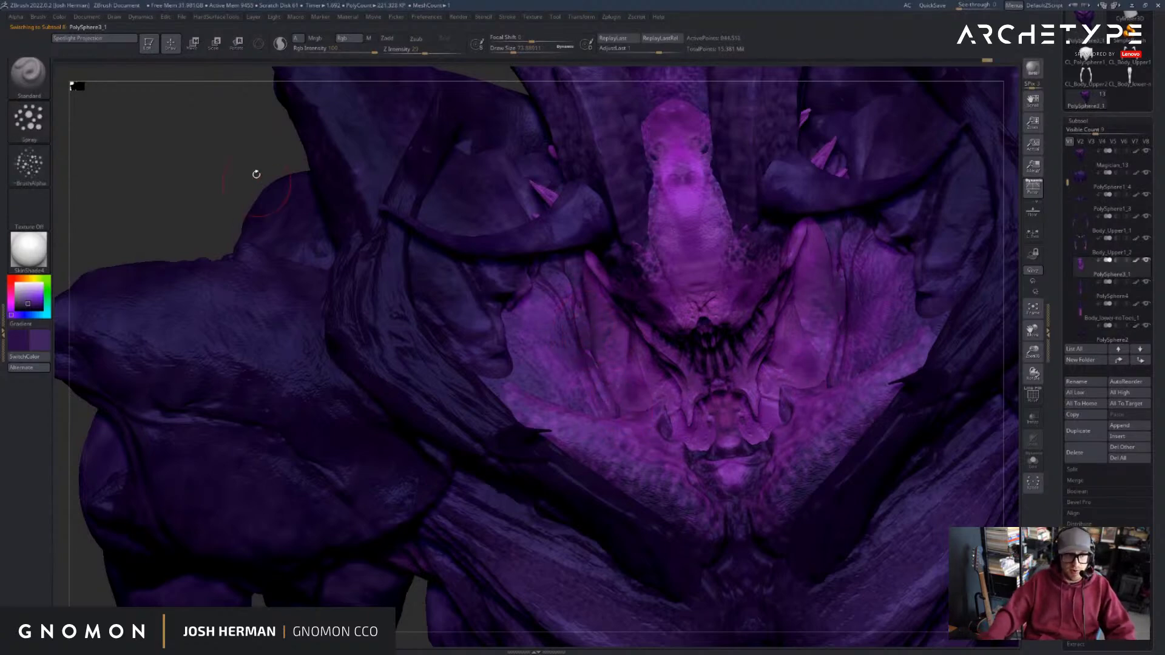
{"action": "left_click_drag", "start_coordinate": [254, 174], "coordinate": [282, 124]}
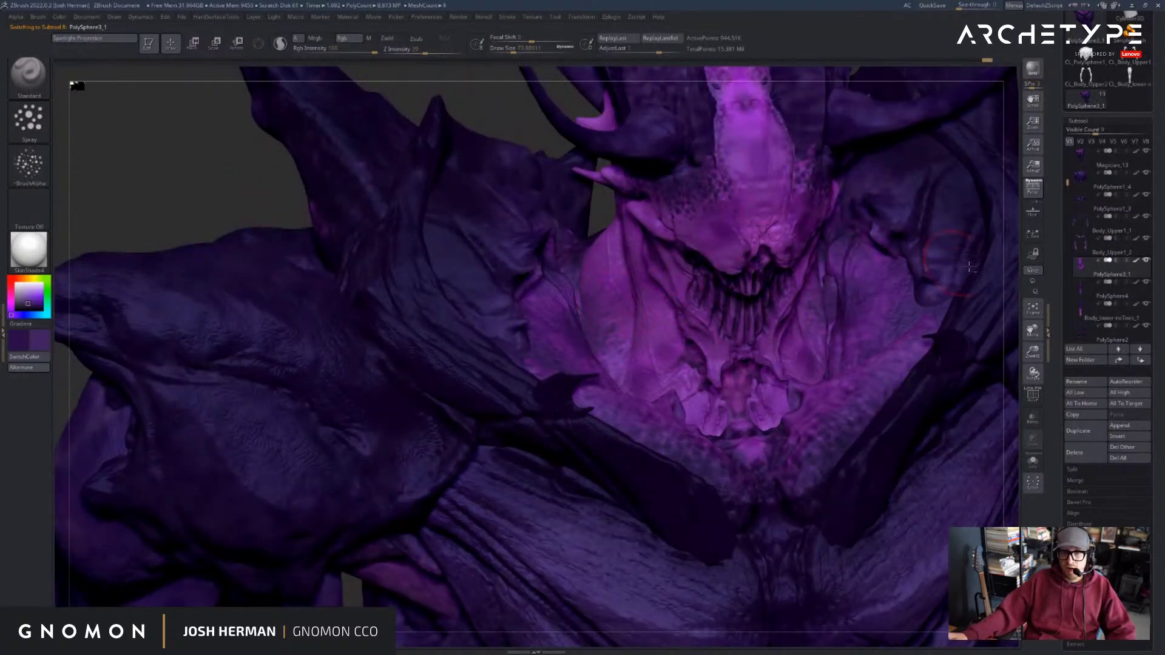
{"action": "left_click_drag", "start_coordinate": [1012, 280], "coordinate": [948, 298]}
{"action": "mouse_move", "coordinate": [944, 156]}
{"action": "left_mouse_down"}
{"action": "mouse_move", "coordinate": [962, 165]}
{"action": "mouse_move", "coordinate": [670, 414]}
{"action": "left_mouse_up"}
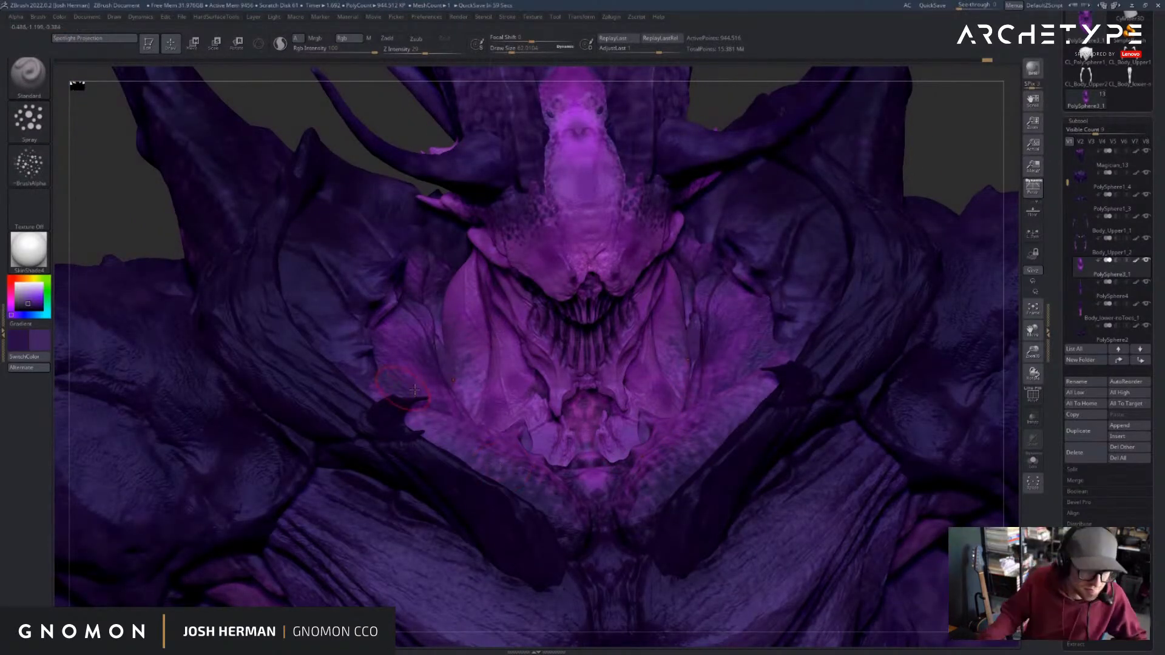
{"action": "left_click_drag", "start_coordinate": [941, 162], "coordinate": [935, 91]}
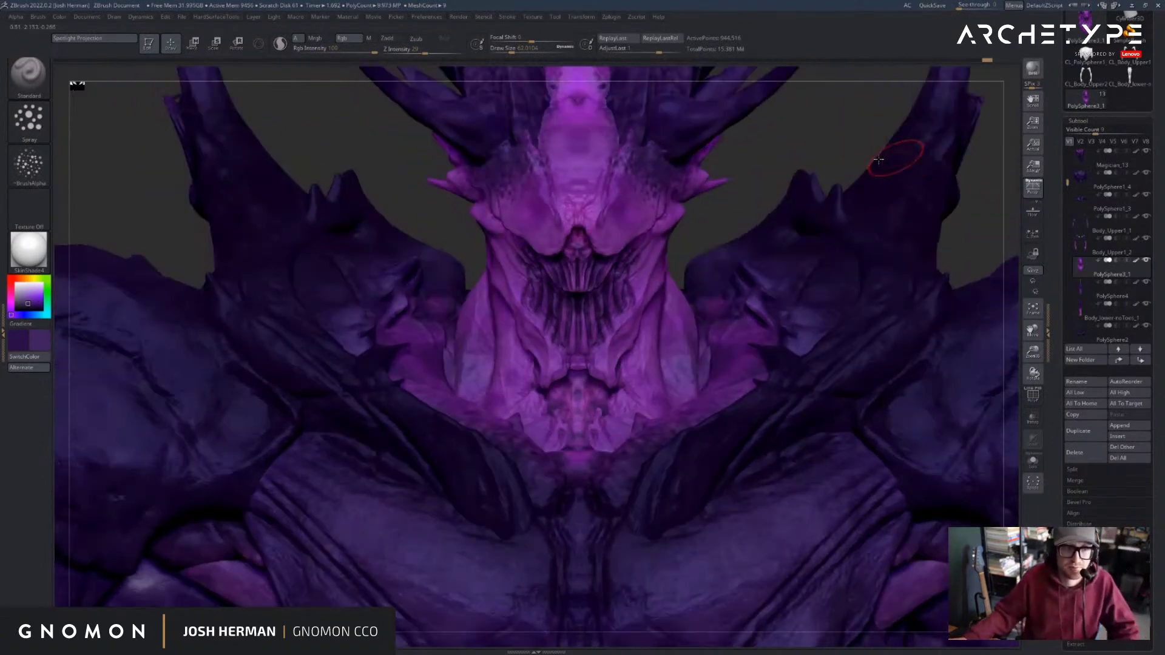
- Continue the muted purple spraying around the sides of the neck behind the jaw
{"action": "left_click_drag", "start_coordinate": [811, 137], "coordinate": [685, 254]}
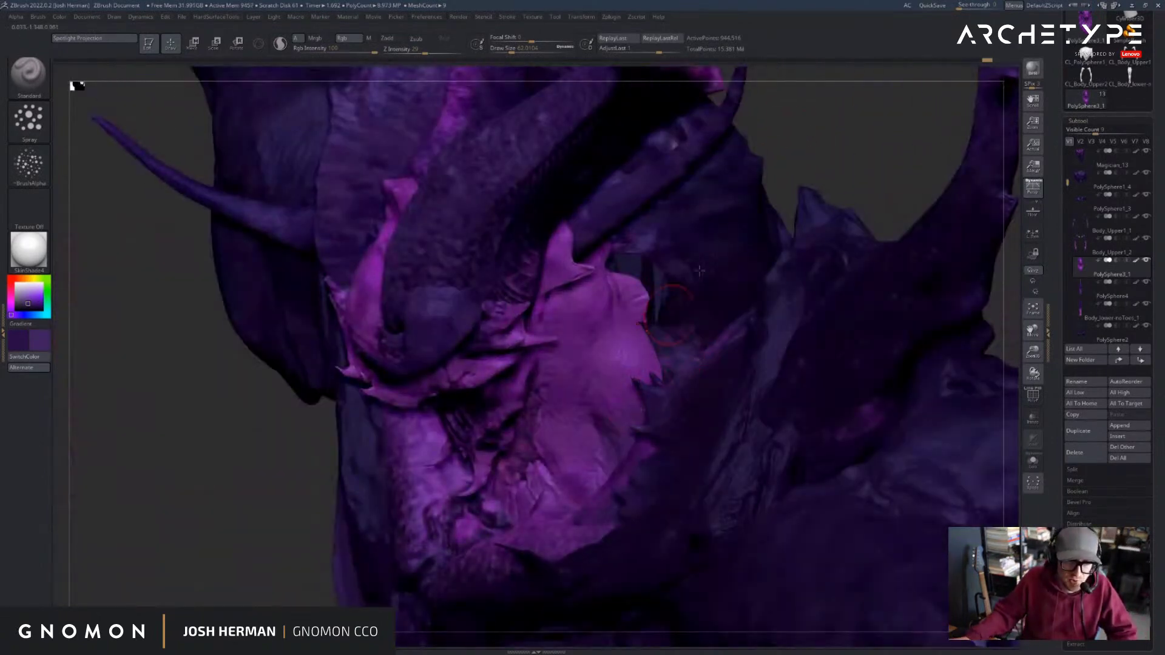
{"action": "left_click_drag", "start_coordinate": [837, 127], "coordinate": [728, 261]}
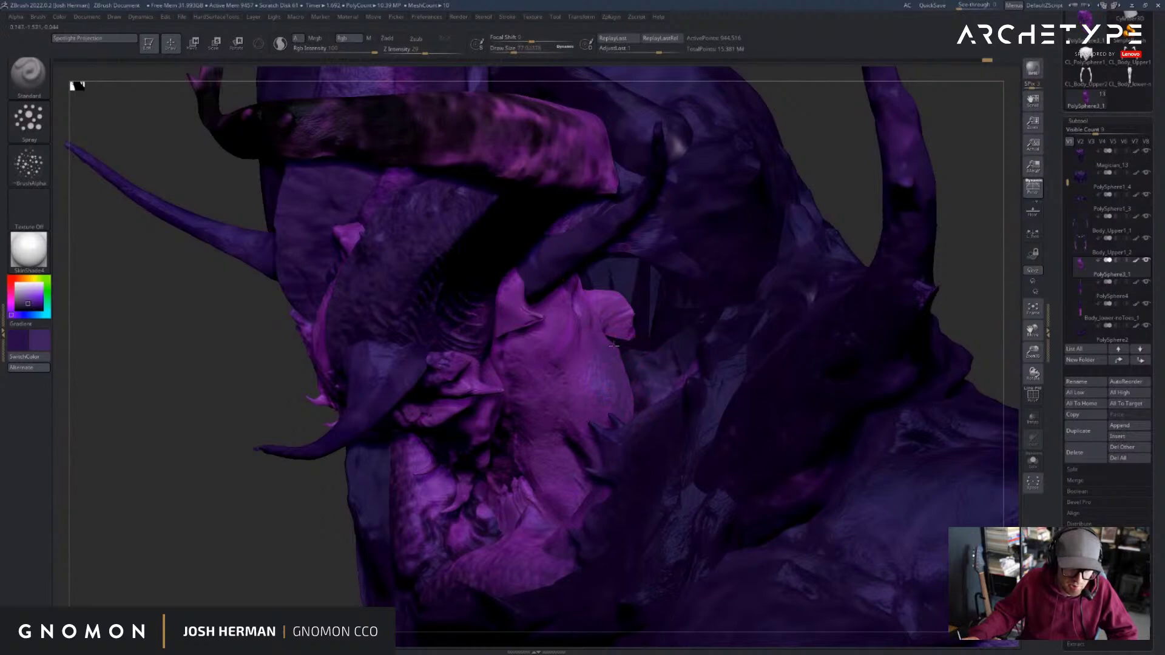
{"action": "left_click_drag", "start_coordinate": [799, 161], "coordinate": [638, 259]}
{"action": "mouse_move", "coordinate": [674, 302]}
{"action": "left_mouse_down"}
{"action": "mouse_move", "coordinate": [649, 279]}
{"action": "mouse_move", "coordinate": [615, 291]}
{"action": "left_mouse_up"}
{"action": "left_click_drag", "start_coordinate": [481, 413], "coordinate": [685, 285]}
- Hide the offset torso copy, keep the main torso visible, and sample bright pink as the paint colour
{"action": "key", "text": "f"}
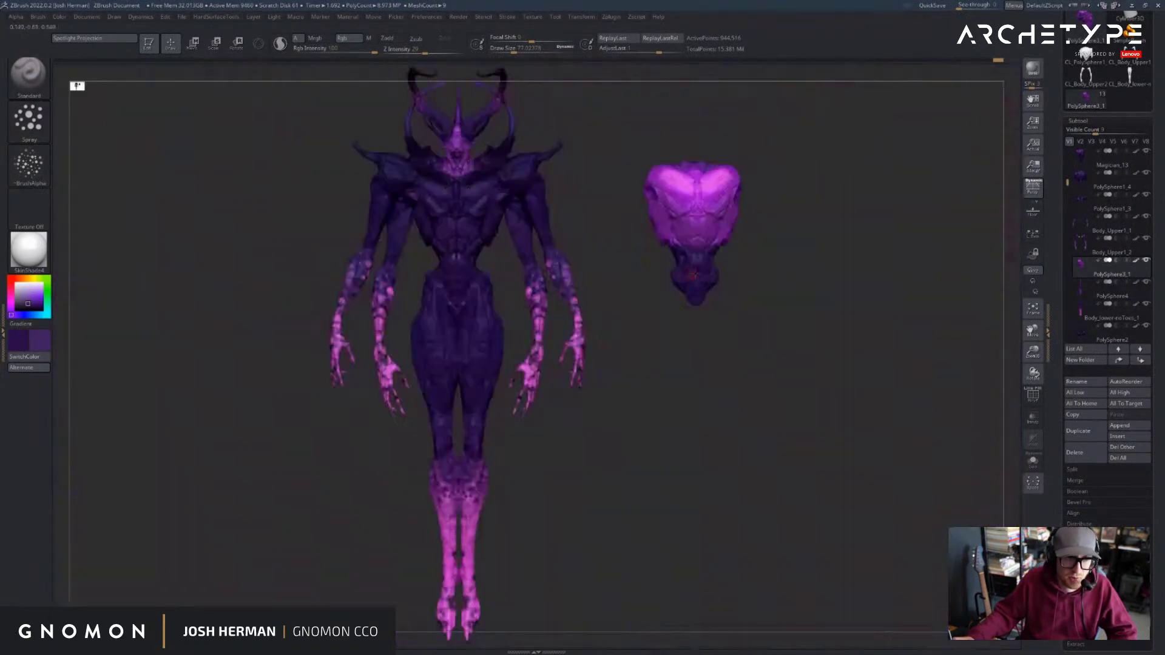
{"action": "left_click_drag", "start_coordinate": [793, 284], "coordinate": [888, 277], "text": "alt"}
{"action": "left_click", "coordinate": [1145, 151]}
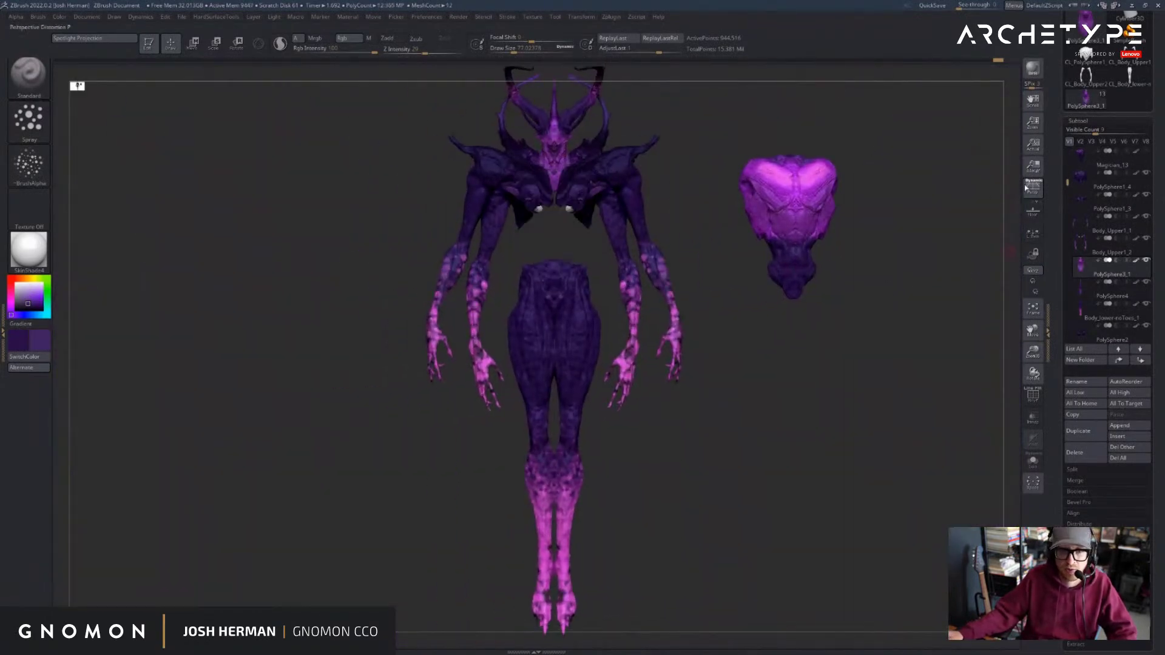
{"action": "left_click_drag", "start_coordinate": [1068, 182], "coordinate": [1068, 146]}
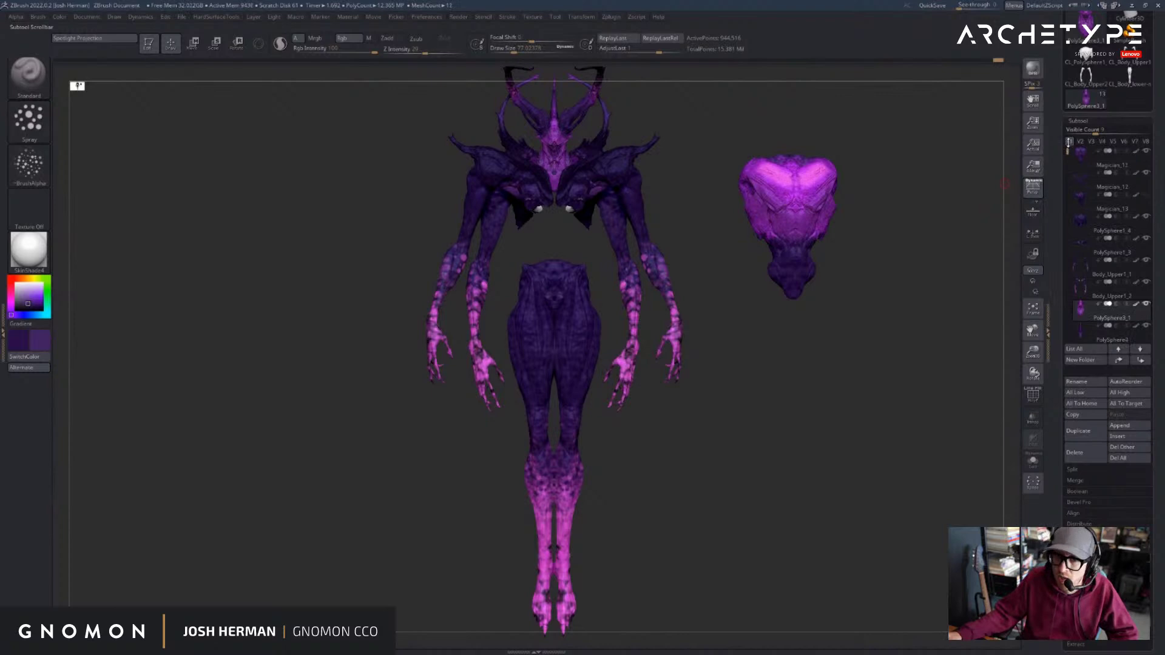
{"action": "left_click", "coordinate": [1146, 195]}
{"action": "left_click", "coordinate": [1146, 151]}
{"action": "left_click_drag", "start_coordinate": [885, 227], "coordinate": [816, 312]}
{"action": "key", "text": "c"}
{"action": "left_click_drag", "start_coordinate": [840, 206], "coordinate": [840, 485], "text": "alt"}
{"action": "left_click_drag", "start_coordinate": [888, 228], "coordinate": [693, 284]}
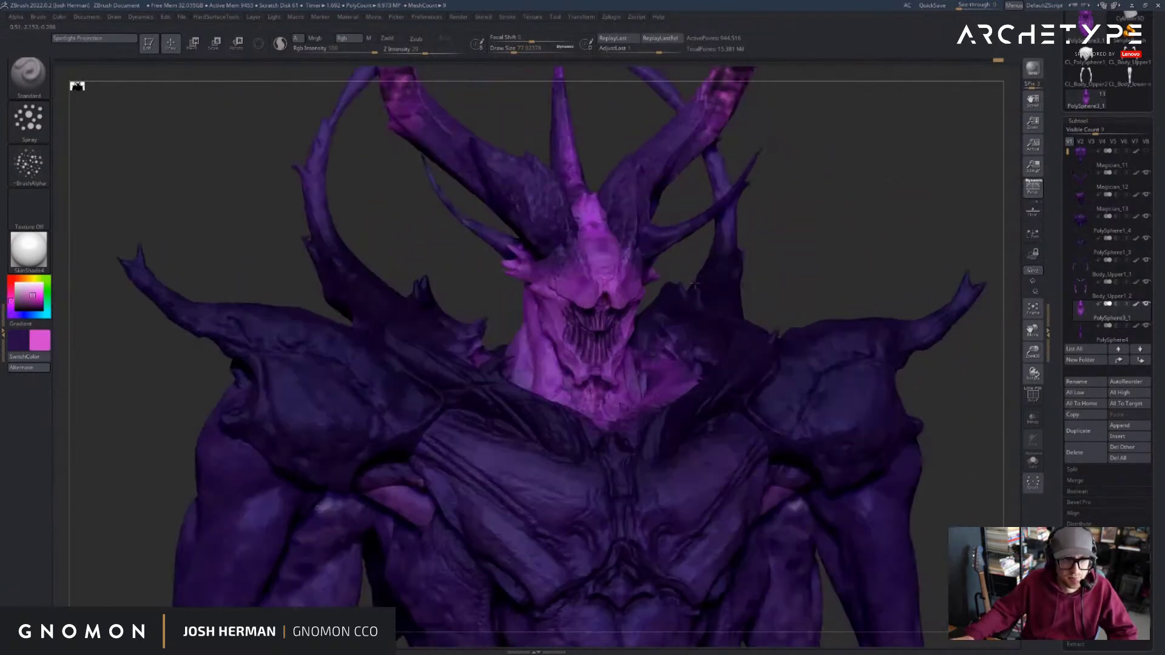
- Try spraying bright pink over the brow and nose with a reduced brush, and undo the strokes
{"action": "key", "text": "s"}
{"action": "left_click_drag", "start_coordinate": [598, 283], "coordinate": [594, 284]}
{"action": "mouse_move", "coordinate": [590, 289]}
{"action": "left_mouse_down"}
{"action": "mouse_move", "coordinate": [597, 230]}
{"action": "mouse_move", "coordinate": [572, 309]}
{"action": "left_mouse_up"}
{"action": "key", "text": "ctrl+z"}
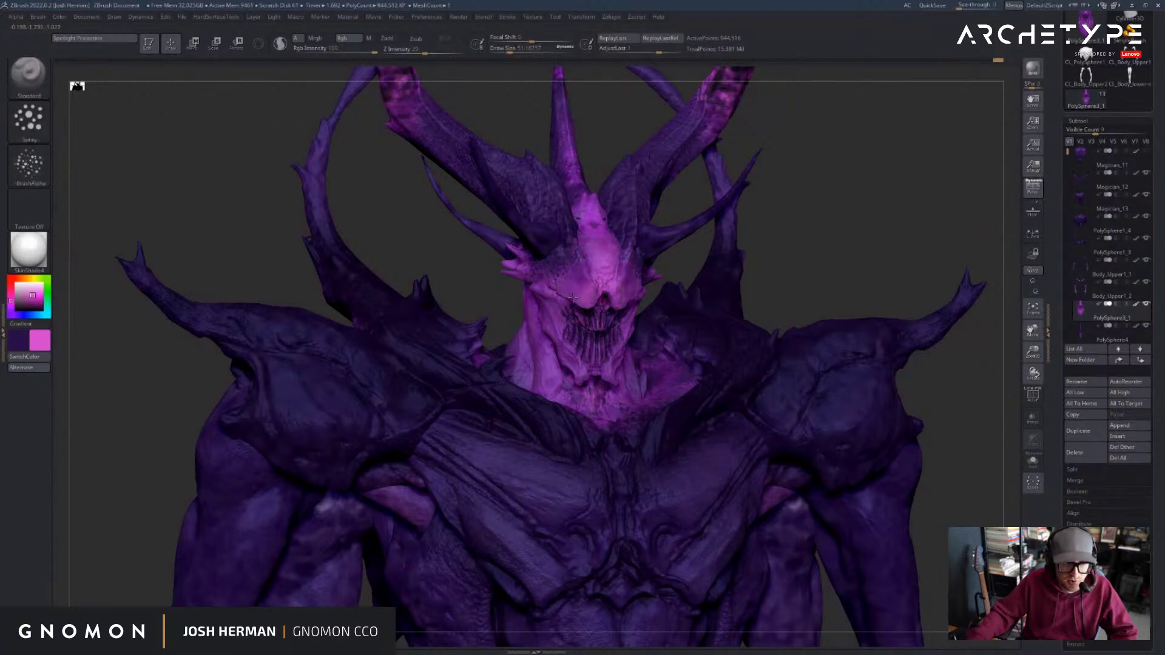
{"action": "key", "text": "ctrl+z"}
- Spray bright pink over the centre of the brow and around the eye area of the face with a smaller brush
{"action": "key", "text": "bracketleft"}
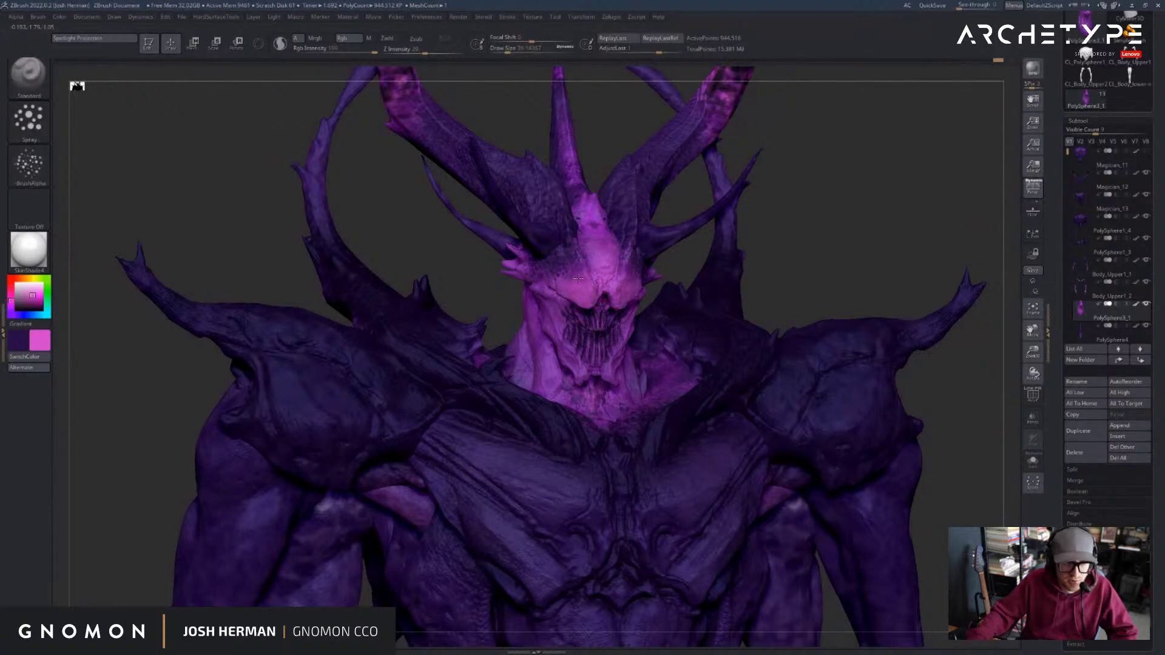
{"action": "left_click_drag", "start_coordinate": [597, 254], "coordinate": [595, 226]}
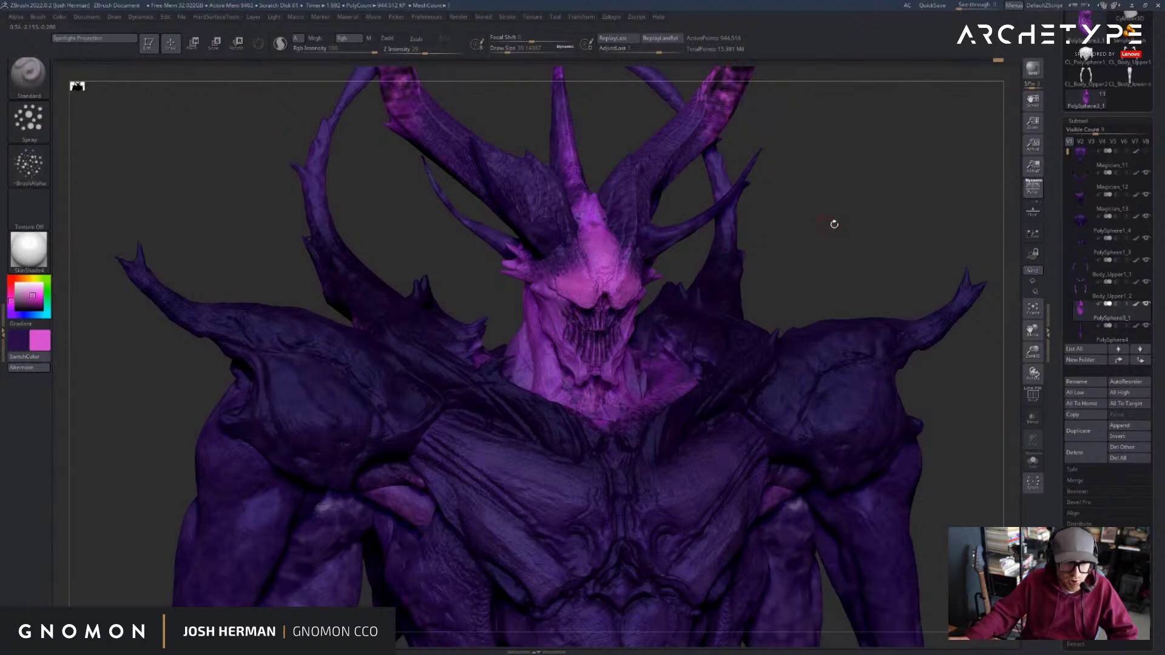
{"action": "left_click_drag", "start_coordinate": [834, 224], "coordinate": [874, 218]}
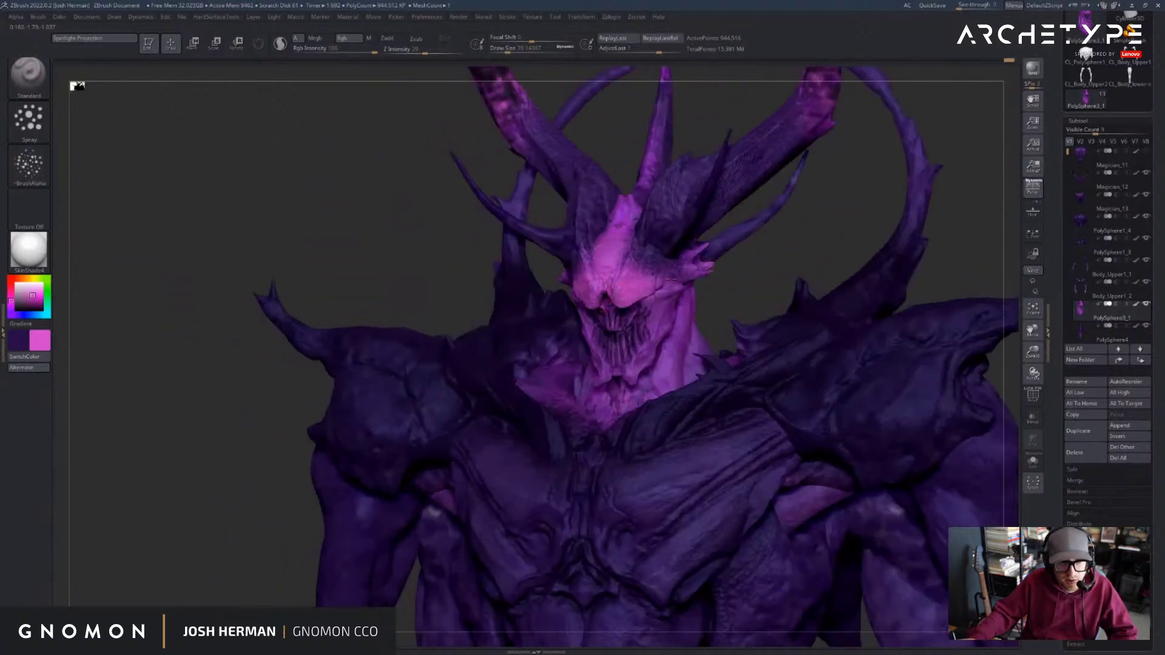
{"action": "key", "text": "s"}
{"action": "mouse_move", "coordinate": [660, 285]}
{"action": "left_mouse_down"}
{"action": "mouse_move", "coordinate": [704, 260]}
{"action": "mouse_move", "coordinate": [655, 283]}
{"action": "left_mouse_up"}
{"action": "key", "text": "s"}
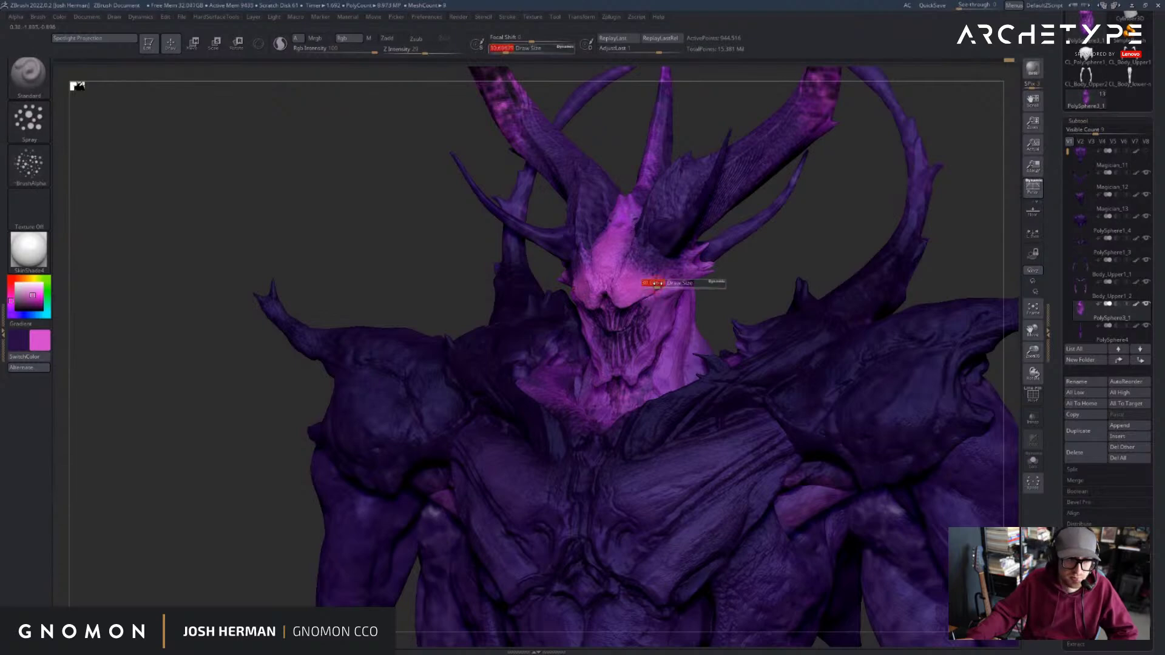
- Examine the creature's overall colouring at full-figure distance and around the head and upper body from several angles
{"action": "left_click_drag", "start_coordinate": [765, 249], "coordinate": [774, 246], "text": "shift"}
{"action": "key", "text": "f"}
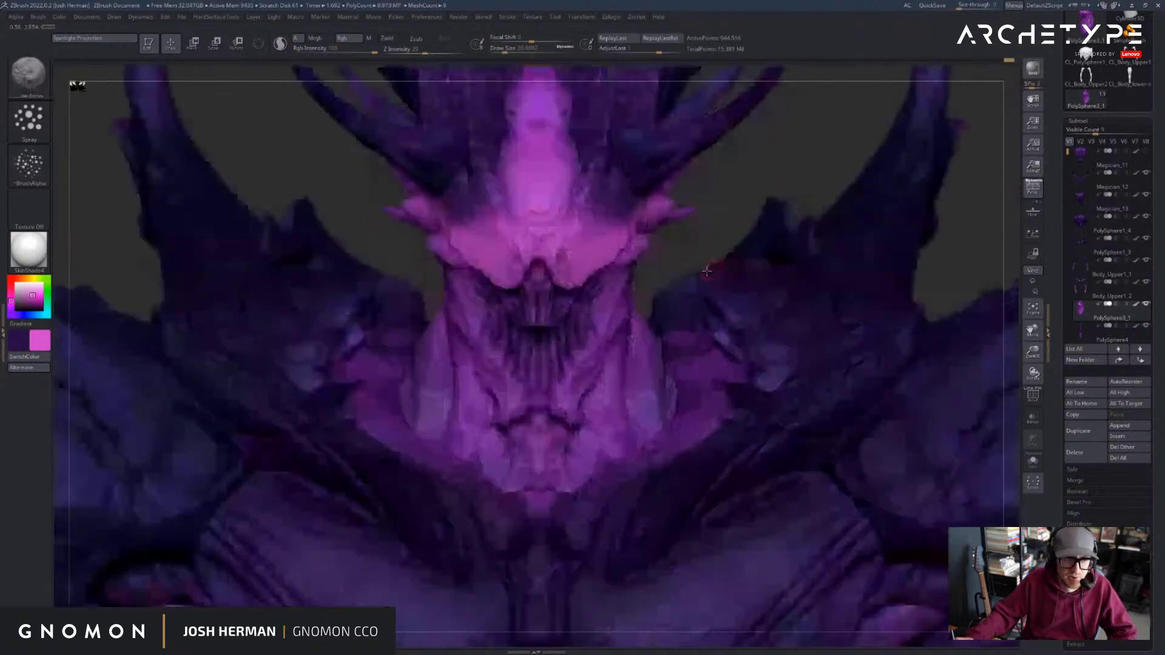
{"action": "key", "text": "f"}
{"action": "left_click_drag", "start_coordinate": [713, 267], "coordinate": [793, 250]}
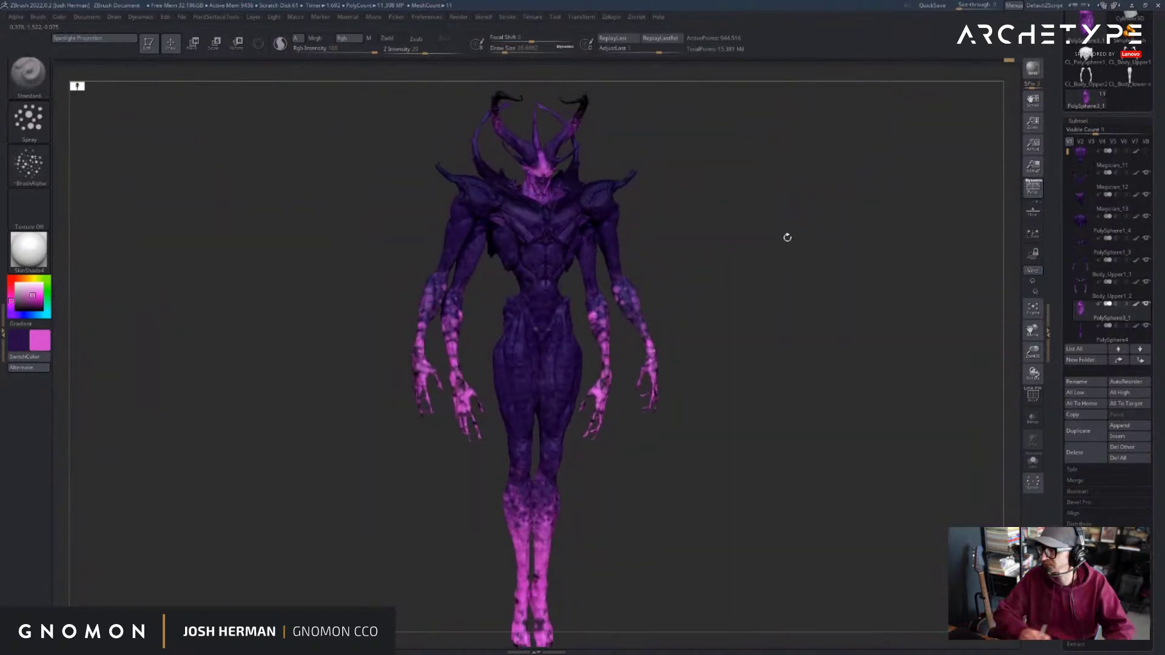
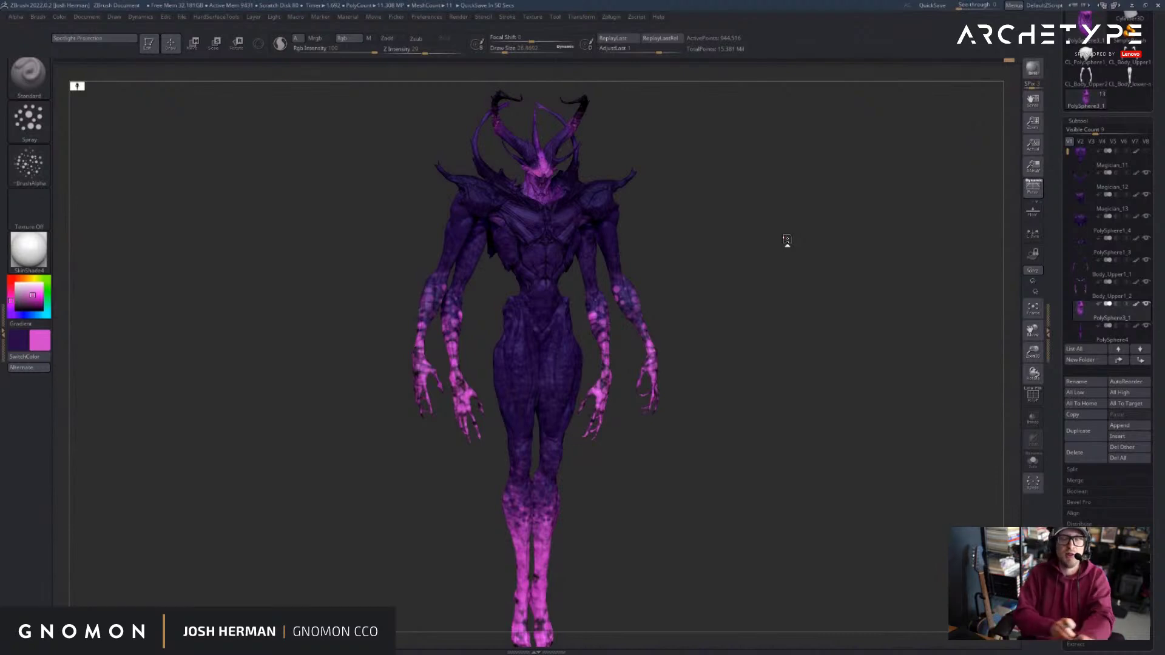
{"action": "left_click_drag", "start_coordinate": [885, 156], "coordinate": [904, 187]}
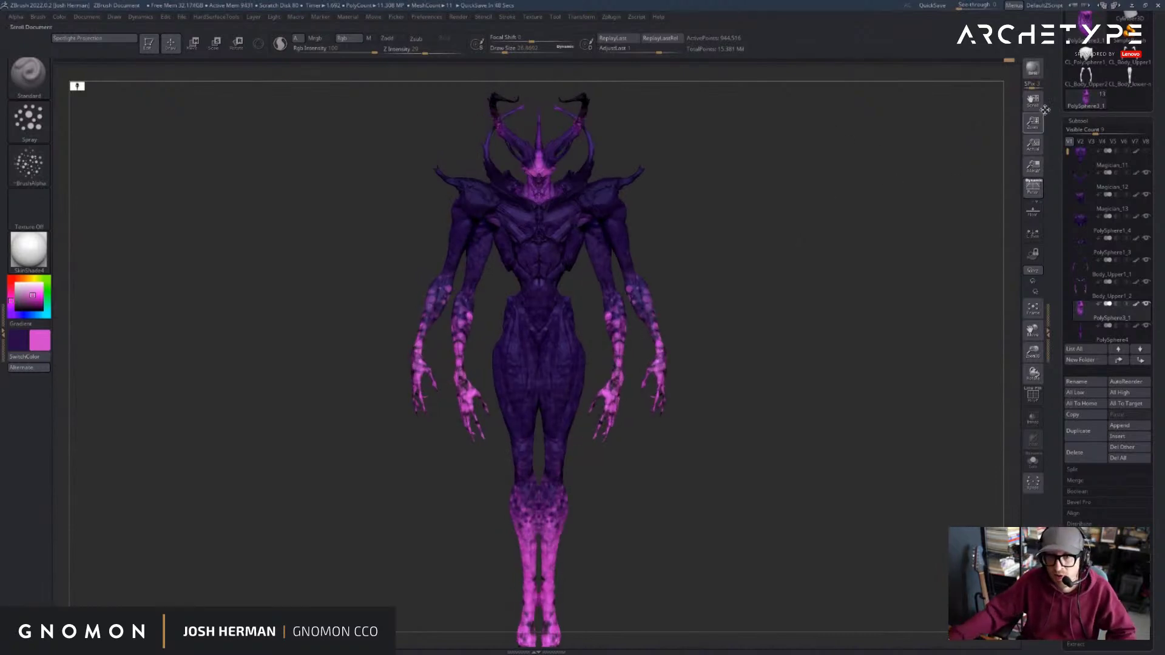
{"action": "left_click_drag", "start_coordinate": [1060, 115], "coordinate": [1062, 227]}
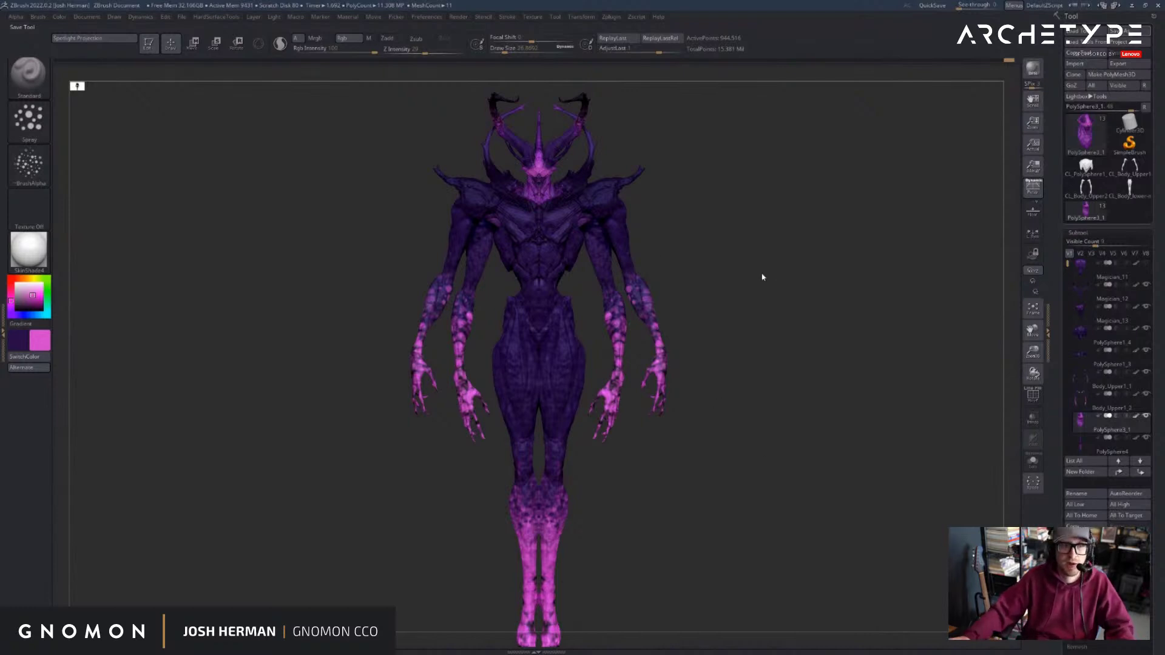
{"action": "mouse_move", "coordinate": [746, 279]}
{"action": "left_mouse_down"}
{"action": "mouse_move", "coordinate": [765, 253]}
{"action": "mouse_move", "coordinate": [764, 190]}
{"action": "left_mouse_up"}
{"action": "left_click_drag", "start_coordinate": [697, 136], "coordinate": [783, 261], "text": "alt"}
{"action": "left_click_drag", "start_coordinate": [827, 183], "coordinate": [822, 267], "text": "alt"}
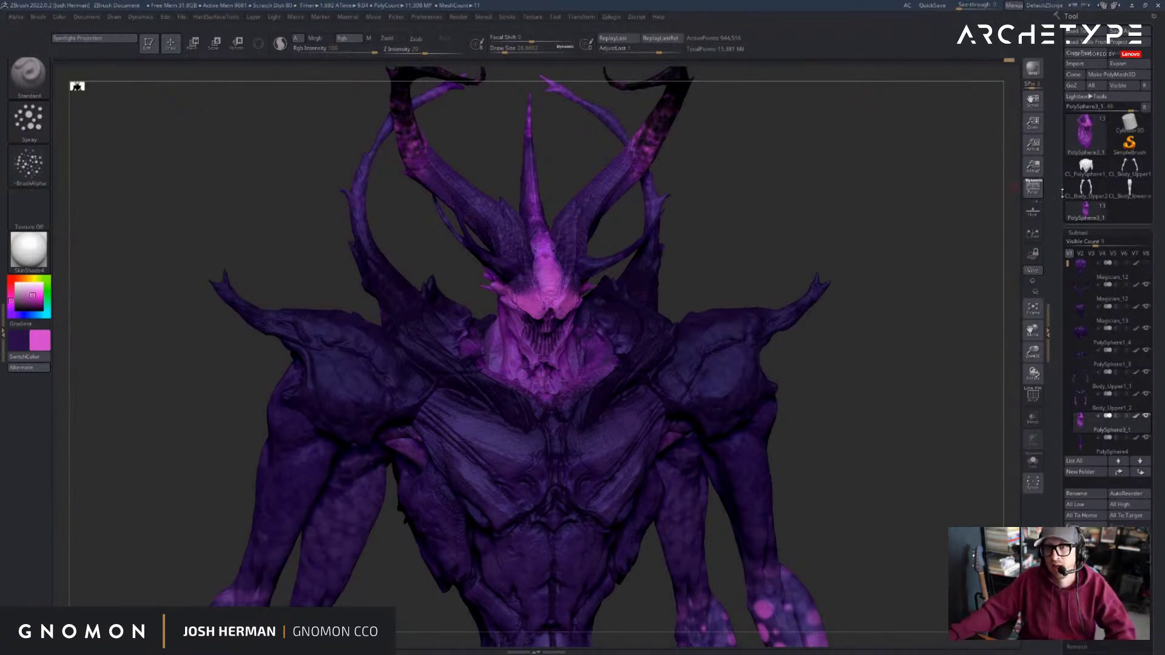
{"action": "left_click_drag", "start_coordinate": [875, 259], "coordinate": [873, 254]}
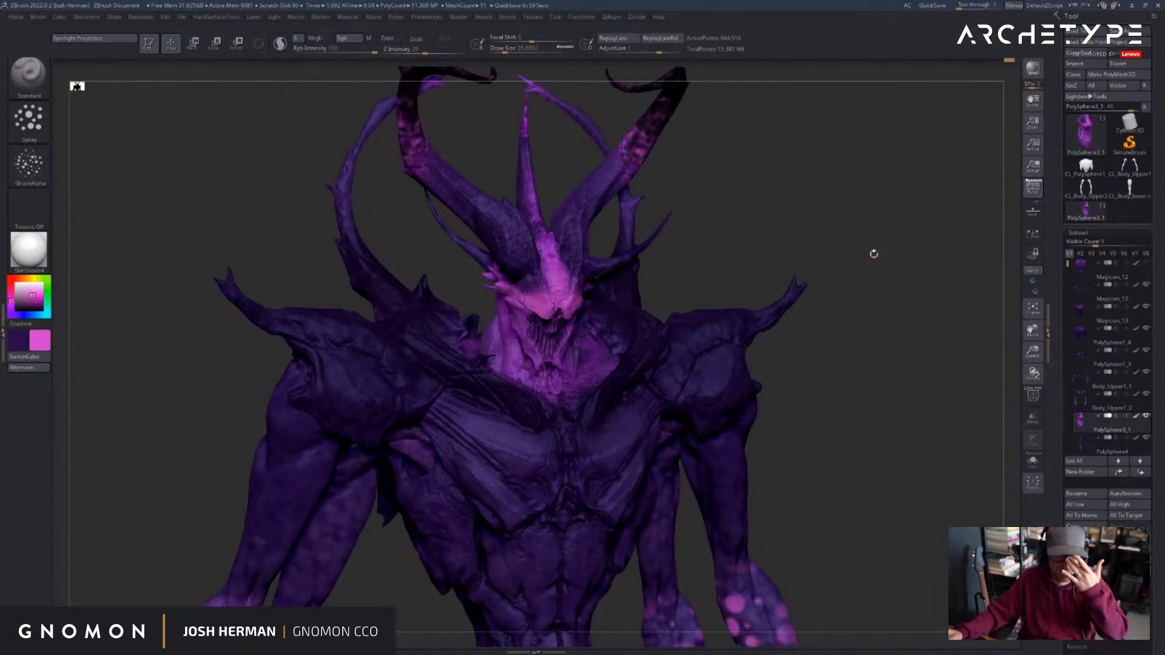
{"action": "left_click_drag", "start_coordinate": [937, 221], "coordinate": [902, 244], "text": "shift"}
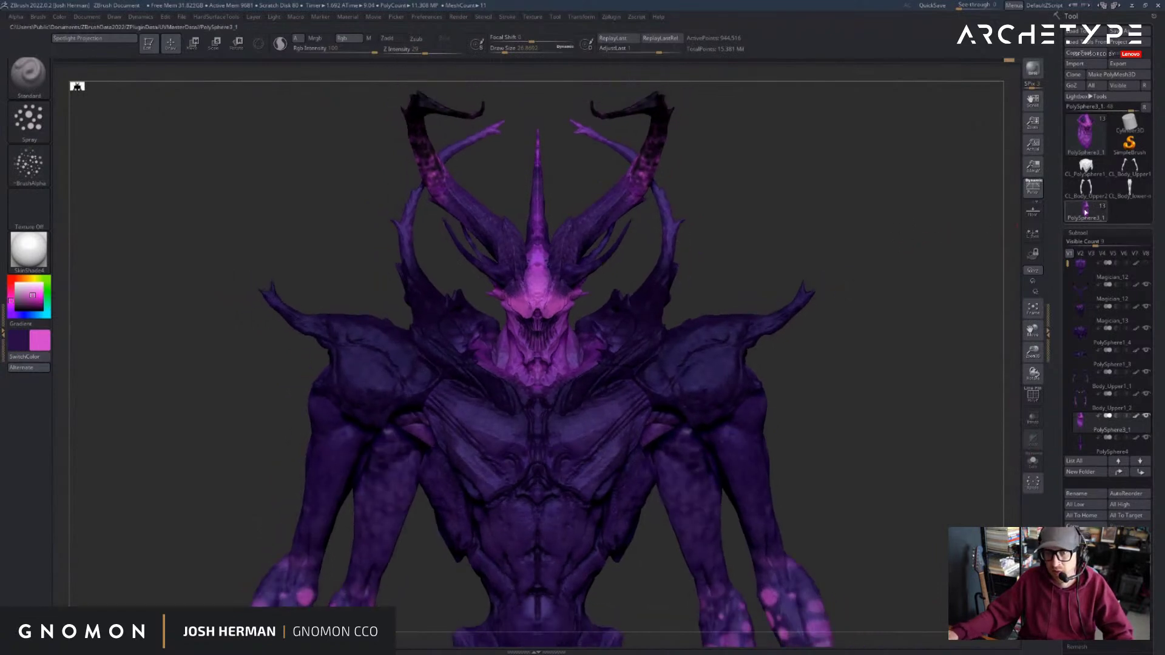
- Inspect the low-poly CL_PolySphere1_3 and CL_Body_Upper1 tools, and return to the painted PolySphere3_1 creature
{"action": "left_click", "coordinate": [1085, 166]}
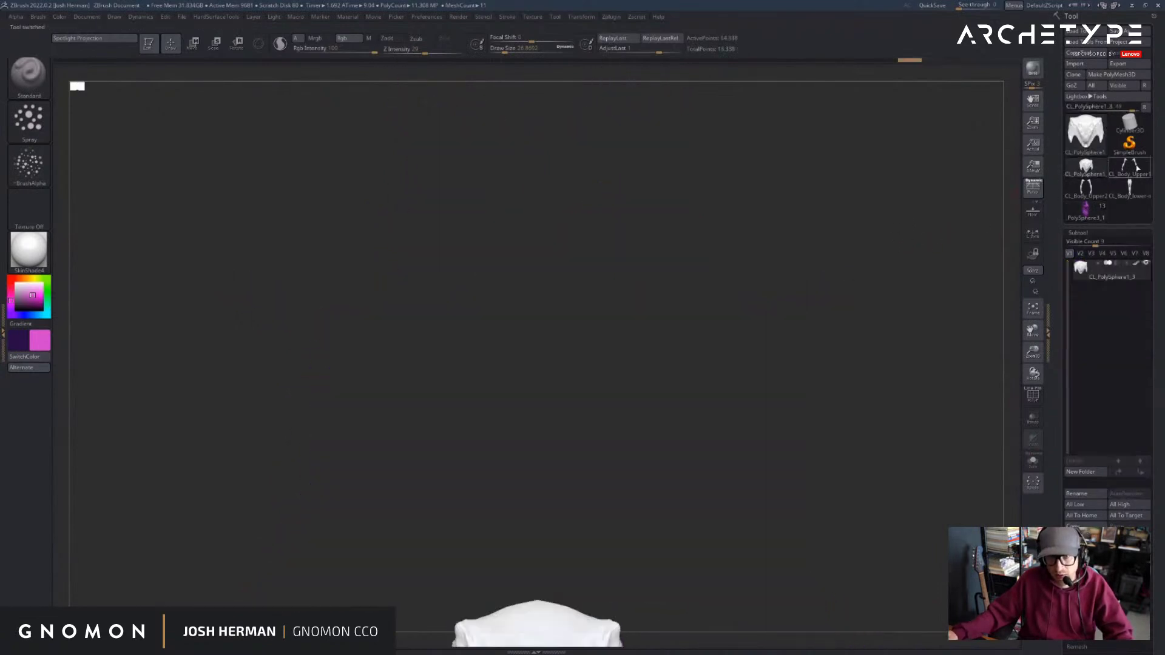
{"action": "left_click", "coordinate": [1129, 167]}
{"action": "key", "text": "f"}
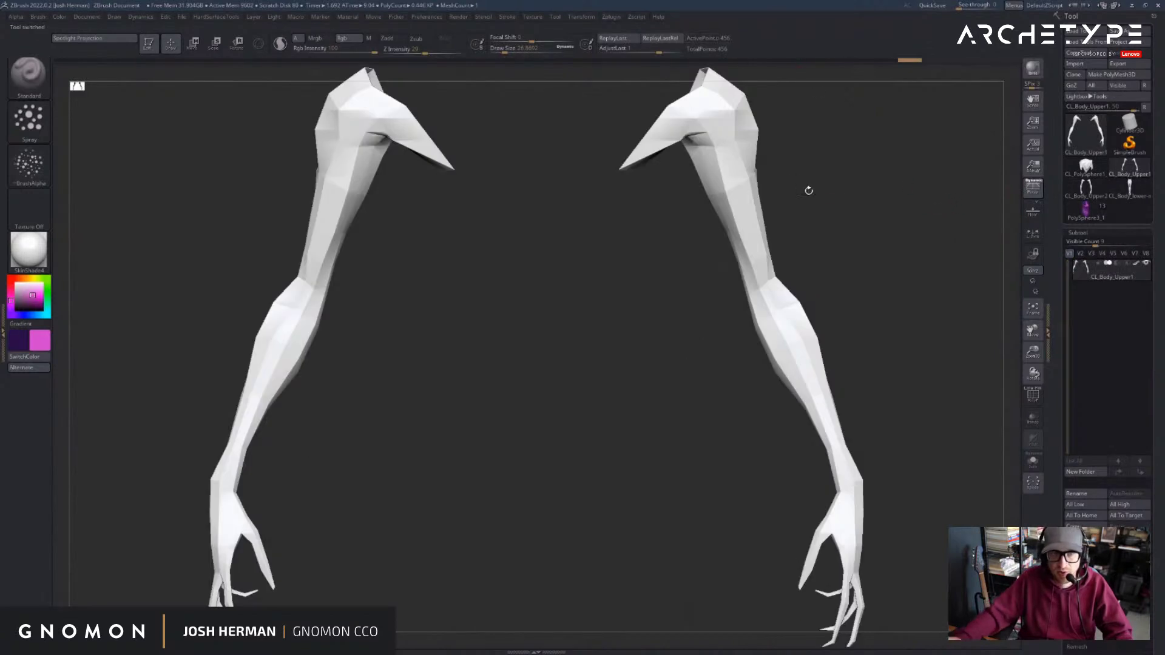
{"action": "left_click_drag", "start_coordinate": [806, 190], "coordinate": [875, 202]}
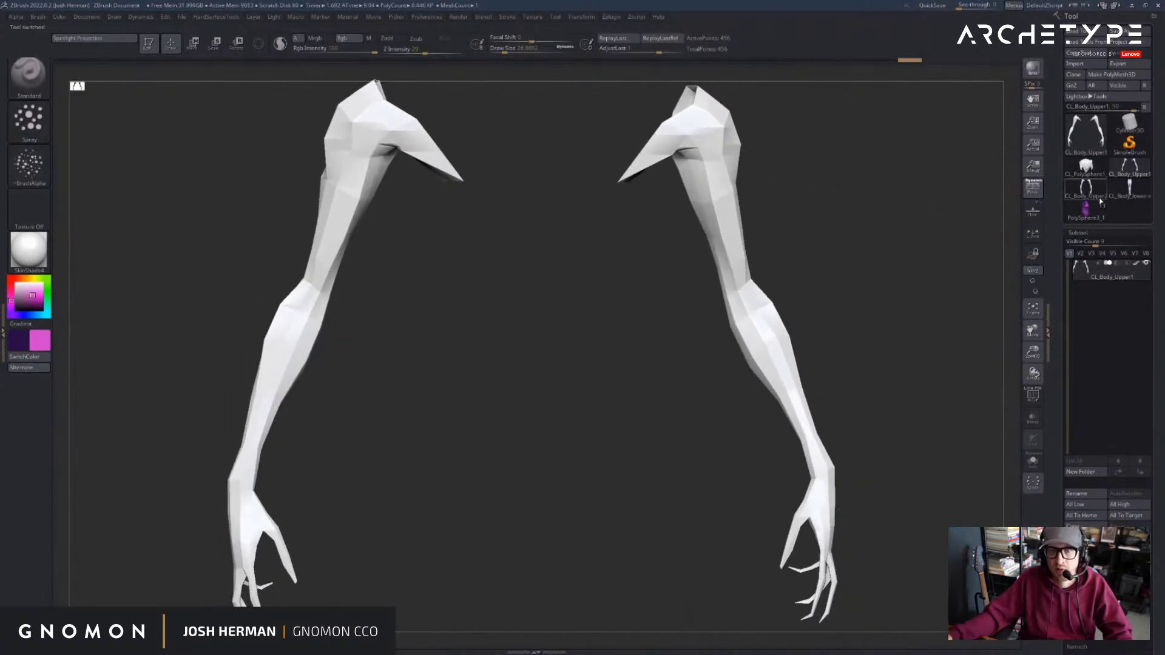
{"action": "mouse_move", "coordinate": [1089, 213]}
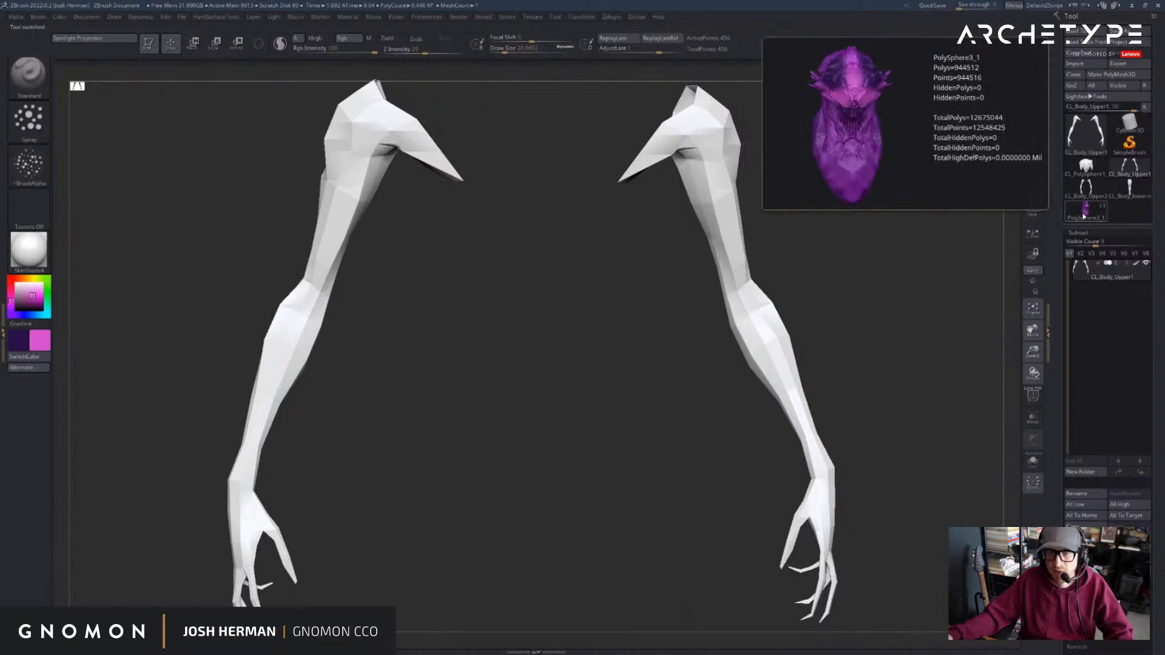
{"action": "left_click", "coordinate": [1086, 213]}
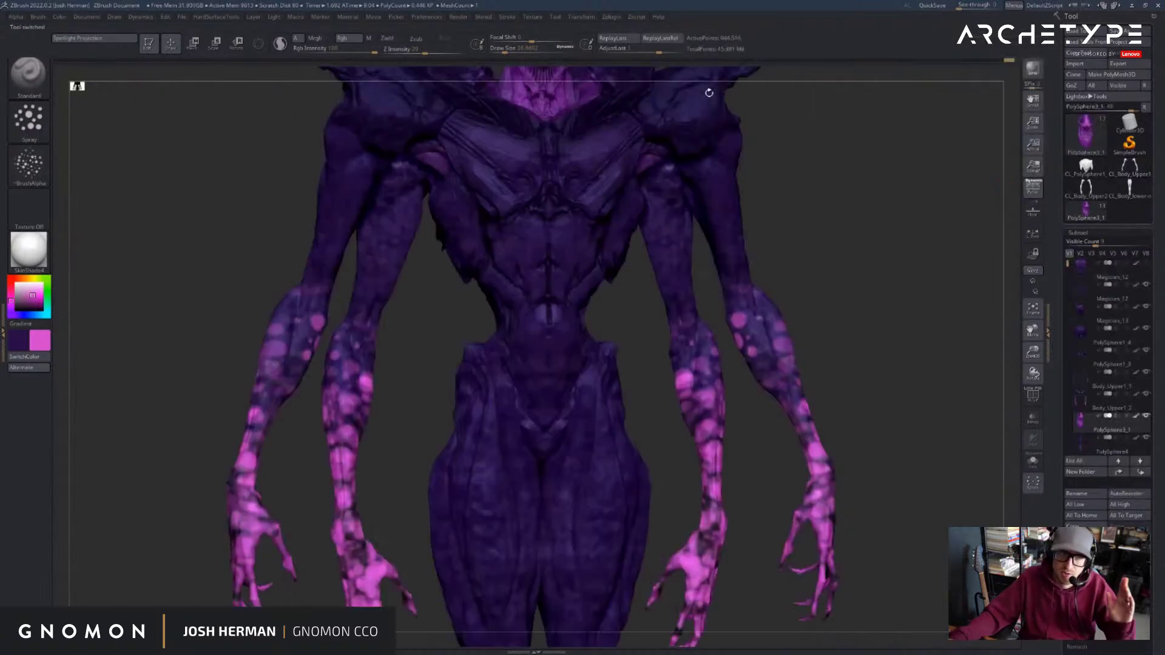
{"action": "left_click_drag", "start_coordinate": [821, 171], "coordinate": [807, 212], "text": "alt"}
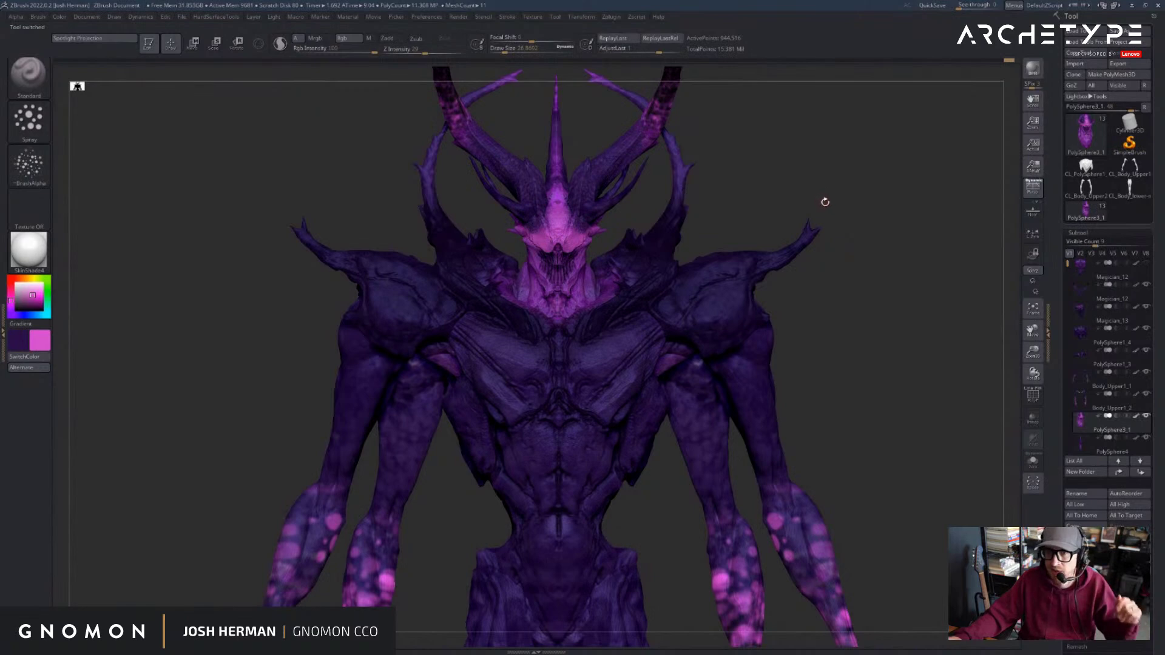
- Sample pink from the face and spray it over the brow, cheeks and sides of the head with an adjusted brush size
{"action": "left_click_drag", "start_coordinate": [841, 187], "coordinate": [833, 180]}
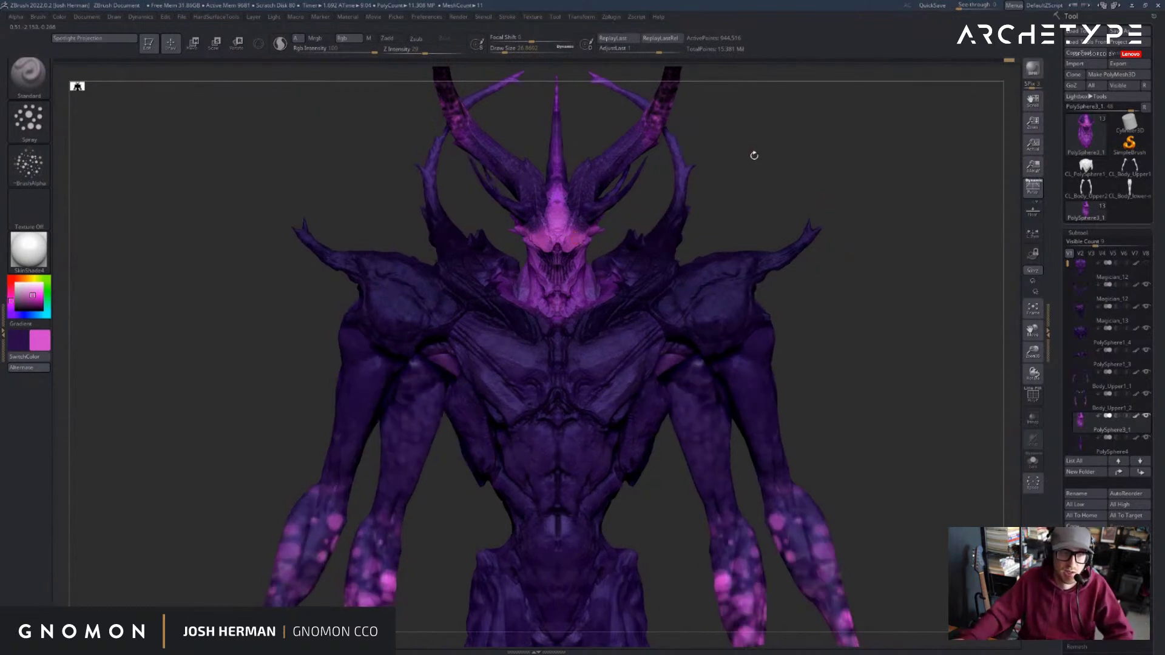
{"action": "mouse_move", "coordinate": [754, 156]}
{"action": "left_mouse_down", "text": "alt"}
{"action": "mouse_move", "coordinate": [765, 210]}
{"action": "mouse_move", "coordinate": [743, 197]}
{"action": "left_mouse_up", "text": "alt"}
{"action": "key", "text": "c"}
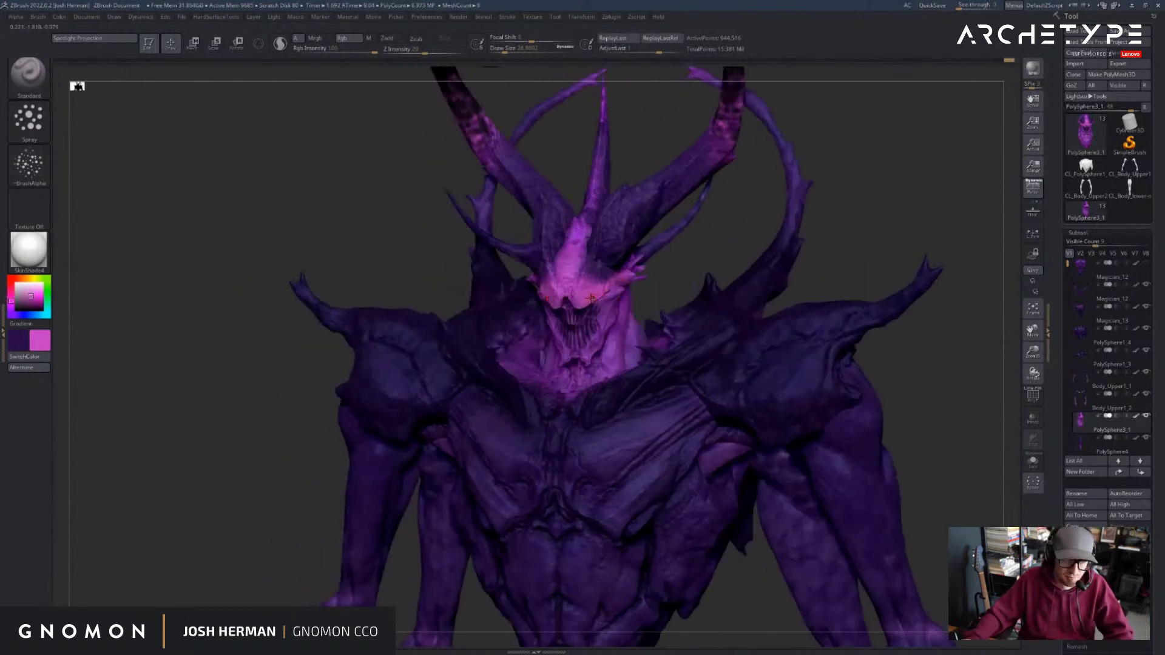
{"action": "key", "text": "s"}
{"action": "left_click_drag", "start_coordinate": [589, 299], "coordinate": [597, 271]}
{"action": "left_click_drag", "start_coordinate": [687, 256], "coordinate": [716, 258]}
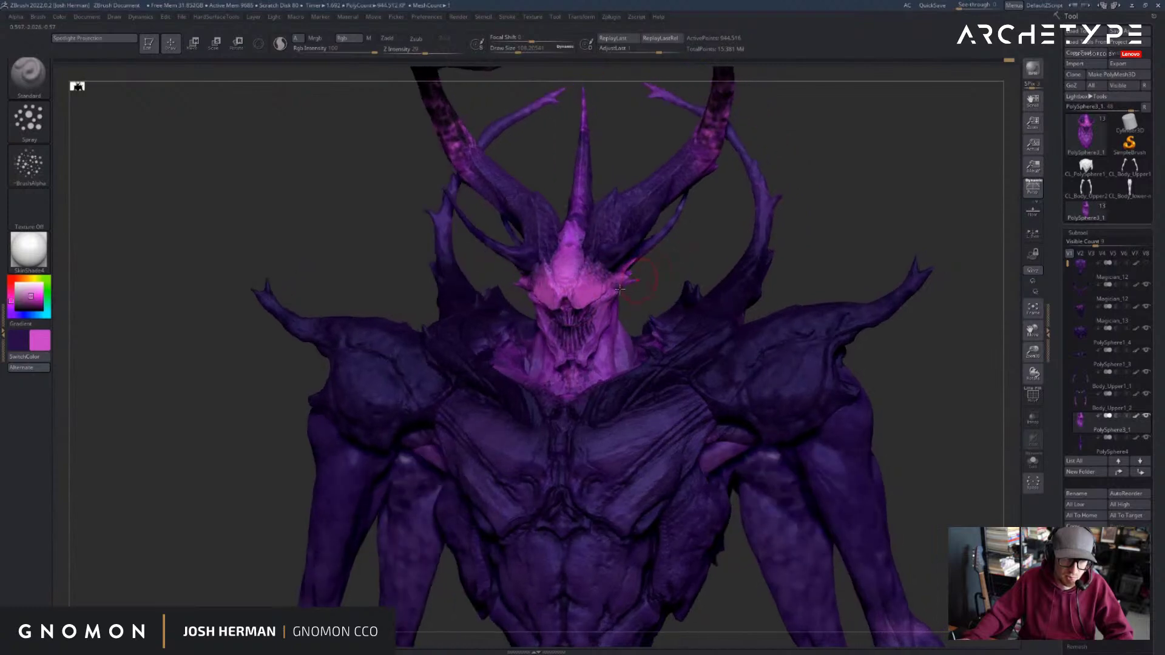
{"action": "left_click_drag", "start_coordinate": [611, 262], "coordinate": [612, 308]}
{"action": "mouse_move", "coordinate": [775, 218]}
{"action": "left_mouse_down"}
{"action": "mouse_move", "coordinate": [697, 224]}
{"action": "mouse_move", "coordinate": [623, 315]}
{"action": "left_mouse_up"}
{"action": "left_click_drag", "start_coordinate": [727, 252], "coordinate": [625, 305]}
{"action": "mouse_move", "coordinate": [738, 266]}
{"action": "left_mouse_down", "text": "shift"}
{"action": "mouse_move", "coordinate": [837, 262]}
{"action": "mouse_move", "coordinate": [856, 238]}
{"action": "mouse_move", "coordinate": [884, 257]}
{"action": "mouse_move", "coordinate": [804, 267]}
{"action": "mouse_move", "coordinate": [822, 202]}
{"action": "mouse_move", "coordinate": [874, 240]}
{"action": "mouse_move", "coordinate": [747, 332]}
{"action": "mouse_move", "coordinate": [481, 439]}
{"action": "mouse_move", "coordinate": [796, 295]}
{"action": "left_mouse_up", "text": "shift"}
{"action": "left_click_drag", "start_coordinate": [894, 271], "coordinate": [790, 248], "text": "alt"}
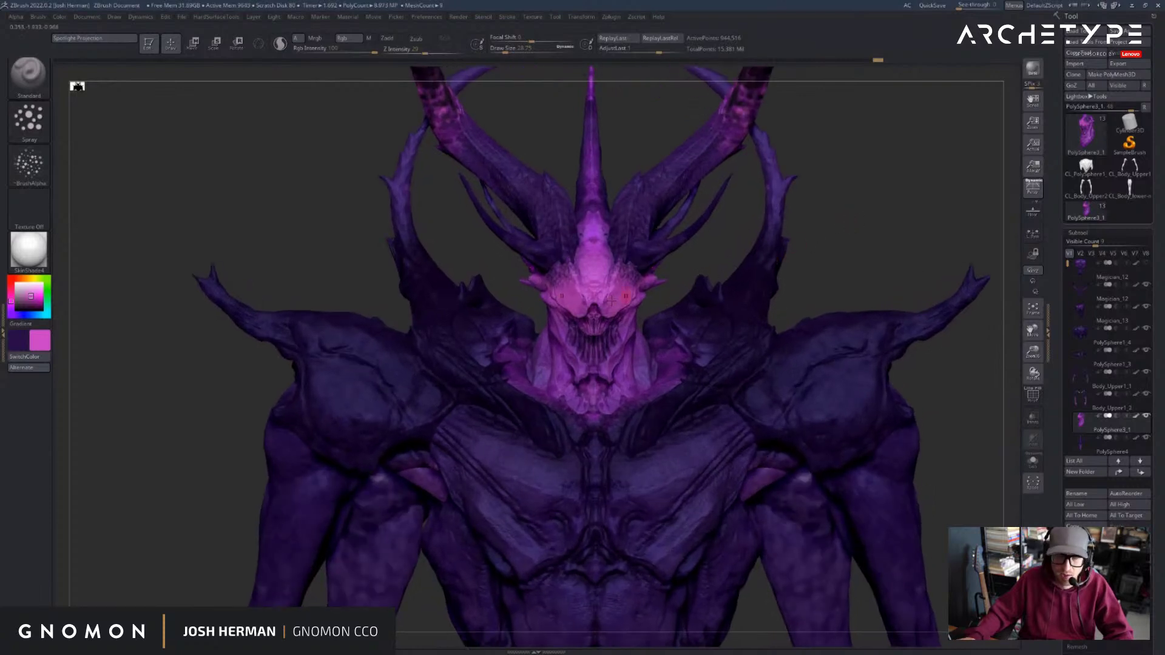
- Sample dark purple and spray shading beside the brow and around the mouth, undoing an unwanted stroke
{"action": "key", "text": "c"}
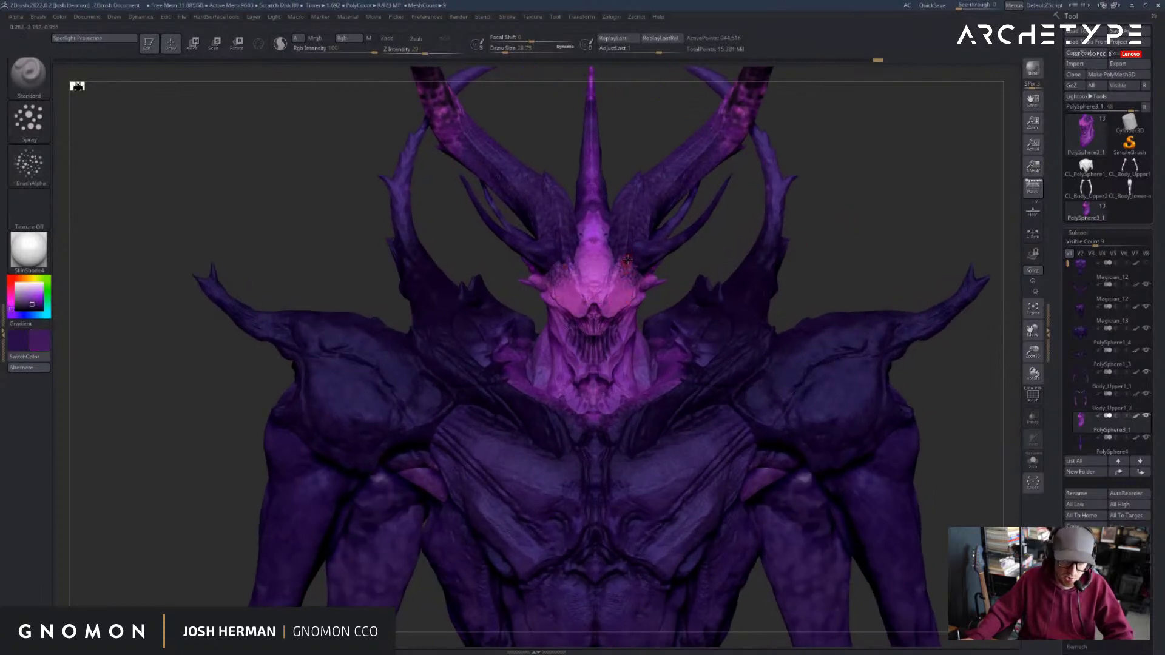
{"action": "left_click_drag", "start_coordinate": [627, 262], "coordinate": [633, 264]}
{"action": "left_click_drag", "start_coordinate": [595, 310], "coordinate": [595, 339]}
{"action": "key", "text": "ctrl+z"}
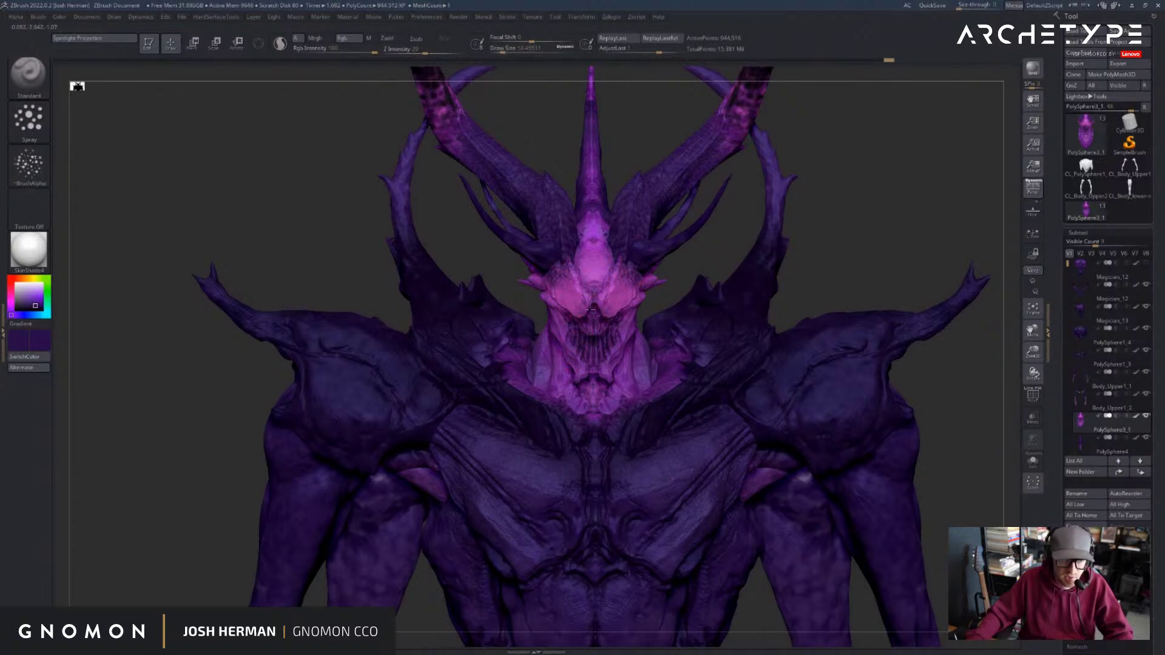
{"action": "left_click_drag", "start_coordinate": [677, 277], "coordinate": [625, 341]}
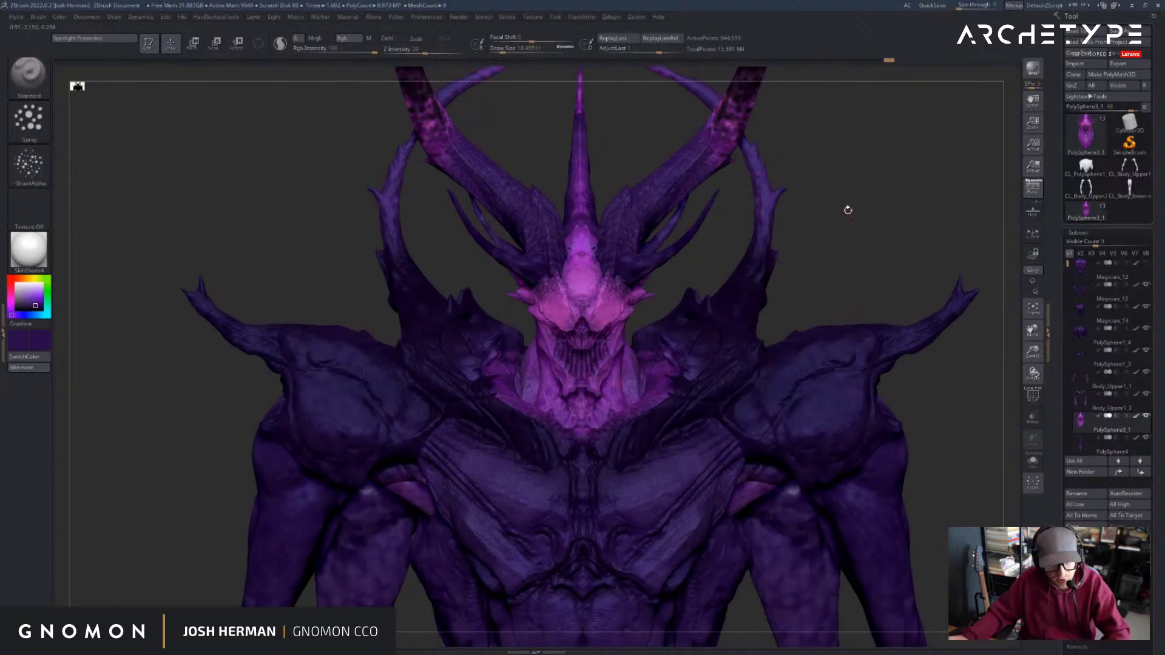
- Select the large horns and spray sampled dark purple over their black and pink mottled upper lengths with a larger brush
{"action": "left_click_drag", "start_coordinate": [851, 189], "coordinate": [754, 182]}
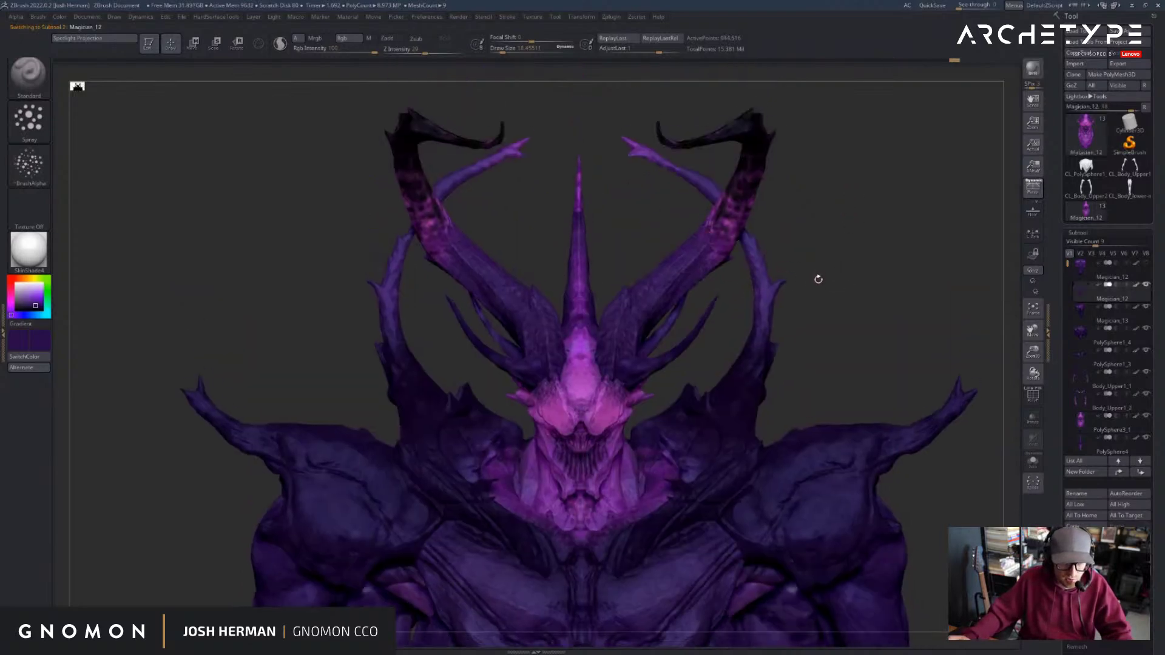
{"action": "mouse_move", "coordinate": [758, 261]}
{"action": "left_mouse_down"}
{"action": "mouse_move", "coordinate": [757, 192]}
{"action": "mouse_move", "coordinate": [733, 169]}
{"action": "left_mouse_up"}
{"action": "key", "text": "s"}
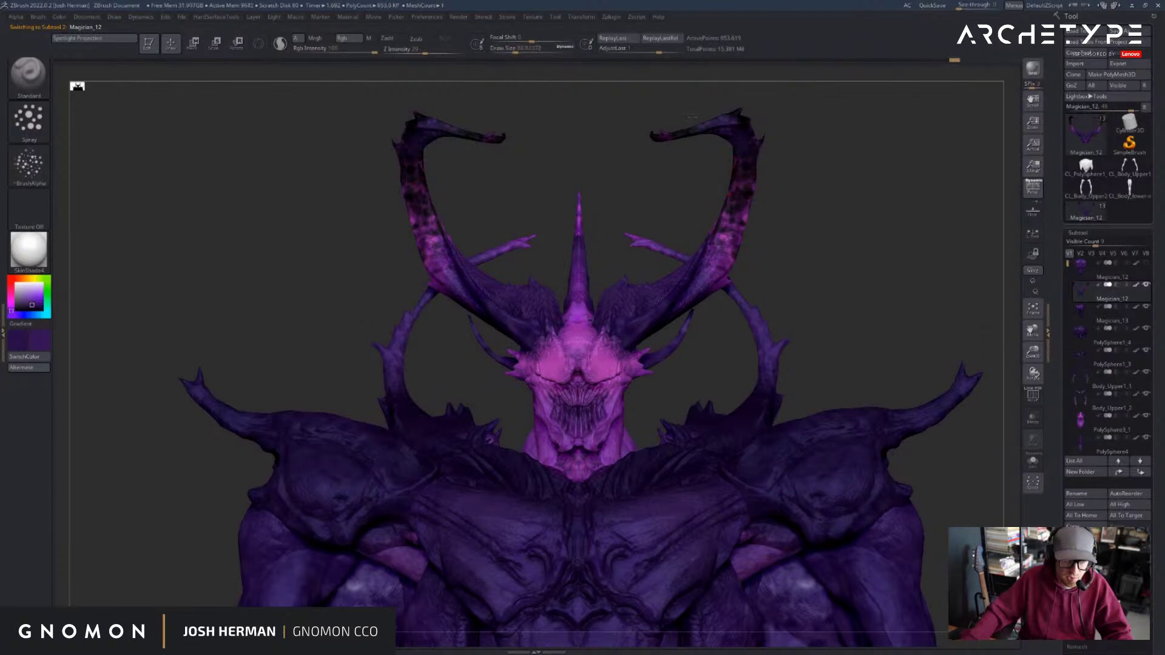
{"action": "mouse_move", "coordinate": [696, 123]}
{"action": "left_mouse_down"}
{"action": "mouse_move", "coordinate": [743, 162]}
{"action": "mouse_move", "coordinate": [732, 211]}
{"action": "left_mouse_up"}
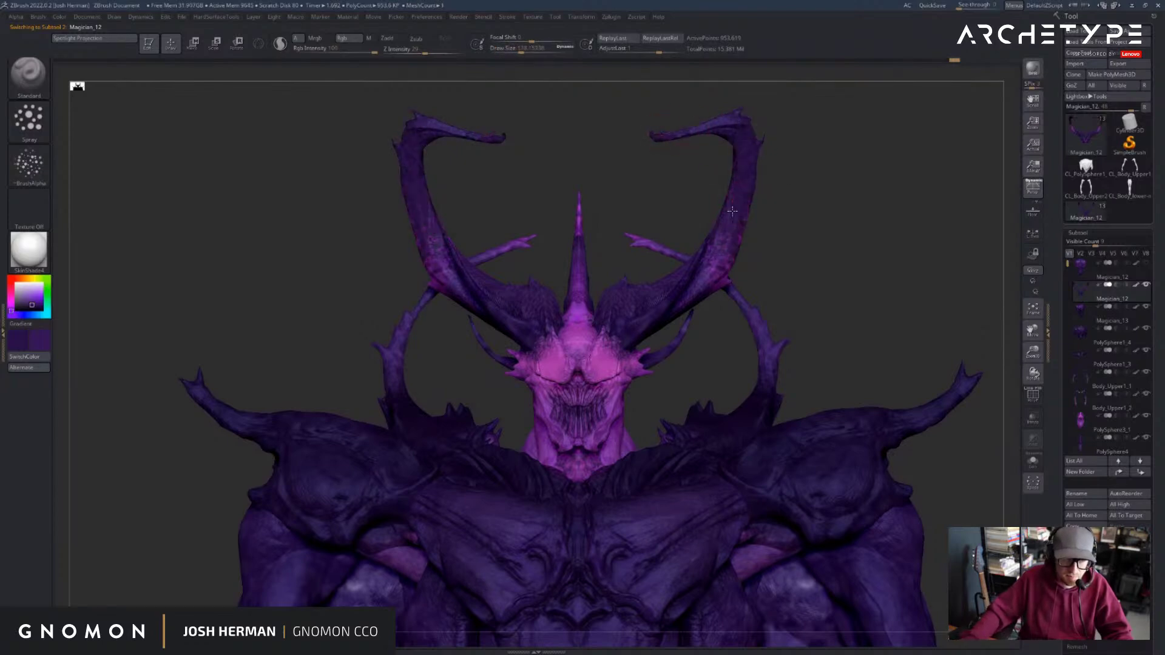
{"action": "mouse_move", "coordinate": [768, 250]}
{"action": "left_mouse_down"}
{"action": "mouse_move", "coordinate": [746, 240]}
{"action": "mouse_move", "coordinate": [767, 229]}
{"action": "left_mouse_up"}
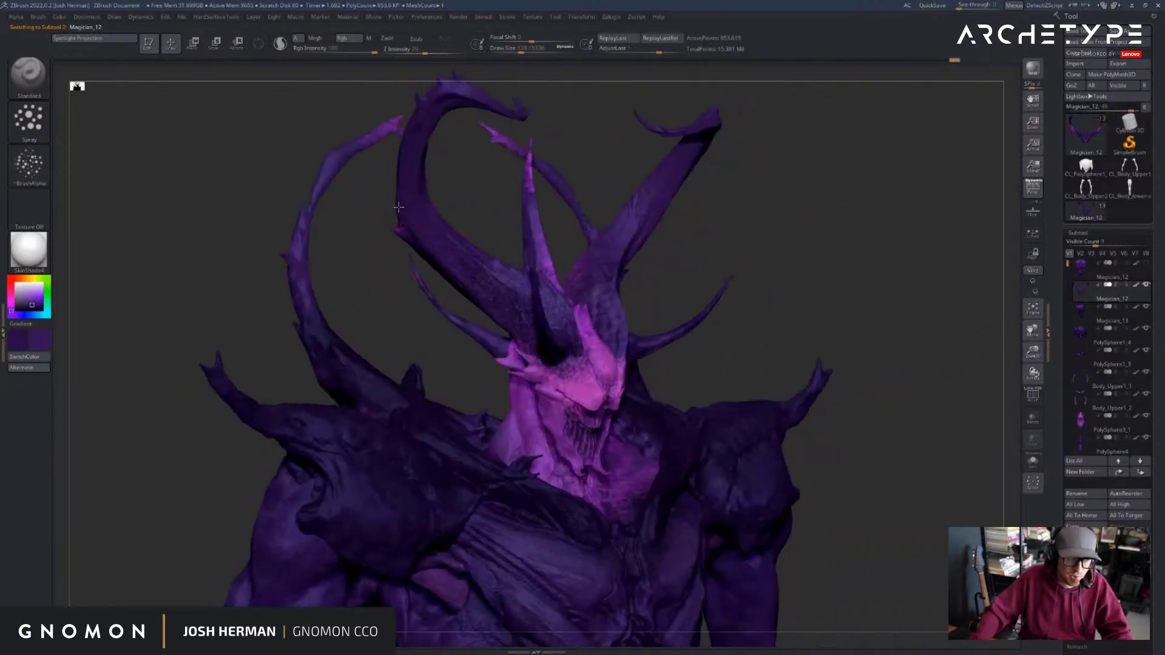
{"action": "left_click_drag", "start_coordinate": [452, 195], "coordinate": [571, 268], "text": "shift"}
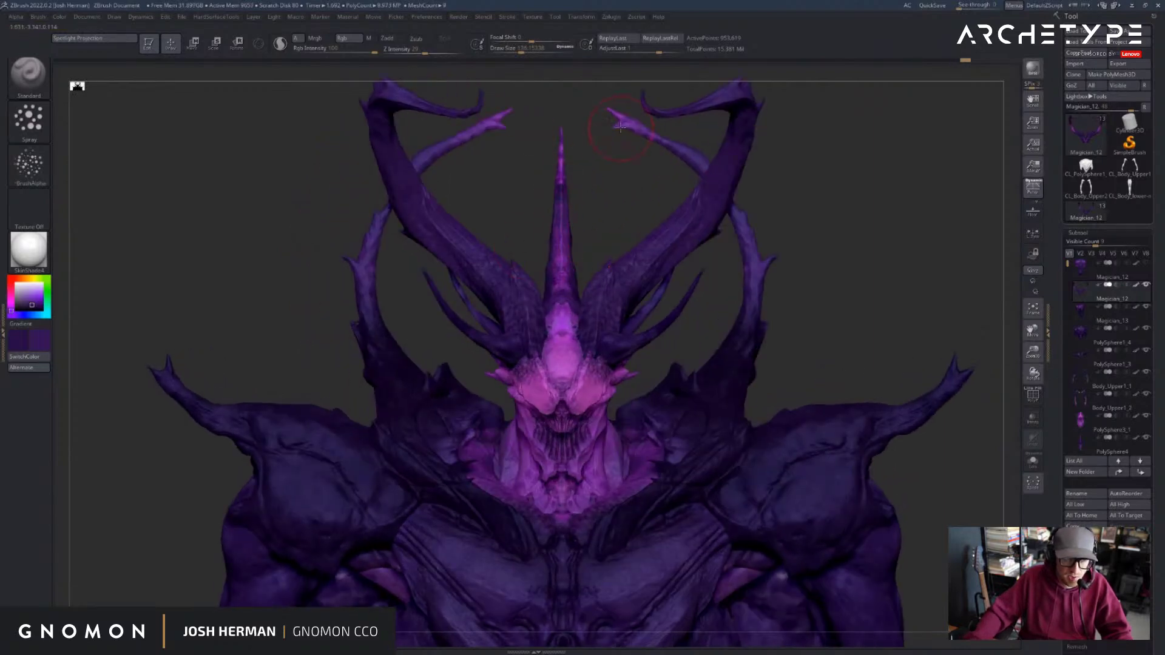
- Sample lighter purple from the thin rear spikes and spray it over the curled tips of the large horns, undoing a stray stroke
{"action": "key", "text": "c"}
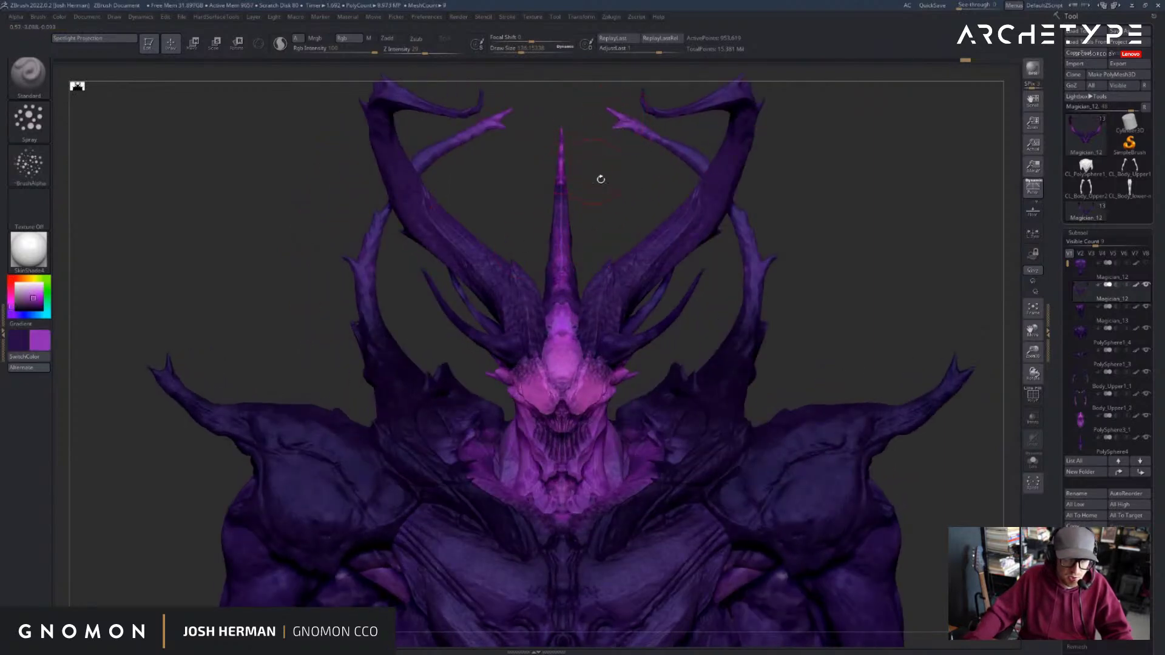
{"action": "mouse_move", "coordinate": [601, 177]}
{"action": "left_mouse_down"}
{"action": "mouse_move", "coordinate": [676, 93]}
{"action": "mouse_move", "coordinate": [661, 154]}
{"action": "mouse_move", "coordinate": [645, 159]}
{"action": "mouse_move", "coordinate": [662, 203]}
{"action": "left_mouse_up"}
{"action": "key", "text": "ctrl+z"}
{"action": "left_click_drag", "start_coordinate": [672, 109], "coordinate": [649, 156]}
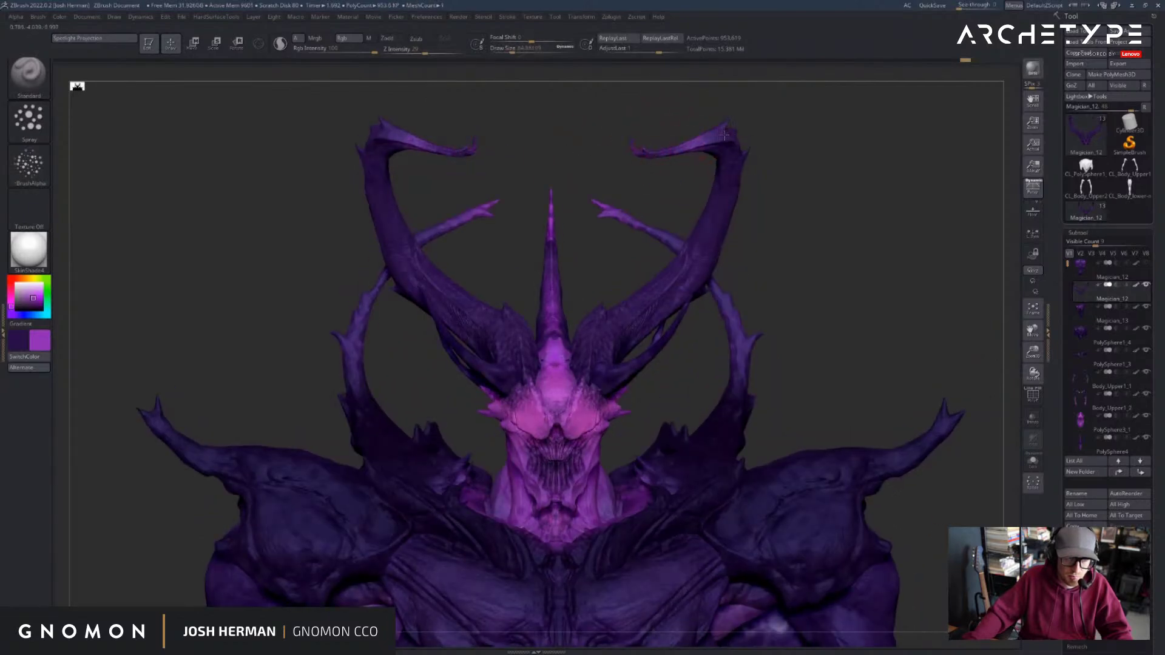
{"action": "left_click_drag", "start_coordinate": [752, 151], "coordinate": [785, 159]}
{"action": "key", "text": "s"}
{"action": "left_click_drag", "start_coordinate": [680, 155], "coordinate": [689, 156]}
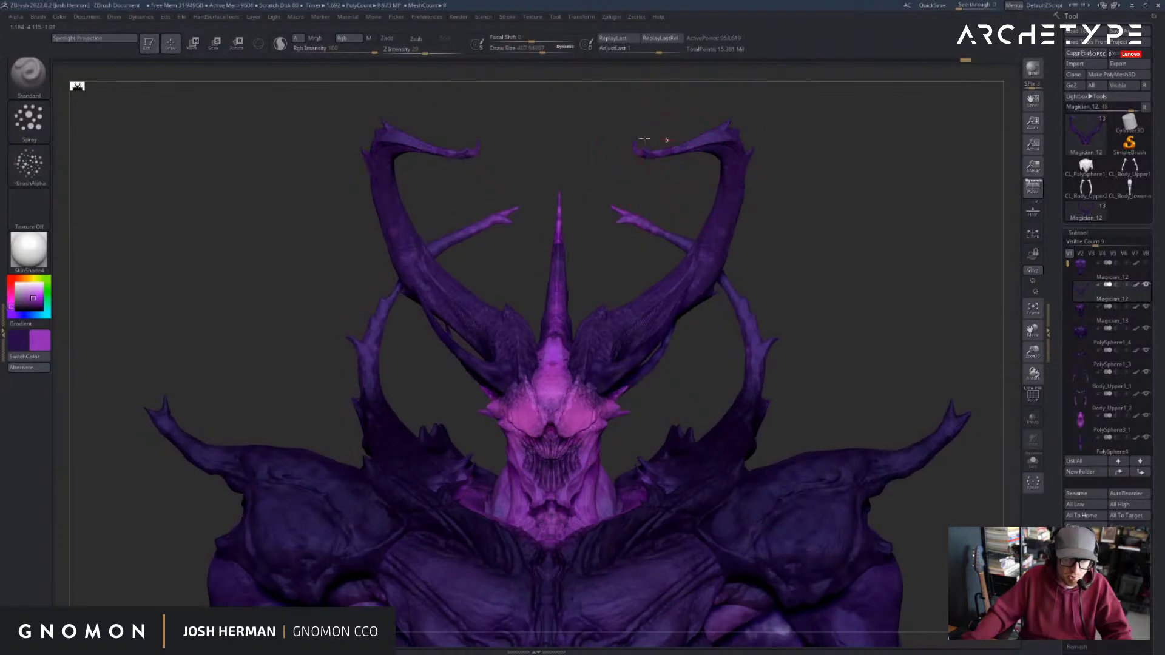
{"action": "left_click_drag", "start_coordinate": [679, 113], "coordinate": [643, 120]}
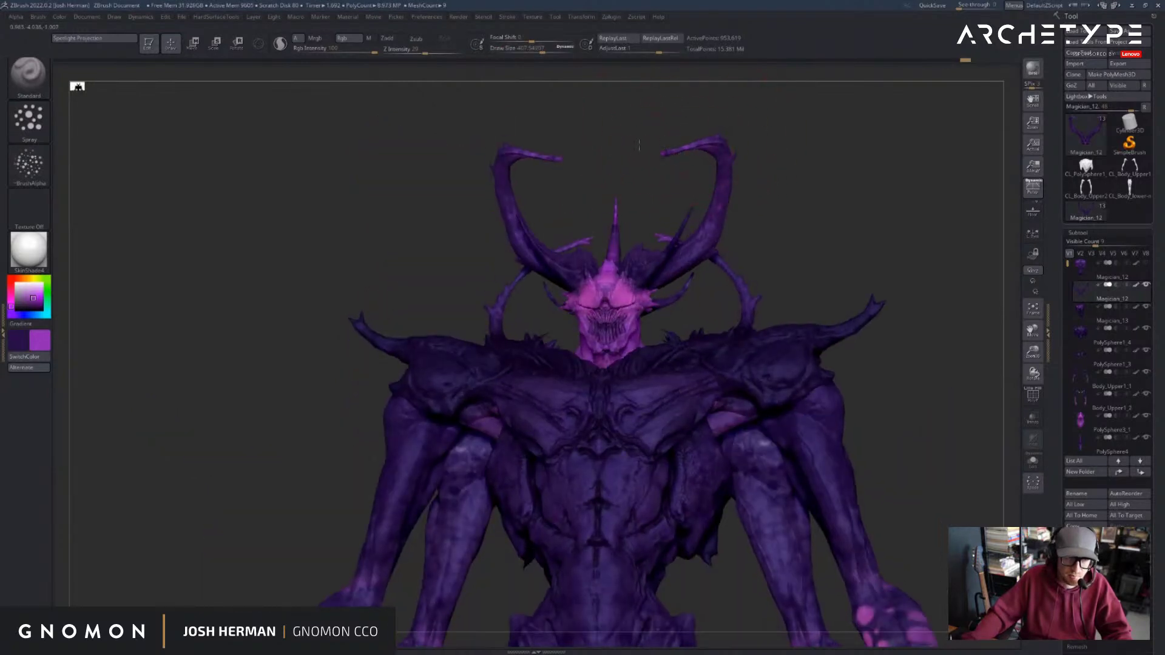
{"action": "left_click_drag", "start_coordinate": [697, 149], "coordinate": [738, 115], "text": "shift"}
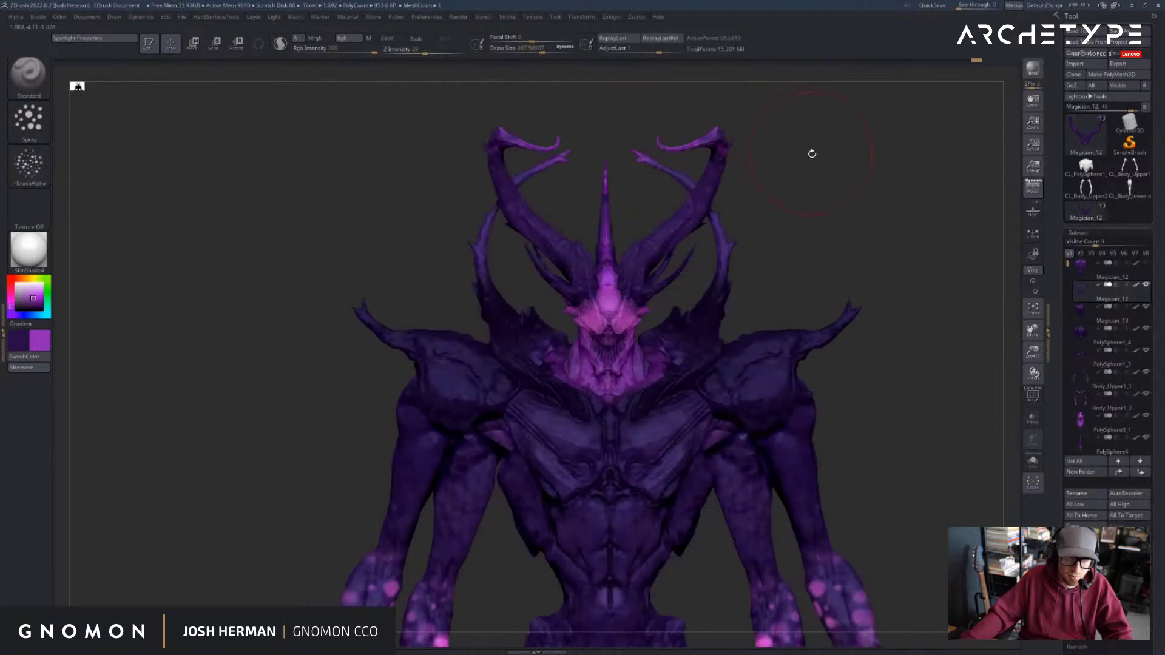
- Select the central head spike piece and spray purple along its spikes with an adjusted brush size
{"action": "left_click_drag", "start_coordinate": [812, 153], "coordinate": [646, 205], "text": "alt"}
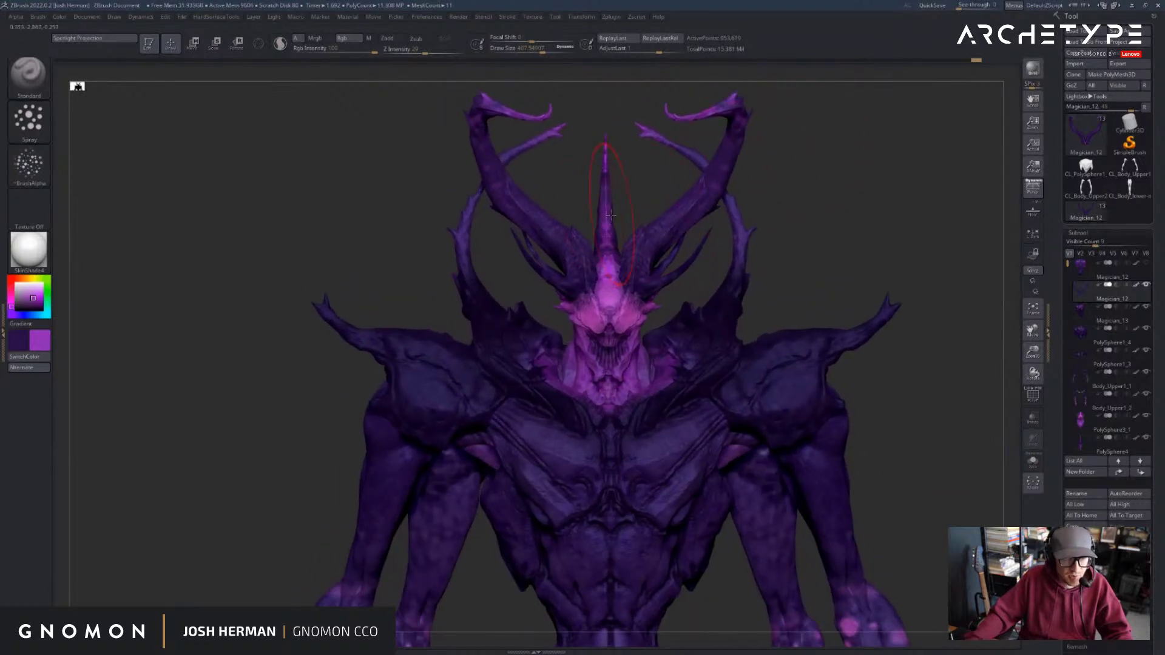
{"action": "left_click", "coordinate": [672, 277], "text": "alt"}
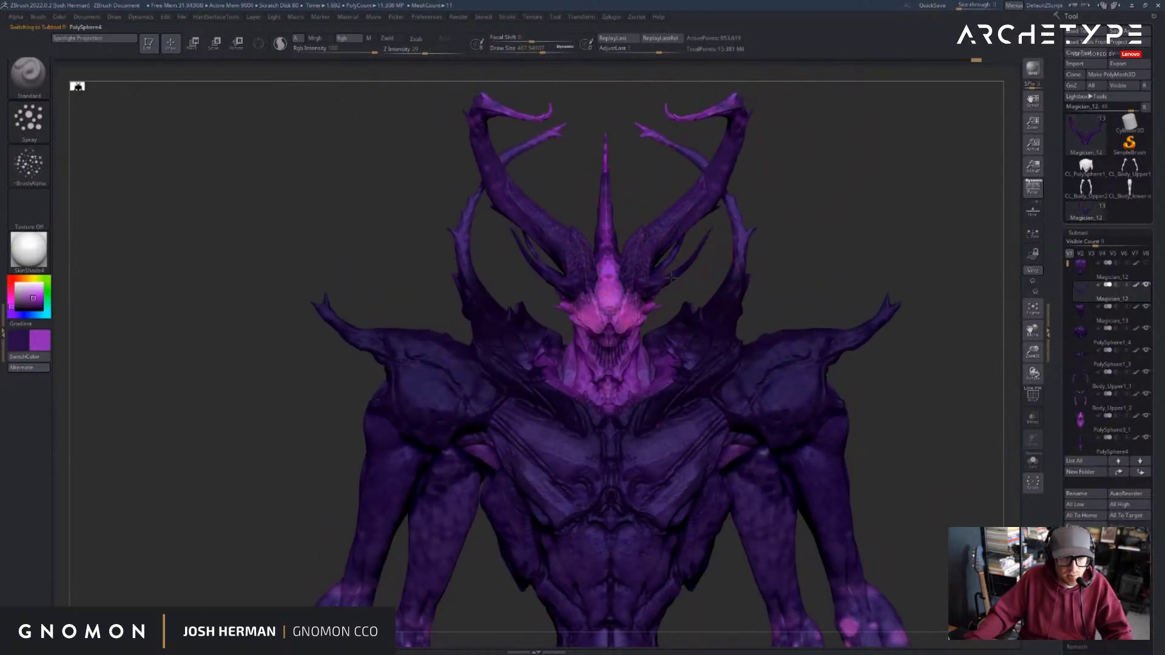
{"action": "key", "text": "alt+s"}
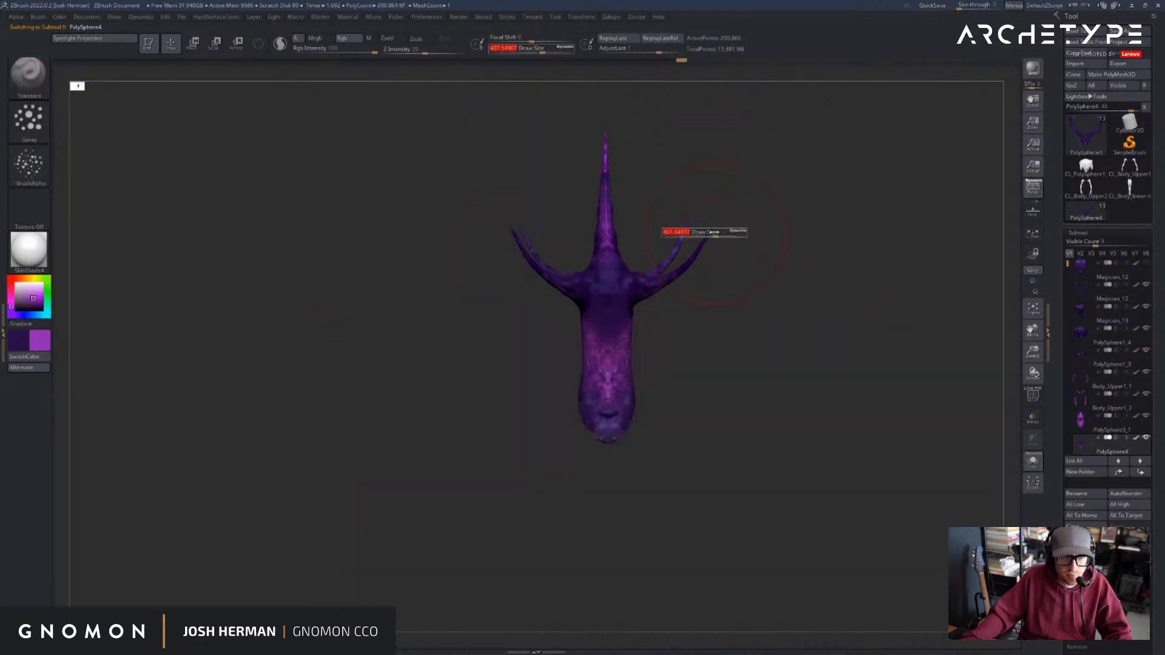
{"action": "left_click_drag", "start_coordinate": [698, 229], "coordinate": [710, 234]}
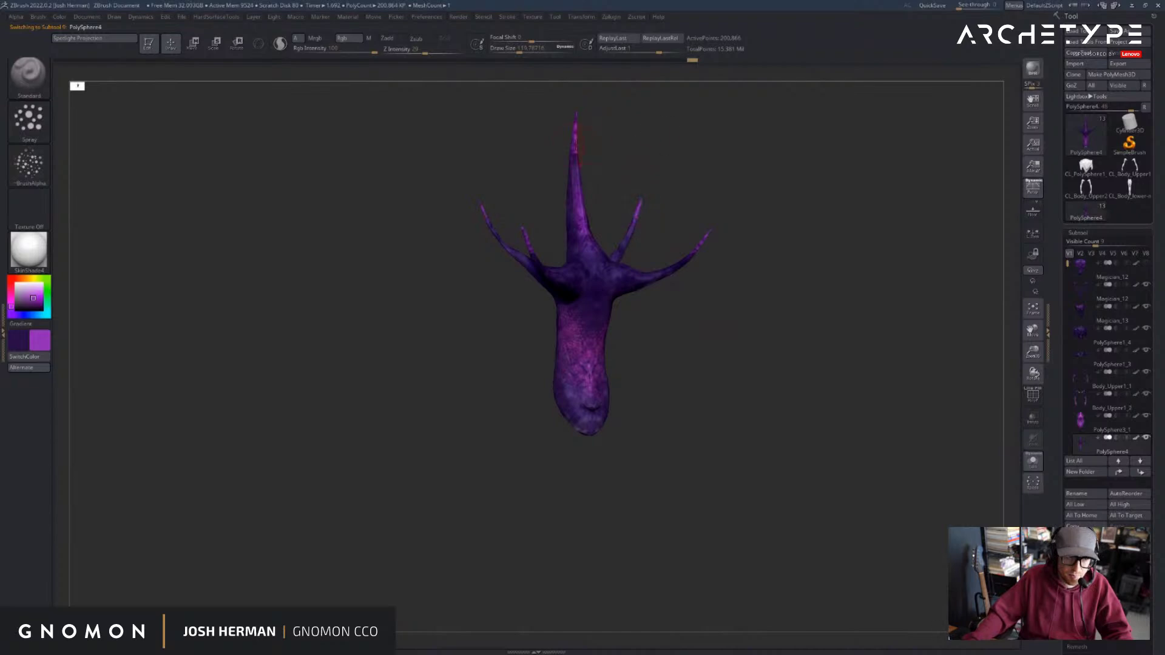
{"action": "left_click_drag", "start_coordinate": [576, 146], "coordinate": [579, 152]}
{"action": "left_click_drag", "start_coordinate": [687, 151], "coordinate": [681, 158], "text": "shift"}
{"action": "key", "text": "alt+s"}
{"action": "left_click_drag", "start_coordinate": [772, 195], "coordinate": [867, 197]}
{"action": "key", "text": "f"}
{"action": "left_click_drag", "start_coordinate": [868, 197], "coordinate": [872, 301], "text": "alt"}
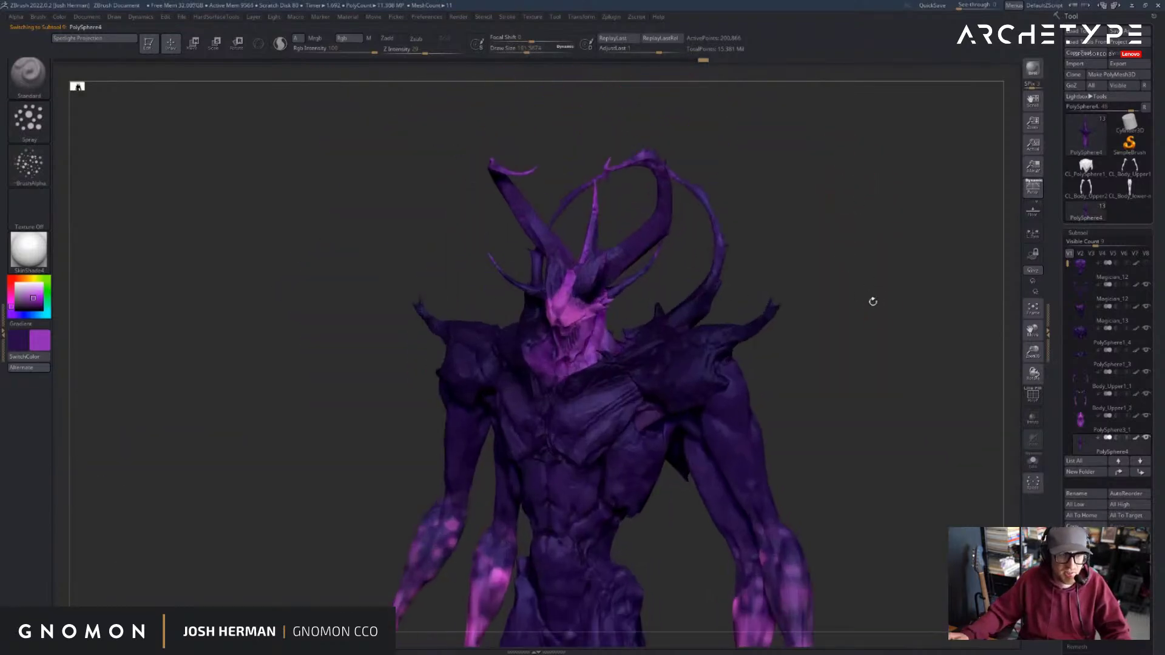
- Sample dark purple and spray it over the central head spike from base to tip, undoing a stray stroke
{"action": "key", "text": "ctrl"}
{"action": "mouse_move", "coordinate": [785, 294]}
{"action": "left_mouse_down"}
{"action": "mouse_move", "coordinate": [852, 267]}
{"action": "mouse_move", "coordinate": [813, 252]}
{"action": "mouse_move", "coordinate": [793, 224]}
{"action": "mouse_move", "coordinate": [795, 198]}
{"action": "mouse_move", "coordinate": [766, 203]}
{"action": "left_mouse_up"}
{"action": "key", "text": "ctrl"}
{"action": "key", "text": "c"}
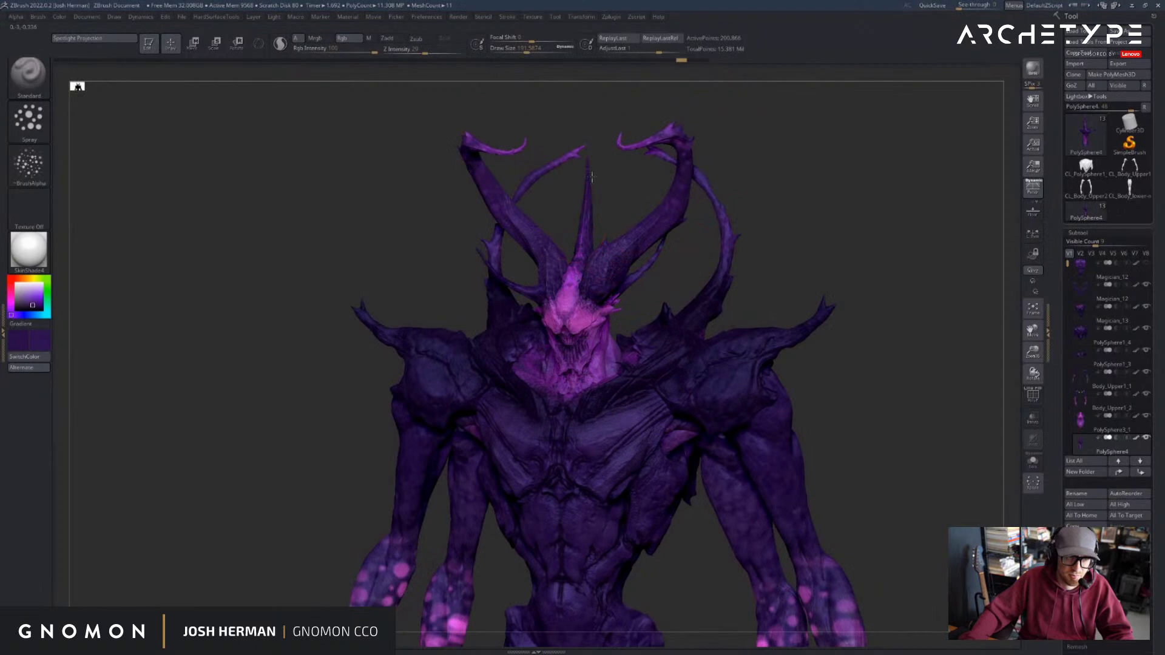
{"action": "left_click_drag", "start_coordinate": [613, 182], "coordinate": [645, 182]}
{"action": "key", "text": "ctrl+z"}
{"action": "left_click_drag", "start_coordinate": [581, 249], "coordinate": [583, 160]}
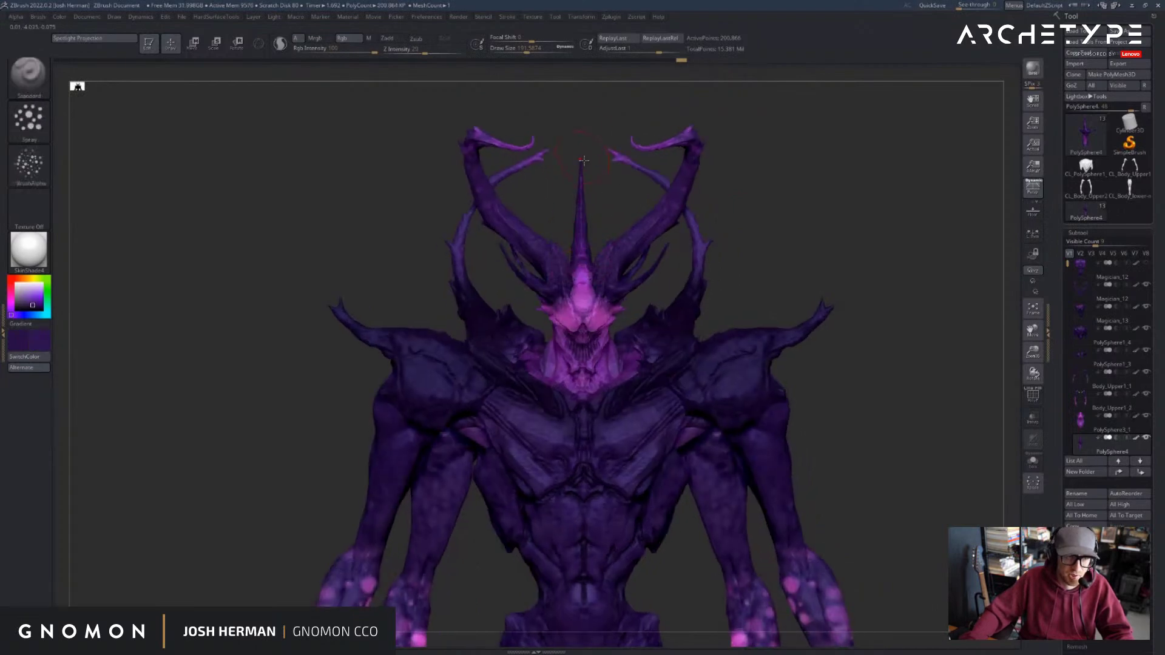
{"action": "mouse_move", "coordinate": [807, 229]}
{"action": "left_mouse_down", "text": "alt"}
{"action": "mouse_move", "coordinate": [810, 185]}
{"action": "mouse_move", "coordinate": [856, 172]}
{"action": "mouse_move", "coordinate": [843, 206]}
{"action": "mouse_move", "coordinate": [809, 211]}
{"action": "left_mouse_up", "text": "alt"}
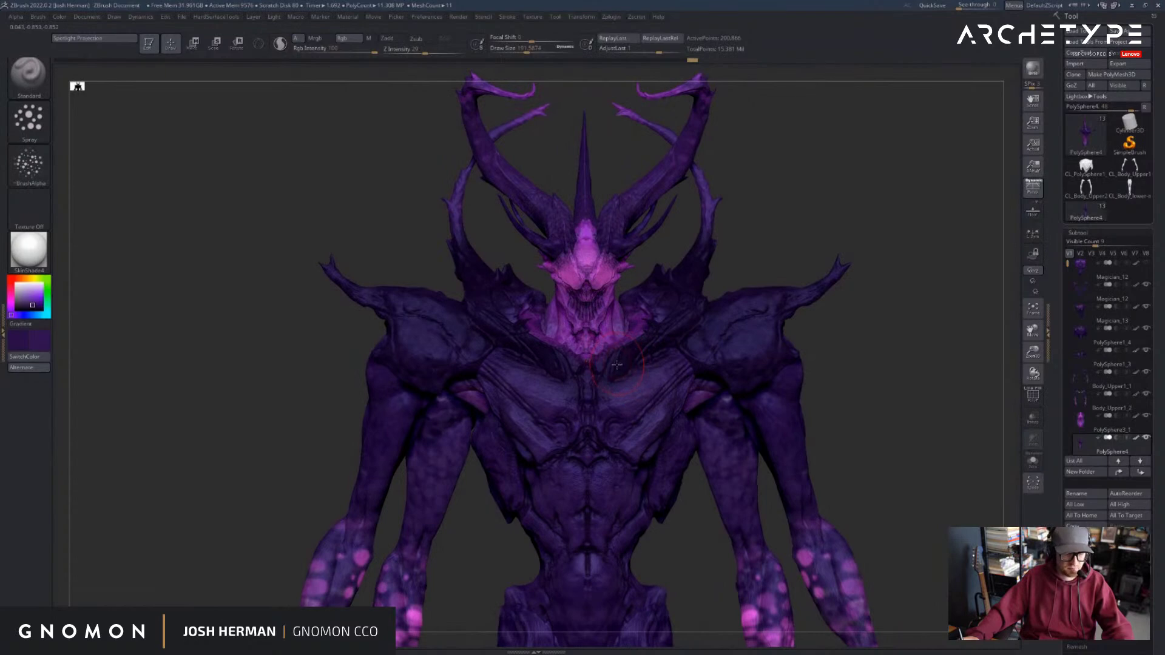
- Sample a darker purple, select the torso and spray shading along the sides of the chest
{"action": "key", "text": "c"}
{"action": "left_click_drag", "start_coordinate": [895, 236], "coordinate": [876, 193]}
{"action": "left_click", "coordinate": [593, 305], "text": "alt"}
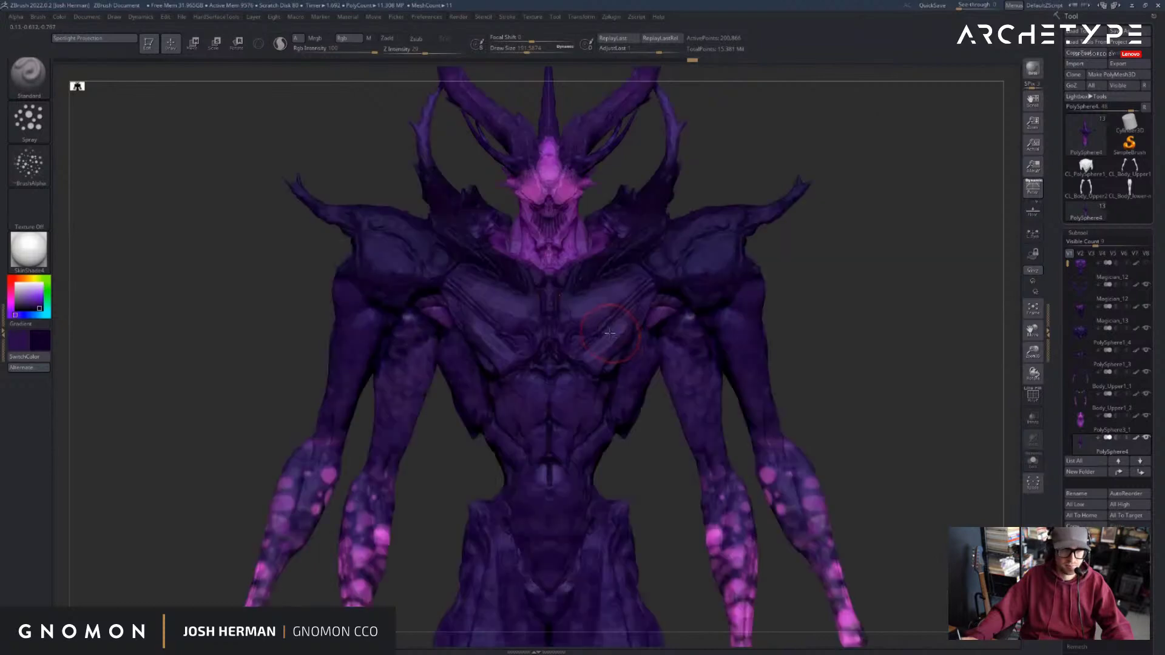
{"action": "left_click_drag", "start_coordinate": [801, 291], "coordinate": [638, 306]}
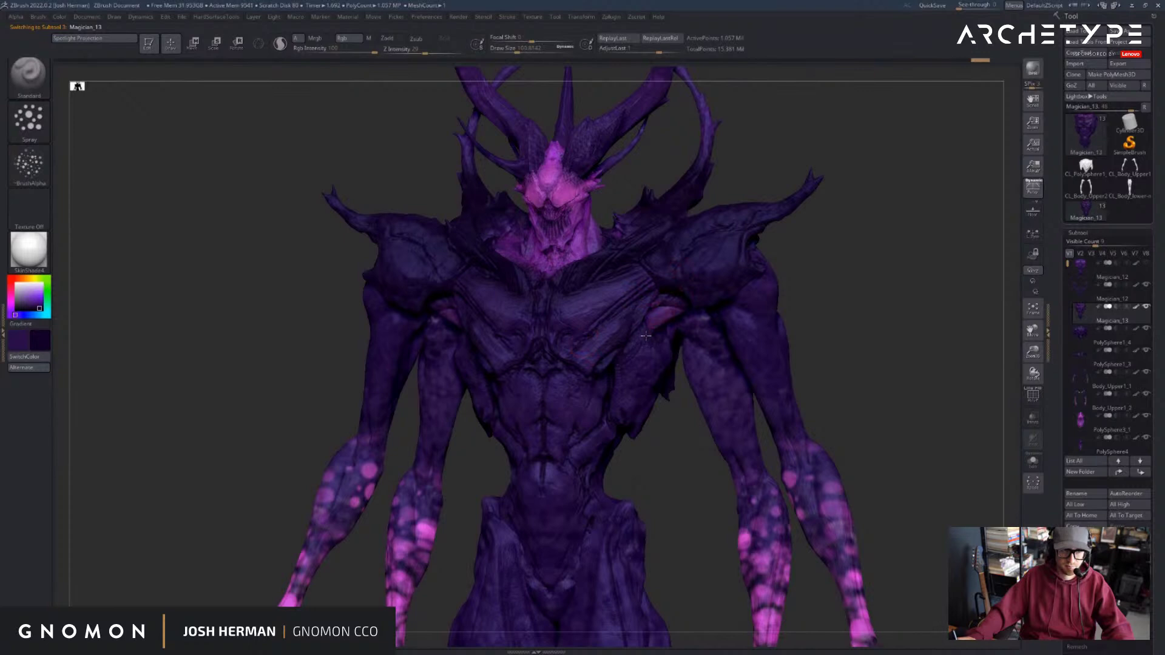
{"action": "left_click_drag", "start_coordinate": [661, 445], "coordinate": [624, 388], "text": "shift"}
- Select each pair of arms and spray the darker purple into the recesses beneath the shoulders with a larger brush
{"action": "left_click_drag", "start_coordinate": [711, 311], "coordinate": [708, 341], "text": "alt"}
{"action": "key", "text": "s"}
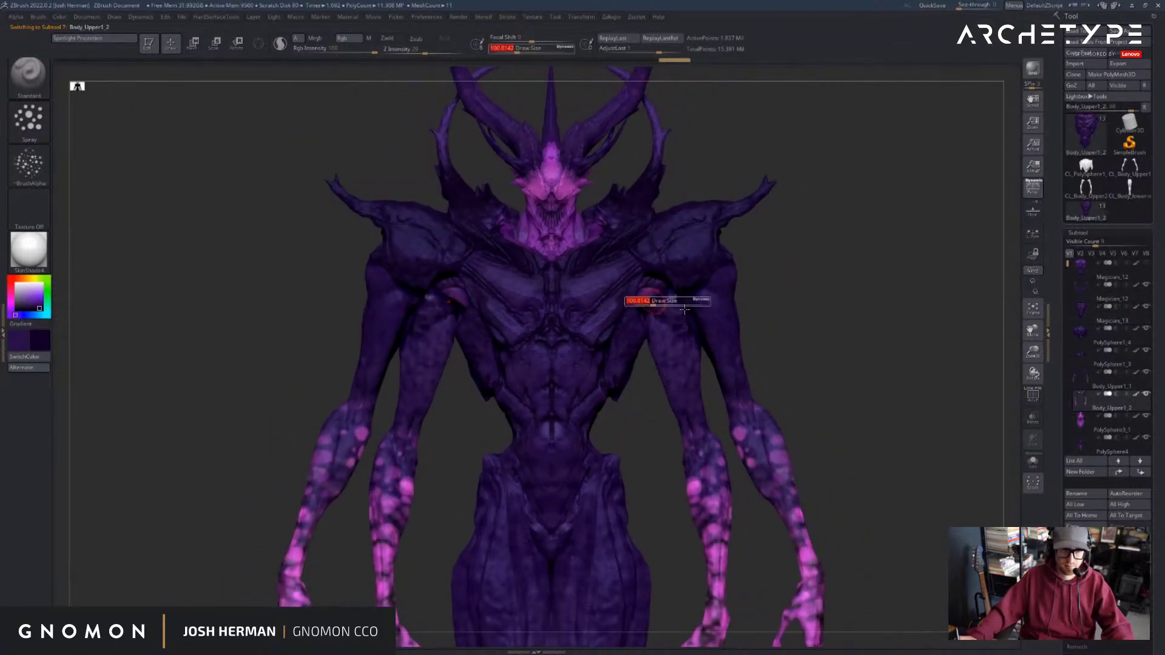
{"action": "left_click_drag", "start_coordinate": [653, 305], "coordinate": [670, 300]}
{"action": "key", "text": "s"}
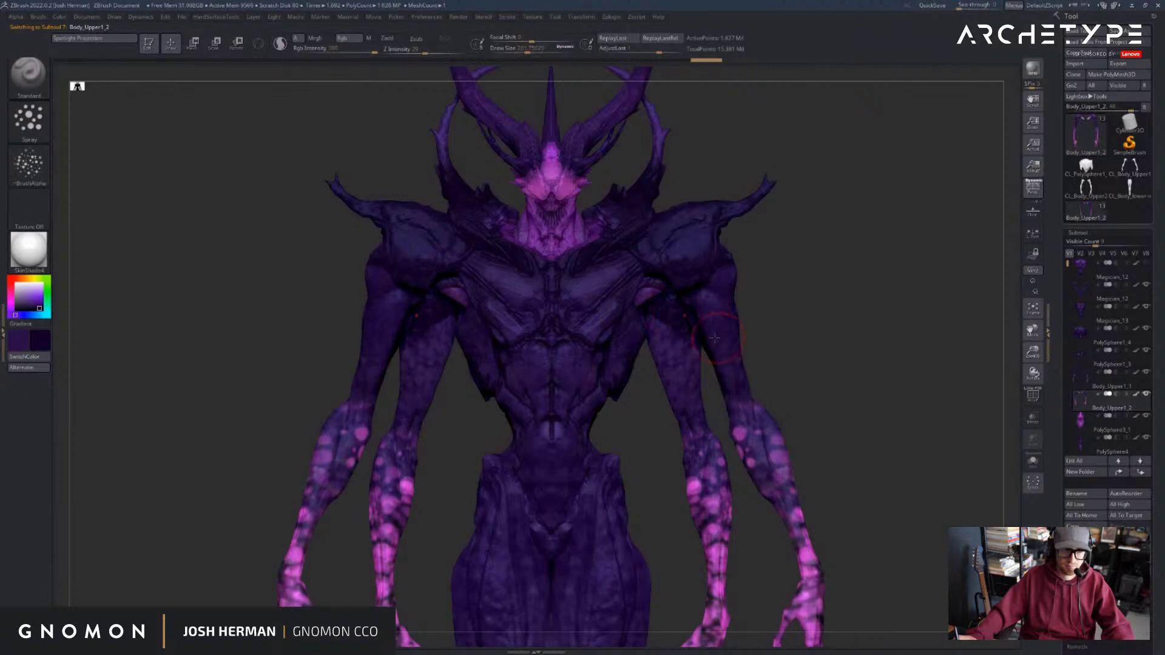
{"action": "left_click", "coordinate": [695, 276], "text": "alt"}
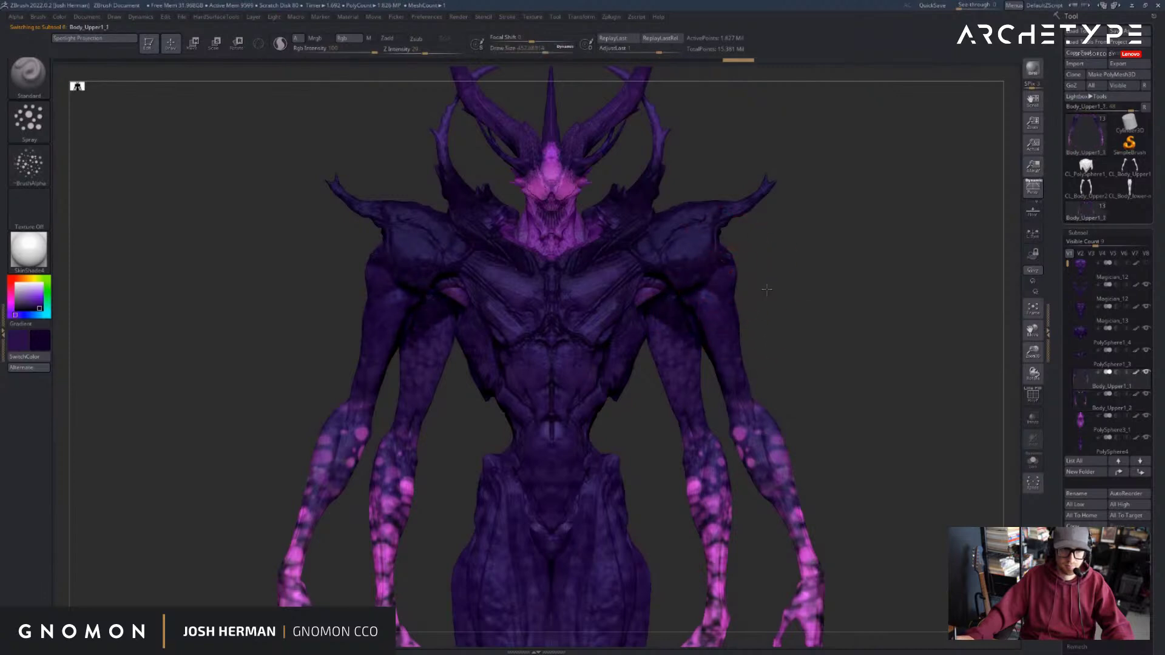
- Switch to a lighter dark purple and spray it over the upper lengths of the inner arms
{"action": "right_click_drag", "start_coordinate": [754, 280], "coordinate": [819, 292]}
{"action": "key", "text": "v"}
{"action": "mouse_move", "coordinate": [819, 292]}
{"action": "left_mouse_down", "text": "shift"}
{"action": "mouse_move", "coordinate": [835, 294]}
{"action": "mouse_move", "coordinate": [826, 282]}
{"action": "left_mouse_up", "text": "shift"}
{"action": "left_click", "coordinate": [684, 331], "text": "alt"}
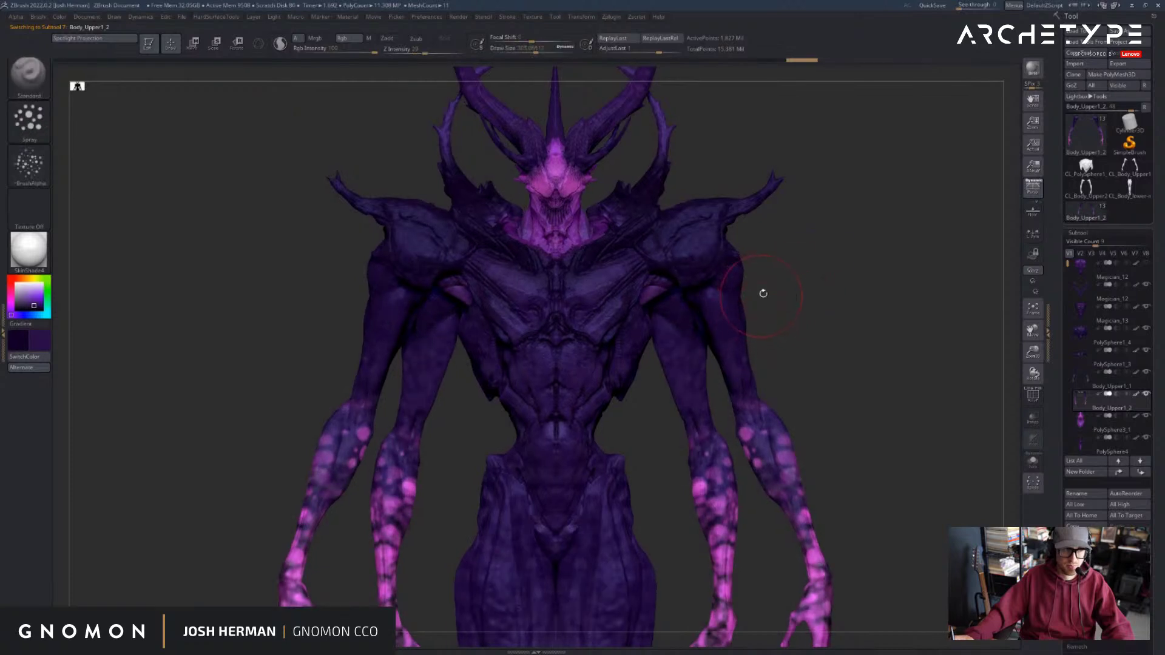
{"action": "right_click_drag", "start_coordinate": [832, 282], "coordinate": [850, 288]}
- Pick a more saturated dark purple and spray it over the chest, undoing the stroke made on the inner arms
{"action": "left_click", "coordinate": [41, 339]}
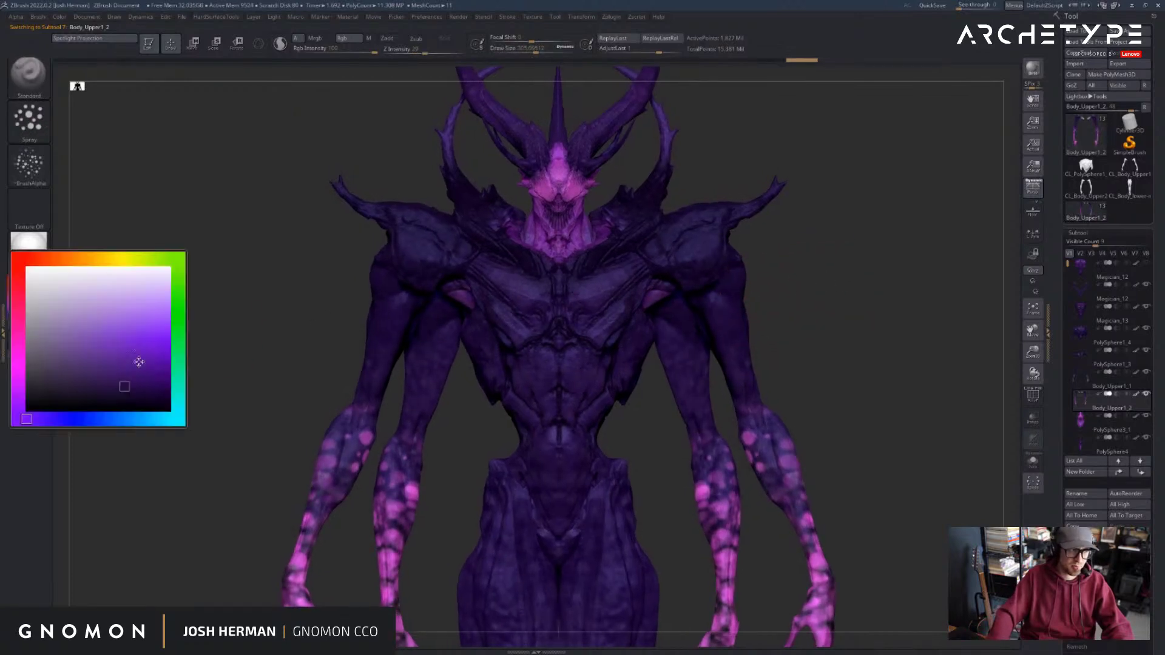
{"action": "left_click", "coordinate": [156, 383]}
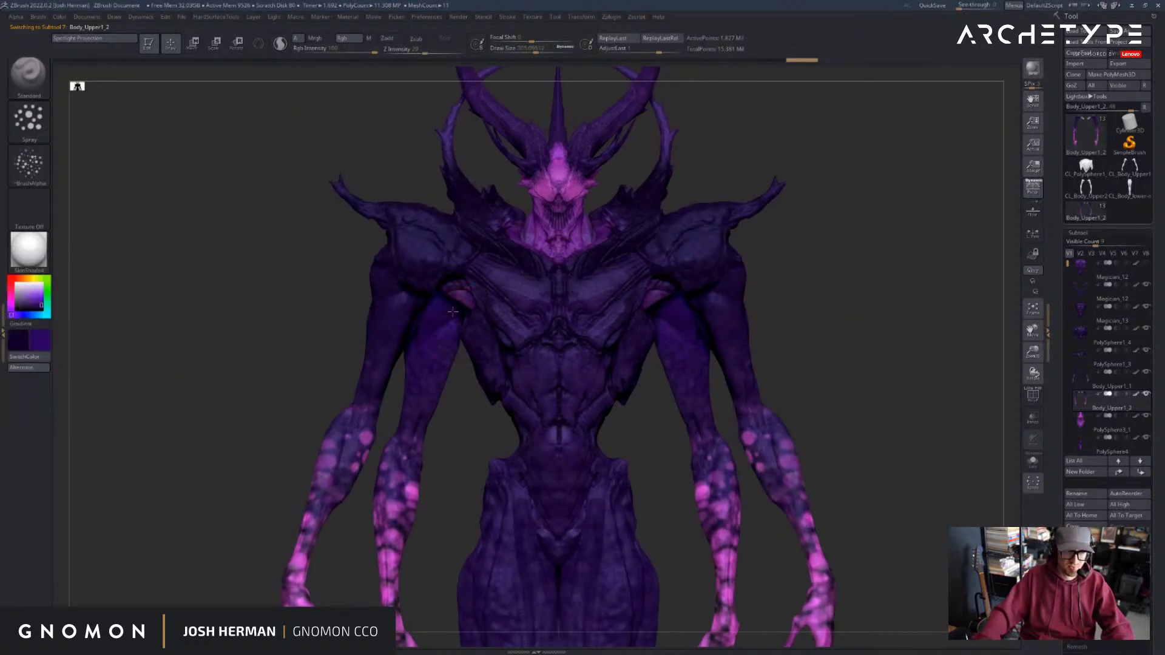
{"action": "left_click_drag", "start_coordinate": [453, 312], "coordinate": [439, 330]}
{"action": "key", "text": "ctrl+z"}
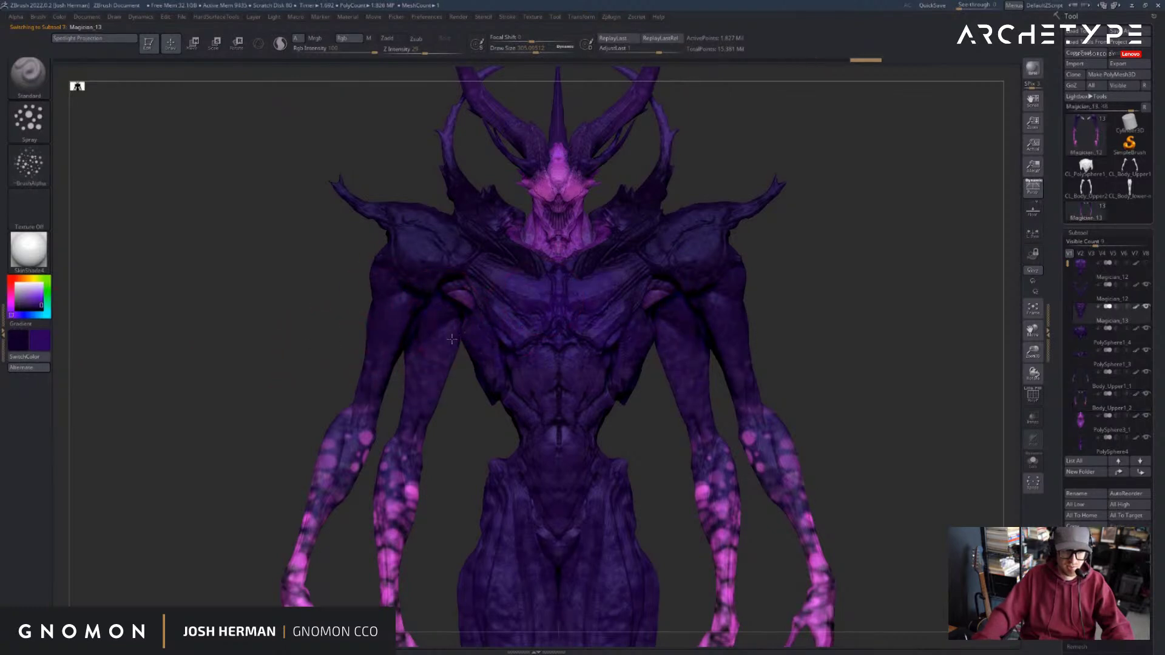
{"action": "left_click_drag", "start_coordinate": [270, 326], "coordinate": [299, 330]}
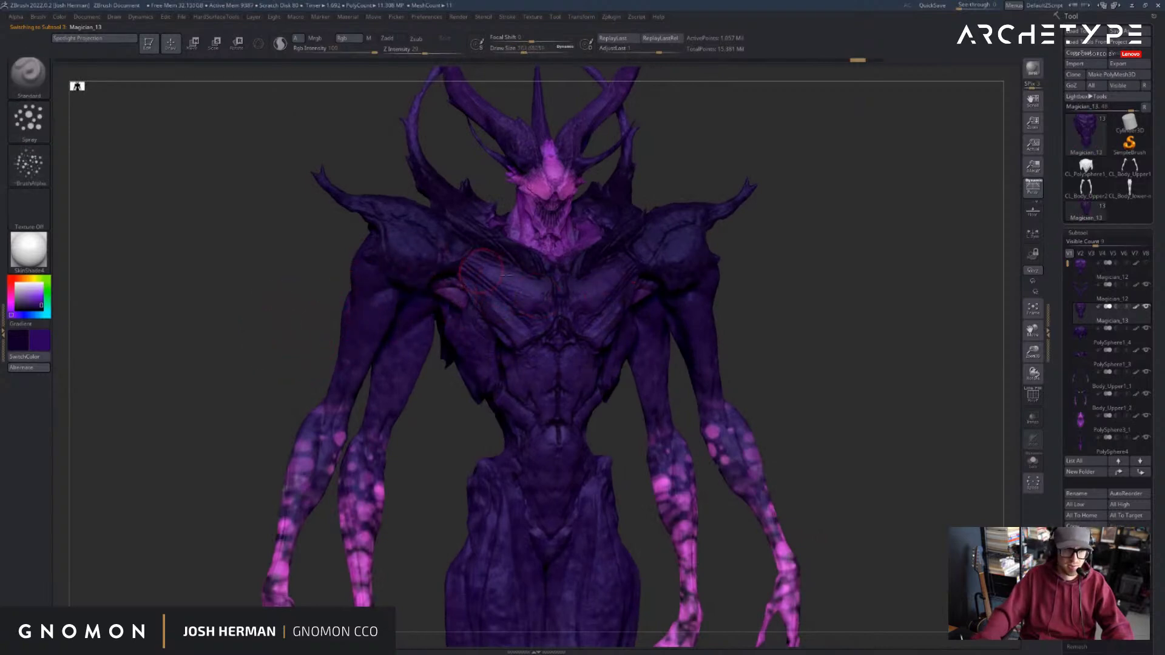
{"action": "left_click_drag", "start_coordinate": [759, 267], "coordinate": [673, 262]}
- Select the shoulder armour and spray the saturated purple over its rounded surfaces with an adjusted brush size
{"action": "left_click", "coordinate": [670, 258], "text": "alt"}
{"action": "key", "text": "s"}
{"action": "key", "text": "s"}
{"action": "mouse_move", "coordinate": [756, 221]}
{"action": "left_mouse_down"}
{"action": "mouse_move", "coordinate": [671, 223]}
{"action": "mouse_move", "coordinate": [649, 239]}
{"action": "left_mouse_up"}
{"action": "key", "text": "s"}
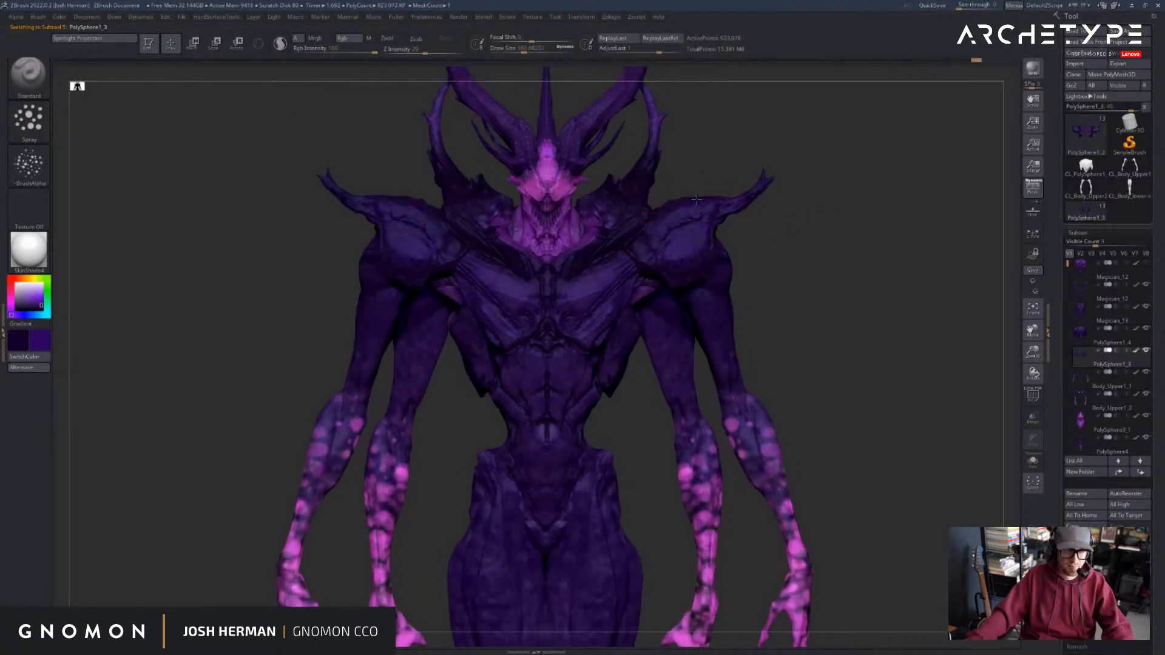
{"action": "left_click_drag", "start_coordinate": [696, 200], "coordinate": [645, 194]}
- Select the head and spray the saturated dark purple over the forehead and brow
{"action": "left_click", "coordinate": [596, 261], "text": "alt"}
{"action": "mouse_move", "coordinate": [698, 161]}
{"action": "left_mouse_down"}
{"action": "mouse_move", "coordinate": [666, 152]}
{"action": "mouse_move", "coordinate": [715, 156]}
{"action": "mouse_move", "coordinate": [783, 97]}
{"action": "mouse_move", "coordinate": [719, 157]}
{"action": "left_mouse_up"}
{"action": "left_click", "coordinate": [564, 189], "text": "alt"}
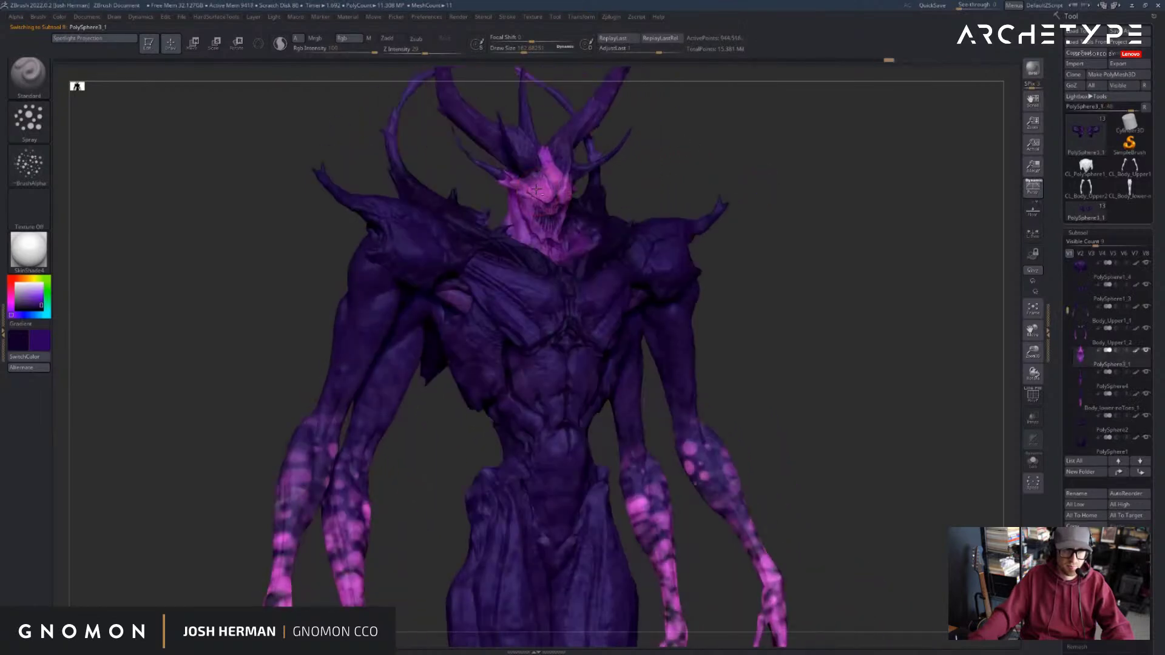
{"action": "left_click_drag", "start_coordinate": [536, 189], "coordinate": [526, 149]}
{"action": "left_click_drag", "start_coordinate": [721, 155], "coordinate": [752, 303], "text": "alt"}
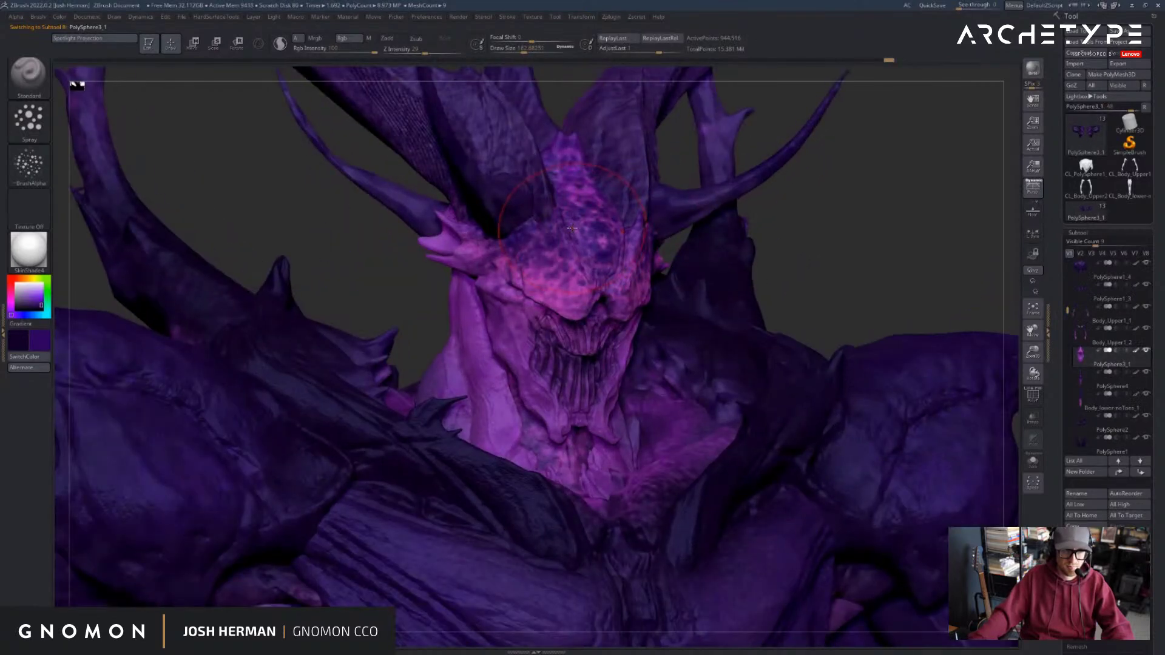
{"action": "mouse_move", "coordinate": [882, 184]}
{"action": "left_mouse_down"}
{"action": "mouse_move", "coordinate": [934, 197]}
{"action": "mouse_move", "coordinate": [898, 189]}
{"action": "left_mouse_up"}
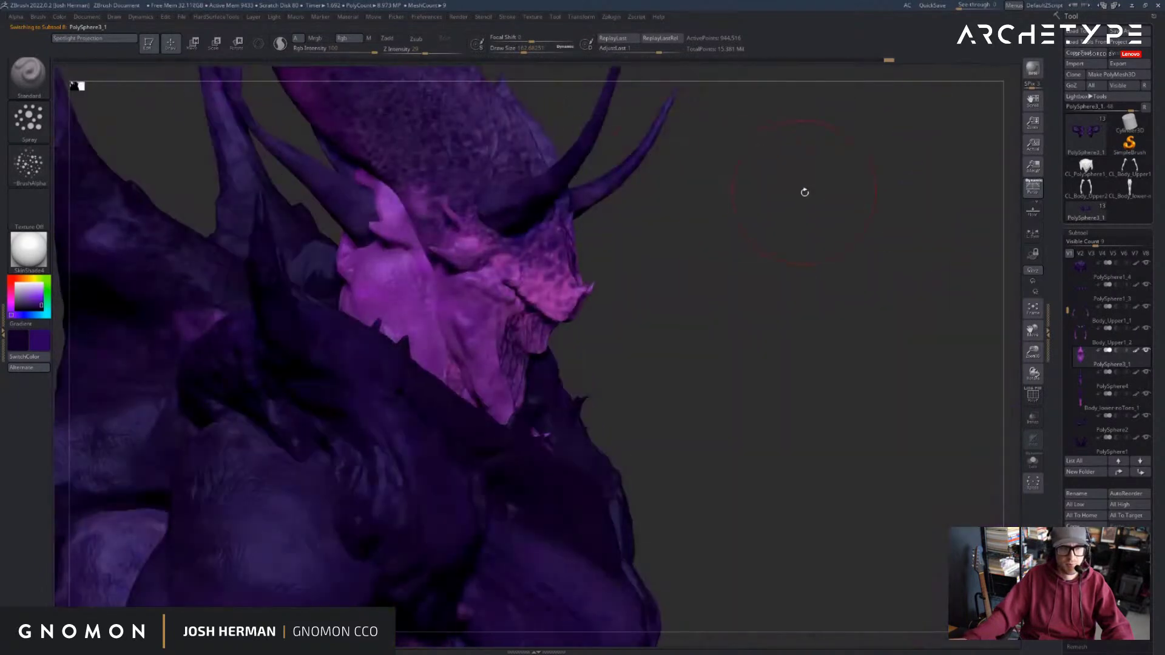
{"action": "mouse_move", "coordinate": [804, 191]}
{"action": "left_mouse_down", "text": "shift"}
{"action": "mouse_move", "coordinate": [676, 158]}
{"action": "mouse_move", "coordinate": [772, 143]}
{"action": "mouse_move", "coordinate": [746, 161]}
{"action": "mouse_move", "coordinate": [698, 122]}
{"action": "mouse_move", "coordinate": [679, 209]}
{"action": "left_mouse_up", "text": "shift"}
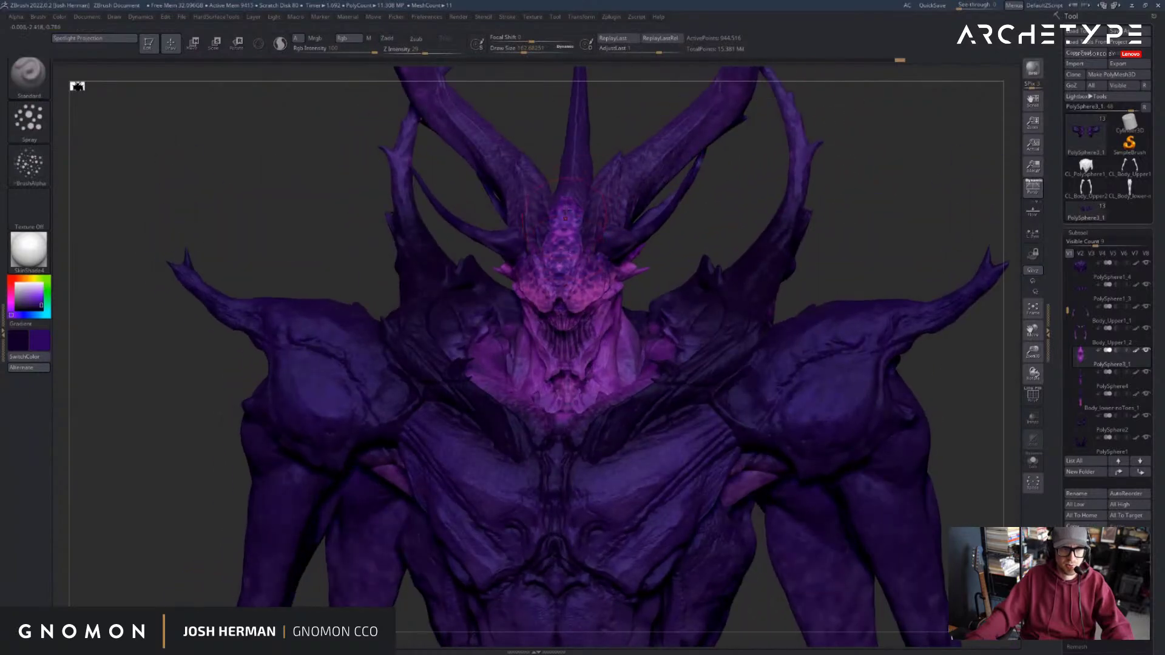
- Sample pink from the face and rework the speckling around the brow with a smaller brush
{"action": "key", "text": "s"}
{"action": "left_click", "coordinate": [582, 260]}
{"action": "key", "text": "v"}
{"action": "mouse_move", "coordinate": [687, 242]}
{"action": "left_mouse_down"}
{"action": "mouse_move", "coordinate": [592, 298]}
{"action": "mouse_move", "coordinate": [627, 277]}
{"action": "mouse_move", "coordinate": [608, 288]}
{"action": "left_mouse_up"}
{"action": "key", "text": "c"}
{"action": "key", "text": "s"}
{"action": "left_click", "coordinate": [582, 297]}
{"action": "key", "text": "s"}
{"action": "mouse_move", "coordinate": [777, 230]}
{"action": "left_mouse_down"}
{"action": "mouse_move", "coordinate": [747, 237]}
{"action": "mouse_move", "coordinate": [812, 211]}
{"action": "mouse_move", "coordinate": [767, 159]}
{"action": "mouse_move", "coordinate": [848, 353]}
{"action": "mouse_move", "coordinate": [814, 197]}
{"action": "mouse_move", "coordinate": [804, 200]}
{"action": "left_mouse_up"}
{"action": "key", "text": "f"}
{"action": "key", "text": "v"}
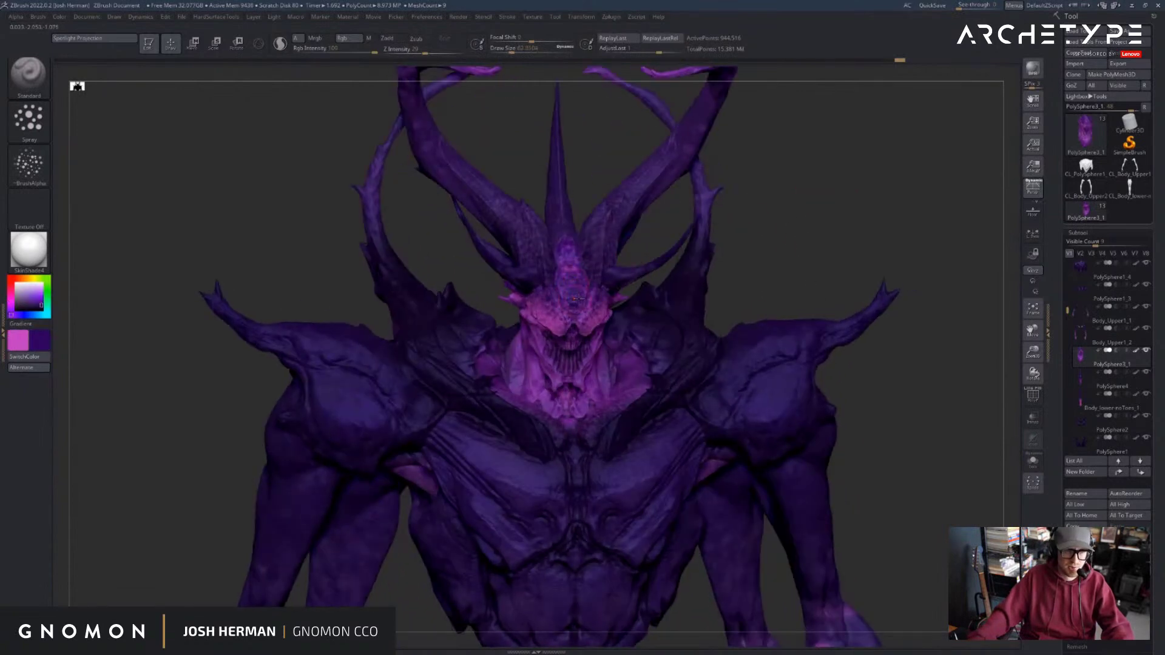
- Switch to the sampled pink and spray it over the upper forehead, undoing the last stray stroke
{"action": "key", "text": "bracketleft"}
{"action": "key", "text": "v"}
{"action": "key", "text": "s"}
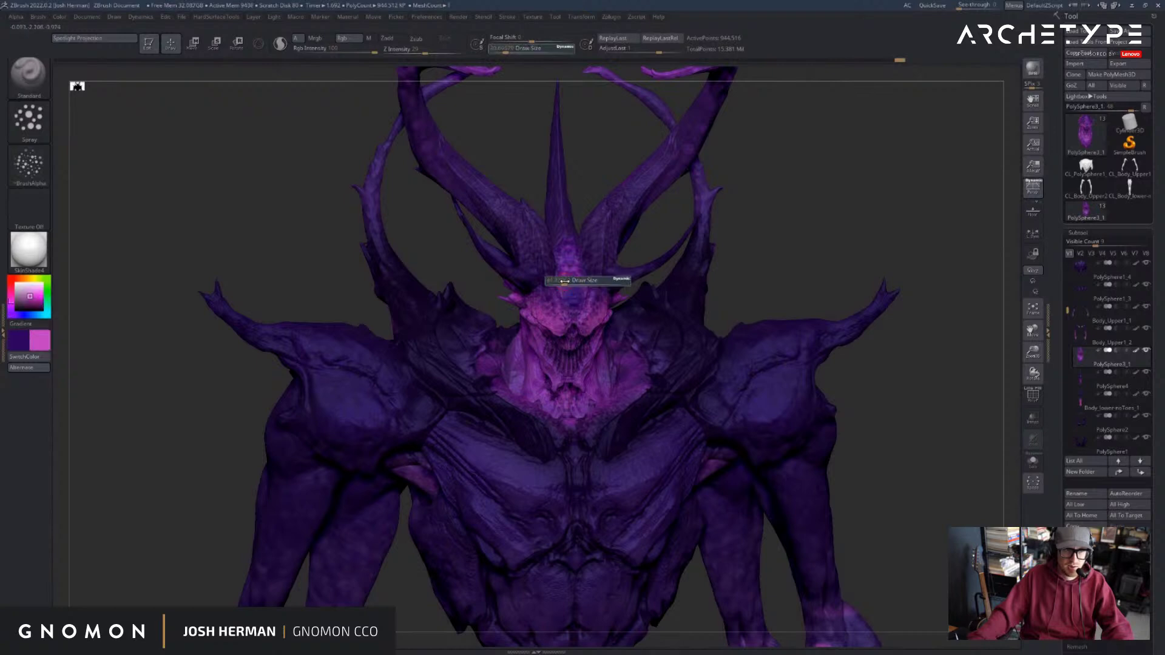
{"action": "left_click_drag", "start_coordinate": [563, 279], "coordinate": [566, 280]}
{"action": "left_click_drag", "start_coordinate": [570, 258], "coordinate": [563, 271]}
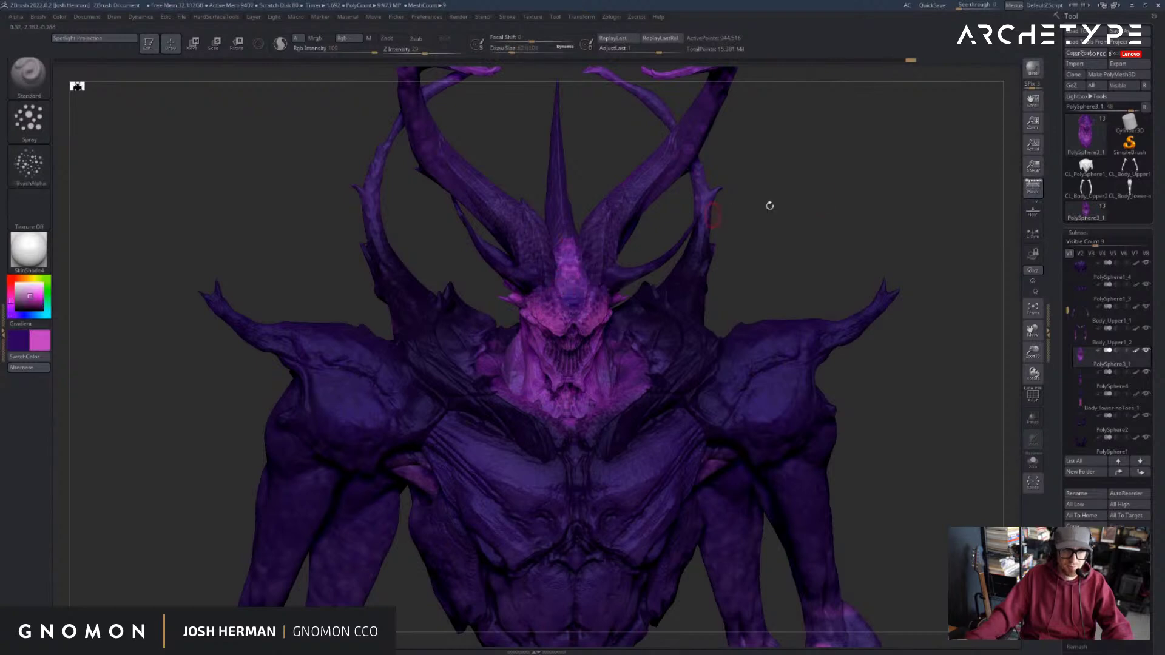
{"action": "left_click_drag", "start_coordinate": [769, 205], "coordinate": [752, 204], "text": "shift"}
{"action": "key", "text": "s"}
{"action": "left_click_drag", "start_coordinate": [581, 288], "coordinate": [588, 288]}
{"action": "key", "text": "ctrl+z"}
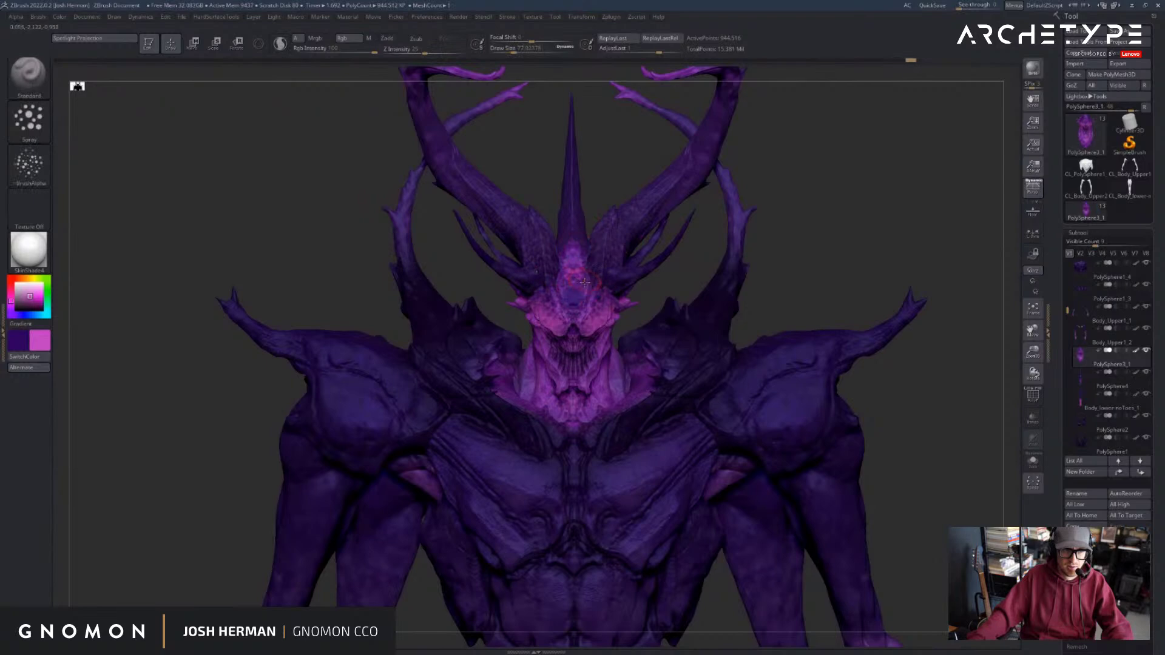
- Check the face up close and sample a muted pinkish purple from the neck area
{"action": "left_click_drag", "start_coordinate": [738, 228], "coordinate": [765, 222]}
{"action": "key", "text": "f"}
{"action": "key", "text": "f"}
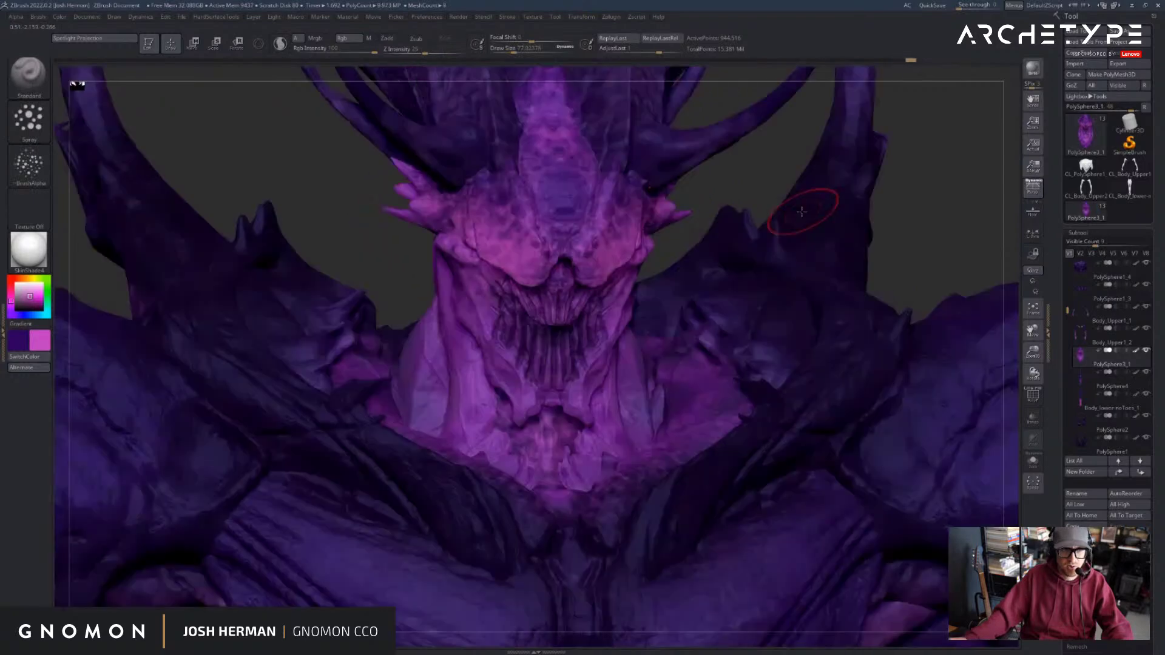
{"action": "left_click_drag", "start_coordinate": [831, 173], "coordinate": [758, 240]}
{"action": "left_click_drag", "start_coordinate": [741, 136], "coordinate": [722, 246], "text": "alt"}
{"action": "key", "text": "c"}
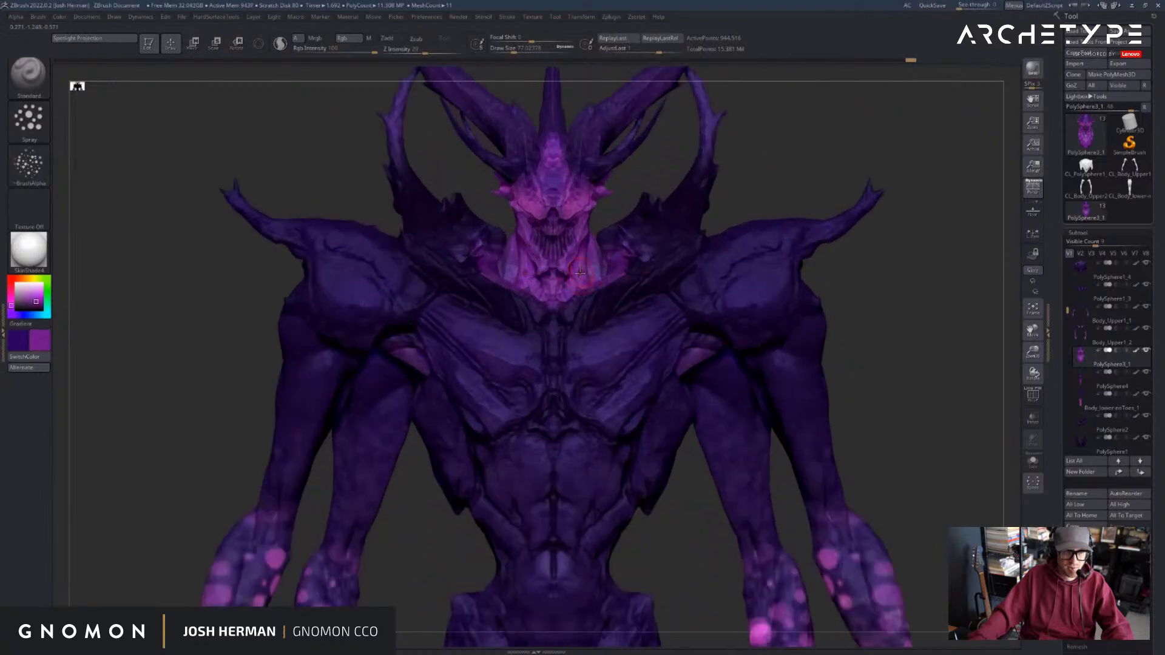
- Try spraying the muted pinkish purple down the torso's sternum and upper chest with different brush sizes
{"action": "left_click", "coordinate": [554, 359], "text": "alt"}
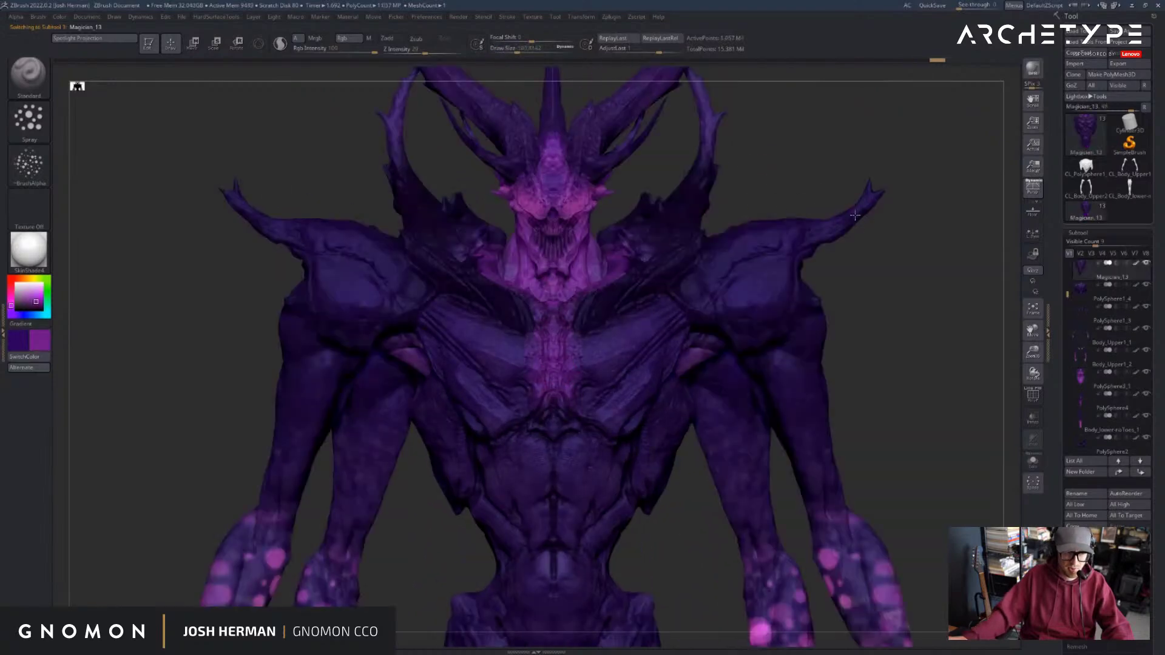
{"action": "mouse_move", "coordinate": [914, 267]}
{"action": "left_mouse_down", "text": "alt"}
{"action": "mouse_move", "coordinate": [856, 253]}
{"action": "mouse_move", "coordinate": [807, 189]}
{"action": "left_mouse_up", "text": "alt"}
{"action": "key", "text": "ctrl+z"}
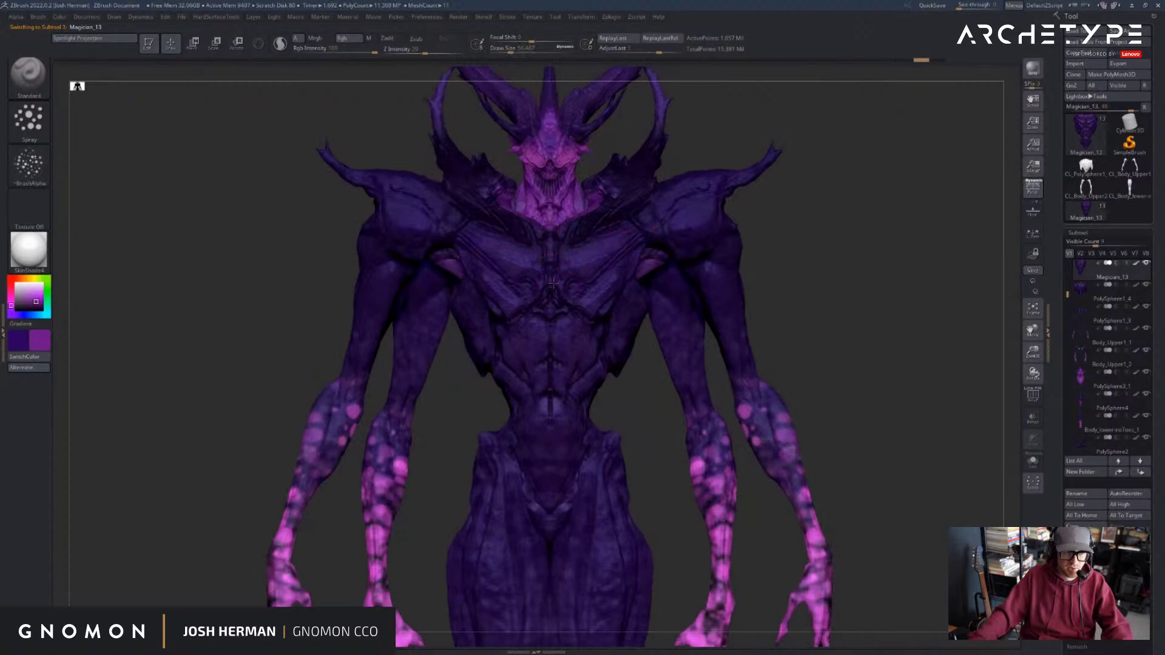
{"action": "key", "text": "ctrl+z"}
{"action": "key", "text": "s"}
{"action": "left_click_drag", "start_coordinate": [567, 281], "coordinate": [571, 281]}
{"action": "left_click_drag", "start_coordinate": [575, 261], "coordinate": [640, 227]}
{"action": "key", "text": "ctrl+z"}
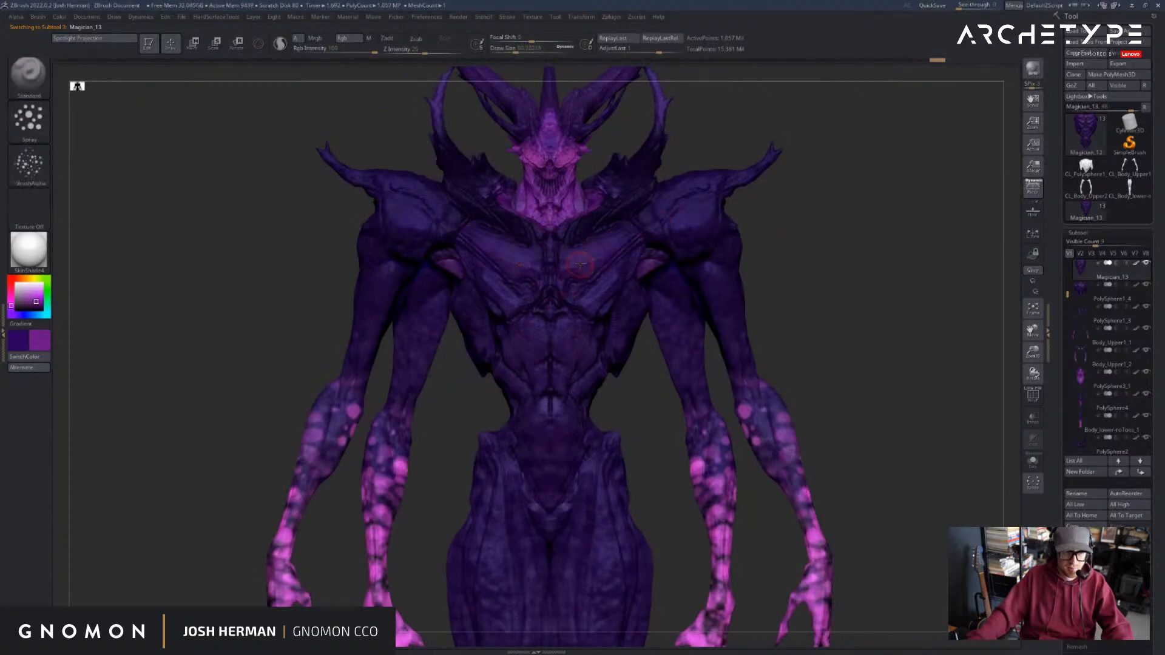
- Select the collar pieces and spray the muted pinkish purple along their inner edges beside the neck with a smaller brush
{"action": "left_click_drag", "start_coordinate": [820, 169], "coordinate": [820, 185], "text": "alt"}
{"action": "key", "text": "s"}
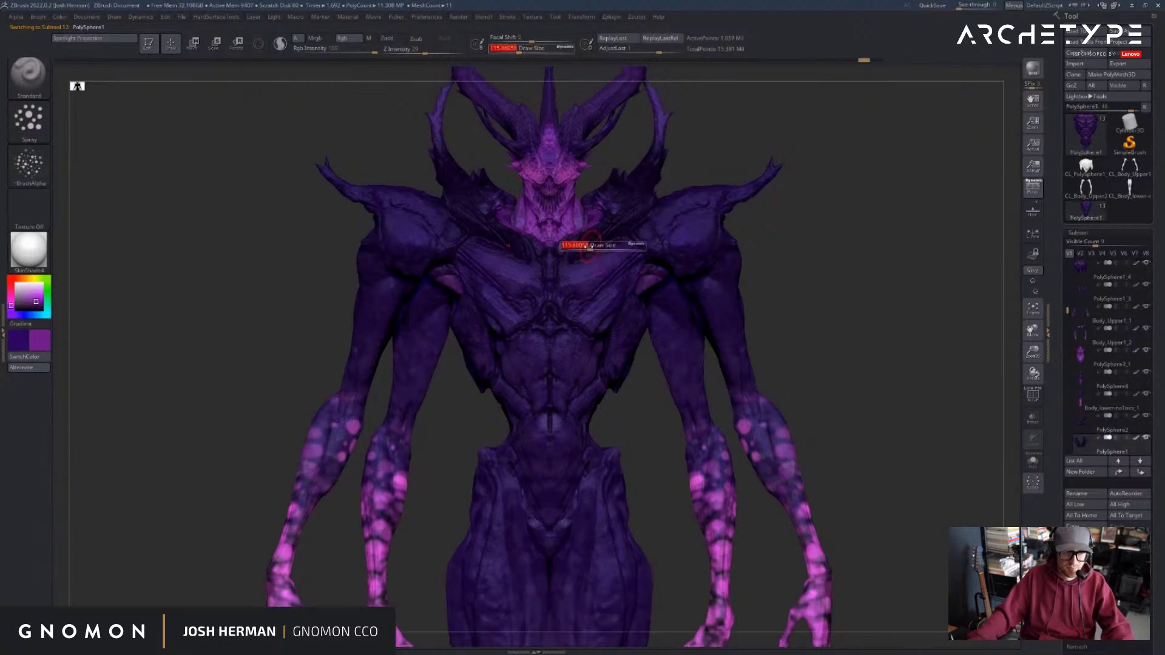
{"action": "left_click_drag", "start_coordinate": [587, 247], "coordinate": [581, 248]}
{"action": "key", "text": "s"}
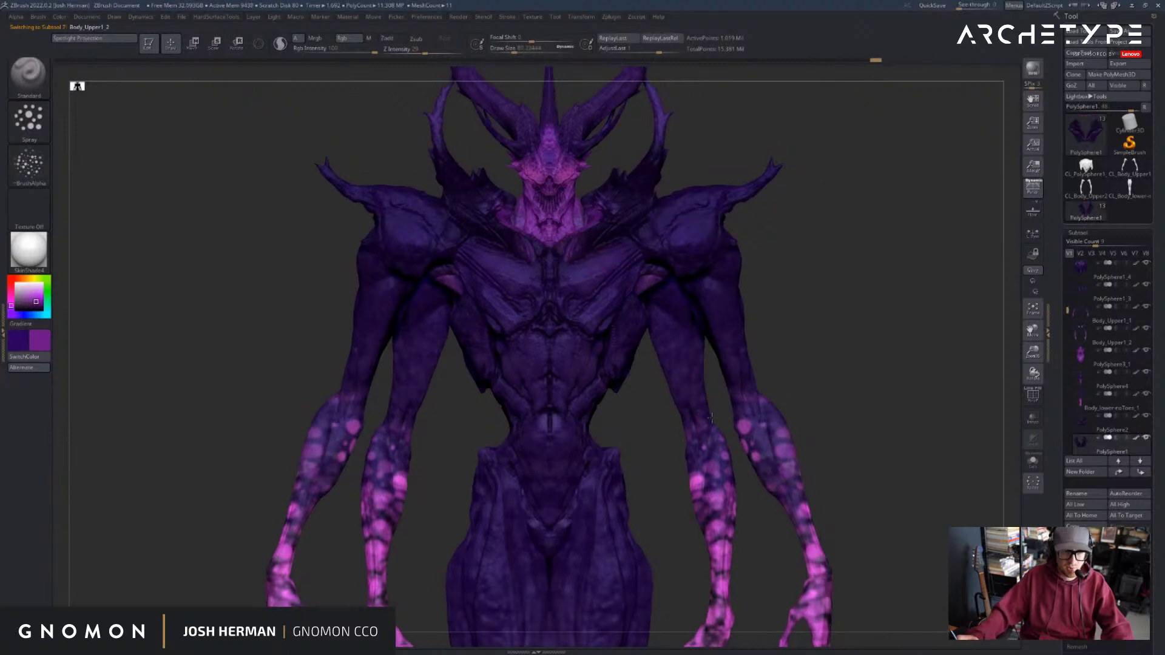
- Sample the dark purple from the arms and spray it over the pink blotches on both pairs of forearms
{"action": "left_click", "coordinate": [711, 417], "text": "alt"}
{"action": "key", "text": "s"}
{"action": "key", "text": "c"}
{"action": "key", "text": "s"}
{"action": "left_click_drag", "start_coordinate": [699, 447], "coordinate": [707, 447]}
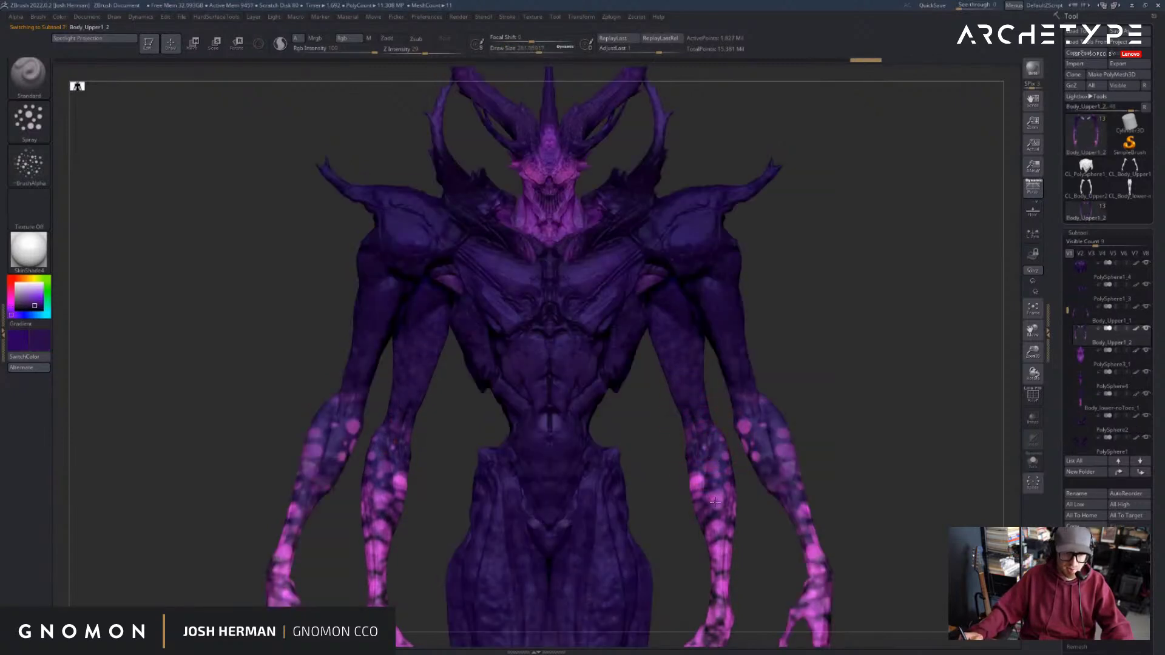
{"action": "left_click_drag", "start_coordinate": [714, 503], "coordinate": [685, 419]}
{"action": "key", "text": "ctrl+z"}
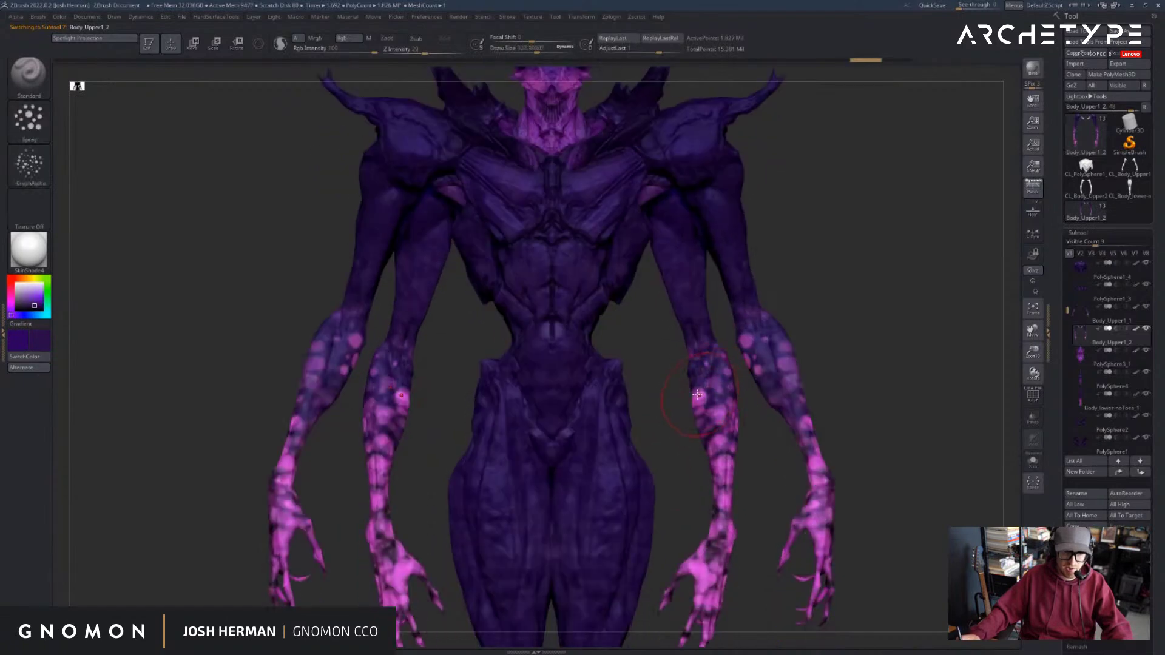
{"action": "left_click", "coordinate": [697, 395]}
{"action": "mouse_move", "coordinate": [684, 310]}
{"action": "left_mouse_down"}
{"action": "mouse_move", "coordinate": [837, 299]}
{"action": "mouse_move", "coordinate": [807, 304]}
{"action": "mouse_move", "coordinate": [747, 370]}
{"action": "mouse_move", "coordinate": [709, 338]}
{"action": "mouse_move", "coordinate": [801, 337]}
{"action": "left_mouse_up"}
{"action": "left_click", "coordinate": [732, 366], "text": "alt"}
{"action": "left_click_drag", "start_coordinate": [718, 386], "coordinate": [693, 363]}
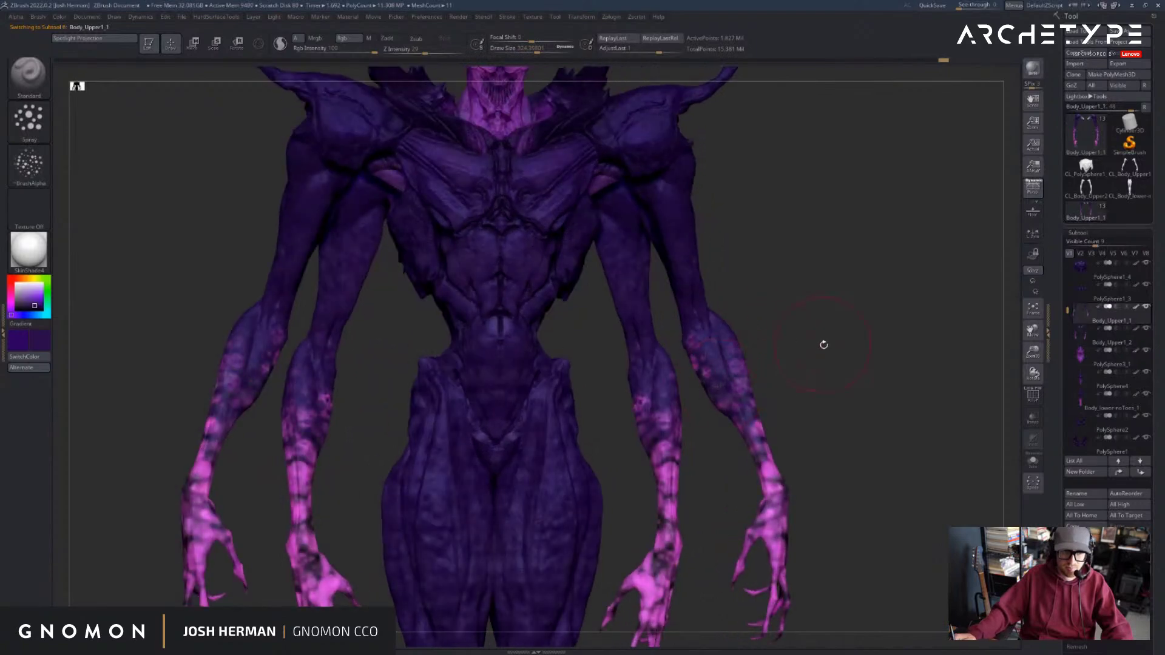
- Sample the bright pink from a hand and spray it evenly over both pairs of hands and wrists
{"action": "mouse_move", "coordinate": [823, 345]}
{"action": "left_mouse_down"}
{"action": "mouse_move", "coordinate": [752, 438]}
{"action": "mouse_move", "coordinate": [769, 490]}
{"action": "left_mouse_up"}
{"action": "key", "text": "c"}
{"action": "key", "text": "s"}
{"action": "left_click", "coordinate": [763, 465]}
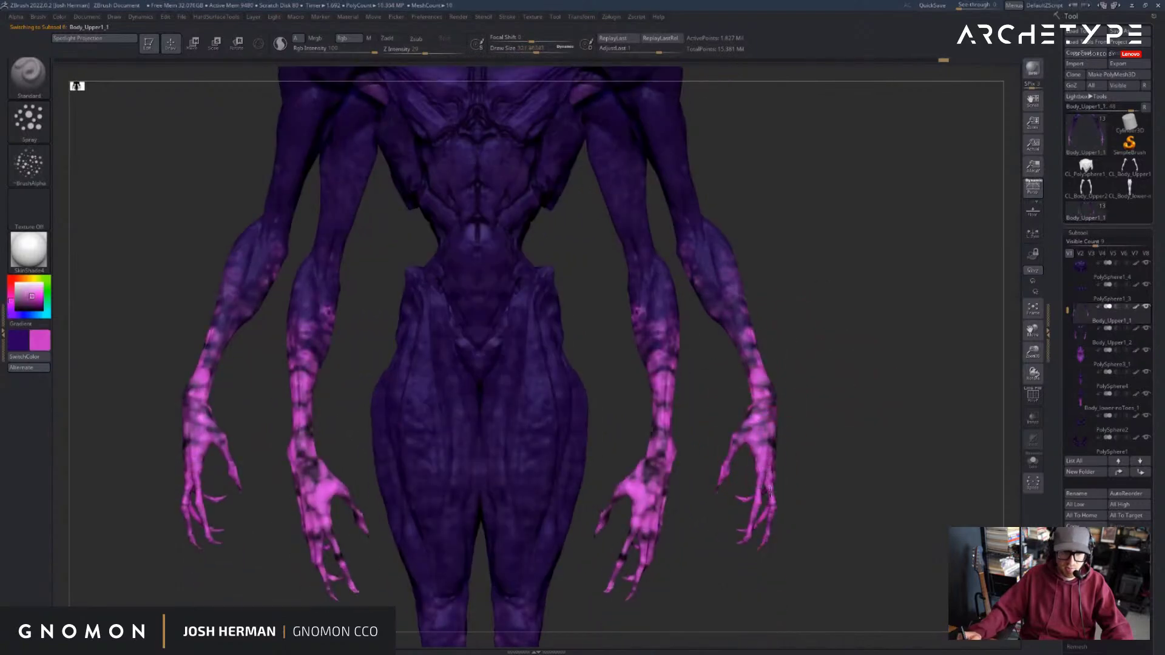
{"action": "left_click_drag", "start_coordinate": [771, 415], "coordinate": [747, 426]}
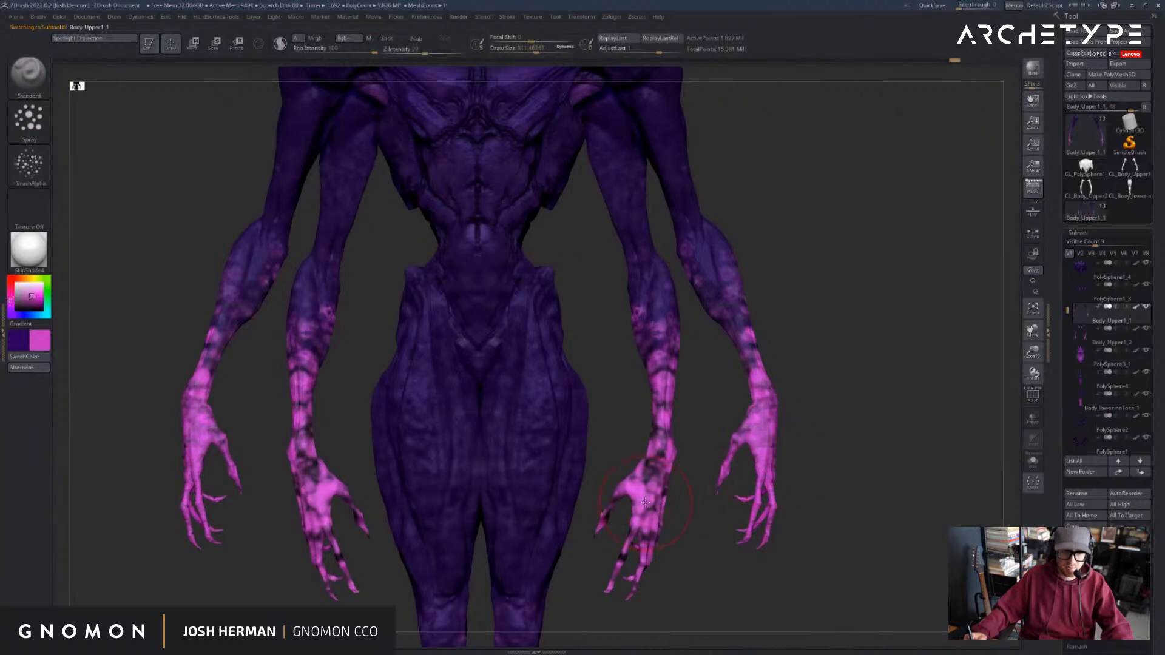
{"action": "left_click_drag", "start_coordinate": [643, 534], "coordinate": [635, 515]}
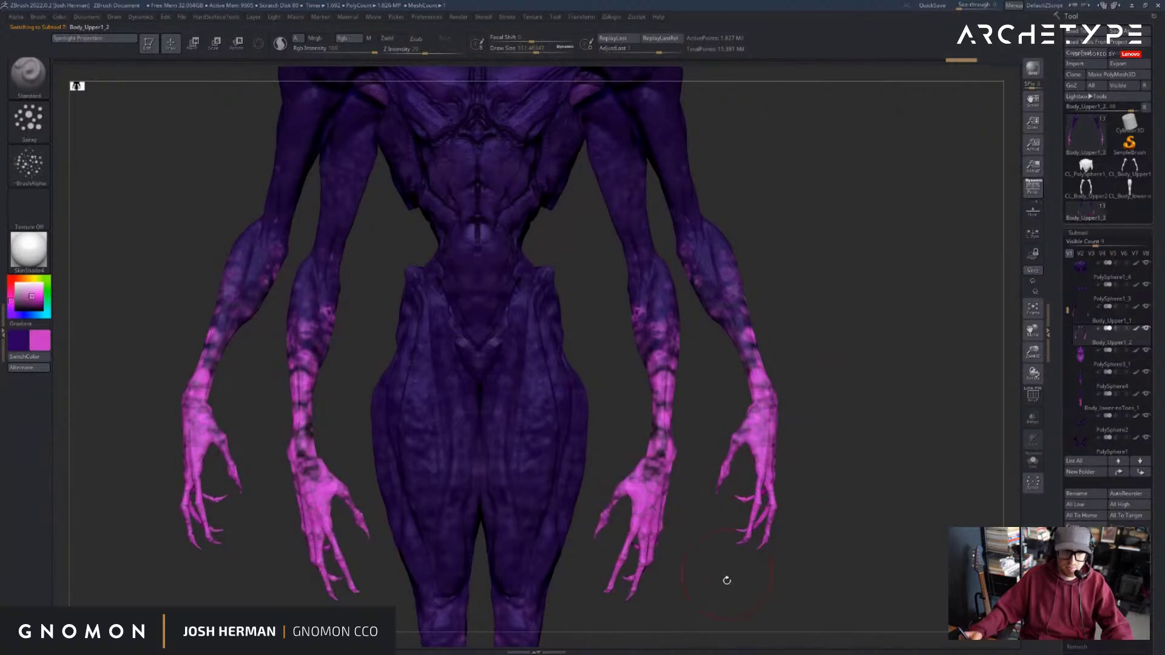
- Select the lower body and spray the bright pink over the shins and feet to cover the dark spots
{"action": "left_click_drag", "start_coordinate": [727, 581], "coordinate": [627, 438], "text": "alt"}
{"action": "left_click", "coordinate": [581, 448], "text": "alt"}
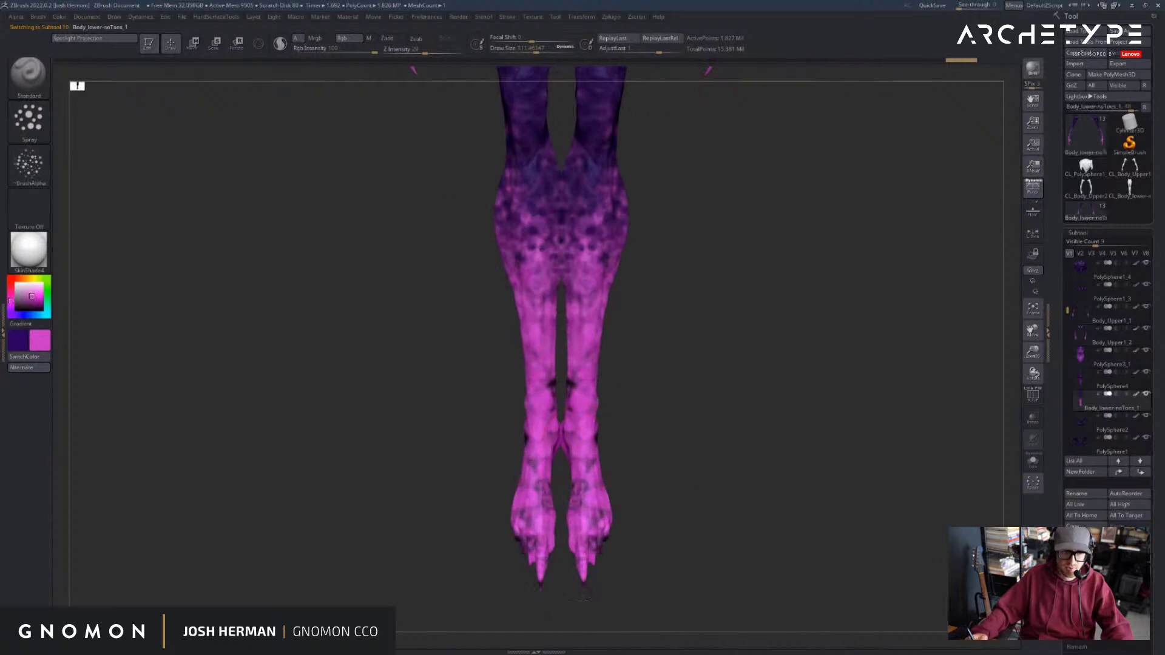
{"action": "left_click_drag", "start_coordinate": [582, 485], "coordinate": [597, 559]}
{"action": "key", "text": "ctrl+z"}
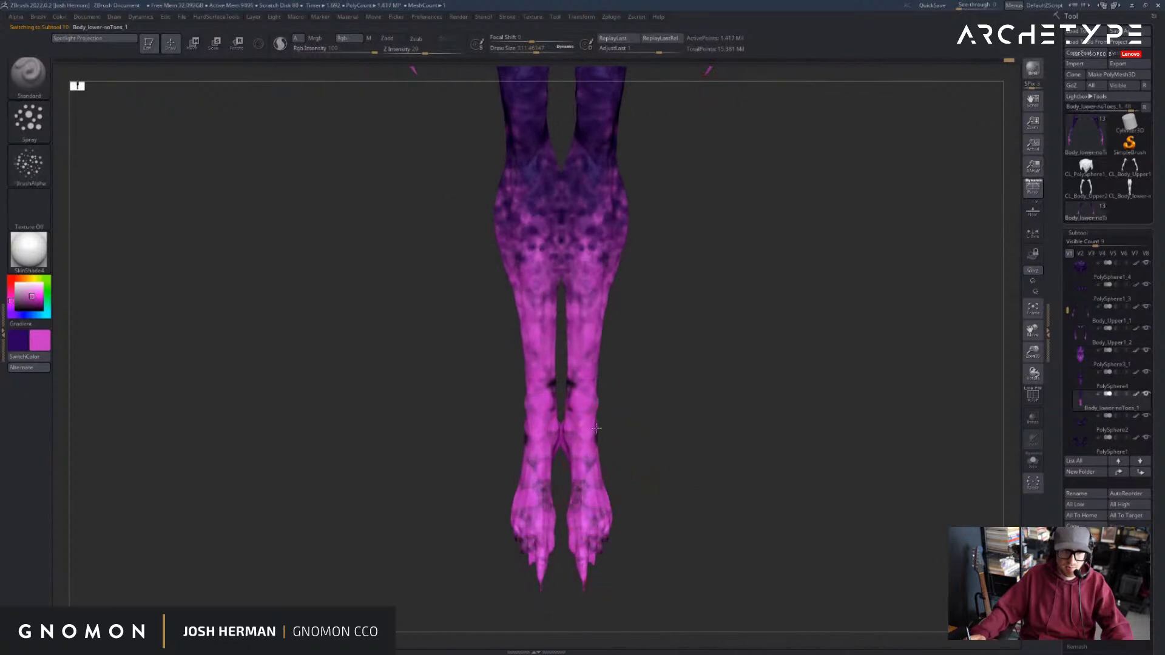
{"action": "left_click_drag", "start_coordinate": [596, 428], "coordinate": [584, 485]}
{"action": "left_click_drag", "start_coordinate": [656, 321], "coordinate": [650, 416], "text": "alt"}
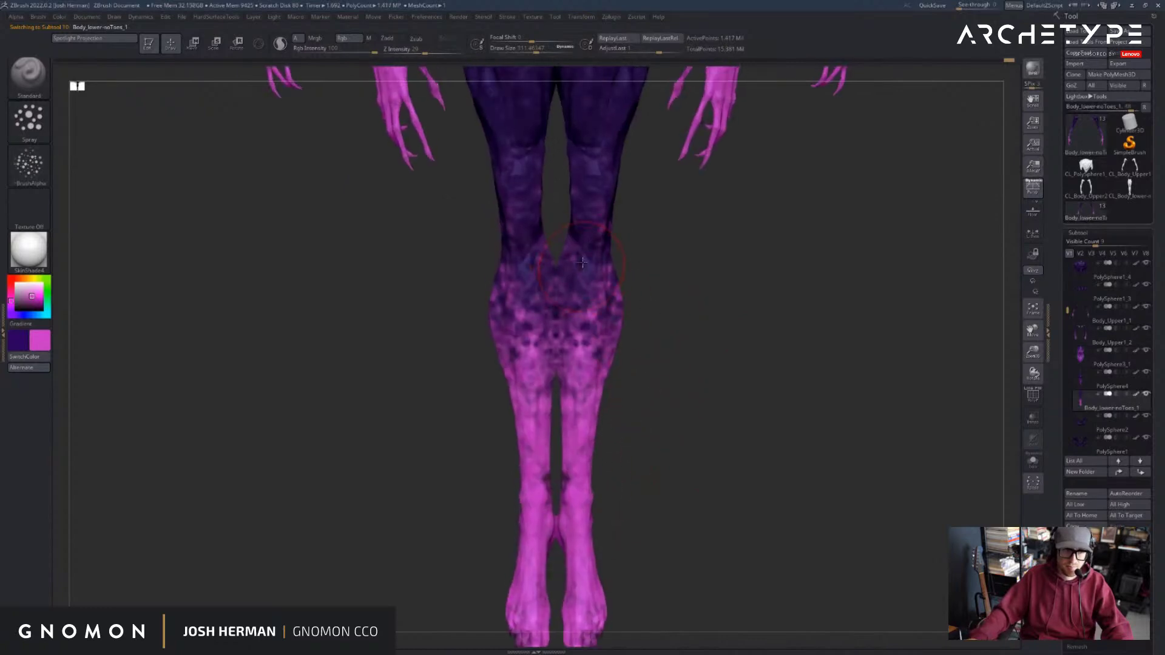
- Sample the dark purple from the thighs and spray it over the knees and upper shins, undoing the last stroke
{"action": "key", "text": "c"}
{"action": "key", "text": "s"}
{"action": "left_click_drag", "start_coordinate": [584, 263], "coordinate": [591, 264]}
{"action": "mouse_move", "coordinate": [586, 401]}
{"action": "left_mouse_down"}
{"action": "mouse_move", "coordinate": [591, 331]}
{"action": "mouse_move", "coordinate": [652, 334]}
{"action": "mouse_move", "coordinate": [699, 431]}
{"action": "mouse_move", "coordinate": [639, 320]}
{"action": "left_mouse_up"}
{"action": "key", "text": "ctrl+z"}
{"action": "key", "text": "s"}
- Sample the bright pink from behind and spray it over the backs of both pairs of hands, wrists and lower forearms
{"action": "left_click_drag", "start_coordinate": [753, 370], "coordinate": [703, 505], "text": "alt"}
{"action": "key", "text": "c"}
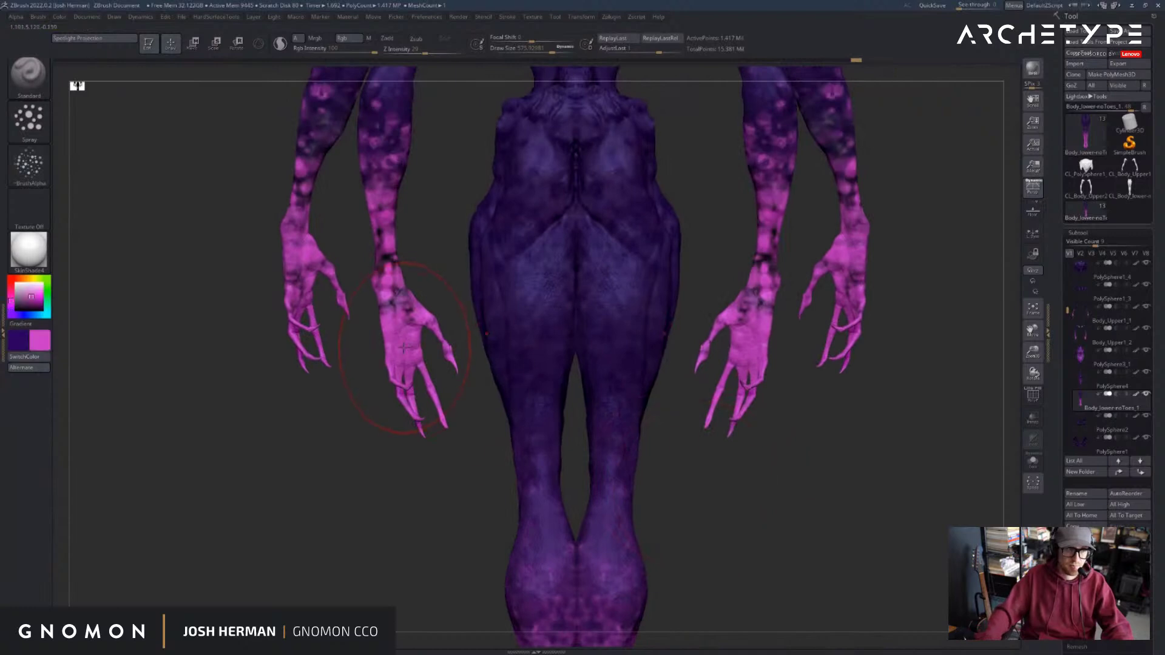
{"action": "left_click", "coordinate": [406, 326], "text": "alt"}
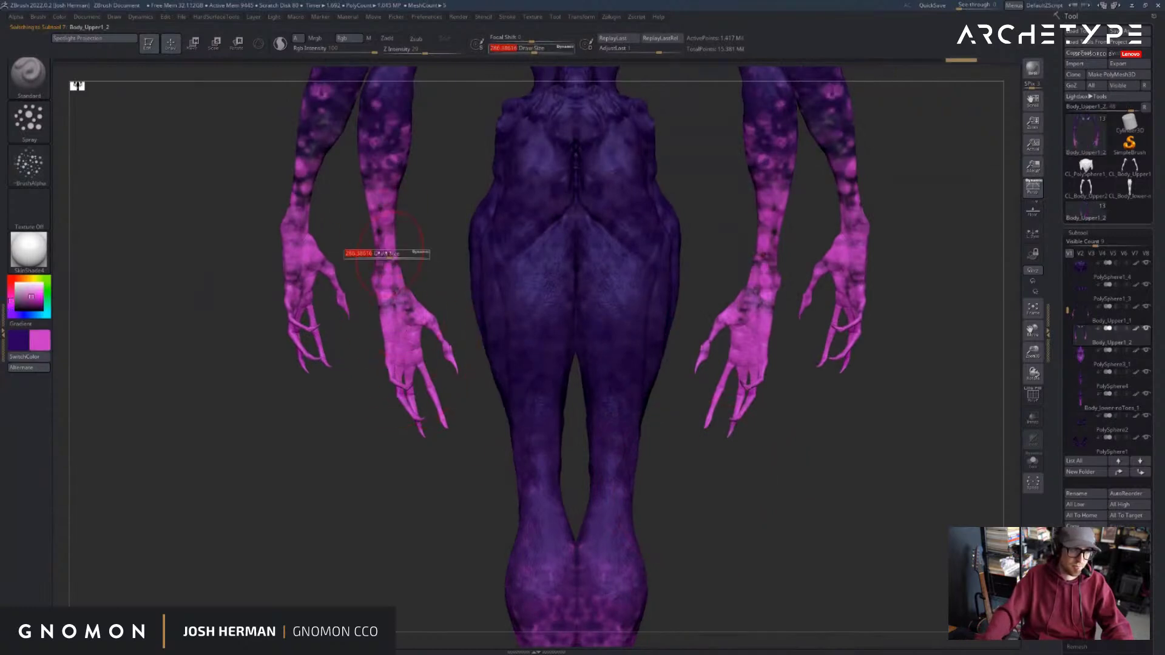
{"action": "left_click", "coordinate": [299, 277], "text": "alt"}
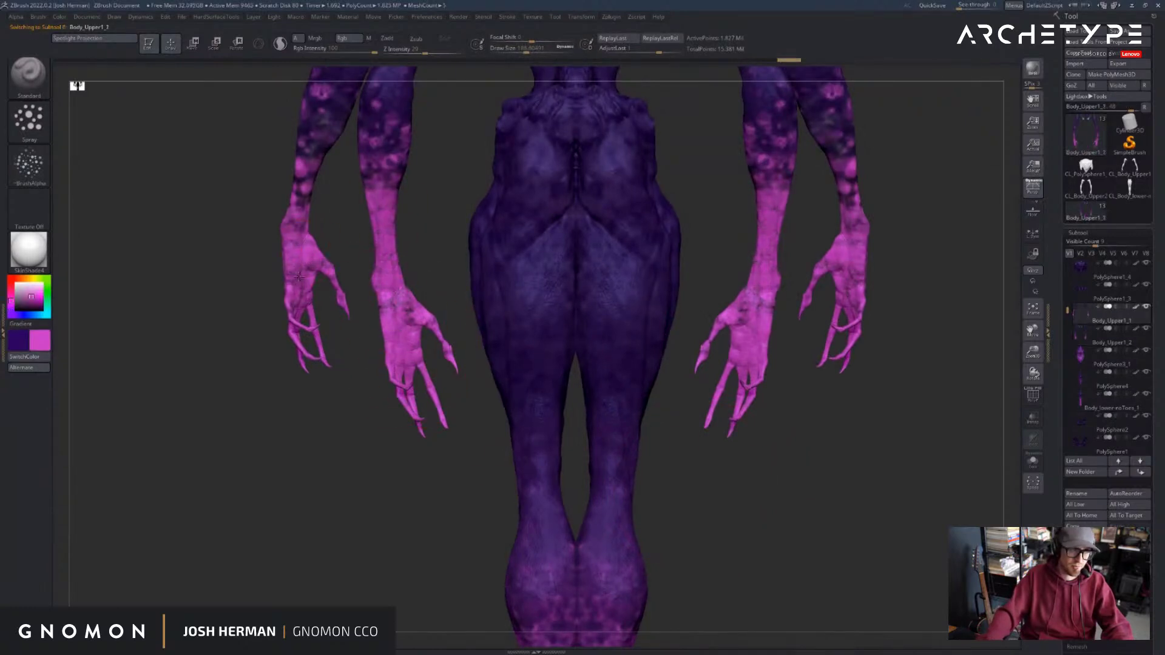
{"action": "mouse_move", "coordinate": [306, 173]}
{"action": "left_mouse_down"}
{"action": "mouse_move", "coordinate": [303, 195]}
{"action": "mouse_move", "coordinate": [322, 106]}
{"action": "left_mouse_up"}
{"action": "left_click_drag", "start_coordinate": [236, 145], "coordinate": [396, 160], "text": "shift"}
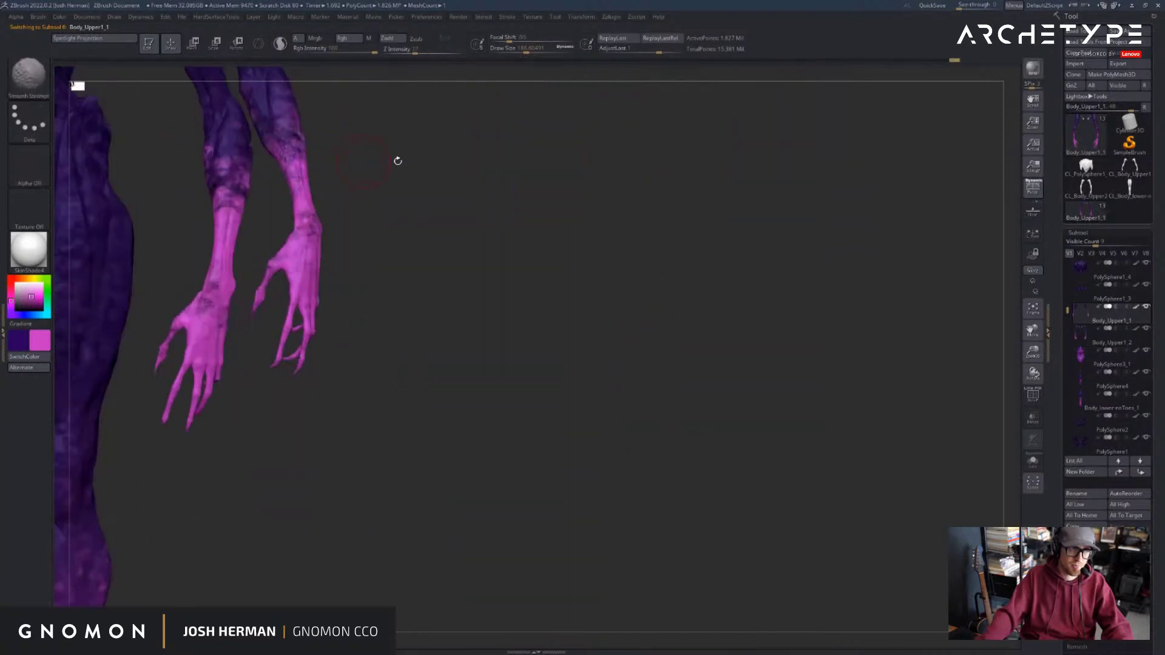
{"action": "key", "text": "f"}
{"action": "key", "text": "f"}
{"action": "left_click_drag", "start_coordinate": [728, 255], "coordinate": [626, 373], "text": "alt"}
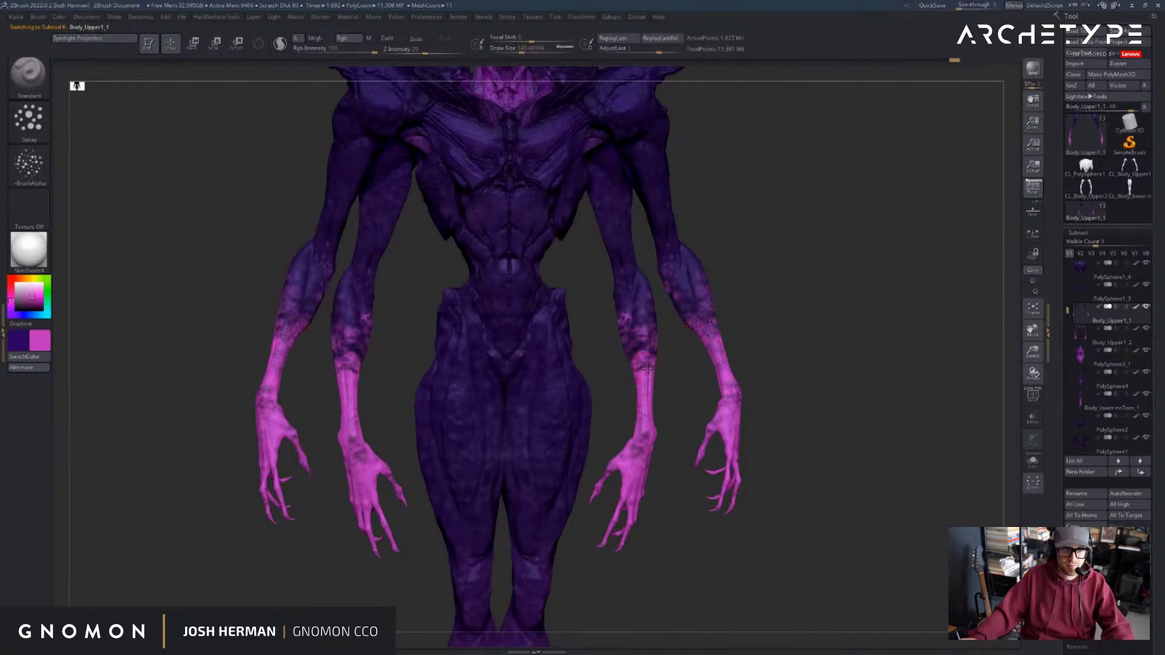
- Sample the dark purple and soften the transition into pink on the inner and outer forearms
{"action": "left_click", "coordinate": [647, 370], "text": "alt"}
{"action": "key", "text": "c"}
{"action": "mouse_move", "coordinate": [640, 337]}
{"action": "left_mouse_down"}
{"action": "mouse_move", "coordinate": [632, 368]}
{"action": "mouse_move", "coordinate": [600, 358]}
{"action": "left_mouse_up"}
{"action": "key", "text": "s"}
{"action": "left_click", "coordinate": [640, 296]}
{"action": "left_click", "coordinate": [685, 295], "text": "alt"}
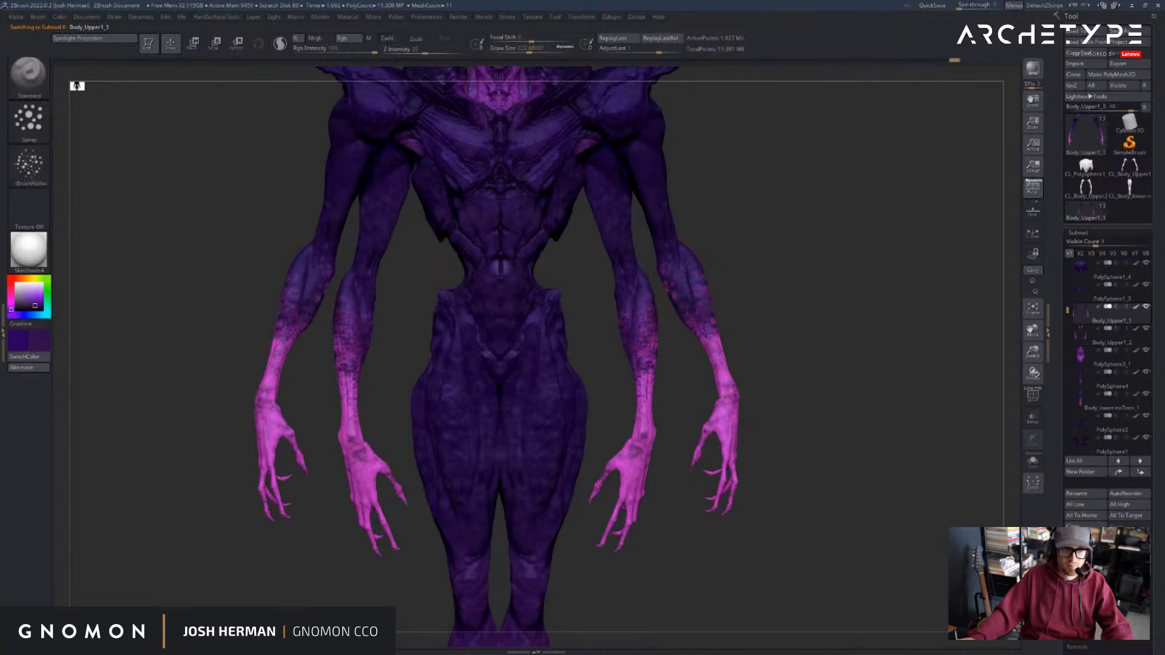
- Sample a pinkish purple from the inner wrist, select the lower body and check the full figure
{"action": "left_click_drag", "start_coordinate": [817, 291], "coordinate": [807, 405], "text": "alt"}
{"action": "left_click", "coordinate": [512, 412], "text": "alt"}
{"action": "left_click_drag", "start_coordinate": [573, 347], "coordinate": [601, 273], "text": "alt"}
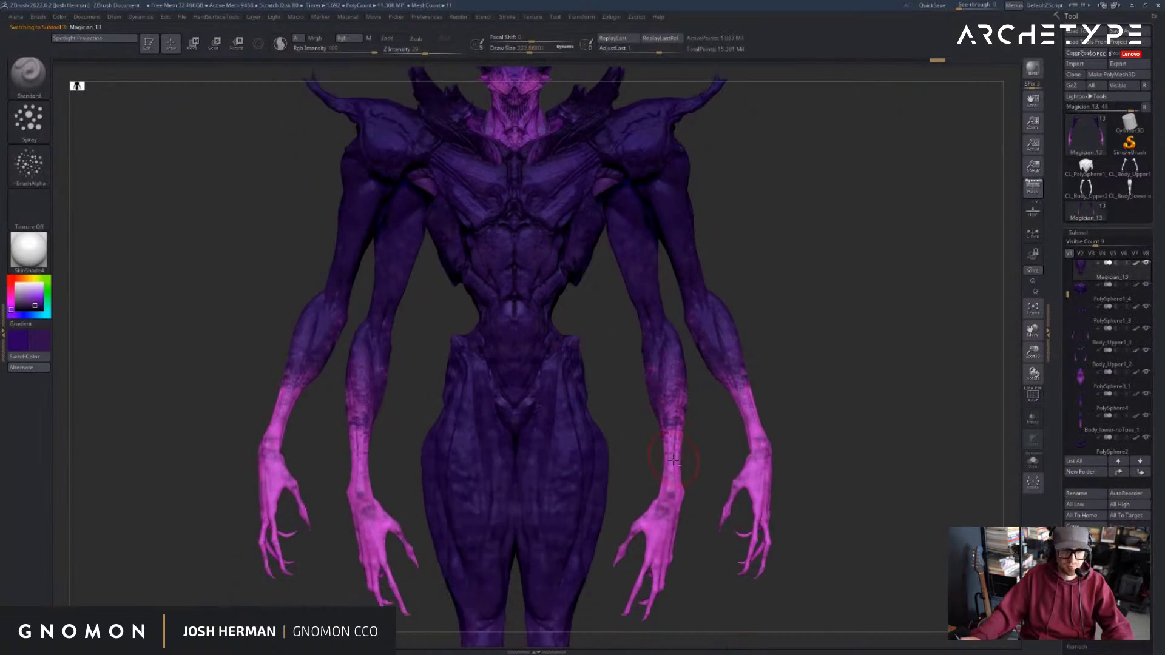
{"action": "left_click", "coordinate": [673, 472], "text": "alt"}
{"action": "key", "text": "c"}
{"action": "left_click", "coordinate": [550, 371], "text": "alt"}
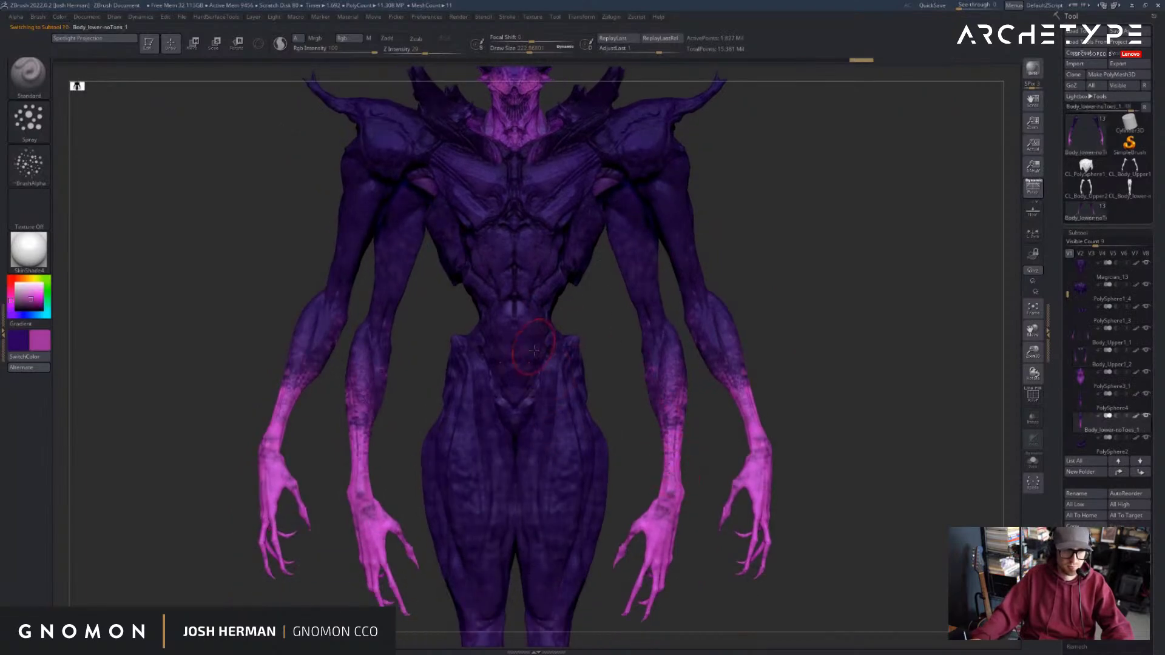
{"action": "mouse_move", "coordinate": [764, 247]}
{"action": "left_mouse_down", "text": "alt"}
{"action": "mouse_move", "coordinate": [760, 273]}
{"action": "mouse_move", "coordinate": [765, 242]}
{"action": "mouse_move", "coordinate": [533, 432]}
{"action": "mouse_move", "coordinate": [521, 381]}
{"action": "mouse_move", "coordinate": [505, 447]}
{"action": "left_mouse_up", "text": "alt"}
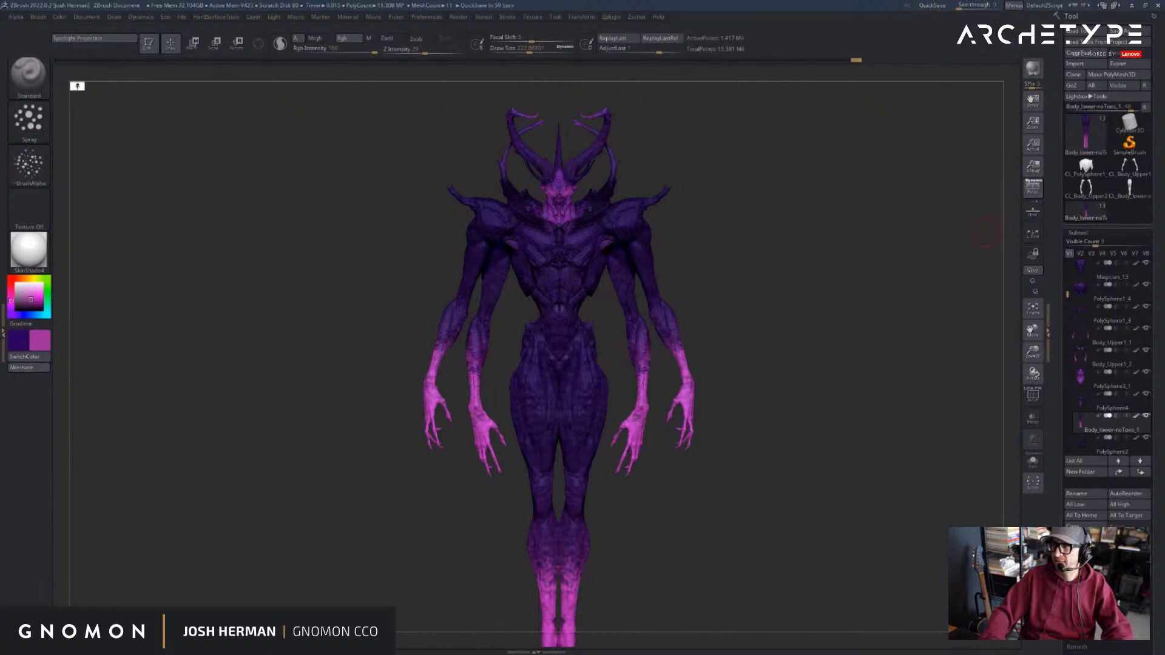
{"action": "mouse_move", "coordinate": [838, 228]}
{"action": "left_mouse_down"}
{"action": "mouse_move", "coordinate": [783, 215]}
{"action": "mouse_move", "coordinate": [752, 343]}
{"action": "left_mouse_up"}
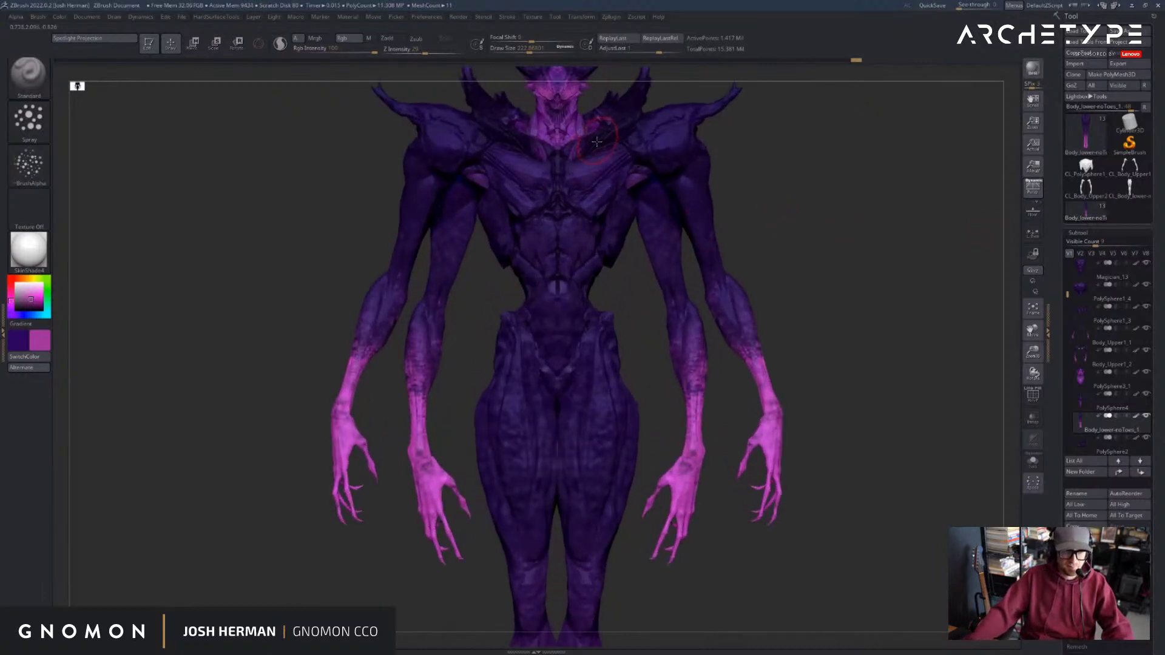
- Sample a muted reddish purple and try spraying it down the center of the torso and abdomen, undoing the last stroke
{"action": "key", "text": "c"}
{"action": "key", "text": "c"}
{"action": "key", "text": "s"}
{"action": "left_click_drag", "start_coordinate": [576, 154], "coordinate": [573, 323]}
{"action": "left_click", "coordinate": [589, 224], "text": "alt"}
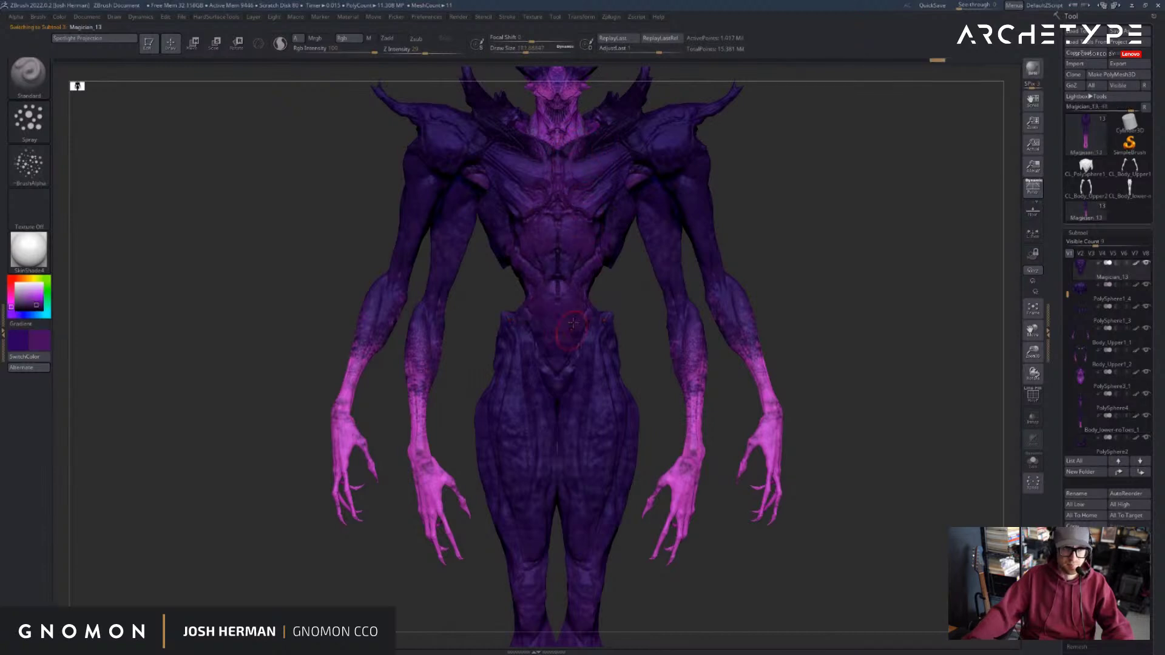
{"action": "left_click_drag", "start_coordinate": [639, 305], "coordinate": [686, 280]}
{"action": "key", "text": "ctrl+z"}
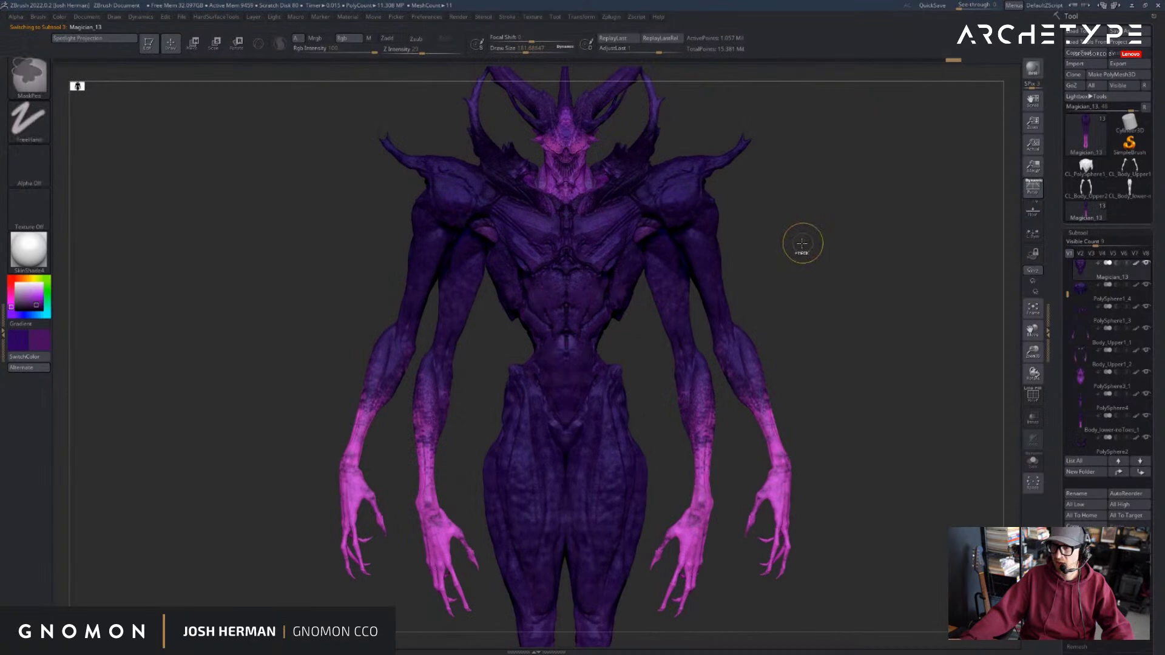
- Compare the torso with and without the last reddish purple stroke, leaving that stroke undone
{"action": "key", "text": "ctrl+shift+z"}
{"action": "key", "text": "ctrl+z"}
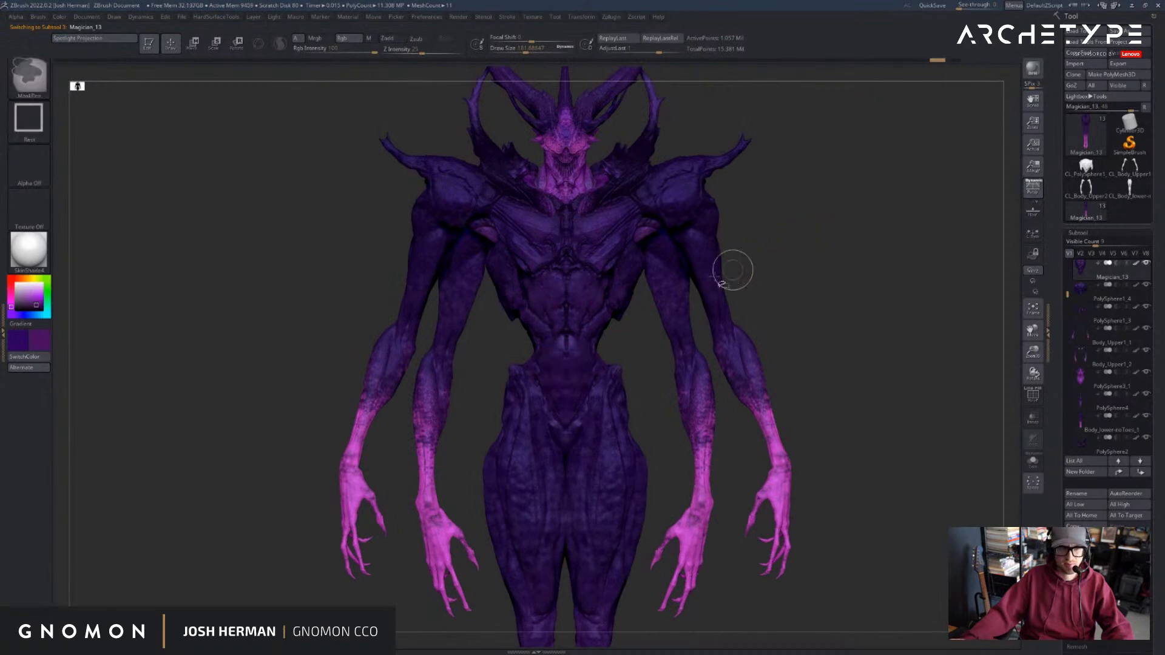
{"action": "key", "text": "ctrl+shift+z"}
{"action": "key", "text": "ctrl+z"}
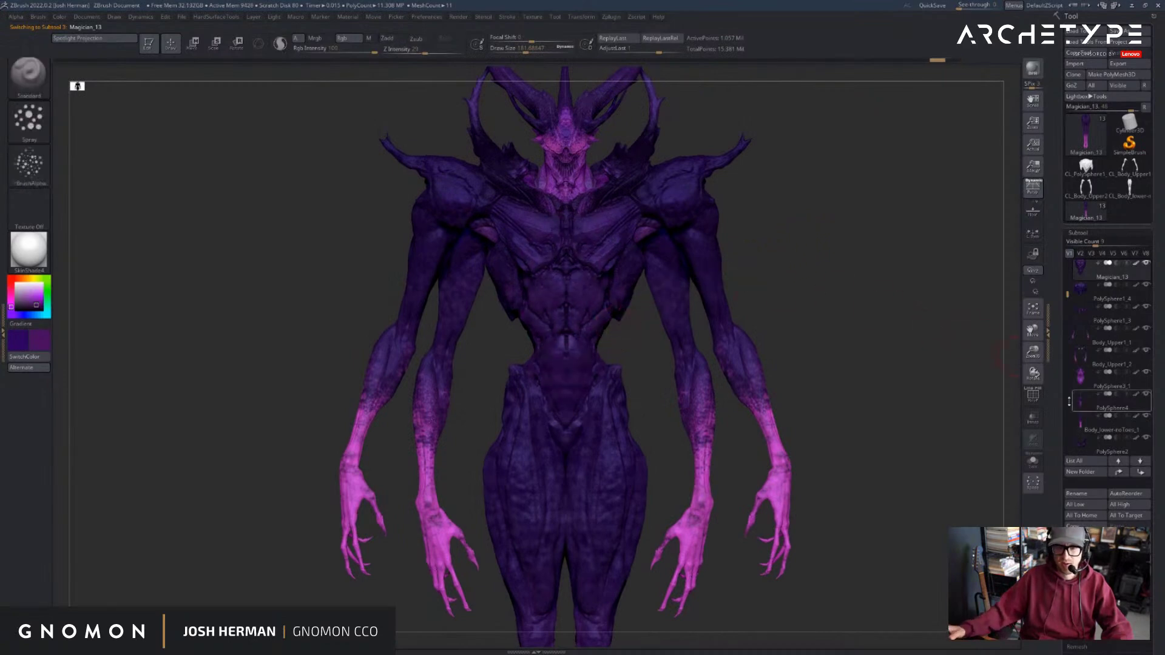
- Mask the torso by ambient occlusion, invert the mask so only the recesses are paintable and hide its display
{"action": "left_click_drag", "start_coordinate": [1059, 400], "coordinate": [1065, 266]}
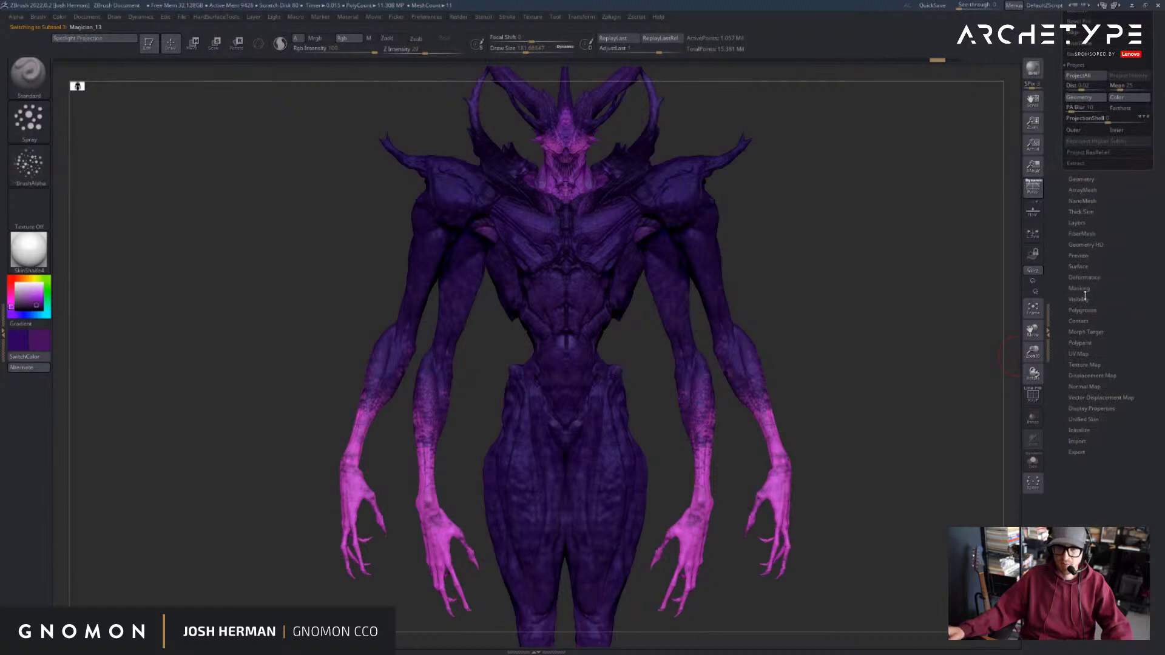
{"action": "left_click", "coordinate": [1083, 289]}
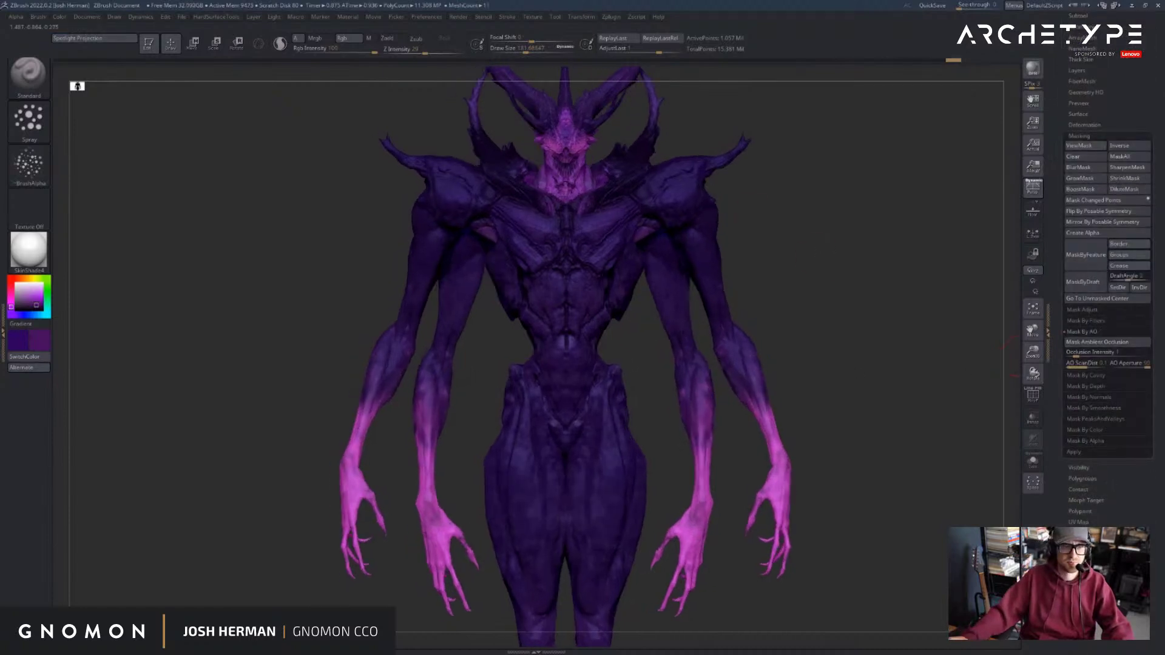
{"action": "left_click", "coordinate": [810, 259], "text": "ctrl"}
{"action": "key", "text": "ctrl+h"}
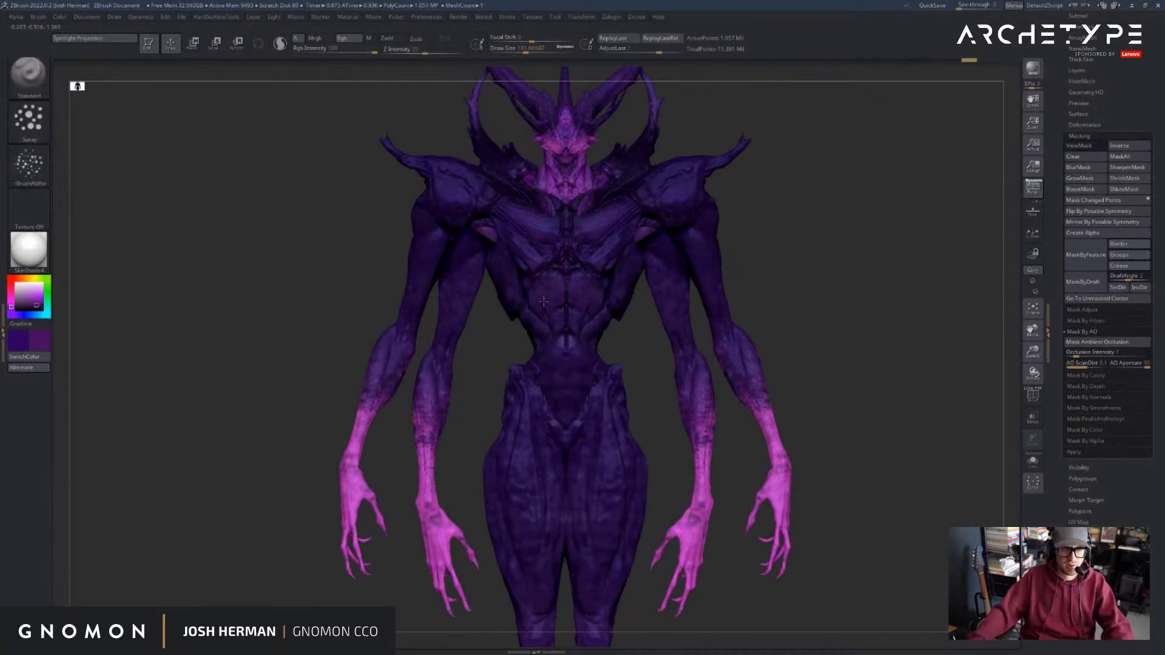
- Spray reddish purple into the masked torso's recesses, then sample the bright pink and spray it from waist to sternum
{"action": "key", "text": "ctrl"}
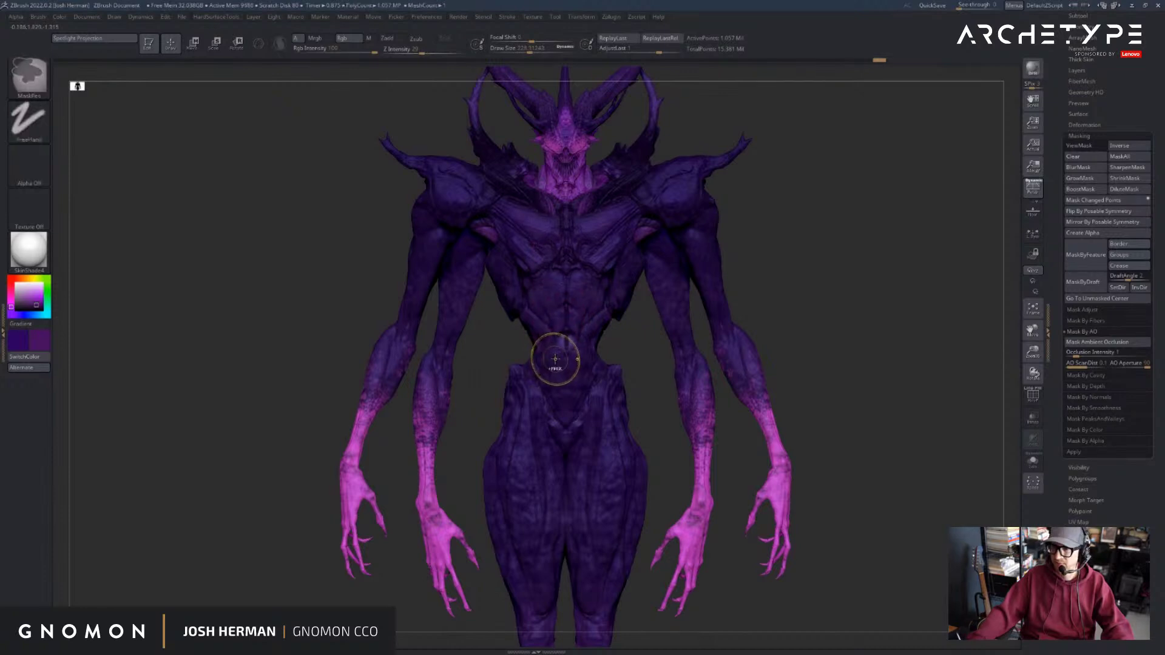
{"action": "key", "text": "ctrl+z"}
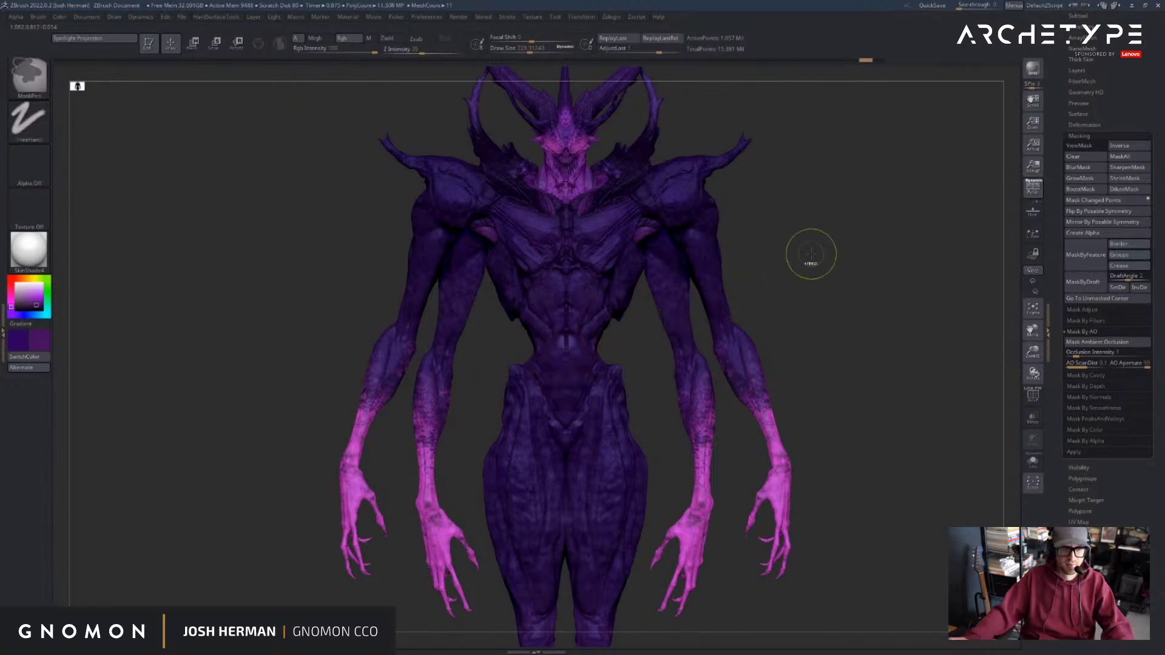
{"action": "left_click_drag", "start_coordinate": [801, 263], "coordinate": [803, 294]}
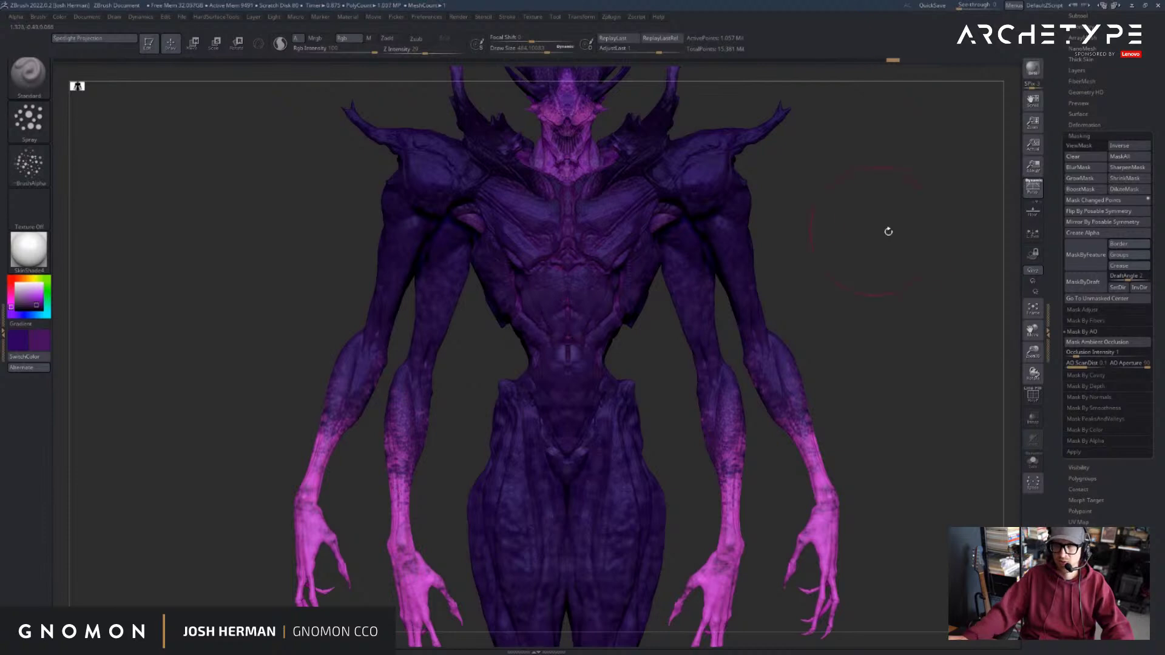
{"action": "left_click_drag", "start_coordinate": [884, 229], "coordinate": [795, 293]}
{"action": "key", "text": "c"}
{"action": "left_click_drag", "start_coordinate": [576, 433], "coordinate": [559, 258]}
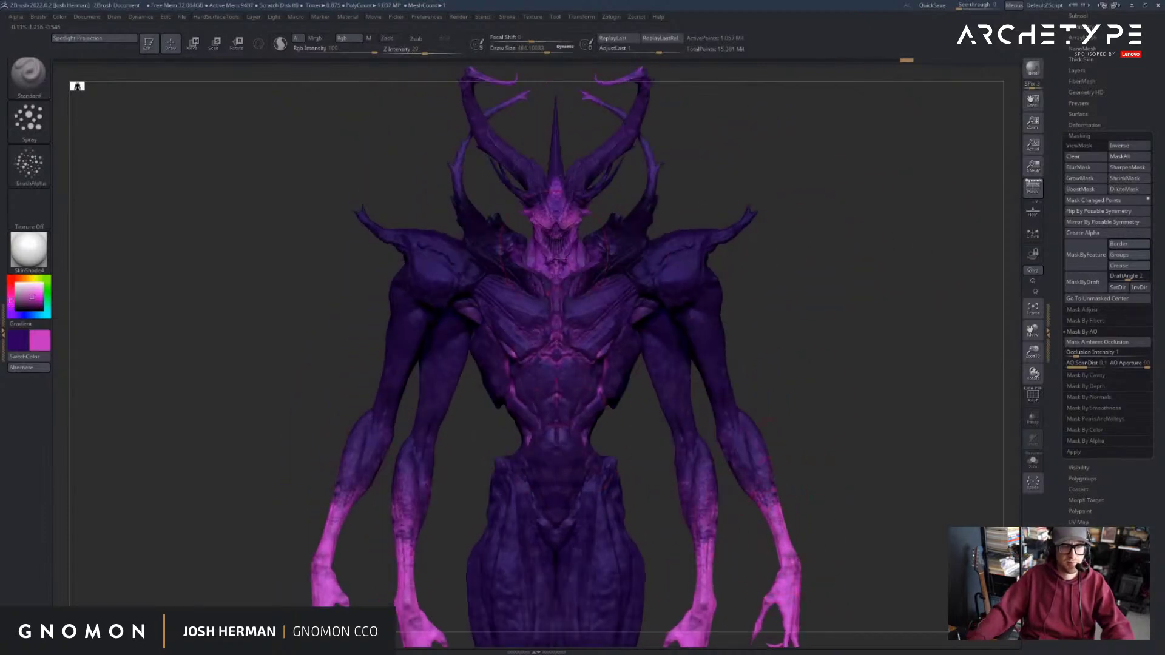
- Undo the strong pink strokes and respray pink along the abdominal and sternum creases with a smaller brush
{"action": "left_click_drag", "start_coordinate": [823, 284], "coordinate": [847, 213], "text": "alt"}
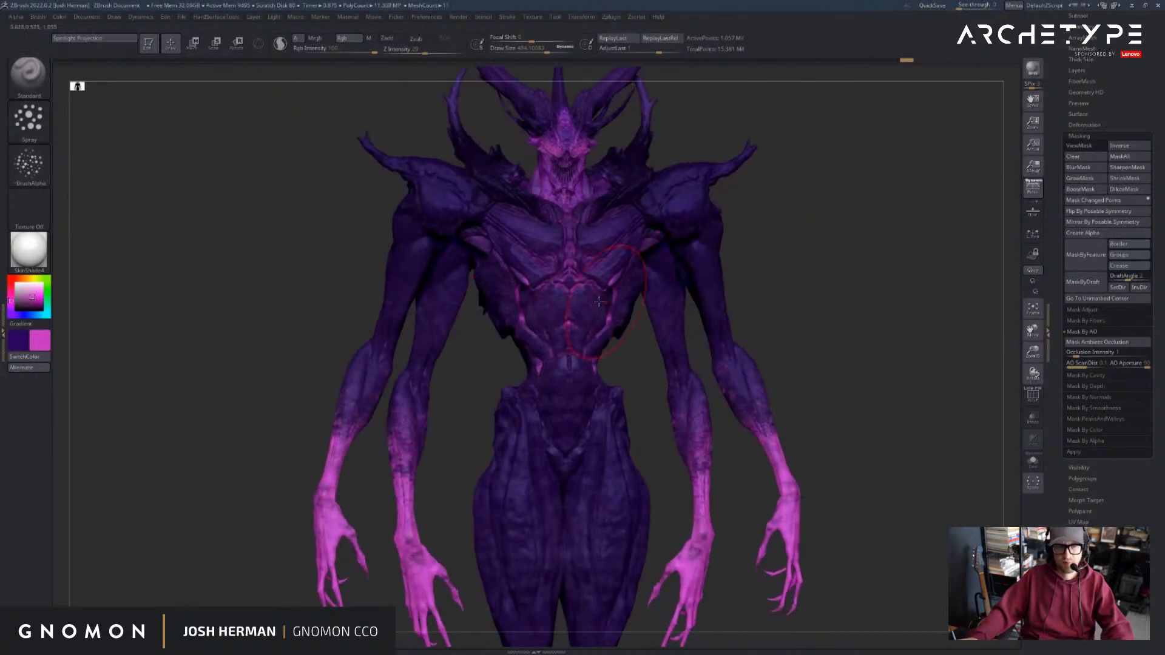
{"action": "key", "text": "ctrl+z"}
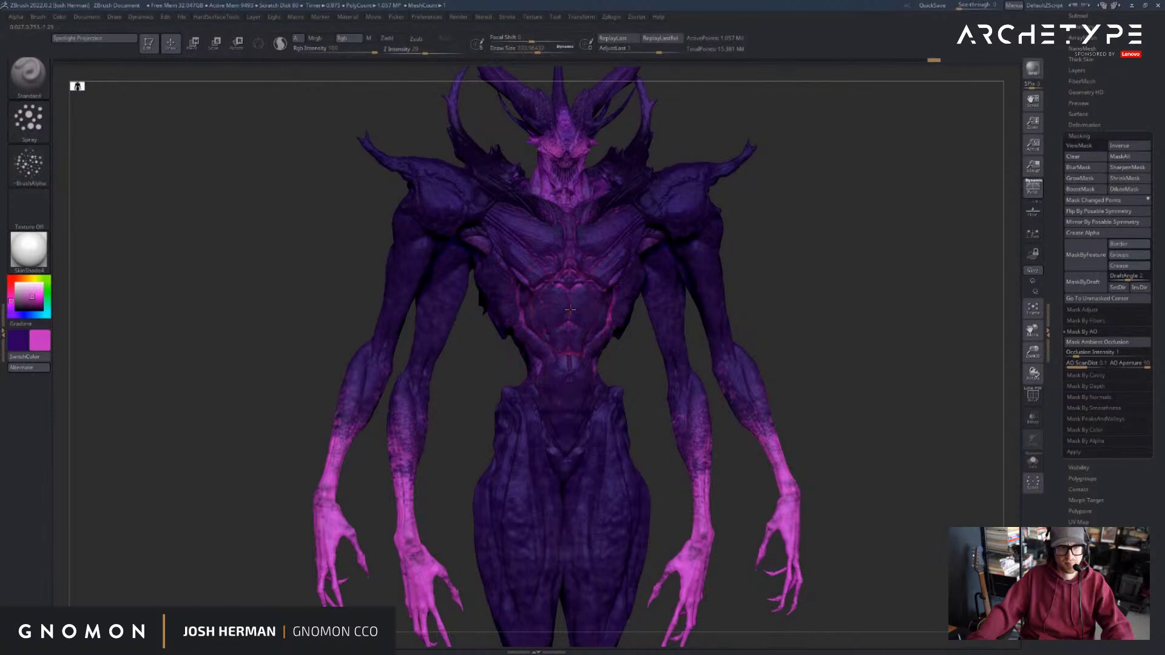
{"action": "left_click_drag", "start_coordinate": [803, 151], "coordinate": [794, 168]}
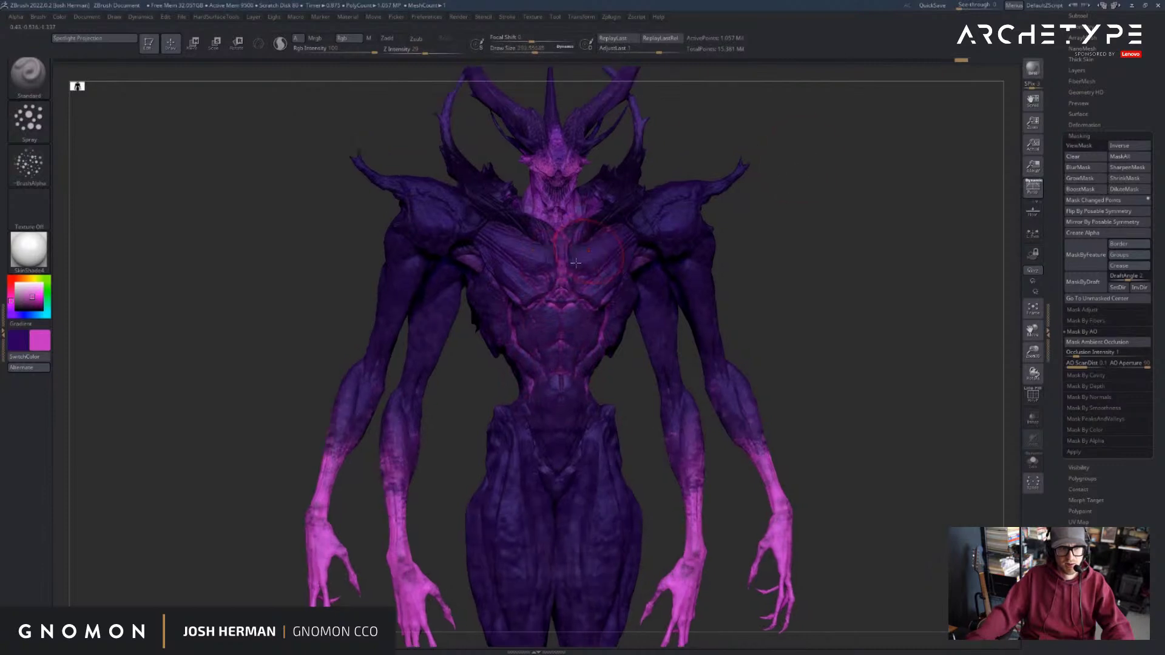
{"action": "key", "text": "ctrl+z"}
{"action": "key", "text": "s"}
{"action": "left_click_drag", "start_coordinate": [572, 288], "coordinate": [569, 288]}
{"action": "mouse_move", "coordinate": [749, 246]}
{"action": "left_mouse_down"}
{"action": "mouse_move", "coordinate": [601, 276]}
{"action": "mouse_move", "coordinate": [570, 307]}
{"action": "left_mouse_up"}
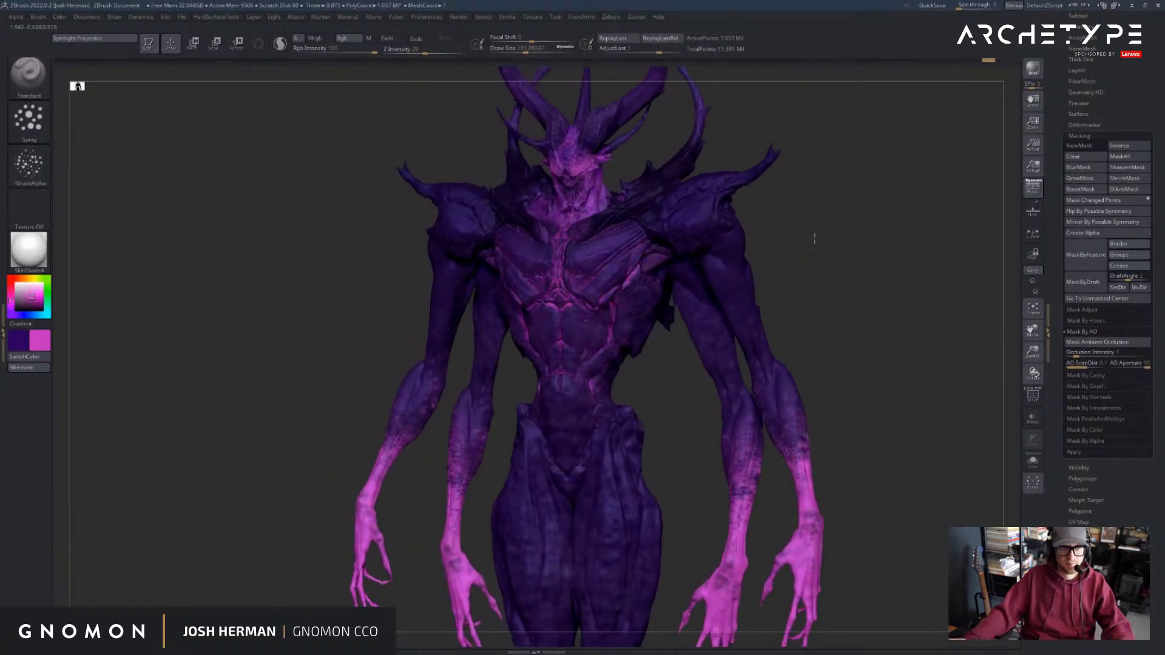
- Mask the shoulder armour by ambient occlusion, undo a trial spray stroke on it and invert the mask
{"action": "left_click_drag", "start_coordinate": [816, 239], "coordinate": [802, 243], "text": "shift"}
{"action": "left_click", "coordinate": [1097, 342]}
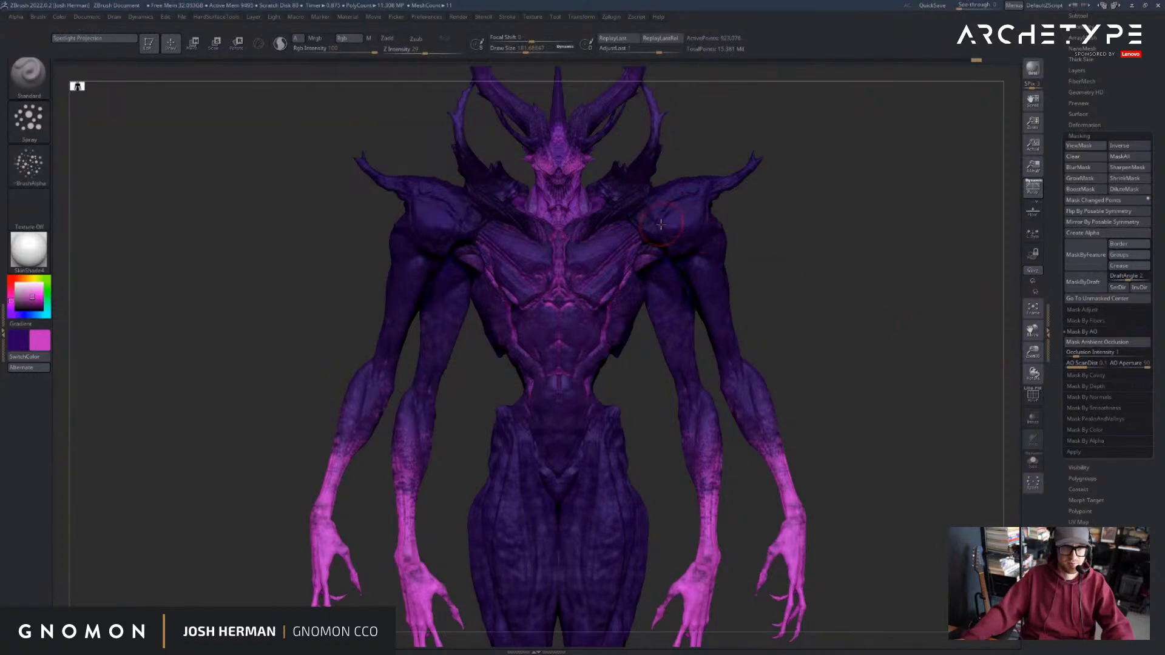
{"action": "mouse_move", "coordinate": [661, 219]}
{"action": "left_mouse_down"}
{"action": "mouse_move", "coordinate": [692, 199]}
{"action": "mouse_move", "coordinate": [654, 227]}
{"action": "left_mouse_up"}
{"action": "key", "text": "ctrl+z"}
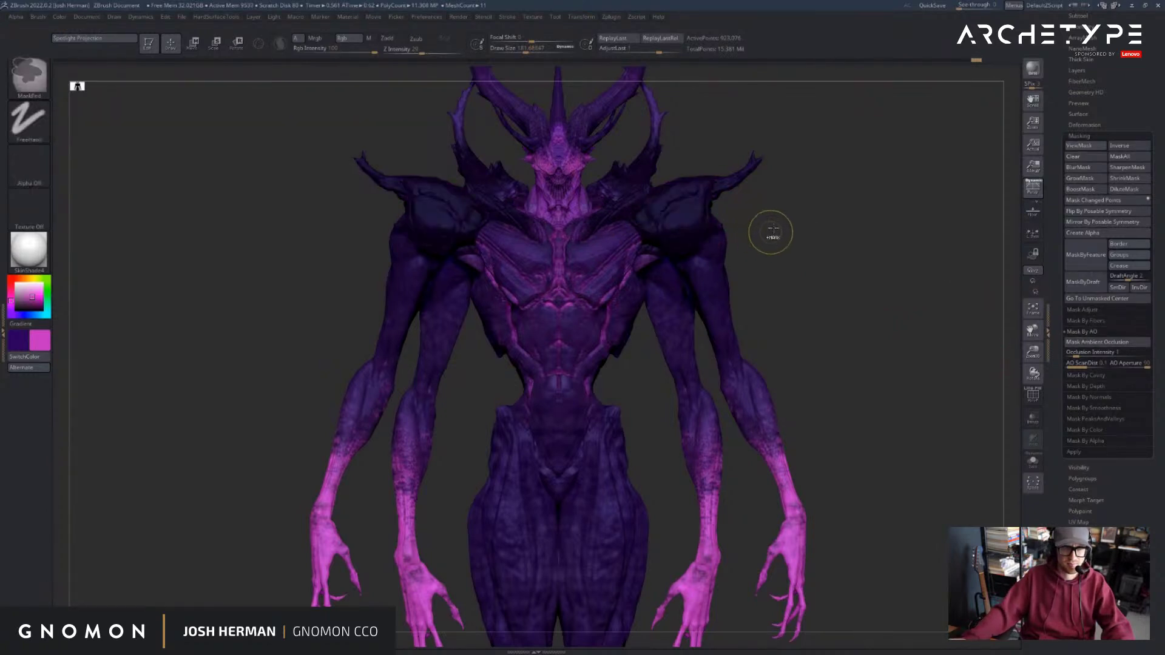
{"action": "left_click", "coordinate": [770, 231], "text": "ctrl"}
- Select the head, mask it by ambient occlusion, invert the mask so only the recesses are paintable and isolate the head
{"action": "left_click_drag", "start_coordinate": [783, 159], "coordinate": [810, 173], "text": "alt"}
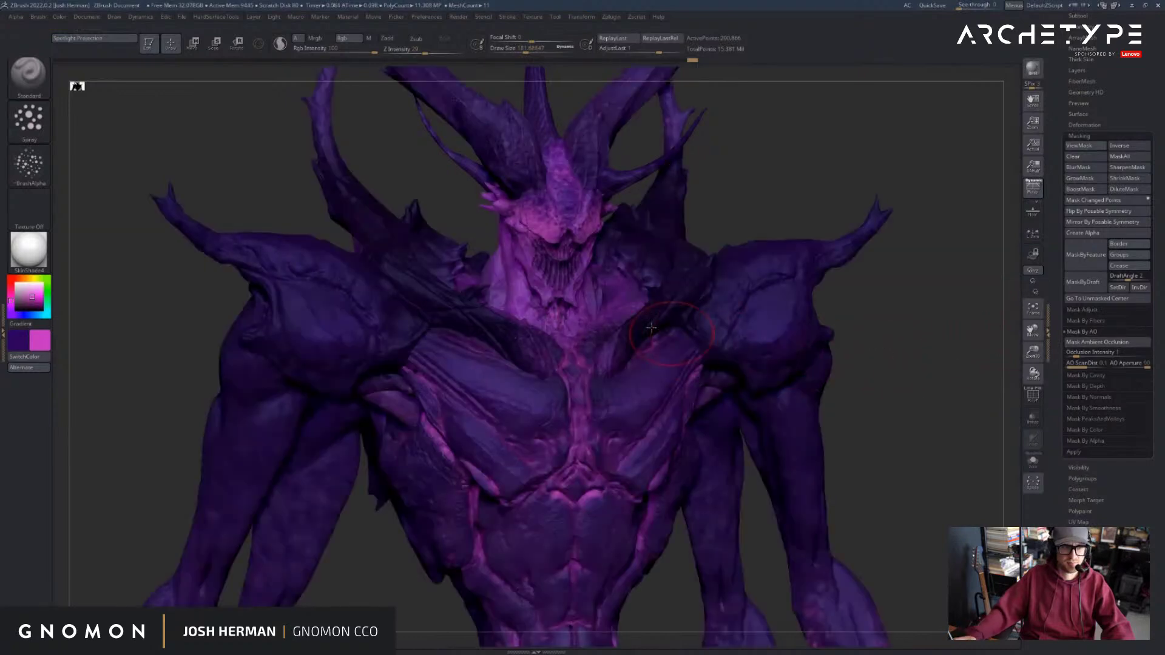
{"action": "left_click", "coordinate": [571, 301], "text": "alt"}
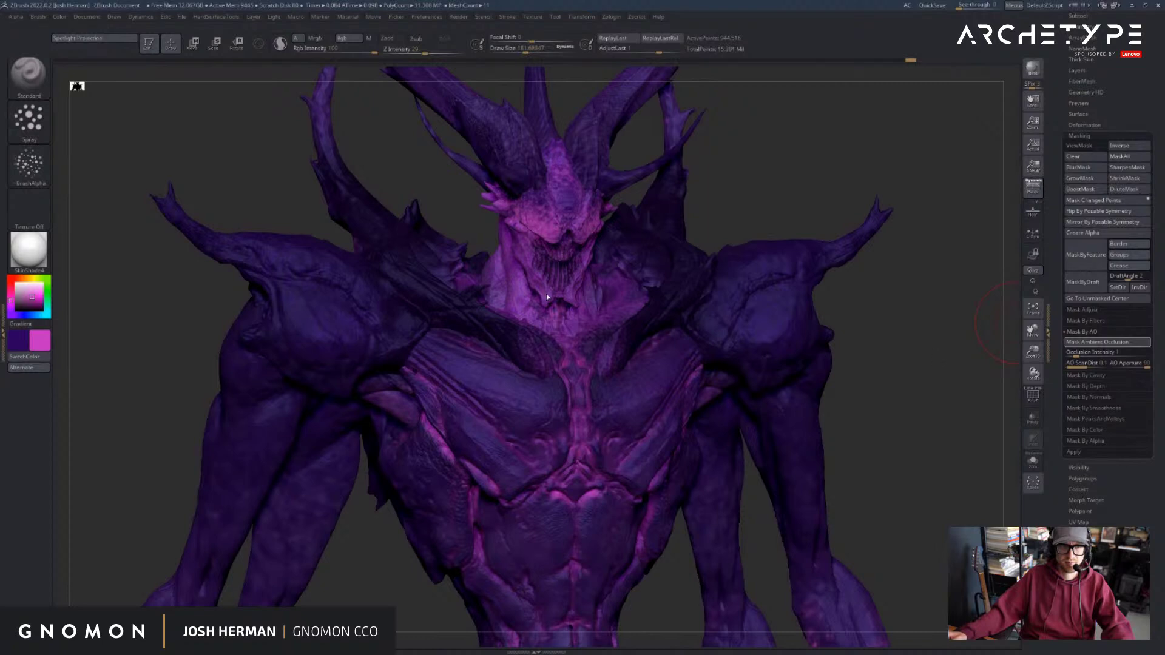
{"action": "left_click", "coordinate": [748, 202], "text": "ctrl"}
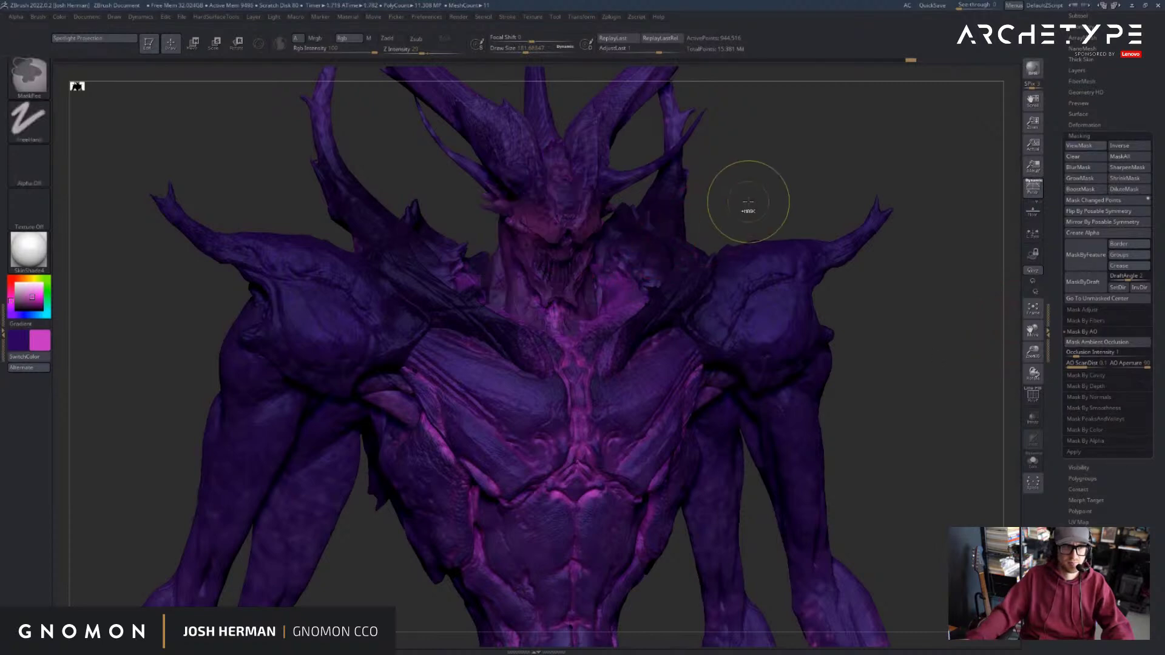
{"action": "left_click", "coordinate": [576, 299], "text": "ctrl+shift"}
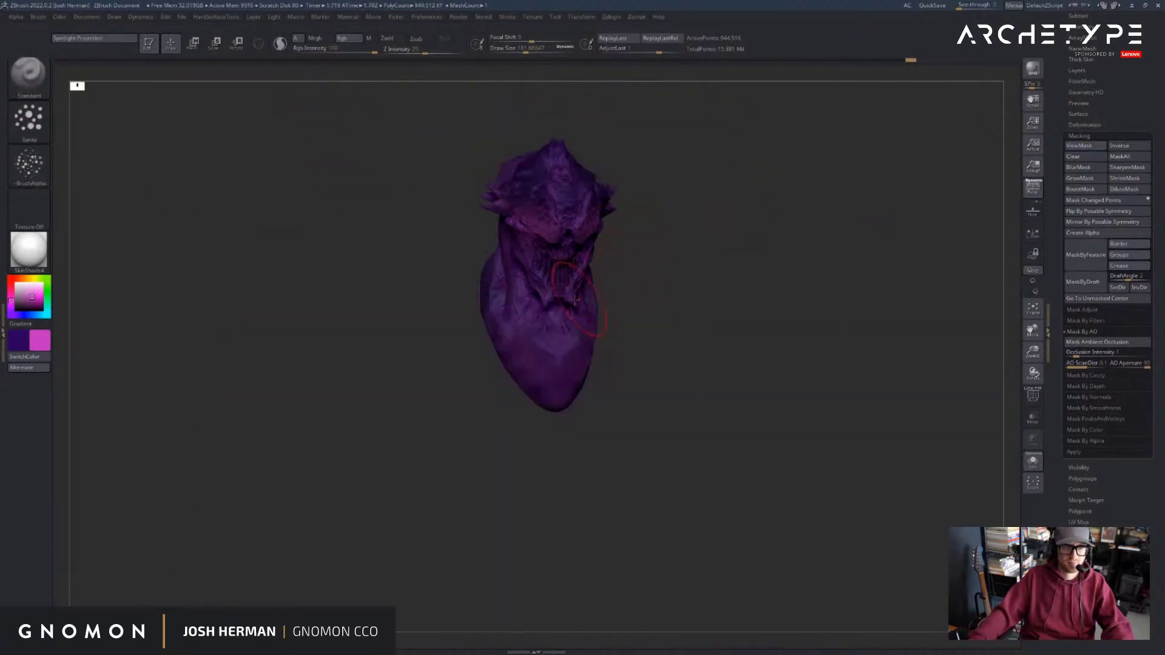
{"action": "left_click", "coordinate": [641, 253], "text": "ctrl"}
- Spray pink into the recesses around the creature's mouth and teeth with a smaller brush
{"action": "key", "text": "shift+s"}
{"action": "key", "text": "s"}
{"action": "left_click_drag", "start_coordinate": [539, 305], "coordinate": [550, 306]}
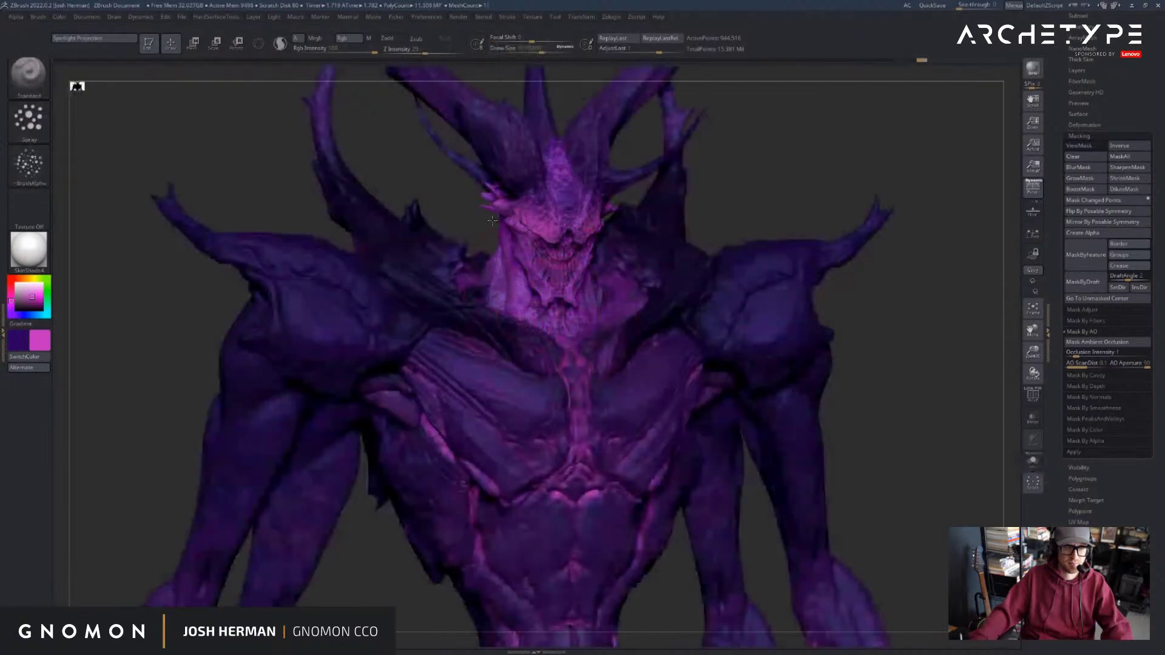
{"action": "left_click_drag", "start_coordinate": [765, 171], "coordinate": [743, 173], "text": "shift"}
{"action": "key", "text": "s"}
{"action": "left_click_drag", "start_coordinate": [559, 270], "coordinate": [542, 270]}
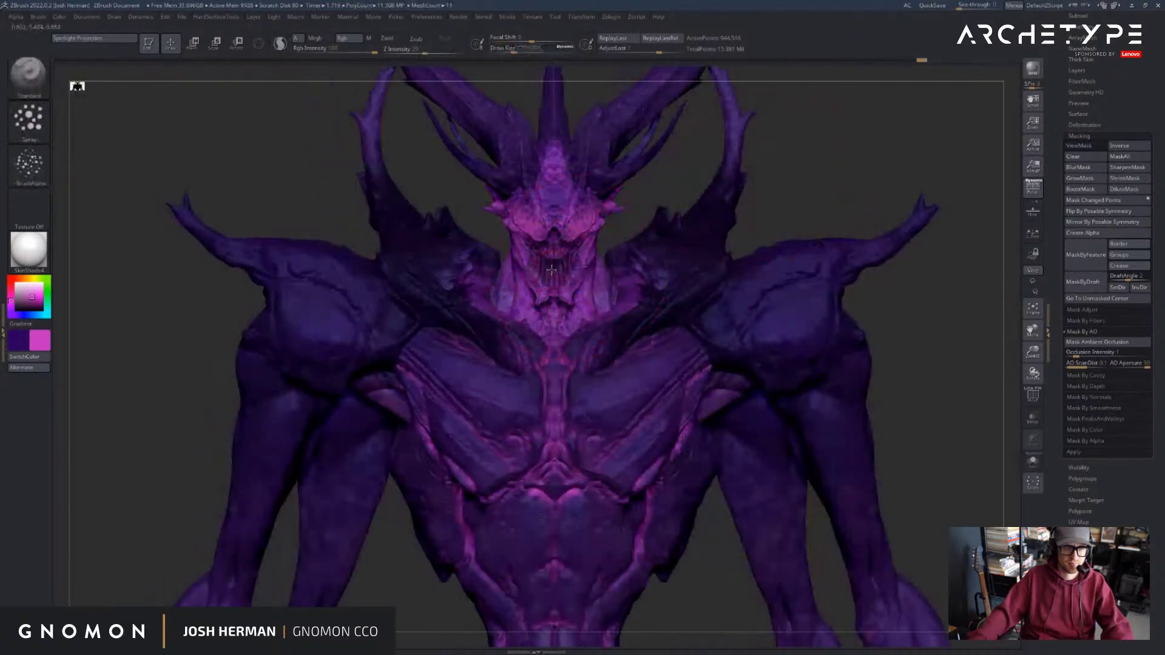
{"action": "right_click_drag", "start_coordinate": [551, 282], "coordinate": [584, 271], "text": "ctrl"}
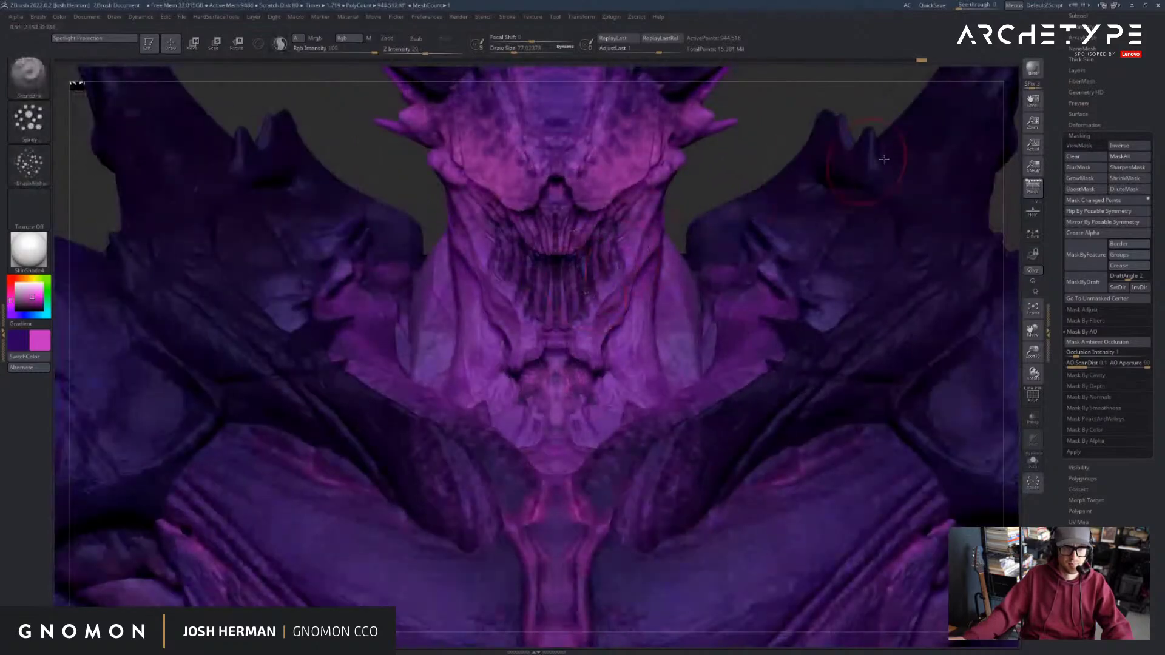
- Mask the legs by ambient occlusion, invert the mask with its display hidden and enlarge the spray brush
{"action": "left_click_drag", "start_coordinate": [997, 195], "coordinate": [869, 242], "text": "alt"}
{"action": "right_click_drag", "start_coordinate": [862, 288], "coordinate": [684, 365]}
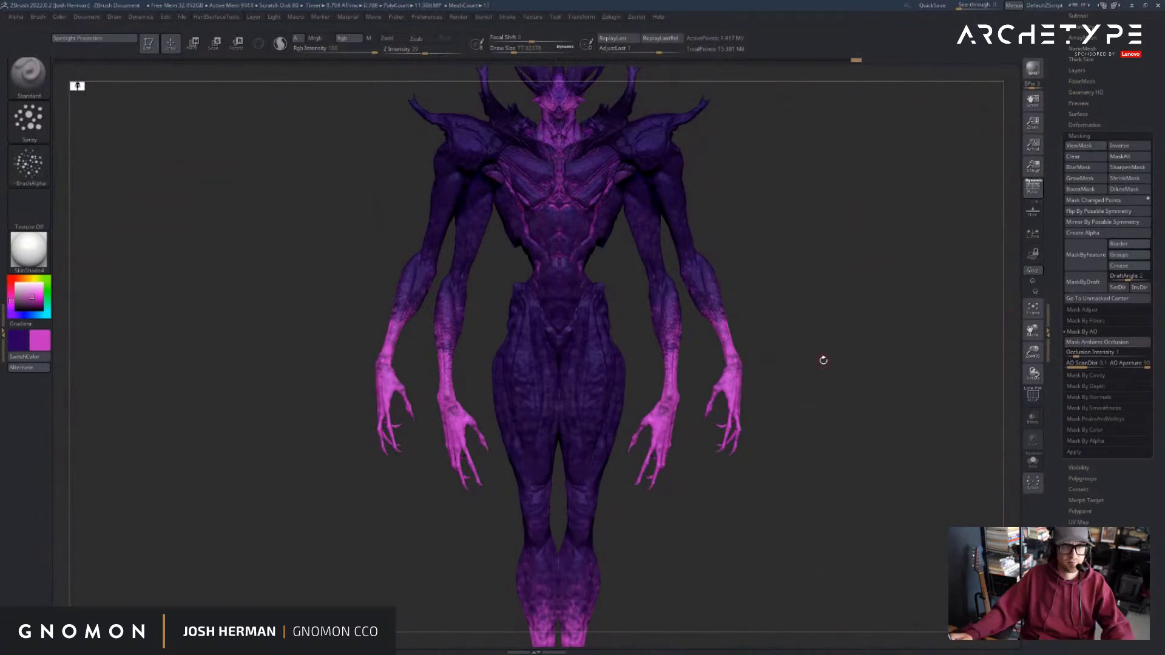
{"action": "left_click", "coordinate": [634, 334], "text": "ctrl"}
{"action": "key", "text": "ctrl+h"}
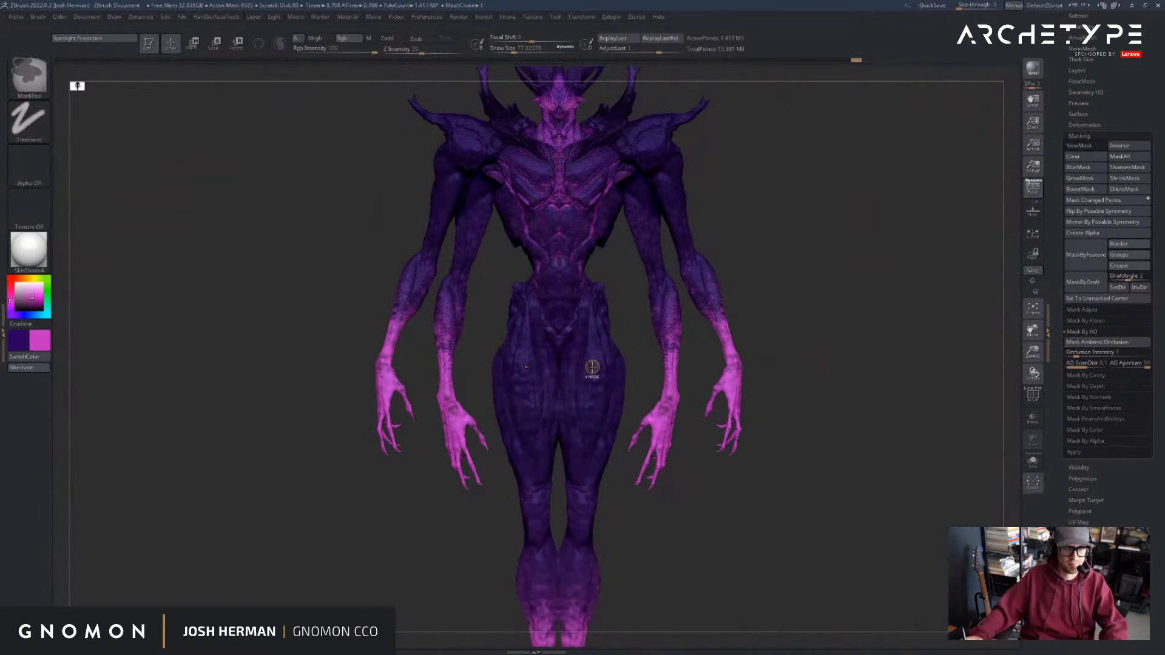
{"action": "key", "text": "s"}
{"action": "left_click_drag", "start_coordinate": [593, 366], "coordinate": [625, 386]}
{"action": "key", "text": "s"}
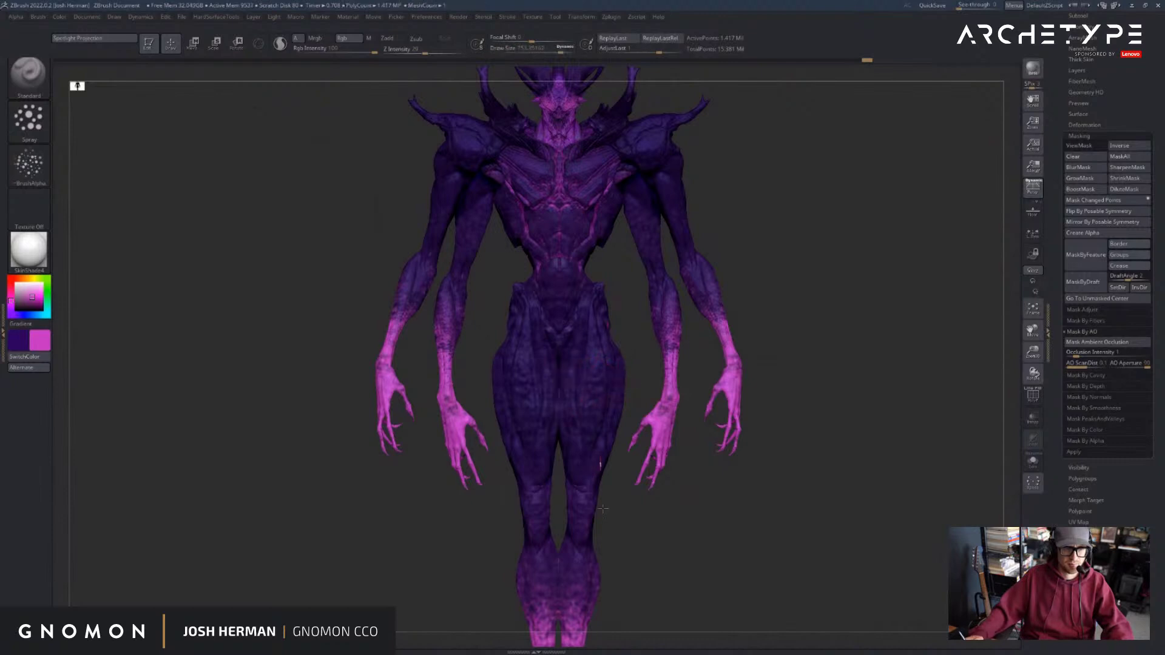
- Spray pink into the muscle creases of the legs, from the knees up the thighs to the pelvis
{"action": "left_click_drag", "start_coordinate": [718, 507], "coordinate": [678, 515]}
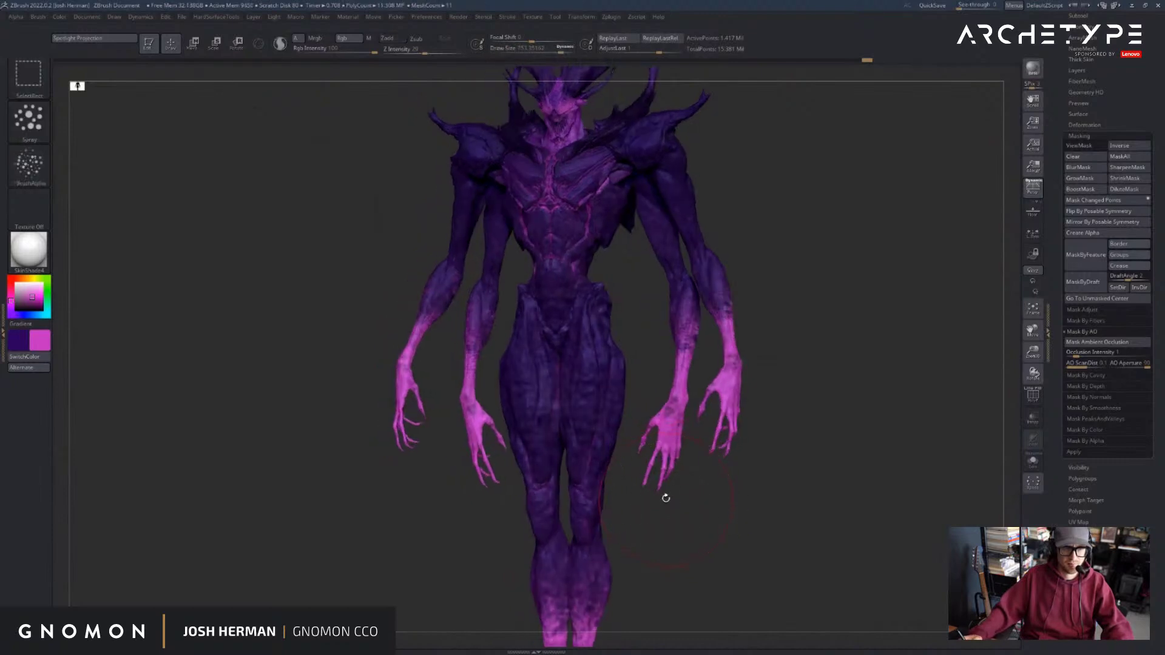
{"action": "mouse_move", "coordinate": [597, 471]}
{"action": "left_mouse_down"}
{"action": "mouse_move", "coordinate": [601, 435]}
{"action": "mouse_move", "coordinate": [696, 501]}
{"action": "left_mouse_up"}
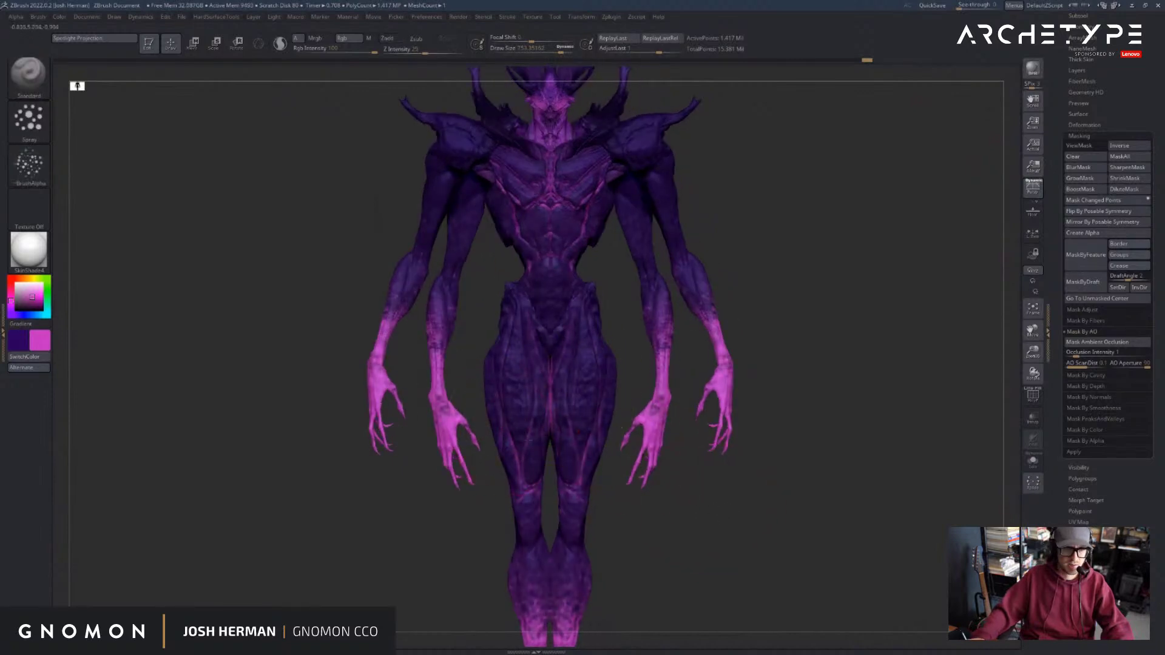
{"action": "left_click_drag", "start_coordinate": [494, 513], "coordinate": [494, 430], "text": "alt"}
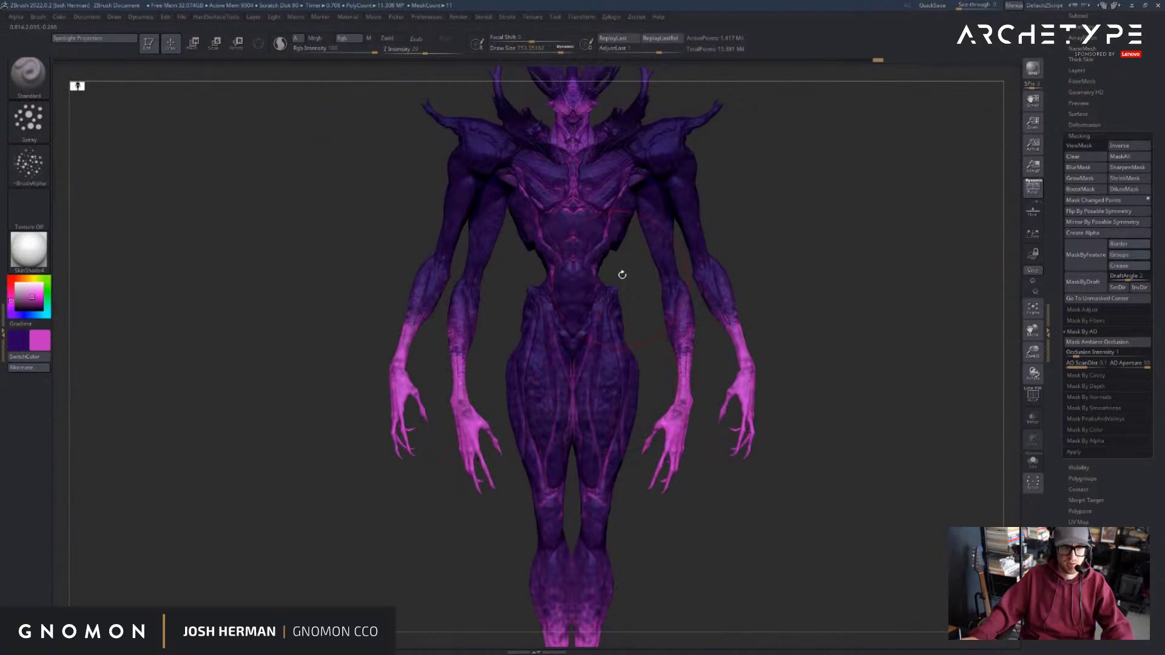
{"action": "left_click_drag", "start_coordinate": [621, 275], "coordinate": [630, 350]}
- Examine the painted creature at full length and close up on the head and torso, with the head reselected
{"action": "mouse_move", "coordinate": [905, 315]}
{"action": "left_mouse_down", "text": "alt"}
{"action": "mouse_move", "coordinate": [856, 330]}
{"action": "mouse_move", "coordinate": [867, 287]}
{"action": "mouse_move", "coordinate": [874, 350]}
{"action": "mouse_move", "coordinate": [883, 276]}
{"action": "mouse_move", "coordinate": [874, 269]}
{"action": "mouse_move", "coordinate": [720, 271]}
{"action": "left_mouse_up", "text": "alt"}
{"action": "key", "text": "s"}
{"action": "key", "text": "s"}
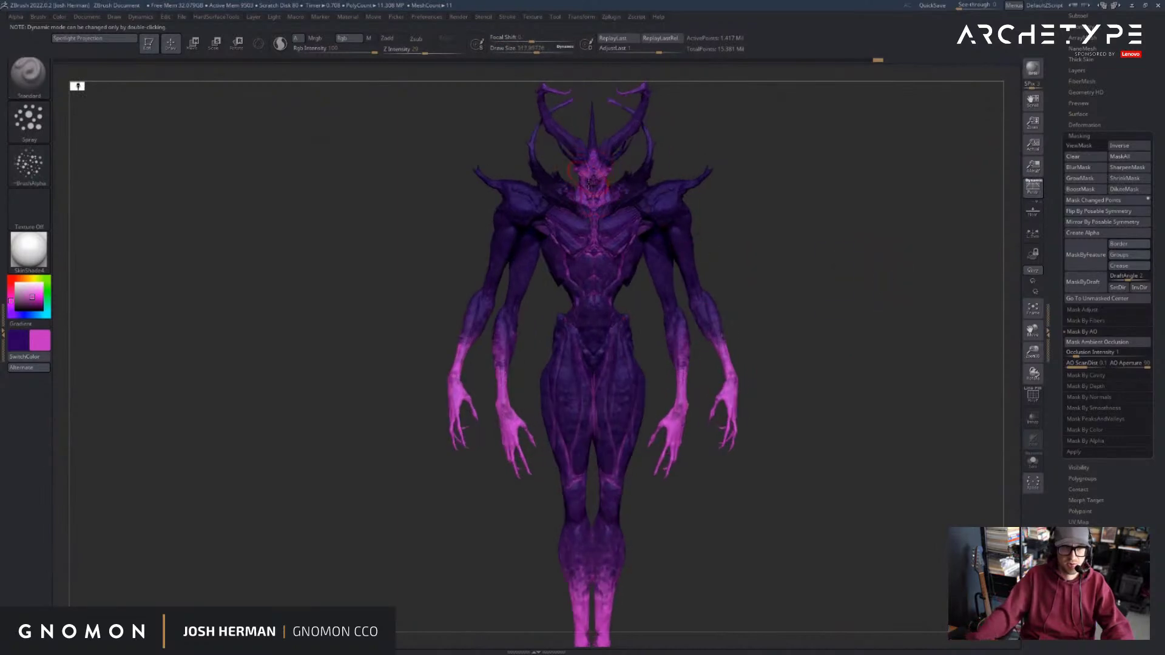
{"action": "mouse_move", "coordinate": [713, 133]}
{"action": "left_mouse_down", "text": "ctrl"}
{"action": "mouse_move", "coordinate": [587, 196]}
{"action": "mouse_move", "coordinate": [548, 199]}
{"action": "left_mouse_up", "text": "ctrl"}
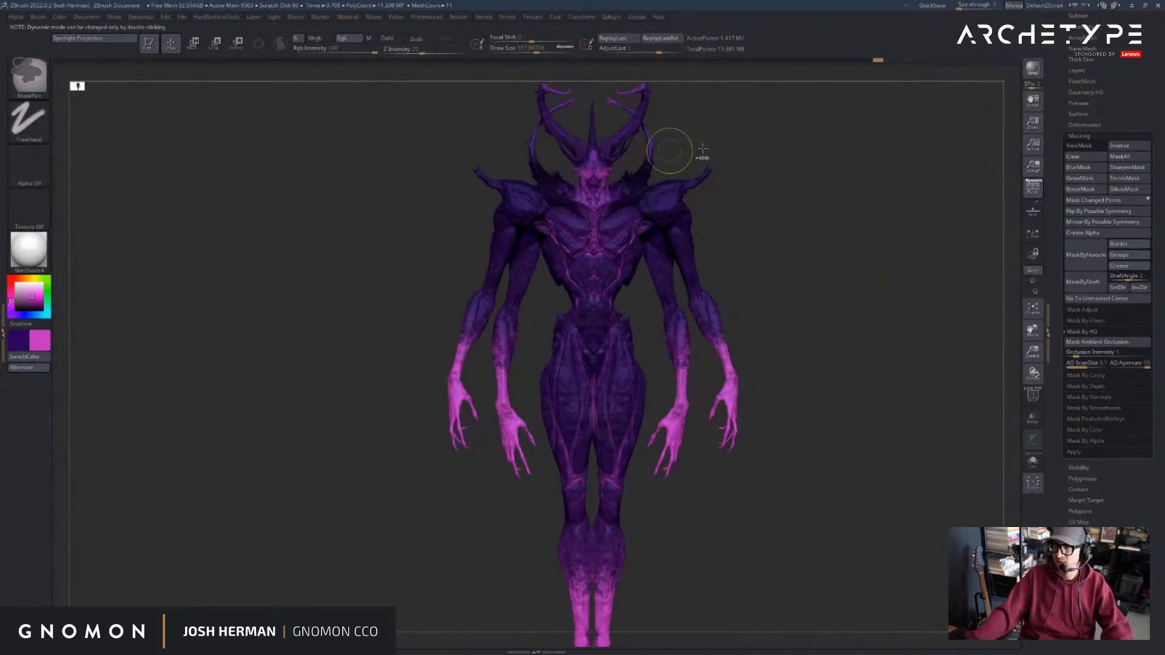
{"action": "left_click_drag", "start_coordinate": [788, 133], "coordinate": [770, 217], "text": "alt"}
{"action": "left_click_drag", "start_coordinate": [737, 172], "coordinate": [735, 206], "text": "alt"}
{"action": "left_click", "coordinate": [736, 185], "text": "alt"}
{"action": "left_click_drag", "start_coordinate": [731, 162], "coordinate": [728, 234]}
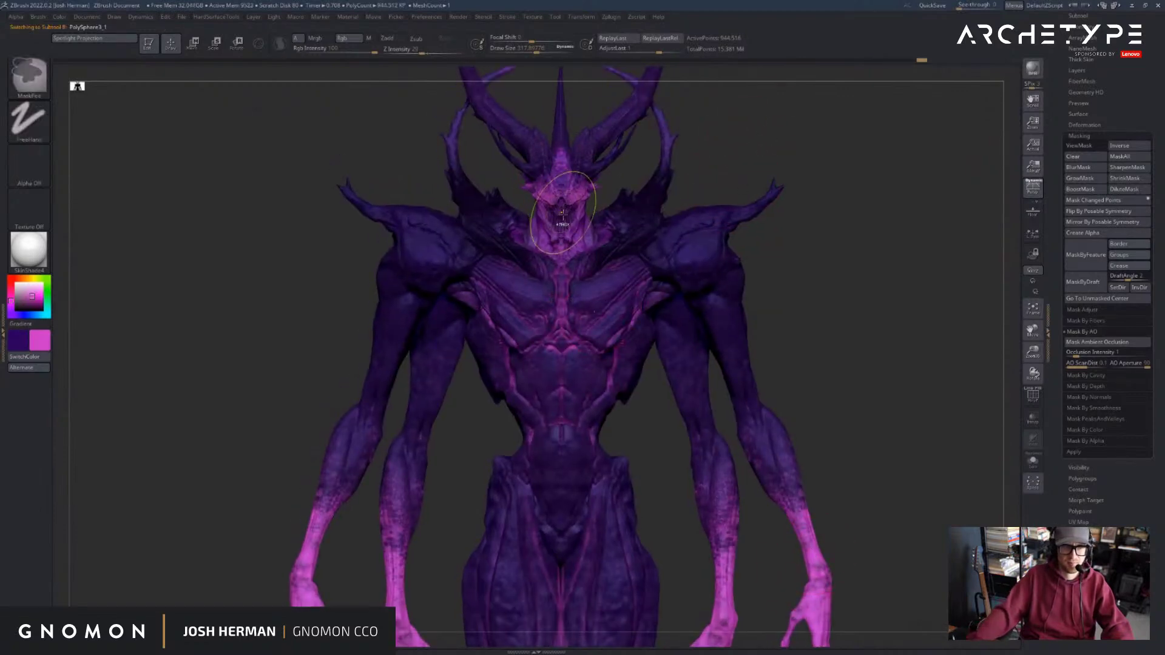
{"action": "mouse_move", "coordinate": [799, 121]}
{"action": "left_mouse_down", "text": "alt"}
{"action": "mouse_move", "coordinate": [821, 185]}
{"action": "mouse_move", "coordinate": [840, 161]}
{"action": "mouse_move", "coordinate": [752, 171]}
{"action": "left_mouse_up", "text": "alt"}
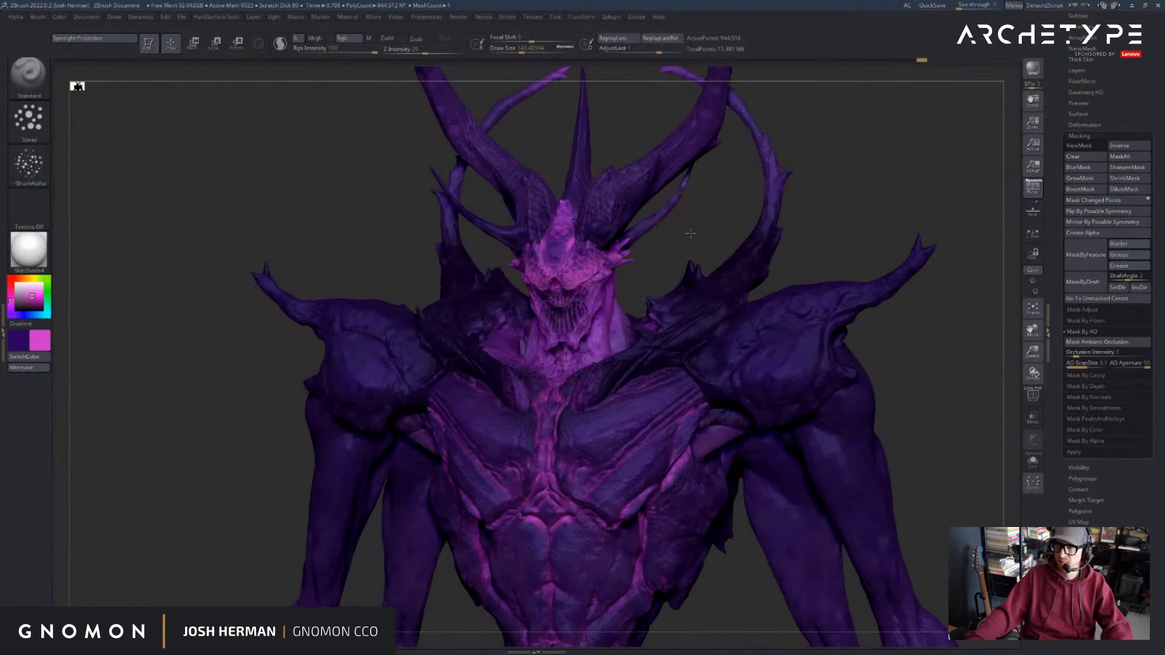
{"action": "left_click_drag", "start_coordinate": [691, 234], "coordinate": [721, 226], "text": "shift"}
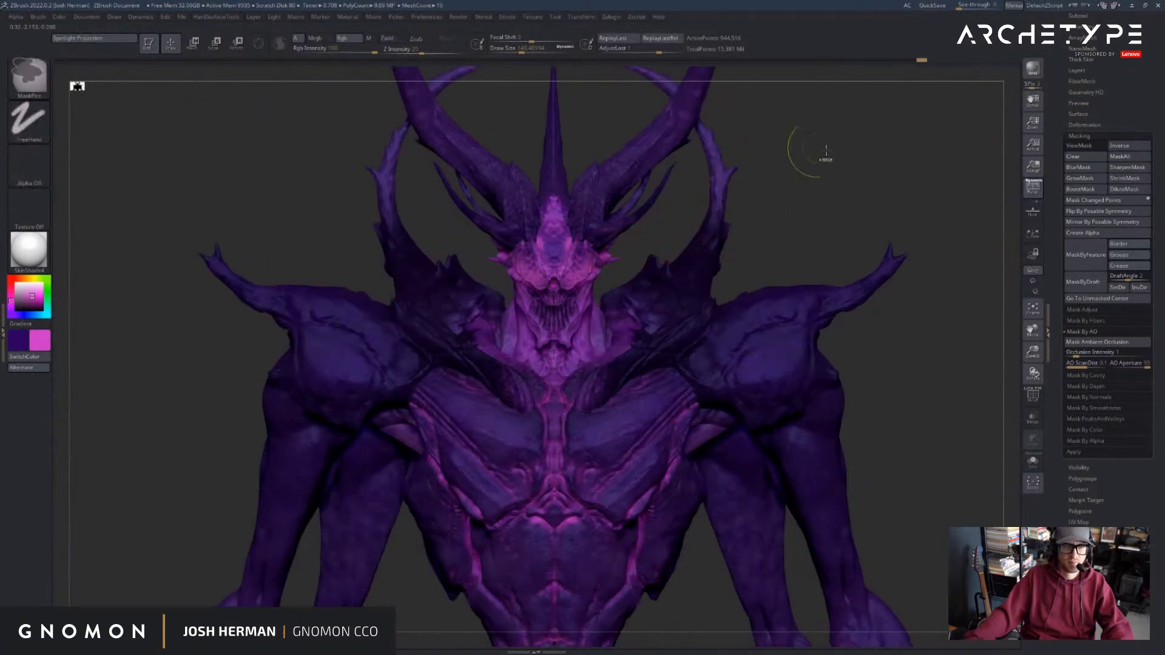
- Undo a trial stroke on the head, then pick red and try spraying it over the face
{"action": "left_click", "coordinate": [586, 273], "text": "ctrl+shift"}
{"action": "left_click_drag", "start_coordinate": [585, 275], "coordinate": [546, 315]}
{"action": "key", "text": "ctrl+z"}
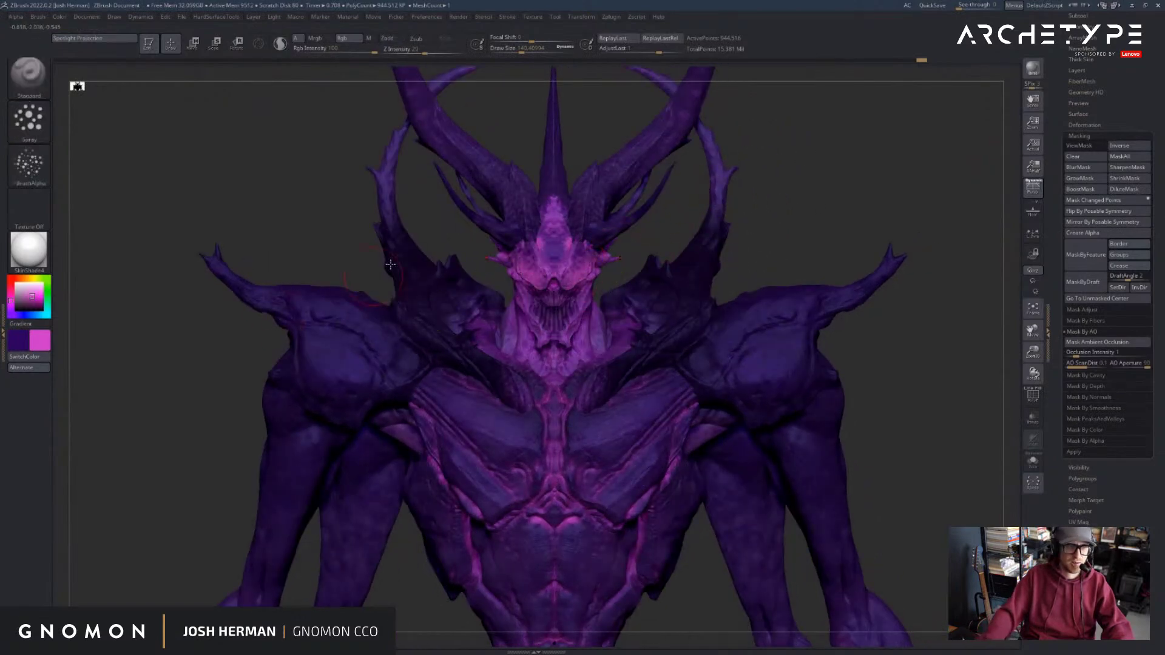
{"action": "key", "text": "c"}
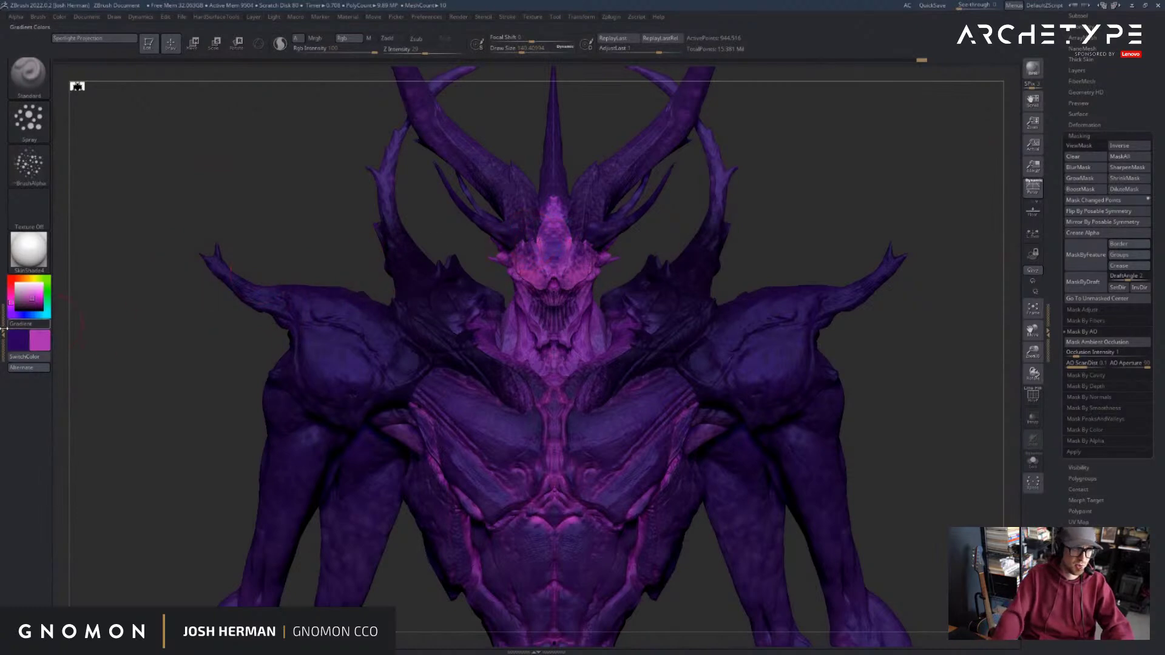
{"action": "left_click", "coordinate": [44, 346]}
{"action": "left_click", "coordinate": [17, 260]}
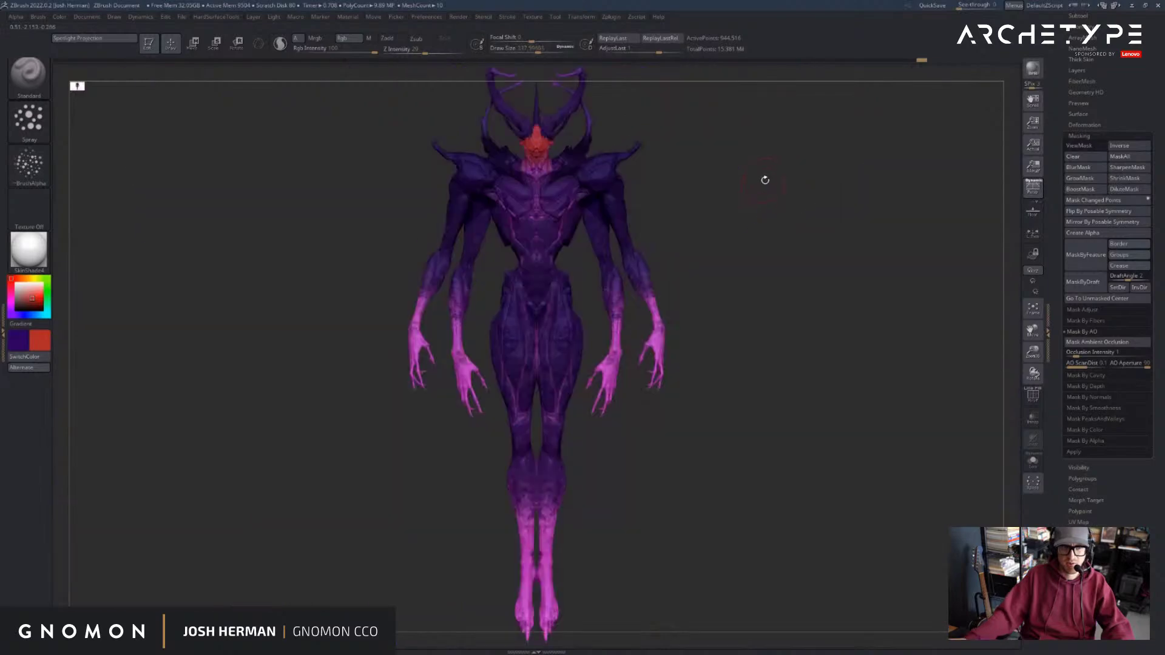
{"action": "left_click_drag", "start_coordinate": [793, 172], "coordinate": [721, 239], "text": "alt"}
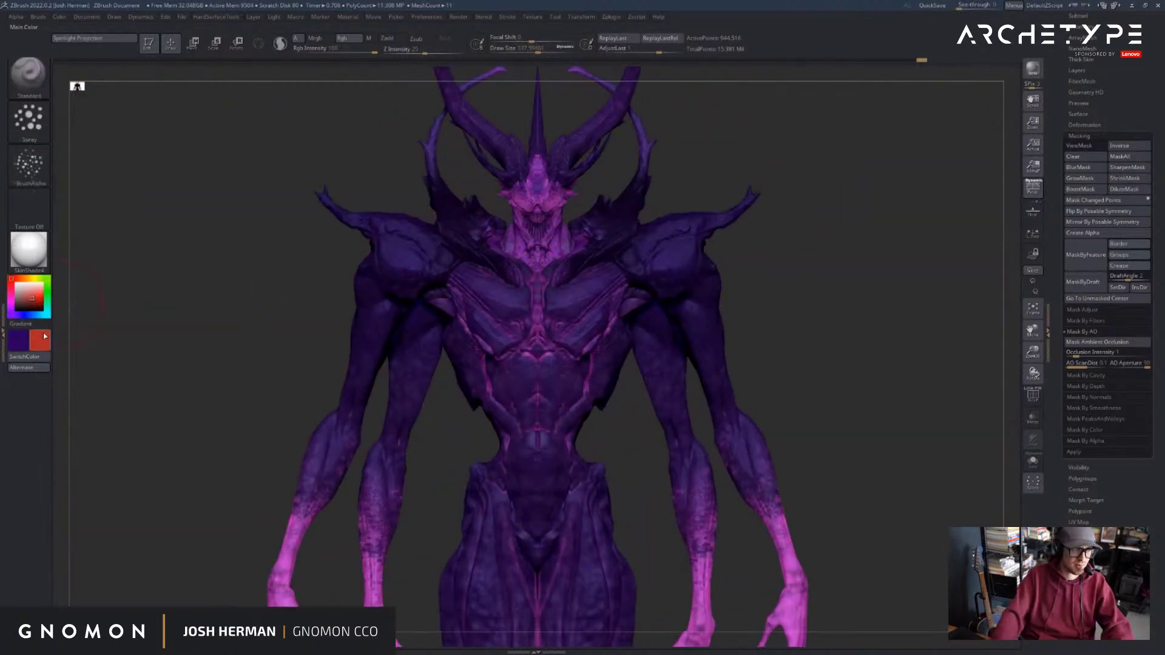
- Change the main colour to a golden orange and try spraying it over the face and neck
{"action": "left_click", "coordinate": [45, 336]}
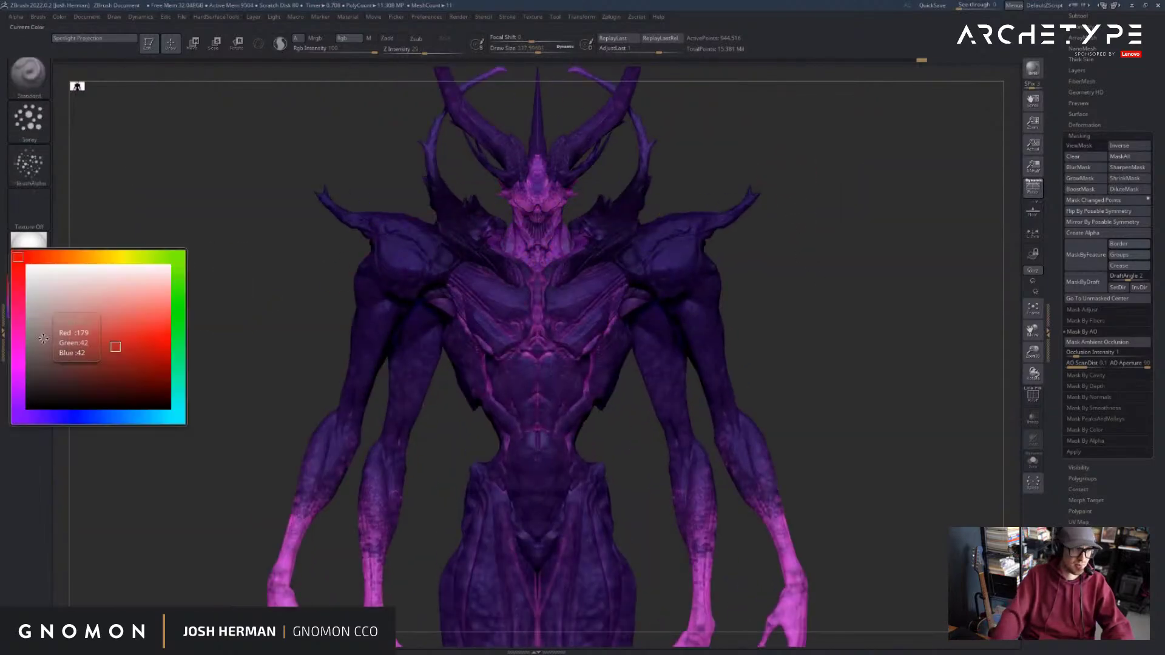
{"action": "left_click", "coordinate": [90, 257]}
{"action": "left_click_drag", "start_coordinate": [529, 230], "coordinate": [539, 189]}
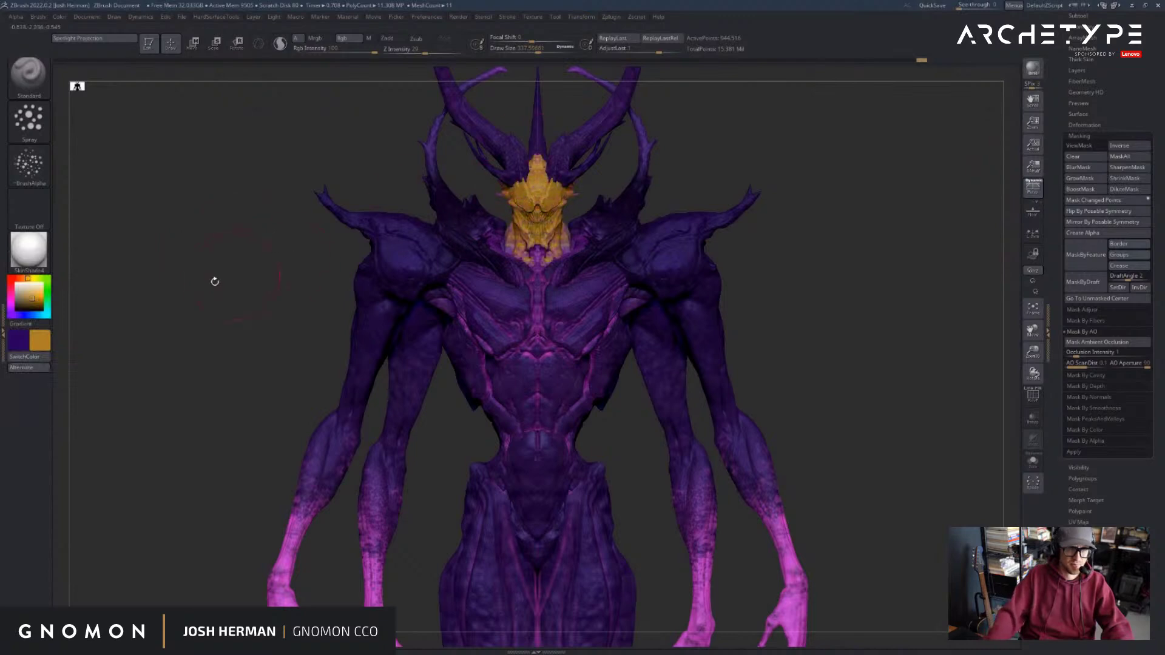
{"action": "left_click_drag", "start_coordinate": [488, 203], "coordinate": [477, 203]}
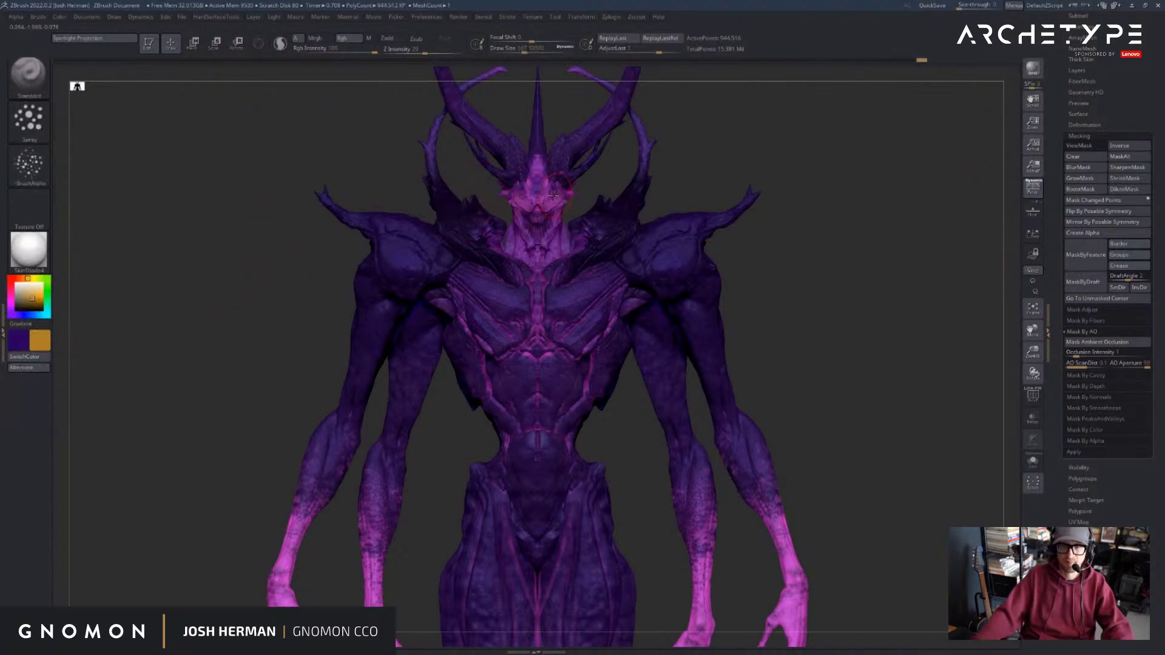
- Try the golden orange as a small accent around the eyes with a smaller brush
{"action": "left_click_drag", "start_coordinate": [546, 190], "coordinate": [540, 187]}
{"action": "left_click_drag", "start_coordinate": [714, 163], "coordinate": [717, 212], "text": "alt"}
{"action": "key", "text": "ctrl+z"}
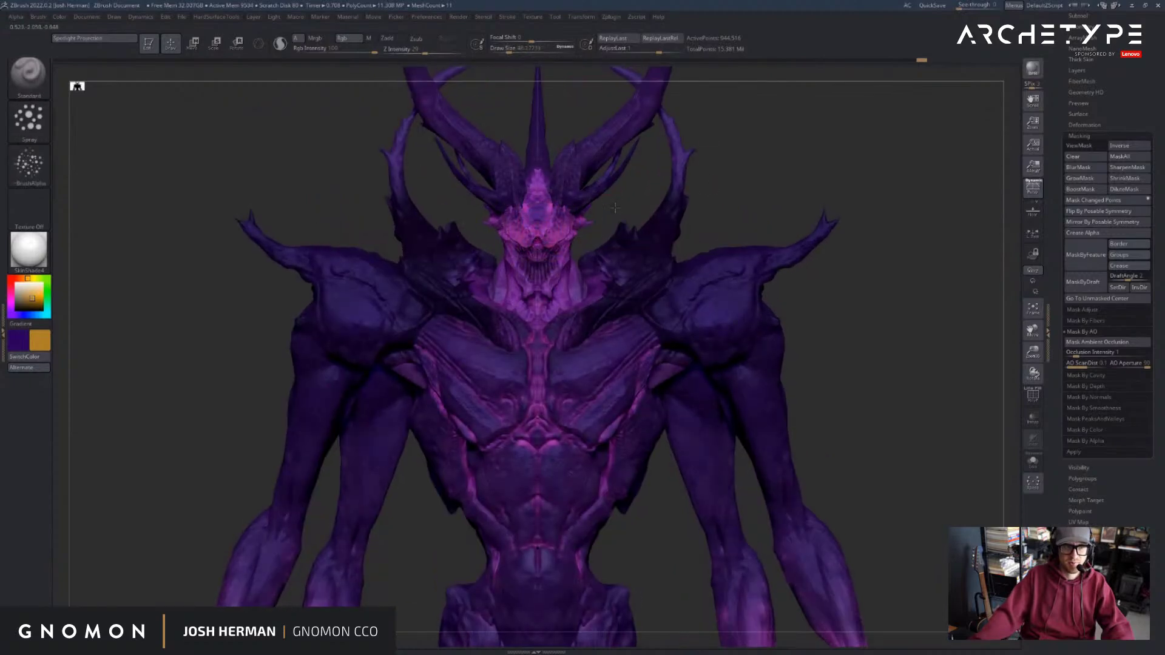
- Examine the pink face and neck up close and compare them with the colouring of the full body
{"action": "scroll", "coordinate": [546, 229], "scroll_direction": "up", "scroll_amount": 3}
{"action": "left_click_drag", "start_coordinate": [674, 176], "coordinate": [691, 146], "text": "alt"}
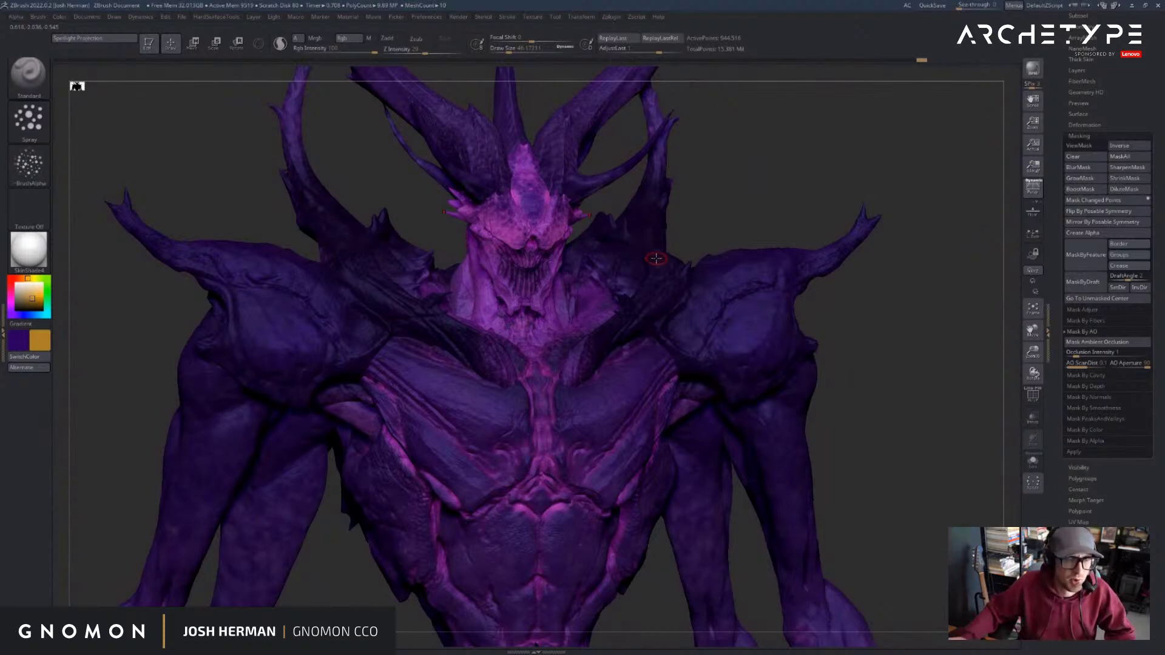
{"action": "left_click_drag", "start_coordinate": [755, 206], "coordinate": [774, 231]}
{"action": "left_click_drag", "start_coordinate": [760, 192], "coordinate": [837, 220], "text": "shift"}
{"action": "key", "text": "f"}
{"action": "scroll", "coordinate": [837, 207], "scroll_direction": "up", "scroll_amount": 3}
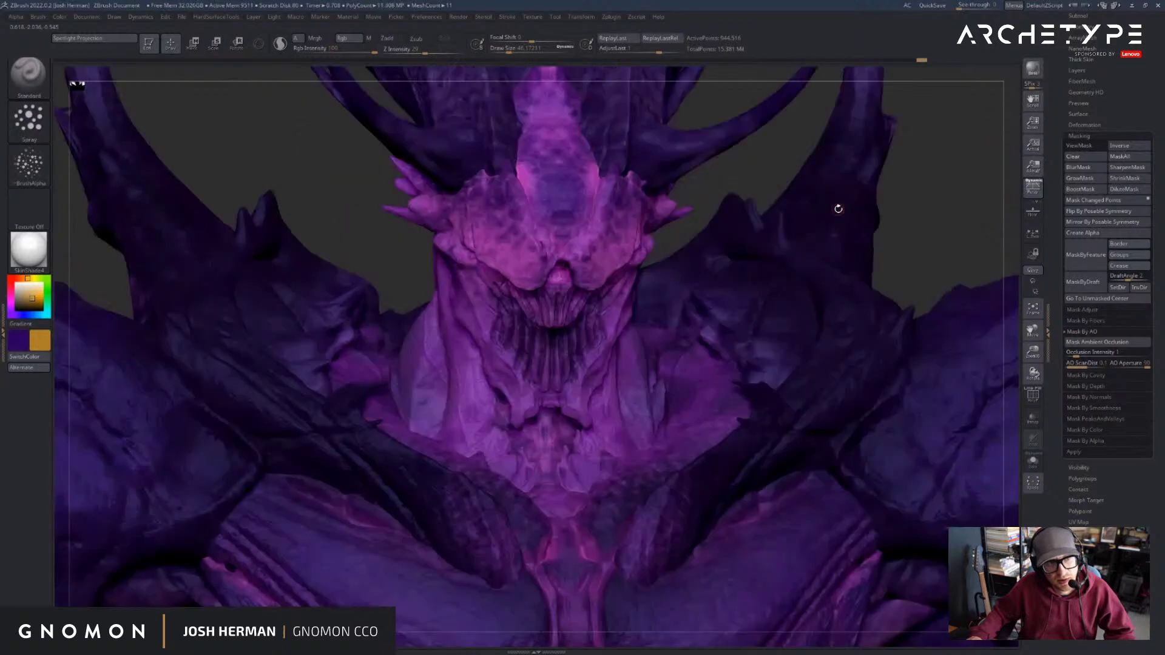
{"action": "key", "text": "f"}
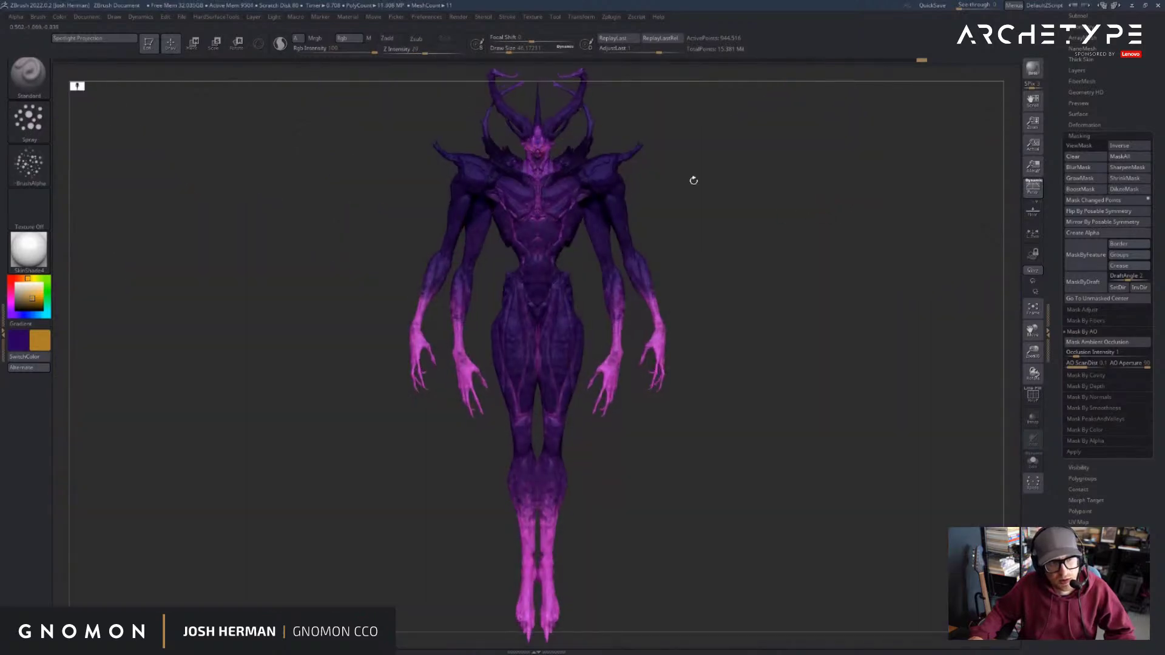
{"action": "scroll", "coordinate": [694, 180], "scroll_direction": "up", "scroll_amount": 3}
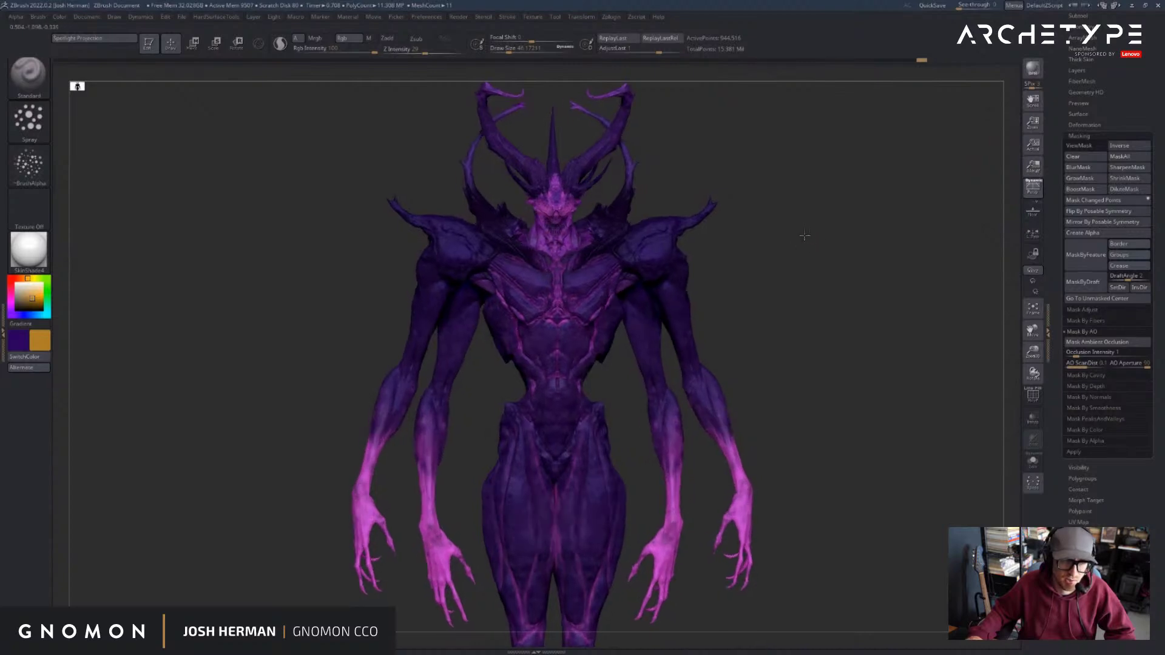
{"action": "scroll", "coordinate": [804, 239], "scroll_direction": "up", "scroll_amount": 5}
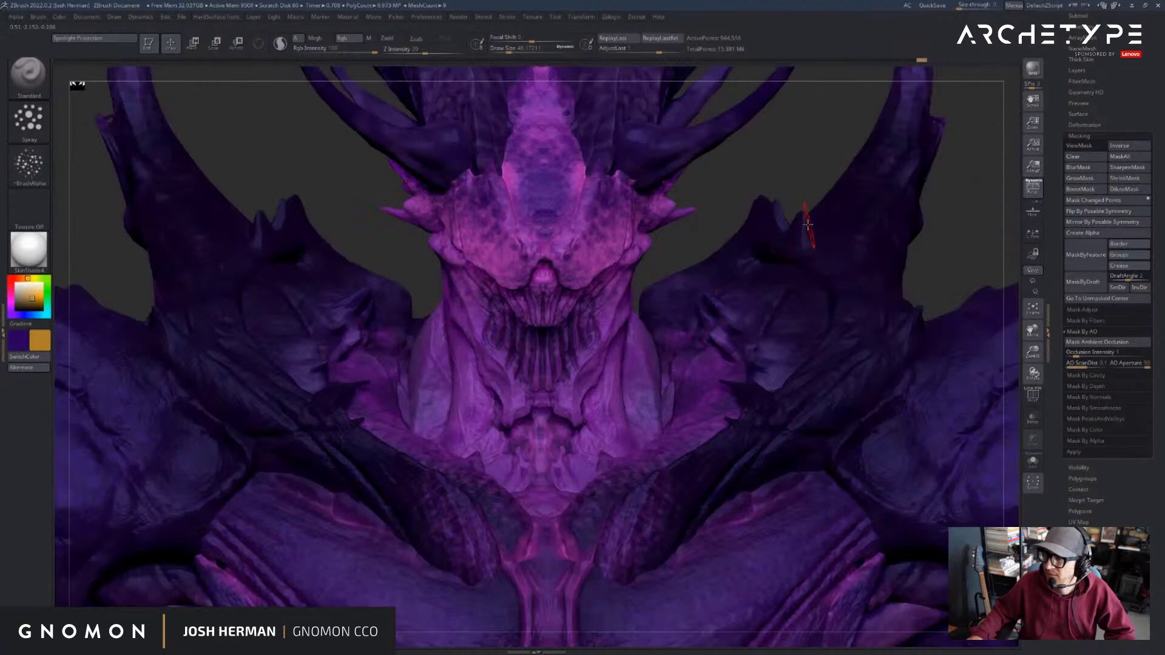
{"action": "key", "text": "f"}
{"action": "left_click_drag", "start_coordinate": [846, 227], "coordinate": [863, 249]}
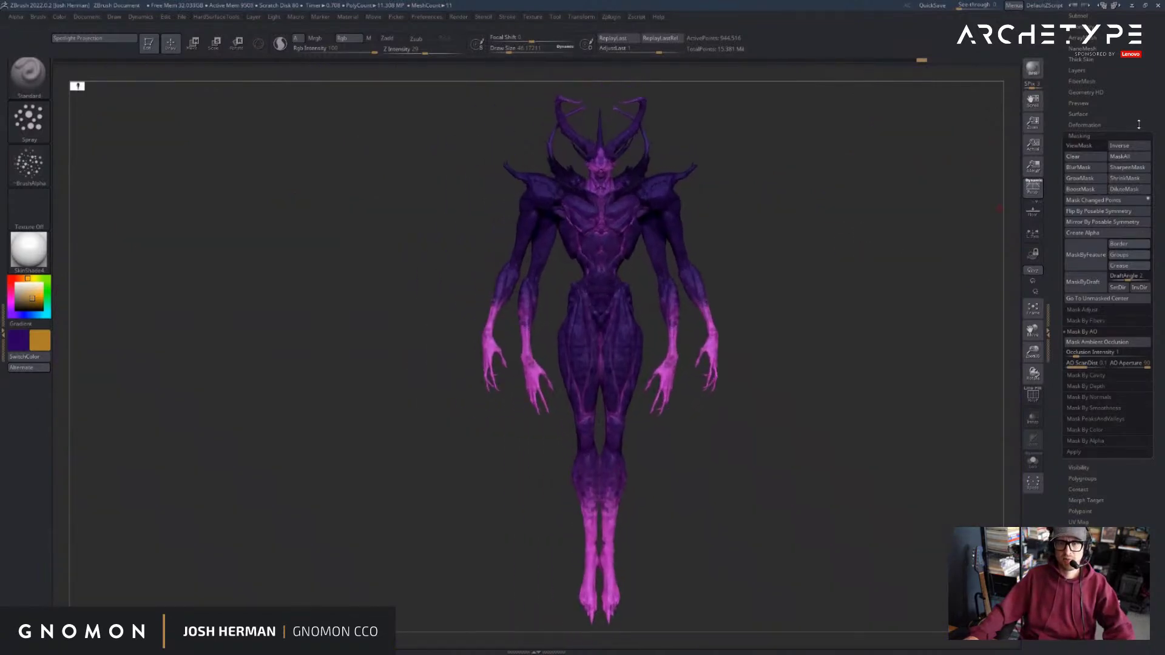
- Save the painted creature to disk as a tool file
{"action": "left_click", "coordinate": [1136, 124]}
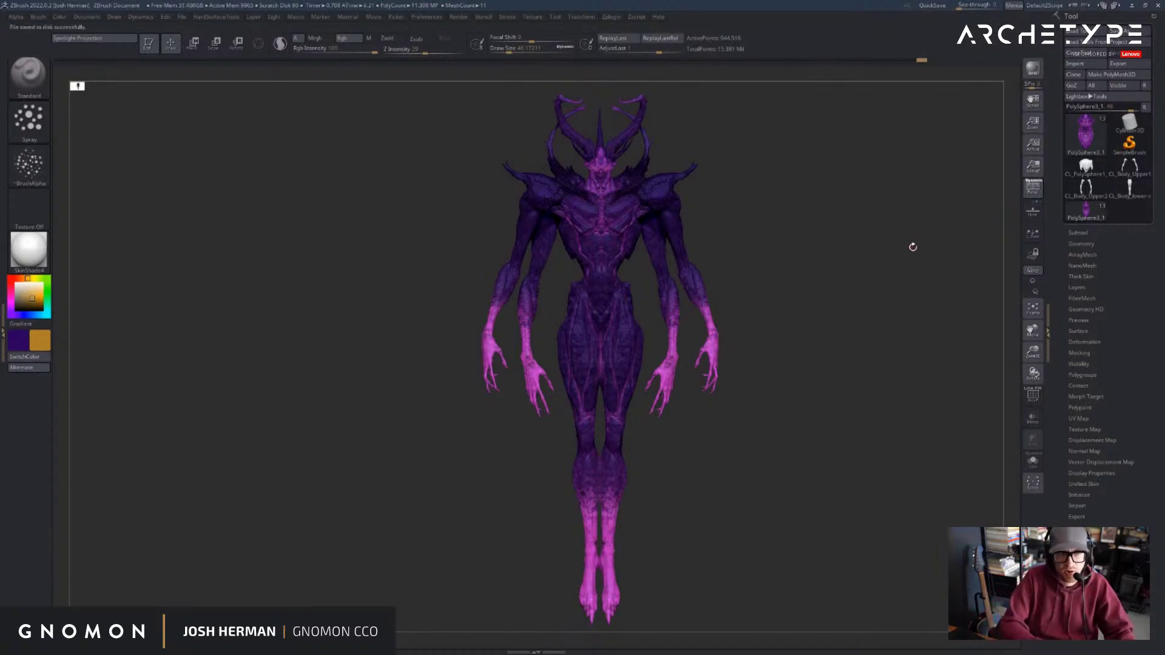
- Sample pink from the painted creature as the main colour and make the shoulder armour the active subtool
{"action": "scroll", "coordinate": [677, 204], "scroll_direction": "up", "scroll_amount": 5}
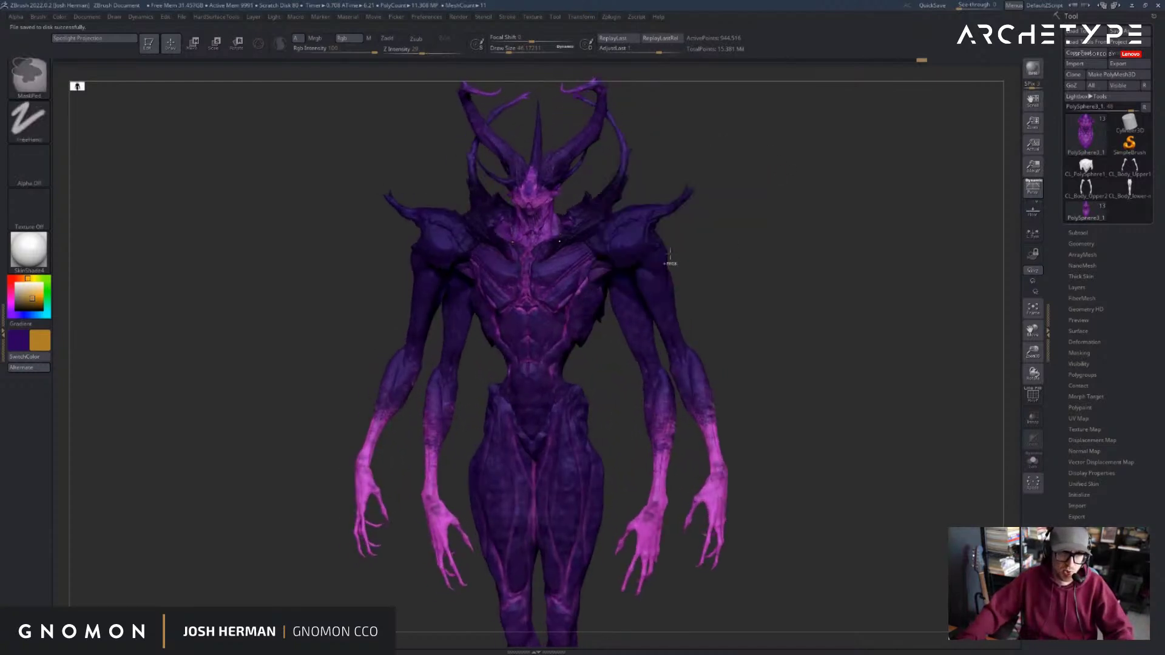
{"action": "left_click_drag", "start_coordinate": [727, 260], "coordinate": [716, 350]}
{"action": "key", "text": "c"}
{"action": "left_click_drag", "start_coordinate": [761, 230], "coordinate": [769, 307], "text": "alt"}
- Try spraying pink over the unmasked shoulder armour and its spikes with different brush sizes, then undo the strokes
{"action": "key", "text": "s"}
{"action": "mouse_move", "coordinate": [652, 287]}
{"action": "left_mouse_down"}
{"action": "mouse_move", "coordinate": [670, 286]}
{"action": "mouse_move", "coordinate": [704, 238]}
{"action": "left_mouse_up"}
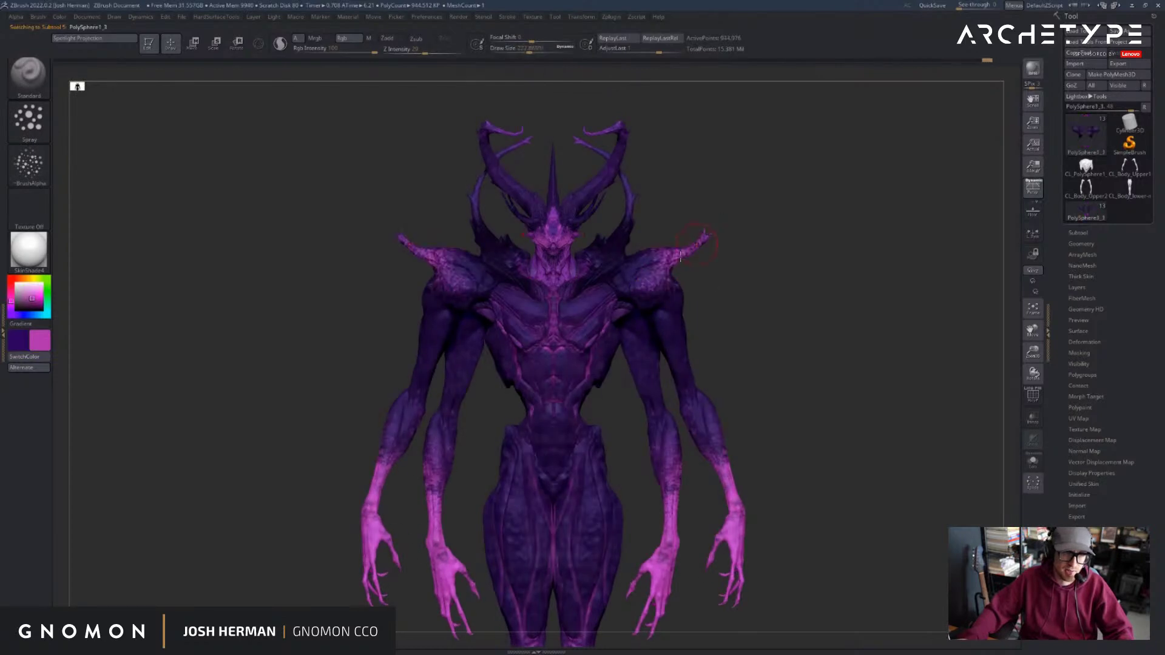
{"action": "key", "text": "ctrl+z"}
{"action": "key", "text": "s"}
{"action": "mouse_move", "coordinate": [655, 293]}
{"action": "left_mouse_down"}
{"action": "mouse_move", "coordinate": [689, 295]}
{"action": "mouse_move", "coordinate": [728, 247]}
{"action": "mouse_move", "coordinate": [705, 271]}
{"action": "left_mouse_up"}
{"action": "key", "text": "ctrl+z"}
{"action": "key", "text": "s"}
- Mask the shoulder armour by ambient occlusion
{"action": "mouse_move", "coordinate": [841, 300]}
{"action": "left_mouse_down", "text": "alt"}
{"action": "mouse_move", "coordinate": [849, 282]}
{"action": "mouse_move", "coordinate": [996, 349]}
{"action": "left_mouse_up", "text": "alt"}
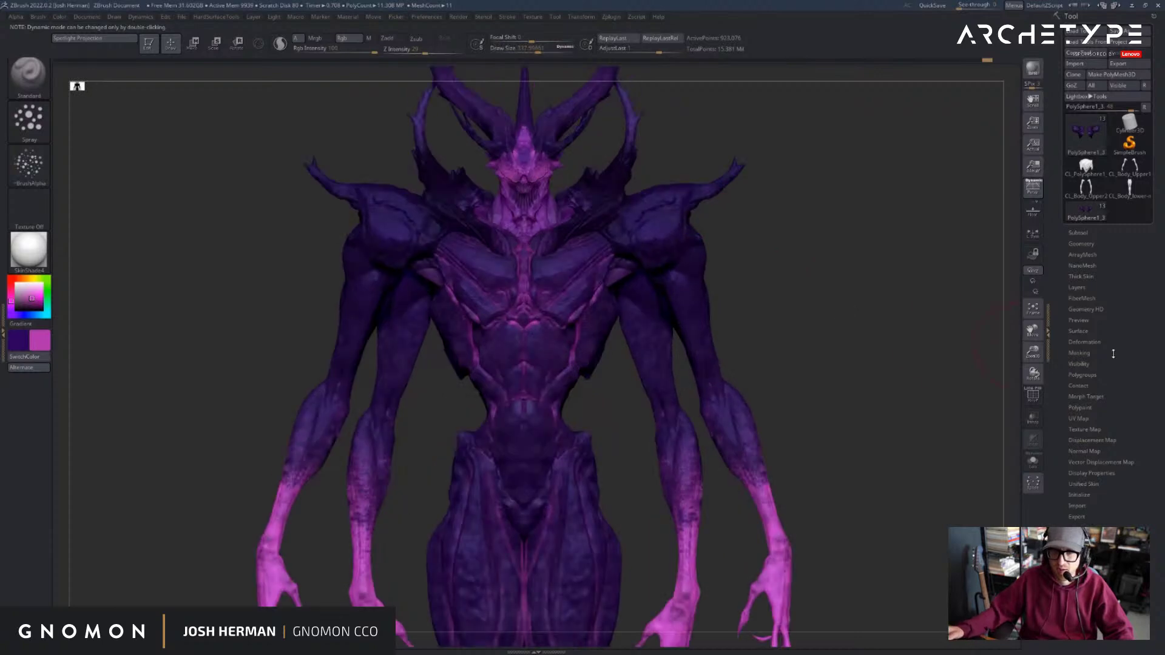
{"action": "left_click", "coordinate": [1079, 355]}
{"action": "left_click", "coordinate": [1092, 524]}
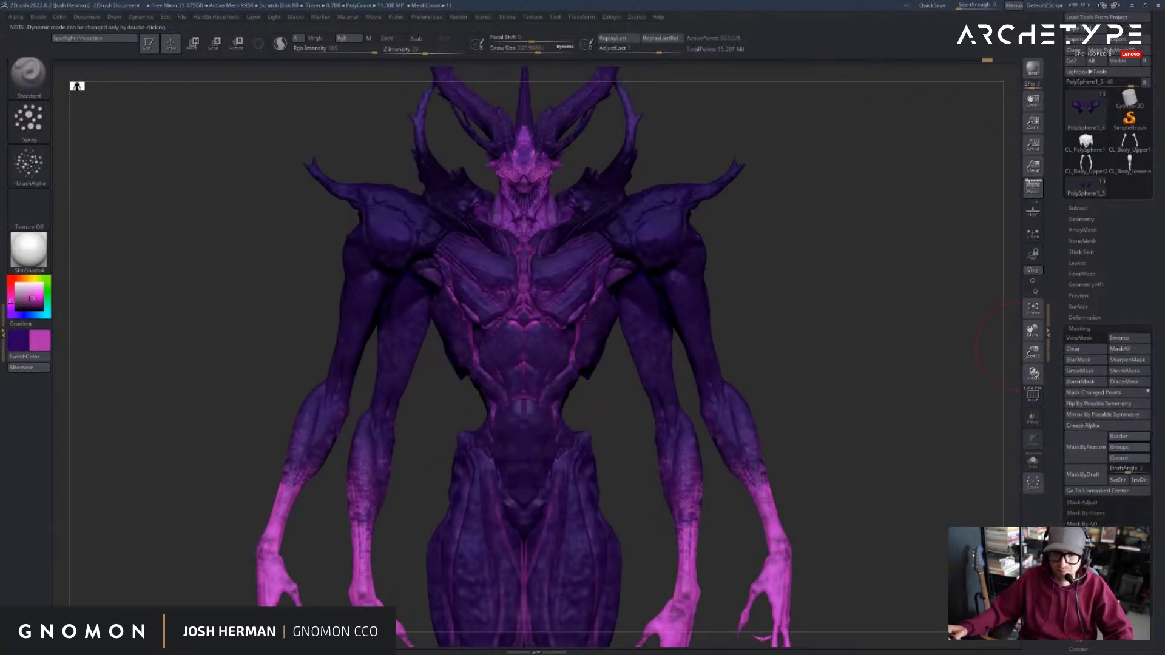
{"action": "left_click", "coordinate": [1084, 535]}
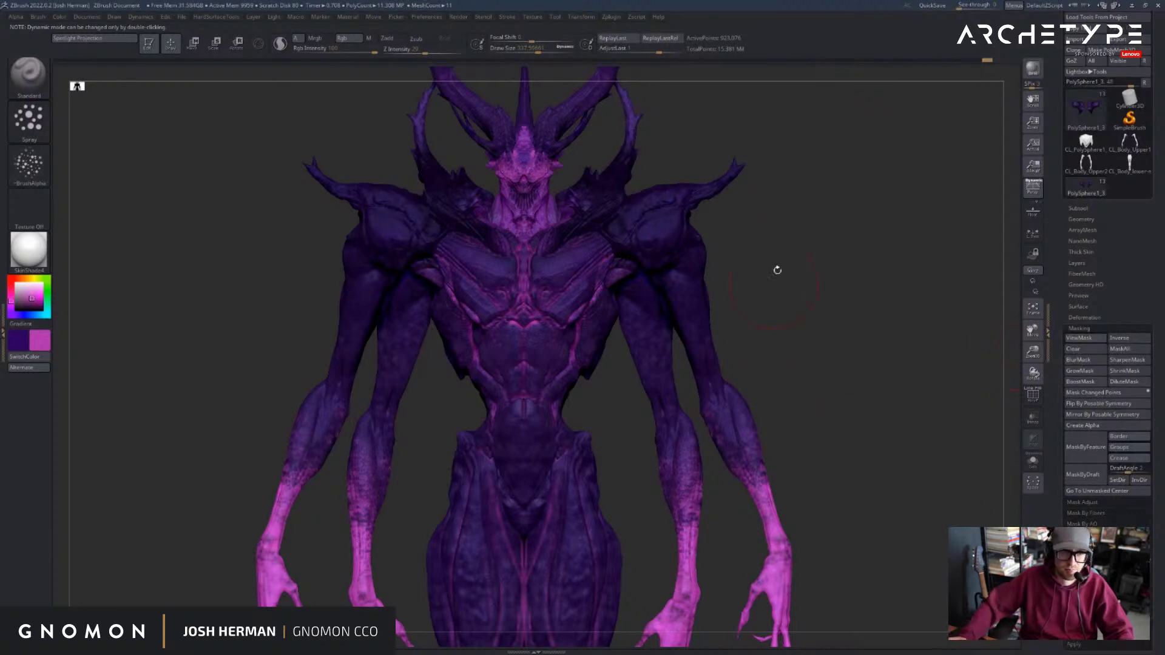
{"action": "left_click_drag", "start_coordinate": [800, 243], "coordinate": [819, 231]}
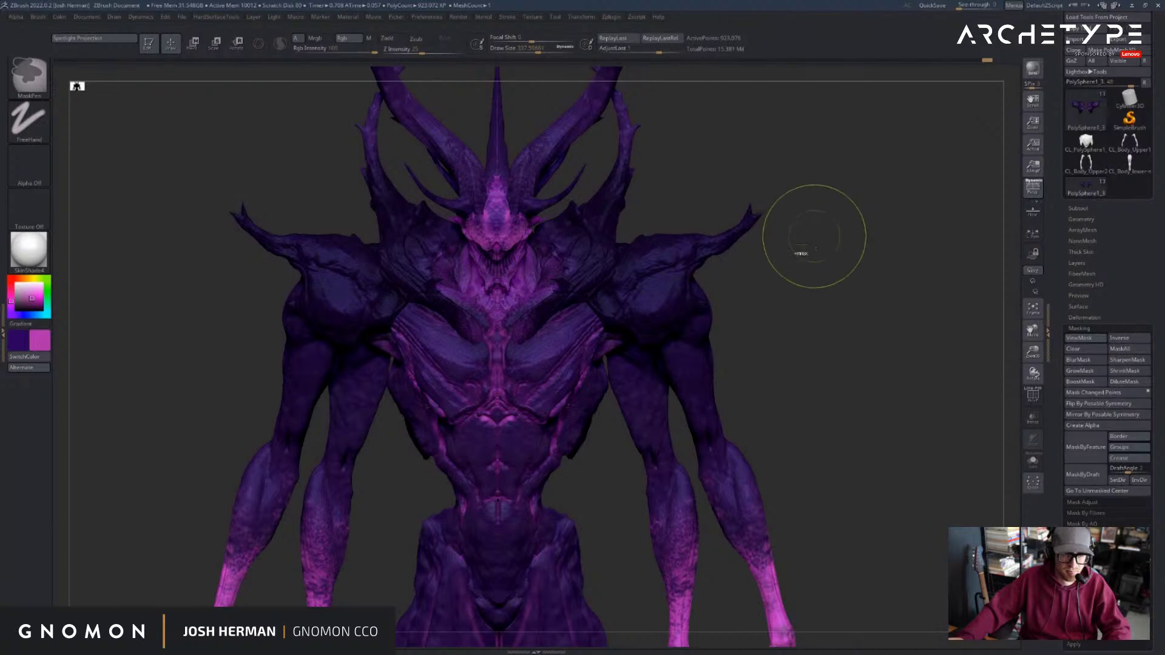
{"action": "mouse_move", "coordinate": [788, 218]}
{"action": "left_mouse_down", "text": "shift"}
{"action": "mouse_move", "coordinate": [824, 200]}
{"action": "mouse_move", "coordinate": [807, 267]}
{"action": "left_mouse_up", "text": "shift"}
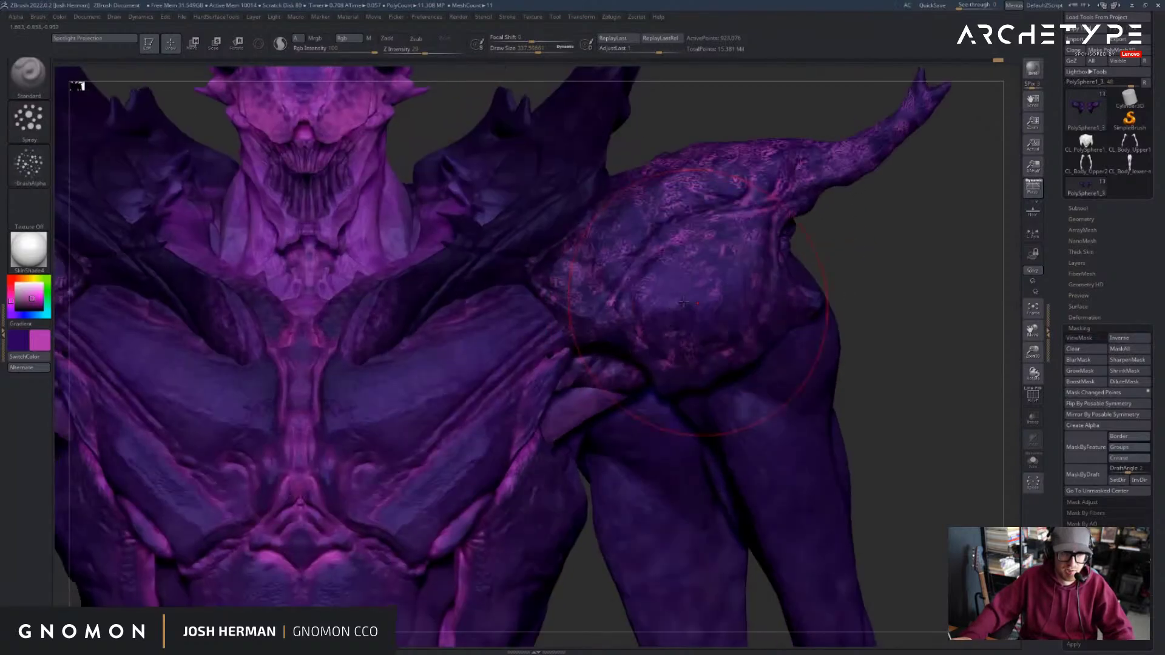
- Undo the broad pink stroke and spray pink into the creases of the shoulder armour with adjusted brush sizes
{"action": "key", "text": "ctrl+z"}
{"action": "key", "text": "s"}
{"action": "left_click_drag", "start_coordinate": [657, 291], "coordinate": [645, 291]}
{"action": "left_click_drag", "start_coordinate": [873, 243], "coordinate": [810, 276], "text": "alt"}
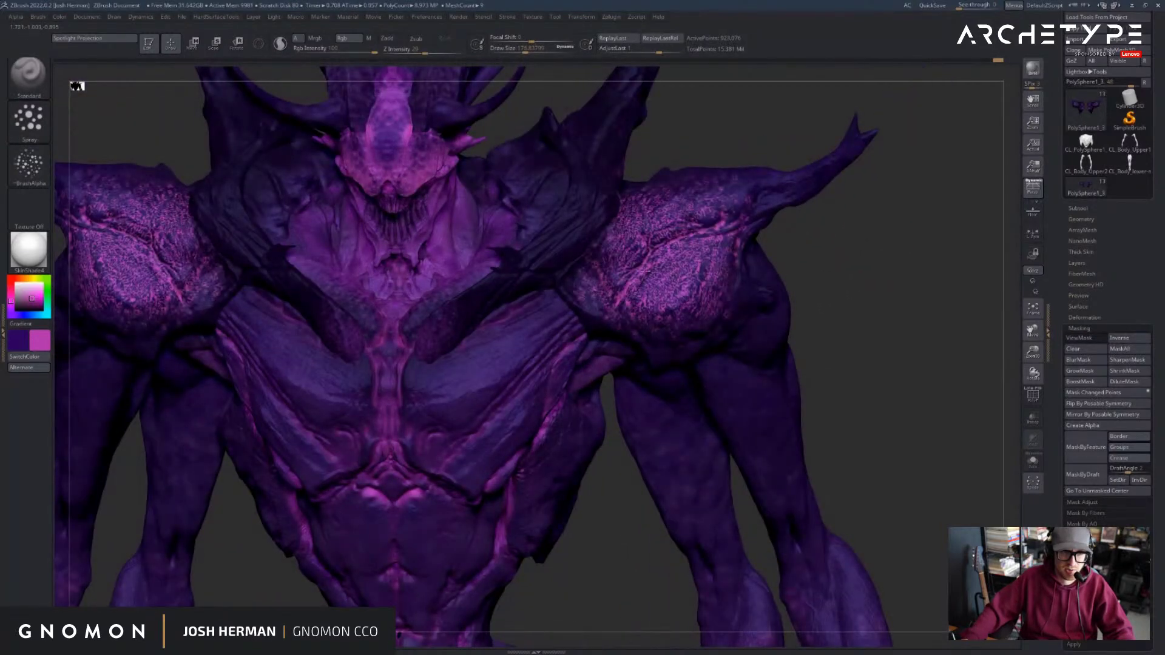
{"action": "key", "text": "s"}
{"action": "left_click_drag", "start_coordinate": [628, 290], "coordinate": [760, 205]}
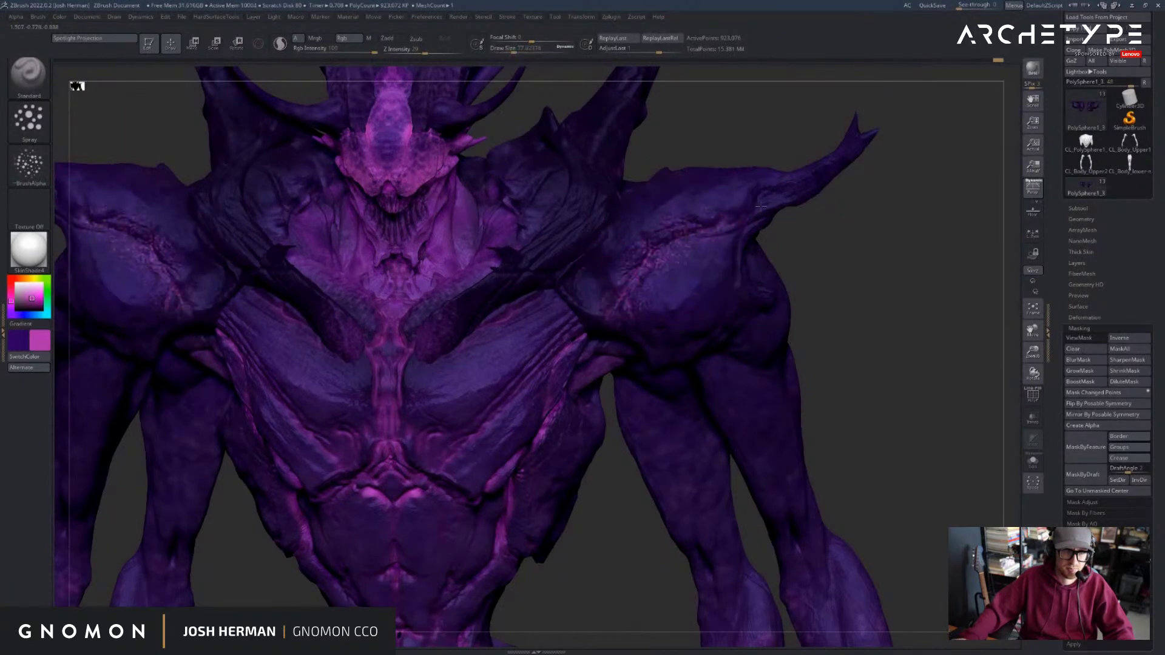
{"action": "left_click_drag", "start_coordinate": [880, 270], "coordinate": [879, 166], "text": "alt"}
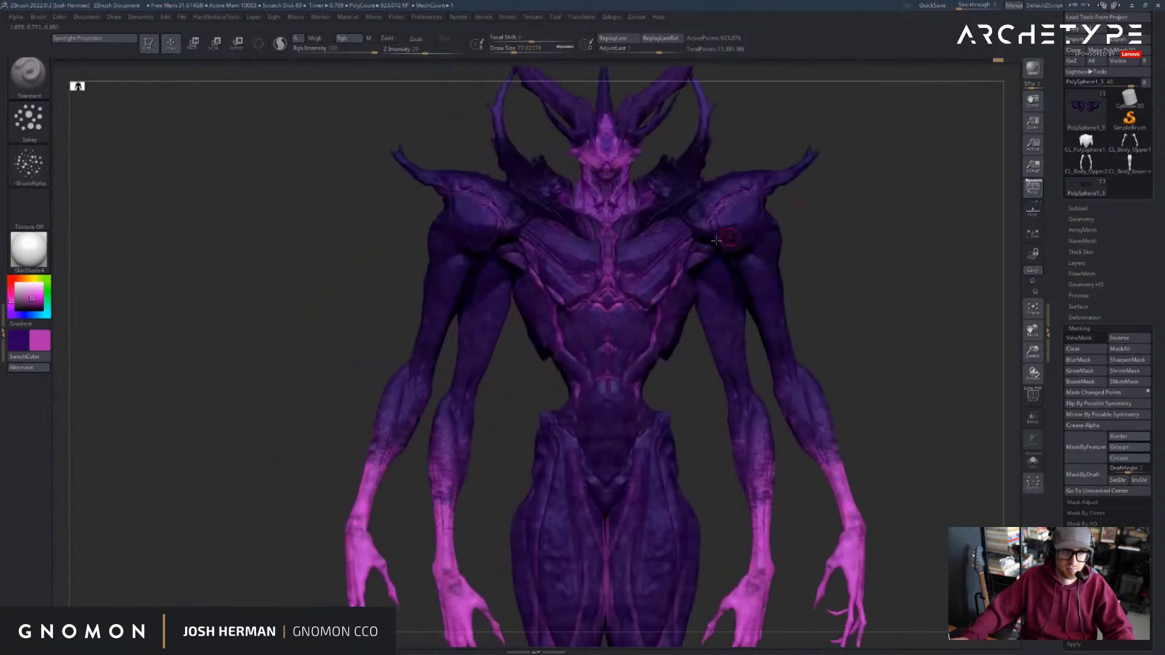
{"action": "key", "text": "s"}
{"action": "left_click_drag", "start_coordinate": [731, 224], "coordinate": [762, 224]}
{"action": "left_click_drag", "start_coordinate": [879, 200], "coordinate": [903, 306], "text": "alt"}
{"action": "right_click_drag", "start_coordinate": [792, 242], "coordinate": [785, 207], "text": "ctrl"}
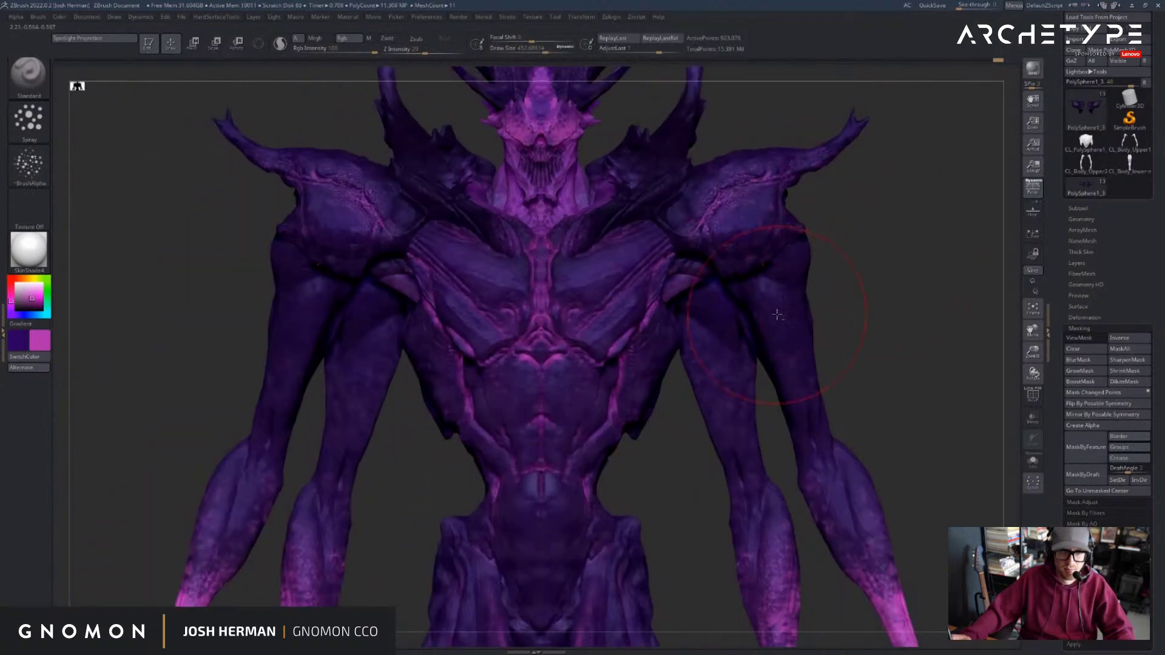
- Make one pair of arms the active subtool, mask it by ambient occlusion and spray pink into its recesses
{"action": "left_click", "coordinate": [796, 311], "text": "alt"}
{"action": "left_click_drag", "start_coordinate": [958, 408], "coordinate": [934, 373], "text": "alt"}
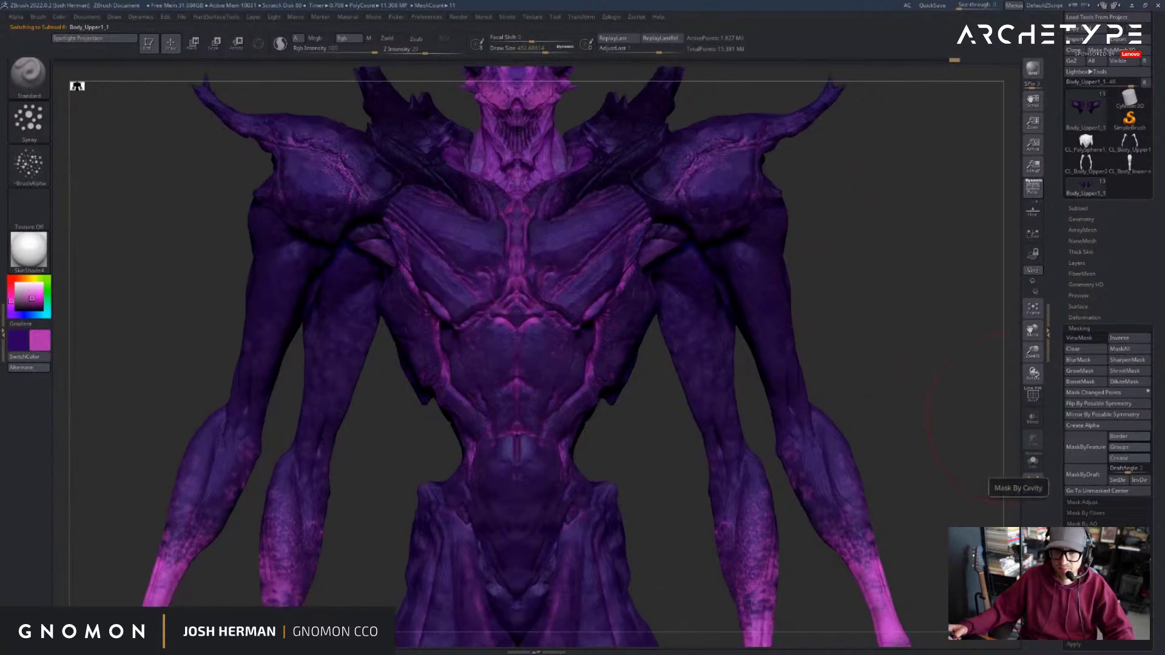
{"action": "left_click", "coordinate": [1084, 545]}
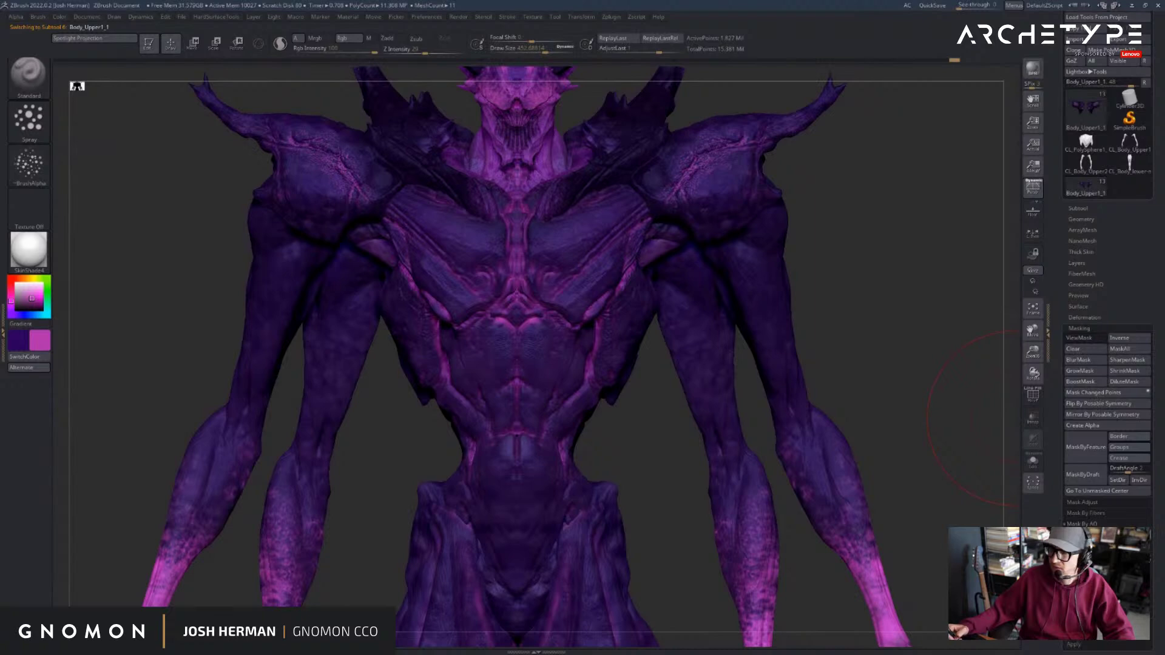
{"action": "left_click", "coordinate": [1093, 535]}
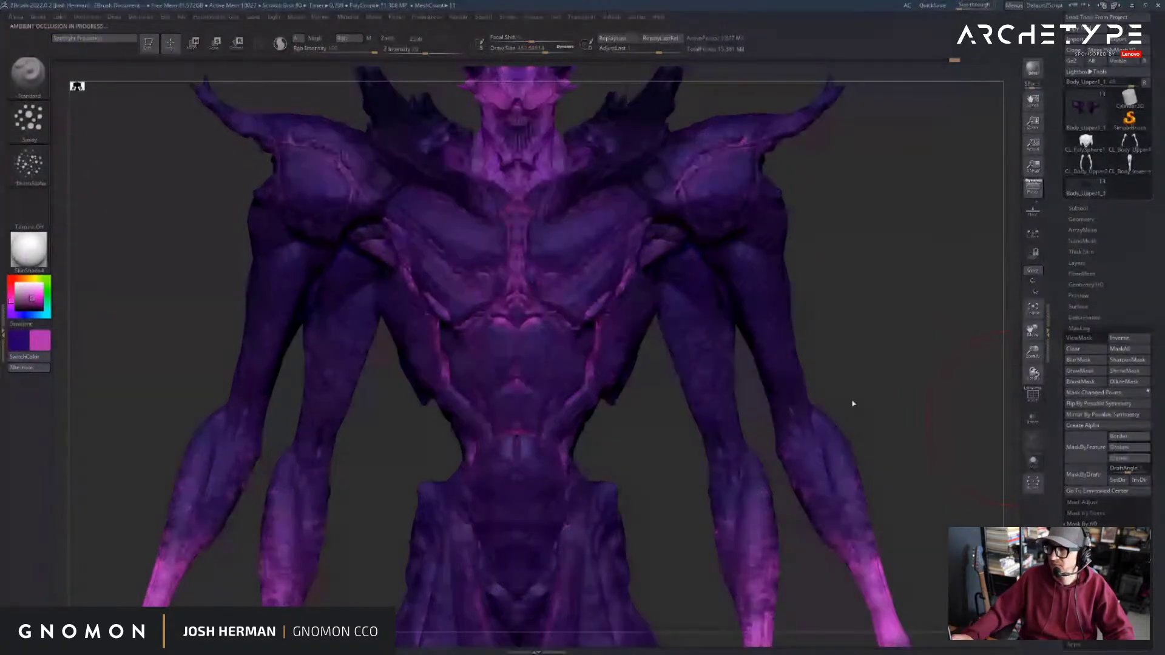
{"action": "left_click_drag", "start_coordinate": [789, 380], "coordinate": [856, 281]}
{"action": "key", "text": "ctrl+z"}
{"action": "left_click", "coordinate": [844, 281], "text": "ctrl"}
{"action": "key", "text": "ctrl+h"}
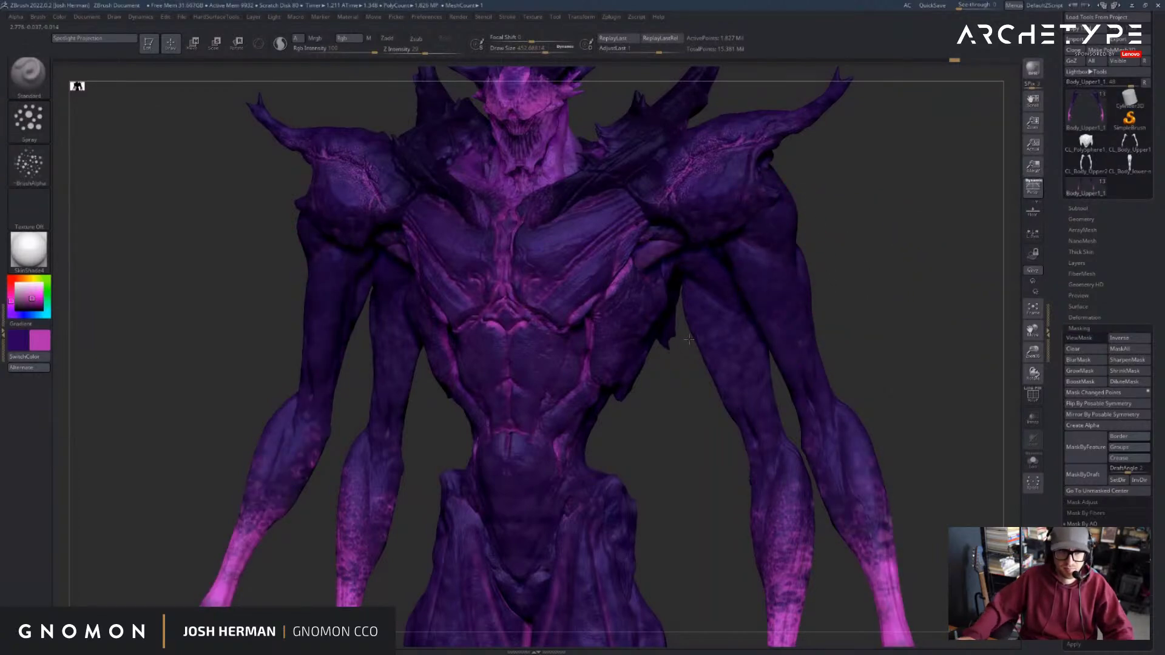
- Spray pink into the recesses of the other pair of arms under an ambient occlusion mask
{"action": "mouse_move", "coordinate": [904, 304]}
{"action": "left_mouse_down"}
{"action": "mouse_move", "coordinate": [794, 265]}
{"action": "mouse_move", "coordinate": [810, 228]}
{"action": "left_mouse_up"}
{"action": "left_click_drag", "start_coordinate": [884, 245], "coordinate": [845, 307]}
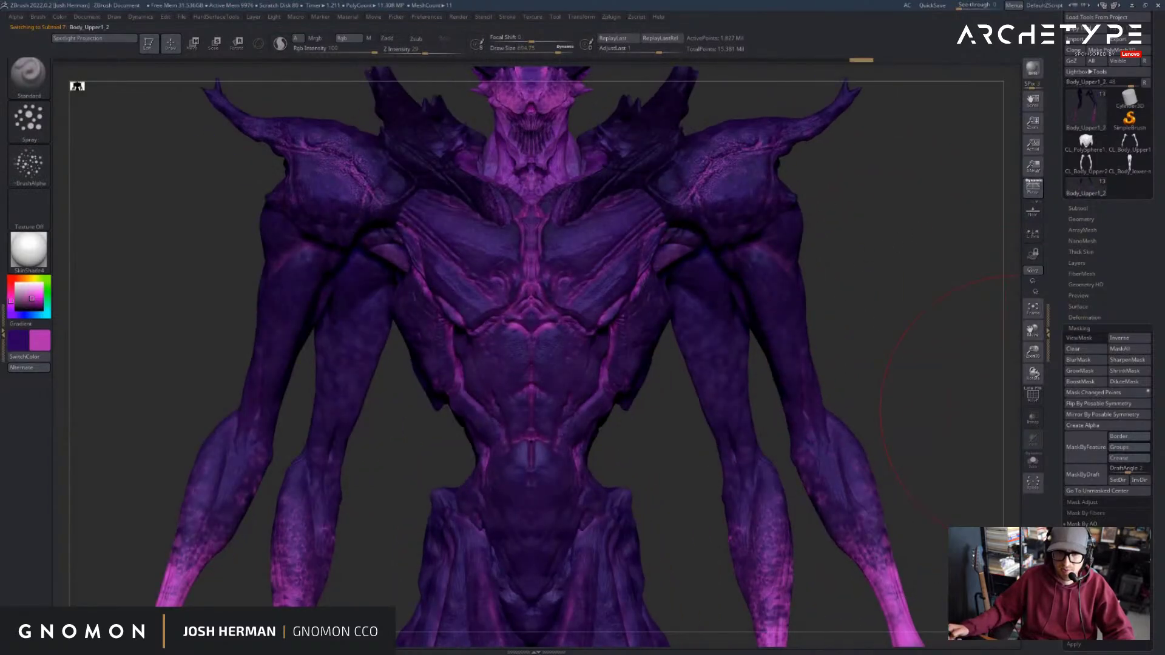
{"action": "key", "text": "ctrl"}
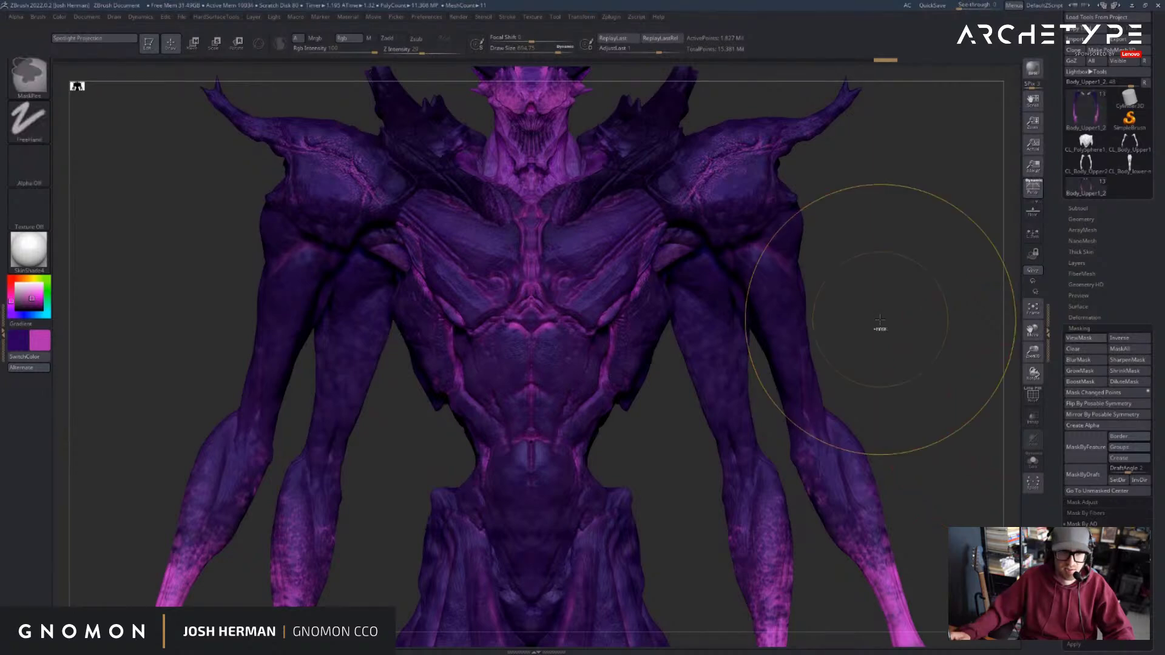
{"action": "key", "text": "ctrl+h"}
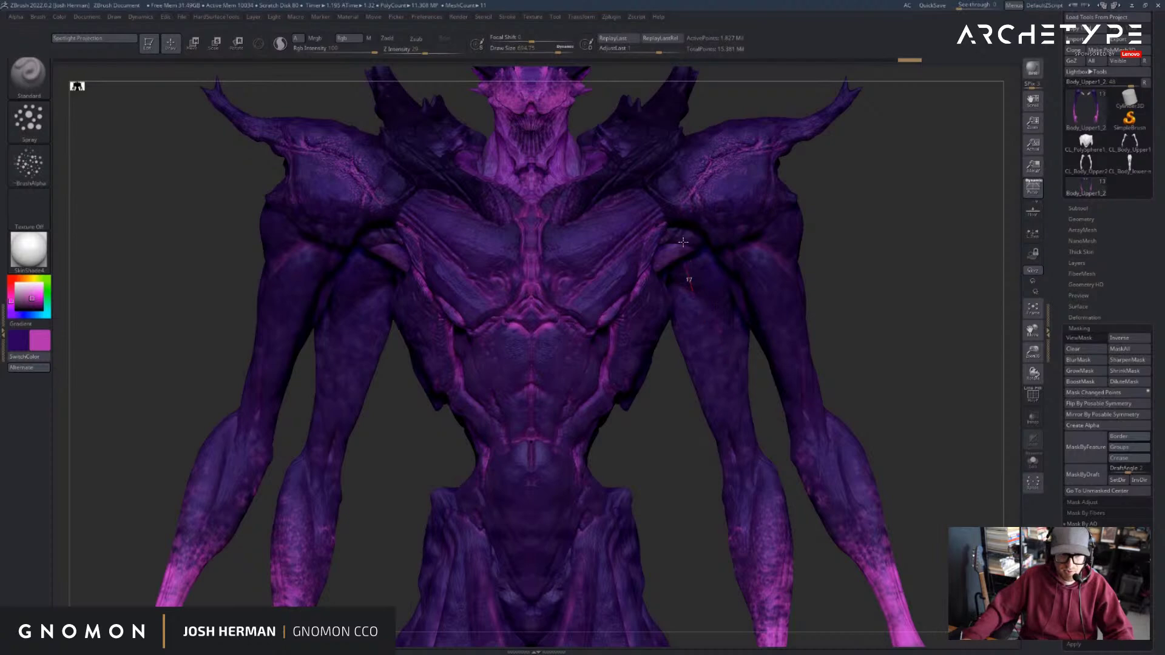
{"action": "key", "text": "ctrl"}
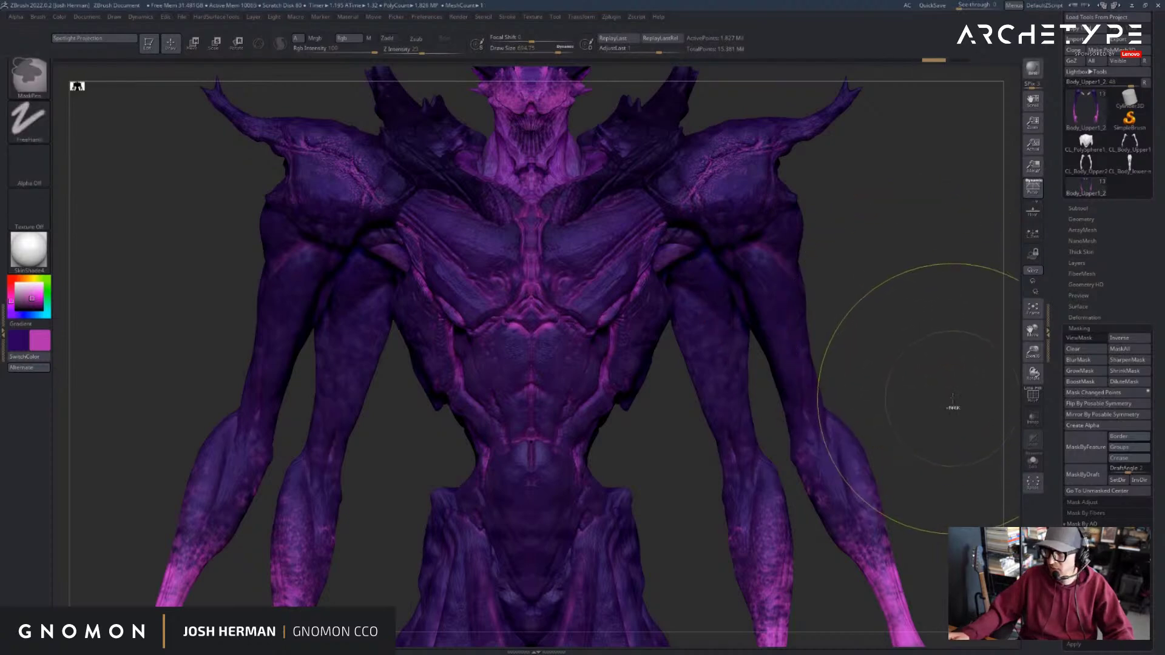
{"action": "key", "text": "ctrl+shift"}
- Make the torso the active subtool, isolate it and save the creature to disk
{"action": "mouse_move", "coordinate": [954, 309]}
{"action": "left_mouse_down", "text": "alt"}
{"action": "mouse_move", "coordinate": [884, 242]}
{"action": "mouse_move", "coordinate": [866, 275]}
{"action": "mouse_move", "coordinate": [790, 281]}
{"action": "mouse_move", "coordinate": [790, 260]}
{"action": "mouse_move", "coordinate": [823, 253]}
{"action": "mouse_move", "coordinate": [780, 252]}
{"action": "mouse_move", "coordinate": [816, 260]}
{"action": "mouse_move", "coordinate": [806, 276]}
{"action": "mouse_move", "coordinate": [842, 242]}
{"action": "mouse_move", "coordinate": [783, 188]}
{"action": "left_mouse_up", "text": "alt"}
{"action": "left_click", "coordinate": [639, 292], "text": "alt"}
{"action": "key", "text": "alt+s"}
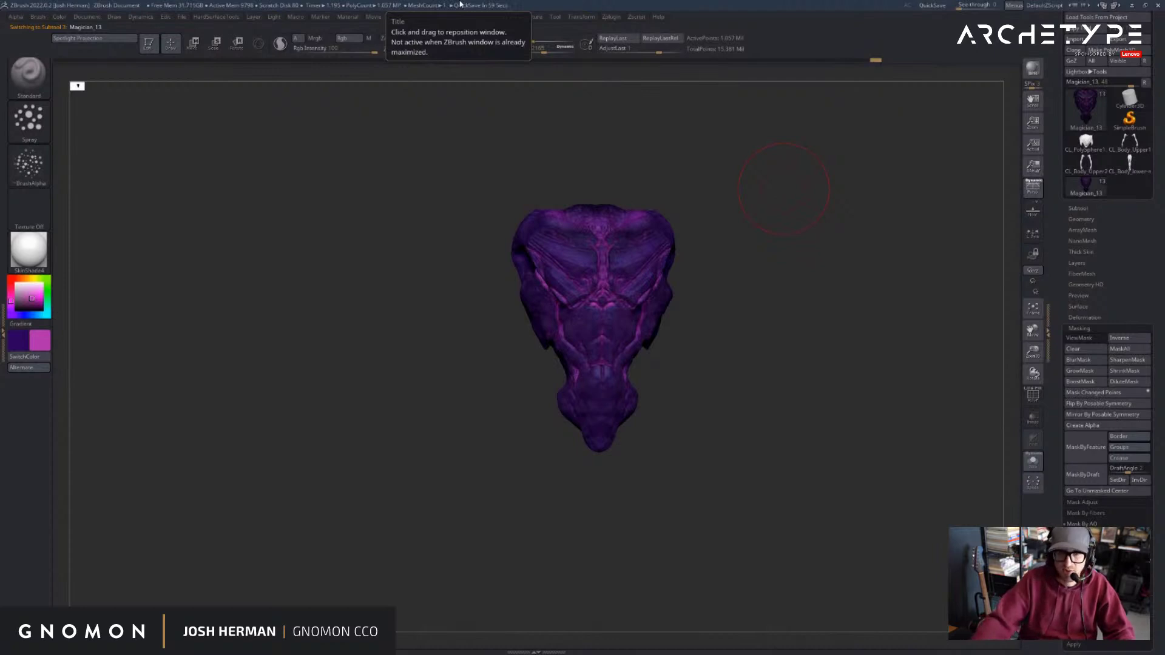
{"action": "left_click_drag", "start_coordinate": [1124, 272], "coordinate": [1122, 303]}
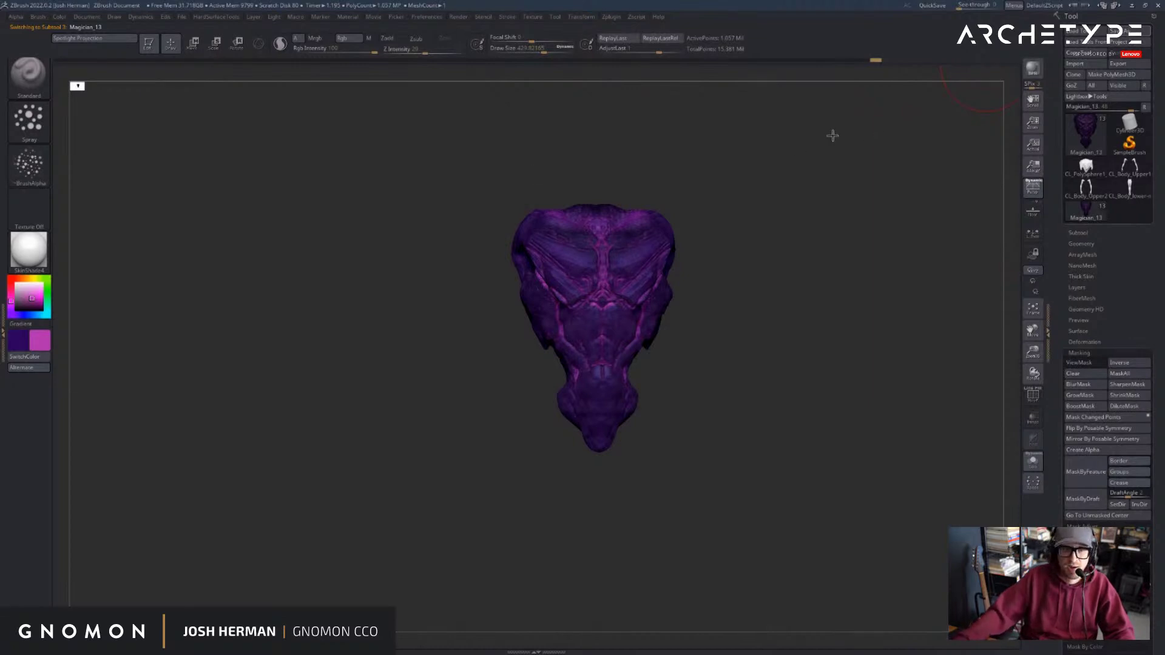
{"action": "left_click_drag", "start_coordinate": [854, 146], "coordinate": [801, 158]}
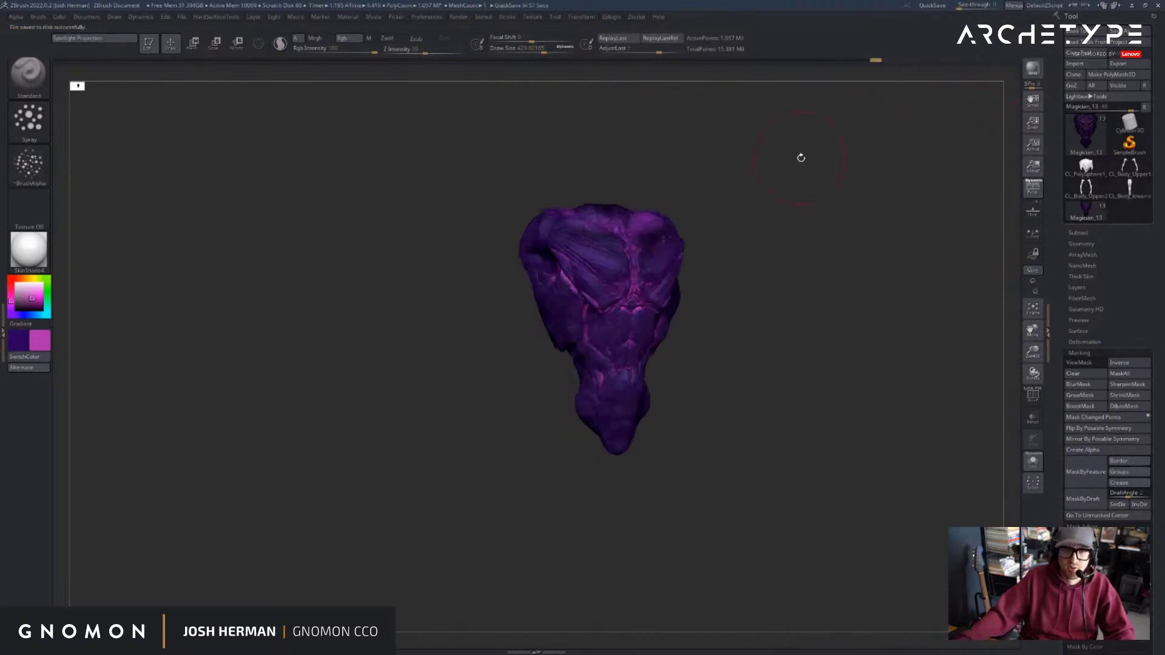
- Review the torso's earlier paint stages in the undo history against the whole body, returning to the latest state
{"action": "key", "text": "s"}
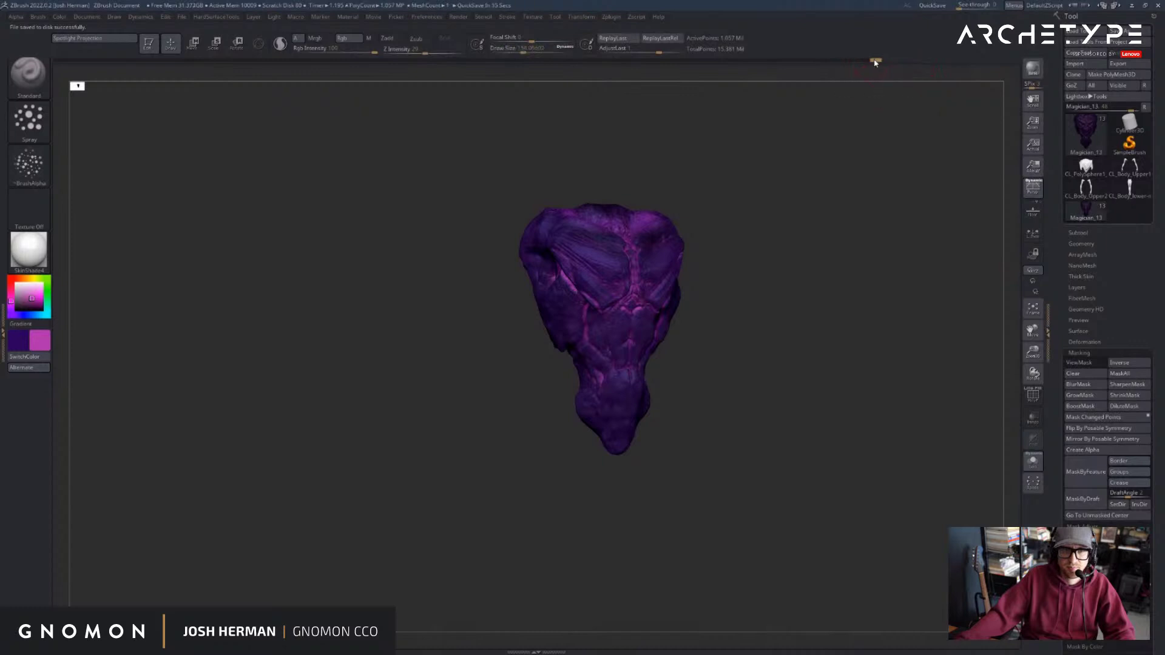
{"action": "mouse_move", "coordinate": [875, 60]}
{"action": "left_mouse_down"}
{"action": "mouse_move", "coordinate": [375, 88]}
{"action": "mouse_move", "coordinate": [31, 90]}
{"action": "left_mouse_up"}
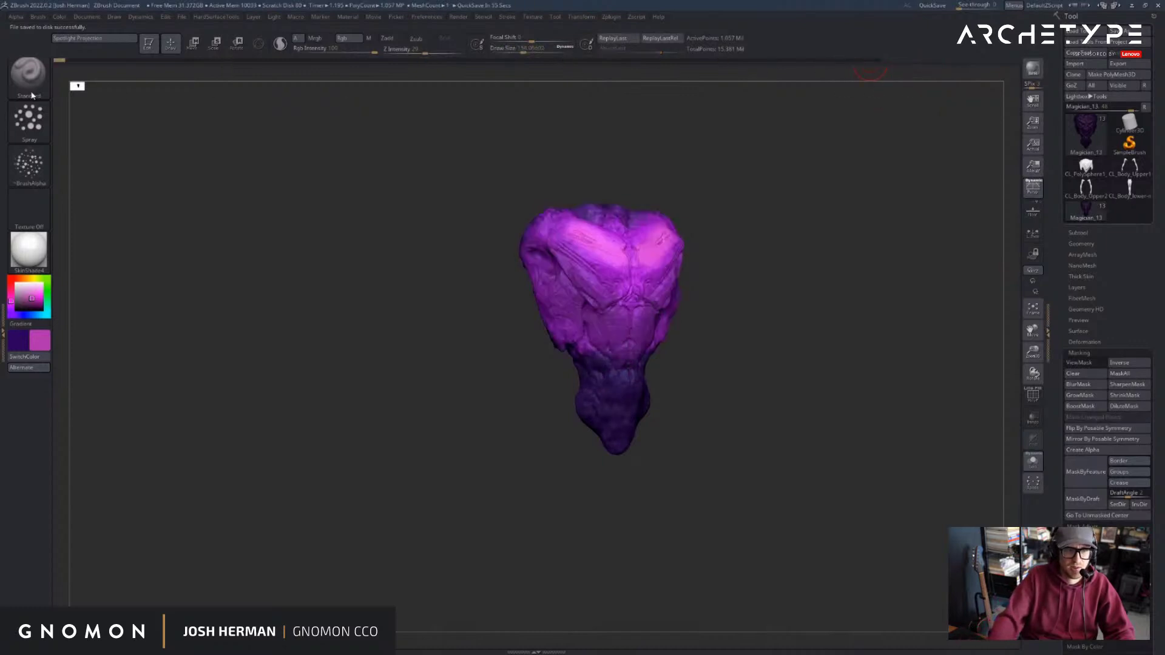
{"action": "mouse_move", "coordinate": [165, 148]}
{"action": "left_mouse_down"}
{"action": "mouse_move", "coordinate": [245, 162]}
{"action": "mouse_move", "coordinate": [223, 140]}
{"action": "left_mouse_up"}
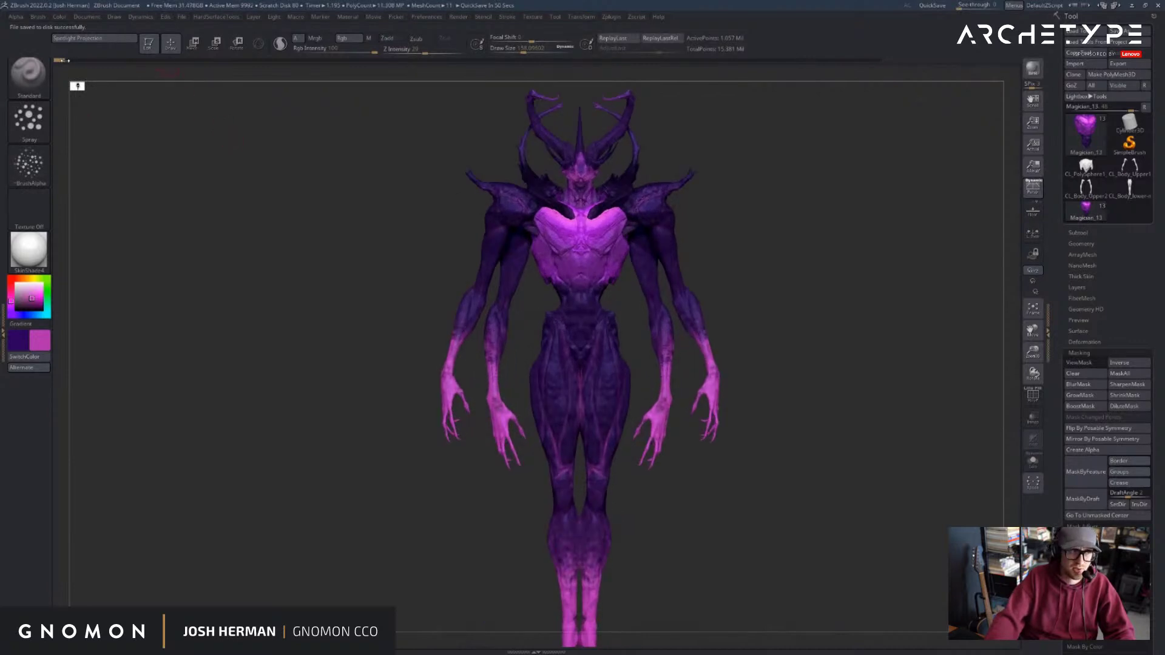
{"action": "left_click_drag", "start_coordinate": [60, 60], "coordinate": [146, 66]}
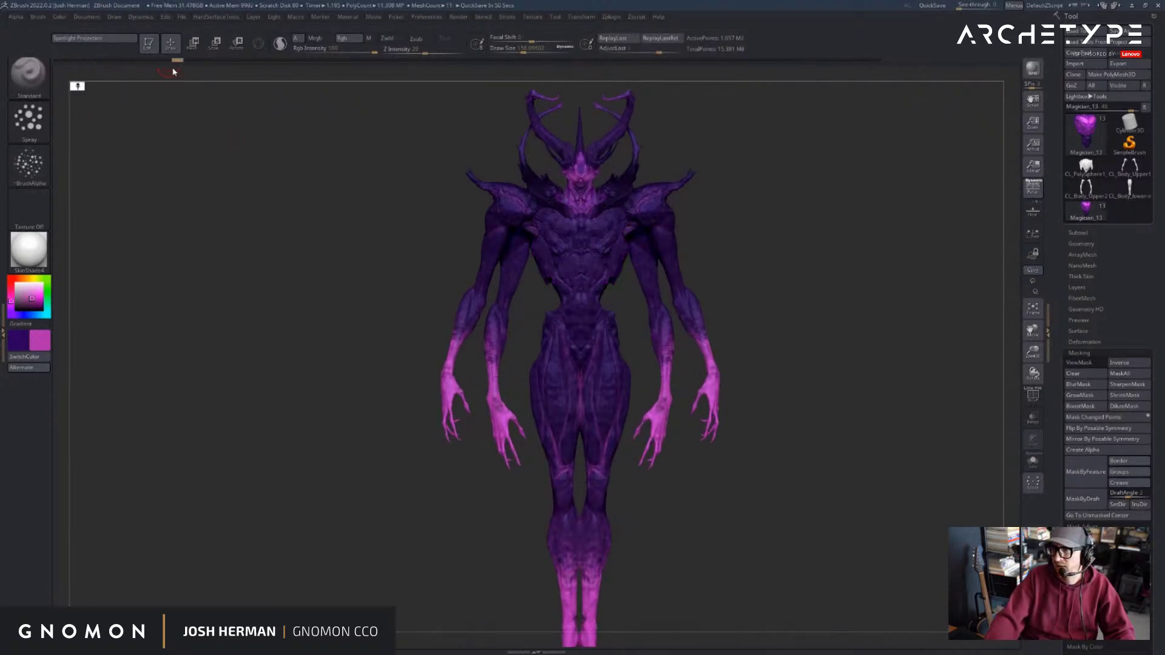
{"action": "left_click_drag", "start_coordinate": [383, 71], "coordinate": [588, 73]}
{"action": "left_click_drag", "start_coordinate": [784, 75], "coordinate": [960, 83]}
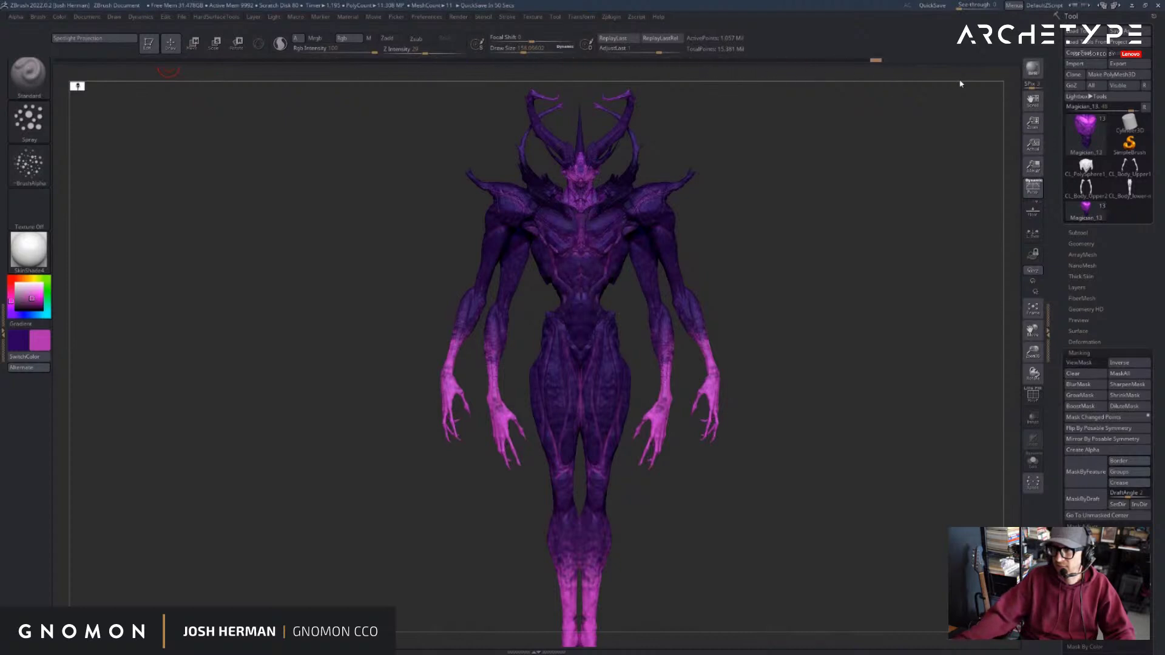
{"action": "mouse_move", "coordinate": [1062, 93]}
{"action": "left_mouse_down"}
{"action": "mouse_move", "coordinate": [665, 70]}
{"action": "mouse_move", "coordinate": [36, 82]}
{"action": "left_mouse_up"}
{"action": "left_click", "coordinate": [367, 60]}
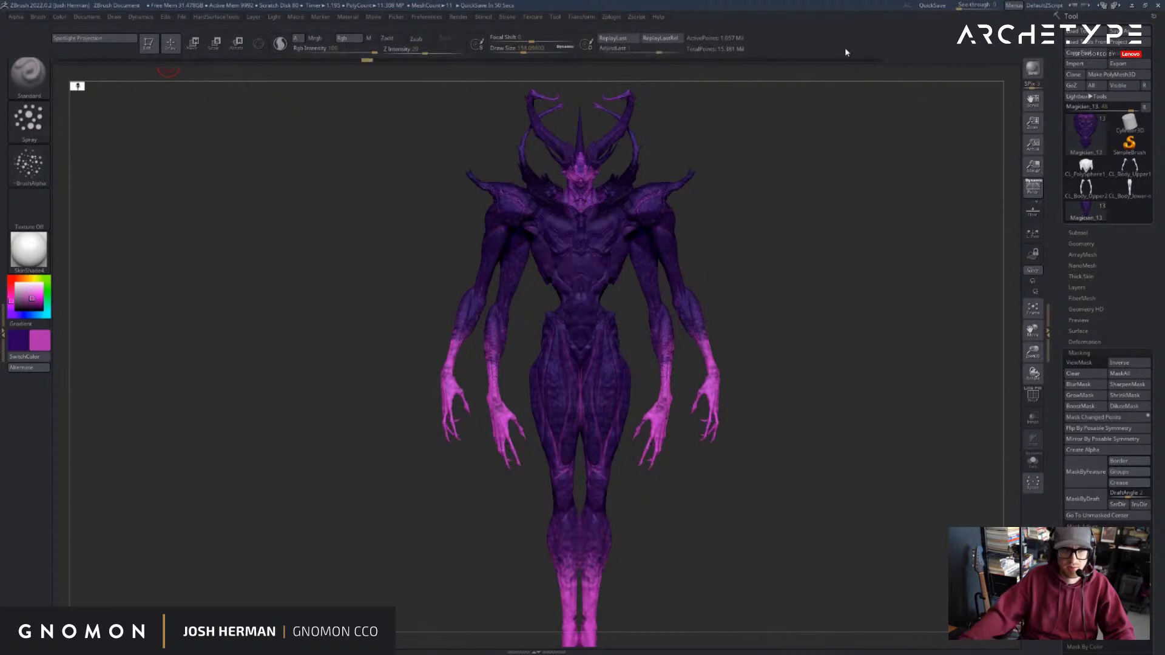
{"action": "left_click_drag", "start_coordinate": [996, 61], "coordinate": [1001, 61]}
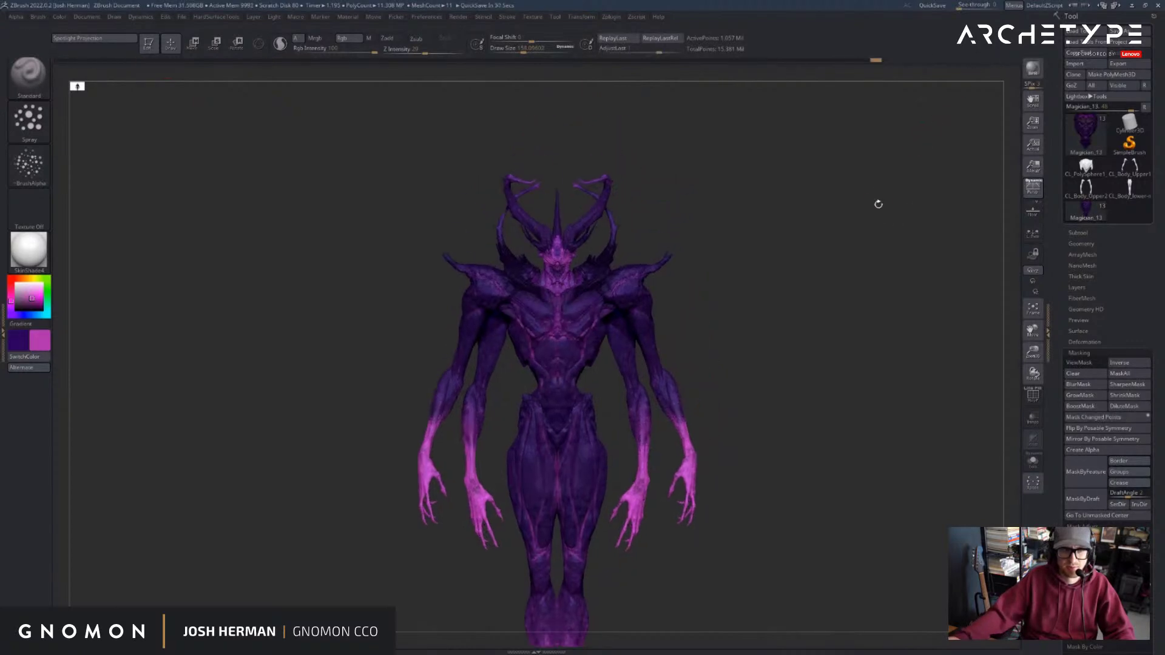
- Sample a brighter pink from the creature as the main colour and make the torso the active subtool
{"action": "scroll", "coordinate": [606, 216], "scroll_direction": "up", "scroll_amount": 3}
{"action": "left_click_drag", "start_coordinate": [855, 338], "coordinate": [866, 209], "text": "alt"}
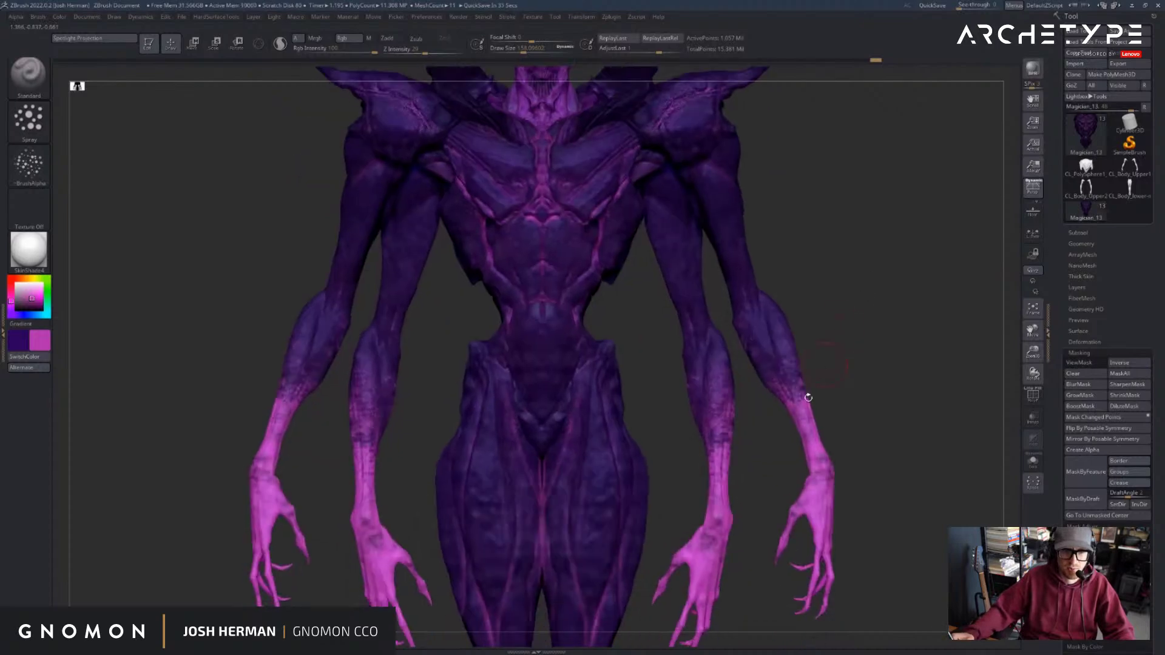
{"action": "key", "text": "c"}
{"action": "left_click_drag", "start_coordinate": [858, 328], "coordinate": [902, 582], "text": "alt"}
{"action": "left_click", "coordinate": [613, 356], "text": "alt"}
{"action": "left_click_drag", "start_coordinate": [849, 266], "coordinate": [849, 340]}
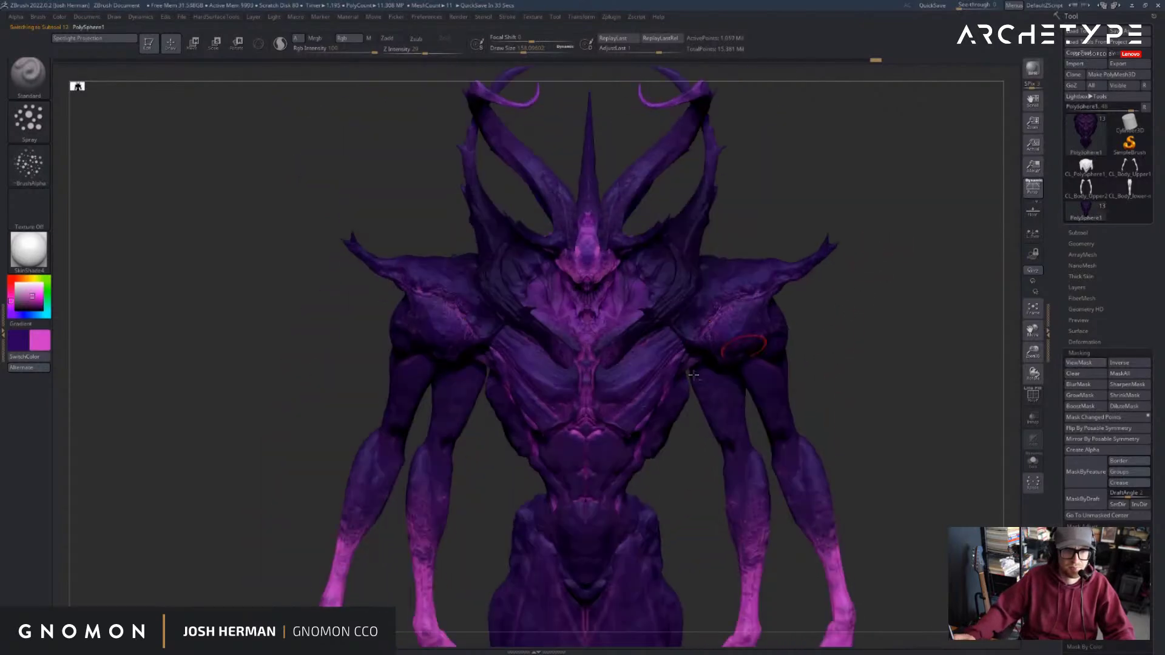
{"action": "left_click", "coordinate": [607, 361], "text": "alt"}
{"action": "left_click", "coordinate": [607, 361], "text": "alt"}
{"action": "left_click", "coordinate": [613, 364], "text": "alt"}
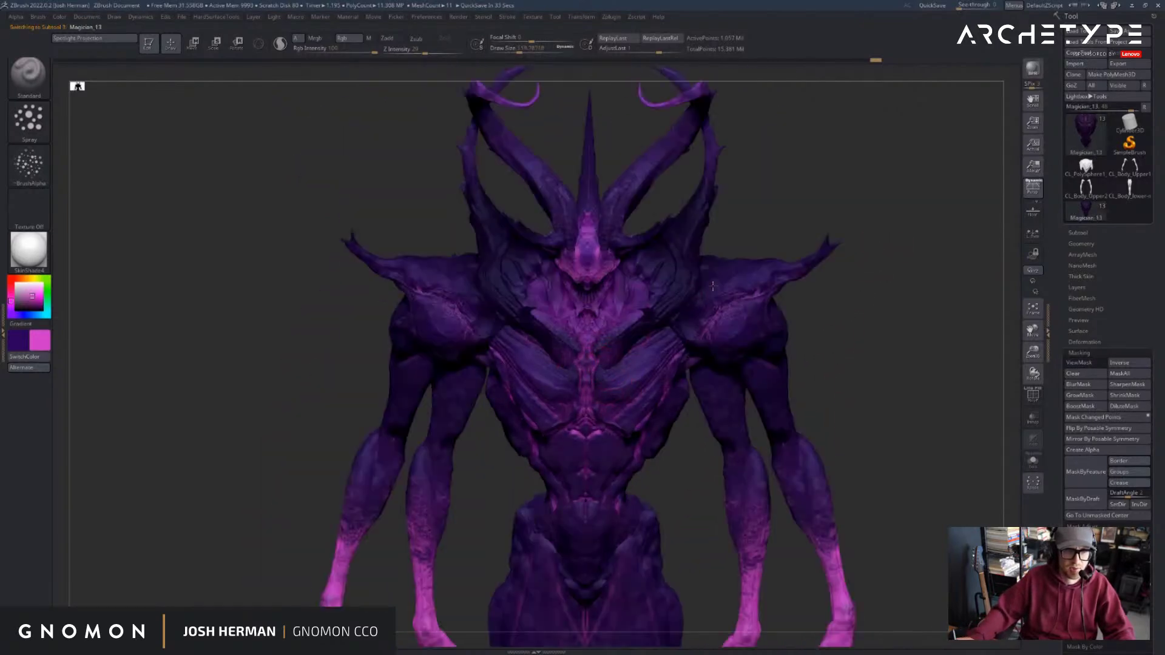
- Spray bright pink over the upper pectorals just below the spiked collar on both sides of the torso
{"action": "left_click_drag", "start_coordinate": [840, 213], "coordinate": [798, 223]}
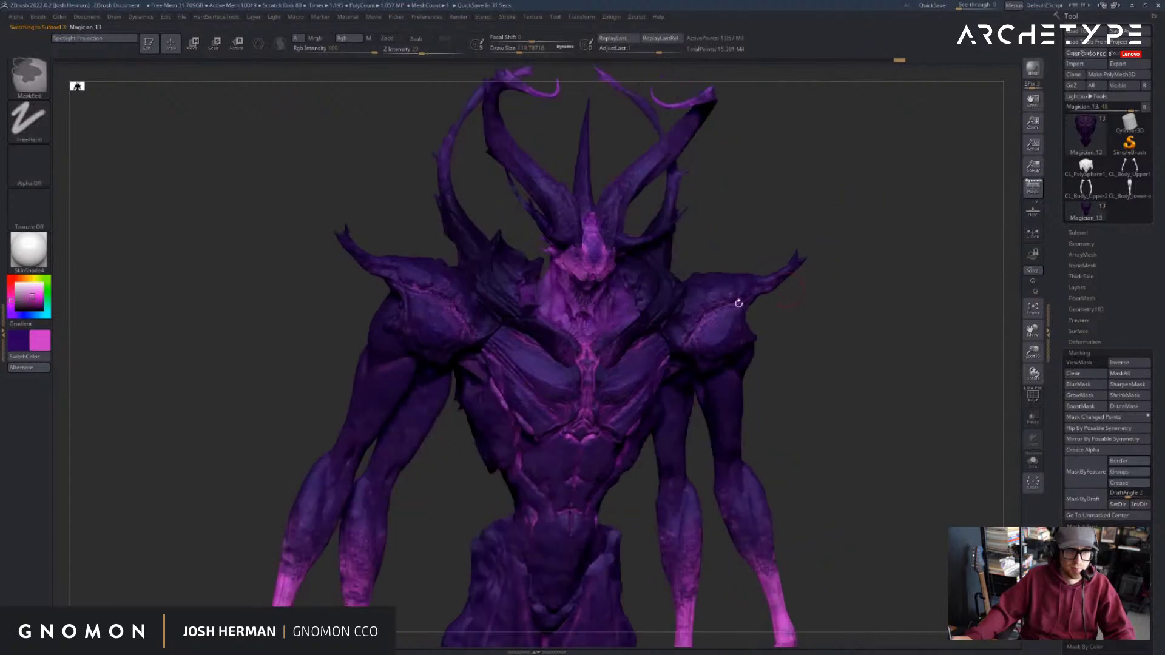
{"action": "mouse_move", "coordinate": [622, 332]}
{"action": "left_mouse_down"}
{"action": "mouse_move", "coordinate": [597, 355]}
{"action": "mouse_move", "coordinate": [625, 329]}
{"action": "left_mouse_up"}
{"action": "left_click_drag", "start_coordinate": [780, 245], "coordinate": [813, 246]}
{"action": "key", "text": "ctrl+z"}
{"action": "mouse_move", "coordinate": [606, 348]}
{"action": "left_mouse_down"}
{"action": "mouse_move", "coordinate": [635, 328]}
{"action": "mouse_move", "coordinate": [616, 362]}
{"action": "left_mouse_up"}
{"action": "key", "text": "s"}
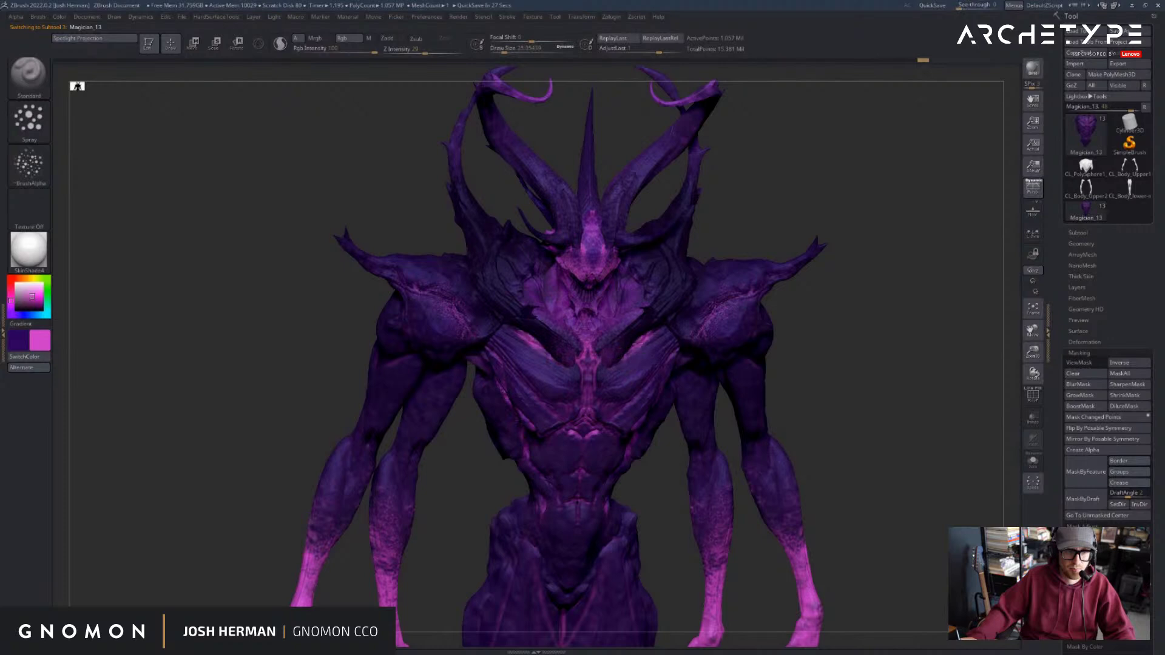
{"action": "left_click_drag", "start_coordinate": [823, 225], "coordinate": [619, 361]}
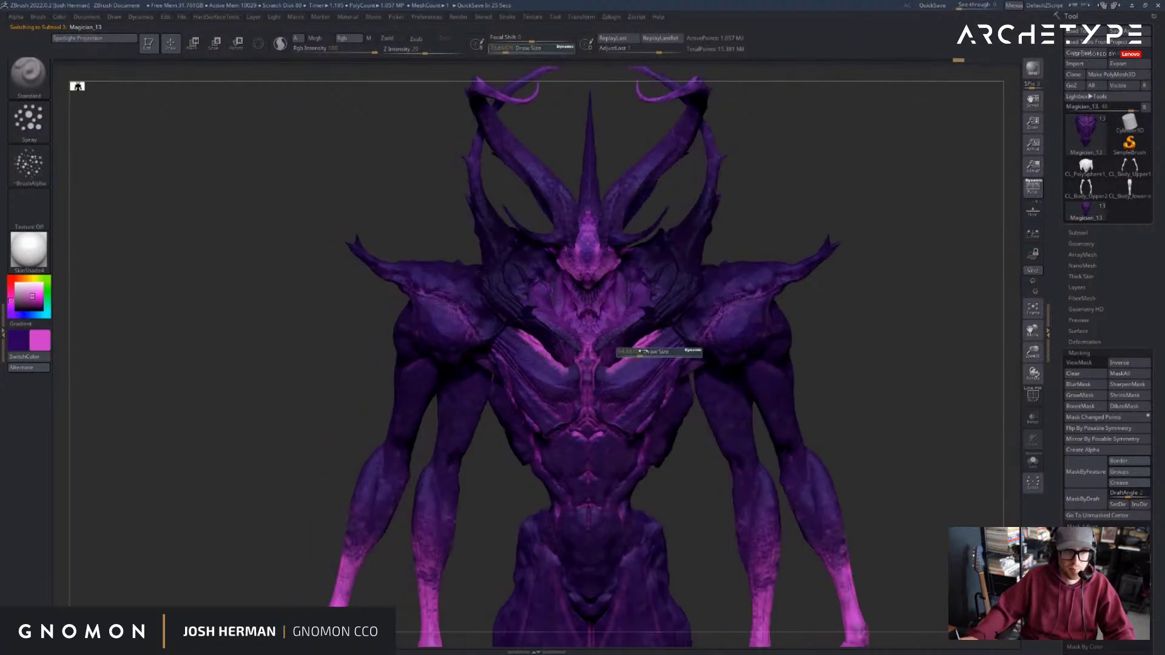
{"action": "mouse_move", "coordinate": [668, 317]}
{"action": "left_mouse_down"}
{"action": "mouse_move", "coordinate": [648, 358]}
{"action": "mouse_move", "coordinate": [641, 332]}
{"action": "left_mouse_up"}
{"action": "left_click_drag", "start_coordinate": [789, 225], "coordinate": [796, 252]}
{"action": "left_click_drag", "start_coordinate": [851, 213], "coordinate": [586, 260]}
{"action": "key", "text": "f"}
{"action": "key", "text": "f"}
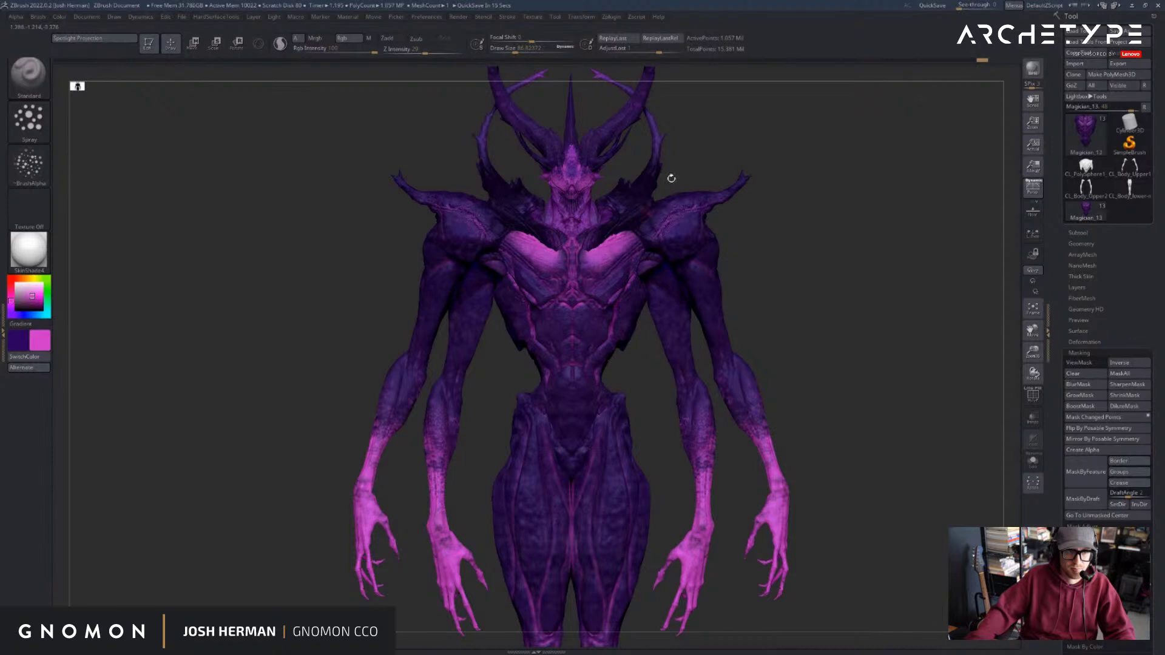
- Make the face and neck piece the active subtool, reduce the brush size and briefly isolate the piece
{"action": "left_click_drag", "start_coordinate": [671, 177], "coordinate": [581, 227]}
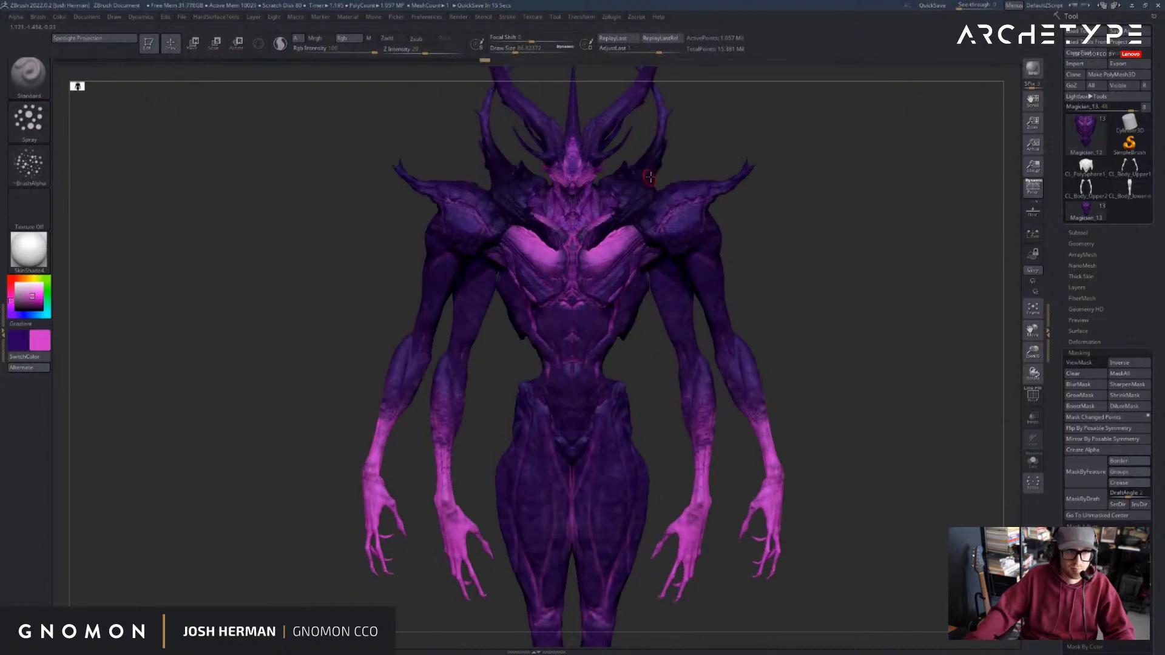
{"action": "key", "text": "s"}
{"action": "left_click", "coordinate": [586, 214]}
{"action": "mouse_move", "coordinate": [692, 166]}
{"action": "left_mouse_down"}
{"action": "mouse_move", "coordinate": [695, 124]}
{"action": "mouse_move", "coordinate": [623, 174]}
{"action": "mouse_move", "coordinate": [605, 165]}
{"action": "mouse_move", "coordinate": [653, 185]}
{"action": "left_mouse_up"}
{"action": "key", "text": "alt+shift+s"}
{"action": "key", "text": "s"}
{"action": "left_click", "coordinate": [592, 175]}
{"action": "key", "text": "s"}
{"action": "left_click", "coordinate": [615, 195]}
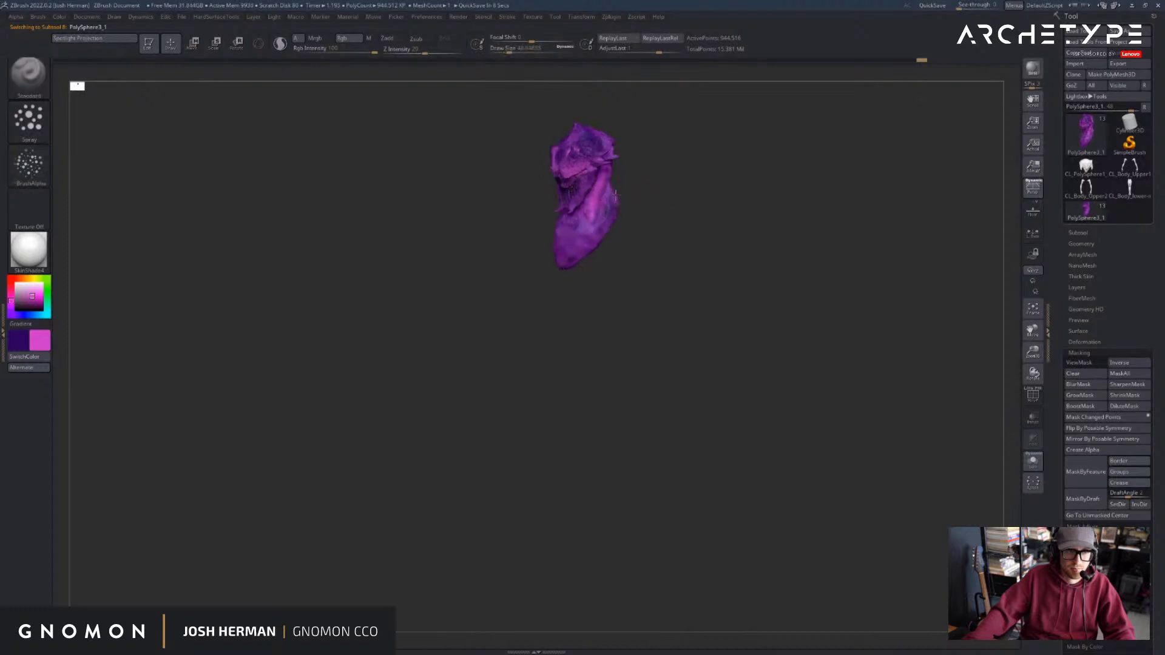
{"action": "key", "text": "shift+s"}
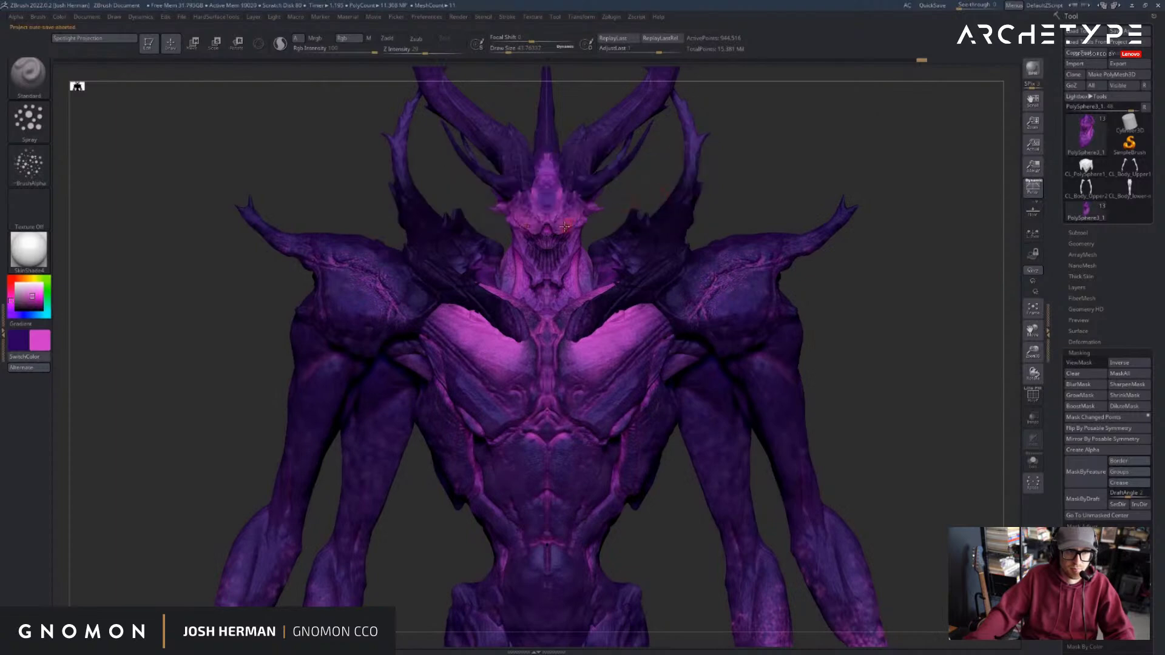
- Spray bright pink over the creature's face, around the eyes and jaw, and check it against the whole body
{"action": "left_click_drag", "start_coordinate": [628, 192], "coordinate": [541, 226]}
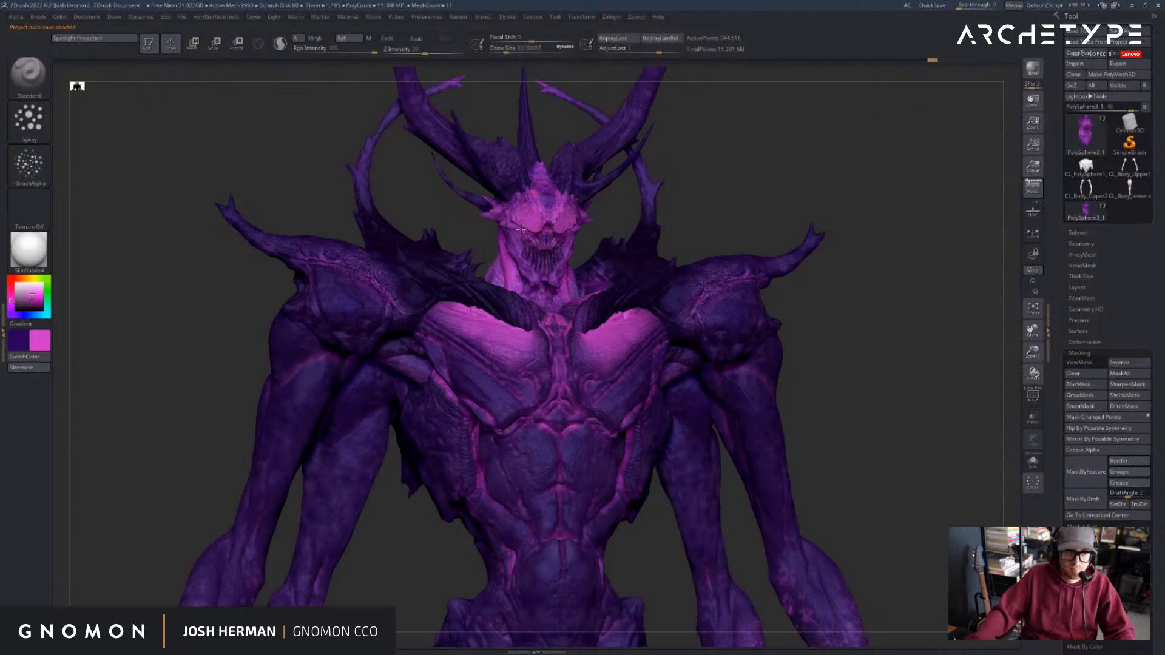
{"action": "left_click_drag", "start_coordinate": [636, 210], "coordinate": [596, 233]}
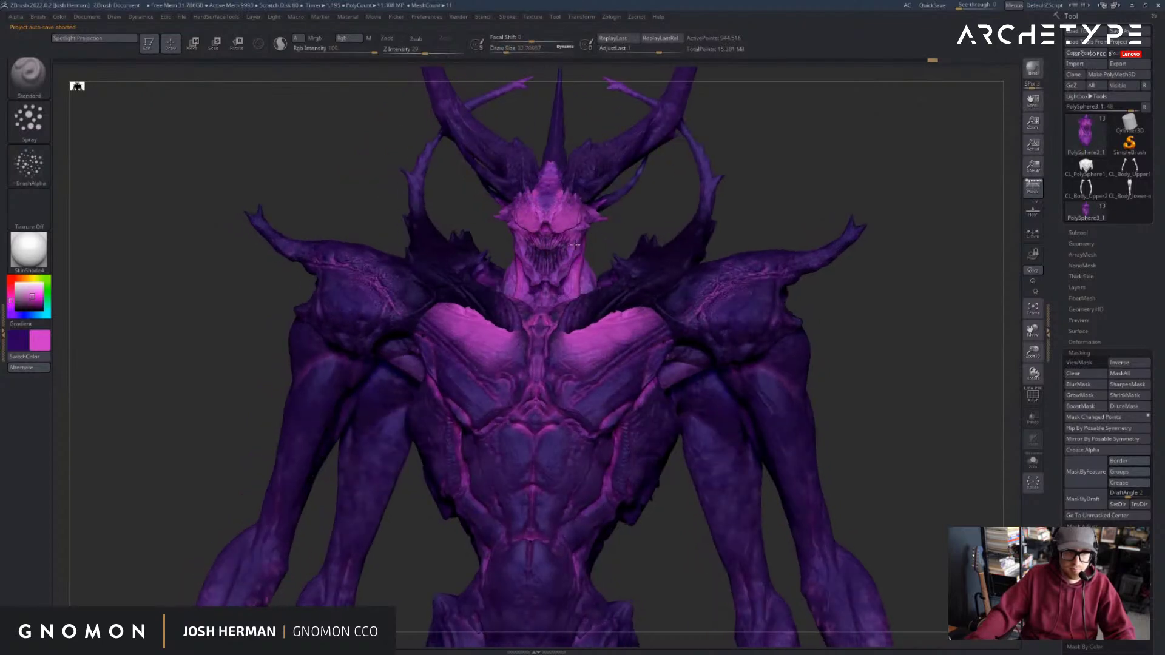
{"action": "mouse_move", "coordinate": [643, 203]}
{"action": "left_mouse_down"}
{"action": "mouse_move", "coordinate": [582, 229]}
{"action": "mouse_move", "coordinate": [649, 182]}
{"action": "mouse_move", "coordinate": [555, 286]}
{"action": "left_mouse_up"}
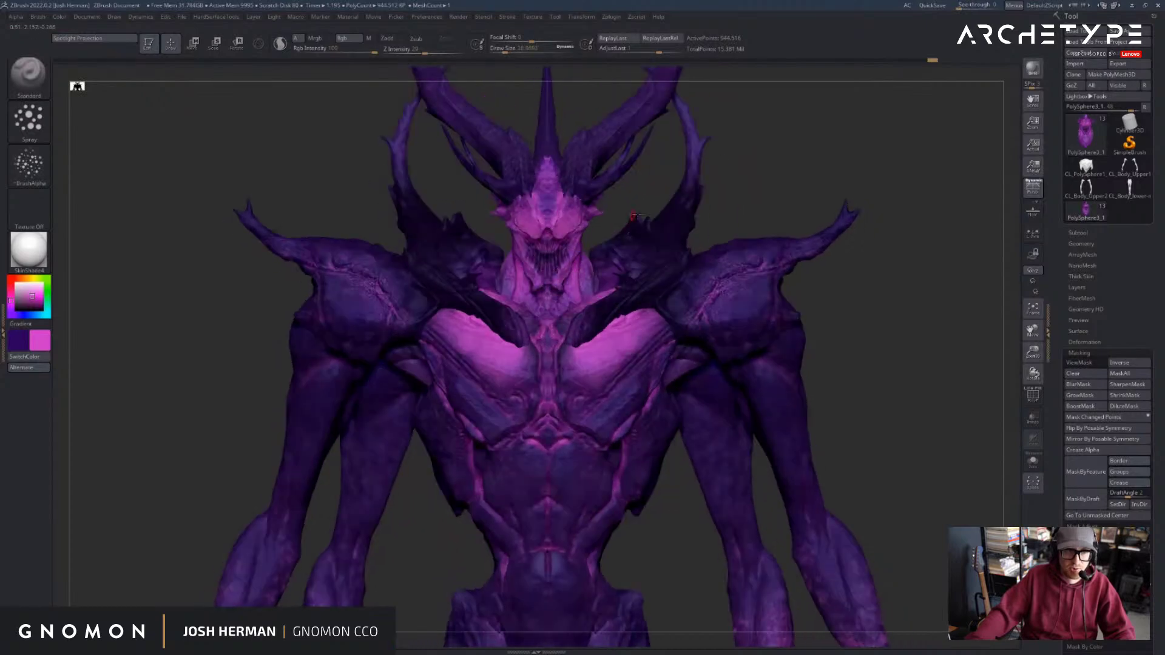
{"action": "key", "text": "f"}
{"action": "left_click_drag", "start_coordinate": [827, 216], "coordinate": [722, 233], "text": "alt"}
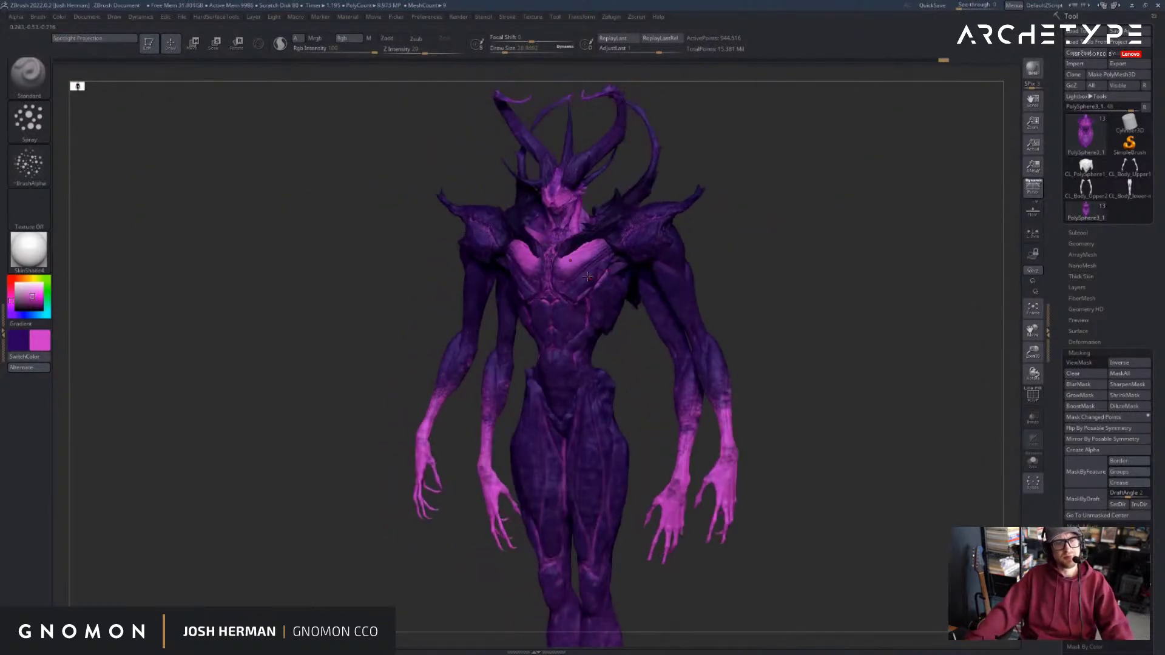
- Sample dark purple from the creature, make the torso the active subtool and spray it over the lower part of the pink pectorals
{"action": "key", "text": "c"}
{"action": "left_click_drag", "start_coordinate": [795, 250], "coordinate": [807, 310], "text": "alt"}
{"action": "key", "text": "c"}
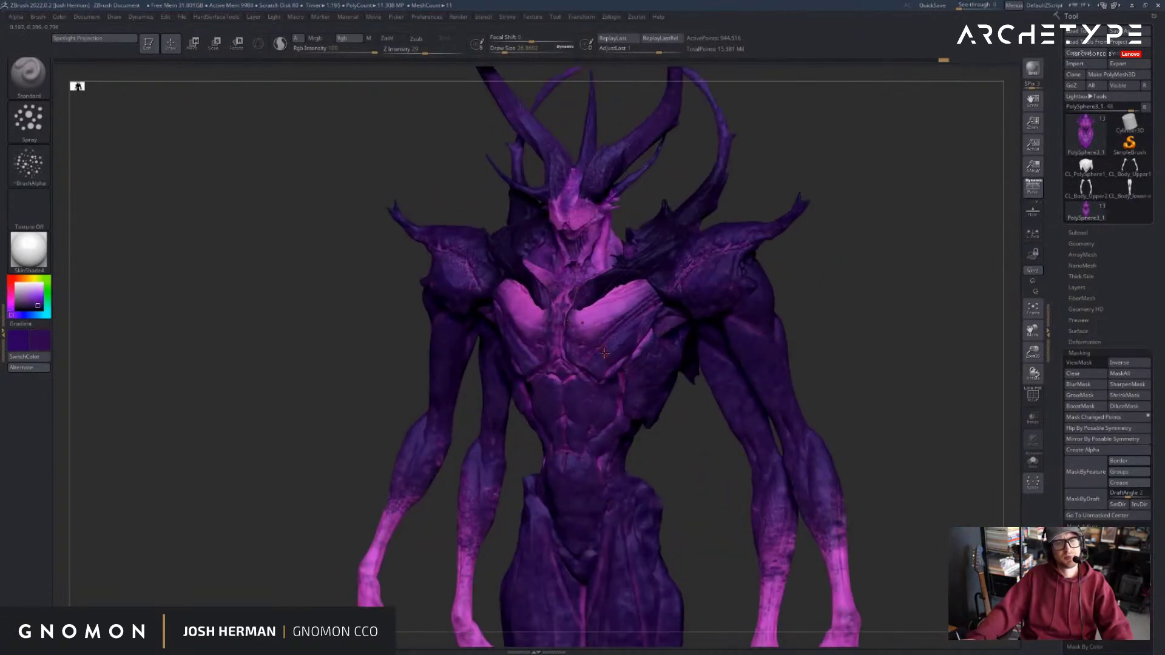
{"action": "key", "text": "s"}
{"action": "left_click", "coordinate": [610, 354]}
{"action": "left_click", "coordinate": [602, 318], "text": "alt"}
{"action": "key", "text": "ctrl+z"}
{"action": "left_click_drag", "start_coordinate": [599, 329], "coordinate": [621, 310]}
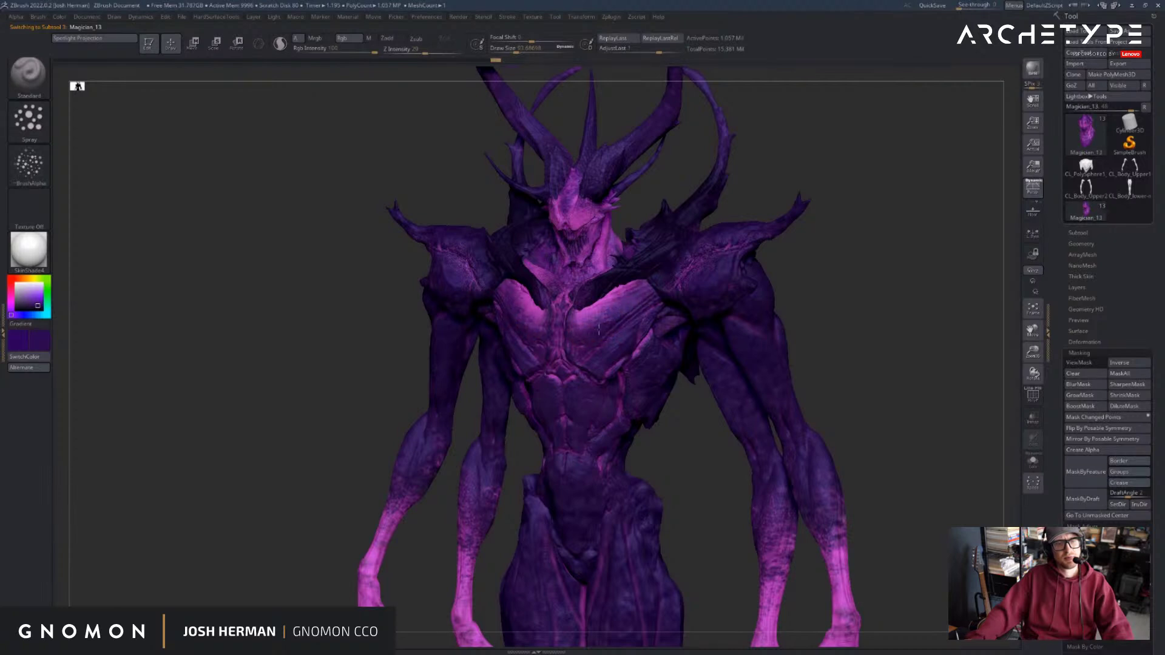
- Make the spiked collar the active subtool and switch to the Move brush with a larger draw size
{"action": "left_click_drag", "start_coordinate": [902, 235], "coordinate": [804, 222], "text": "shift"}
{"action": "left_click", "coordinate": [600, 279], "text": "alt"}
{"action": "key", "text": "b"}
{"action": "key", "text": "m"}
{"action": "key", "text": "v"}
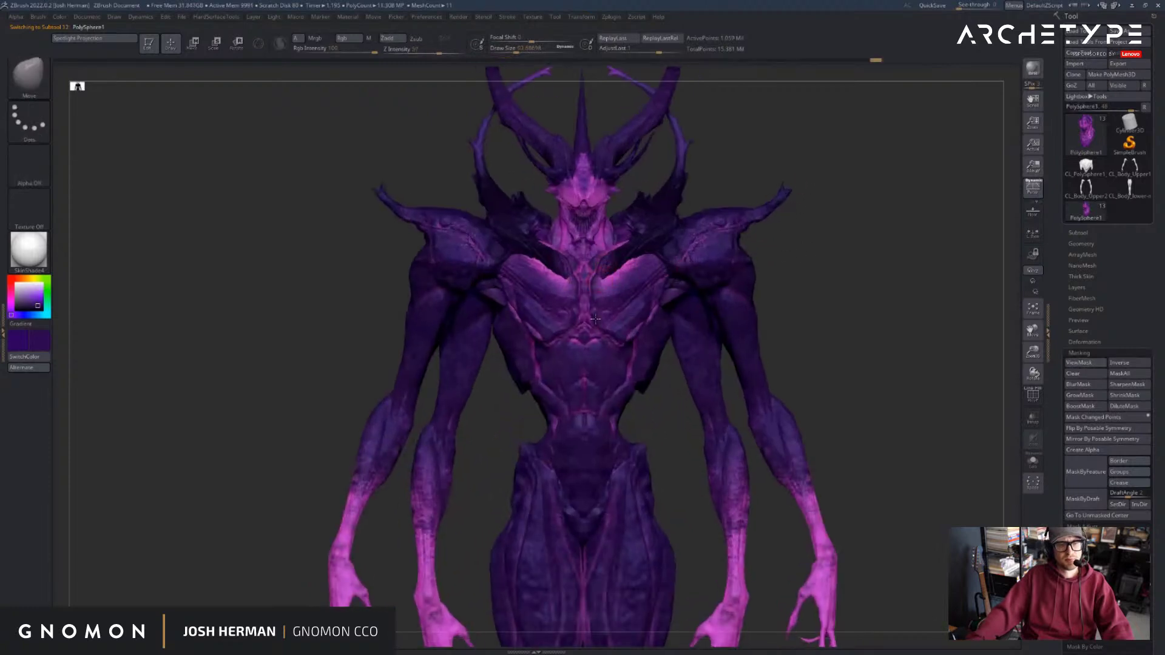
{"action": "key", "text": "s"}
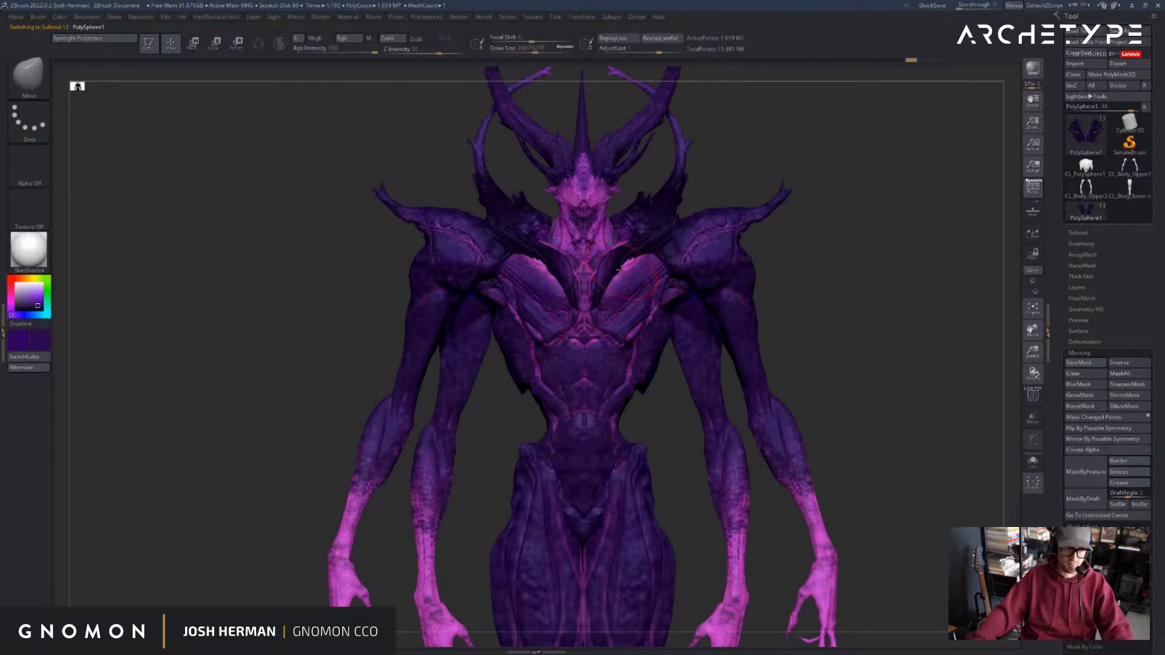
- Try to reshape the collar's front flaps over the upper chest with the Move brush
{"action": "left_click_drag", "start_coordinate": [629, 283], "coordinate": [698, 275]}
{"action": "key", "text": "ctrl+z"}
{"action": "key", "text": "ctrl+z"}
{"action": "key", "text": "ctrl+z"}
{"action": "key", "text": "ctrl+z"}
{"action": "key", "text": "ctrl+z"}
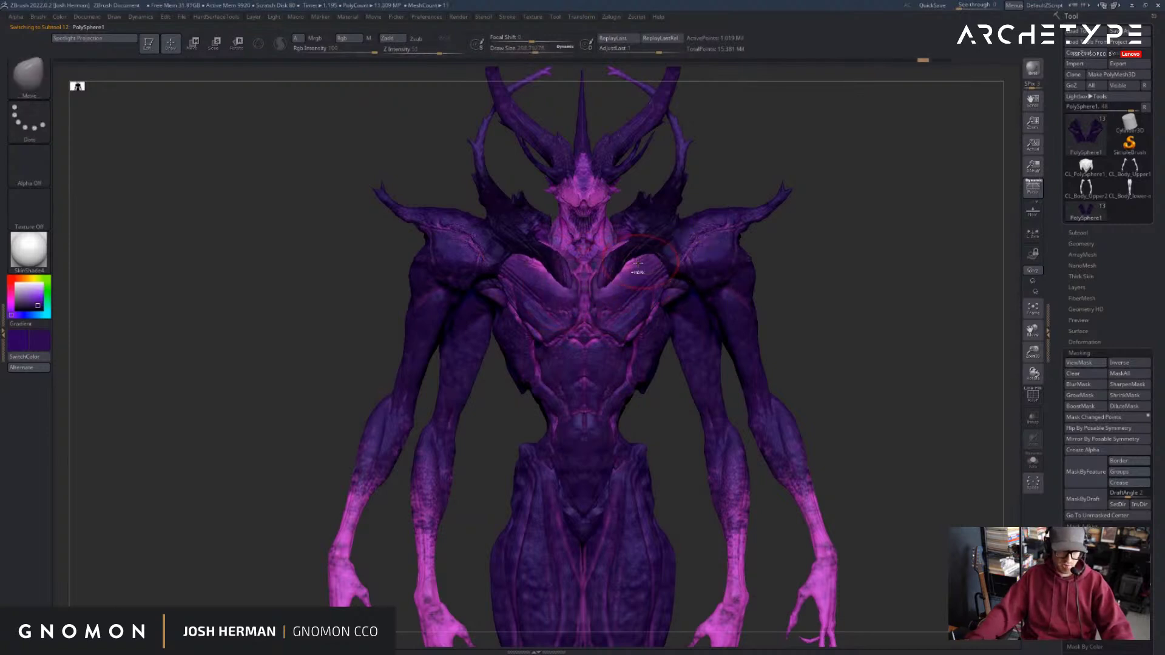
{"action": "key", "text": "s"}
{"action": "key", "text": "ctrl+z"}
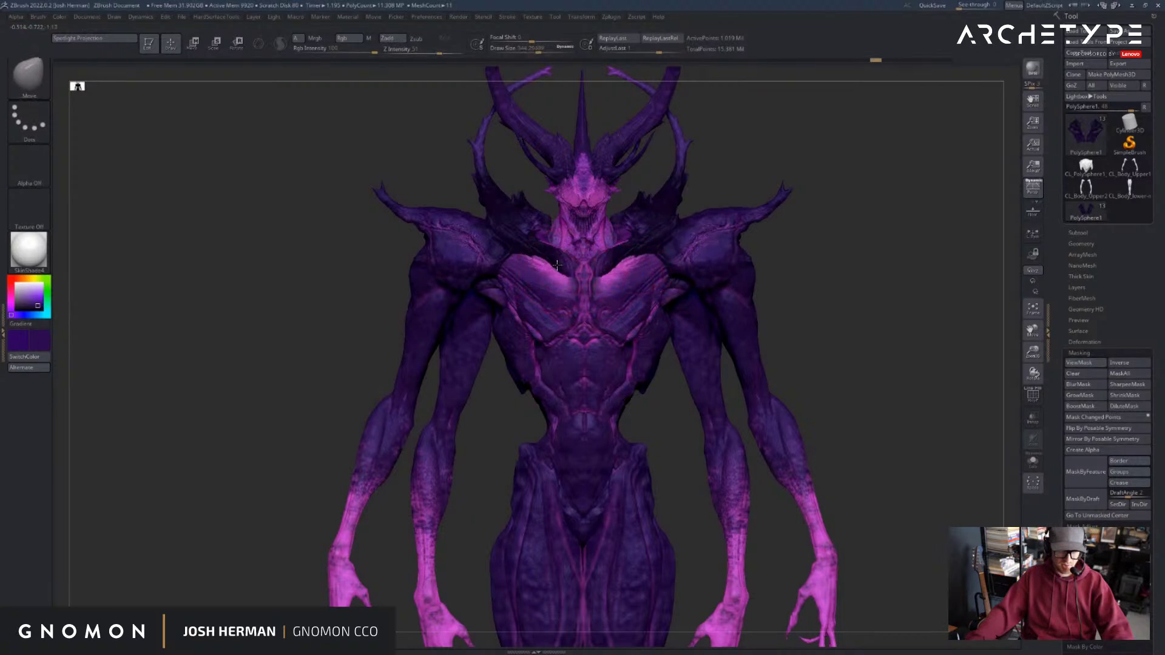
- Pull the collar's front tips down toward the middle of the chest with the Move brush
{"action": "key", "text": "s"}
{"action": "left_click", "coordinate": [562, 269]}
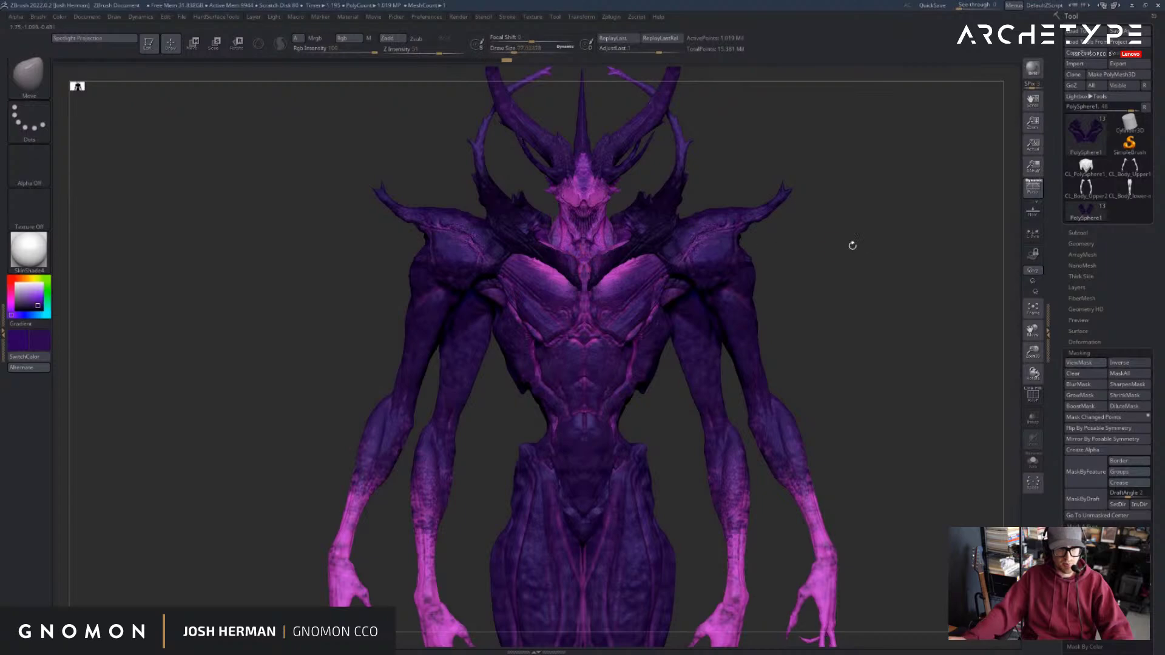
{"action": "mouse_move", "coordinate": [852, 245]}
{"action": "left_mouse_down"}
{"action": "mouse_move", "coordinate": [871, 245]}
{"action": "mouse_move", "coordinate": [707, 242]}
{"action": "left_mouse_up"}
{"action": "left_click_drag", "start_coordinate": [822, 233], "coordinate": [810, 237], "text": "shift"}
{"action": "key", "text": "s"}
{"action": "left_click_drag", "start_coordinate": [632, 273], "coordinate": [643, 273]}
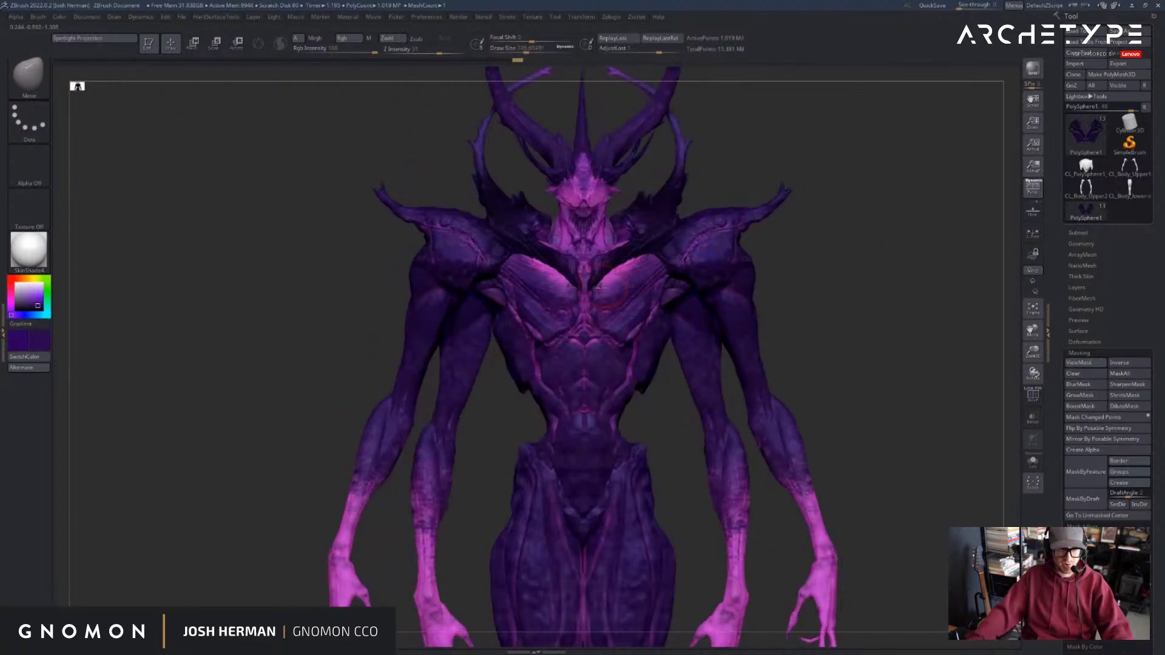
- Try to stretch the central head spike upward with the Move brush
{"action": "key", "text": "f"}
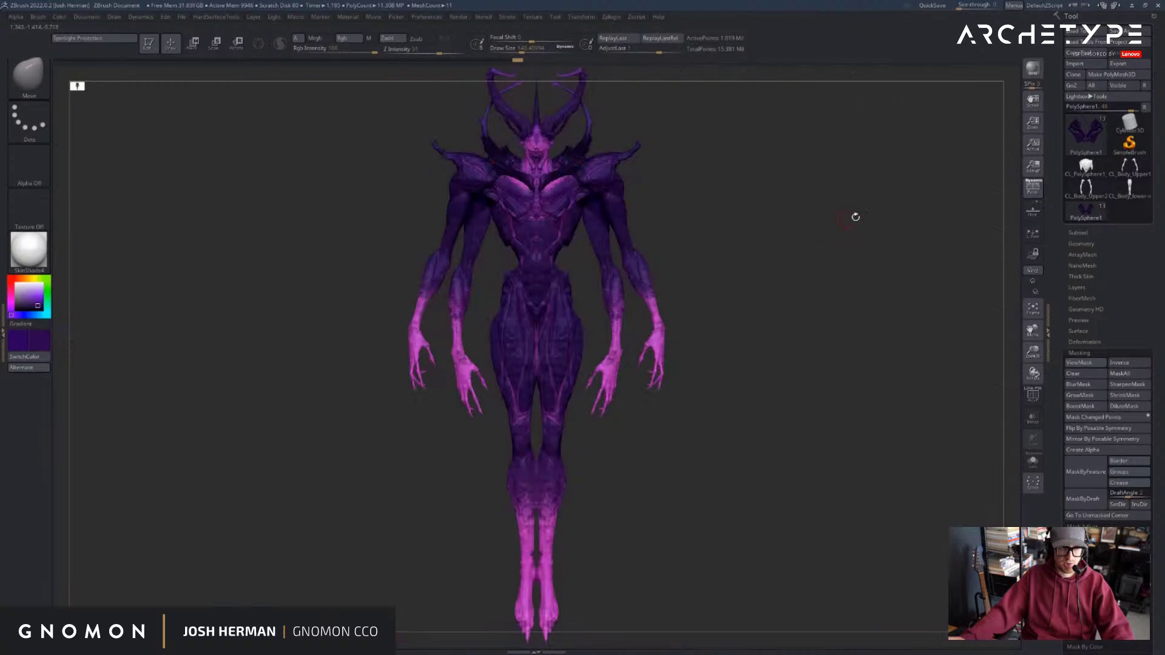
{"action": "left_click_drag", "start_coordinate": [856, 216], "coordinate": [903, 279]}
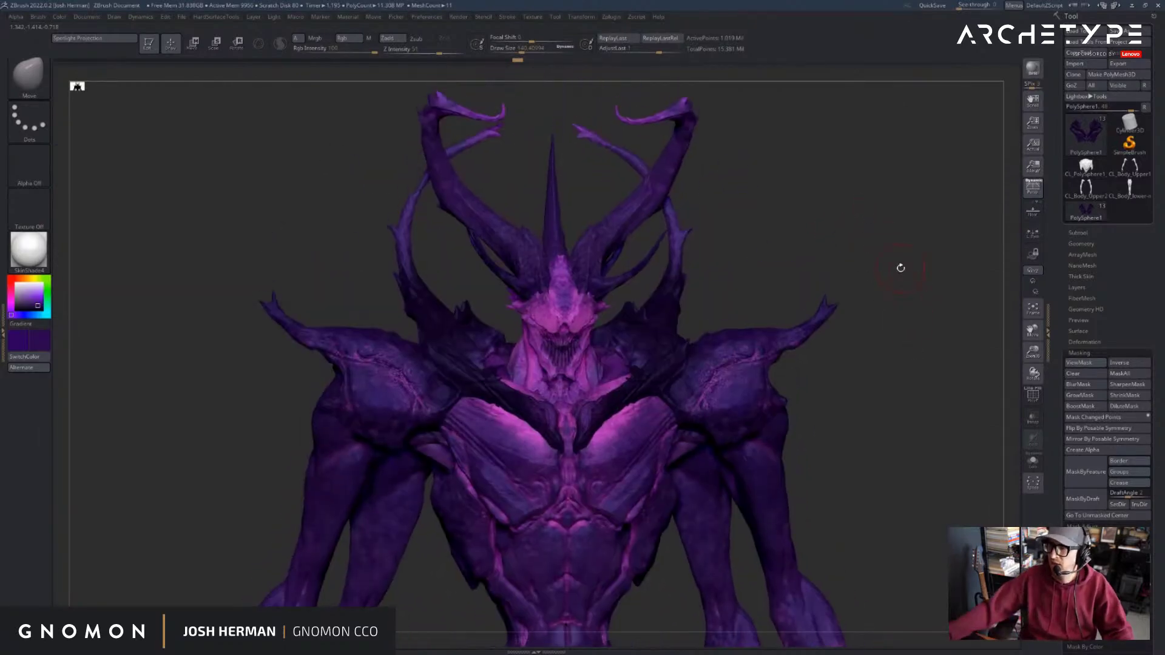
{"action": "left_click_drag", "start_coordinate": [840, 100], "coordinate": [842, 140]}
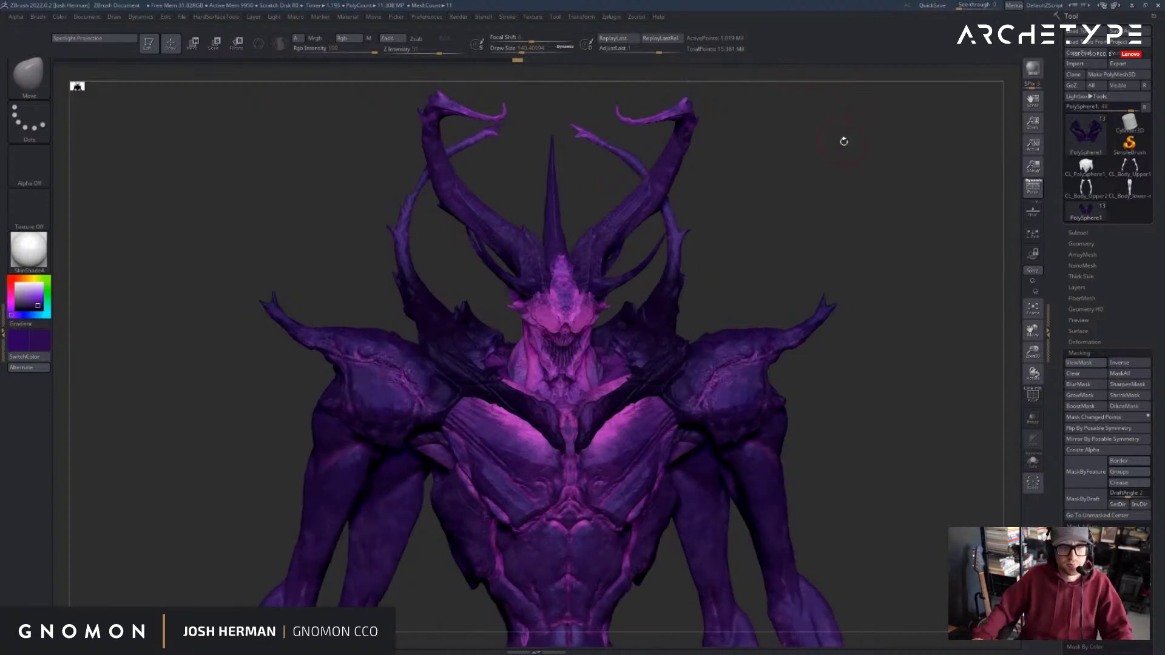
{"action": "left_click_drag", "start_coordinate": [828, 249], "coordinate": [822, 212], "text": "alt"}
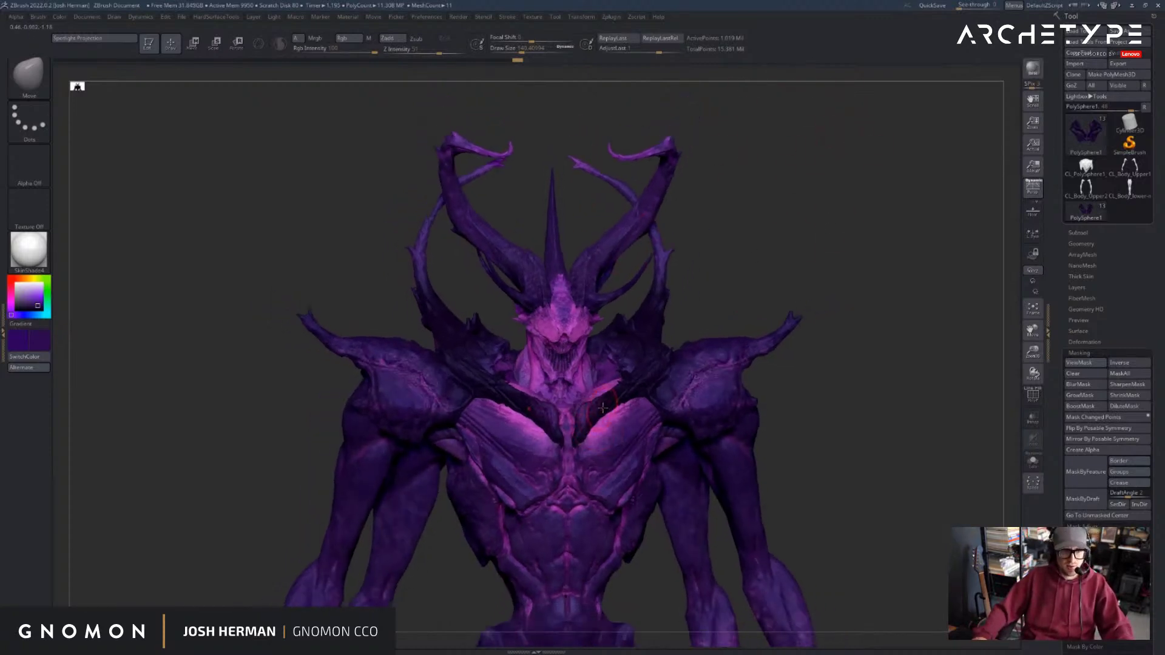
{"action": "left_click", "coordinate": [552, 242], "text": "alt"}
{"action": "left_click_drag", "start_coordinate": [564, 108], "coordinate": [560, 68]}
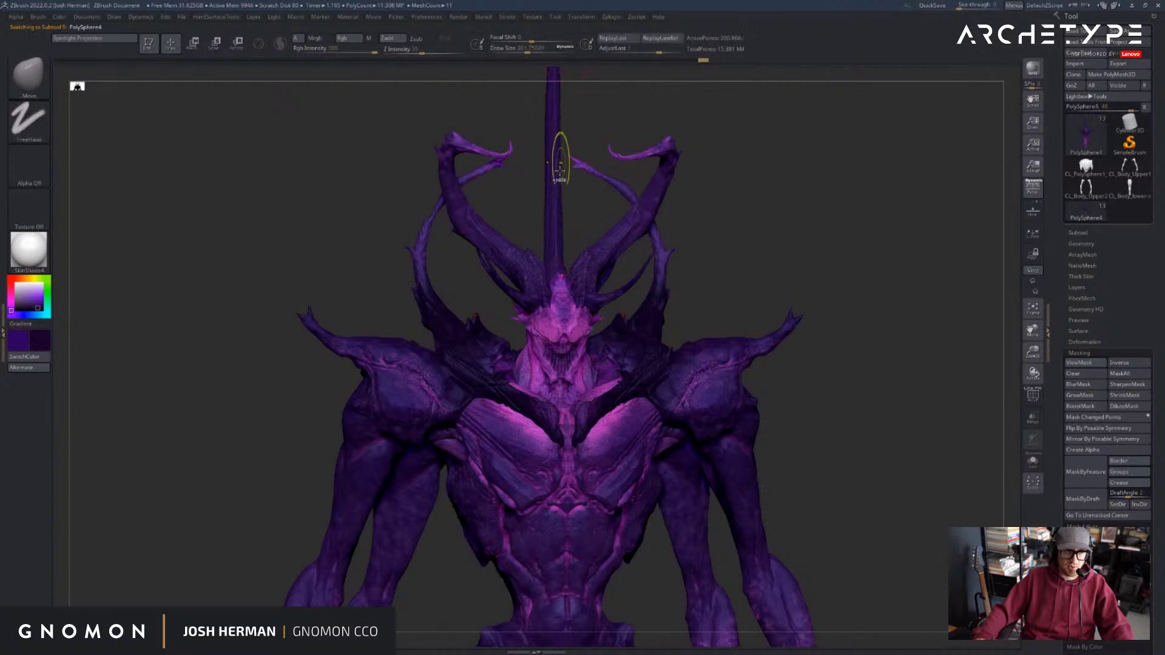
{"action": "key", "text": "ctrl+z"}
- Spray very dark purple on the spikes of the head crest with the Standard brush, and check it isolated and on the whole creature
{"action": "key", "text": "b"}
{"action": "key", "text": "s"}
{"action": "key", "text": "t"}
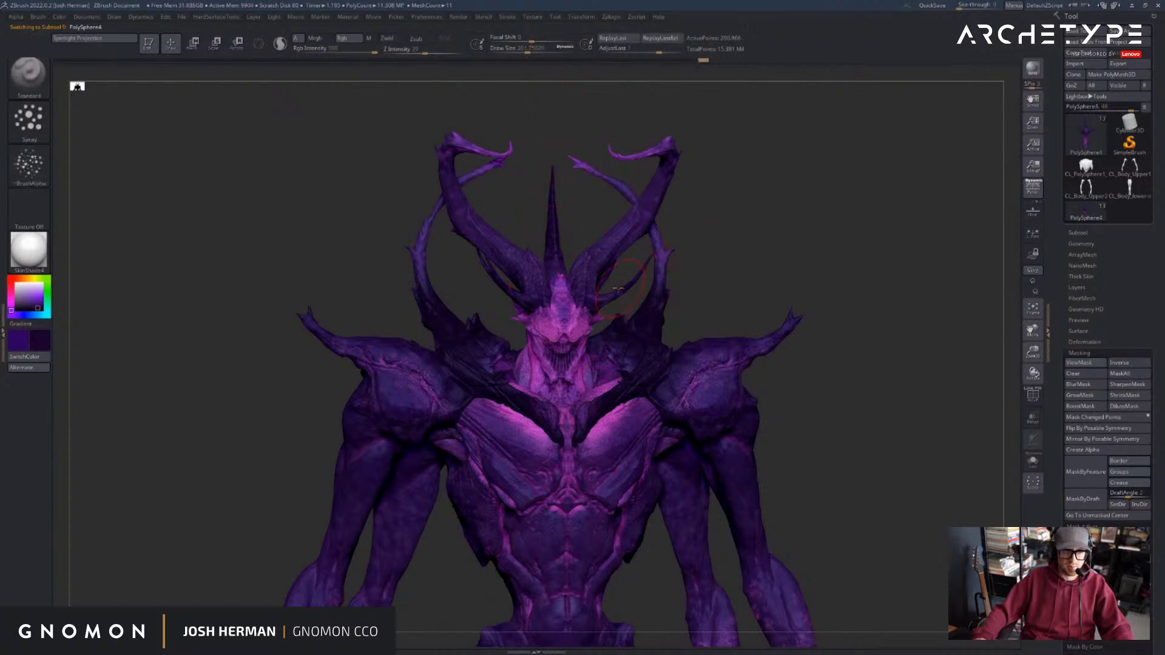
{"action": "left_click", "coordinate": [618, 288], "text": "ctrl+shift"}
{"action": "left_click_drag", "start_coordinate": [624, 268], "coordinate": [638, 273]}
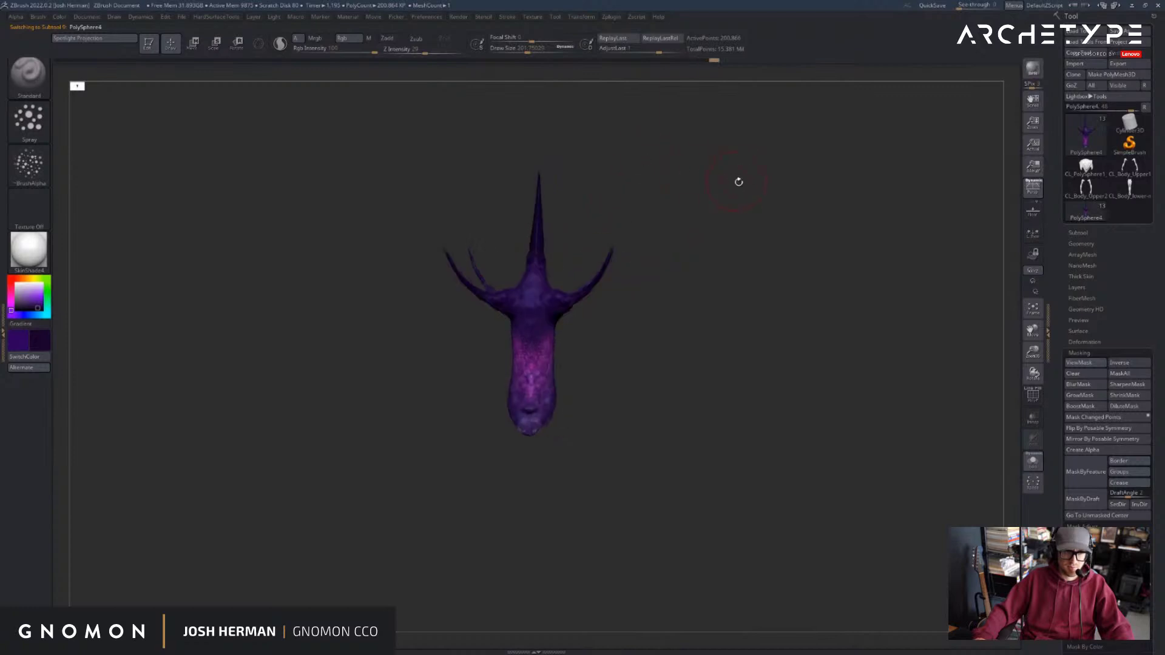
{"action": "left_click", "coordinate": [736, 179], "text": "ctrl+shift"}
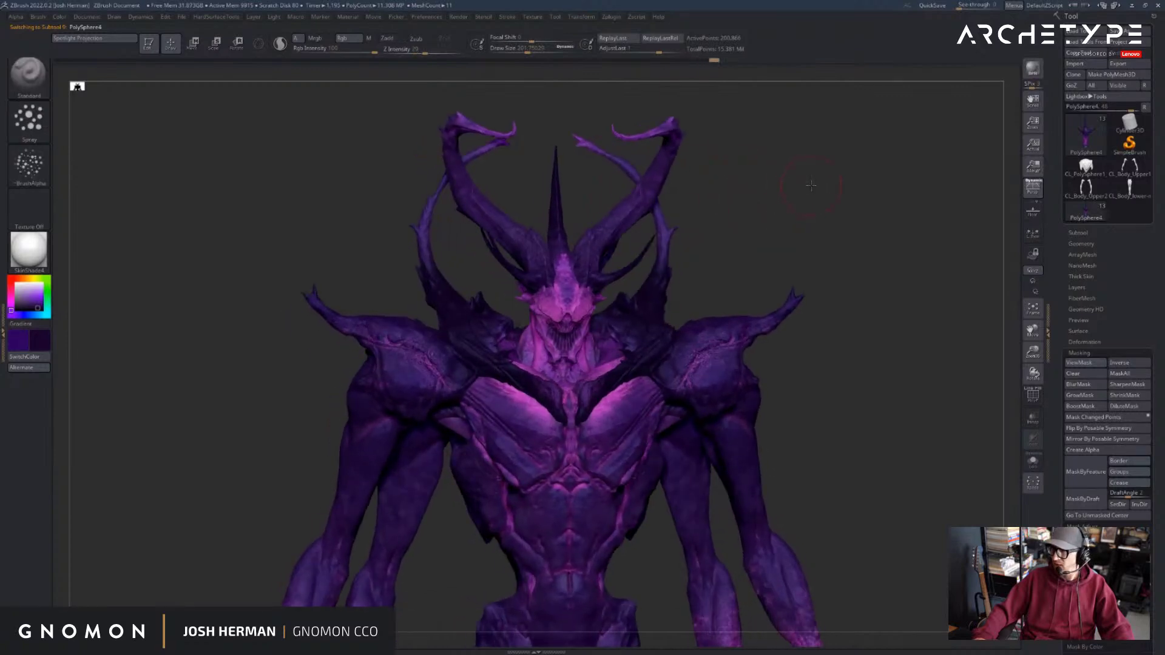
{"action": "key", "text": "f"}
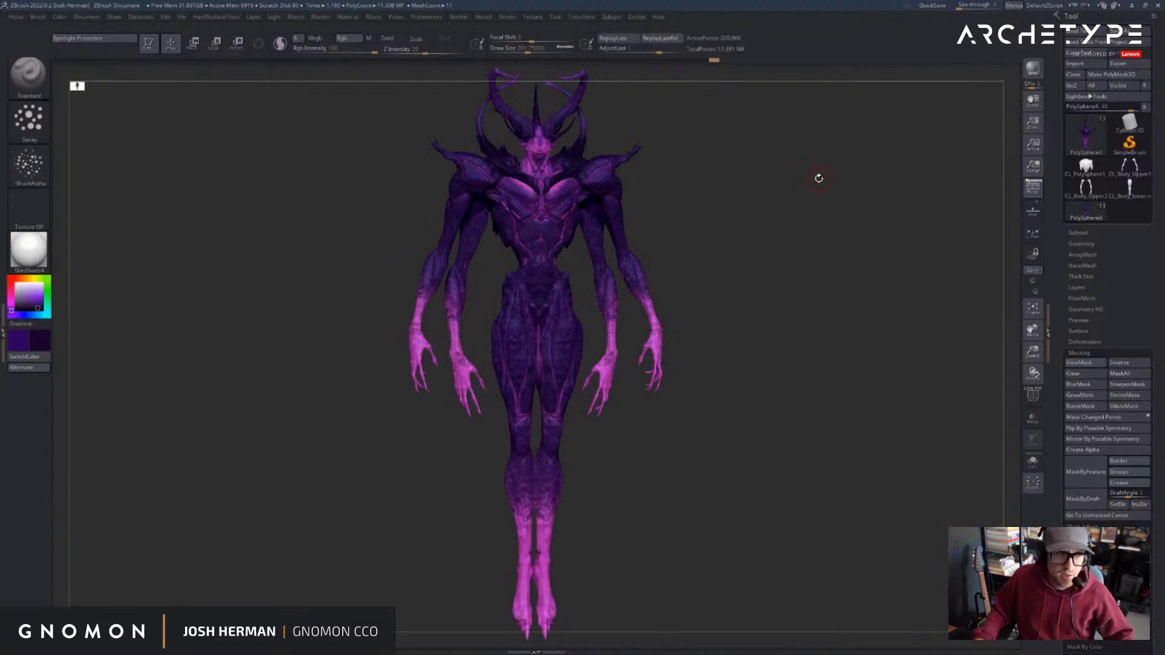
{"action": "left_click_drag", "start_coordinate": [799, 176], "coordinate": [848, 298], "text": "alt"}
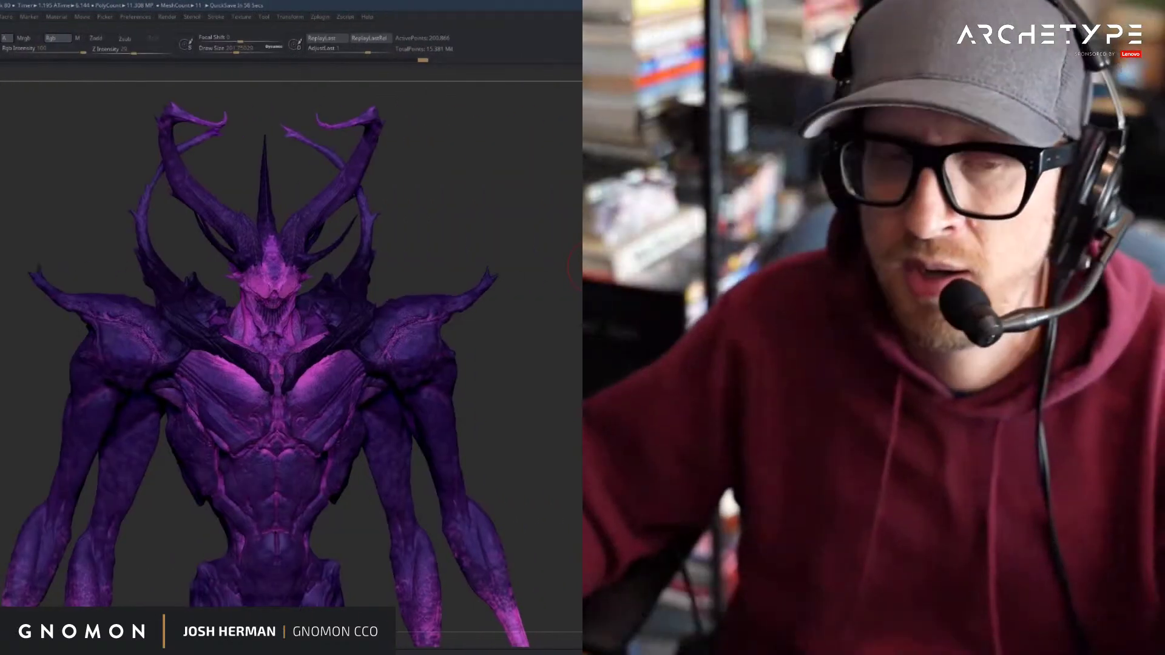
{"action": "left_click_drag", "start_coordinate": [594, 266], "coordinate": [586, 363]}
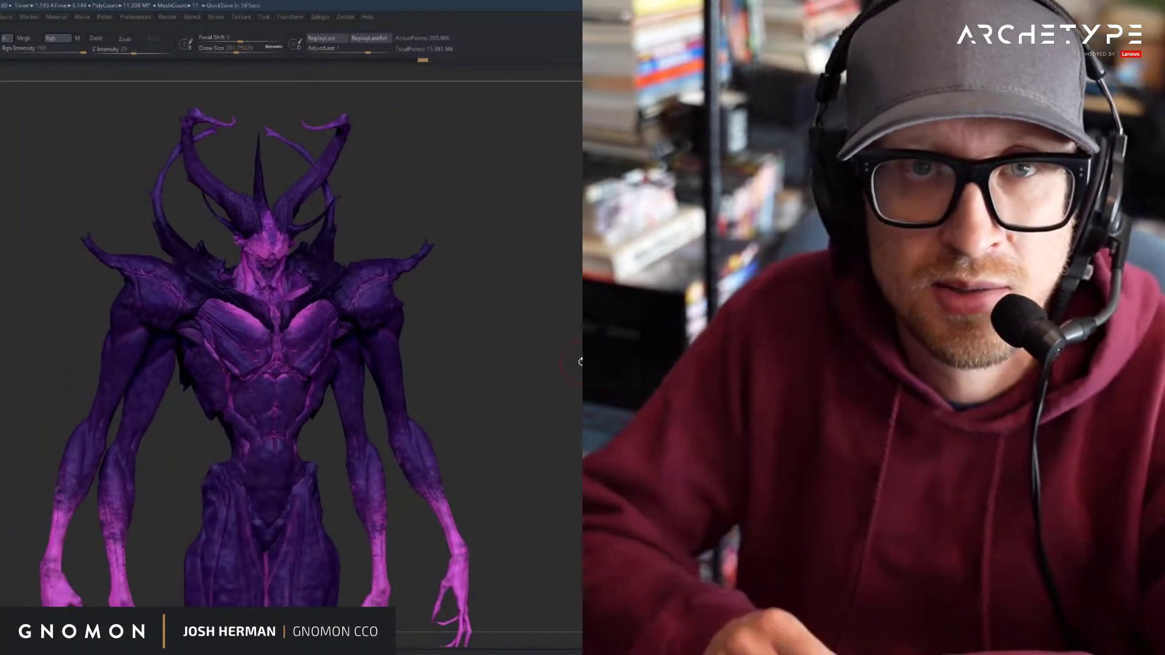